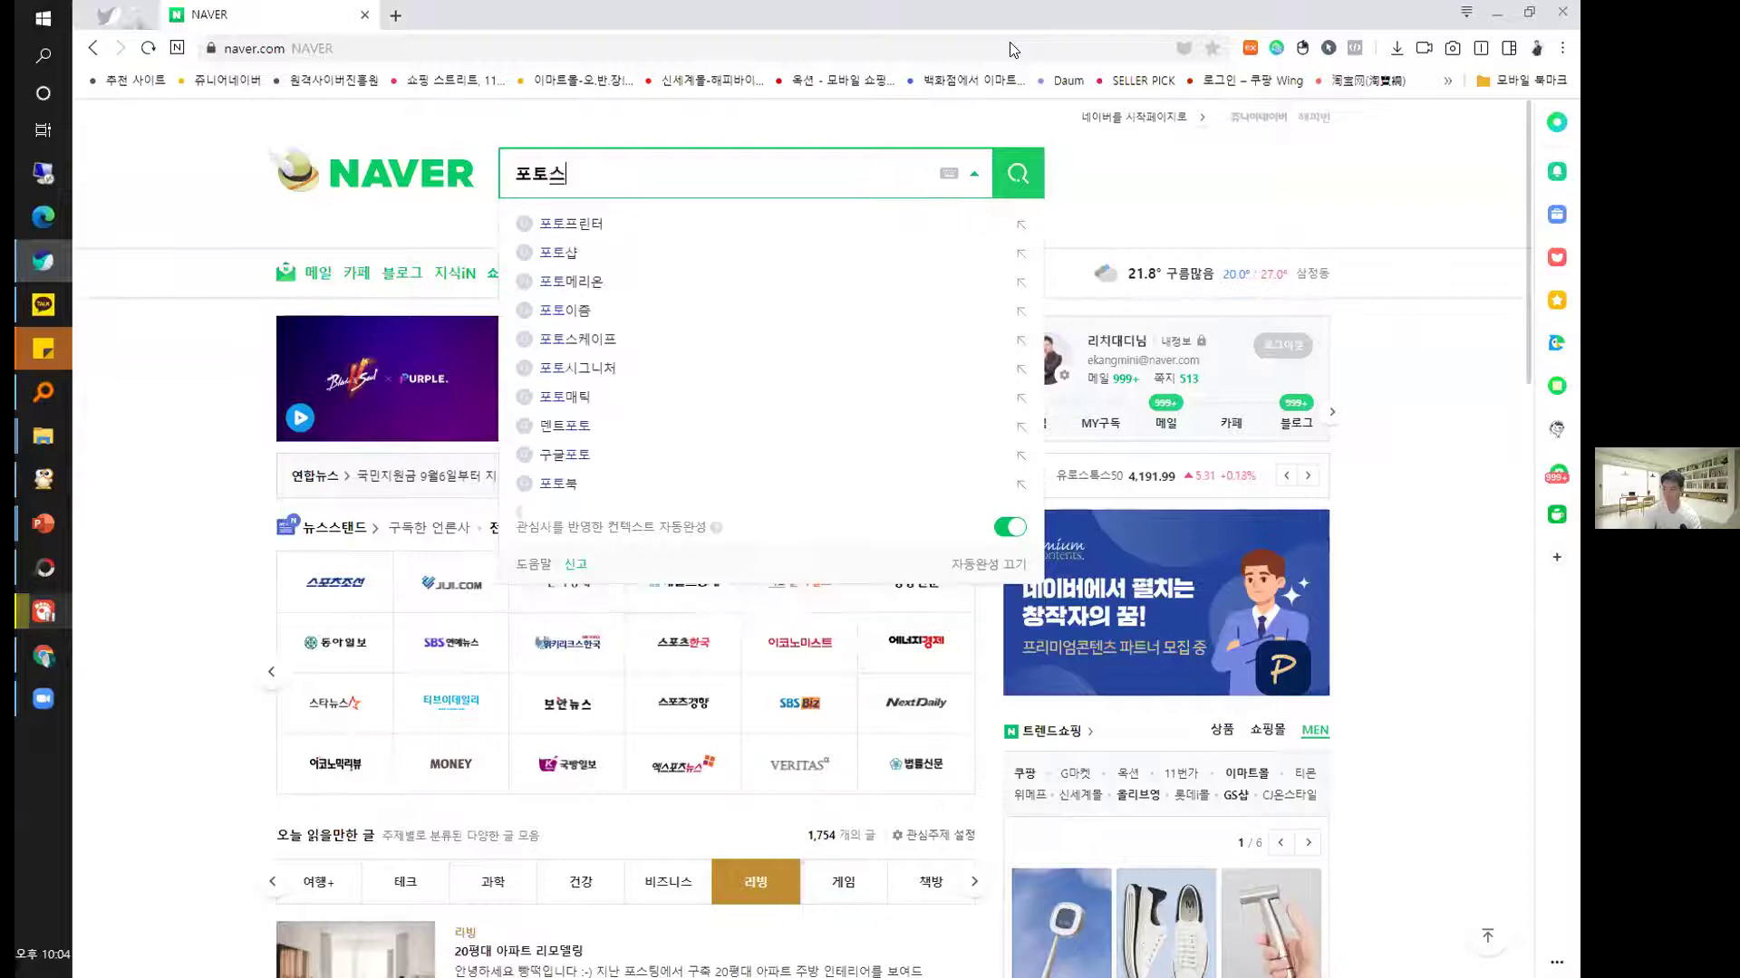
Search Naver for 포토스케이프.
key("BackSpace")
type("이프")
key("Return")
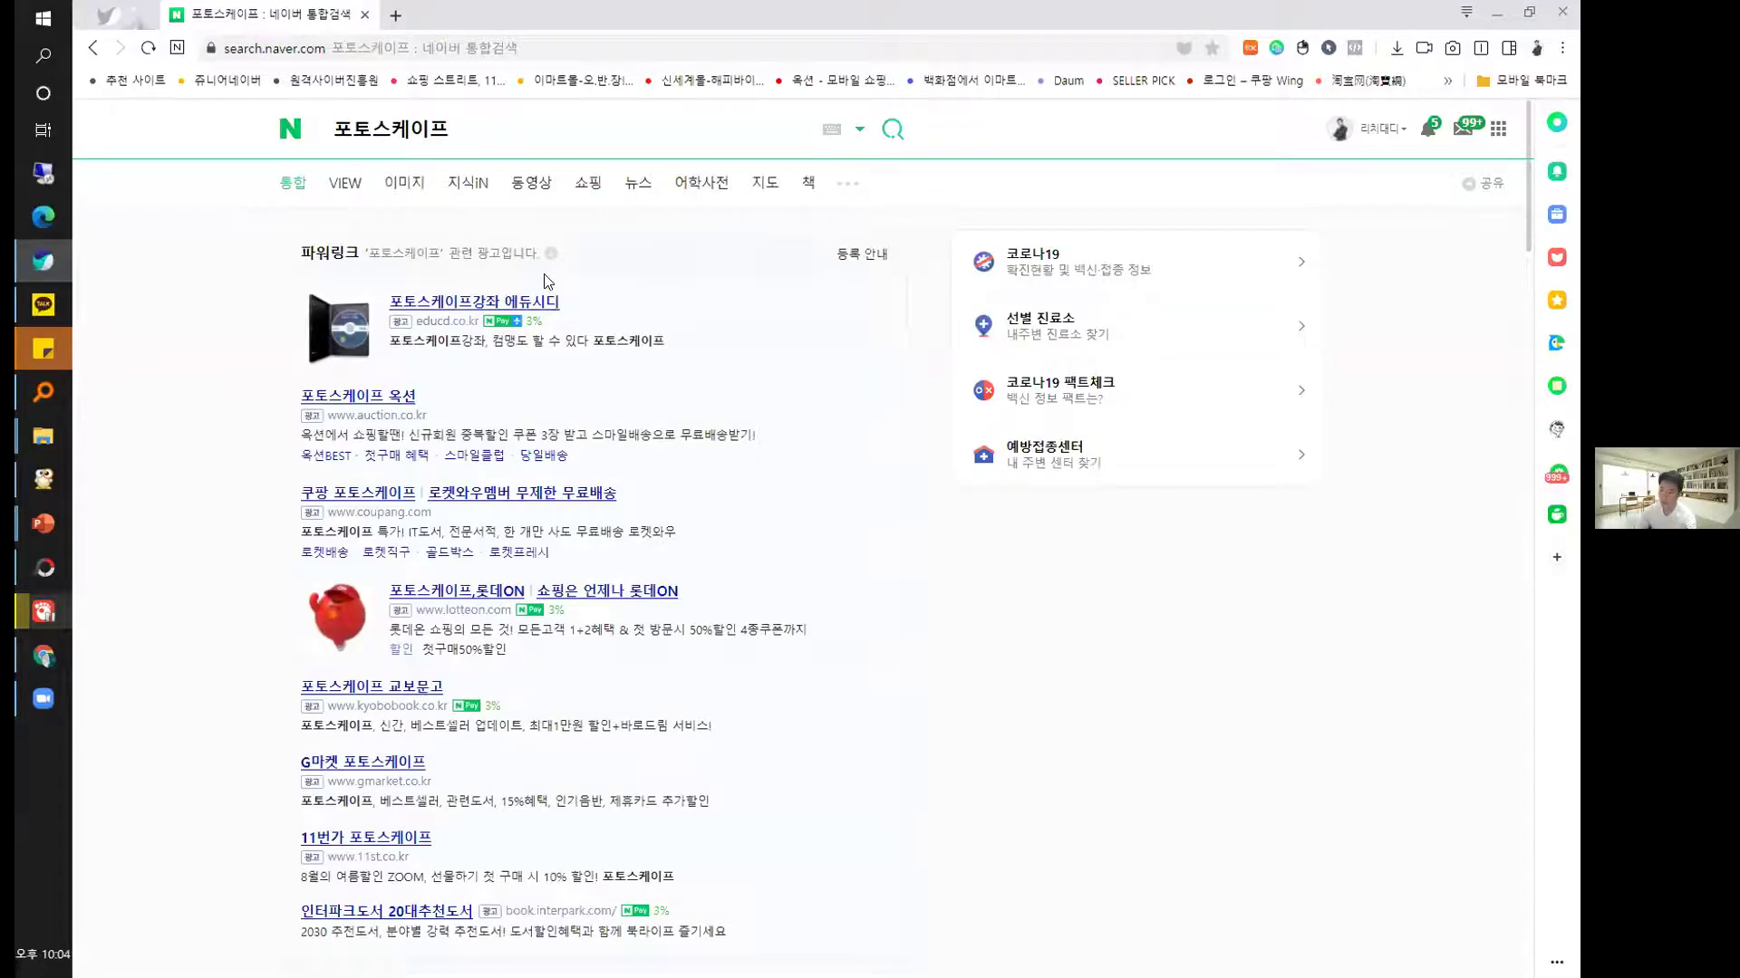
scroll(507, 335, "down", 3)
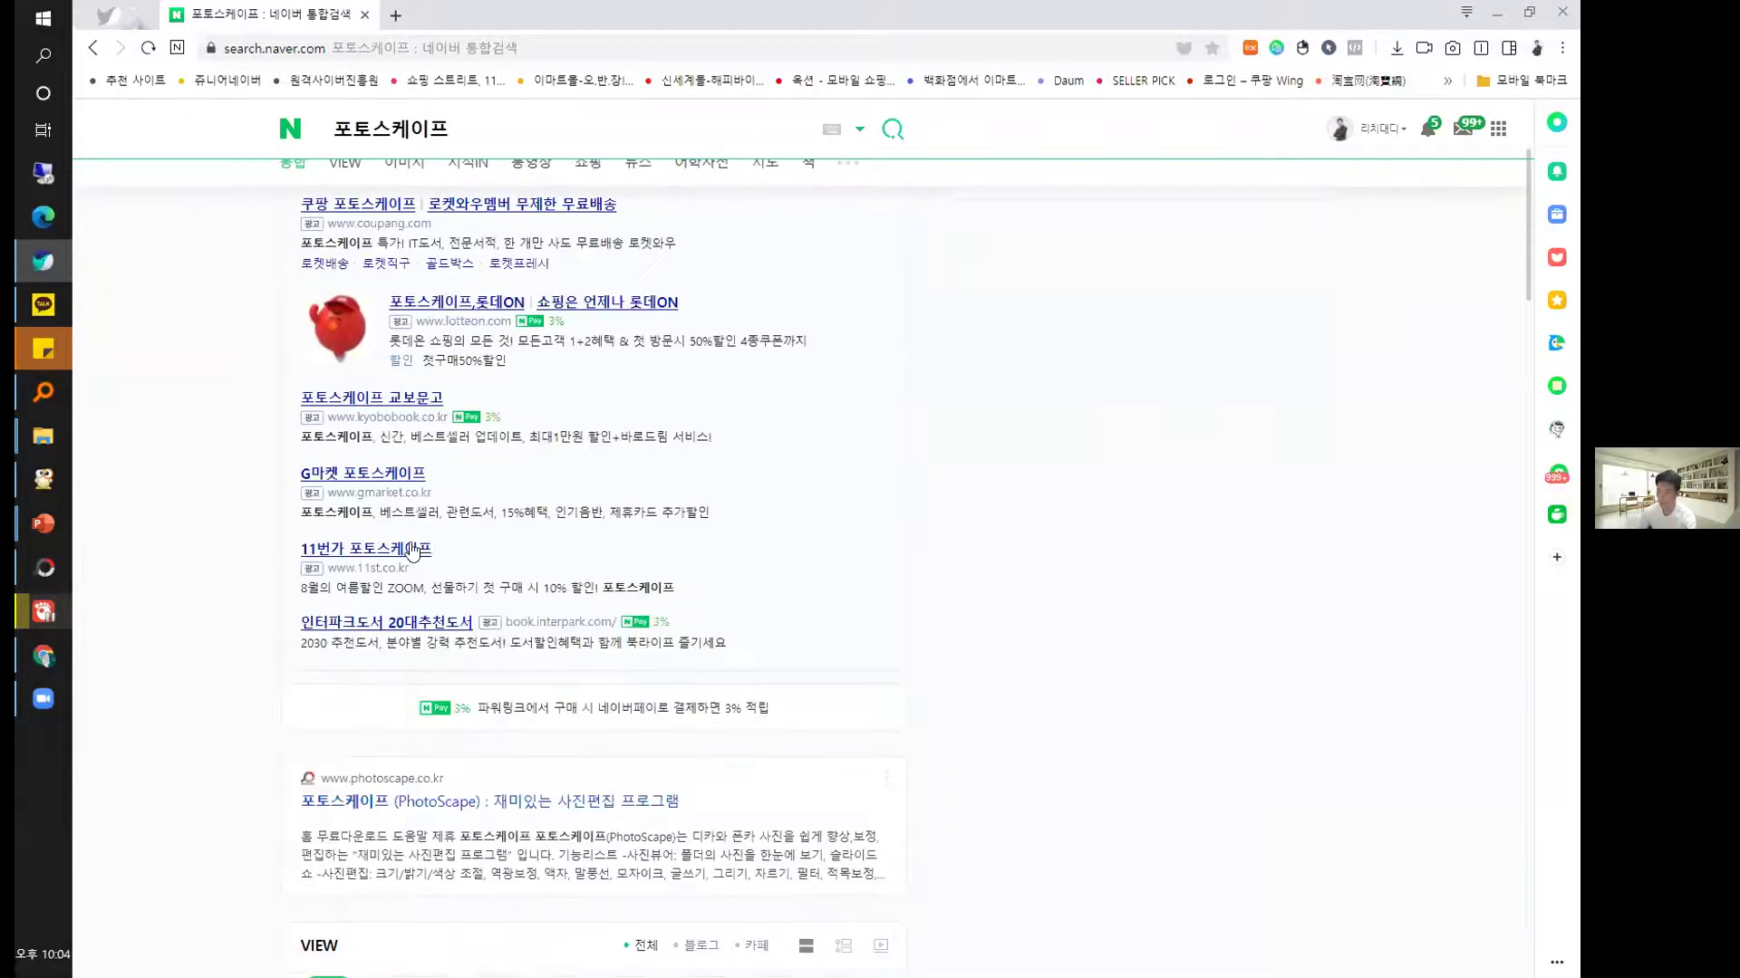
scroll(450, 568, "down", 4)
scroll(399, 480, "up", 1)
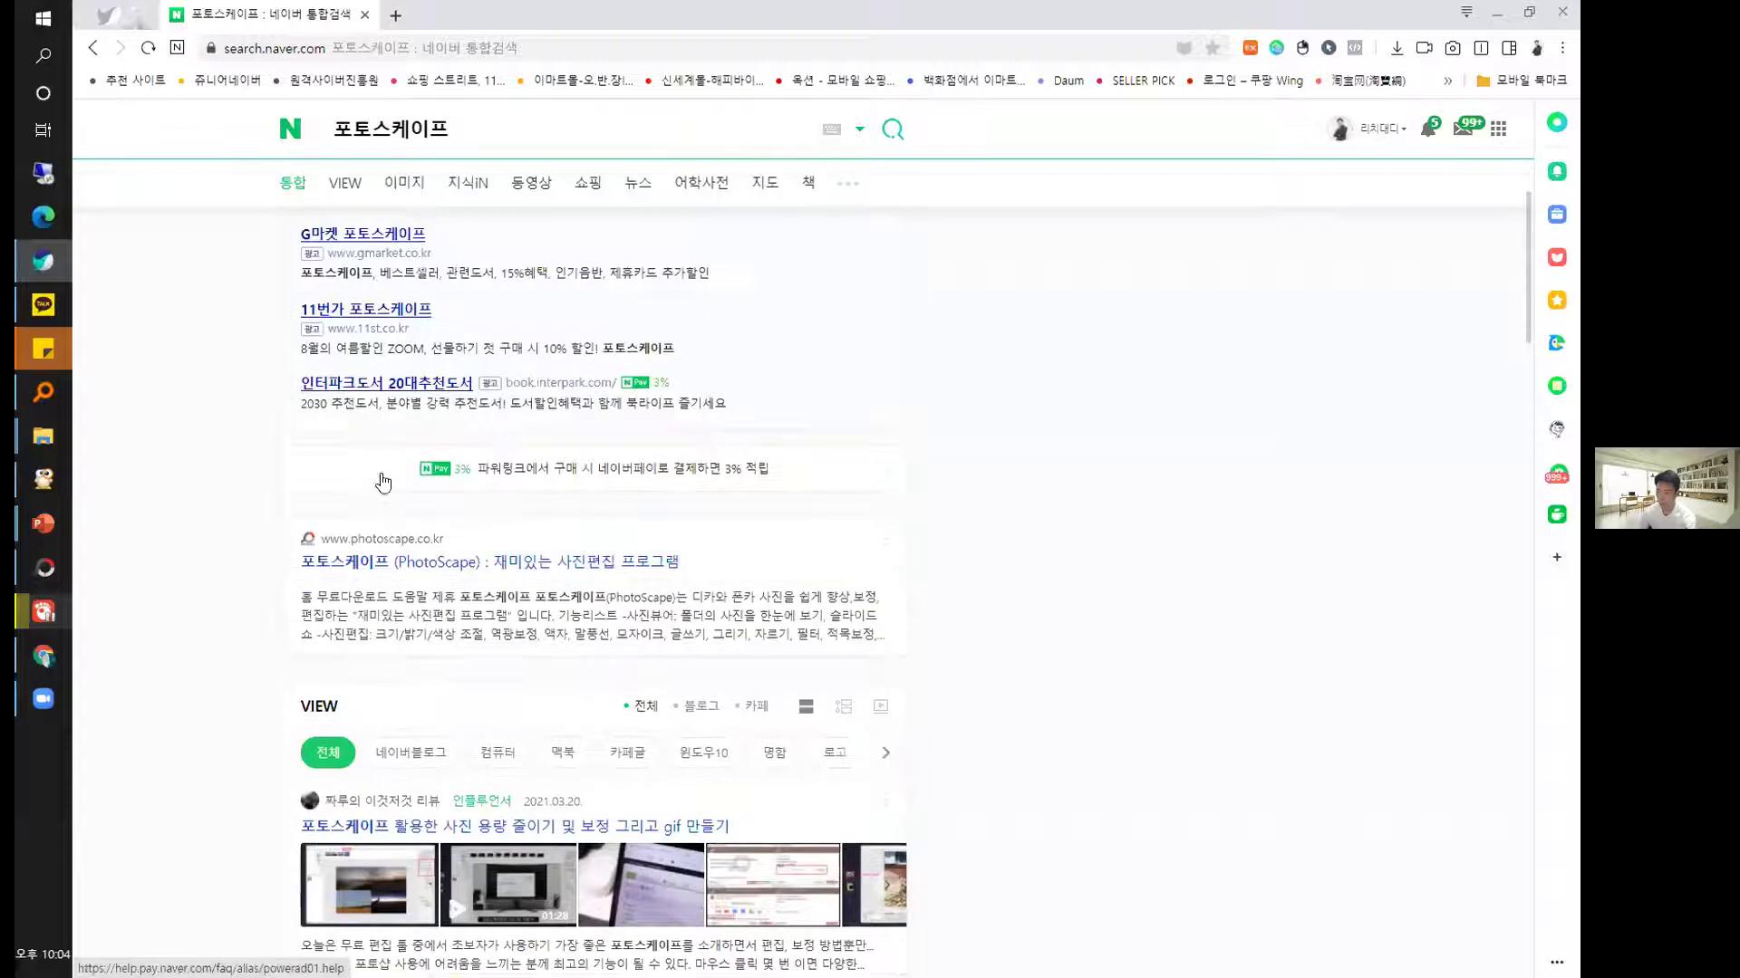
scroll(417, 453, "up", 3)
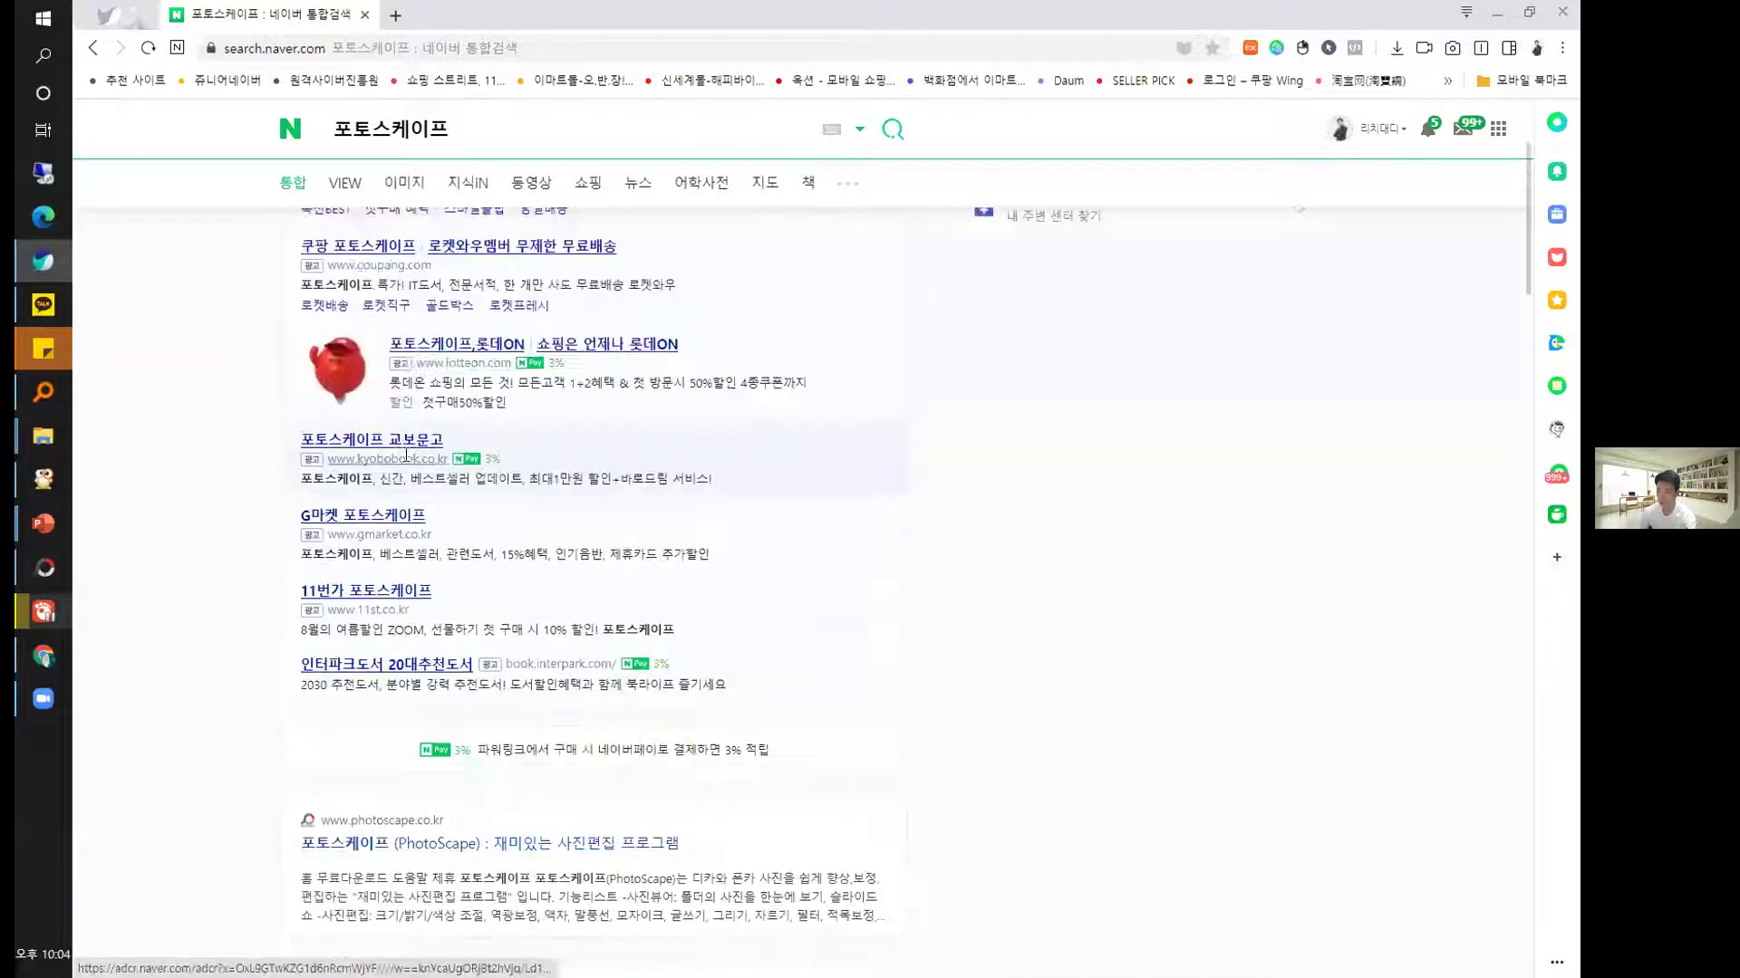
scroll(433, 435, "down", 4)
left_click(634, 463)
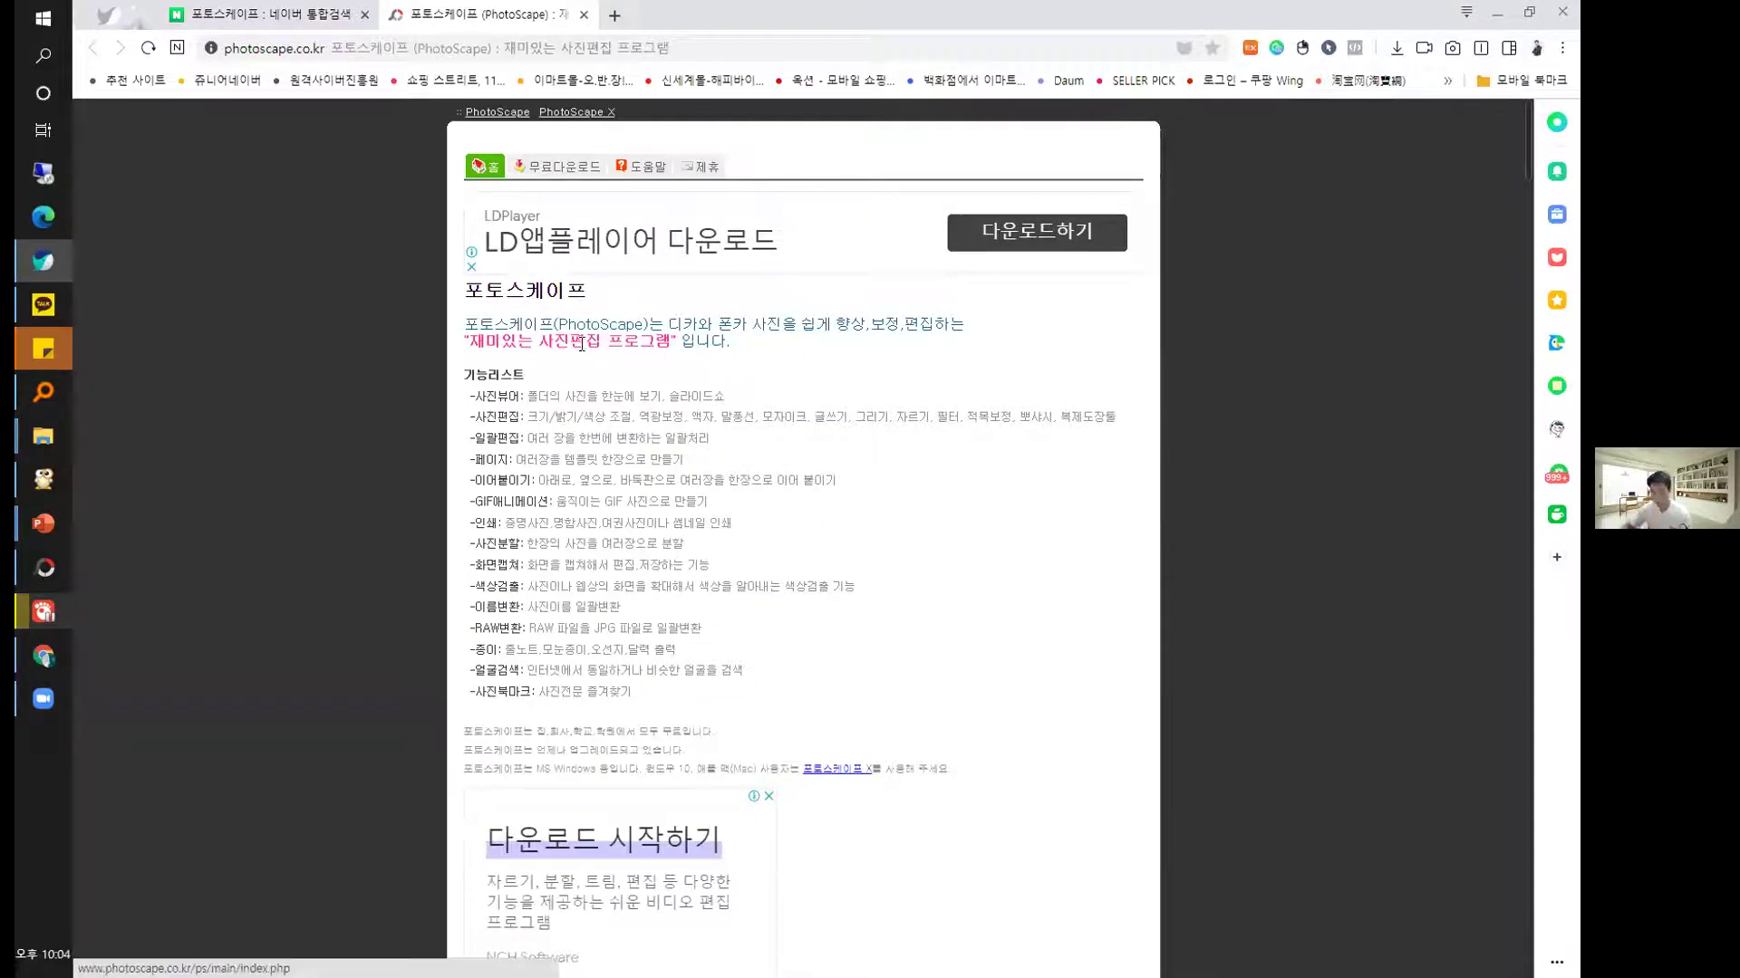
Enlarge the PhotoScape homepage to read its program description and feature list.
scroll(584, 349, "up", 1, "ctrl")
scroll(598, 358, "up", 5, "ctrl")
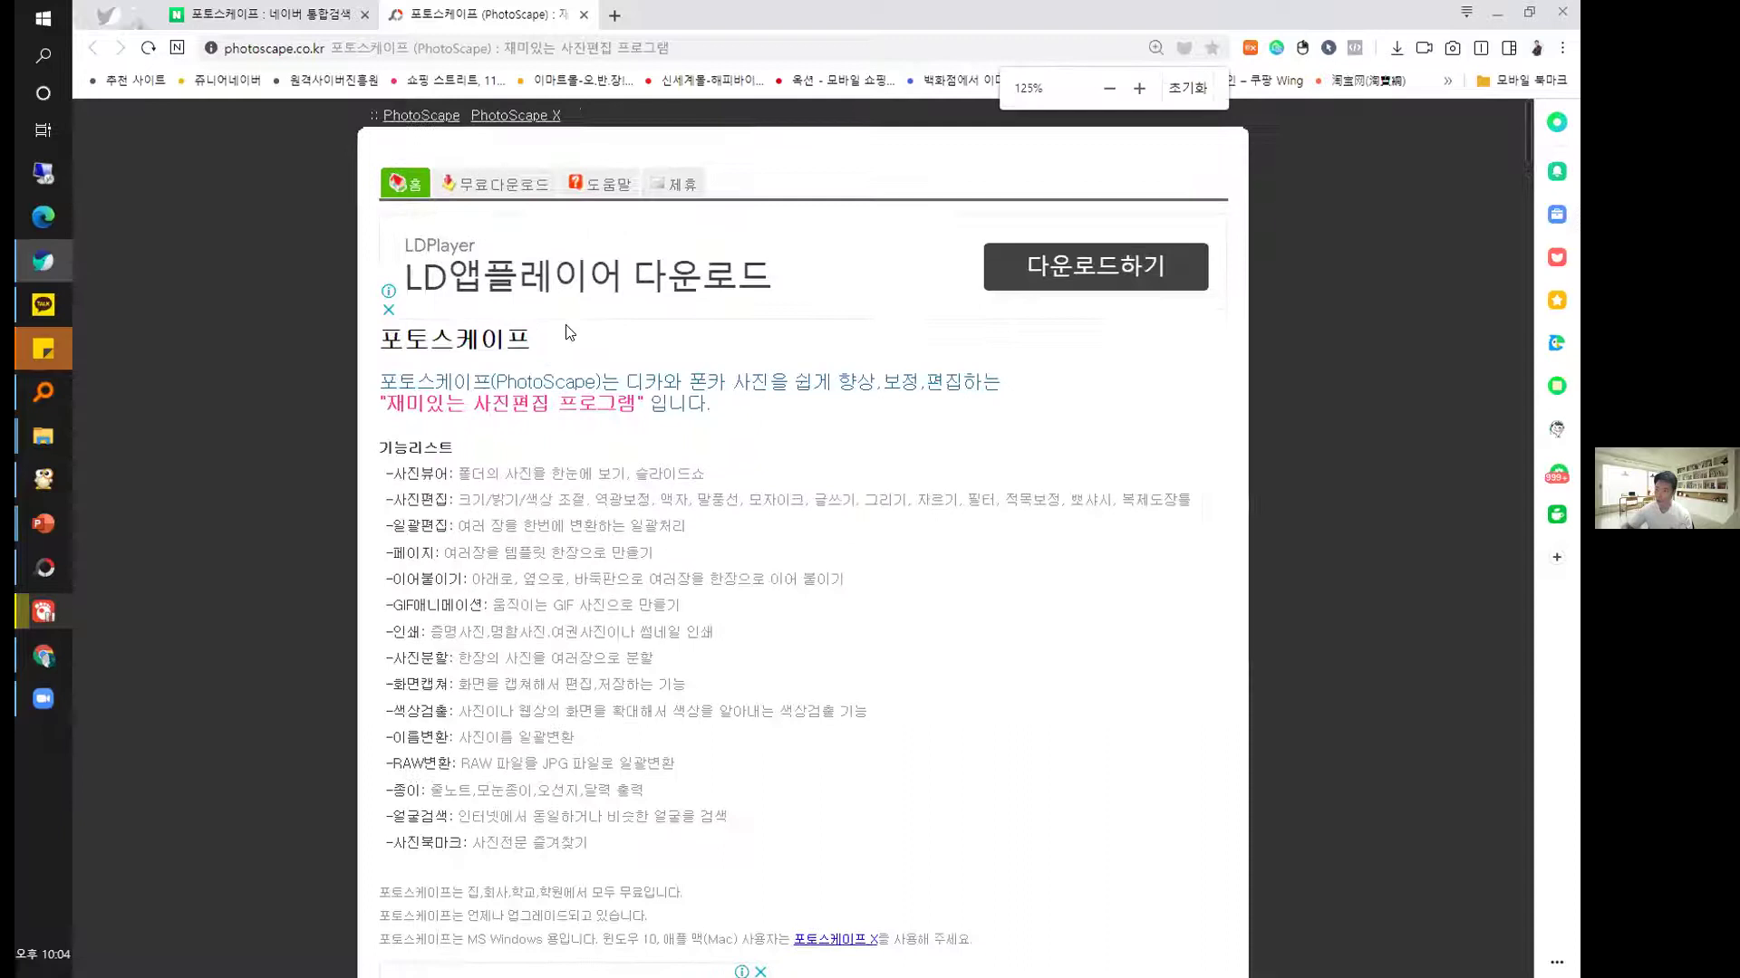
scroll(190, 144, "up", 3, "ctrl")
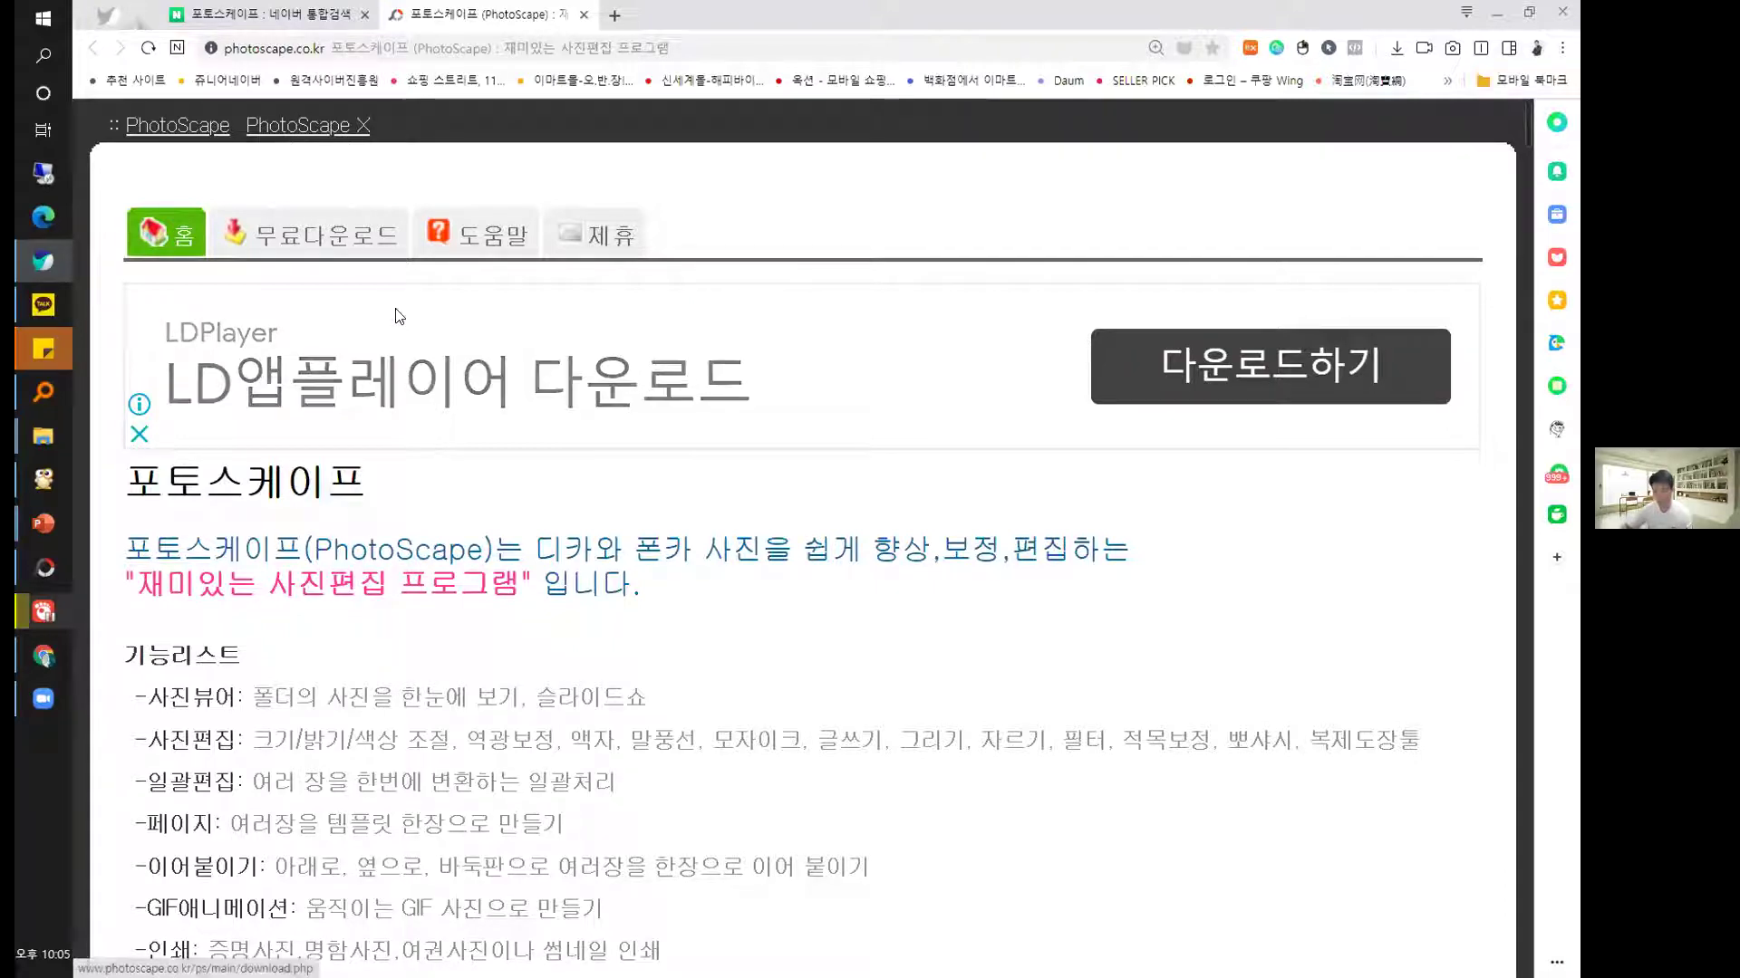
key("ctrl+minus")
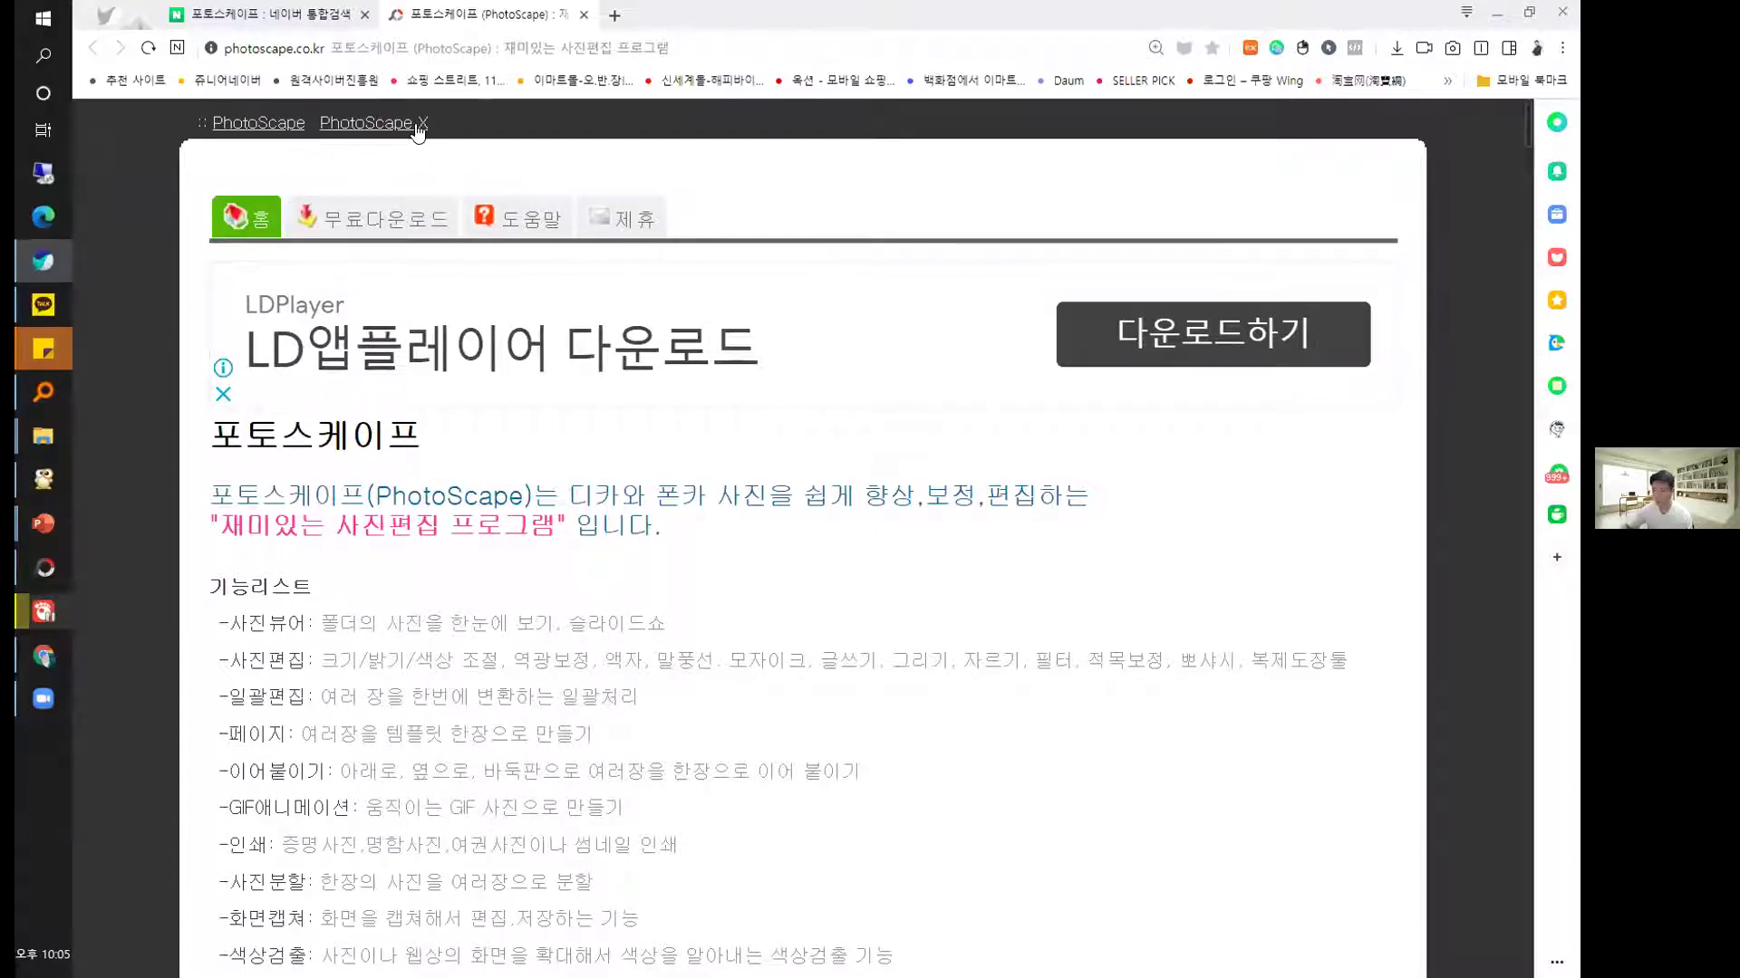
left_click(270, 13)
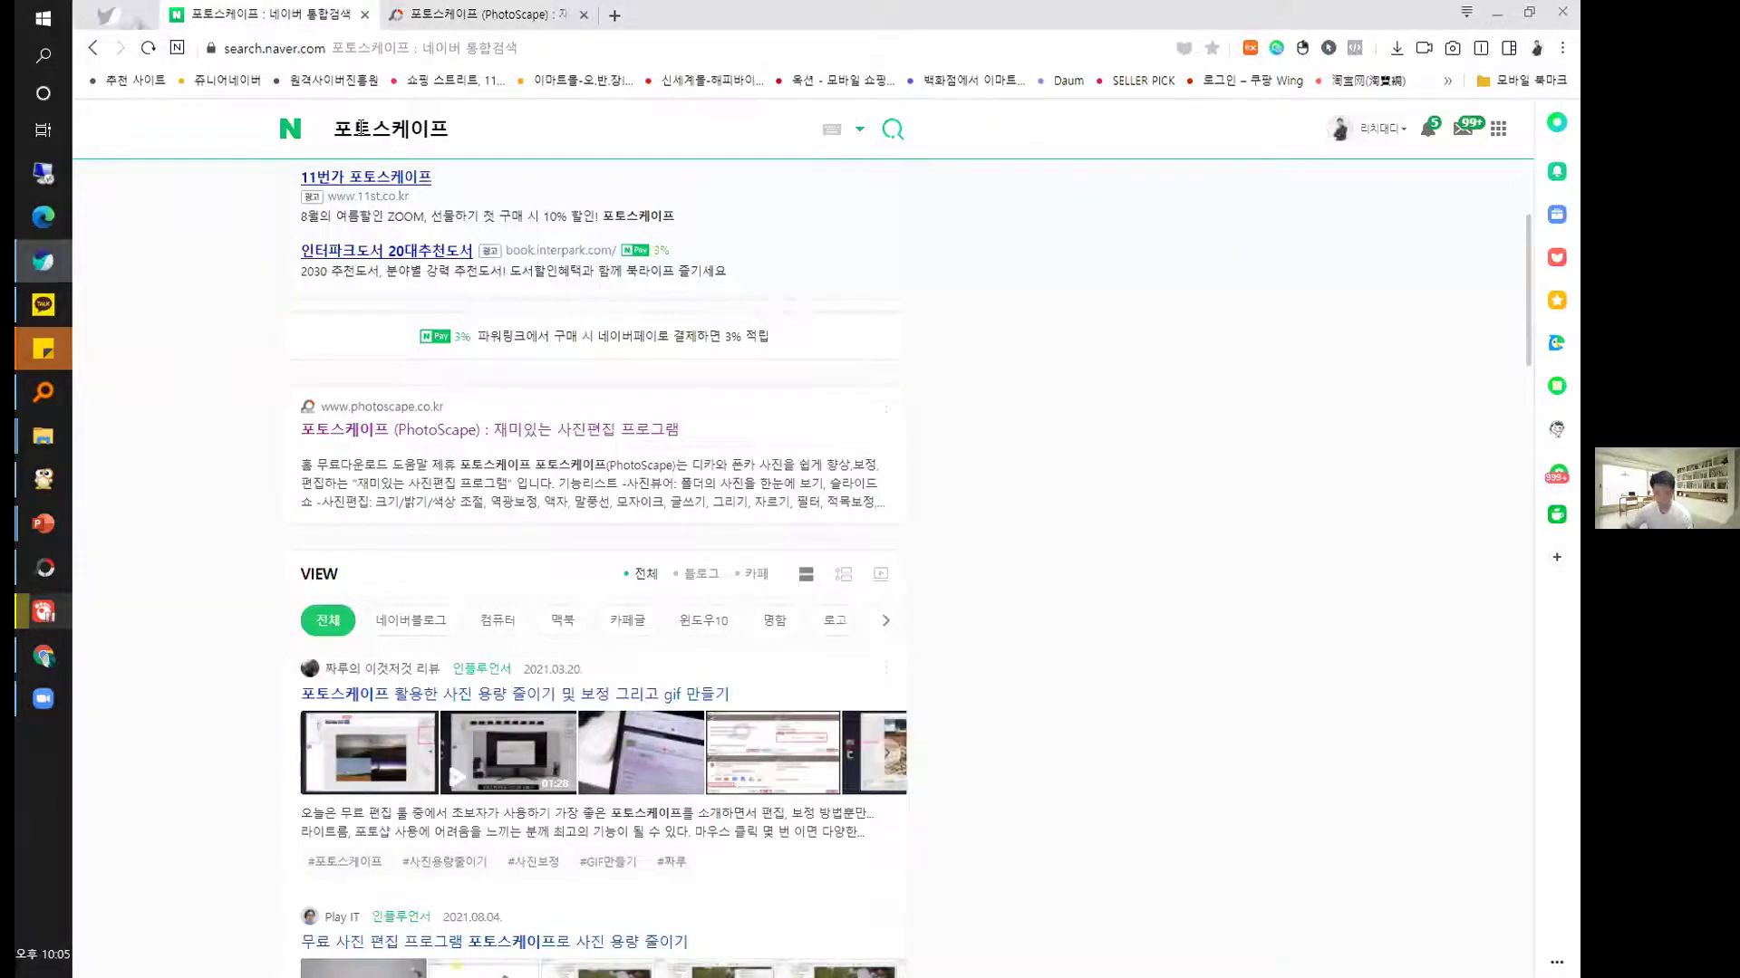
key("ctrl+Tab")
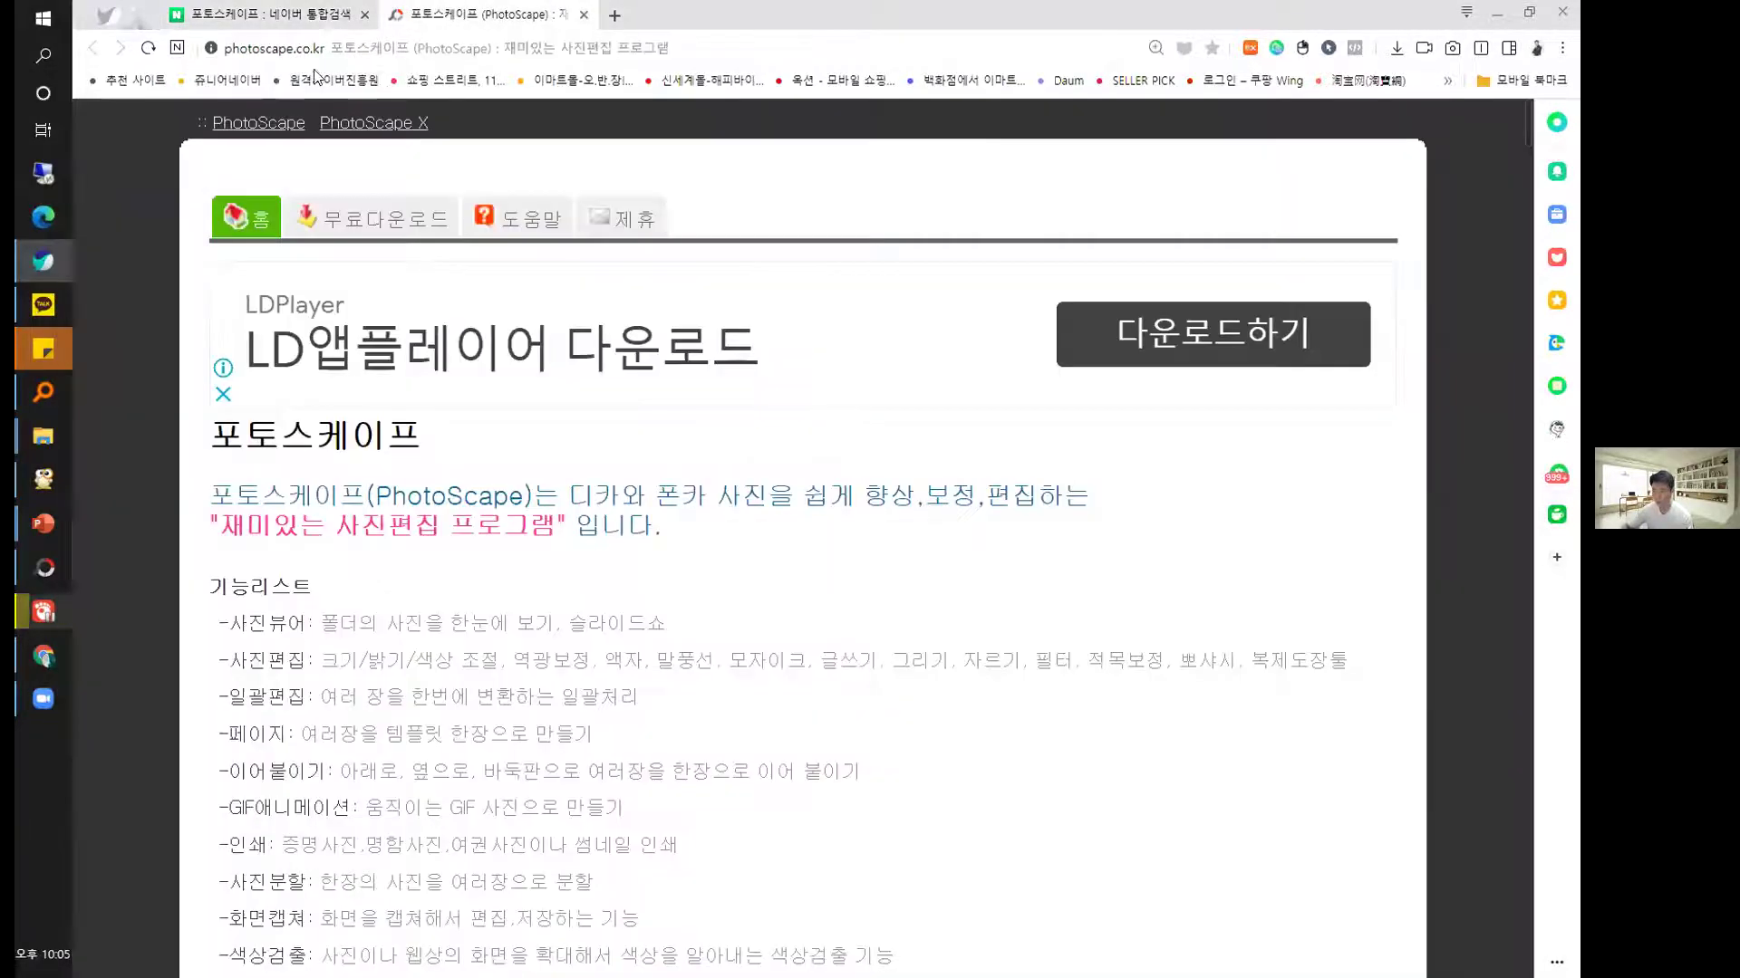
left_click(328, 51)
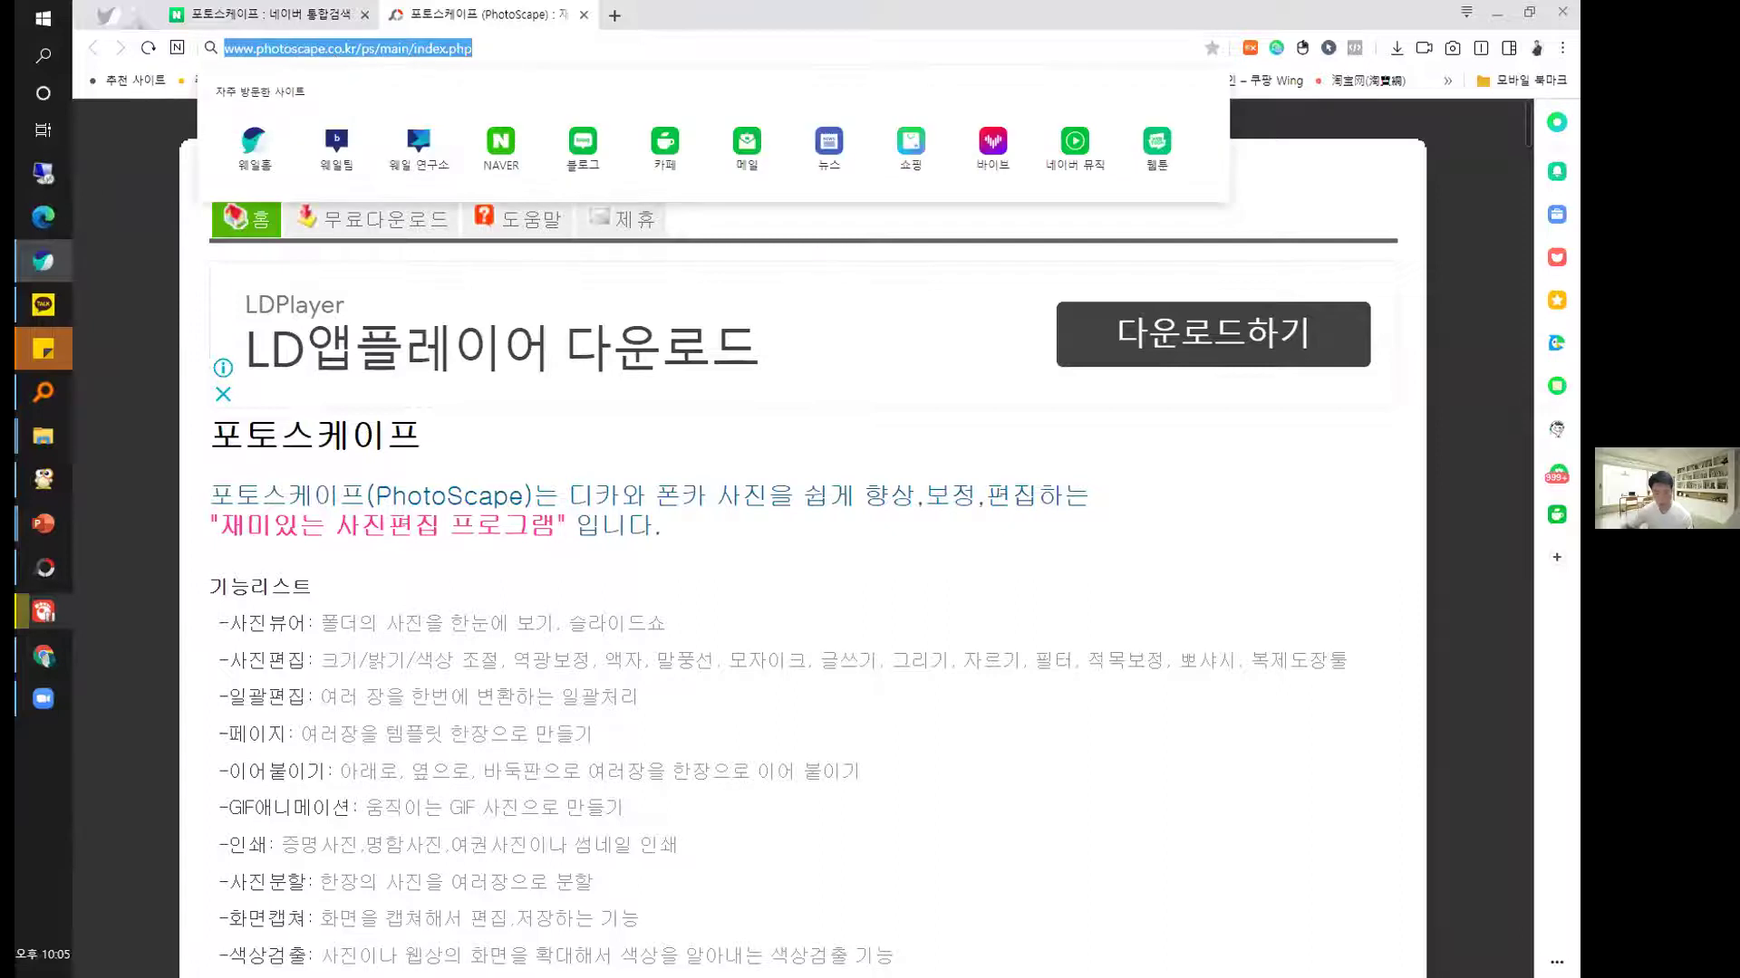
key("Escape")
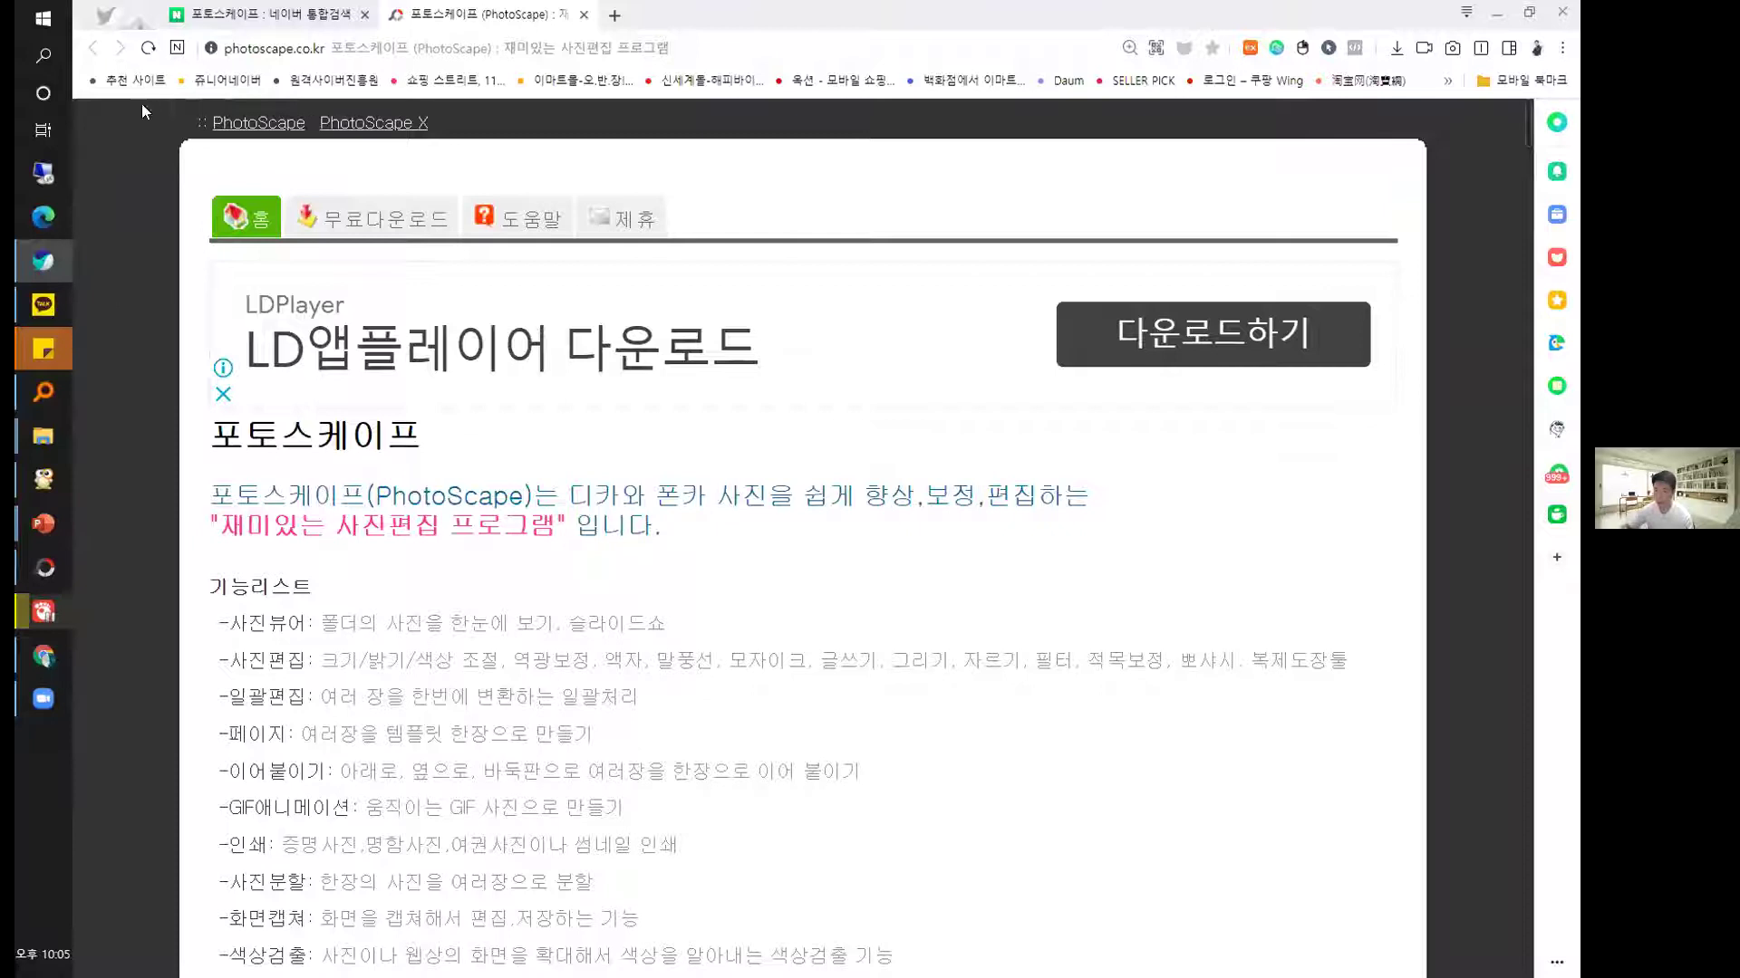
Go to the PhotoScape X site and open the Microsoft Store page of its free Windows 10 version.
left_click(370, 126)
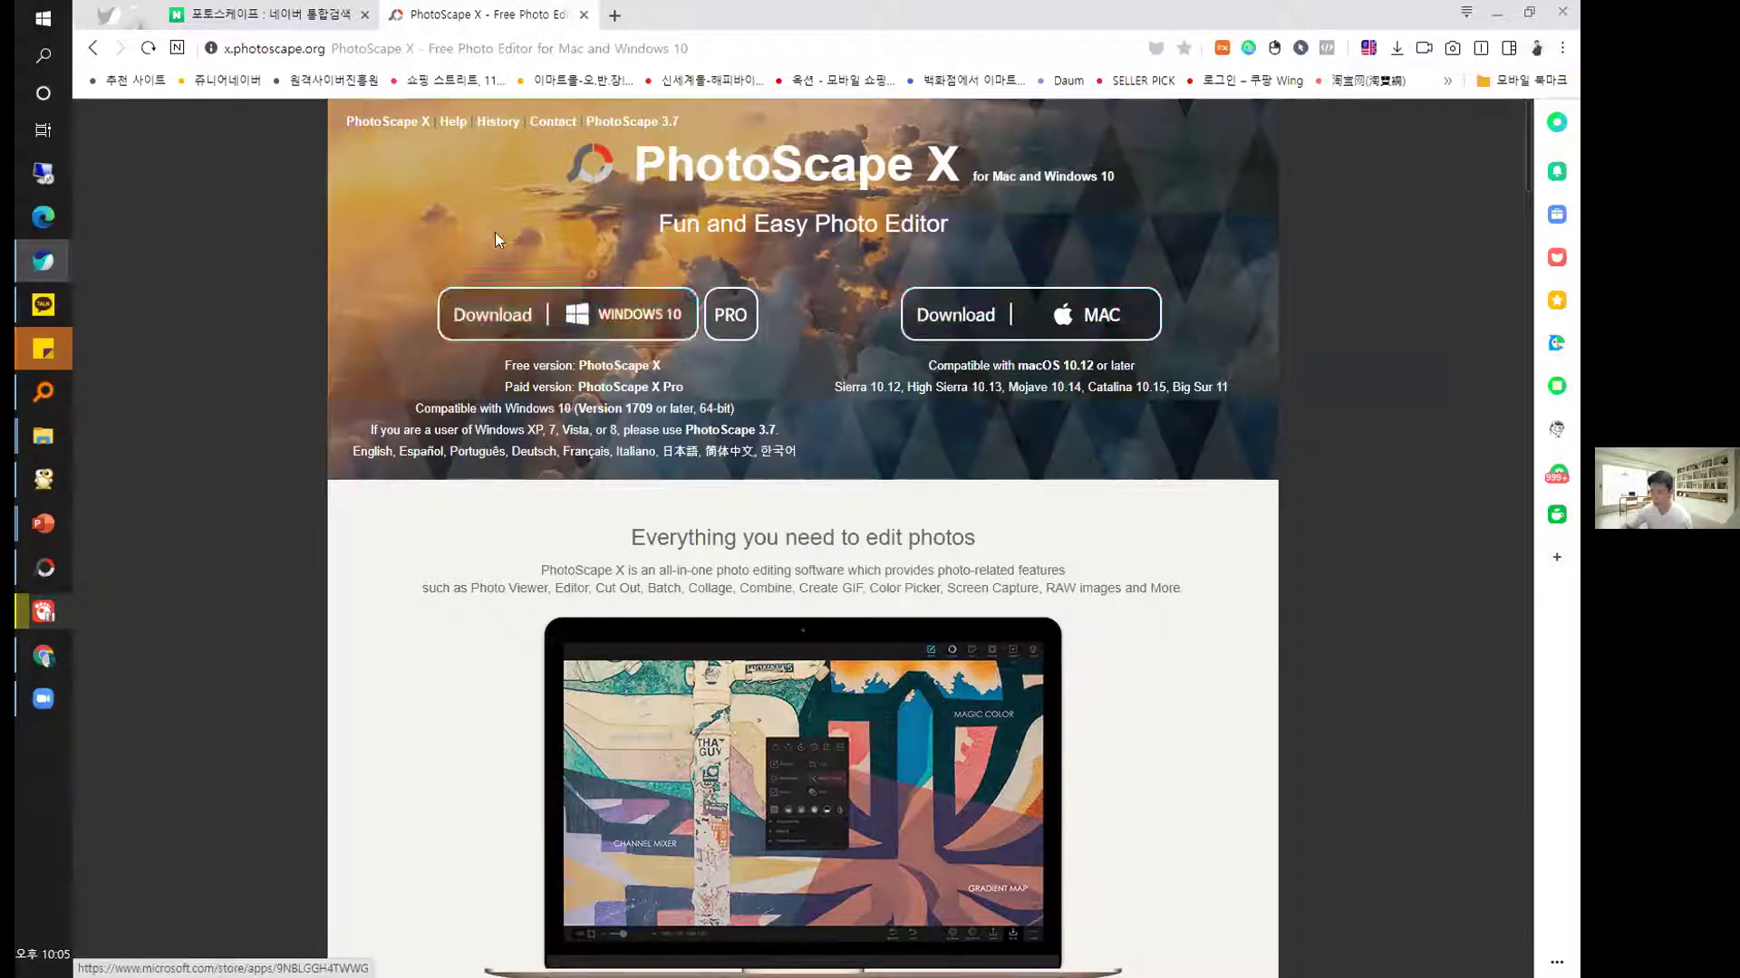
left_click(659, 313)
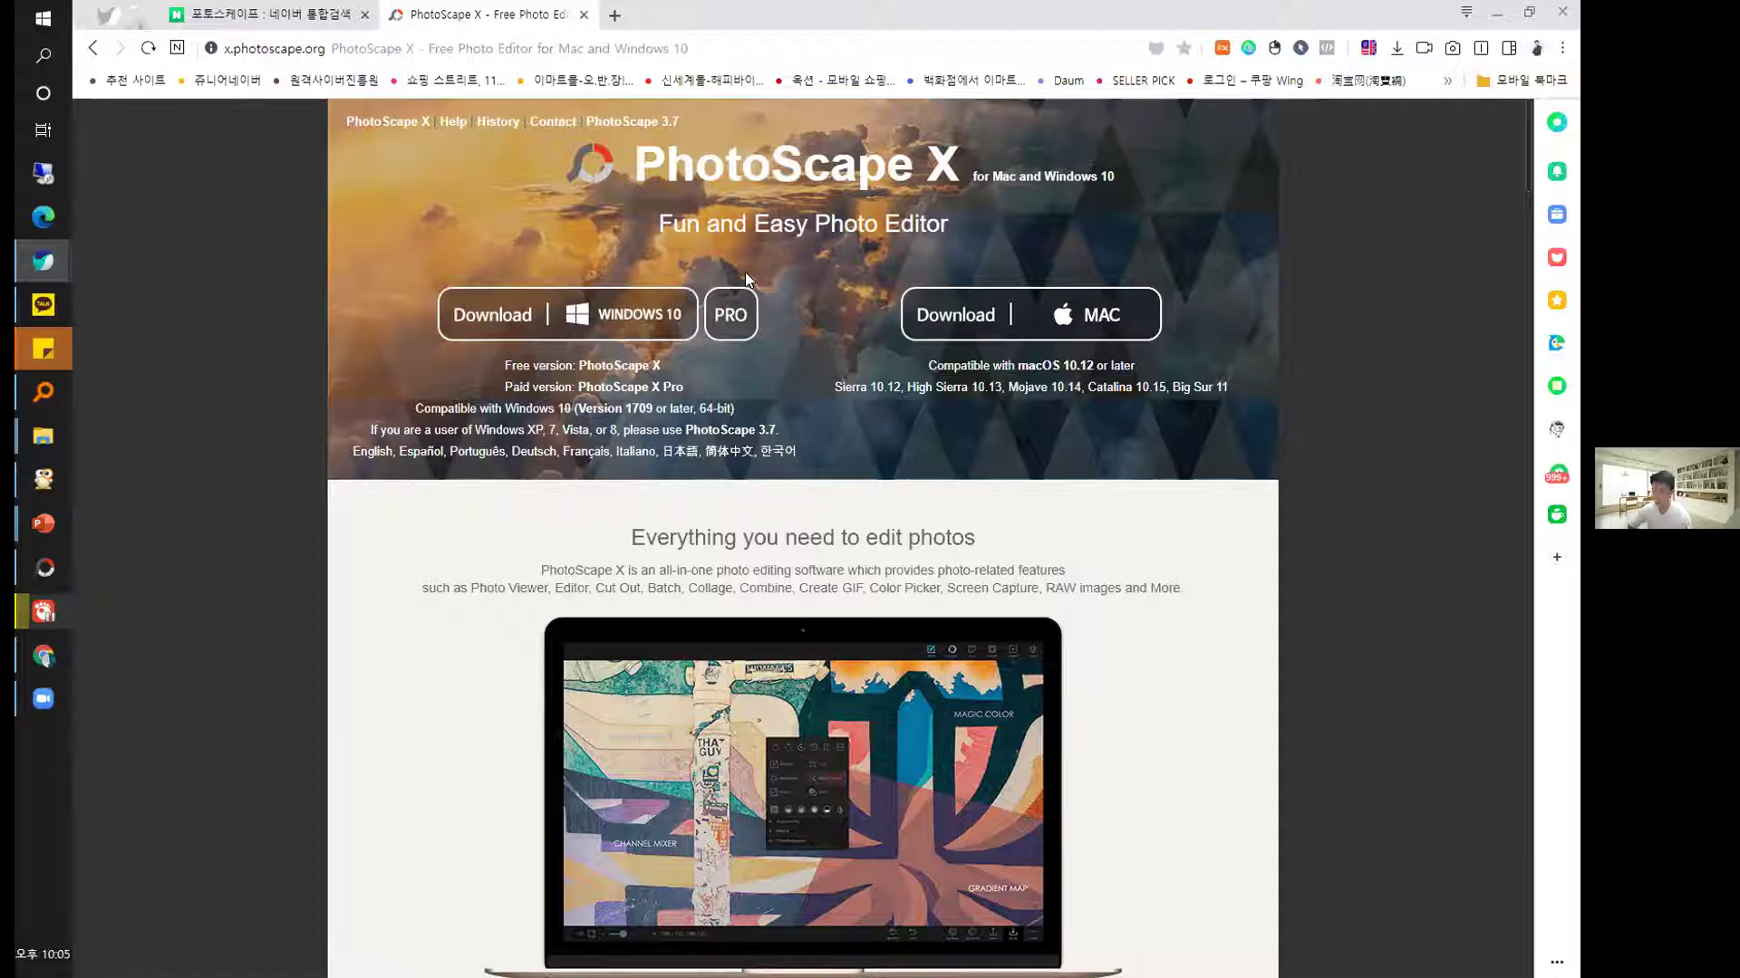
left_click(616, 313)
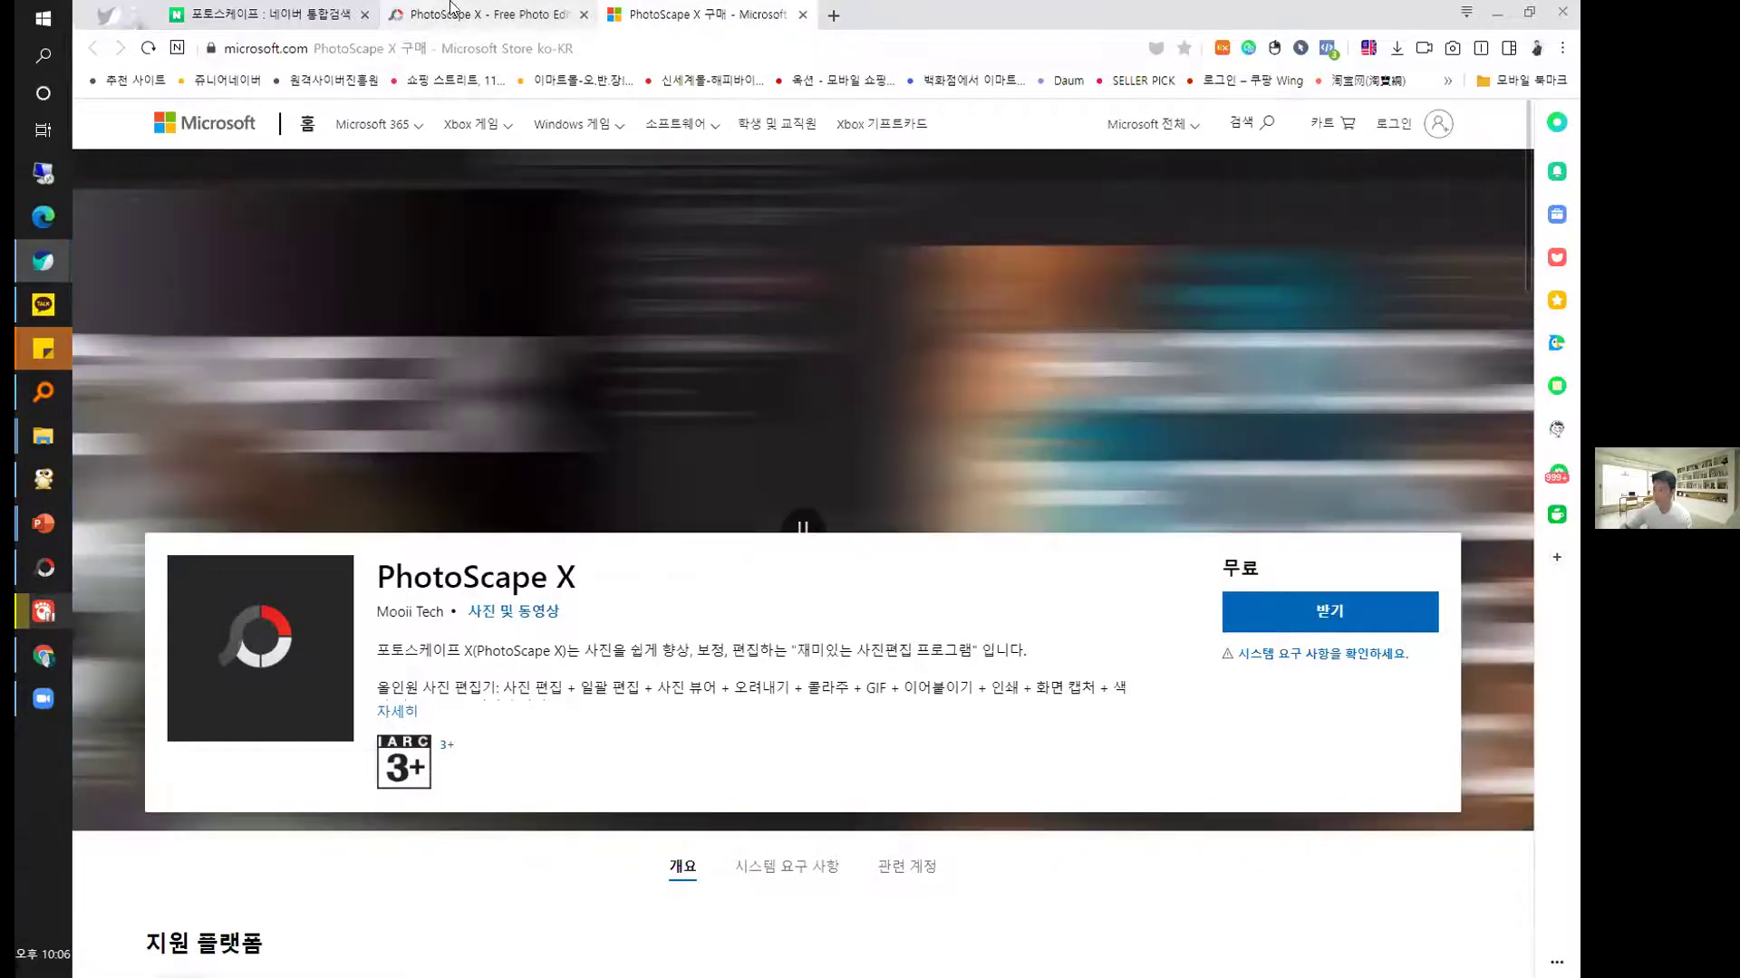
left_click(485, 15)
left_click(698, 15)
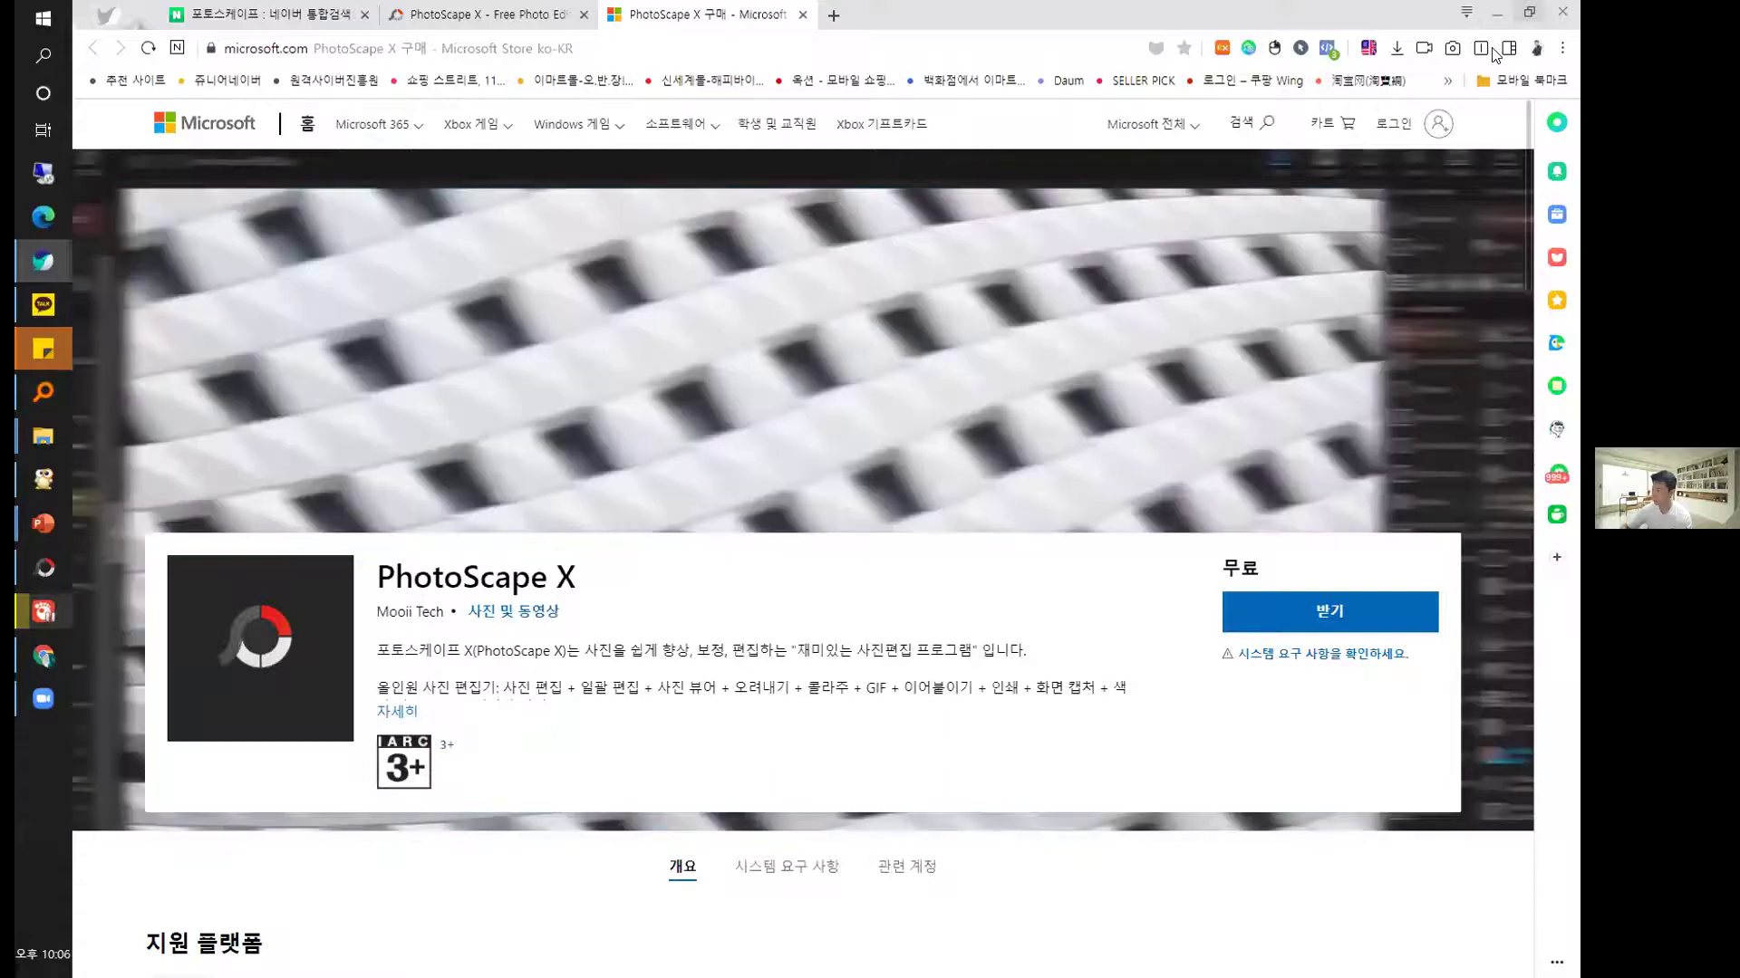
Clear away the browser windows, switch to PhotoScape X and maximize its window.
left_click(1493, 52)
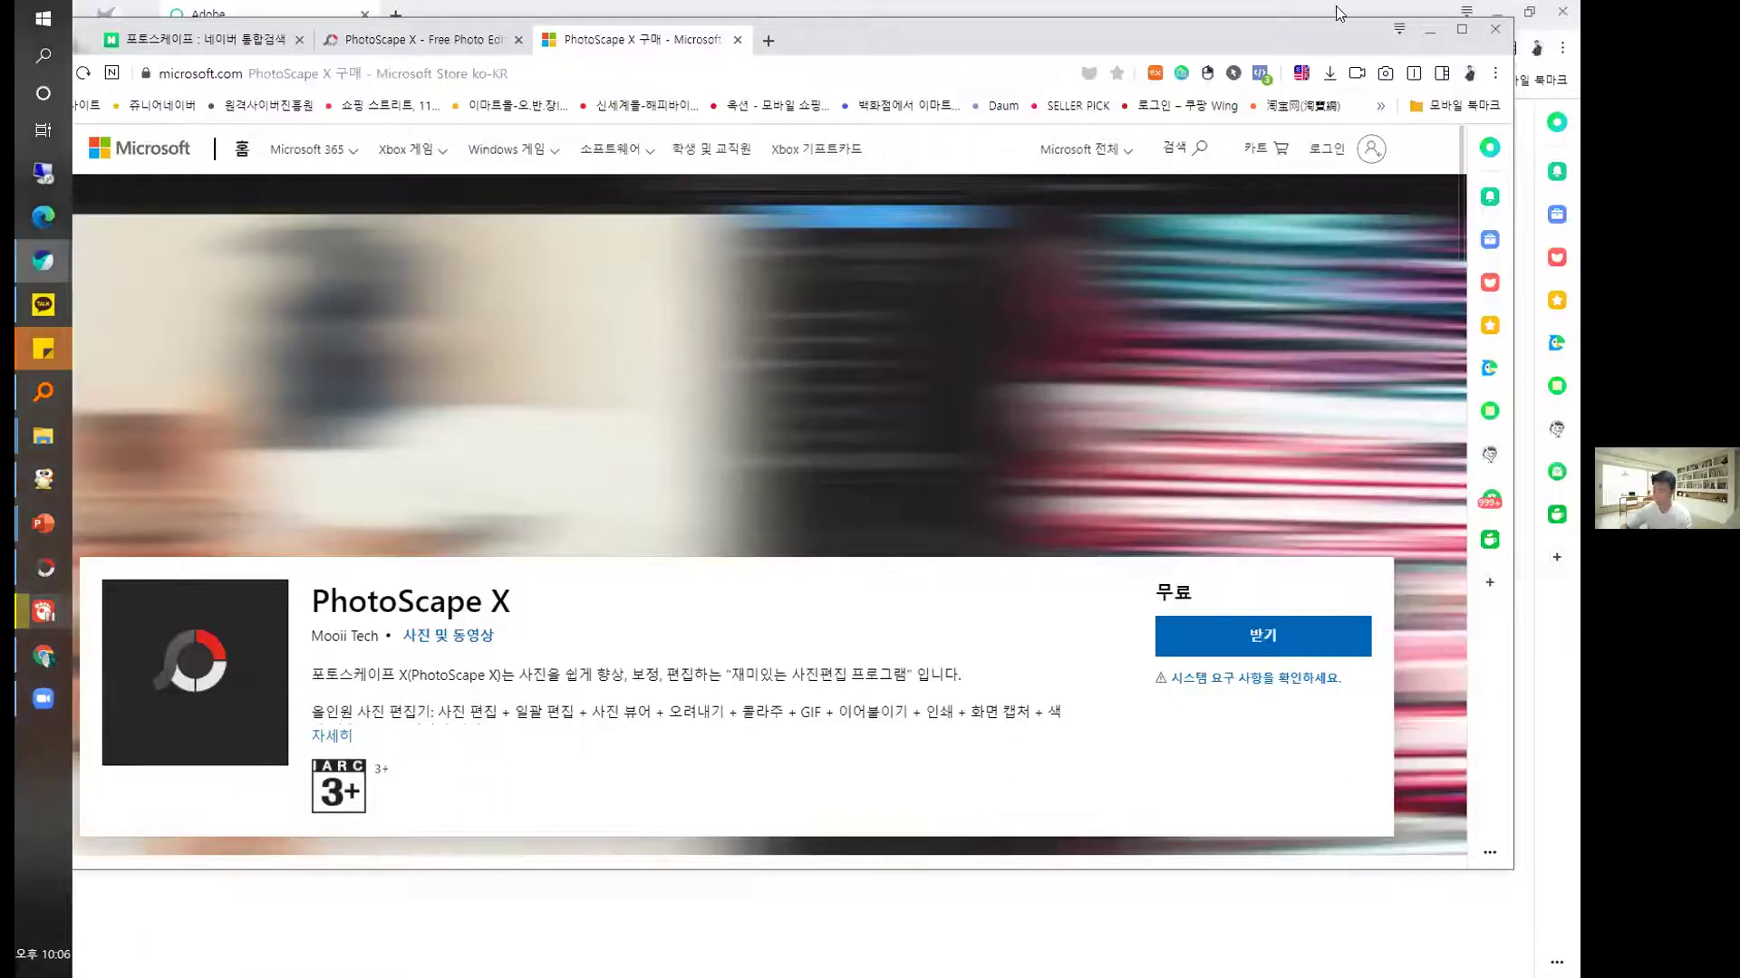
left_click(1336, 6)
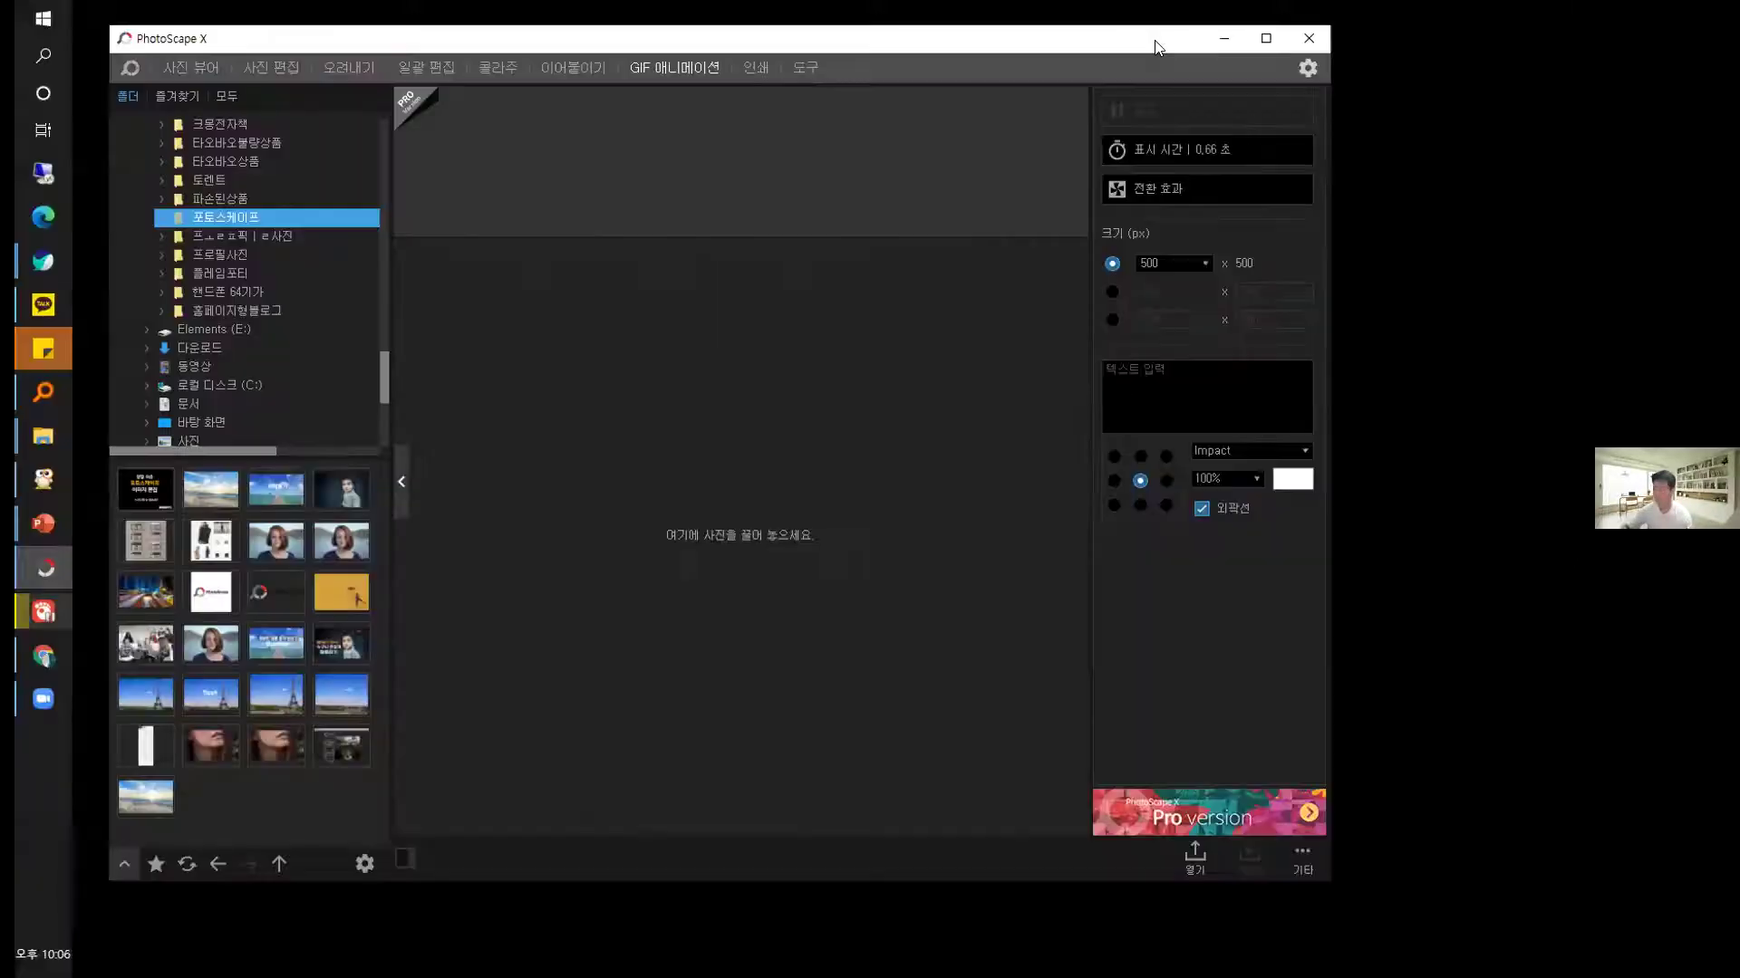
double_click(1154, 43)
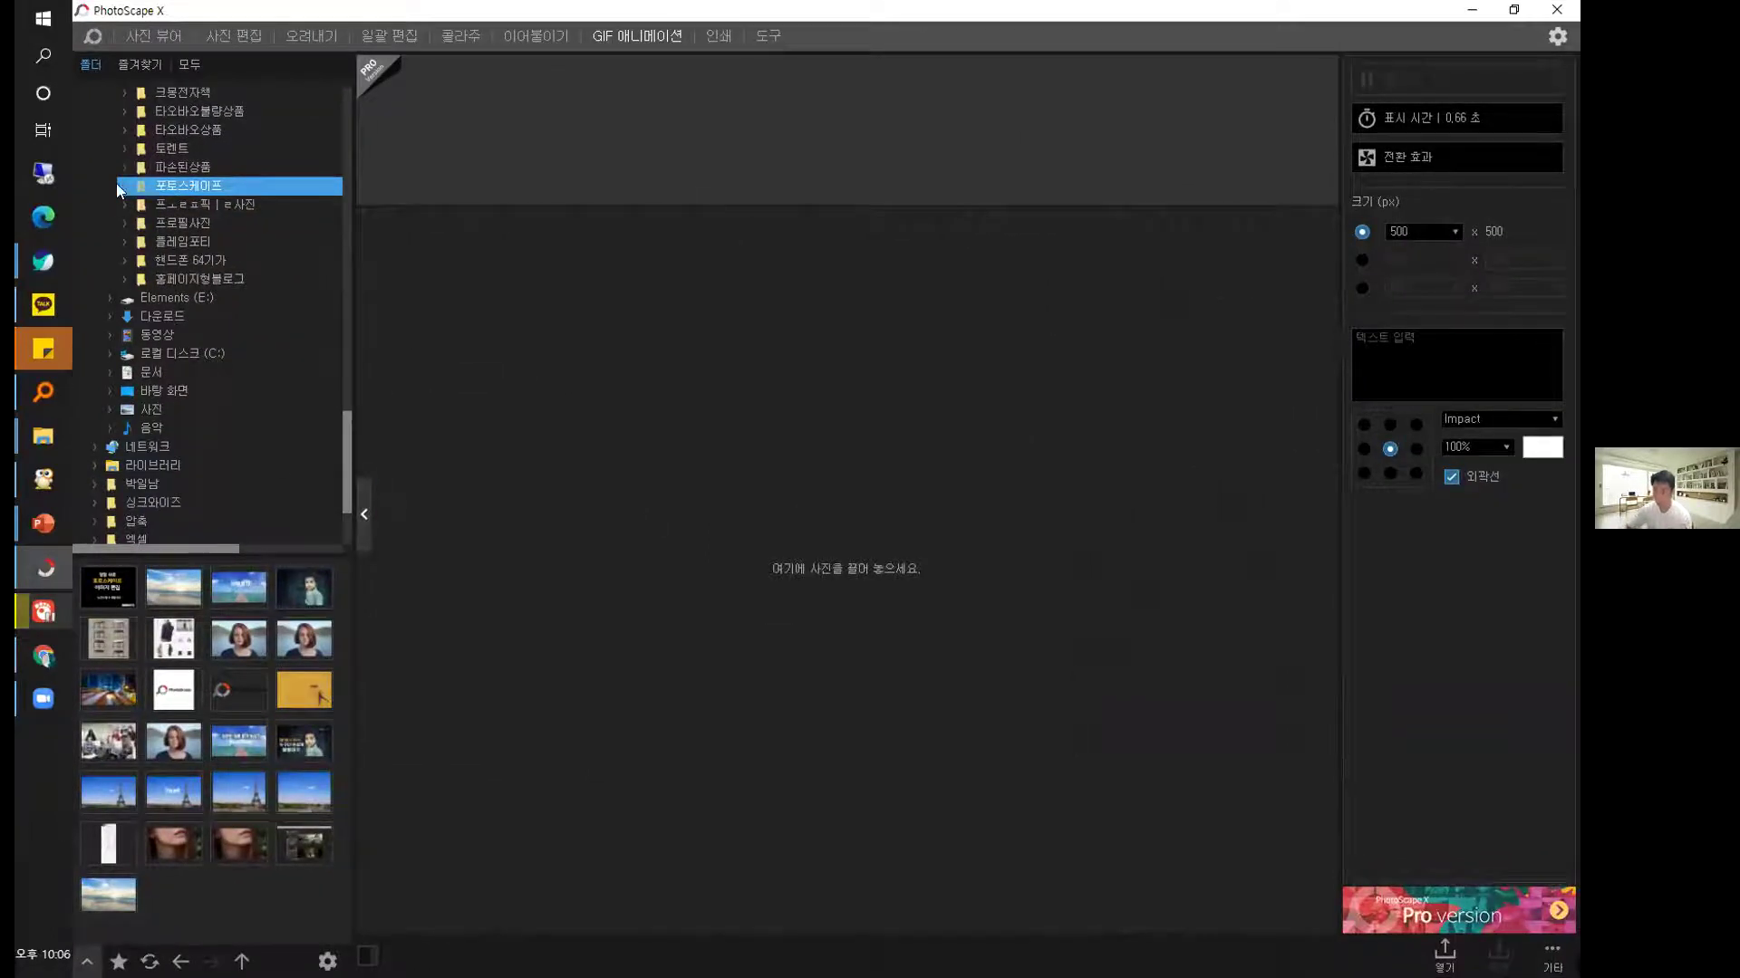
Open the feature overview and examine the Remove Blemishes, Liquify, Red Eye Correction and Fake HDR Effect previews.
left_click(100, 29)
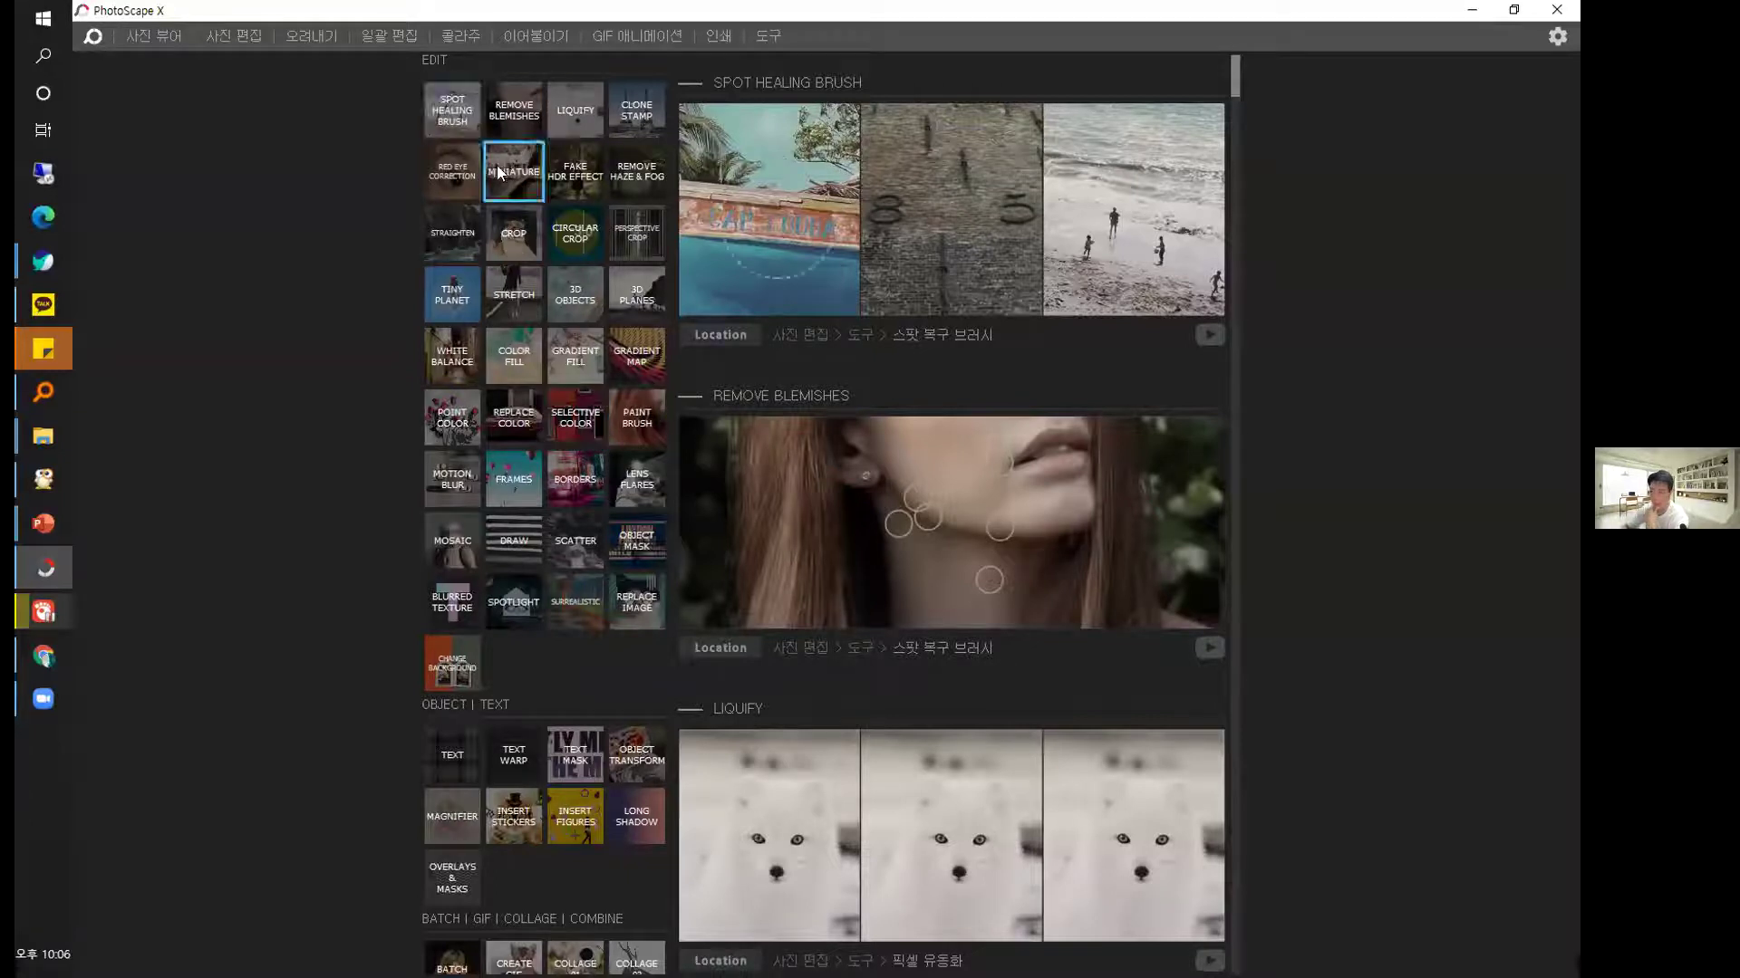
left_click(498, 116)
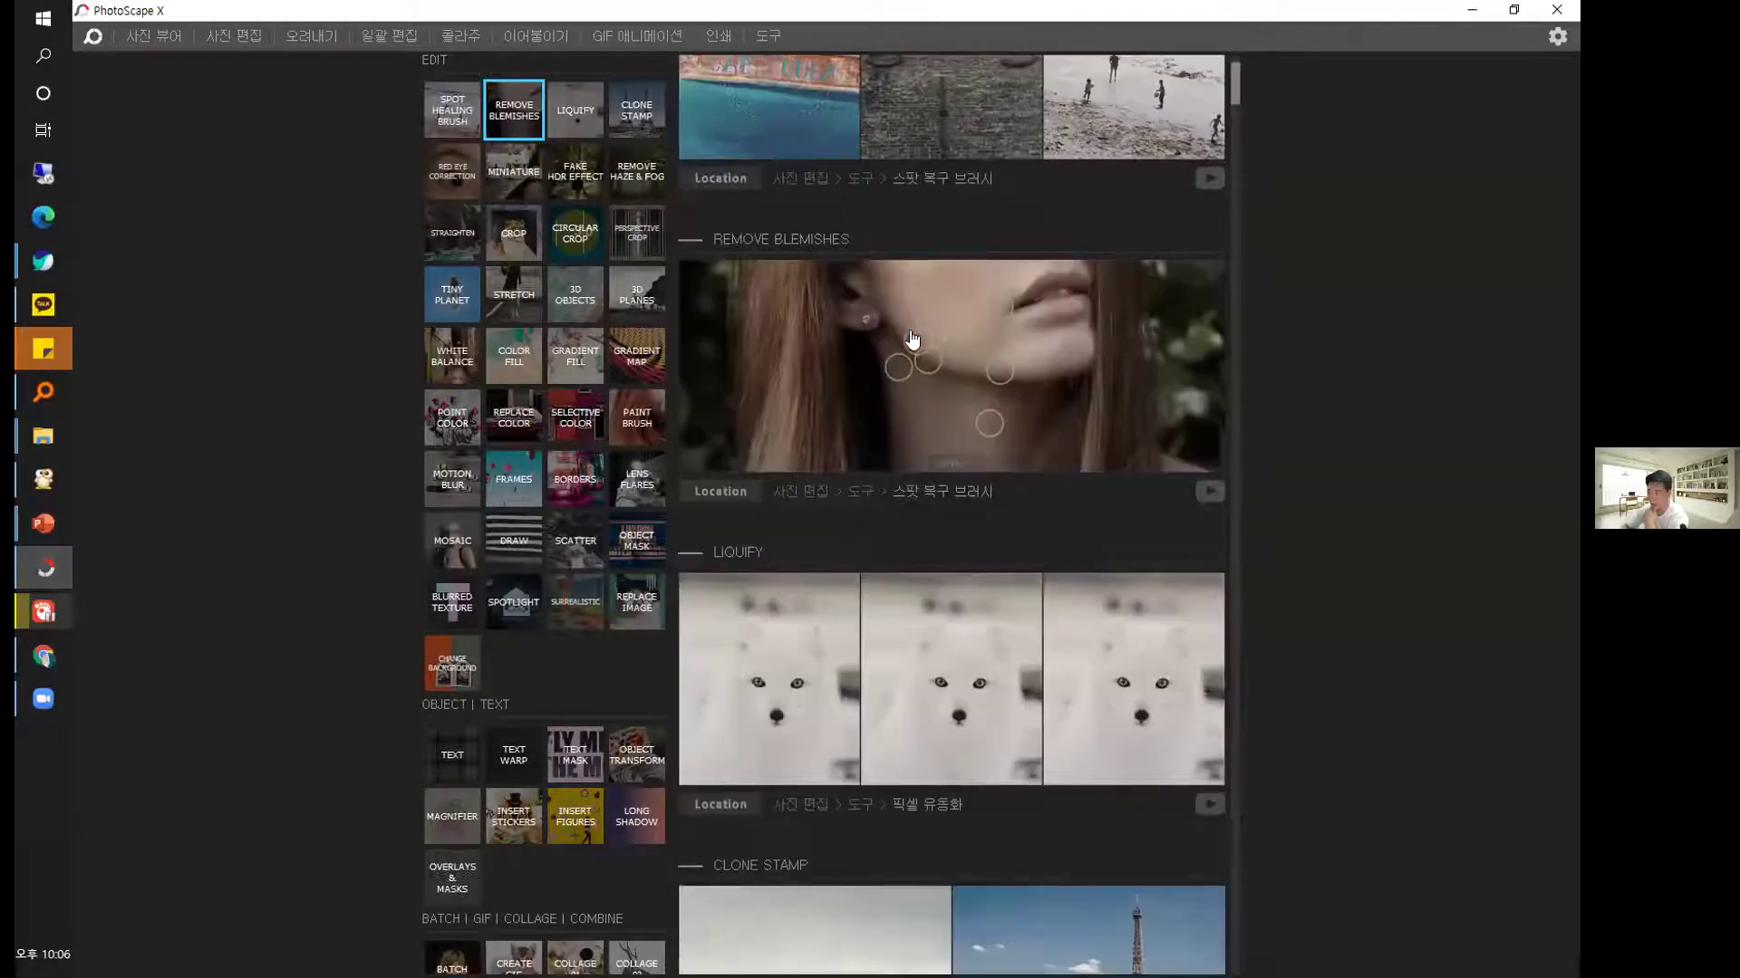
left_click(599, 112)
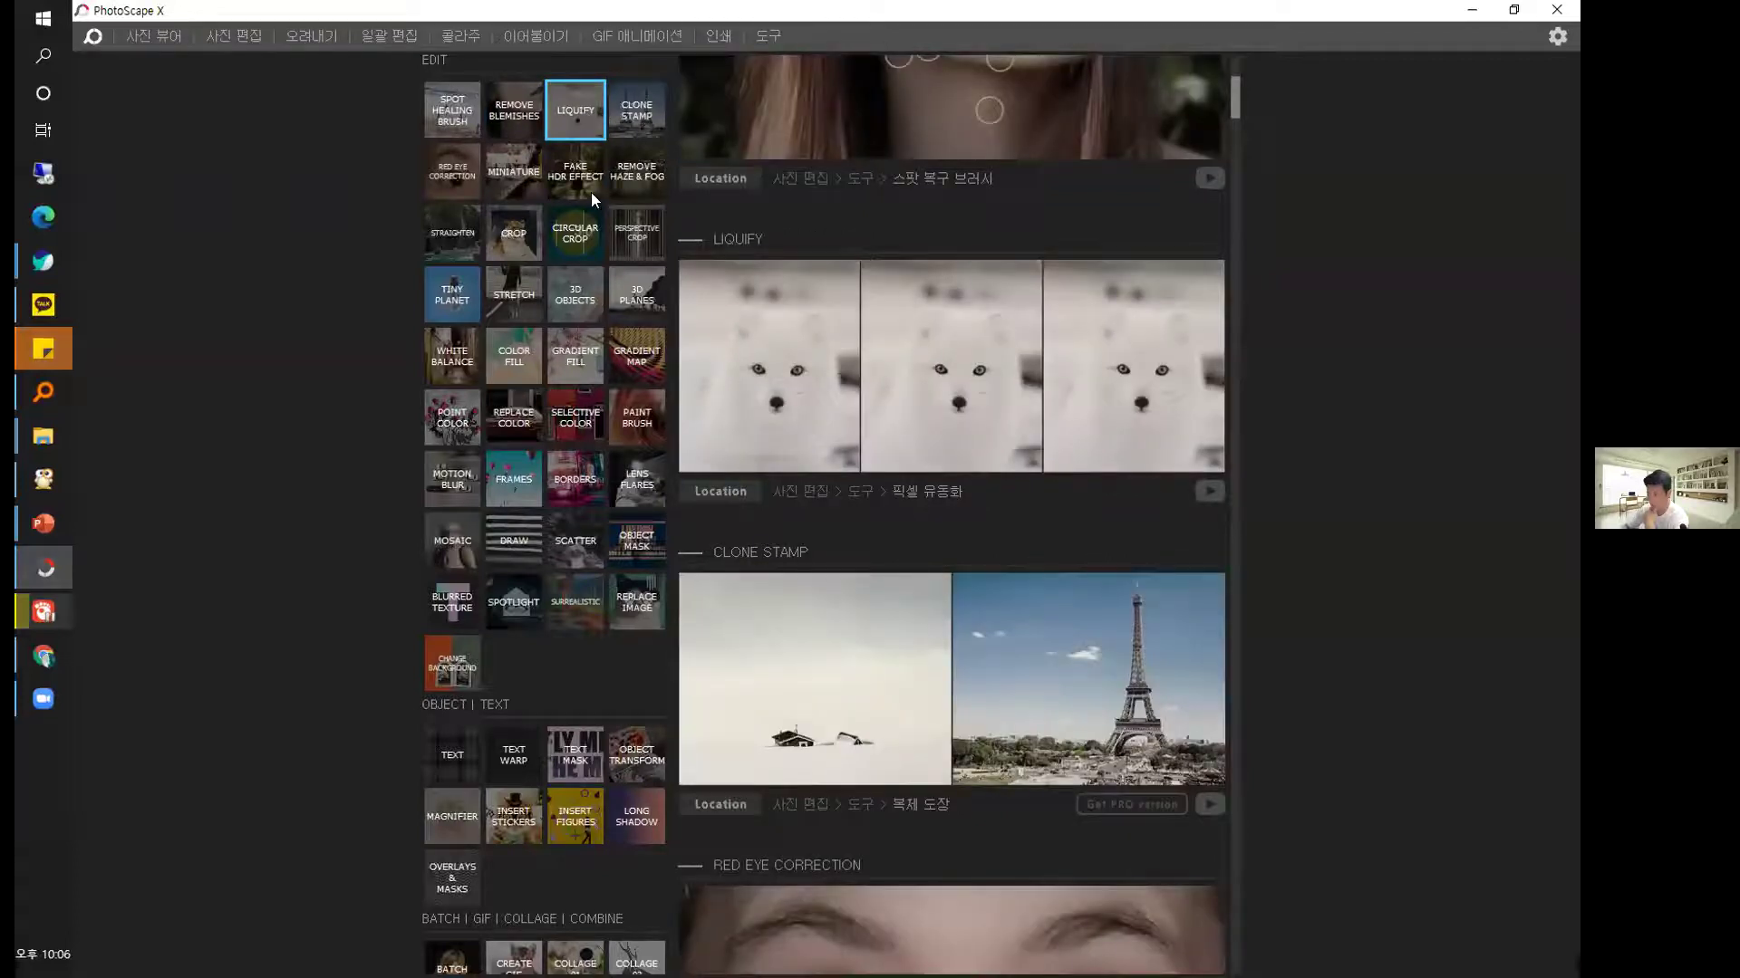
left_click(458, 171)
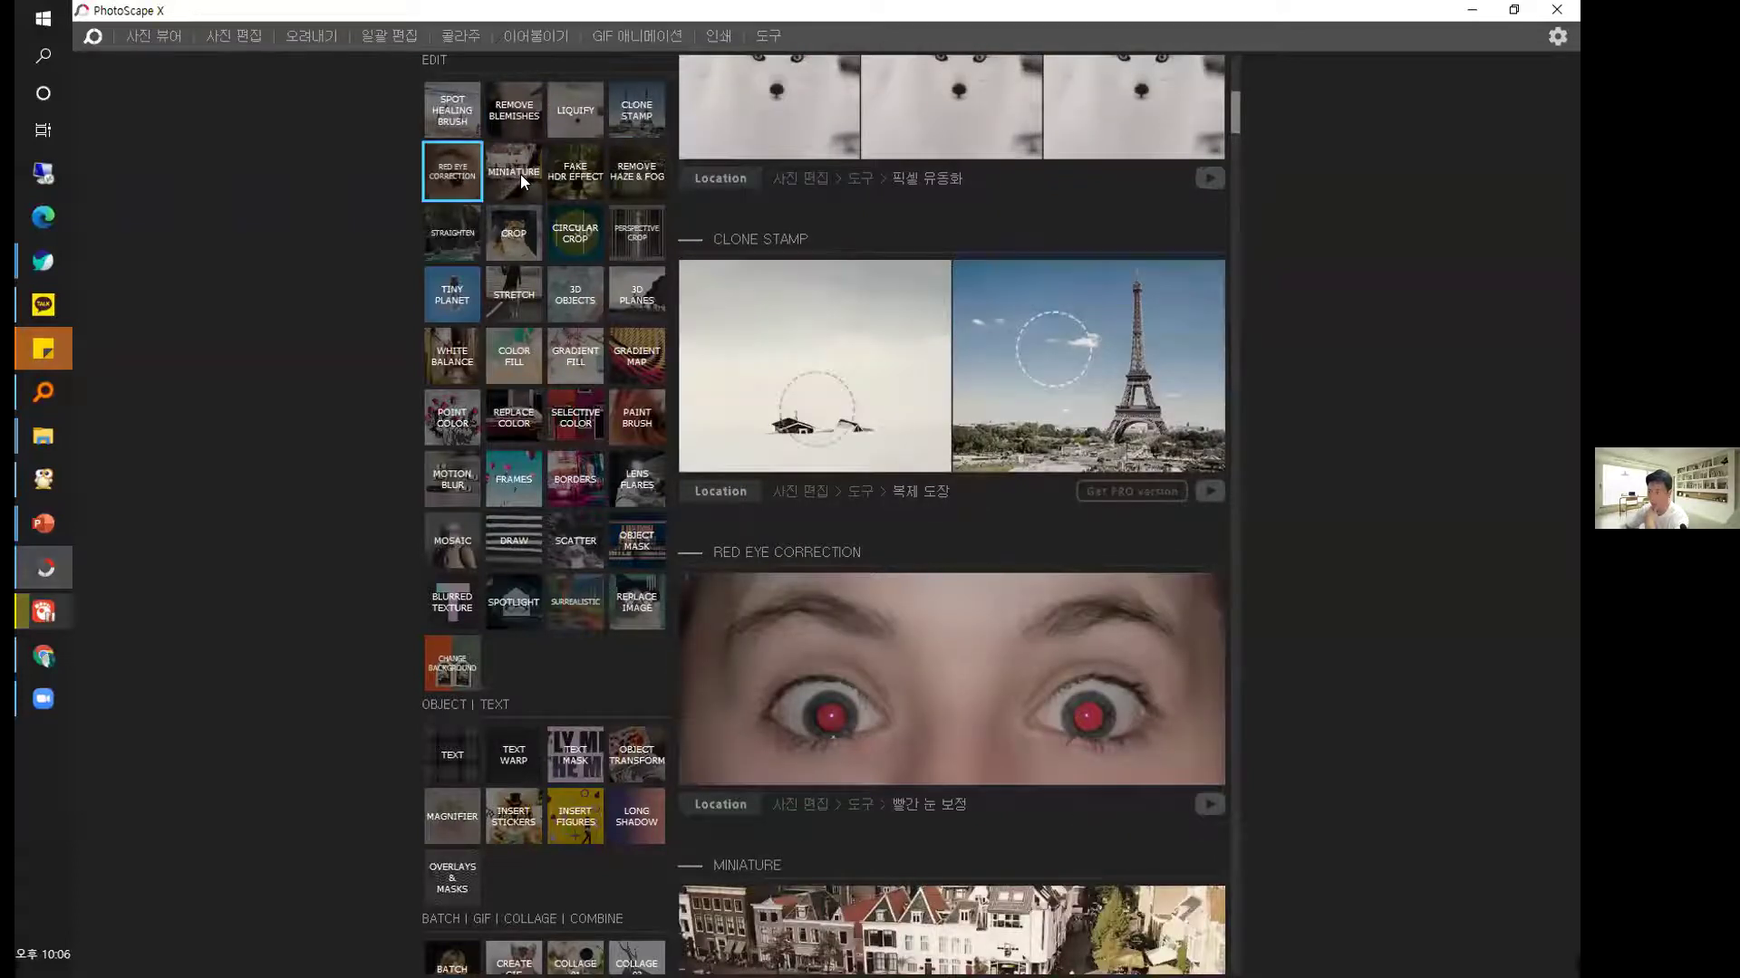
left_click(560, 181)
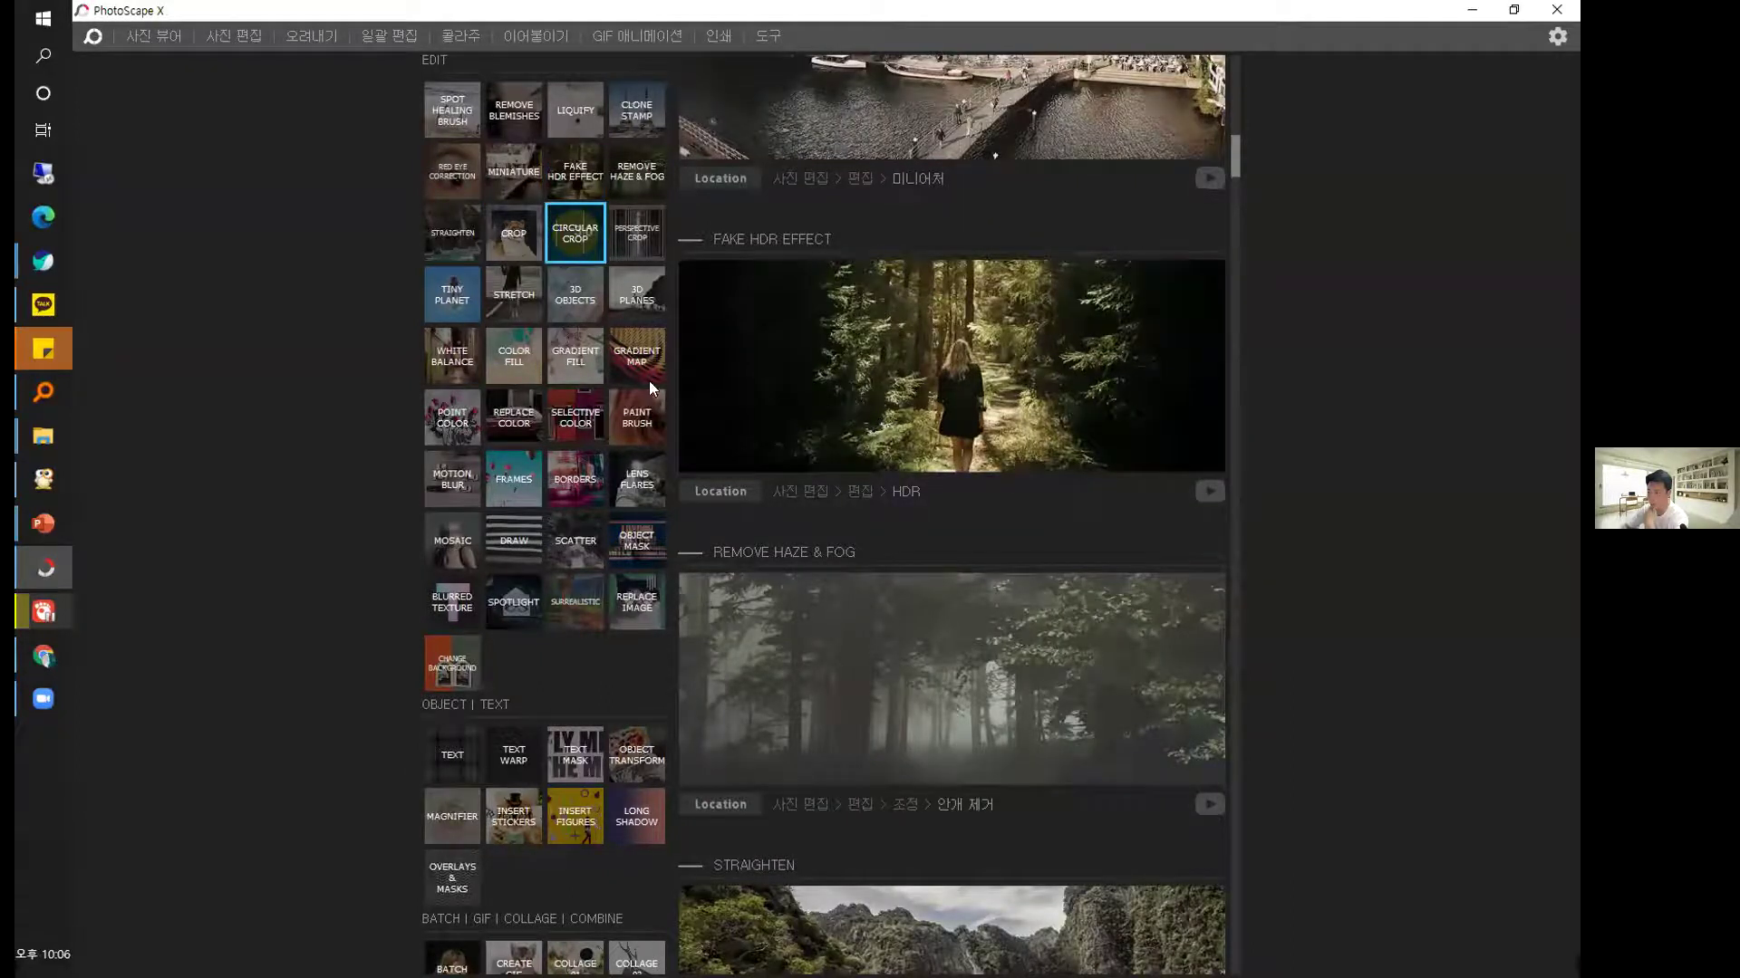
Examine the overview's Tiny Planet, Stretch, 3D Objects and 3D Planes previews, plus the examples around Lens Flares and Borders.
left_click(443, 291)
left_click(512, 301)
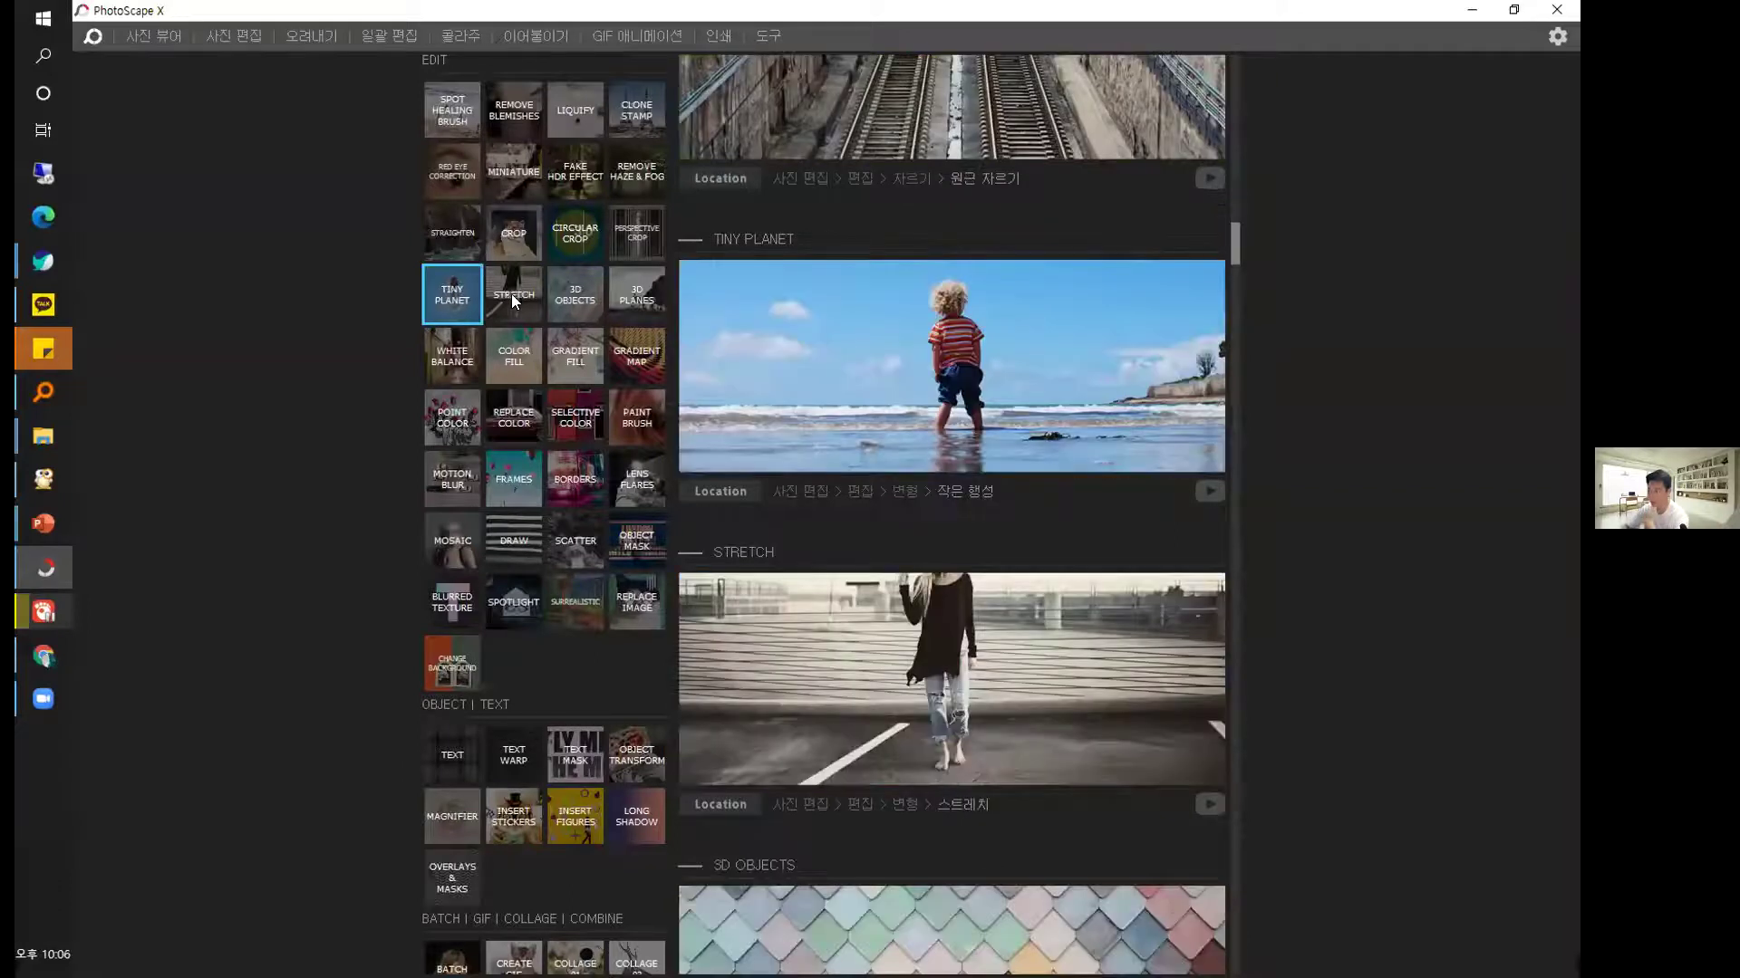
left_click(587, 297)
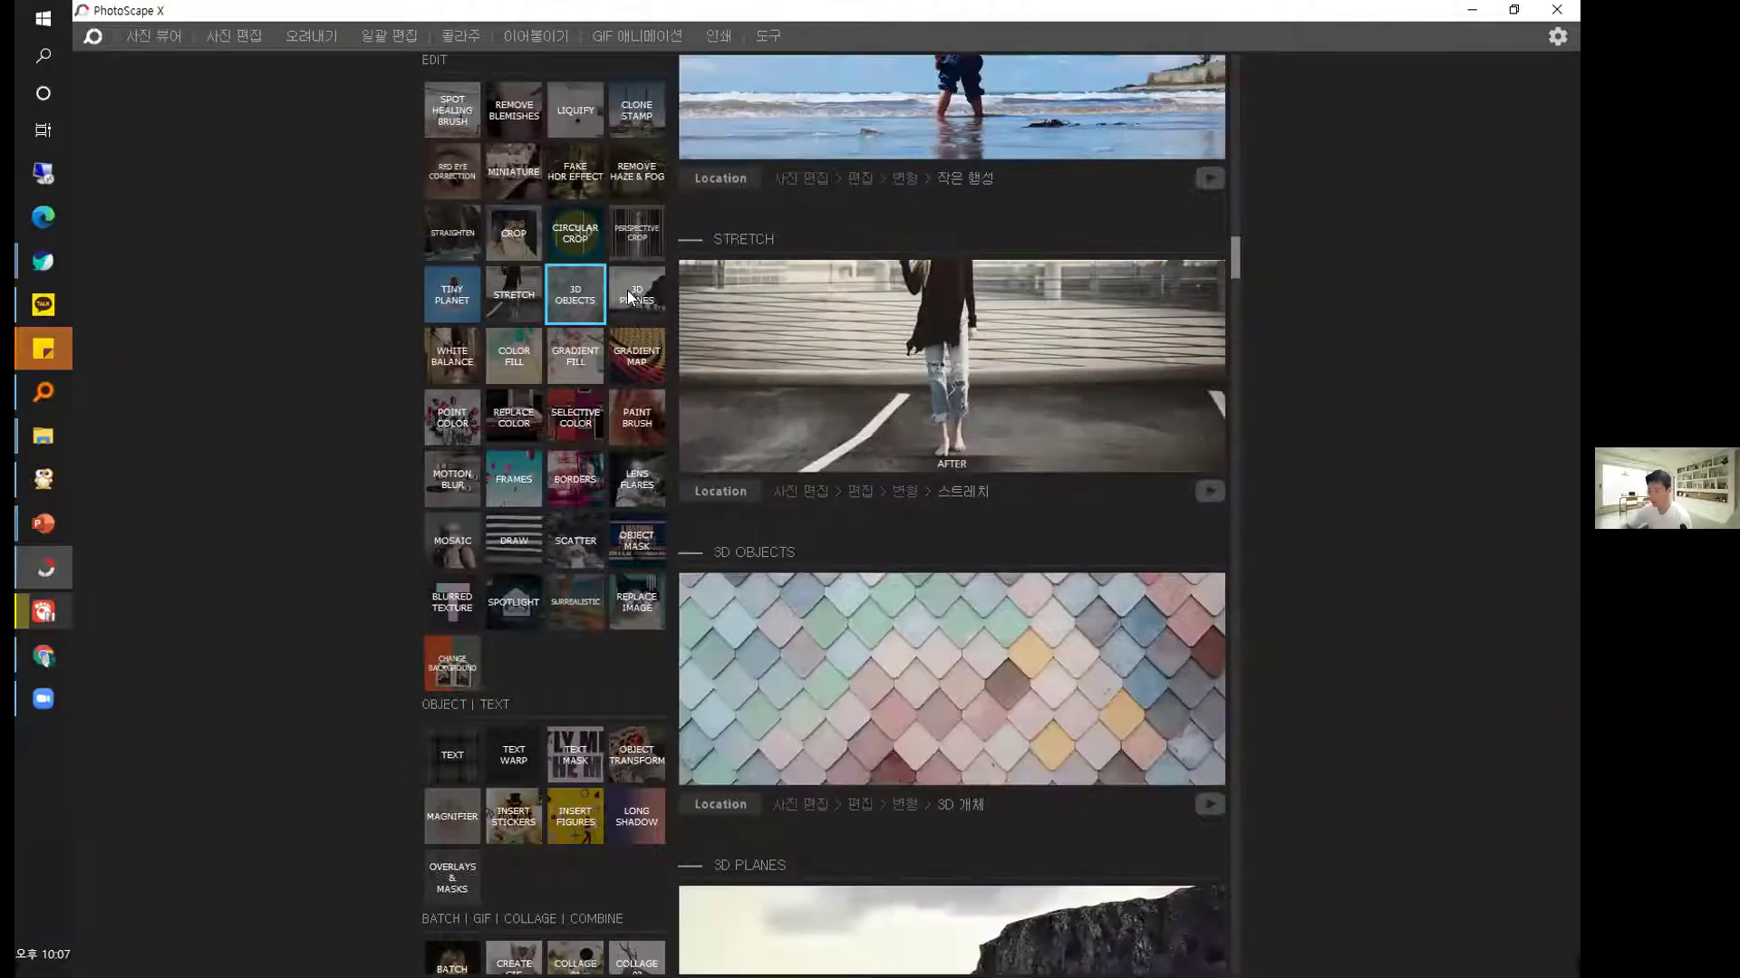
left_click(625, 297)
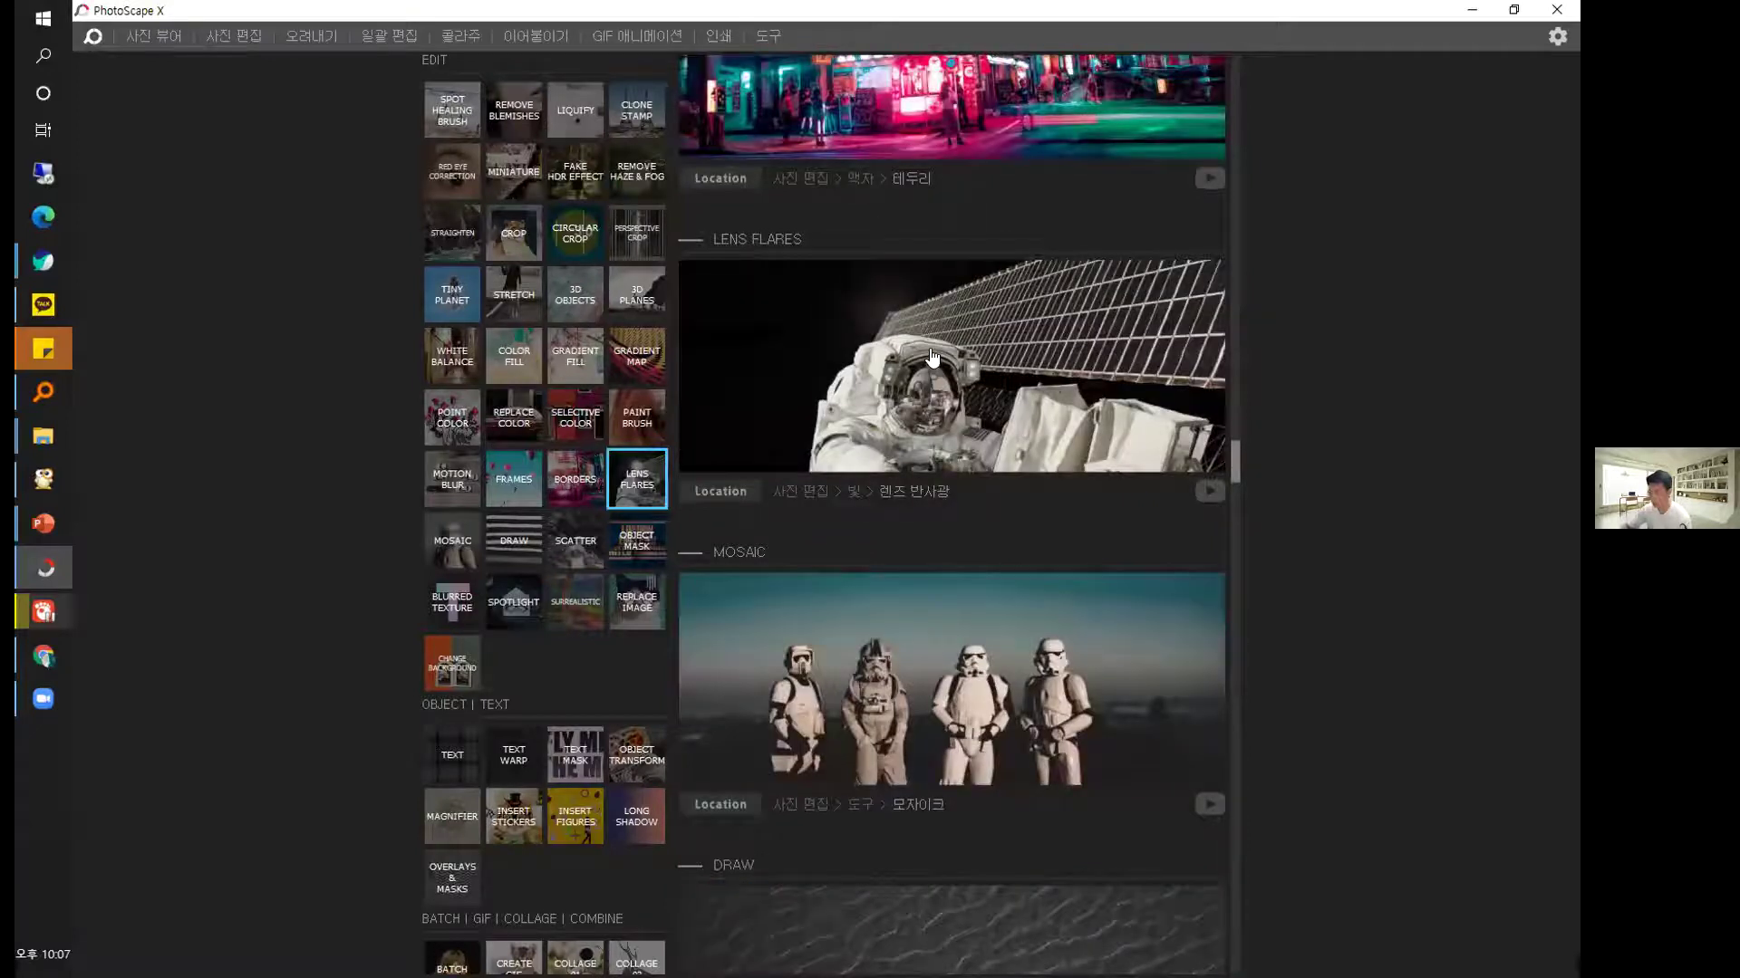
scroll(915, 344, "up", 3)
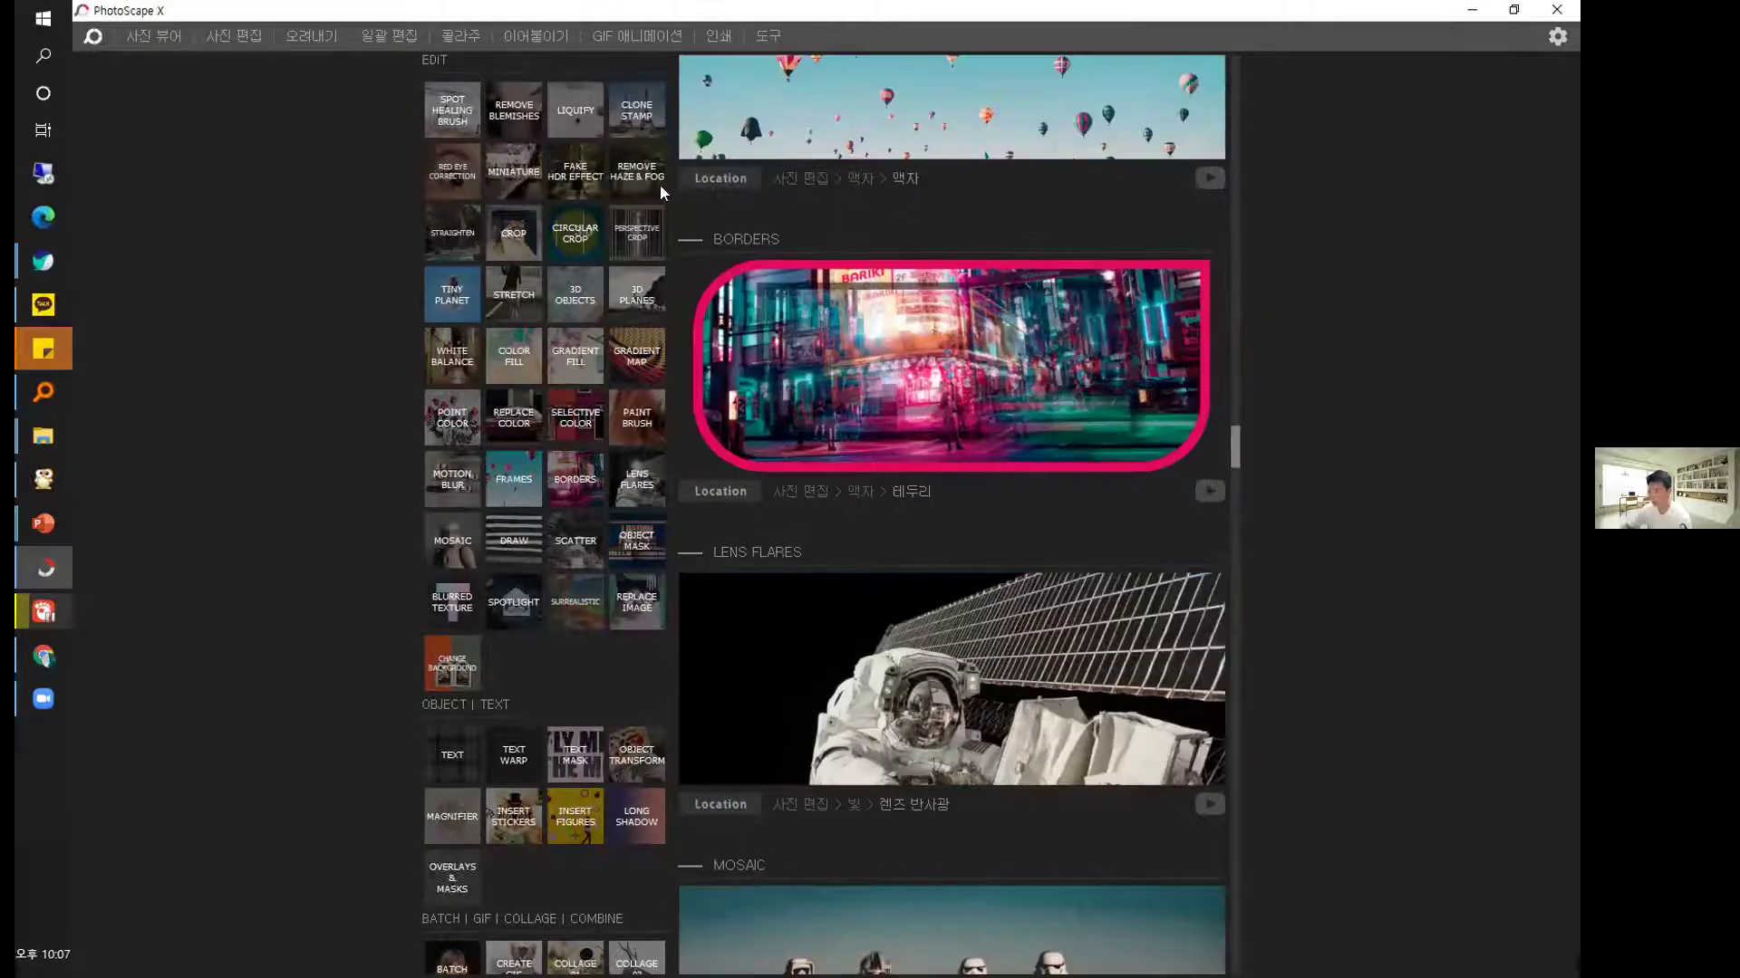
Review the language list and the light and dark themes in the preferences, then close the settings and leave PhotoScape X.
left_click(986, 290)
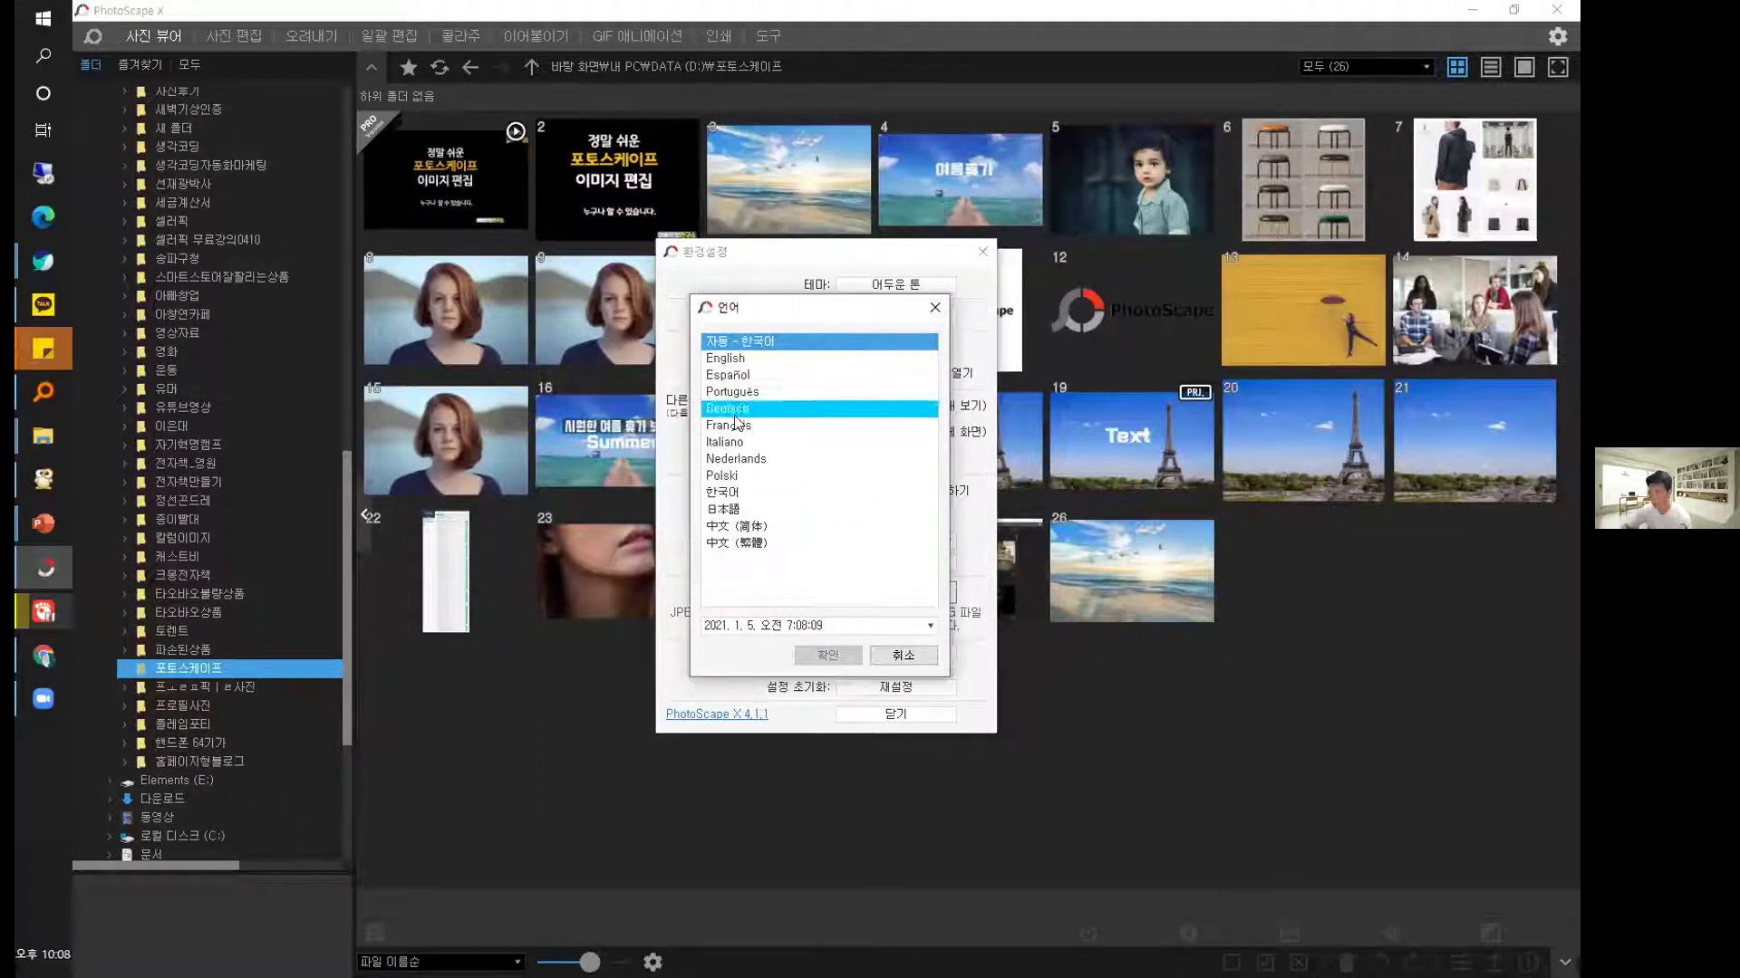
left_click(890, 658)
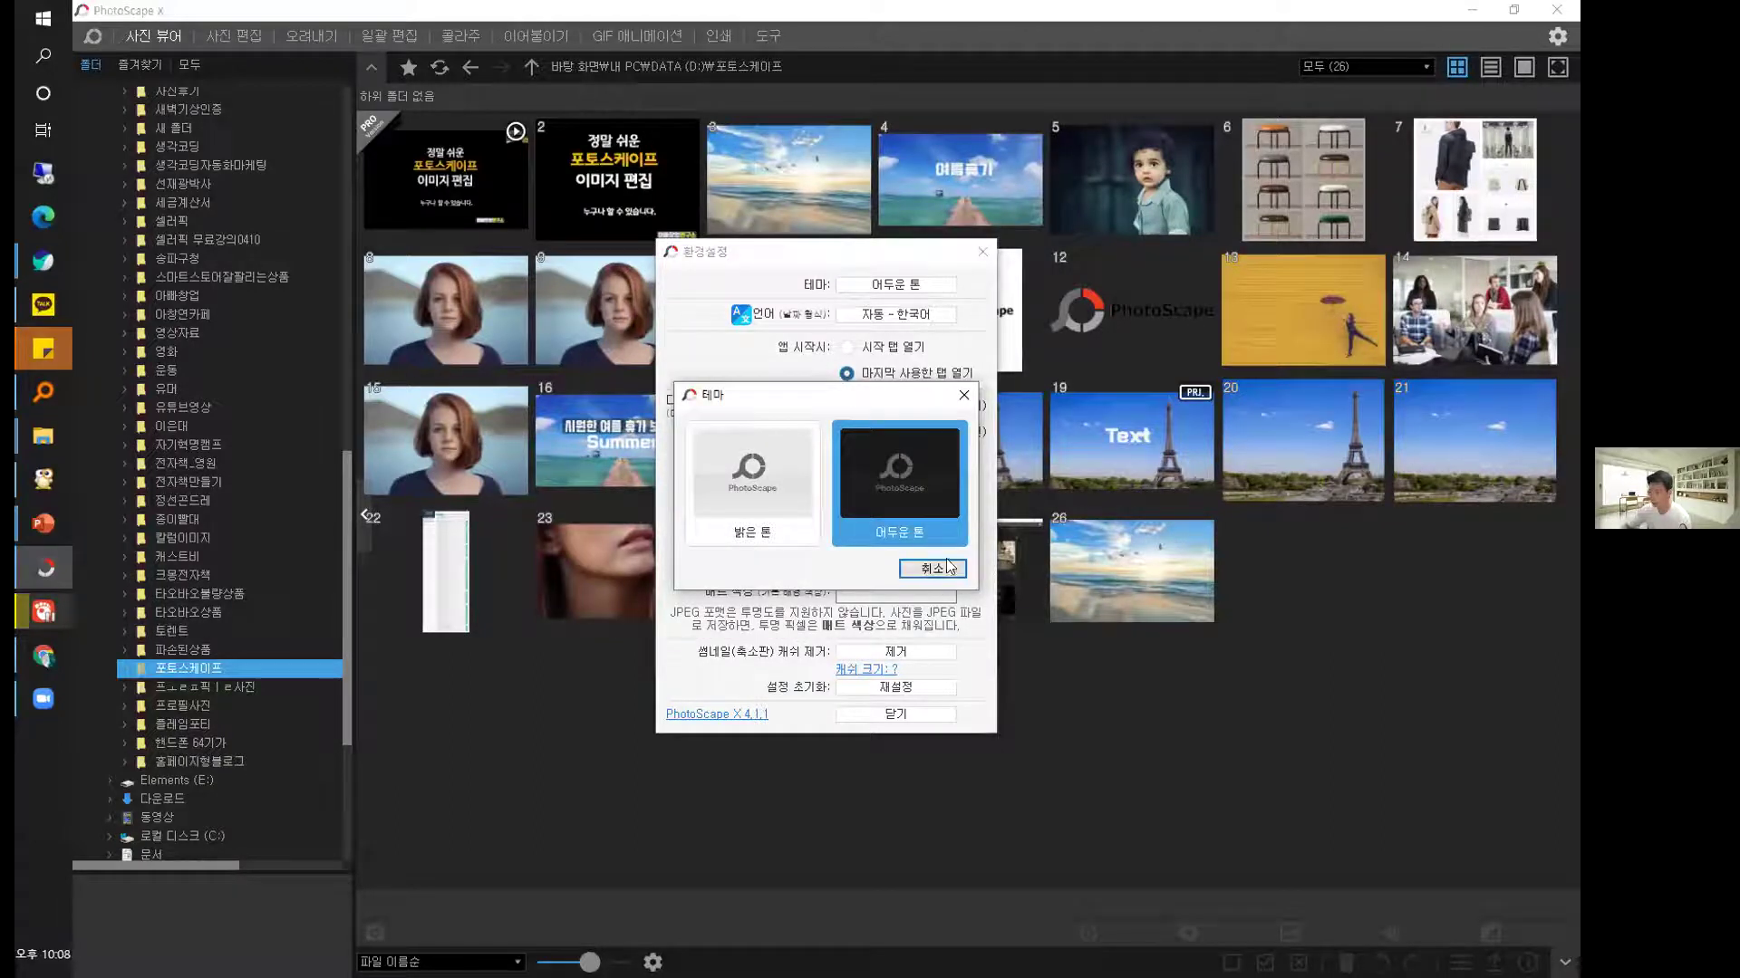
left_click(938, 463)
left_click(982, 251)
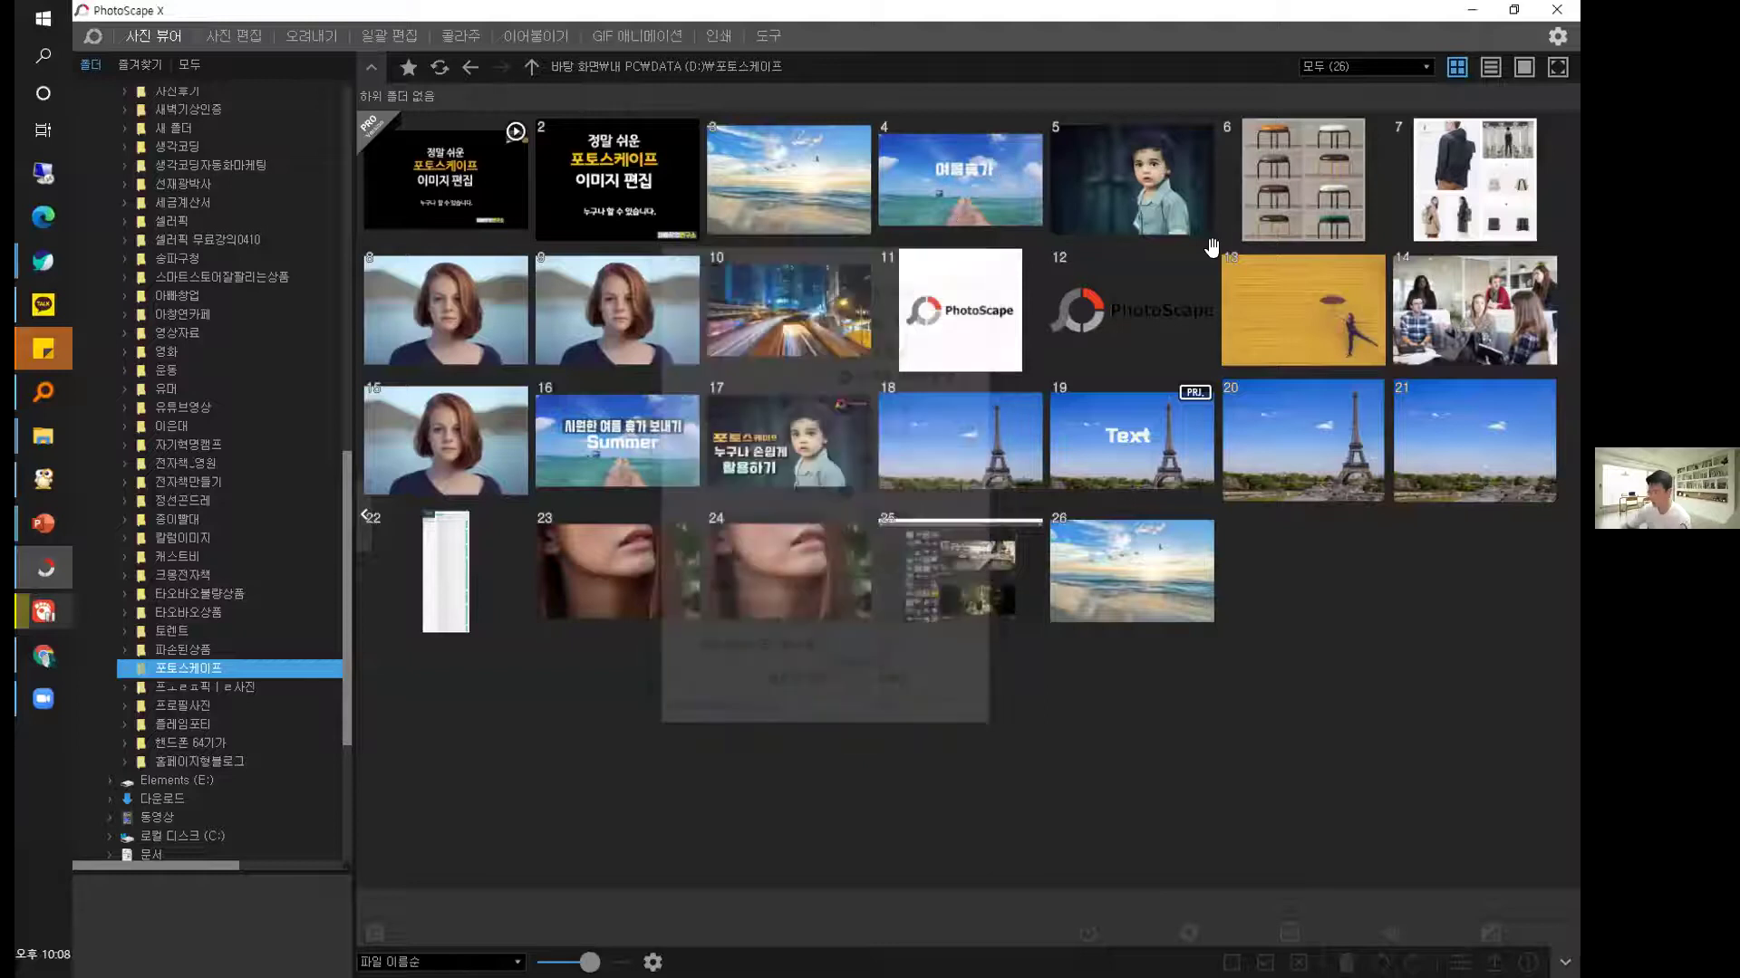
left_click(1508, 11)
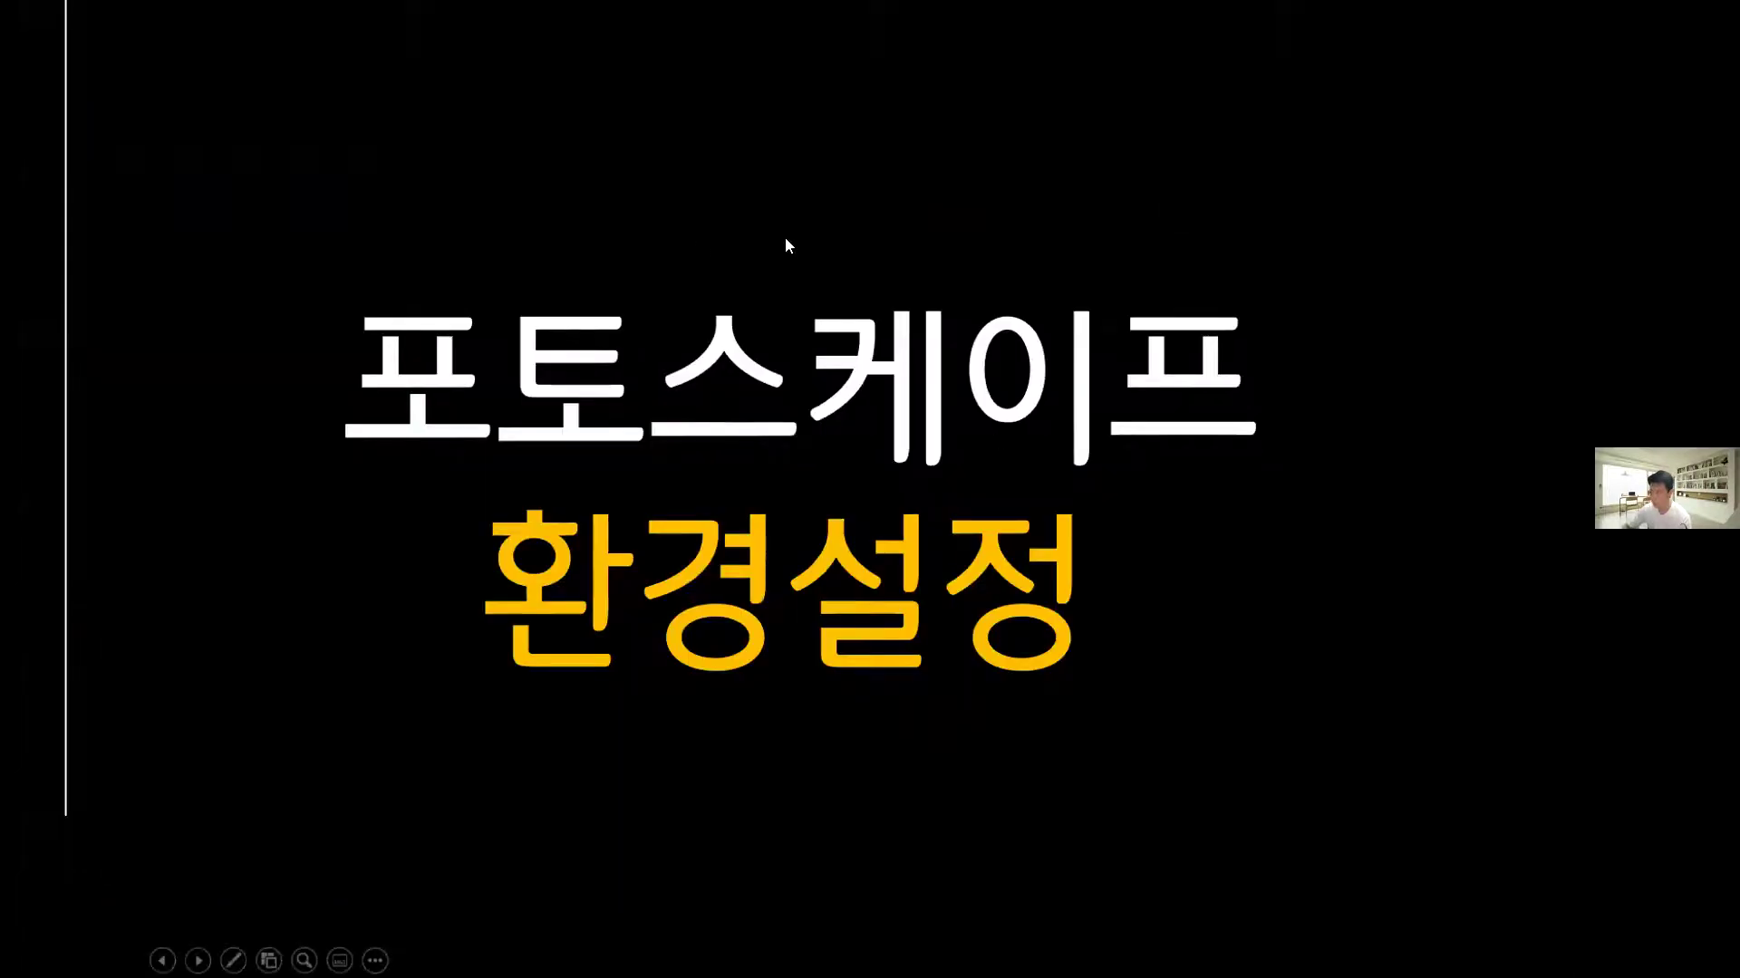
left_click(785, 241)
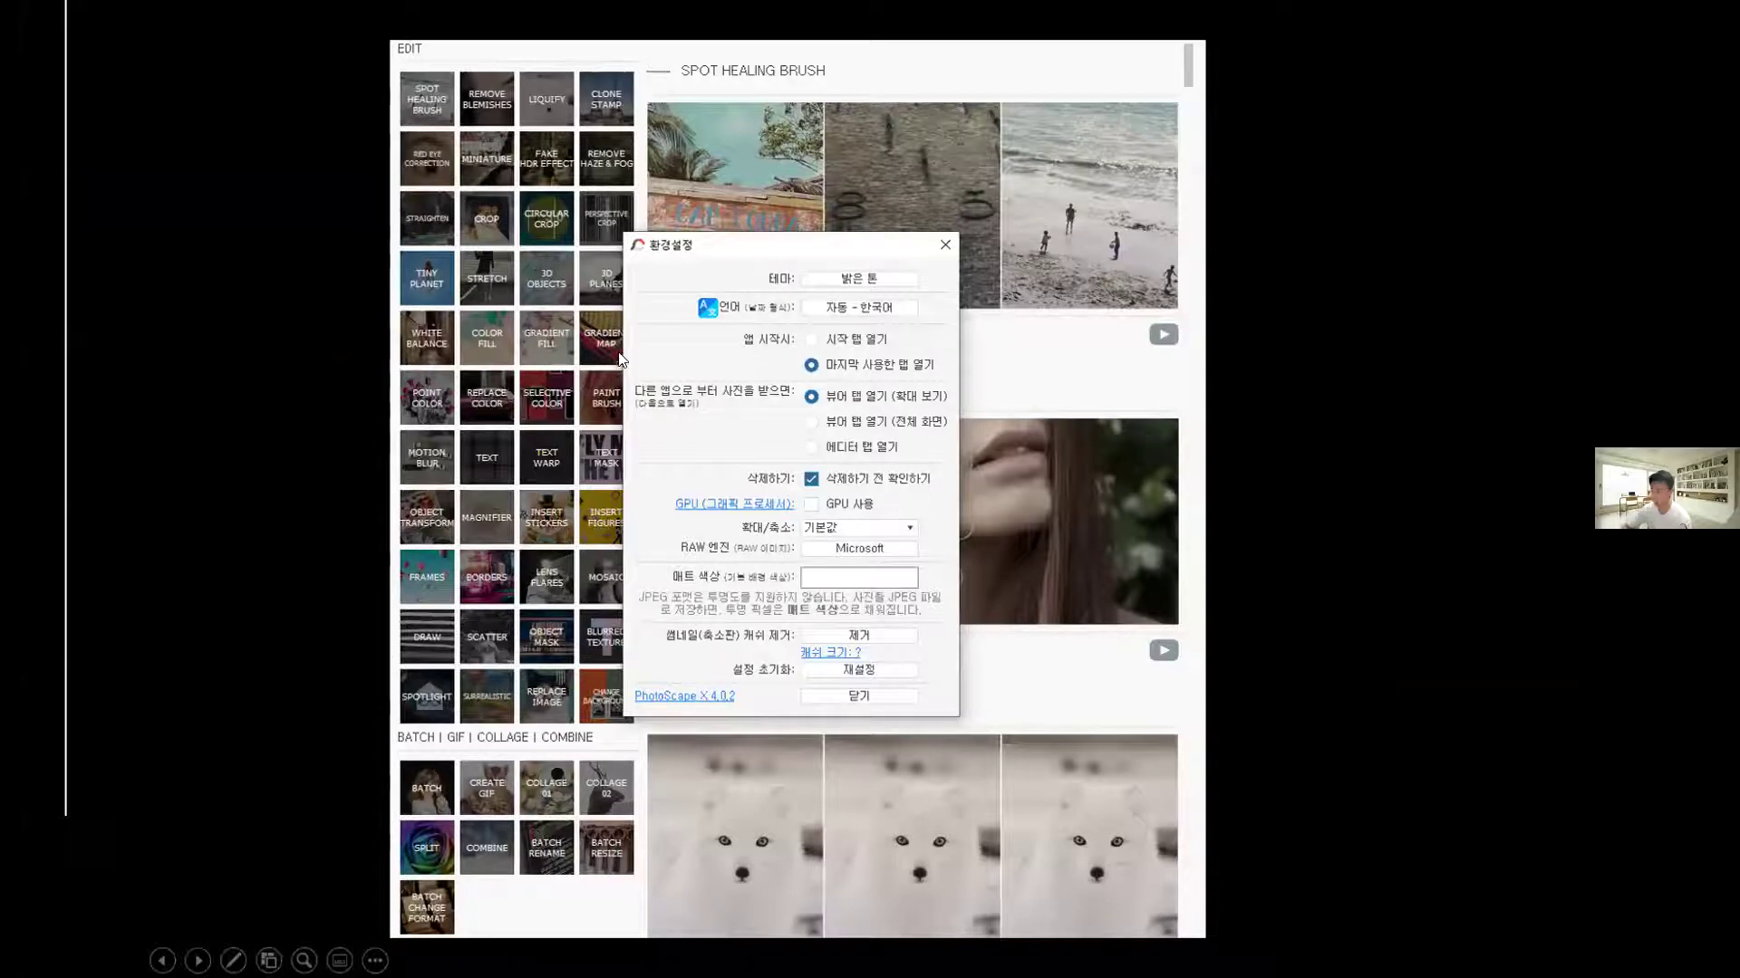
left_click(601, 417)
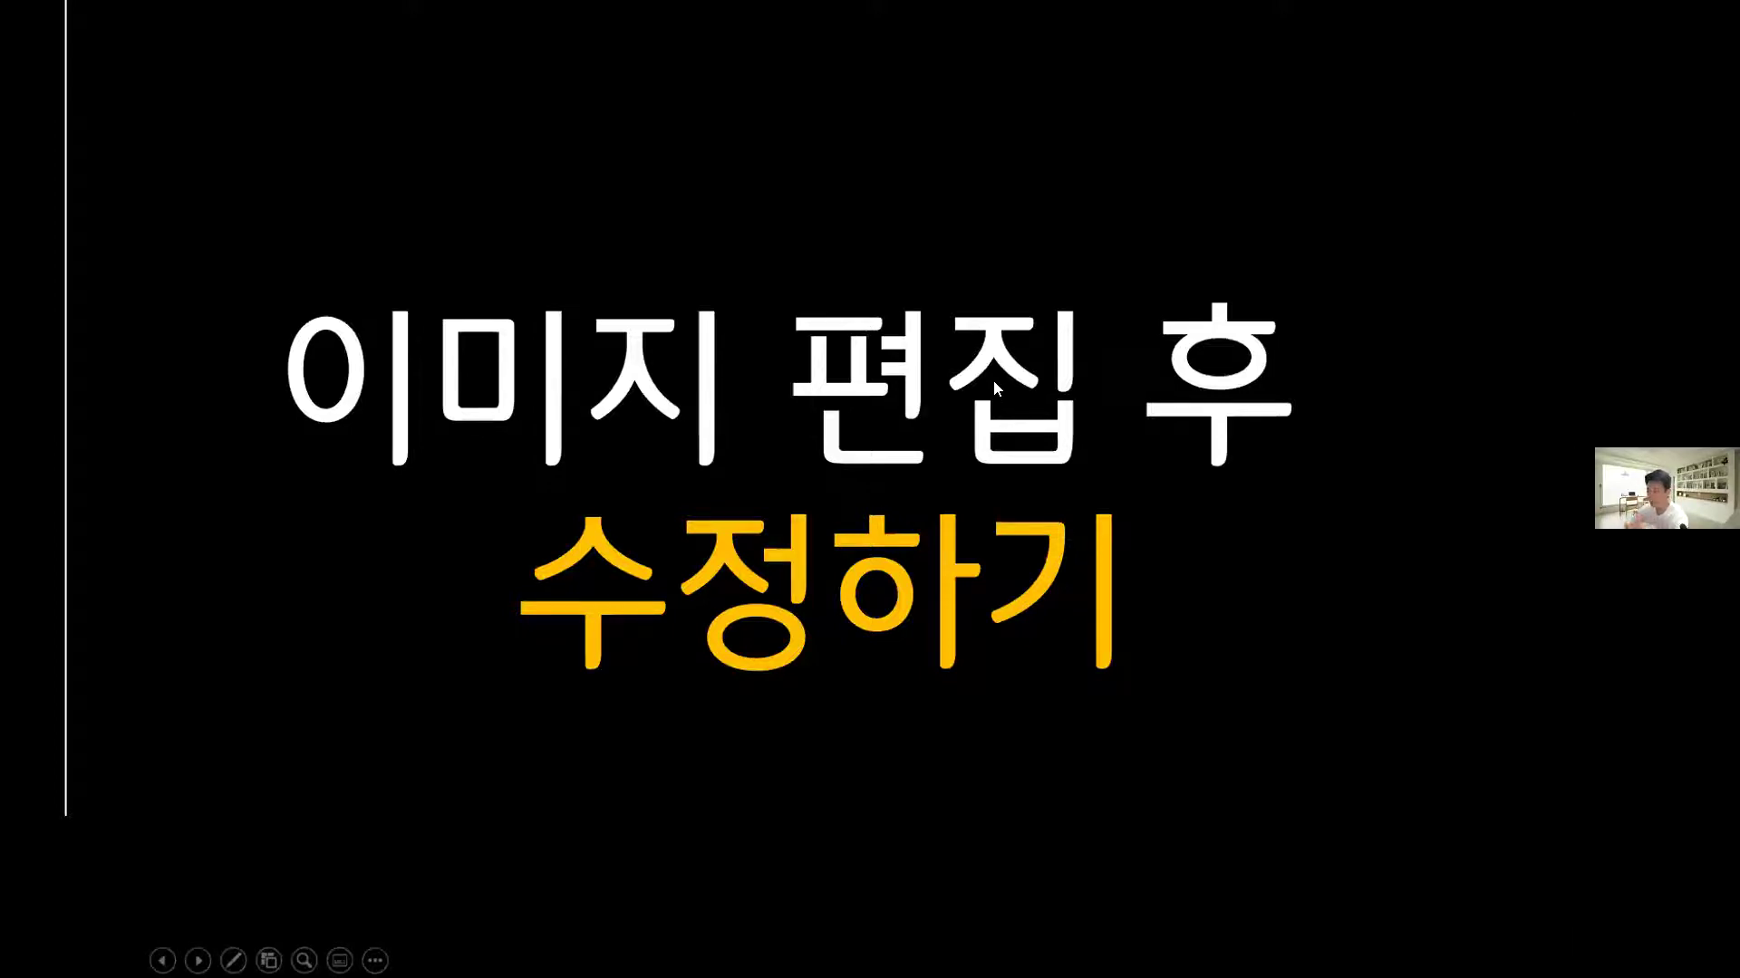
left_click(512, 288)
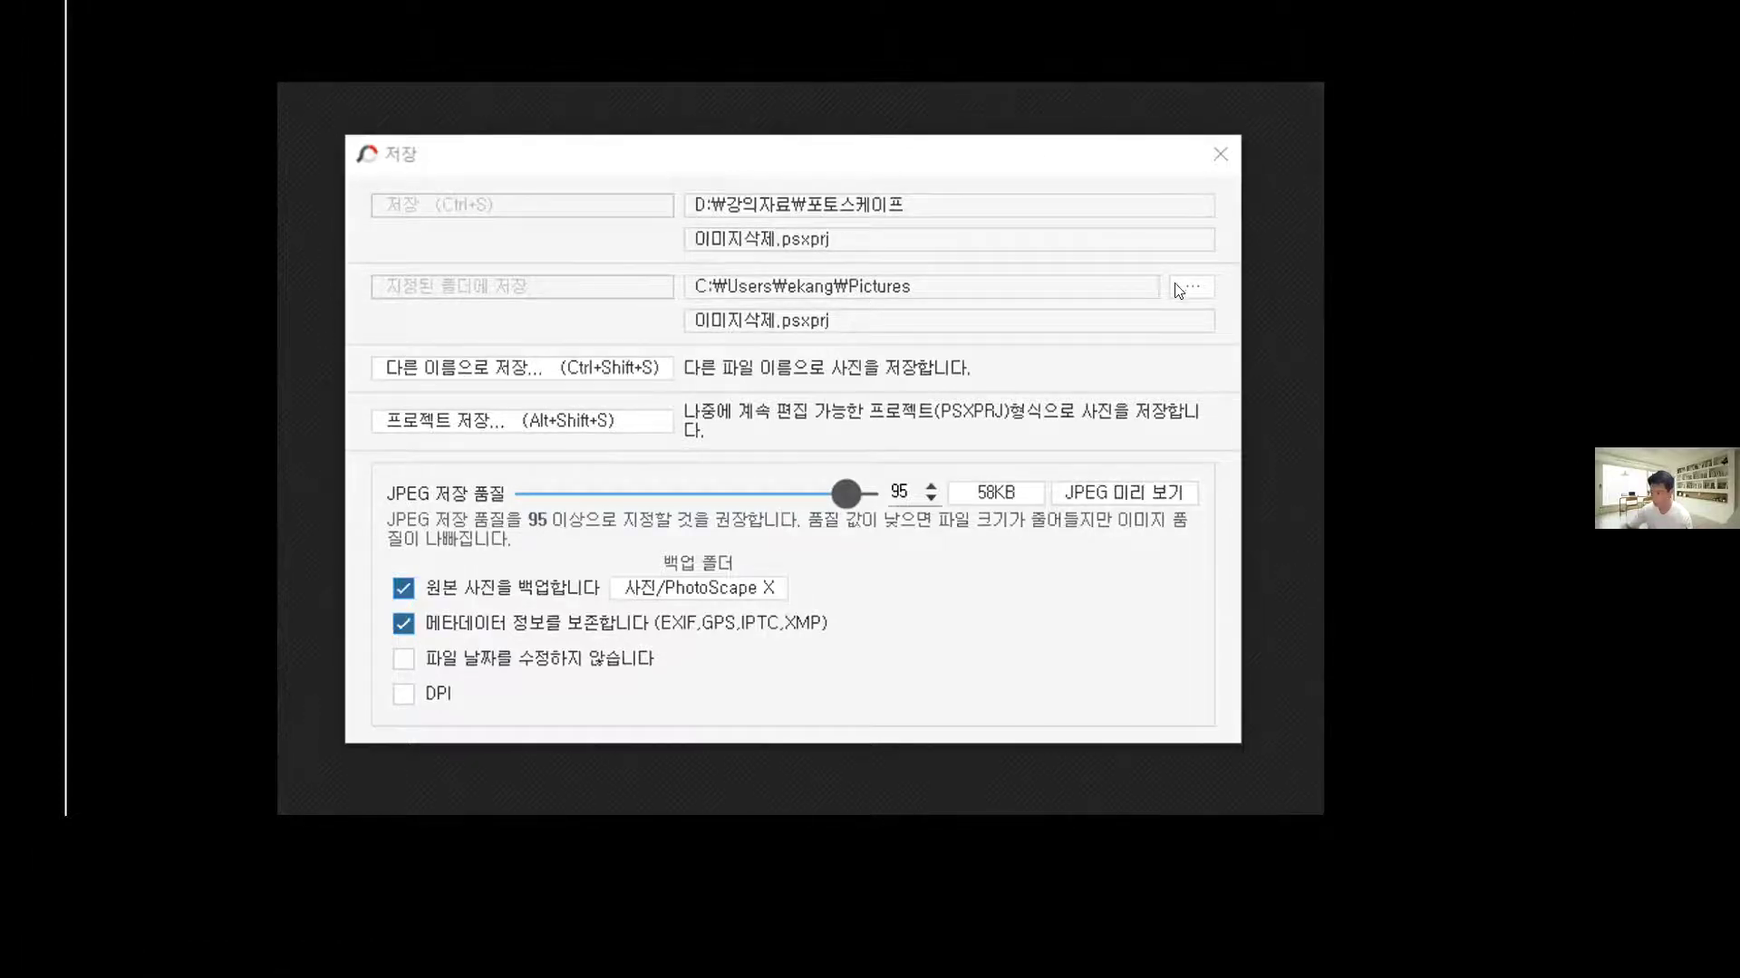
Switch to PhotoScape X, maximize its window and display the seaside photo beach-1852945_960_720.jpg in single-image view.
key("alt+Tab")
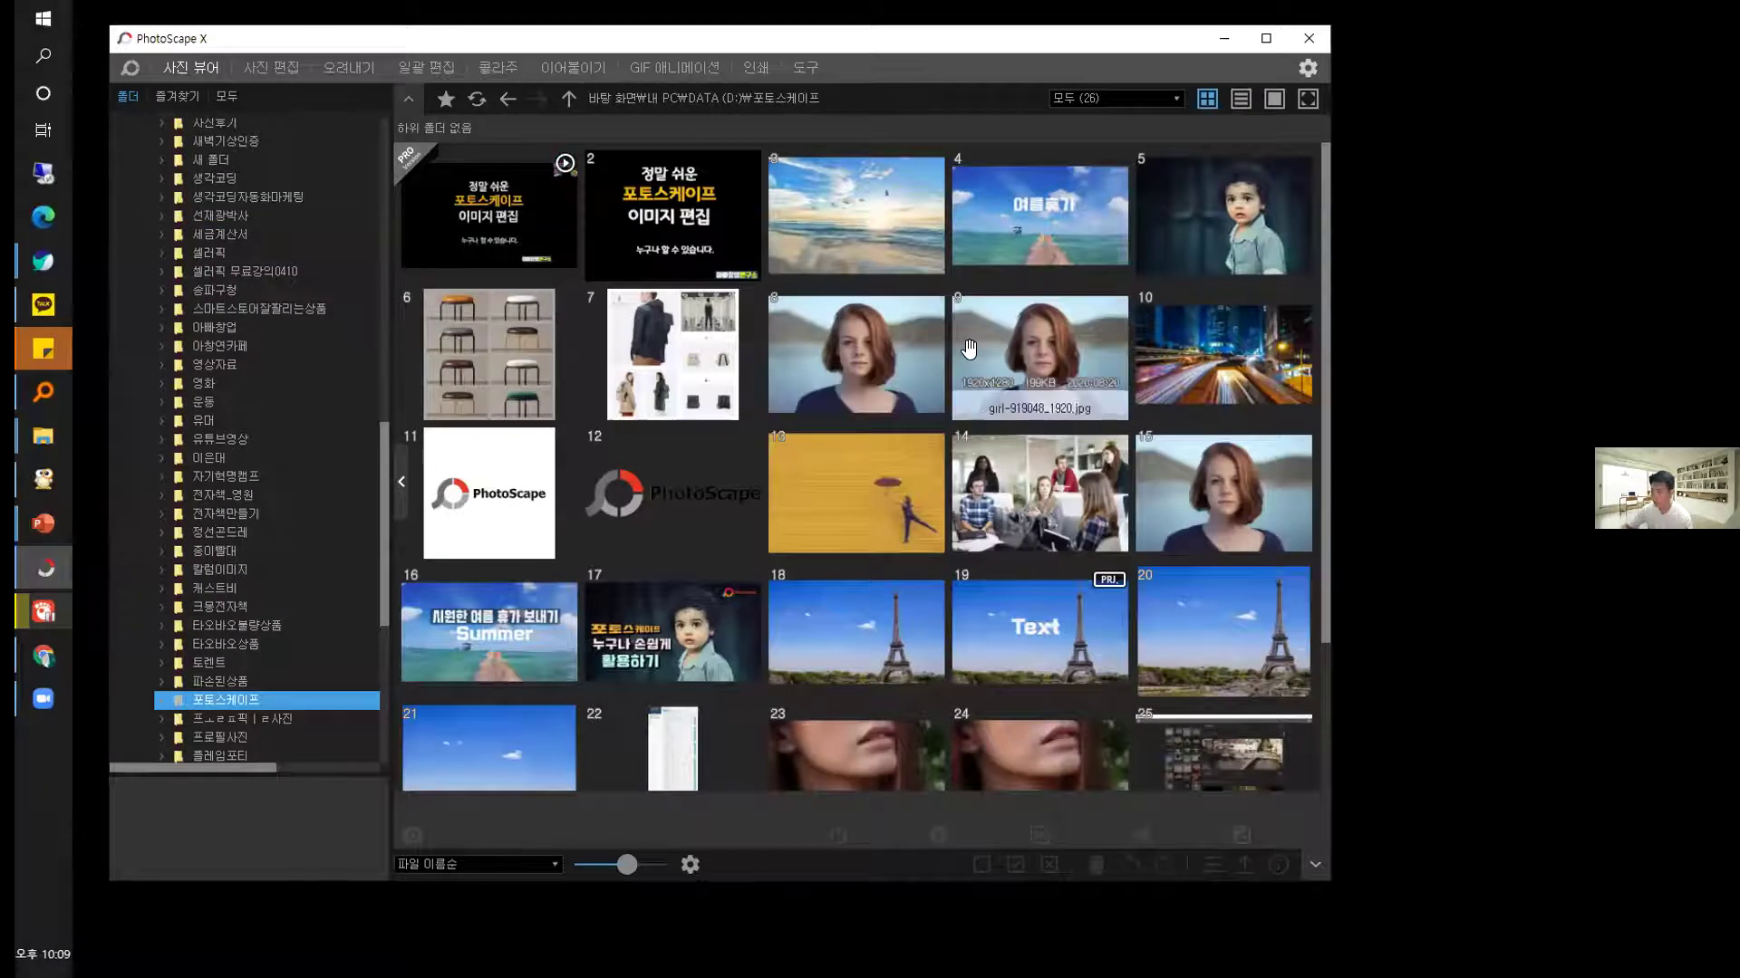
left_click(841, 198)
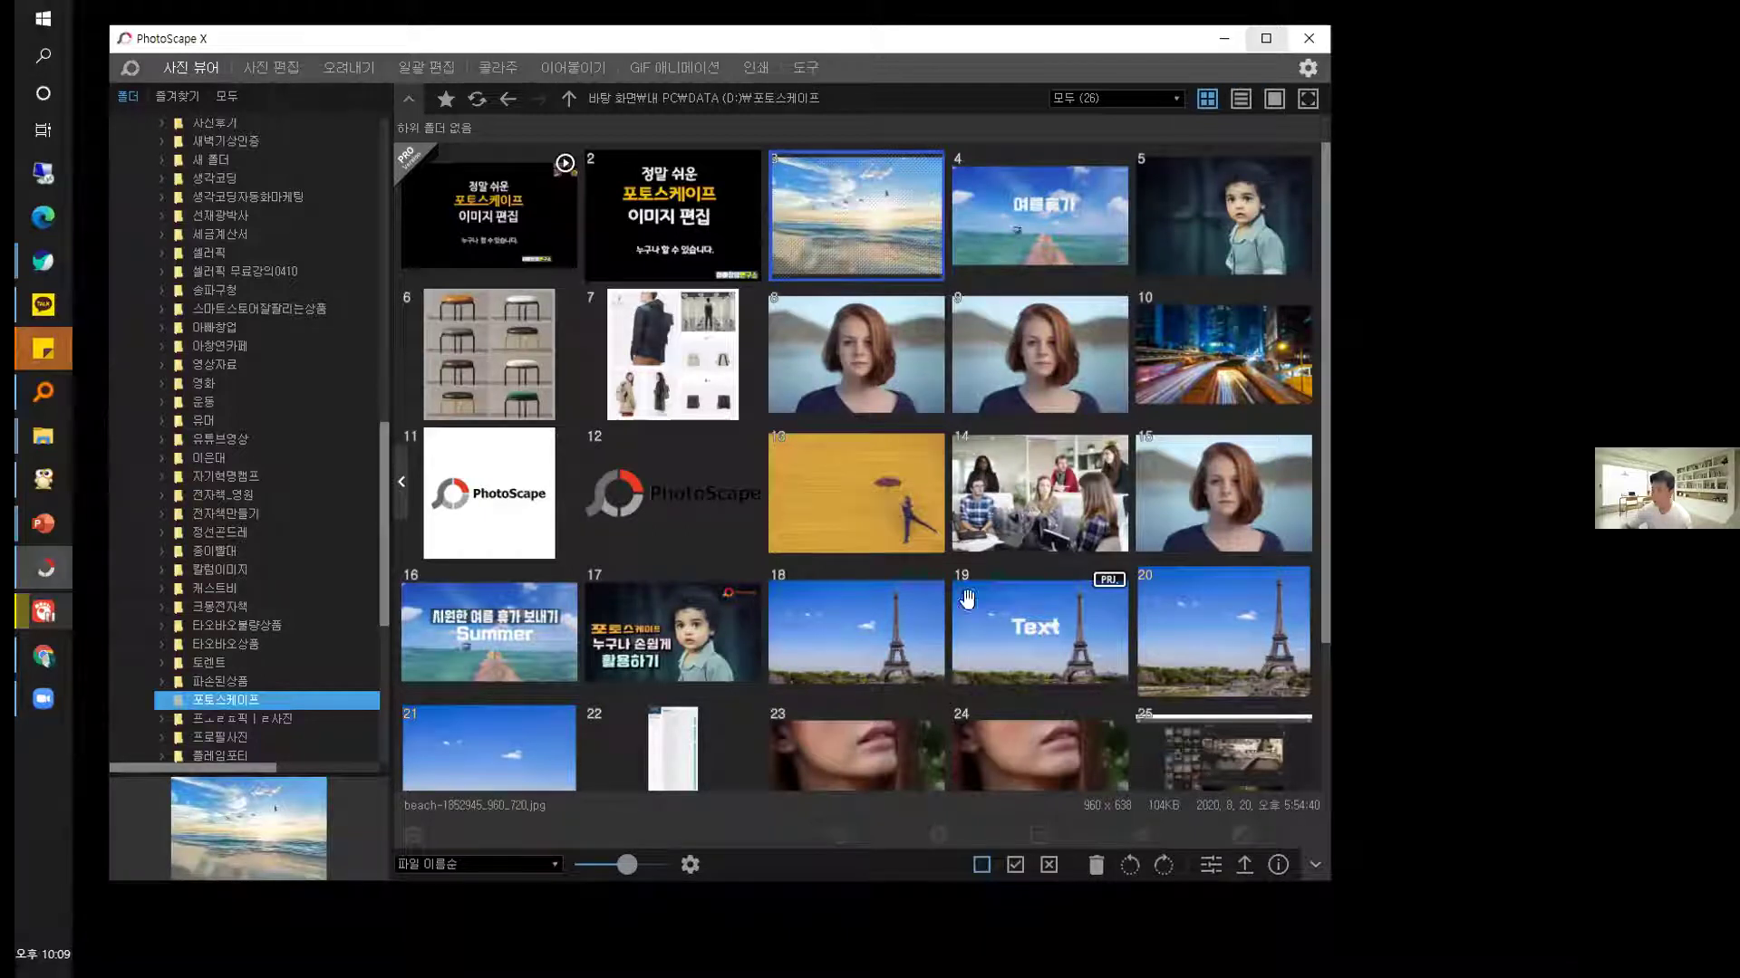
key("super+Up")
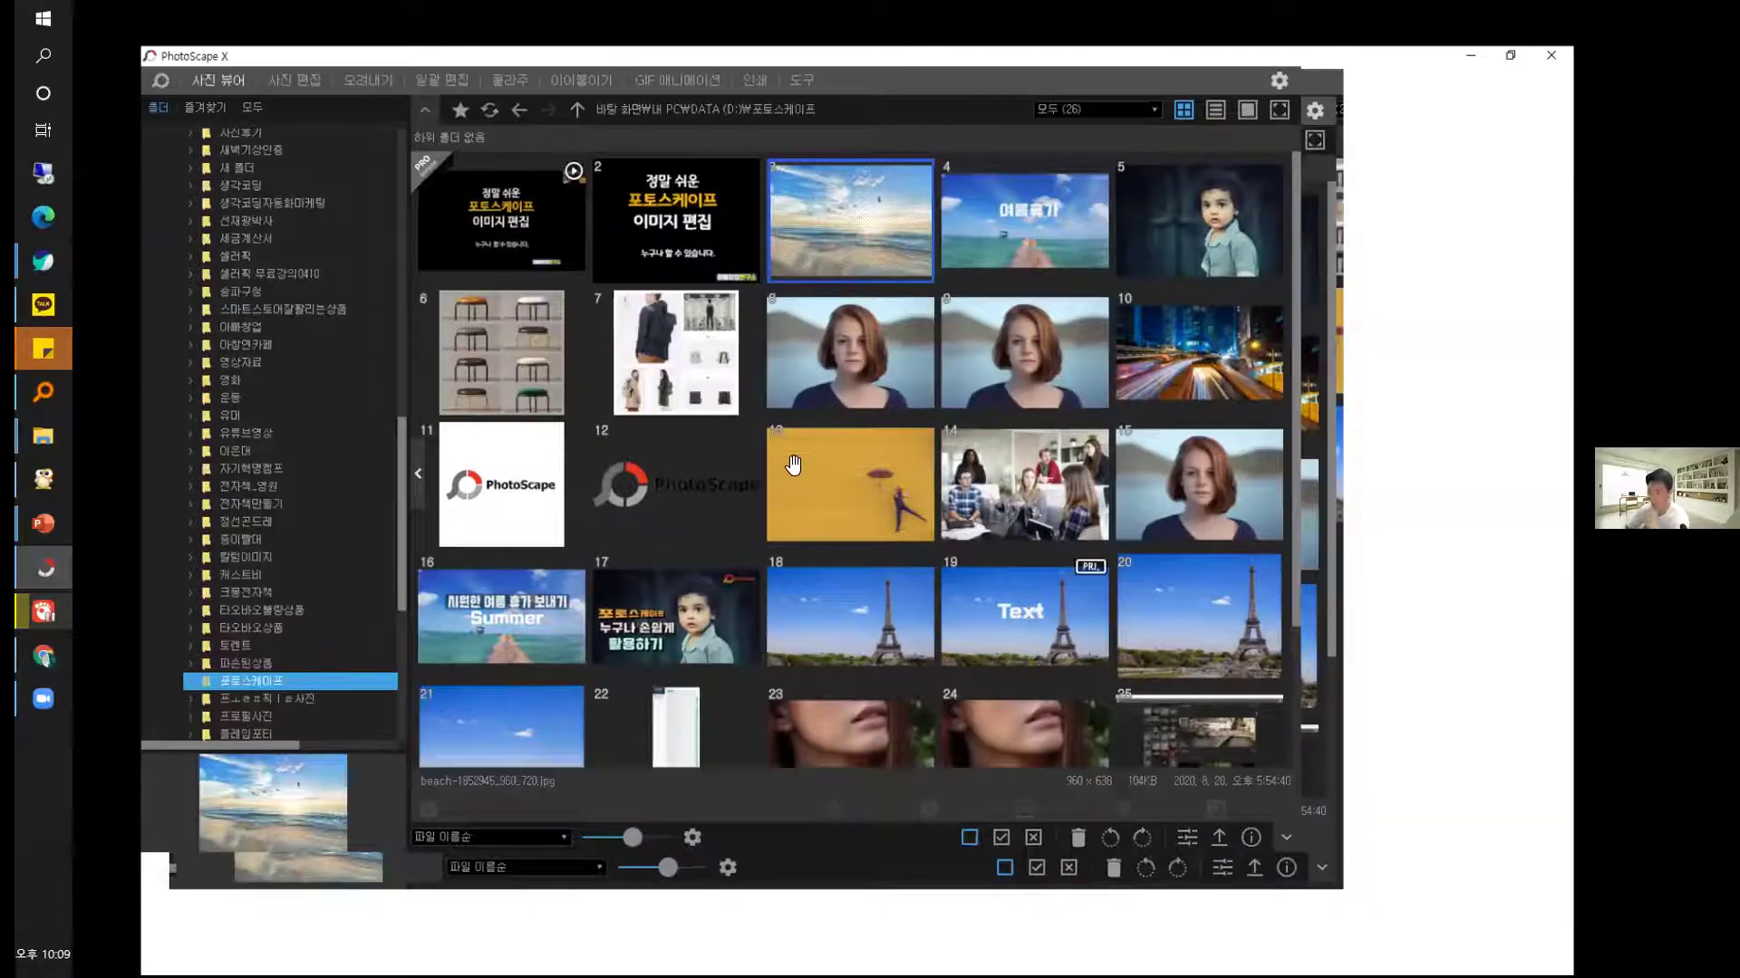
key("Return")
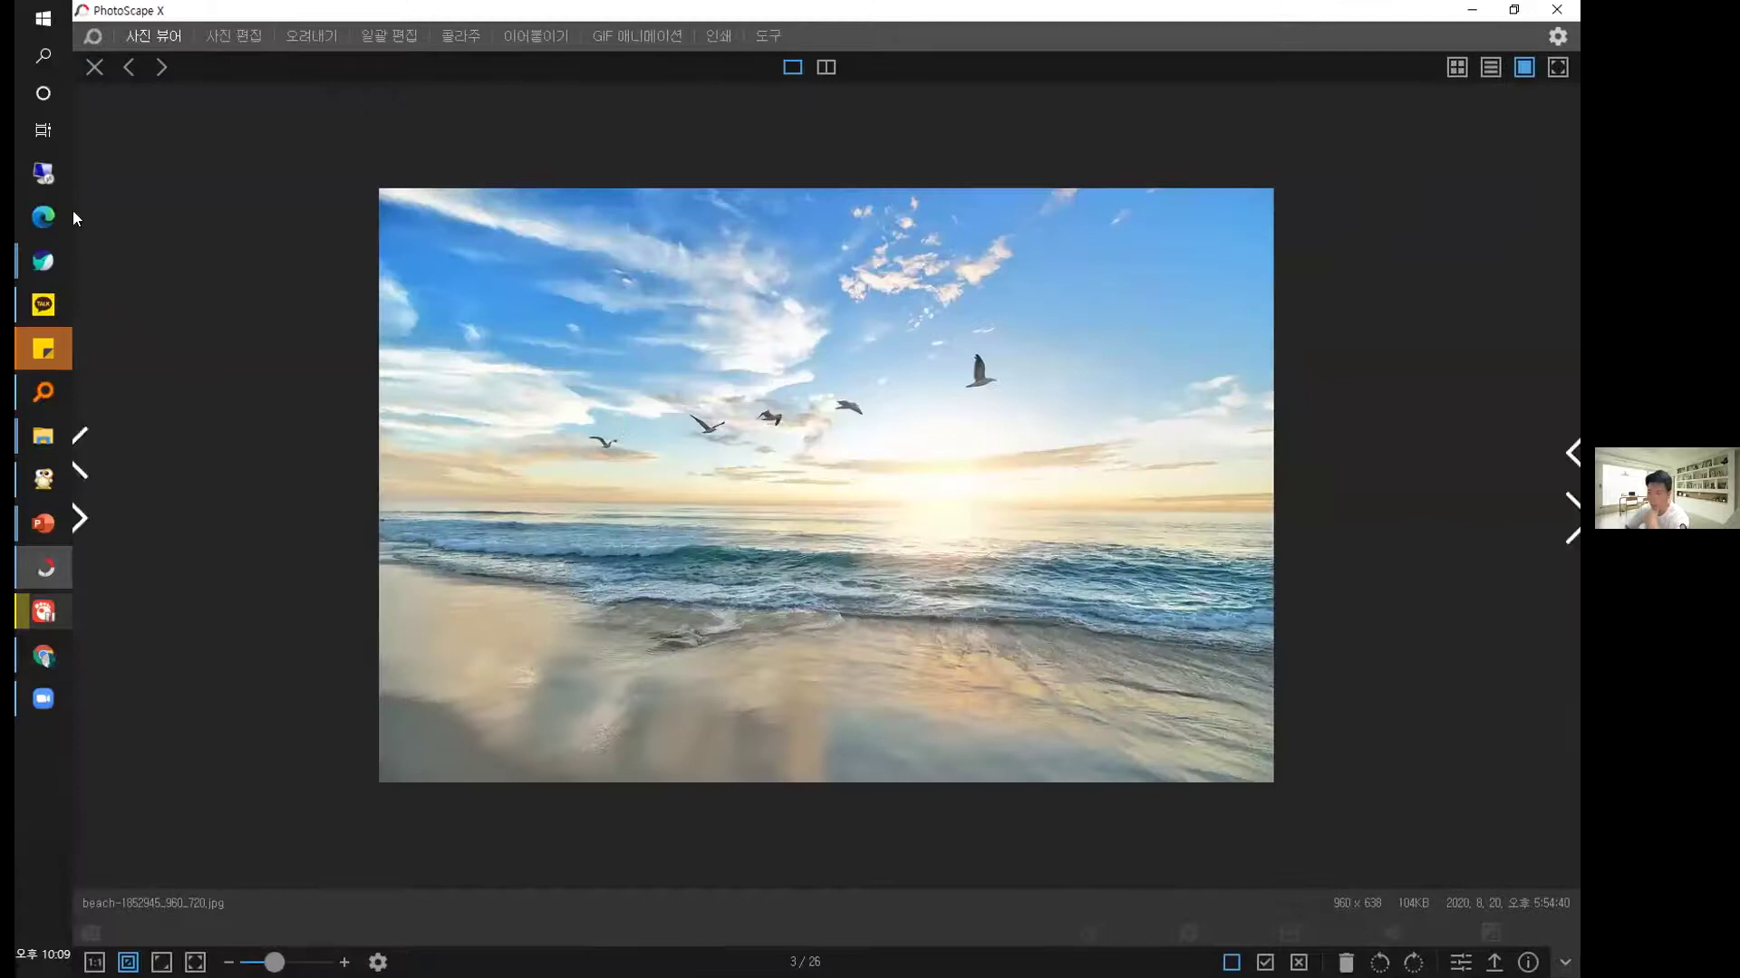
Go to the photo editor and open the portrait child-817373_1920.jpg from the 포토스케이프 folder on drive D.
left_click(232, 36)
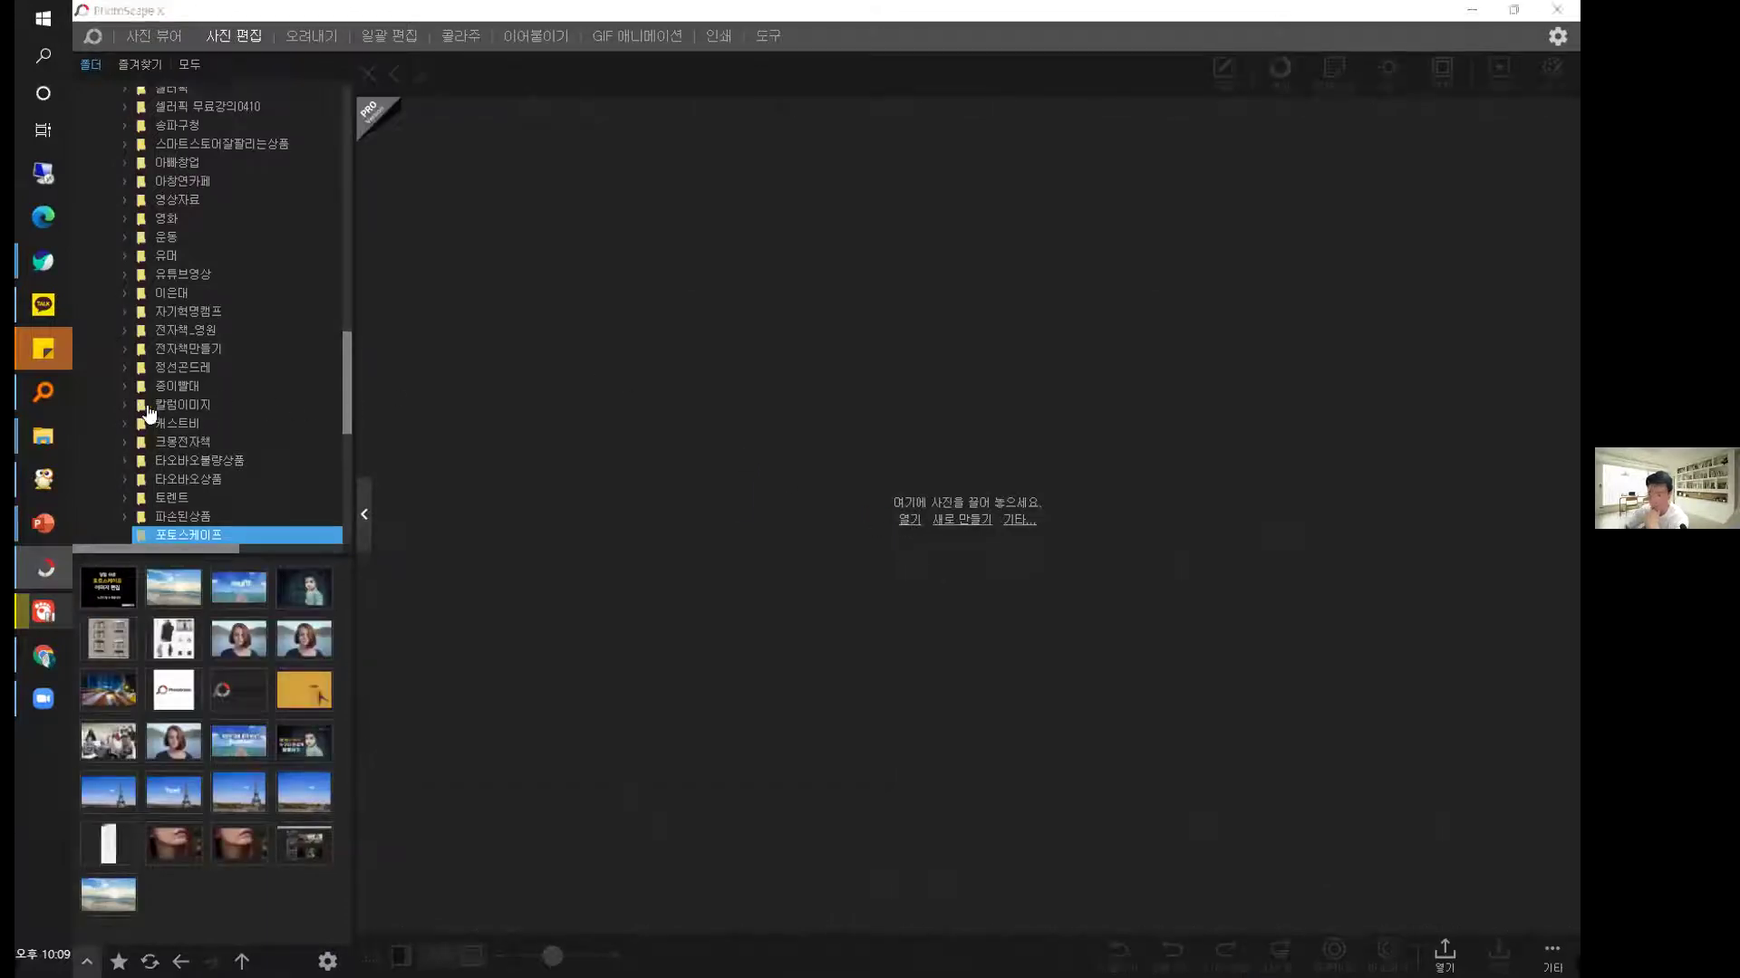
key("ctrl+o")
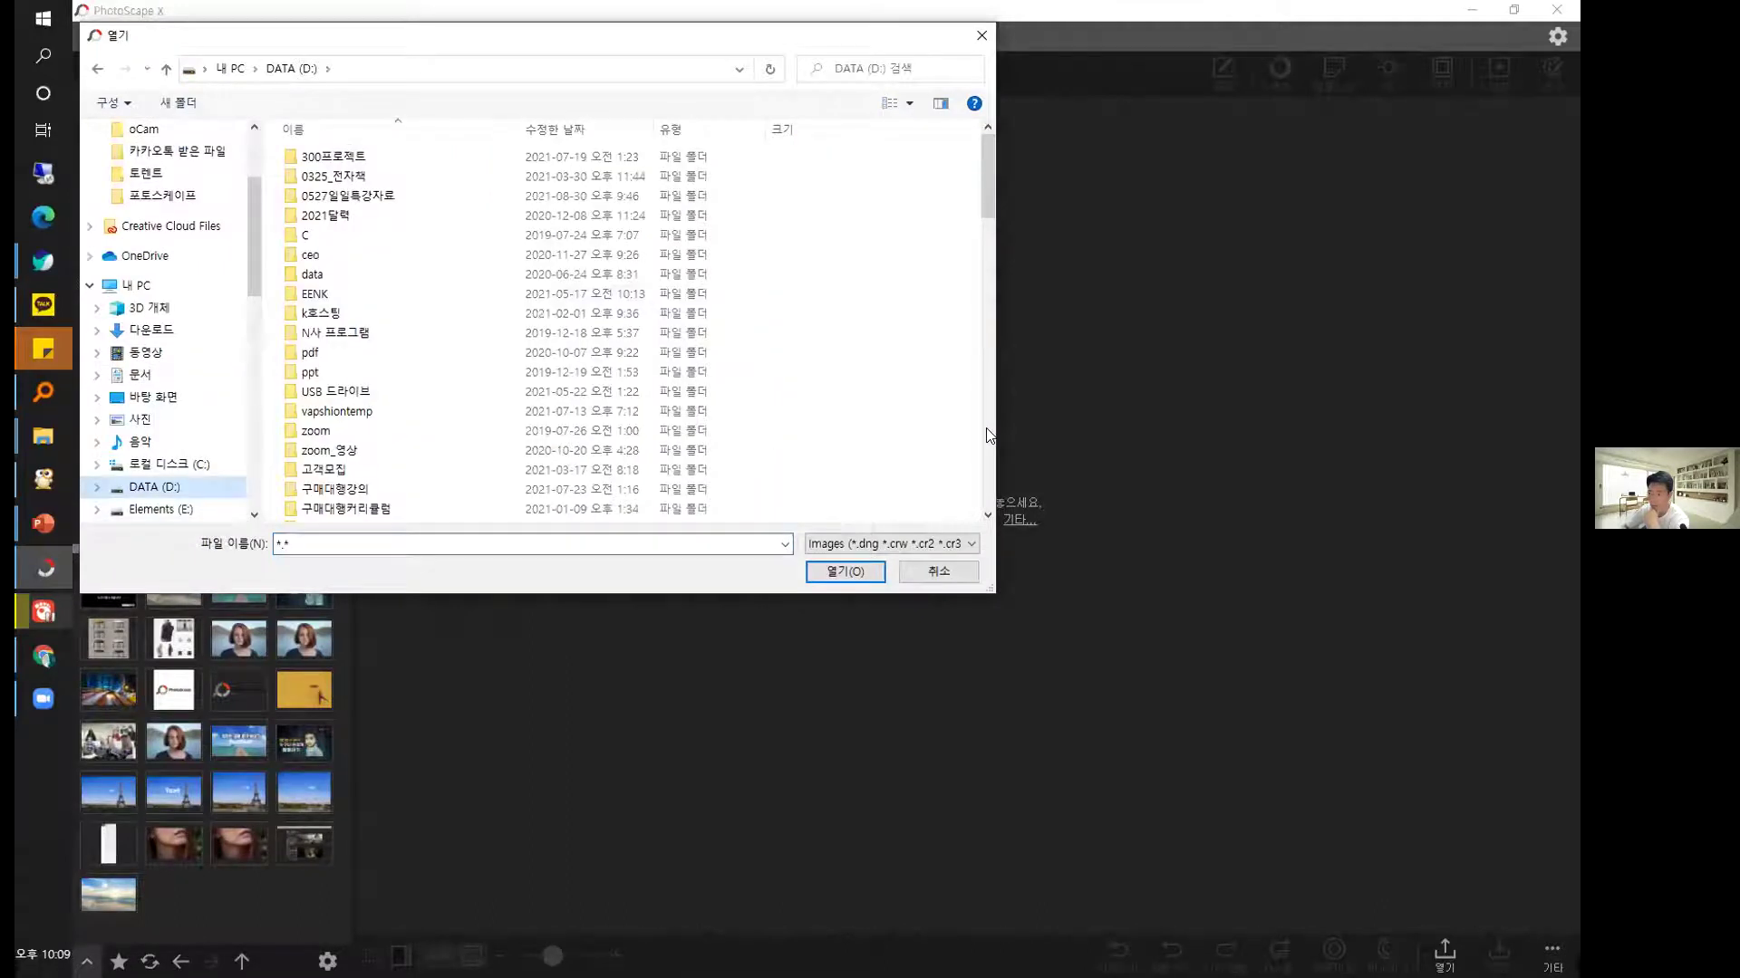
scroll(634, 317, "down", 10)
double_click(644, 227)
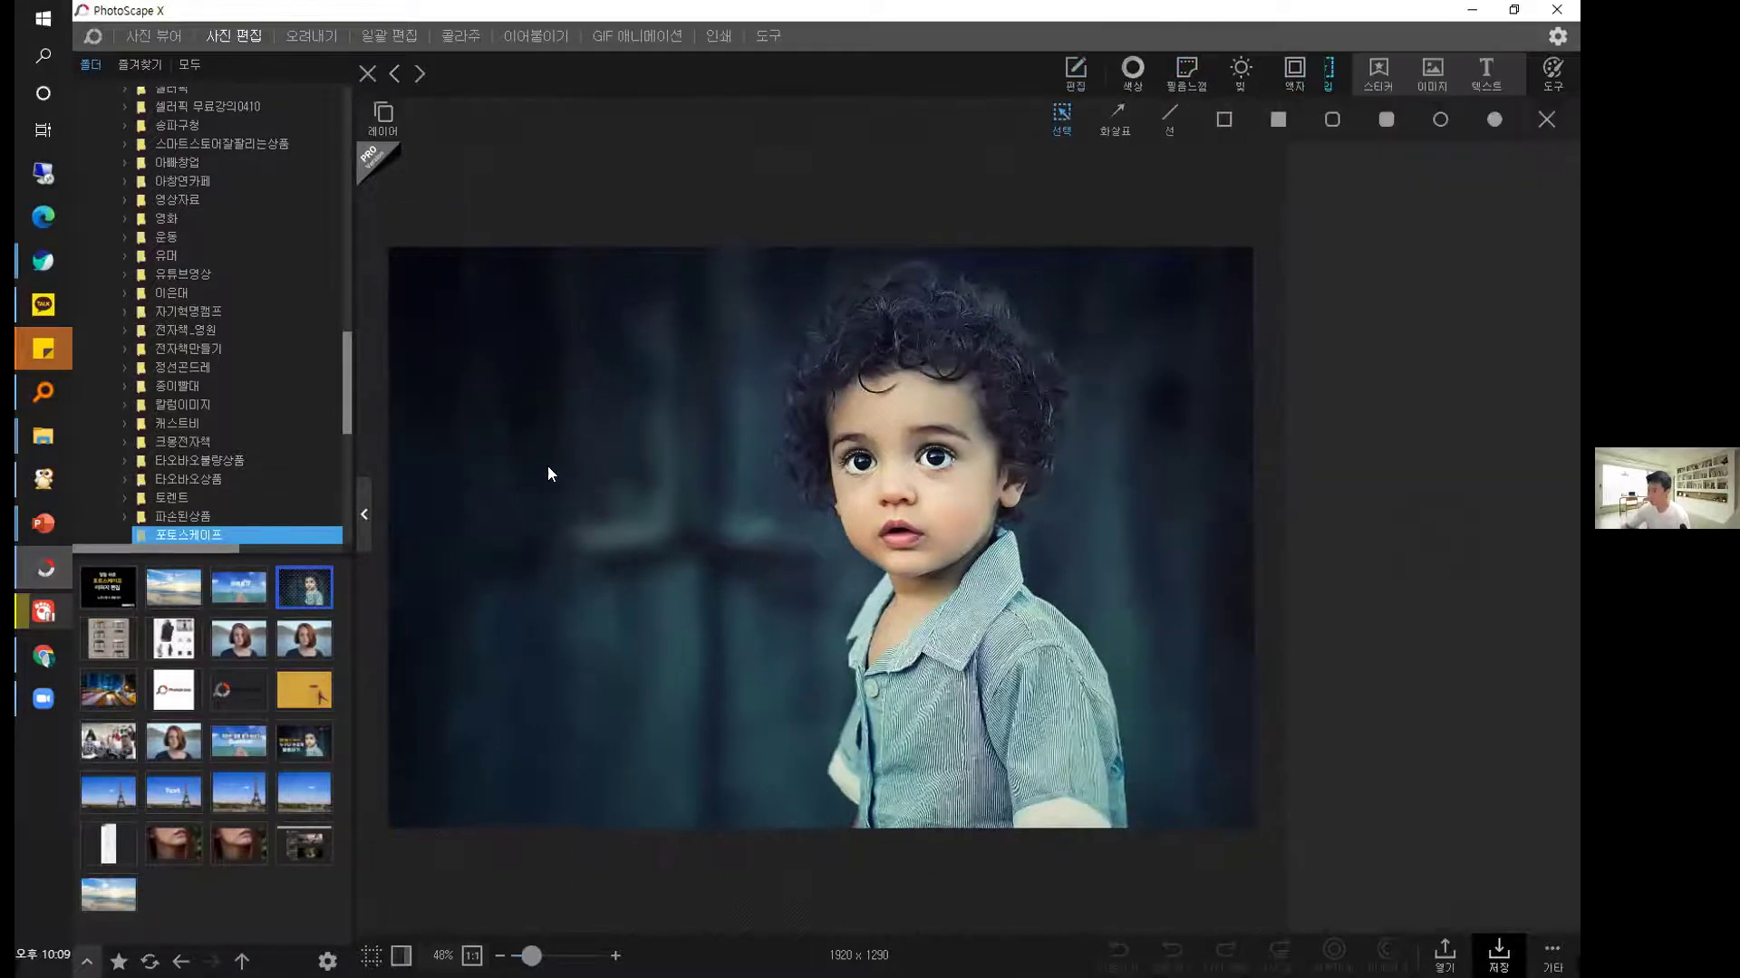
Draw a diagonal gradient line from the dark background down to the child's shirt collar.
left_click_drag(549, 393, 947, 672)
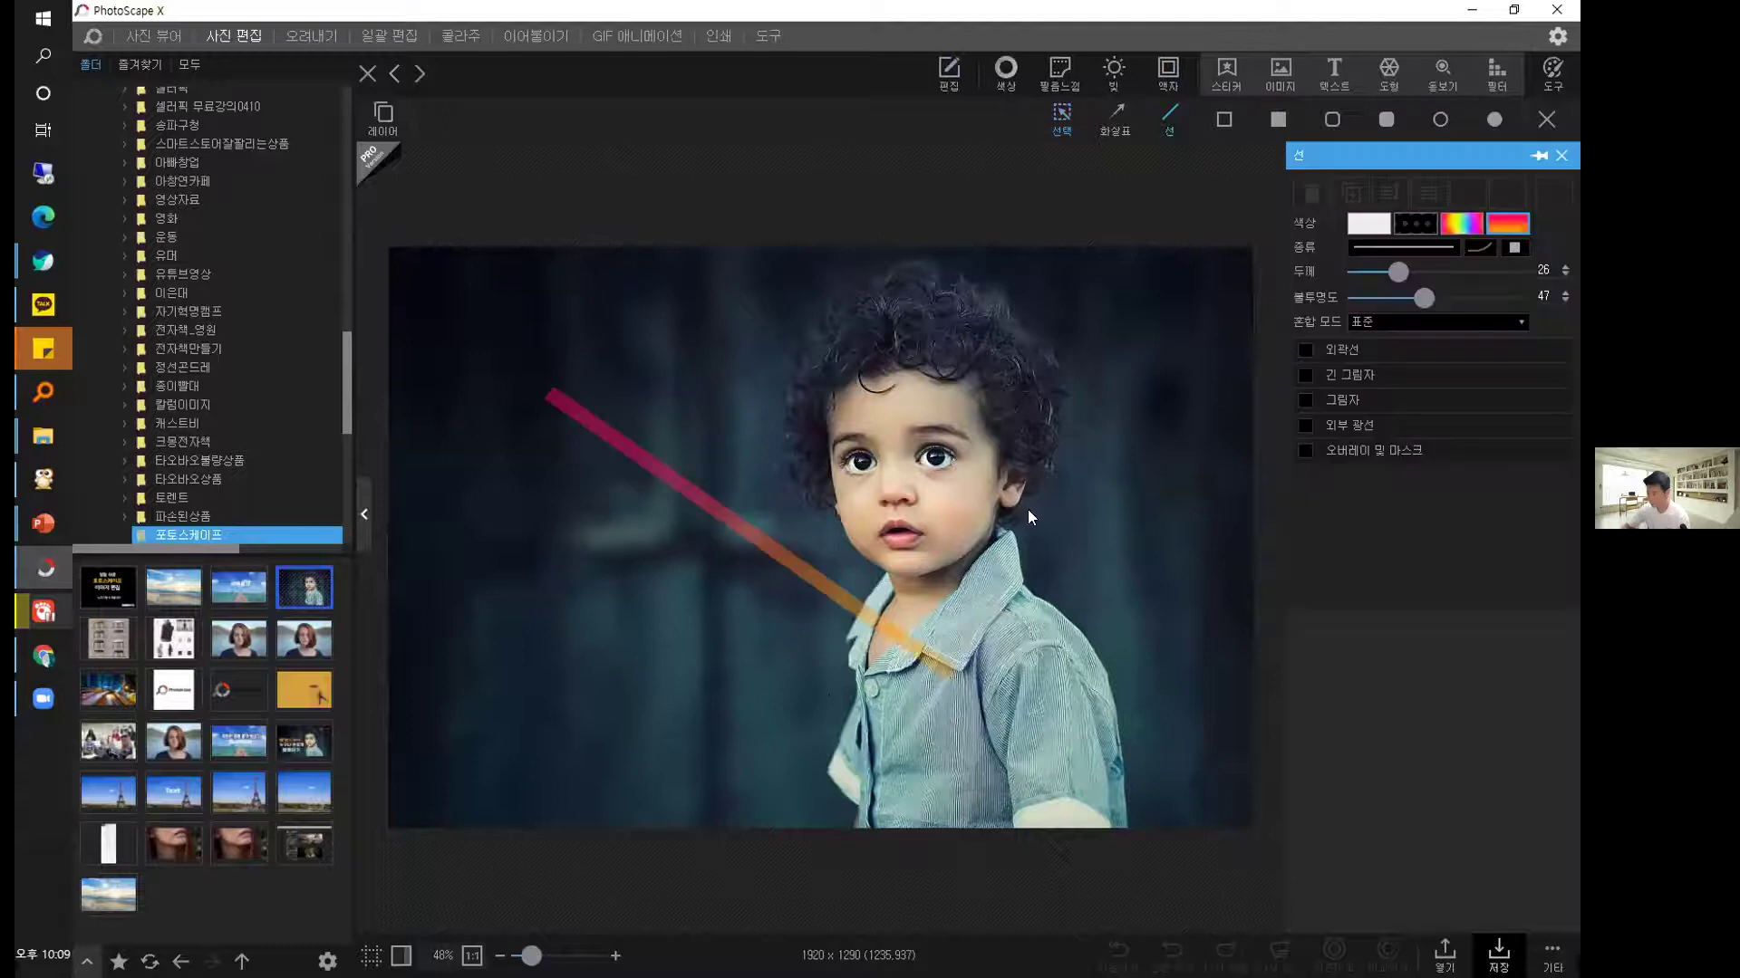
left_click(1131, 448)
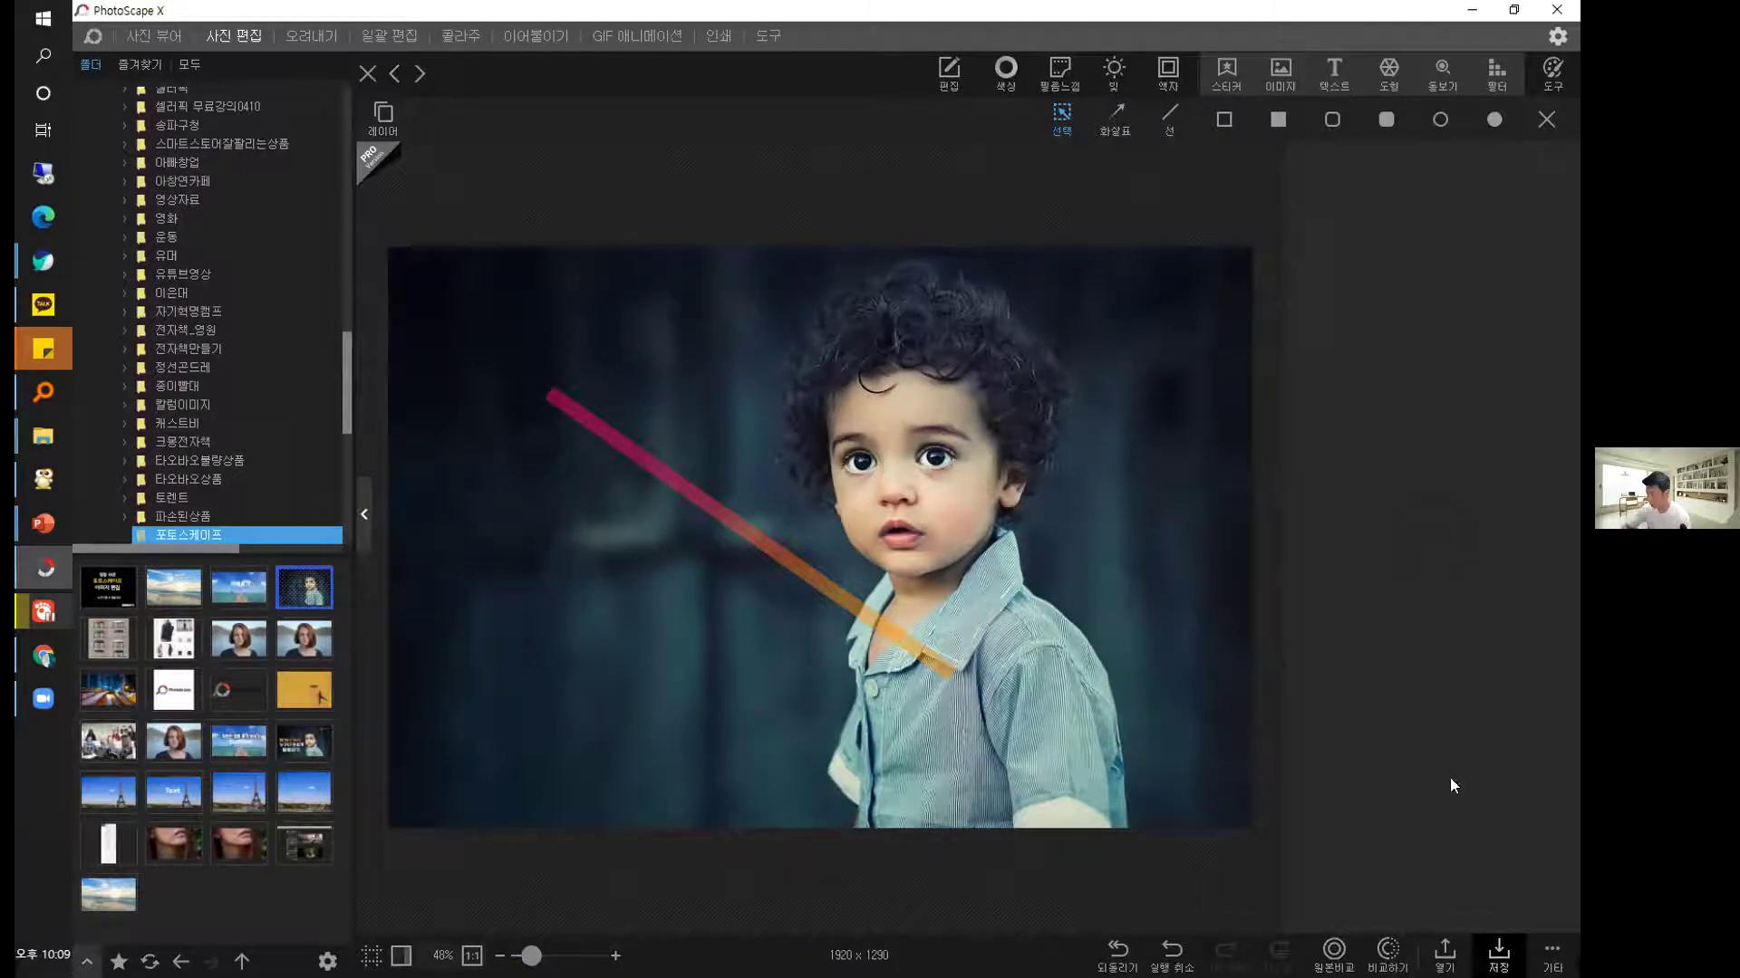
Examine the save options and the project save dialog with its psxprj file name, then close both without saving.
left_click(1498, 952)
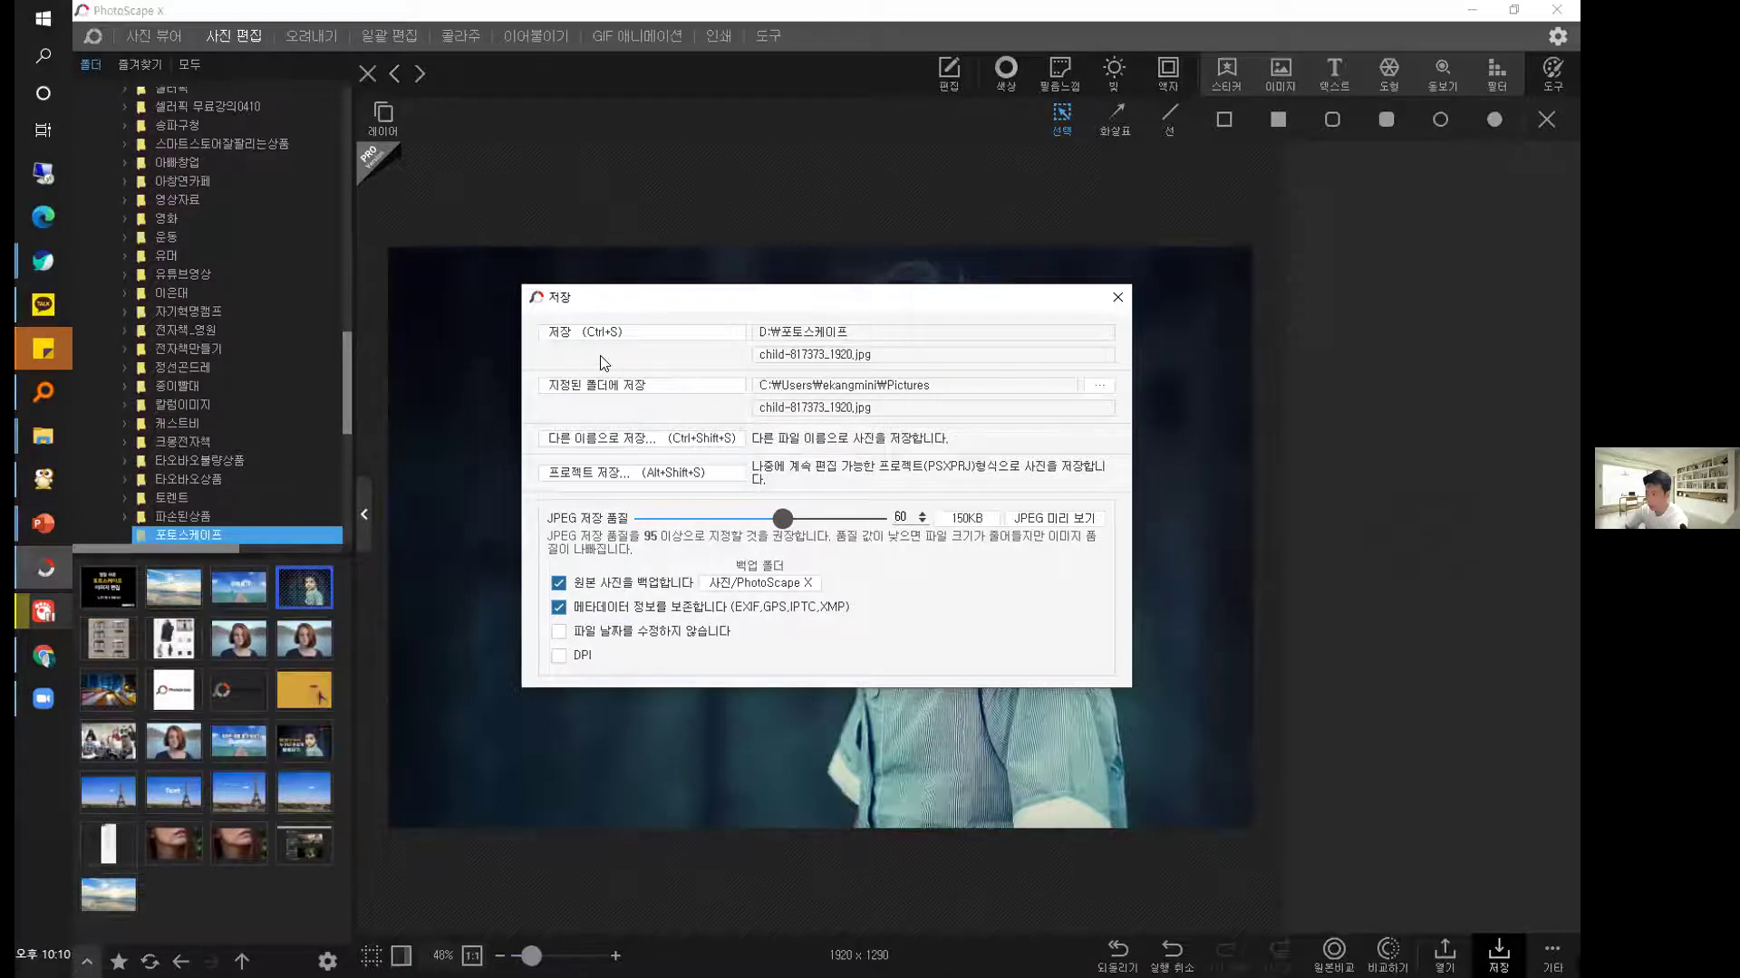
left_click(583, 439)
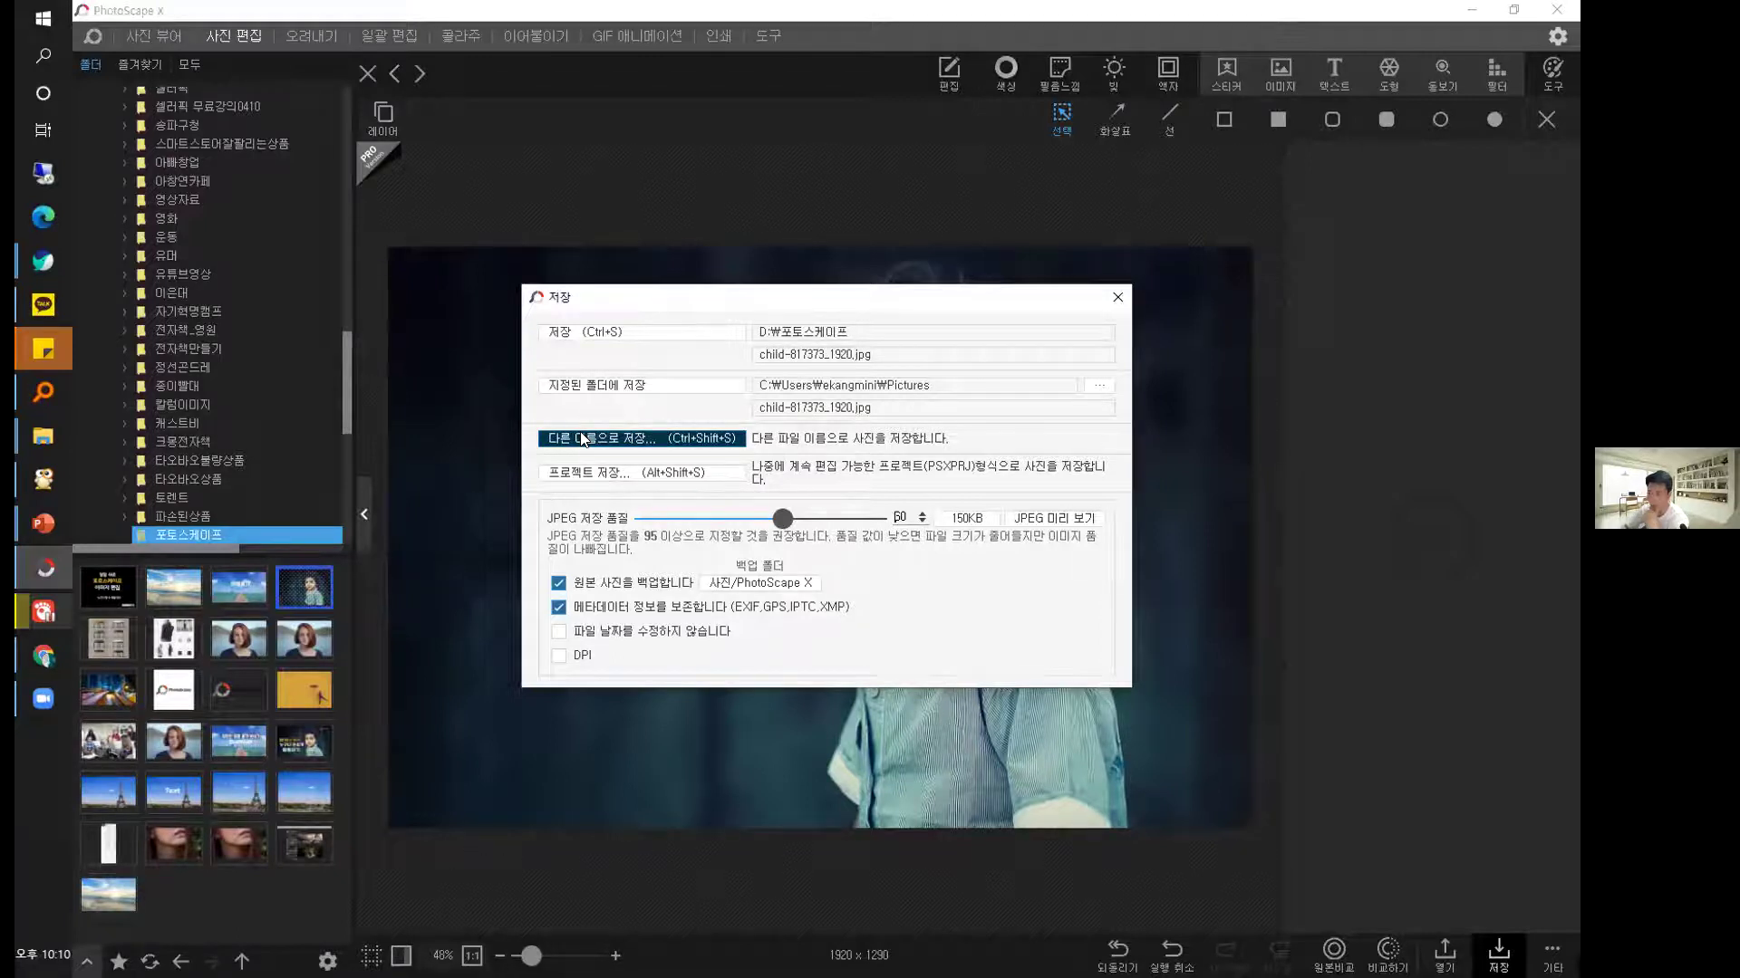
left_click(615, 475)
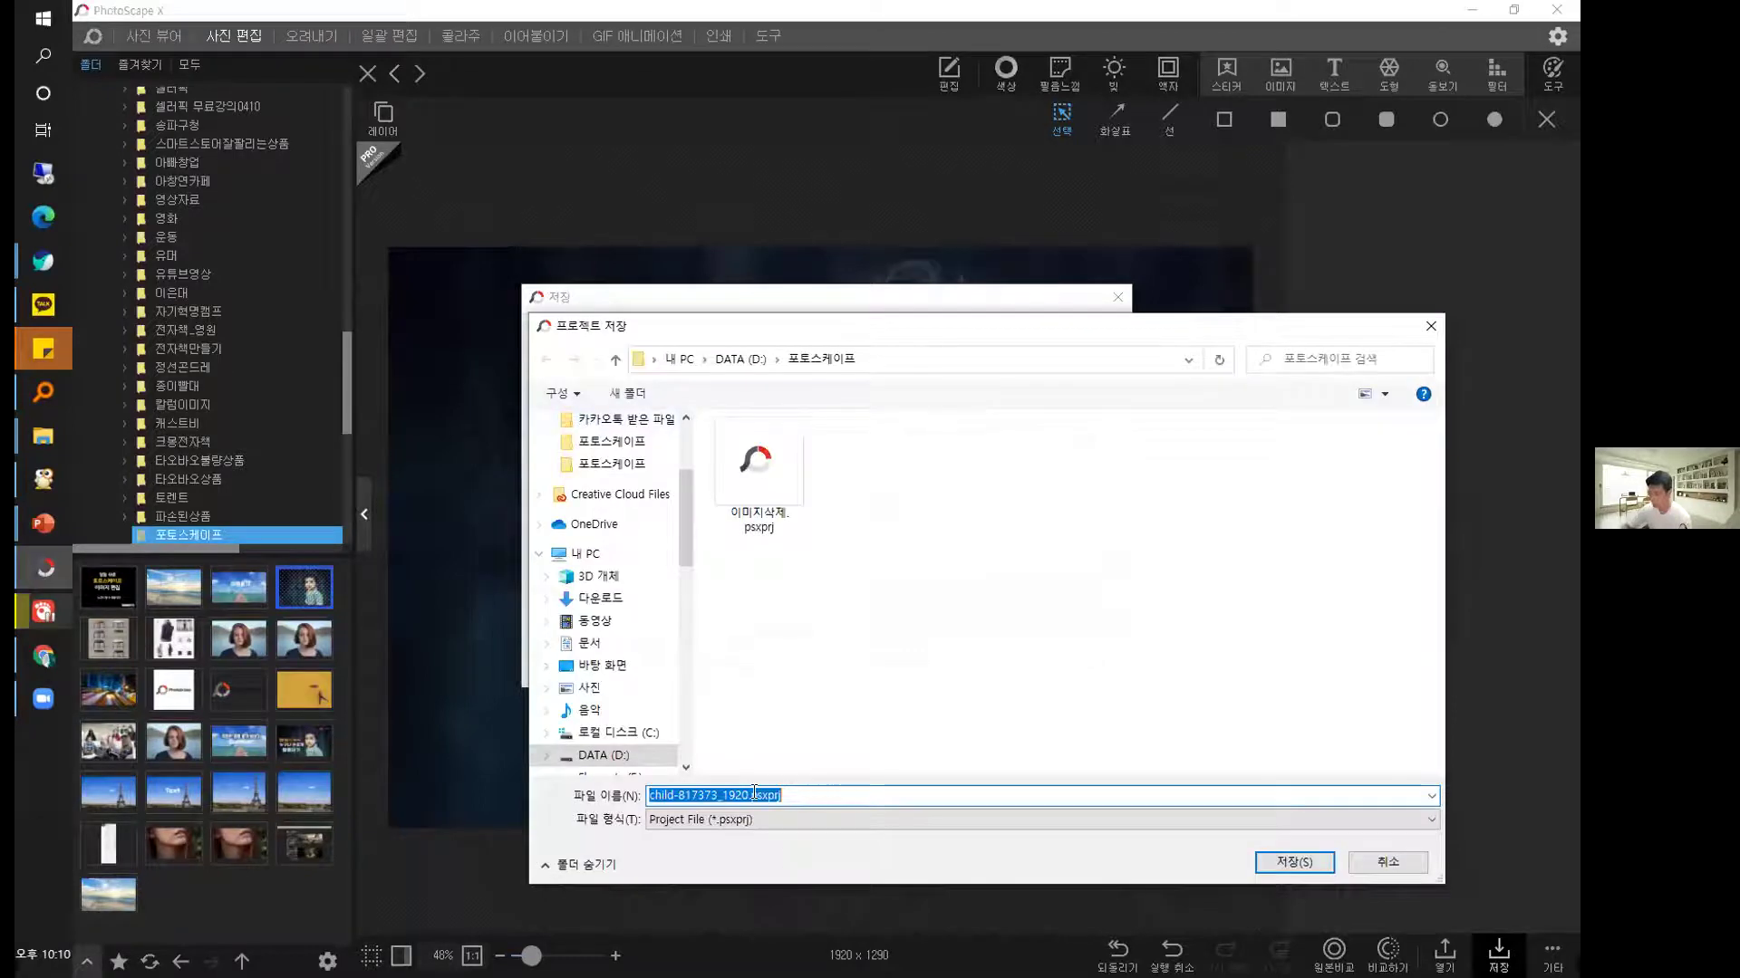
left_click(848, 791)
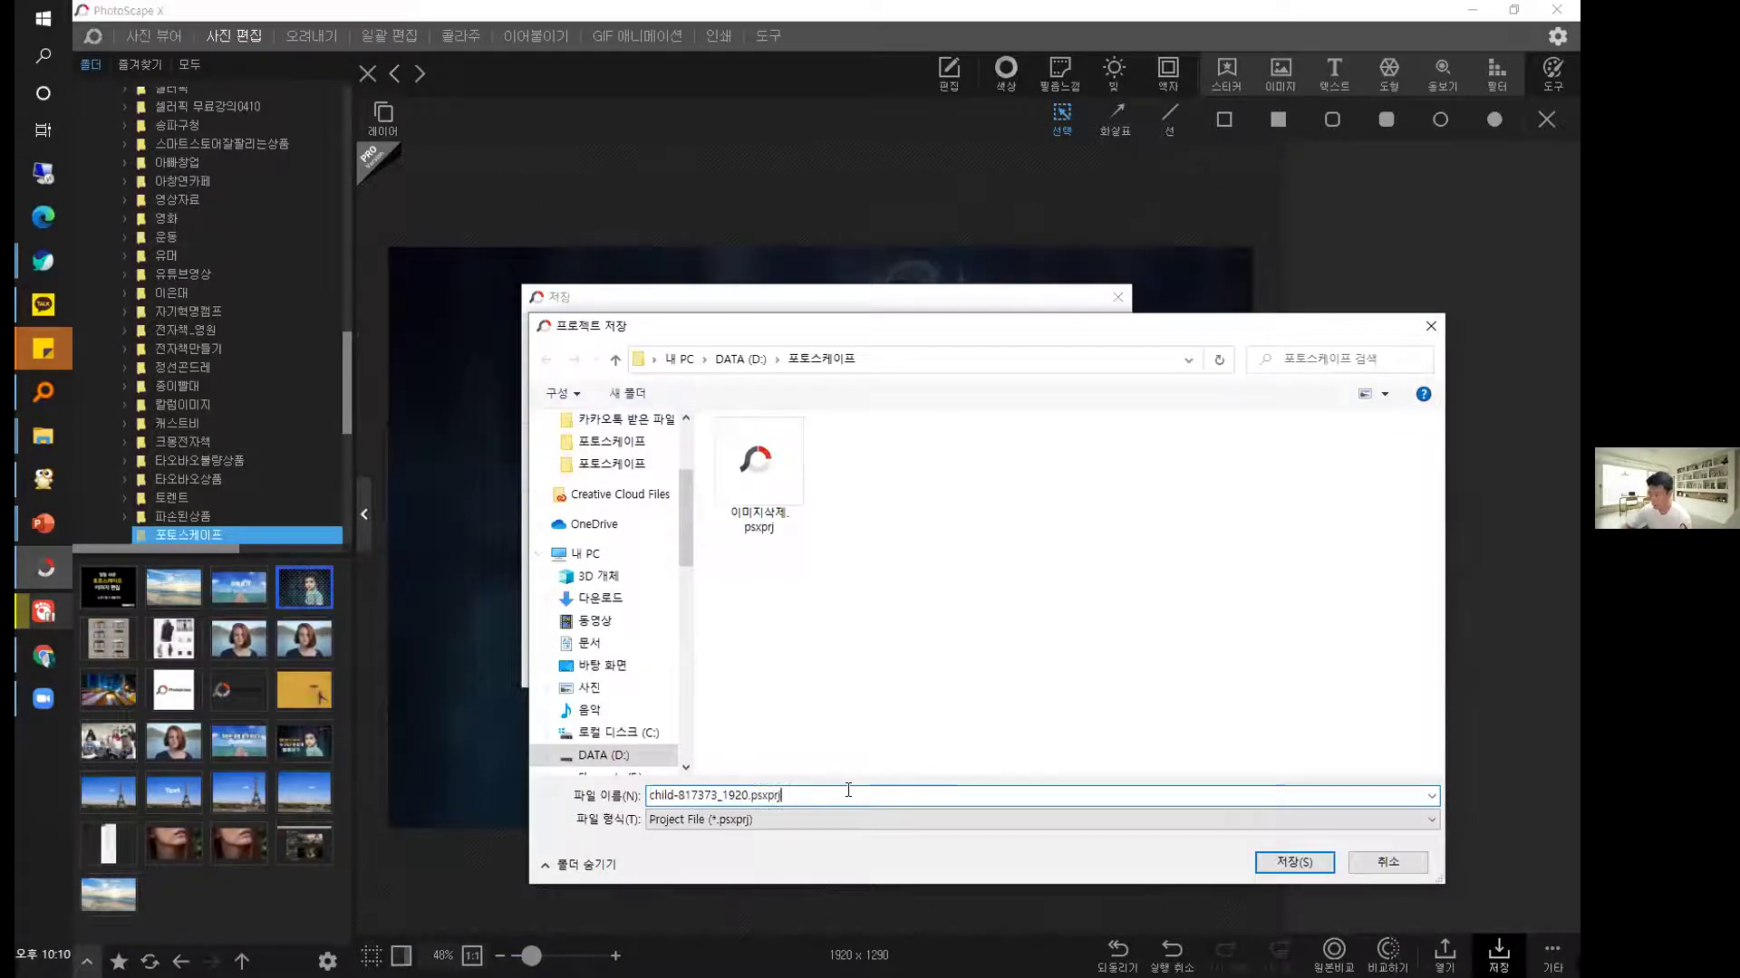
triple_click(802, 793)
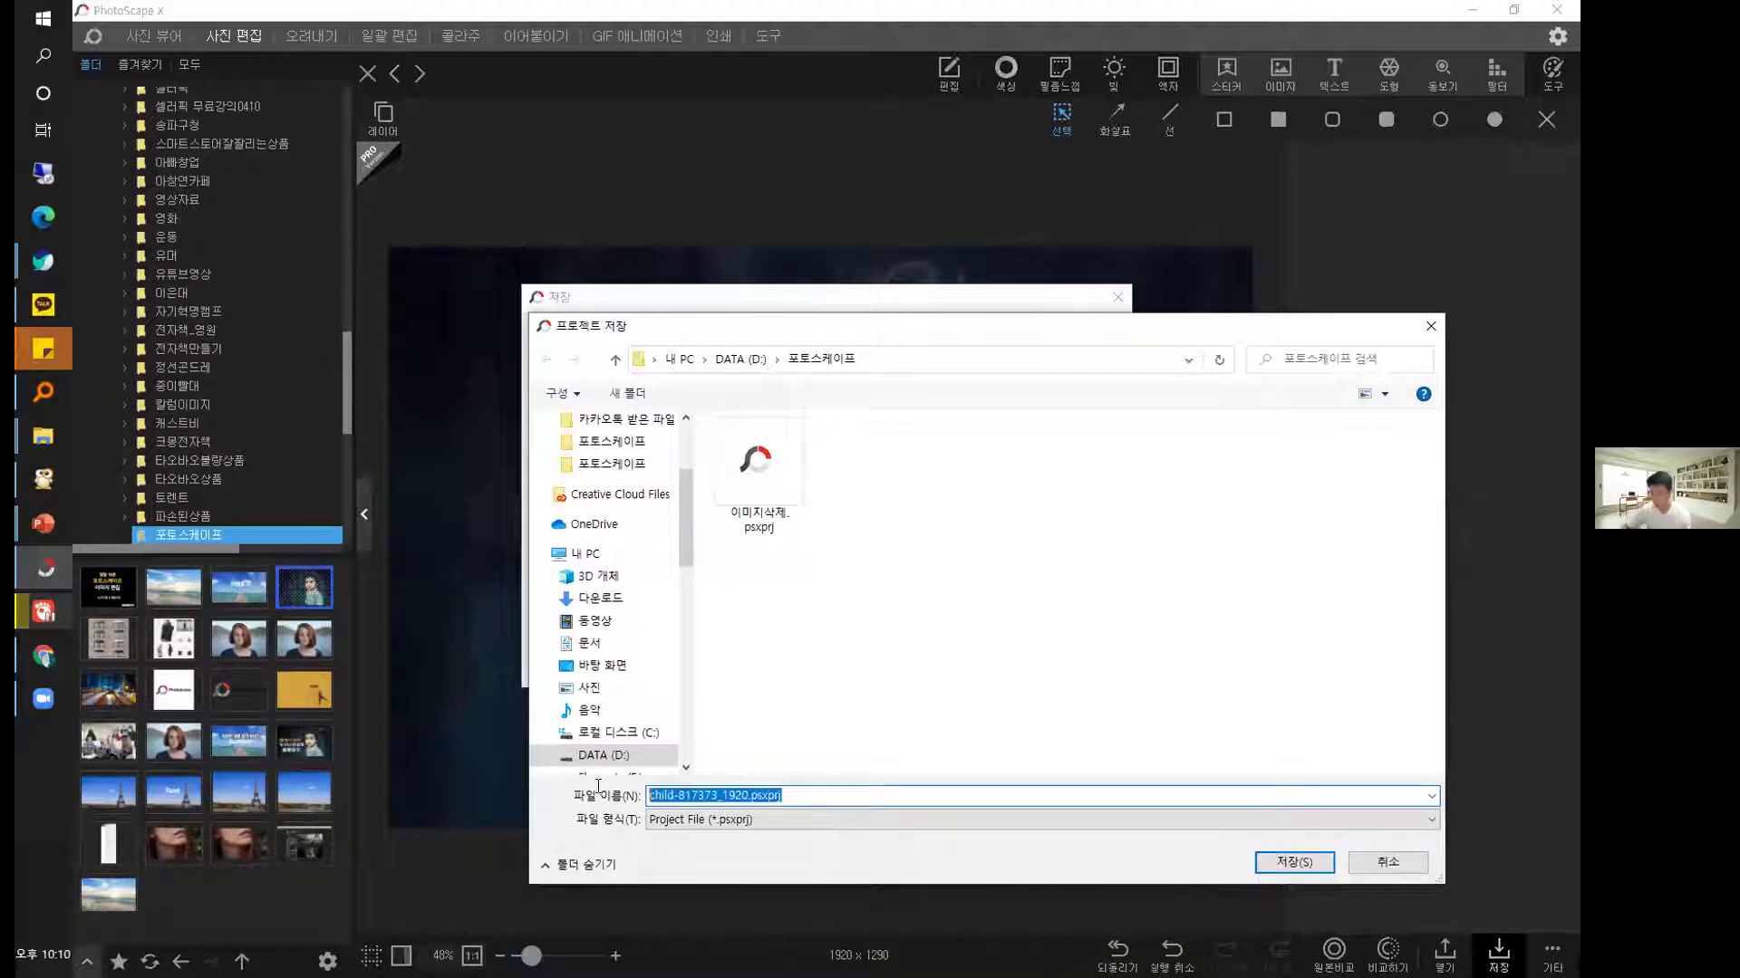
left_click(814, 794)
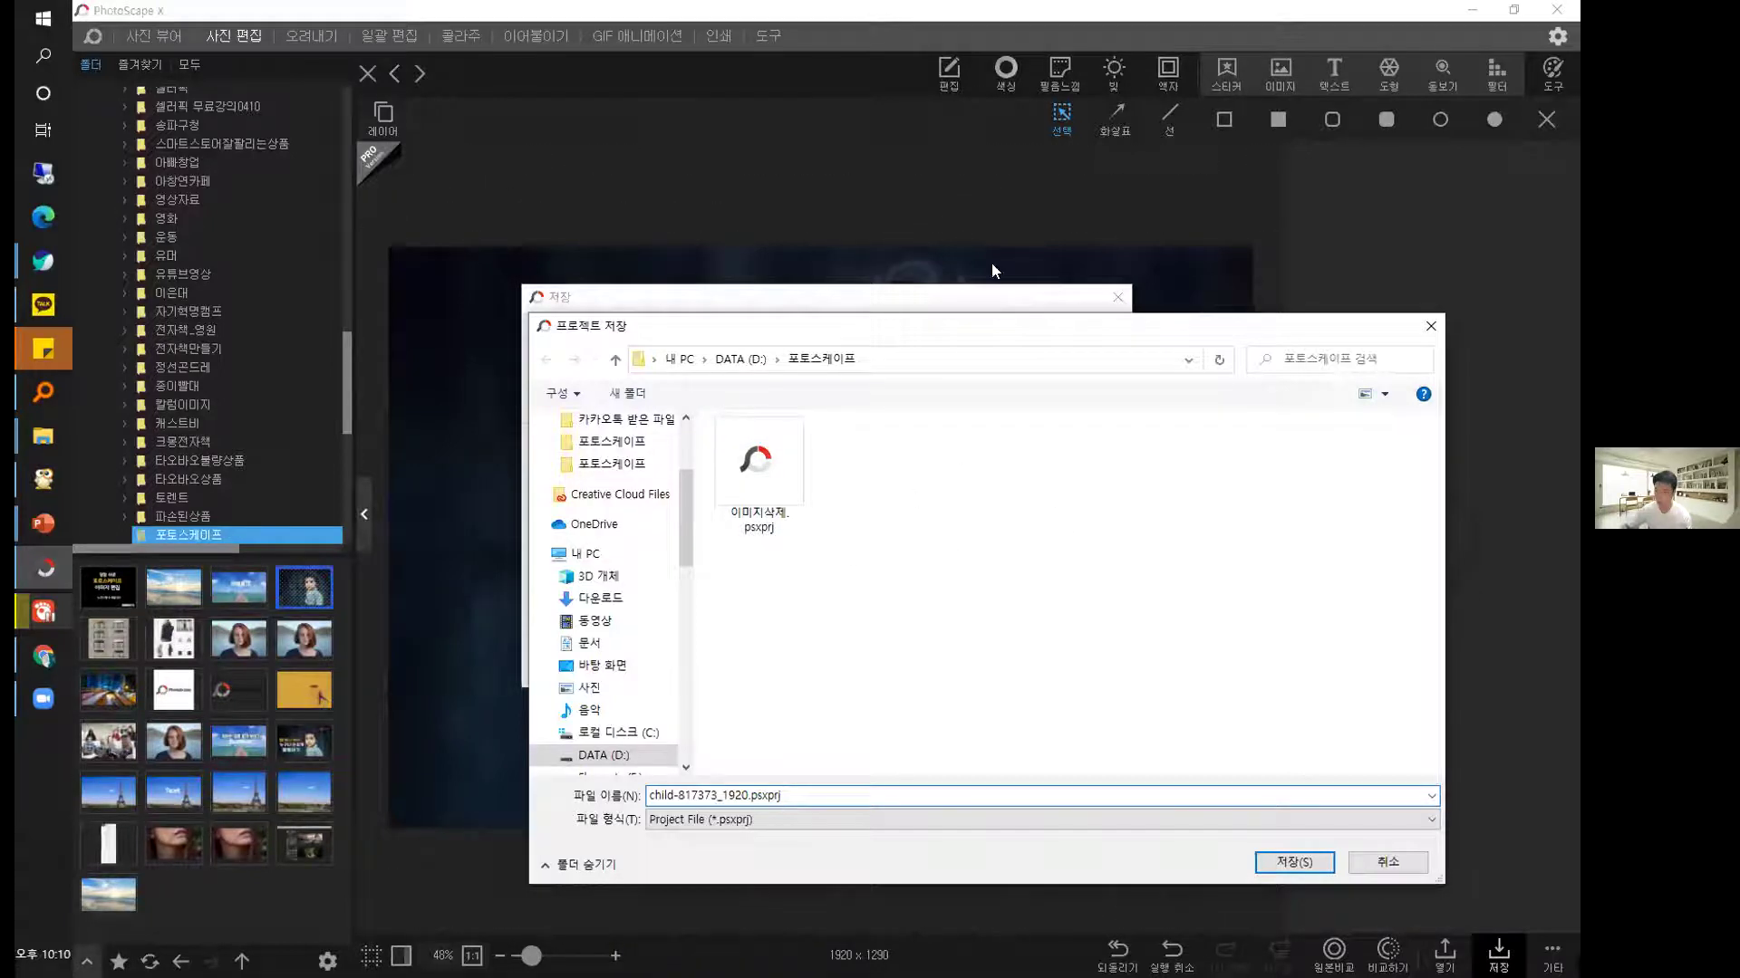
left_click(1368, 829)
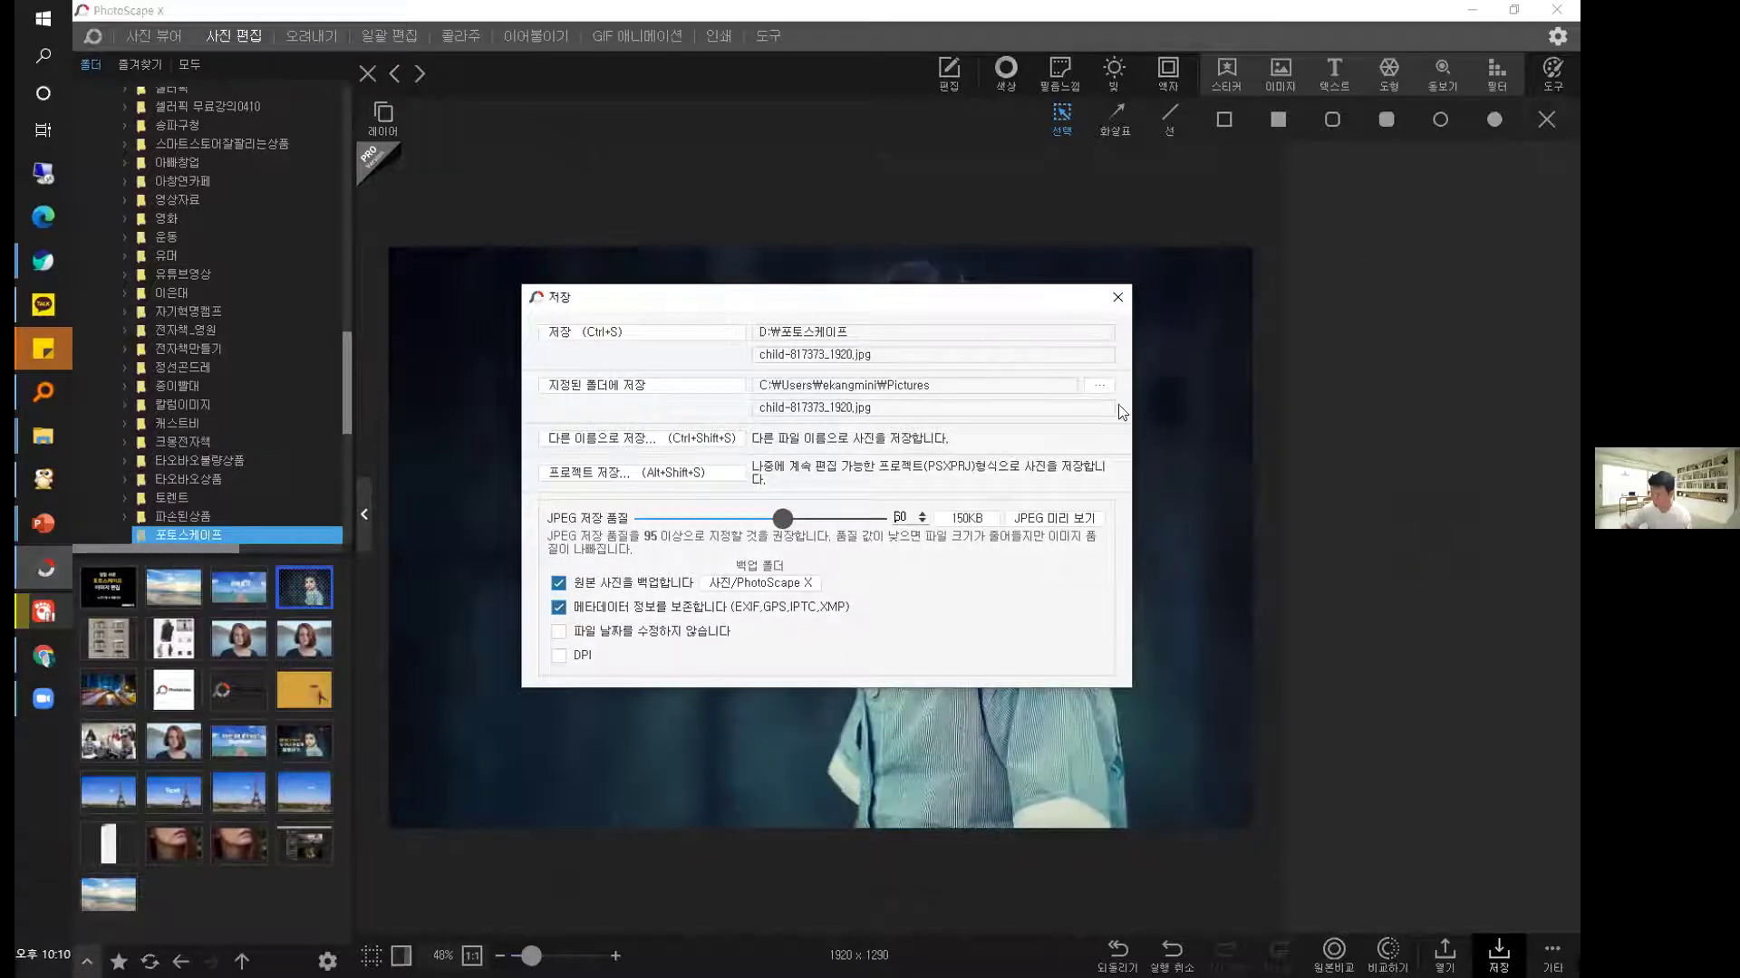
key("Escape")
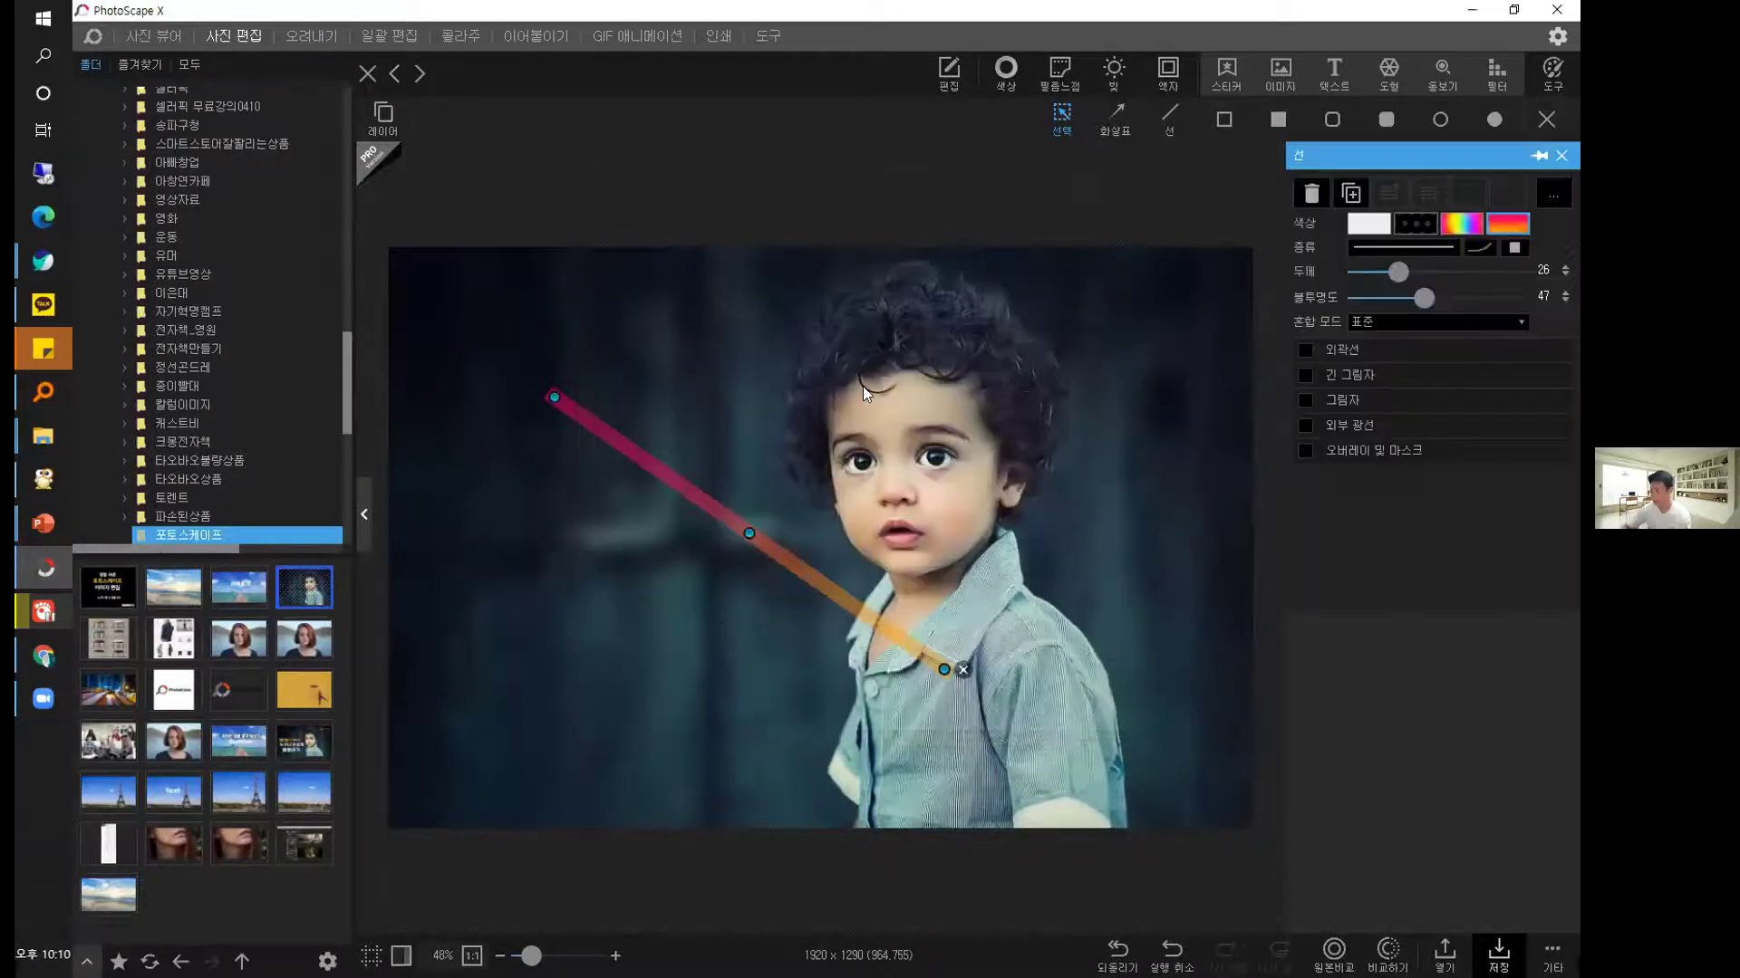
Add a gradient arrow and a "Text" object, placing the arrow tip at the child's hair and the text beside the collar.
left_click(1113, 114)
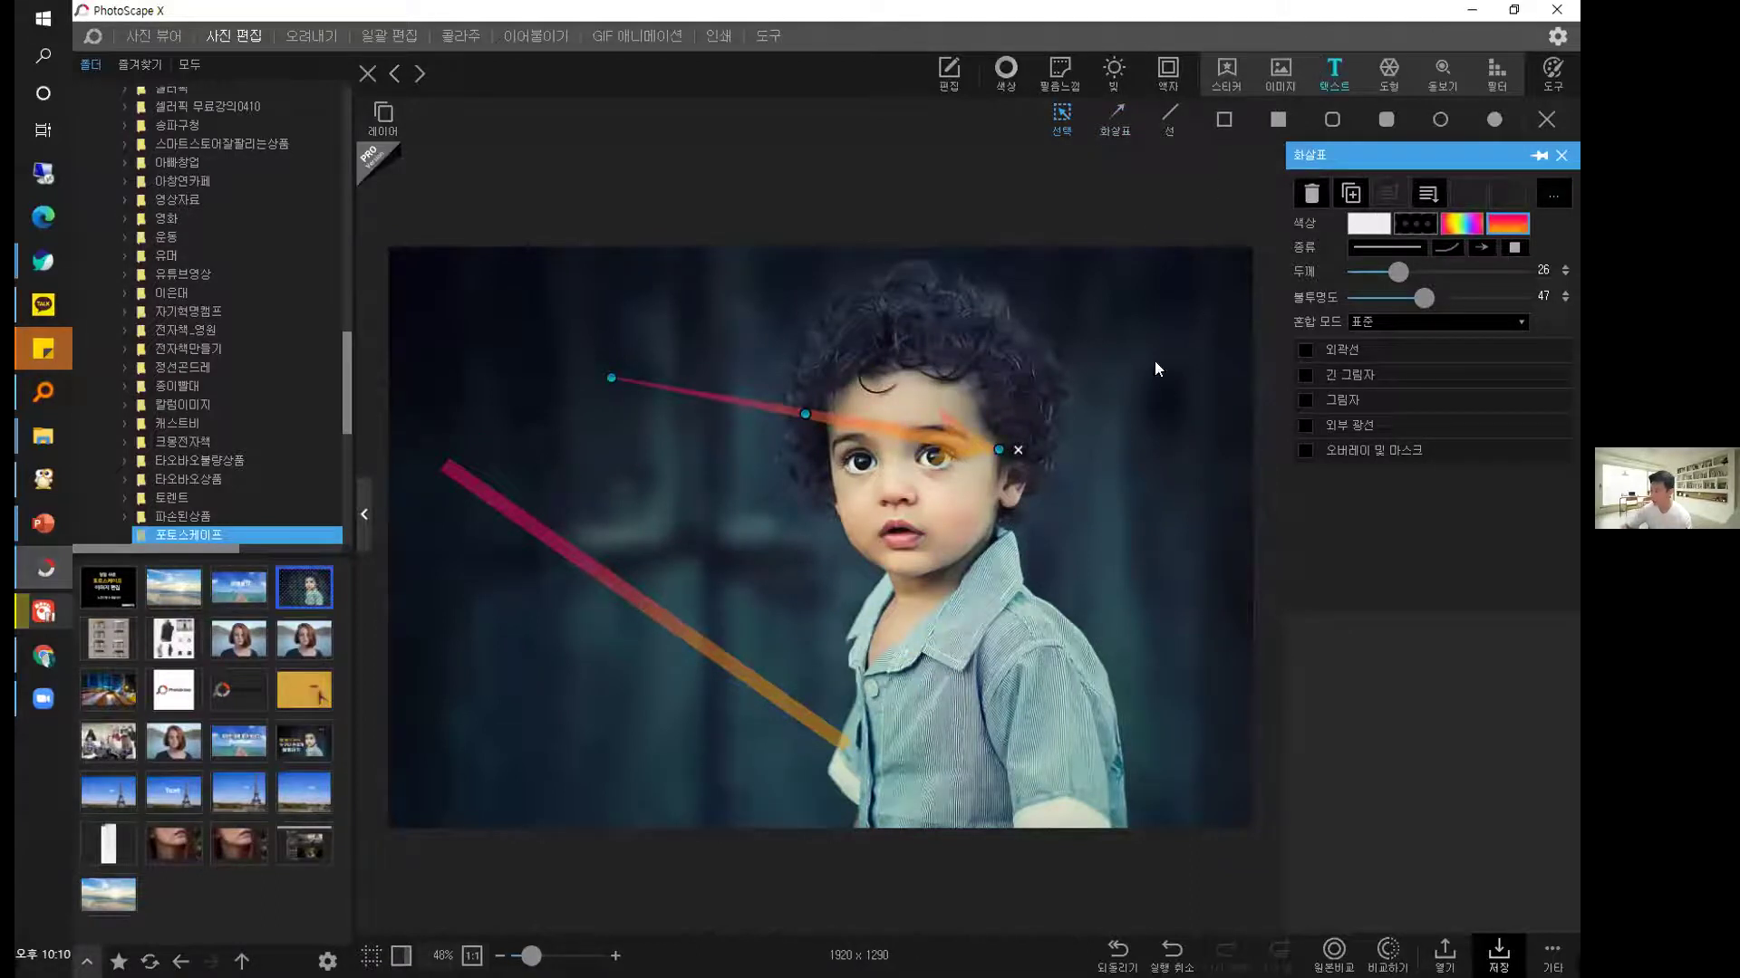
left_click(1334, 73)
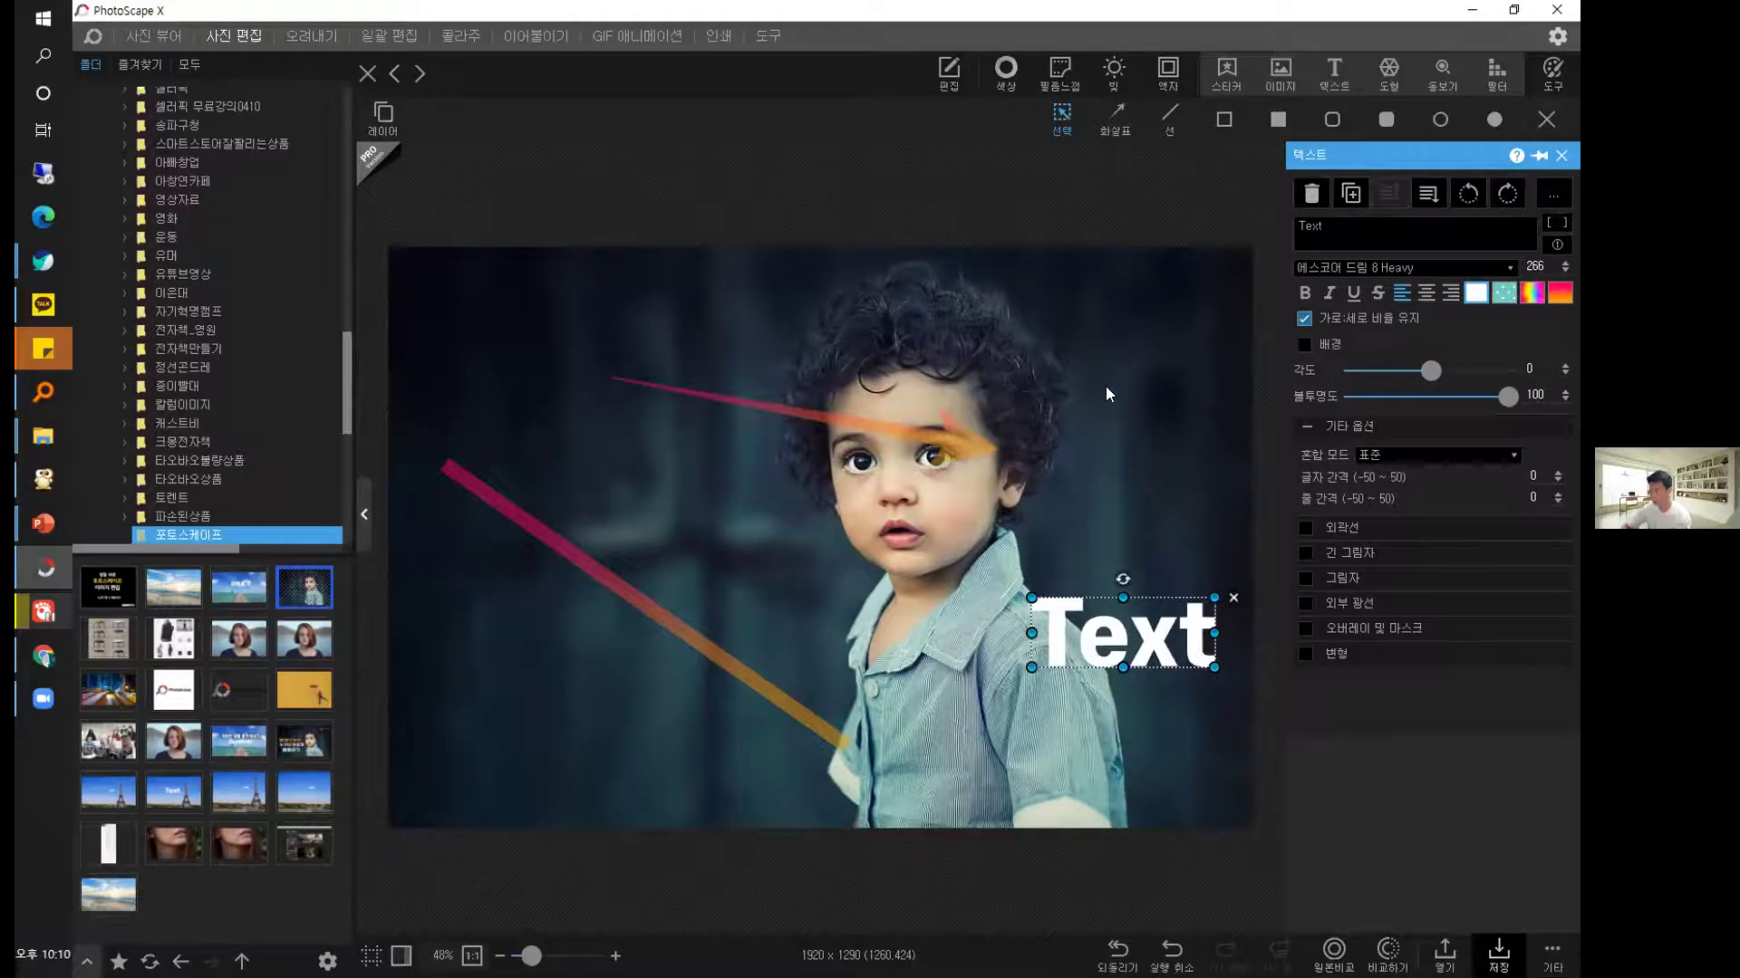
left_click_drag(738, 395, 646, 314)
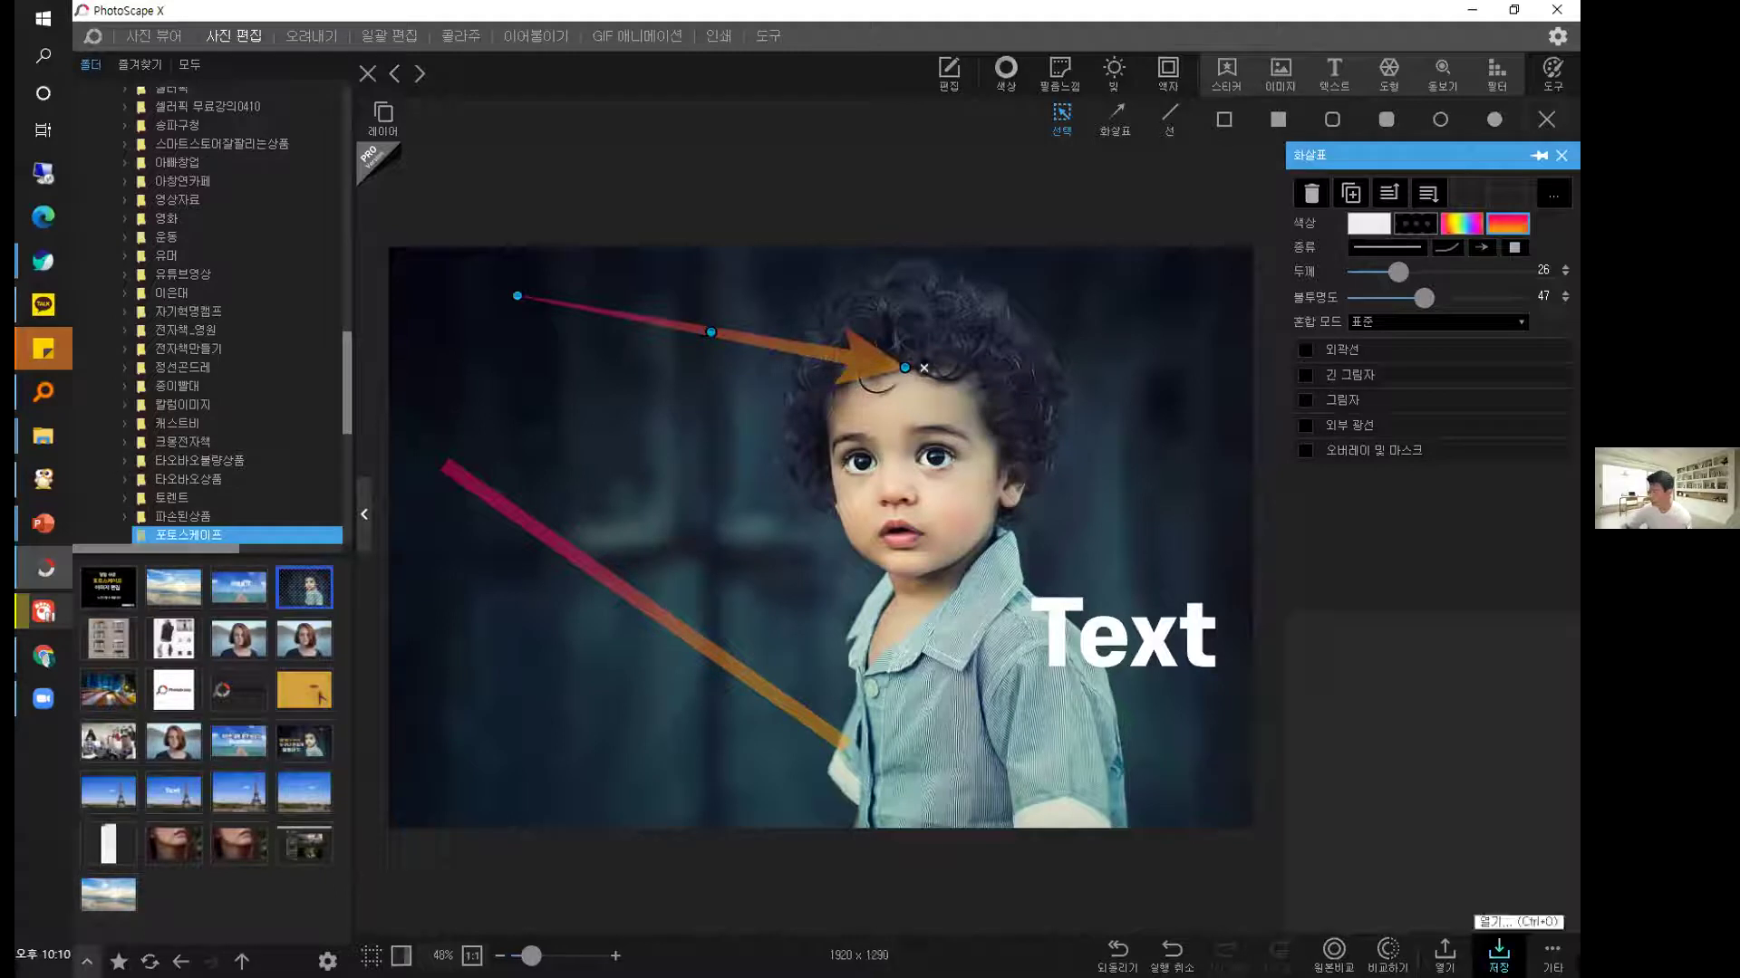
left_click_drag(1090, 595, 1032, 555)
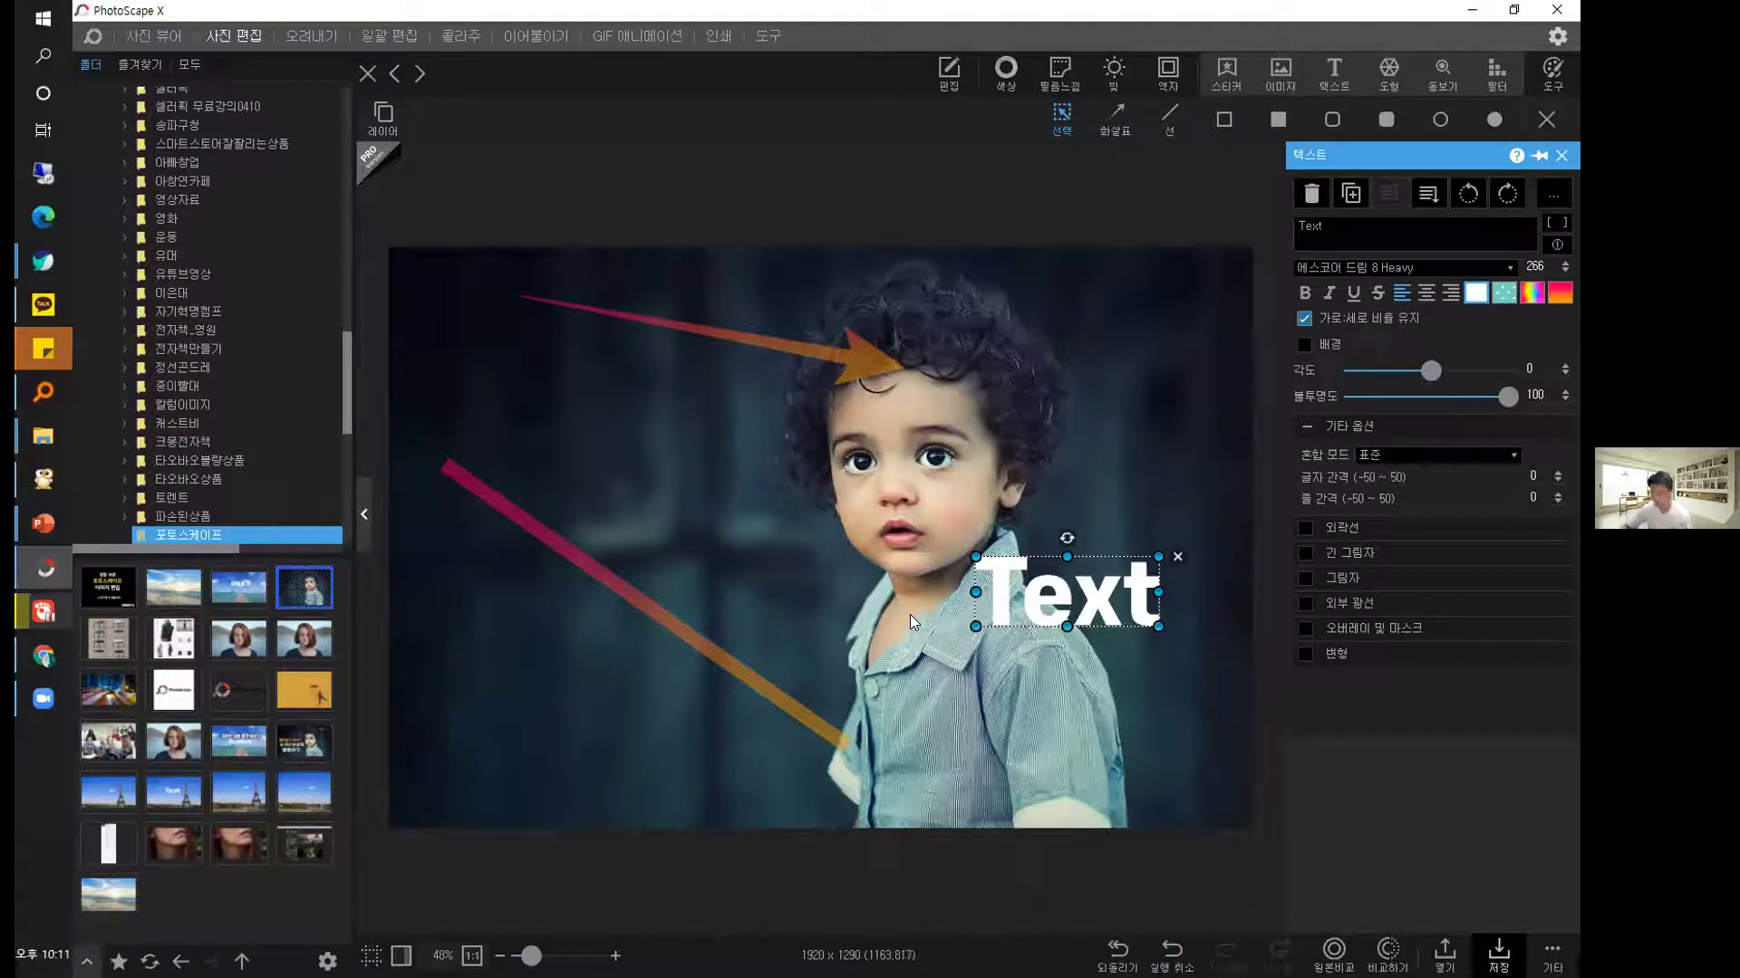
Undo the text and arrow edits one after another until both objects are removed from the photo.
key("ctrl+z")
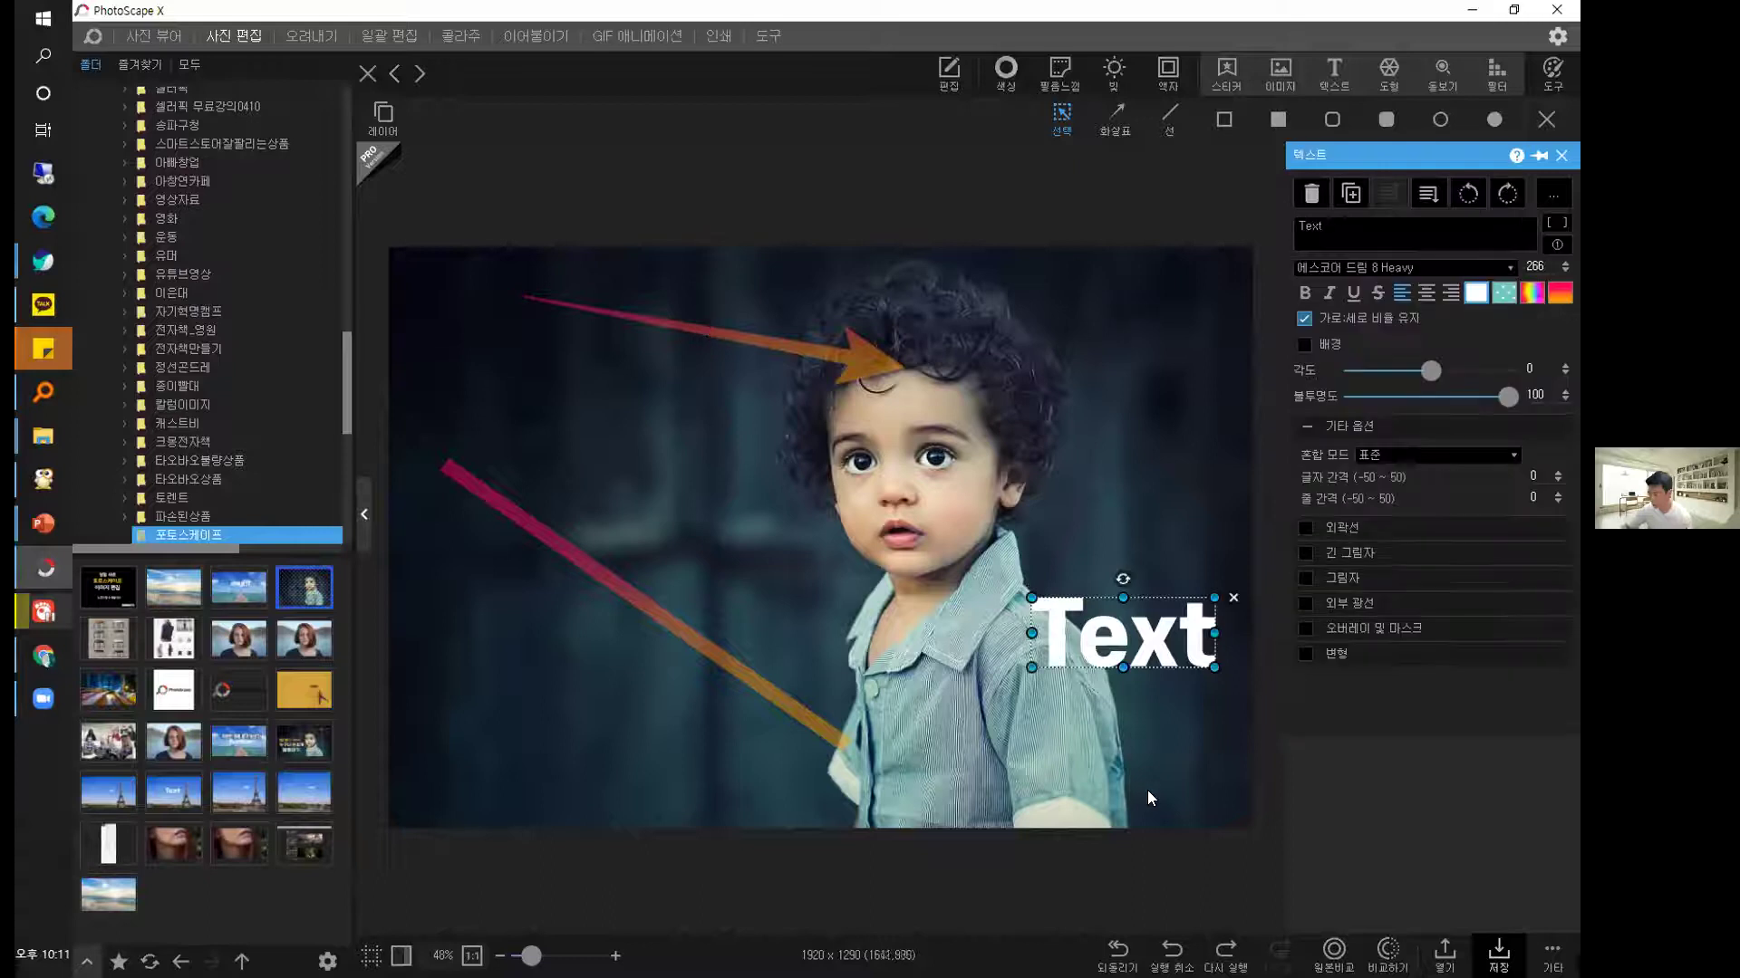
left_click(1171, 950)
left_click(1171, 949)
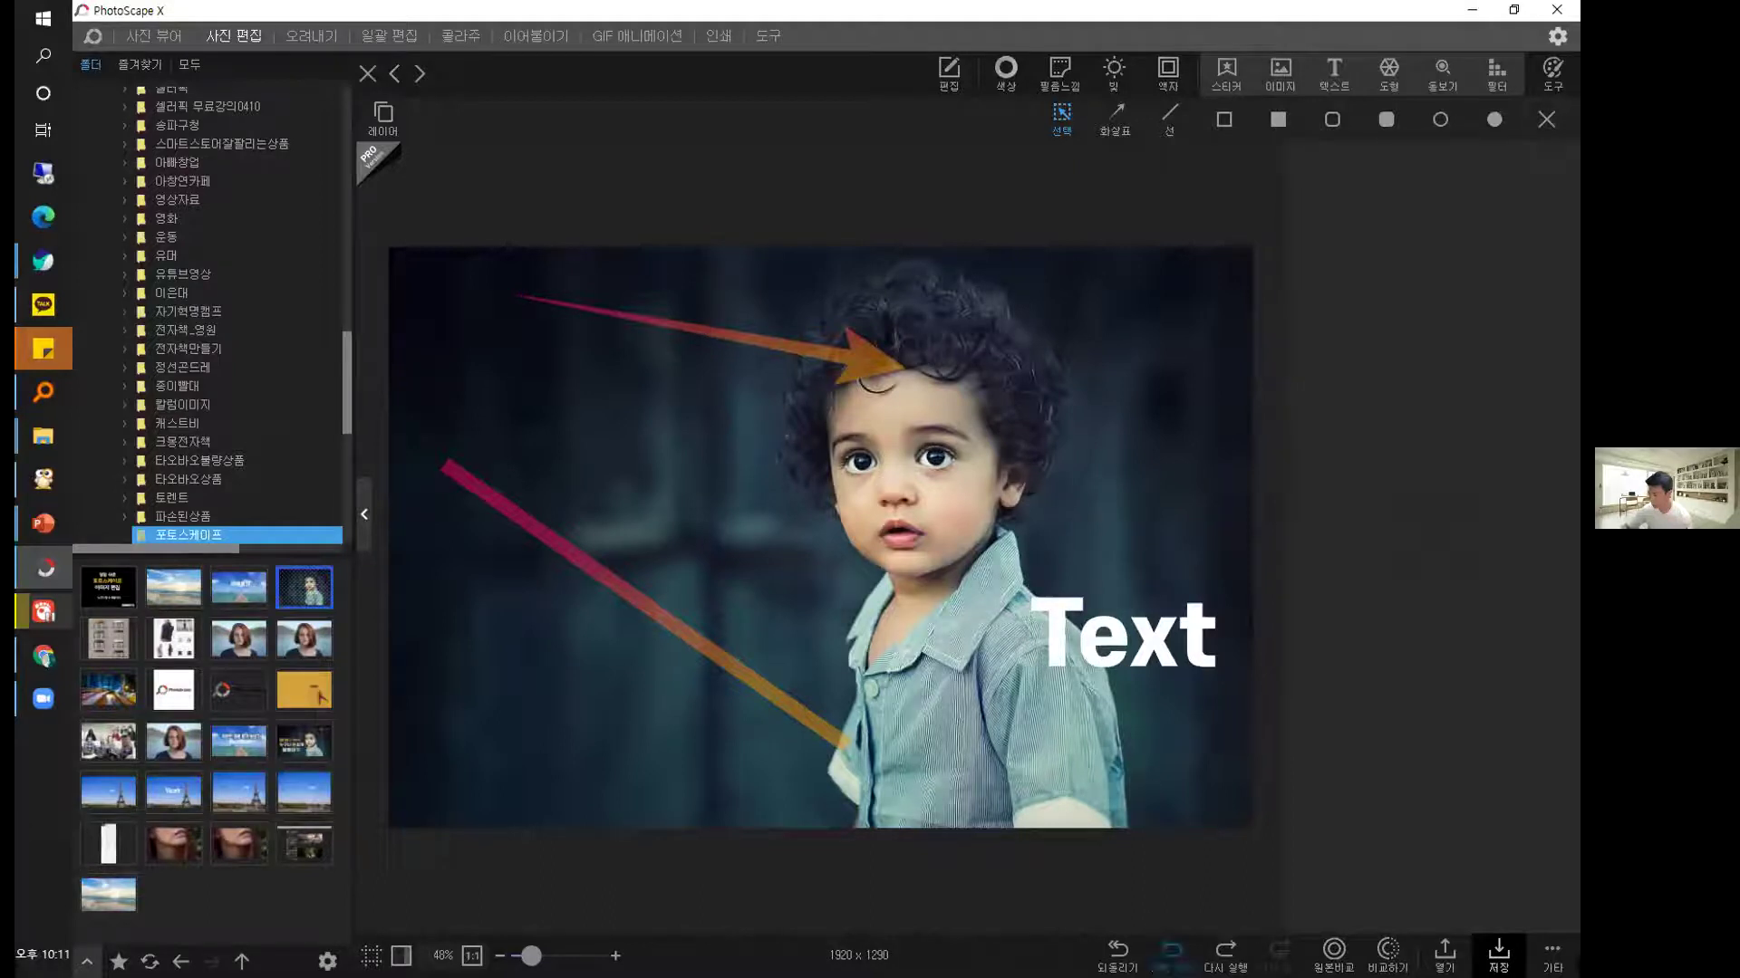
left_click(1172, 949)
left_click(1171, 950)
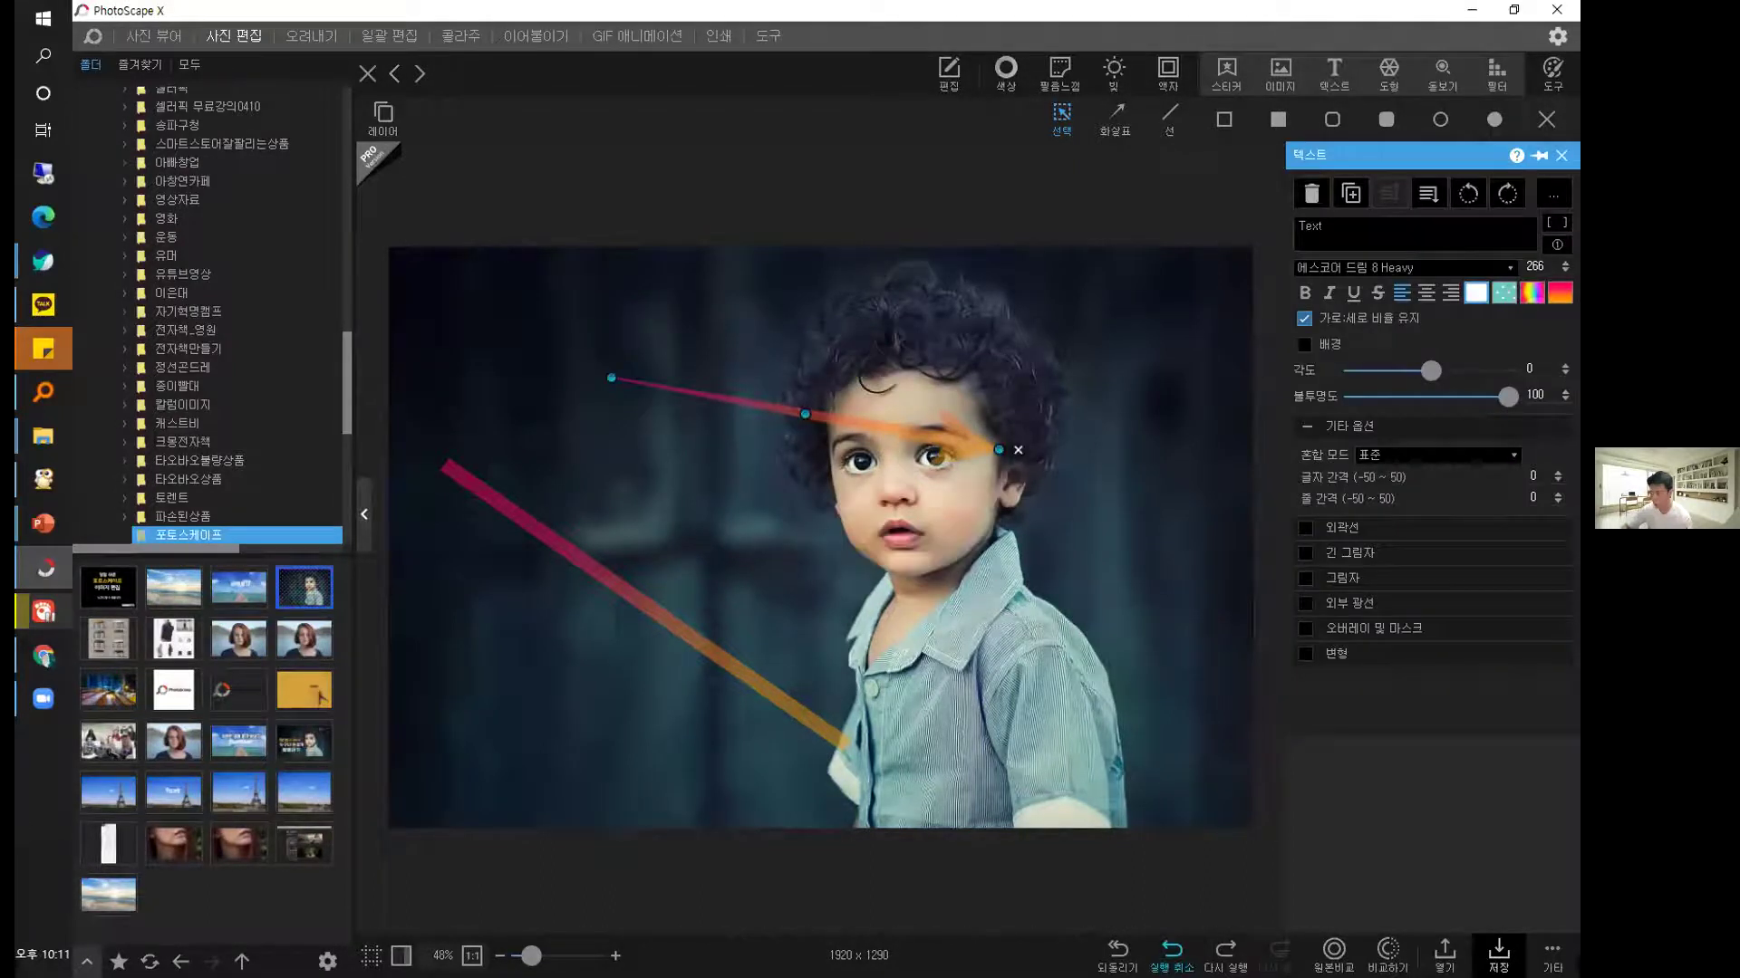
left_click(1171, 950)
left_click(1116, 587)
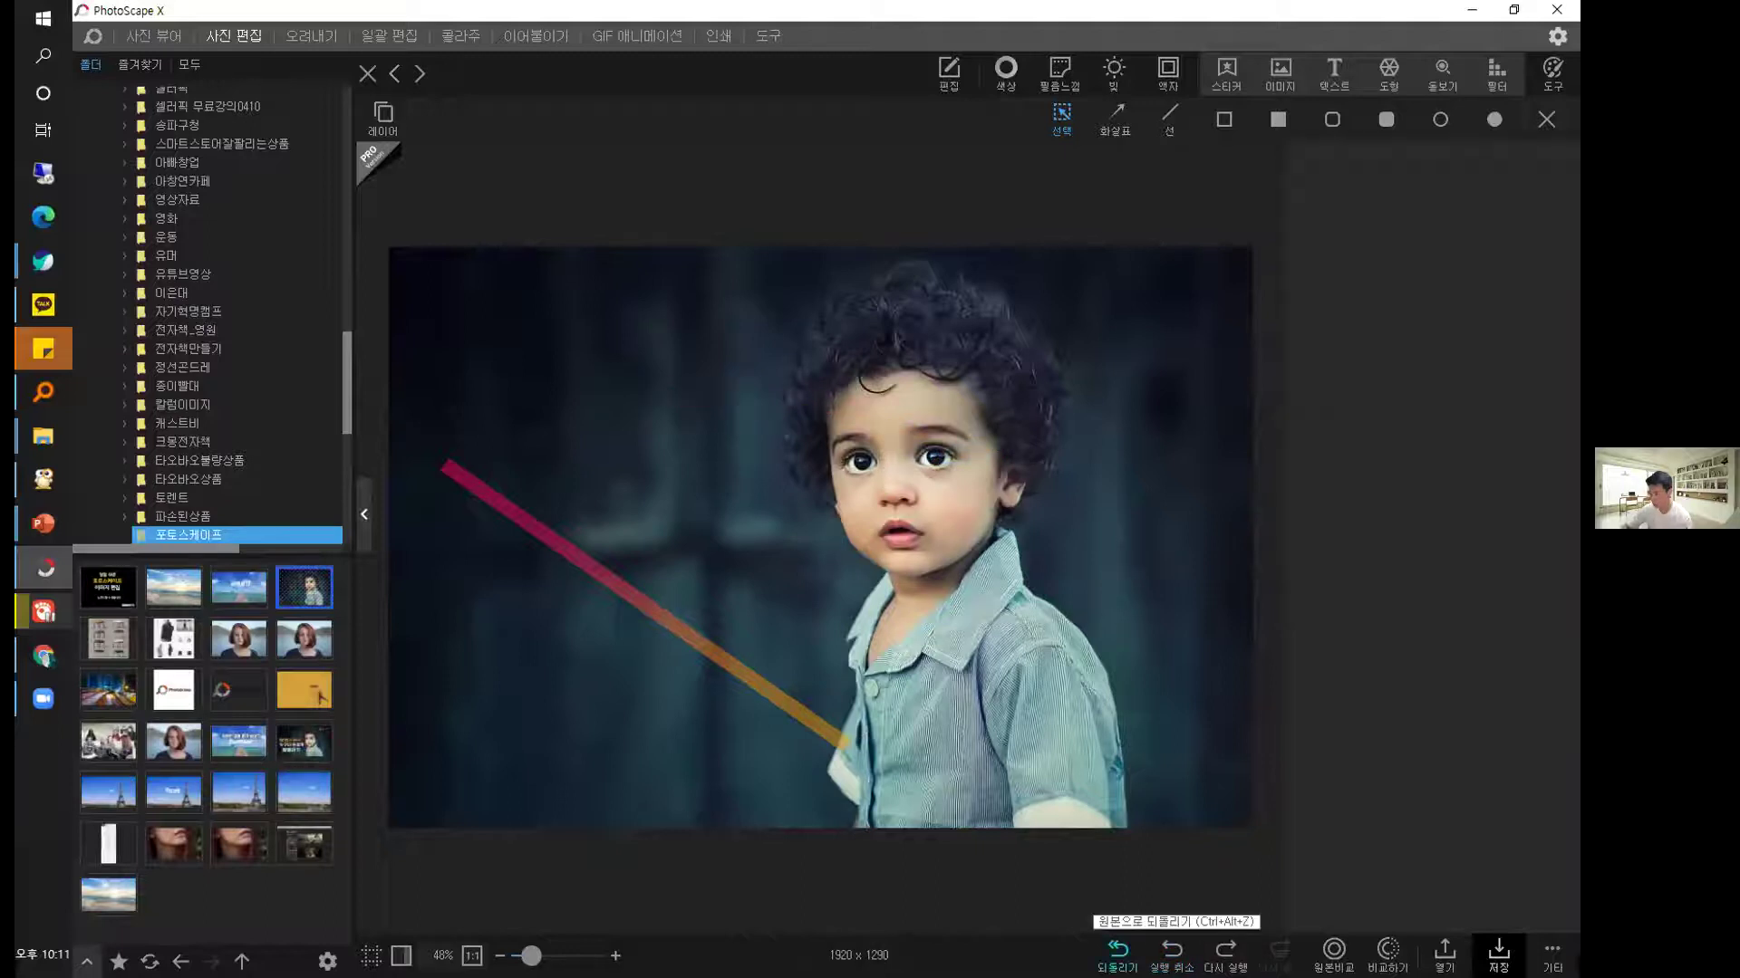
Revert the photo to its original, then try redoing the diagonal line and undo it again.
left_click(1118, 950)
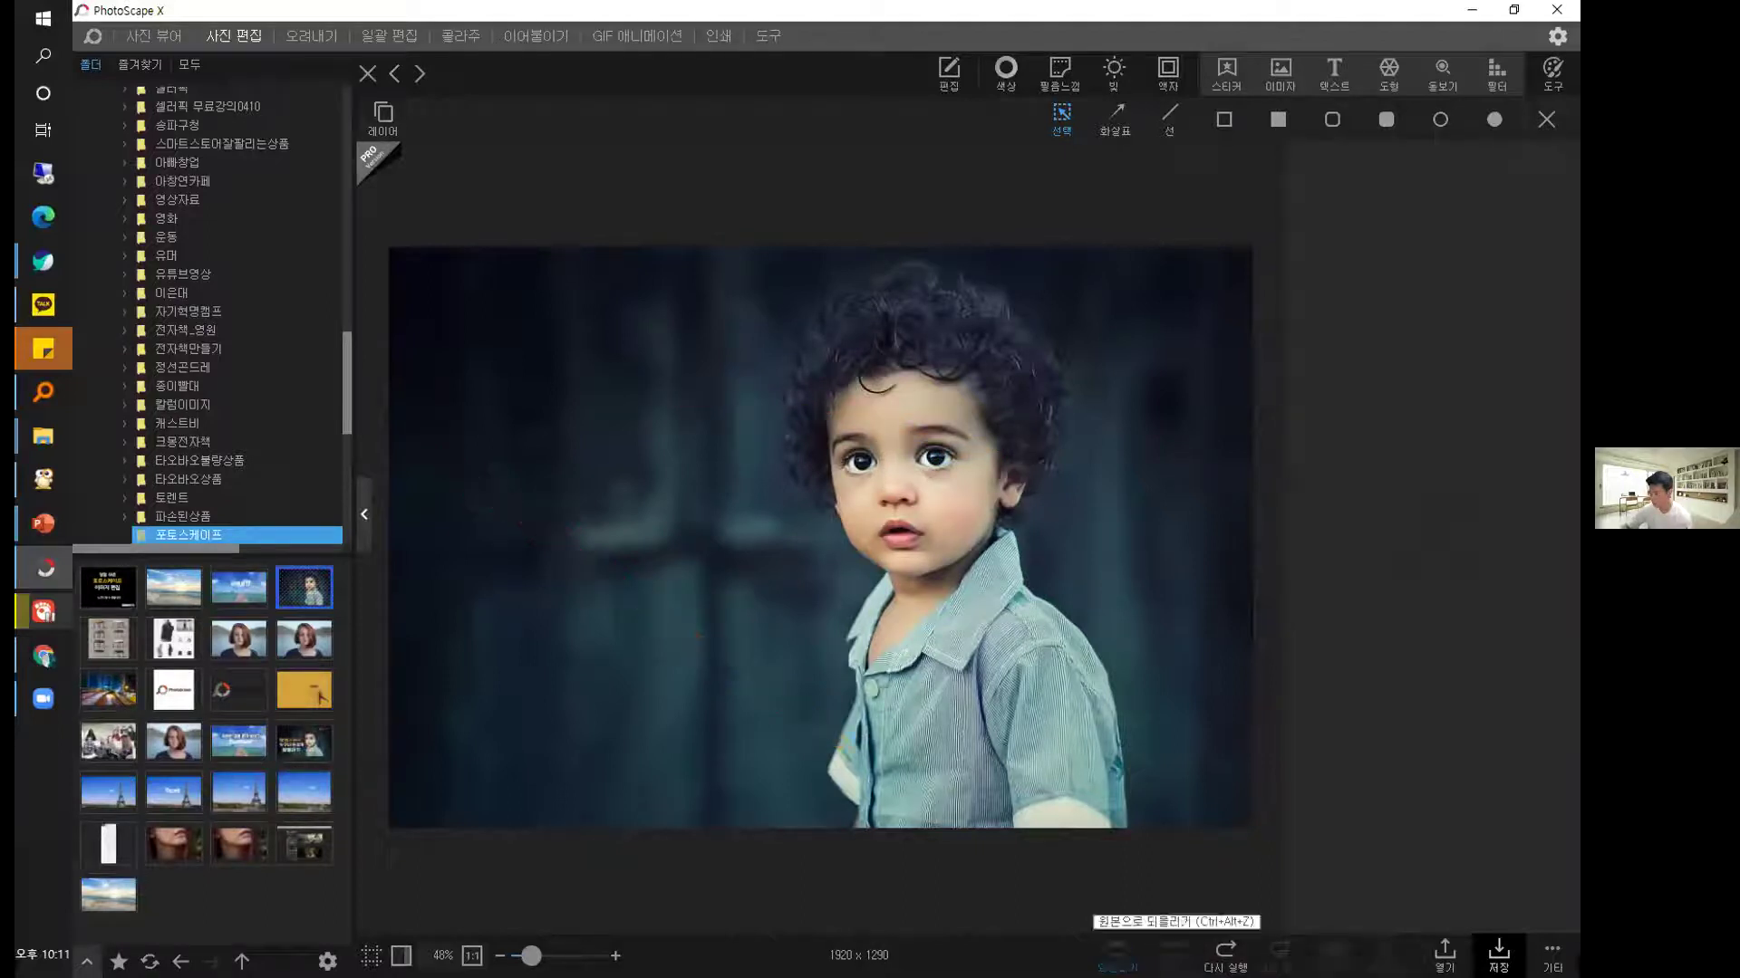
left_click(1225, 949)
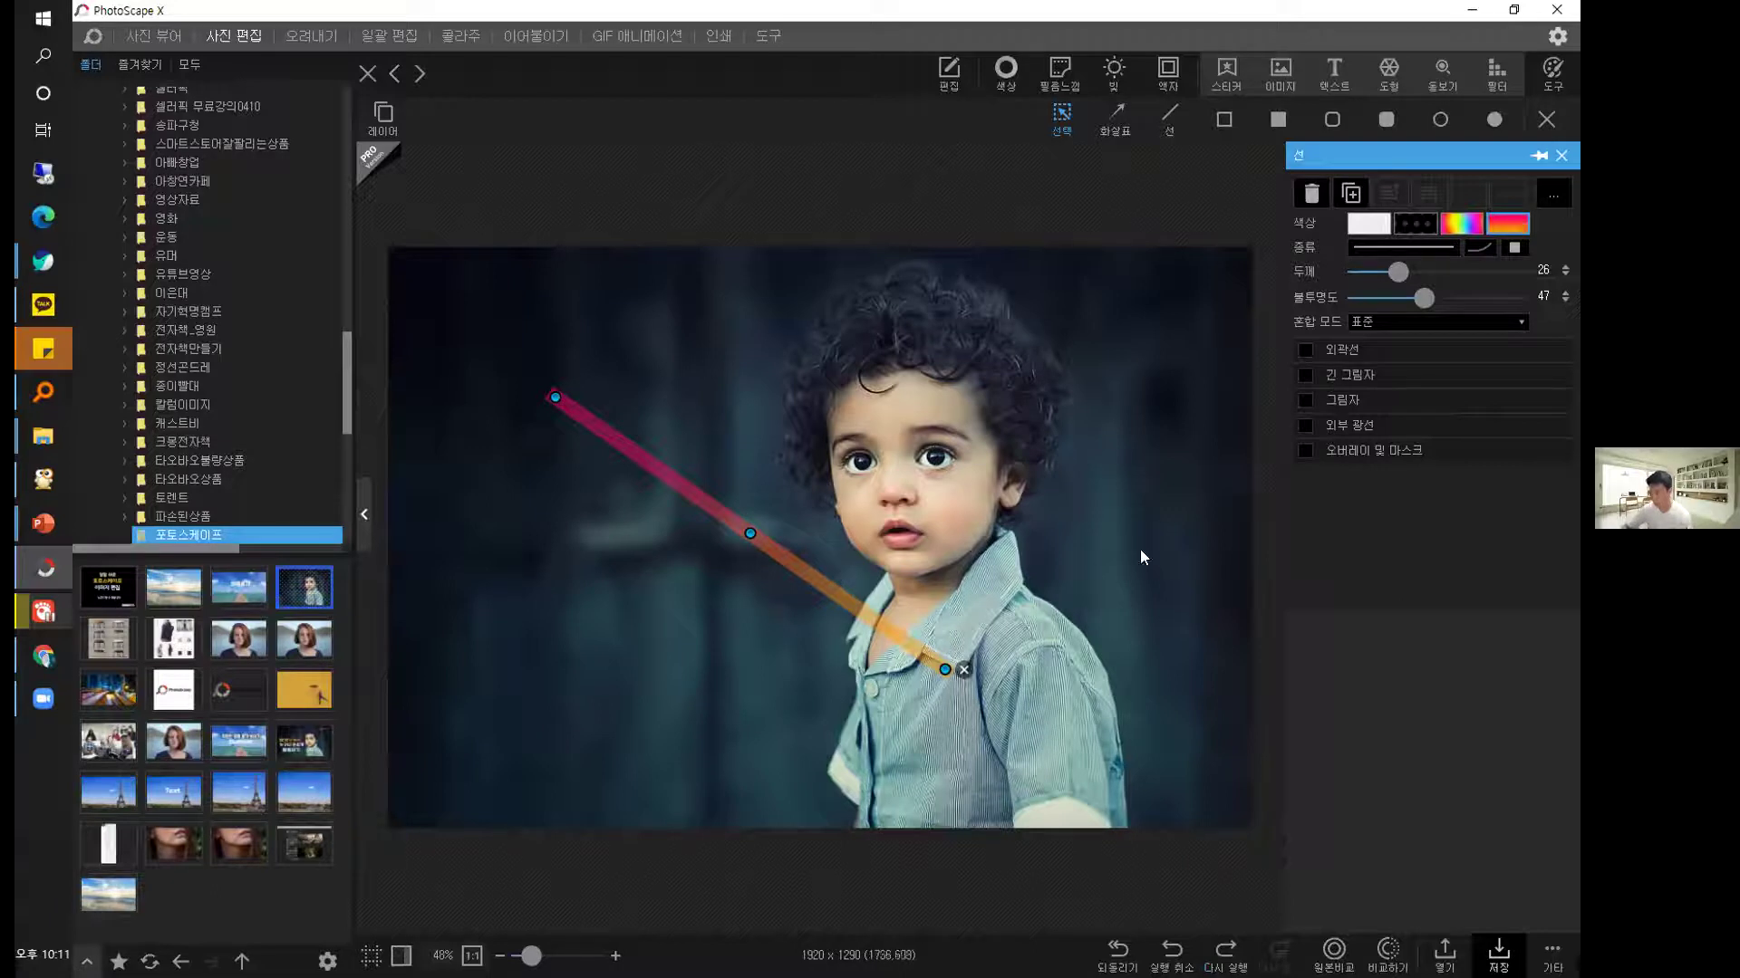
left_click(1172, 952)
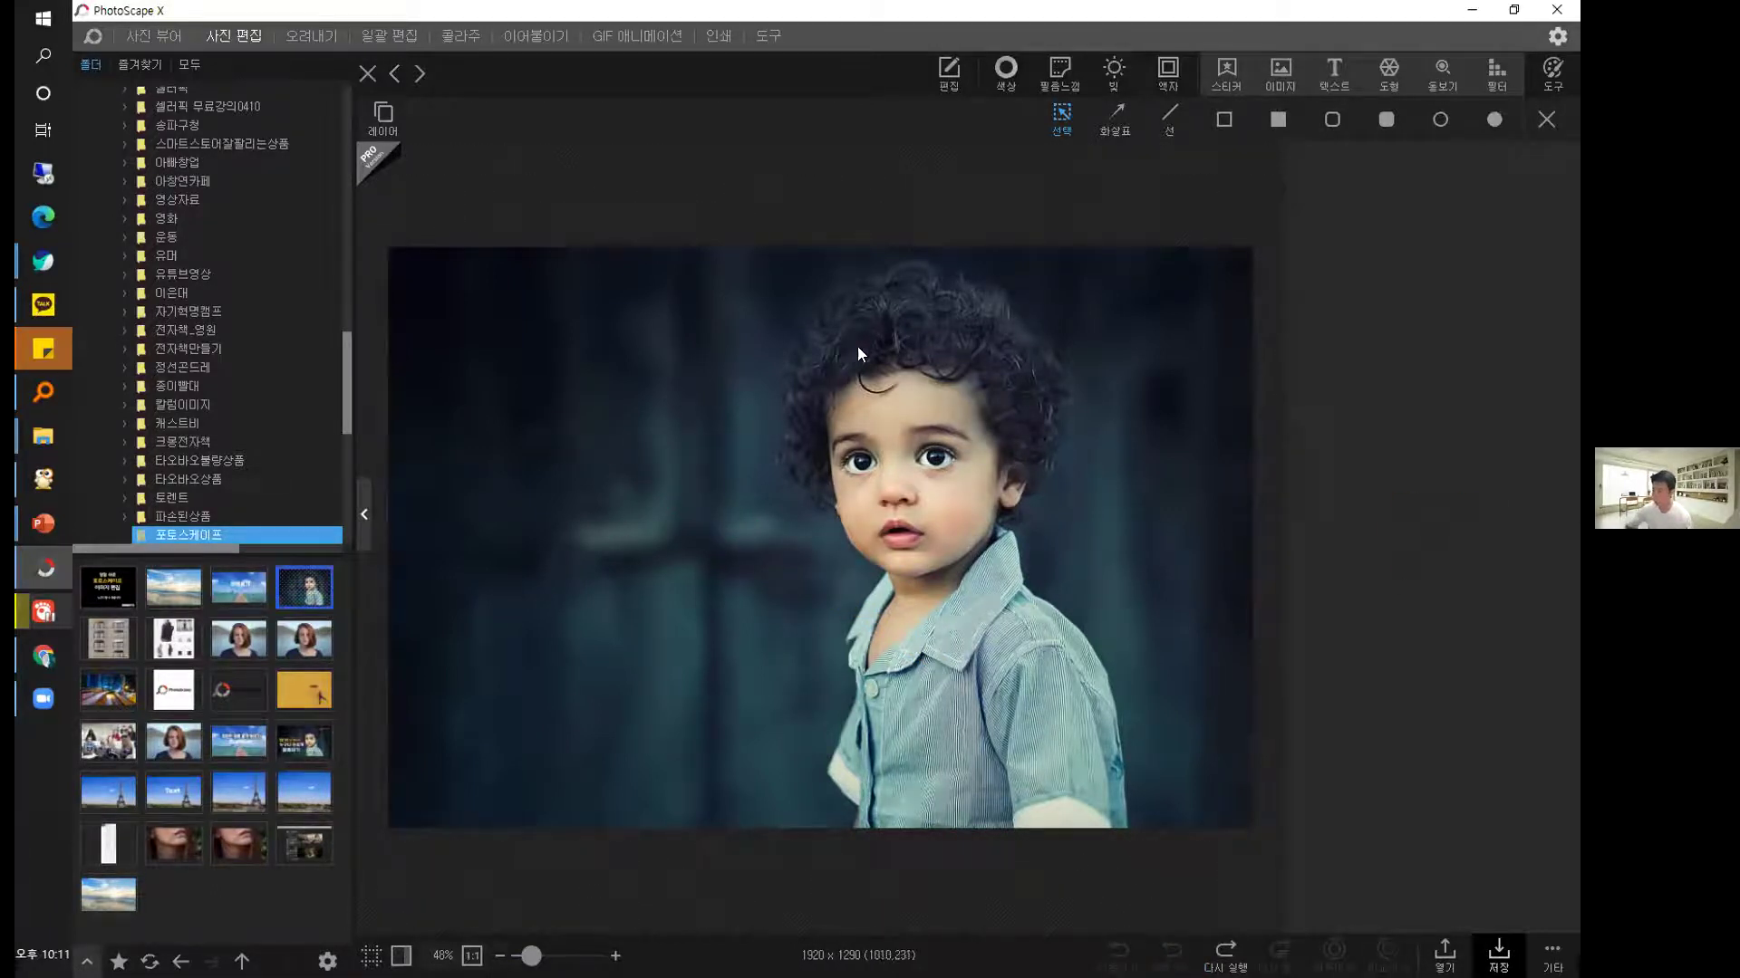
View the presentation slides on writing text and the Eiffel Tower example, then return to PhotoScape X and maximize its window.
left_click(1527, 8)
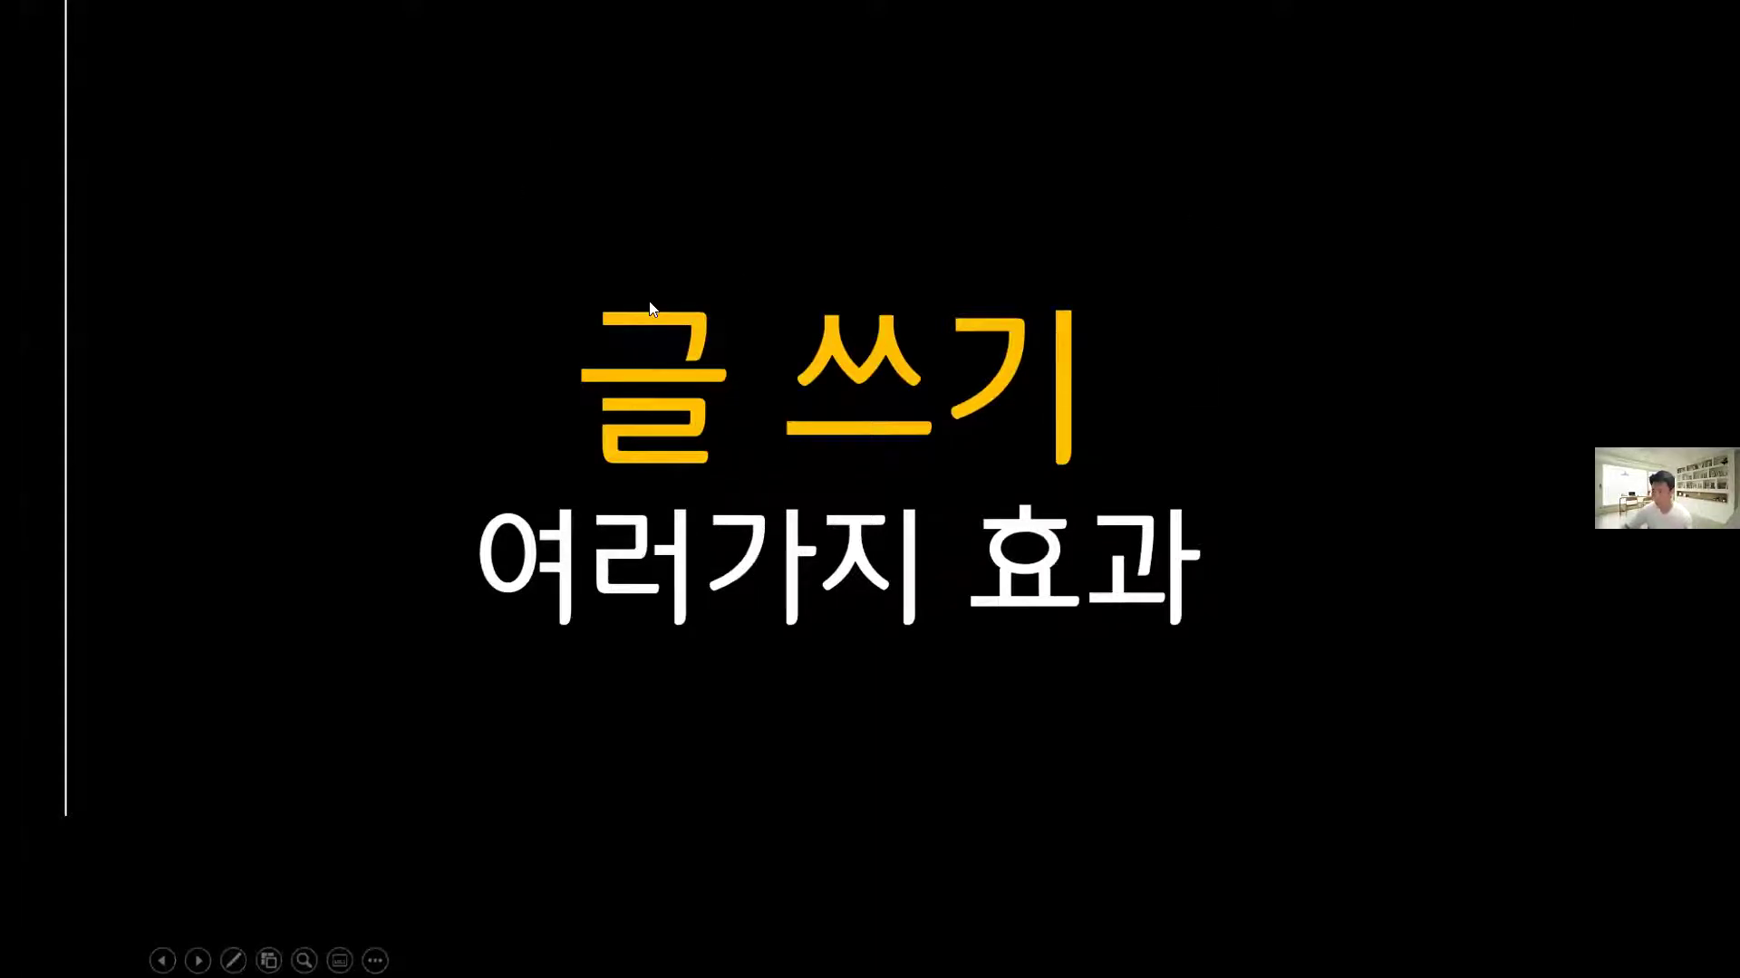
left_click(653, 260)
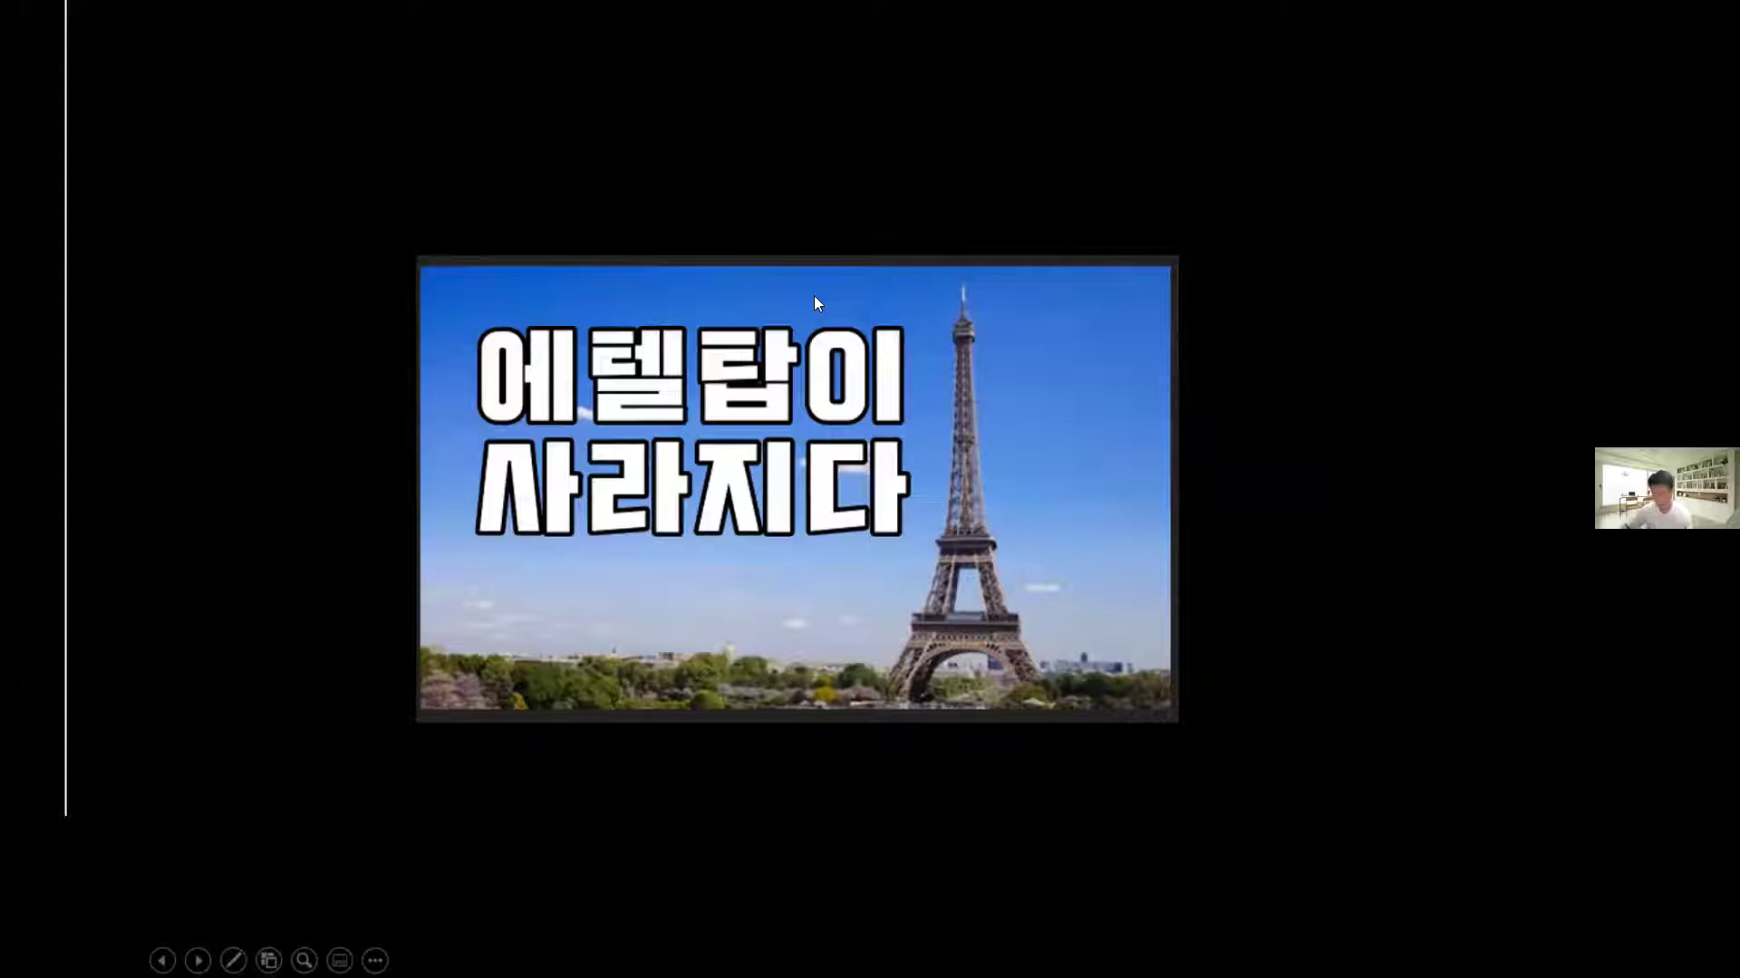
key("alt+Tab")
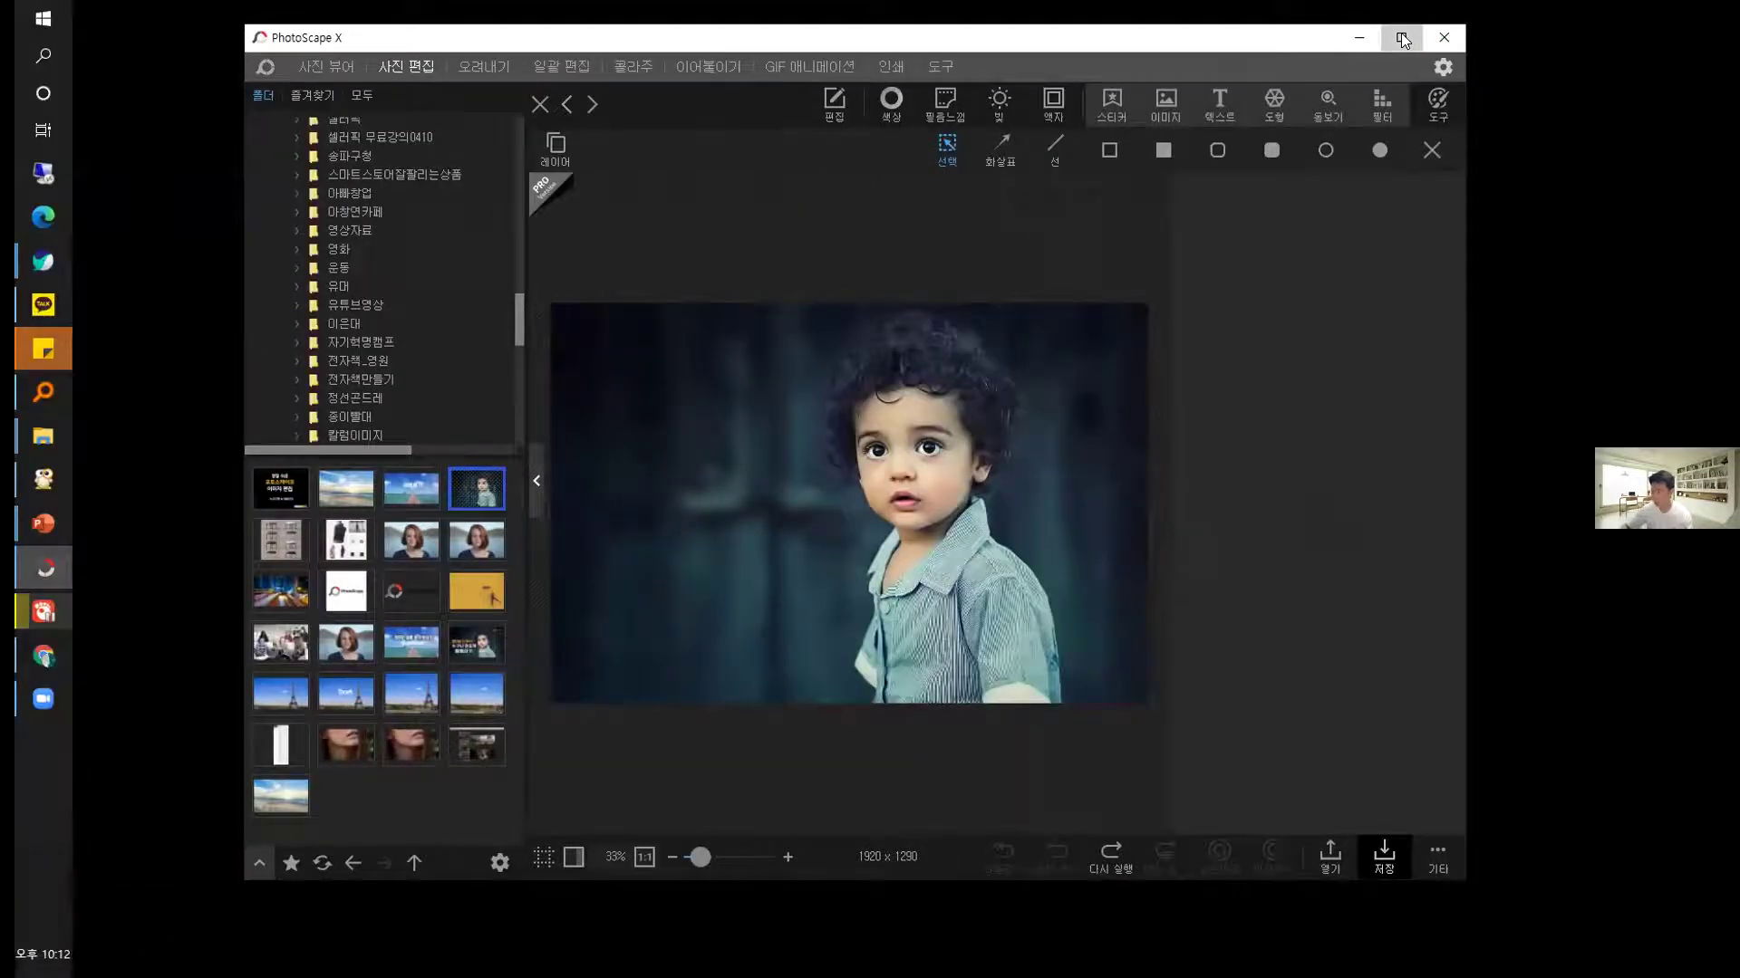
left_click(1401, 37)
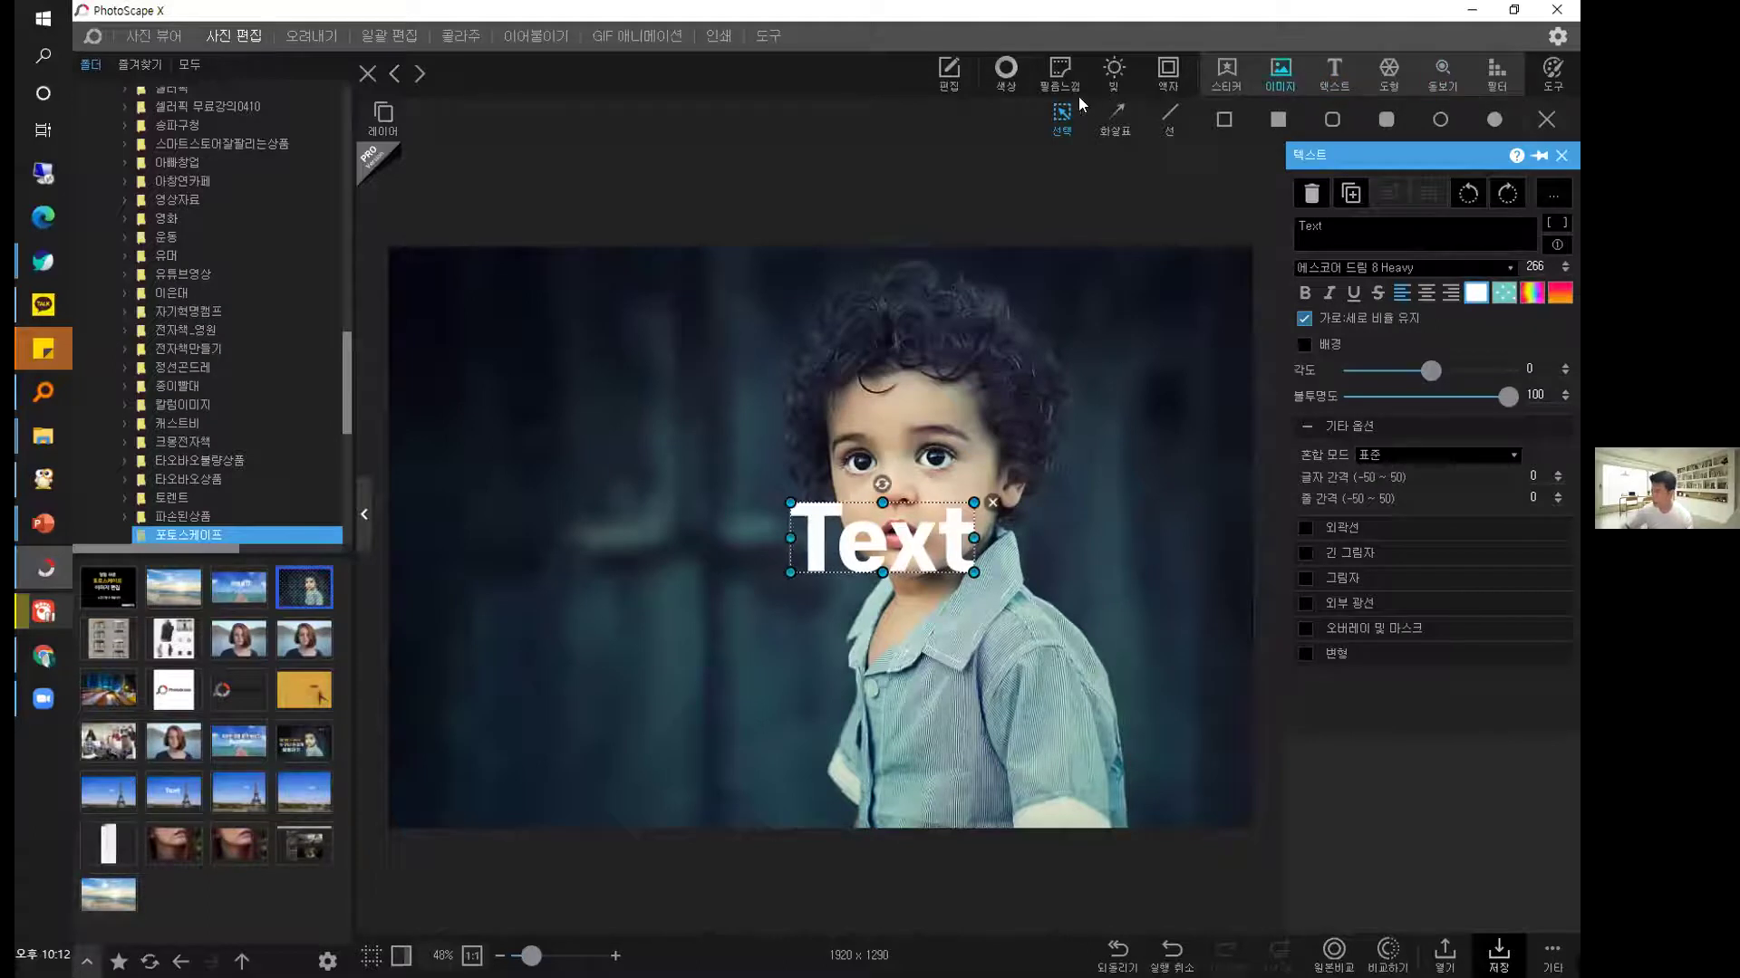
Leave the insert mode and return to it, then add another "Text" object in the dark upper-left area of the photo.
left_click(1543, 116)
left_click(1542, 70)
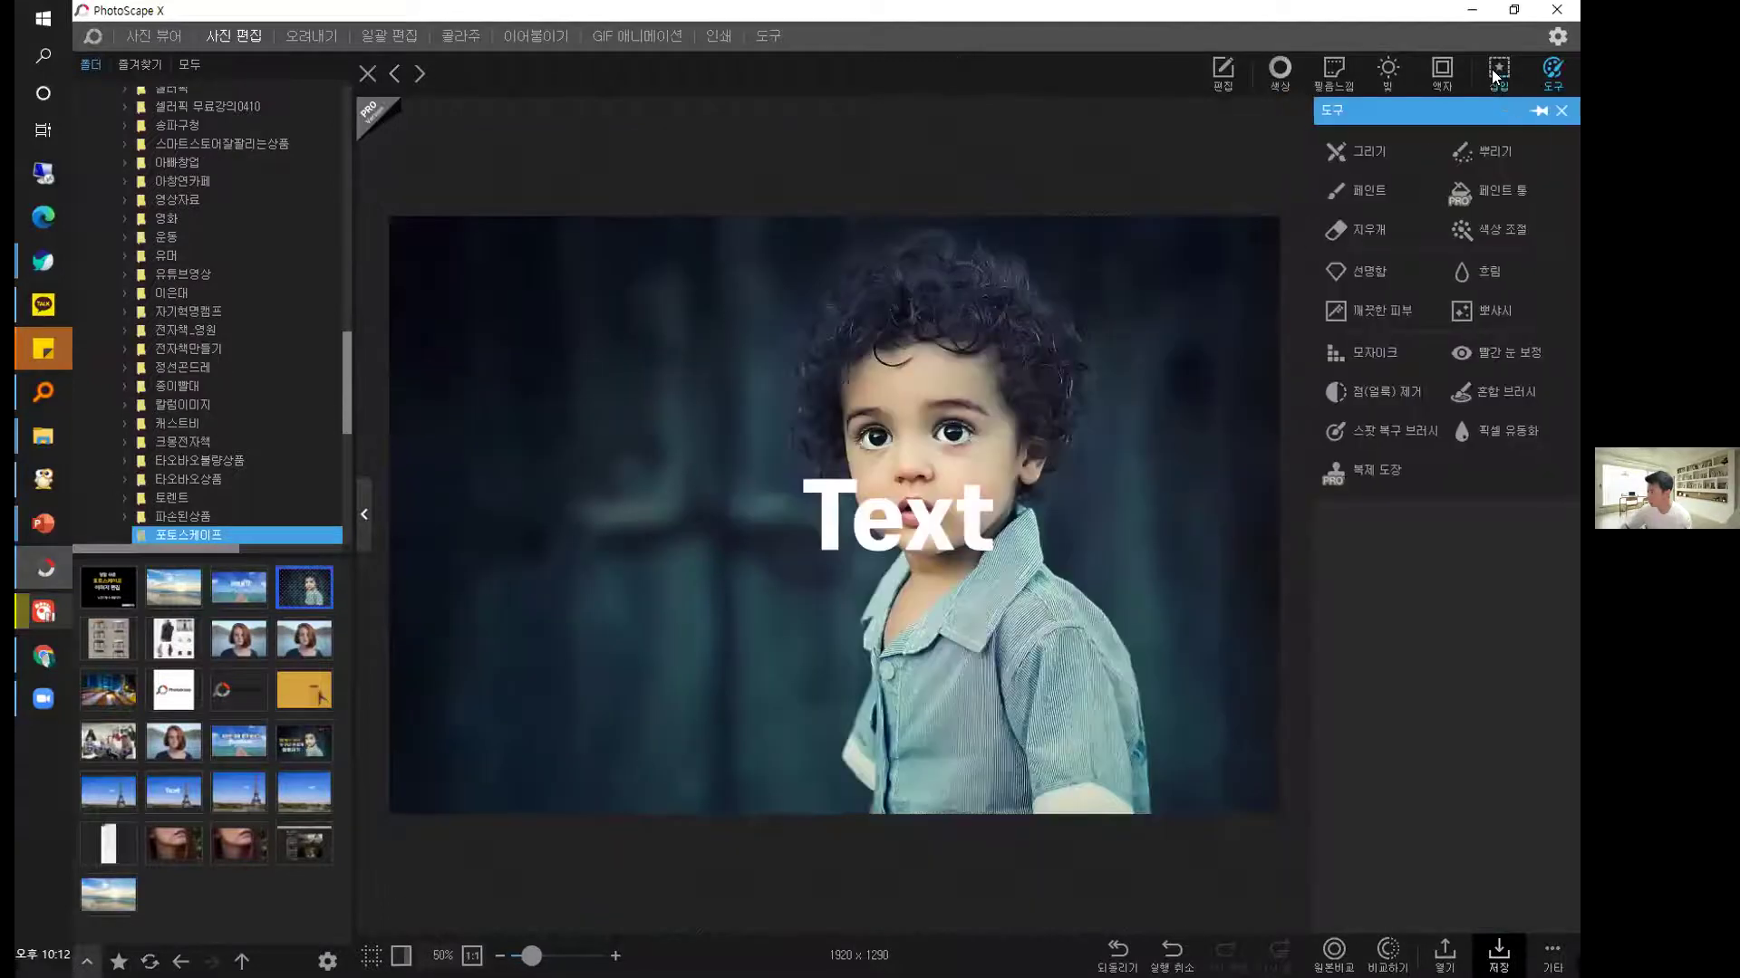
left_click(1497, 73)
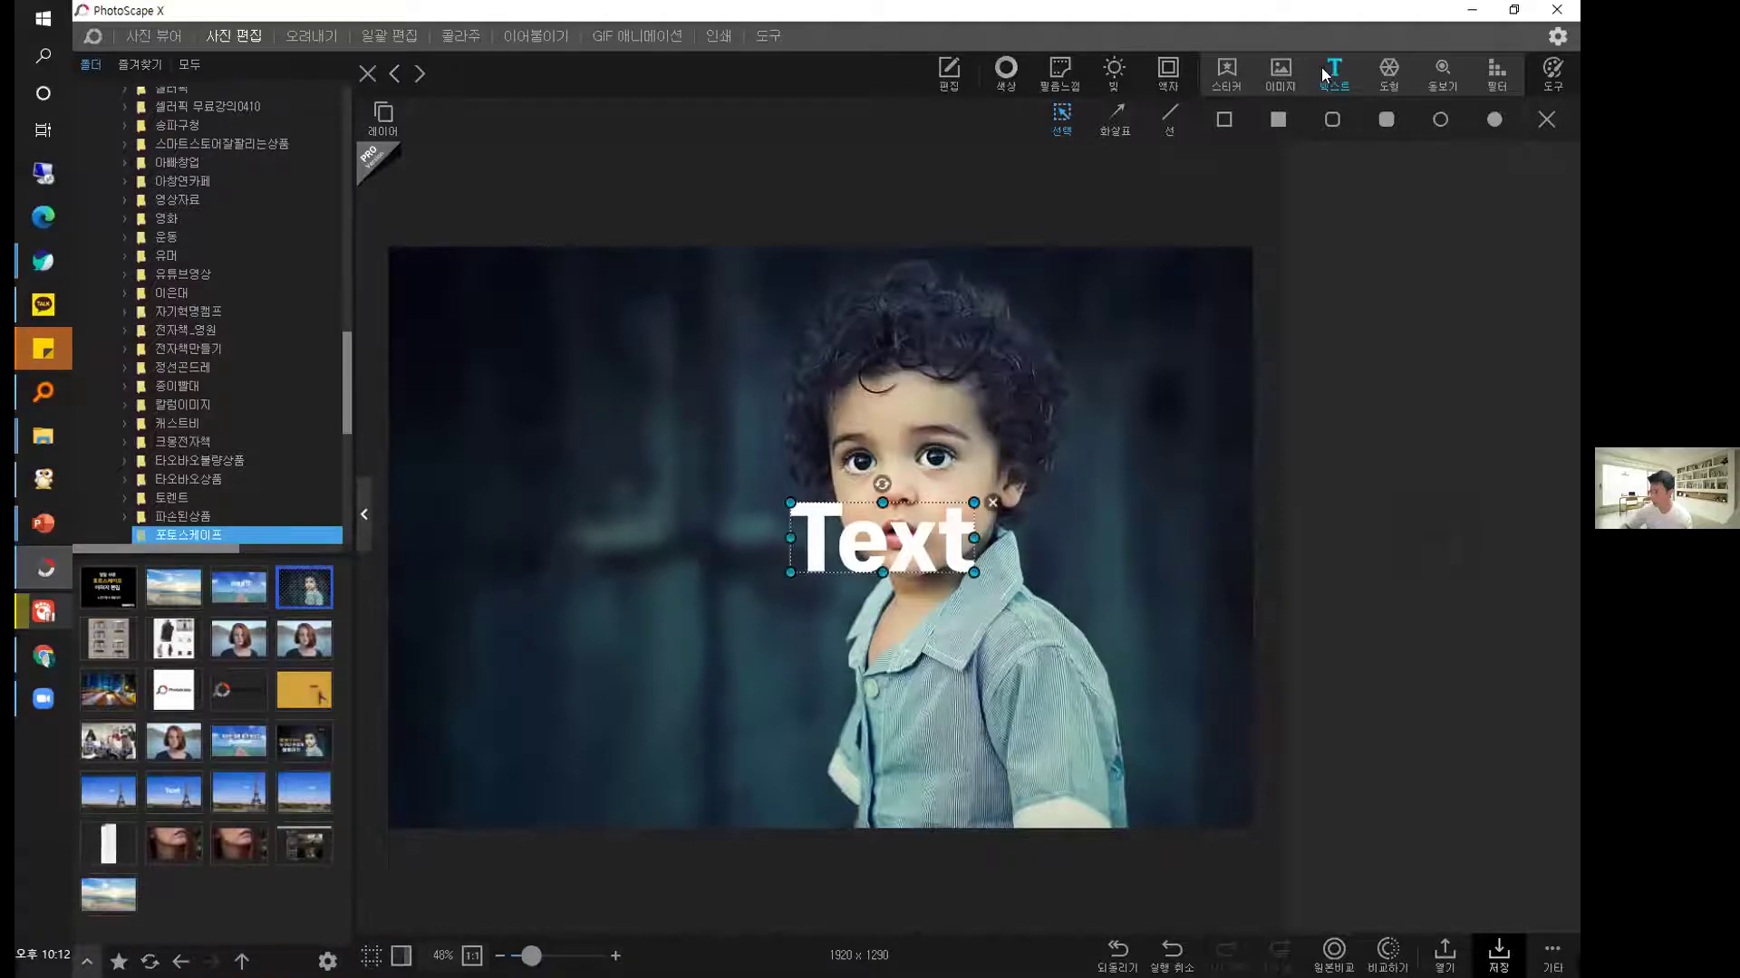
key("ctrl+v")
left_click_drag(642, 515, 544, 353)
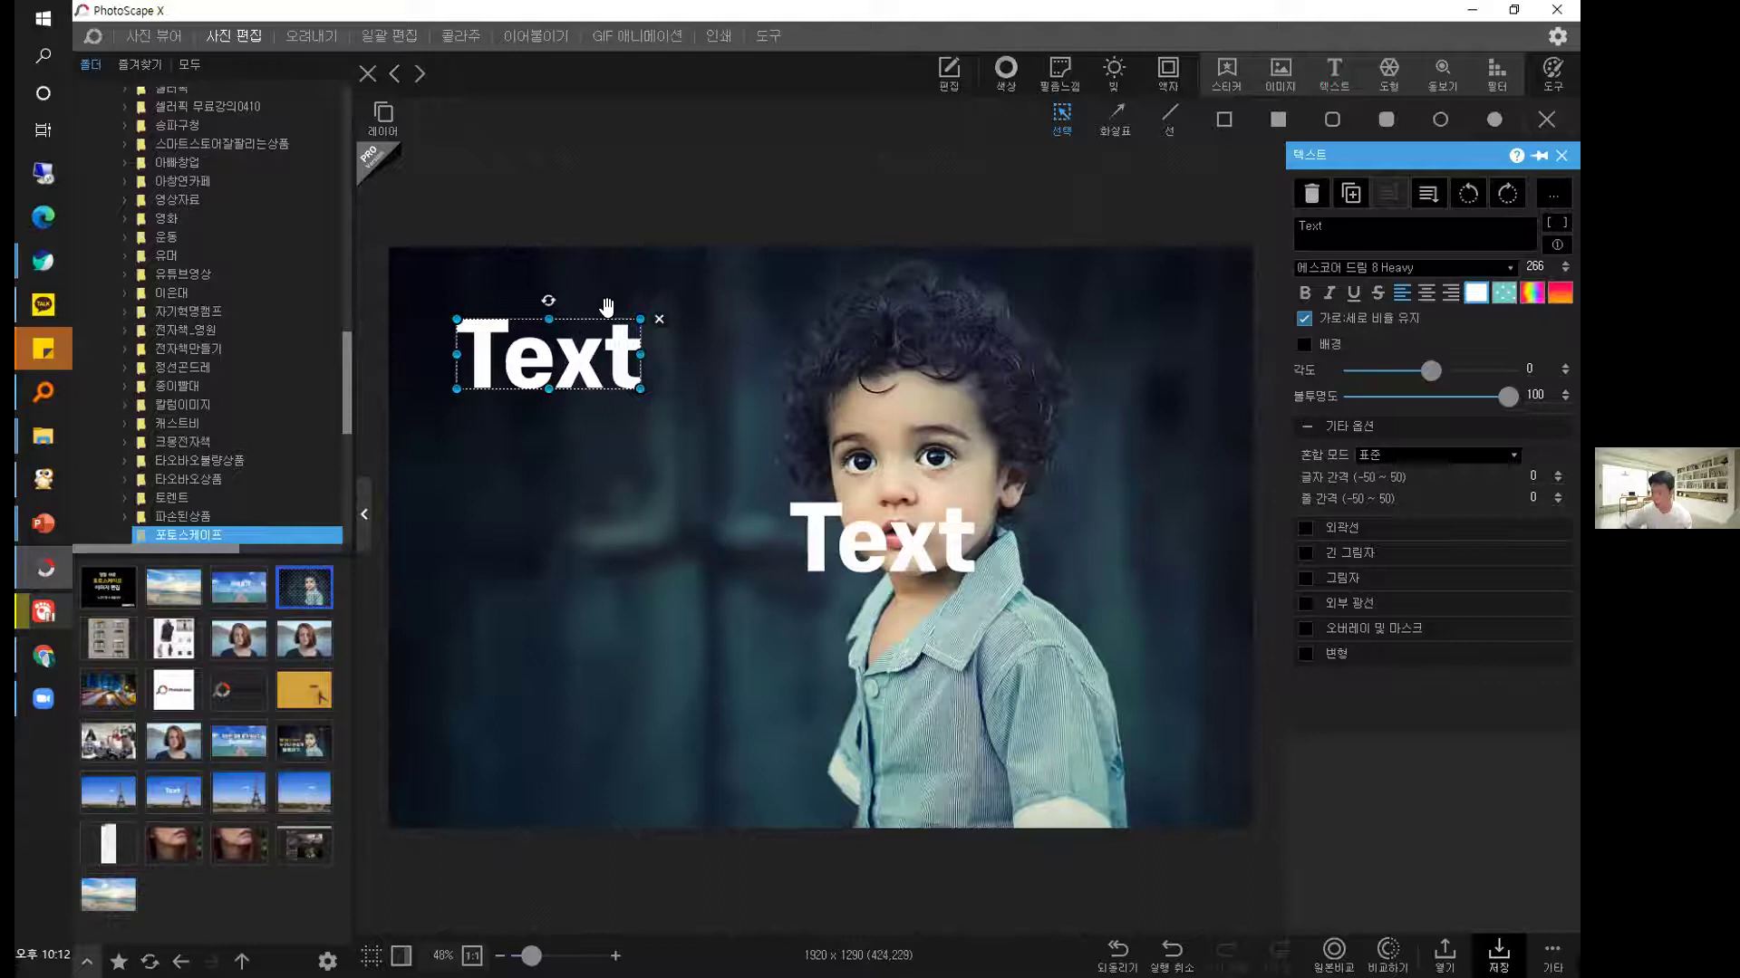
Replace the wording of the text object in the dark upper-left area with "포토스케이프 수업중".
left_click(1314, 228)
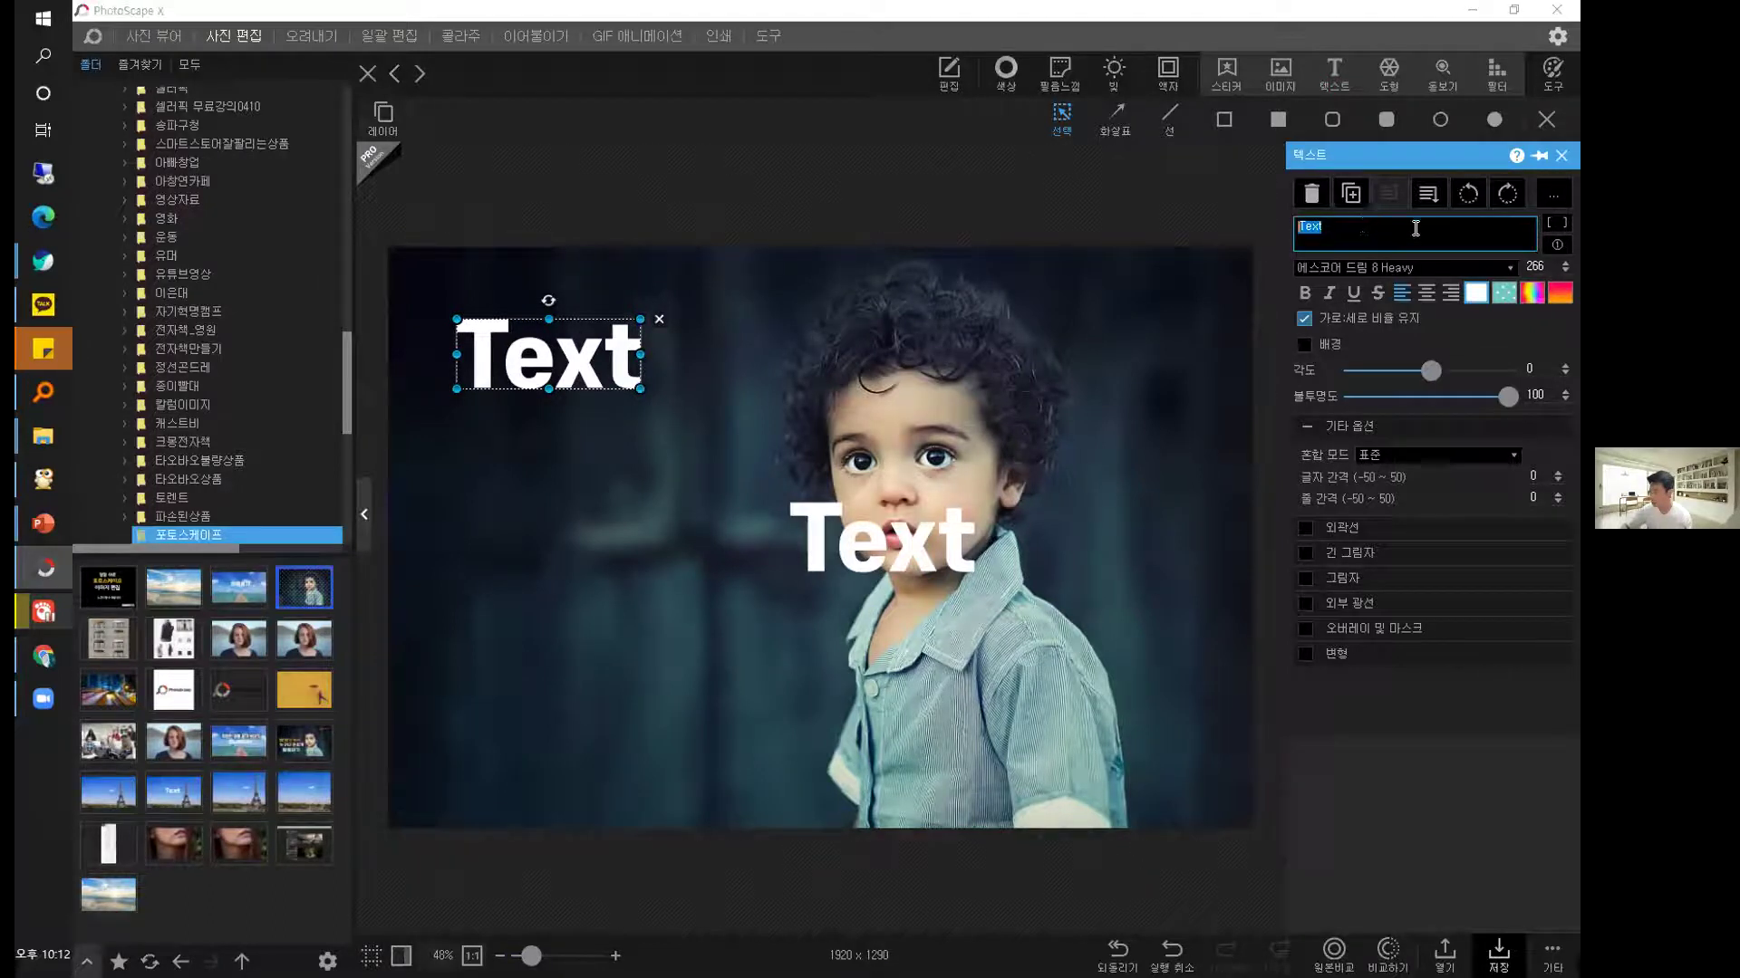
key("BackSpace")
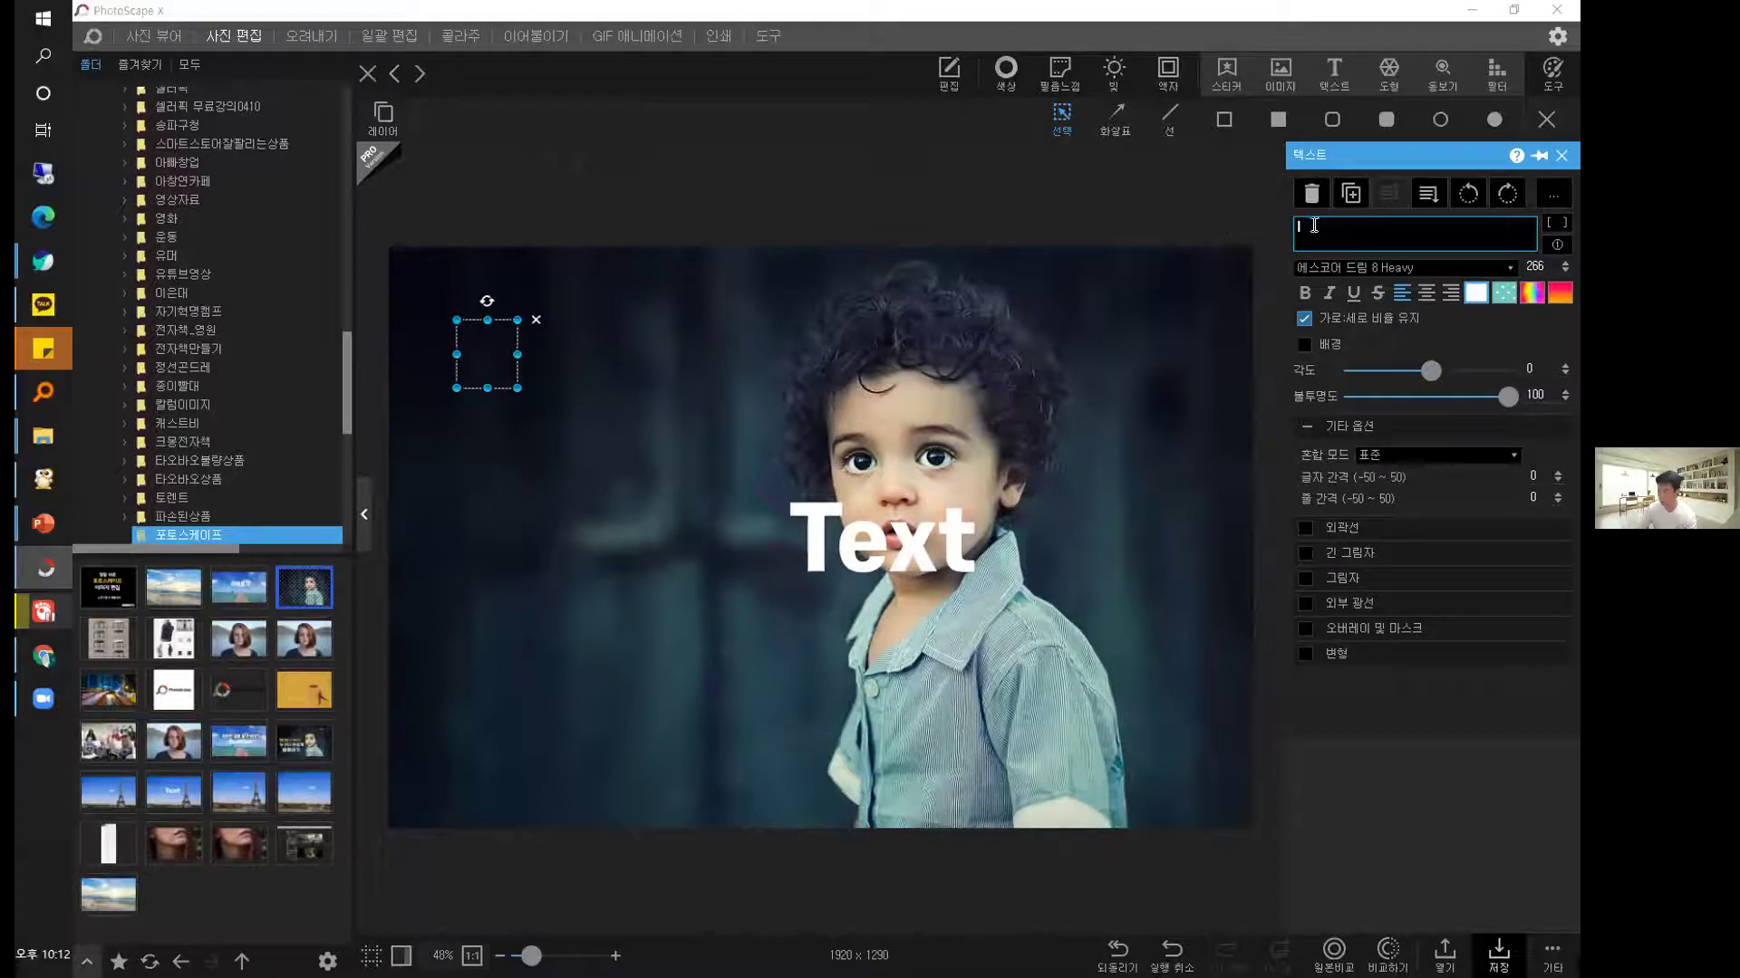
type("vh")
key("BackSpace")
key("BackSpace")
type("포")
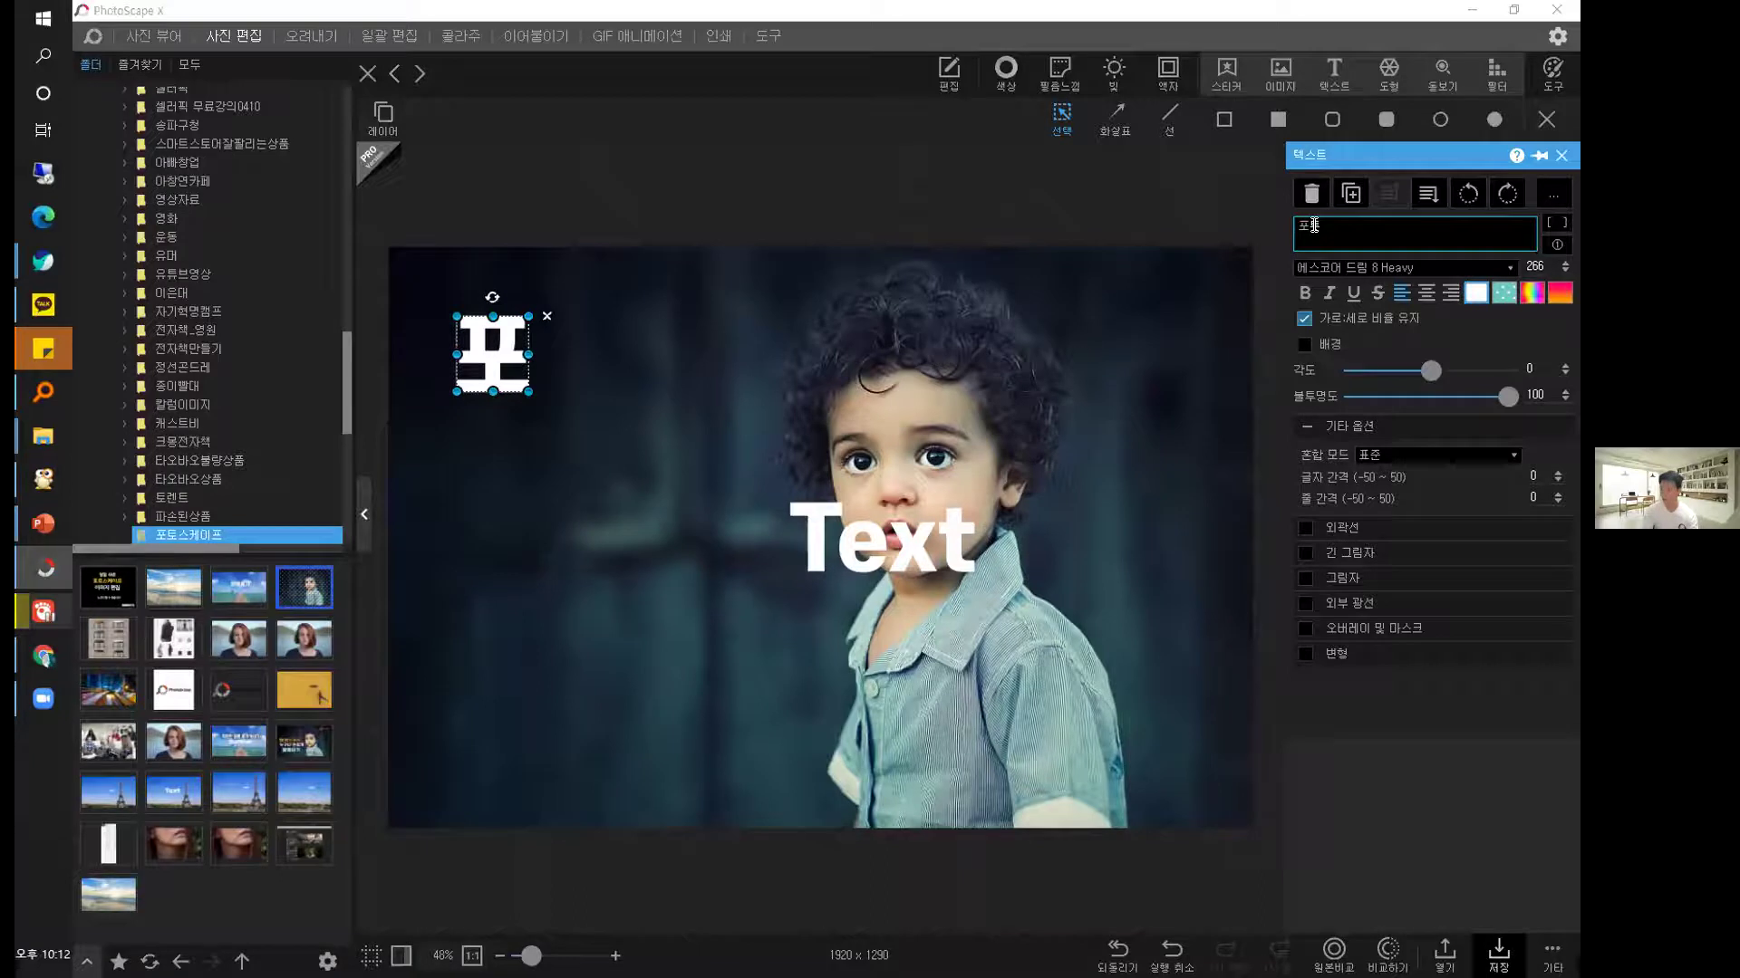
type("토ㅅ")
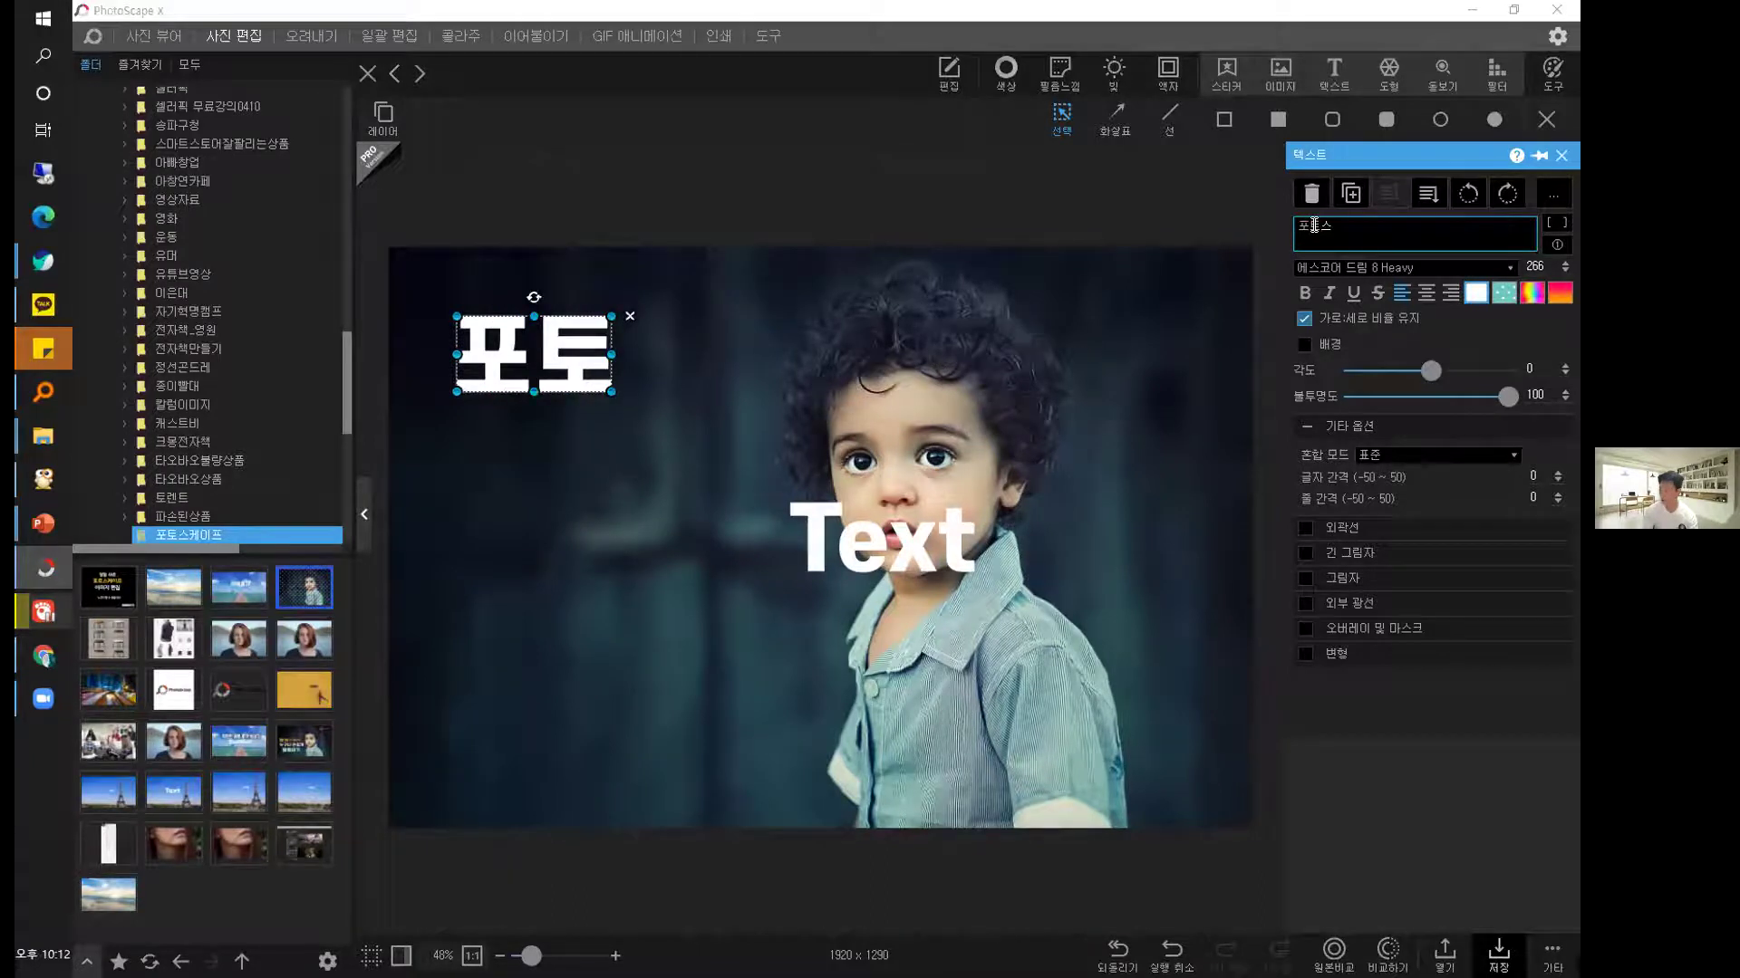
type("케이프 수업중")
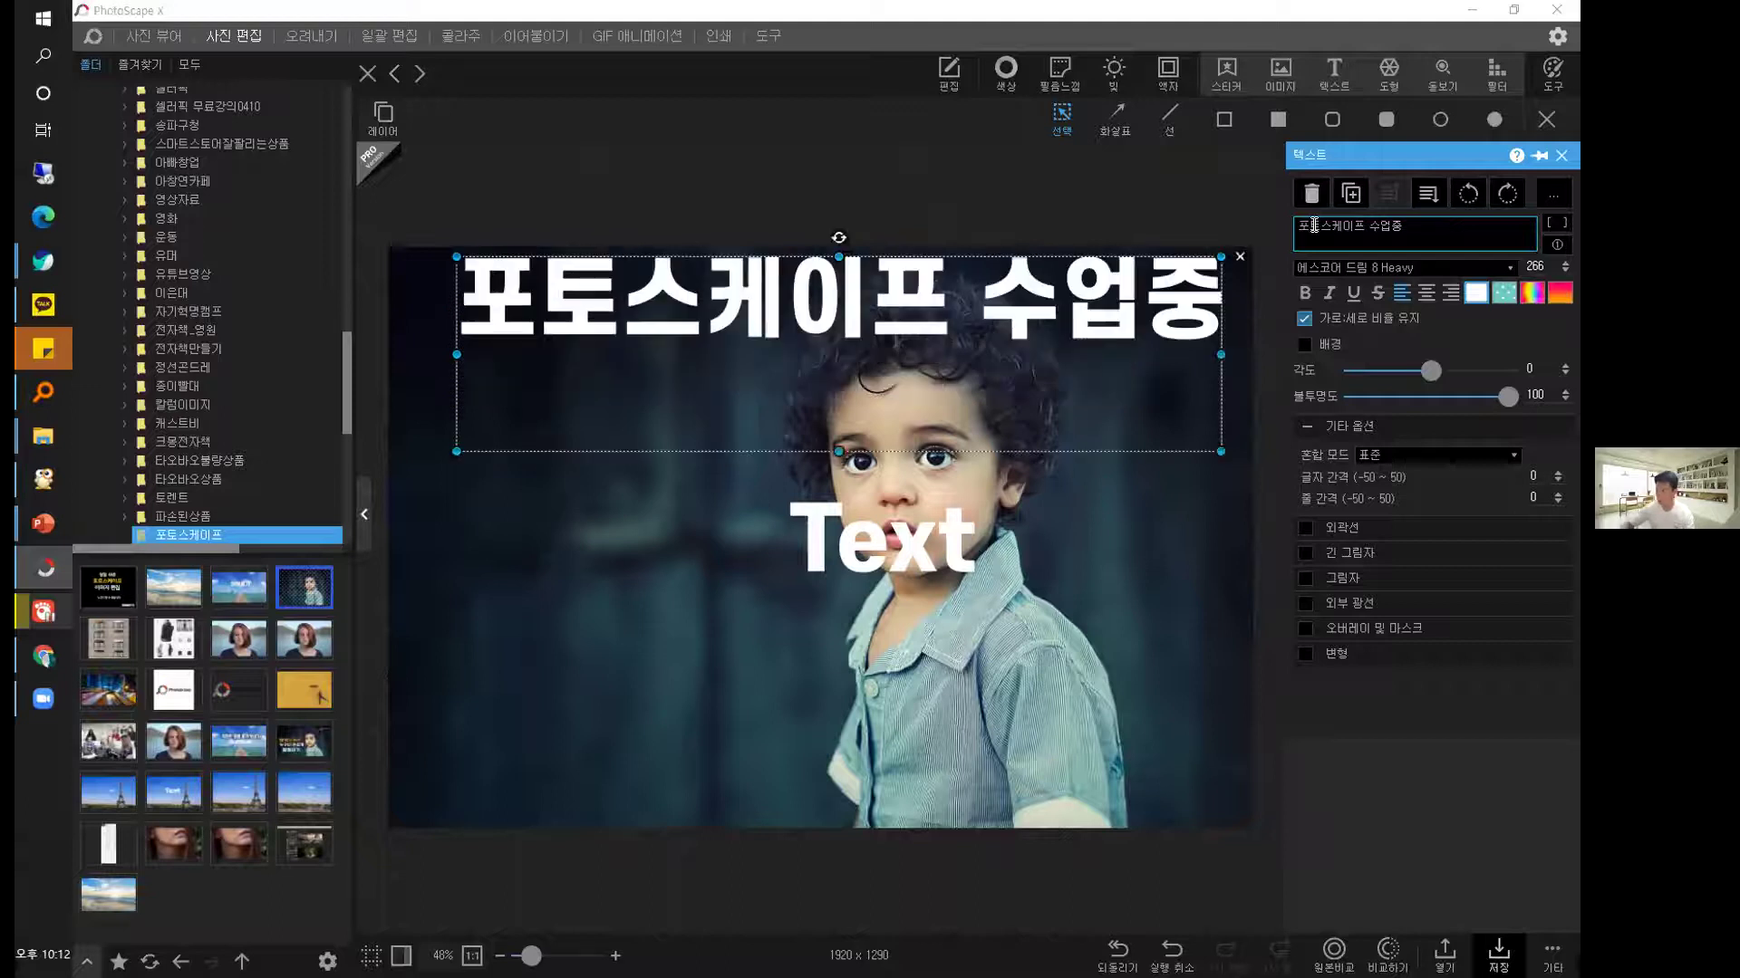
Delete the other "Text" object that covers the child's mouth.
left_click(926, 584)
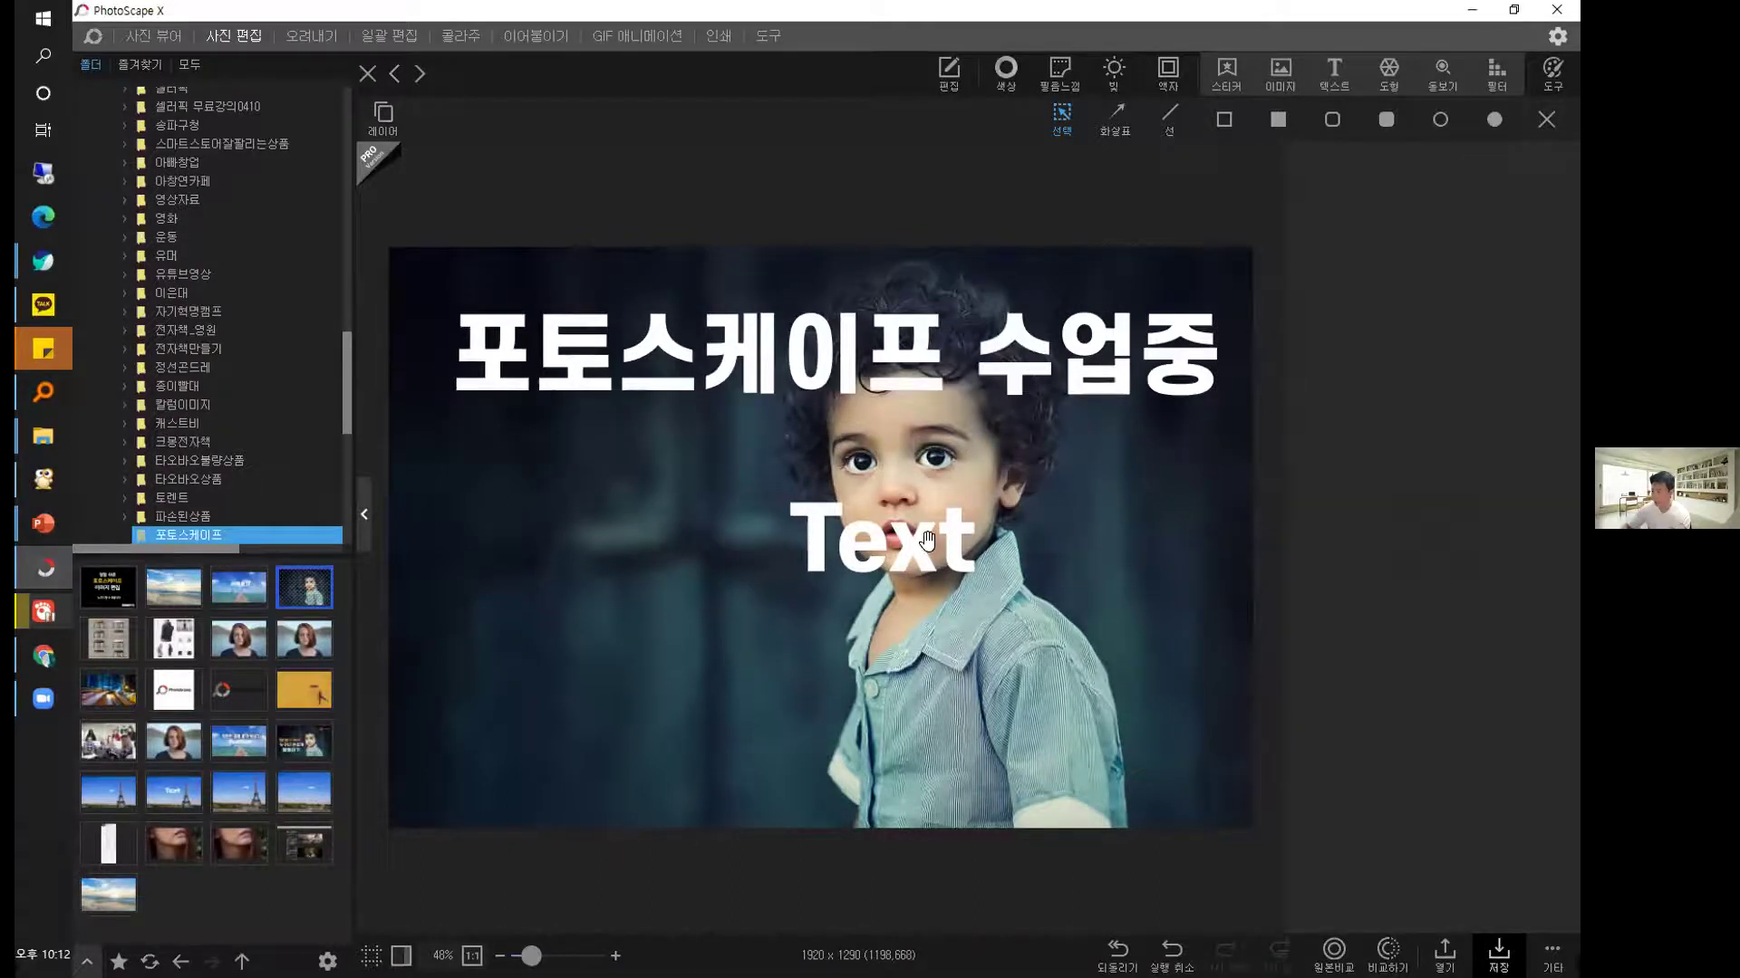
left_click(926, 541)
key("Delete")
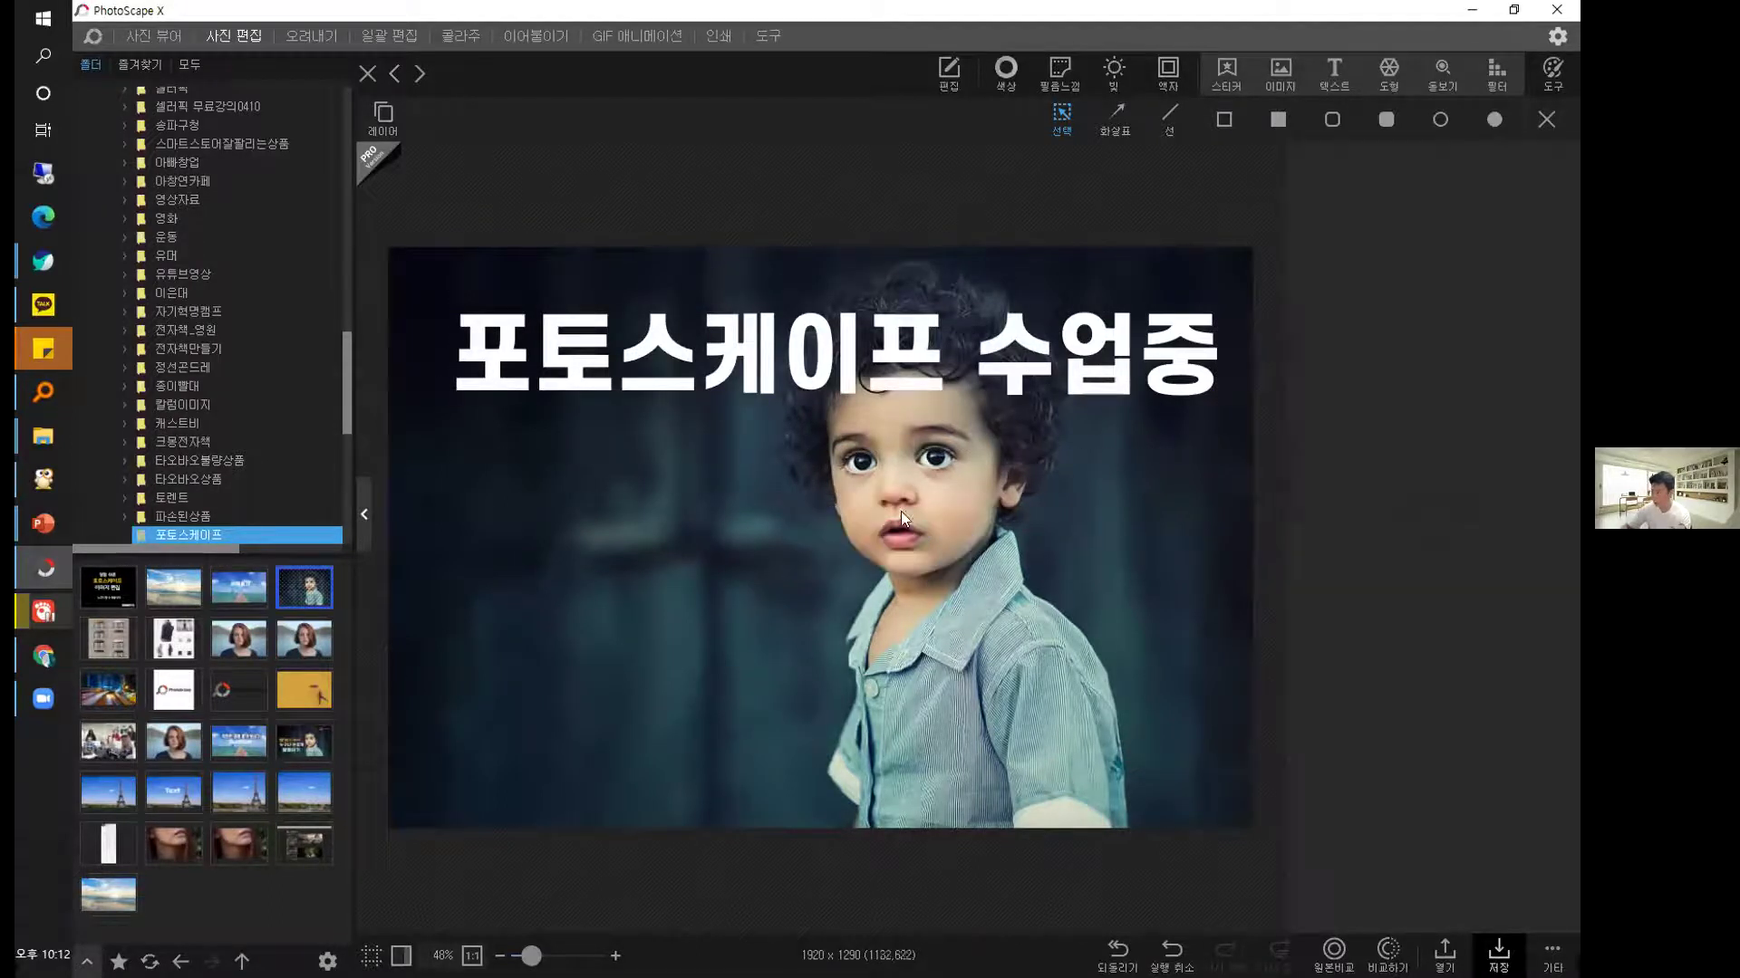
Break the caption into two lines before "수업중" and move it to the dark lower-left area of the photo.
left_click_drag(942, 363, 937, 406)
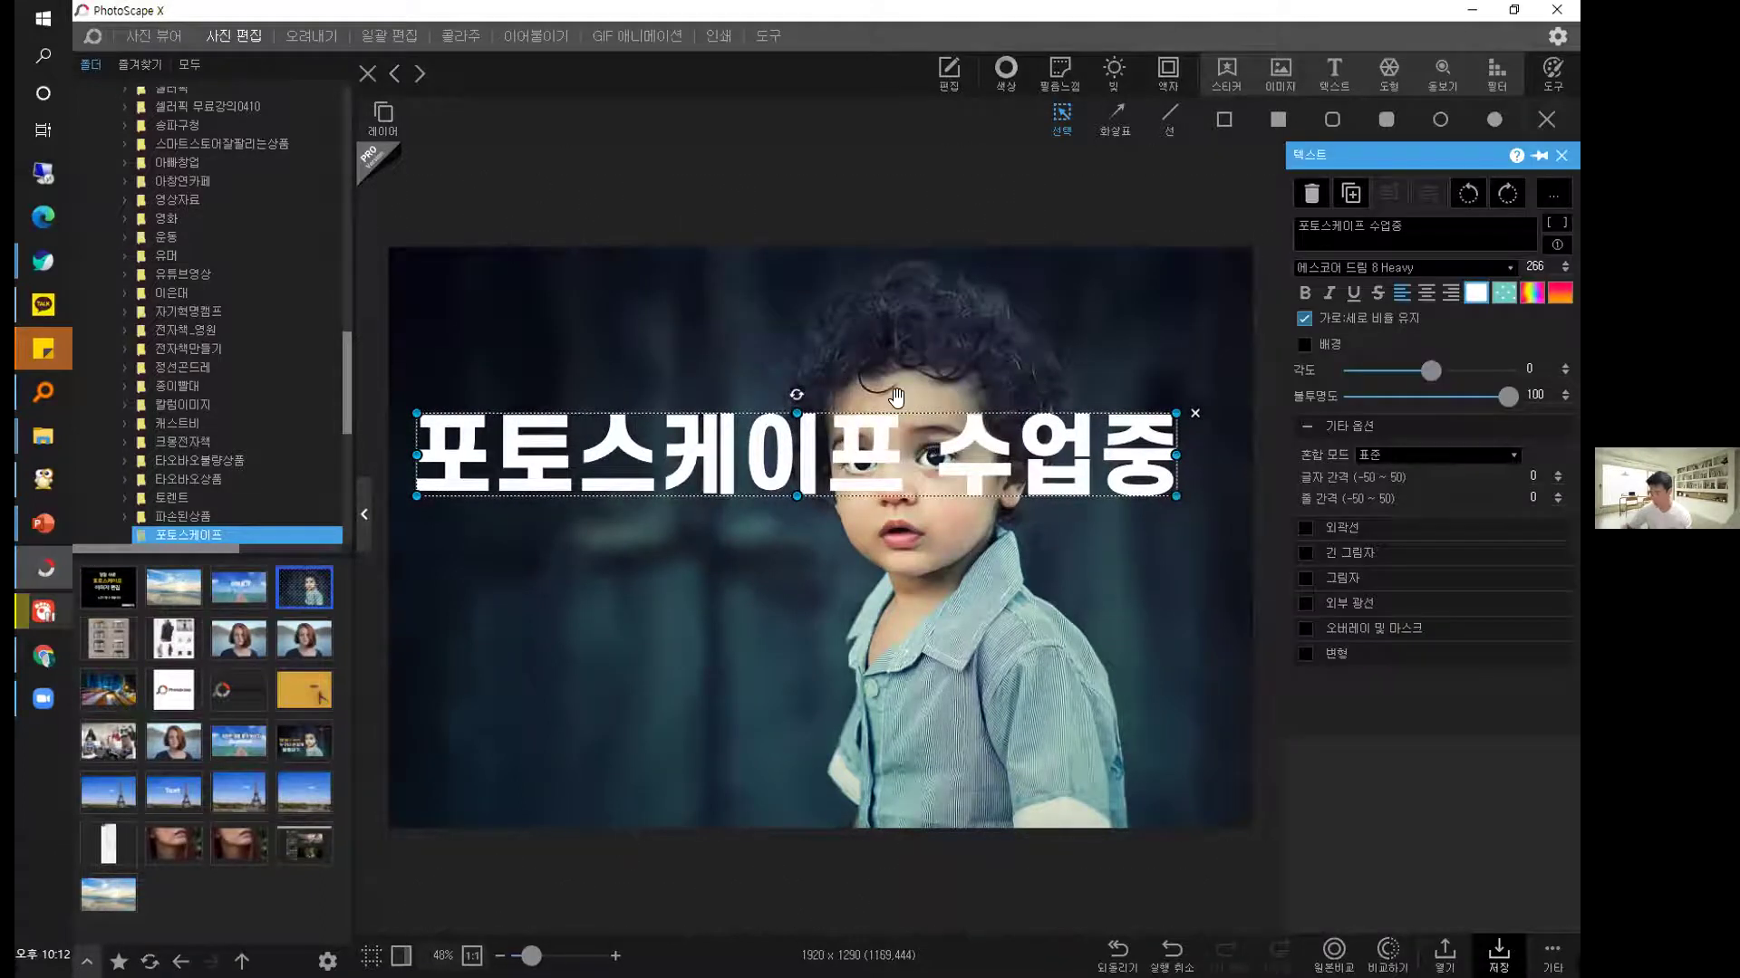
left_click(1370, 220)
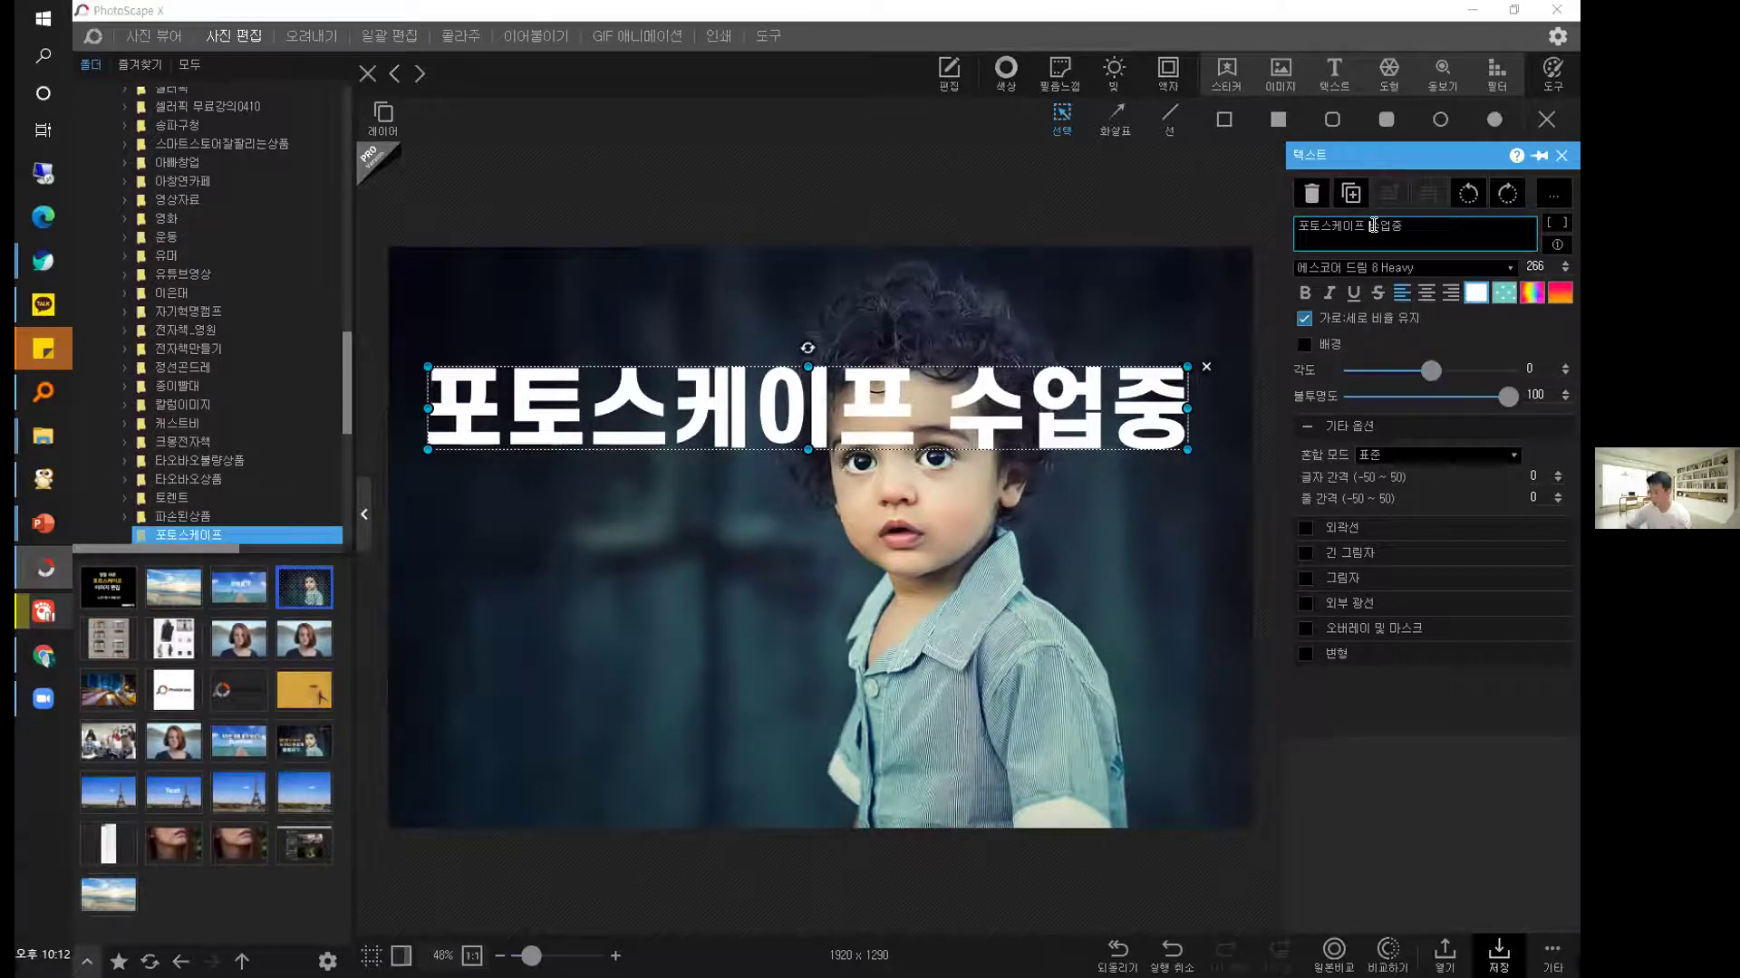
key("Return")
left_click_drag(686, 392, 694, 637)
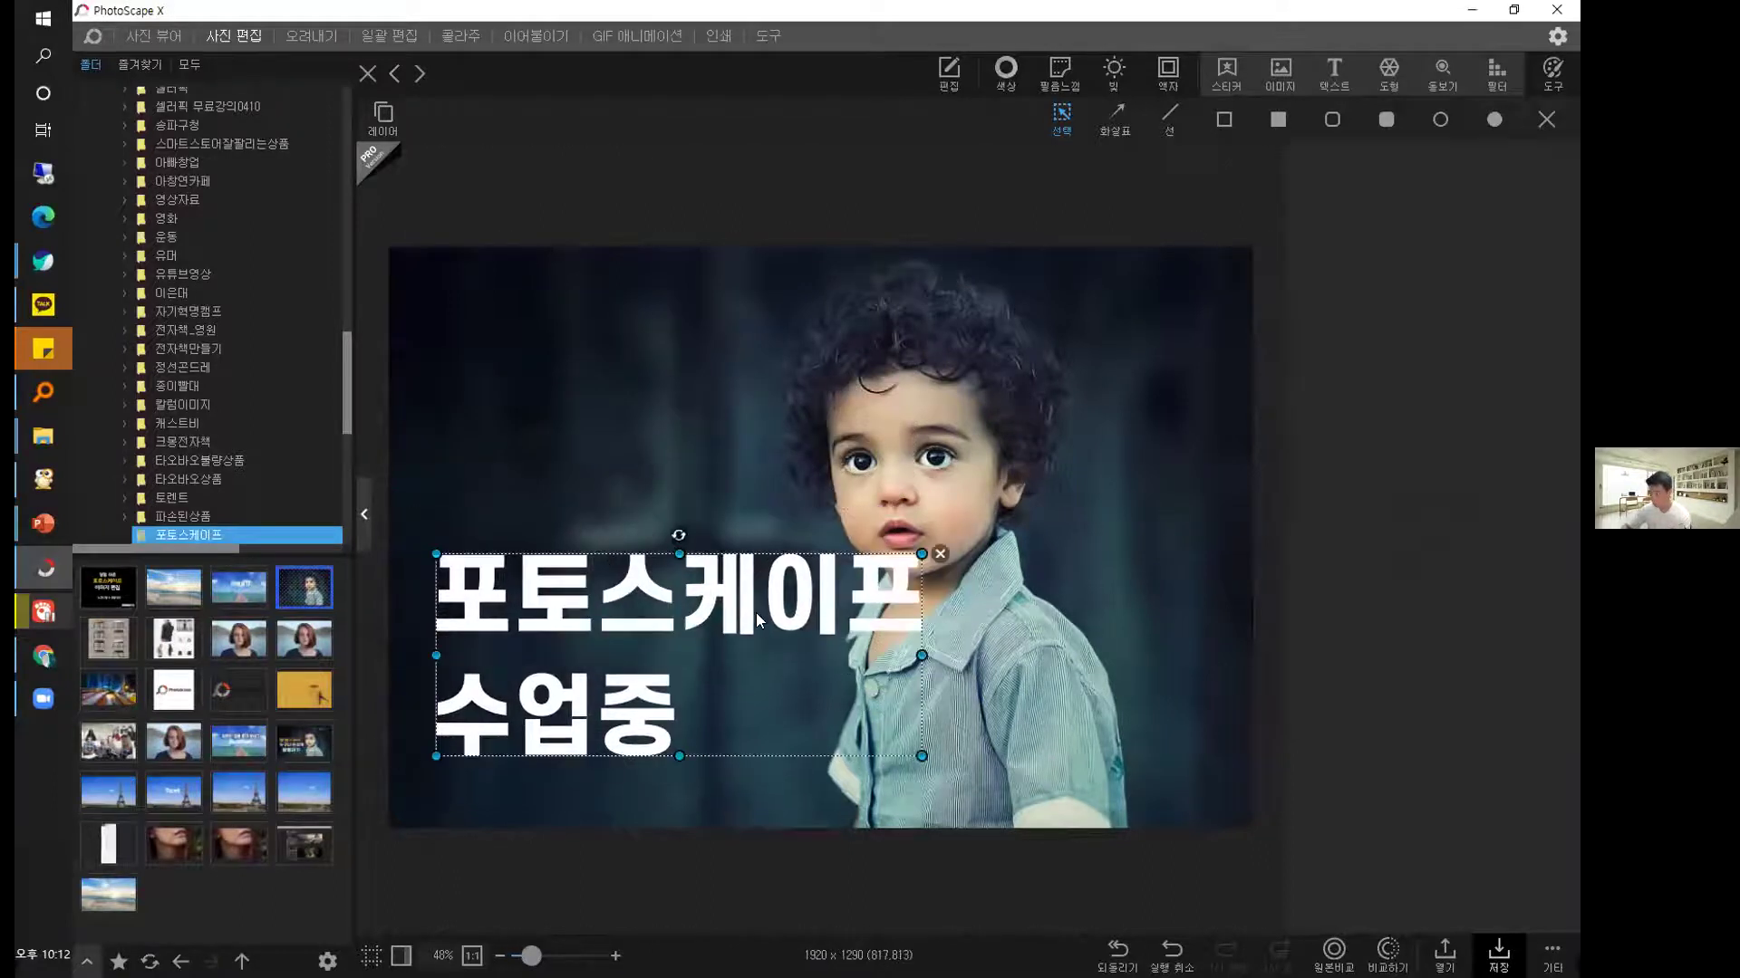
Lower the caption's opacity to 52, moving it over the shirt and back to the dark lower-left area.
mouse_move(1430, 371)
left_mouse_down()
mouse_move(1406, 371)
mouse_move(1432, 370)
left_mouse_up()
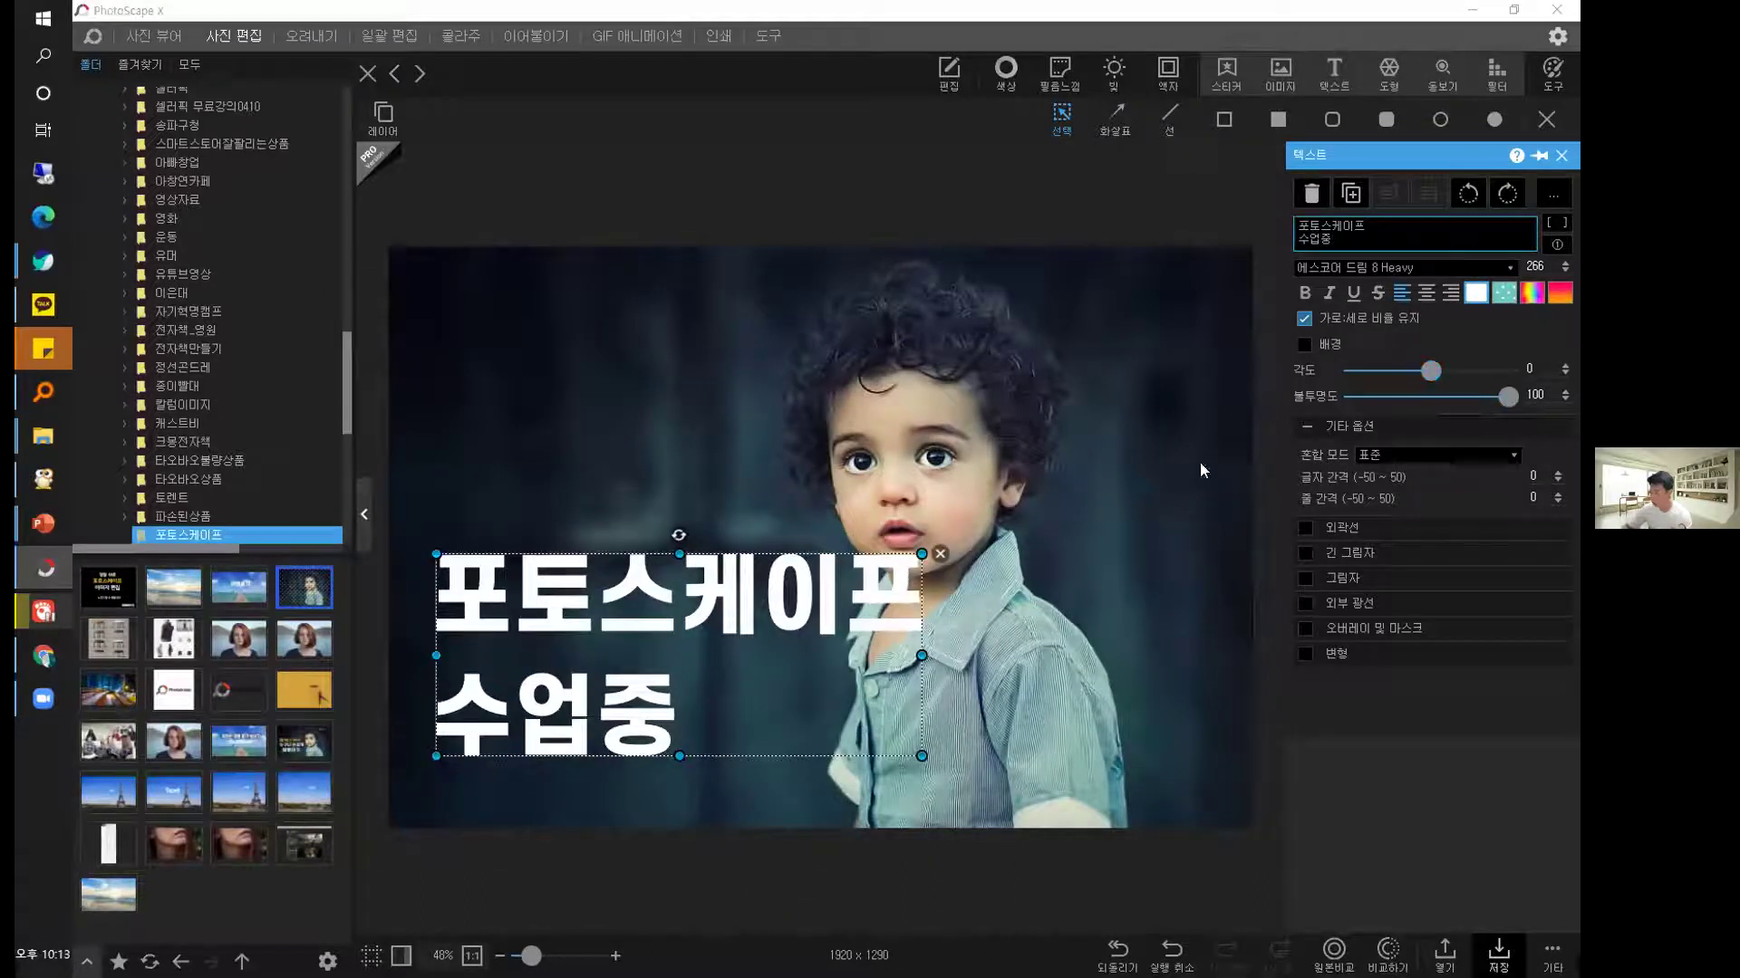
left_click_drag(524, 595, 726, 646)
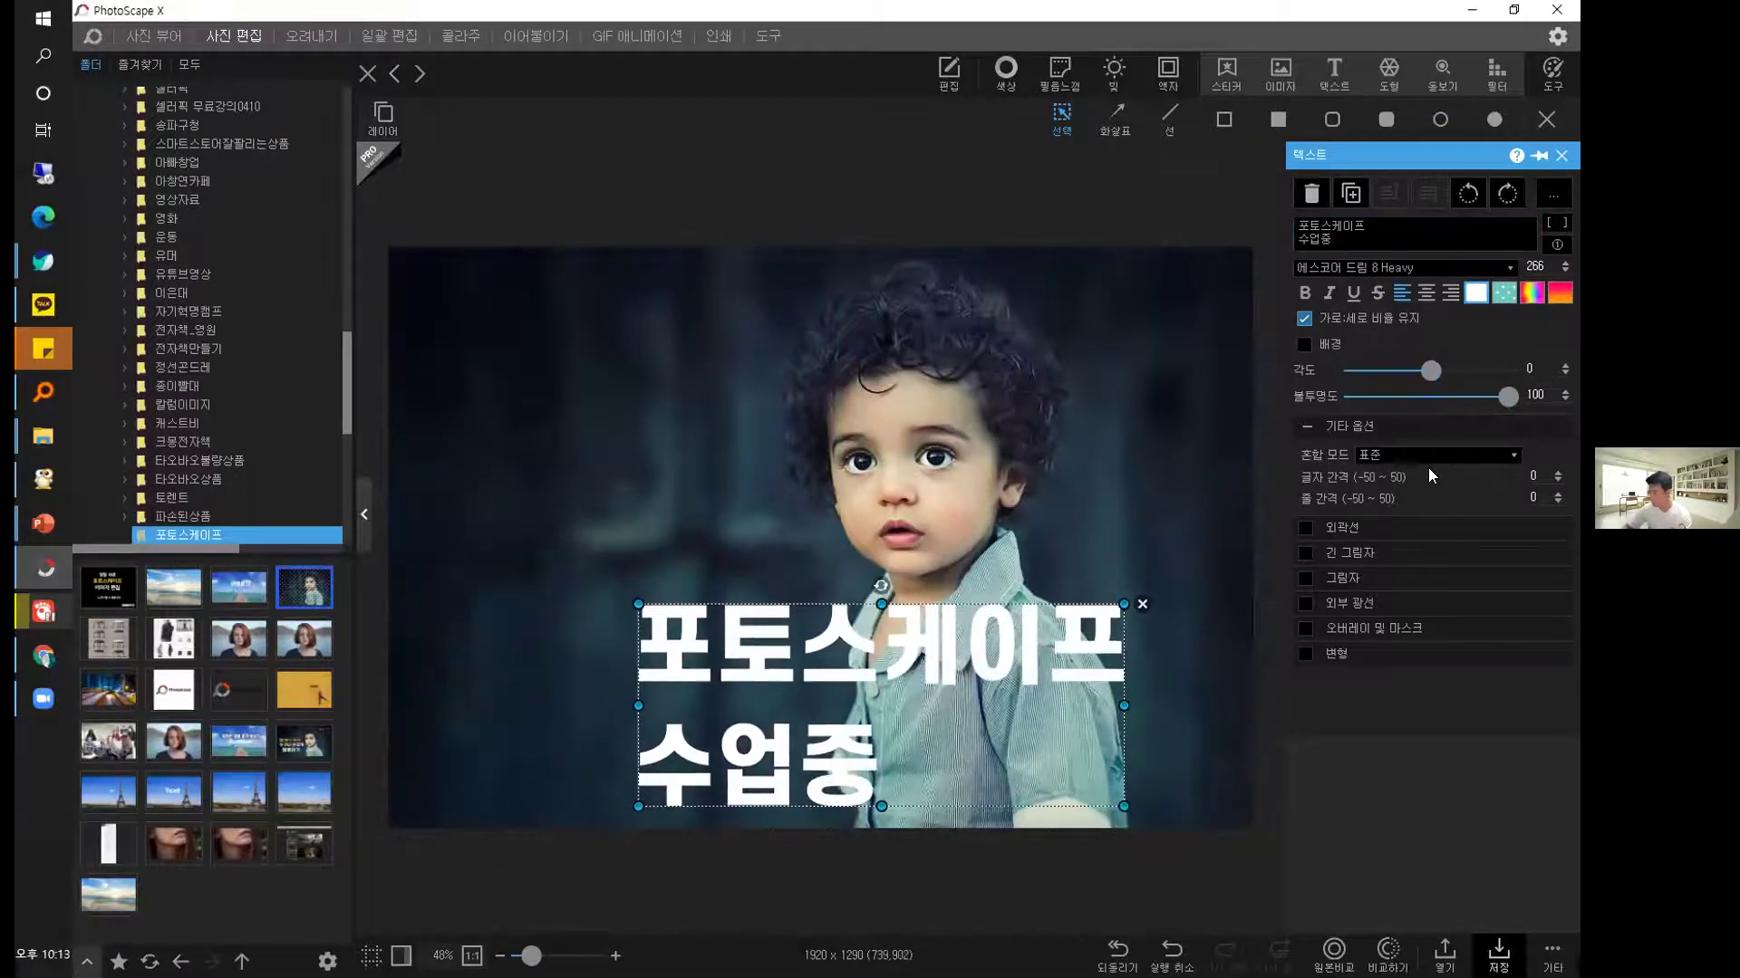
left_click_drag(1504, 395, 1420, 399)
left_click_drag(1095, 641, 917, 637)
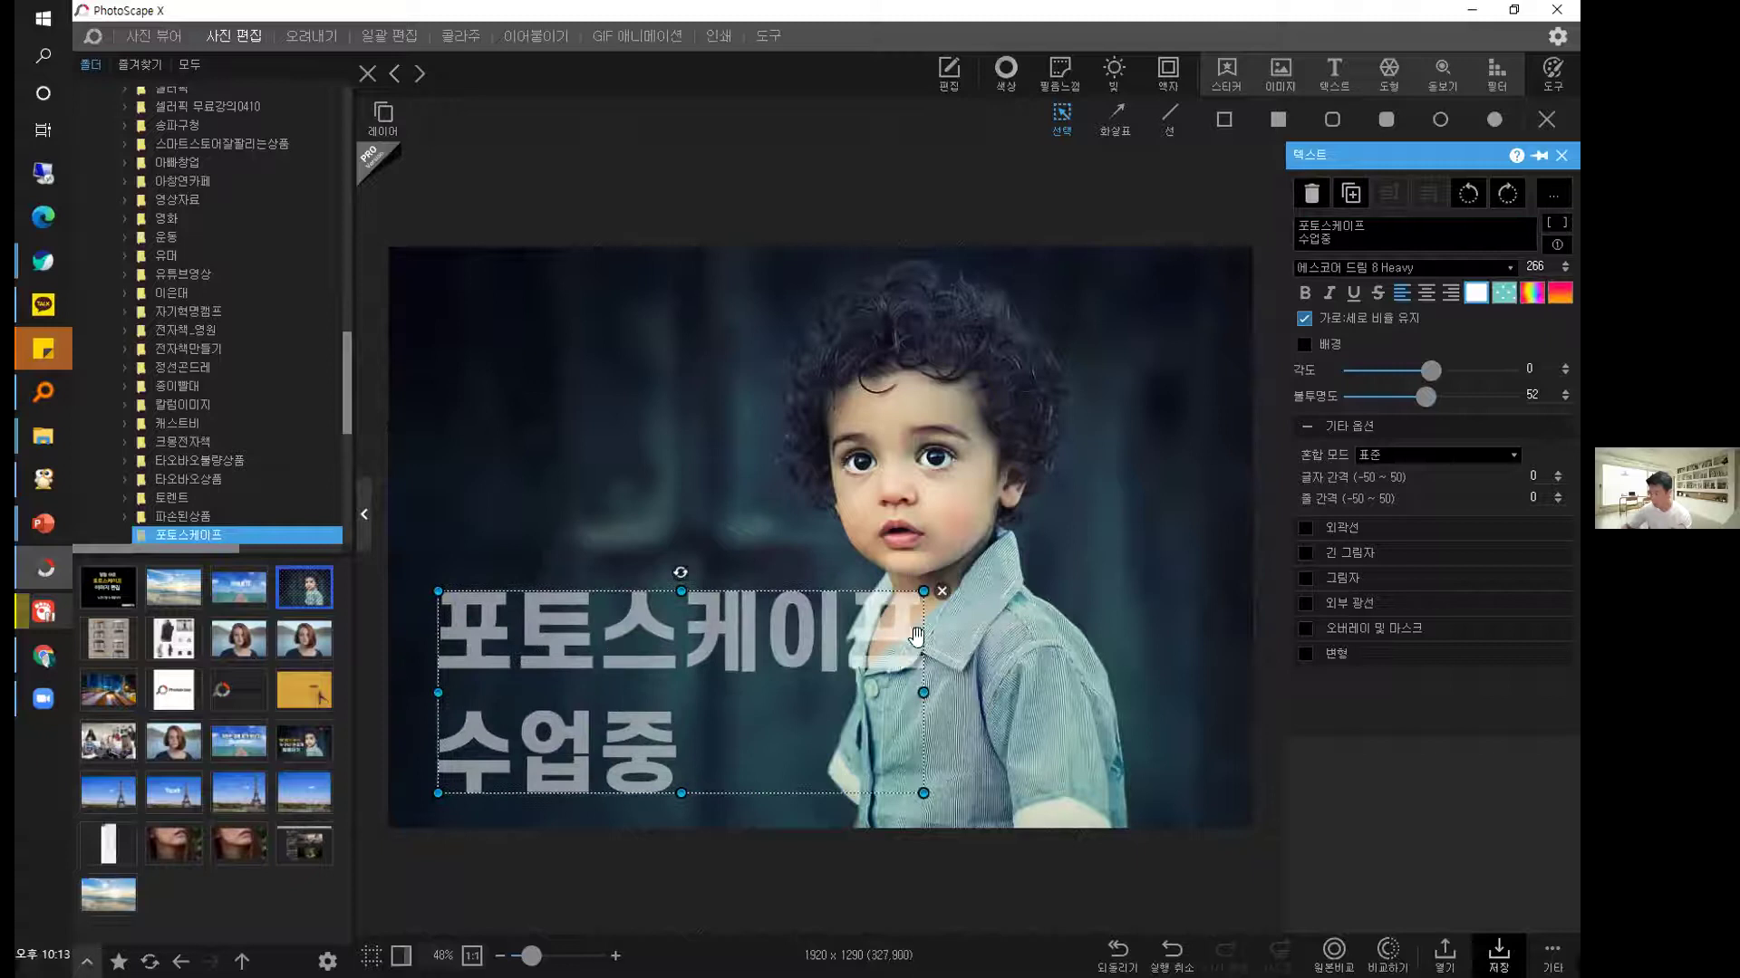
Add a black outline of thickness 17 to the caption and set its opacity to 100.
left_click(1305, 527)
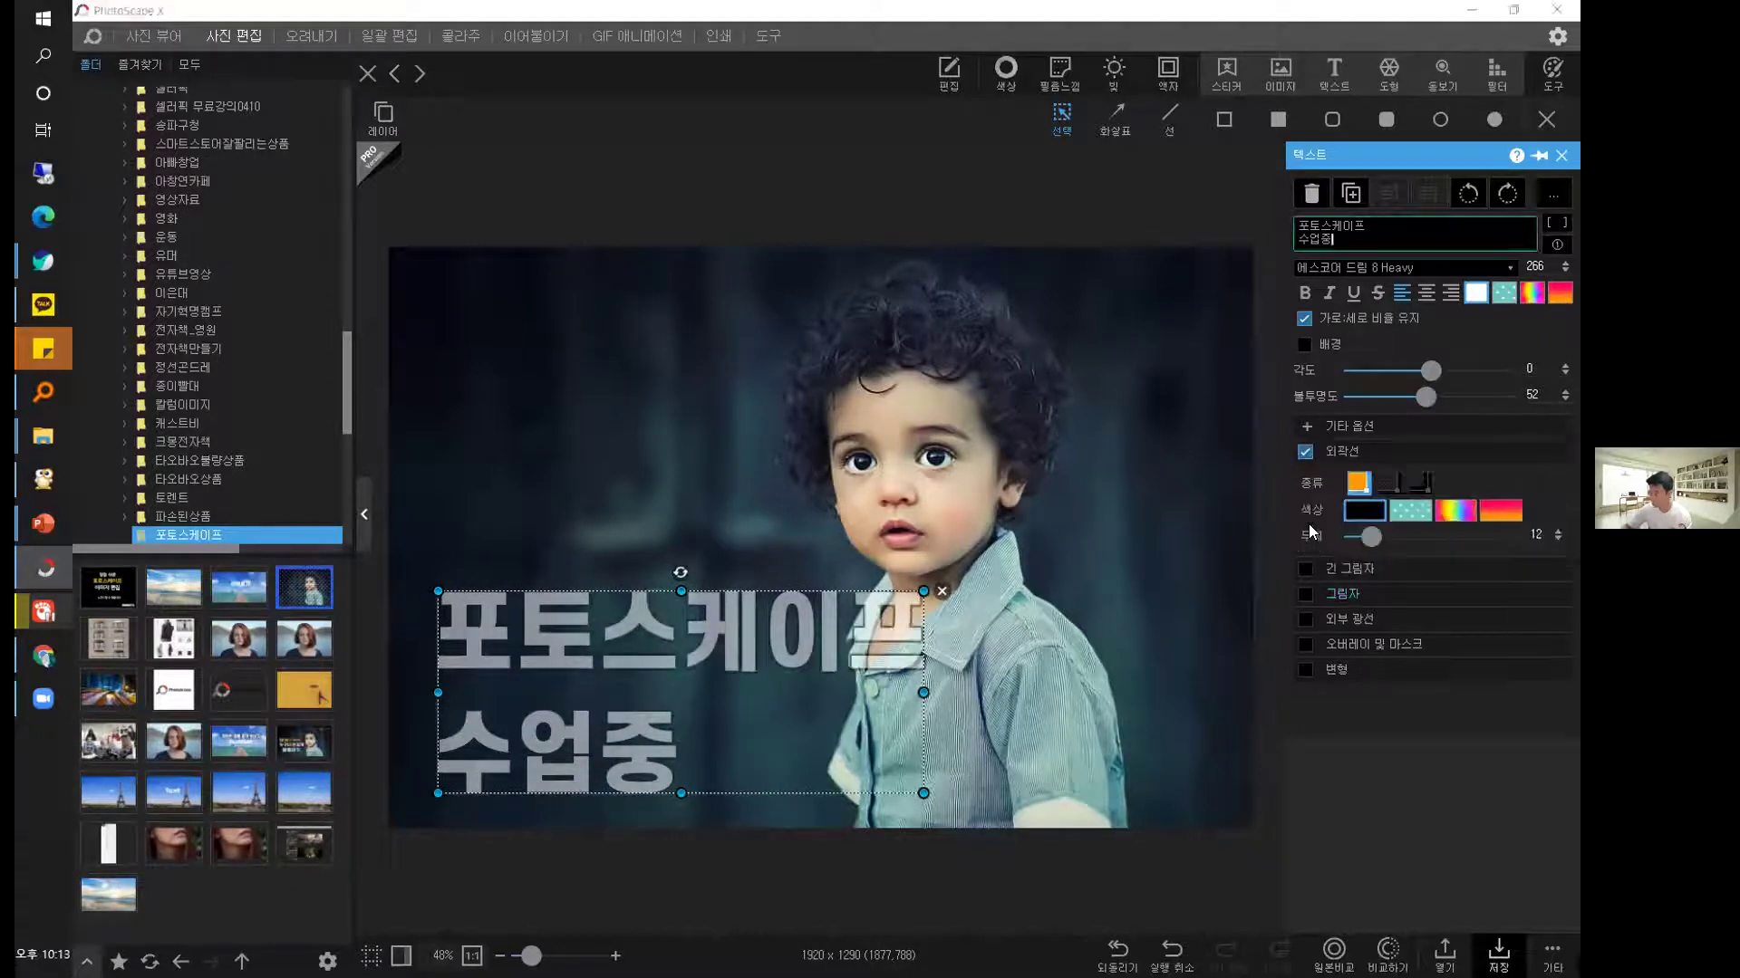
left_click_drag(1430, 399, 1577, 392)
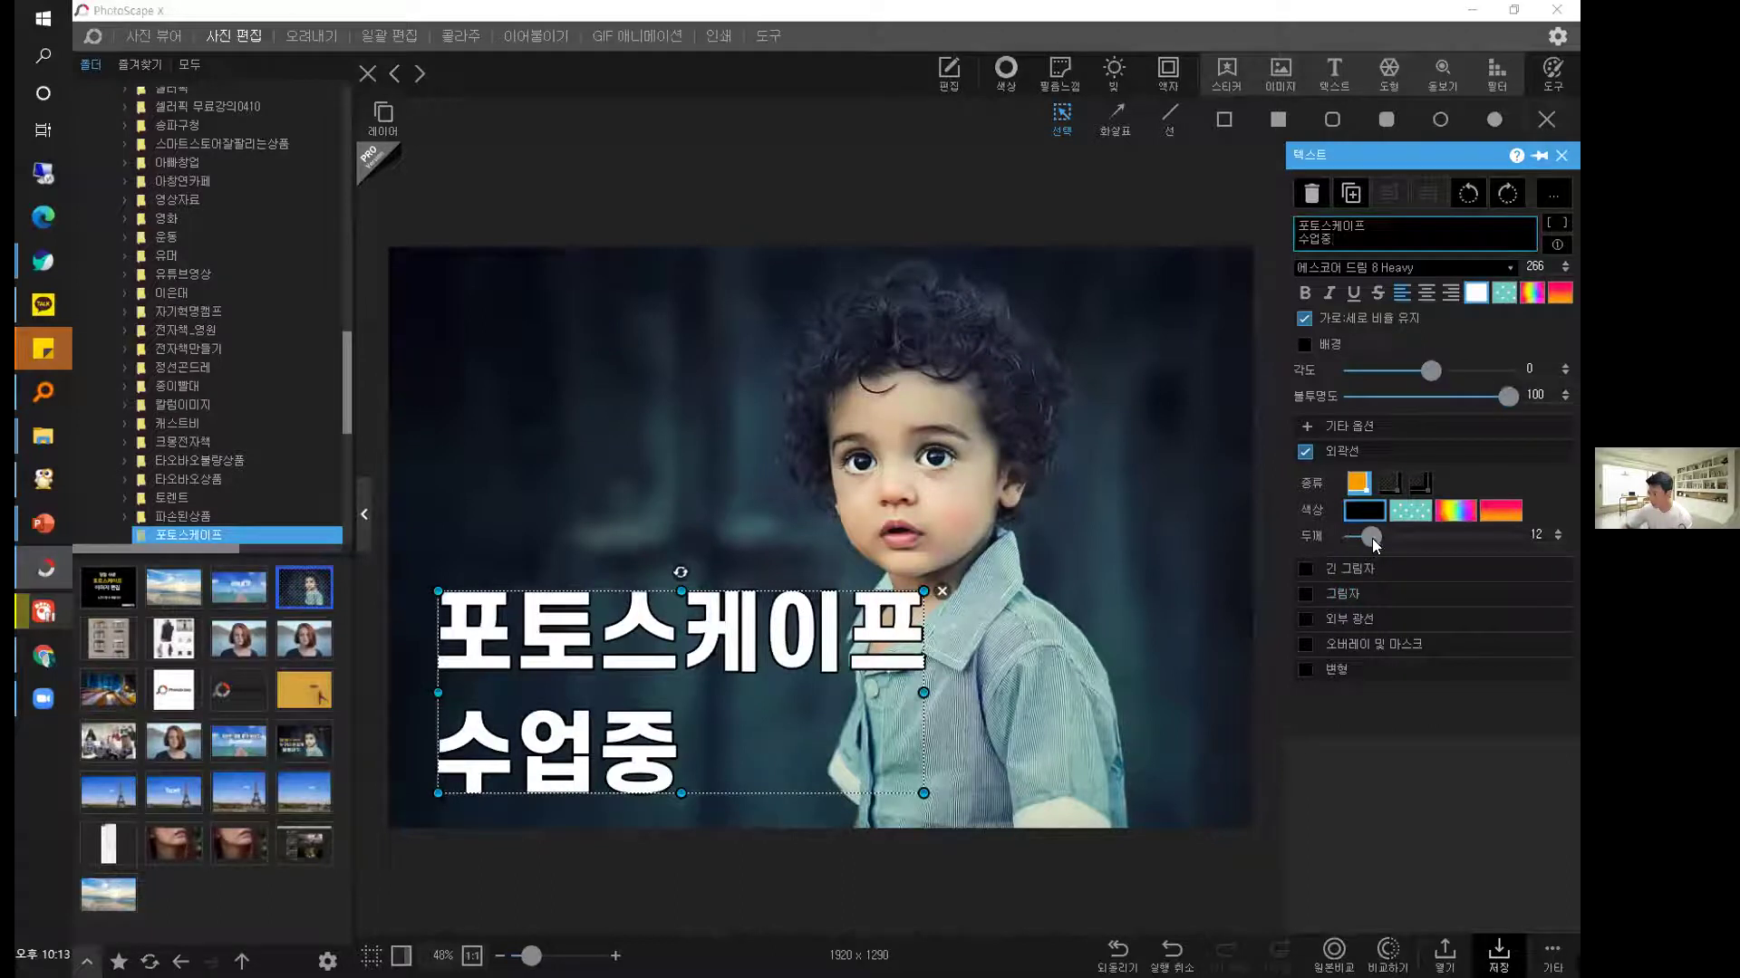
left_click_drag(1417, 534, 1378, 536)
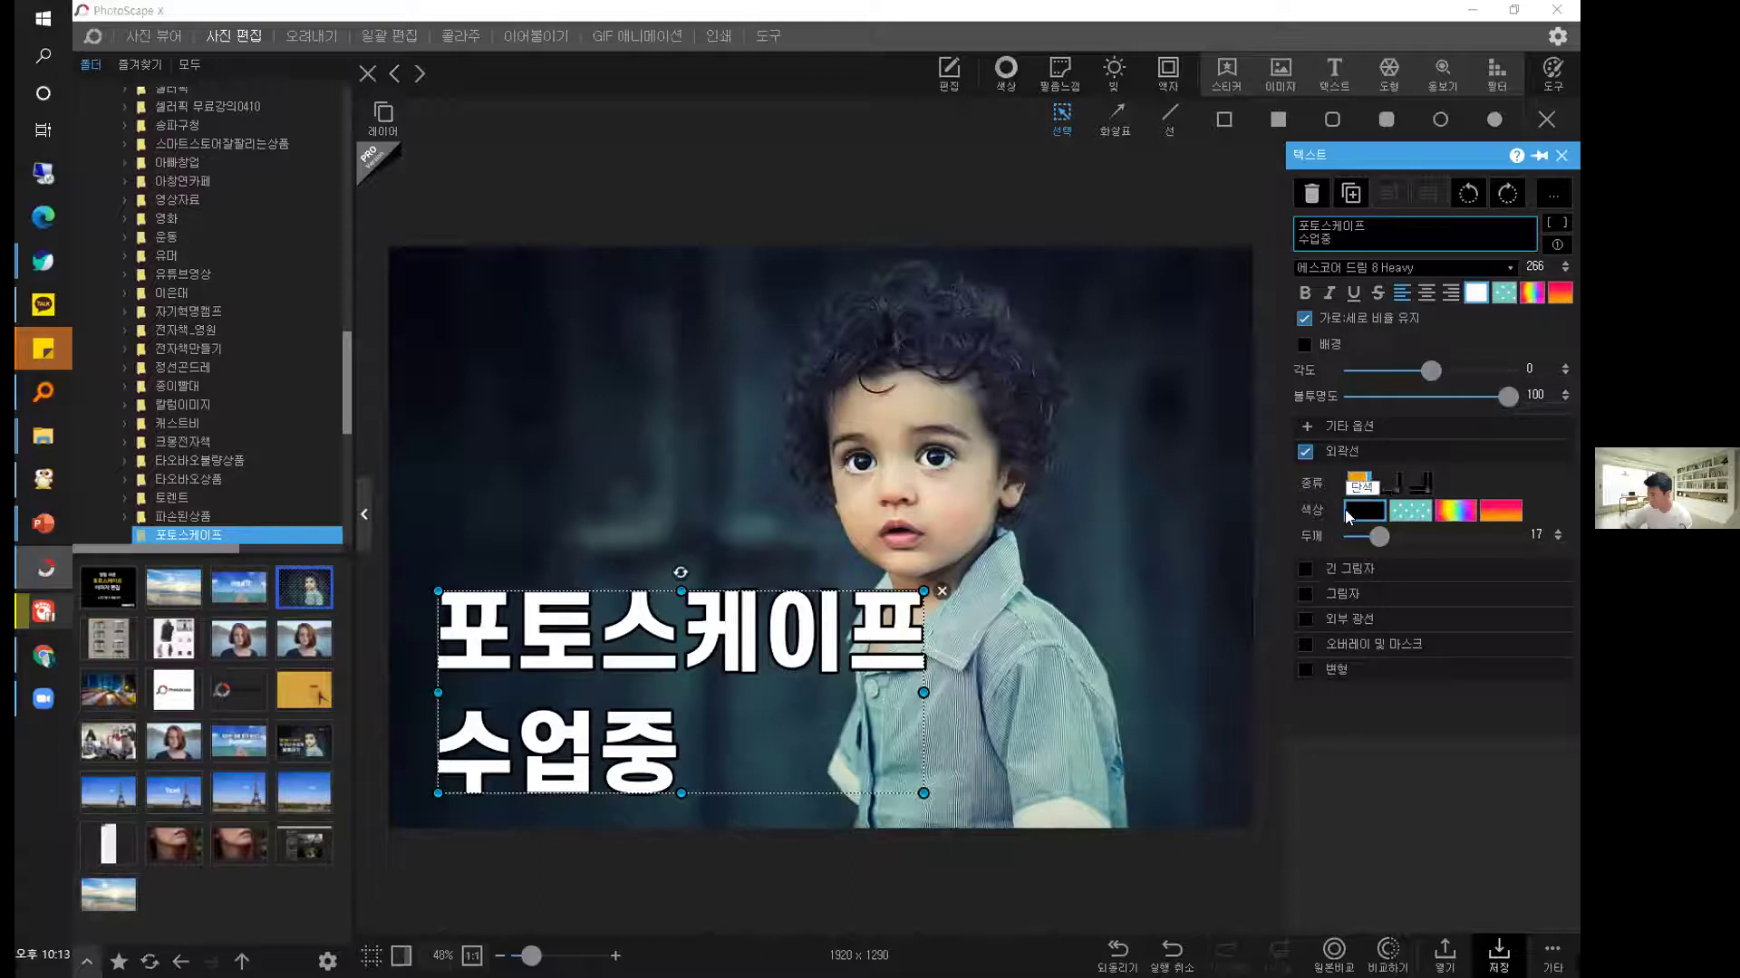
Try pattern, rainbow and gradient colours for the caption's outline, then return it to solid black.
left_click(1415, 514)
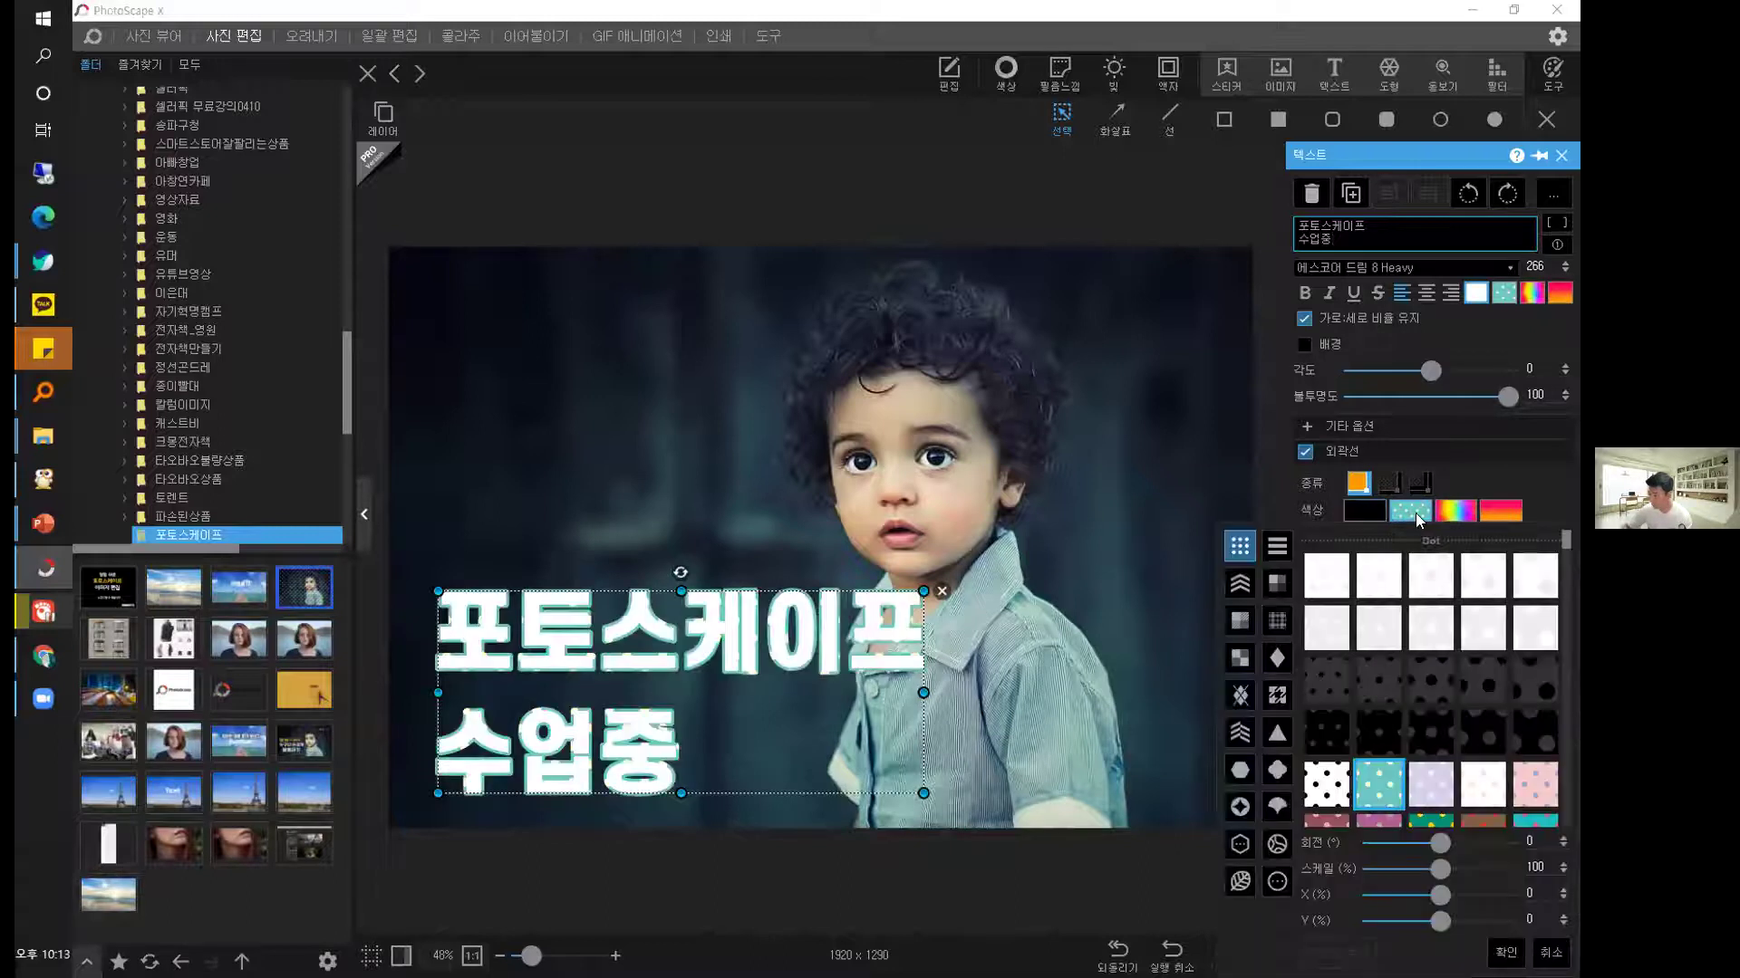
left_click(1459, 514)
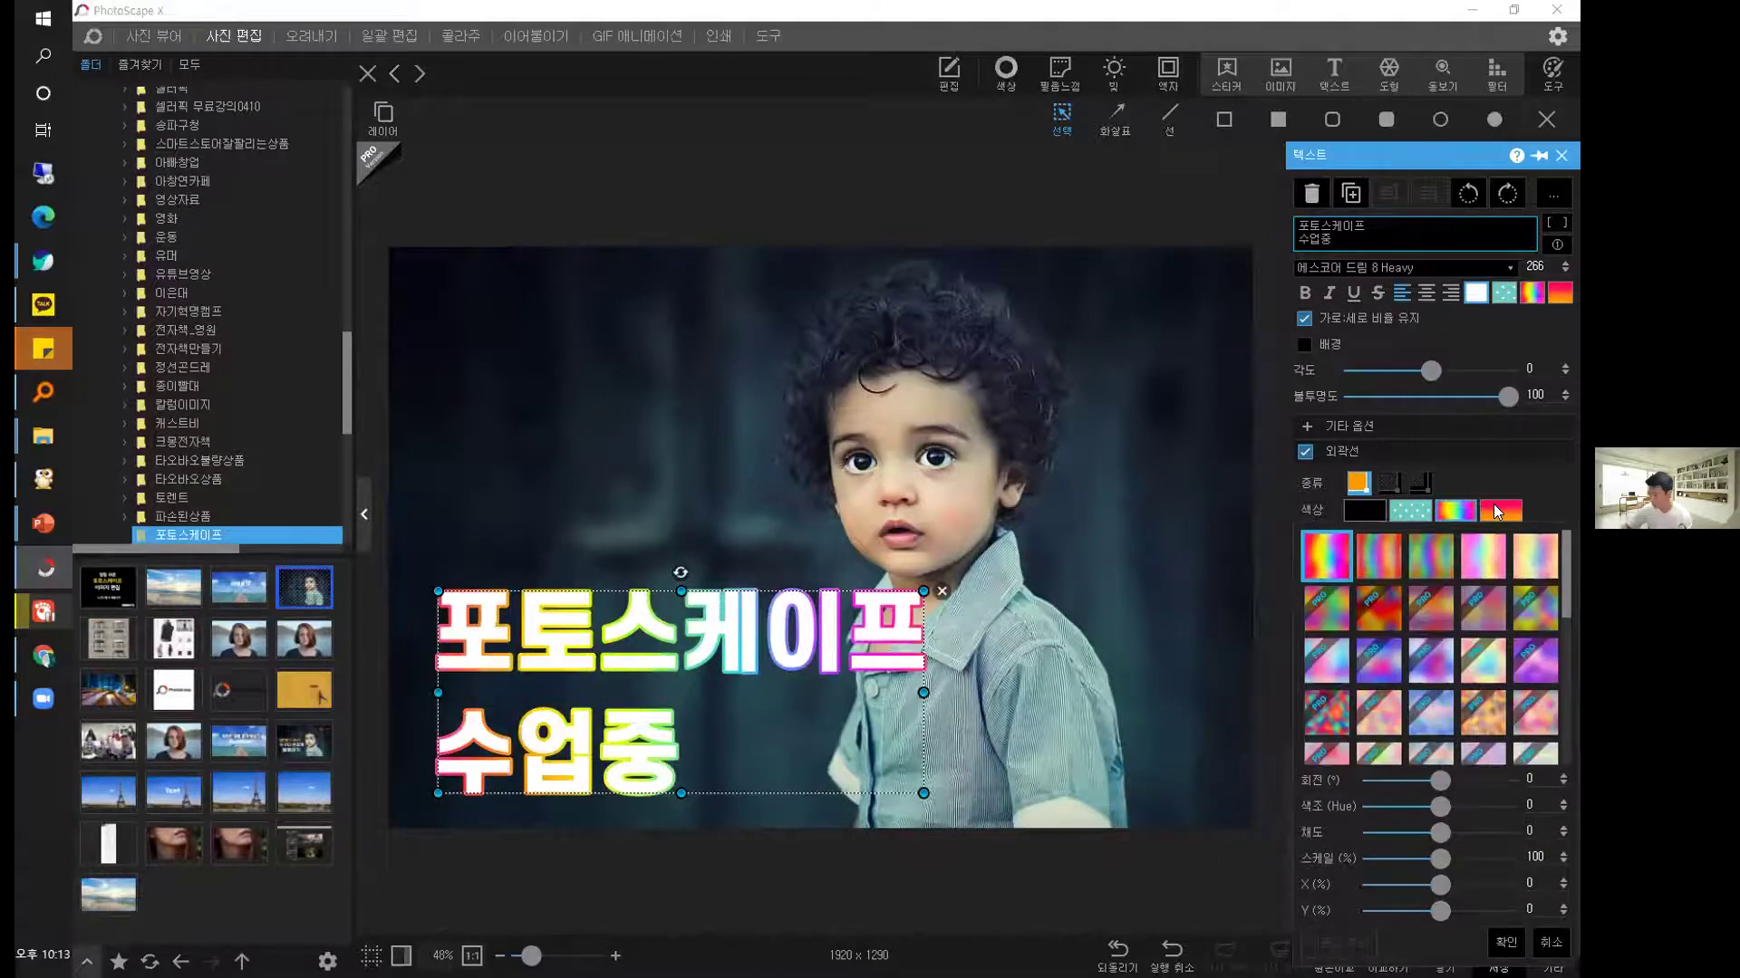
left_click(1495, 507)
left_click(1446, 513)
left_click(1364, 511)
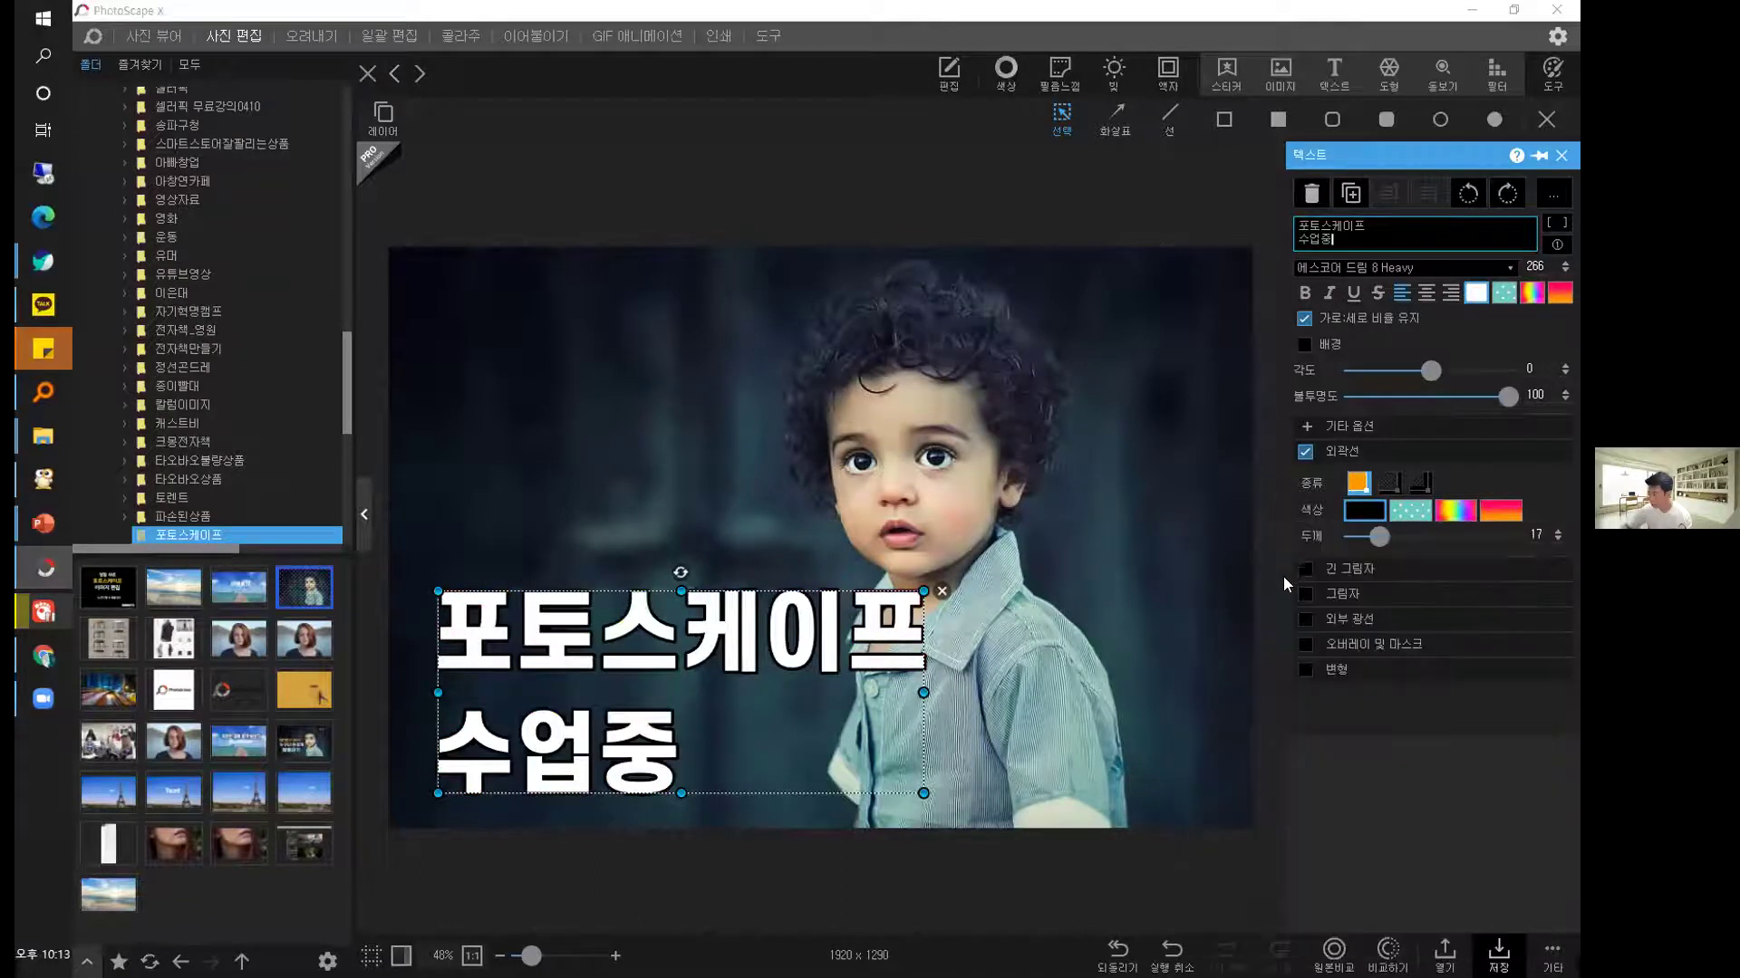
Try the long shadow on the caption, shift the caption slightly upward, and turn the long shadow off.
left_click(1306, 570)
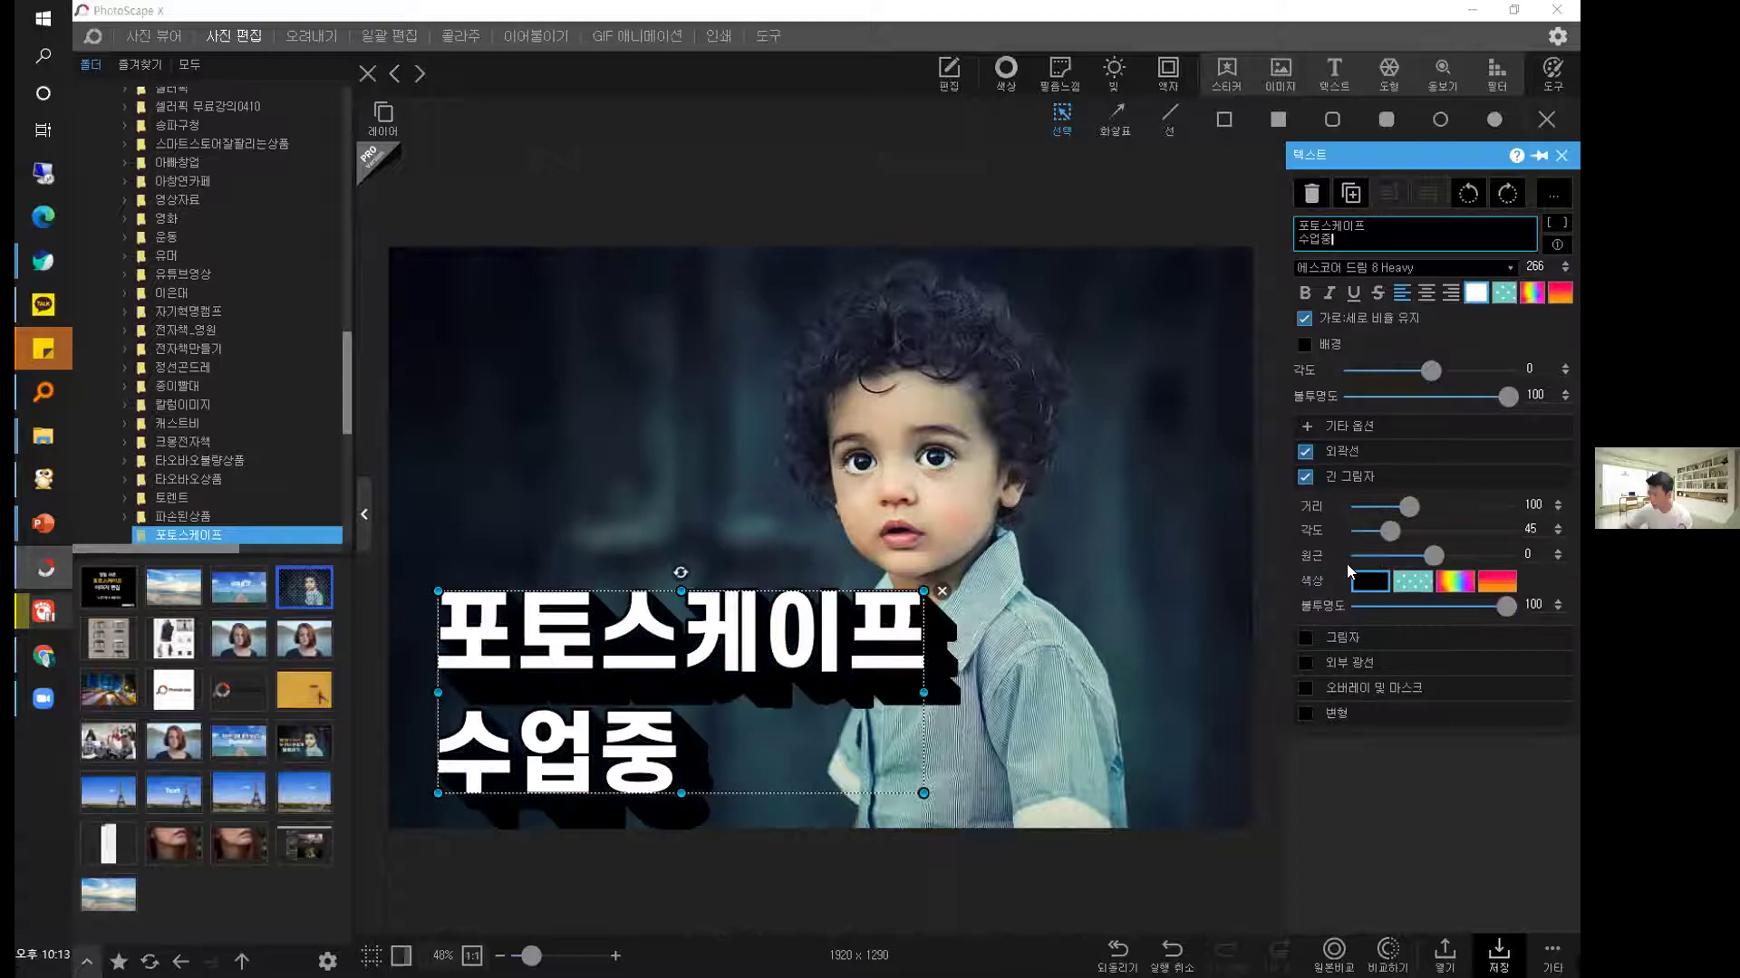
left_click(658, 593)
left_click_drag(658, 593, 642, 563)
left_click_drag(540, 626, 555, 635)
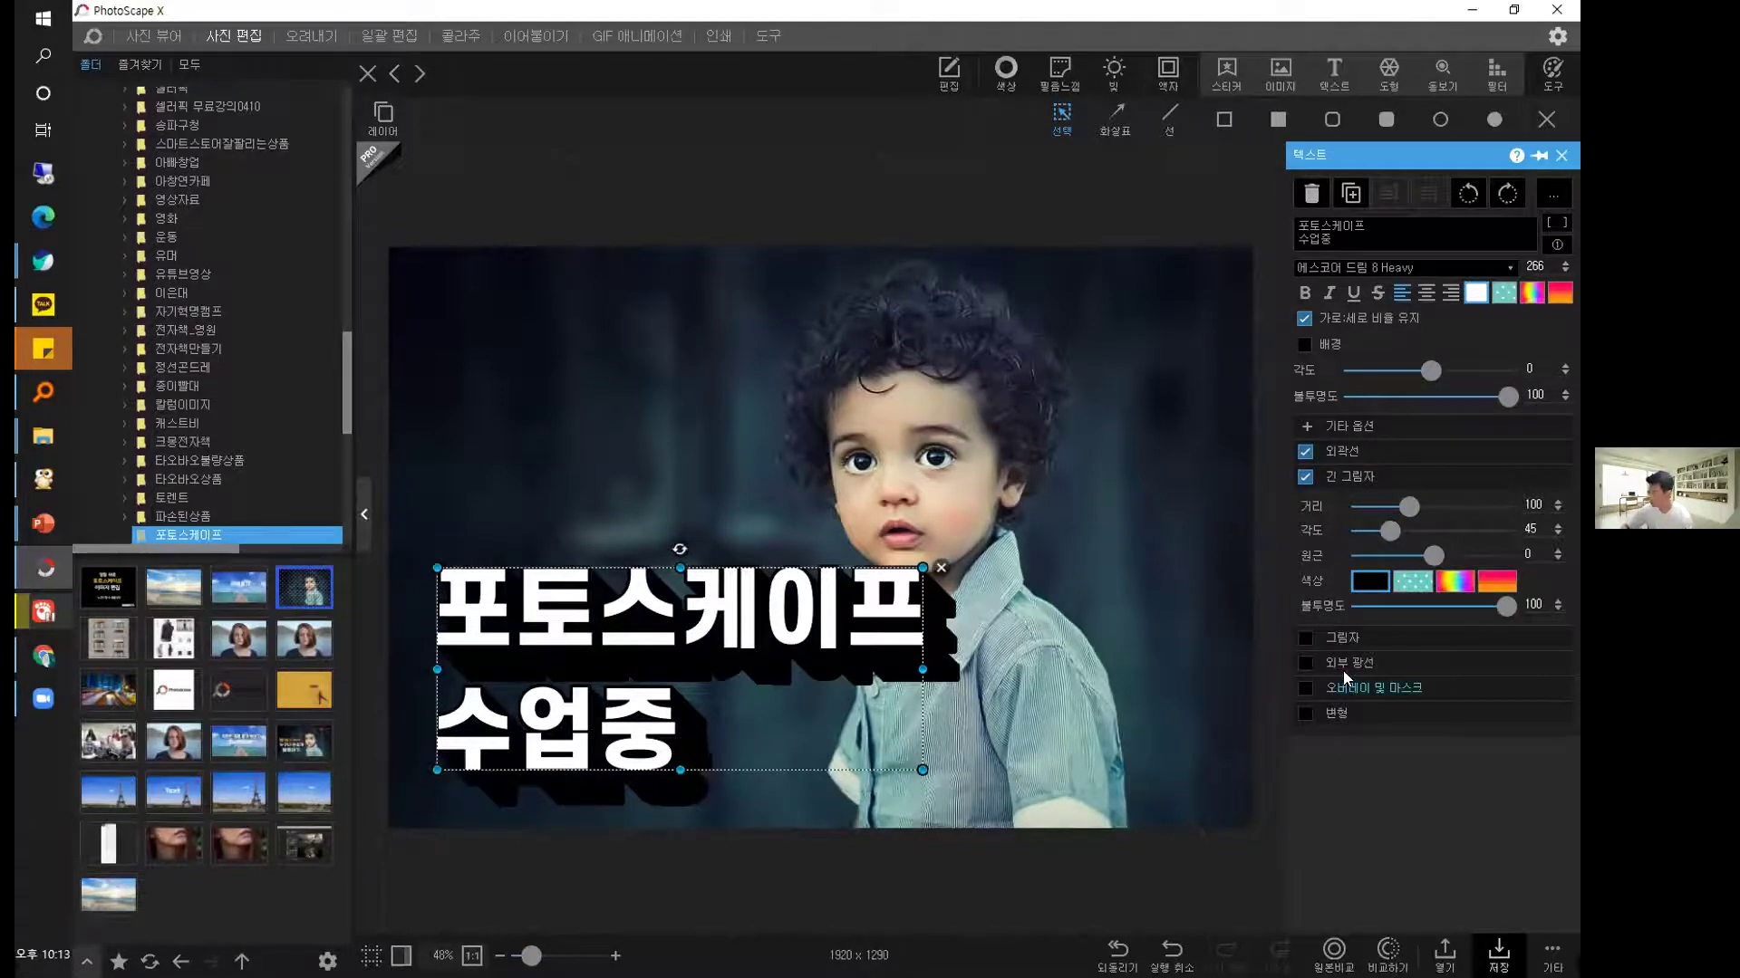
left_click(1304, 476)
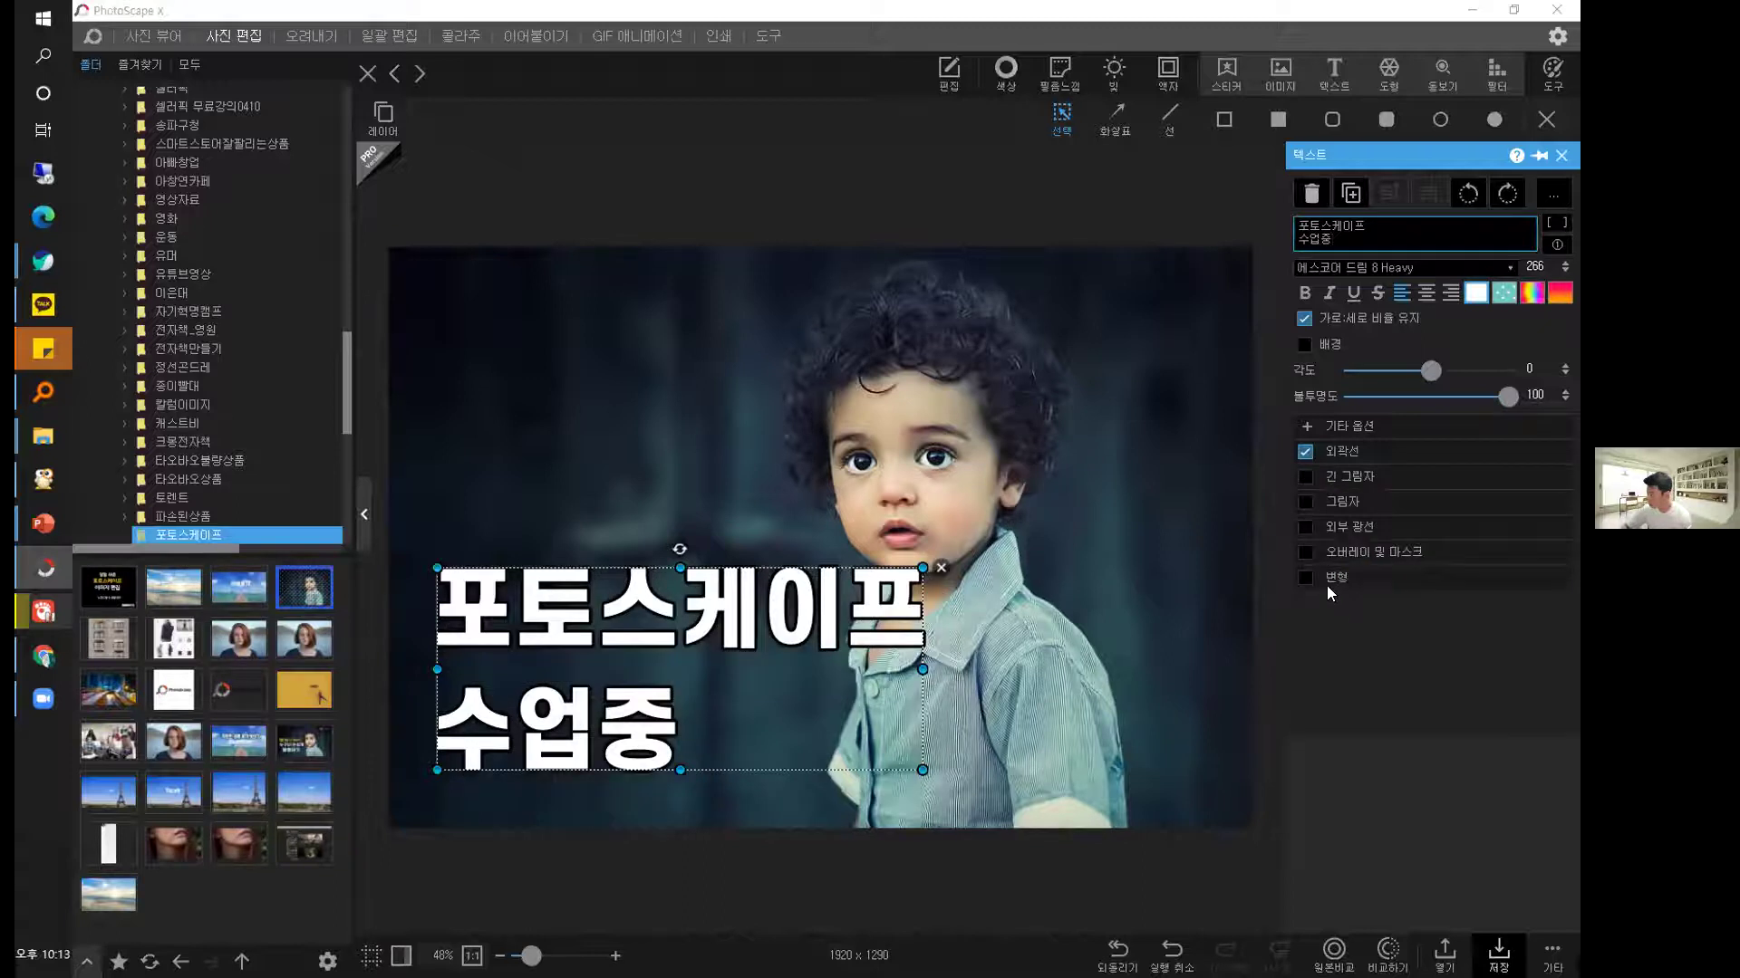
Add the regular drop shadow to the caption with its default settings.
left_click(1309, 501)
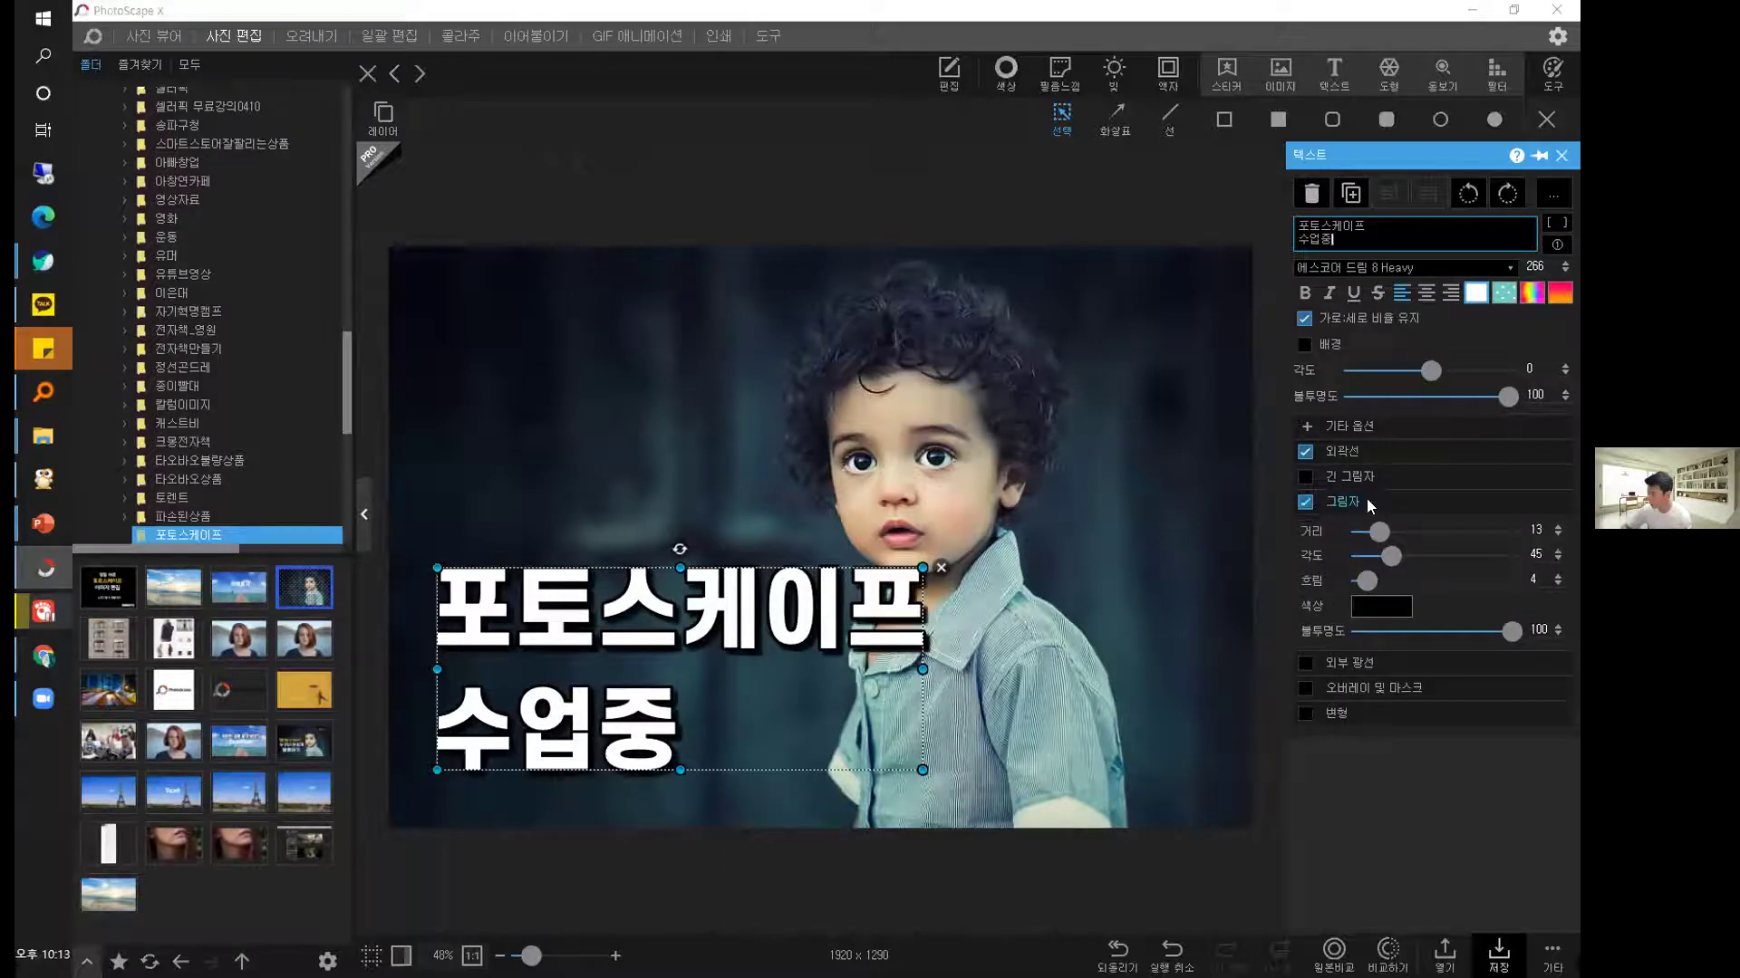
left_click(1367, 501)
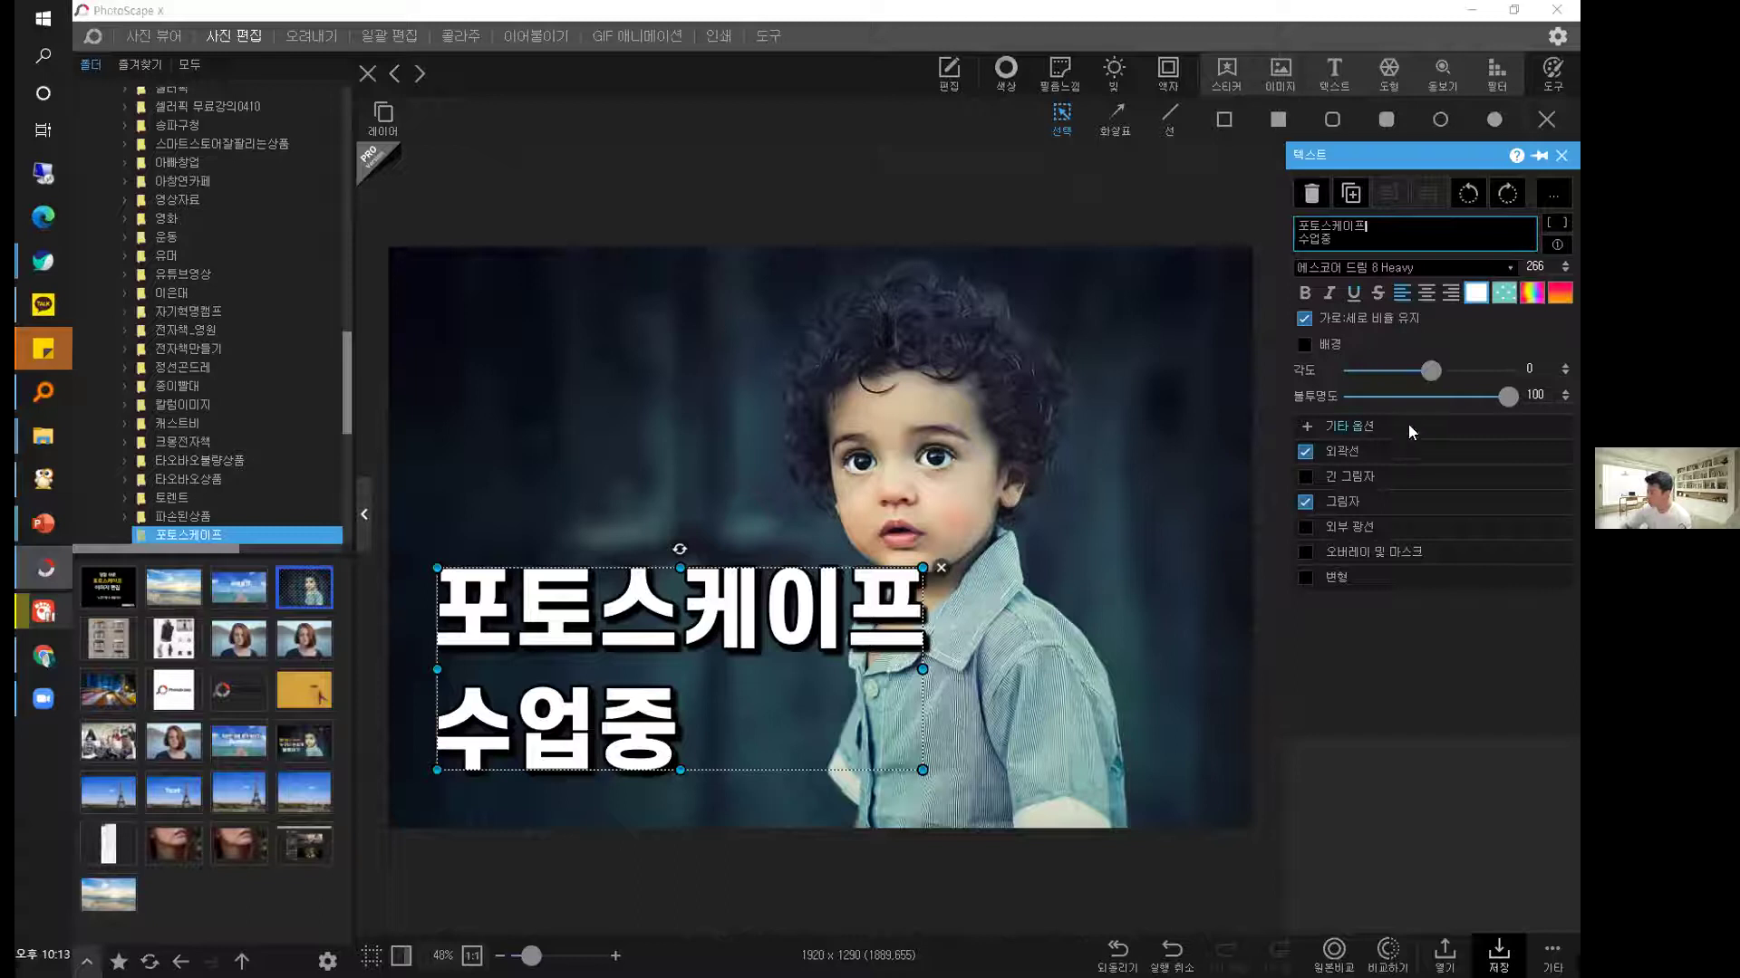
left_click(1377, 451)
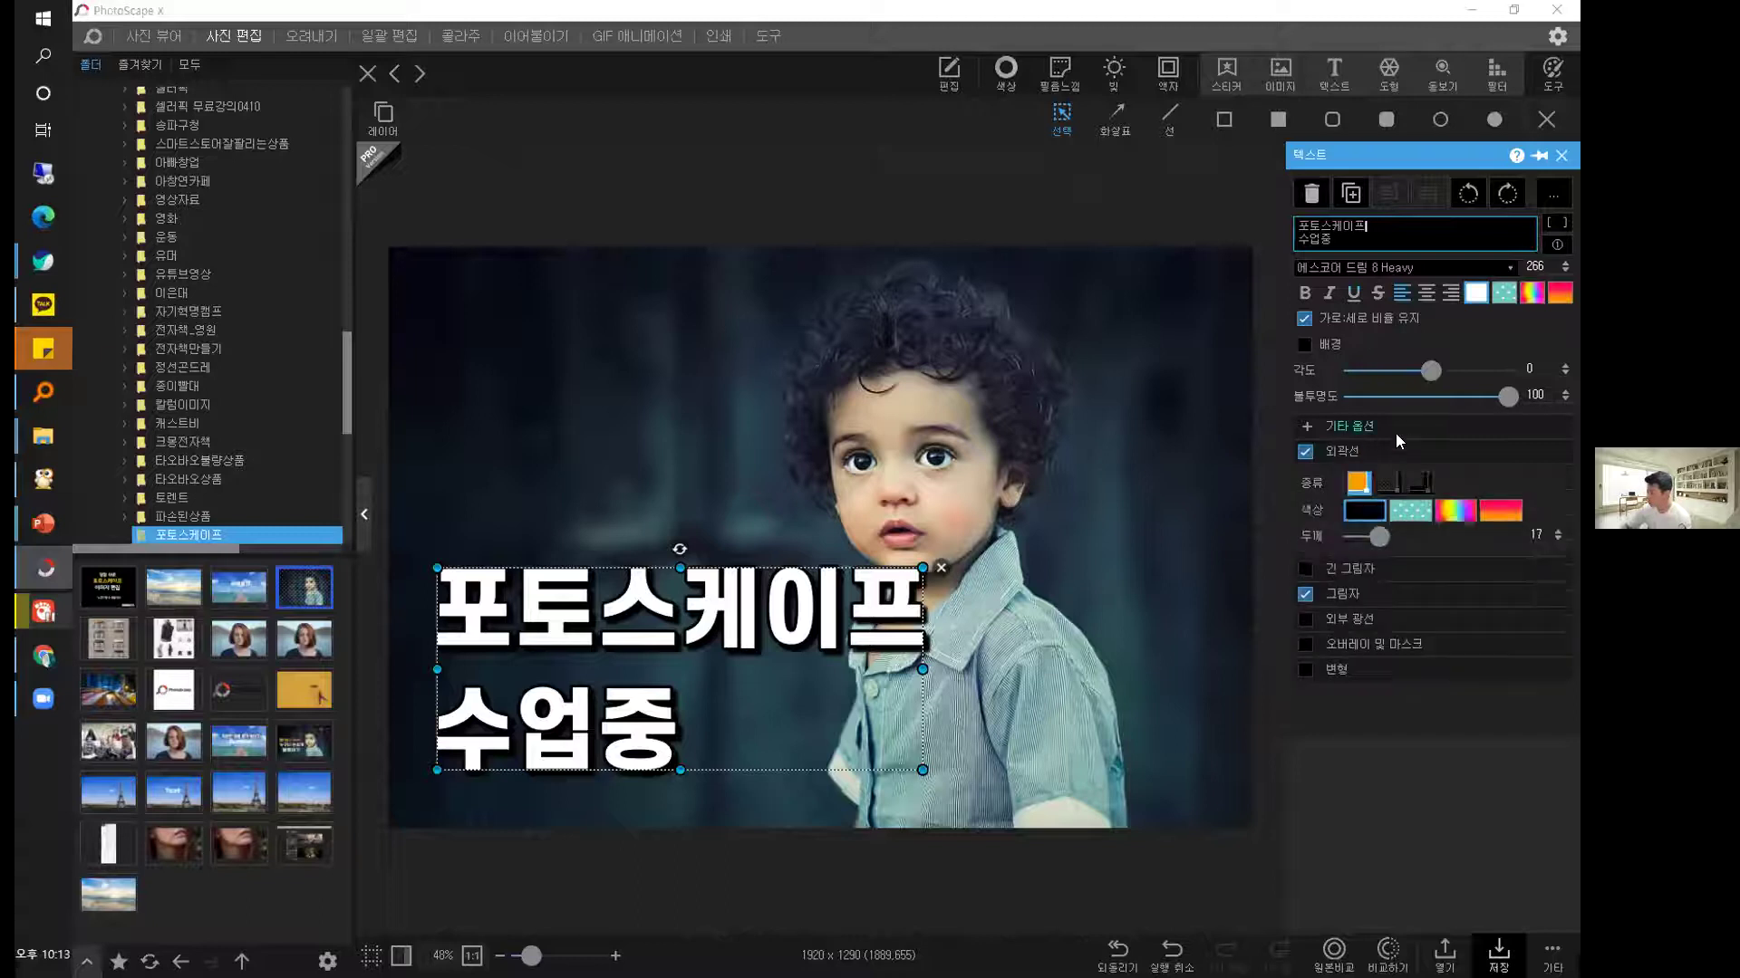
Change the caption's fill colour to orange and move the caption slightly down.
left_click(1478, 294)
left_click(1298, 606)
left_click(1544, 358)
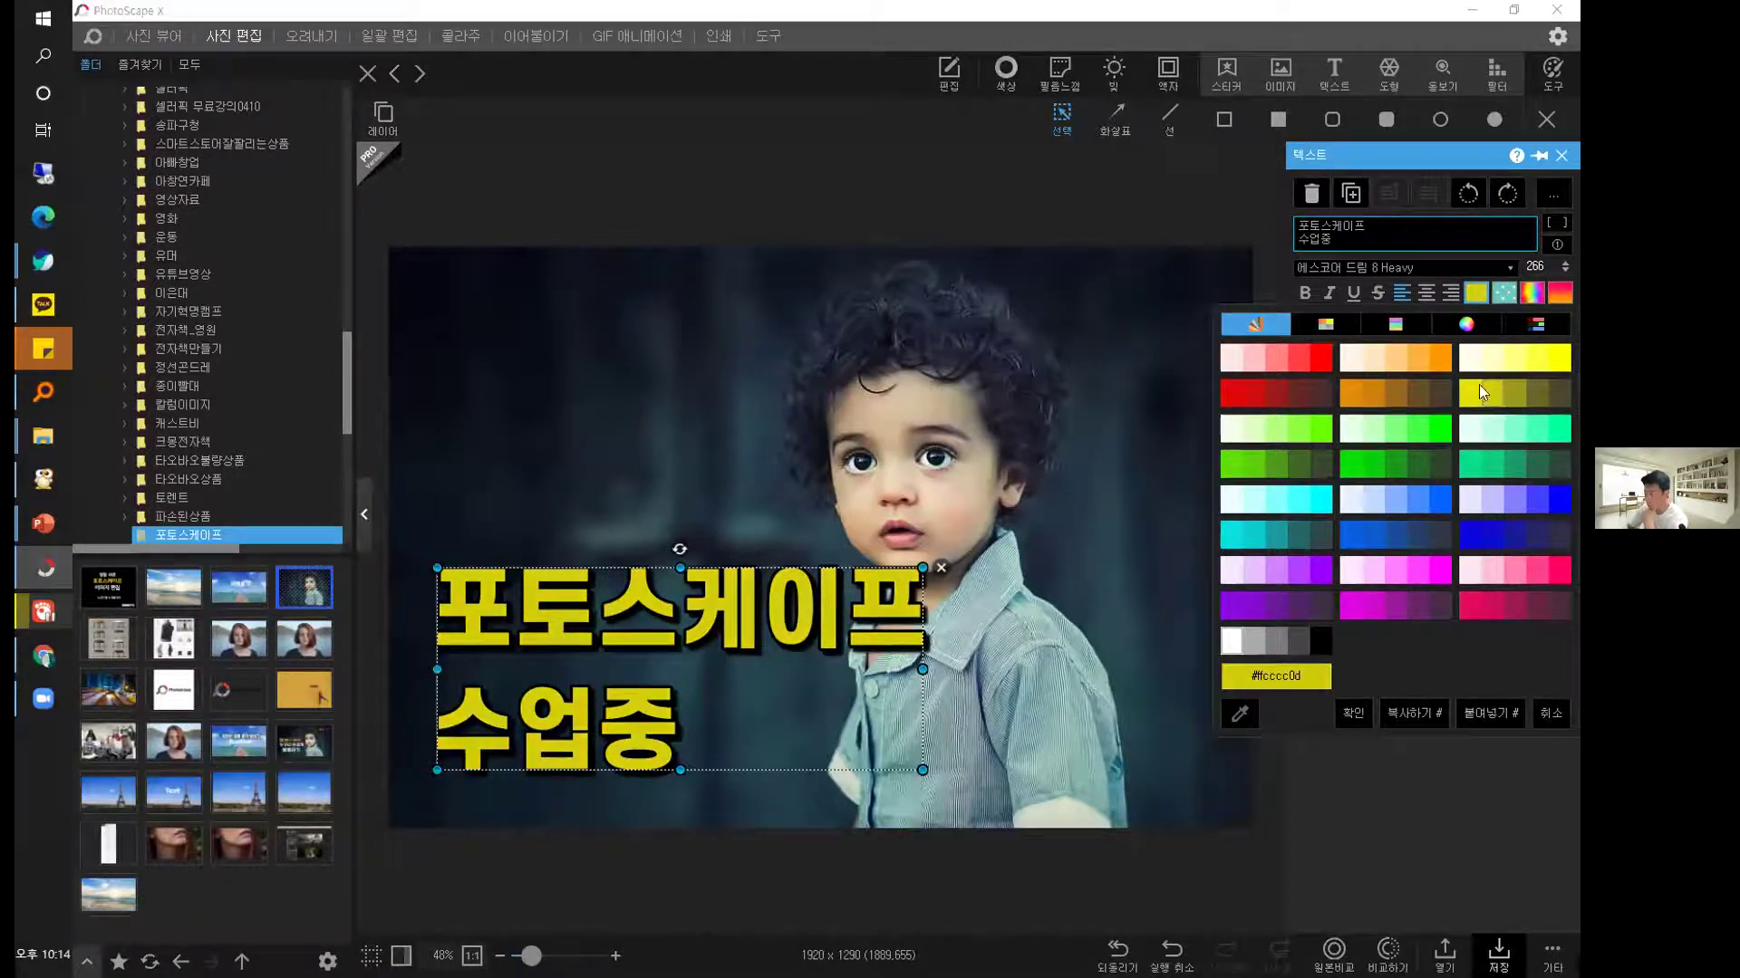
left_click(1437, 361)
left_click(1007, 578)
left_click(818, 616)
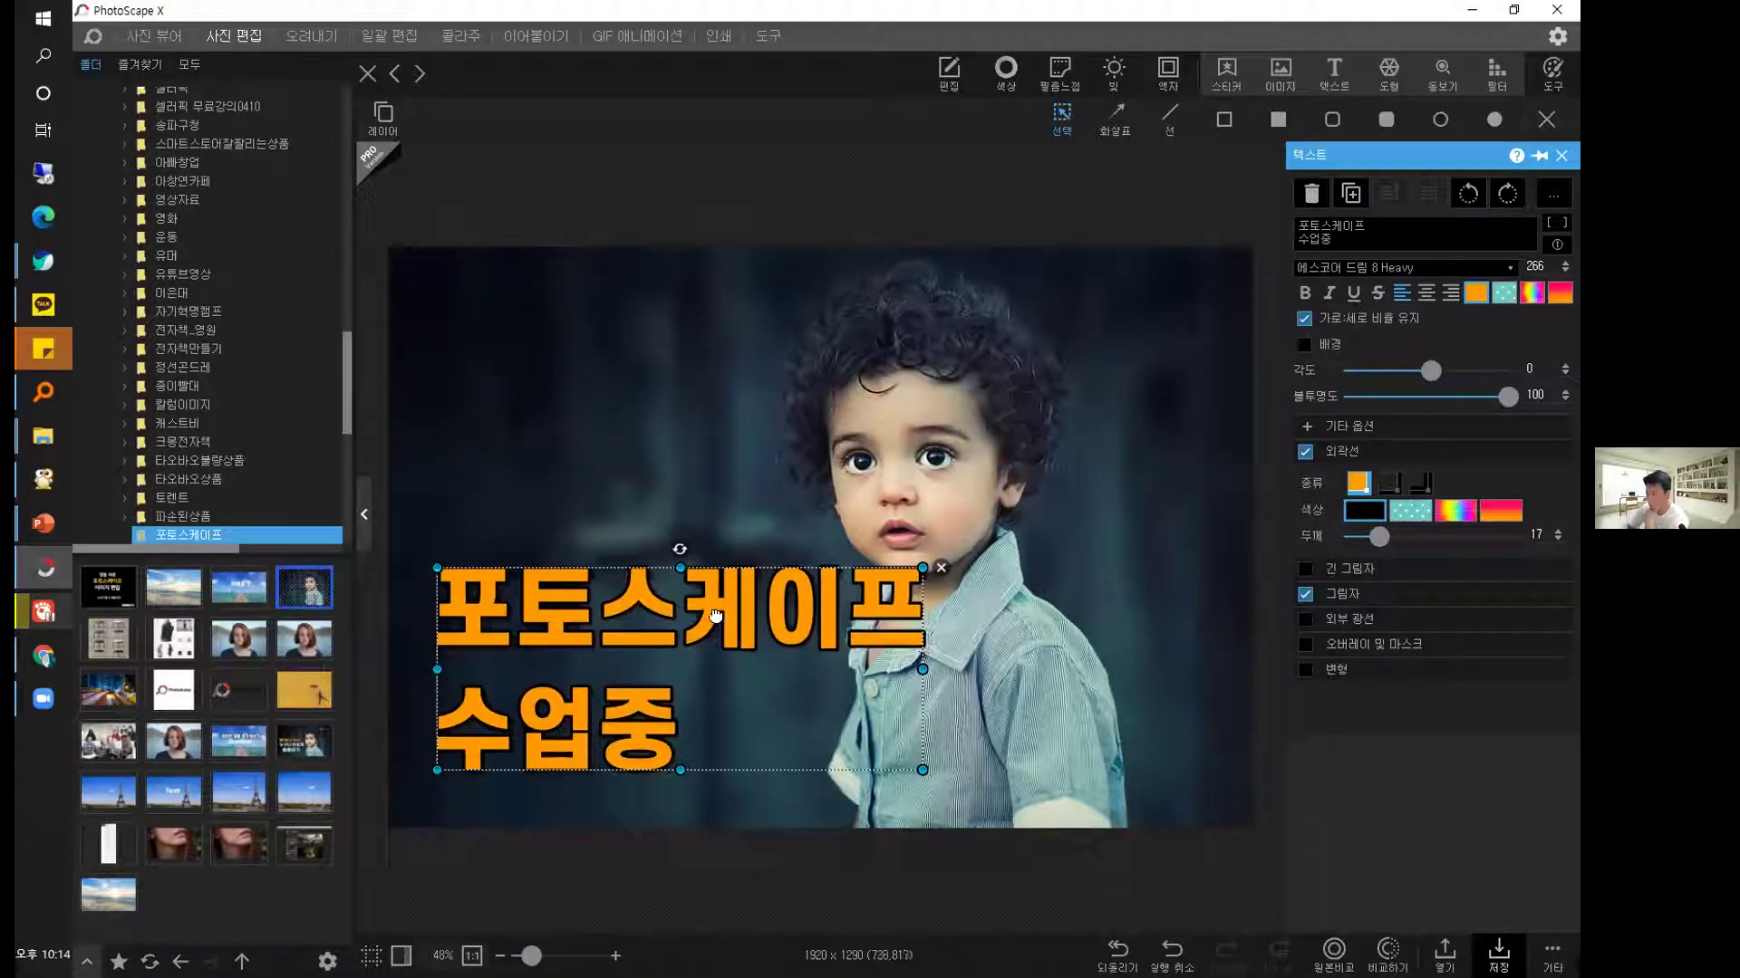
left_click_drag(716, 615, 718, 616)
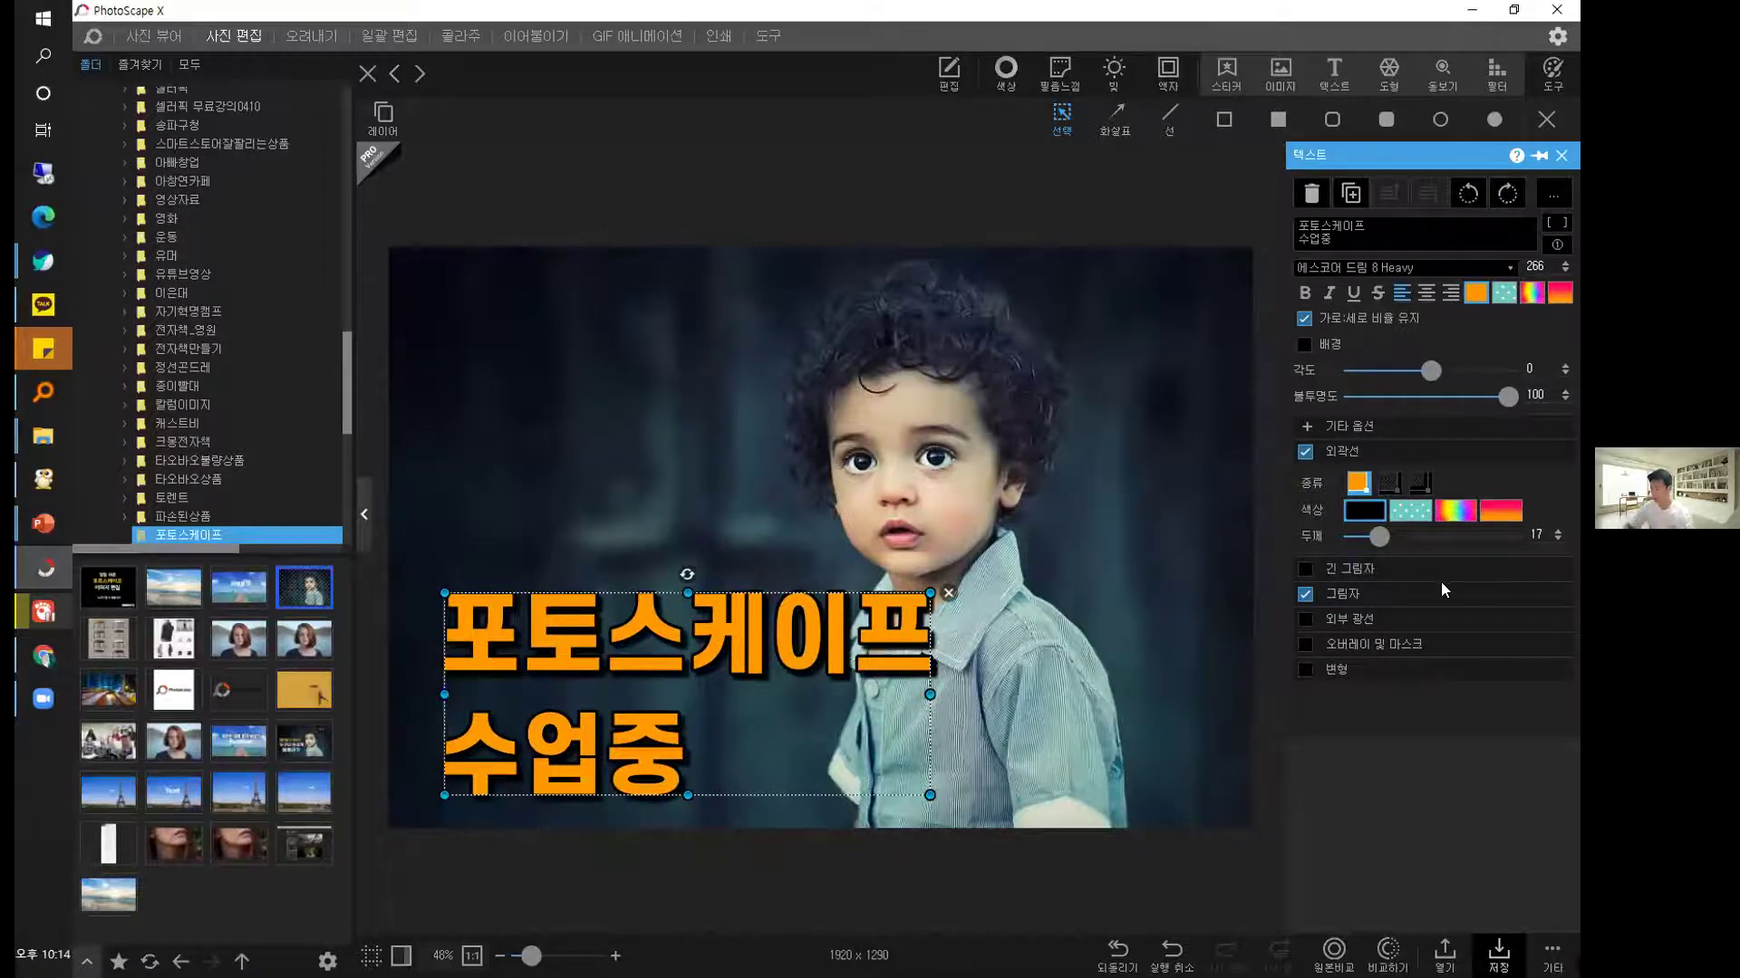
Replace the caption's drop shadow with an outer glow and set the glow colour to pale pink.
left_click(1304, 619)
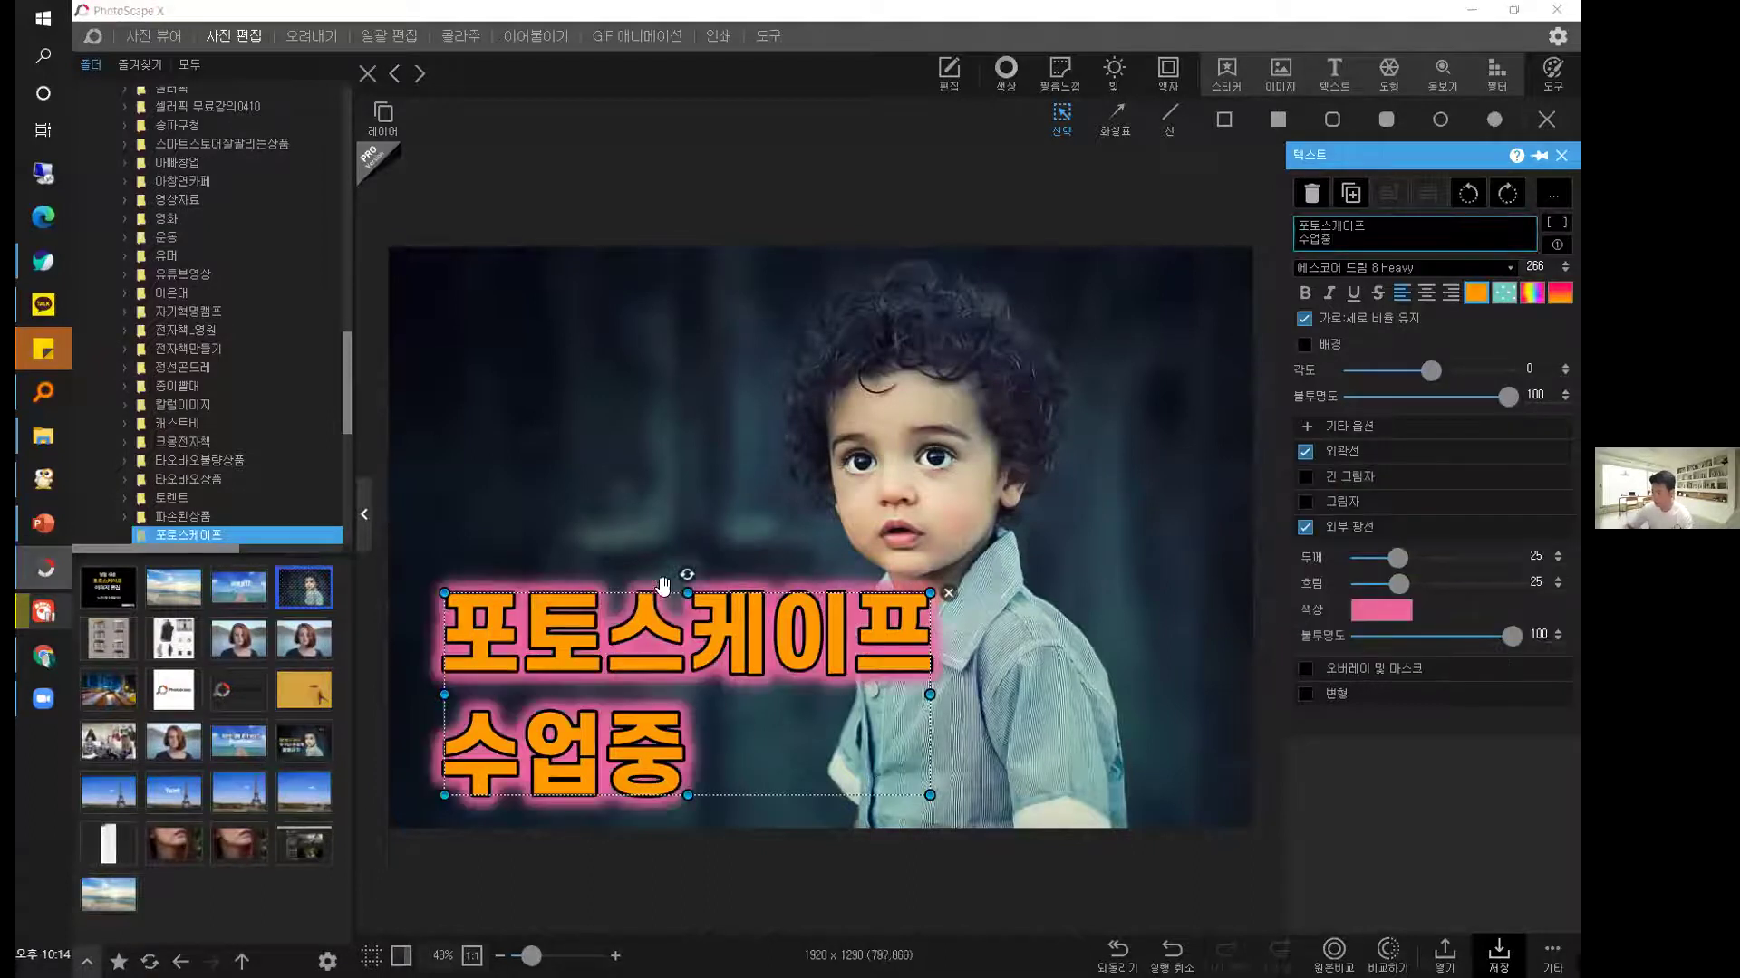
left_click(1365, 612)
left_click(1214, 222)
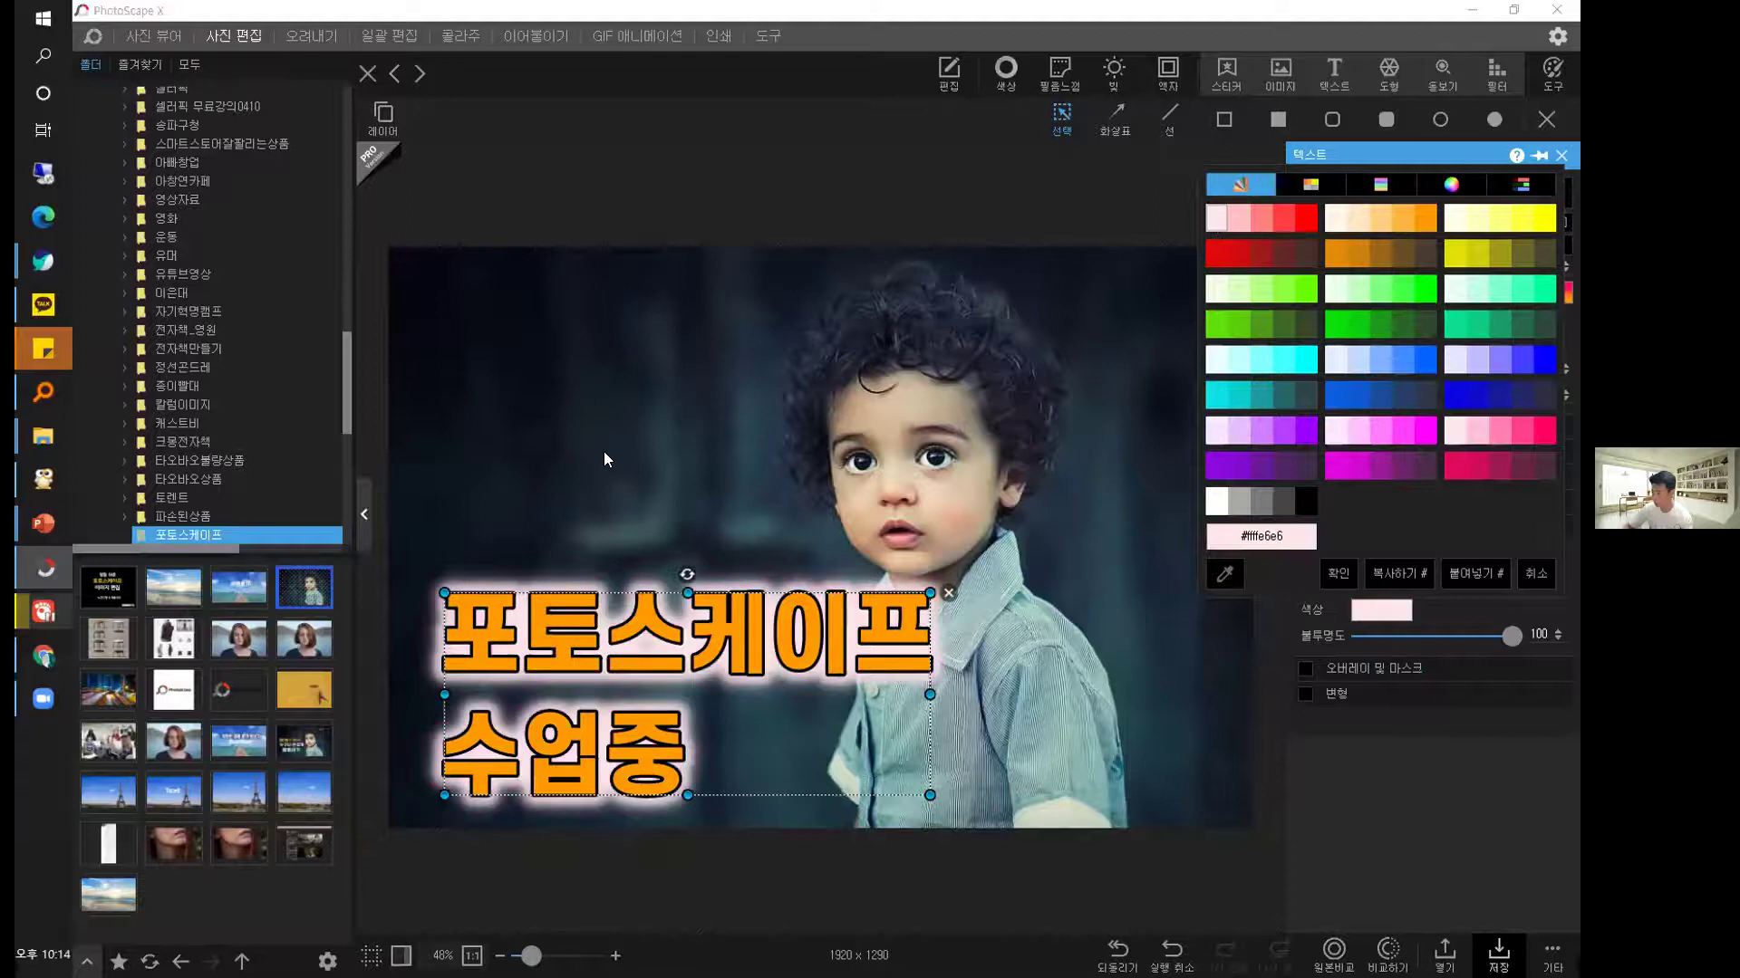
left_click(602, 458)
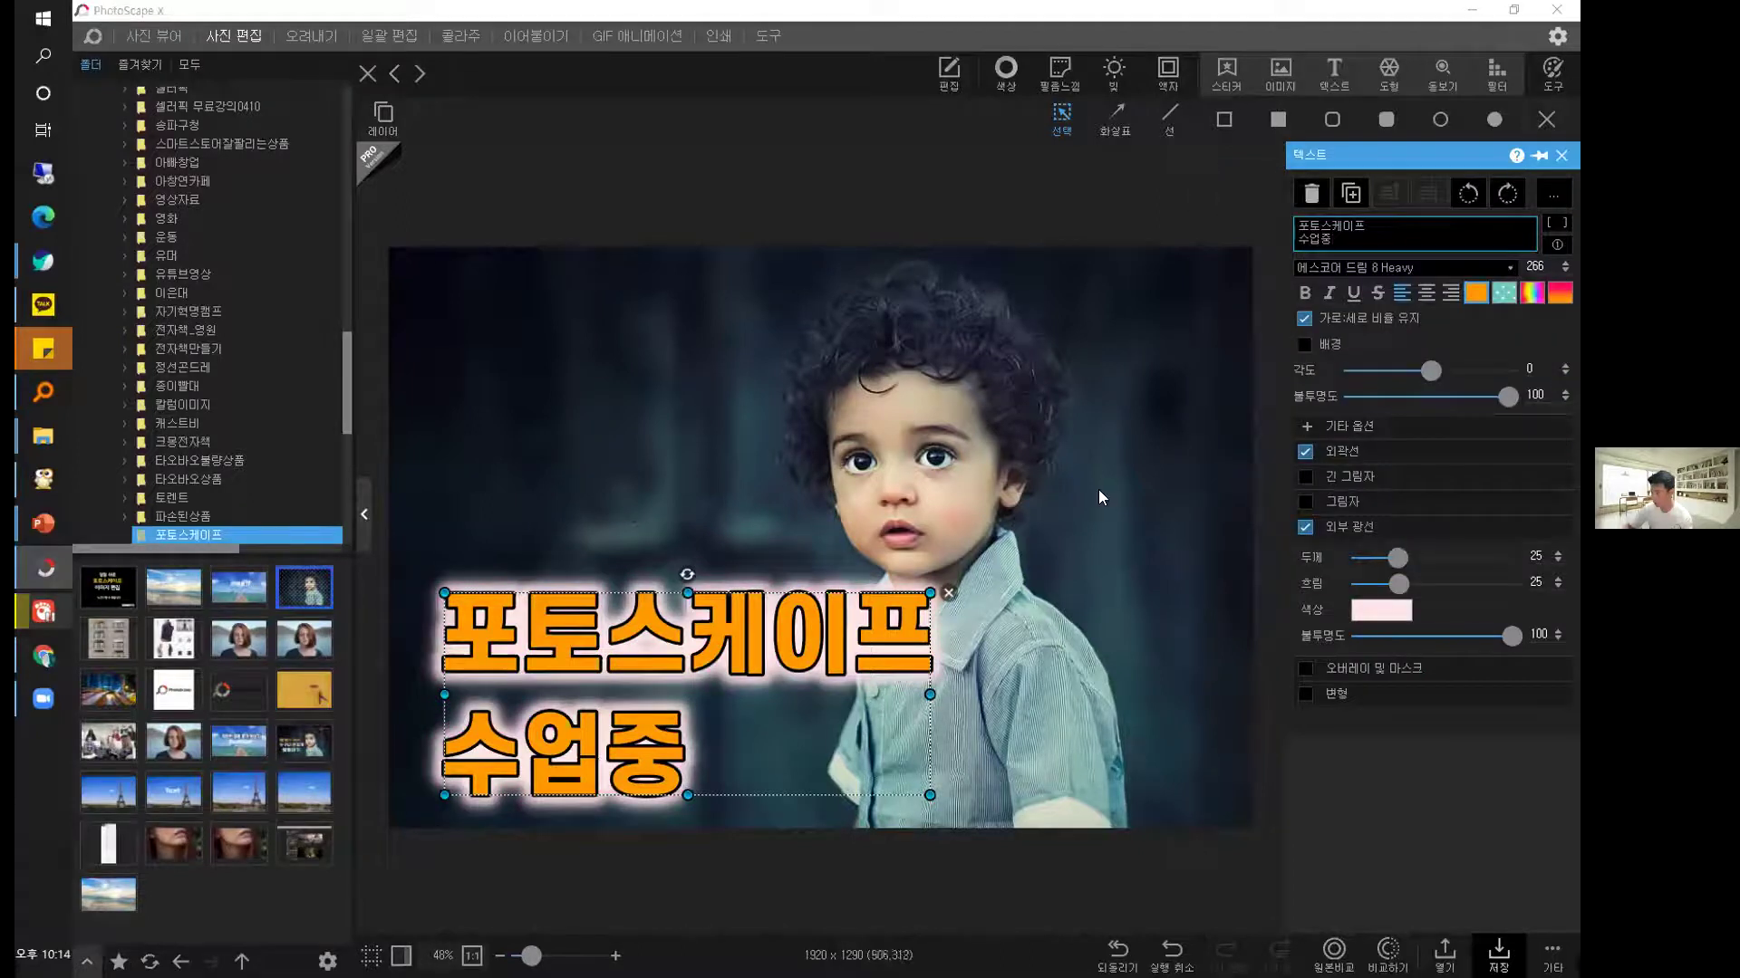
Turn on overlay and mask for the caption and try several grunge mask textures on the letters.
left_click(1308, 665)
left_click(1330, 598)
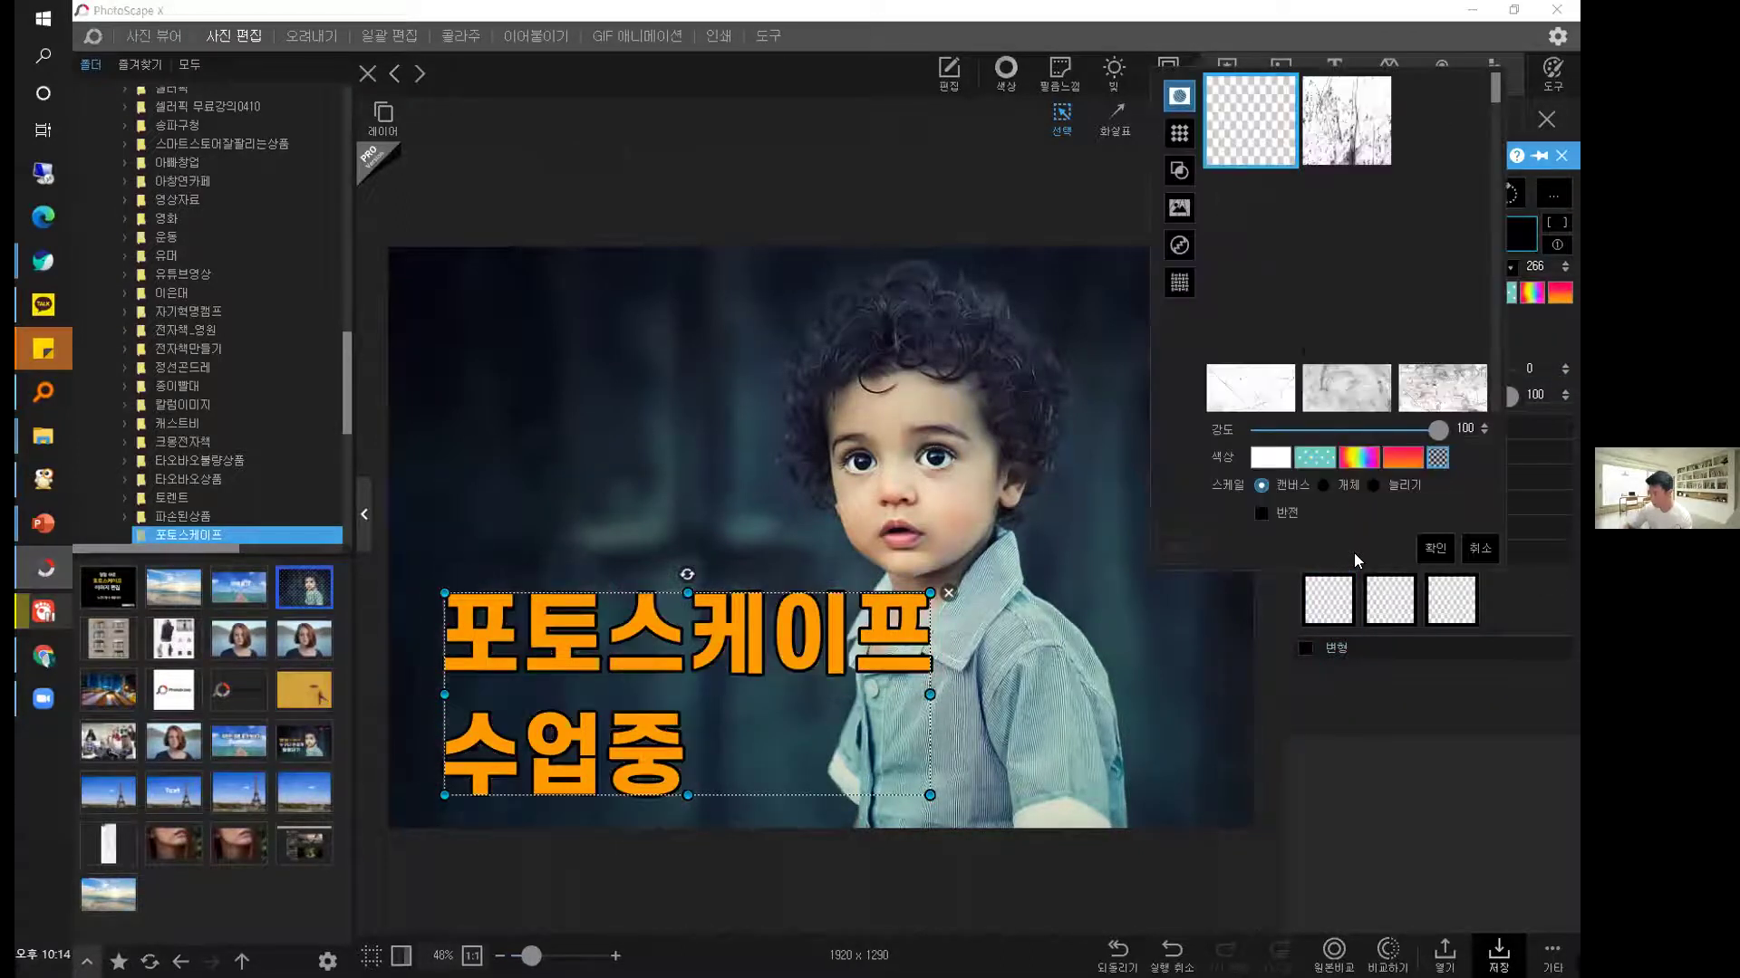
left_click(1244, 243)
left_click(1343, 217)
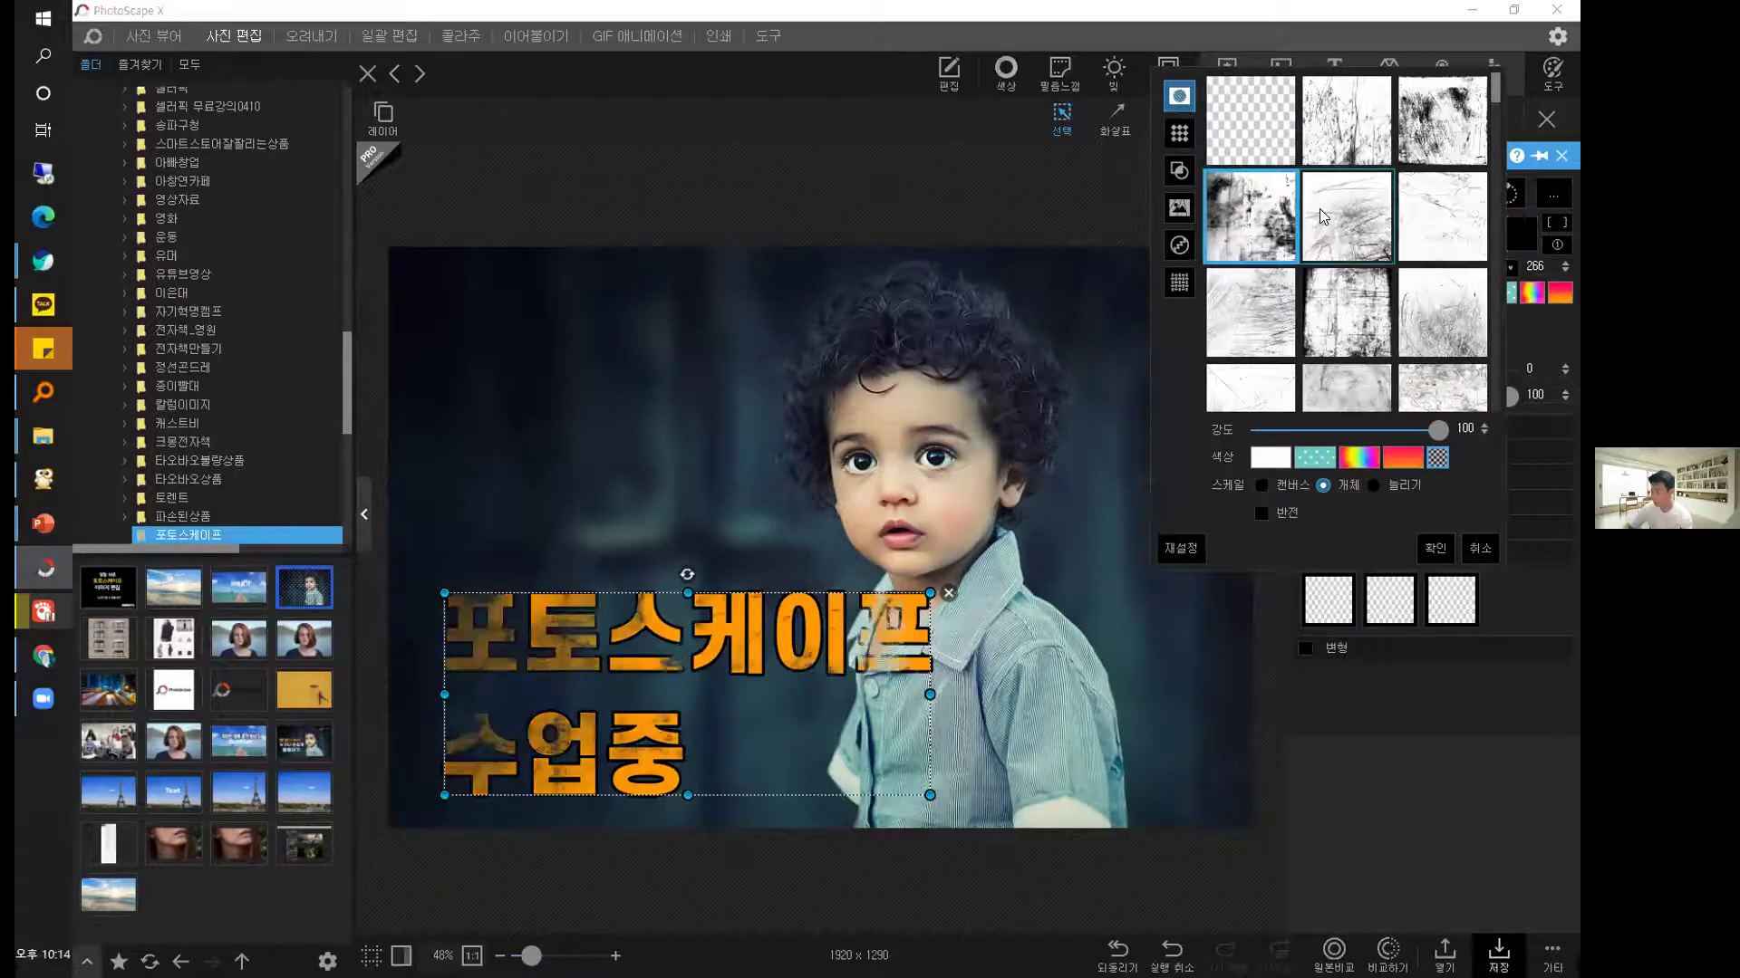
left_click(1352, 134)
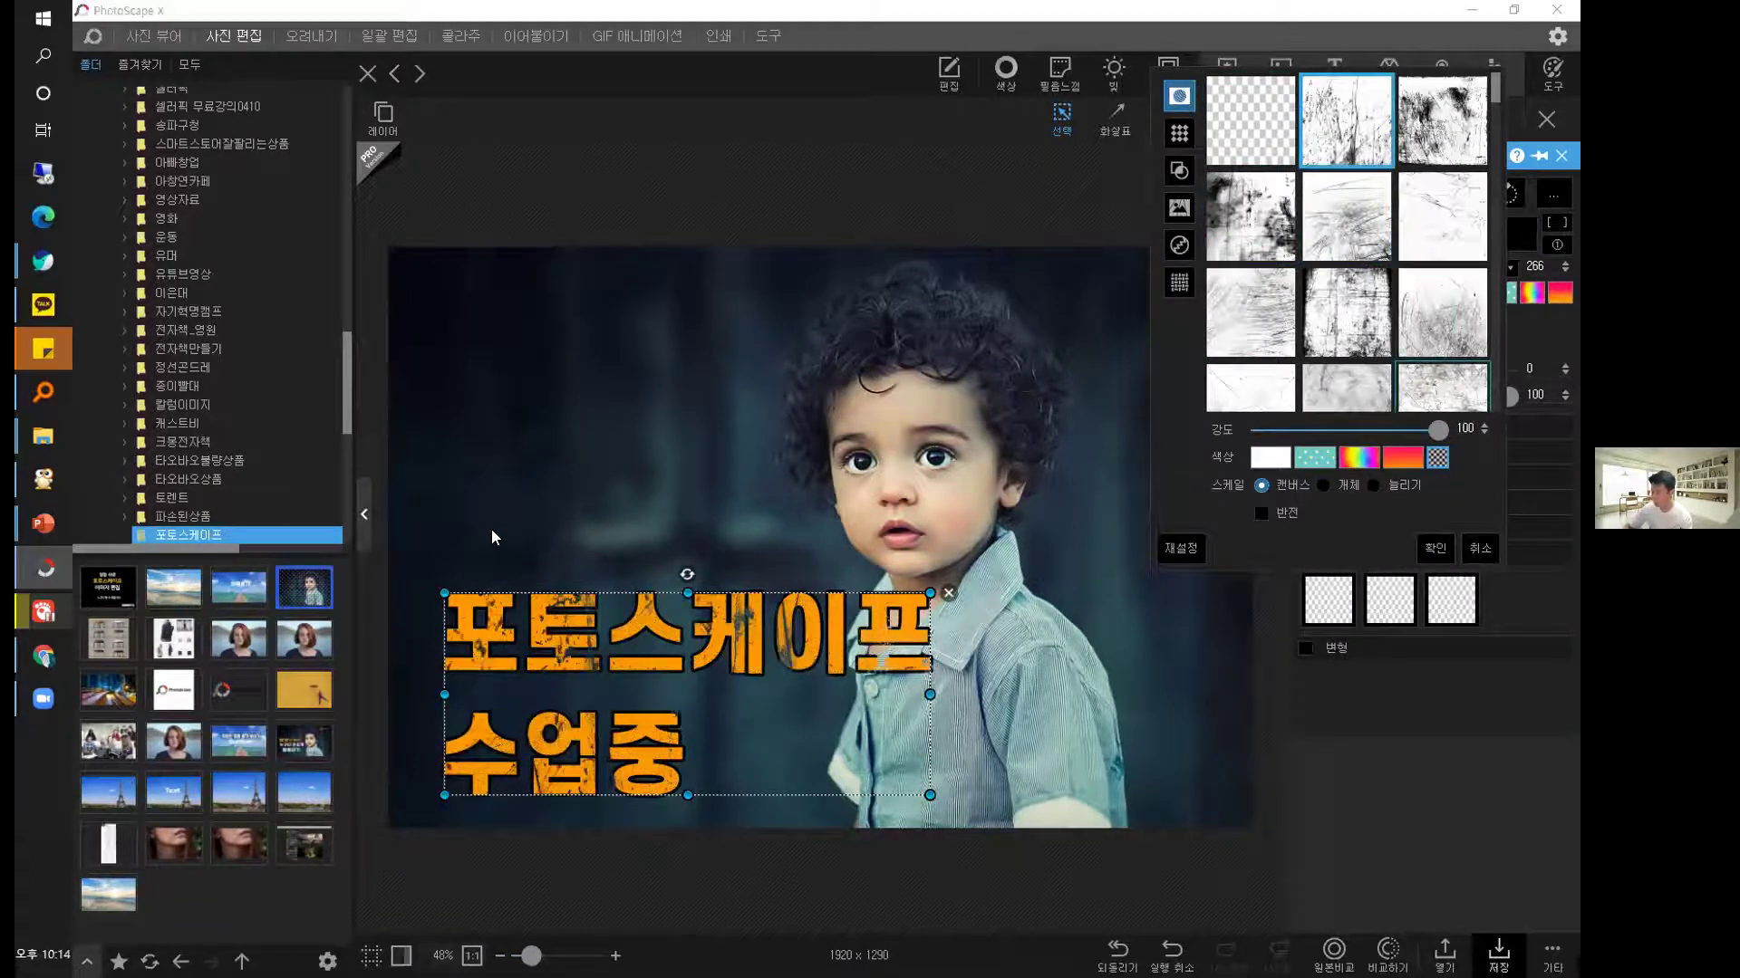
Try more grunge mask textures on the caption and apply the light one with thin scratches.
left_click(1273, 308)
left_click(1446, 294)
left_click(1347, 388)
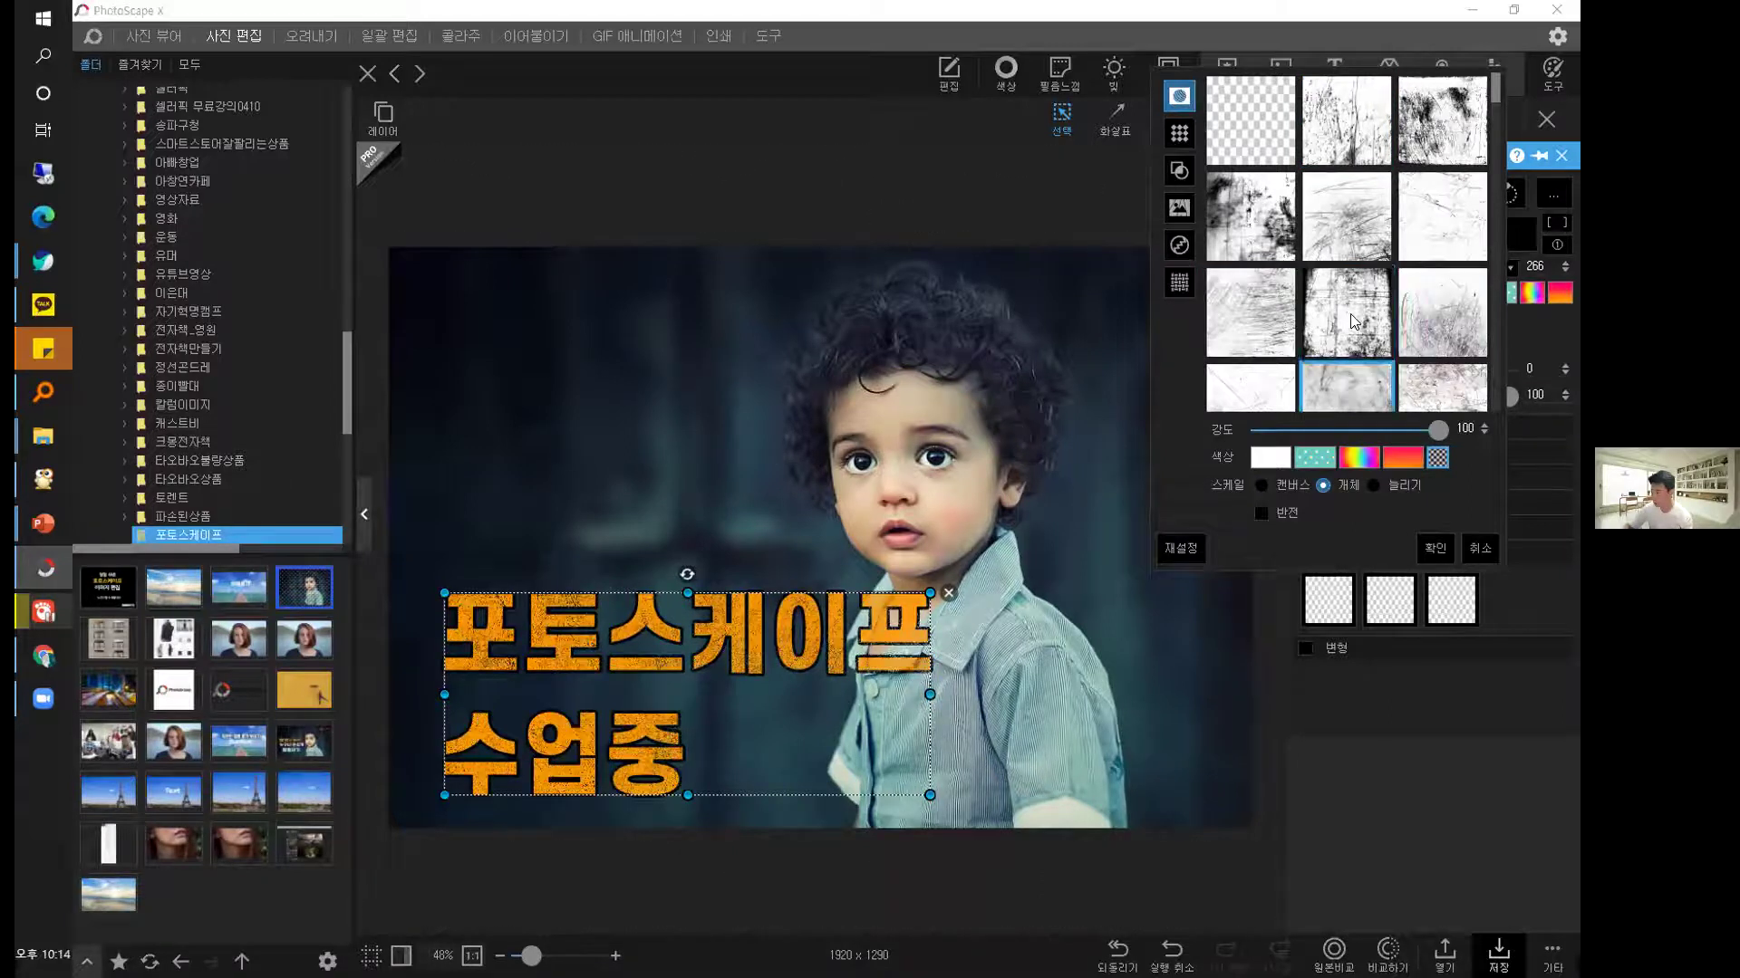
scroll(1353, 322, "down", 2)
left_click(1251, 351)
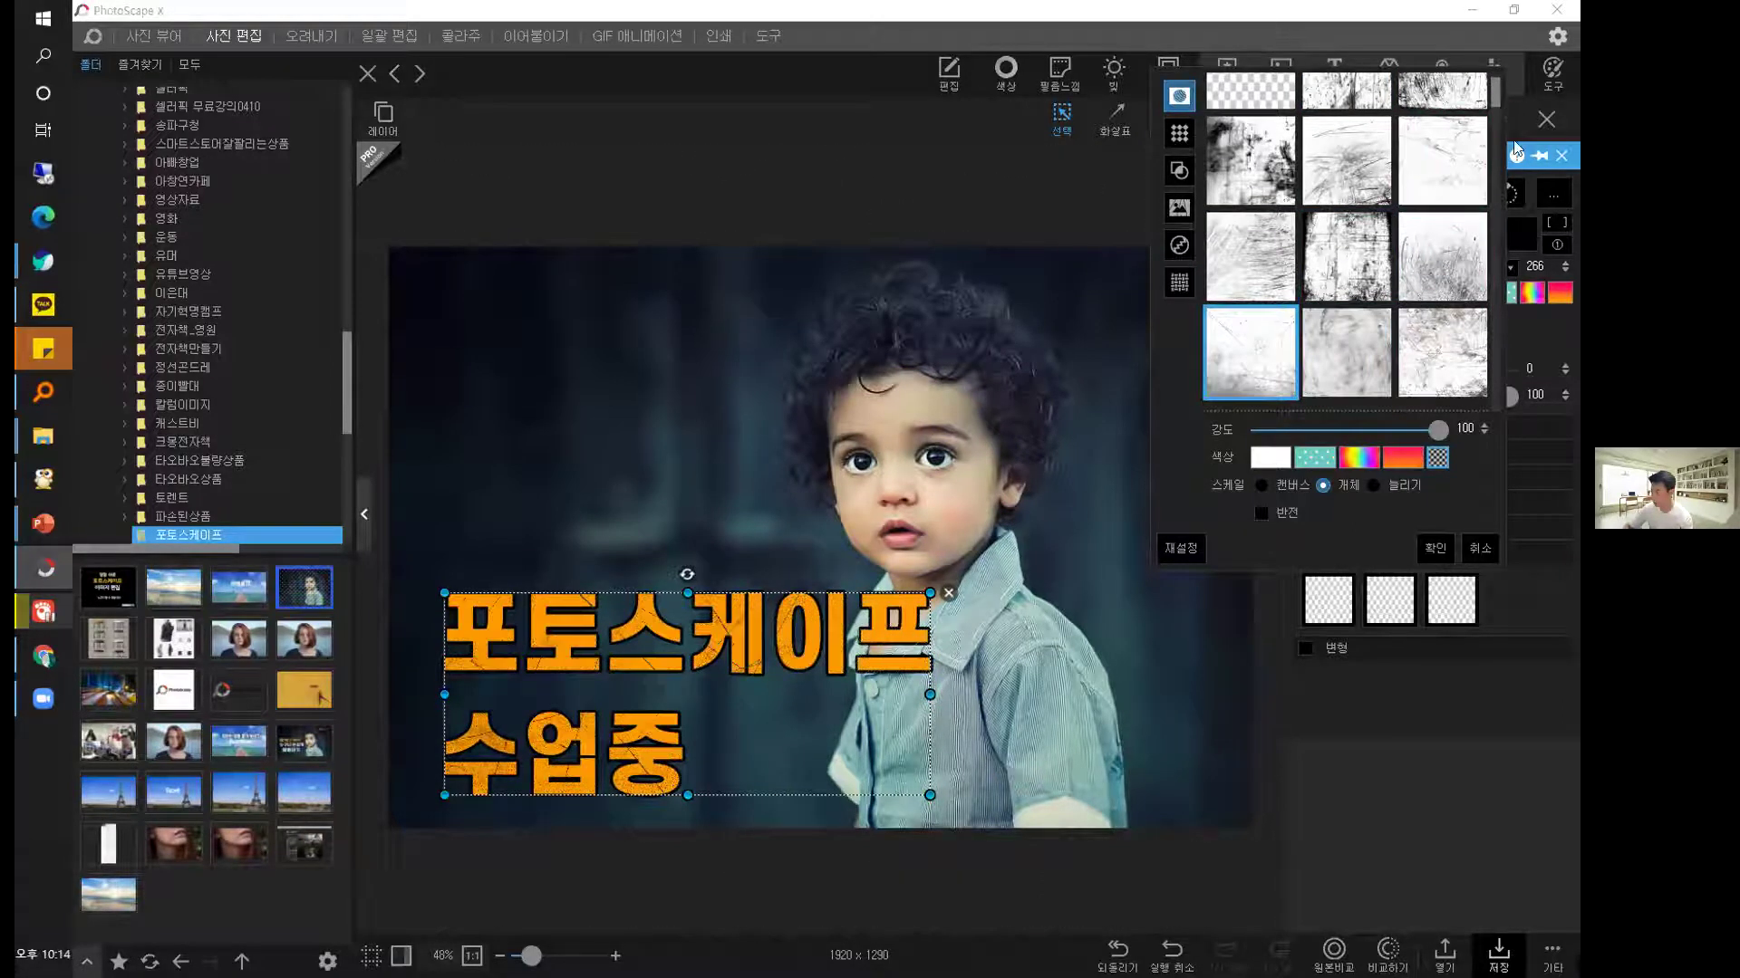
left_click(1545, 118)
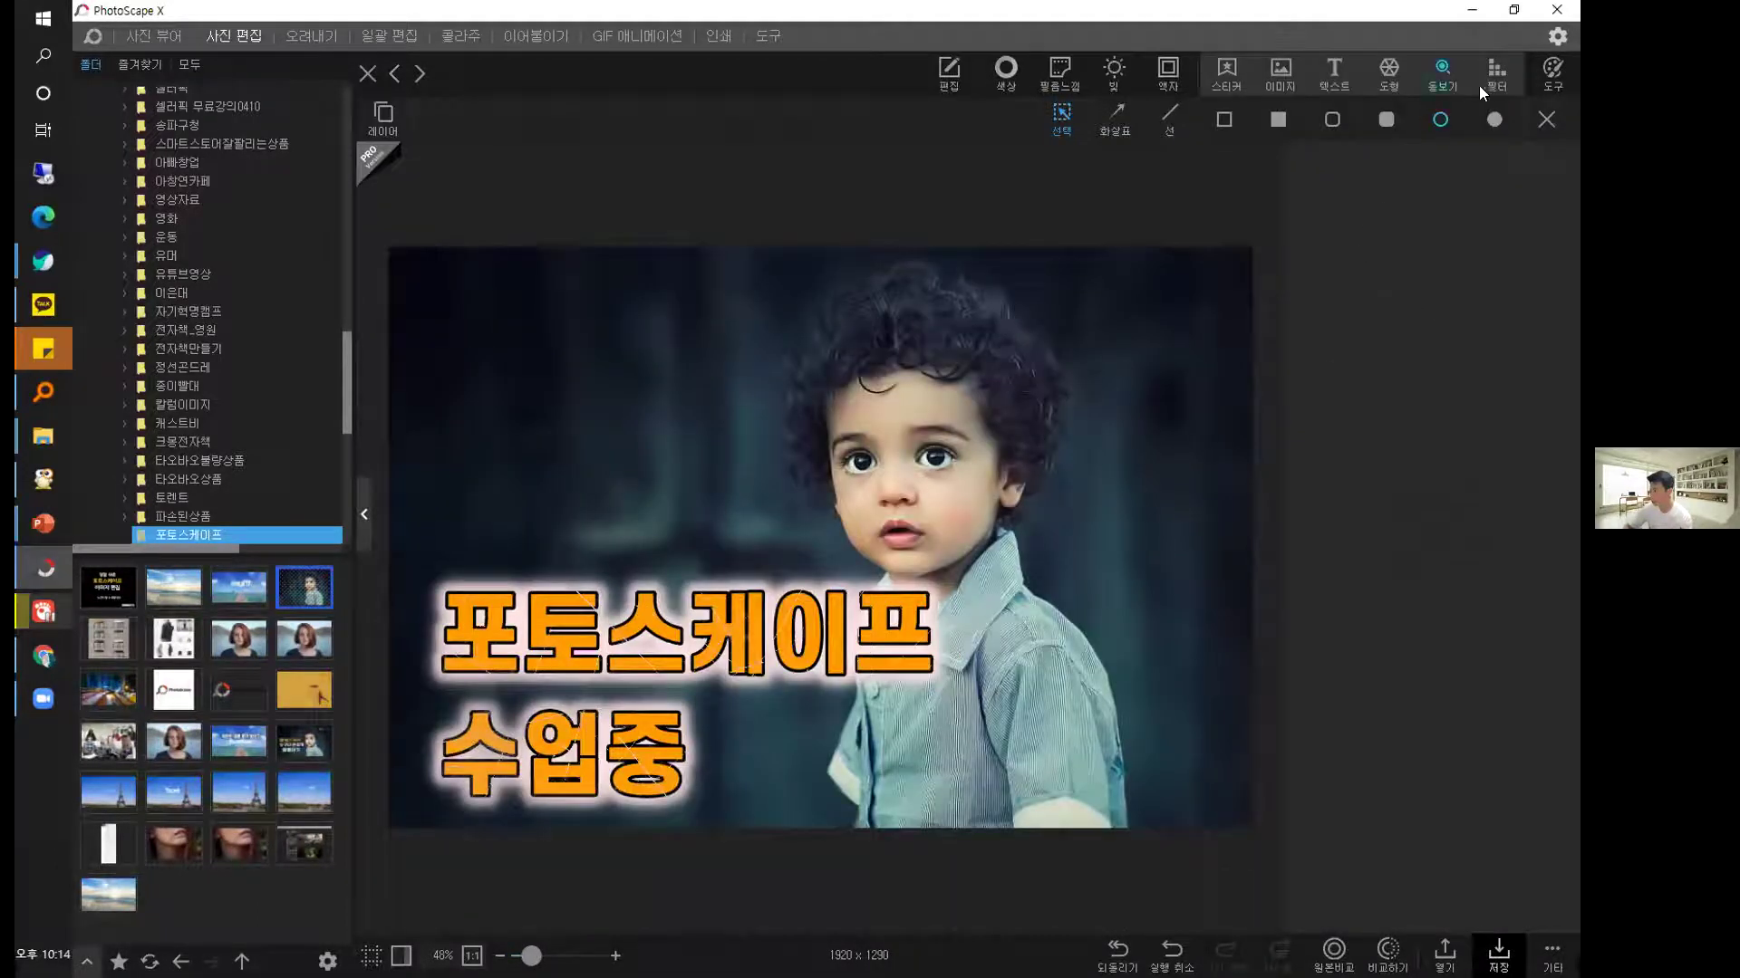
left_click(1334, 72)
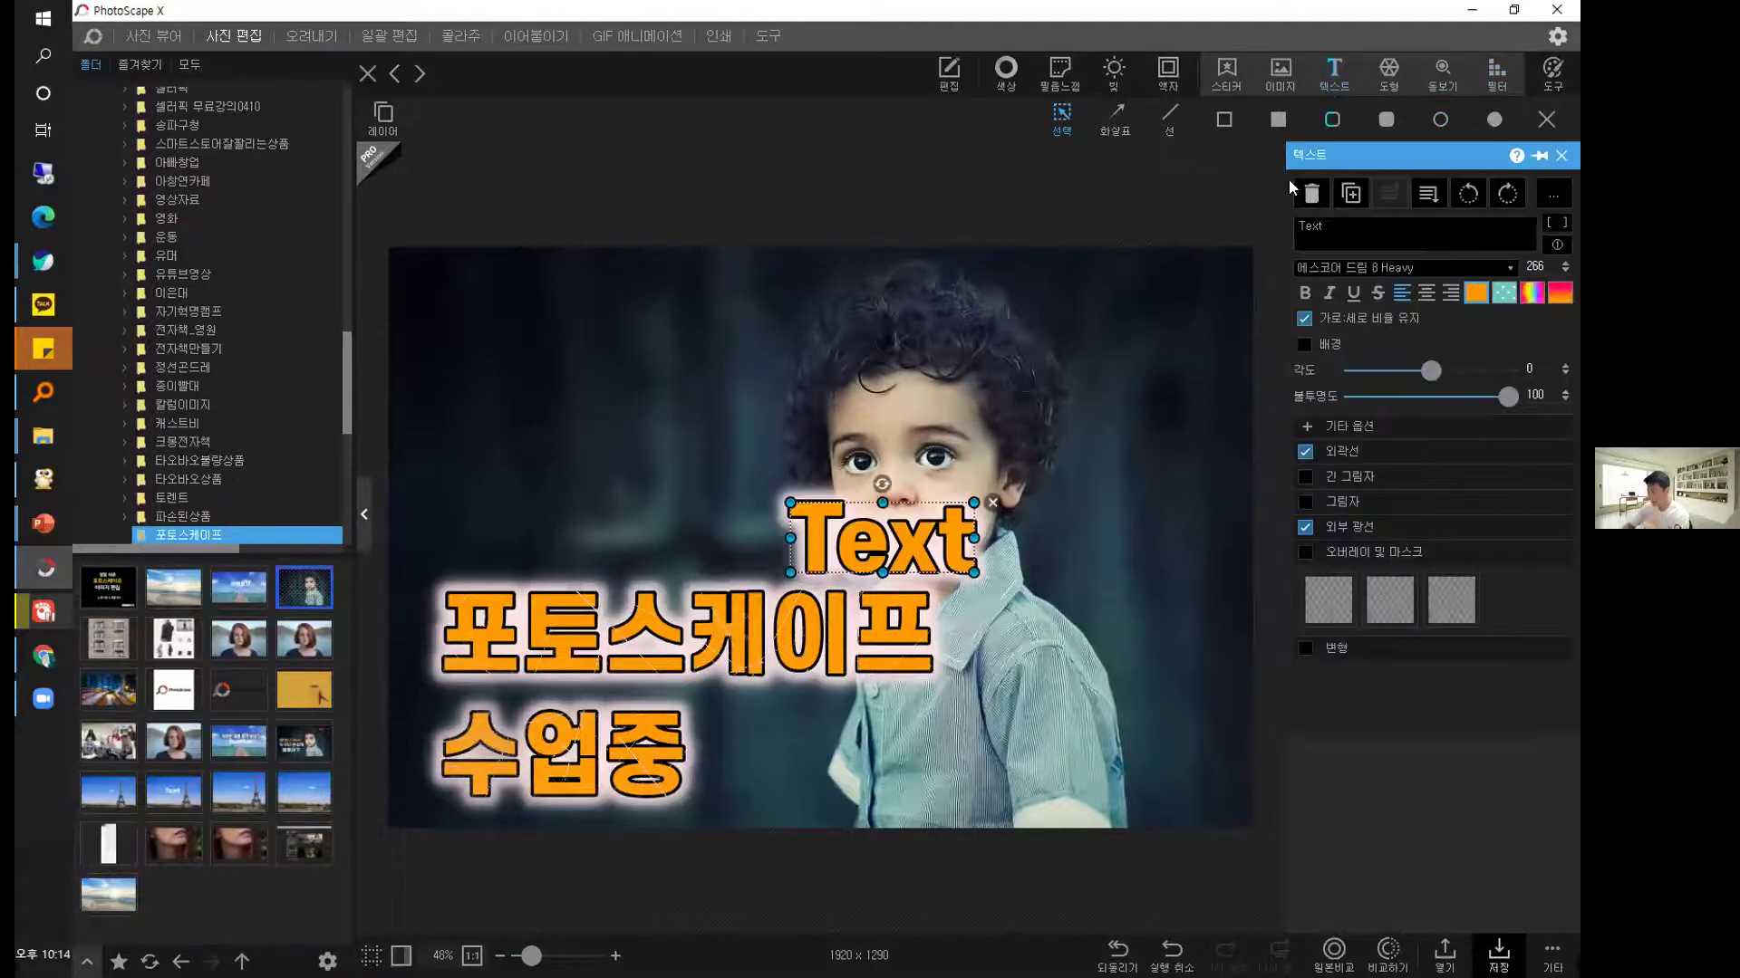
key("Delete")
left_click(828, 669)
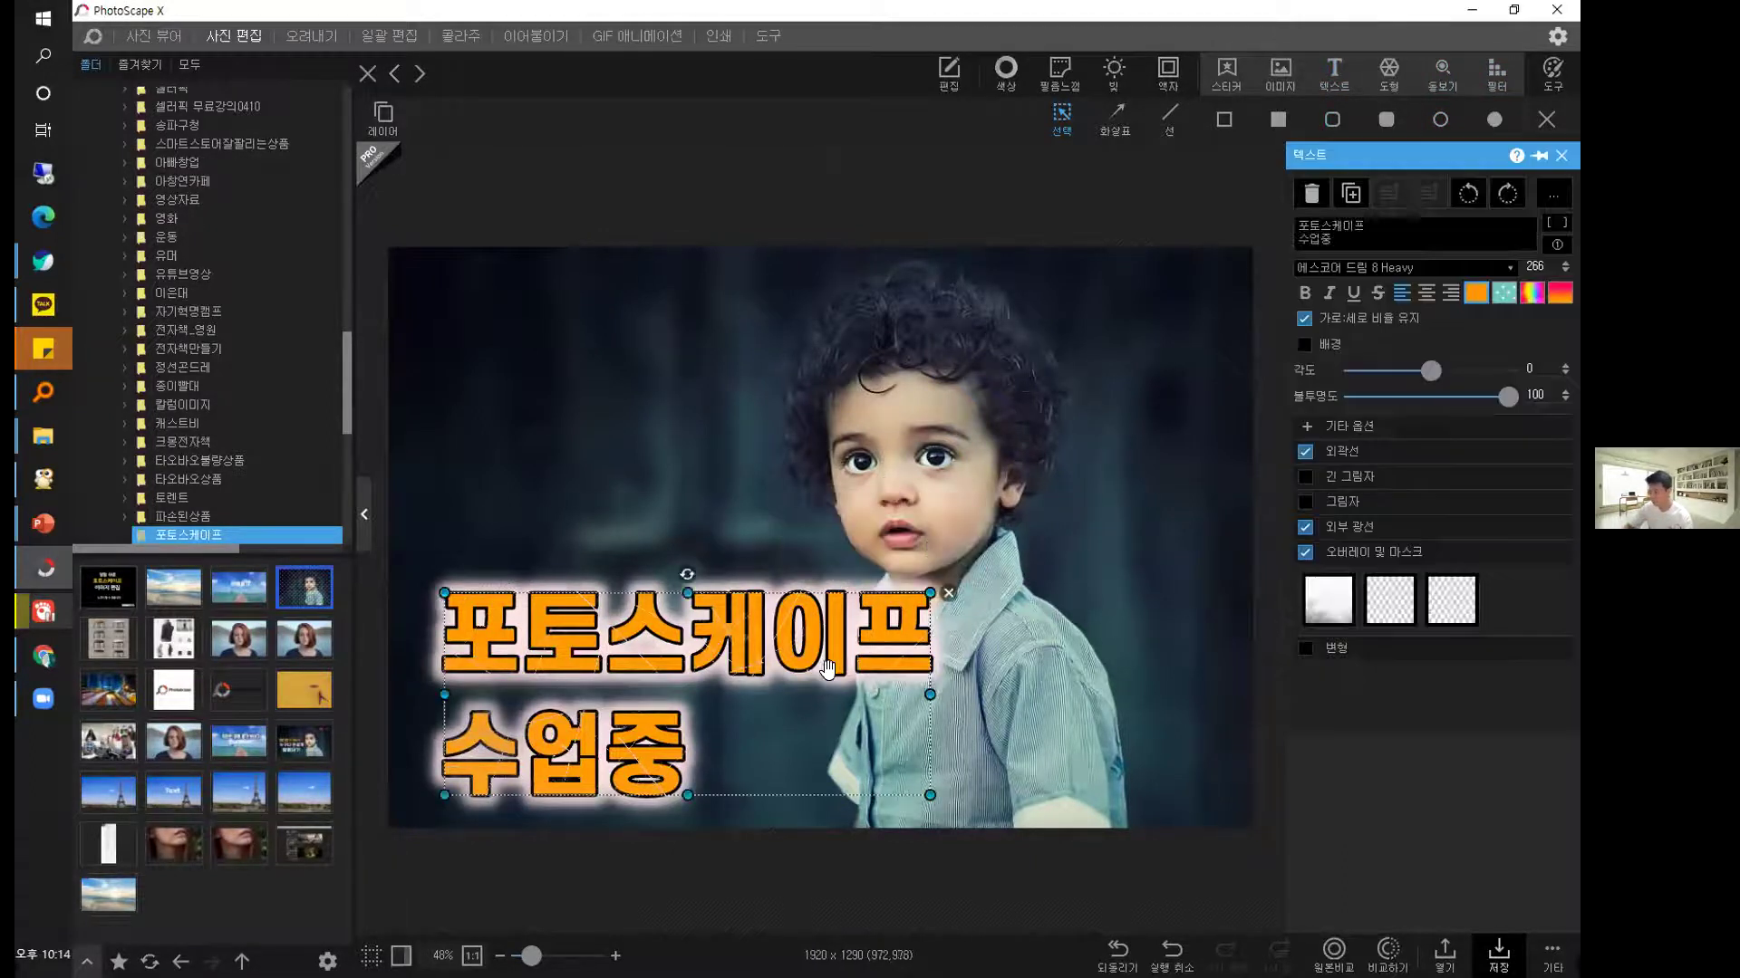
Turn on the caption's transform option, enlarge the caption to size 291 and reposition it over the photo's lower half.
left_click(1303, 649)
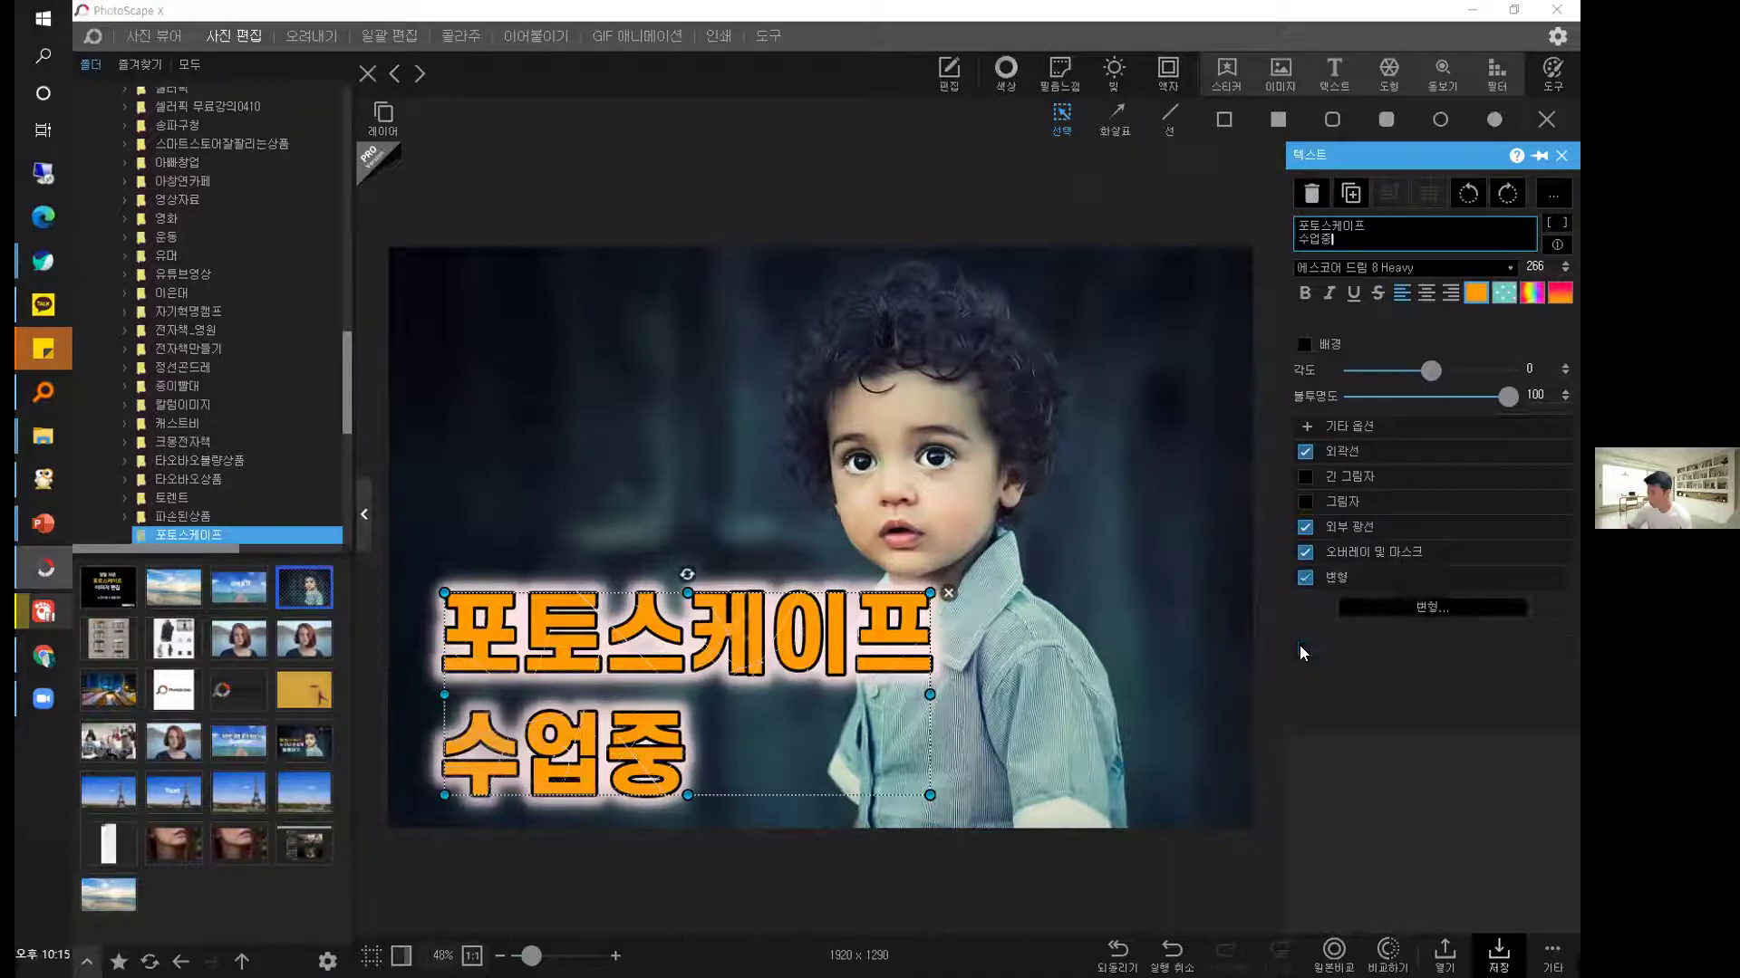
left_click(1407, 609)
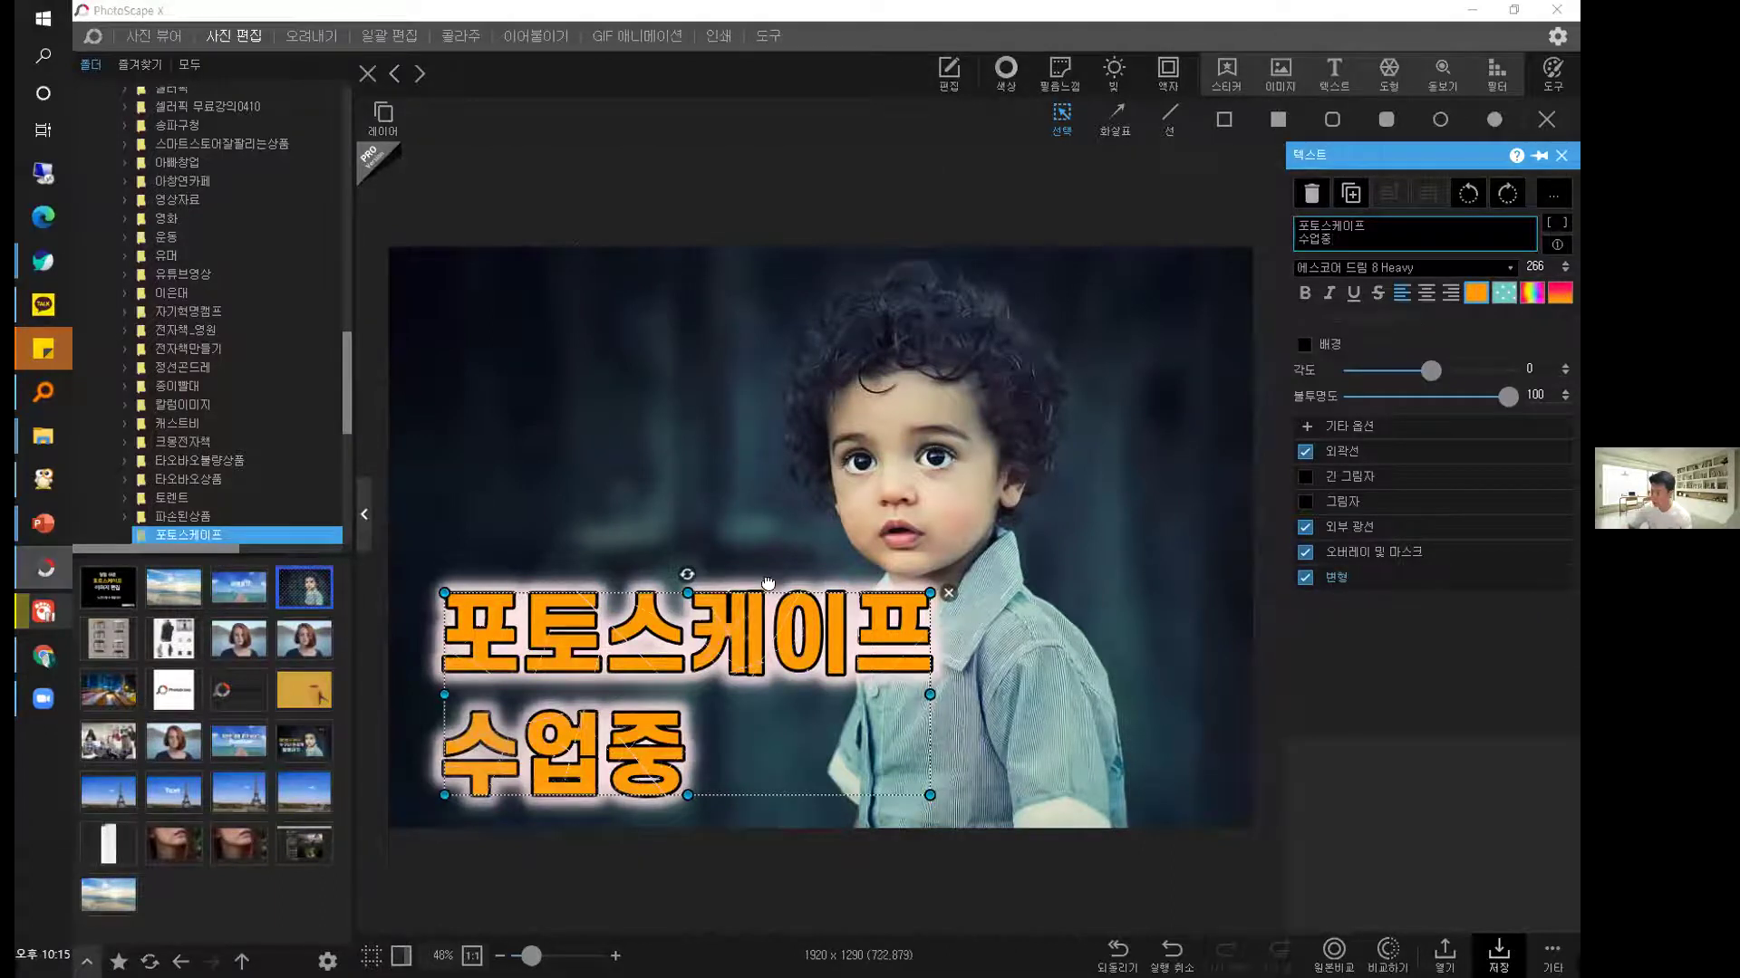
left_click_drag(830, 608, 882, 549)
left_click_drag(987, 732, 1103, 754)
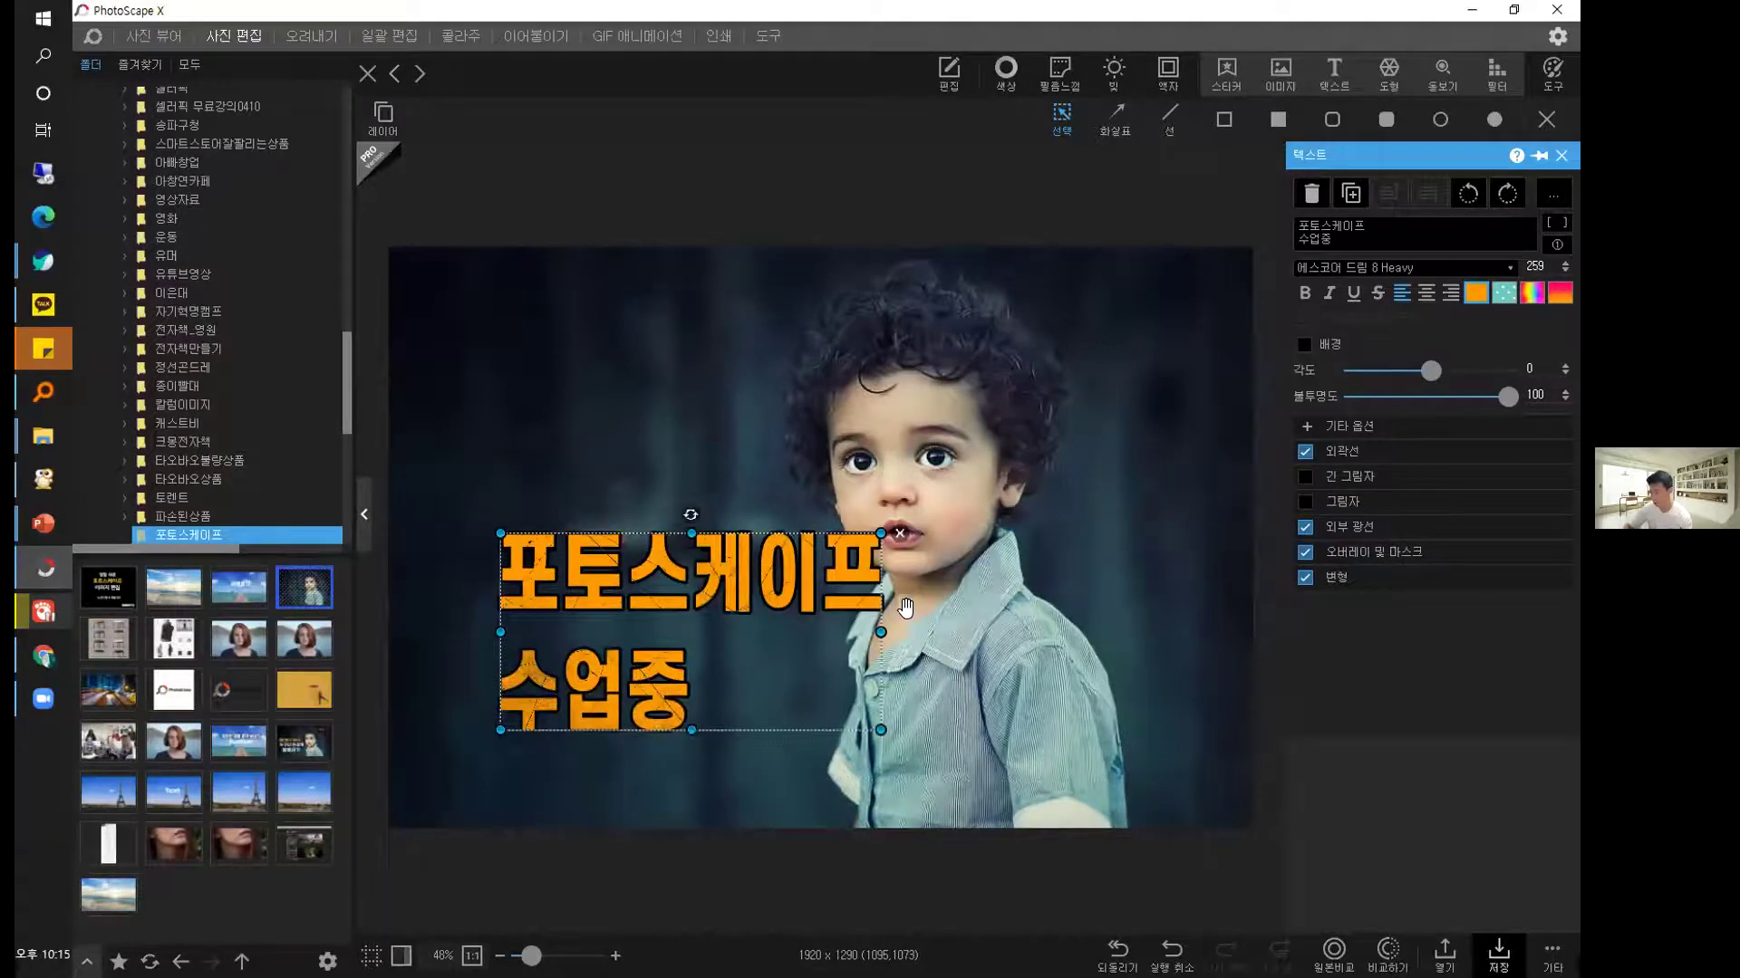
left_click_drag(820, 639, 747, 695)
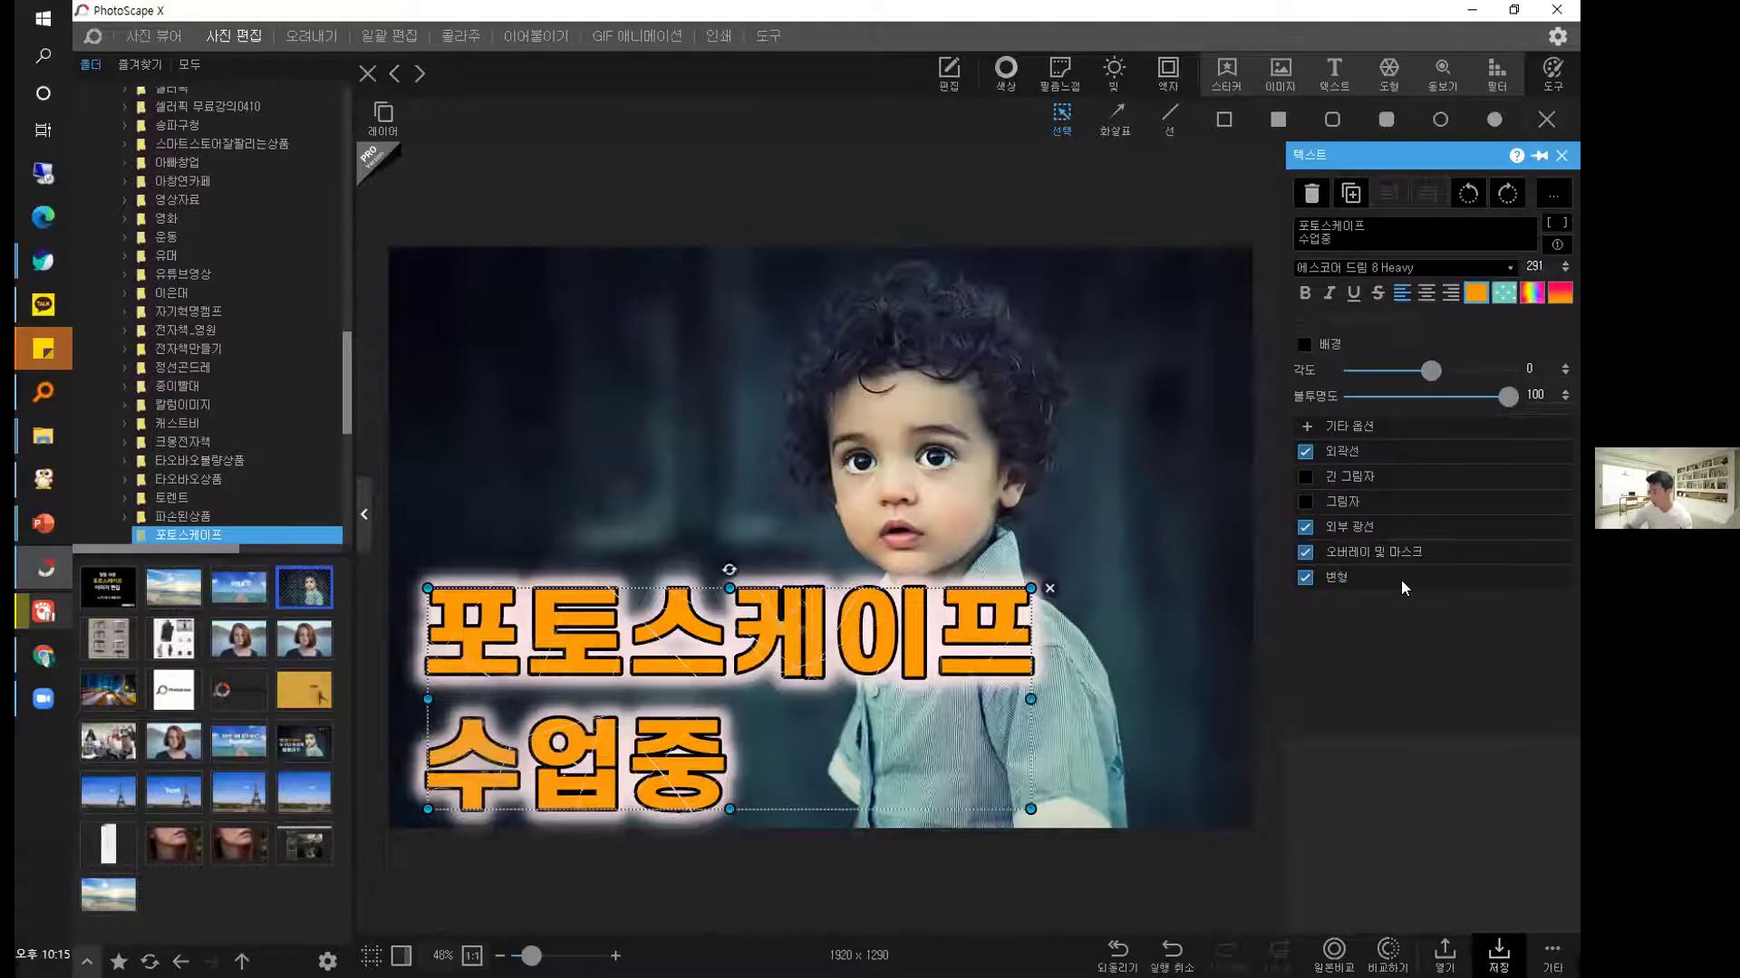
left_click(1400, 579)
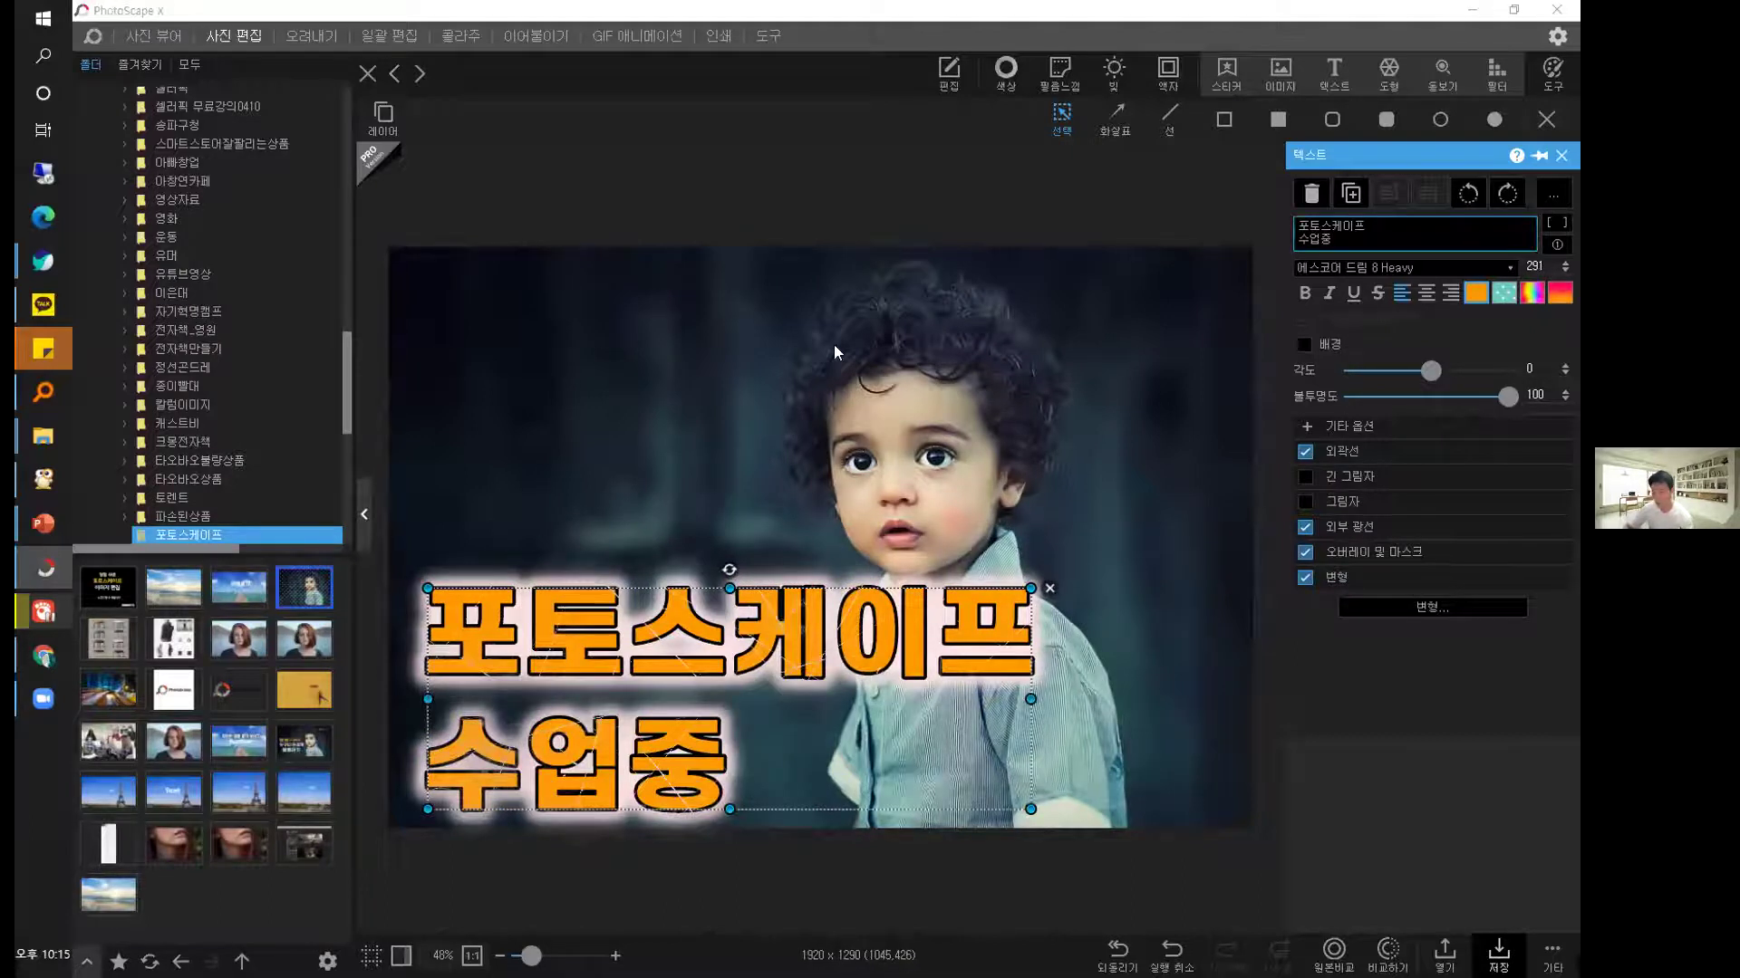
left_click_drag(664, 594, 667, 569)
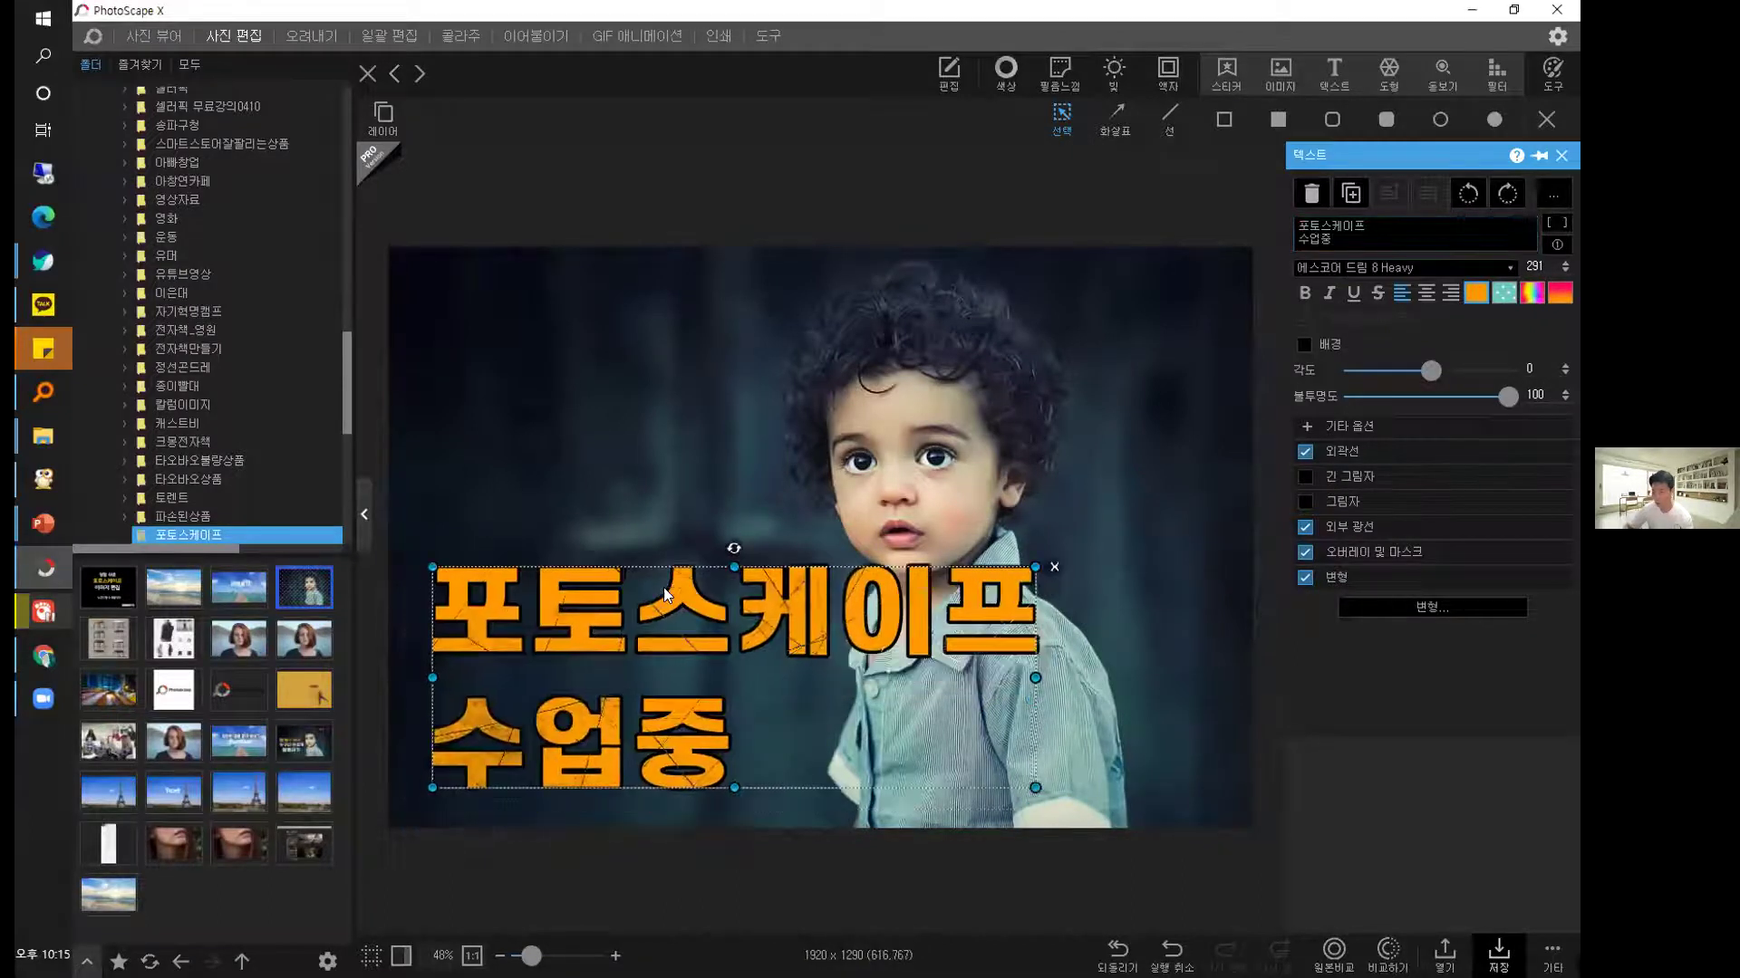
Change the caption's font to 여기어때 잘난체.
left_click(1506, 272)
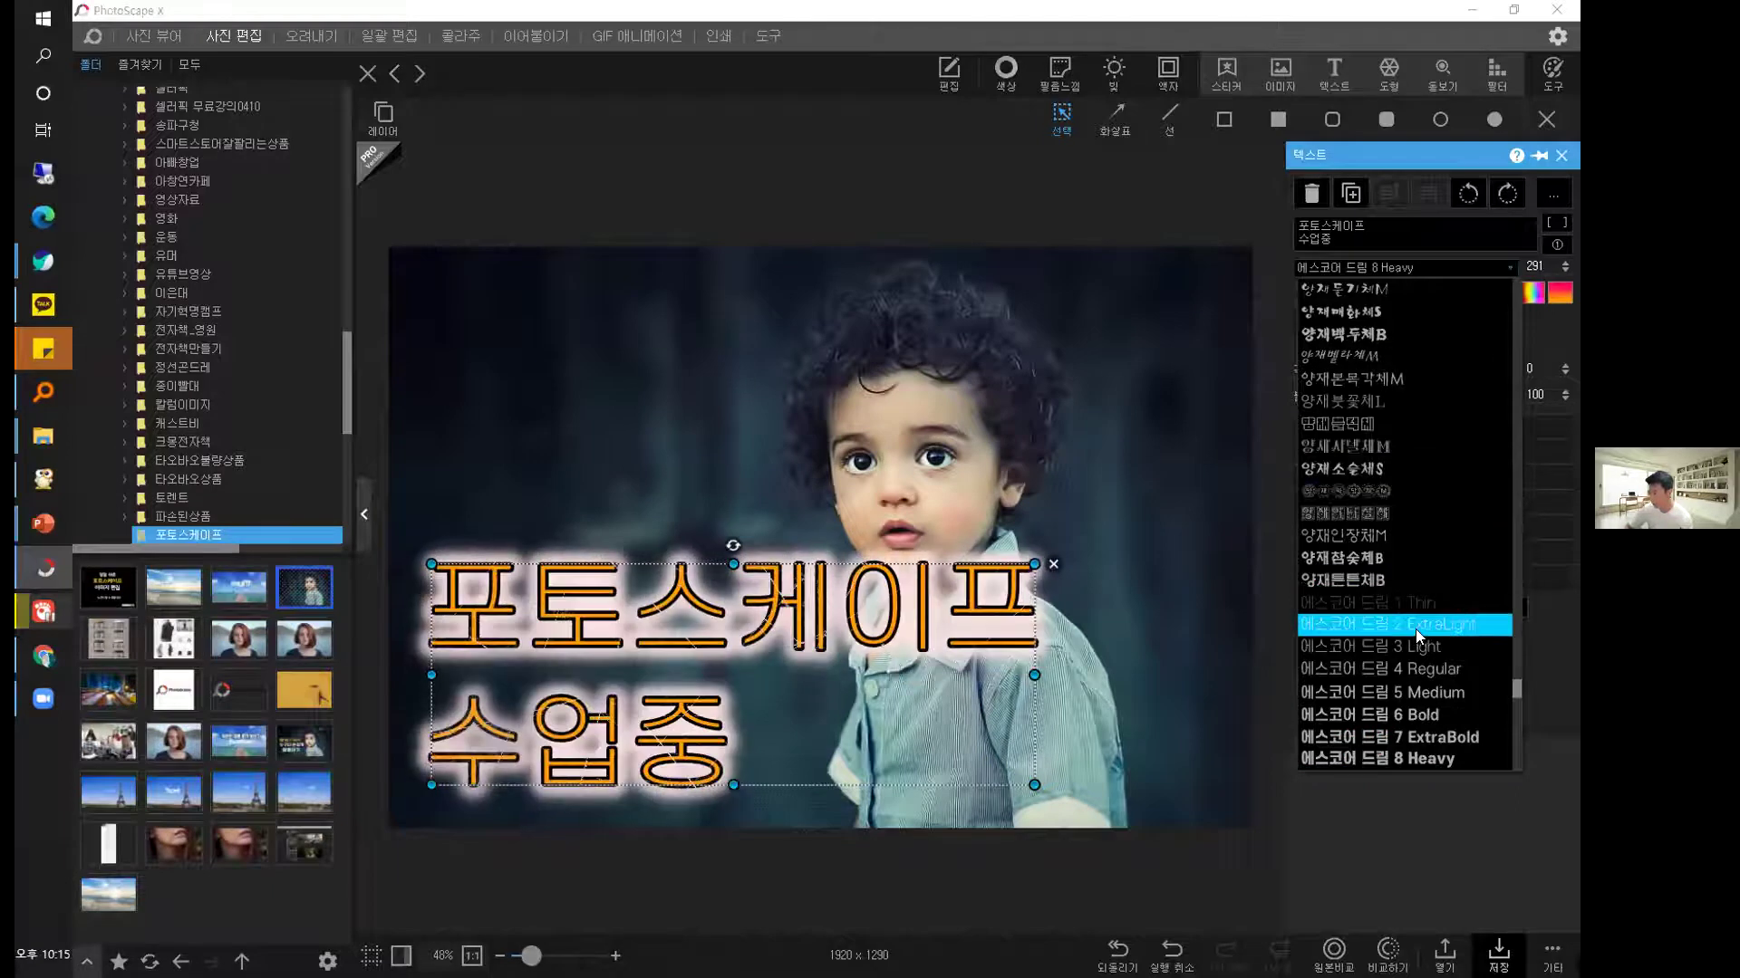
scroll(1416, 629, "down", 3)
left_click(1357, 598)
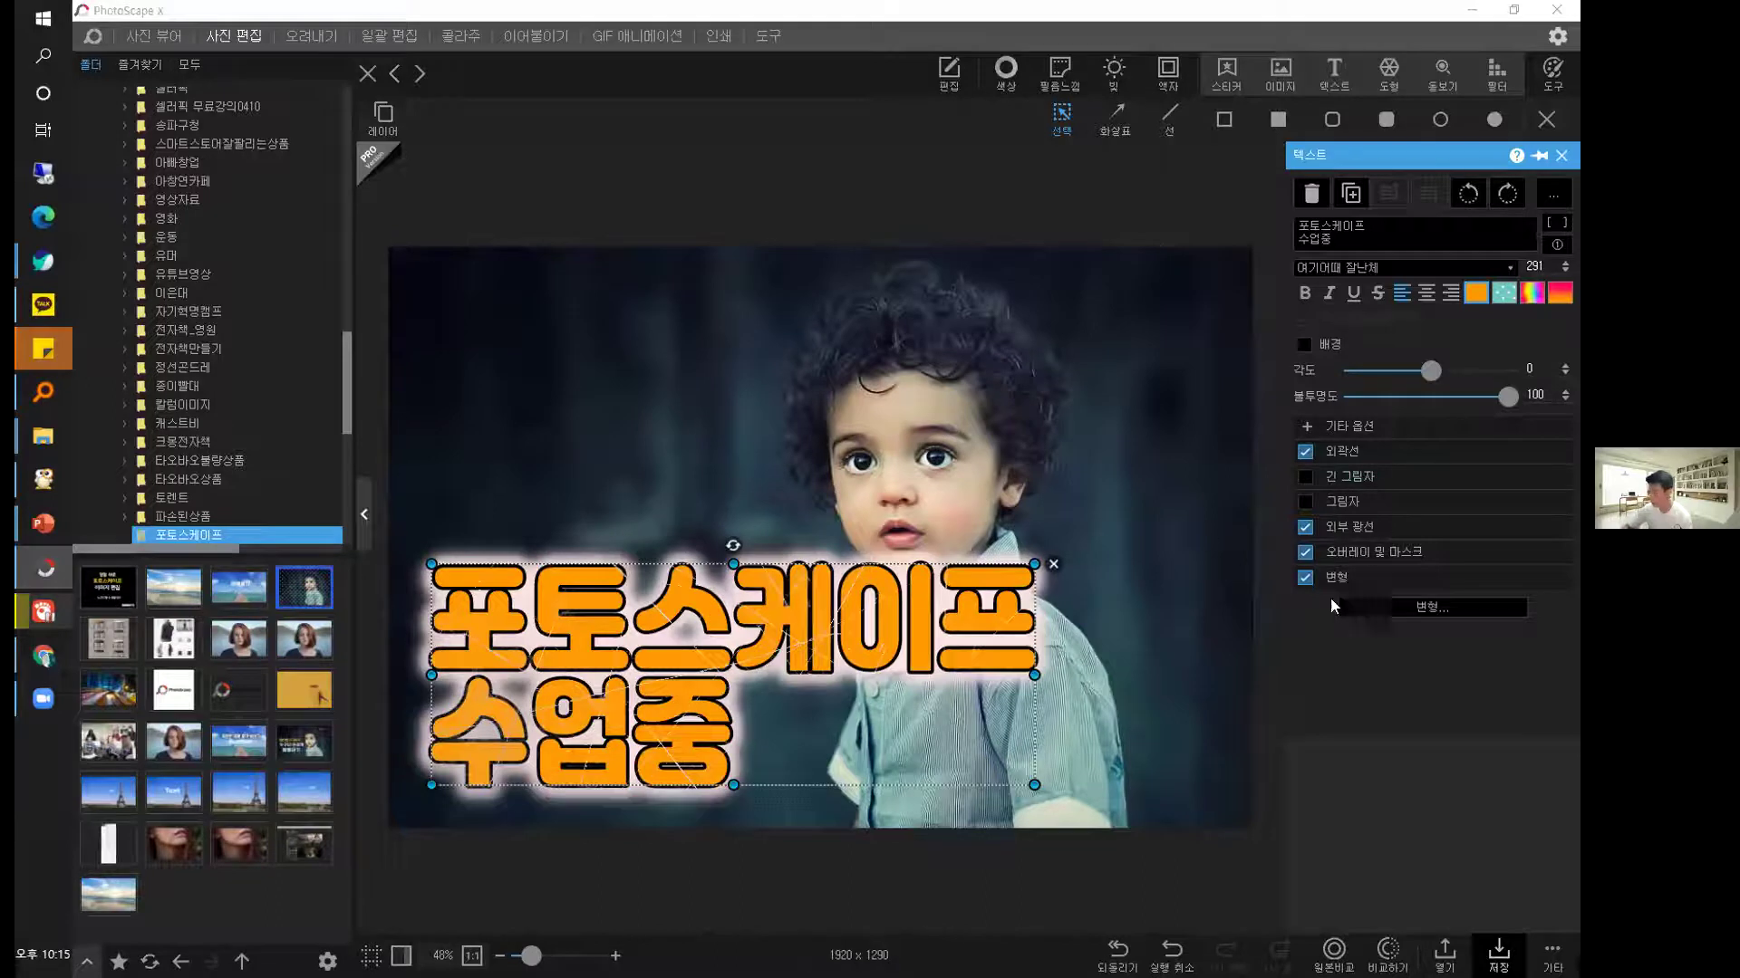
Turn off the caption's transform, overlay and mask, outer glow and outline effects.
left_click(1304, 578)
left_click(1304, 553)
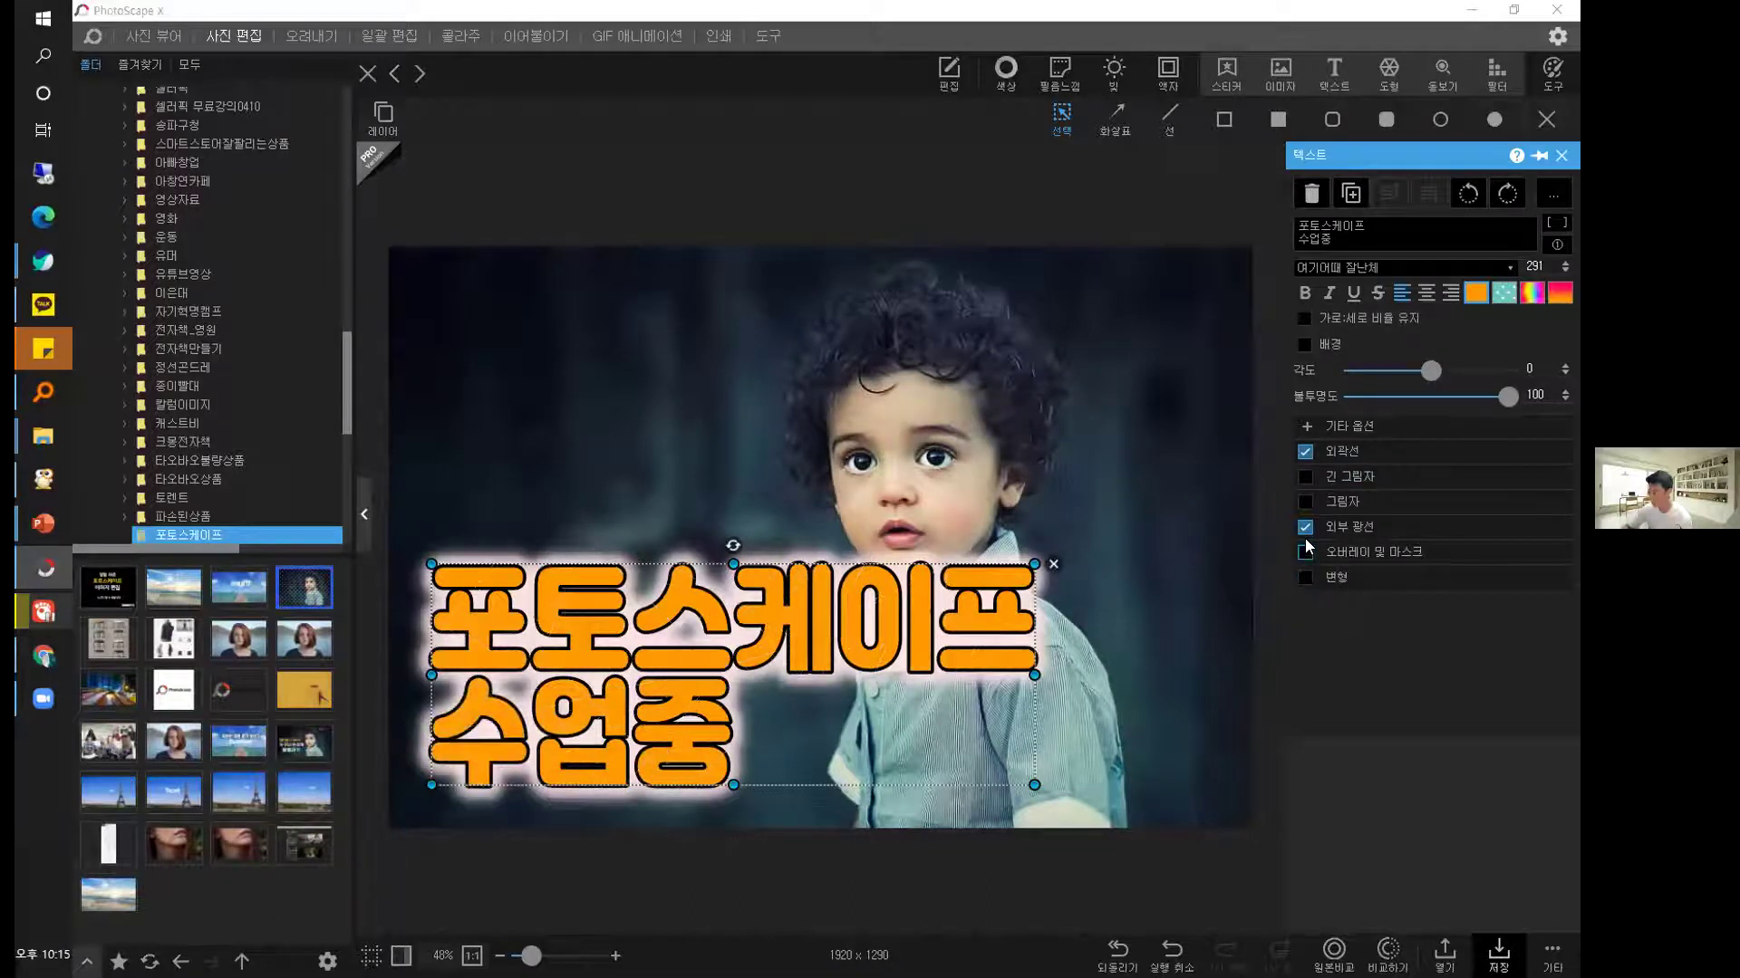
left_click(1306, 528)
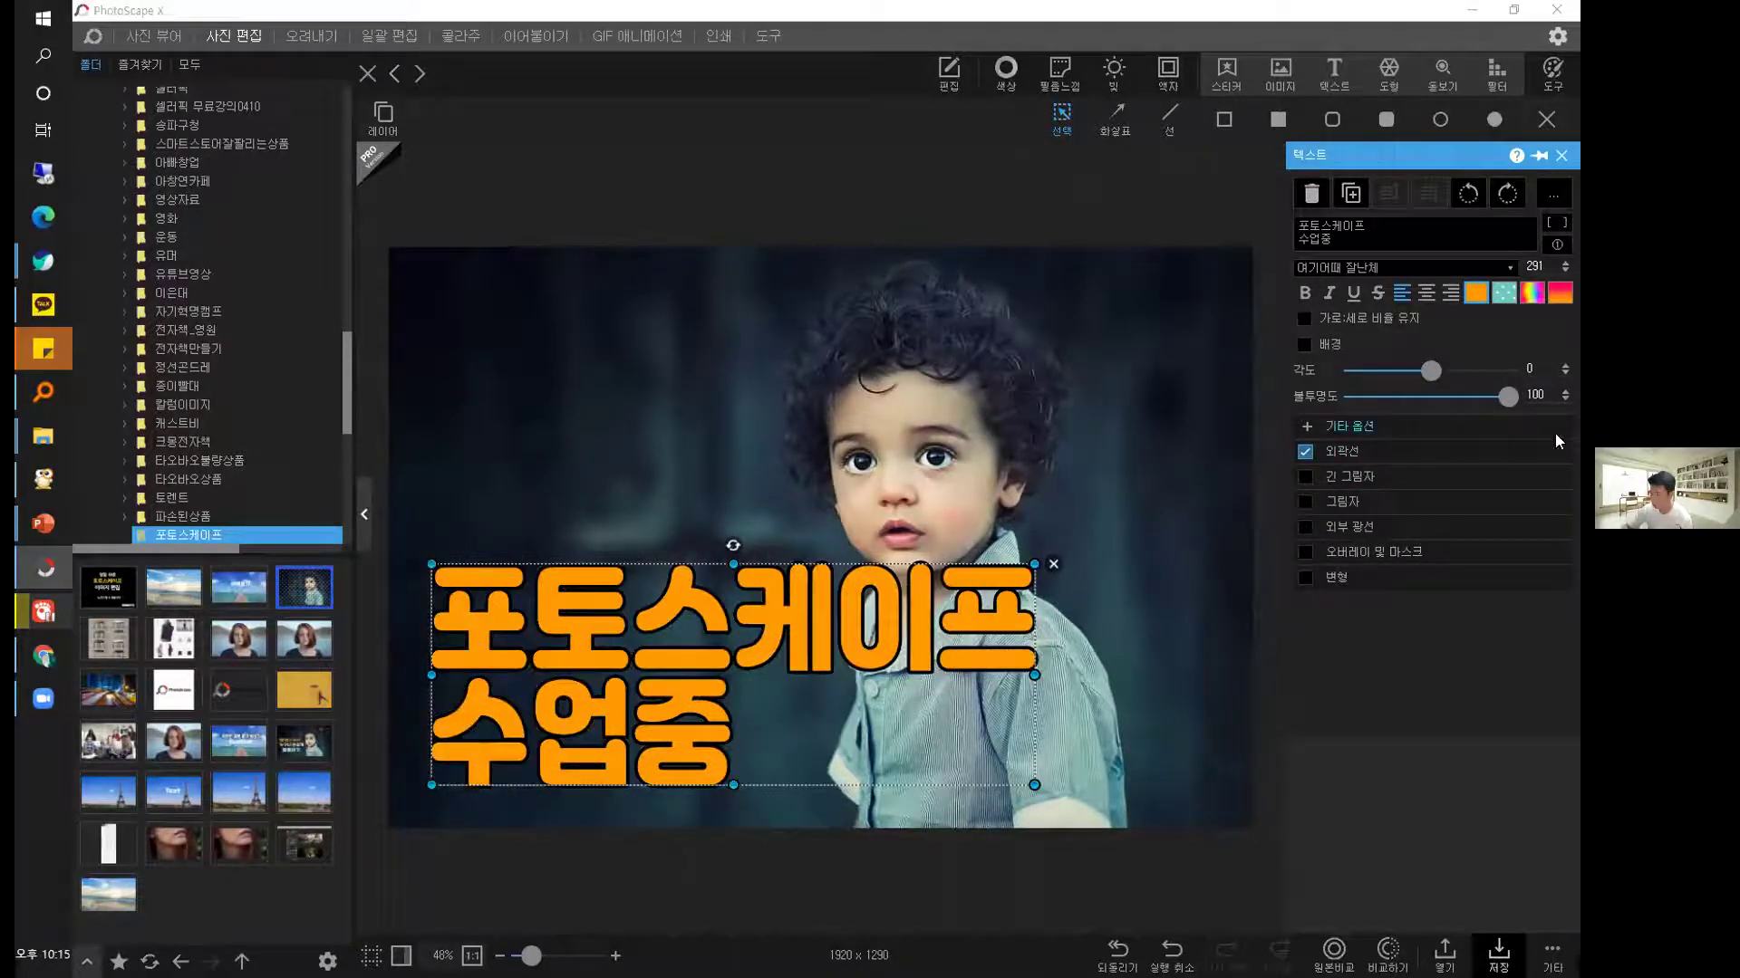
left_click(1305, 452)
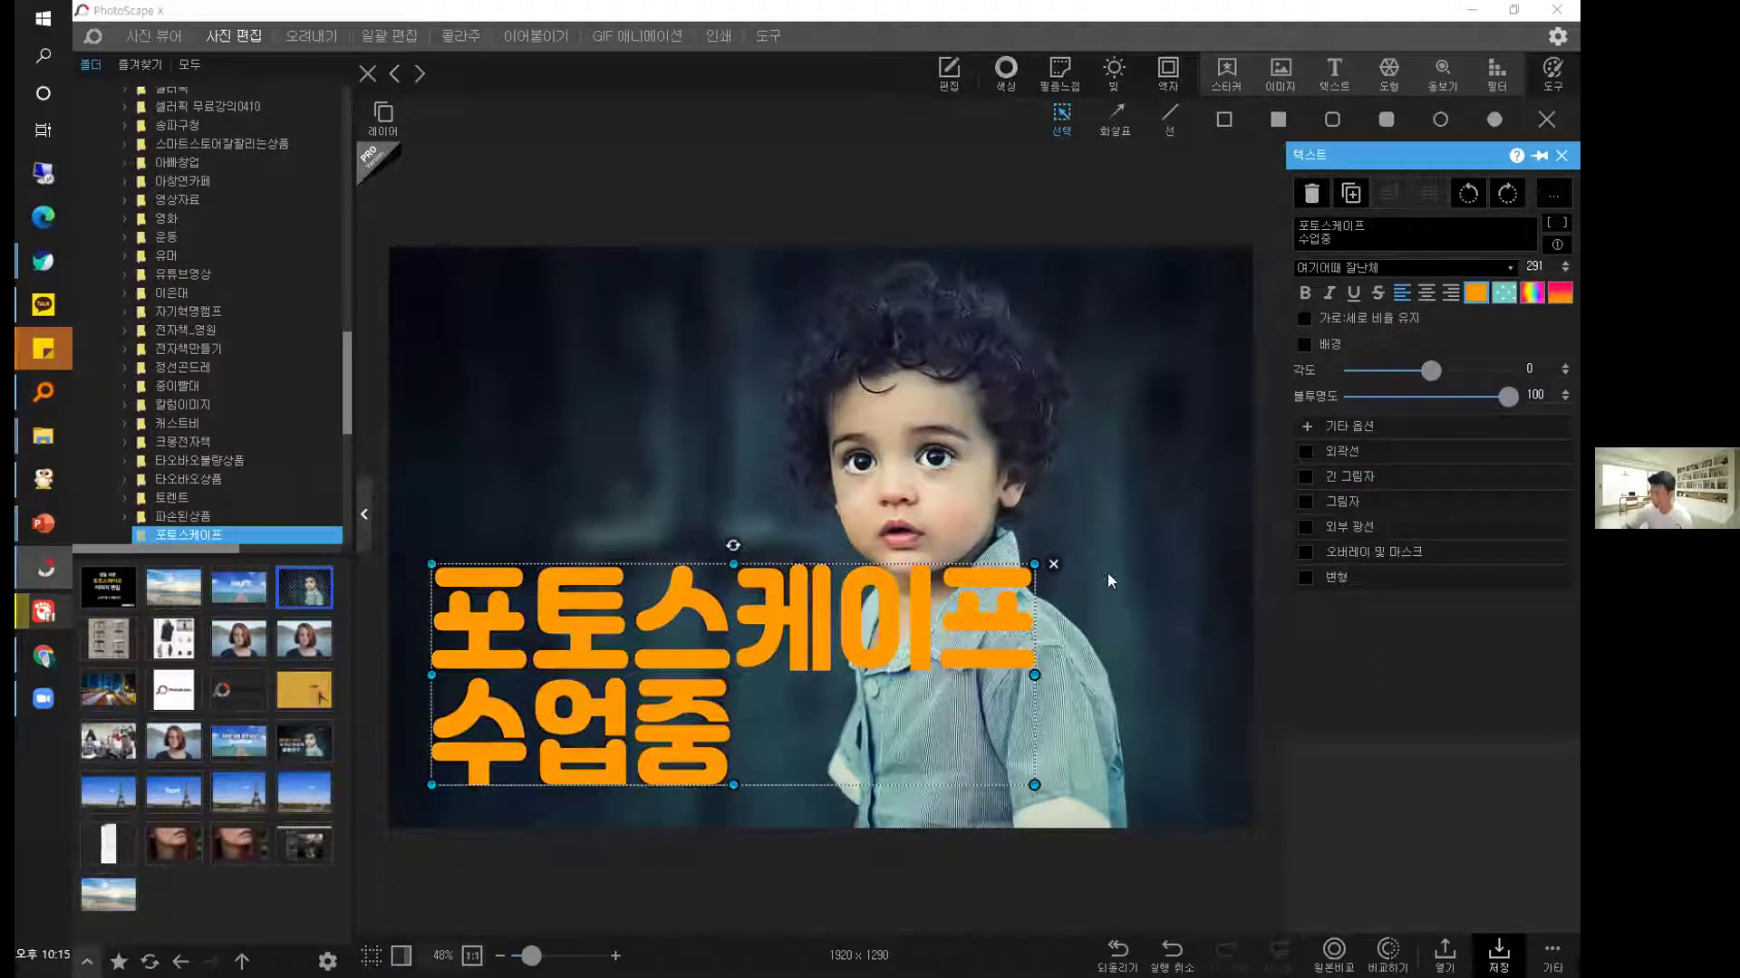
Change the caption's fill colour to pale pink.
left_click(1475, 292)
left_click(1318, 357)
left_click(1232, 354)
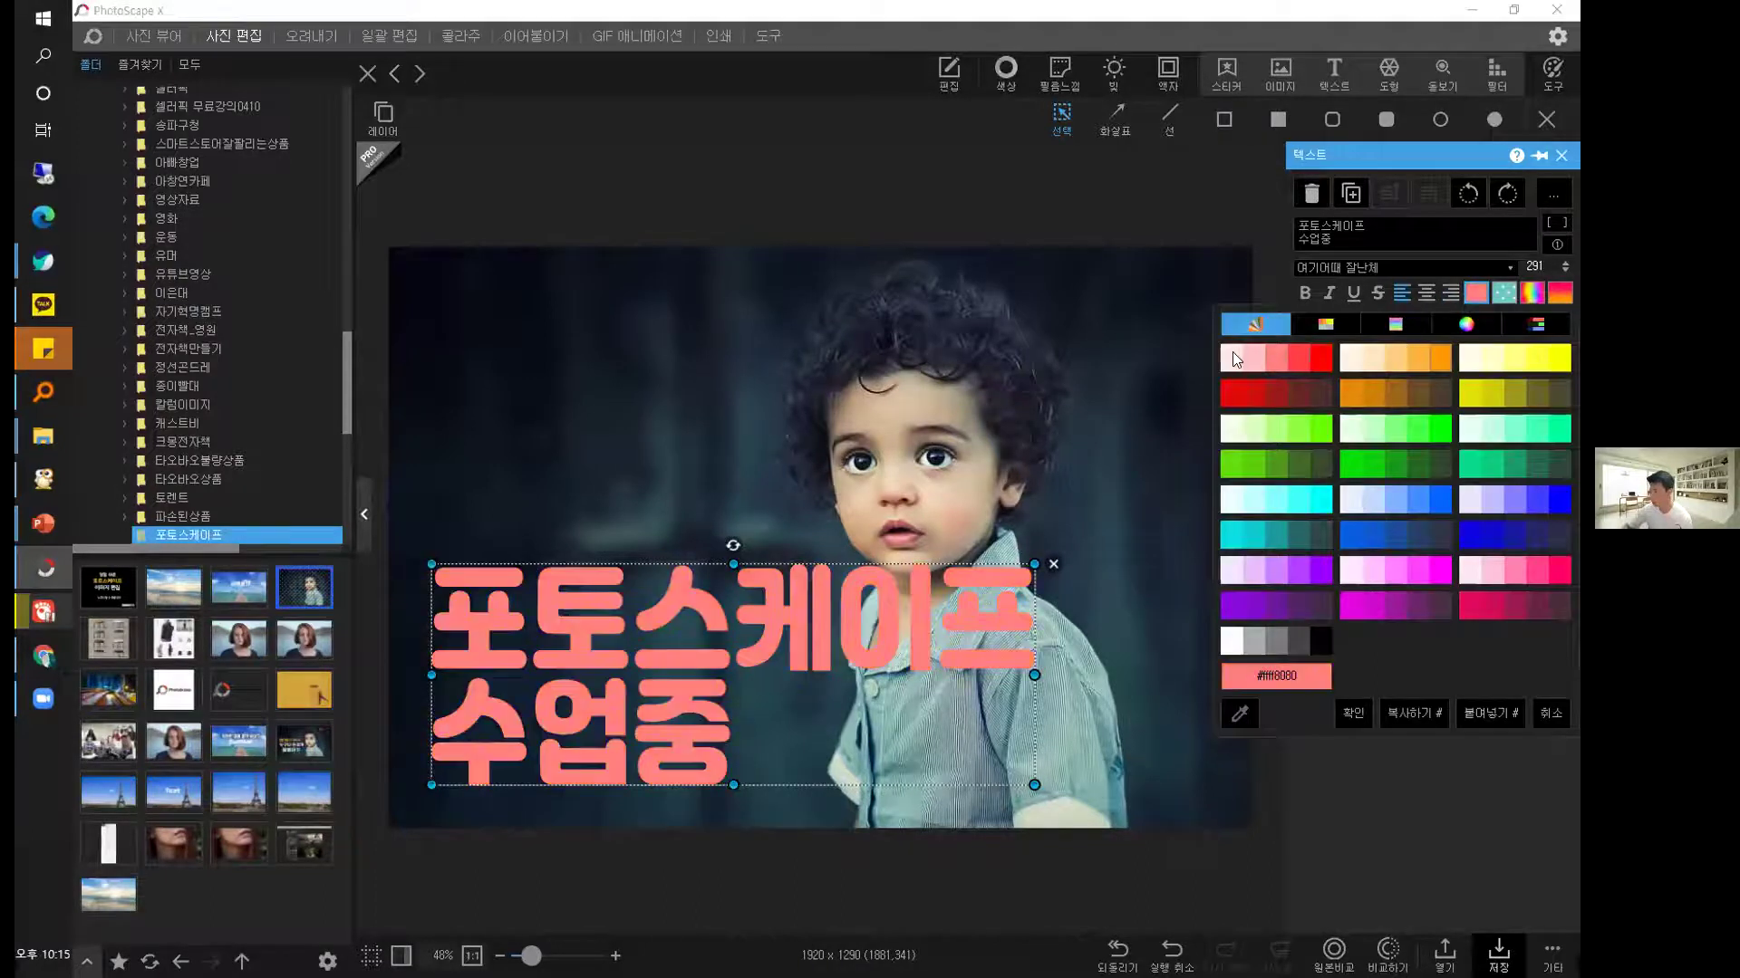
left_click(828, 566)
Shrink the caption to size 136 and move it to the upper-left area of the photo.
left_click_drag(758, 635, 749, 661)
left_click_drag(1025, 811, 777, 705)
left_click_drag(642, 650, 644, 372)
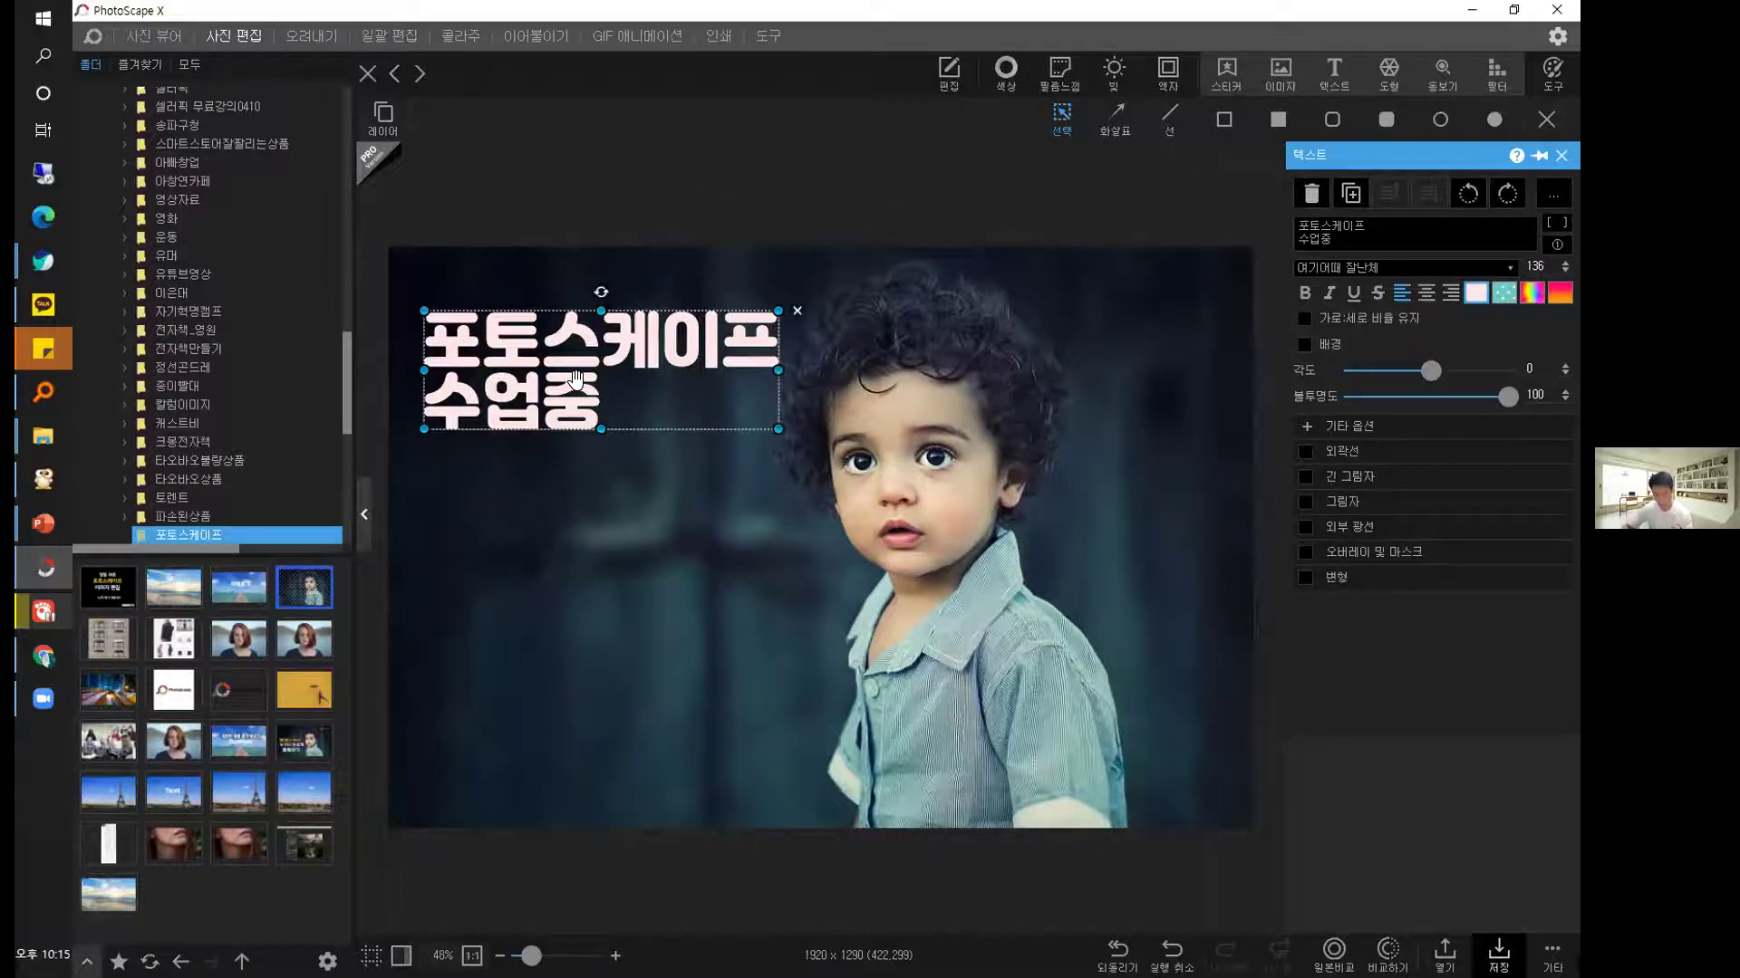
key("ctrl+c")
key("ctrl+v")
left_click_drag(671, 417, 510, 345)
key("Delete")
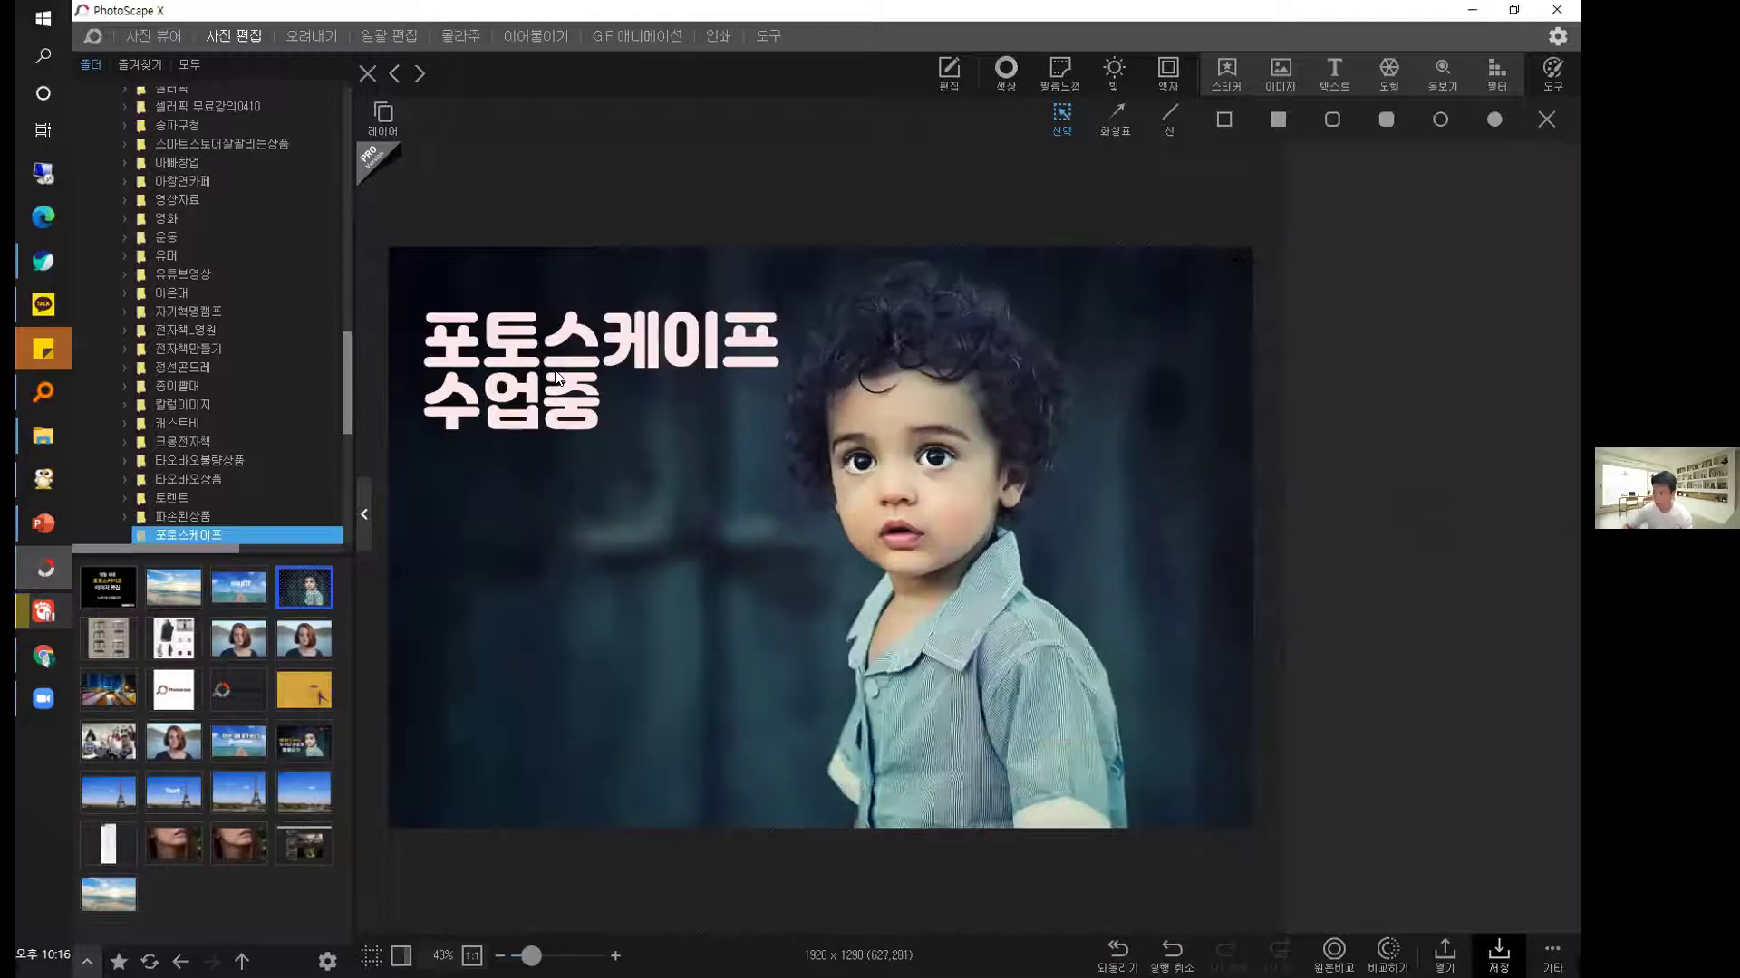
Duplicate the caption and place the copy in the lower-left part of the photo.
right_click(555, 371)
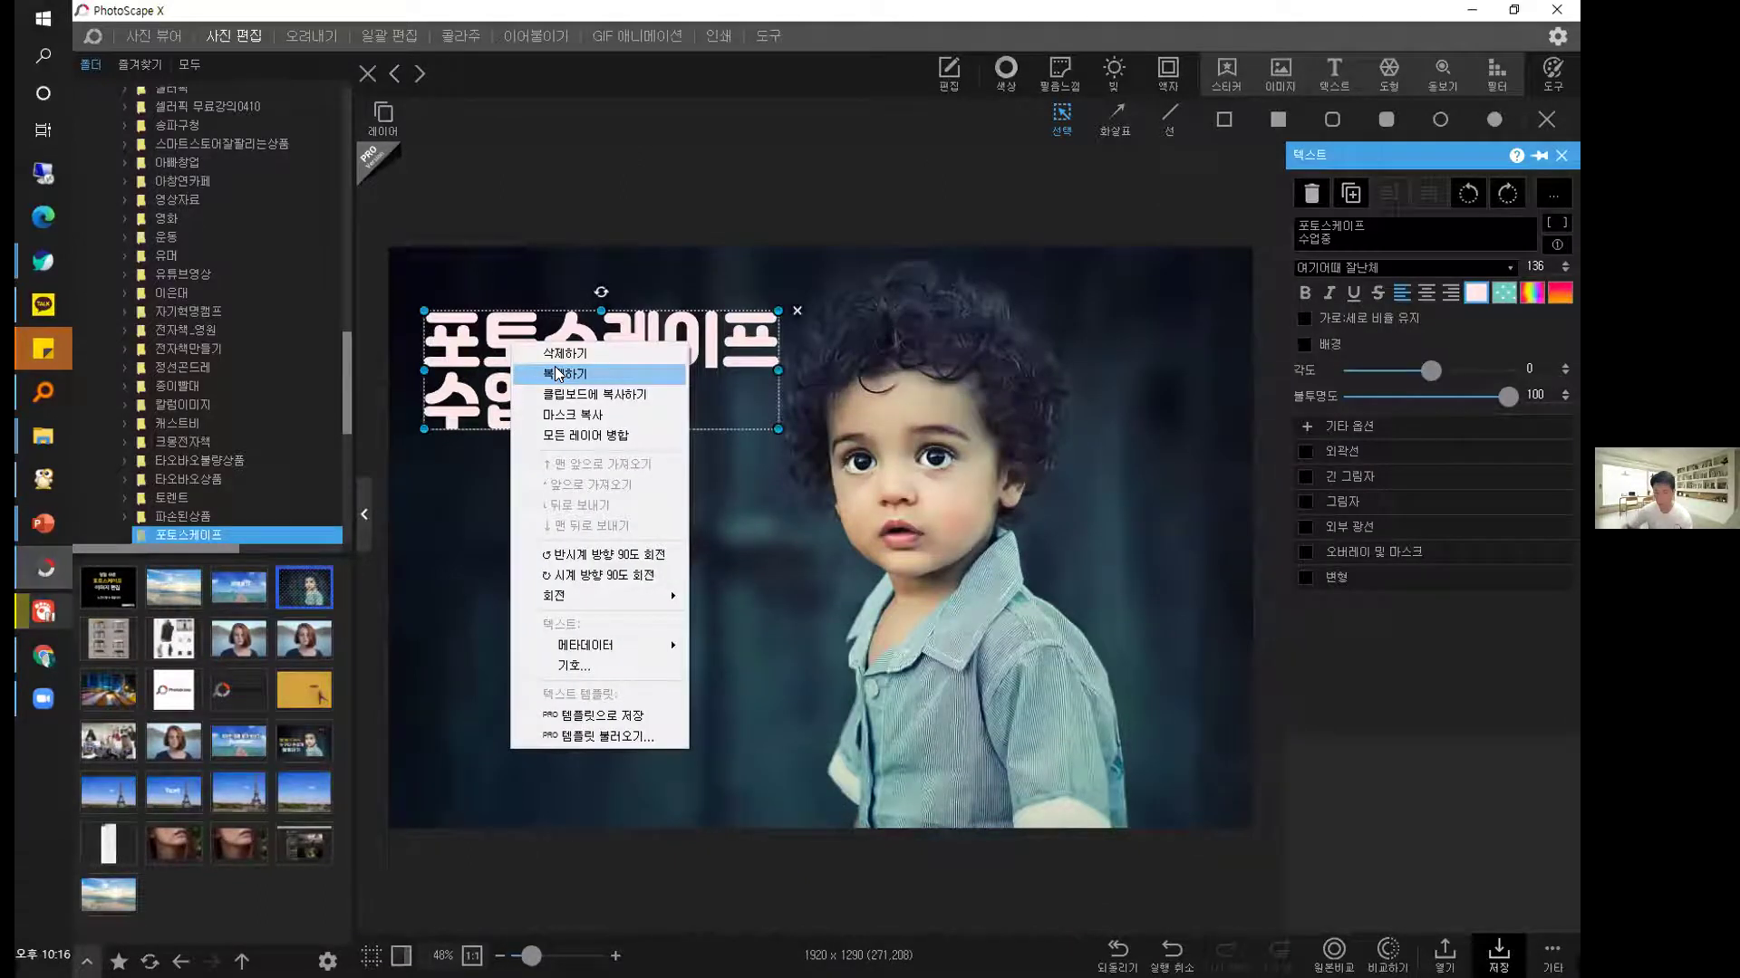
left_click(562, 372)
left_click_drag(544, 408, 621, 673)
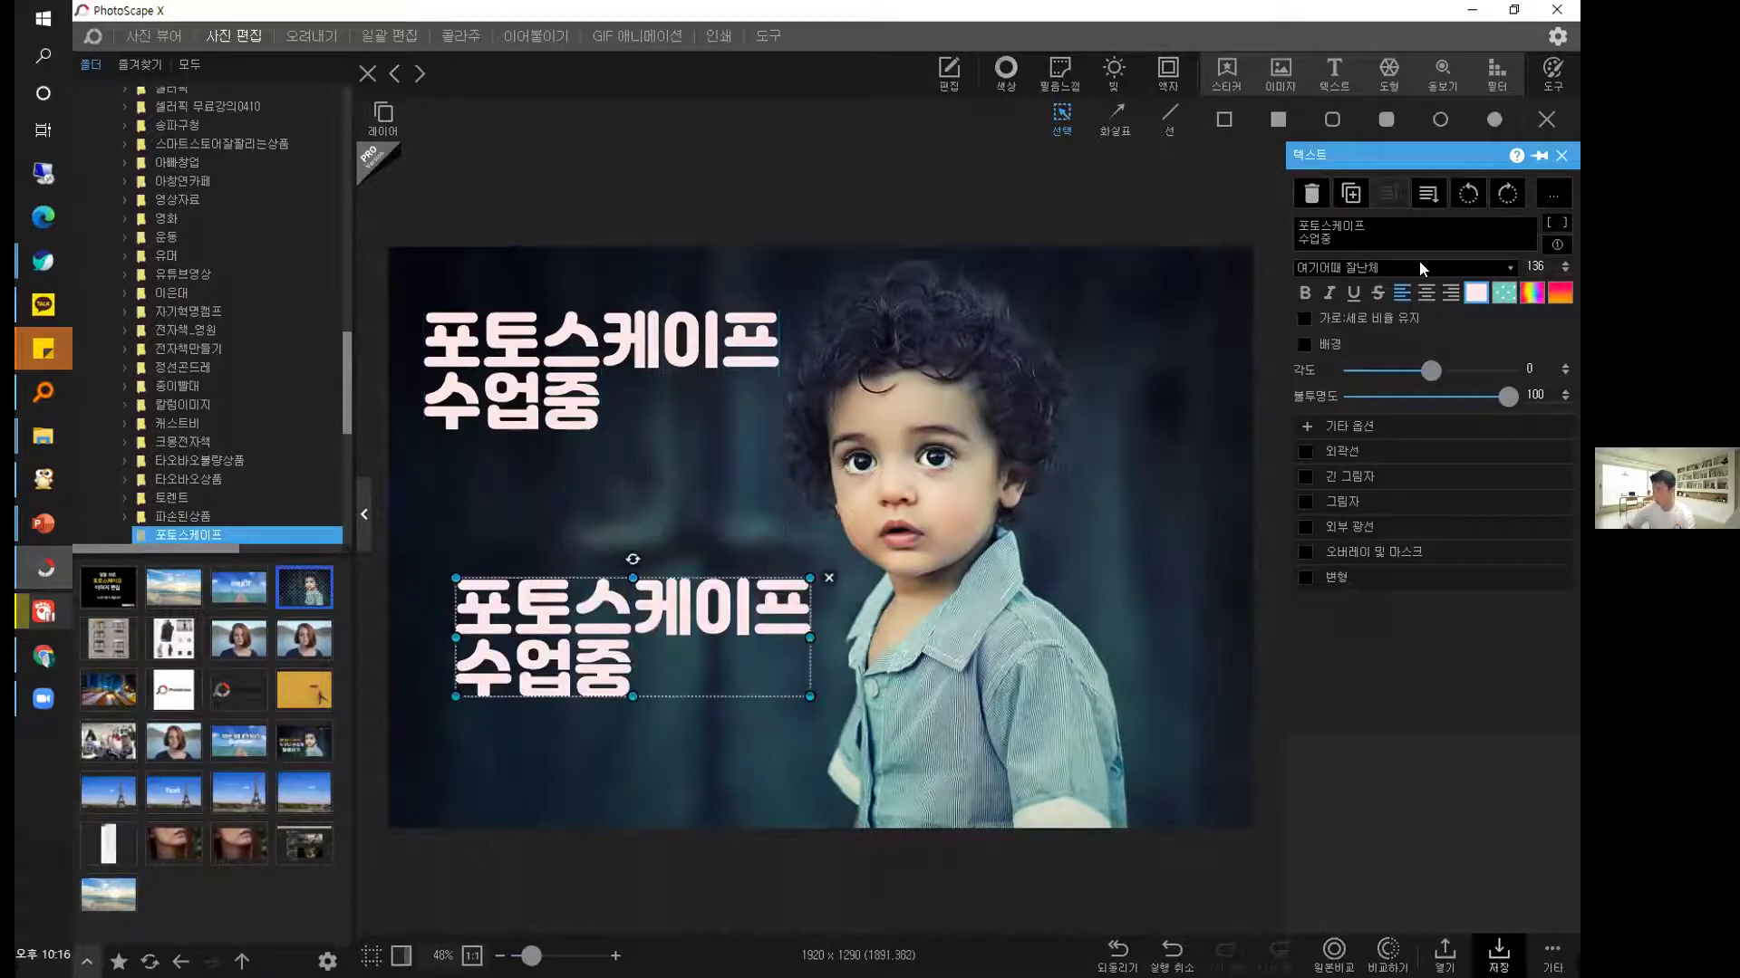
Replace the copied caption's text with "누구나 쉽게 할 수 있어요." and move it near the photo's lower edge.
left_click(1381, 238)
key("ctrl+a")
type("ㄴ누구나 쉬")
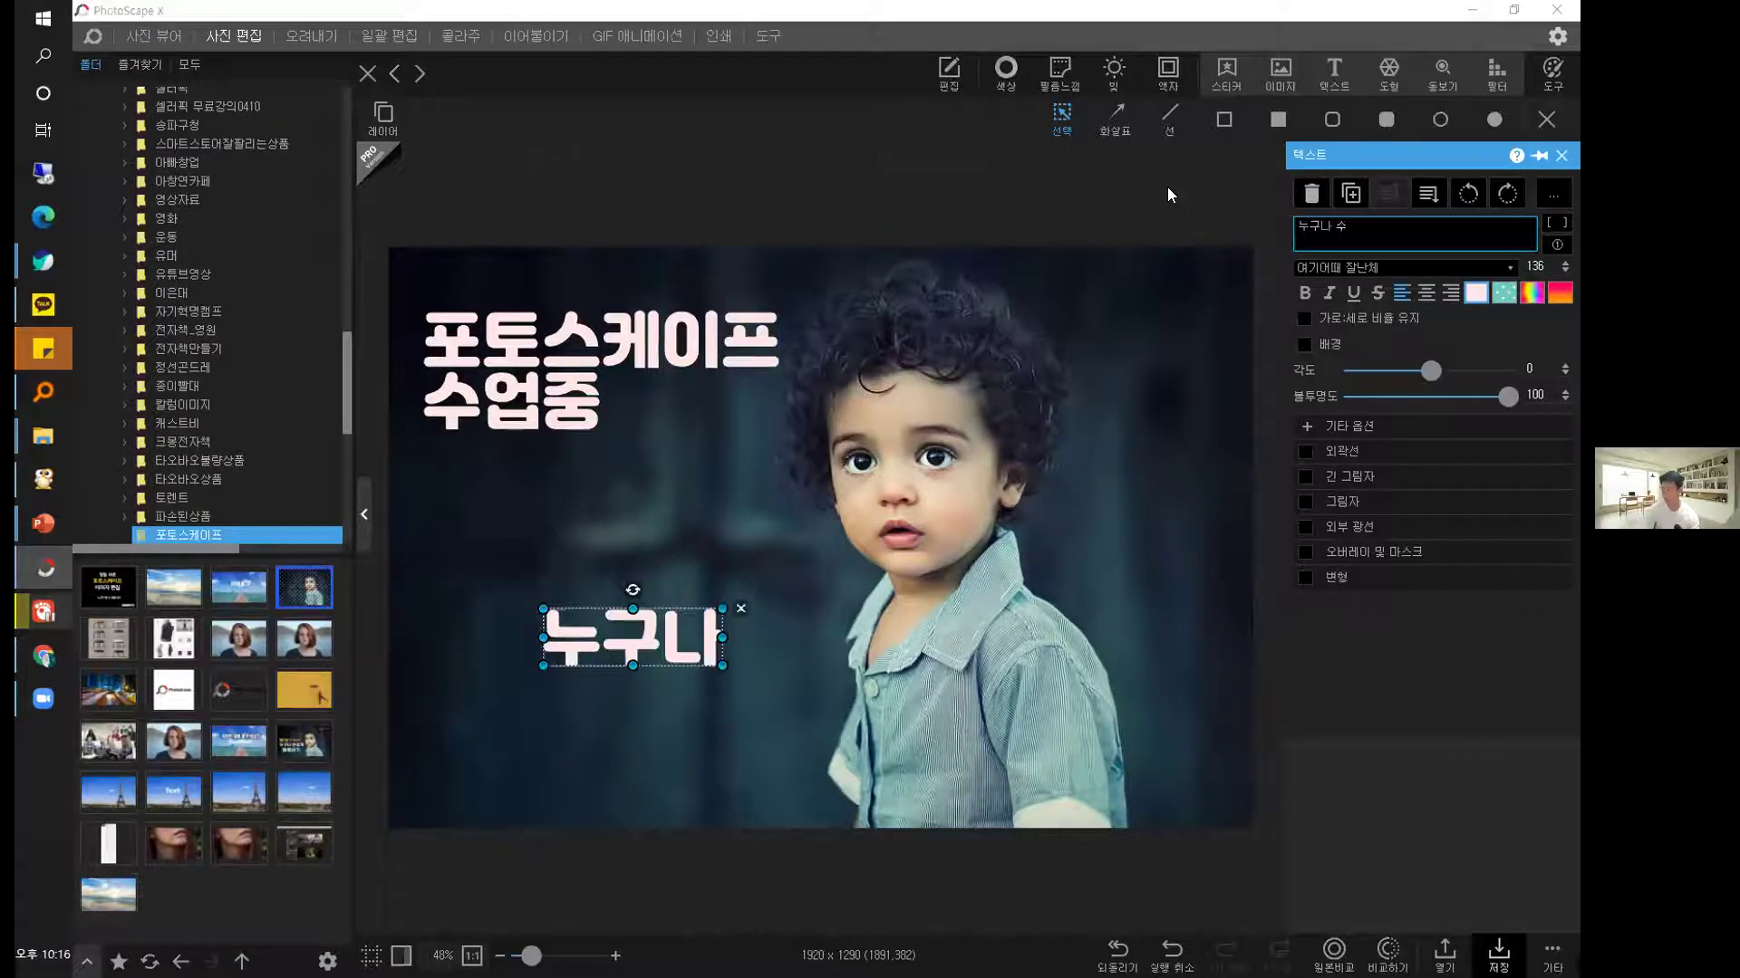
type("ㅂ게 할 수 있어")
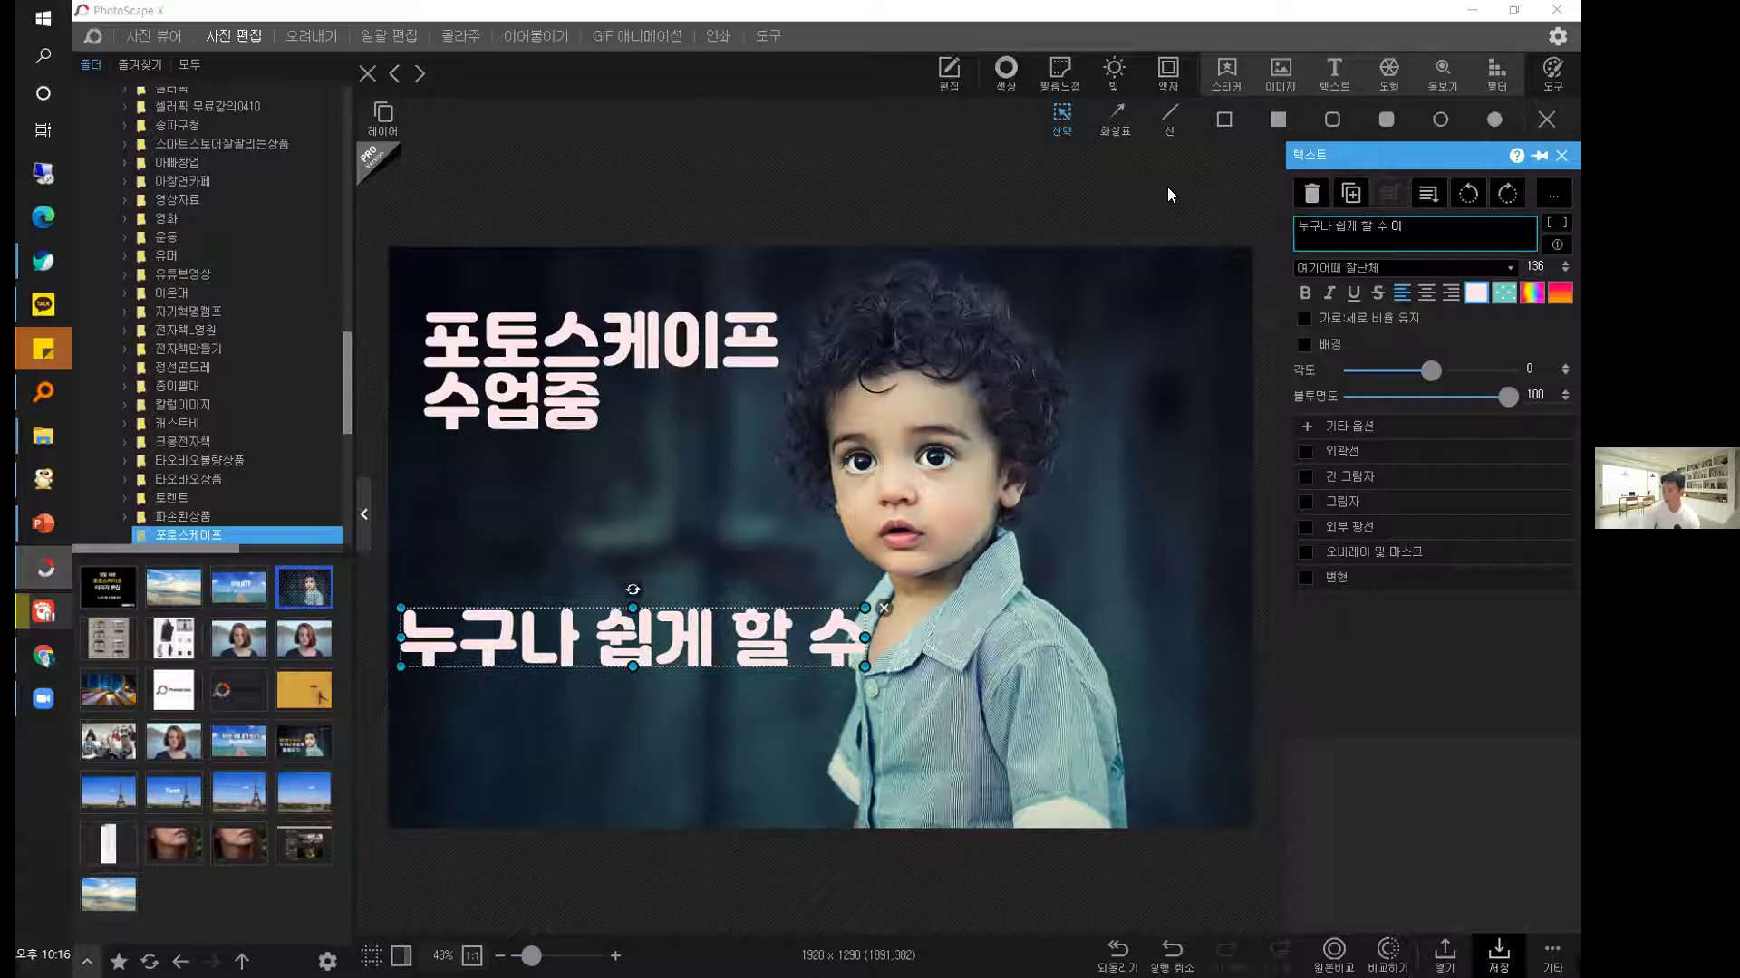
type("요.")
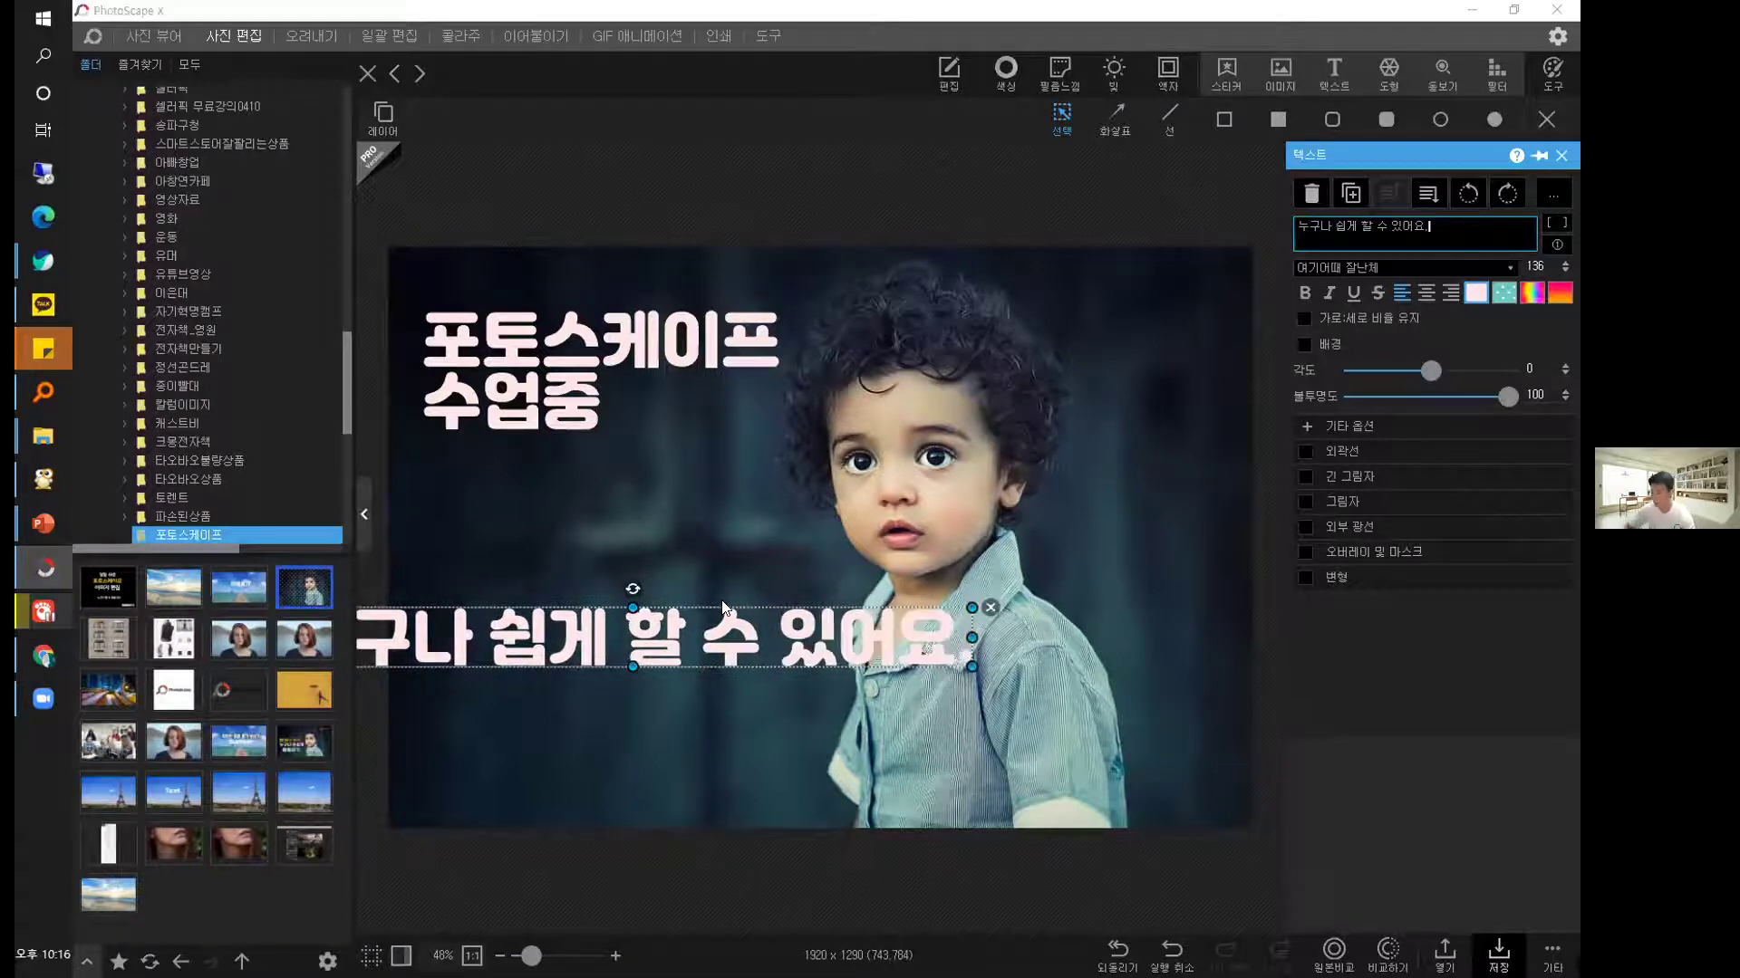
left_click_drag(806, 670, 972, 789)
Change the lower caption's fill colour to light orange and try the outline effect on it.
left_click(1472, 292)
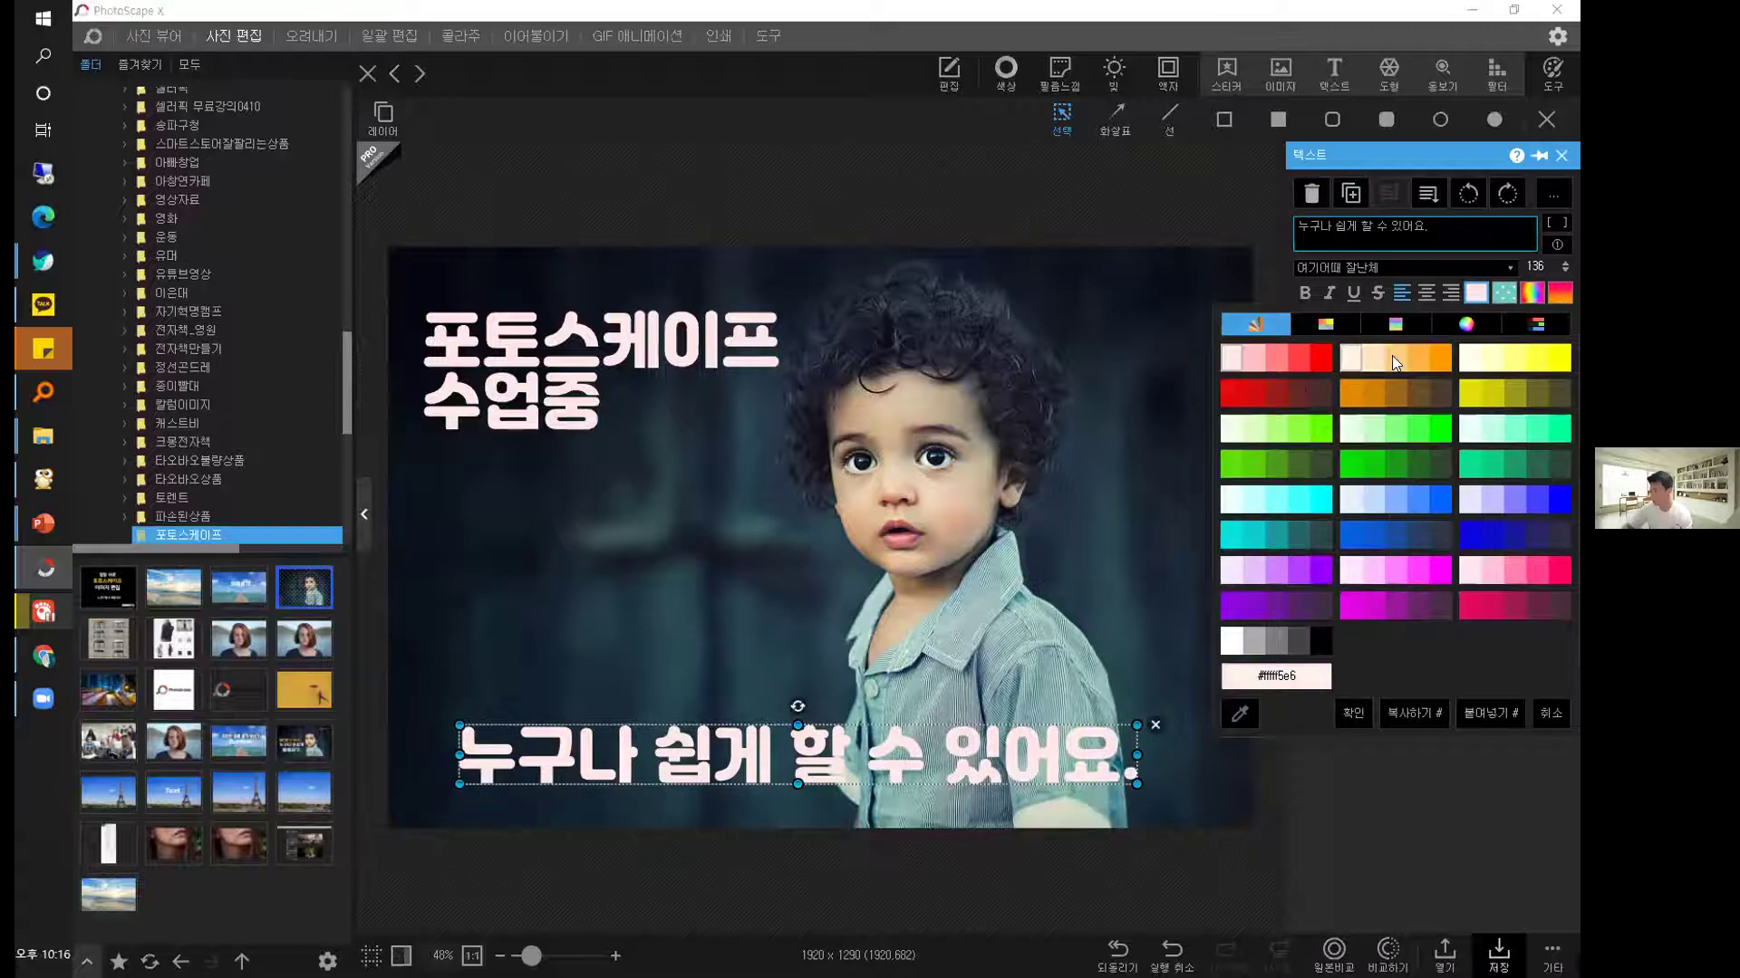
left_click(1420, 359)
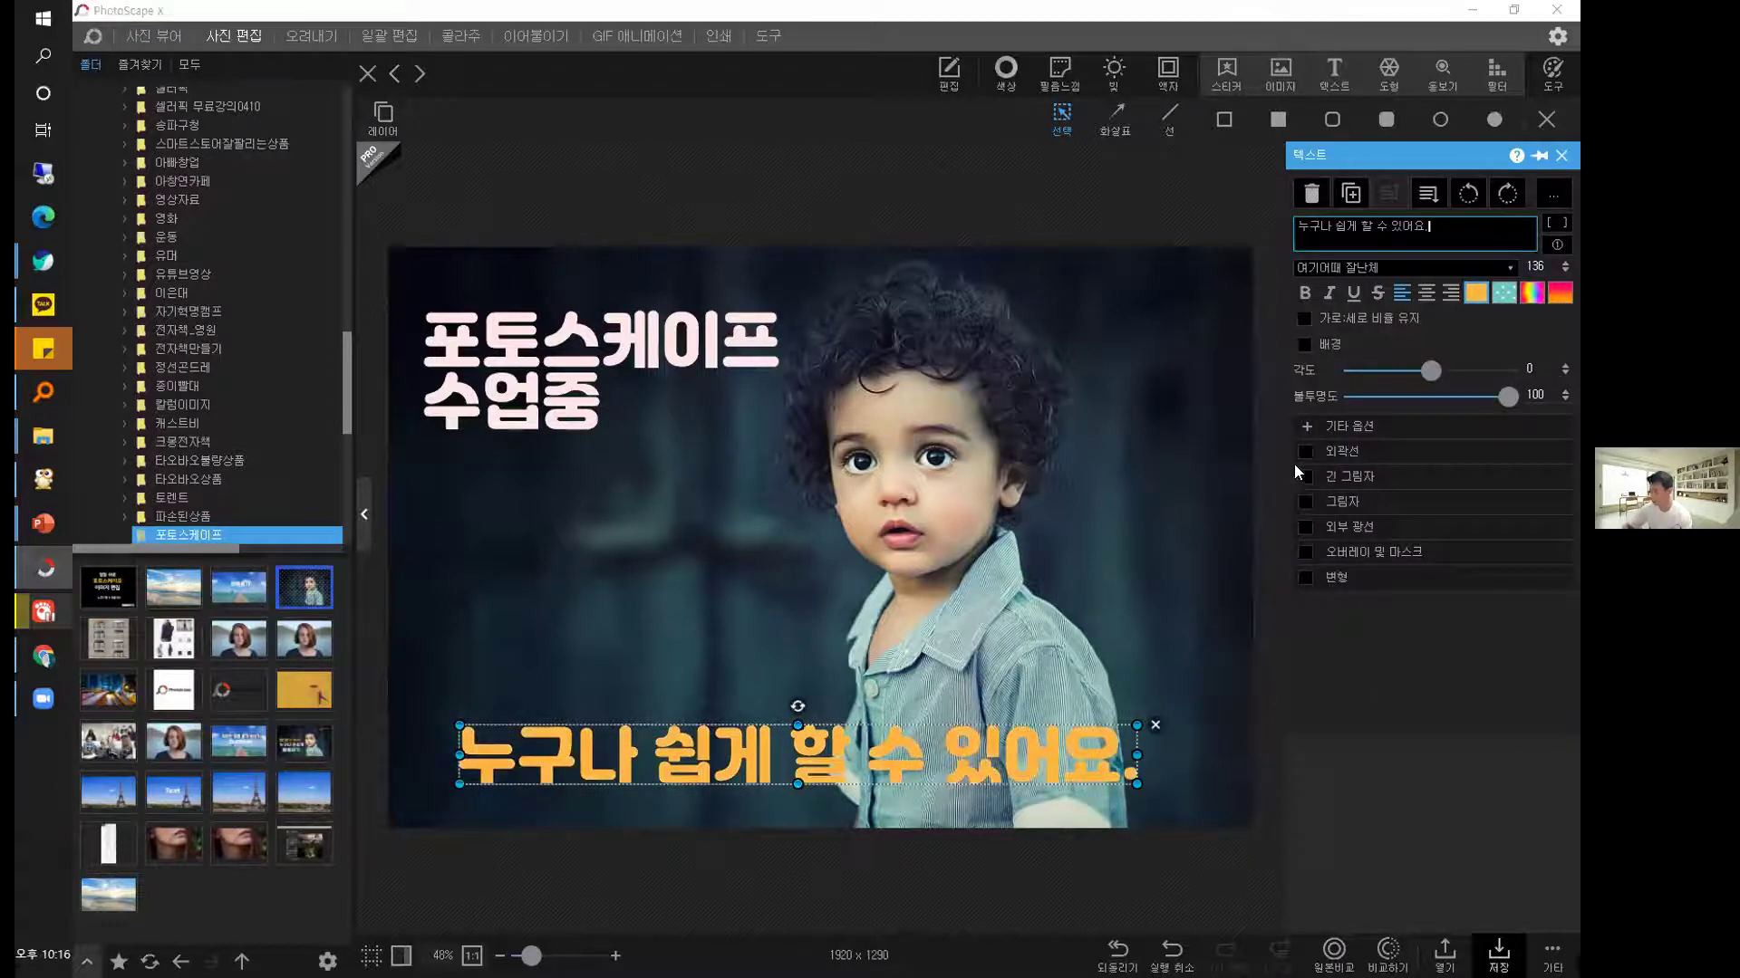
left_click(1304, 451)
left_click(1307, 452)
Shift the lower caption to the photo's lower-right corner and move the upper caption slightly up.
left_click(732, 612)
left_click_drag(832, 770, 918, 772)
left_click(647, 487)
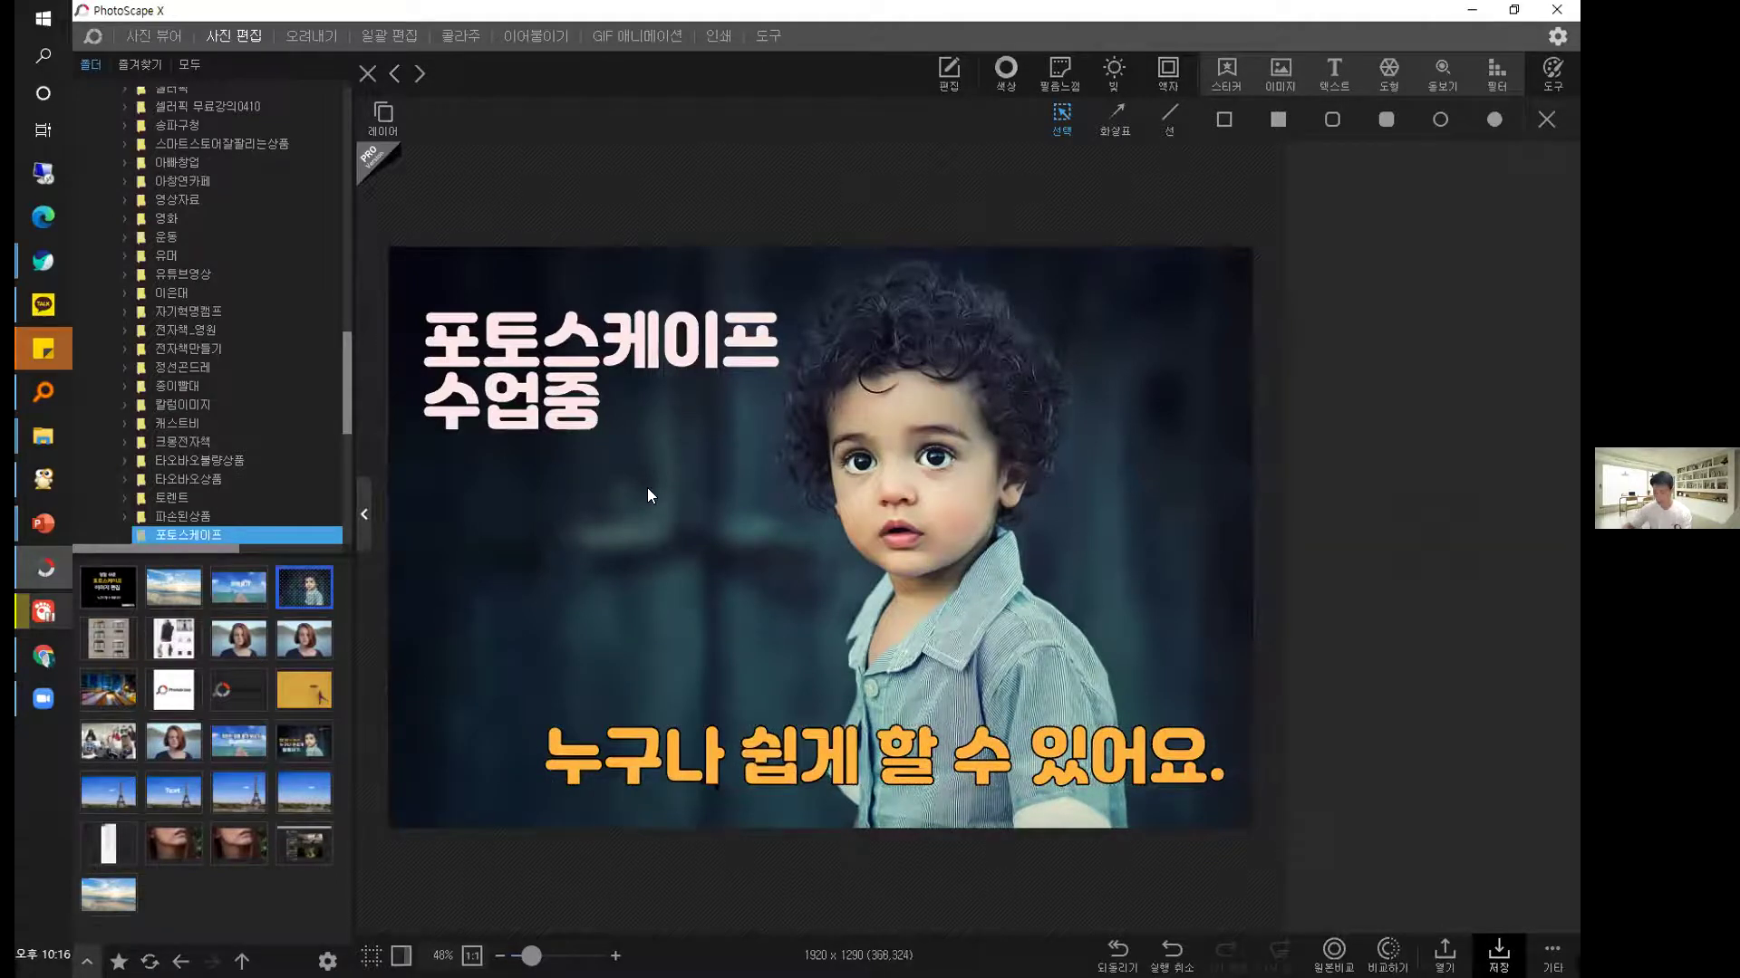
left_click_drag(593, 379, 595, 366)
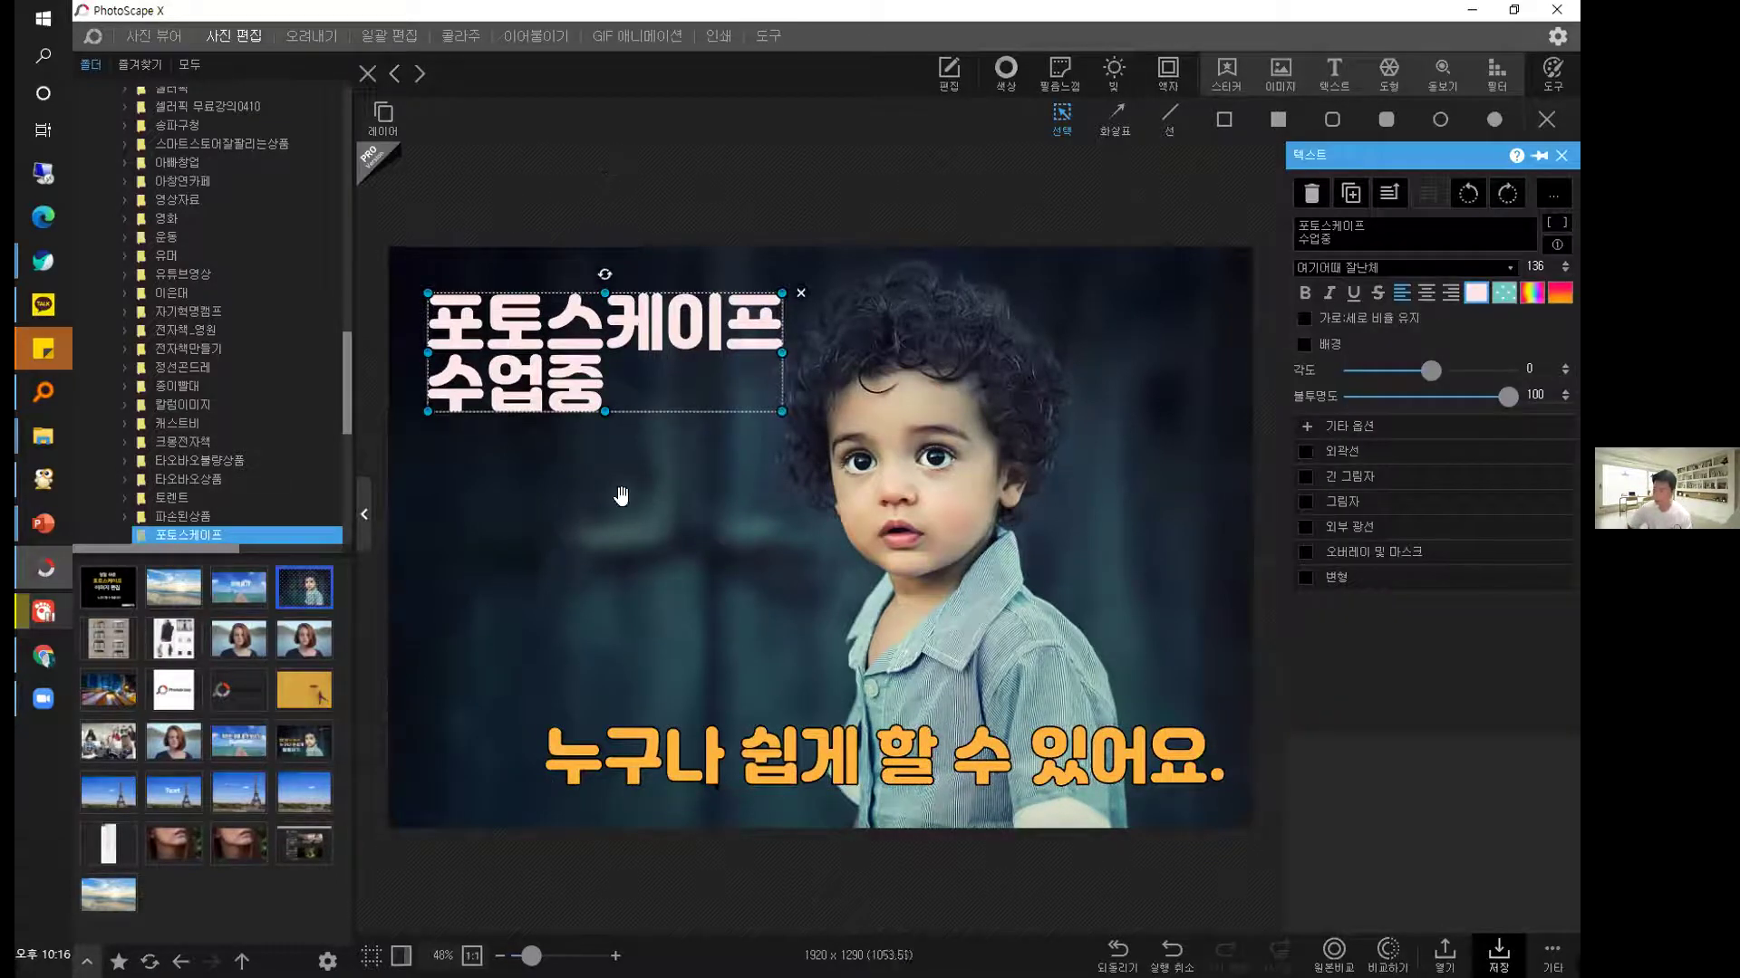
left_click(776, 515)
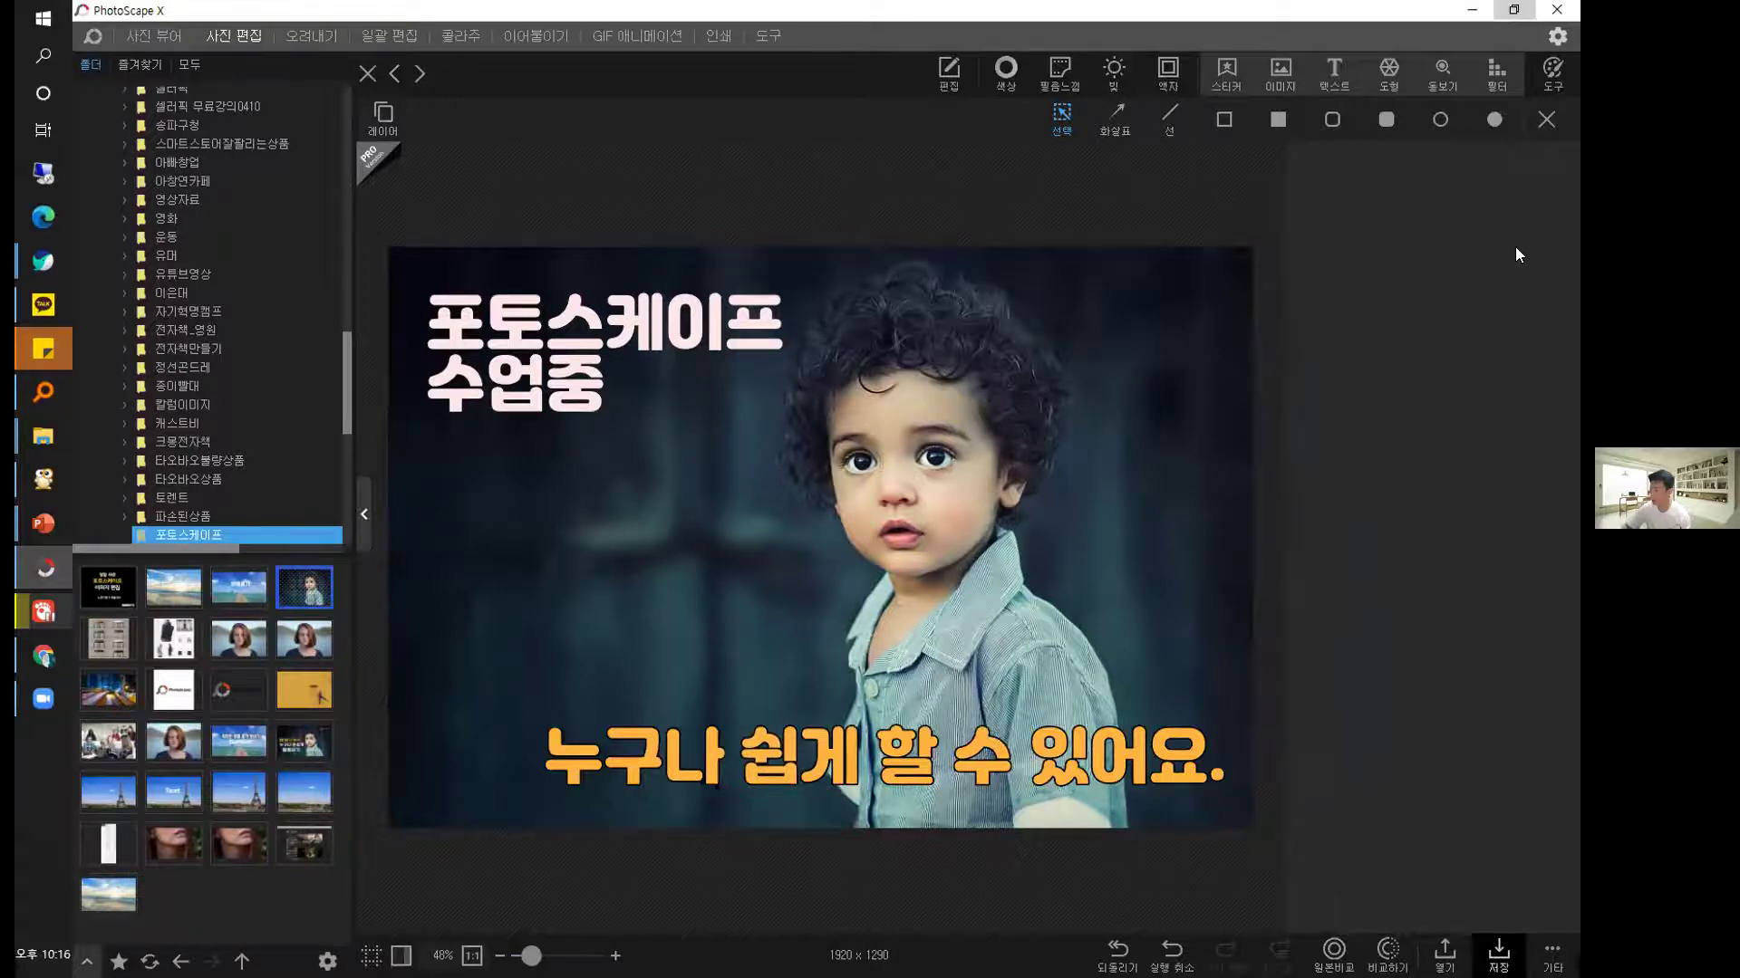
Switch to the slideshow, view the HDR slides up to the portrait example, and return to PhotoScape X.
key("alt+Tab")
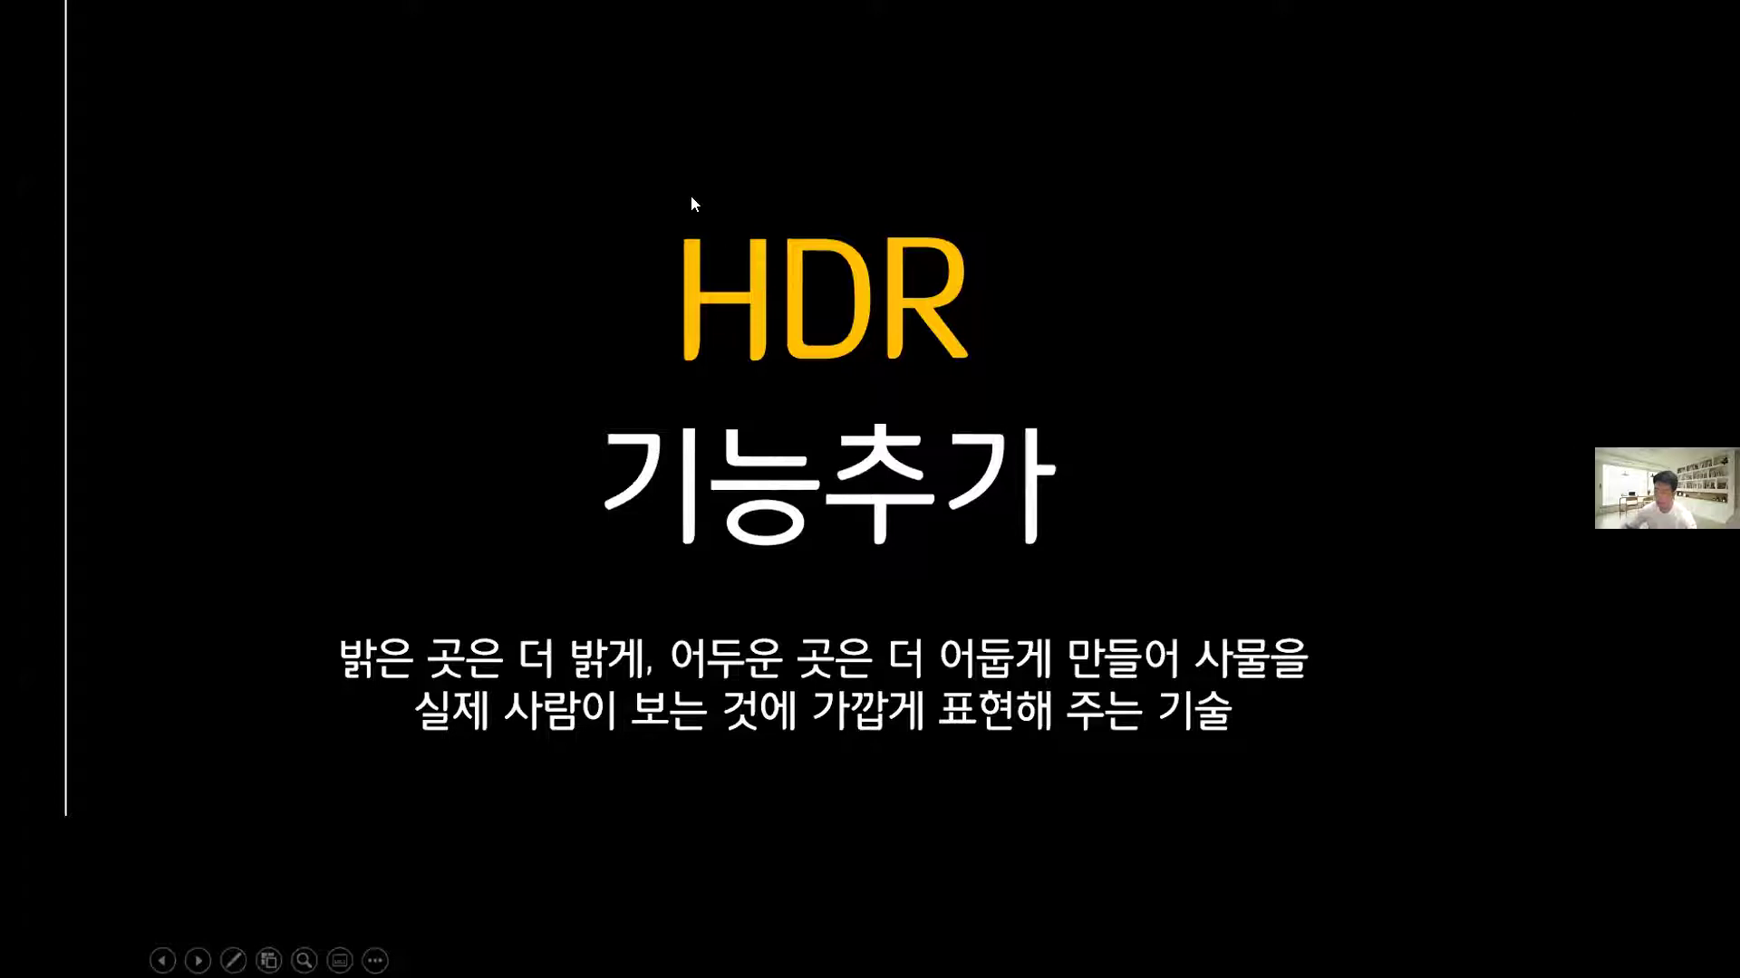
left_click(781, 348)
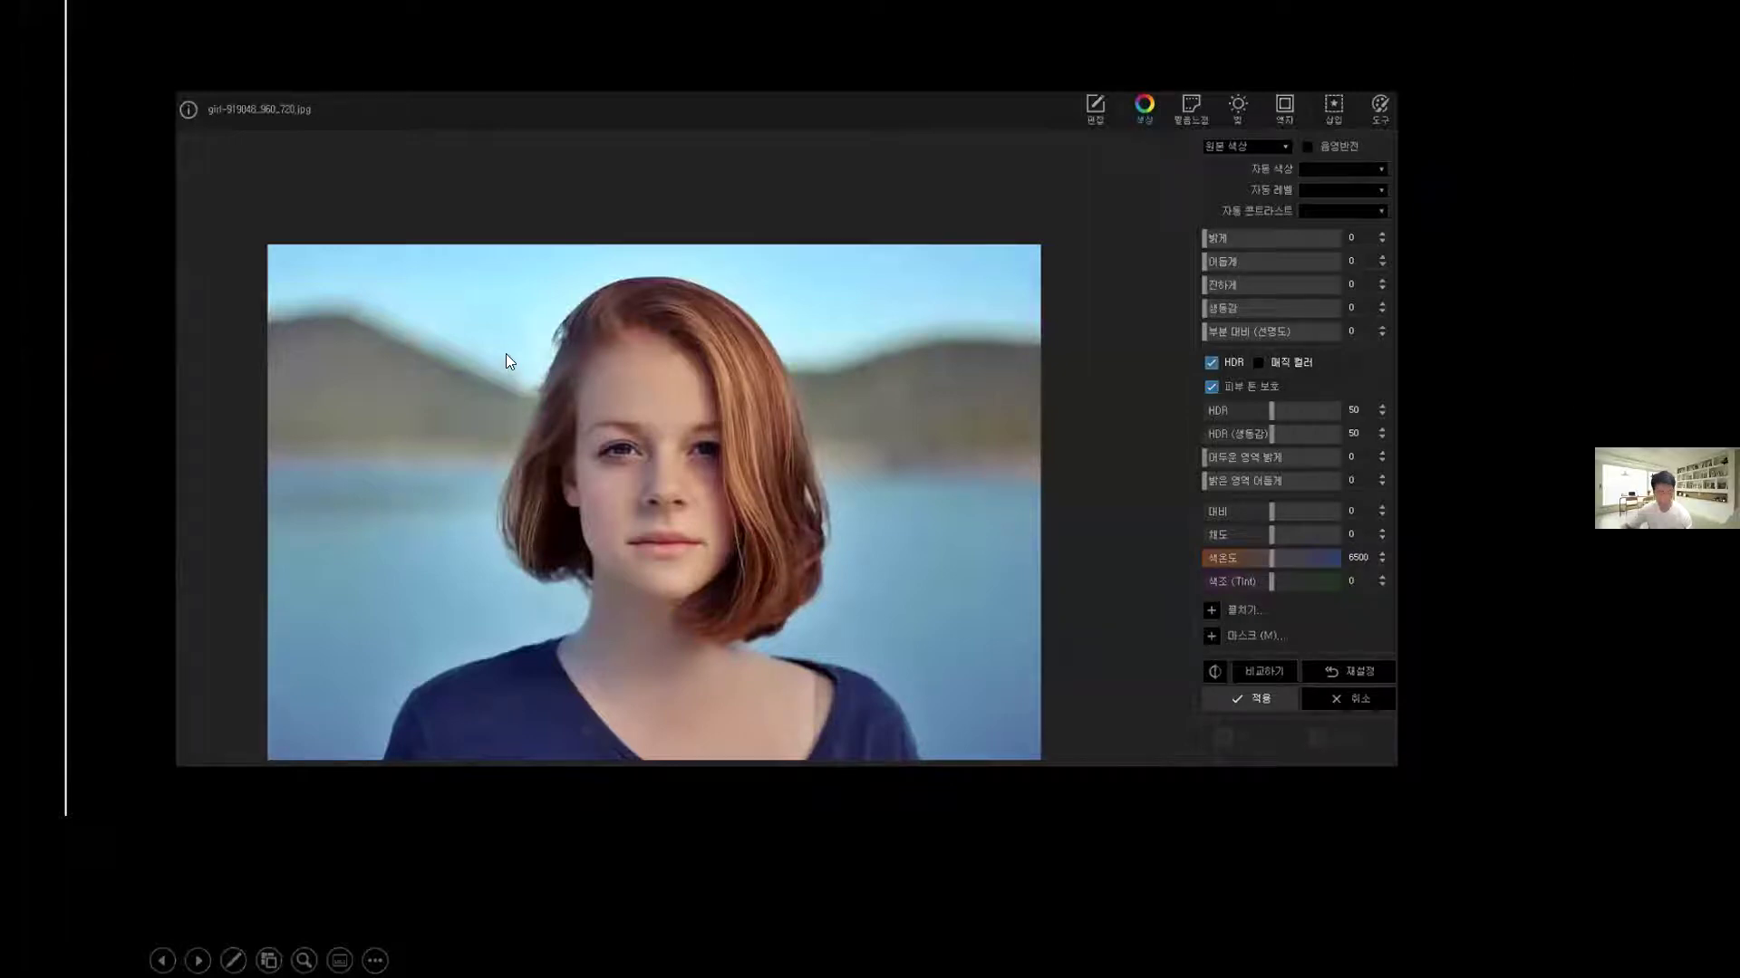
key("alt+Tab")
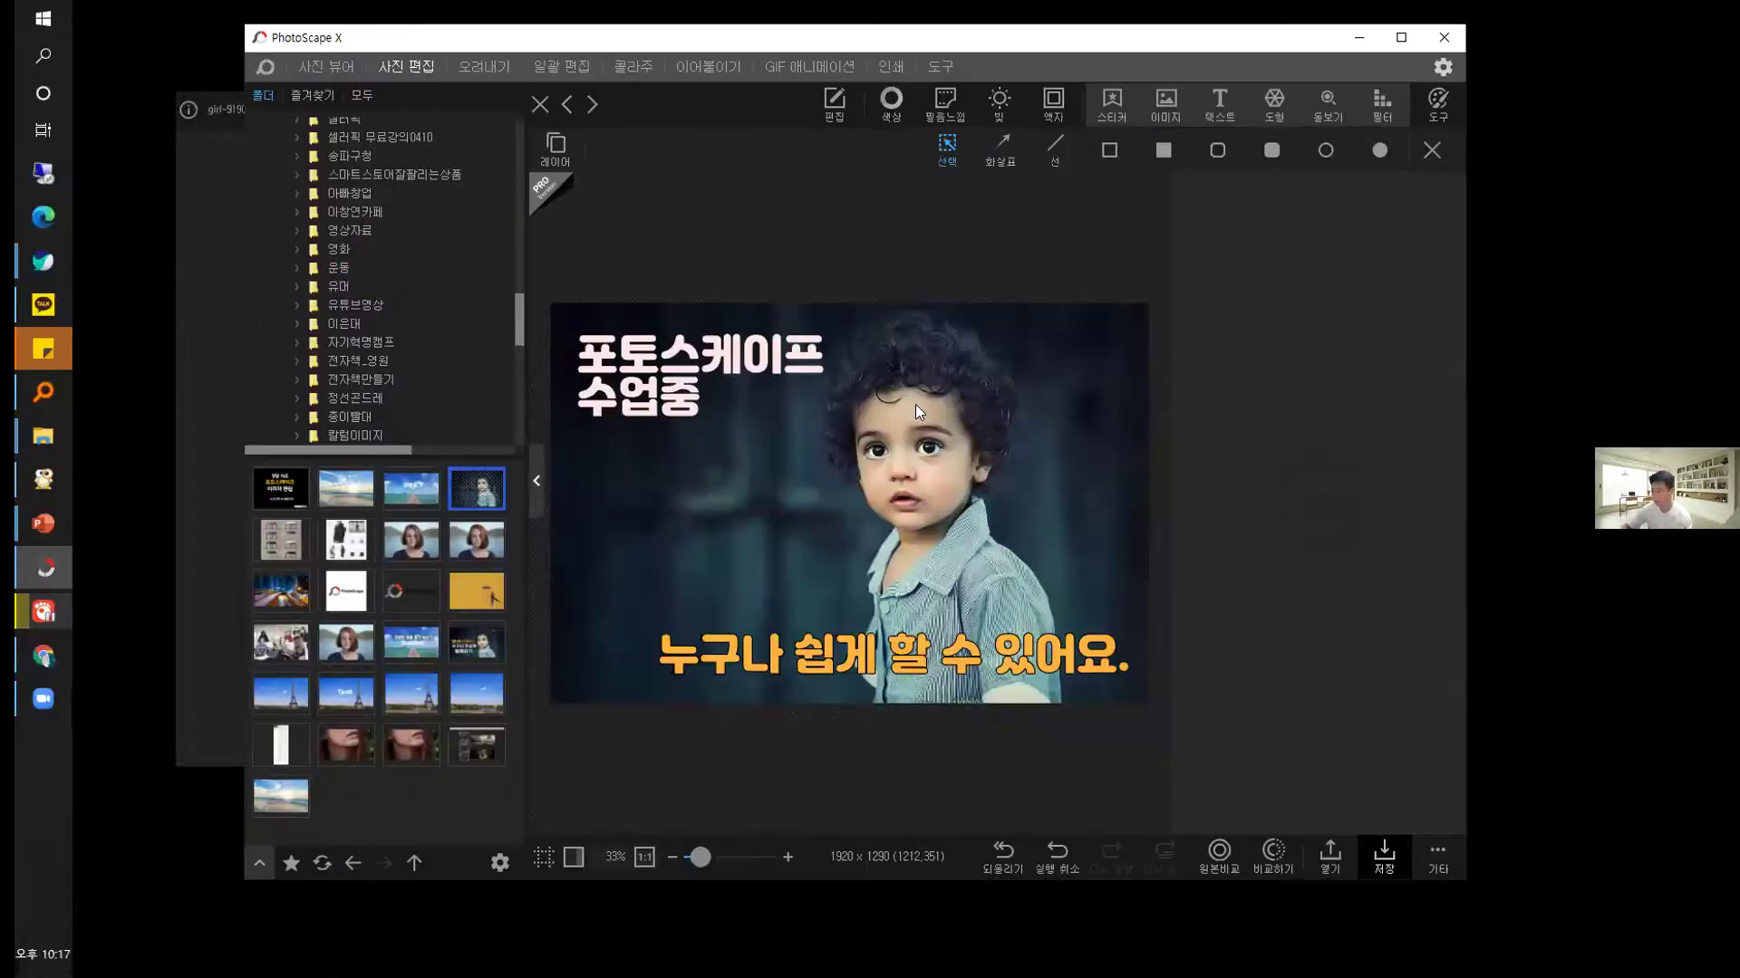
Close the captioned photo without saving and open girl-919048_960_720.jpg for colour adjustment in a maximized window.
left_click(540, 104)
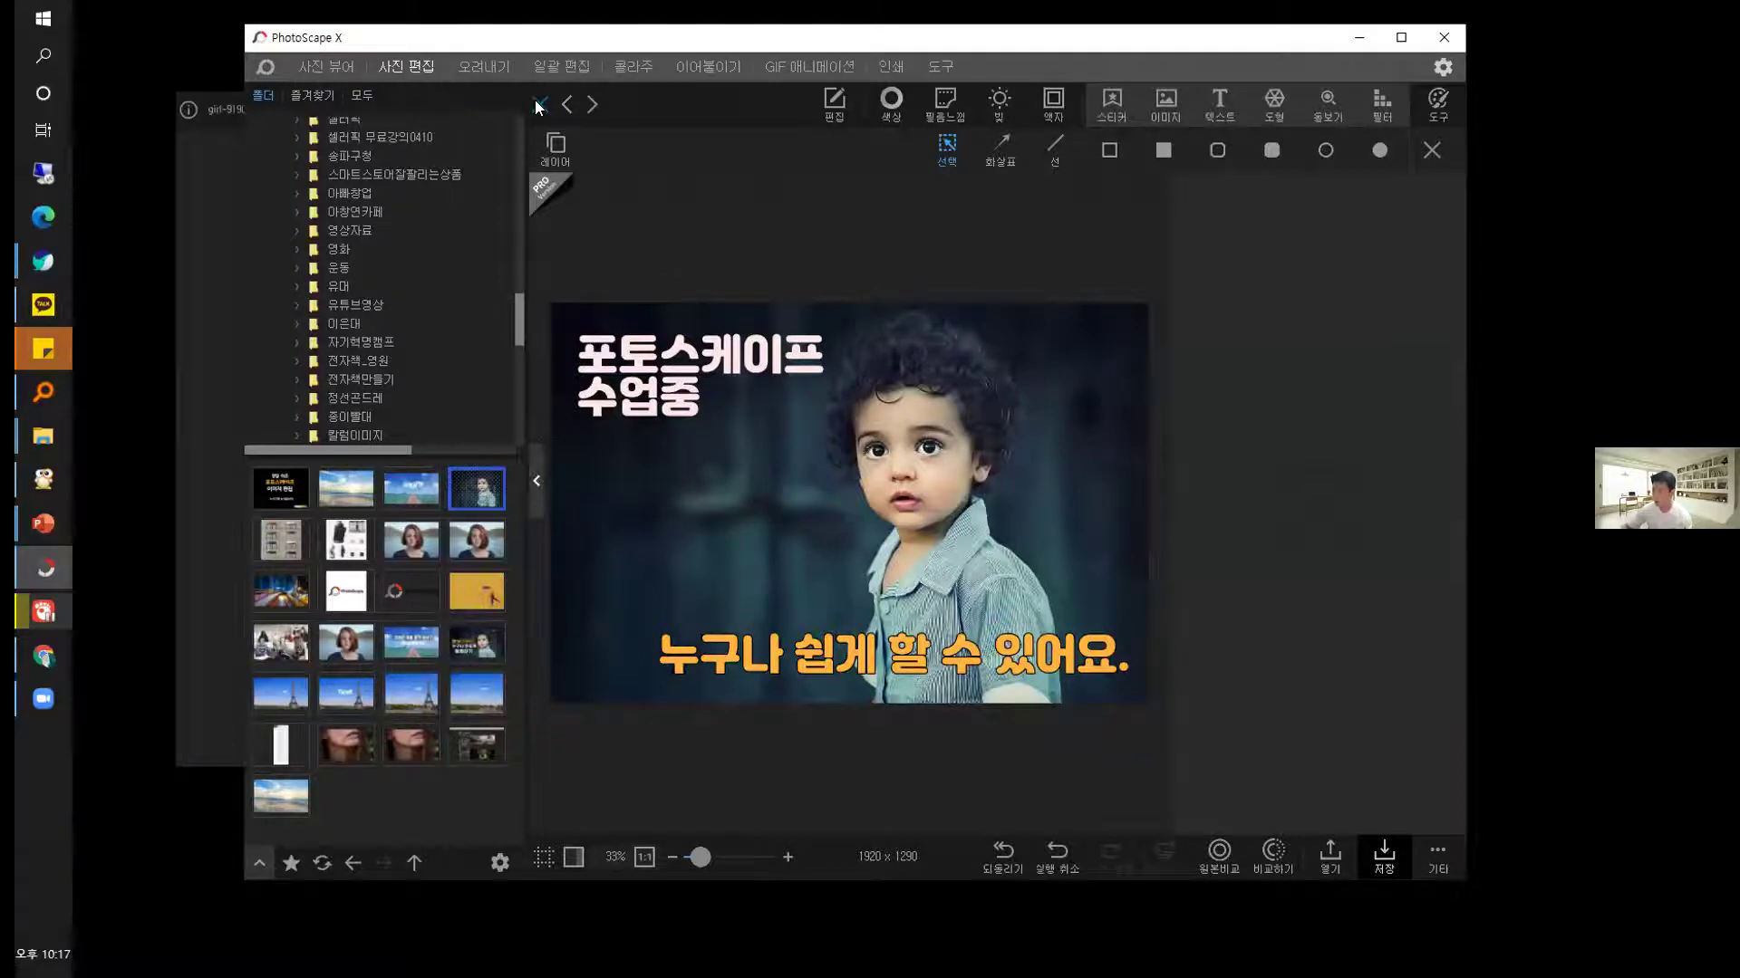
left_click(830, 511)
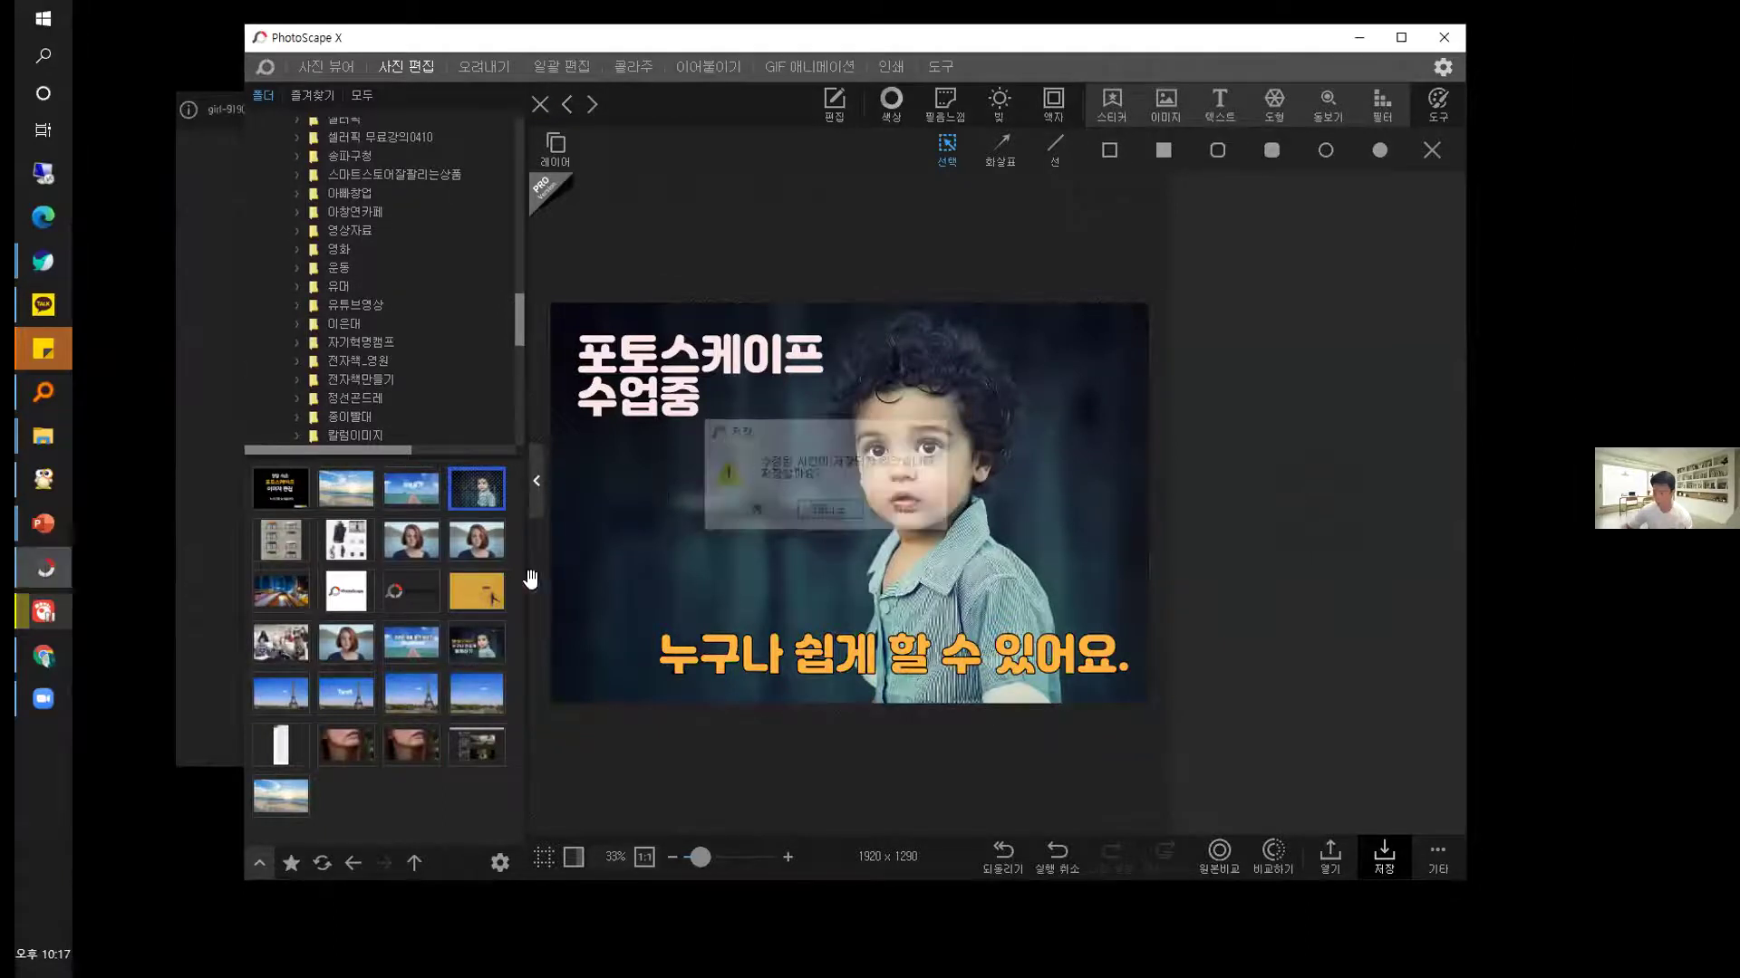
left_click(471, 540)
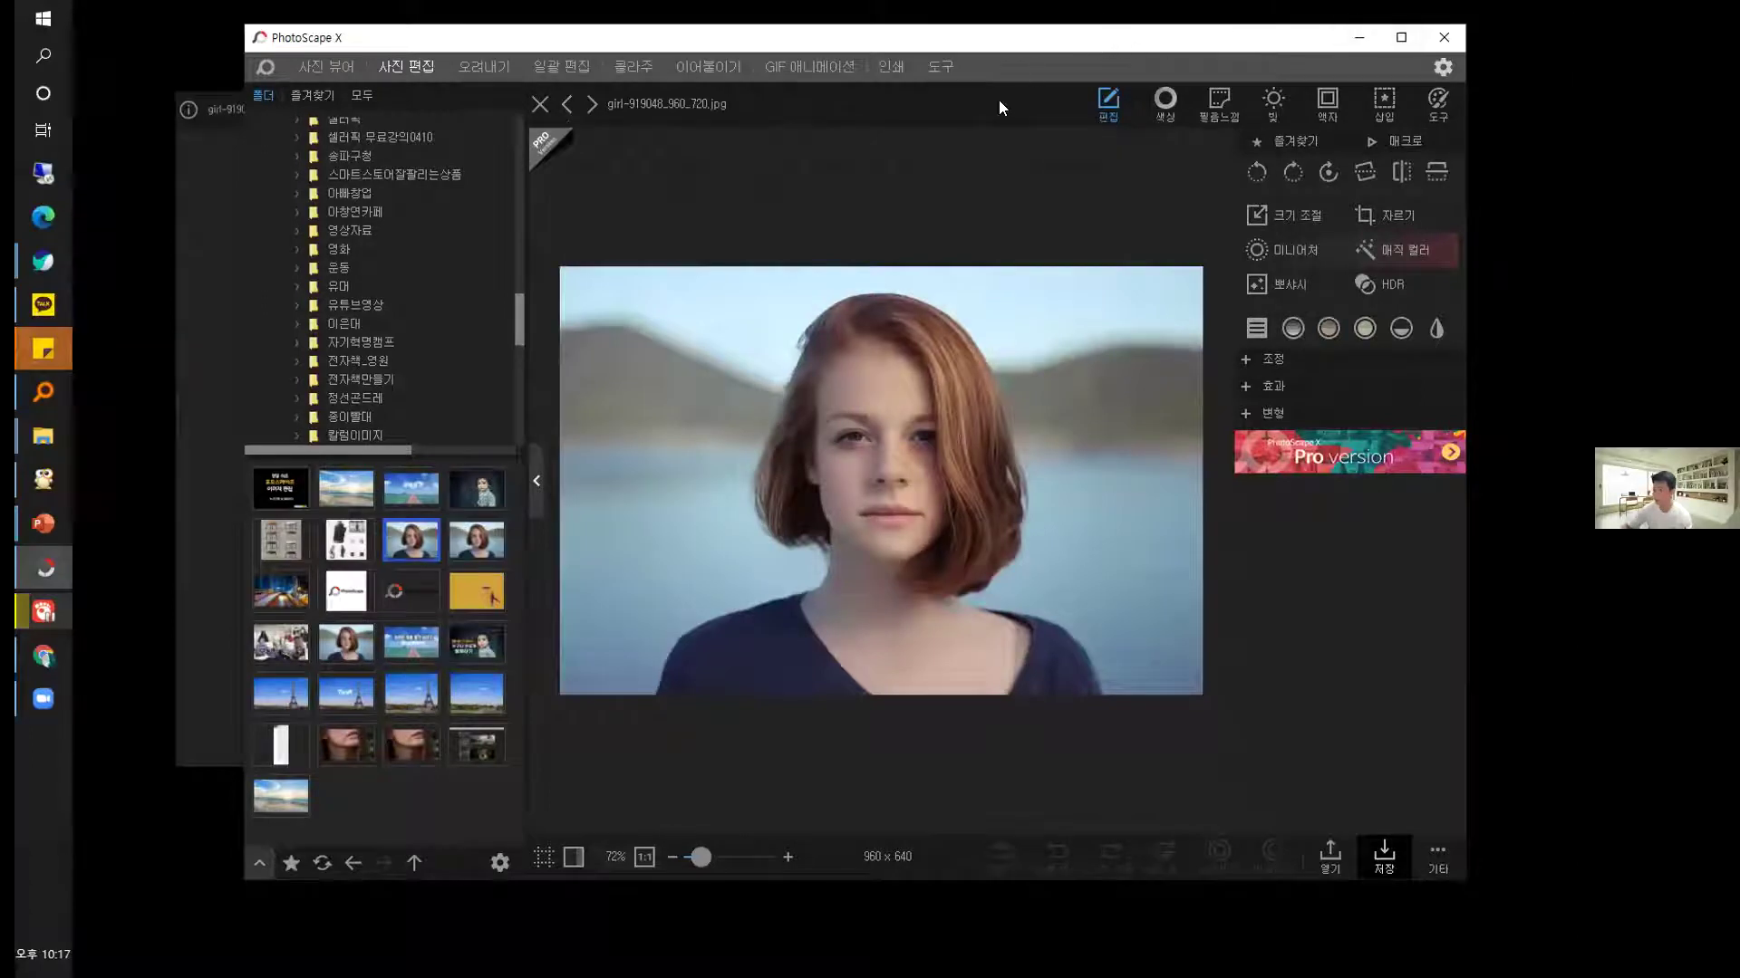
left_click(1108, 104)
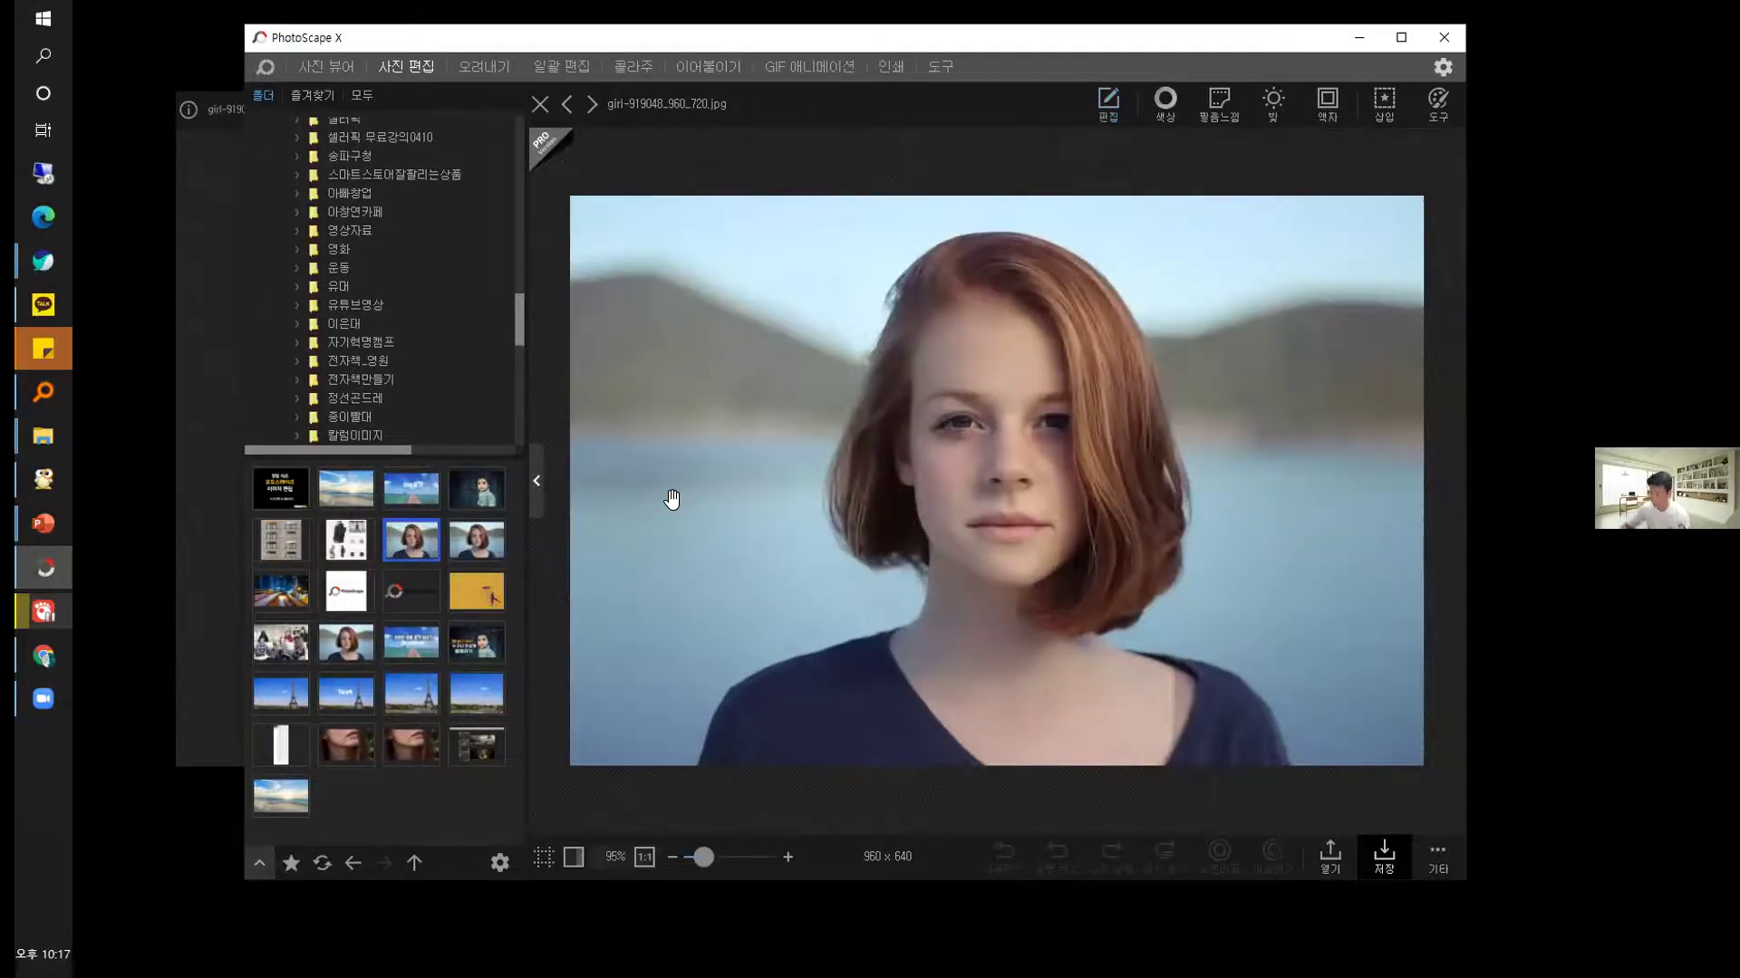
key("super+Up")
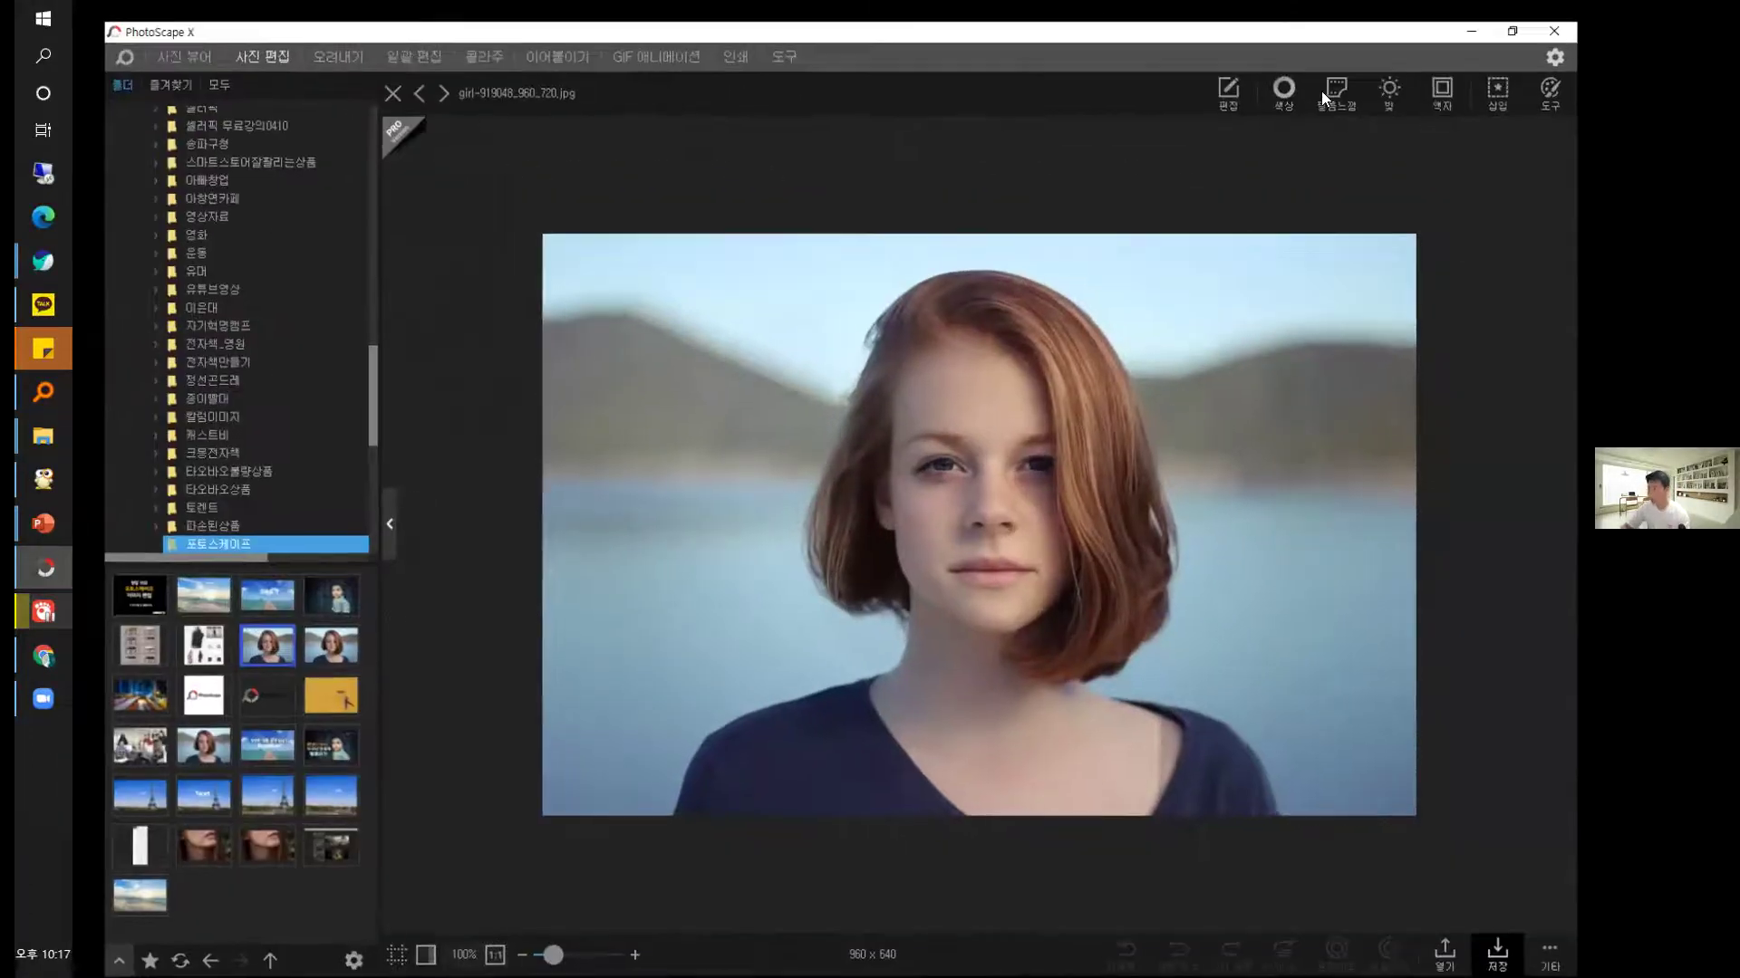
left_click(1281, 67)
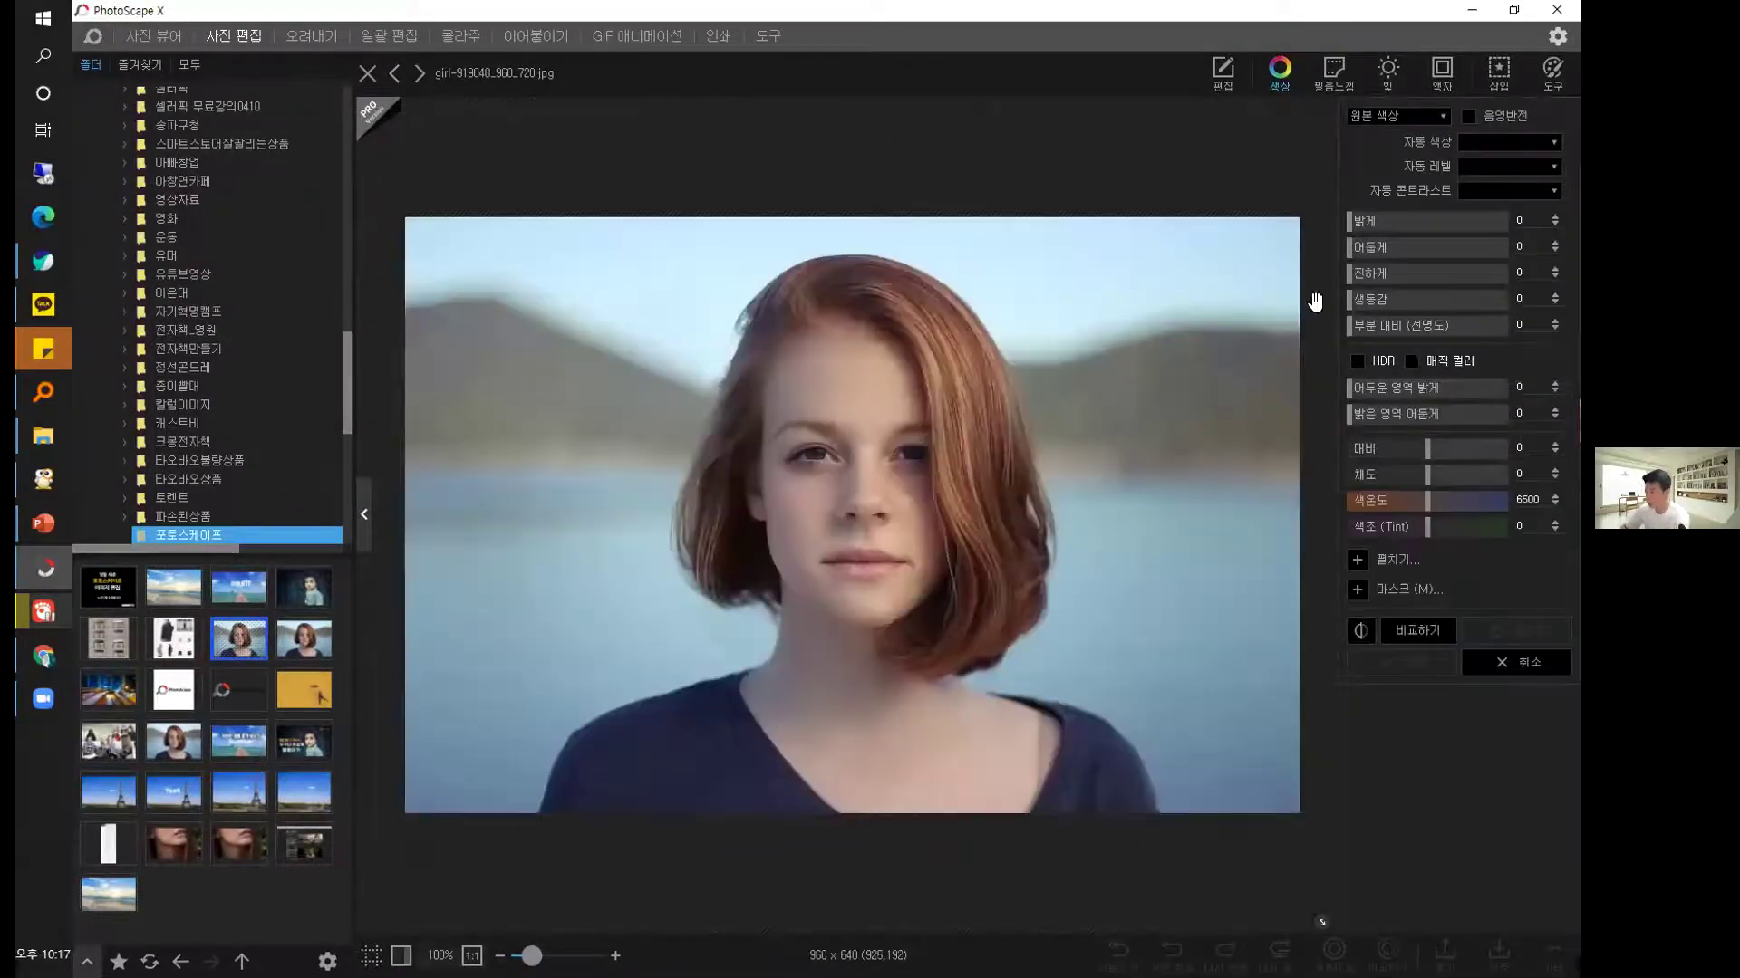
Compare the weak (약), medium (중), strong (강) and blank auto colour options, finishing on strong (강).
left_click(1537, 139)
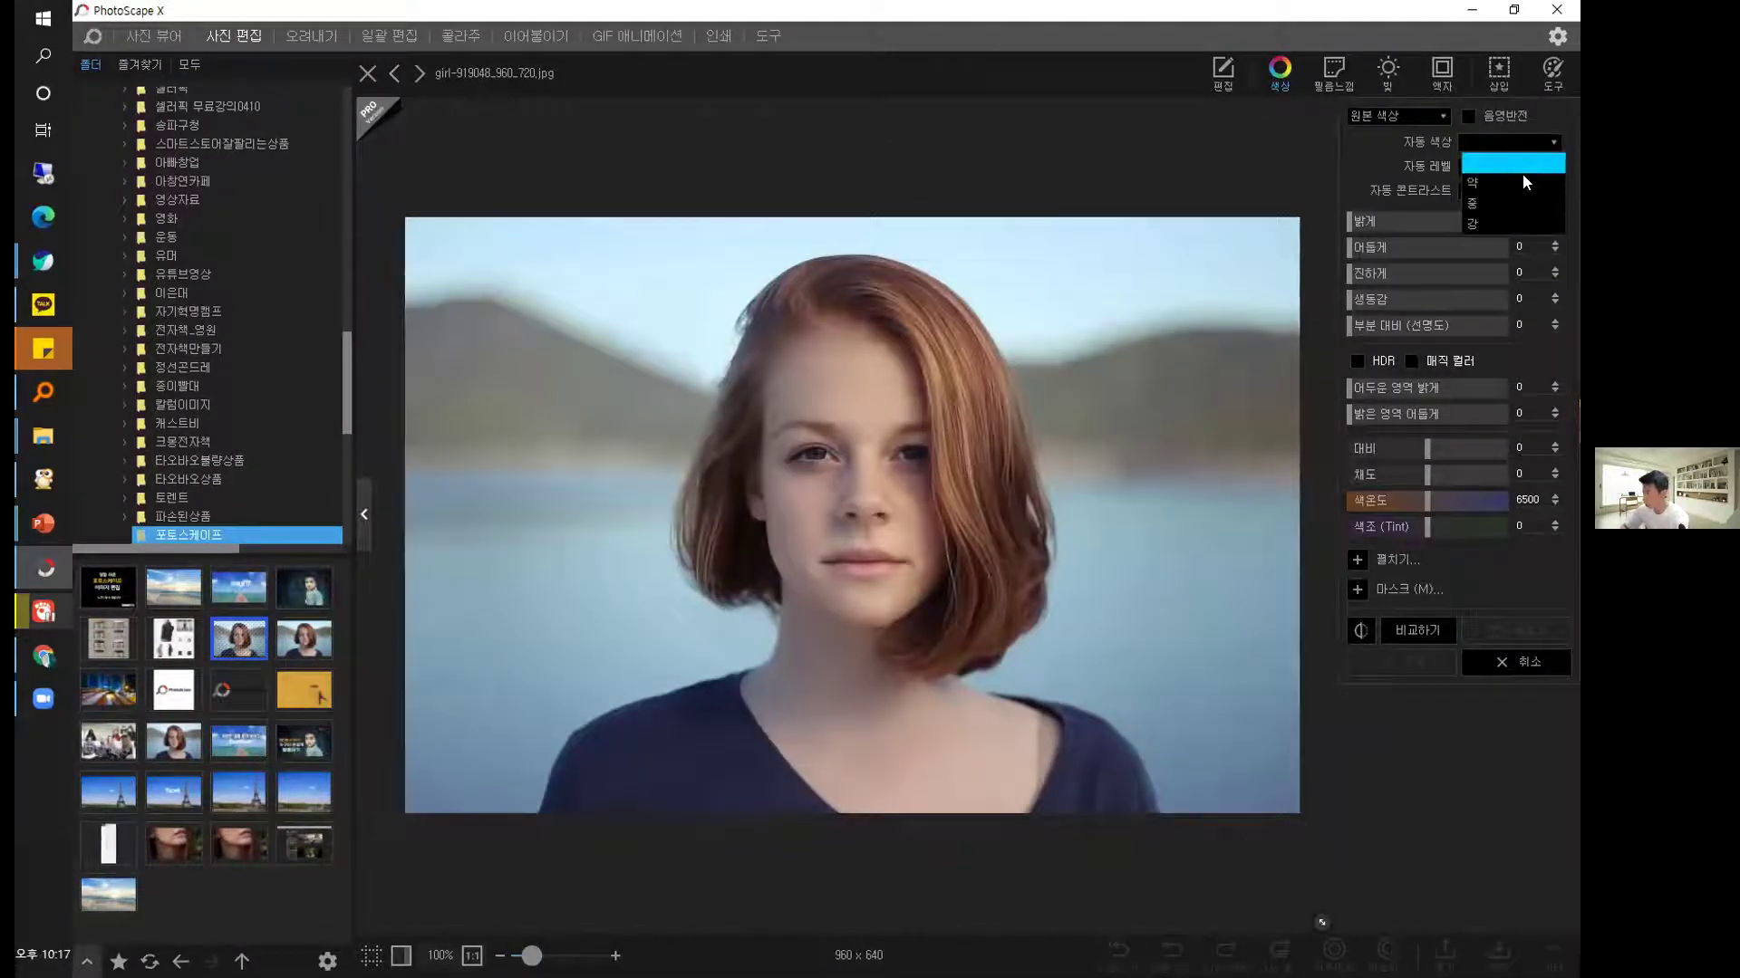
left_click(1522, 174)
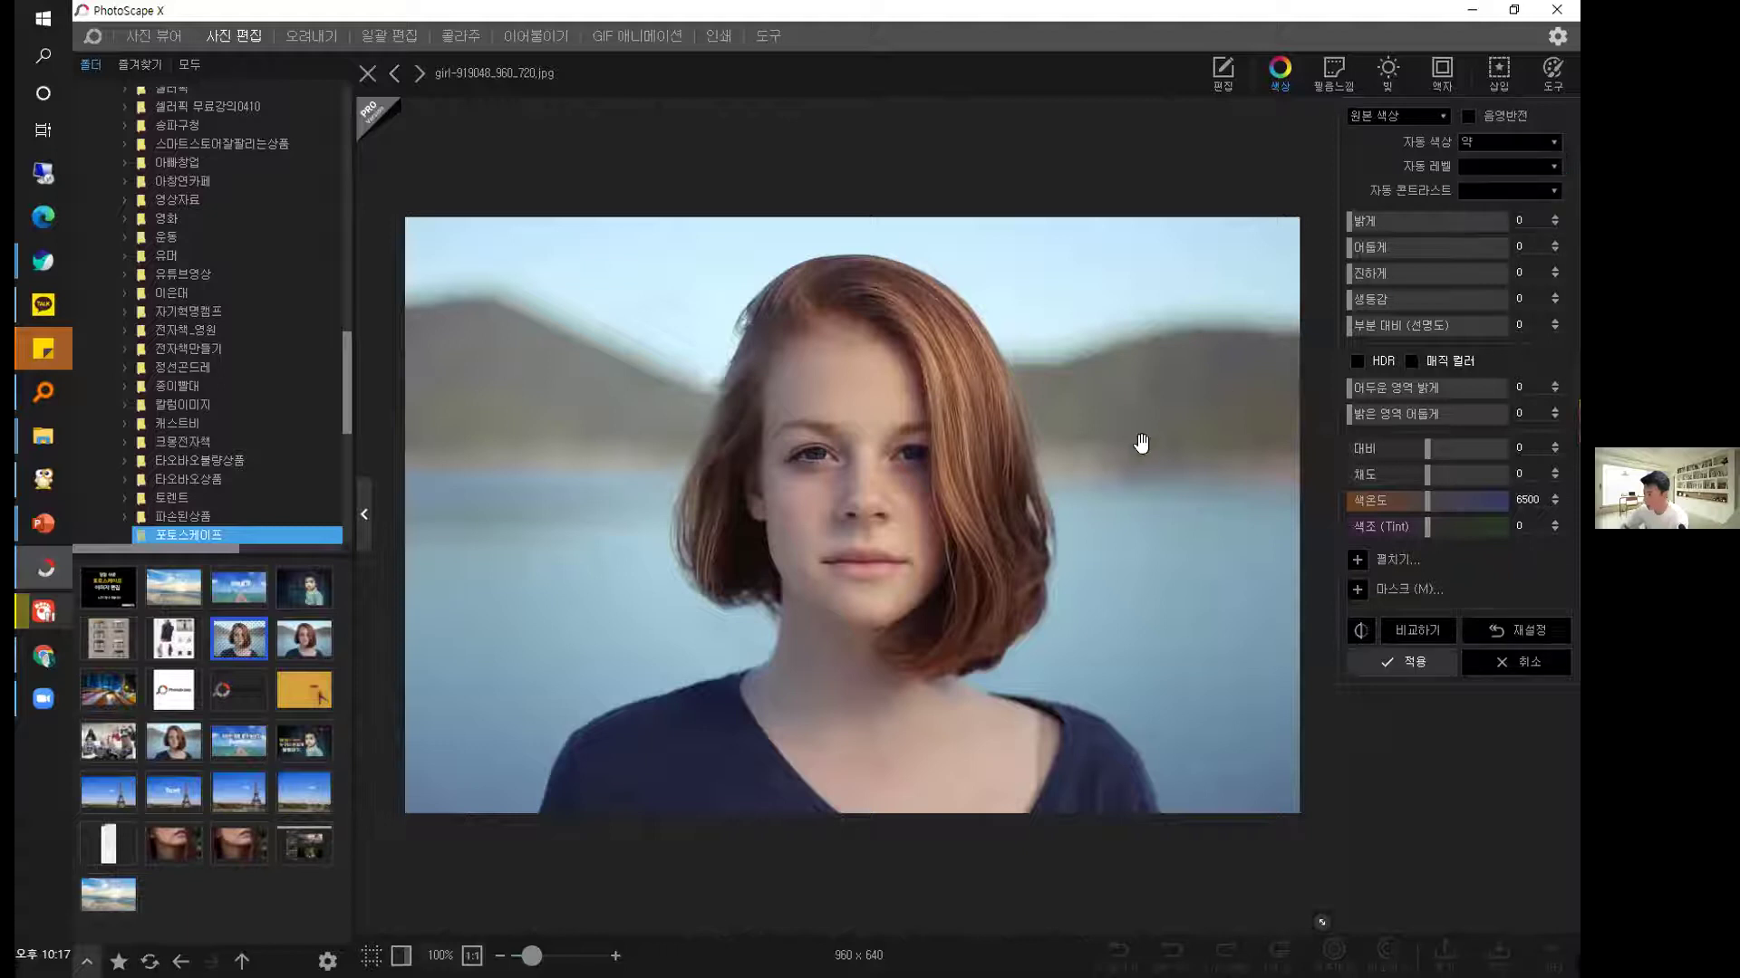
left_click(1559, 139)
left_click(1506, 202)
left_click(1542, 136)
left_click(1509, 216)
left_click(1526, 142)
left_click(1506, 156)
left_click(1522, 141)
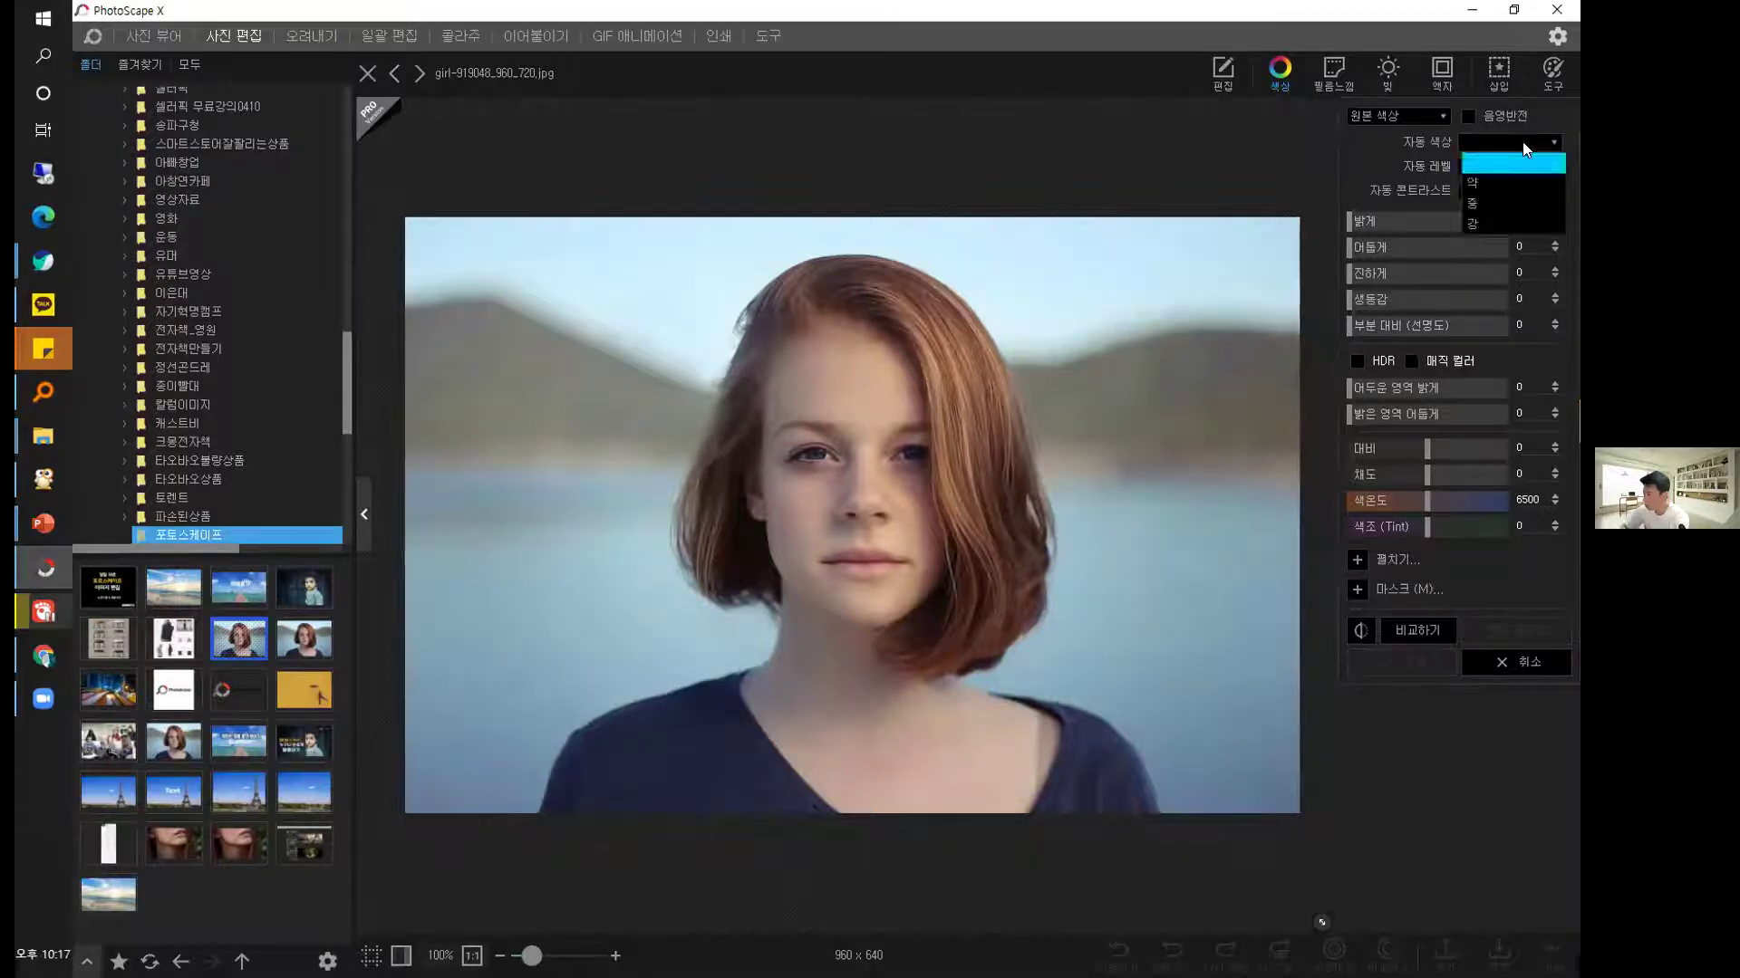
left_click(1505, 221)
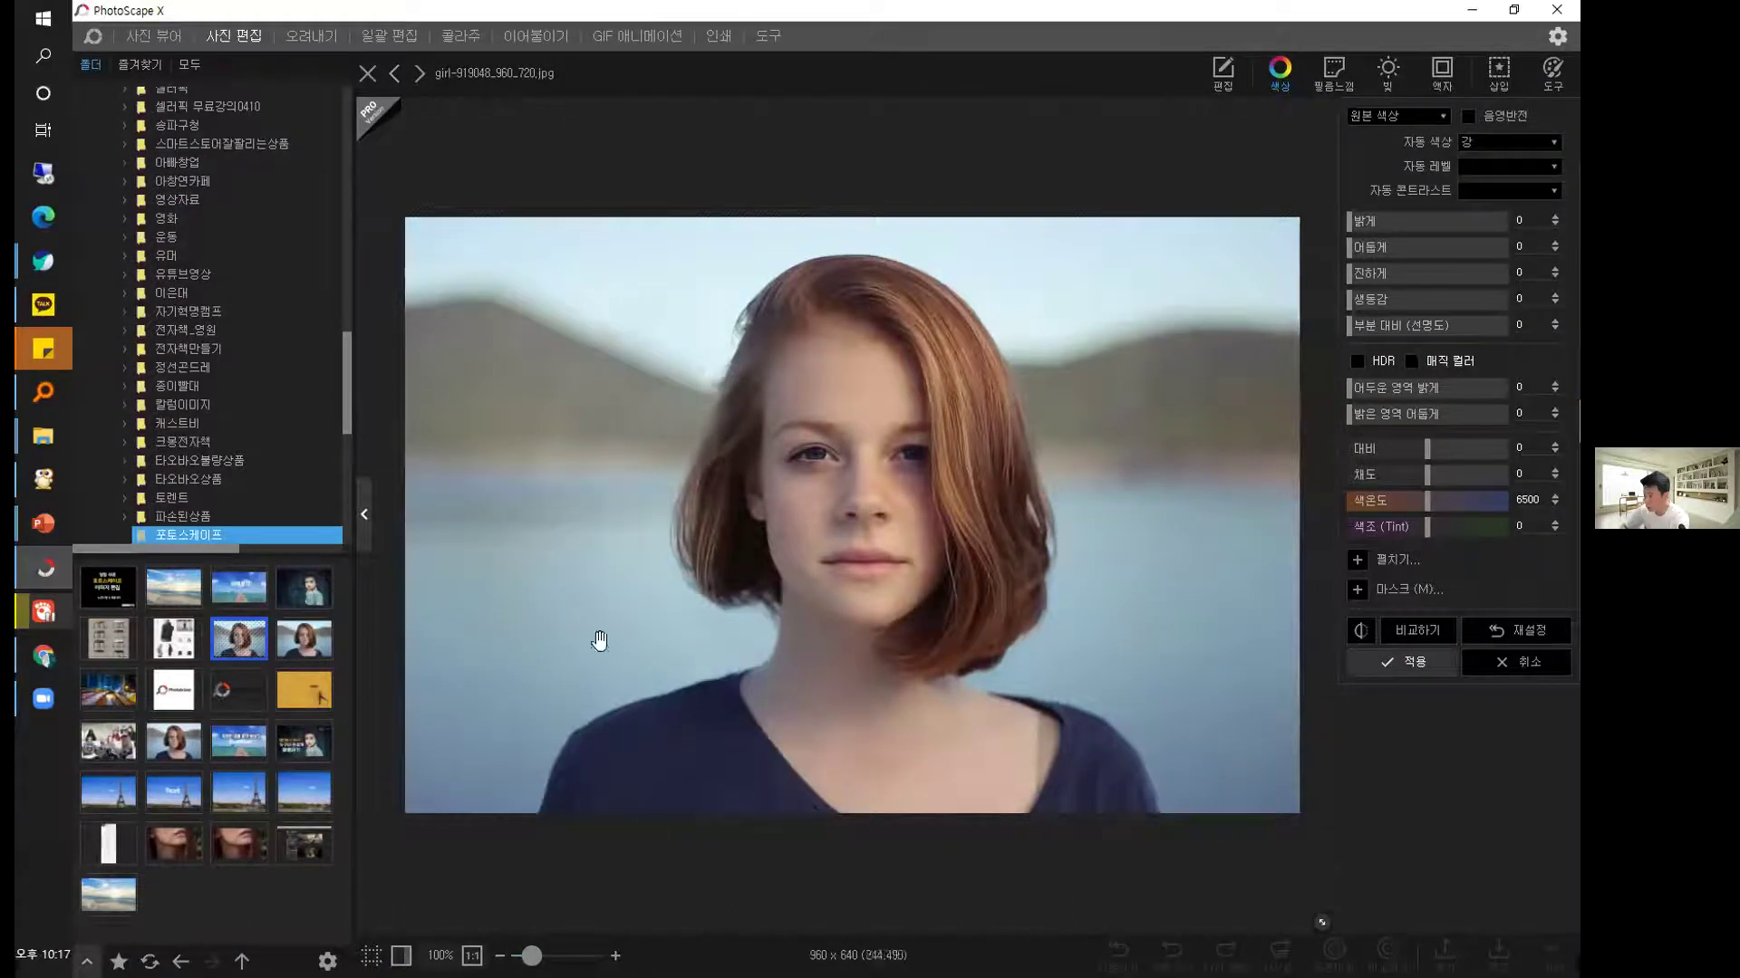
Set auto level and auto contrast to strong (강), and view the colour mode choices while keeping the original colours.
left_click(1553, 169)
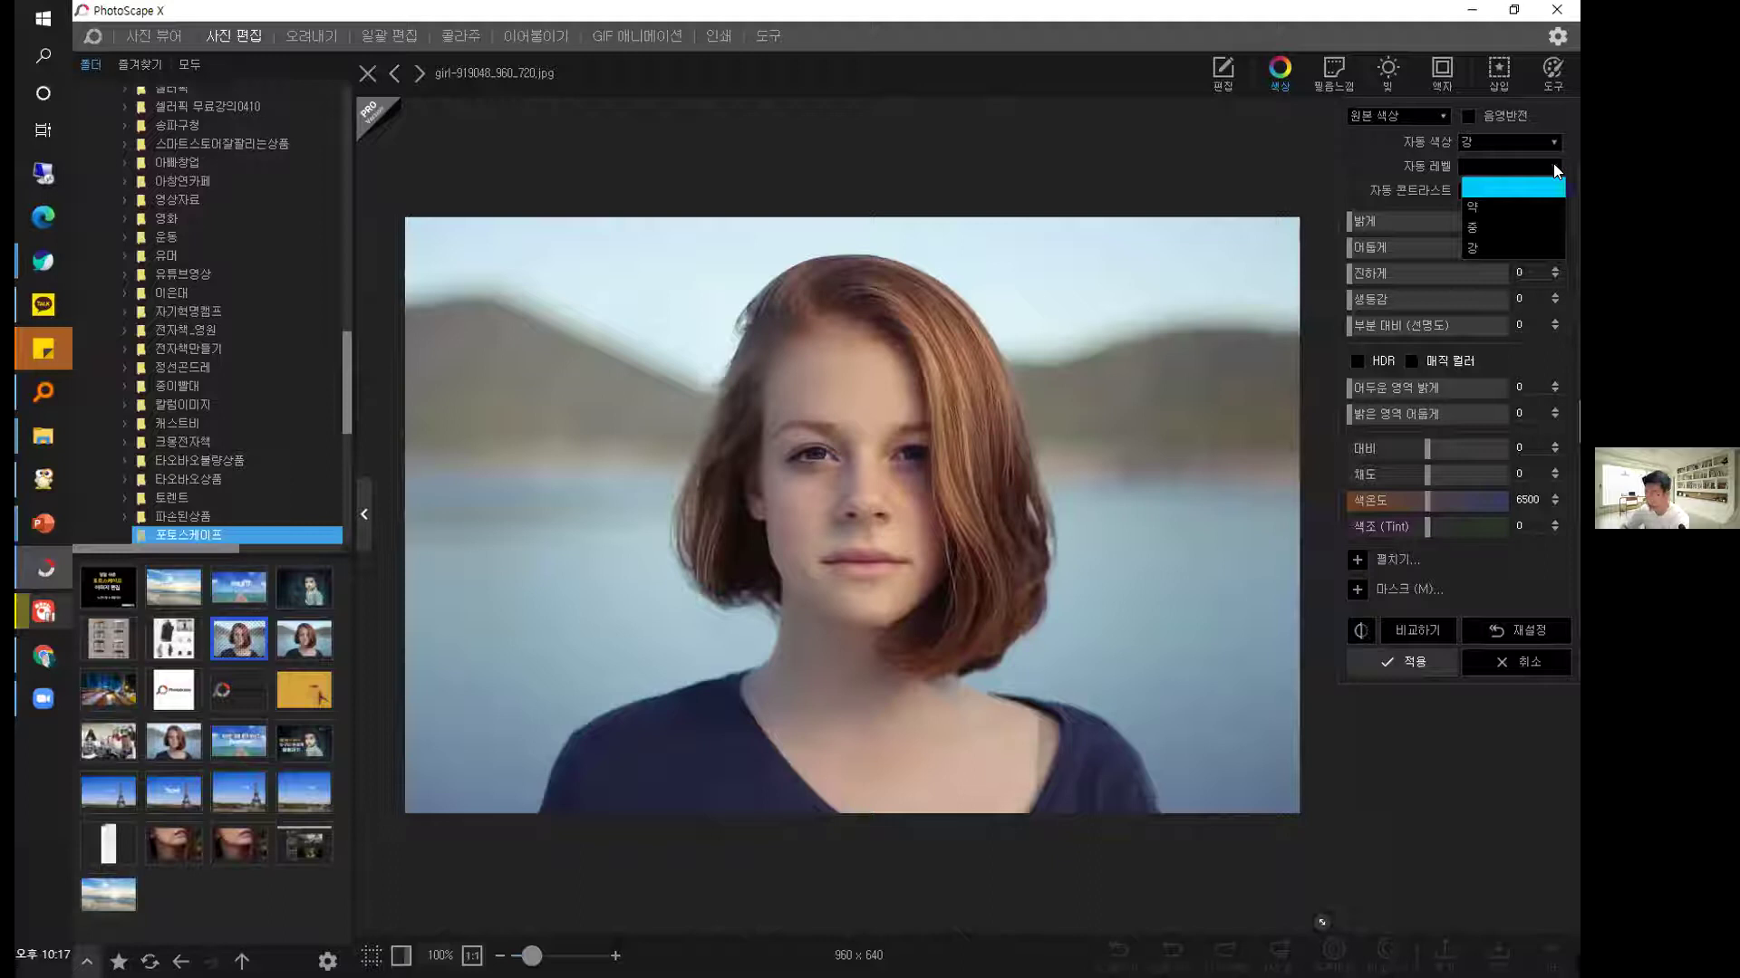
left_click(1500, 247)
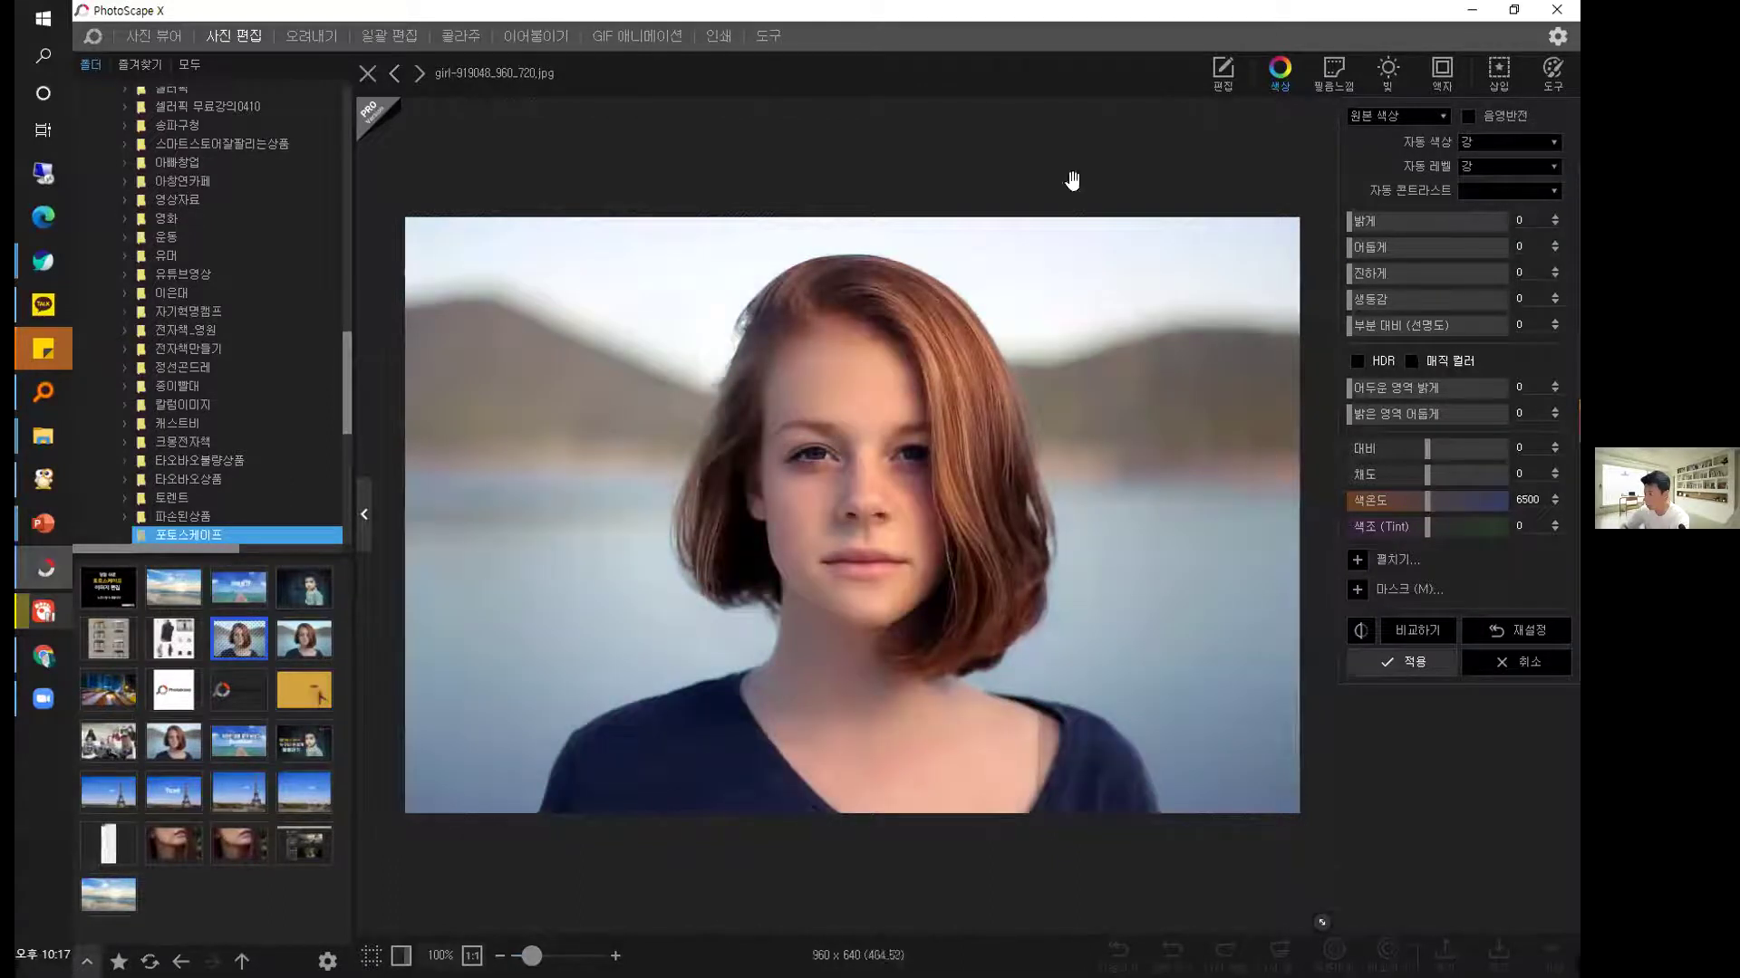
left_click(1505, 192)
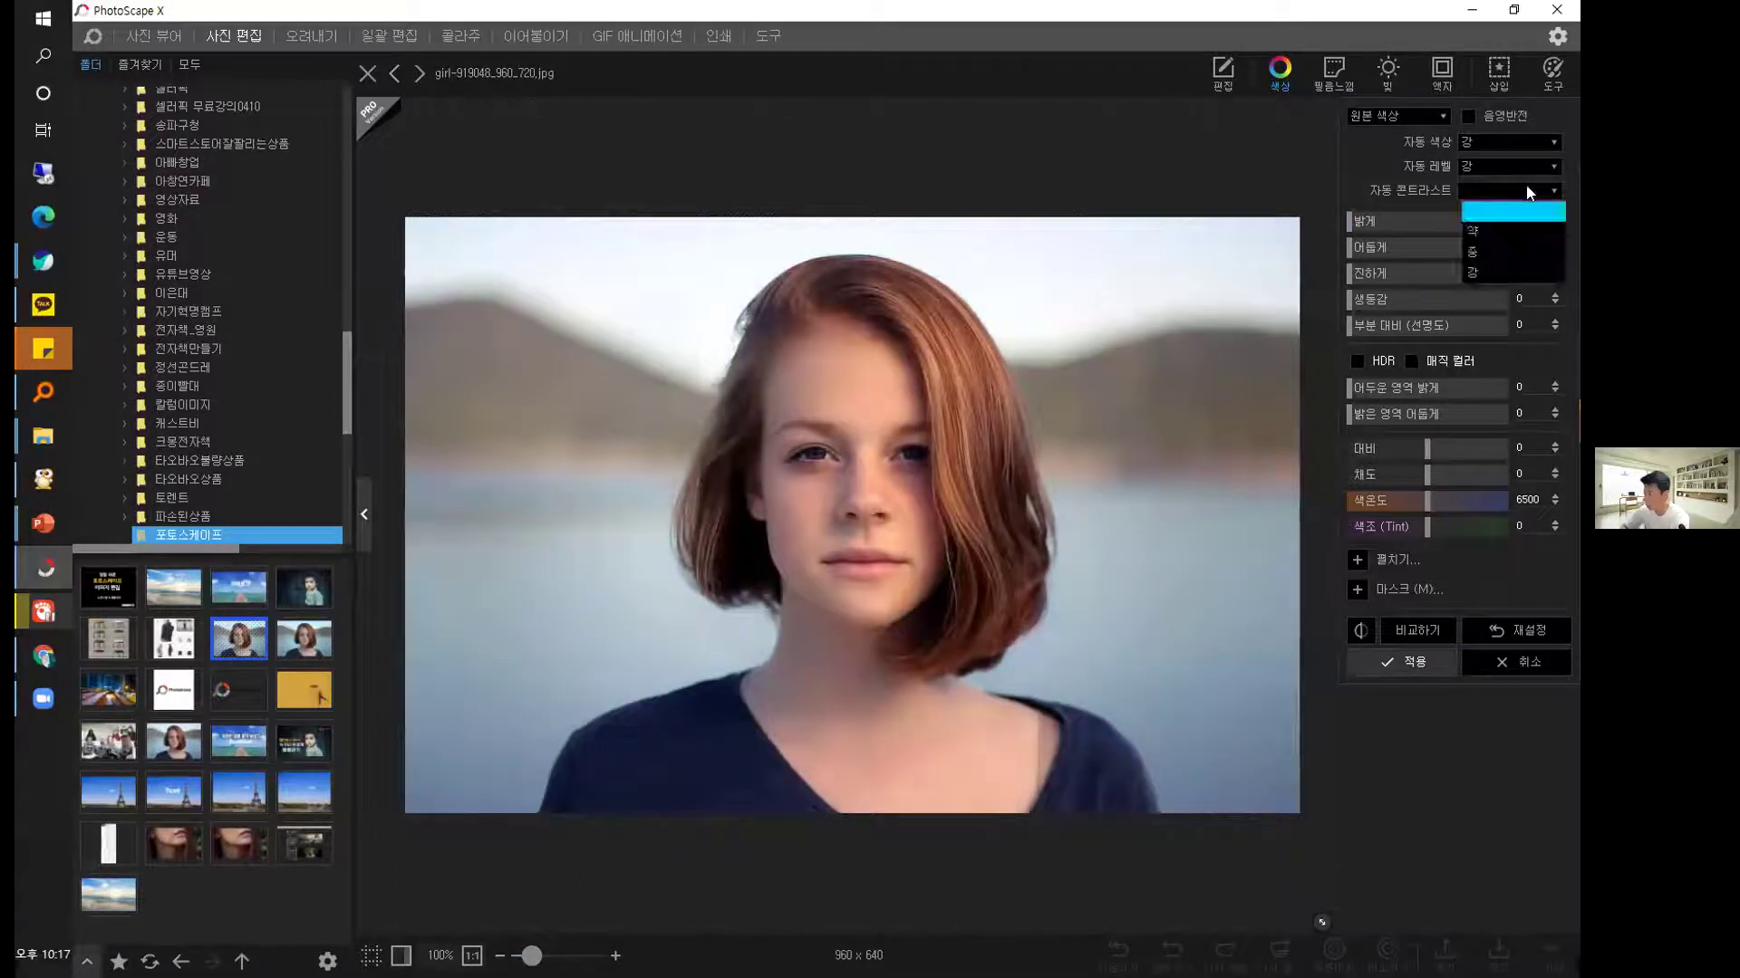
left_click(1495, 265)
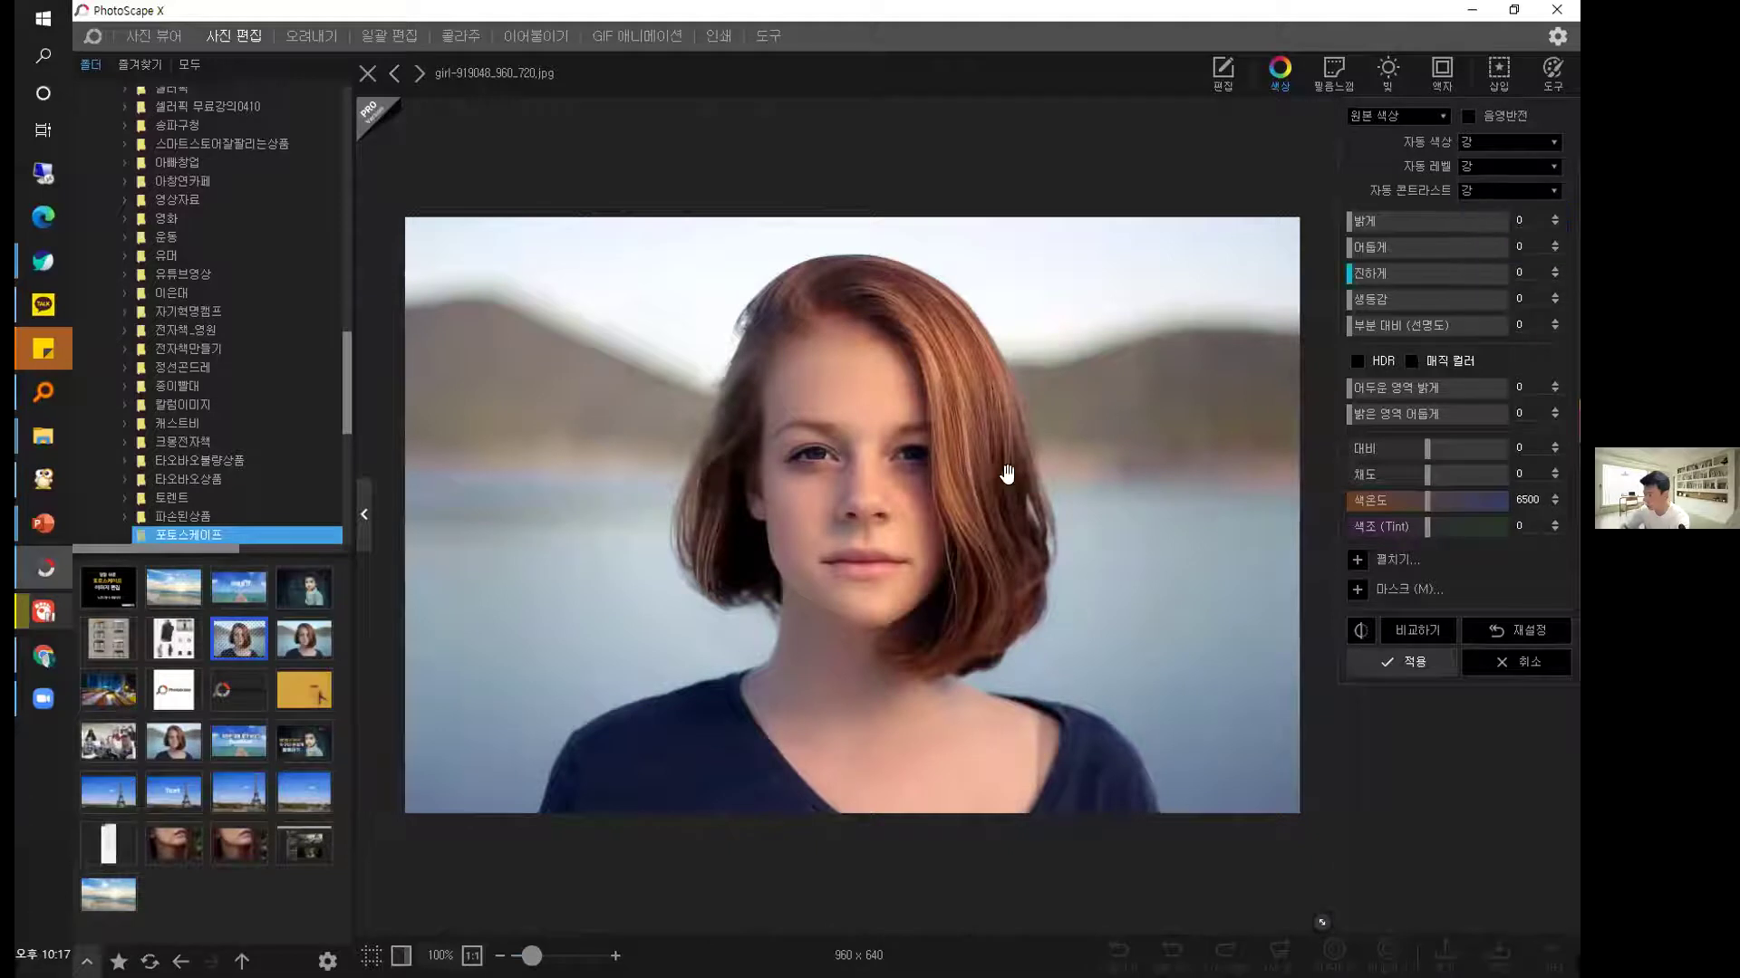
left_click(1437, 115)
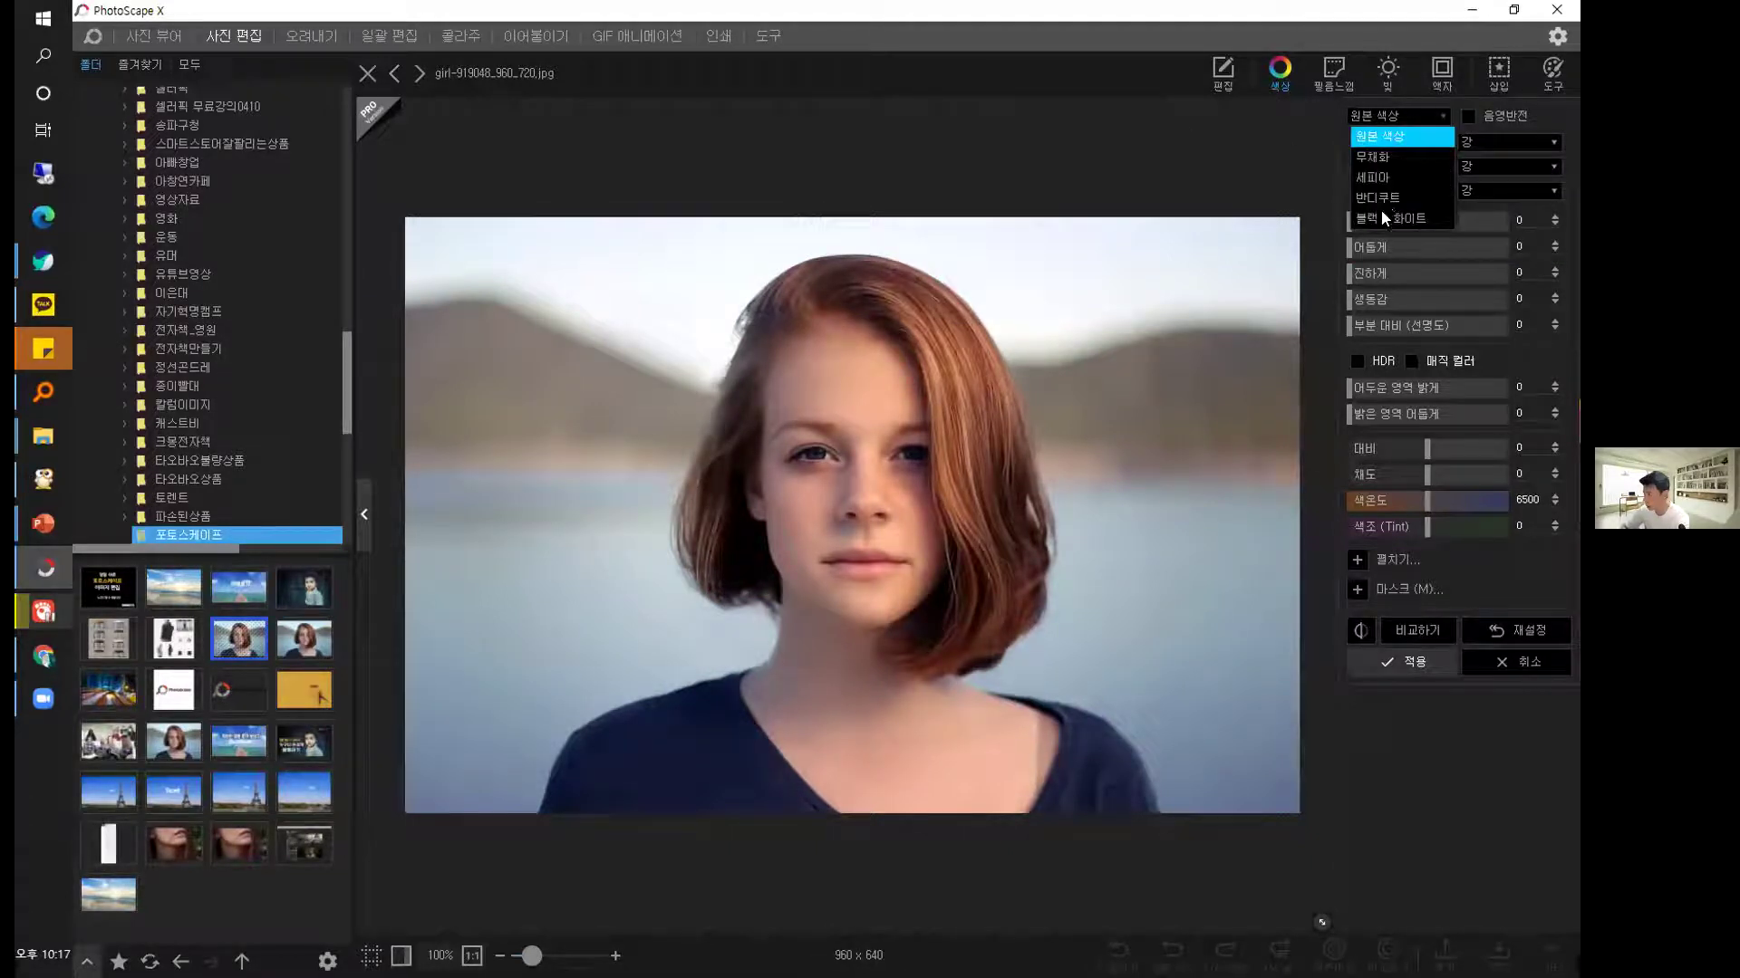
key("Down")
key("Escape")
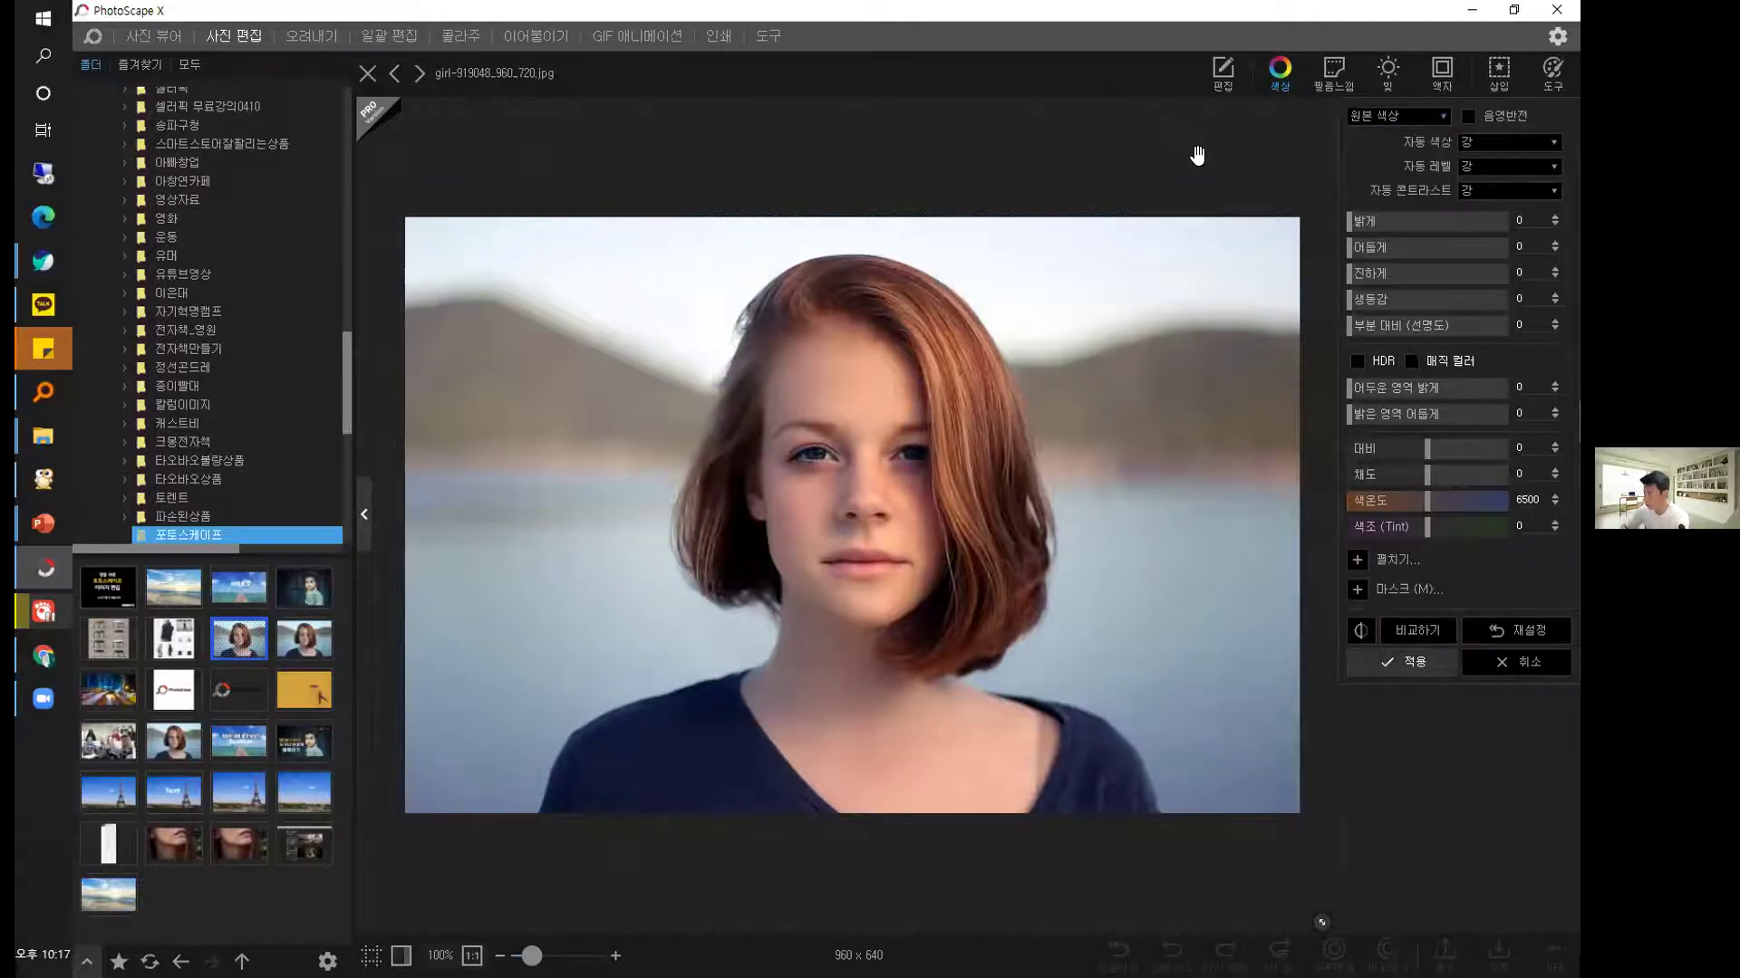
Set brighten to 36, darken to 17, deepen to 18, vibrance to 47 and local contrast to 15, and turn on HDR.
left_click(1455, 224)
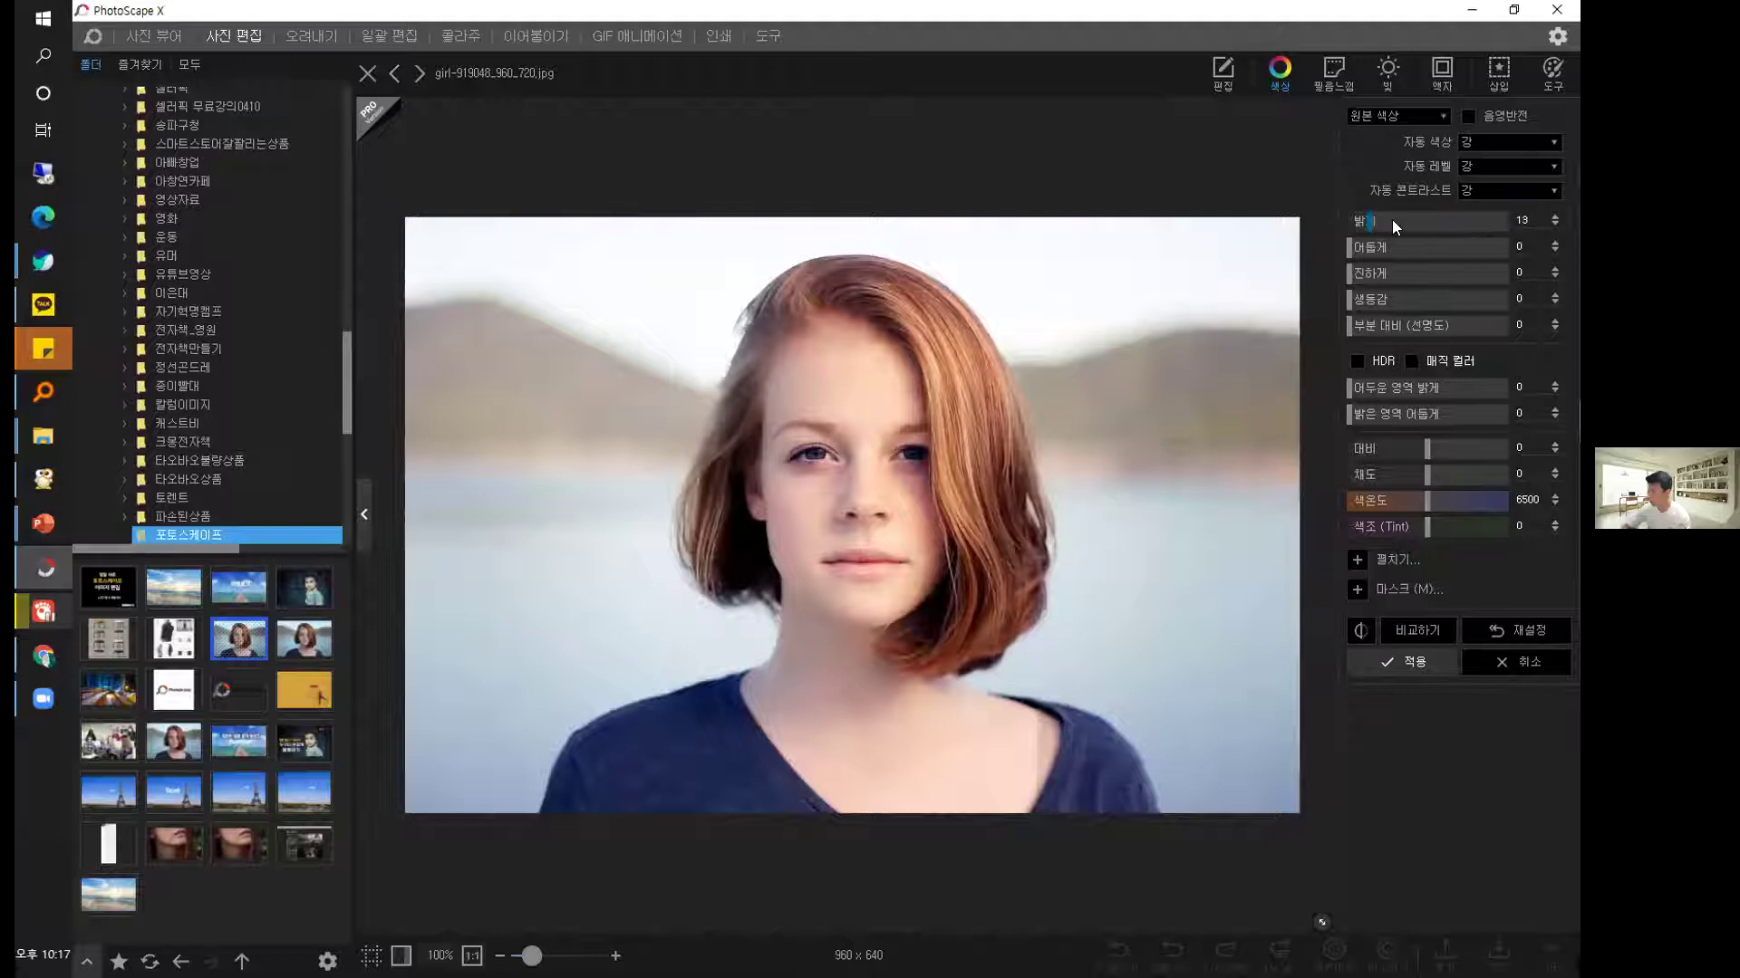
left_click_drag(1471, 219, 1414, 297)
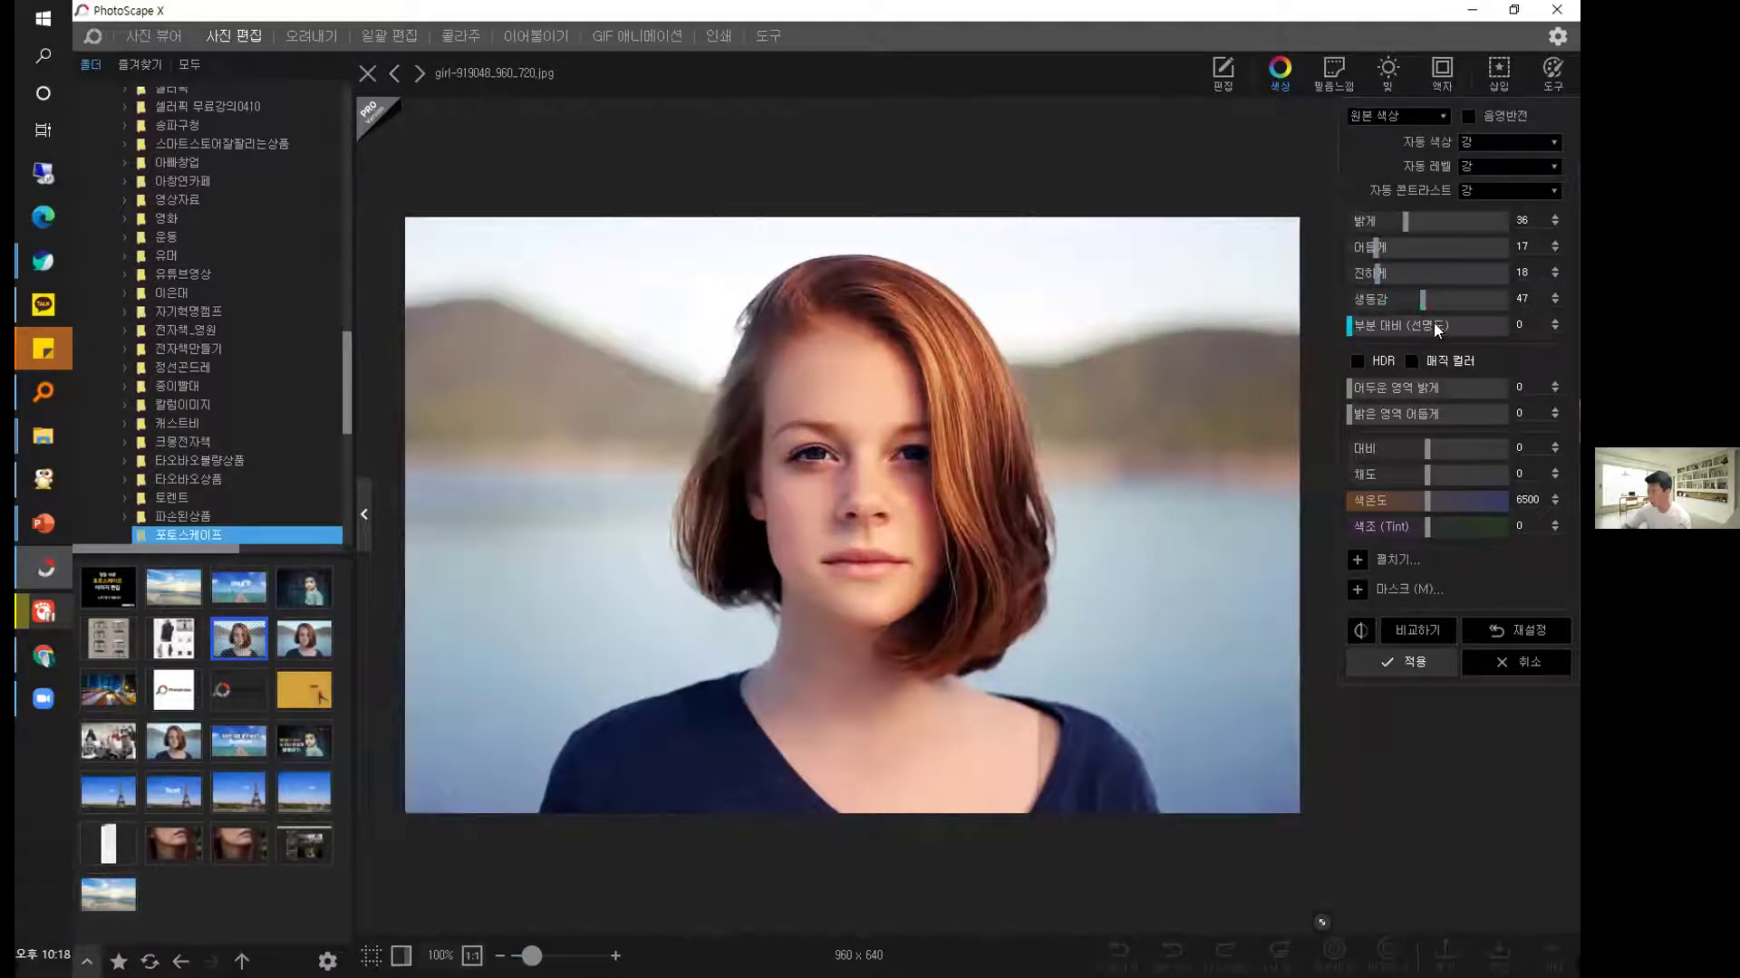
left_click_drag(1457, 323, 1368, 322)
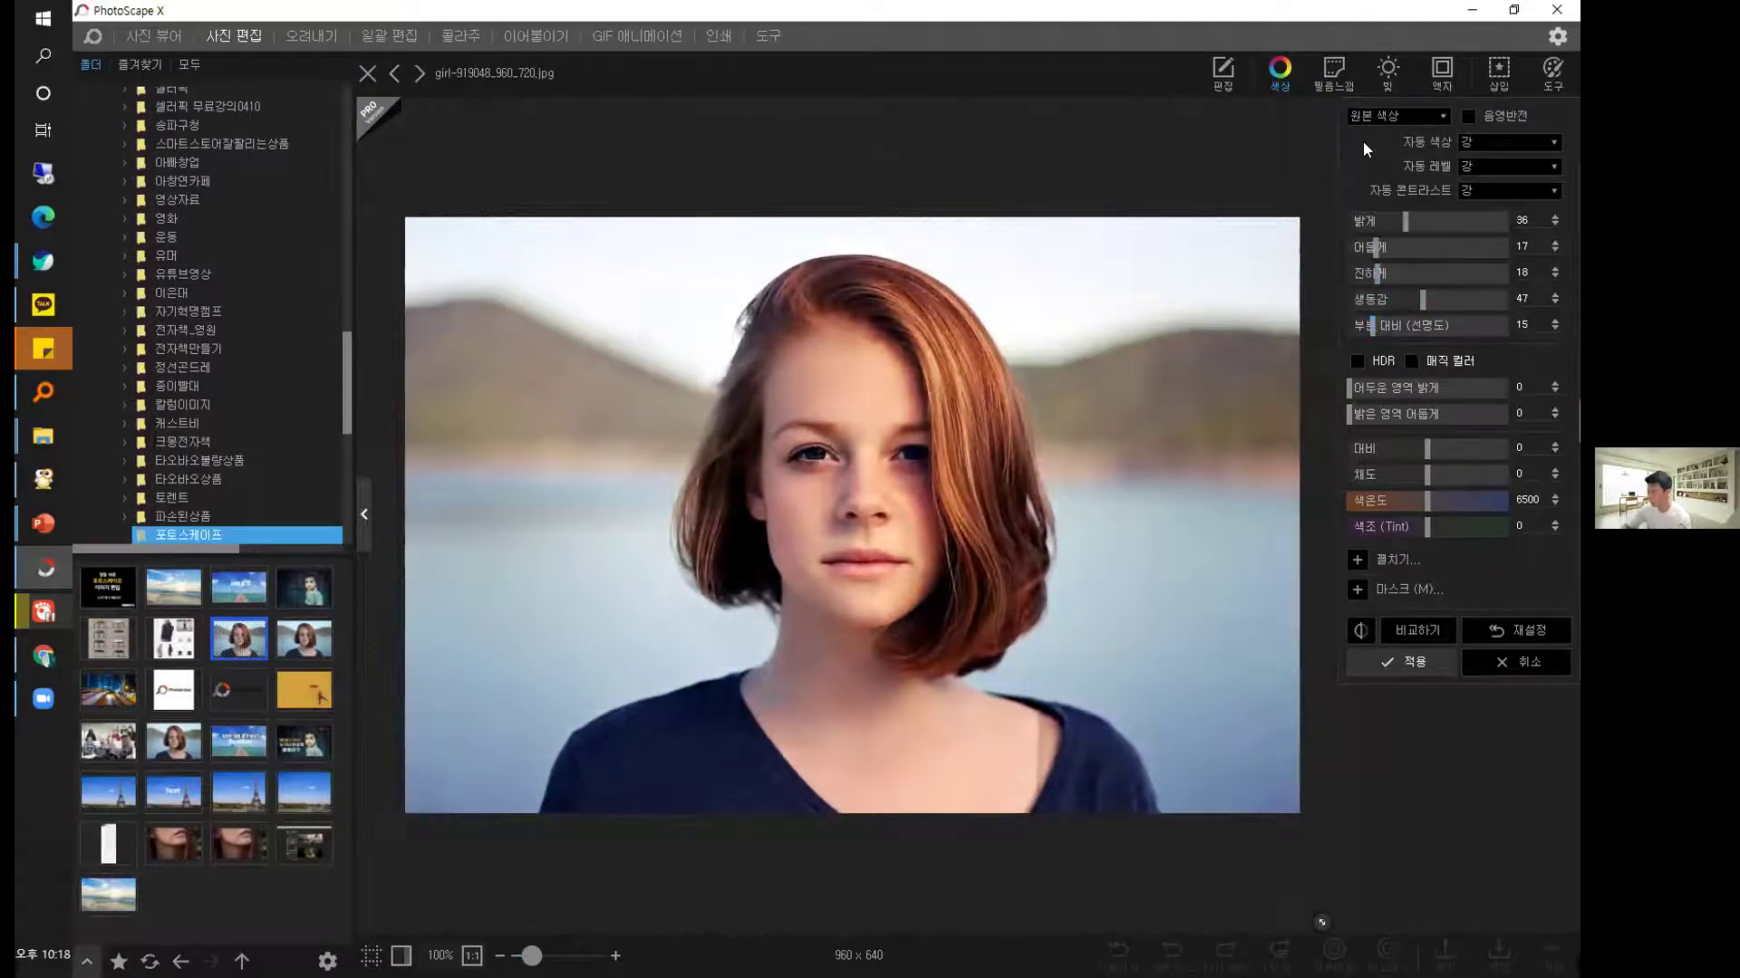
left_click(1357, 361)
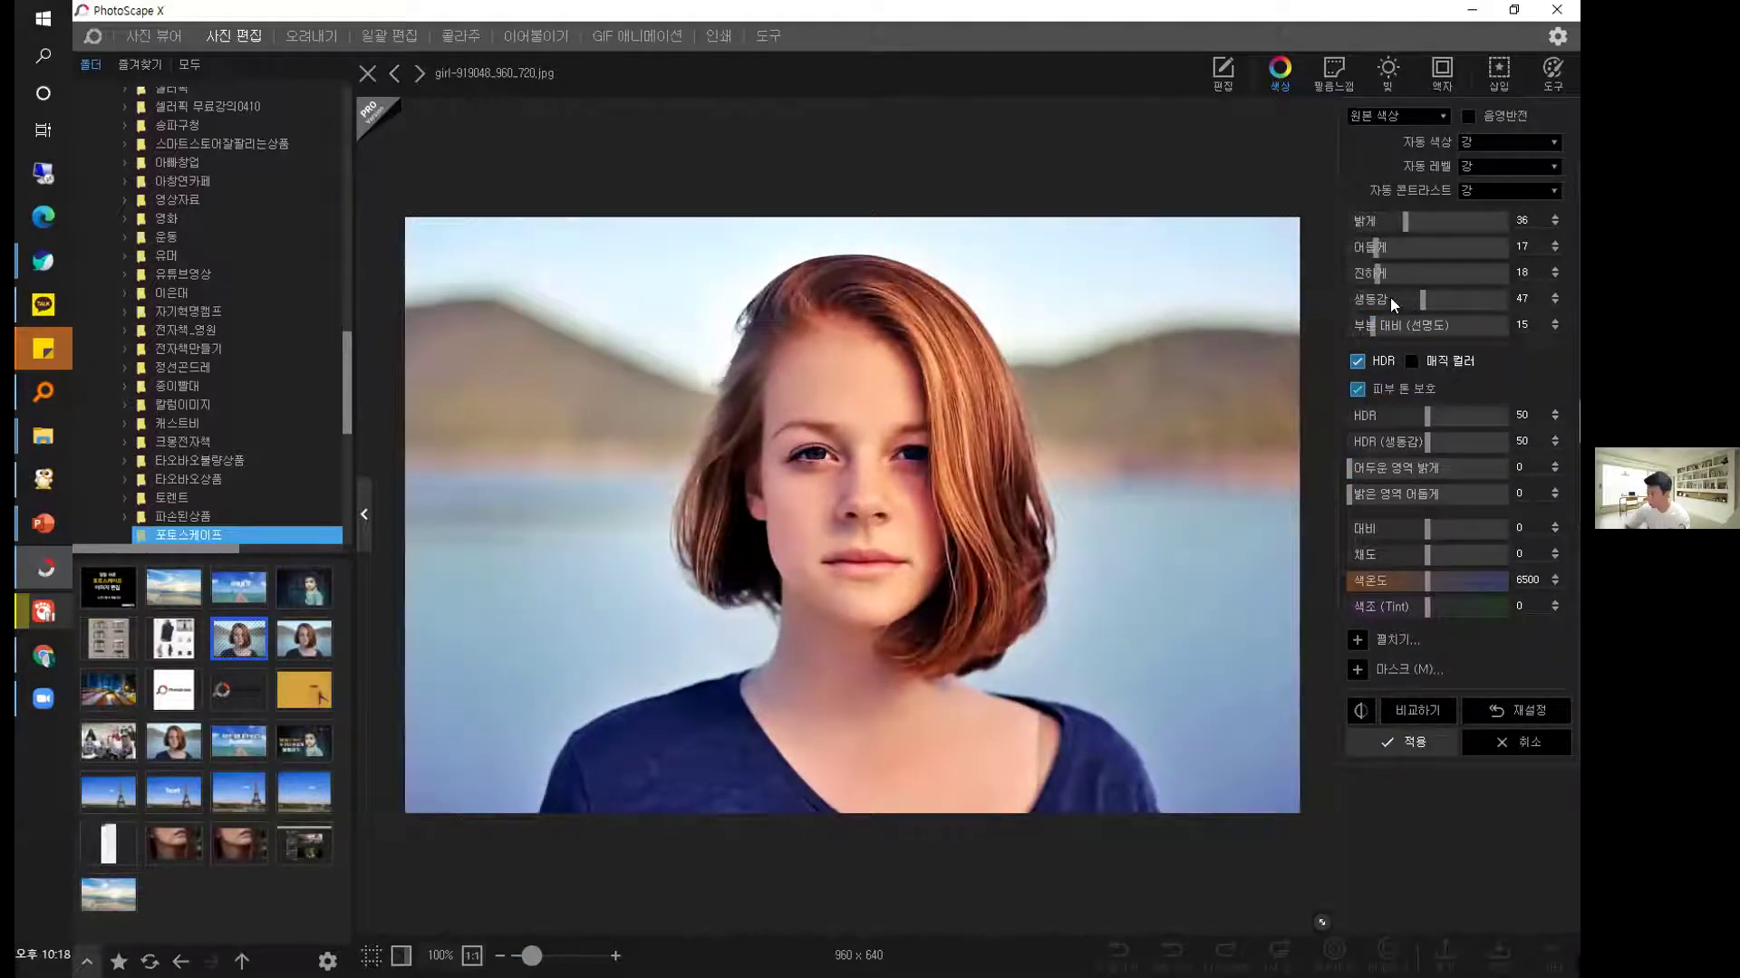
Reset the vibrance, brighten, darken, deepen and local contrast adjustments to 0.
double_click(1364, 299)
double_click(1369, 220)
double_click(1359, 246)
double_click(1359, 273)
double_click(1350, 324)
Clear the auto colour, auto level and auto contrast settings and turn off HDR.
left_click(1551, 141)
left_click(1542, 150)
left_click(1542, 150)
left_click(1537, 162)
left_click(1536, 161)
left_click(1531, 186)
left_click(1526, 190)
left_click(1510, 217)
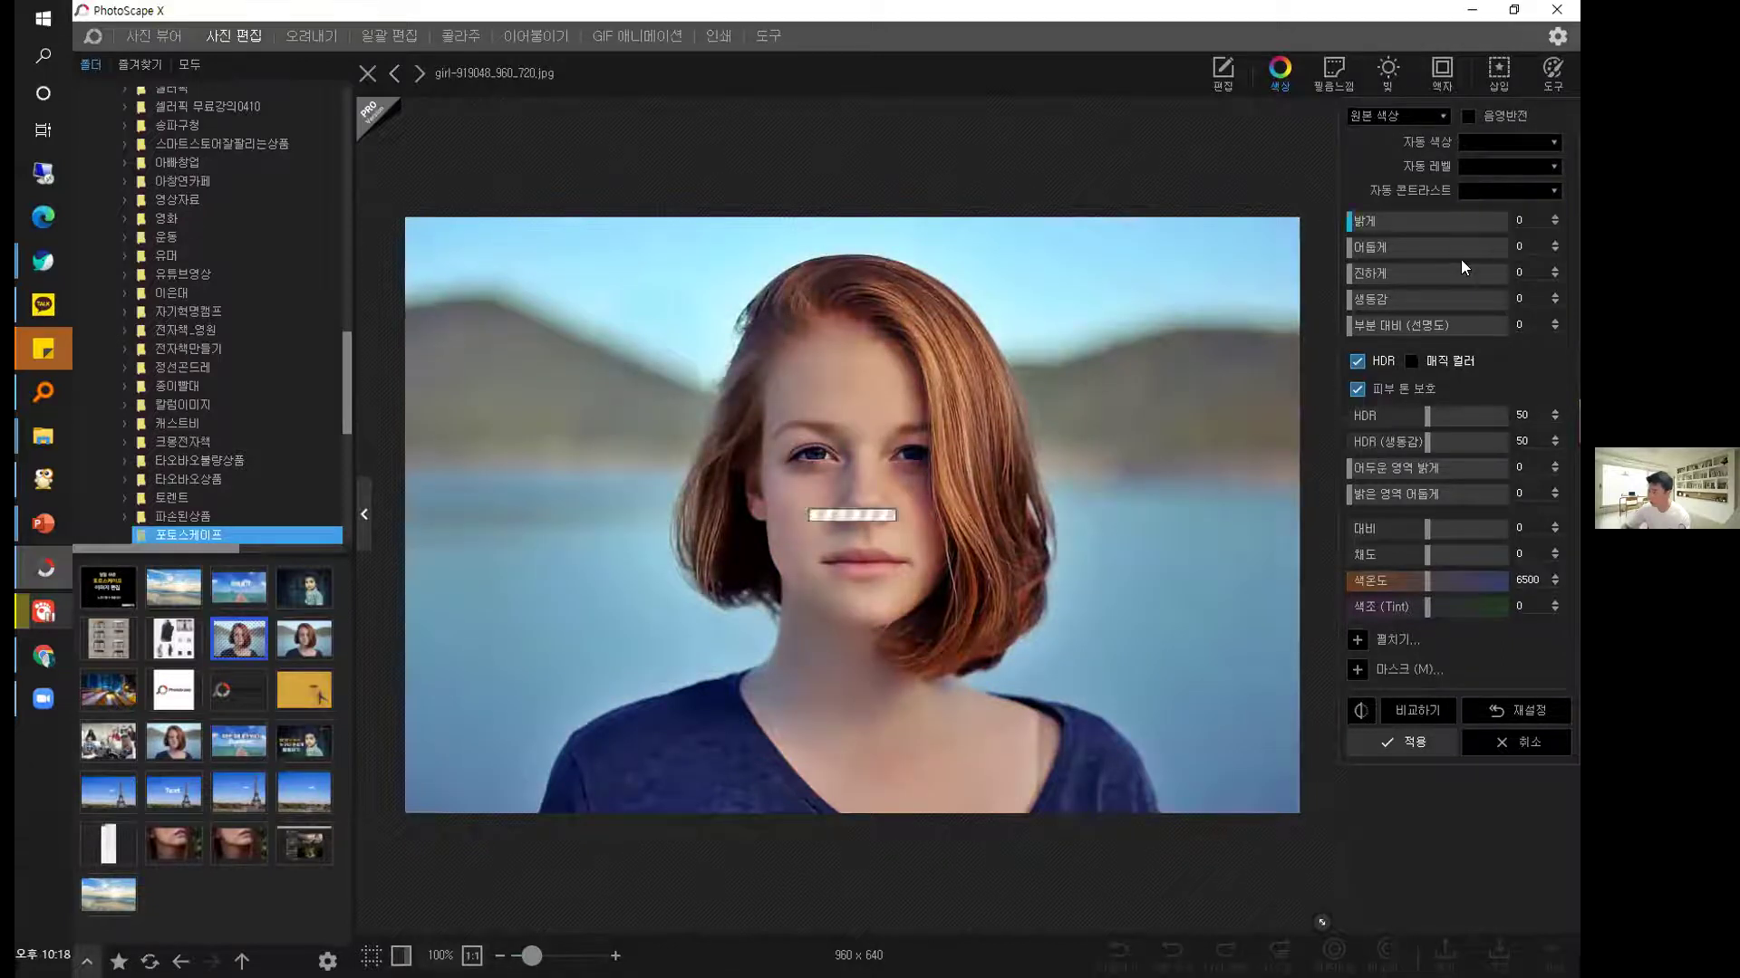
left_click(1358, 360)
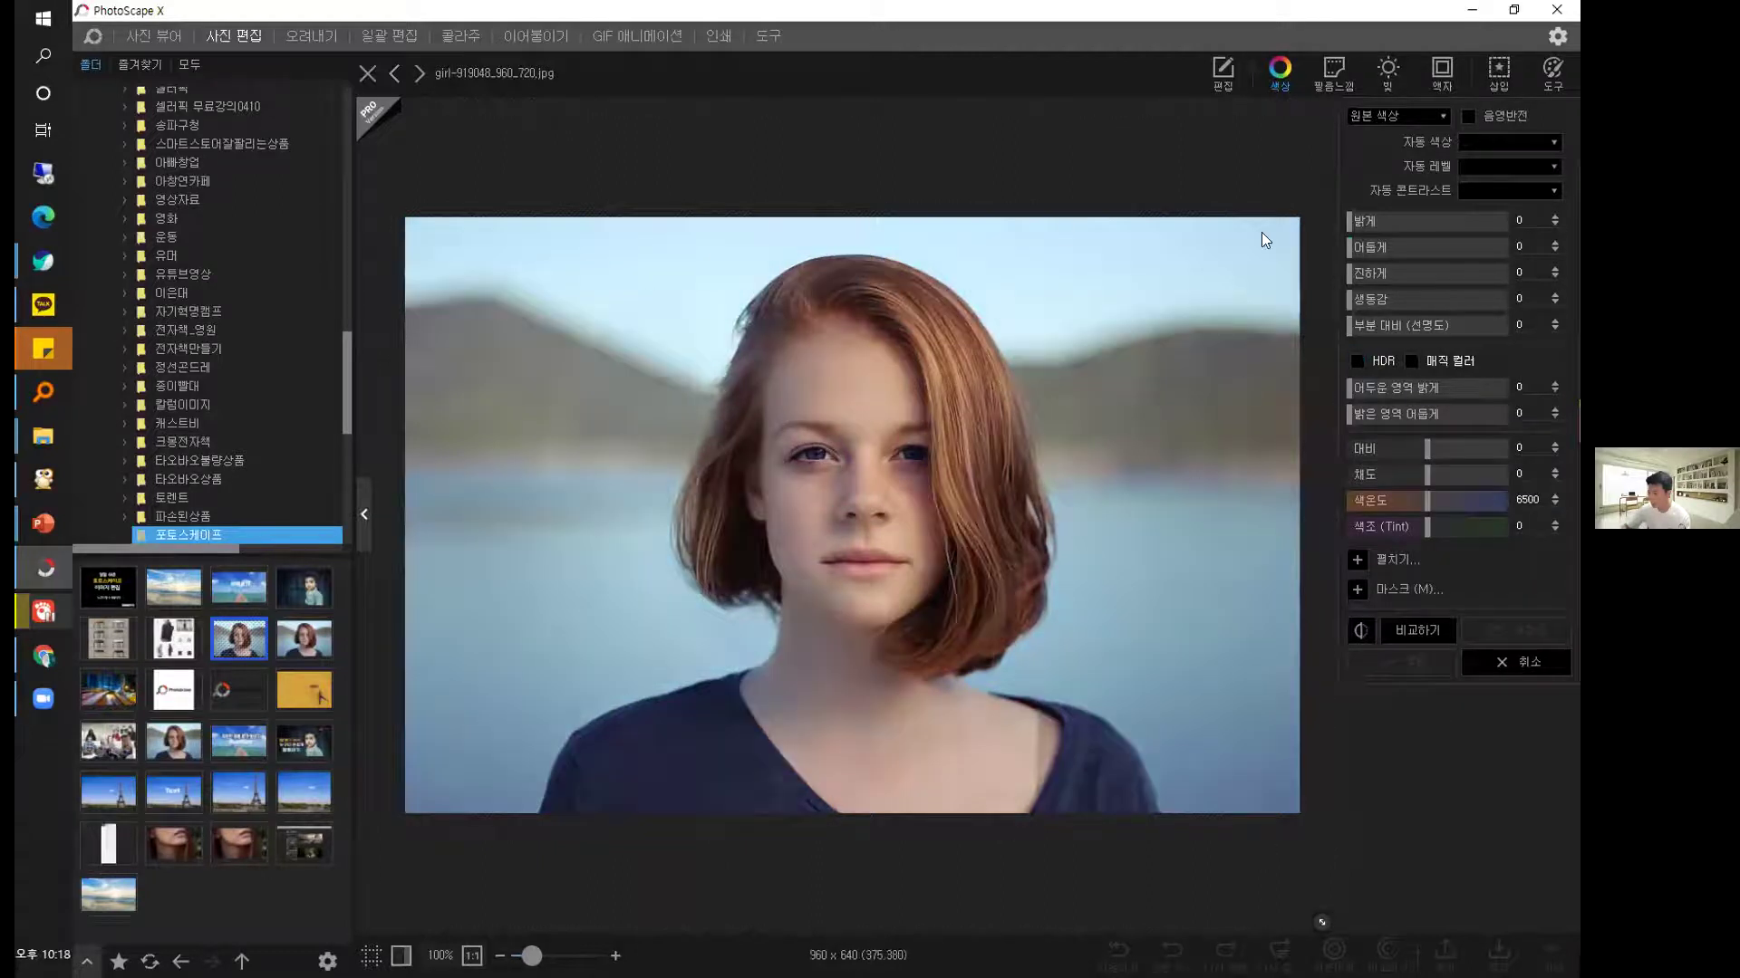
Turn on HDR and set its strength to 76, HDR vibrance to 26, shadow brightening to 8 and highlight darkening to 70.
left_click(1357, 361)
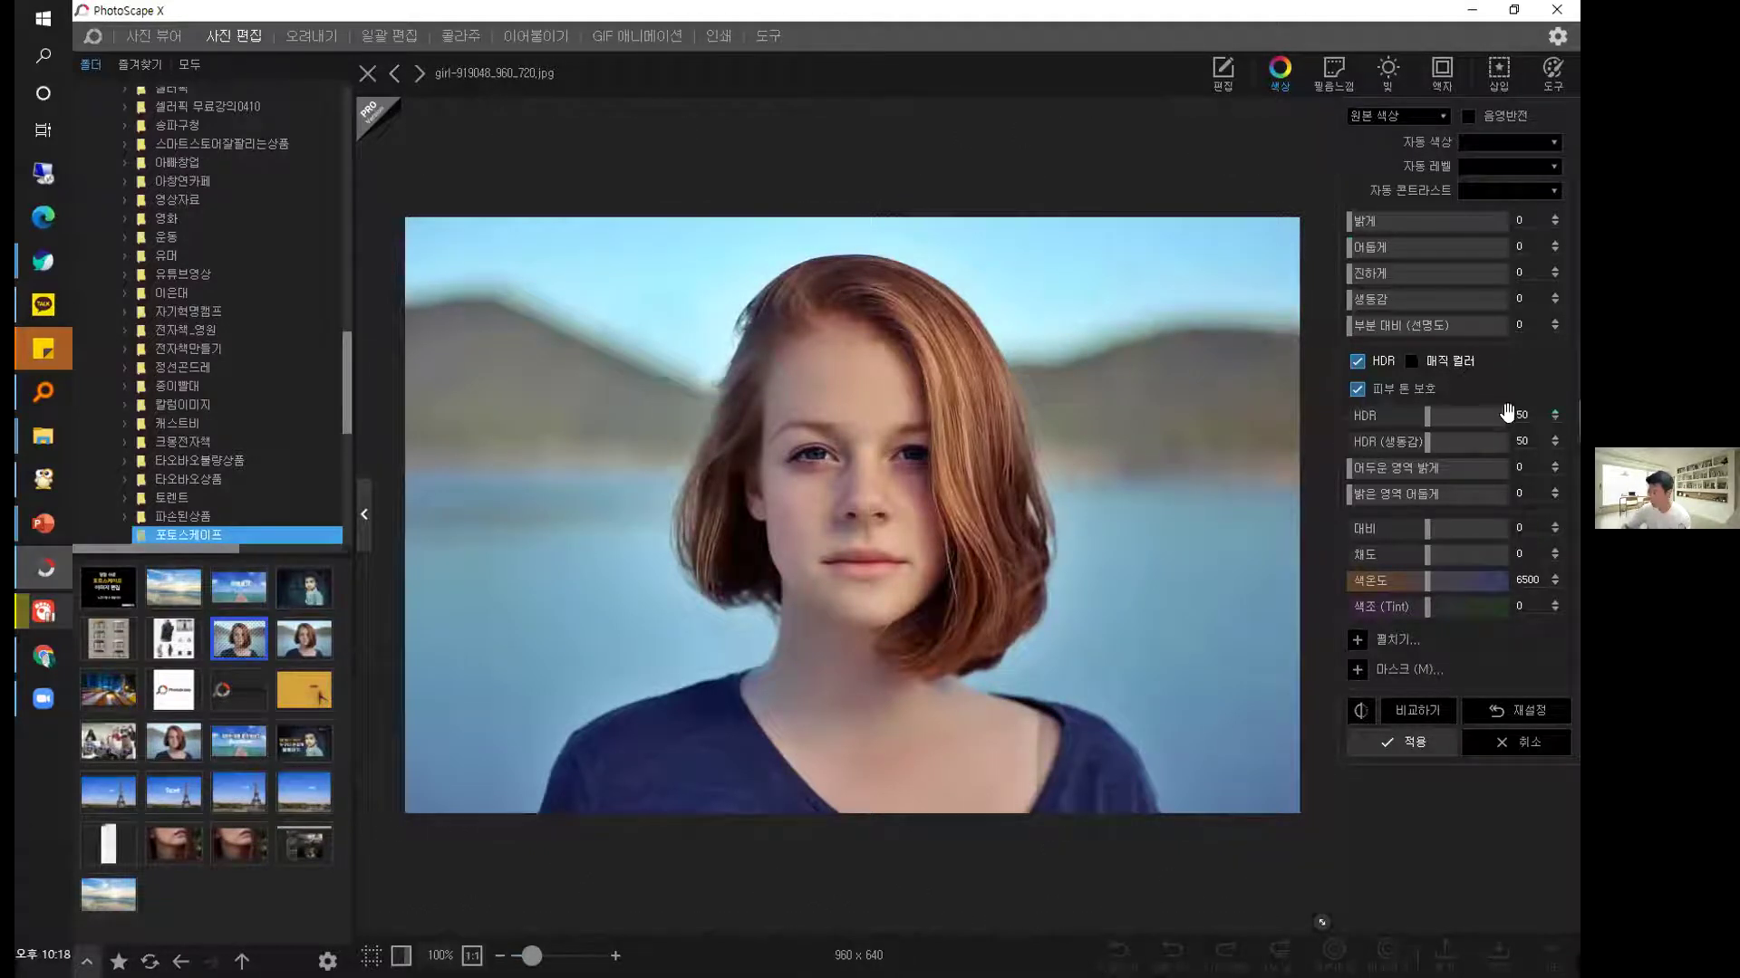
mouse_move(1457, 410)
left_mouse_down()
mouse_move(1475, 409)
mouse_move(1408, 410)
mouse_move(1496, 409)
mouse_move(1468, 407)
left_mouse_up()
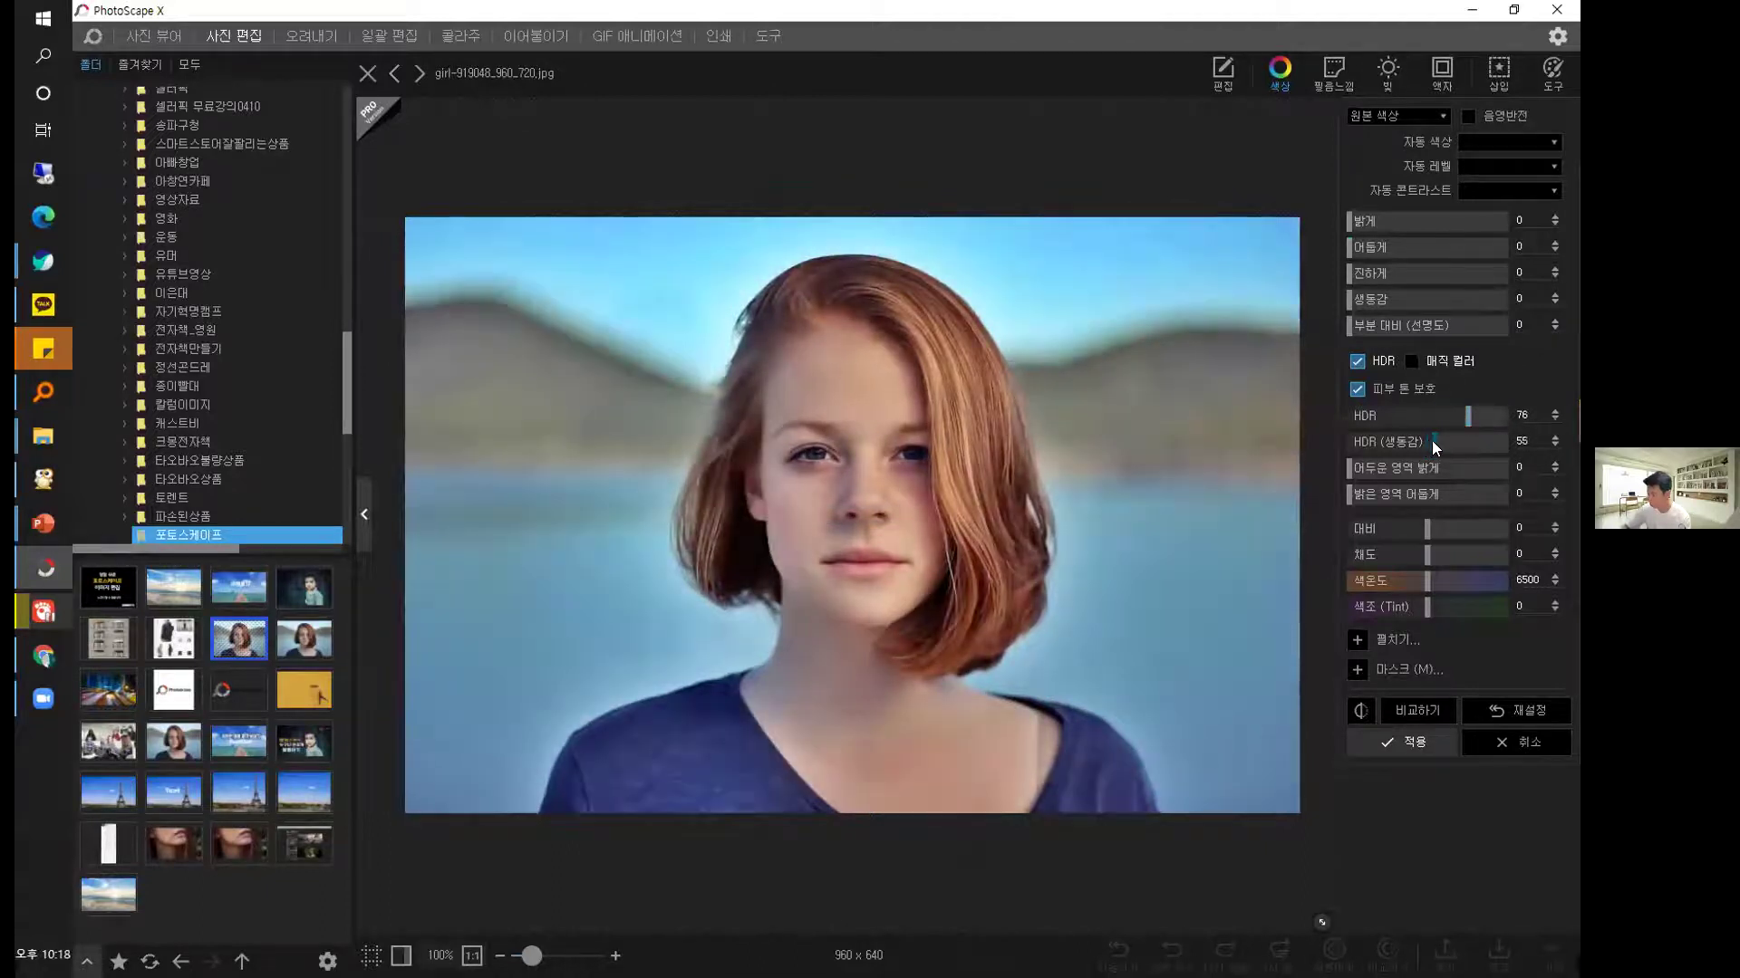
left_click(1384, 444)
left_click_drag(1423, 468, 1357, 475)
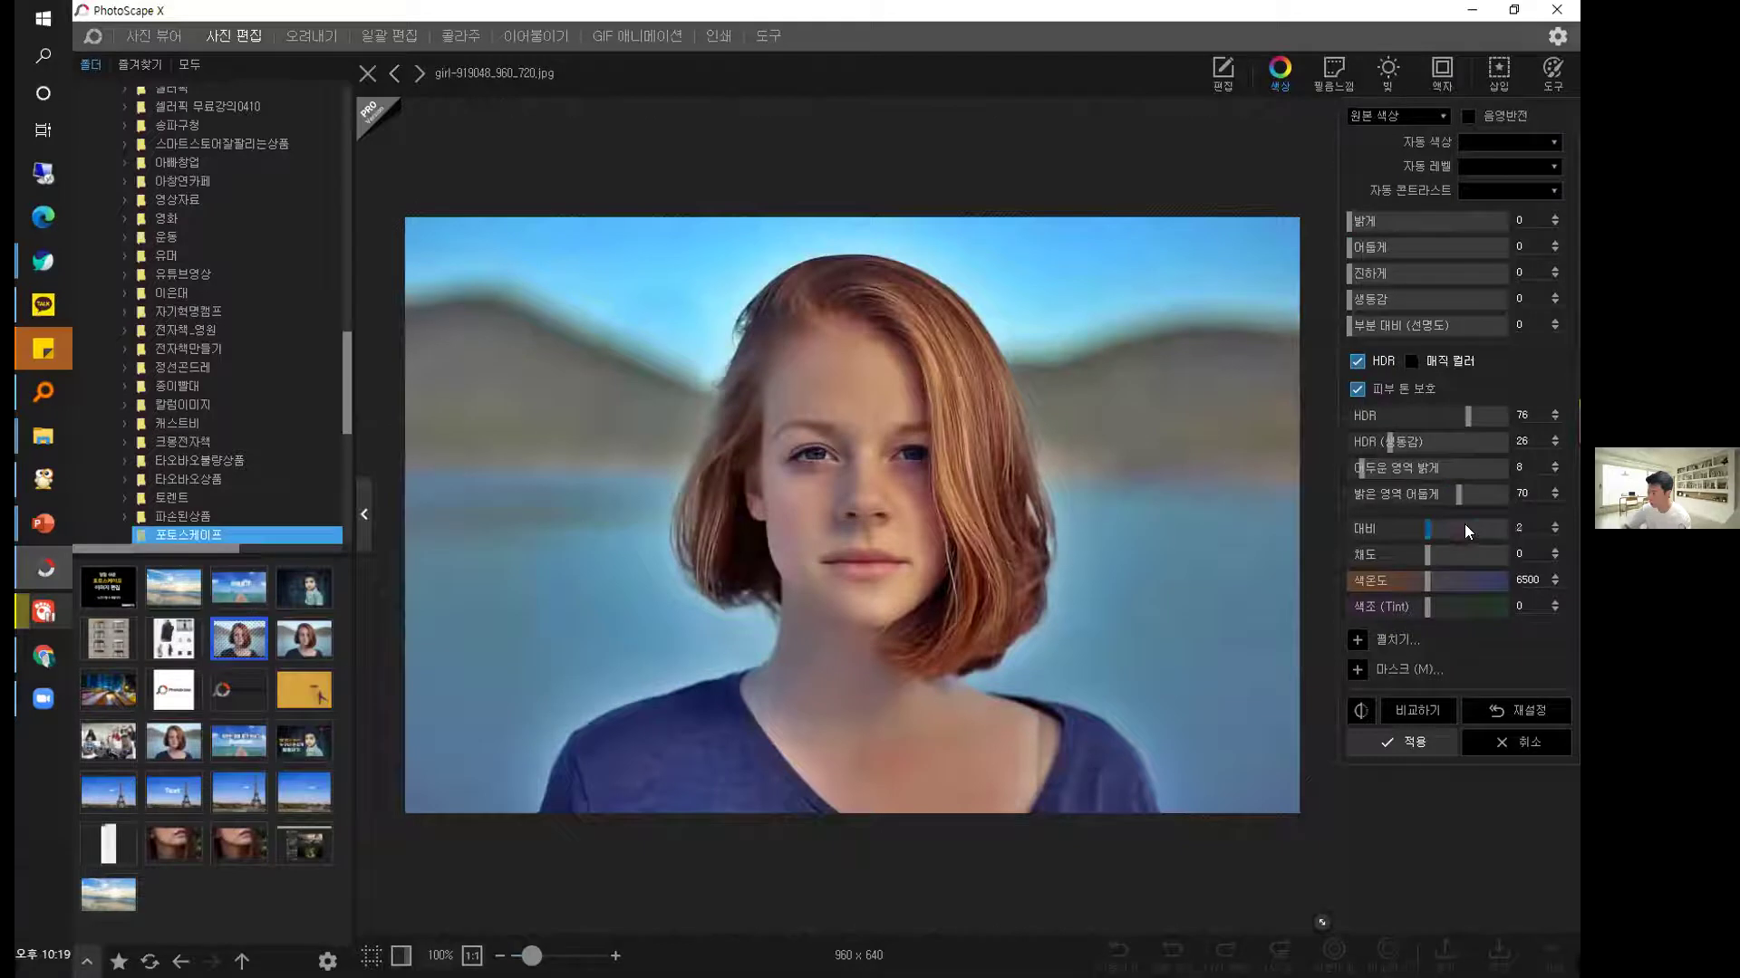
Try a contrast of about 35, return it to 0, and set saturation to -14 and tint to -7.
left_click(1477, 524)
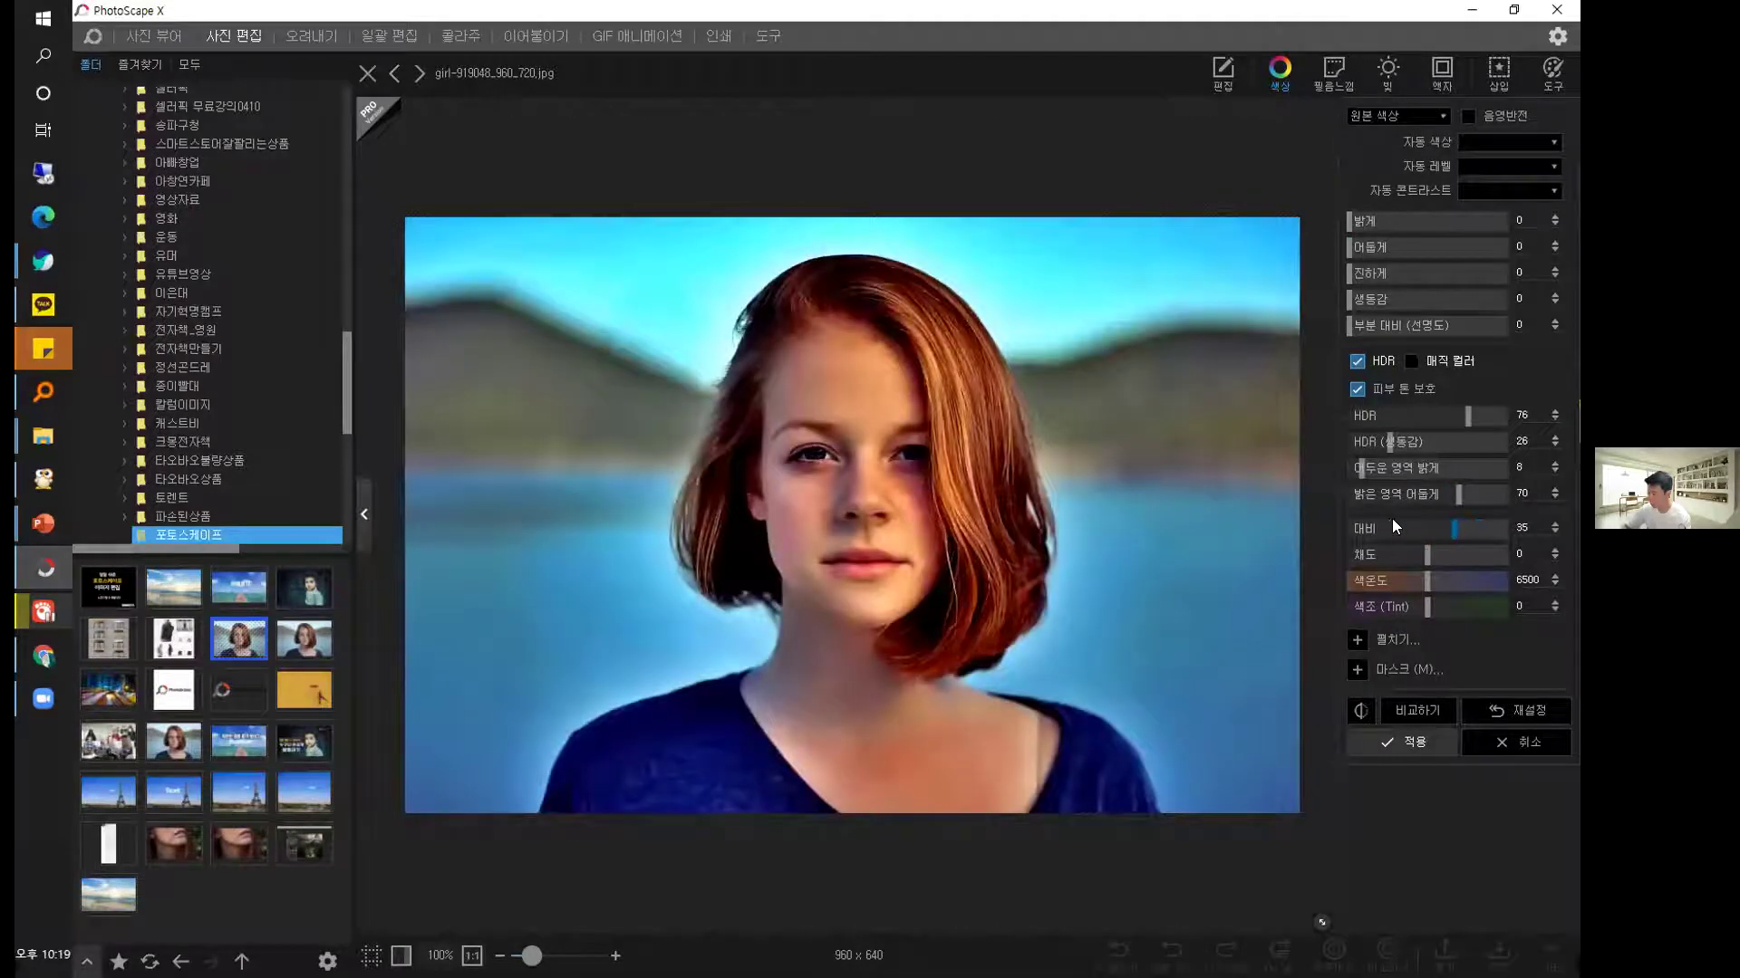
left_click(1427, 528)
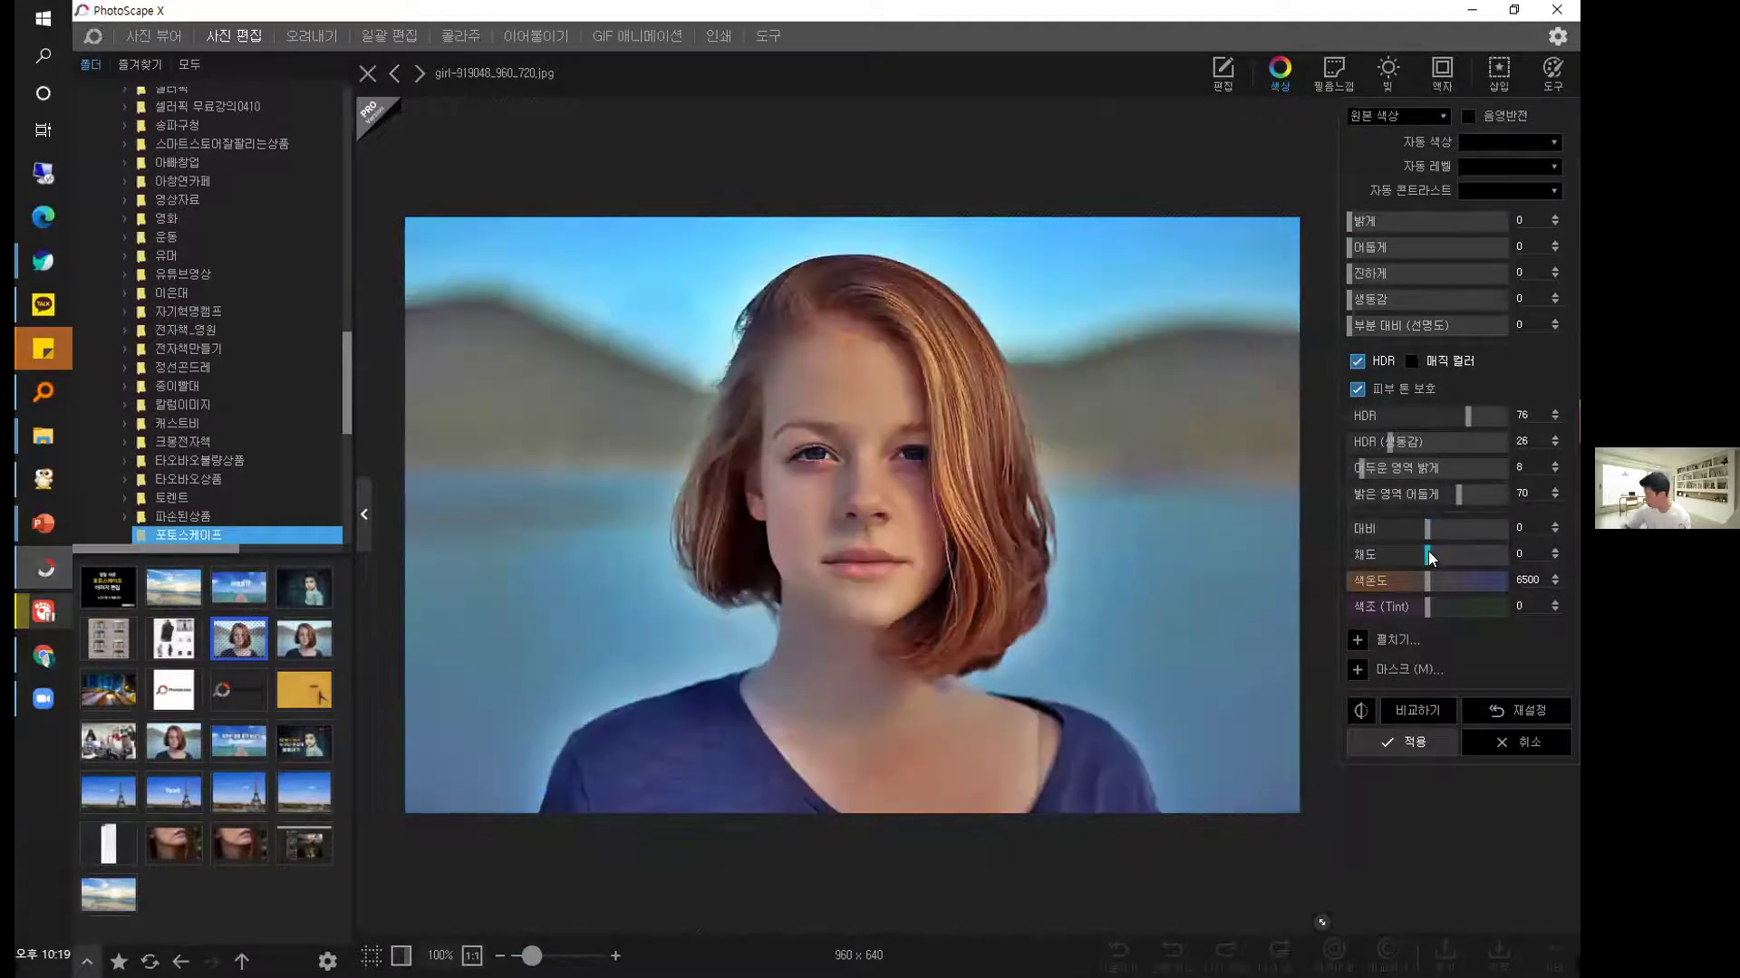
mouse_move(1428, 549)
left_mouse_down()
mouse_move(1449, 549)
mouse_move(1416, 552)
mouse_move(1429, 573)
left_mouse_up()
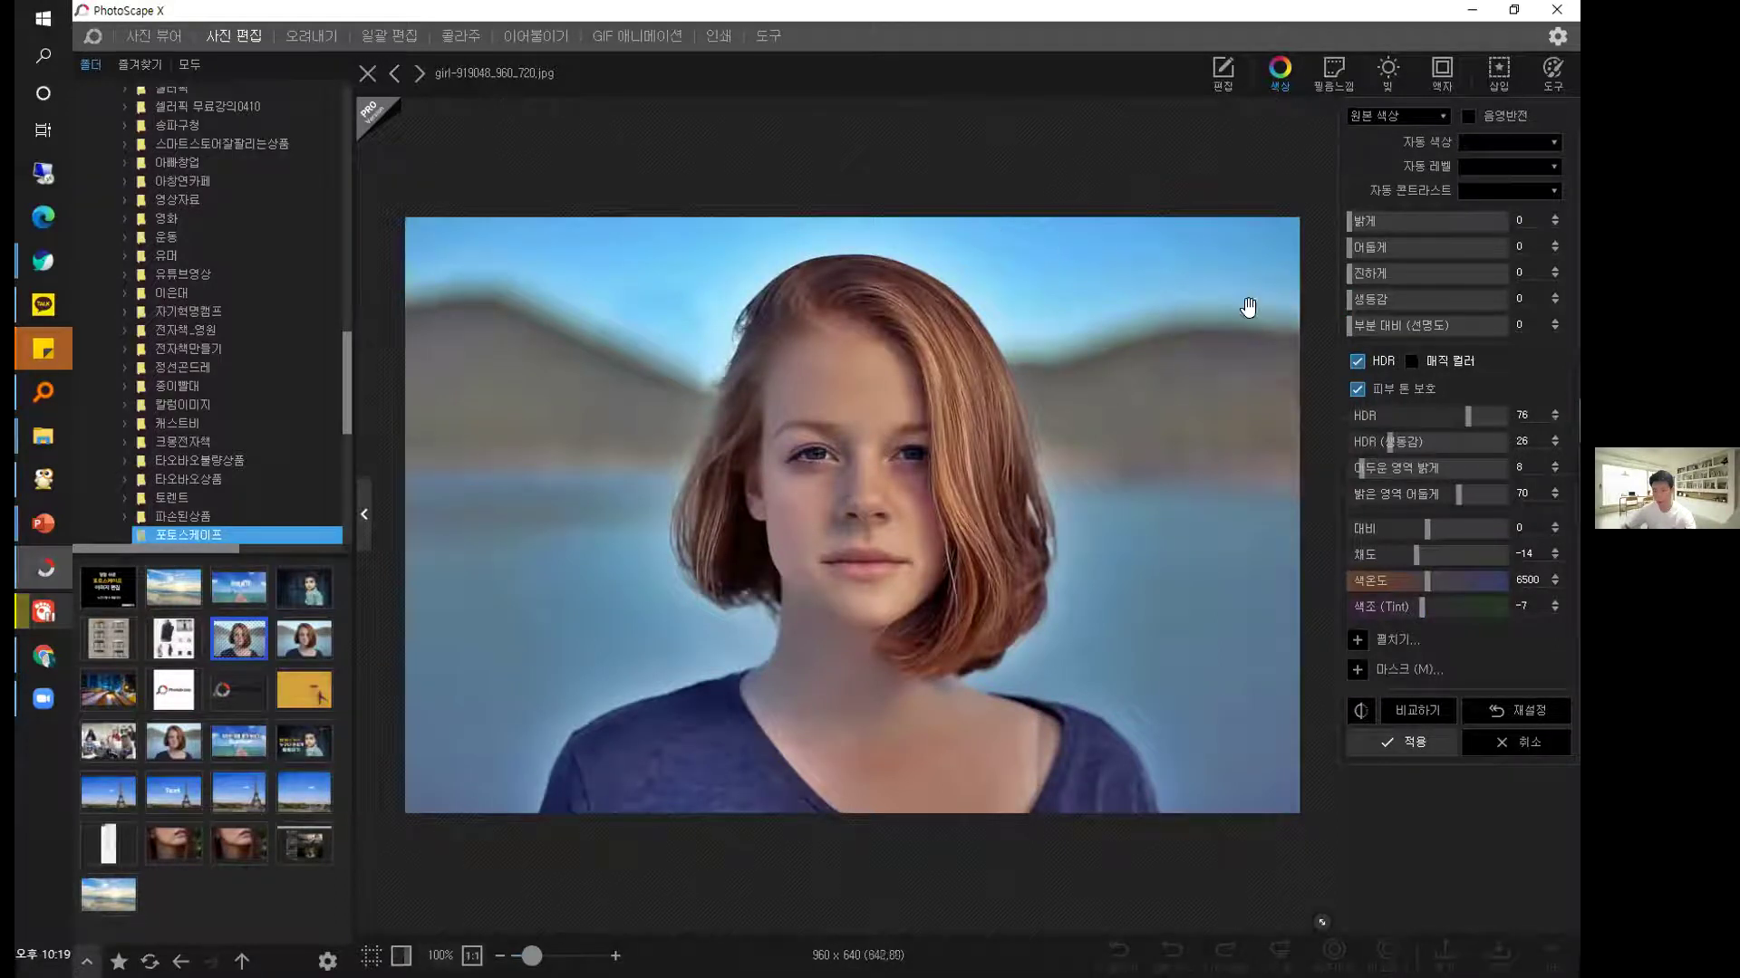
Expand the additional colour adjustments and set exposure to 15 and gamma correction to -22.
left_click(1358, 641)
scroll(1449, 411, "down", 2)
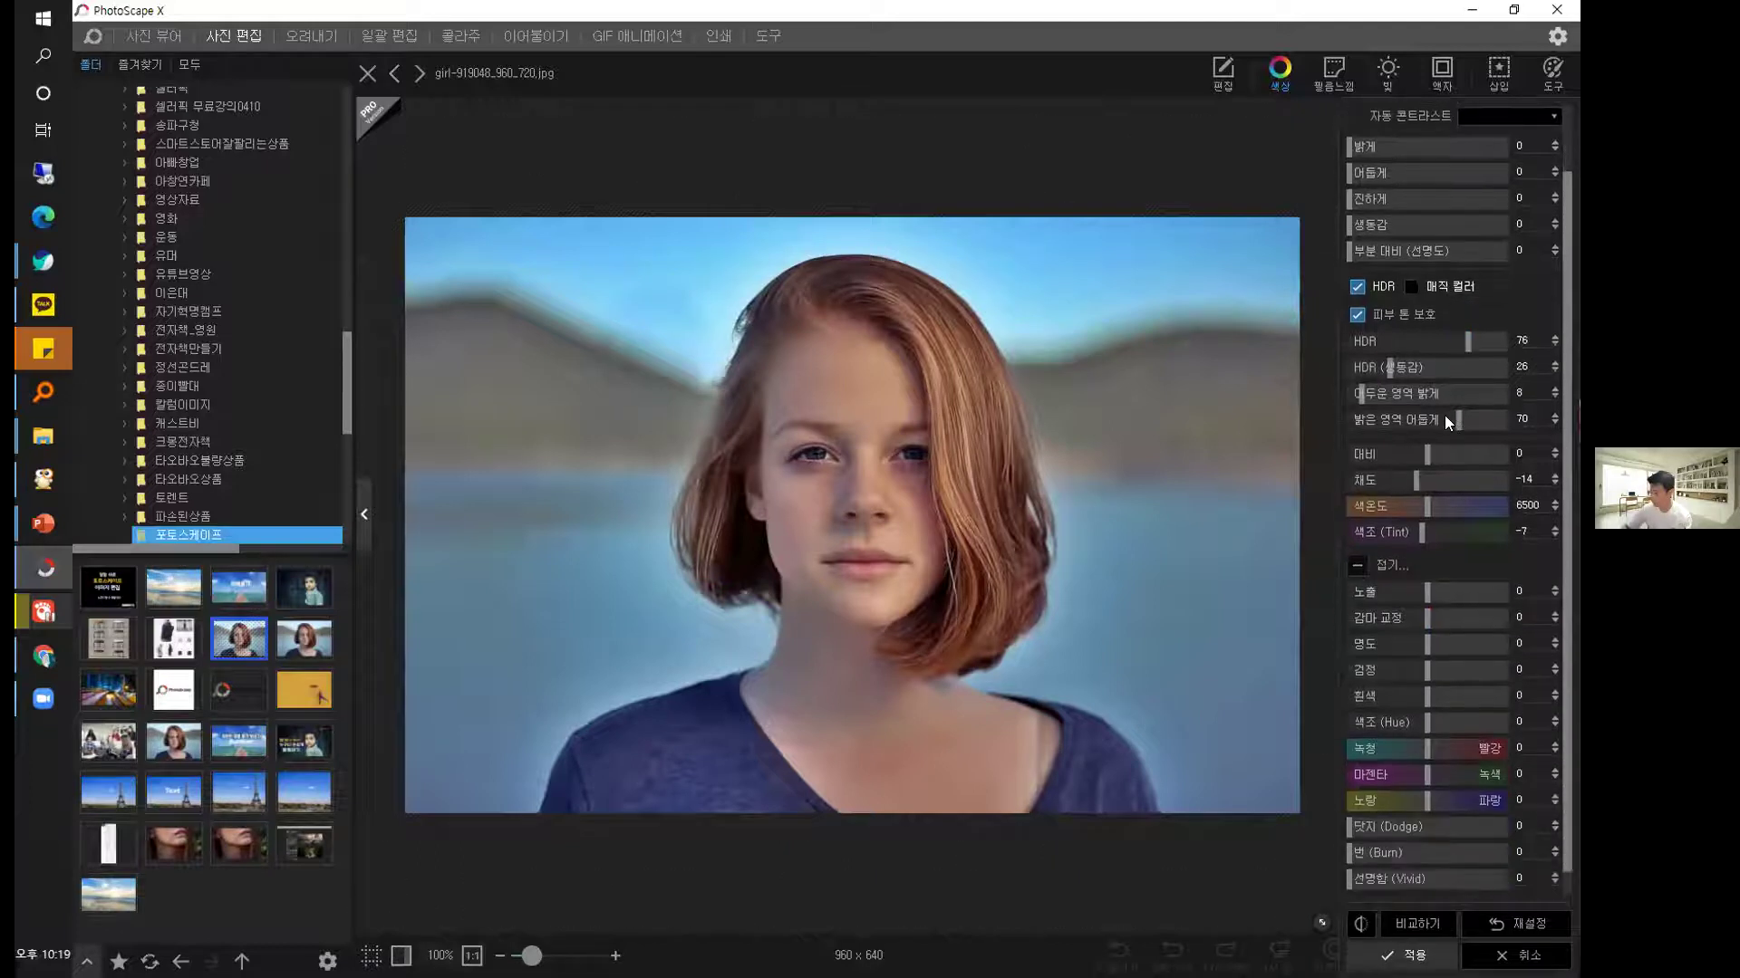
scroll(1441, 471, "down", 1)
mouse_move(1429, 572)
left_mouse_down()
mouse_move(1460, 568)
mouse_move(1452, 598)
mouse_move(1381, 592)
mouse_move(1439, 571)
left_mouse_up()
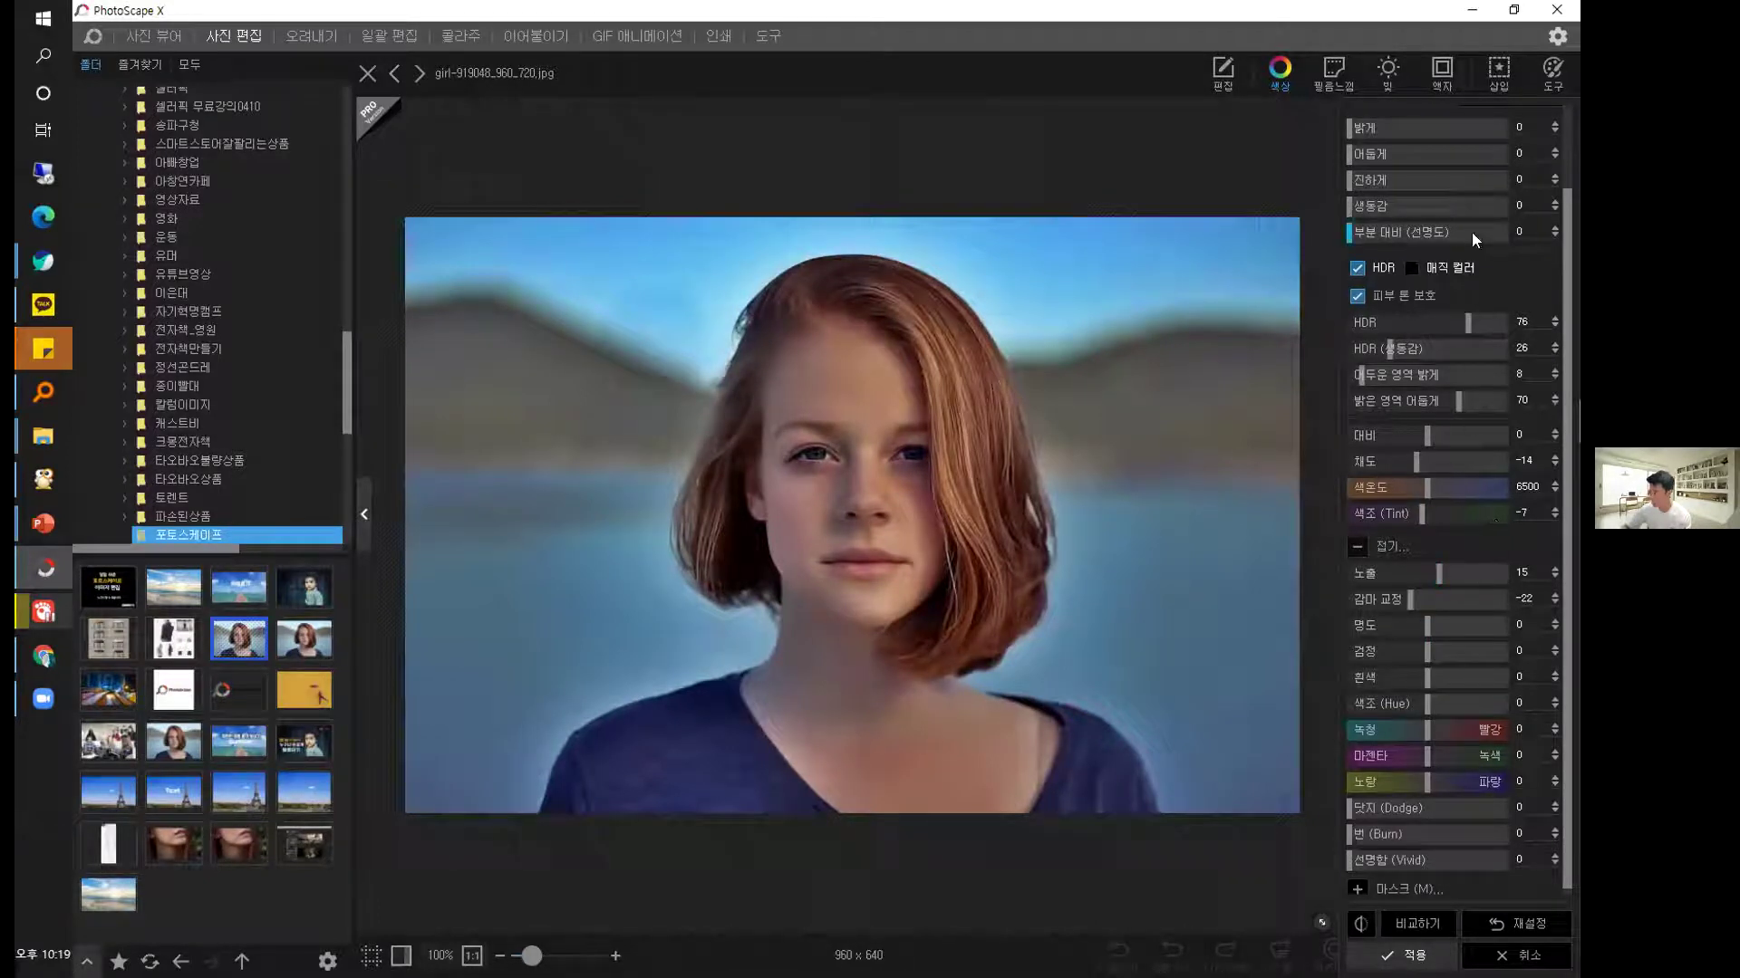
scroll(1525, 324, "up", 2)
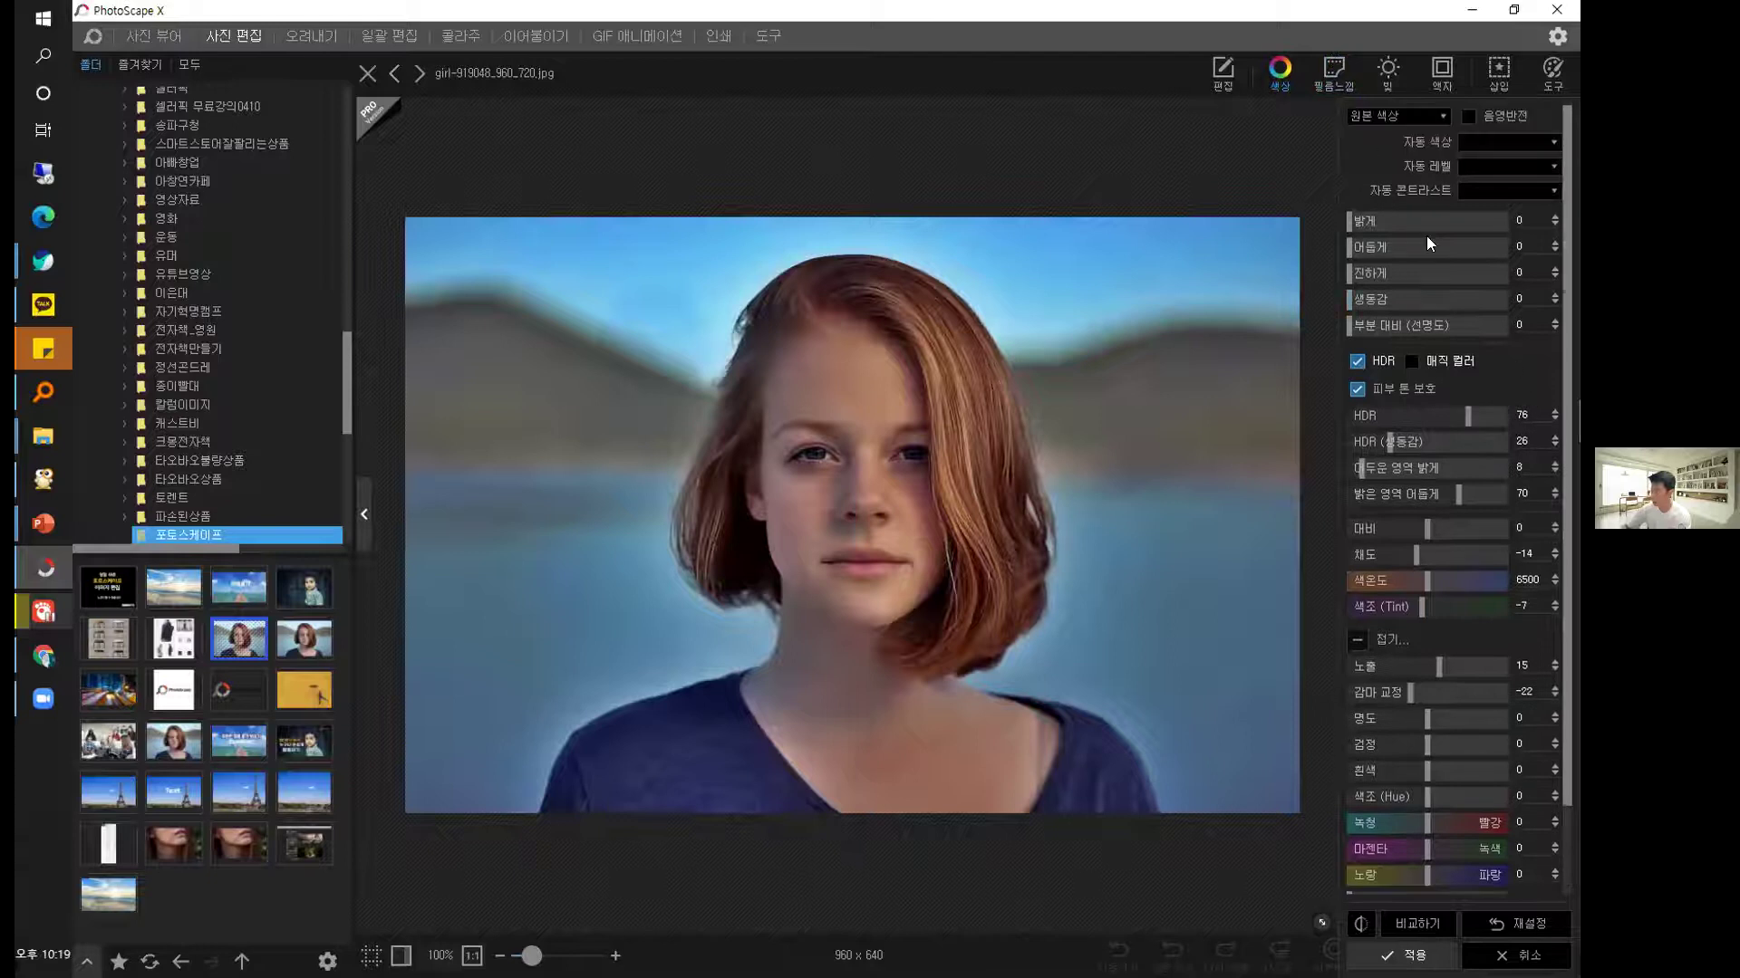
Set the portrait's brightness (명도) to 11 and its black level (검정) to -16.
scroll(1404, 312, "down", 2)
scroll(1420, 426, "down", 1)
left_click_drag(1429, 623, 1414, 637)
scroll(1410, 589, "up", 4)
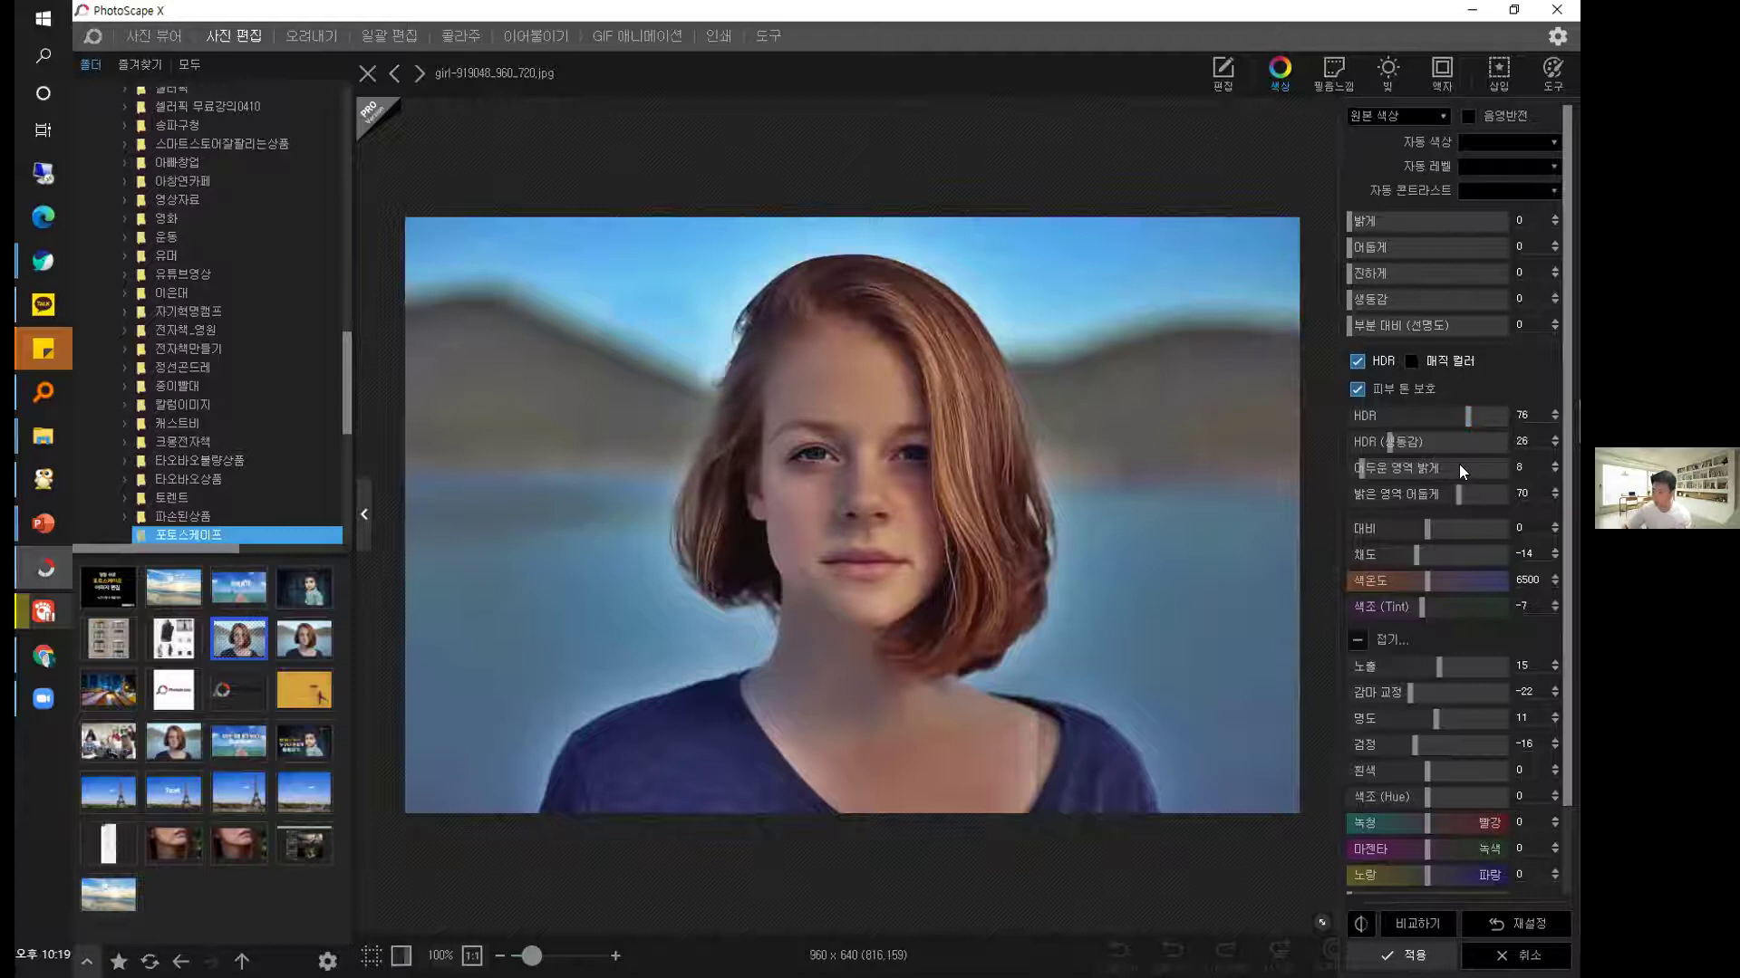
Set Dodge to 8 and Burn to 21 for the portrait.
scroll(1452, 438, "down", 1)
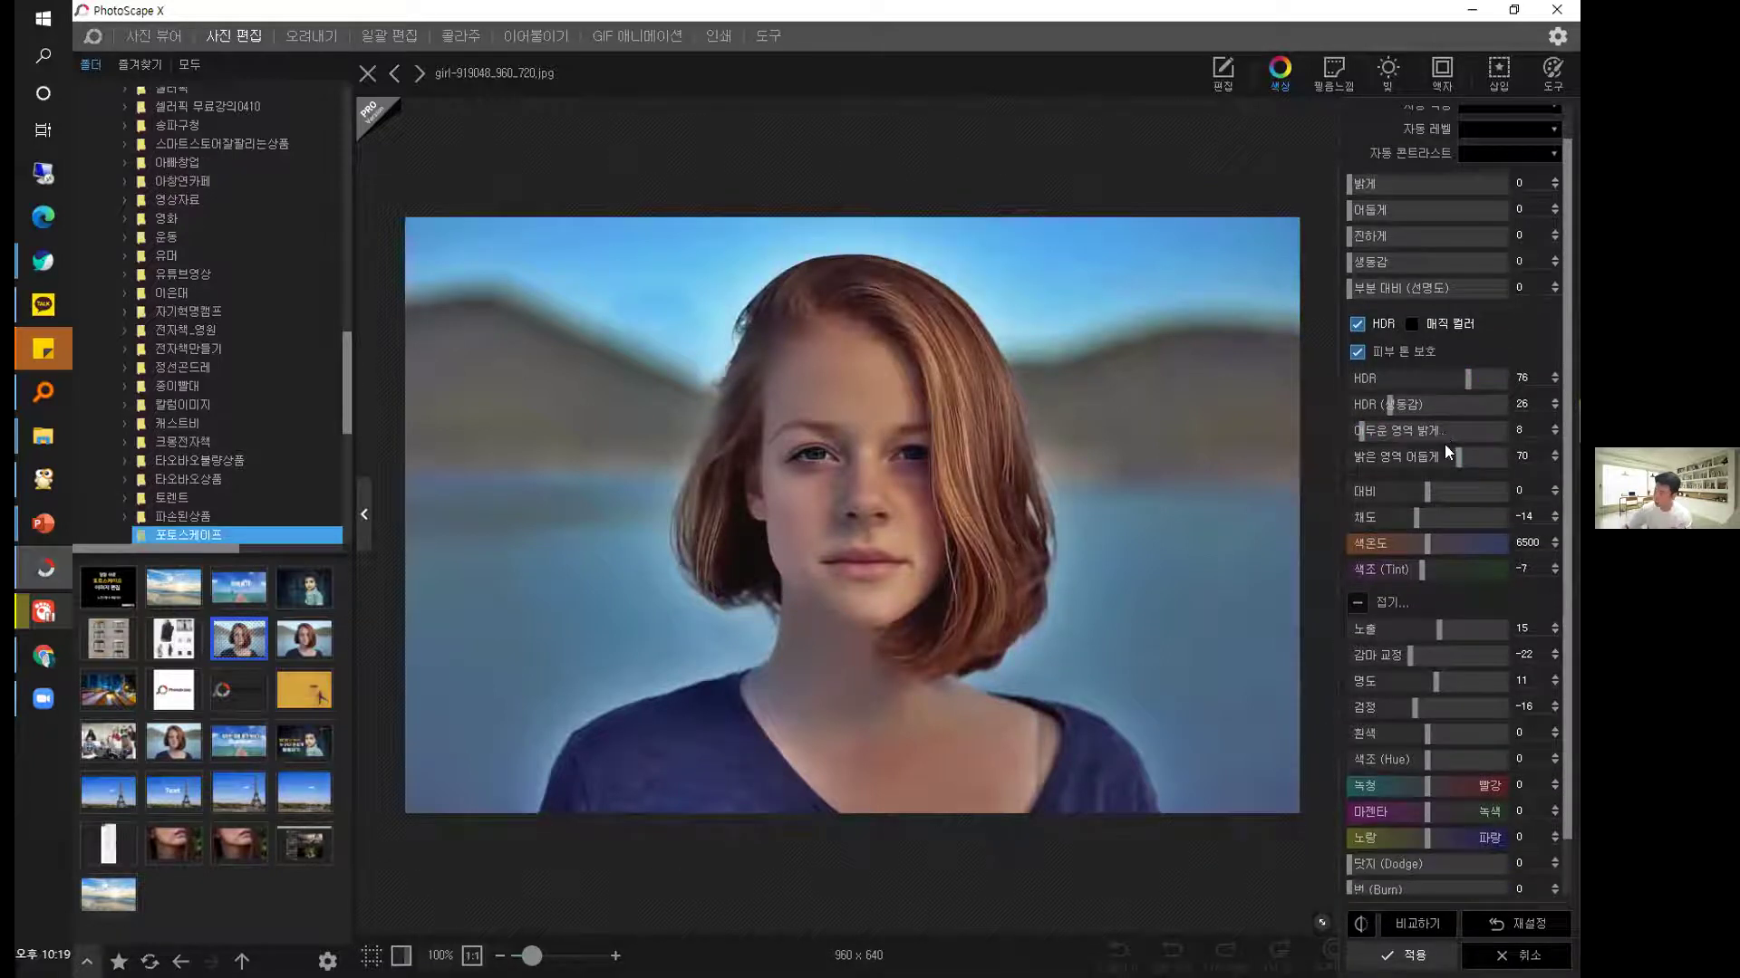
scroll(1419, 571, "down", 2)
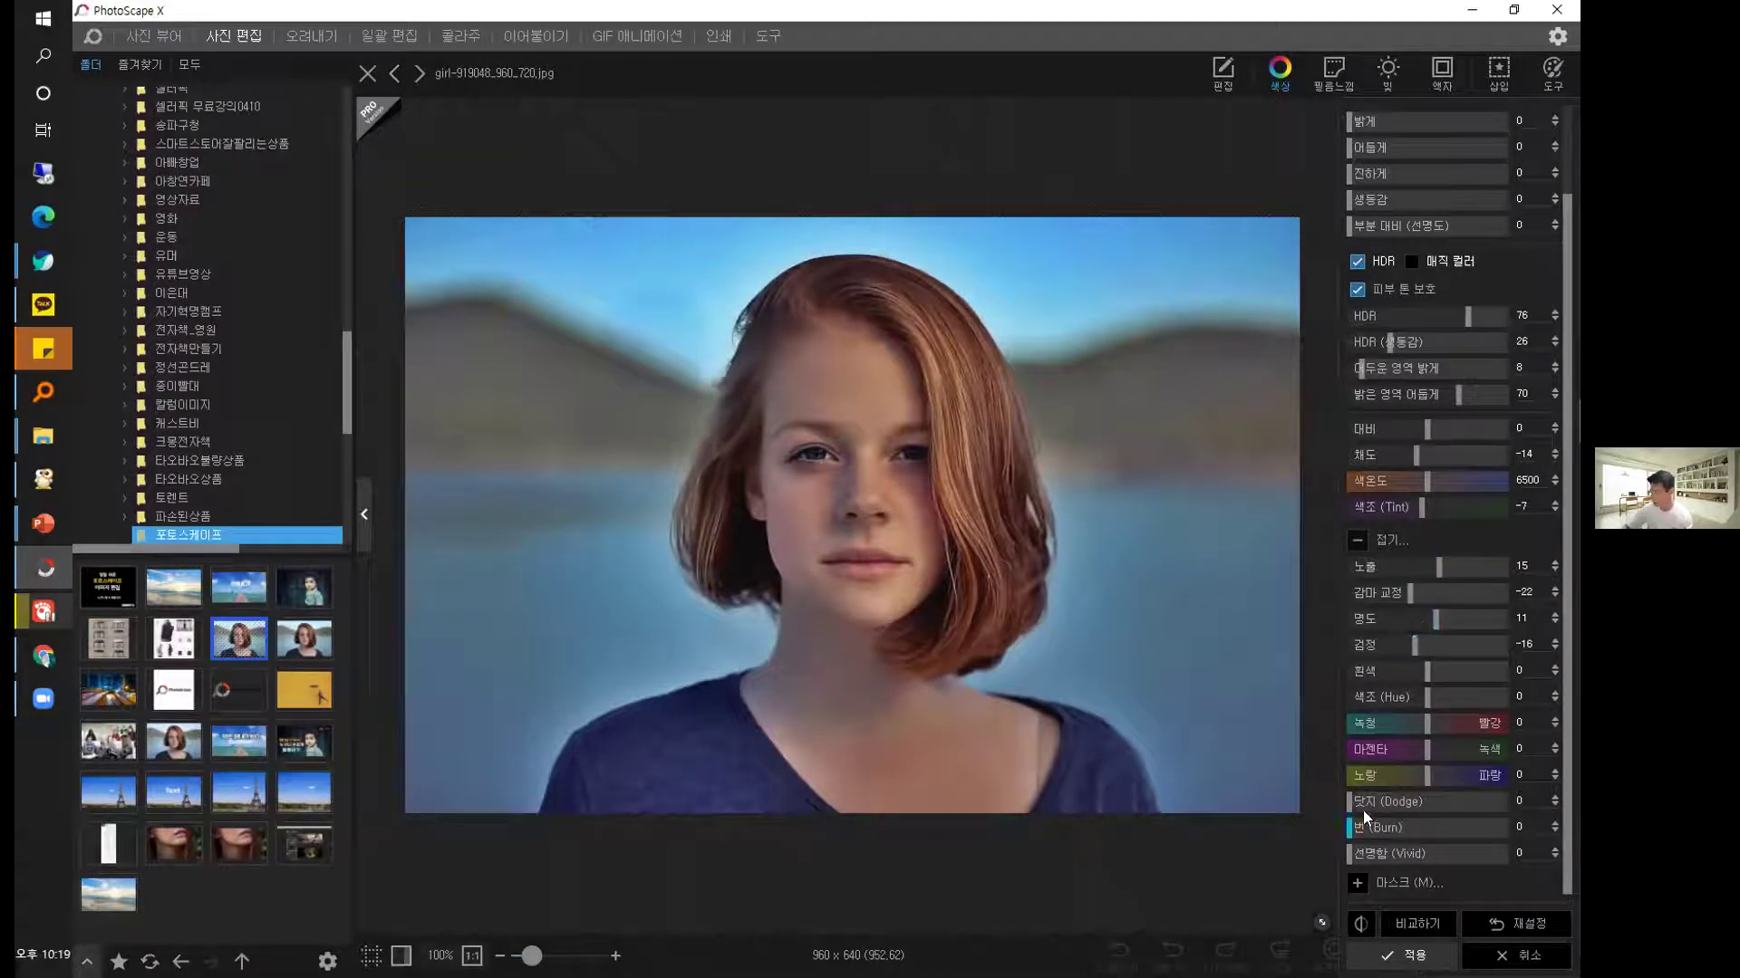
mouse_move(1355, 807)
left_mouse_down()
mouse_move(1450, 805)
mouse_move(1361, 798)
mouse_move(1380, 827)
left_mouse_up()
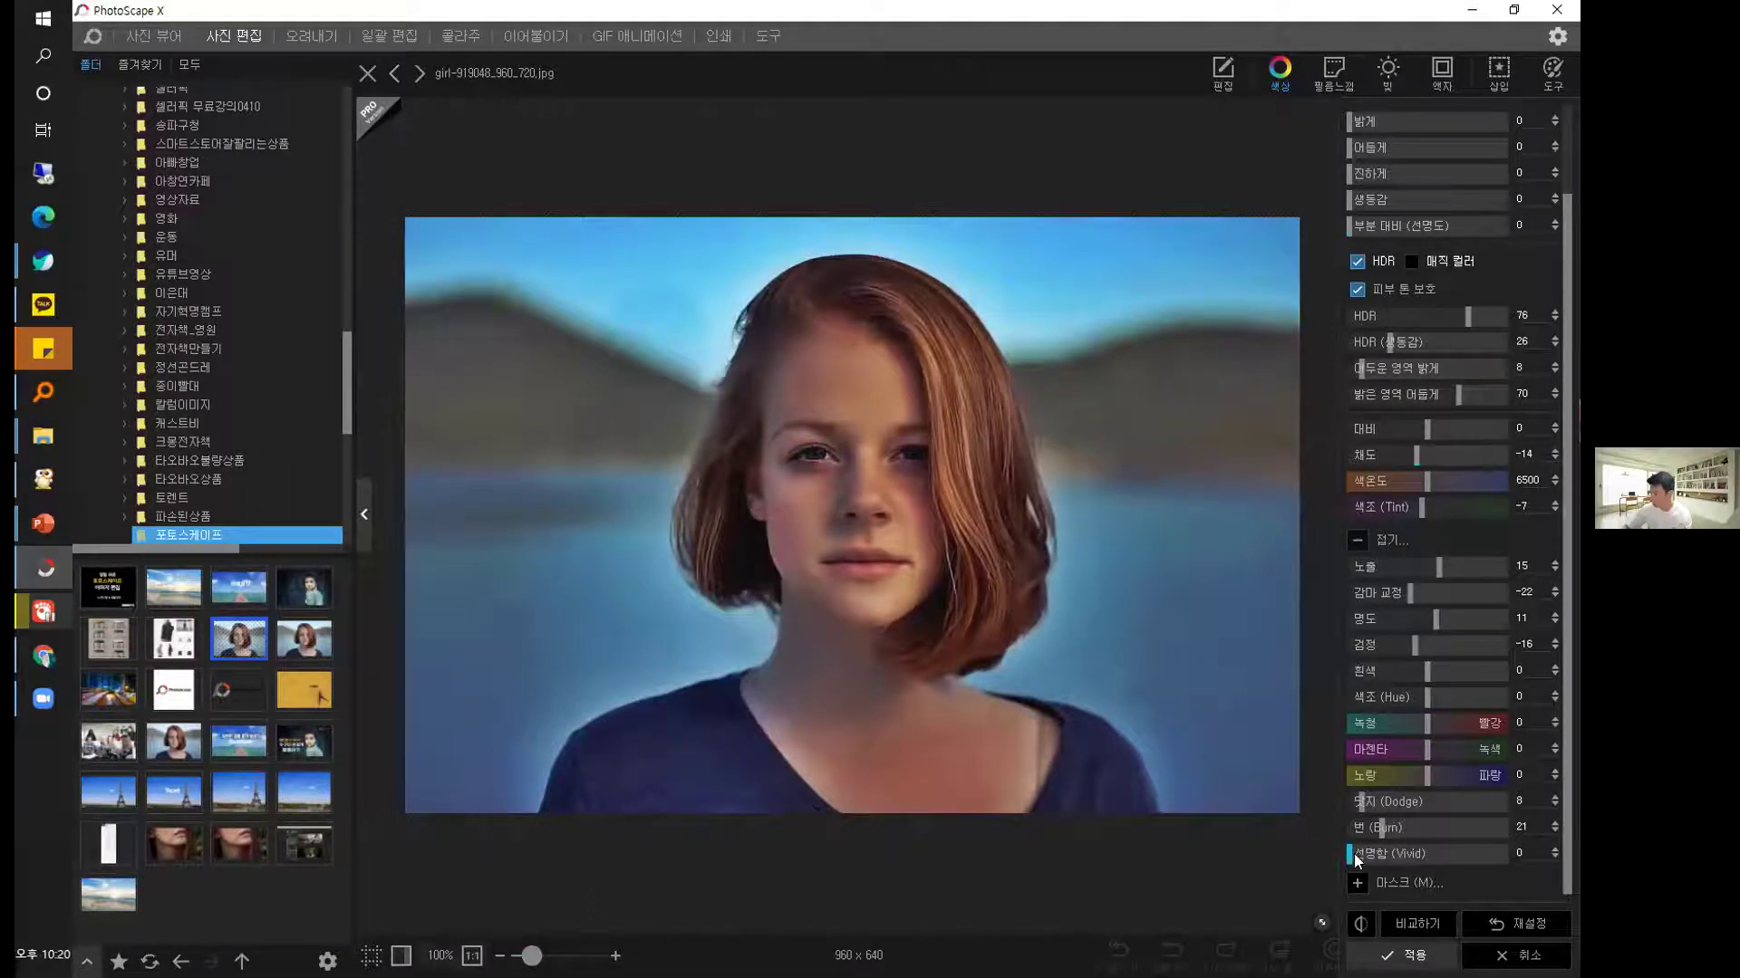
Return Burn to 0, set Vivid to 4, and brush a mask over part of the portrait to confine the adjustments.
mouse_move(1375, 833)
left_mouse_down()
mouse_move(1348, 827)
mouse_move(1434, 854)
mouse_move(1357, 852)
left_mouse_up()
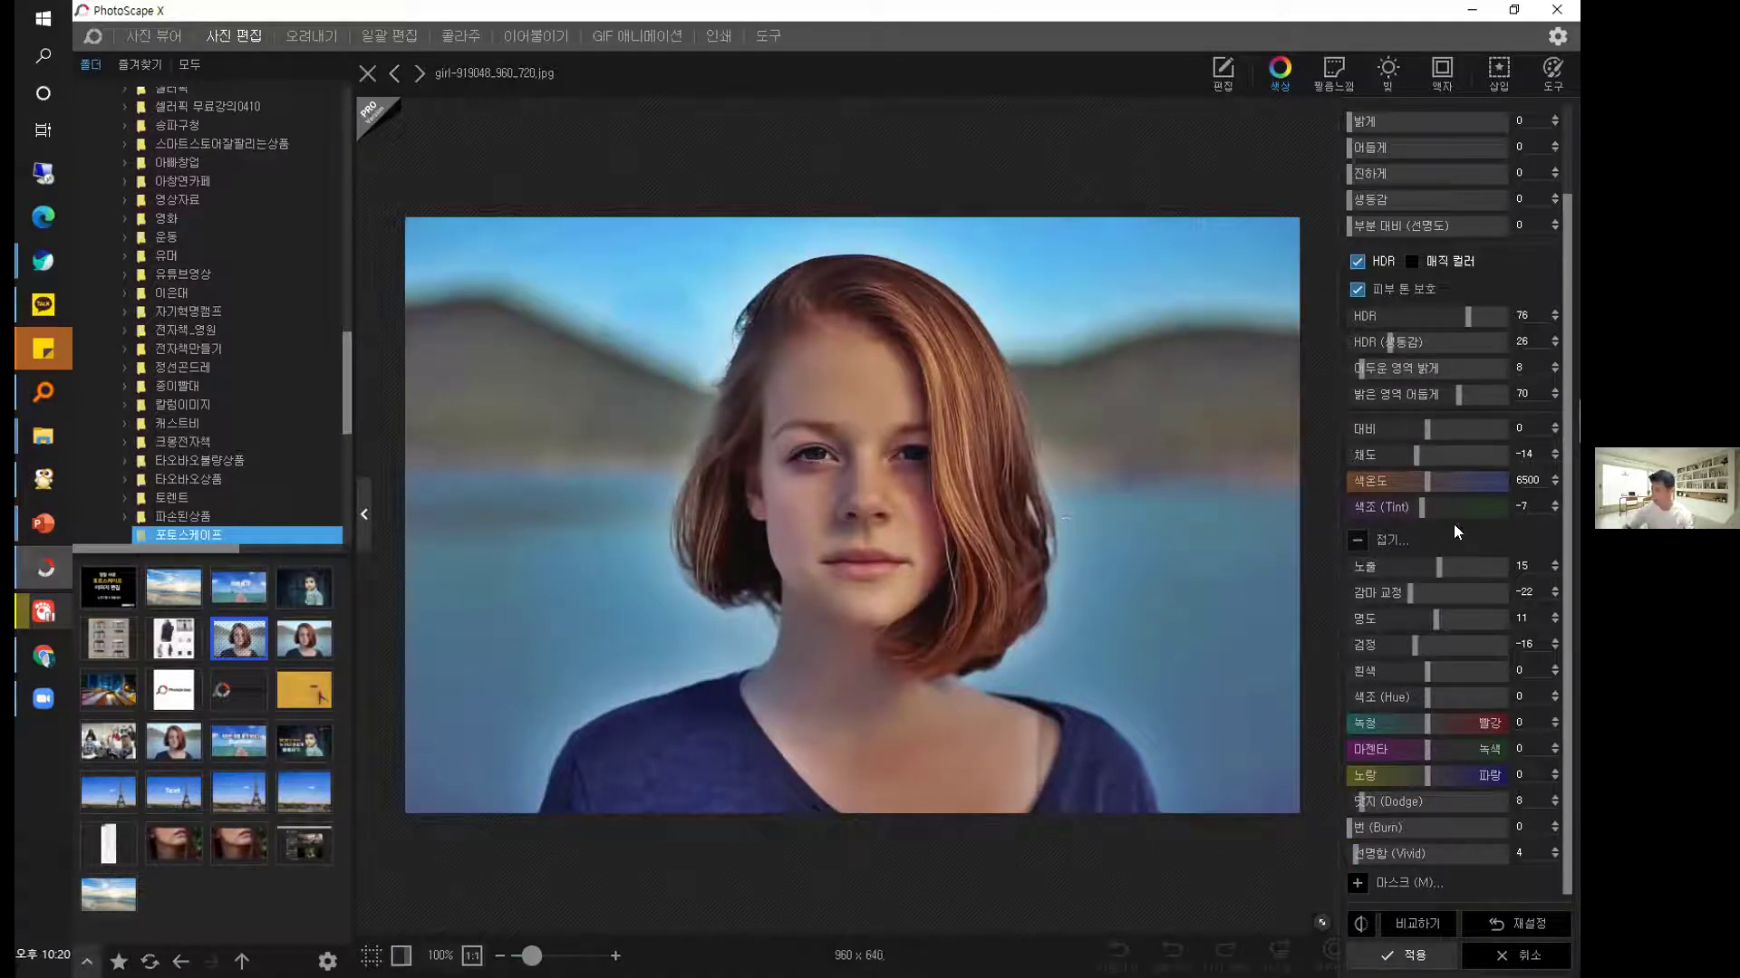
left_click(1356, 882)
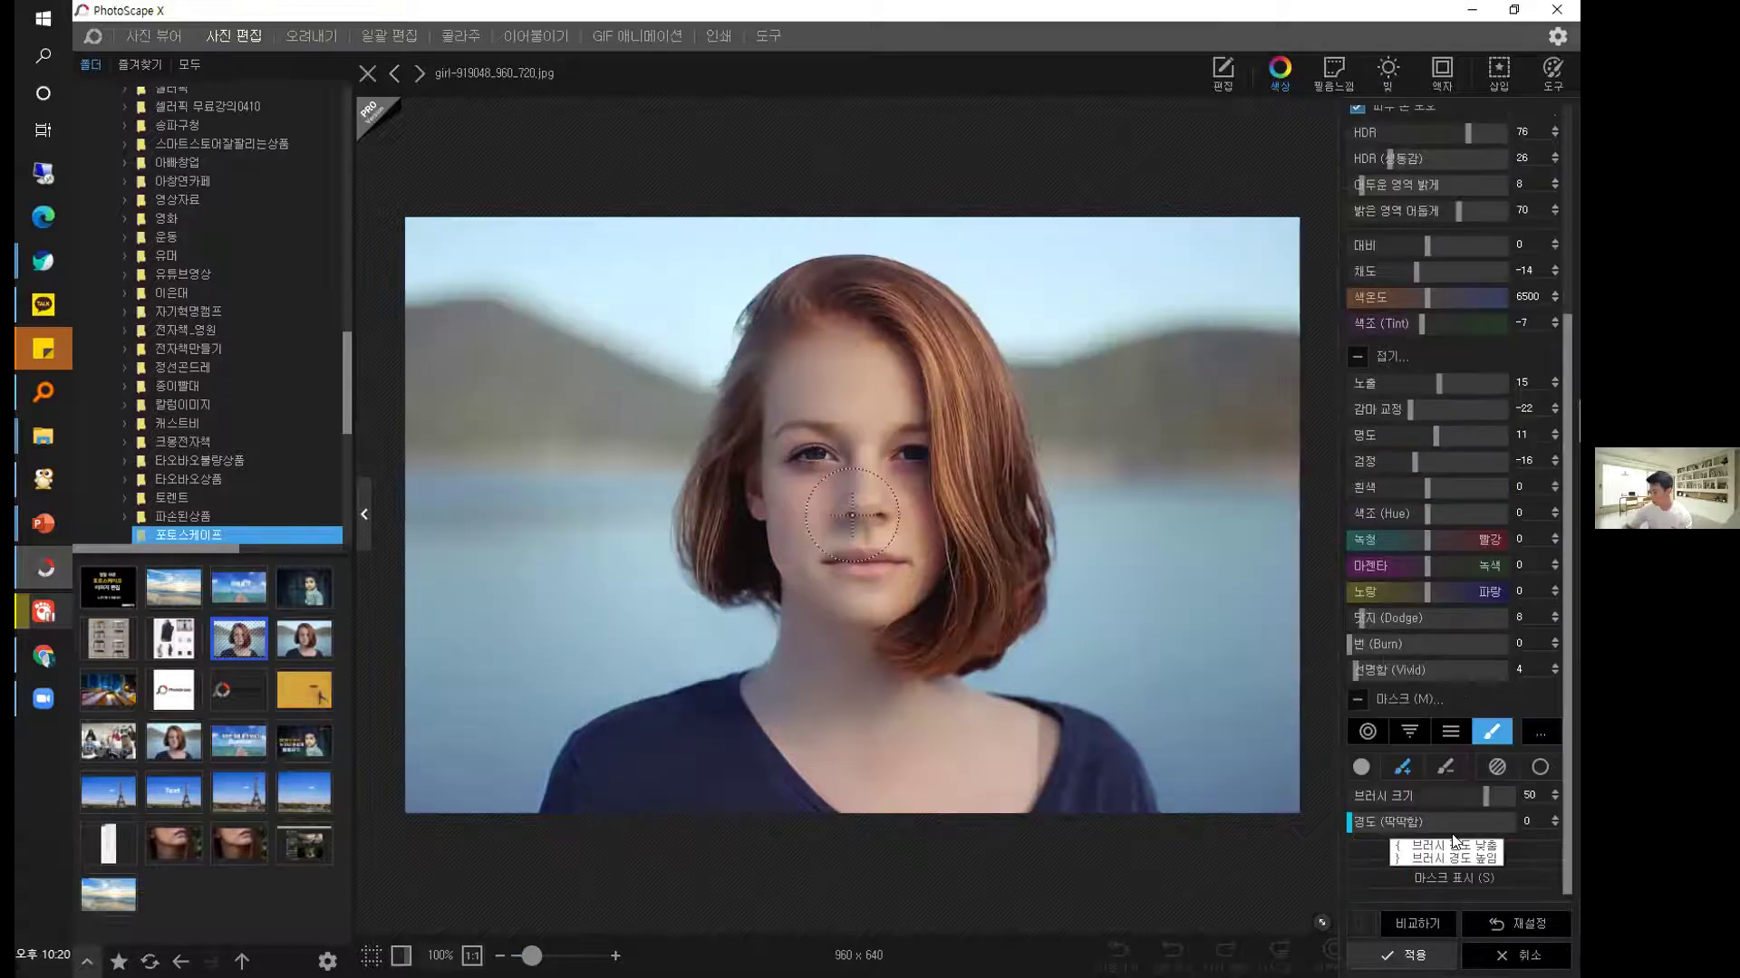
mouse_move(870, 514)
left_mouse_down()
mouse_move(993, 605)
mouse_move(1173, 625)
left_mouse_up()
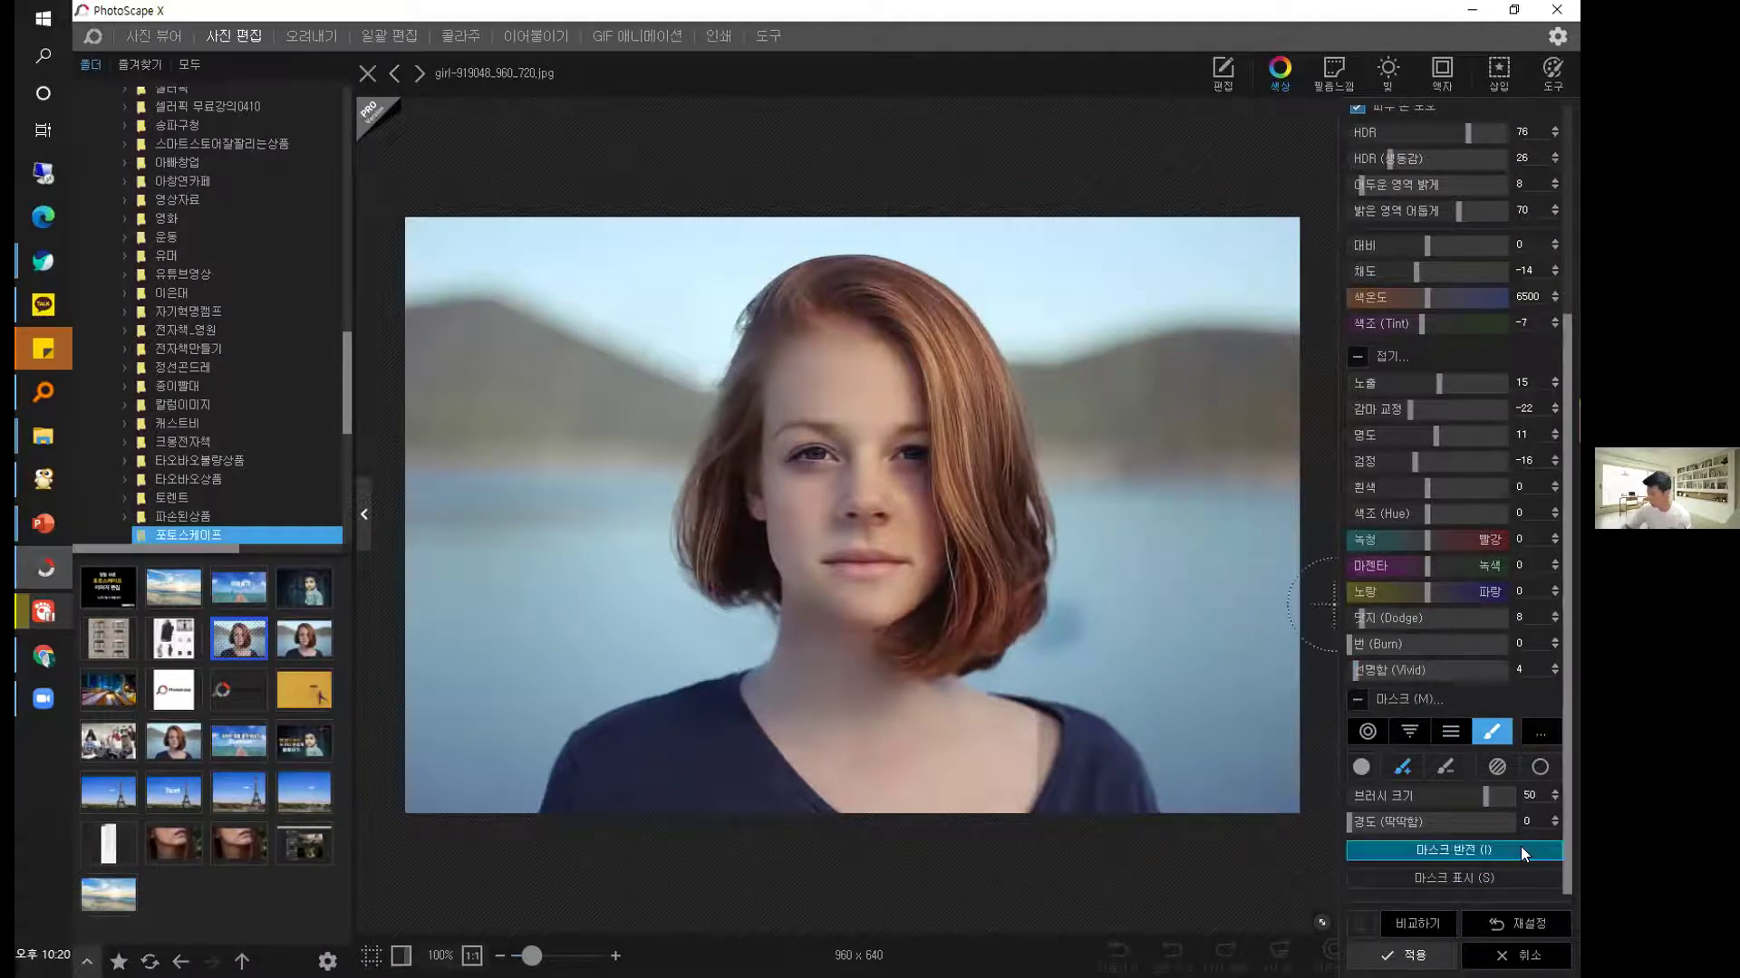
scroll(1513, 816, "up", 1)
left_click(1515, 809)
Compare the adjusted portrait with the original and reset all colour adjustments.
left_click(1423, 924)
left_click(1422, 925)
left_click(1422, 924)
left_click(1422, 924)
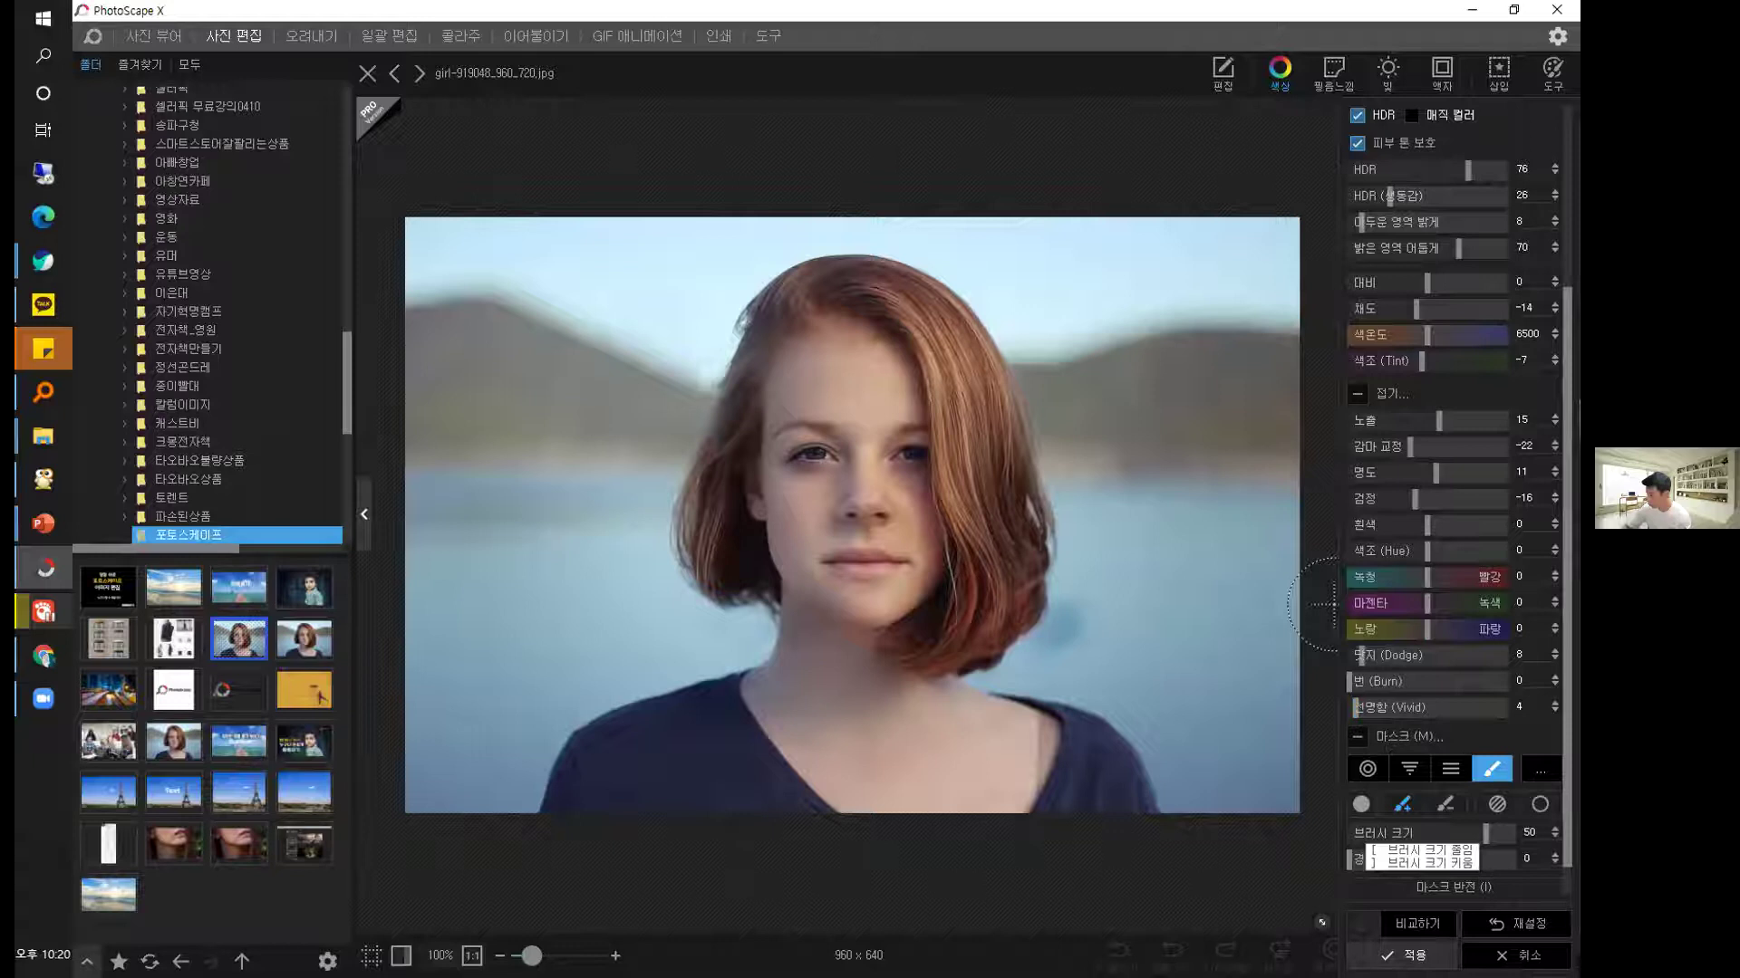
left_click(1511, 933)
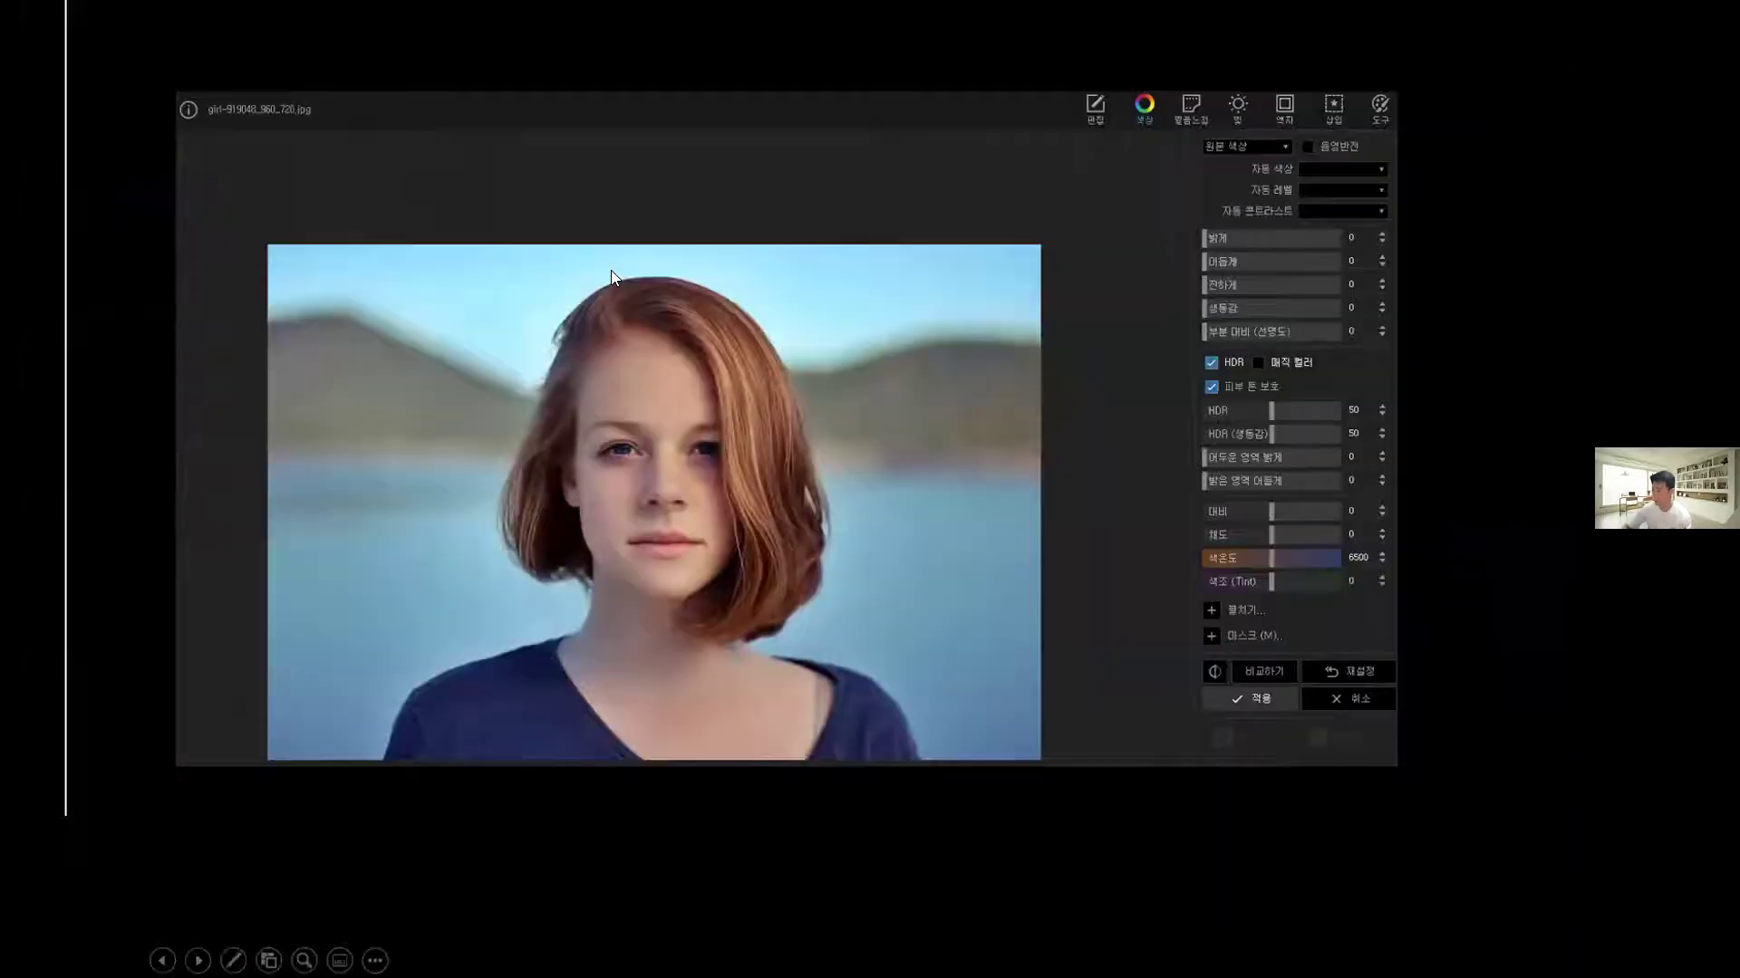
Switch to the presentation and advance past the 배경 지우기 (오려내기) title slide to the cutout example.
left_click(611, 270)
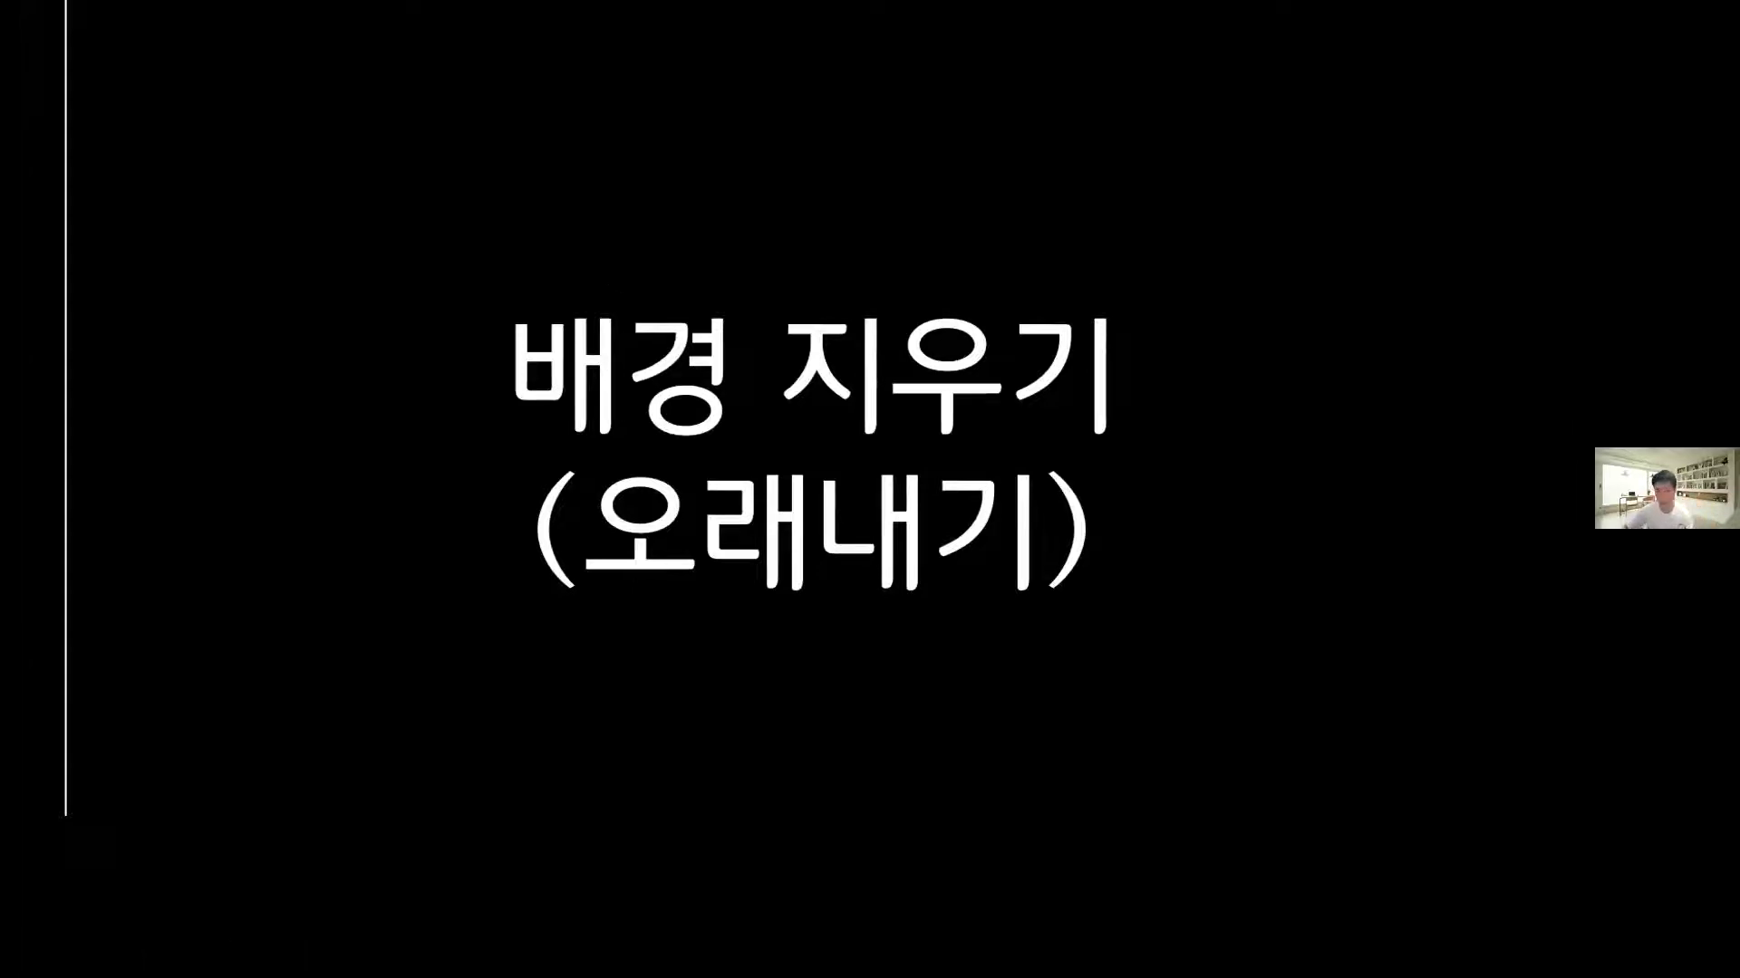
key("Right")
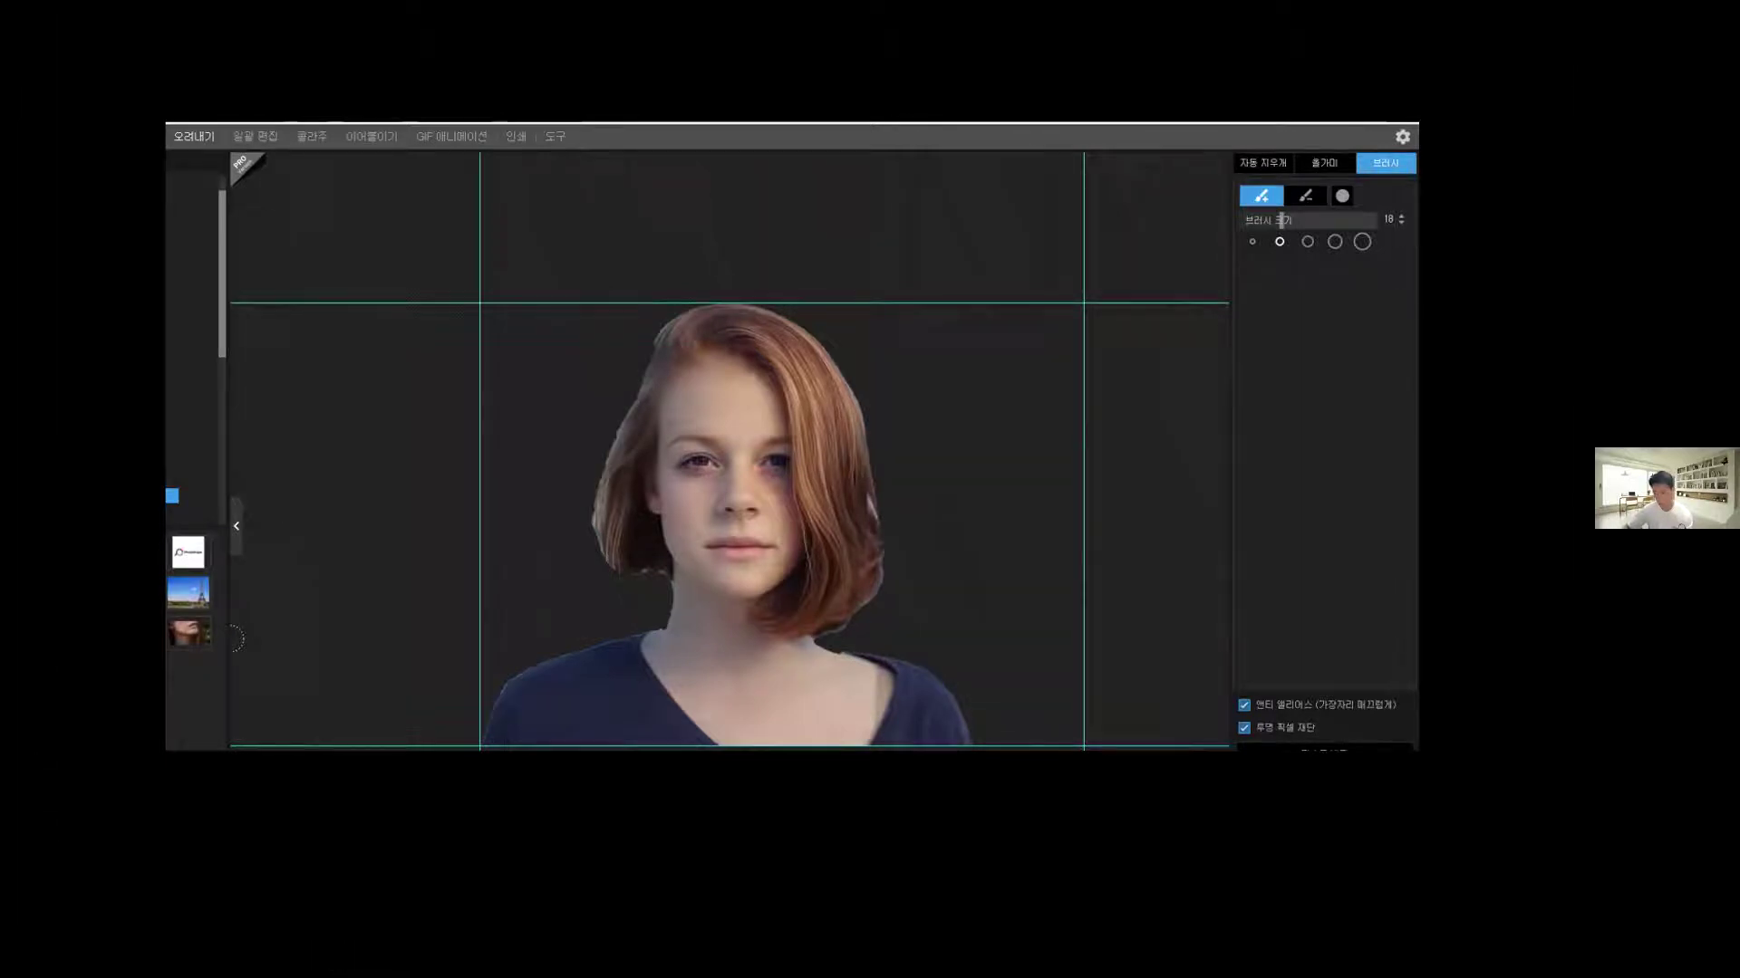
Switch back to PhotoScape X, maximize its window, and load the 1920 x 1280 portrait photo into the cutout (오려내기) workspace.
key("alt+Tab")
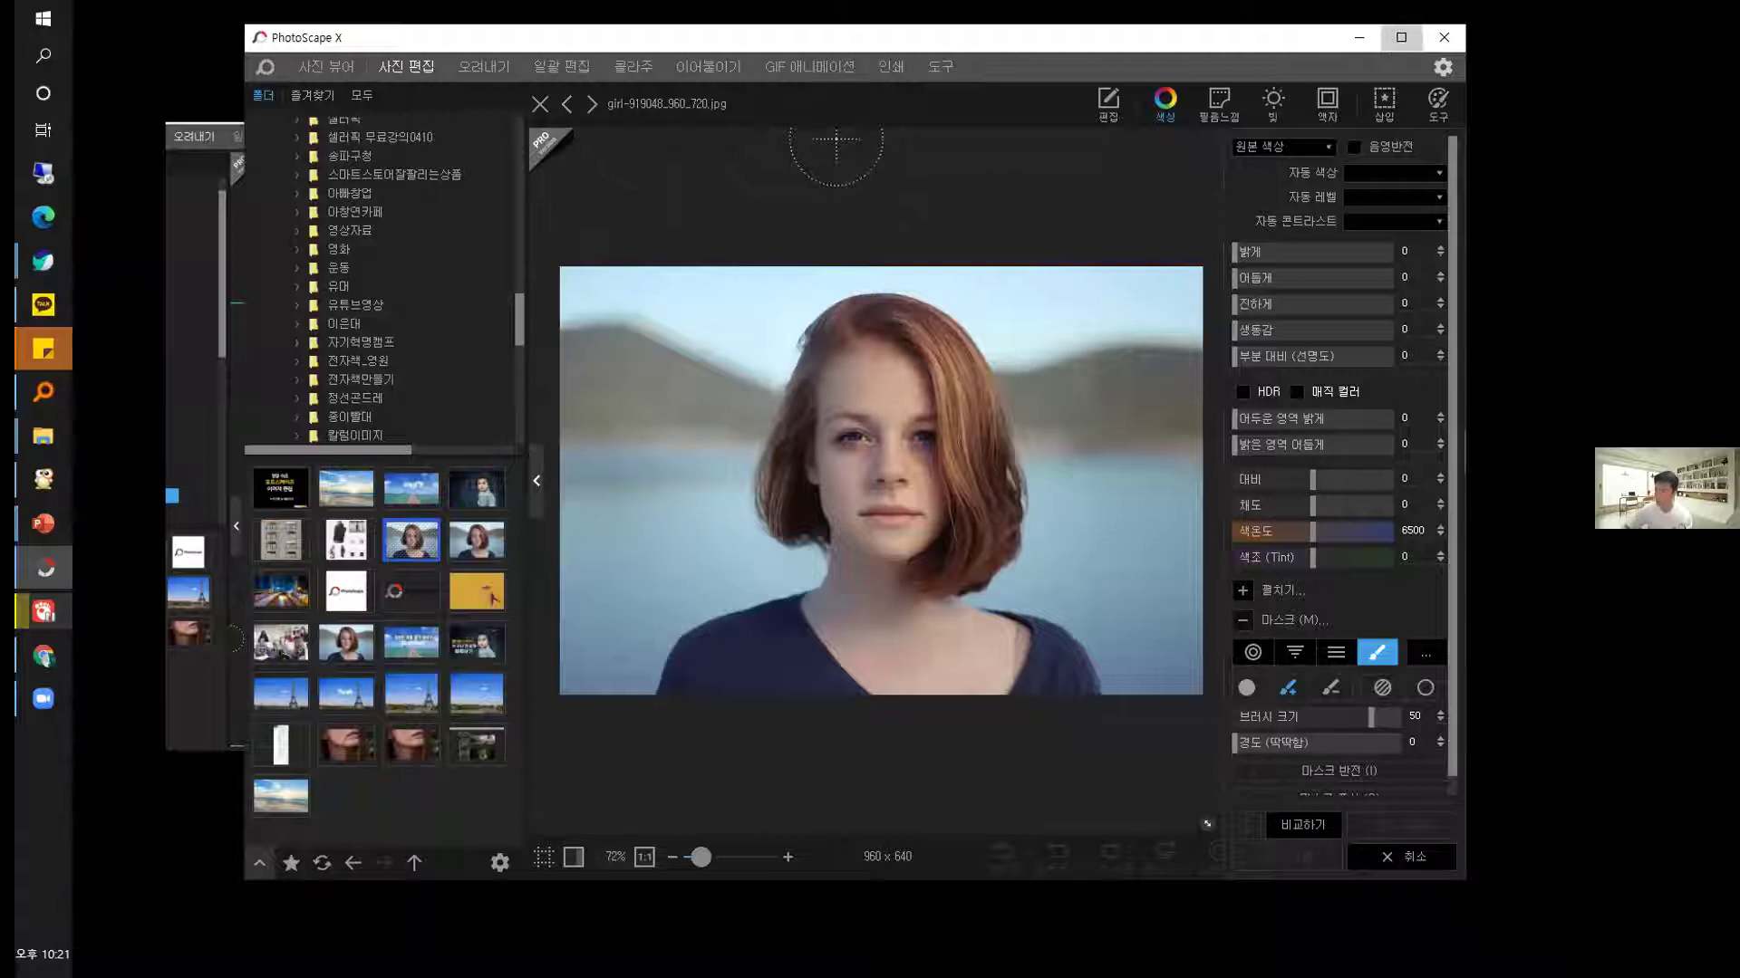
left_click(1401, 37)
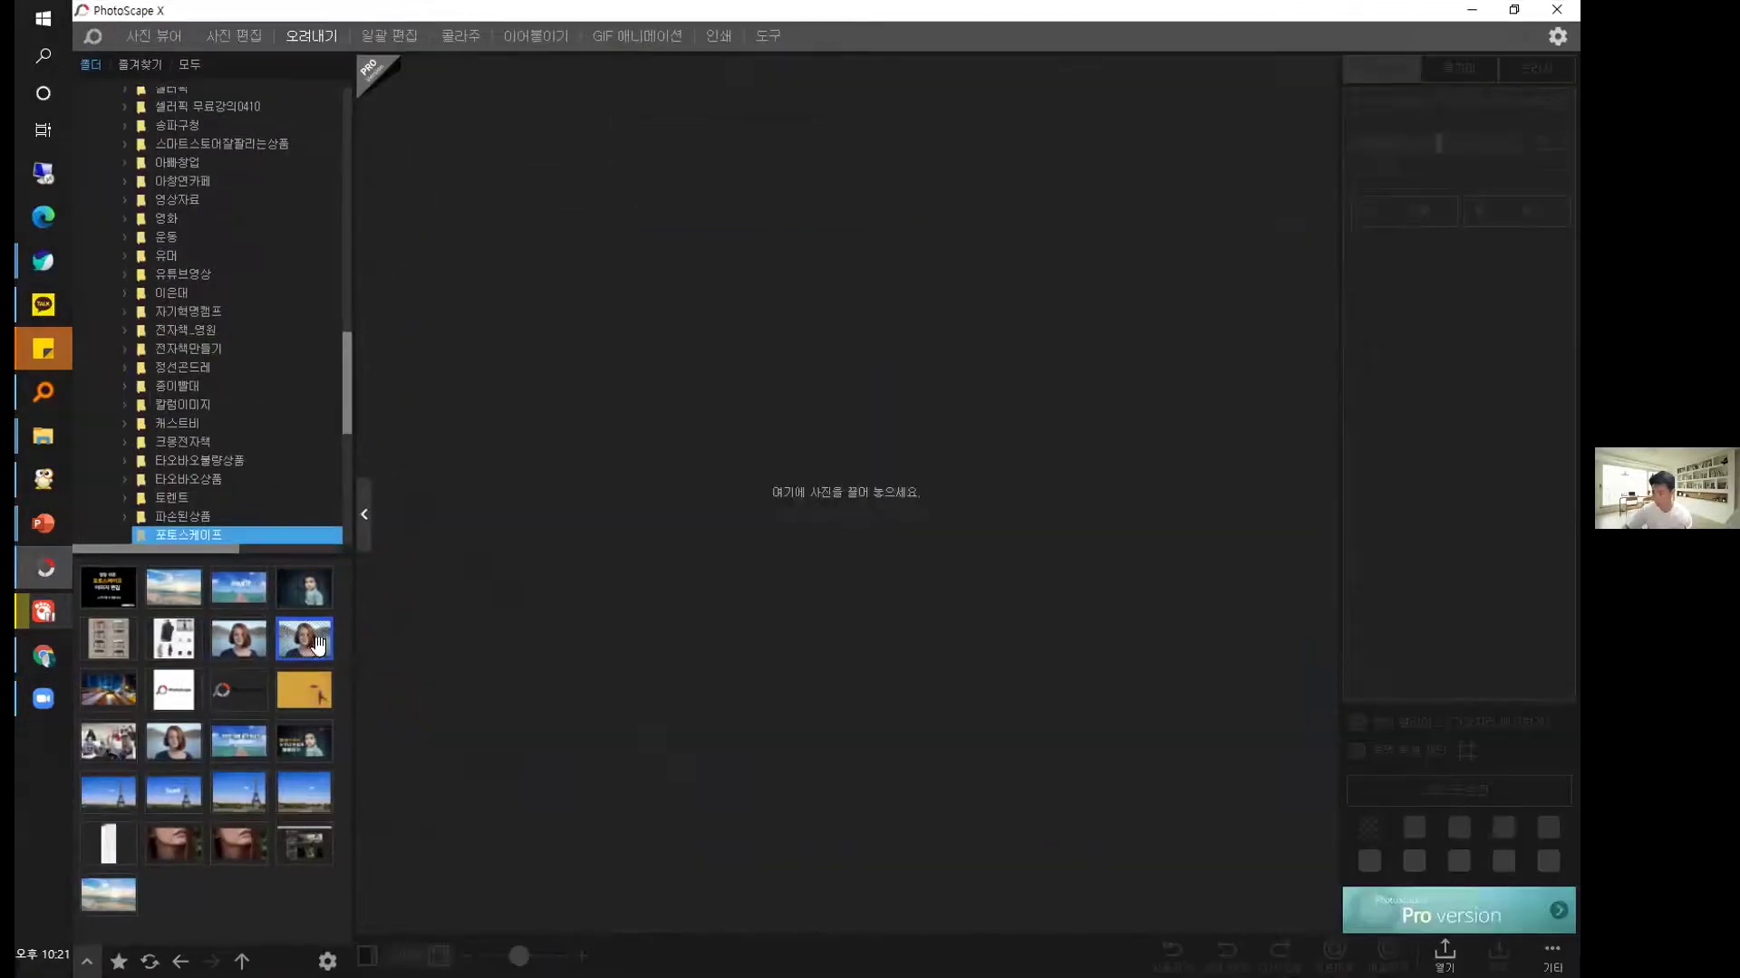
left_click_drag(323, 637, 1001, 439)
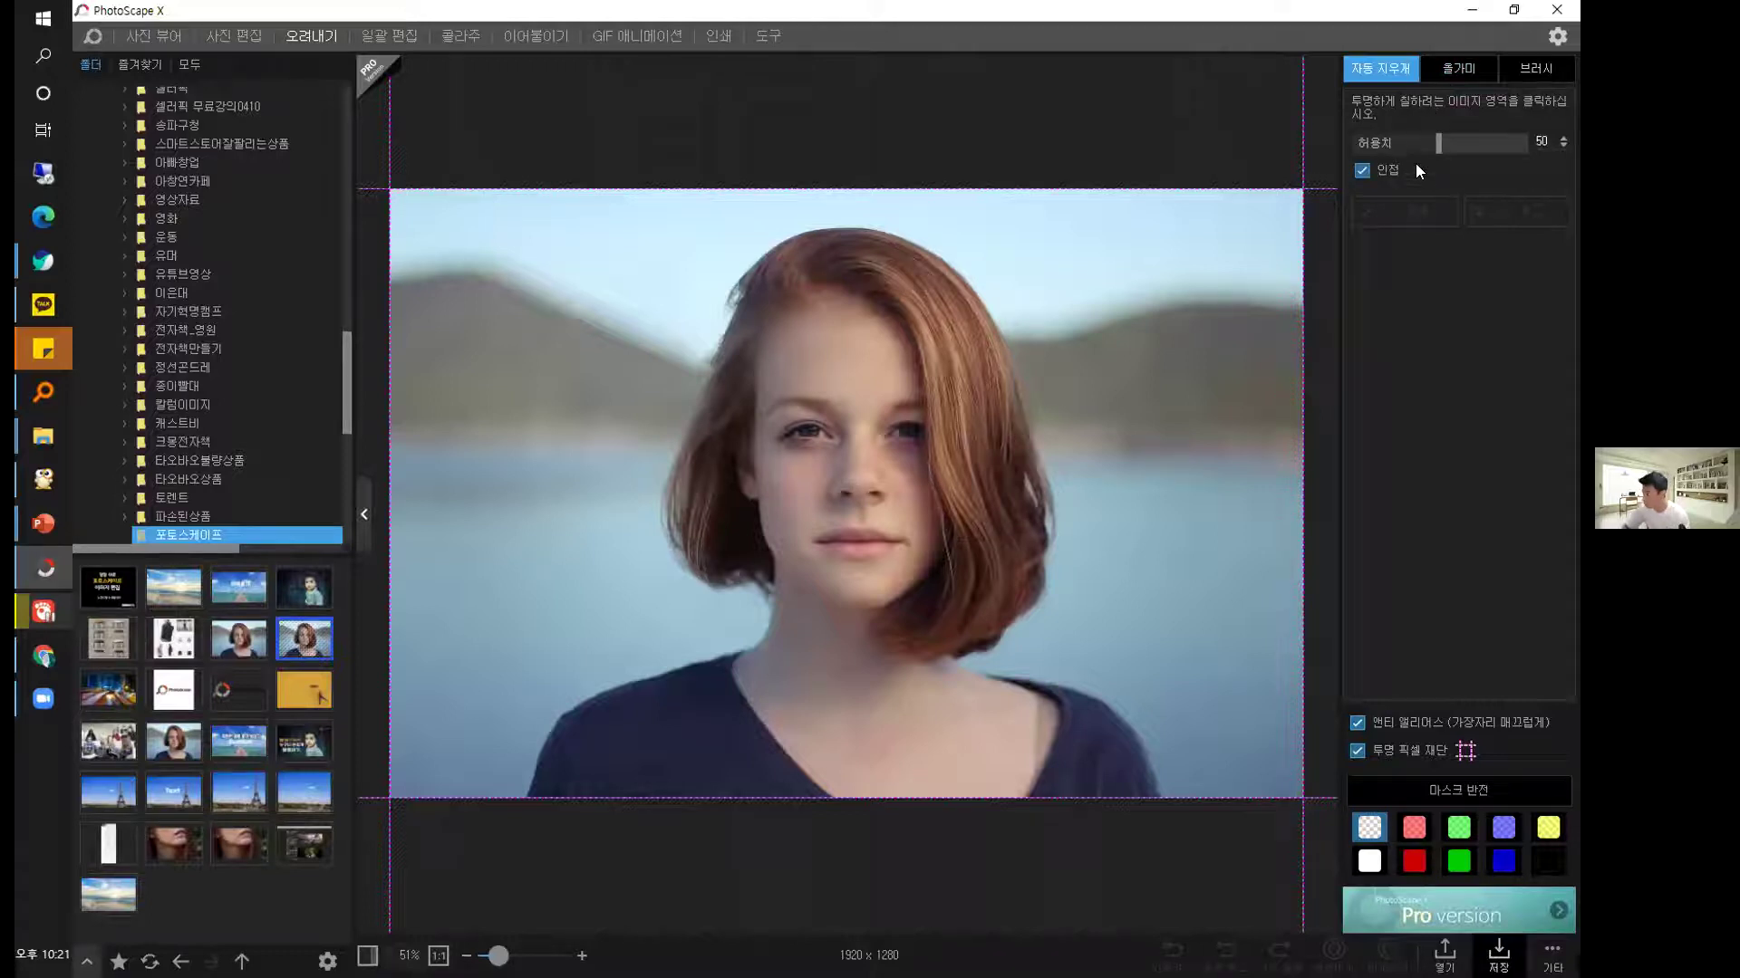
Try the automatic eraser at tolerance 50 on the sky and on the left hill, undoing each attempt.
left_click(1096, 224)
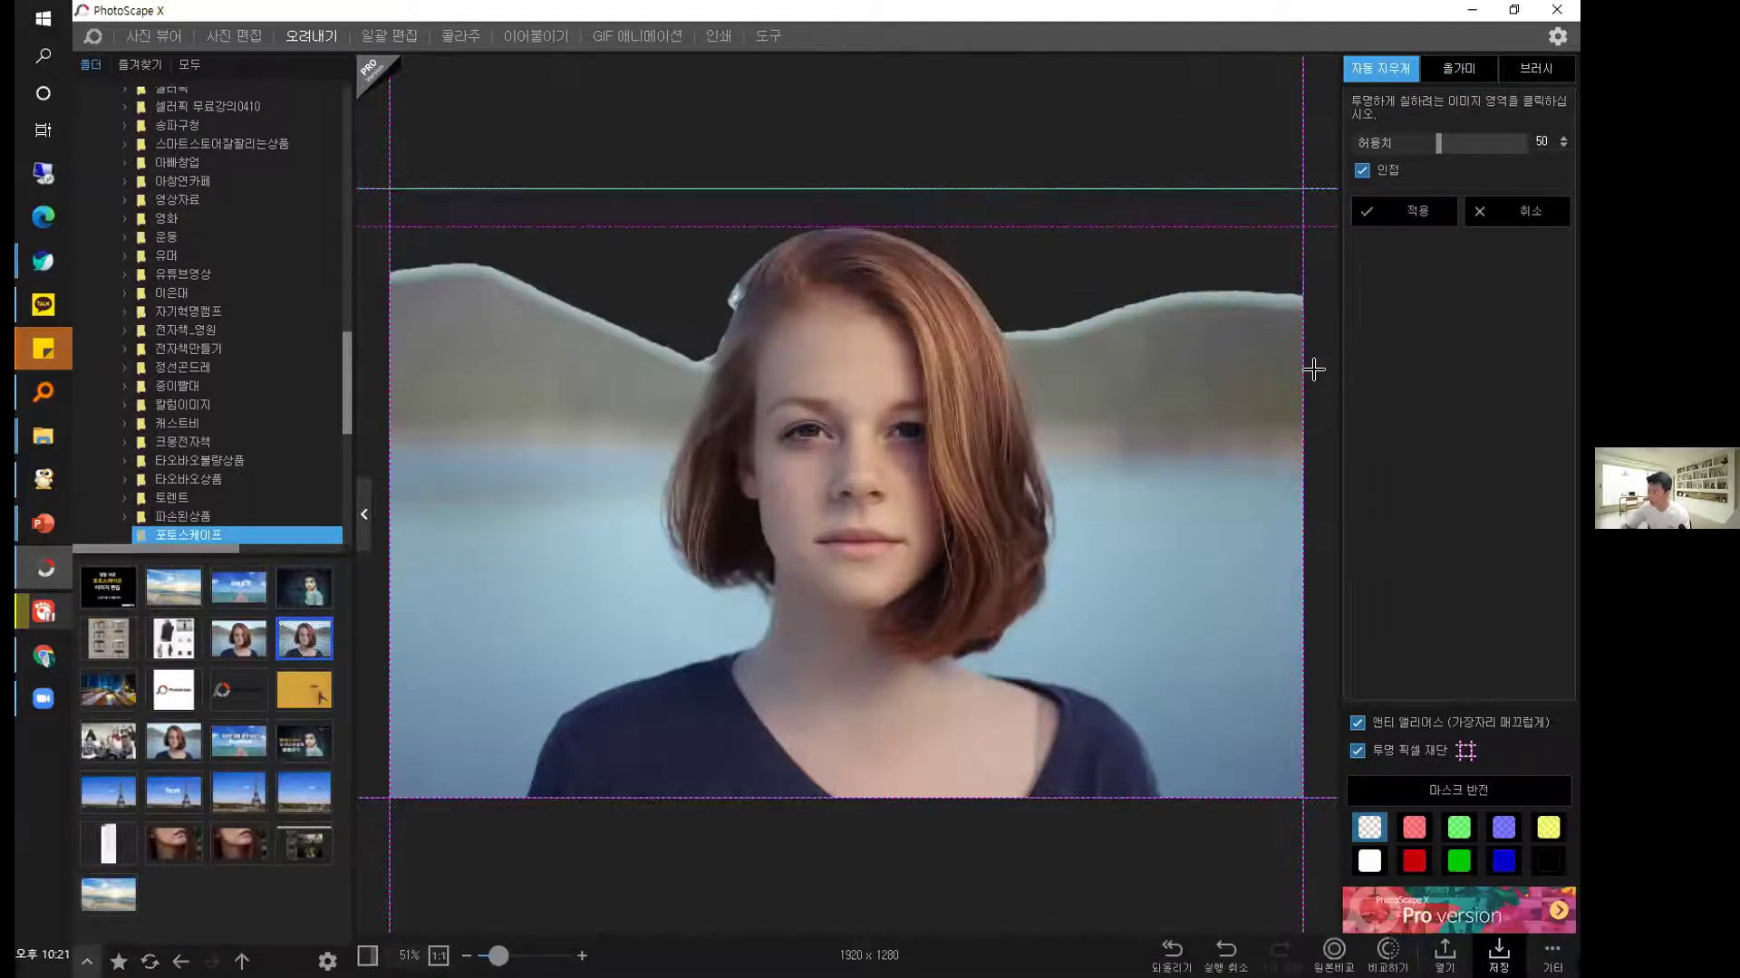
key("ctrl+z")
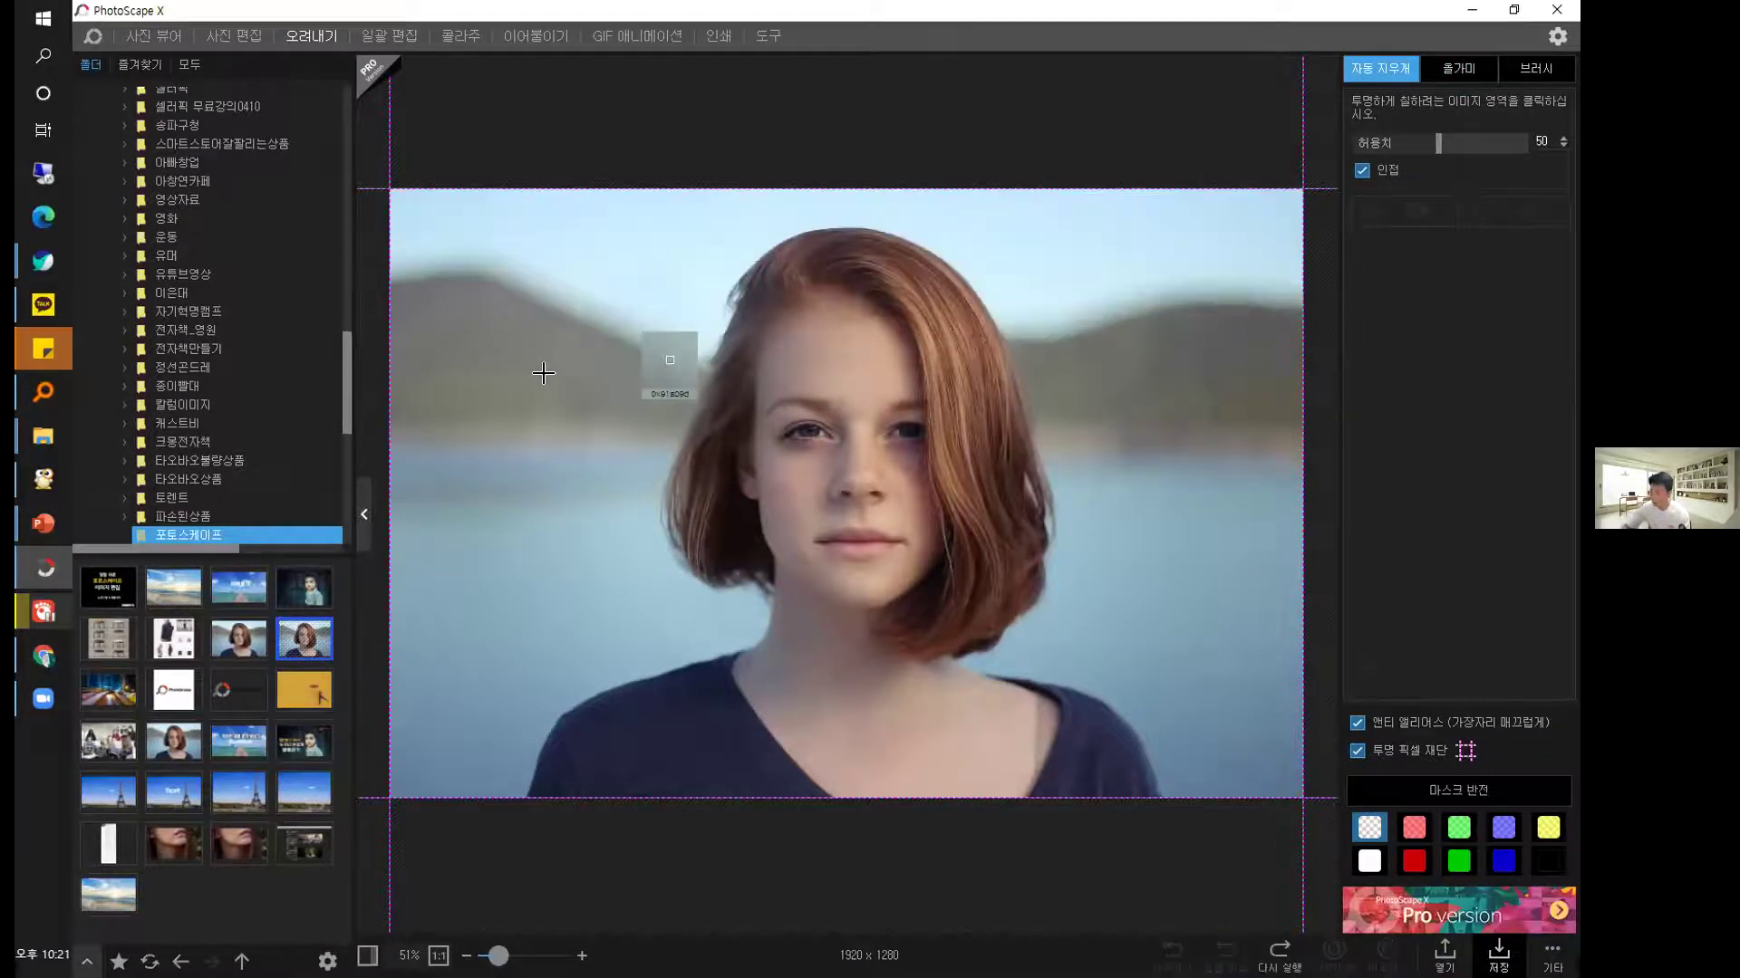
left_click(504, 332)
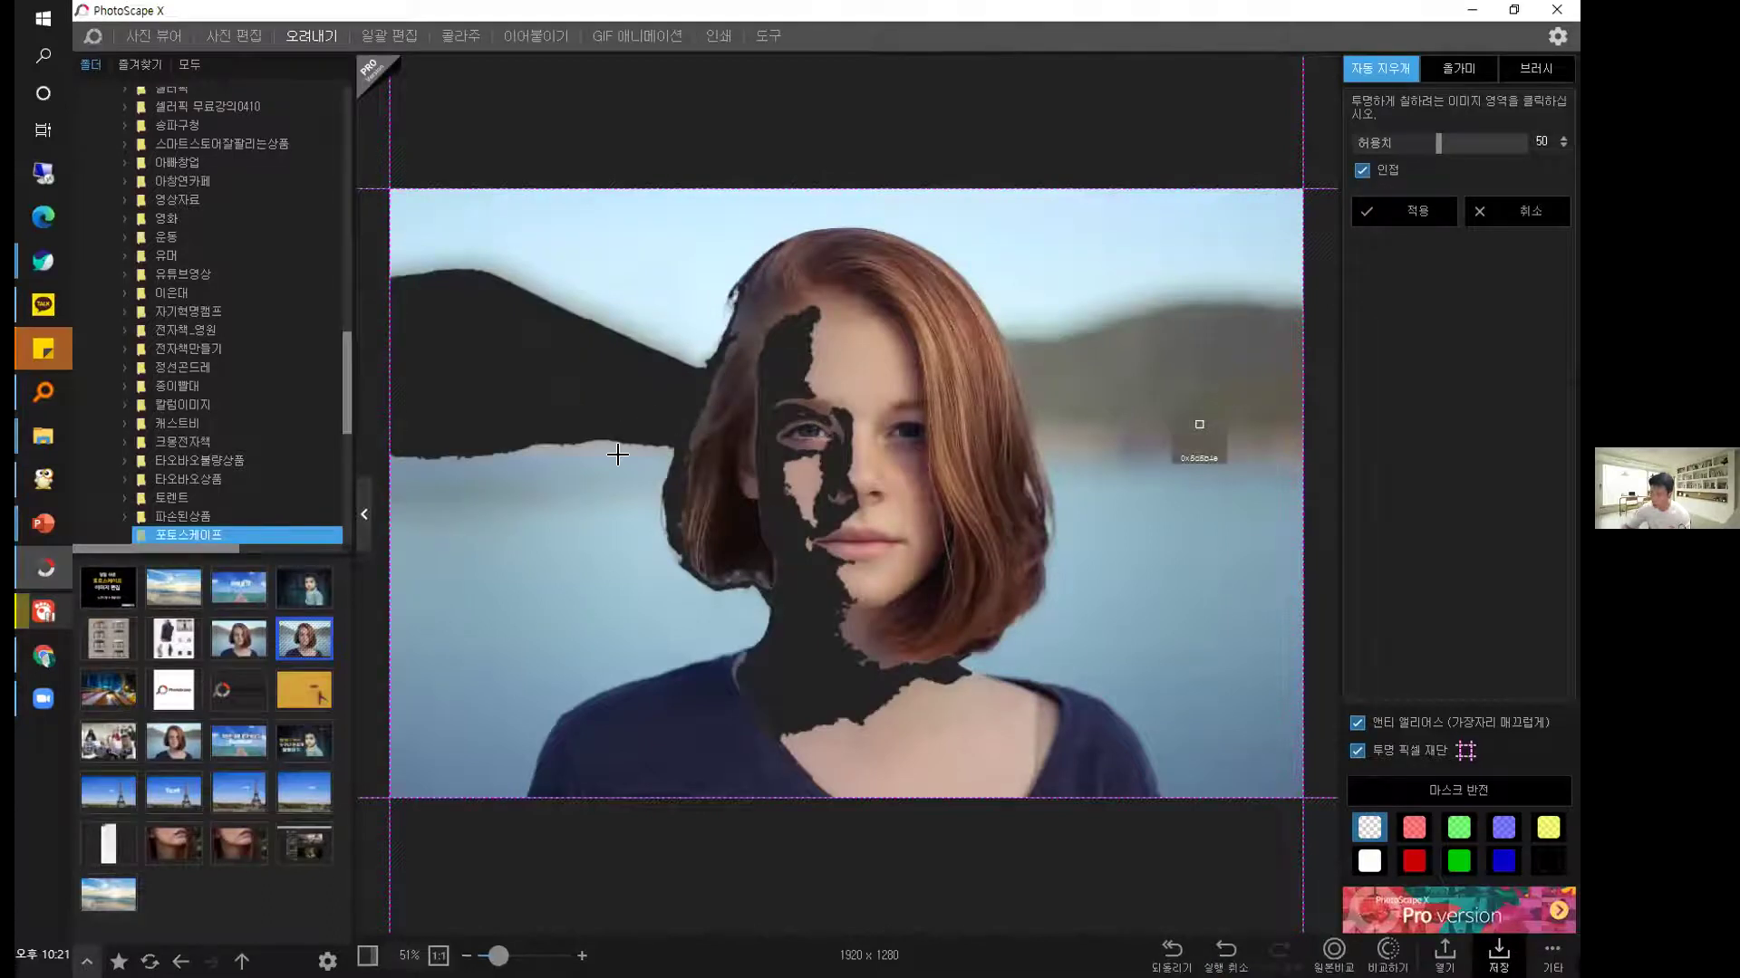
key("ctrl+z")
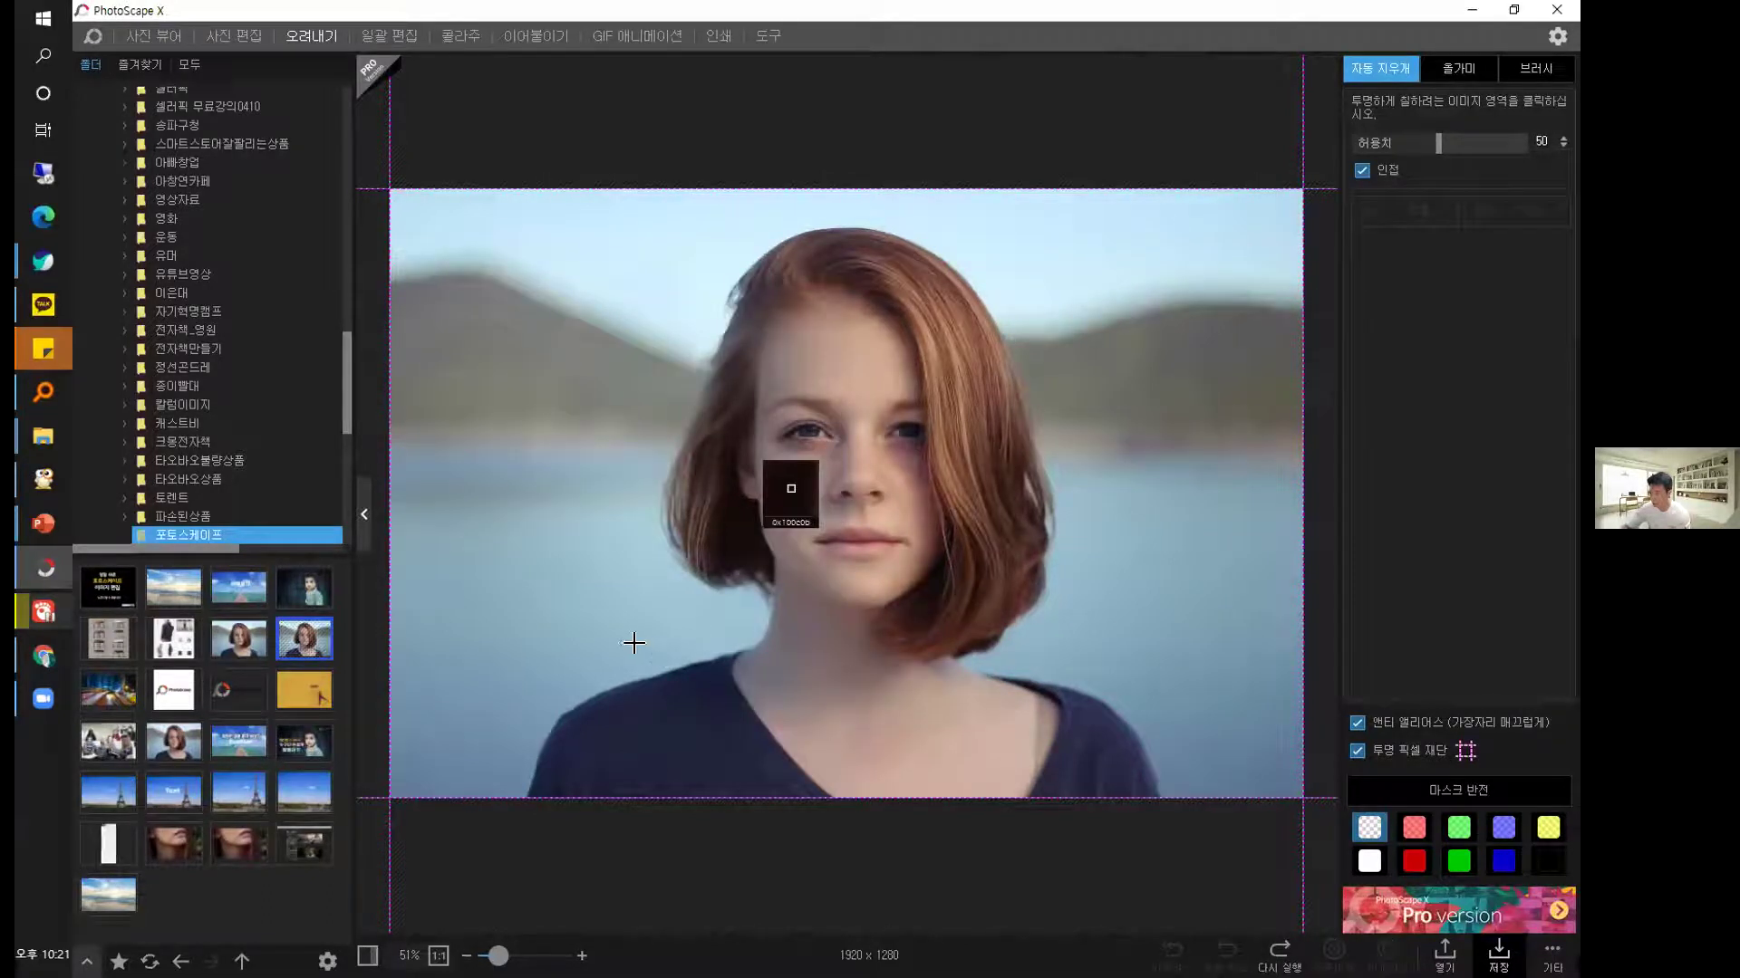
Try automatically erasing the sky and lake around the portrait at tolerance 50, and undo these erasures.
left_click(1225, 445)
left_click(1299, 250)
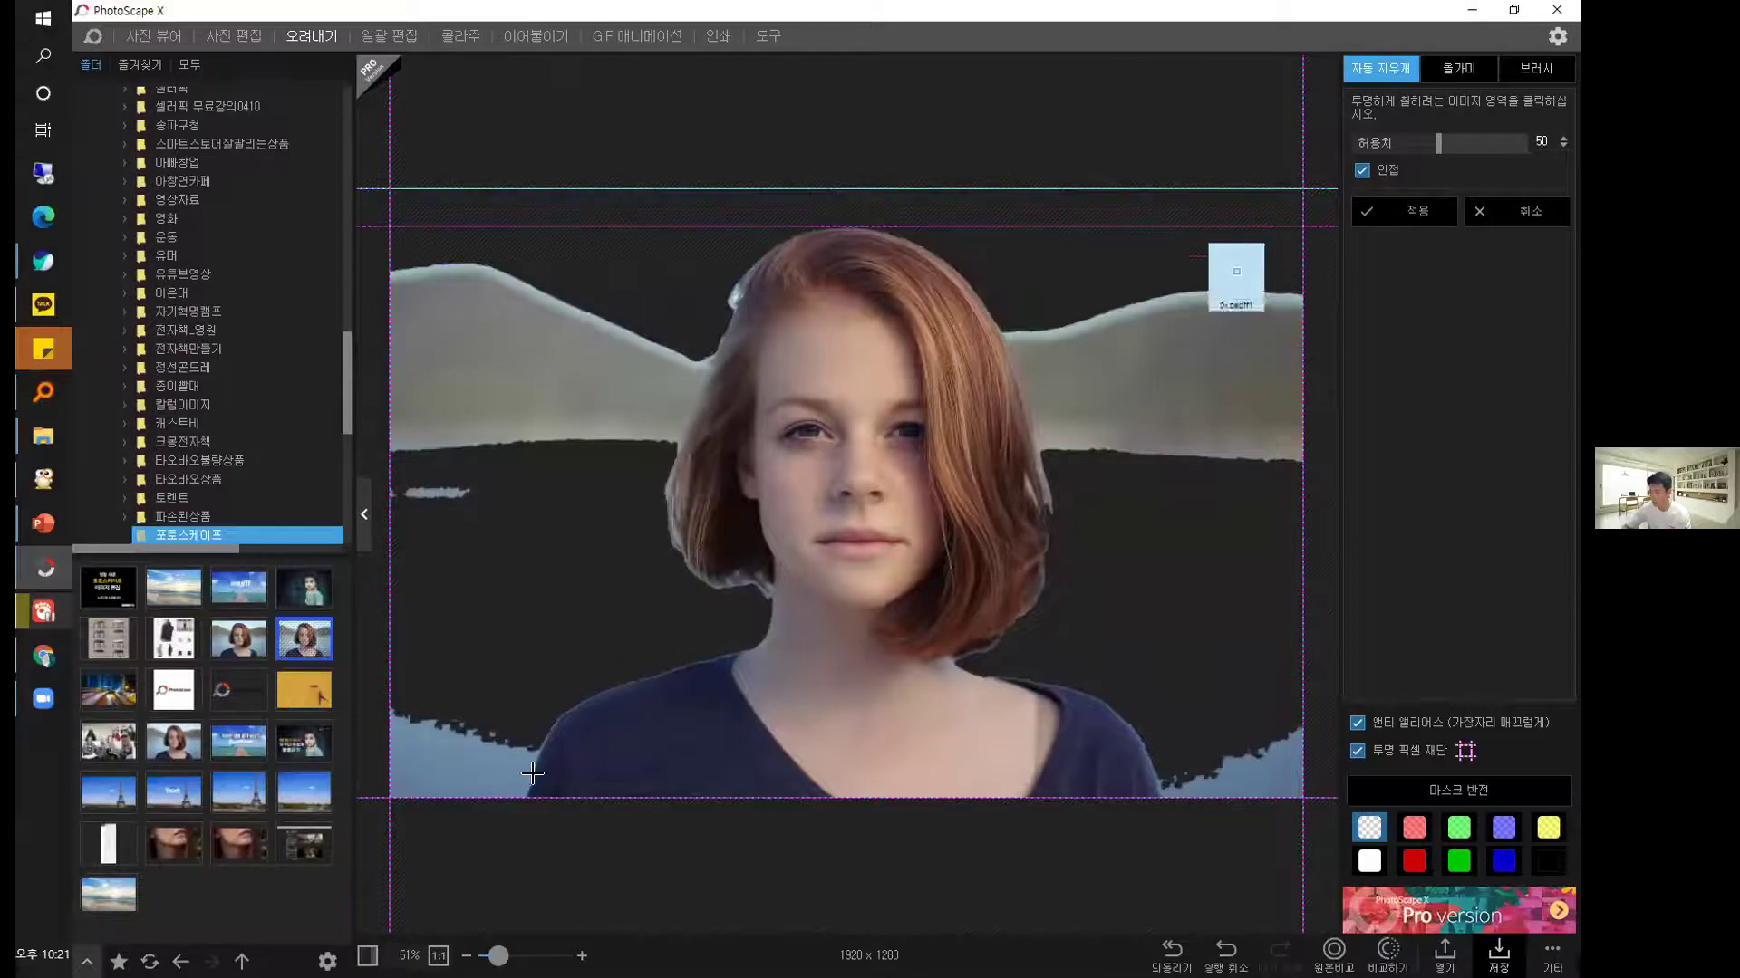
left_click(517, 687)
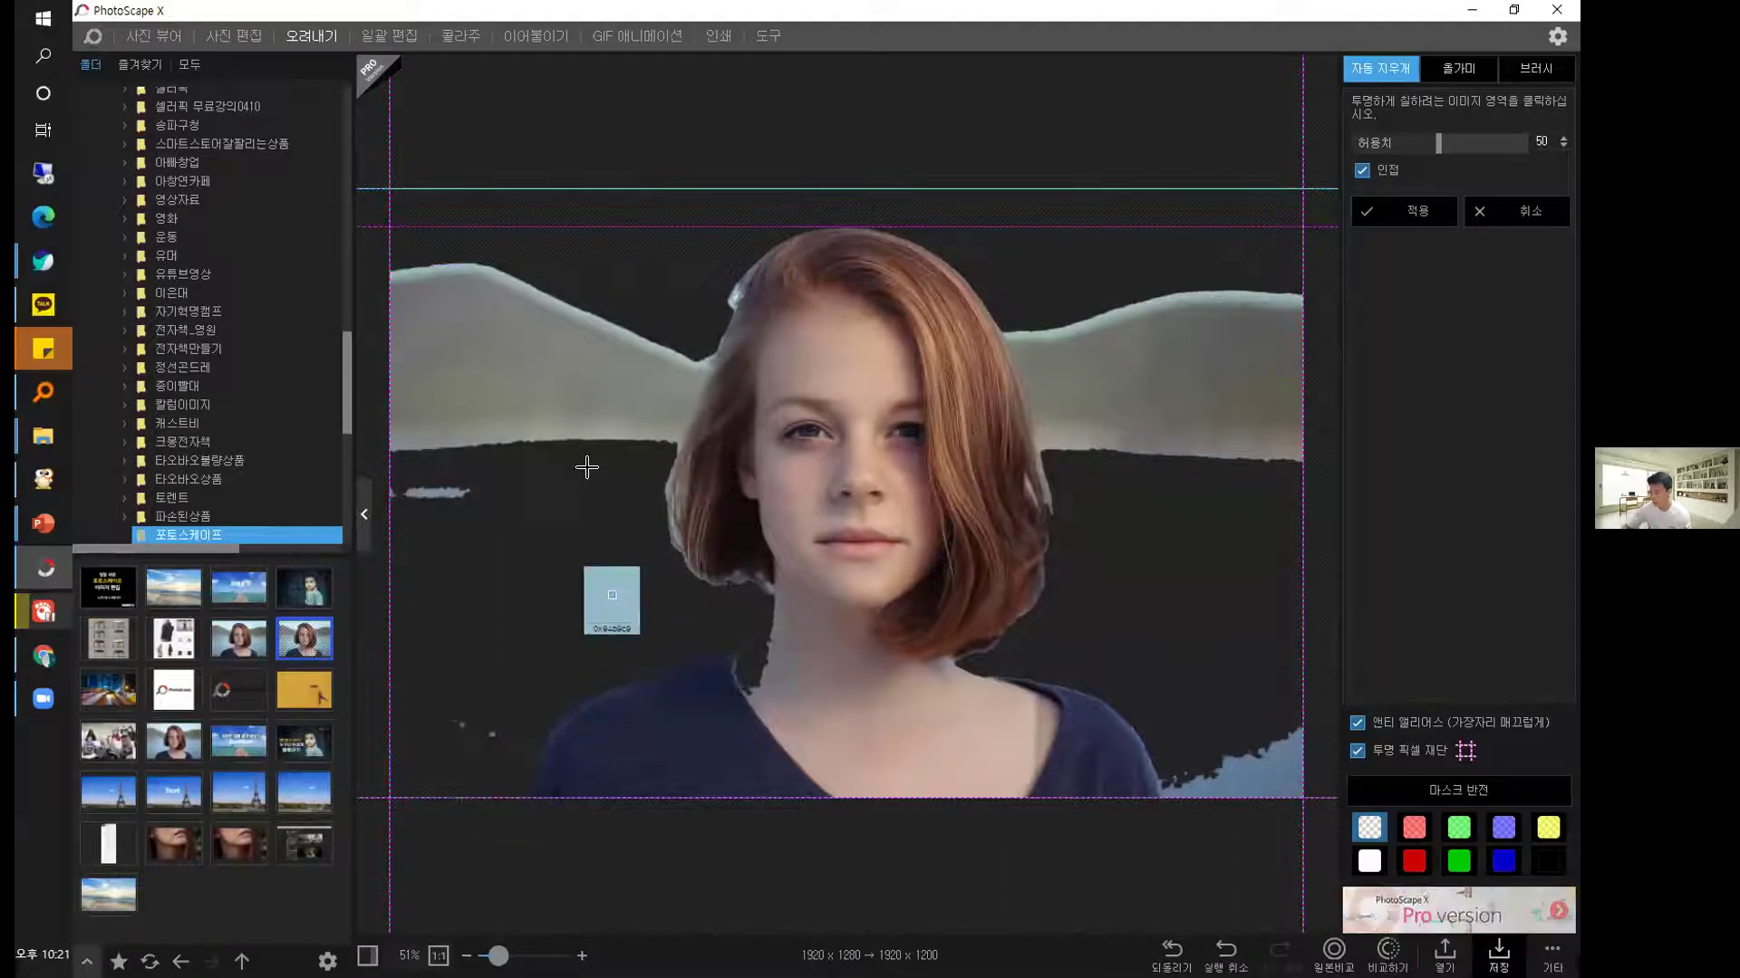
key("ctrl+z")
key("ctrl+z")
key("ctrl+z")
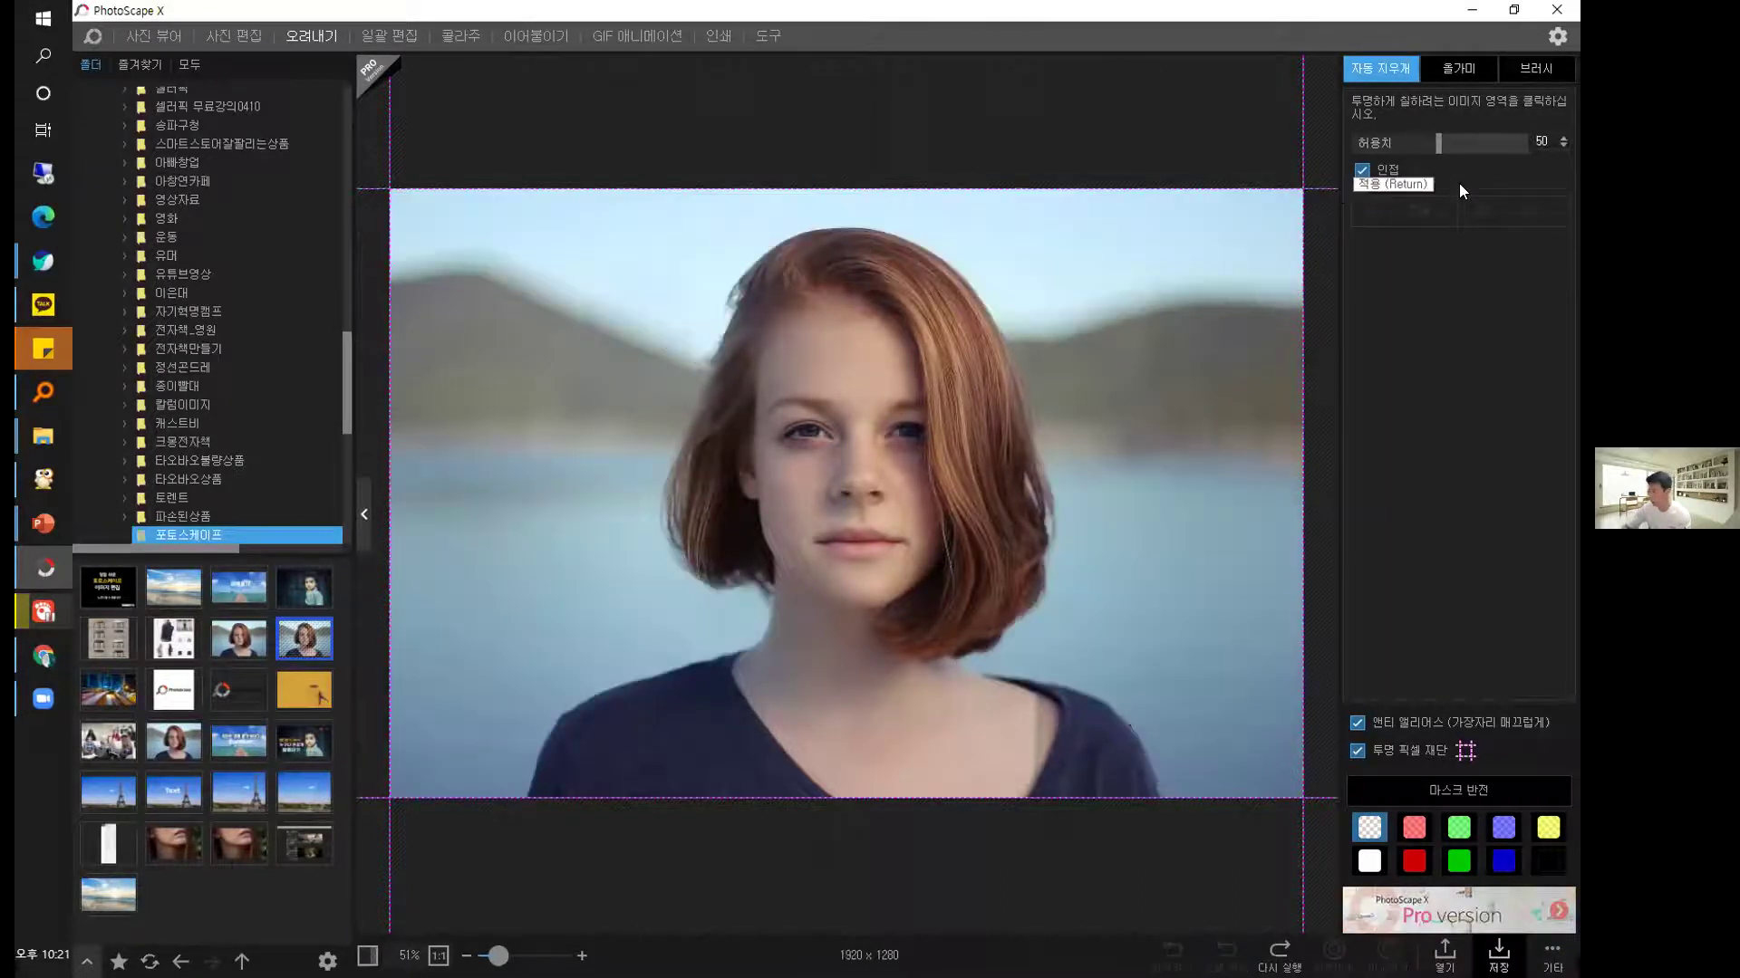
Set the automatic eraser tolerance to 15 and erase areas of the sky, both hills, and the lake on both sides of the woman.
left_click_drag(1391, 145, 1377, 145)
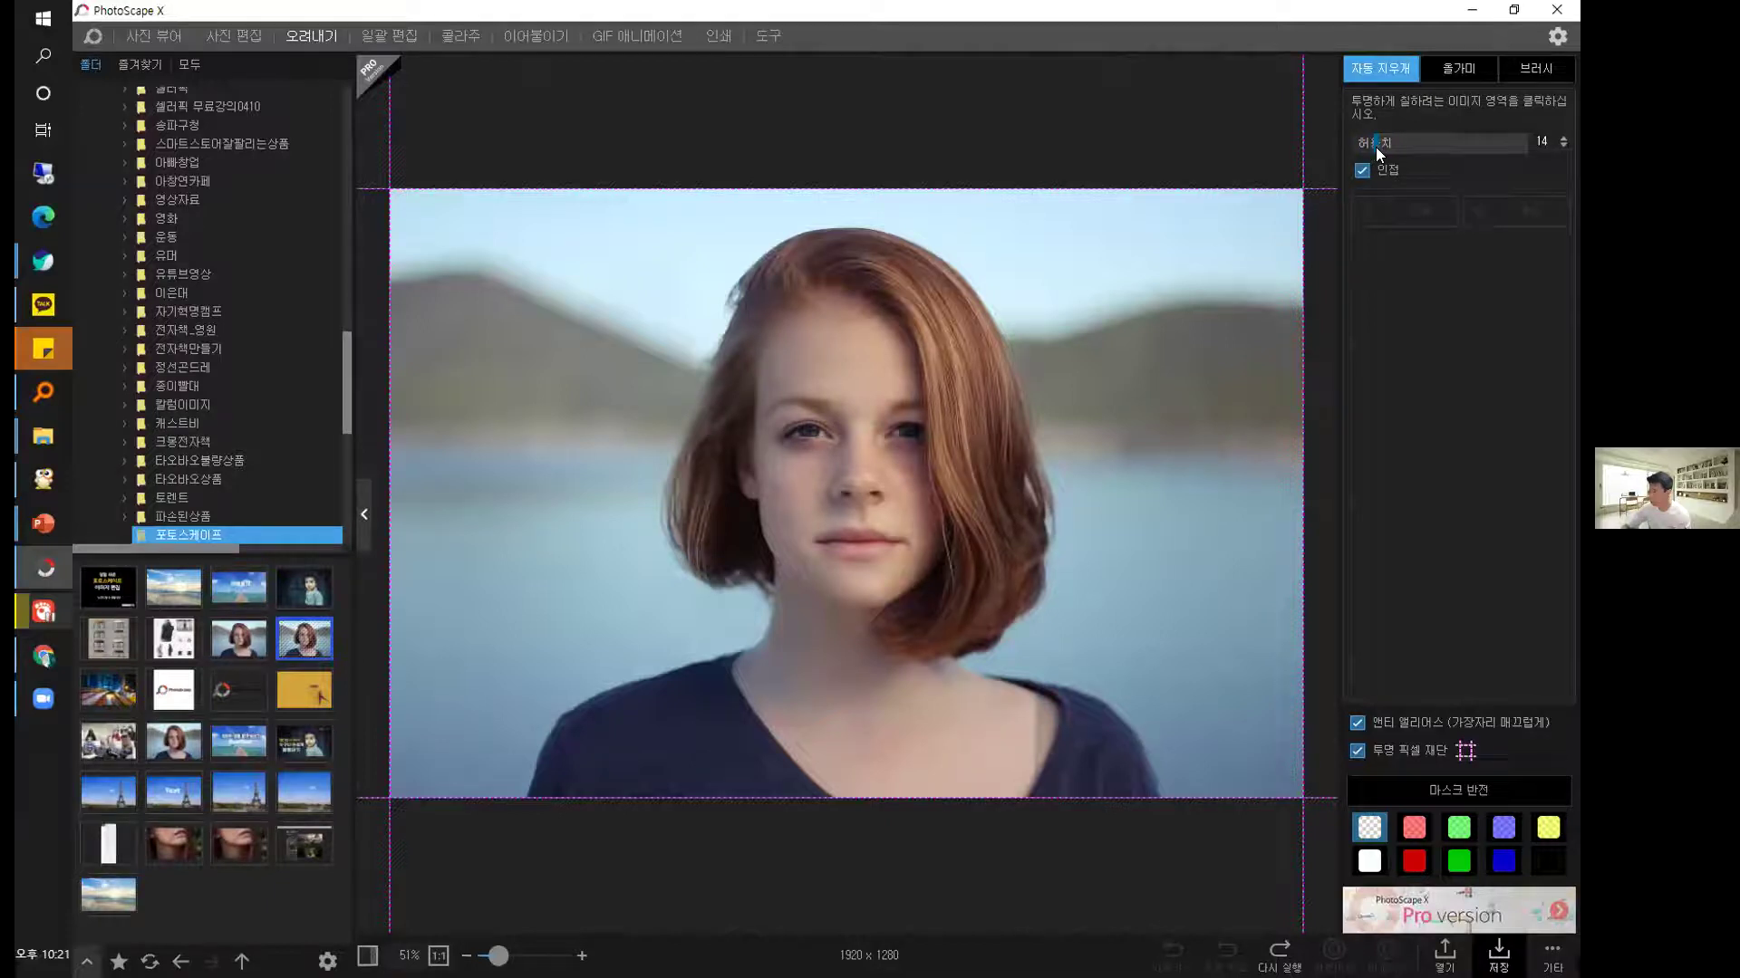
left_click(639, 253)
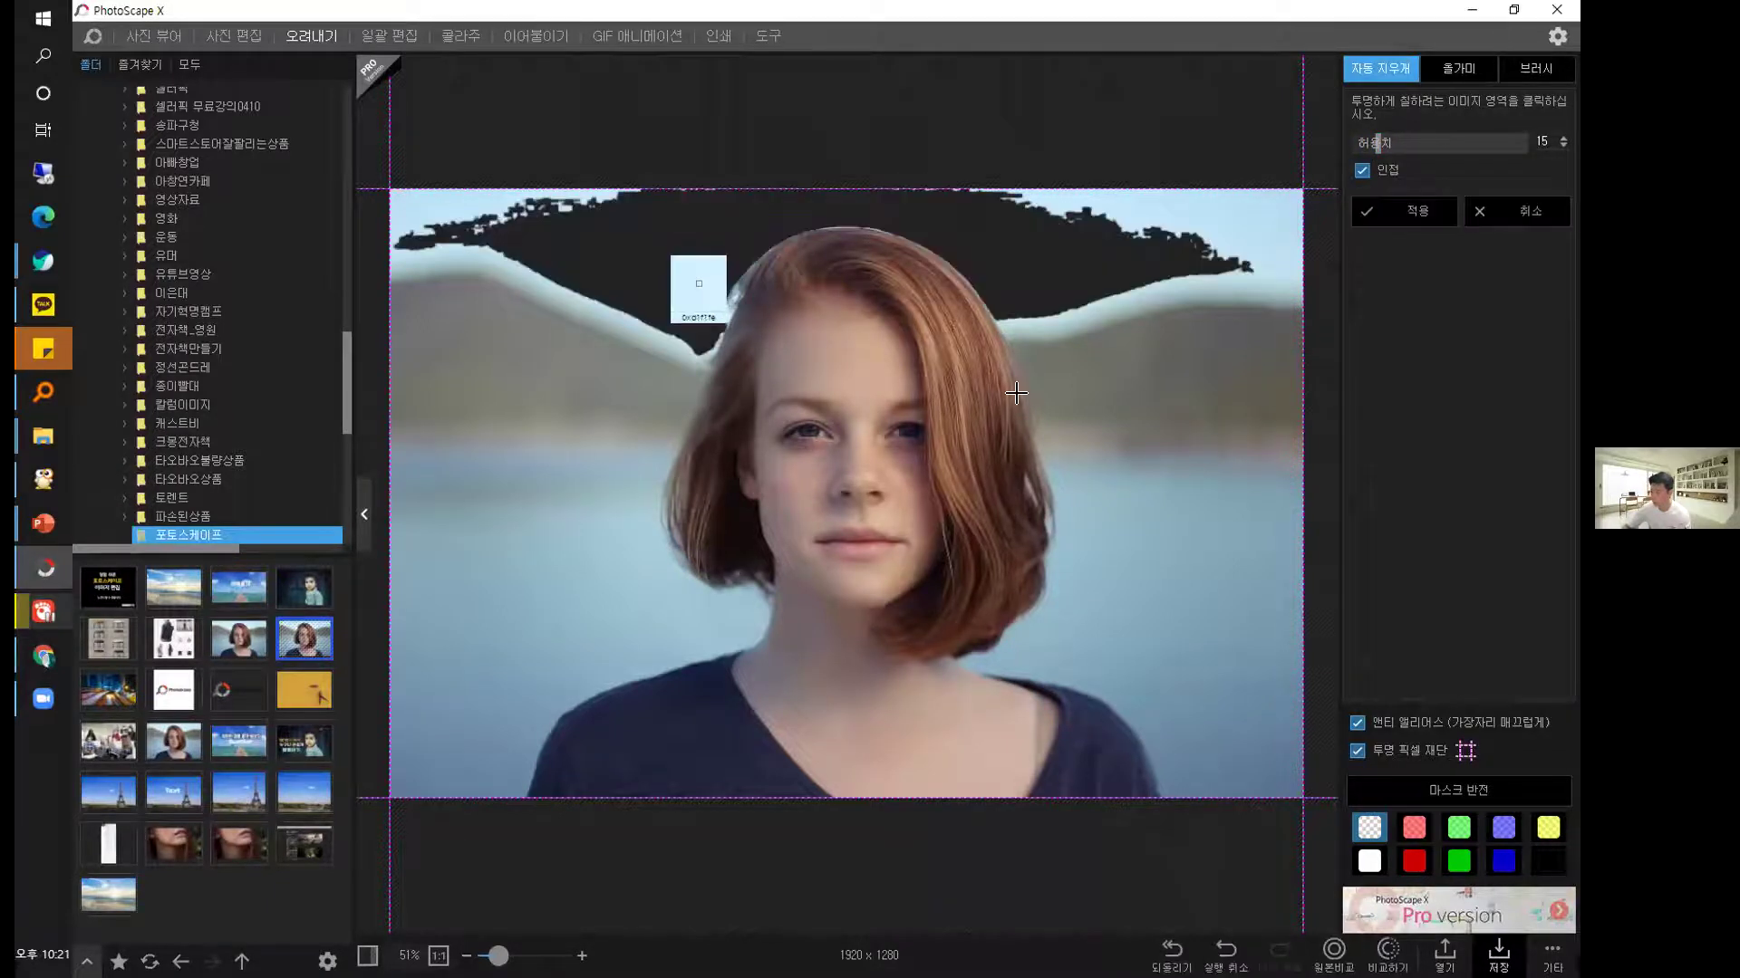
left_click(517, 371)
left_click(1098, 380)
left_click(1161, 620)
left_click(494, 598)
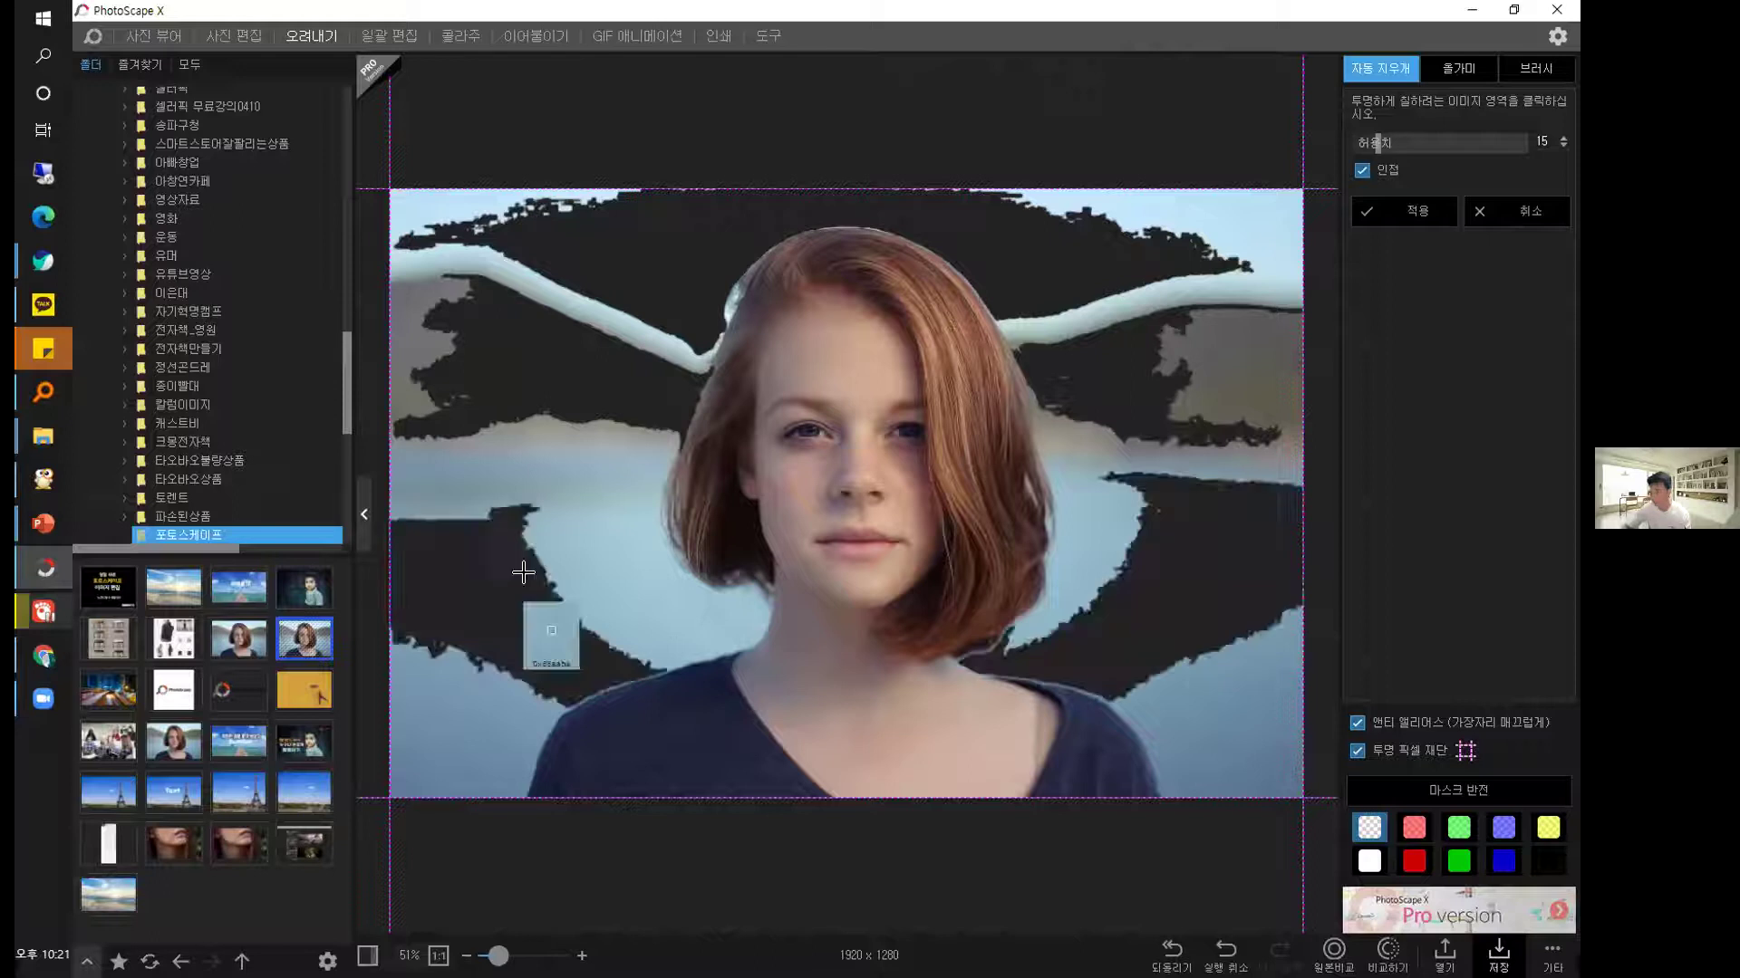
Automatically erase further patches of leftover lake, the right shoreline and ridge, and the upper sky.
left_click(449, 707)
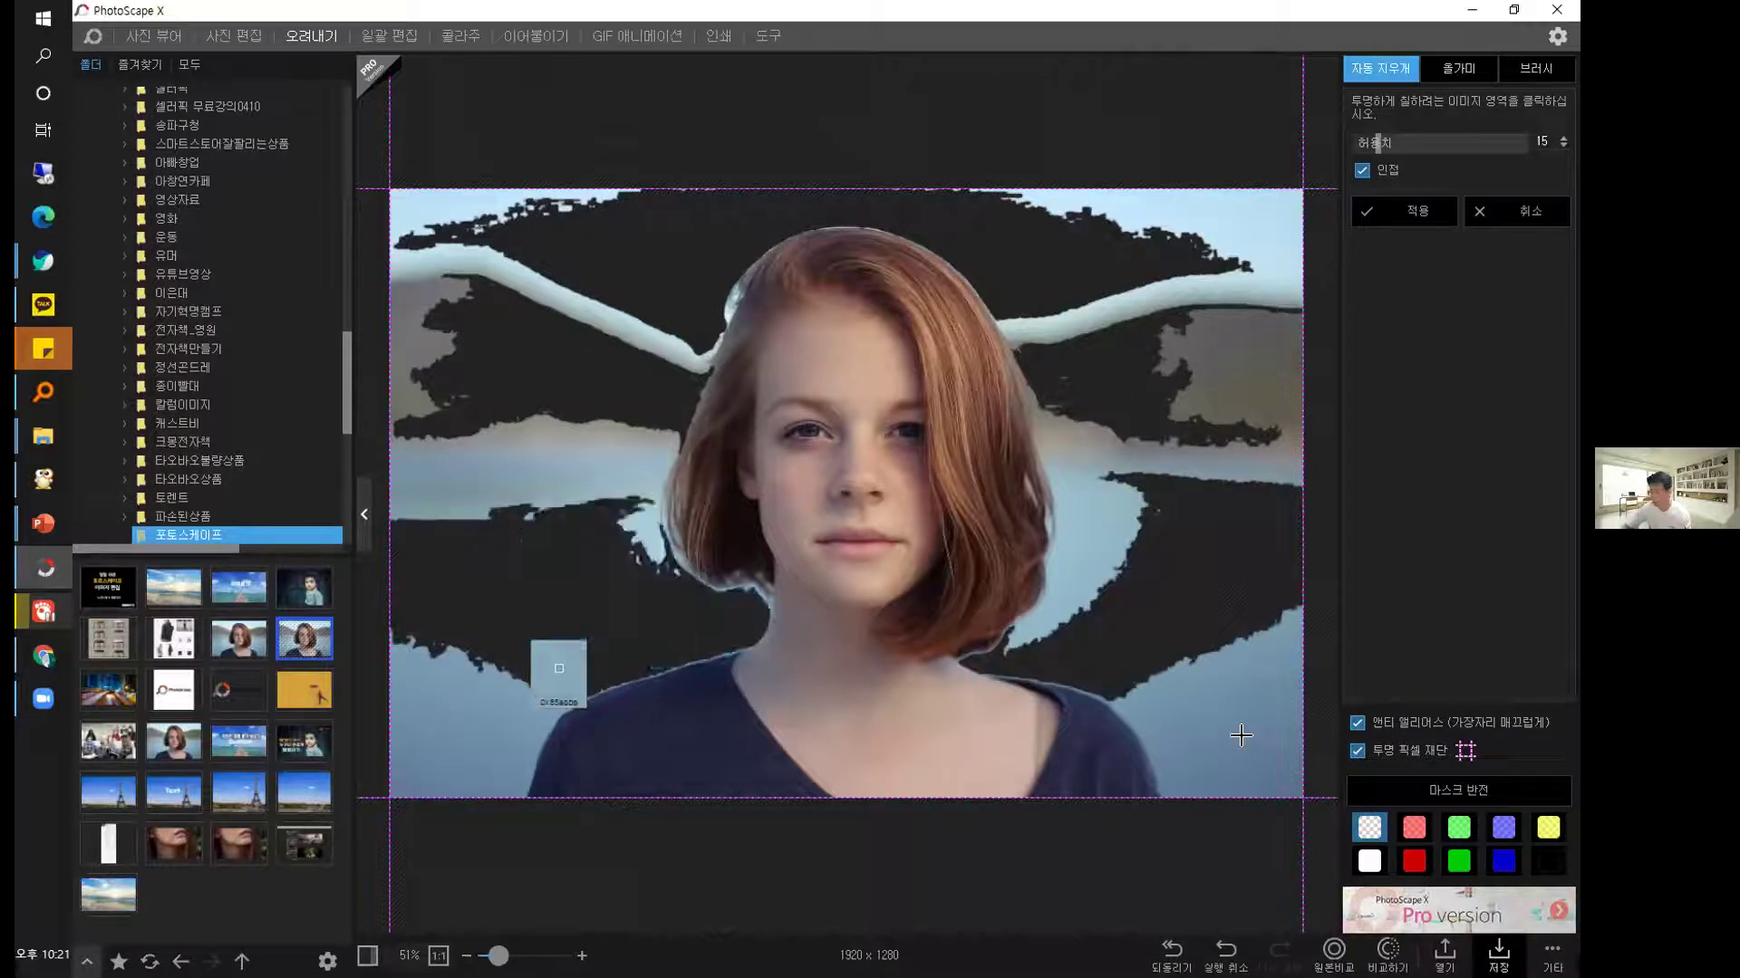
left_click(1144, 513)
left_click(1260, 471)
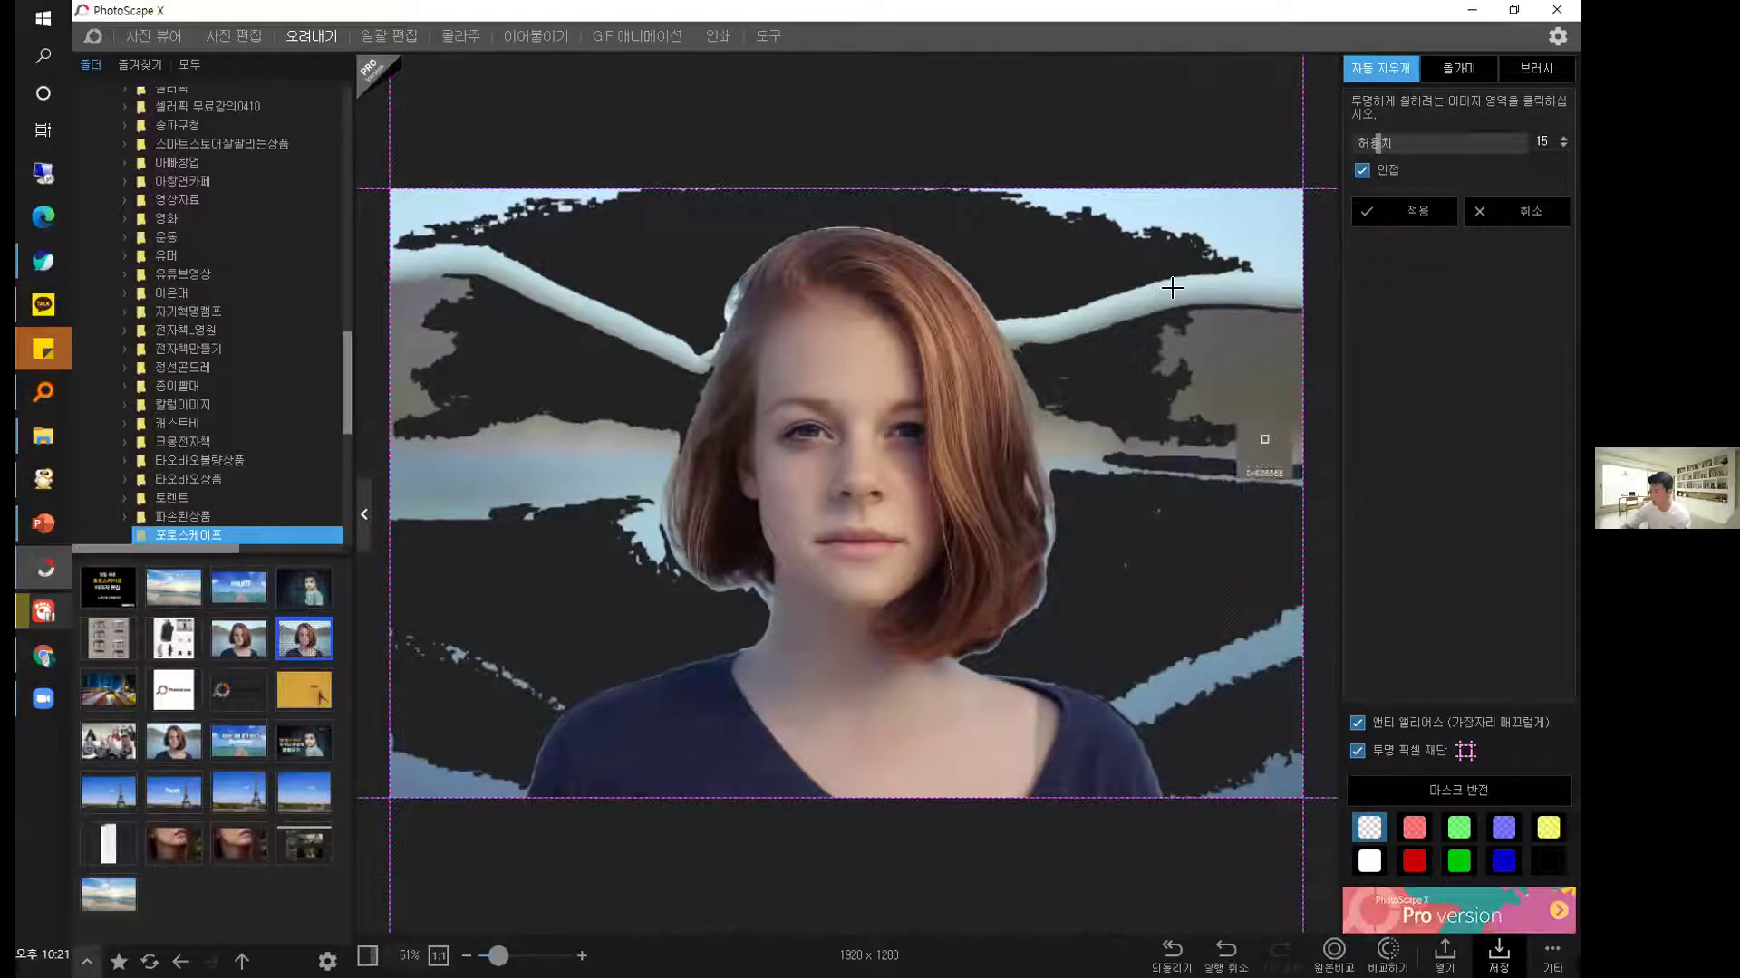
left_click(1196, 308)
left_click(1231, 245)
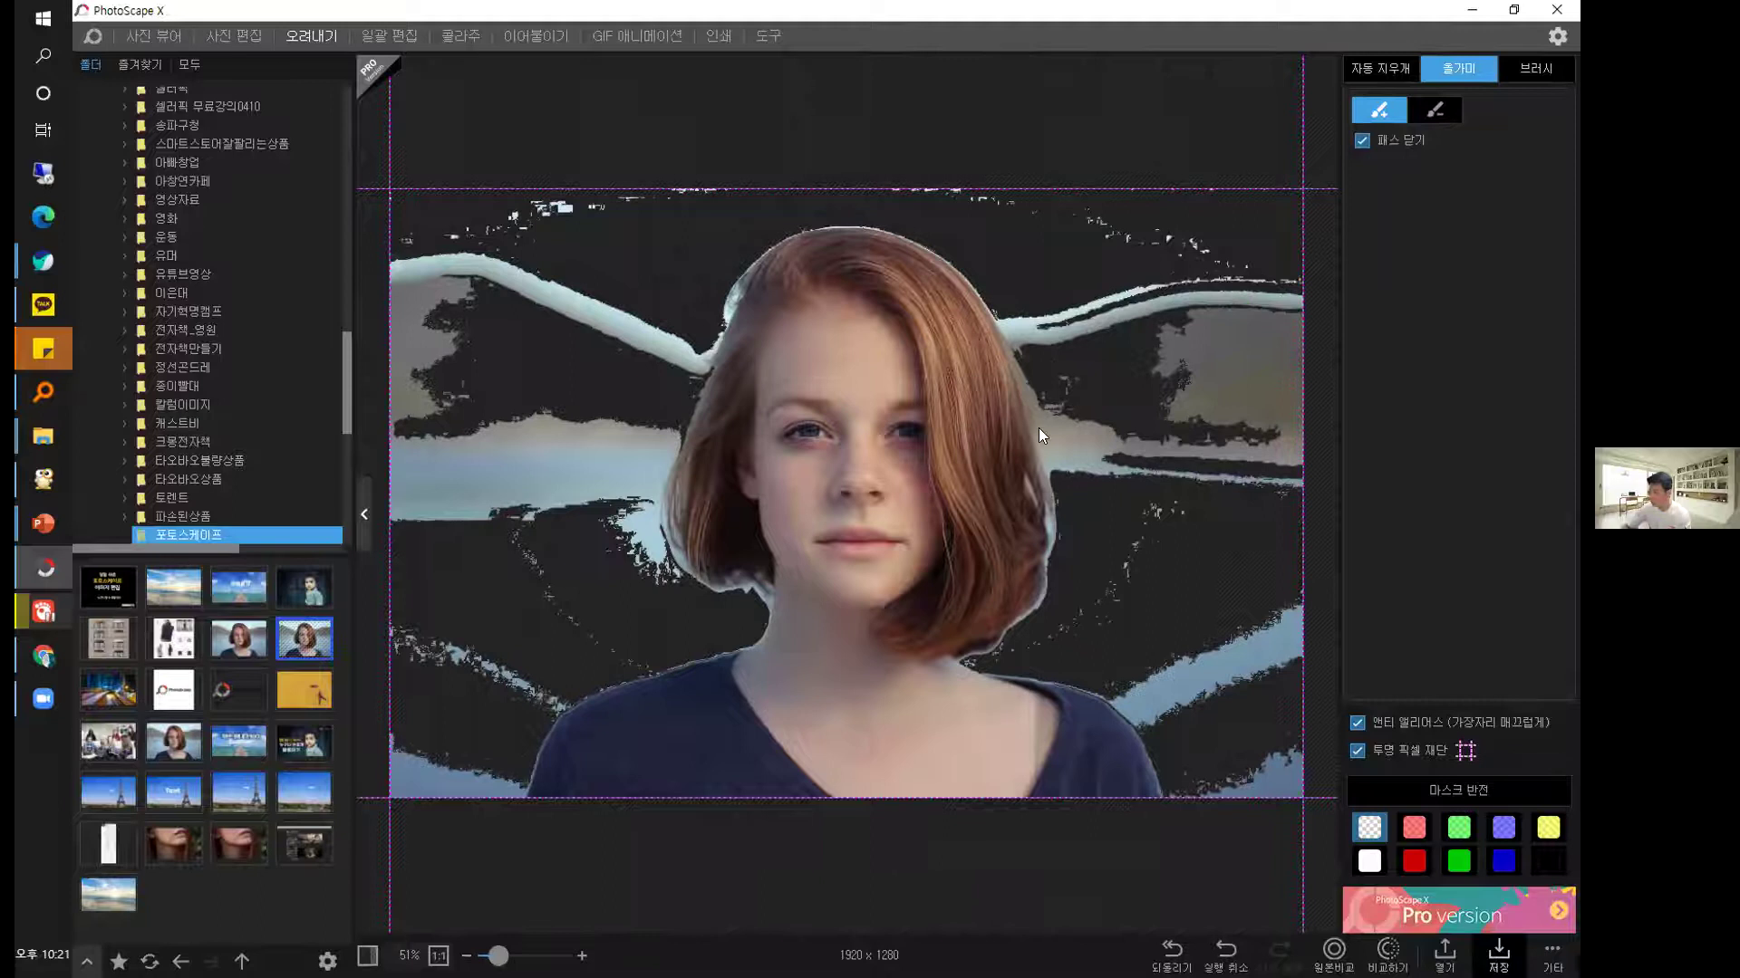
Erase the leftover hill, ridge and water pieces on the right of the woman with the Lasso tool.
mouse_move(1328, 381)
left_mouse_down()
mouse_move(1369, 229)
mouse_move(1250, 344)
left_mouse_up()
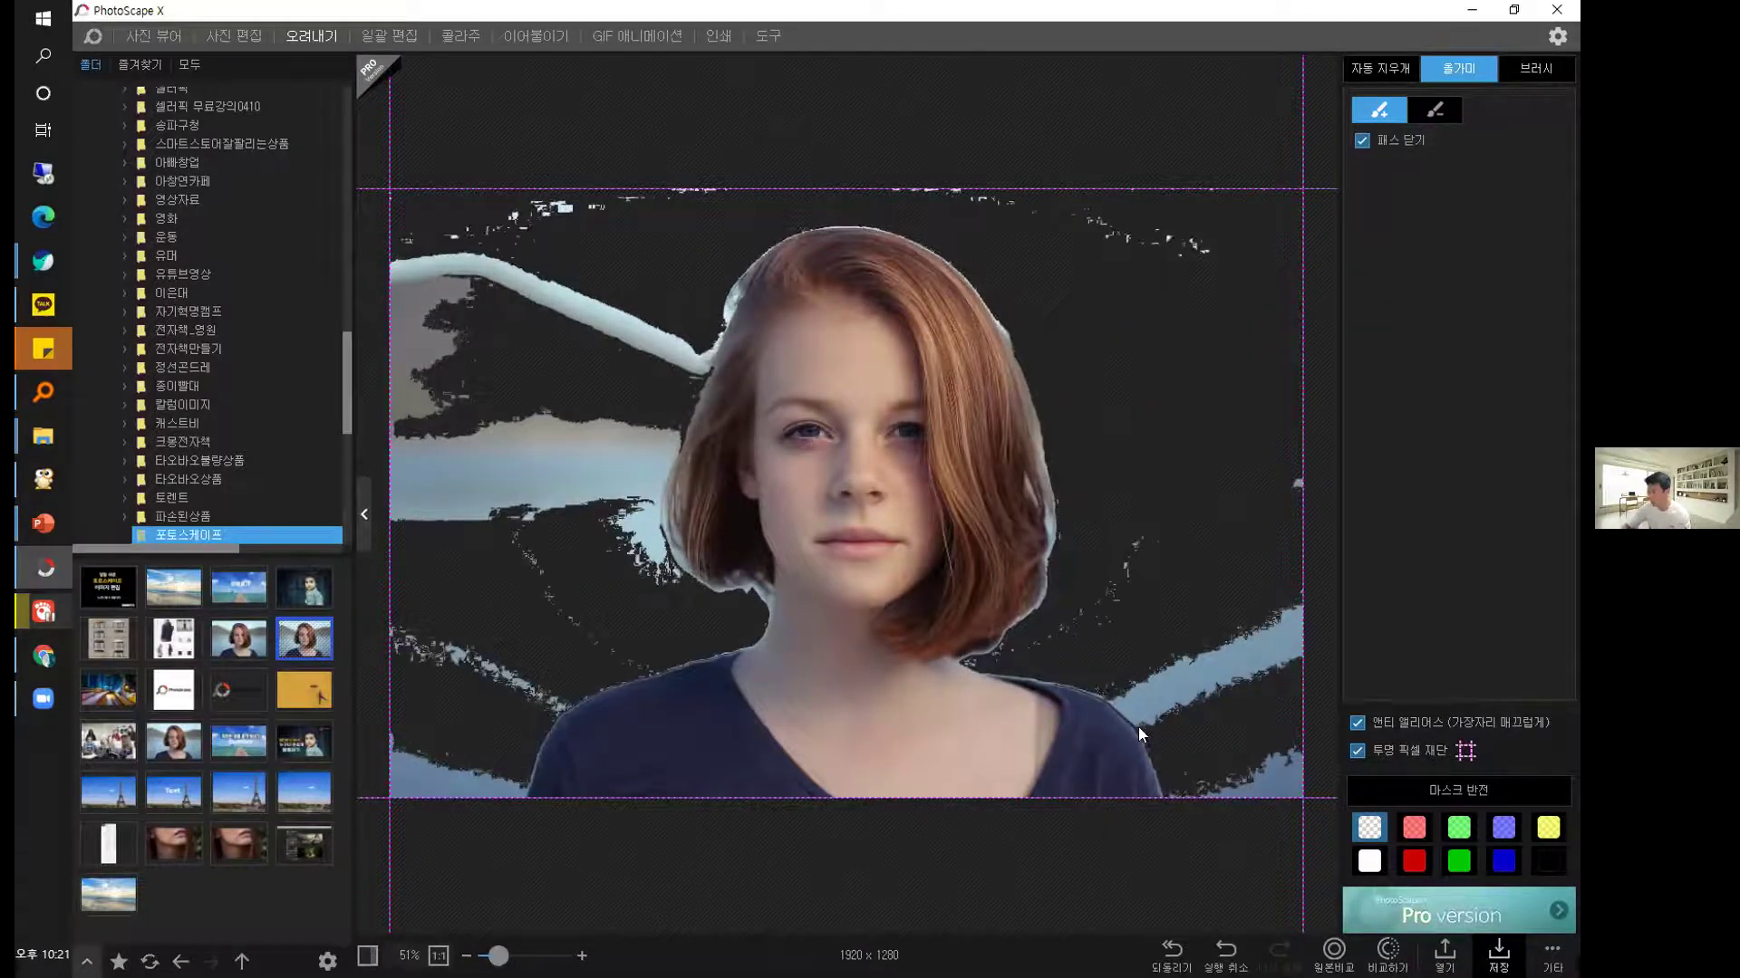
left_click_drag(1327, 612, 1350, 561)
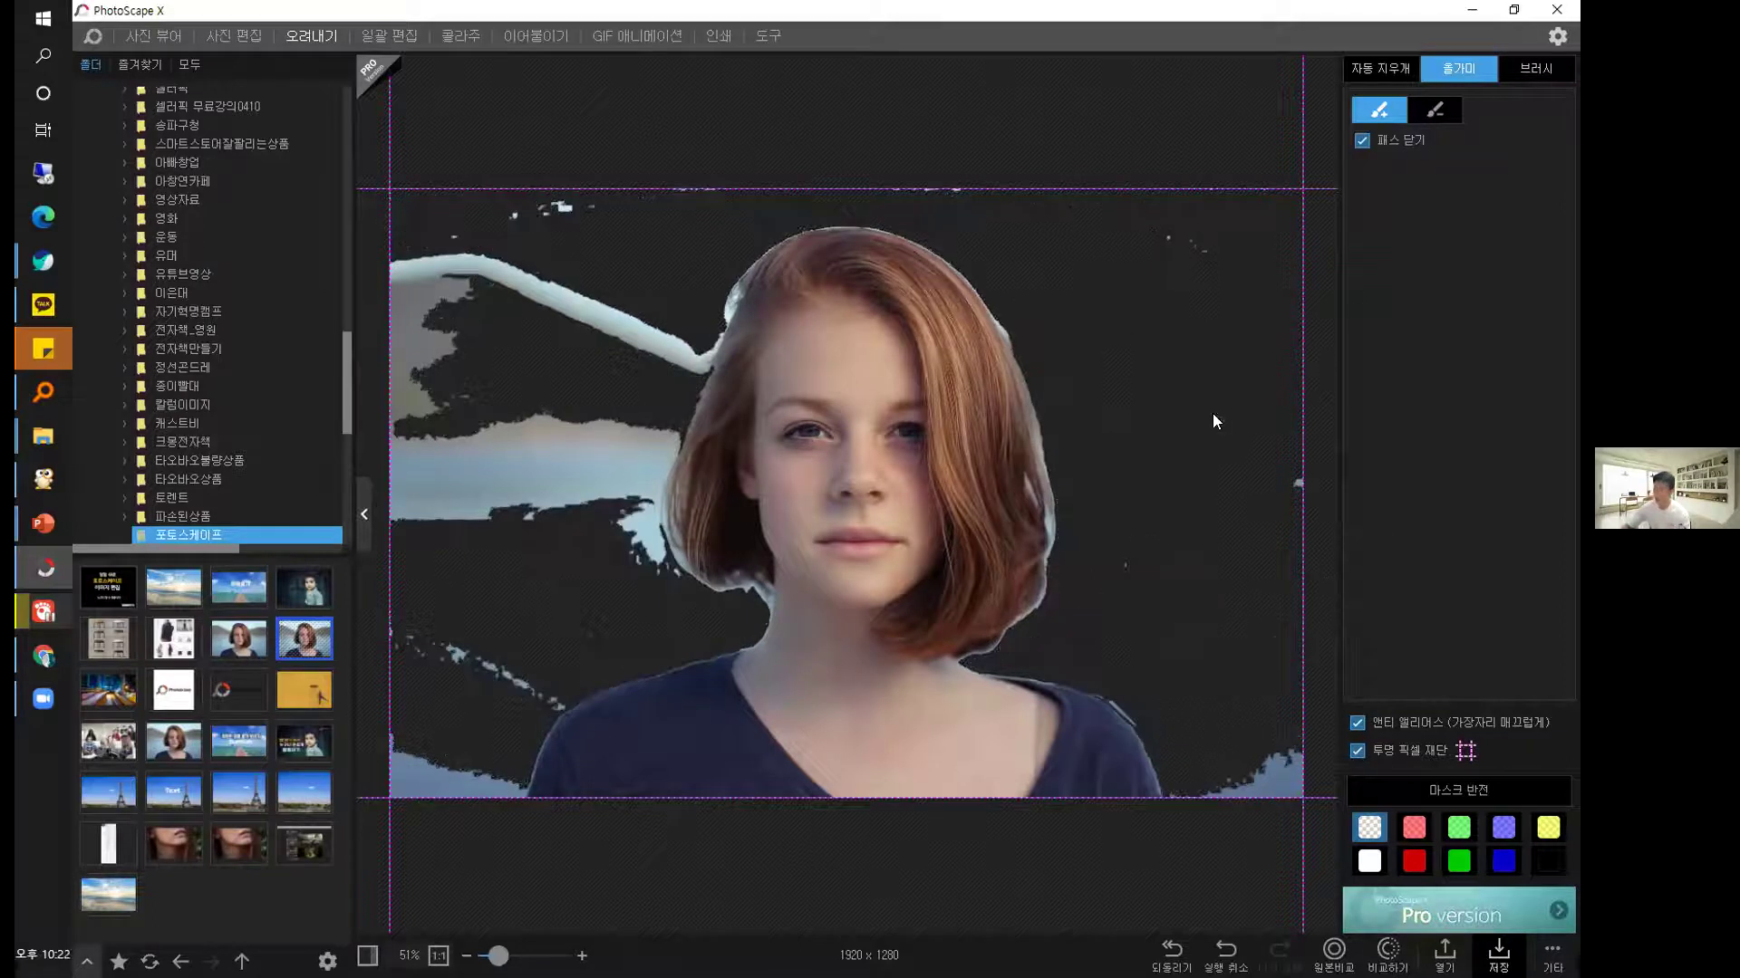
Wipe away the remaining background scraps around the woman with the eraser brush, including hill, water and lower corners.
left_click(1535, 68)
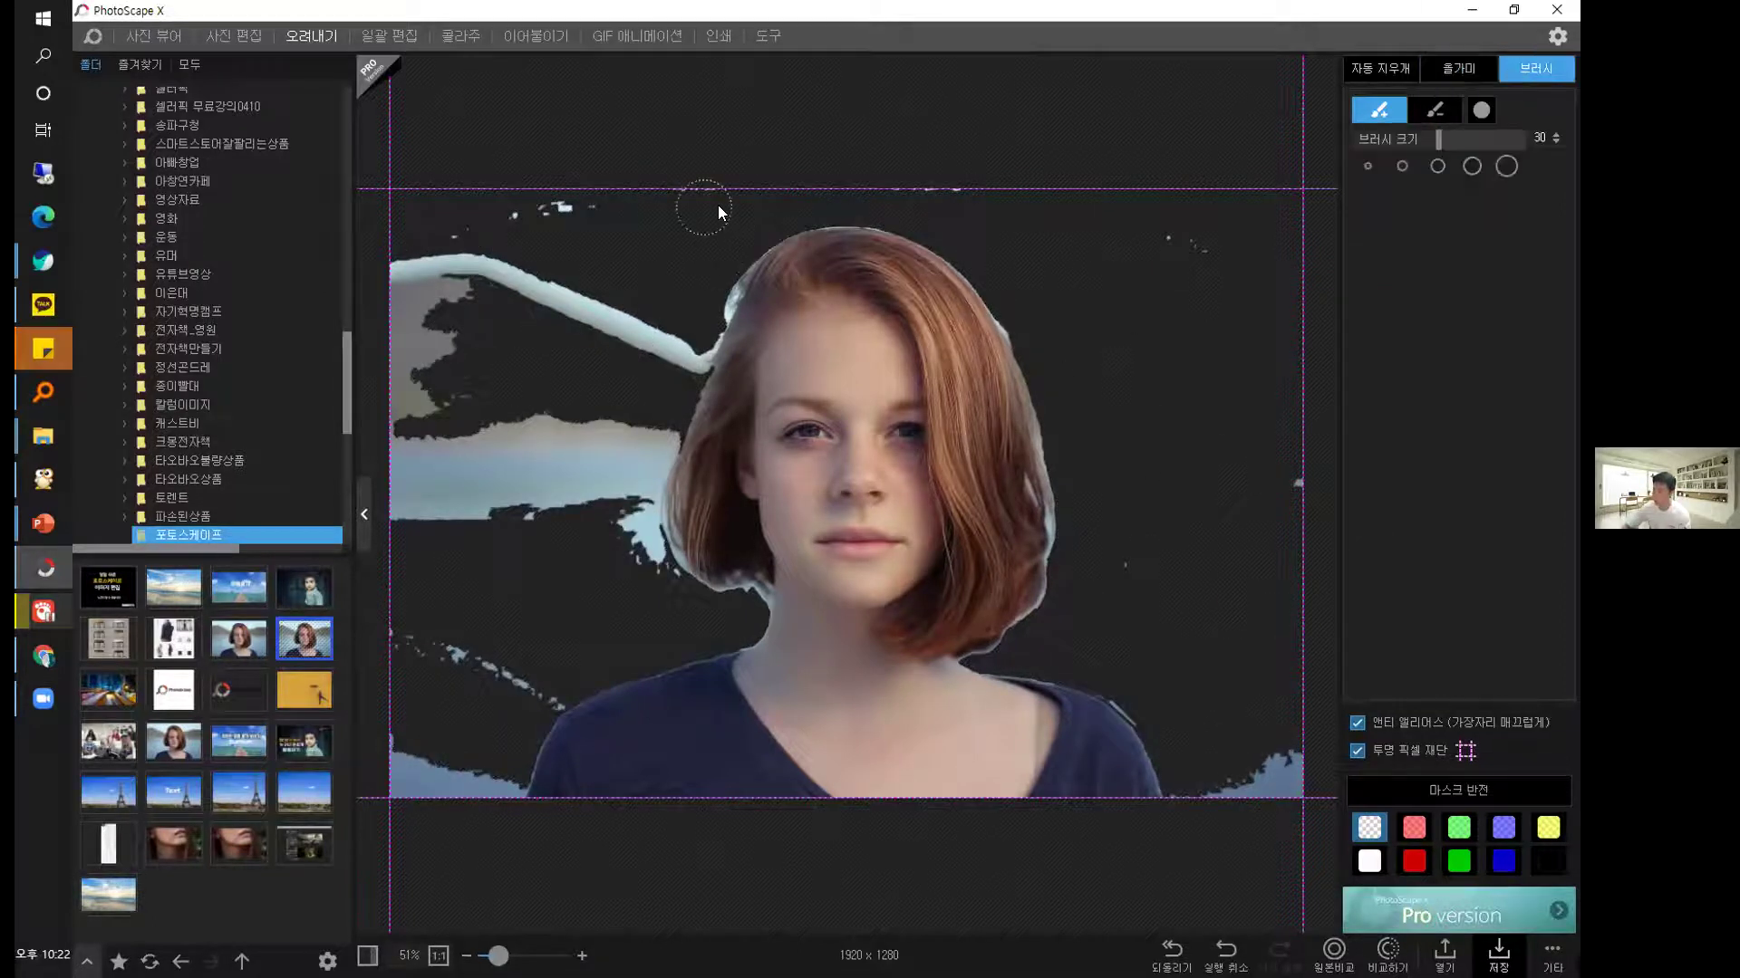
mouse_move(591, 238)
left_mouse_down()
mouse_move(512, 458)
mouse_move(738, 185)
left_mouse_up()
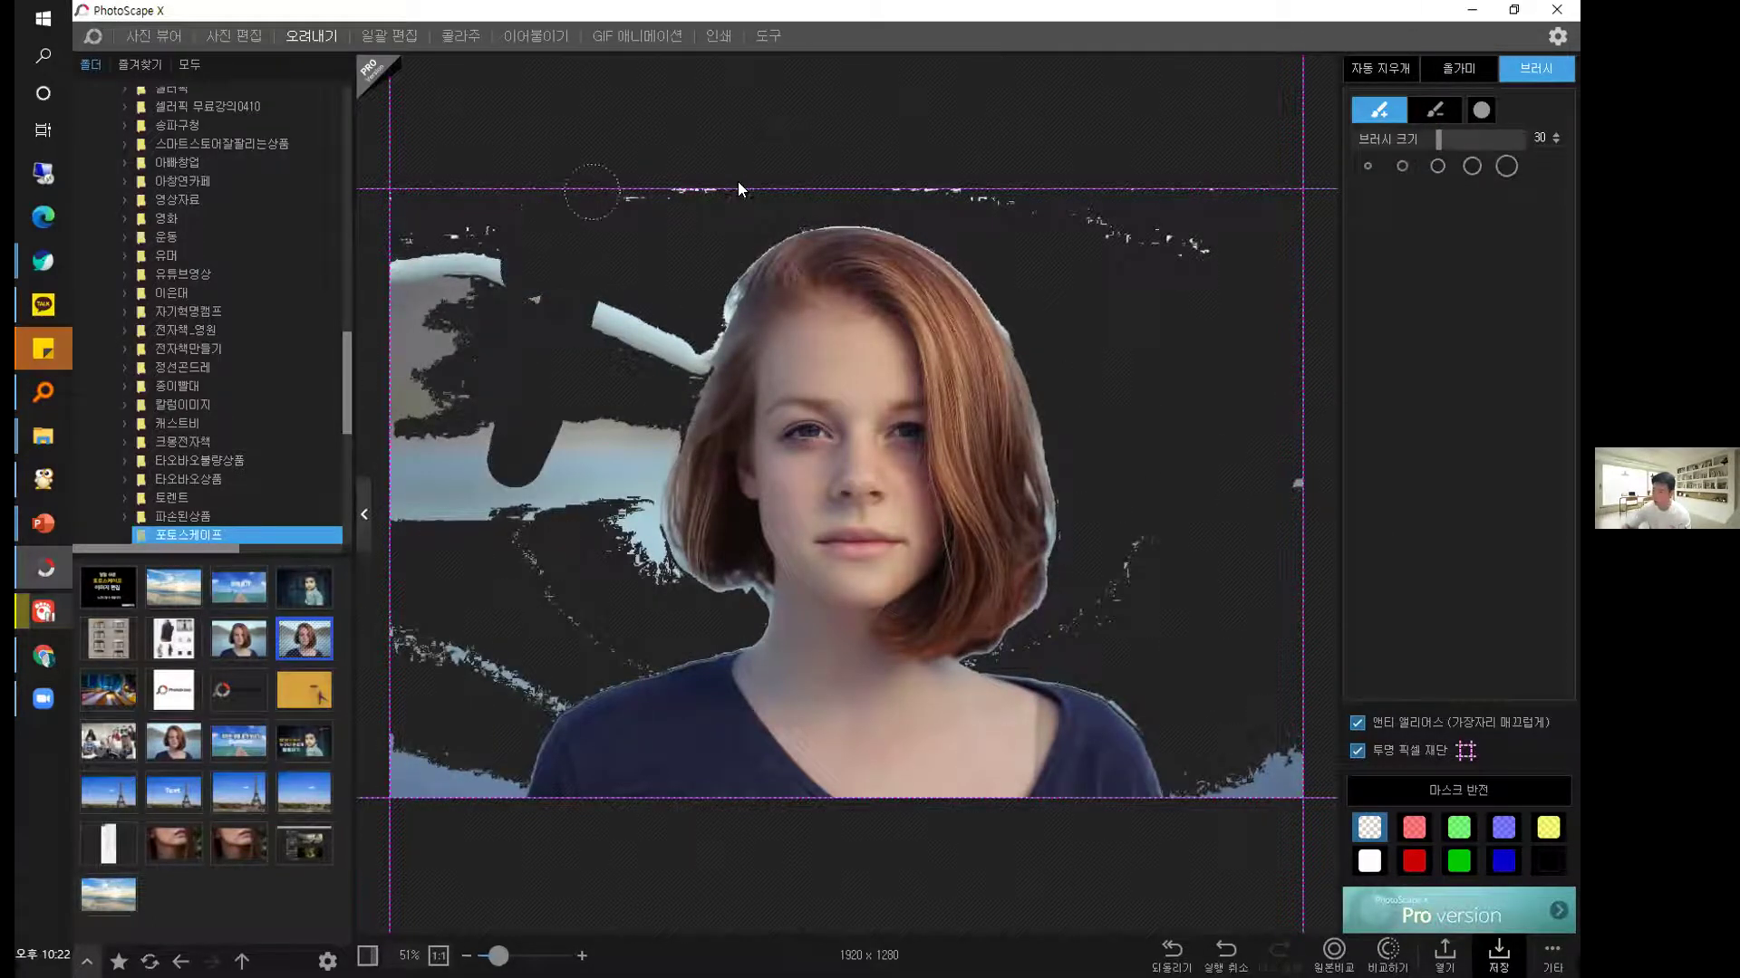
mouse_move(1104, 212)
left_mouse_down()
mouse_move(1208, 246)
mouse_move(1269, 359)
mouse_move(1148, 544)
mouse_move(1037, 623)
mouse_move(1187, 466)
left_mouse_up()
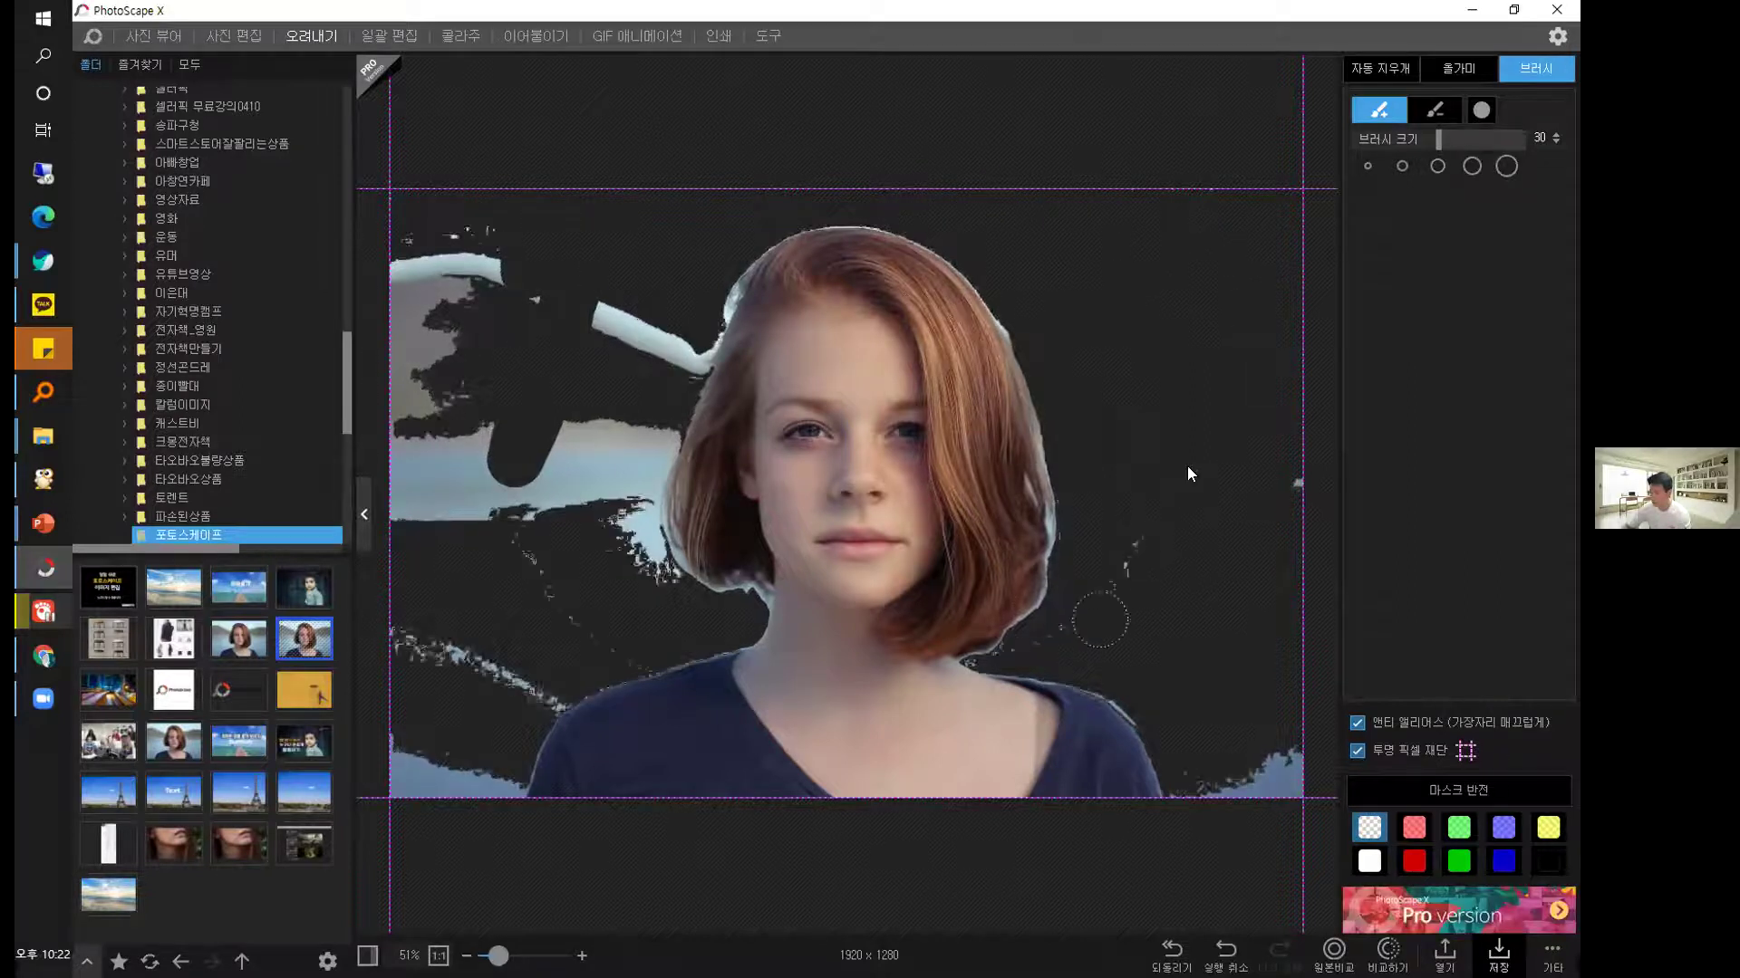
mouse_move(451, 316)
left_mouse_down()
mouse_move(404, 533)
mouse_move(357, 575)
mouse_move(445, 576)
mouse_move(441, 448)
mouse_move(559, 282)
left_mouse_up()
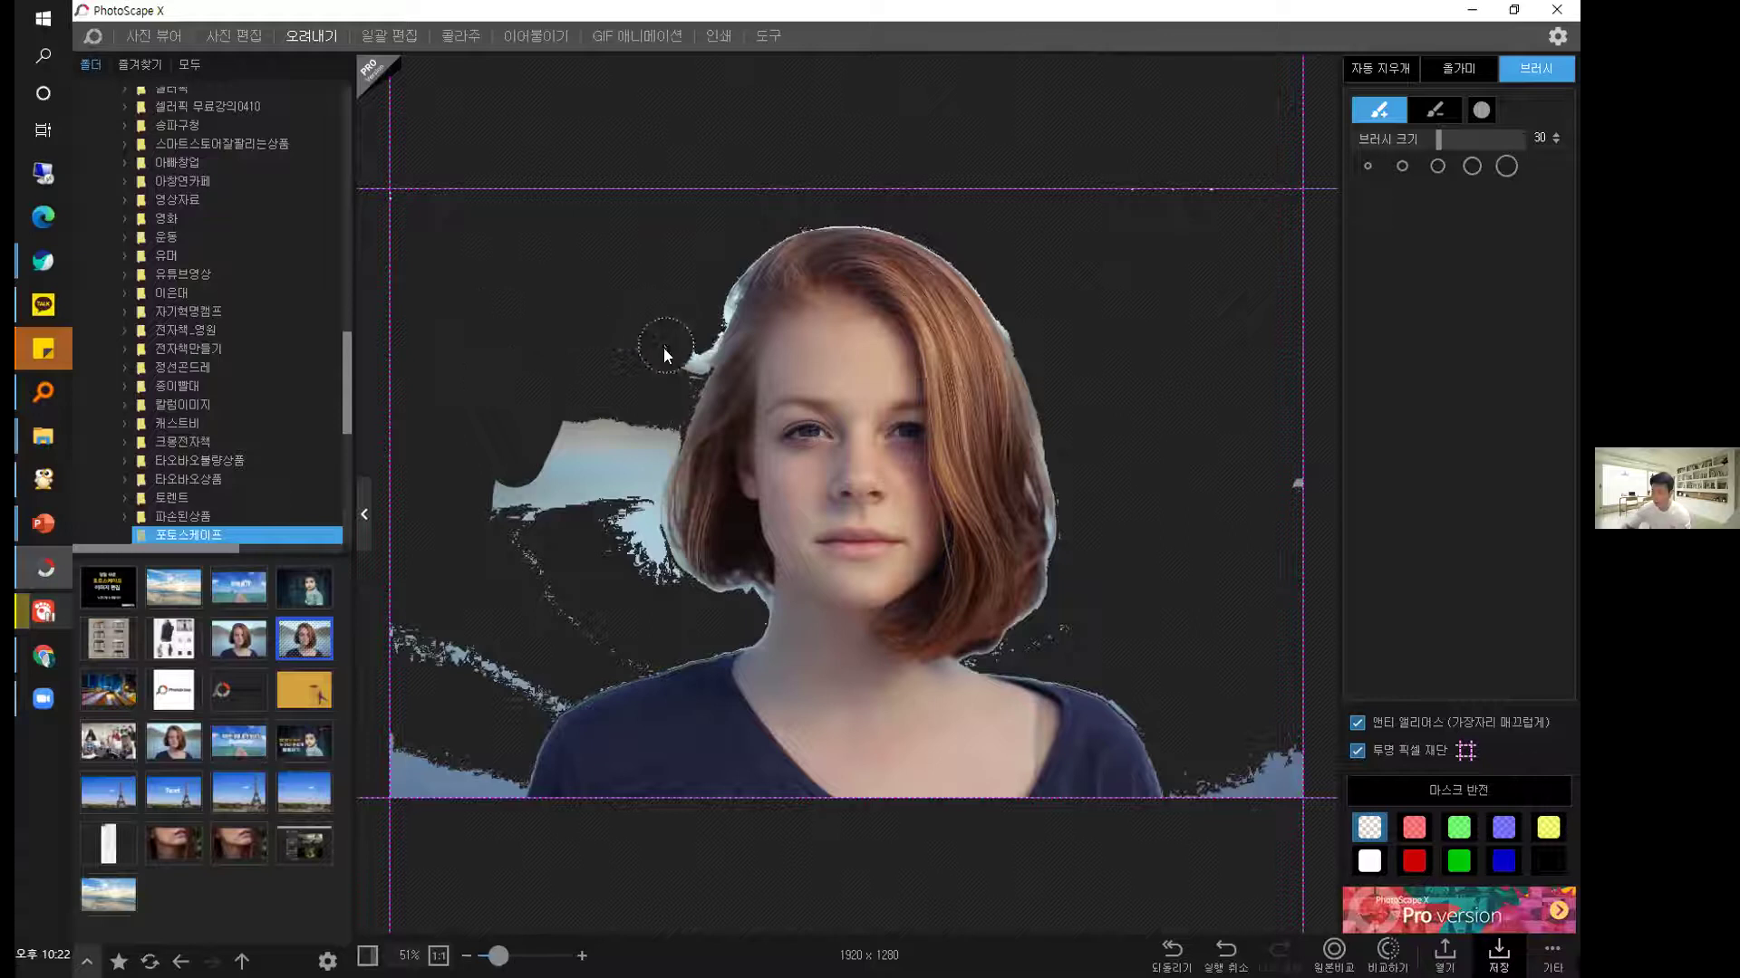
mouse_move(610, 520)
left_mouse_down()
mouse_move(479, 585)
mouse_move(471, 550)
mouse_move(510, 467)
mouse_move(588, 414)
mouse_move(597, 536)
mouse_move(637, 378)
mouse_move(615, 446)
mouse_move(631, 569)
left_mouse_up()
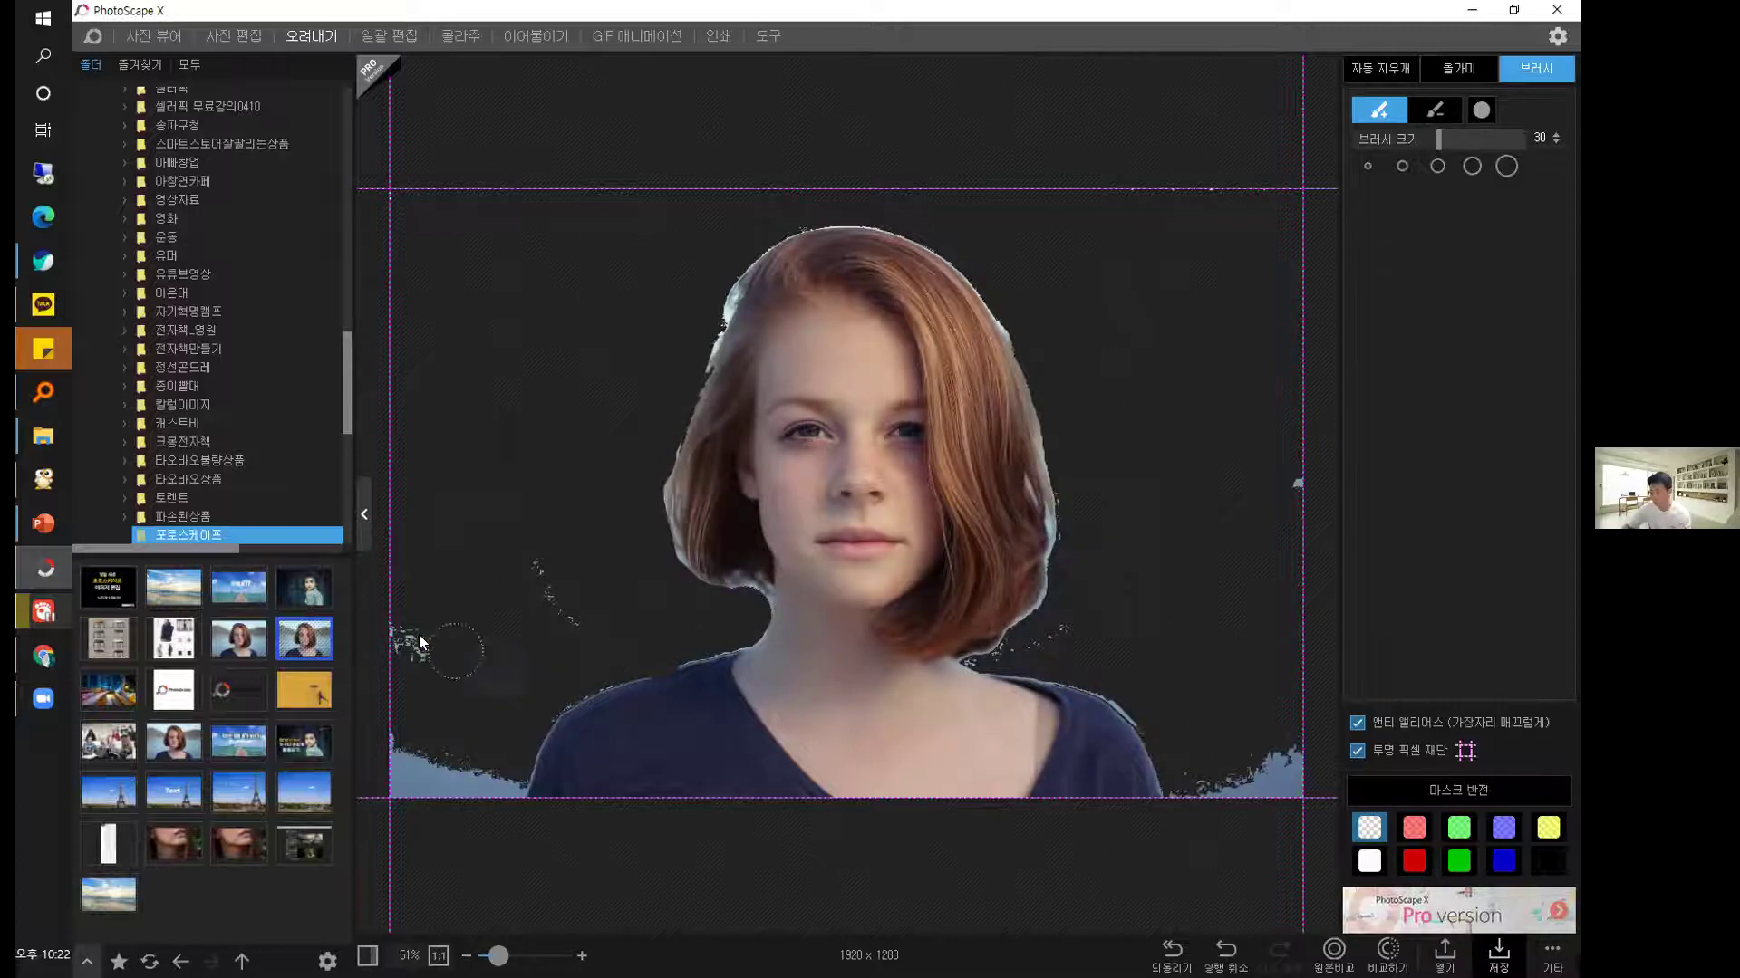
mouse_move(460, 640)
left_mouse_down()
mouse_move(528, 552)
mouse_move(551, 614)
left_mouse_up()
mouse_move(420, 730)
left_mouse_down()
mouse_move(409, 805)
mouse_move(491, 805)
mouse_move(526, 779)
left_mouse_up()
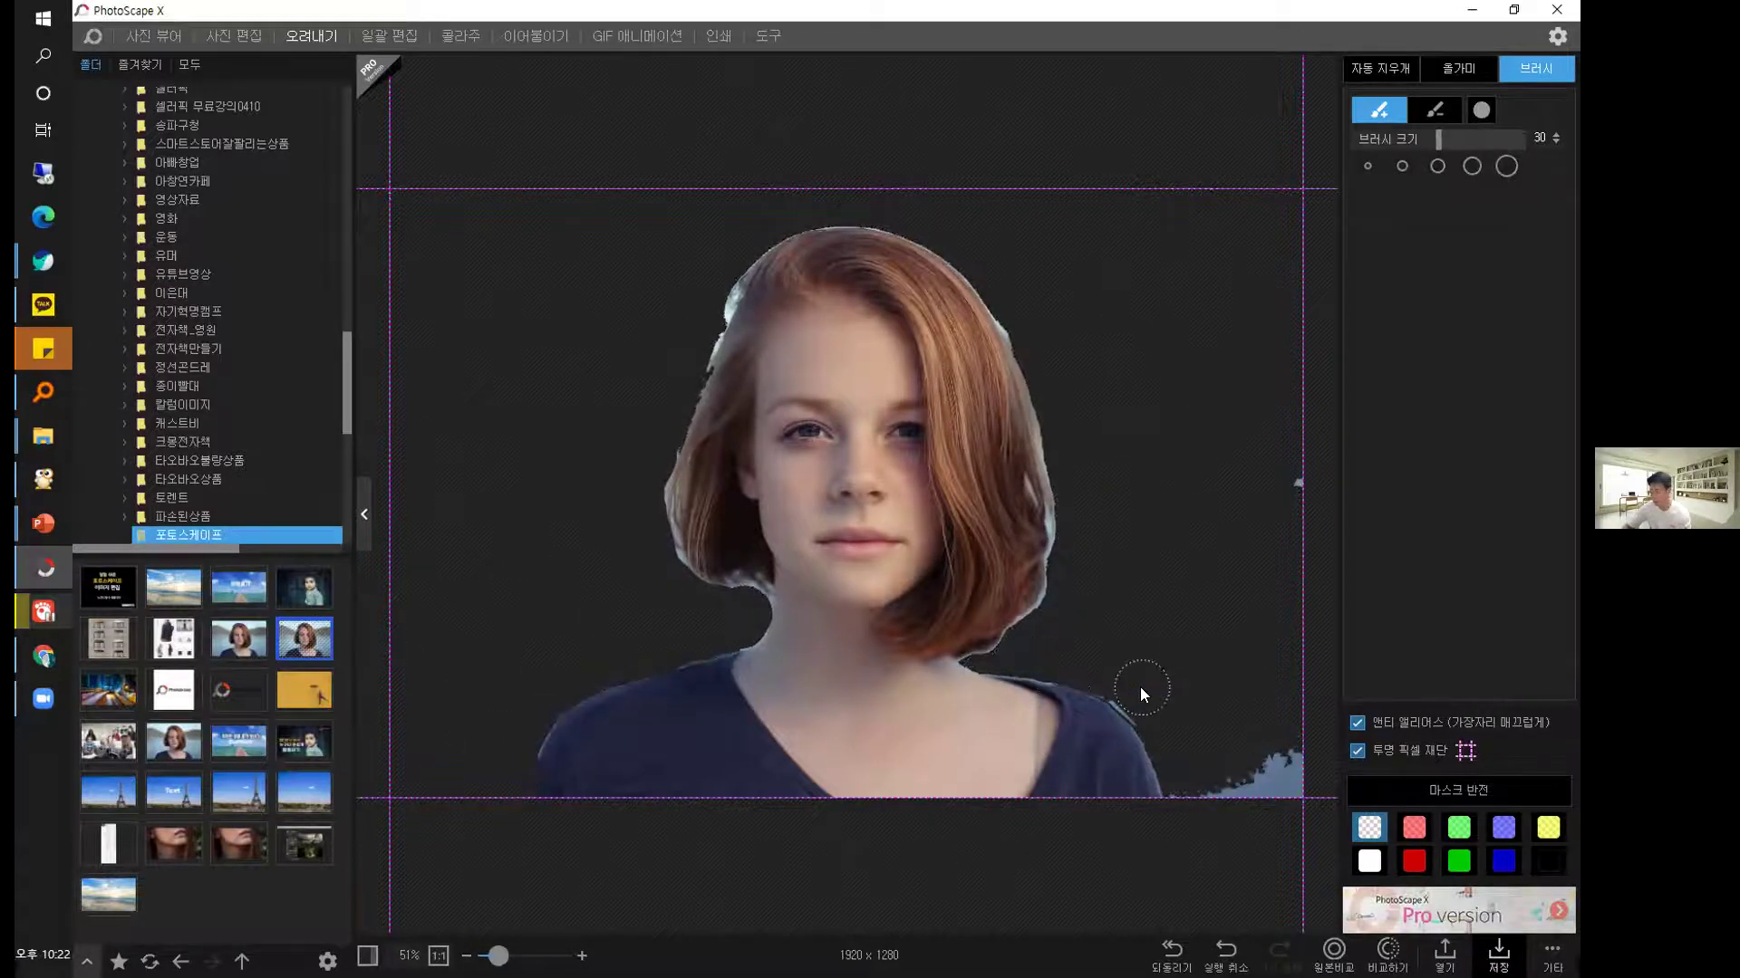
left_click_drag(1221, 783, 1291, 802)
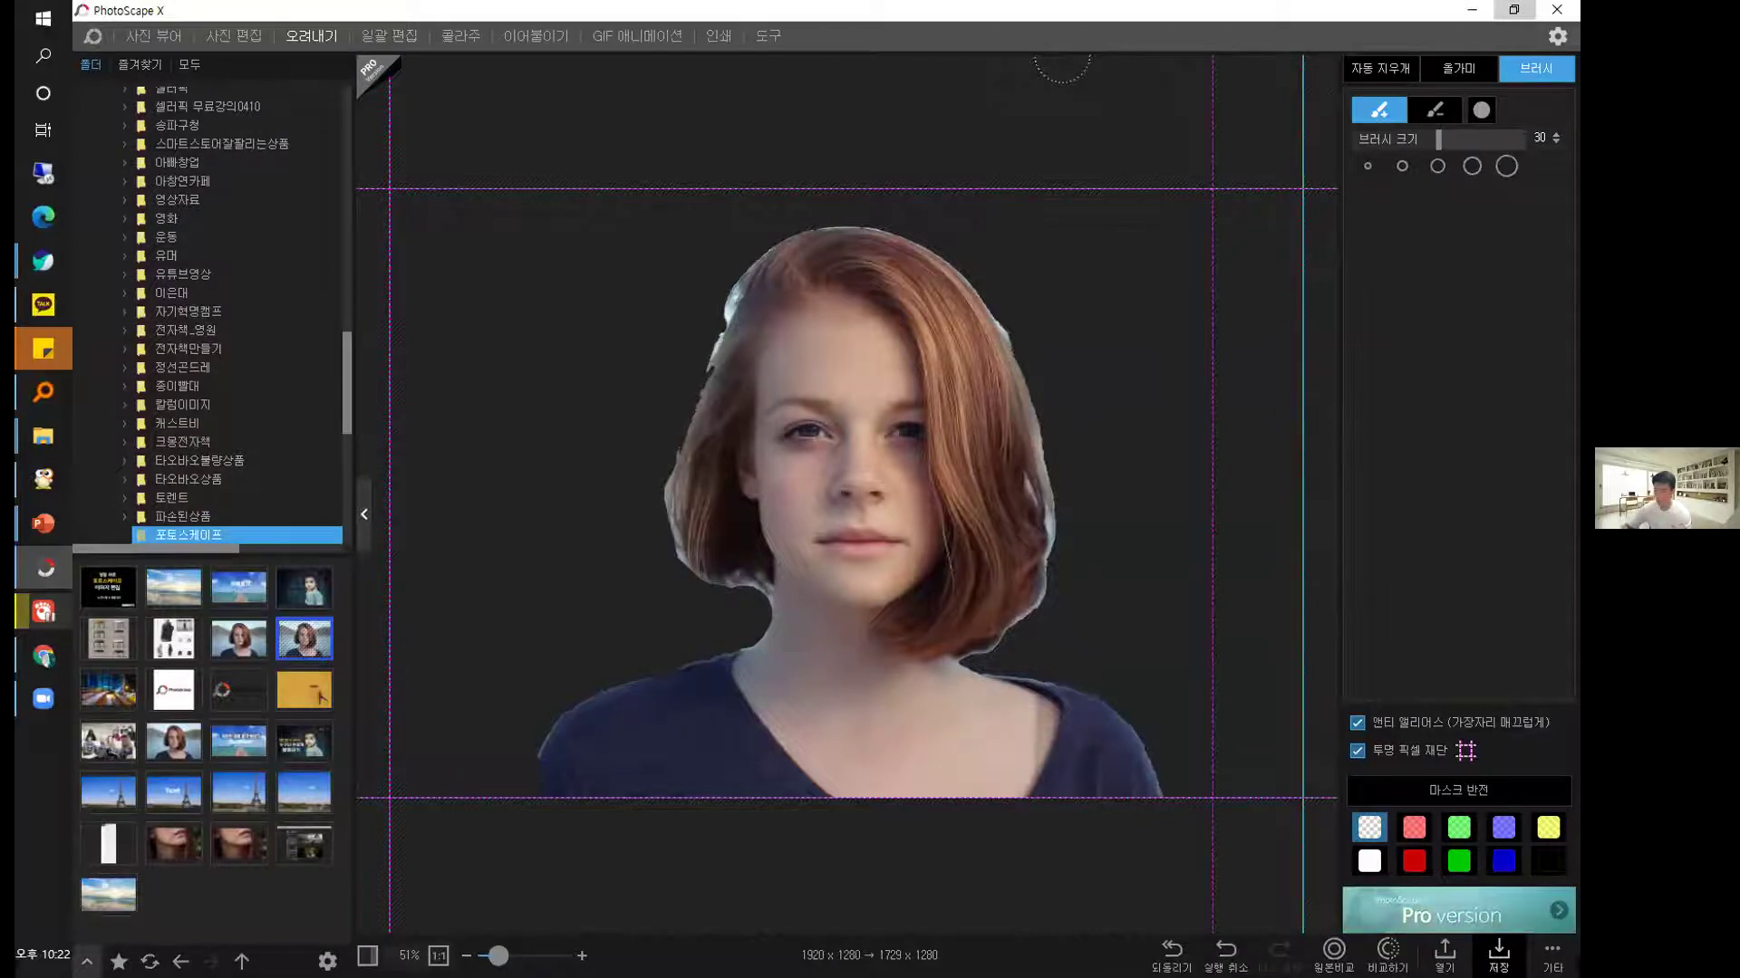
Restore the smaller window, return to the presentation, and open the remove.bg website from its slides.
left_click(1522, 9)
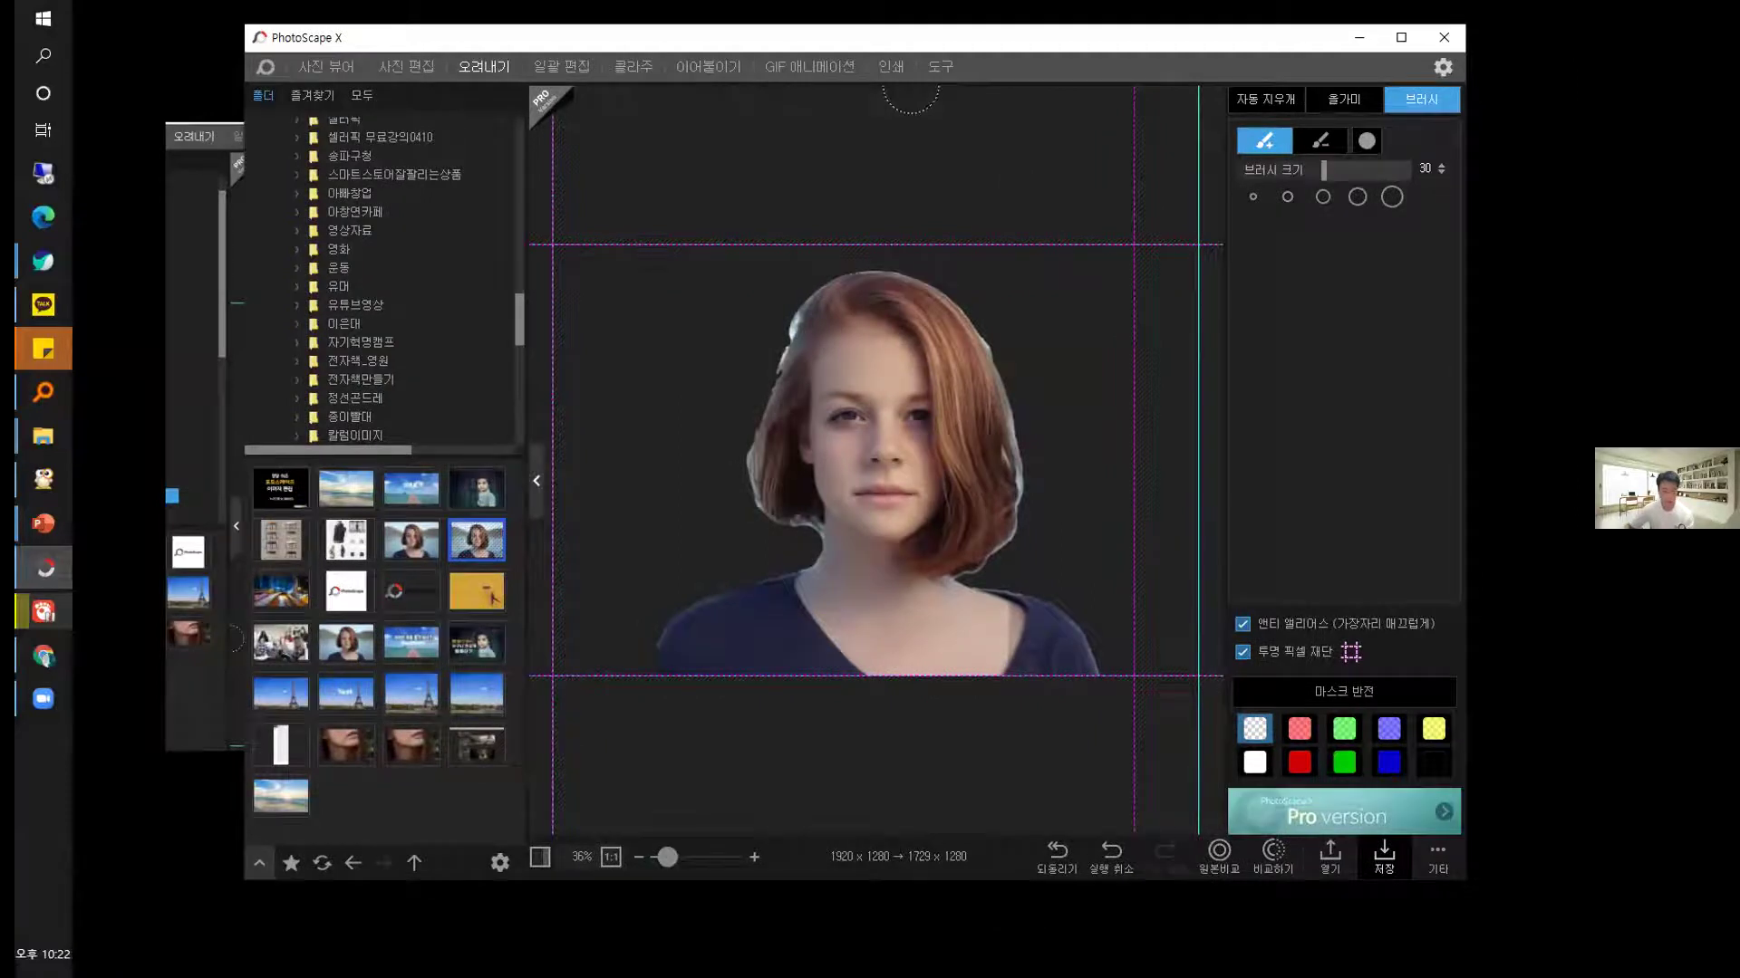
left_click(280, 886)
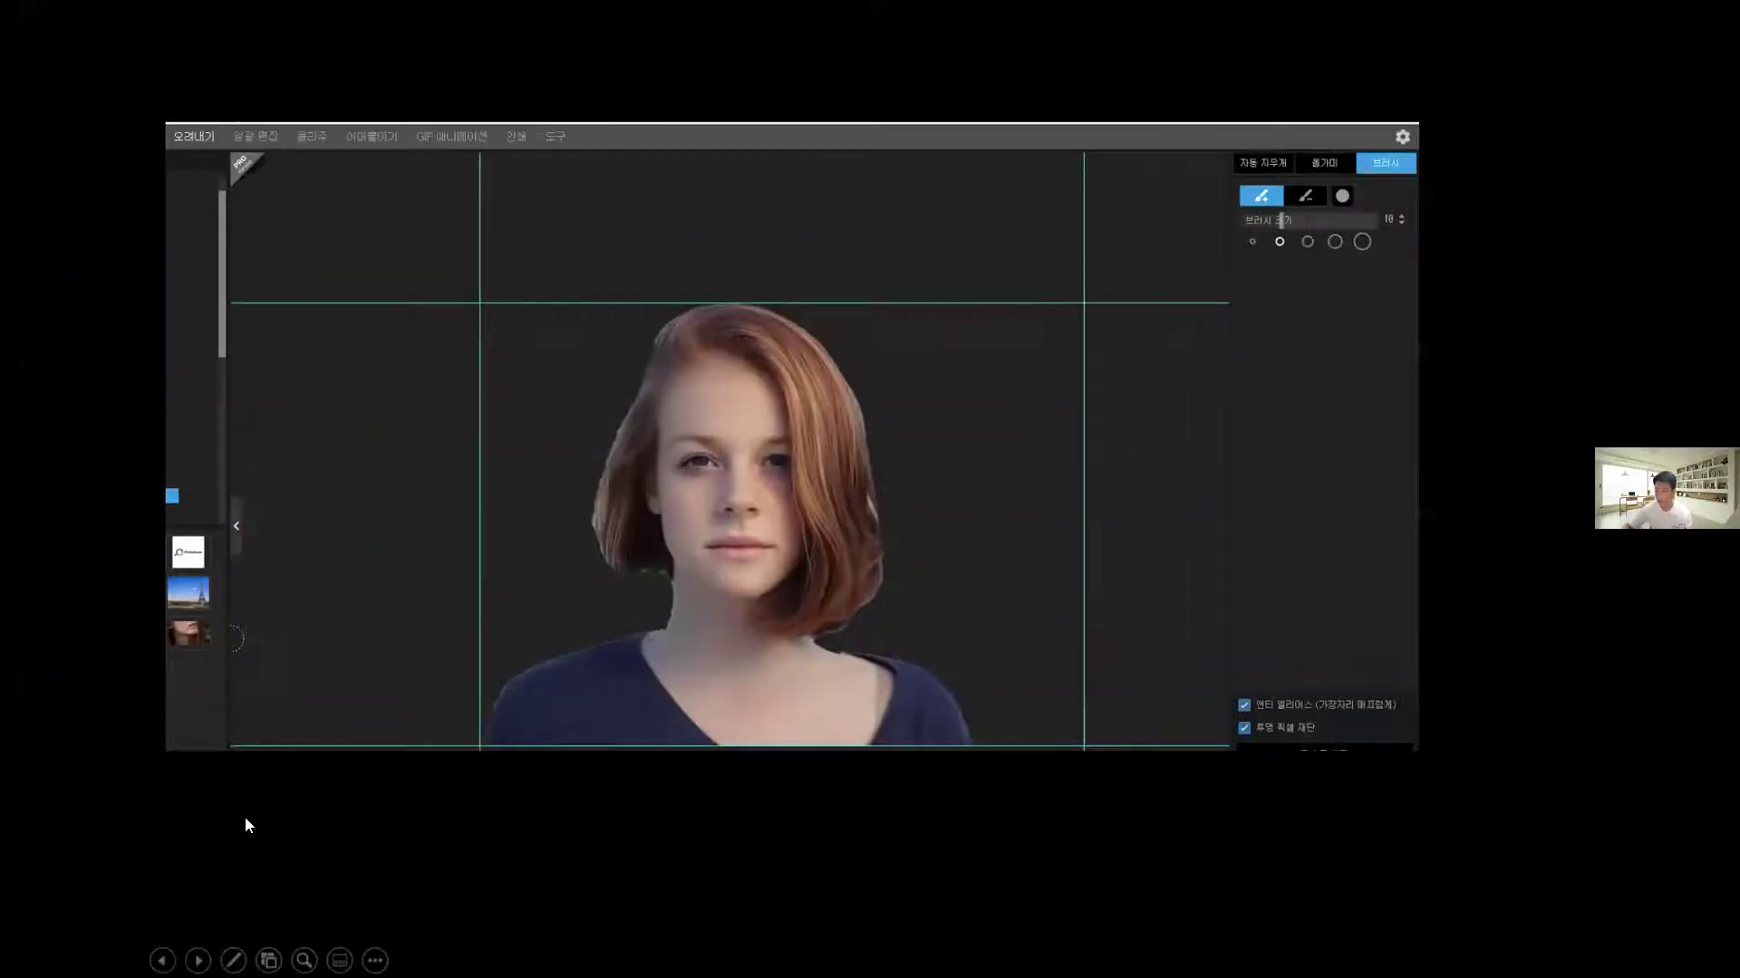
scroll(268, 791, "down", 2)
scroll(710, 504, "up", 1)
left_click(706, 505)
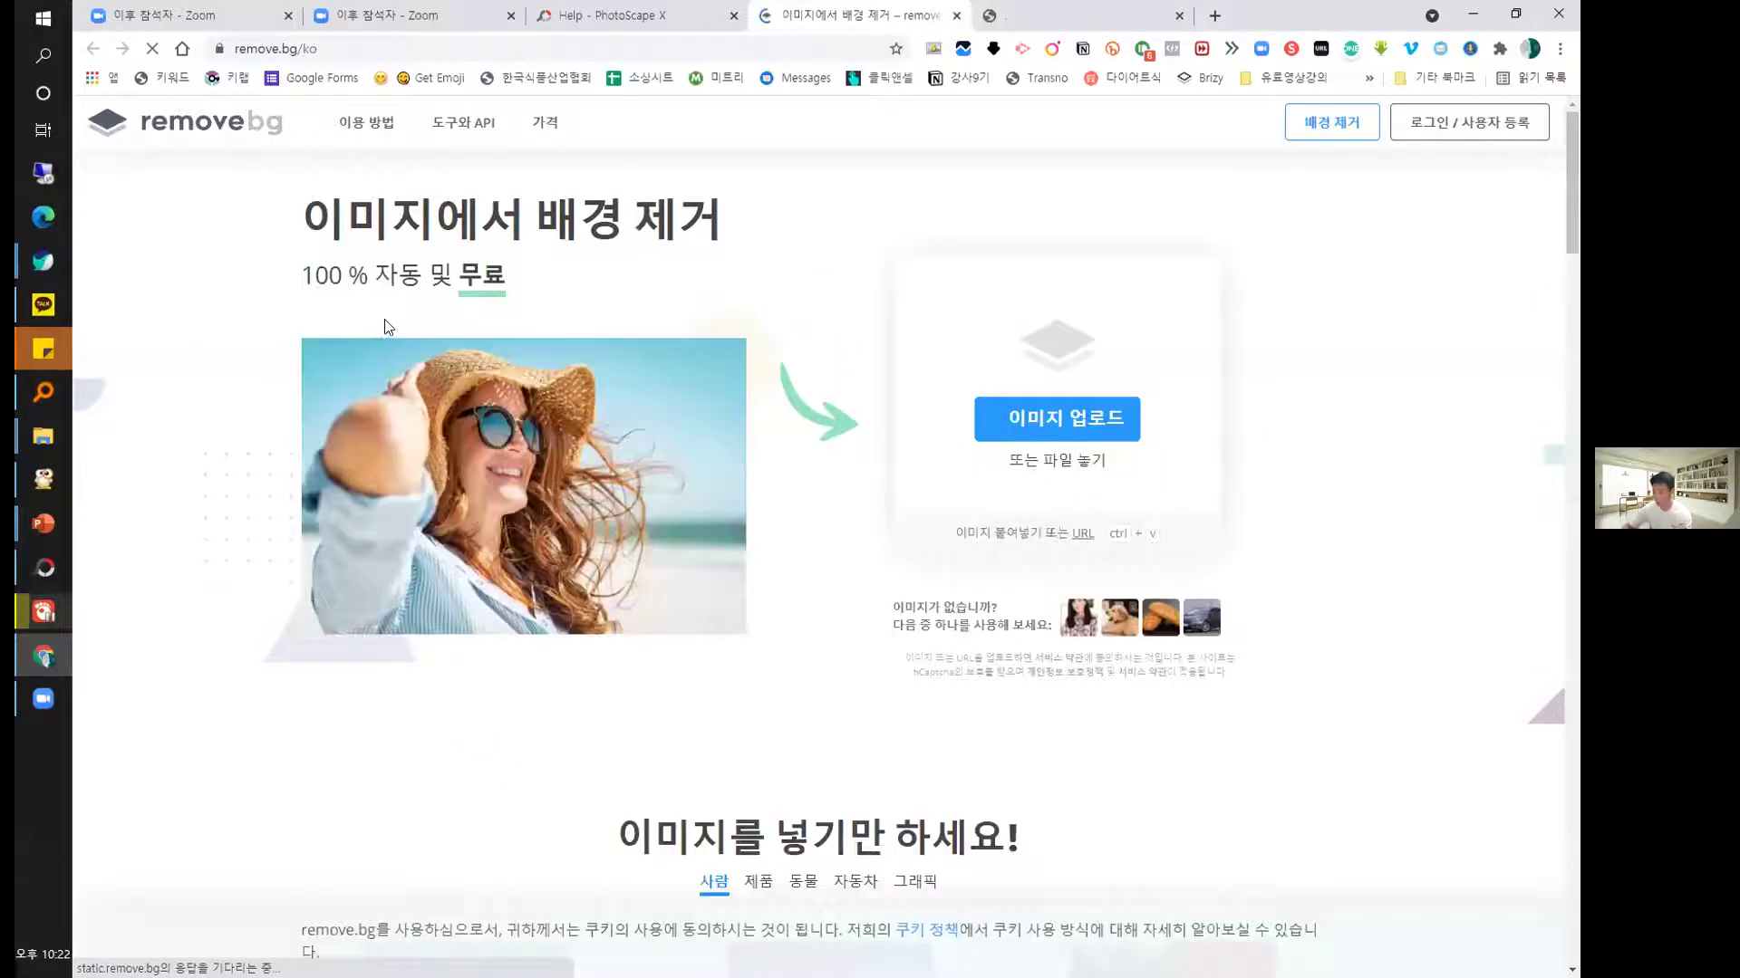
Upload the woman's portrait for background removal and download the cutout at the 612 × 408 preview size.
left_click(1076, 415)
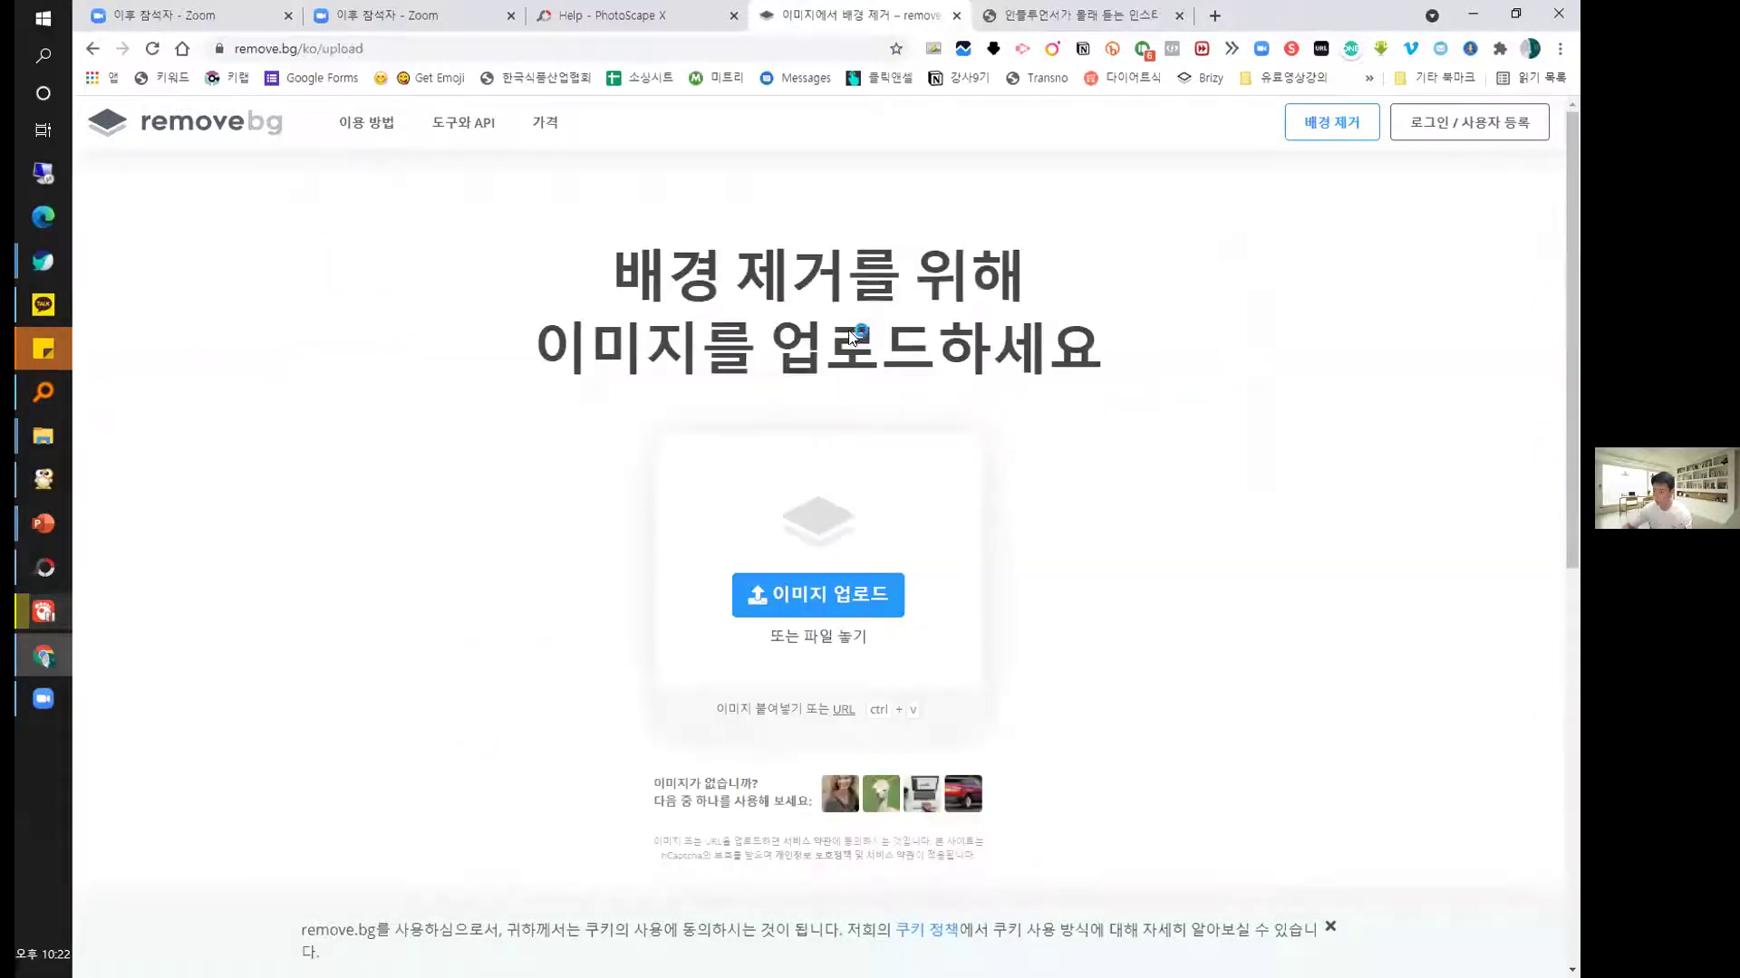
left_click(801, 596)
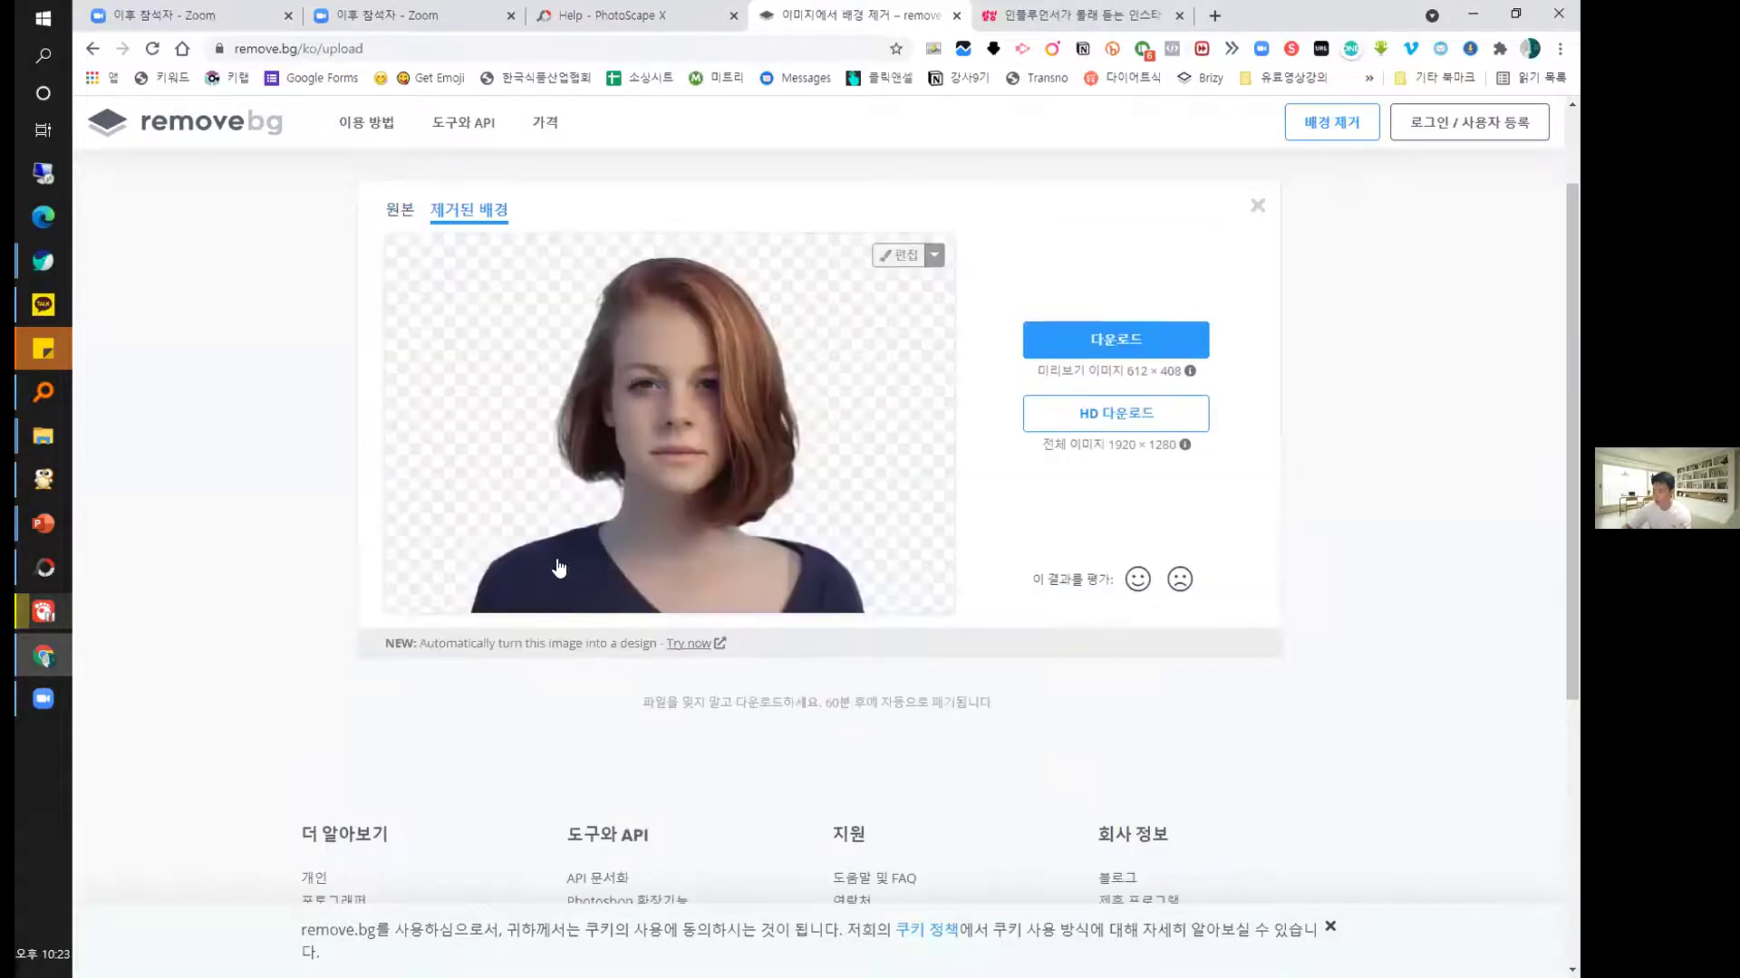
scroll(559, 568, "up", 2)
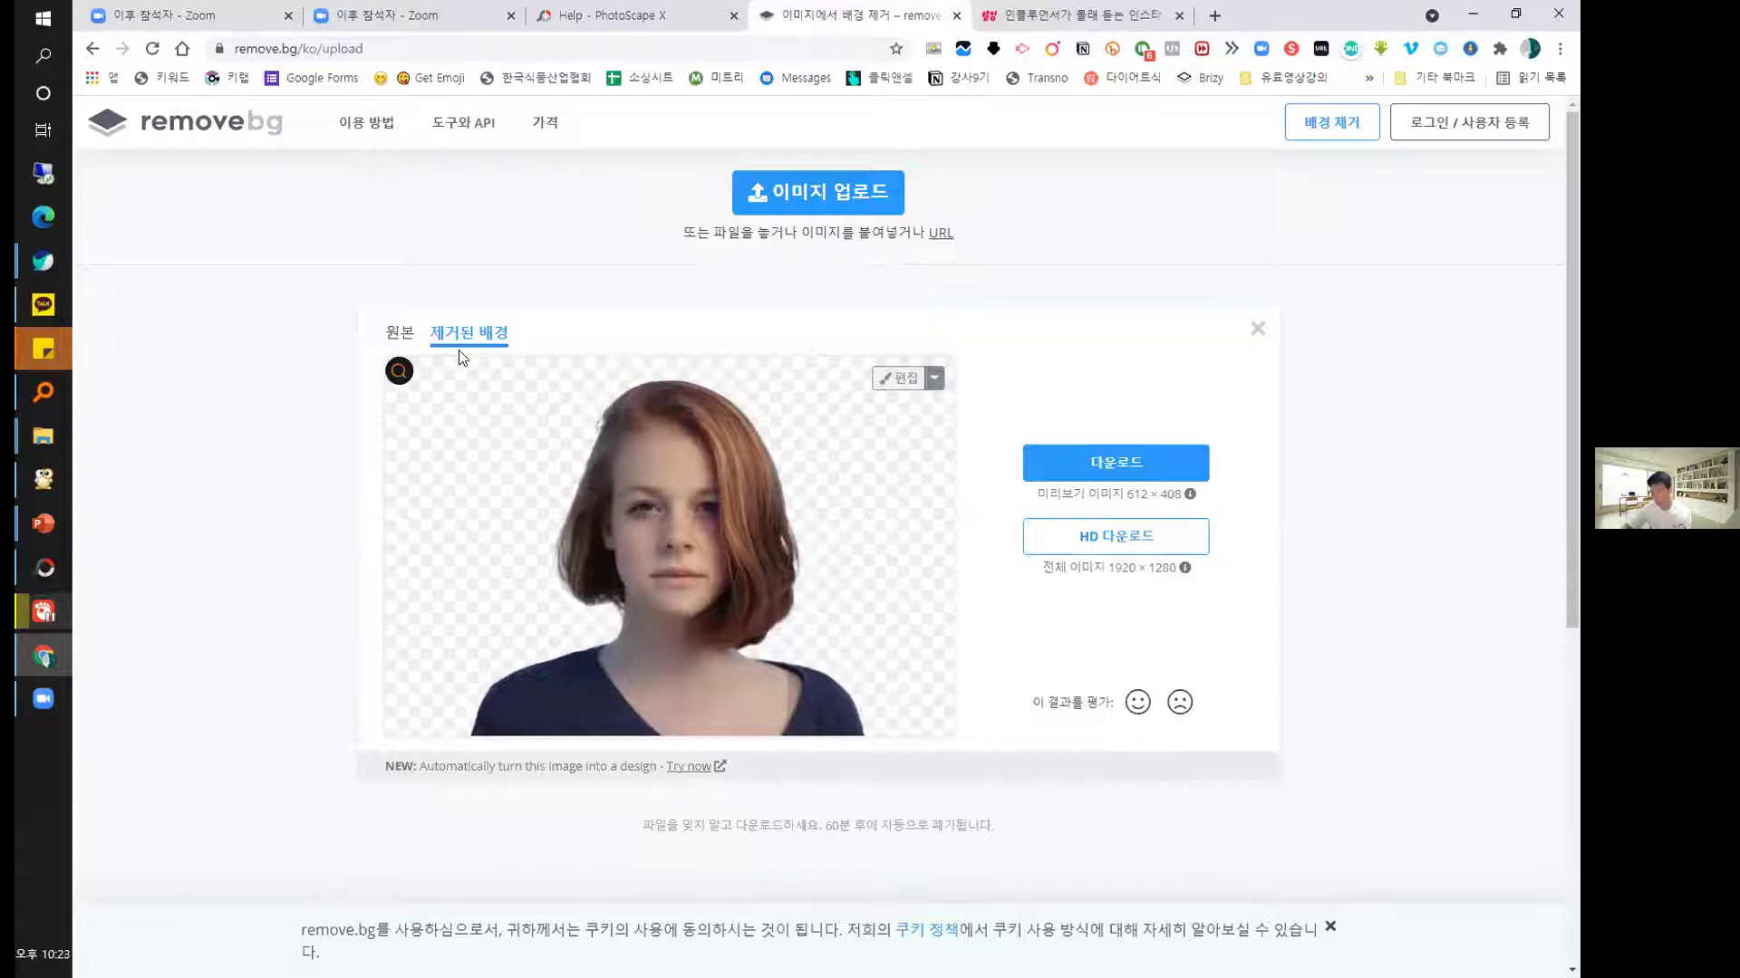
left_click(1185, 478)
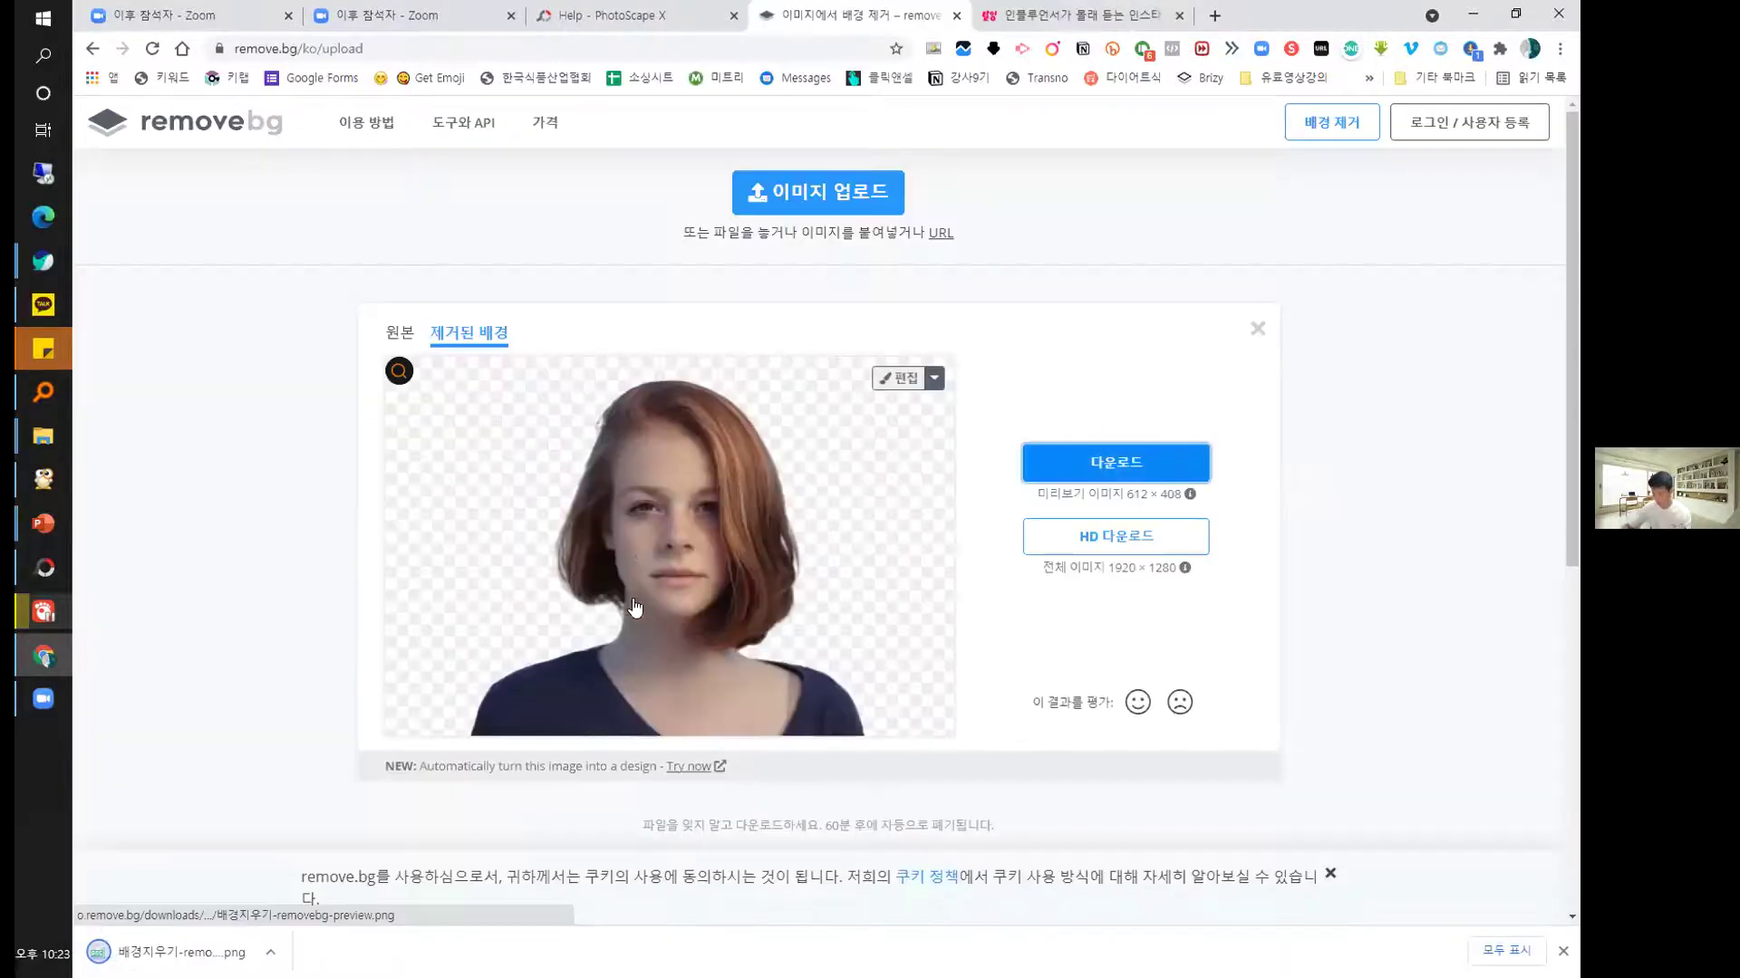
Open the cutout for background editing and try the different blur levels of the original lake background.
left_click(932, 380)
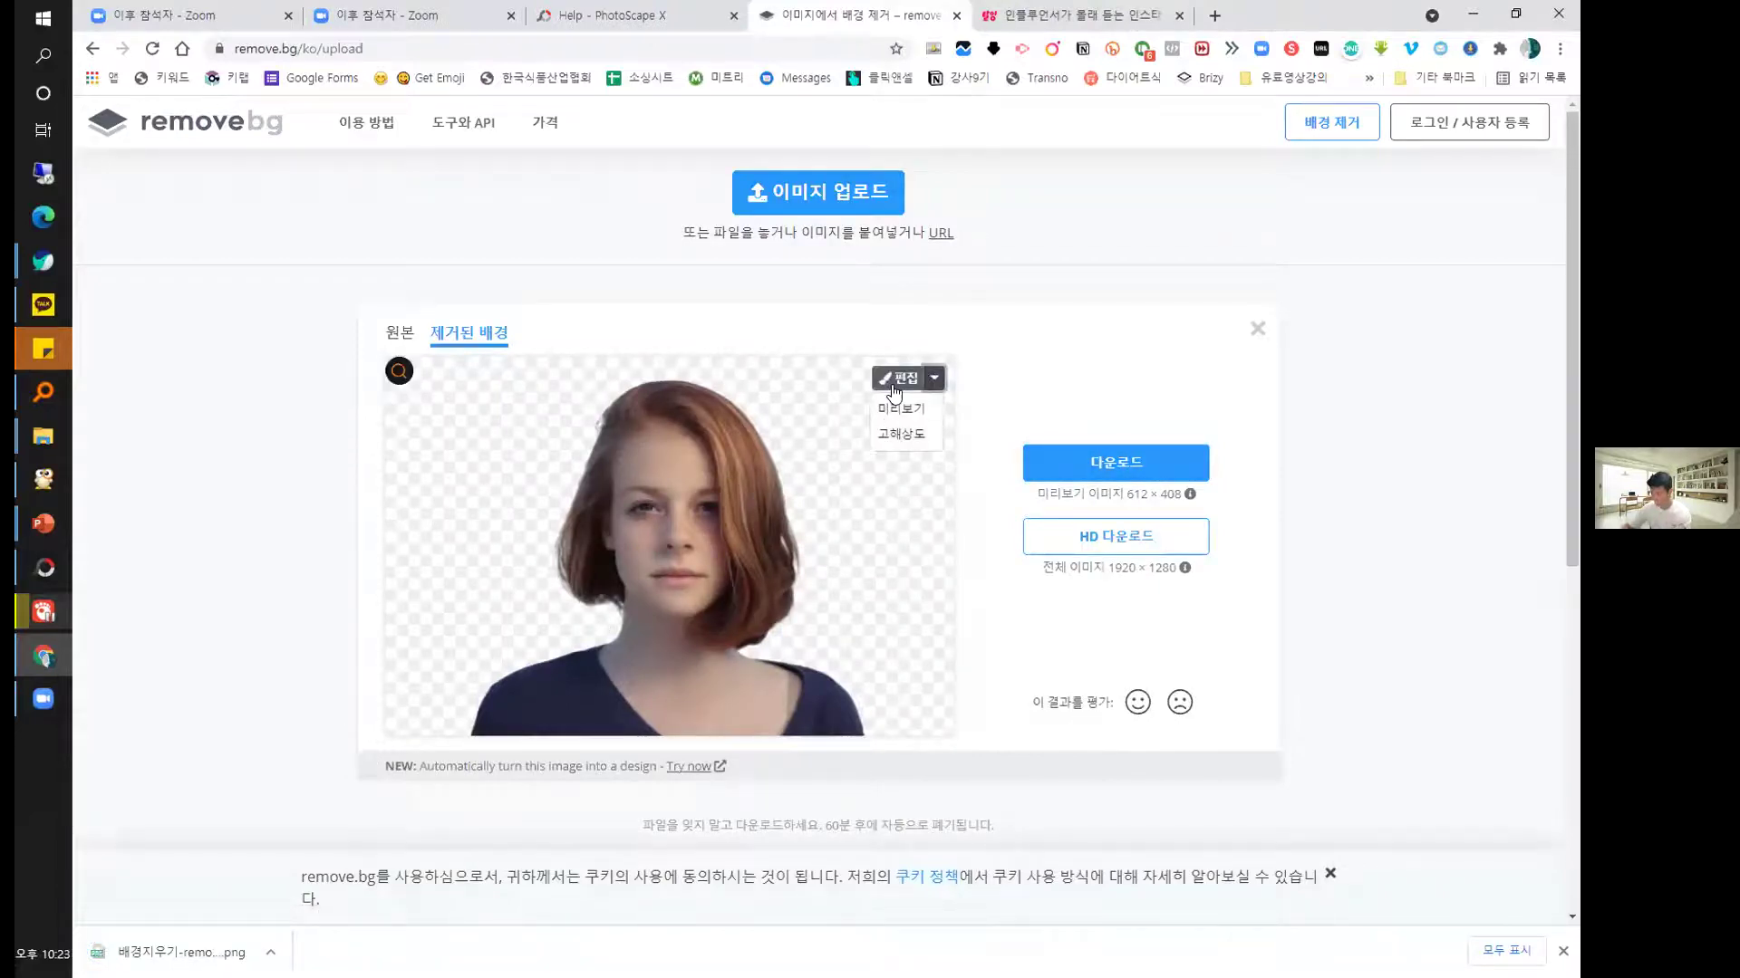
left_click(873, 432)
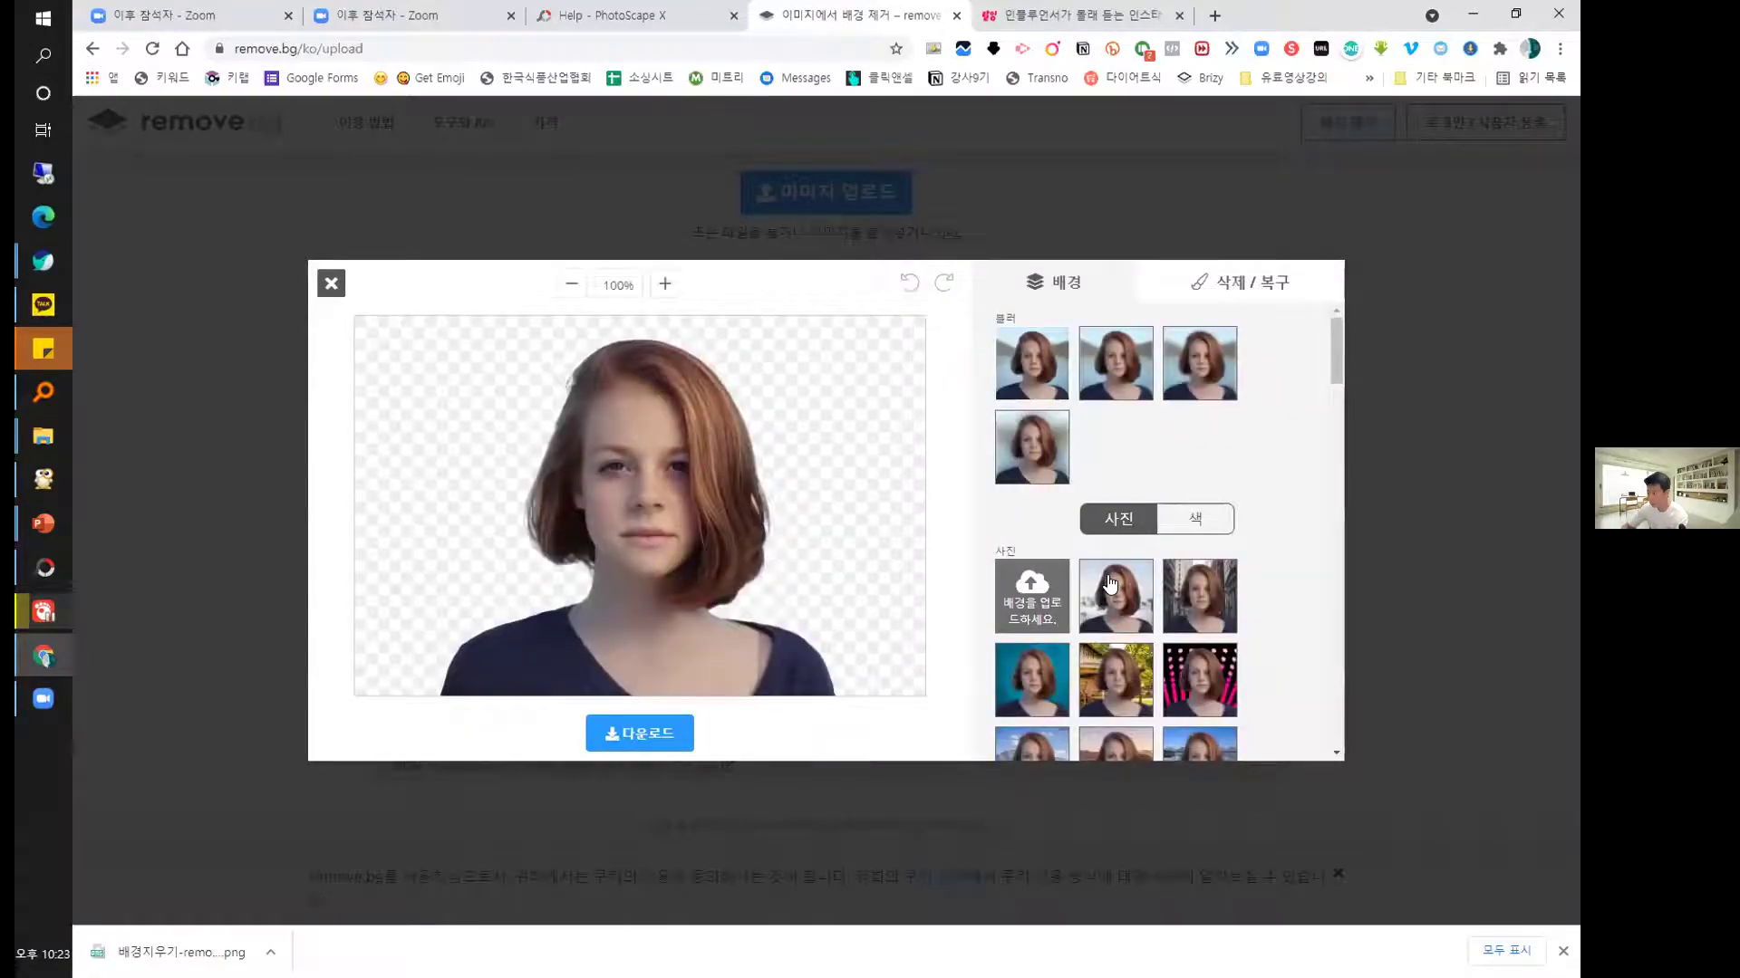
left_click(1042, 440)
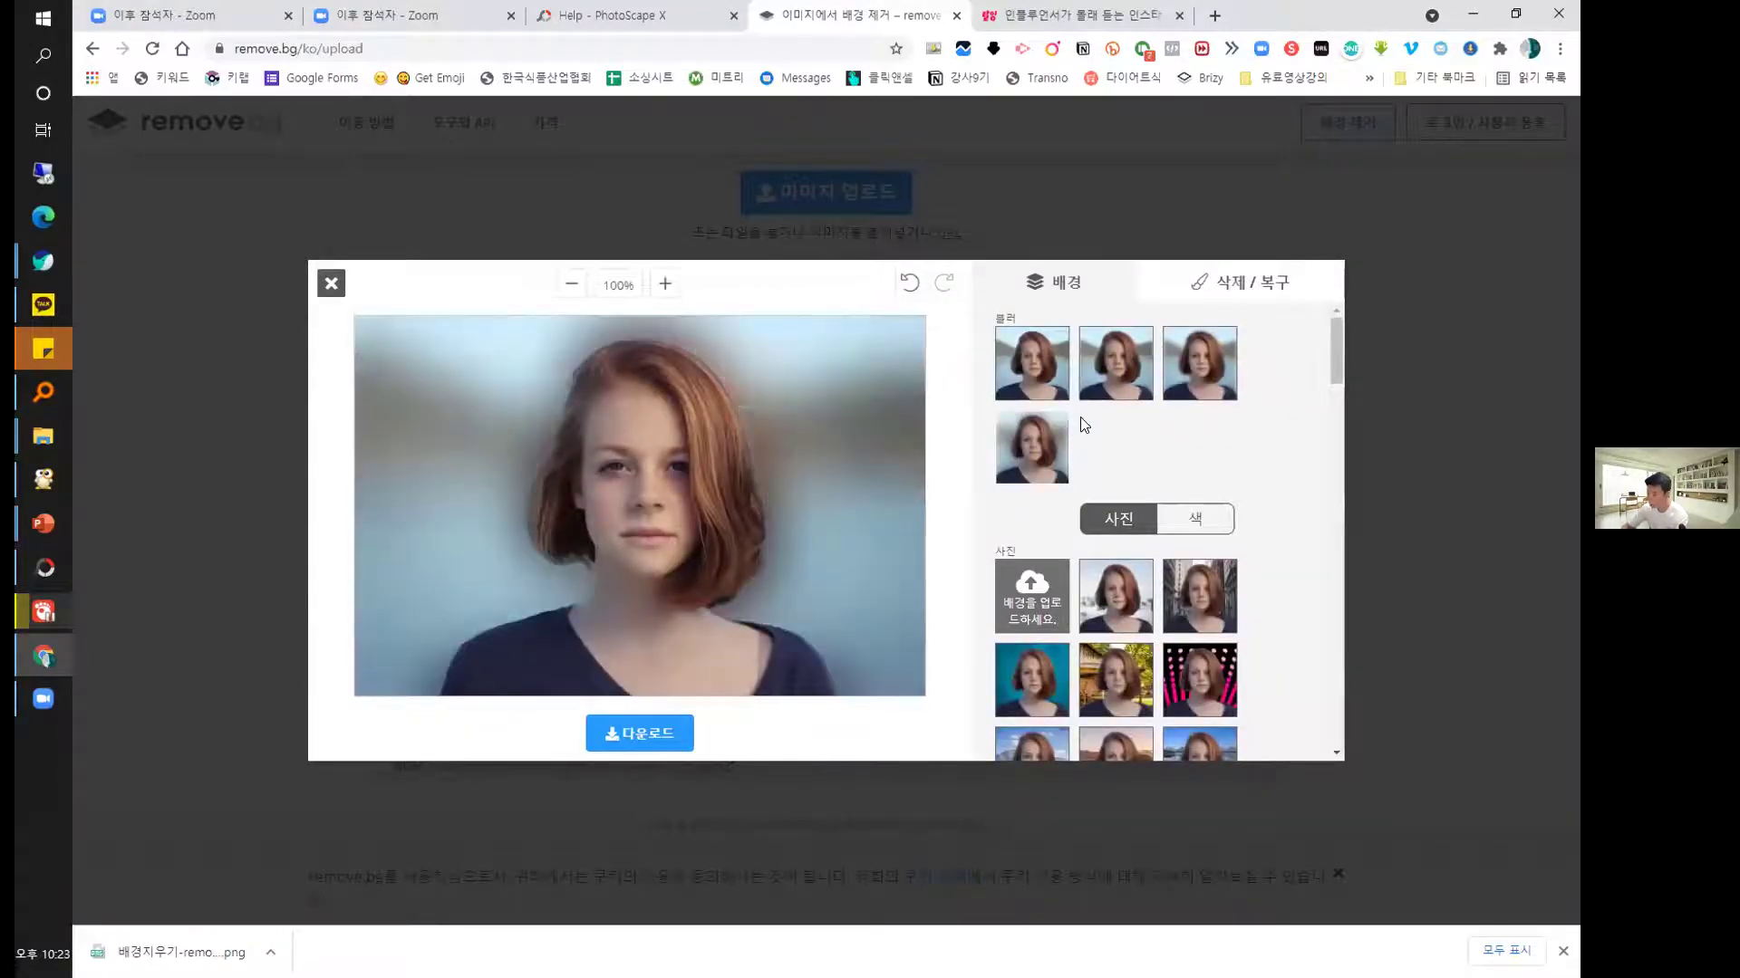
left_click(1116, 381)
left_click(1221, 376)
left_click(1042, 367)
left_click(1206, 375)
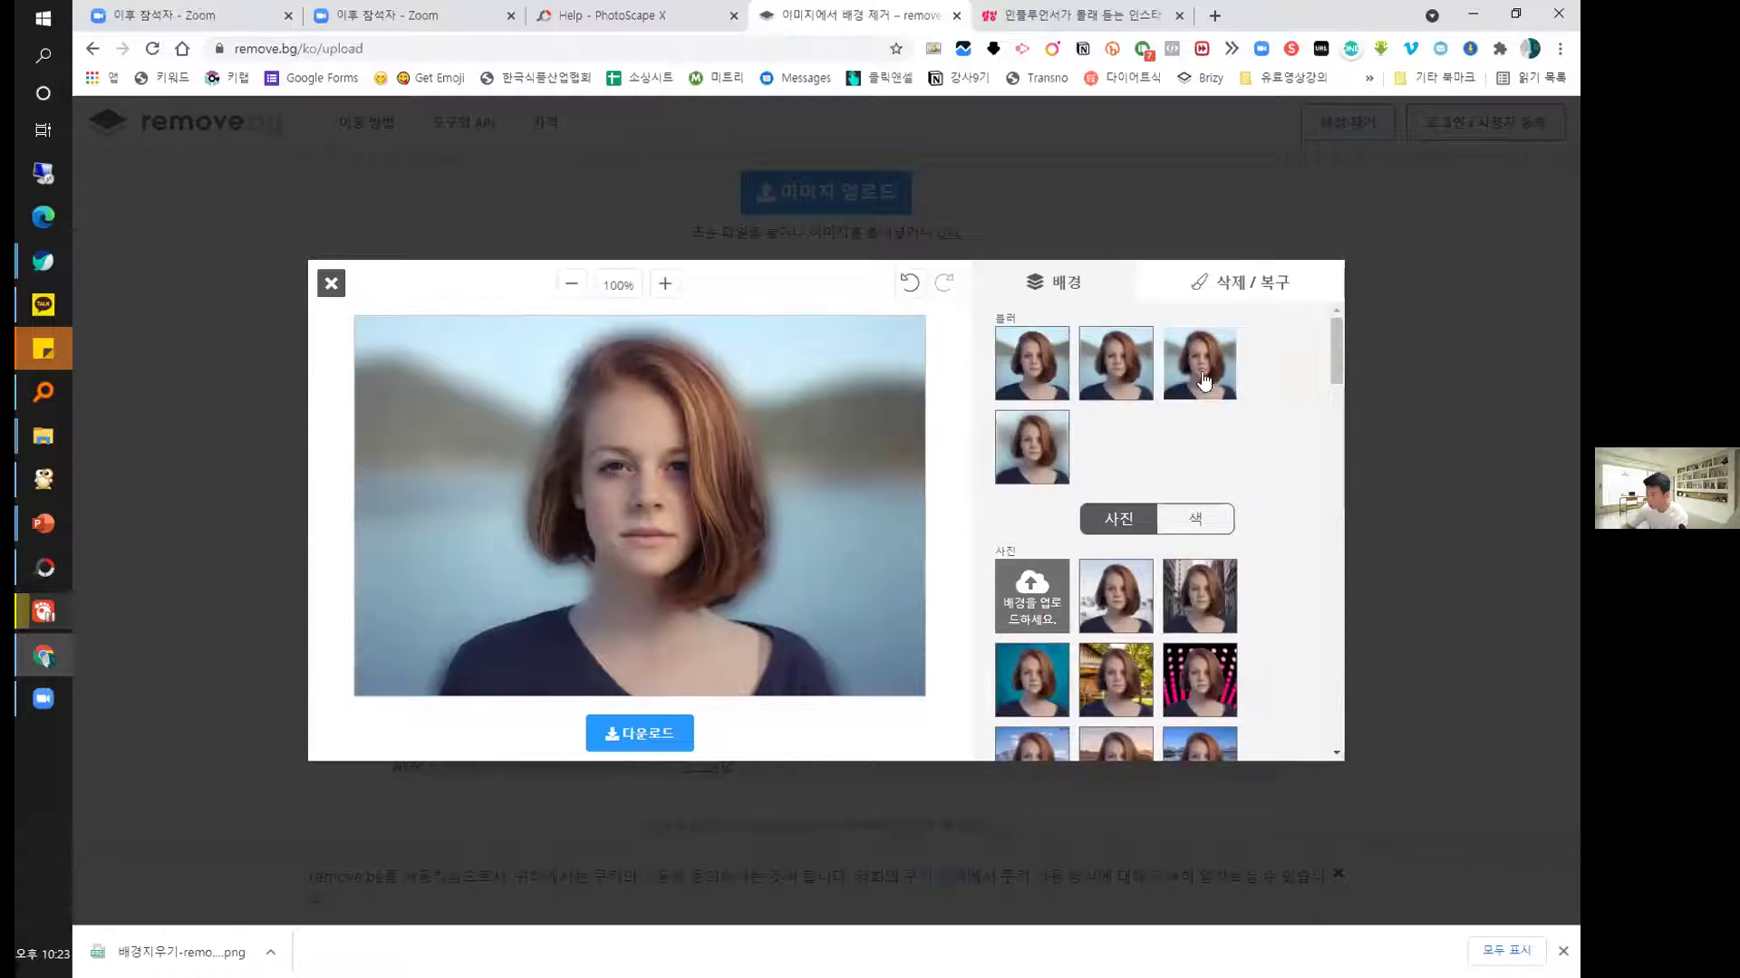
Try plain backgrounds behind the woman, including transparent, white, pink, red, violet and lime green.
left_click(1198, 519)
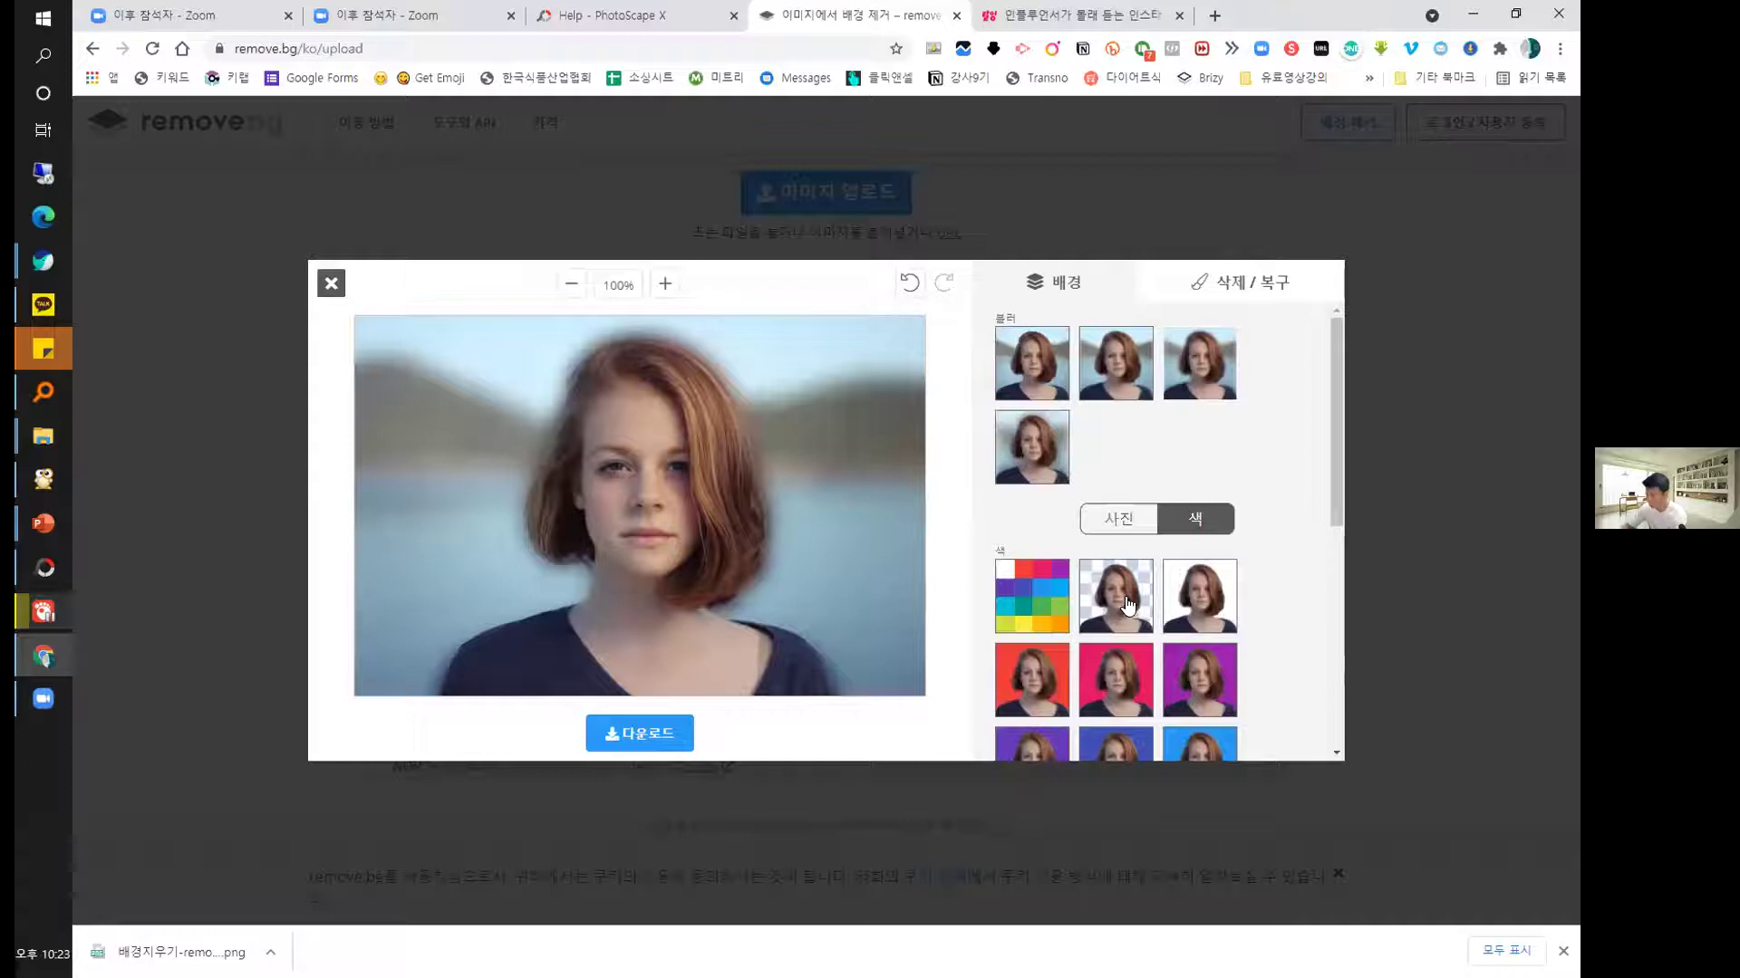
left_click(1128, 605)
scroll(1319, 650, "down", 1)
left_click(1207, 494)
left_click(1137, 566)
left_click(1046, 600)
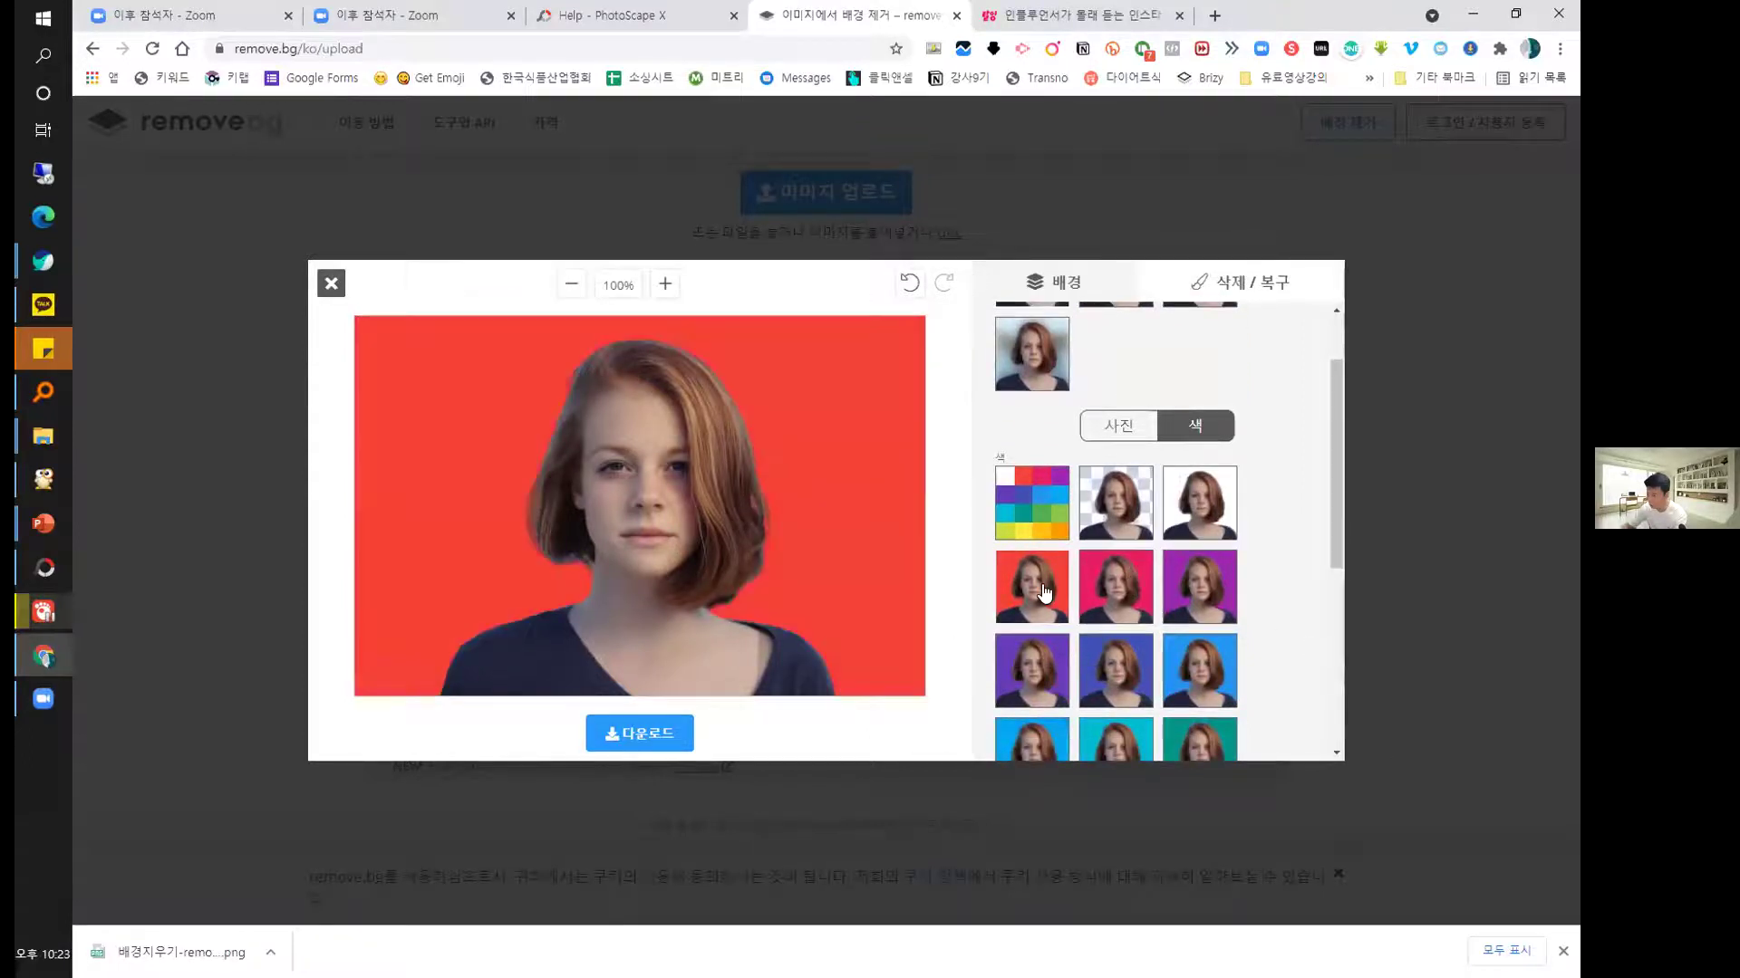
left_click(1026, 681)
scroll(1135, 639, "down", 1)
scroll(1134, 638, "down", 3)
left_click(1199, 394)
left_click(1198, 478)
left_click(1214, 568)
scroll(1205, 562, "down", 1)
scroll(1177, 543, "up", 5)
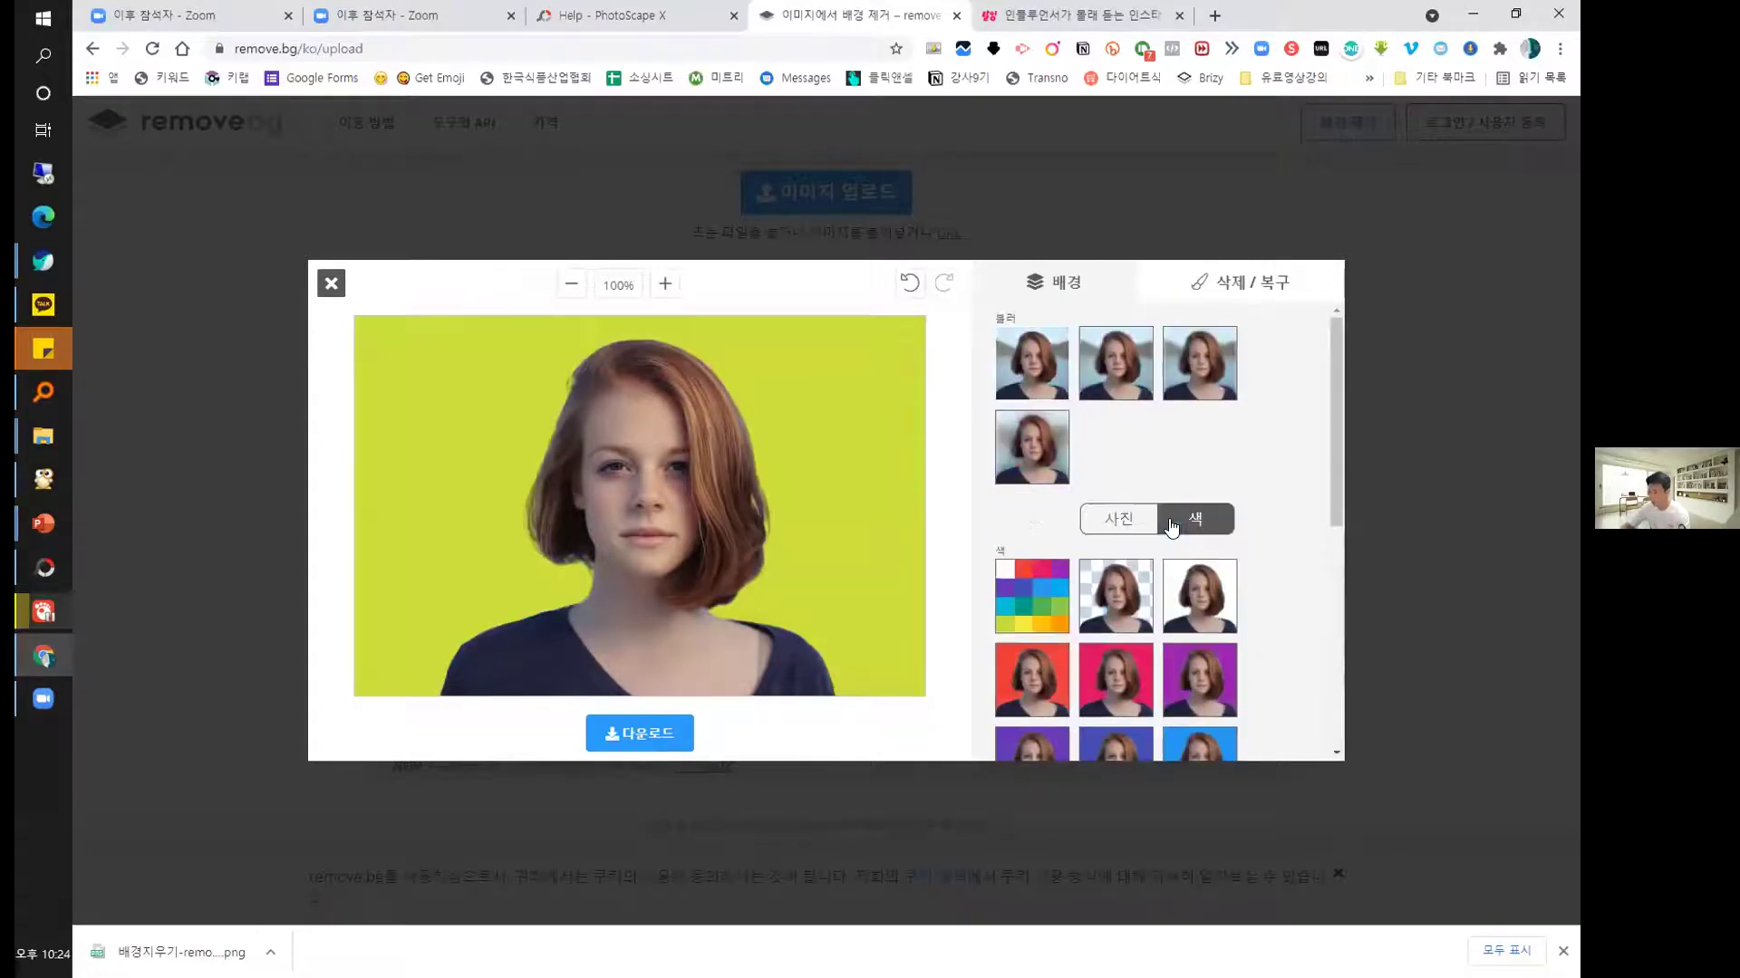
Upload a sunset beach photo as the woman's background and download the combined image.
left_click(1112, 520)
left_click(1022, 584)
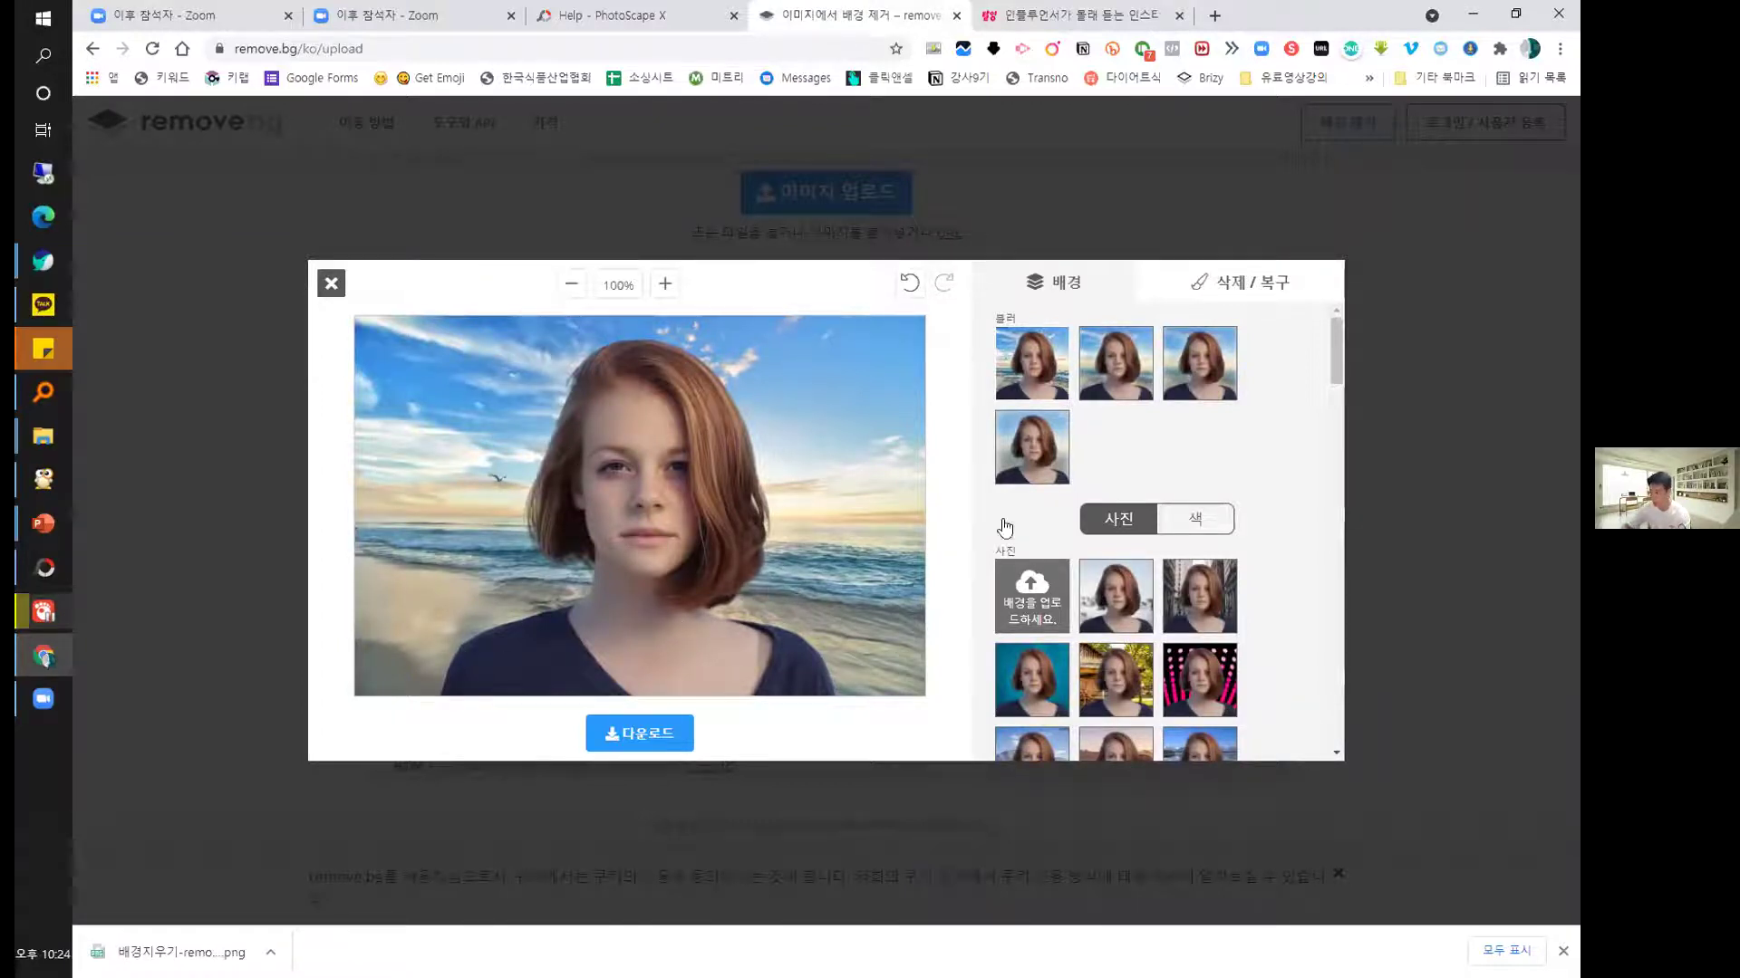
left_click(652, 732)
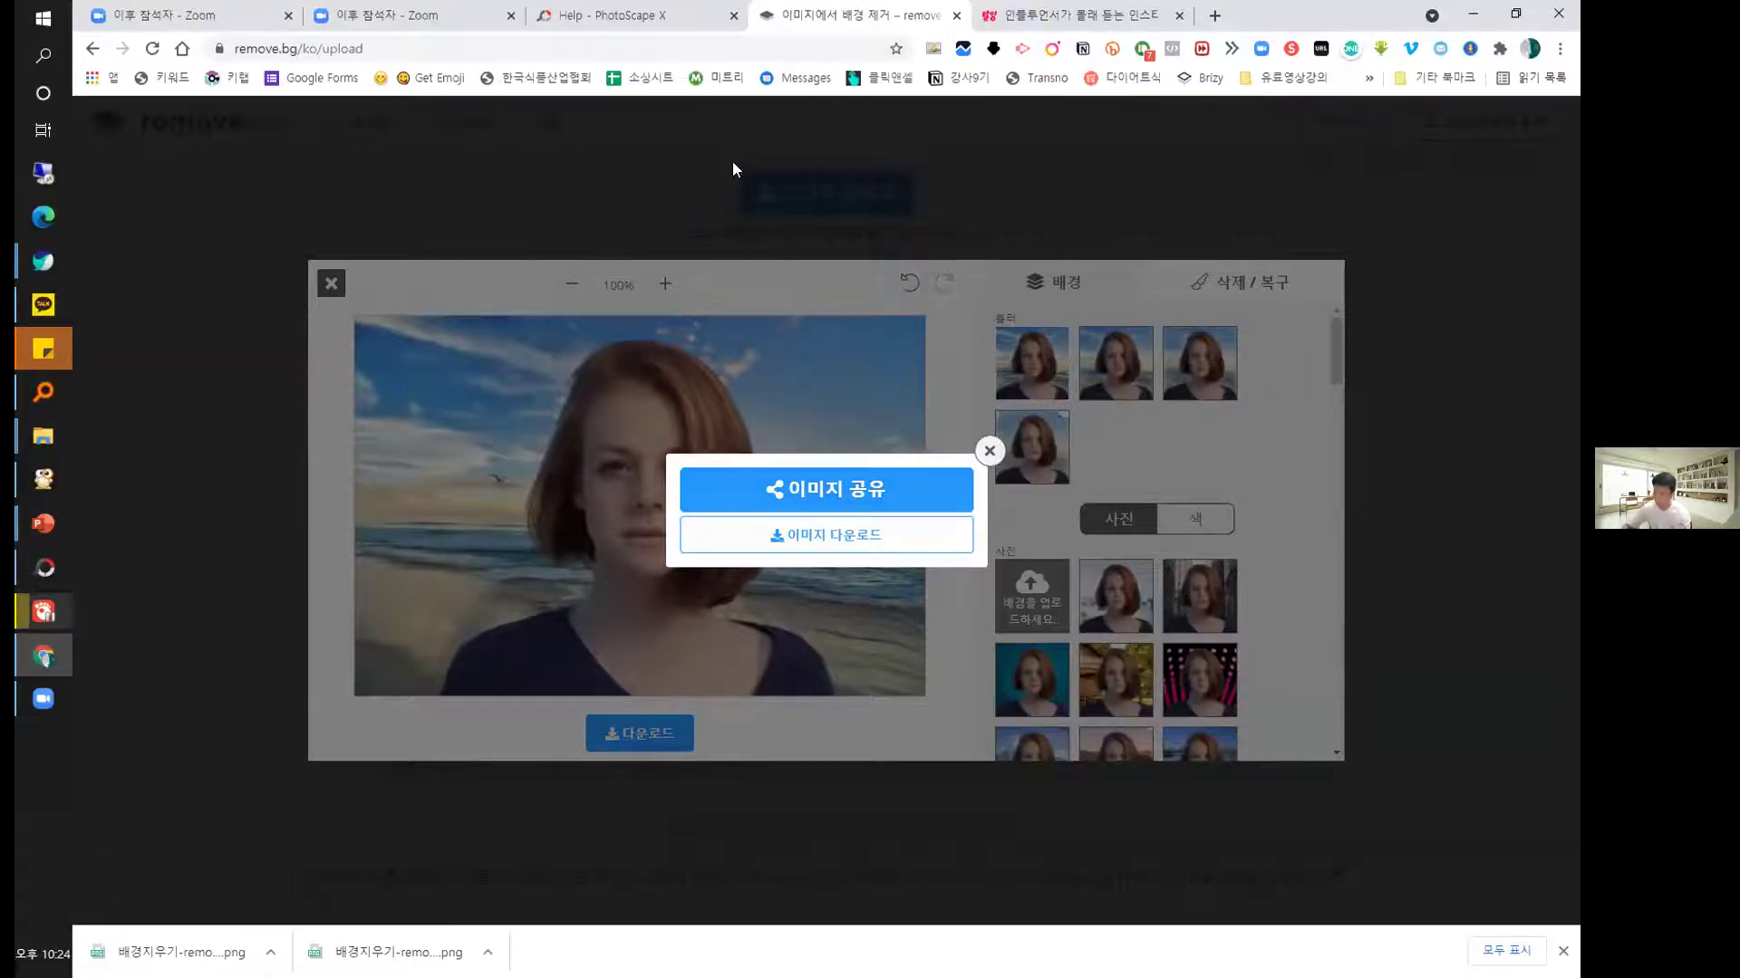
left_click(518, 118)
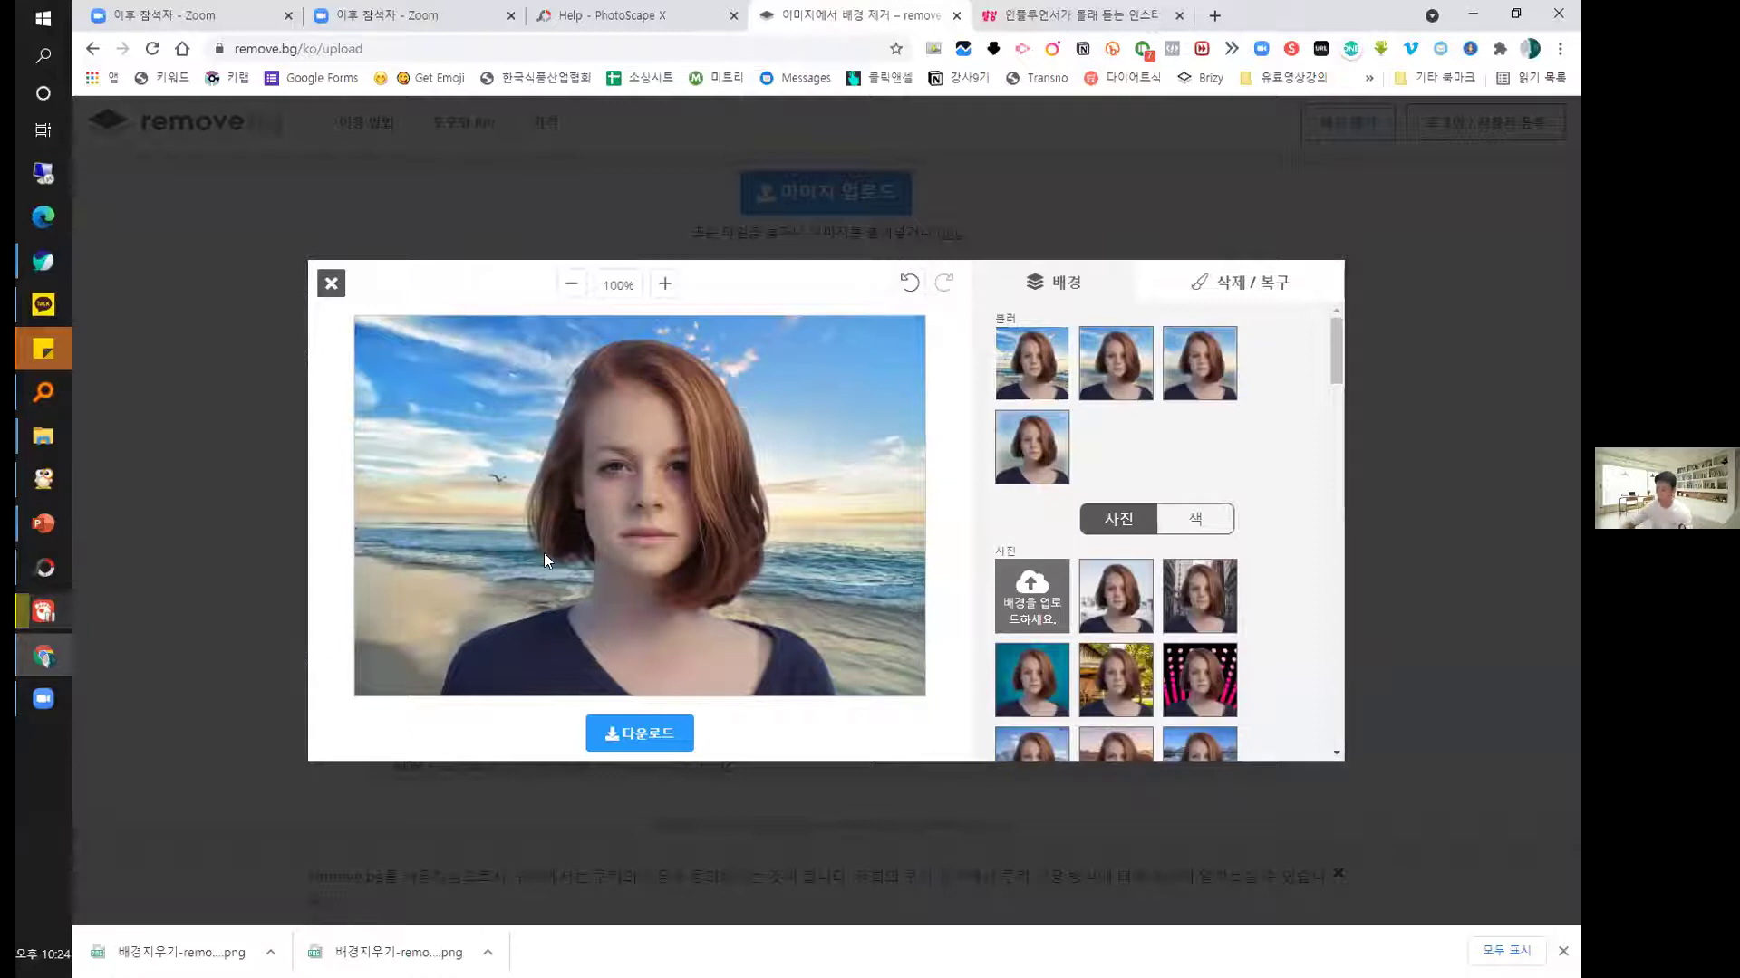
Try several preset photo backgrounds, including purple stage lights and orange bokeh lights, and close the background editor.
scroll(1096, 541, "down", 1)
scroll(1096, 541, "down", 8)
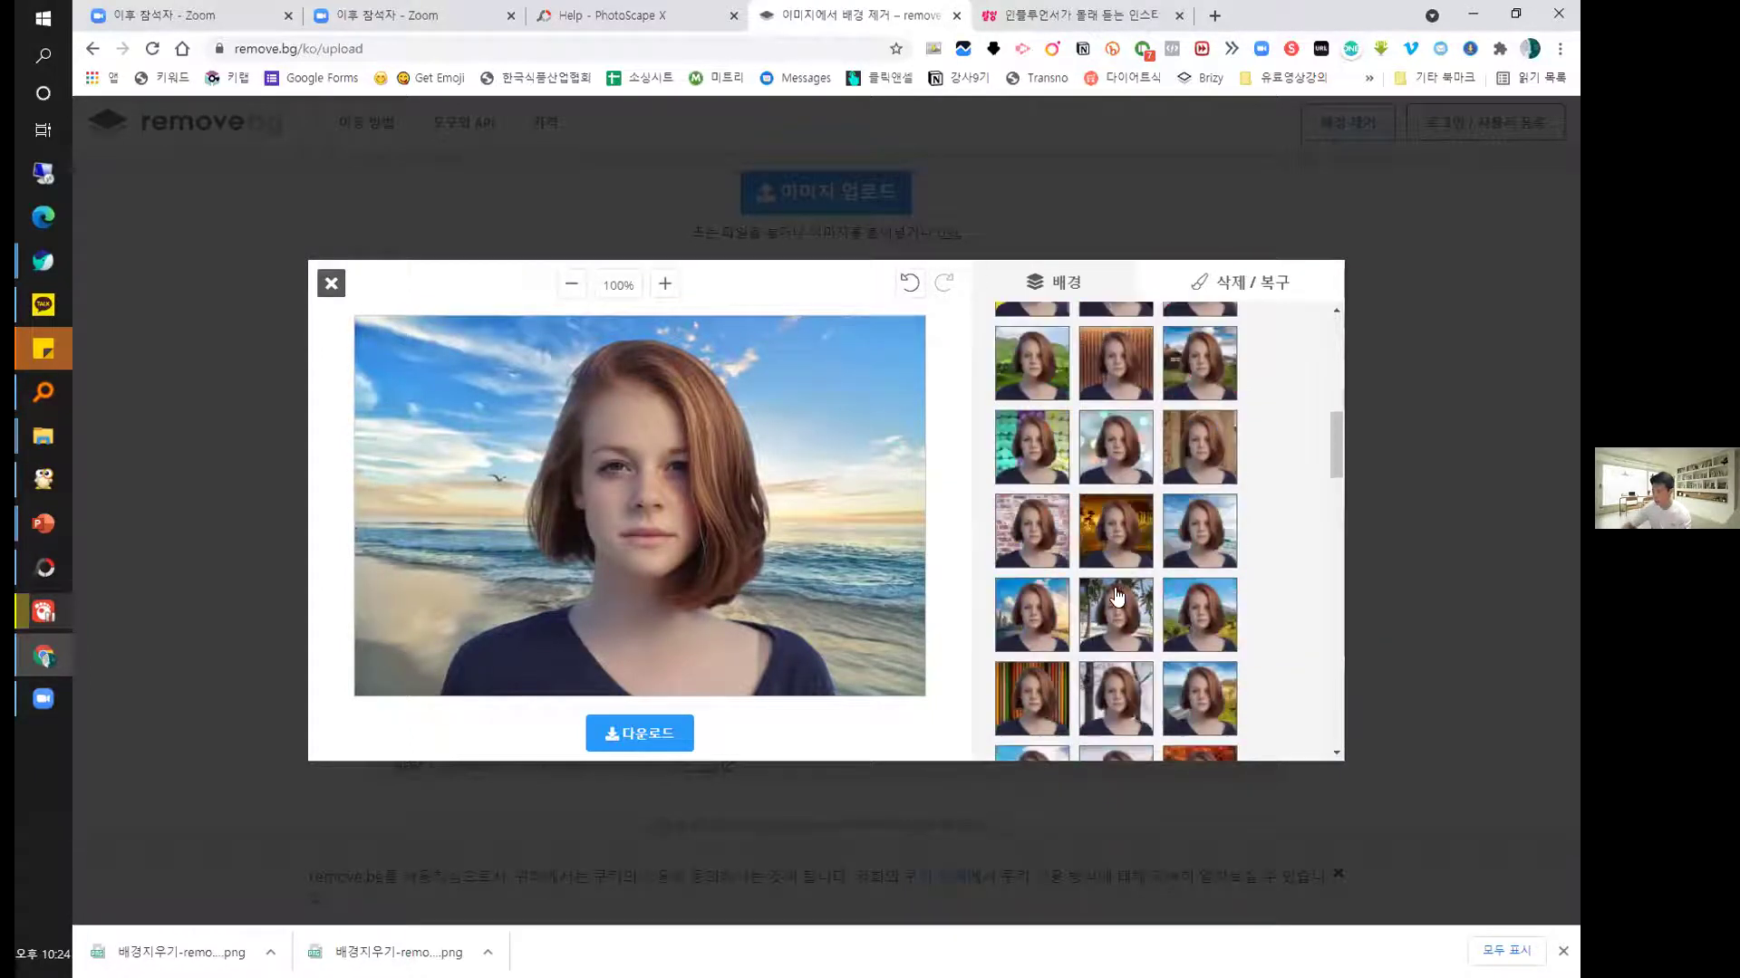
left_click(1115, 616)
scroll(1087, 634, "down", 3)
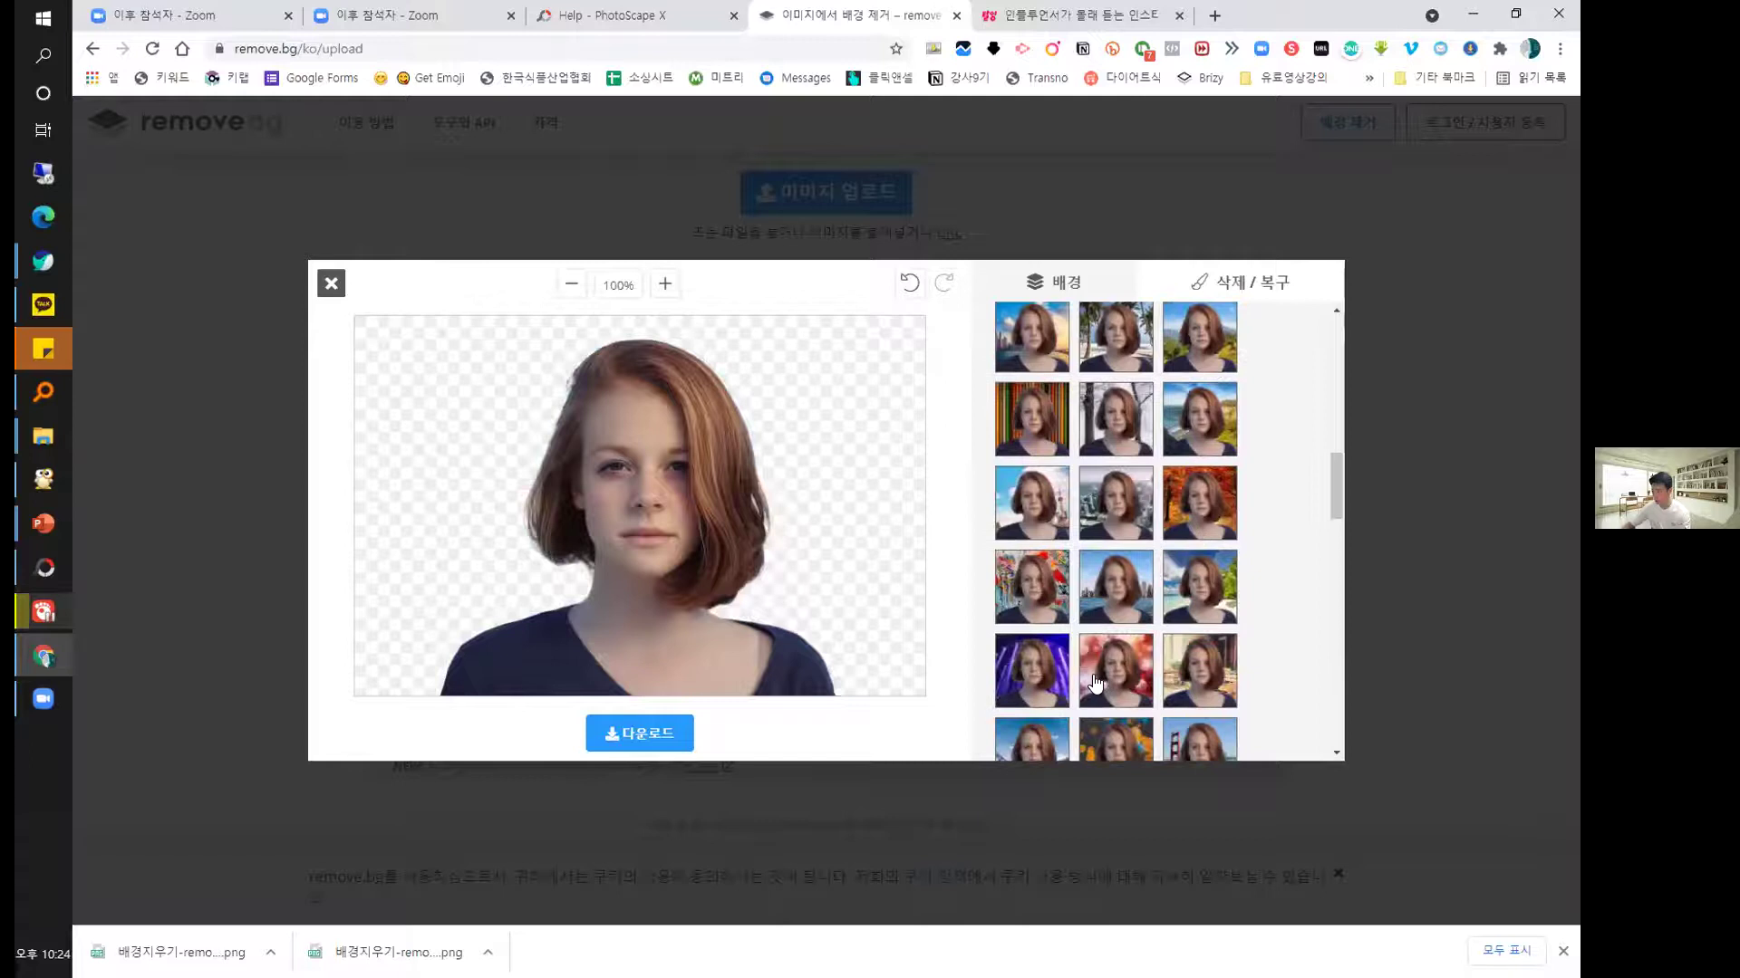
left_click(1044, 654)
scroll(1099, 564, "down", 2)
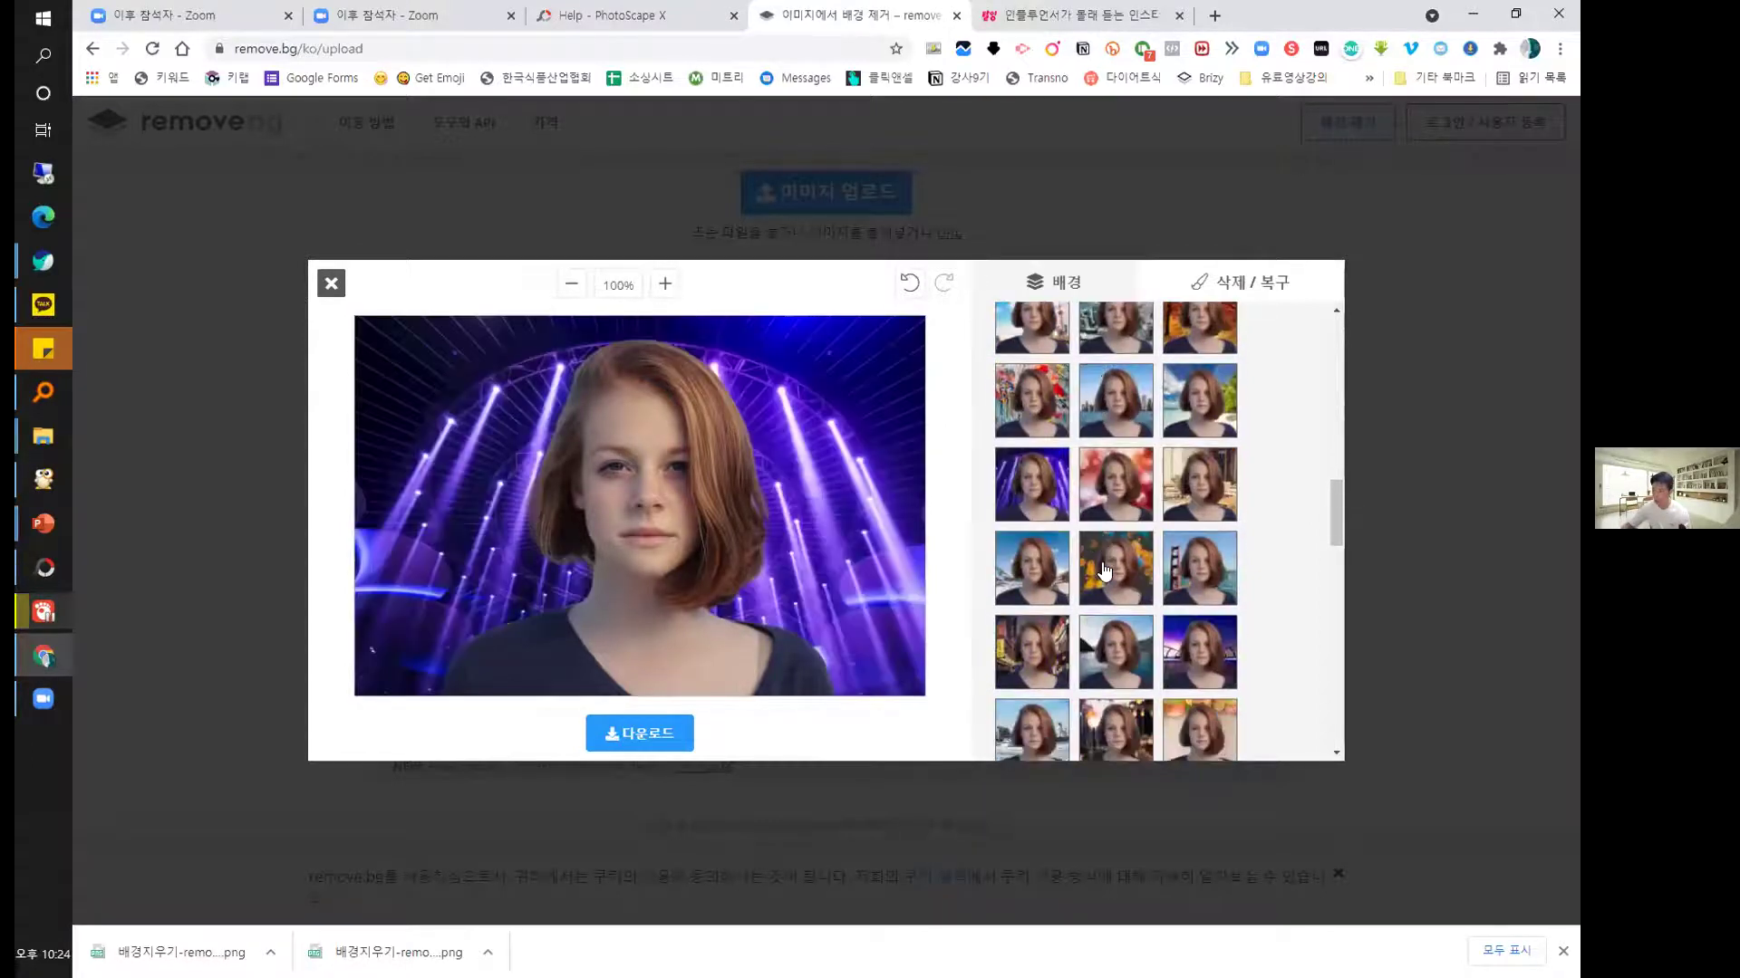
left_click(1102, 569)
scroll(1178, 561, "down", 10)
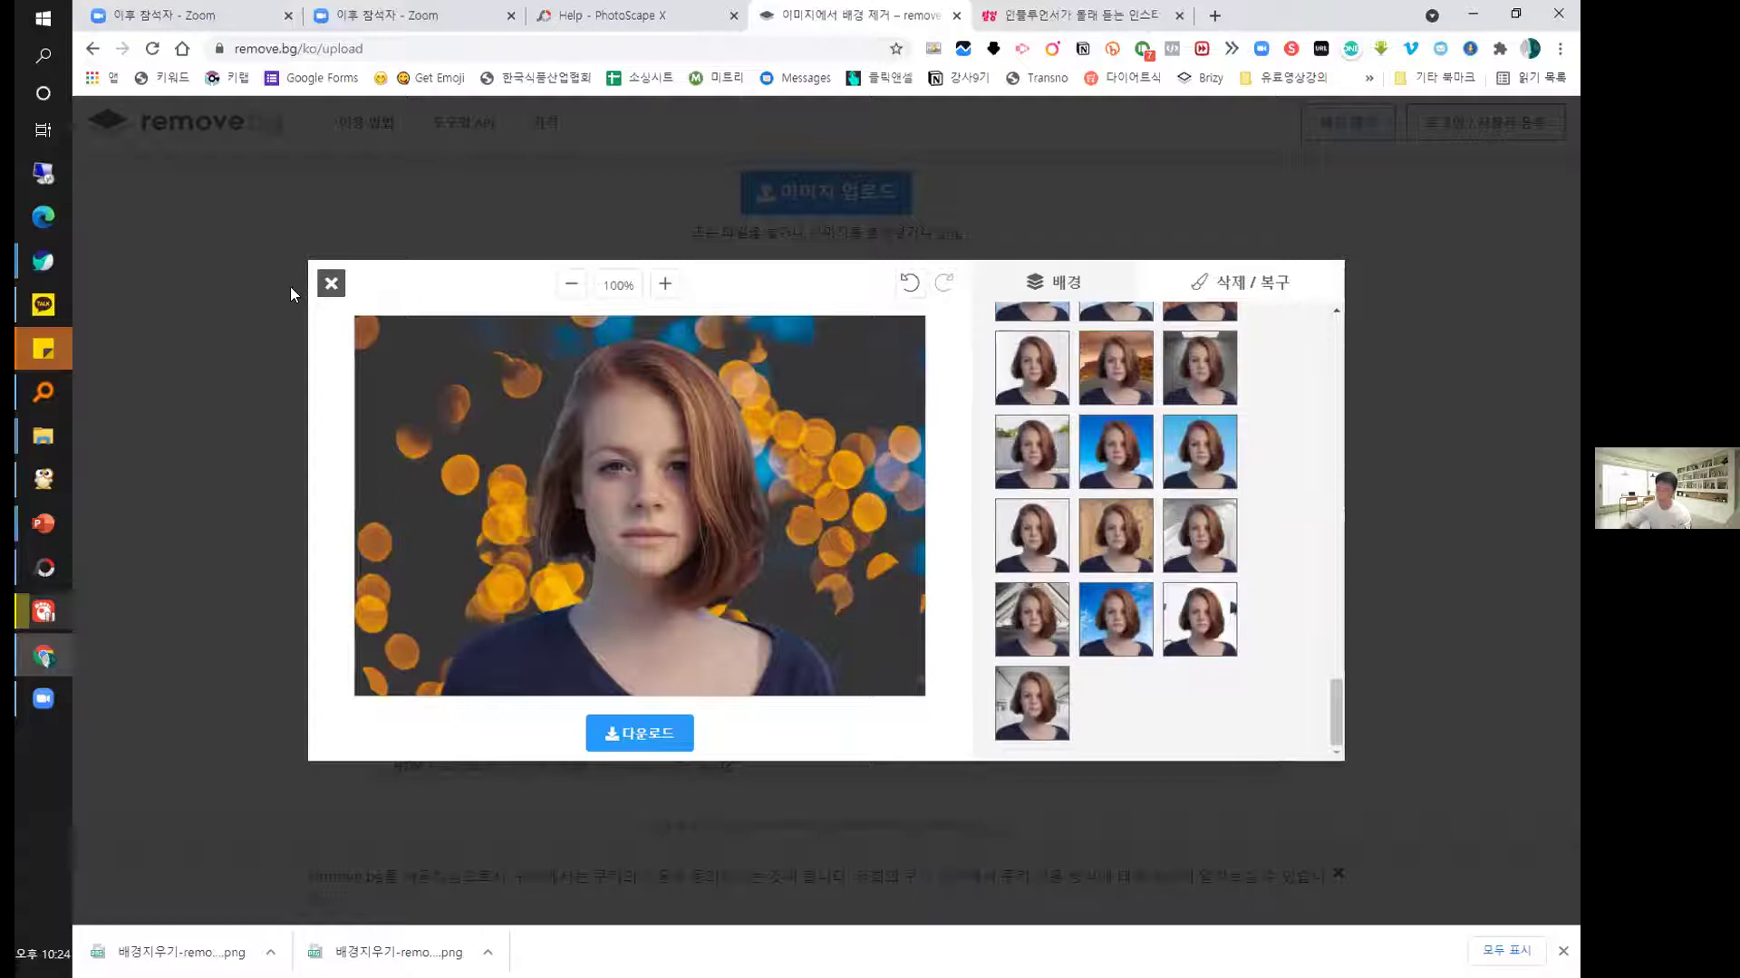
left_click(322, 286)
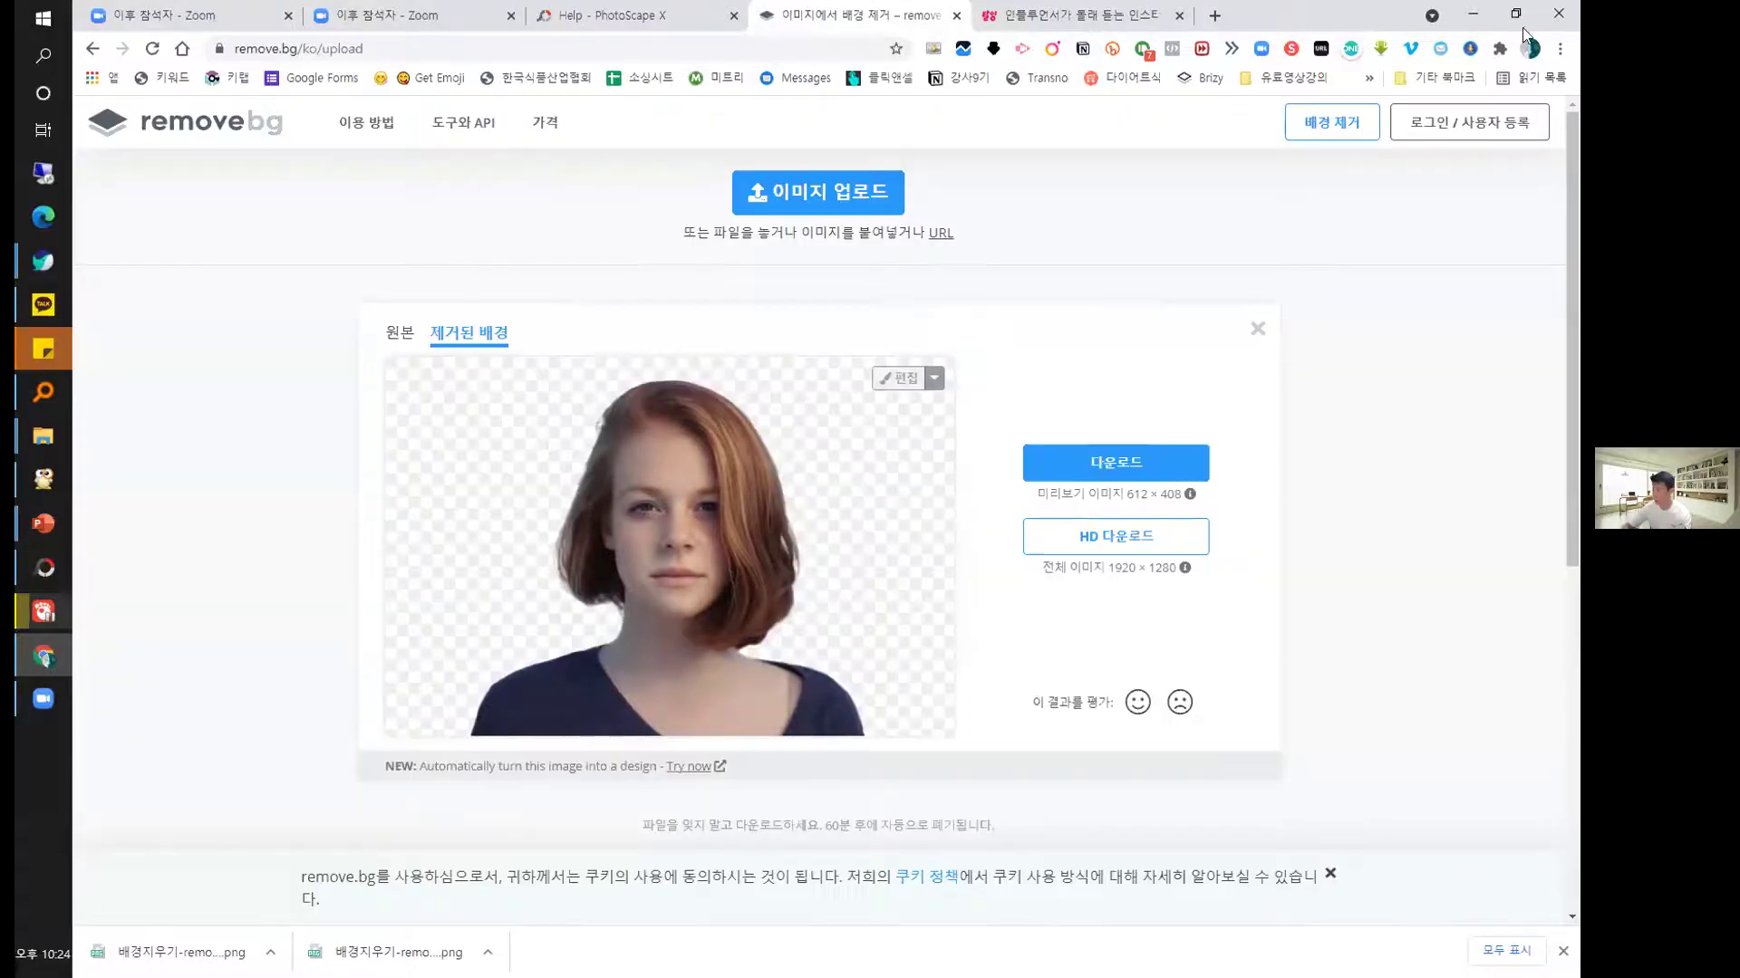
Return to the presentation and advance past the section title on resizing and cropping to its first example slide.
key("super+Down")
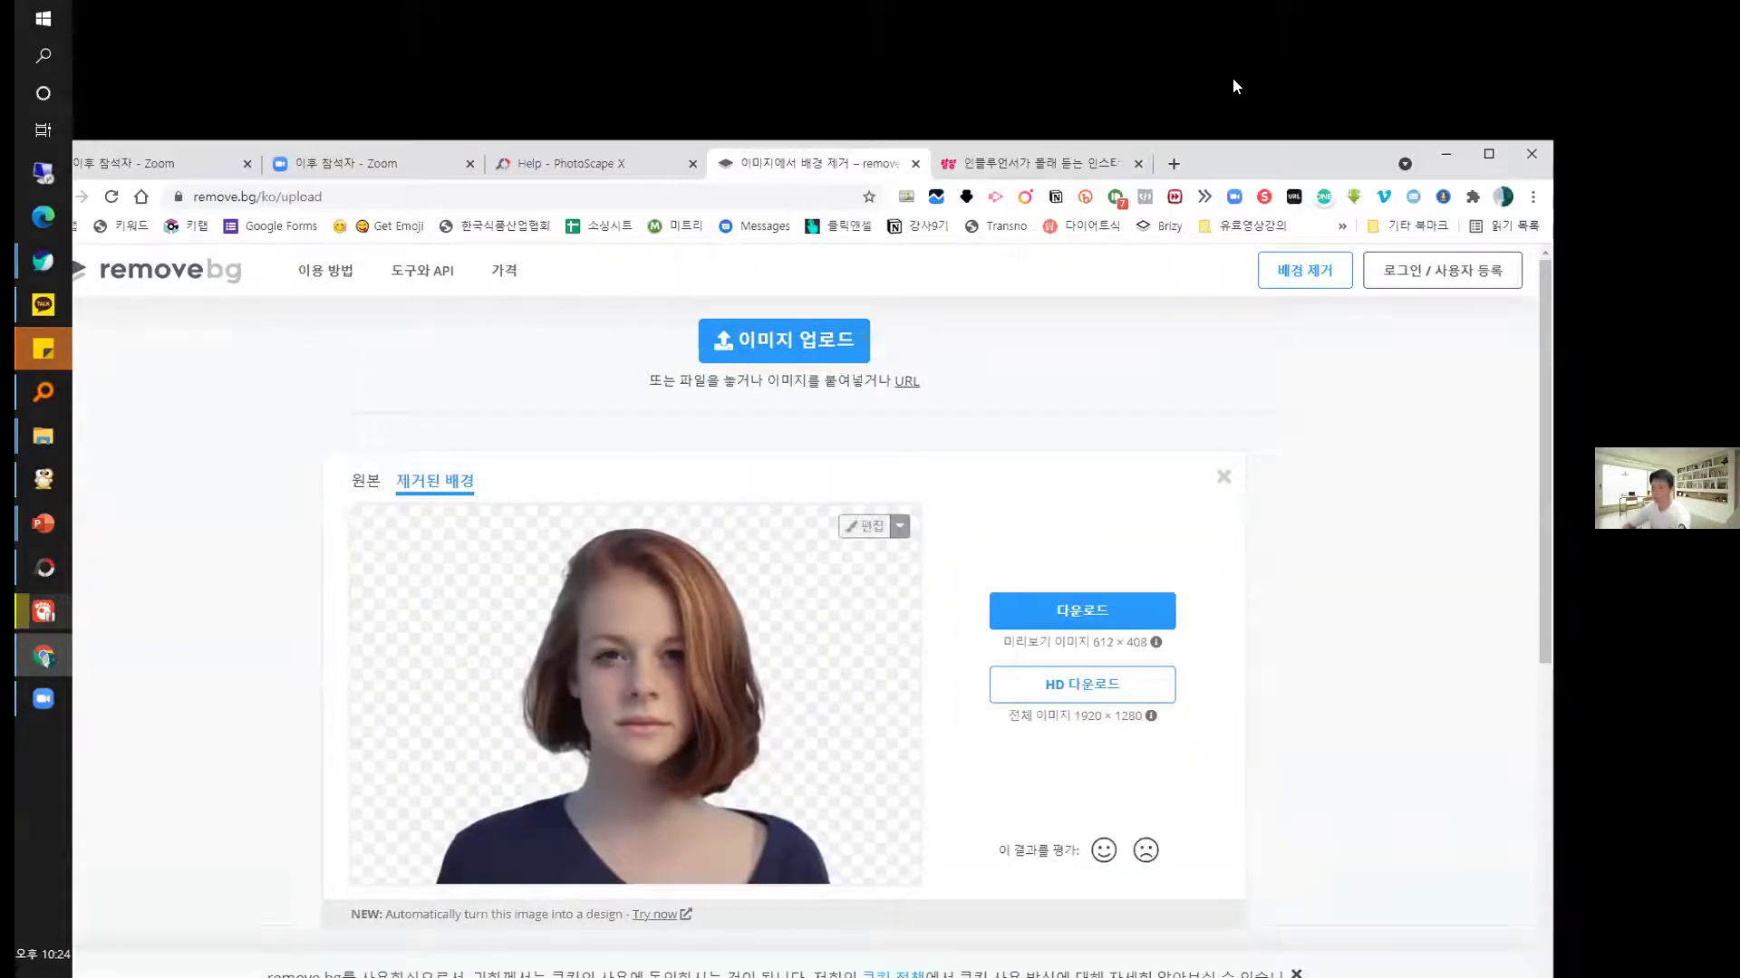
left_click(1116, 35)
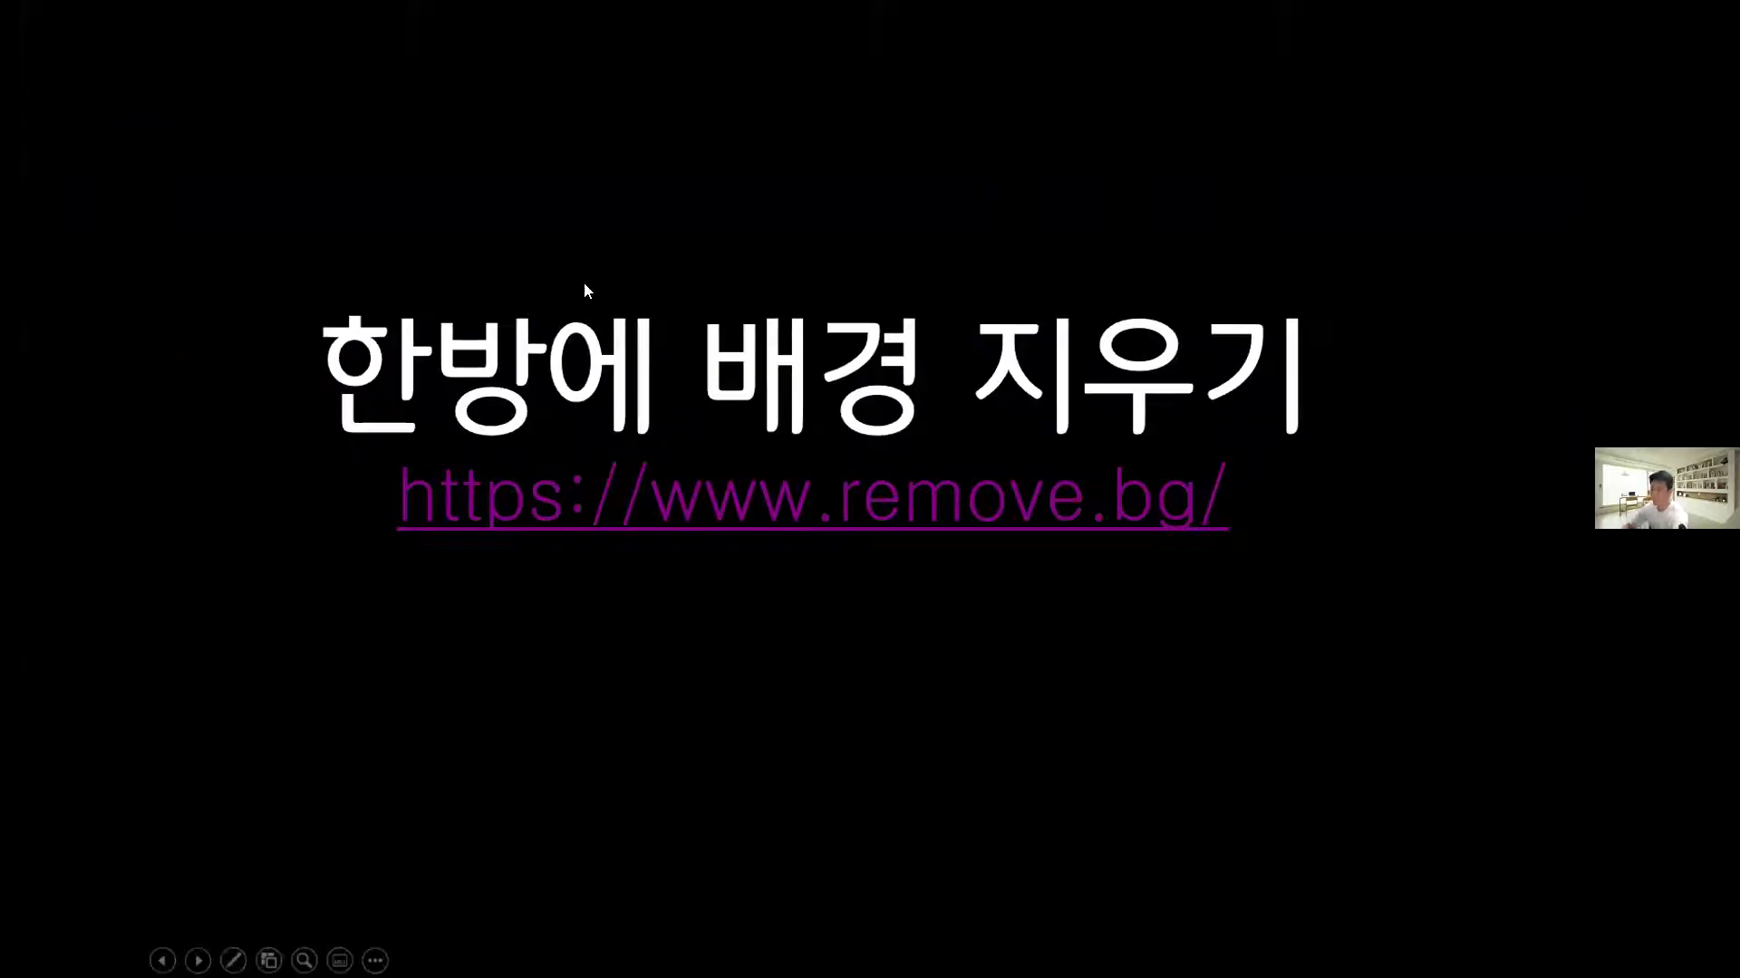
left_click(448, 270)
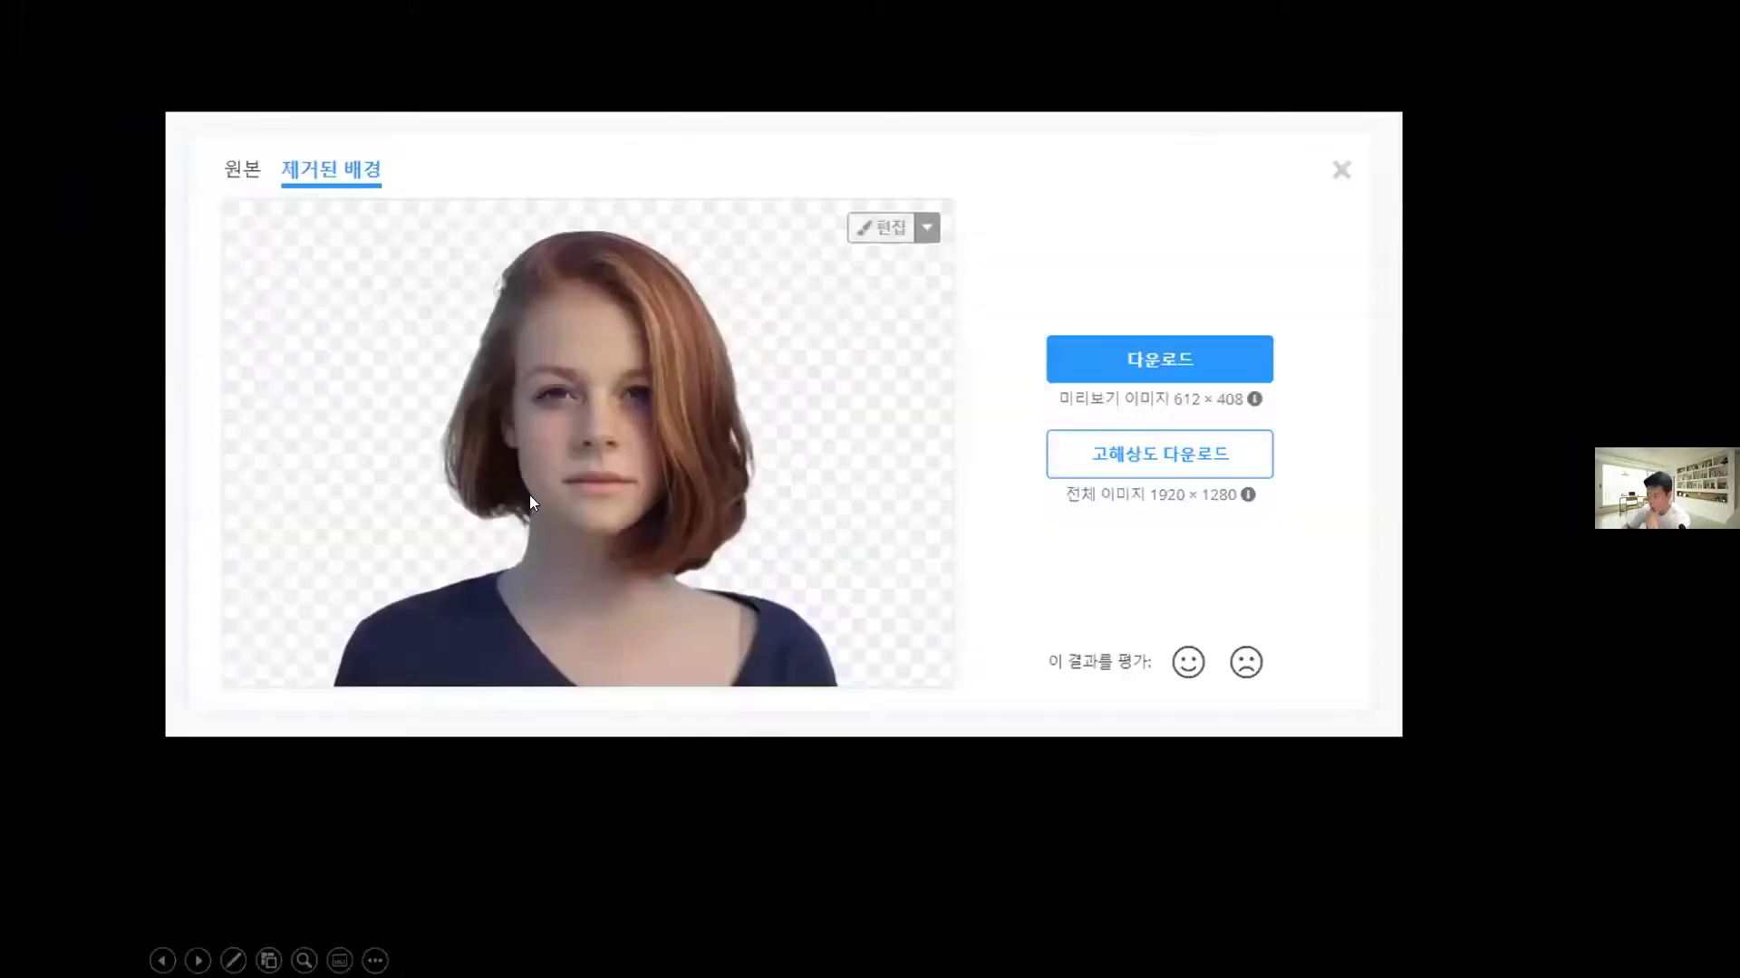
left_click(347, 415)
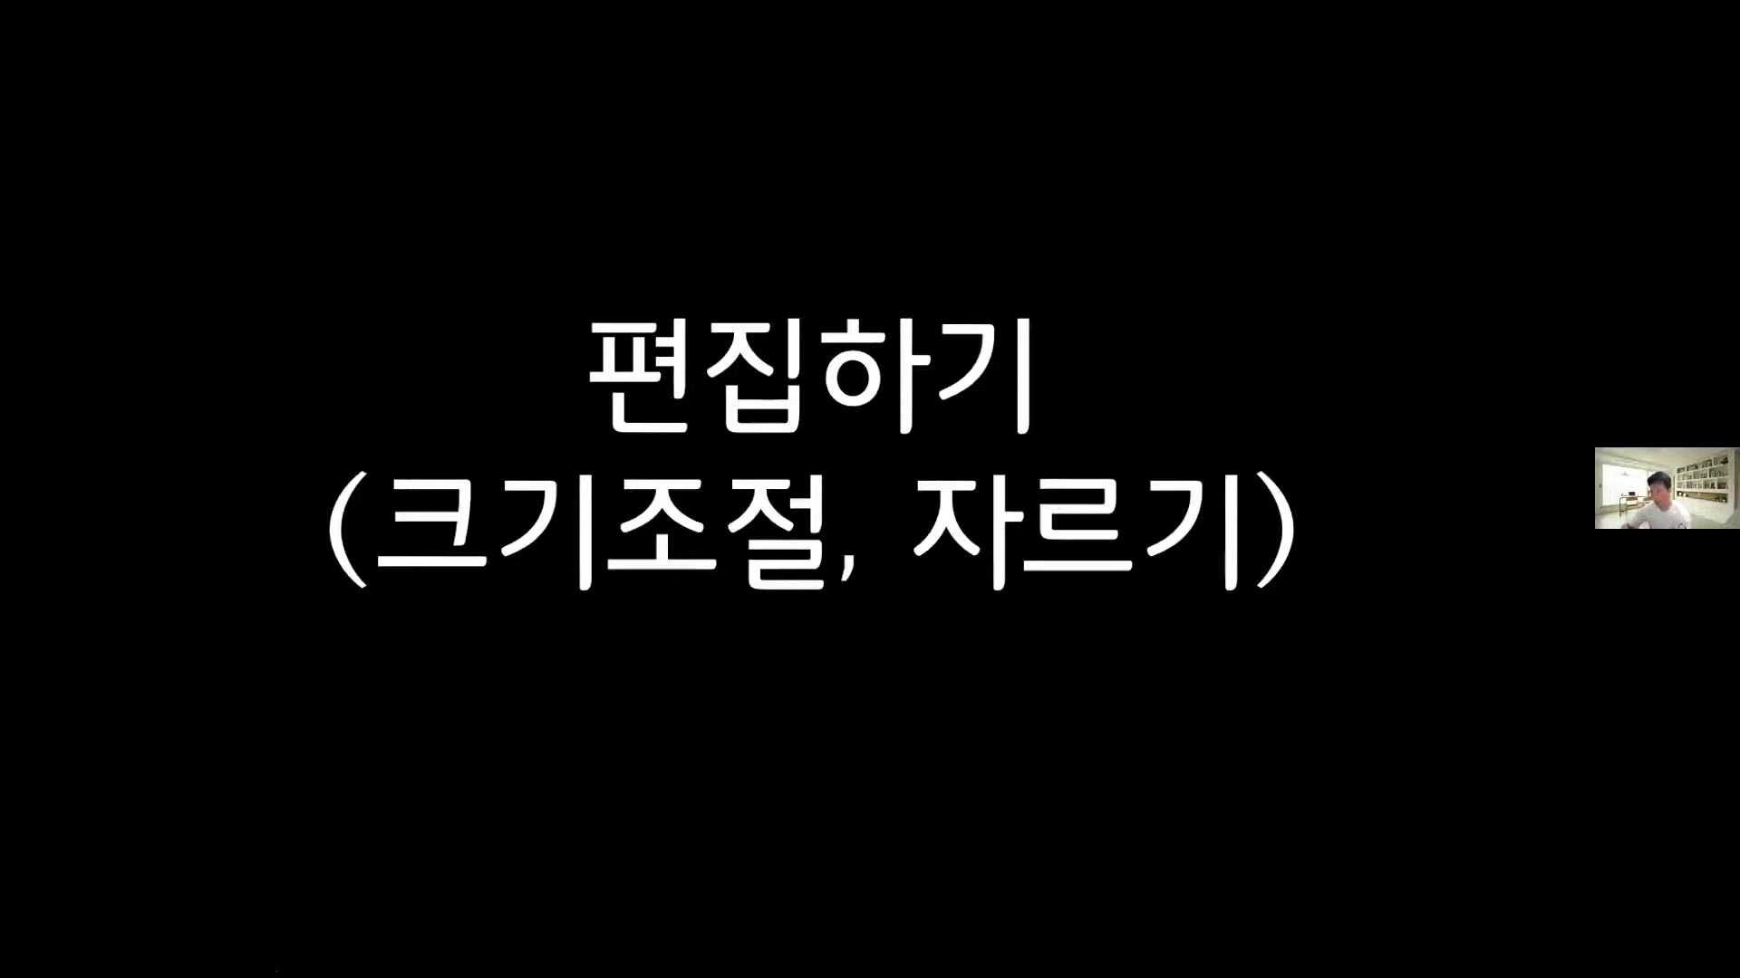
key("Right")
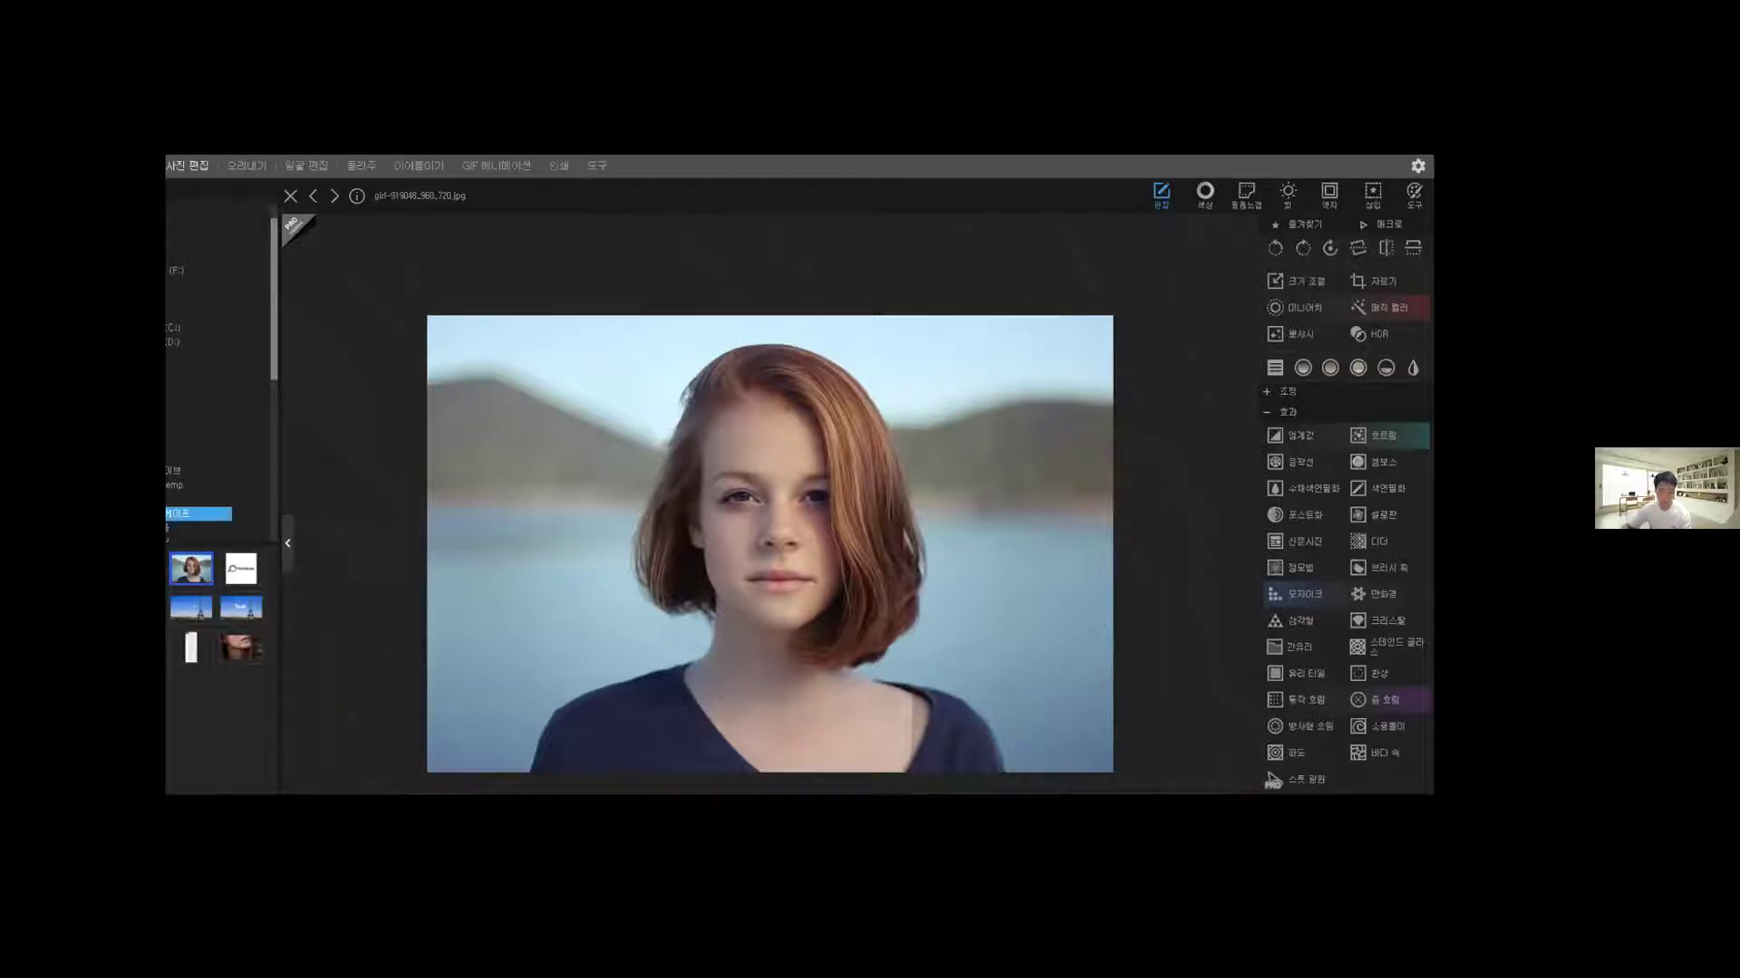
Switch to PhotoScape X in a maximized window, close the photo in the photo editor and load girl-919048_960_720.jpg.
key("alt+Tab")
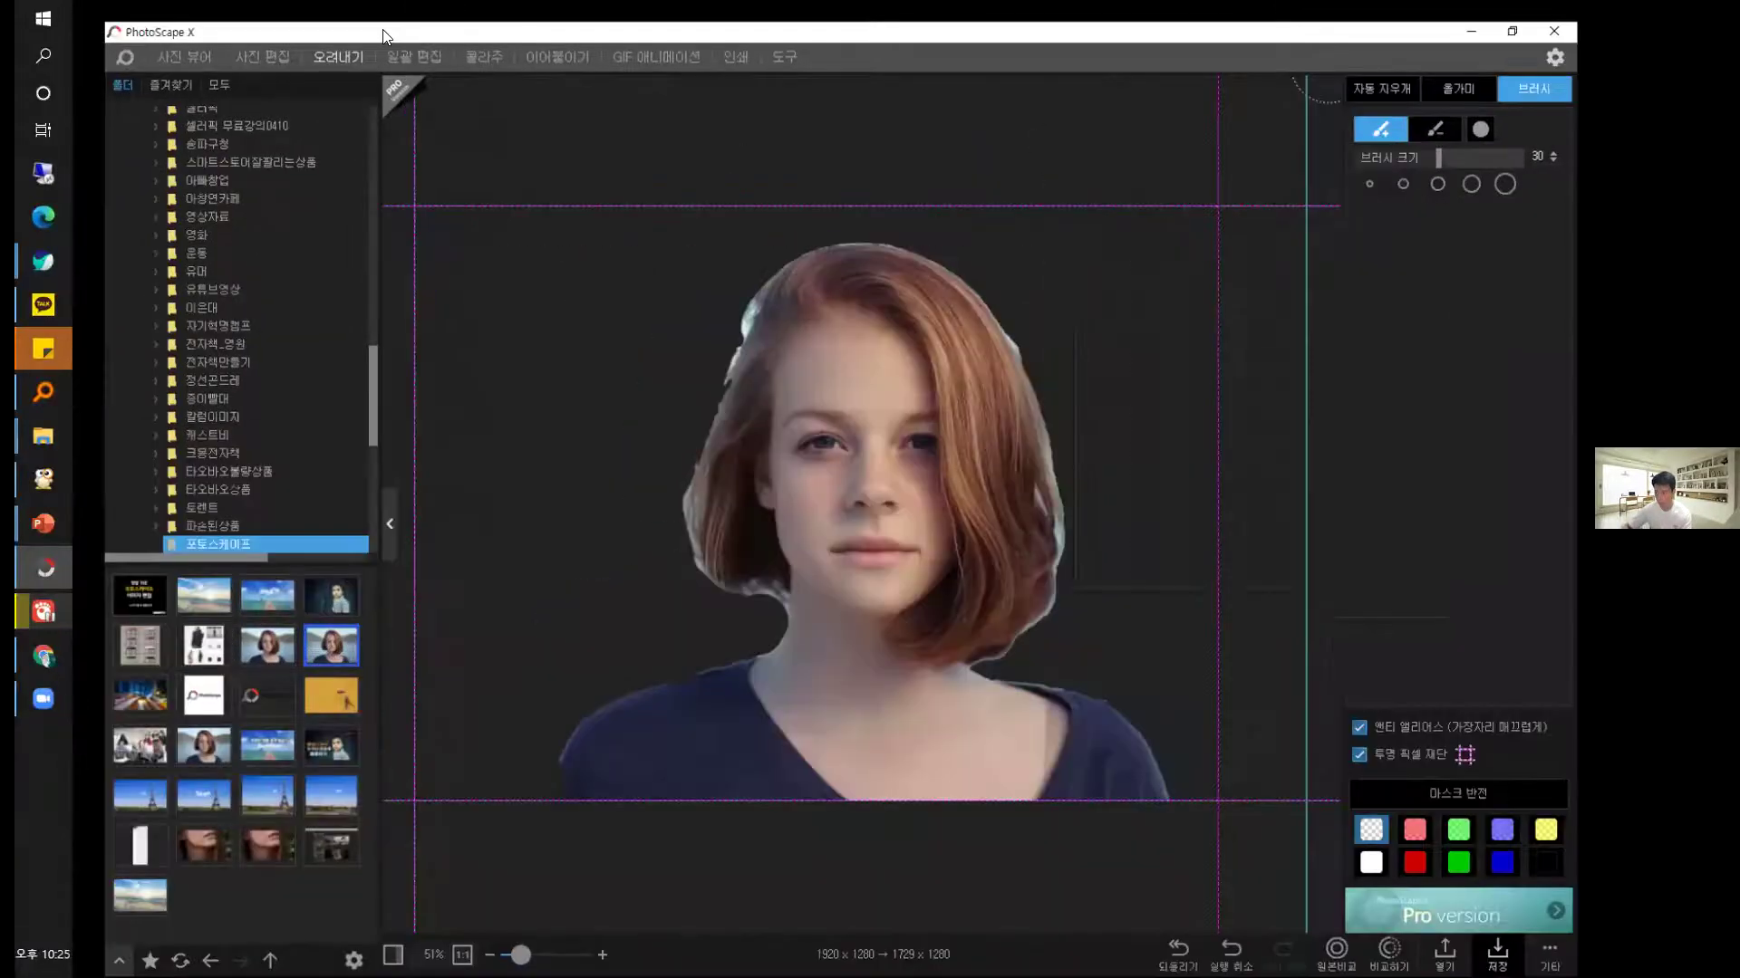
double_click(382, 36)
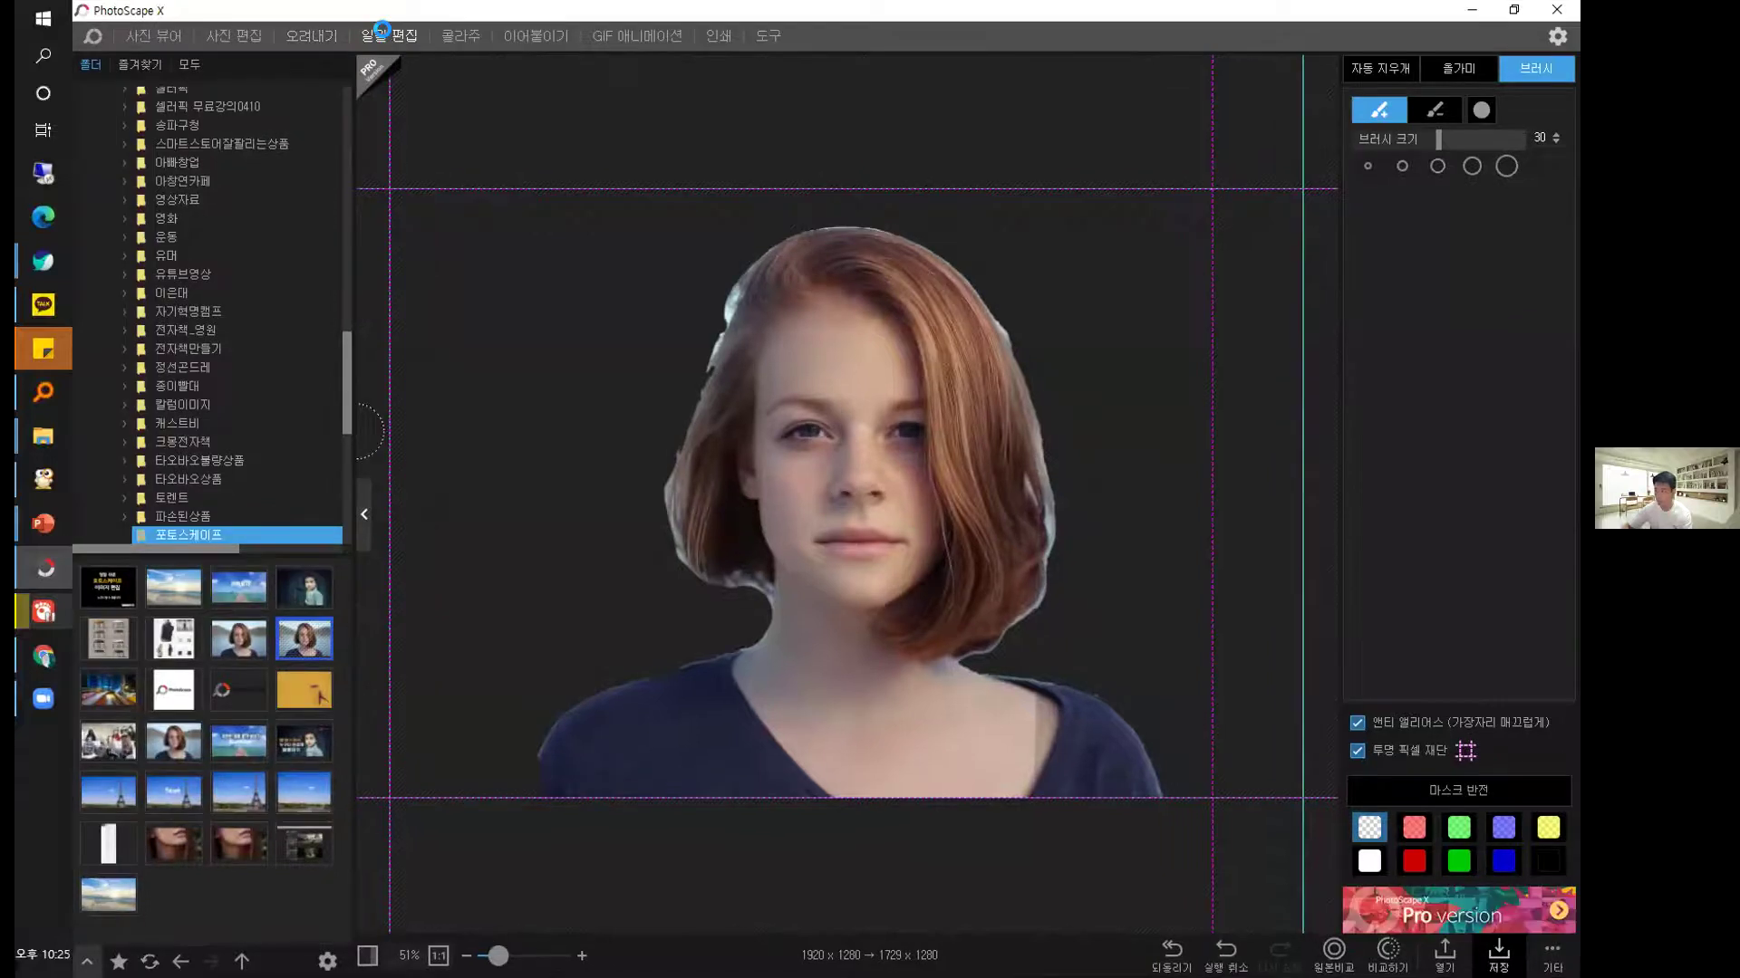
left_click(366, 34)
left_click(272, 31)
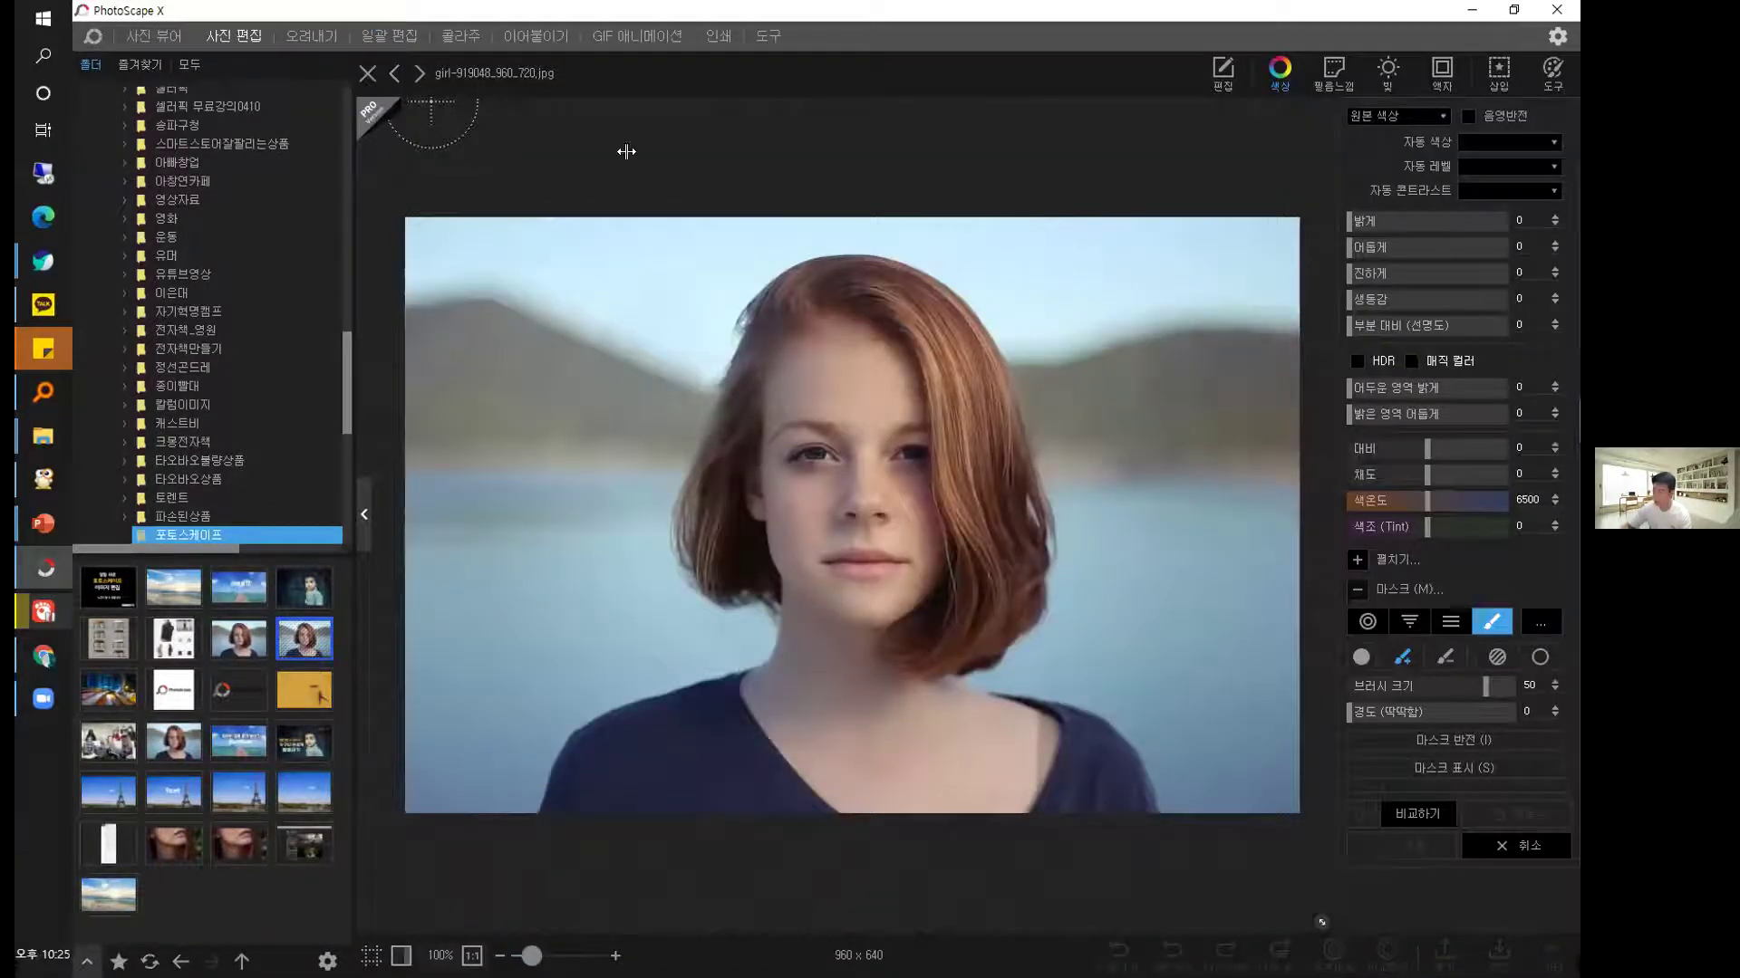
left_click(367, 73)
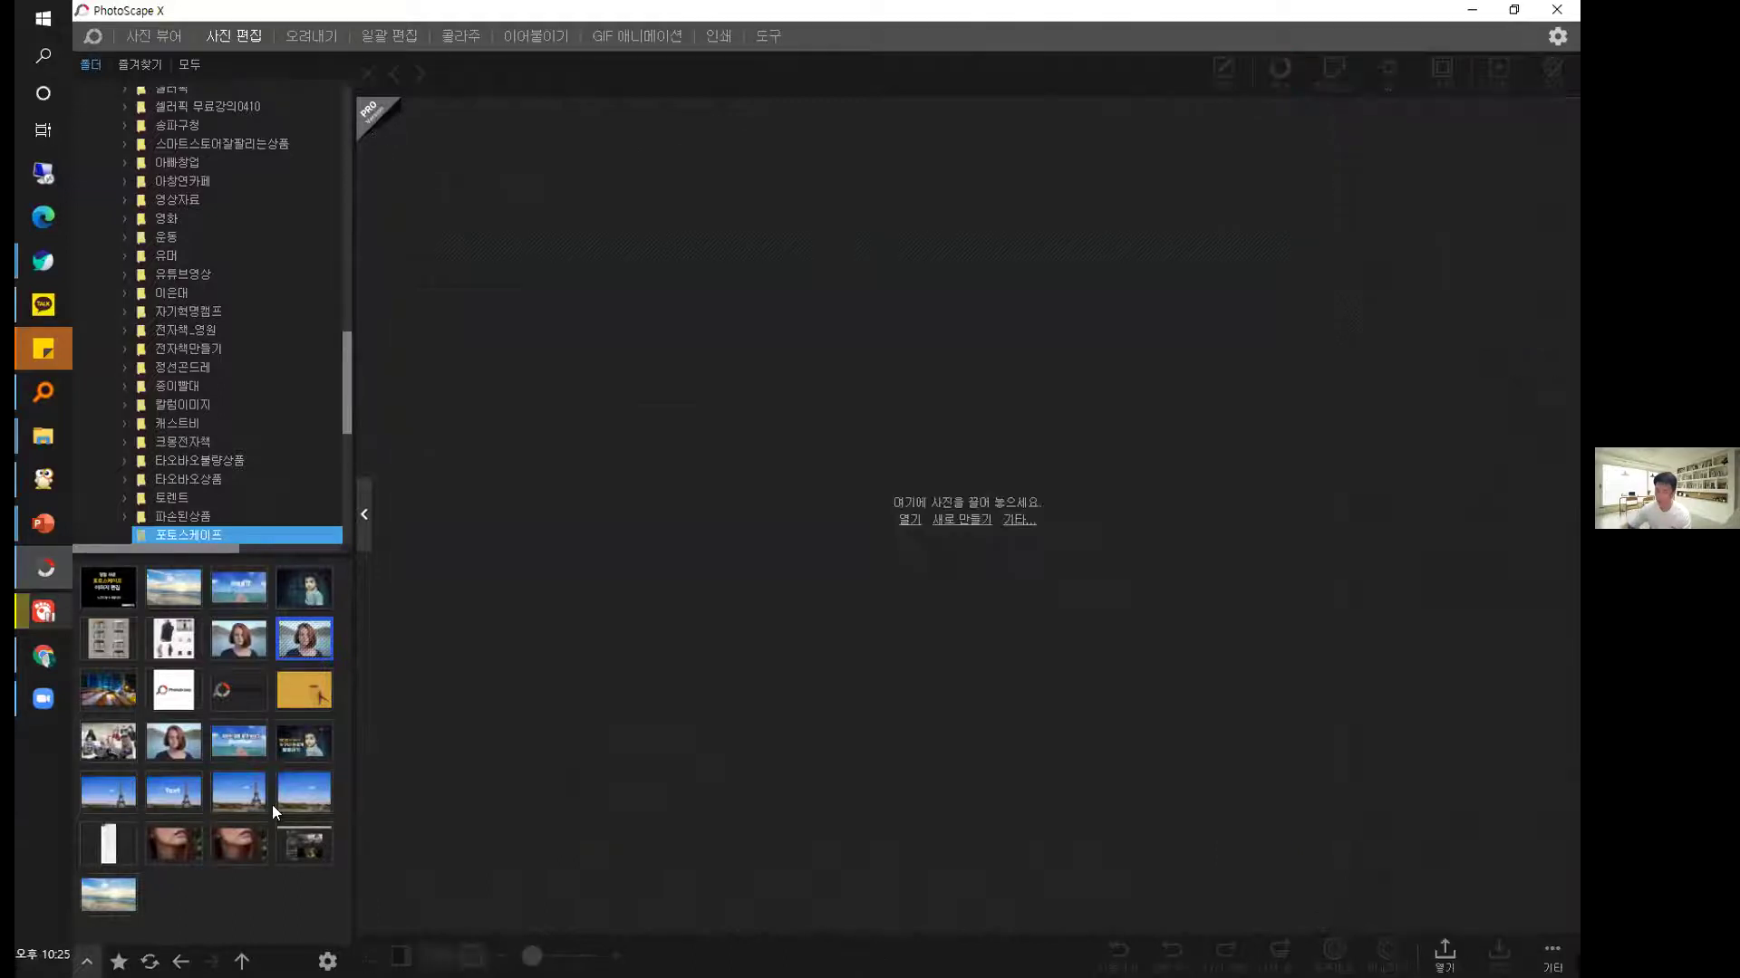
left_click_drag(234, 639, 861, 445)
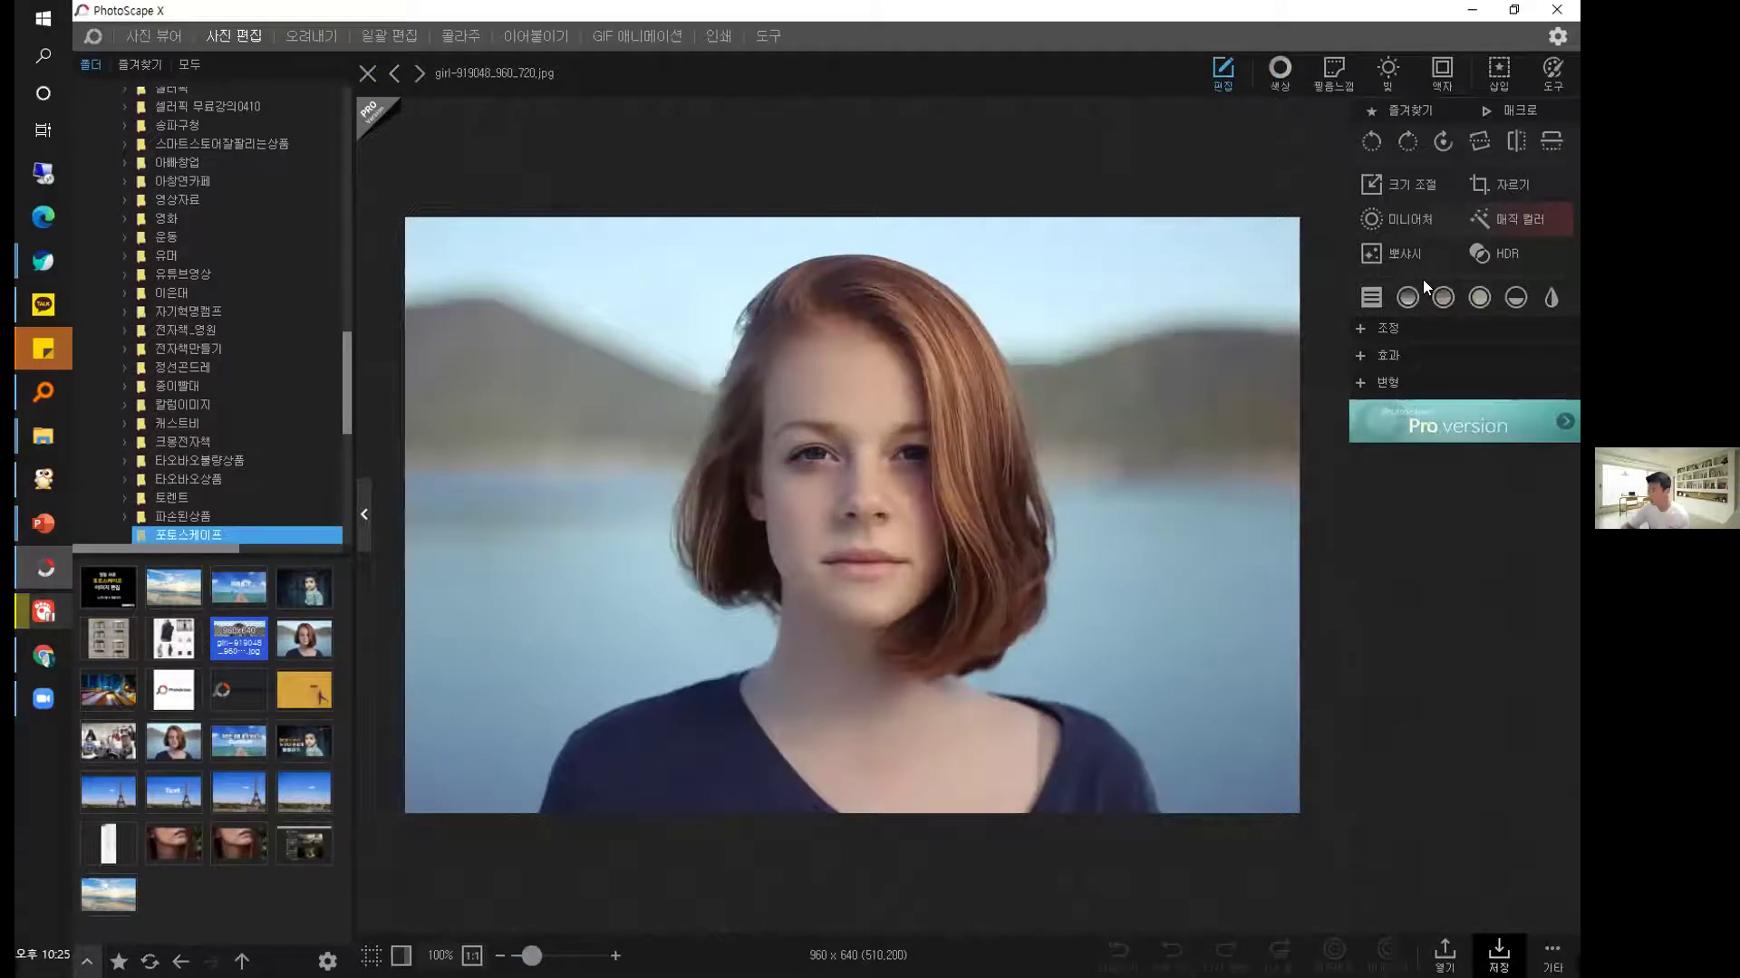
left_click(1501, 69)
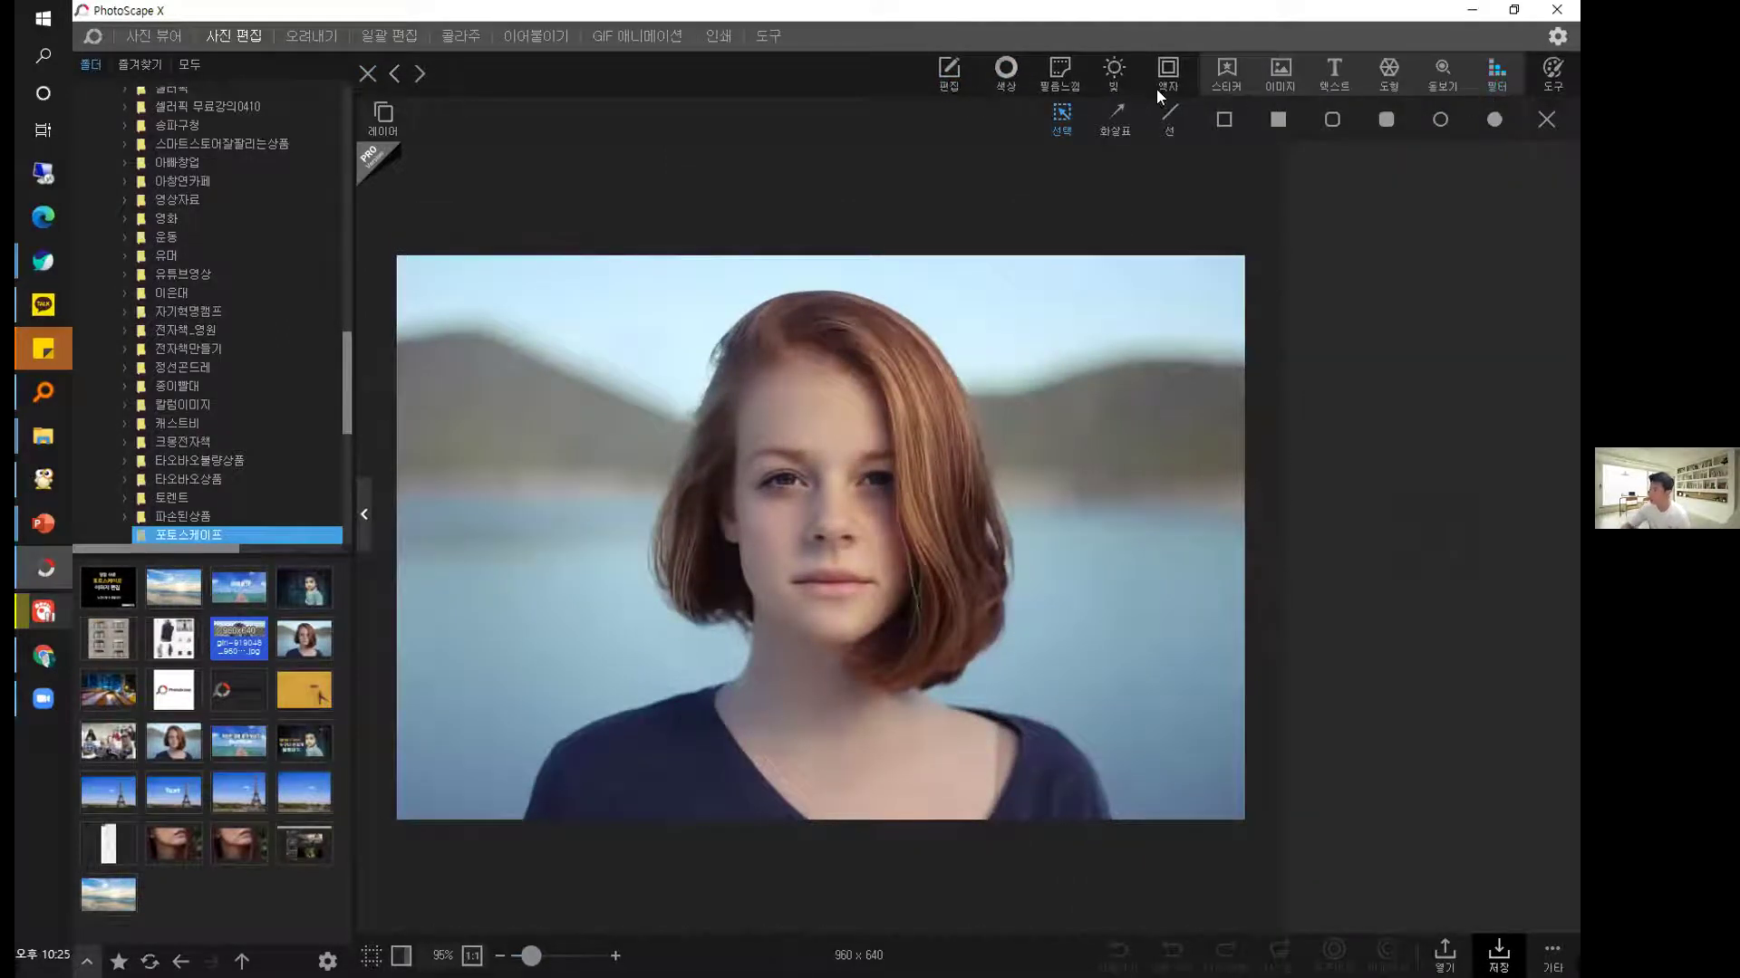
left_click(1224, 118)
key("super+Down")
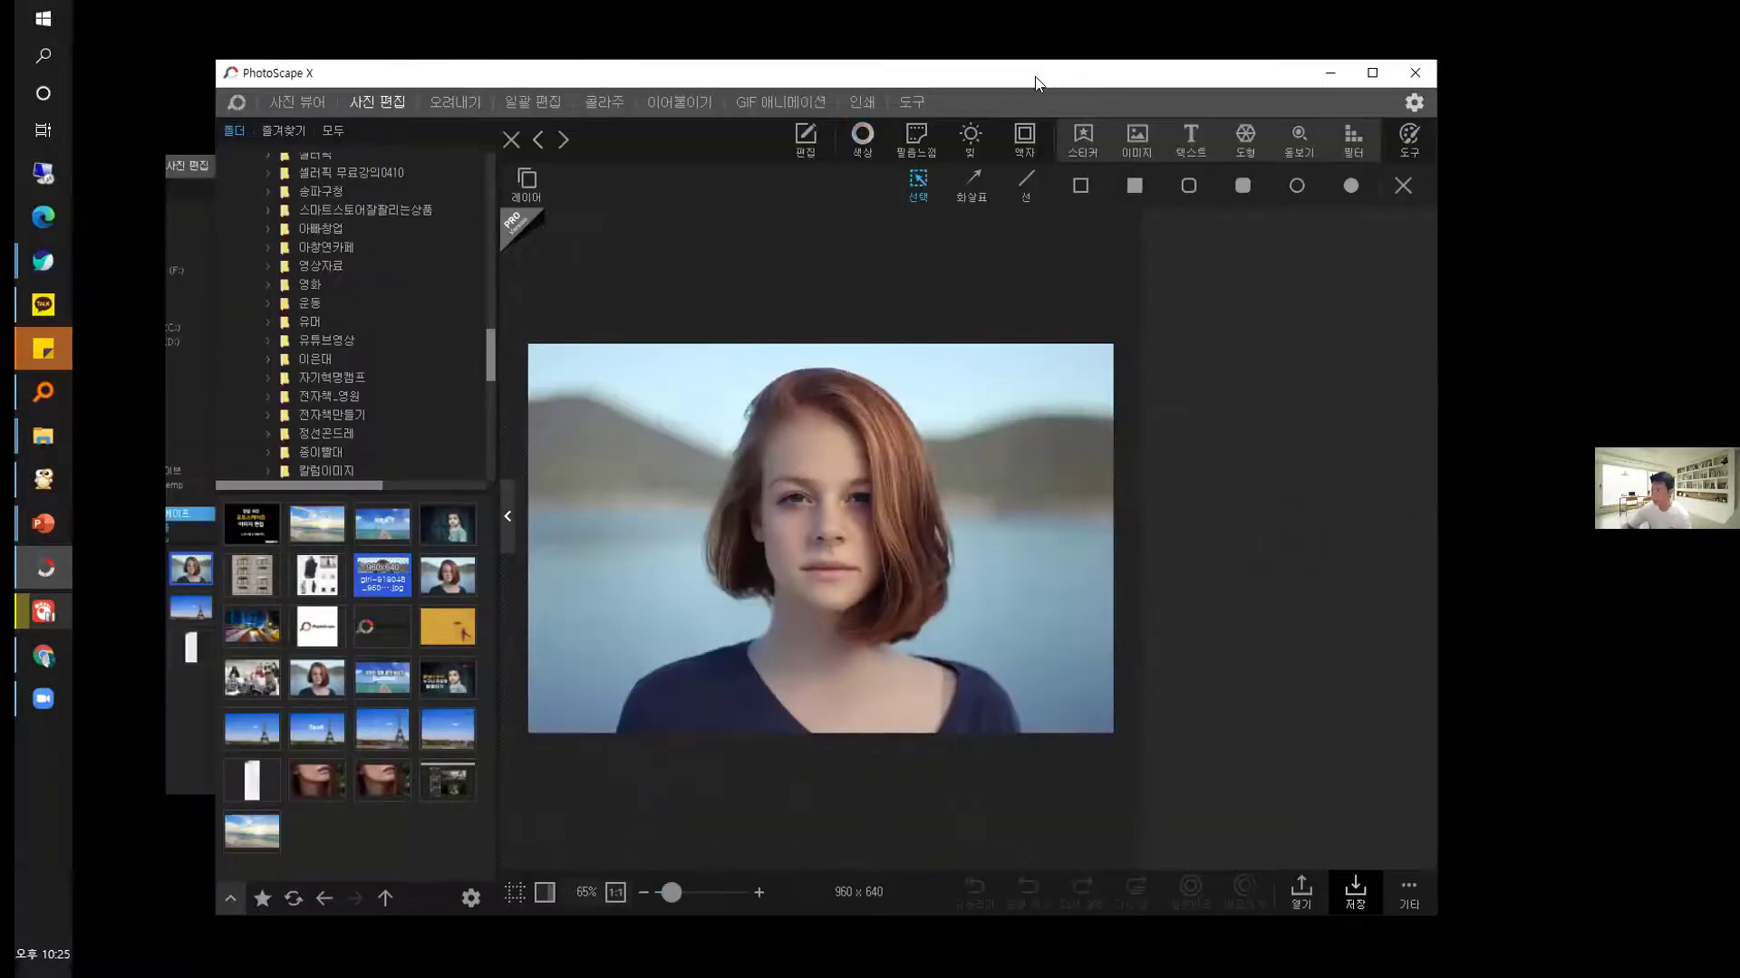
double_click(946, 64)
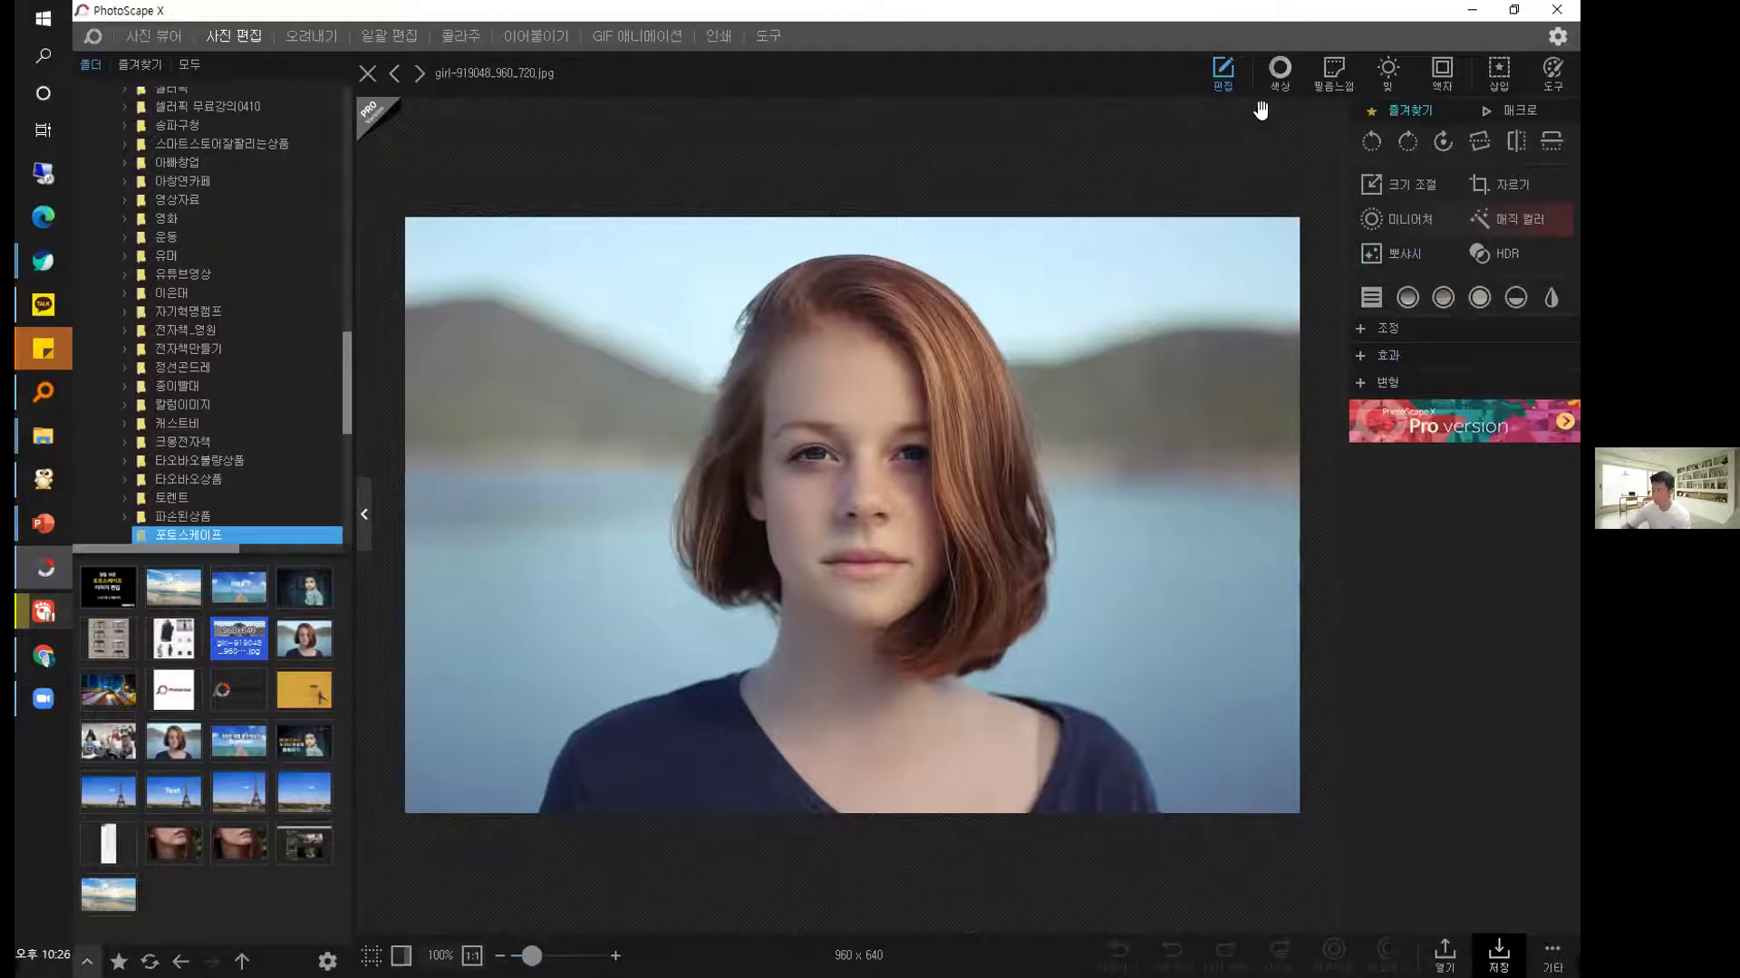
Resize the portrait to a width of 800 px with the aspect ratio kept.
left_click(1396, 185)
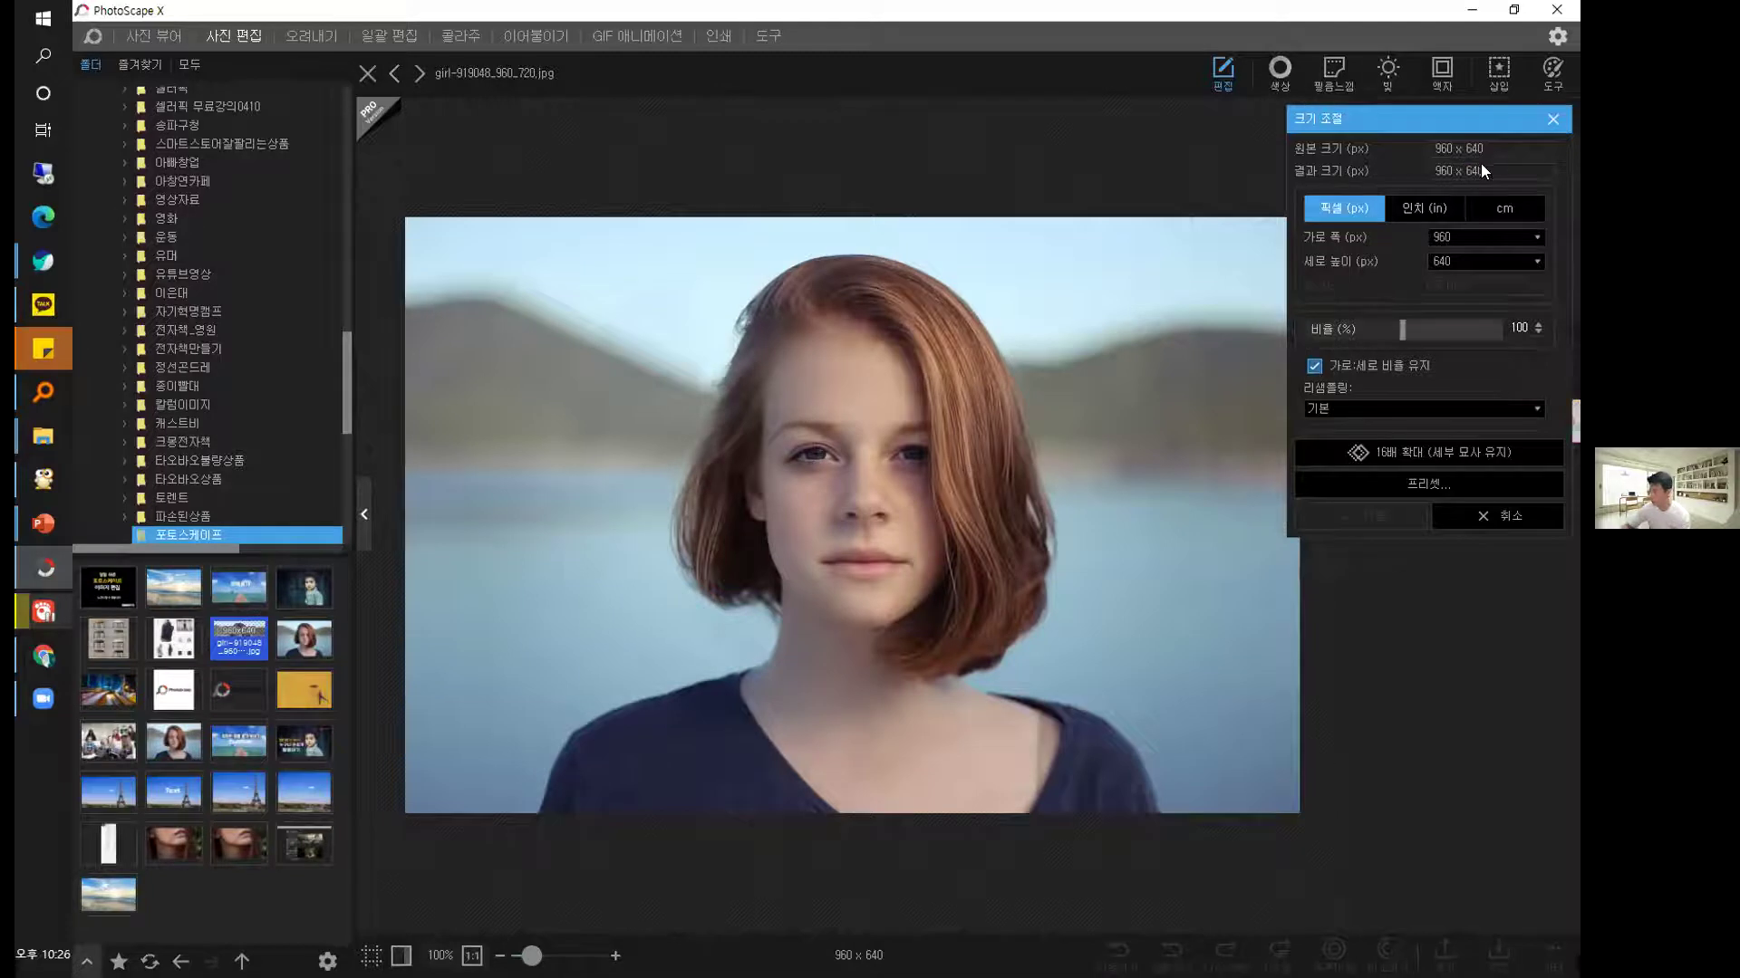
double_click(1496, 235)
type("800")
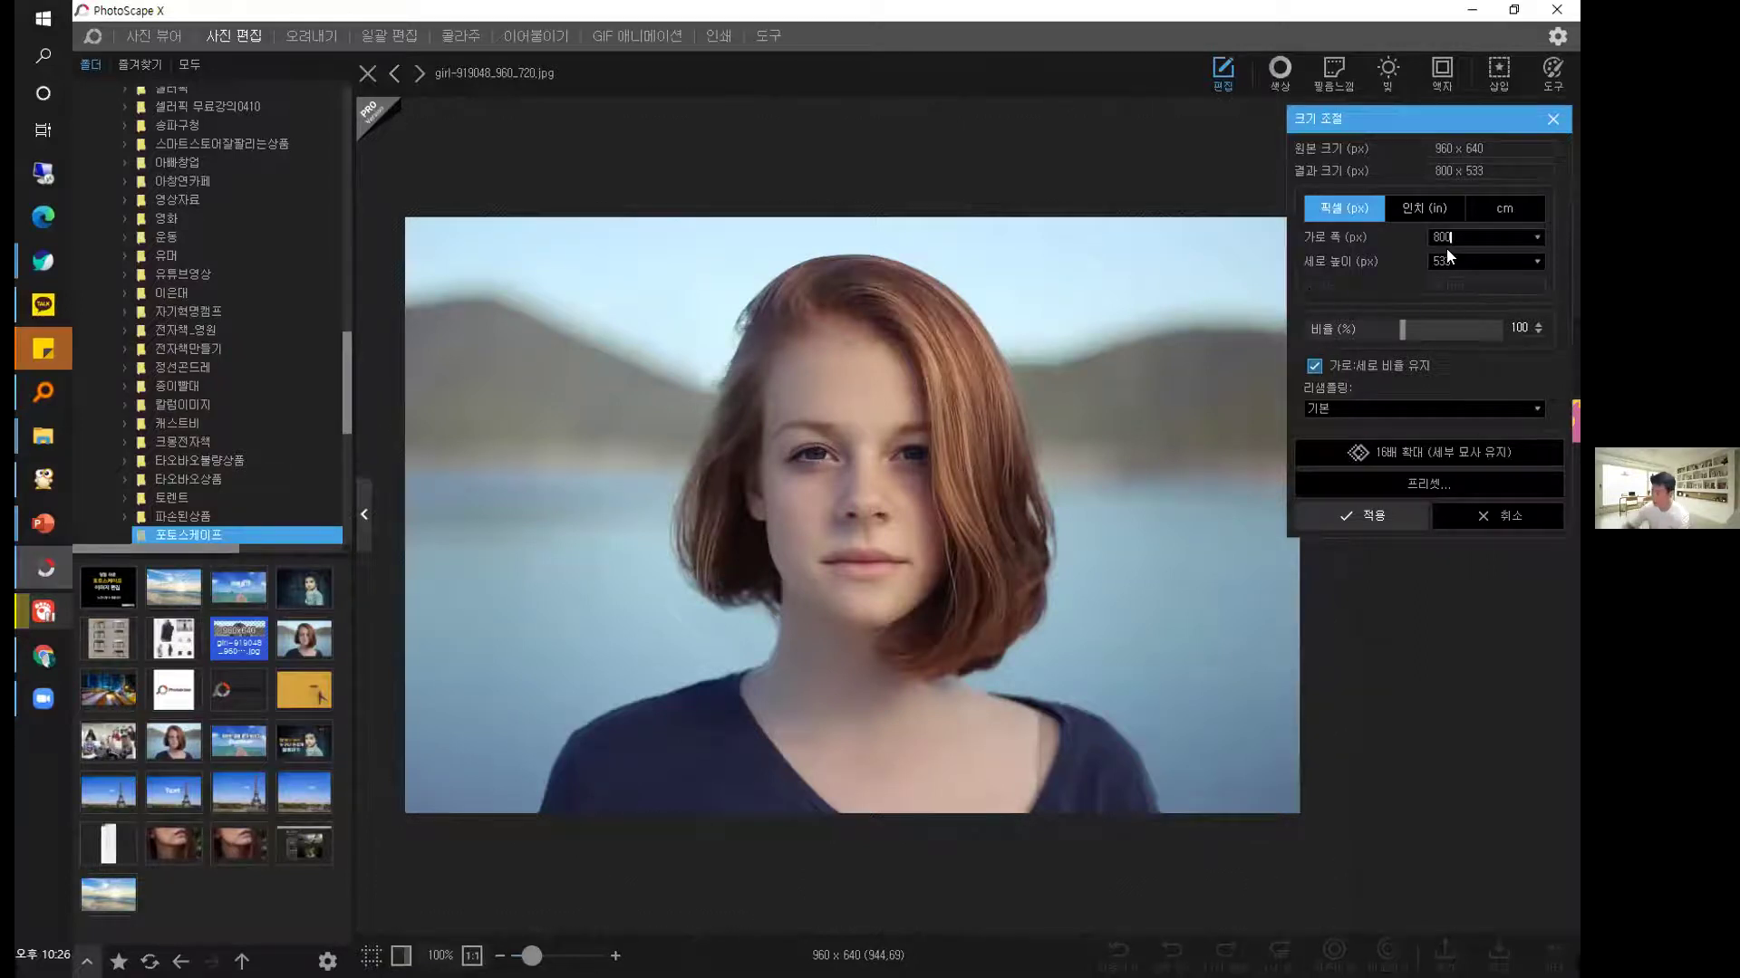
left_click(1350, 516)
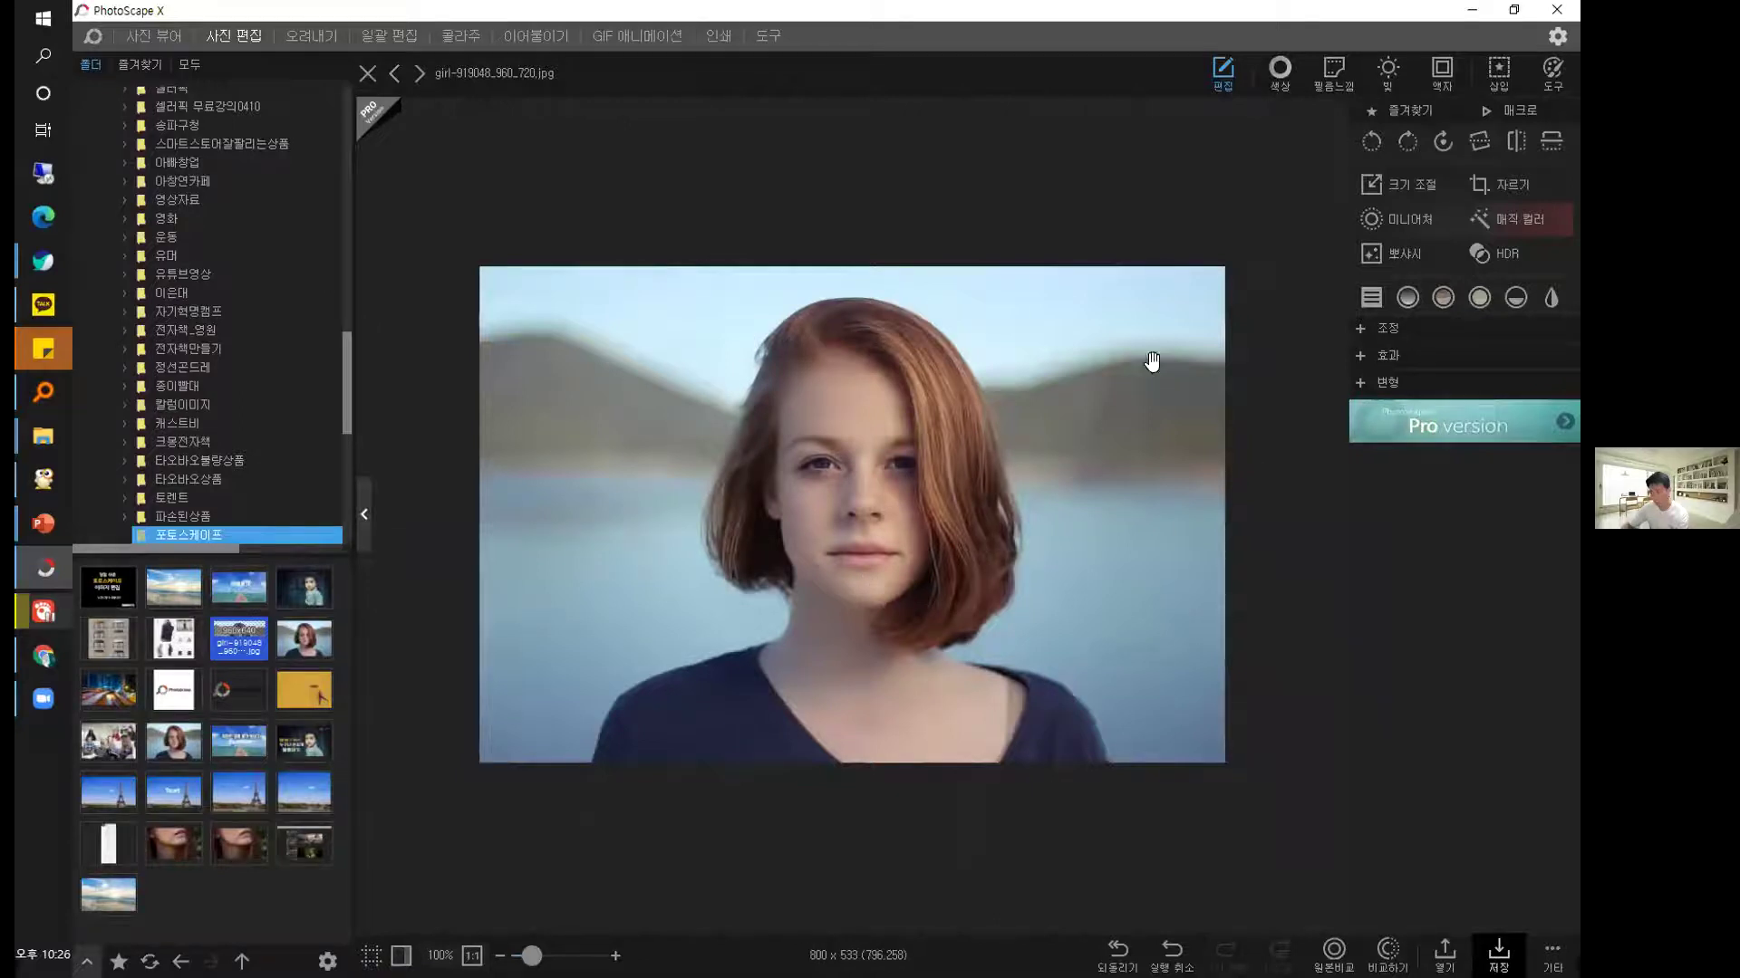
Undo the last resize and try resizing the portrait to 800 x 400 px without keeping the aspect ratio.
left_click(1172, 951)
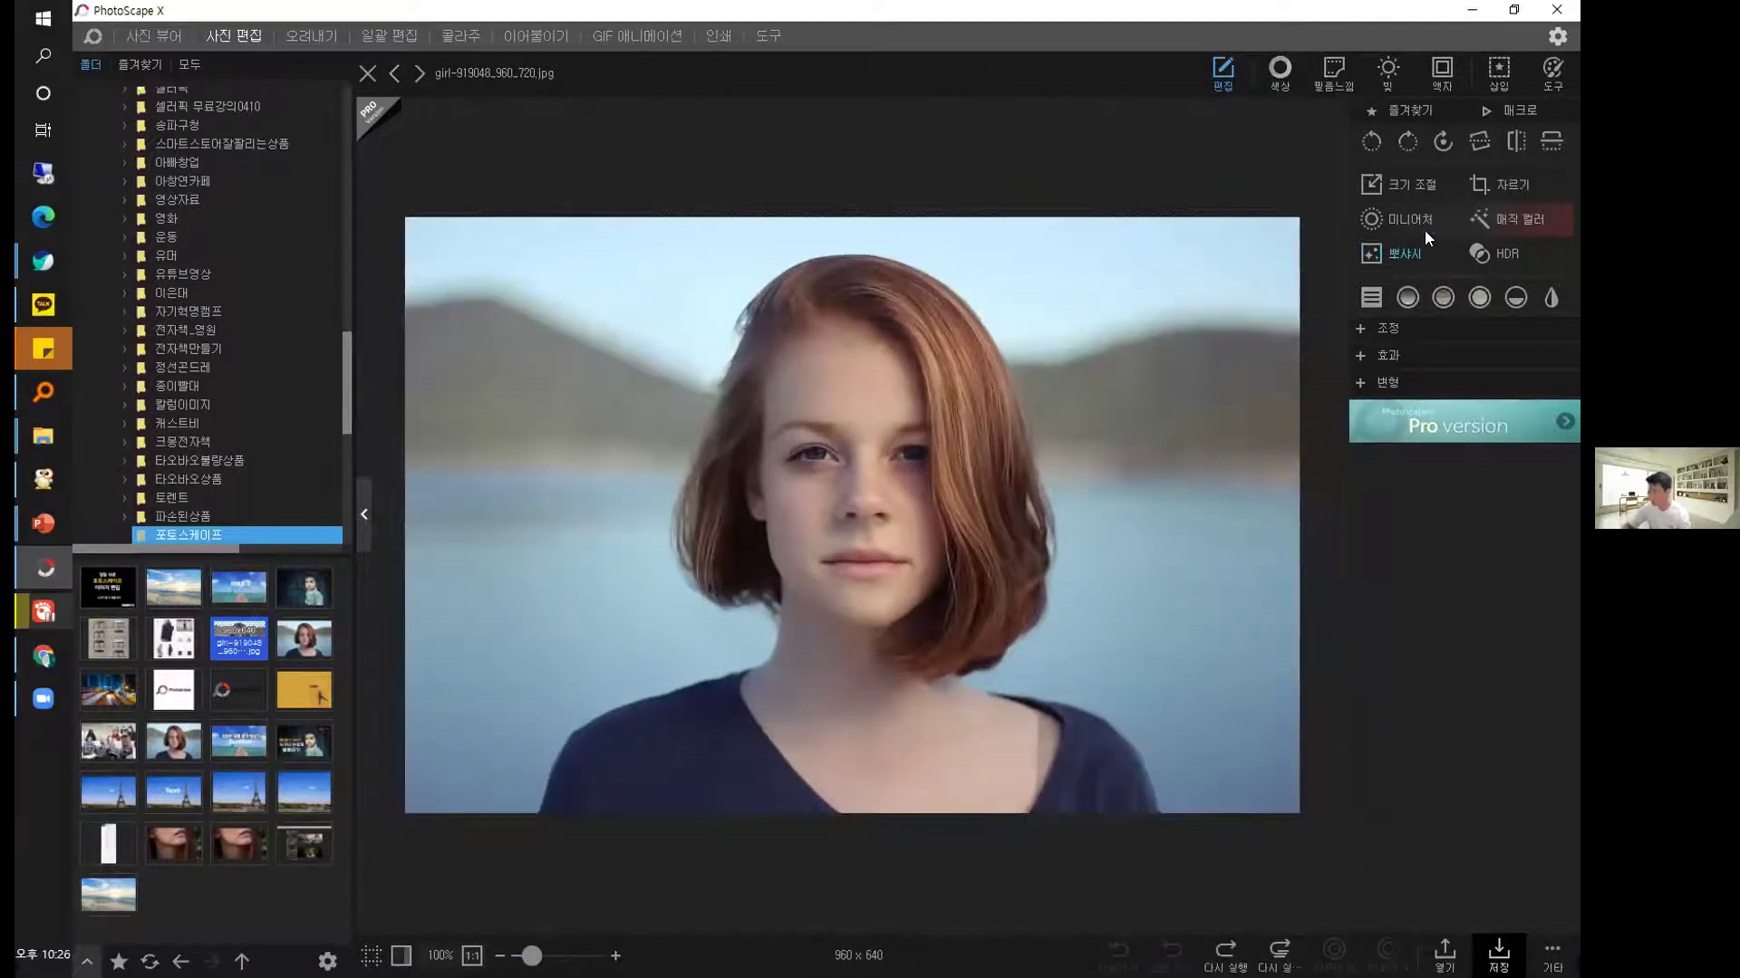
left_click(1421, 186)
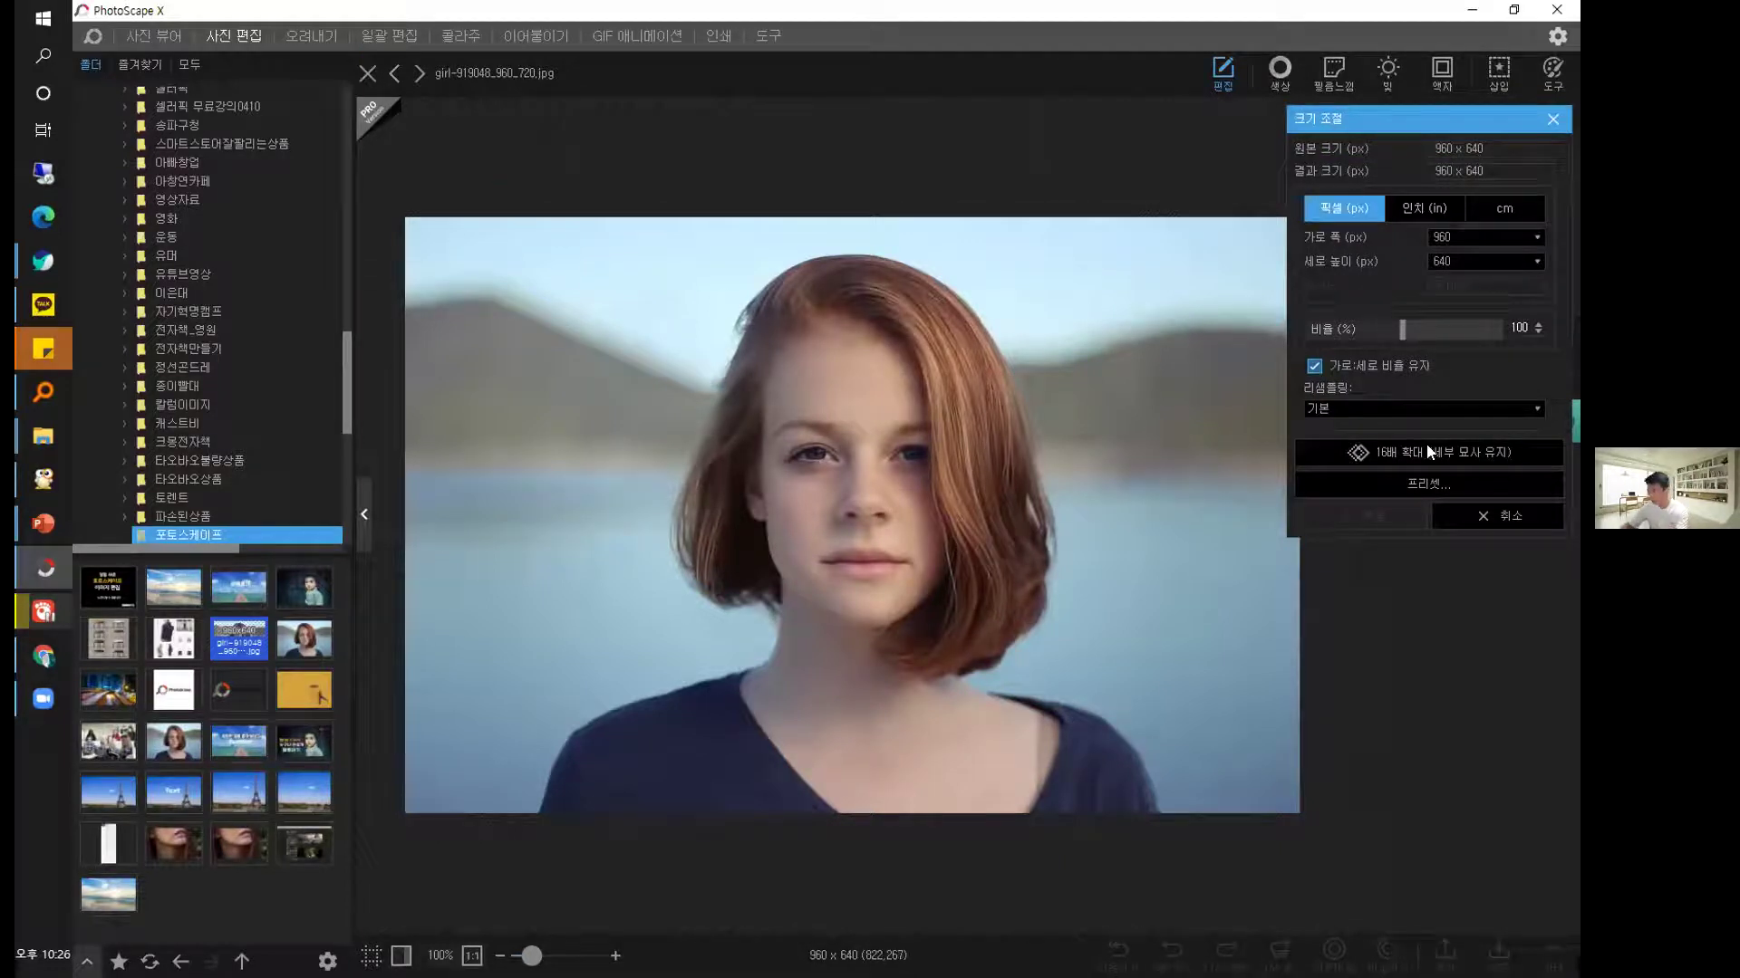
left_click(1313, 365)
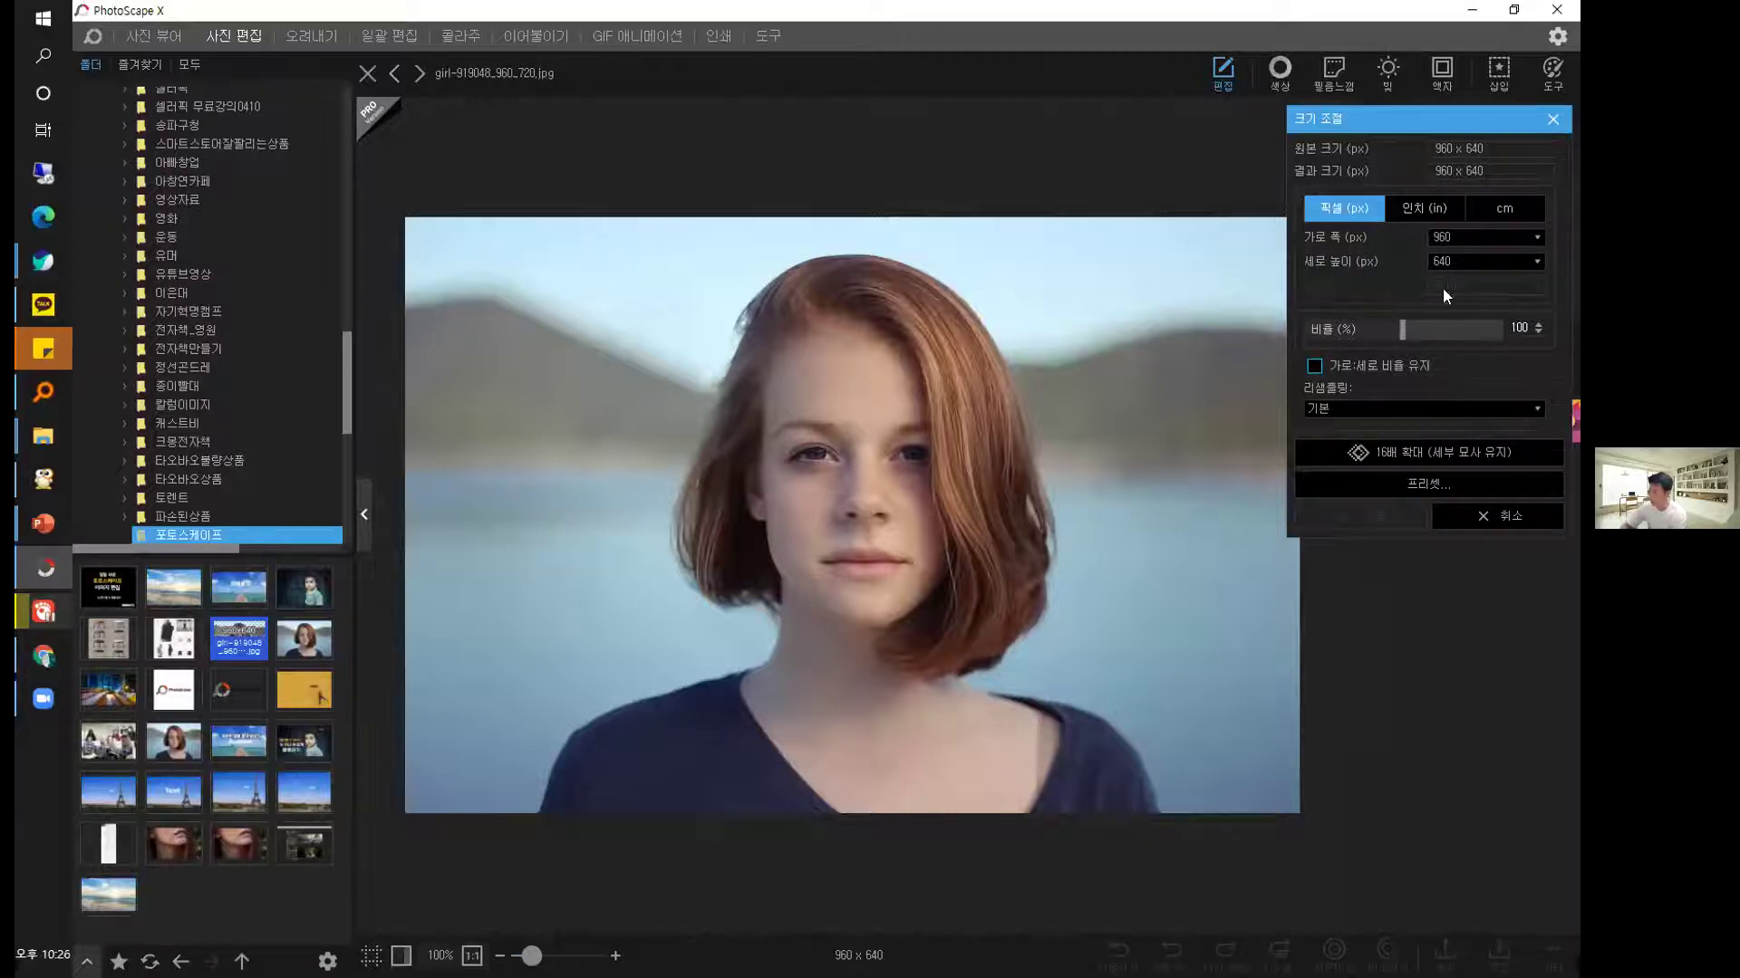
double_click(1440, 237)
type("800")
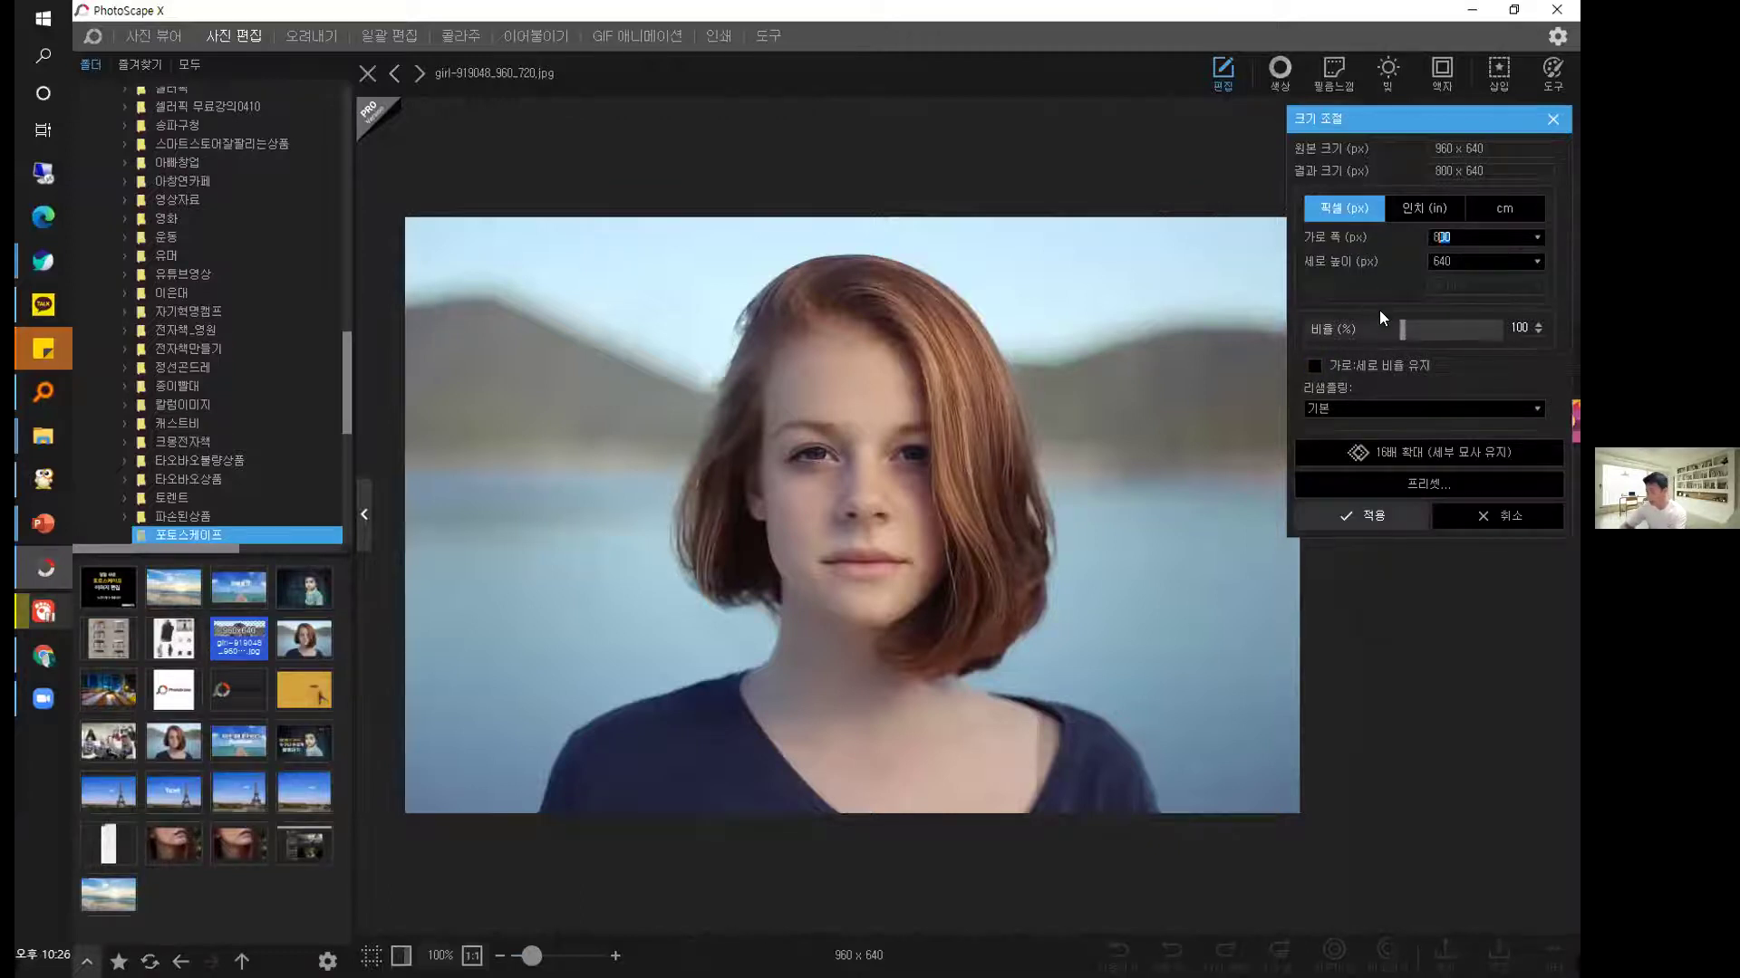
key("ctrl+a")
type("400")
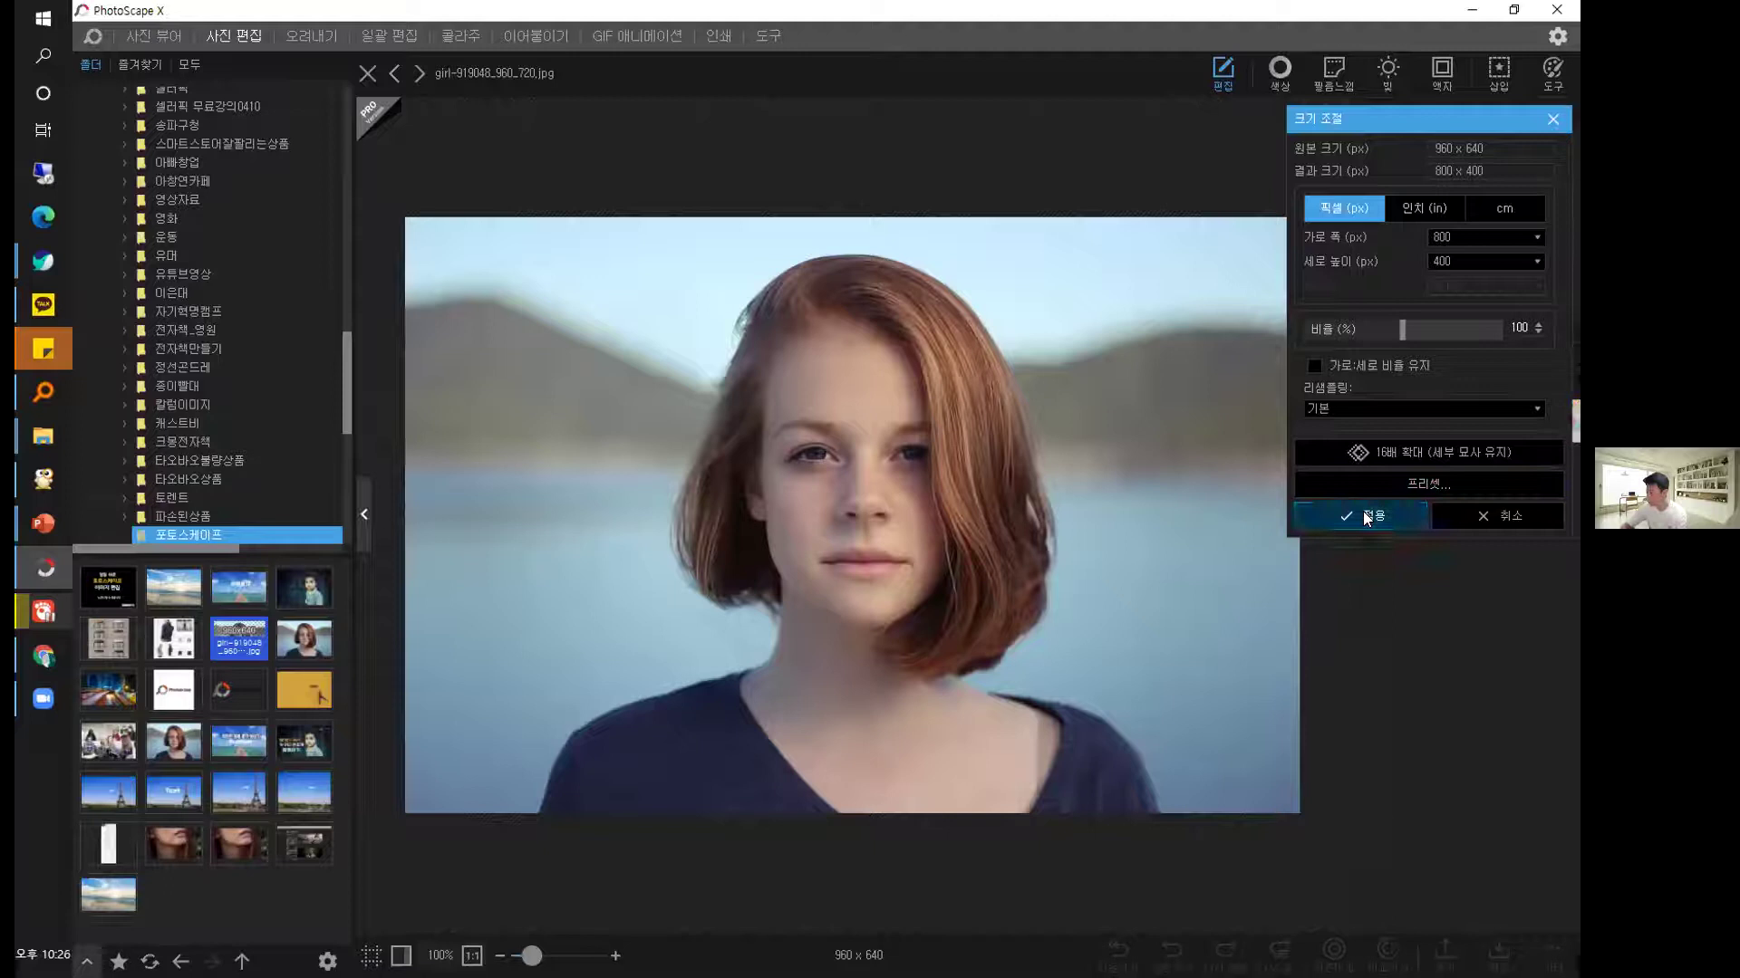
left_click(1337, 501)
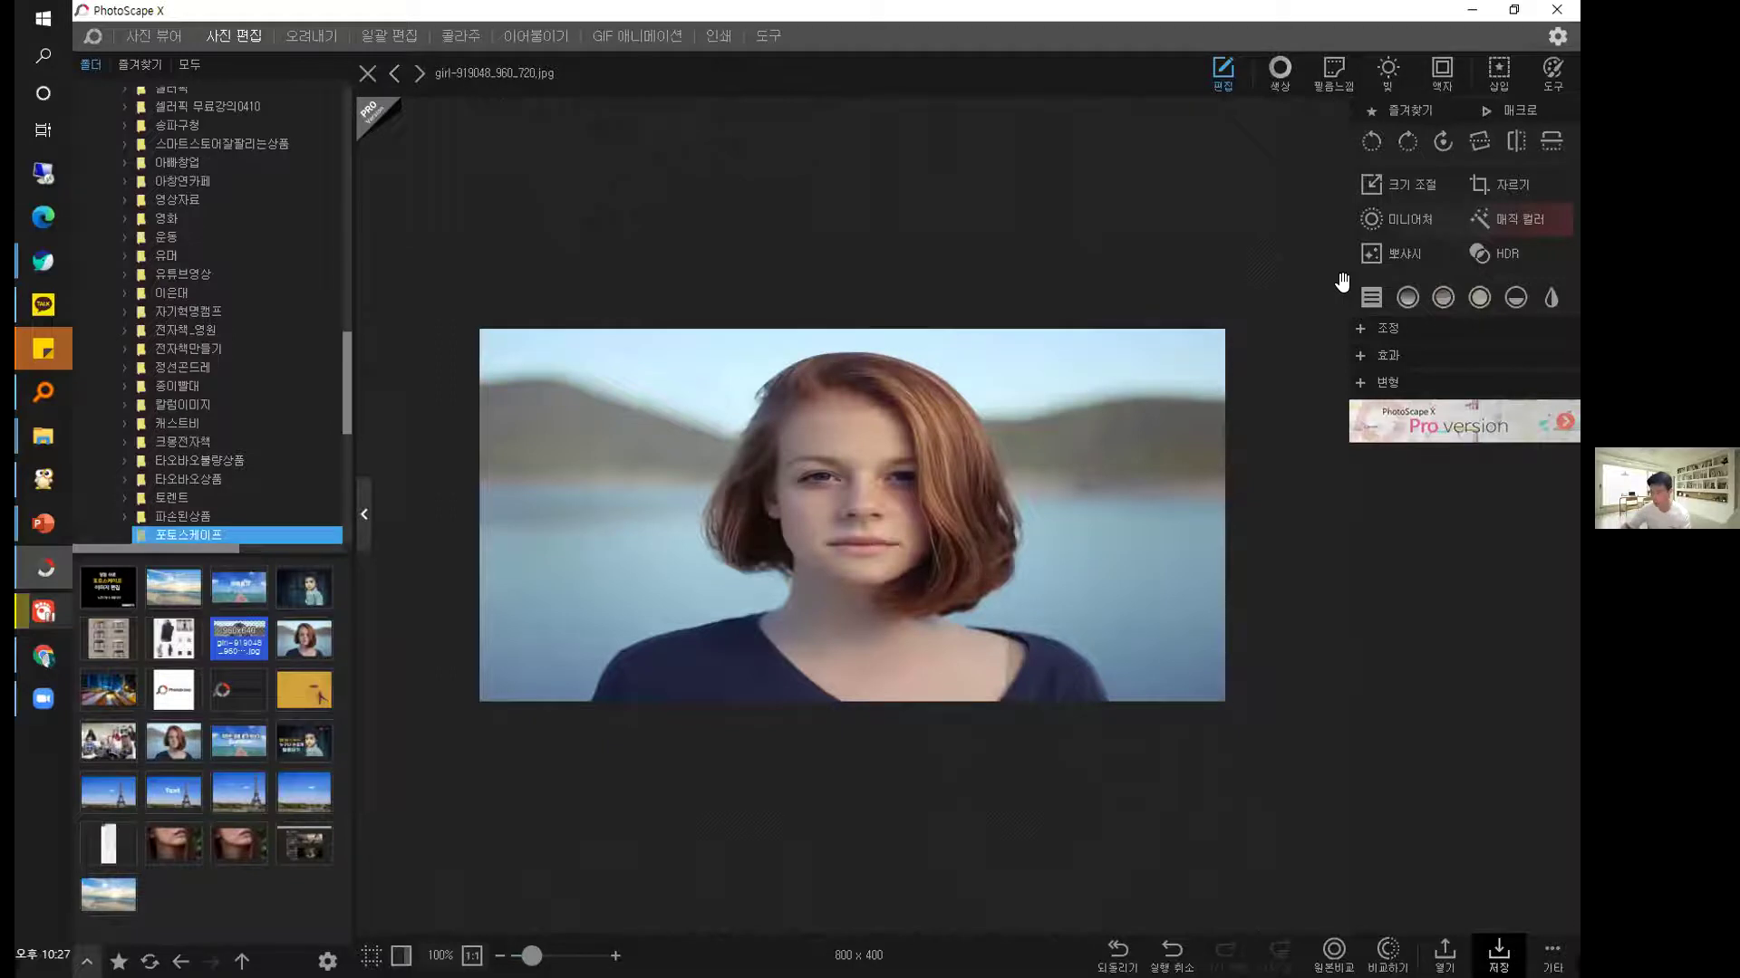
Undo the distorting resize and resize the portrait to a width of 800 px with the aspect ratio kept.
left_click(1171, 953)
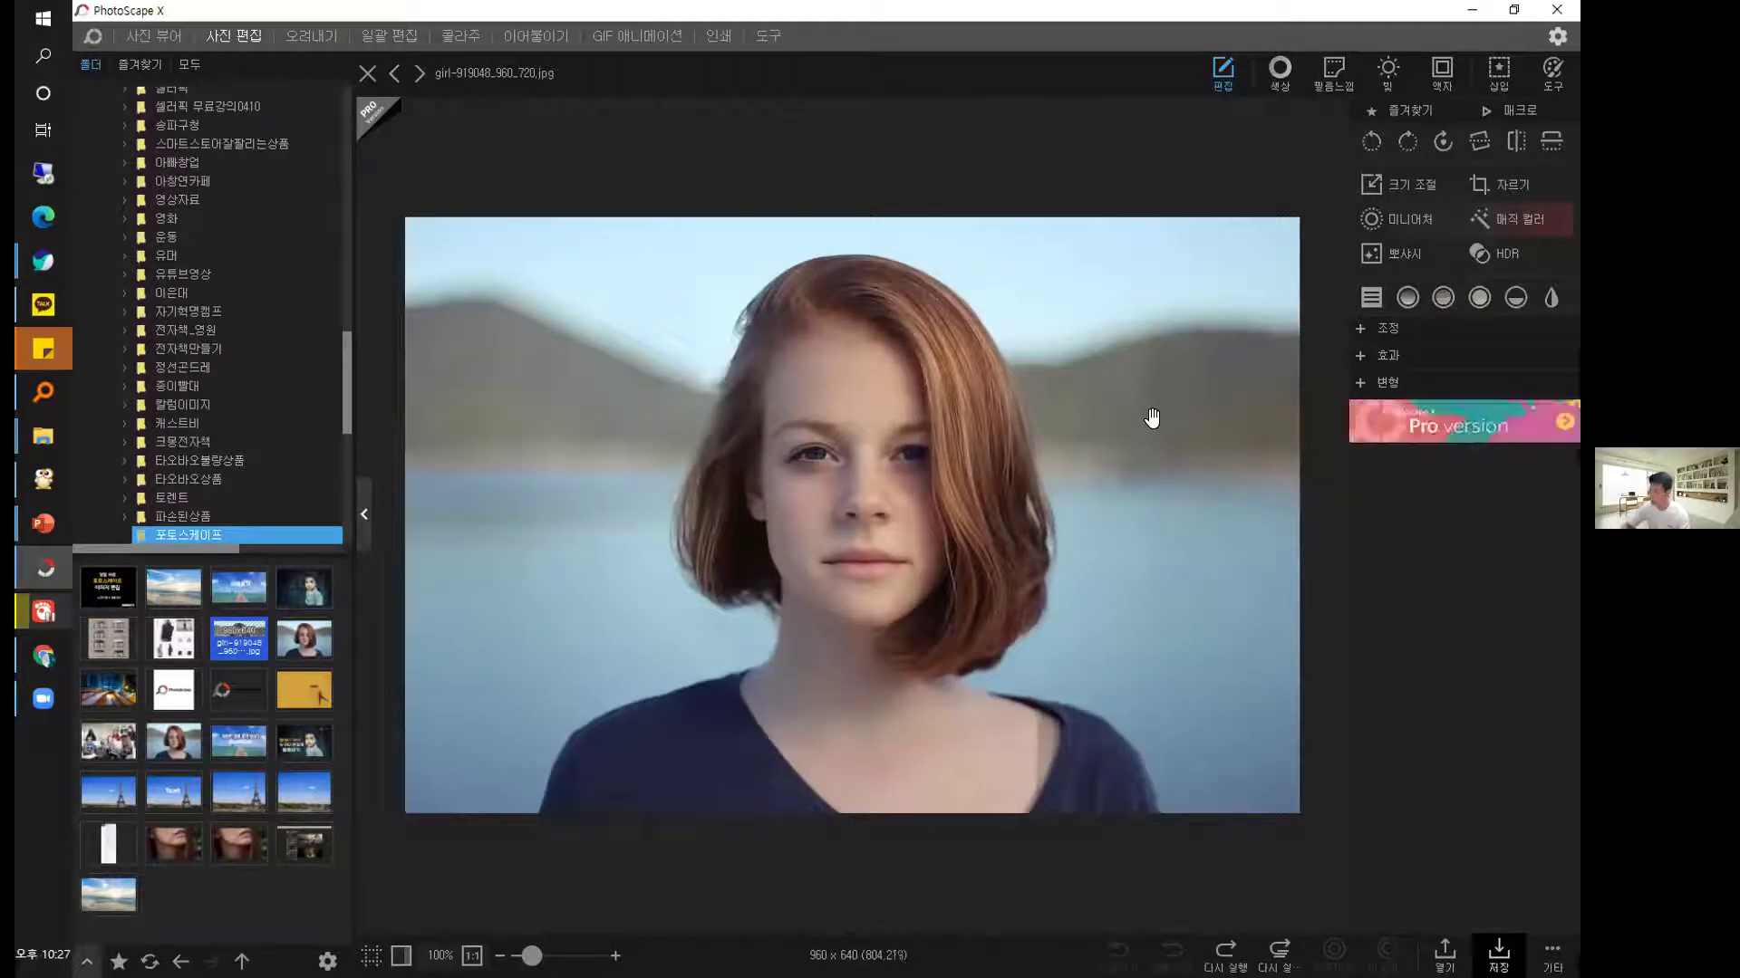
left_click(1395, 184)
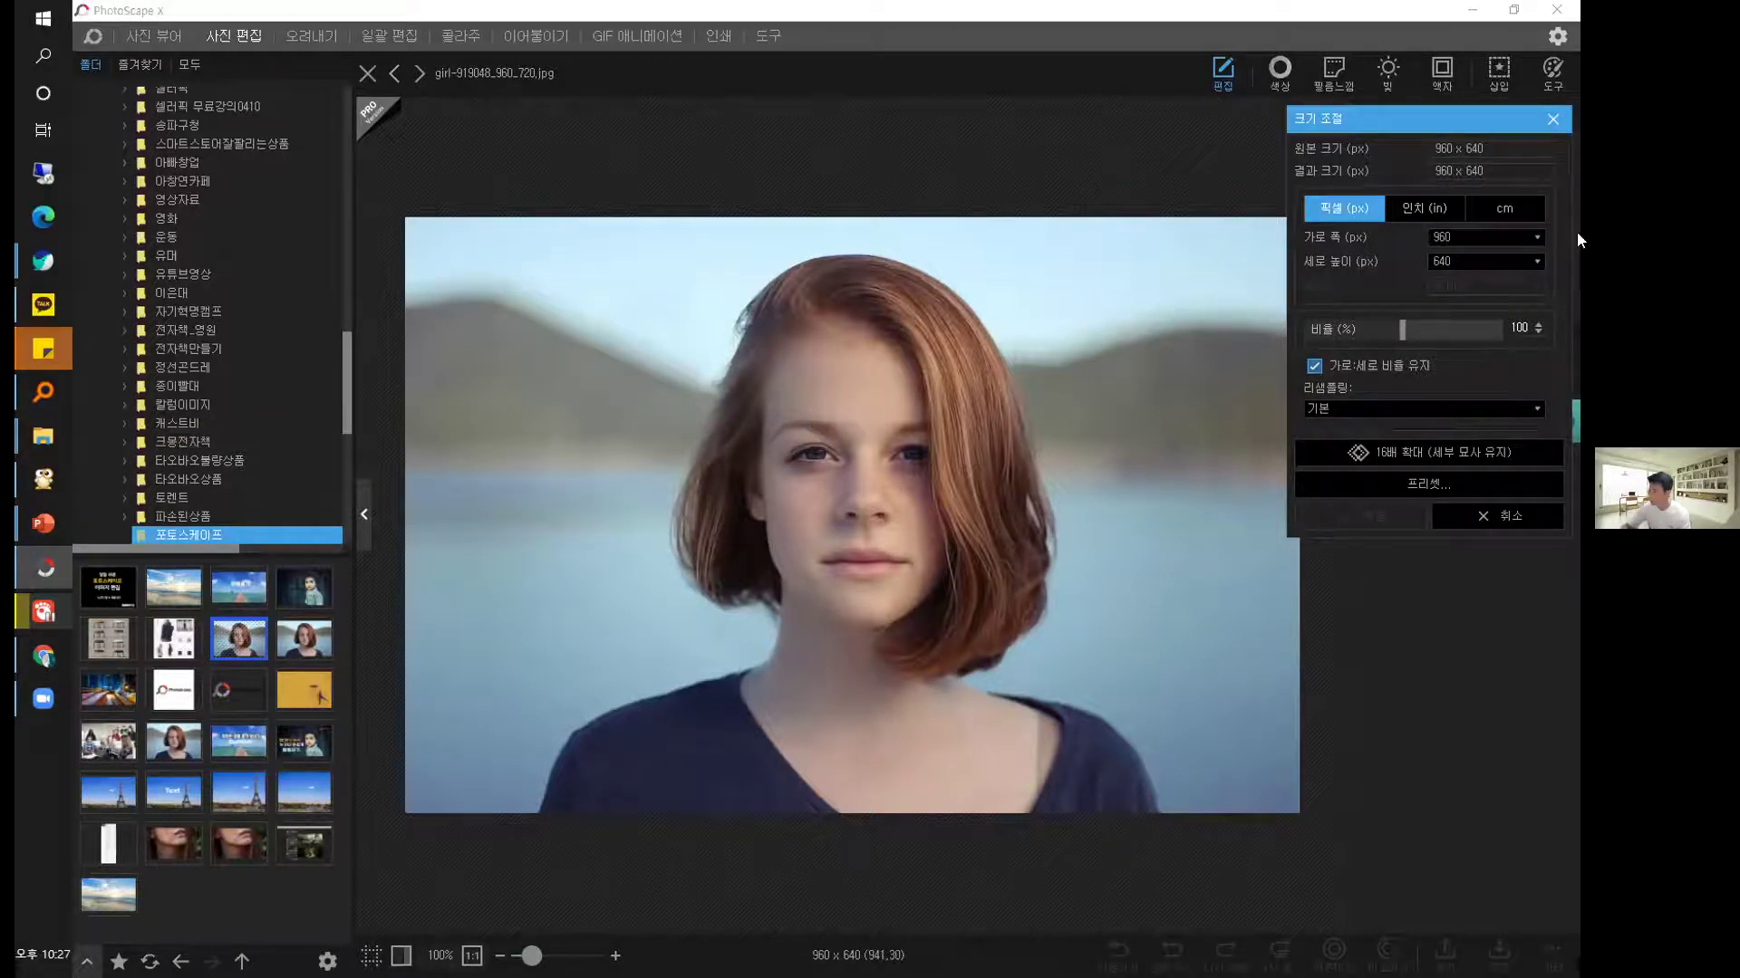
double_click(1477, 237)
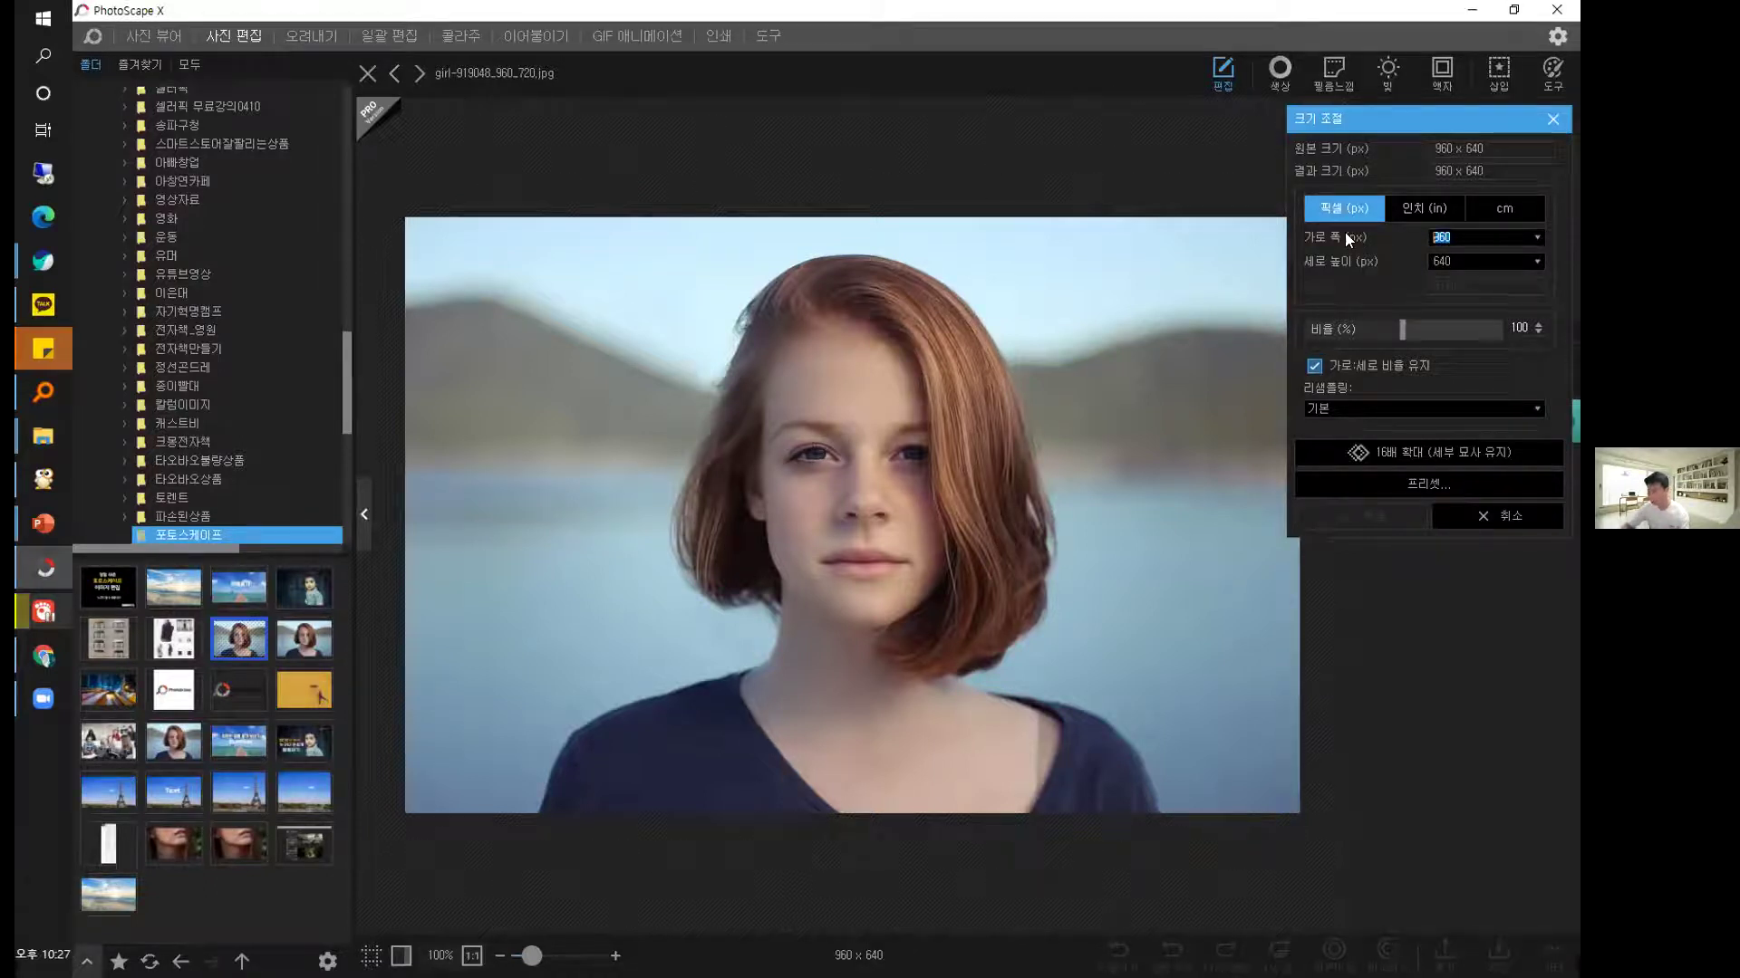
type("600")
key("Tab")
type("400")
left_click(1477, 237)
double_click(1477, 237)
type("800")
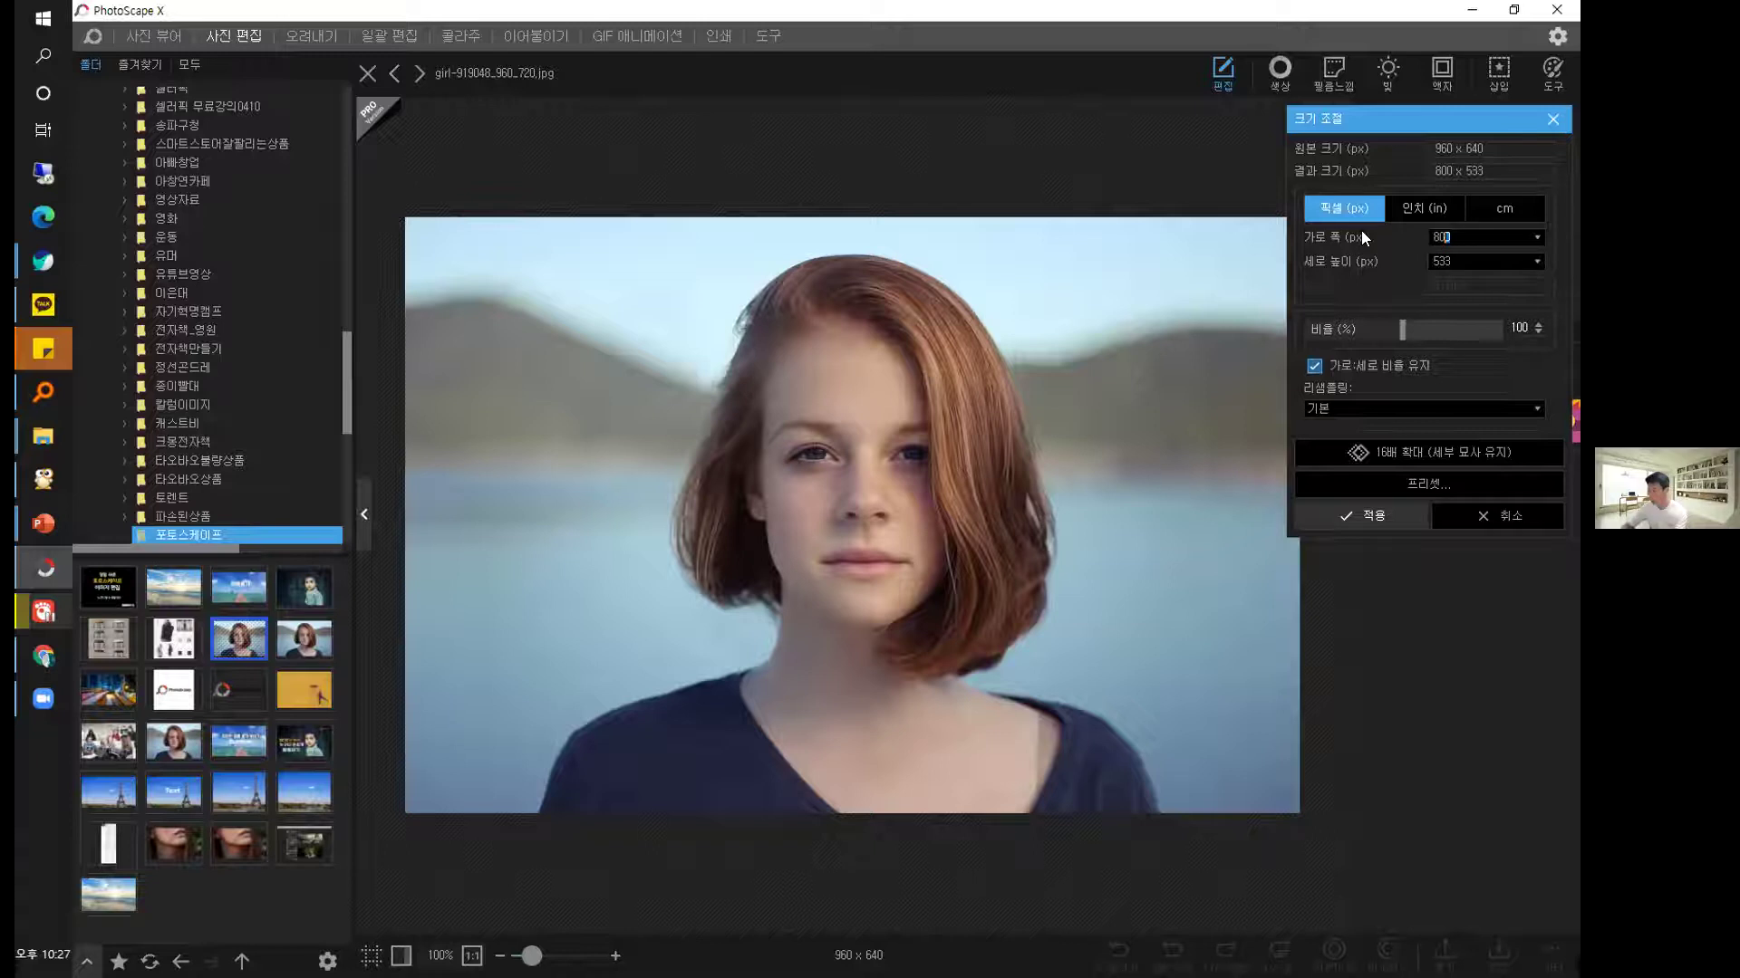
left_click(1396, 520)
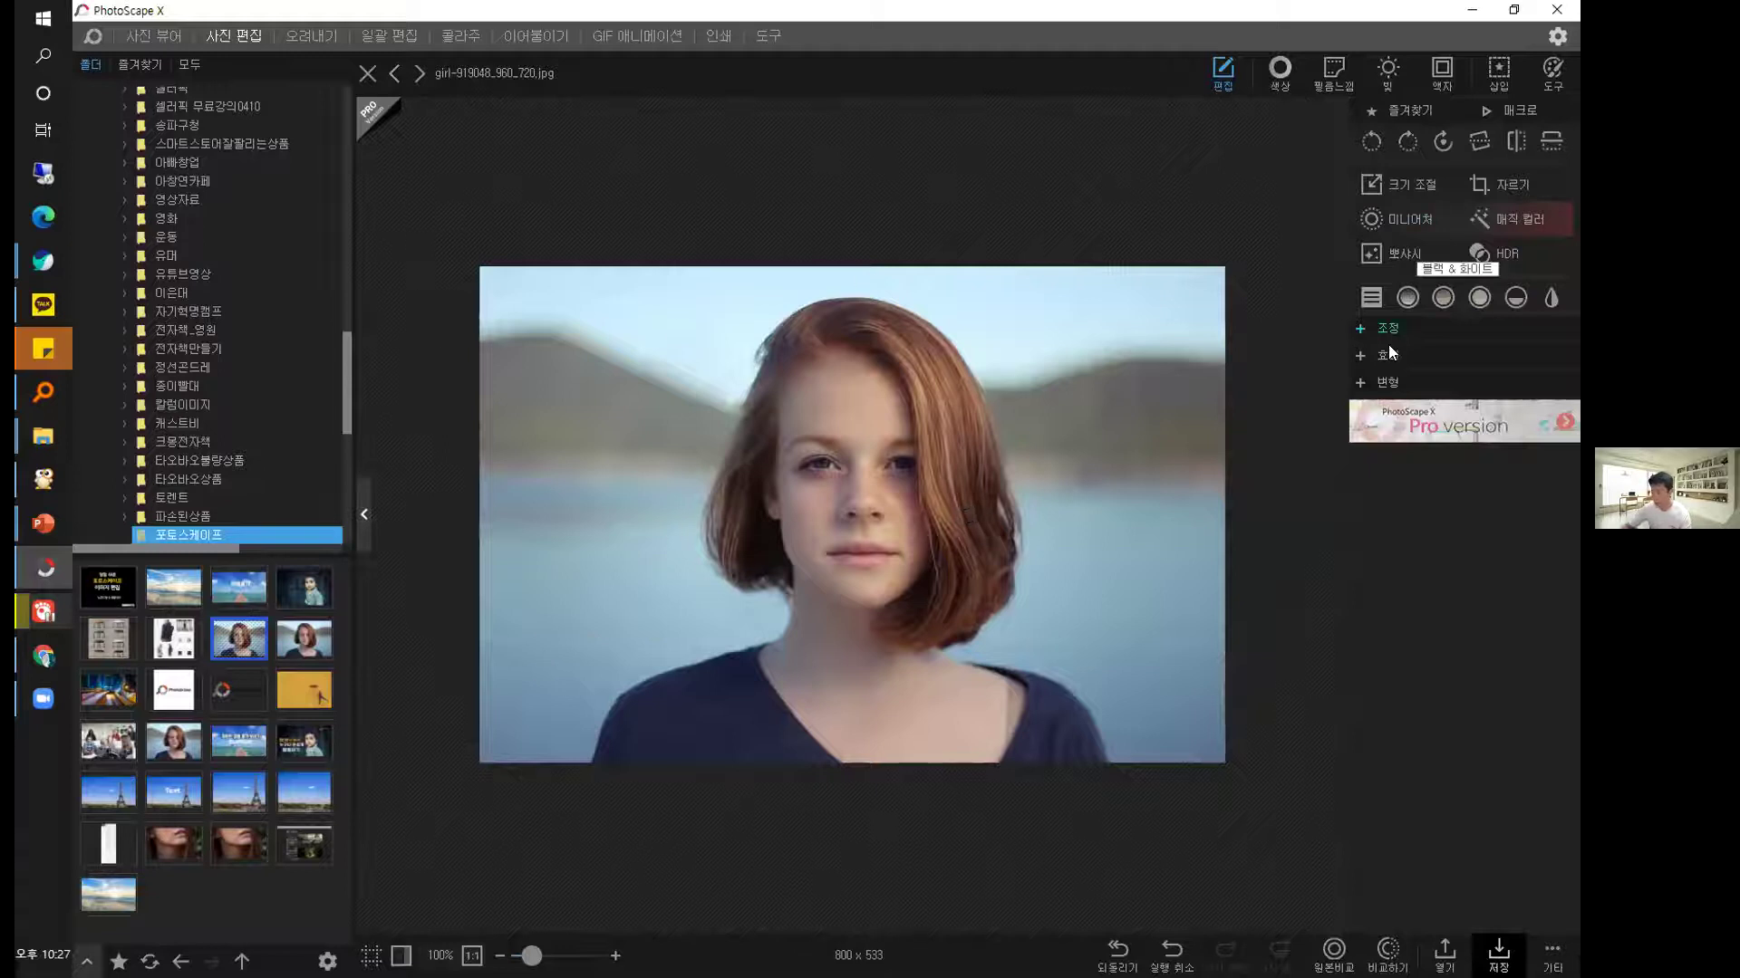
Try a user-defined crop area of 100 x 400 px on the portrait and discard the selection.
left_click(1495, 181)
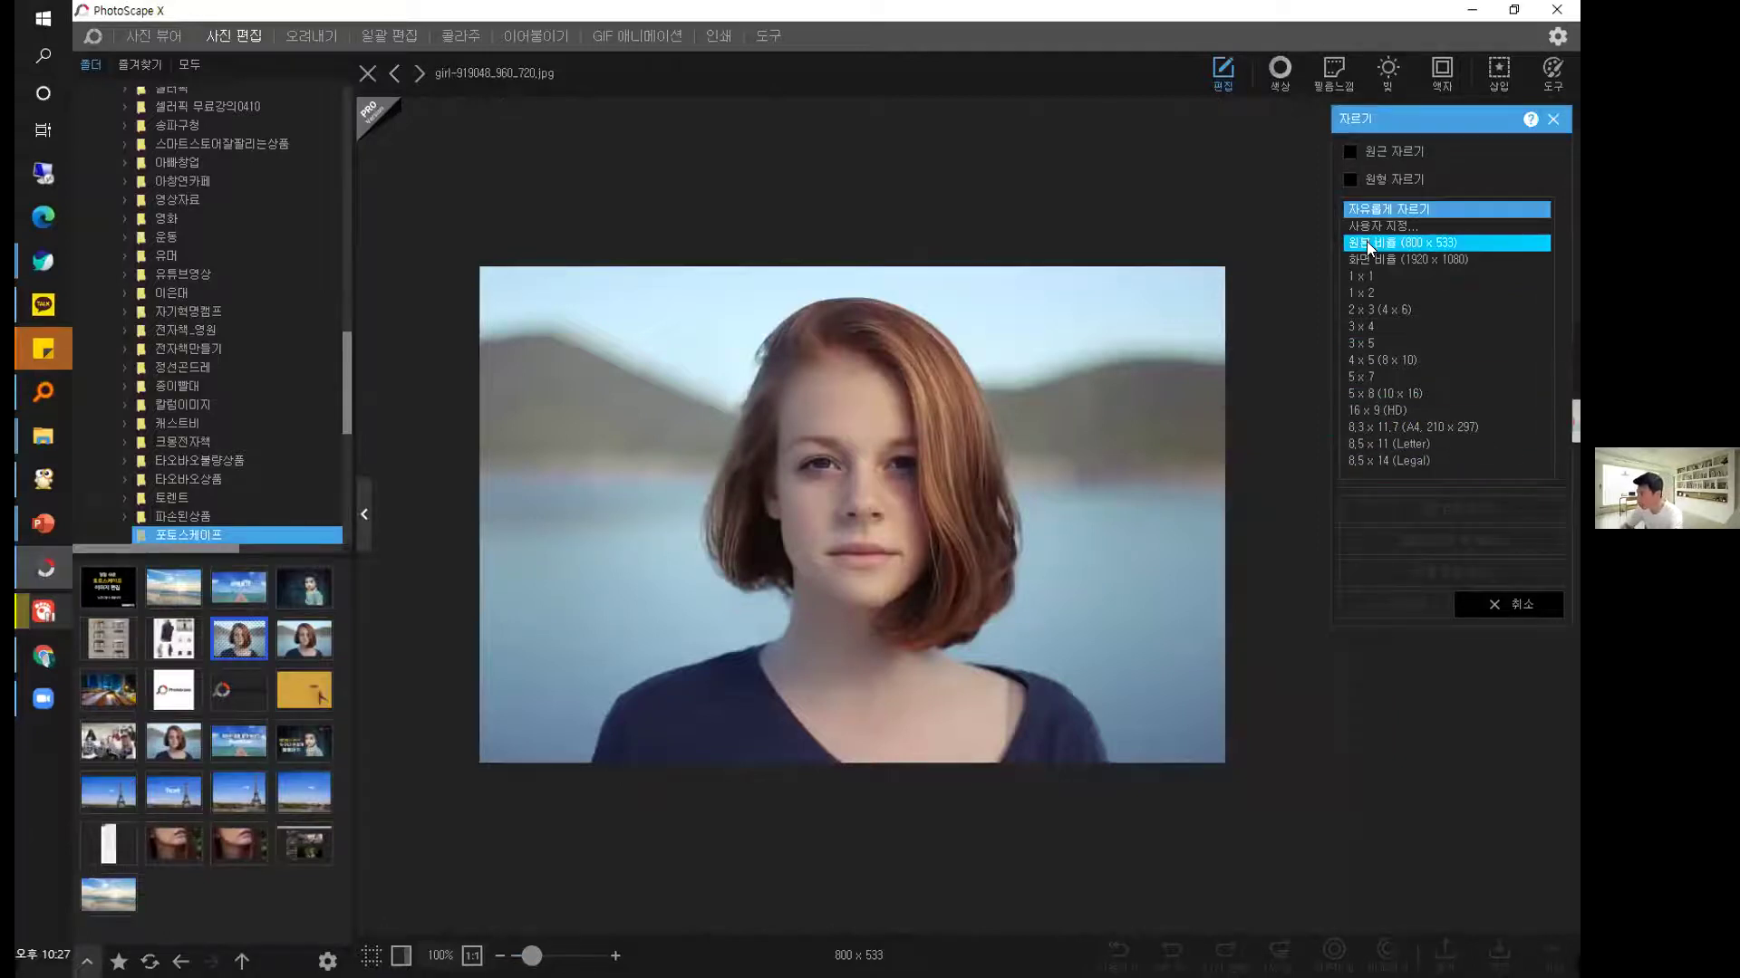
left_click(1477, 225)
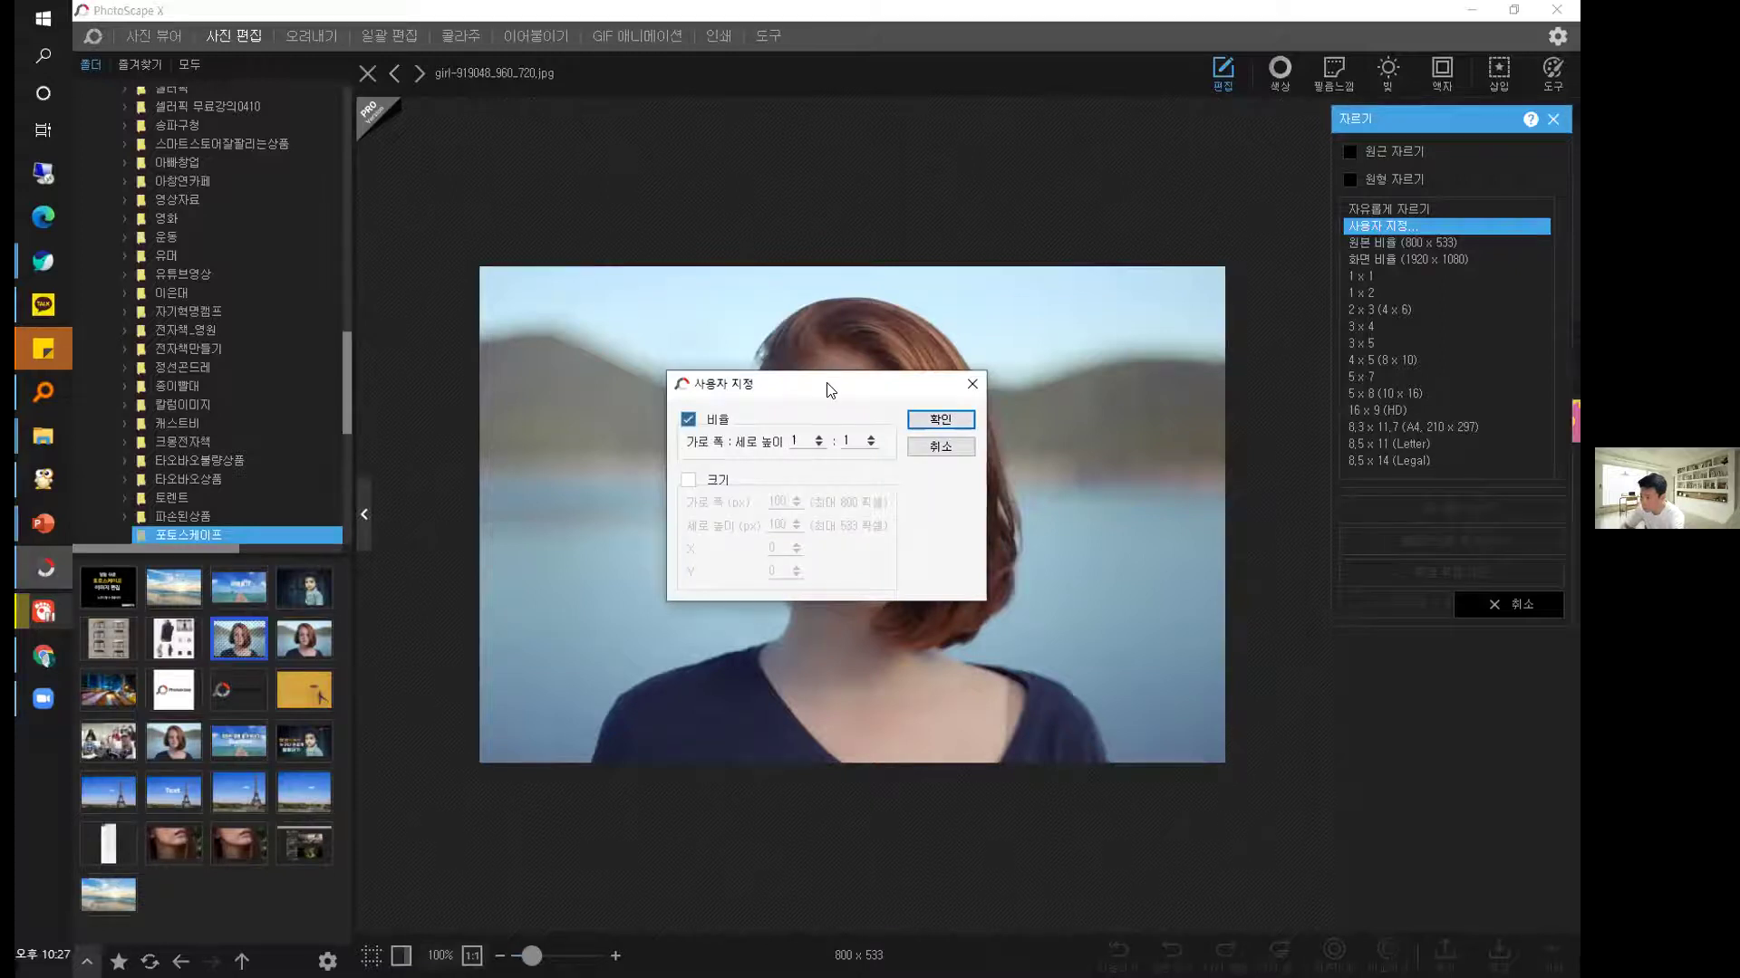
left_click_drag(828, 389, 974, 448)
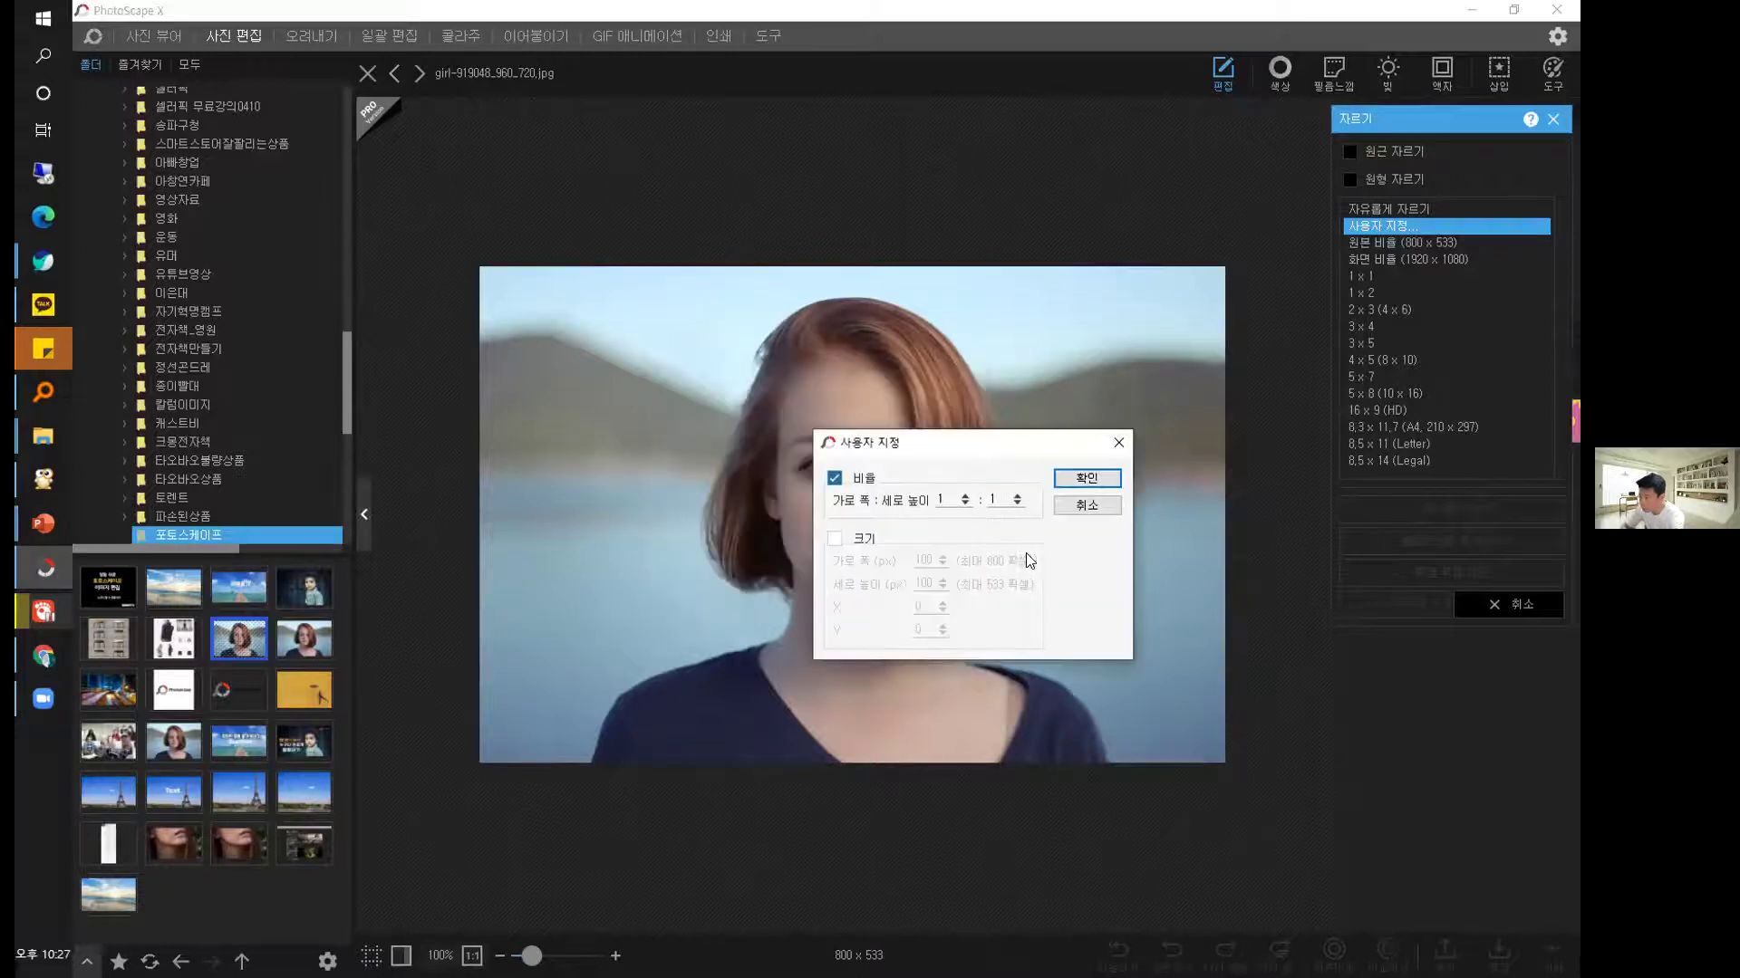
left_click(835, 539)
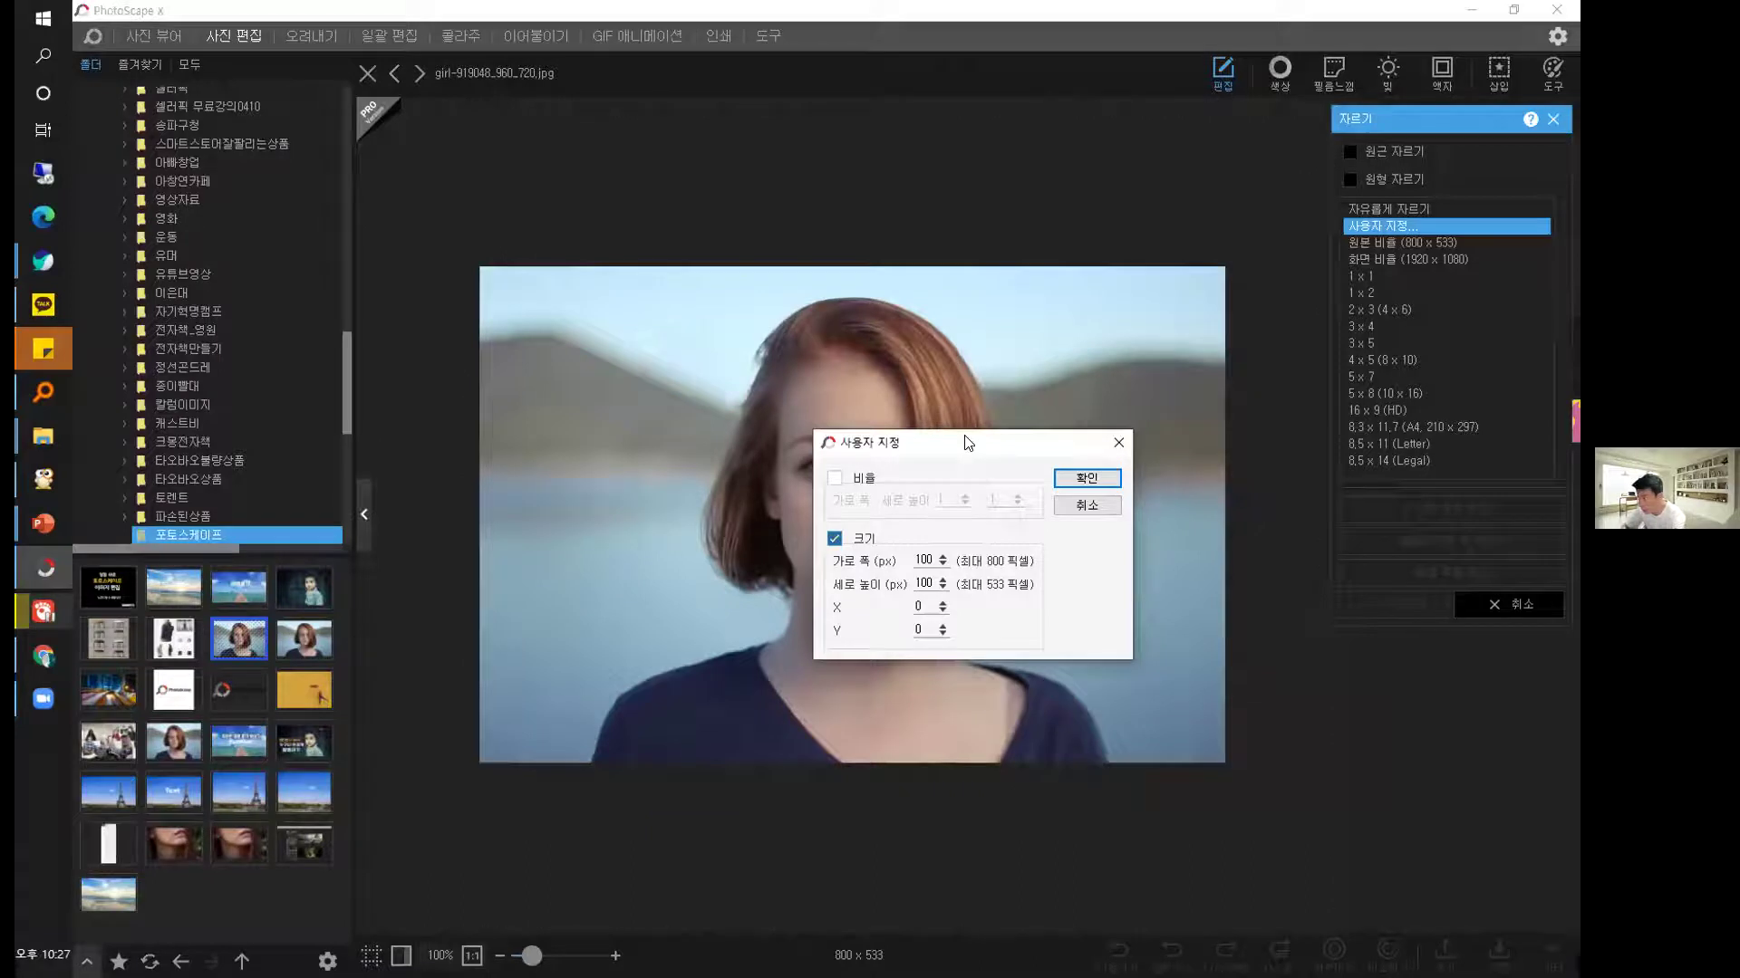
left_click_drag(968, 442, 1229, 507)
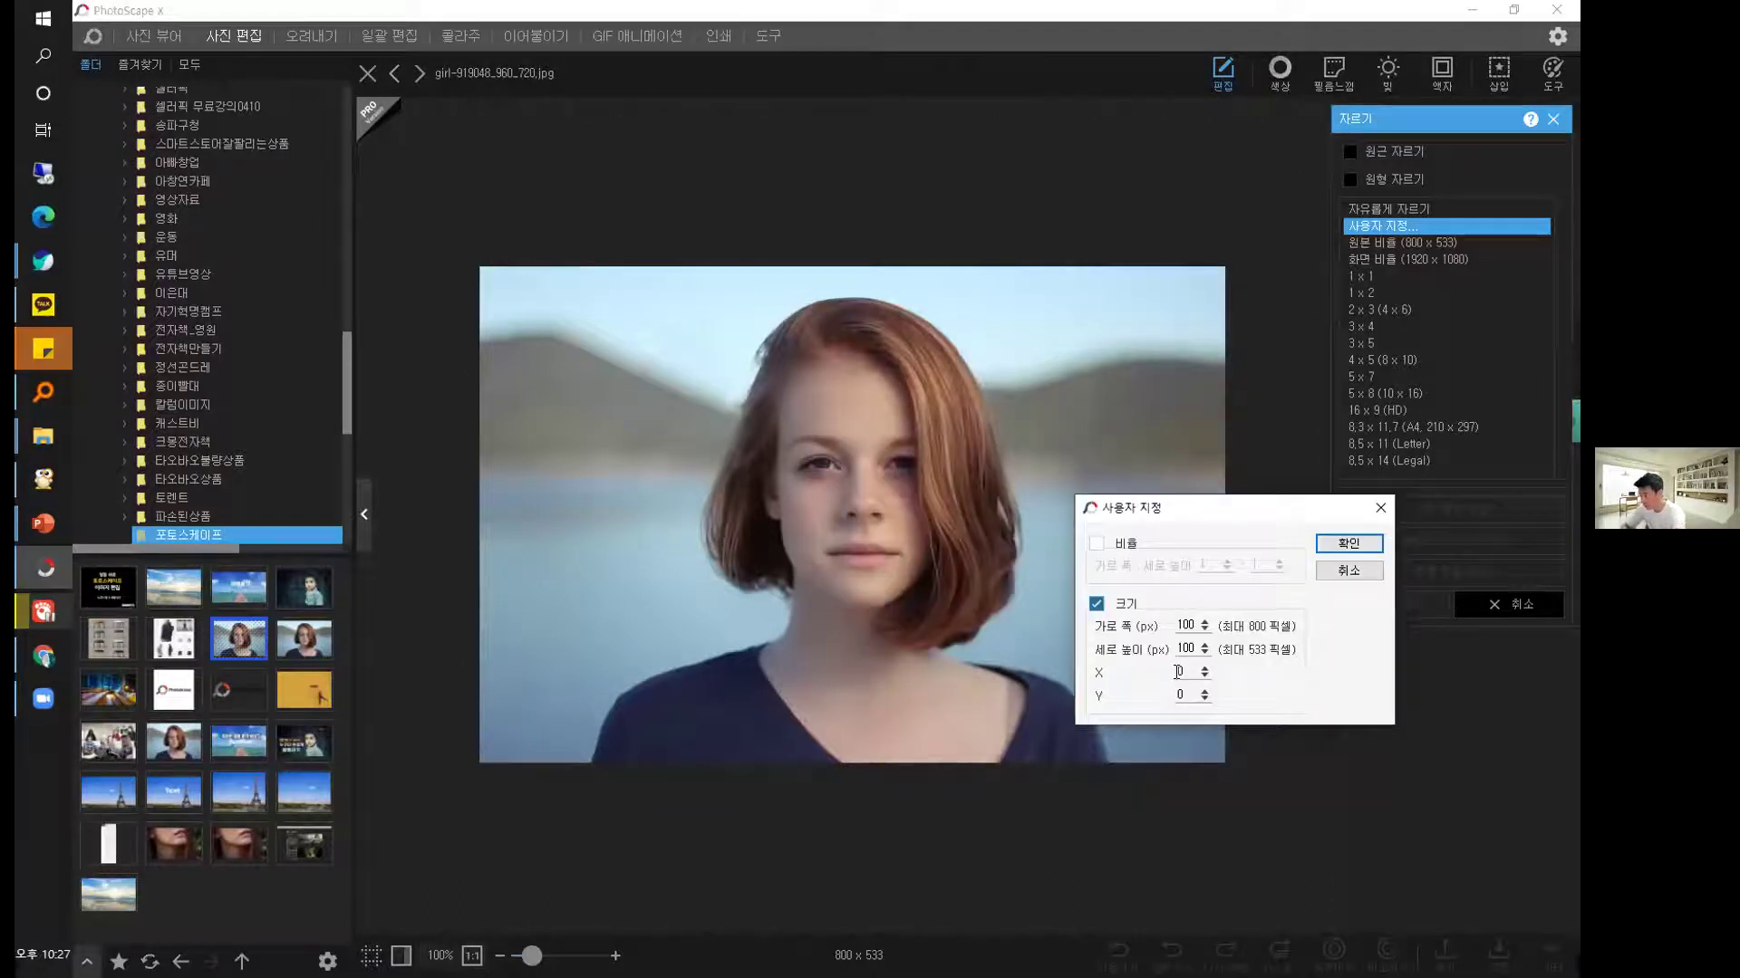
left_click_drag(1196, 645, 1151, 650)
type("400")
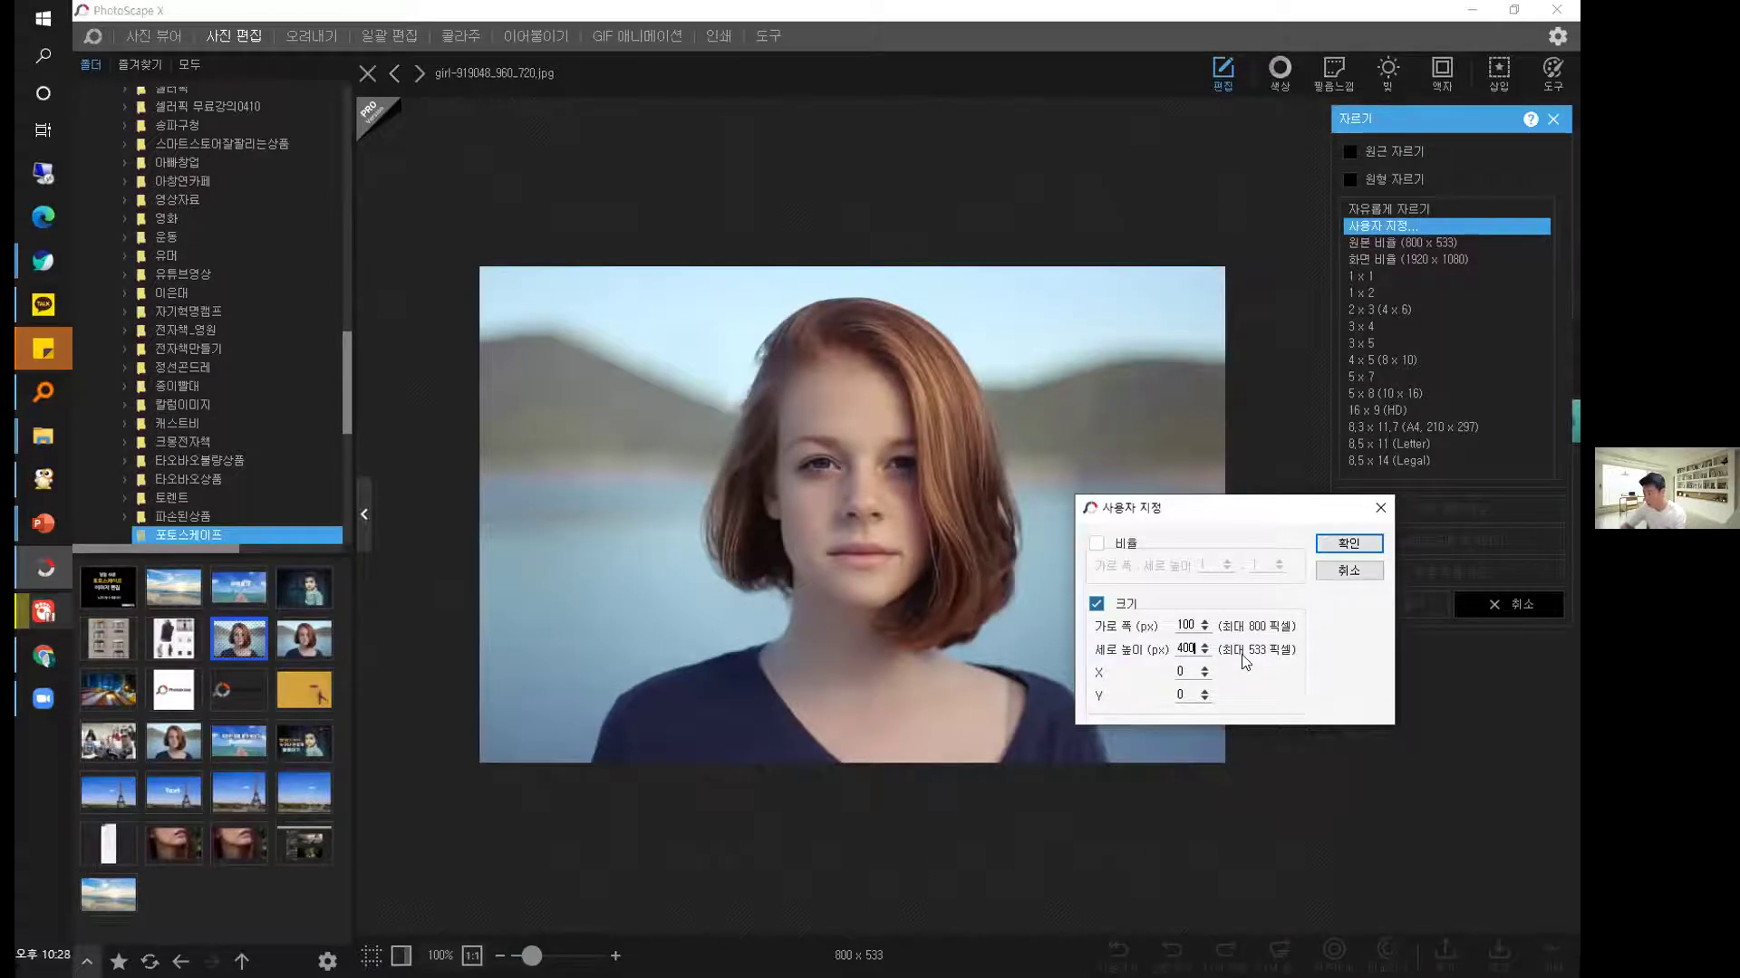
left_click(1348, 544)
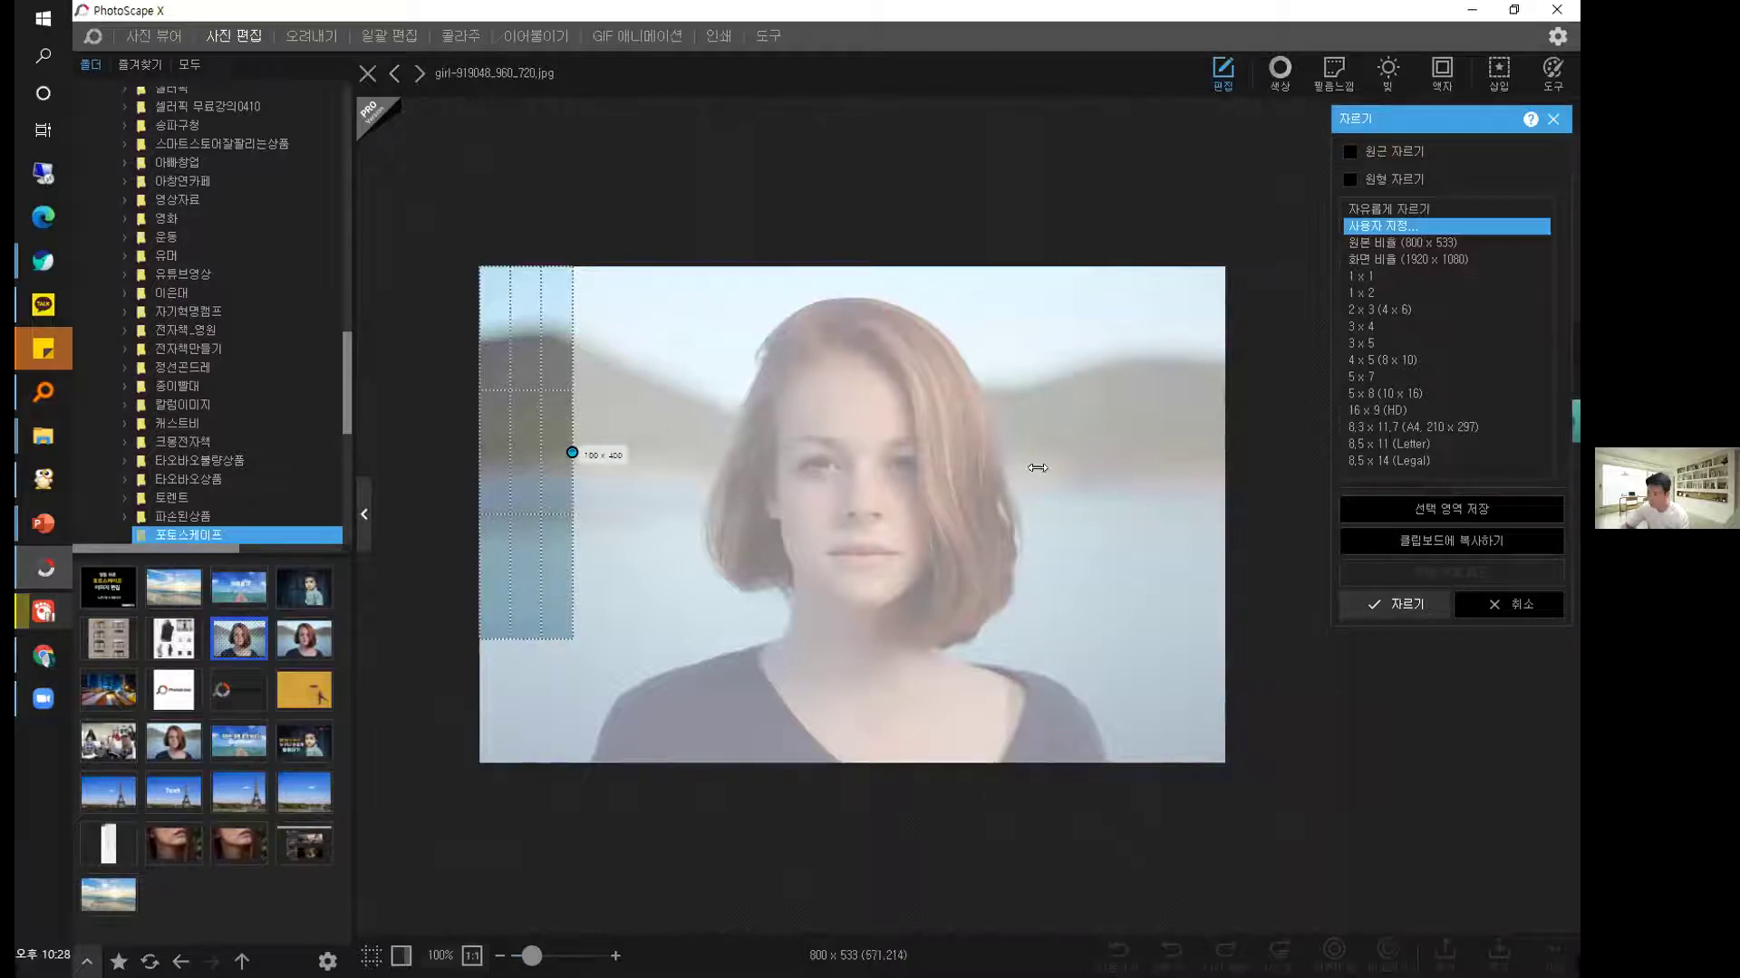
left_click(938, 419)
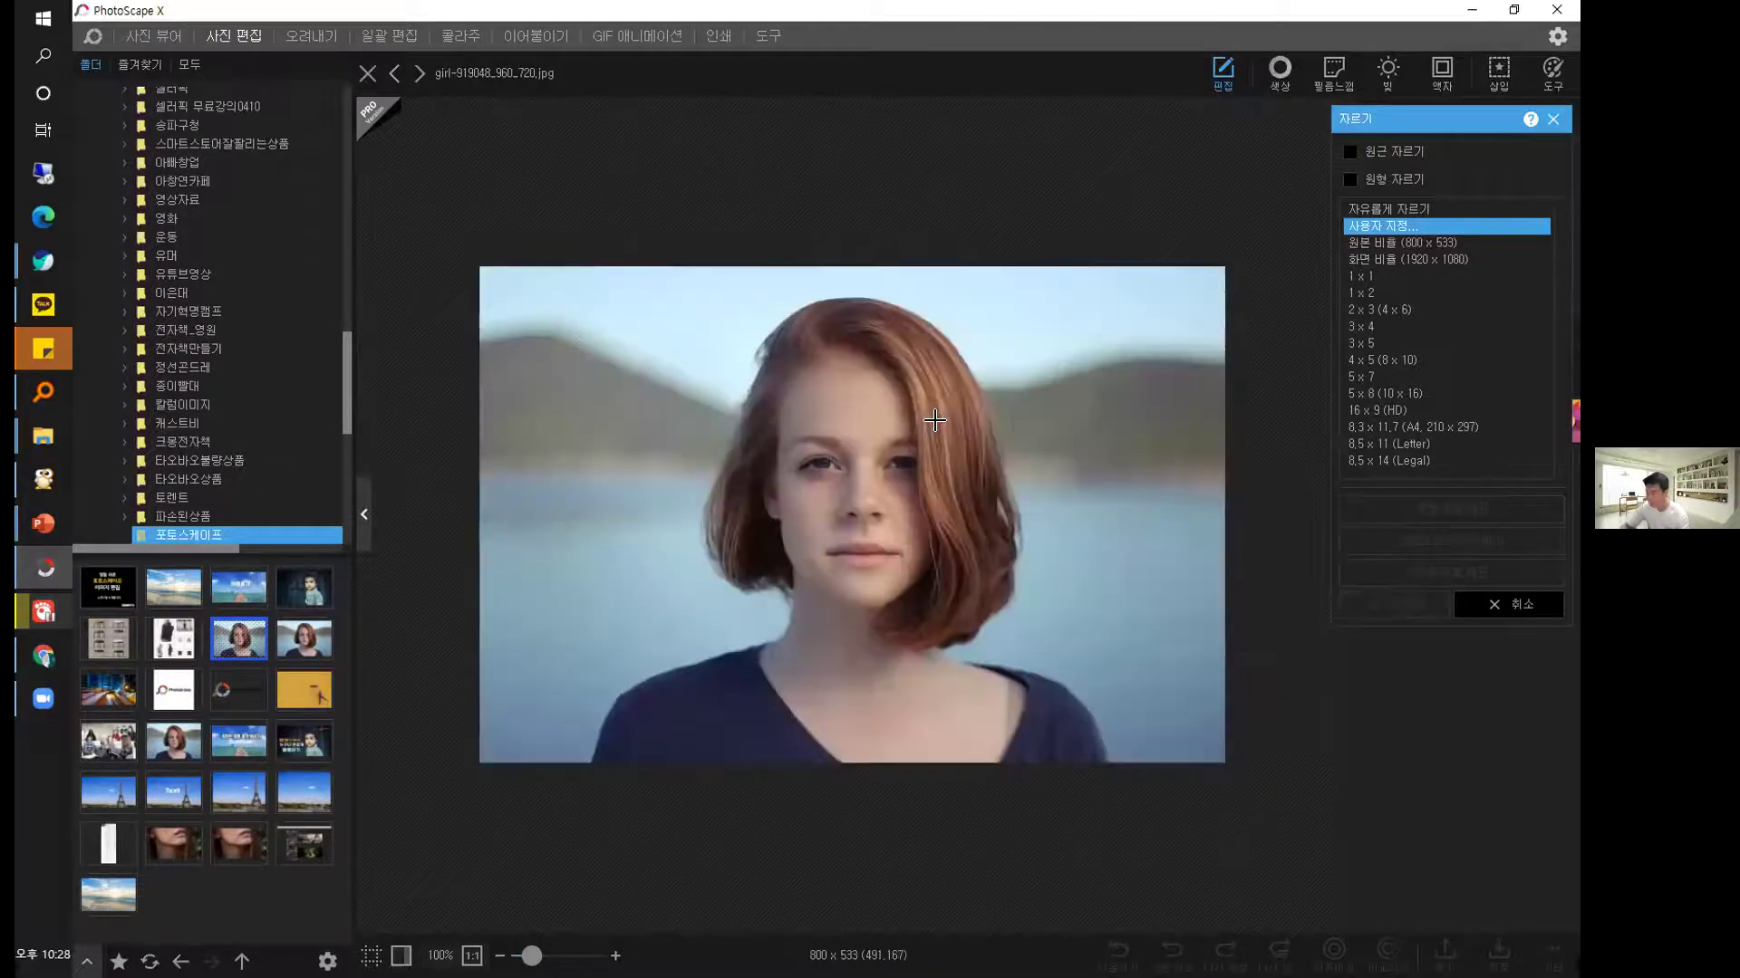
Crop the portrait to a user-defined size of 800 x 400 px, shifting the crop area slightly down to frame the face.
left_click(1442, 243)
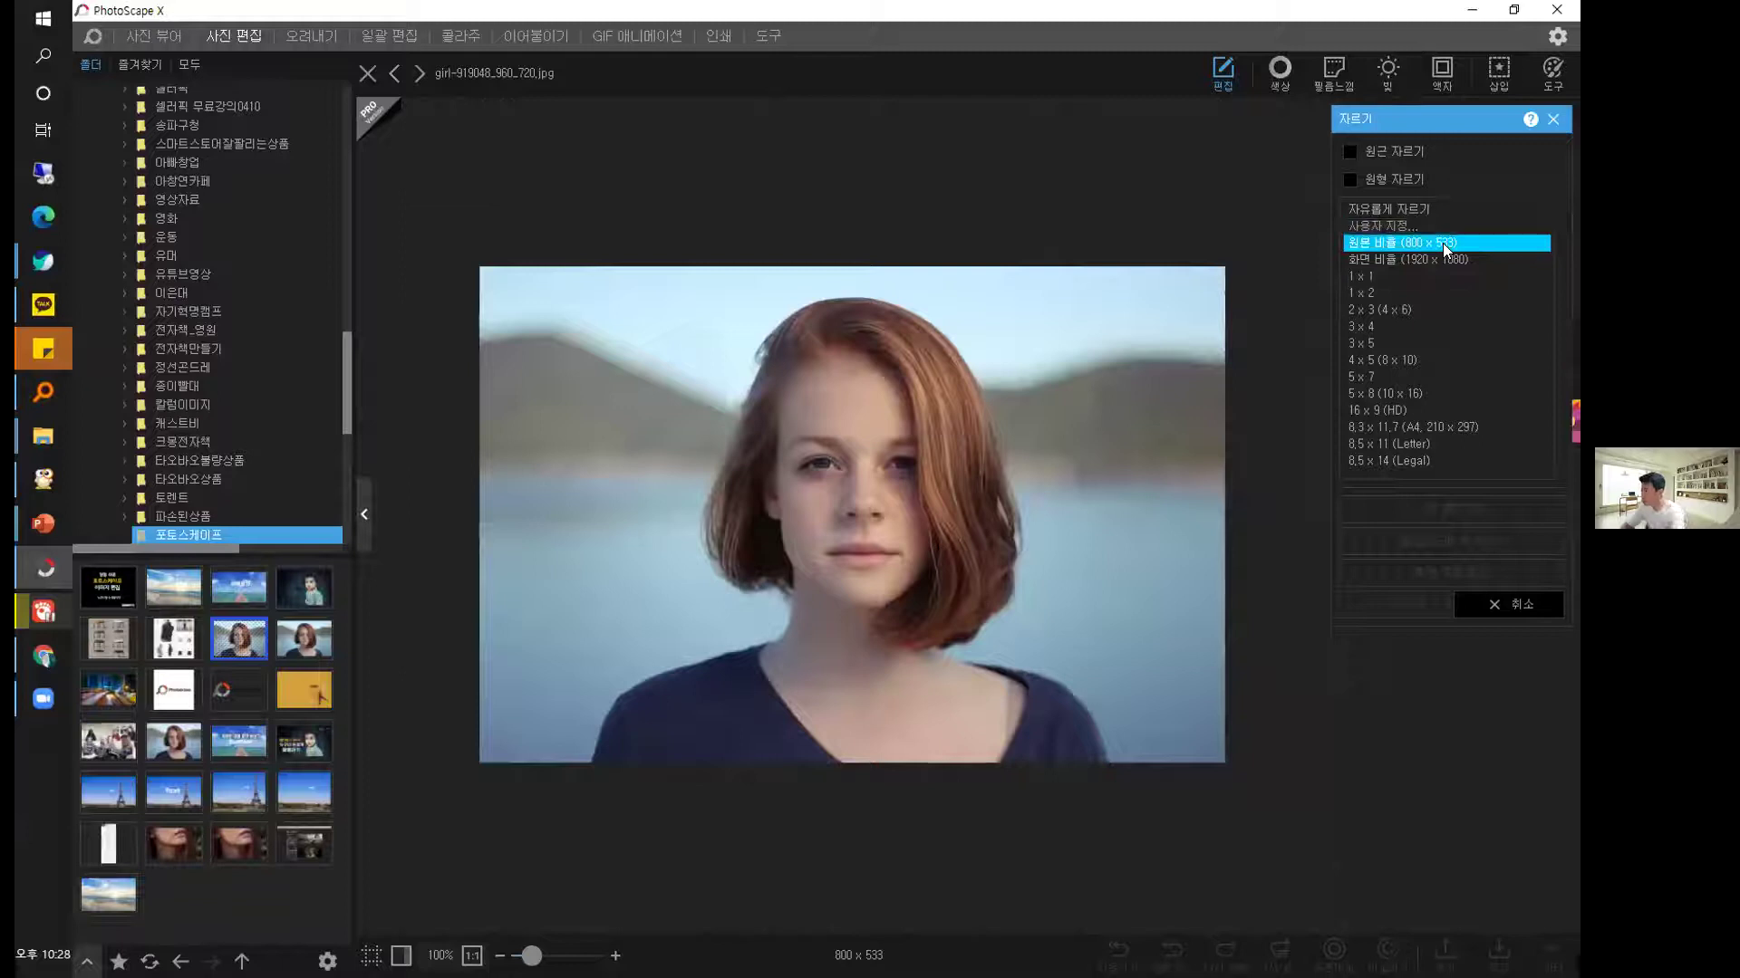
left_click(1379, 210)
left_click(1377, 225)
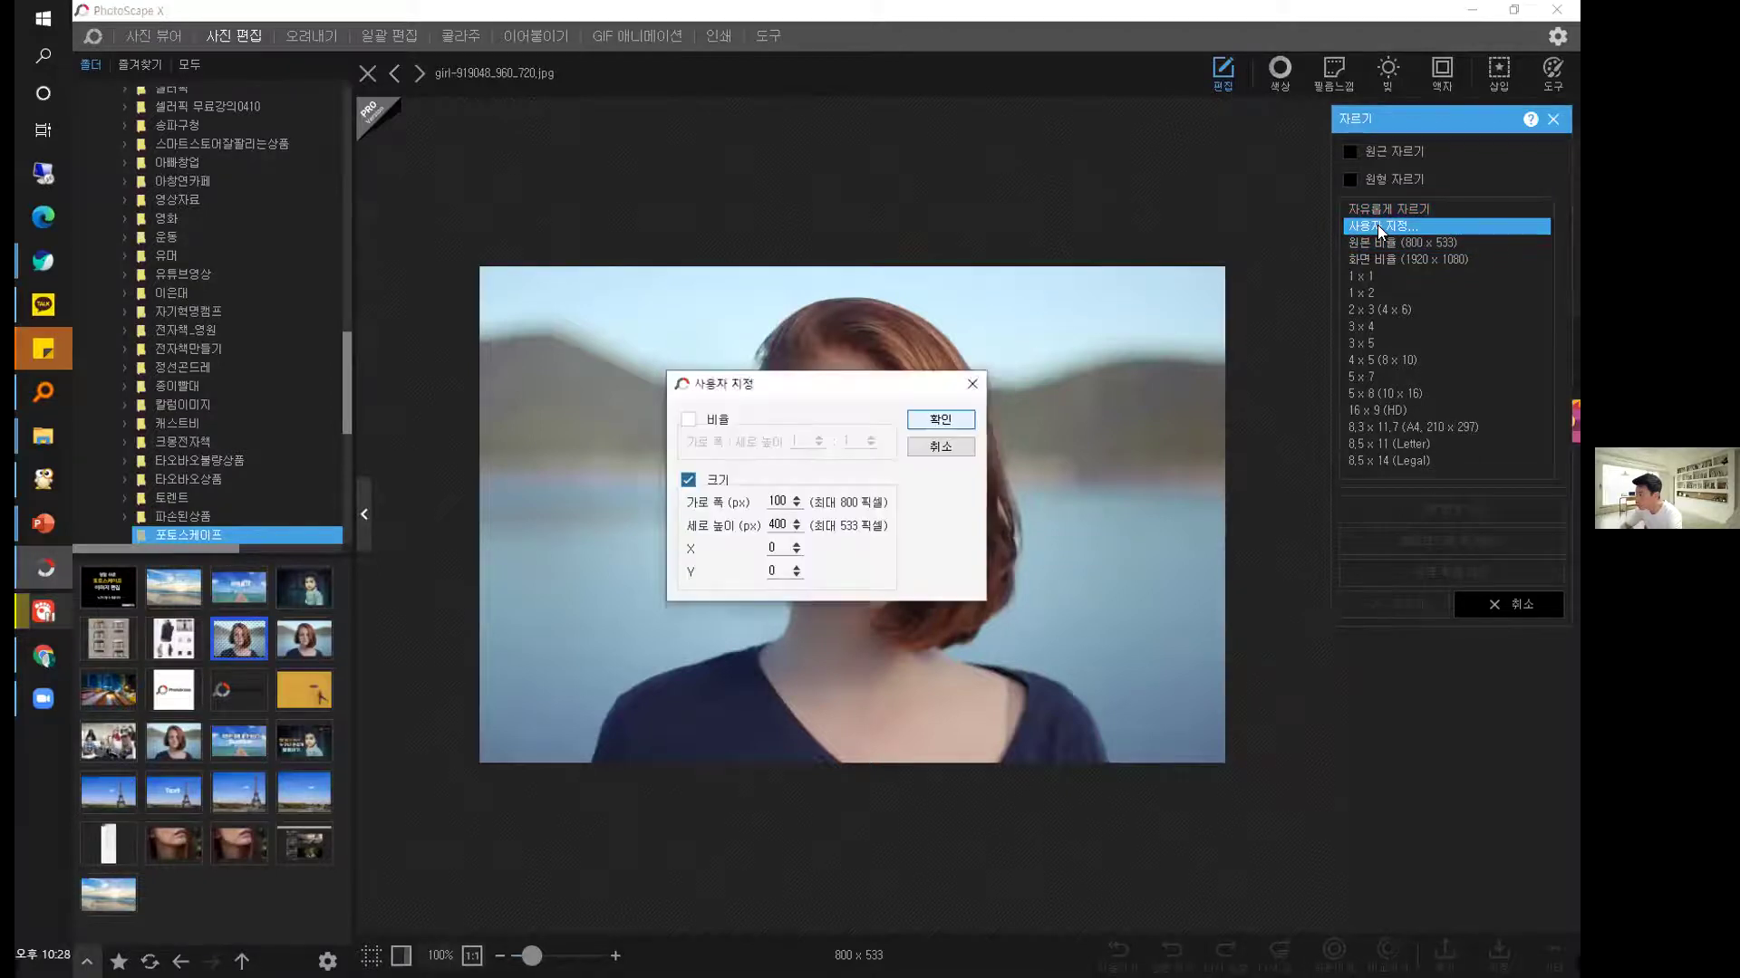
double_click(783, 500)
type("80")
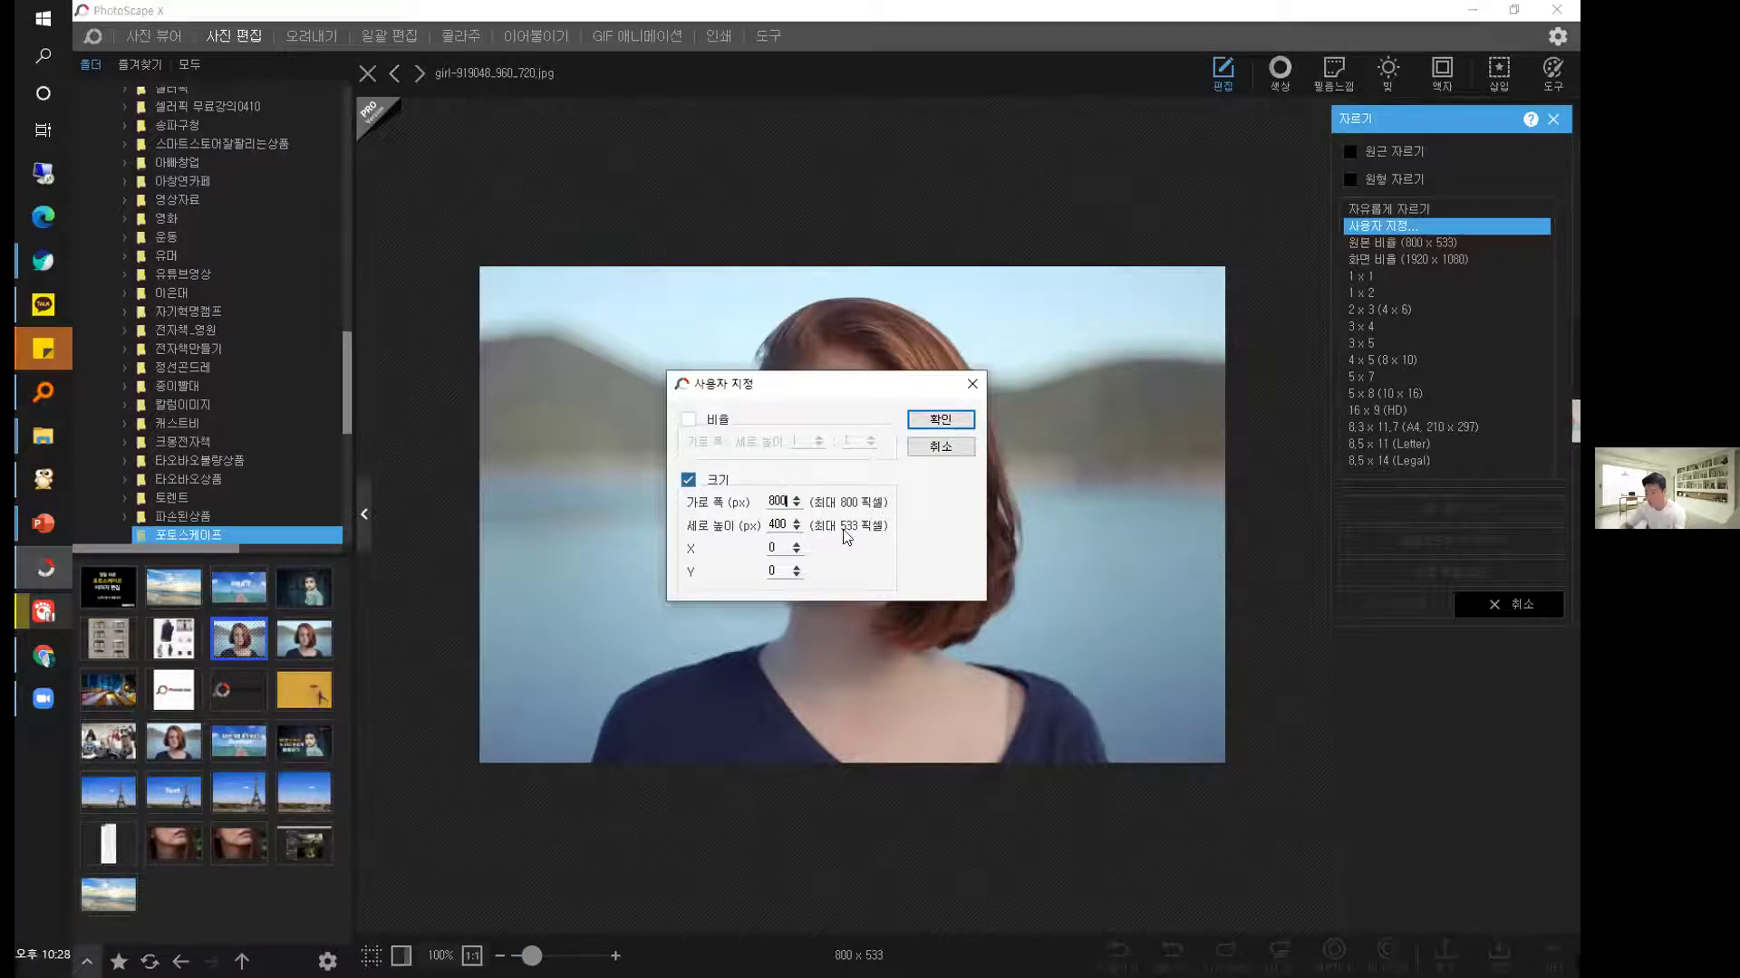
left_click(940, 419)
left_click_drag(937, 334, 944, 379)
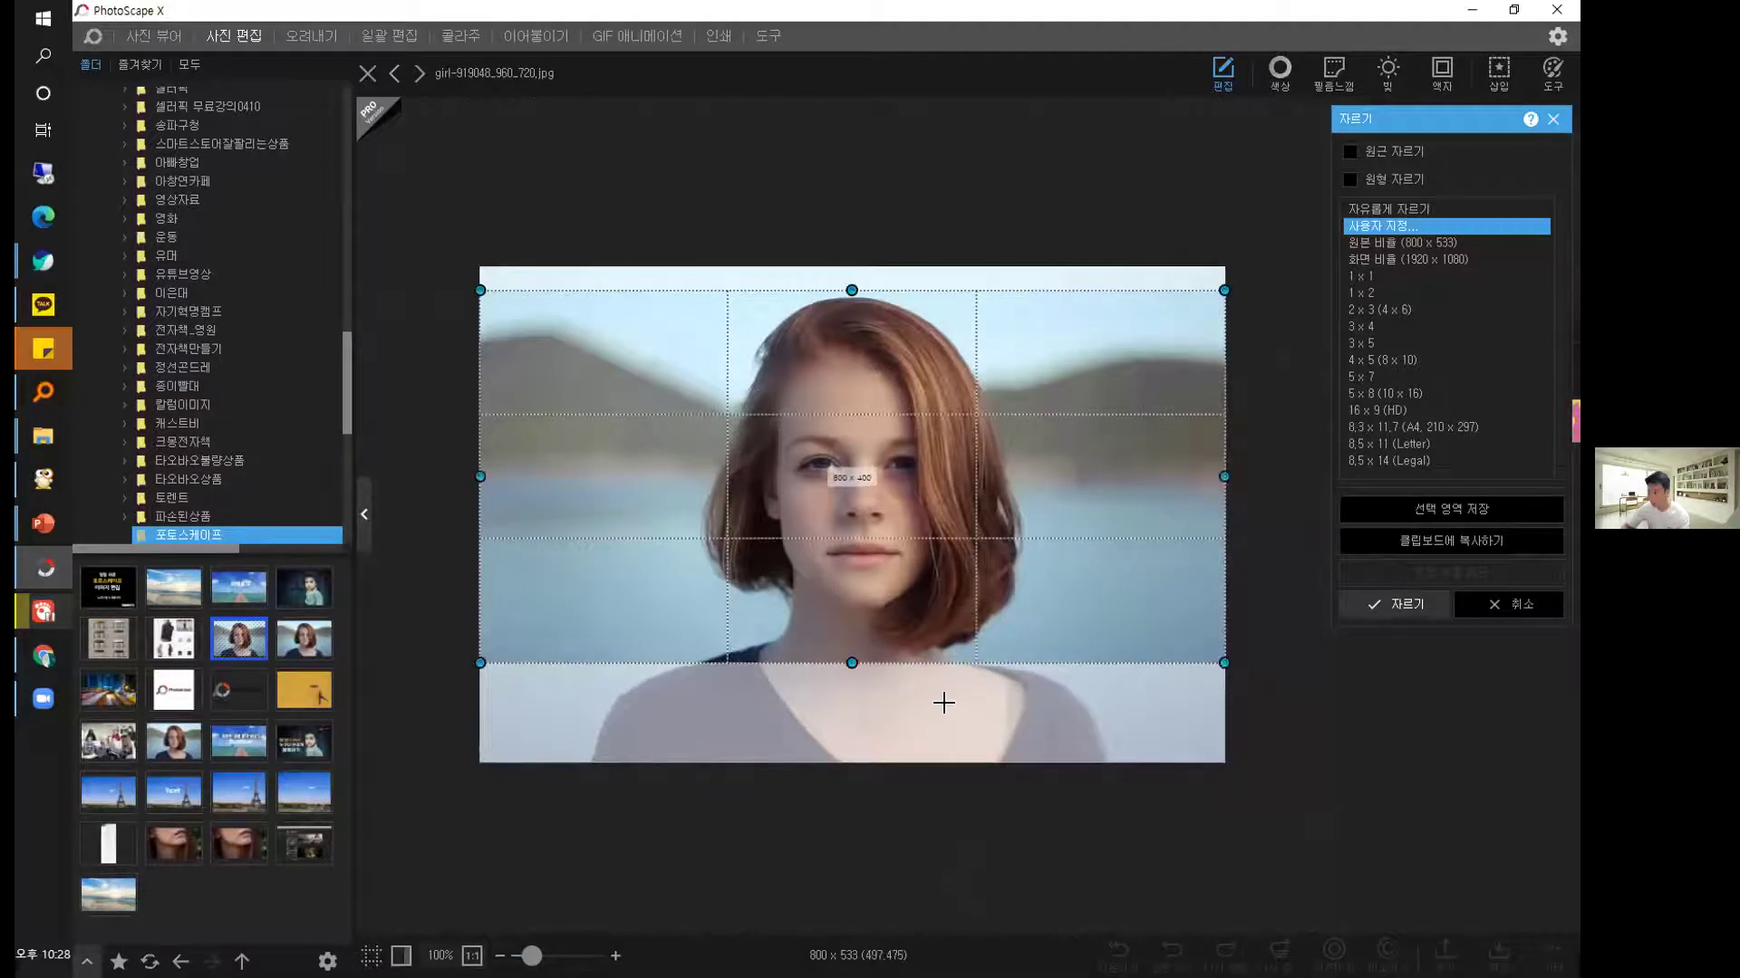
left_click(1396, 605)
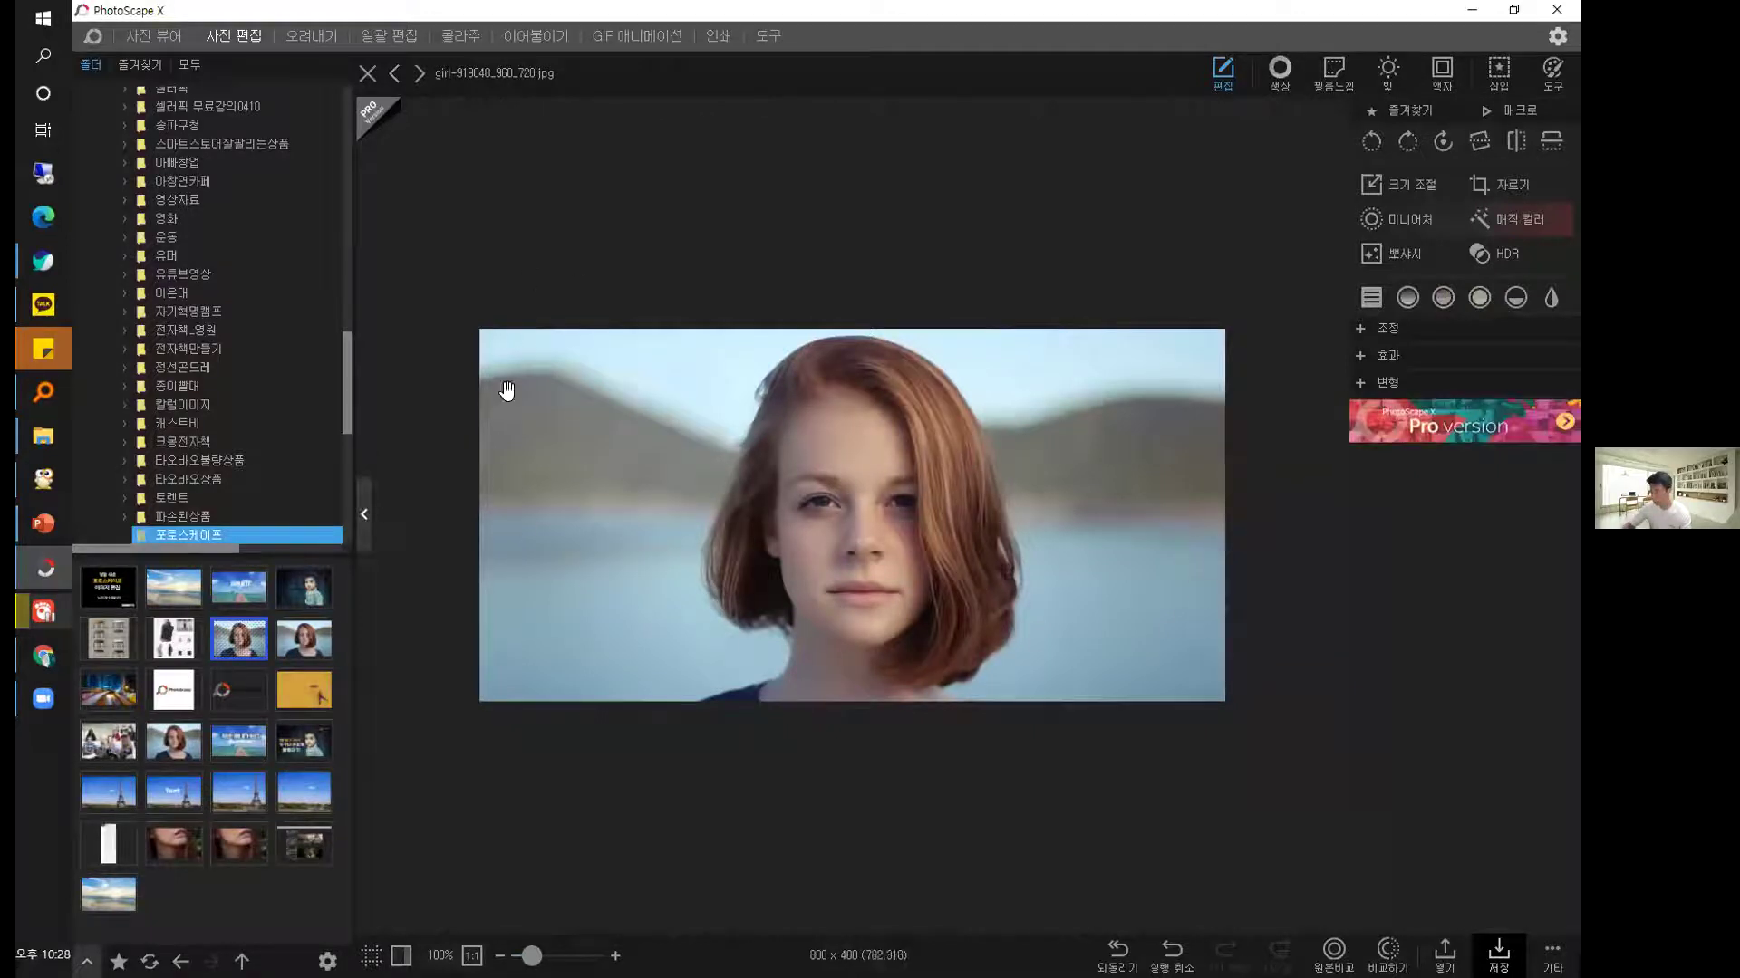
Glance at the resize and crop settings without changing them, and undo both the portrait's crop and its resize.
left_click(1413, 182)
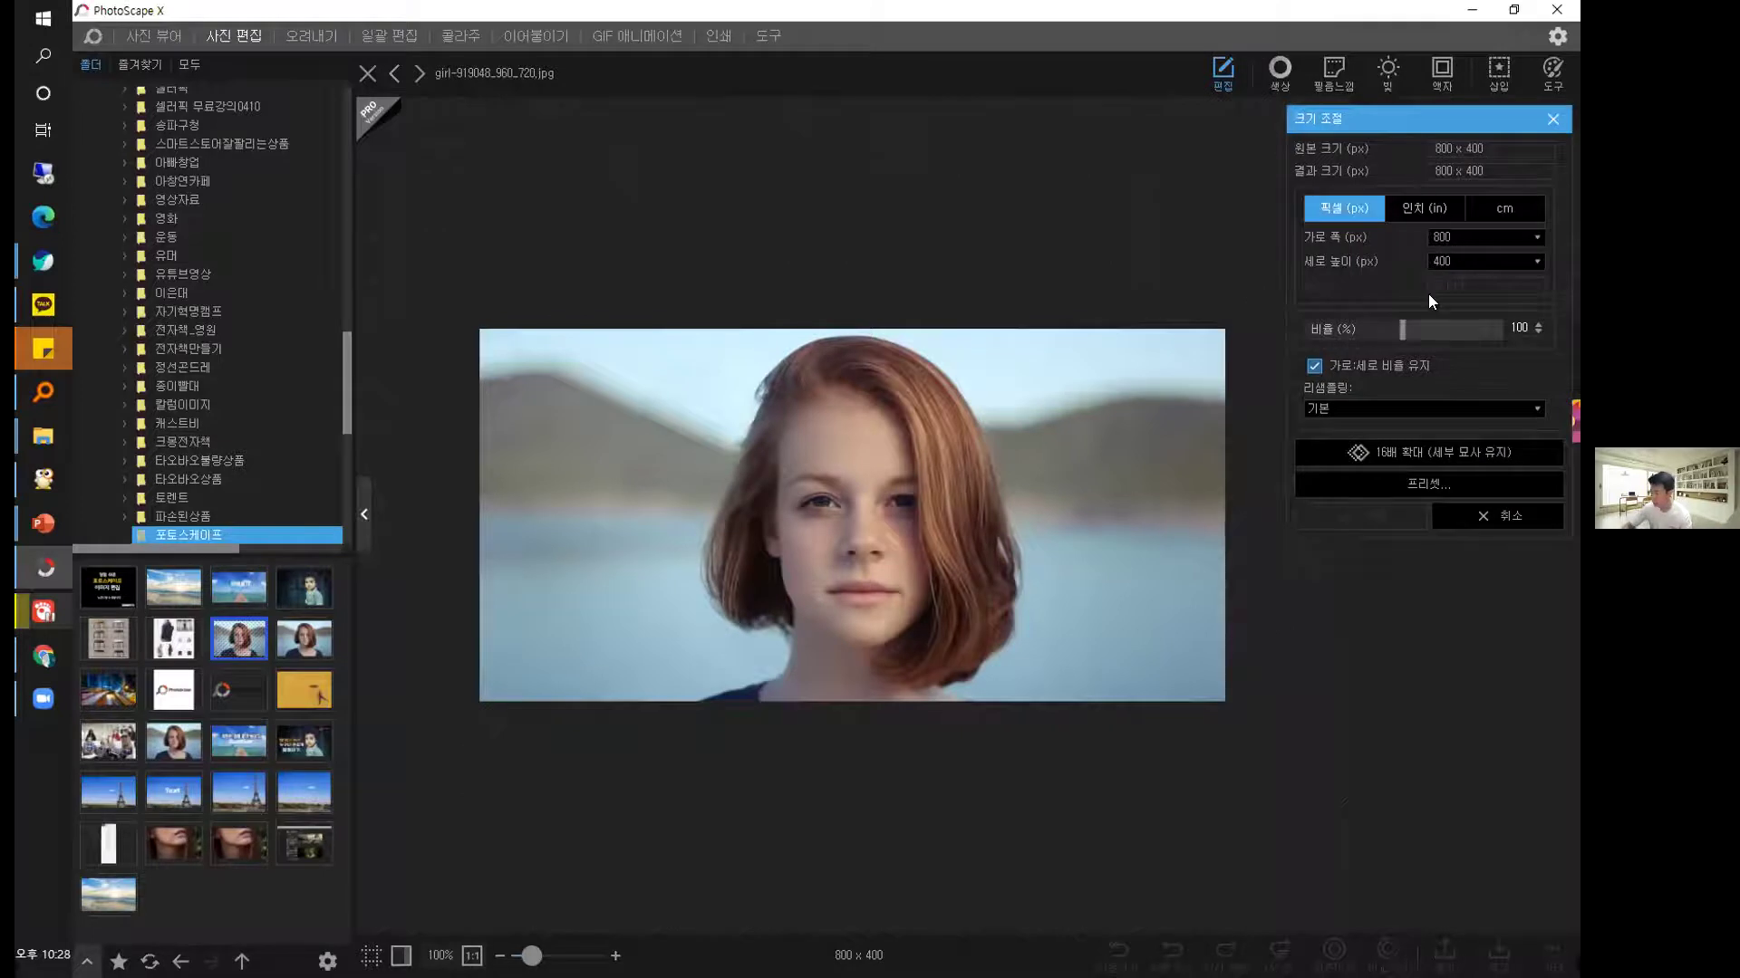
left_click(1555, 123)
left_click(1510, 187)
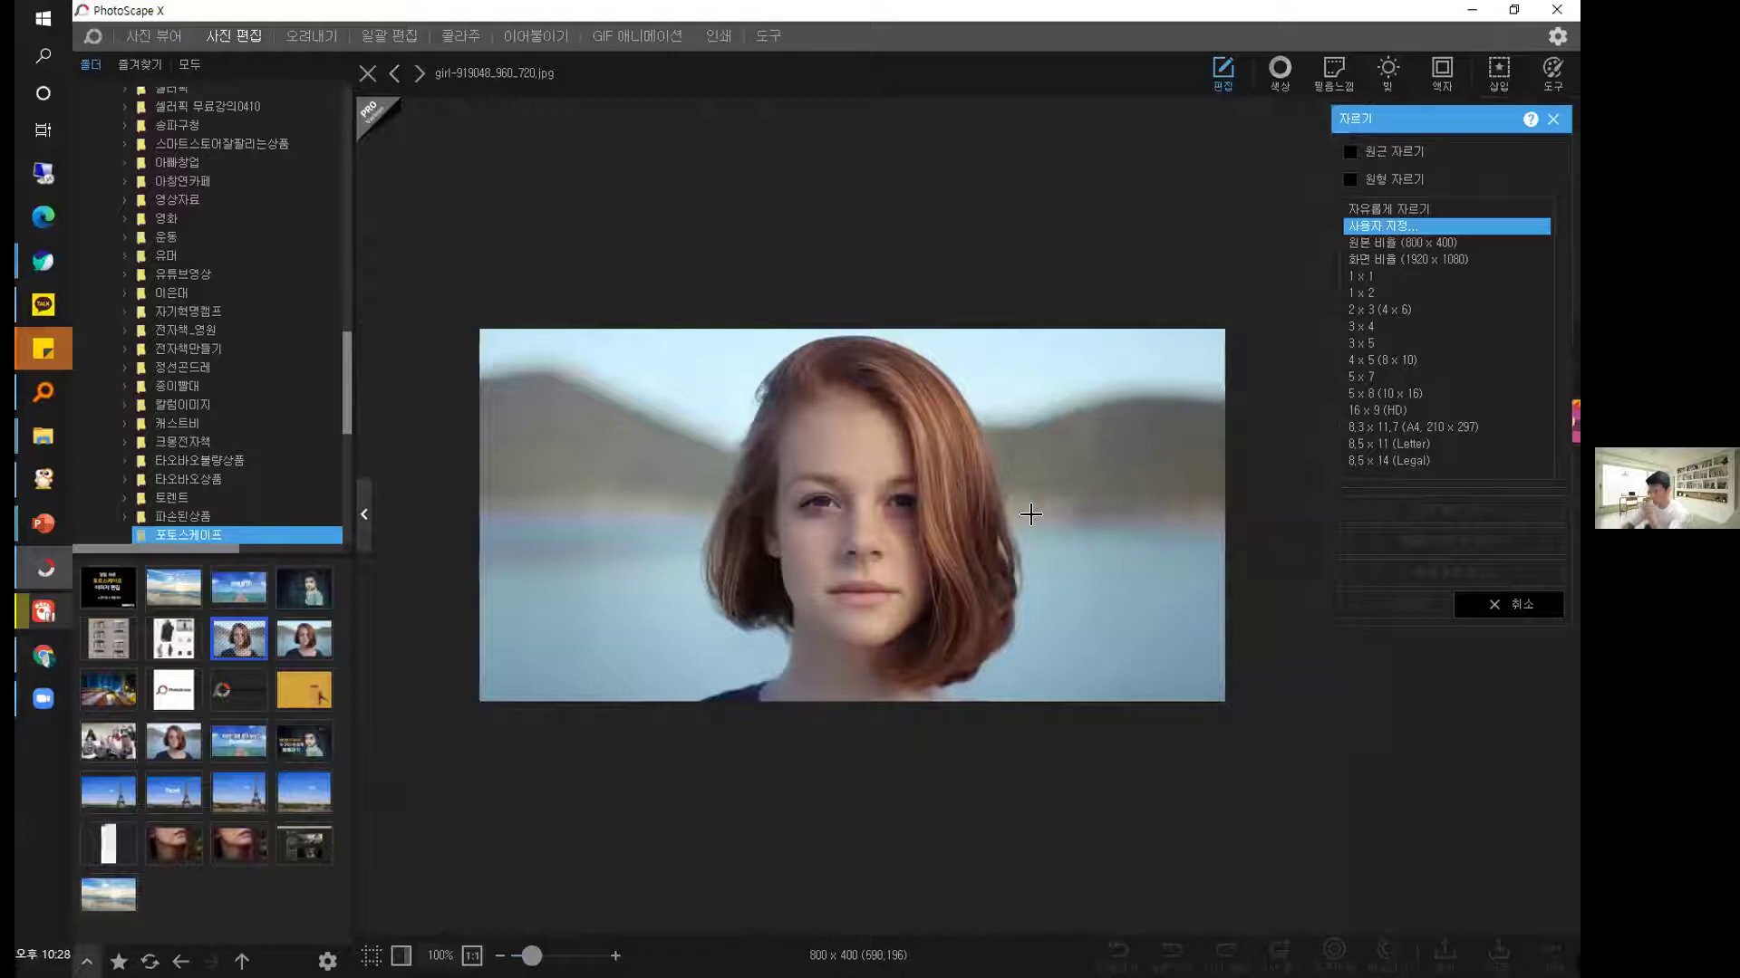
left_click(1552, 119)
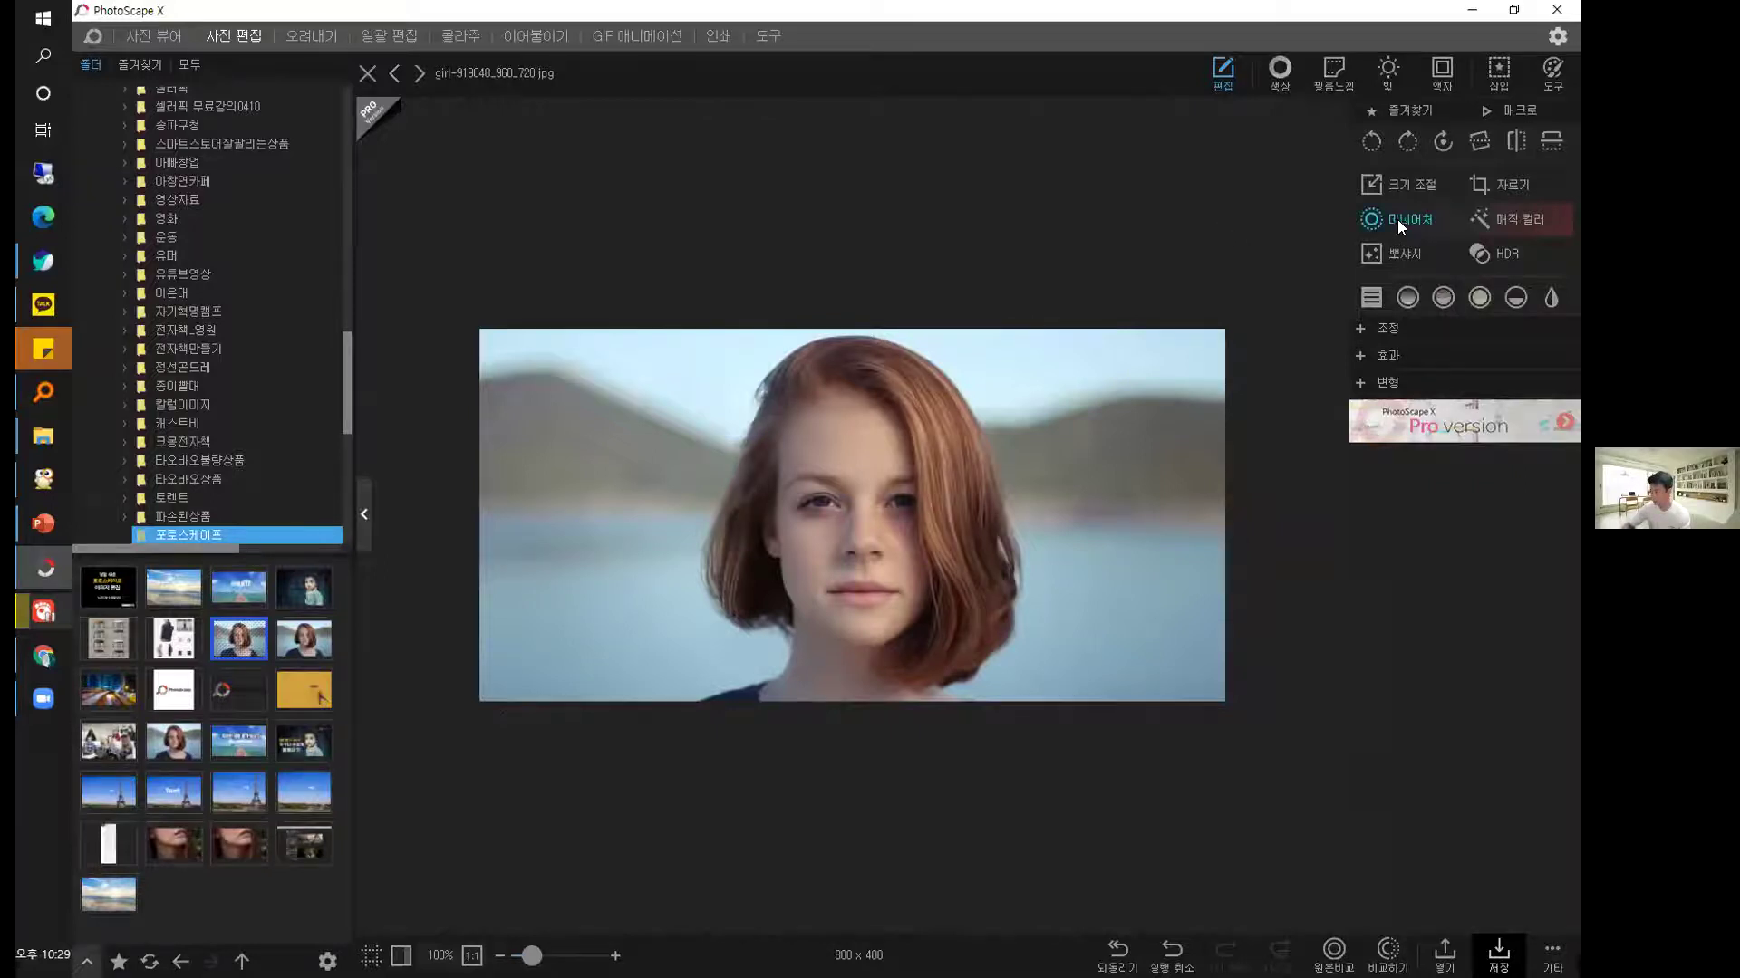
key("ctrl+z")
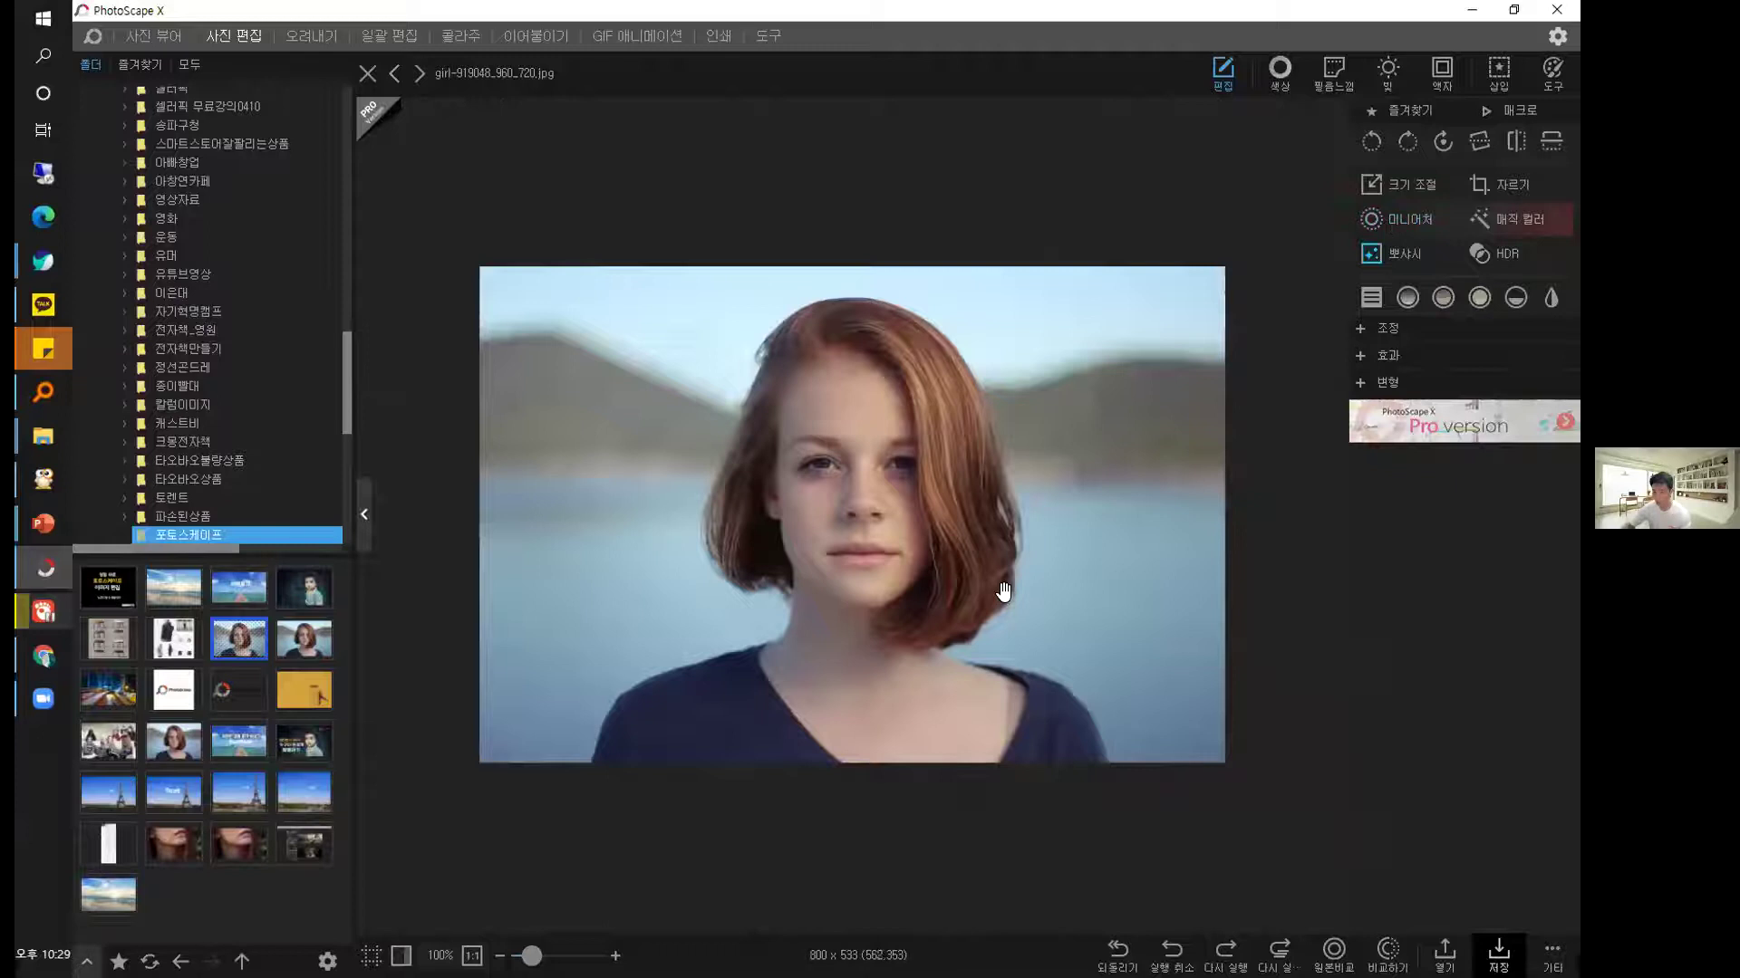
left_click(1168, 946)
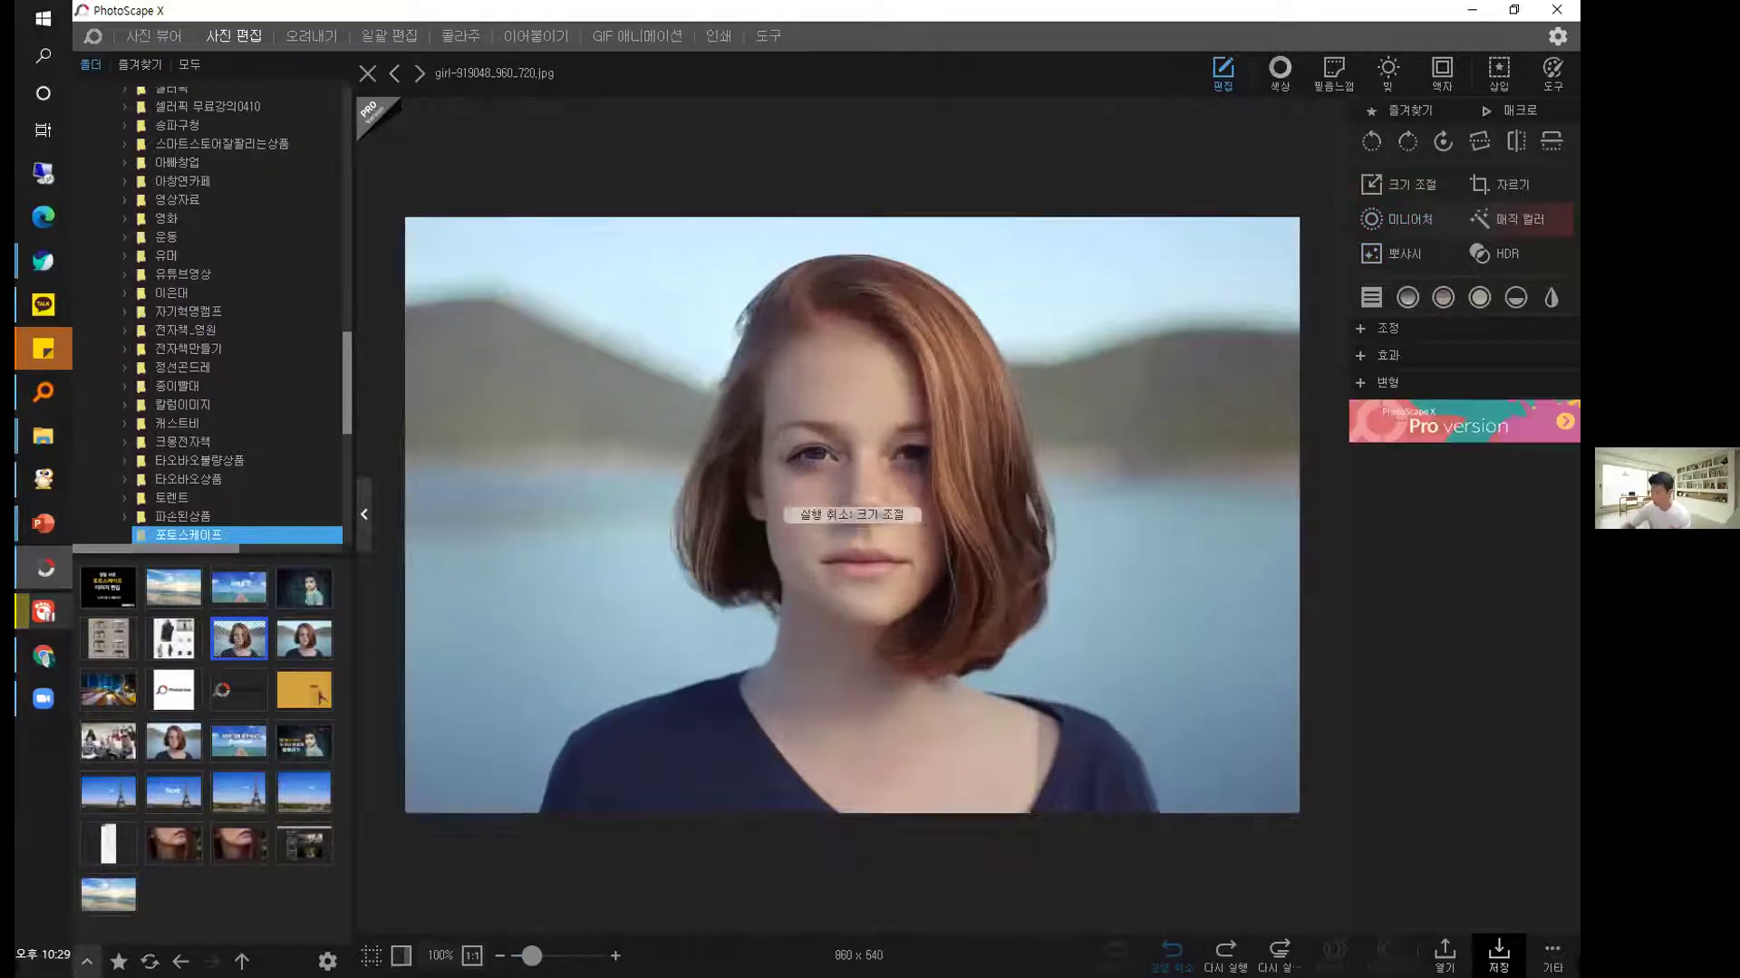
Preview the circular miniature effect centred near the nose and compare it with the original photo.
left_click(1395, 217)
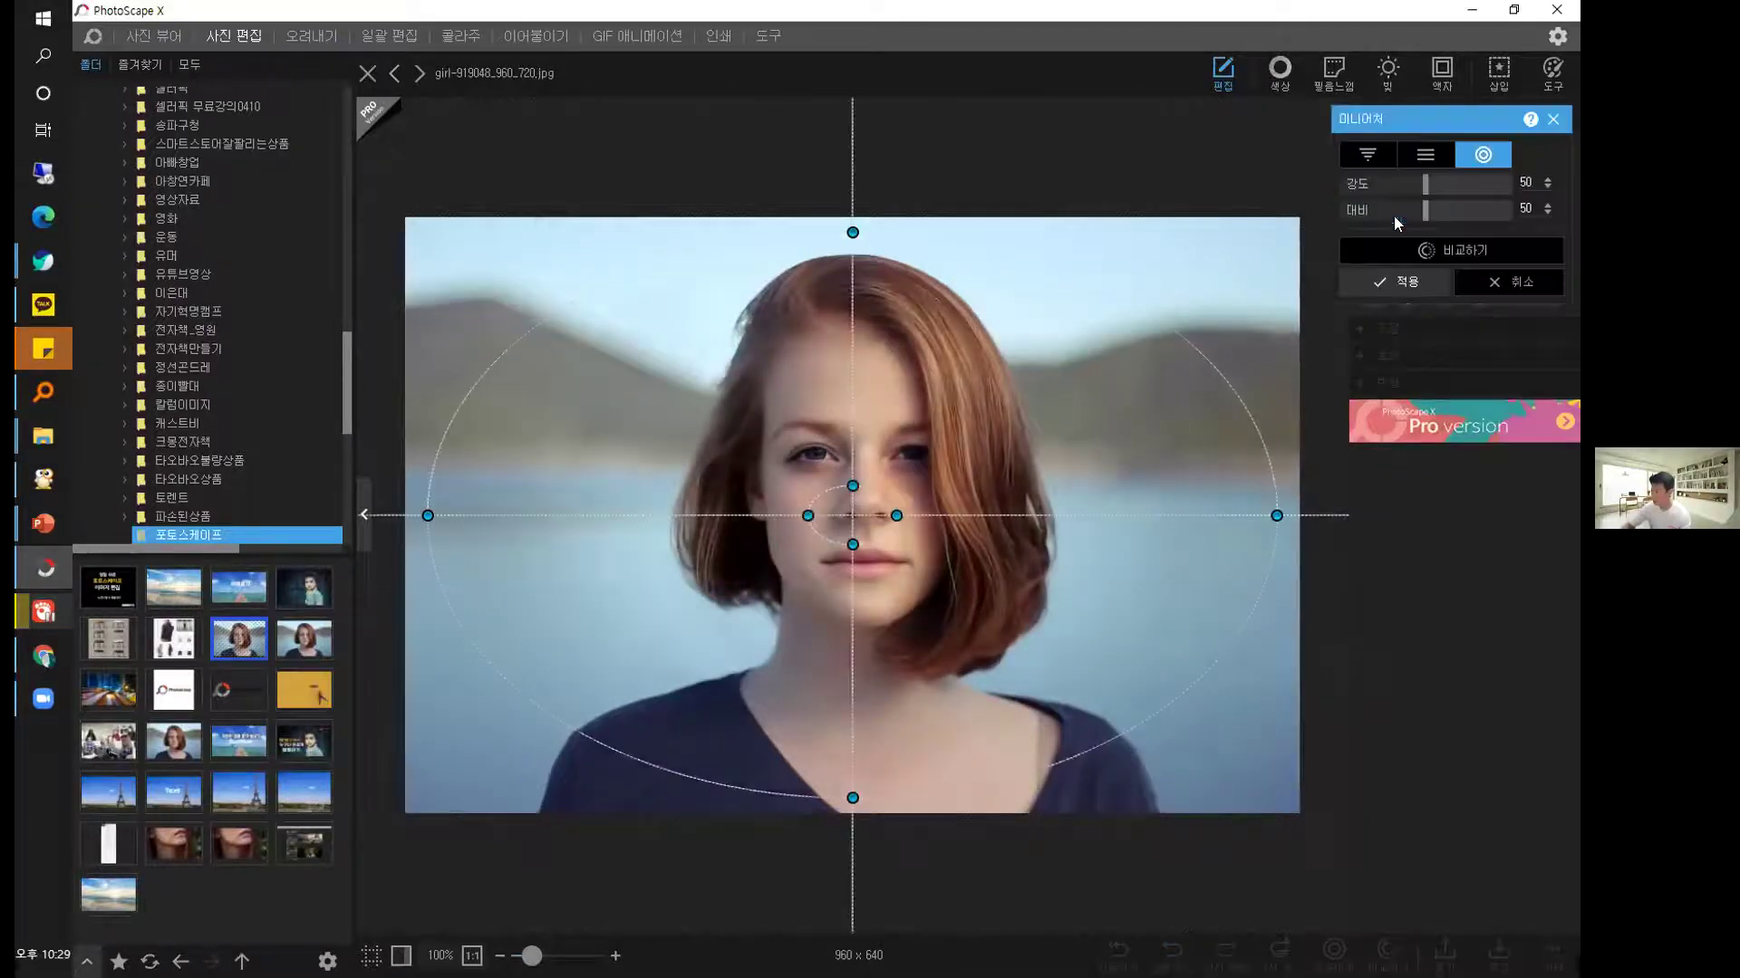
left_click_drag(847, 515, 867, 452)
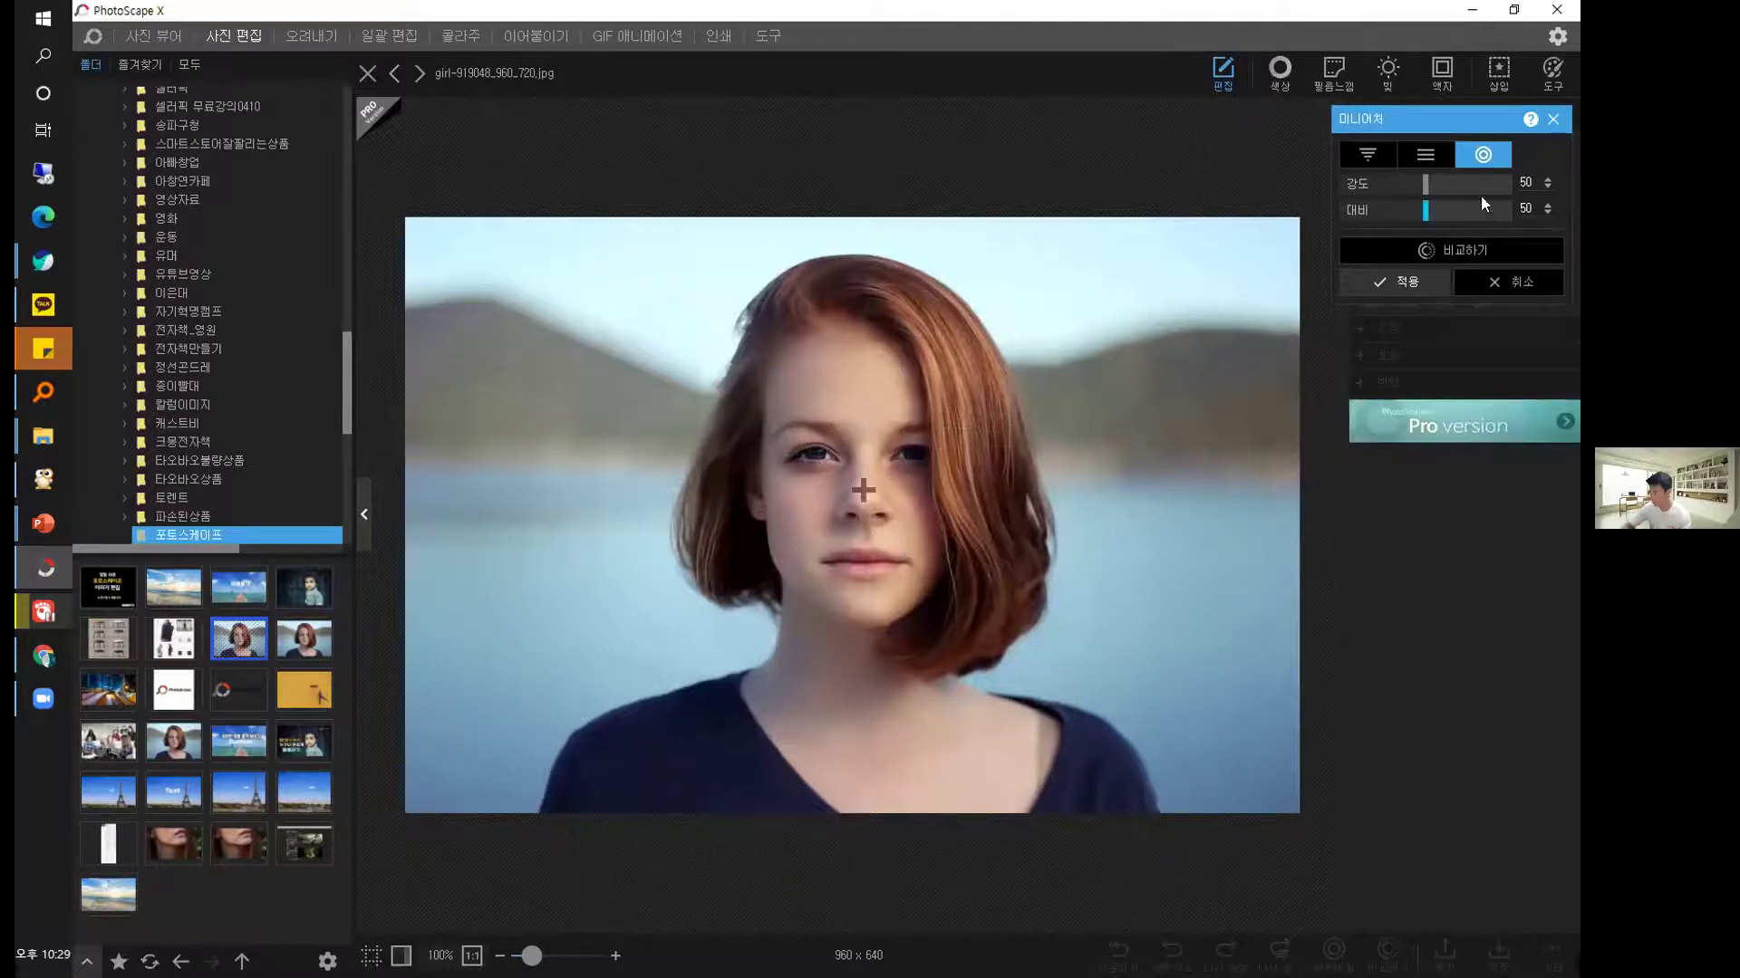
left_click(1426, 252)
left_click(1426, 252)
left_click(1426, 252)
Switch the miniature effect to the parallel-band shape and tilt it to about -10°.
left_click(1427, 160)
left_click_drag(983, 490, 977, 453)
mouse_move(749, 527)
left_mouse_down()
mouse_move(718, 498)
mouse_move(745, 515)
left_mouse_up()
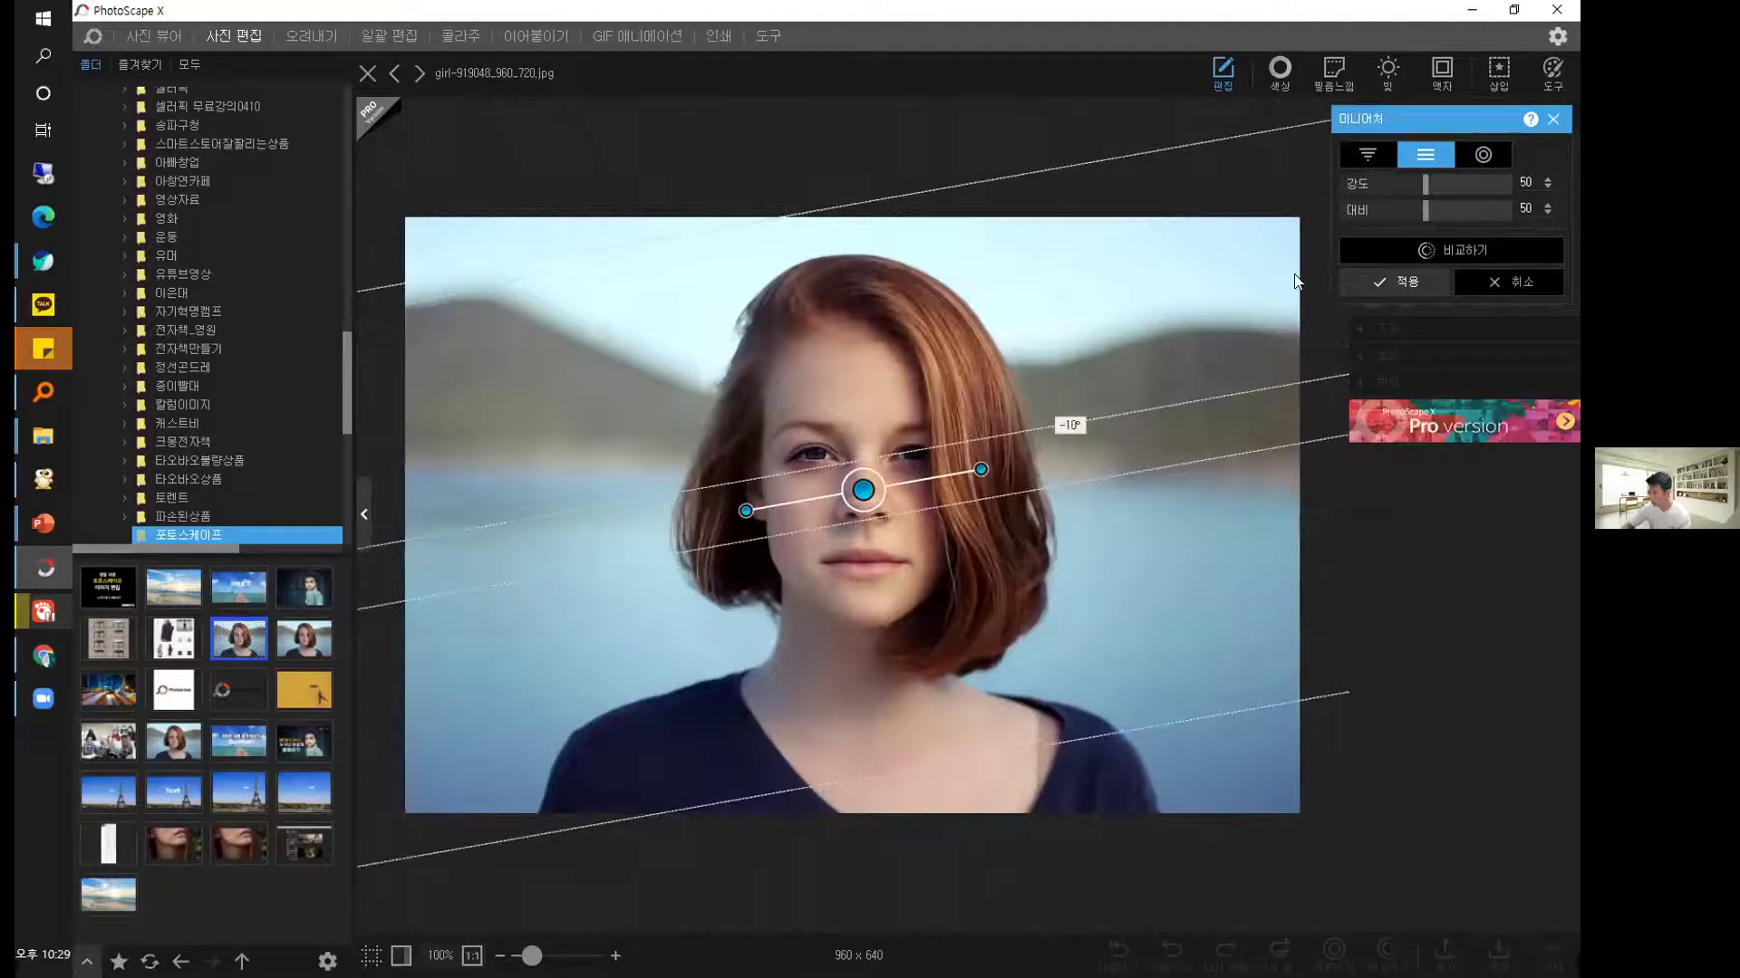
Switch the miniature effect to the one-sided gradient shape, rotate it to nearly horizontal, and compare it with the original.
left_click(1370, 152)
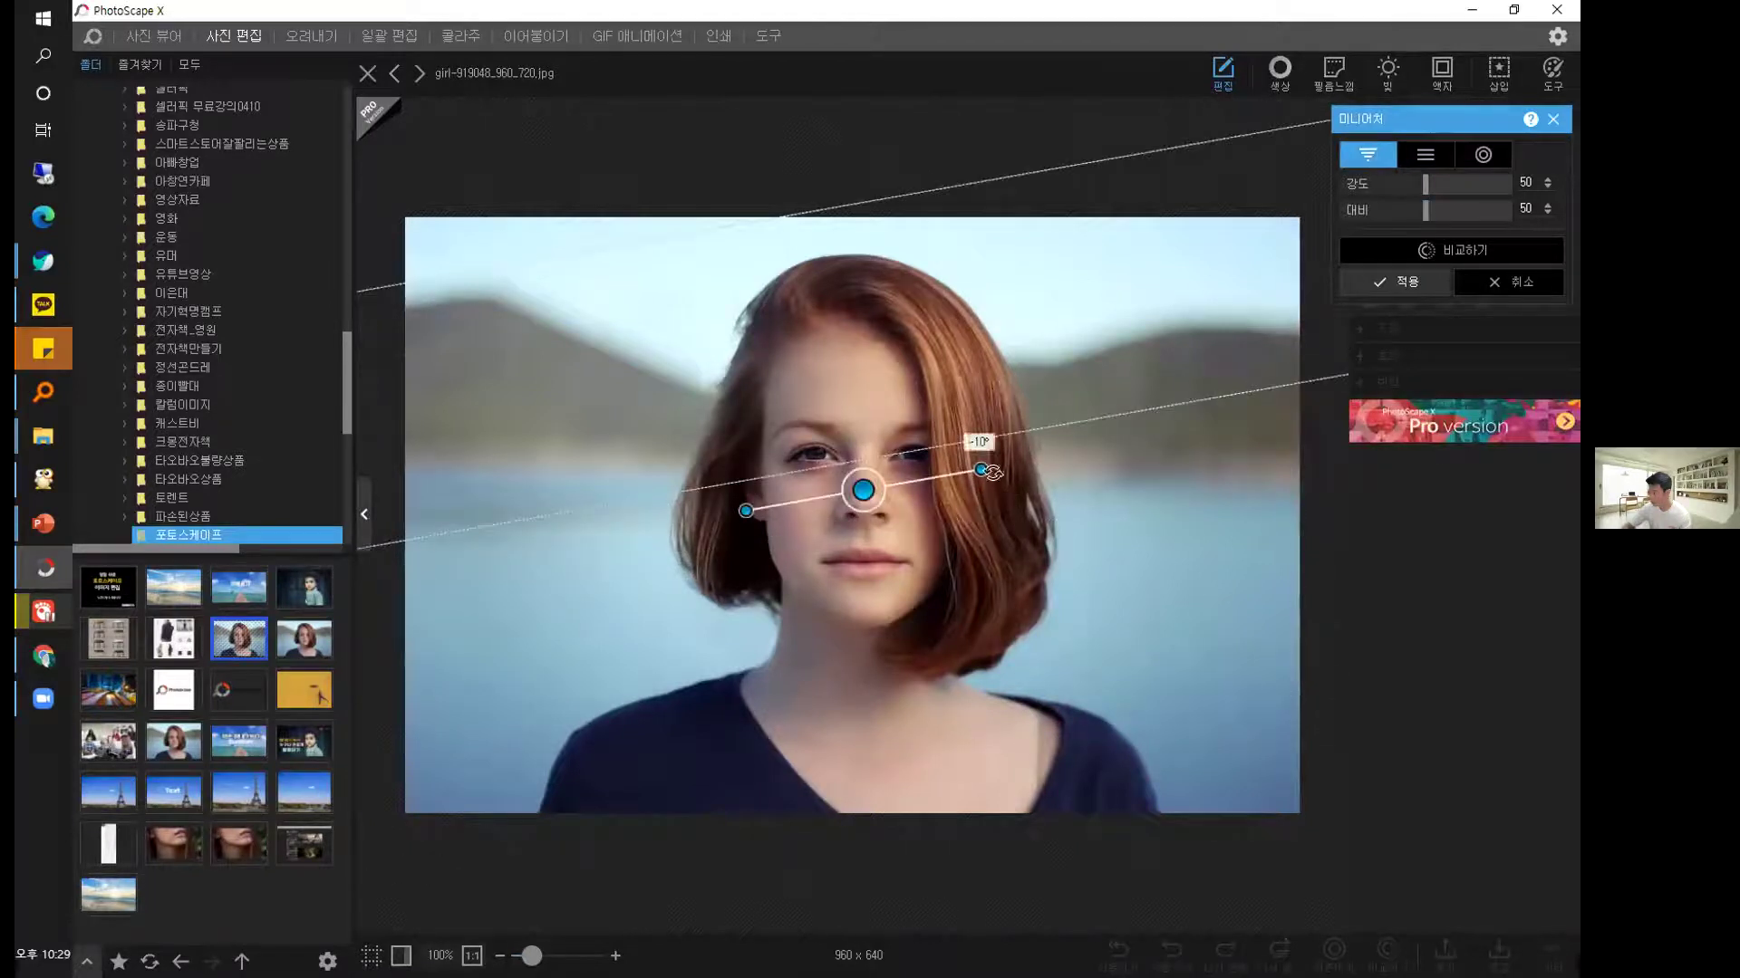
left_click_drag(980, 469, 983, 493)
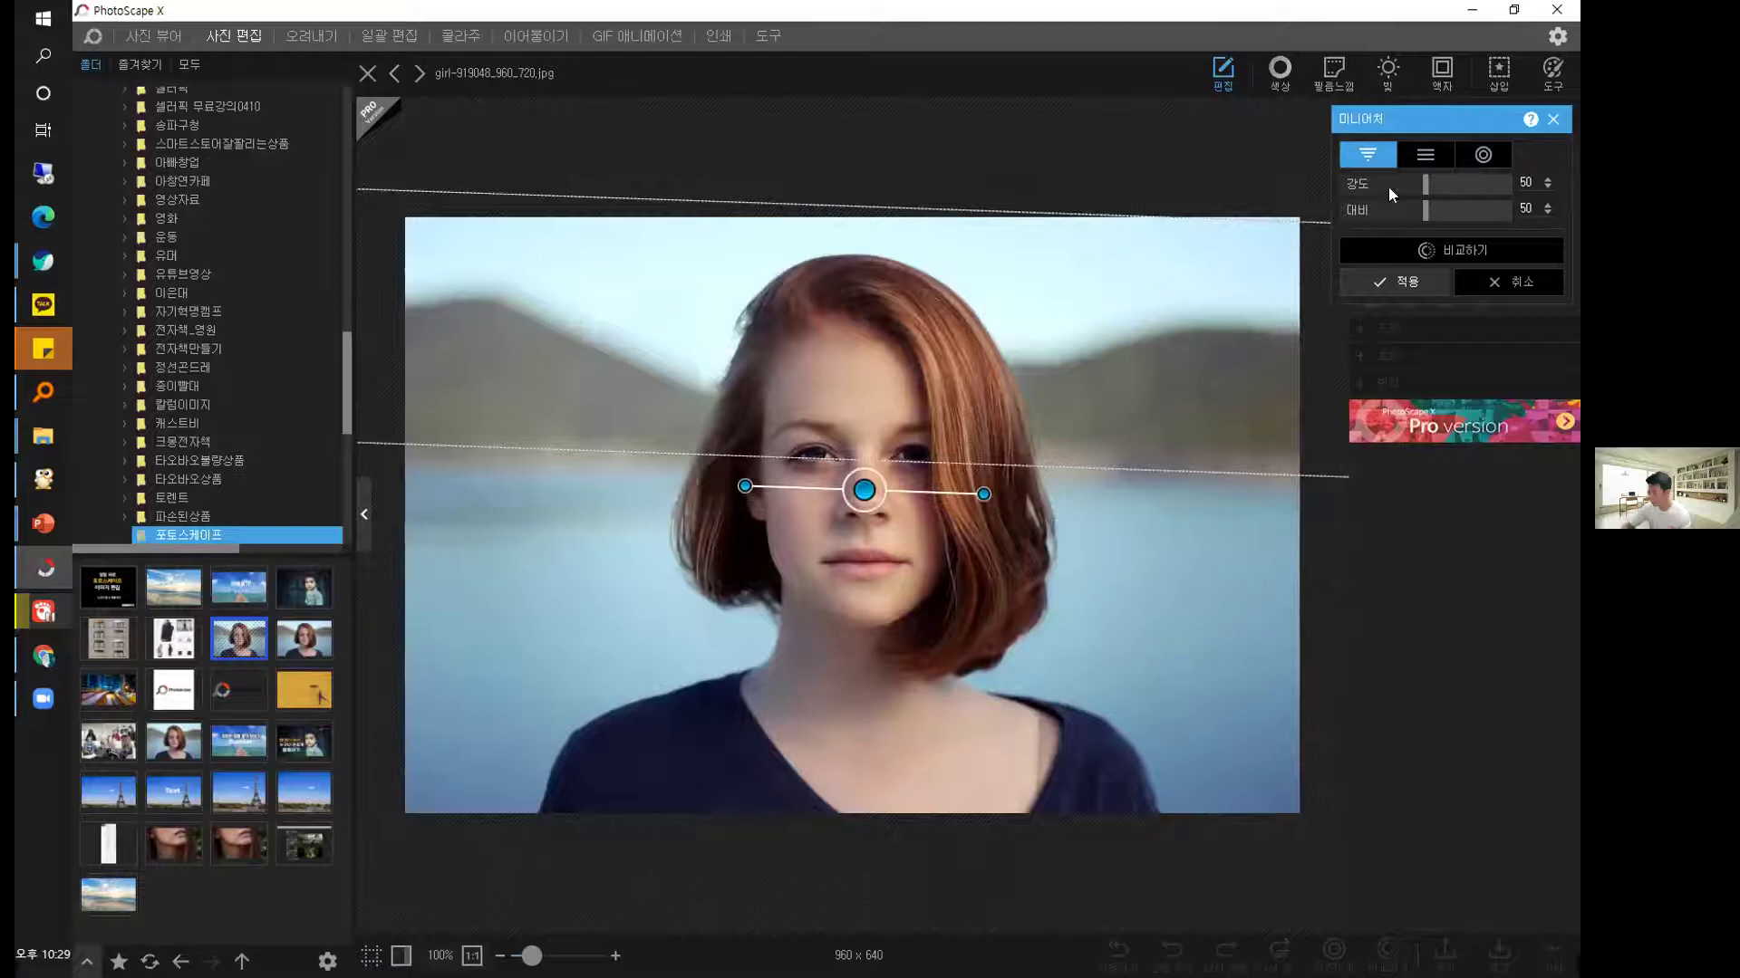
left_click(1451, 250)
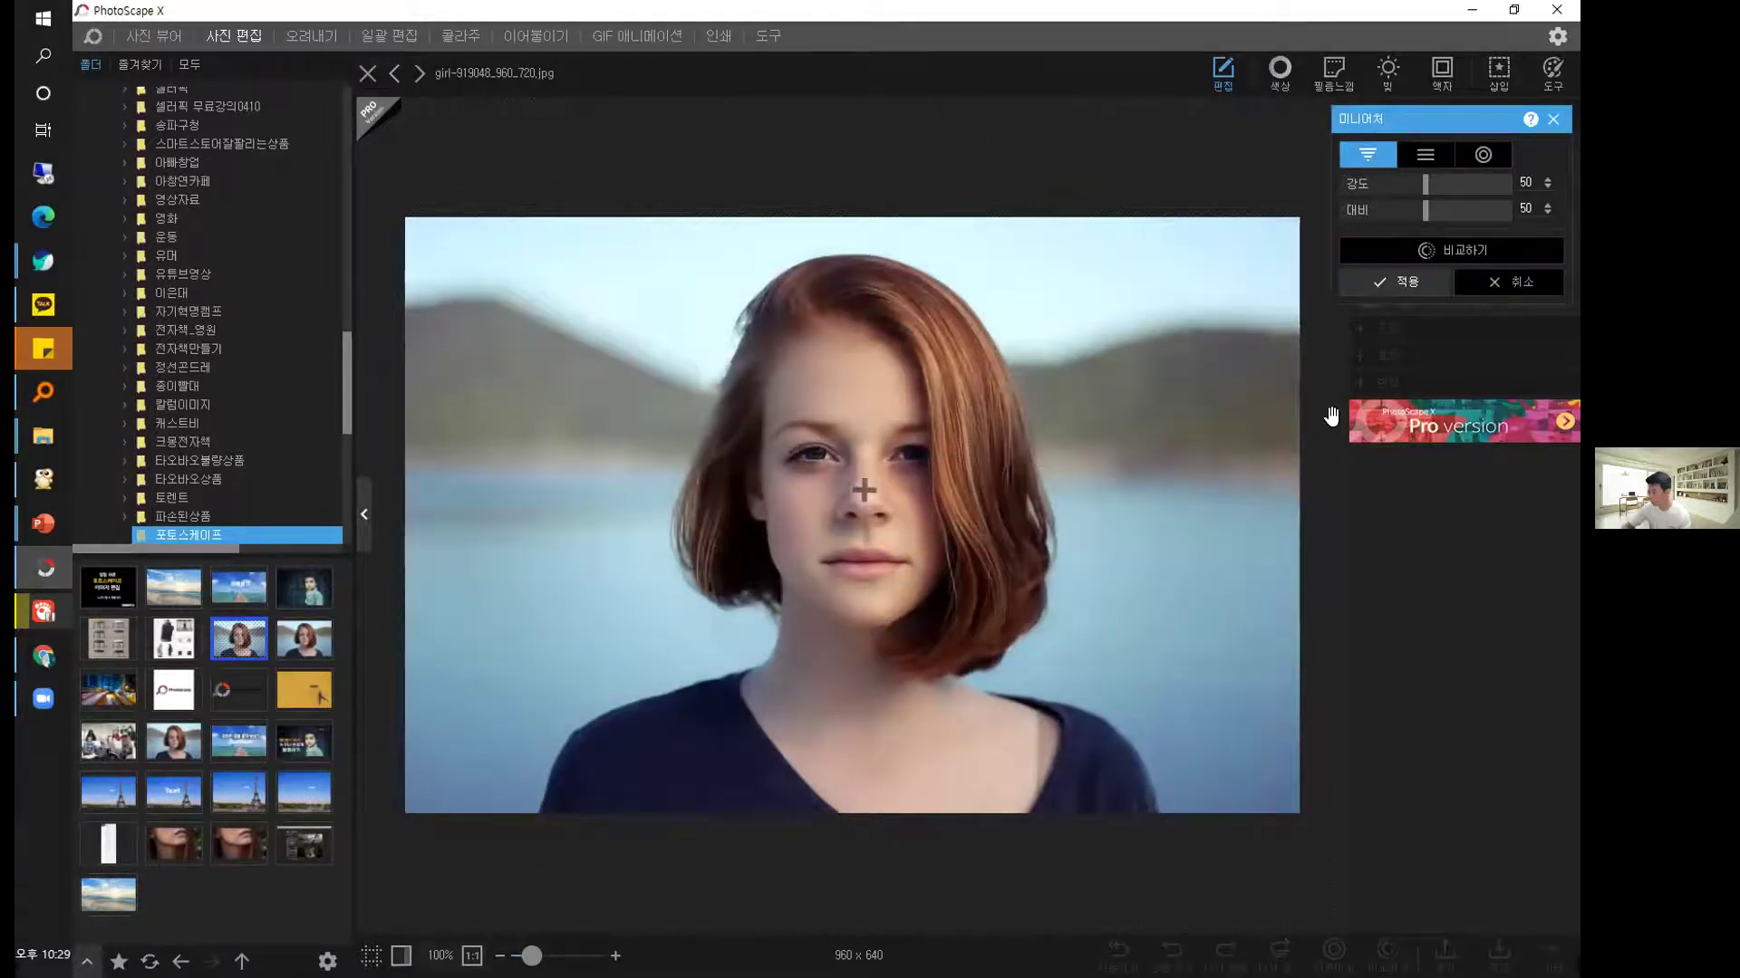
Close the miniature effect without applying it and advance the presentation to the mosaic example slide.
left_click(1554, 119)
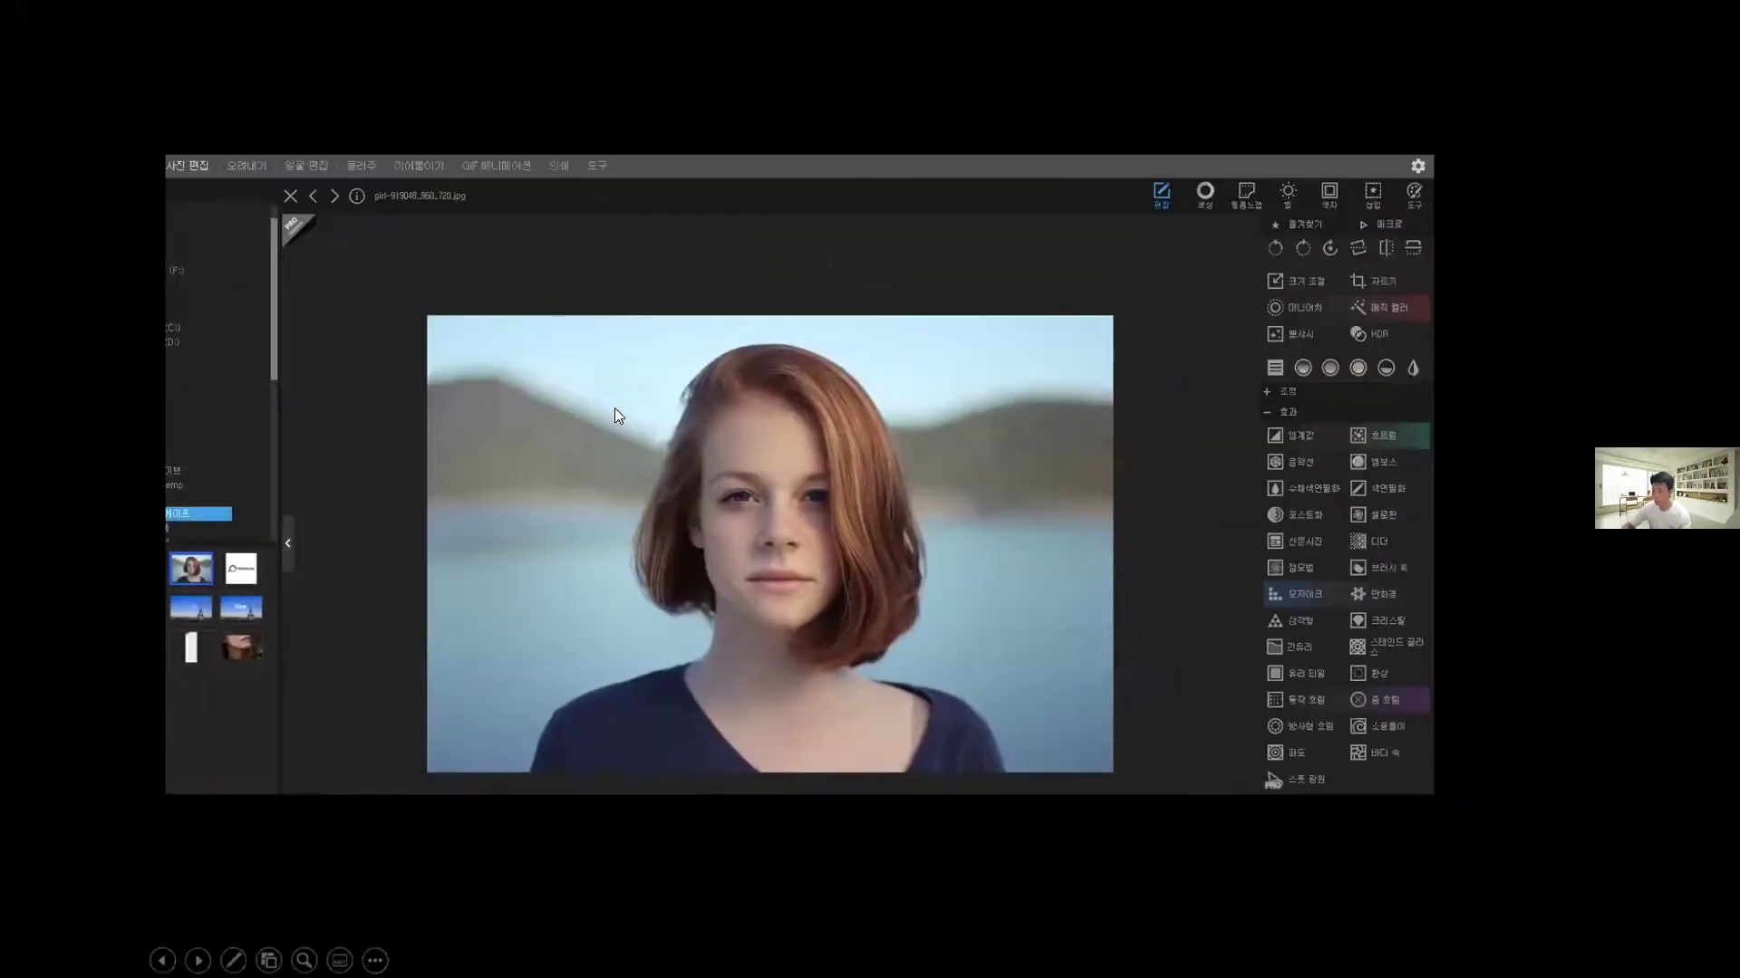
left_click(614, 407)
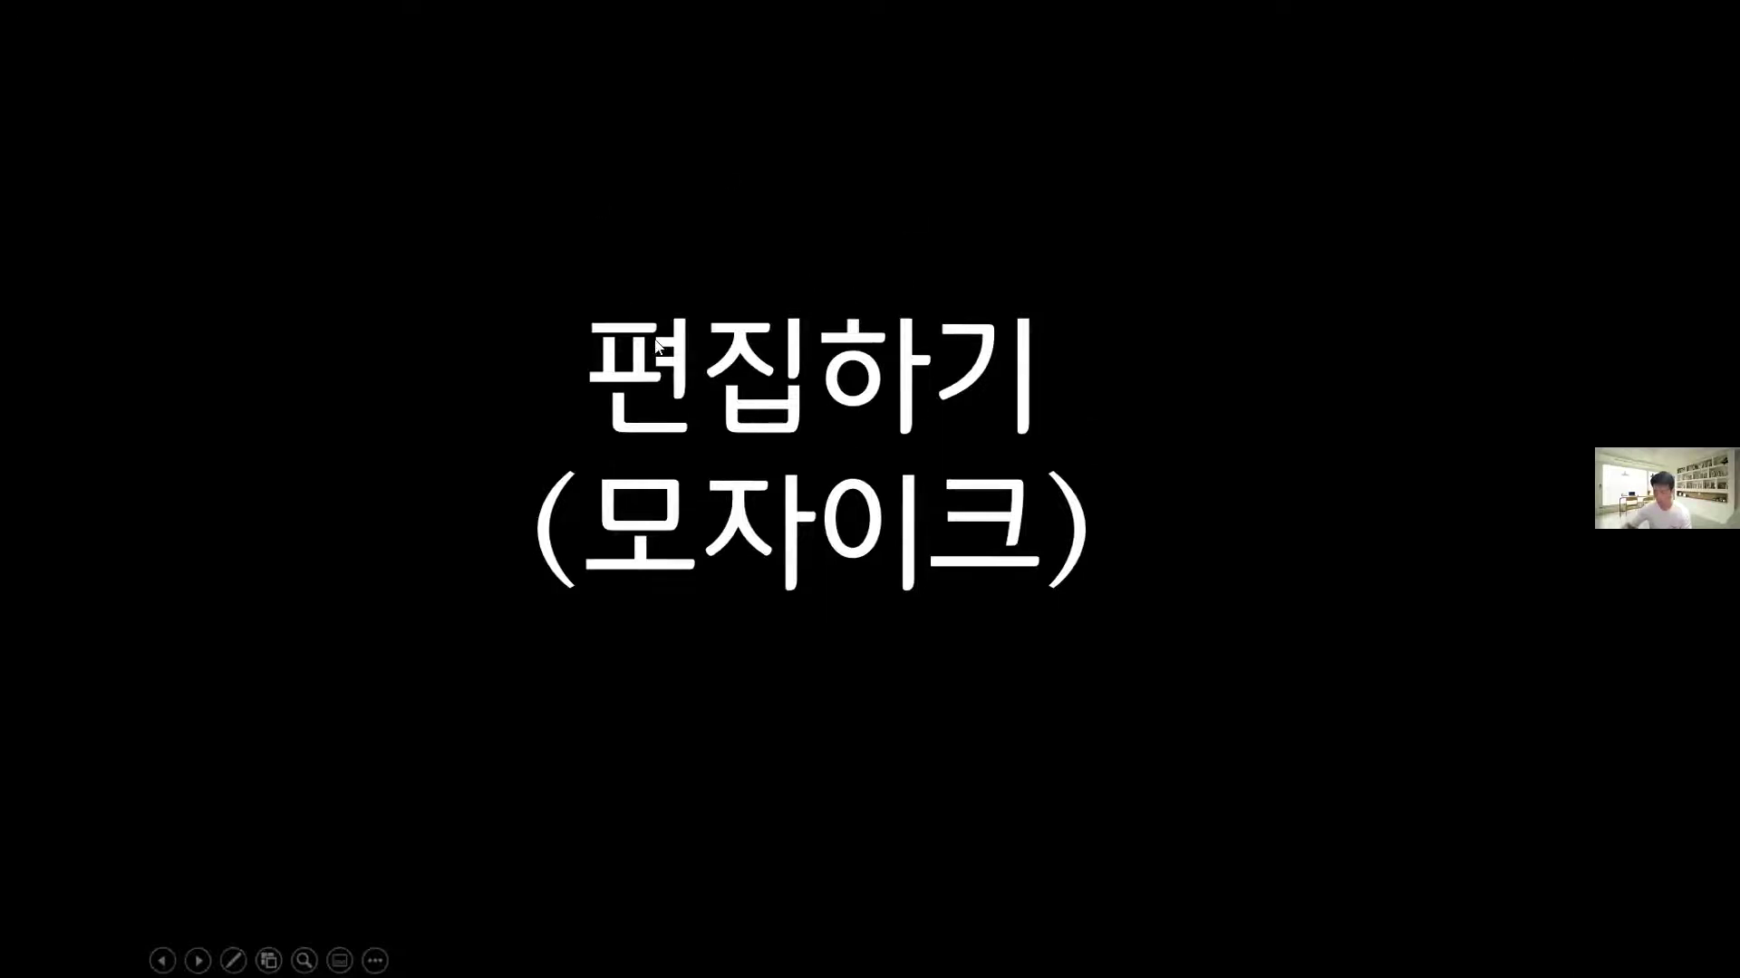
left_click(616, 323)
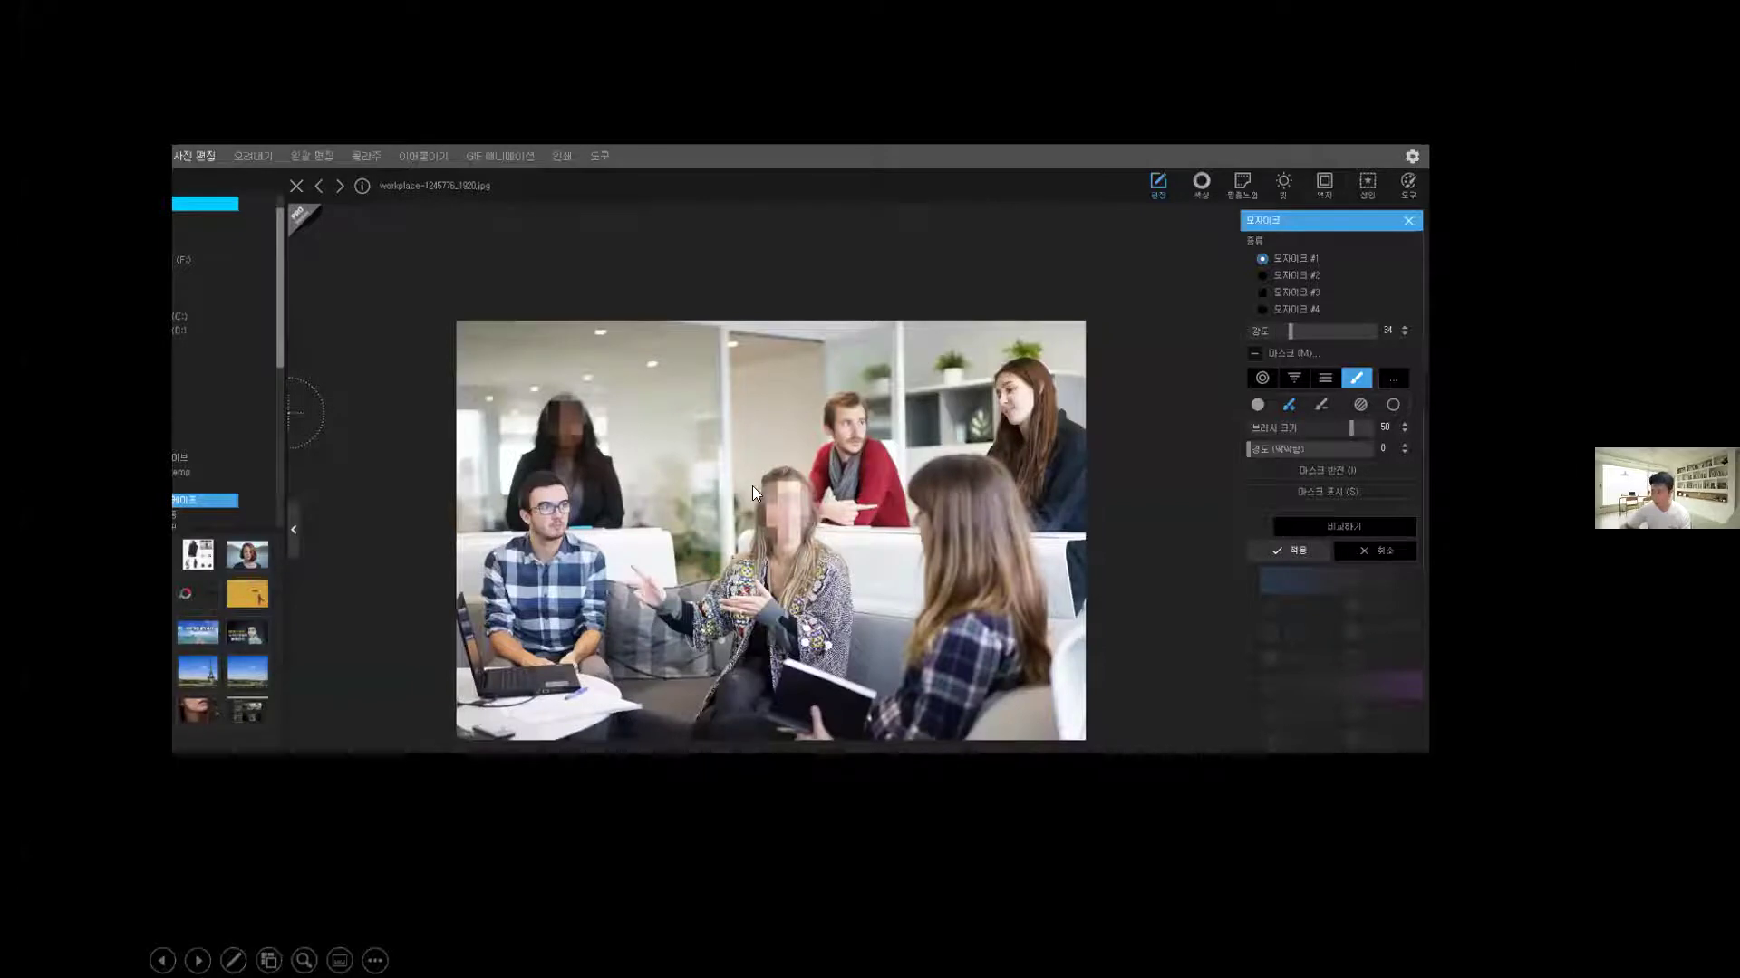
Switch to PhotoScape X with the workplace photo, maximize its window, and expand the adjustment and effect tool lists.
key("alt+Tab")
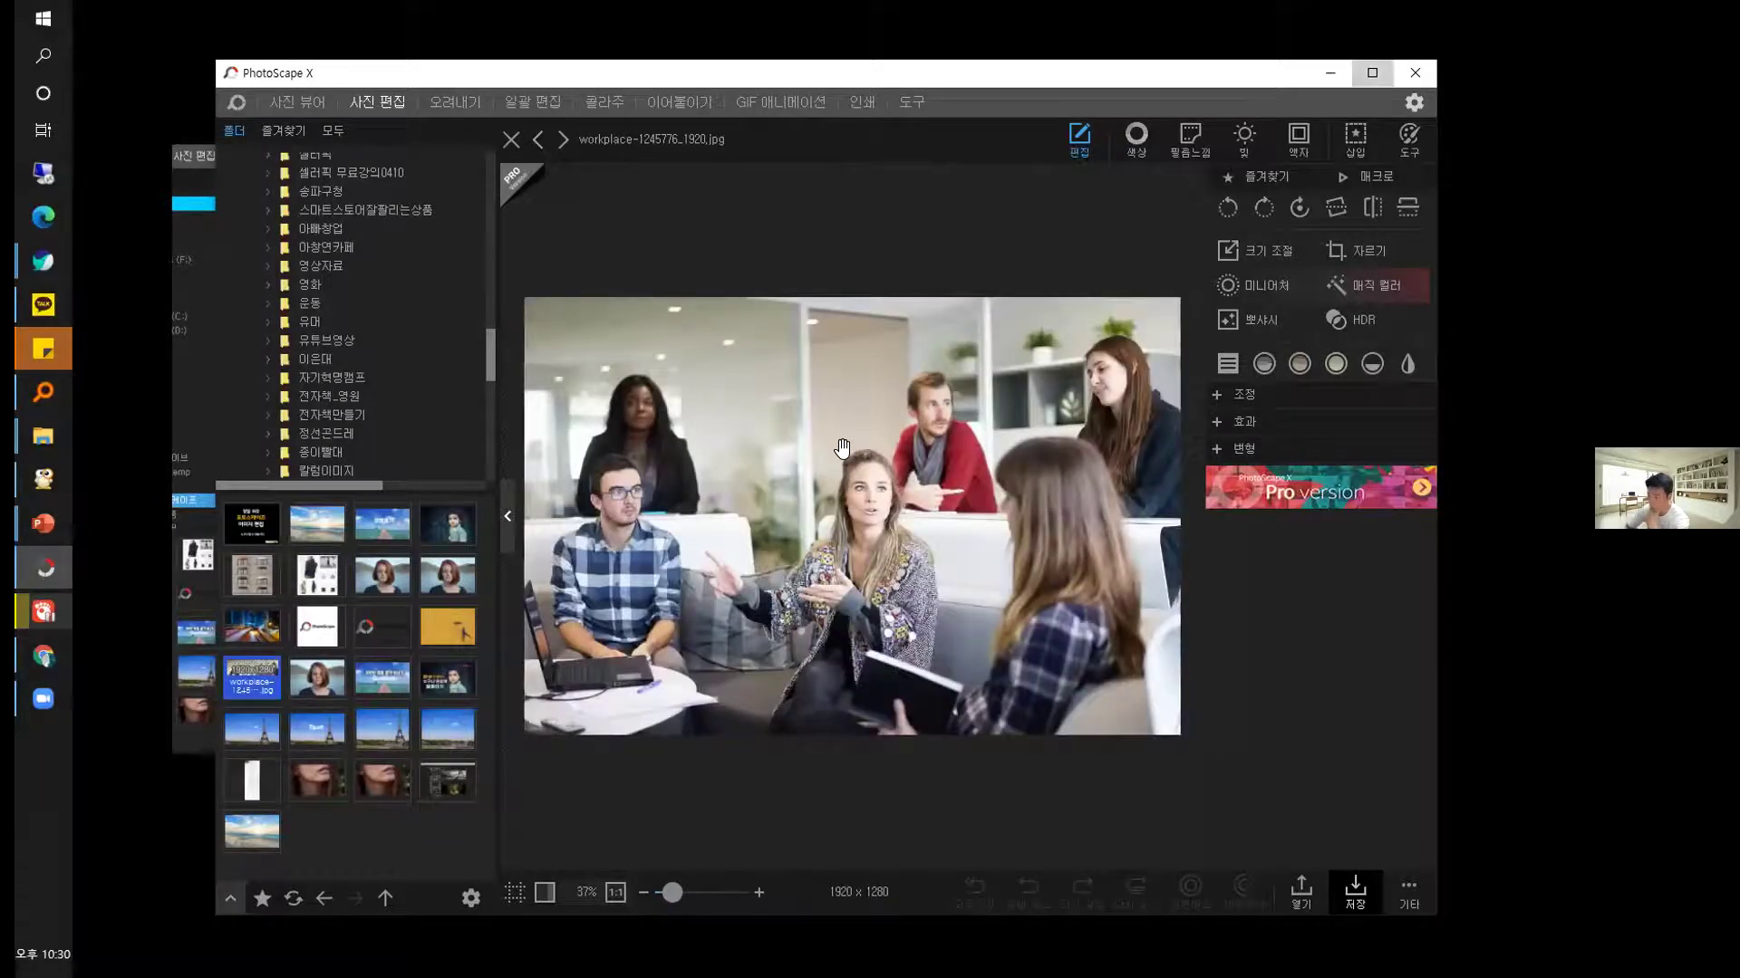
left_click(1372, 73)
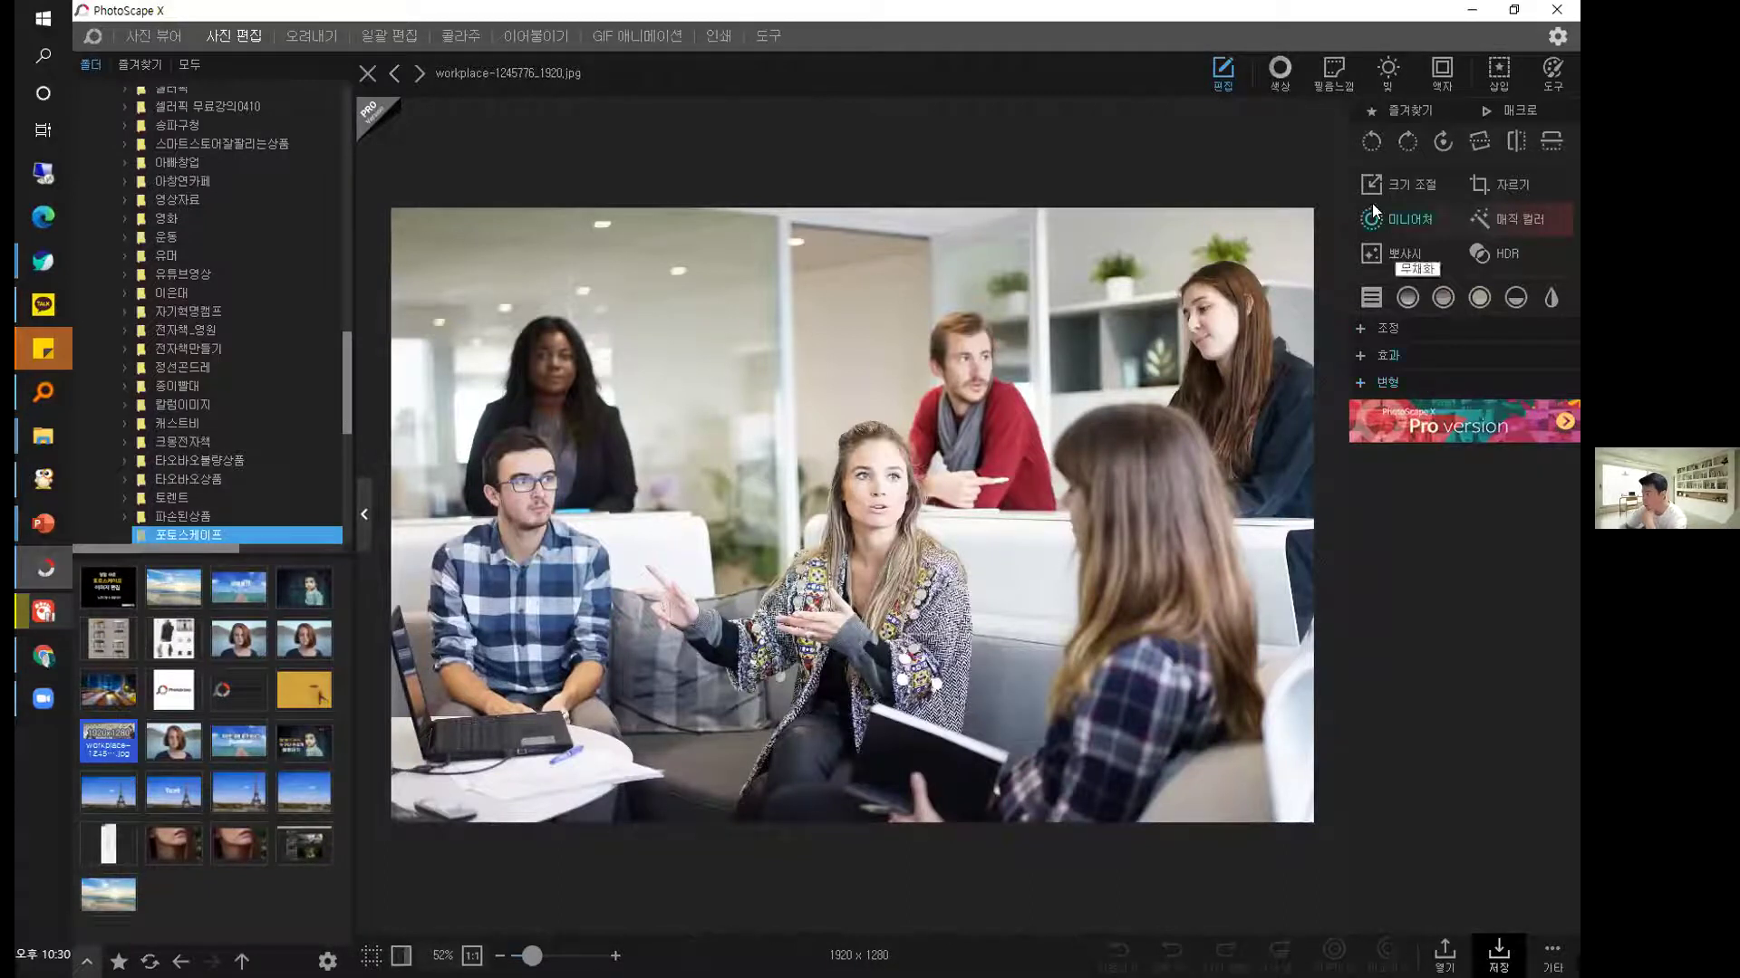
left_click(1370, 326)
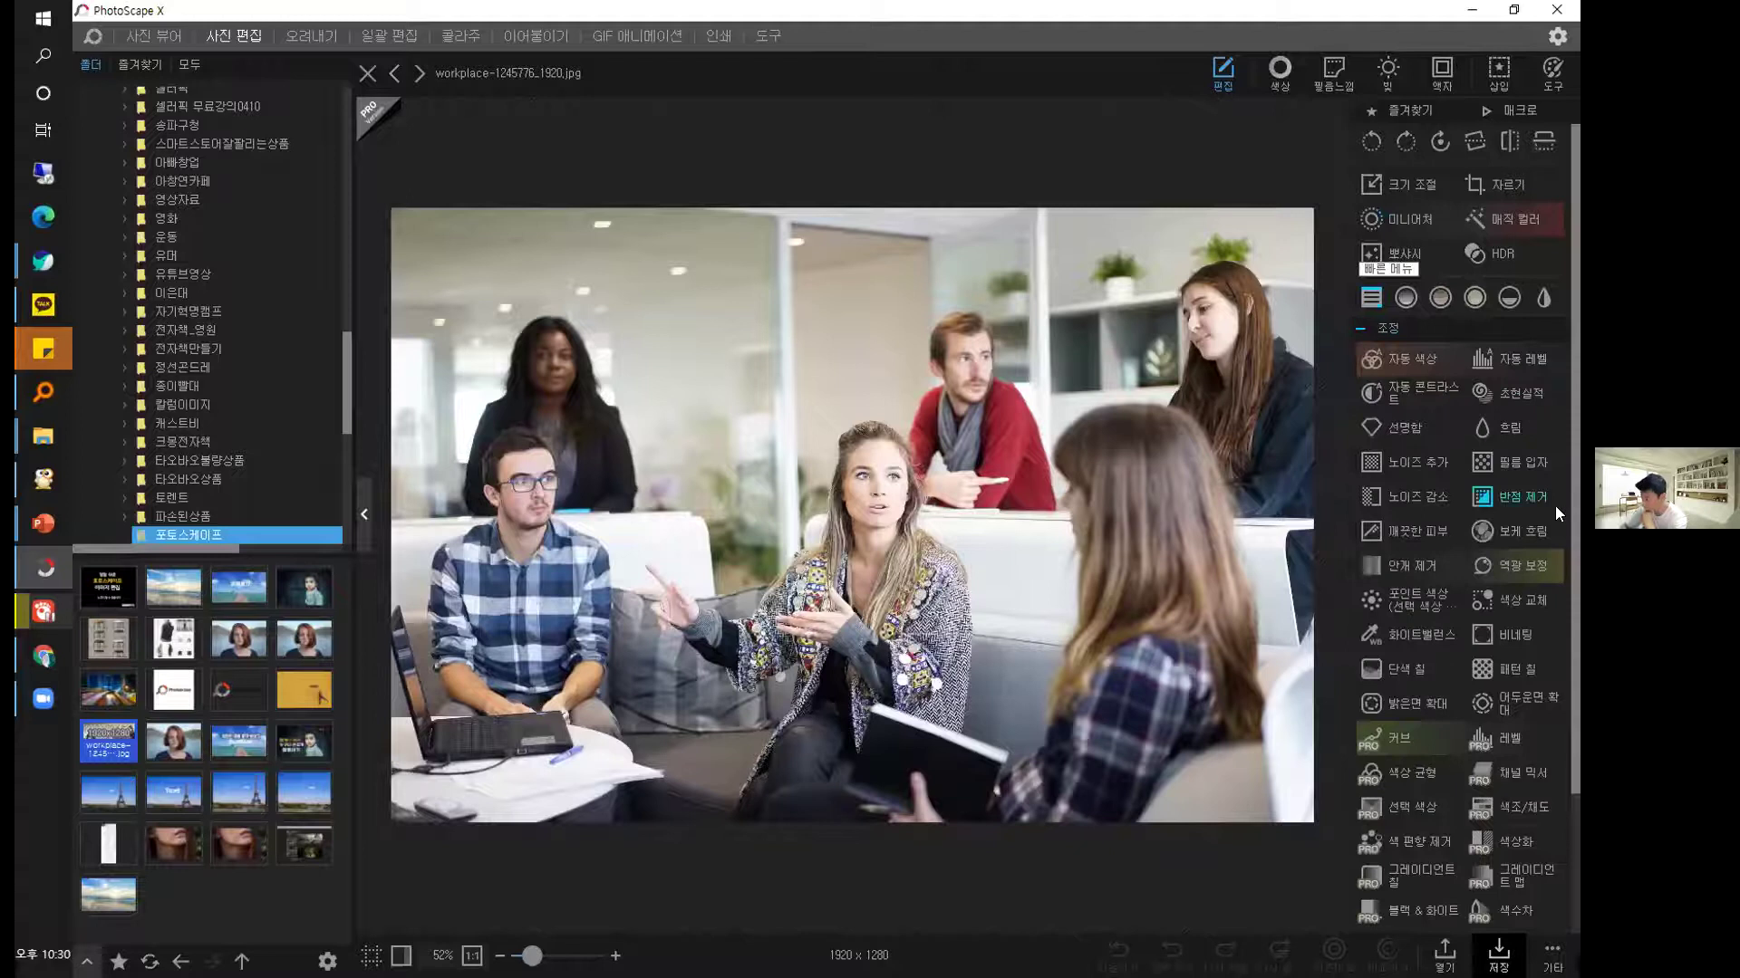
scroll(1508, 523, "down", 1)
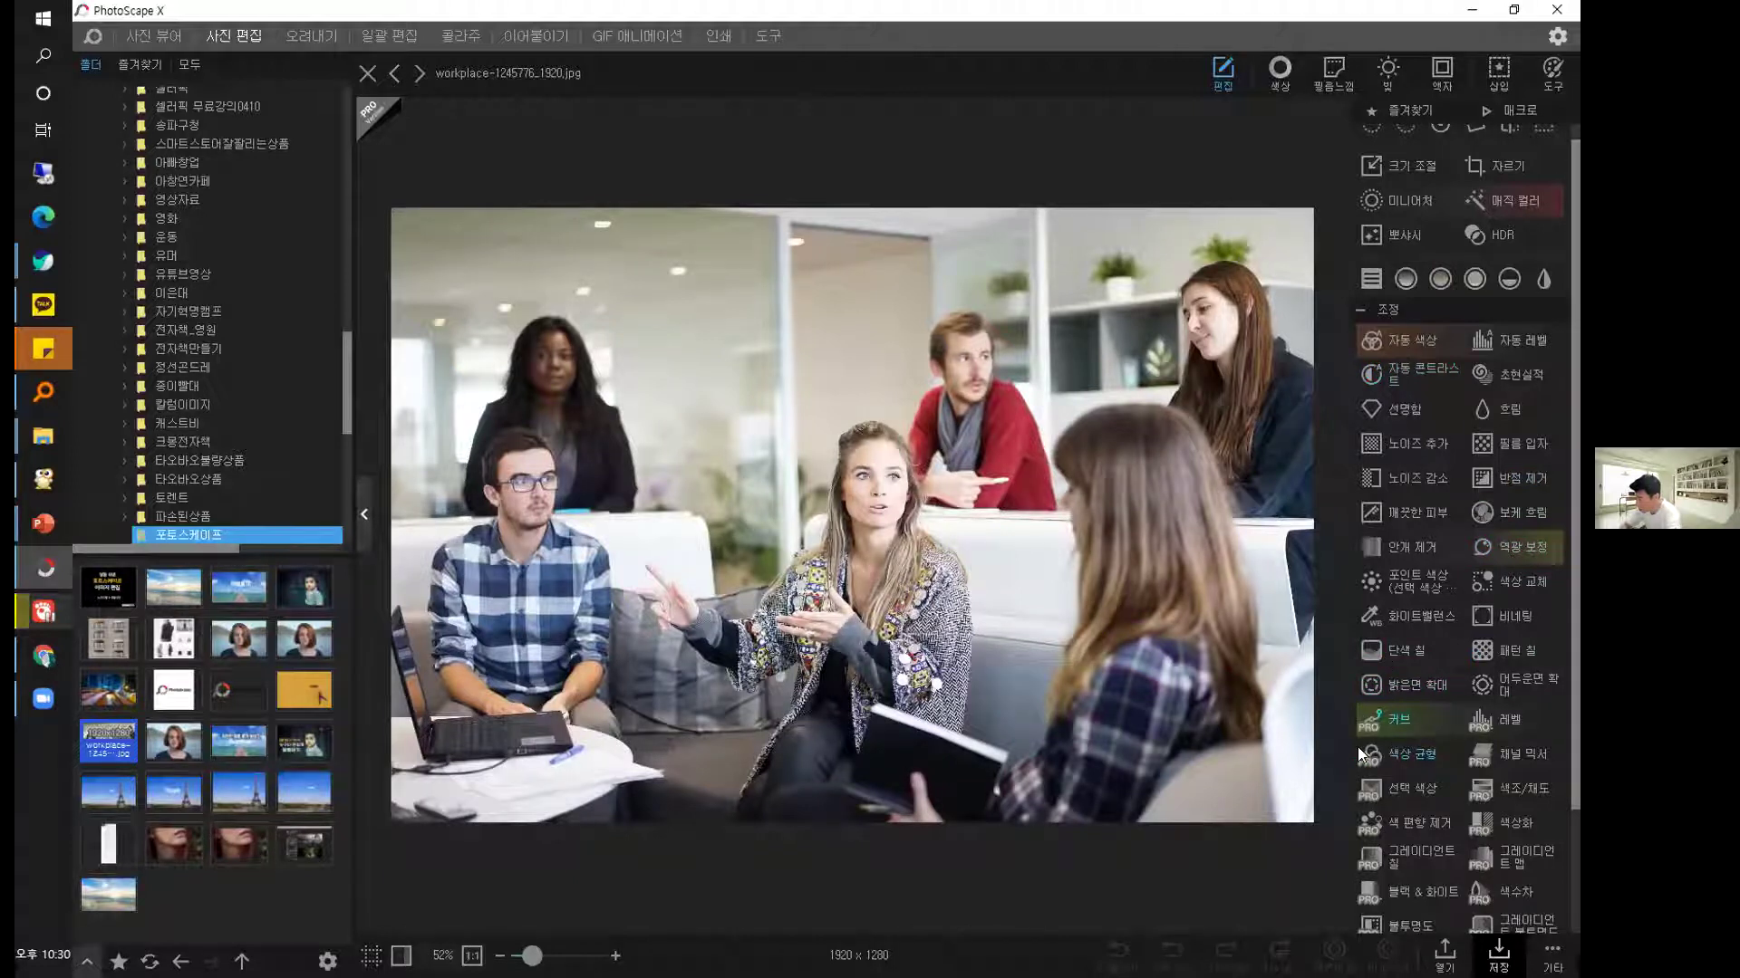
left_click(1434, 714)
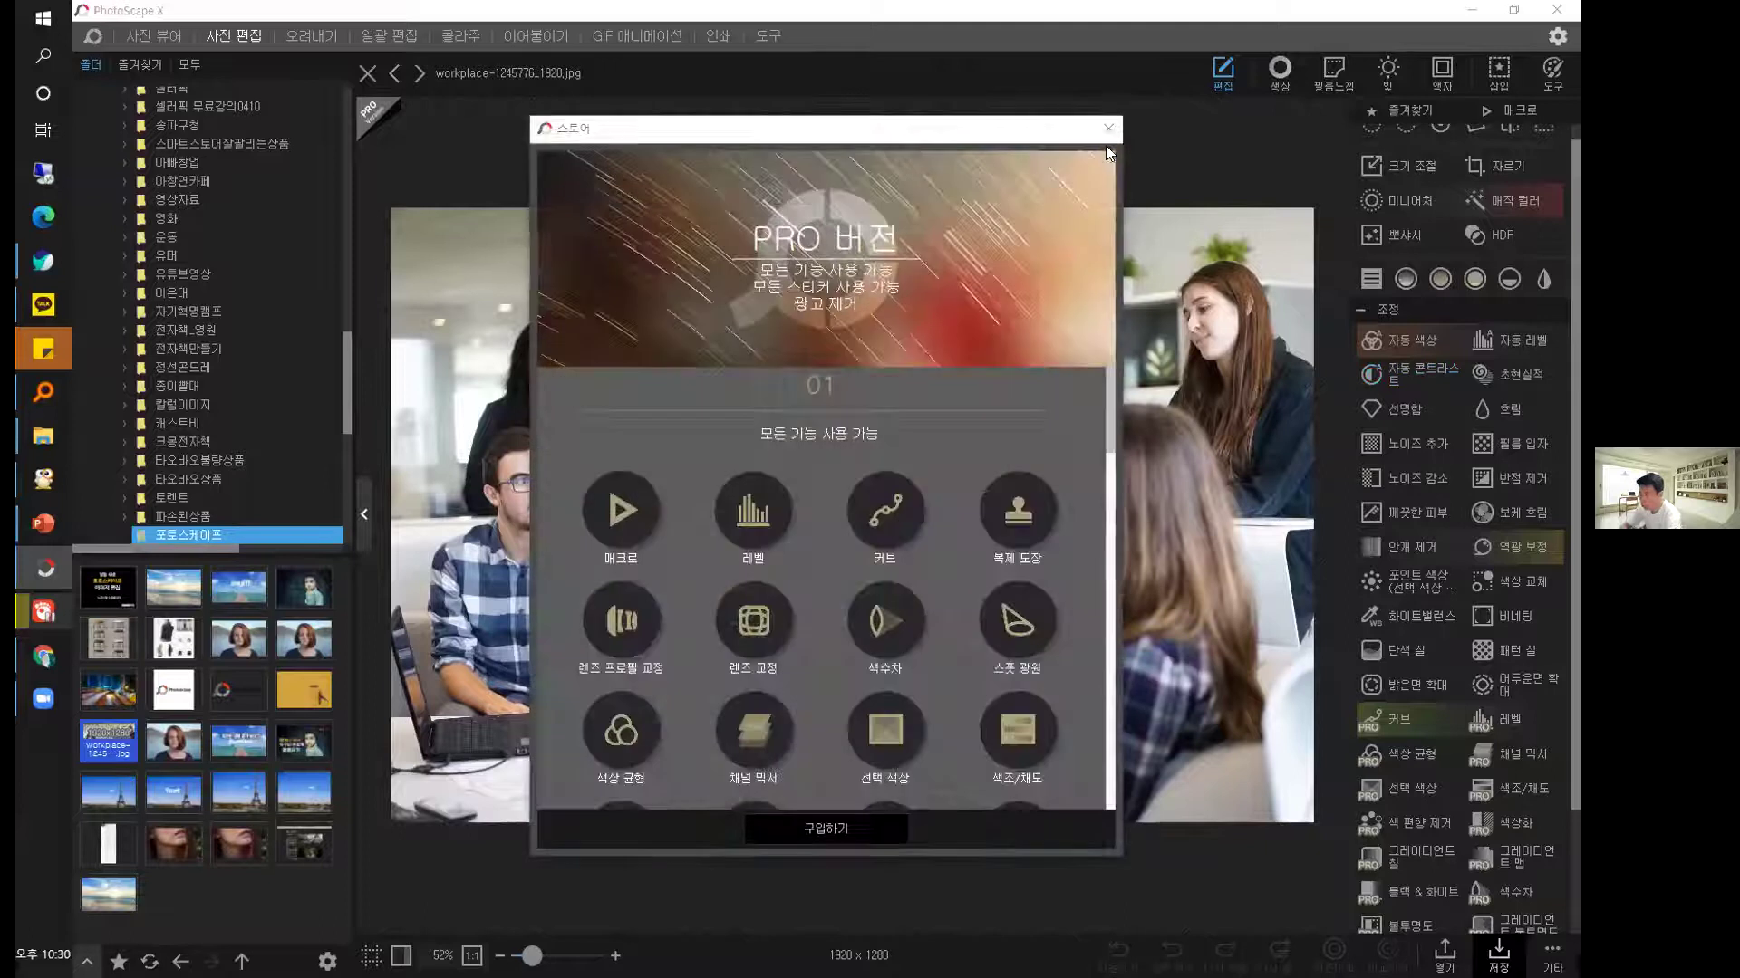
left_click(1104, 132)
left_click(1479, 650)
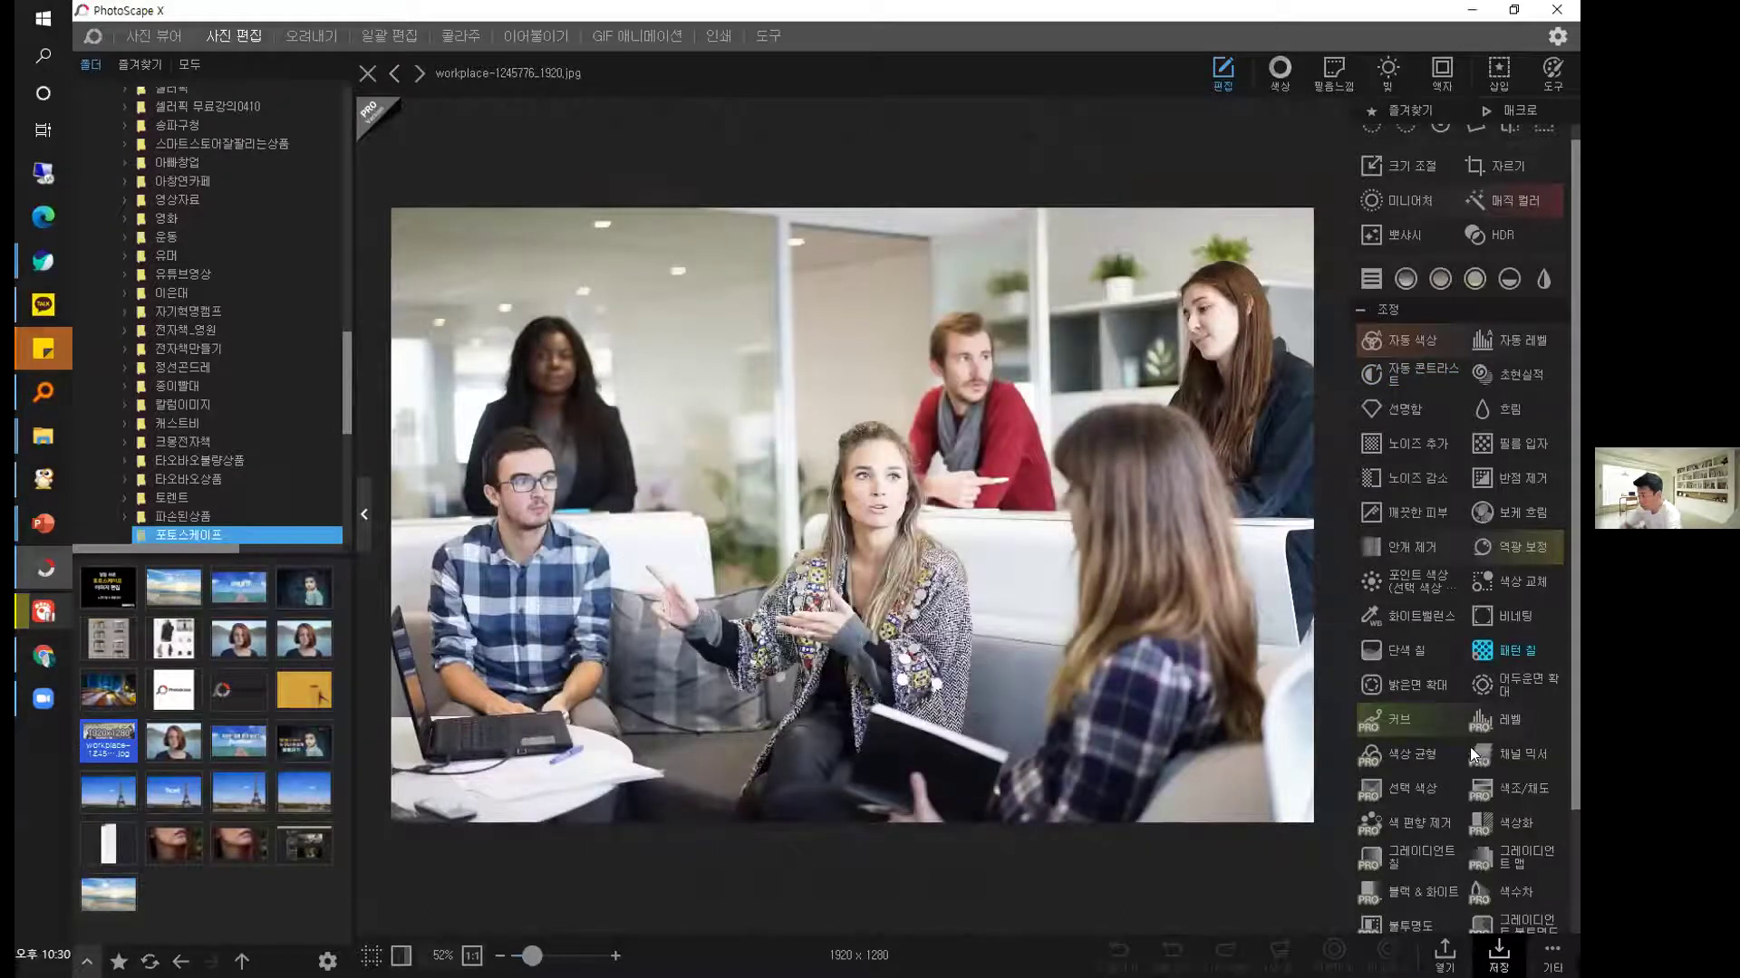
scroll(1477, 743, "down", 2)
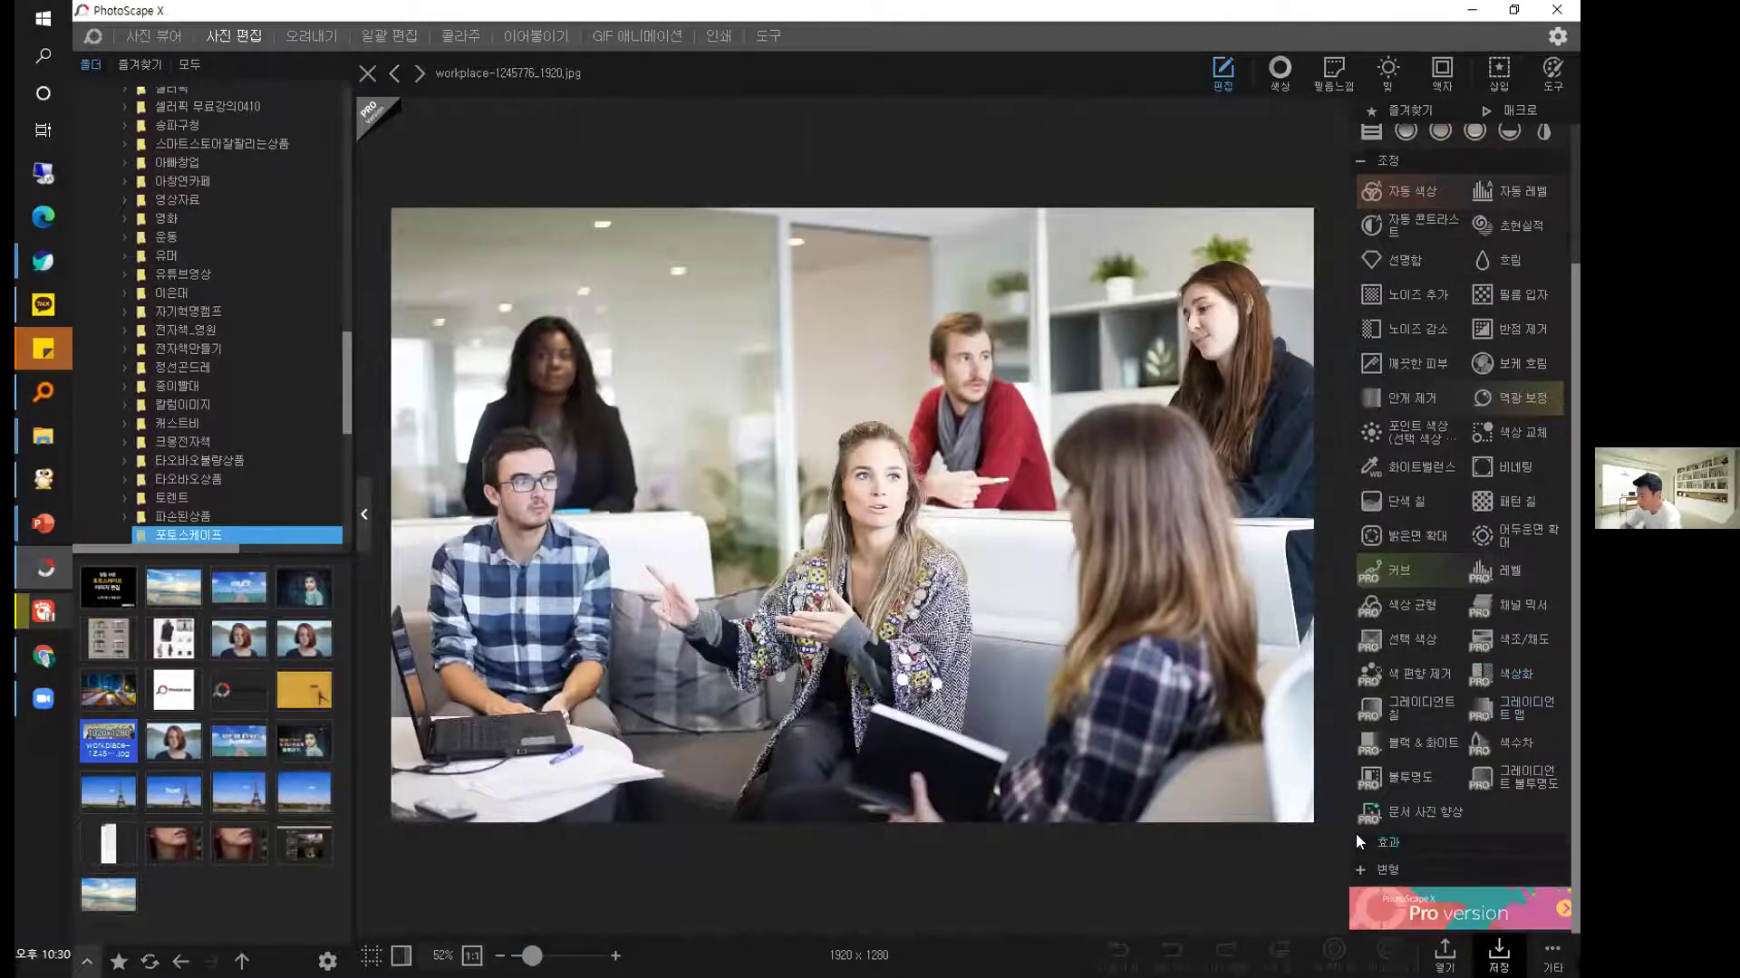
scroll(1477, 643, "up", 3)
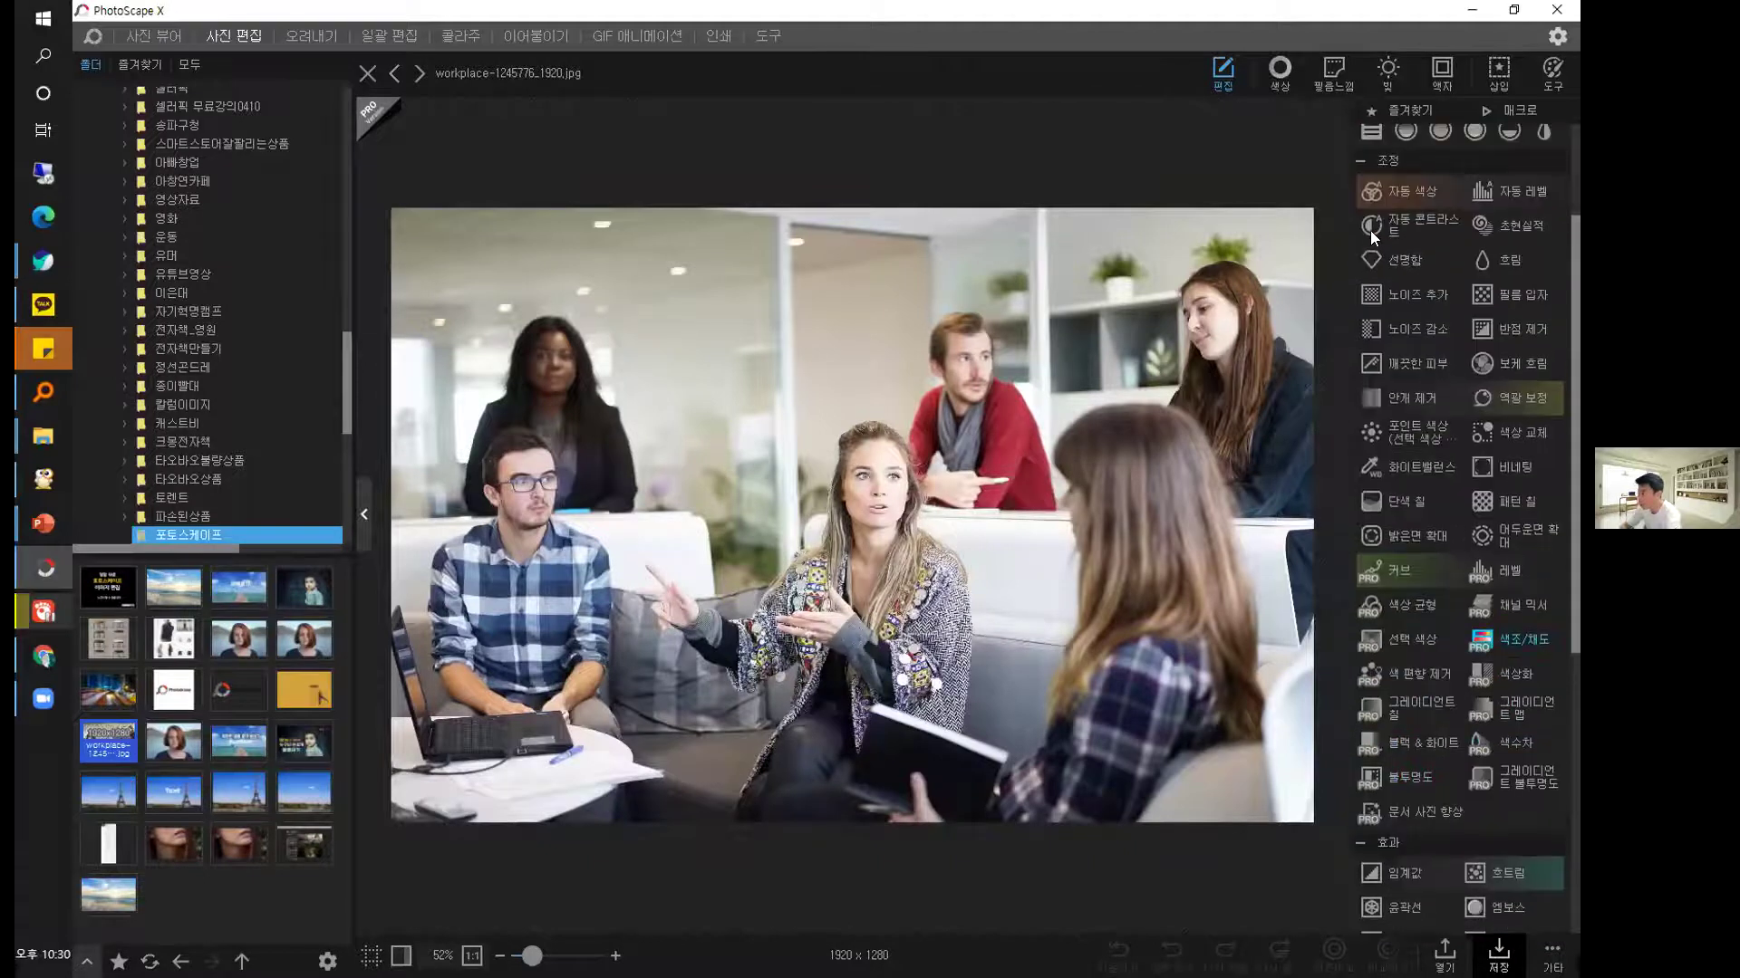
Glance at the insert tools for the workplace photo and return to the editing tools.
left_click(1499, 73)
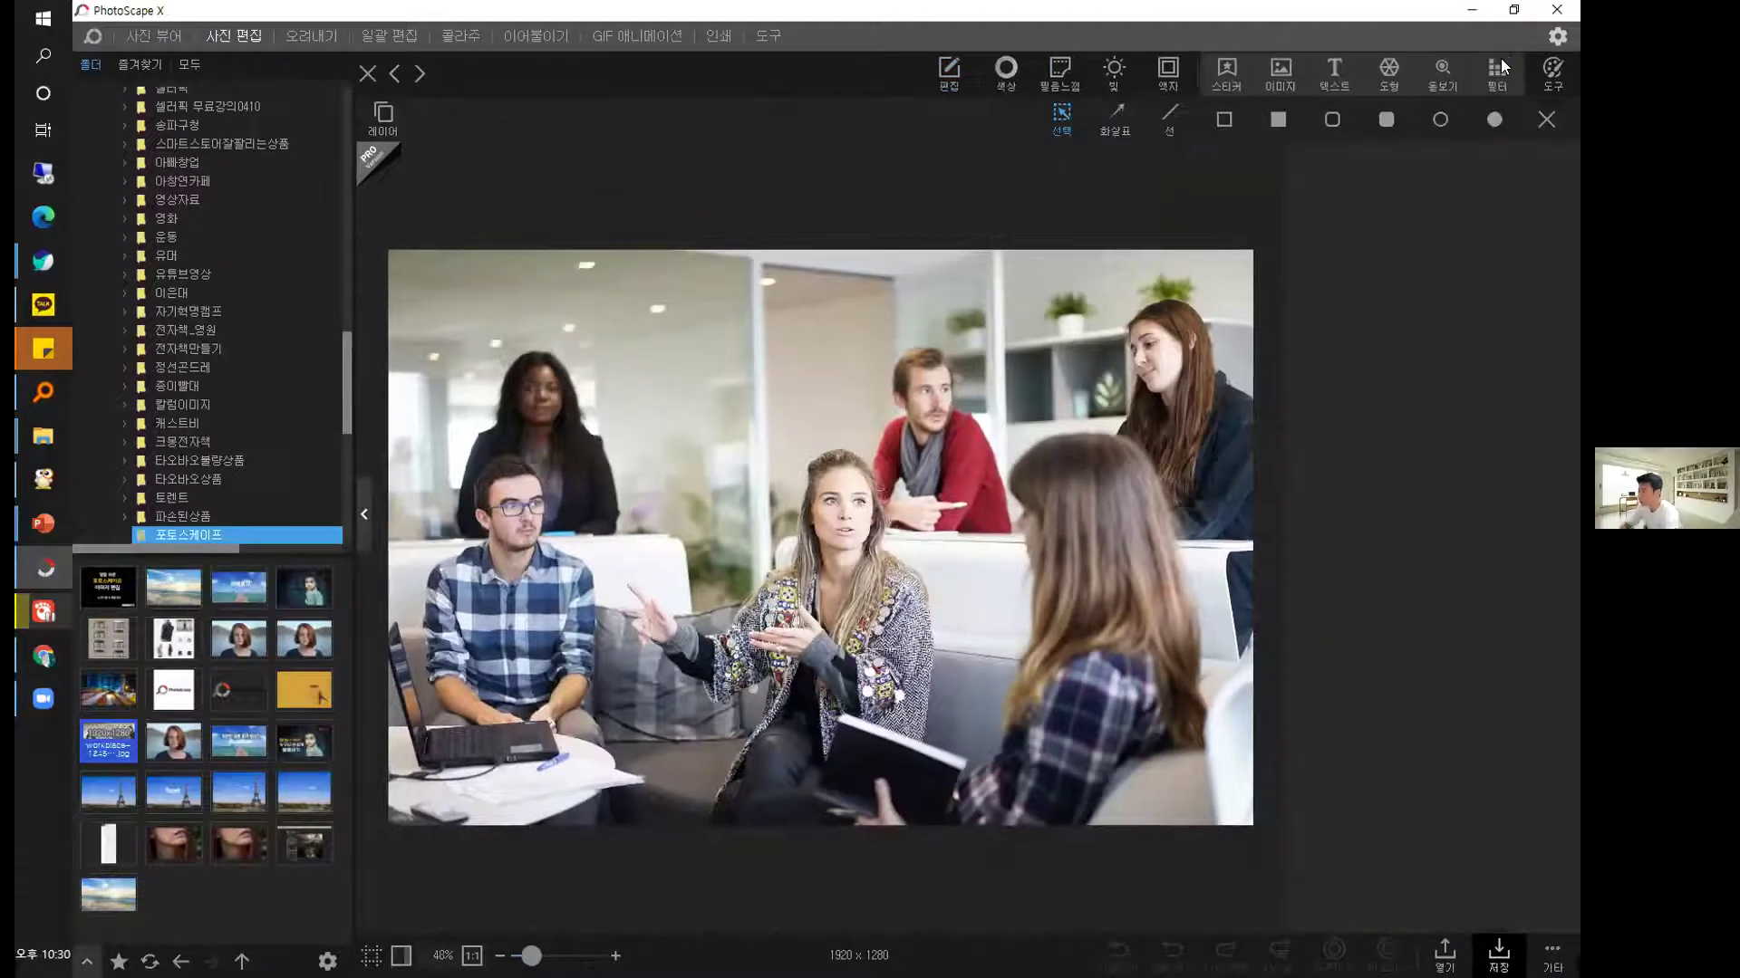
left_click(1277, 80)
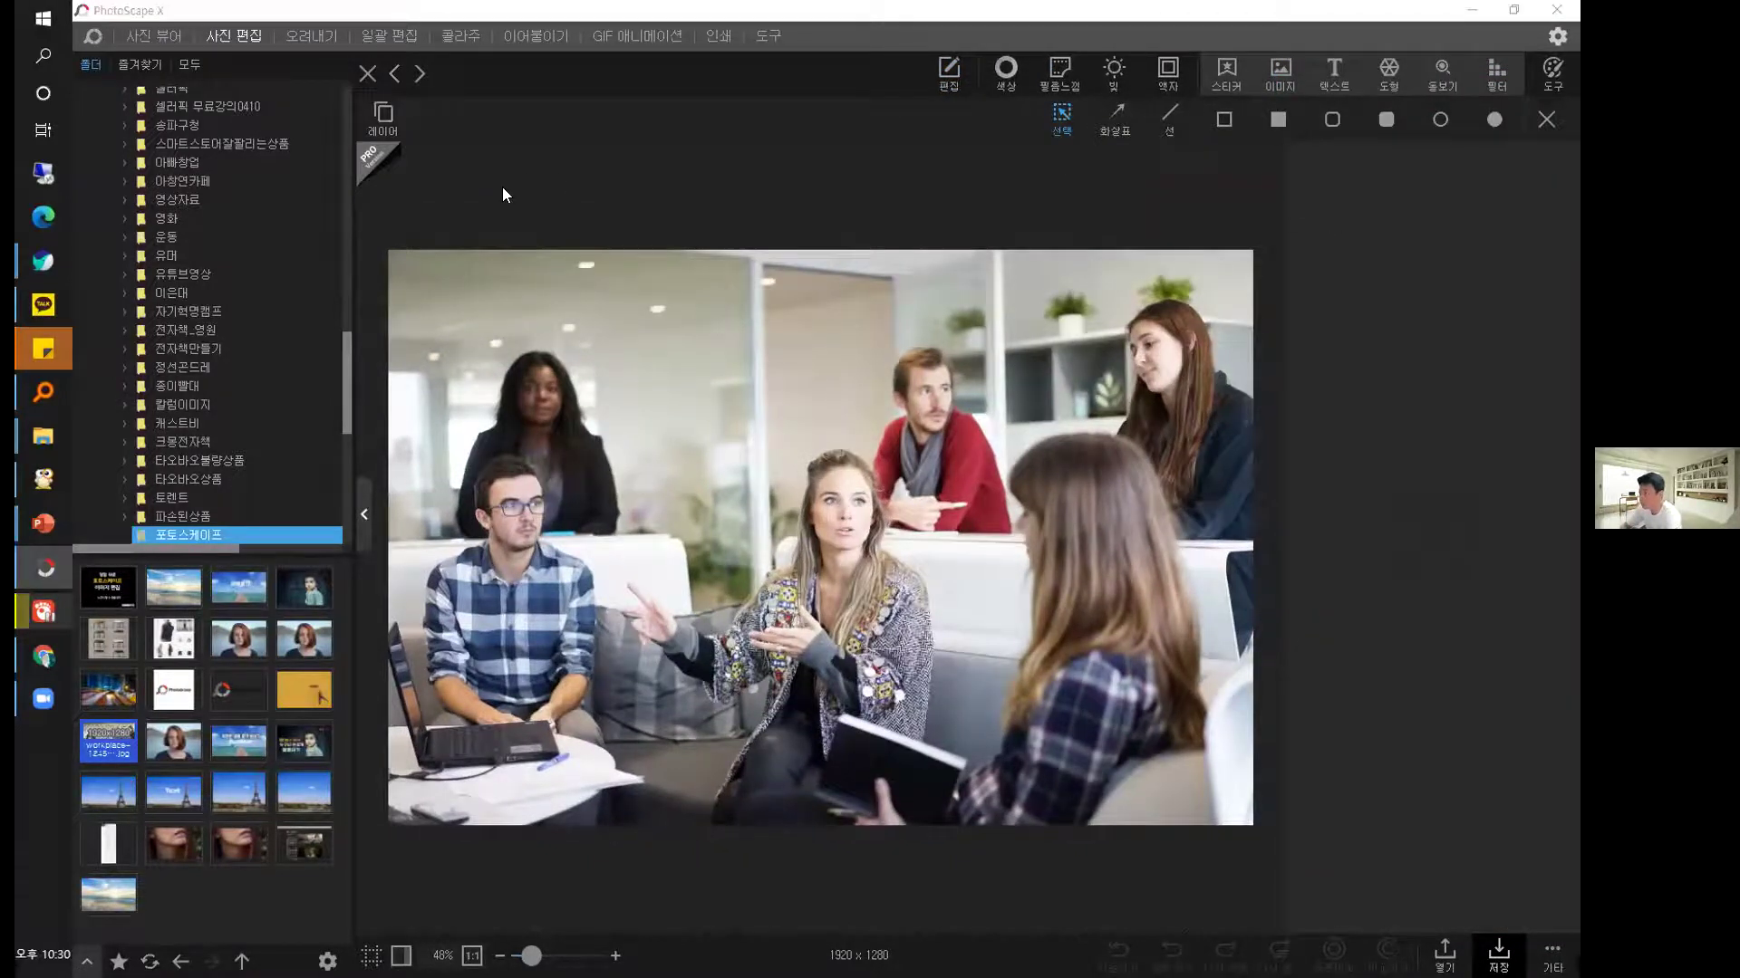
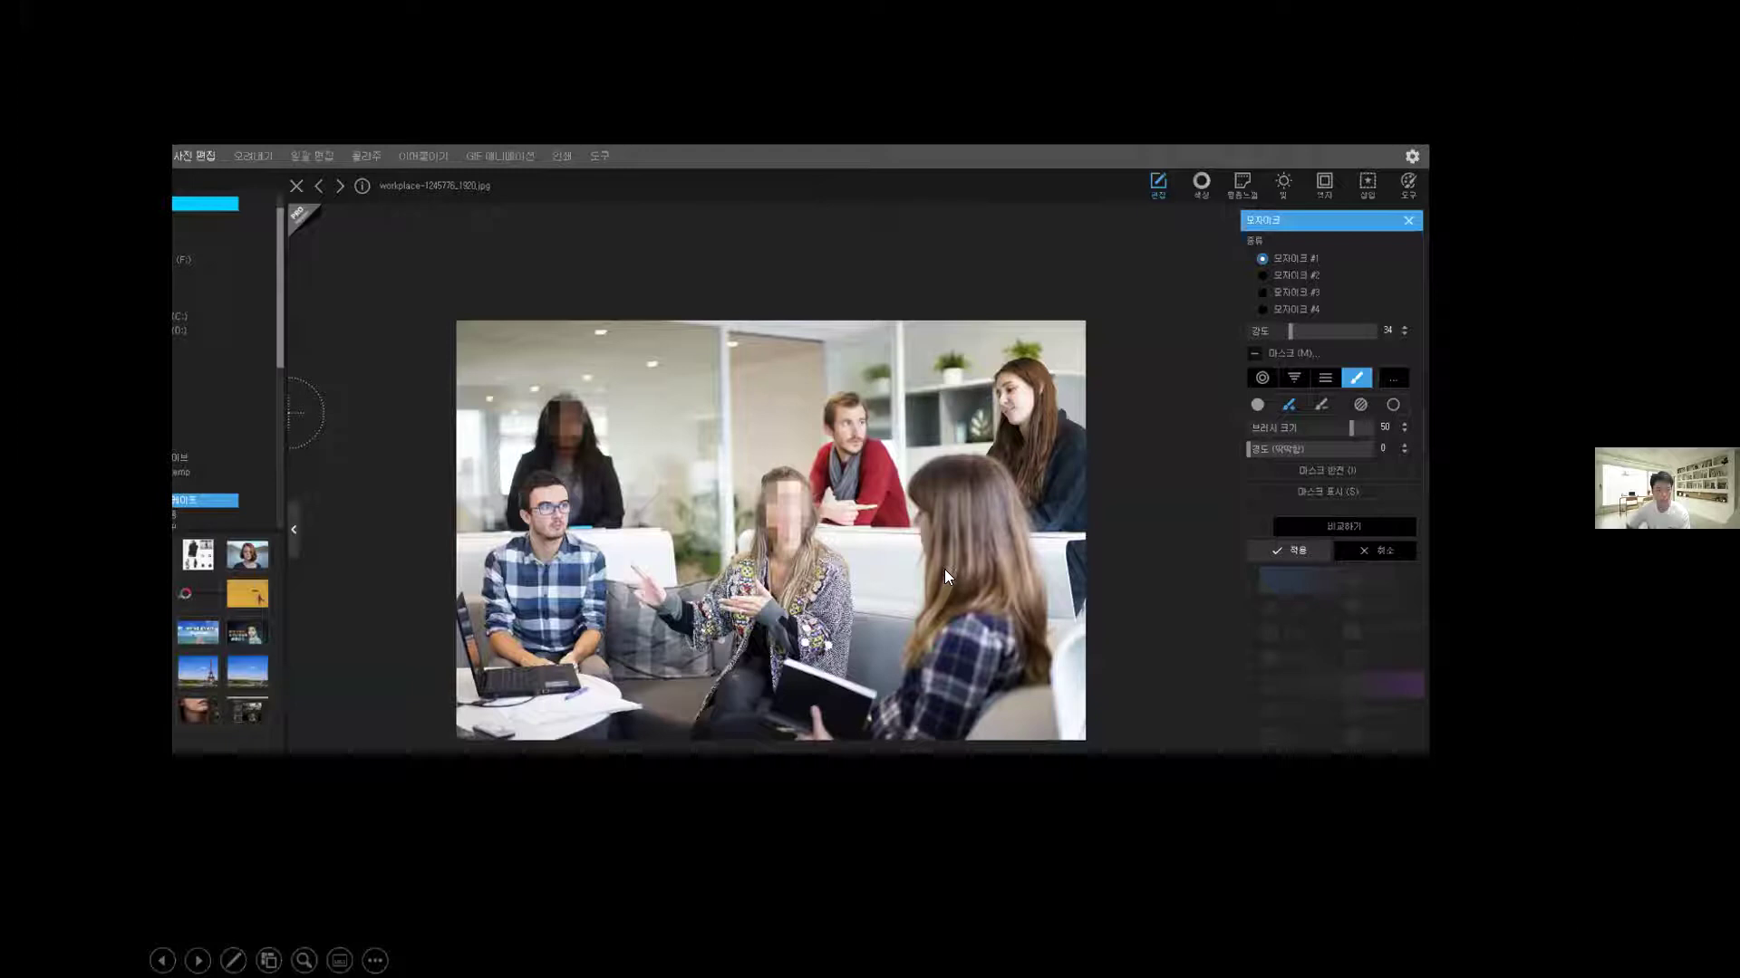
key("alt+Tab")
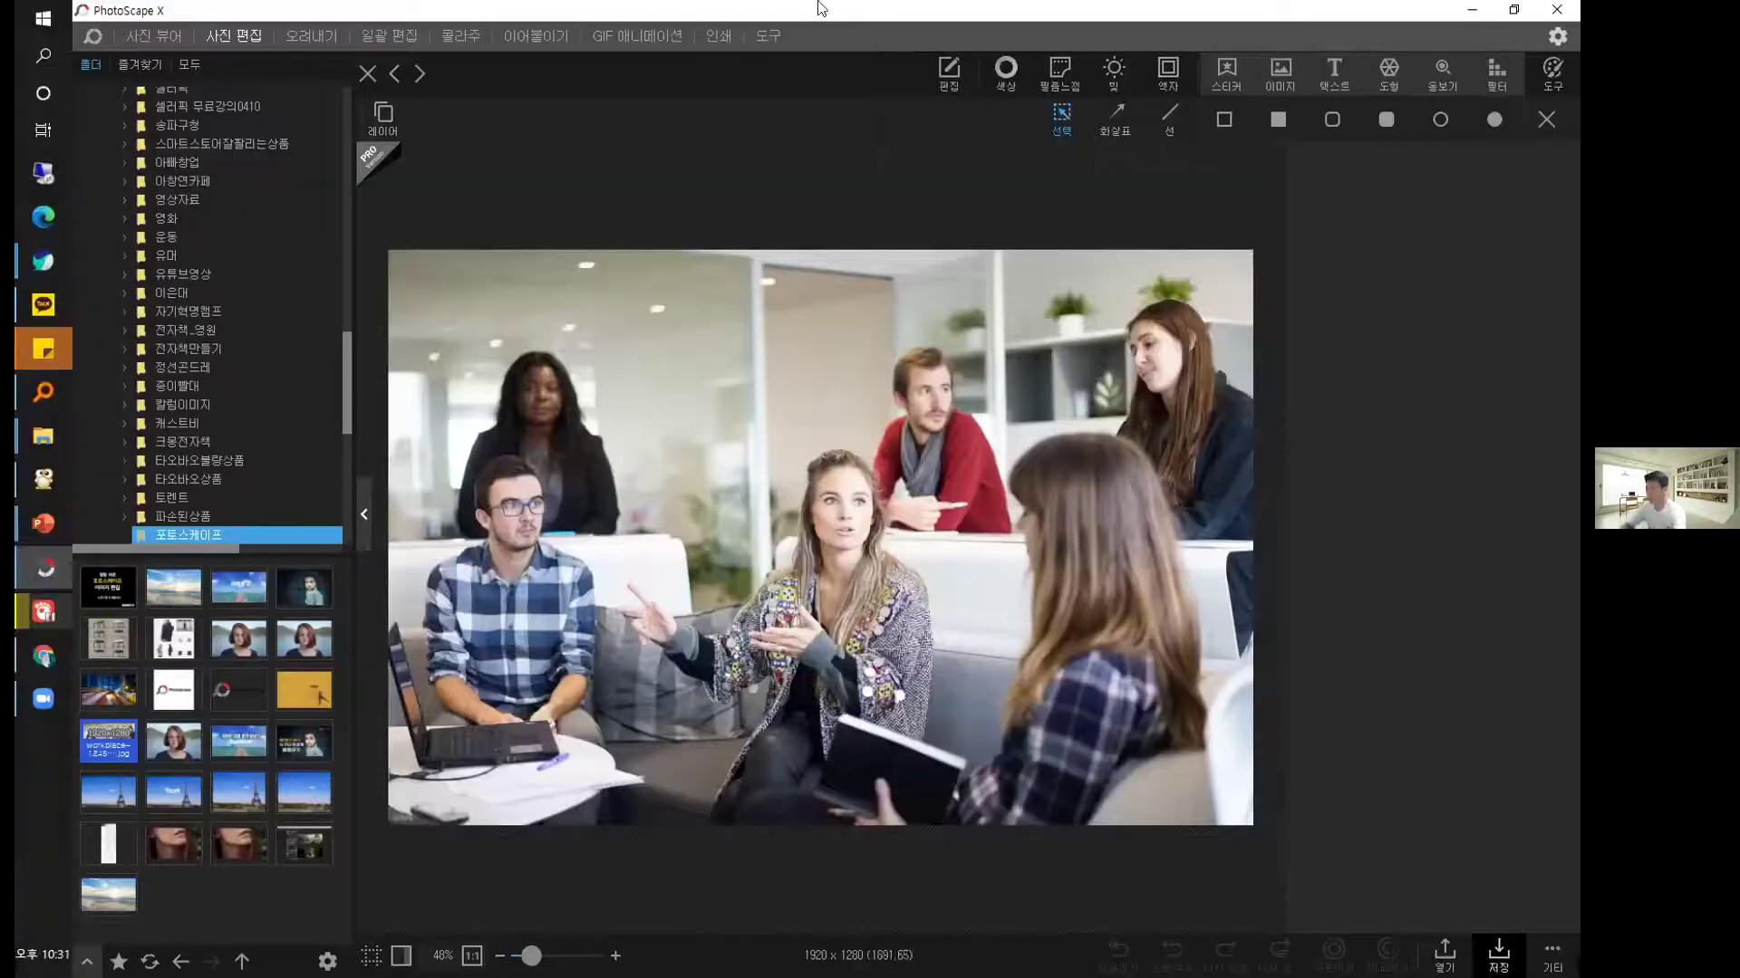
left_click(972, 76)
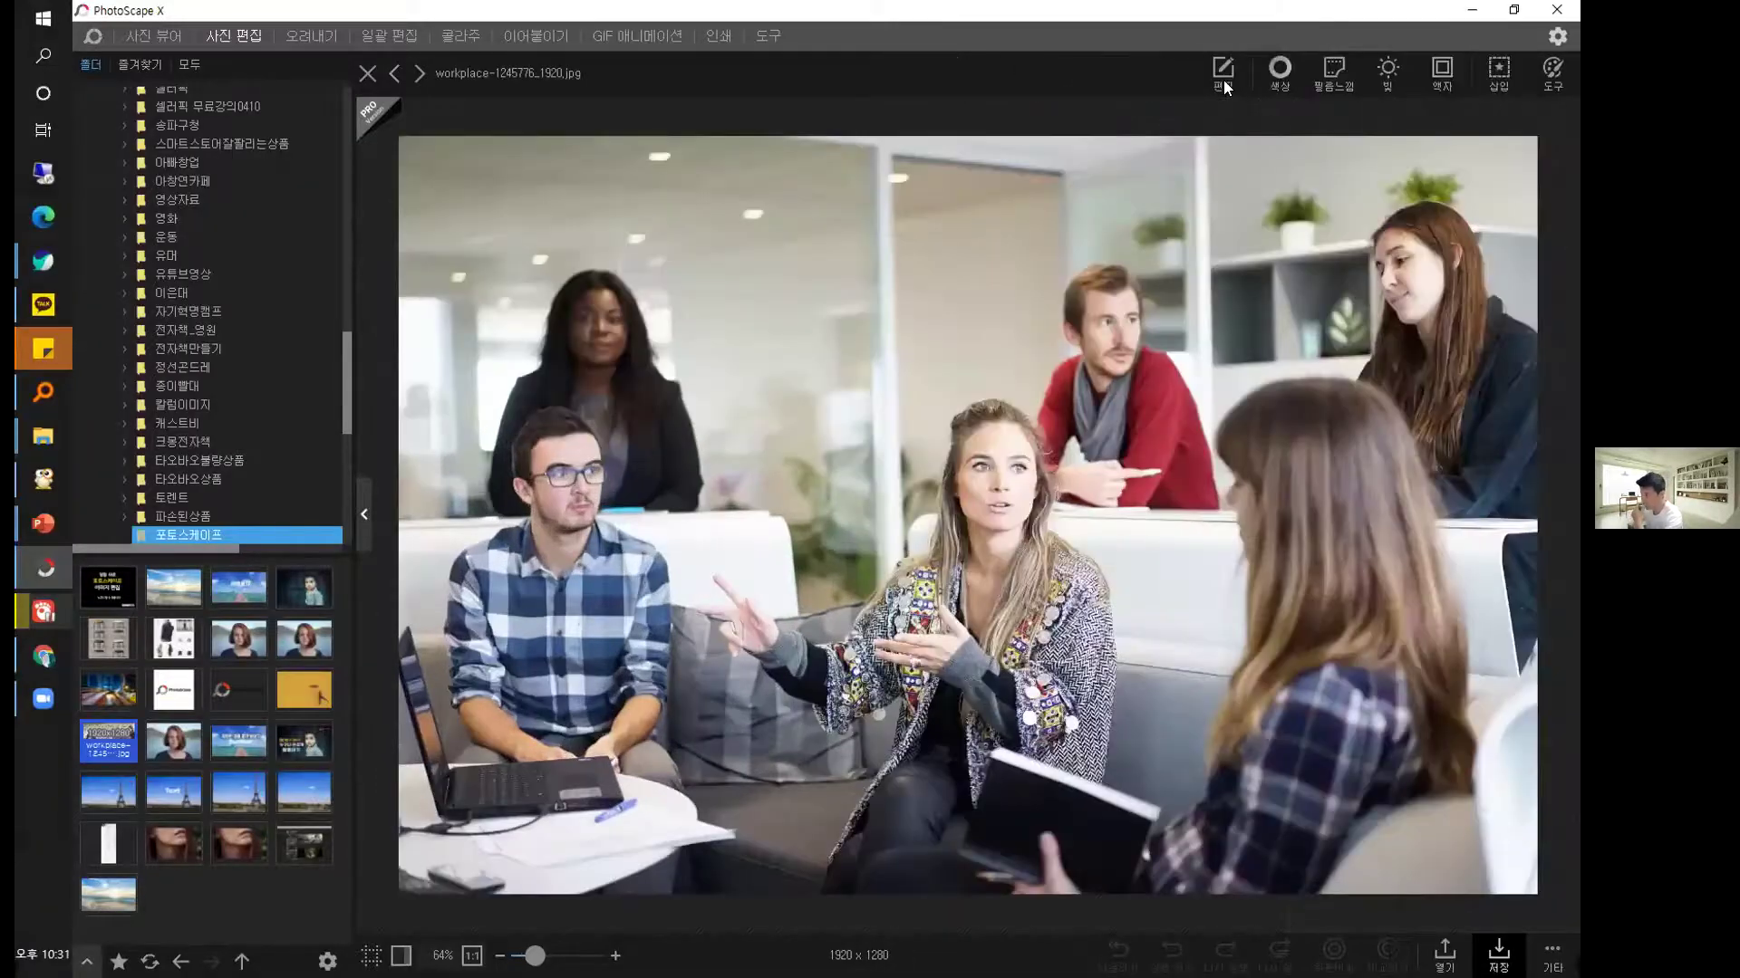
left_click(1225, 78)
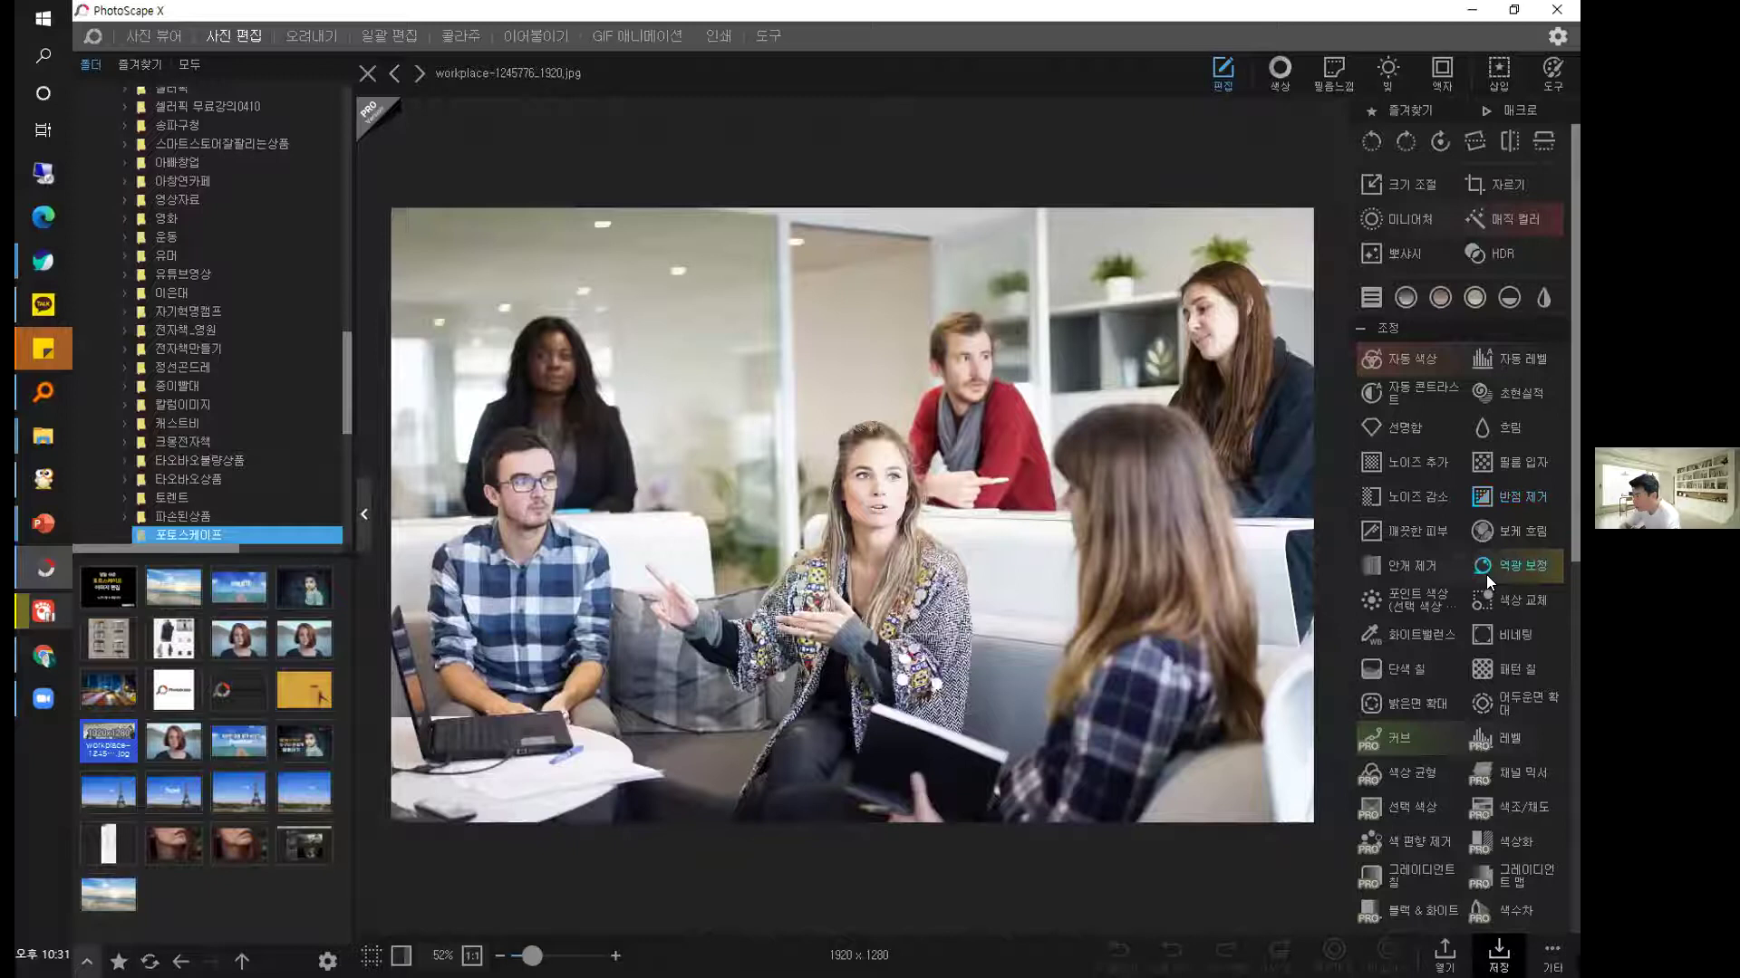
Open the Mosaic effect on the workplace photo, preview styles #2, #3 and #4 and strength 1, and close it without applying.
scroll(1486, 575, "down", 2)
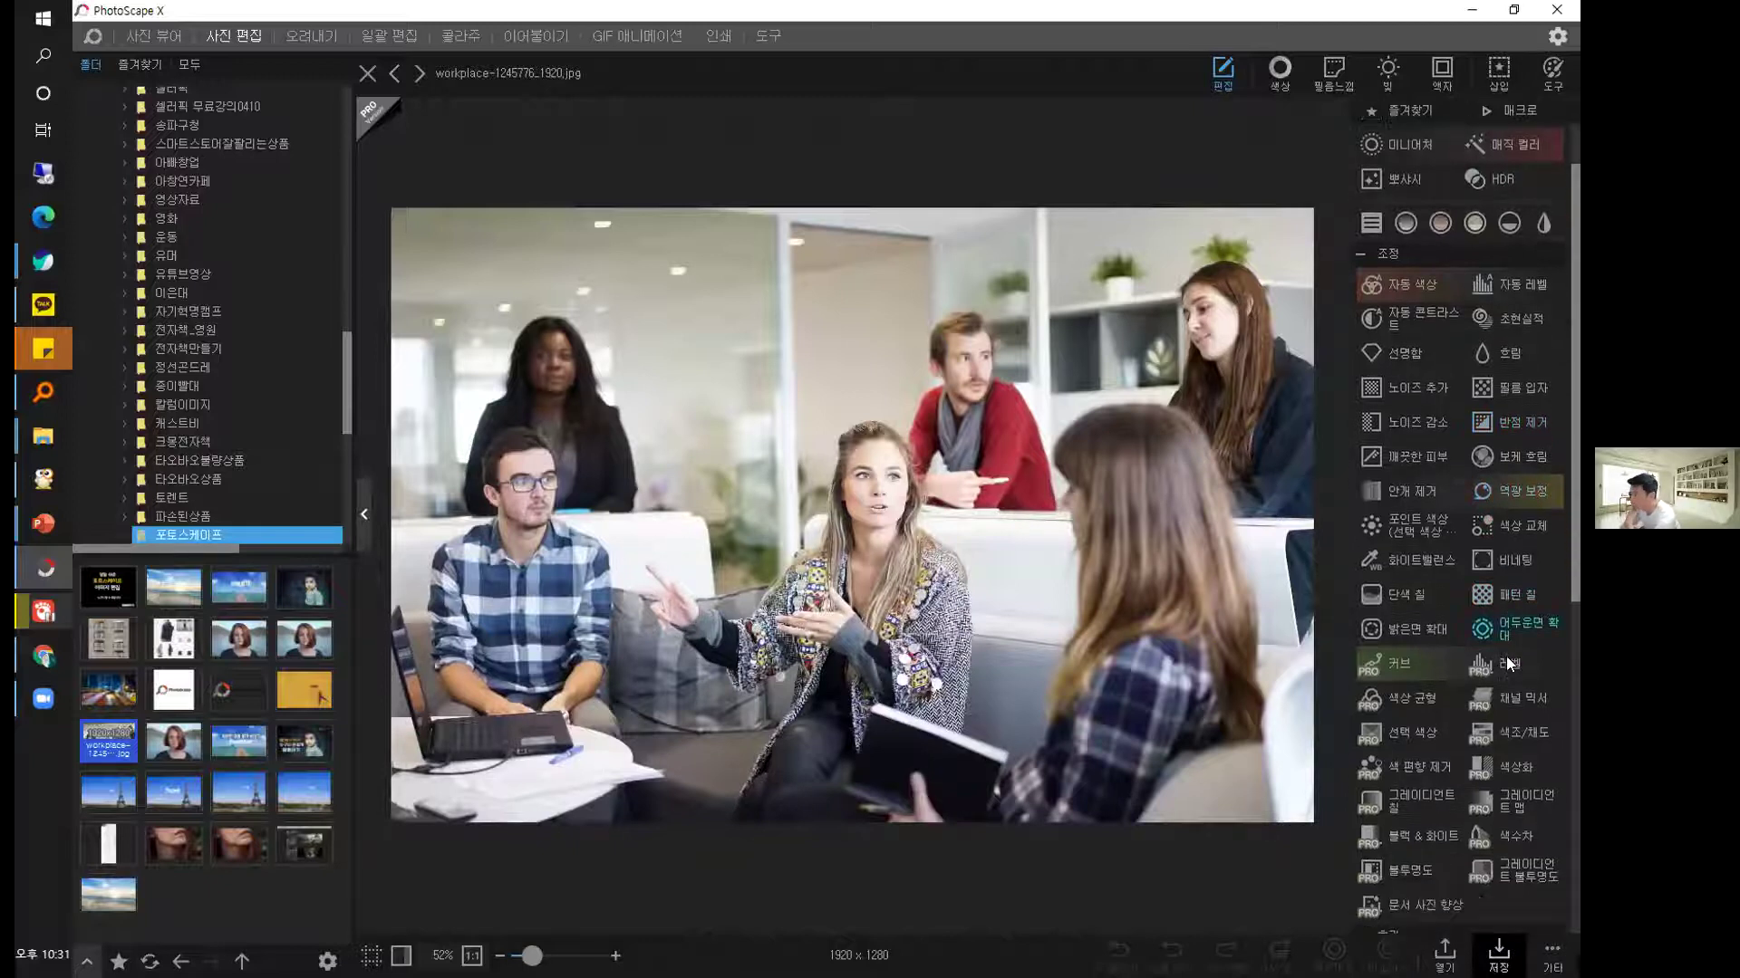
scroll(1505, 658, "down", 6)
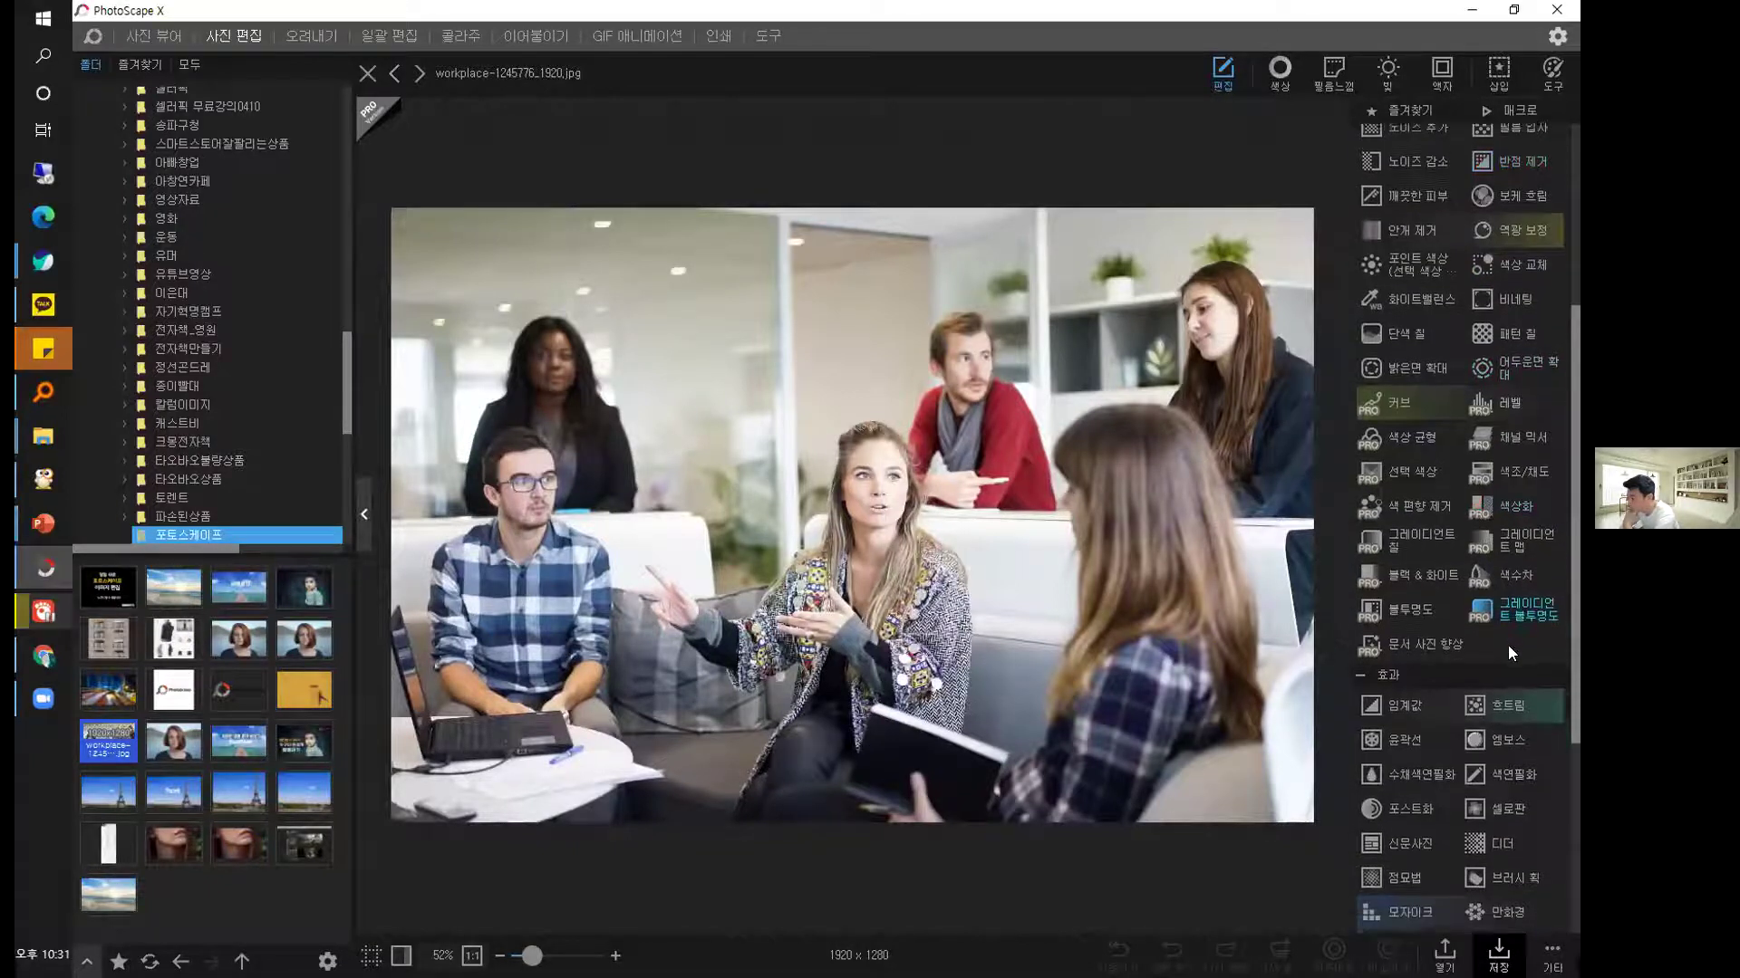
scroll(1507, 645, "down", 6)
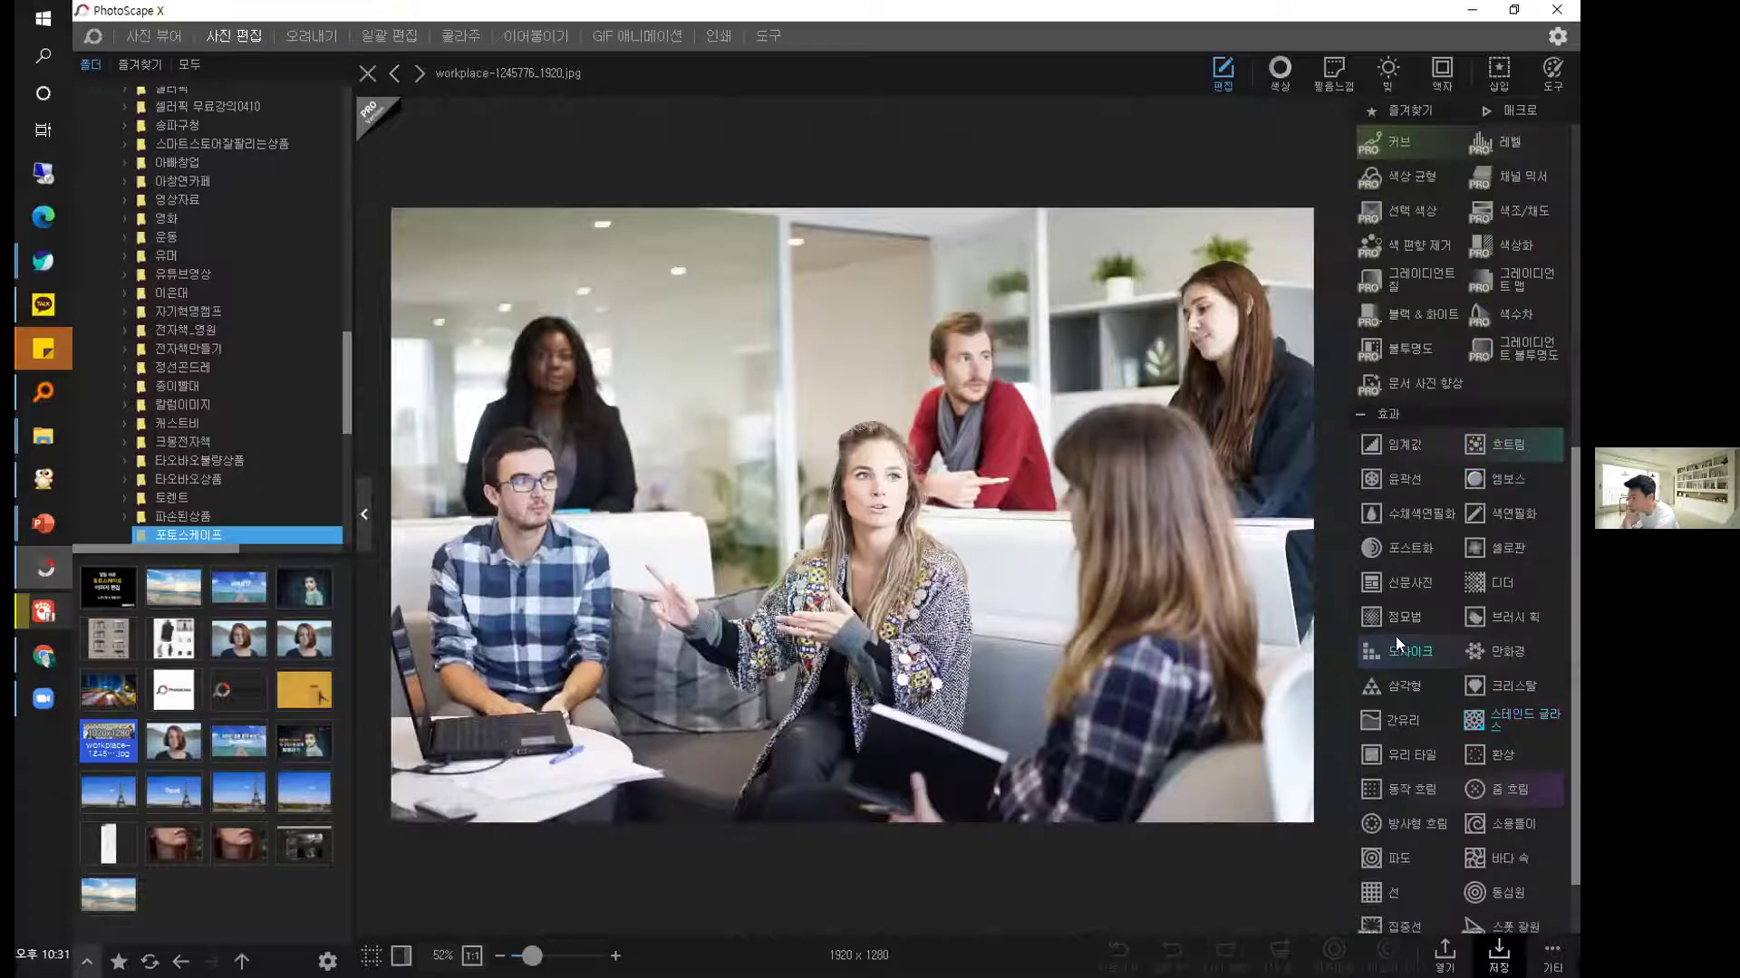
scroll(1394, 635, "down", 2)
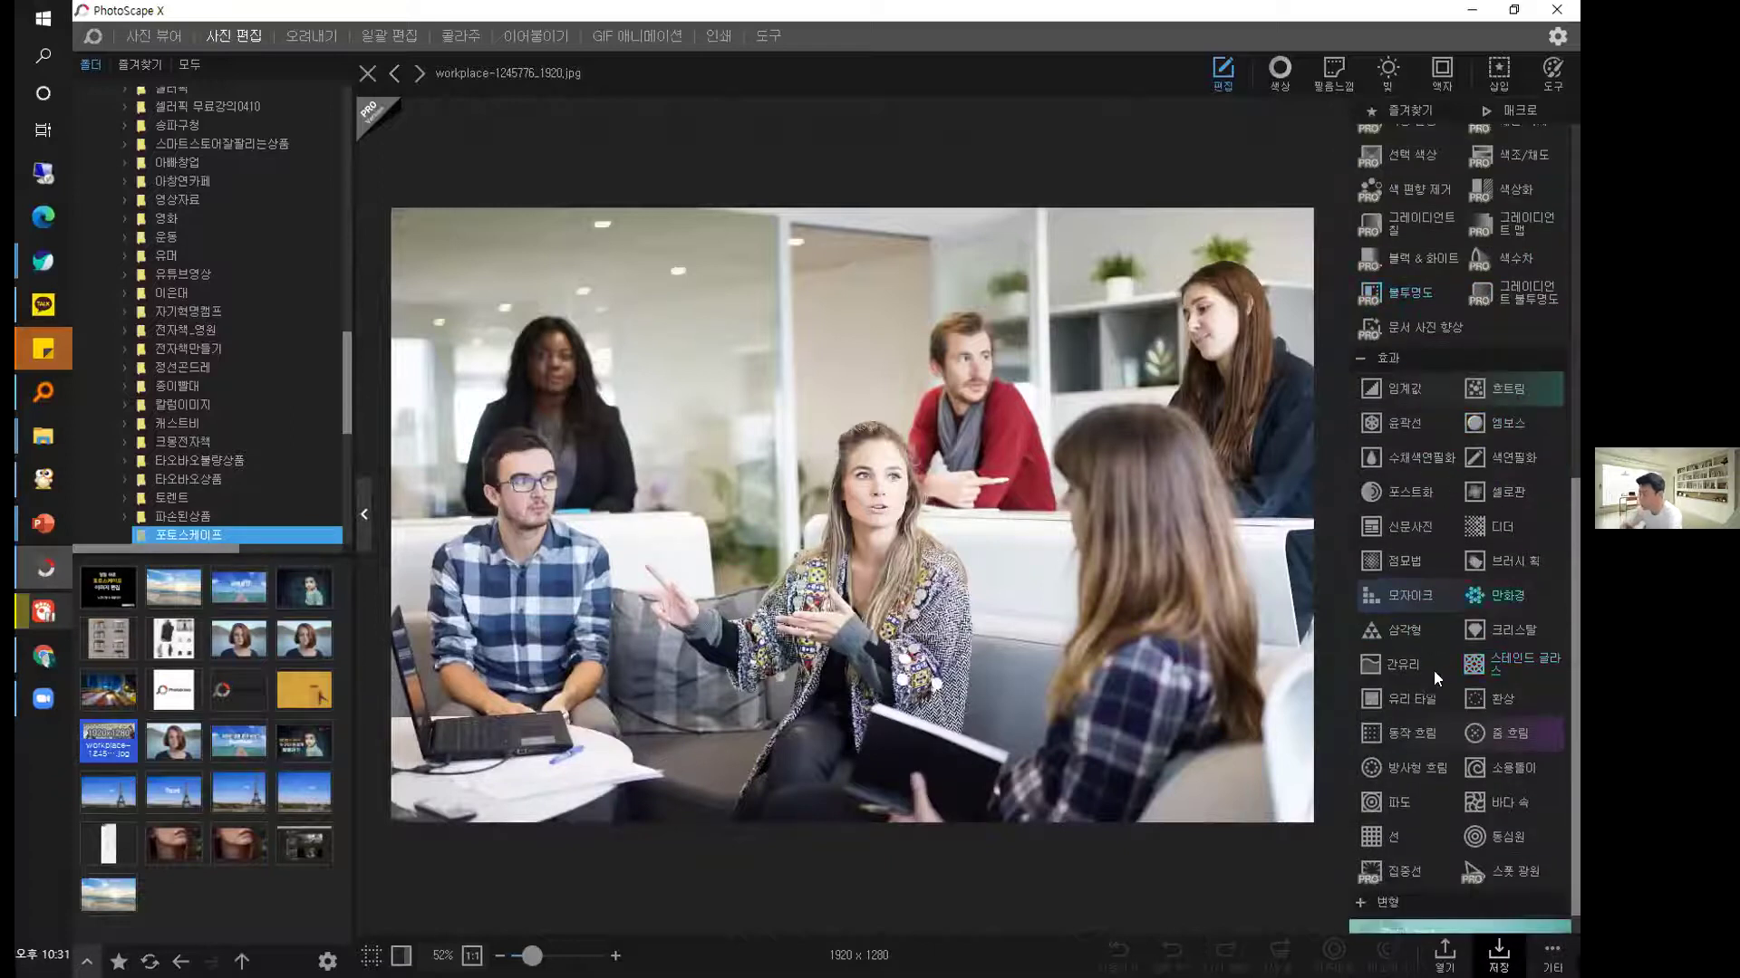
left_click(1383, 595)
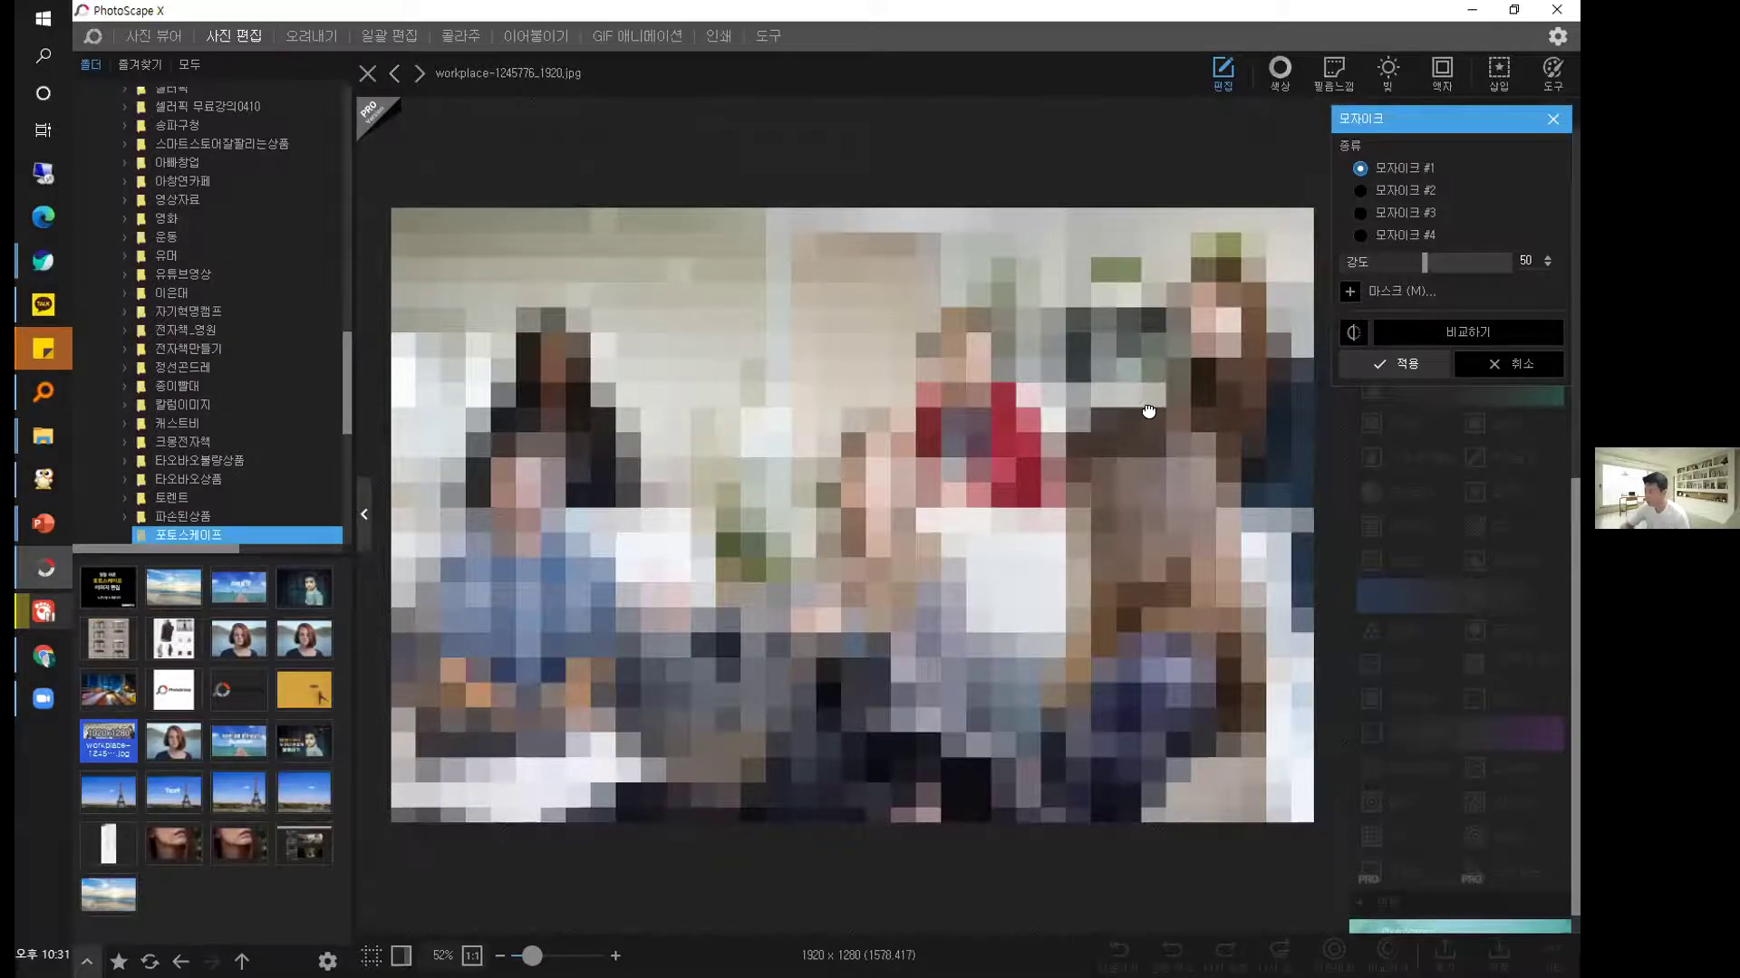
left_click(1359, 190)
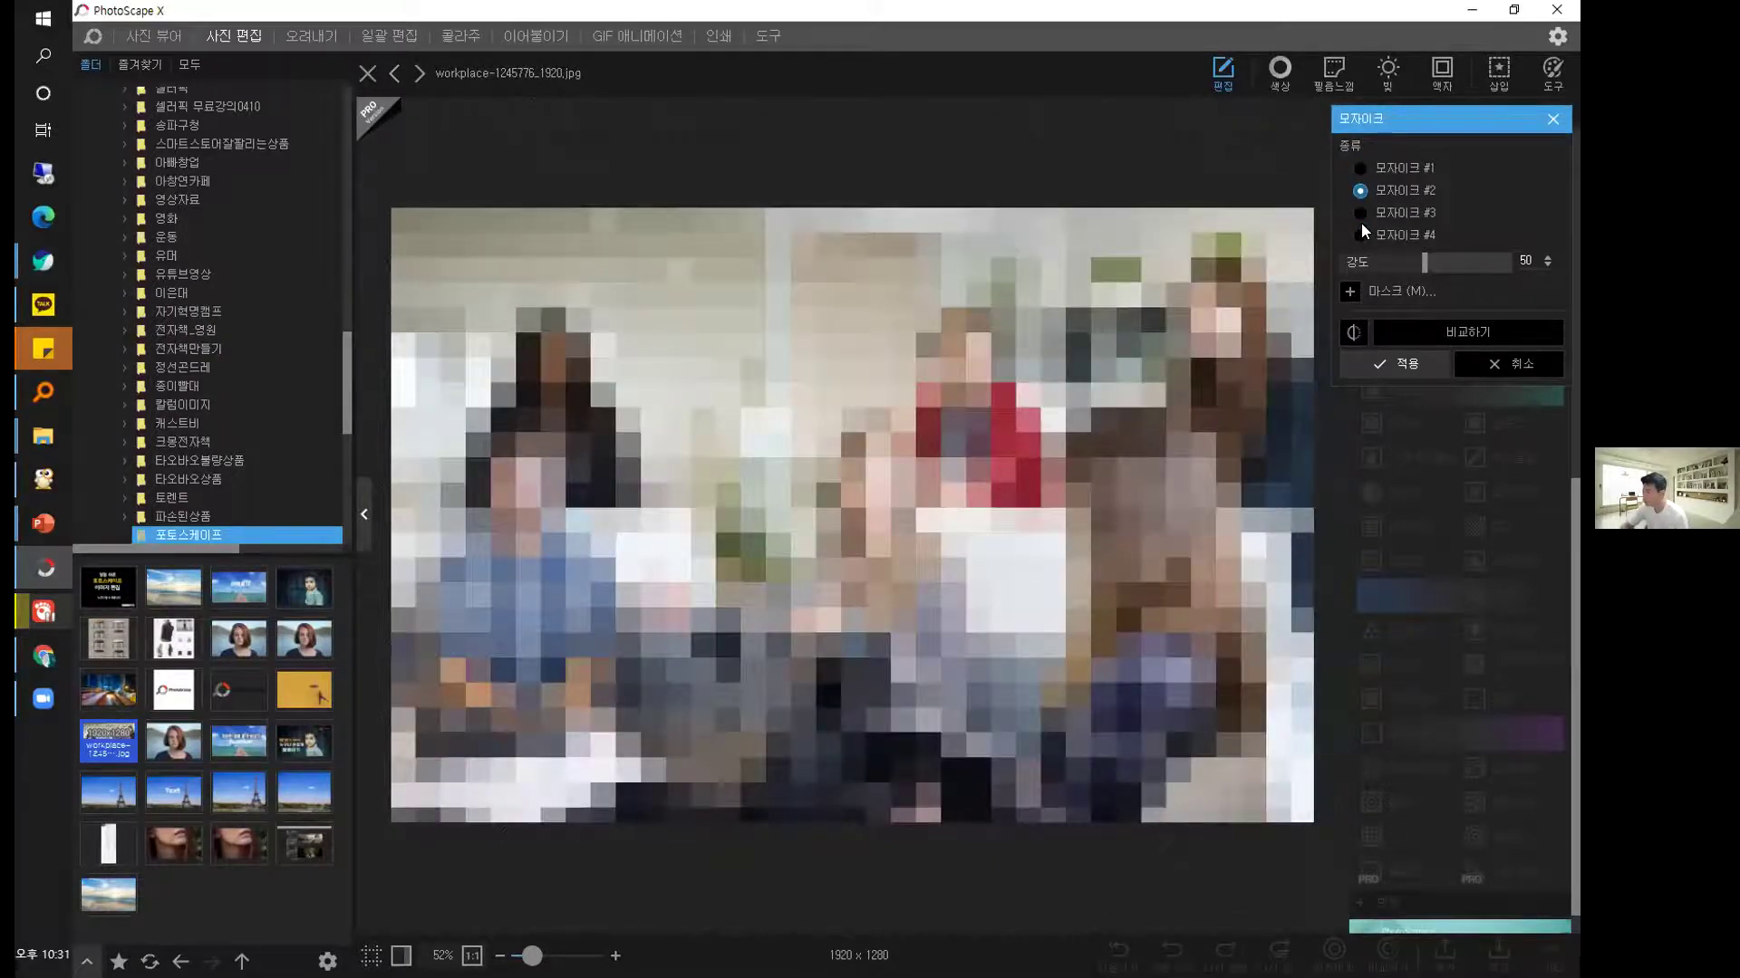
left_click(1361, 214)
left_click(1361, 236)
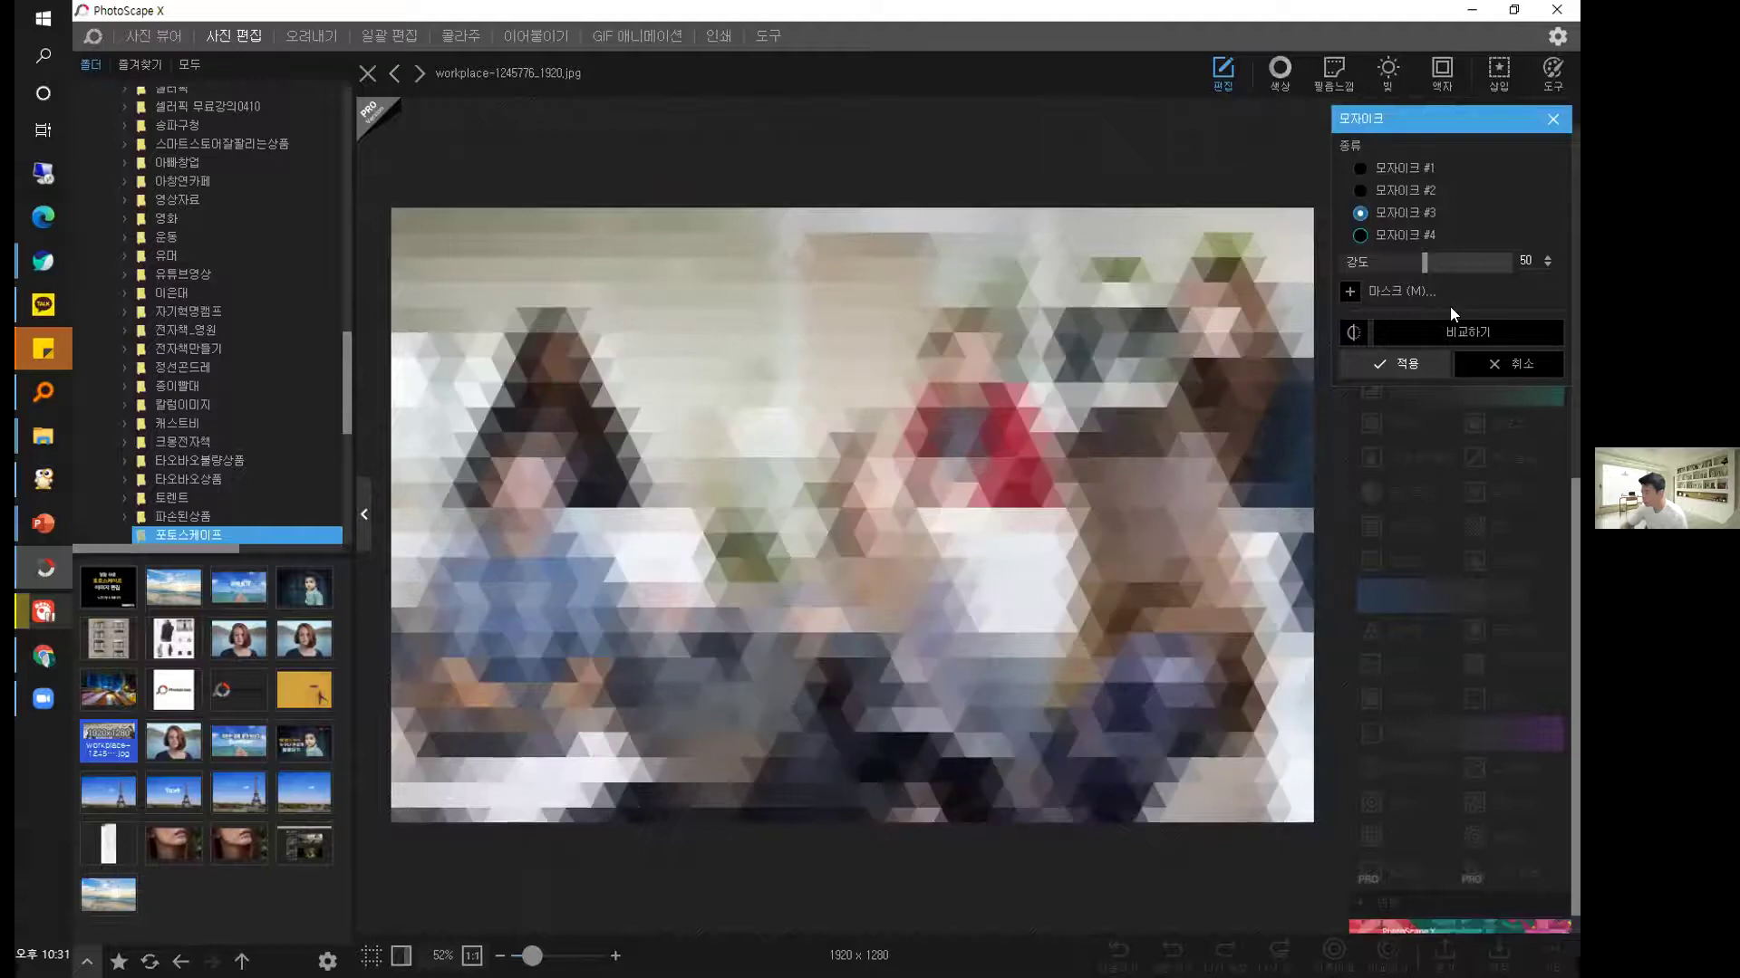
left_click_drag(1462, 262, 1361, 261)
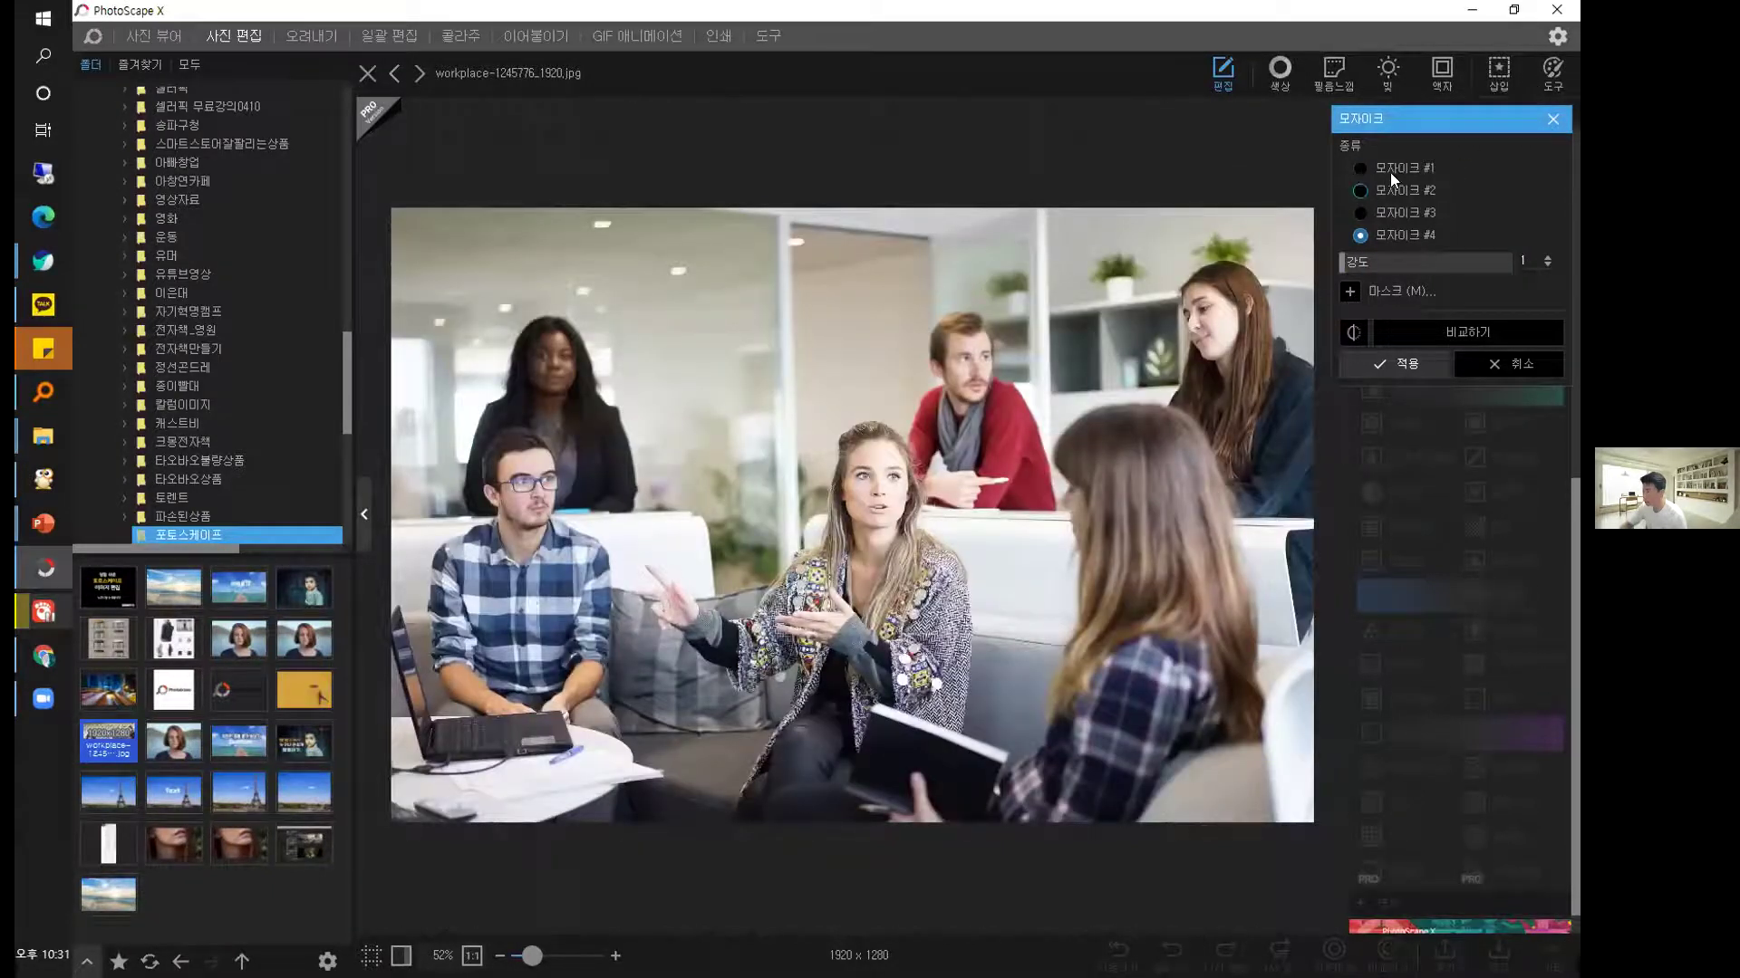
left_click(1361, 163)
left_click(1554, 121)
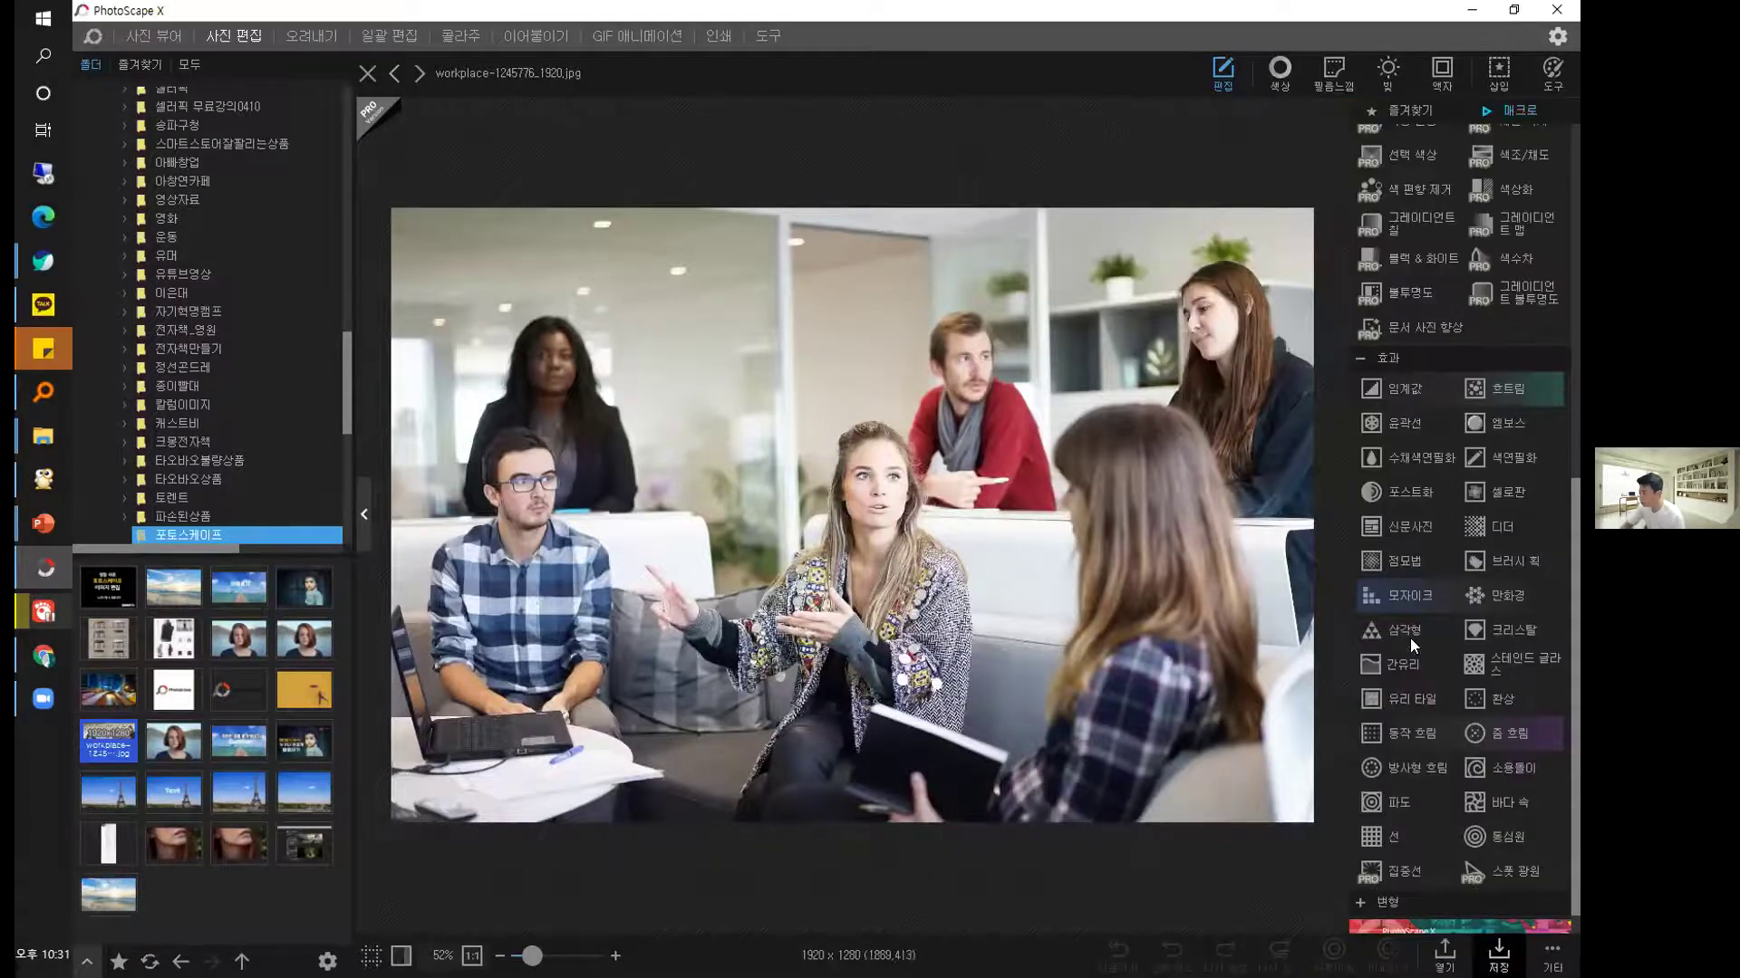
left_click(1426, 596)
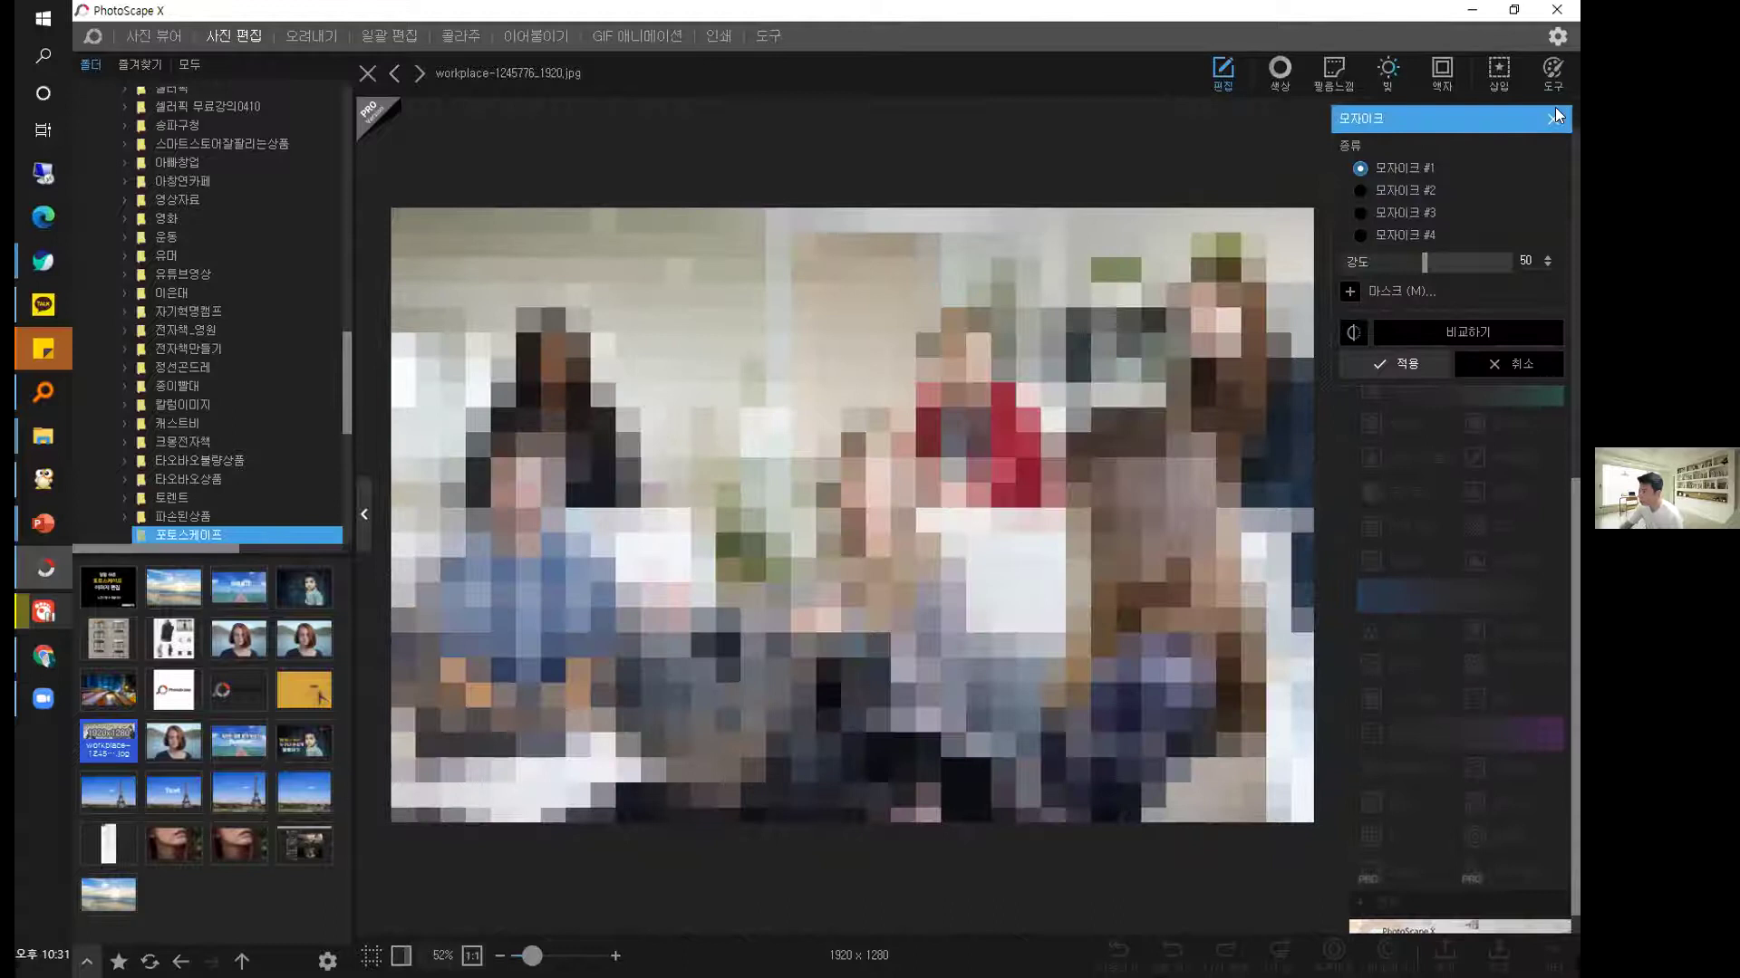
left_click(1552, 121)
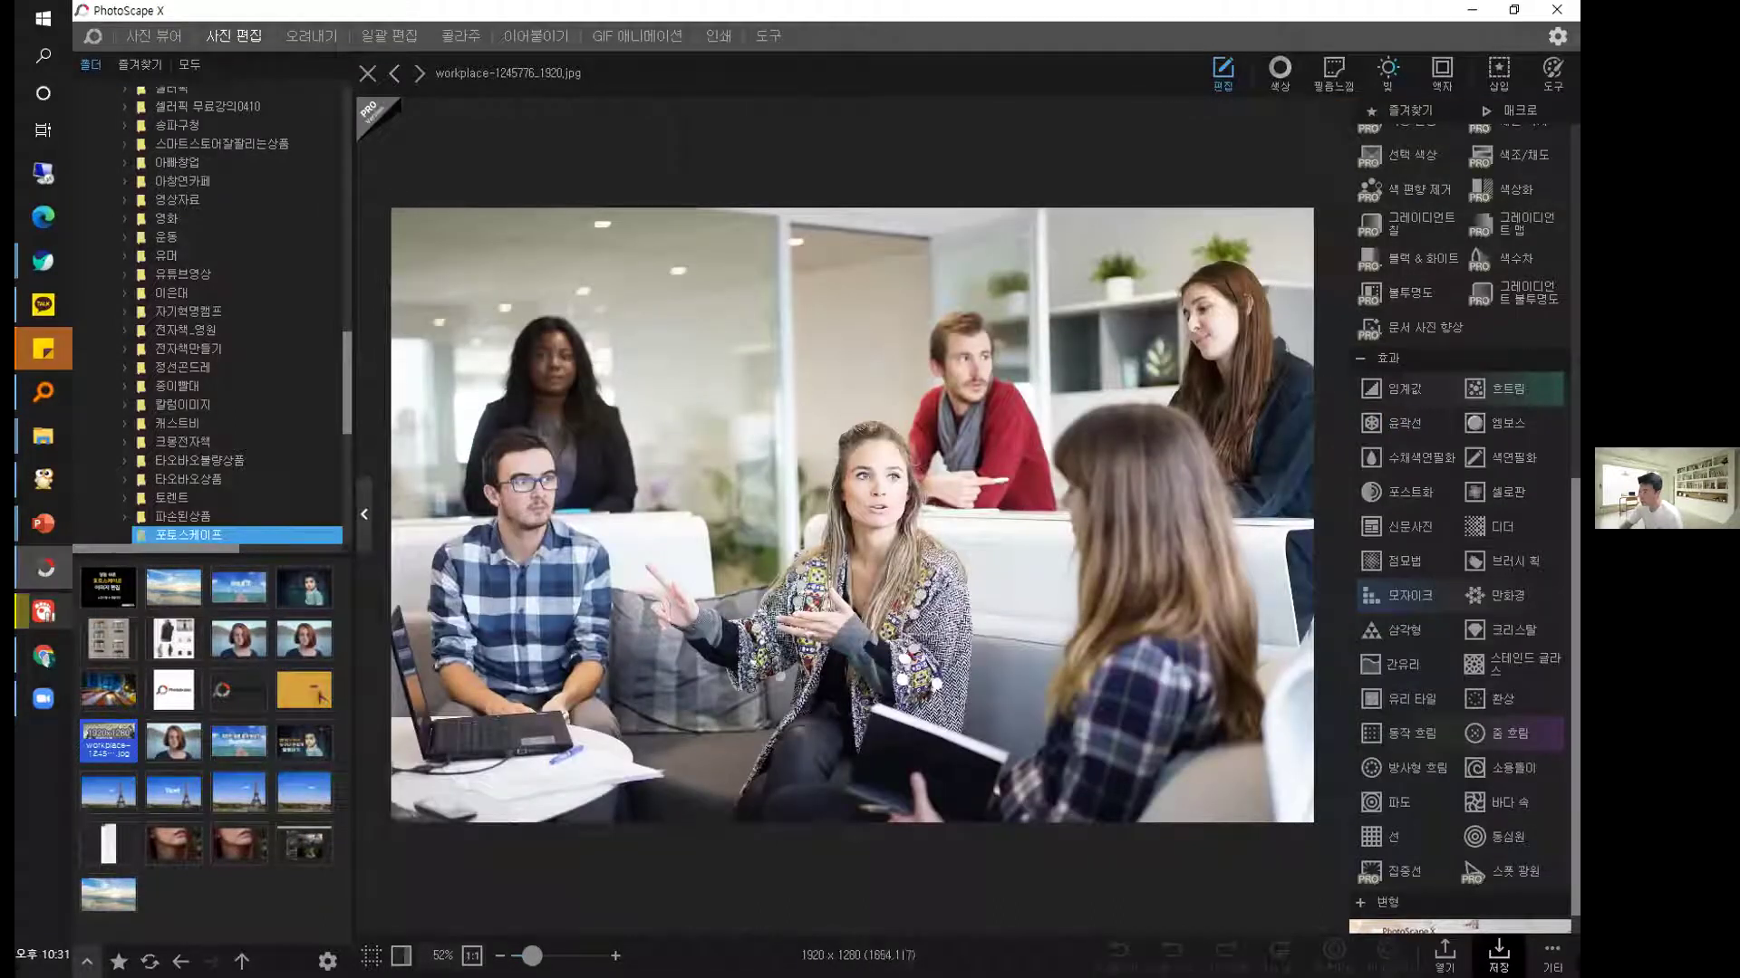
scroll(1498, 348, "up", 8)
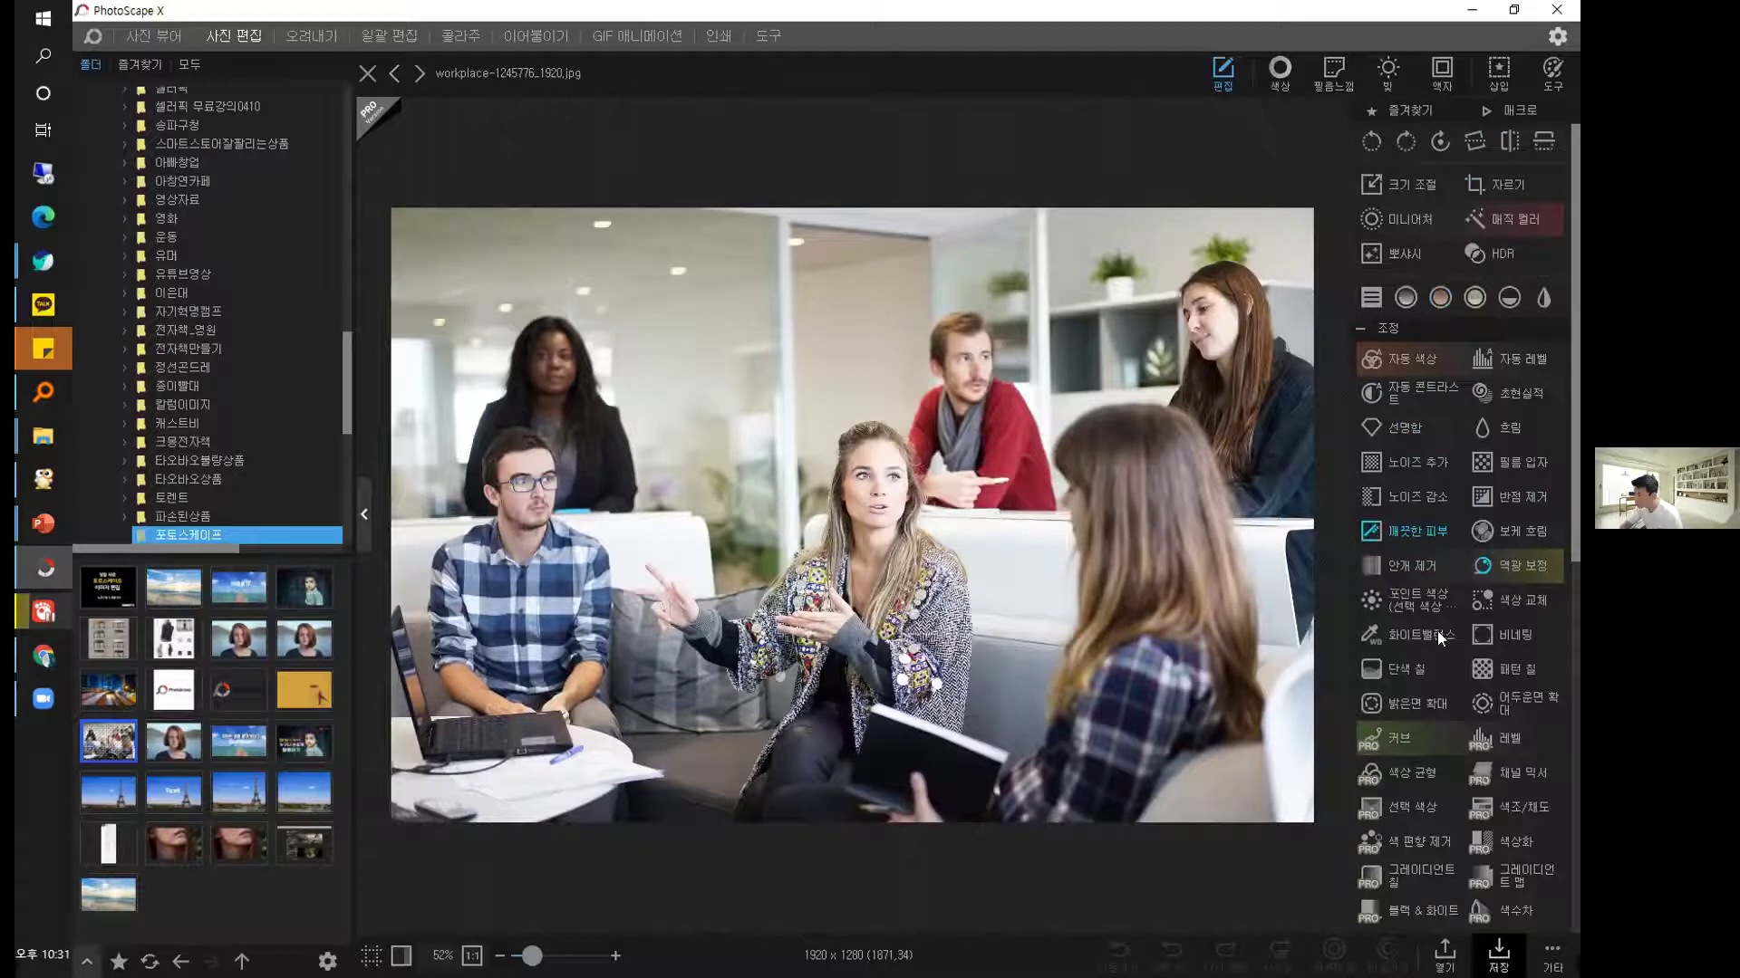
Open the Mosaic effect in style #1 on the workplace photo and limit it with a brush mask.
scroll(1543, 513, "down", 2)
scroll(1511, 551, "down", 7)
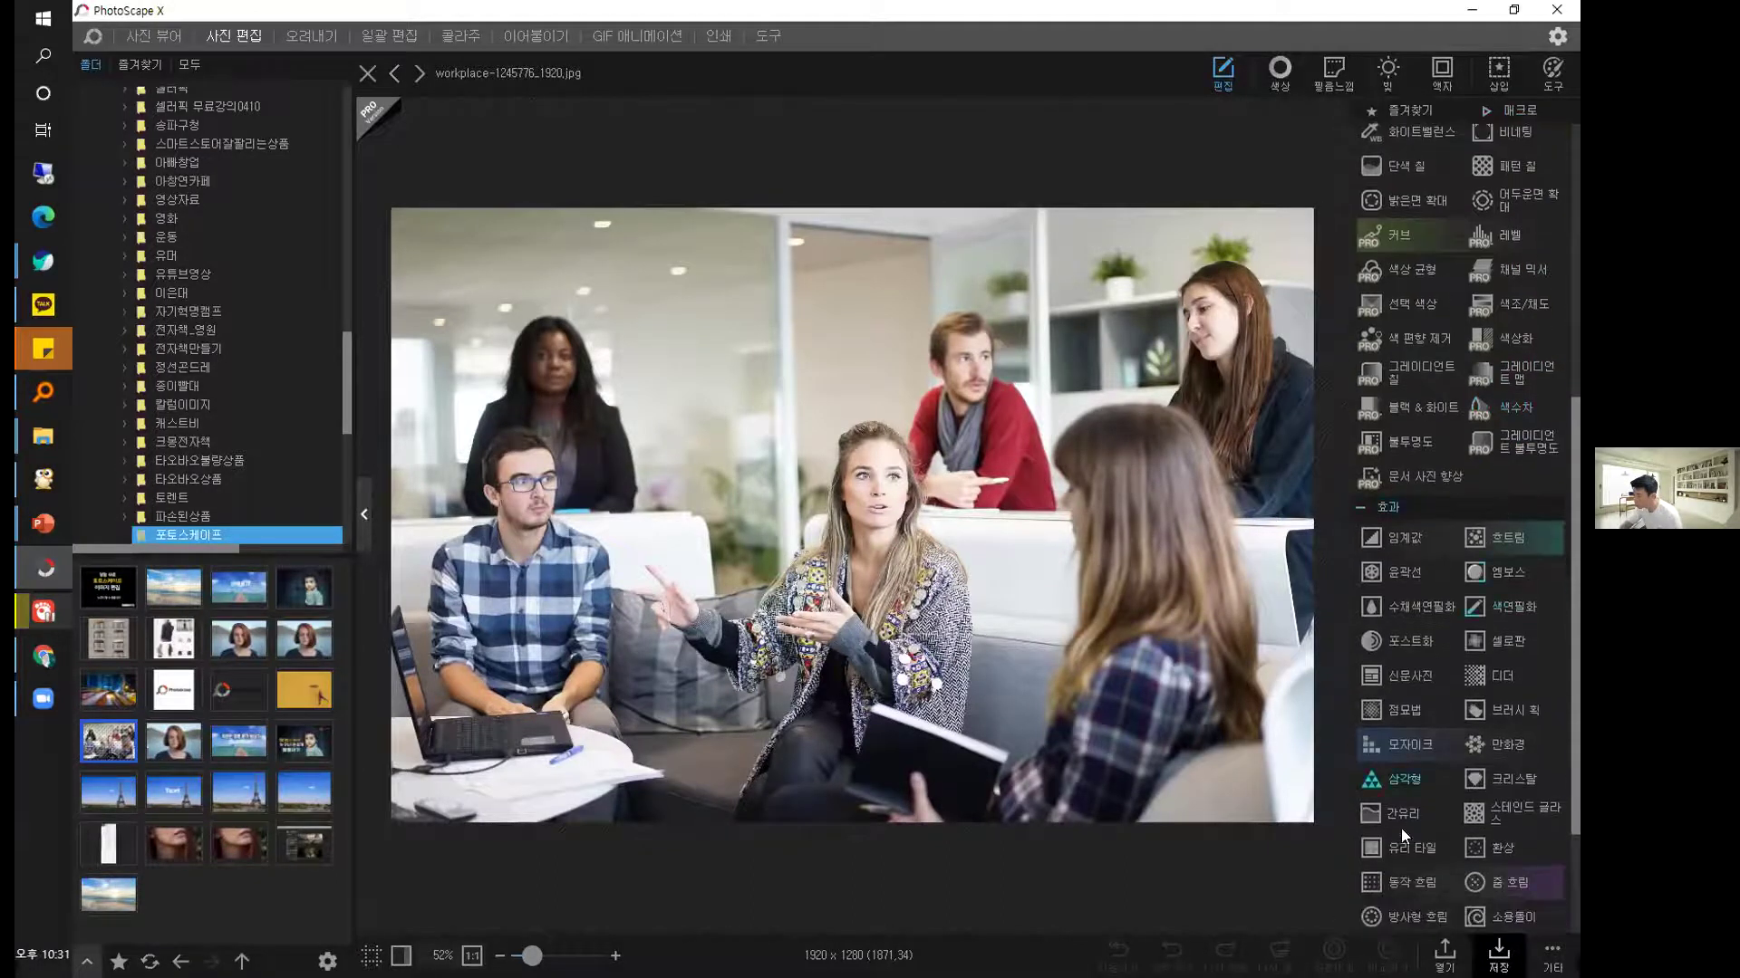
left_click(1370, 745)
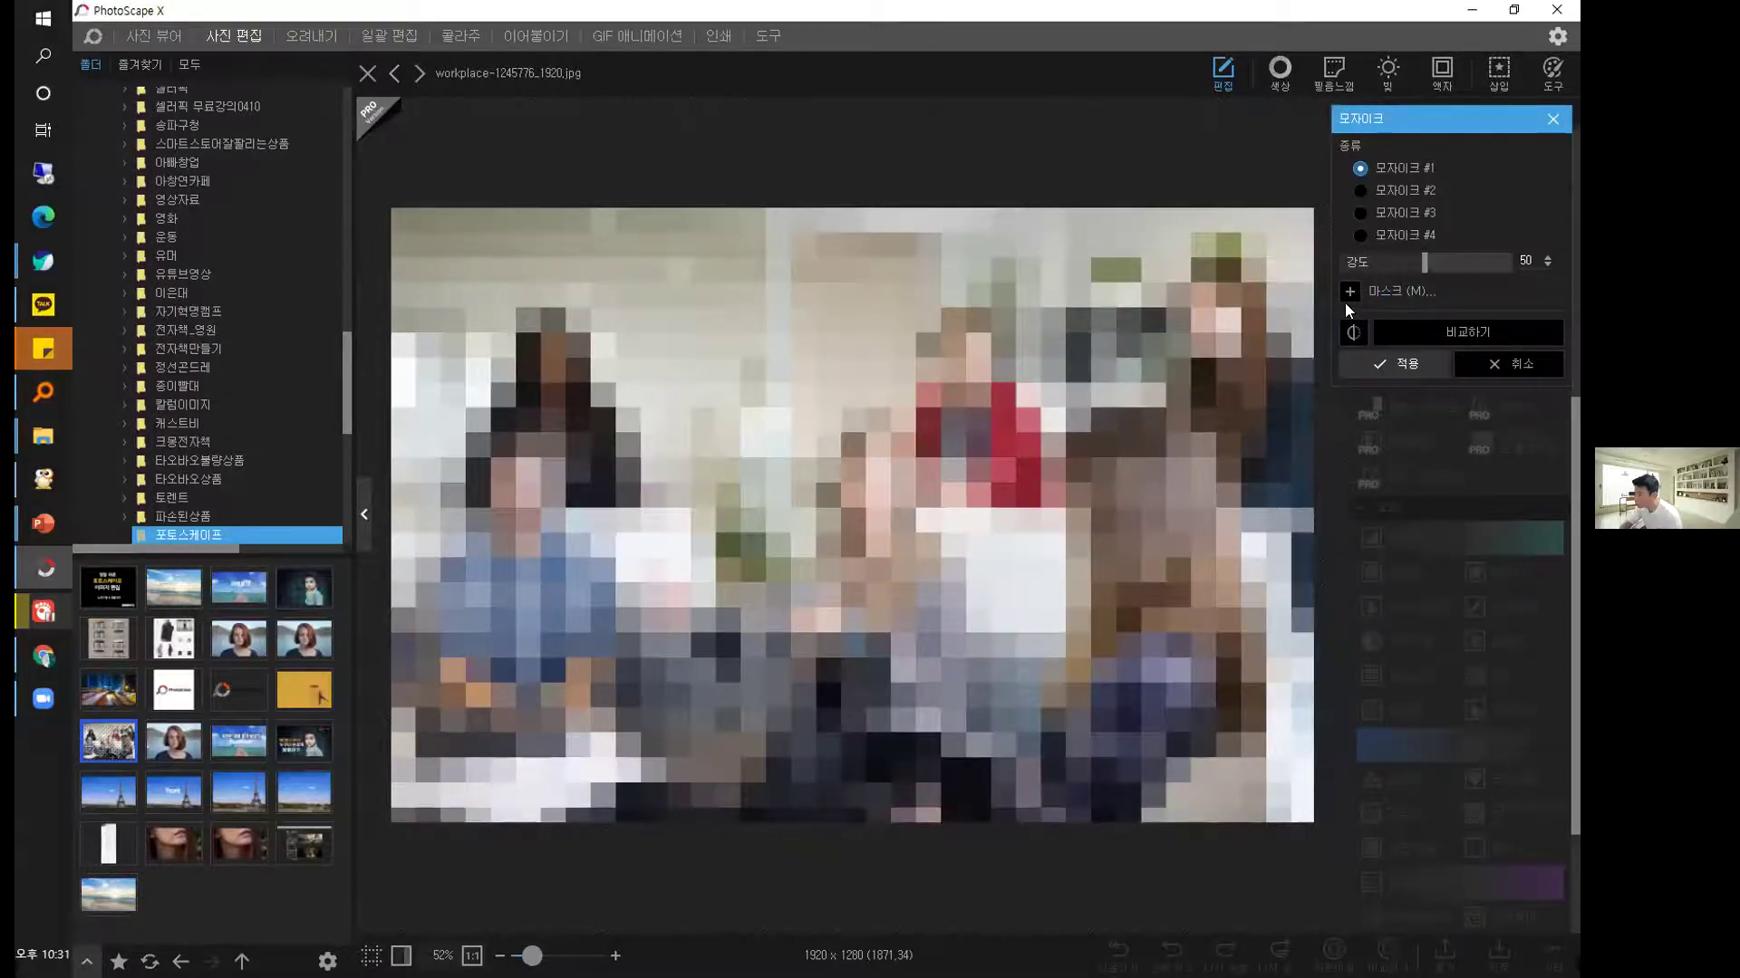
key("m")
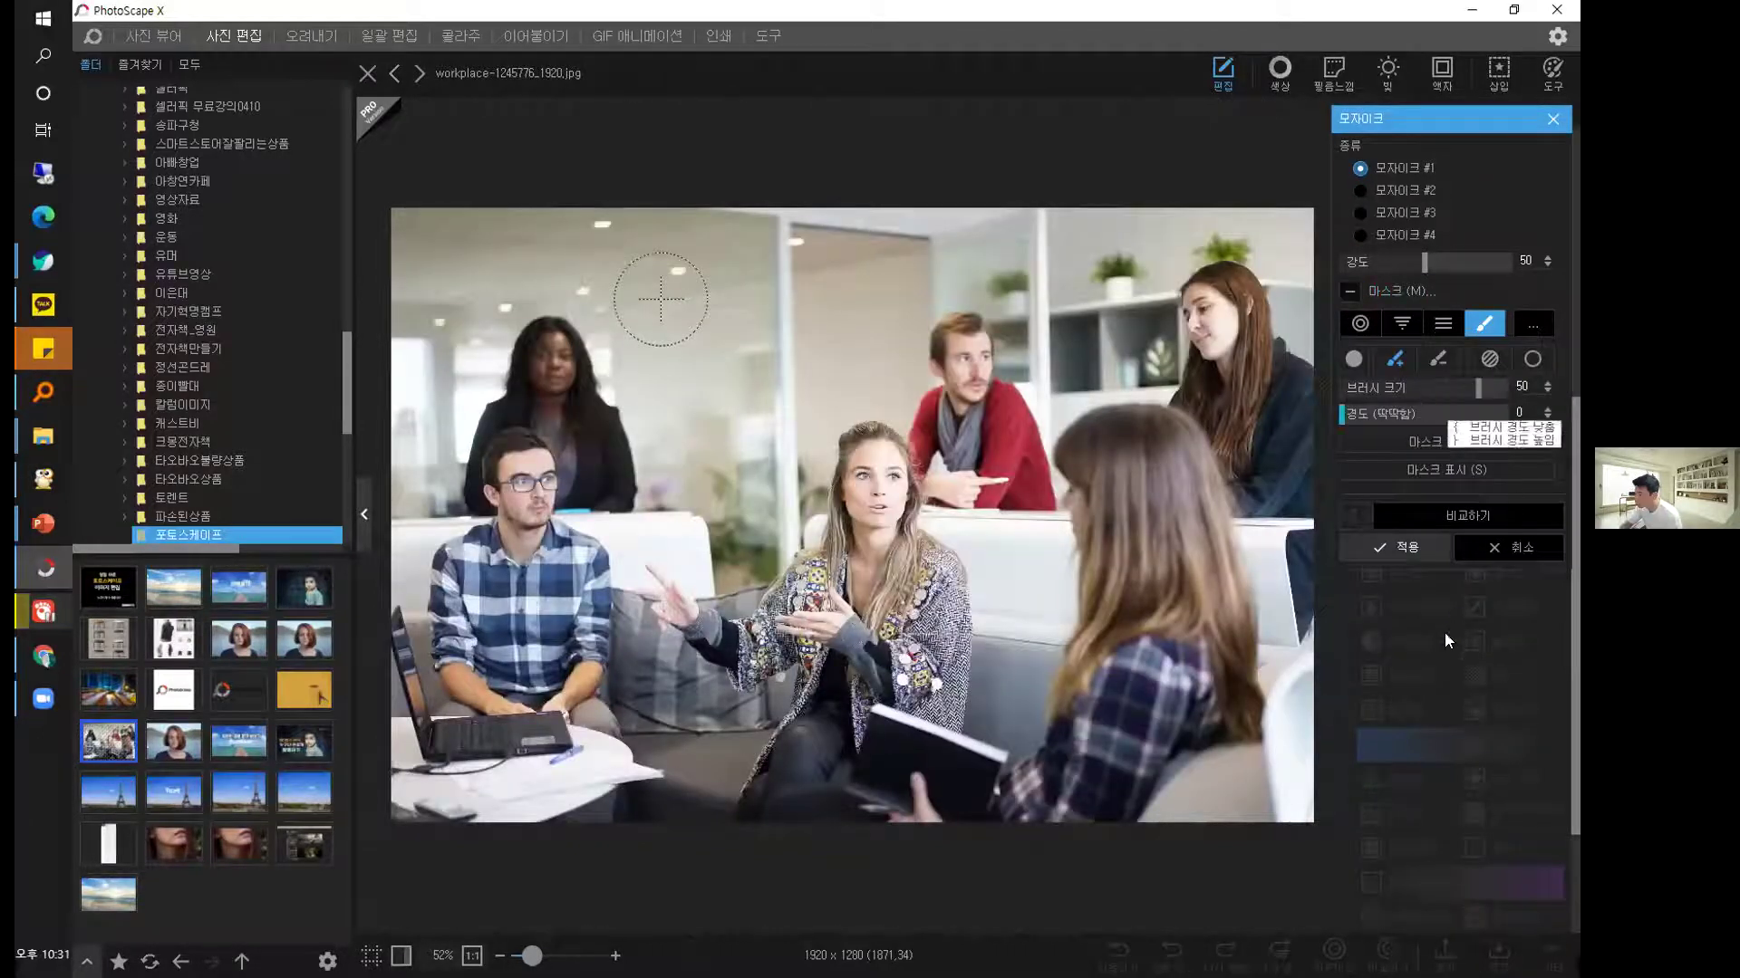
Paint the mosaic over the face of the man in red with brush size 52, and reduce the brush size to 20.
left_click_drag(1481, 390, 1484, 390)
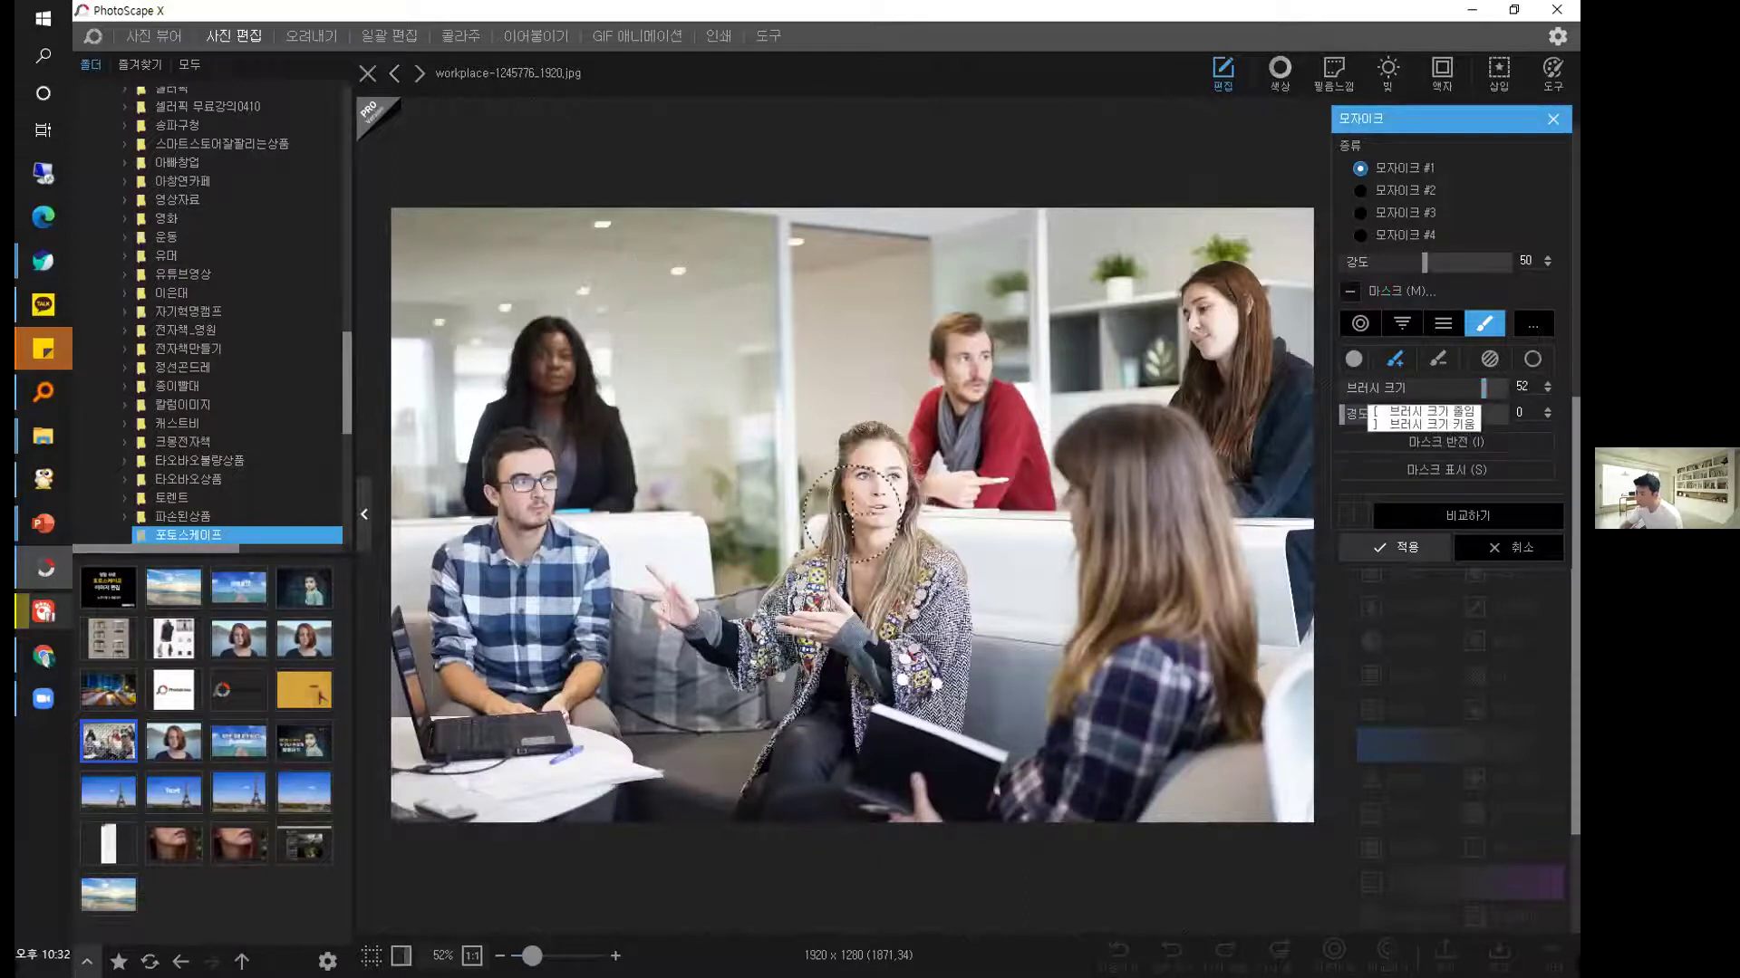
left_click_drag(967, 362, 974, 371)
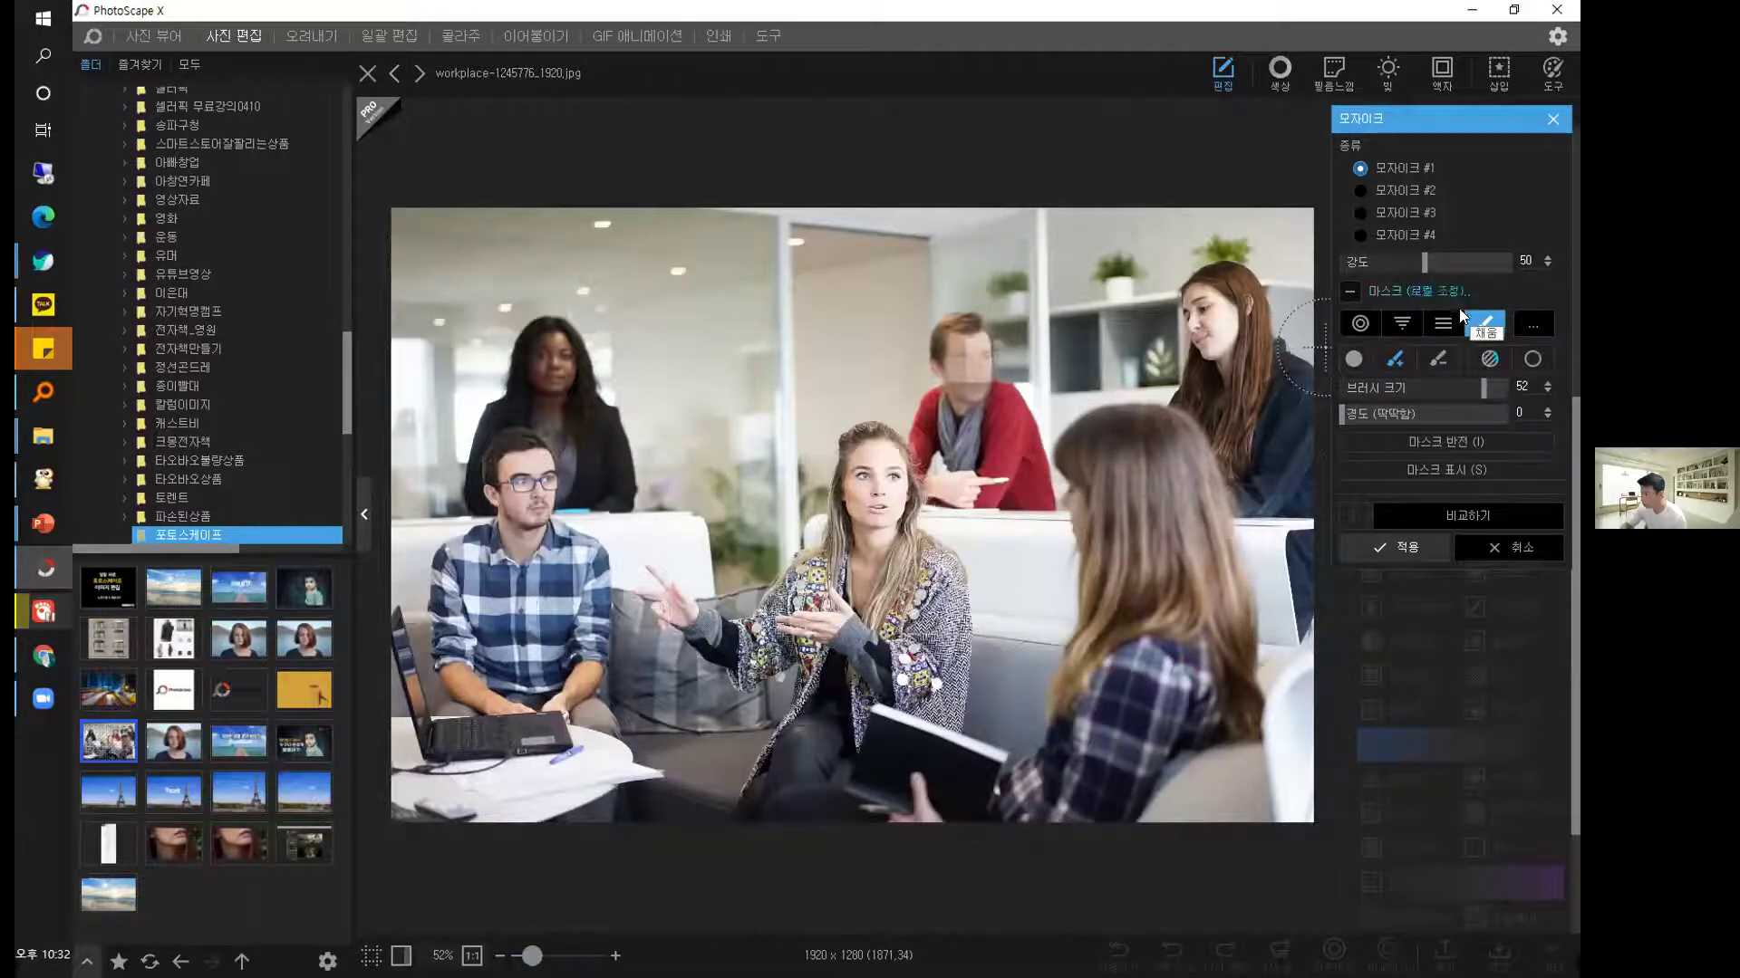
left_click_drag(1483, 387, 1396, 387)
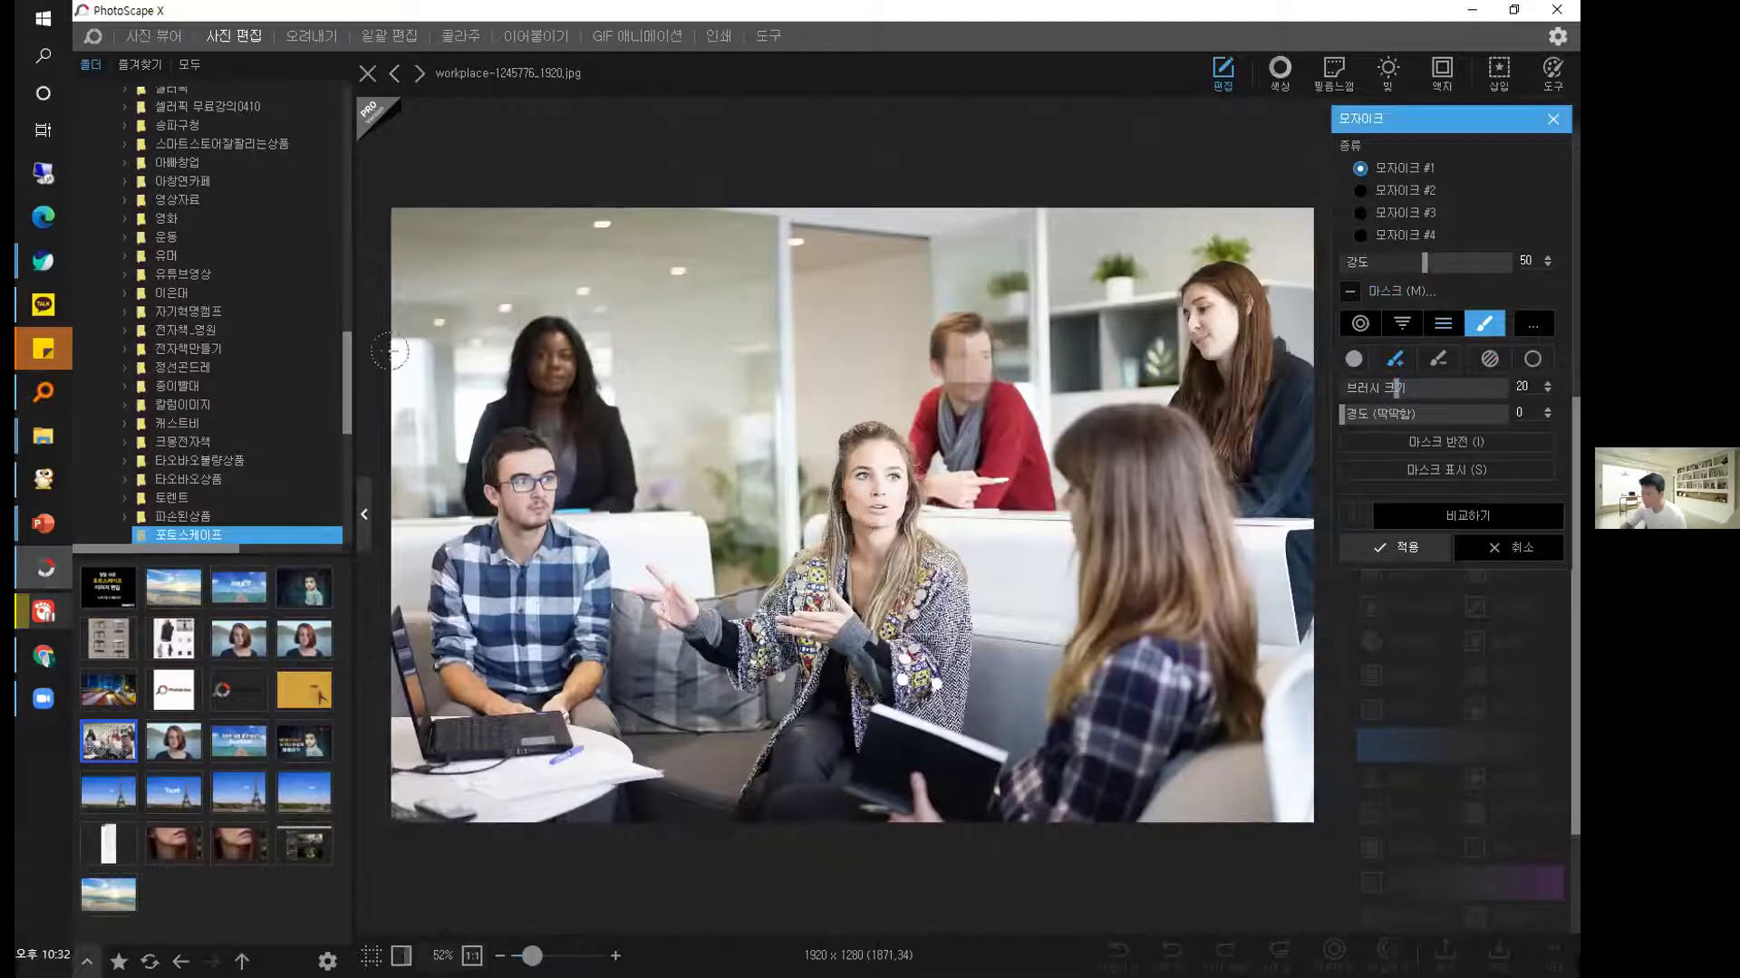
Paint the mosaic over the seated blonde woman's face, set the brush hardness to 18, and cover the face of the woman standing behind the man with glasses.
mouse_move(865, 458)
left_mouse_down()
mouse_move(861, 503)
mouse_move(896, 449)
mouse_move(869, 448)
mouse_move(888, 535)
left_mouse_up()
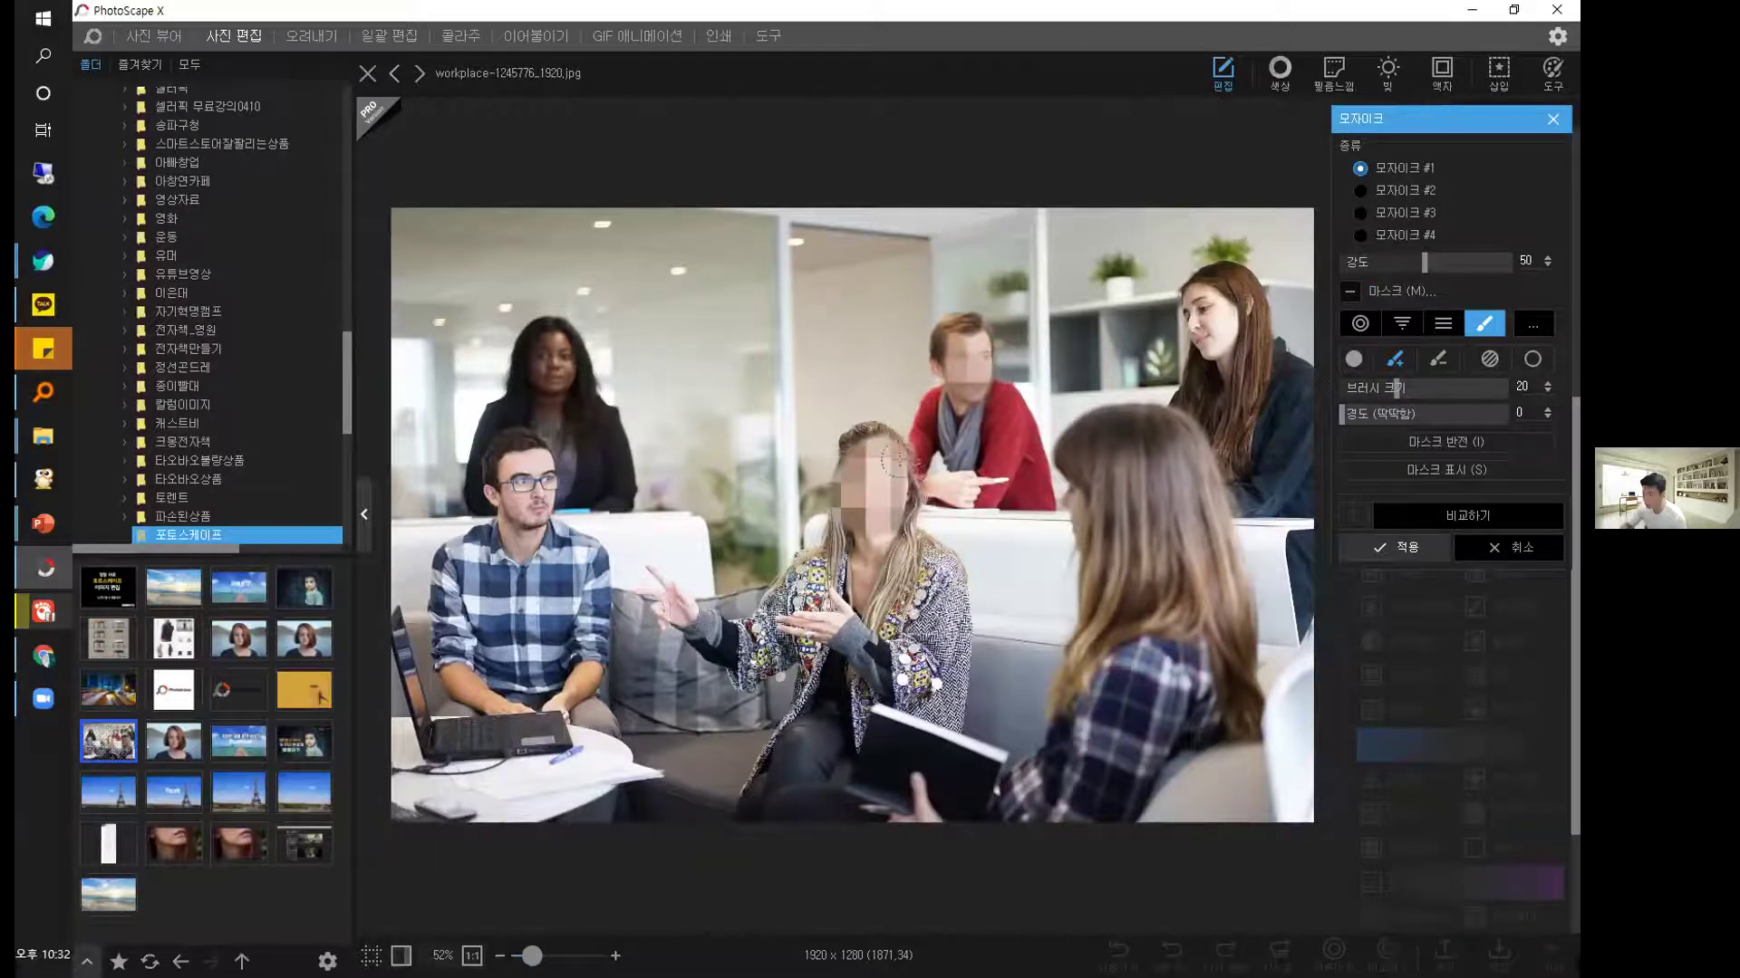
left_click_drag(1338, 415, 1370, 415)
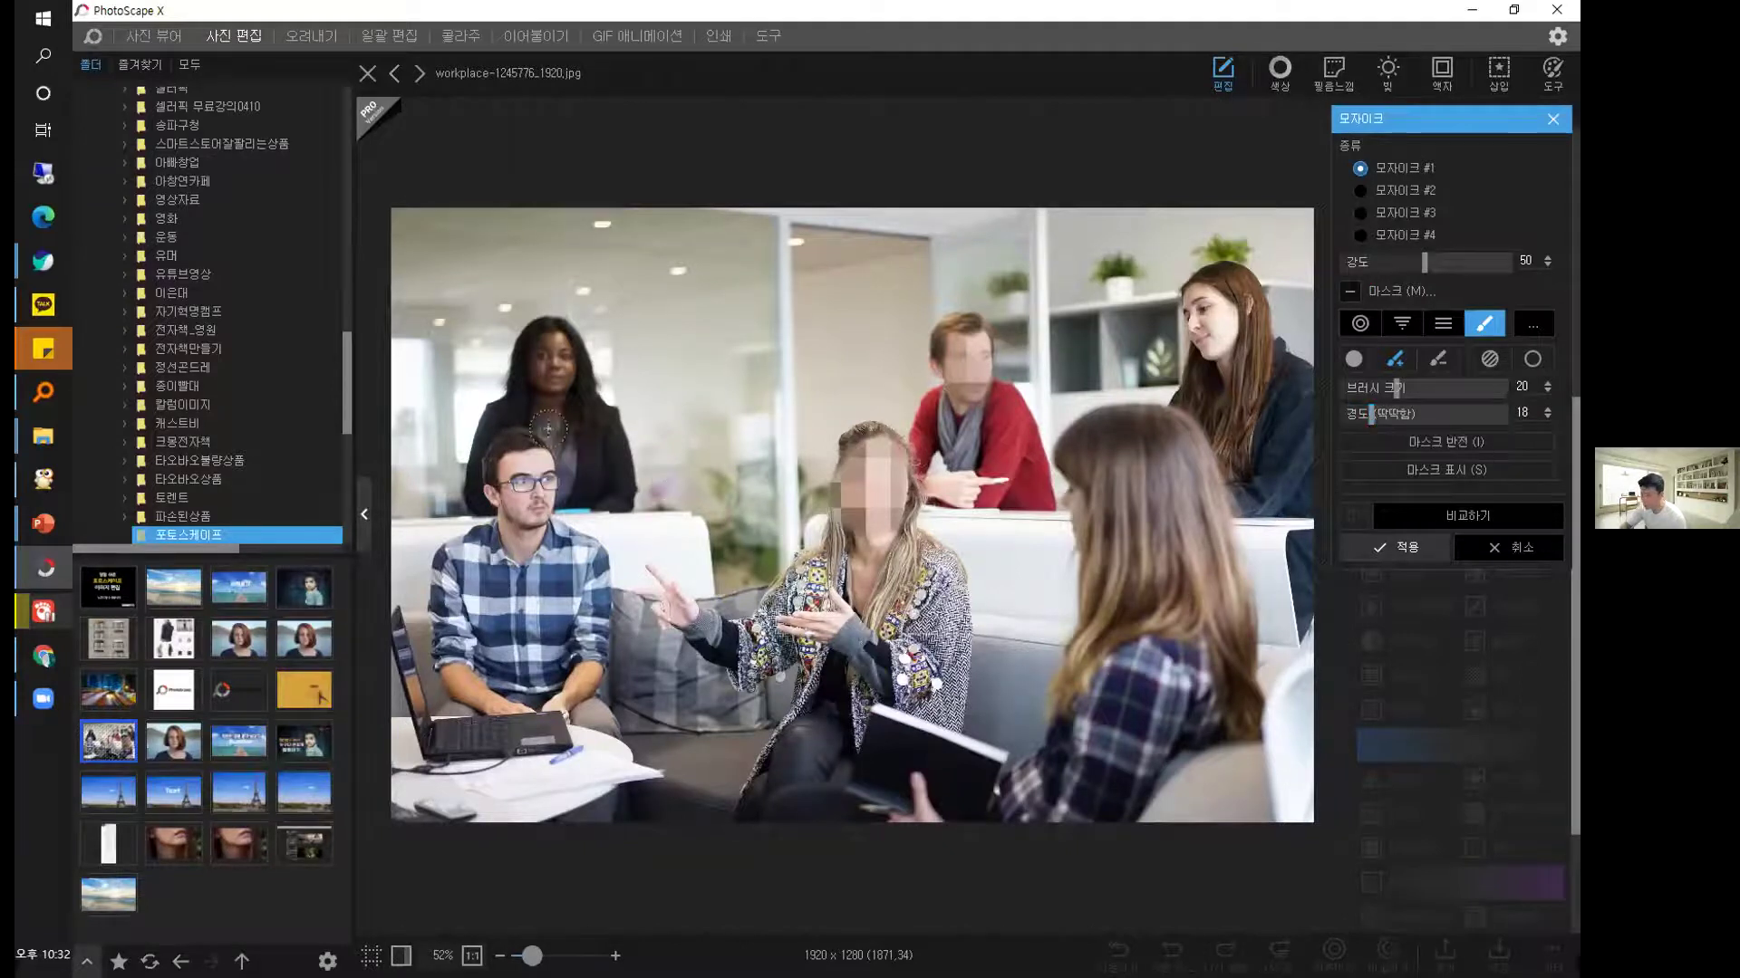
mouse_move(534, 337)
left_mouse_down()
mouse_move(567, 372)
mouse_move(547, 335)
mouse_move(540, 360)
left_mouse_up()
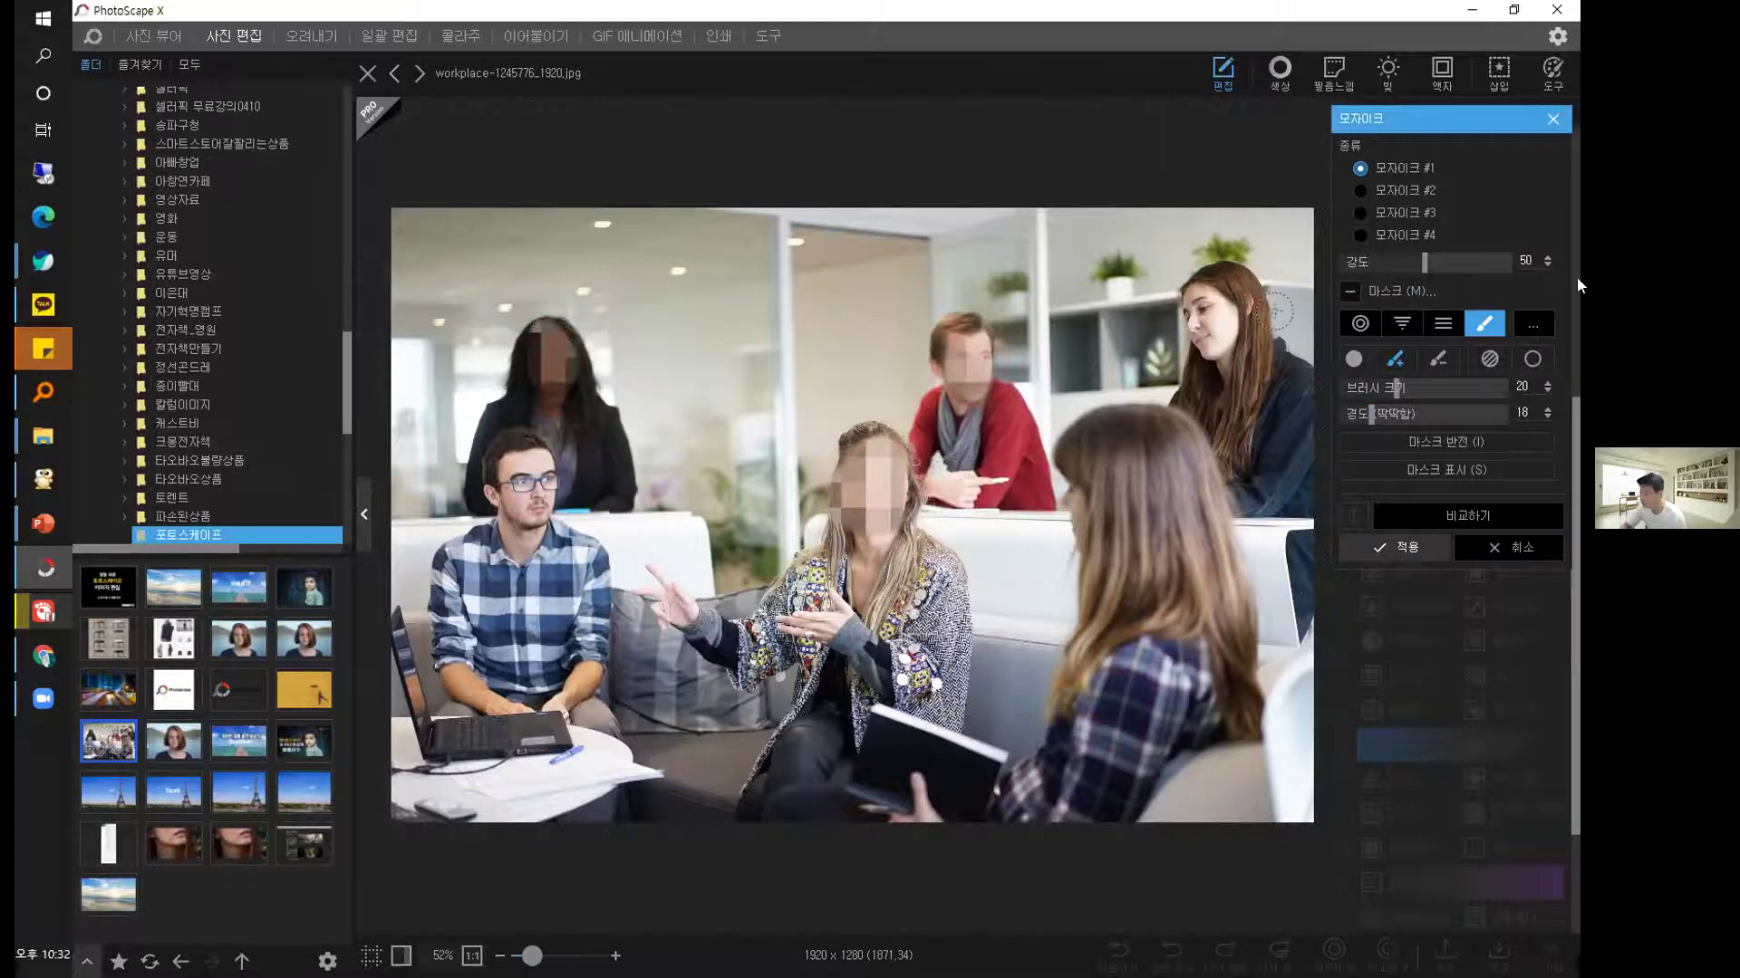
Set the mosaic strength to 21, try a brush hardness of 30 and undo the hardness change.
left_click_drag(1422, 261, 1378, 262)
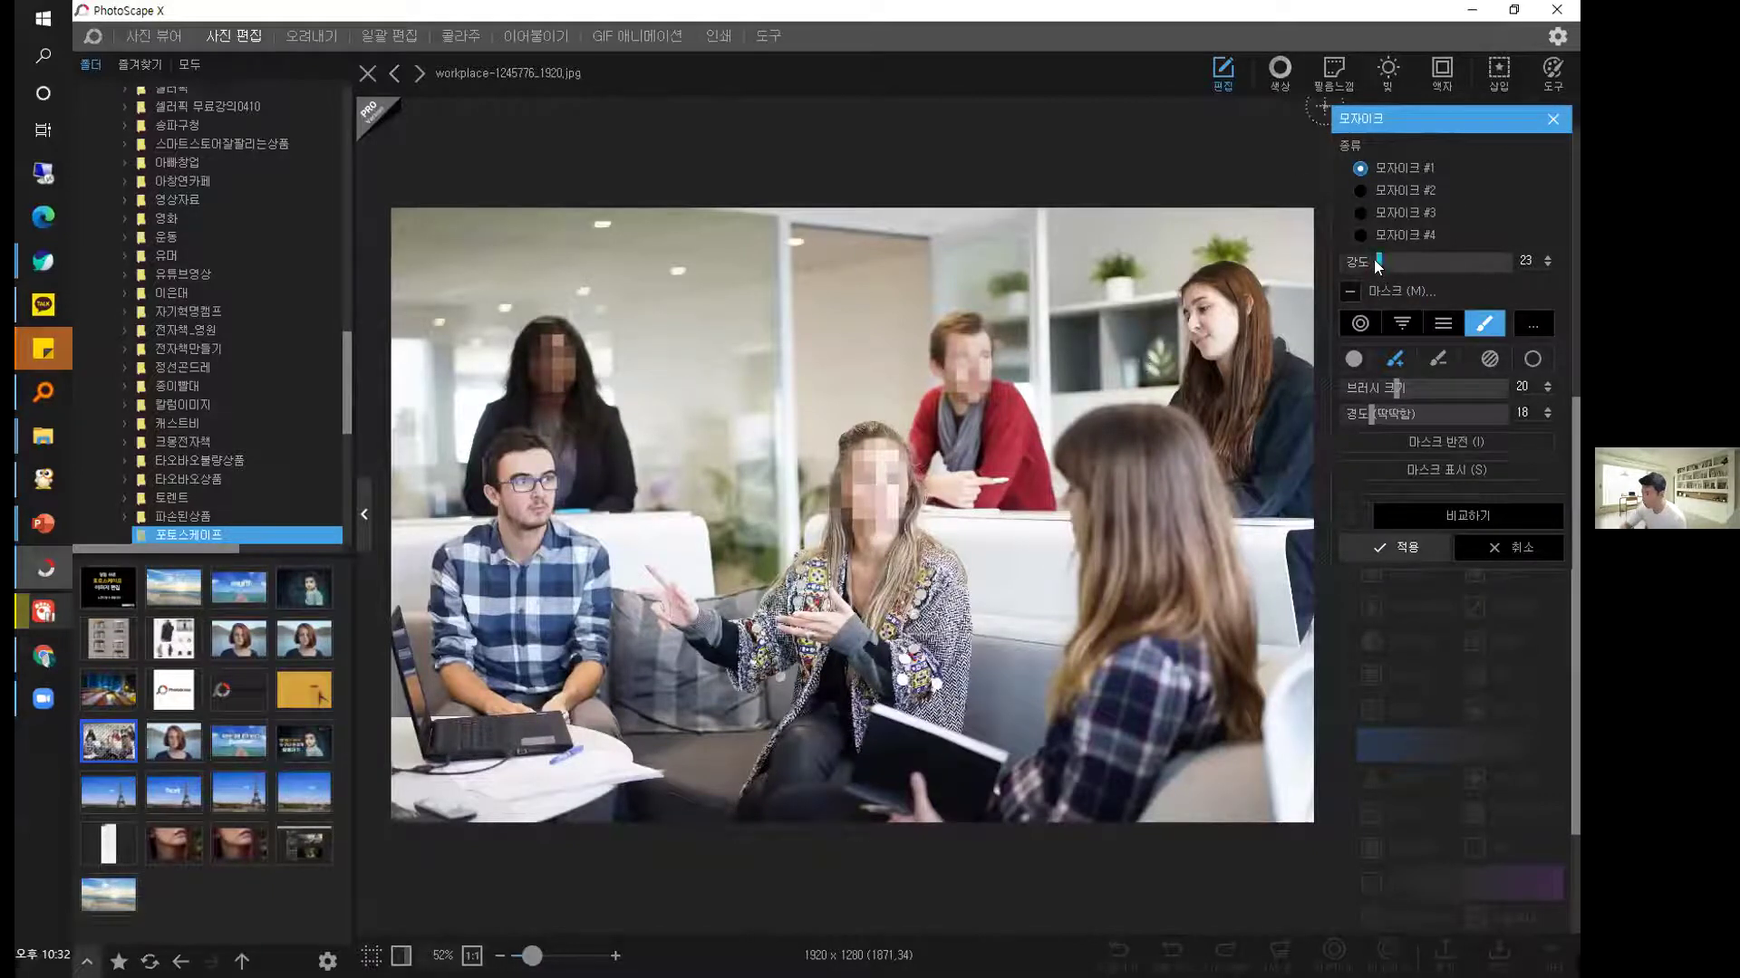
left_click_drag(1388, 259, 1385, 259)
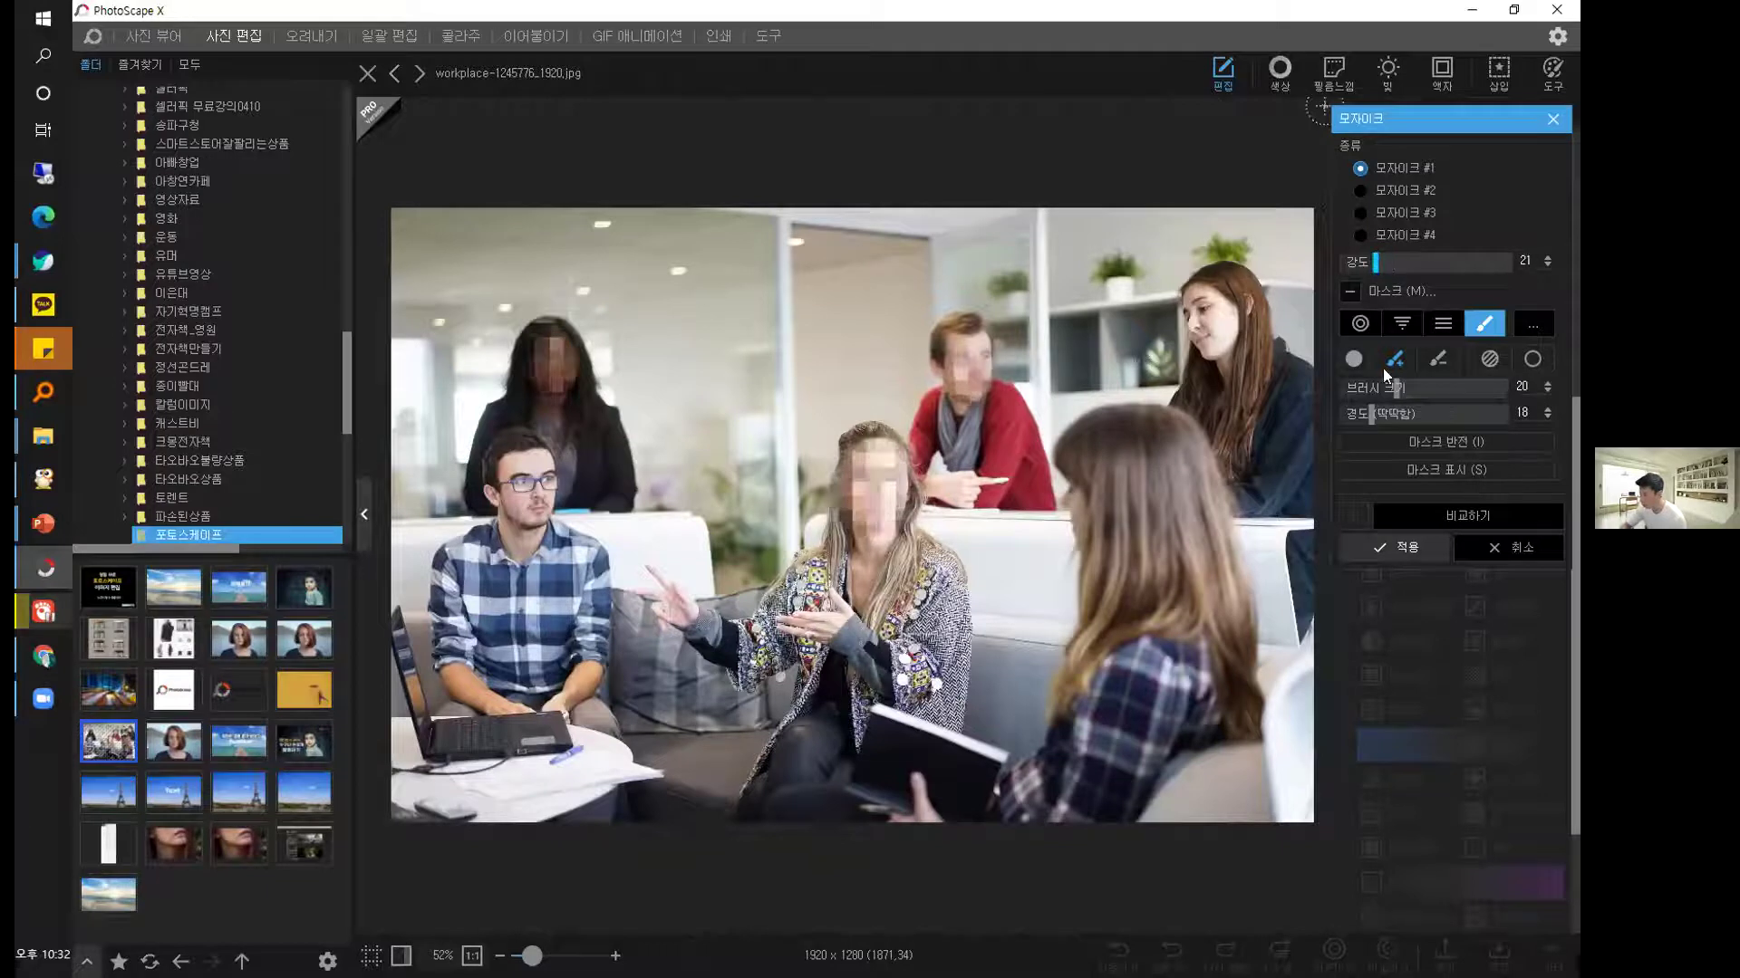
left_click(1397, 413)
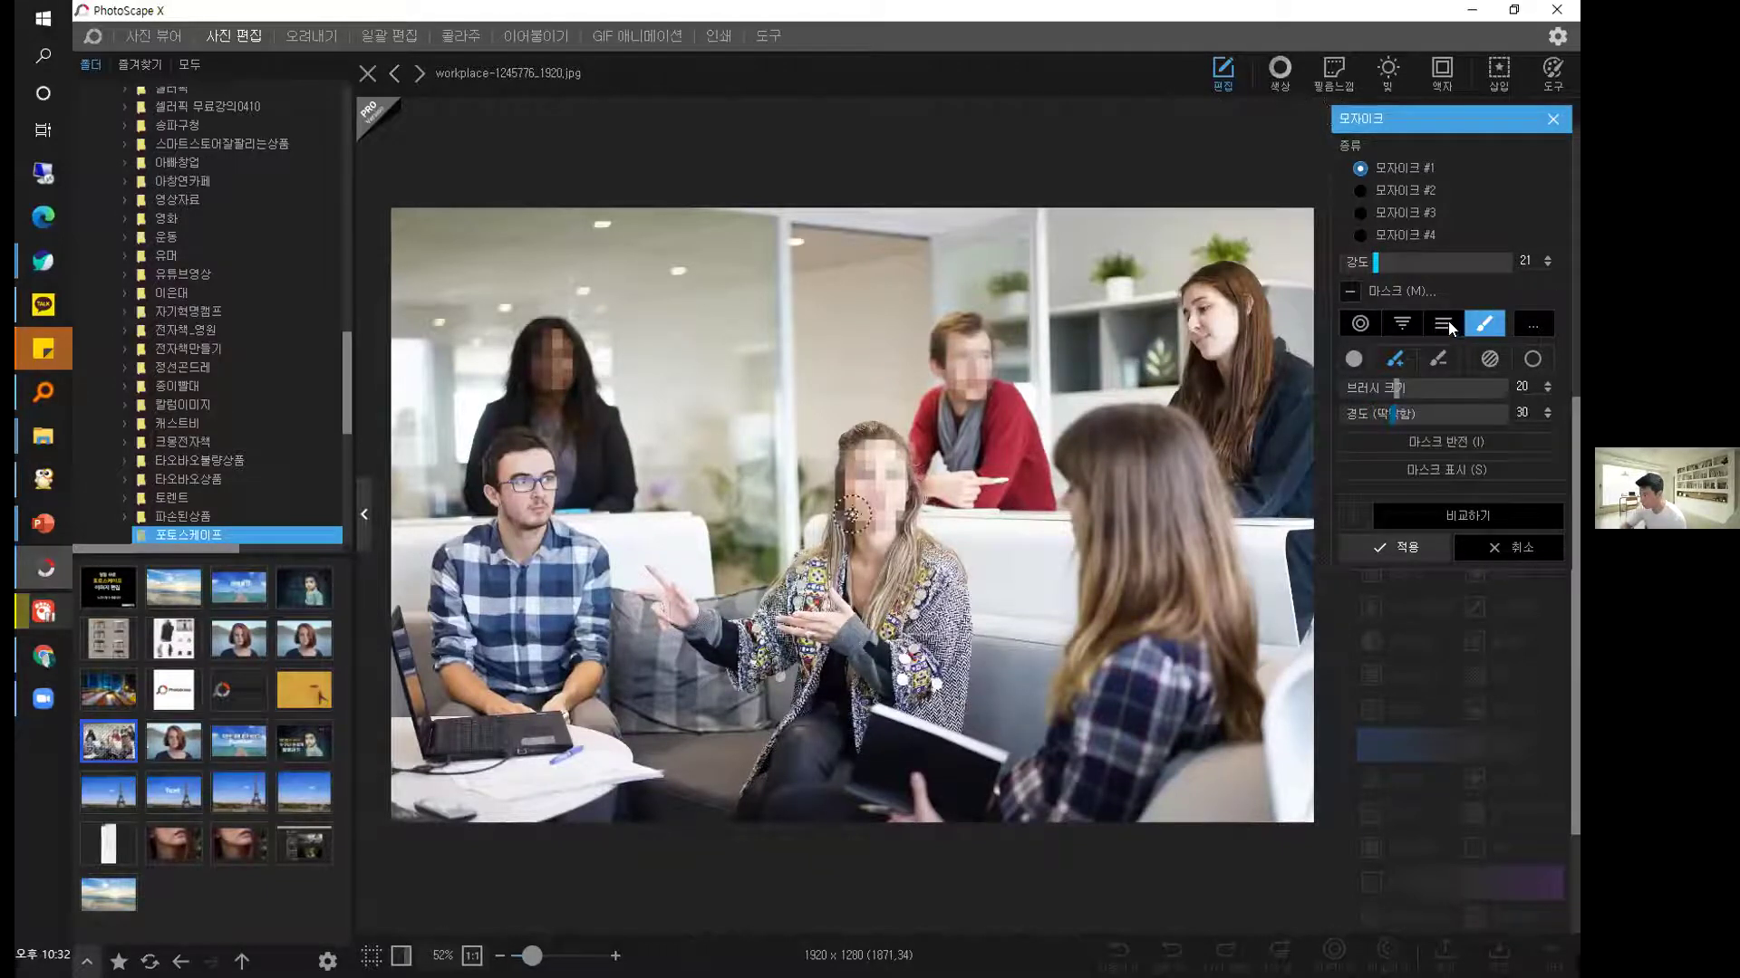
key("ctrl+z")
Preview mosaic styles #2 and #4 on the masked faces and return to style #1.
left_click(1359, 190)
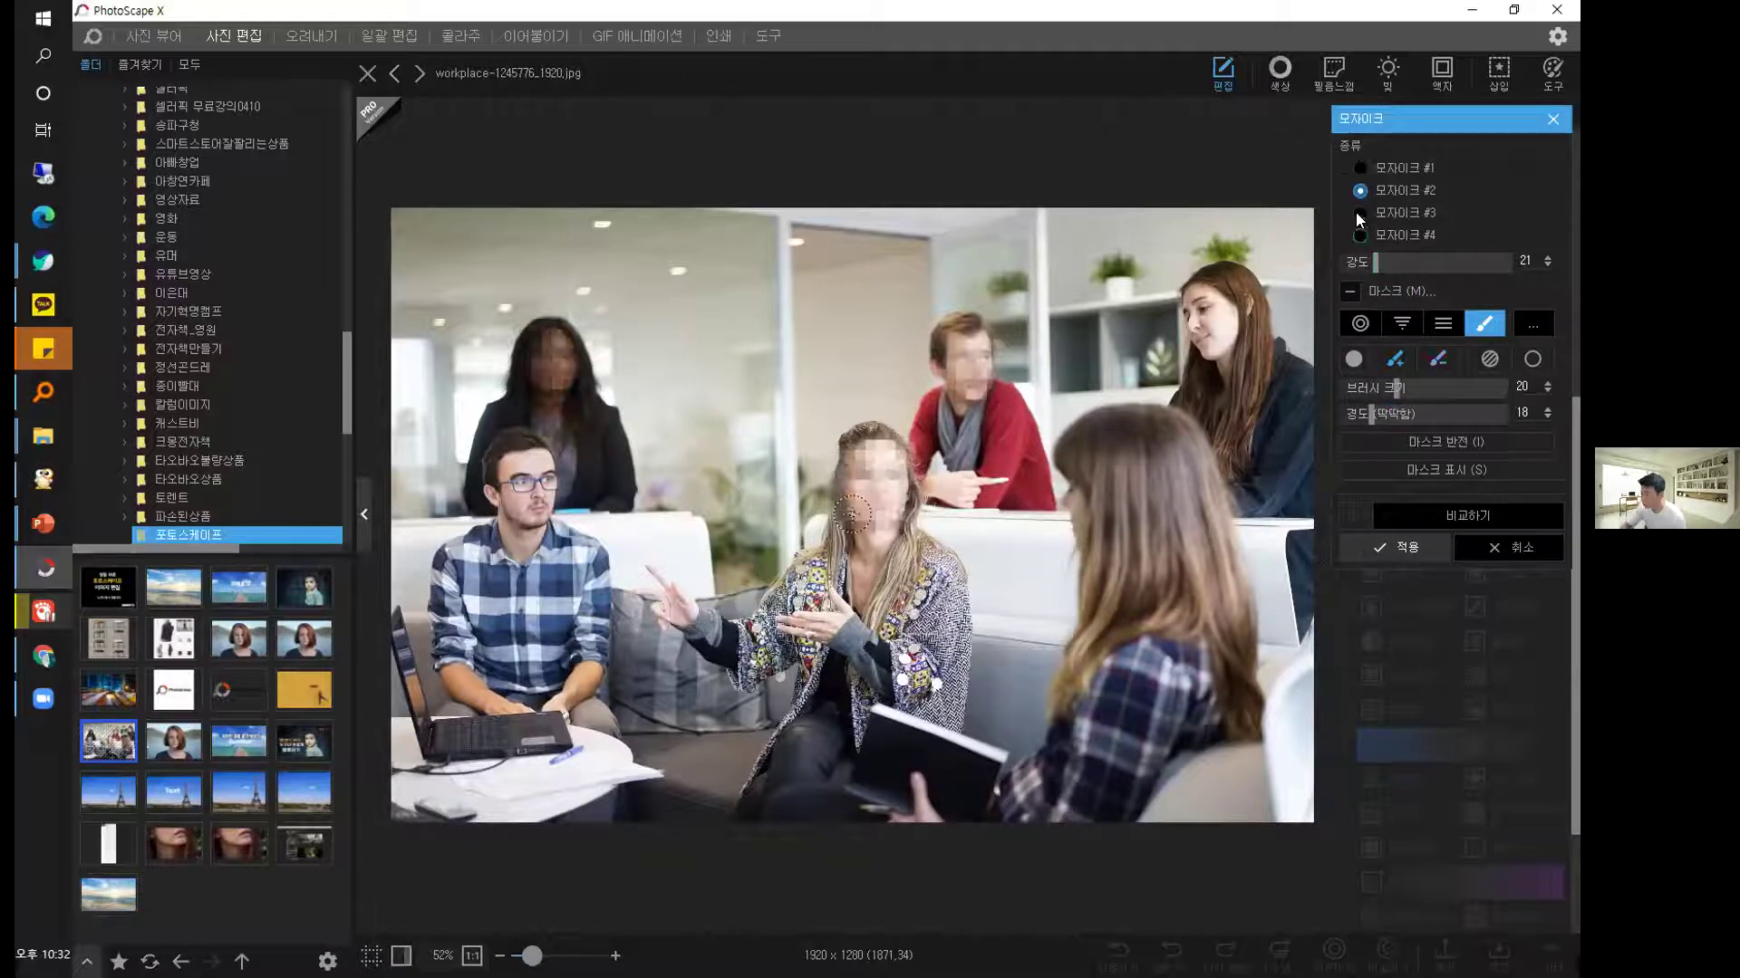
left_click(1360, 234)
left_click(1359, 167)
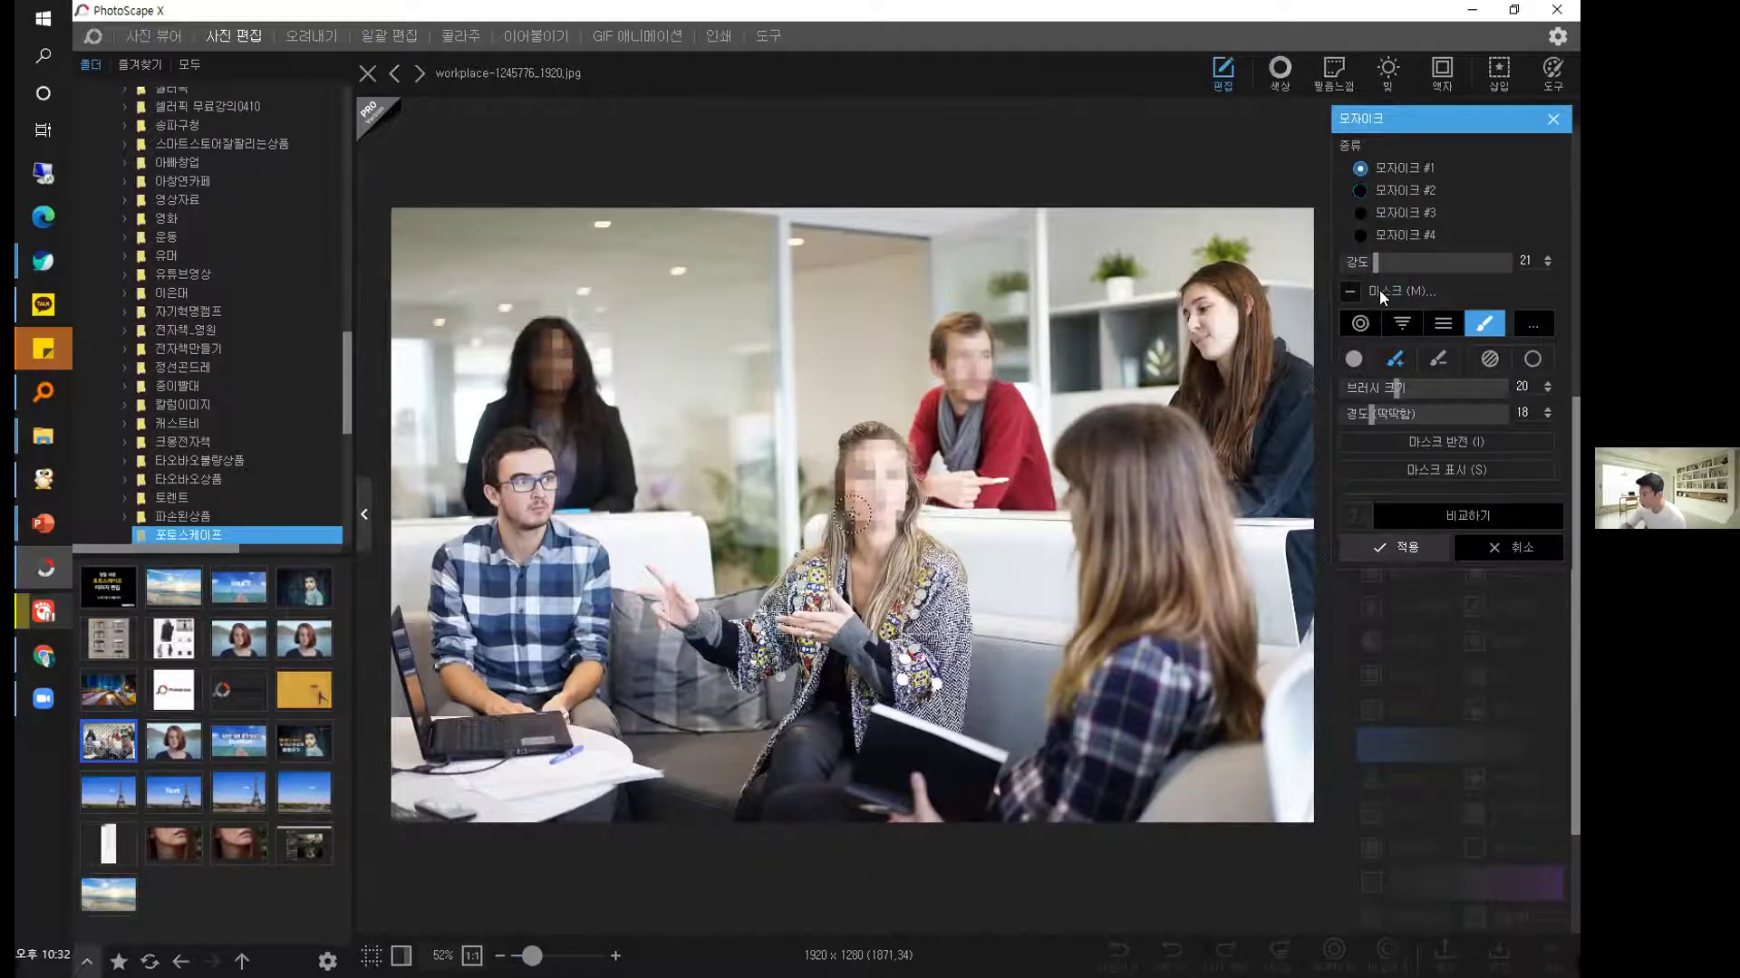
Erase the mosaic from the faces of the man in red and the standing woman in black with the mask eraser brush.
left_click(1438, 359)
left_click_drag(967, 340, 992, 372)
key("s")
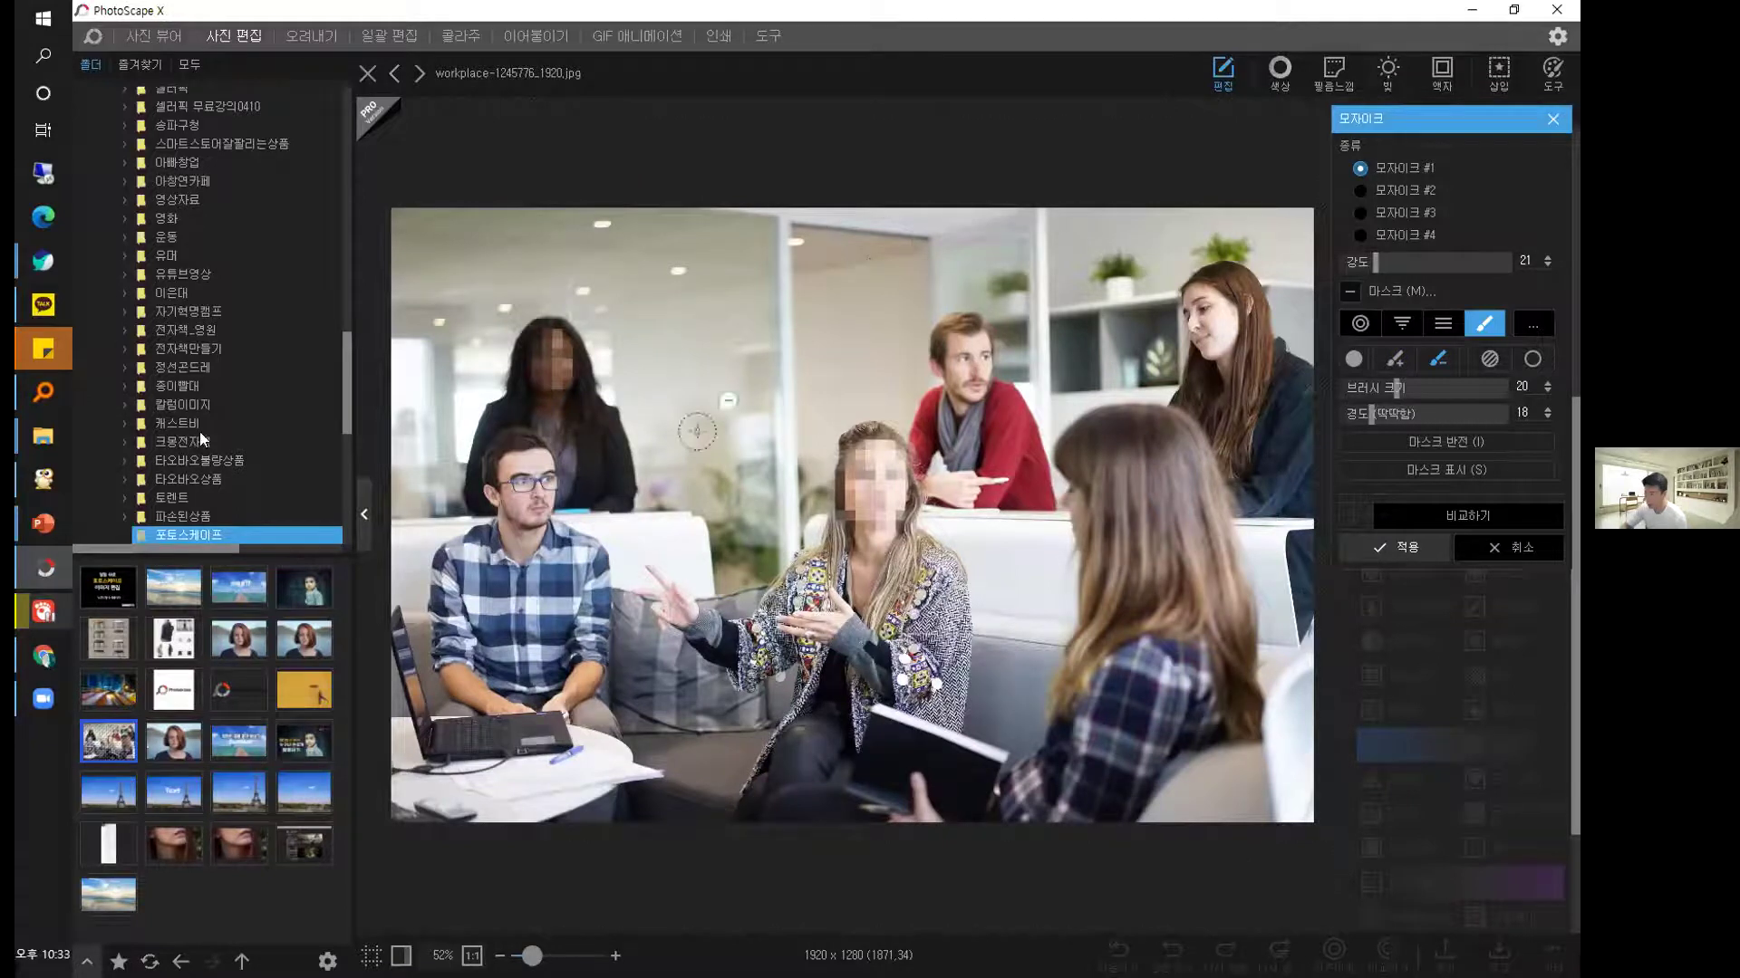
key("s")
left_click_drag(539, 381, 559, 343)
key("s")
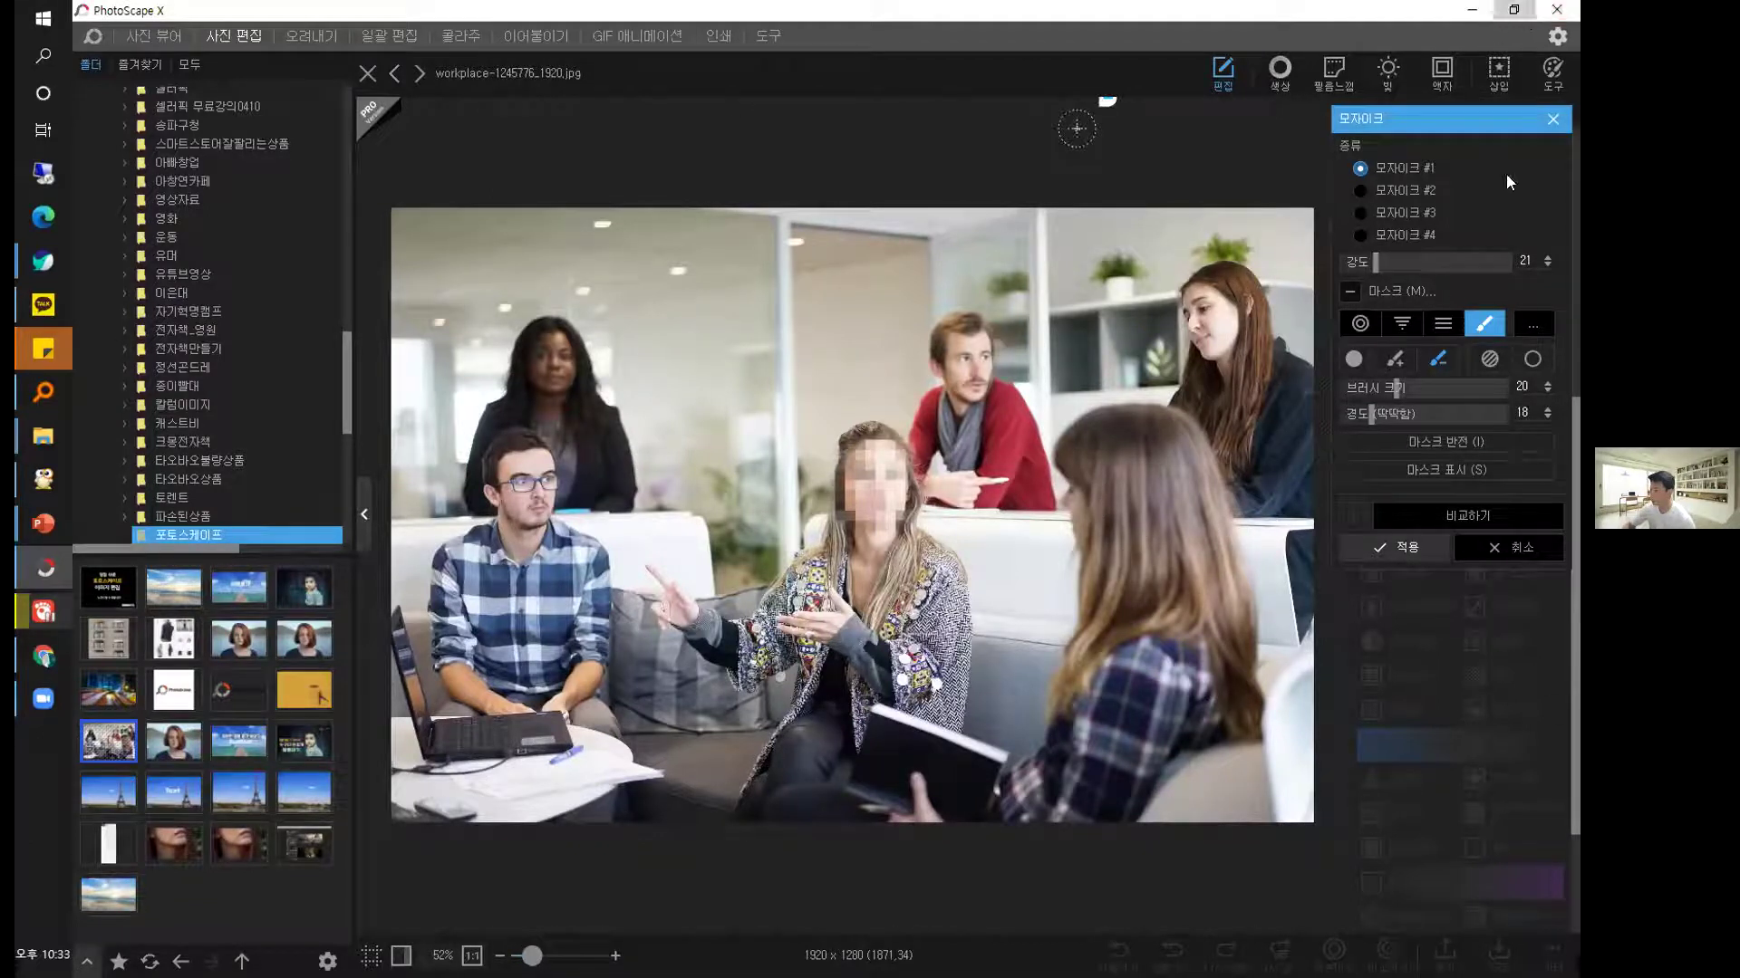
left_click(1513, 9)
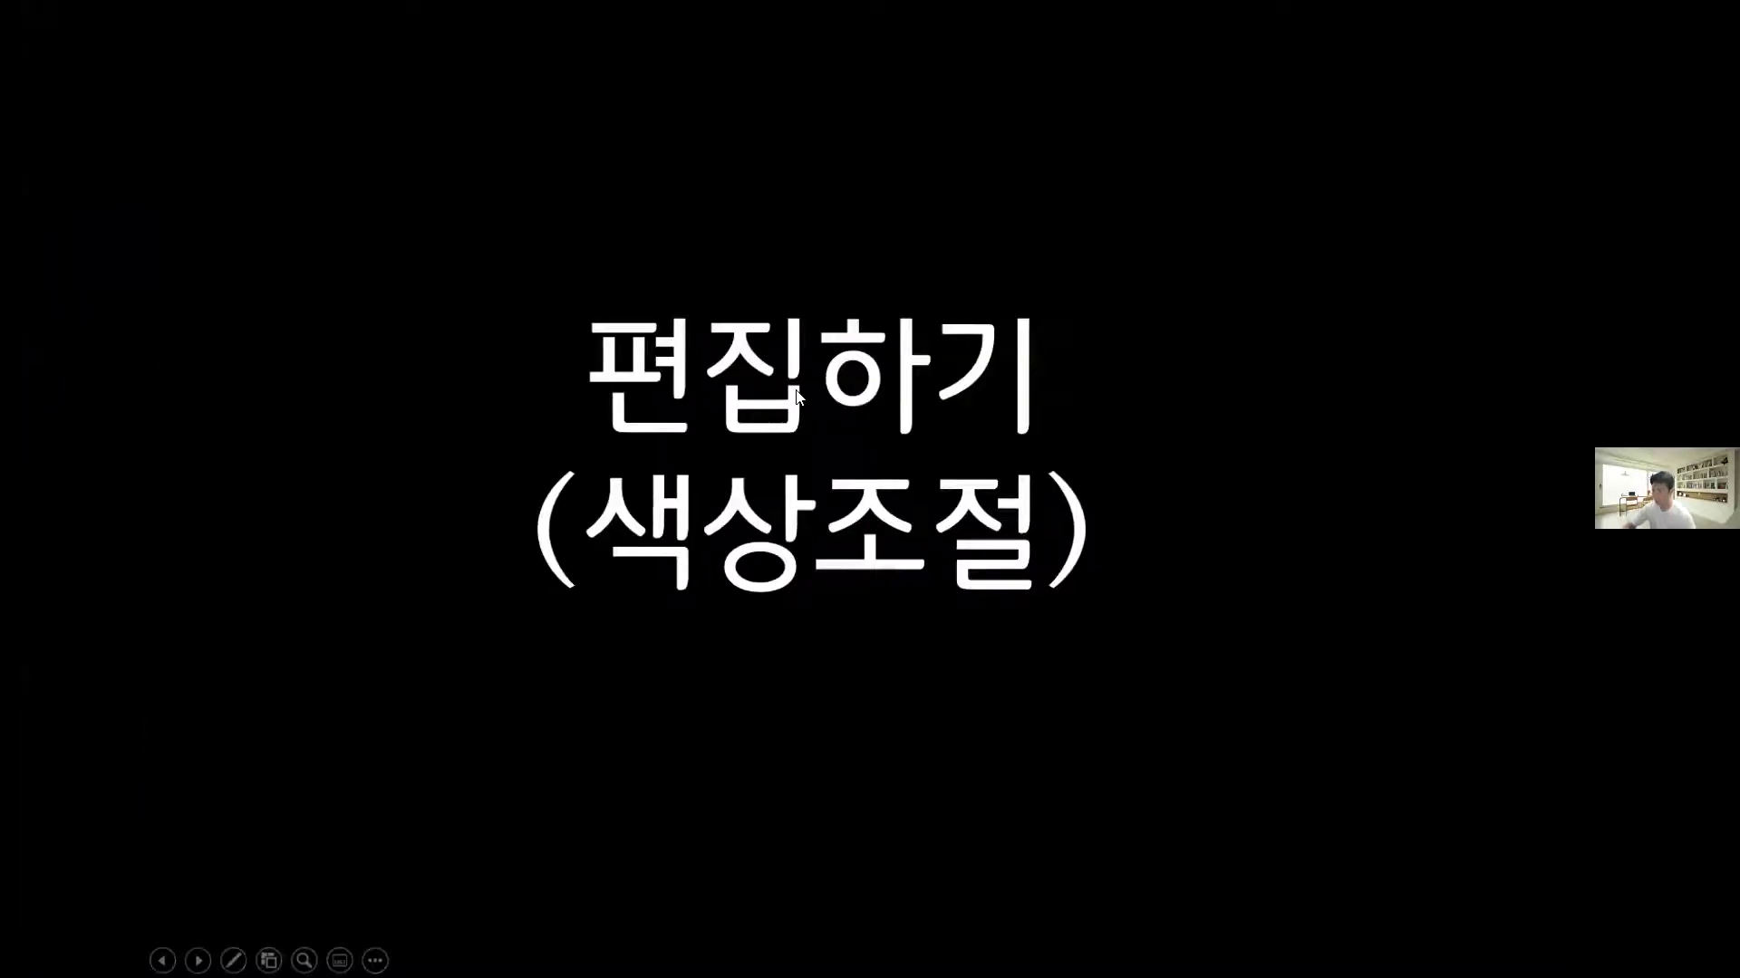
left_click(738, 408)
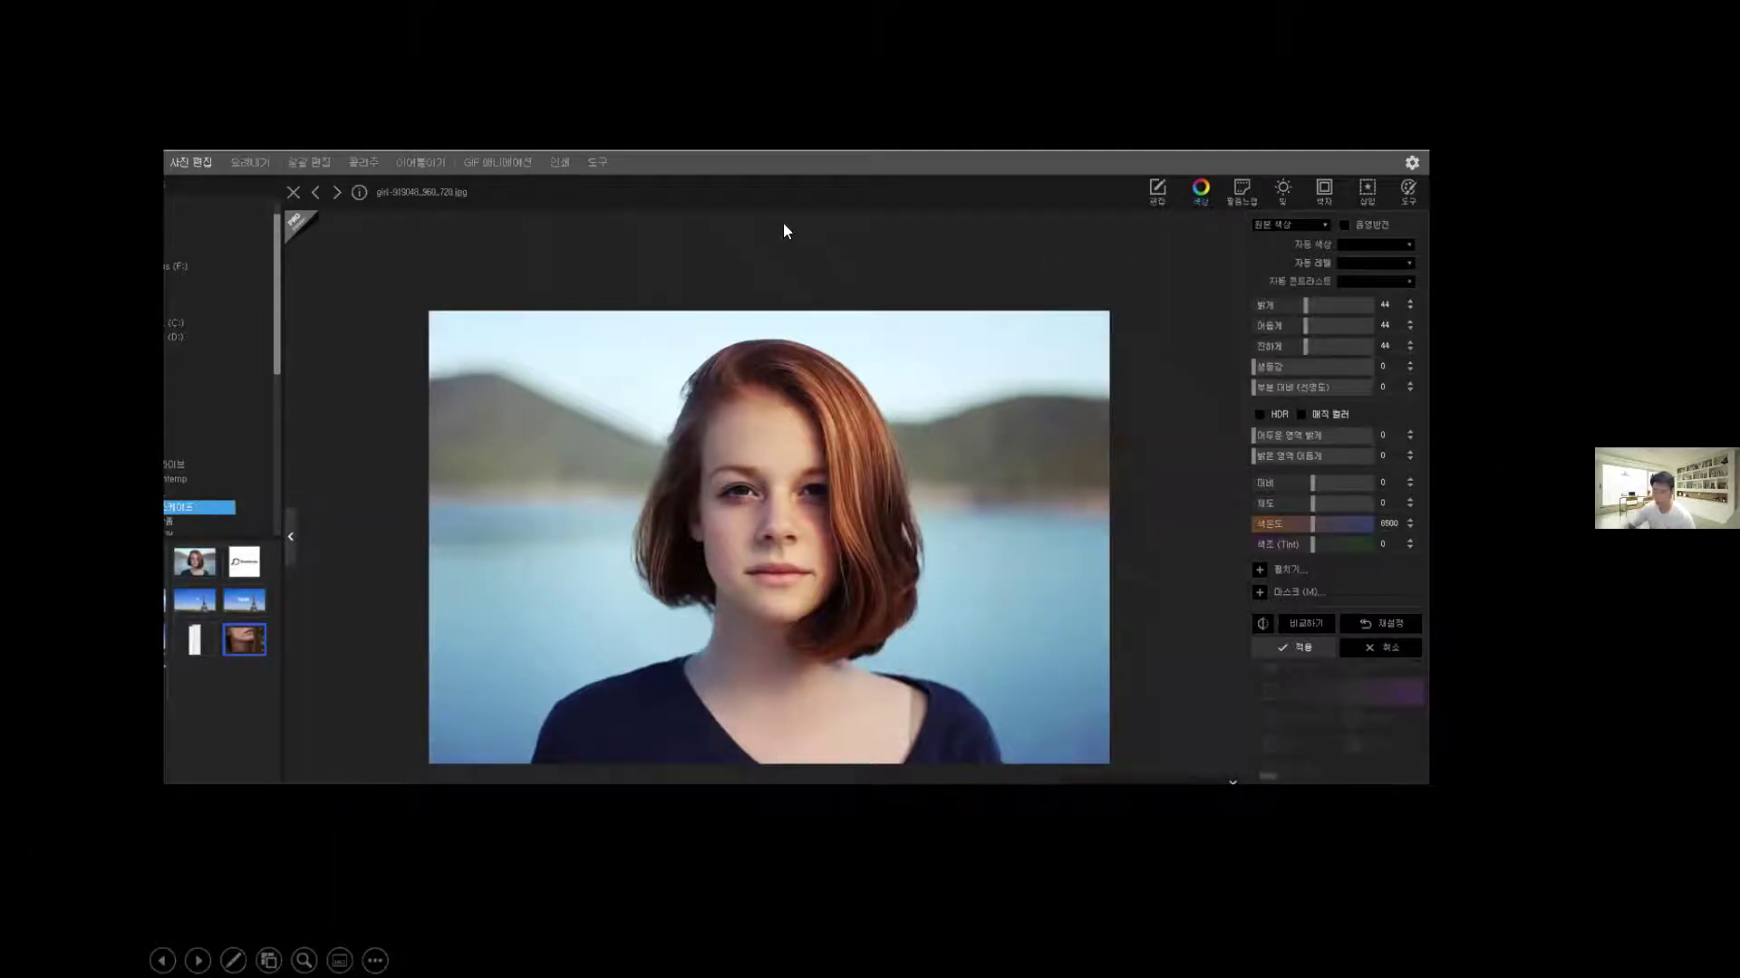
left_click(665, 339)
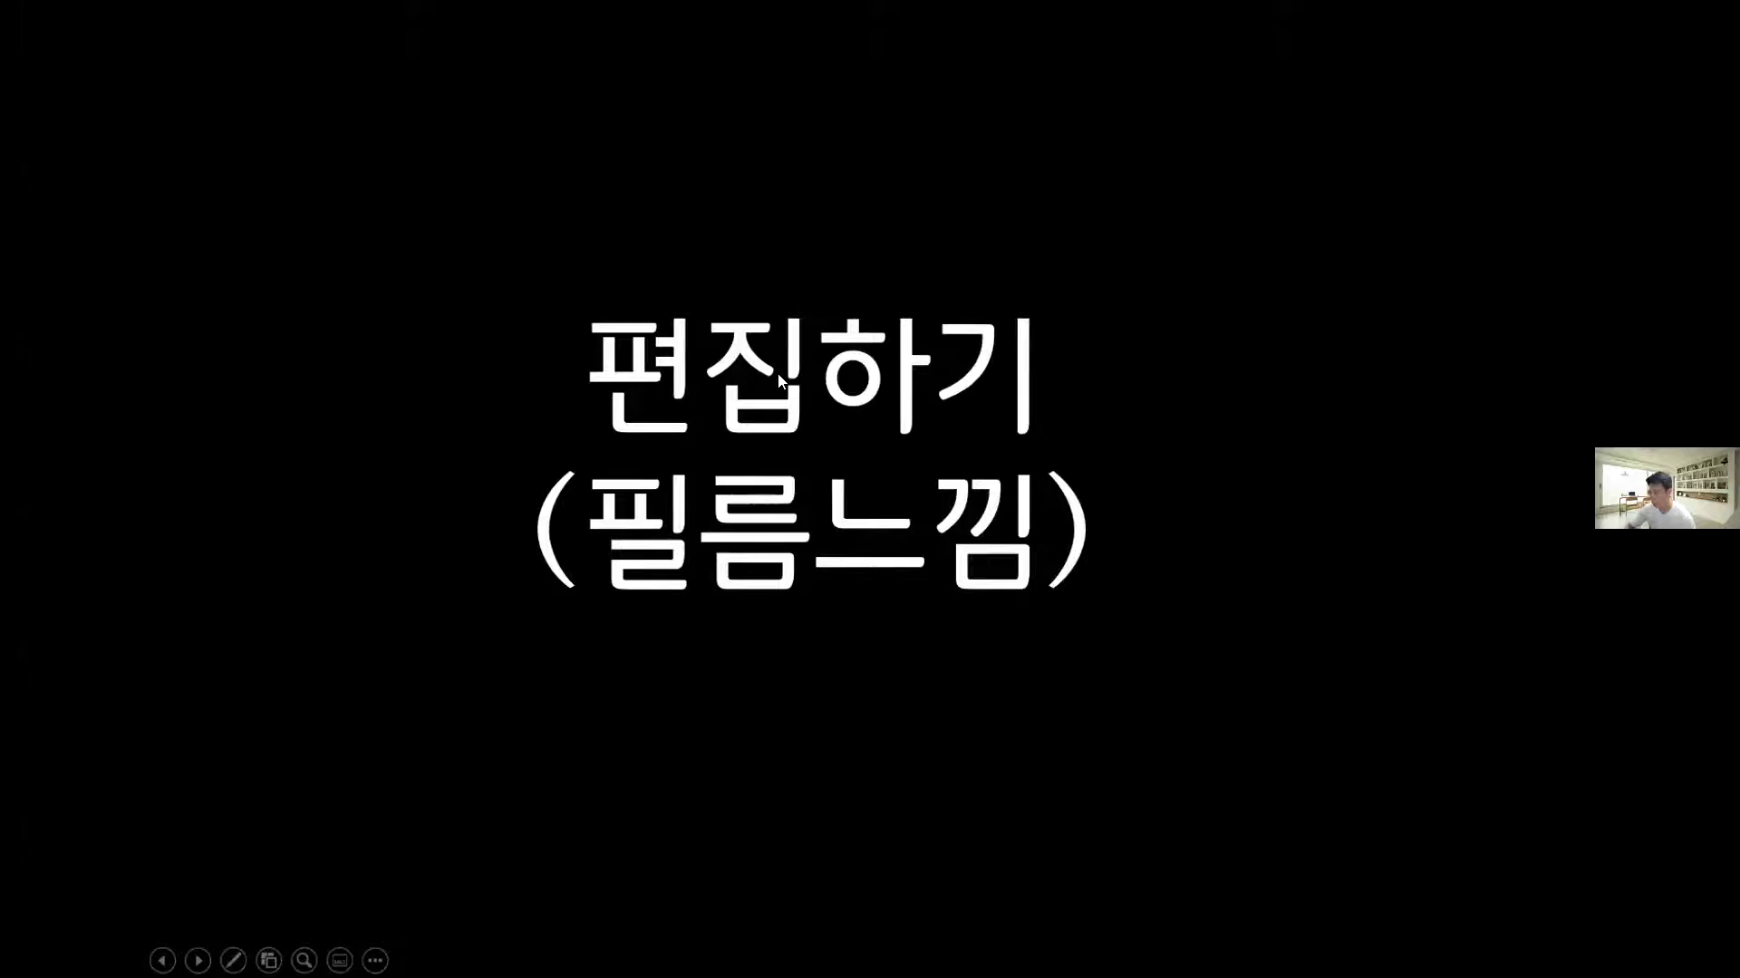
left_click(815, 339)
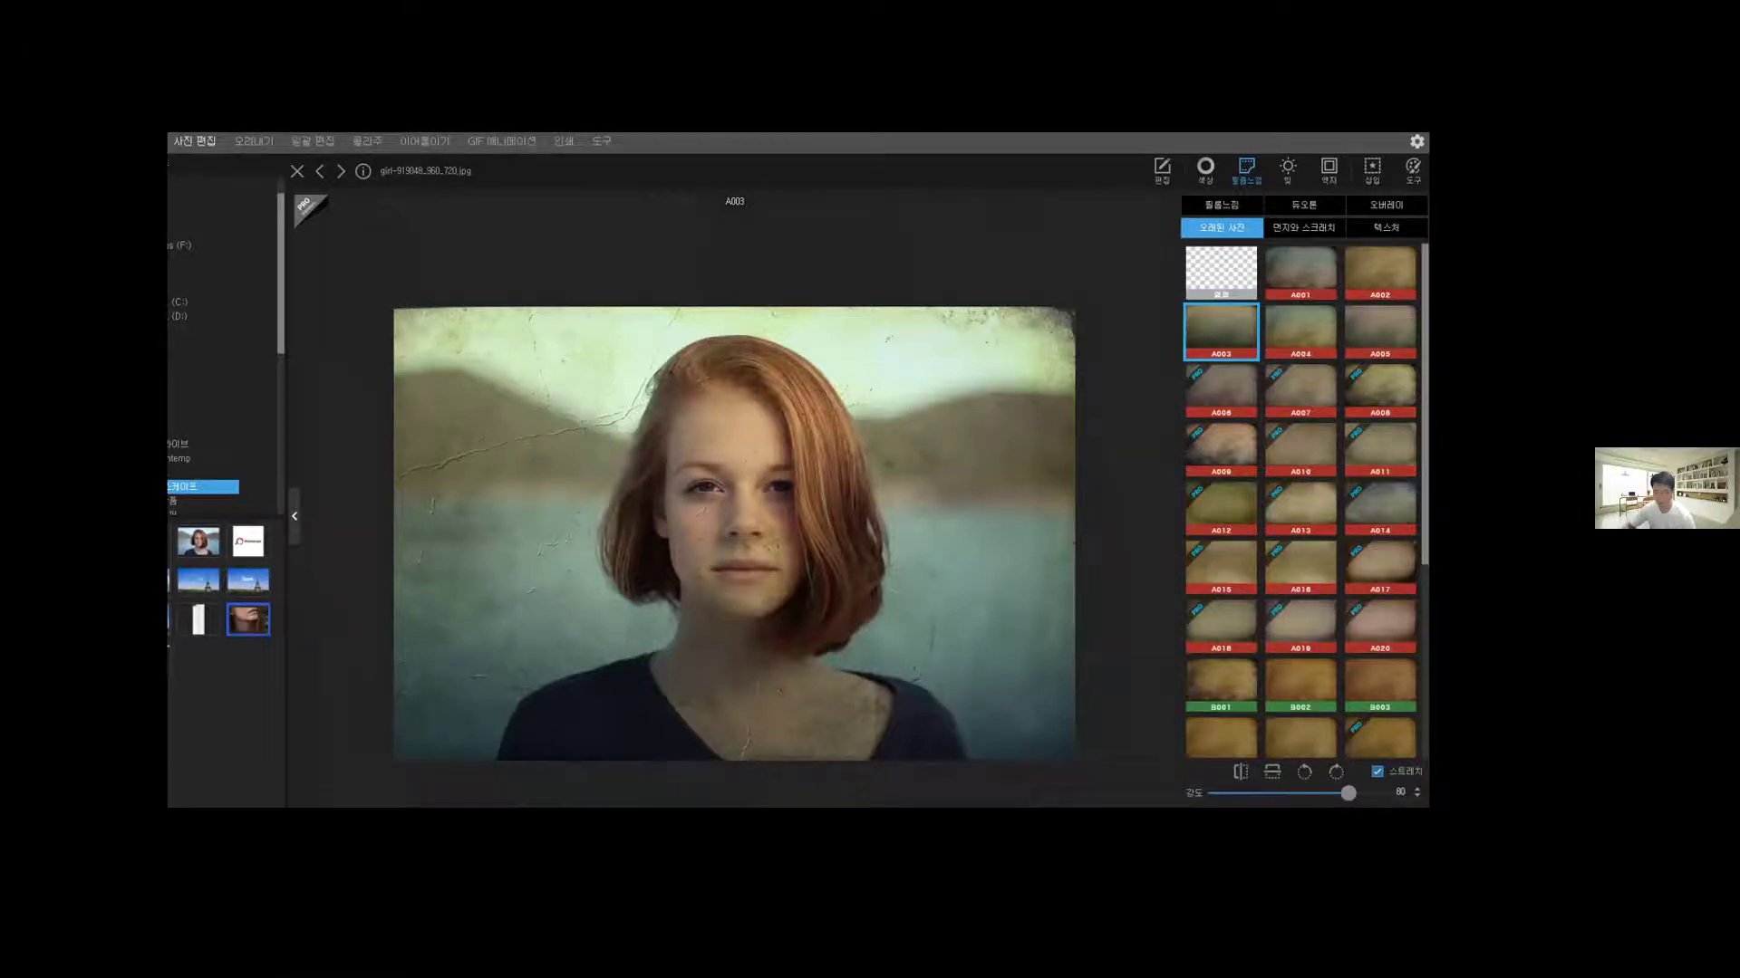
Return to PhotoScape X, open the film effects for the workplace photo, preview 벨비아 and maximize the window.
key("Escape")
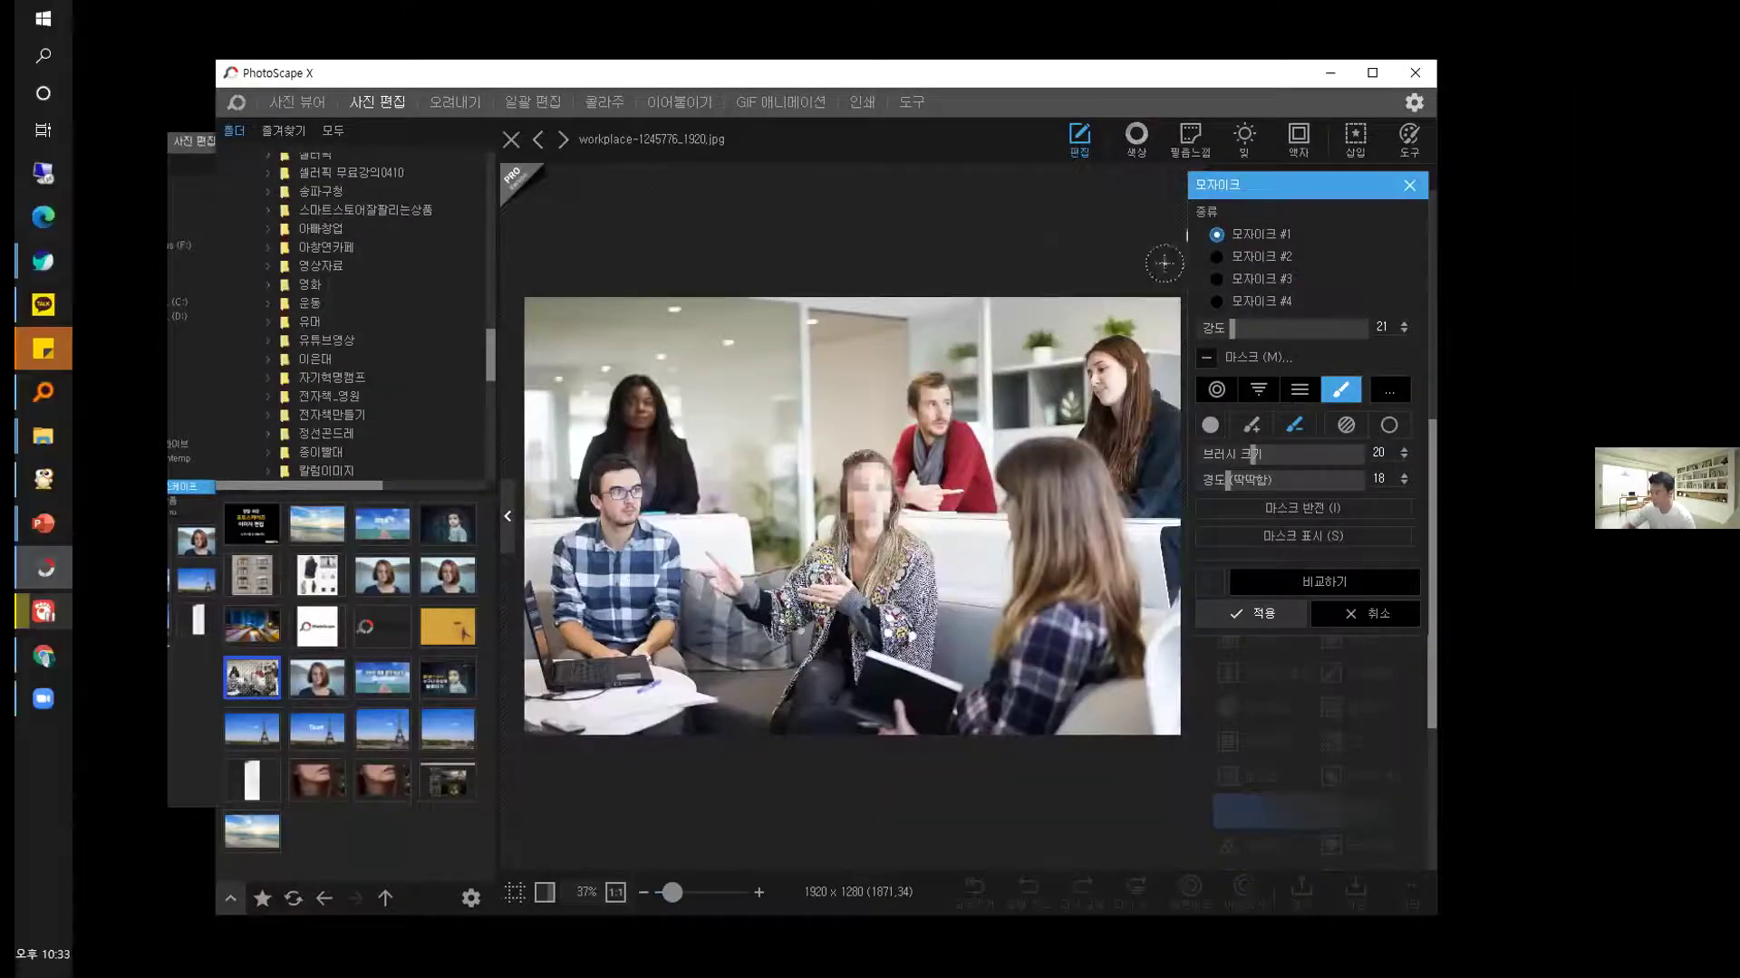
left_click(1189, 134)
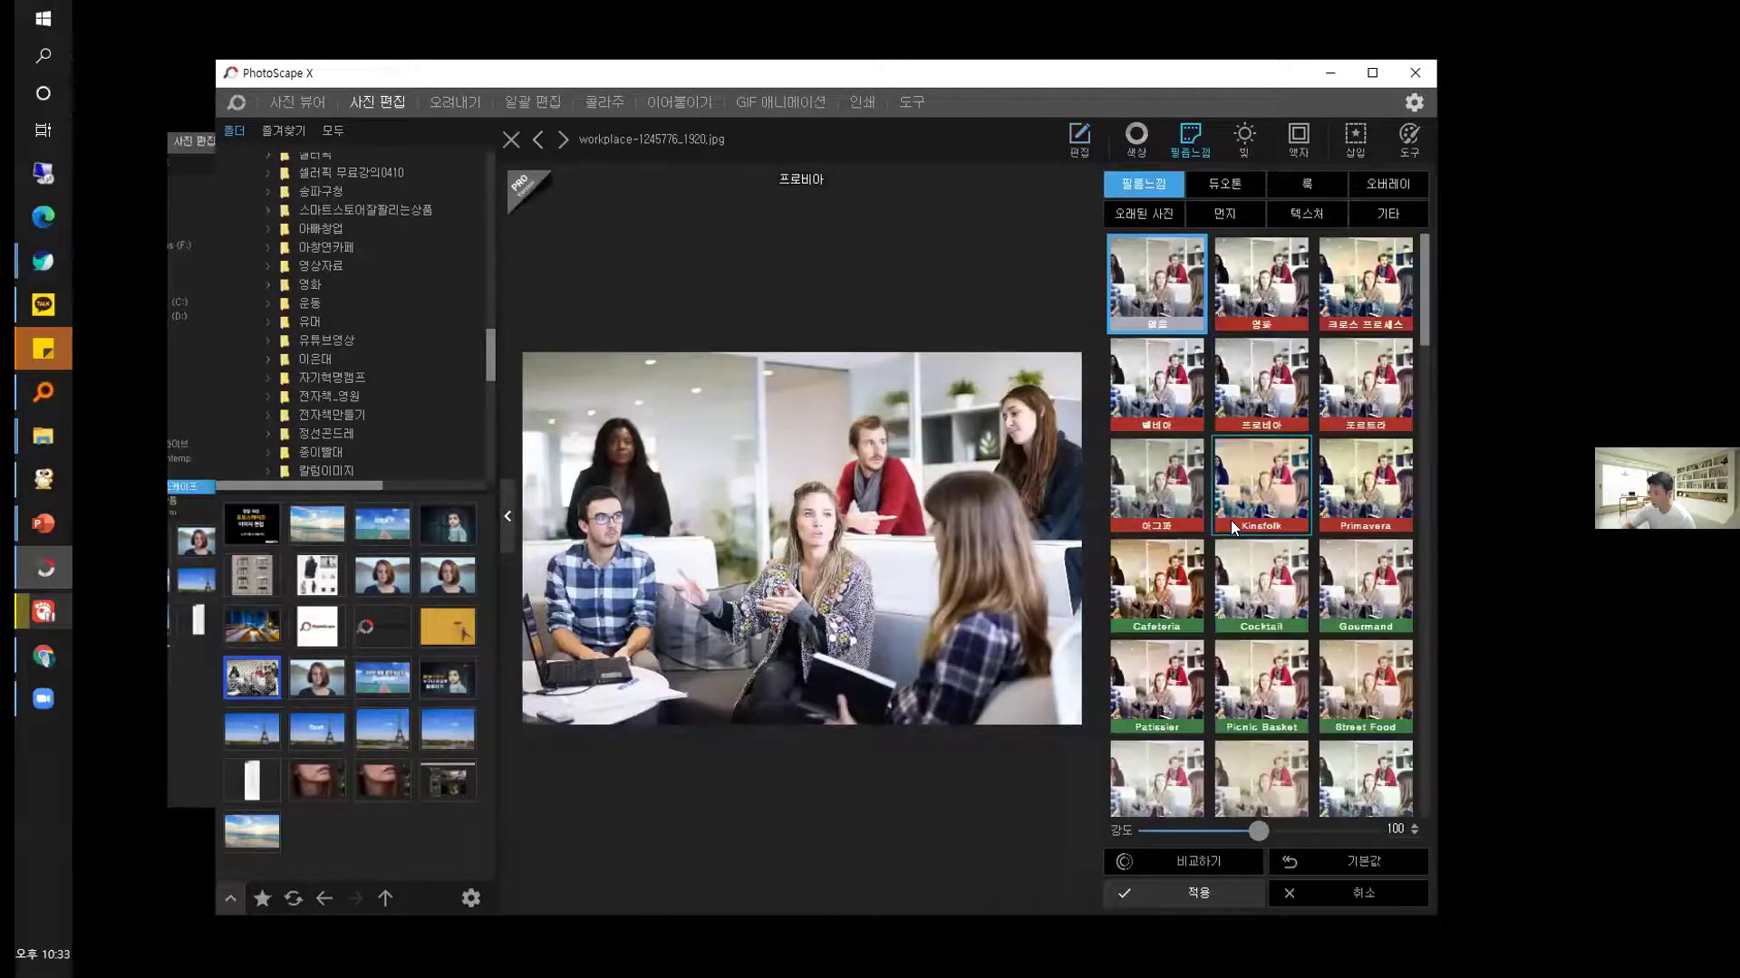
left_click(1169, 358)
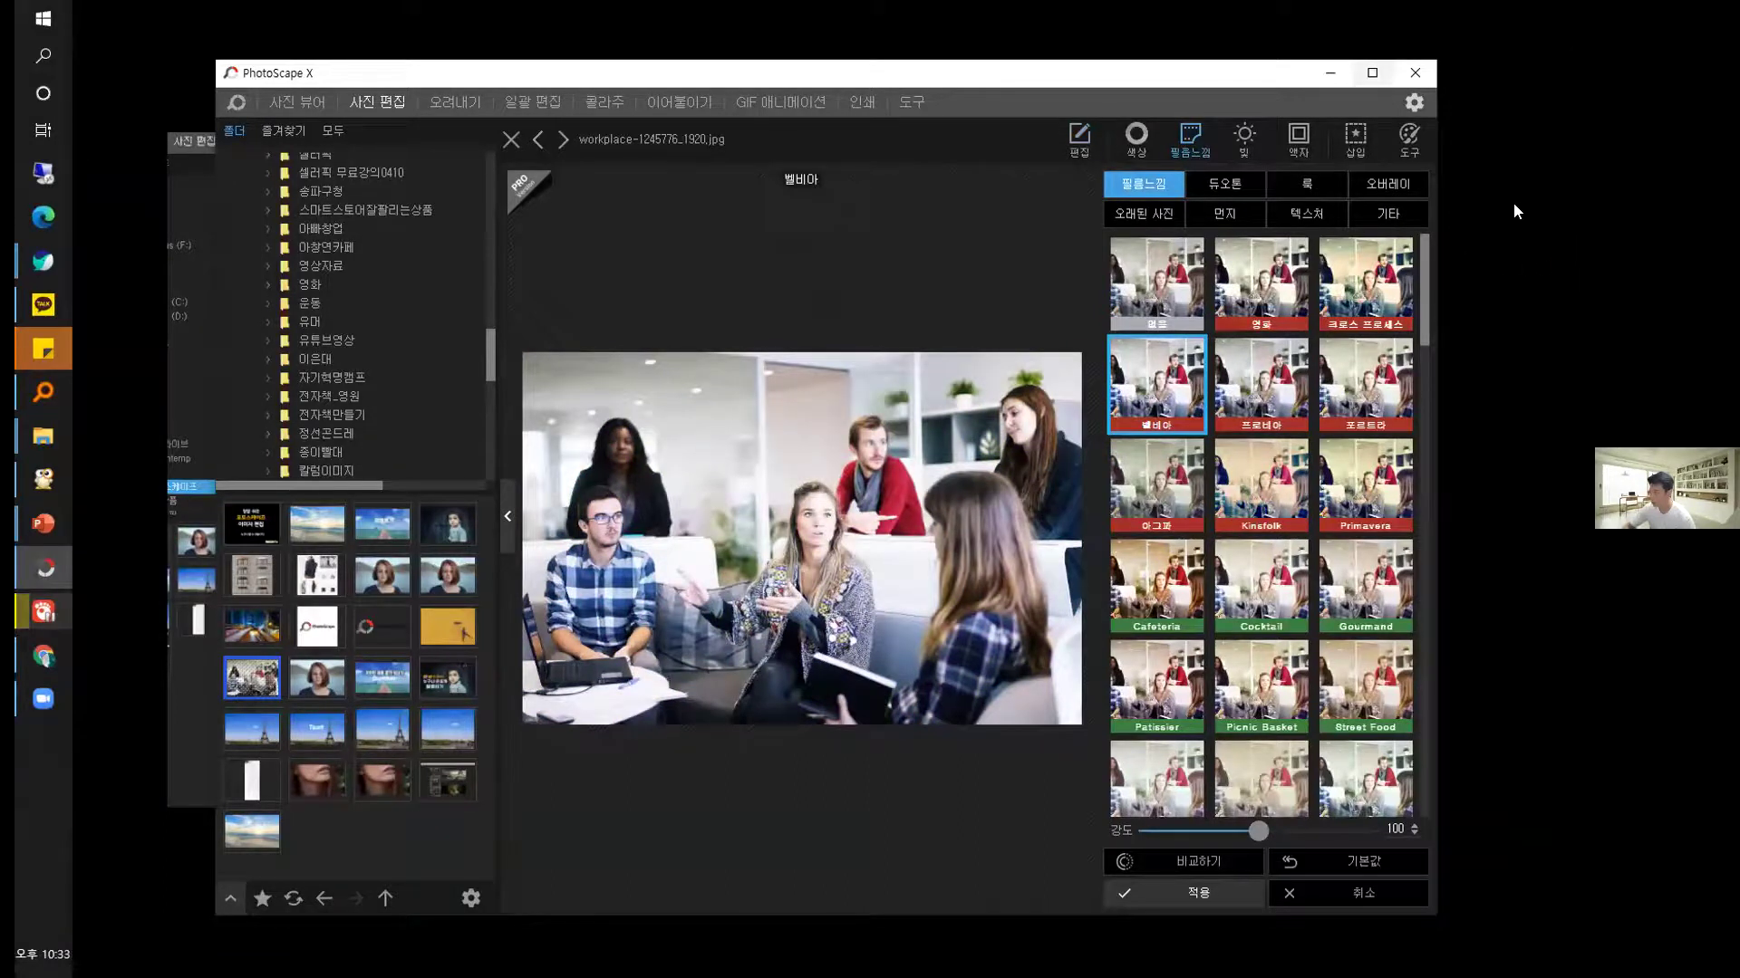
key("super+Up")
Preview the film effects O00, O02, 벨비아 and Picnic Basket on the workplace photo.
left_click(1312, 732)
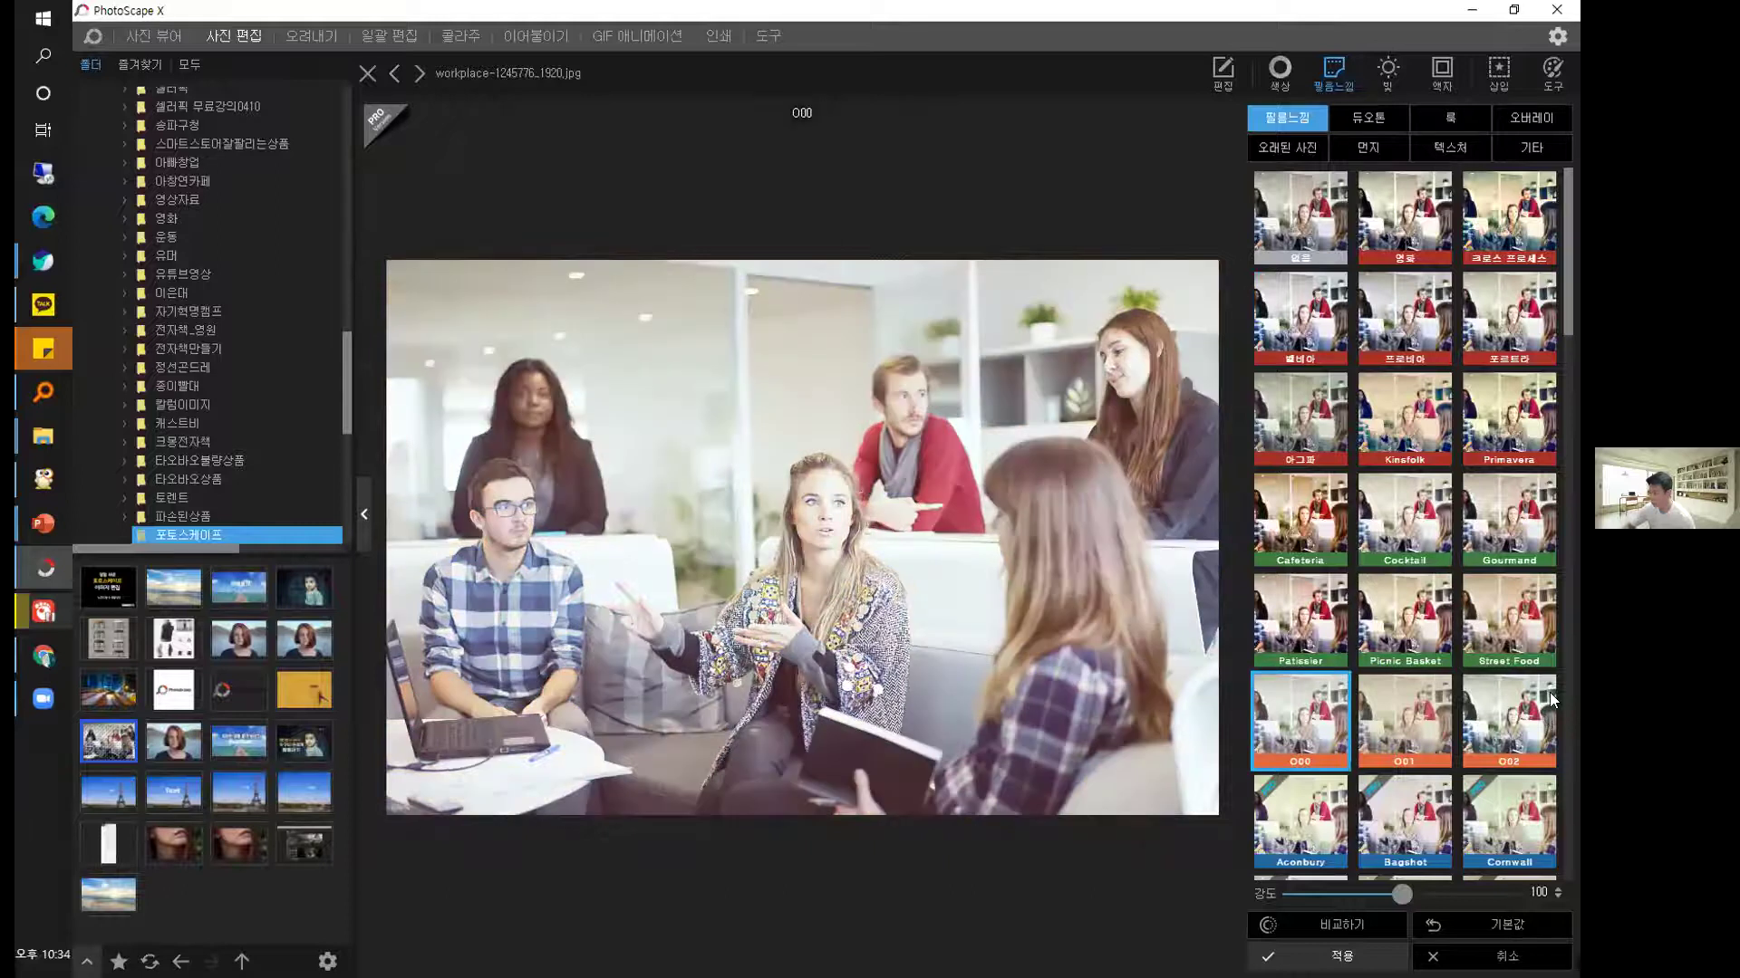
scroll(1330, 635, "down", 2)
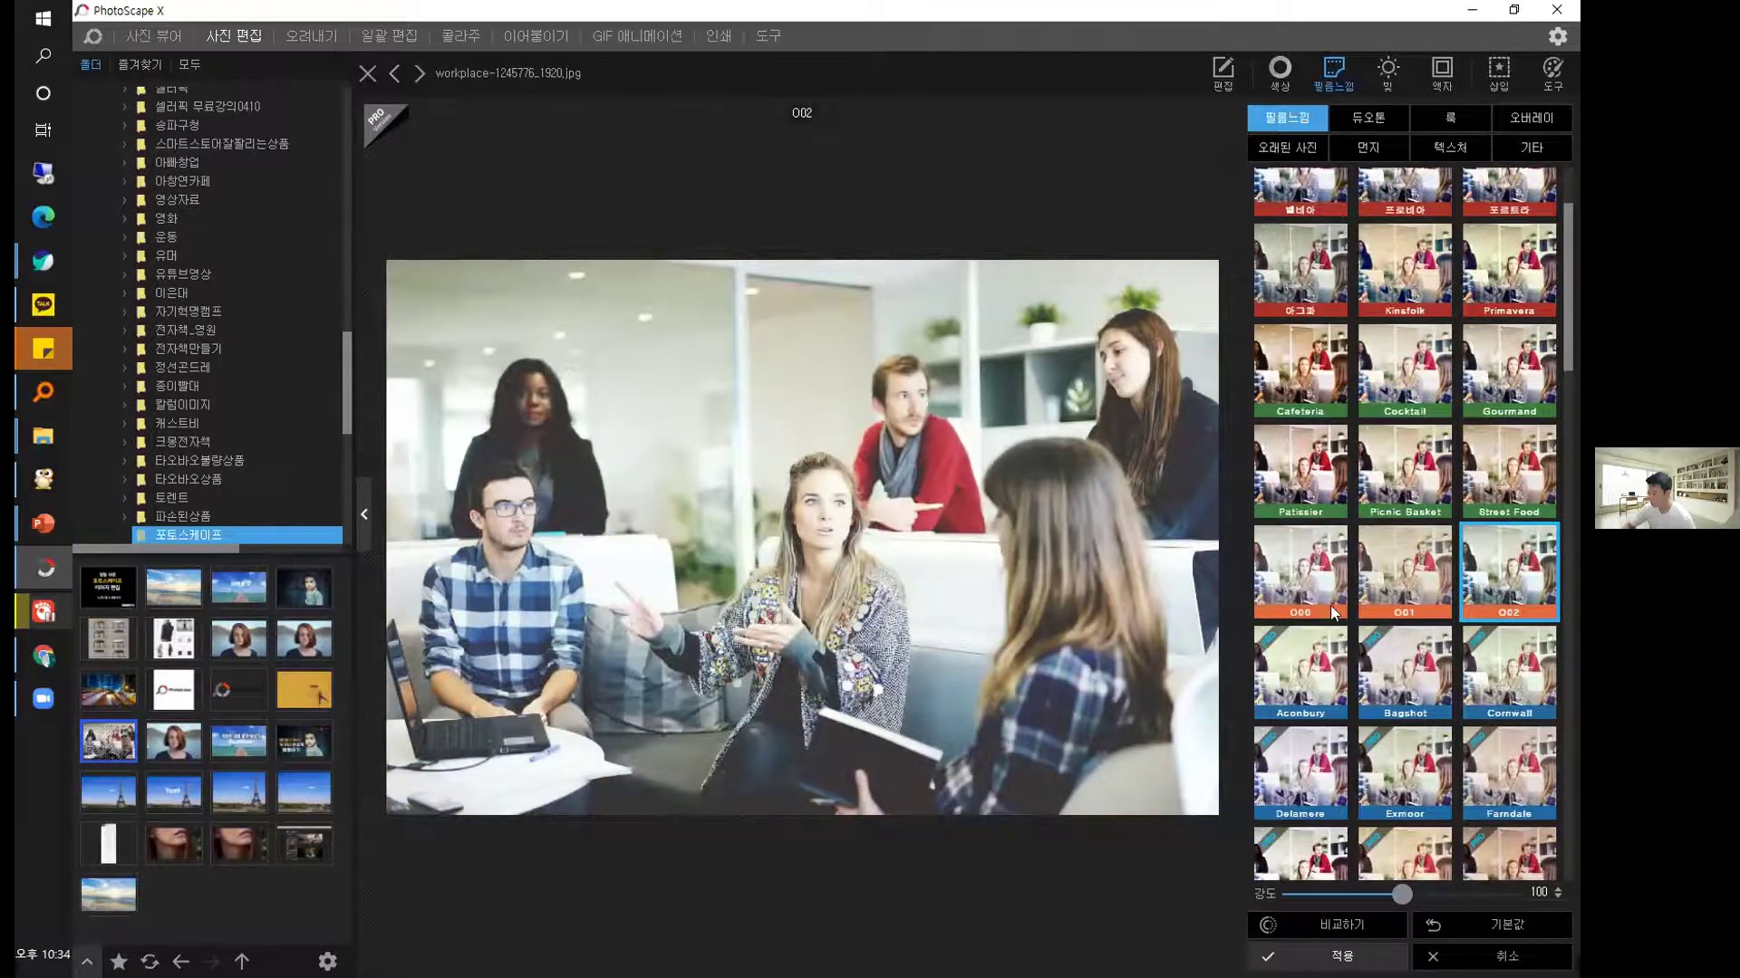
scroll(1330, 614, "down", 1)
left_click(1283, 554)
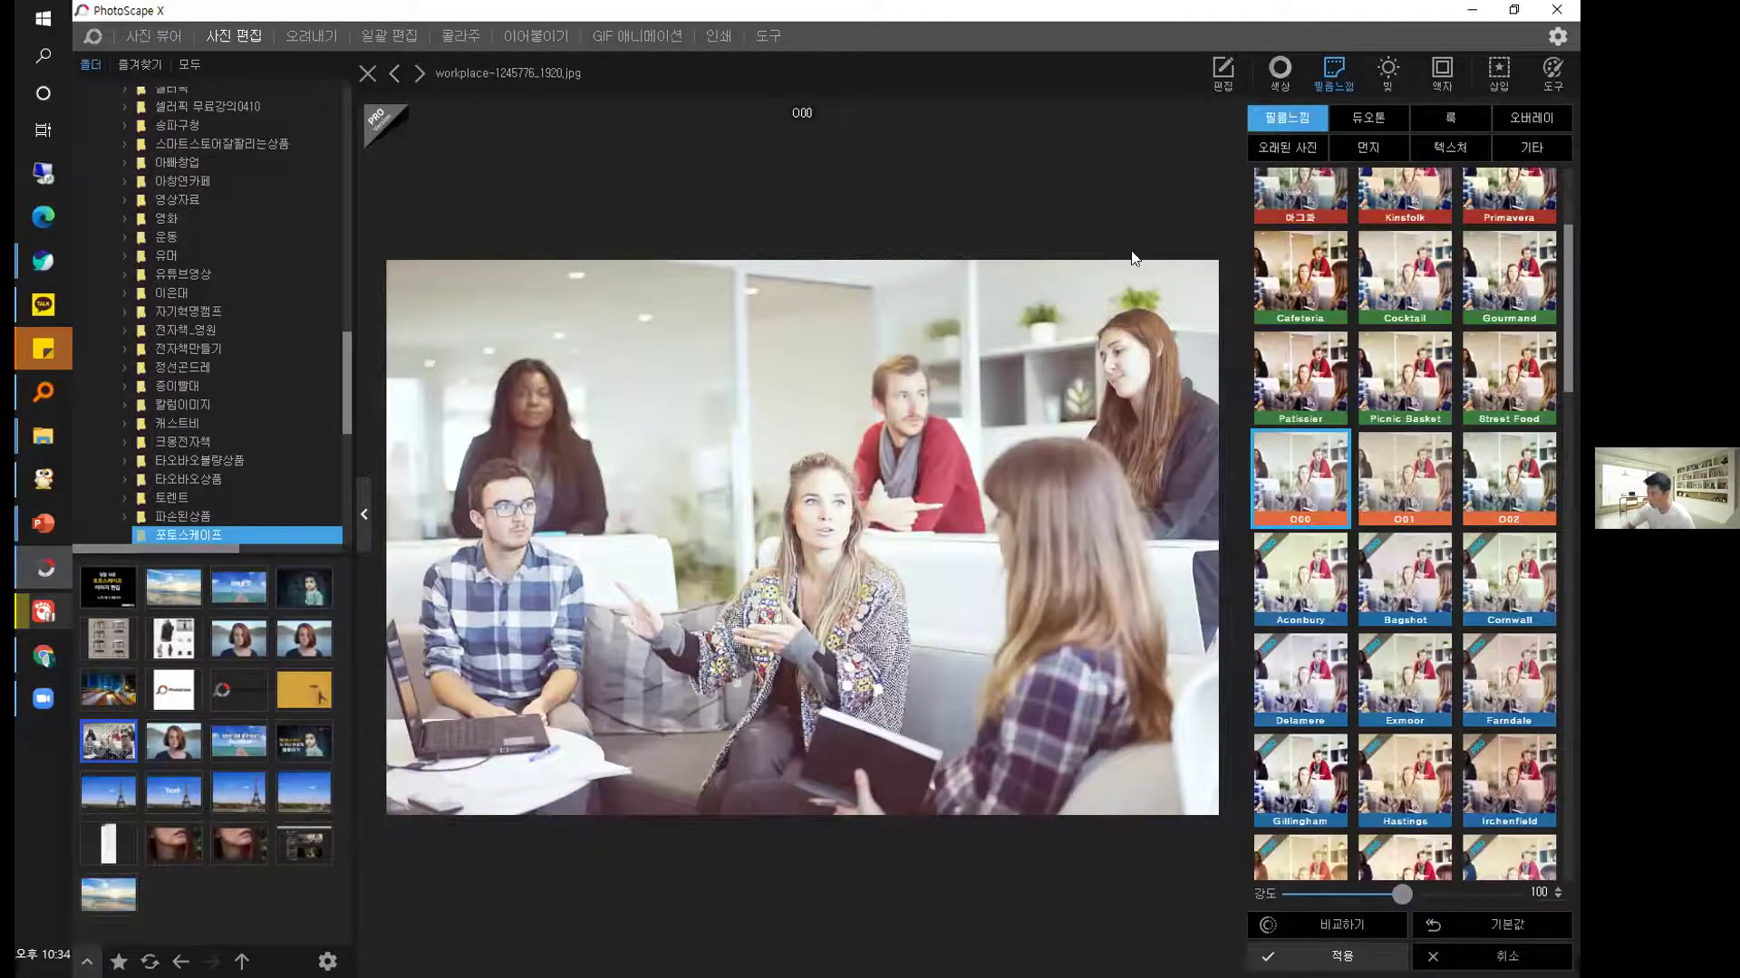
left_click(1103, 134)
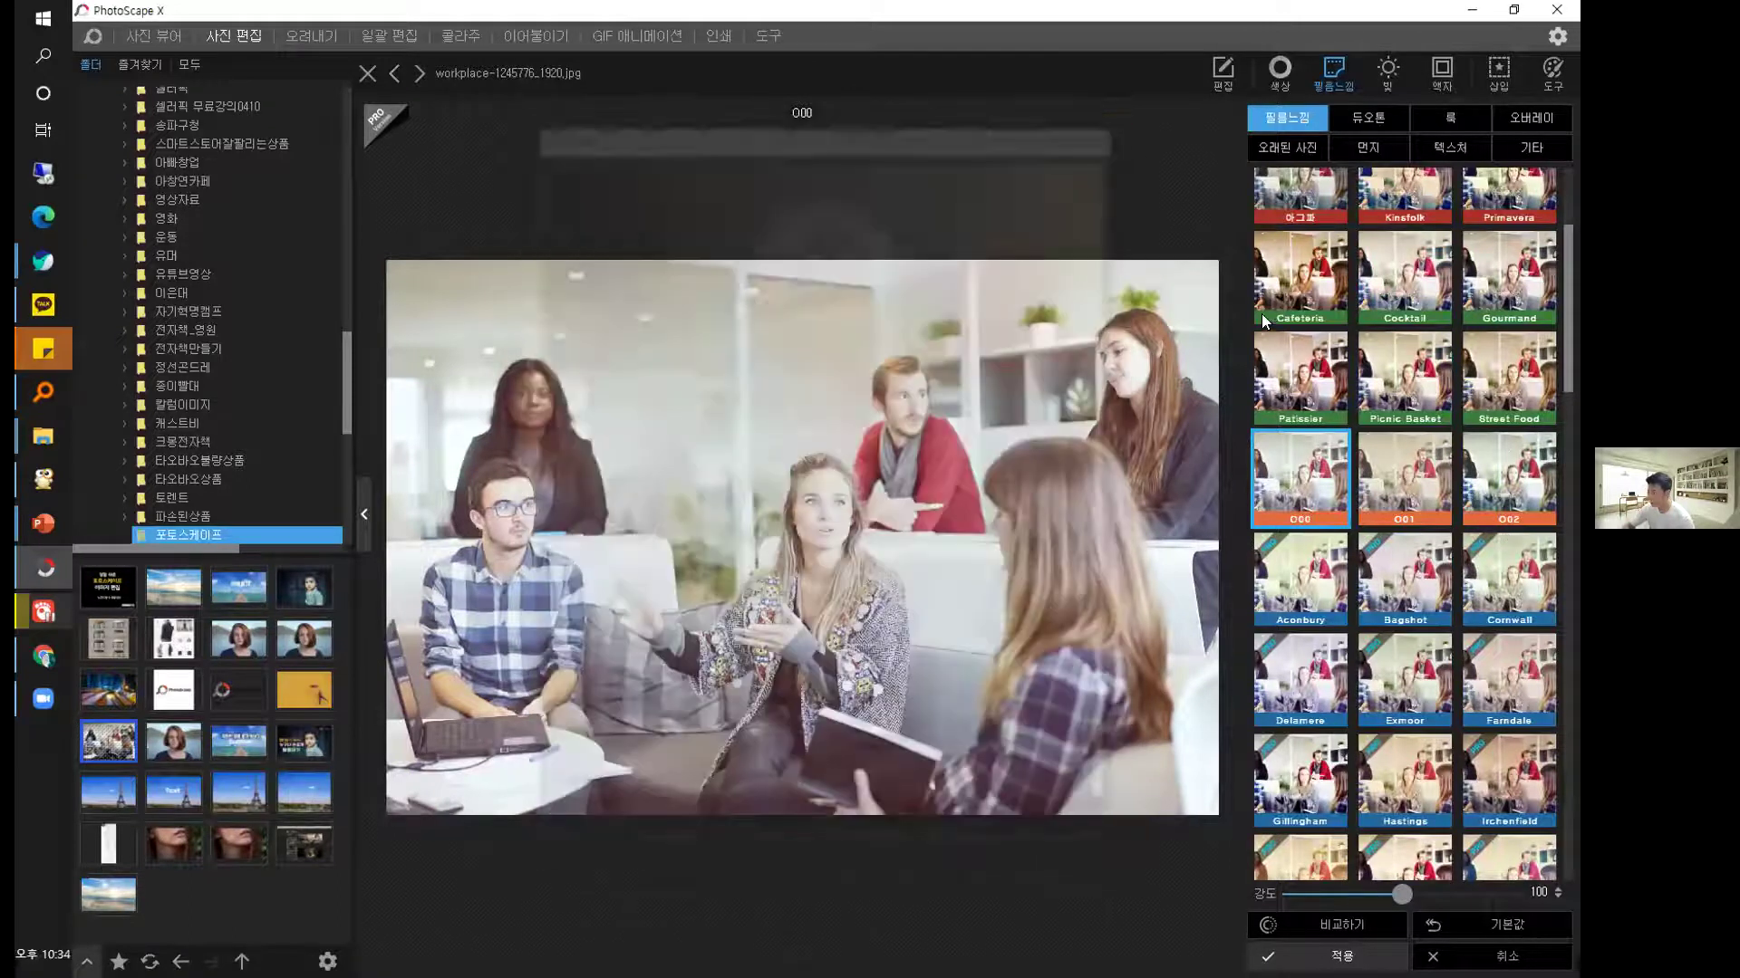
scroll(1269, 323, "up", 1)
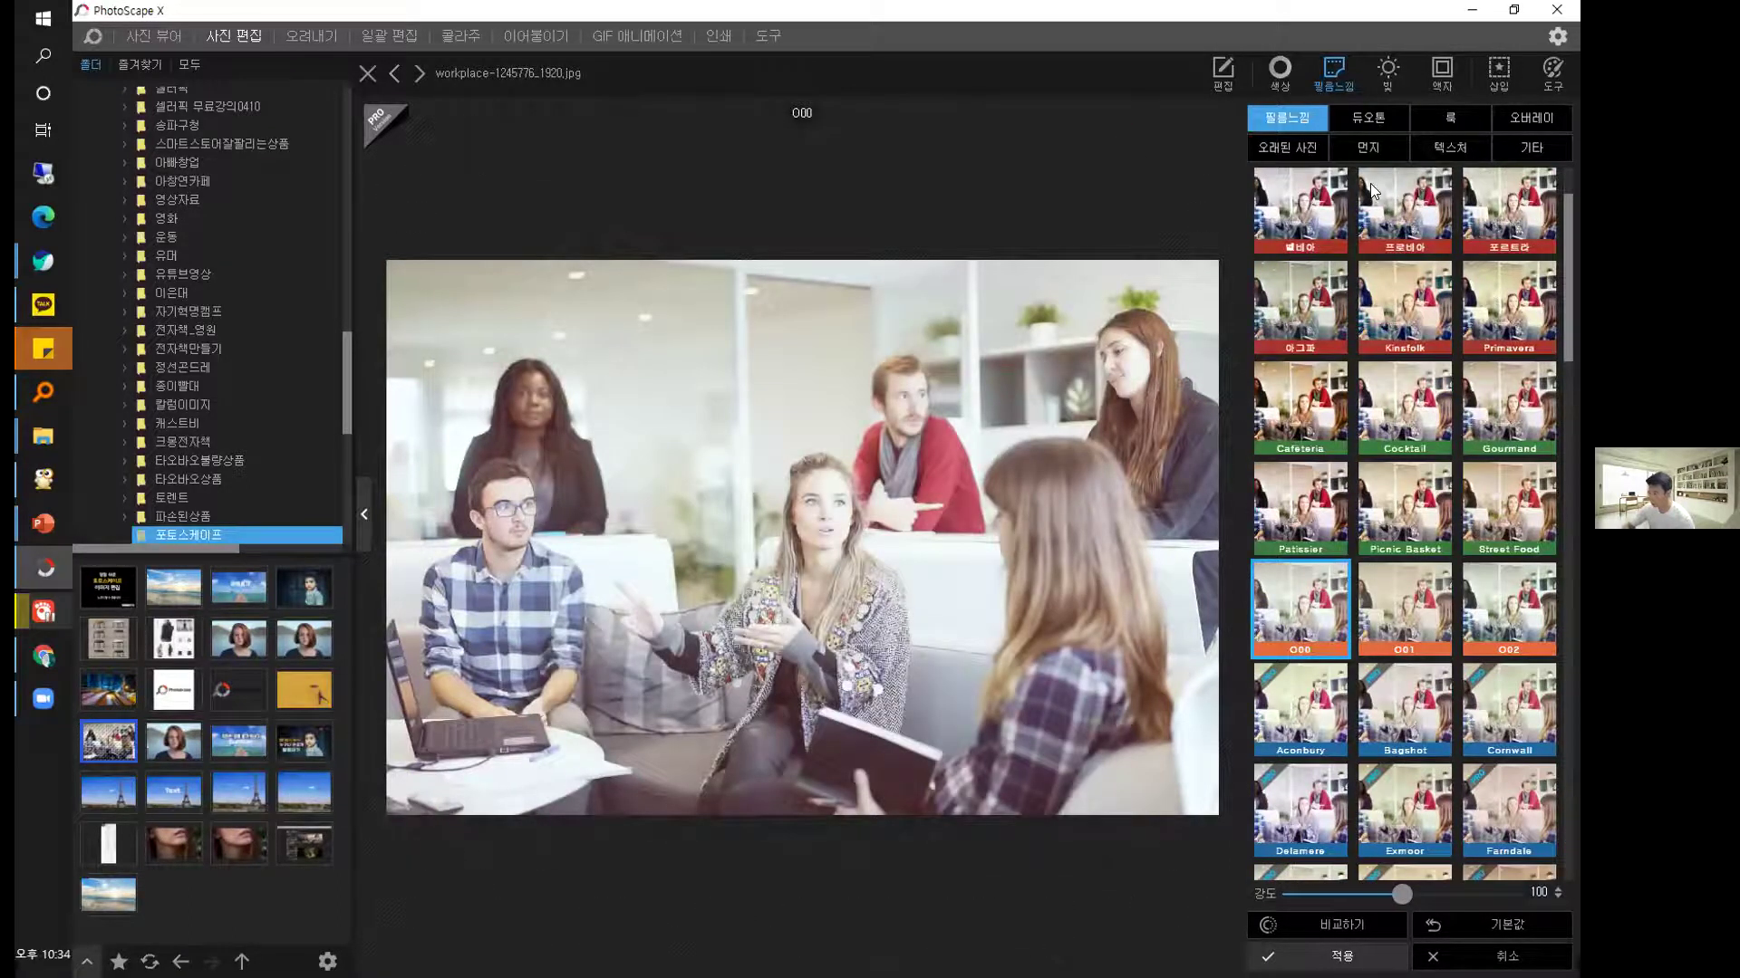
left_click(1286, 201)
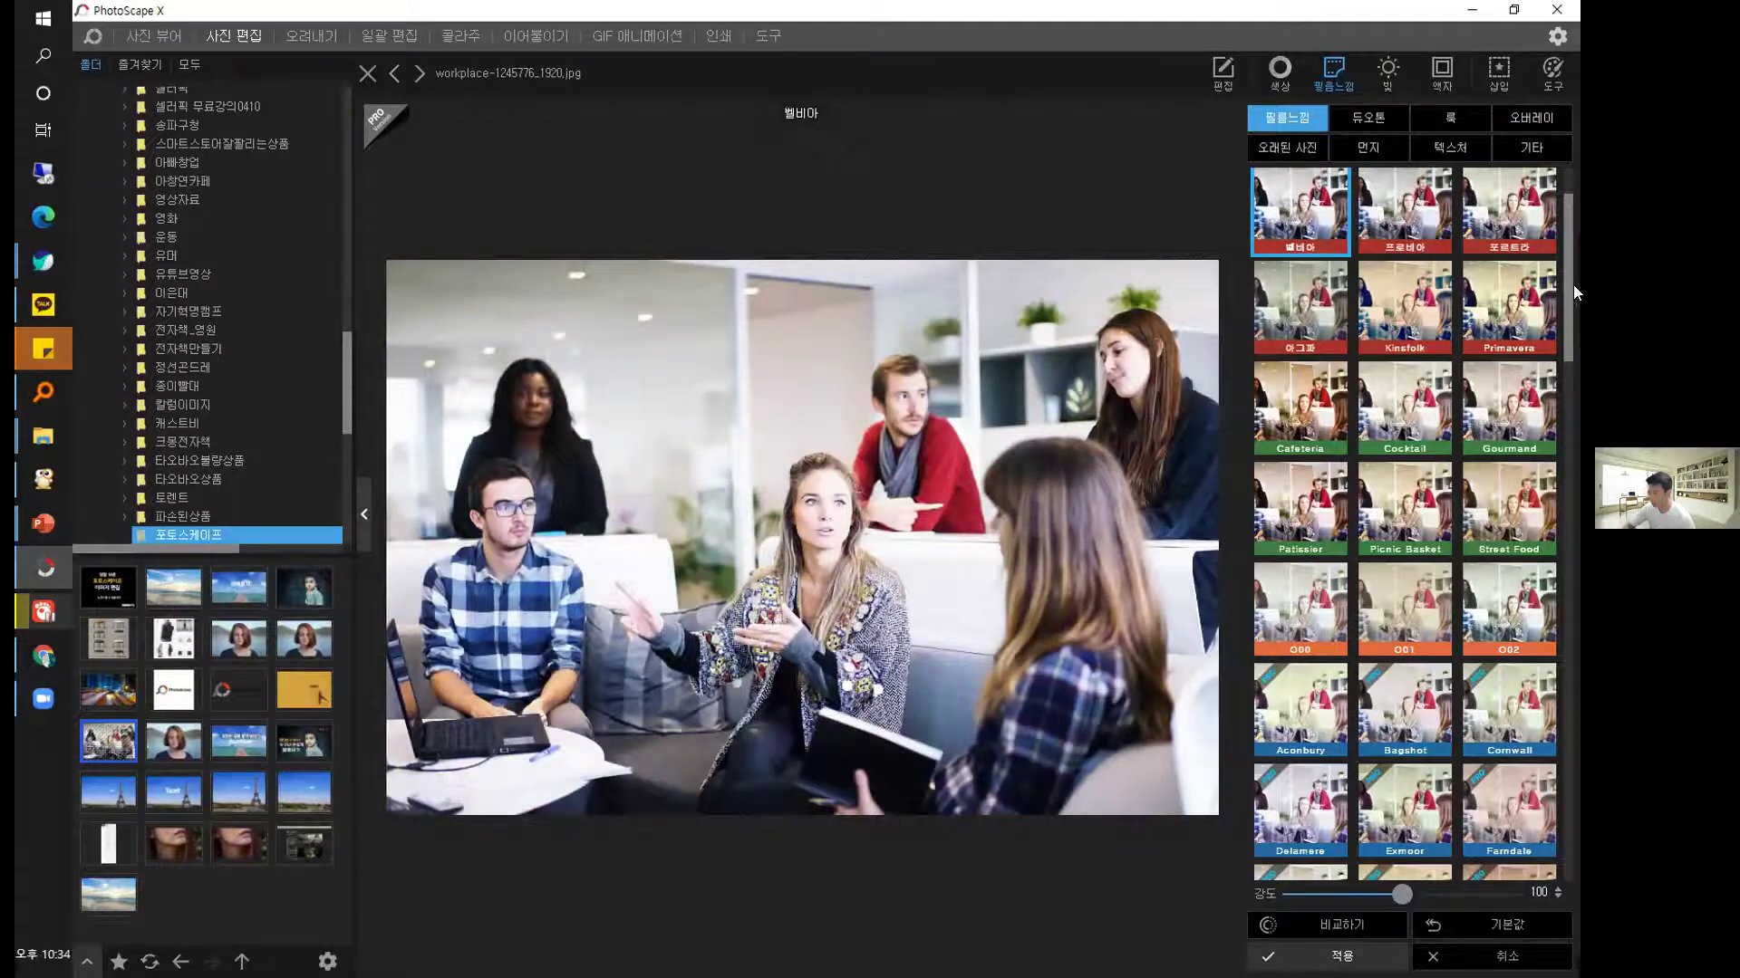
left_click(1515, 429)
left_click(1409, 476)
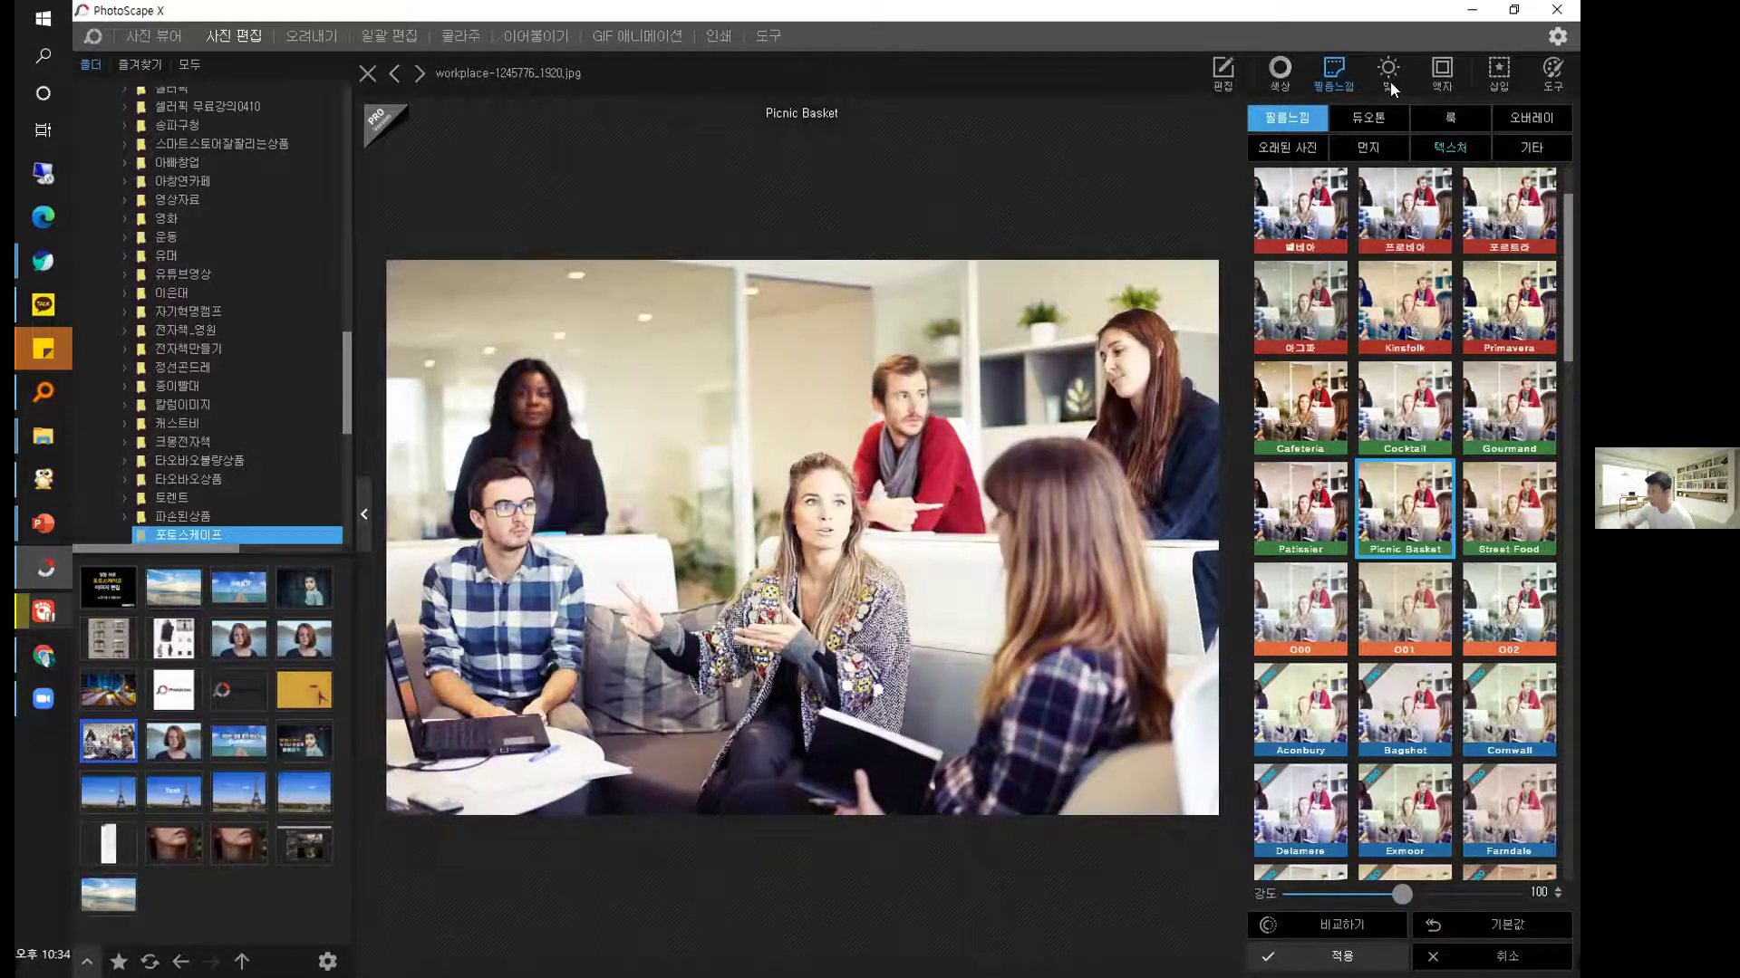
Preview the 프로비아 duotone on the workplace photo and look through the Look and Overlay effects.
left_click(1347, 110)
left_click(1440, 337)
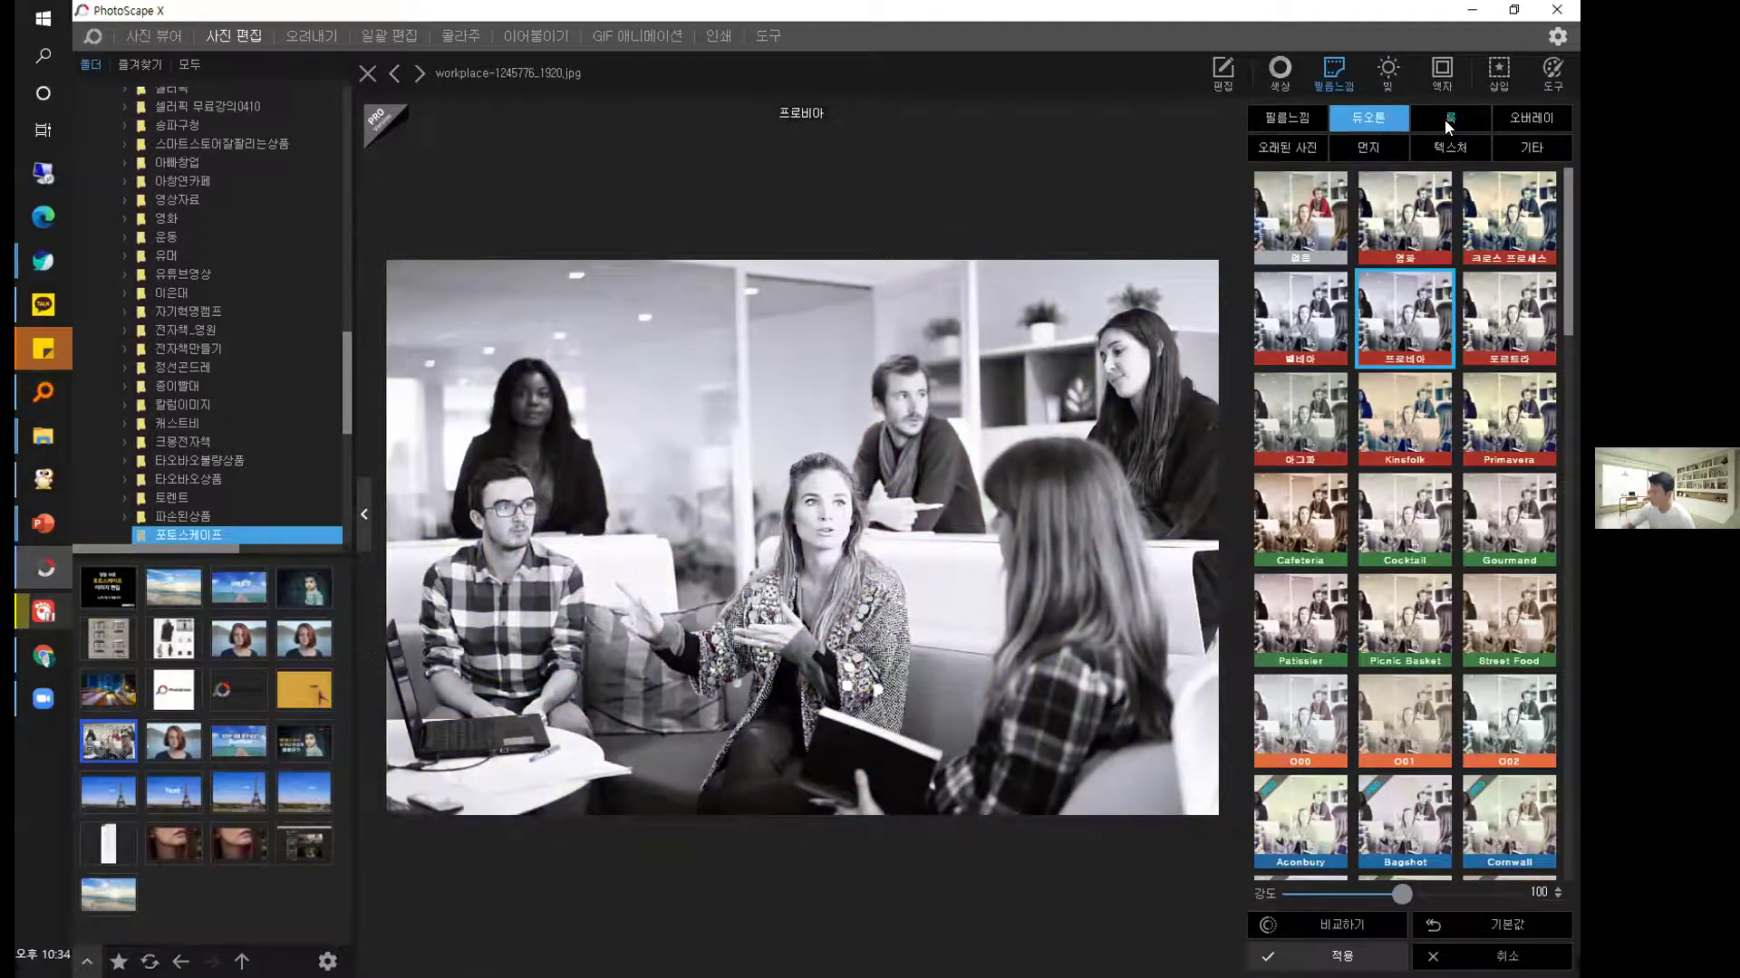
left_click(1448, 120)
left_click(1509, 317)
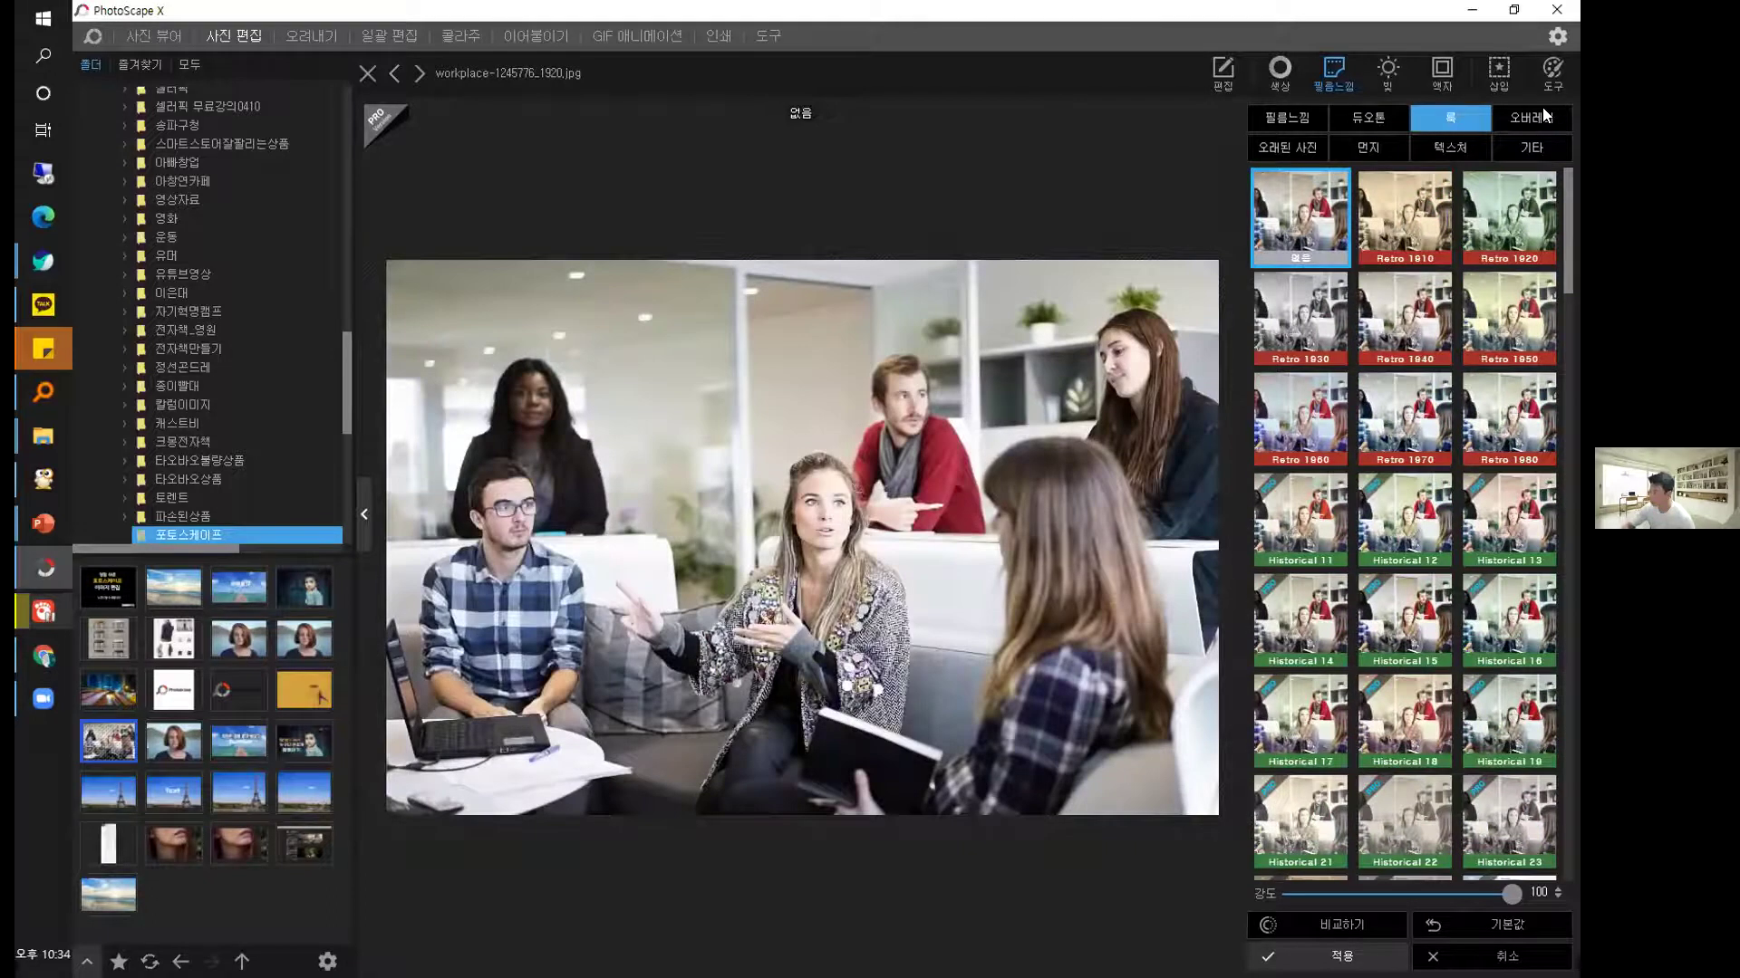
left_click(1531, 118)
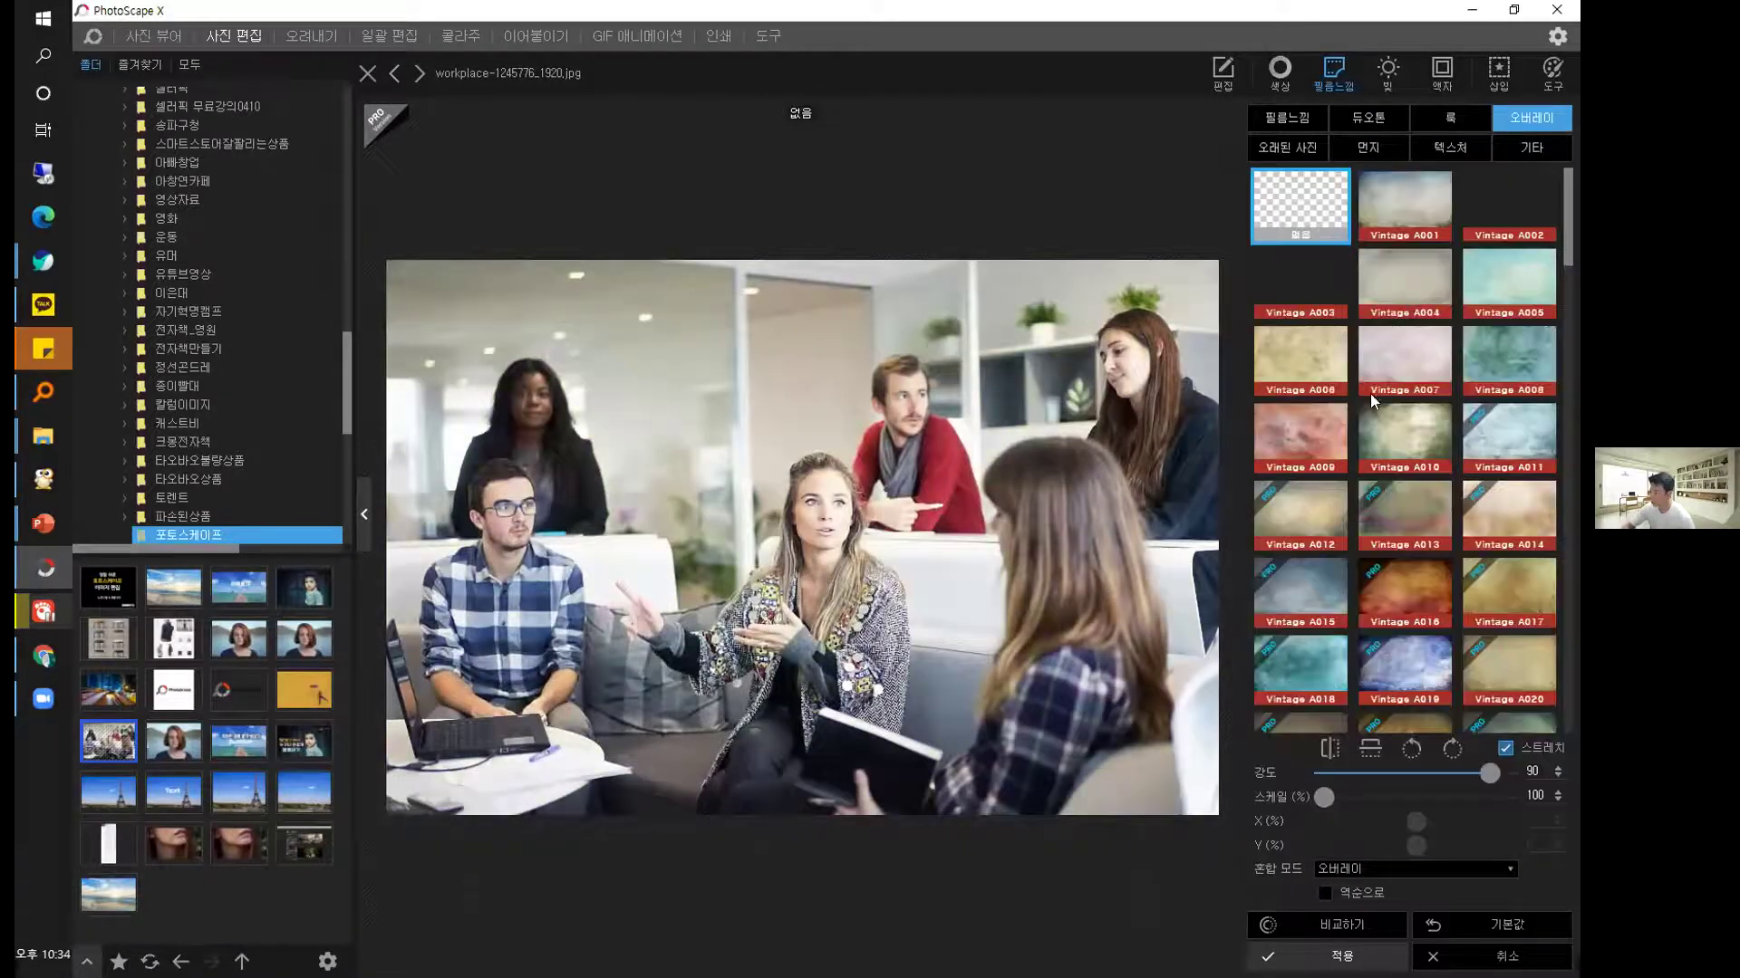
left_click(1402, 285)
Preview the old photo effects A001, A002 and A003 on the workplace photo.
left_click(1286, 147)
left_click(1404, 206)
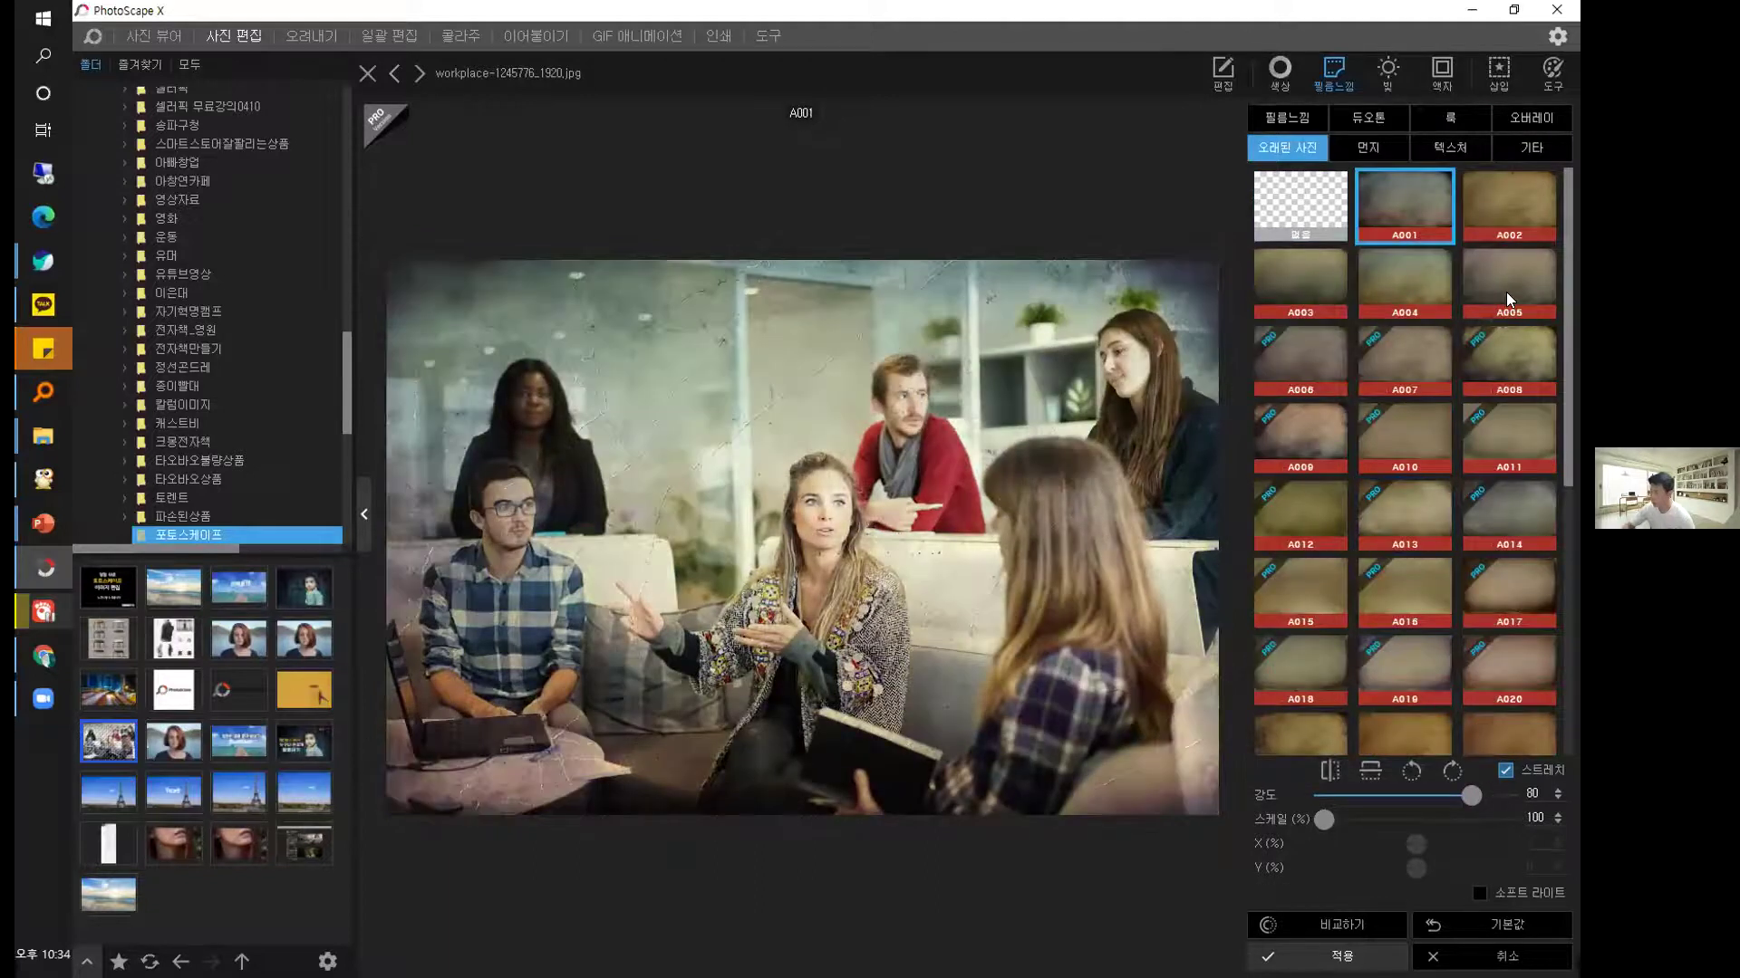
left_click(1507, 180)
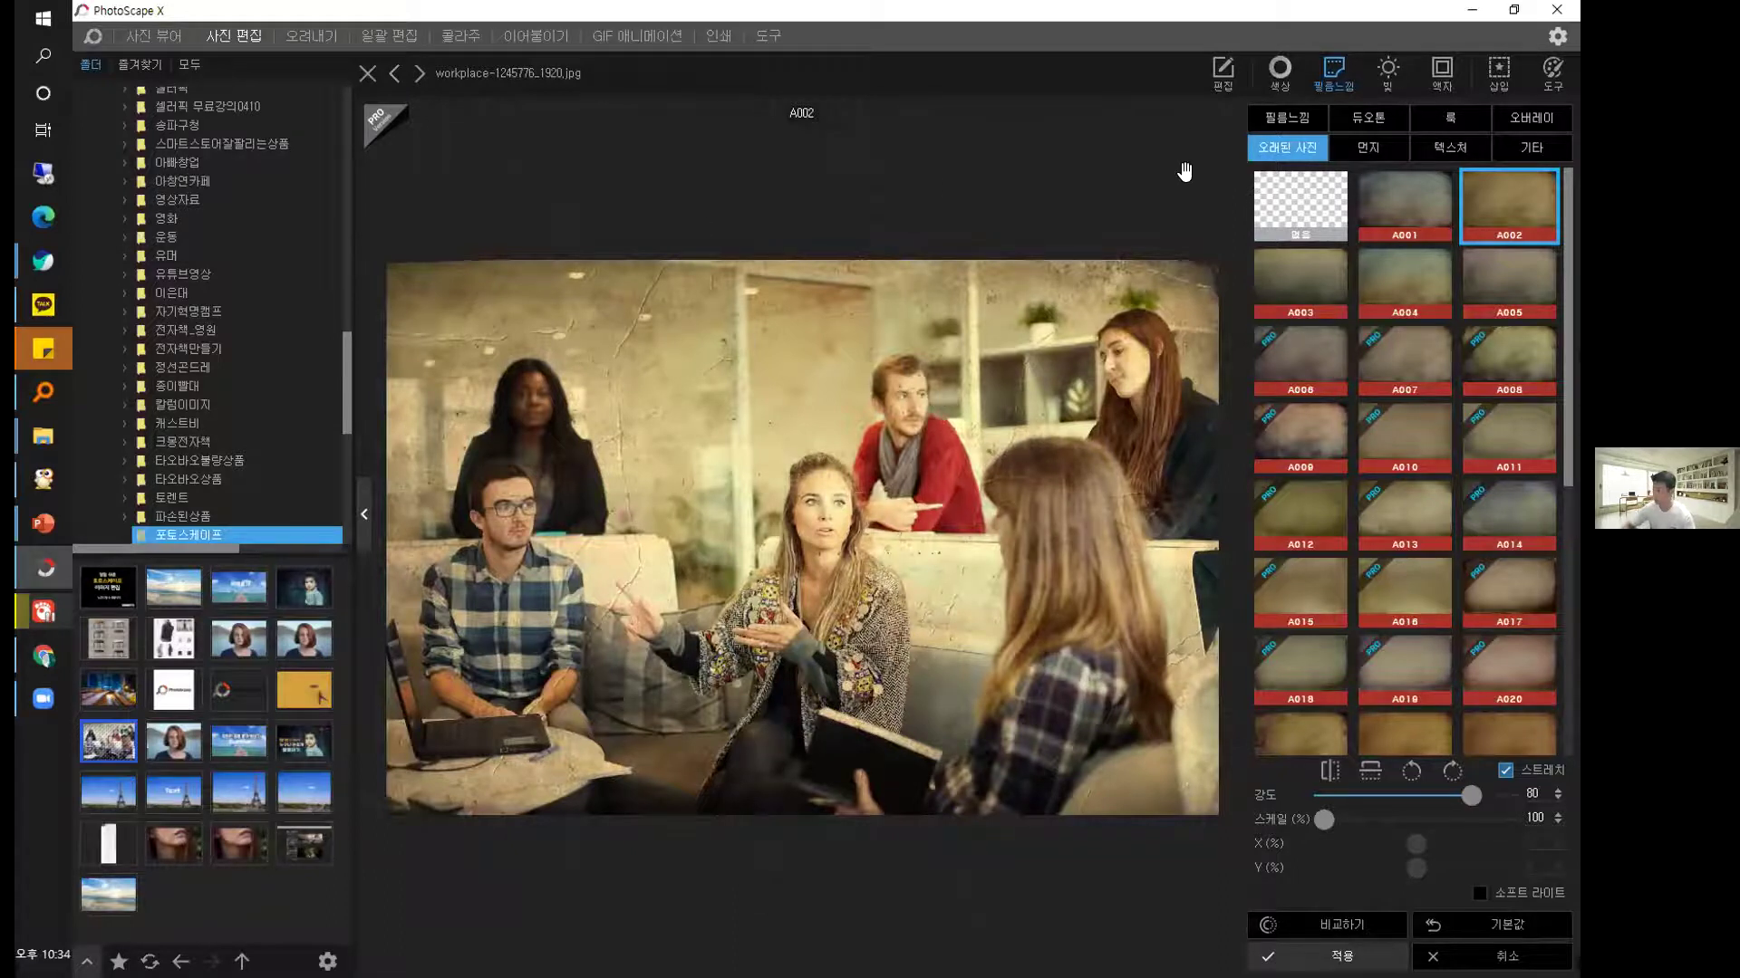
left_click(1307, 288)
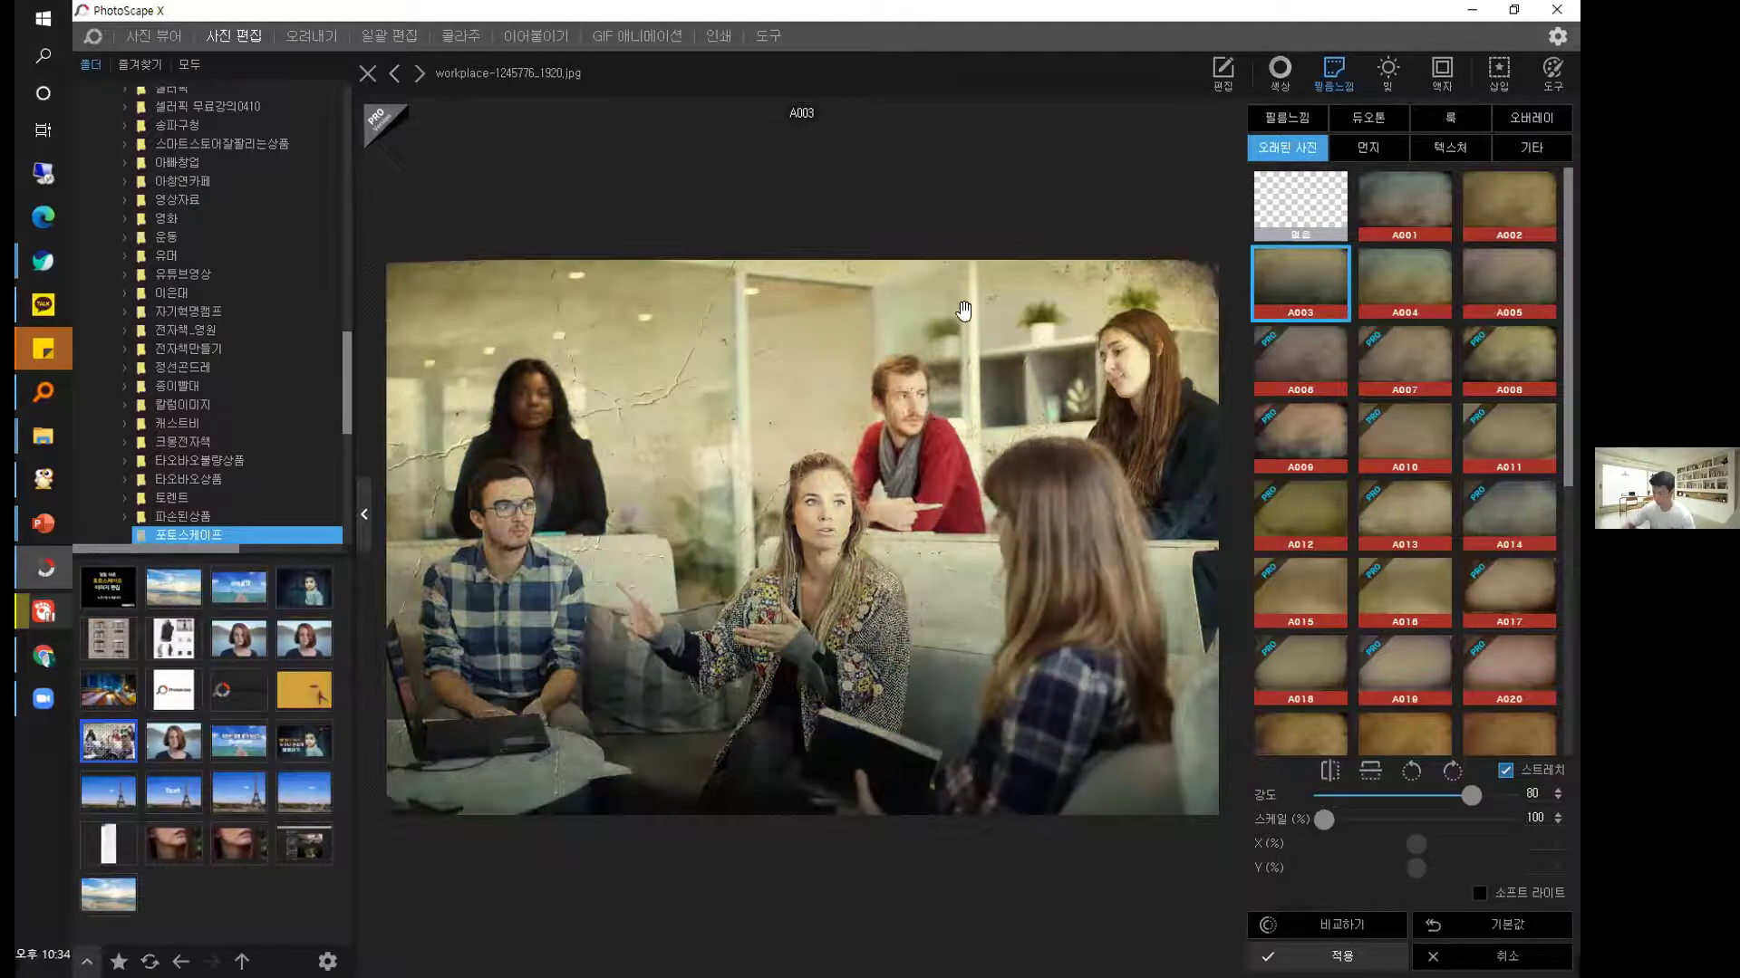
Preview dust effect 005 on the workplace photo and look through the texture and other effects.
left_click(1370, 141)
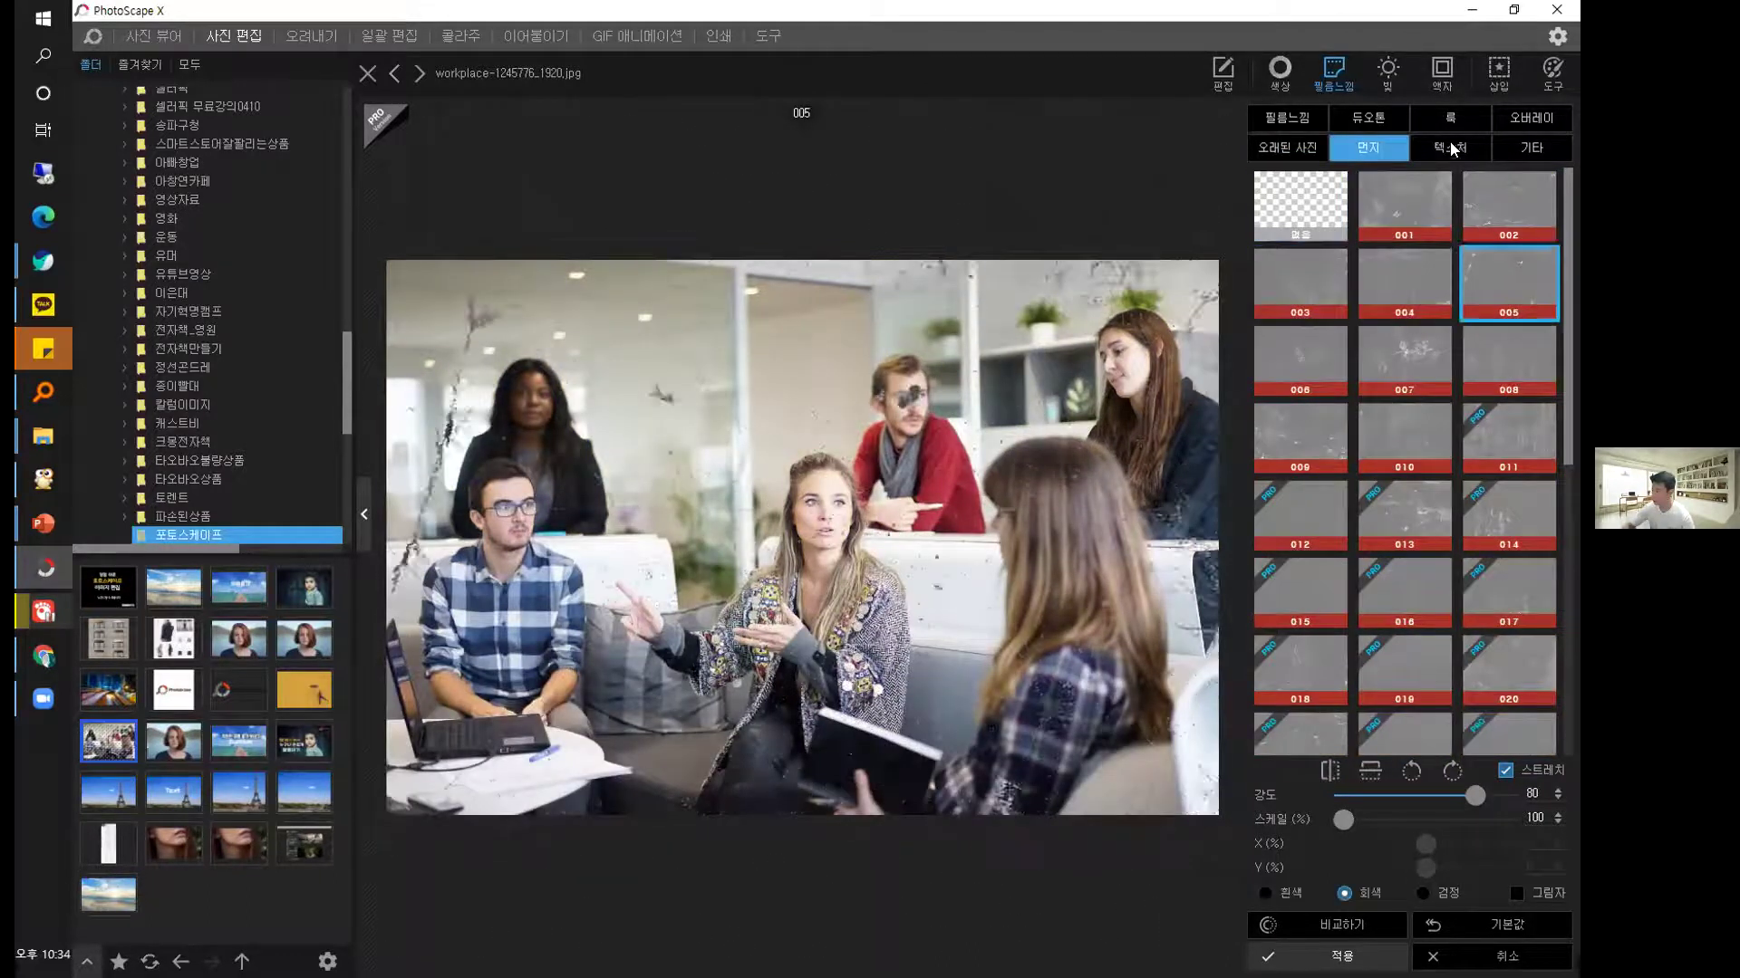
left_click(1476, 149)
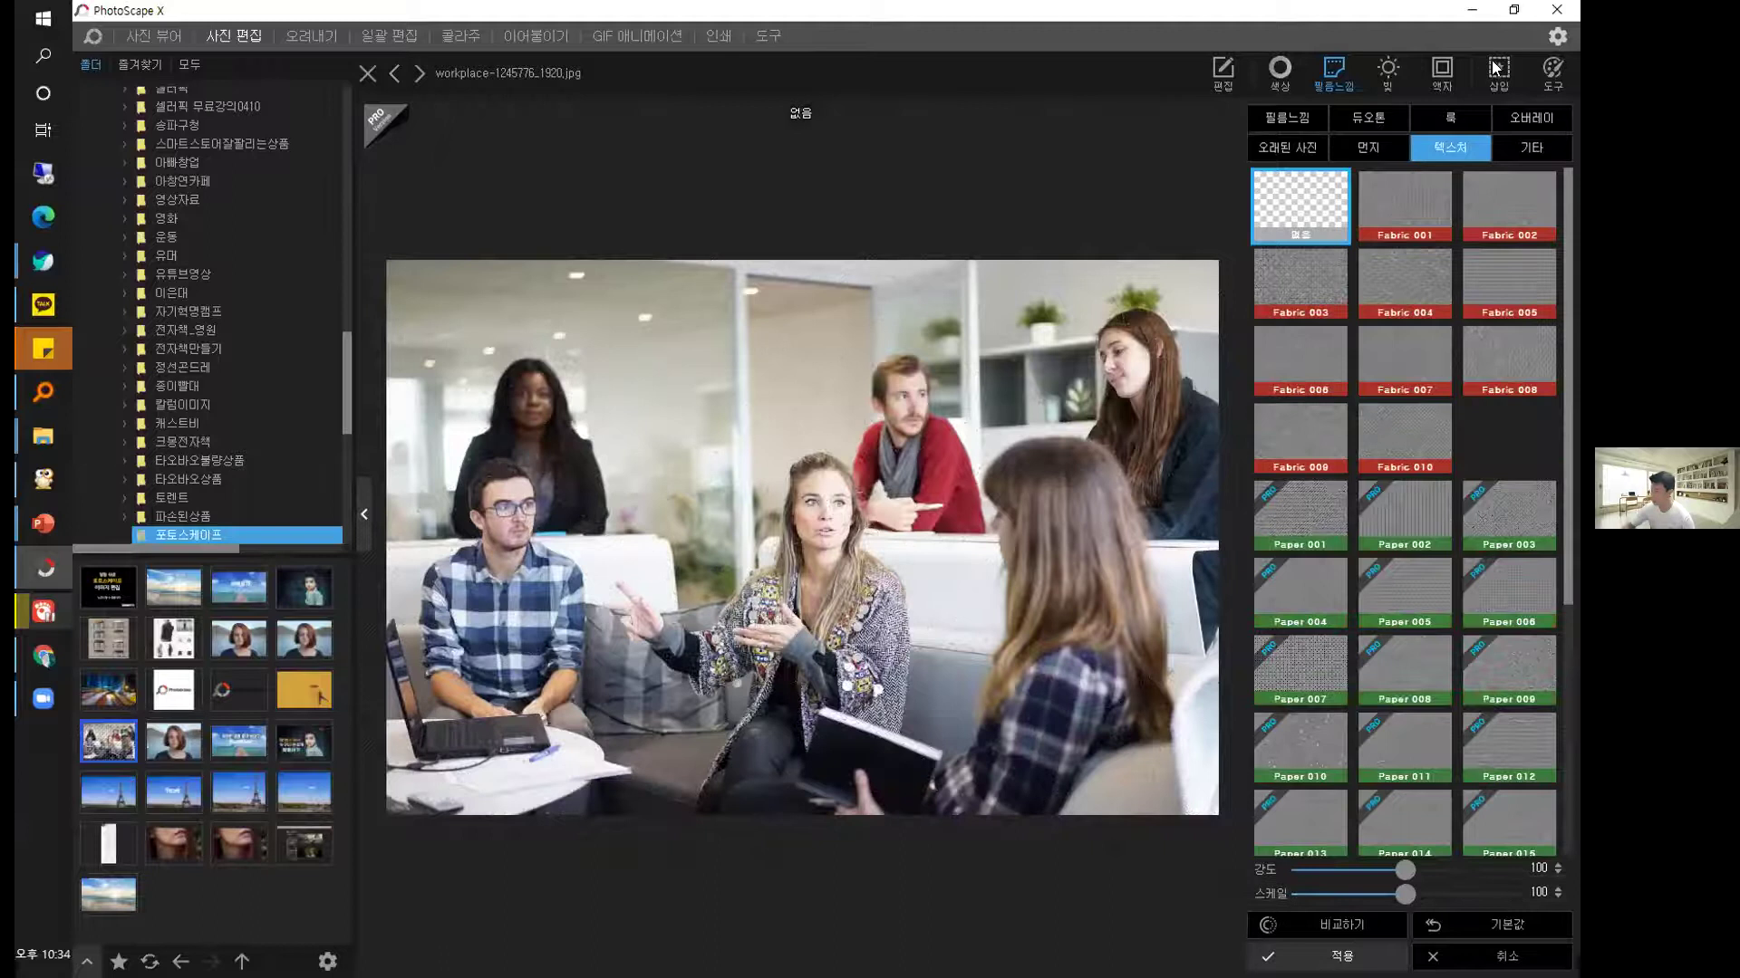
left_click(1531, 148)
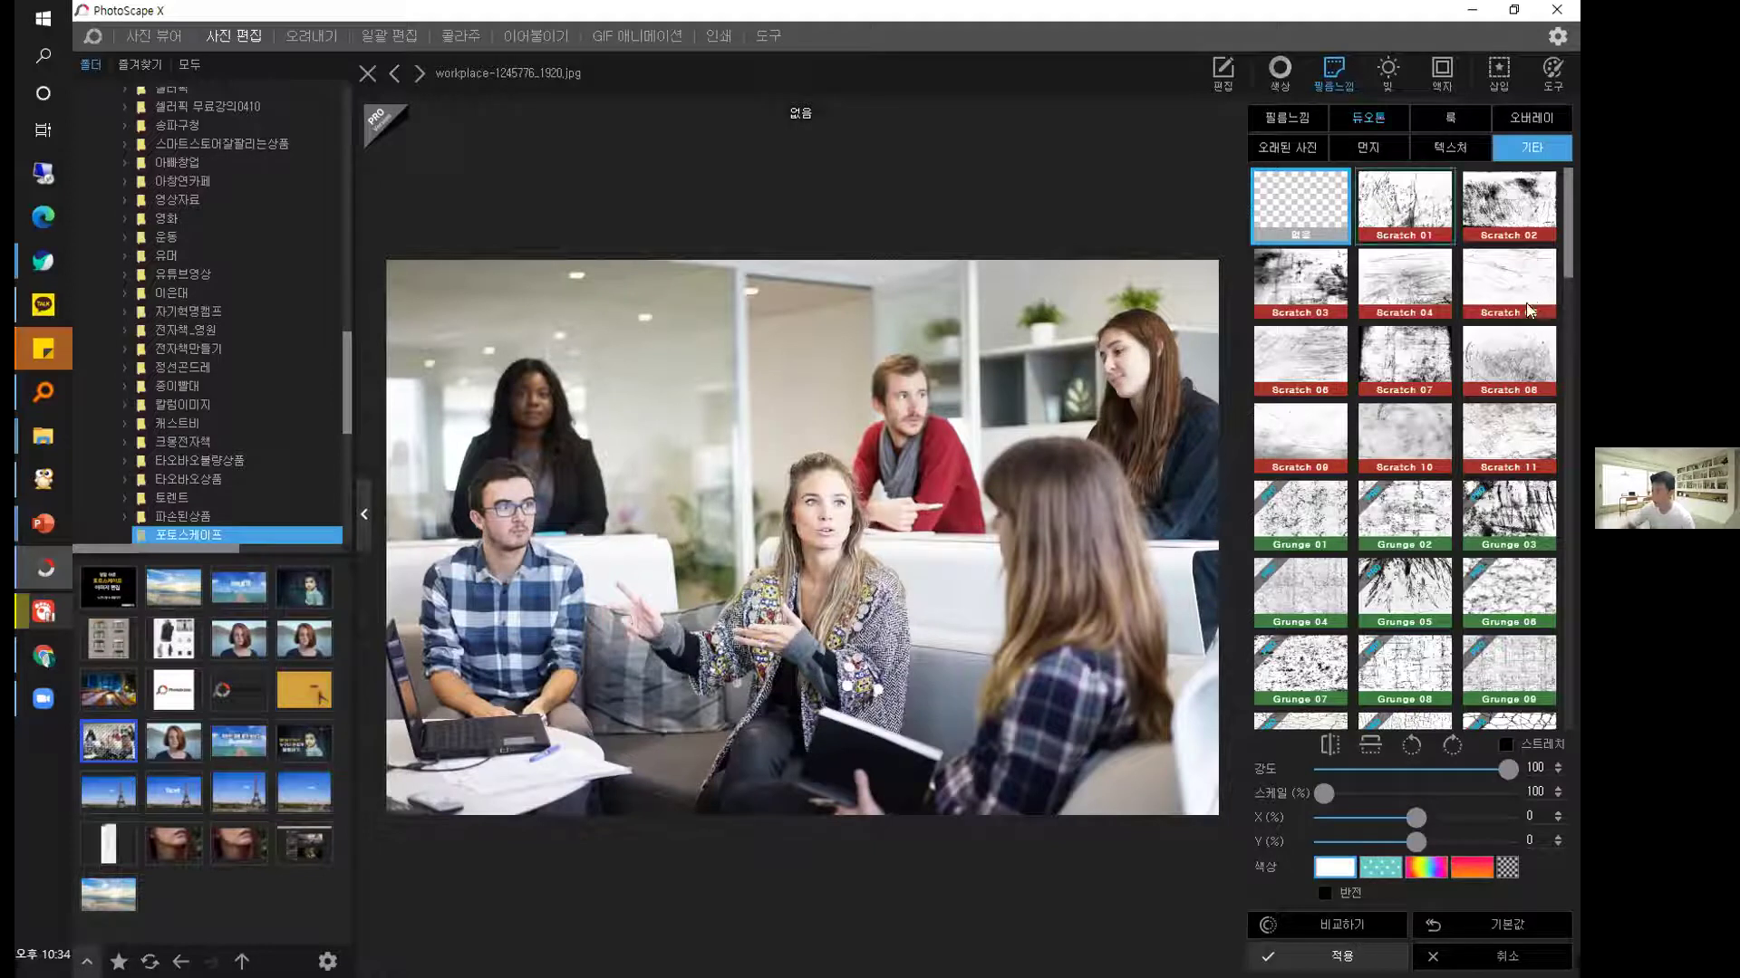
key("alt+Tab")
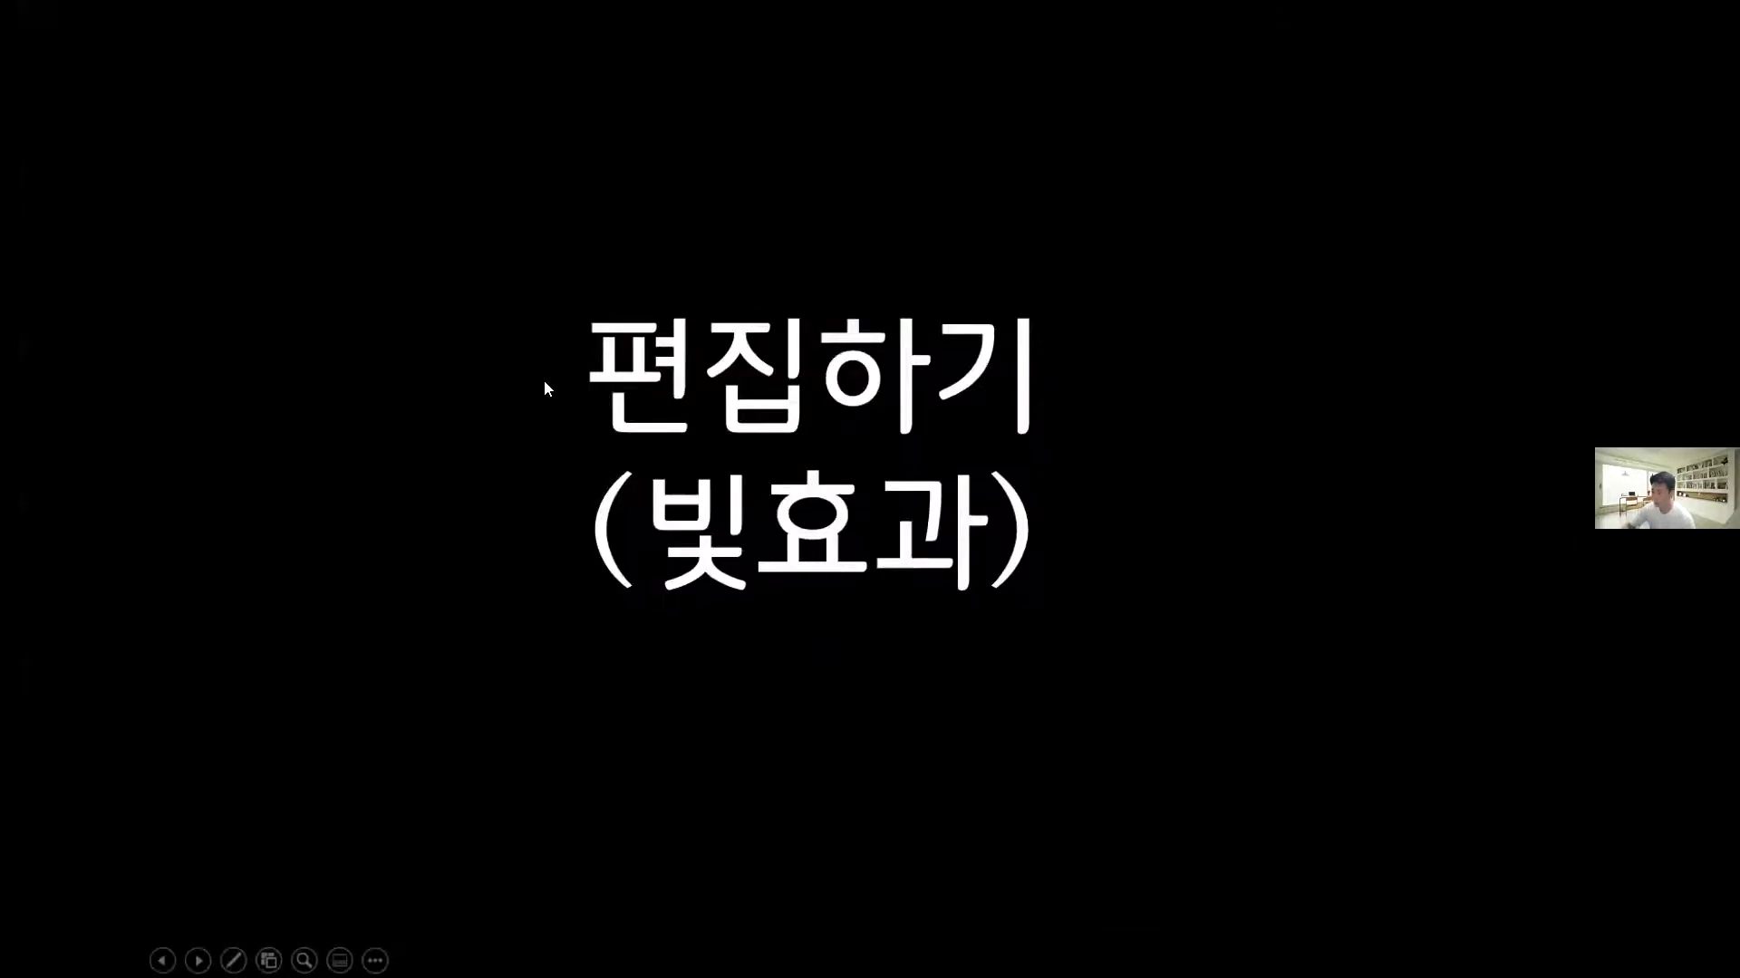
left_click(528, 362)
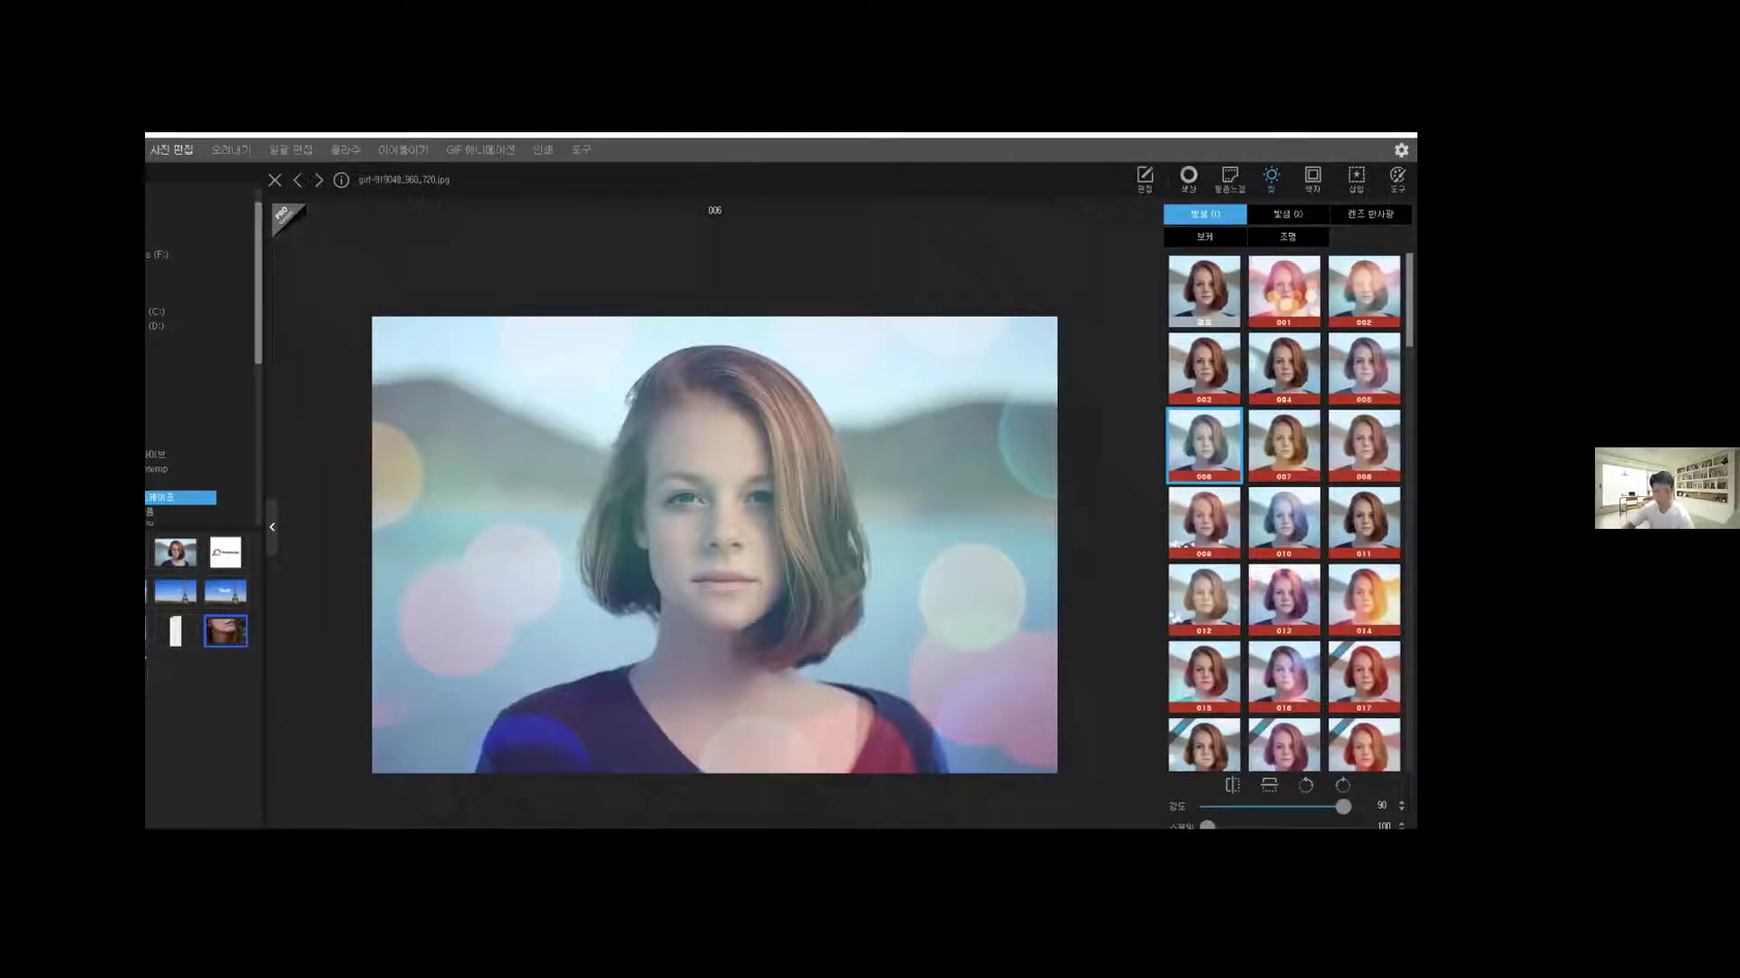
Switch to the maximized PhotoScape X window, close the workplace photo and open girl-919048_1920.jpg in the photo editor.
key("alt+Tab")
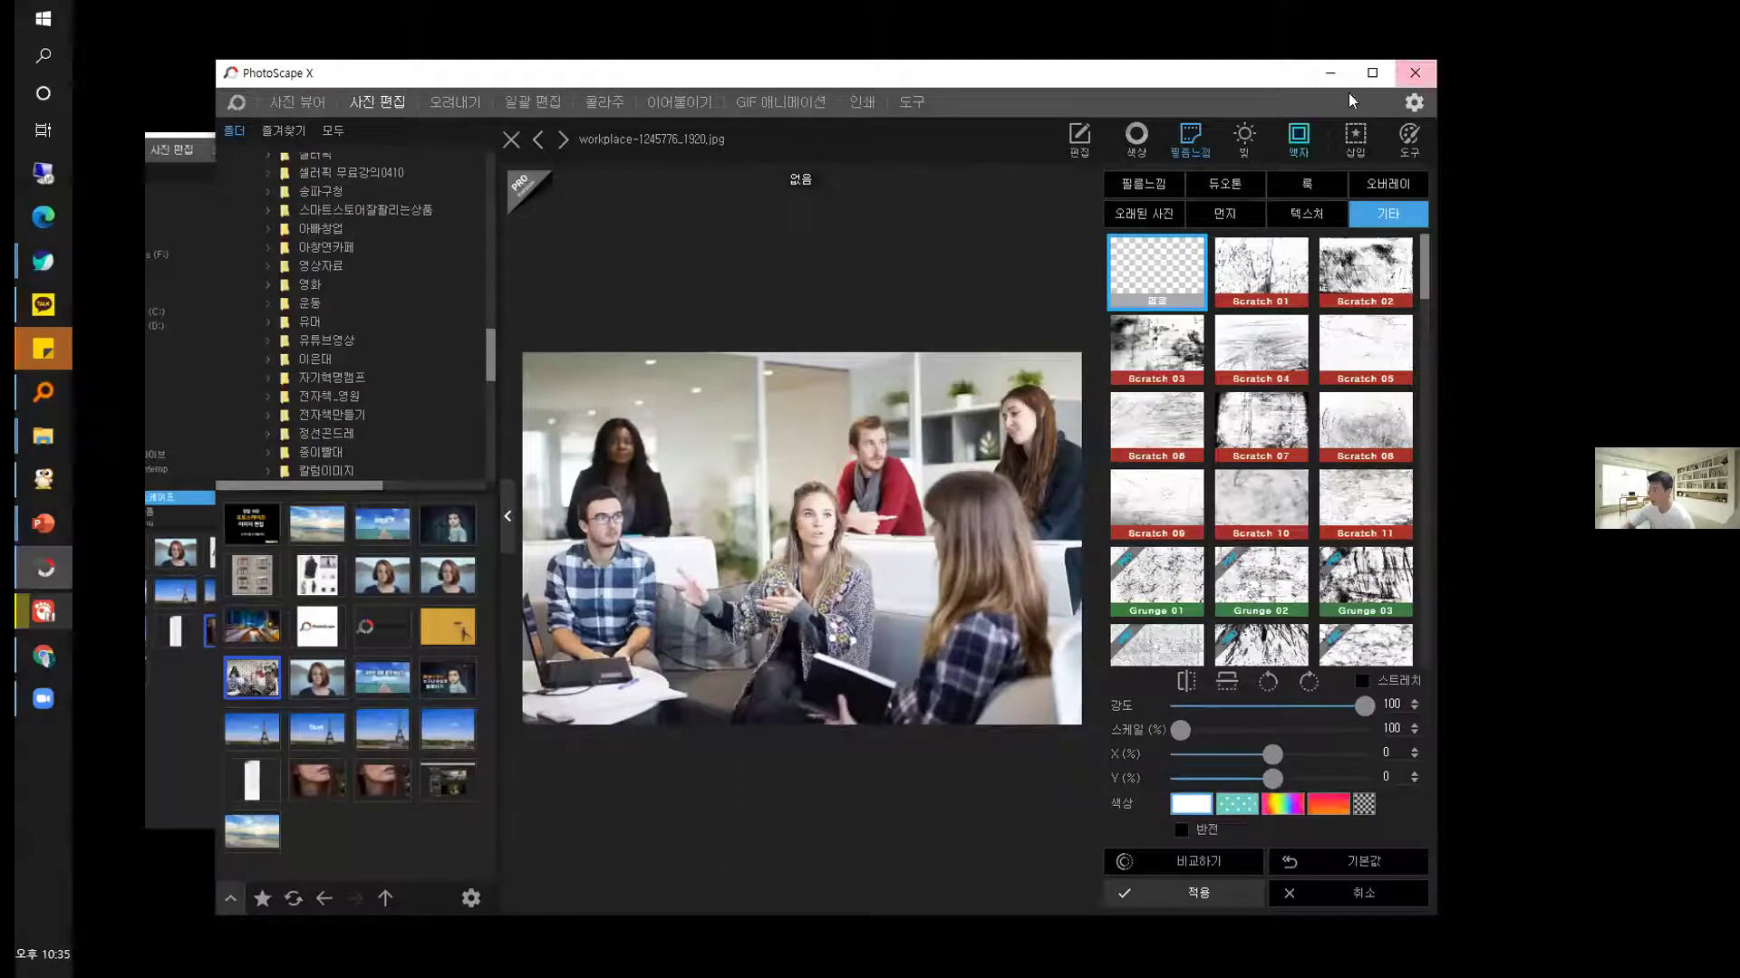
left_click(1372, 73)
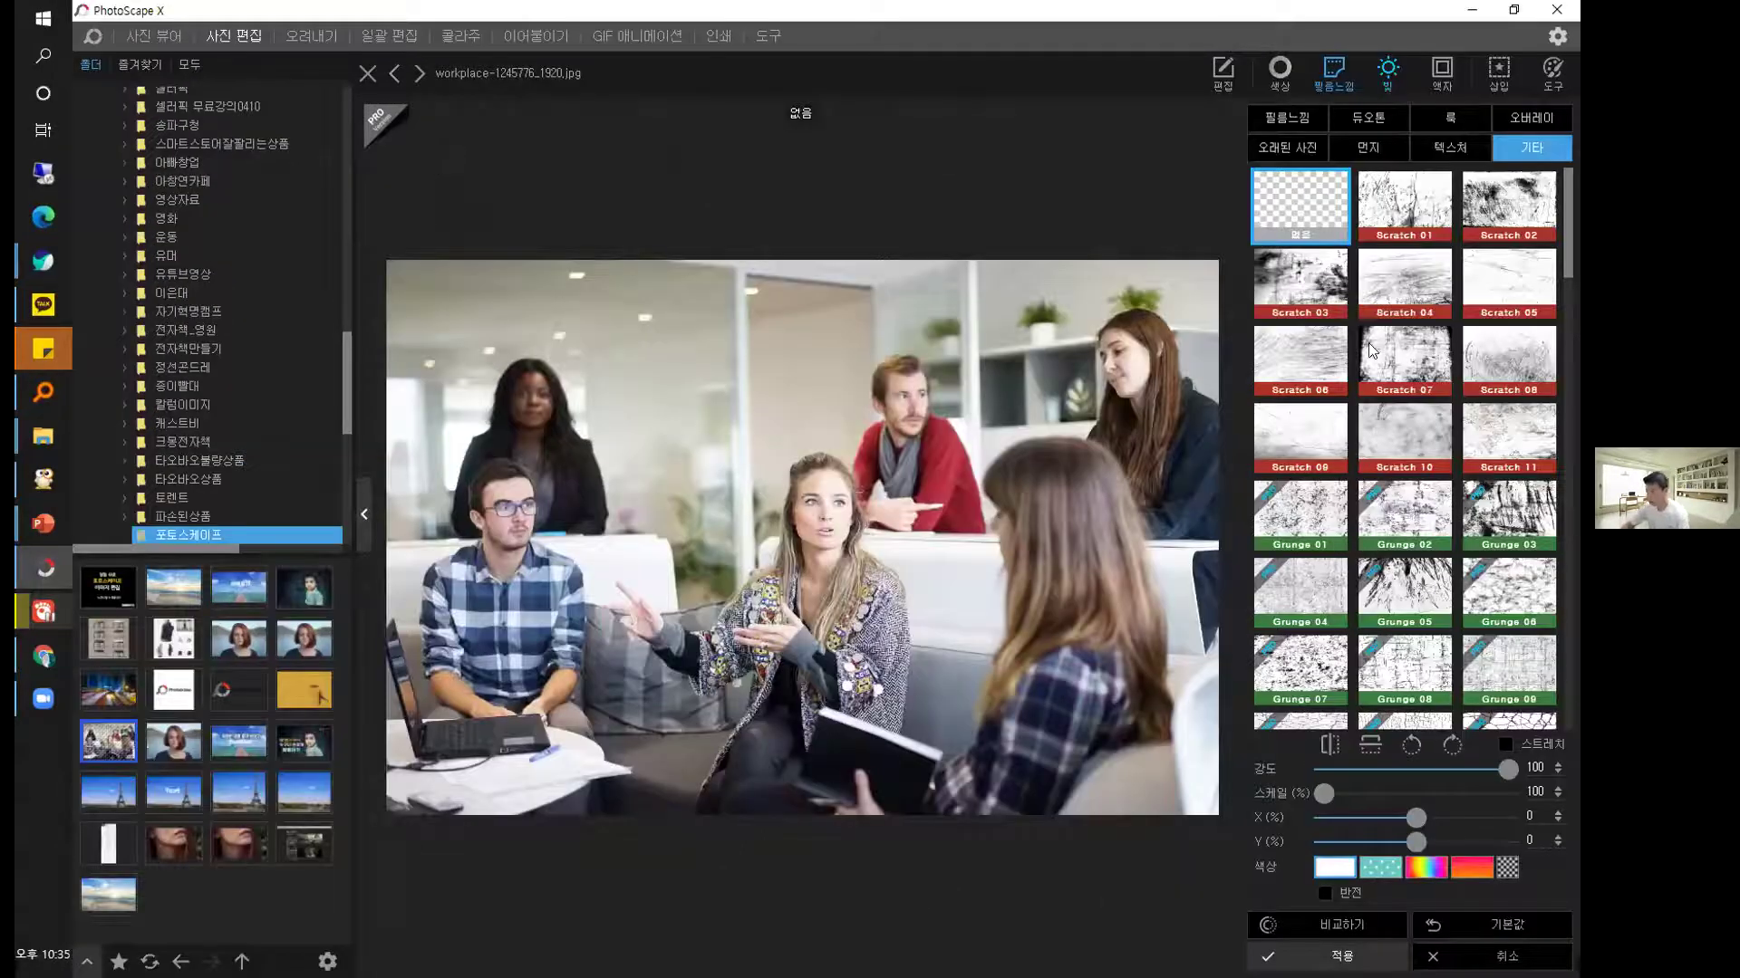
left_click(1387, 72)
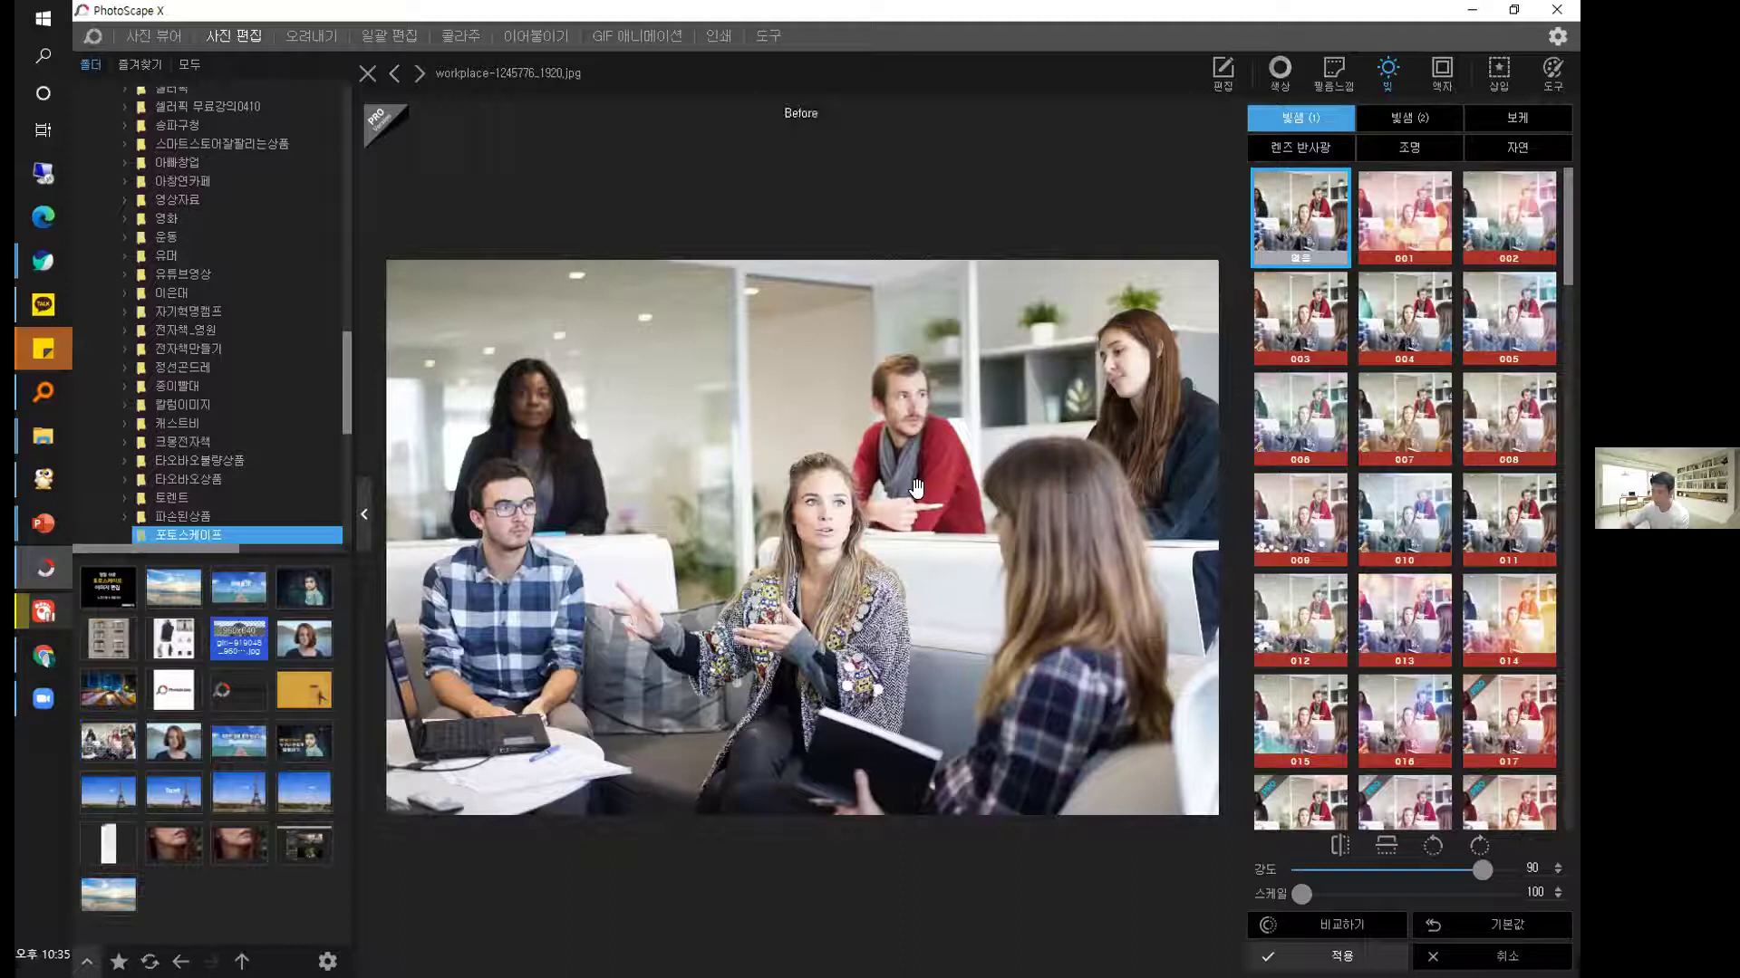
left_click(367, 73)
left_click_drag(304, 638, 819, 481)
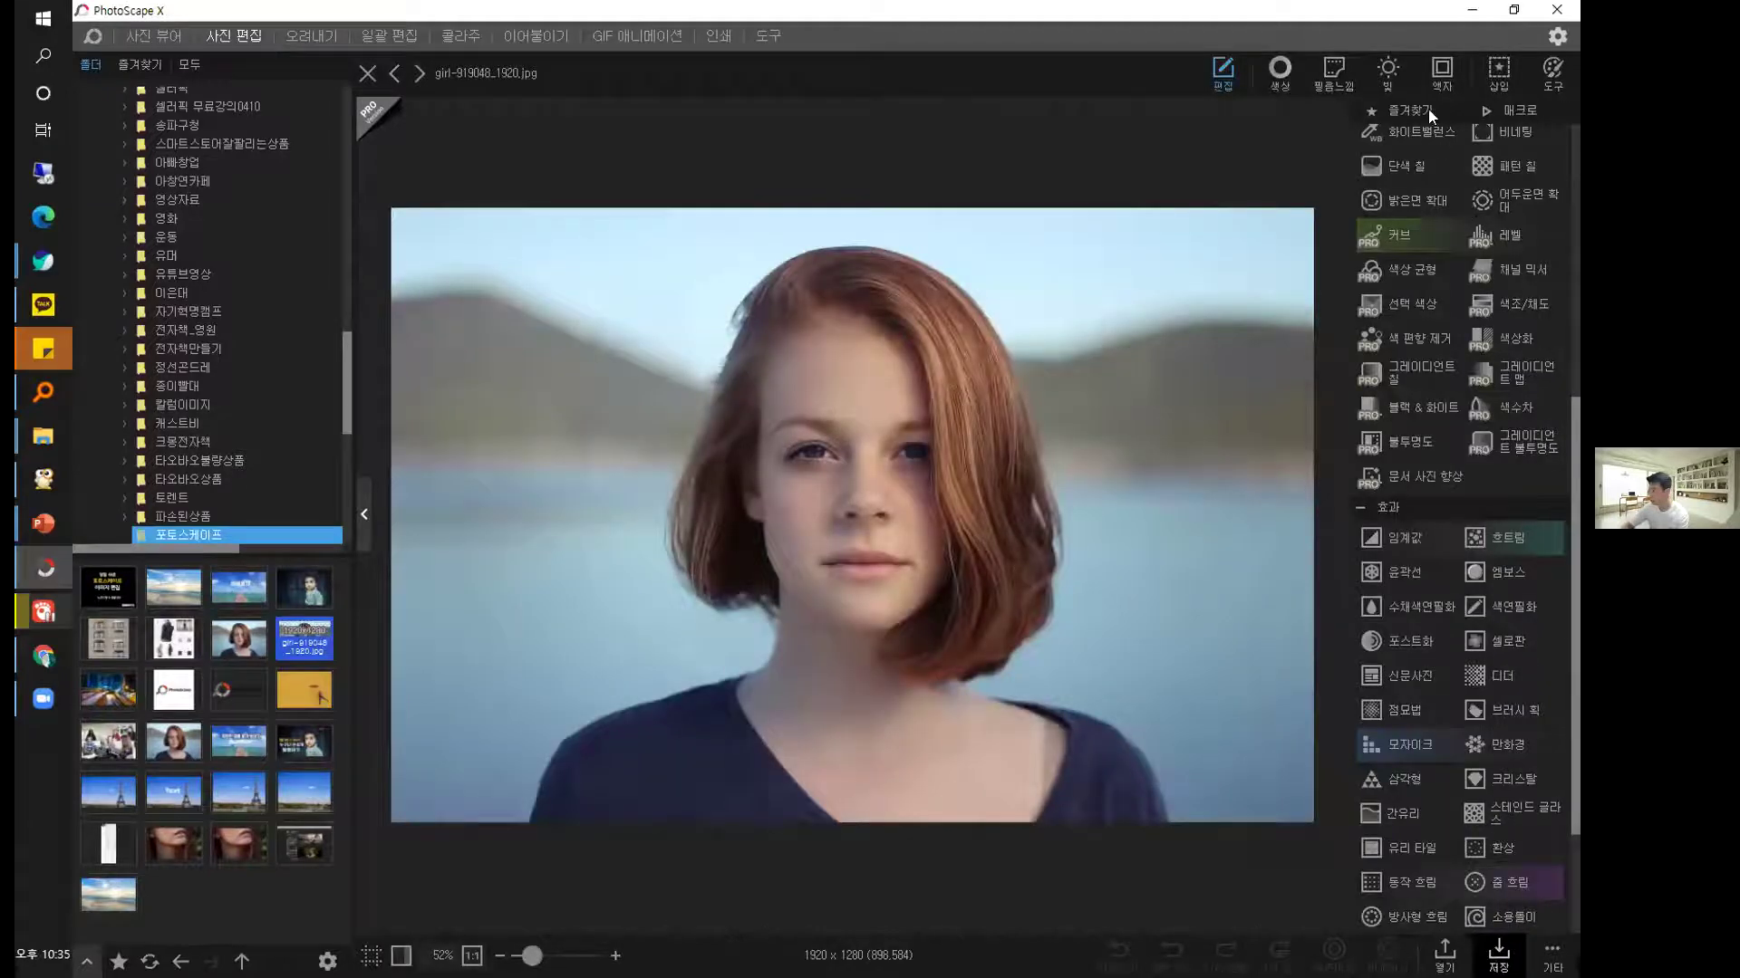
Preview the 빛샘 (1) light leak effects 013, 014, 015 and 001 on the portrait.
left_click(1387, 71)
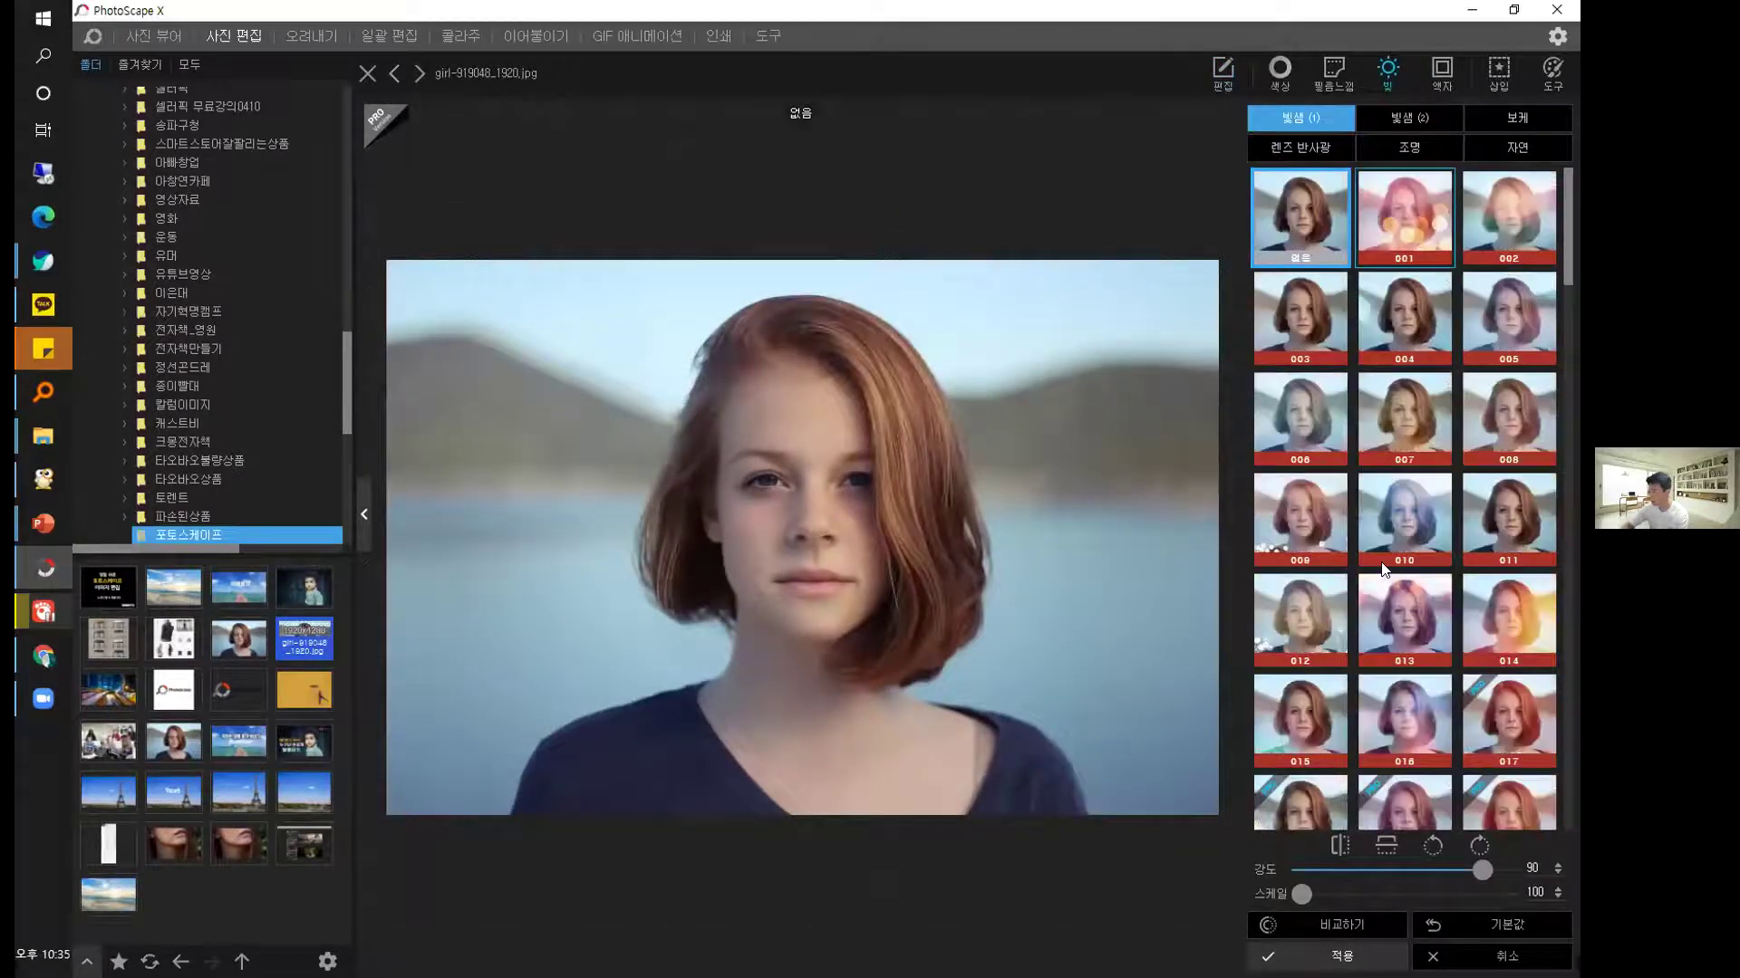
left_click(1390, 620)
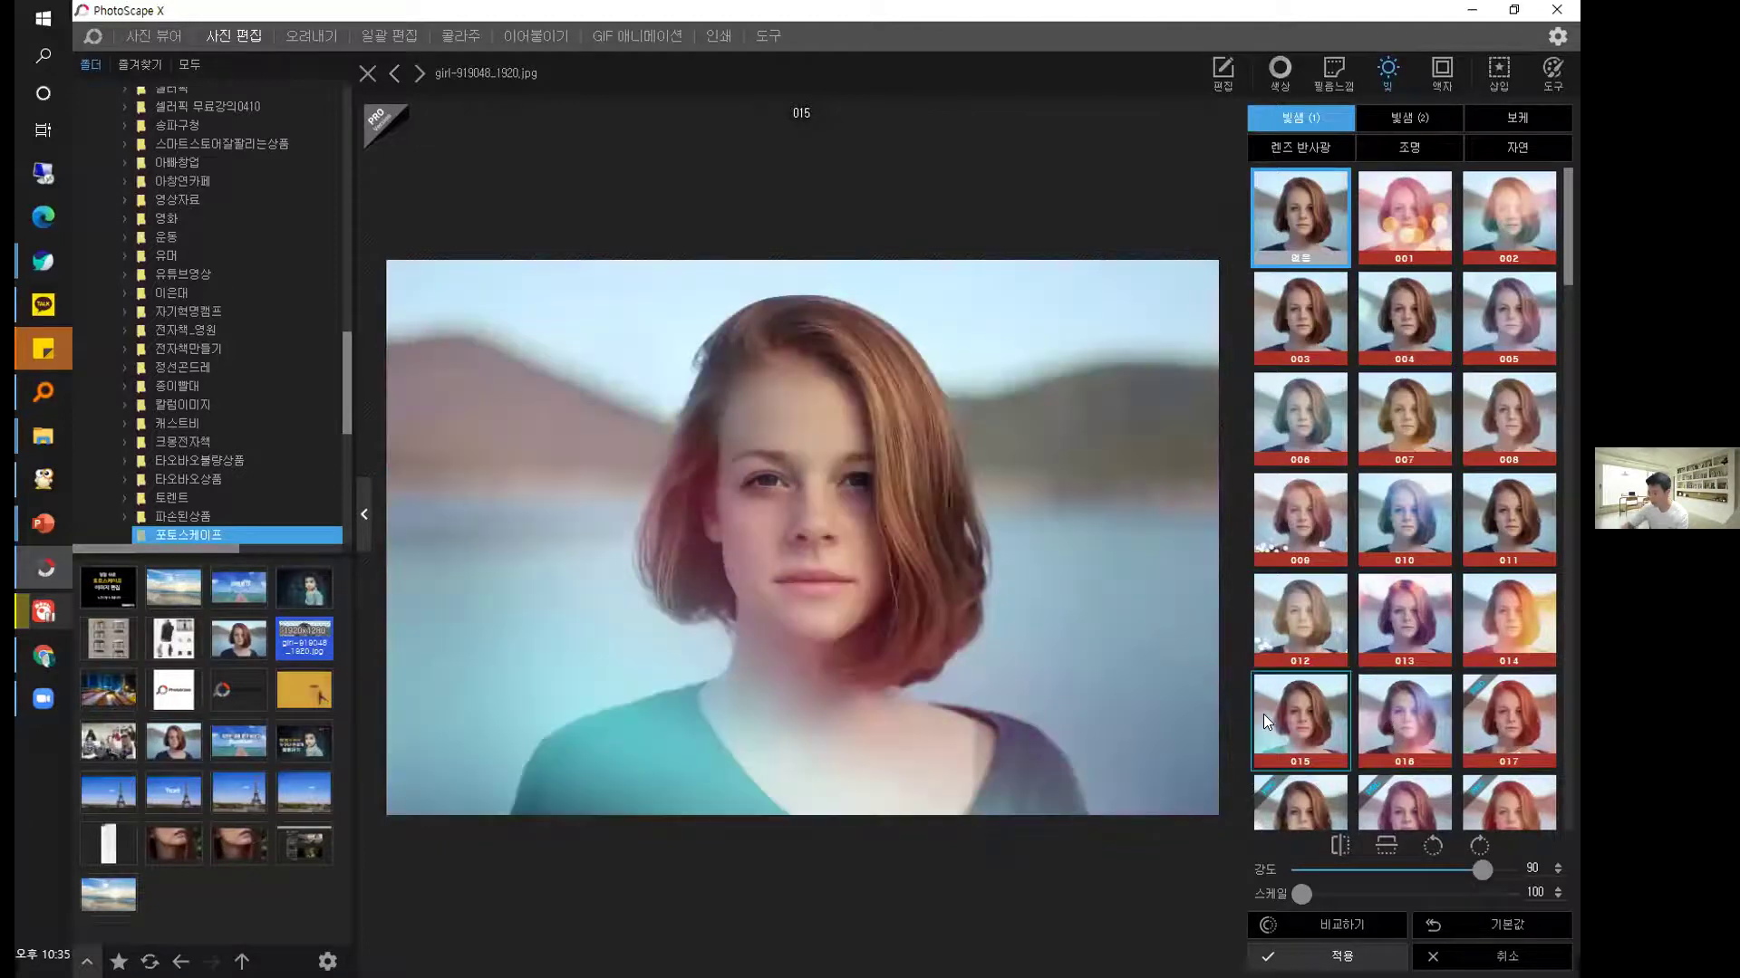
left_click(1550, 594)
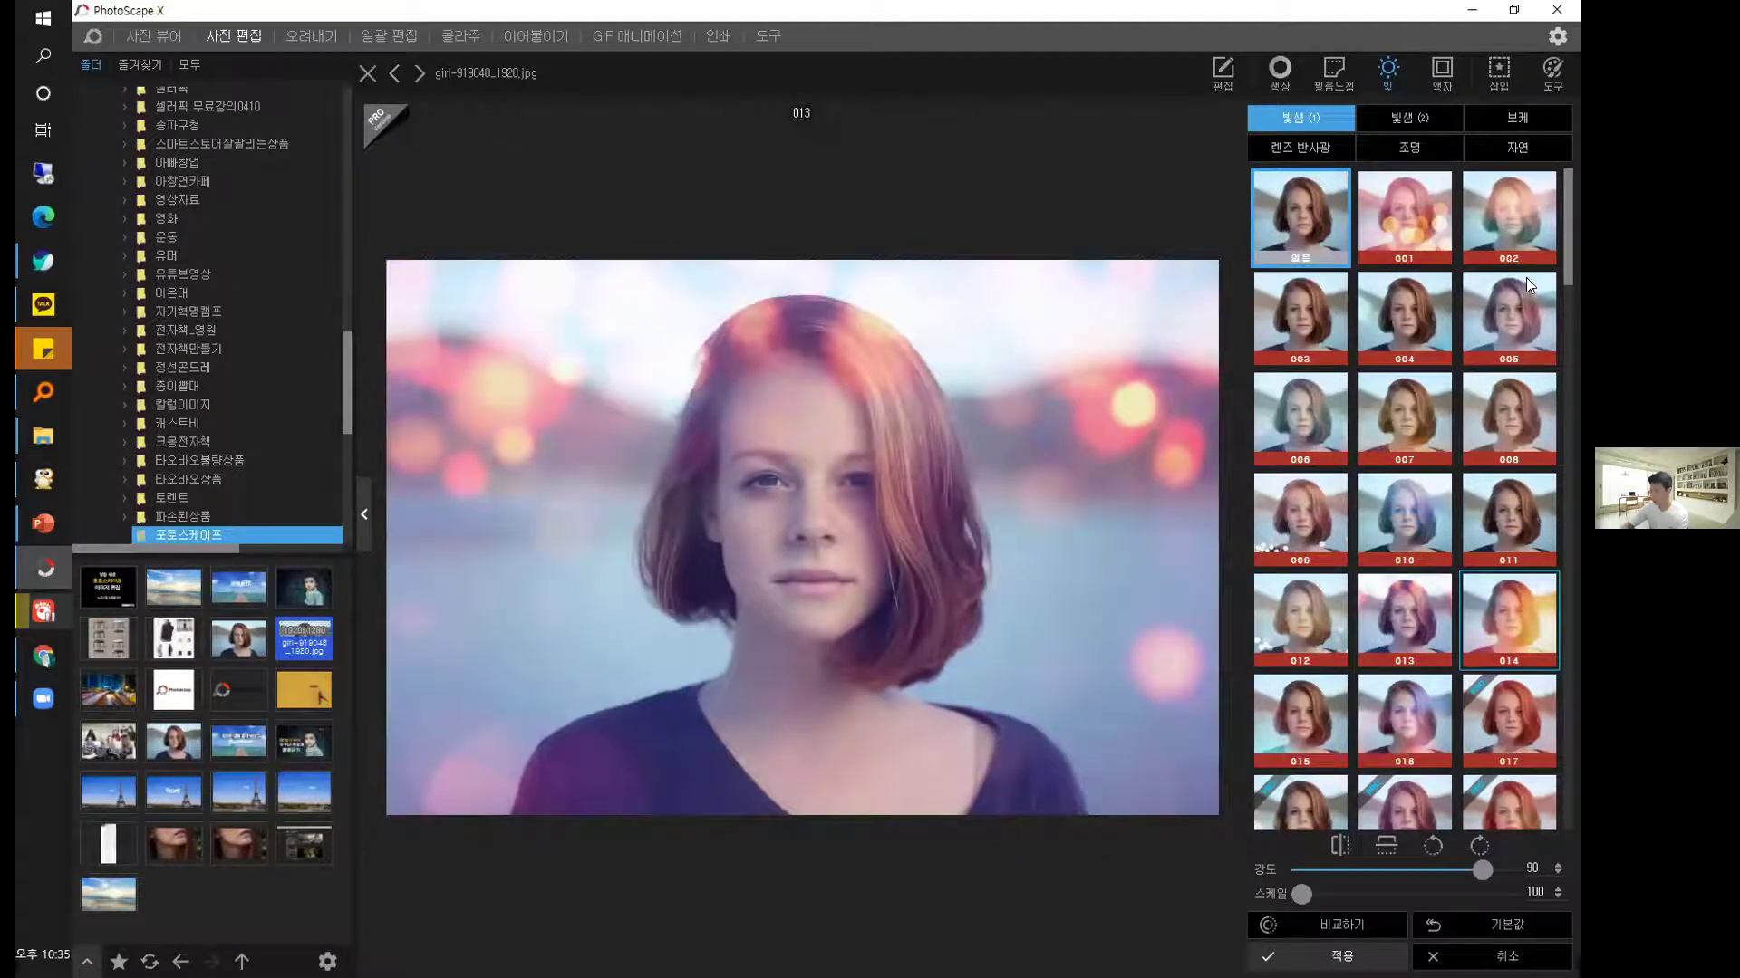
left_click(1400, 192)
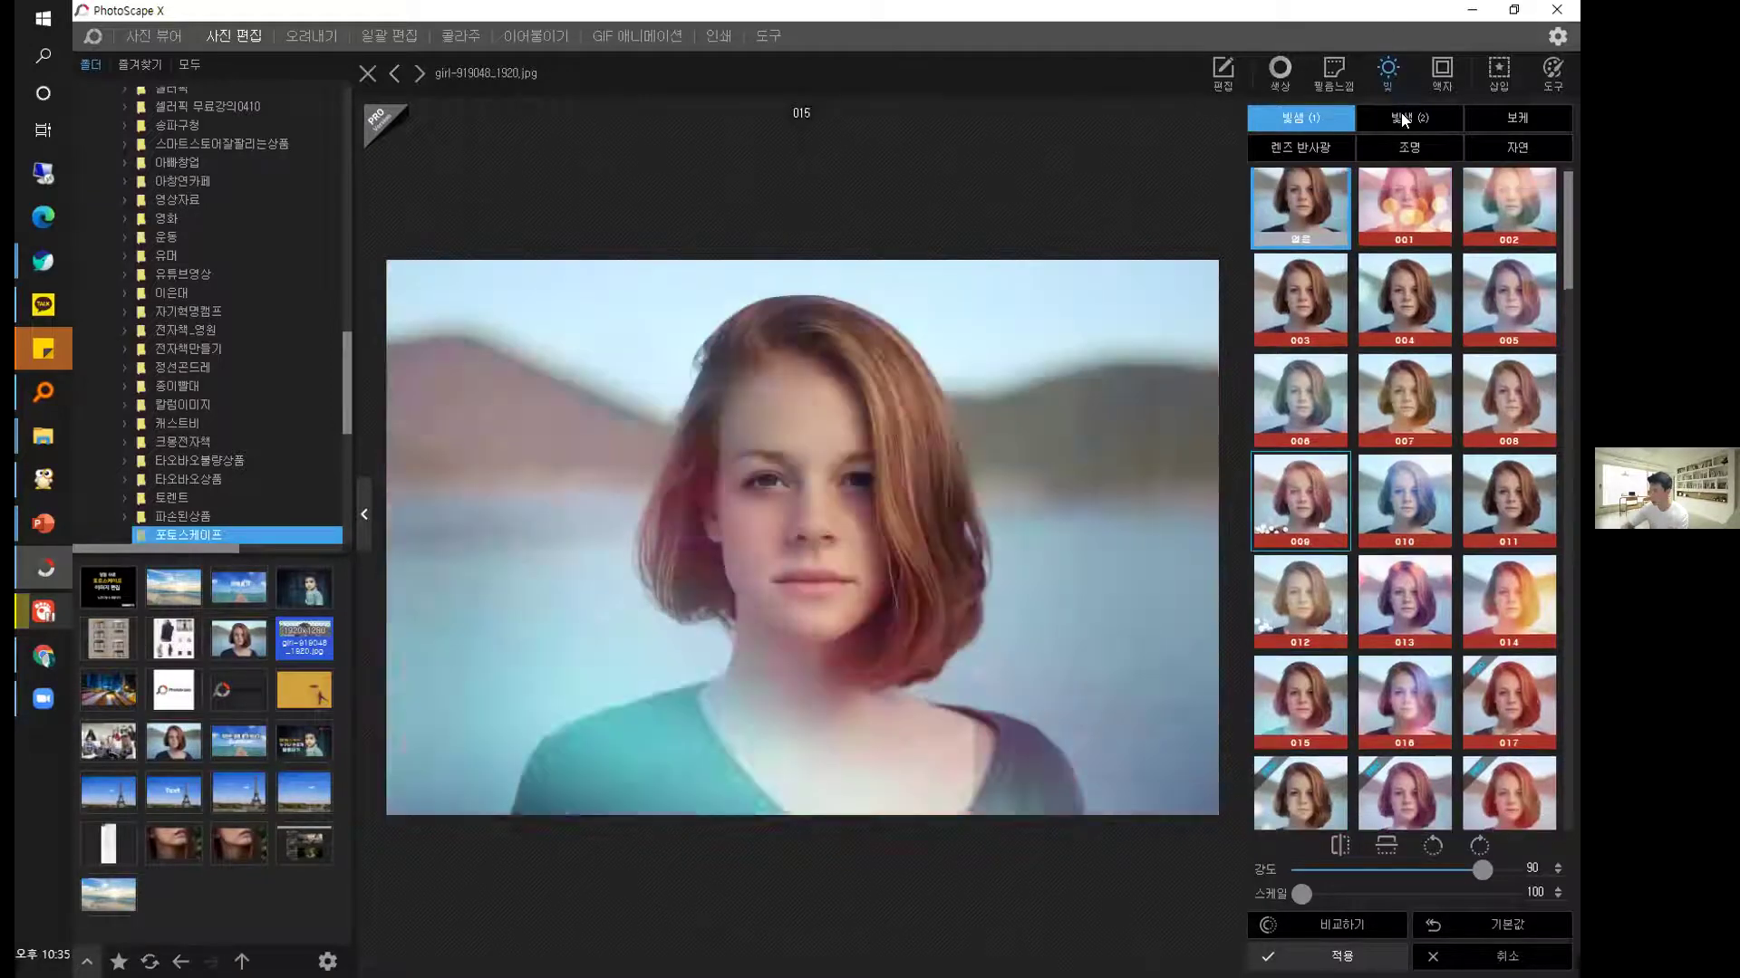
left_click(1402, 223)
Try 빛샘 (2) light leak 004 in the portrait's upper-left area and light leak 005 toward its lower right.
left_click(1409, 117)
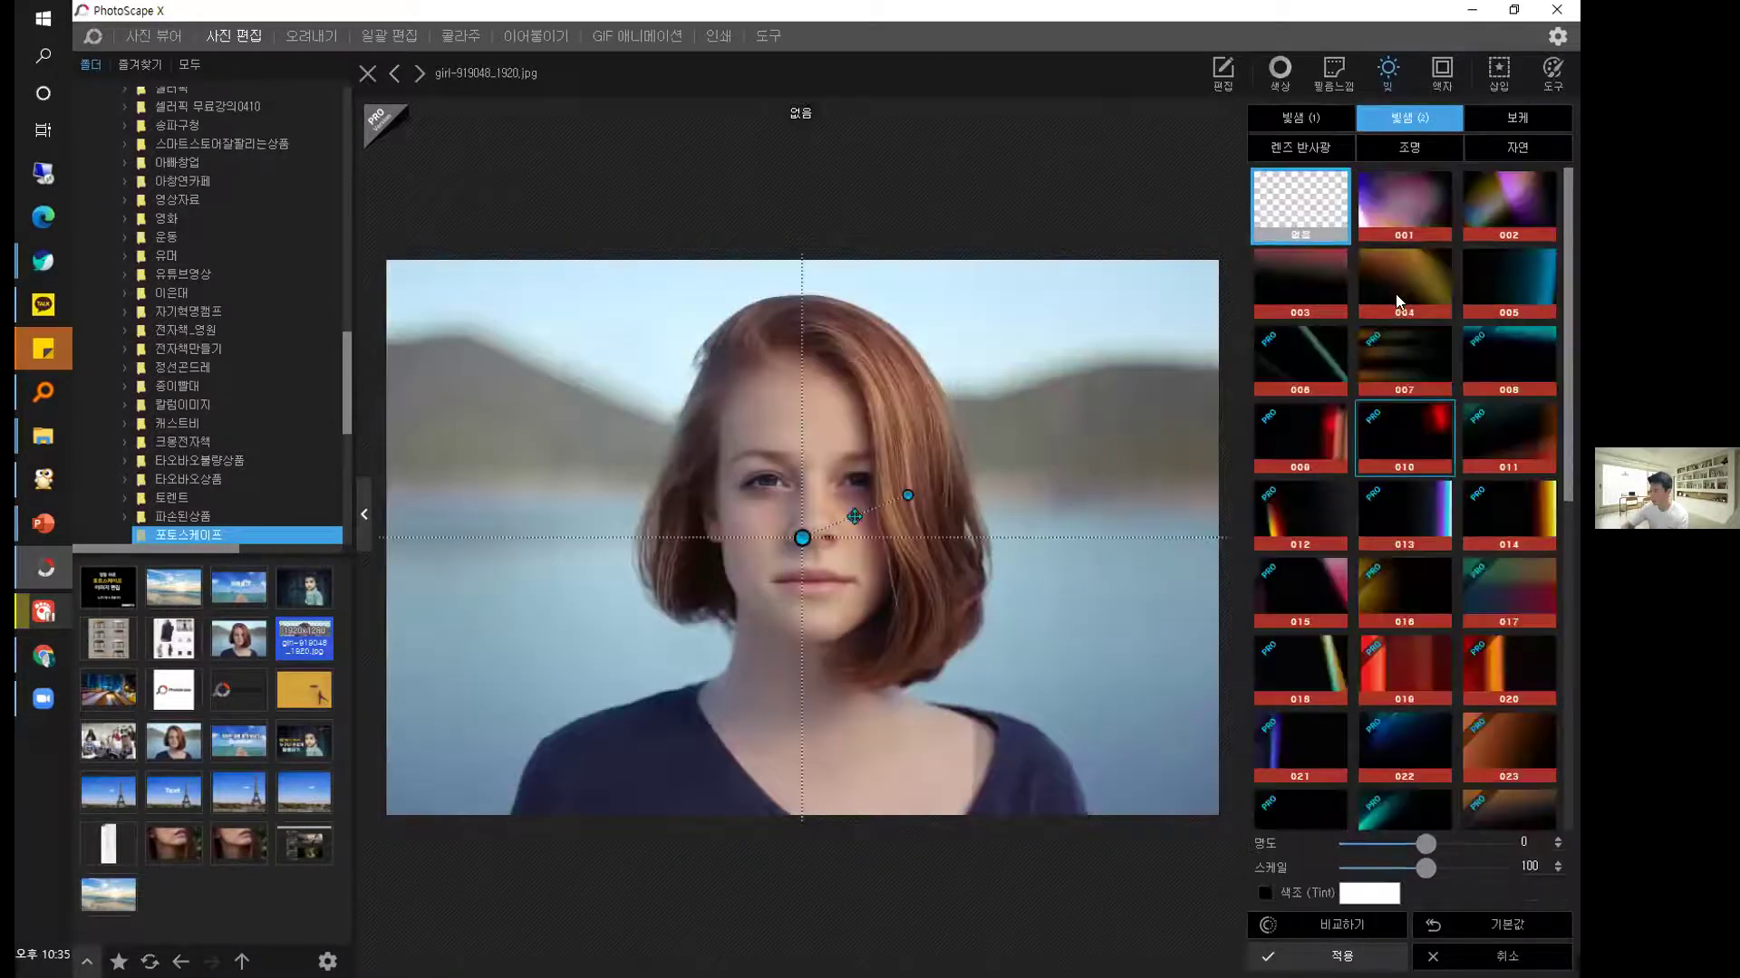
left_click(1401, 281)
left_click_drag(620, 366, 417, 294)
left_click_drag(802, 538, 583, 385)
left_click_drag(540, 543, 502, 450)
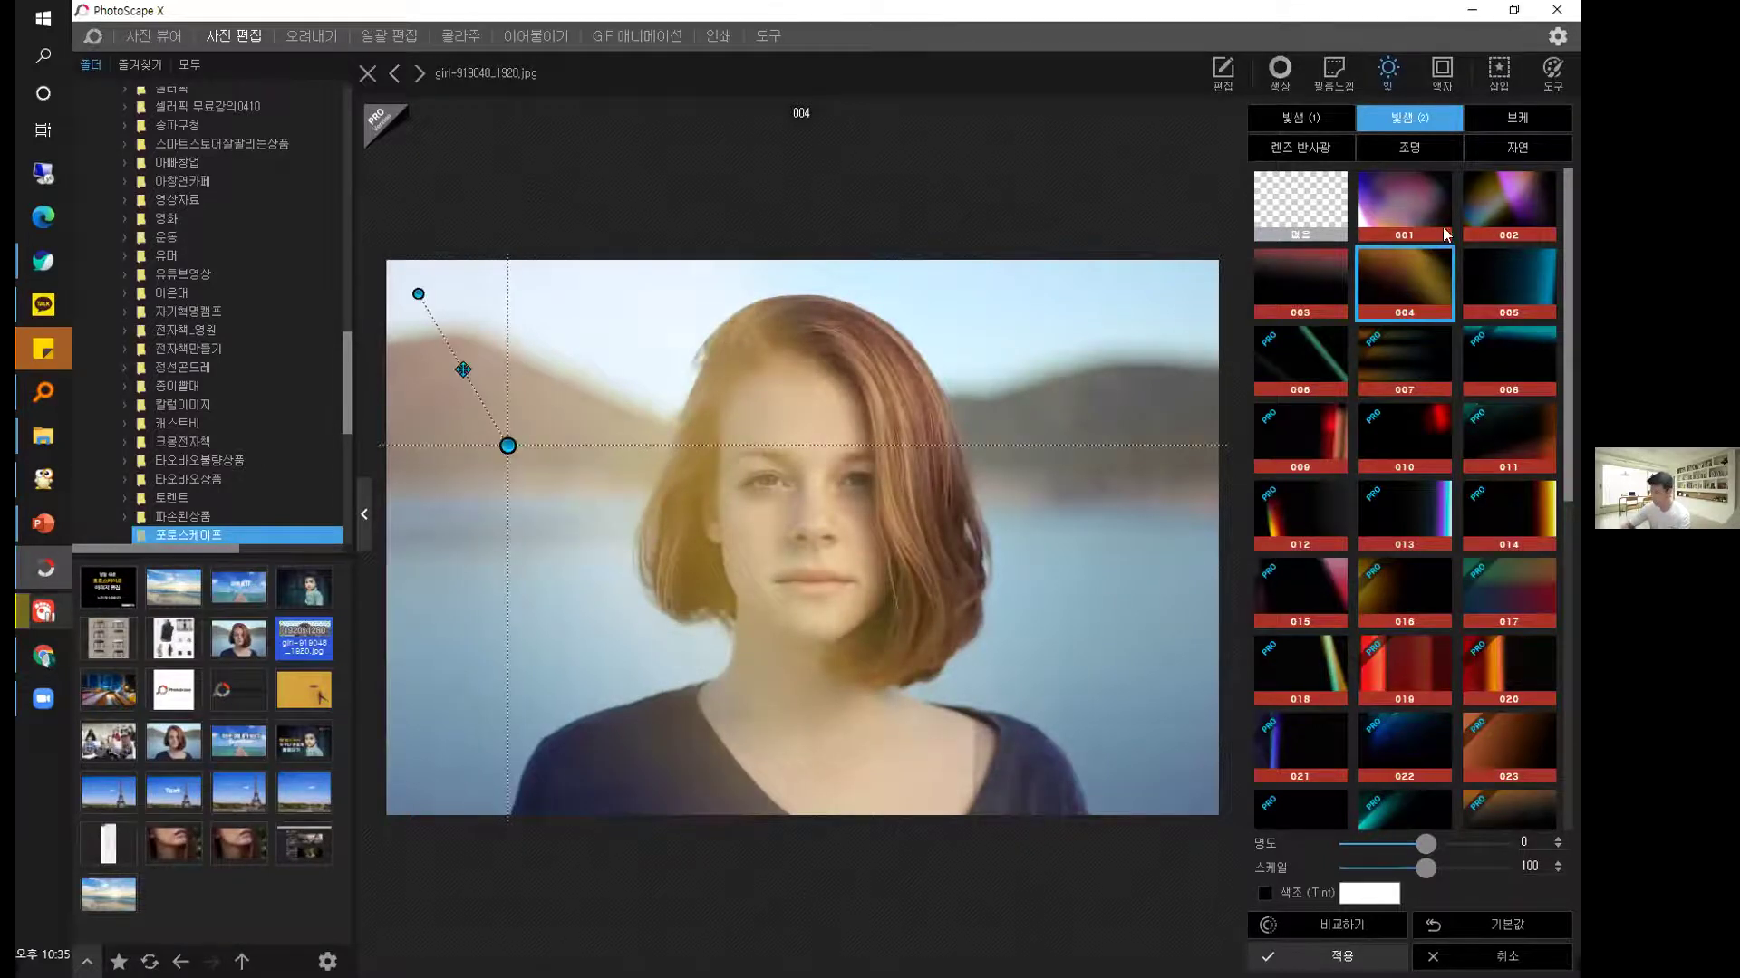
left_click(1540, 290)
left_click_drag(801, 535, 1067, 643)
Preview the bokeh effects 005, 007 and 009 on the portrait.
left_click(1508, 123)
left_click(1492, 292)
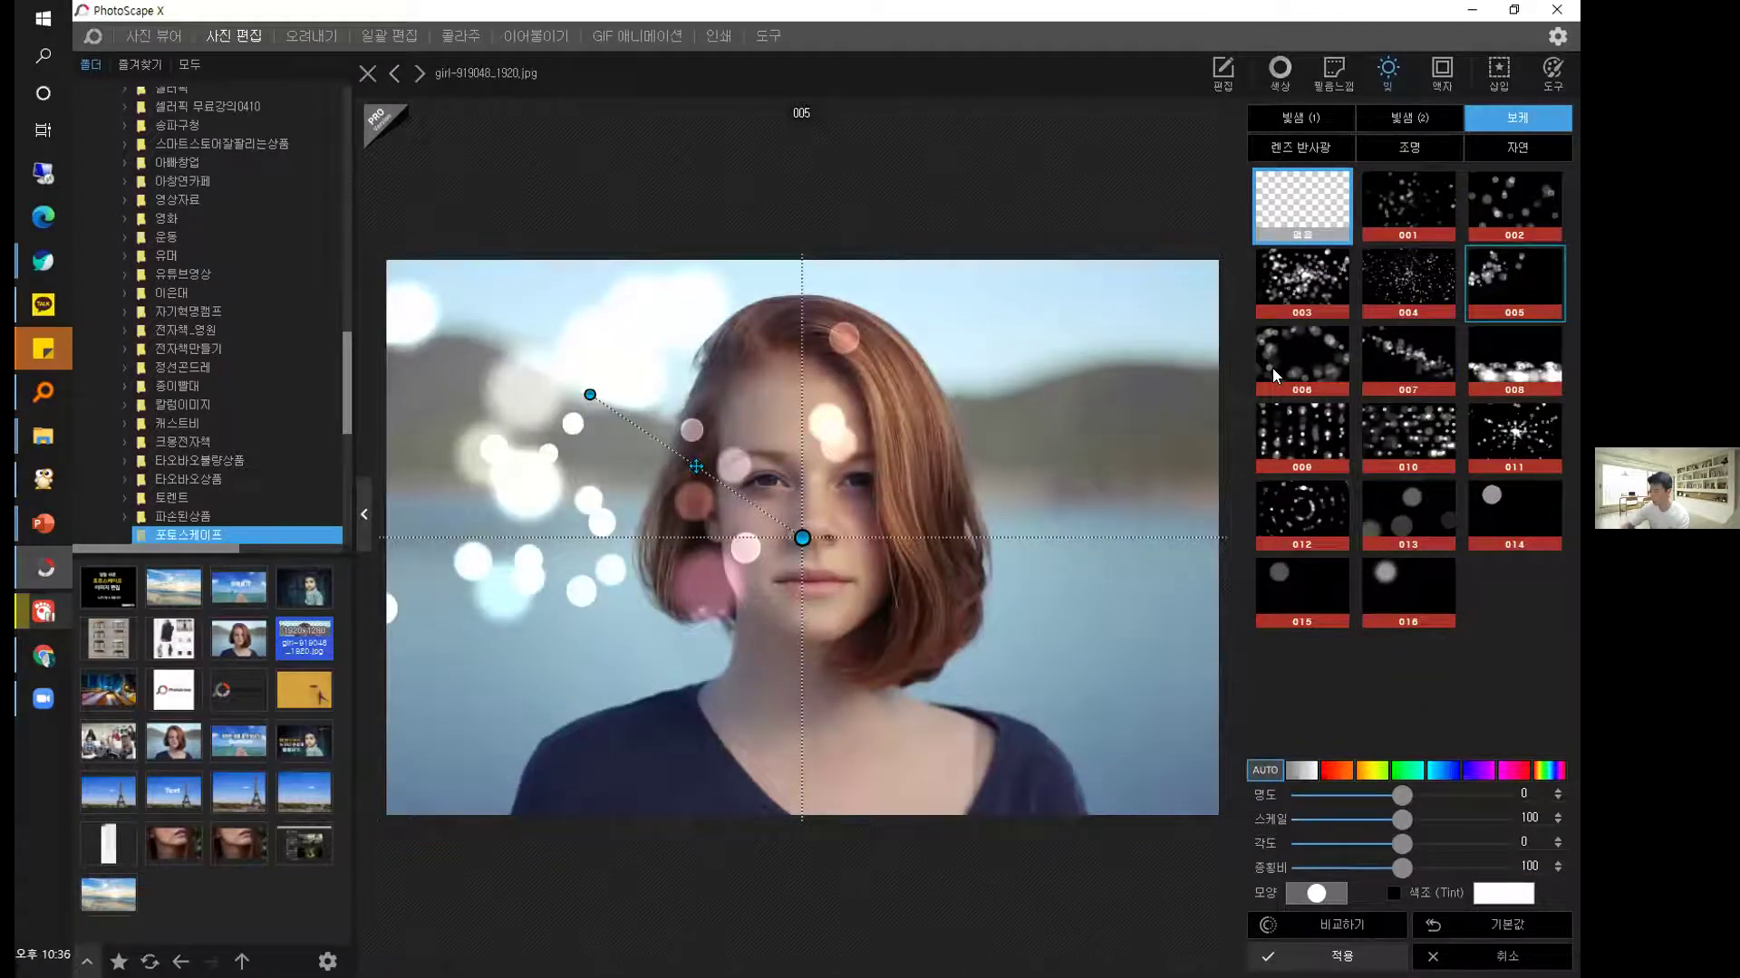
left_click(1419, 339)
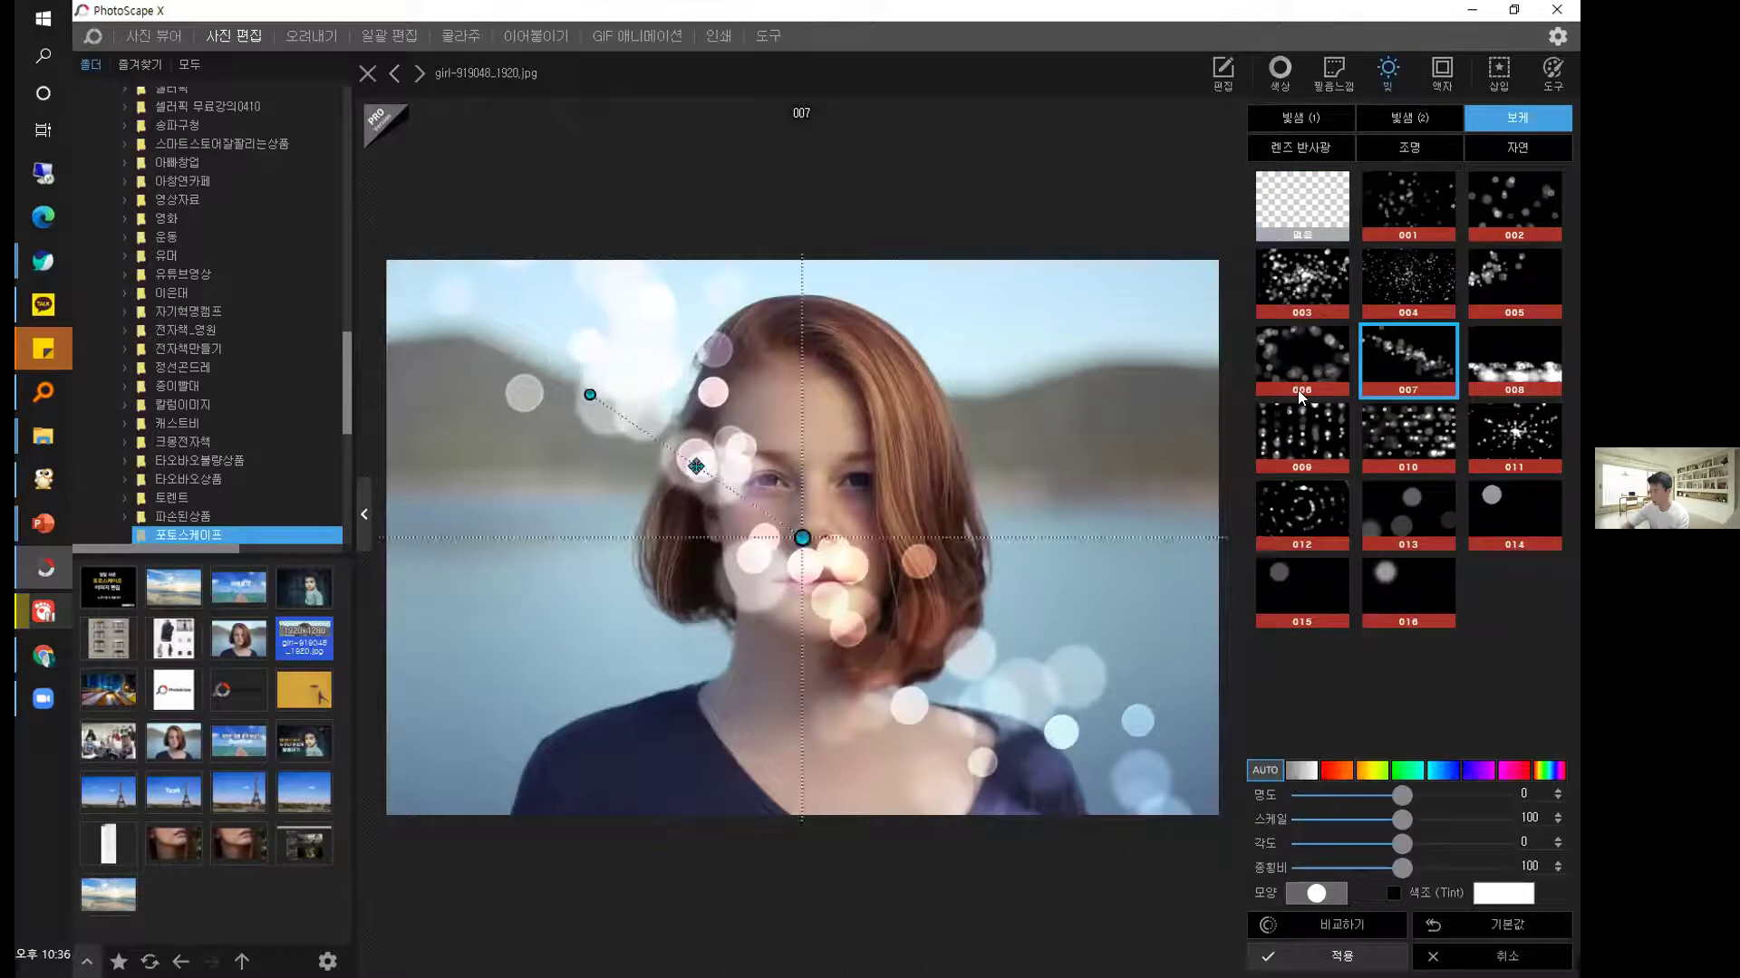
left_click(1302, 435)
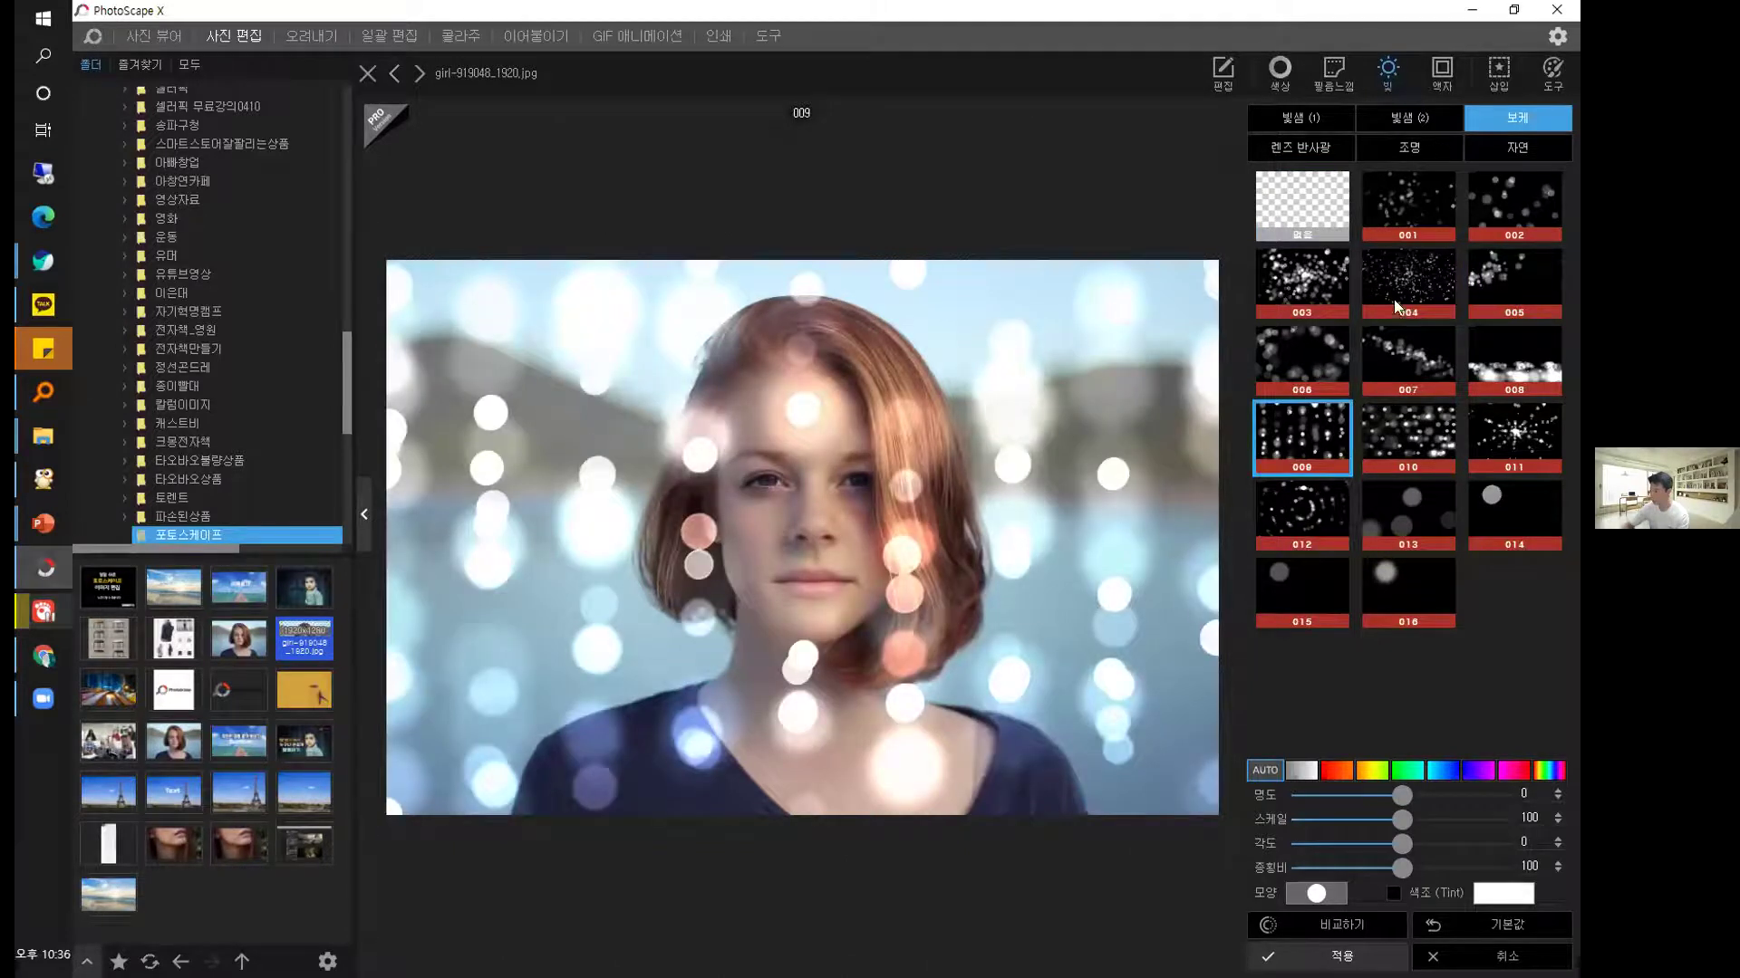
Preview lighting effects 004 and 001 on the portrait, moving light 001 from the upper-left corner to the upper-right corner.
left_click(1409, 147)
left_click(1404, 281)
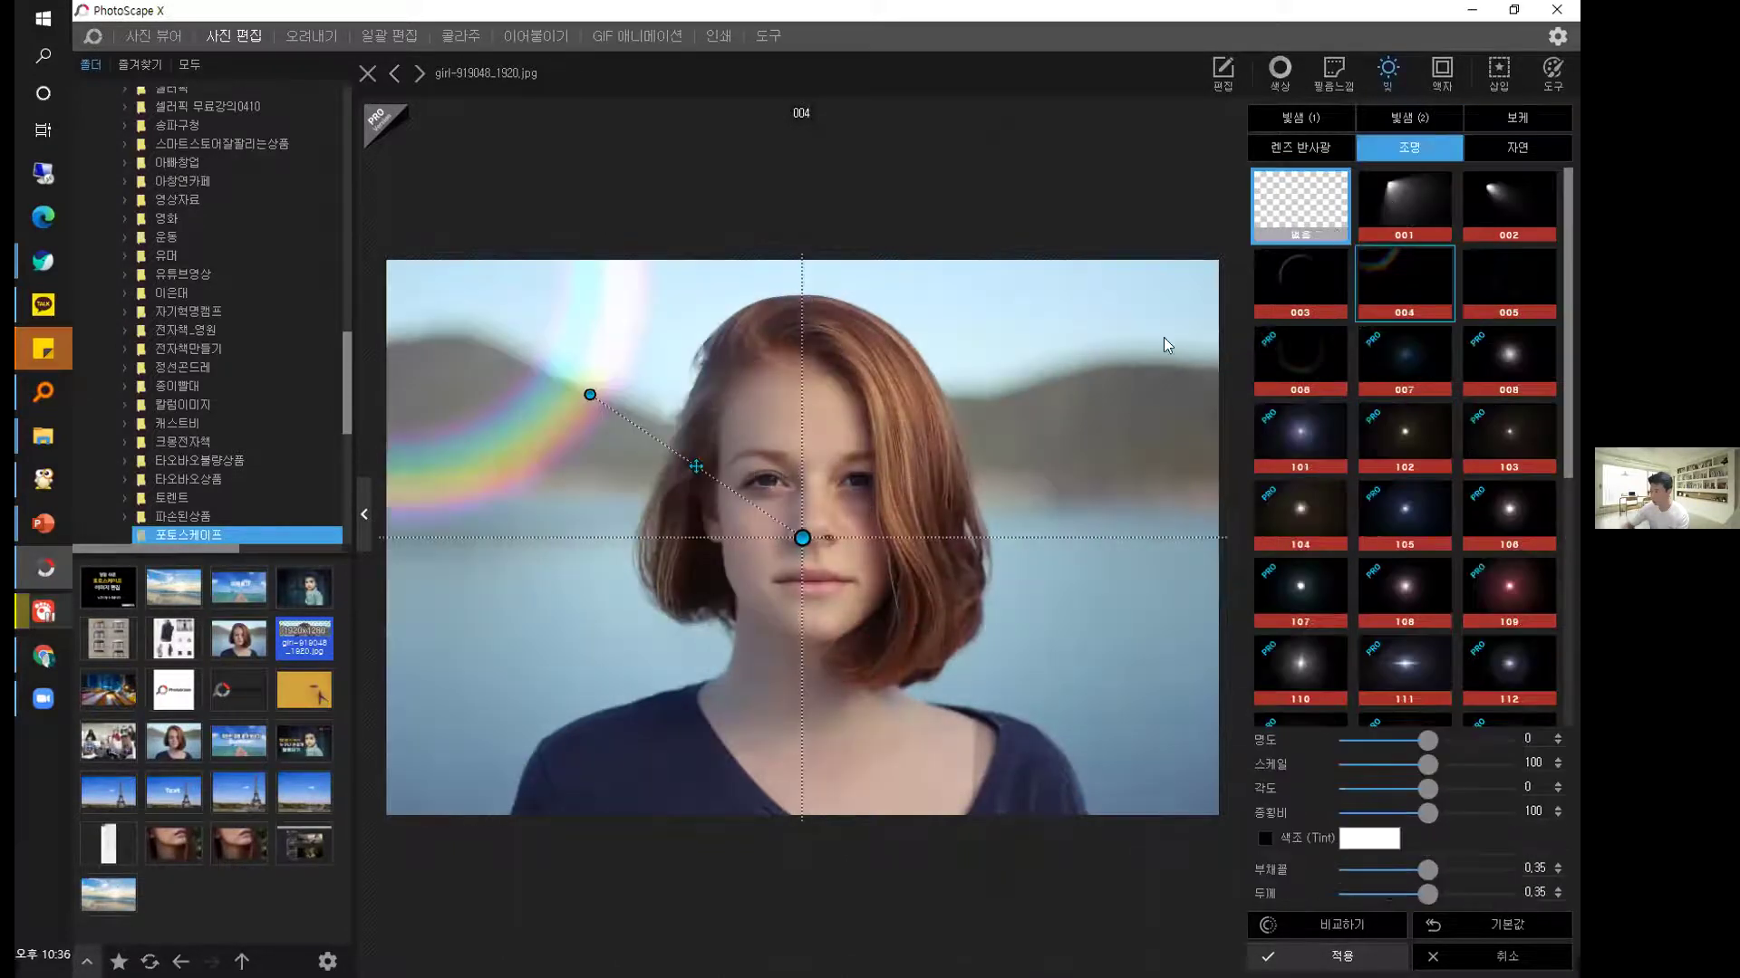
left_click(1404, 204)
left_click_drag(589, 395, 377, 263)
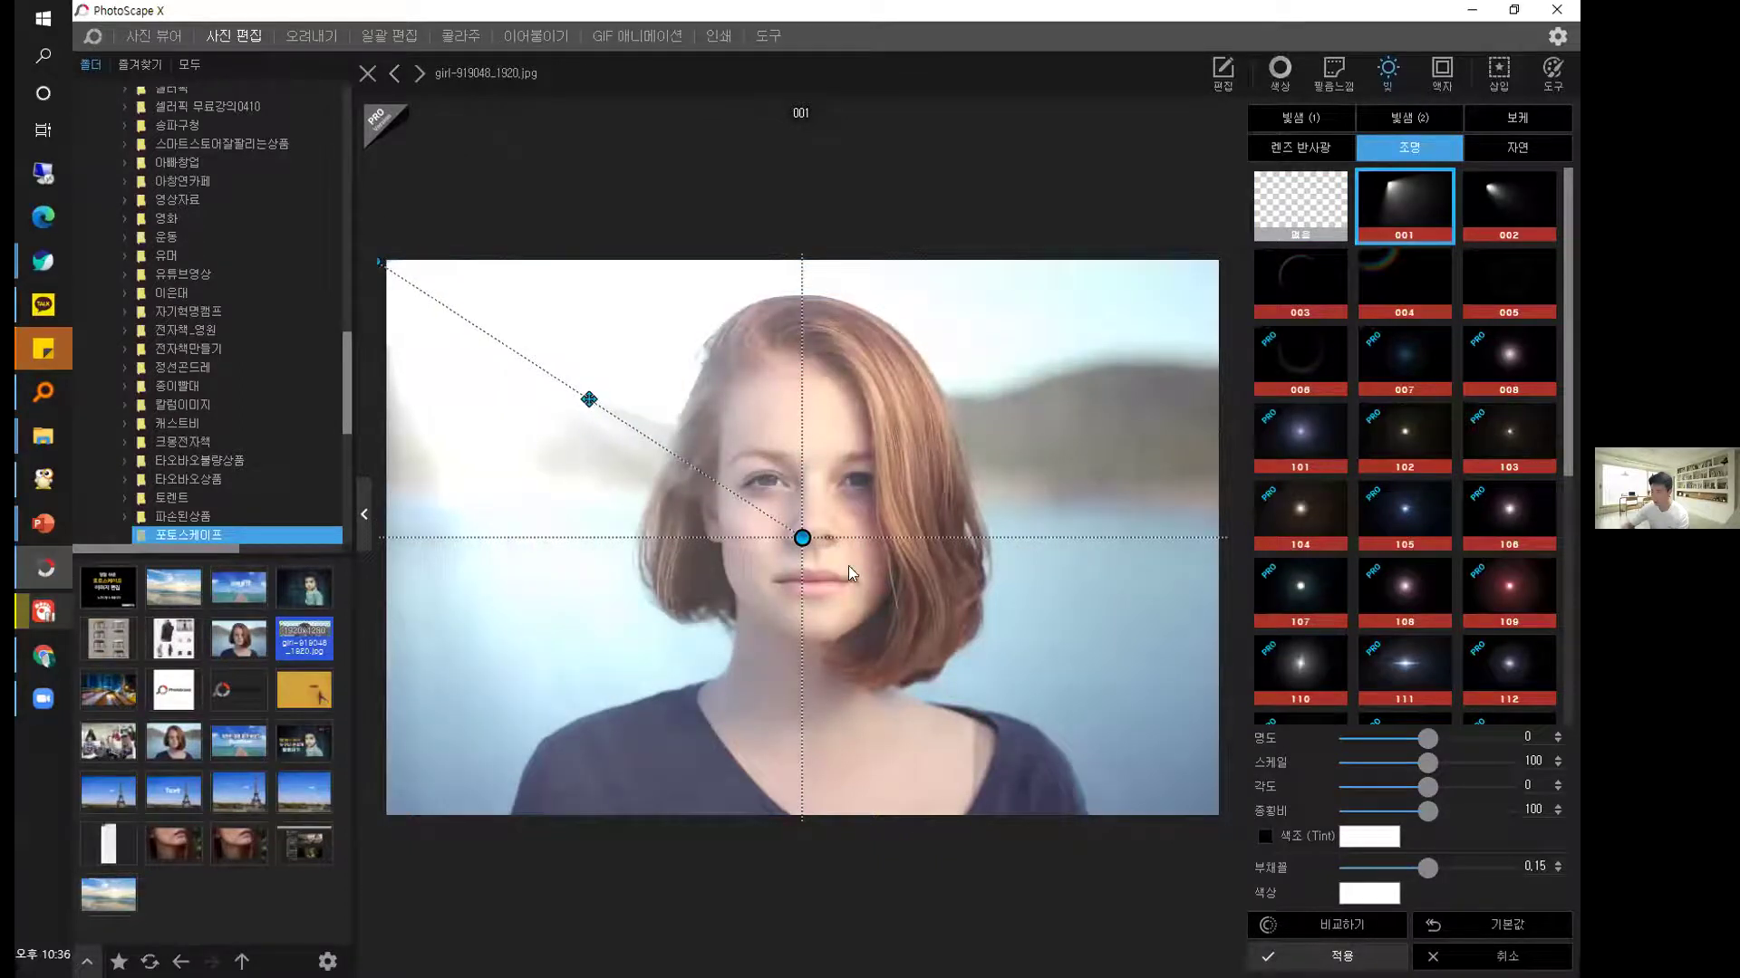
left_click_drag(801, 537, 1168, 820)
left_click(963, 350)
left_click_drag(1087, 294, 1211, 256)
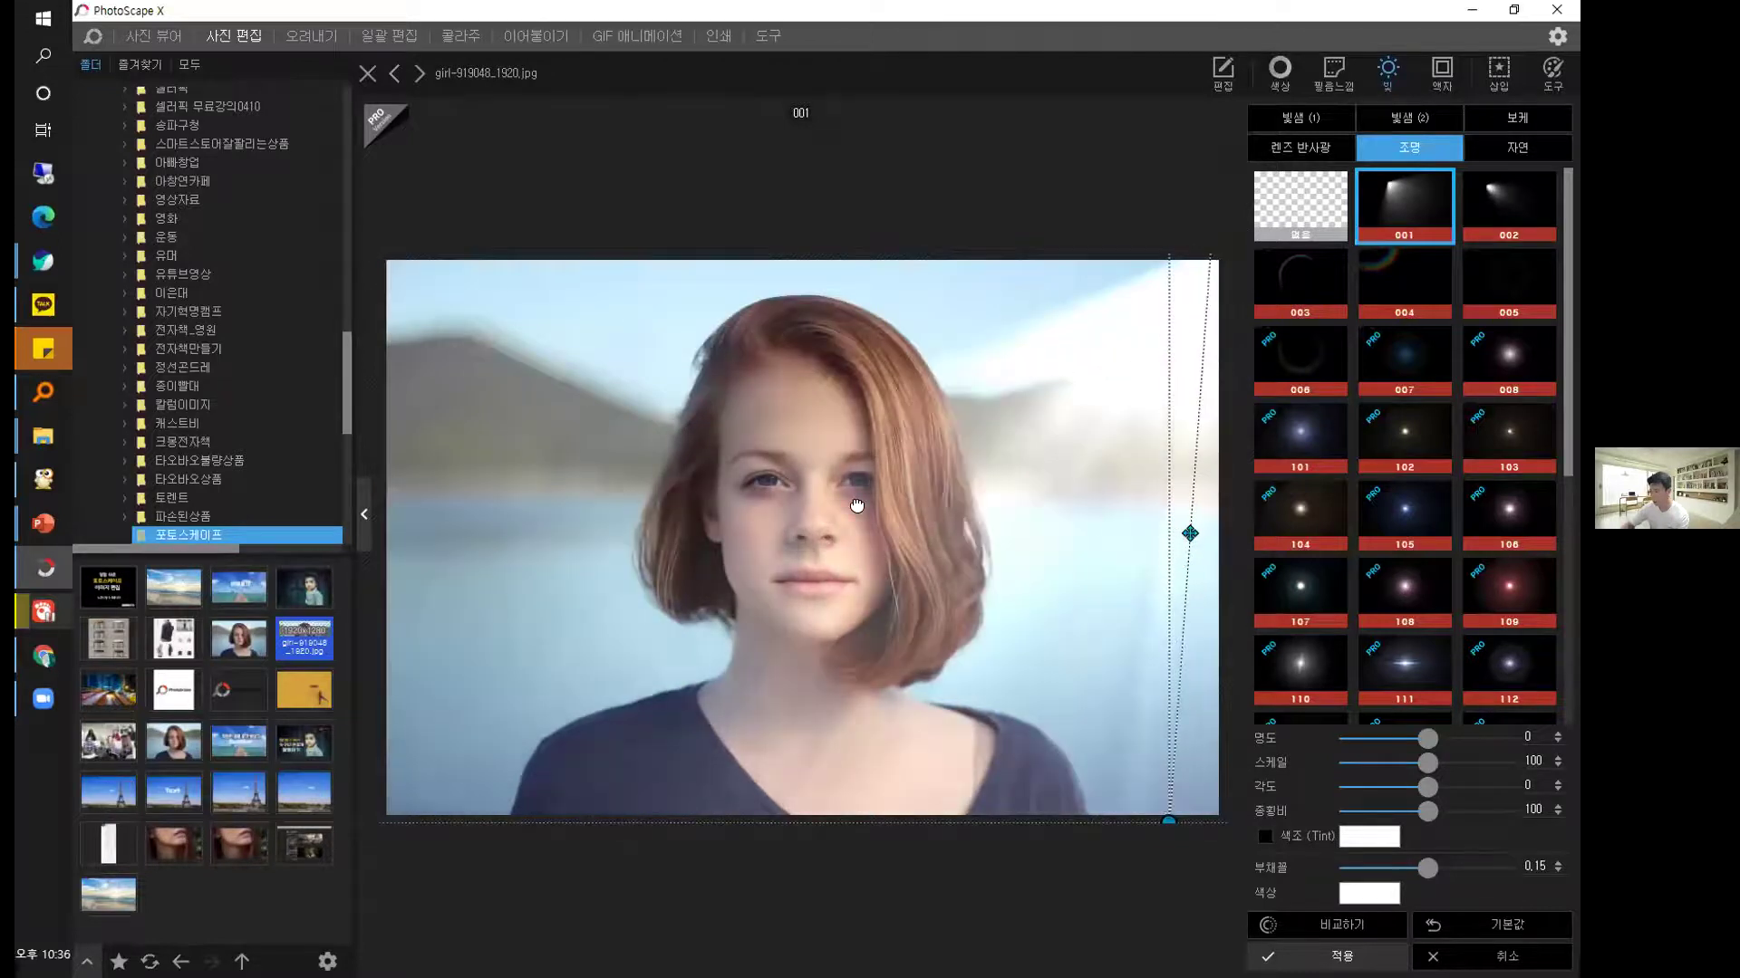
Reposition lighting effect 001 so that it shines down from above the woman's head.
left_click_drag(1190, 534, 505, 472)
left_click_drag(716, 488, 792, 436)
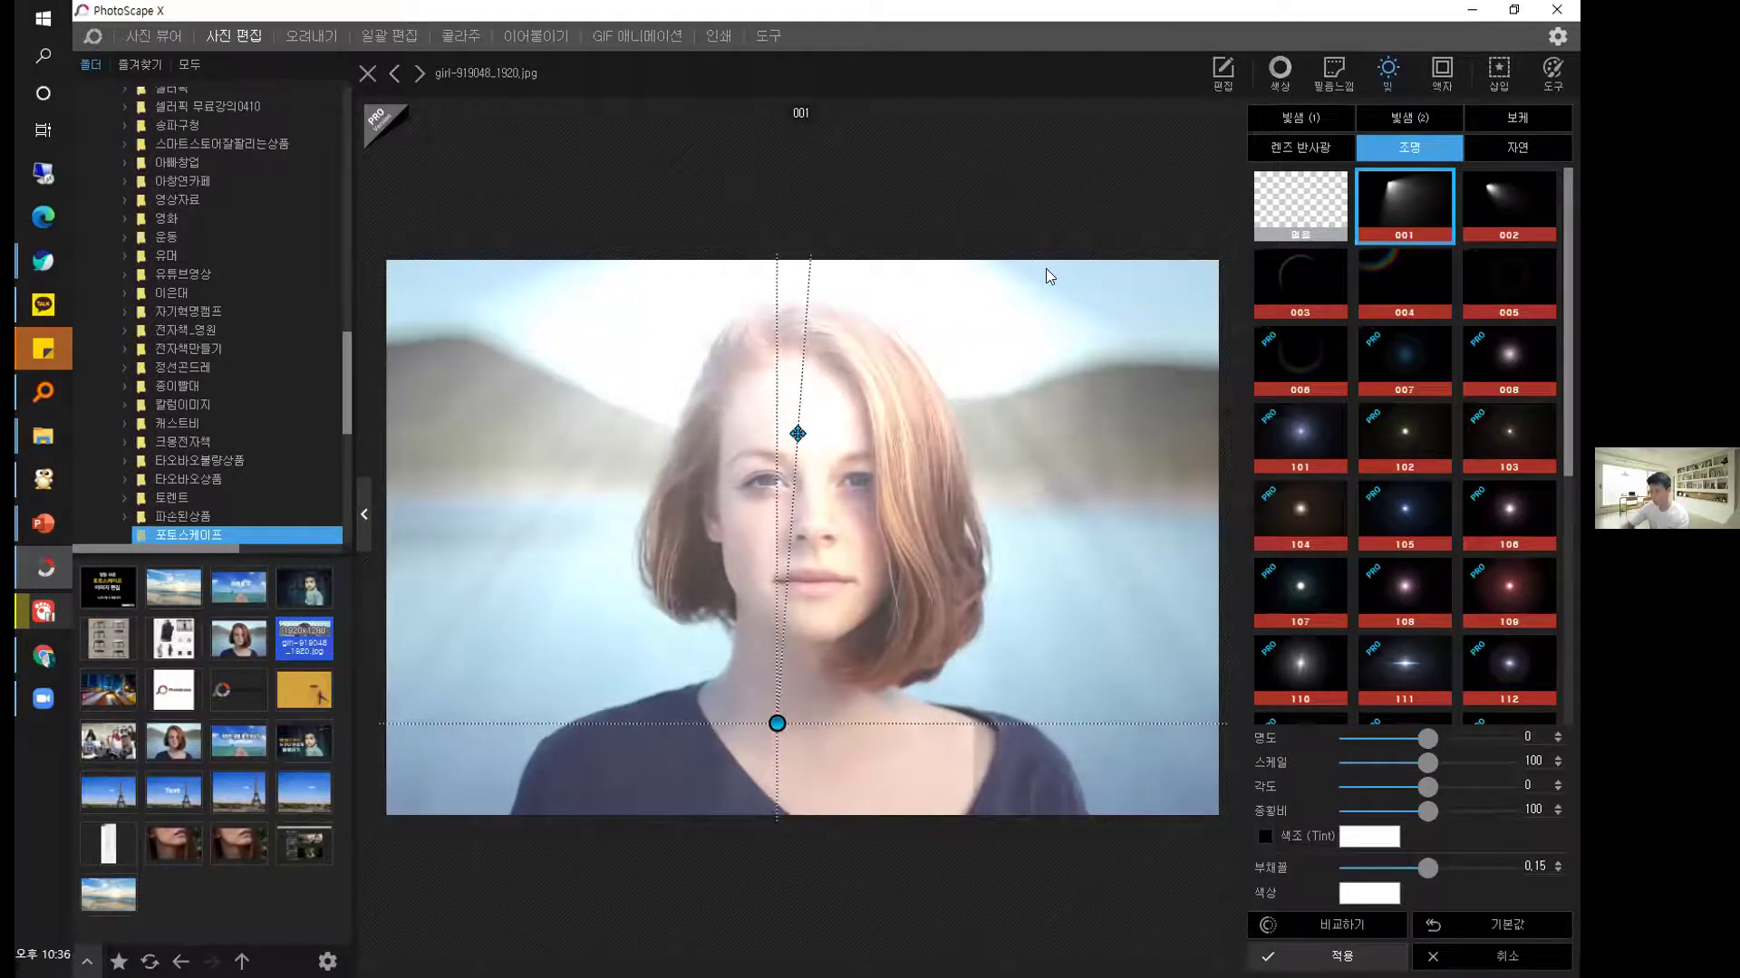
left_click(1046, 269)
left_click_drag(1047, 269, 839, 256)
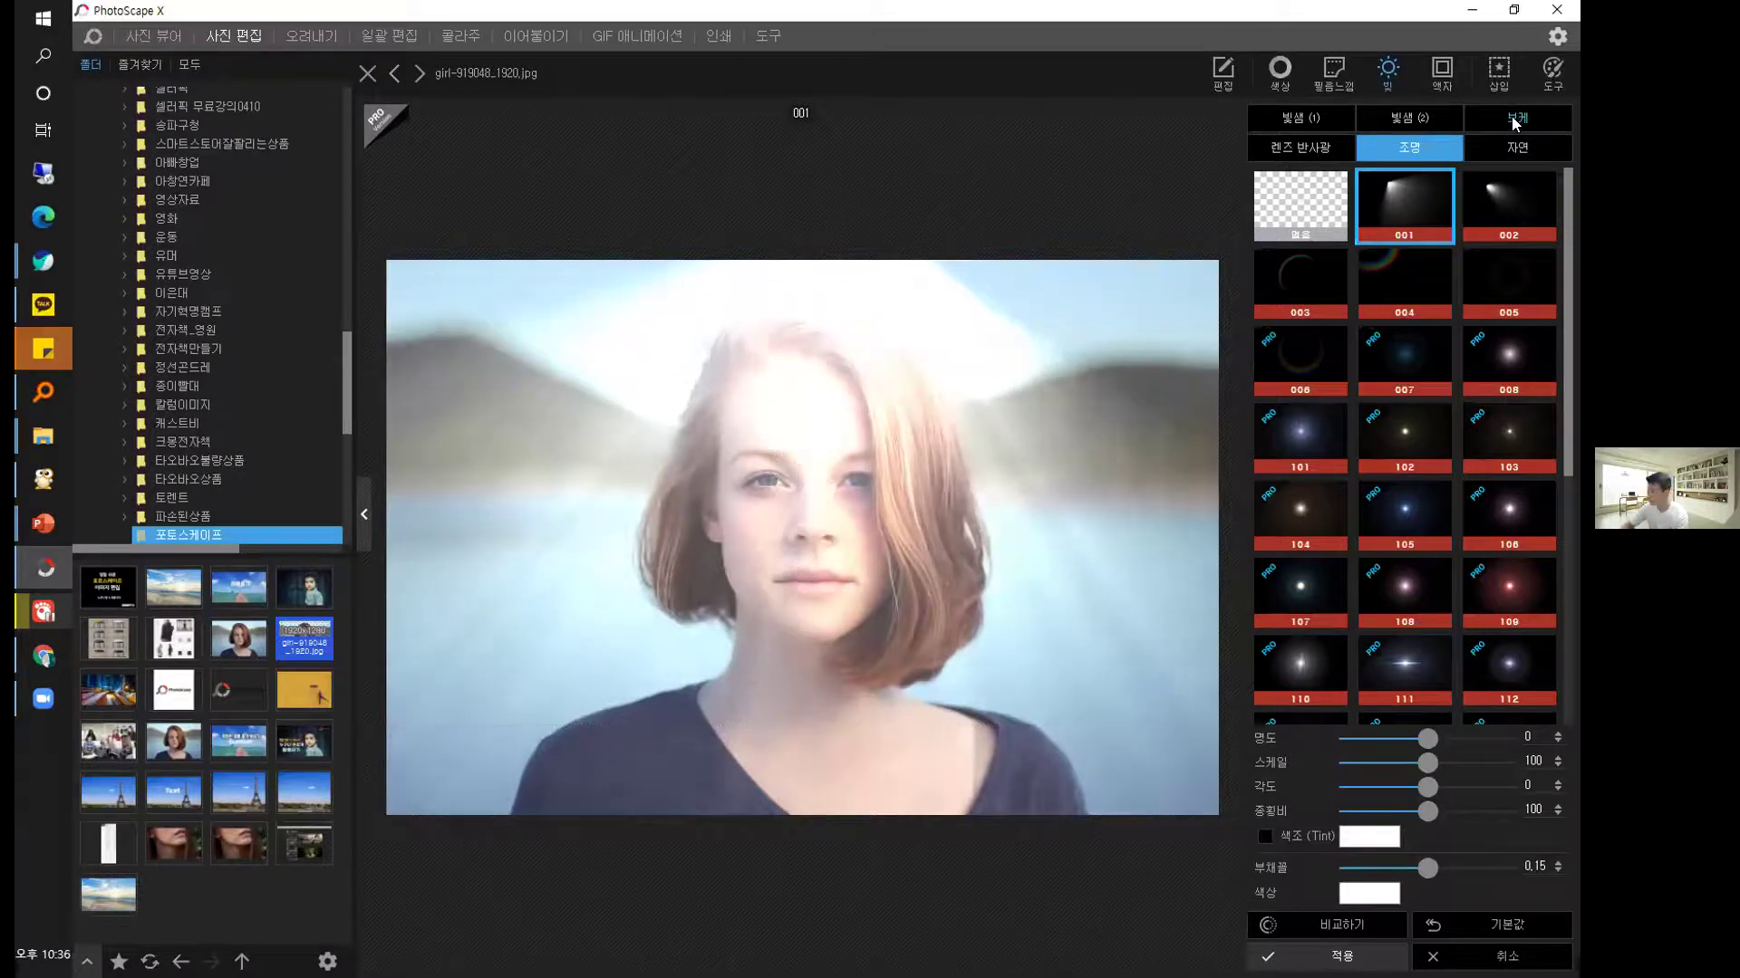
Preview the nature effects Dust 03, Dust 04, Dust 05, Dust 02 and Dust 01 on the portrait.
left_click(1518, 147)
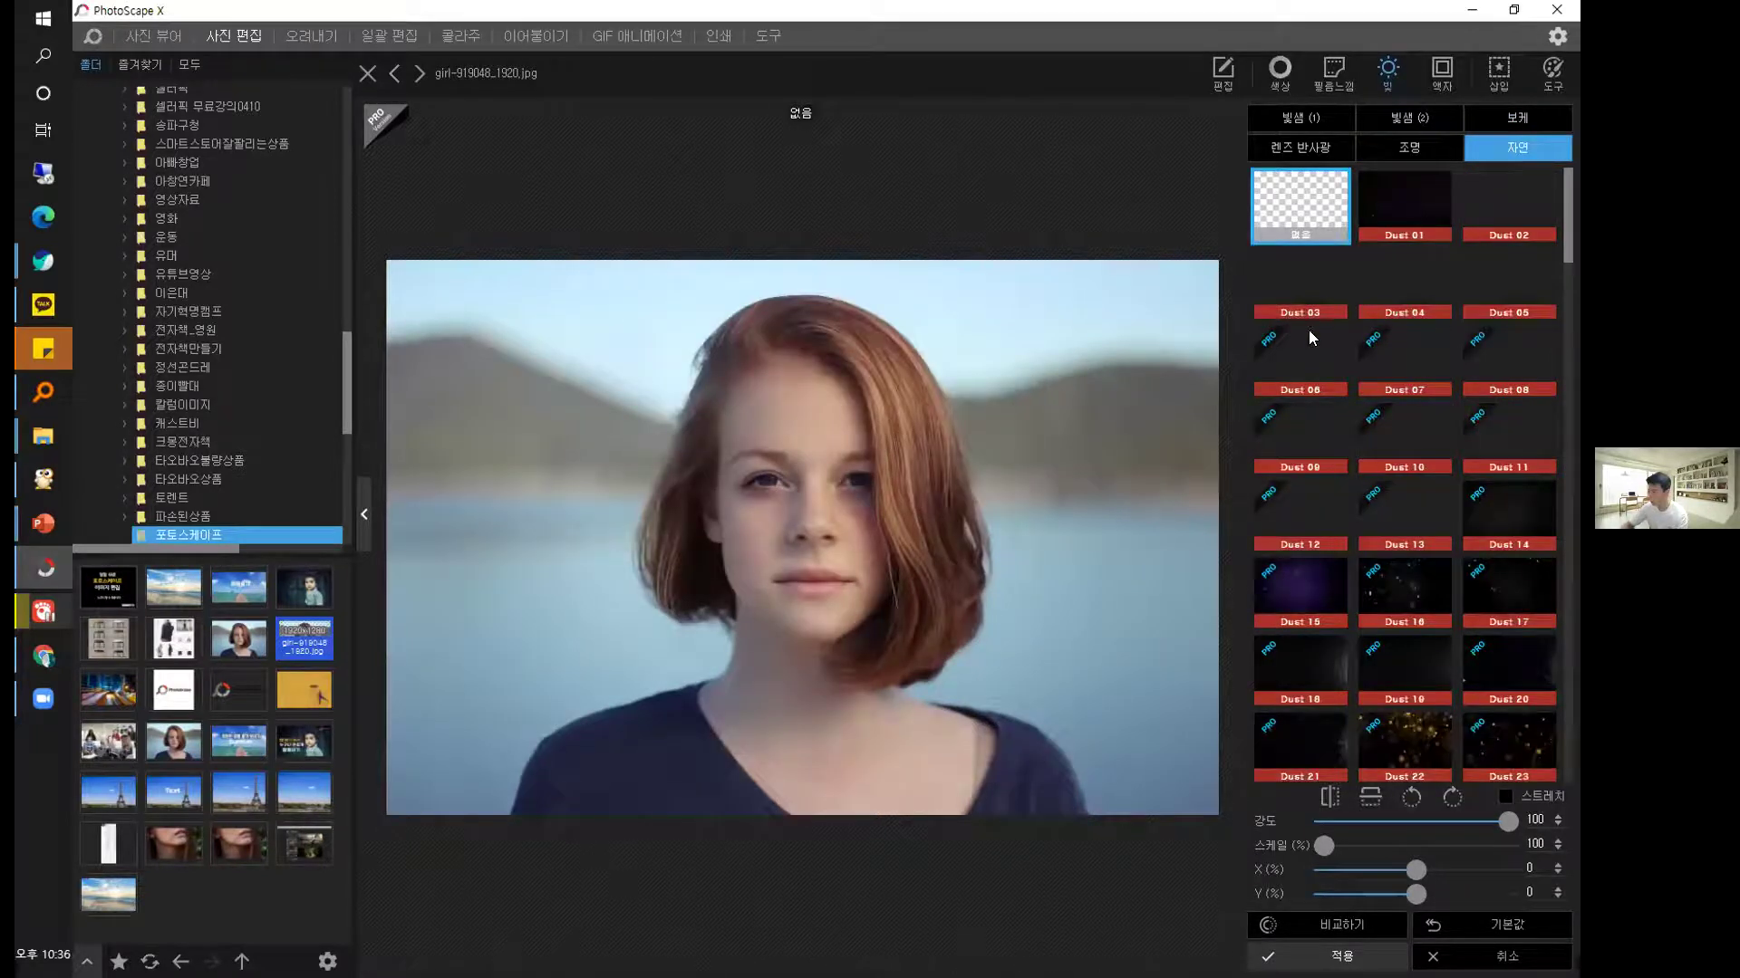
left_click(1326, 276)
left_click(1447, 284)
left_click(1512, 276)
left_click(1508, 203)
left_click(1404, 204)
Set the intensity of the Dust 01 effect on the portrait to 60.
scroll(1451, 698, "down", 2)
scroll(1453, 673, "down", 2)
left_click_drag(1505, 820, 1332, 818)
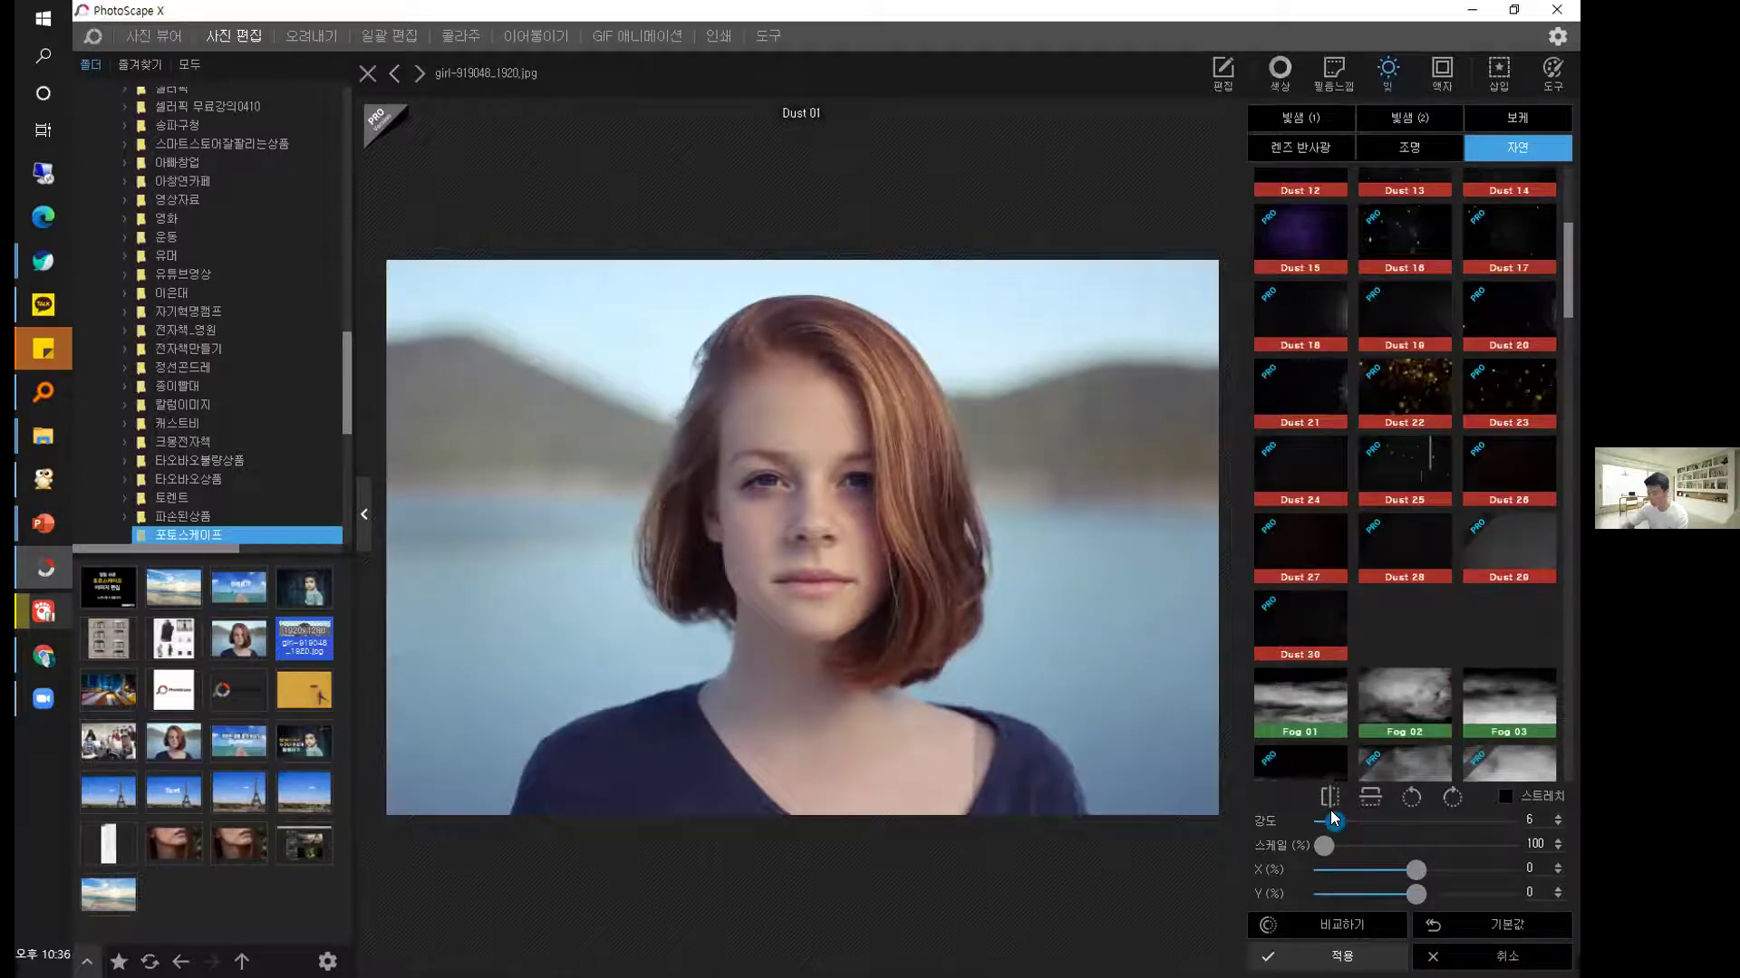
left_click(1431, 820)
scroll(1454, 408, "up", 3)
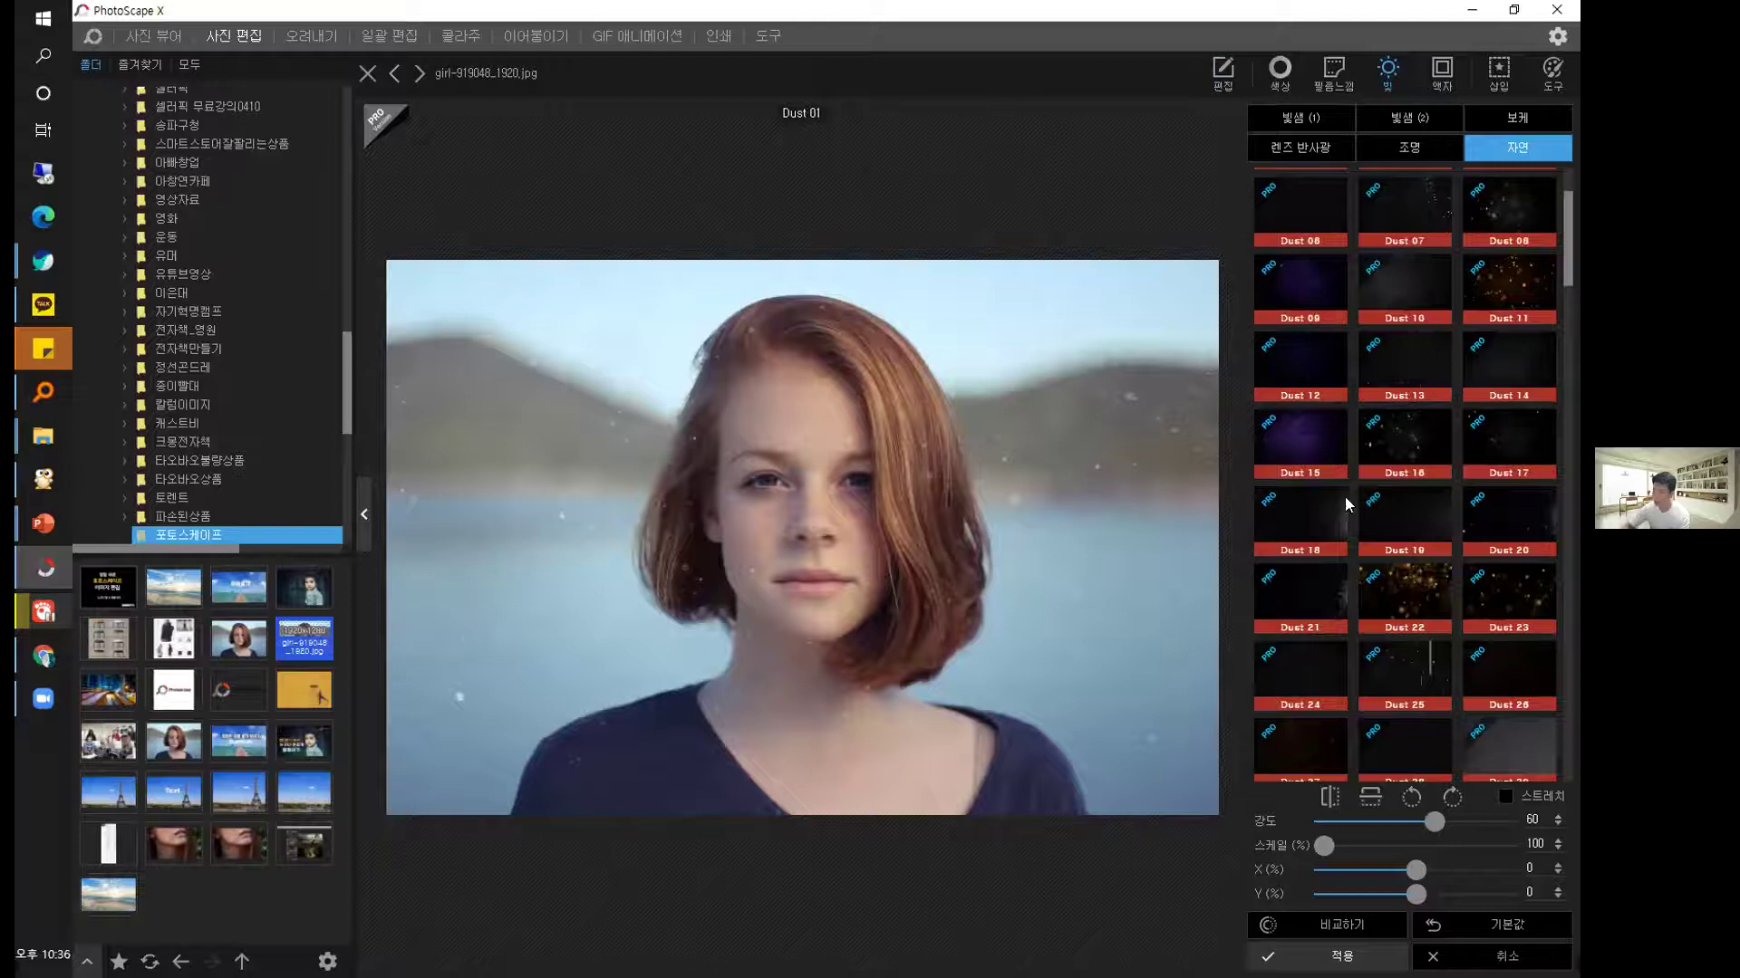
left_click(1333, 73)
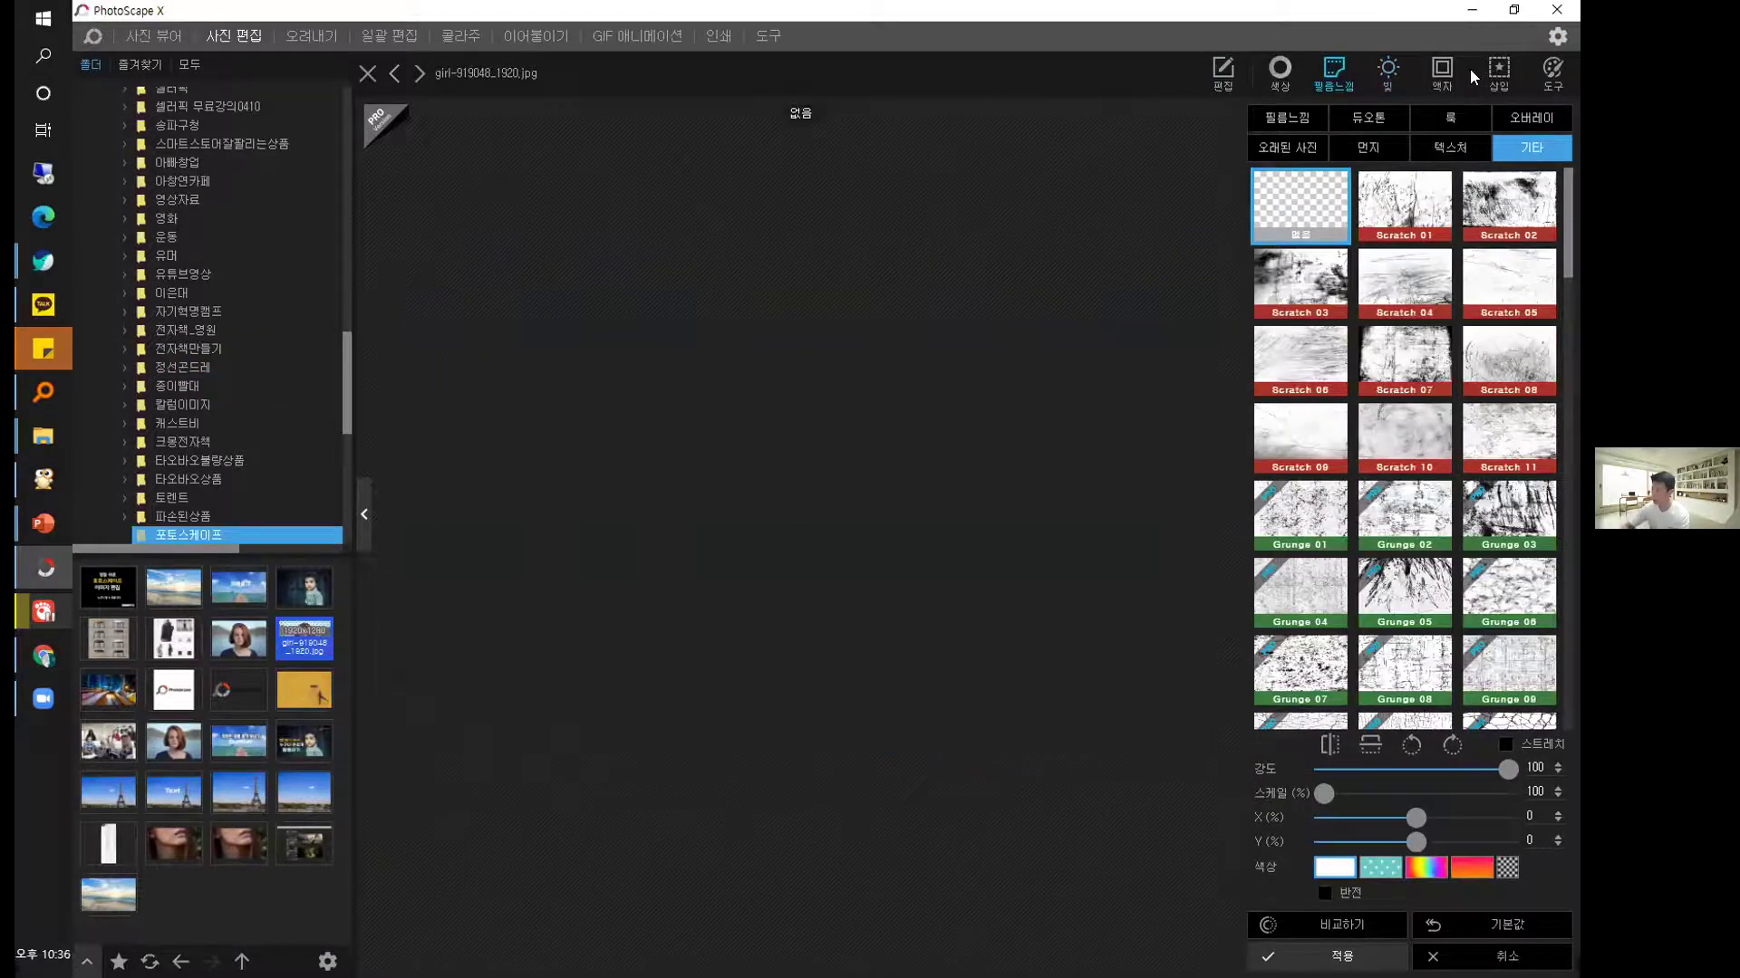
left_click(1380, 72)
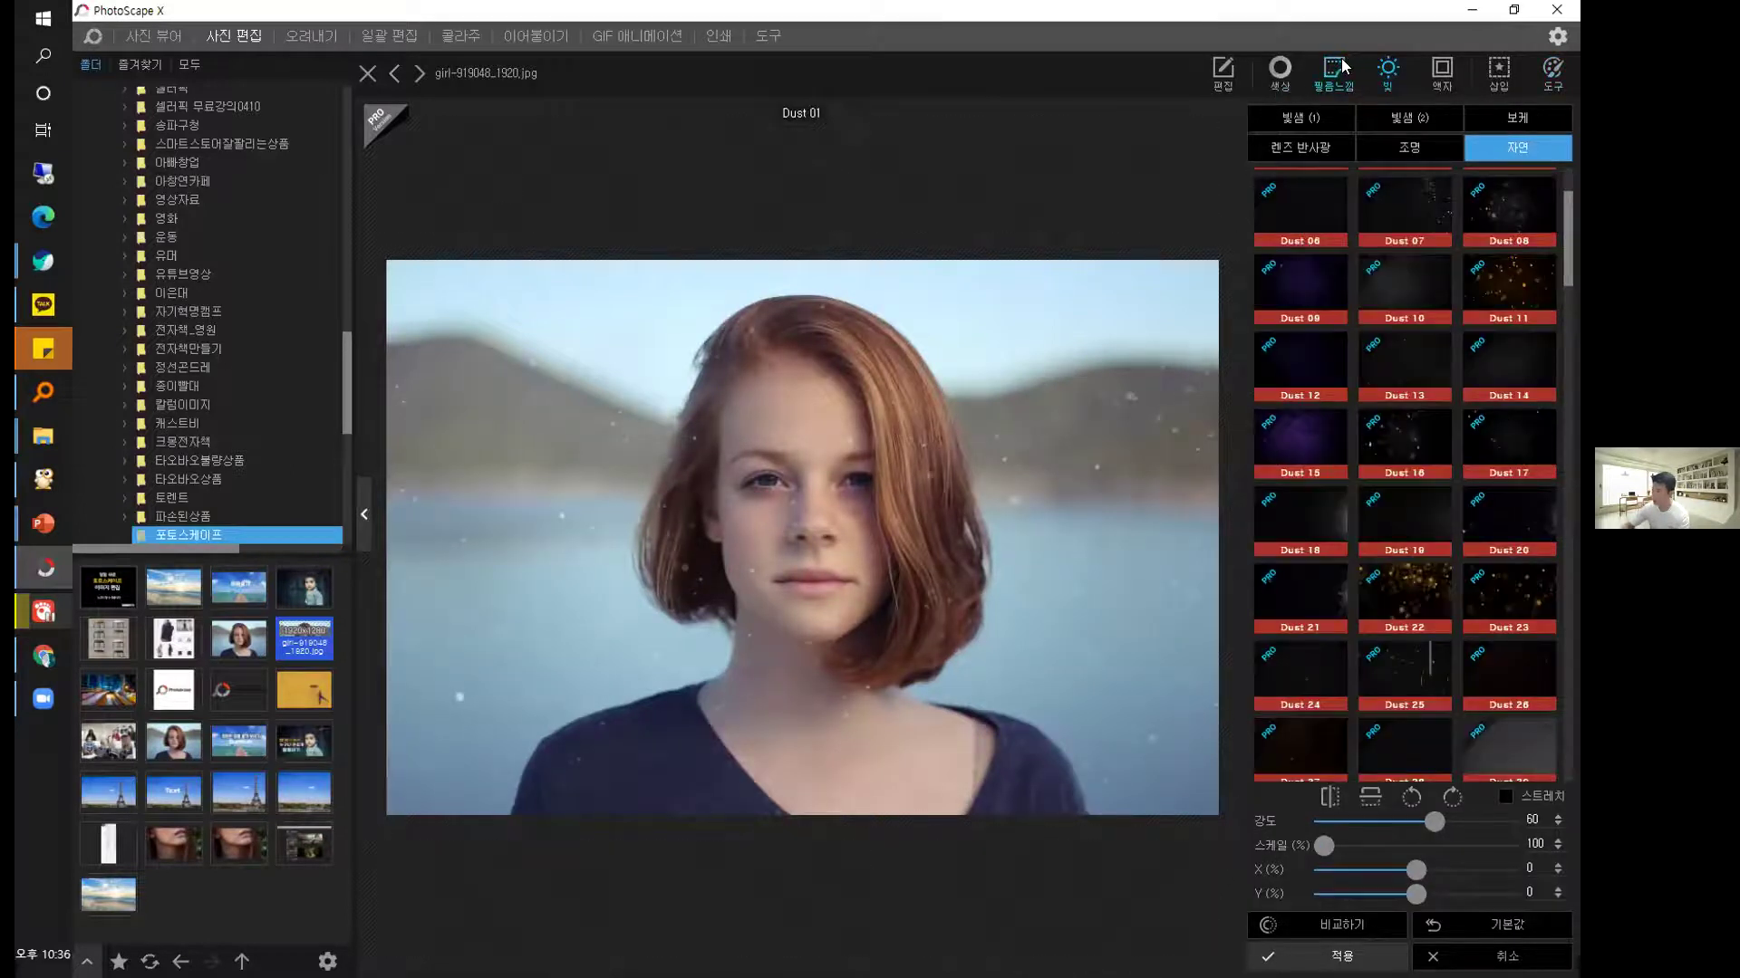
left_click(1386, 78)
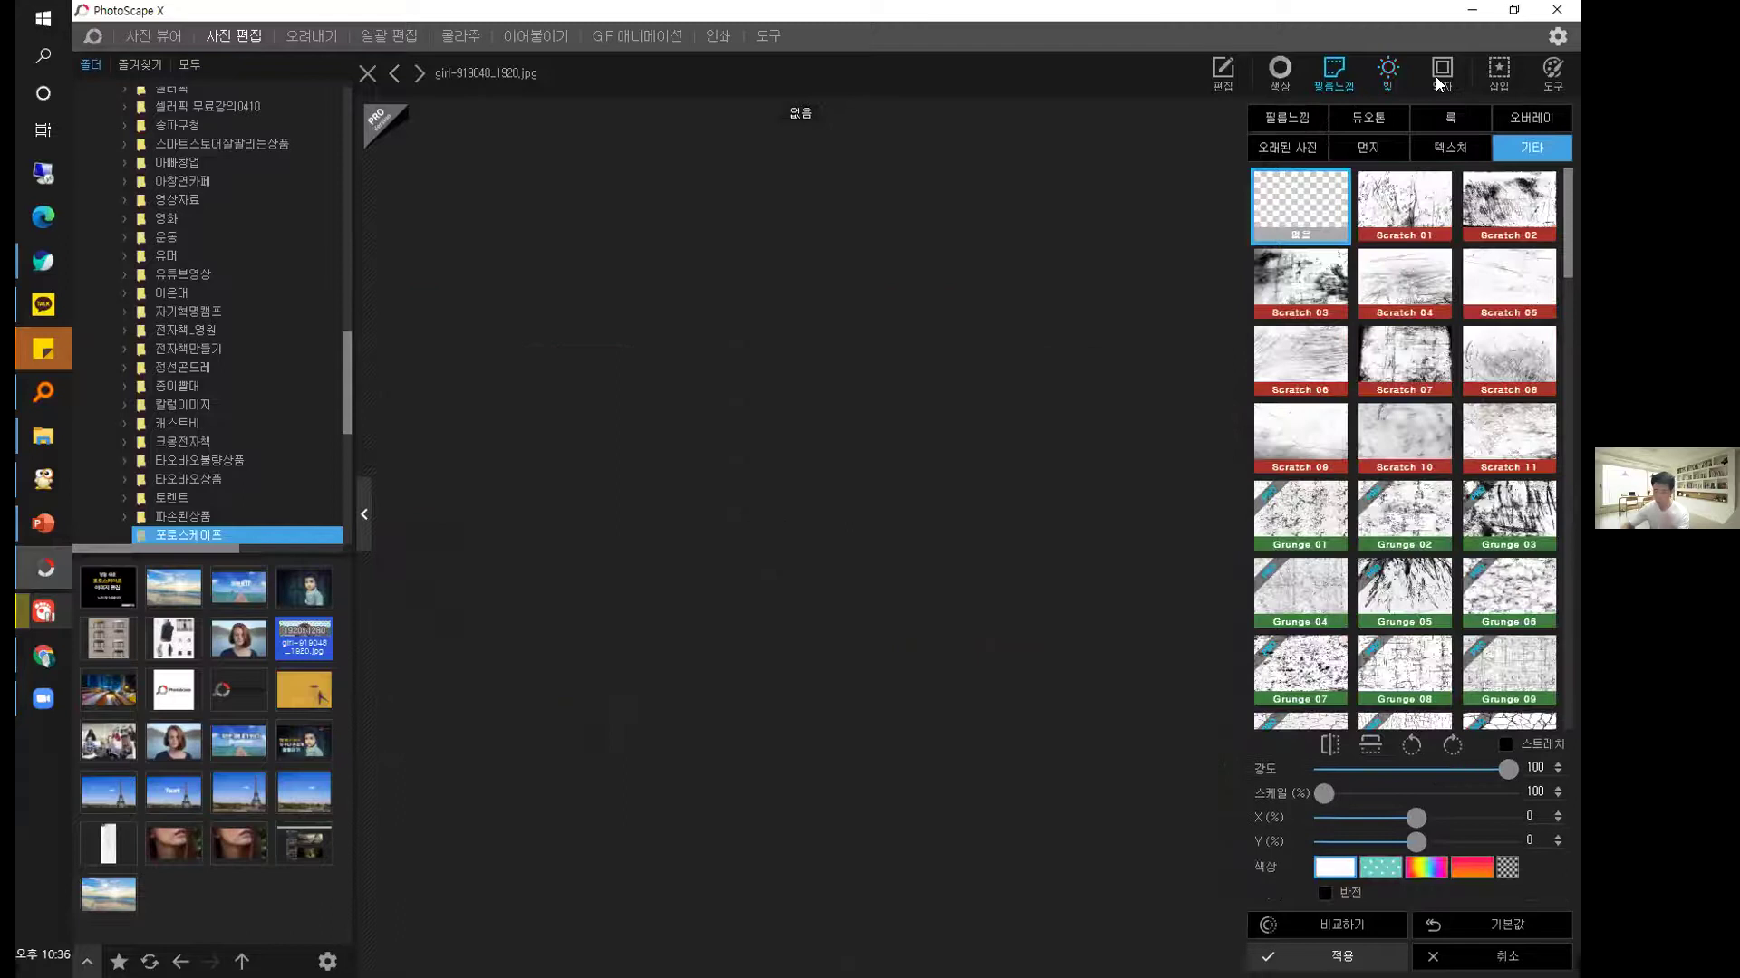
Preview frames with horizontal and with vertical white stripes on the portrait.
left_click(1440, 82)
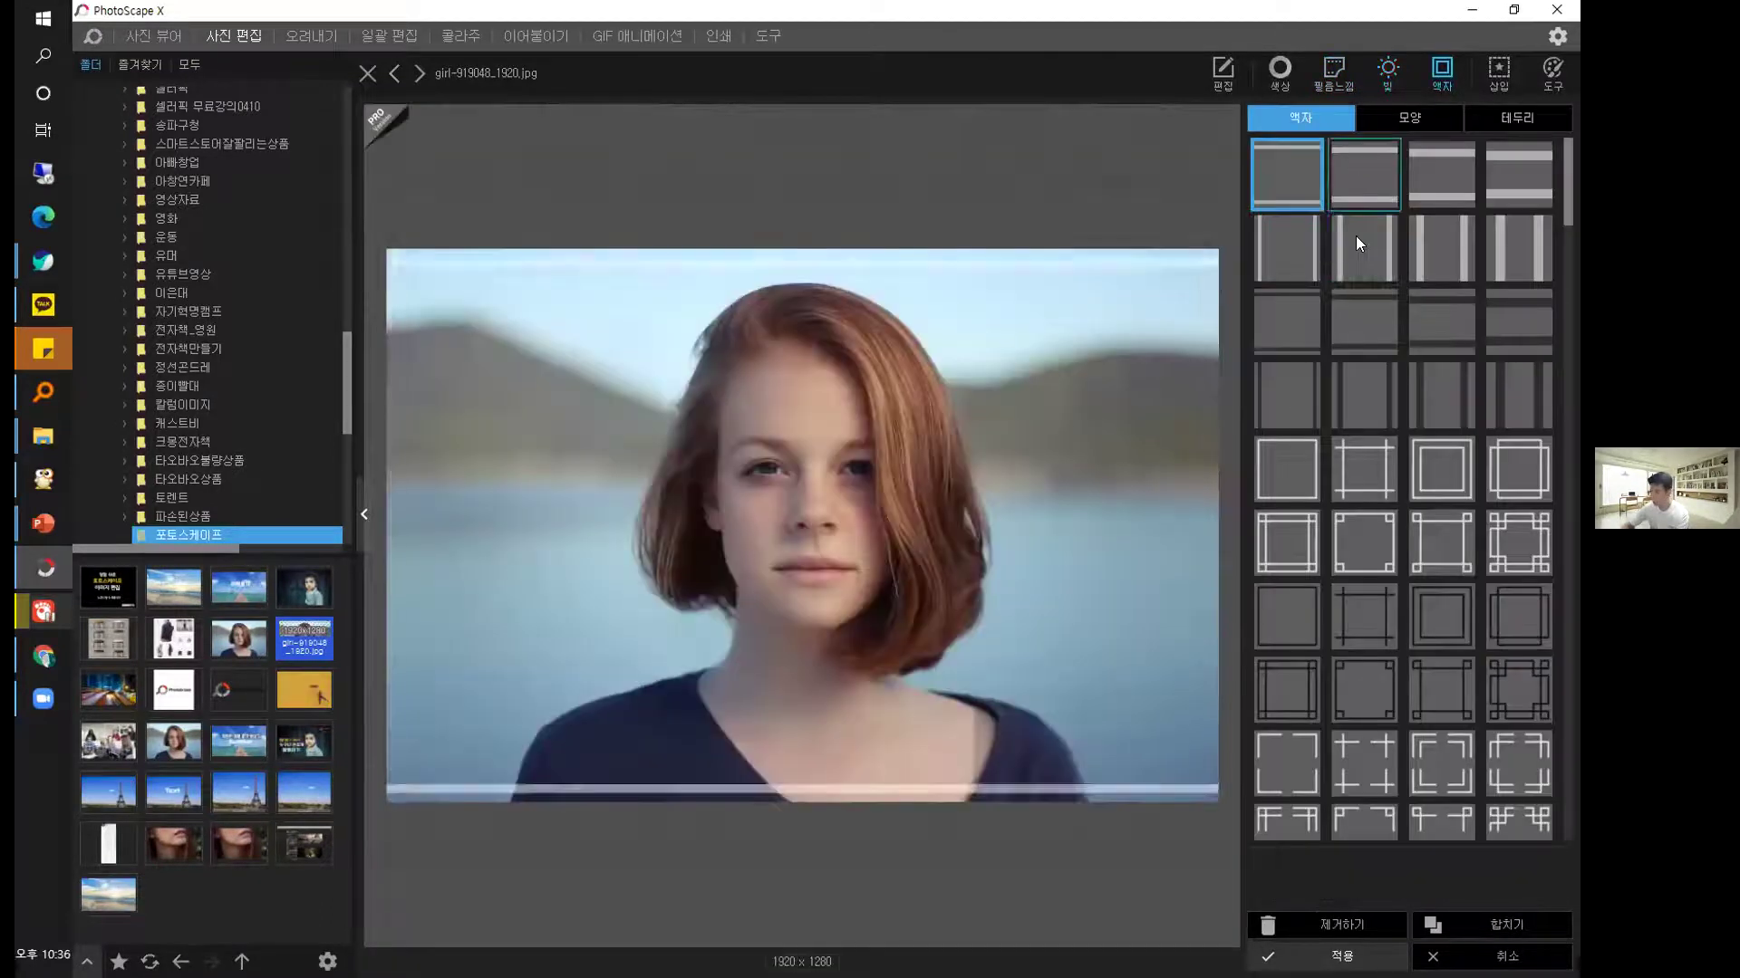
left_click(1356, 235)
left_click(1453, 232)
left_click(1453, 174)
left_click(1519, 247)
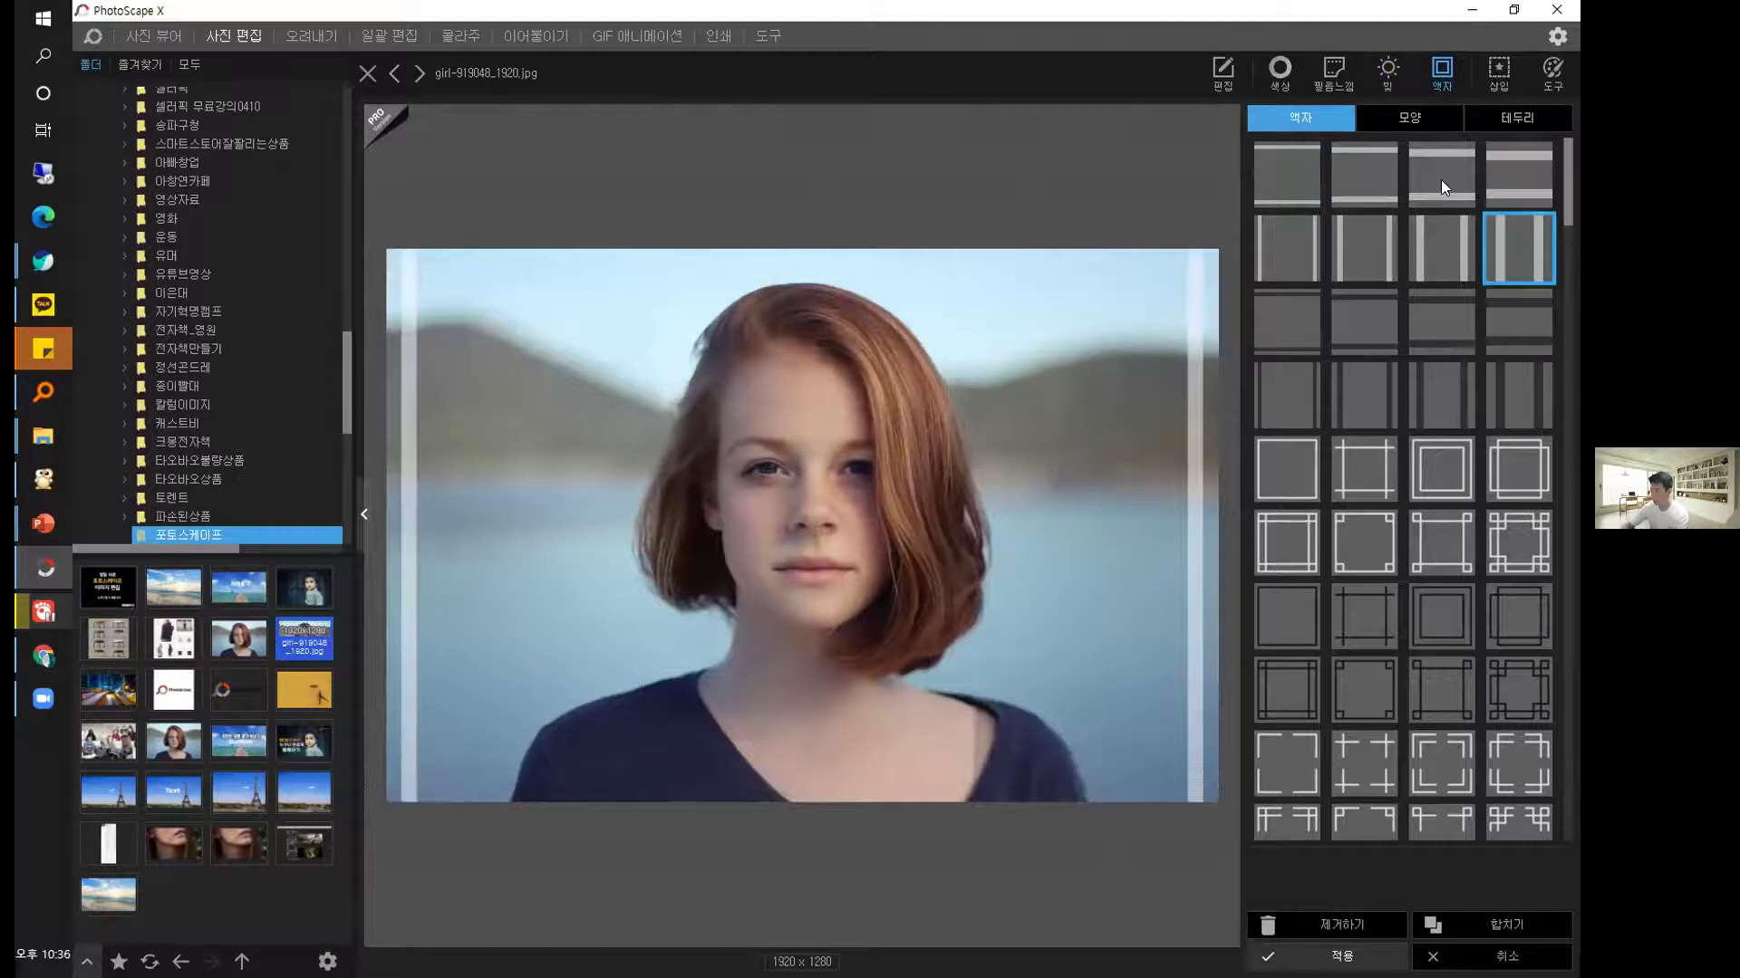
Preview the circle shape and the rounded, shadowed, white-margin and outlined border styles on the portrait.
left_click(1384, 109)
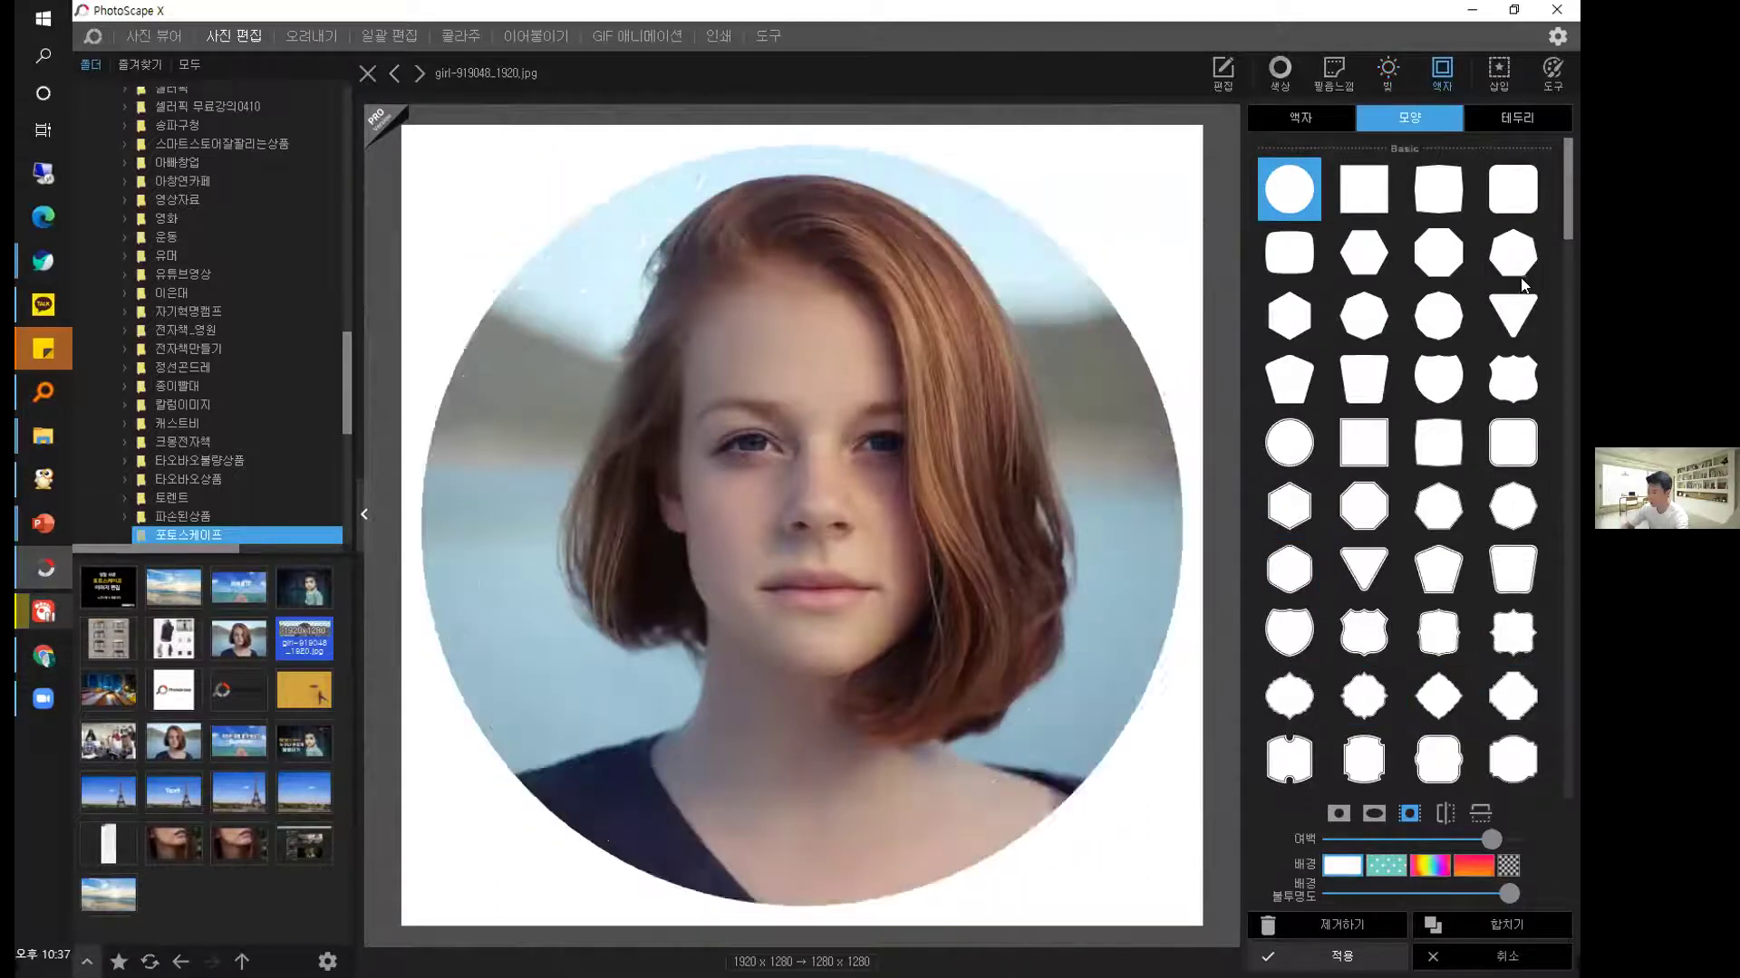
left_click(1498, 122)
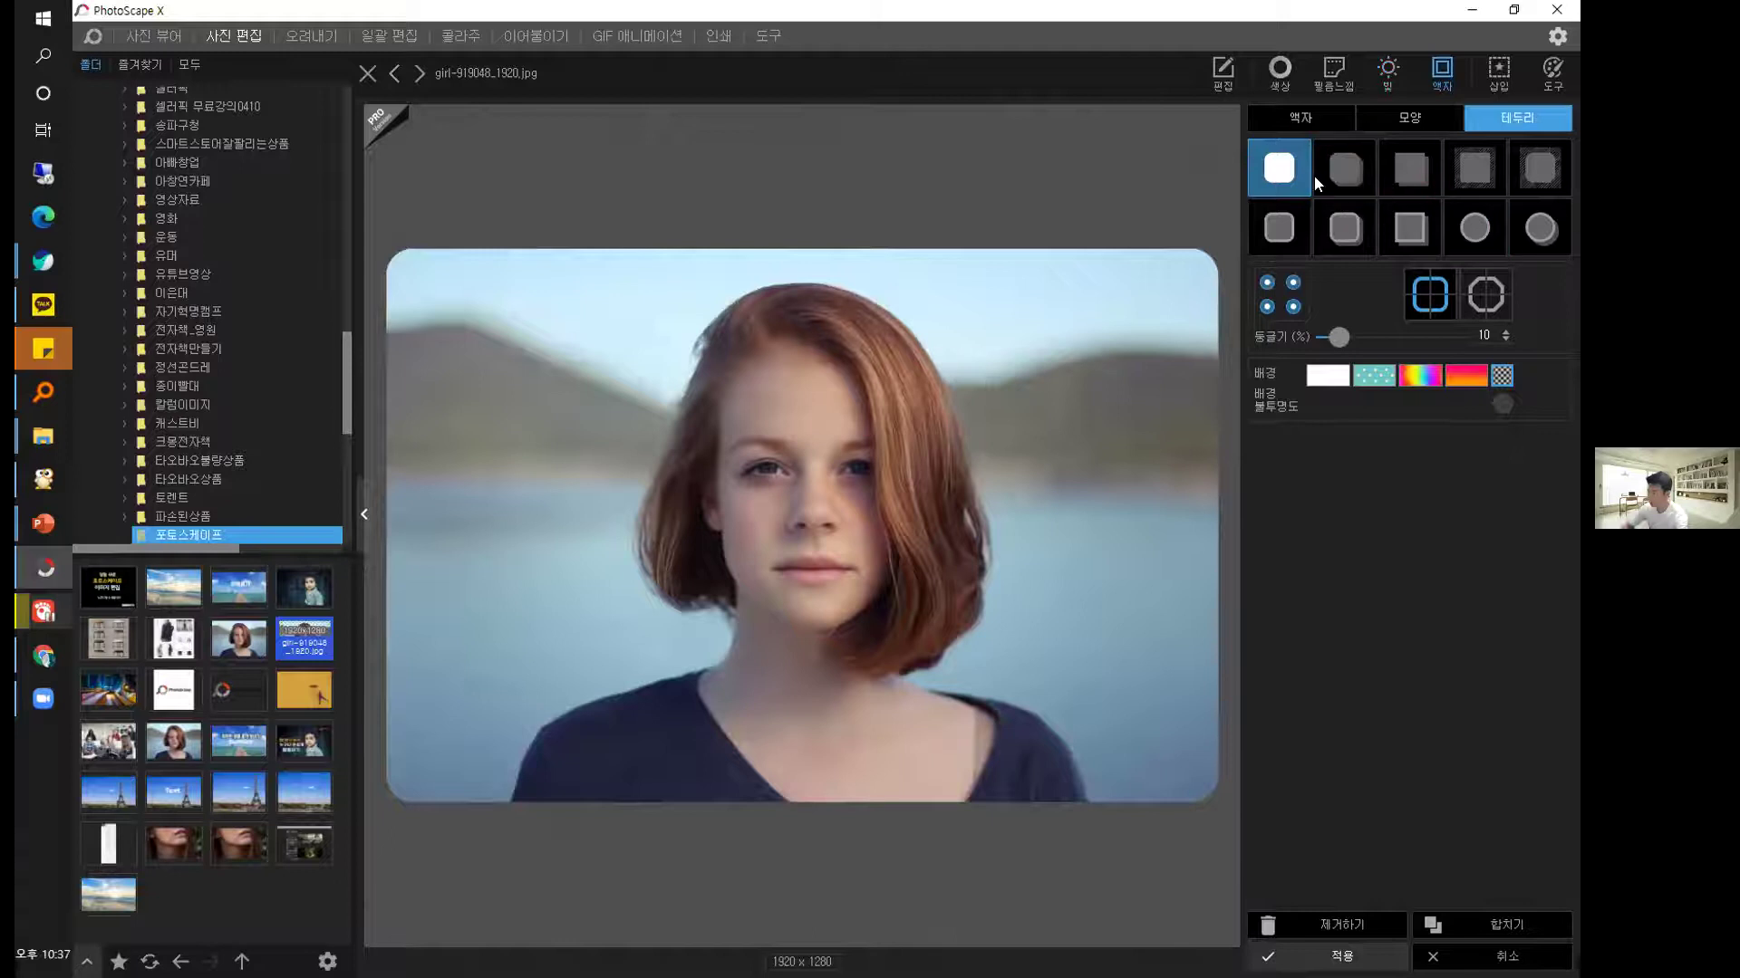
left_click(1350, 172)
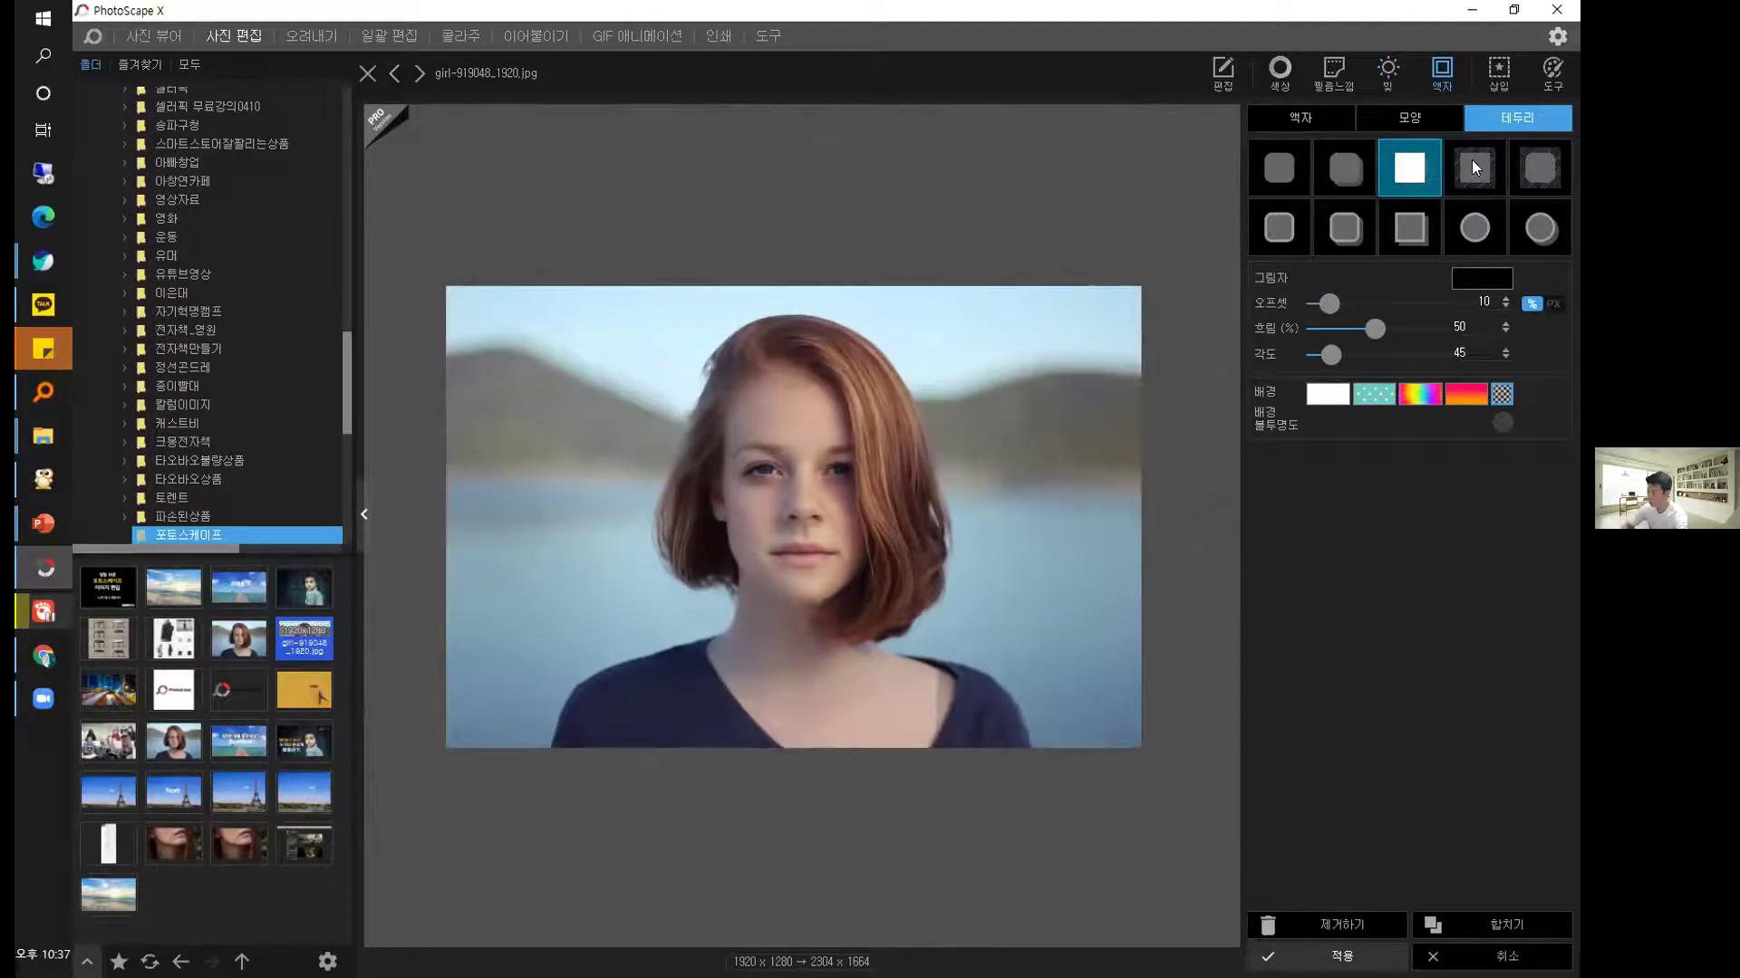
left_click(1540, 169)
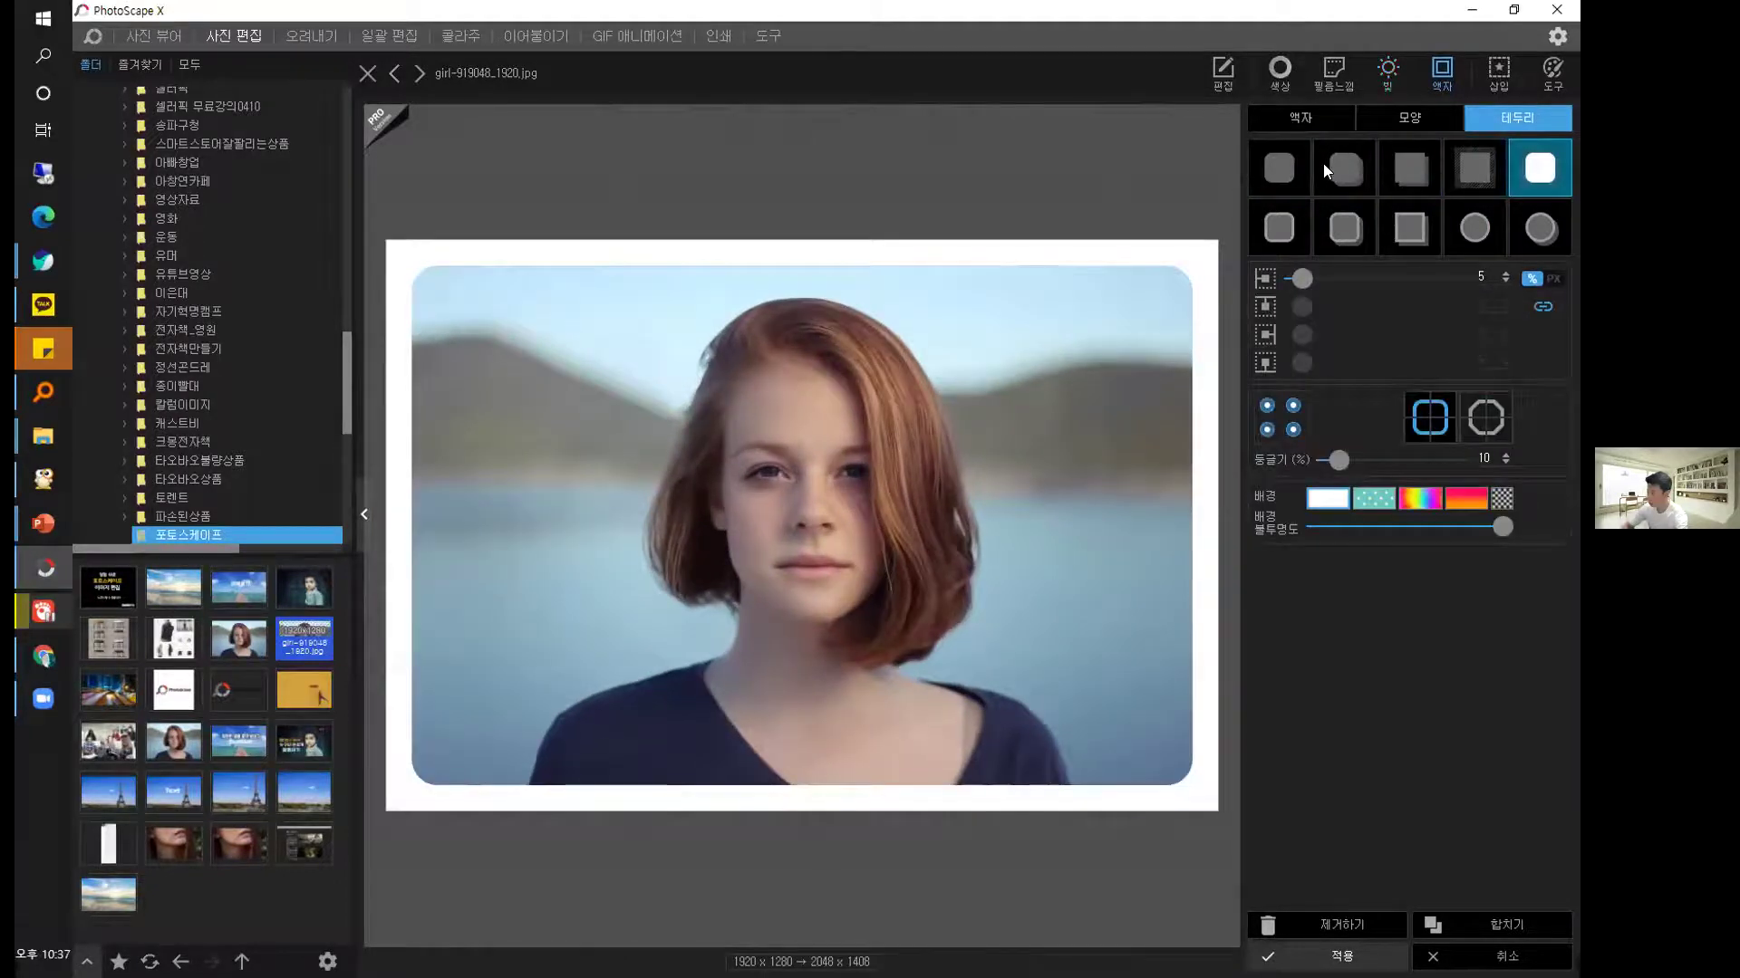
left_click(1278, 228)
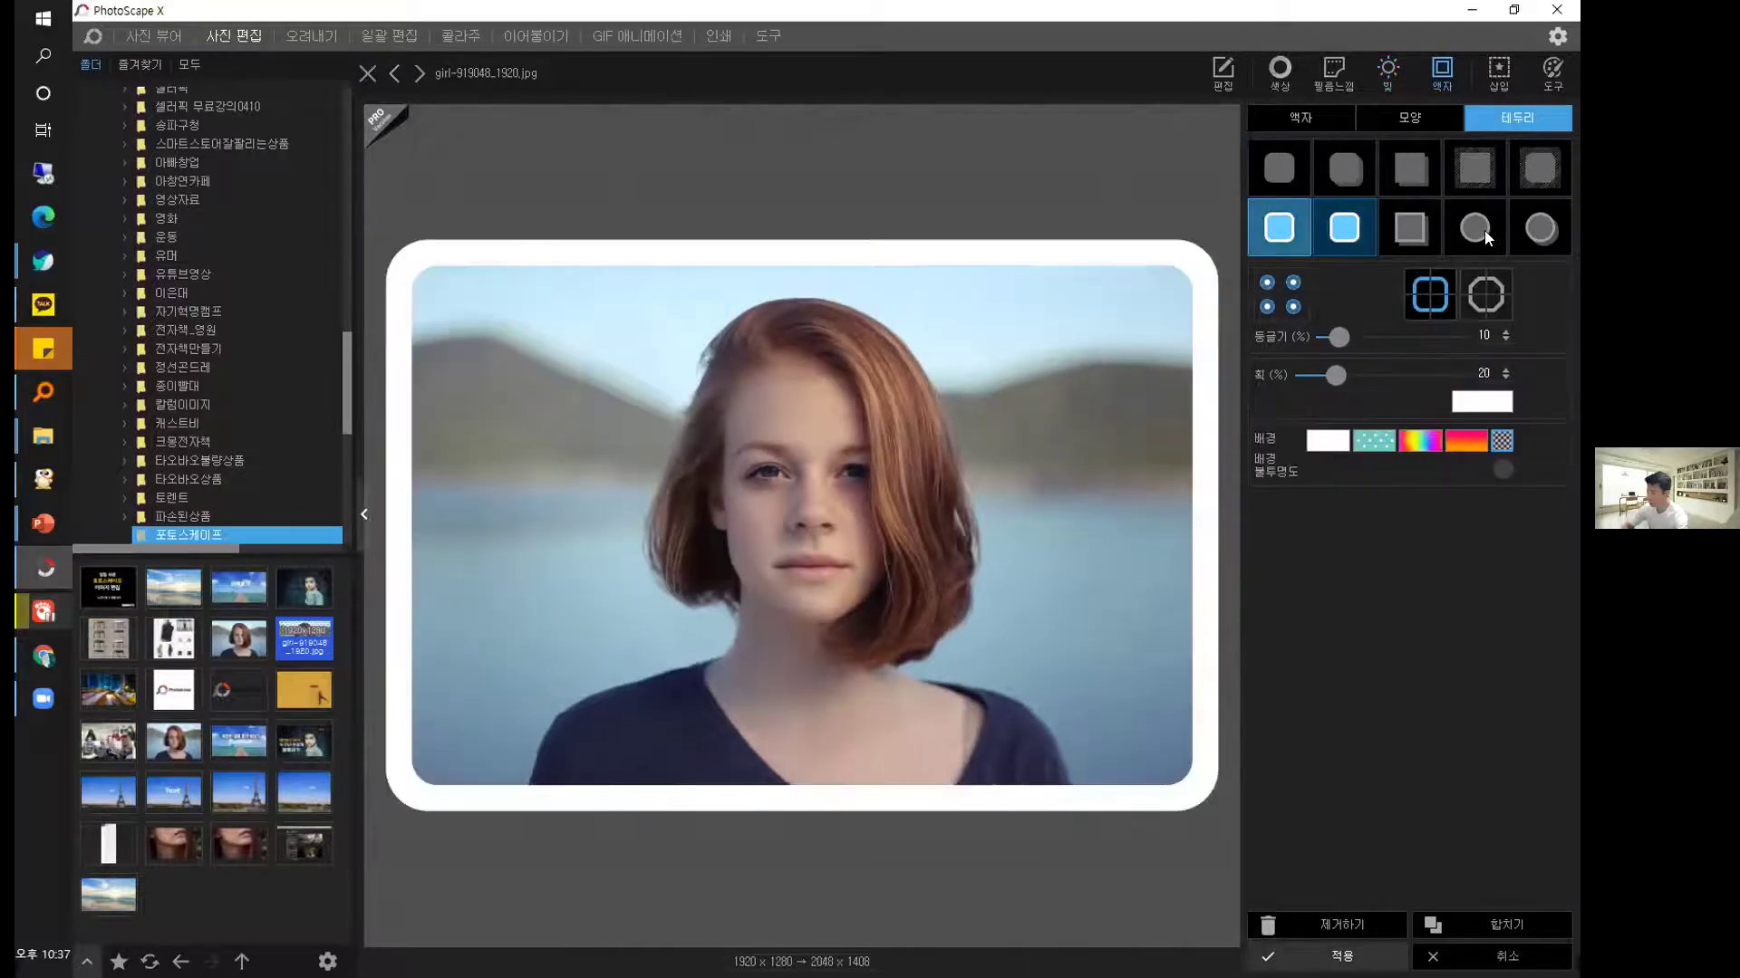
left_click(1409, 227)
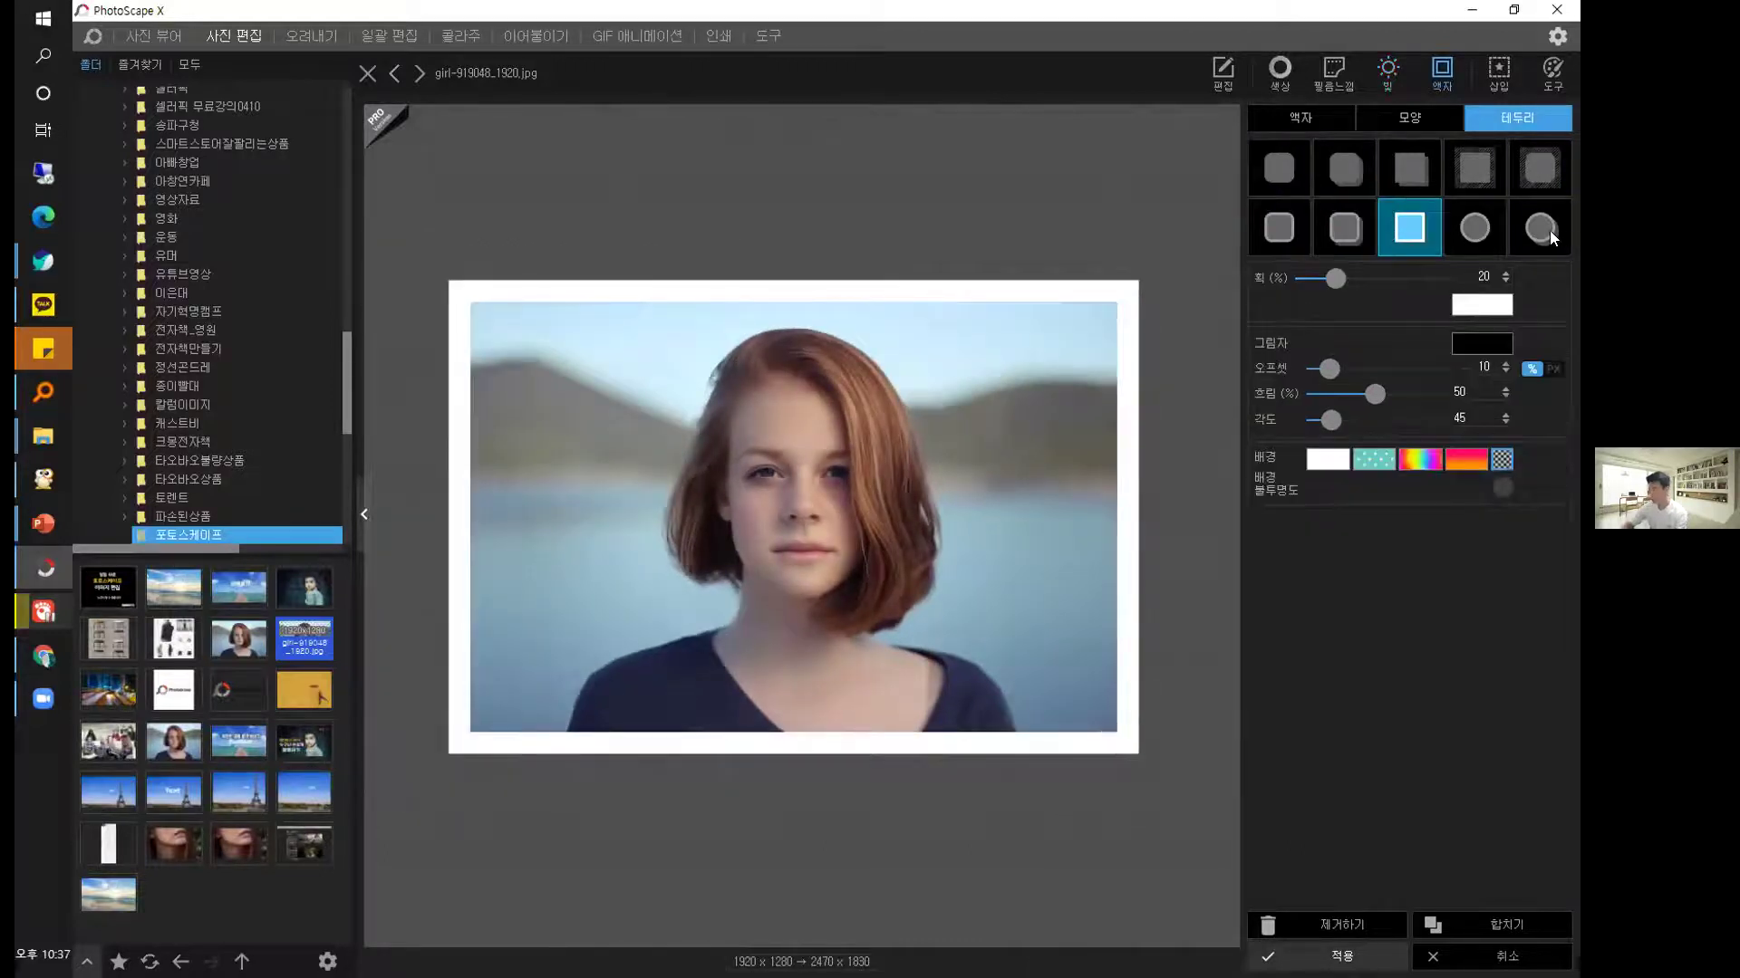
Try a circular border with a shadow around the portrait and colour its stroke blue.
left_click(1545, 229)
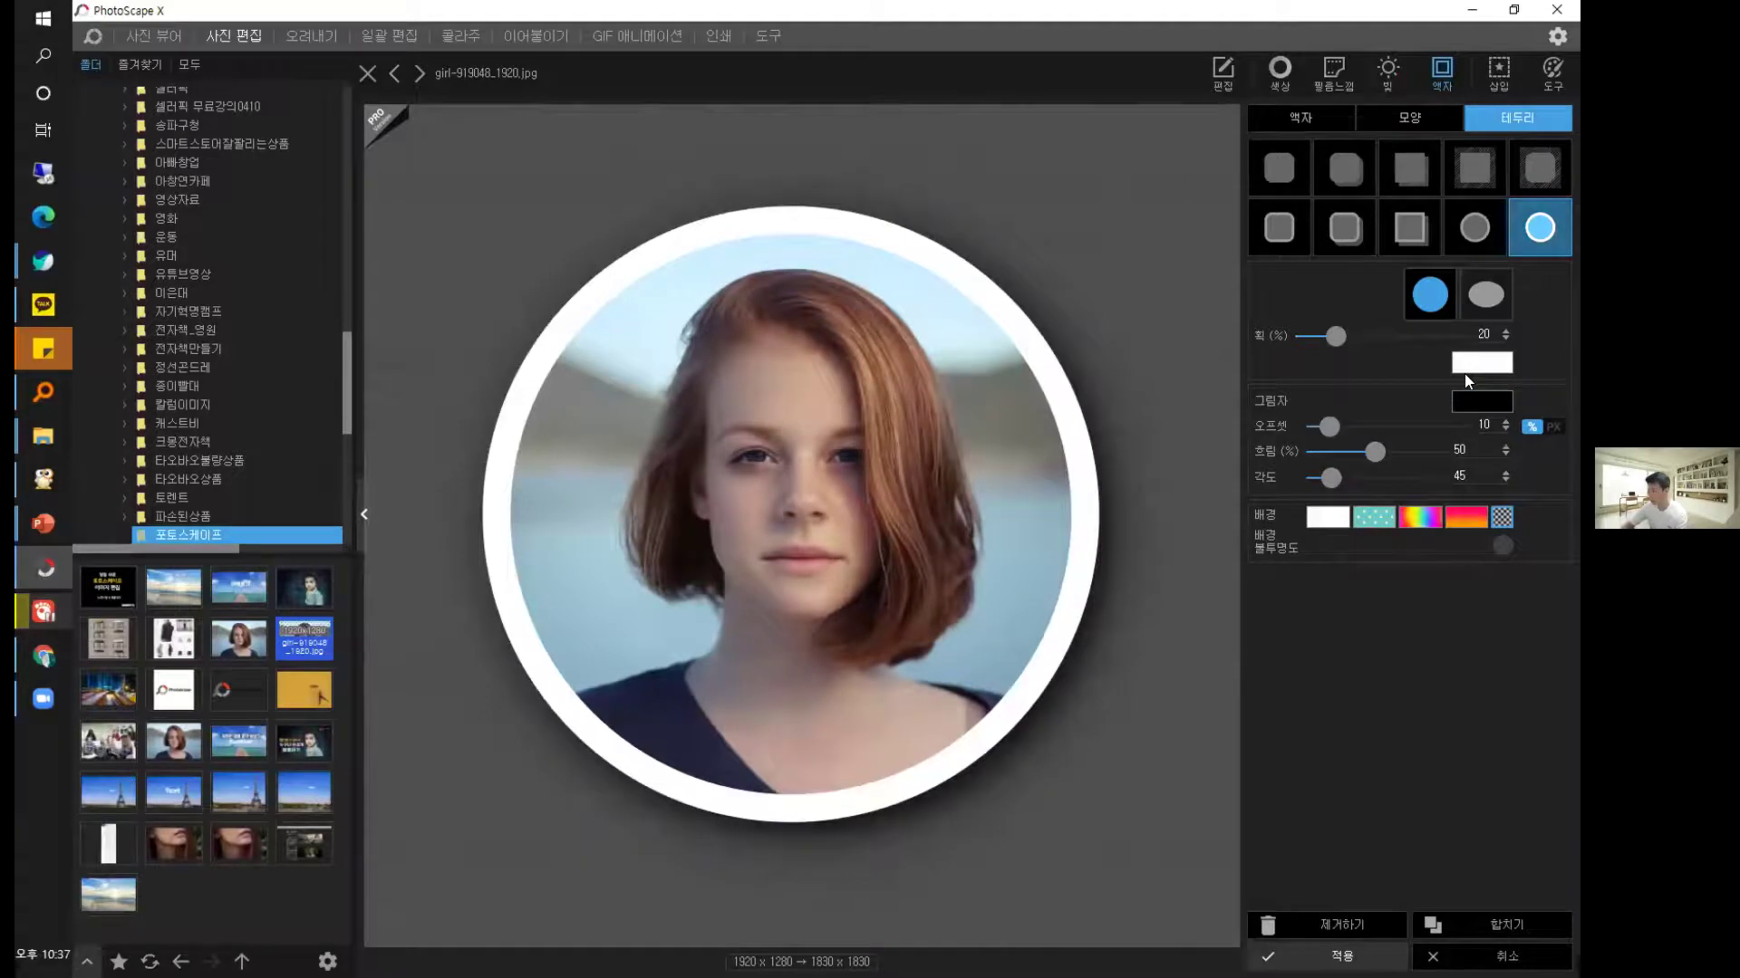
left_click(1493, 363)
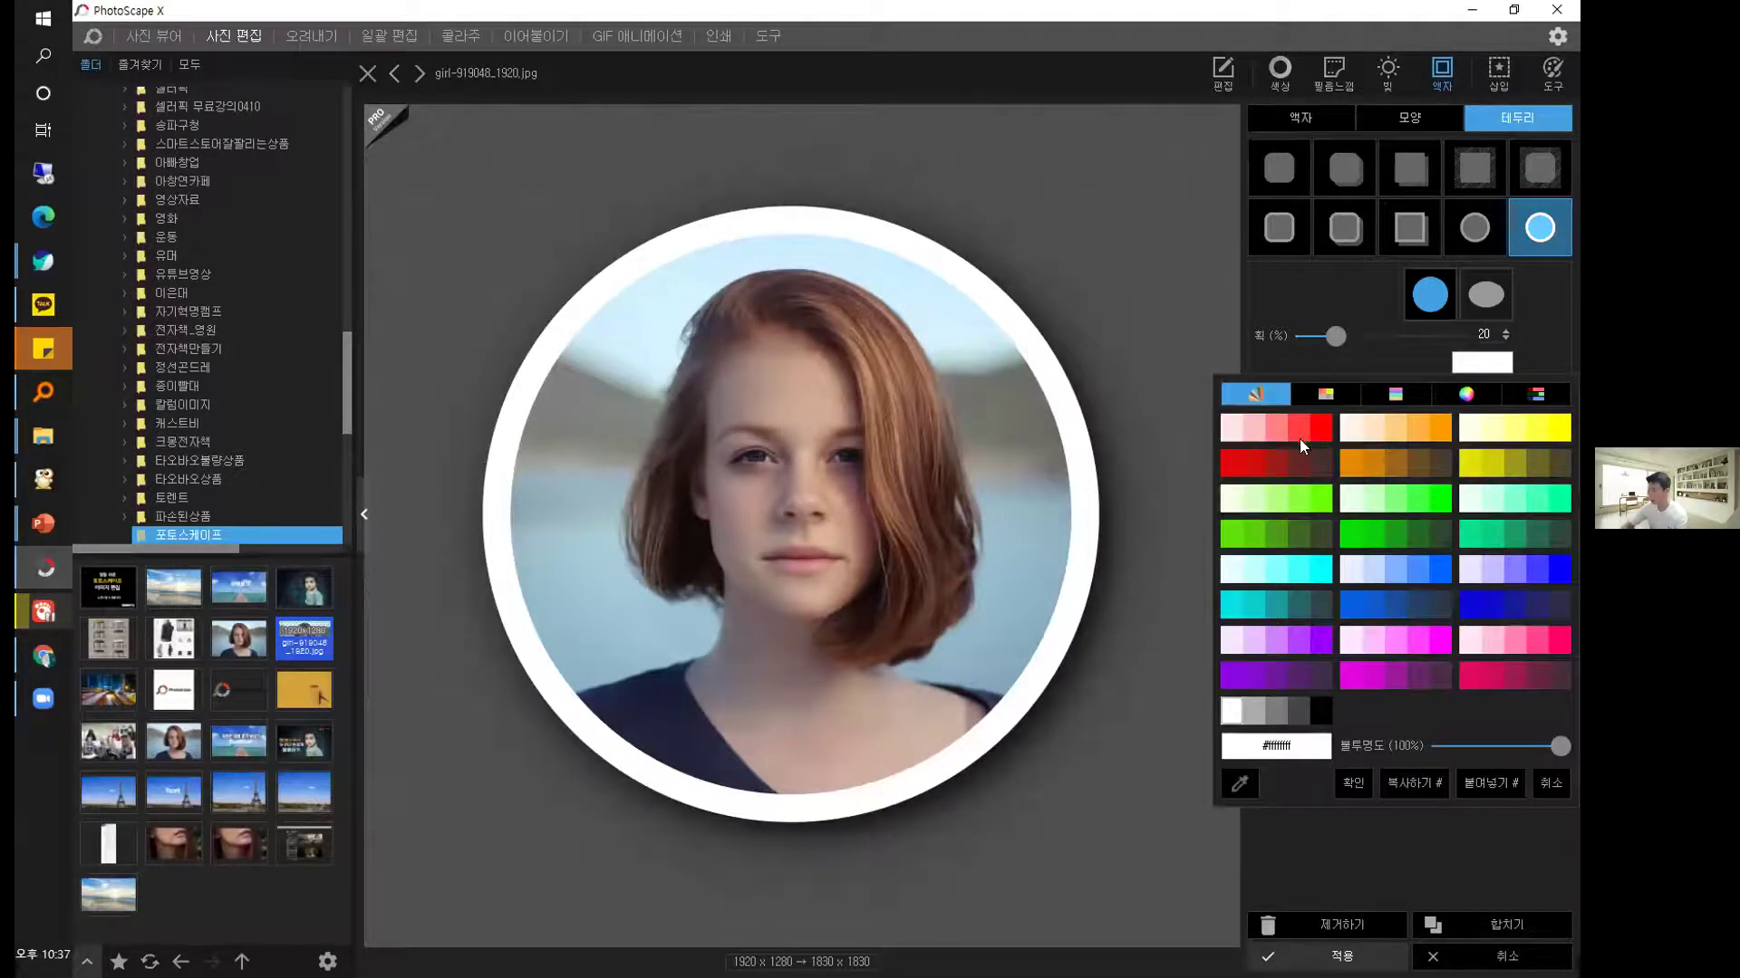
left_click(1410, 605)
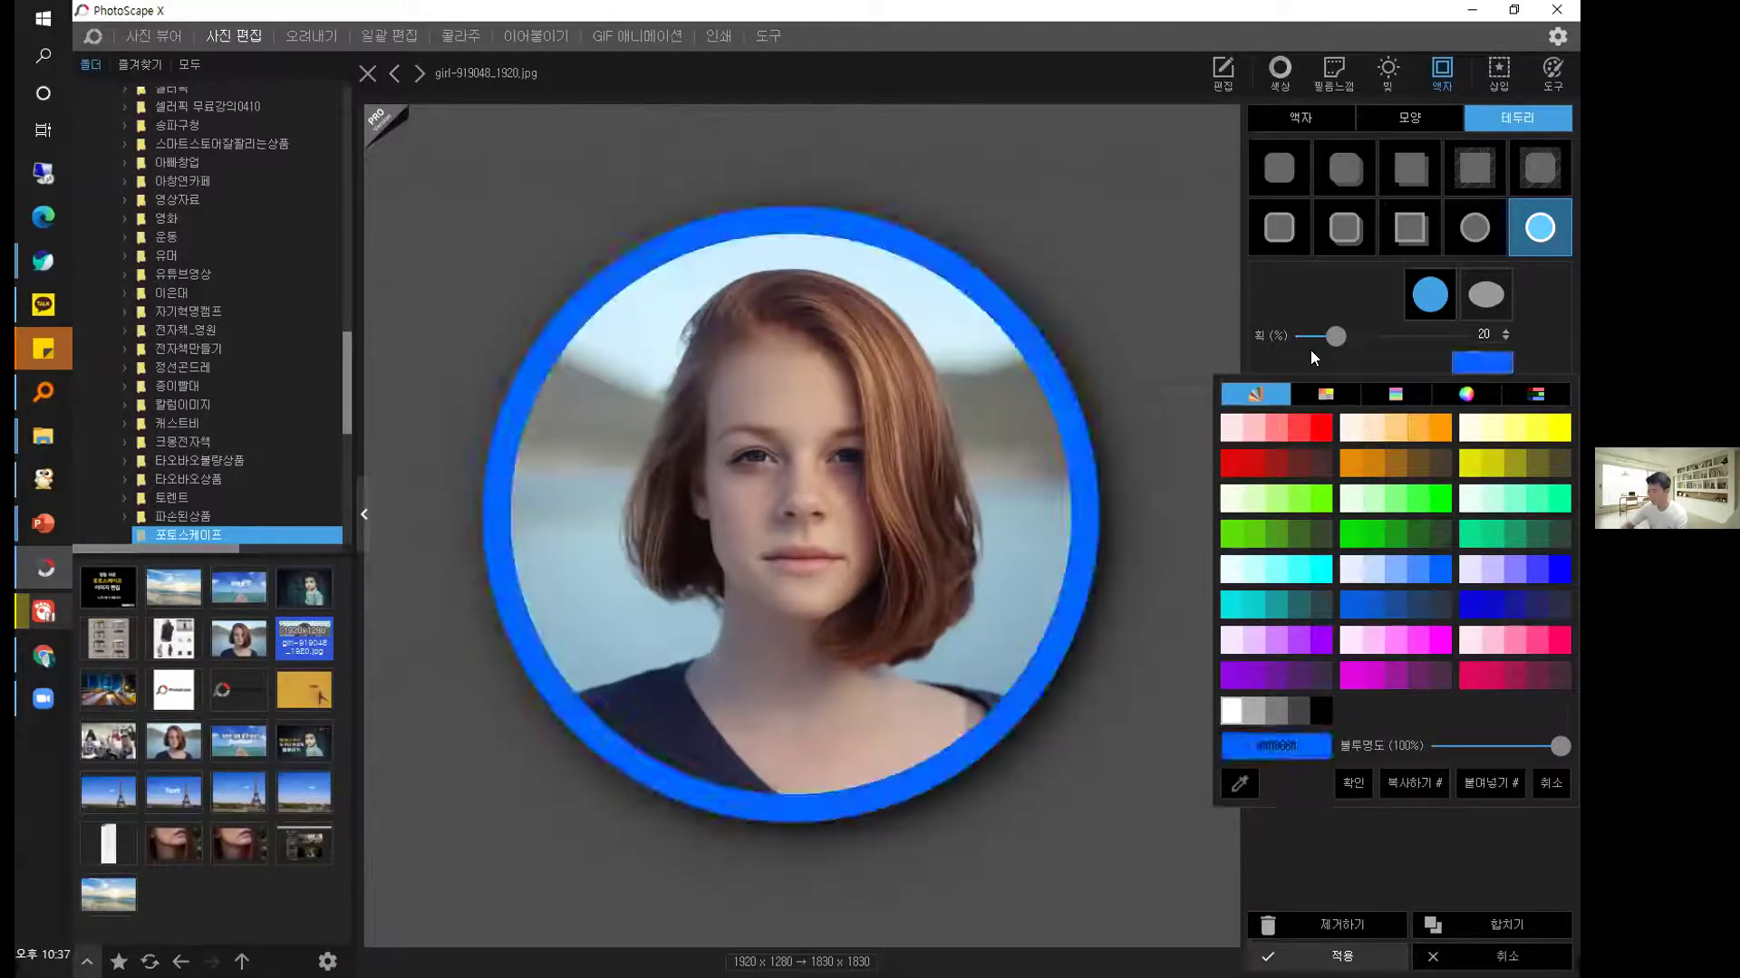
mouse_move(1335, 336)
left_mouse_down()
mouse_move(1371, 344)
mouse_move(1342, 338)
left_mouse_up()
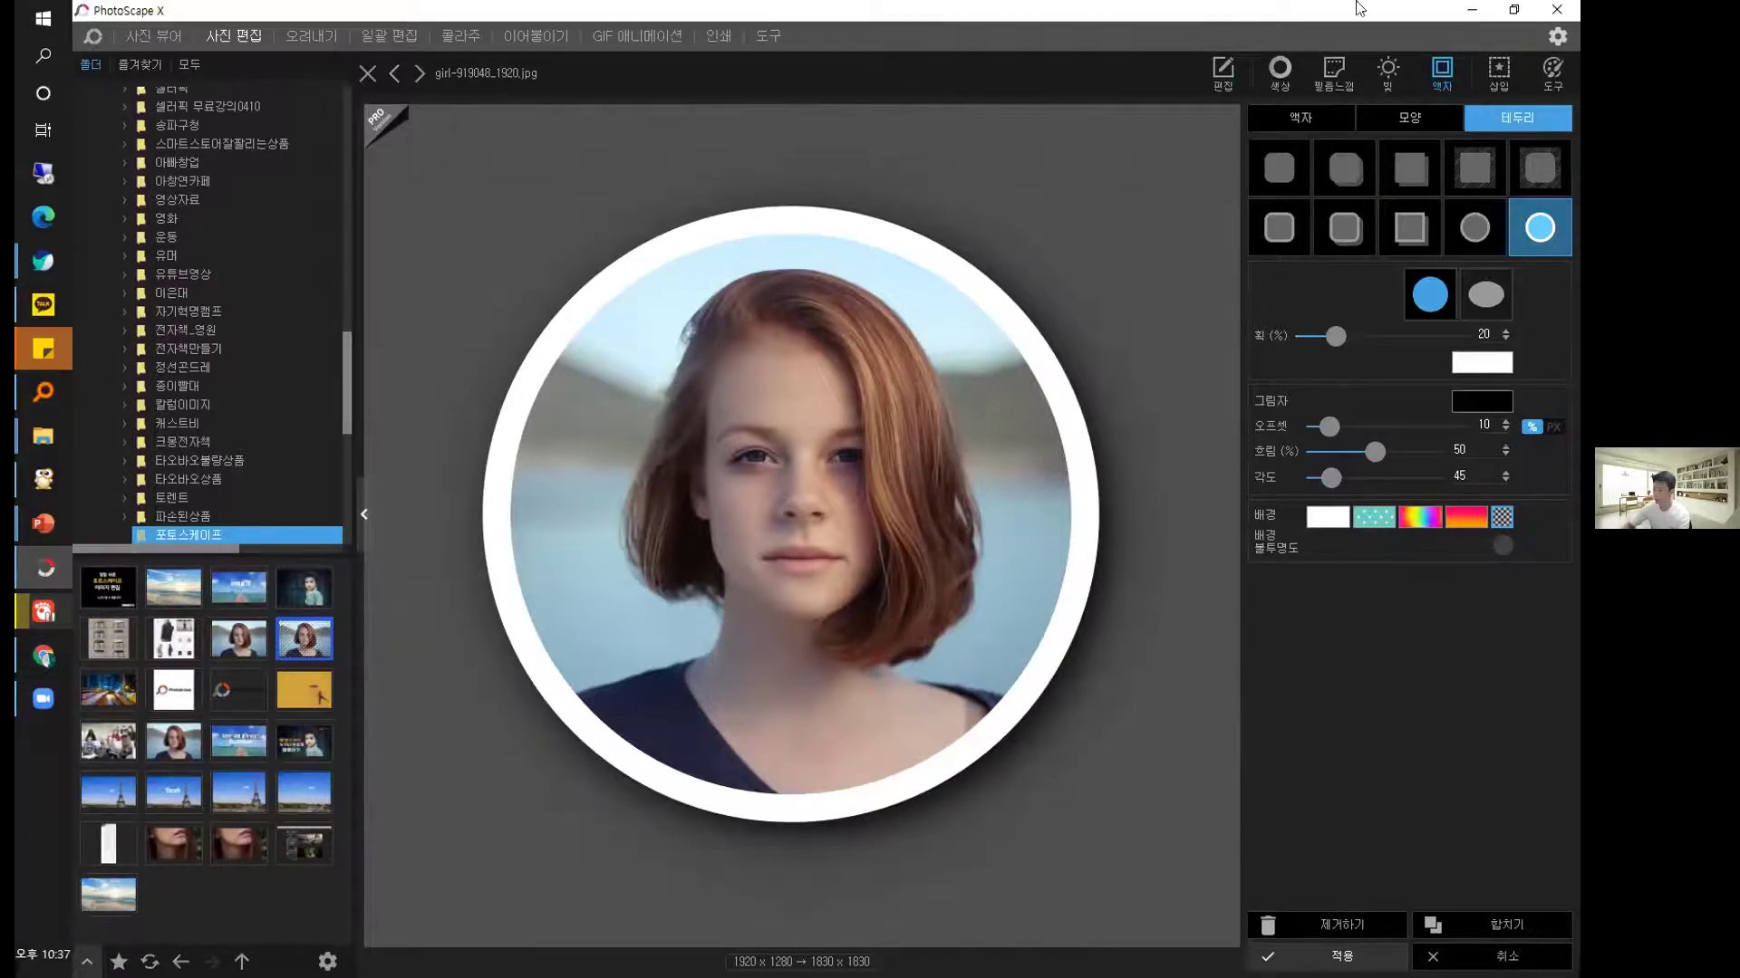
Switch to the slide show and review the slides on frames and on inserting objects into a photo.
left_click(1513, 10)
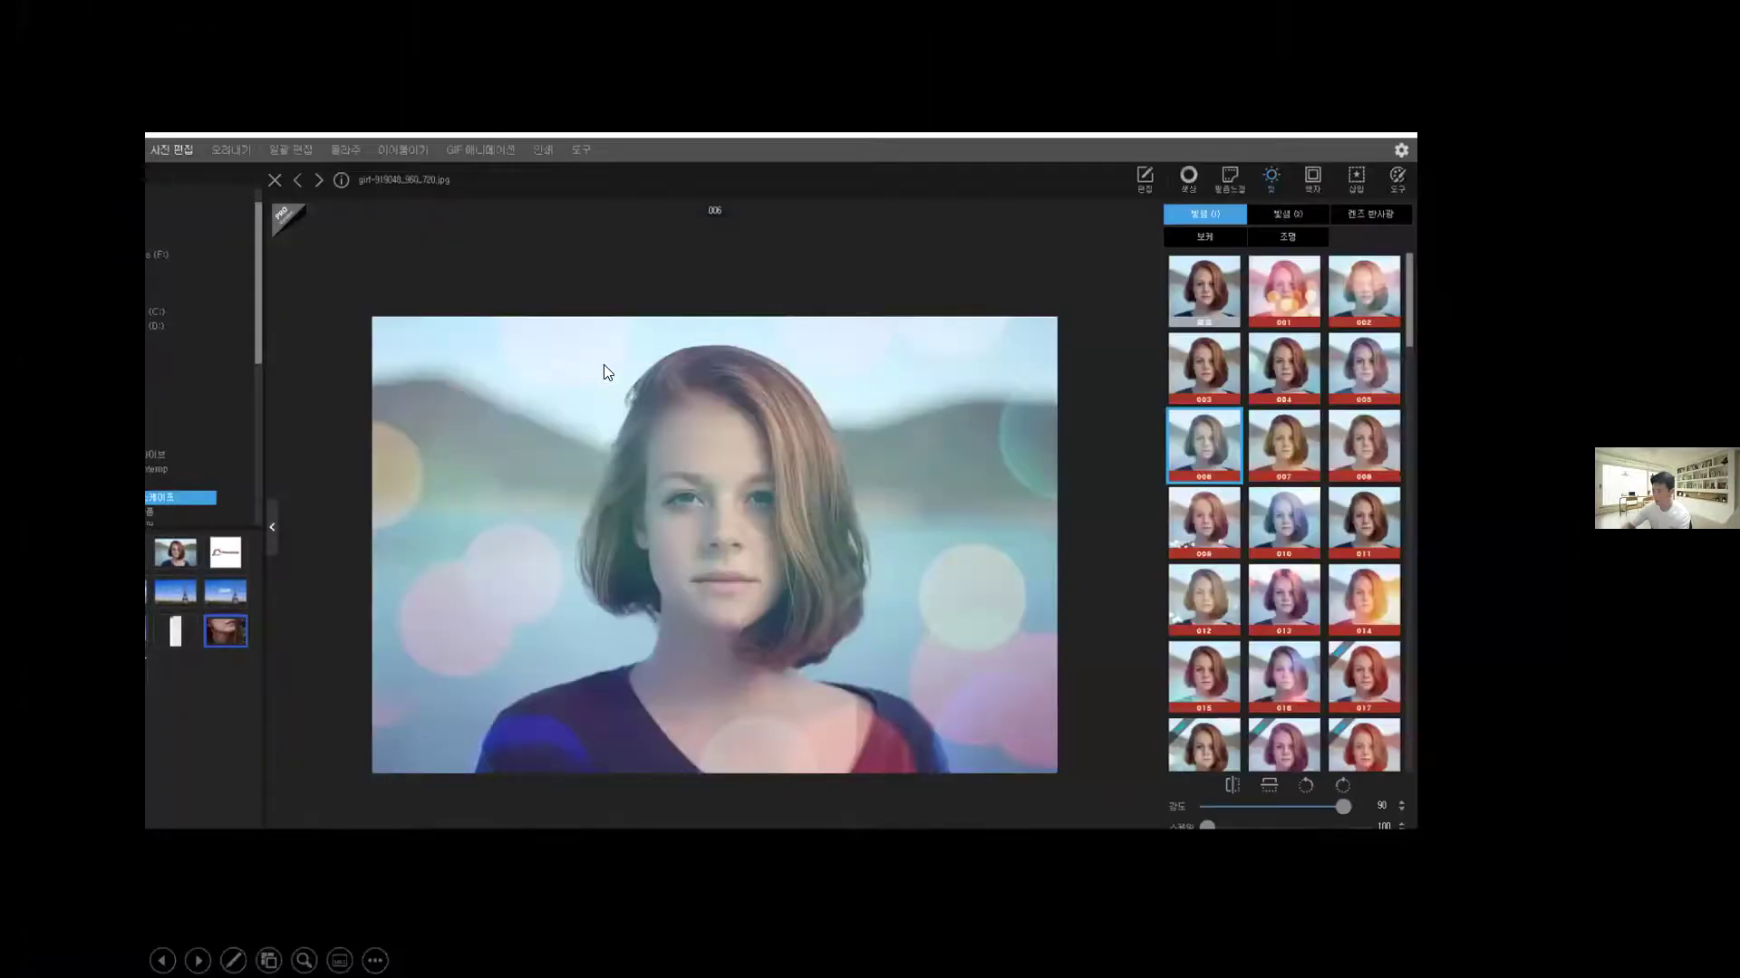
key("Right")
key("Right")
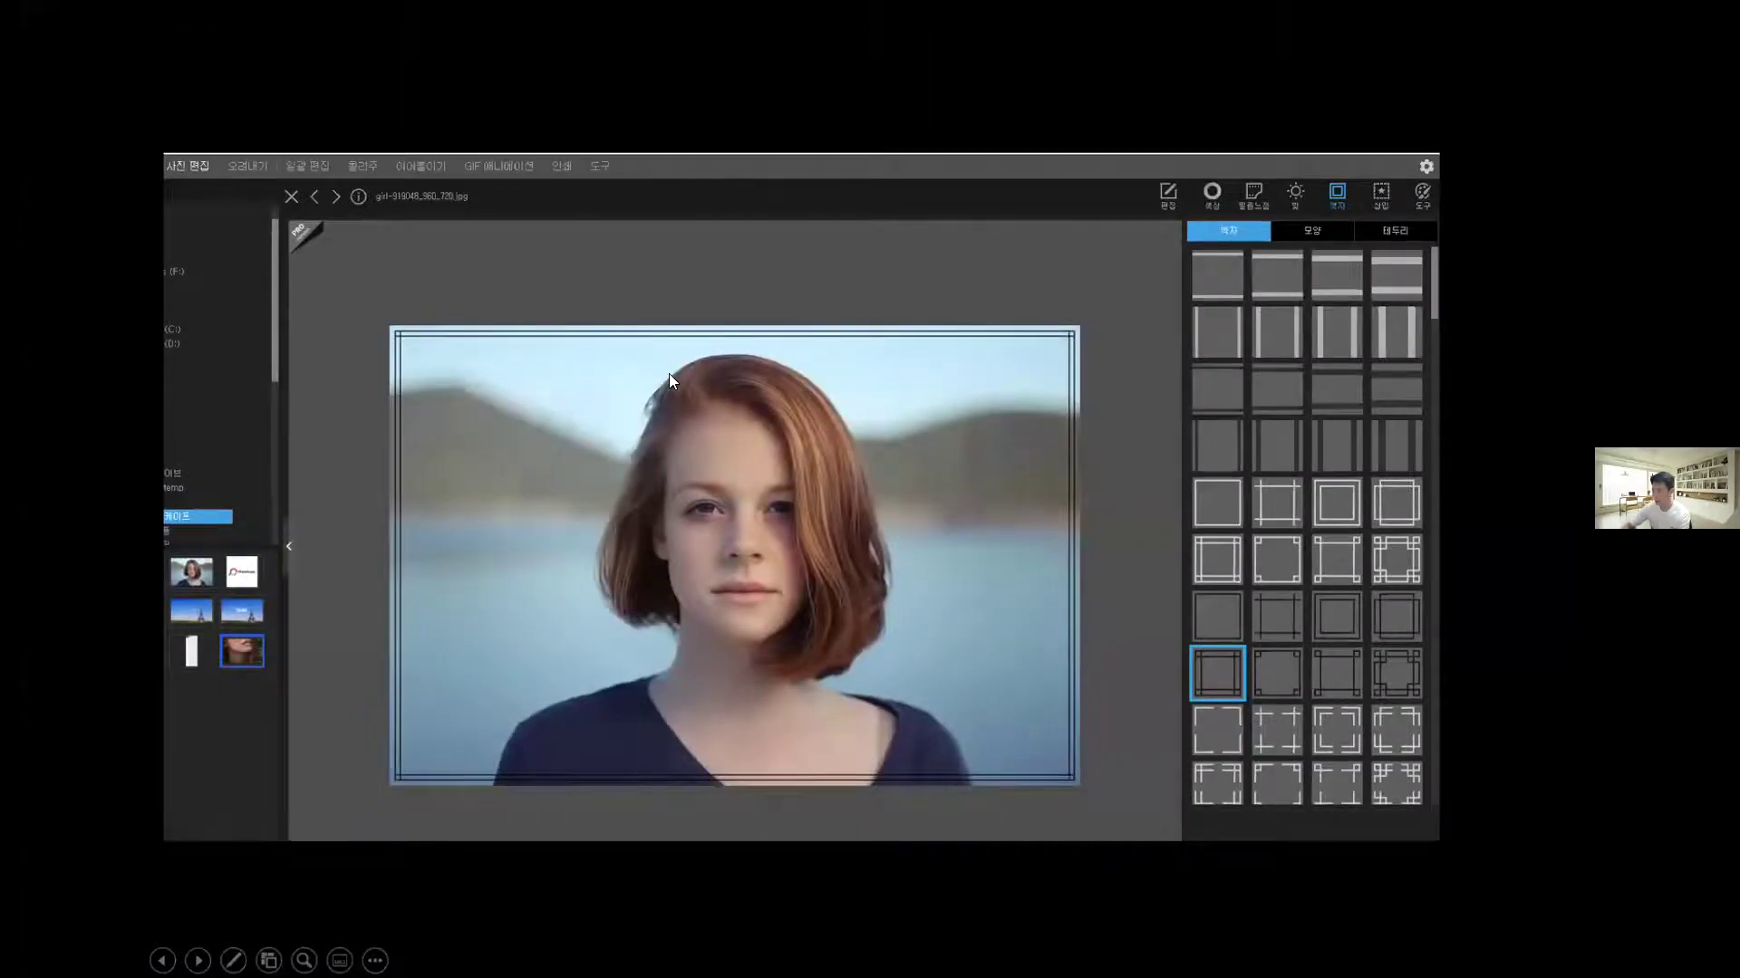
key("Right")
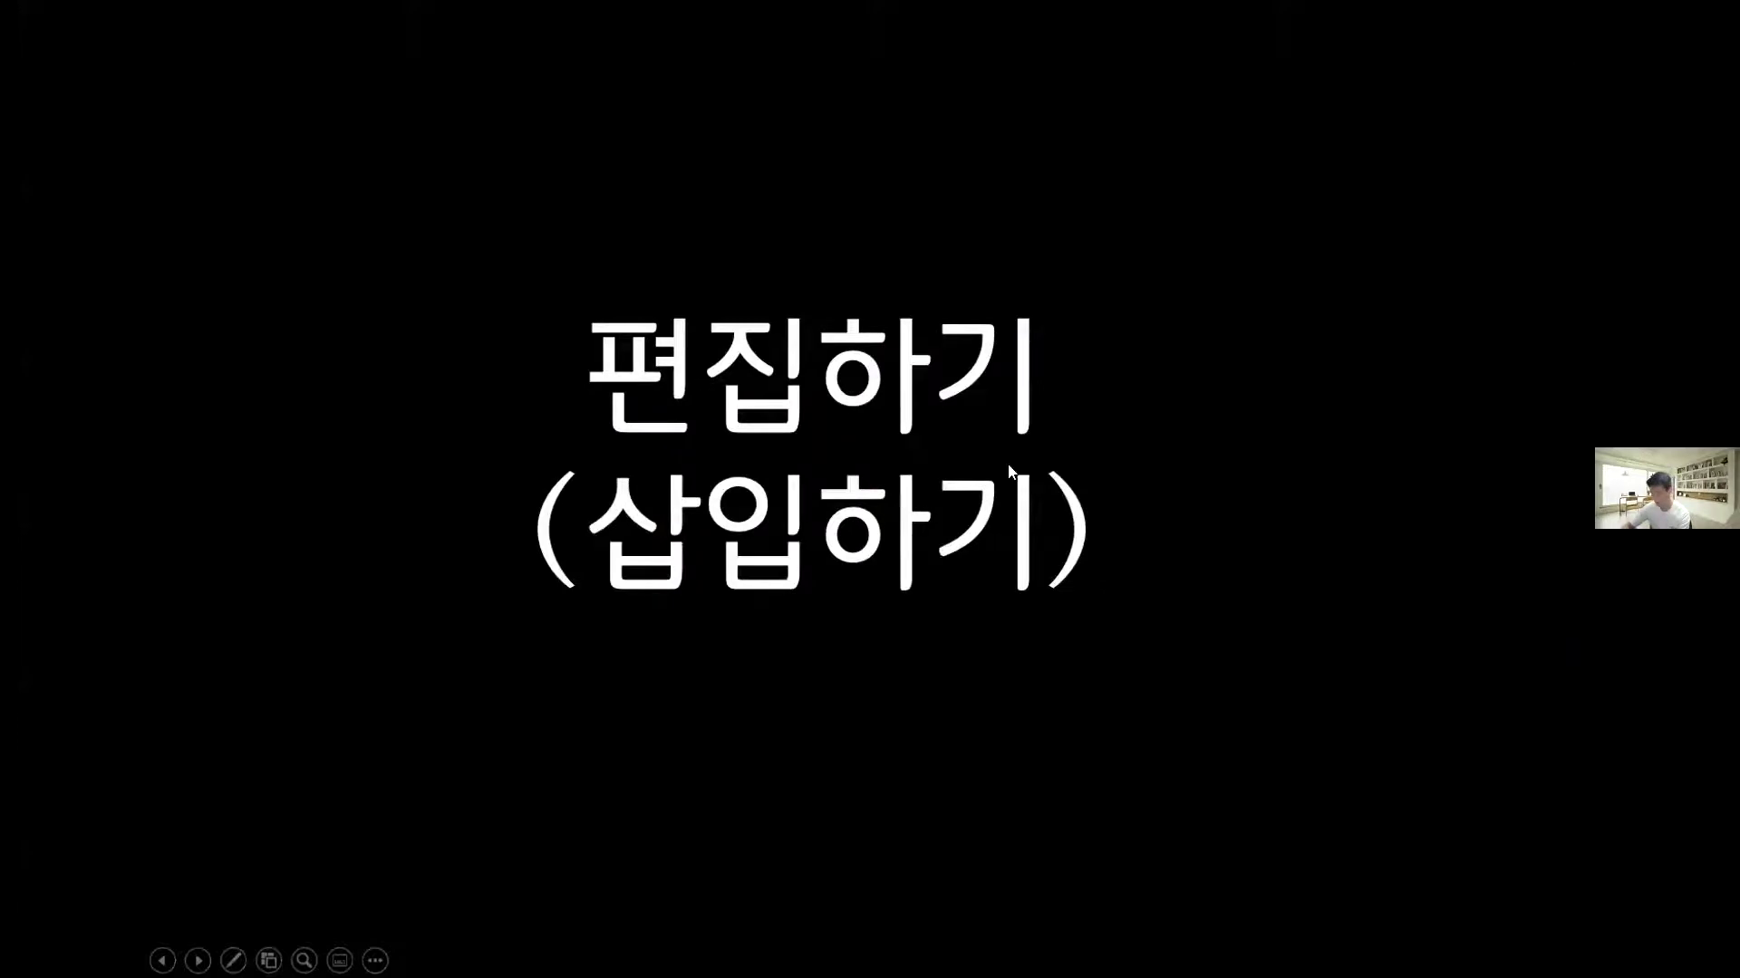
key("Right")
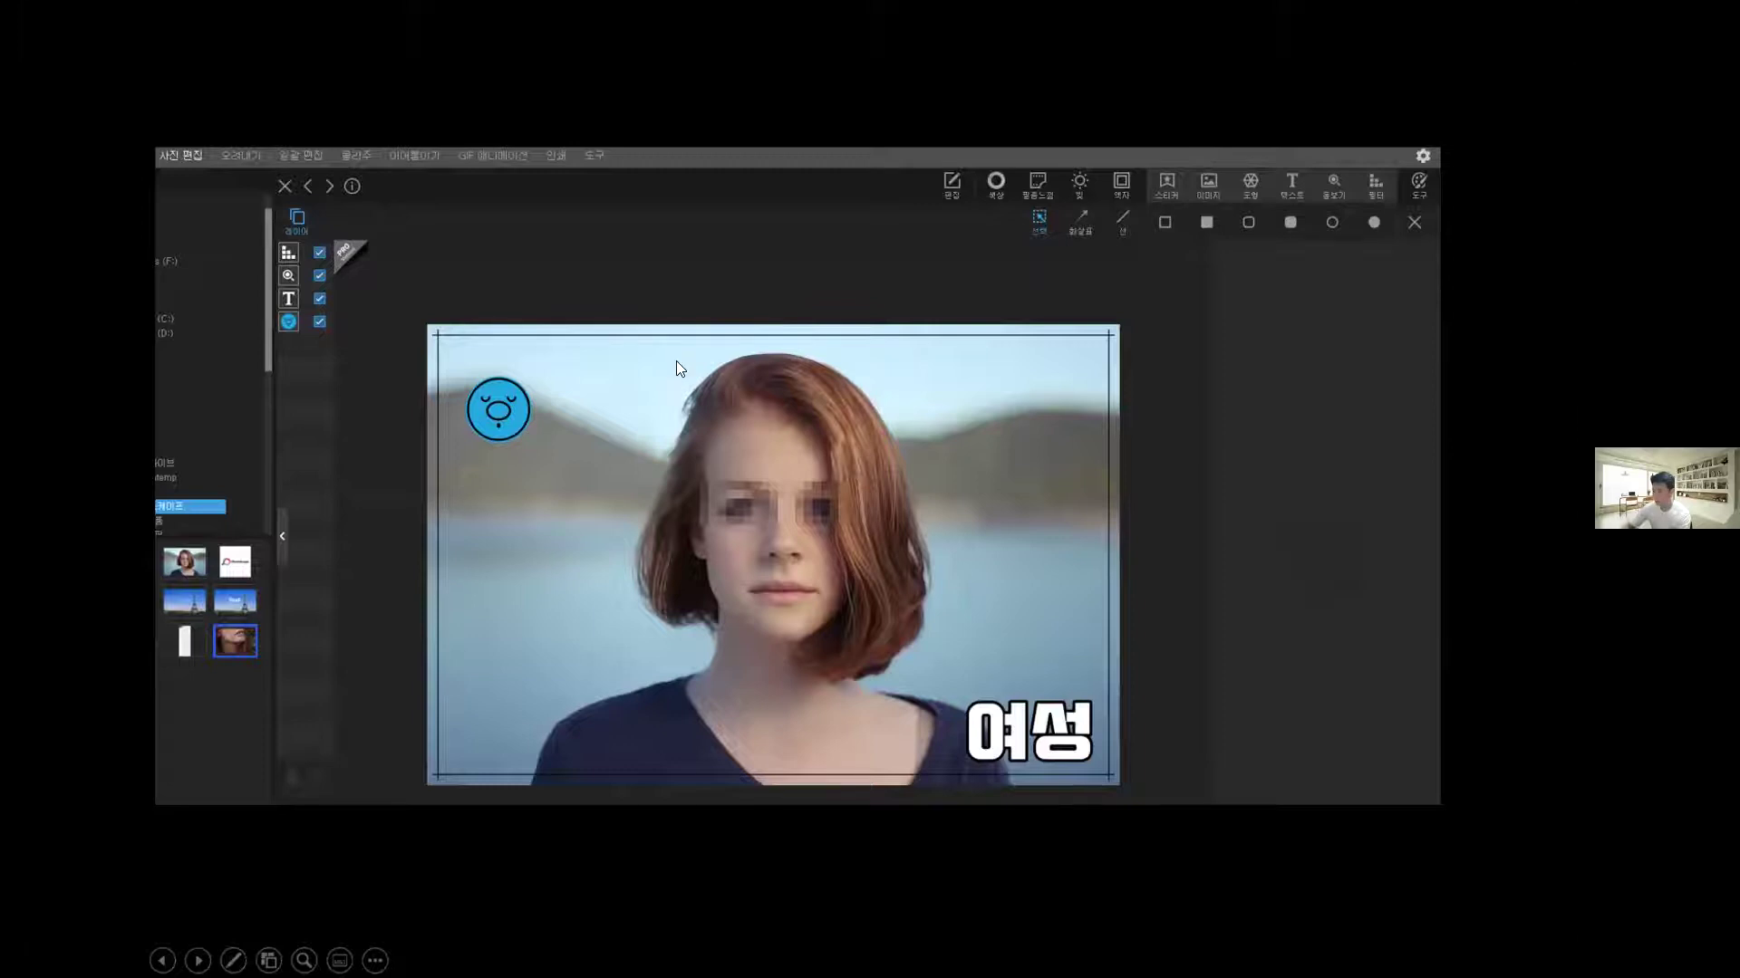
left_click(653, 359)
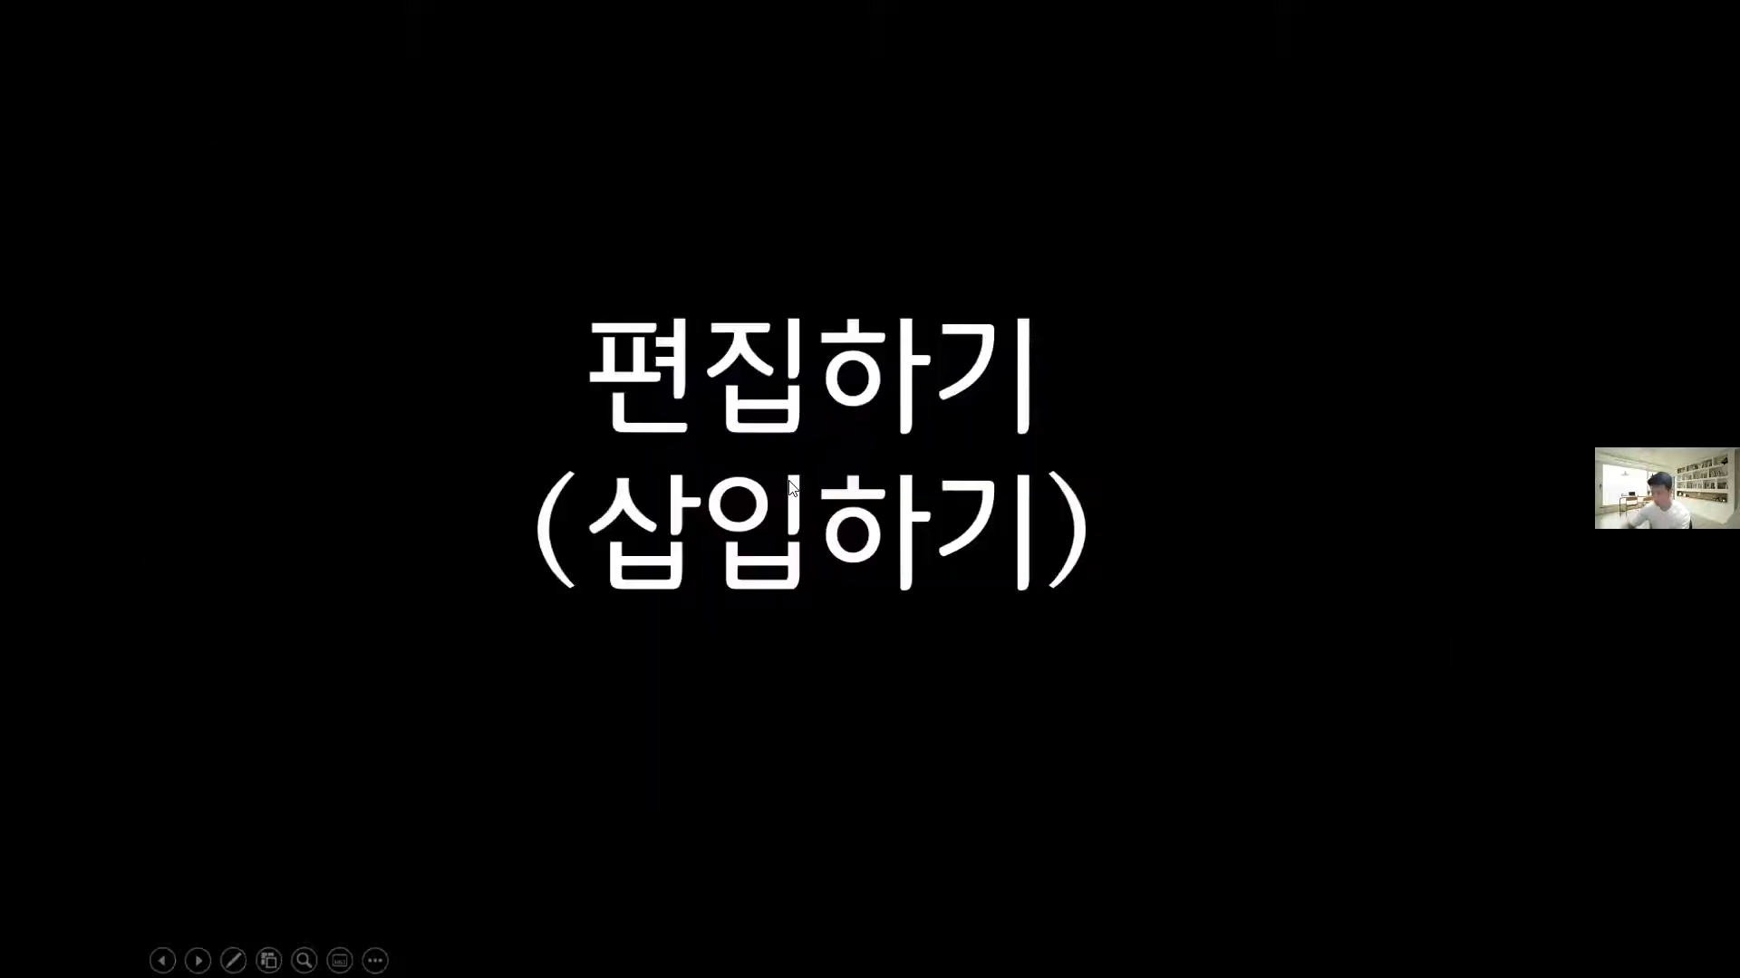
left_click(619, 396)
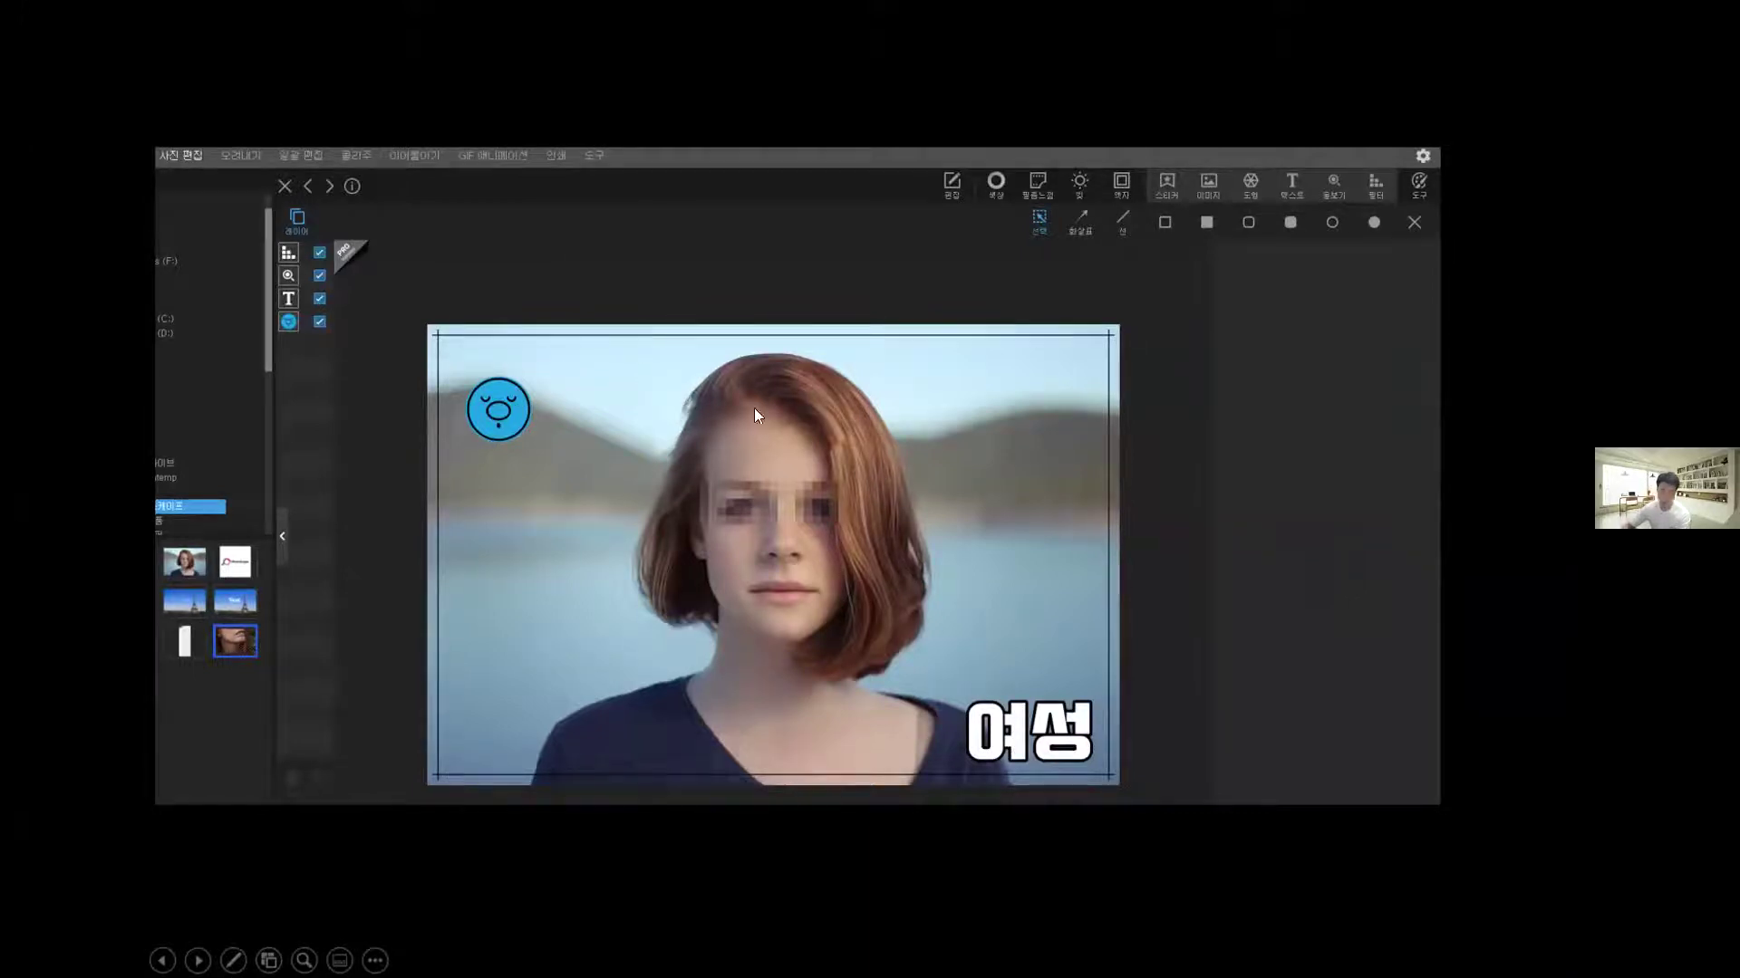
left_click(703, 524)
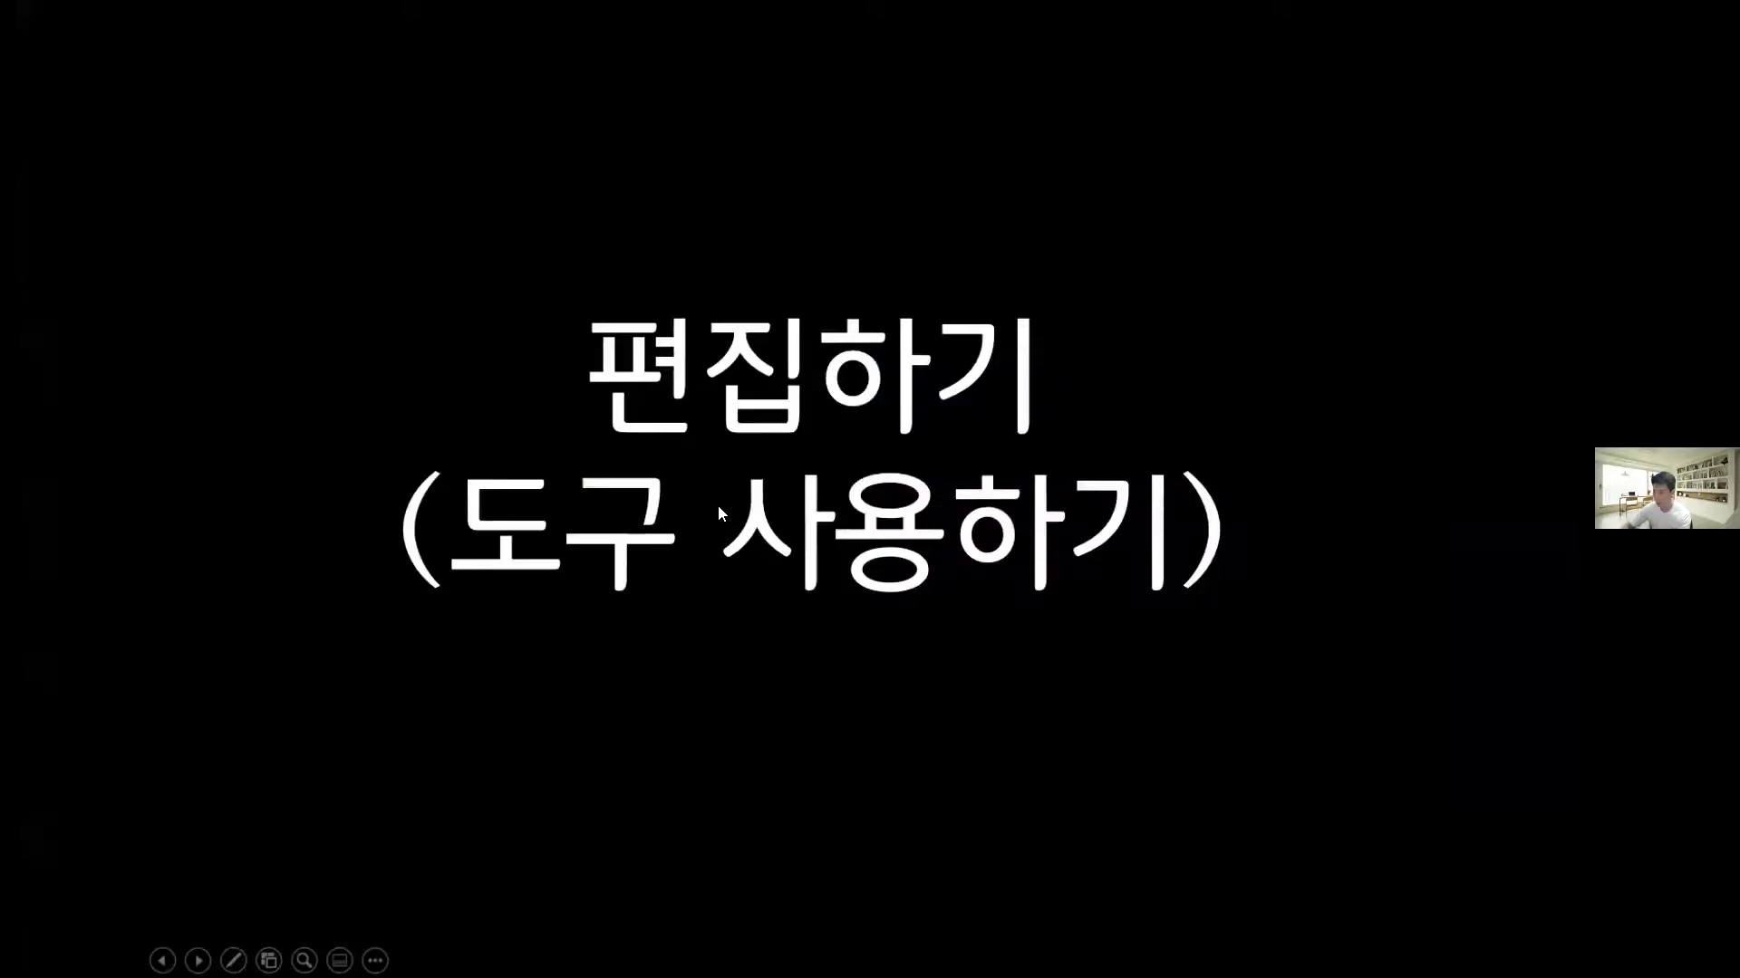
key("Left")
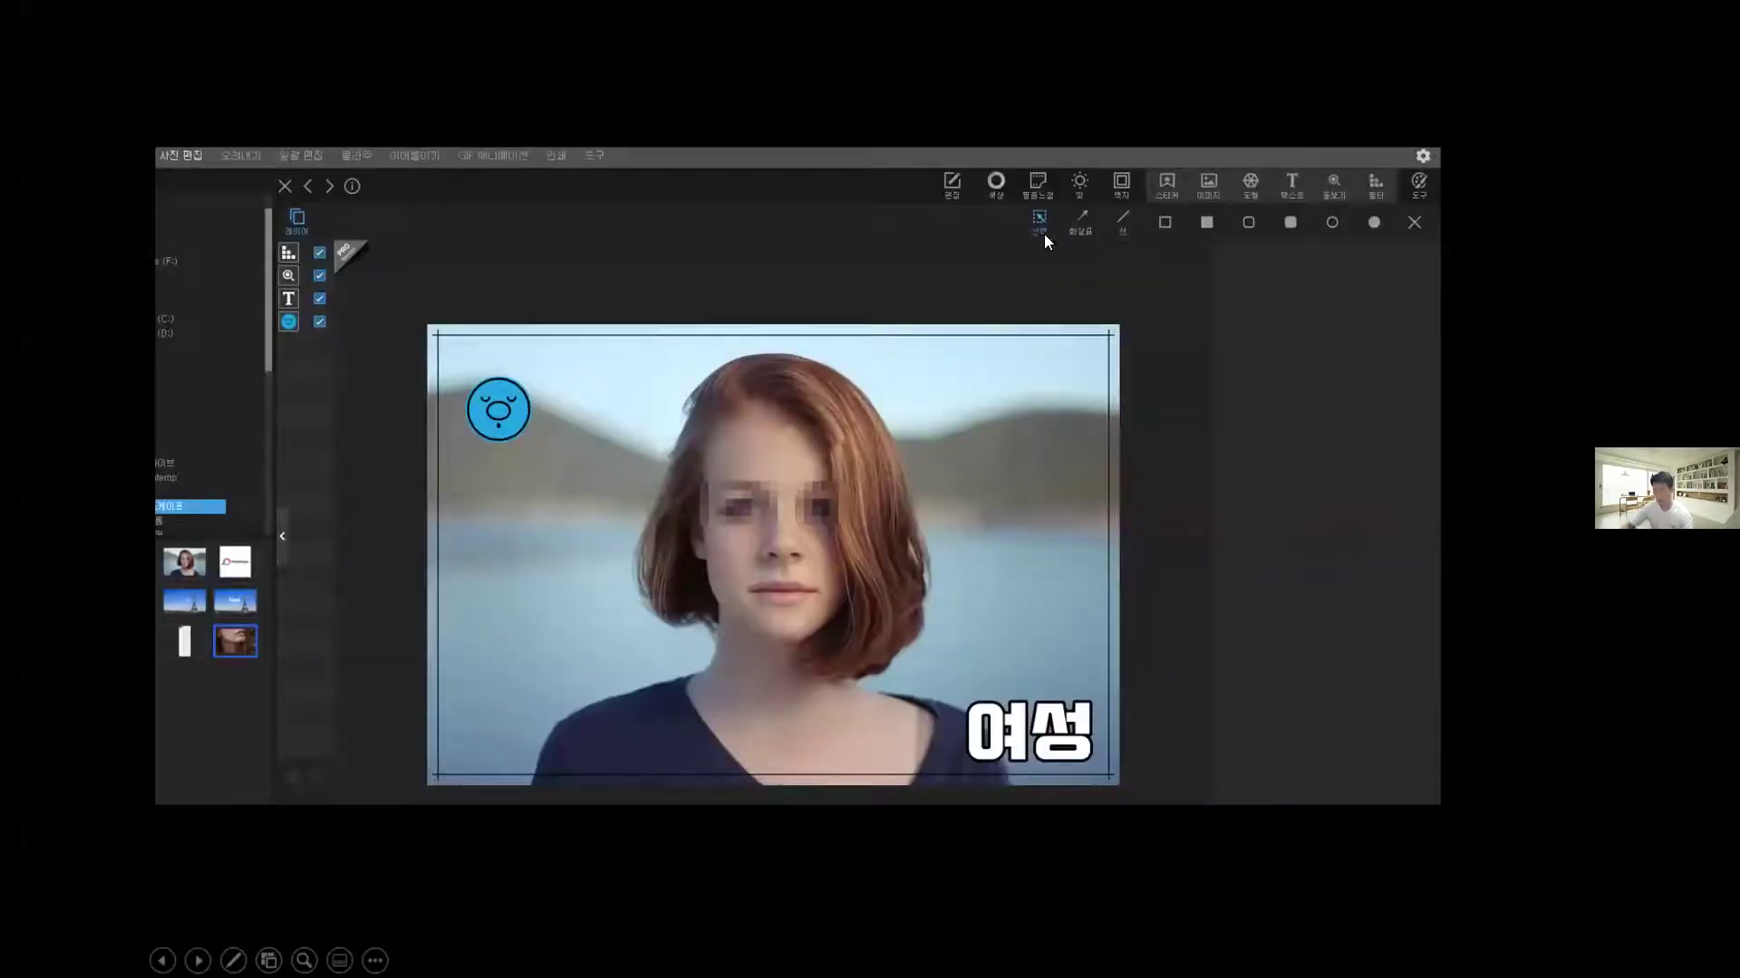
Switch back to PhotoScape X and discard the unapplied circular border from the portrait.
key("alt+Tab")
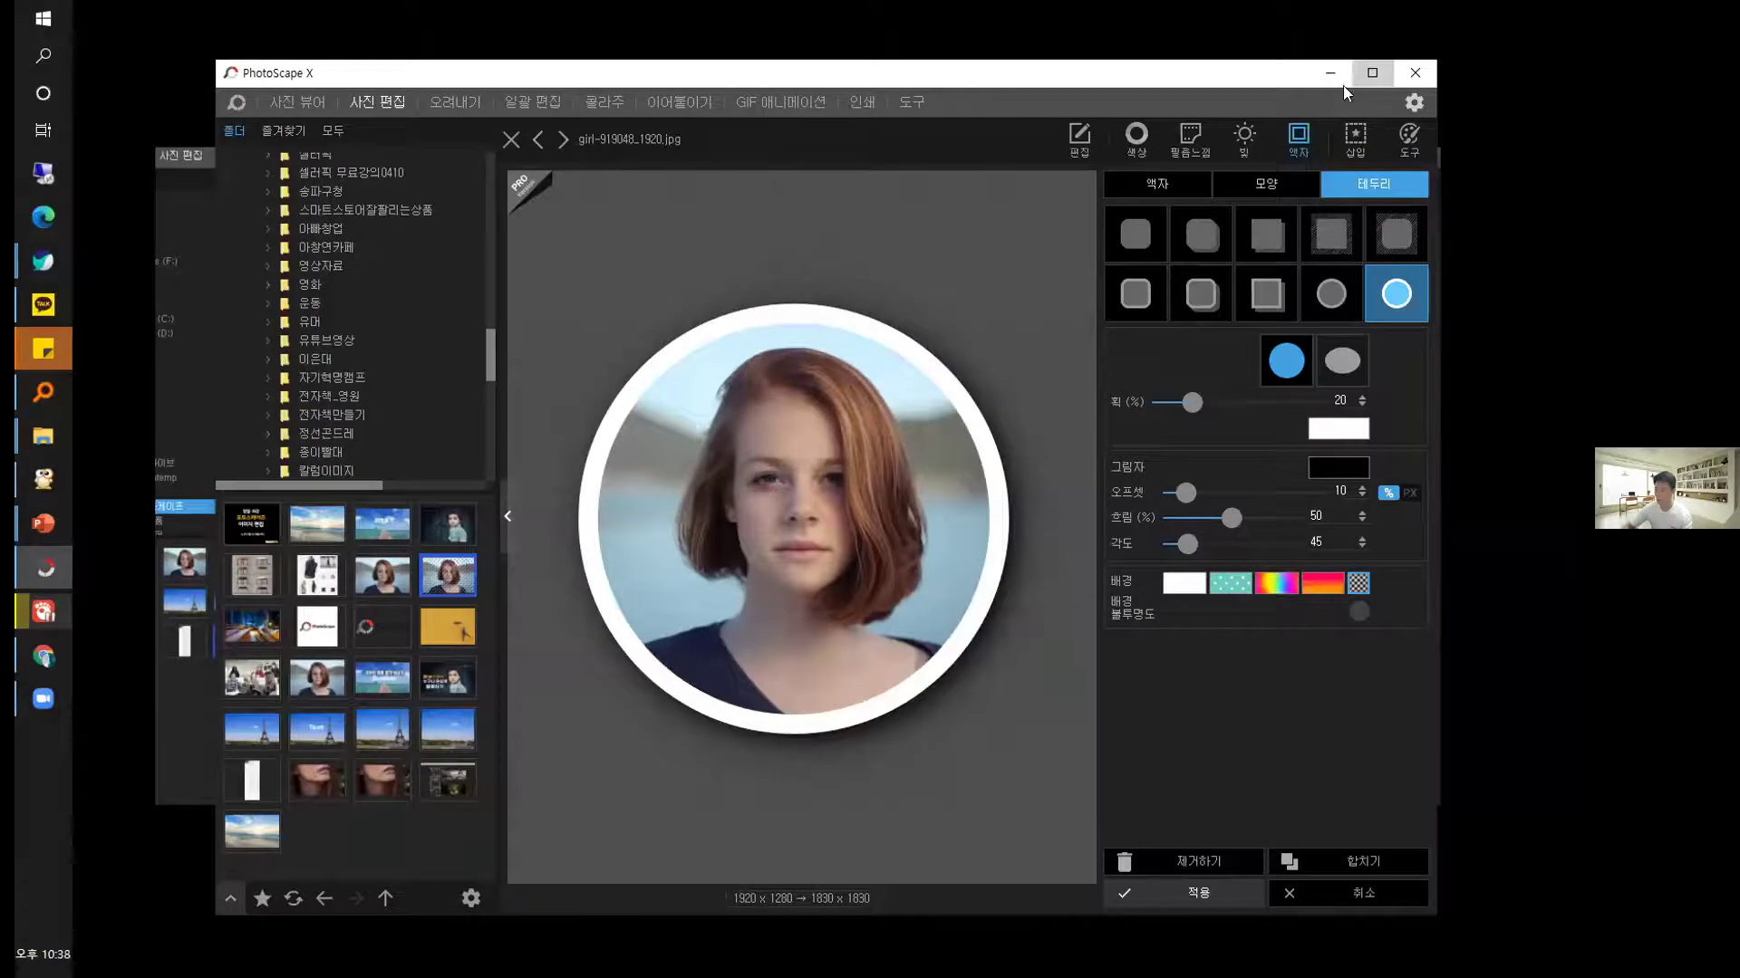
double_click(319, 79)
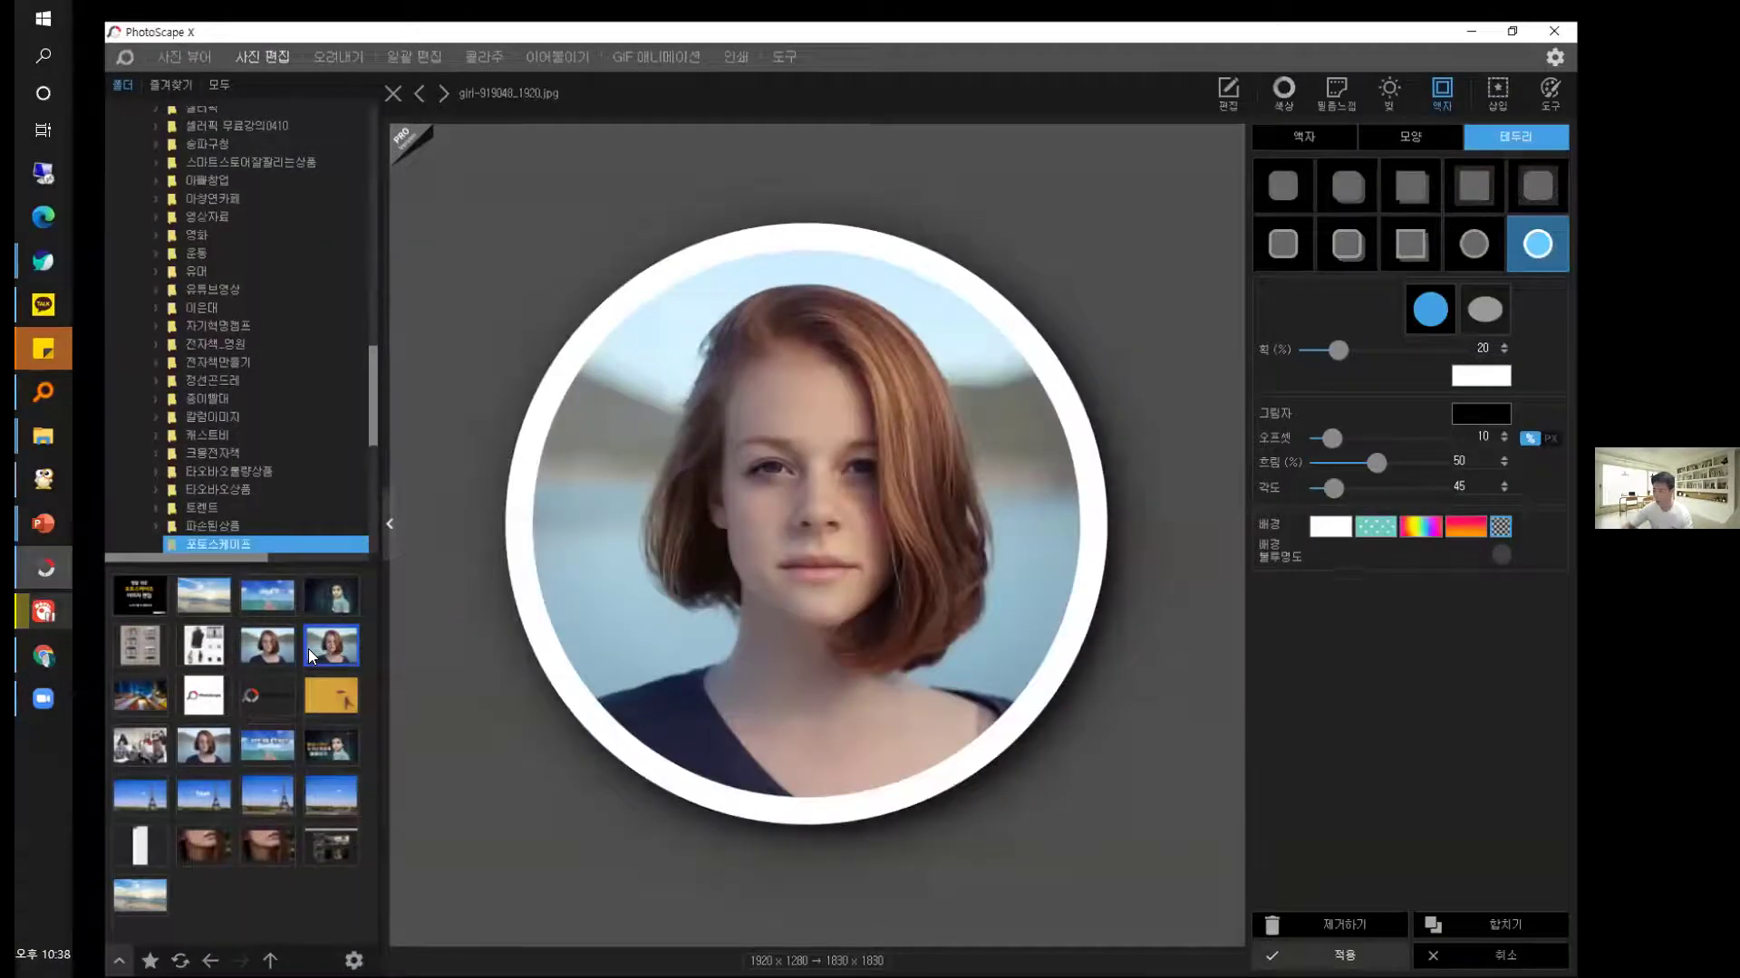
left_click(392, 93)
left_click_drag(1367, 425, 1313, 424)
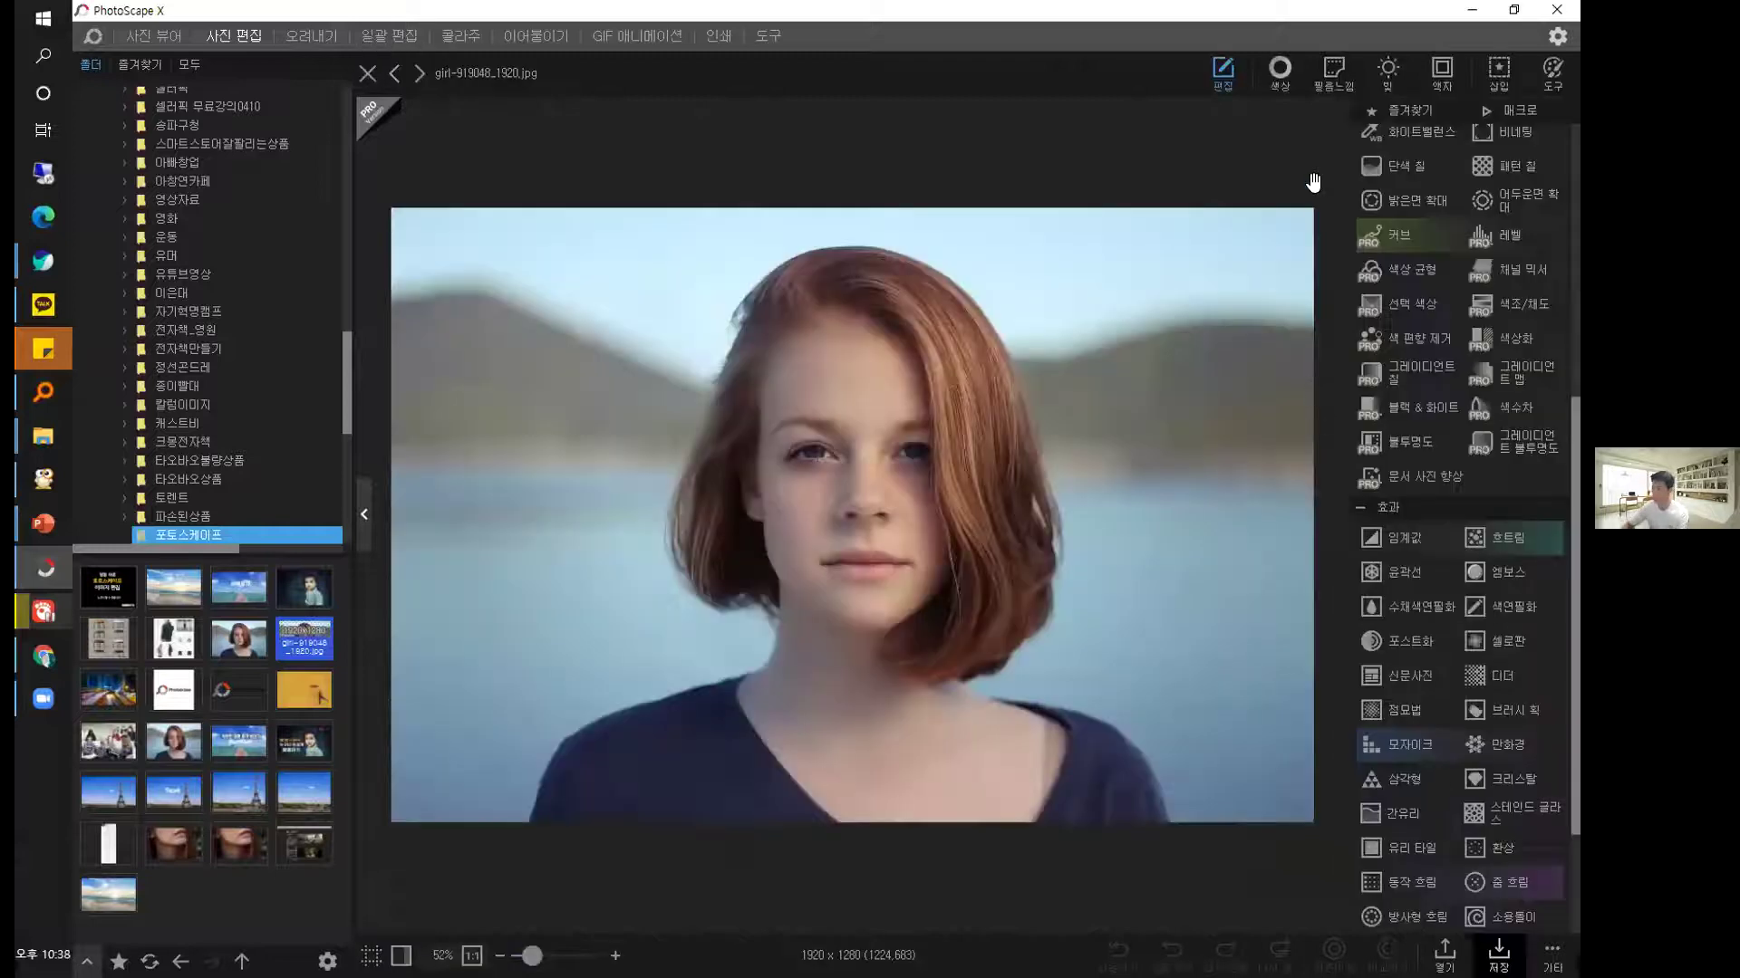
Insert the pink smiley sticker with the red nose and place it beside the woman's head over the hills.
left_click(1498, 73)
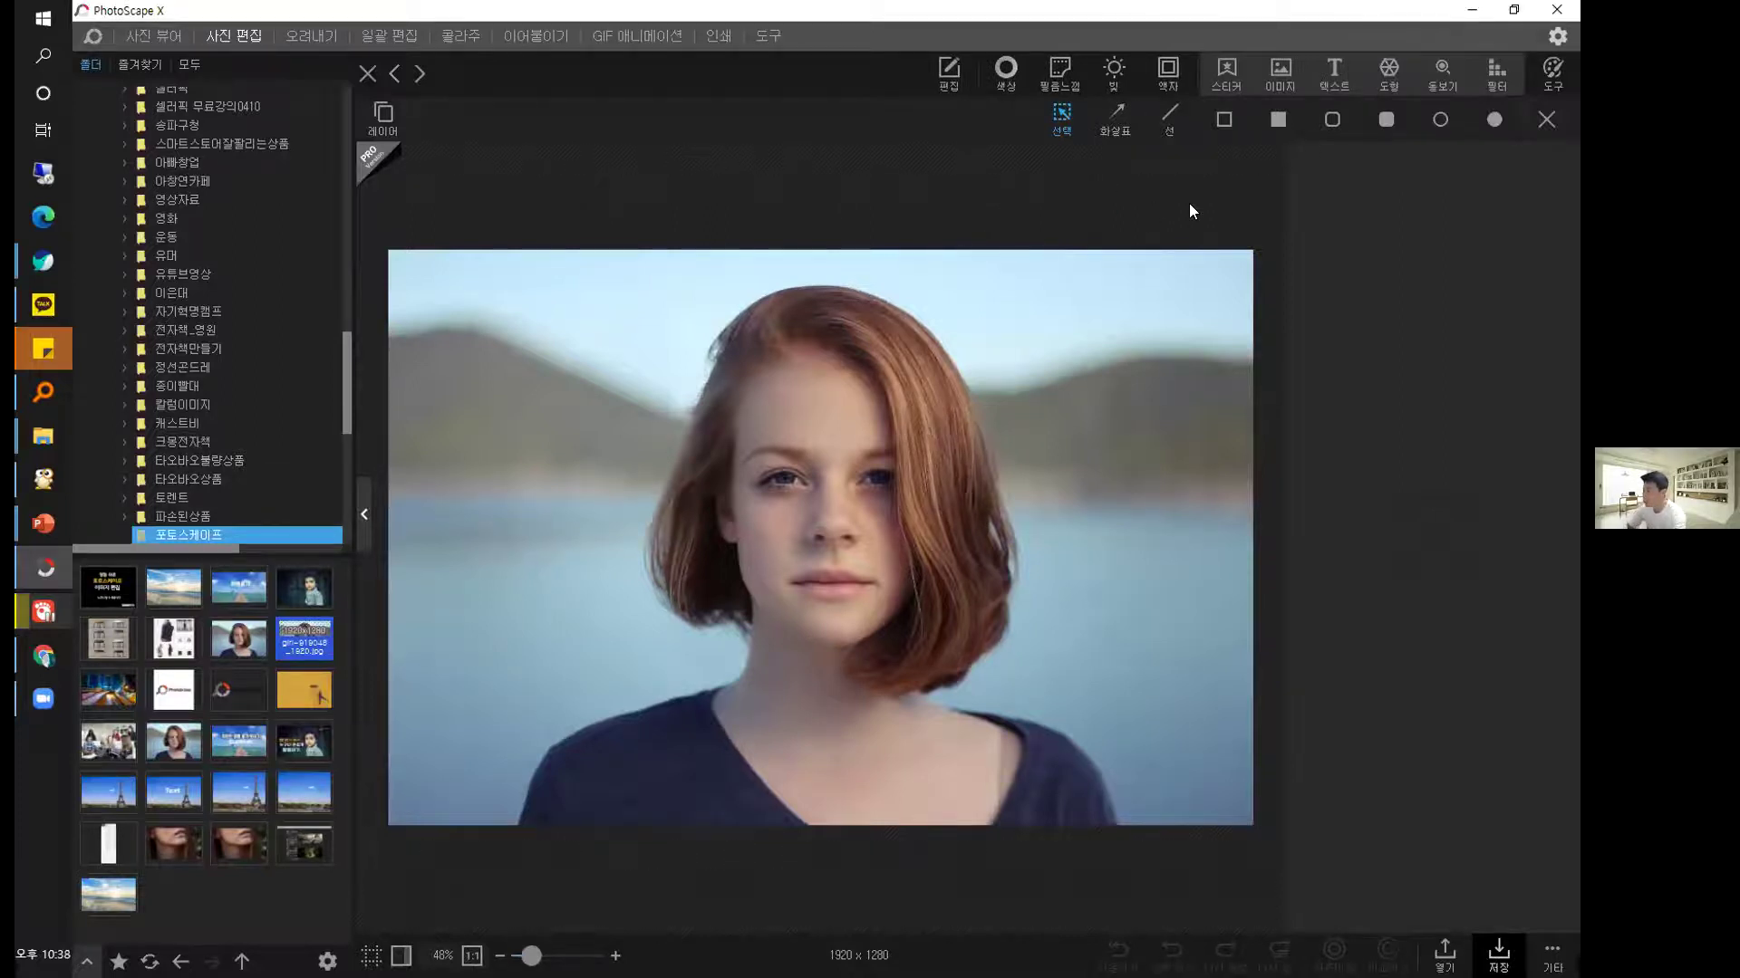
left_click(1549, 74)
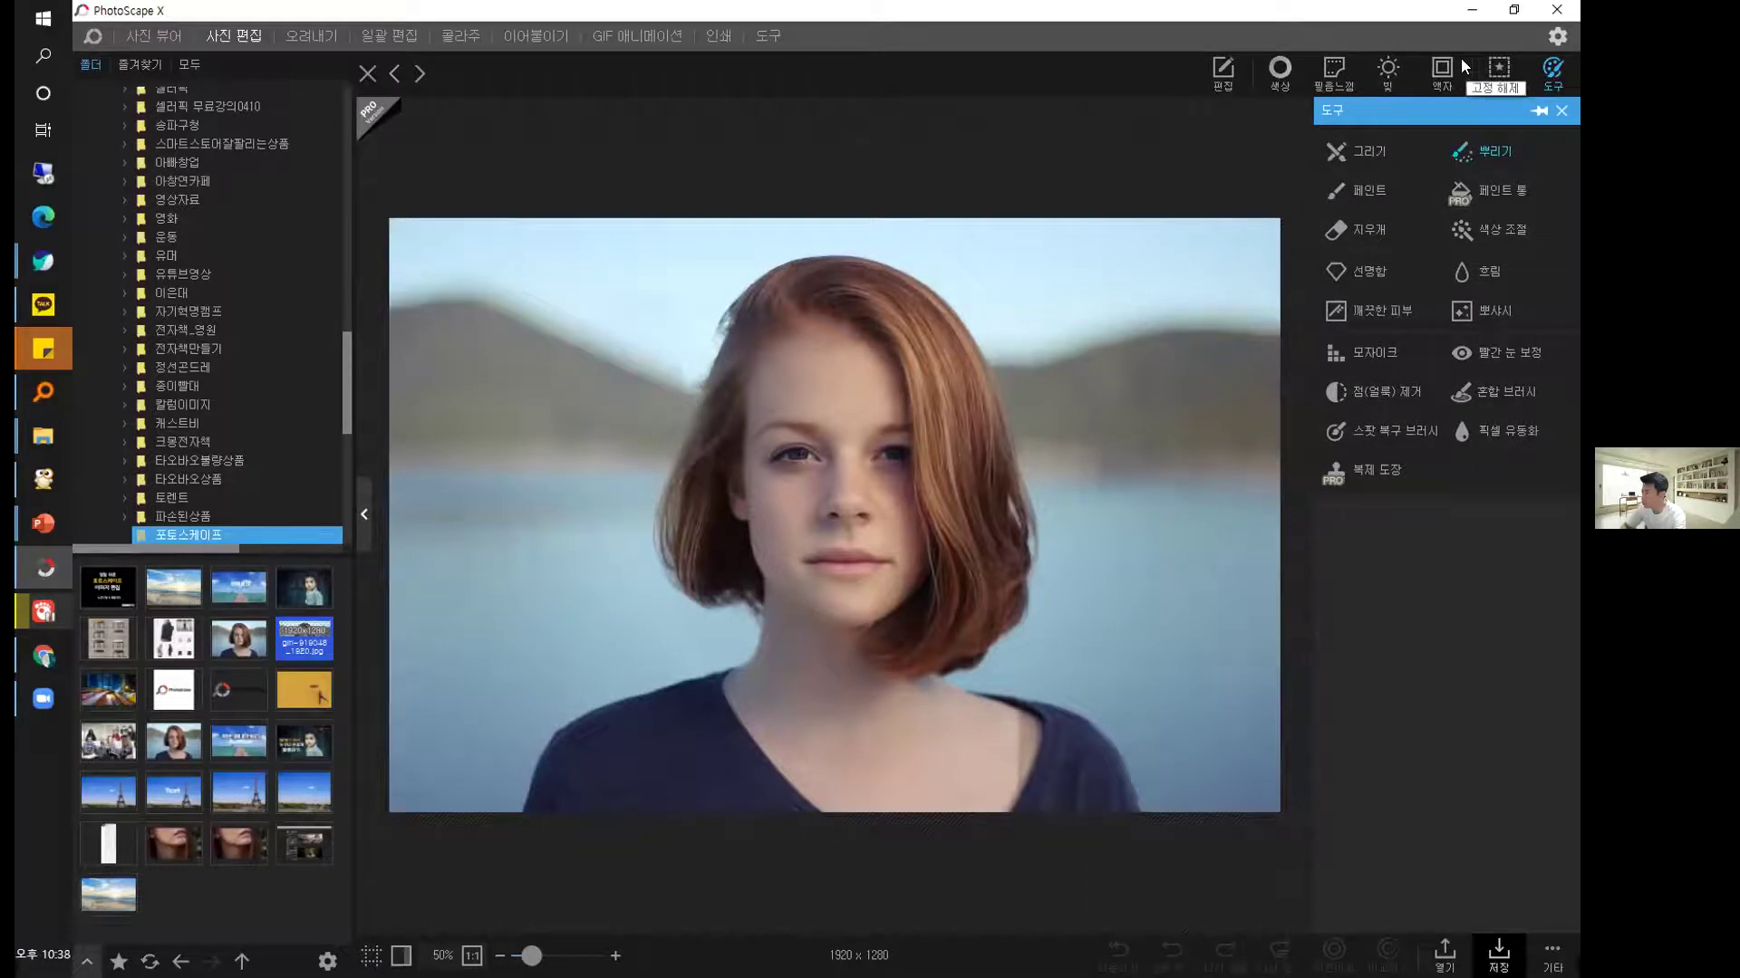
left_click(1480, 60)
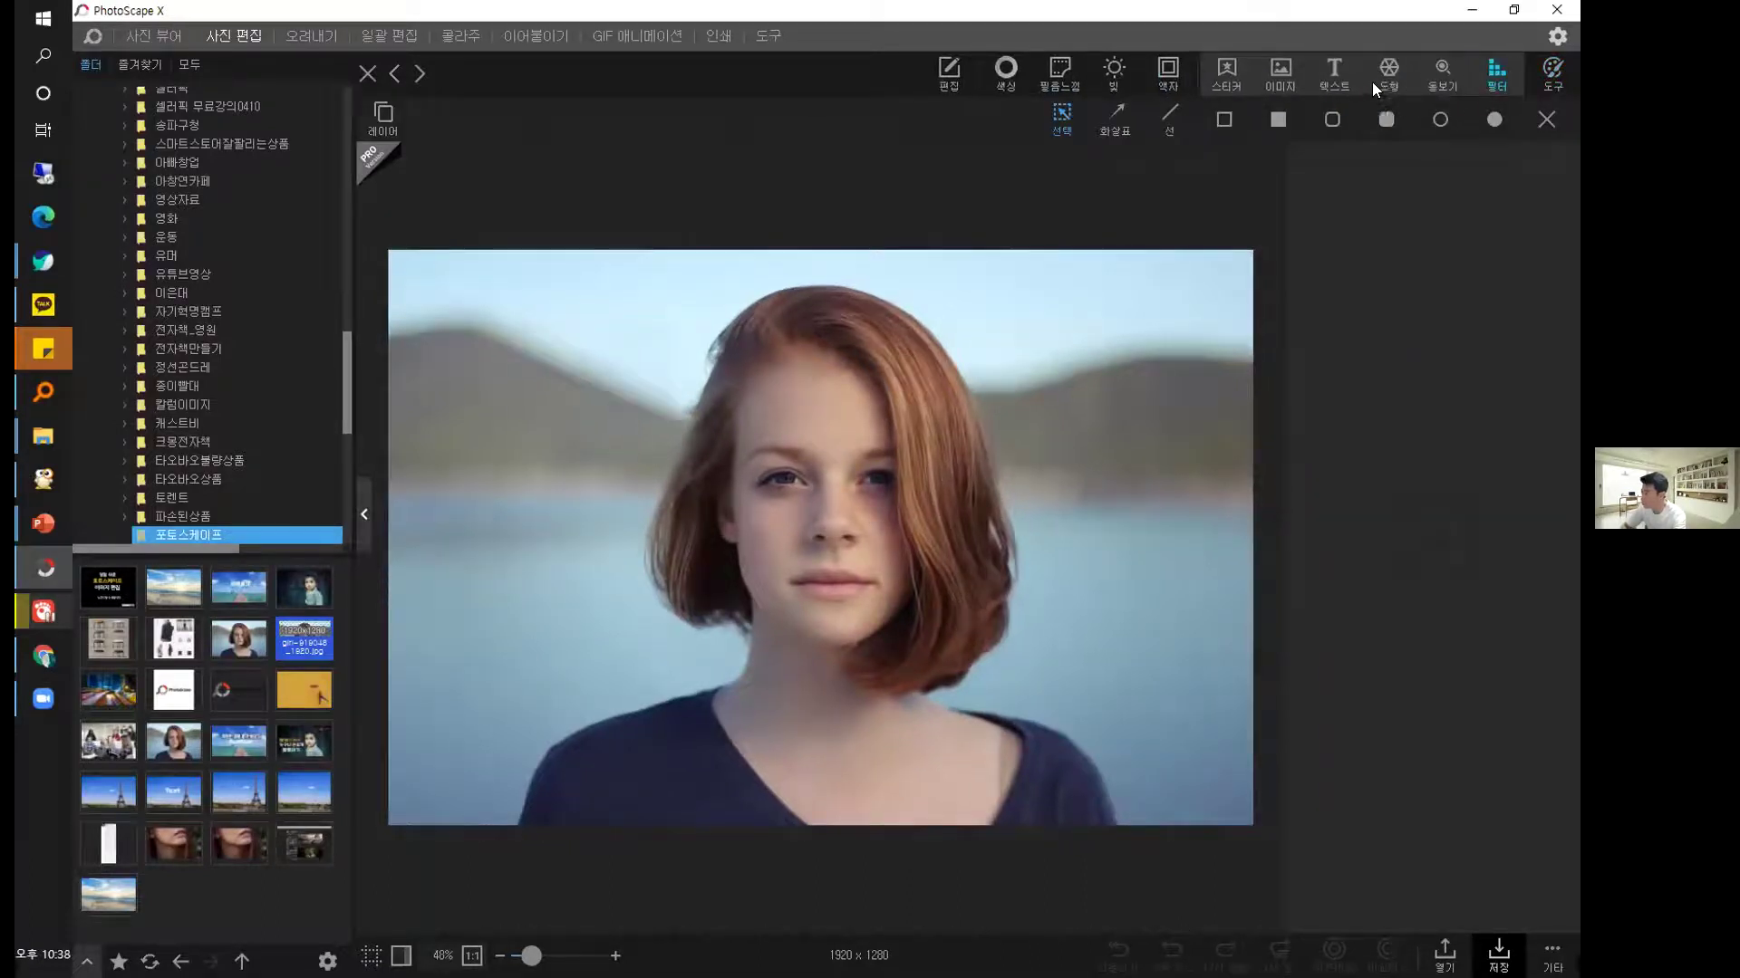
left_click(1378, 60)
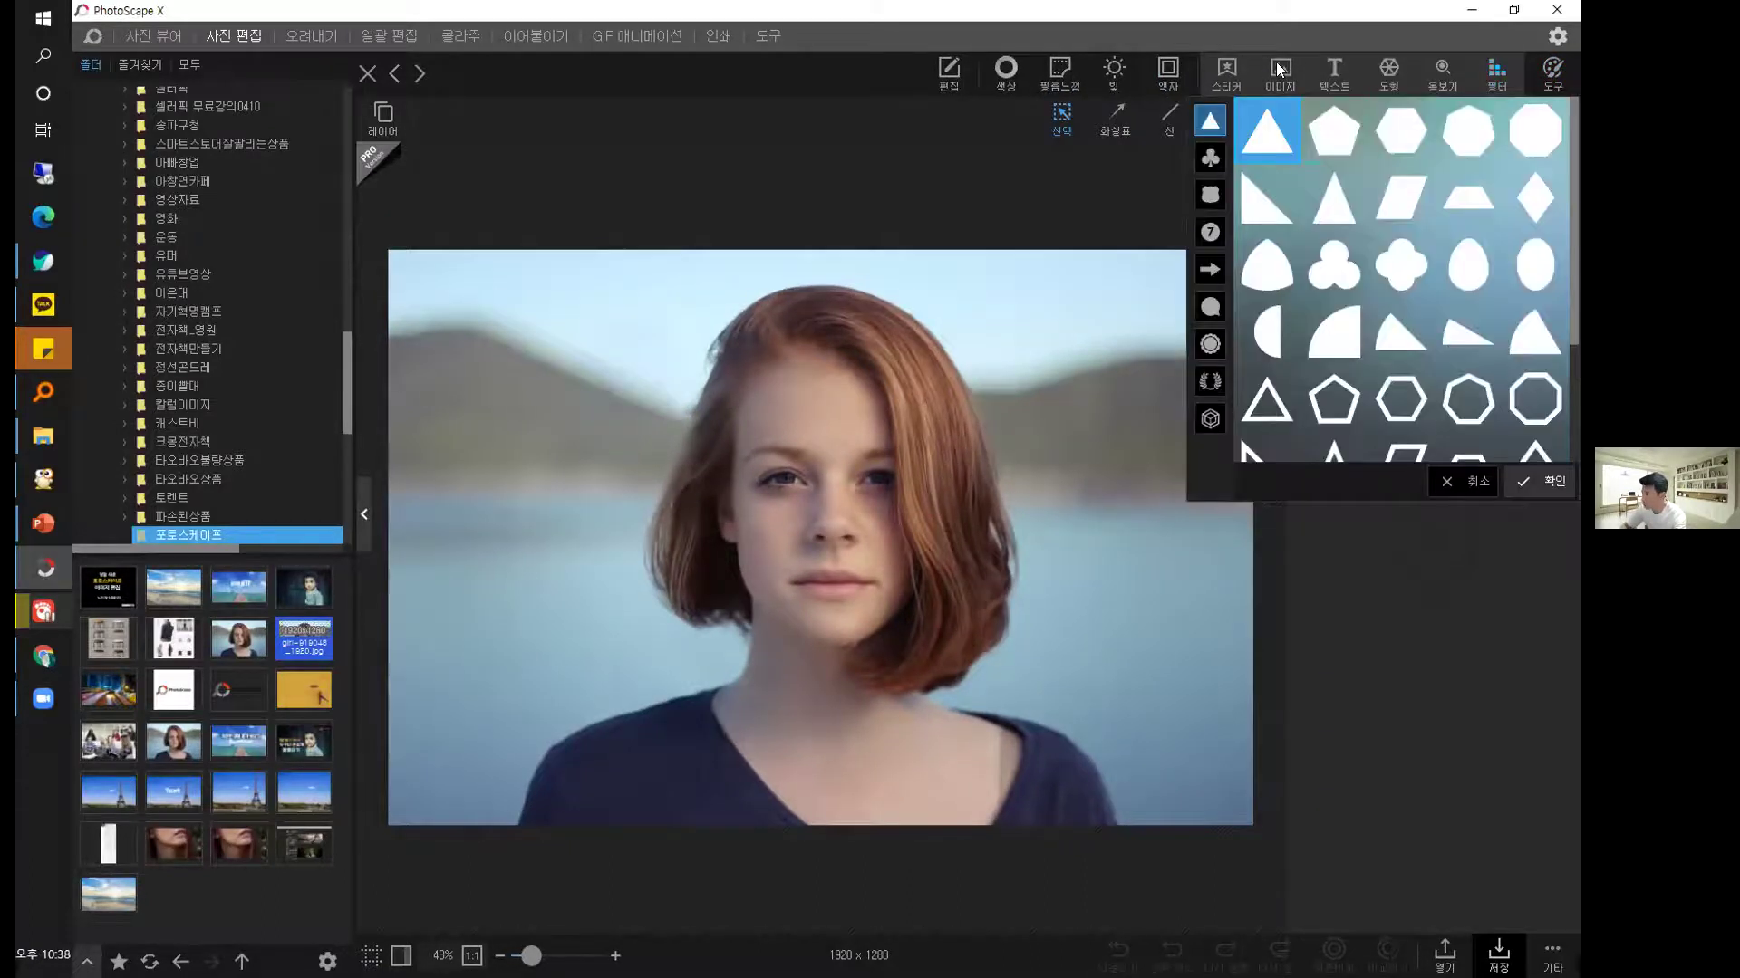
left_click(1223, 70)
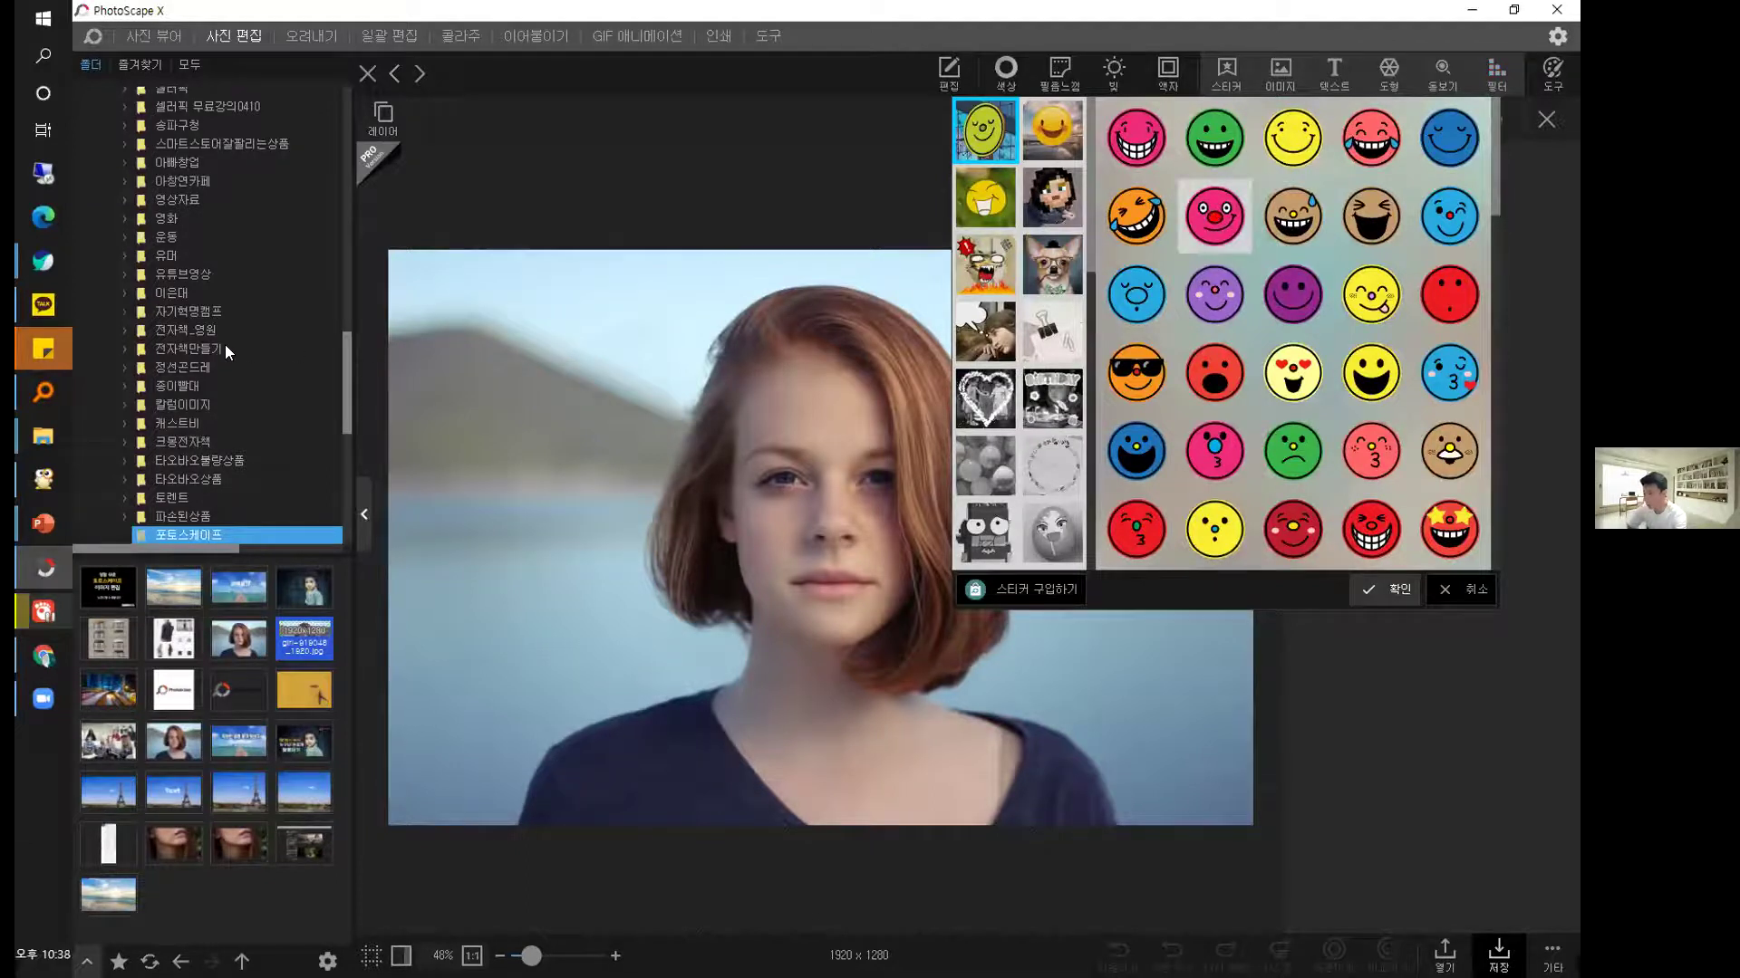
left_click(1198, 222)
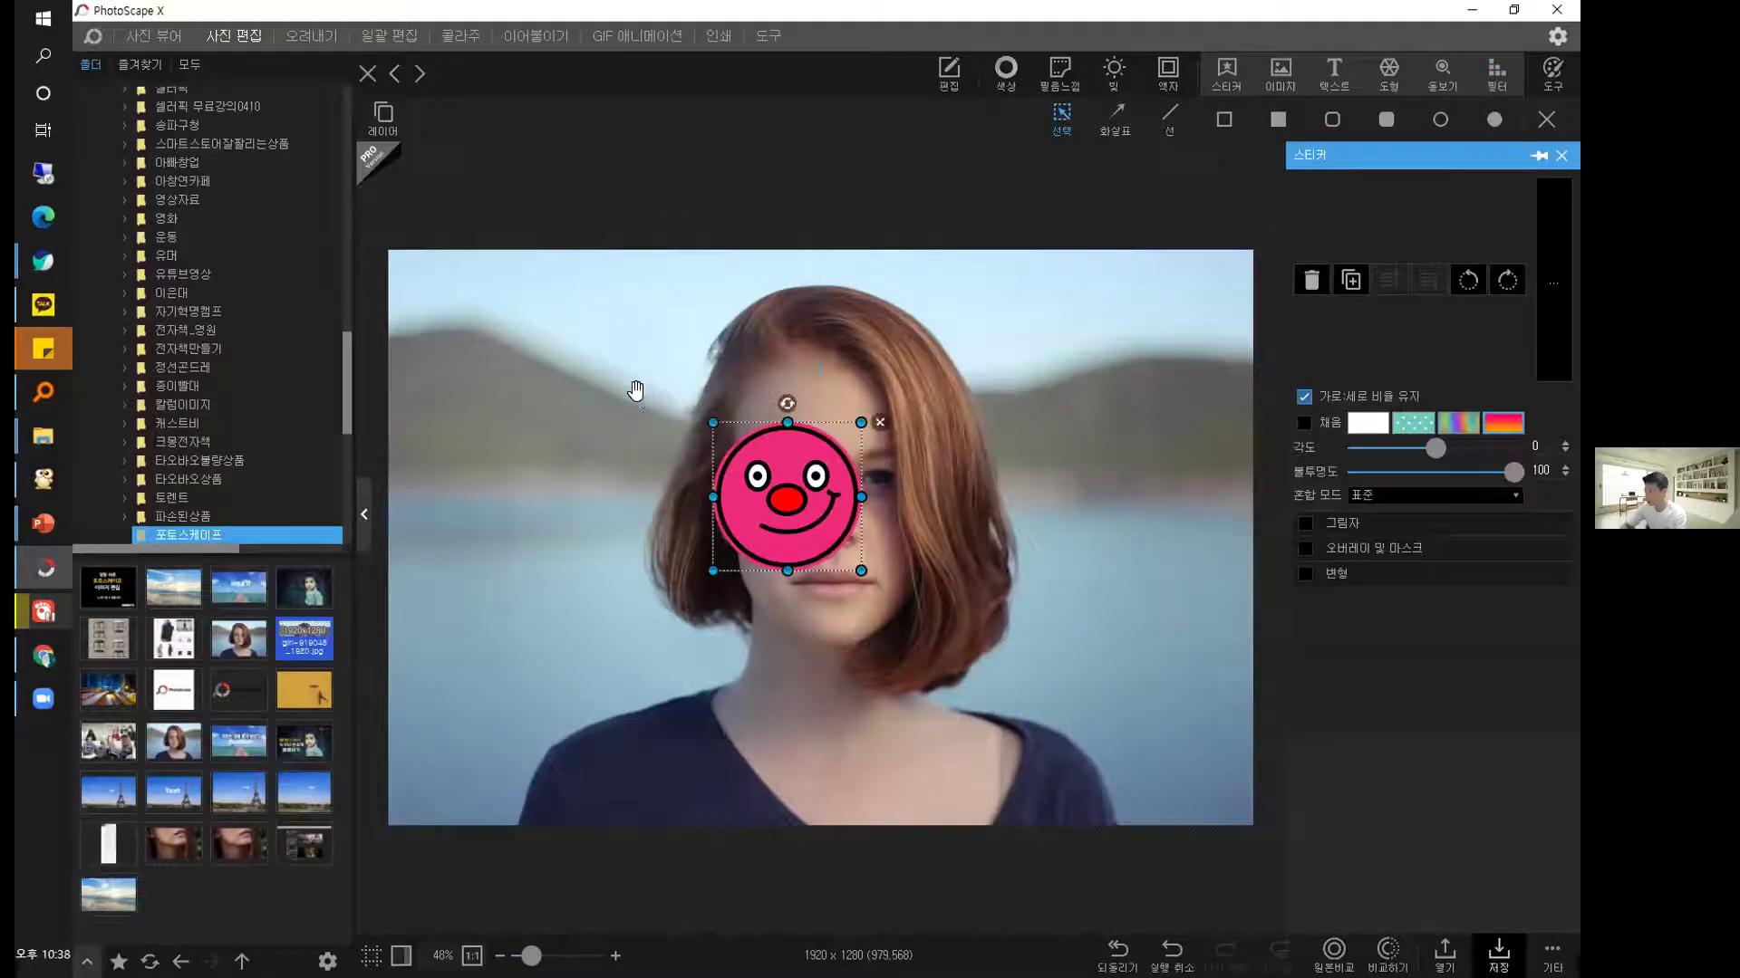
left_click_drag(816, 525, 589, 377)
Insert the image PhotoScape_logo.png from the 포토스케이프 folder on drive D into the photo.
left_click(1281, 72)
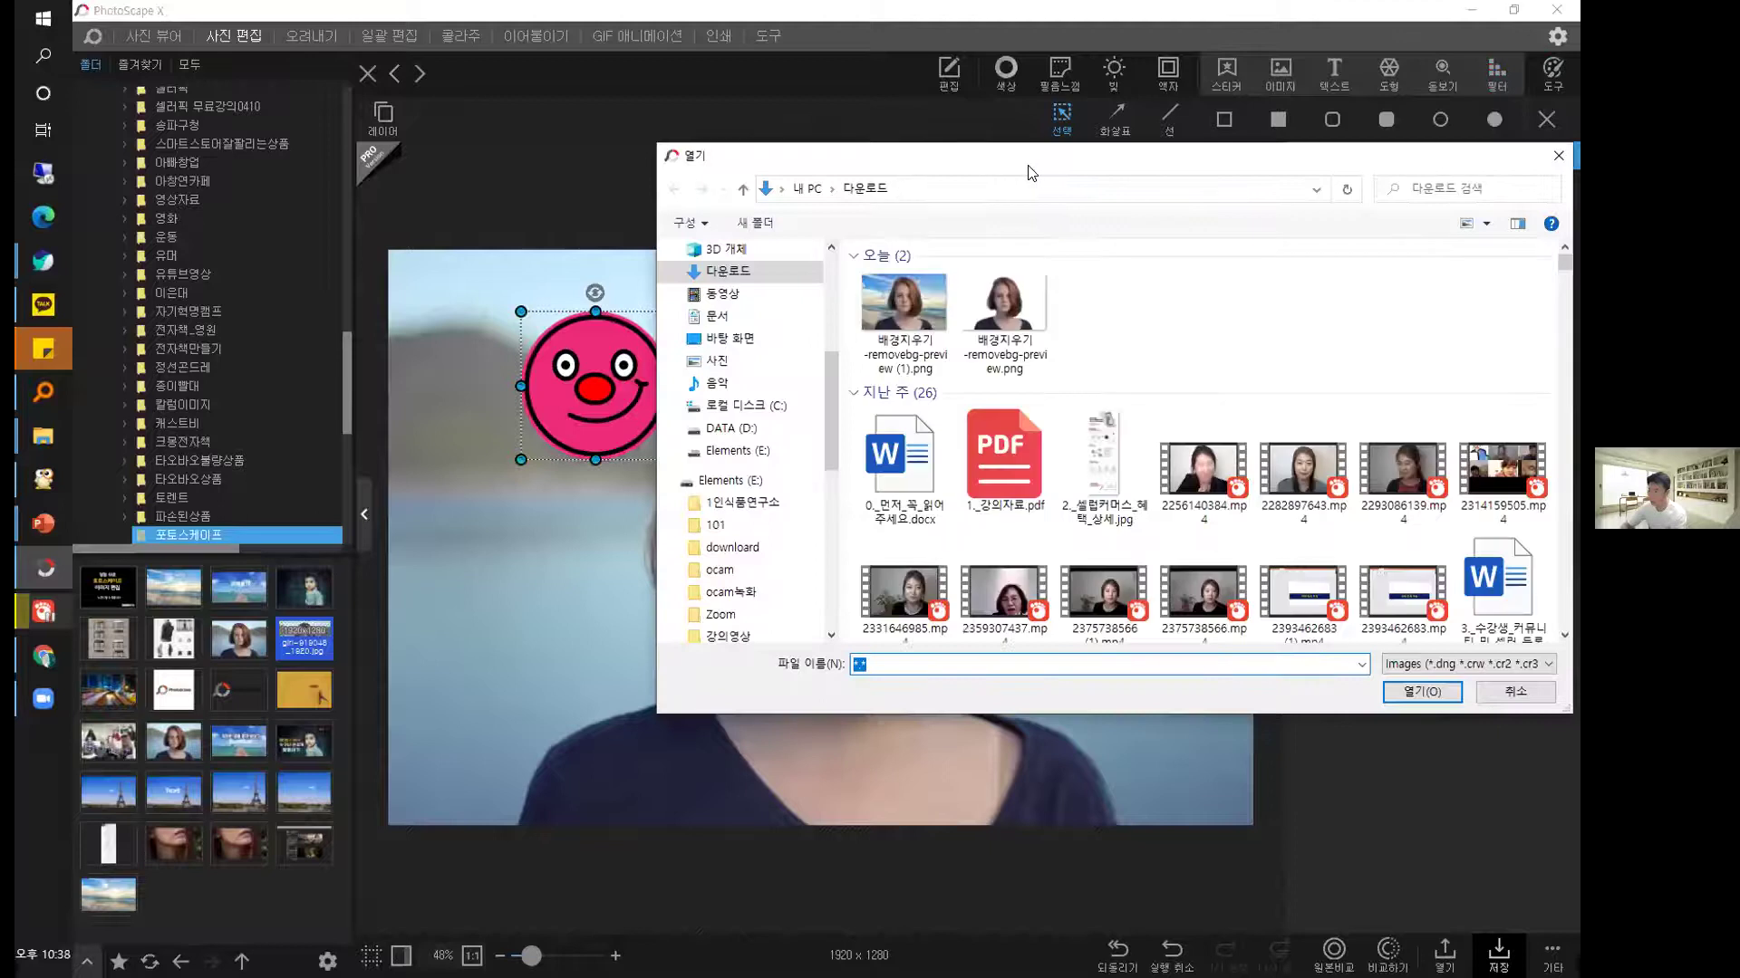
left_click_drag(1033, 169, 1020, 168)
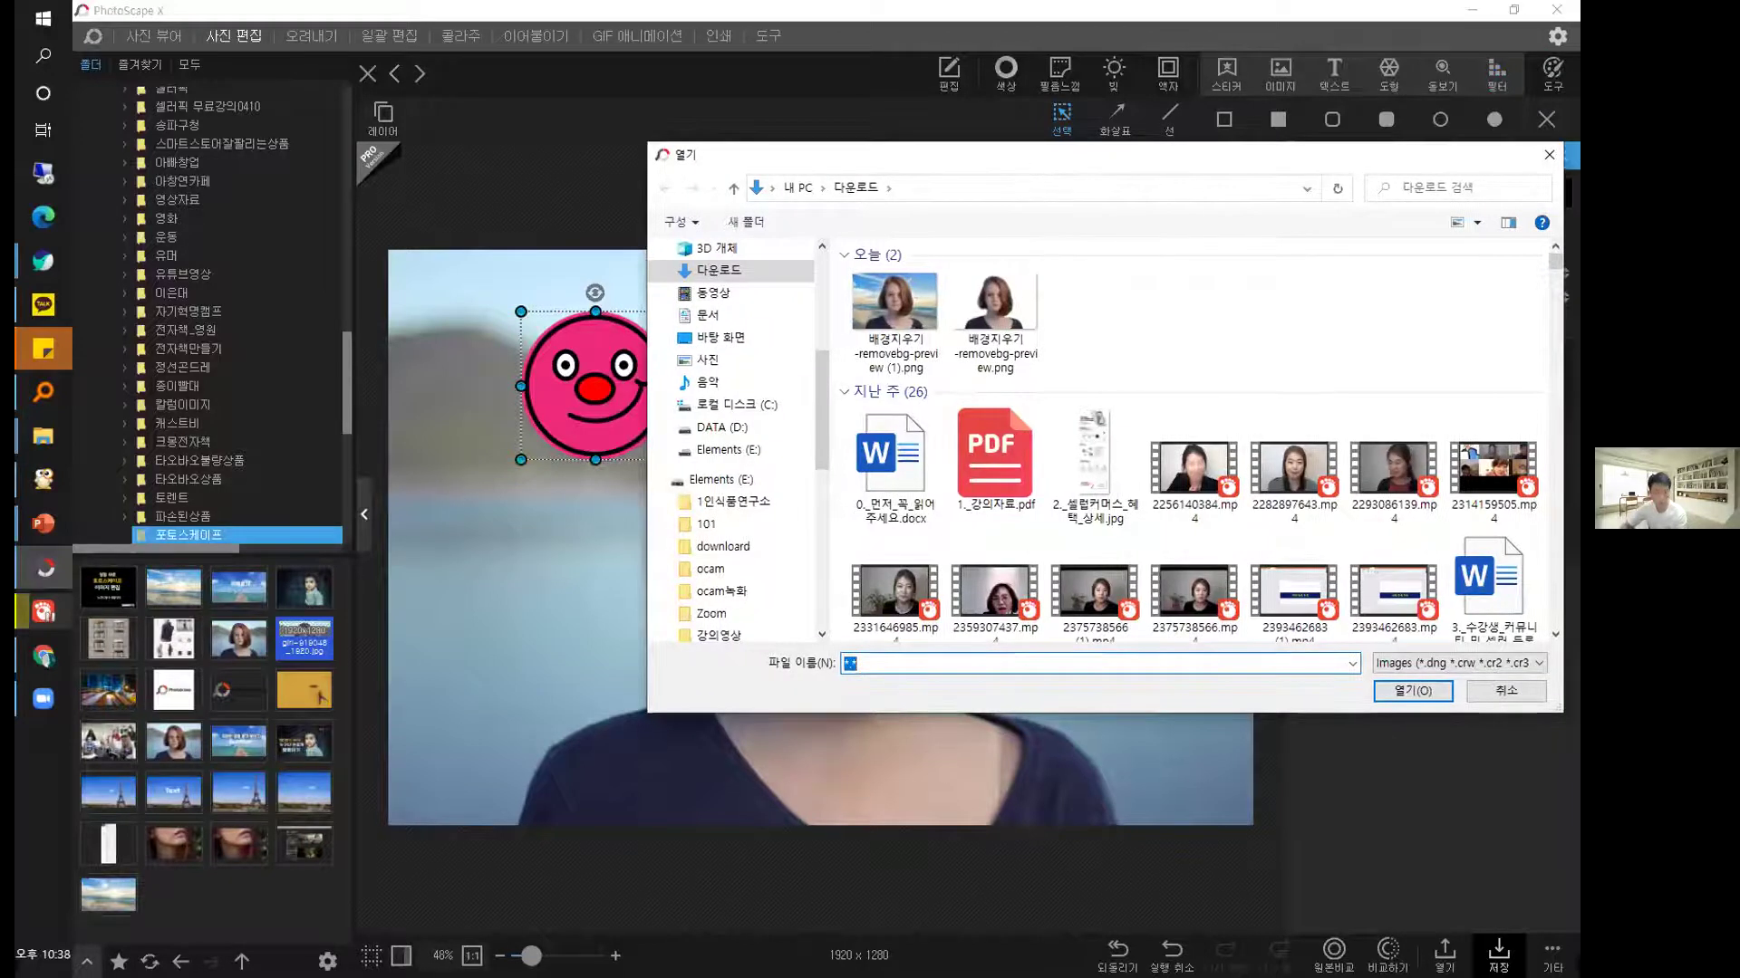
key("Escape")
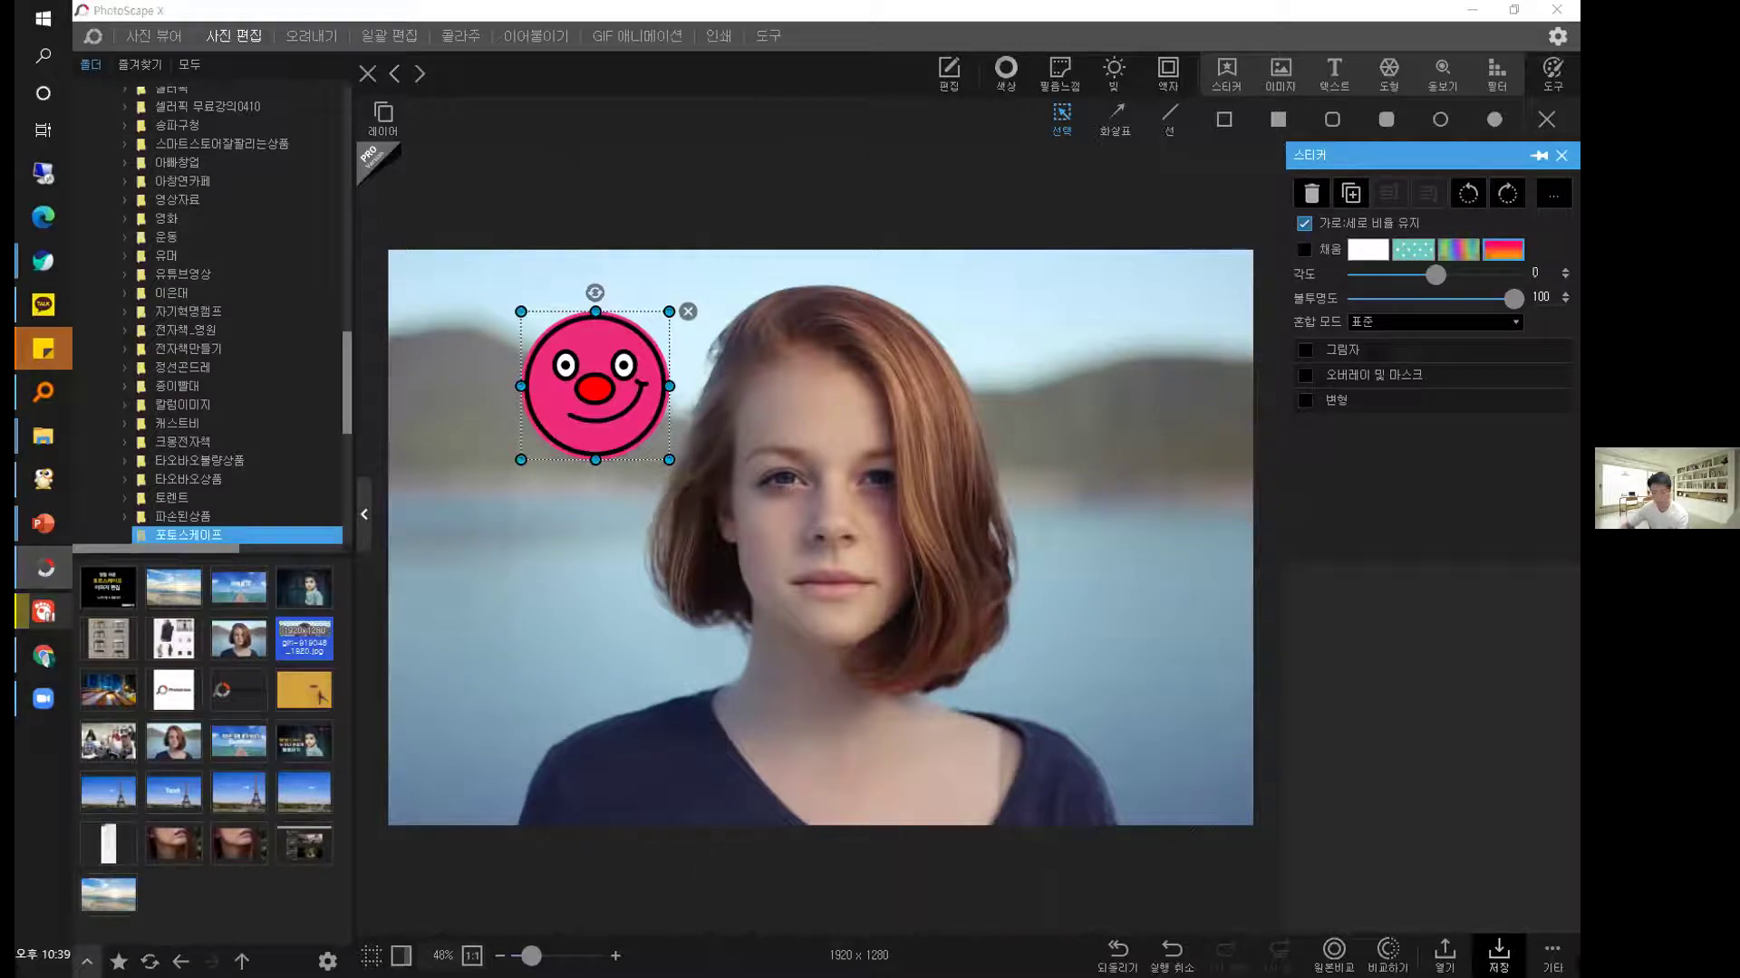
key("ctrl+o")
left_click(1082, 634)
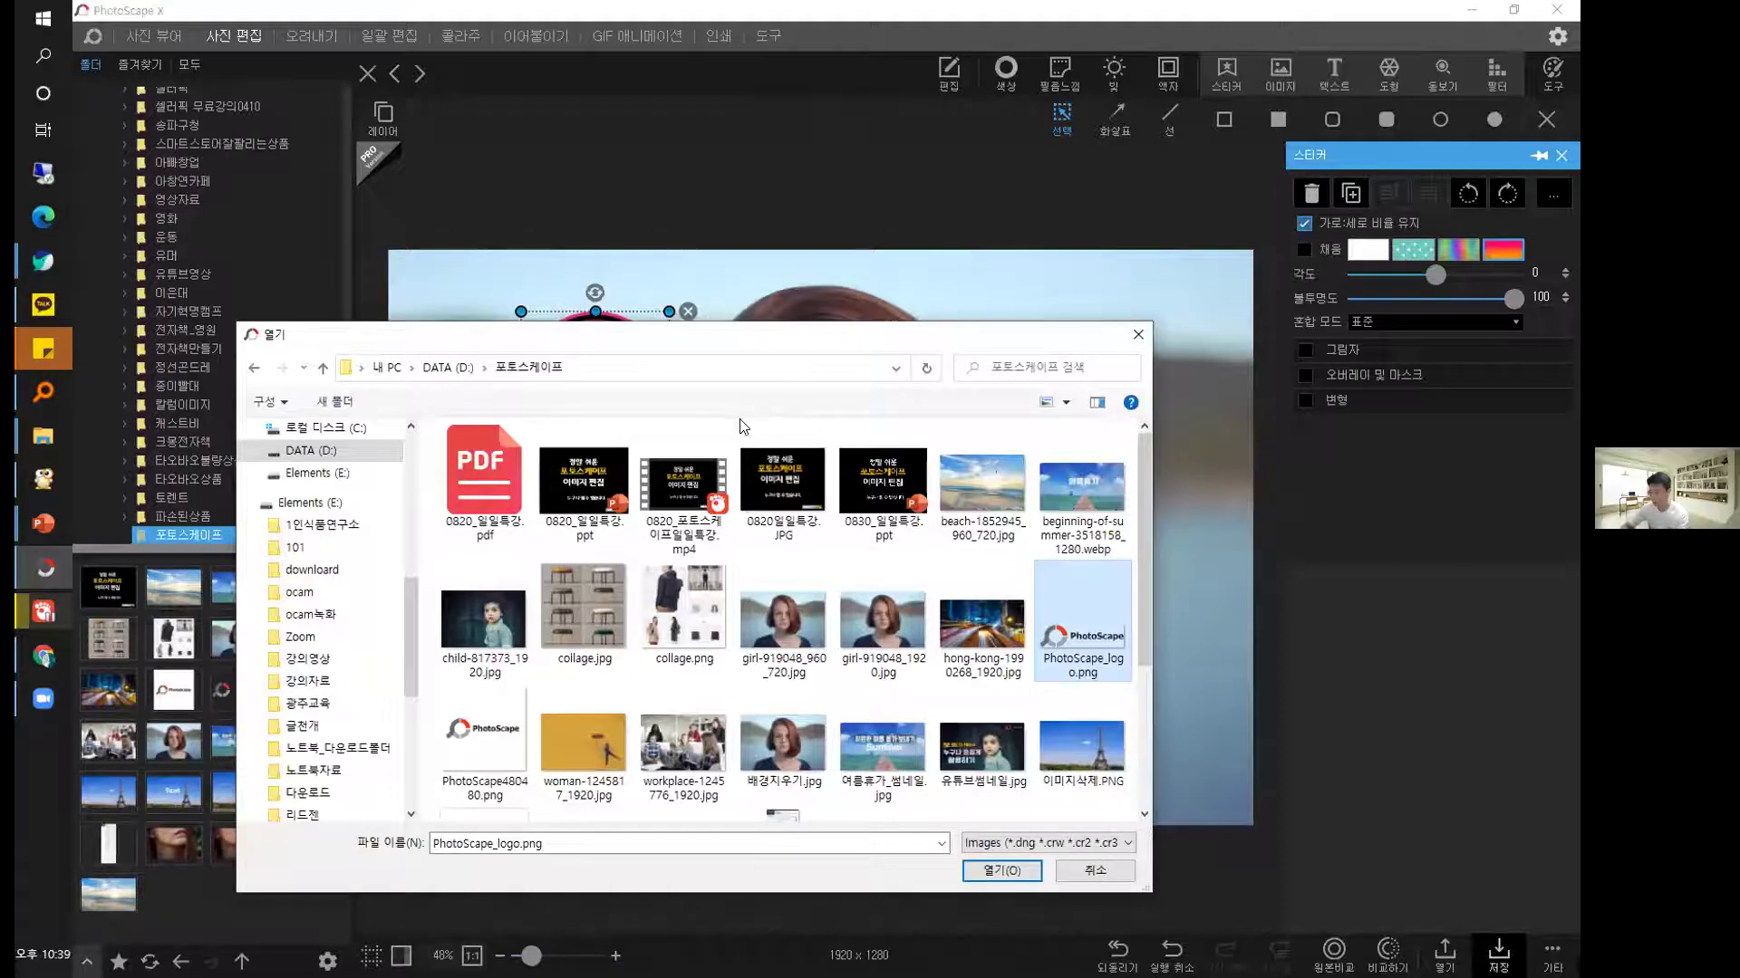
double_click(1082, 625)
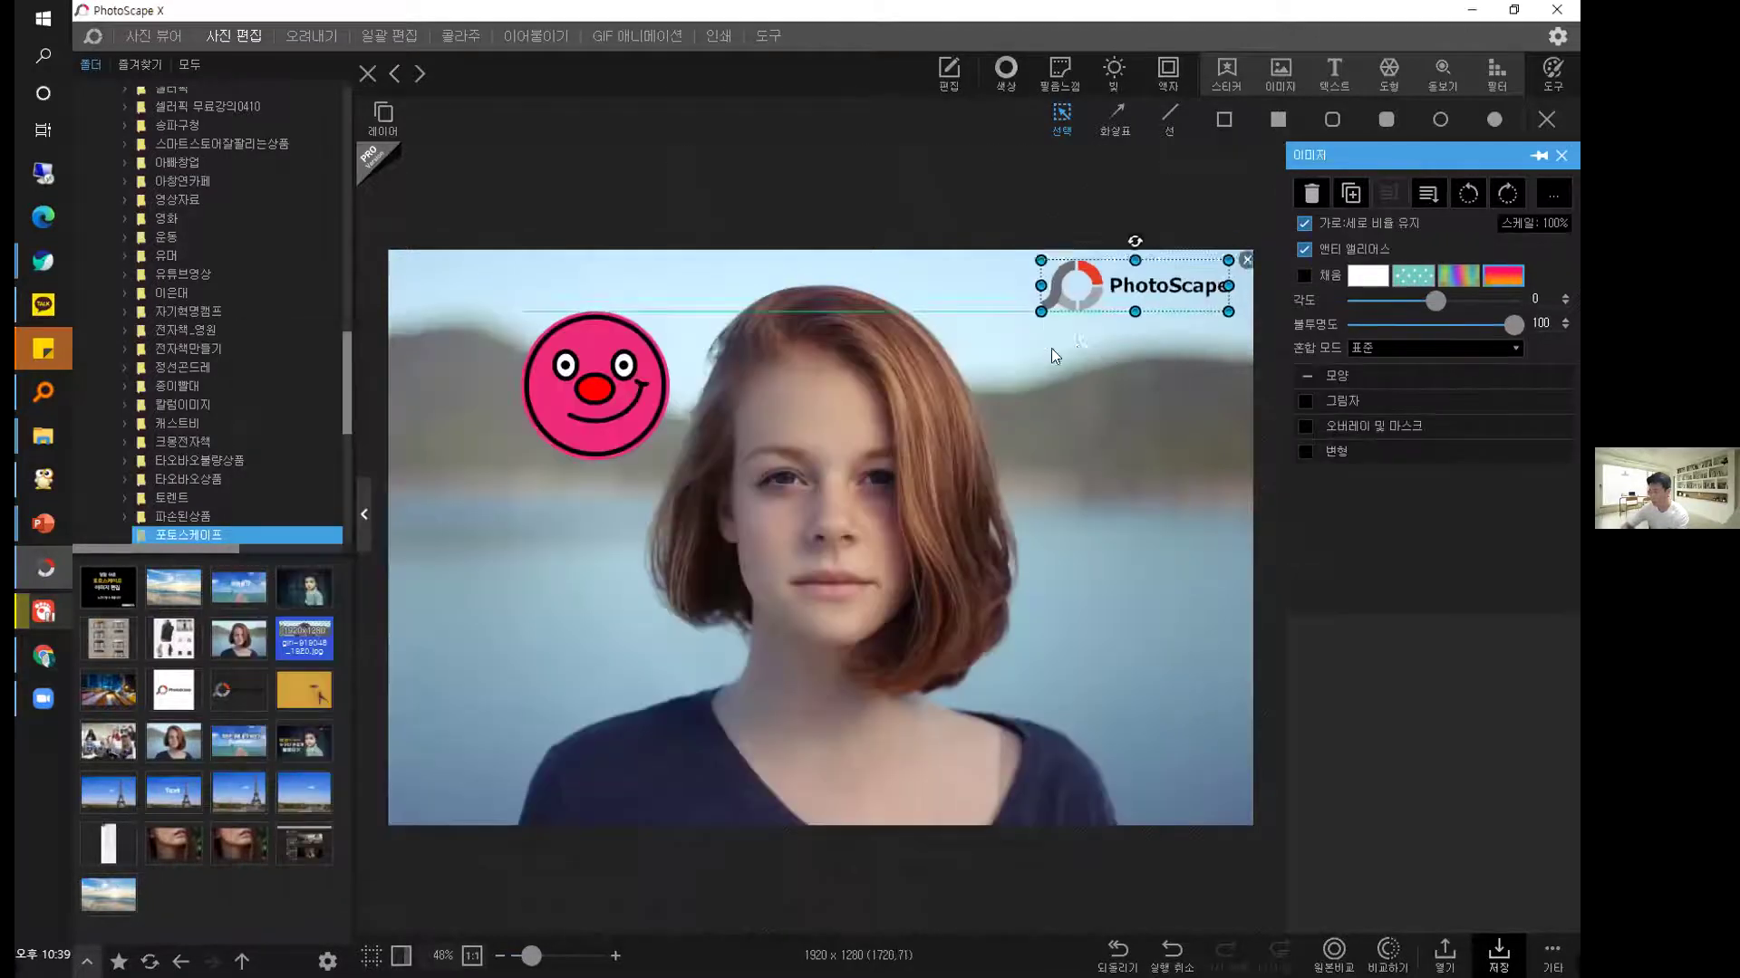
Arrange the inserted objects with the PhotoScape logo in the photo's upper-left corner and the smiley sticker in its upper-right corner.
left_click_drag(885, 426, 920, 402)
left_click_drag(1042, 349, 1046, 326)
left_click_drag(1133, 292, 1132, 671)
left_click_drag(521, 371, 1060, 369)
left_click_drag(1115, 677, 505, 274)
left_click_drag(625, 315, 669, 331)
left_click_drag(1211, 362, 1188, 339)
left_click(1157, 575)
Add the default "Text" in the photo's lower-right corner and draw a slightly rising line across the photo above it.
left_click(1332, 82)
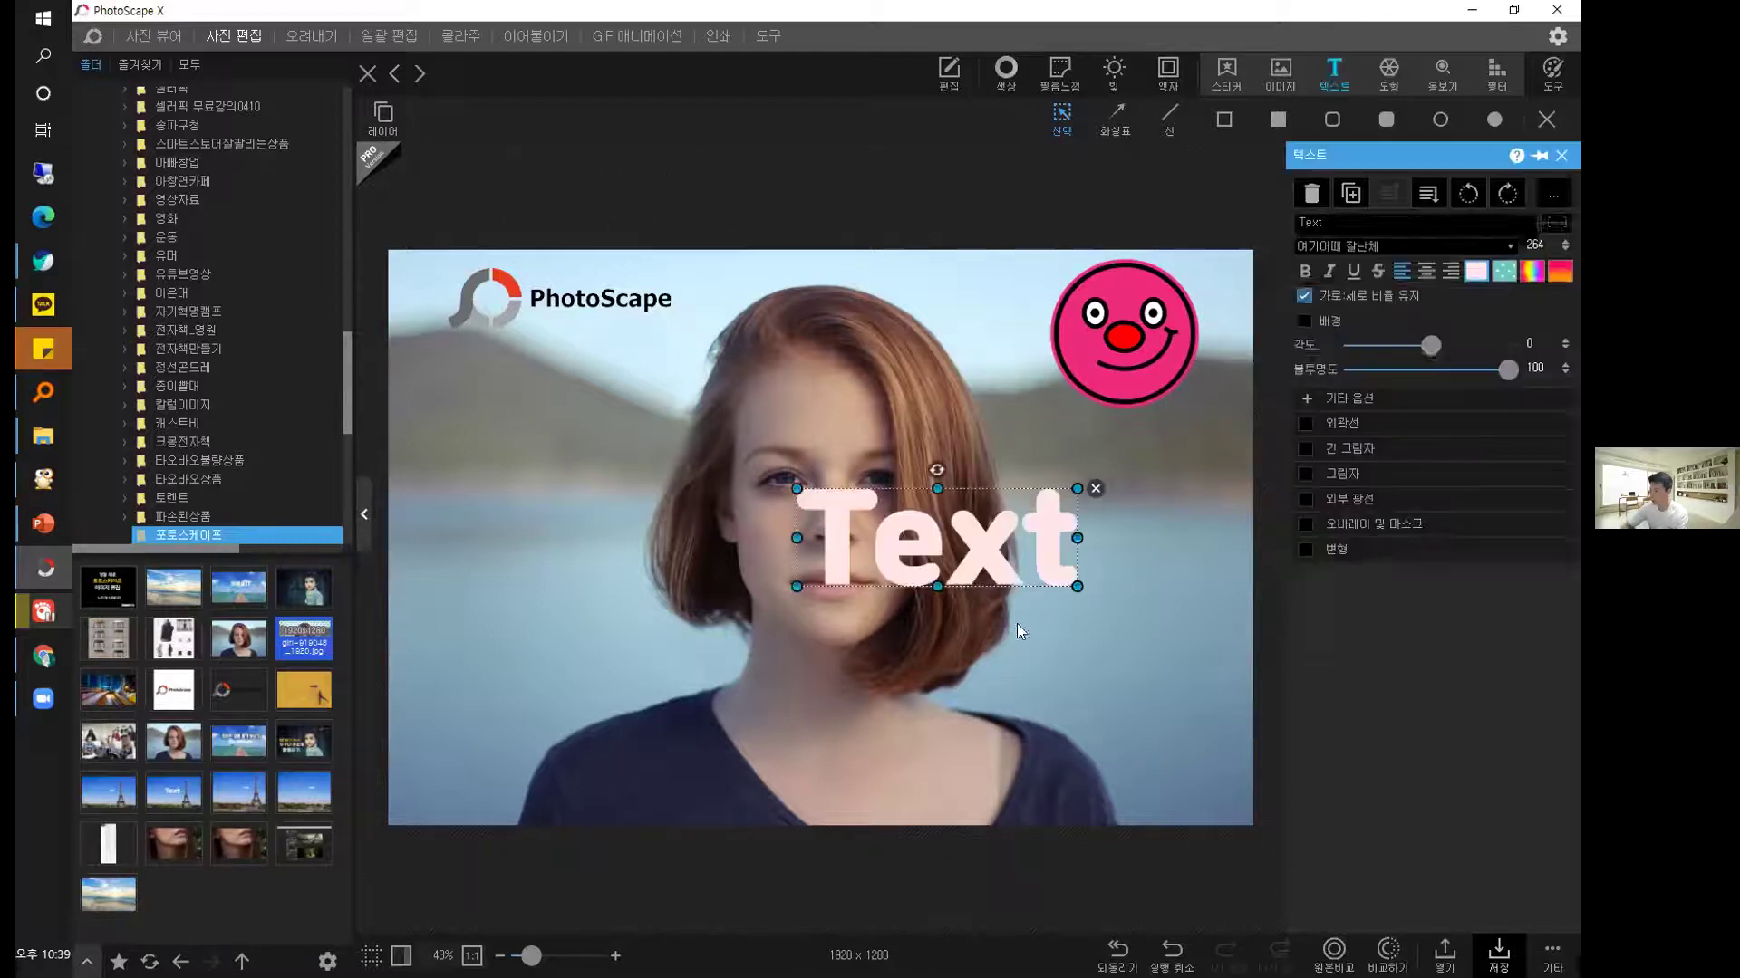
left_click_drag(915, 564, 1068, 856)
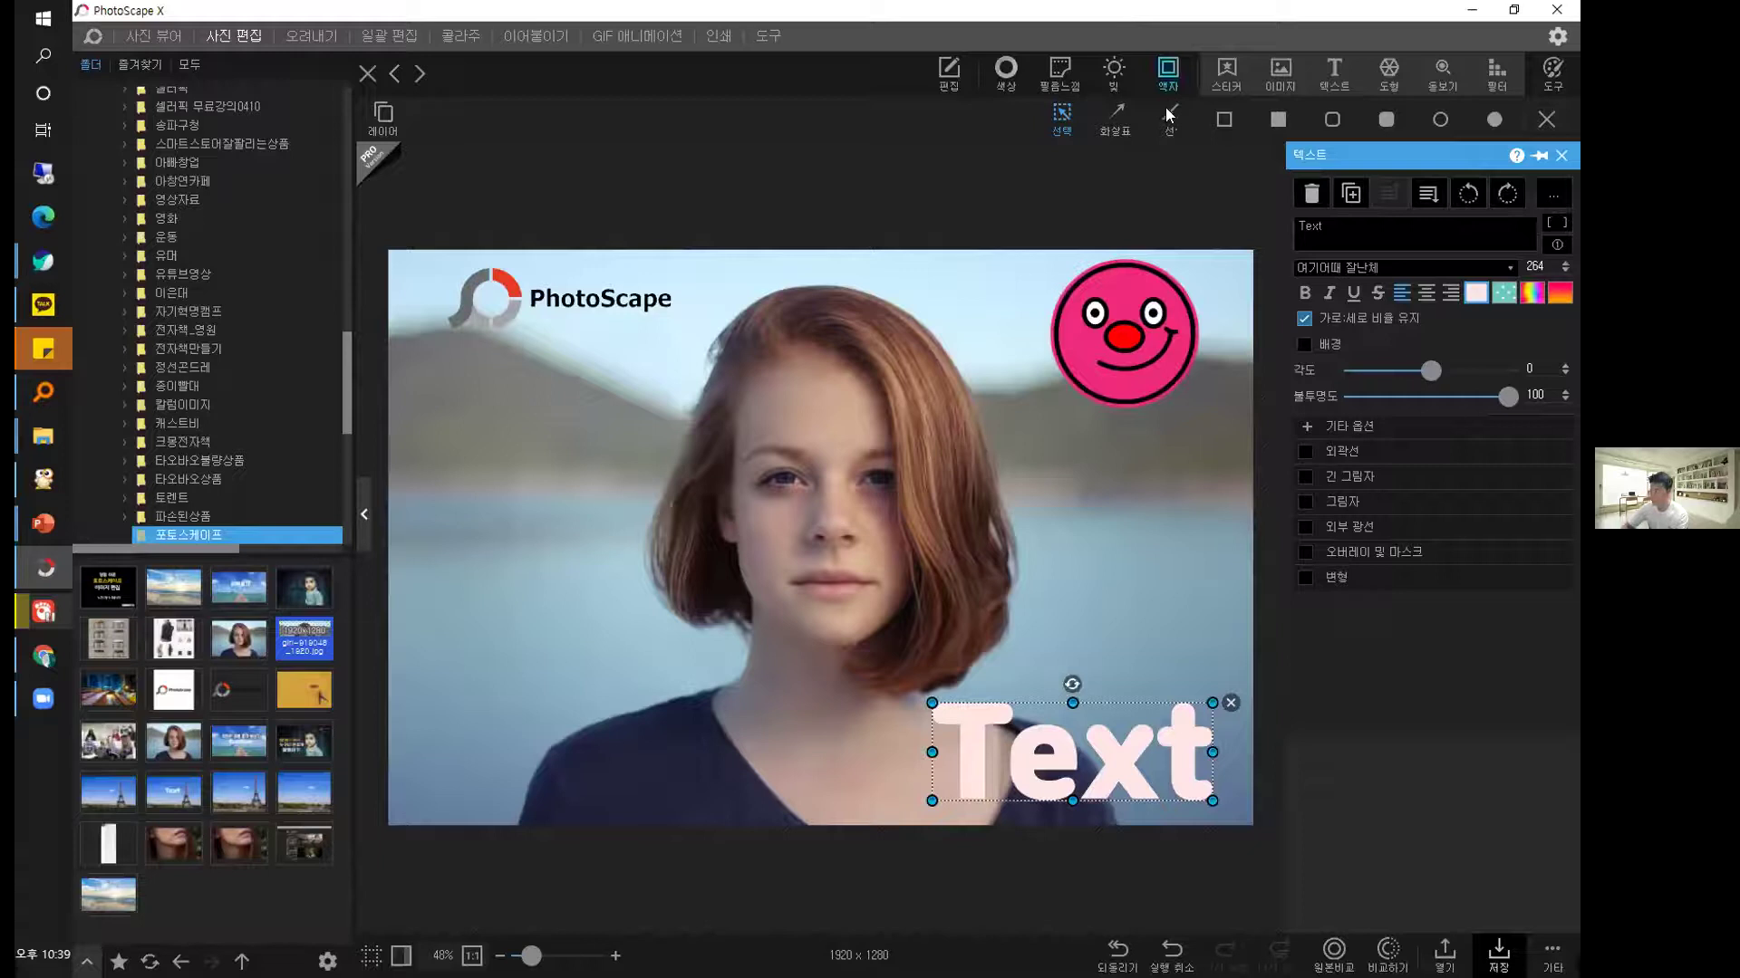
left_click(1169, 115)
left_click_drag(520, 688, 1203, 631)
left_click(1383, 226)
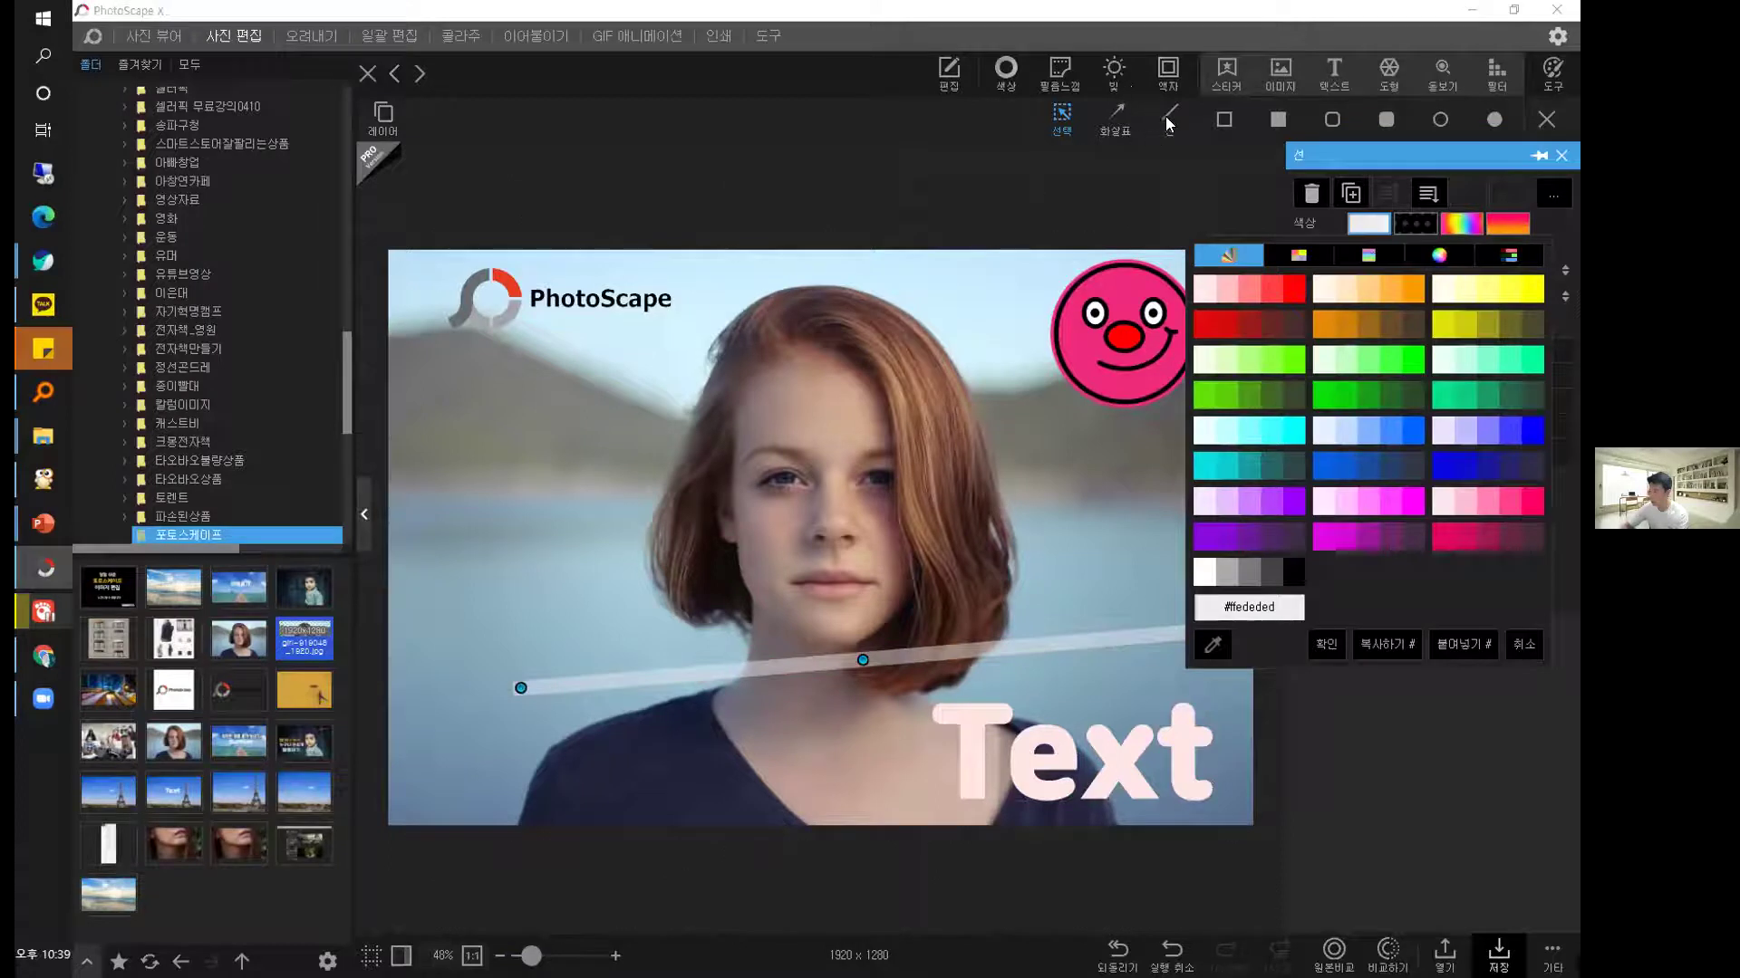
Draw an outlined rectangle and move it to the right of the woman's face, below the smiley sticker.
left_click(1218, 122)
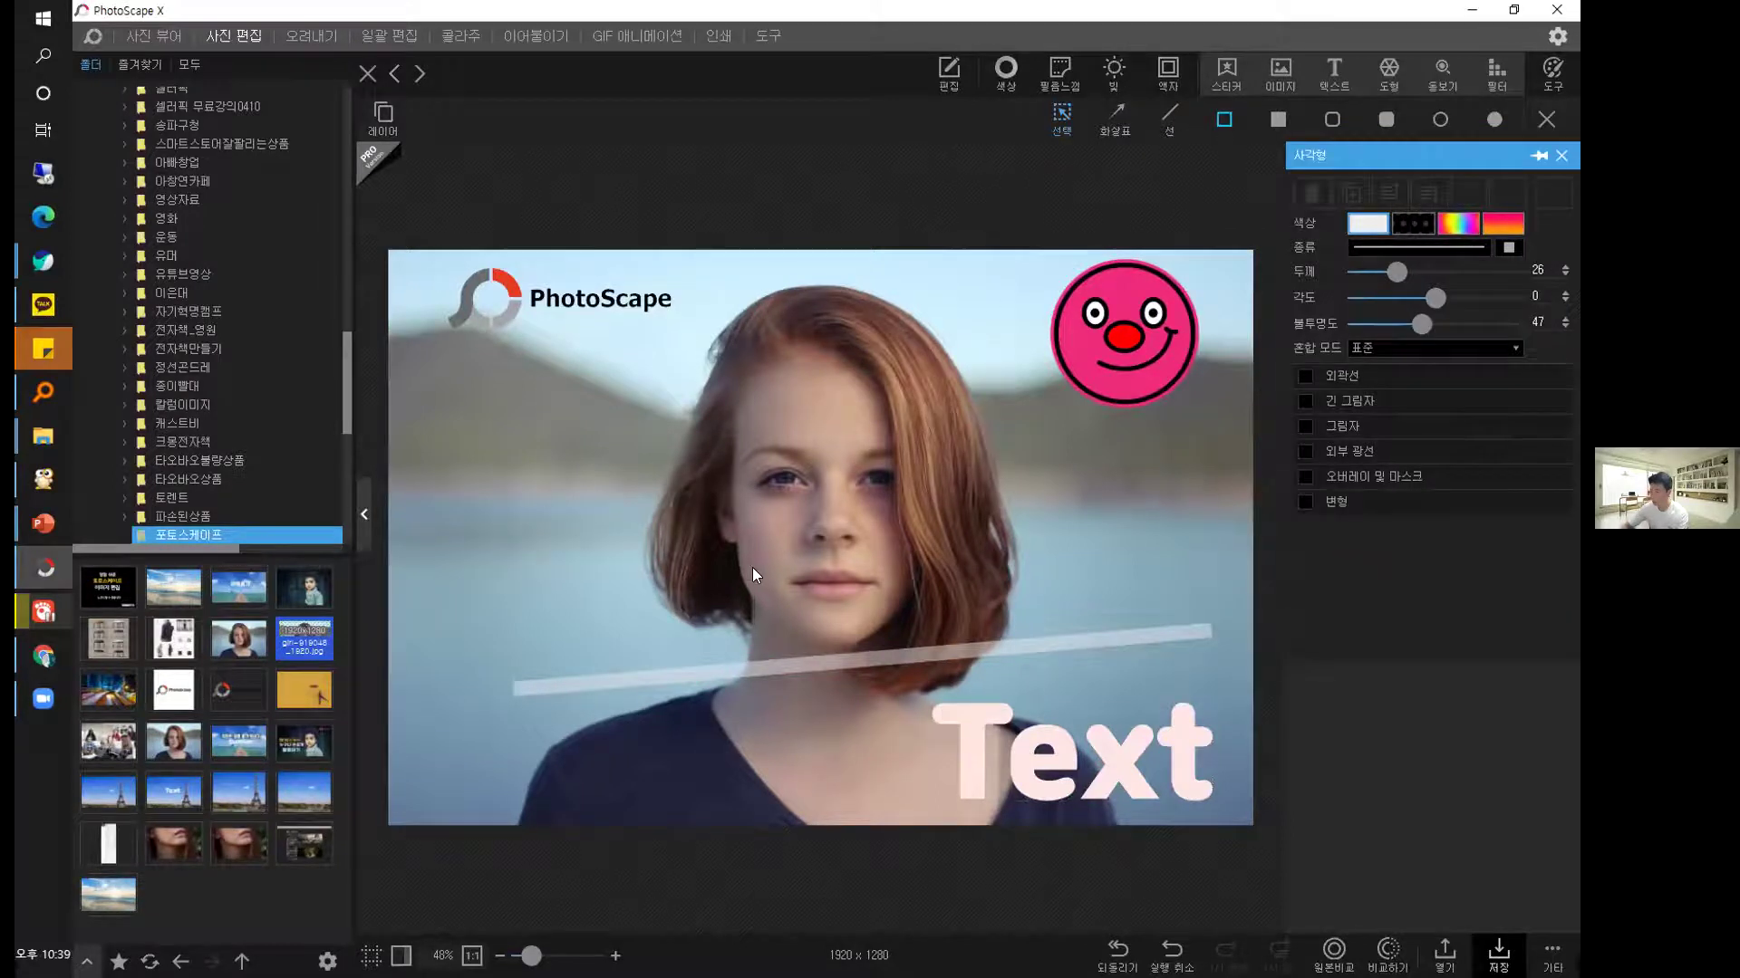
left_click(1222, 122)
mouse_move(680, 440)
left_mouse_down()
mouse_move(930, 645)
mouse_move(906, 587)
left_mouse_up()
mouse_move(848, 441)
left_mouse_down()
mouse_move(1196, 434)
mouse_move(1174, 435)
left_mouse_up()
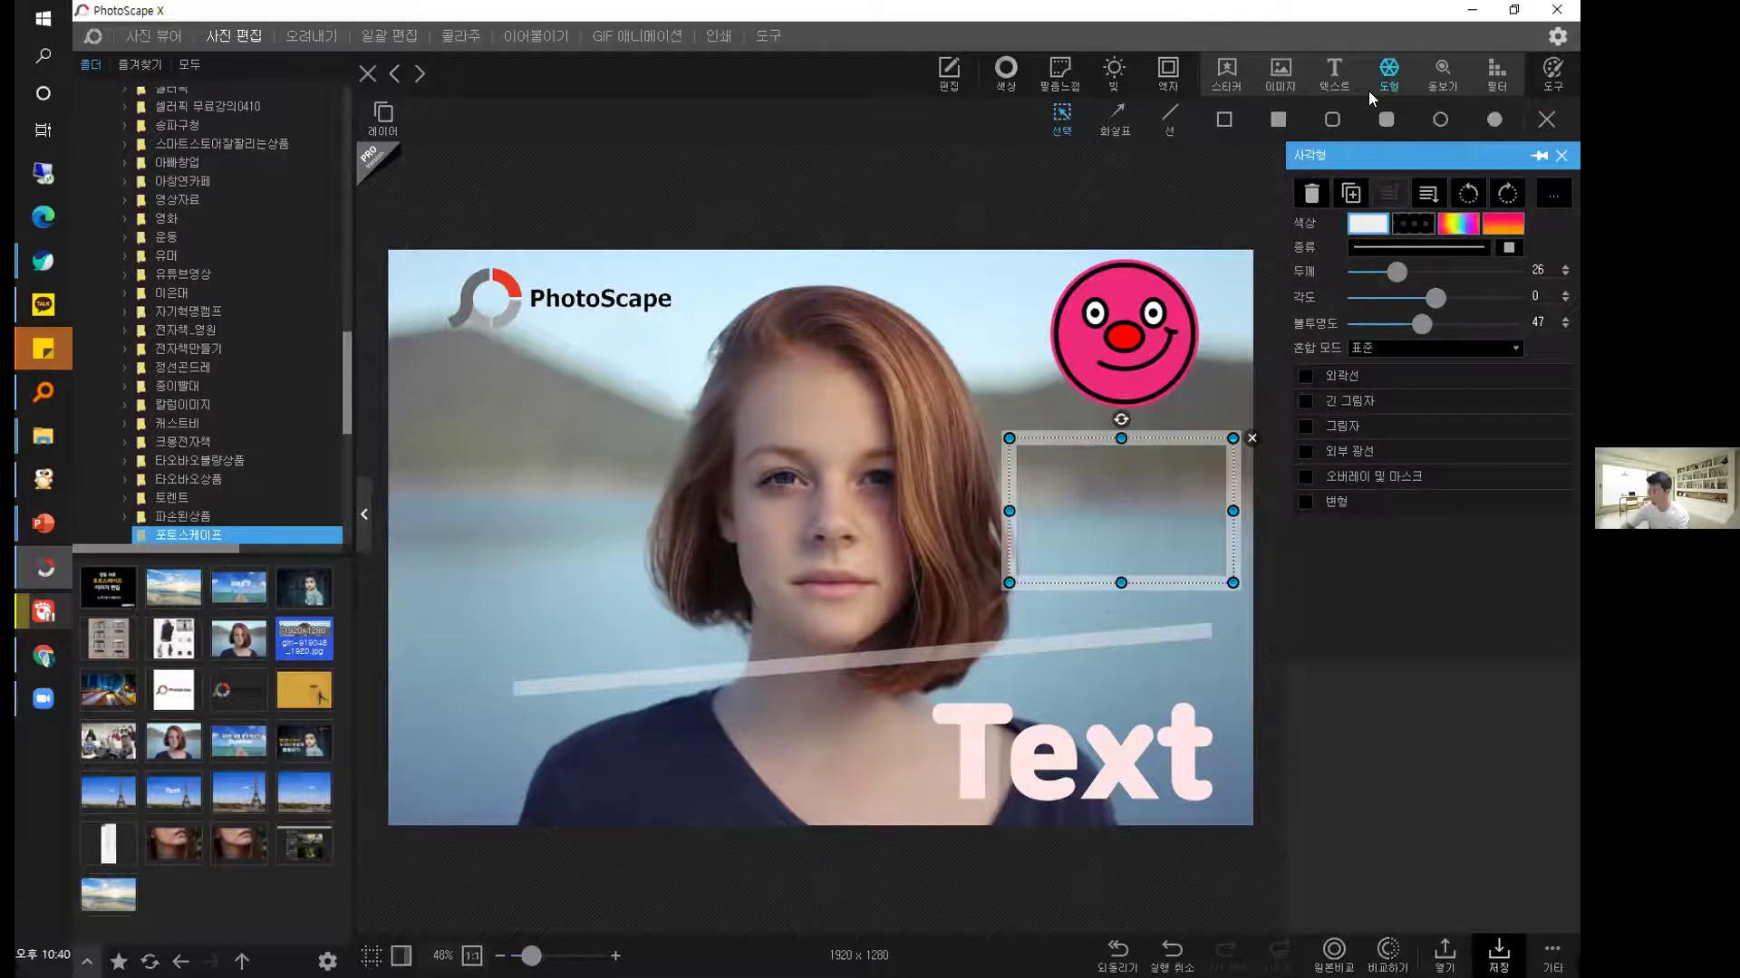
Look through the shape categories and insert the first filled round speech bubble from the Bubble category.
left_click(1385, 71)
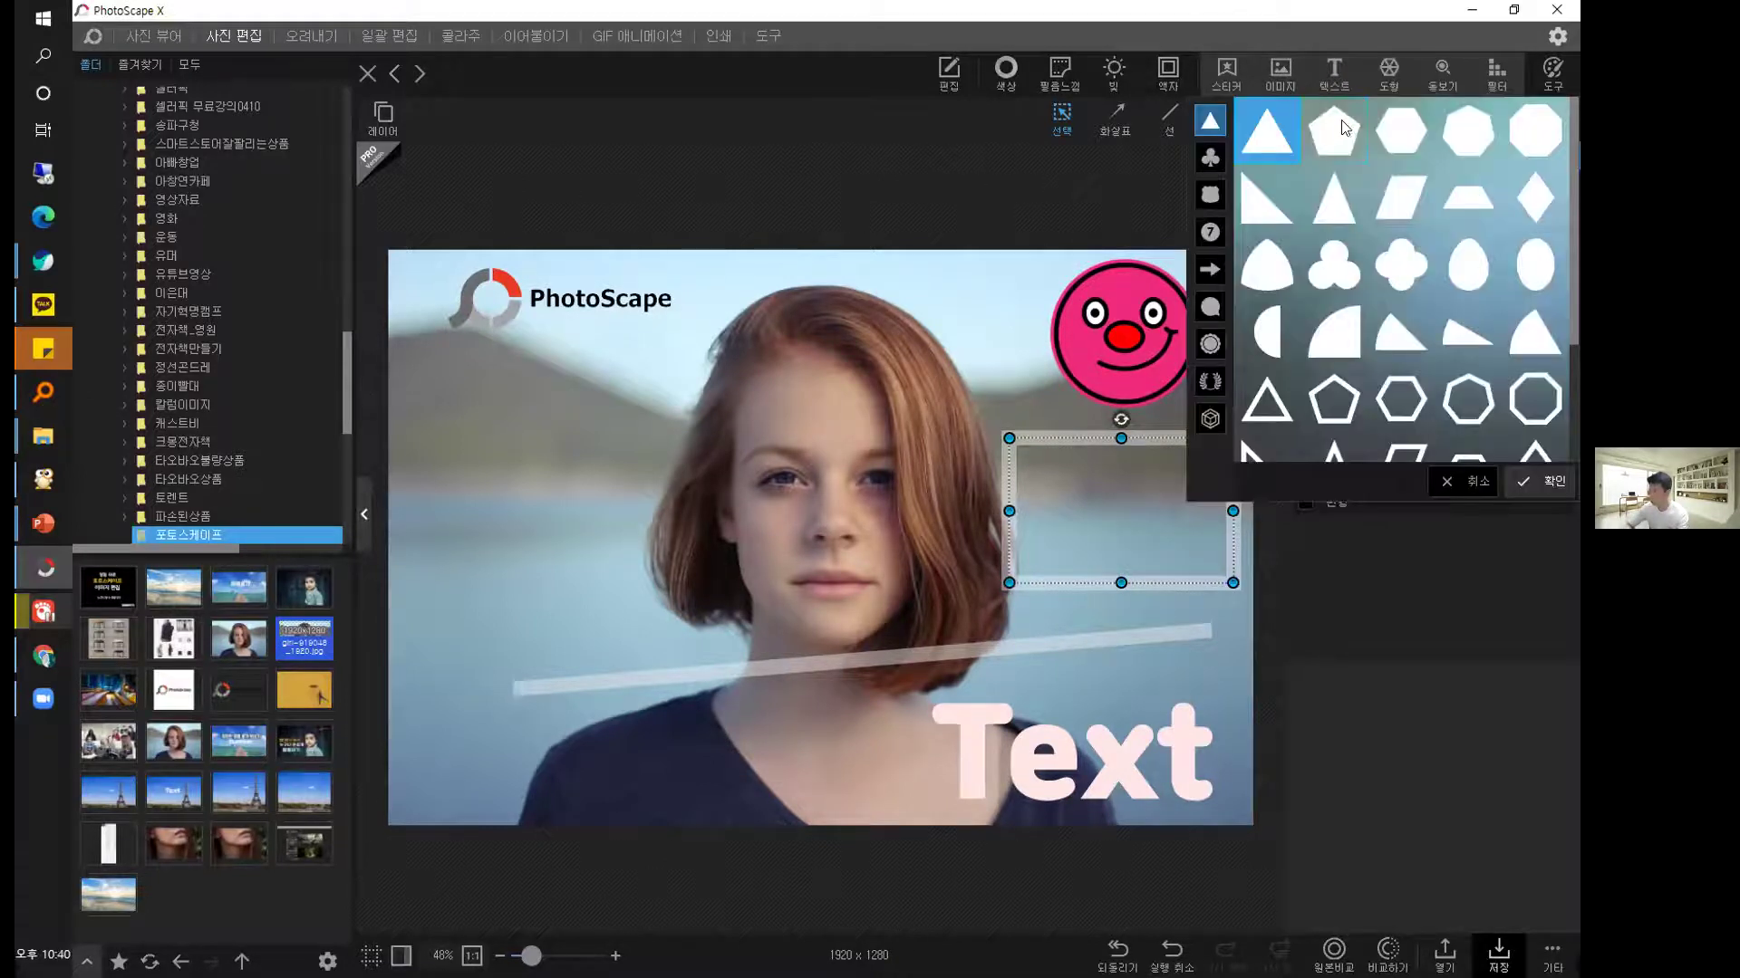
left_click(698, 602)
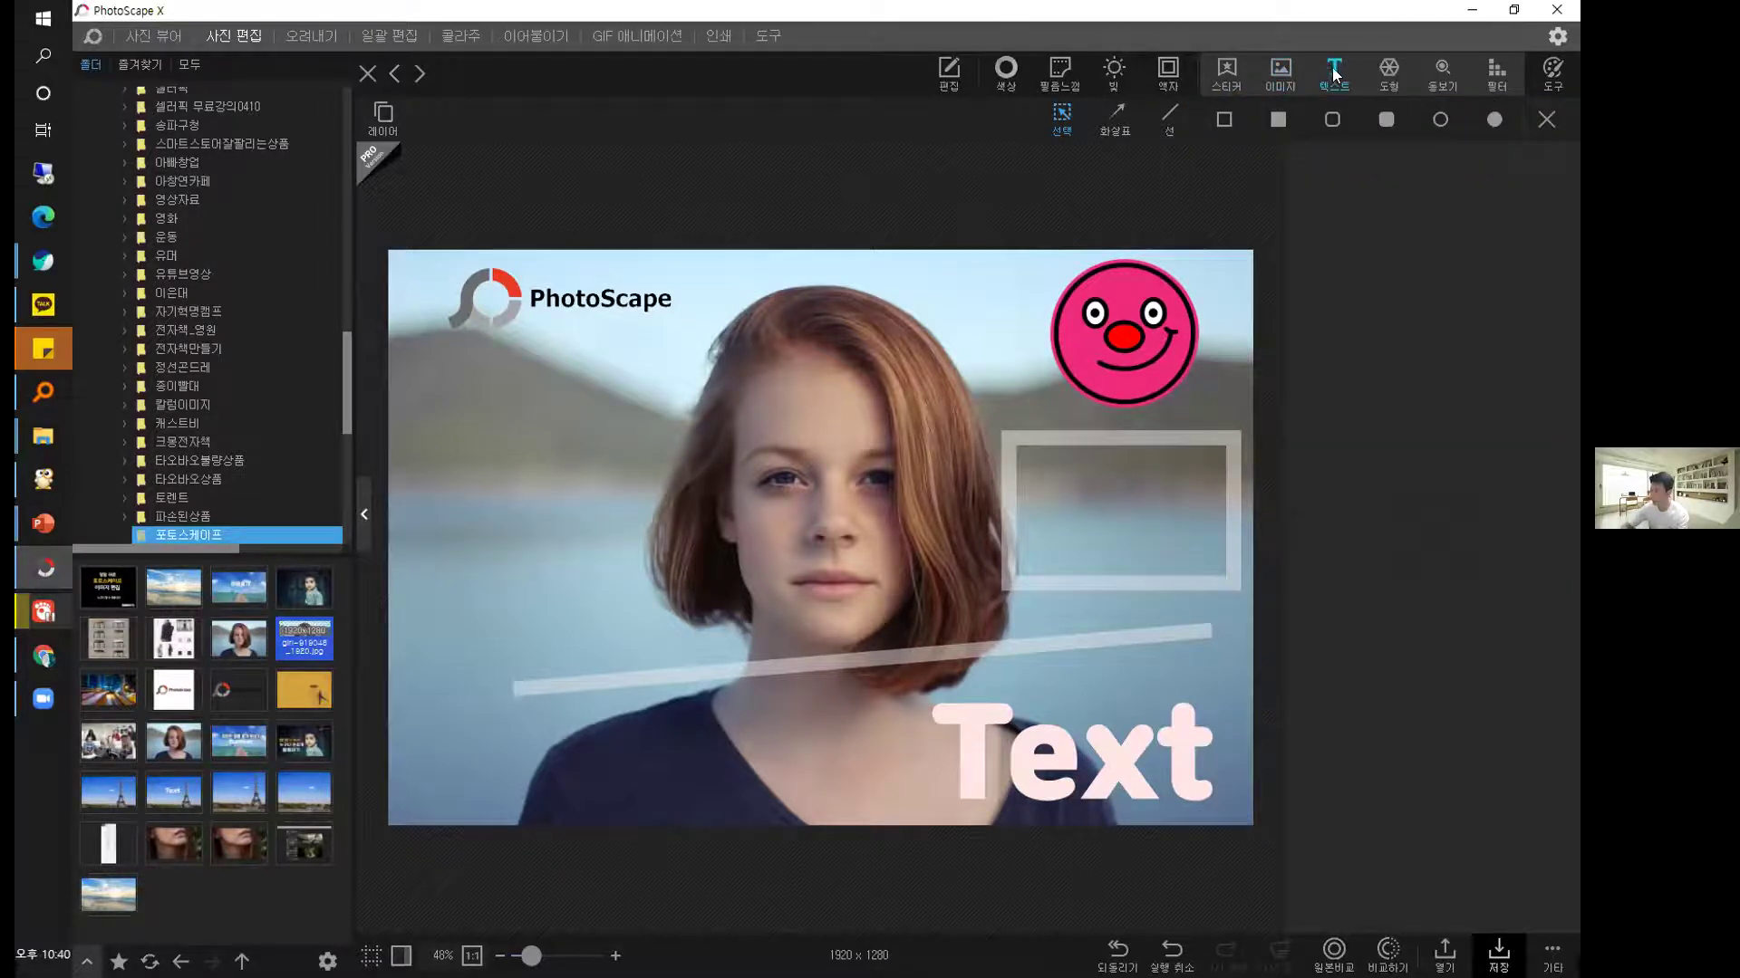
left_click(1385, 73)
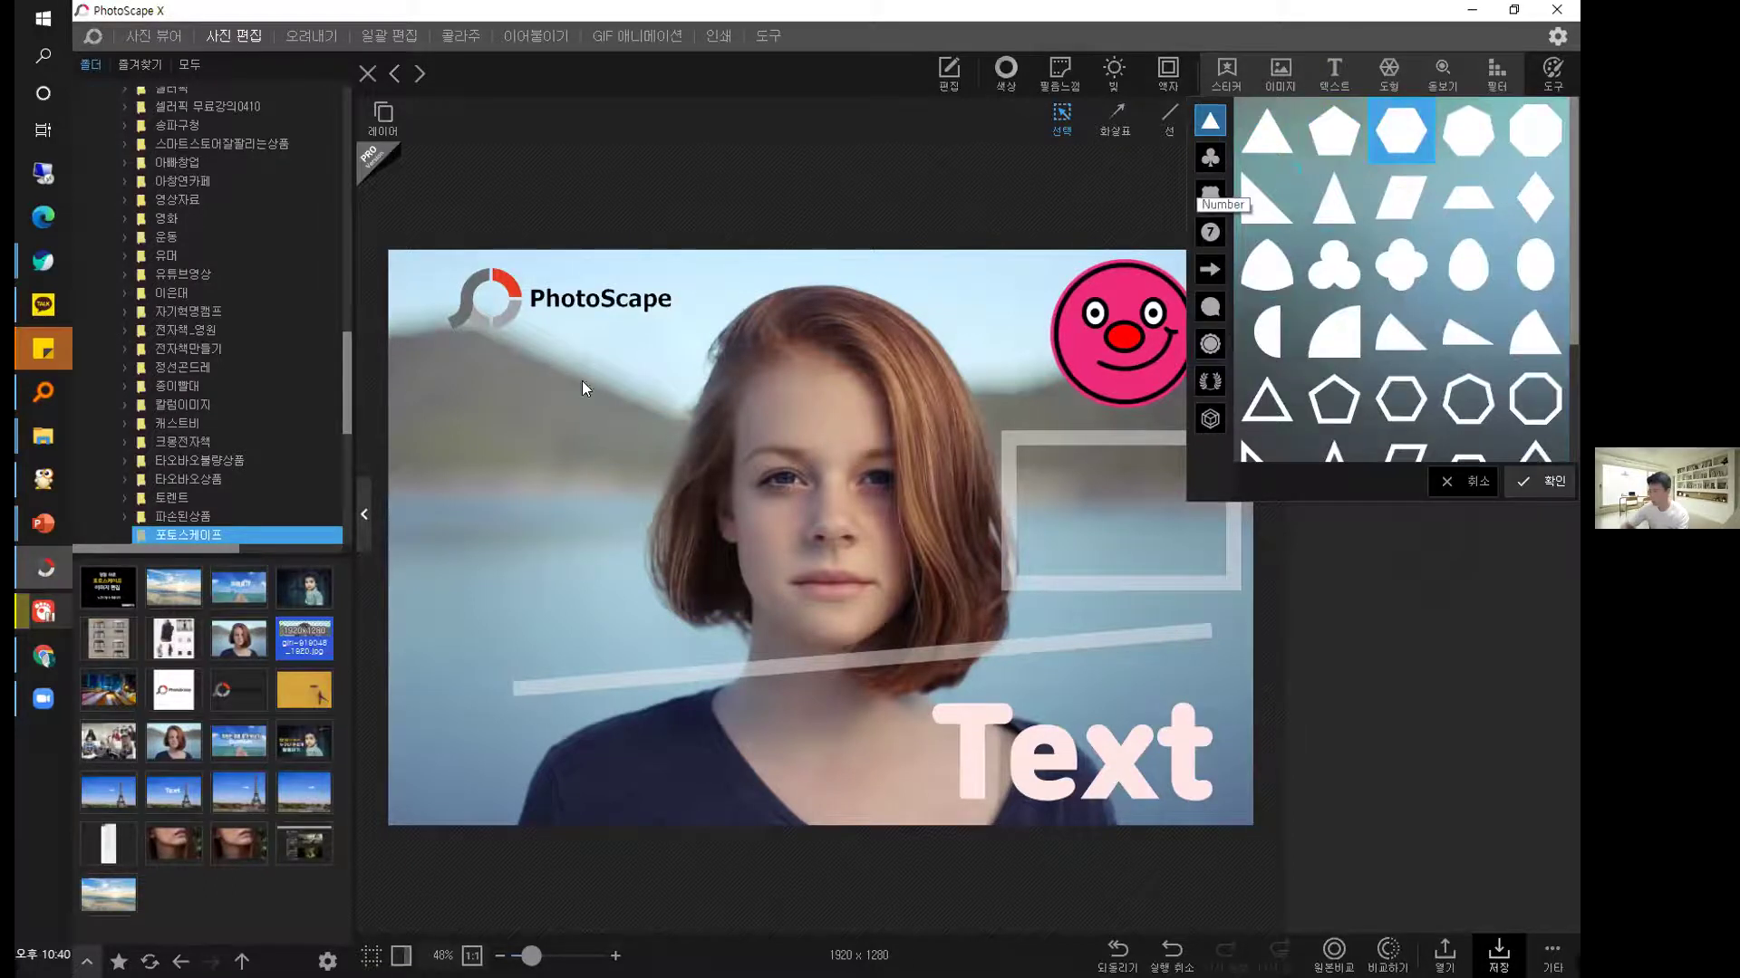
left_click(1404, 71)
left_click(1209, 158)
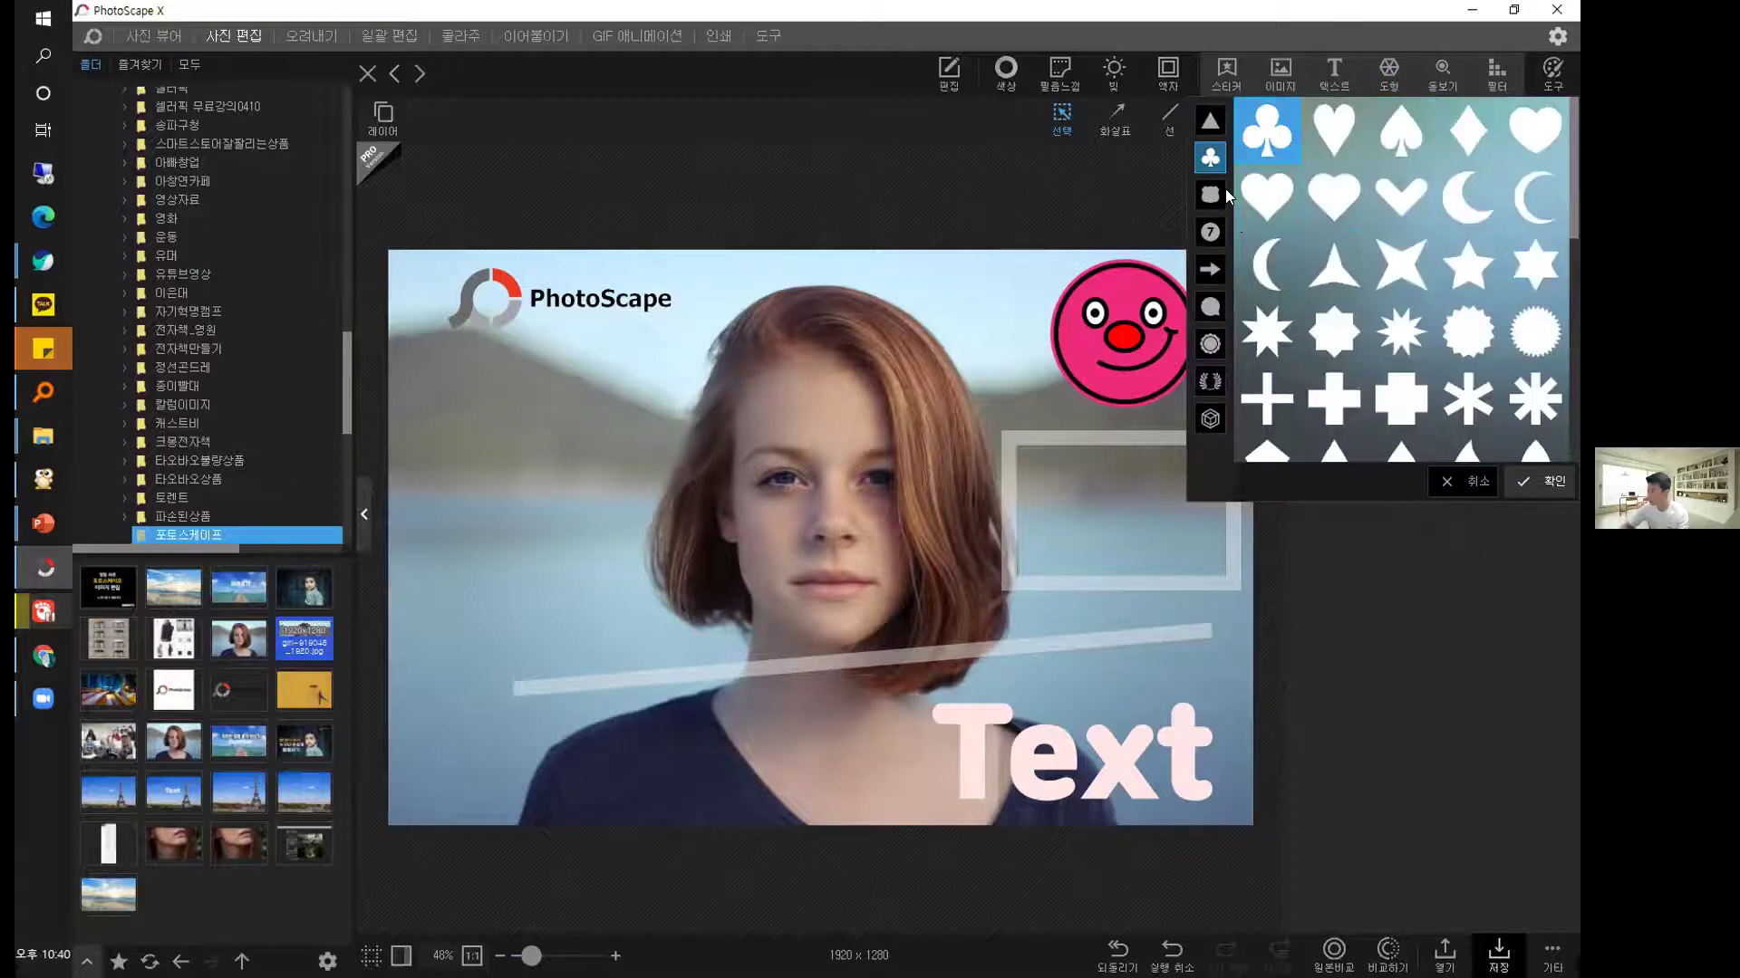
left_click(1214, 195)
left_click(1212, 233)
left_click(1212, 270)
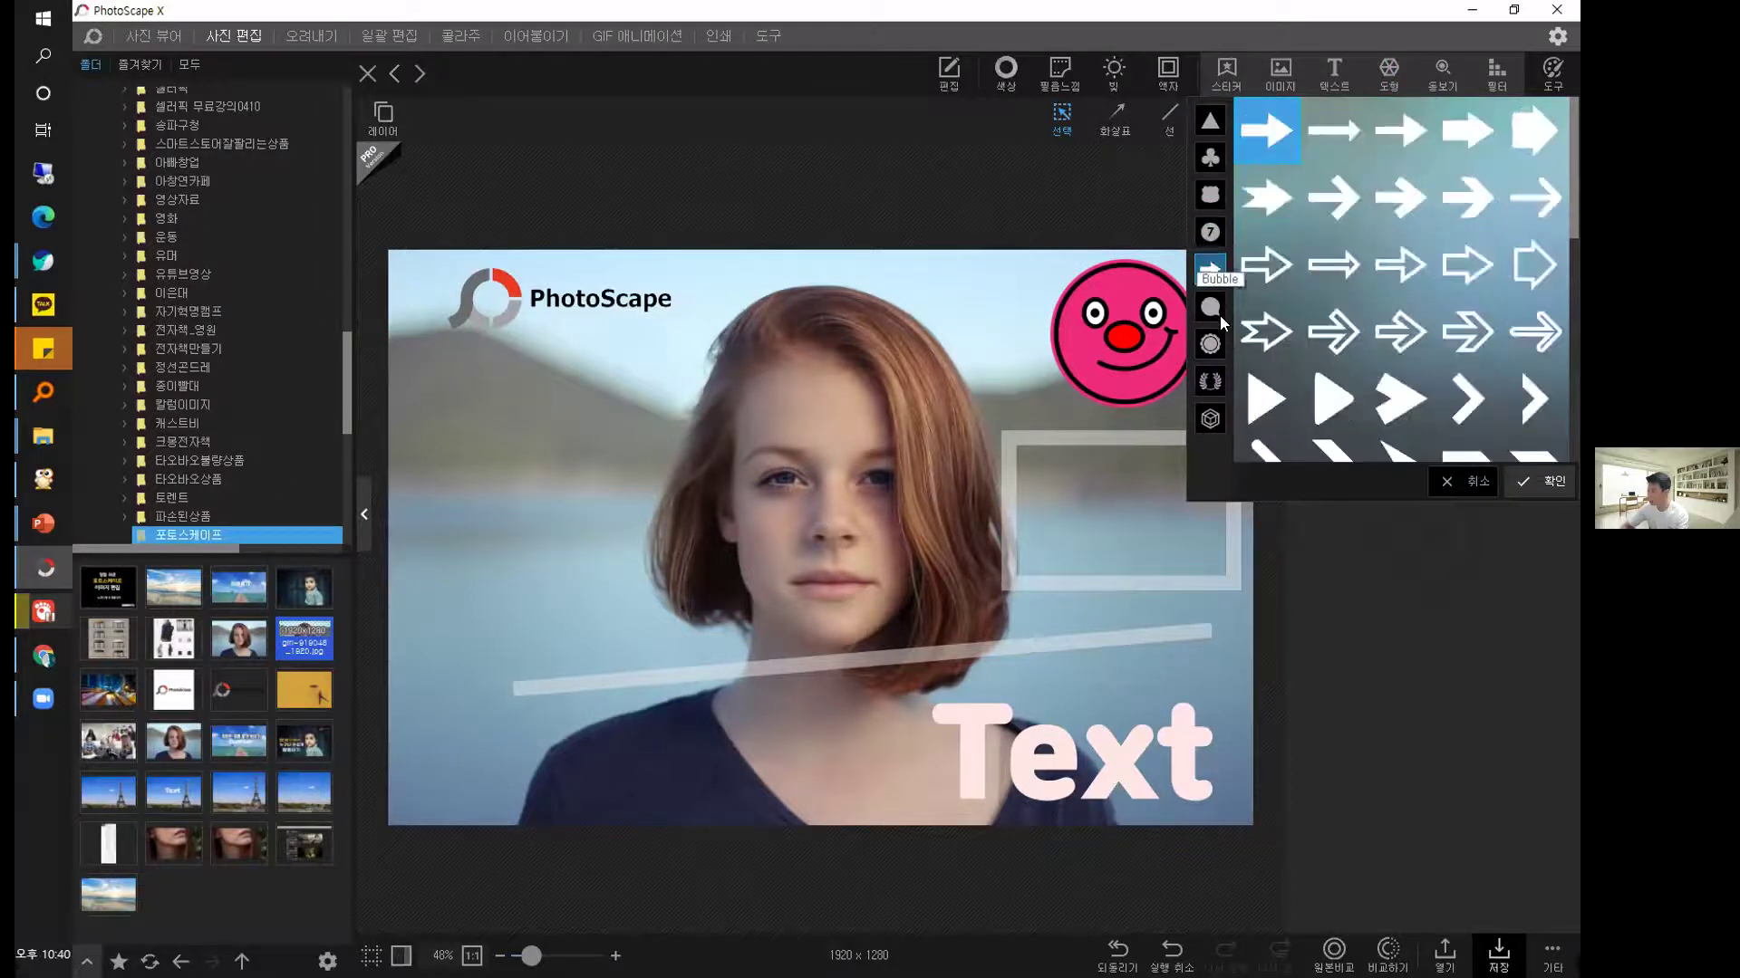
left_click(1214, 308)
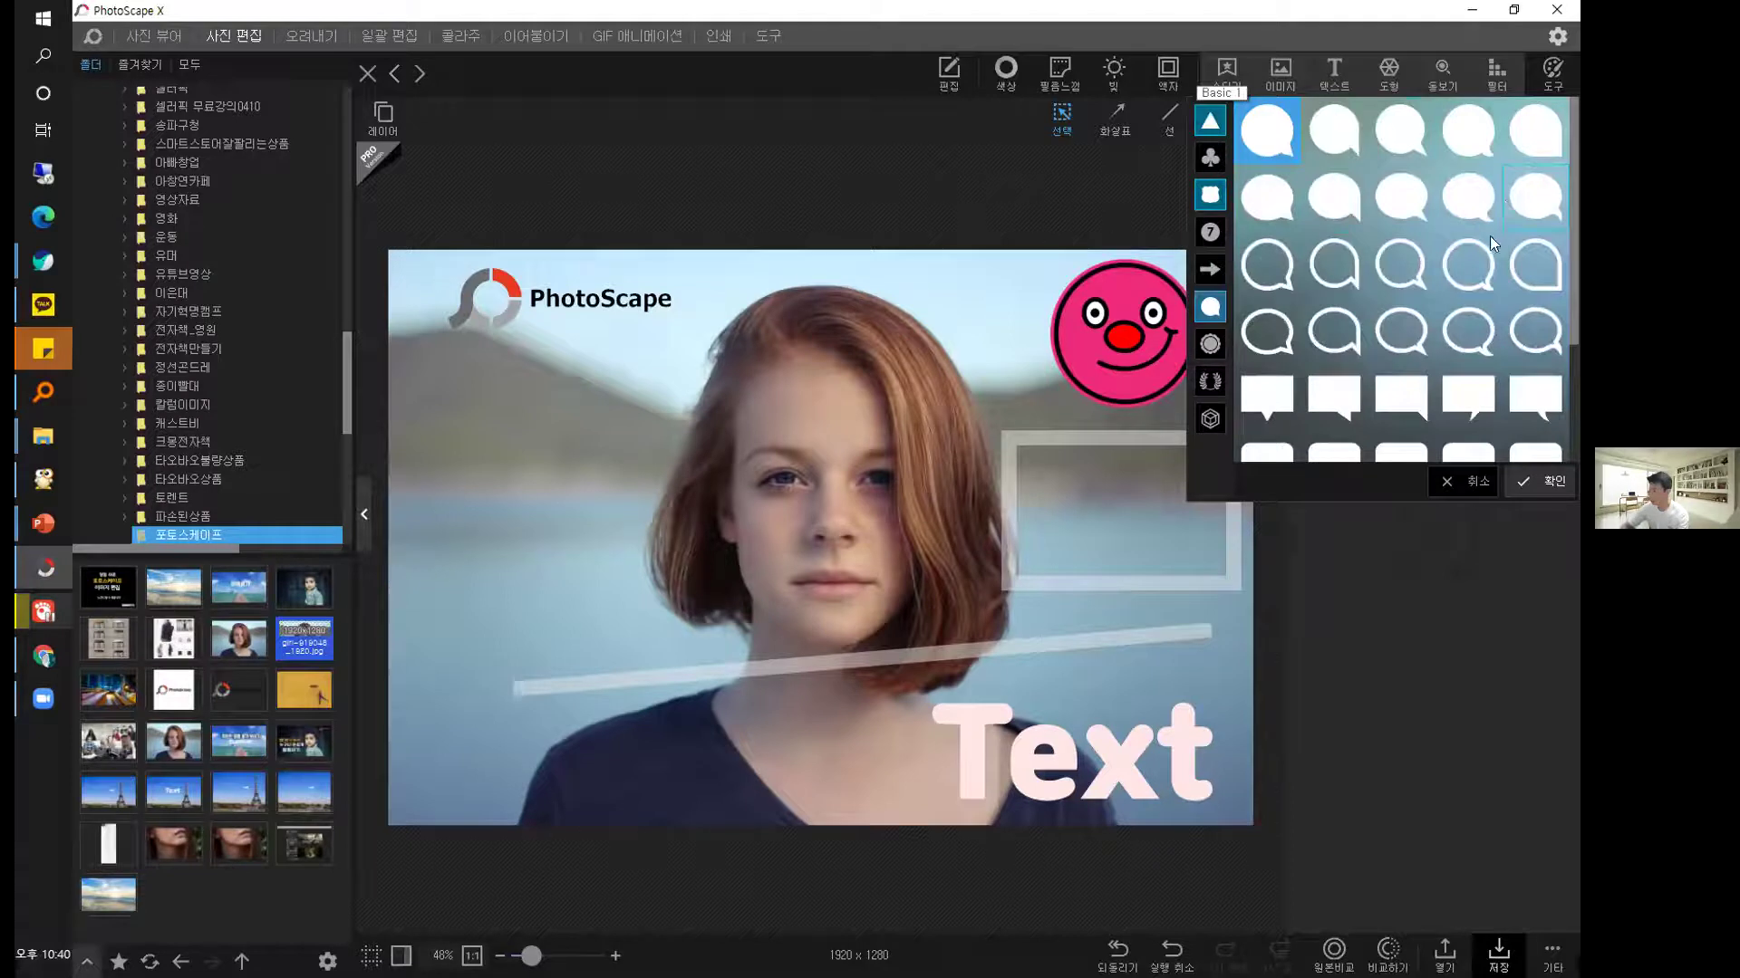
left_click(1527, 481)
Shrink the speech bubble and place it beside the woman's face, beneath the PhotoScape logo.
left_click_drag(876, 624, 711, 551)
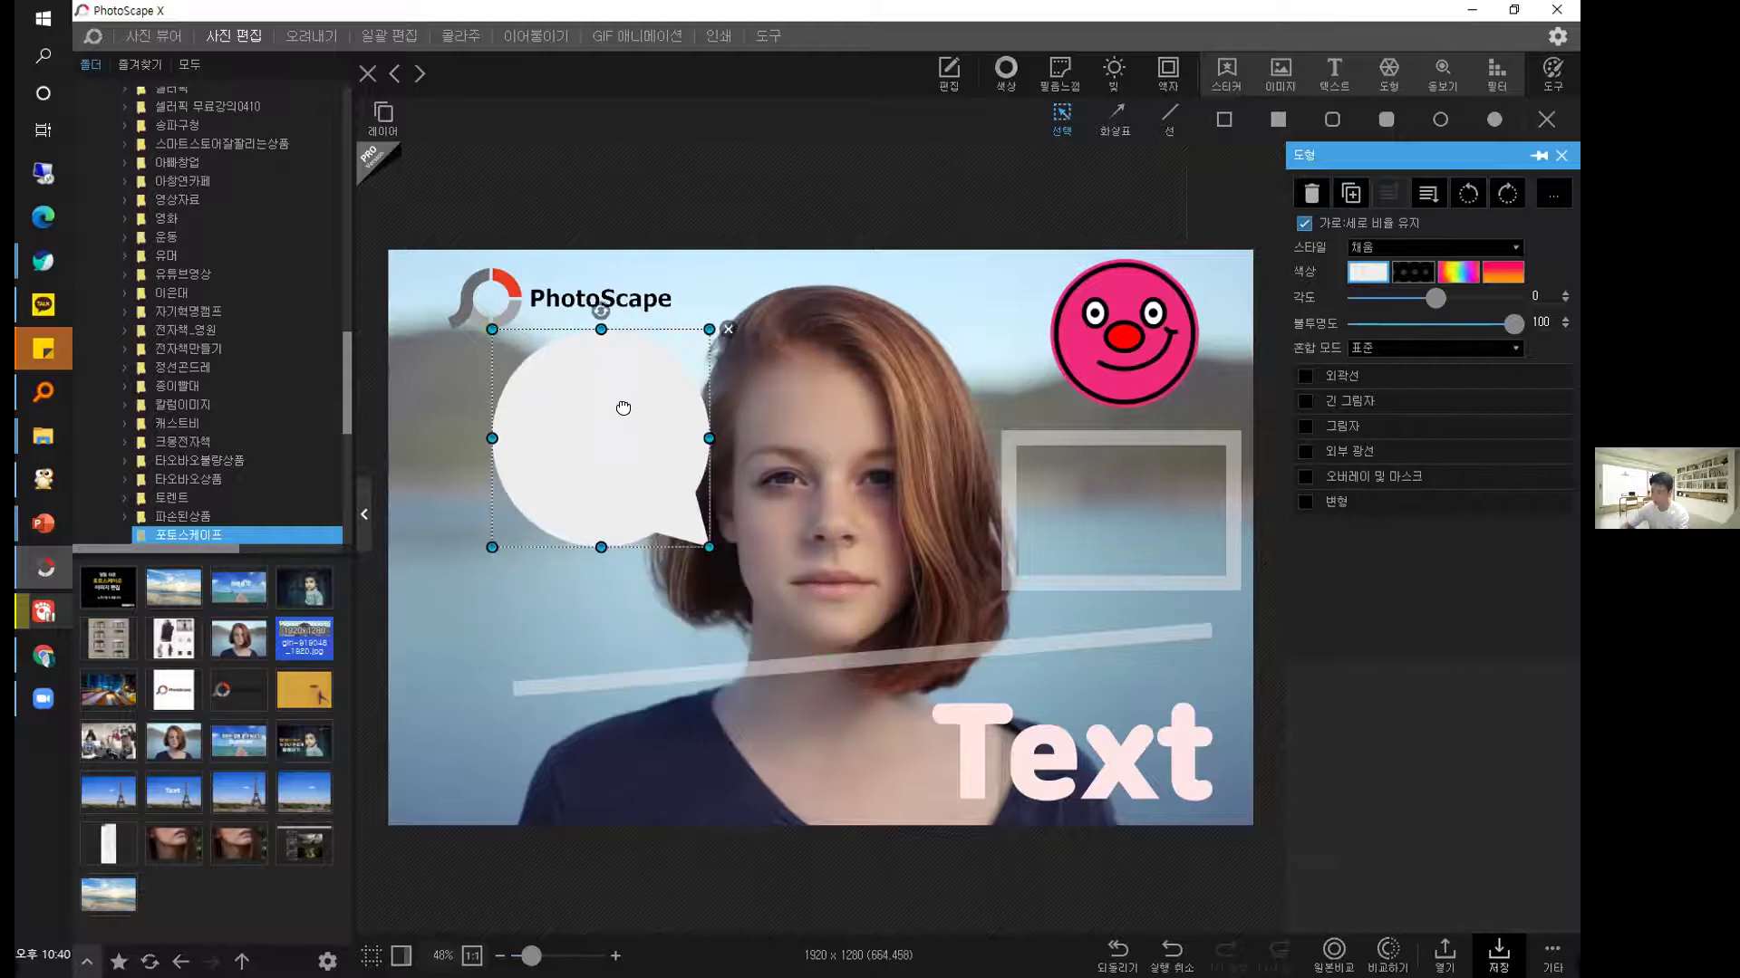
left_click_drag(622, 400, 573, 374)
left_click(627, 600)
left_click(563, 403)
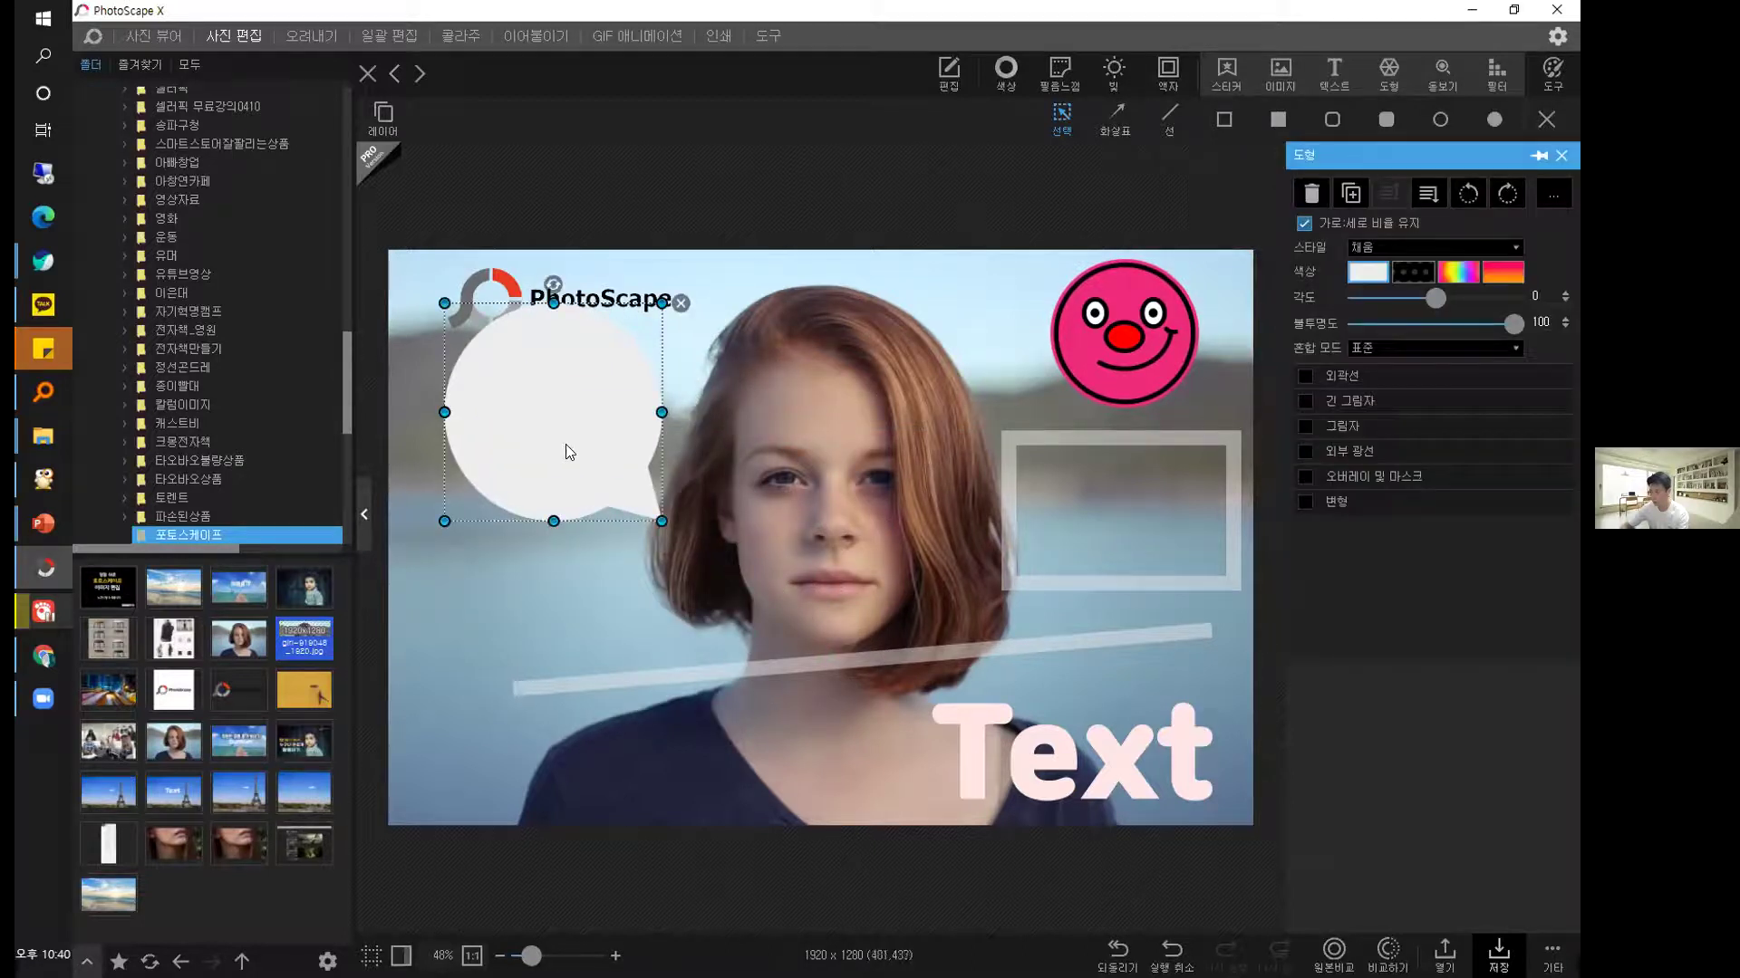
left_click_drag(641, 440, 658, 497)
Recolour the "Text" object black (#ff000000) and move it onto the middle of the woman's face.
left_click_drag(1120, 752, 854, 342)
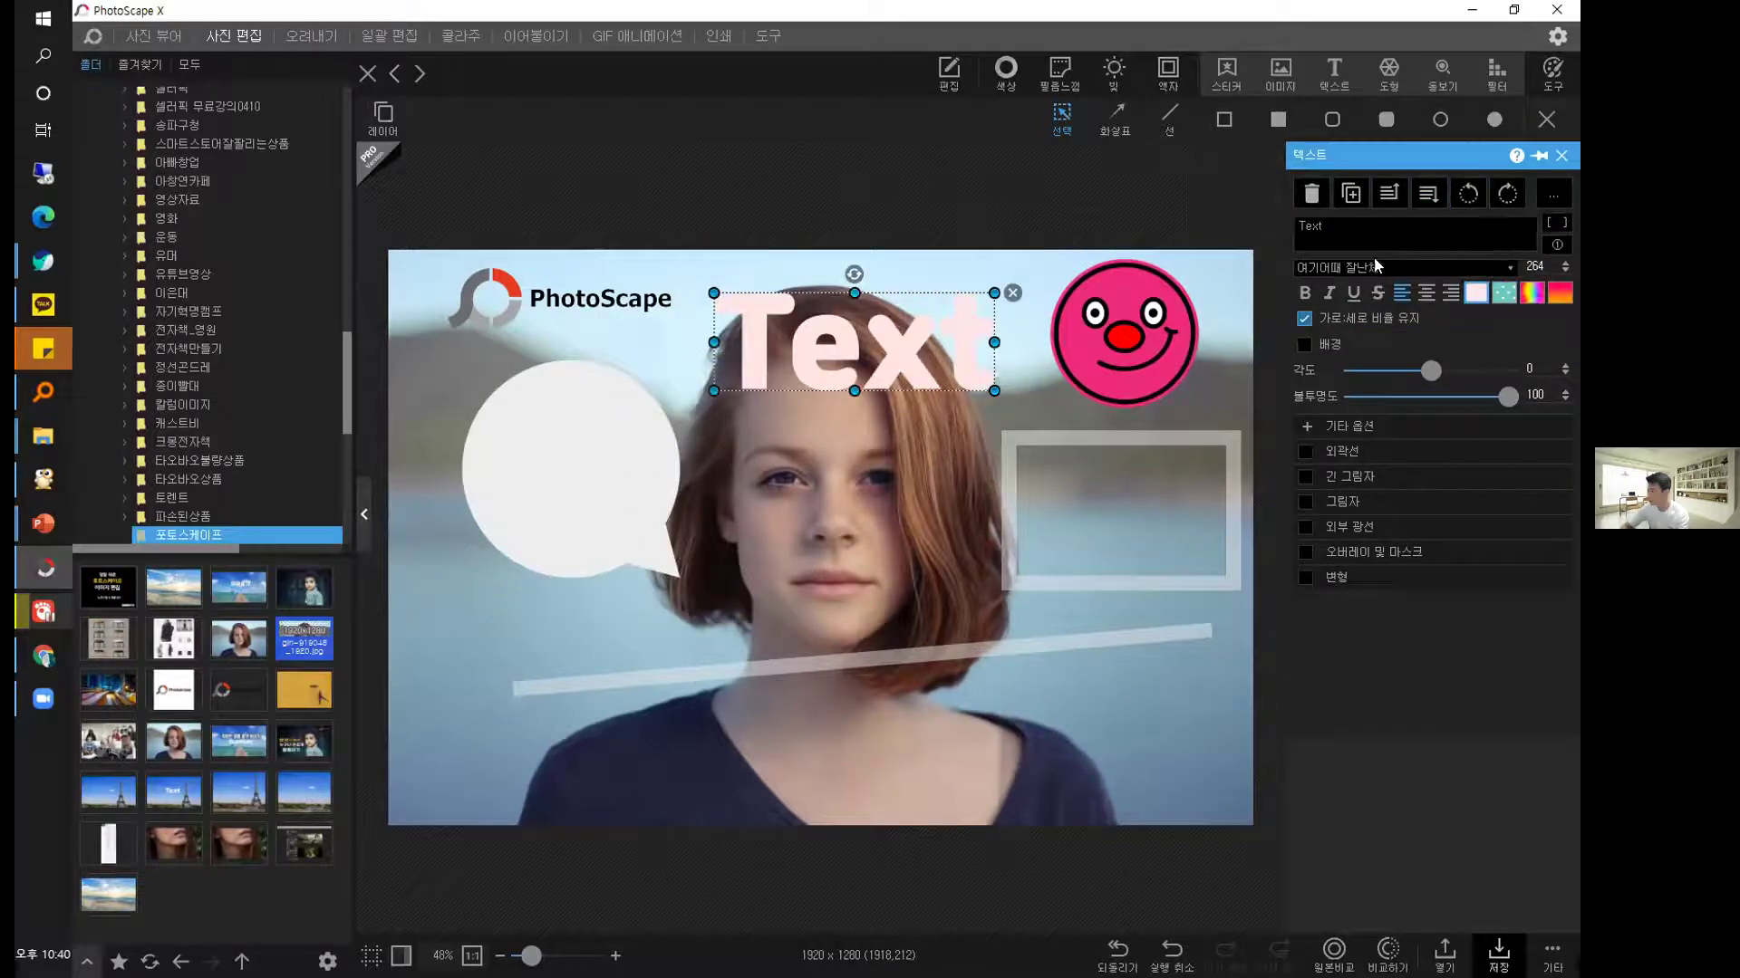
left_click(1475, 292)
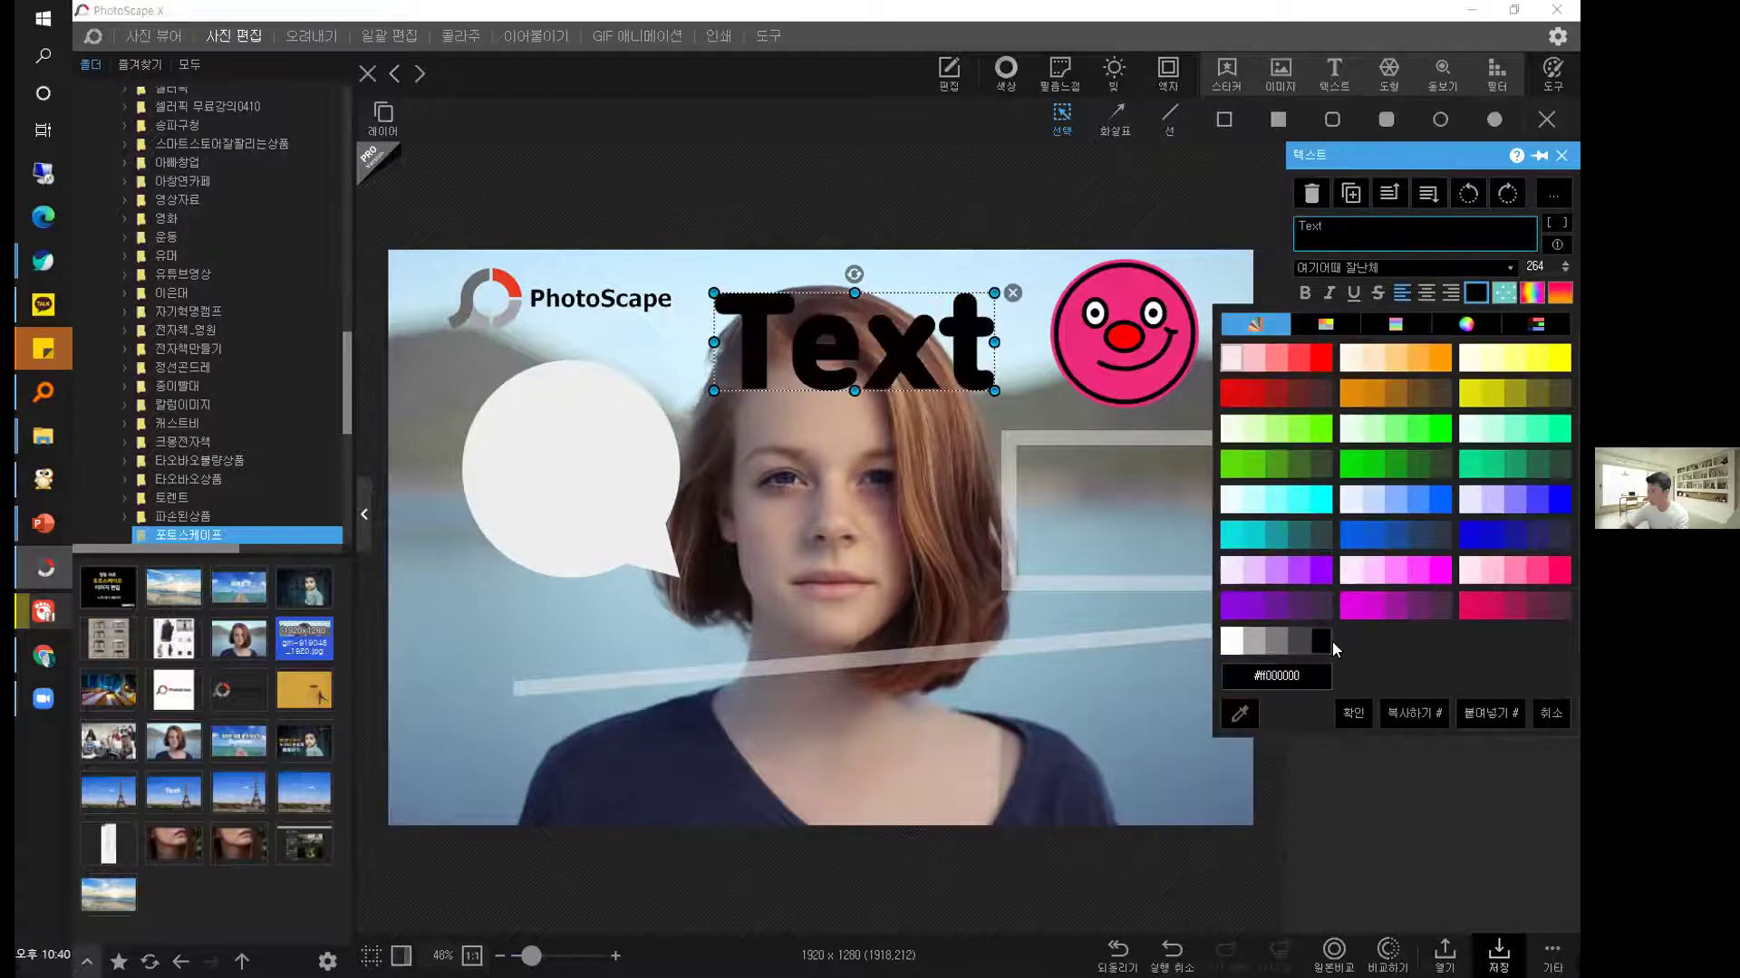
left_click(1325, 642)
left_click_drag(884, 348, 802, 520)
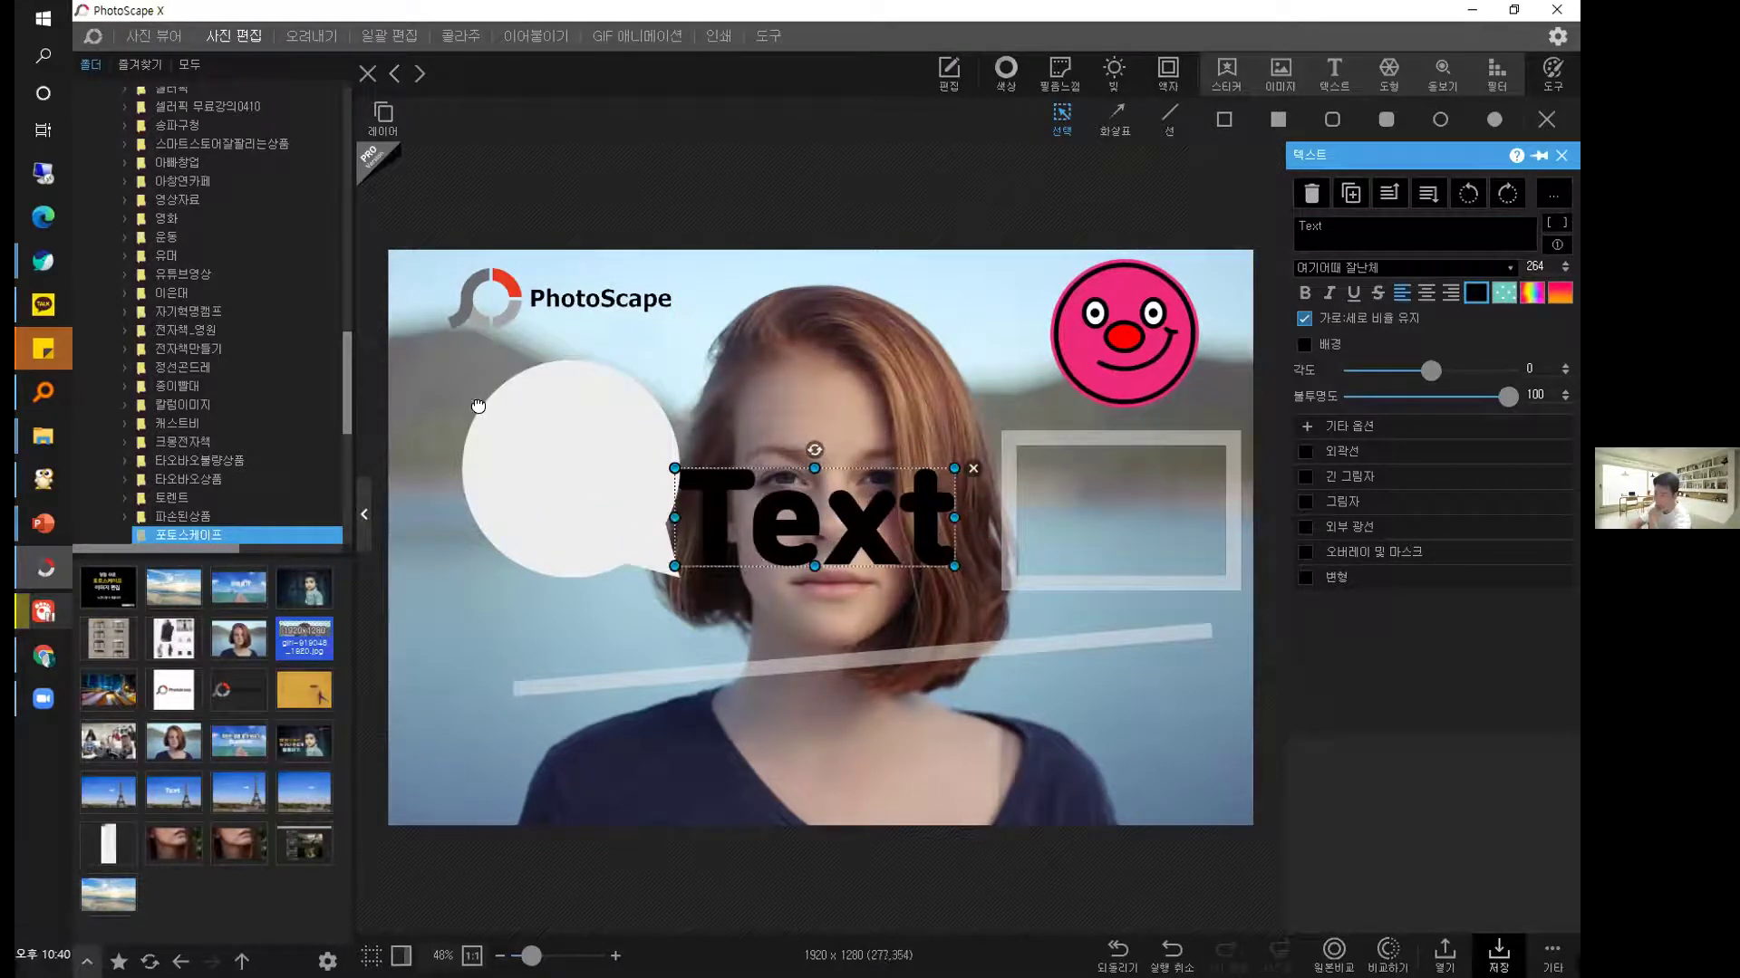
Move the speech bubble slightly closer to the logo and centre the text horizontally on the photo.
left_click(478, 405)
left_click_drag(535, 489, 864, 515)
key("ctrl+z")
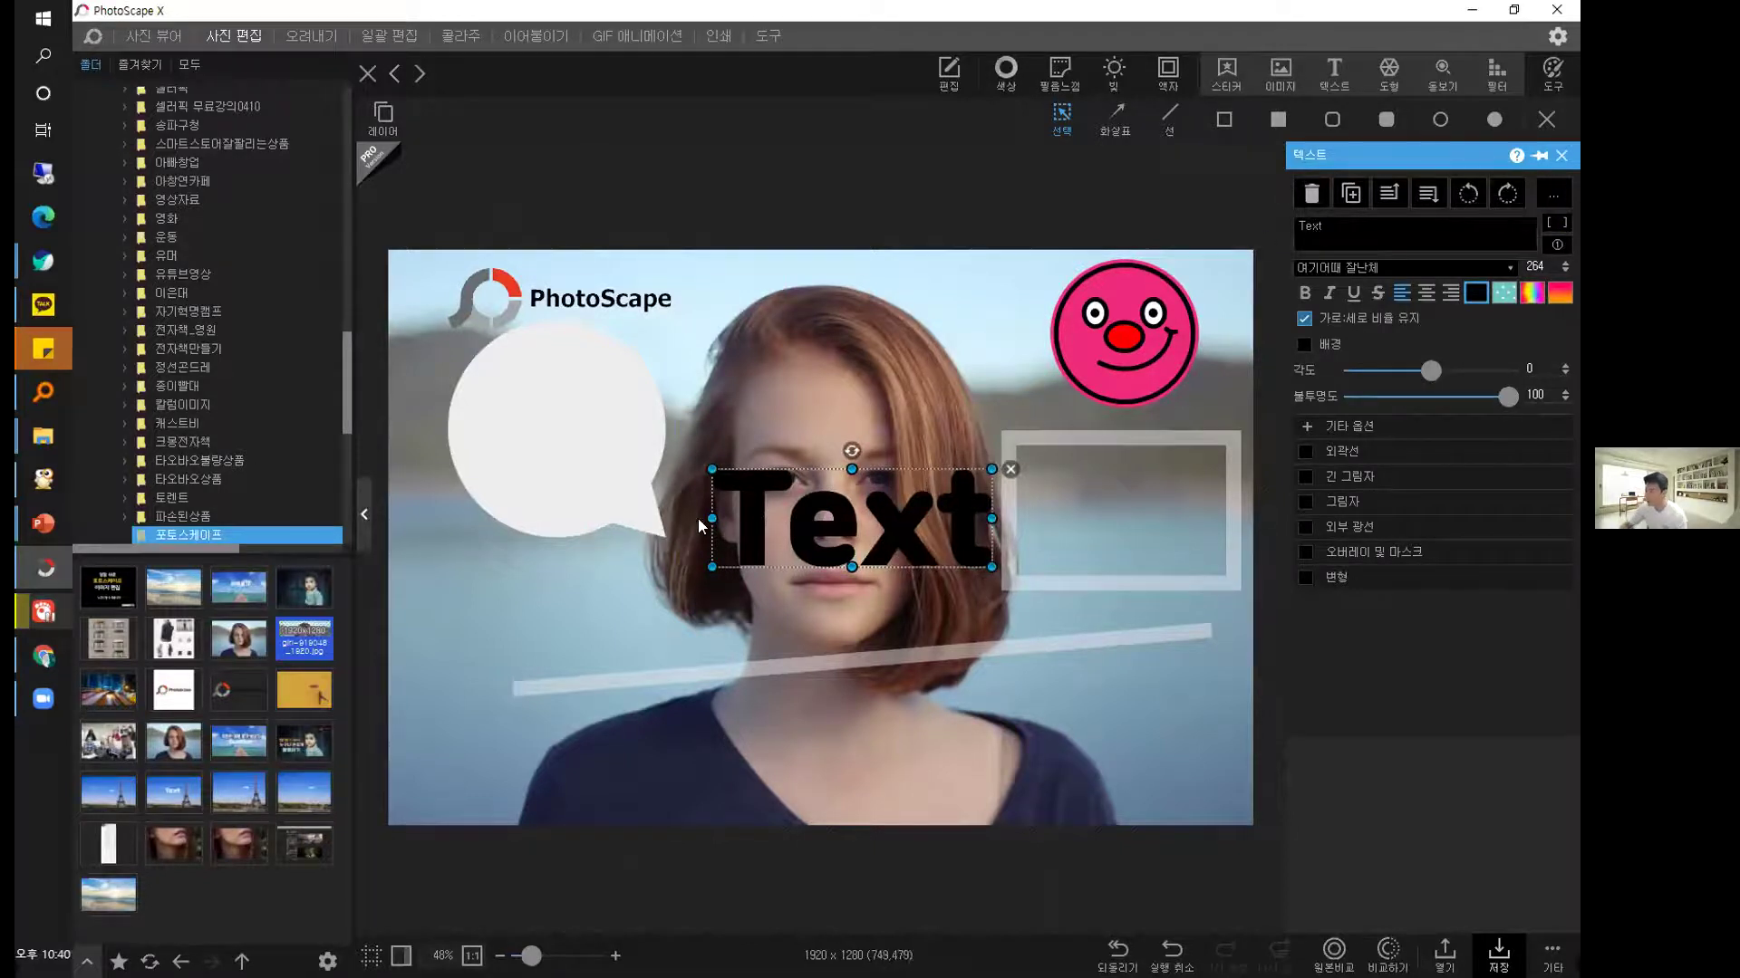
left_click_drag(798, 512, 767, 493)
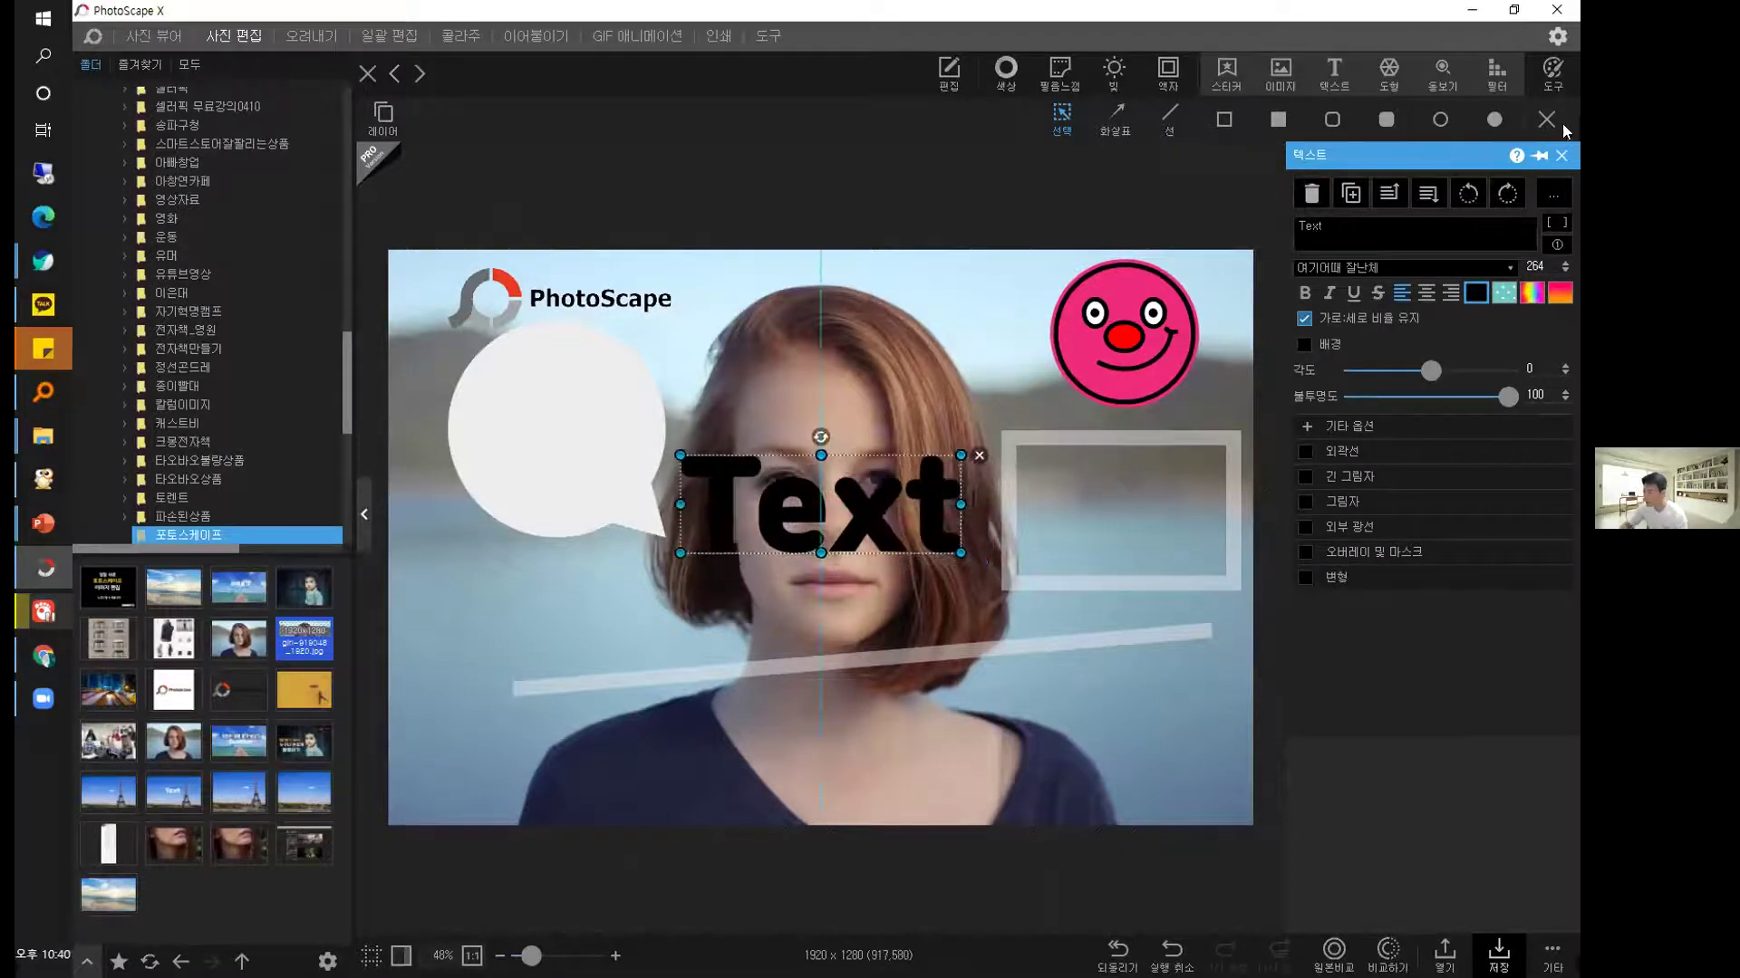
Rotate the text counter-clockwise through a full turn in 90° steps.
left_click(1469, 194)
left_click(1469, 195)
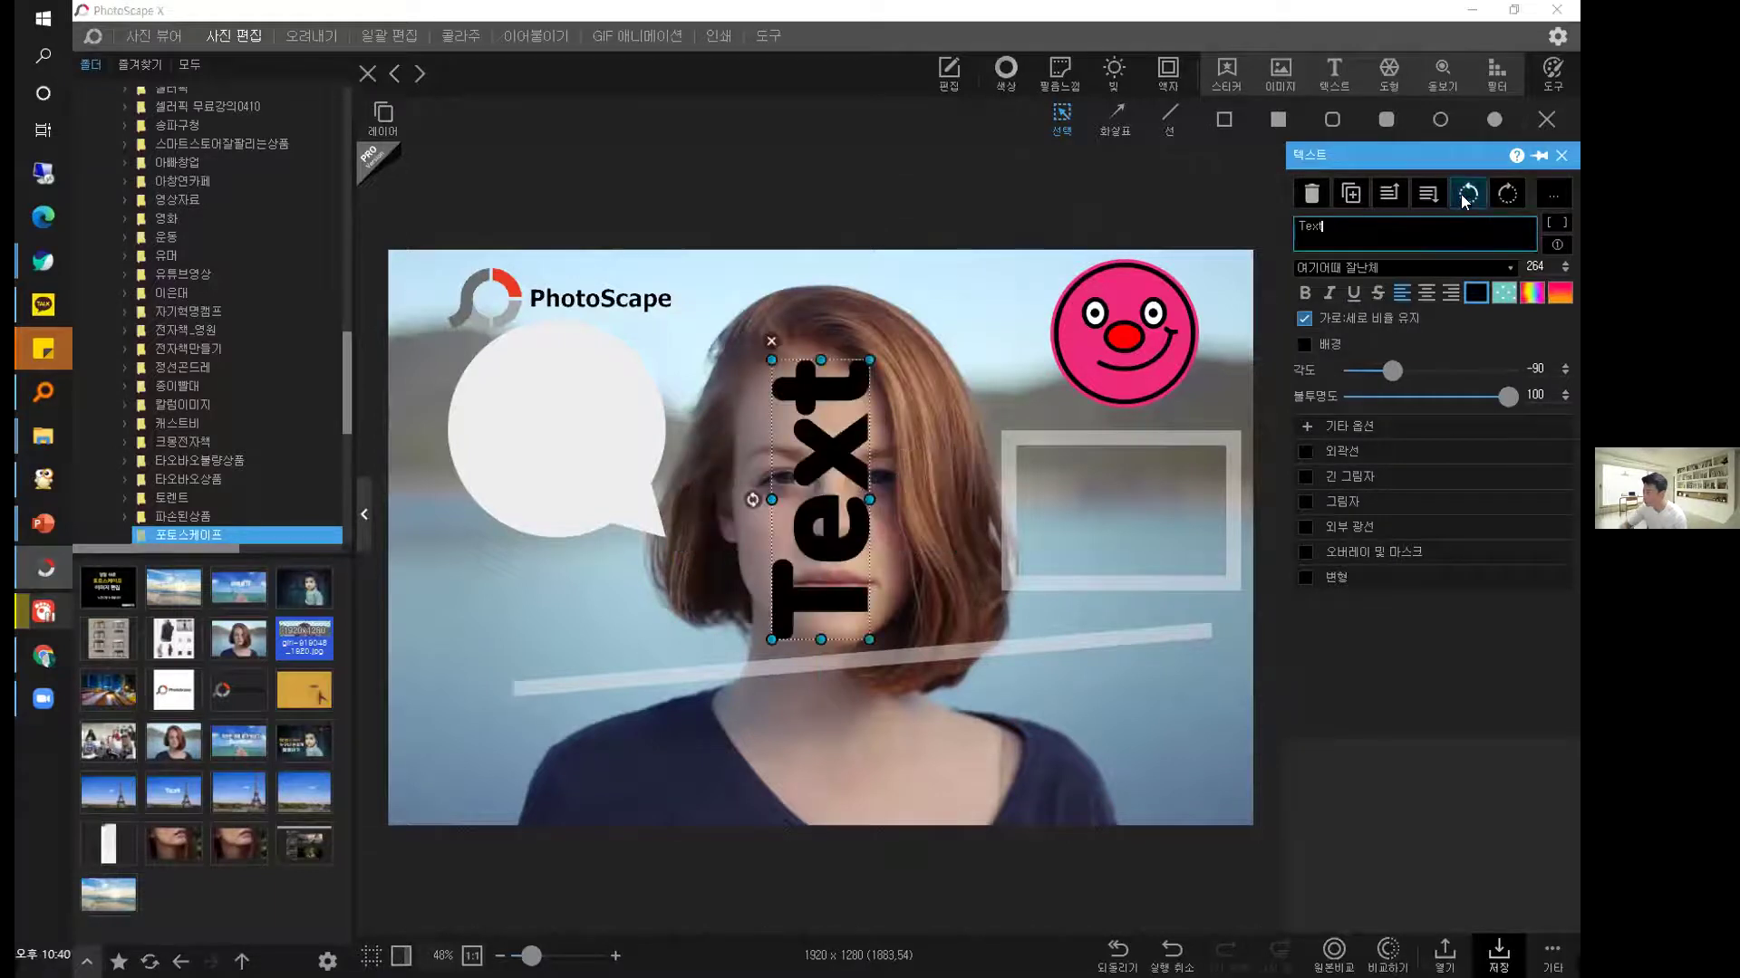
left_click(1469, 195)
left_click(1469, 195)
Move the text onto the speech bubble and bring it to the front of the bubble.
left_click_drag(813, 516, 627, 448)
right_click(780, 494)
left_click(817, 524)
left_click(720, 512)
key("Delete")
left_click(684, 401)
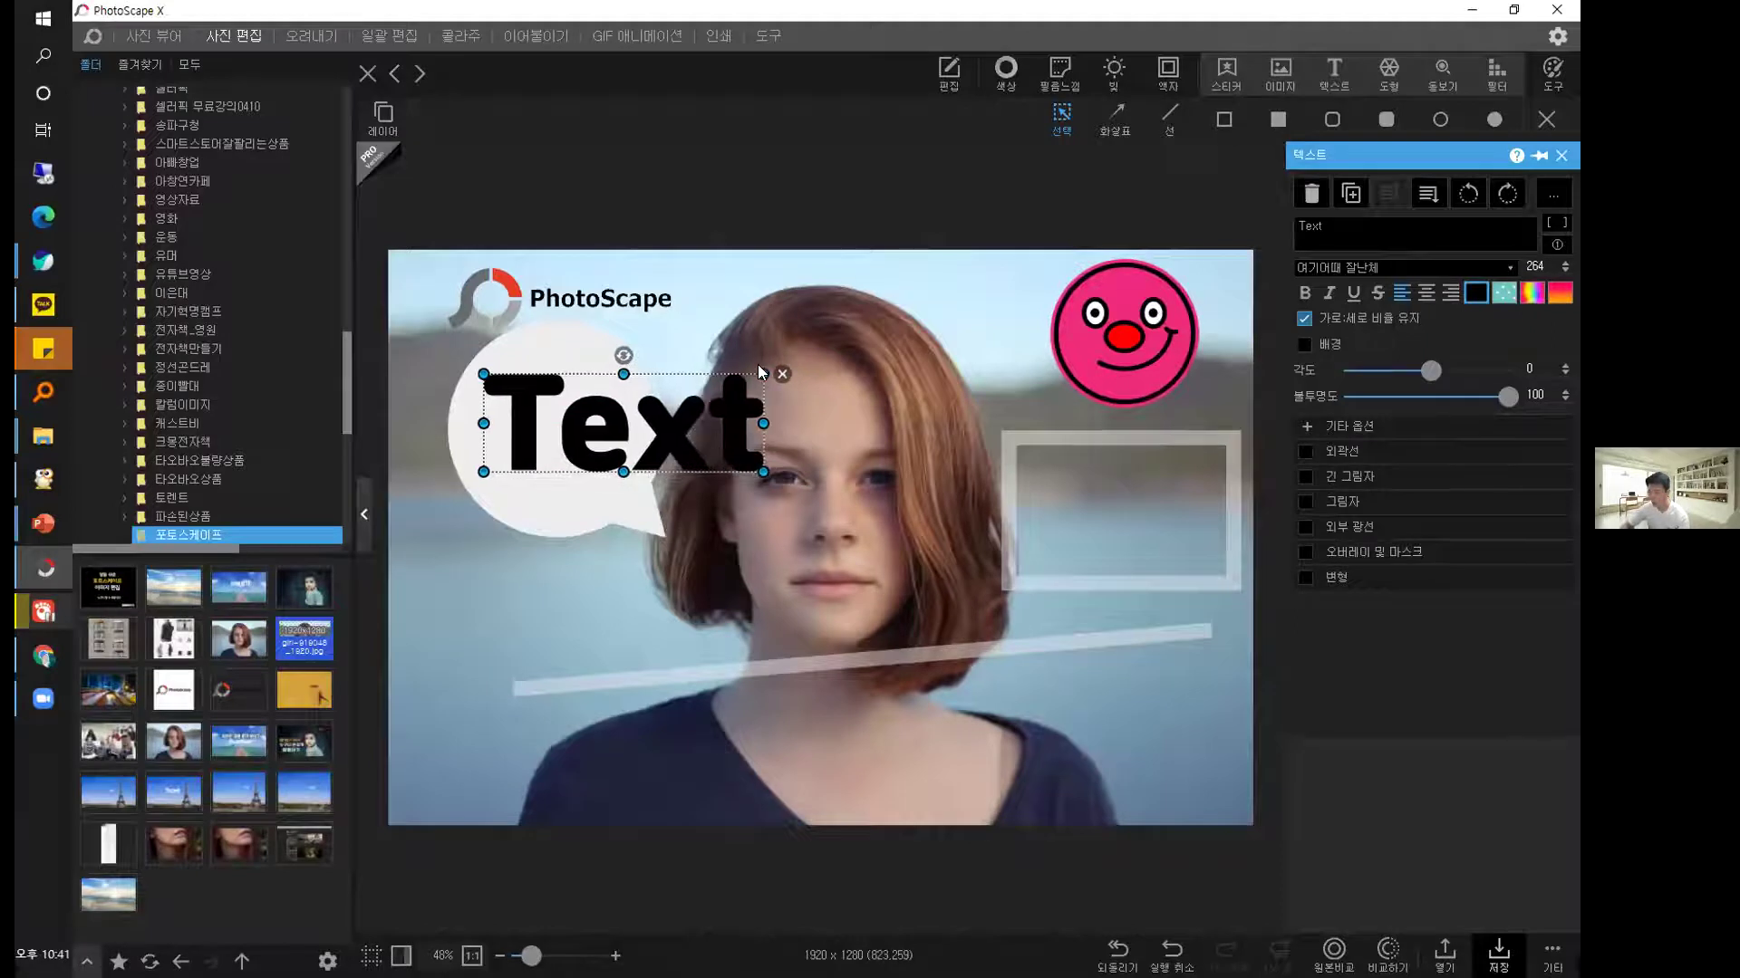
Shrink the text on the speech bubble to size 152 and replace its wording with 여기요.
left_click_drag(762, 374, 567, 429)
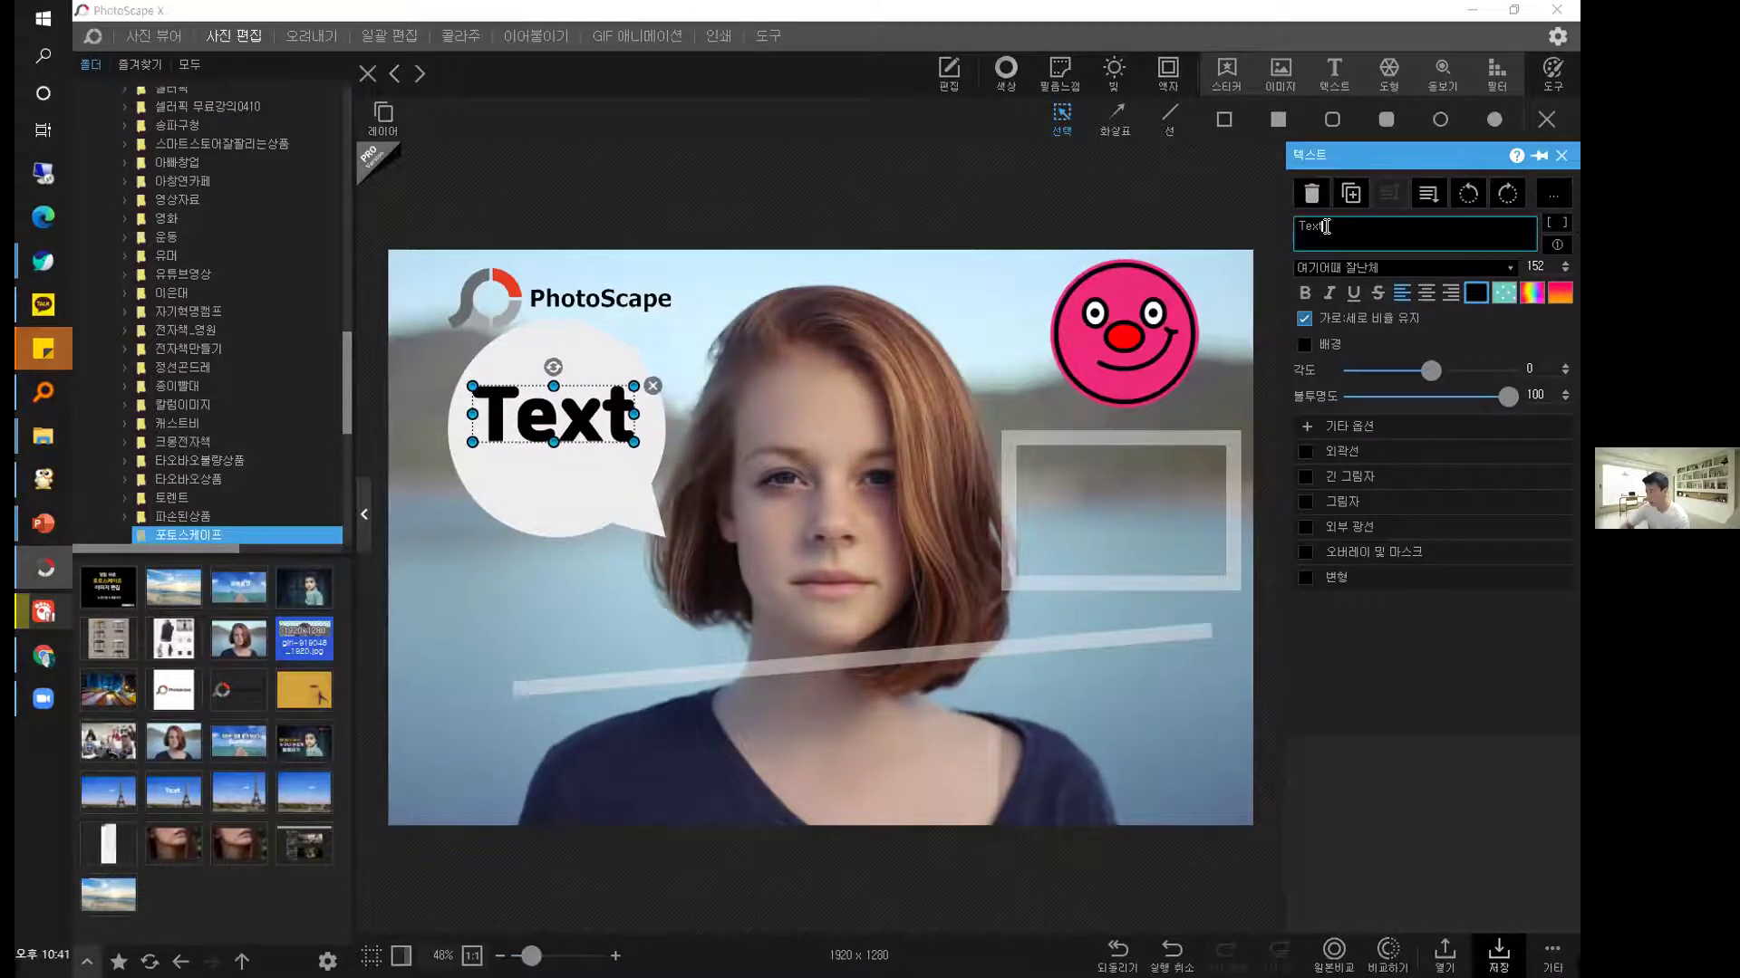
key("BackSpace")
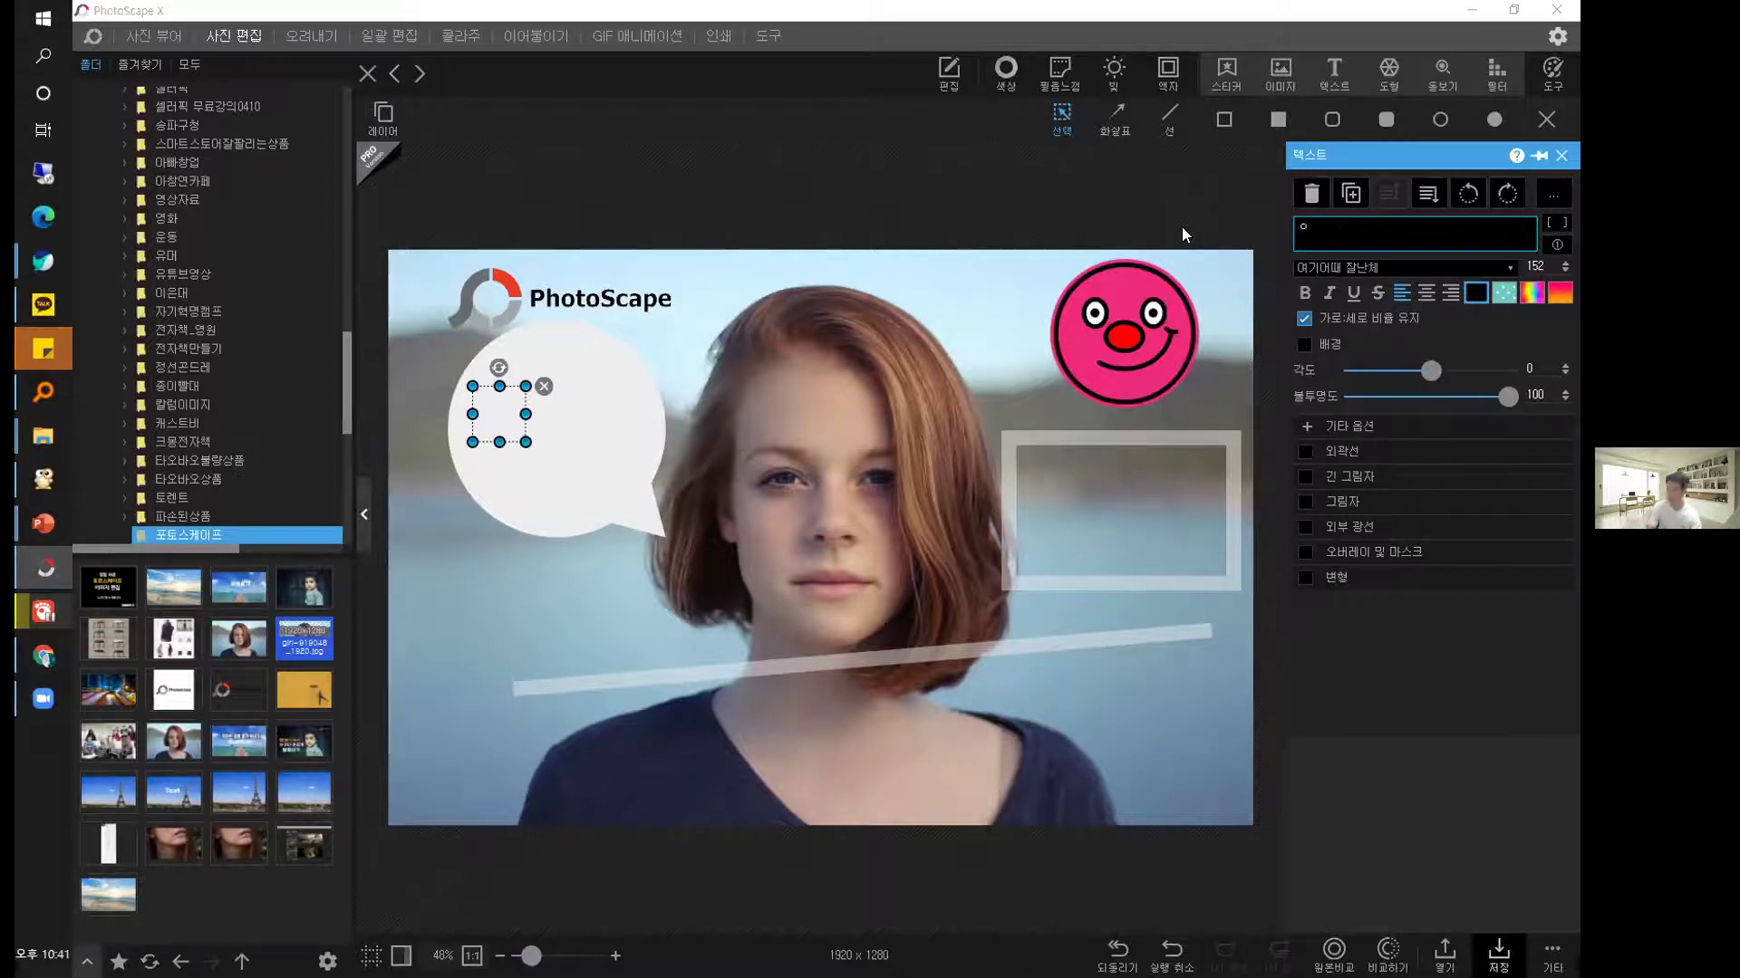
type("여기요")
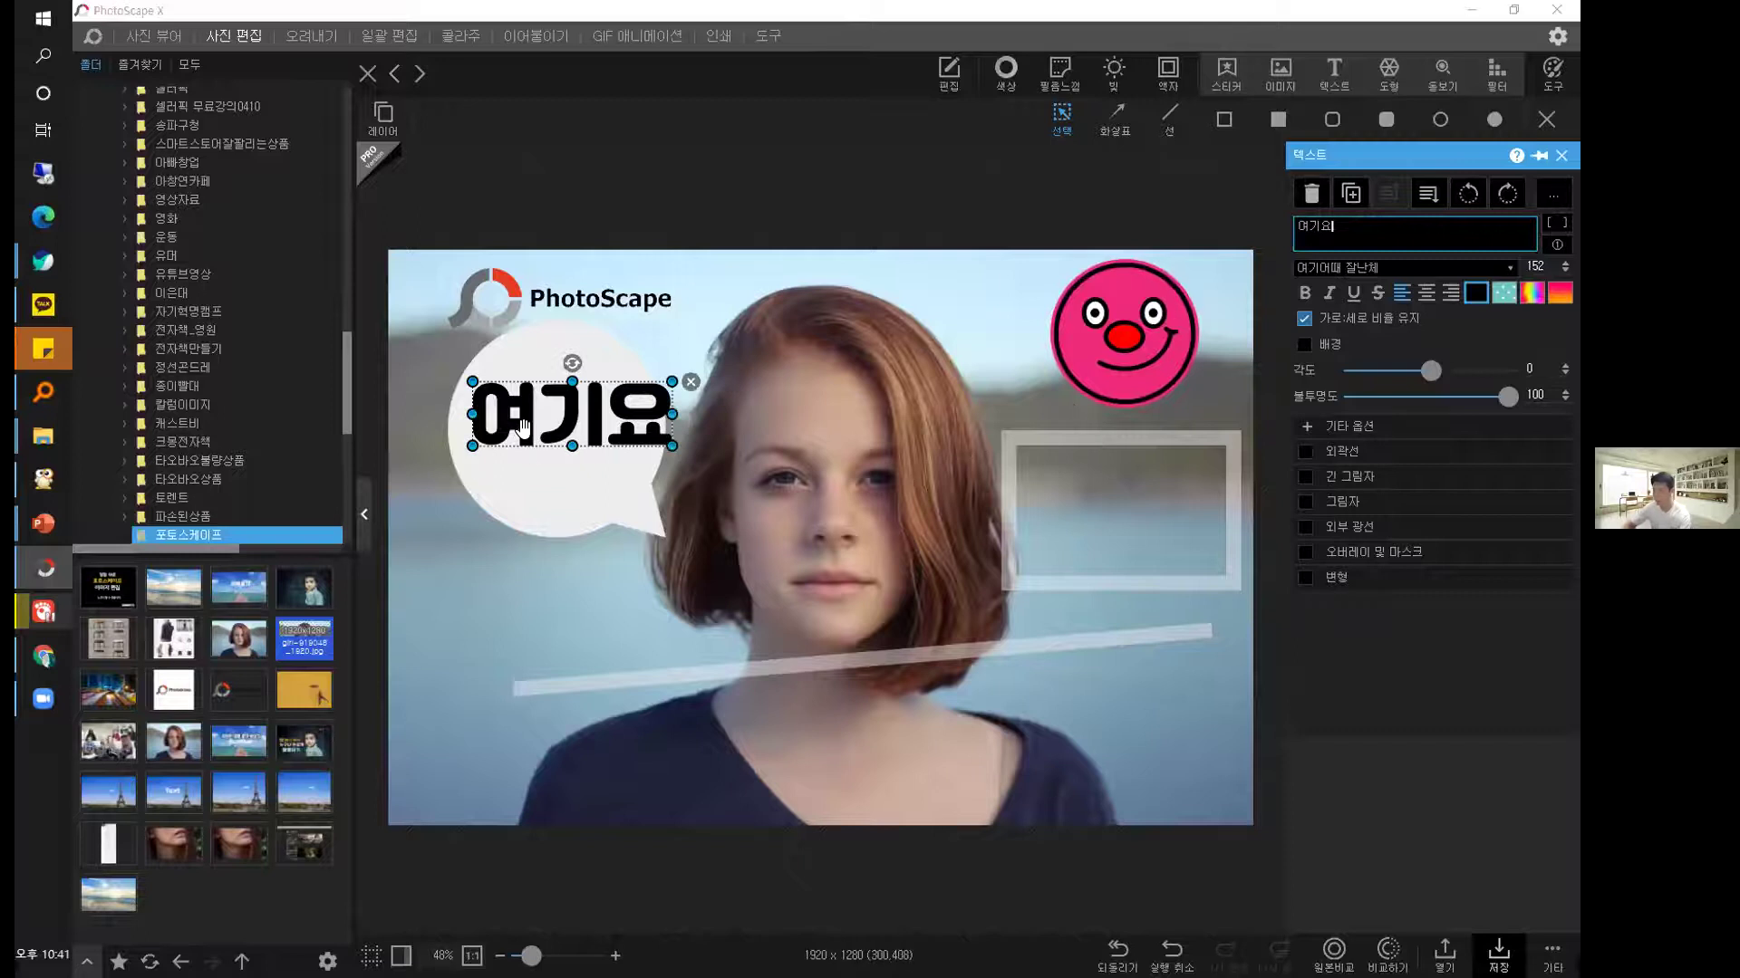
Shrink the 여기요 text a little more, centre it inside the speech bubble and deselect it.
left_click_drag(523, 426, 507, 431)
mouse_move(656, 388)
left_mouse_down()
mouse_move(636, 403)
mouse_move(649, 409)
left_mouse_up()
left_click(757, 345)
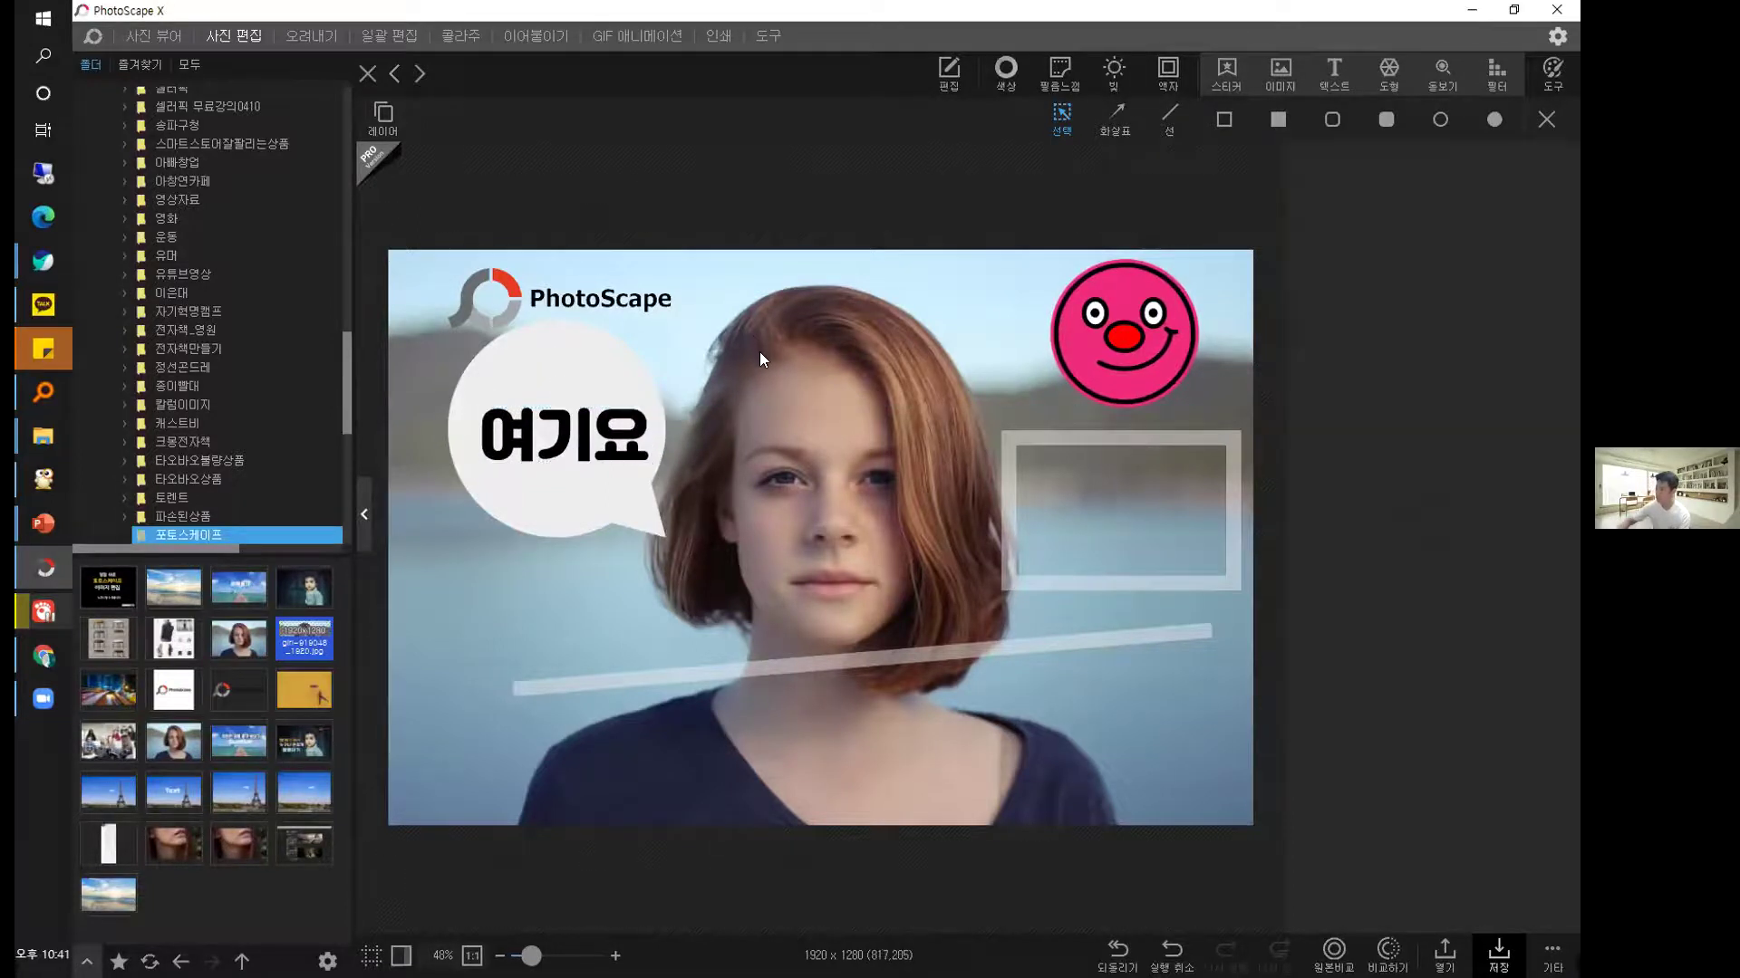
left_click(594, 361)
left_click(1051, 305)
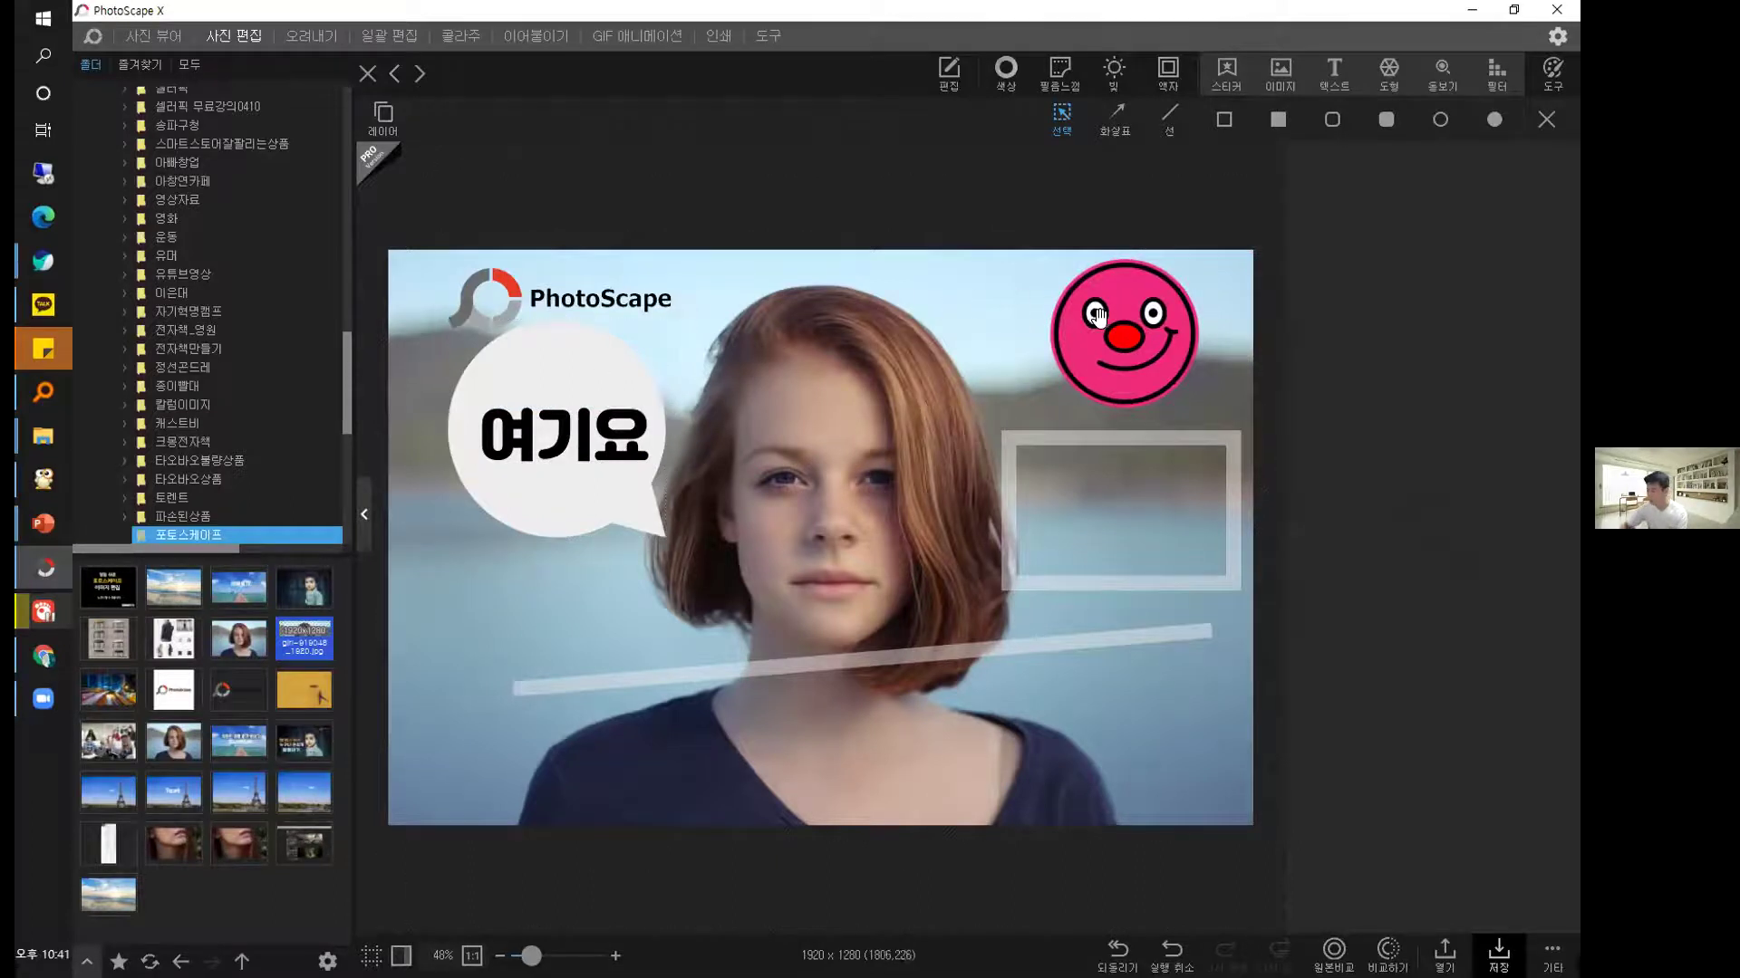
Add a white-ringed magnifier, shrink it and place it over the woman's eye nearest the speech bubble.
left_click(1441, 70)
left_click_drag(902, 551, 963, 421)
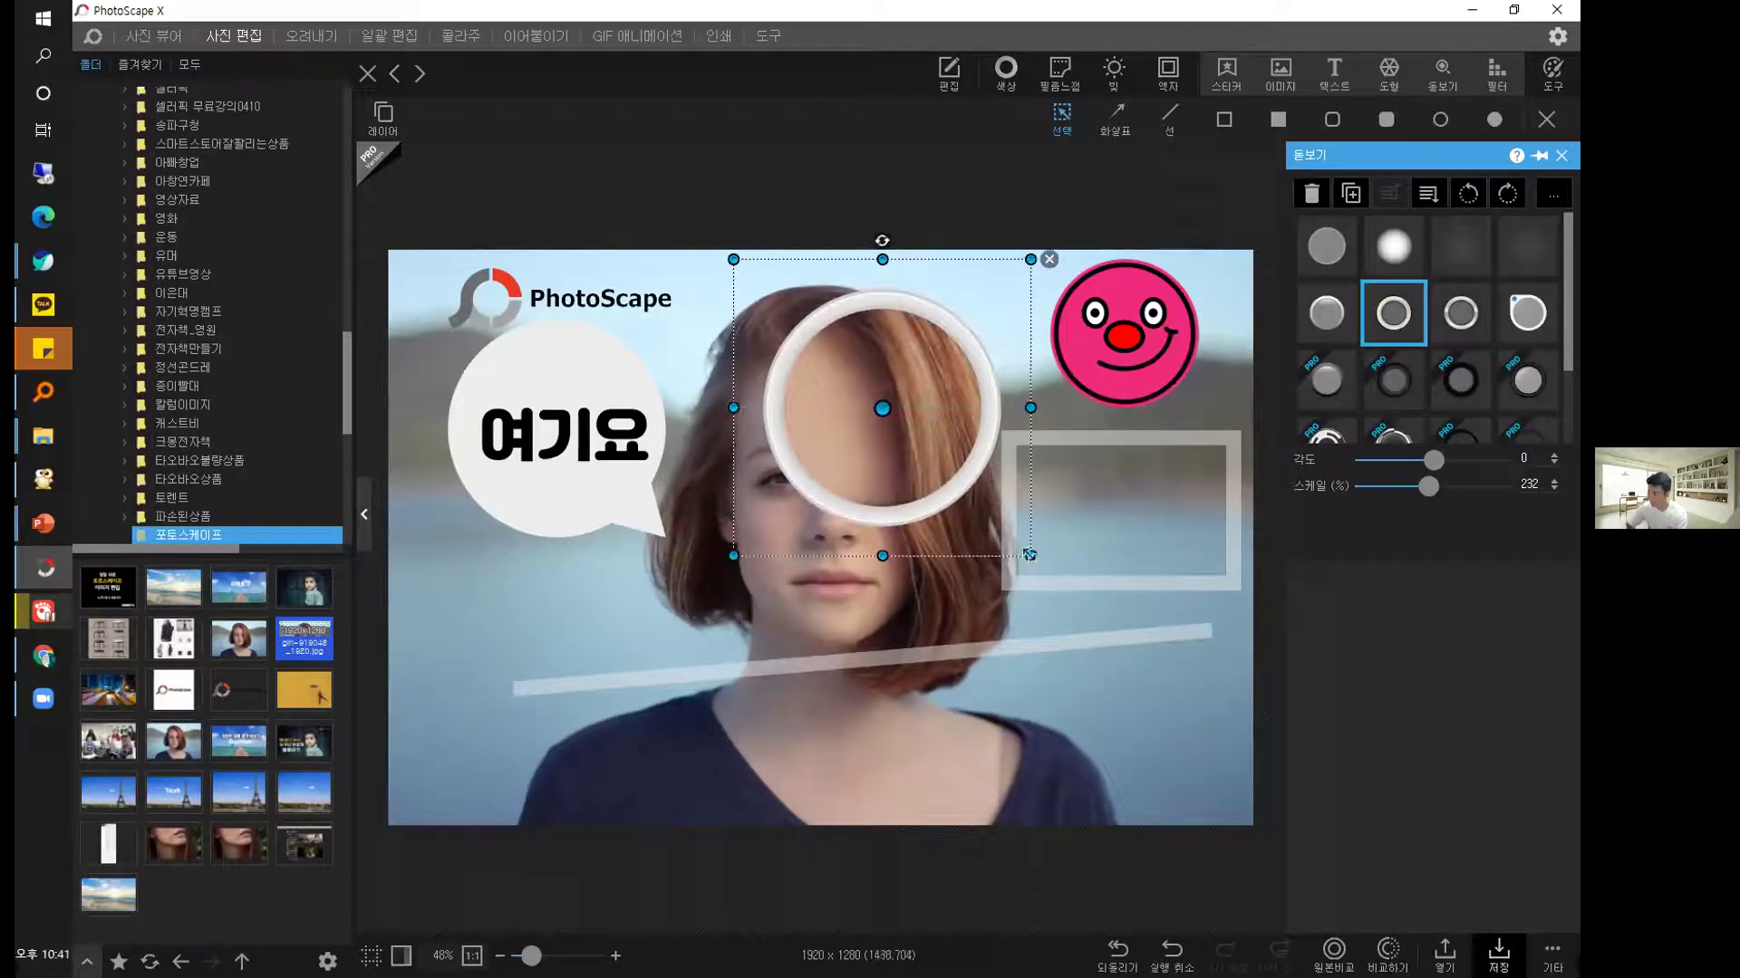
left_click_drag(1029, 554, 955, 481)
left_click_drag(876, 370, 802, 484)
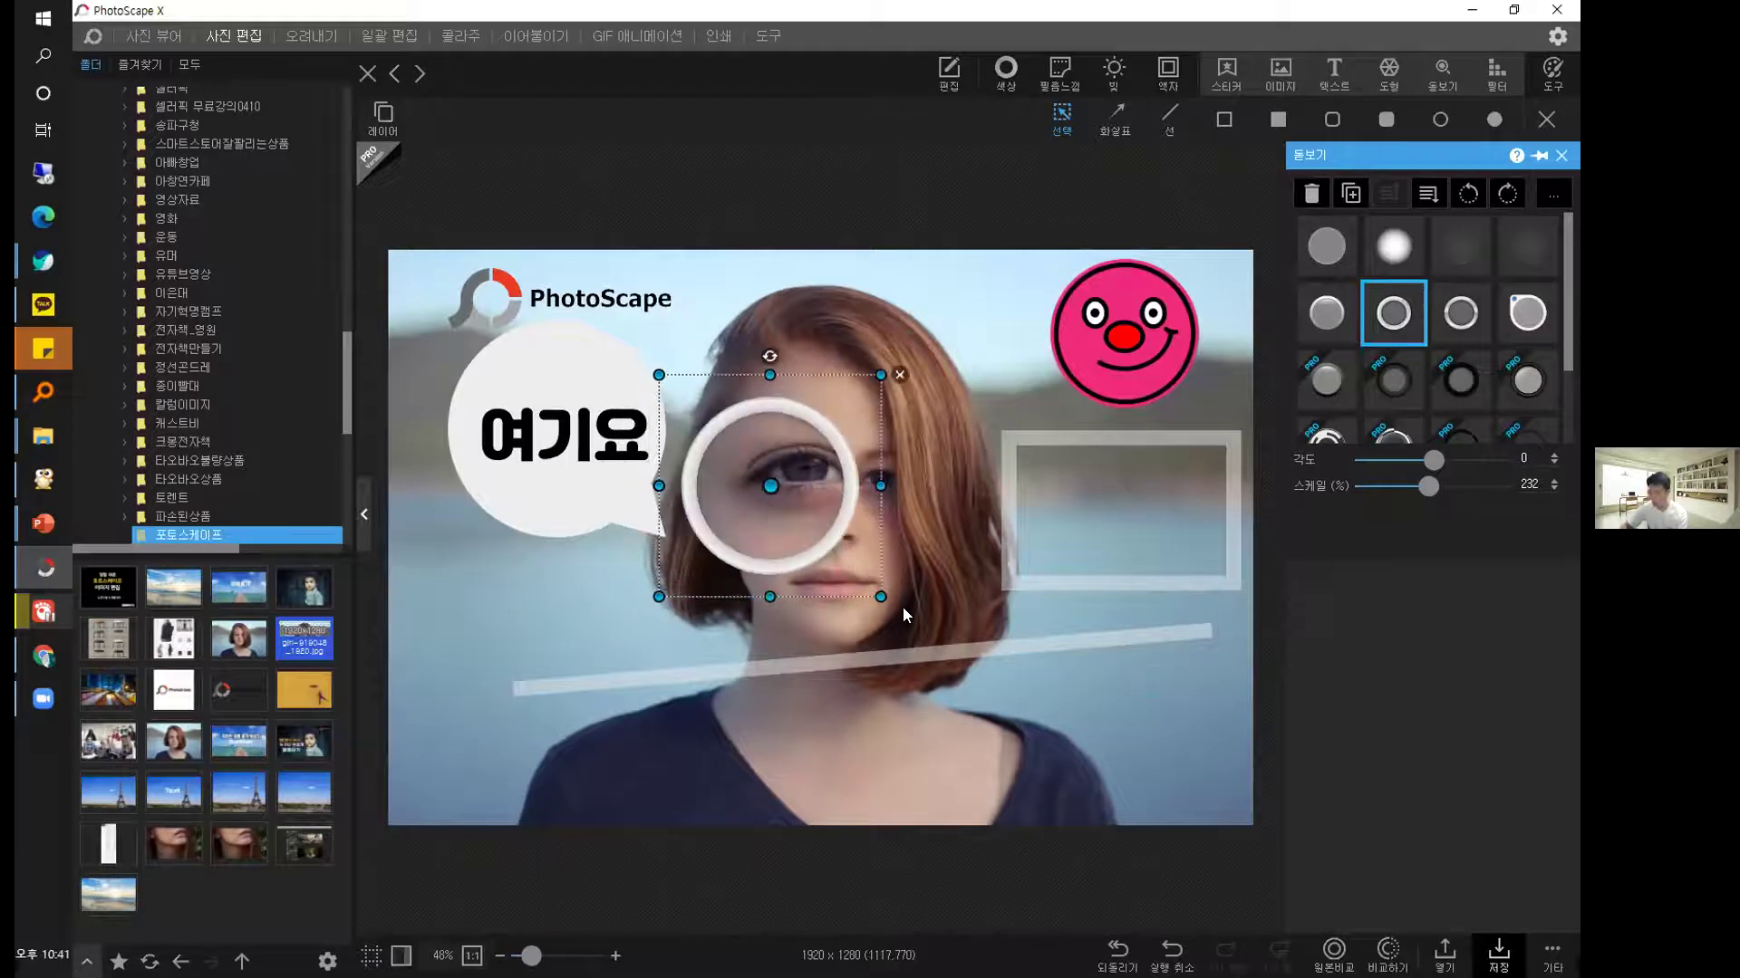
left_click_drag(879, 595, 829, 544)
Move the magnifier around the photo and leave it over the shoulder in the photo's lower-right corner.
left_click_drag(775, 493, 860, 331)
left_click_drag(1101, 360, 1065, 549)
left_click_drag(921, 687, 1098, 790)
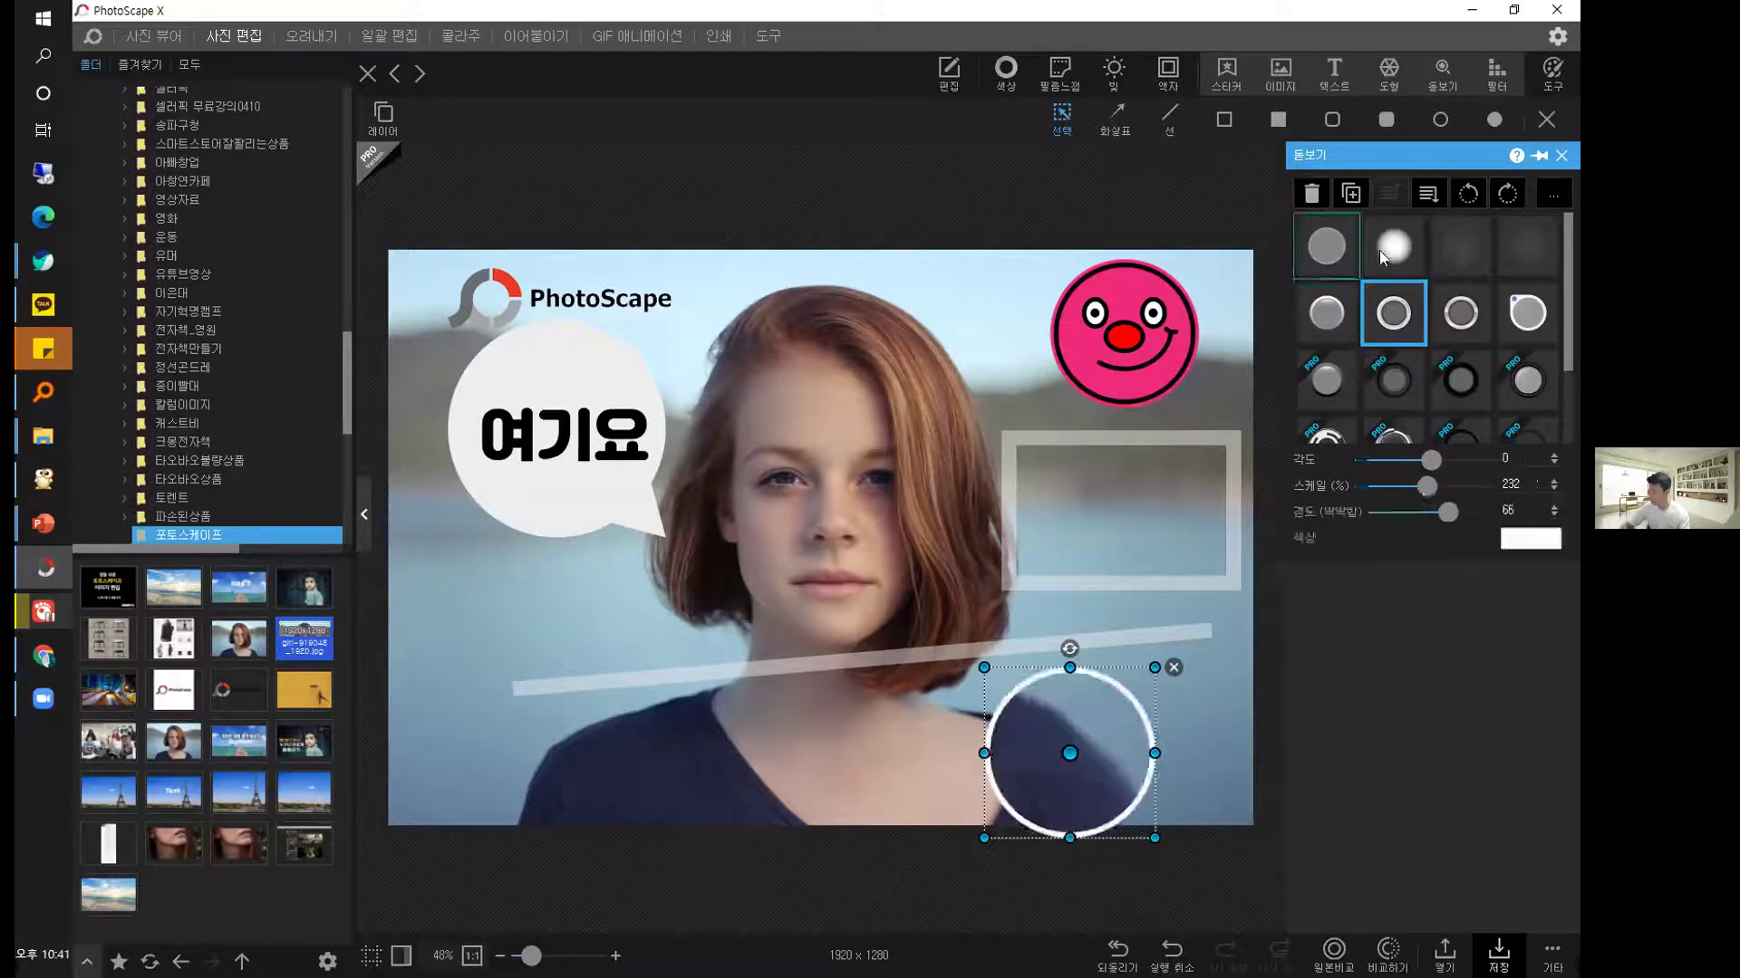
left_click(1381, 79)
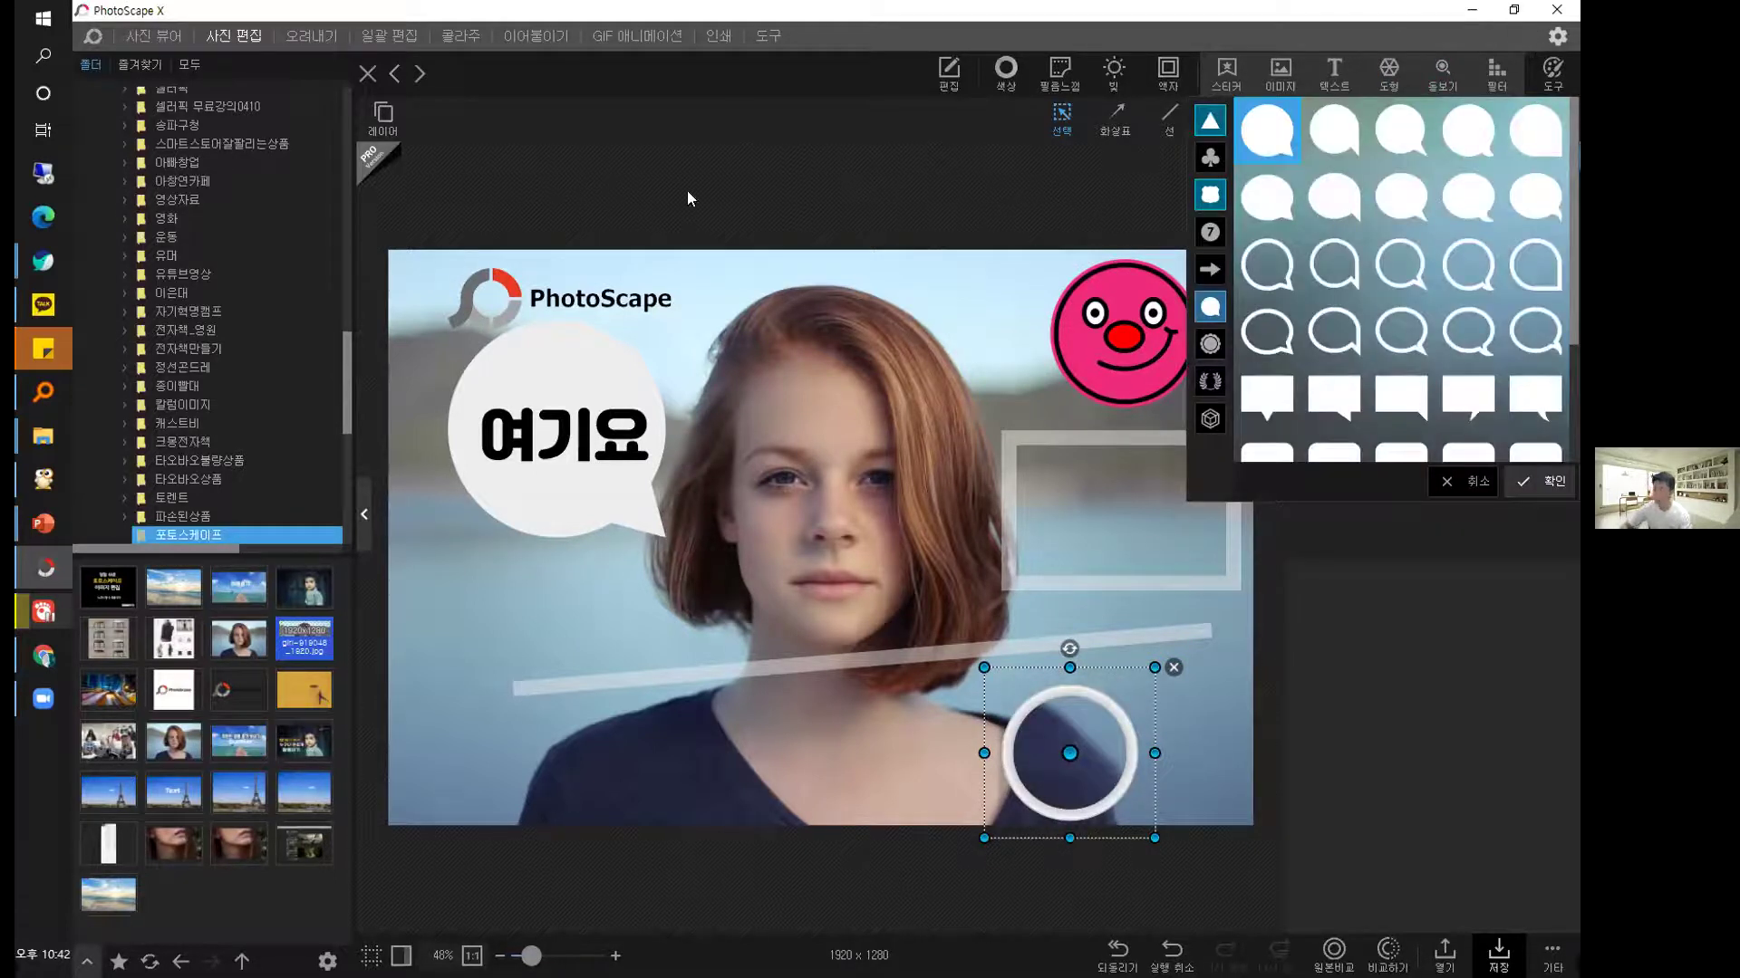
key("Escape")
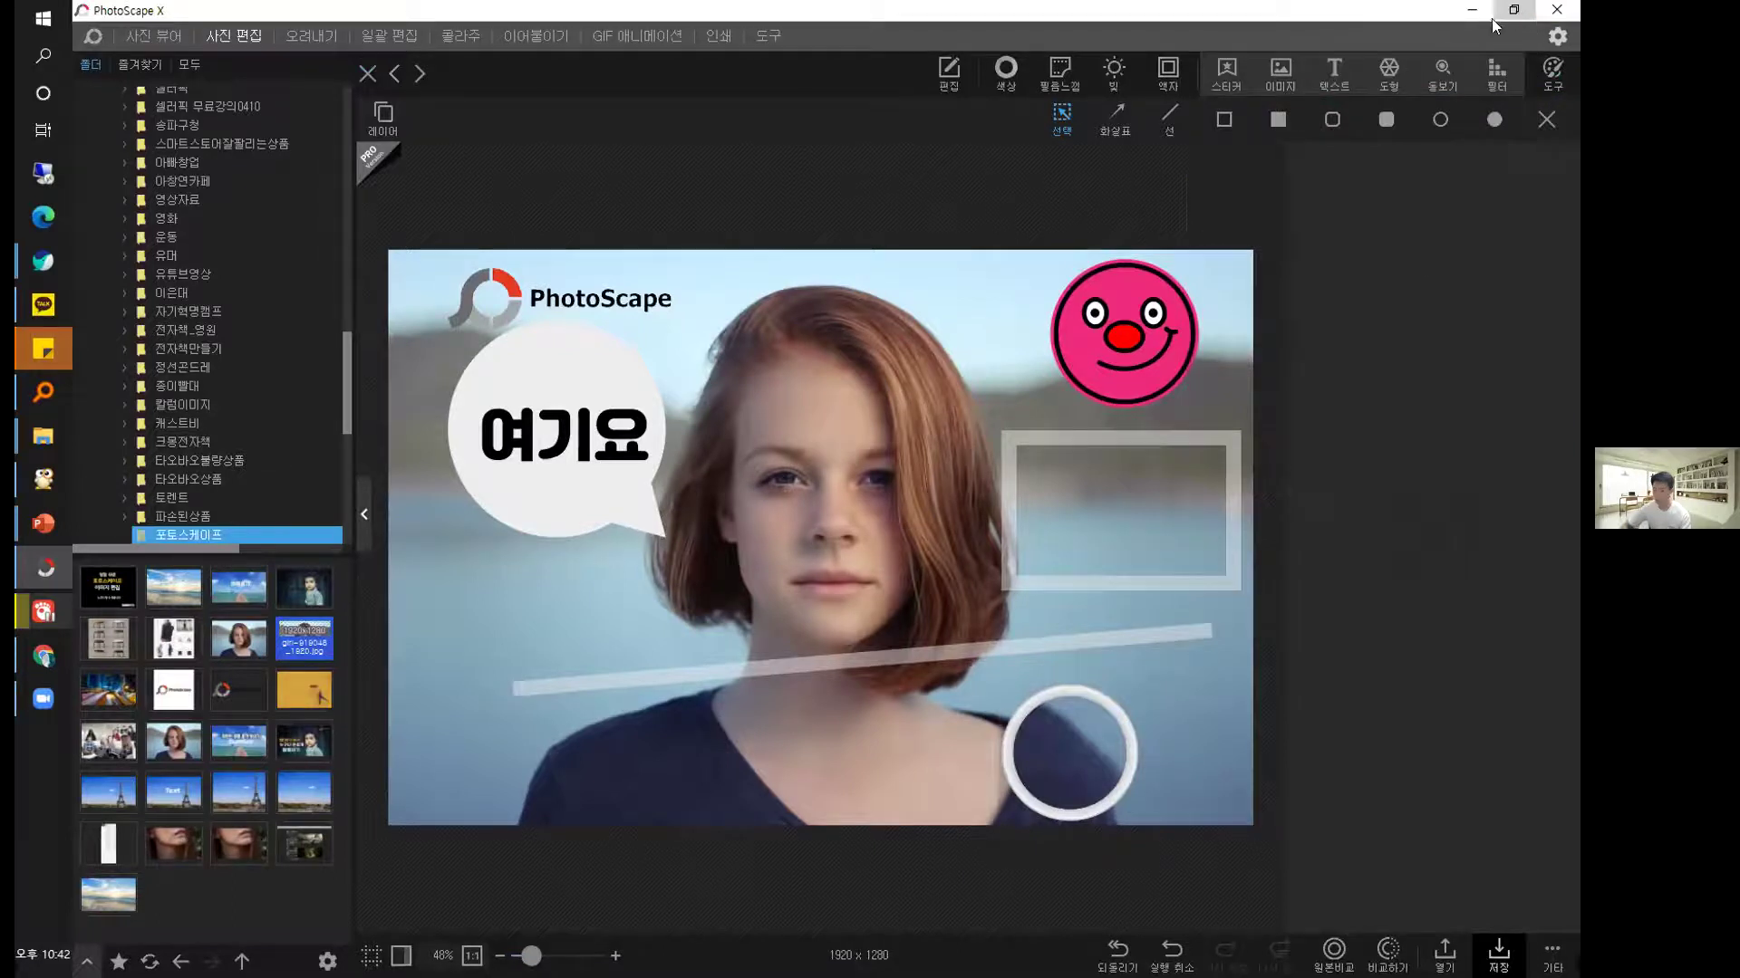
Shrink the PhotoScape X window, show the slideshow's 편집하기 (도구 사용하기) slide and tool example, and return to PhotoScape X.
key("super+Down")
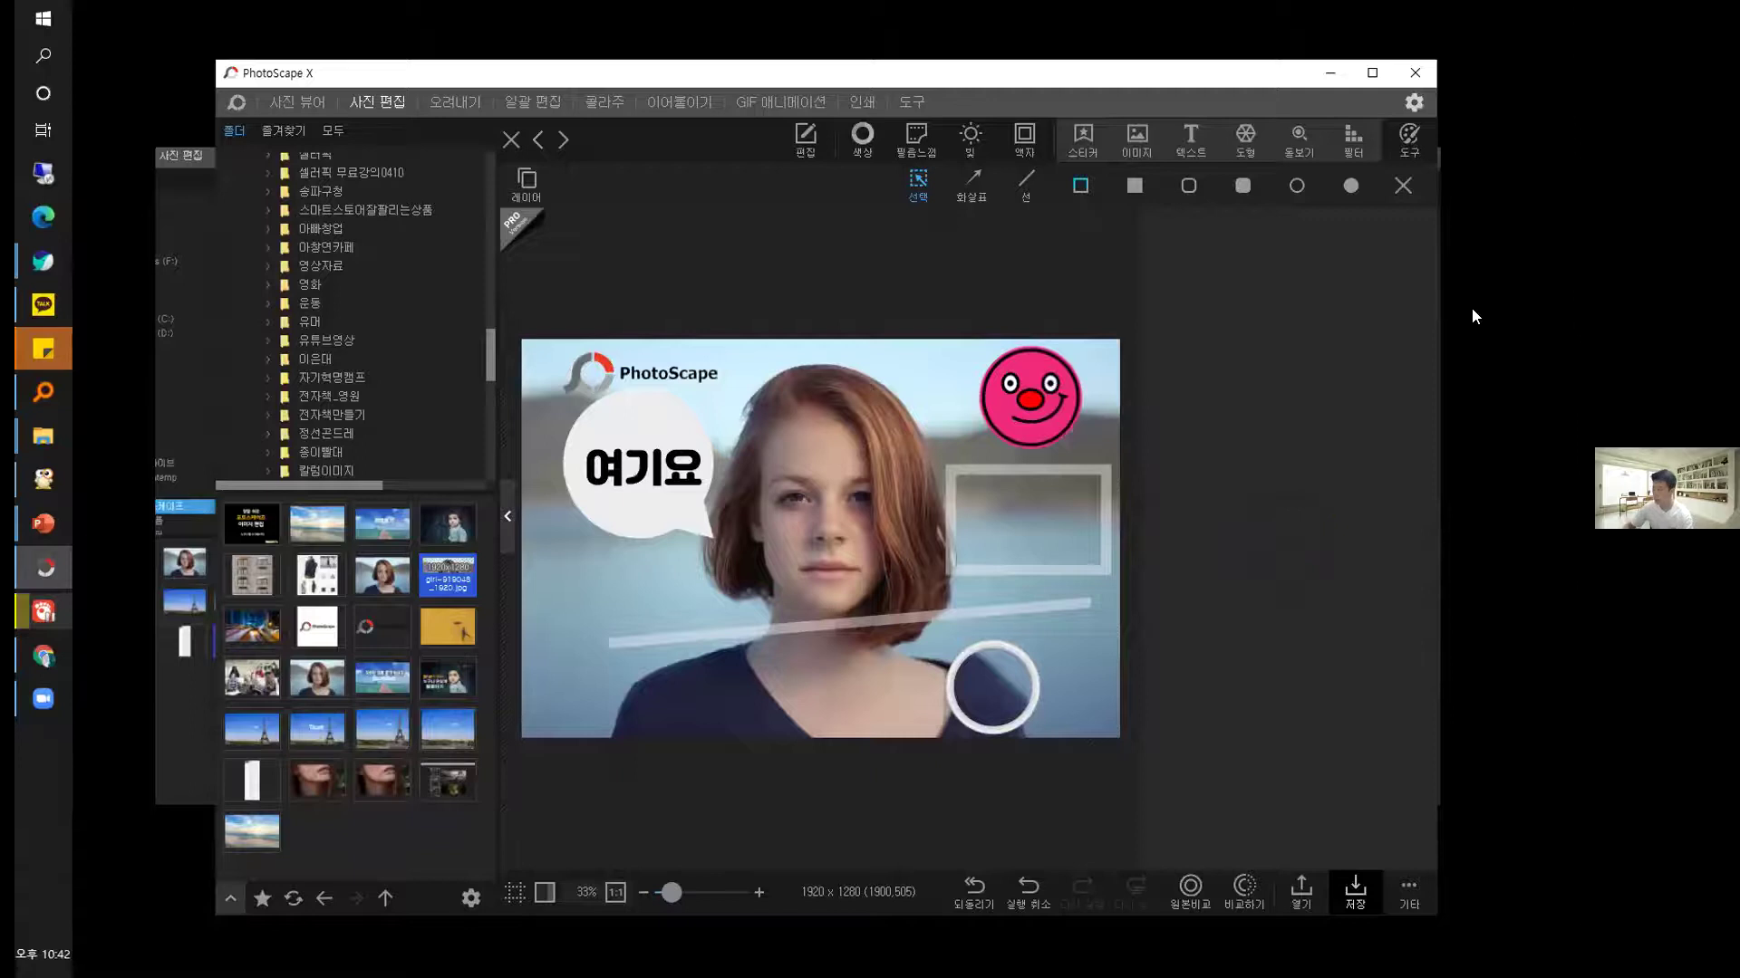
key("alt+Tab")
left_click(764, 504)
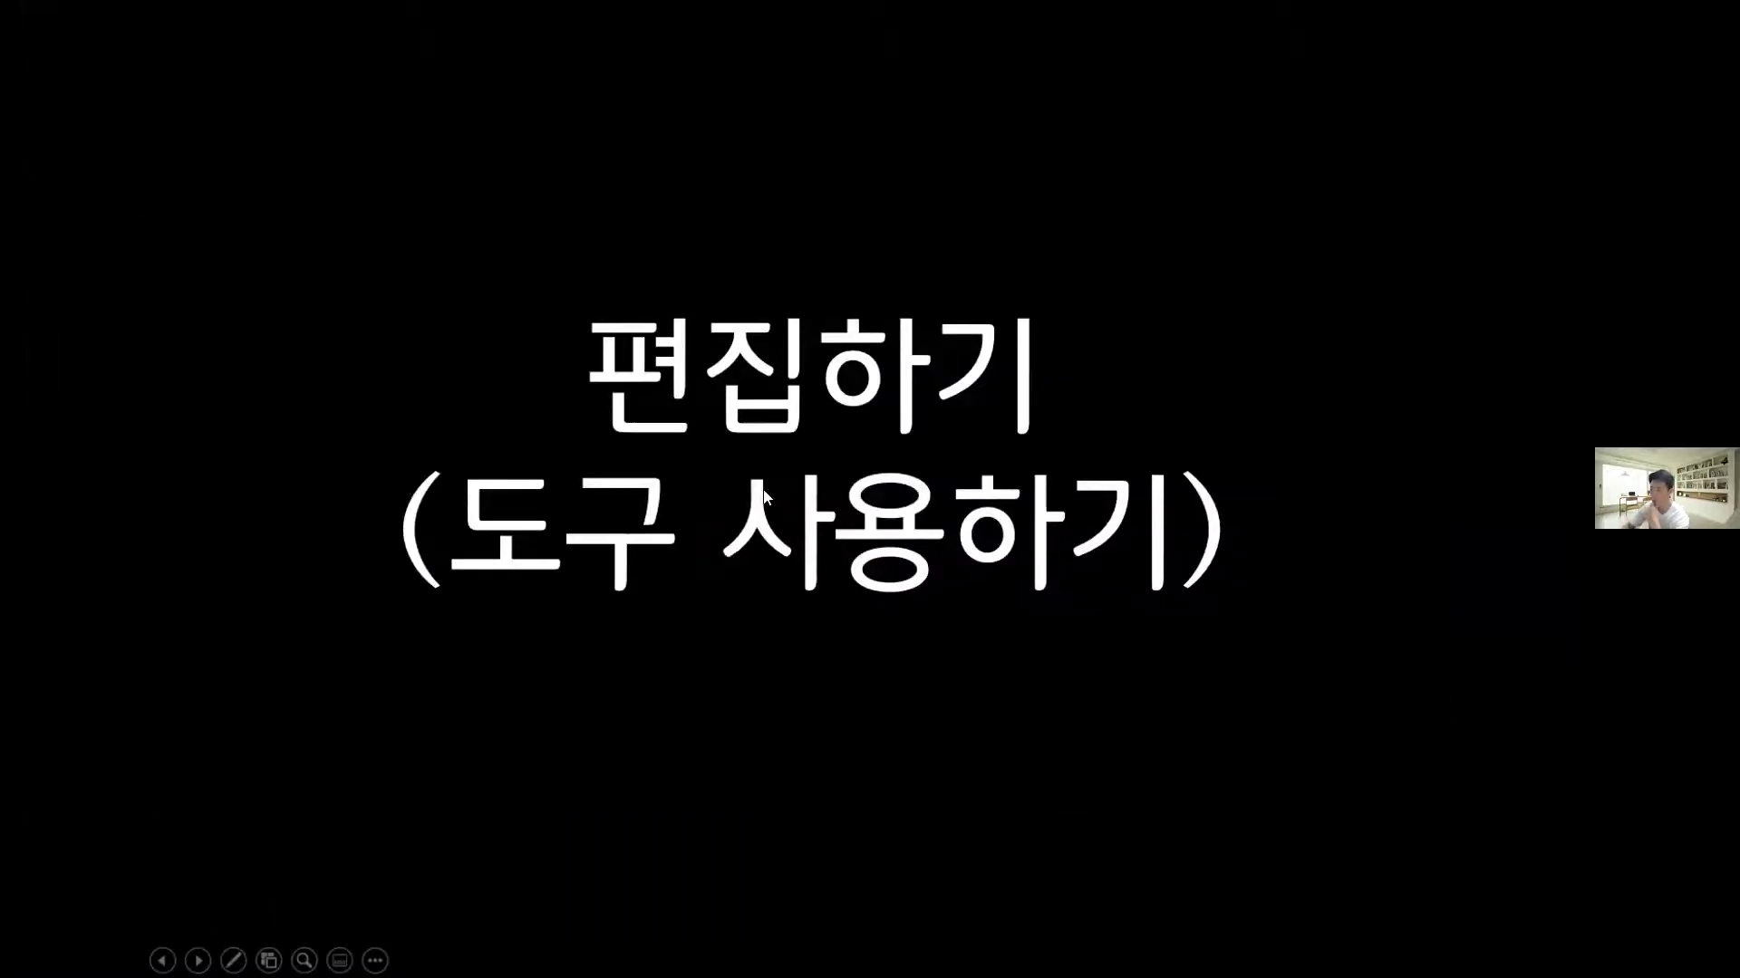
left_click(763, 492)
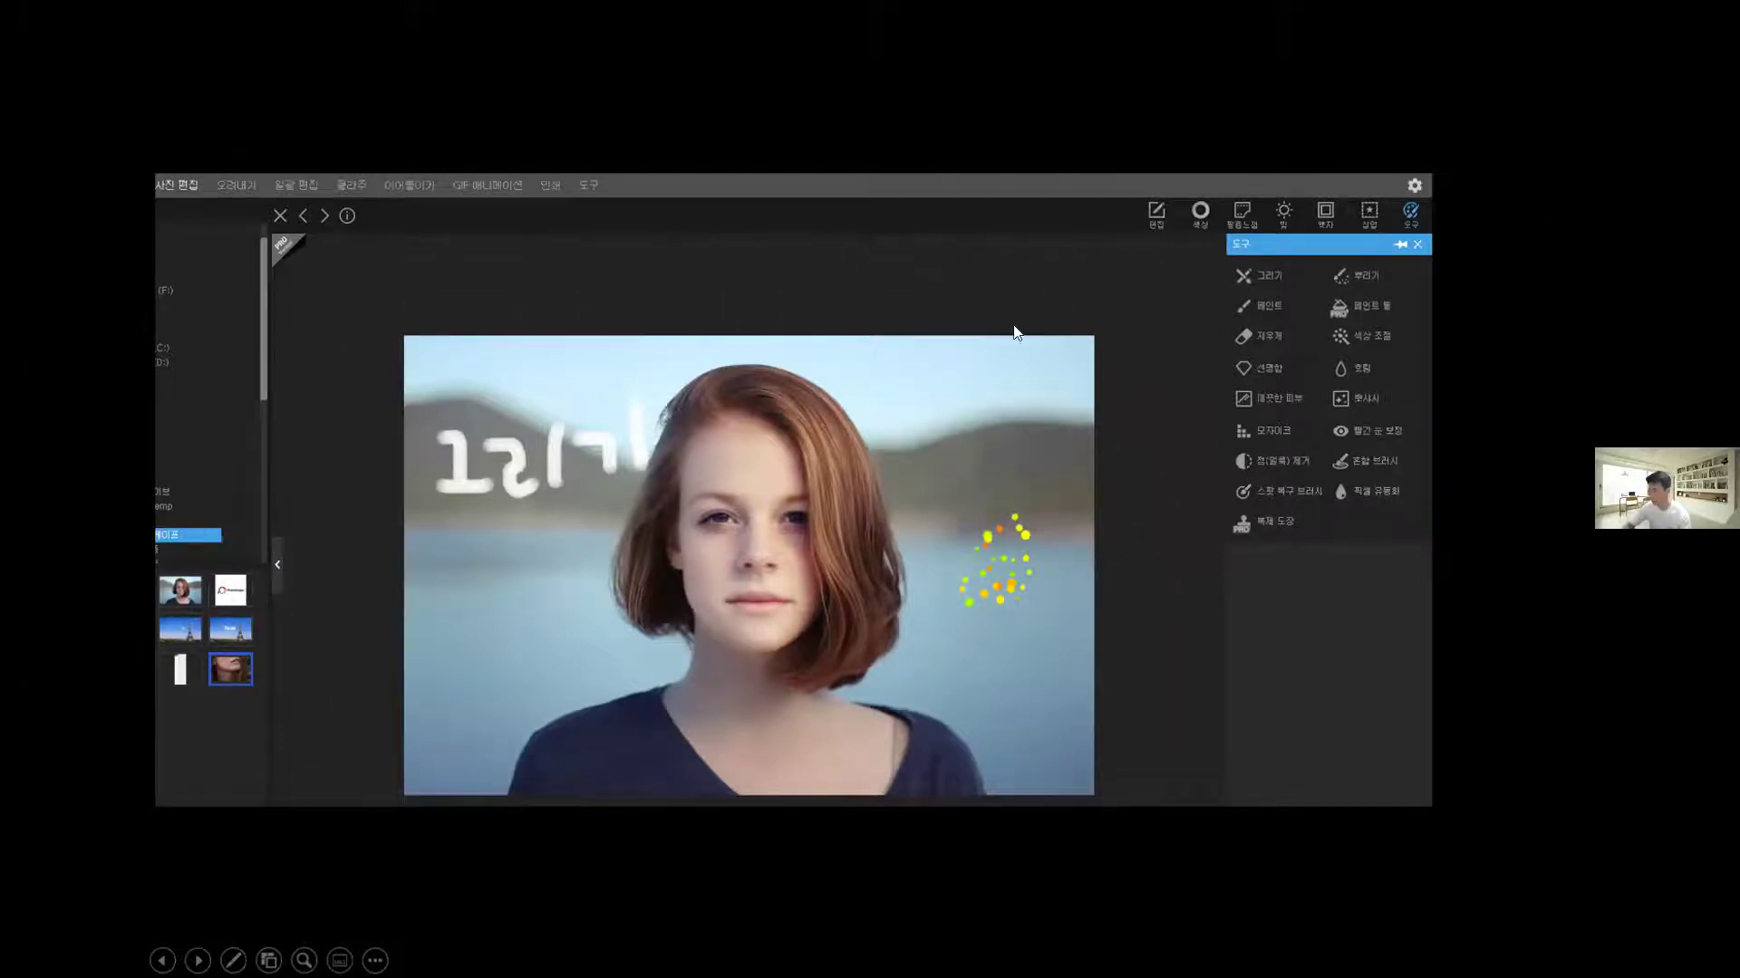
left_click(966, 446)
left_click(985, 428)
key("alt+Tab")
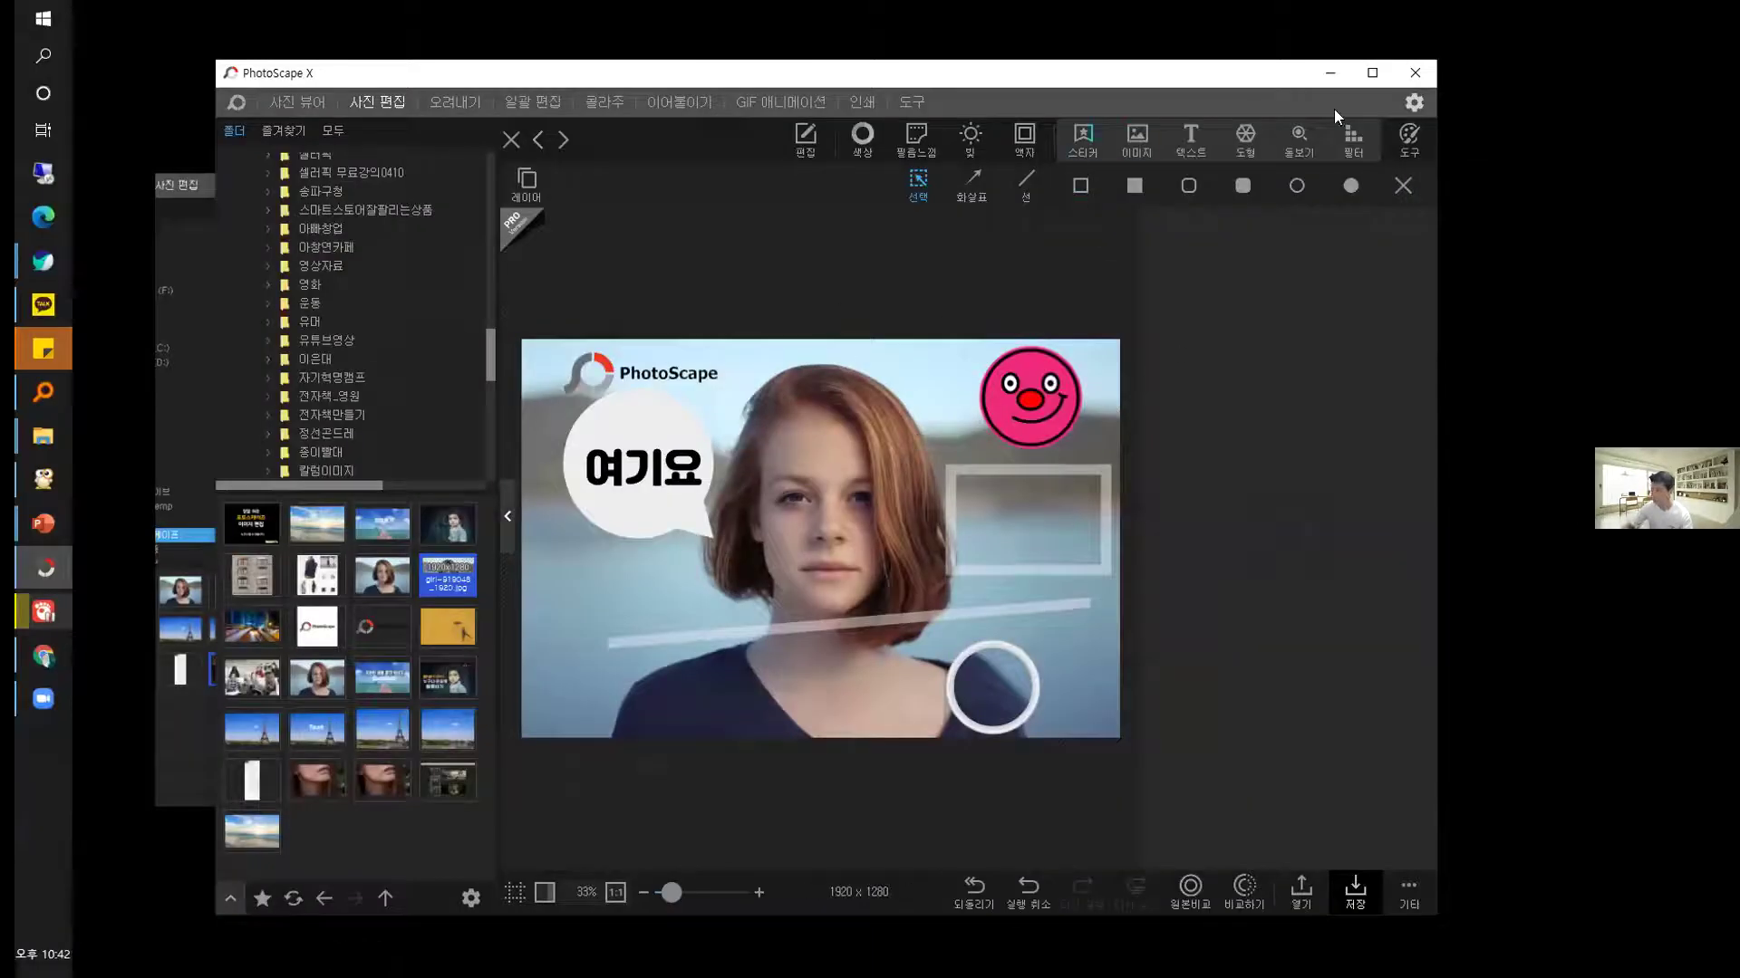
Scribble freehand white loops over the woman's face with the 그리기 (draw) tool at brush size 10.
left_click(1411, 150)
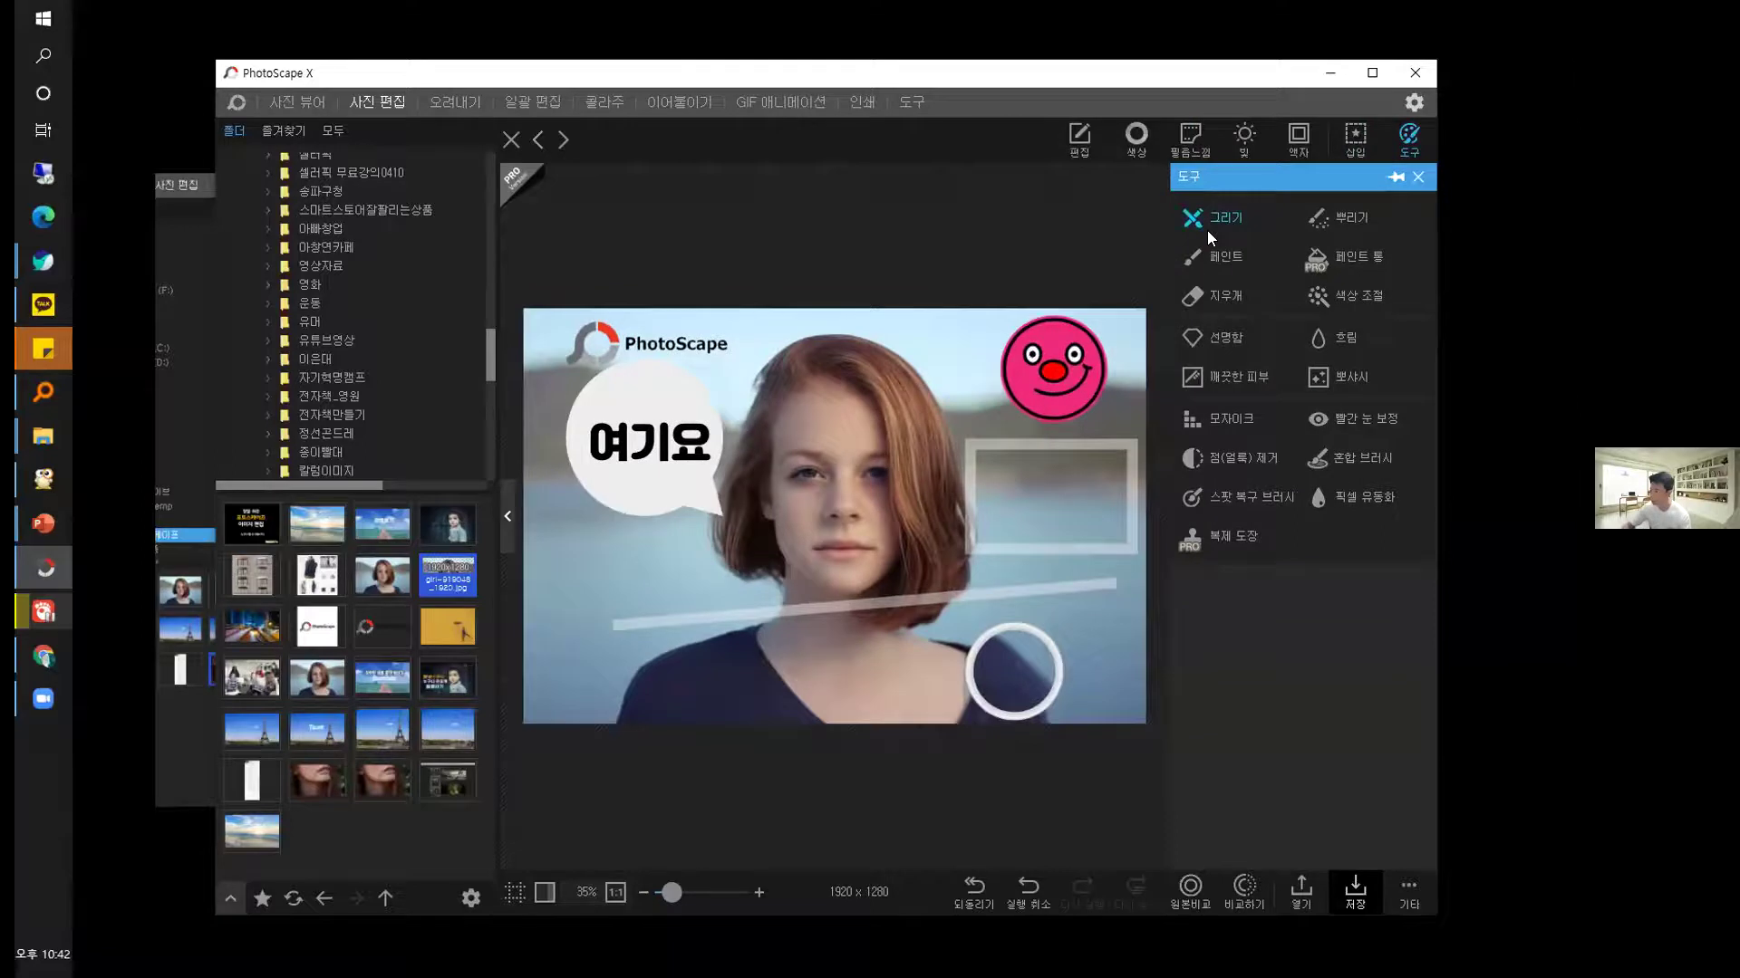
left_click(1206, 230)
mouse_move(622, 543)
left_mouse_down()
mouse_move(834, 566)
mouse_move(806, 410)
mouse_move(860, 493)
mouse_move(879, 489)
left_mouse_up()
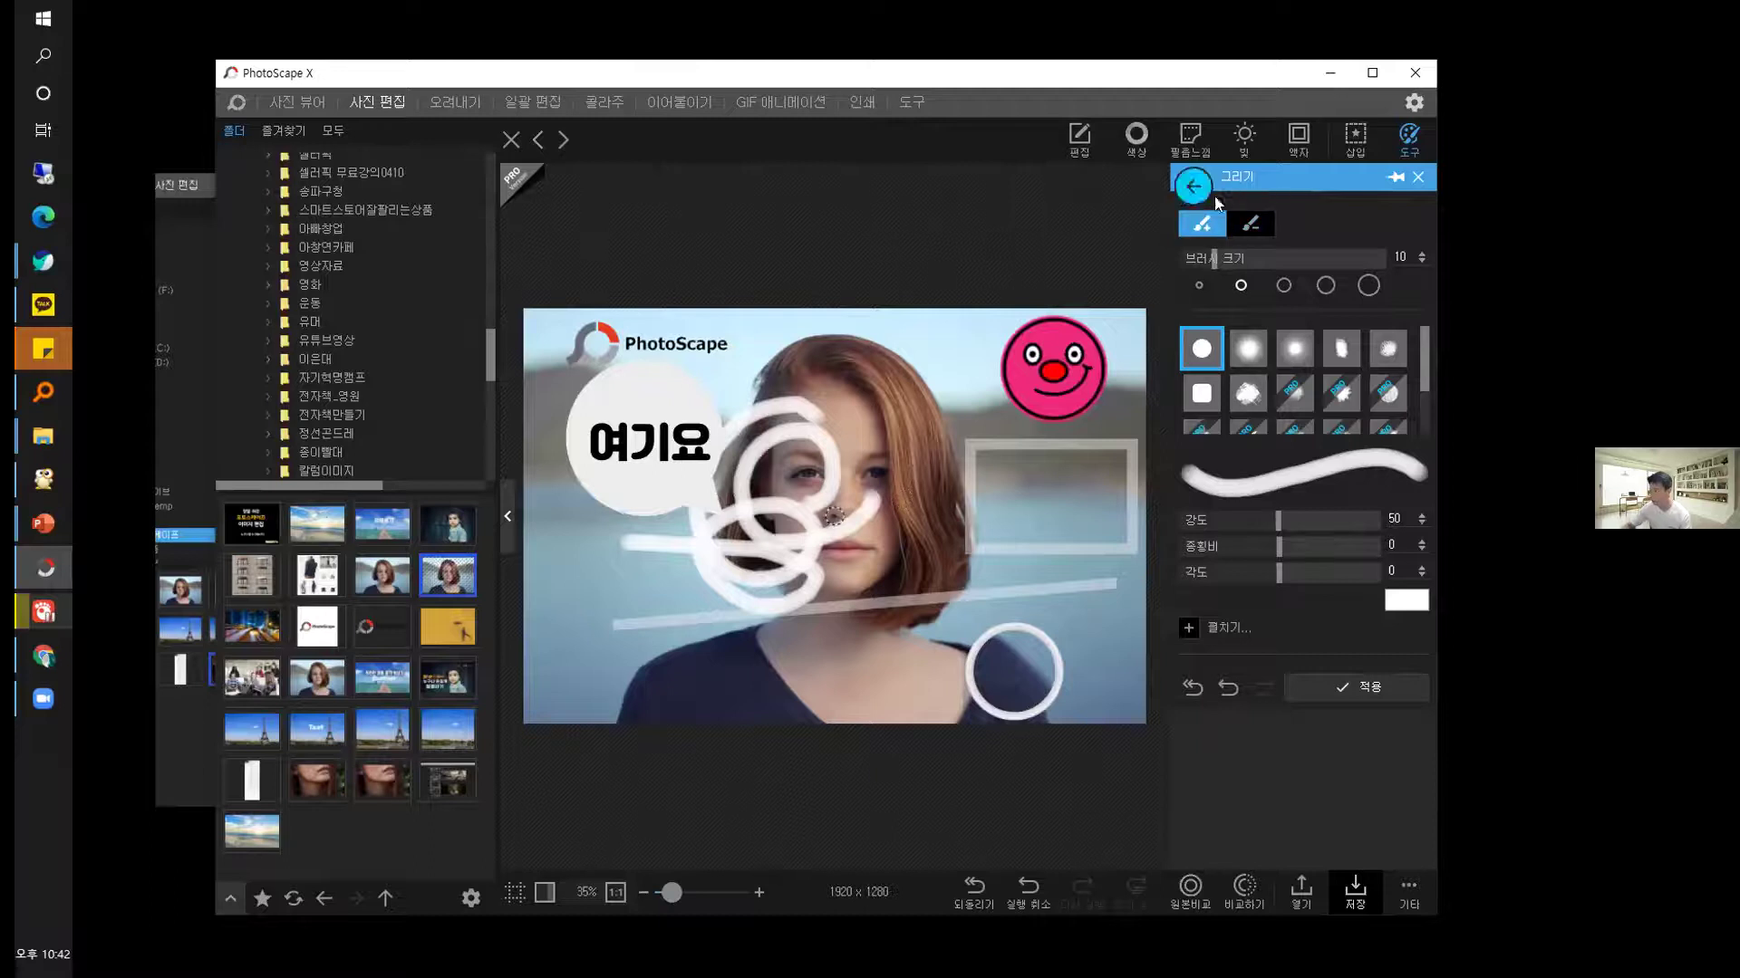
left_click(1031, 432)
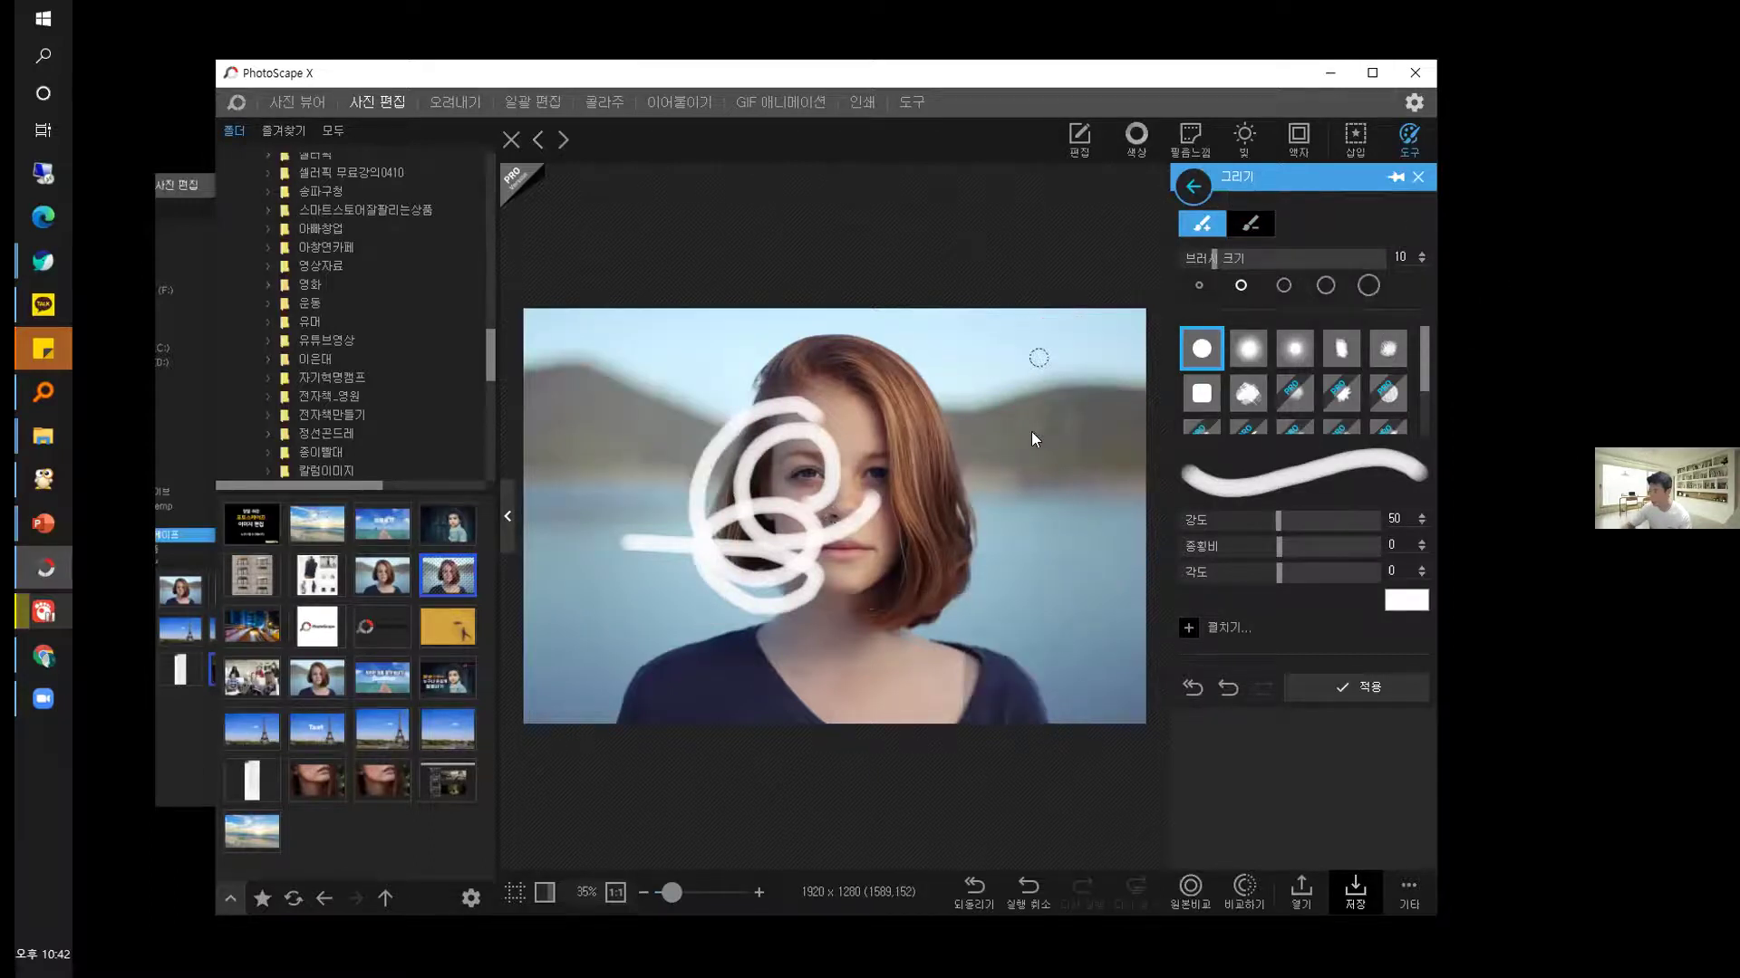
left_click(1192, 188)
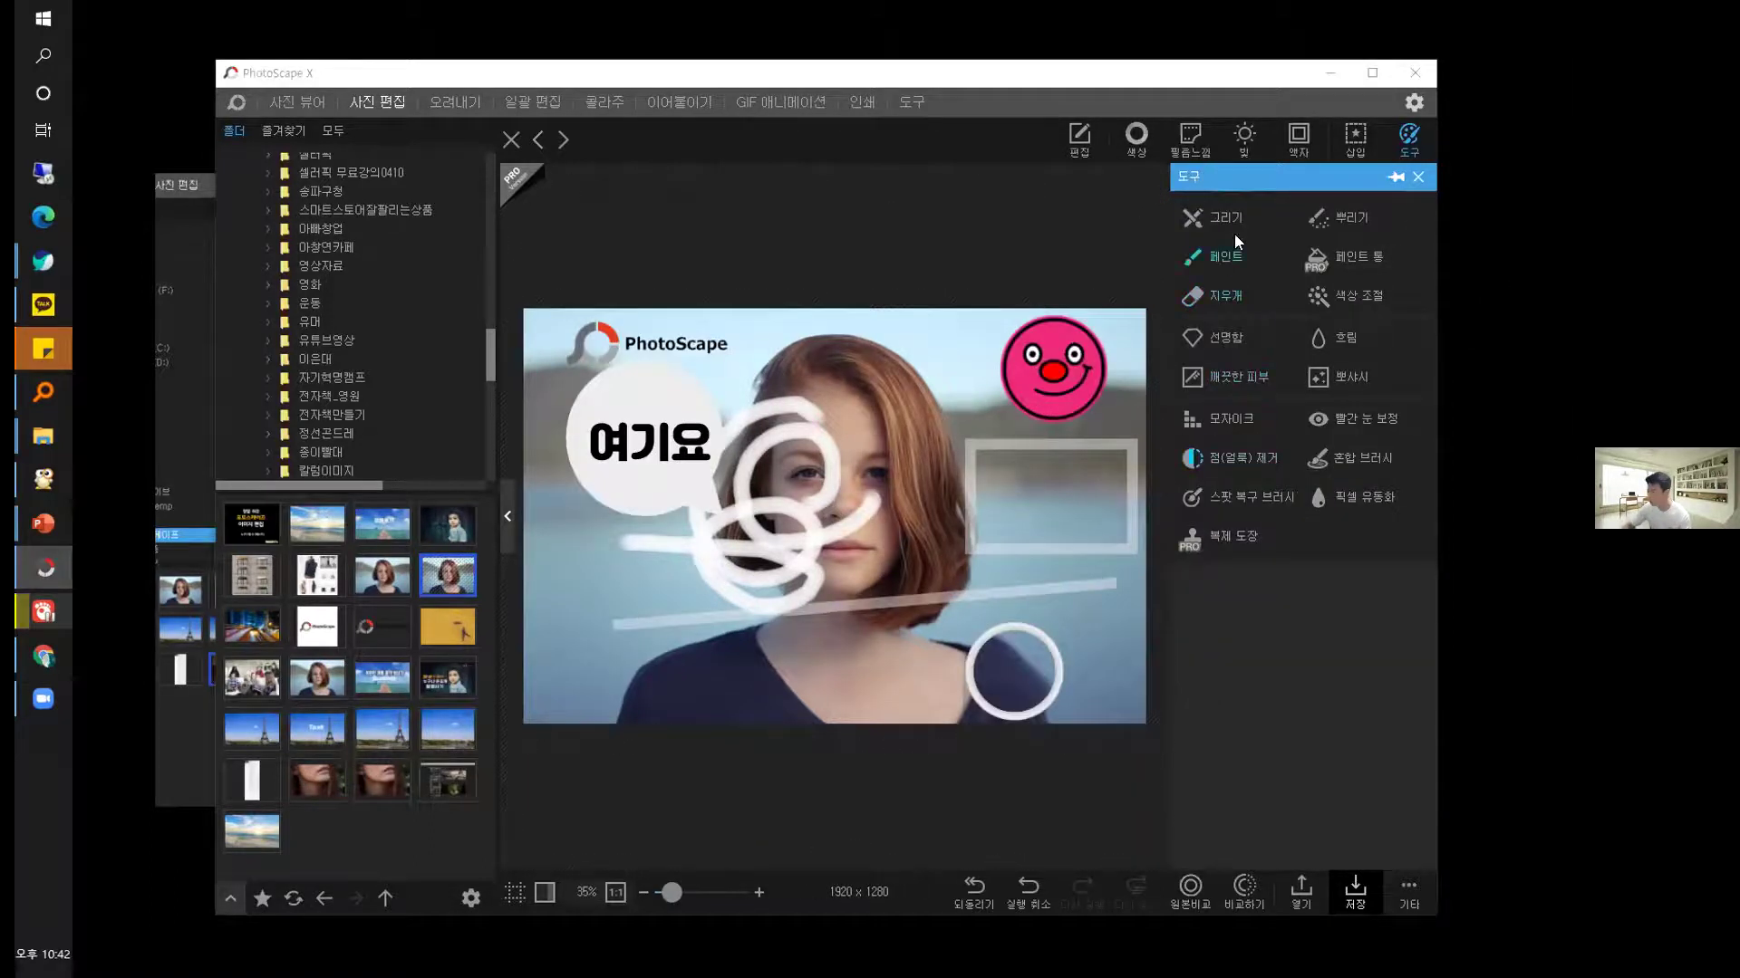
Use the 뿌리기 (spray) tool at size 10 to scatter yellow flower-like shapes across the face and squares near the outlined rectangle.
left_click(1350, 218)
left_click_drag(624, 641, 693, 668)
mouse_move(837, 609)
left_mouse_down()
mouse_move(772, 615)
mouse_move(832, 549)
mouse_move(973, 565)
mouse_move(859, 516)
mouse_move(974, 511)
left_mouse_up()
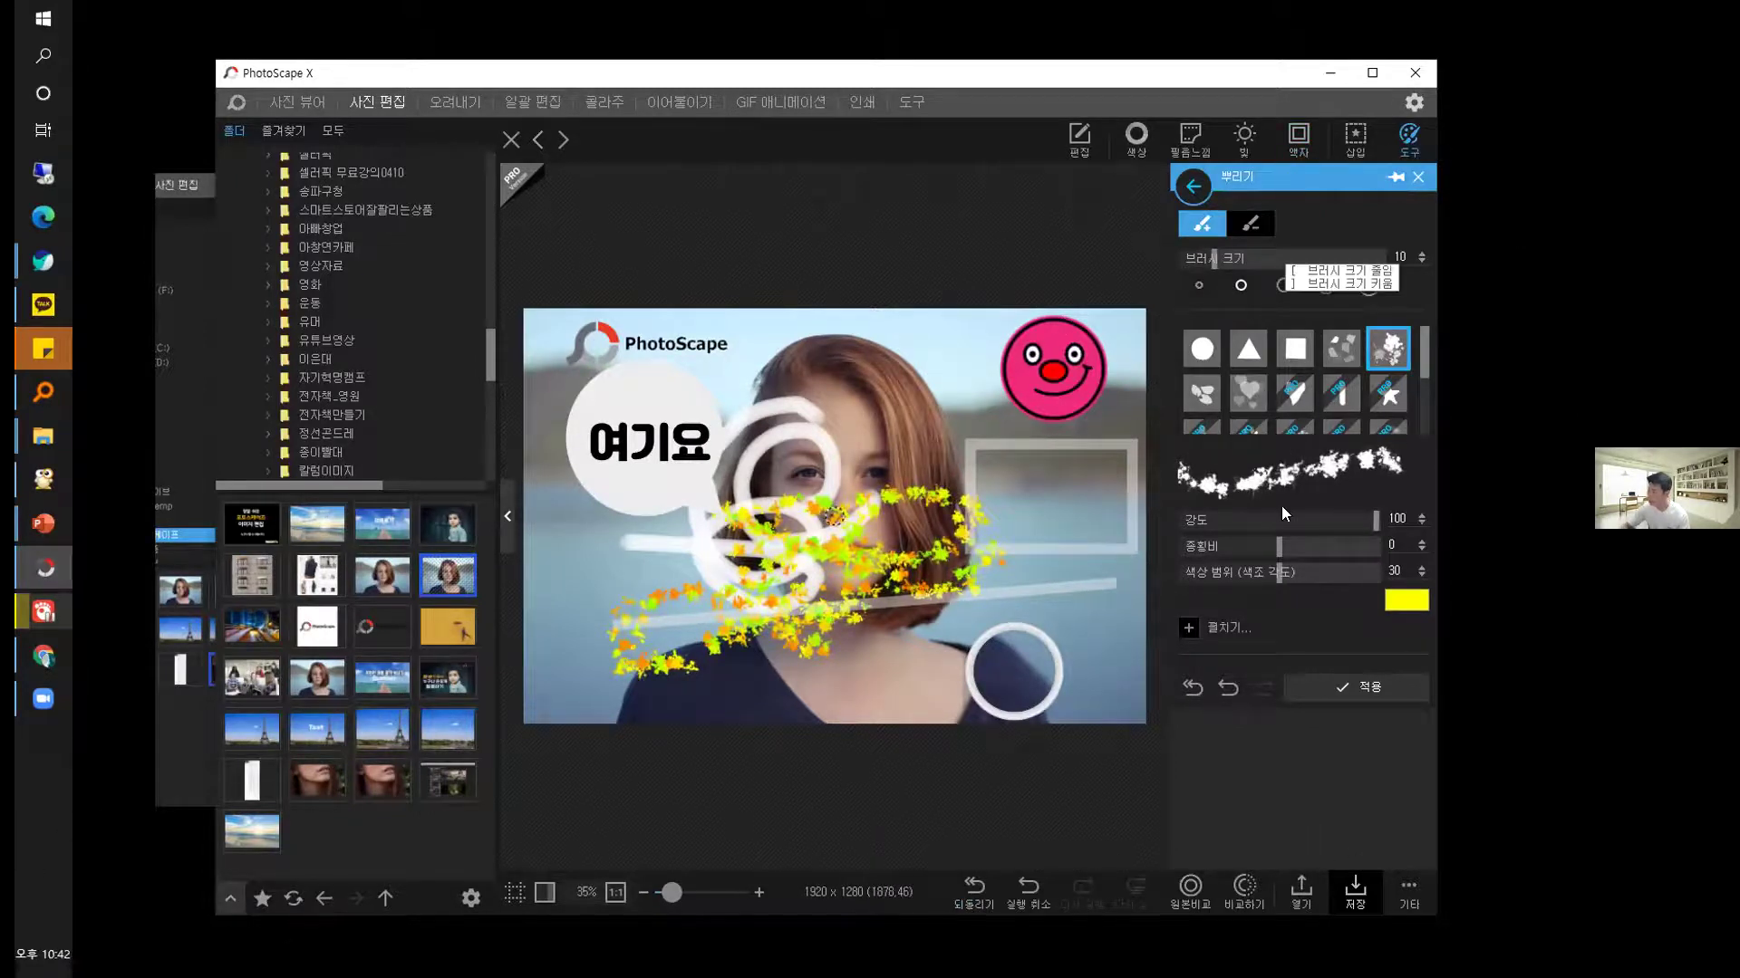
left_click(1294, 348)
mouse_move(992, 448)
left_mouse_down()
mouse_move(1056, 582)
mouse_move(1067, 429)
left_mouse_up()
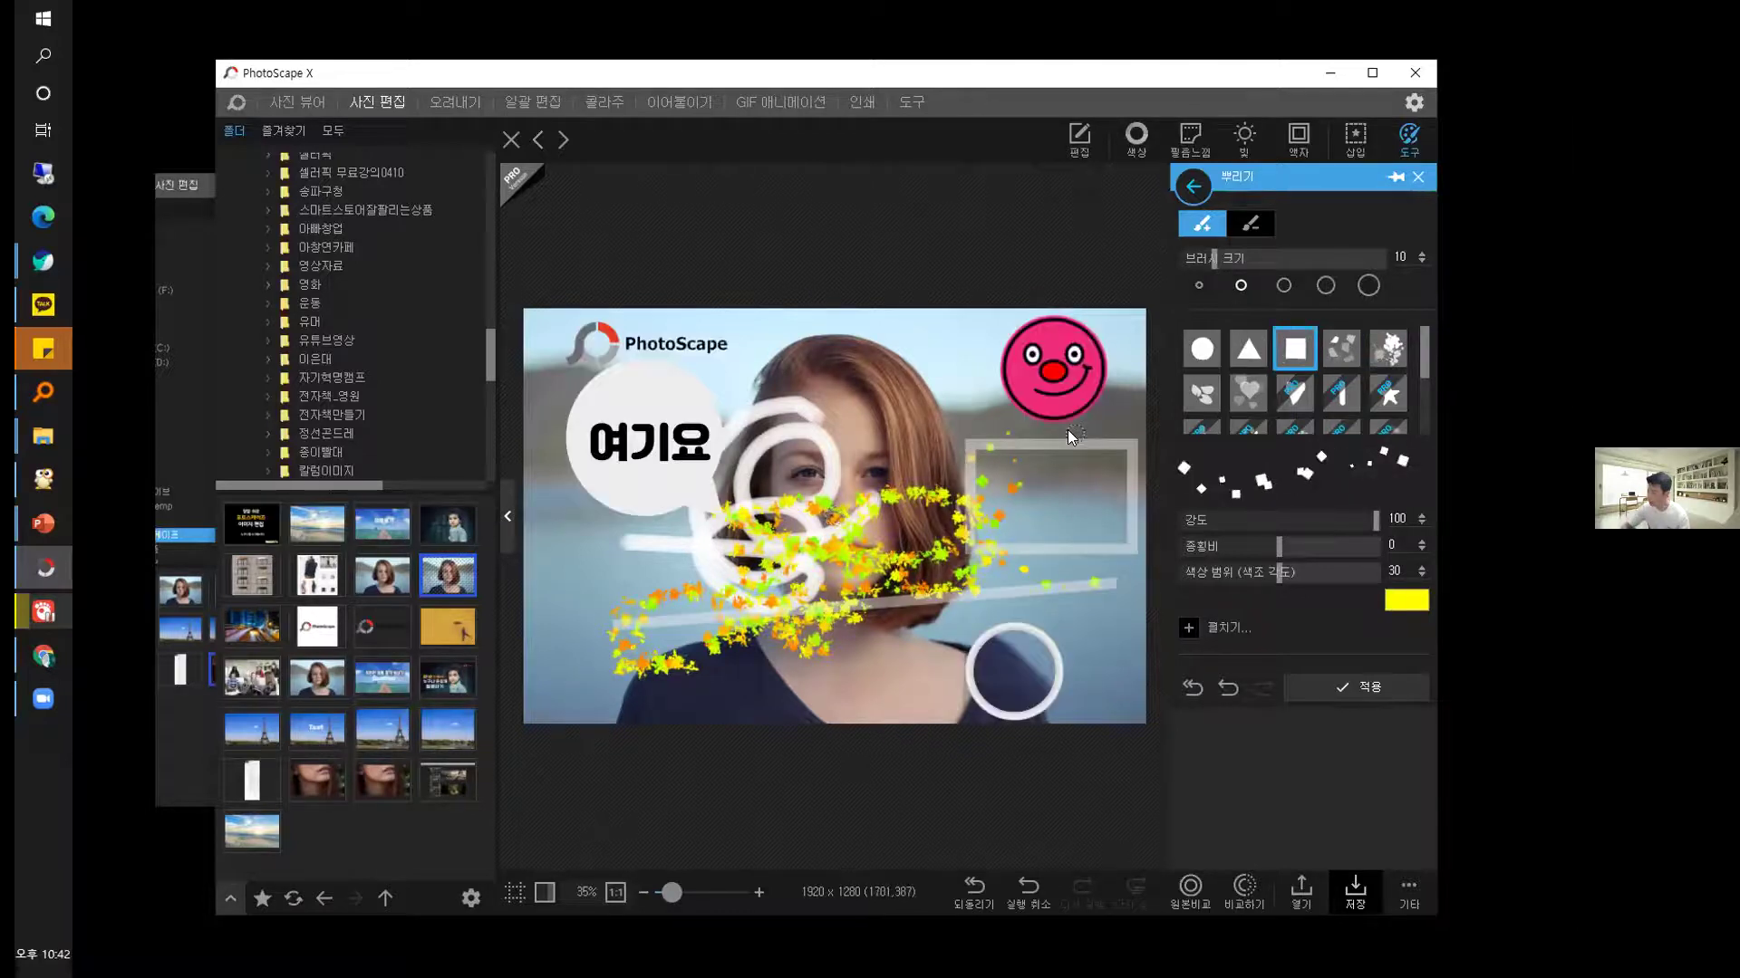
Erase curved streaks below the sticker, along the rectangle outline and across both shoulders with the 지우개 (eraser) tool at brush size 10.
left_click(1027, 618)
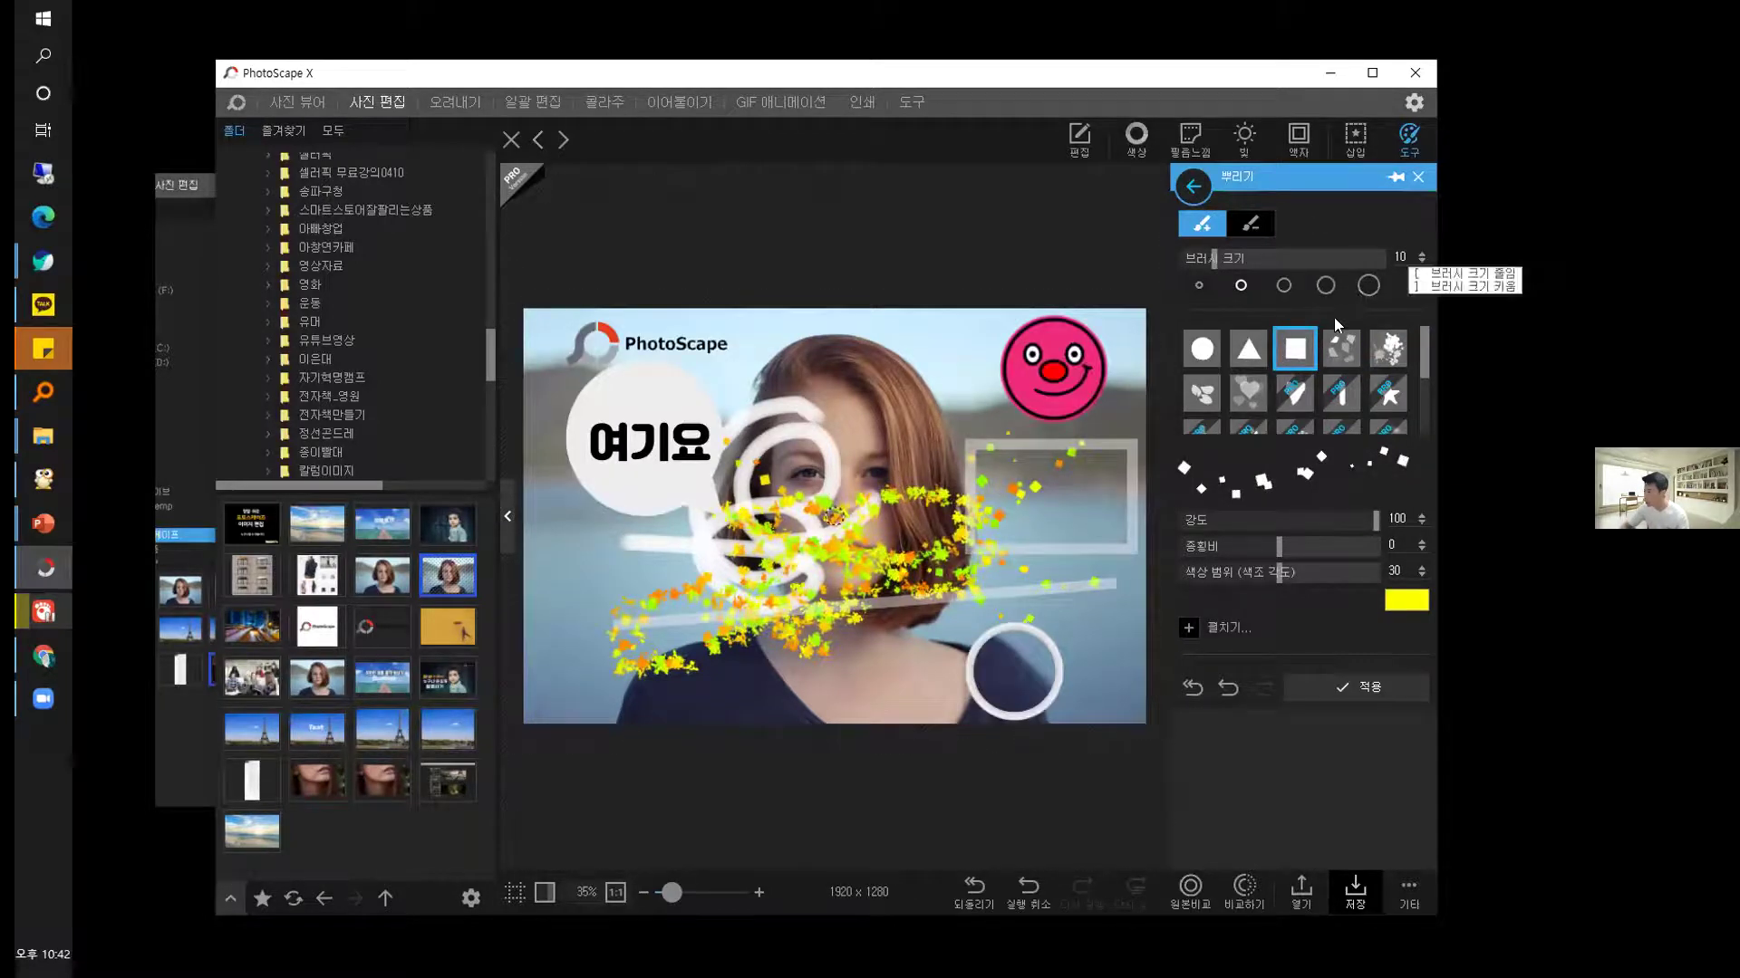
left_click(1412, 138)
left_click(1411, 137)
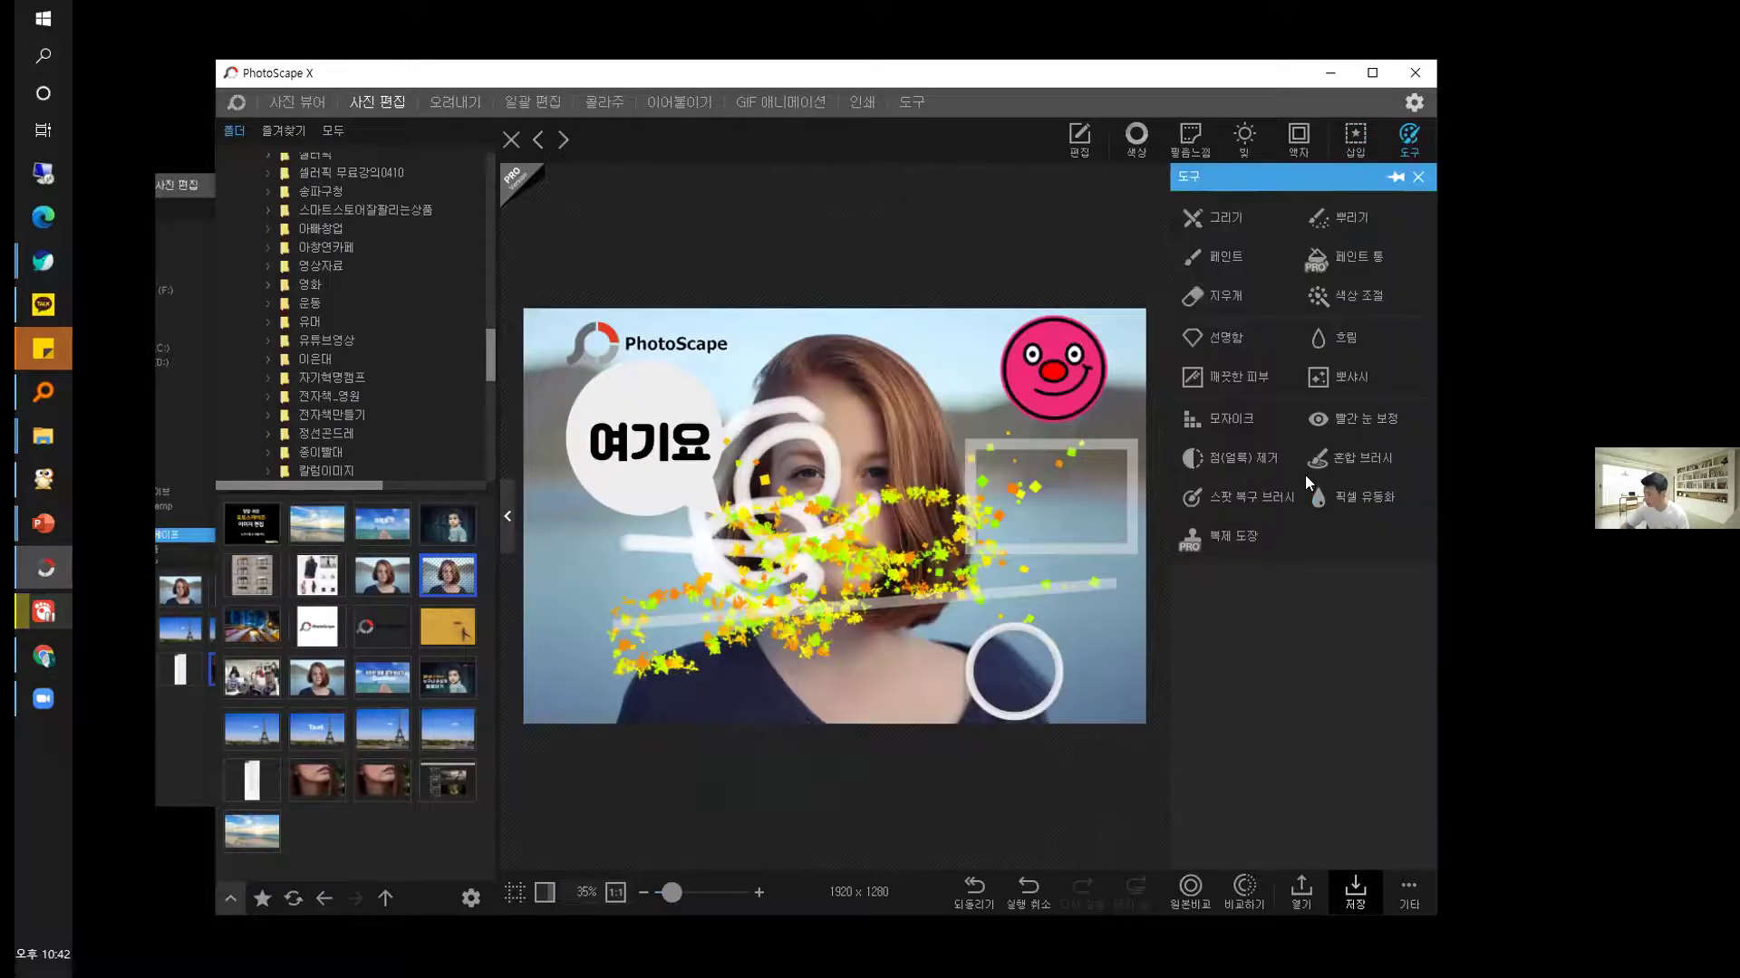
left_click(1225, 295)
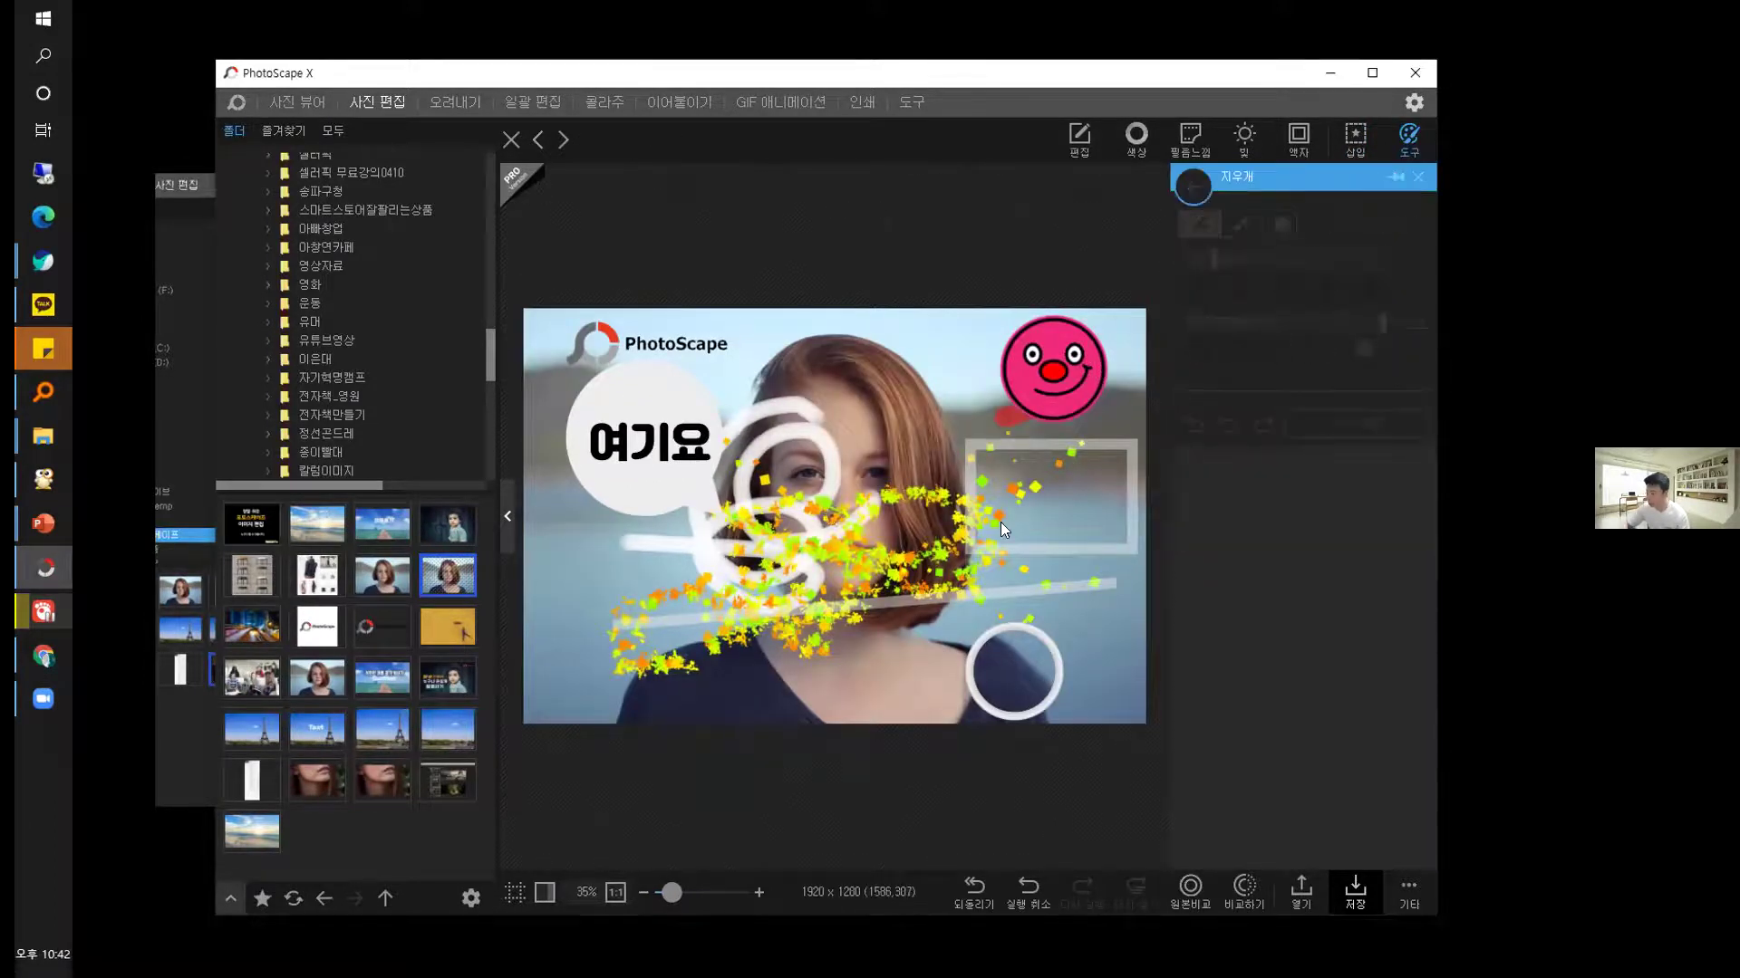
mouse_move(1083, 548)
left_mouse_down()
mouse_move(754, 683)
mouse_move(723, 616)
mouse_move(797, 622)
left_mouse_up()
left_click_drag(716, 661, 673, 667)
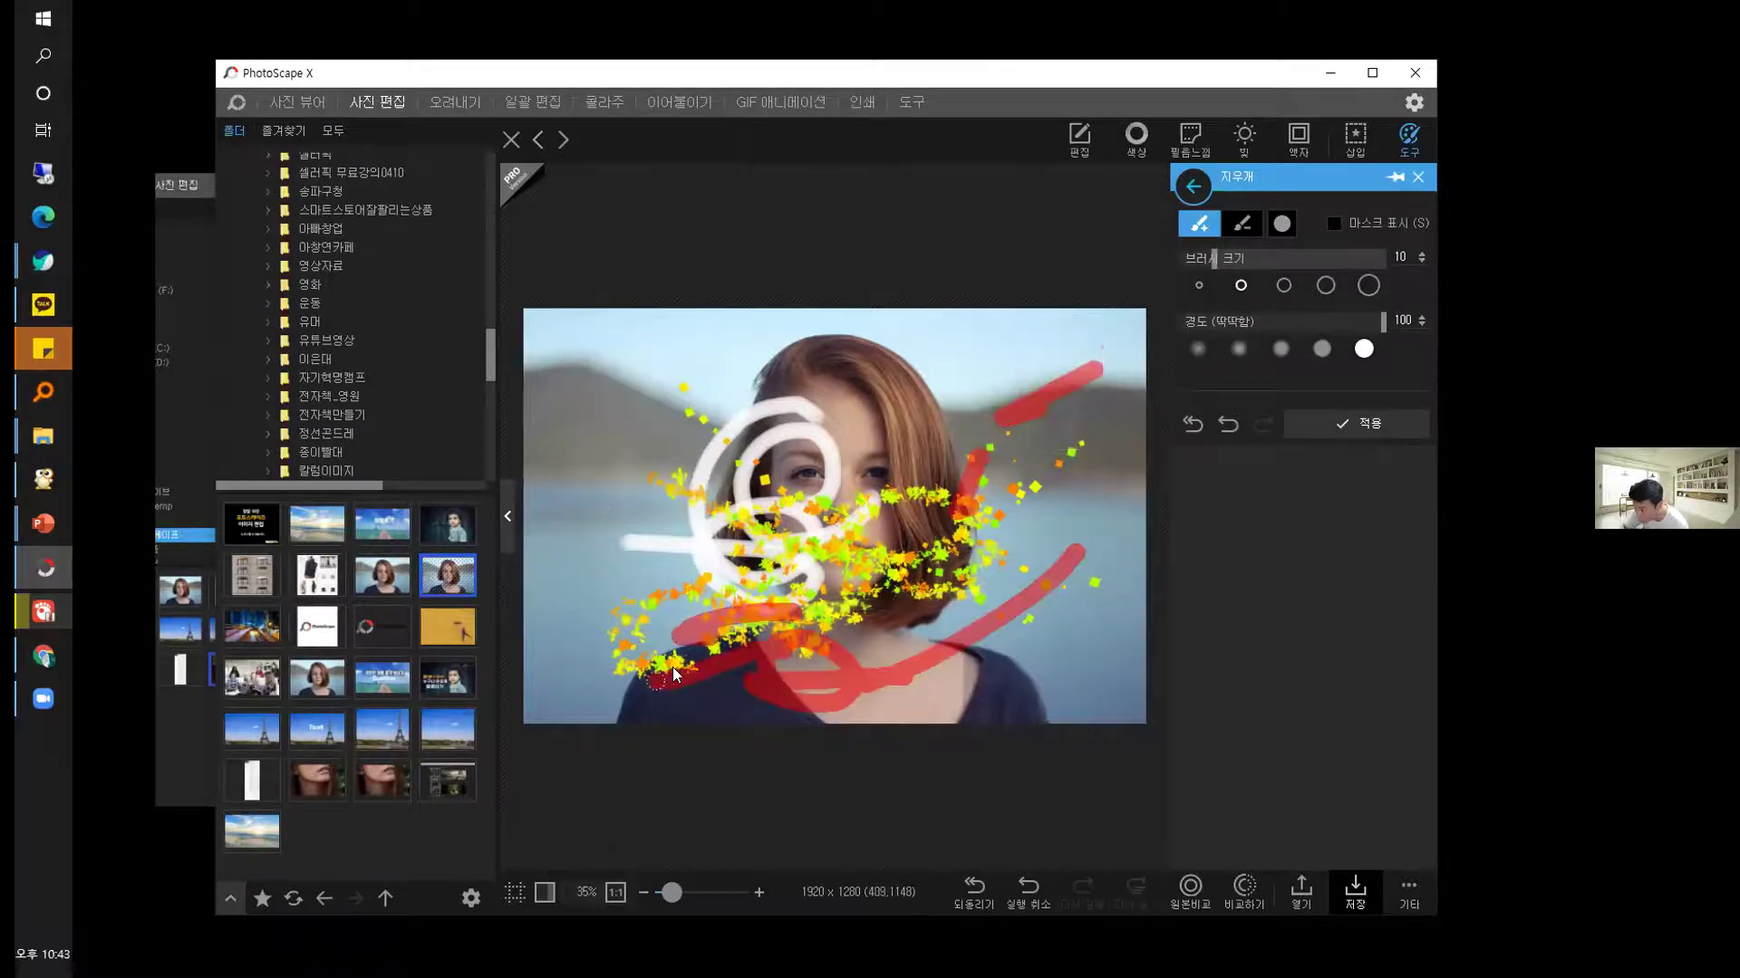
left_click_drag(569, 658, 743, 631)
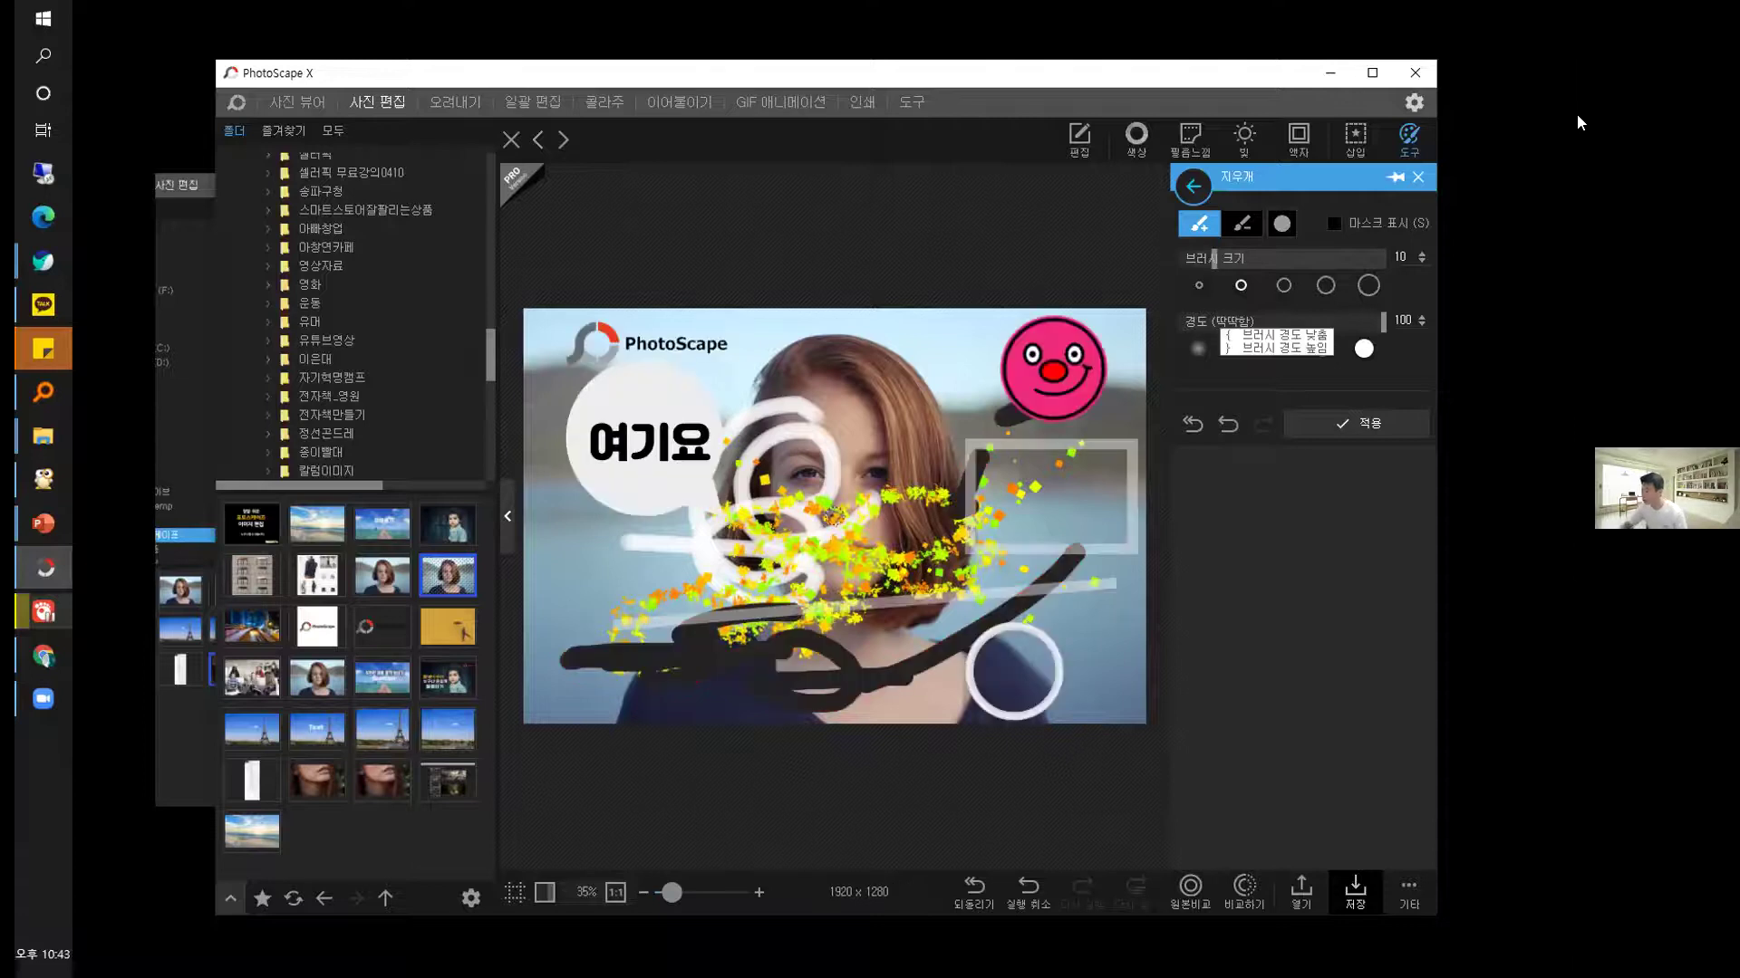
left_click(1417, 177)
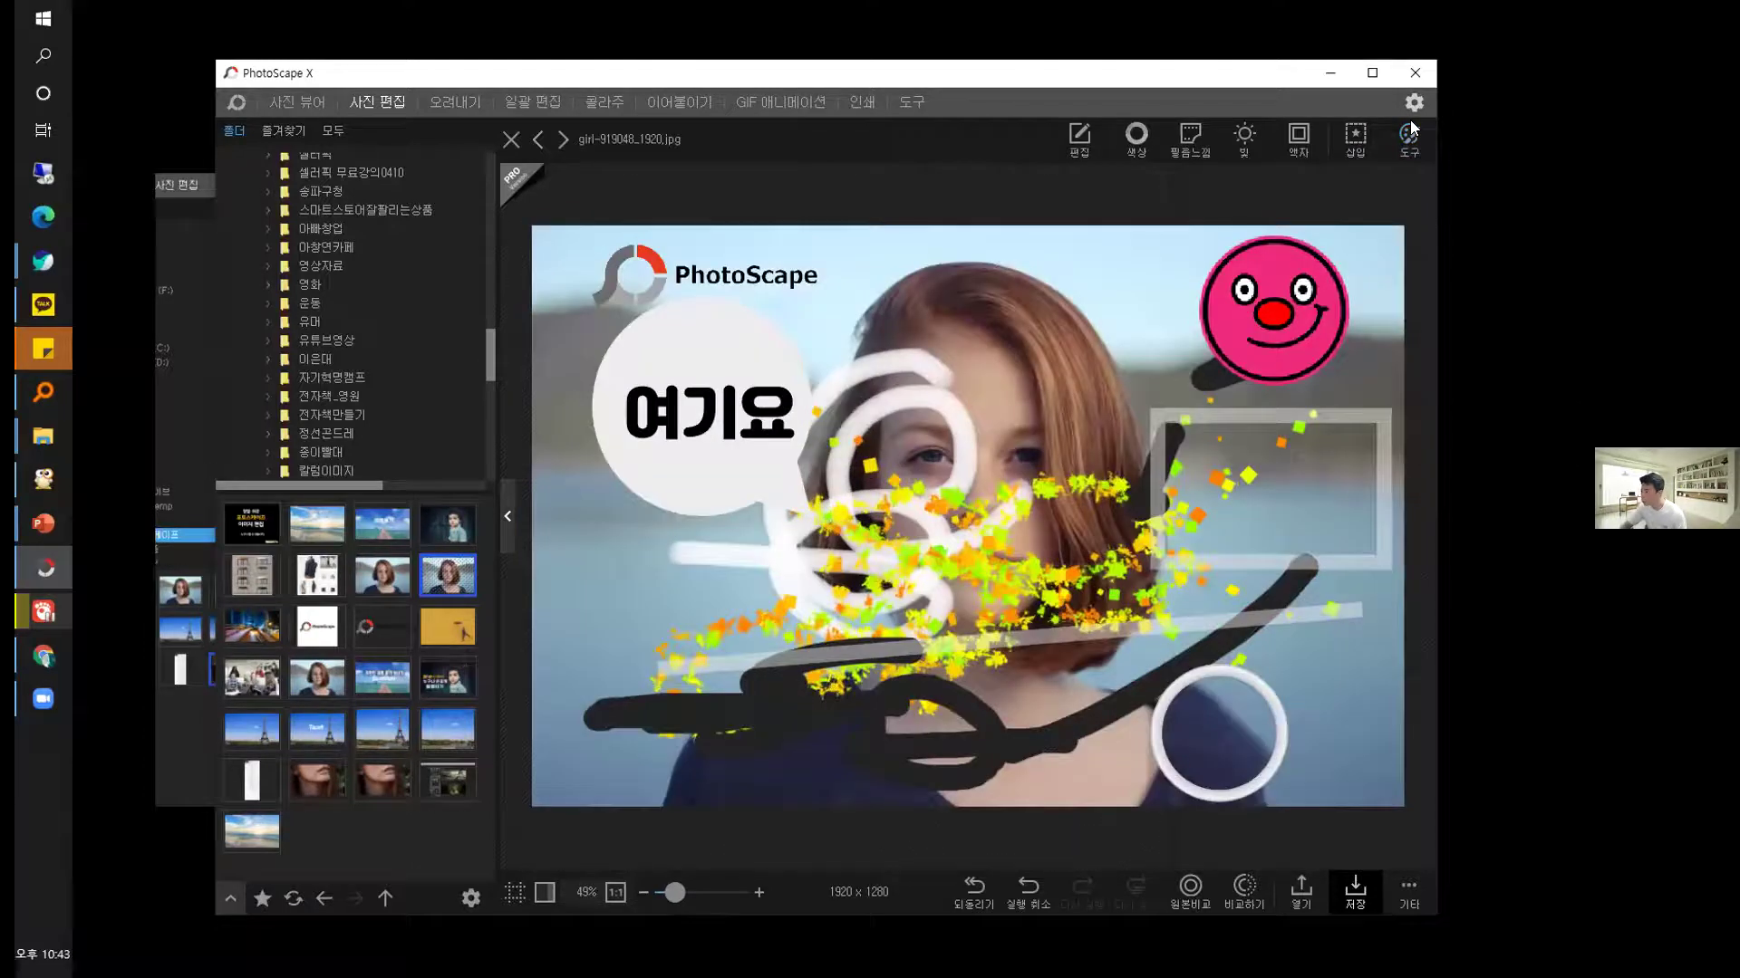
Replace the scribbled photo with the clean portrait girl-919048_960_720.jpg and open the 선명함 (sharpen) tool in a maximized window.
left_click(1409, 137)
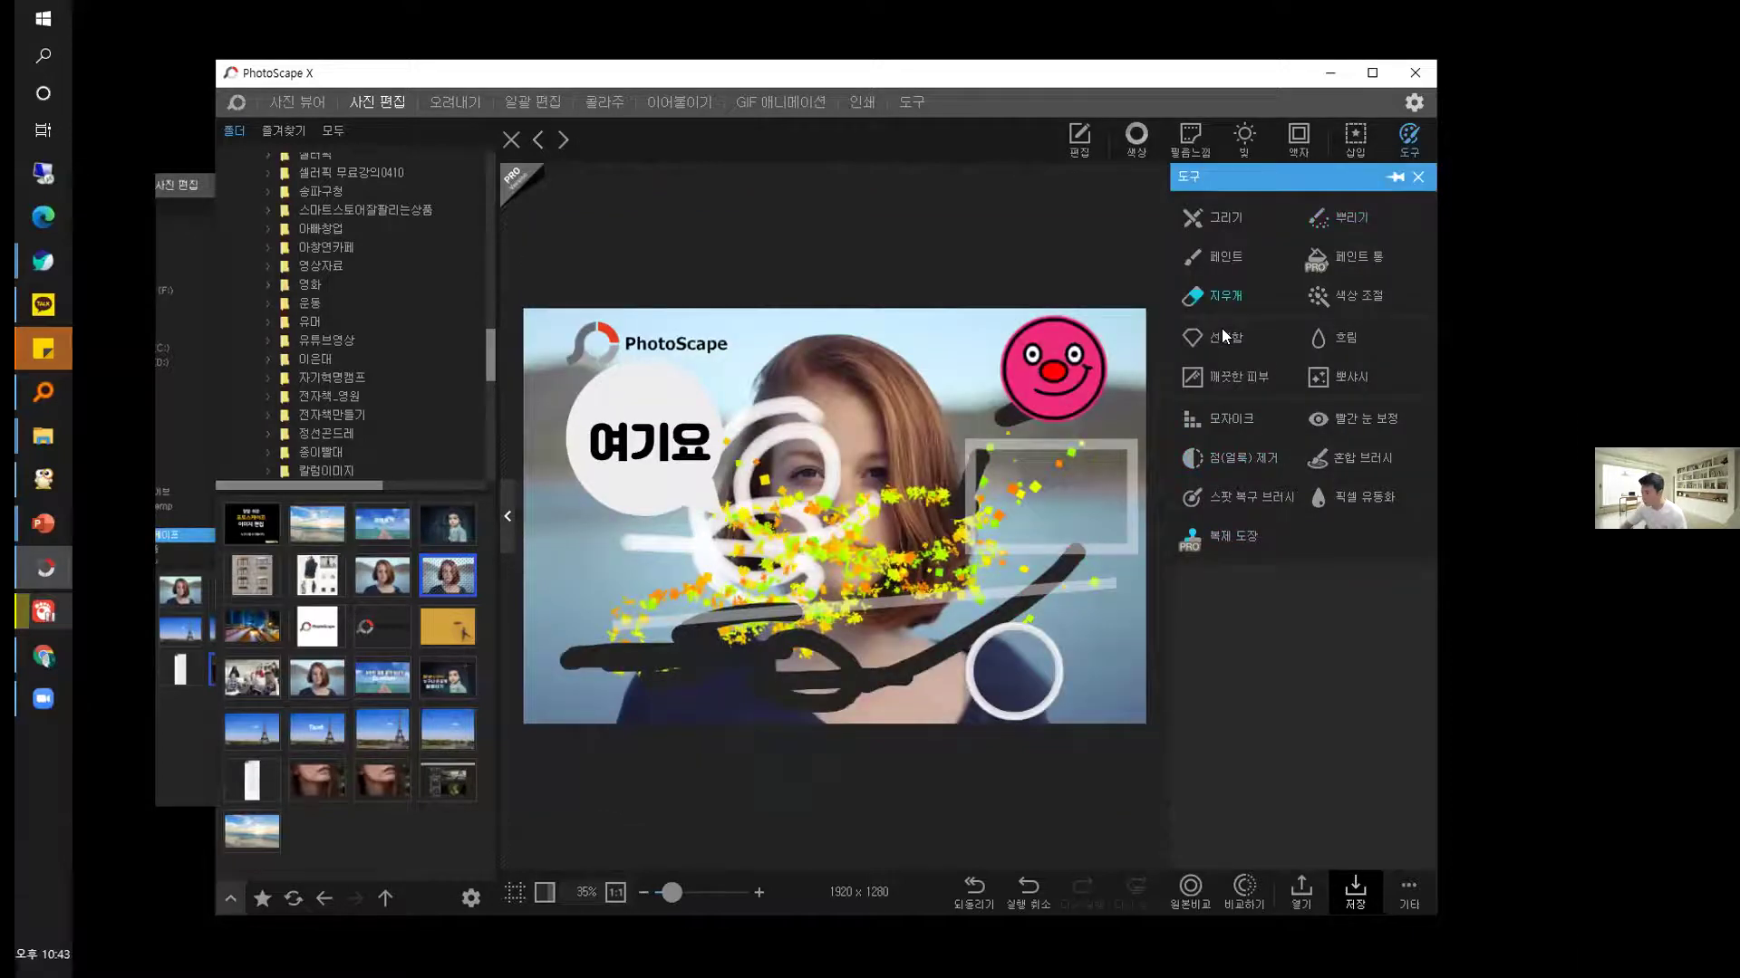
left_click(518, 142)
left_click(830, 510)
left_click(1408, 135)
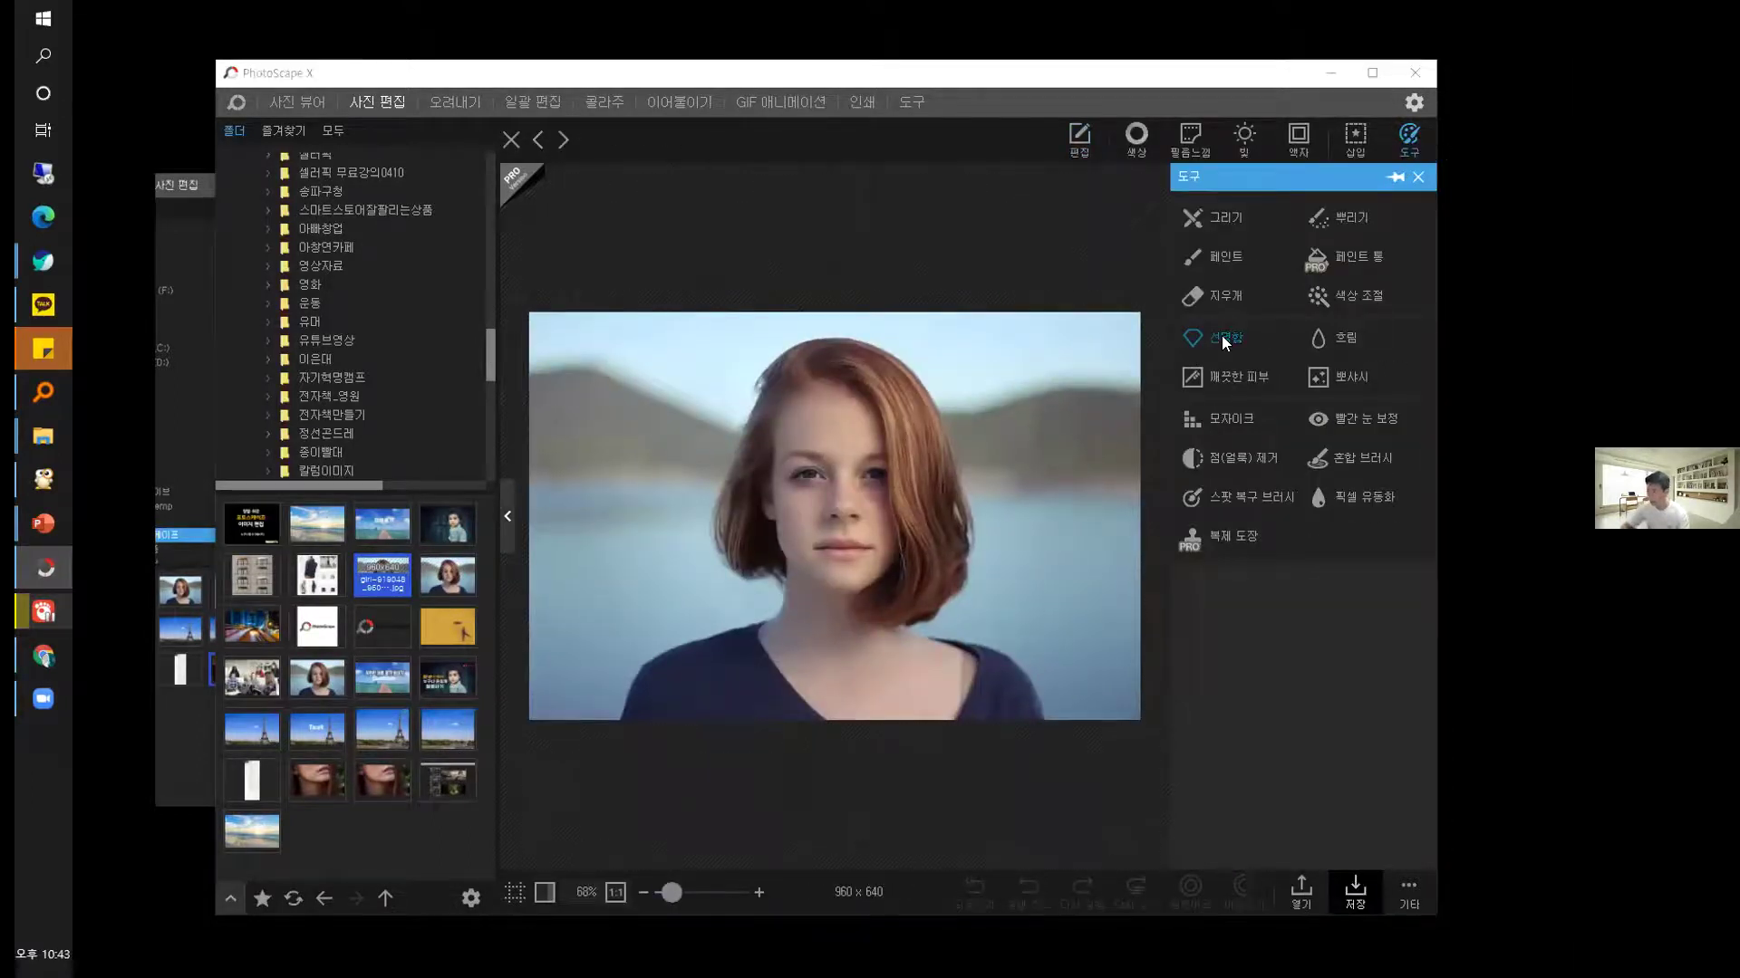
left_click(1221, 337)
left_click(1357, 79)
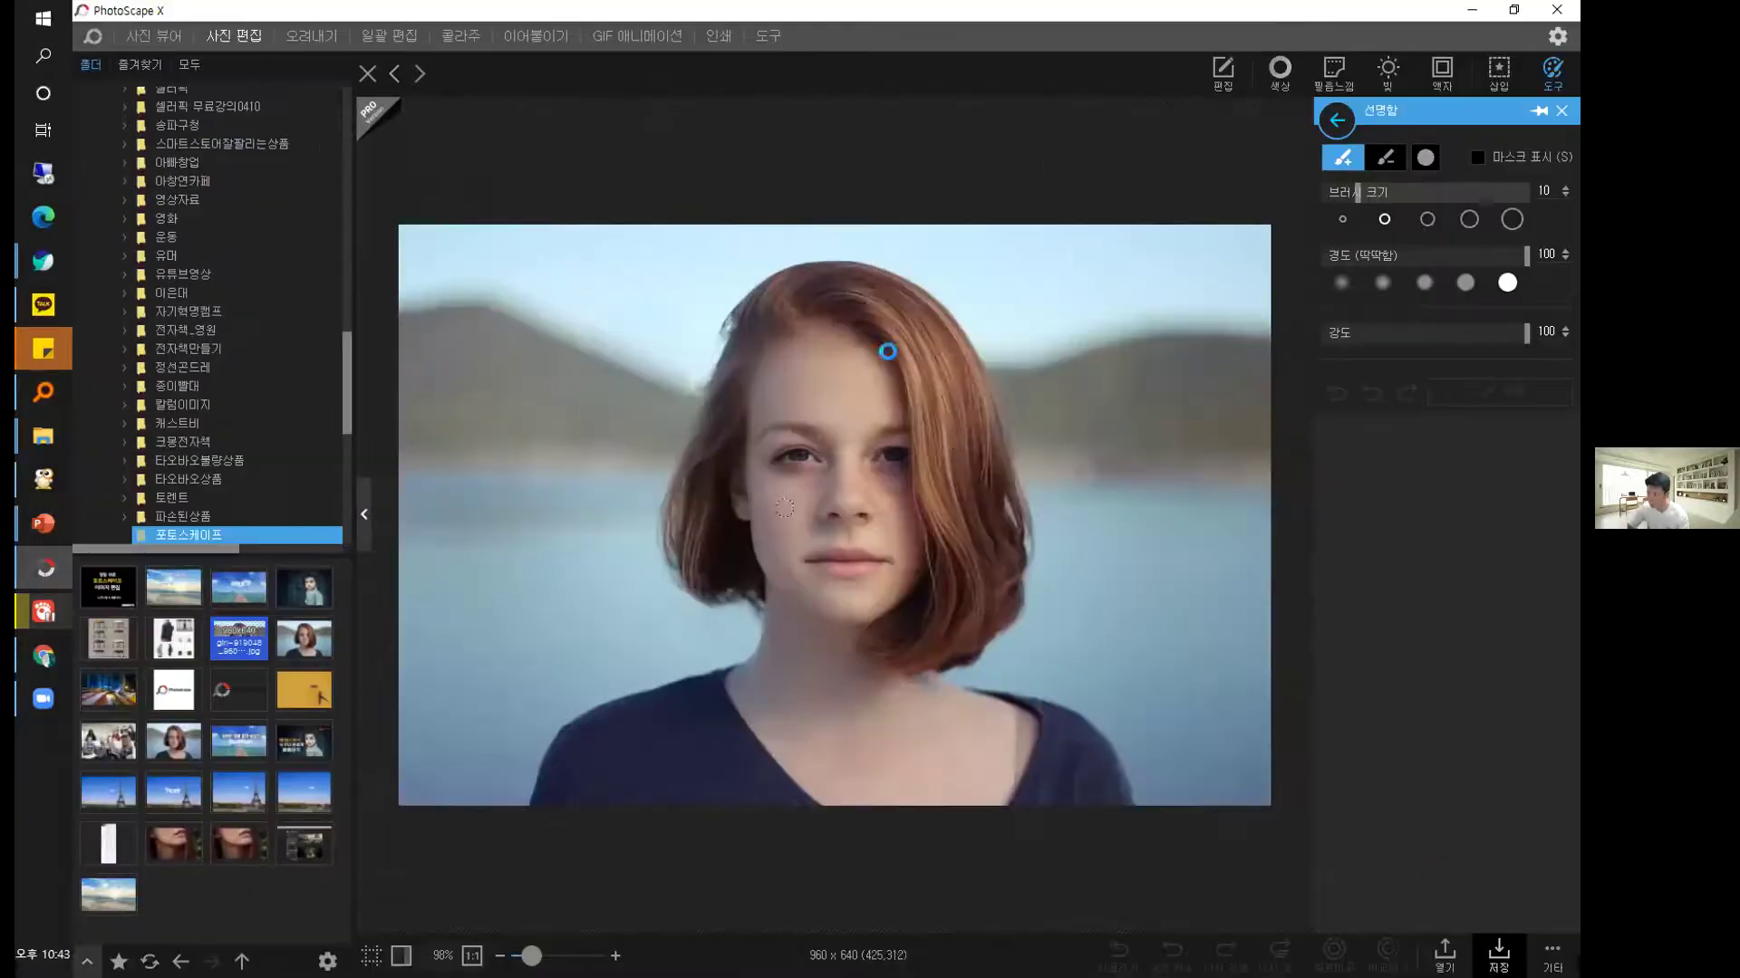
Try sharpening the forehead and both eyes at brush size 10 and hardness 100, set the hardness to 31, and undo the strokes.
left_click_drag(883, 350, 772, 338)
mouse_move(866, 457)
left_mouse_down()
mouse_move(901, 448)
mouse_move(893, 463)
left_mouse_up()
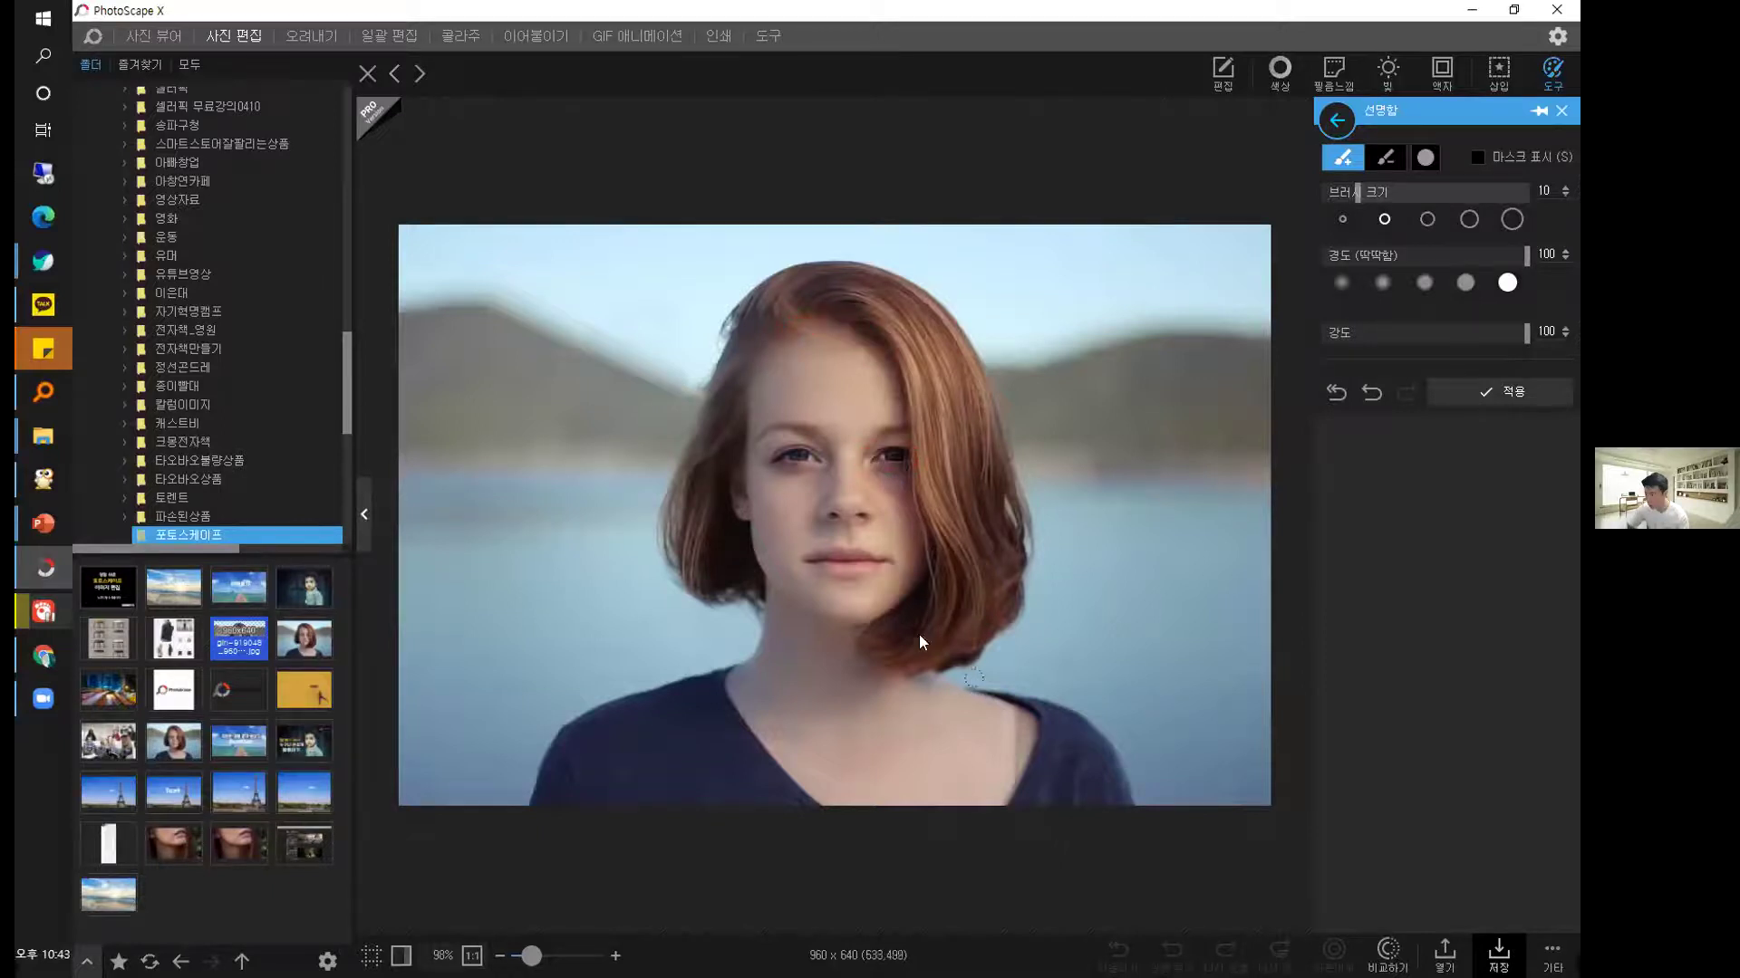
left_click_drag(814, 459, 790, 458)
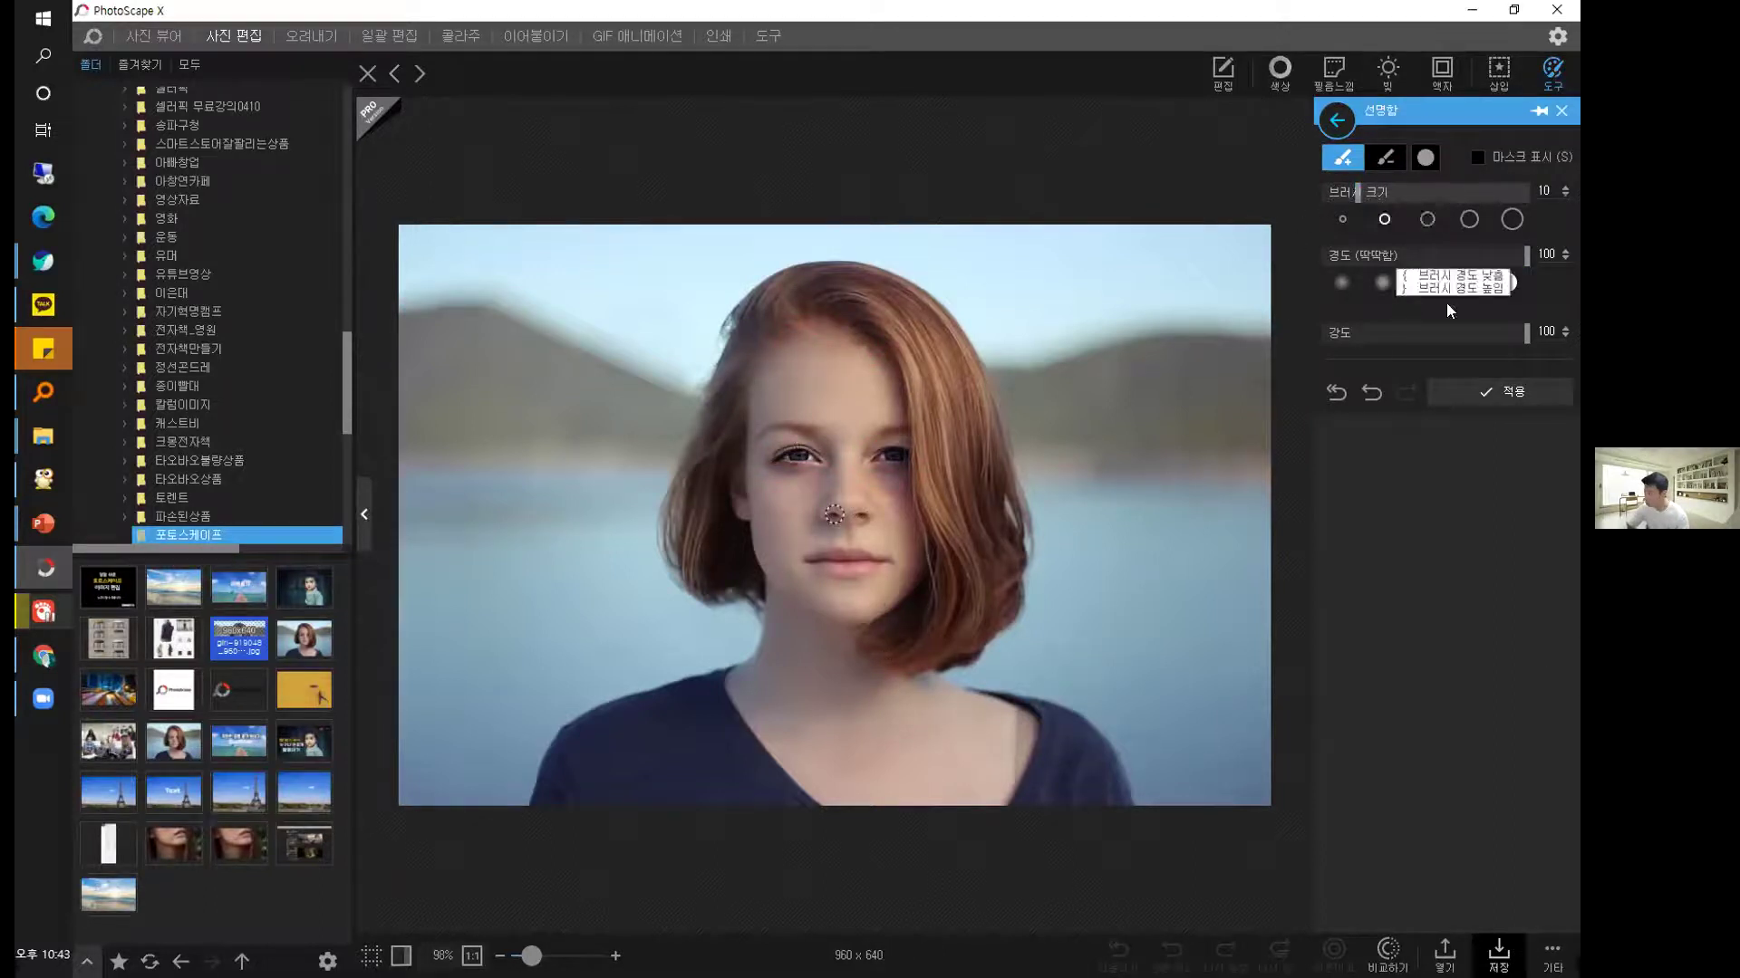
left_click_drag(1524, 263, 1385, 255)
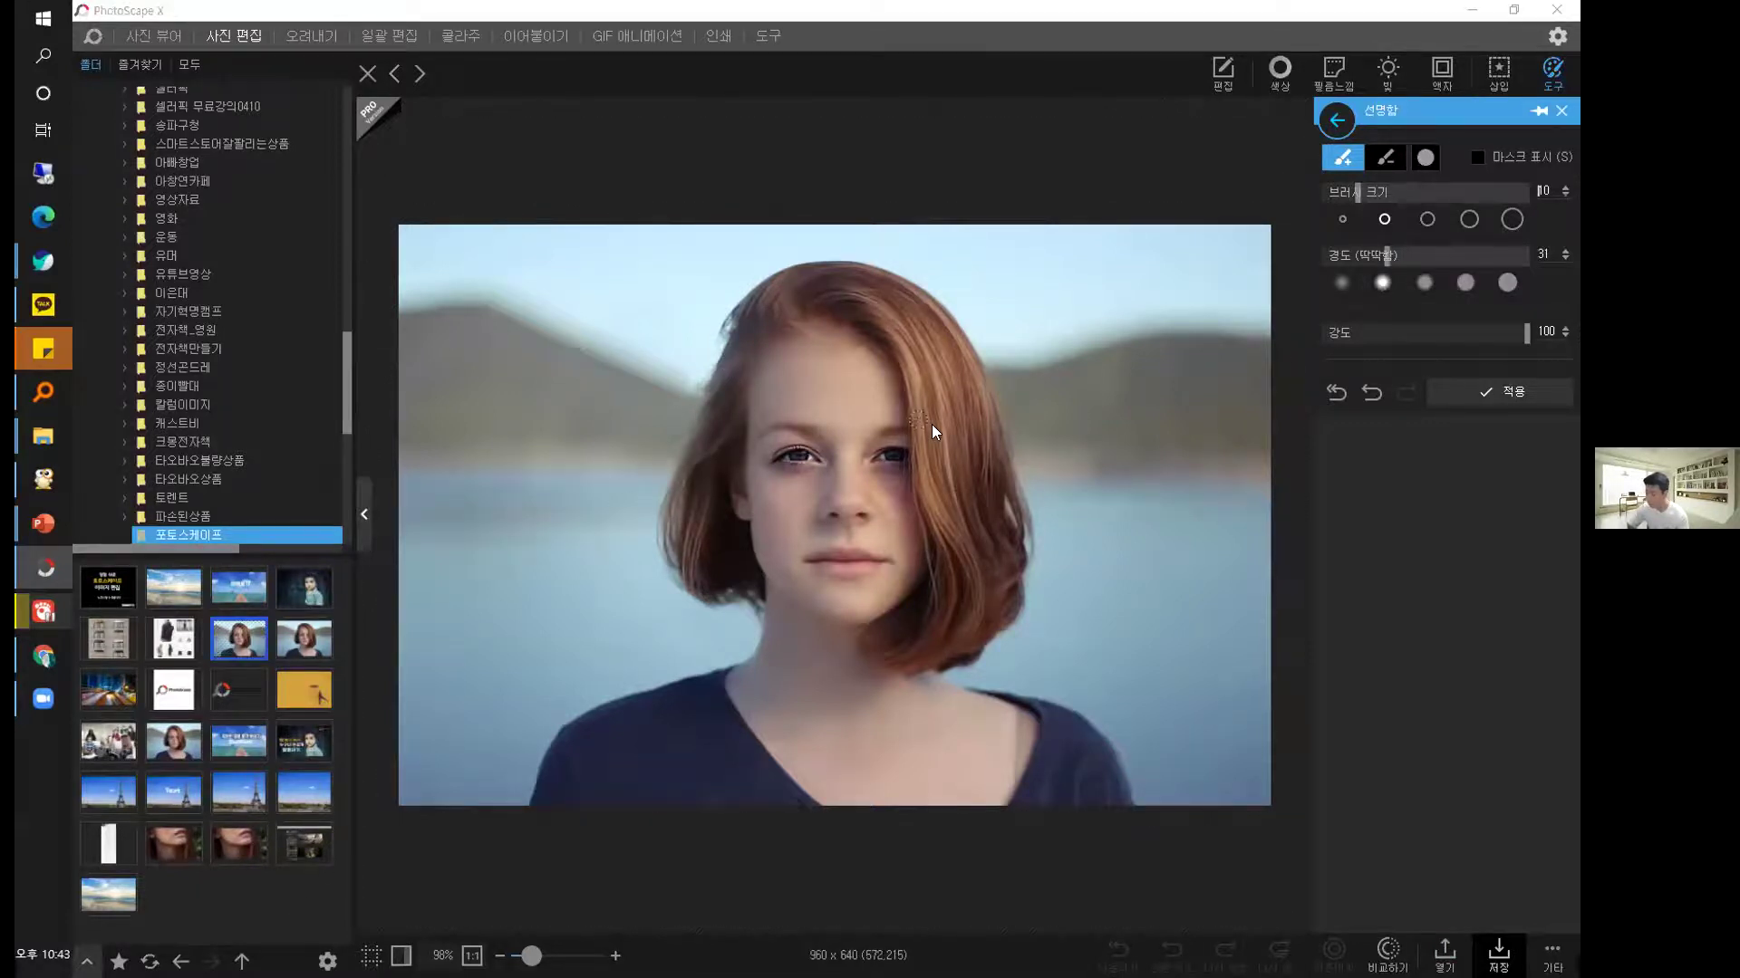
left_click(1370, 395)
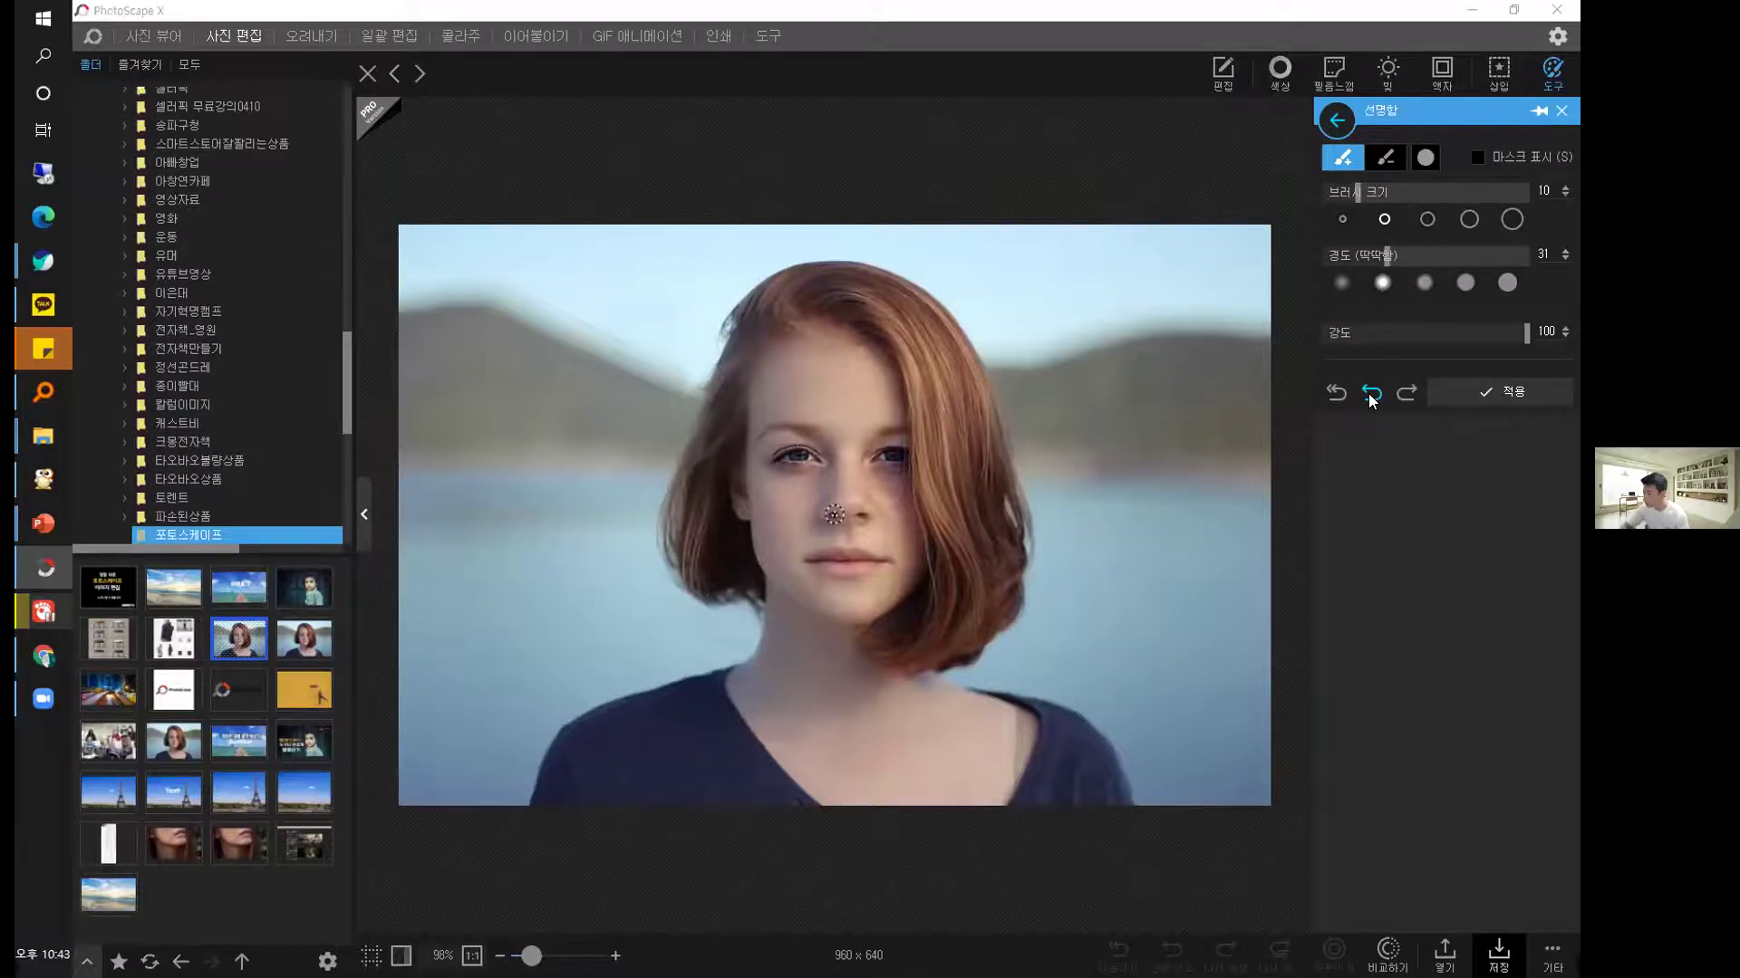
left_click(1370, 395)
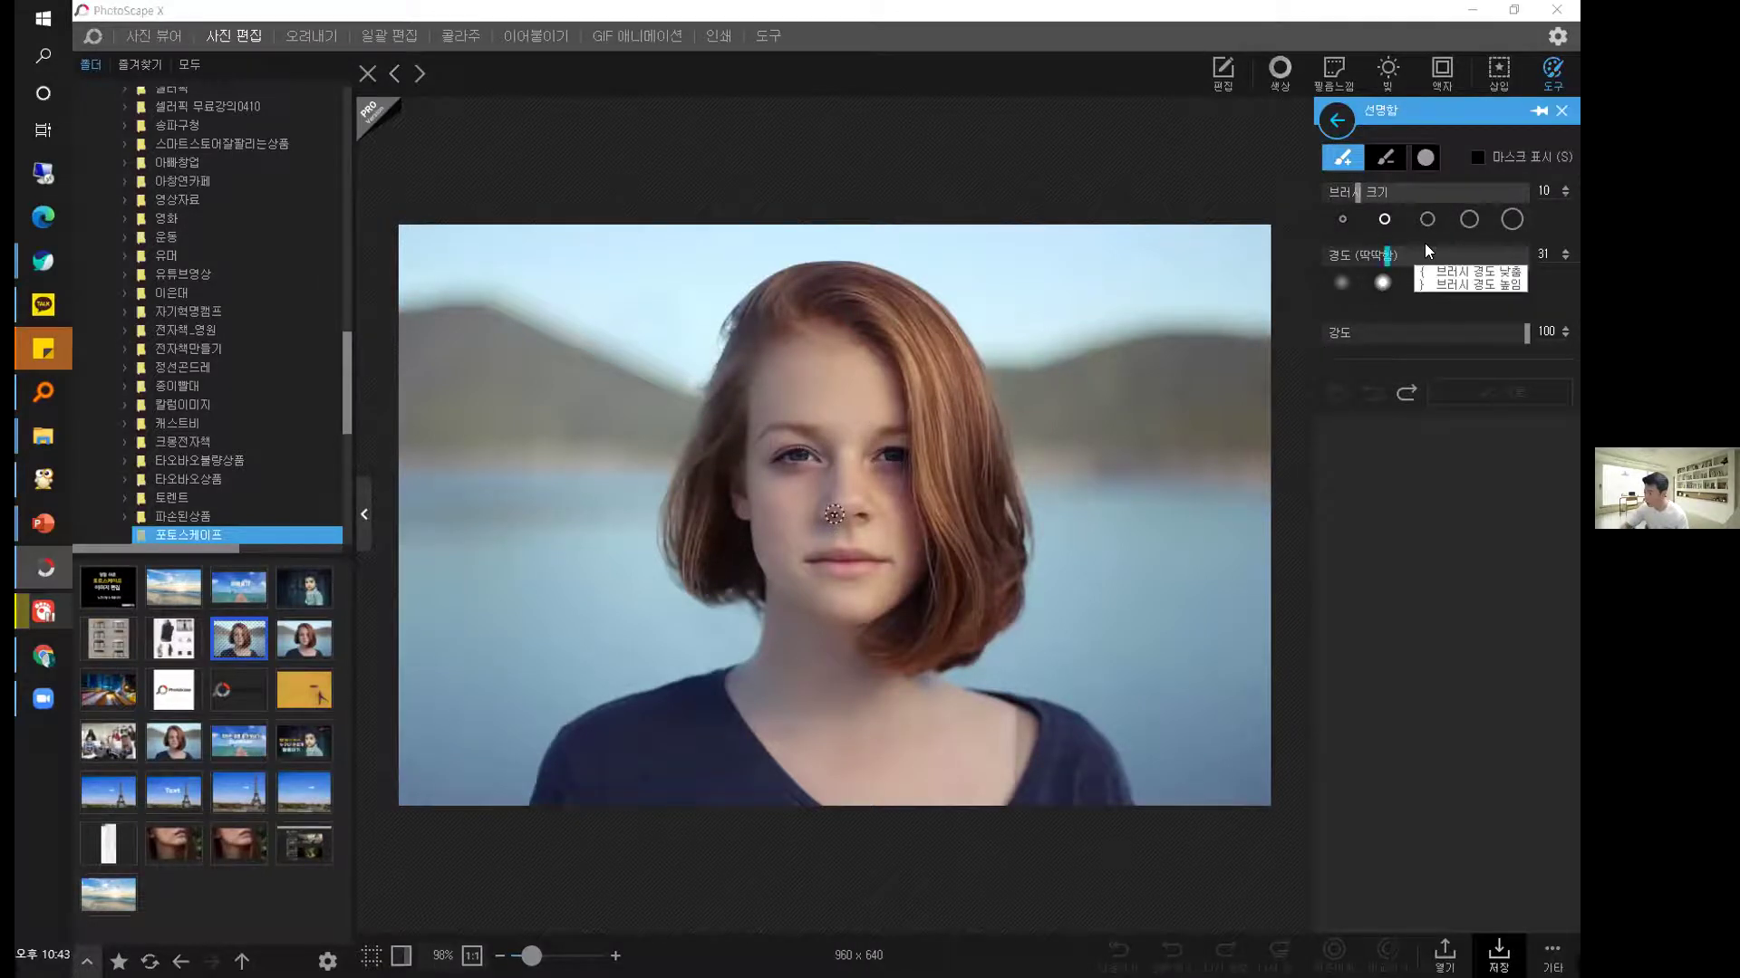
Sharpen the eyebrows with the hardness set to 22, lower the strength to 37, brush over them again and apply the effect.
left_click_drag(1387, 254, 1368, 254)
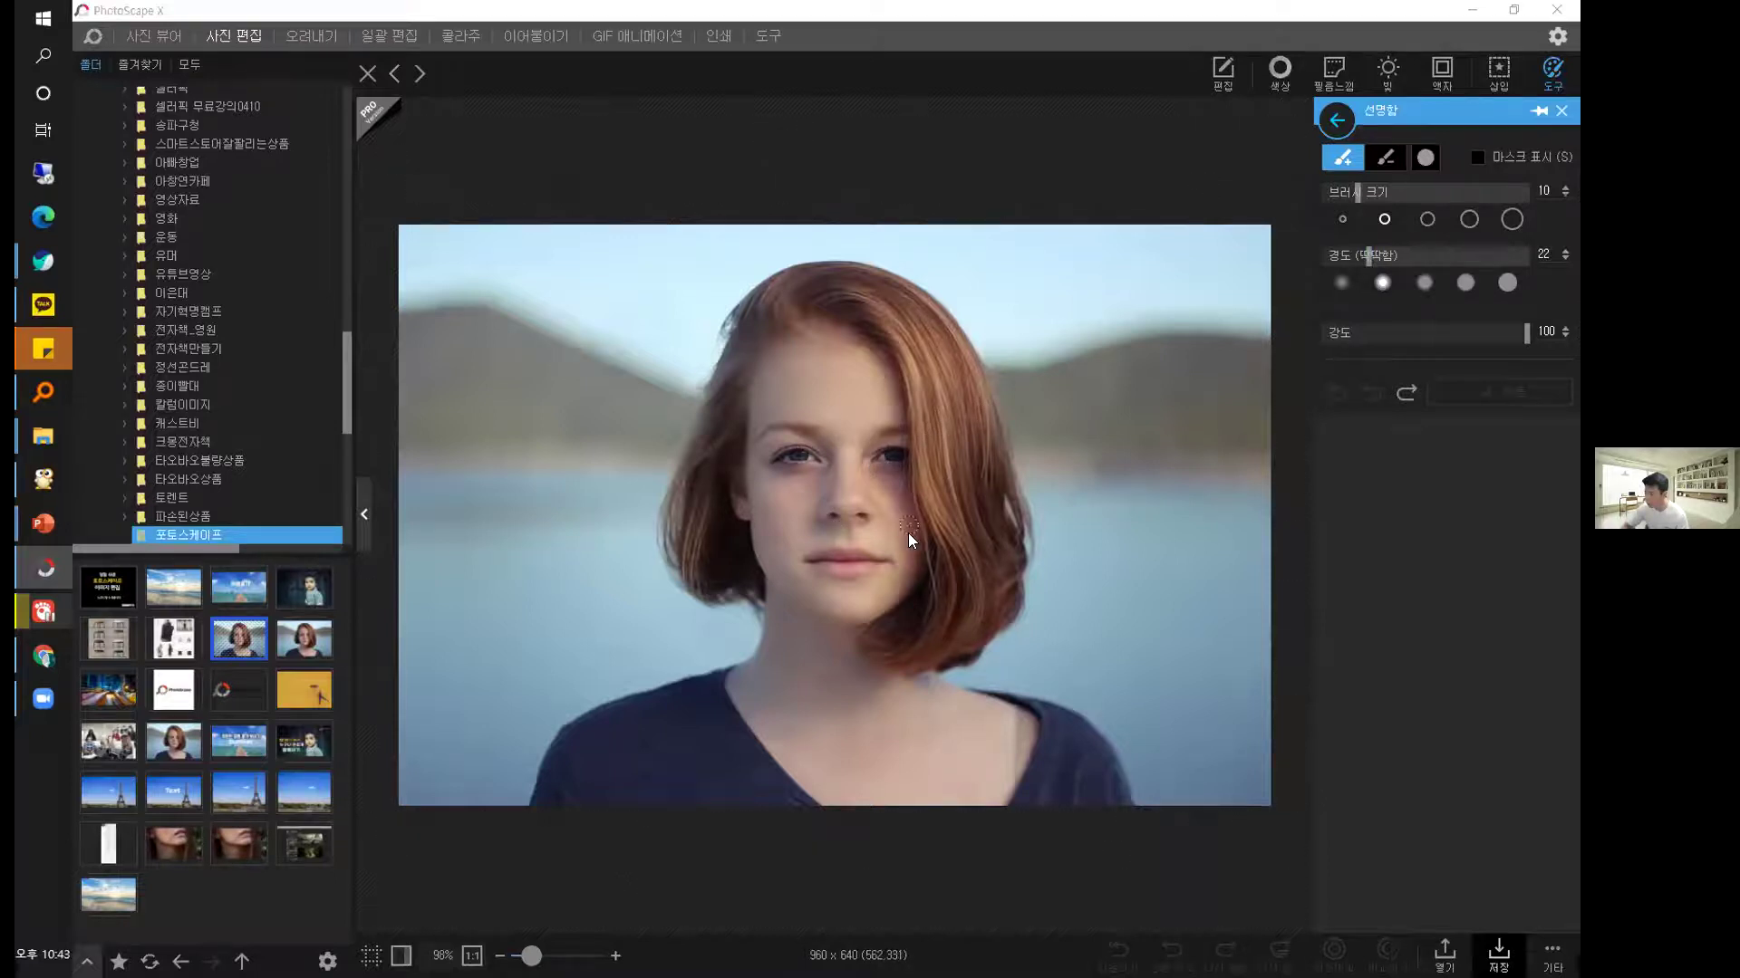
left_click_drag(761, 424, 915, 432)
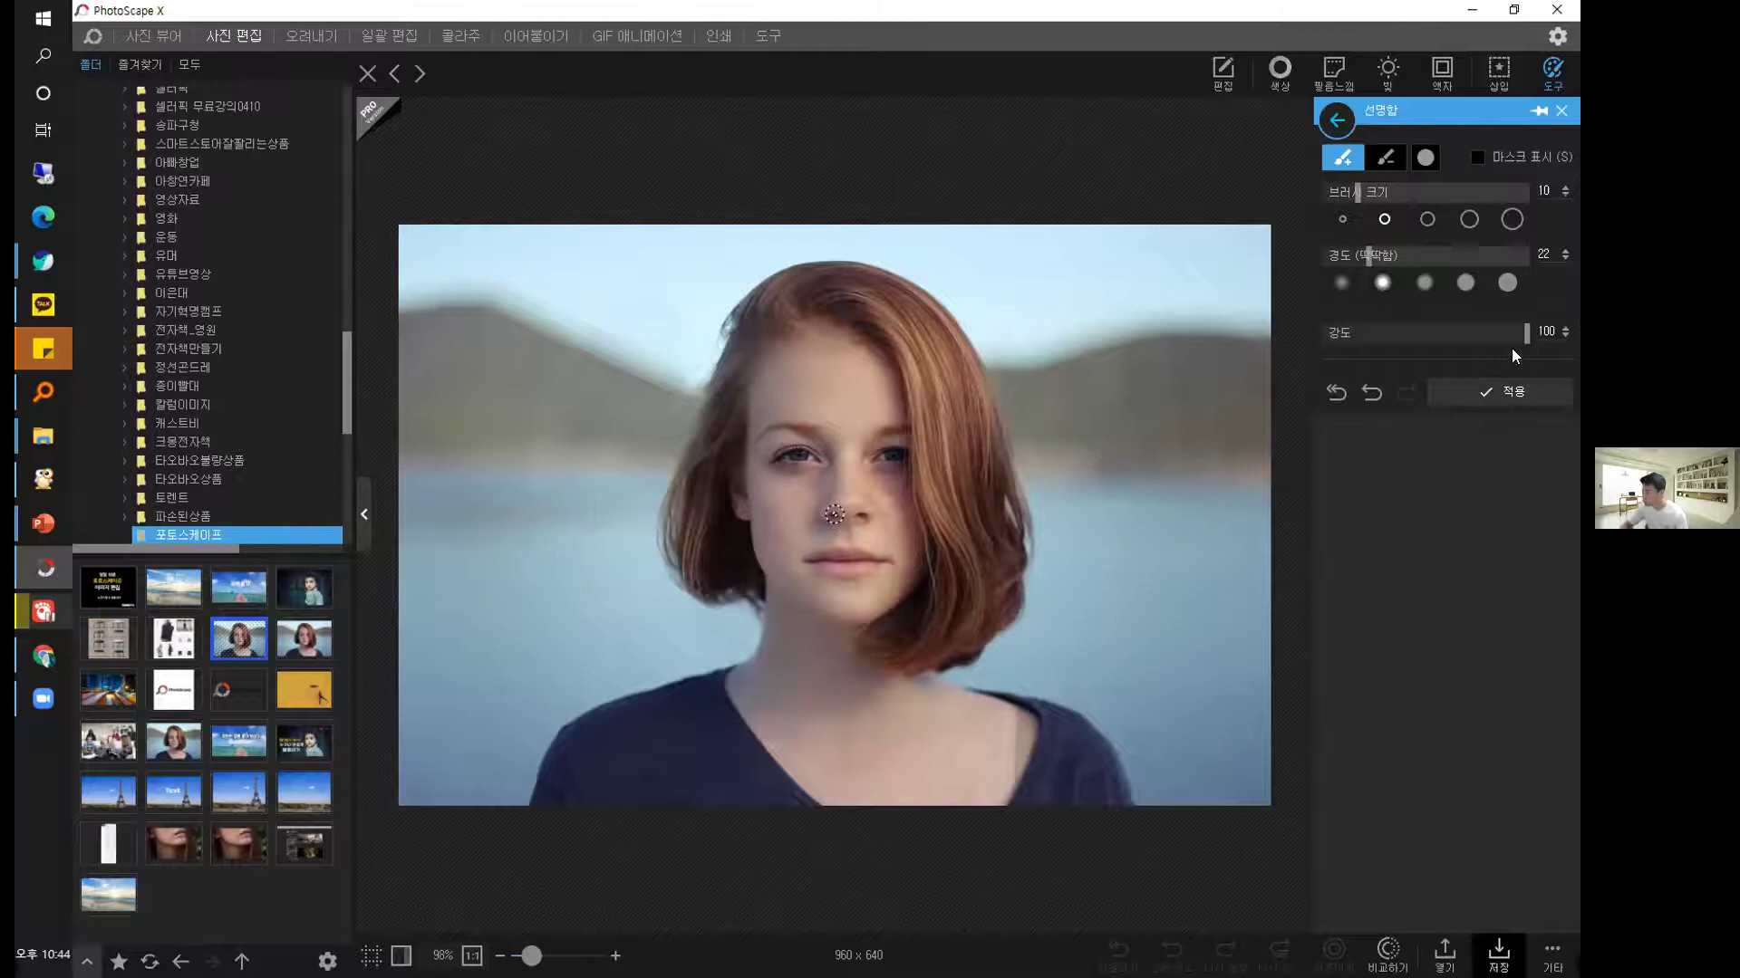
left_click_drag(1528, 334, 1400, 333)
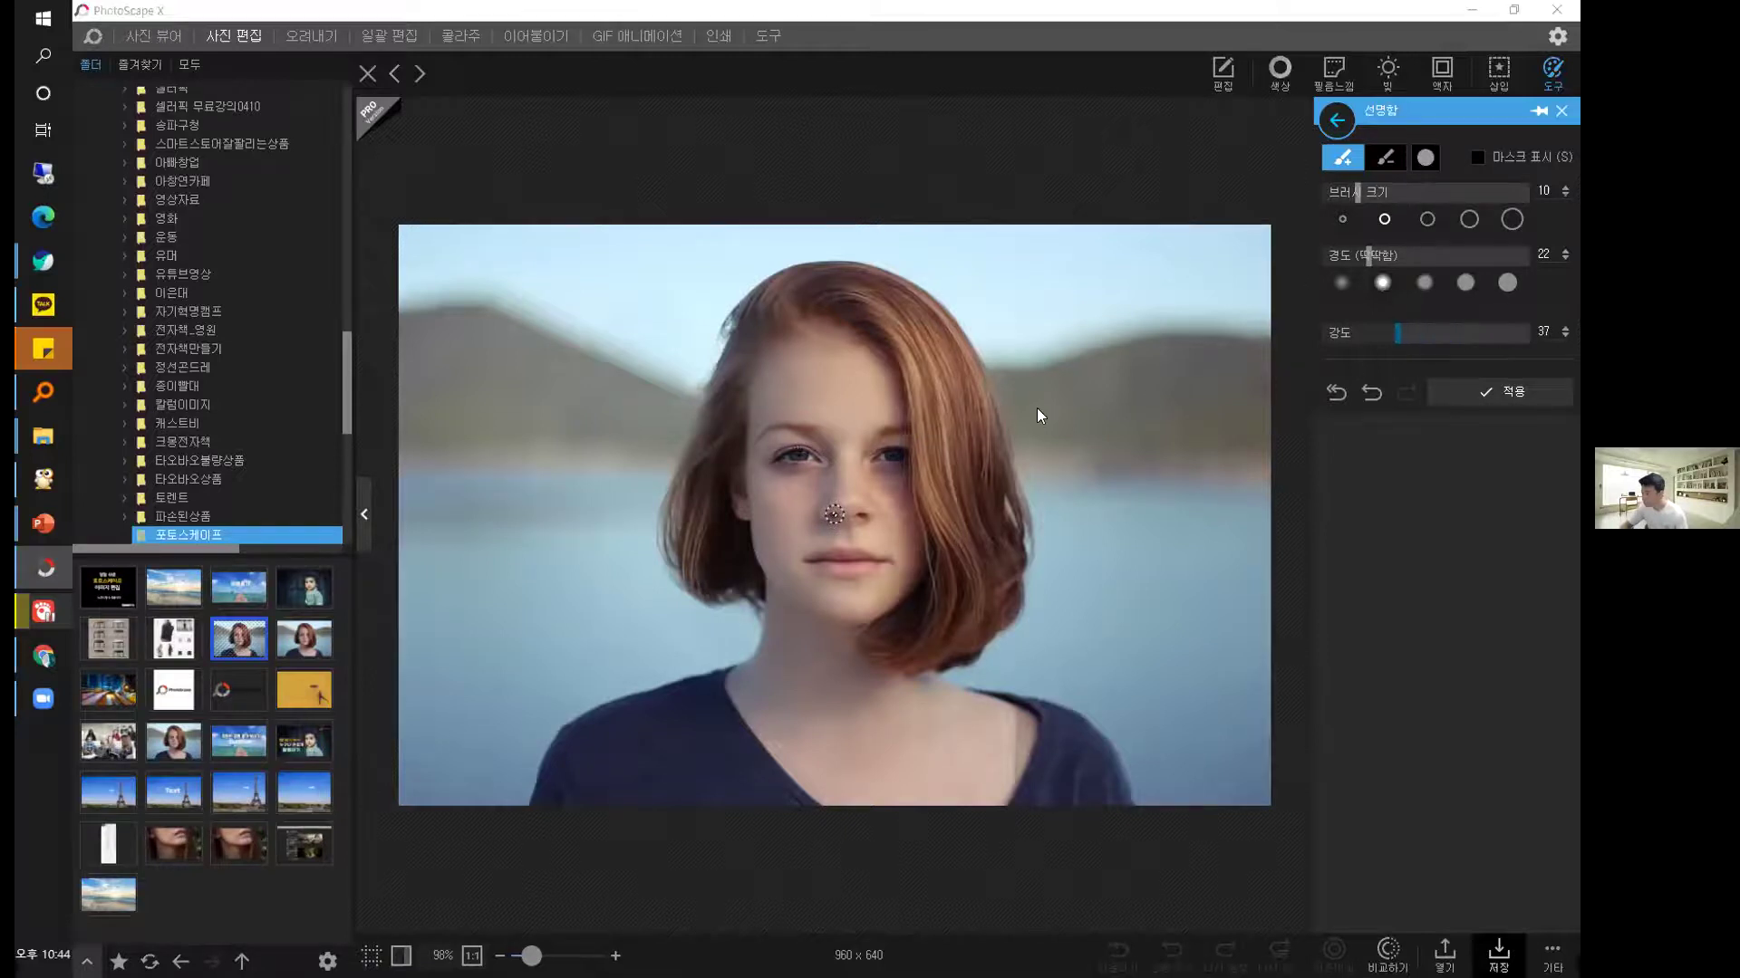
left_click_drag(766, 426, 888, 433)
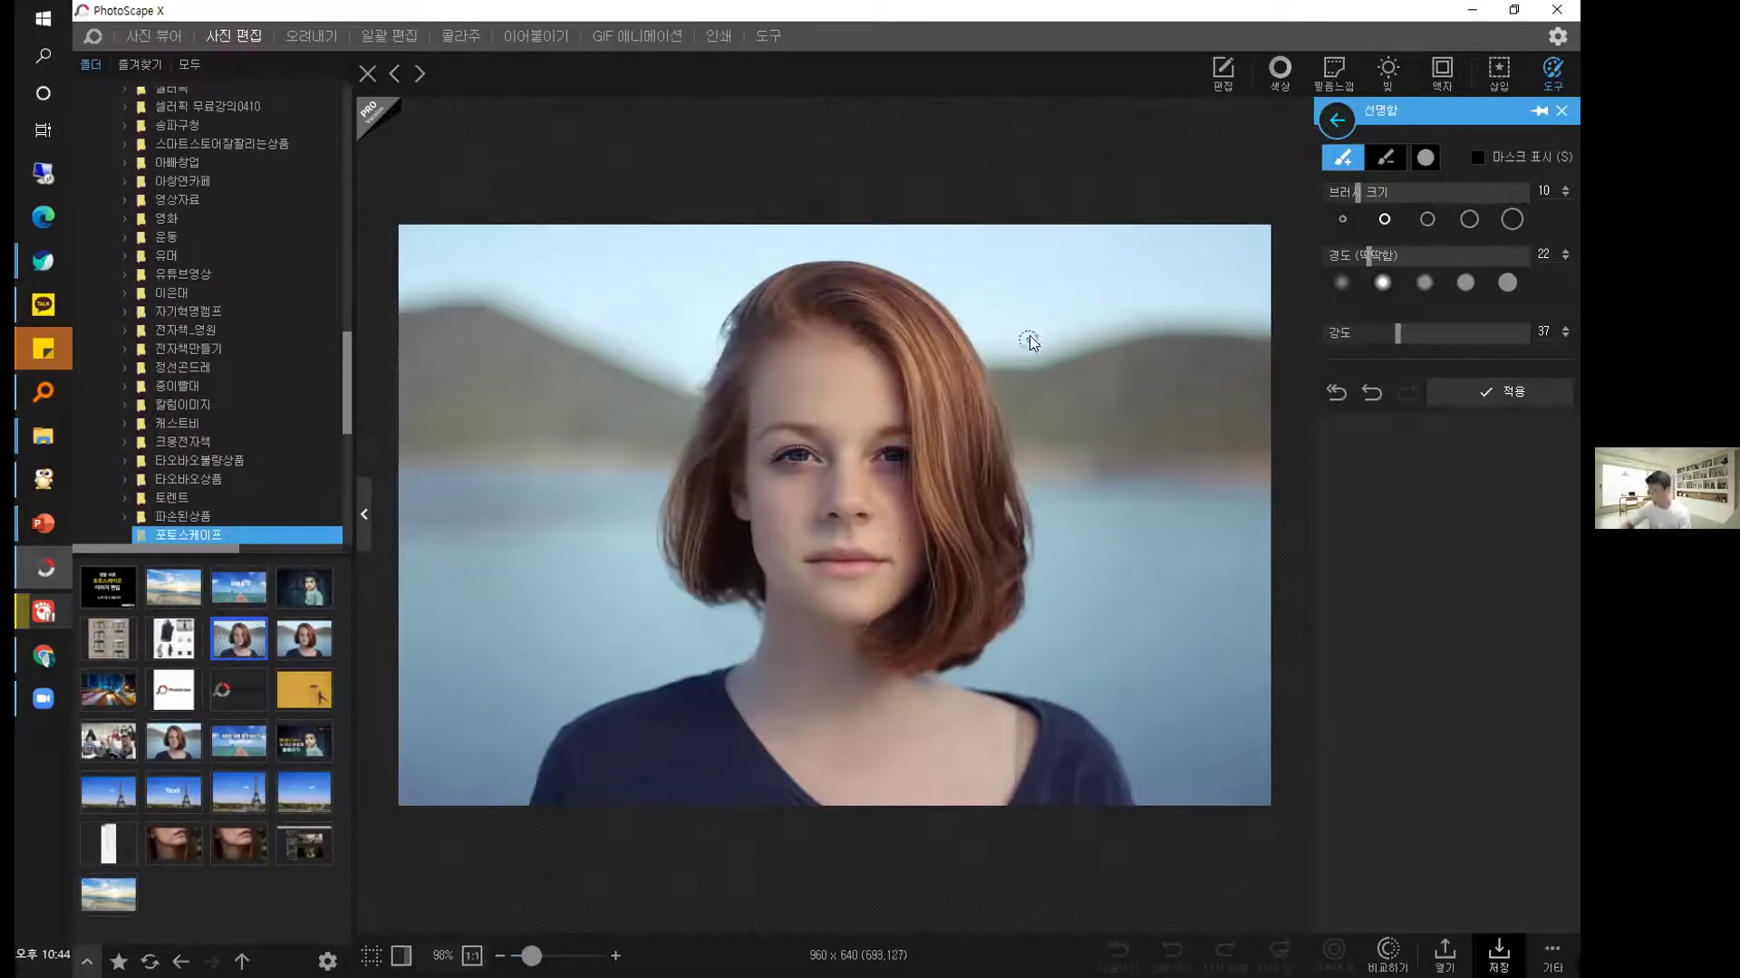
left_click(1482, 395)
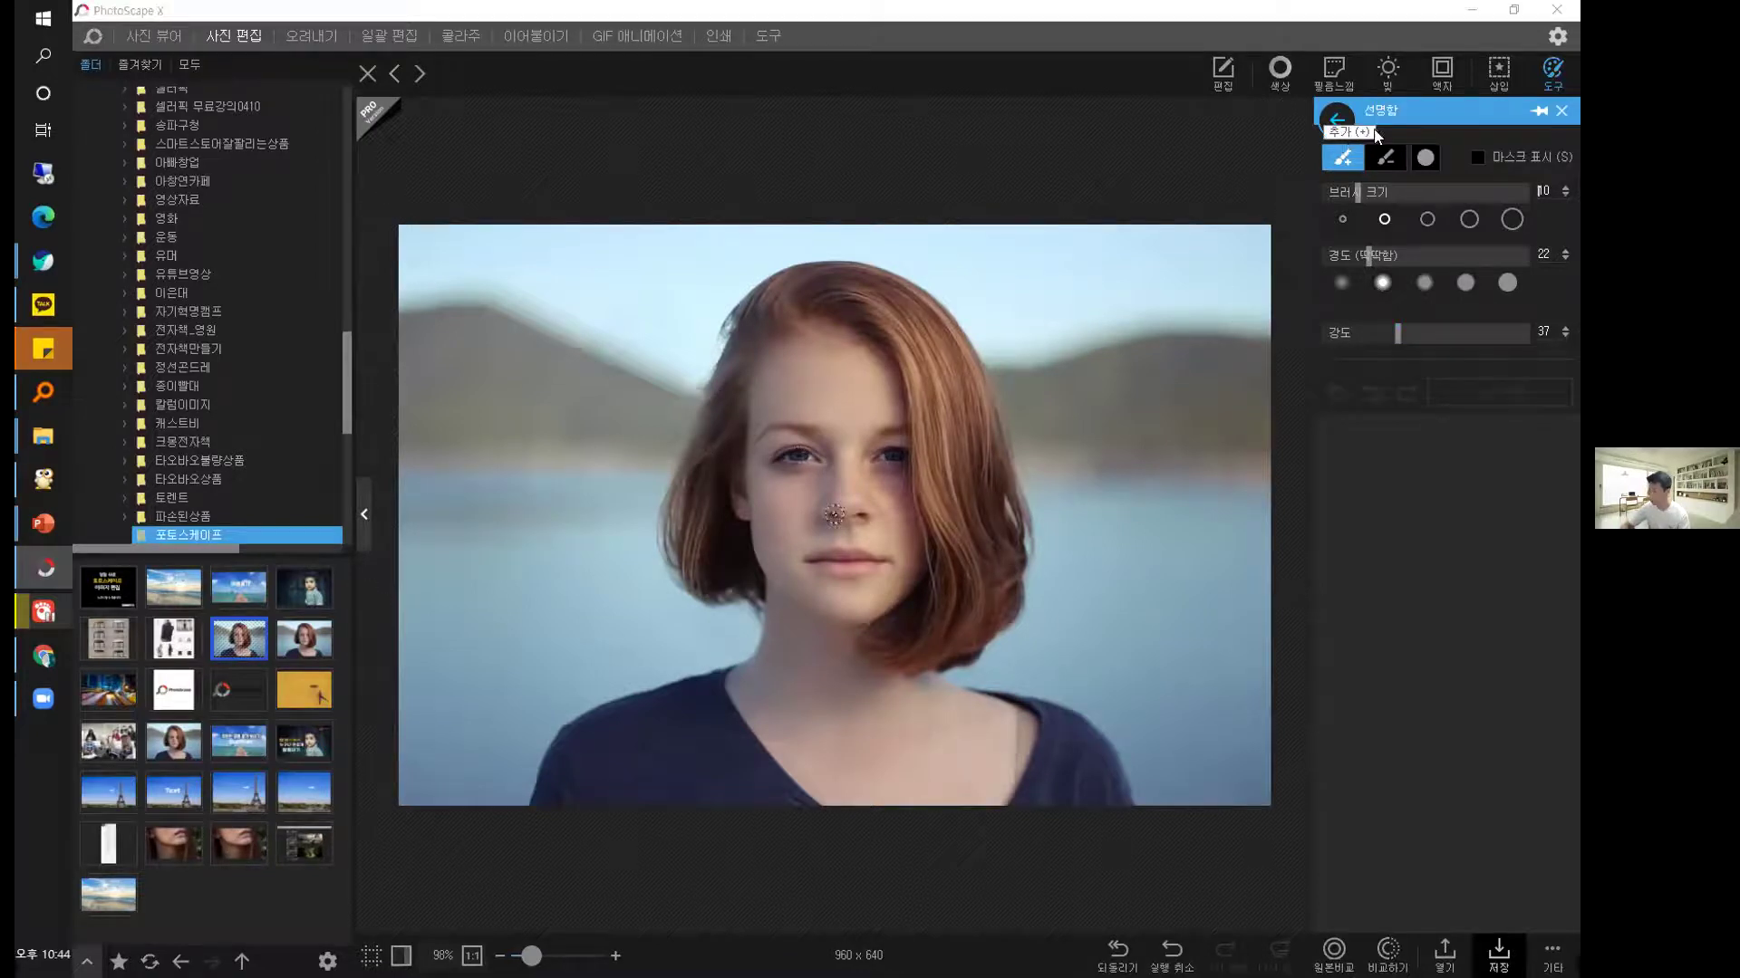
Brush over the eyebrow on the photo's left side with the sharpen tool's remove (-) brush and close the tool.
left_click(1387, 158)
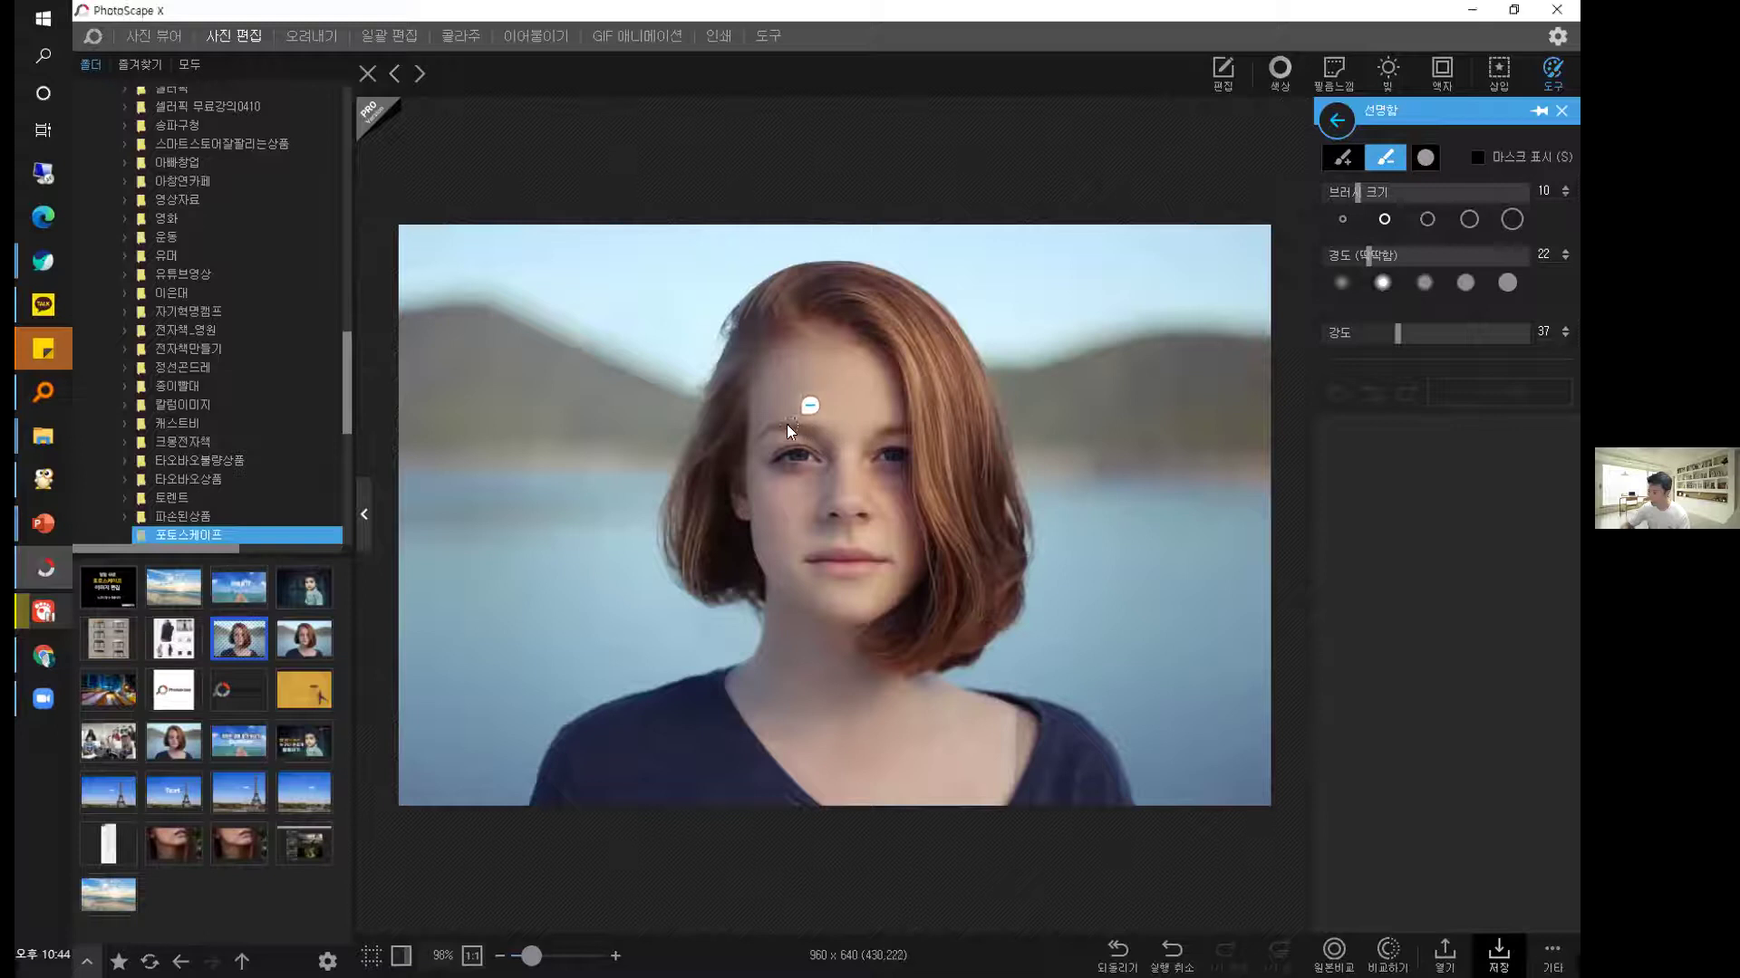
left_click_drag(787, 424, 756, 427)
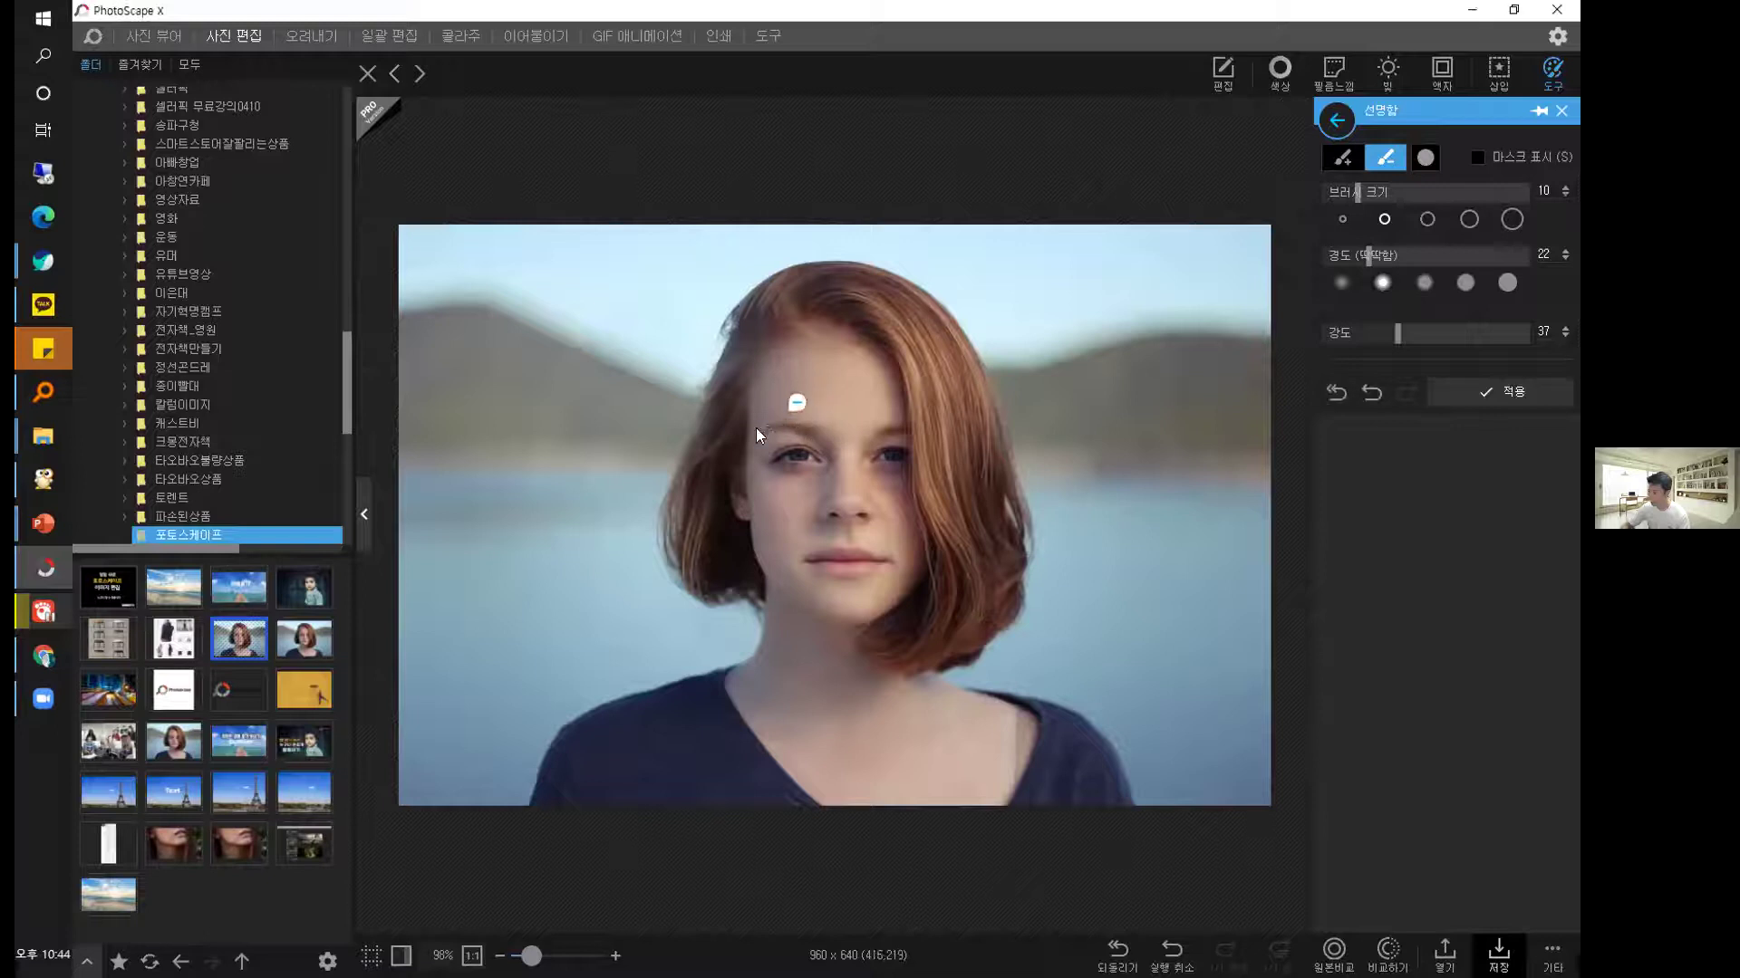
left_click(1558, 110)
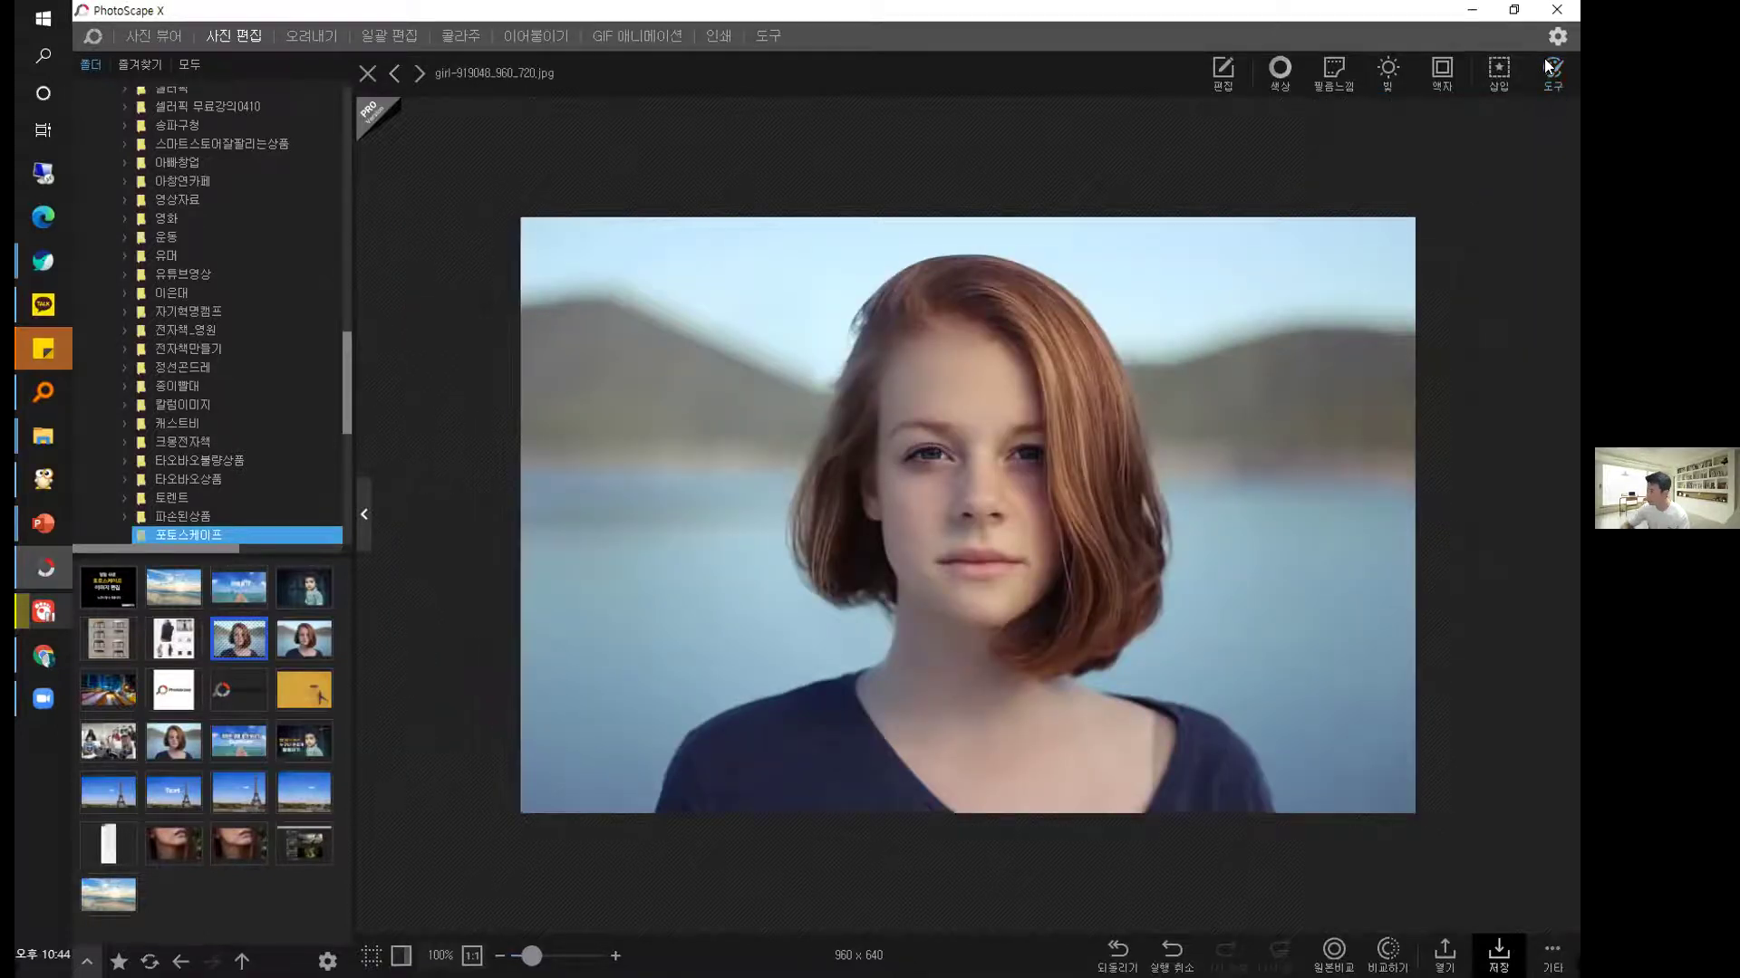
Try a teal patterned stroke over the hills beside the hair with the 페인트 (paint) tool at size 10 and opacity 38, and undo it.
left_click(1552, 70)
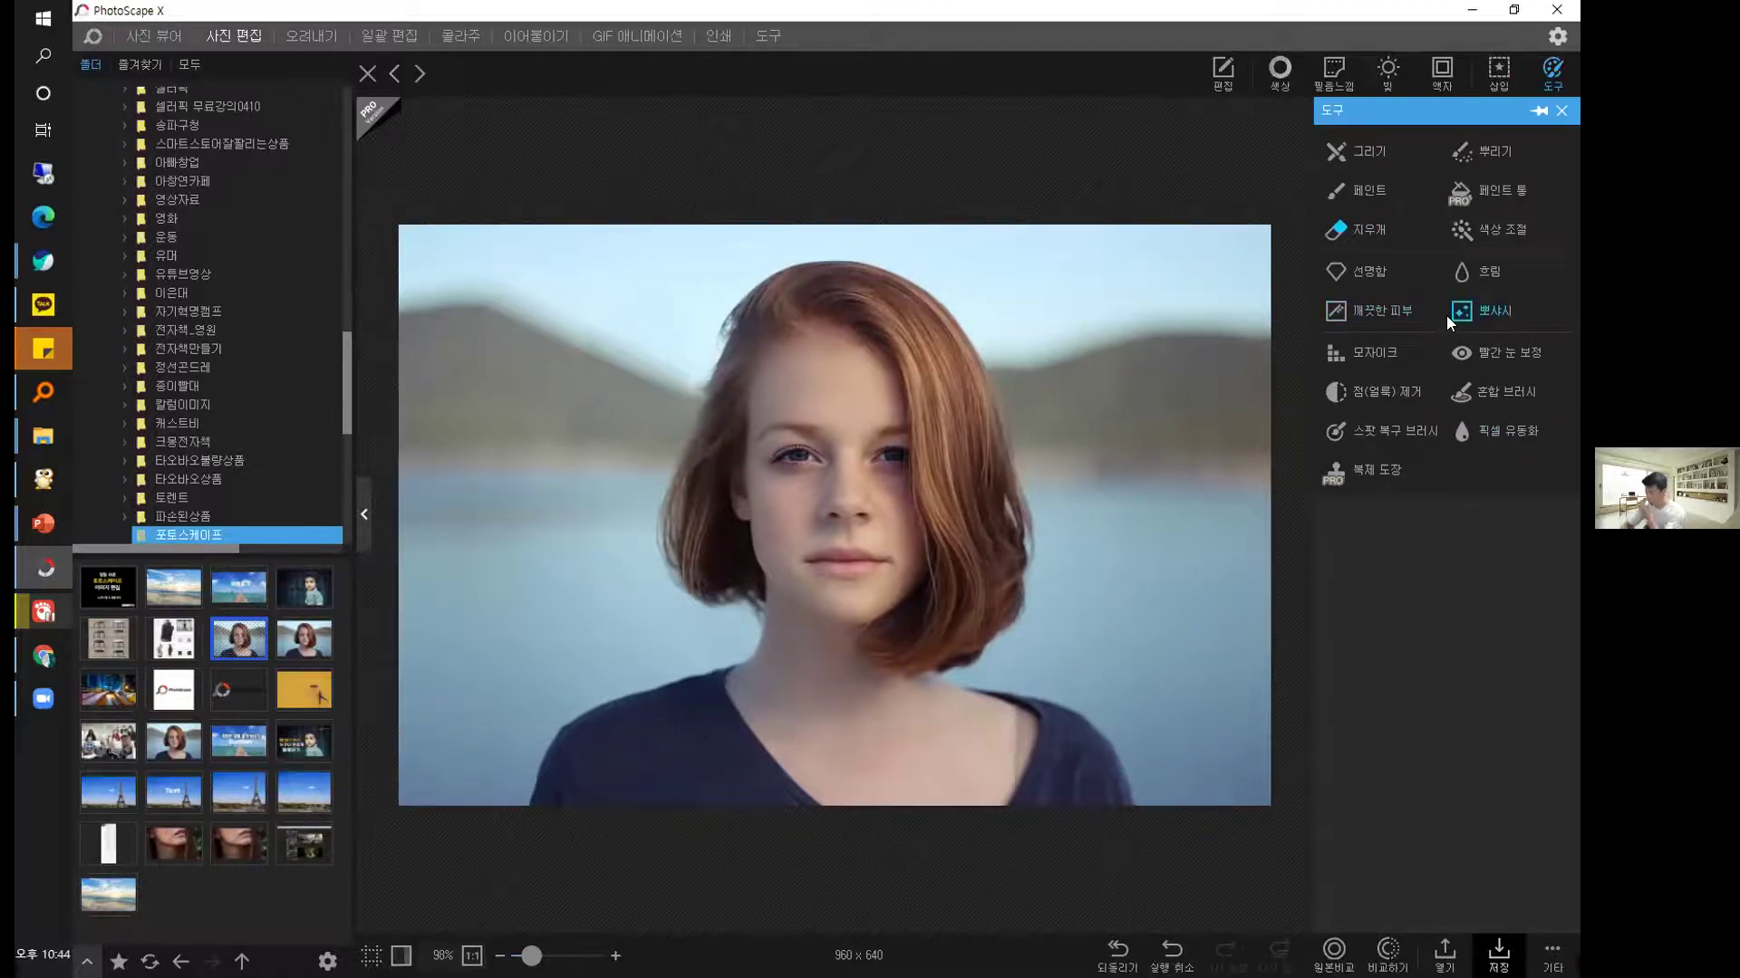
left_click(1339, 189)
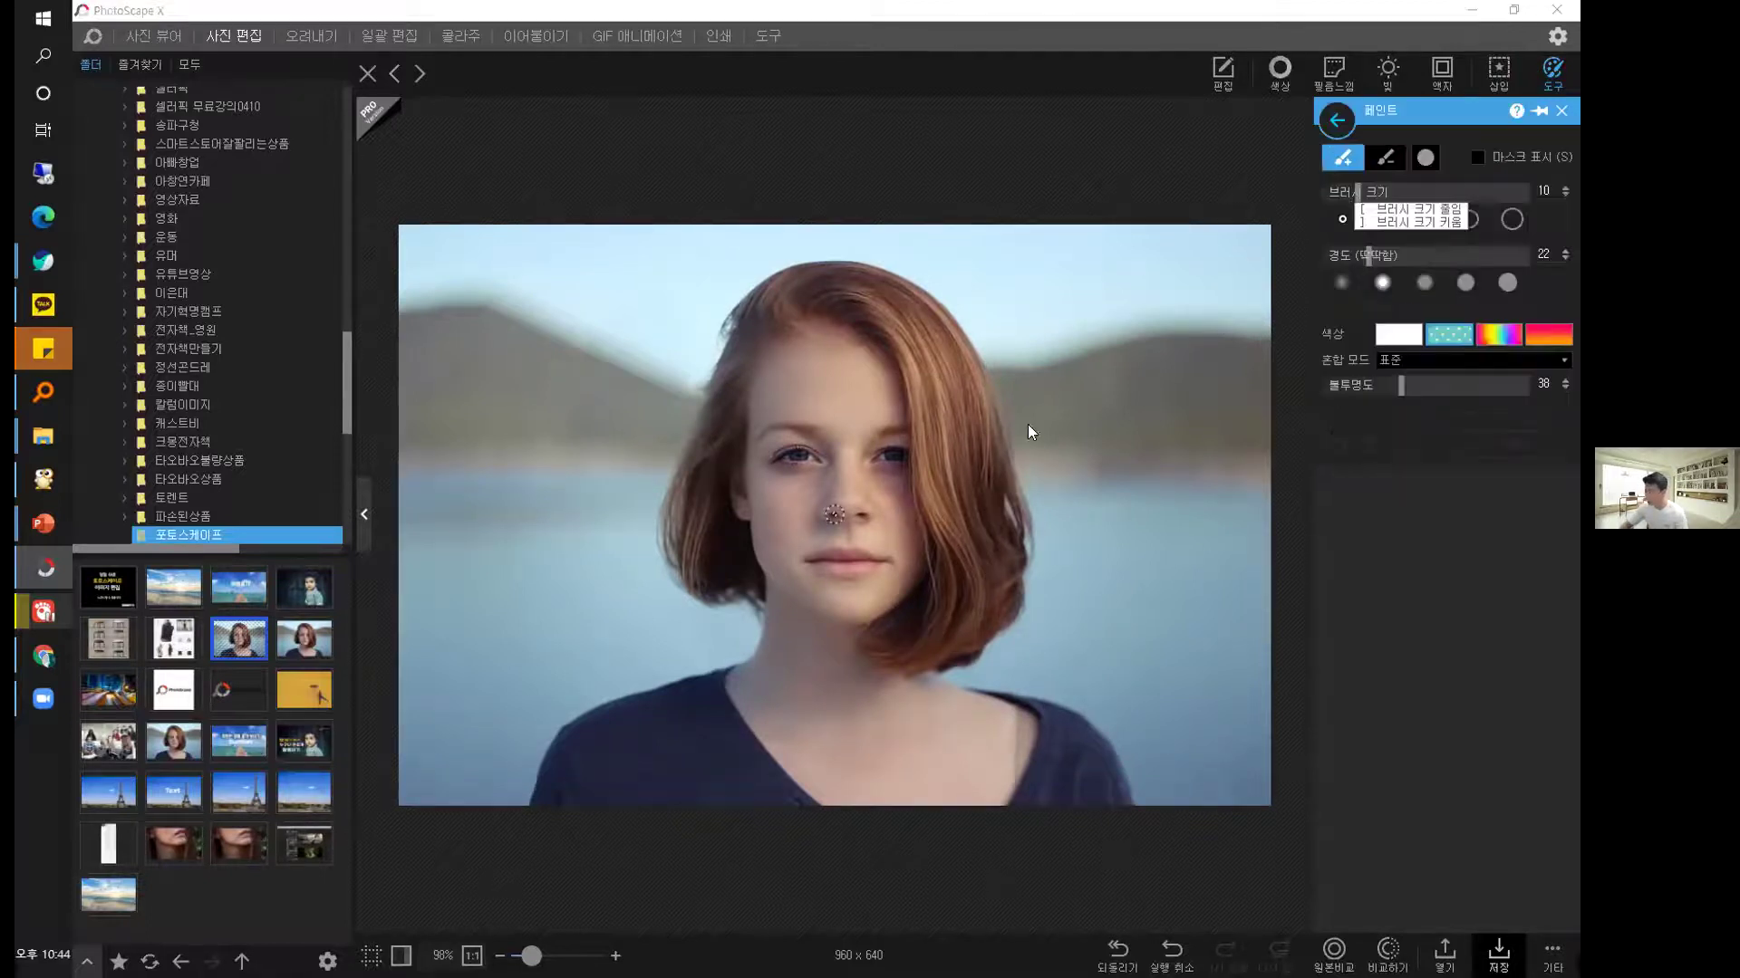
mouse_move(1116, 372)
left_mouse_down()
mouse_move(1080, 377)
mouse_move(1164, 425)
left_mouse_up()
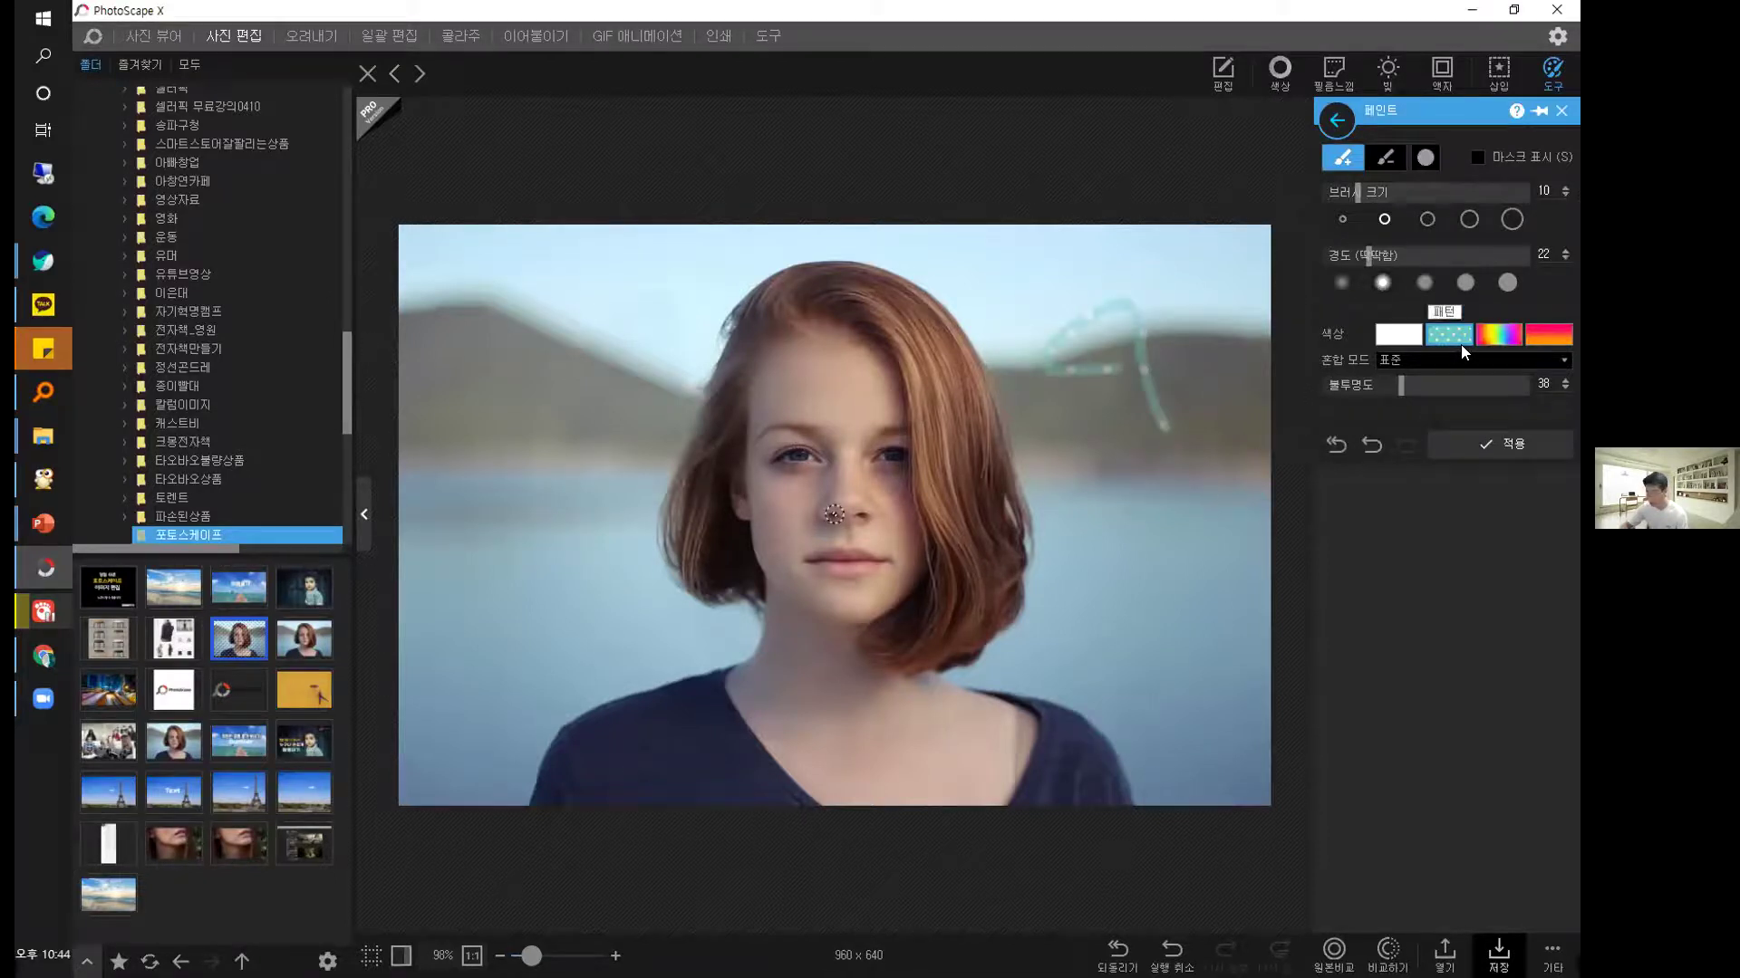
left_click(1337, 120)
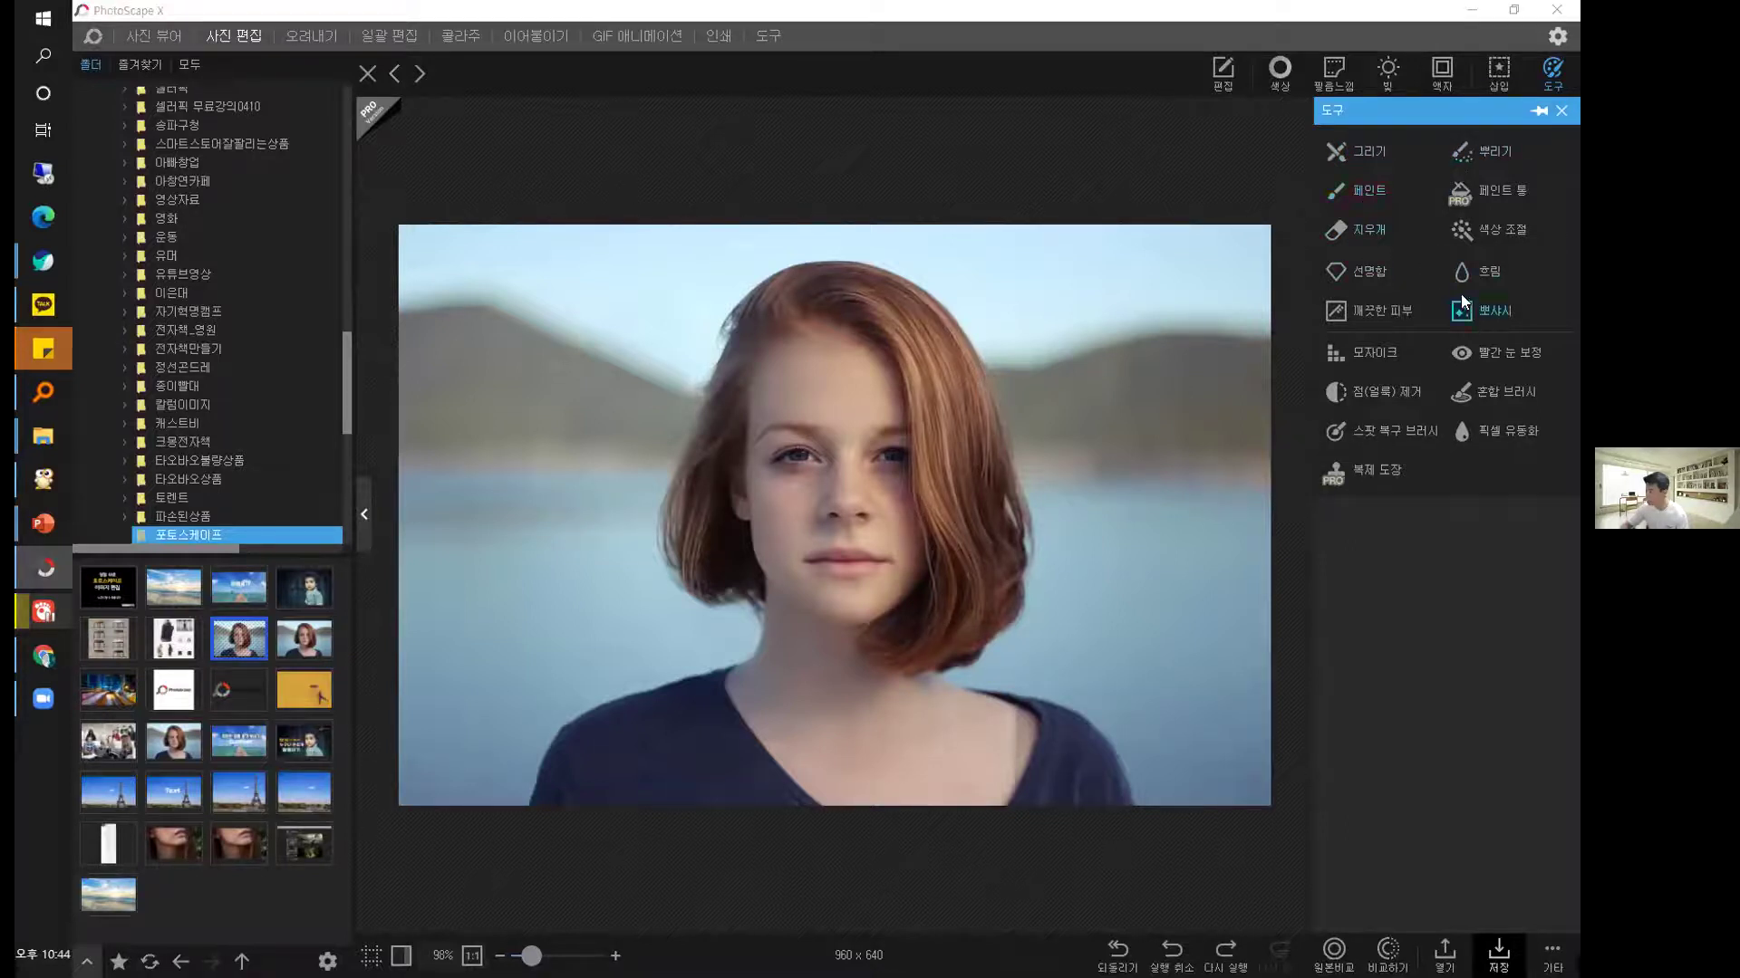
Try the 흐림 (blur) brush at size 10 and strength 100 on the woman's cheek and undo the stroke.
left_click(1461, 277)
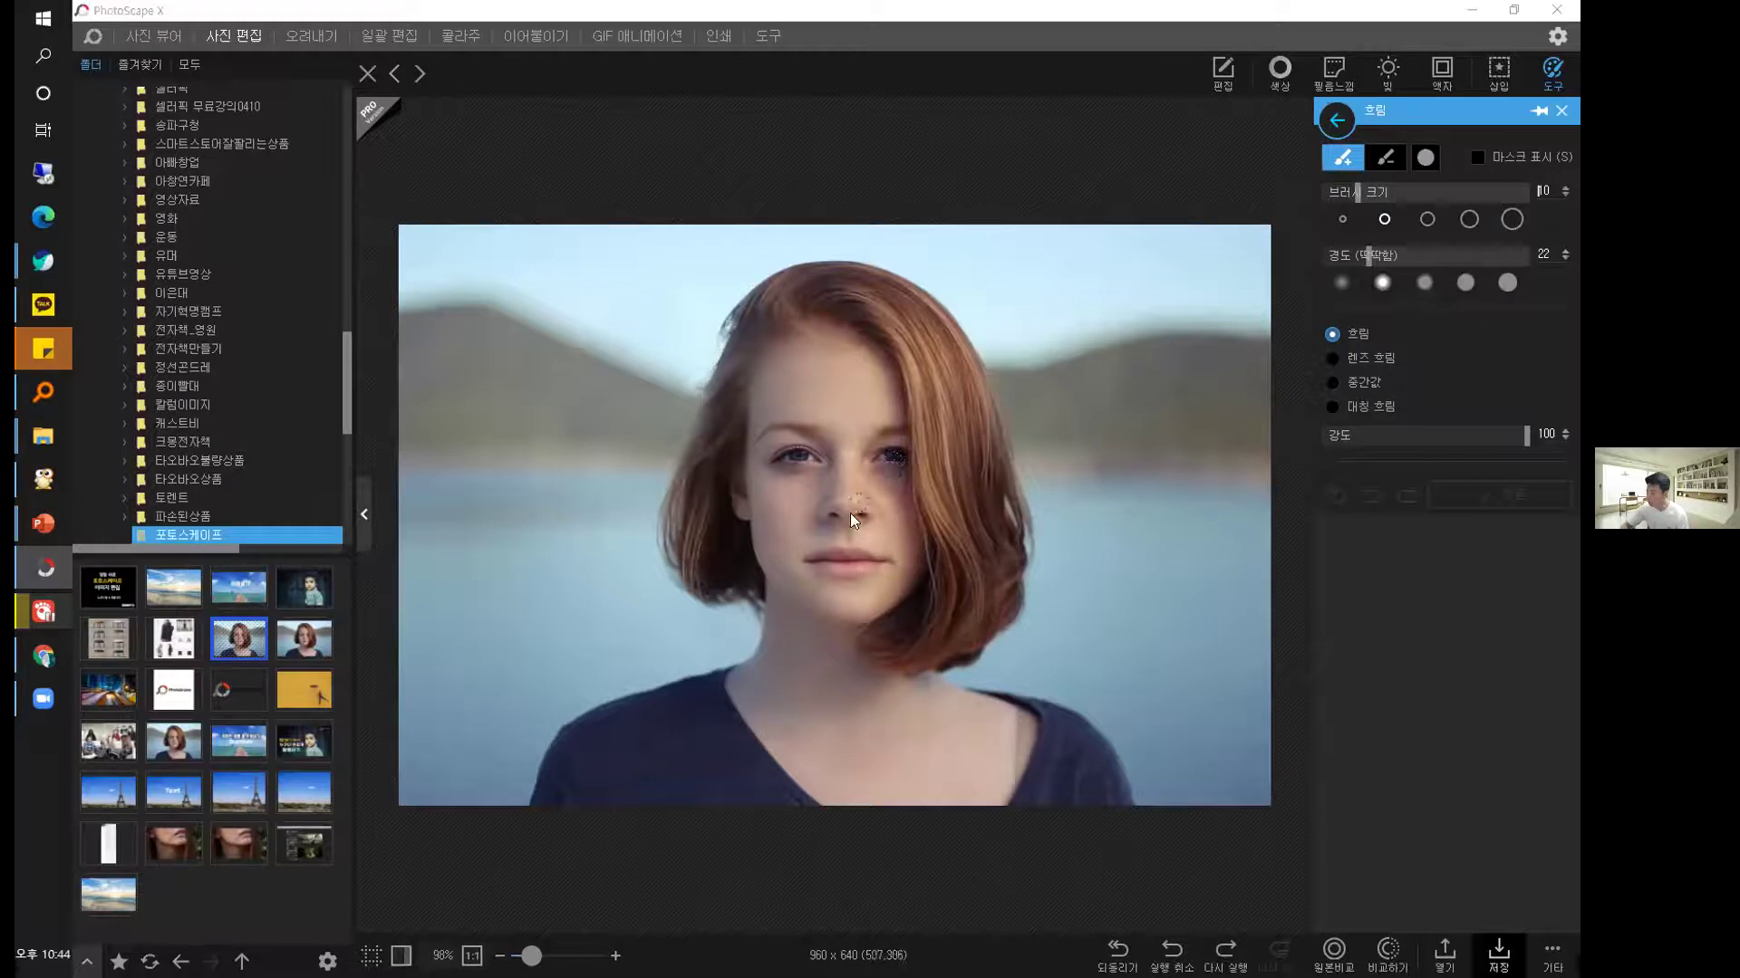
mouse_move(748, 509)
left_mouse_down()
mouse_move(734, 491)
mouse_move(774, 569)
left_mouse_up()
key("ctrl+z")
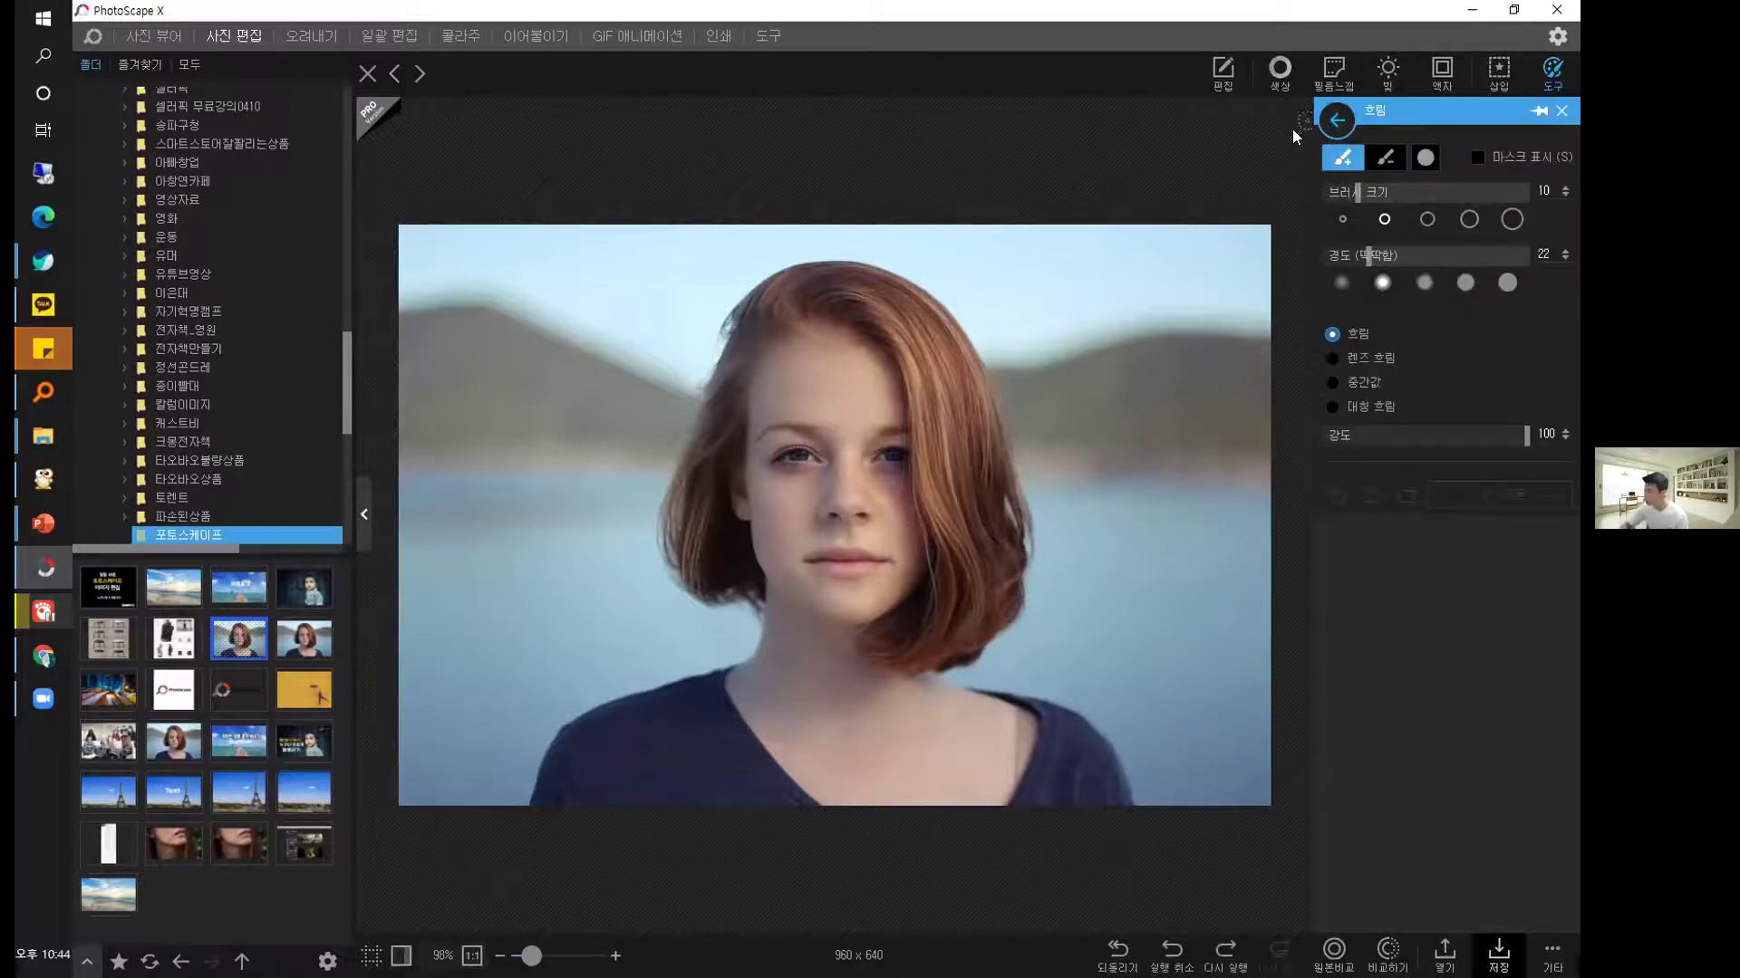
left_click(1335, 120)
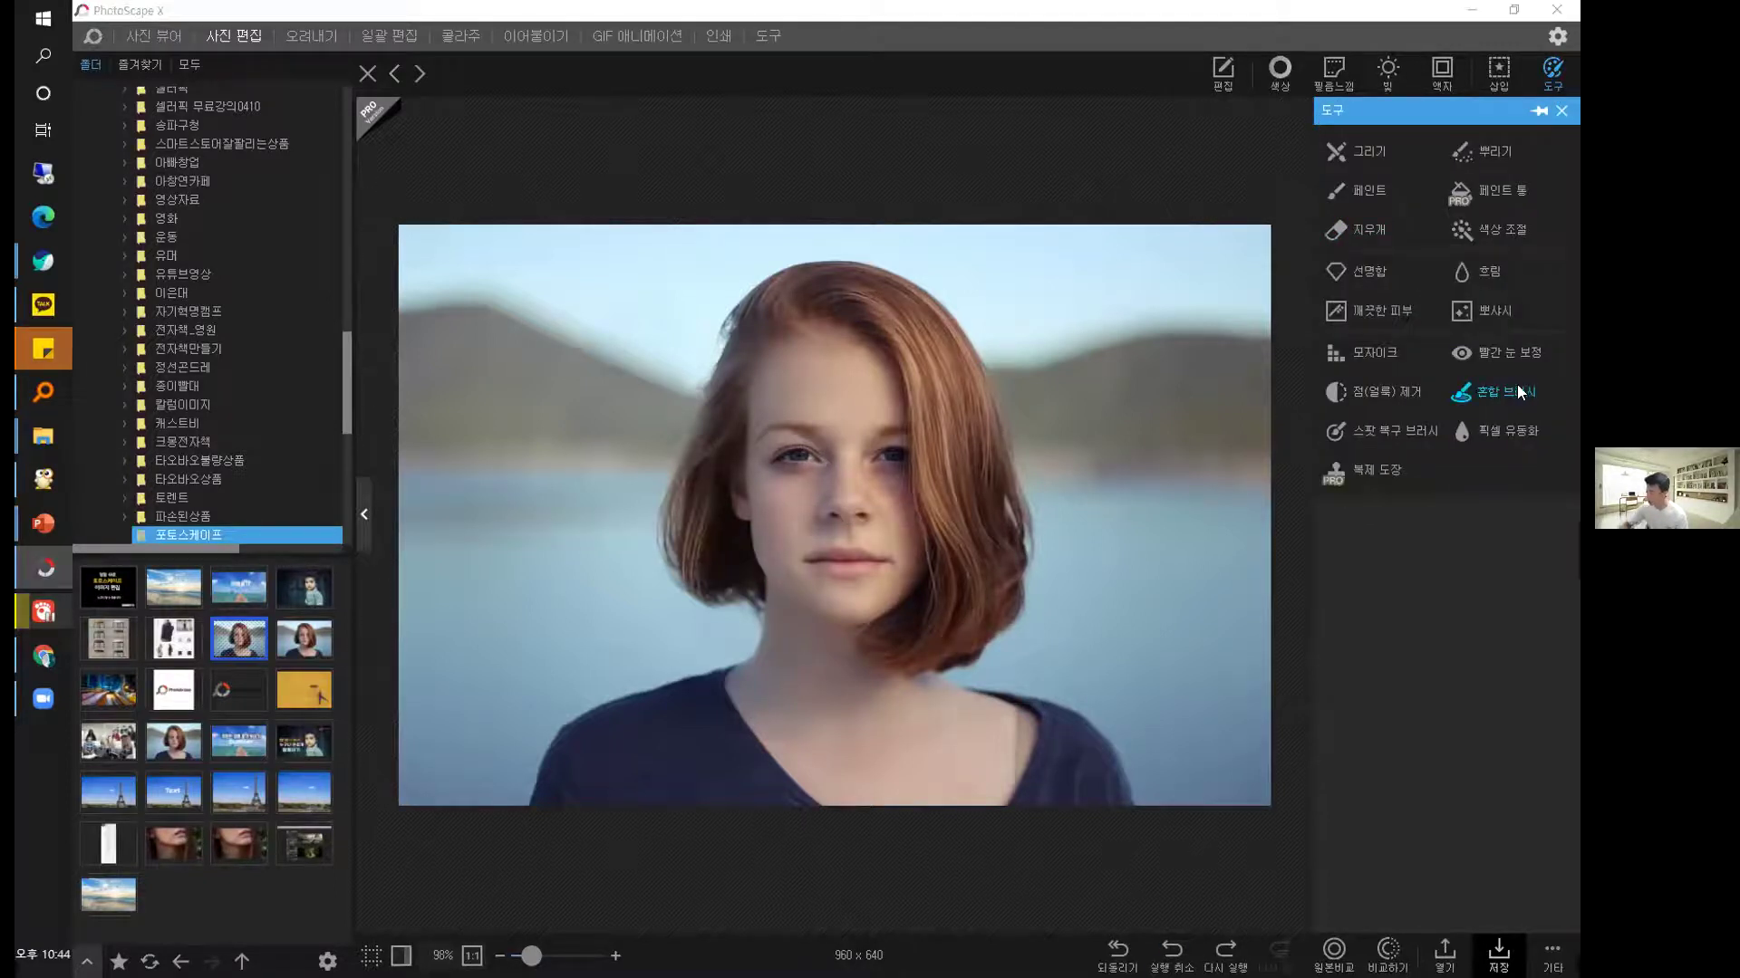
Brush over the woman's whole face with the 깨끗한 피부 (clear skin) tool at brush size 20.
left_click(1377, 308)
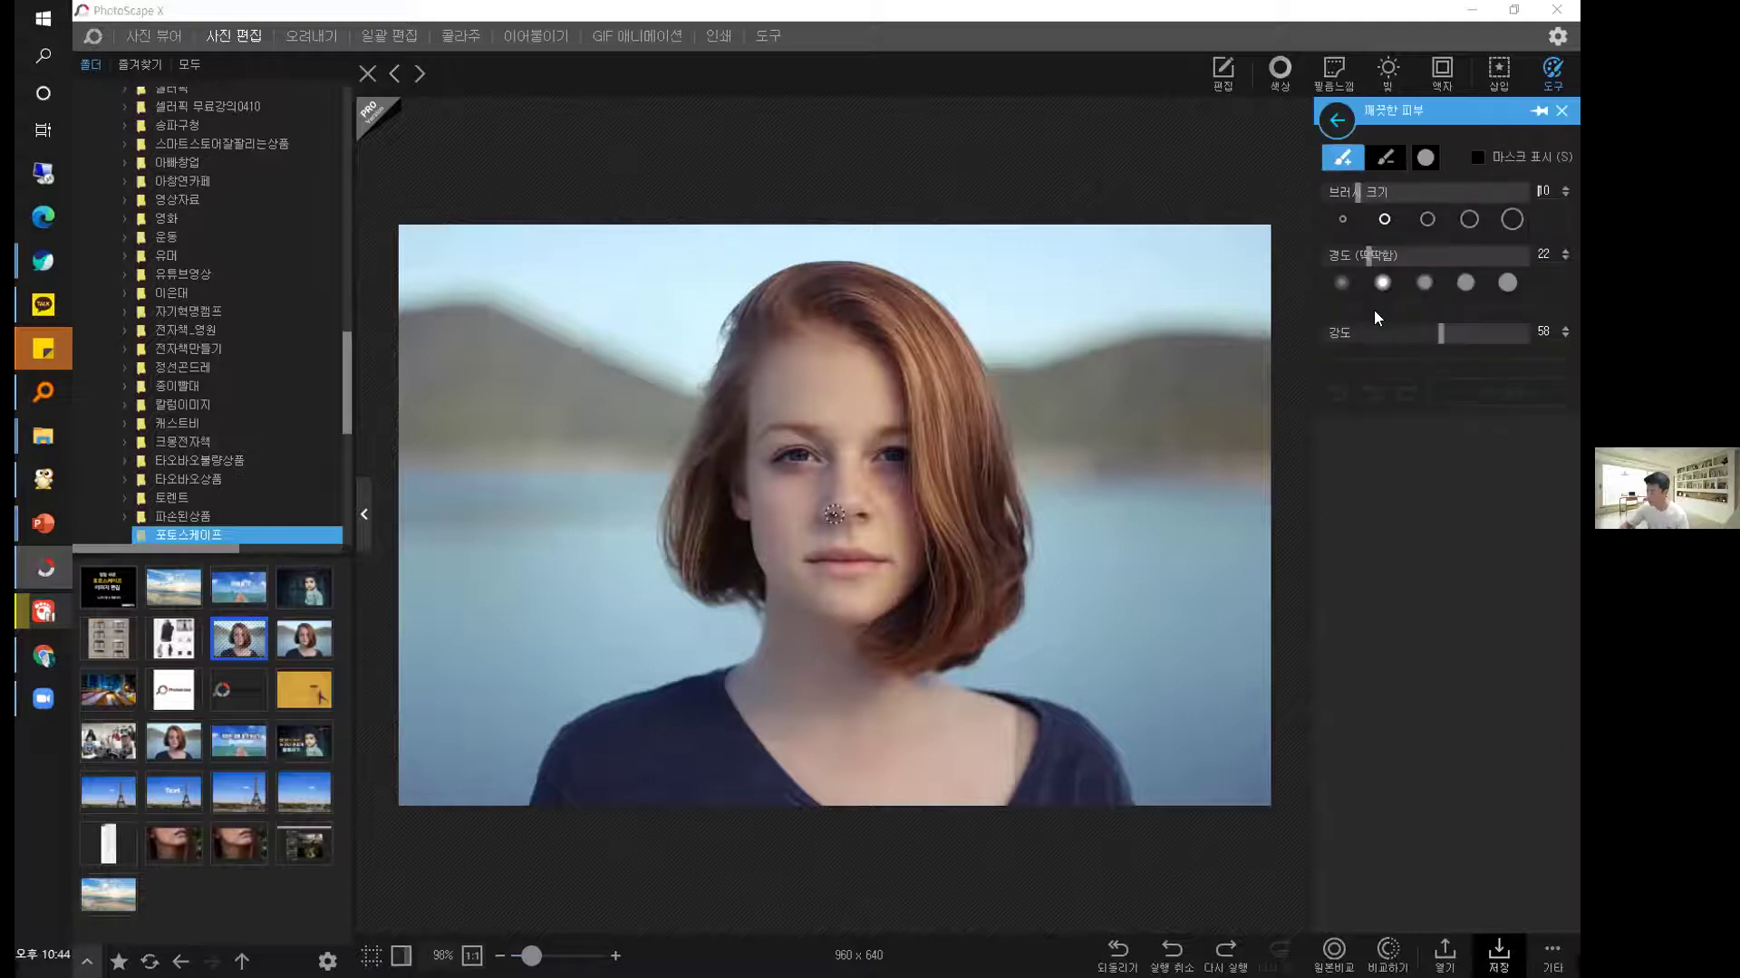
left_click_drag(1357, 191, 1391, 191)
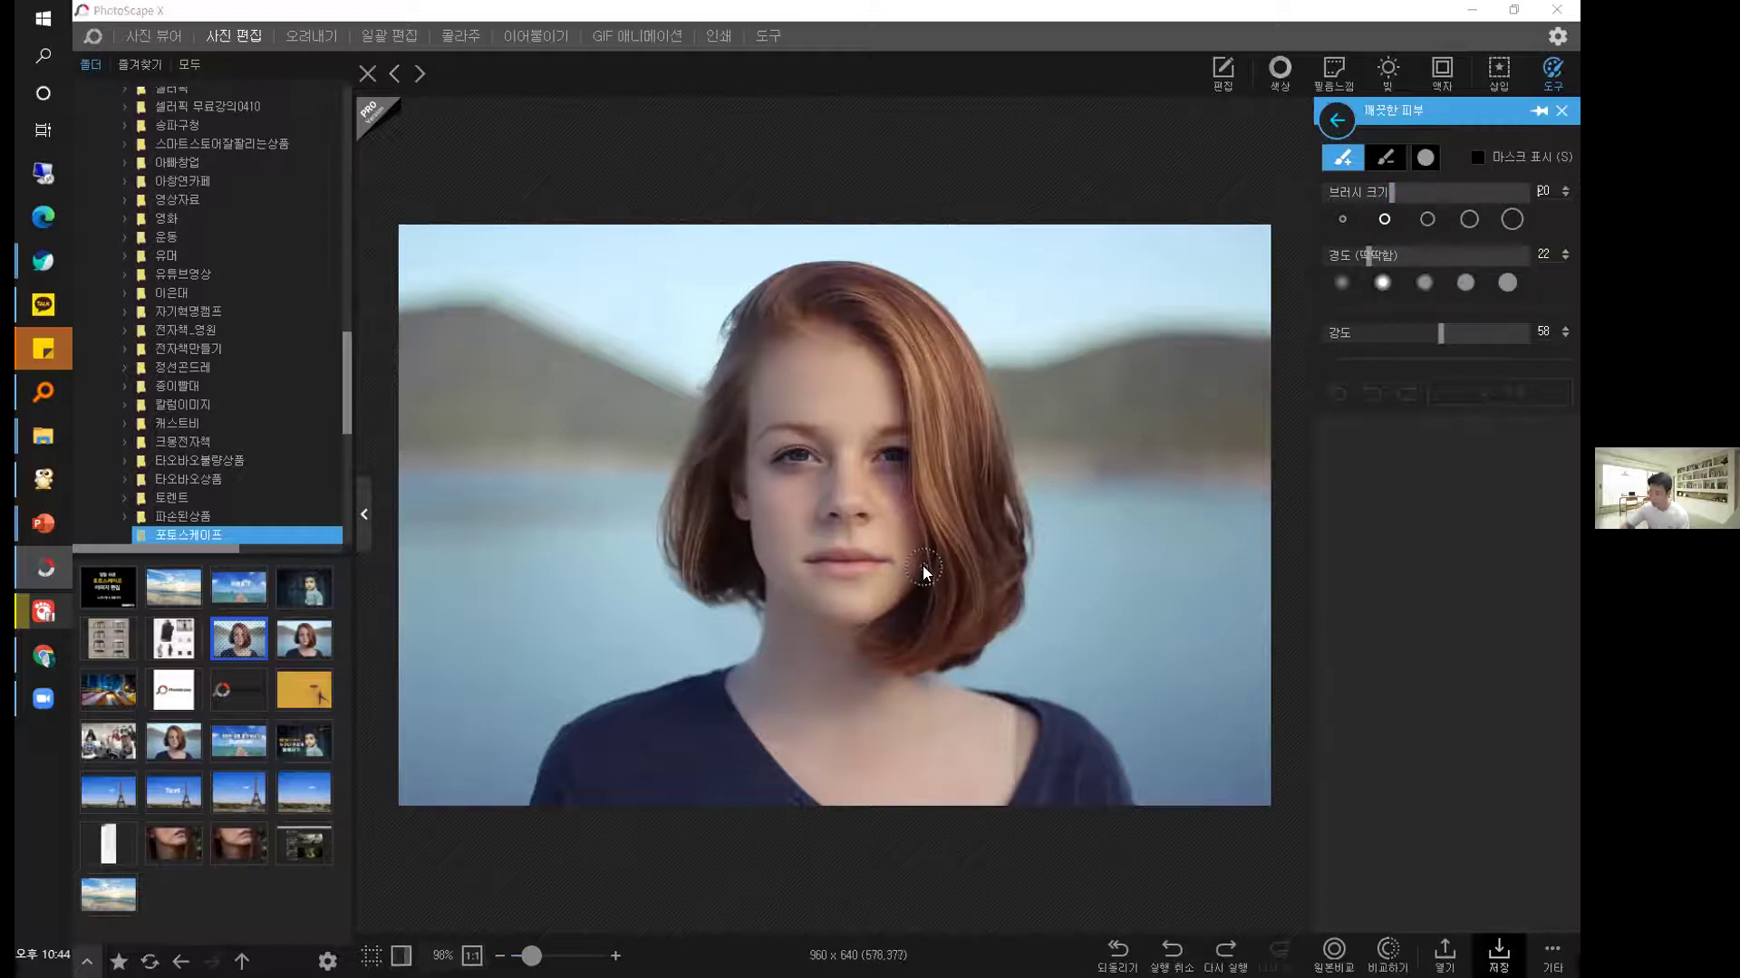
left_click_drag(928, 570, 850, 605)
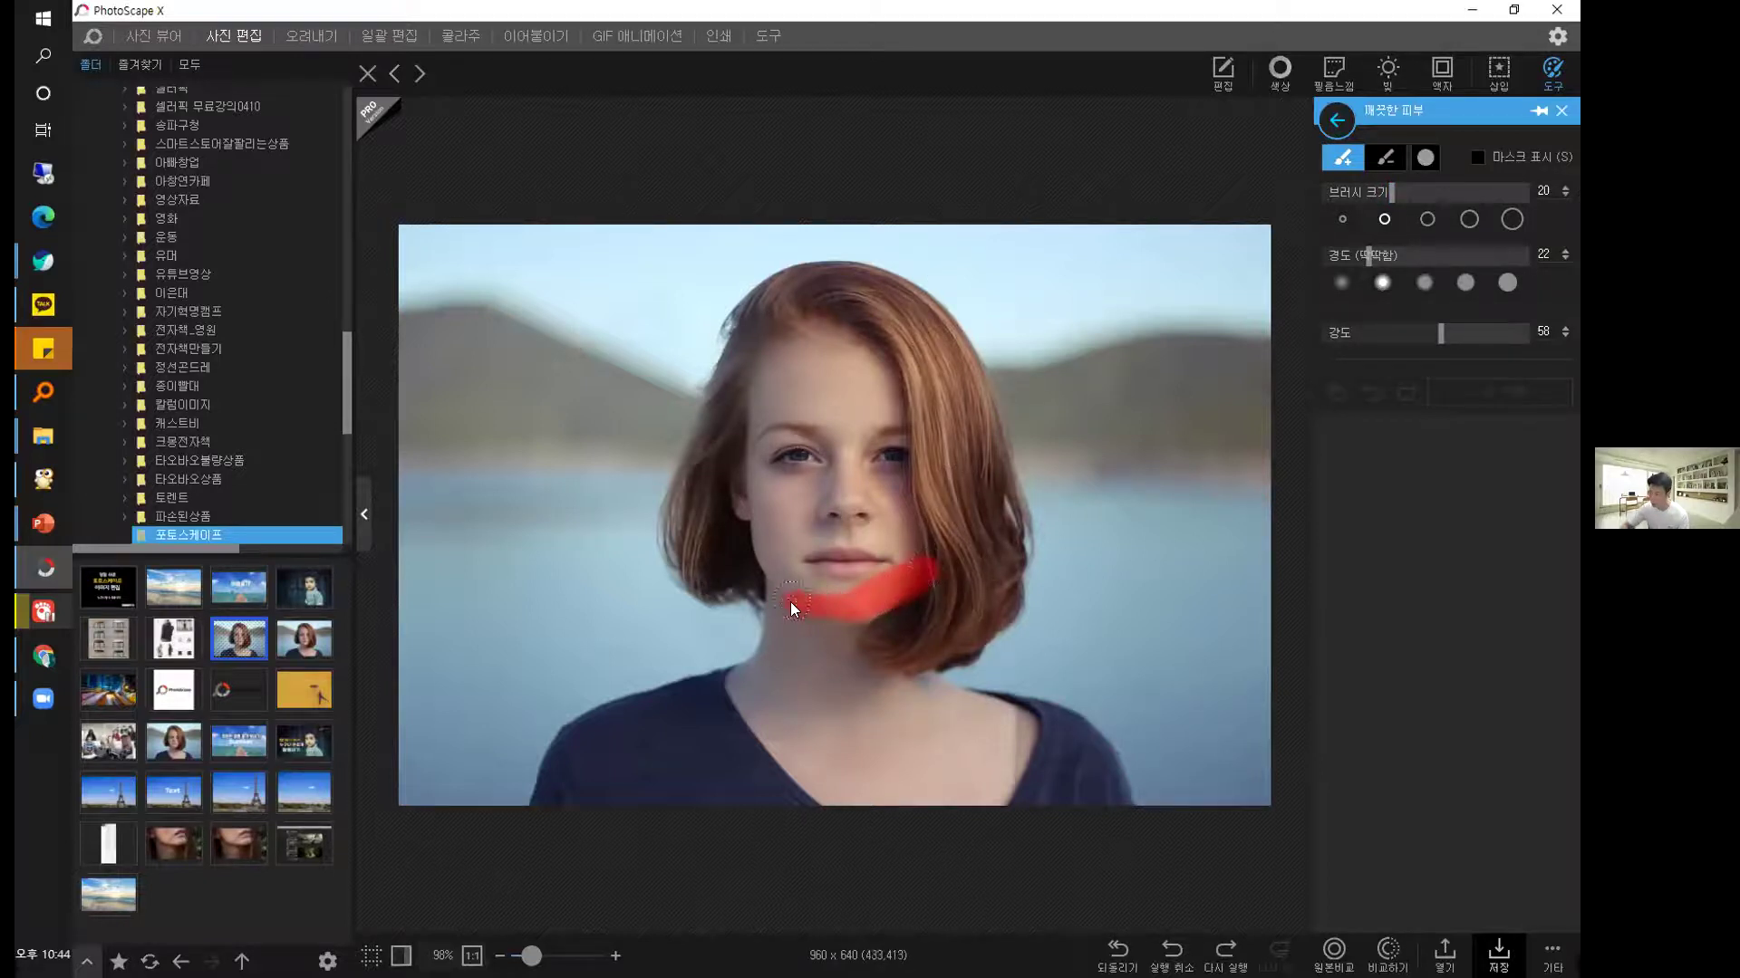
mouse_move(762, 521)
left_mouse_down()
mouse_move(767, 349)
mouse_move(819, 333)
left_mouse_up()
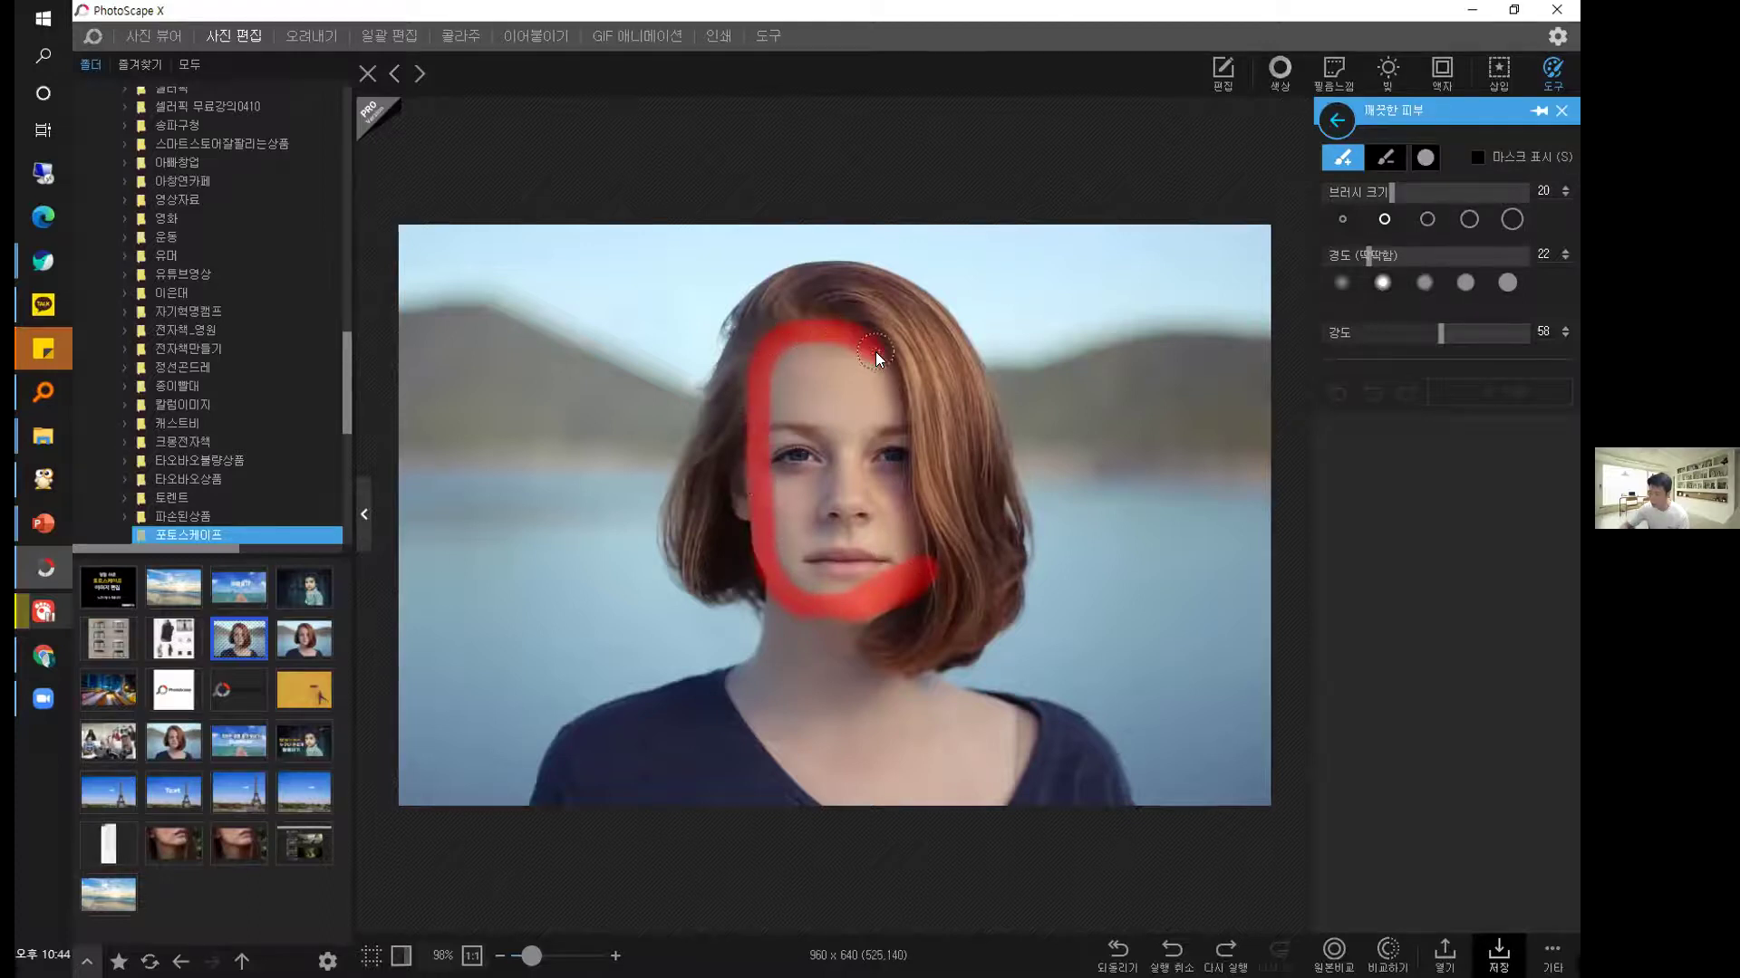
mouse_move(934, 564)
left_mouse_down()
mouse_move(825, 598)
mouse_move(772, 562)
mouse_move(766, 462)
mouse_move(795, 353)
left_mouse_up()
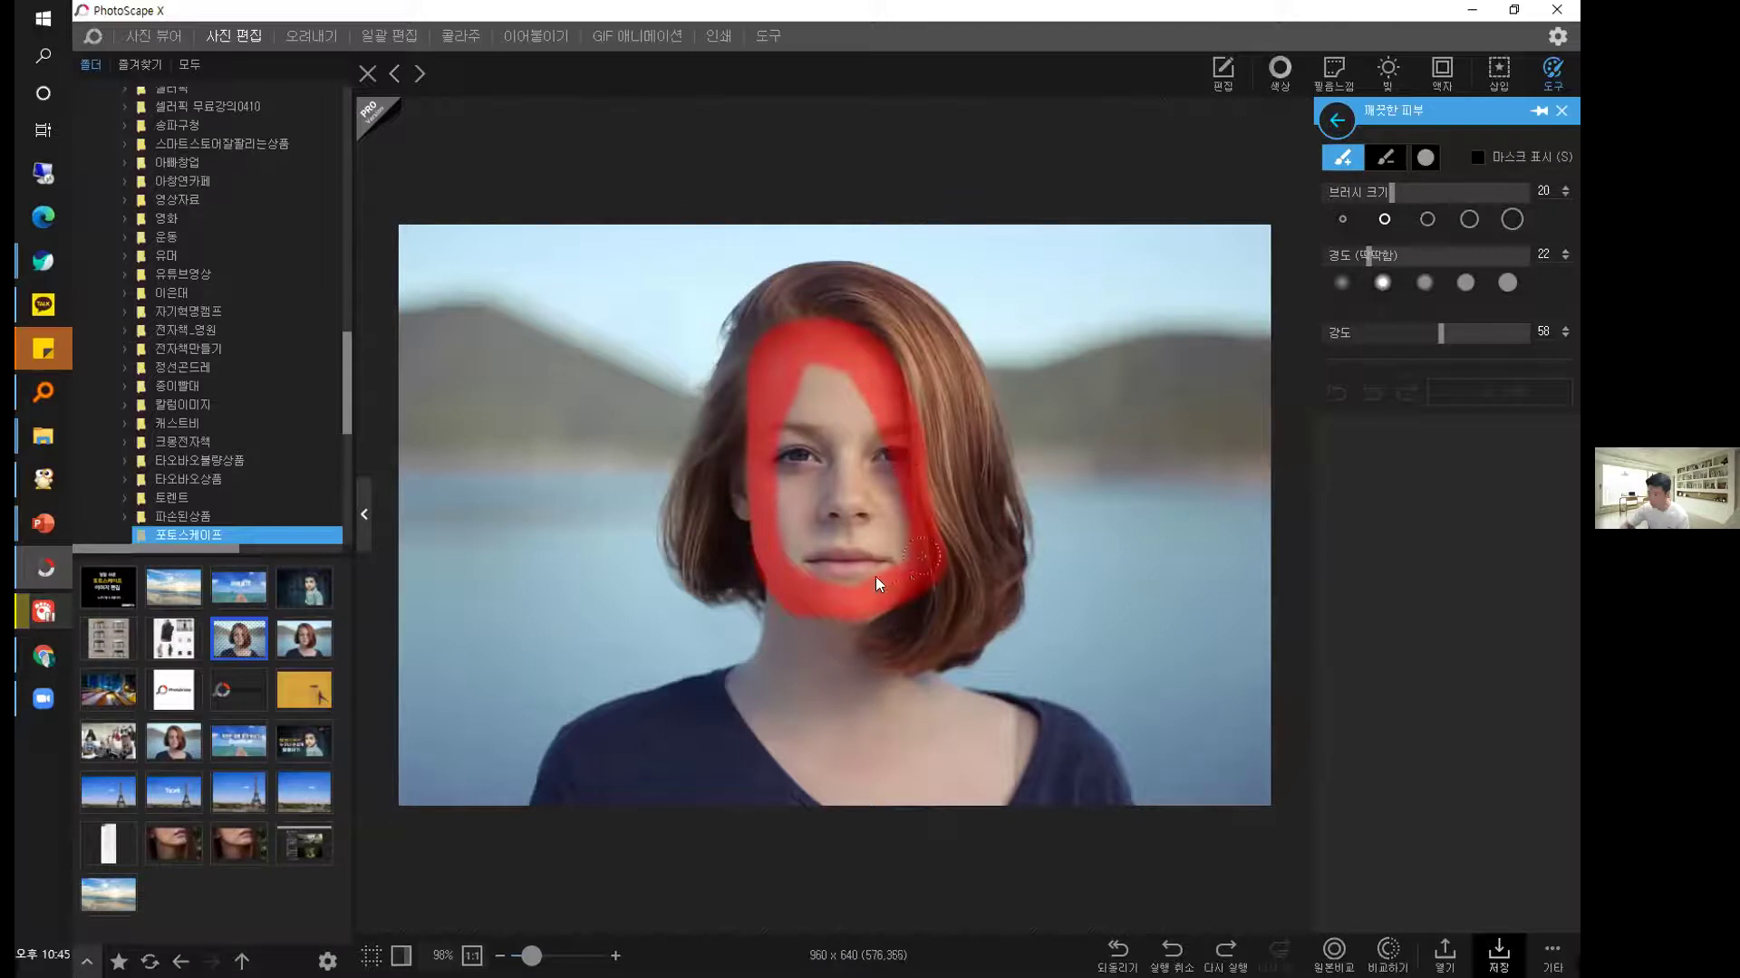
left_click_drag(876, 489, 839, 375)
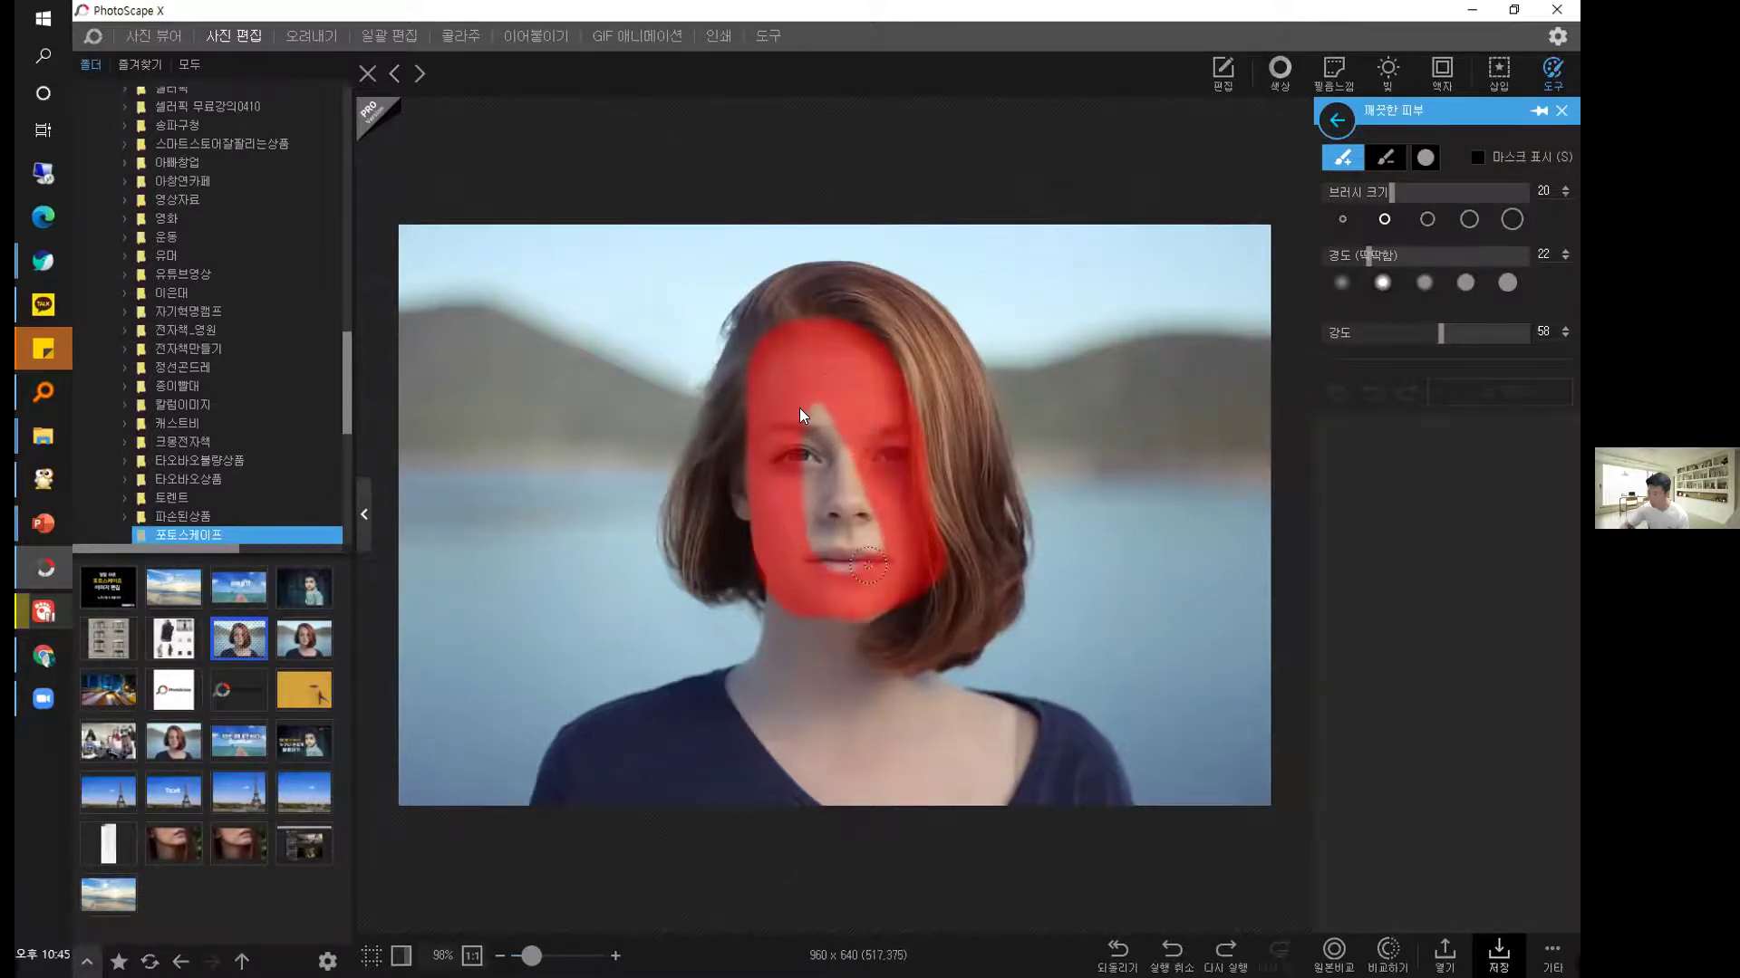
left_click_drag(857, 538, 817, 411)
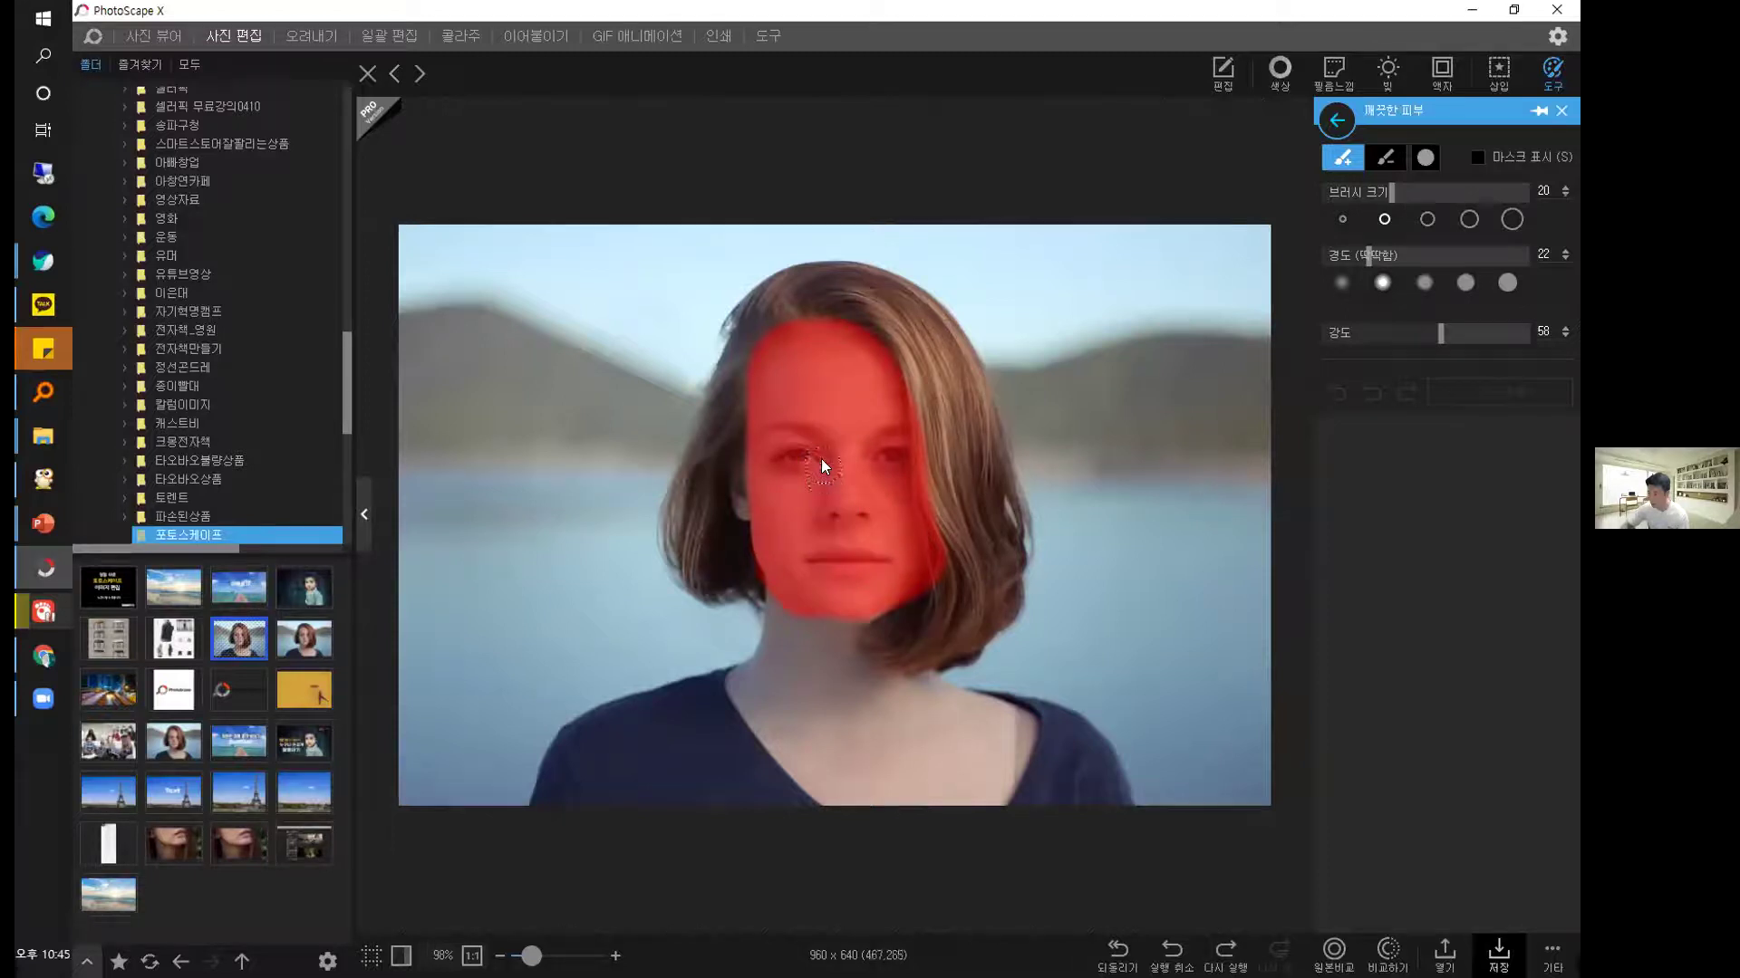
left_click(810, 557)
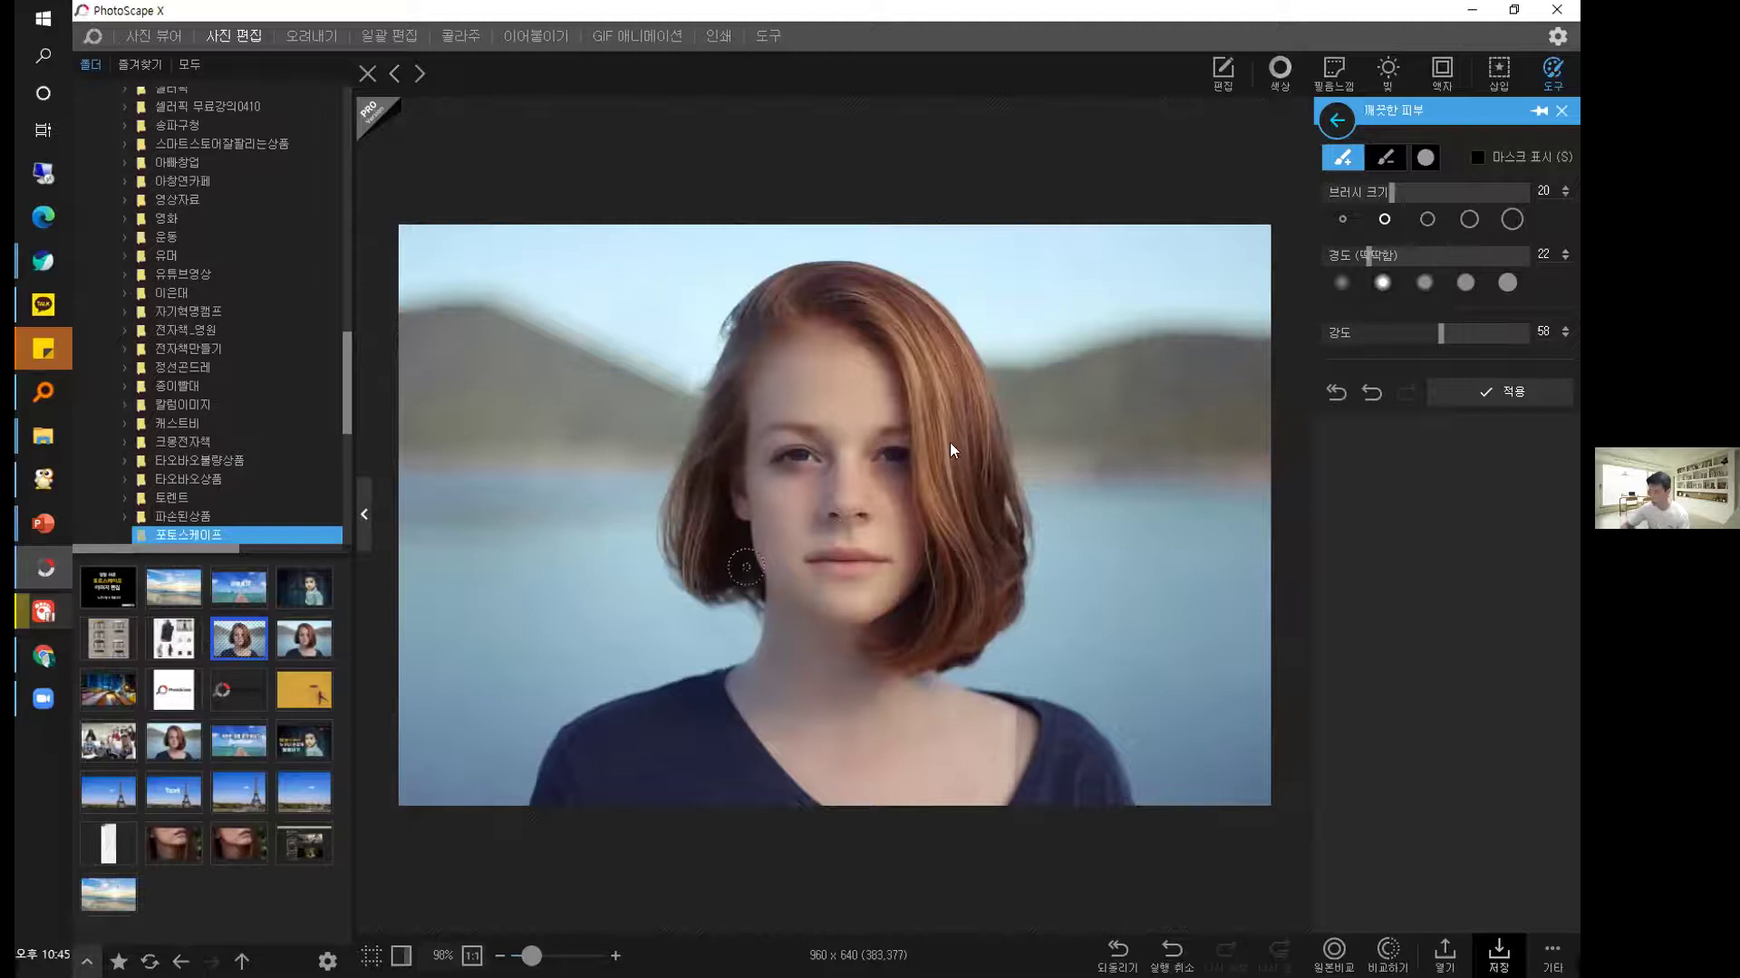
Compare the face before and after clear skin by undoing and redoing the strokes, and leave the tool.
left_click(1372, 395)
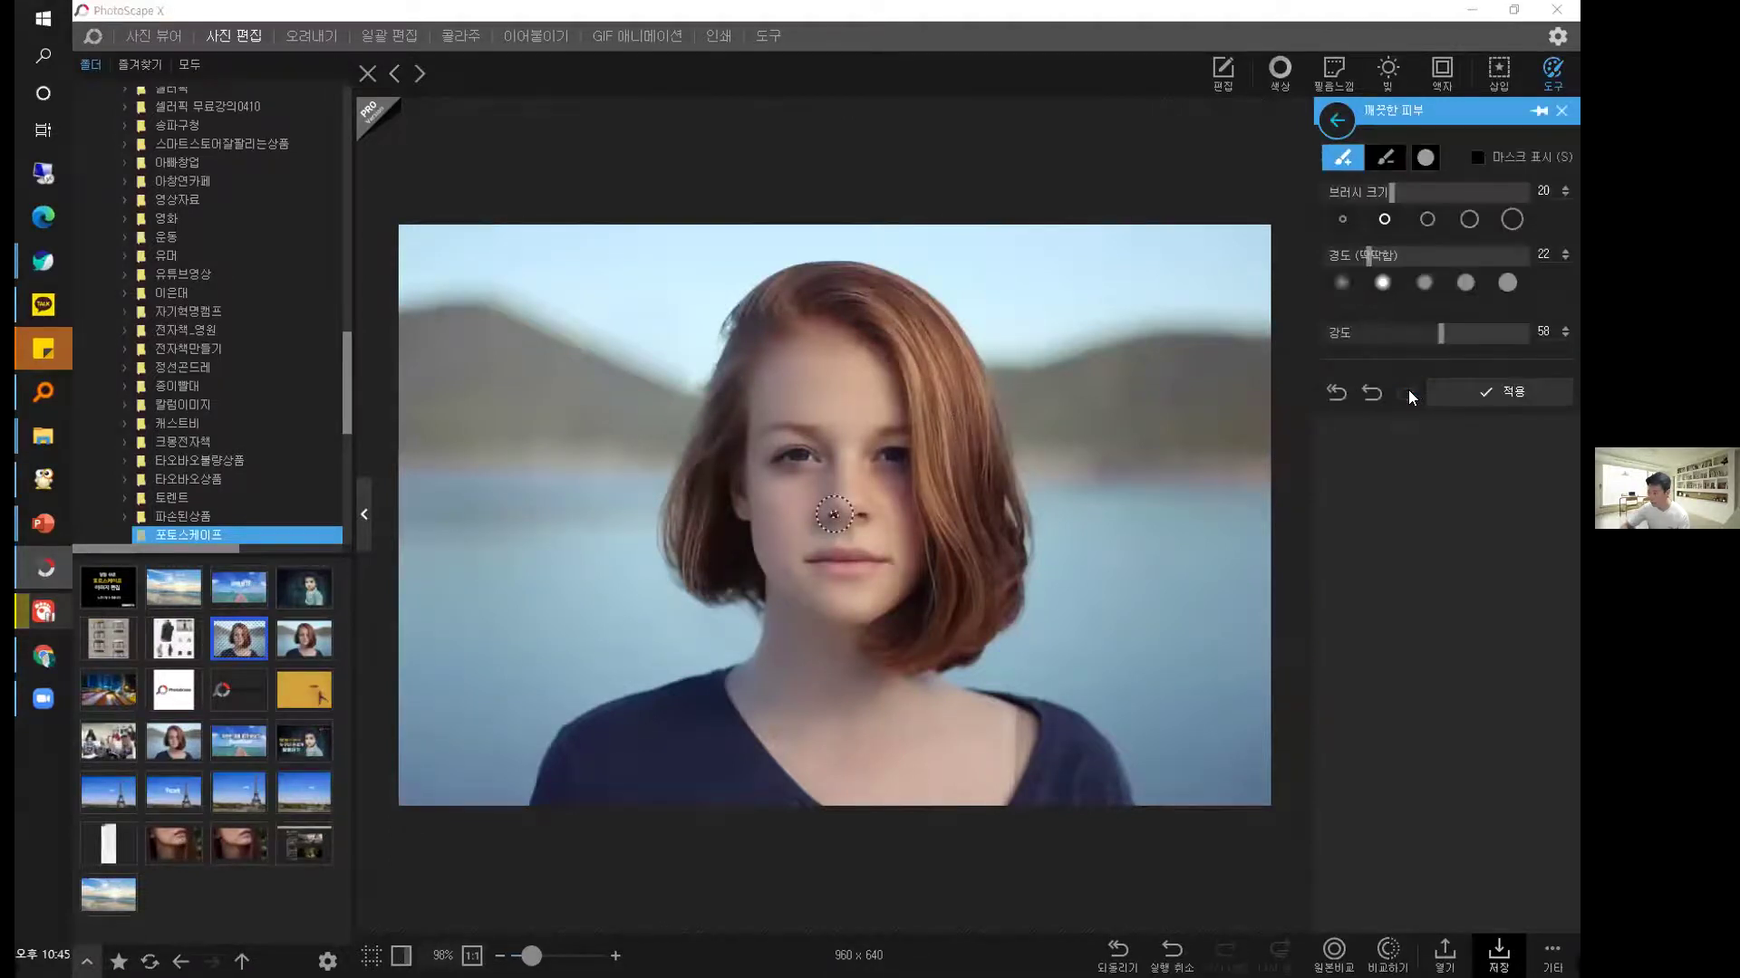
left_click(1373, 394)
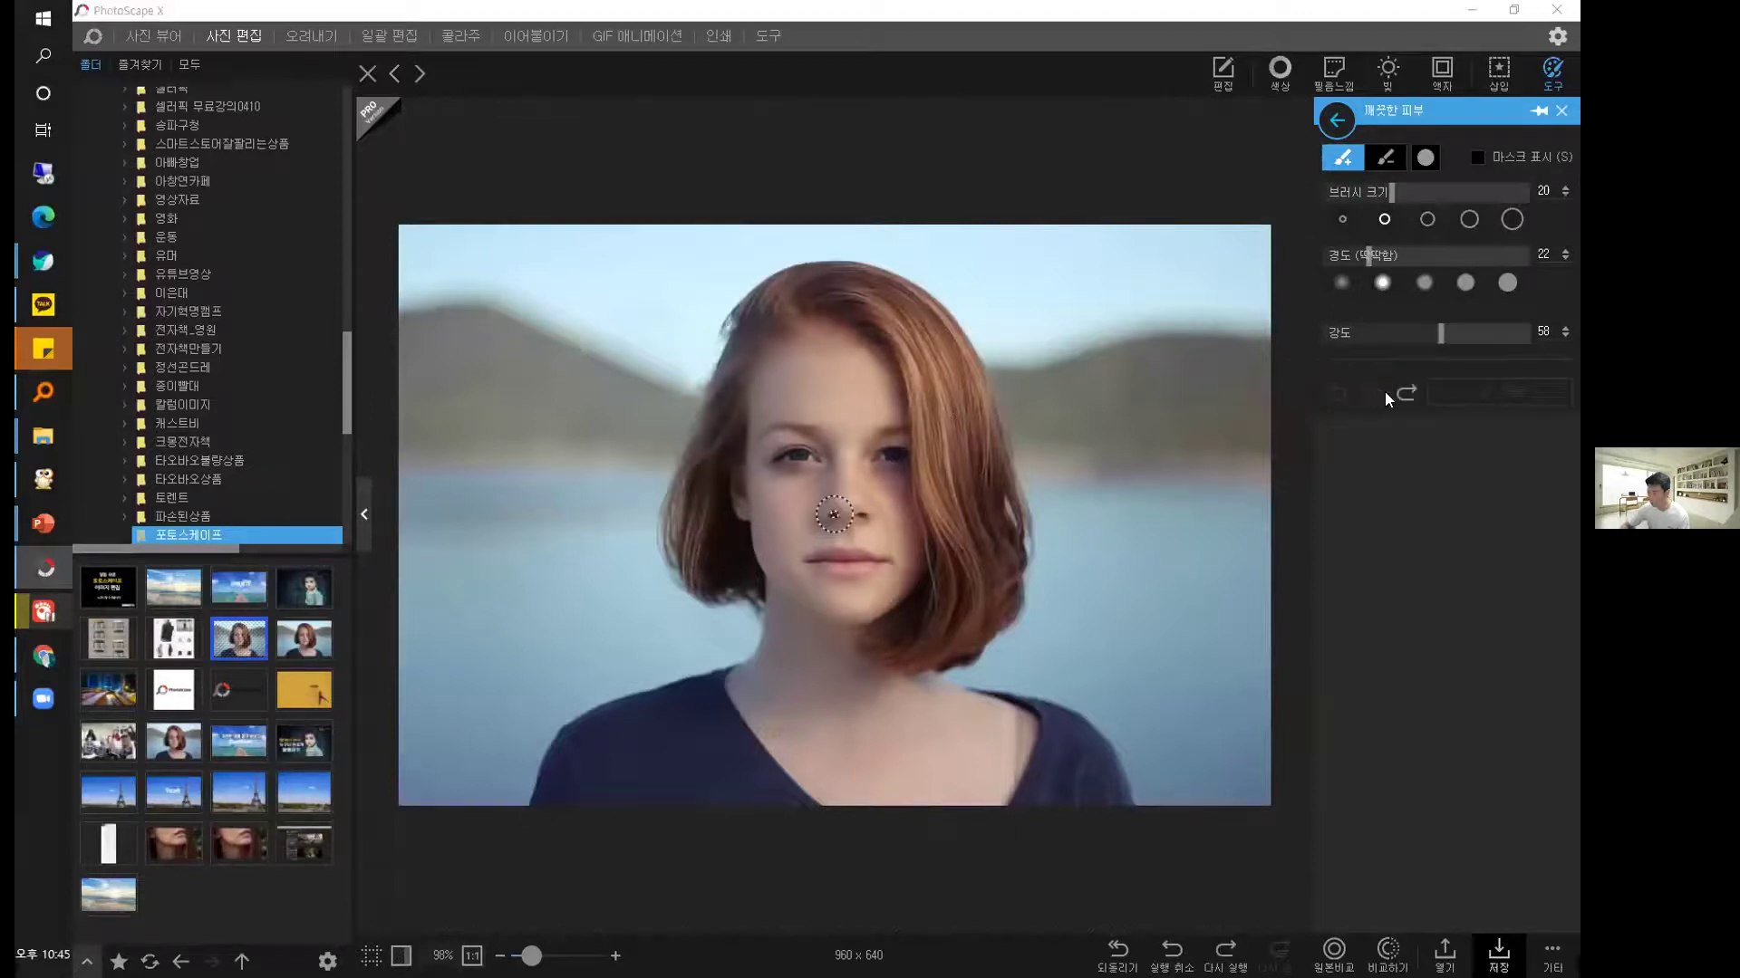
left_click(1404, 391)
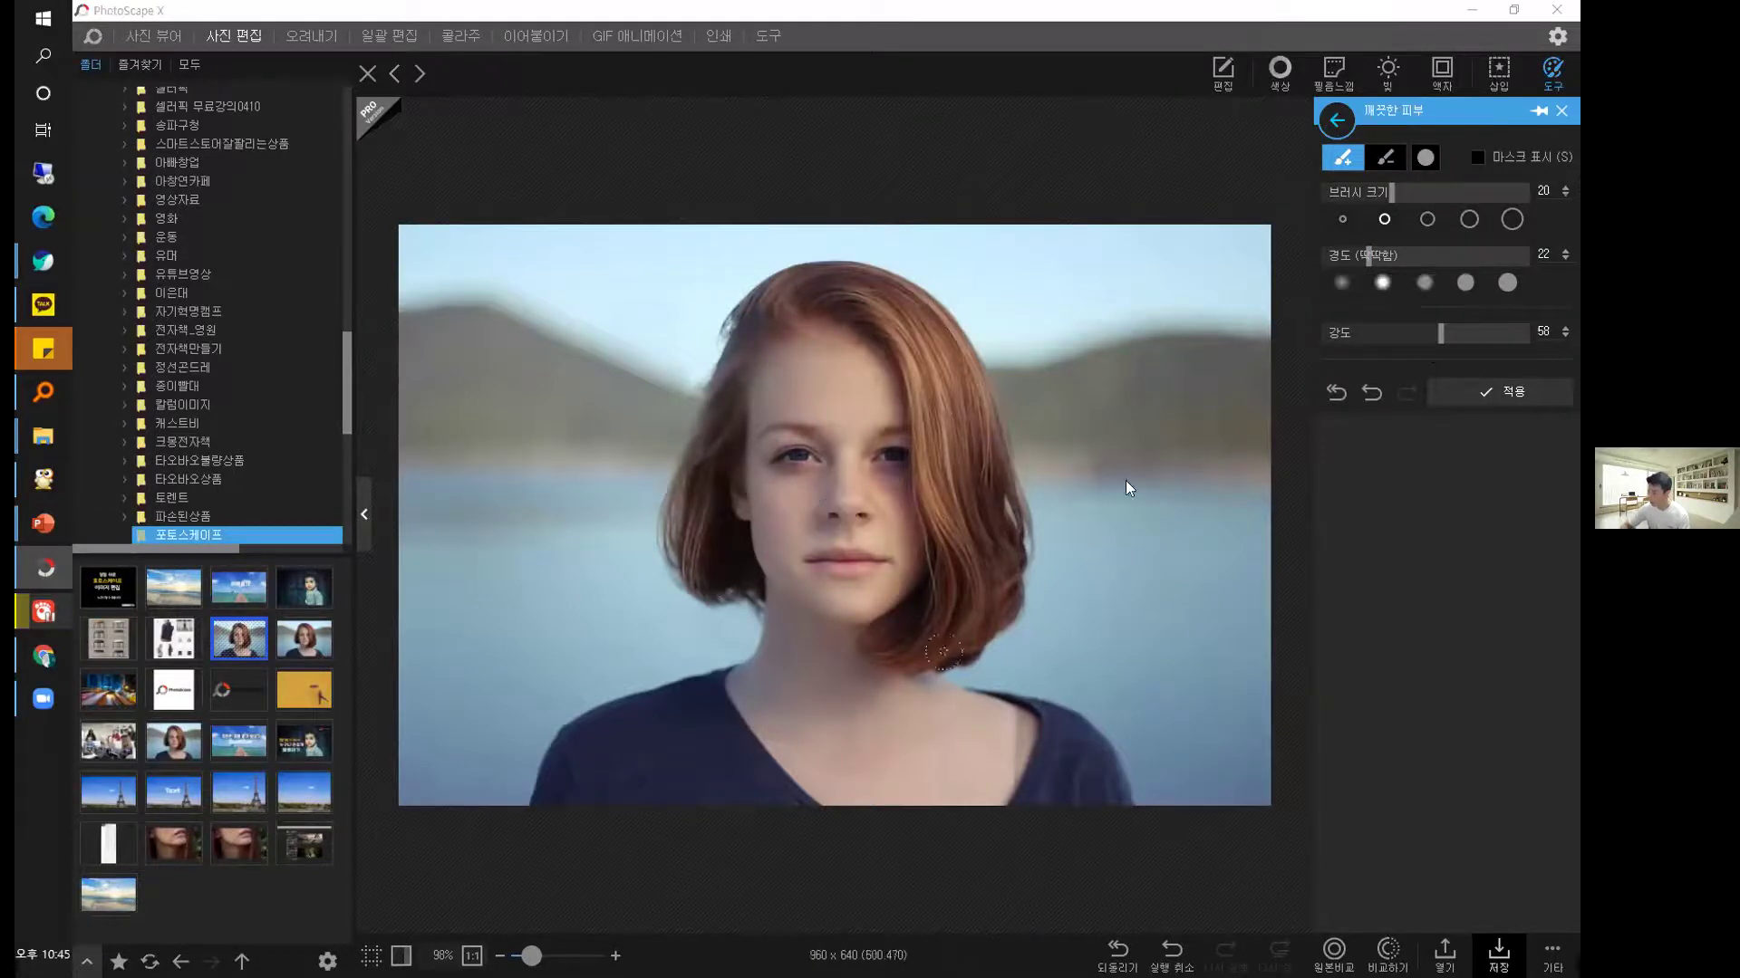
left_click(1336, 121)
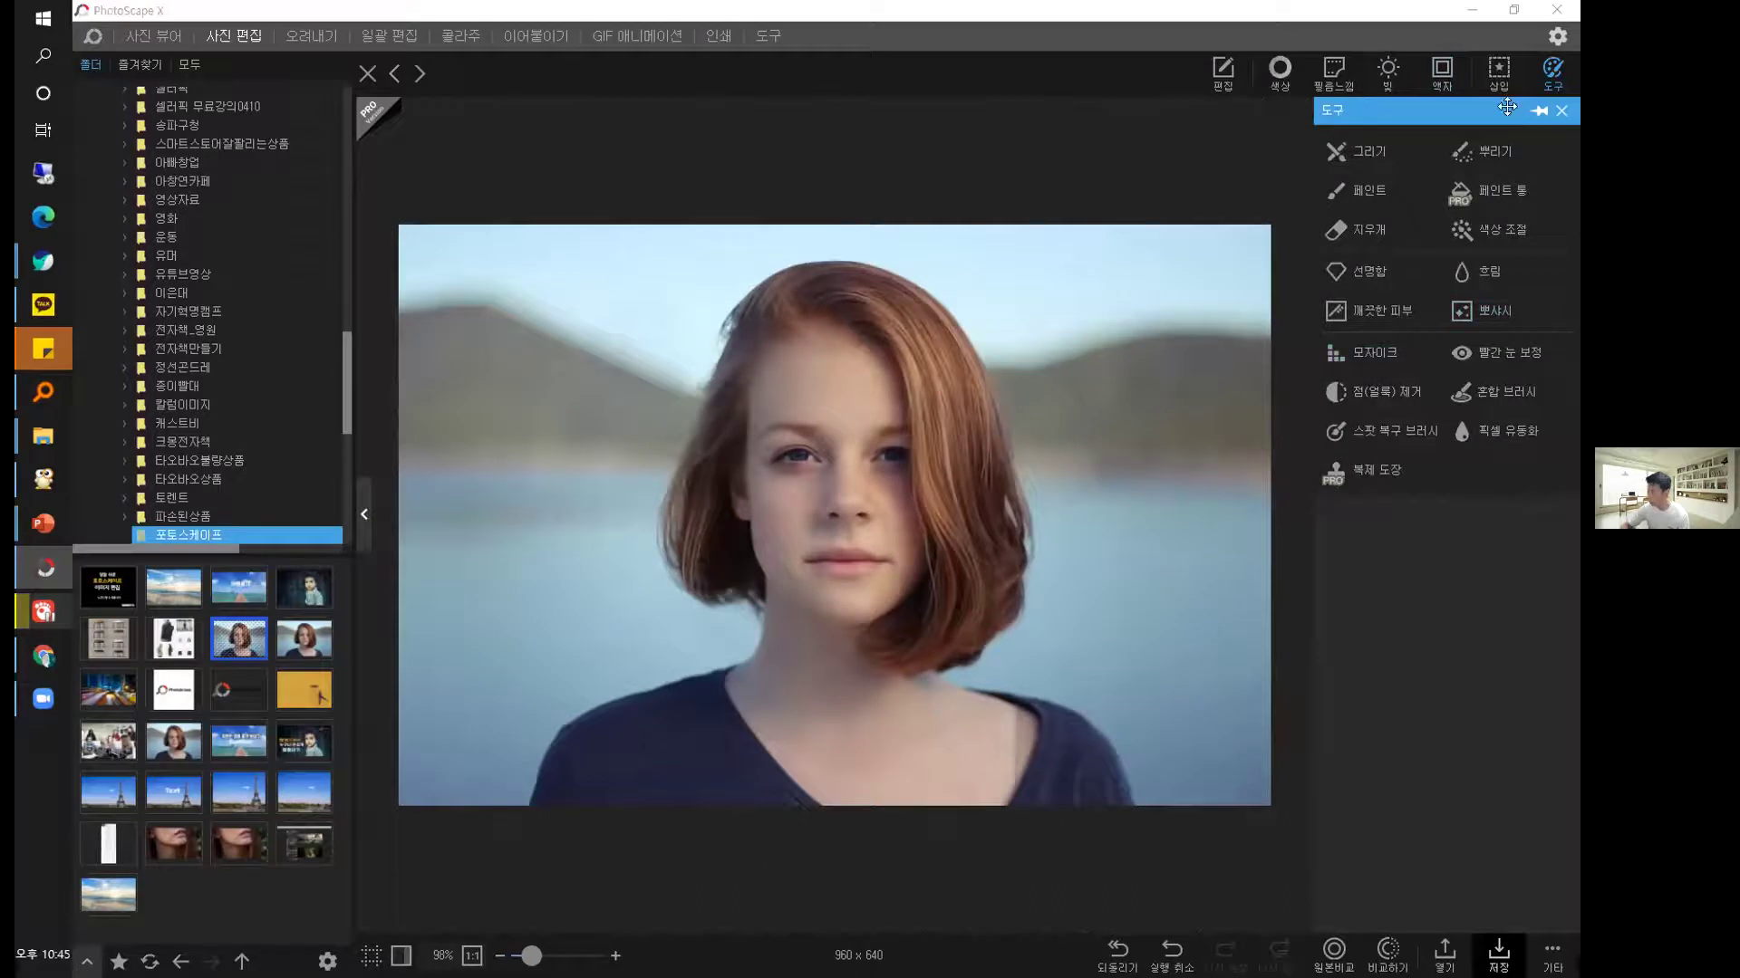
Brush over the woman's whole face with the 뽀샤시 (soft glow) tool at brush size 33.
left_click(1487, 315)
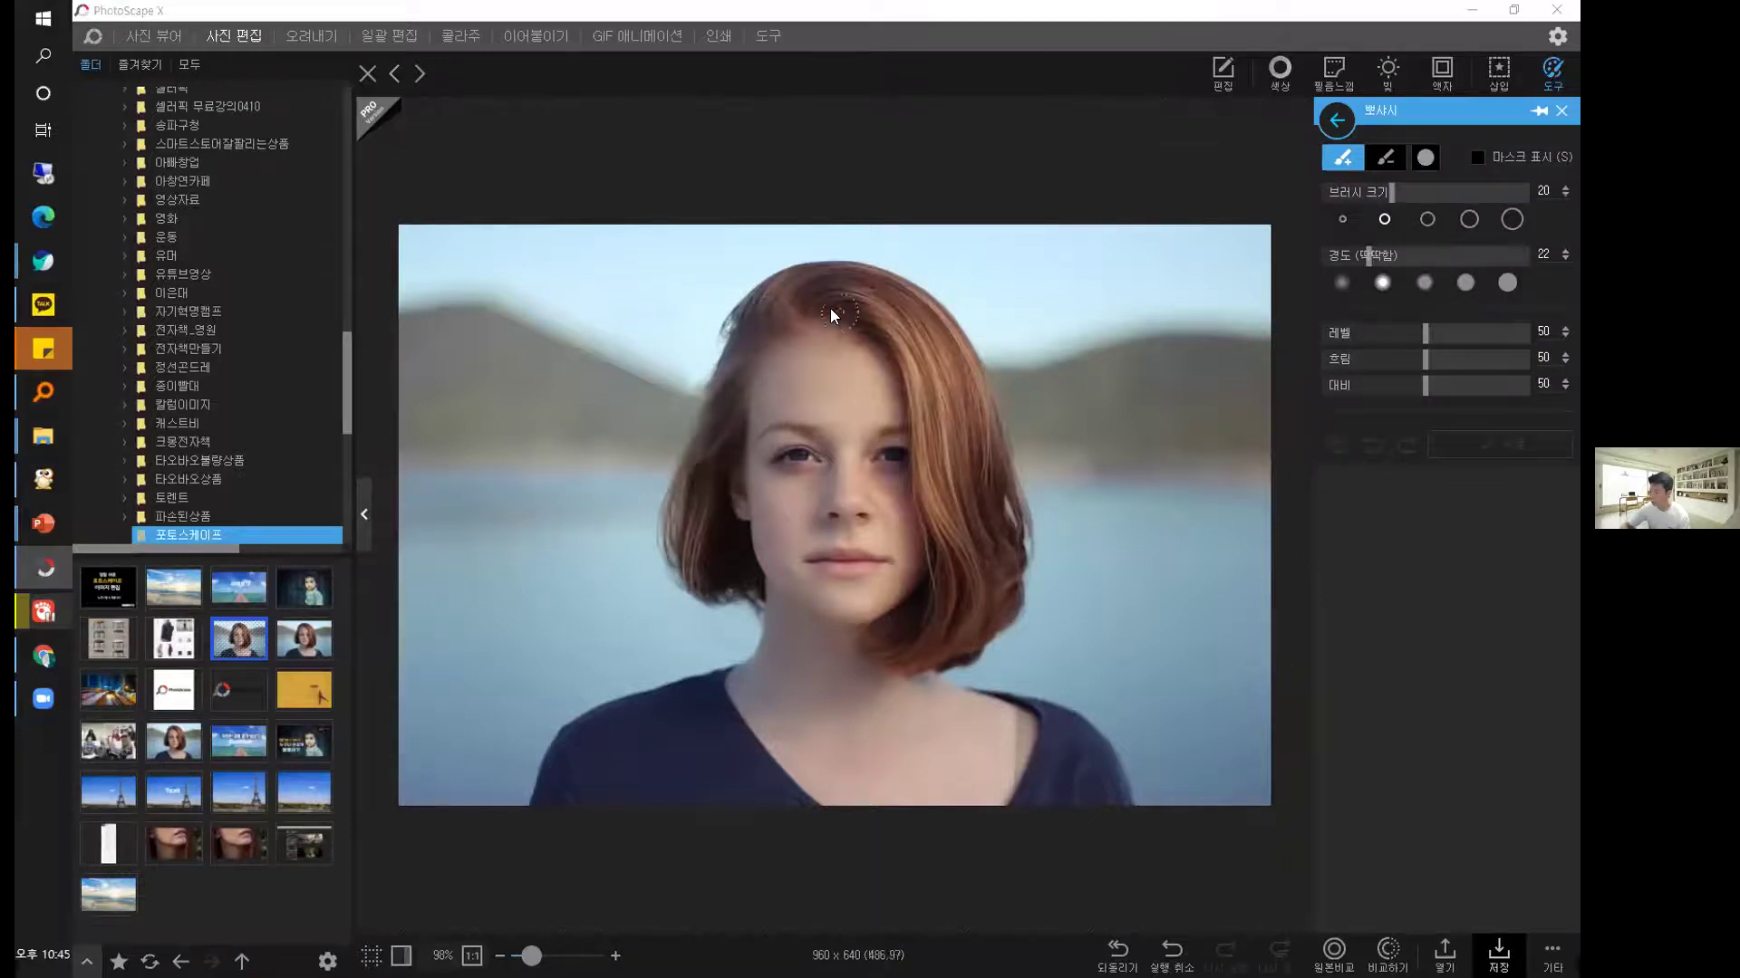
left_click(1427, 220)
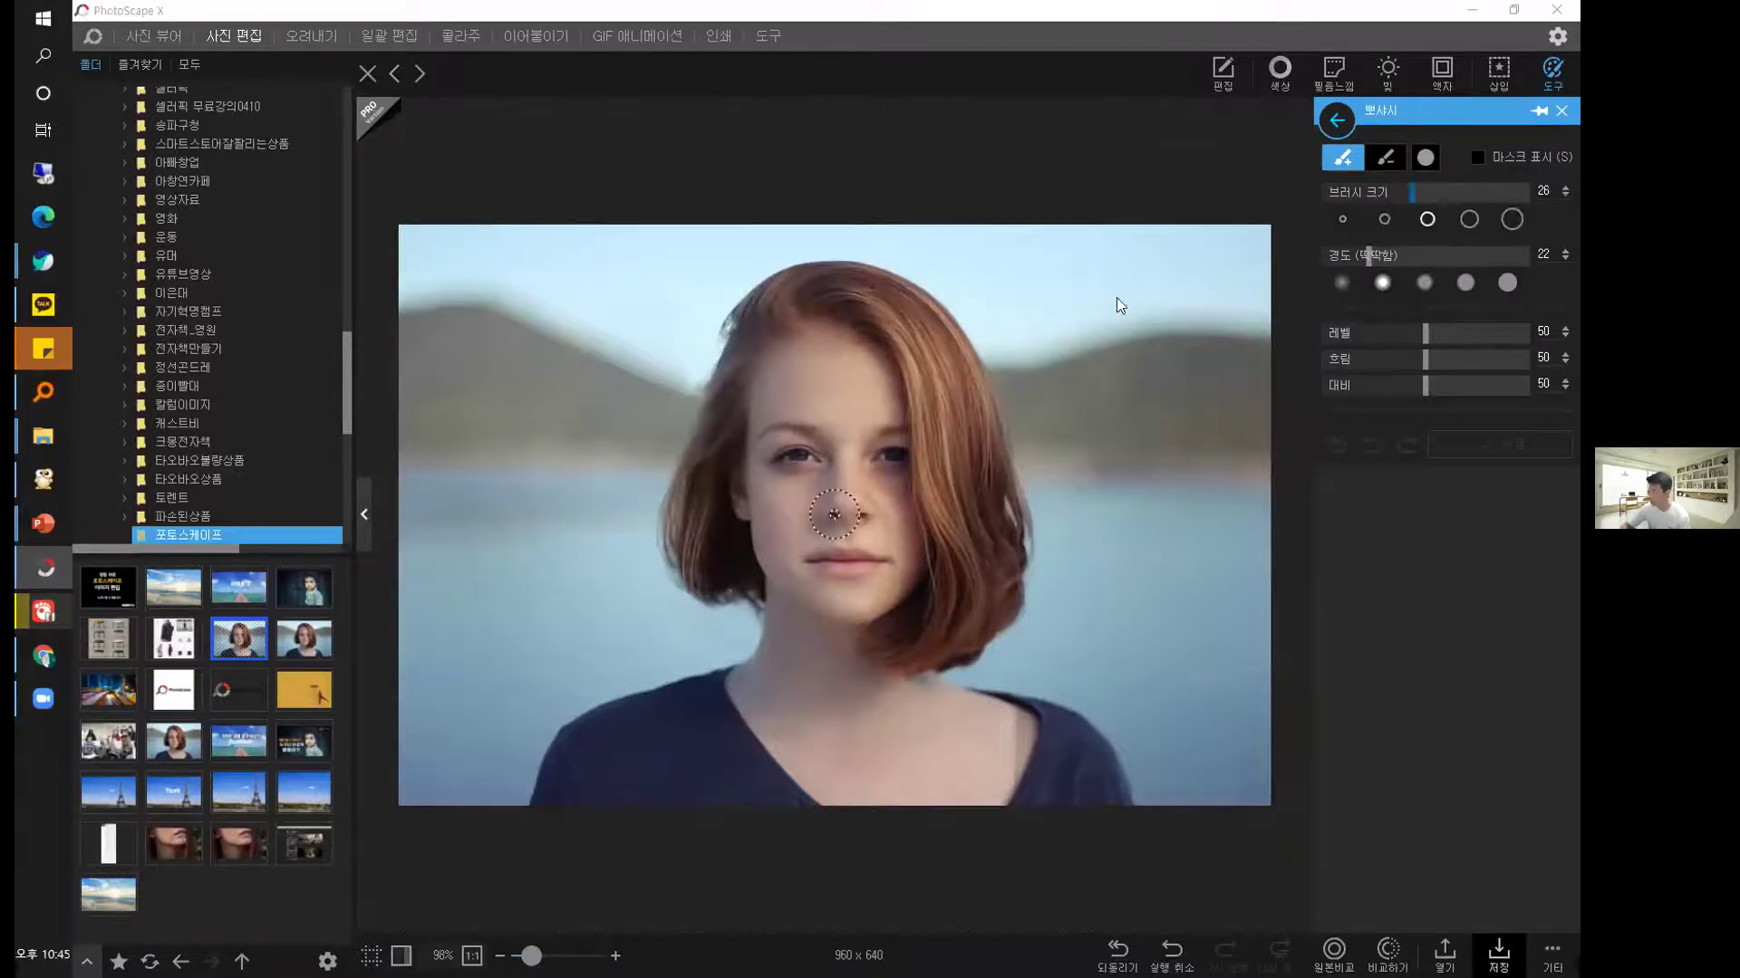
left_click_drag(830, 361, 913, 485)
mouse_move(830, 619)
left_mouse_down()
mouse_move(759, 517)
mouse_move(767, 388)
mouse_move(817, 325)
mouse_move(897, 520)
left_mouse_up()
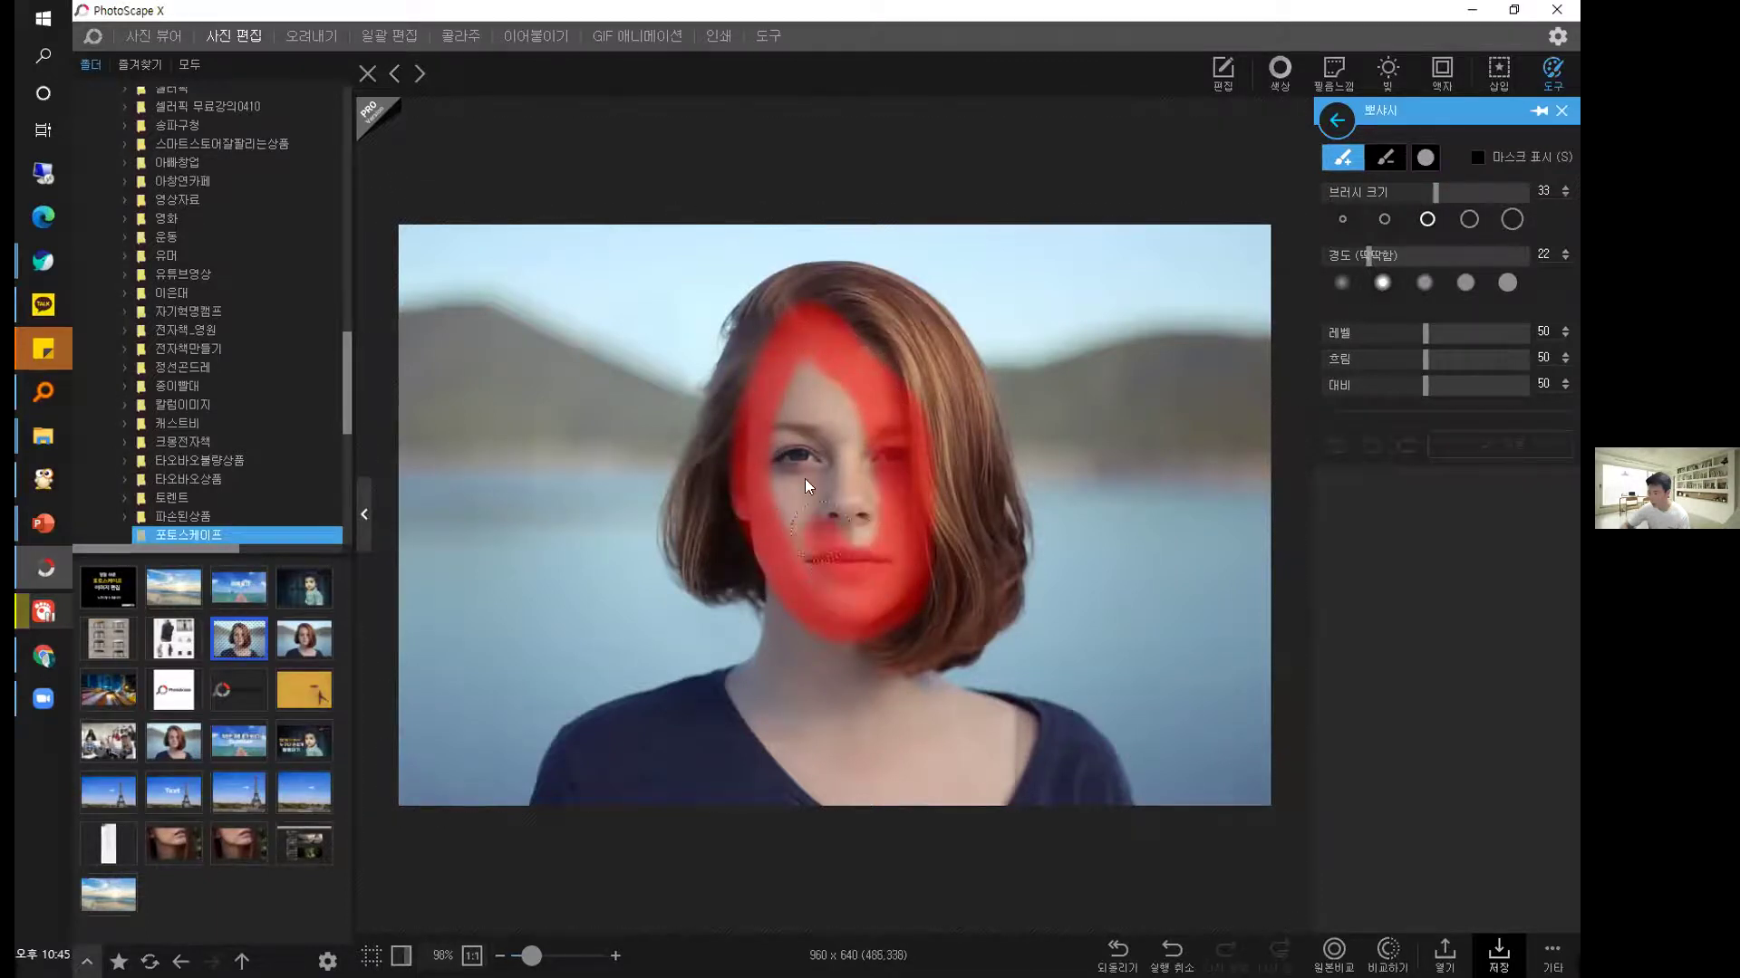
left_click_drag(805, 480, 858, 507)
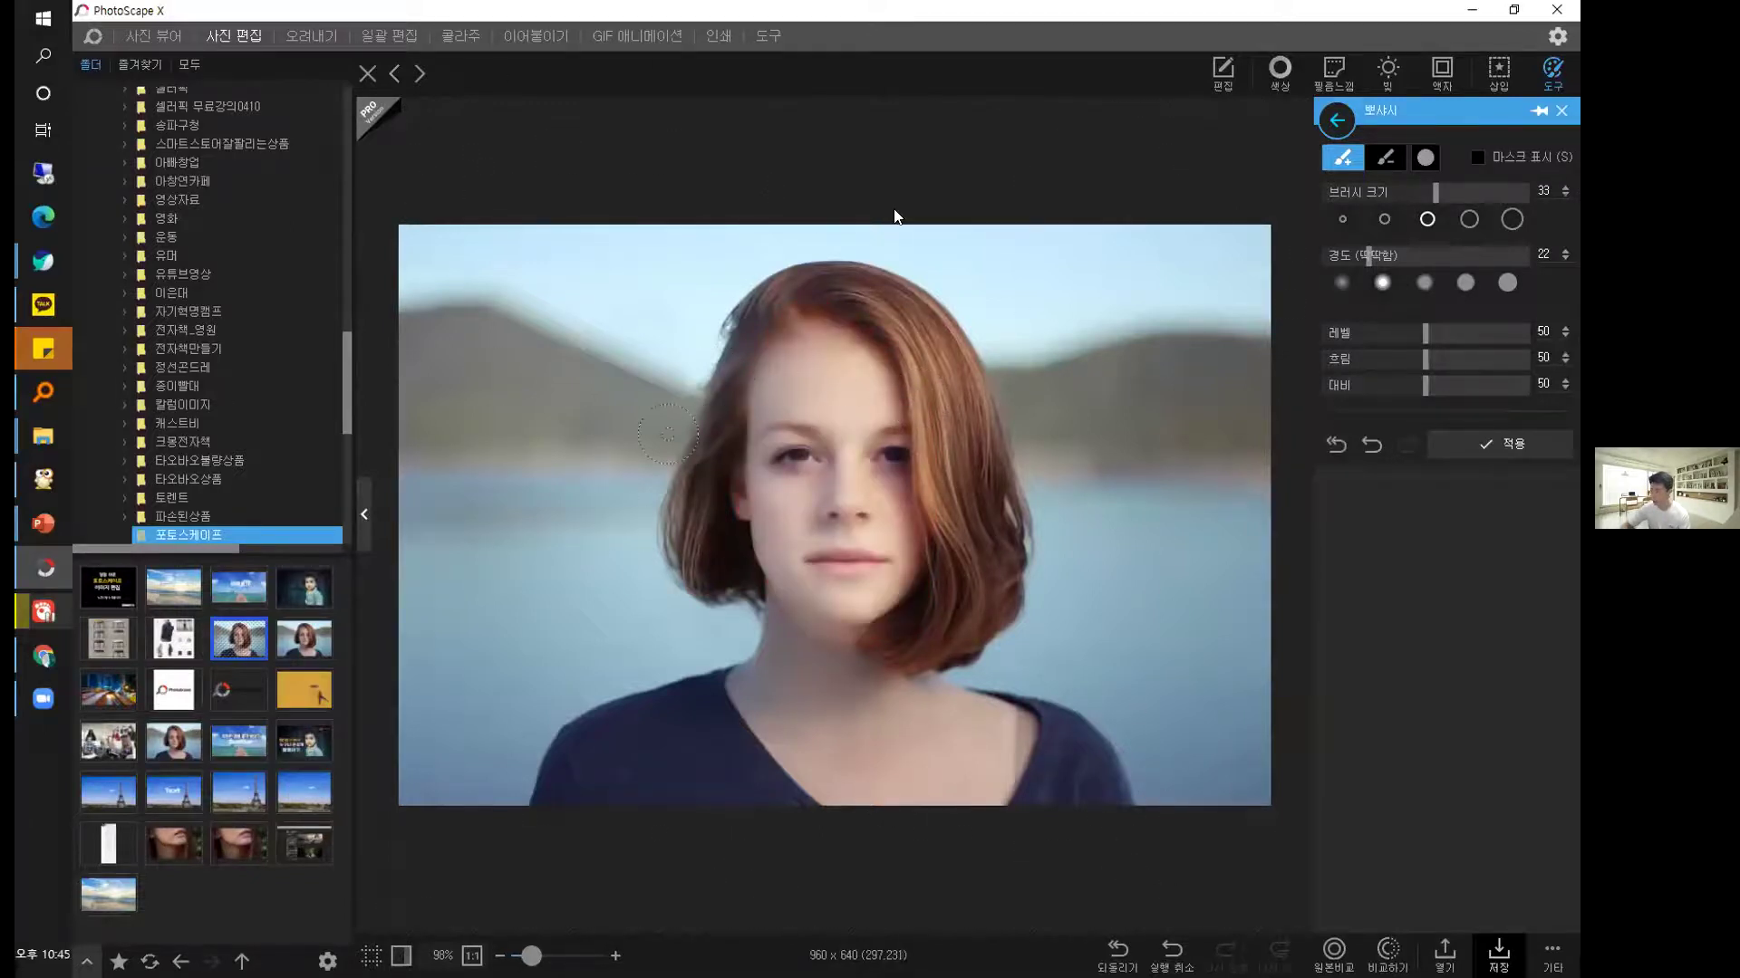
Compare the face with and without the 뽀샤시 glow by repeatedly undoing and redoing it, and close the tool.
left_click(1379, 438)
left_click(1406, 444)
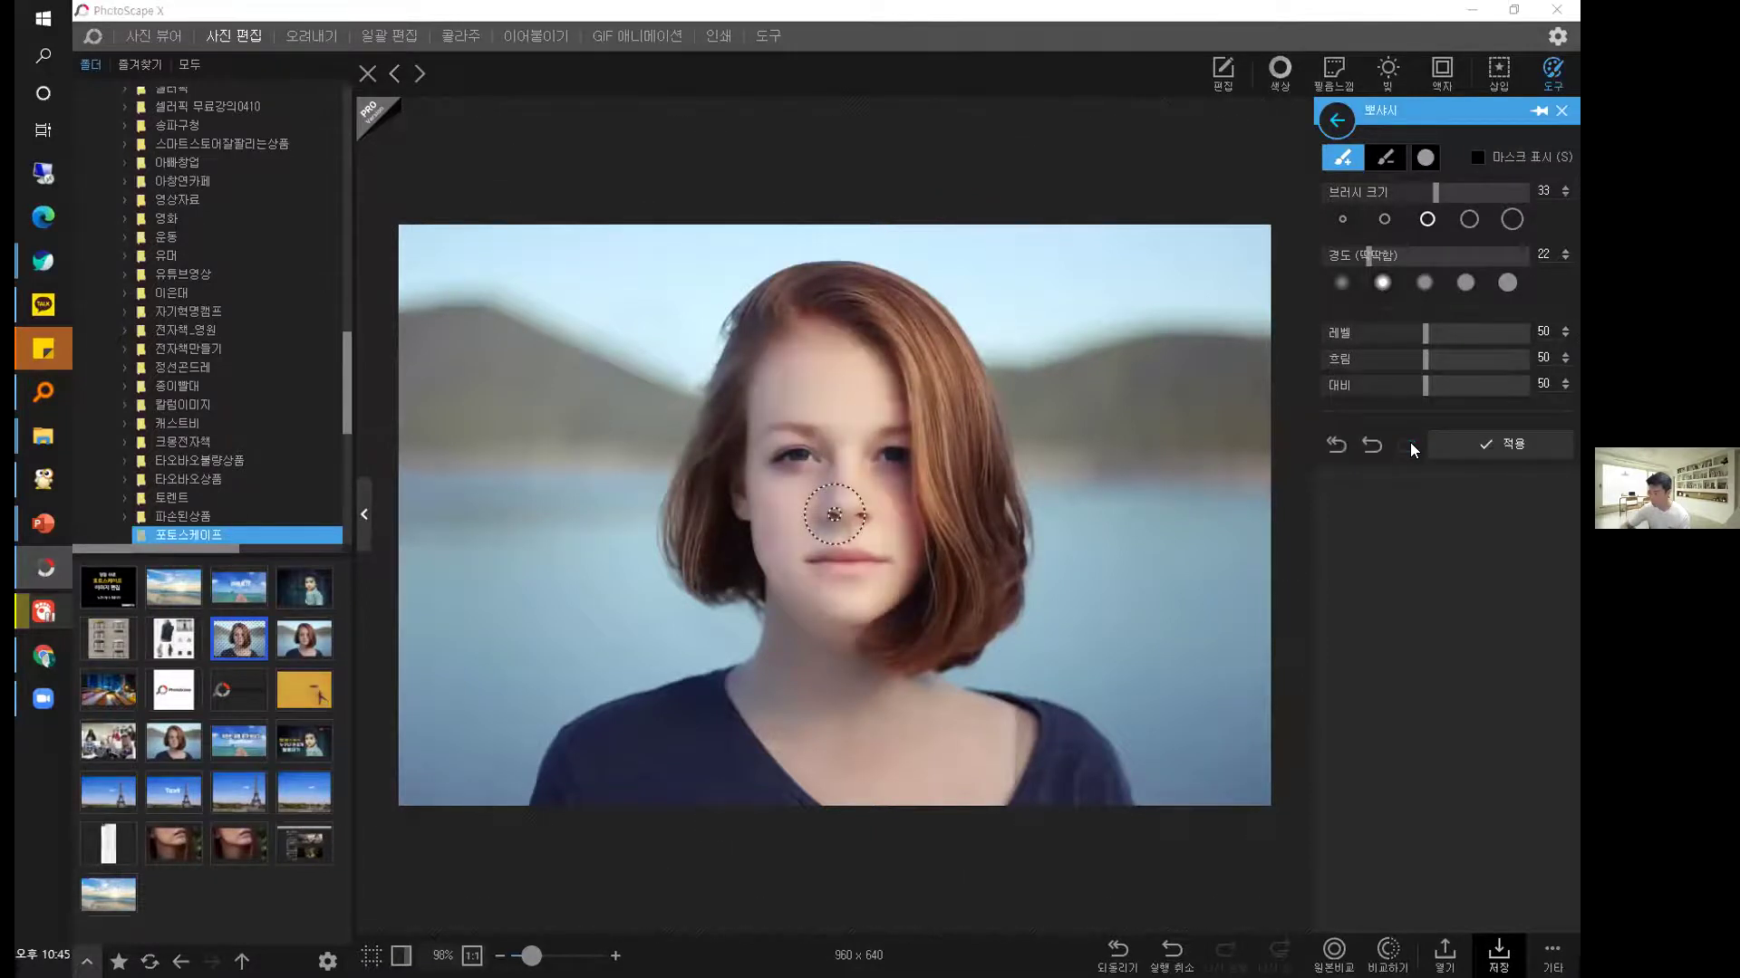
left_click(1362, 444)
left_click(1410, 439)
left_click(1368, 442)
left_click(1408, 447)
left_click(1561, 110)
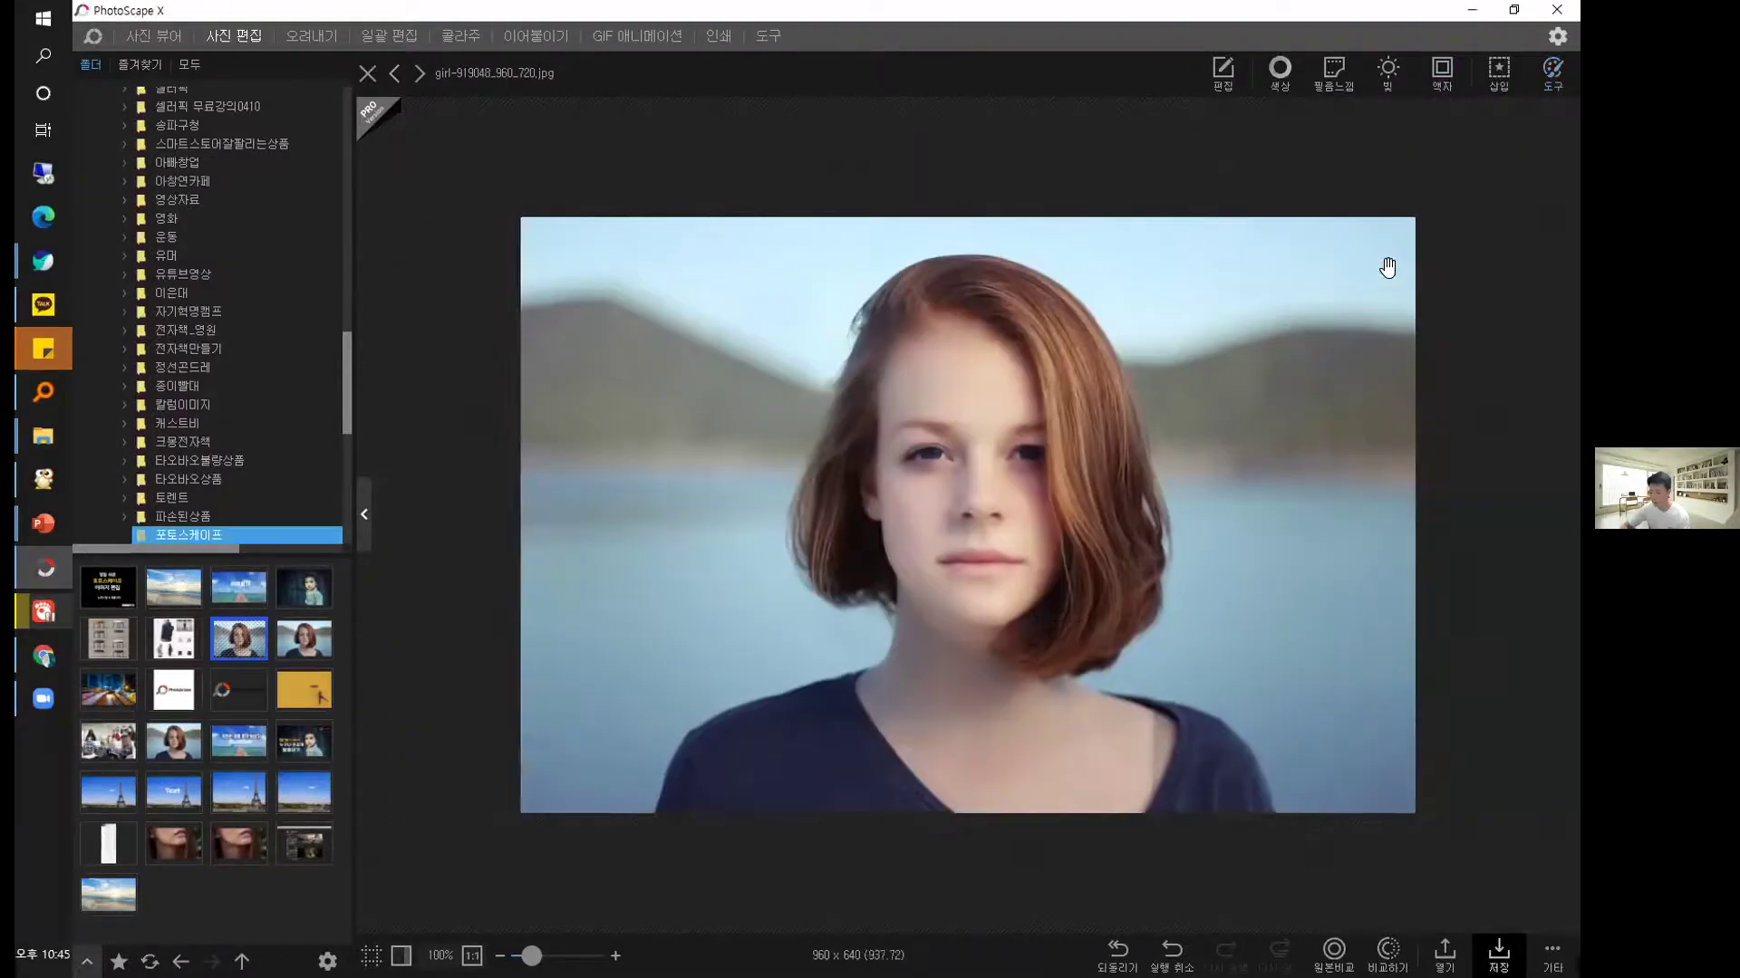
Pixelate the hair ends beside the chin with the 모자이크 (mosaic) brush at size 33 and strength 24, and close the tool.
left_click(1551, 71)
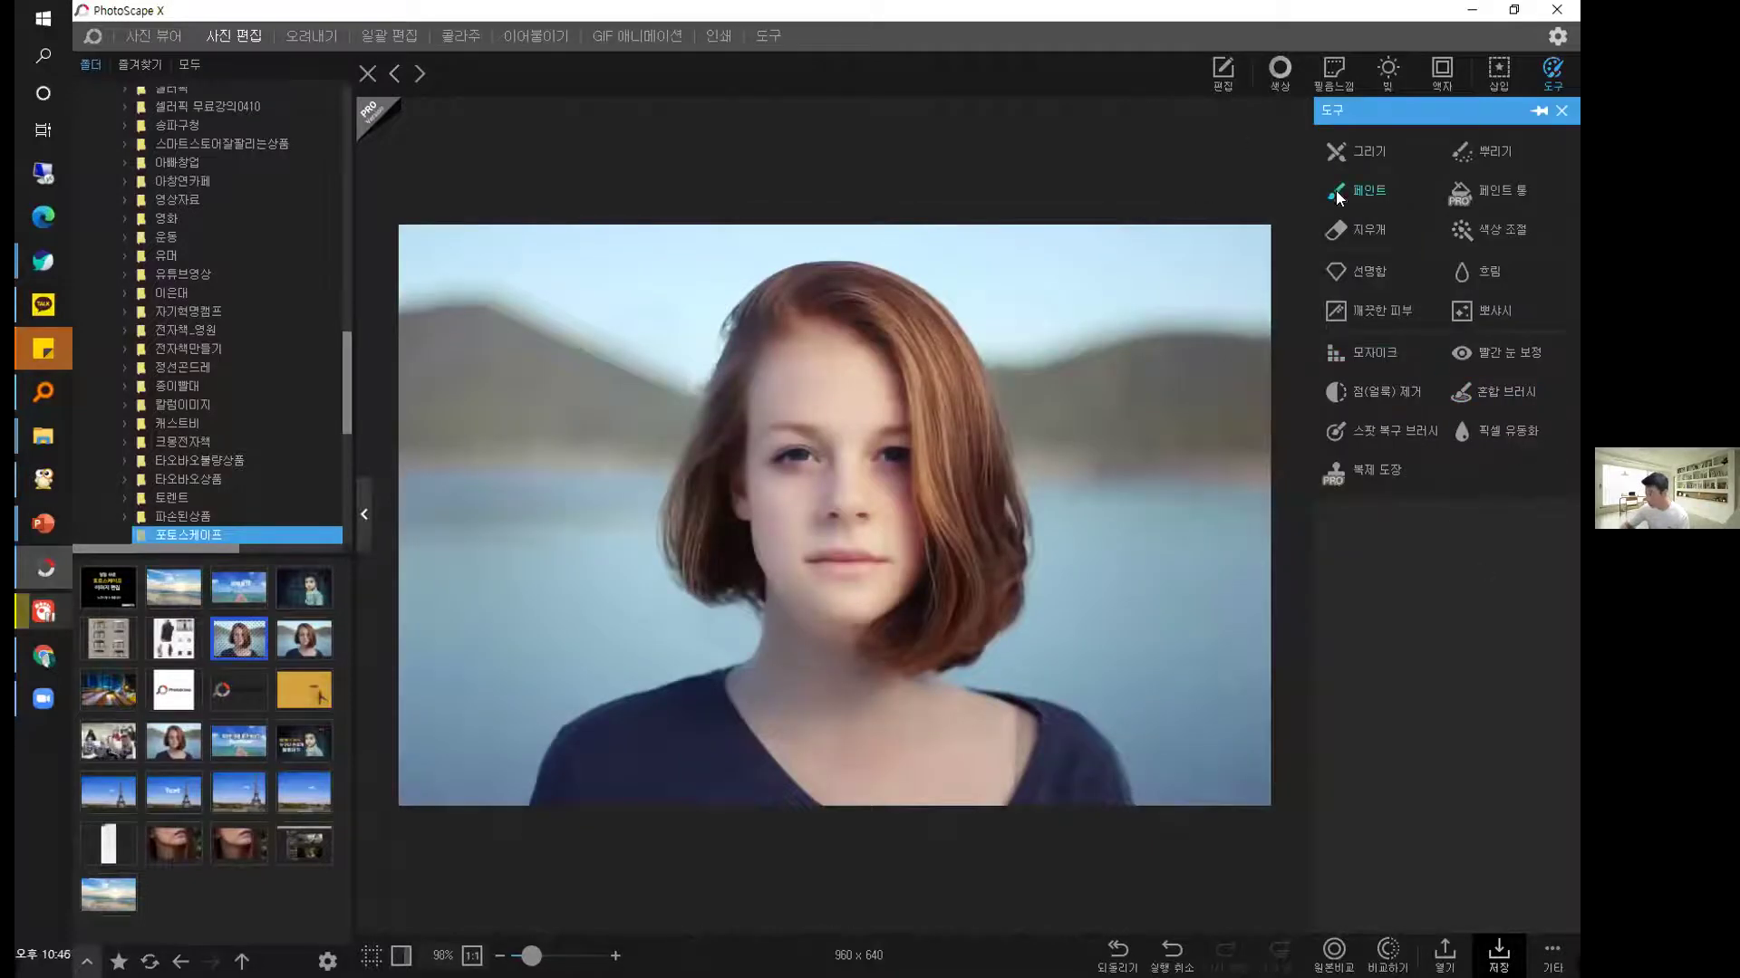
left_click(1376, 353)
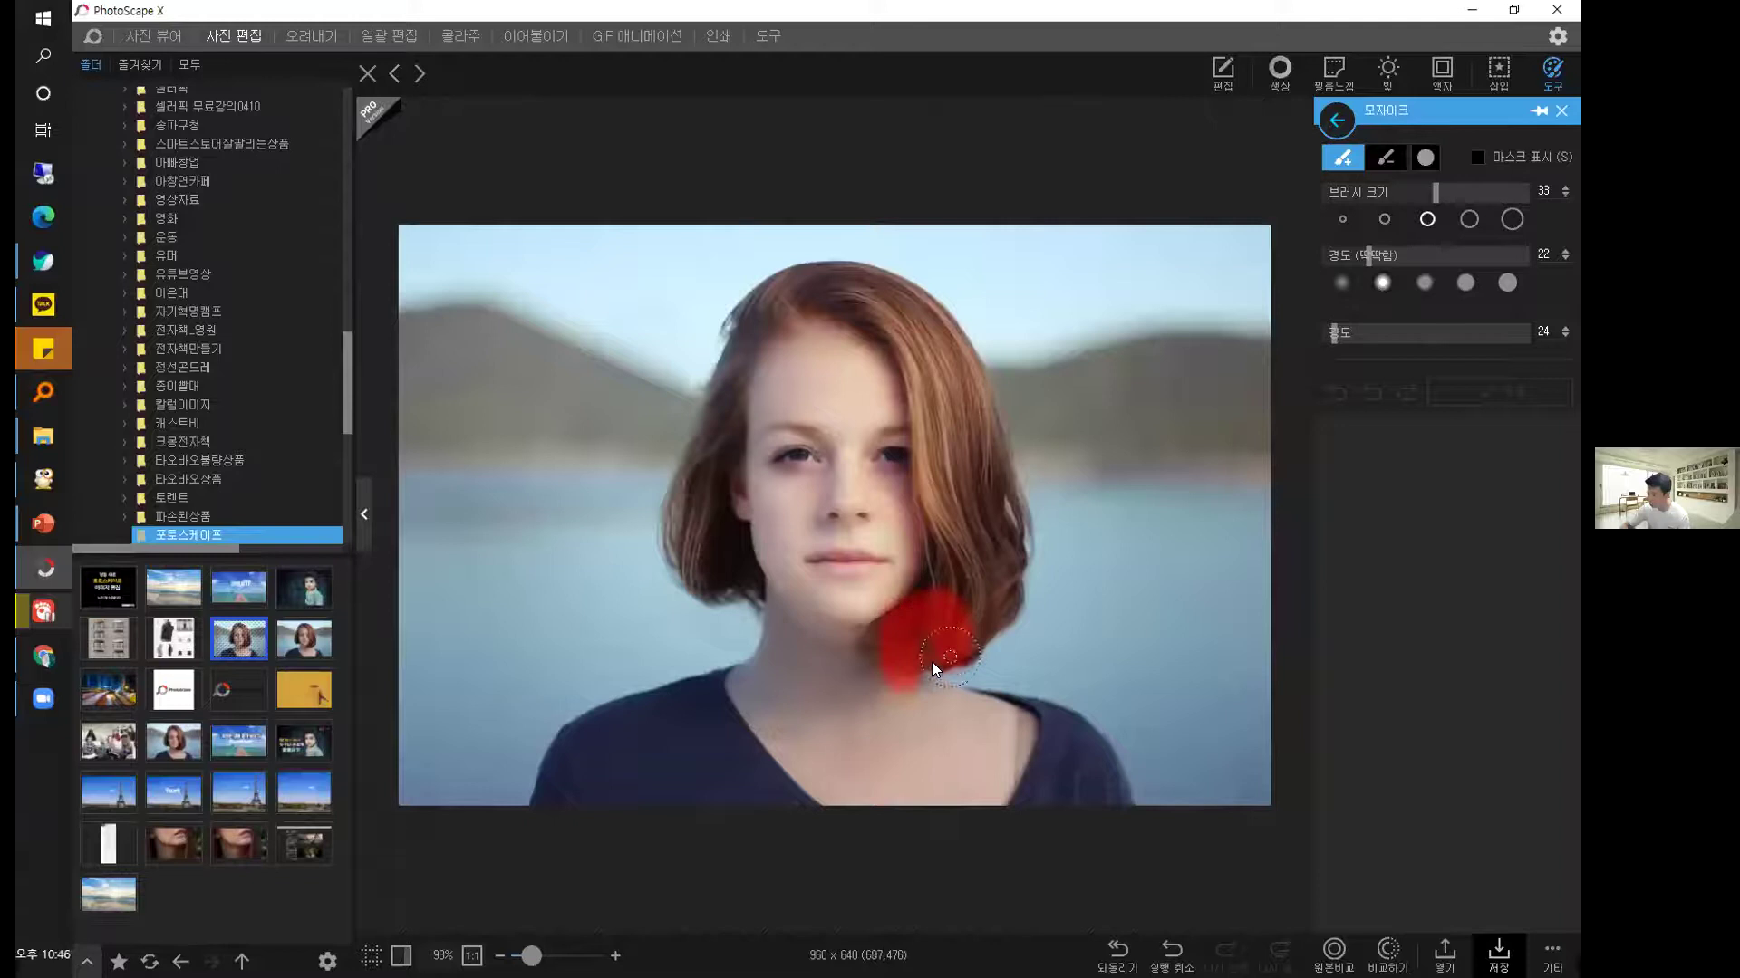
left_click_drag(878, 620, 875, 625)
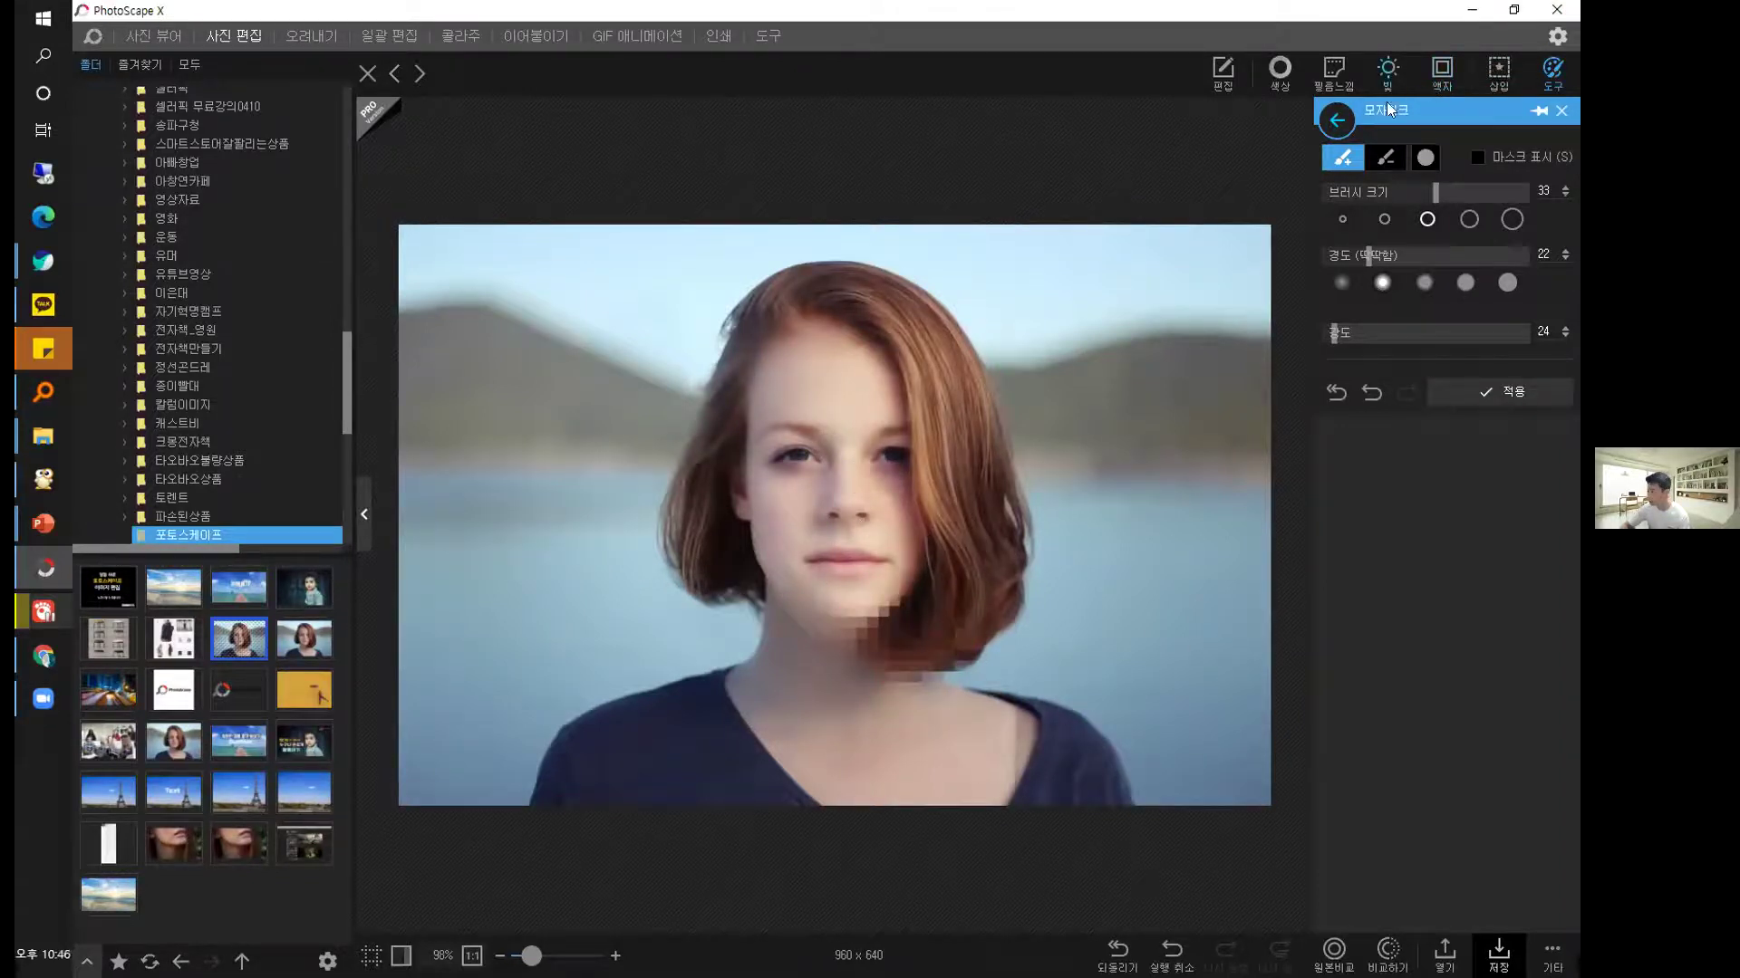
left_click(1561, 111)
Try the 빨간 눈 보정 (red-eye correction) tool on the eye beside the hair and return to the tool list.
left_click(1554, 82)
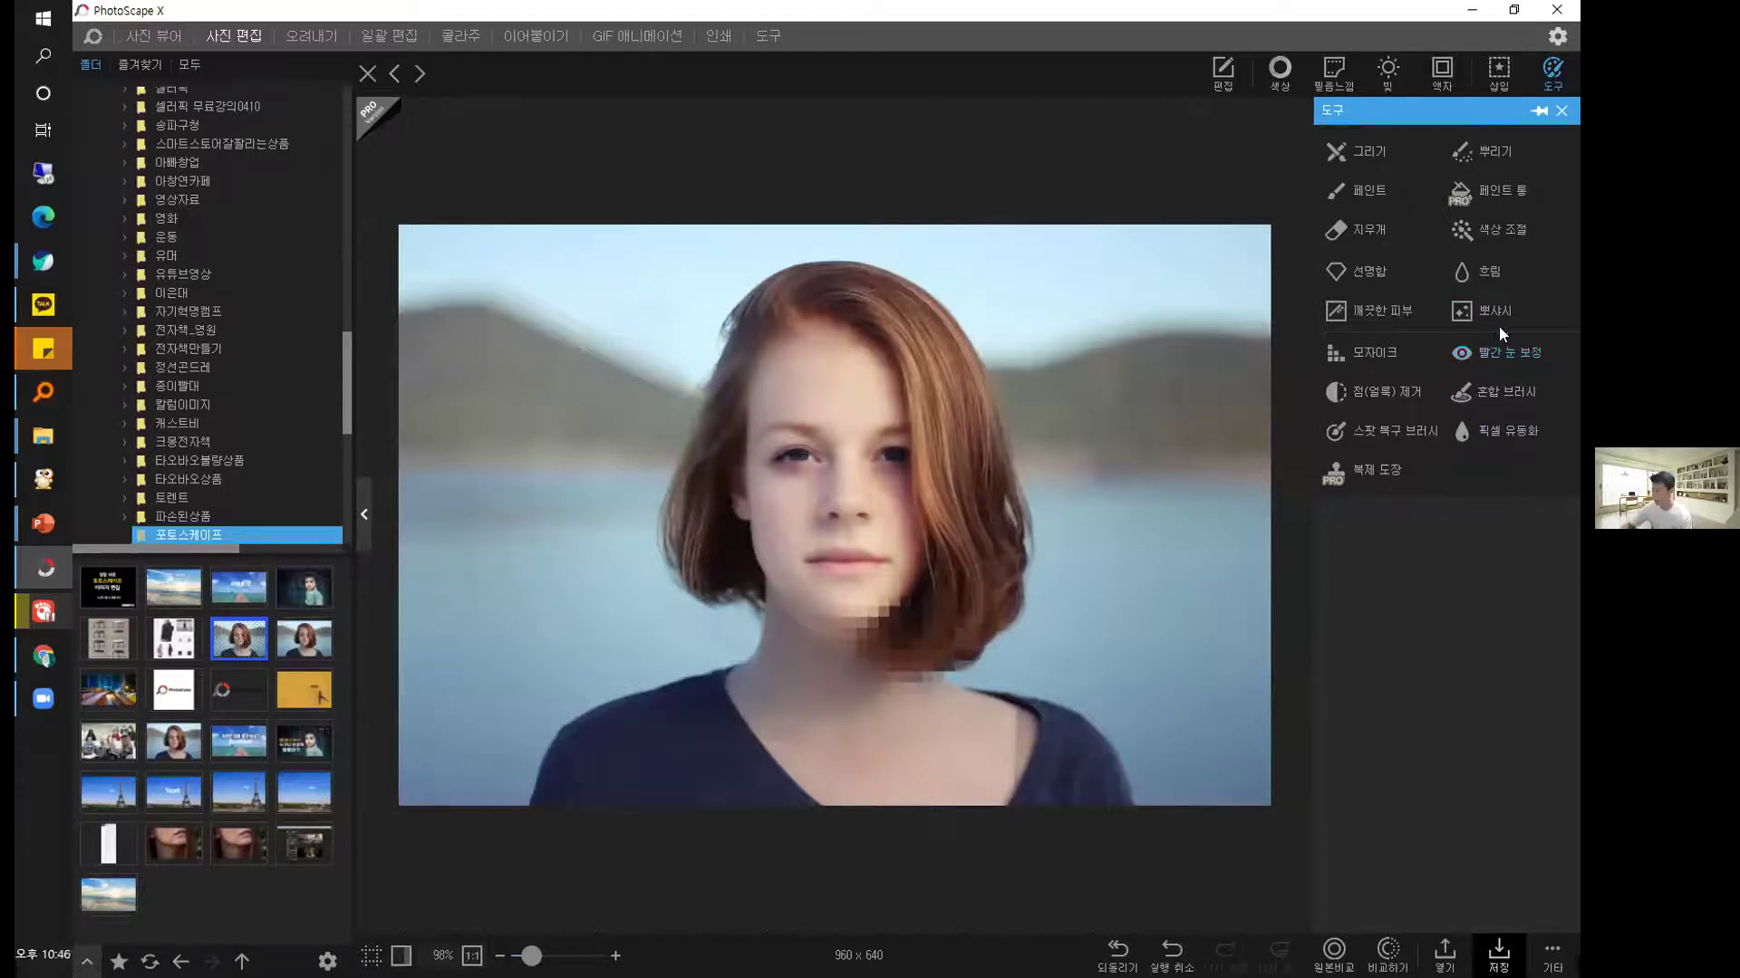
left_click(1495, 351)
left_click(881, 456)
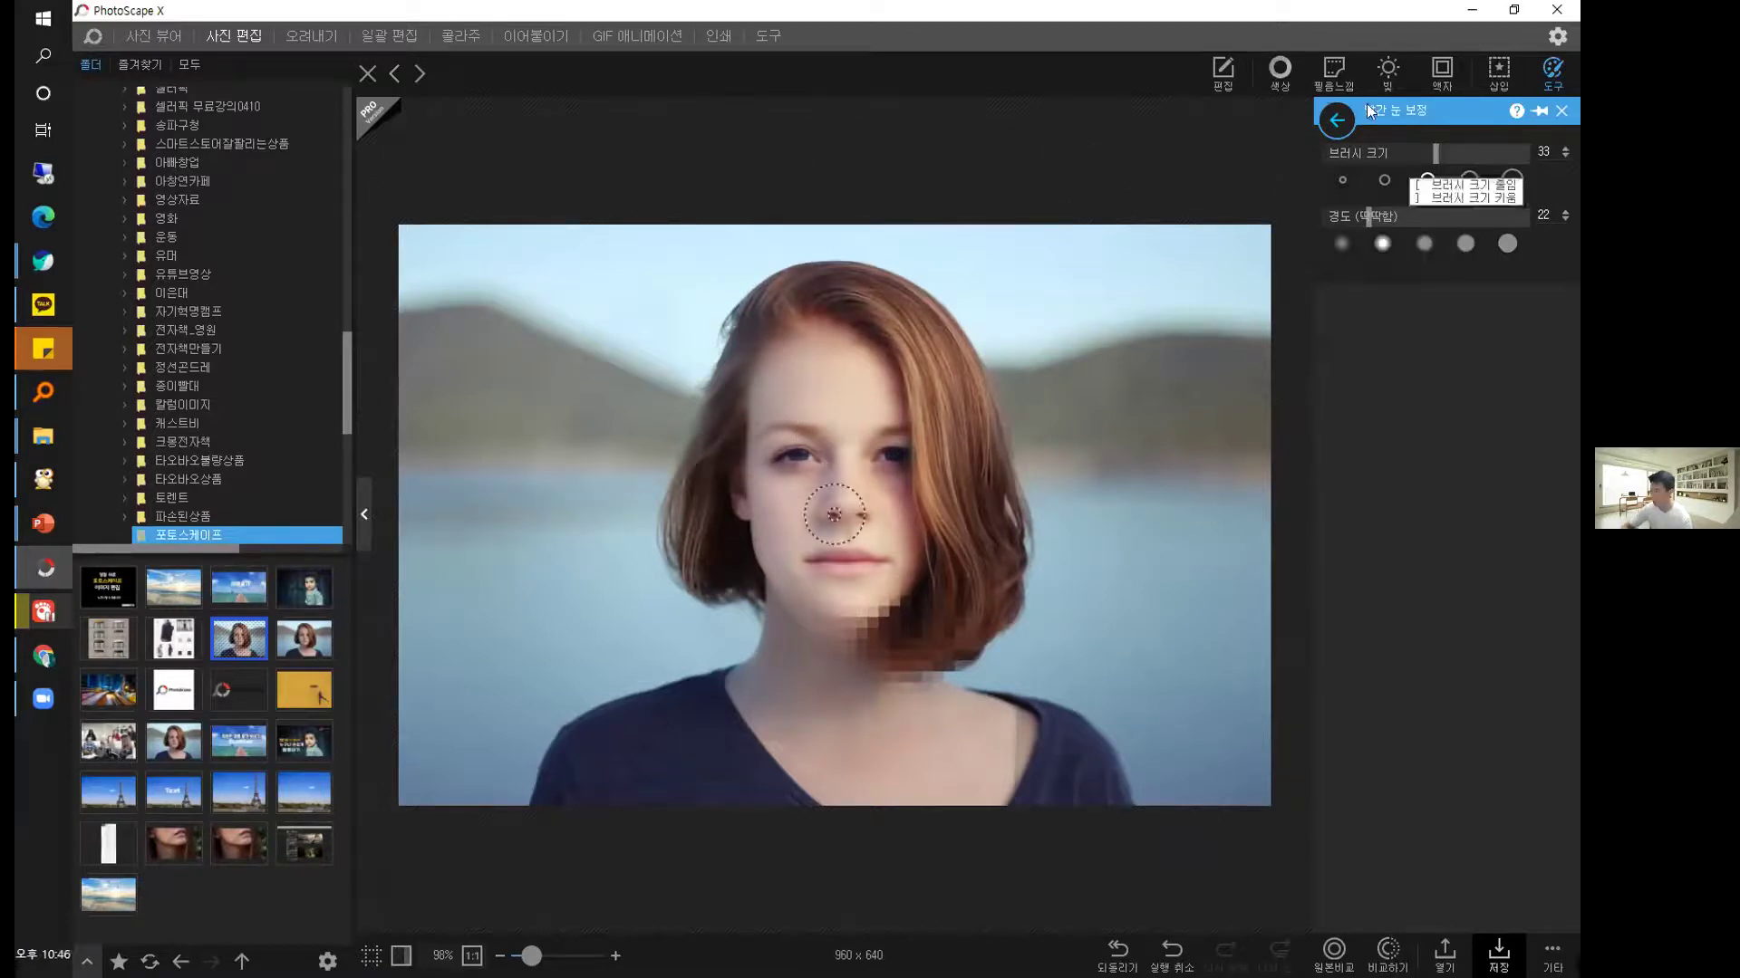
left_click(1333, 114)
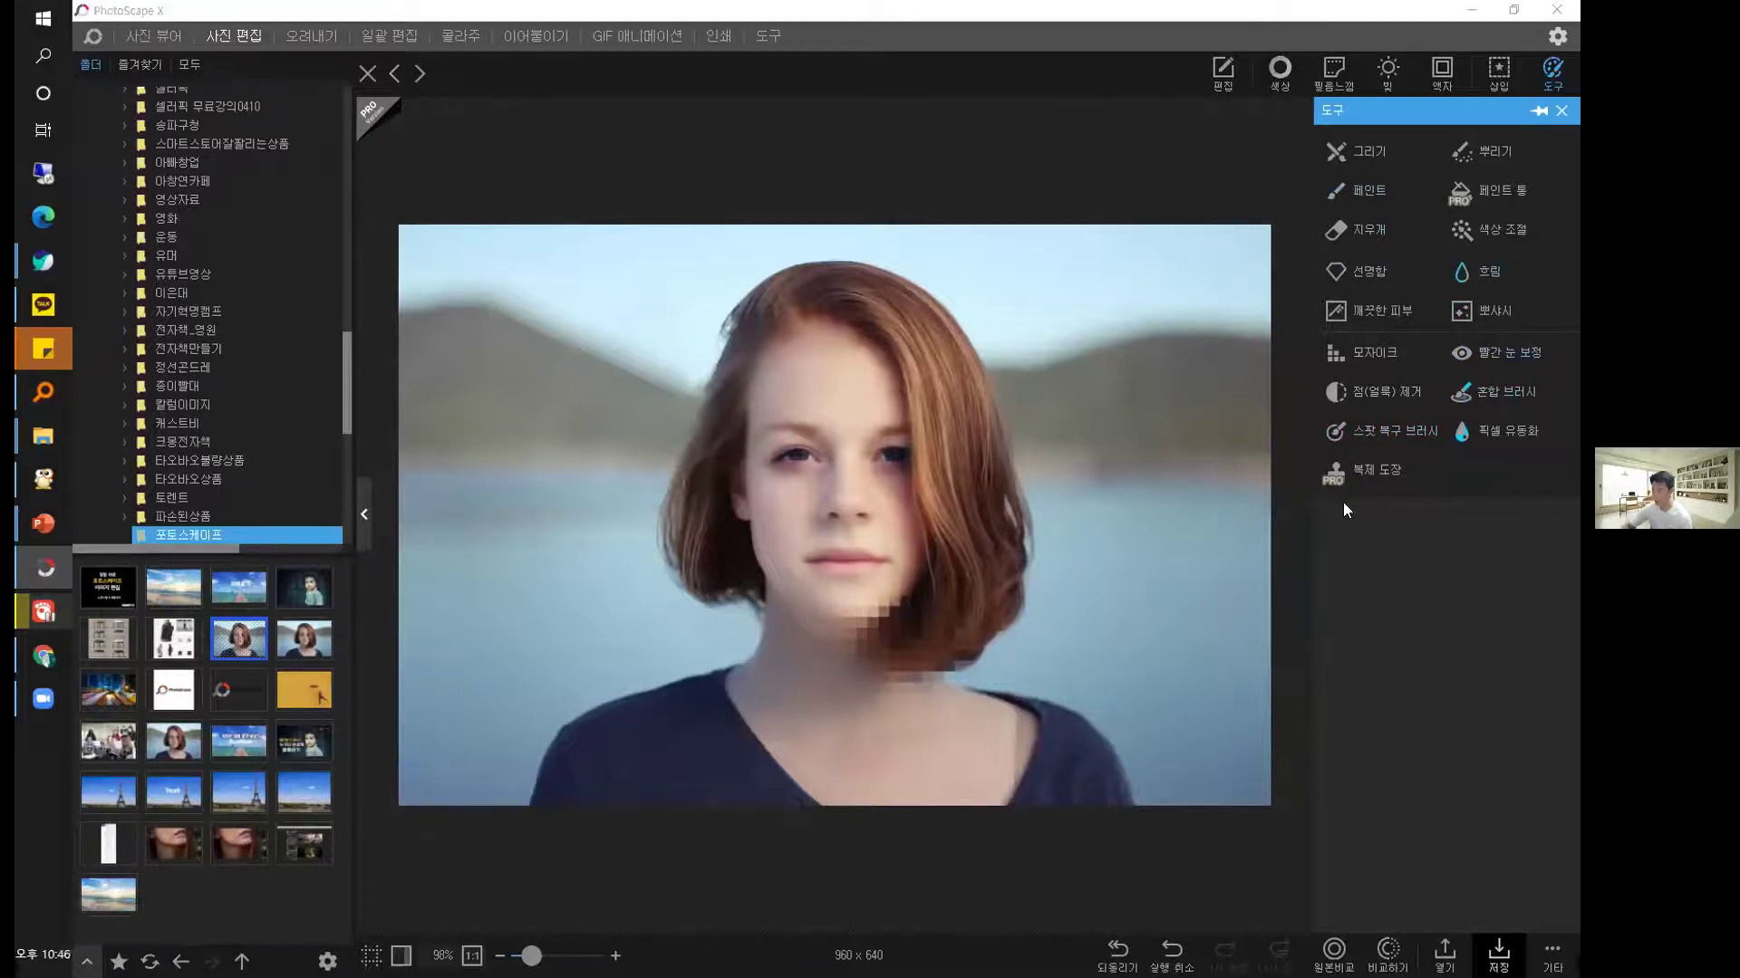
Close the portrait without saving its edits and open the close-up photo 잡티제거_01.PNG for editing.
left_click(1384, 391)
left_click(367, 74)
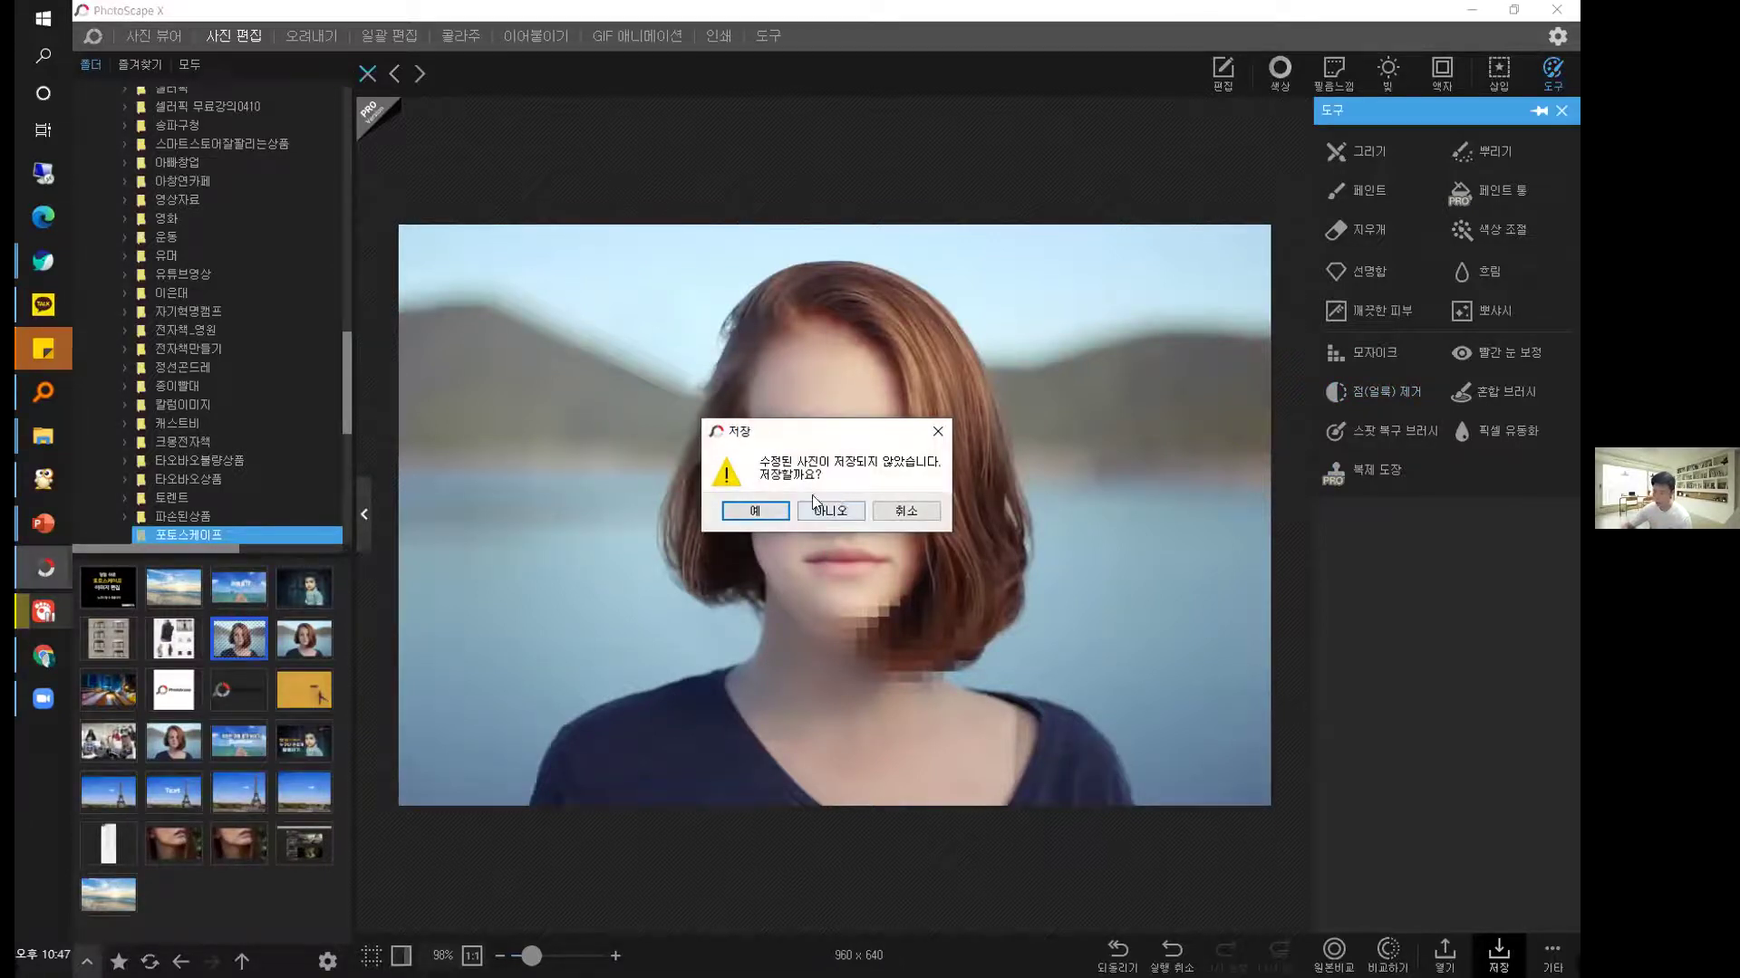
left_click(850, 513)
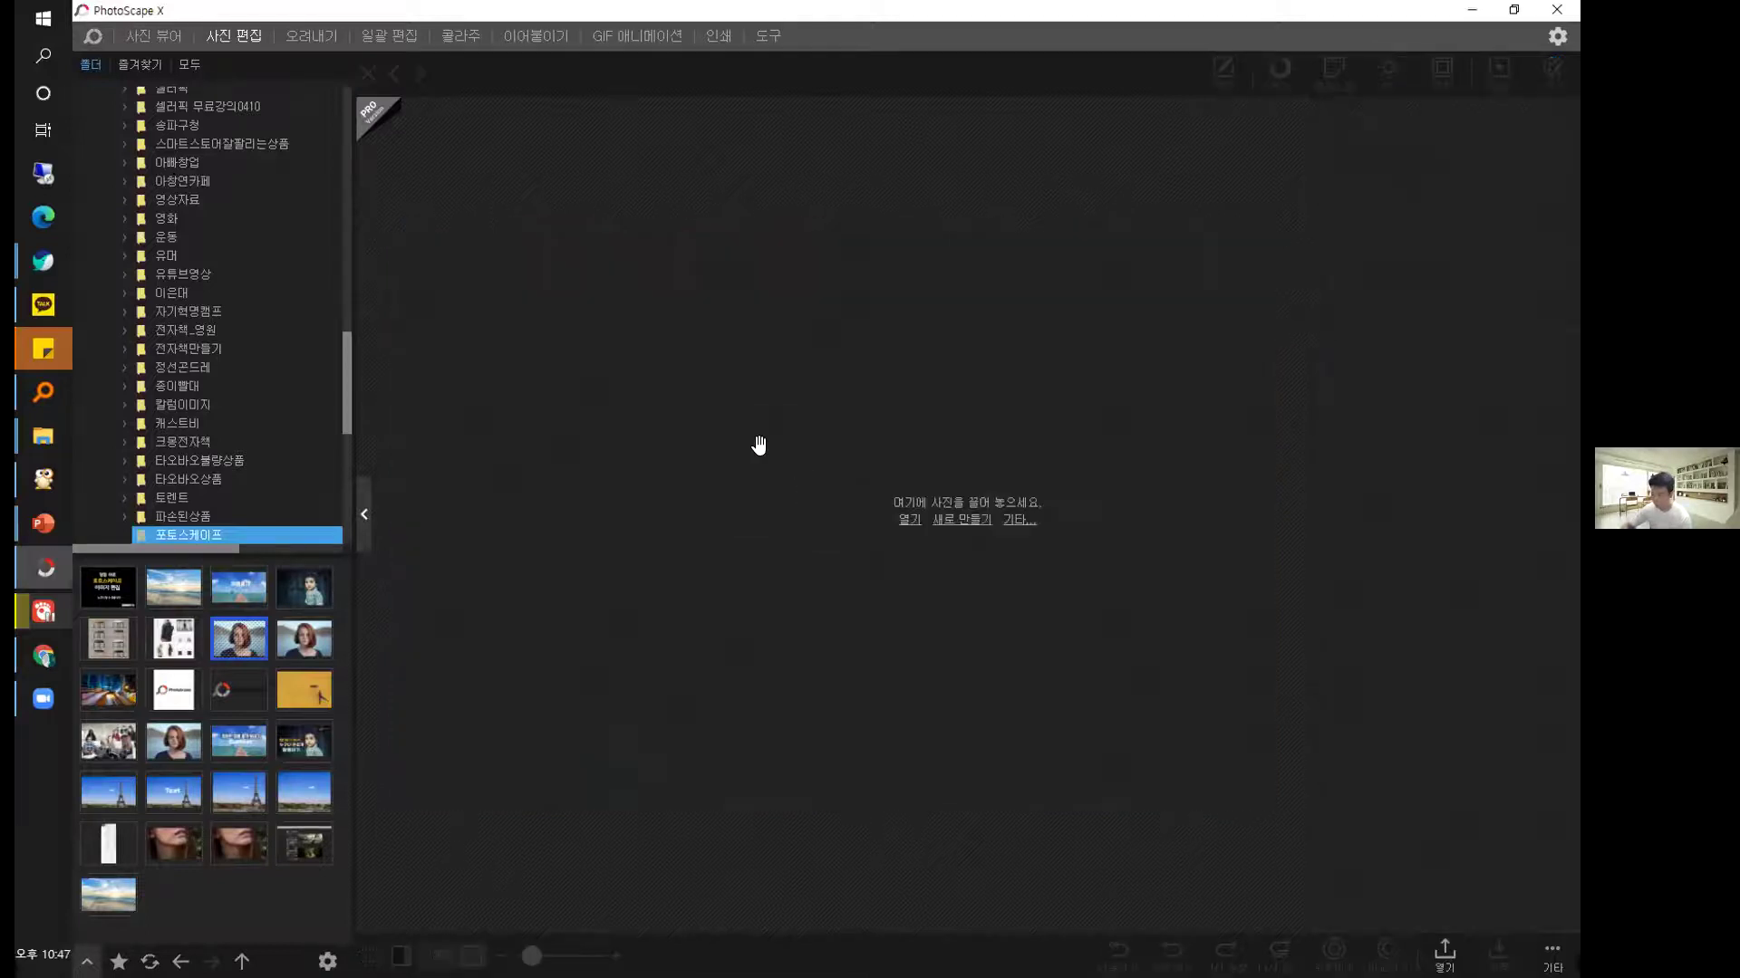
left_click_drag(175, 841, 873, 399)
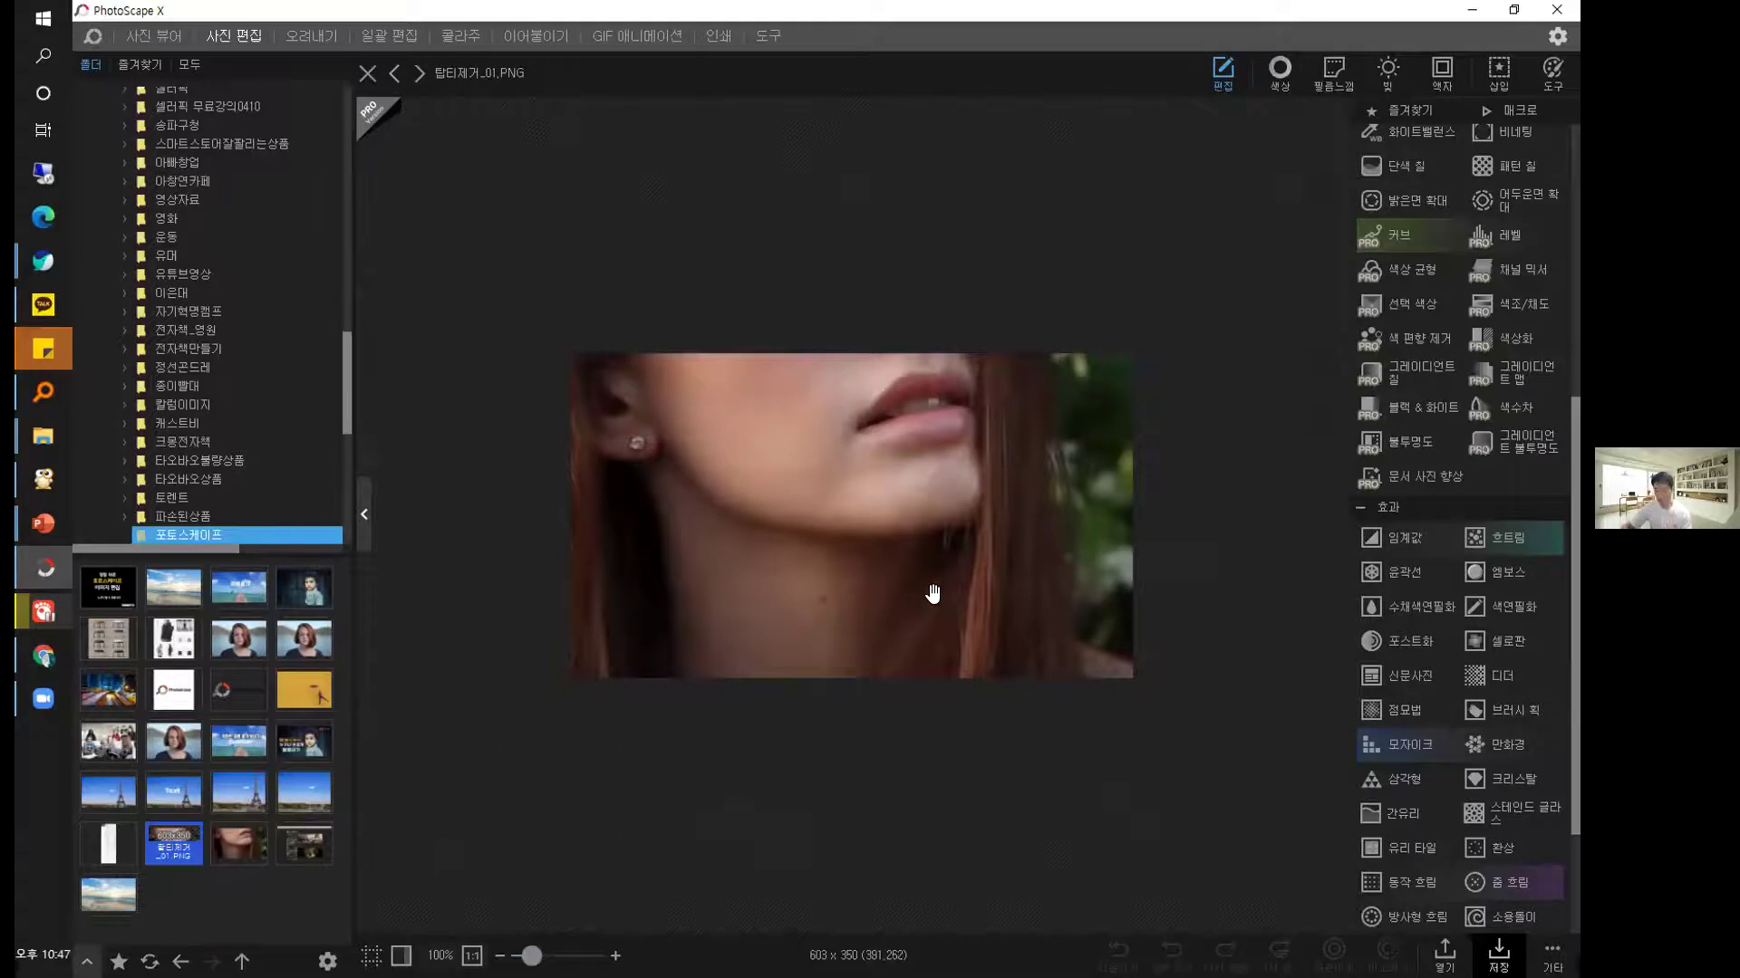
scroll(907, 562, "up", 3)
scroll(907, 563, "up", 2)
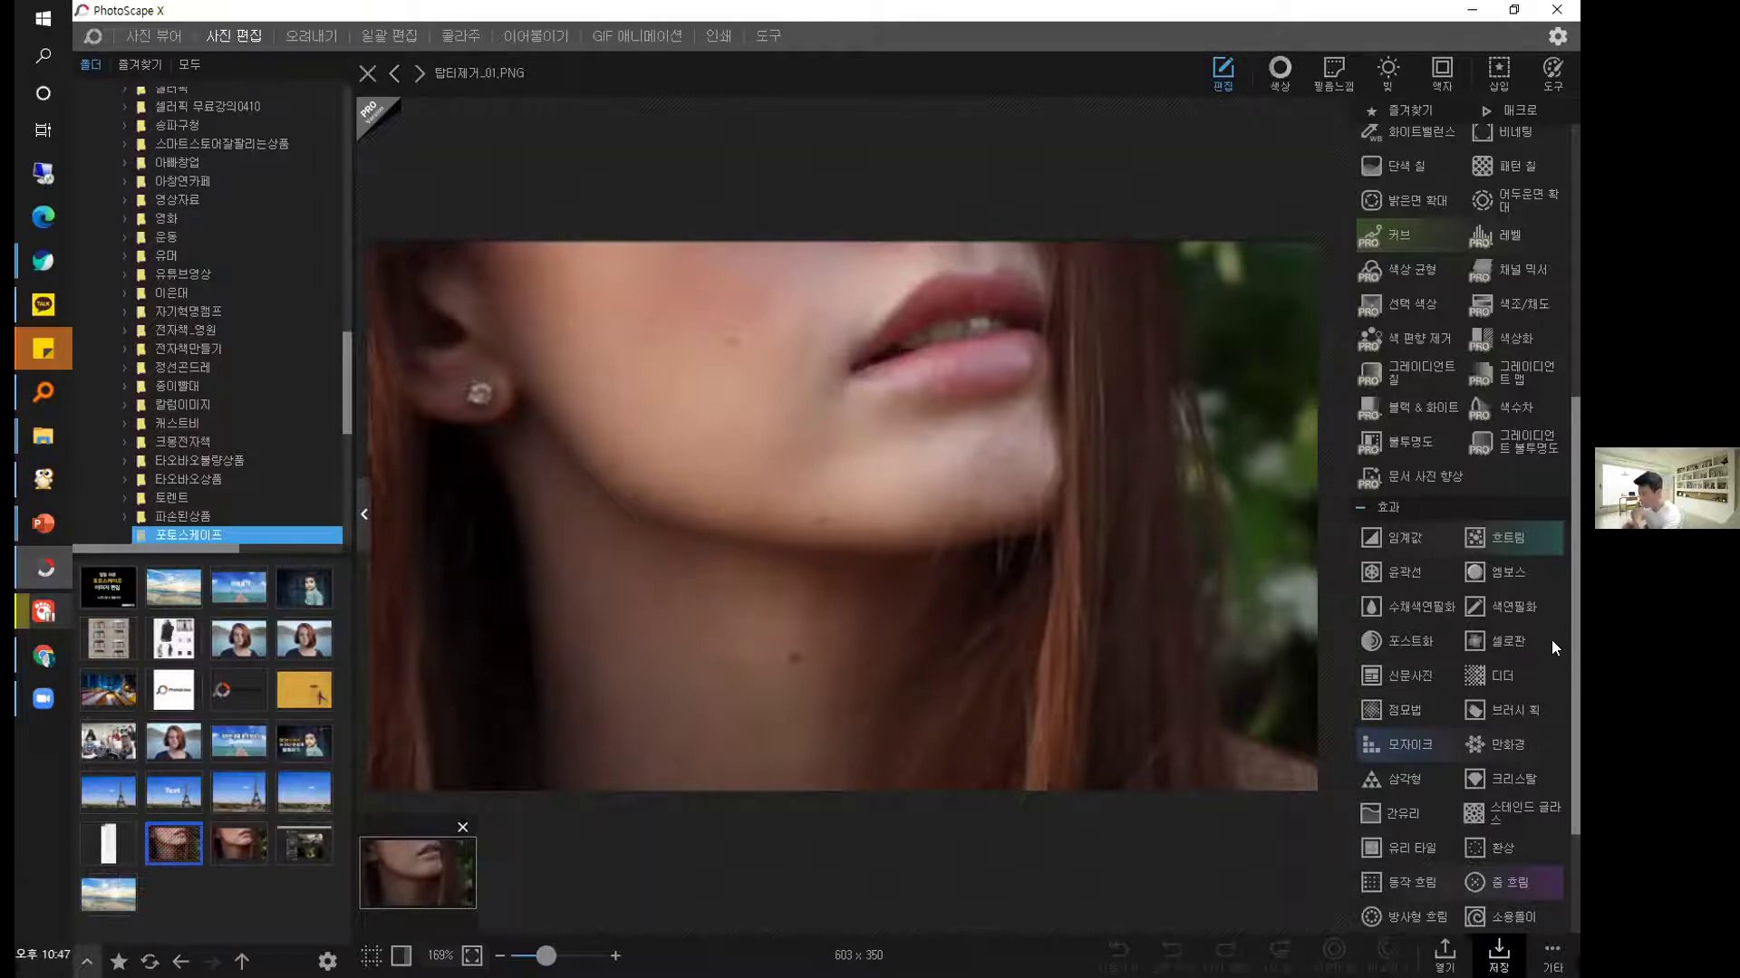
Remove the spots on the cheek and jawline with the 점(얼룩) 제거 (spot removal) tool at brush size 21.
left_click(1555, 74)
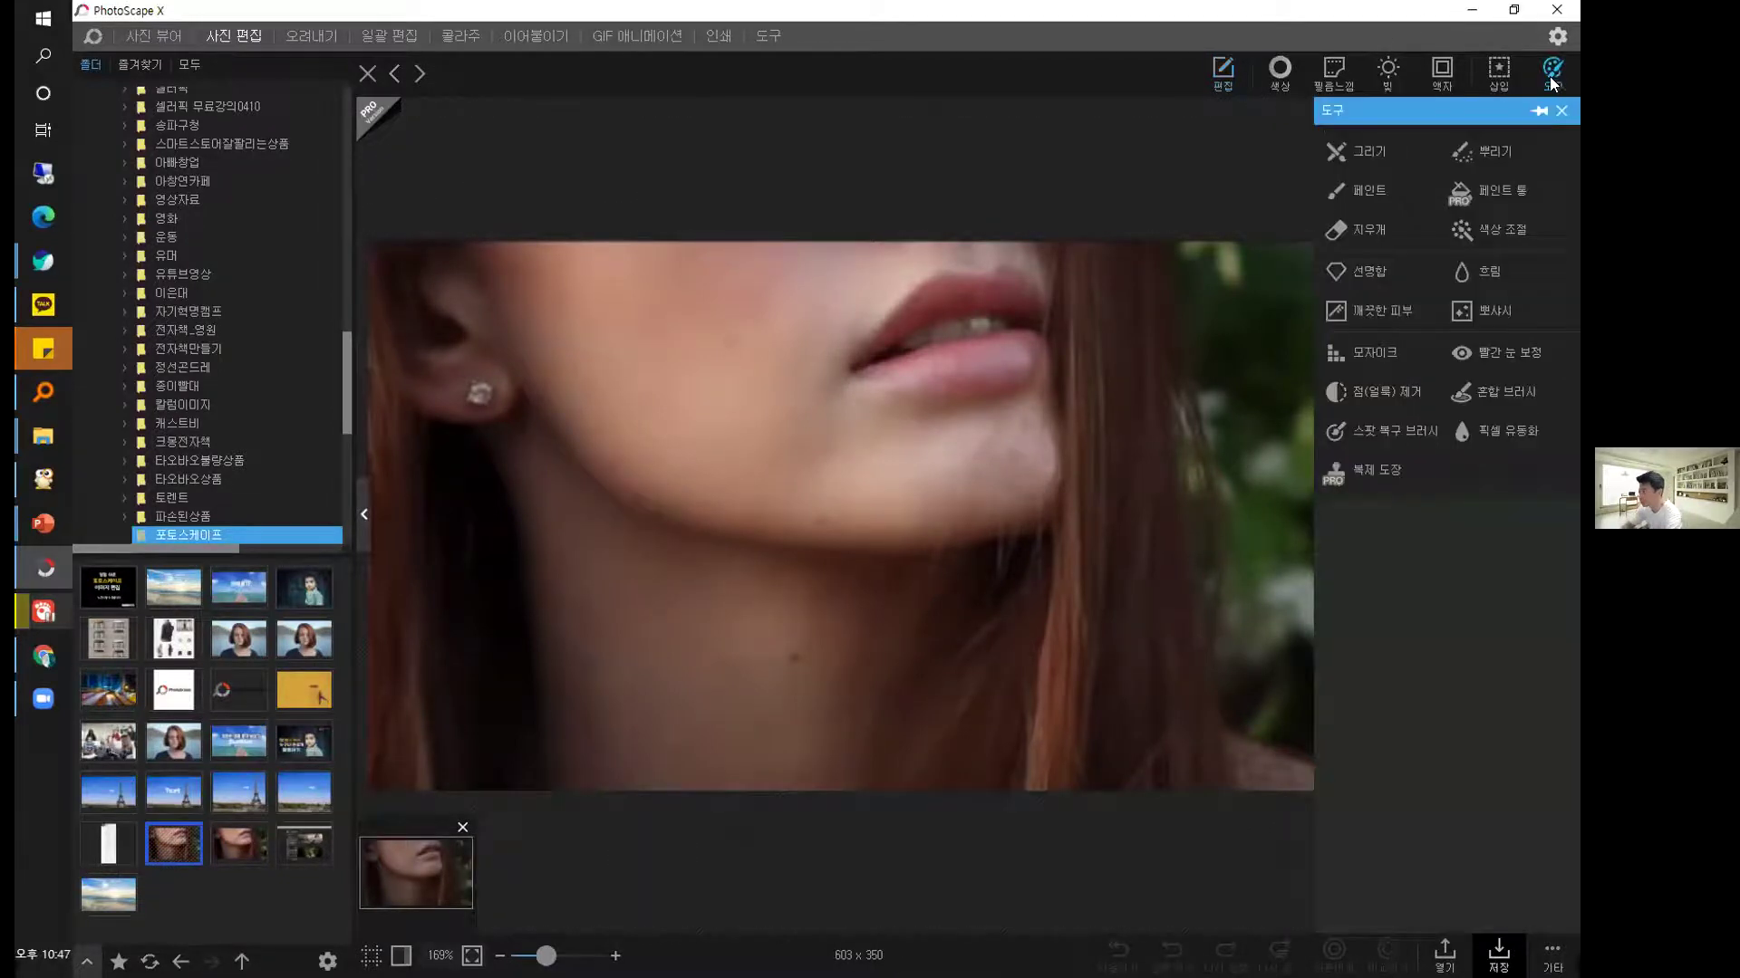
left_click(1372, 387)
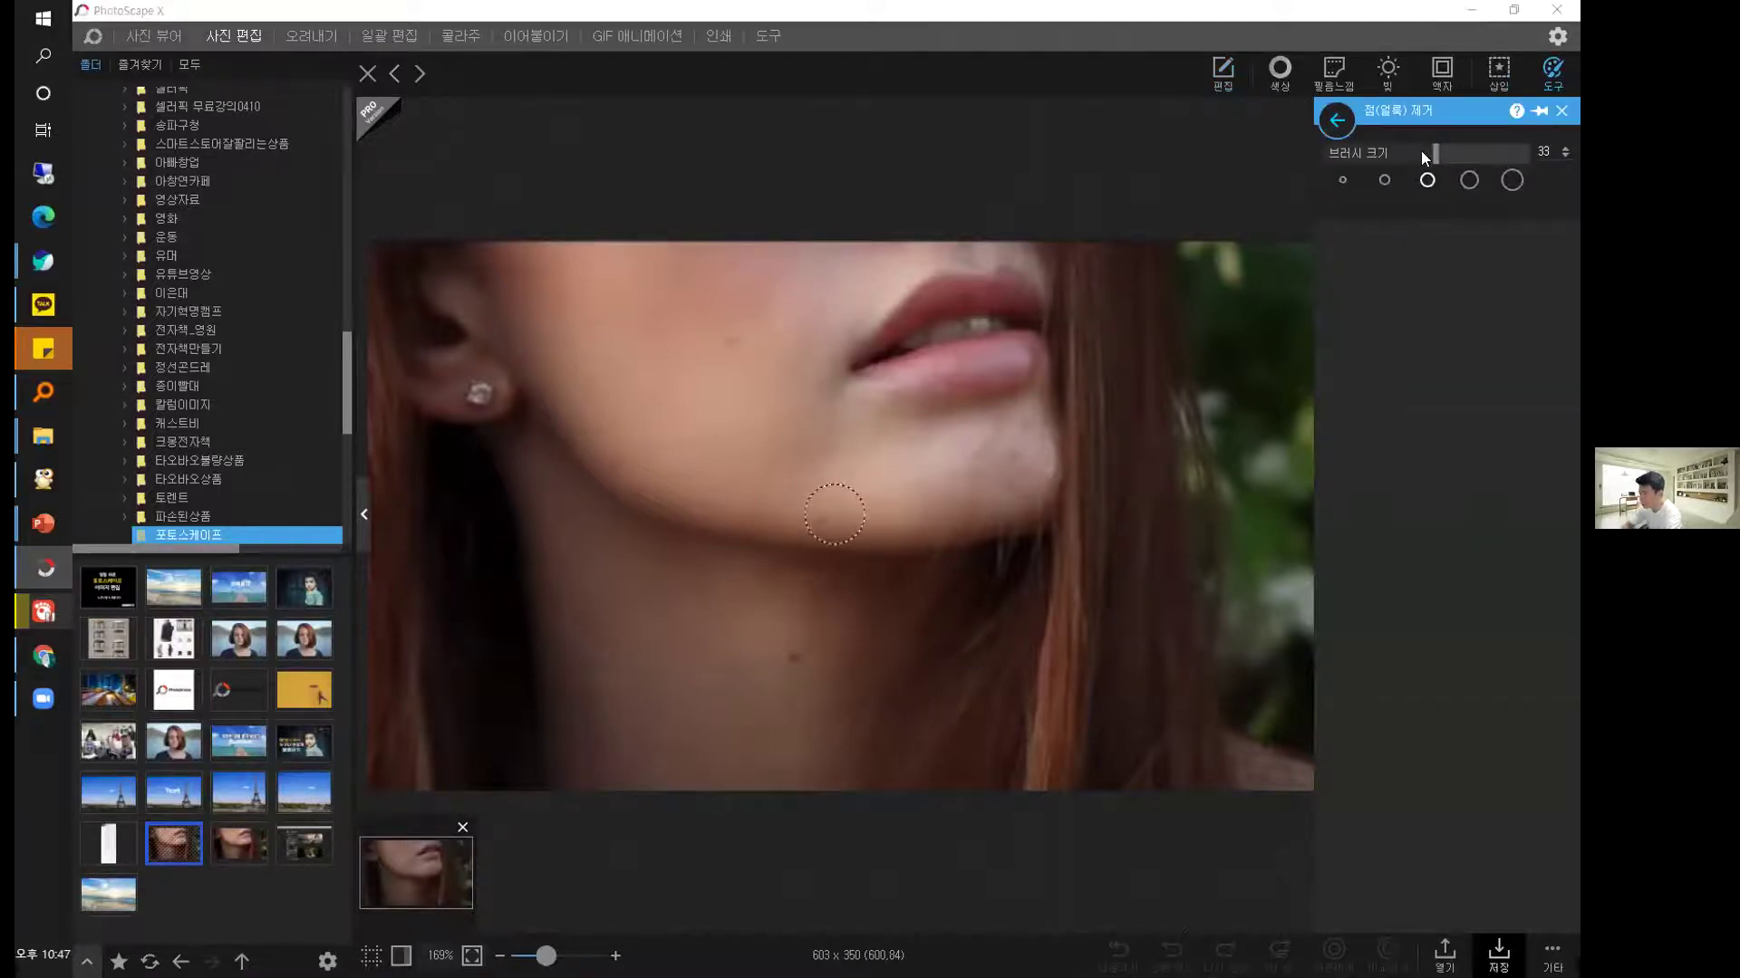
left_click(716, 333)
left_click(1403, 150)
left_click(730, 341)
left_click(647, 331)
left_click(819, 522)
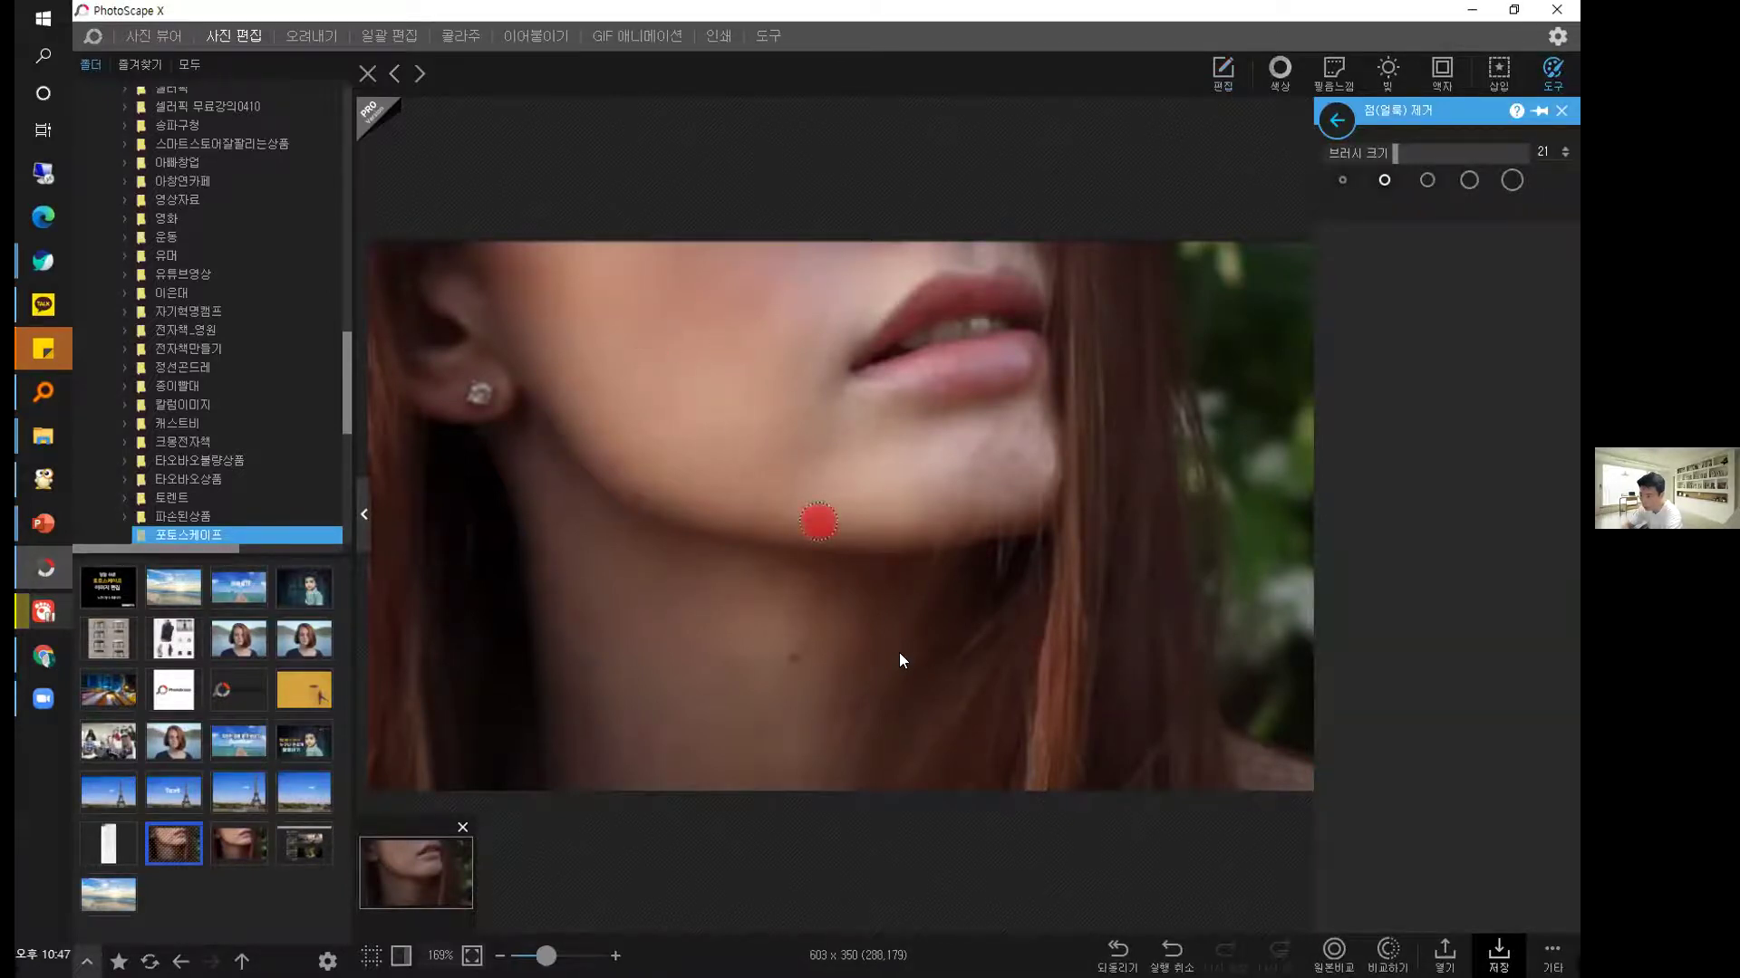
Undo the jawline spot removal, try it again with the same brush size and undo that attempt.
key("ctrl+z")
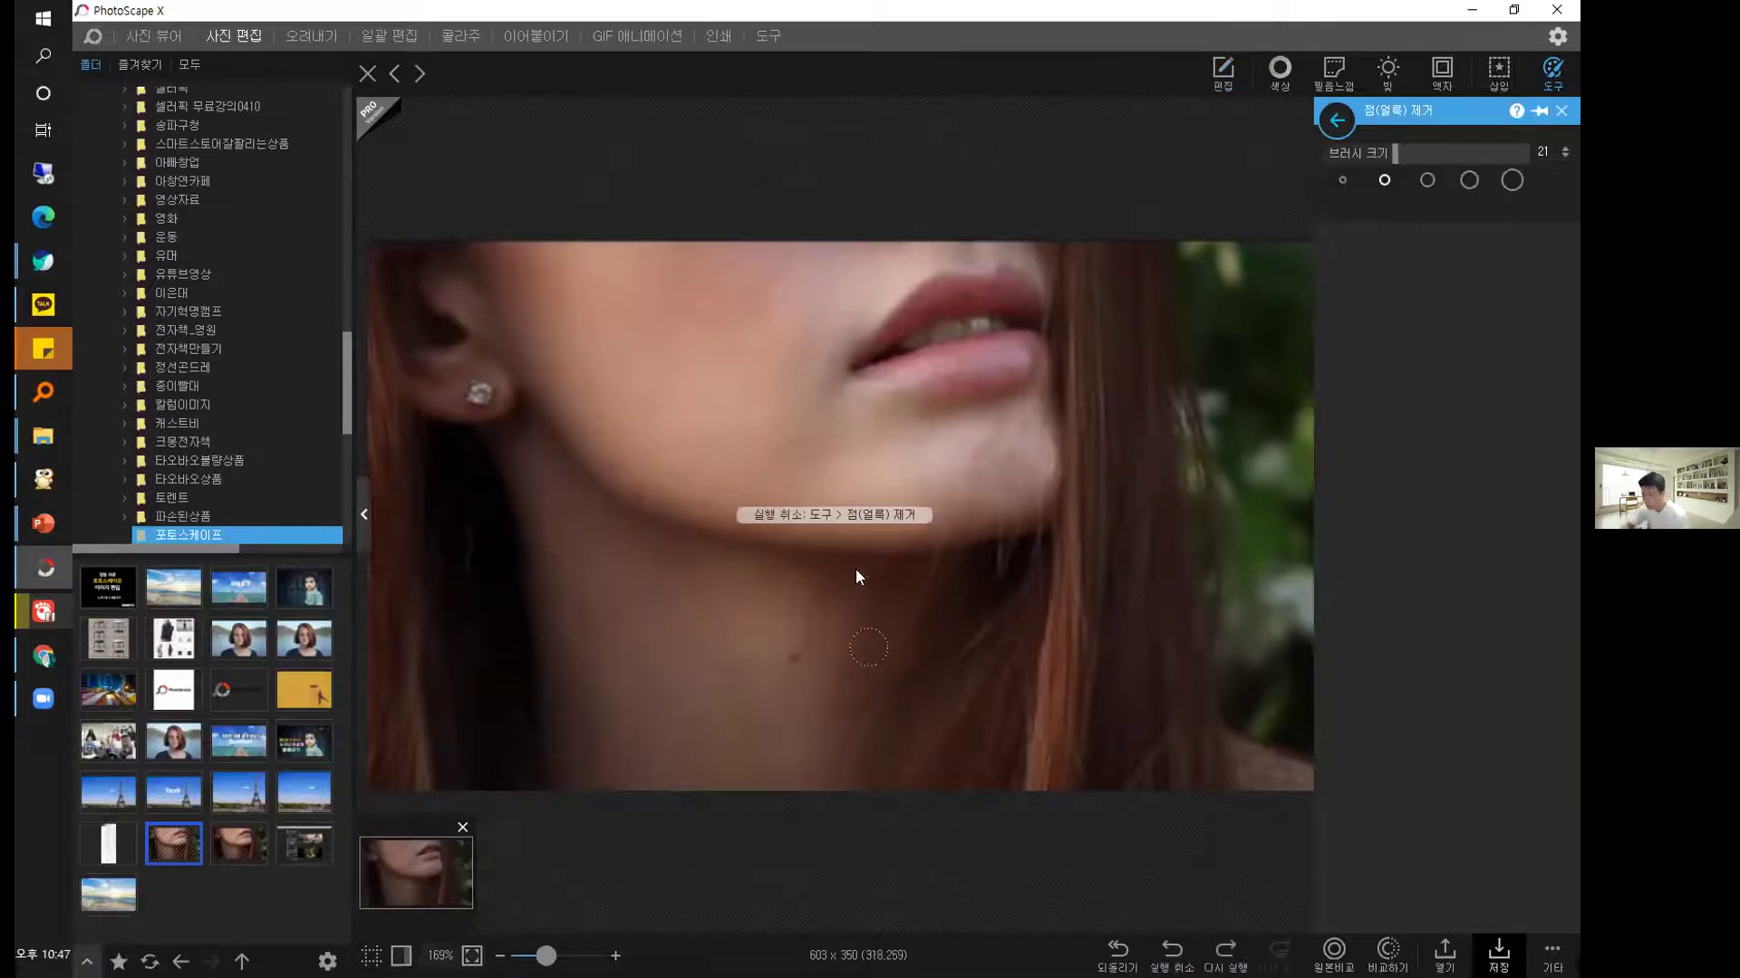
left_click(818, 523)
left_click(1137, 460)
left_click(962, 477)
key("ctrl+z")
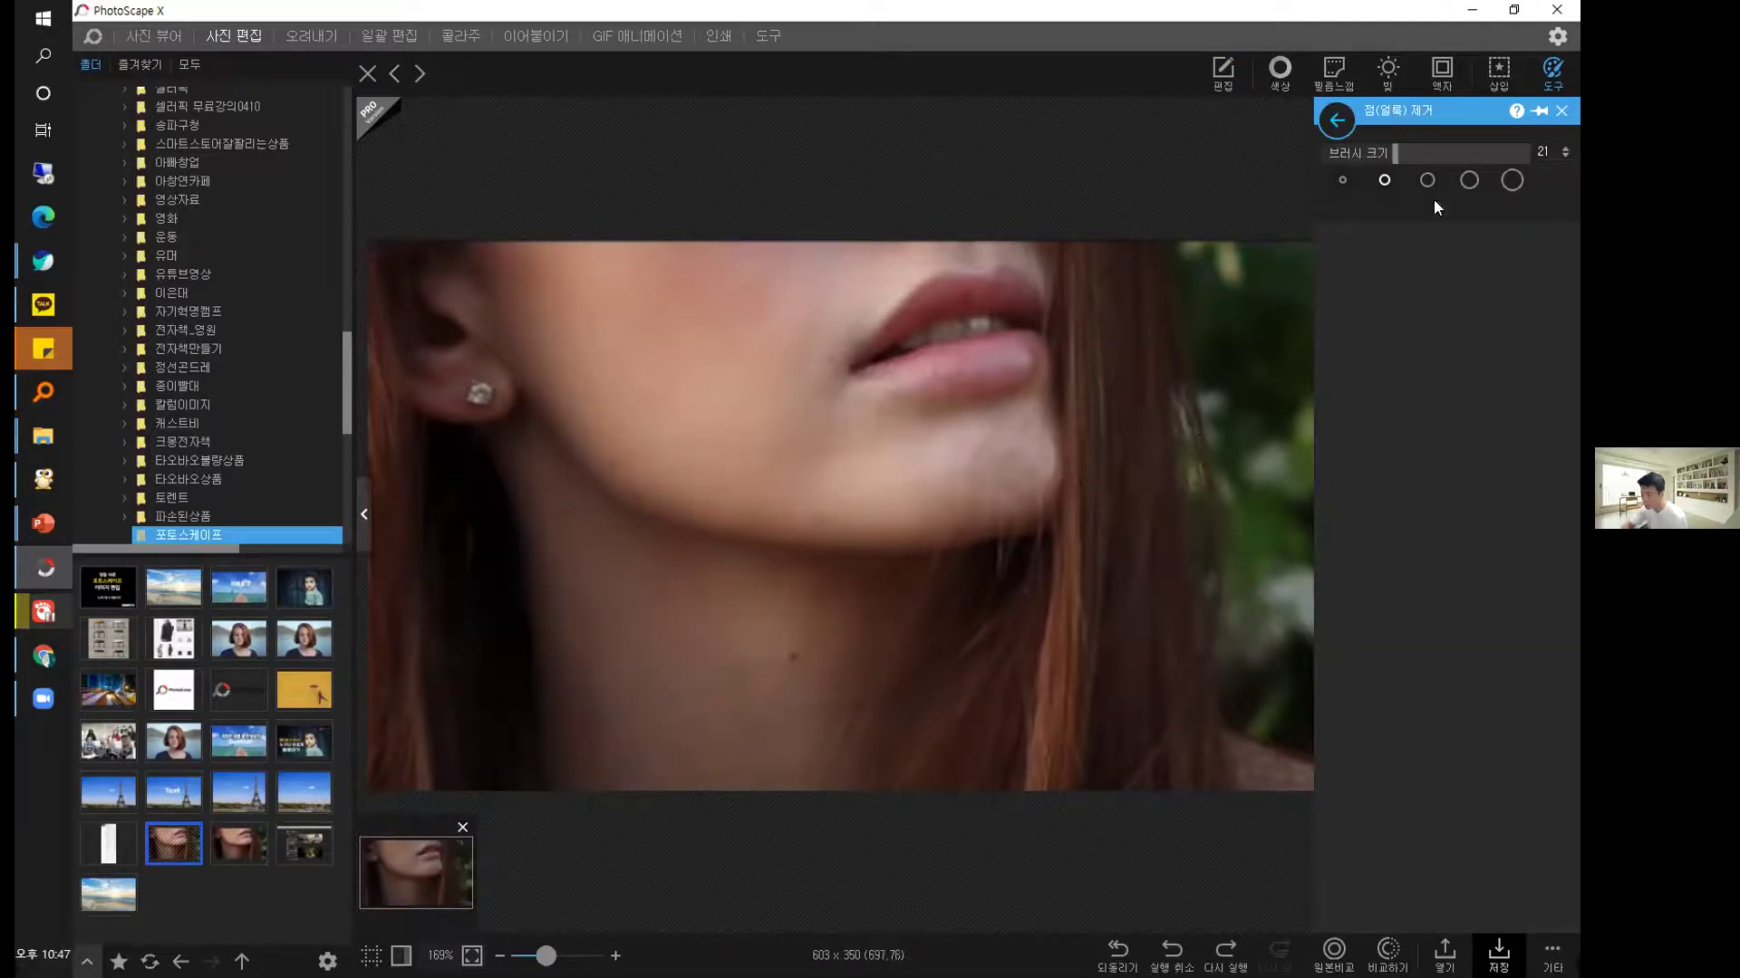
Reduce the spot removal brush size to 15 and remove the spot on the jawline.
left_click_drag(1390, 151, 1368, 152)
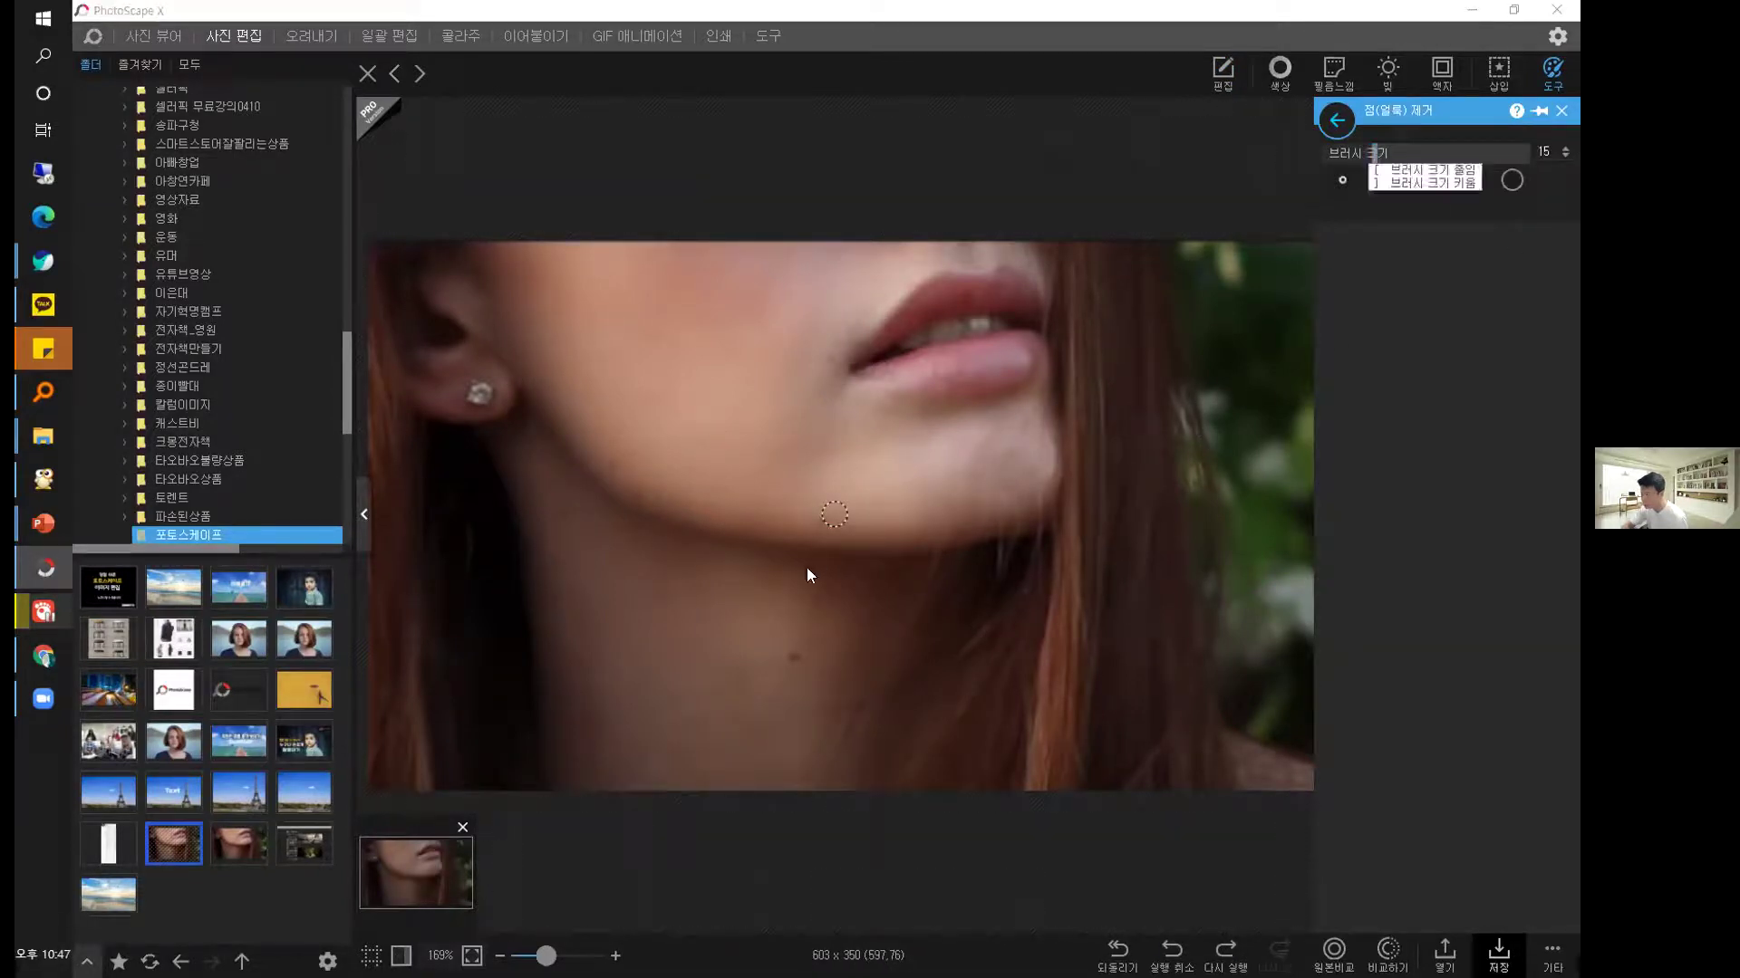
left_click(818, 518)
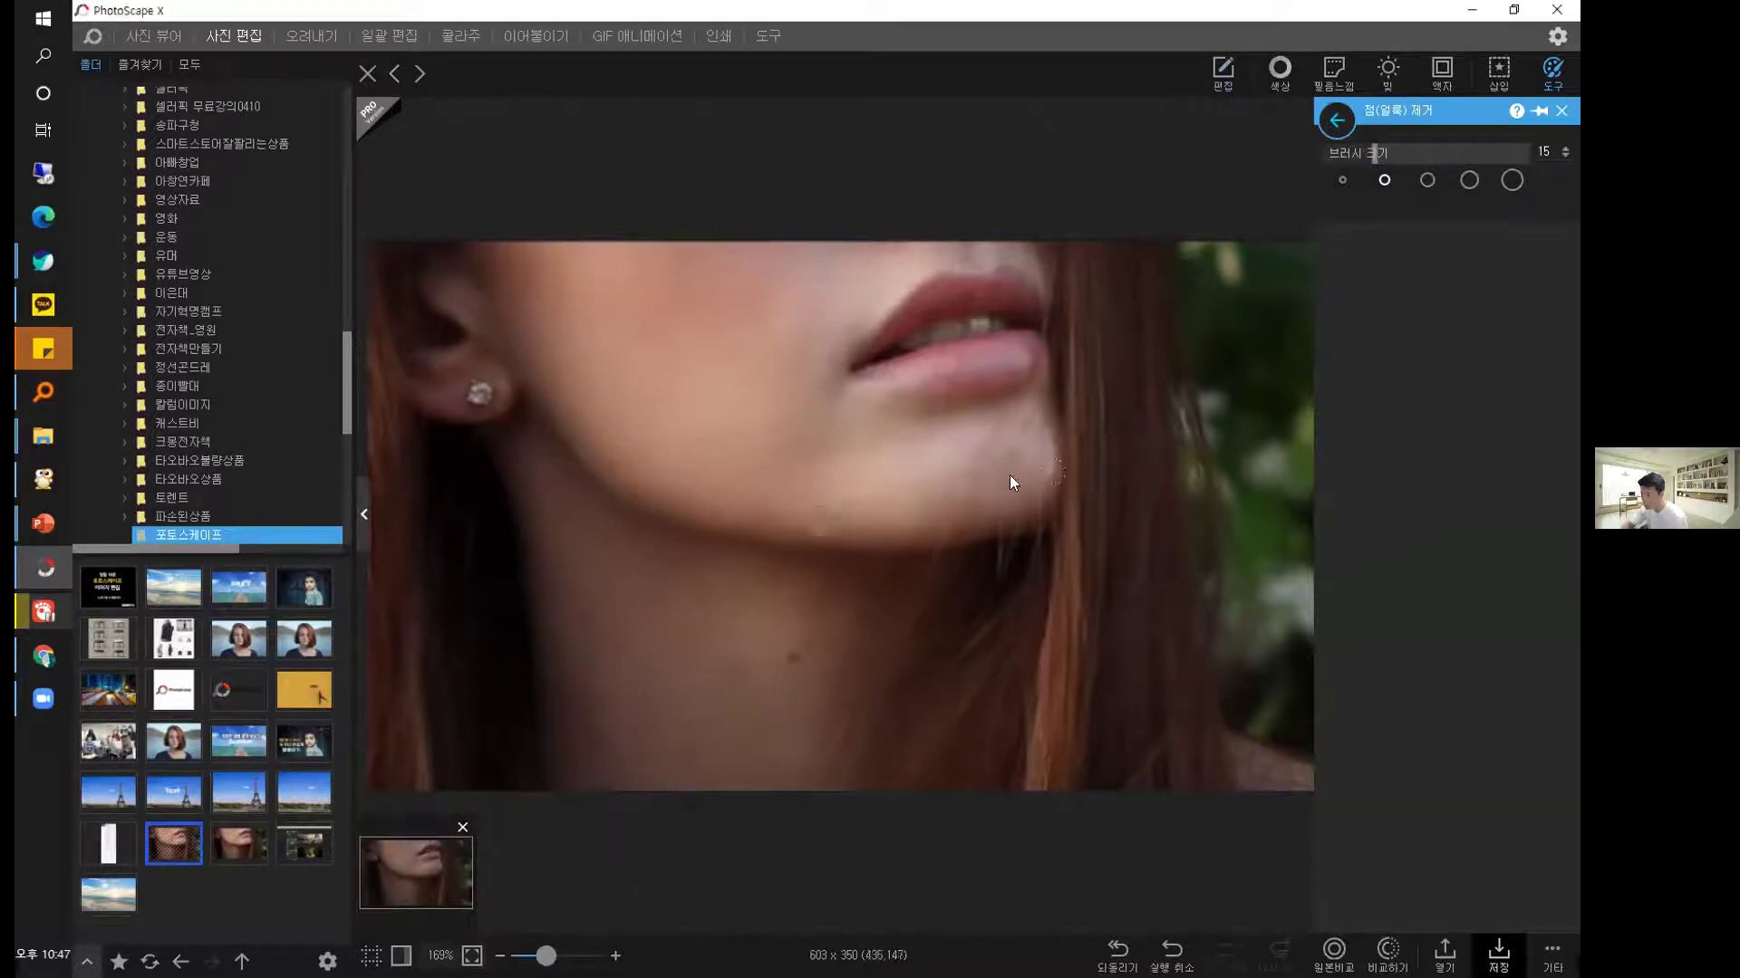
Undo the jawline spot removal at brush size 15, try it again on the jawline and undo that attempt.
key("ctrl+z")
left_click(616, 462)
key("ctrl+z")
Reduce the spot removal brush size to 5 and remove the small spots on the jawline and the mole on the neck.
left_click_drag(1375, 154, 1324, 152)
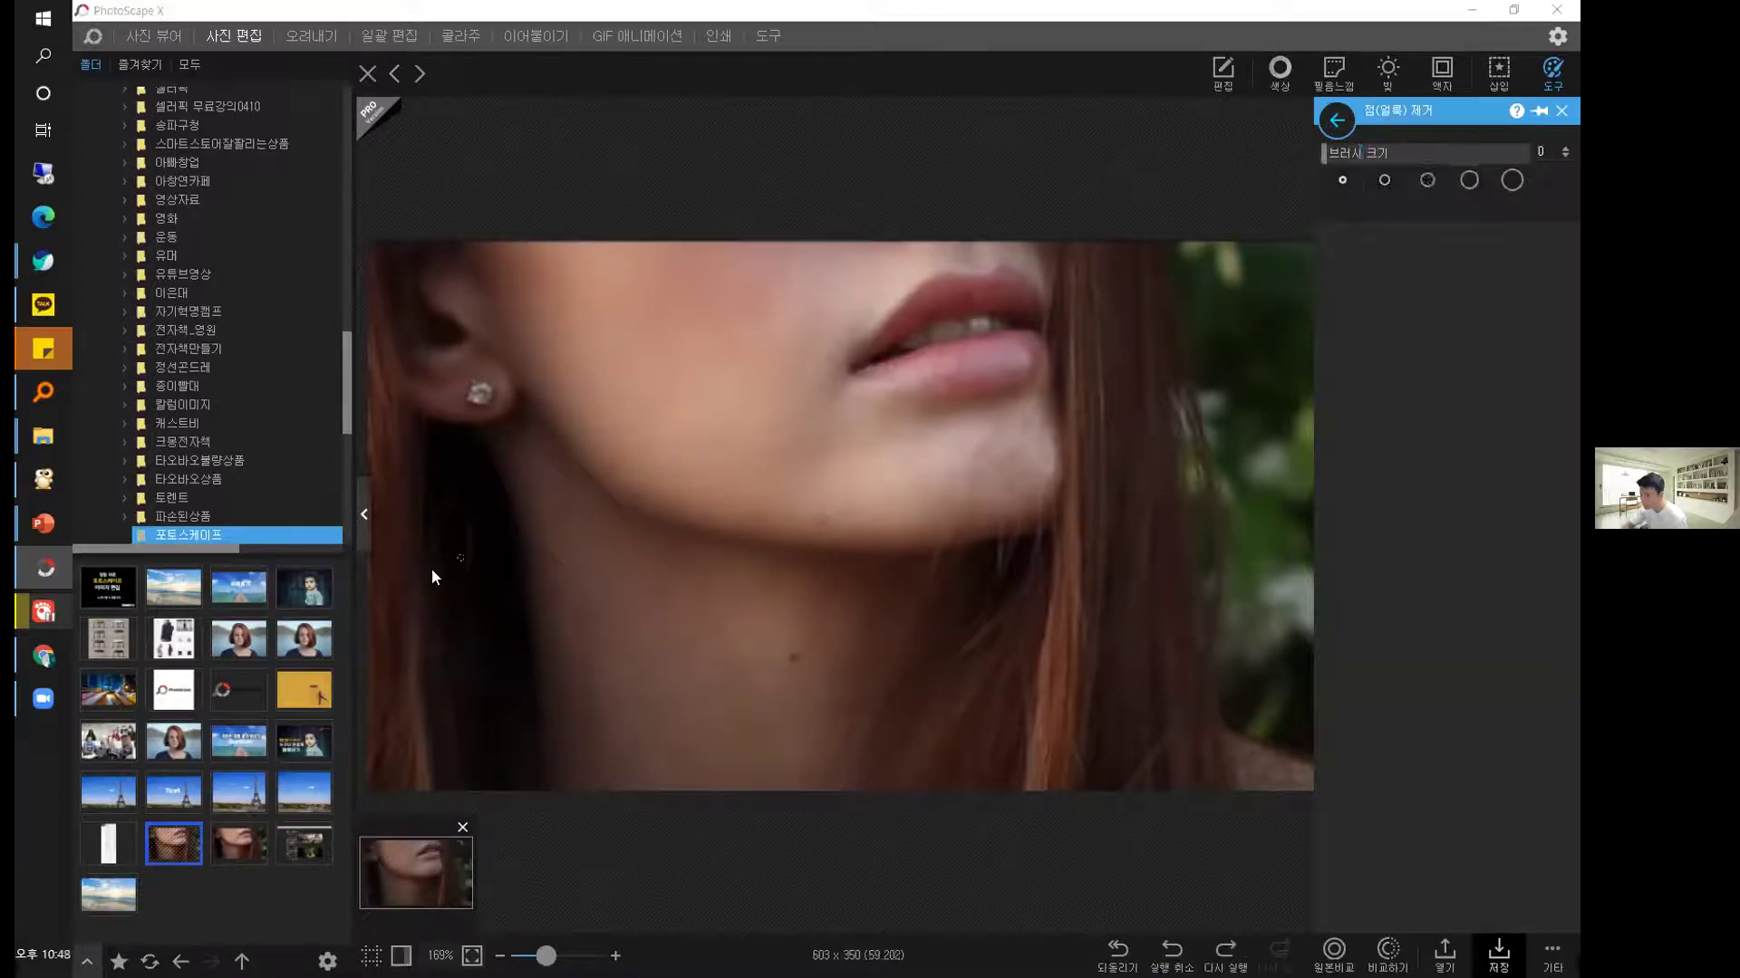
left_click(656, 508)
left_click(1338, 152)
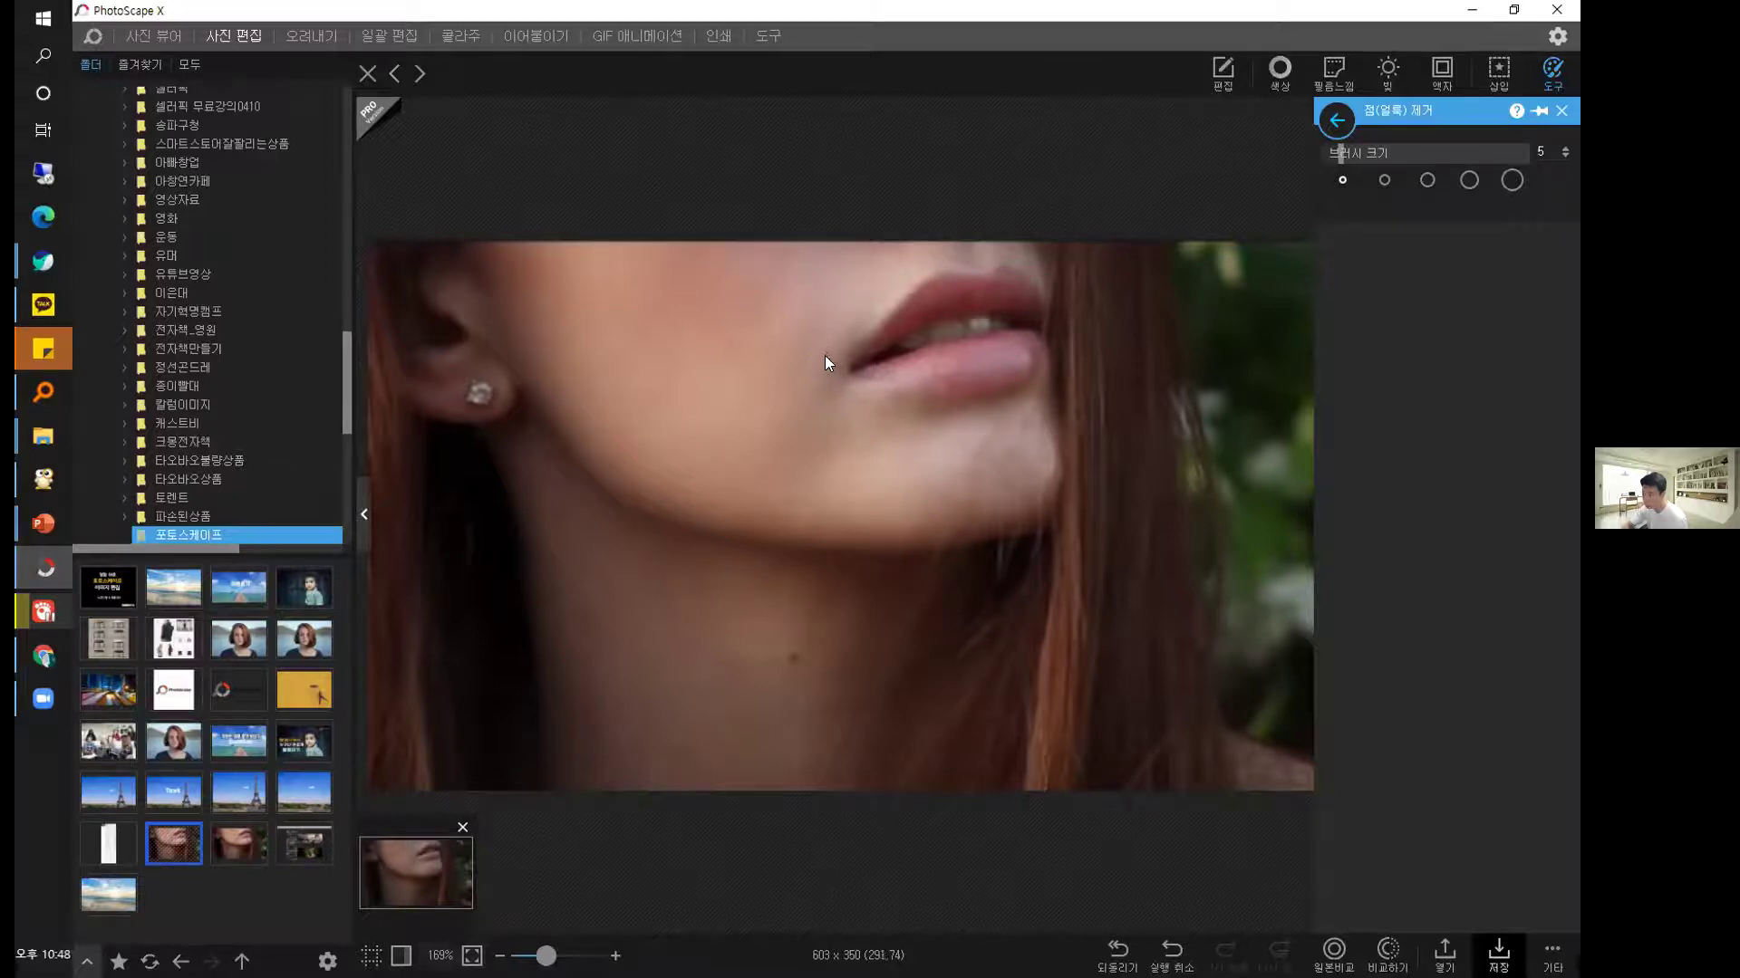
left_click_drag(1340, 153, 1335, 166)
left_click(635, 499)
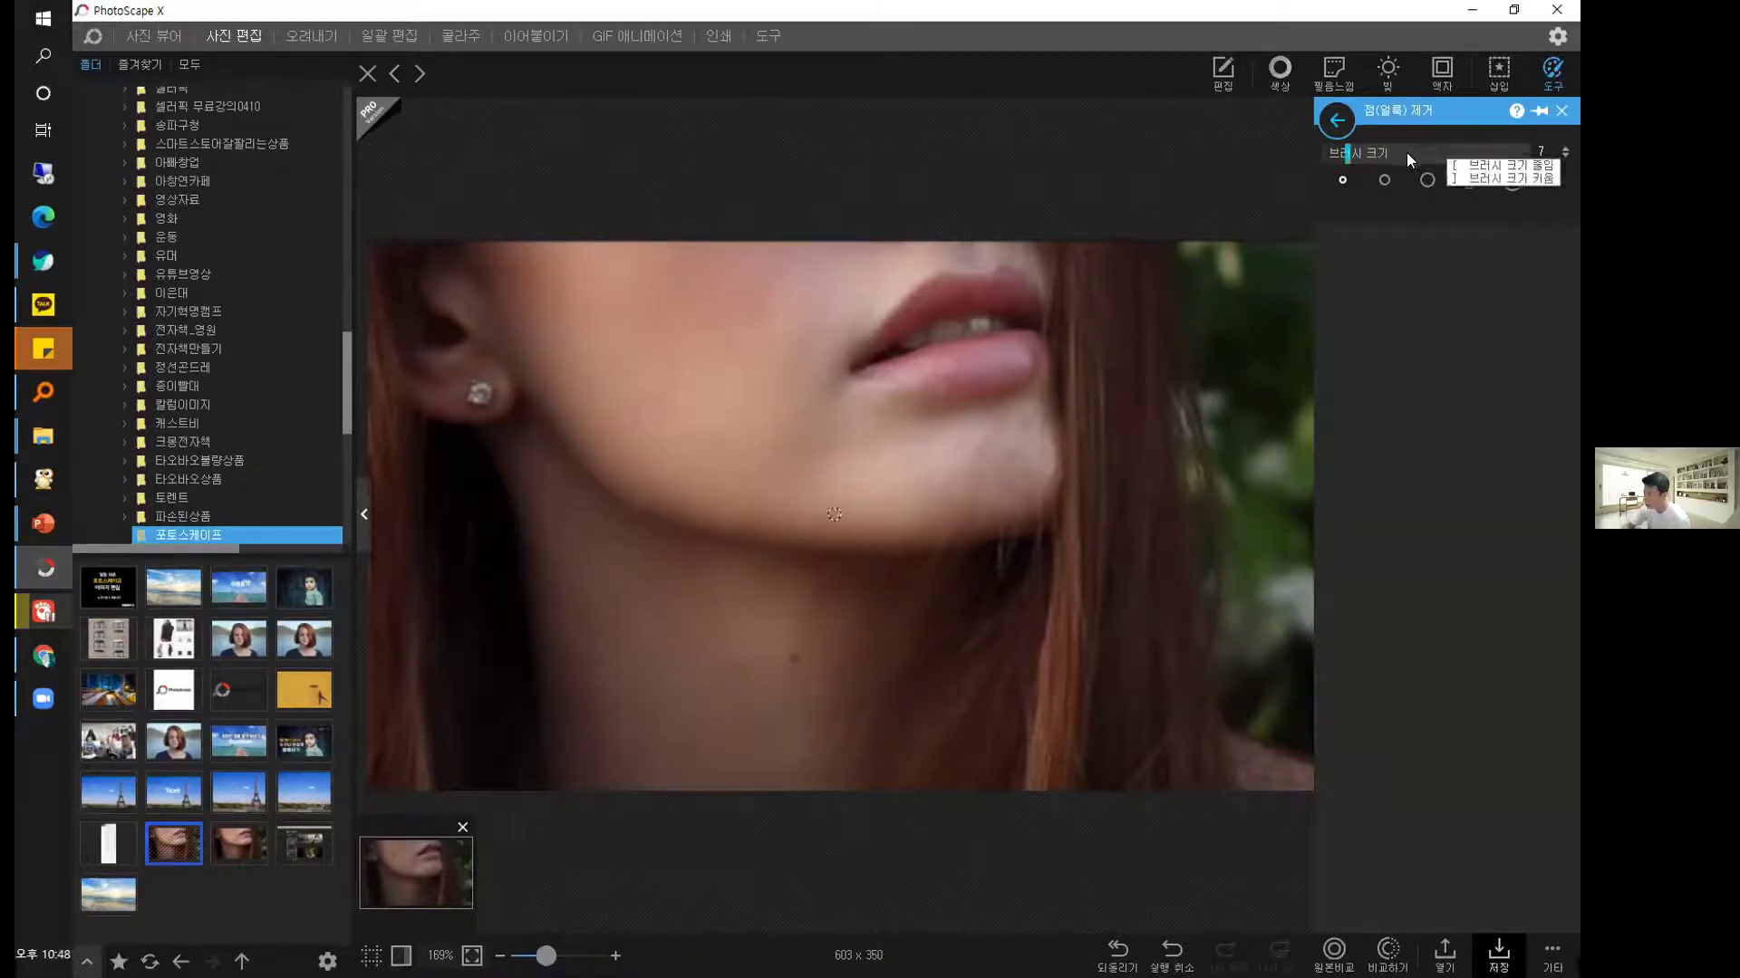
left_click_drag(1353, 156, 1340, 152)
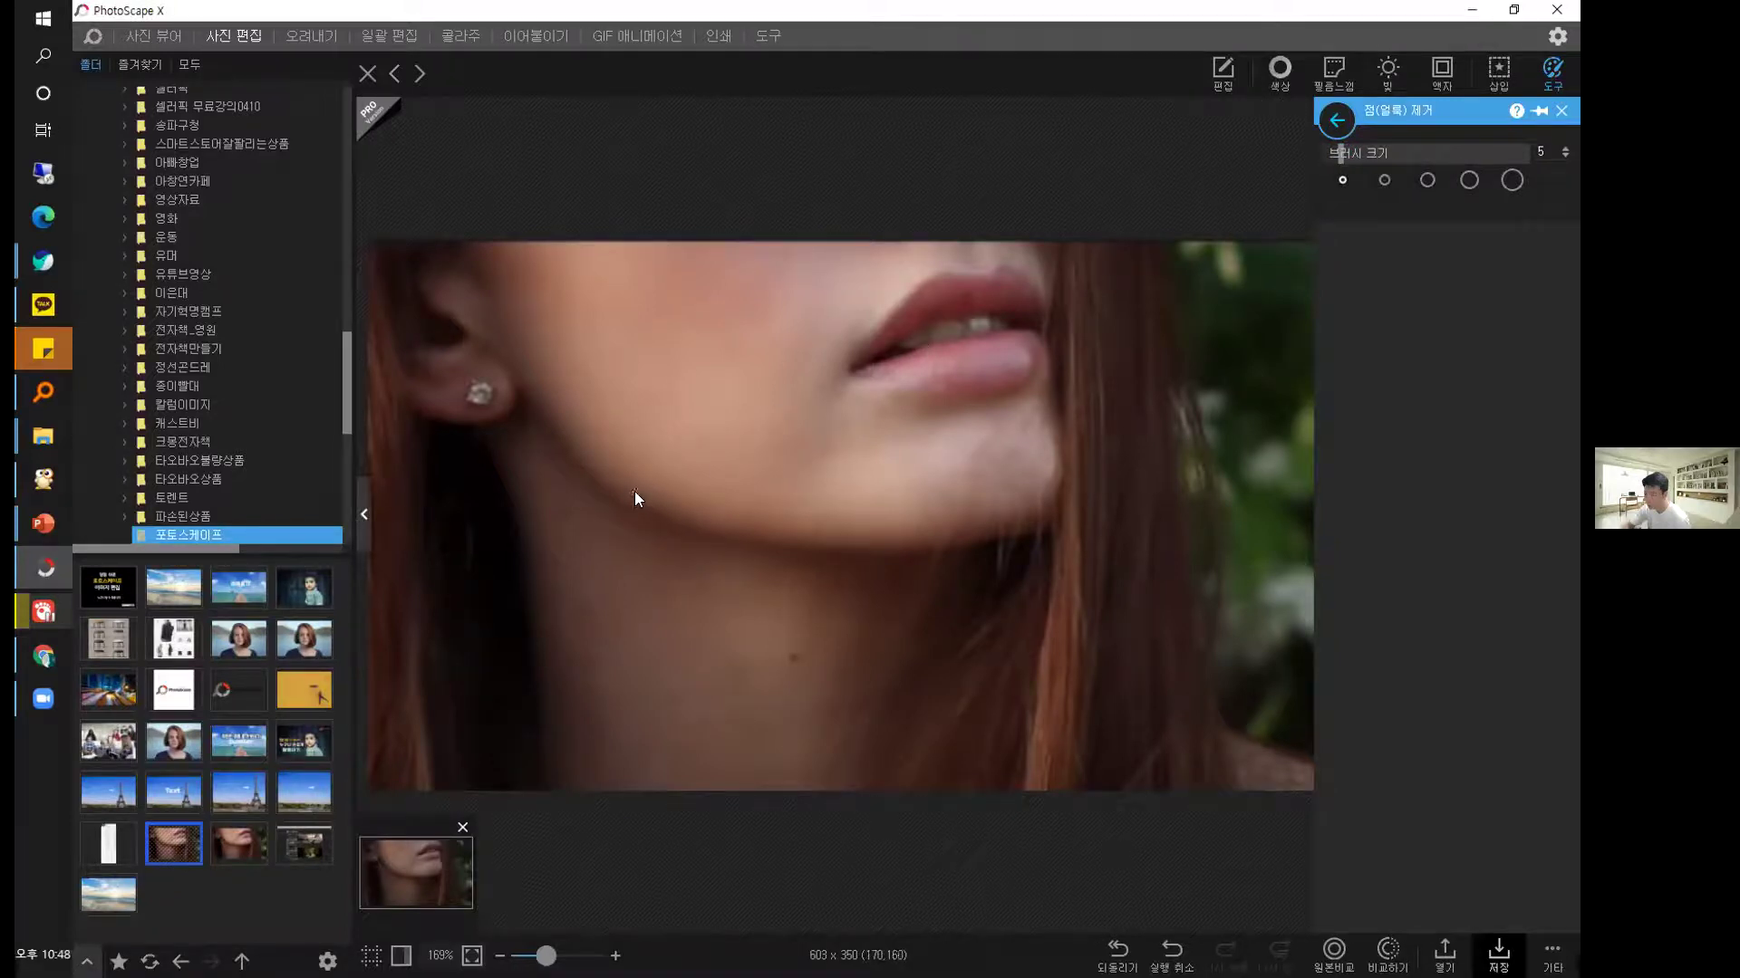
left_click(793, 661)
left_click(797, 659)
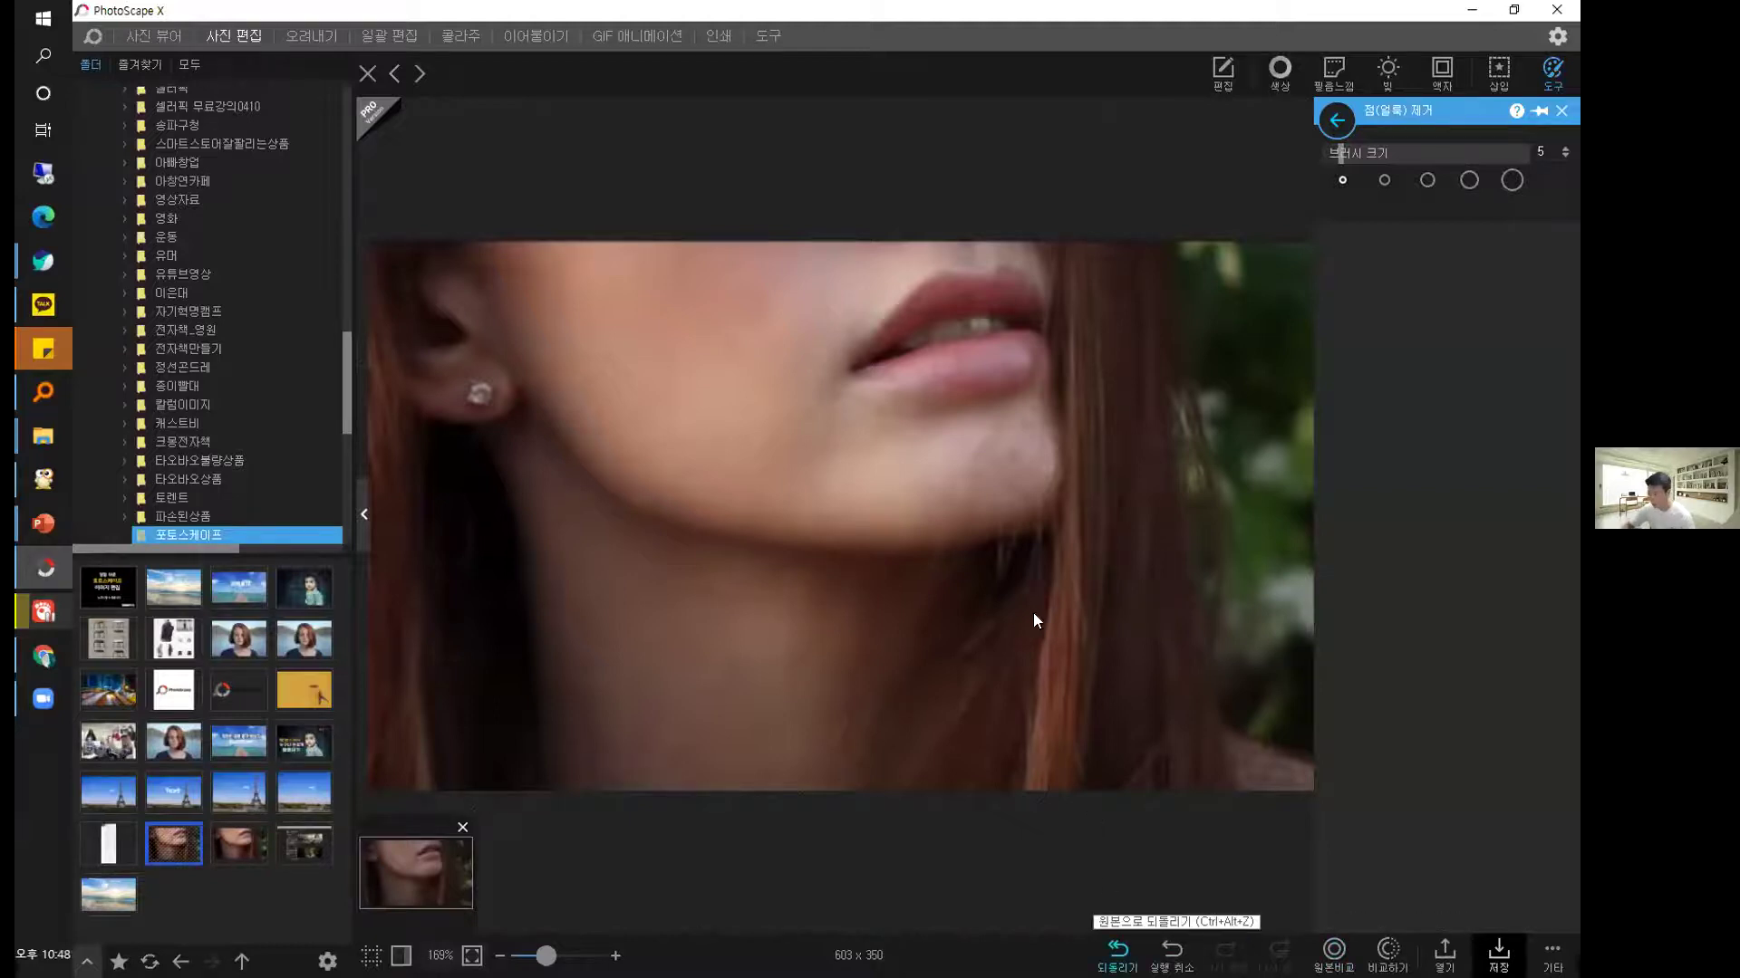
Revert the photo to its original, step through the spot removals with redo and undo, and close the spot removal tool.
left_click(1117, 952)
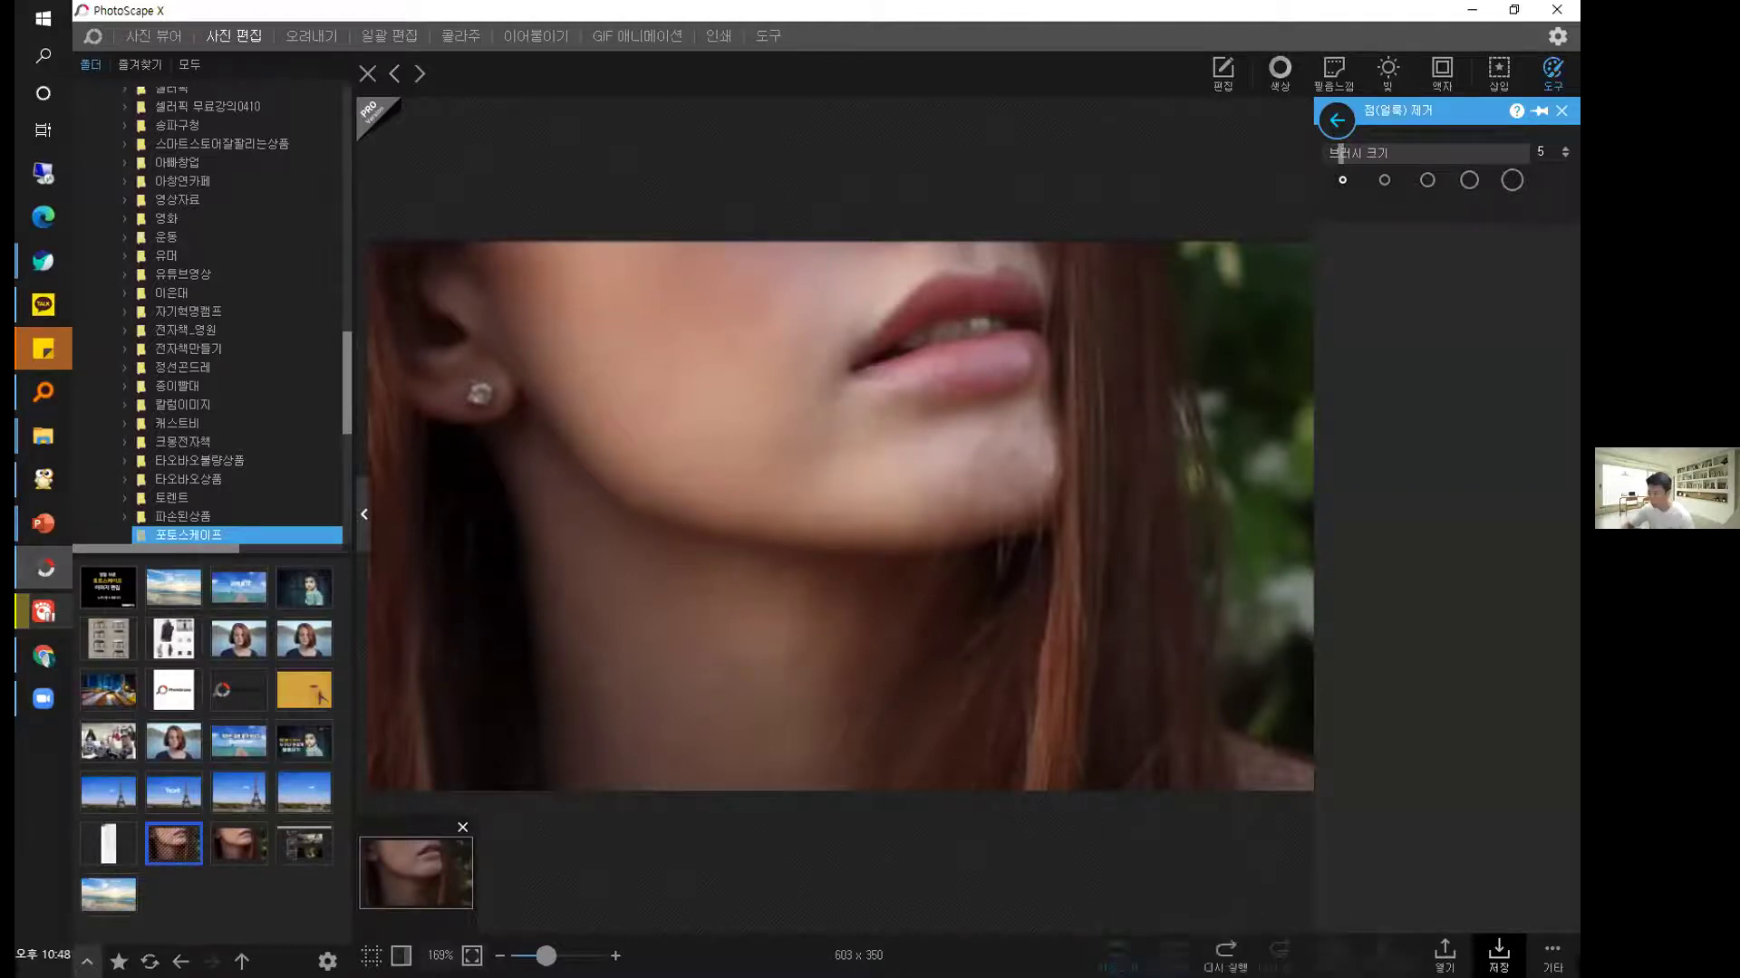
left_click(1225, 951)
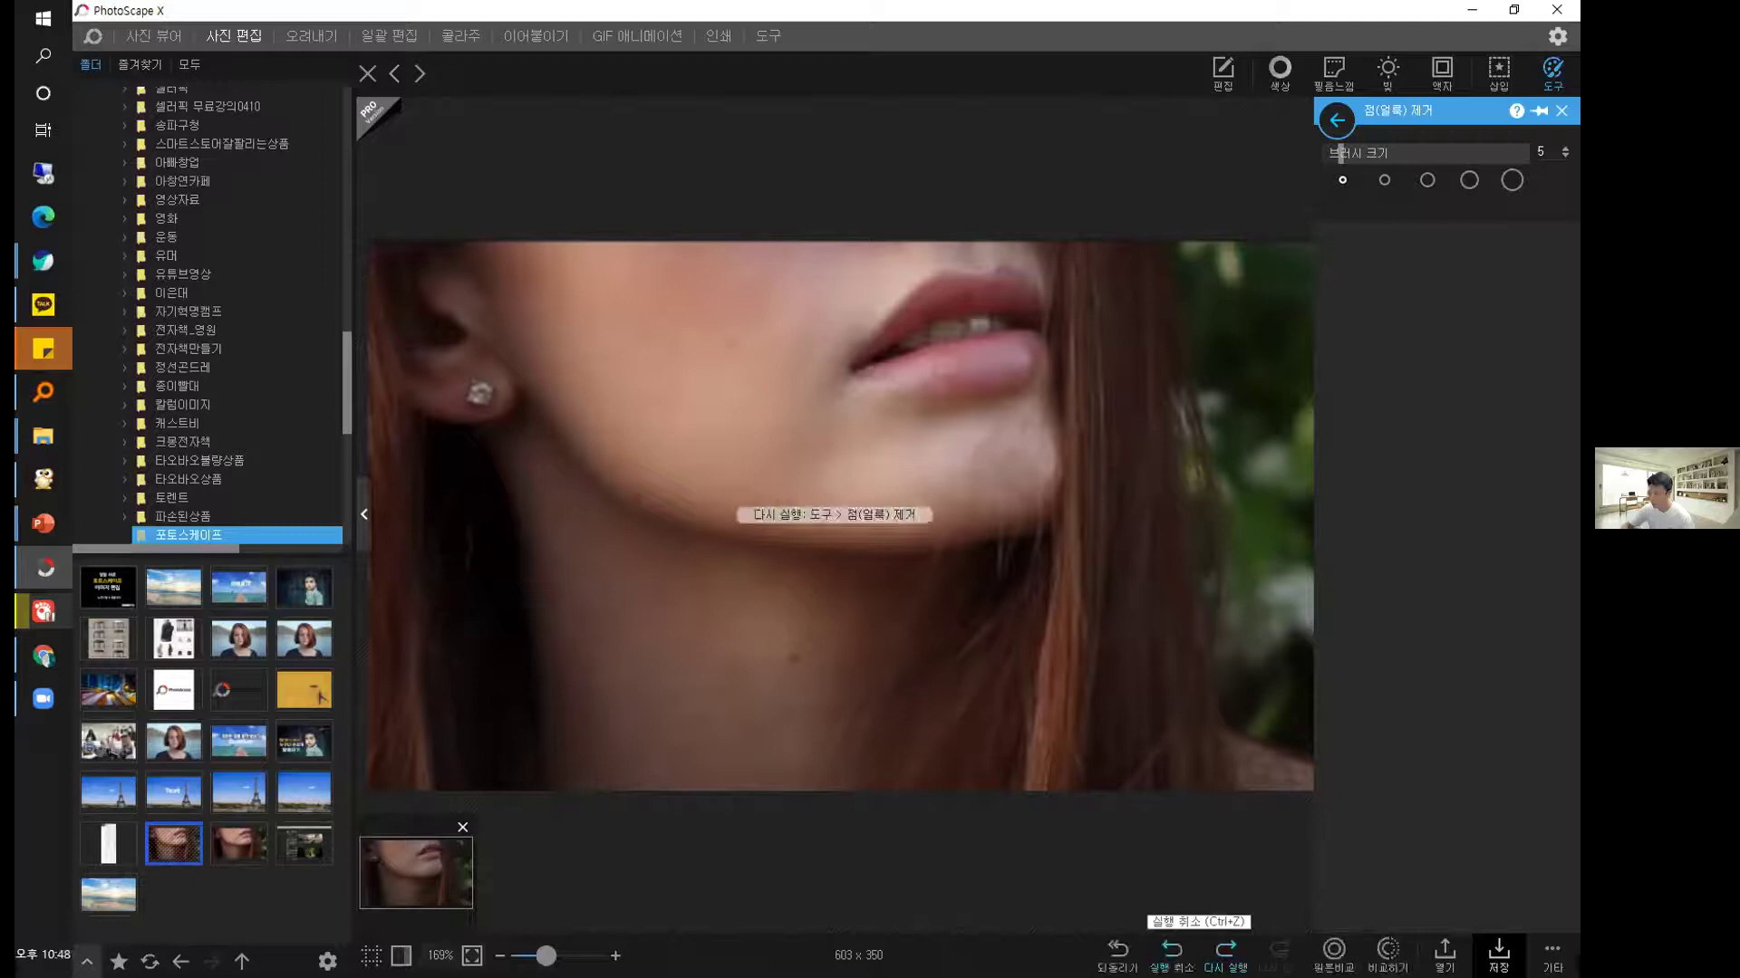
left_click(1171, 951)
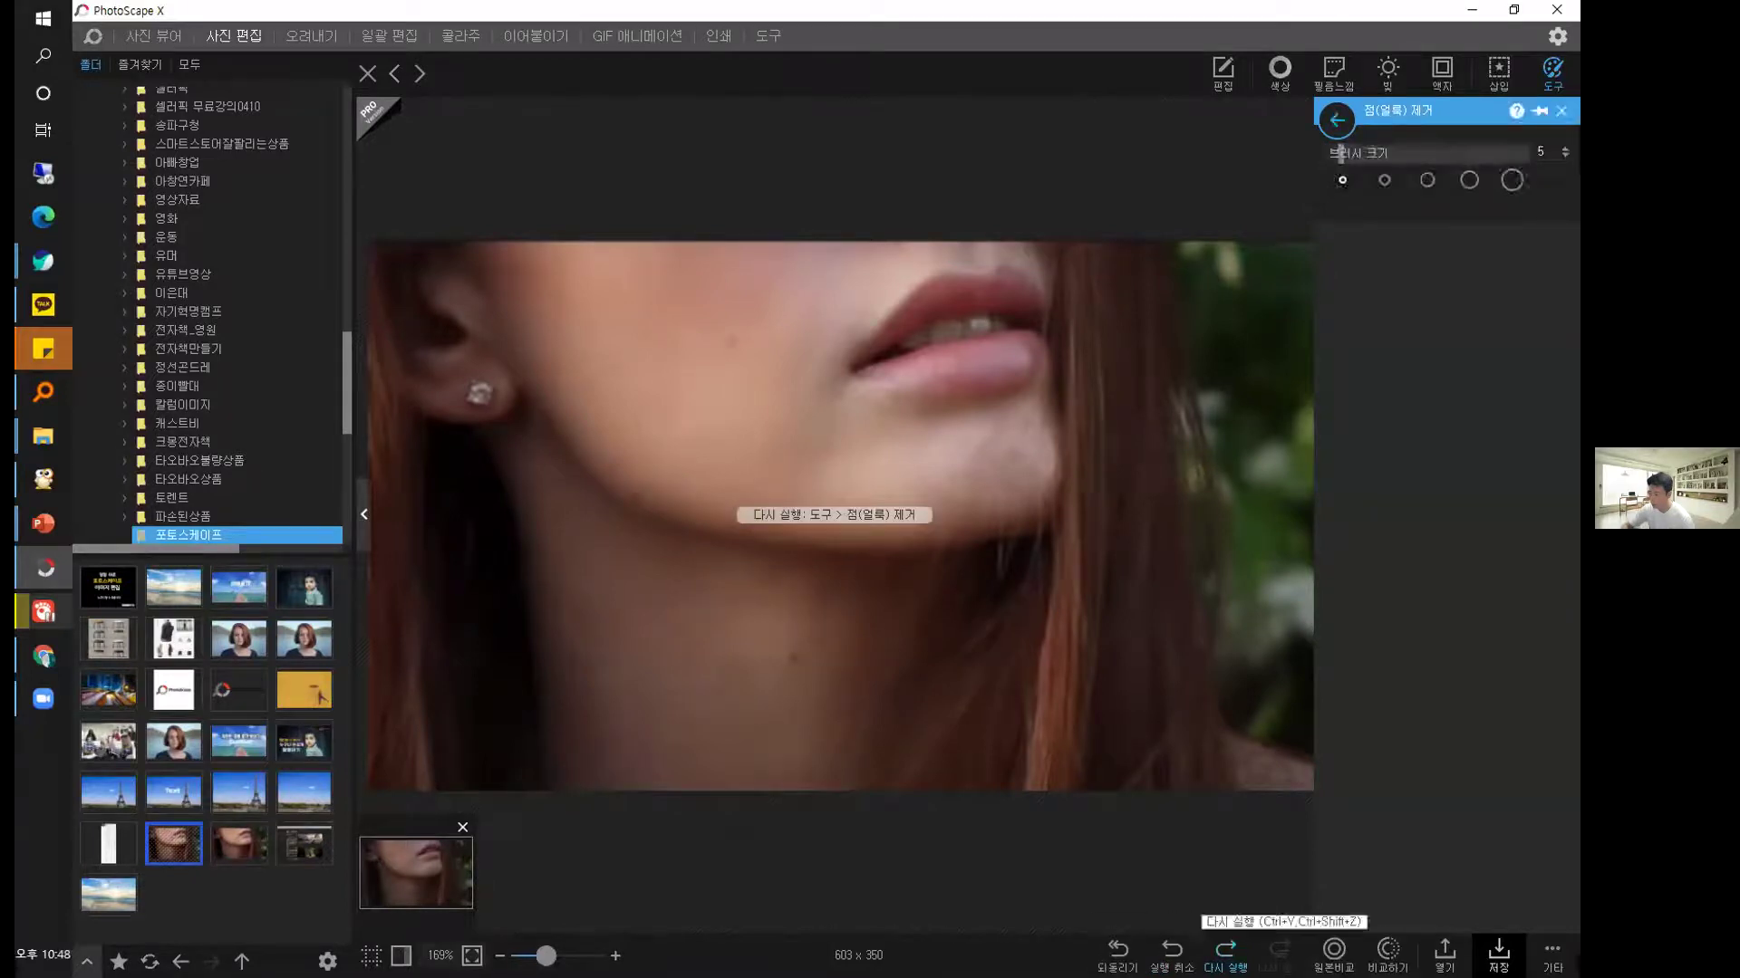
left_click(1172, 951)
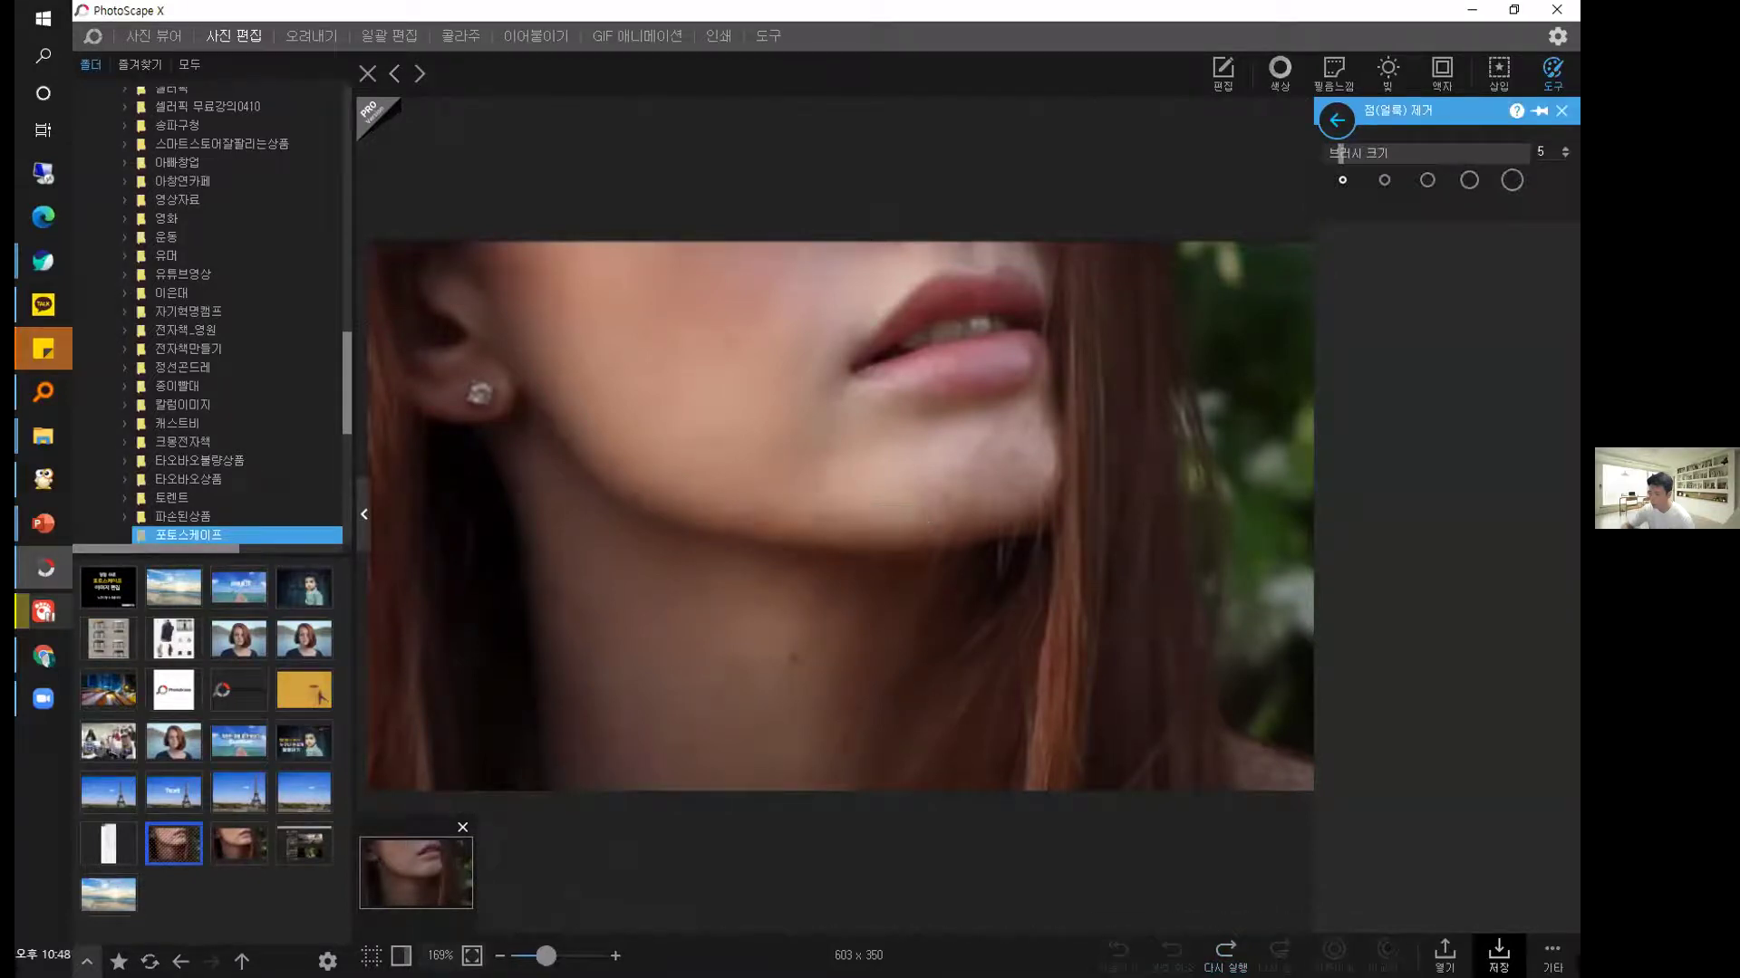
left_click(1225, 951)
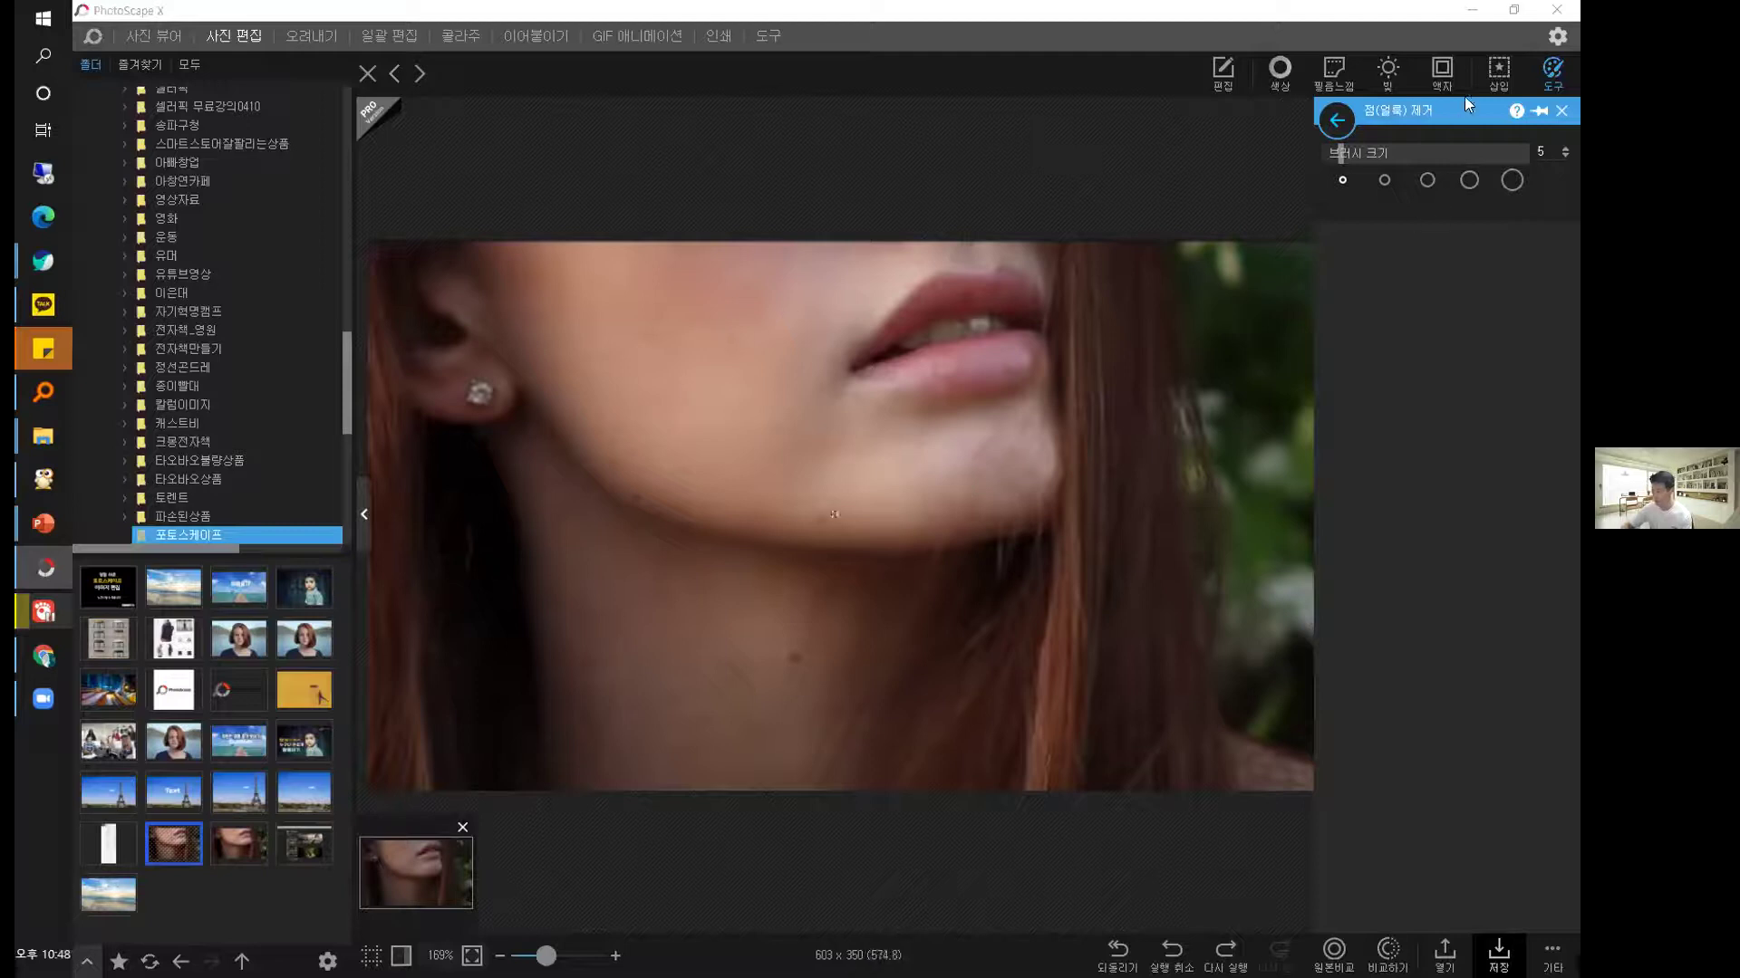
left_click(1561, 111)
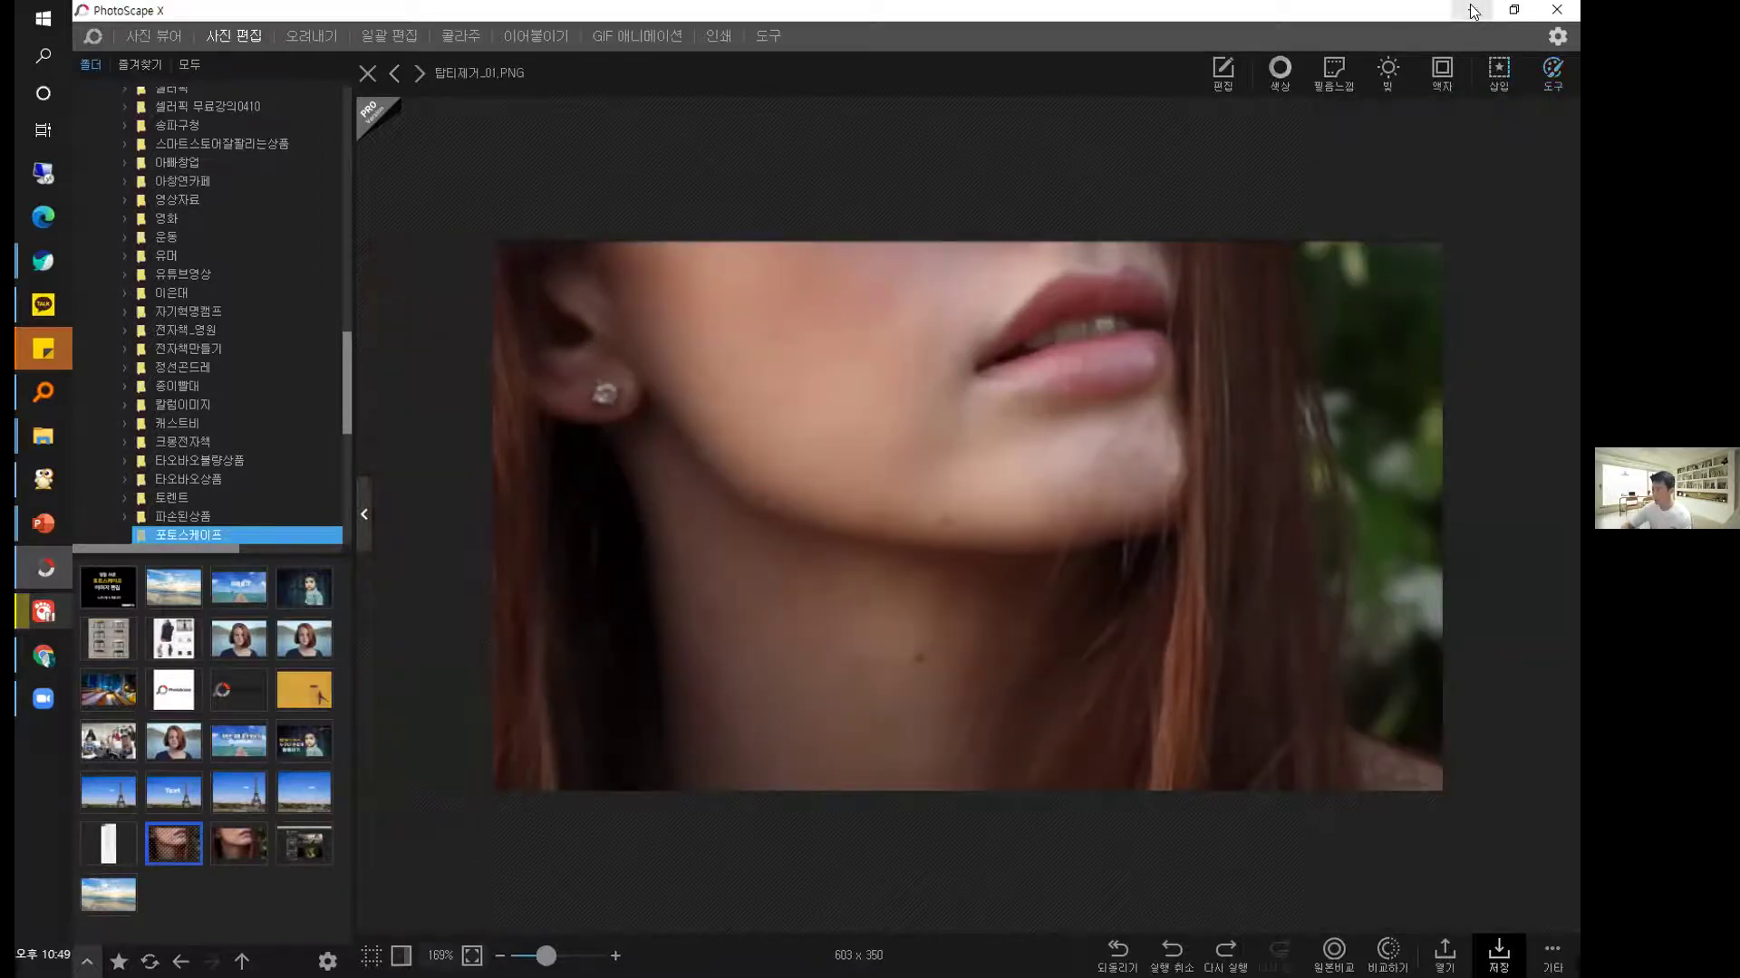
Switch to the PowerPoint slide show and advance through the slide 필요없는 이미지 삭제하기 (스팟복구 브러시).
left_click(1477, 9)
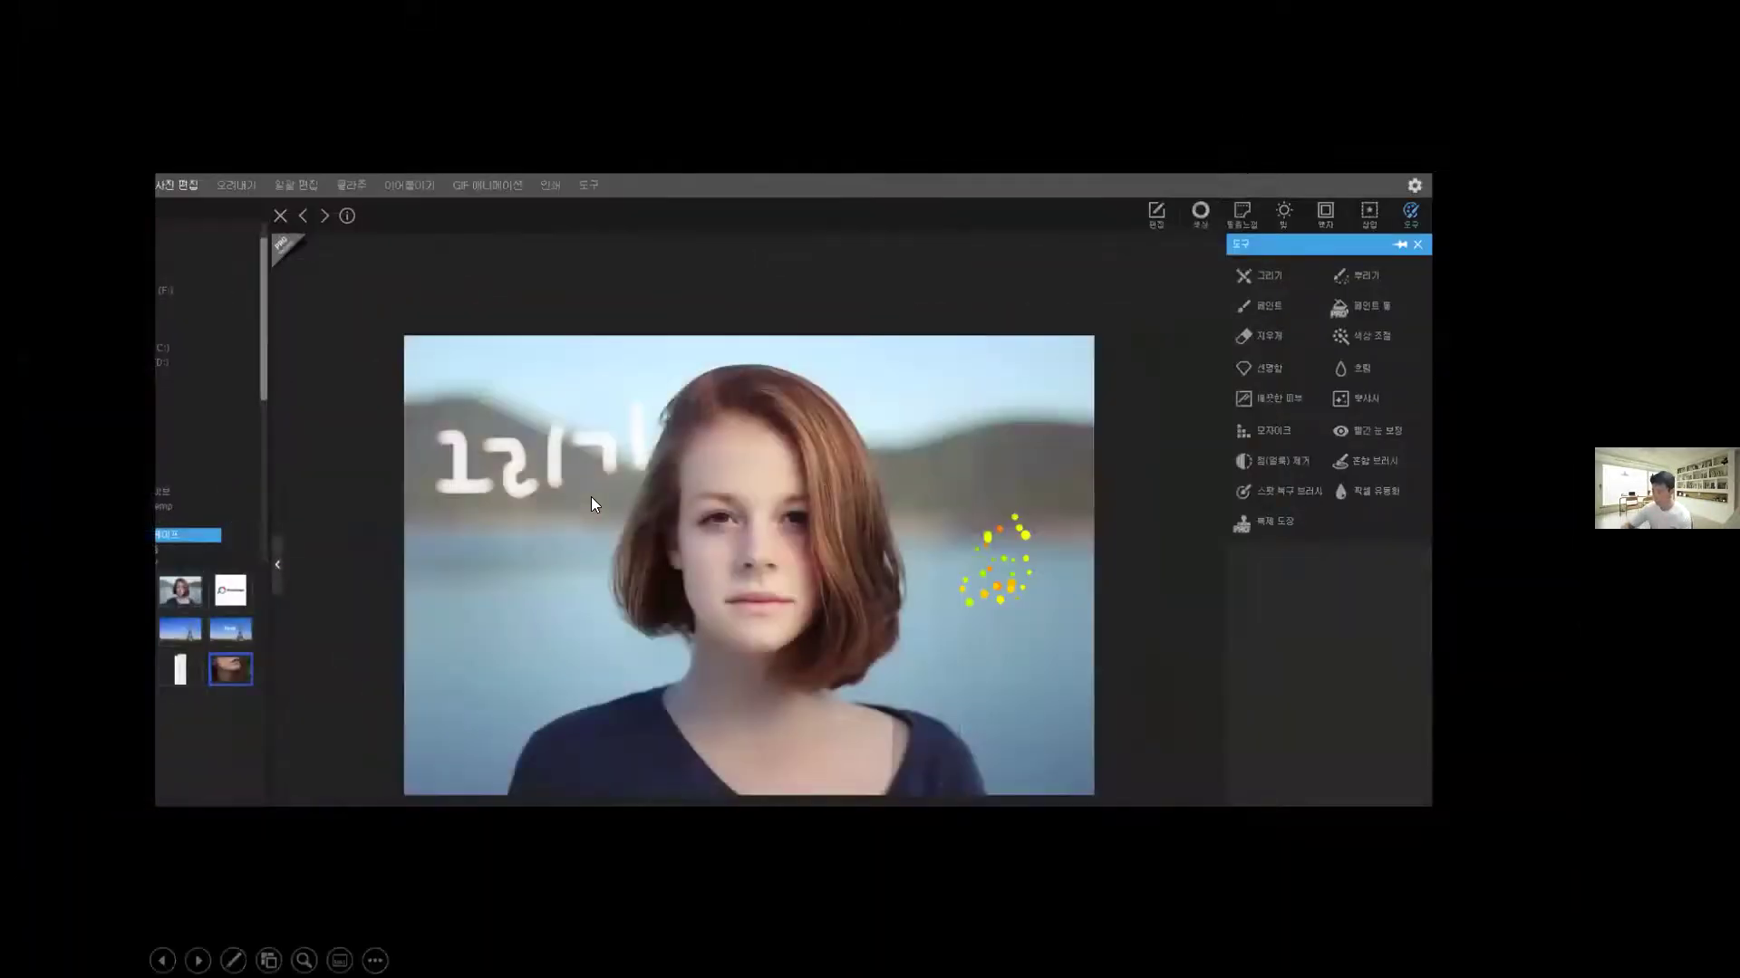
left_click(591, 496)
left_click(589, 492)
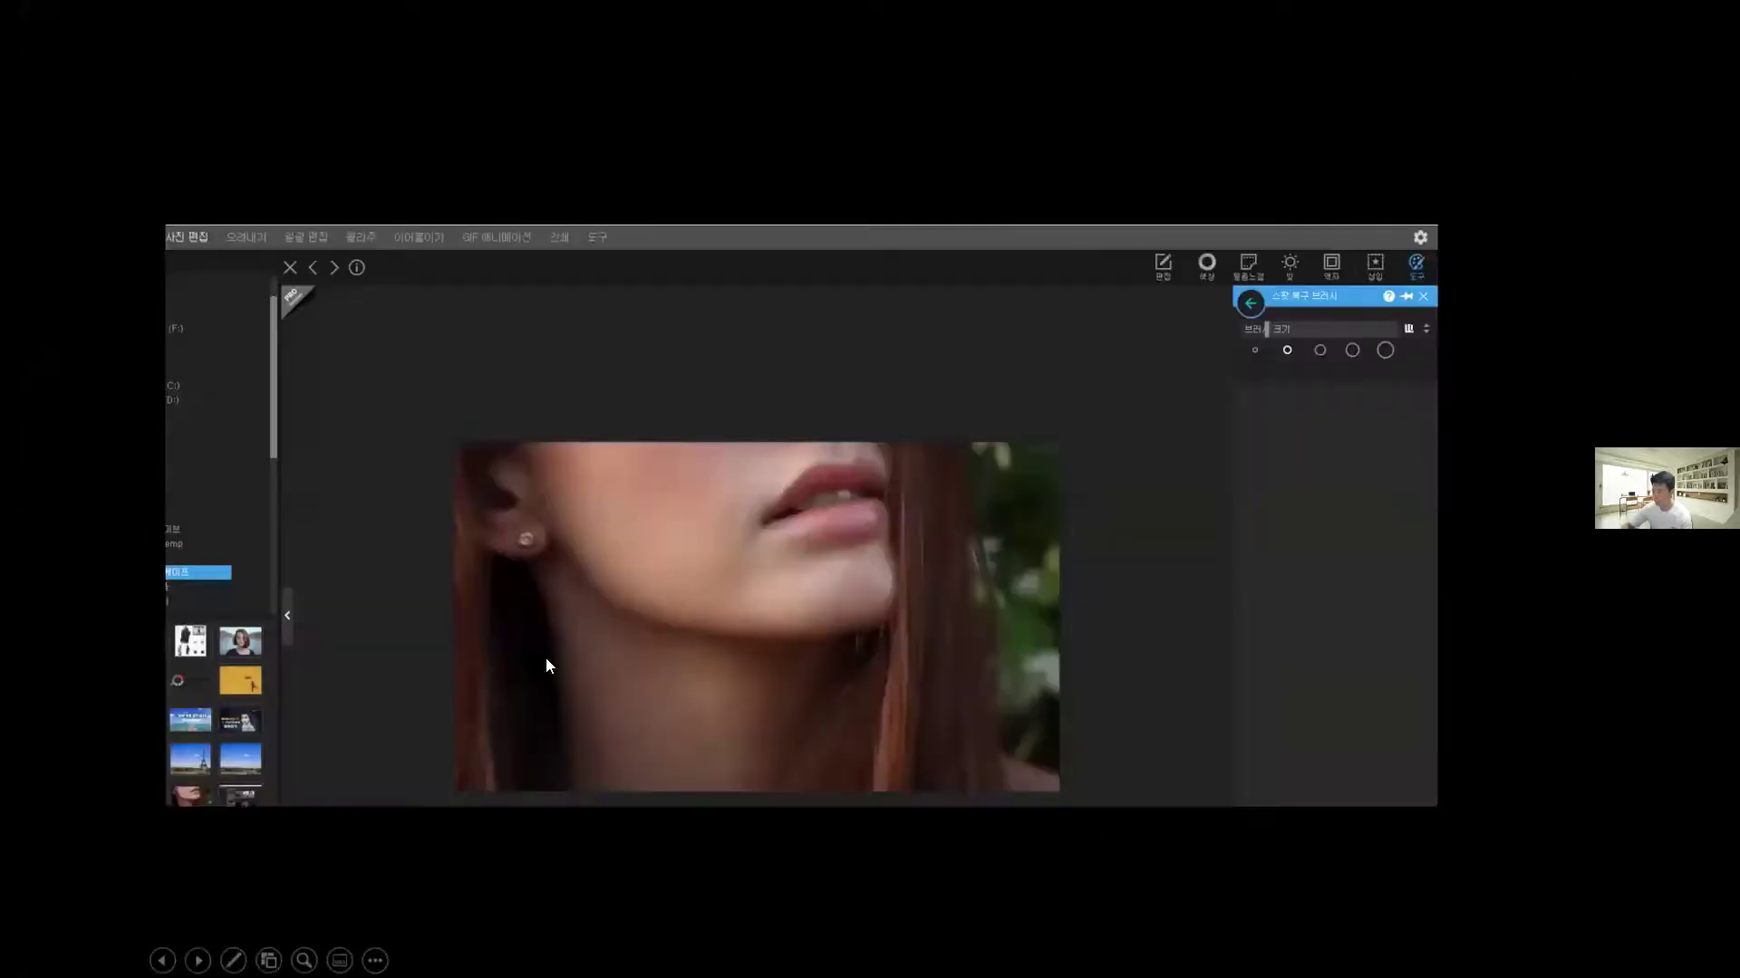
left_click(630, 505)
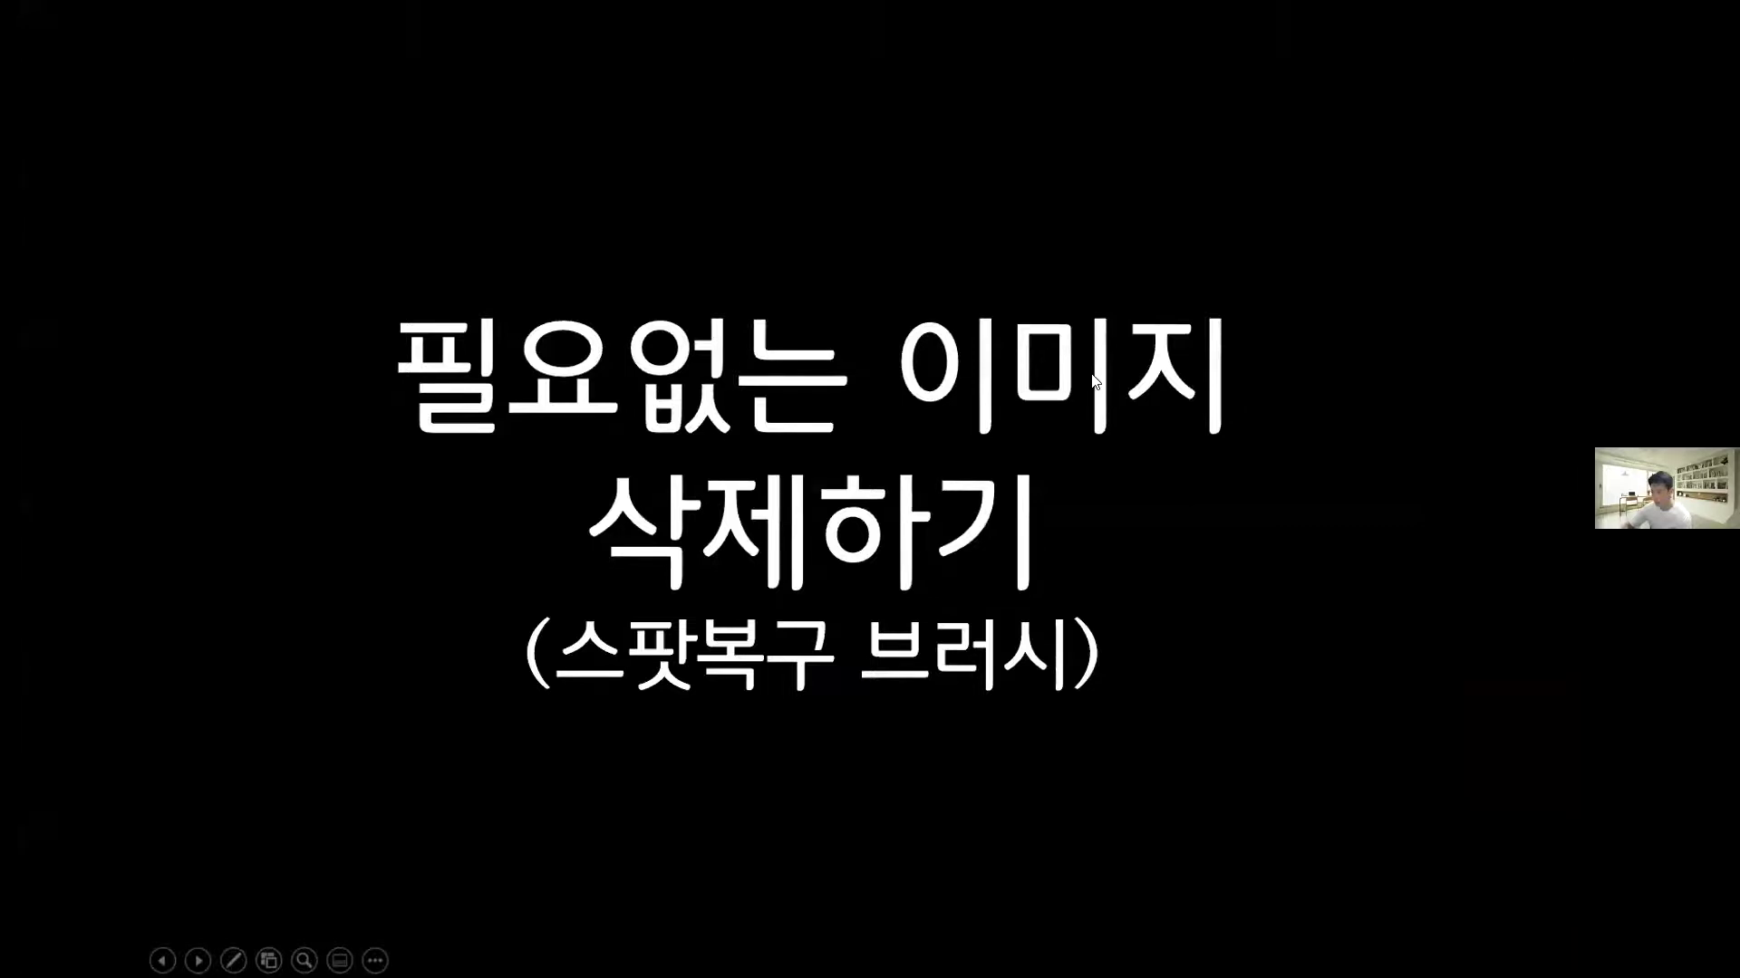
left_click(785, 442)
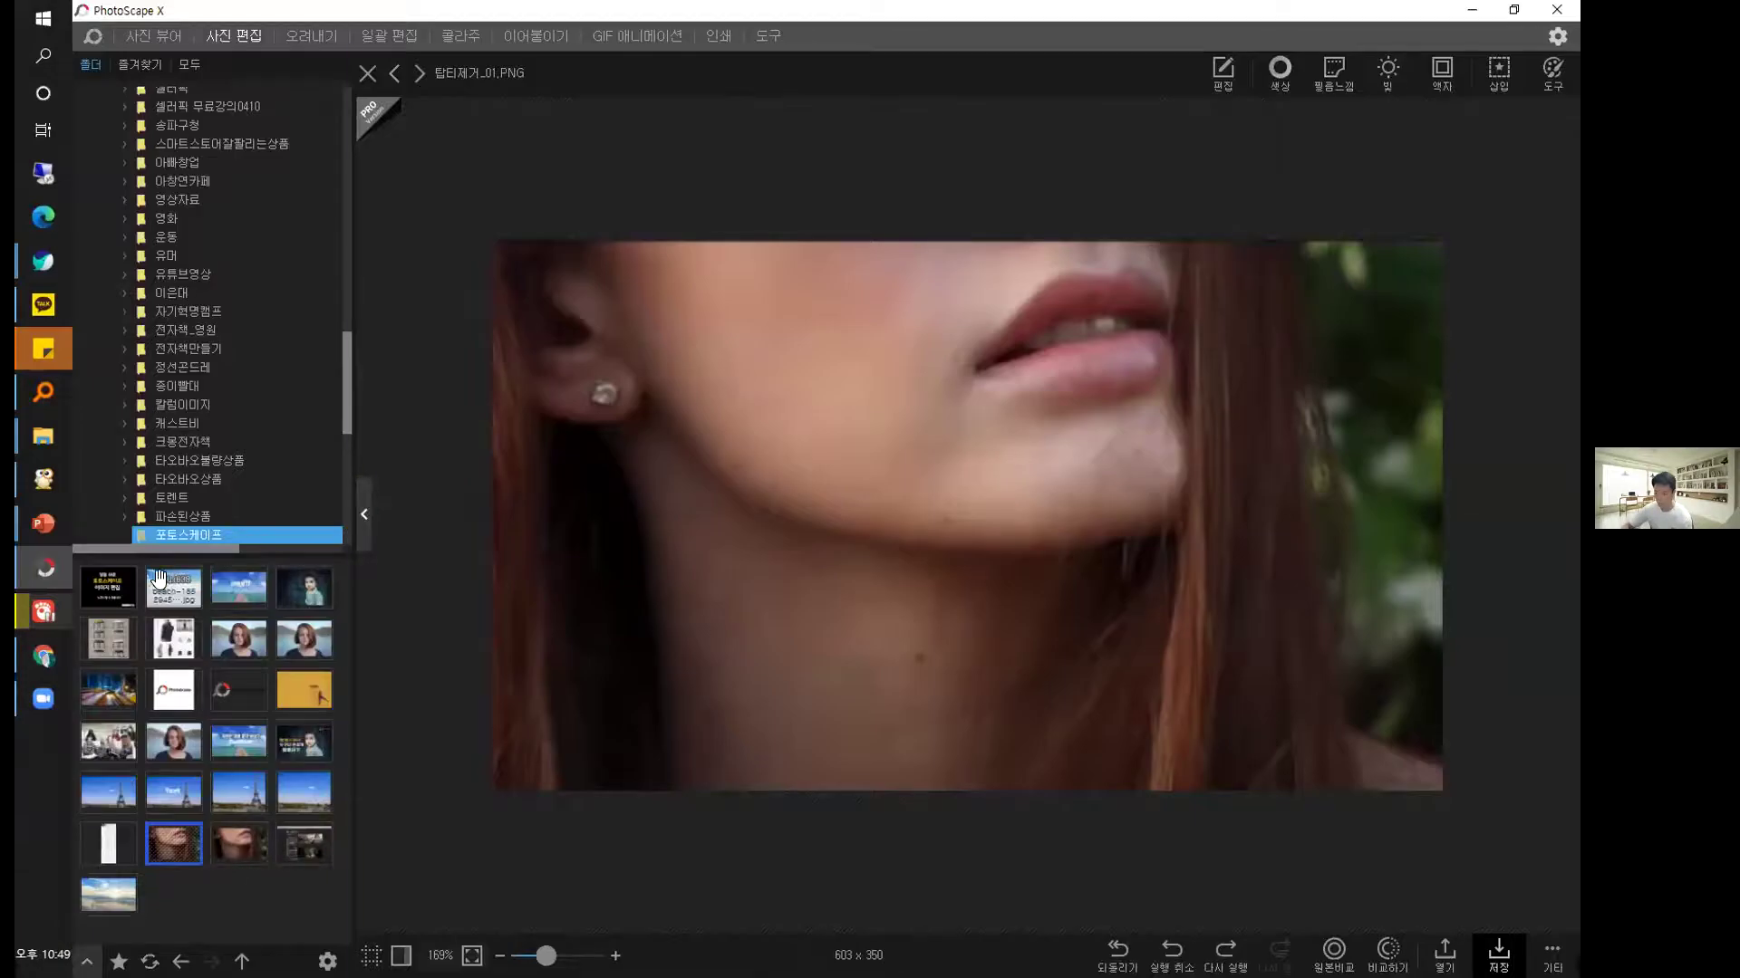
Open beach-1852945_960_720.jpg in PhotoScape X without saving the changes to the close-up photo.
left_click(168, 591)
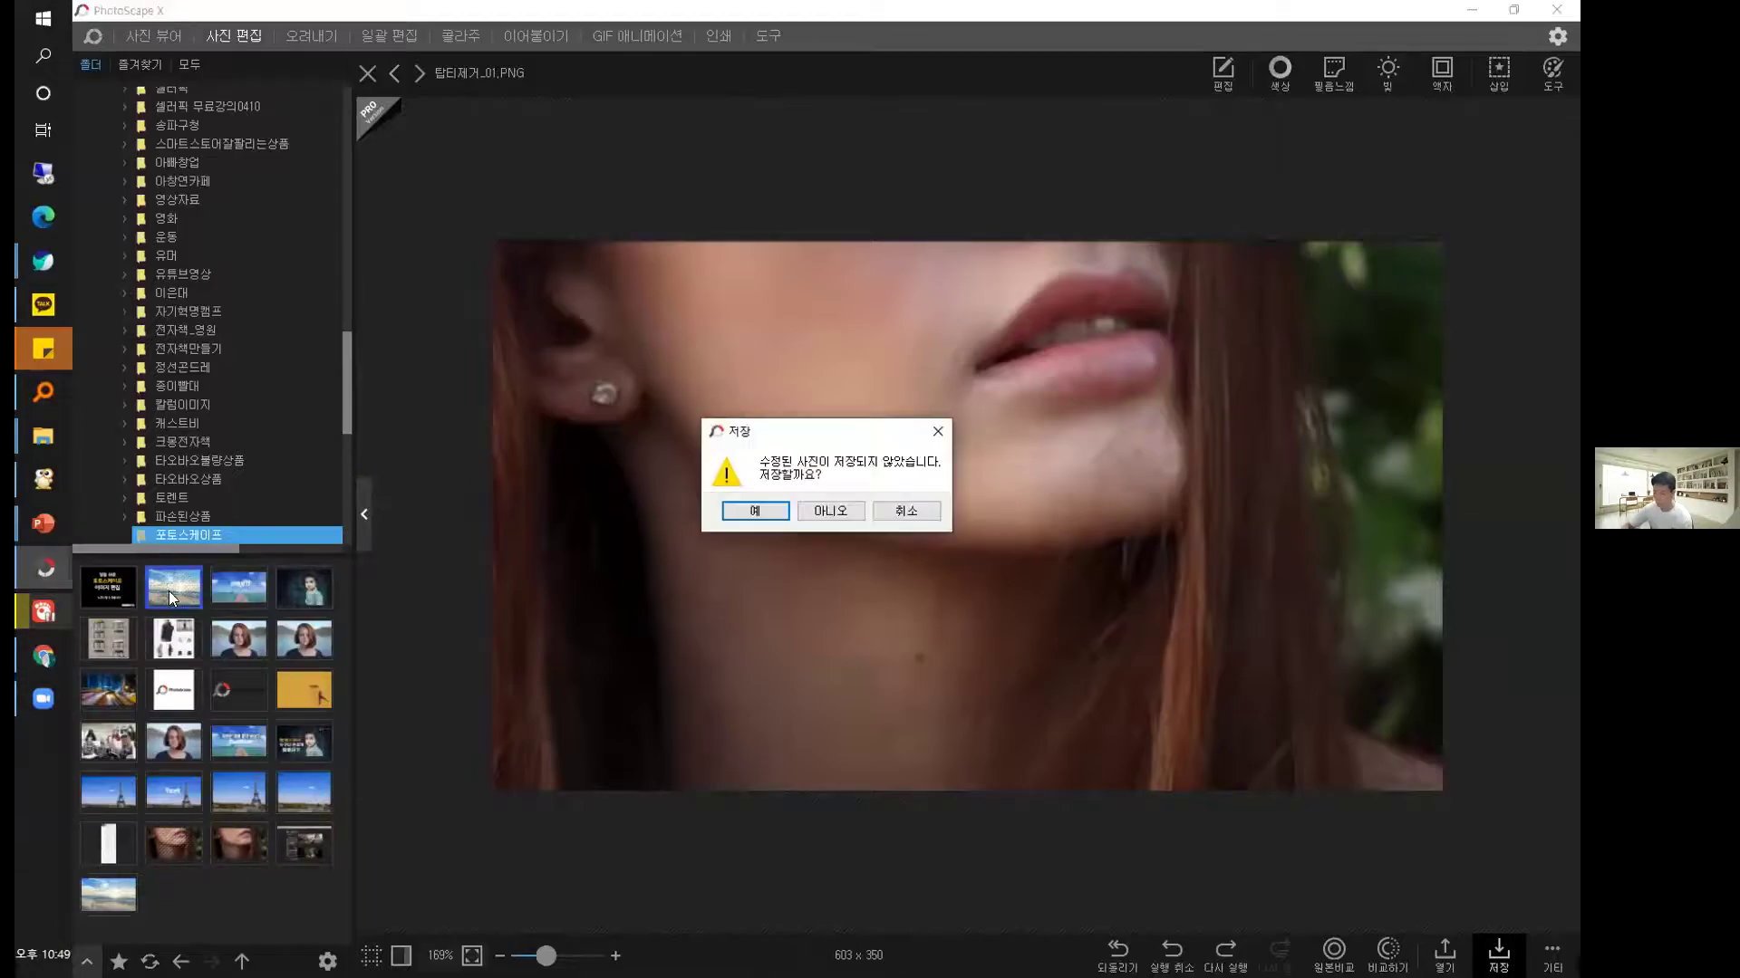
left_click(840, 520)
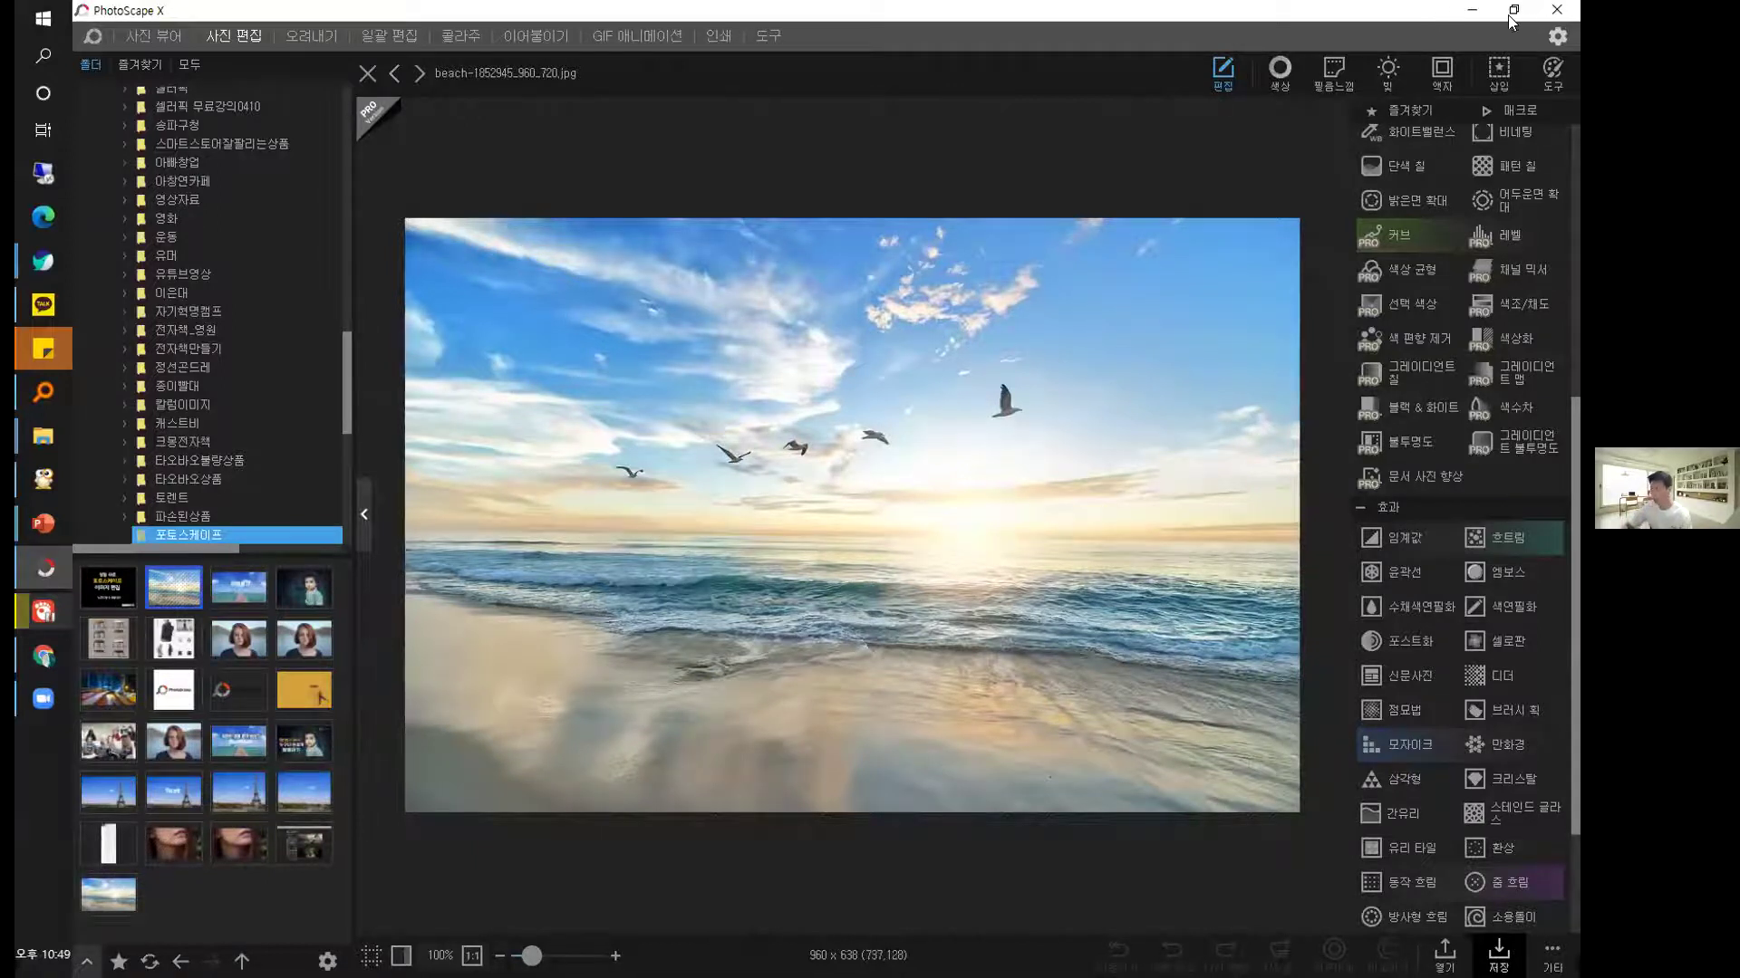
key("super+Down")
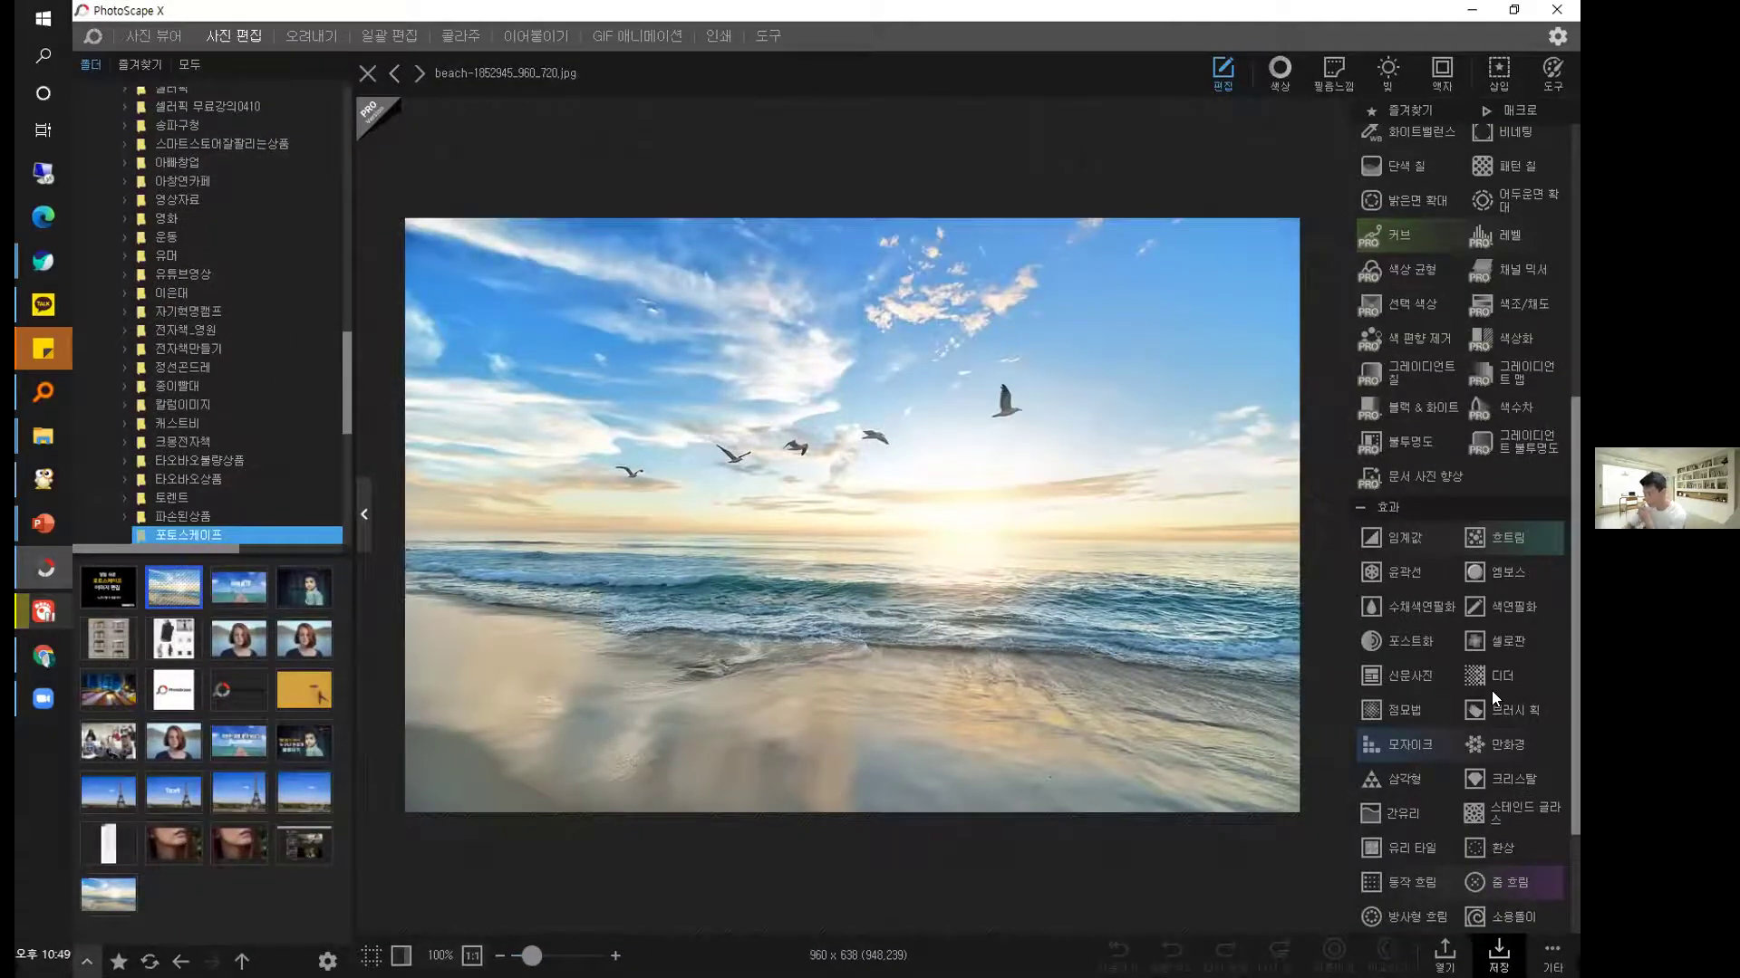
Remove the five birds from the sky with the 스팟 복구 브러시 (spot healing brush) at brush size 11.
left_click(1552, 72)
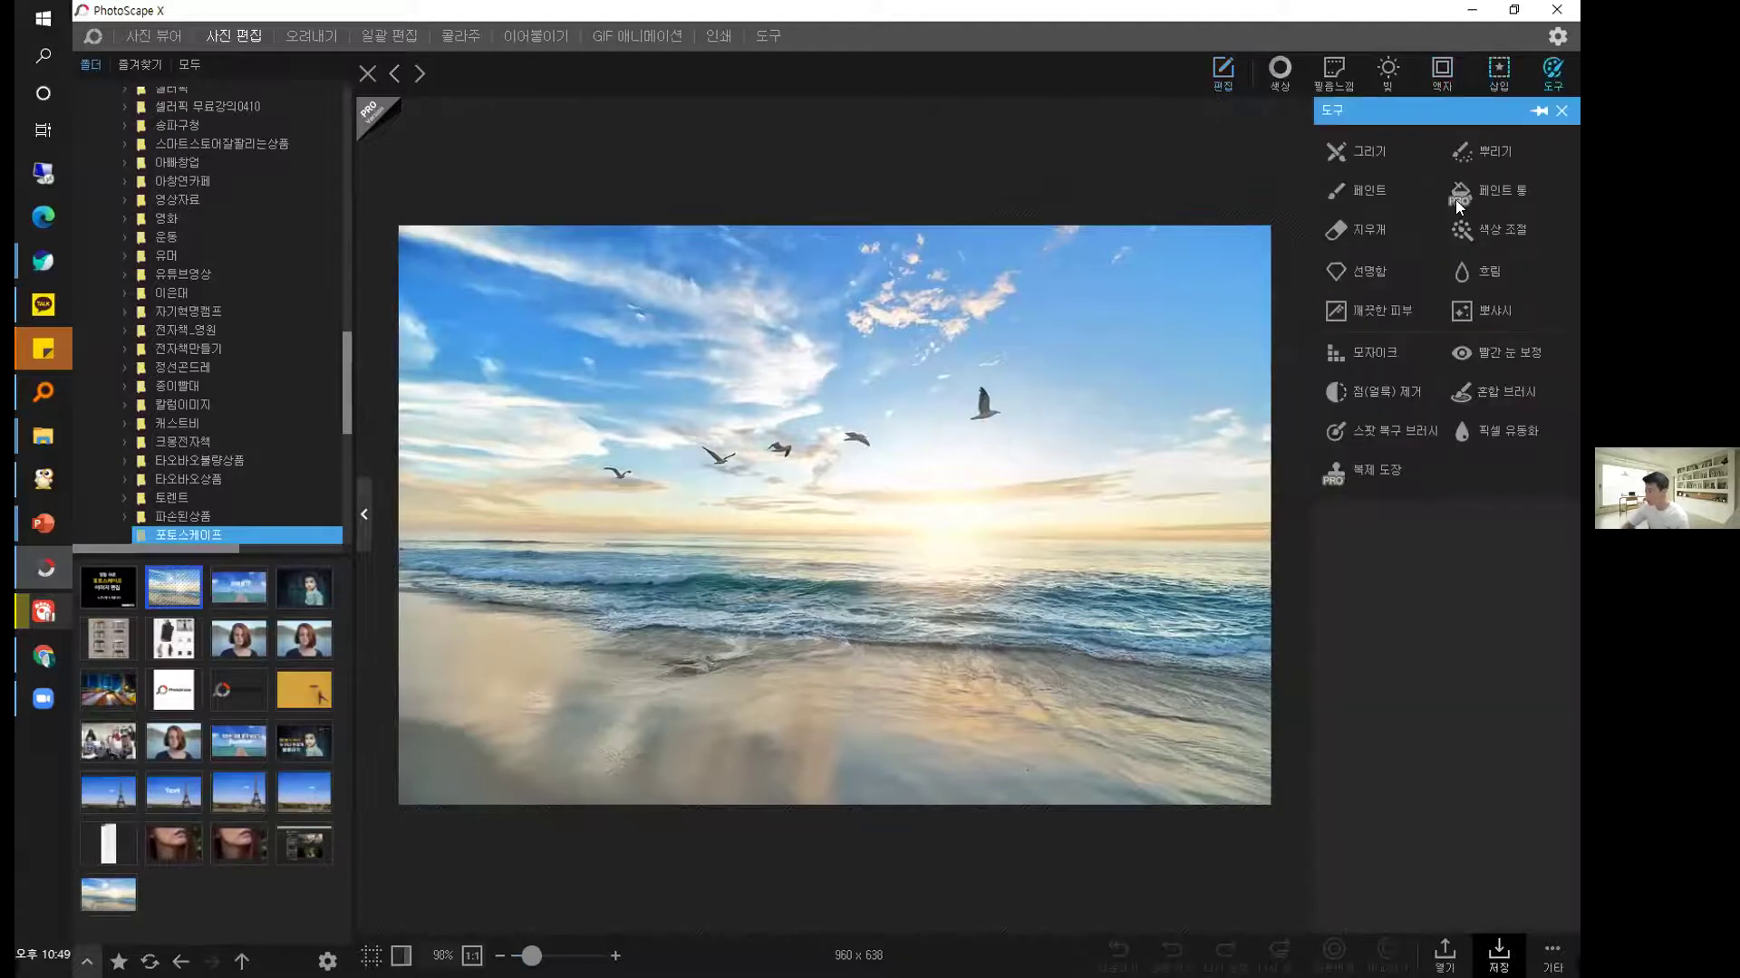
left_click(1384, 427)
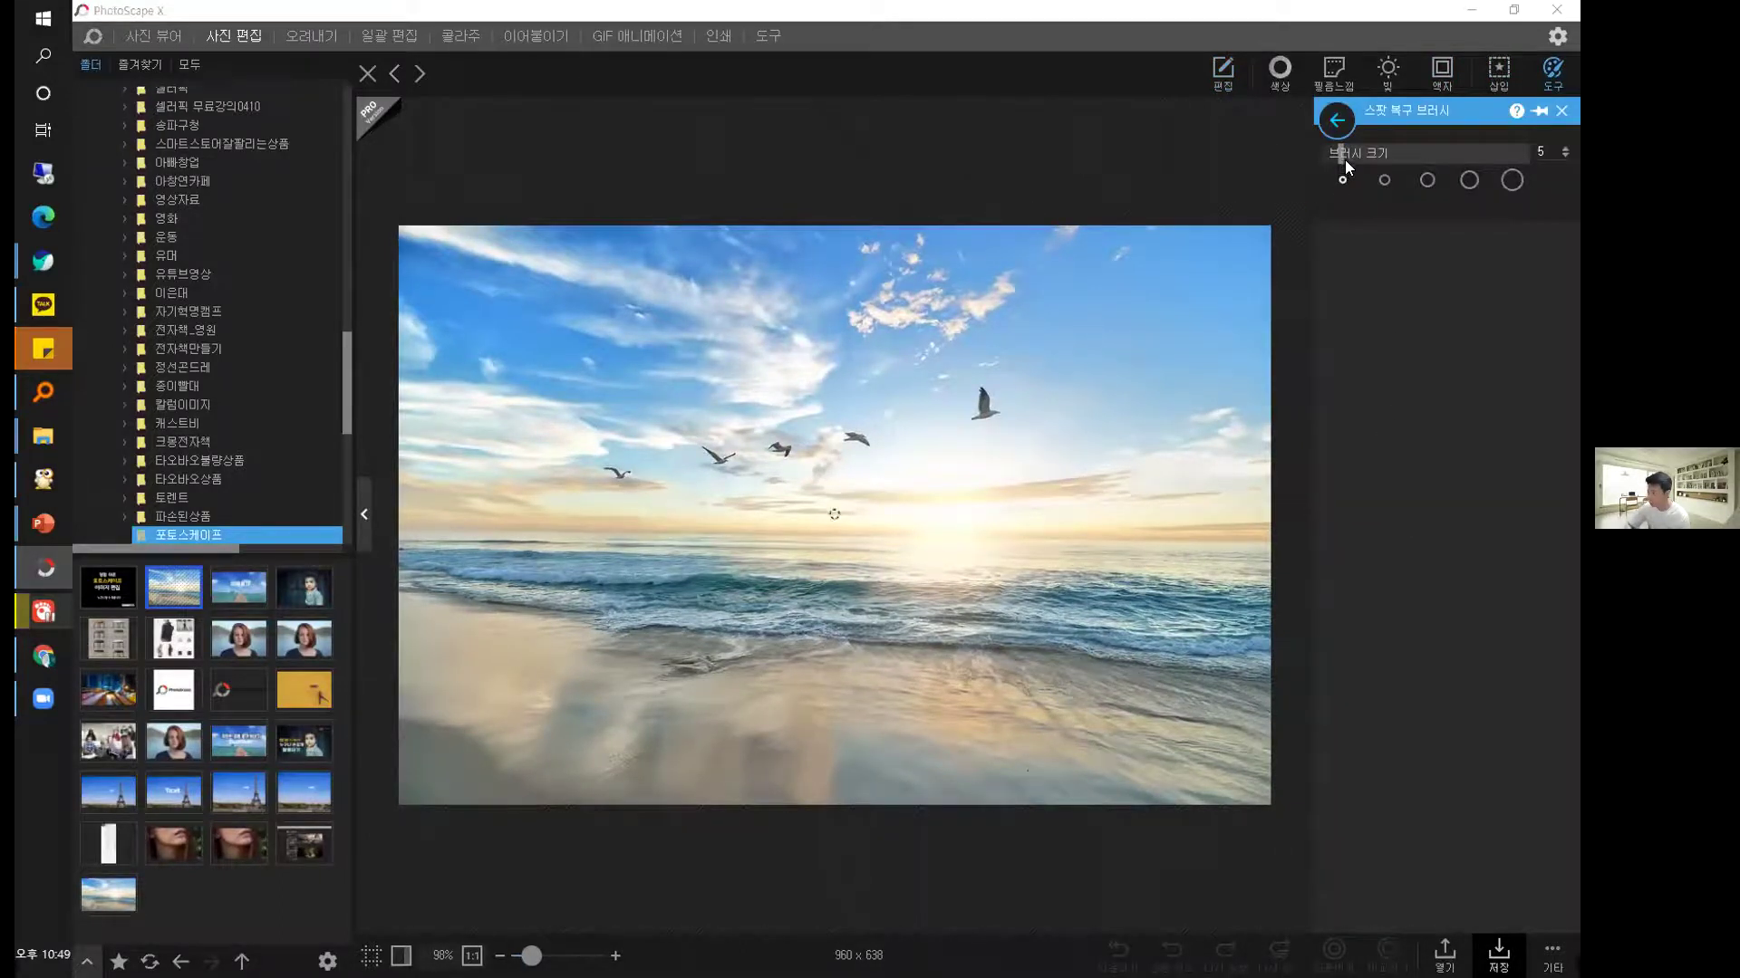
left_click_drag(1344, 161, 1363, 151)
mouse_move(987, 406)
left_mouse_down()
mouse_move(981, 390)
mouse_move(975, 413)
mouse_move(997, 414)
left_mouse_up()
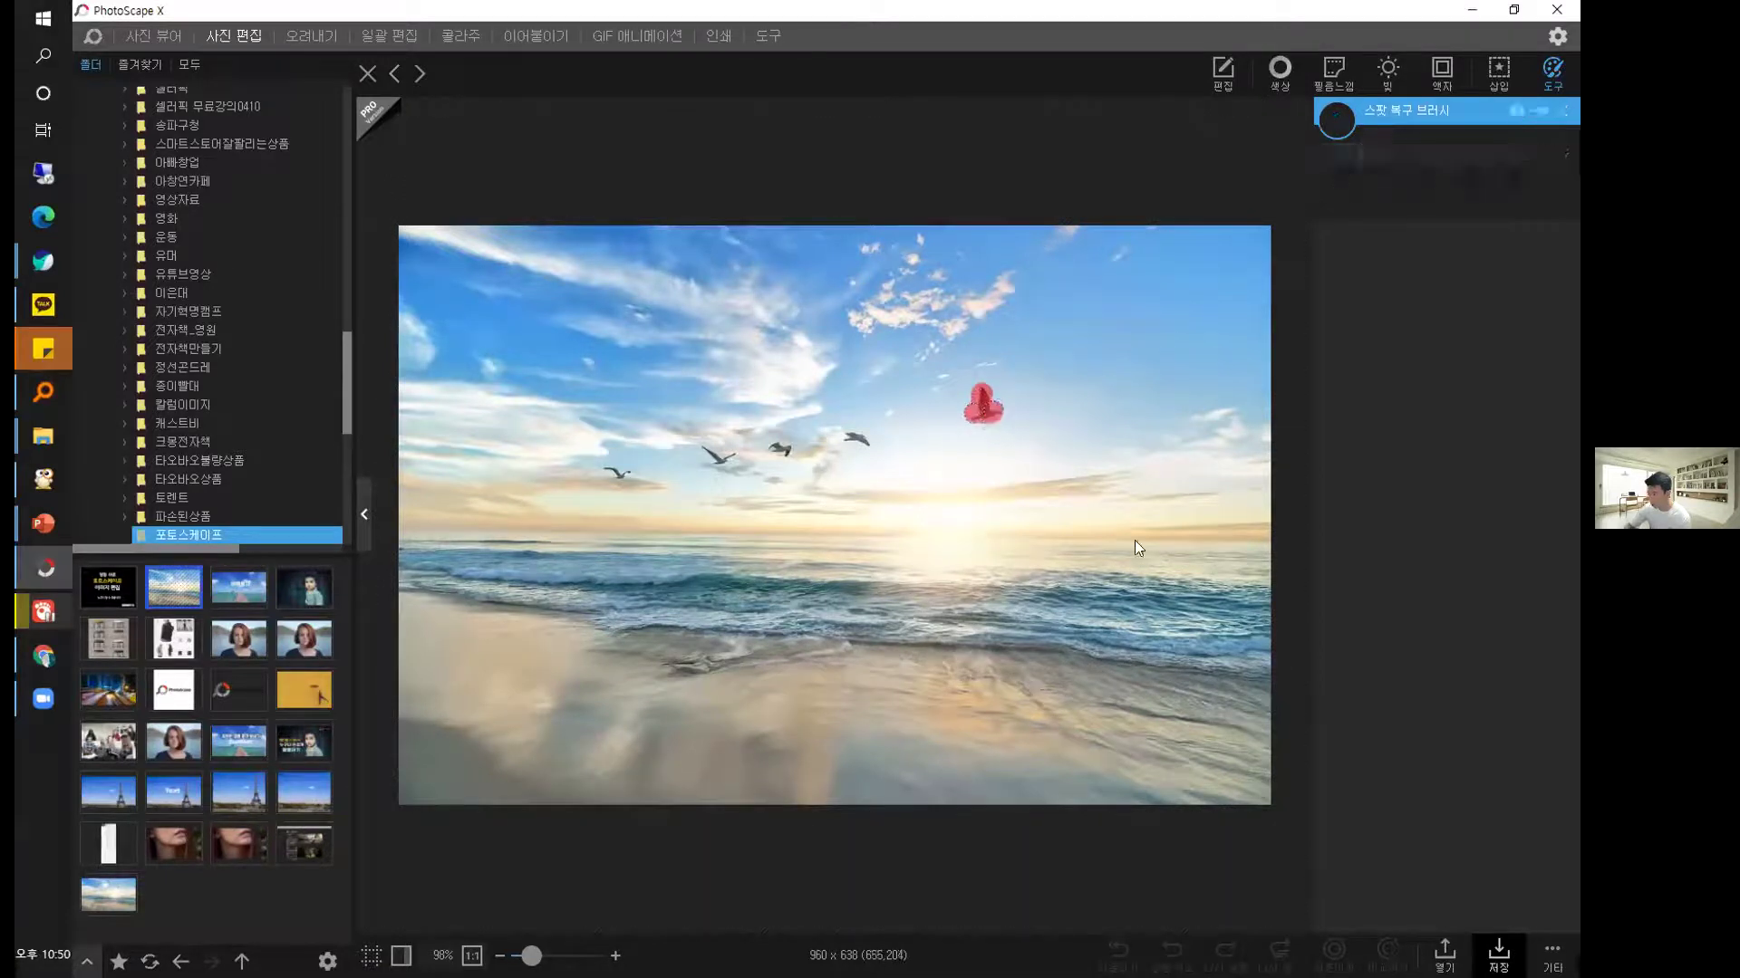
left_click(852, 435)
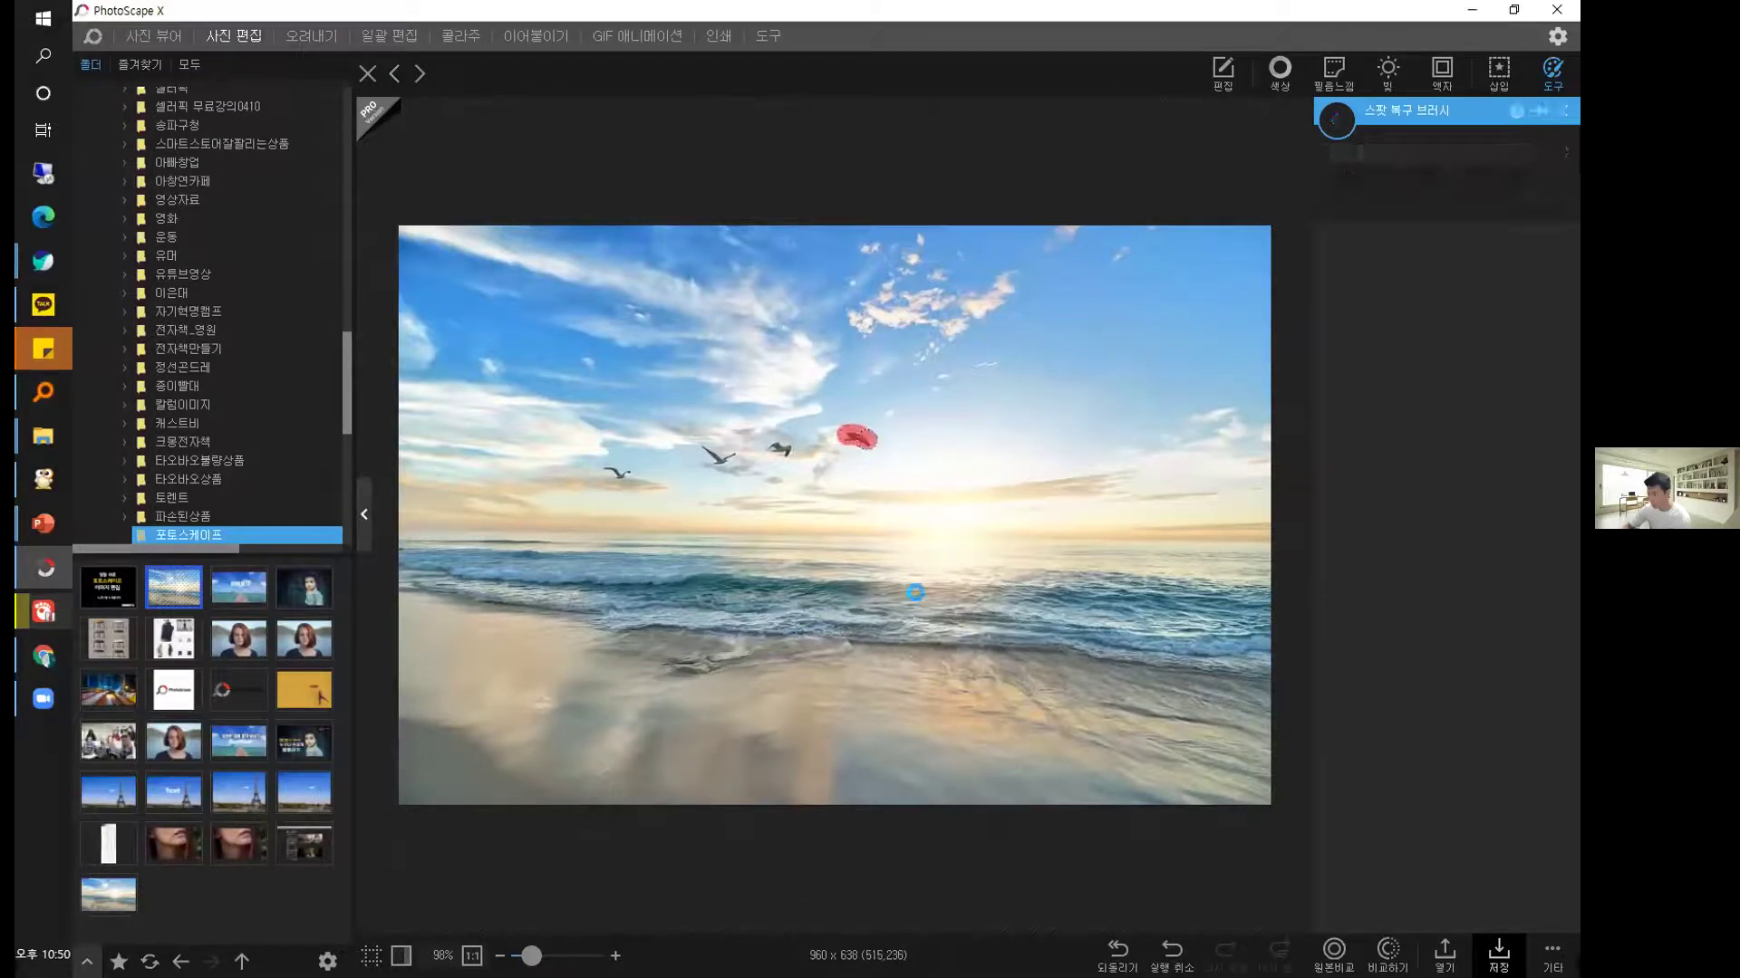
left_click(770, 444)
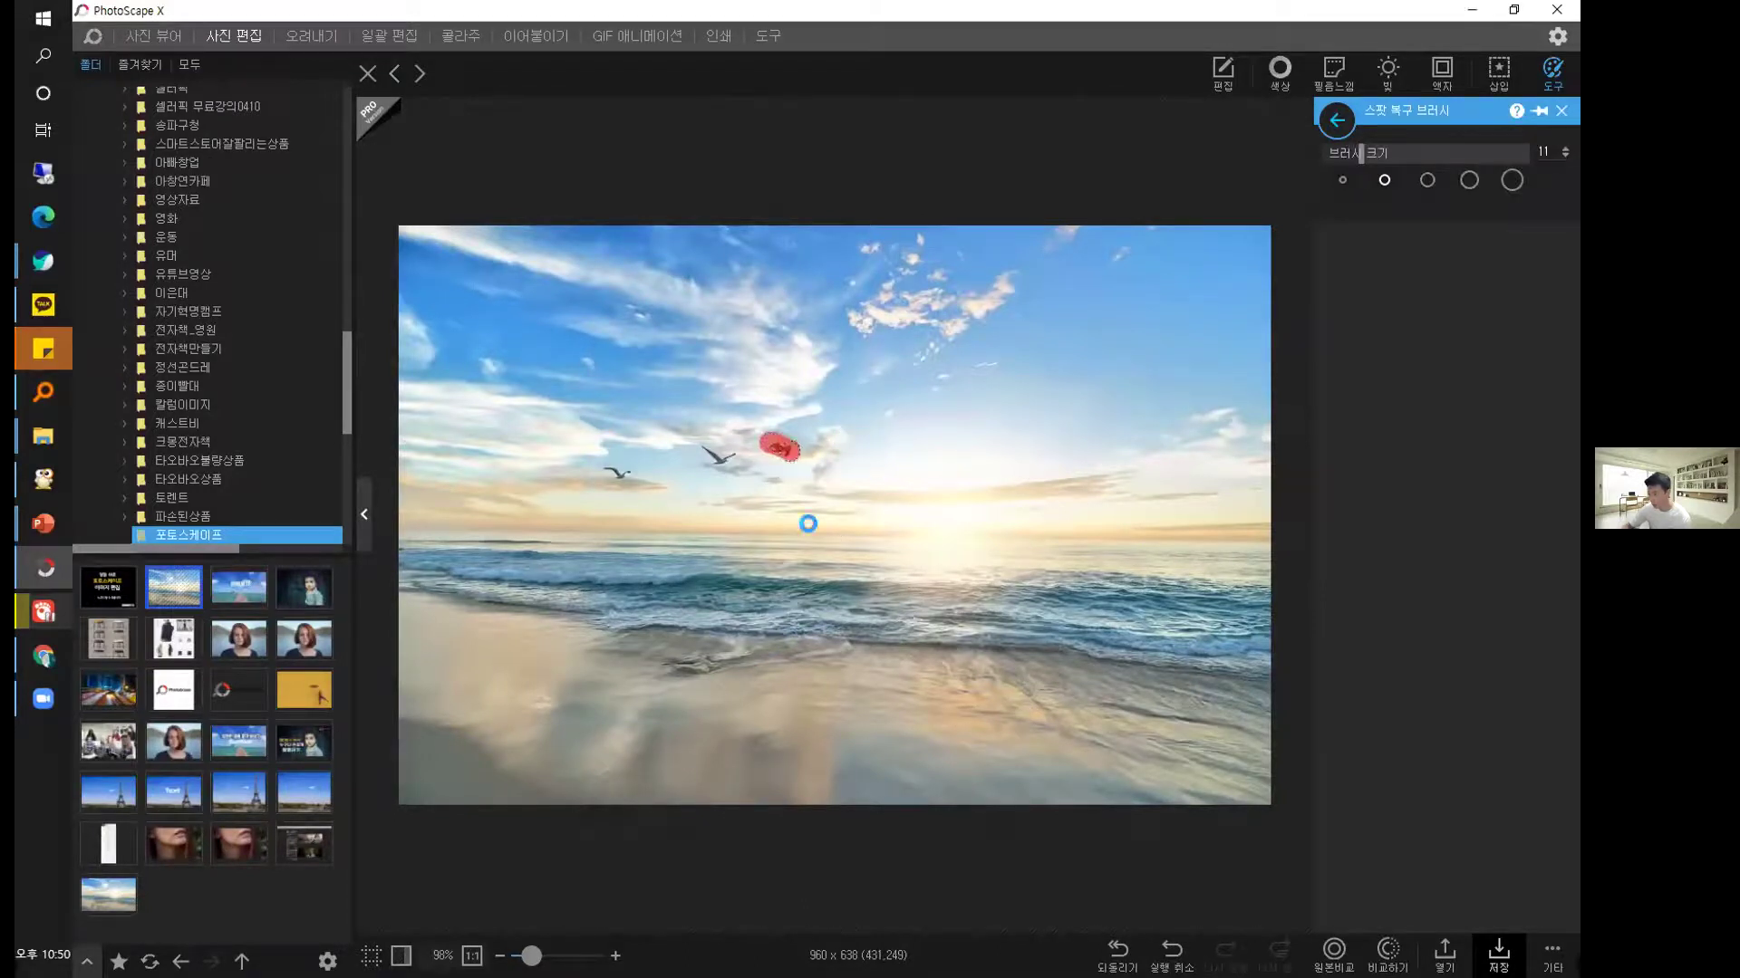
left_click(716, 456)
left_click(614, 470)
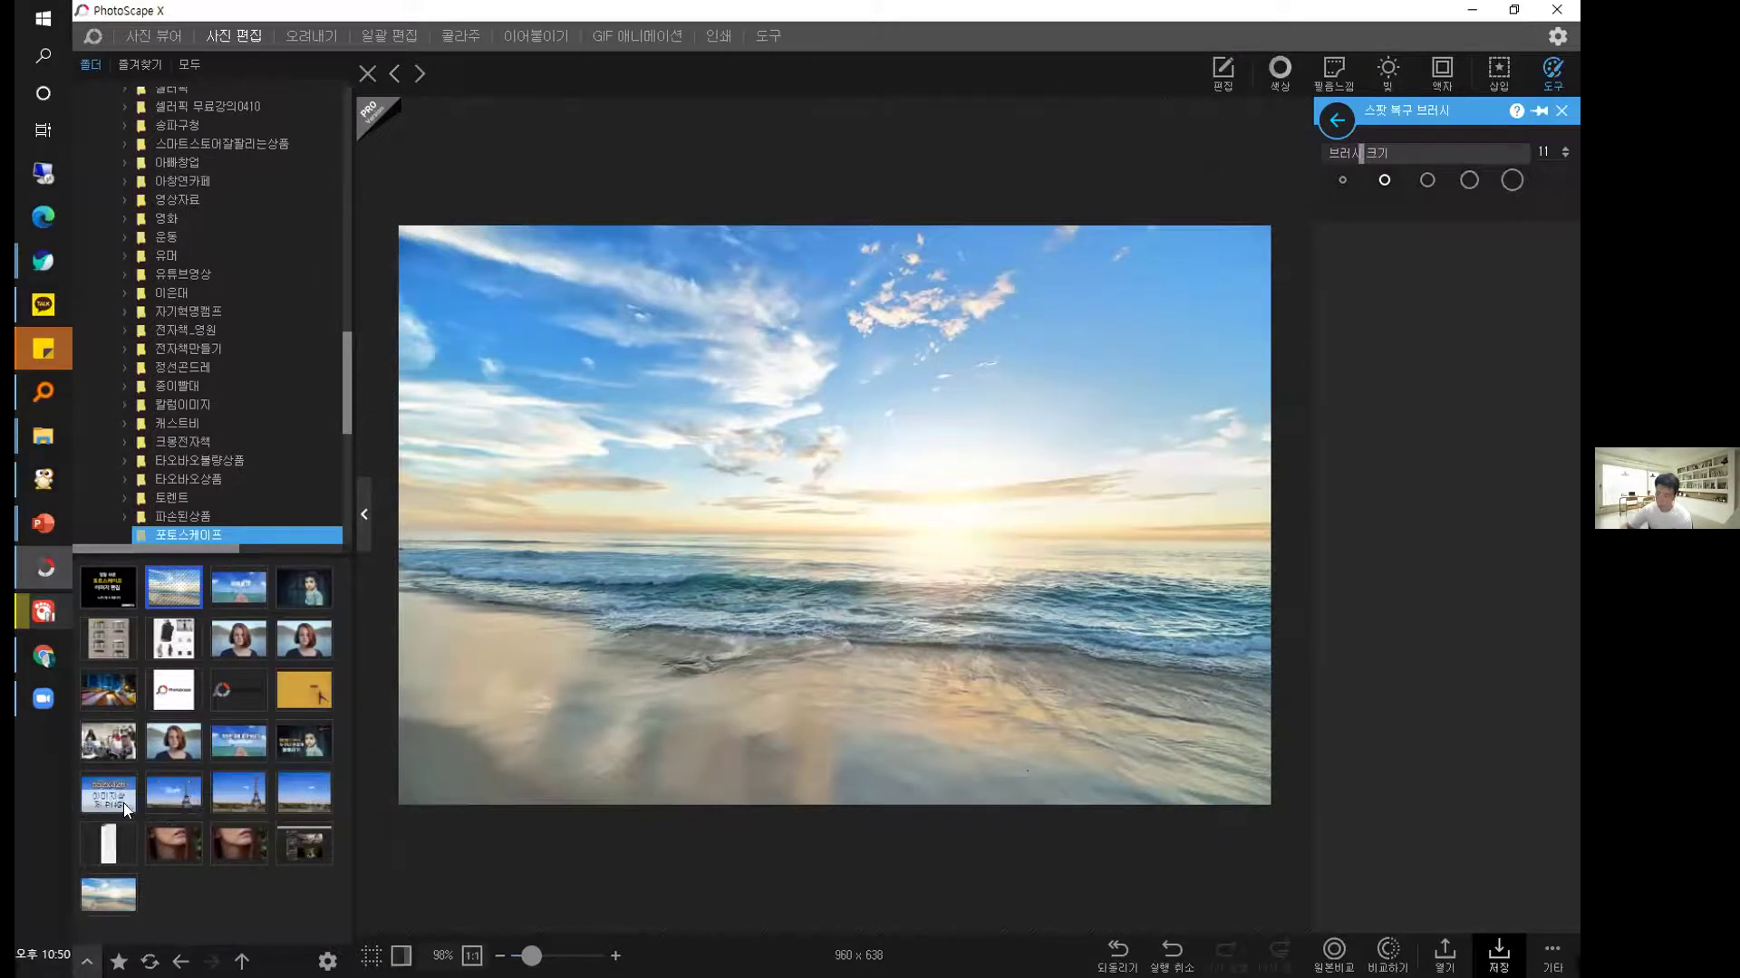
Open the Eiffel Tower photo for editing without saving the changes to the beach photo.
left_click(123, 802)
left_click(832, 512)
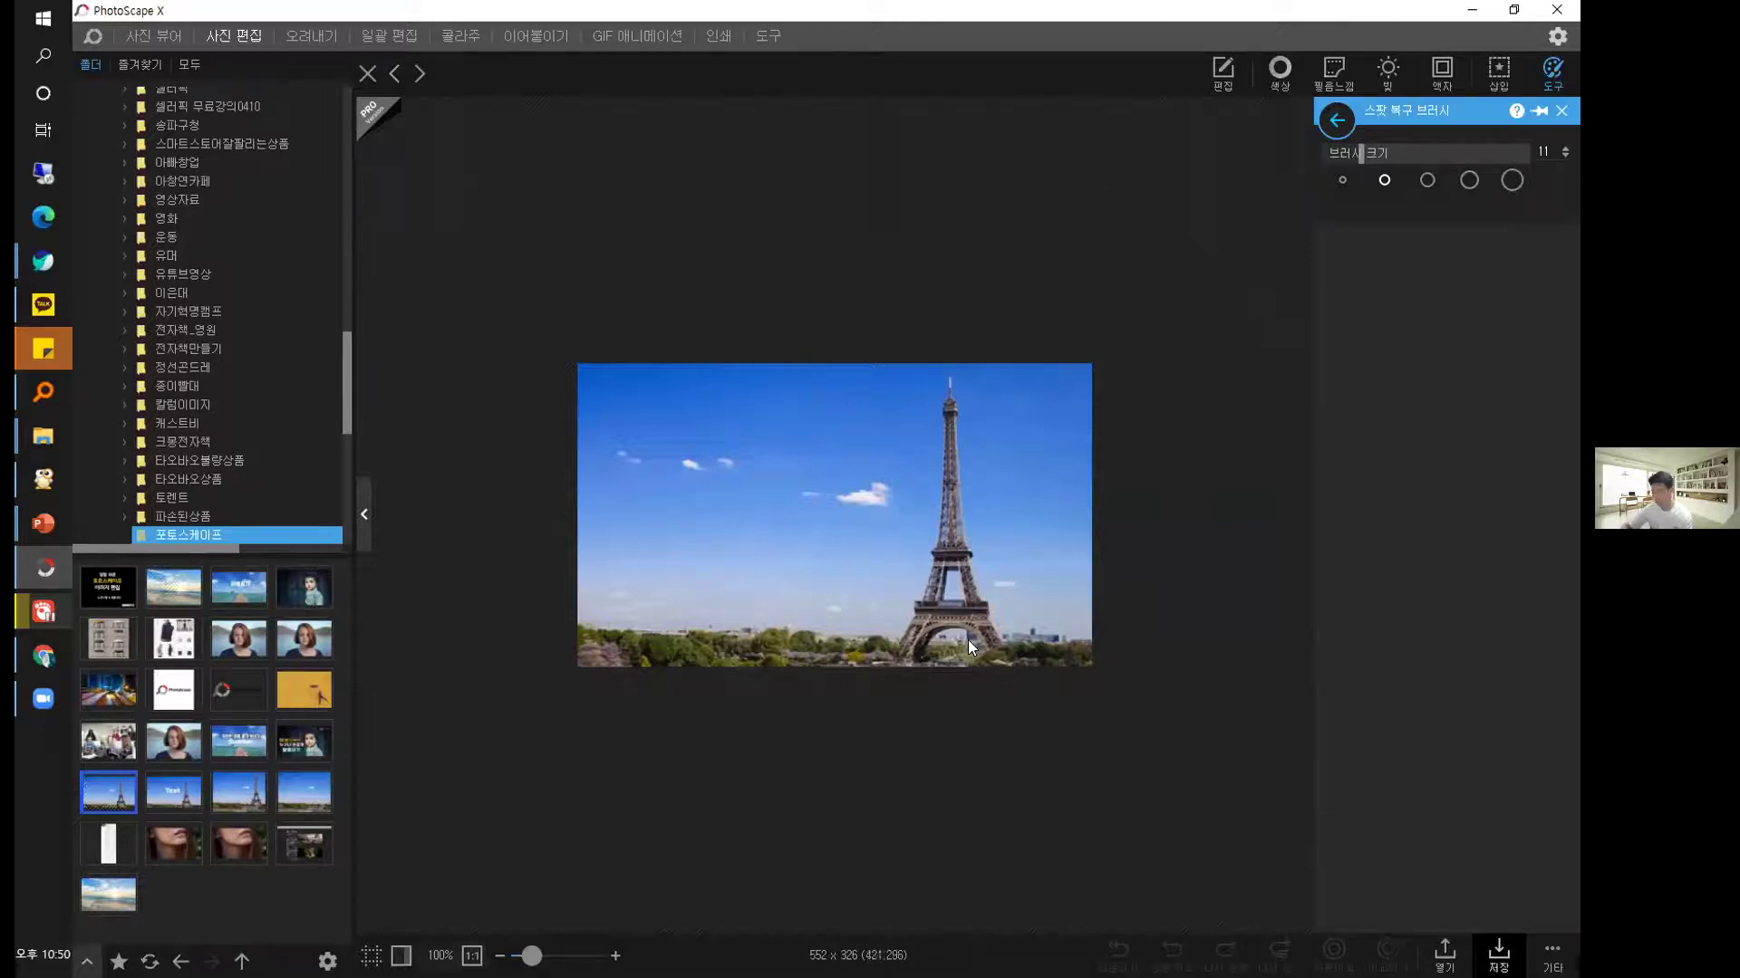
Set the spot healing brush size to 17 and brush away the Eiffel Tower's spire and upper section.
scroll(967, 640, "up", 1)
scroll(1116, 639, "up", 1)
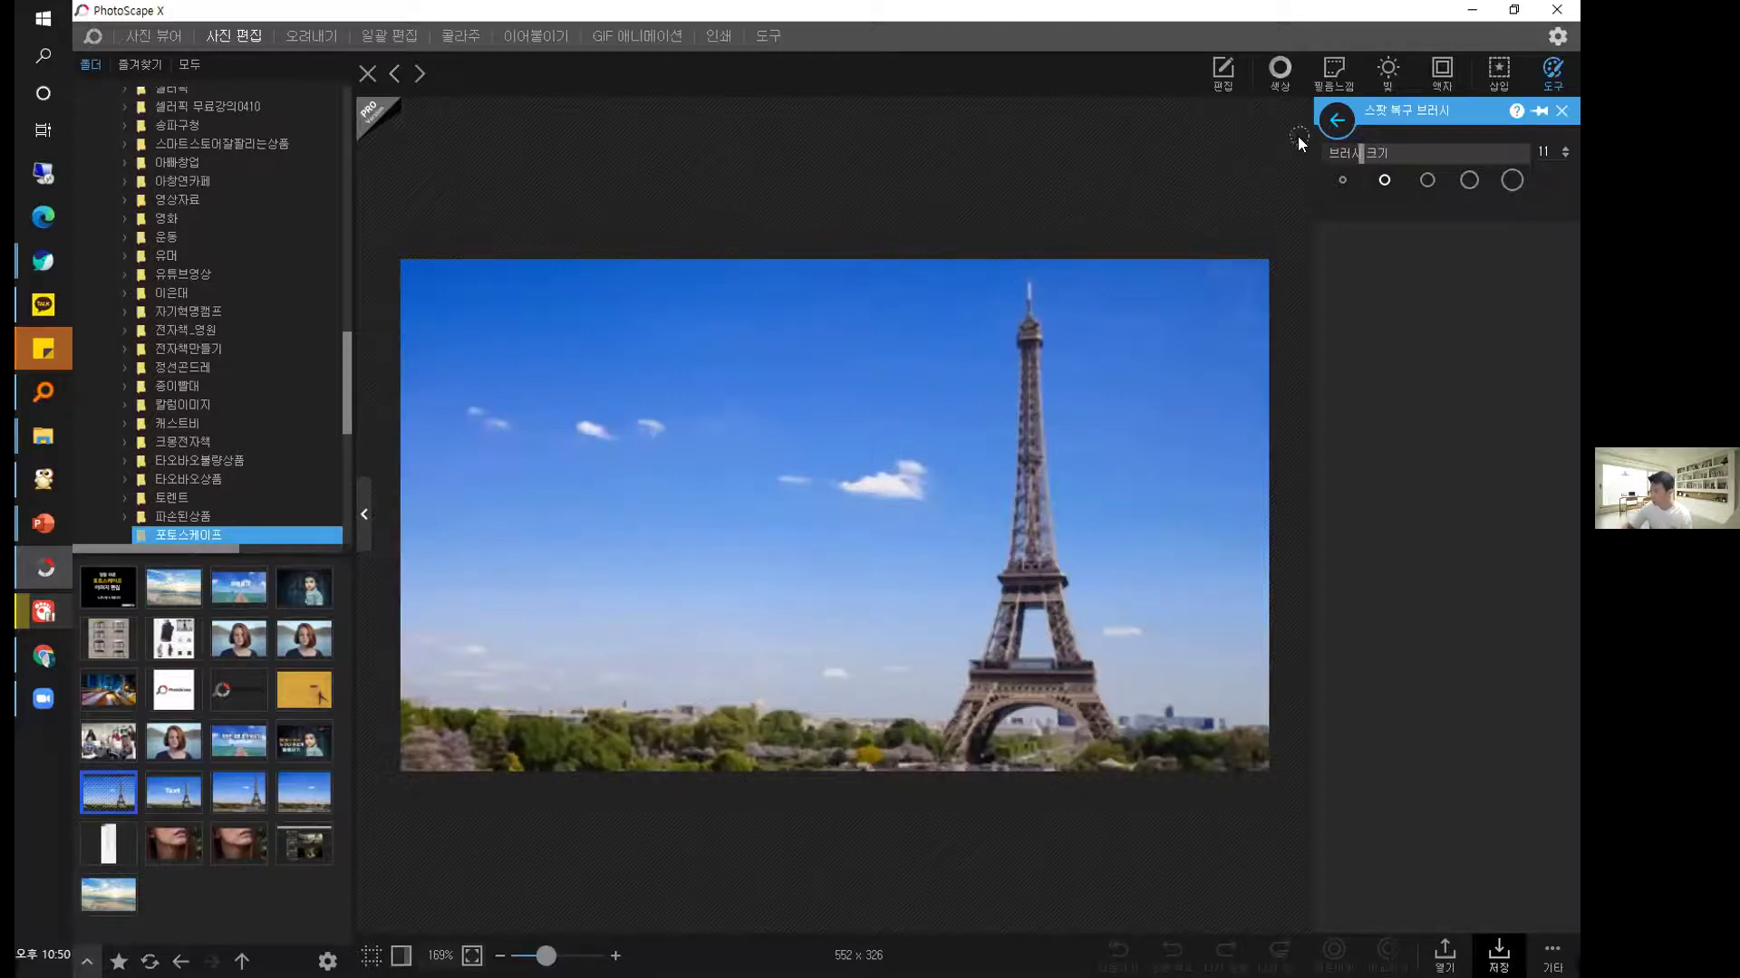
left_click(1365, 160)
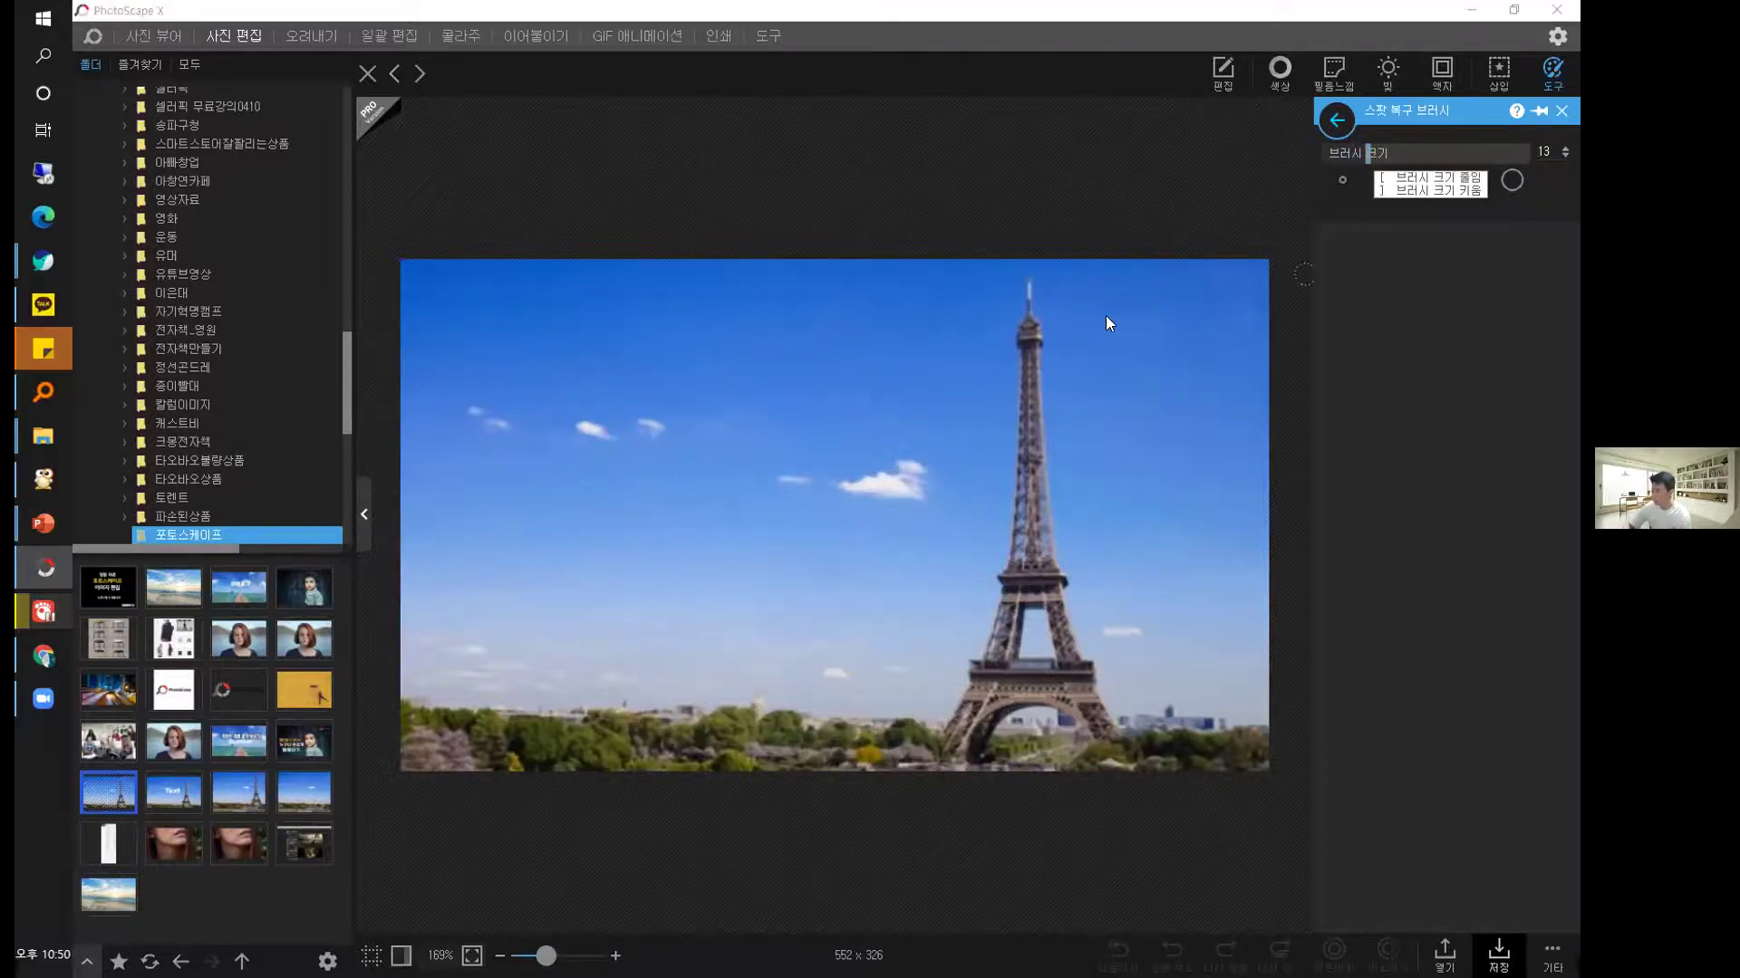
left_click(1380, 154)
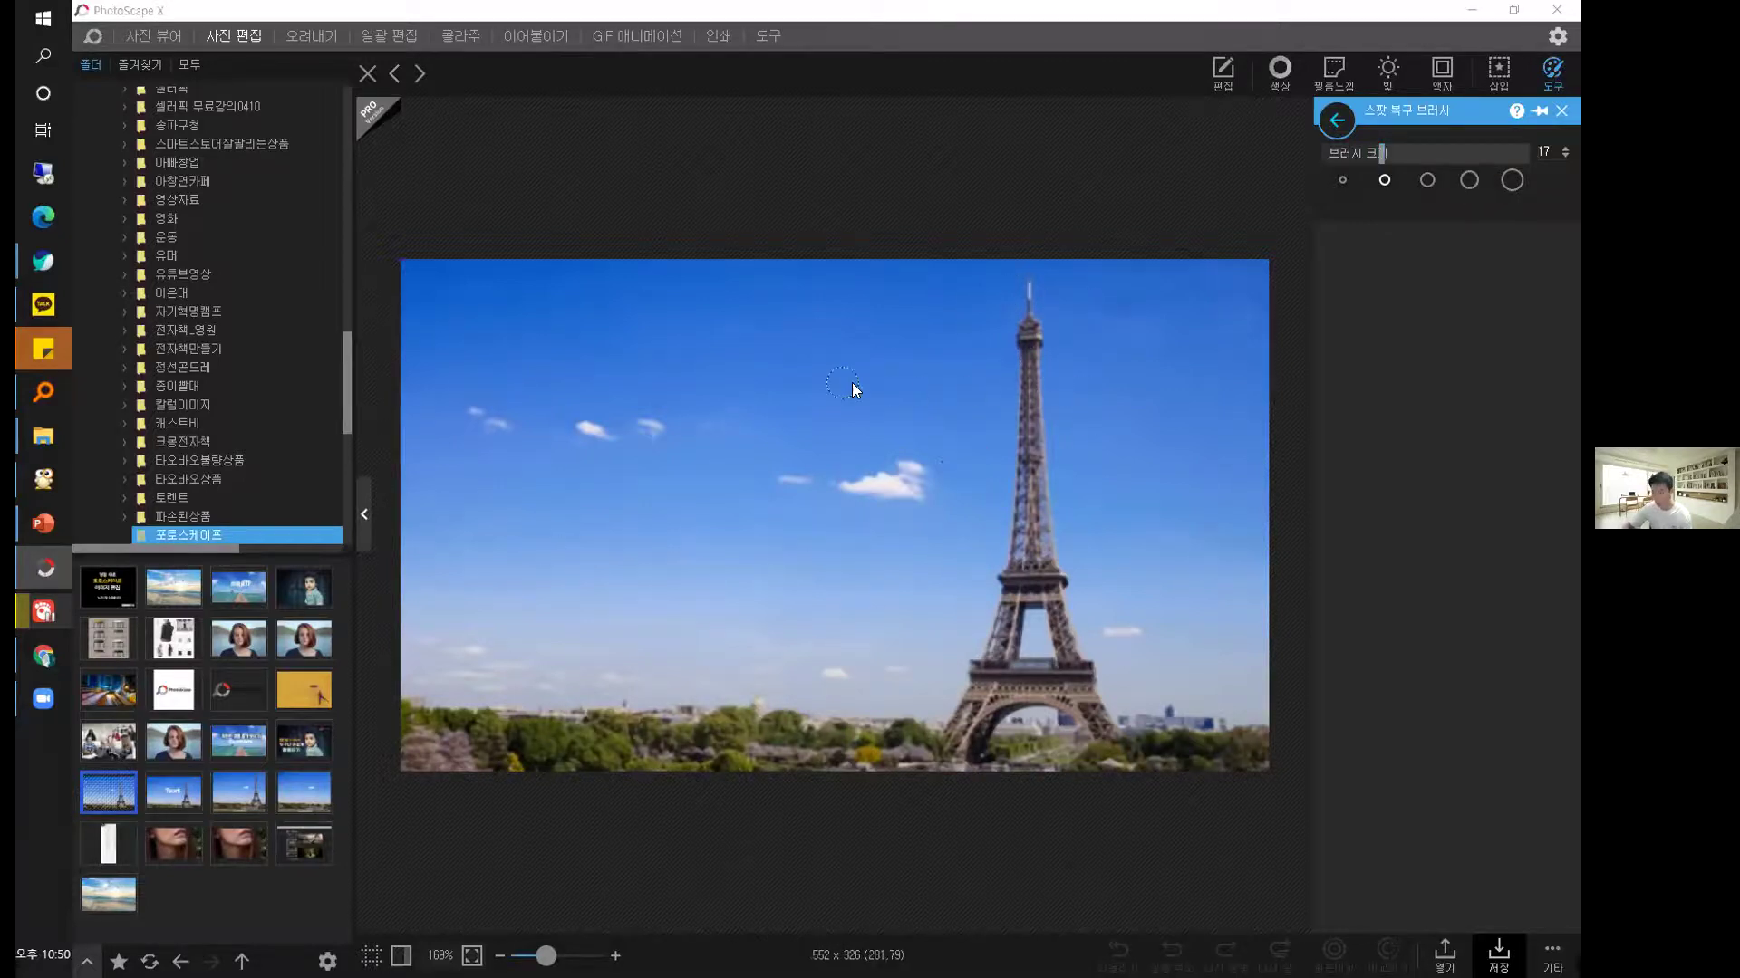
left_click_drag(1026, 287, 1028, 293)
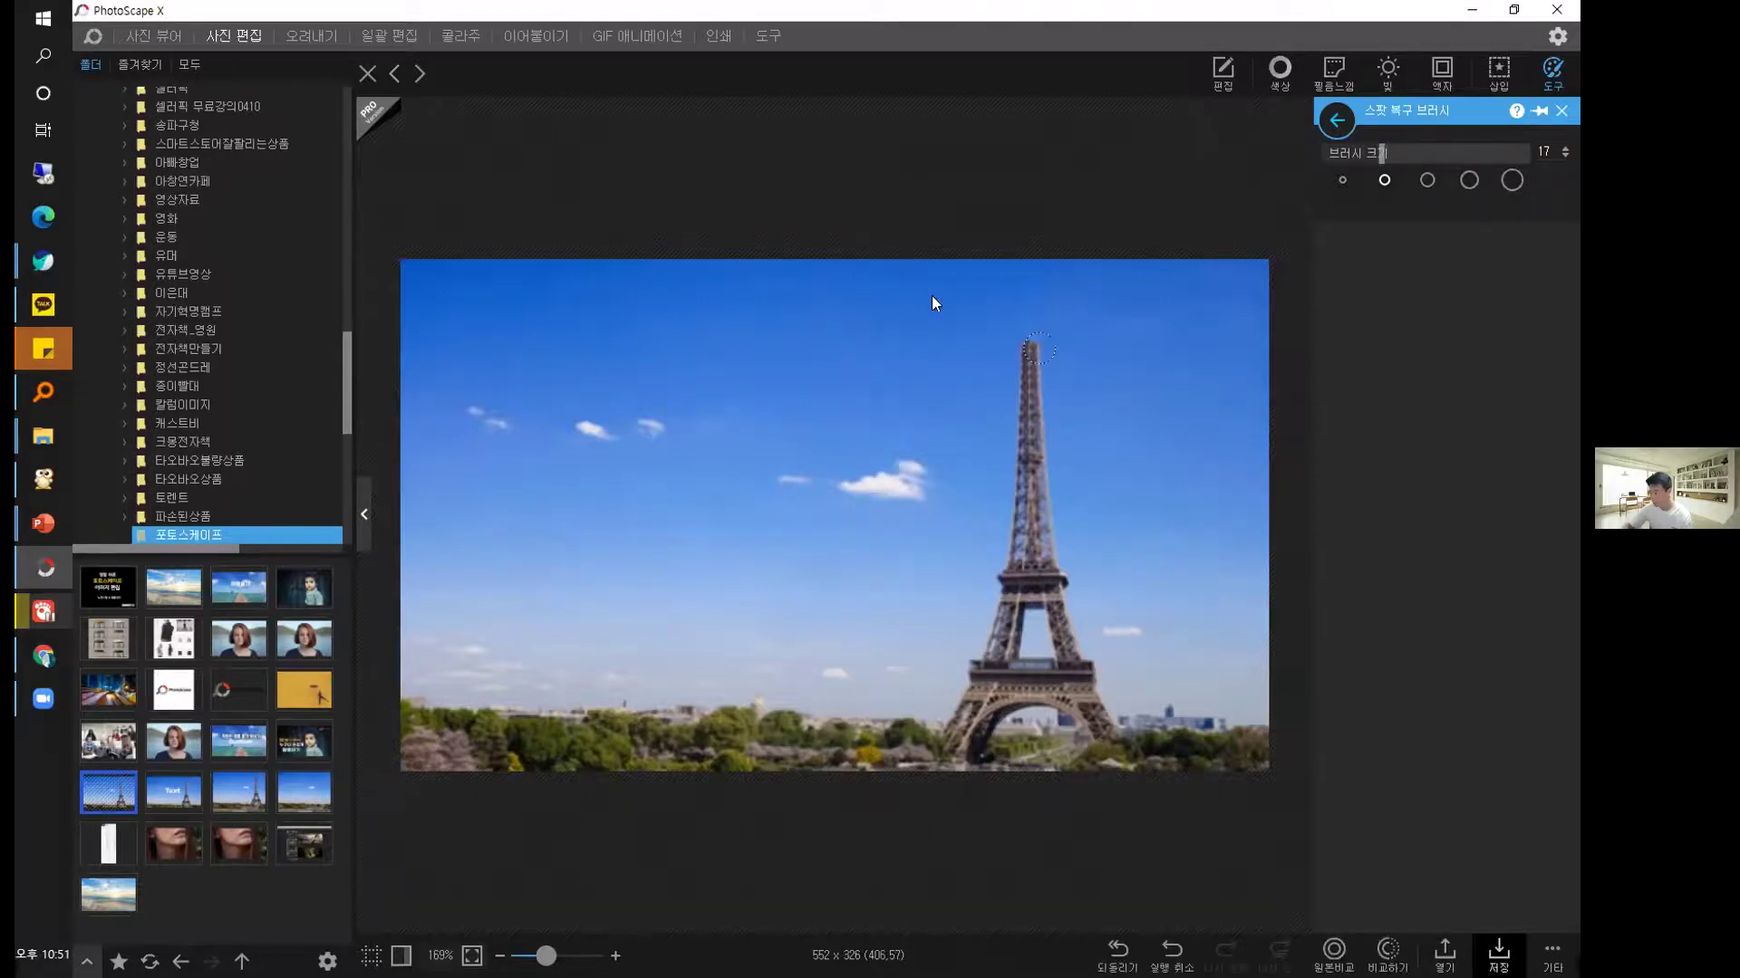
left_click_drag(1022, 437, 1025, 466)
mouse_move(1035, 351)
left_mouse_down()
mouse_move(1043, 460)
mouse_move(1014, 449)
mouse_move(1022, 498)
left_mouse_up()
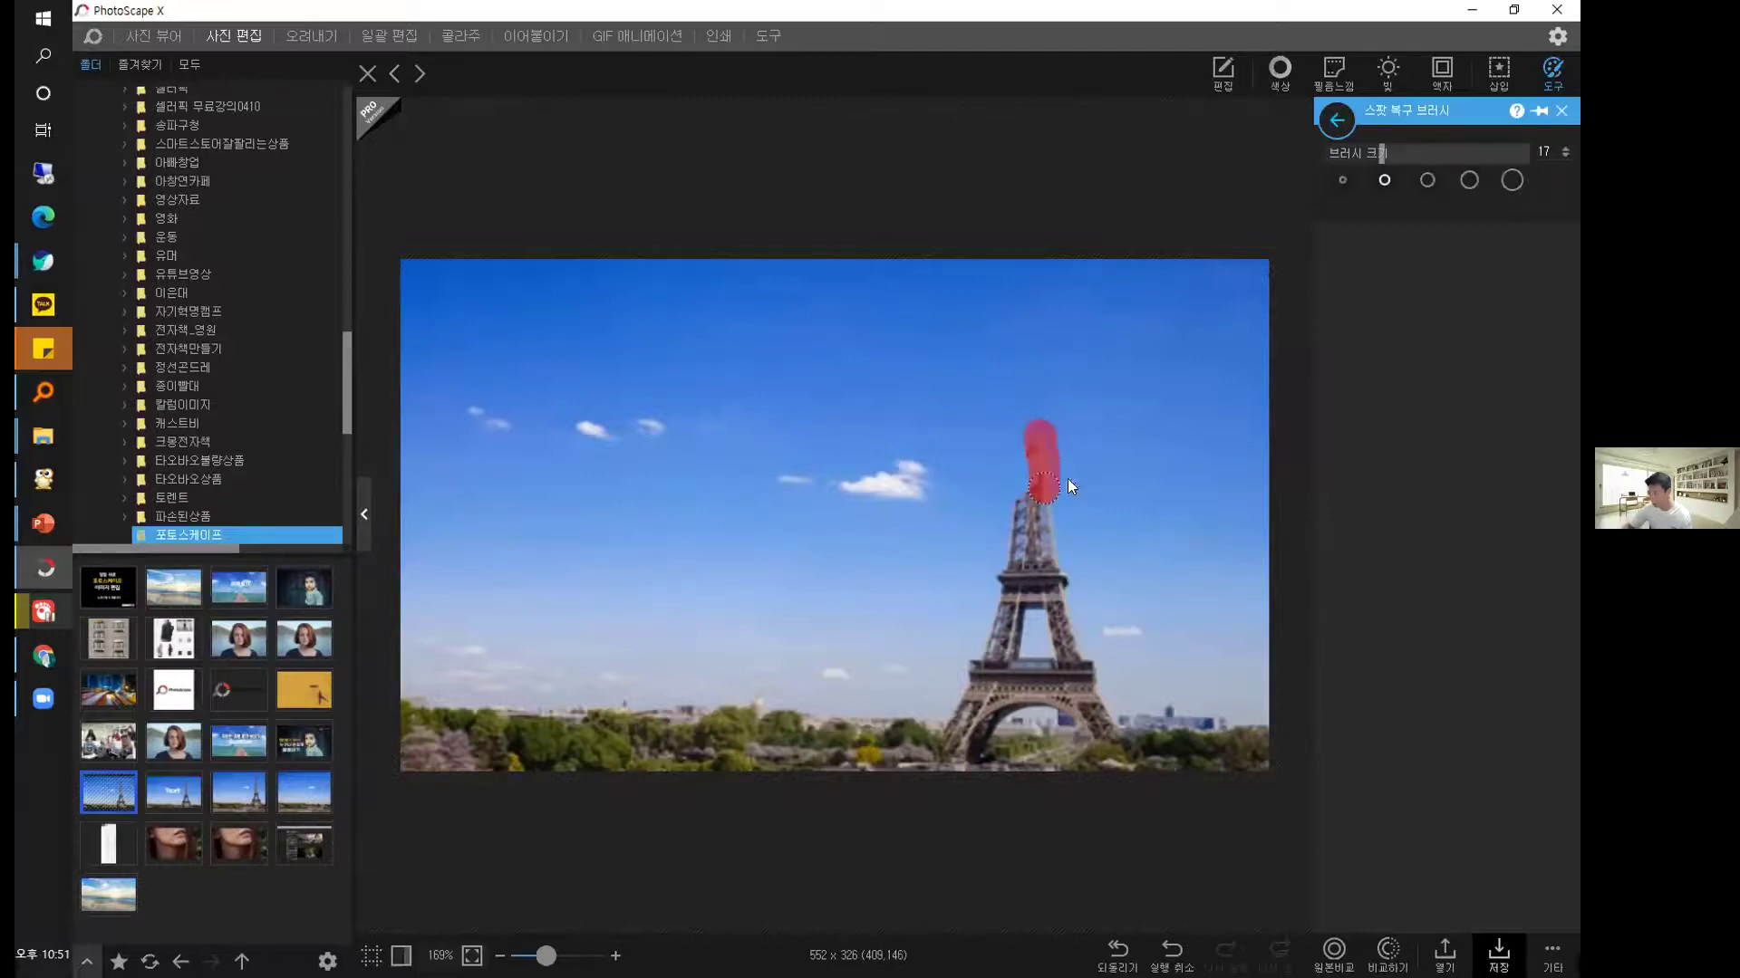
left_click_drag(1044, 488, 1043, 489)
left_click(1022, 439)
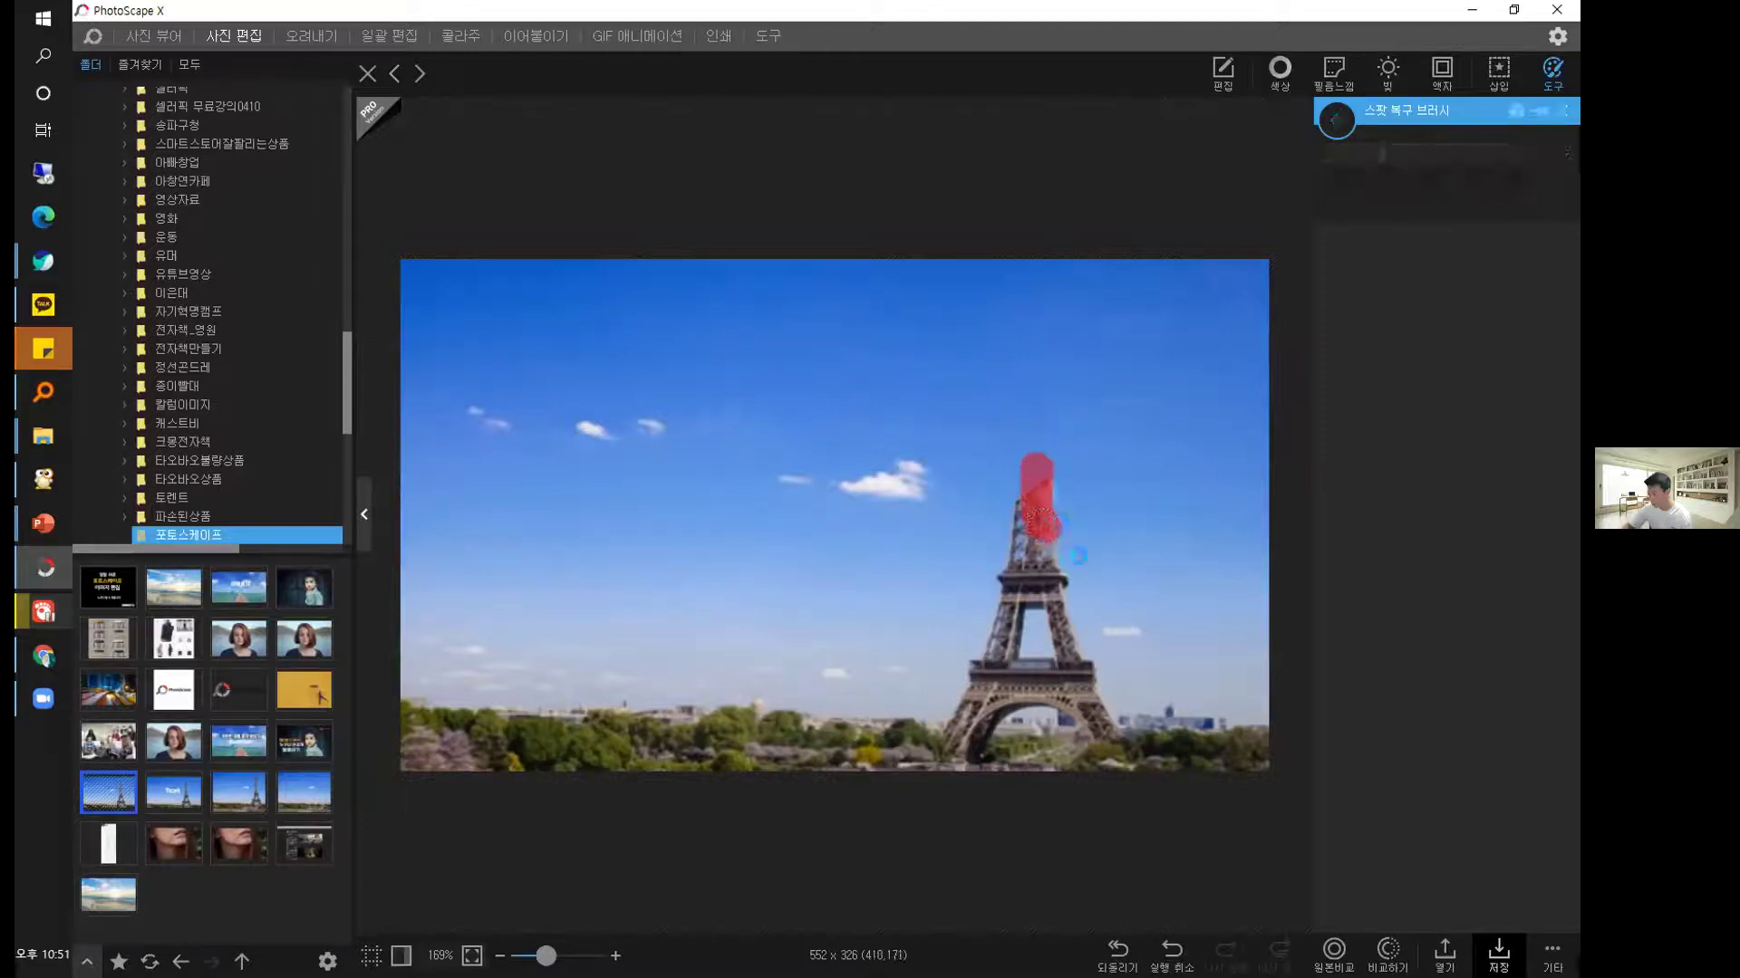
left_click_drag(1049, 466, 1051, 507)
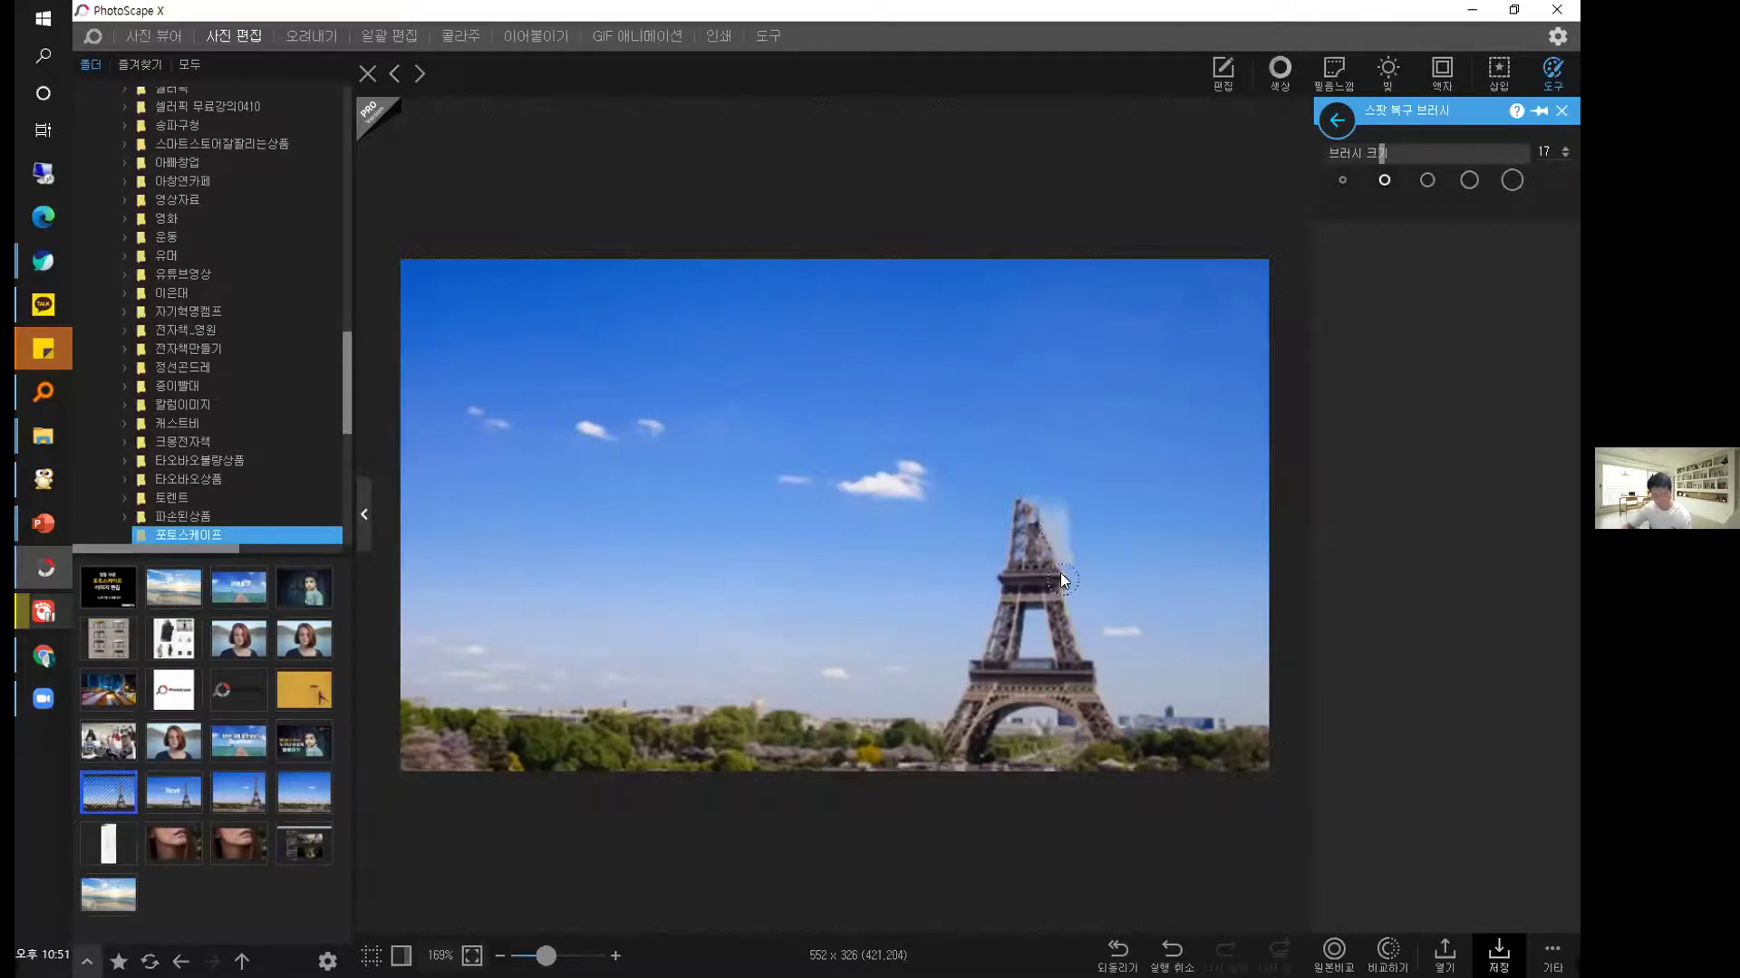
Undo the last two healing strokes and brush away the Eiffel Tower's middle section down to the lower platform.
left_click(1172, 952)
left_click(1171, 951)
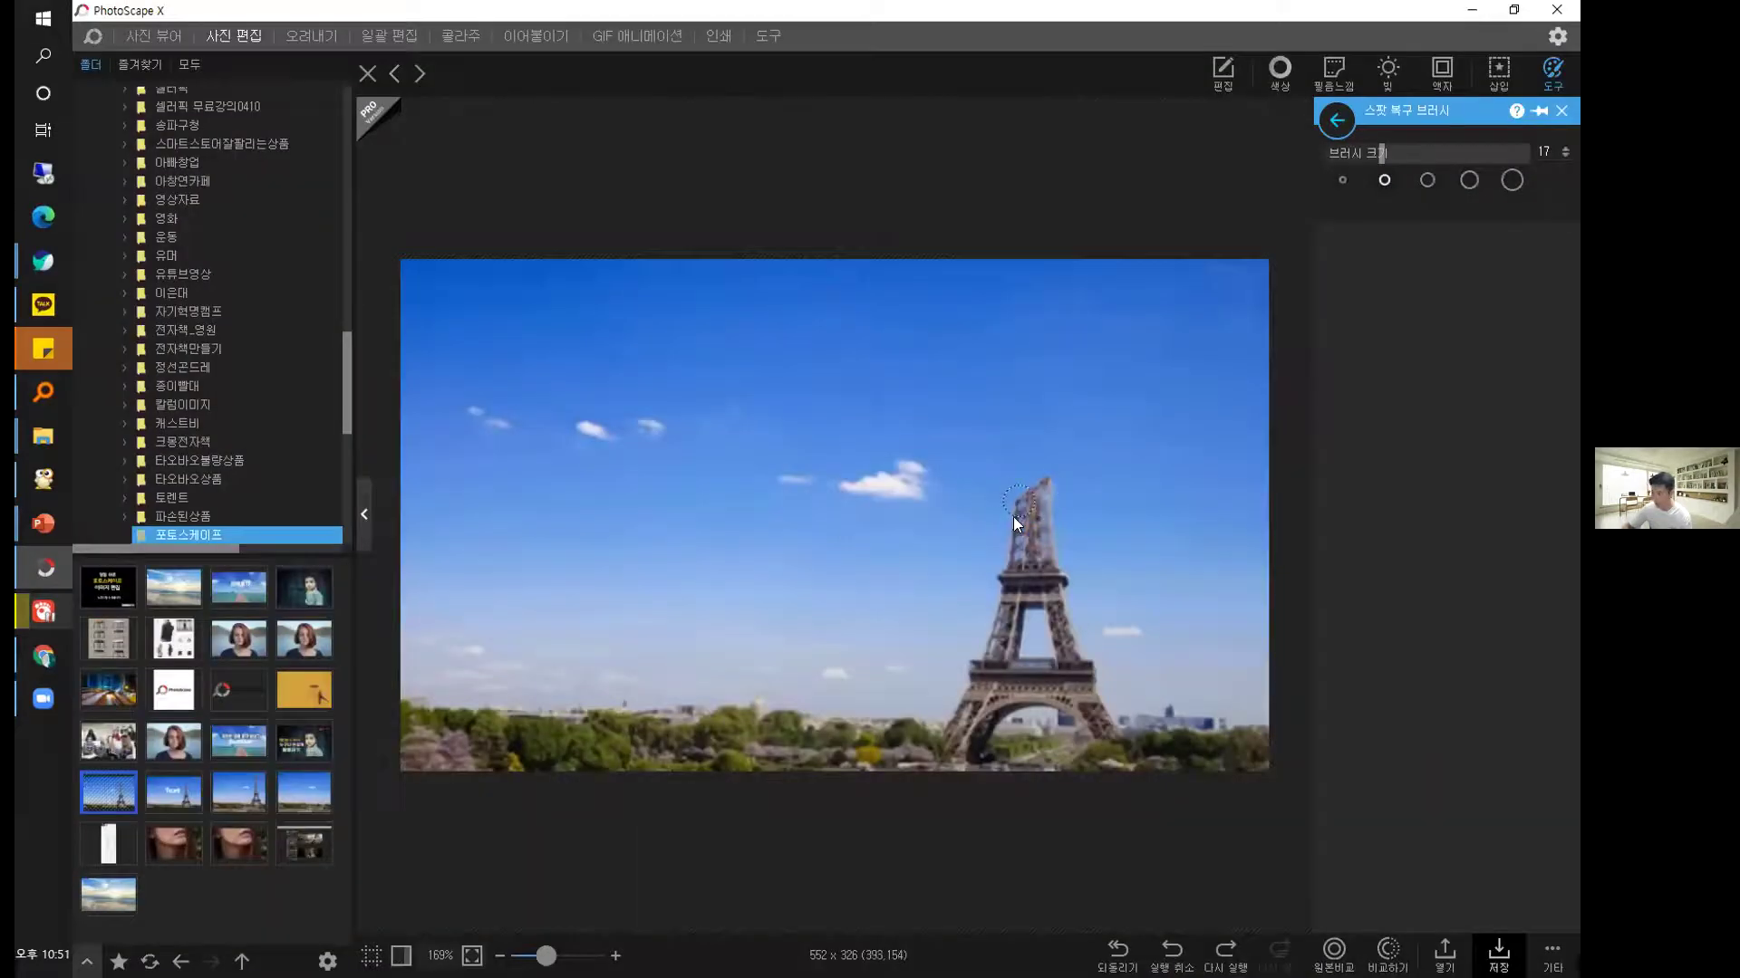
mouse_move(1031, 518)
left_mouse_down()
mouse_move(1047, 479)
mouse_move(1044, 540)
mouse_move(1009, 537)
mouse_move(1041, 530)
mouse_move(1044, 560)
mouse_move(1016, 569)
mouse_move(1049, 563)
left_mouse_up()
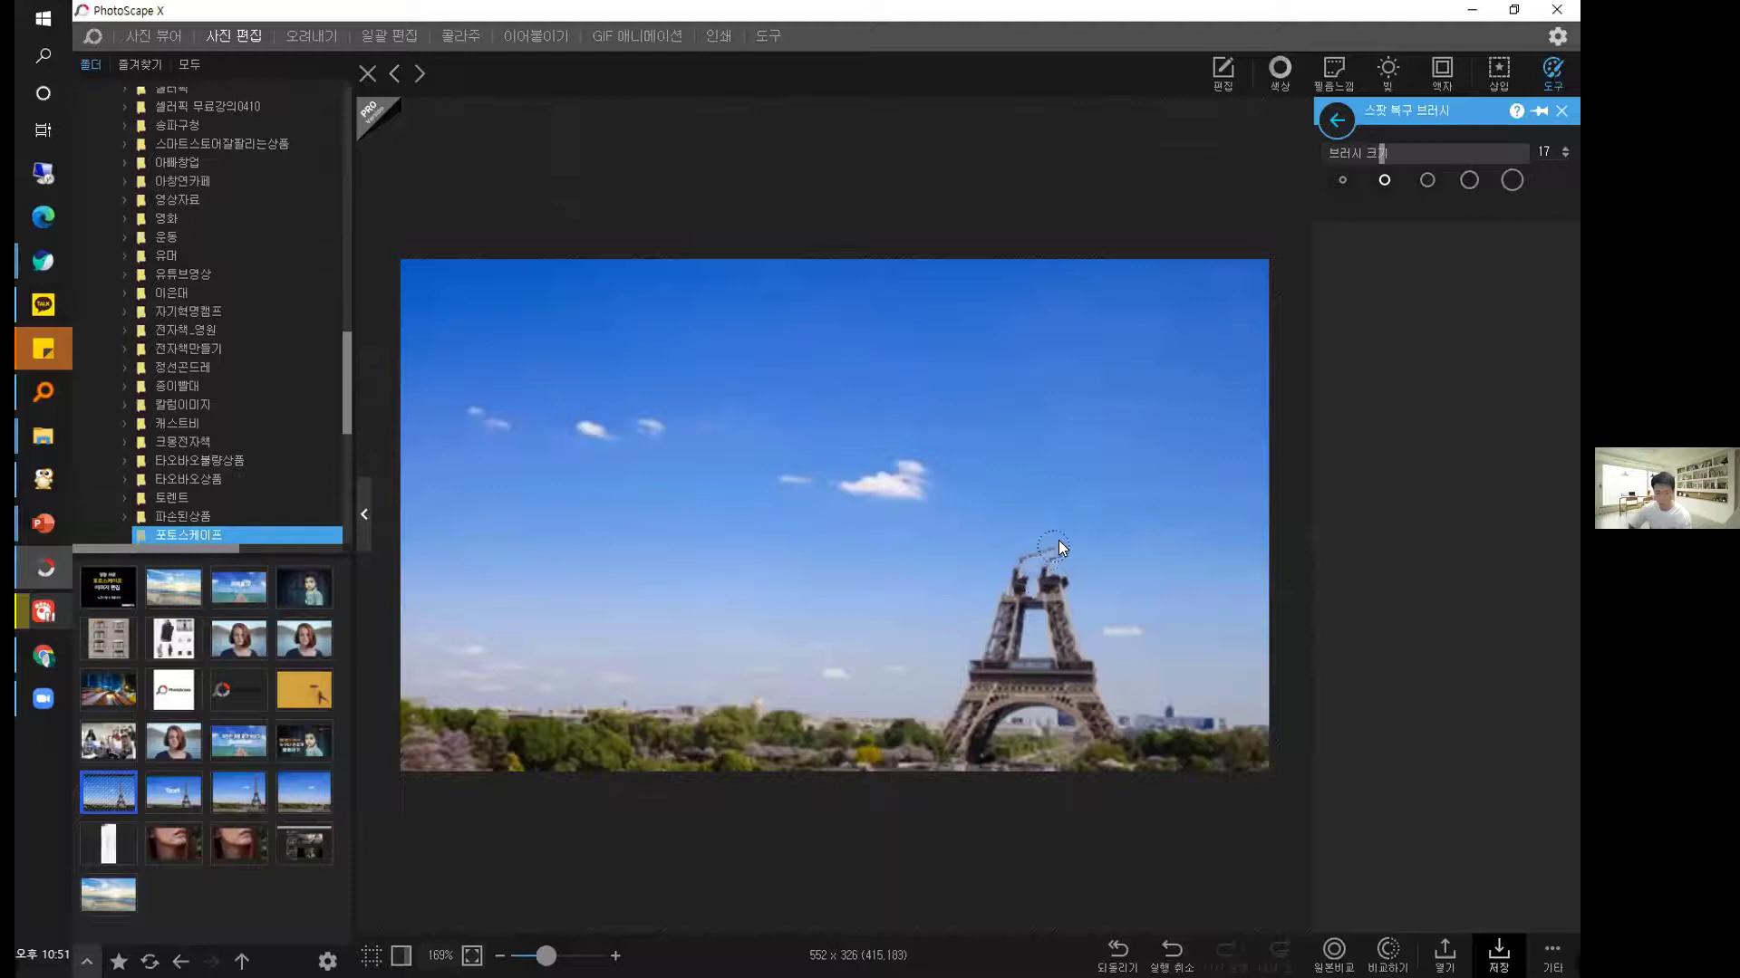
mouse_move(1060, 538)
left_mouse_down()
mouse_move(1044, 589)
mouse_move(1018, 554)
mouse_move(1040, 553)
mouse_move(1080, 605)
mouse_move(1064, 581)
mouse_move(1087, 578)
left_mouse_up()
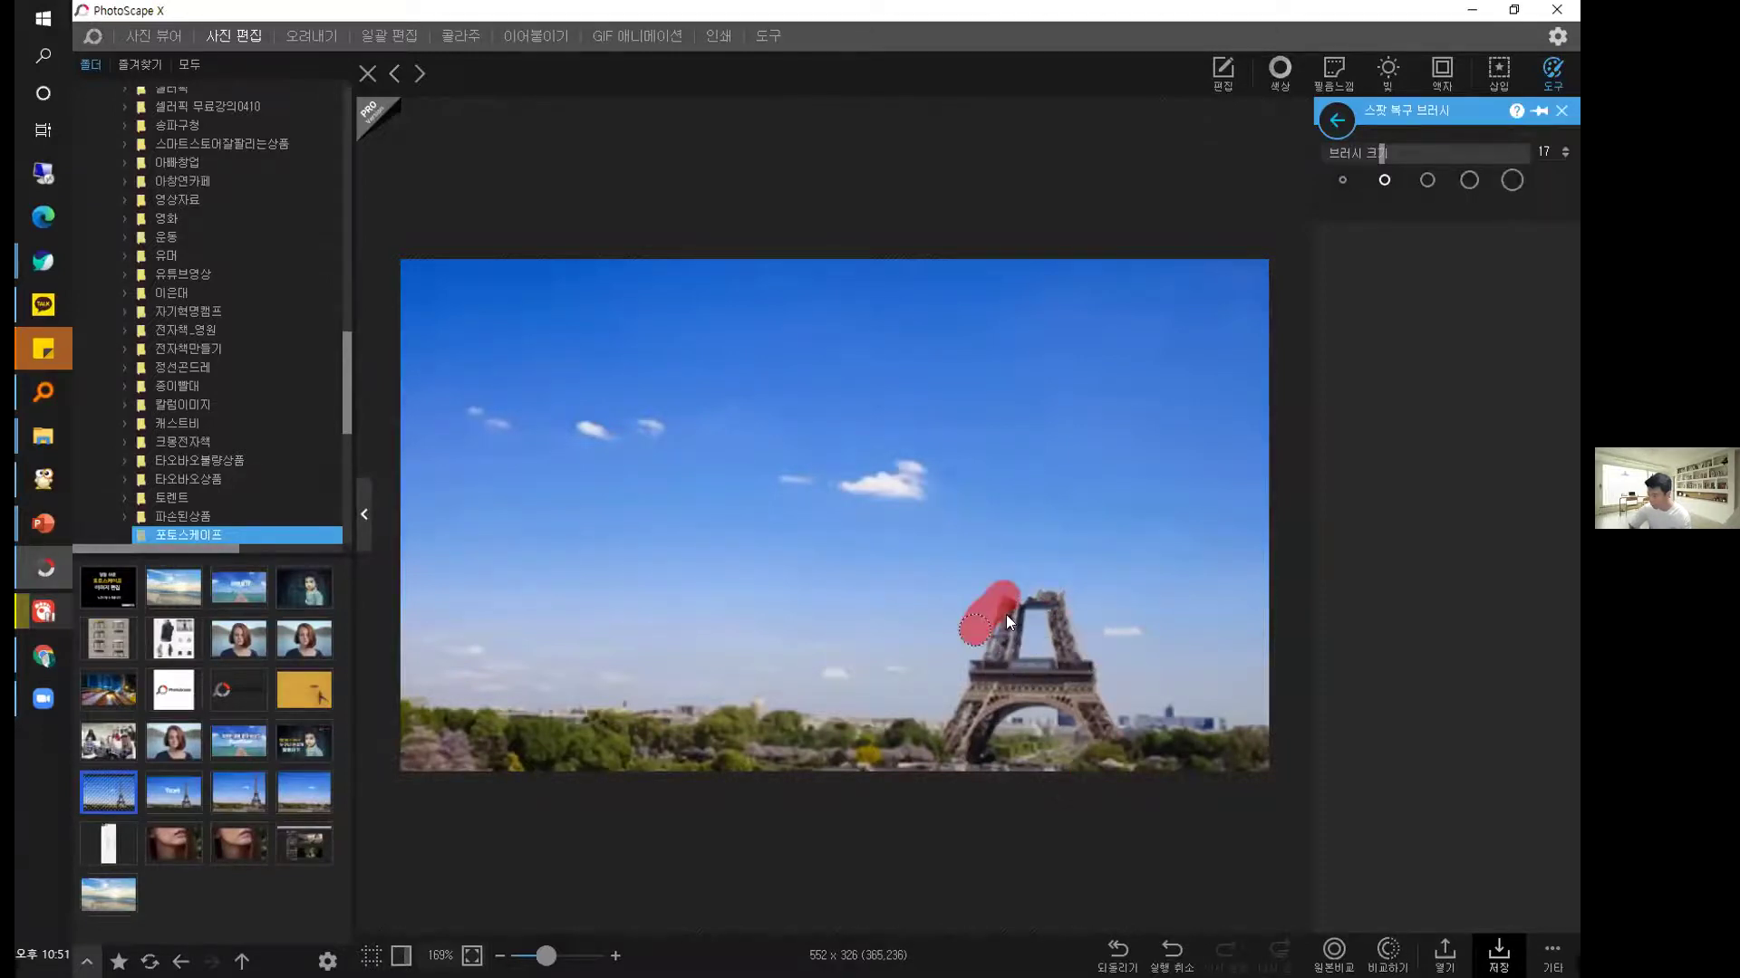
mouse_move(1010, 648)
left_mouse_down()
mouse_move(1052, 604)
mouse_move(1061, 640)
mouse_move(1033, 600)
left_mouse_up()
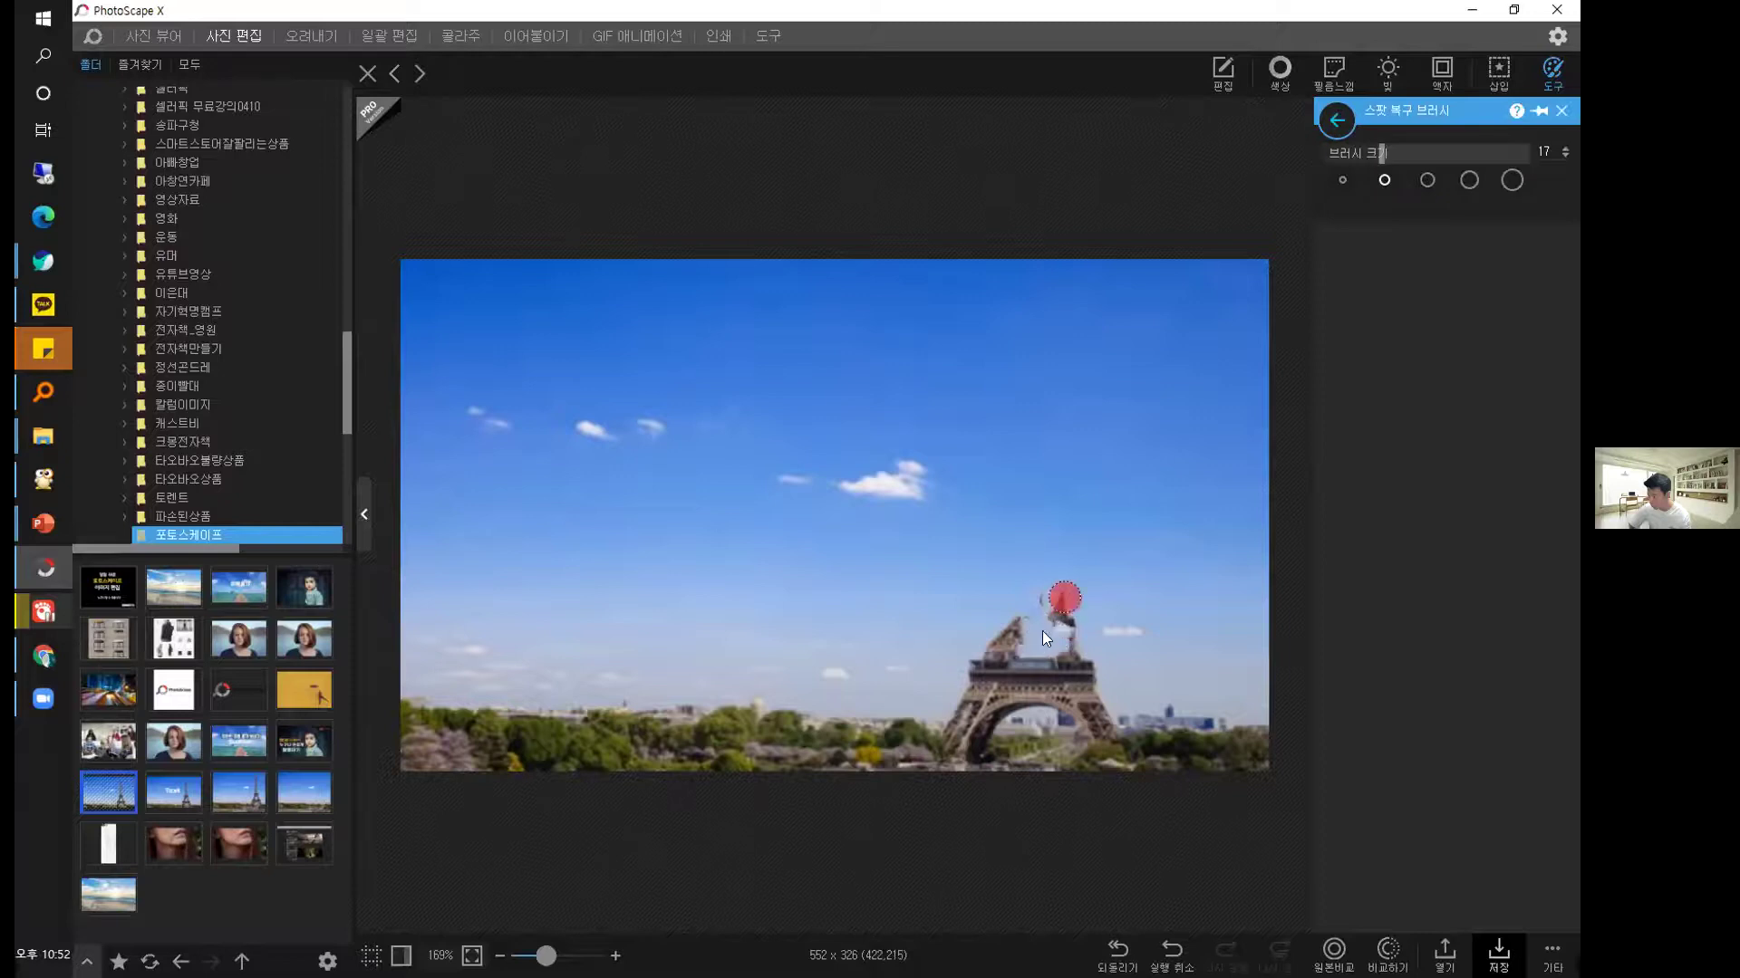
mouse_move(1055, 617)
left_mouse_down()
mouse_move(1067, 629)
mouse_move(1062, 607)
mouse_move(1030, 602)
mouse_move(1007, 653)
left_mouse_up()
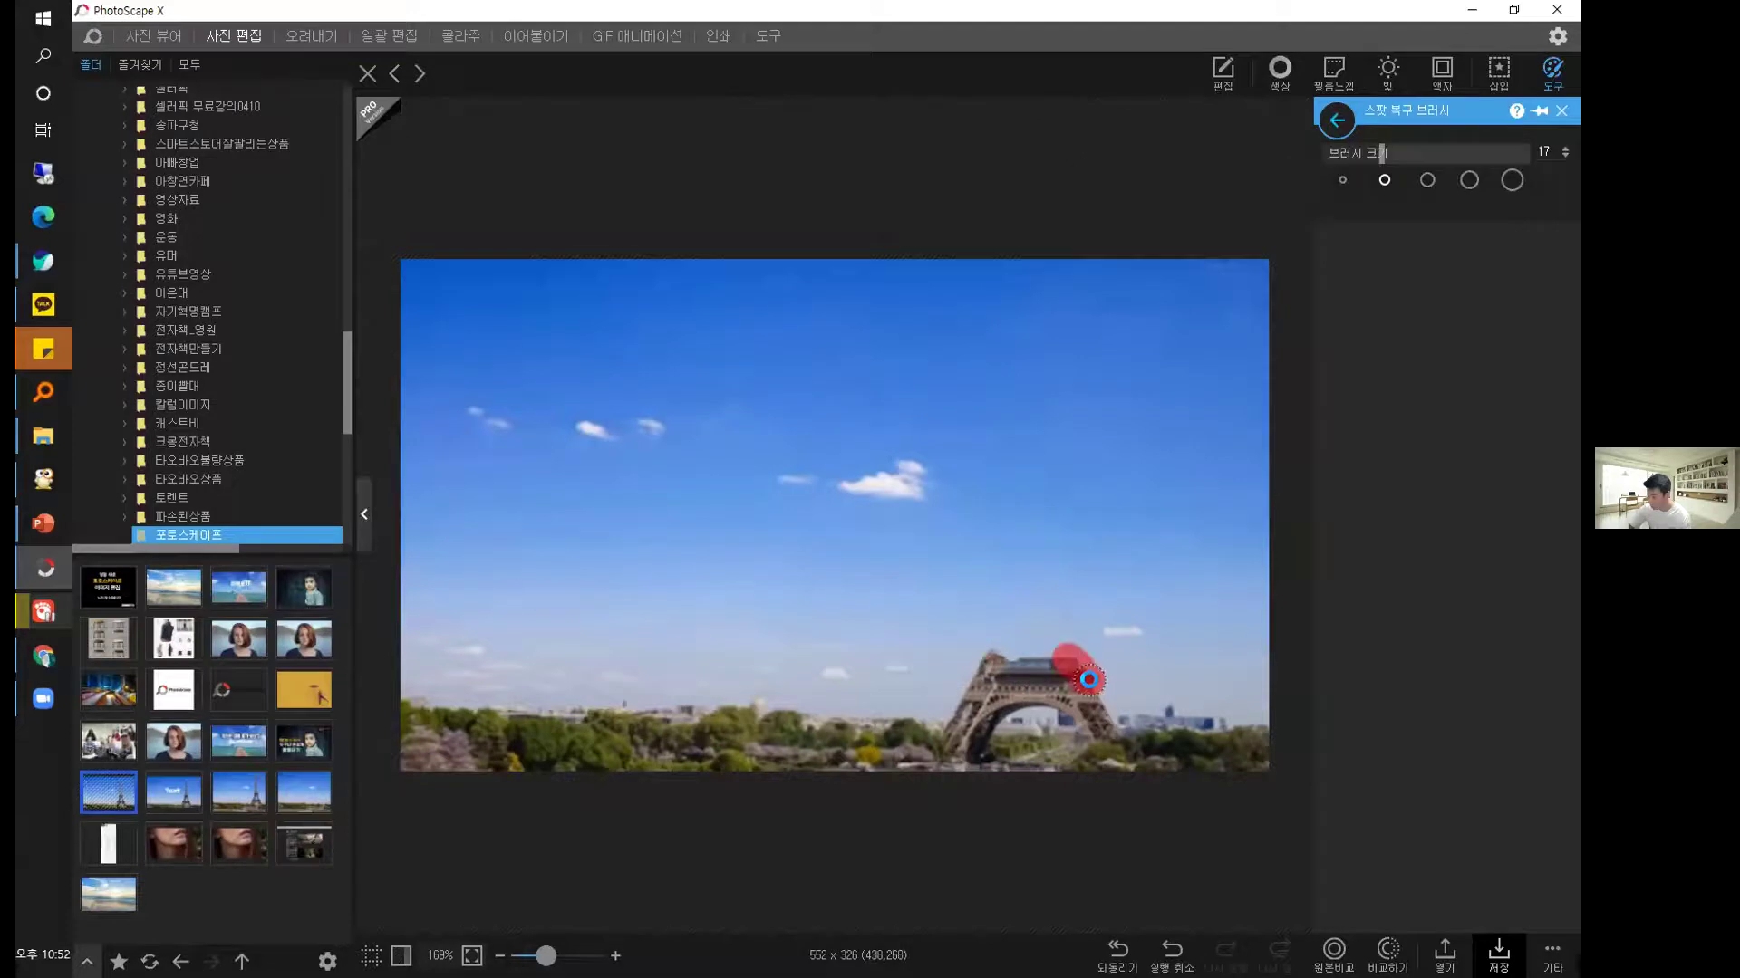
Brush away the tower's lower platform and the top of its base arch with the spot healing brush.
mouse_move(1065, 671)
left_mouse_down()
mouse_move(992, 698)
mouse_move(1030, 683)
mouse_move(1033, 700)
mouse_move(1009, 690)
mouse_move(1042, 673)
left_mouse_up()
left_click(1013, 664)
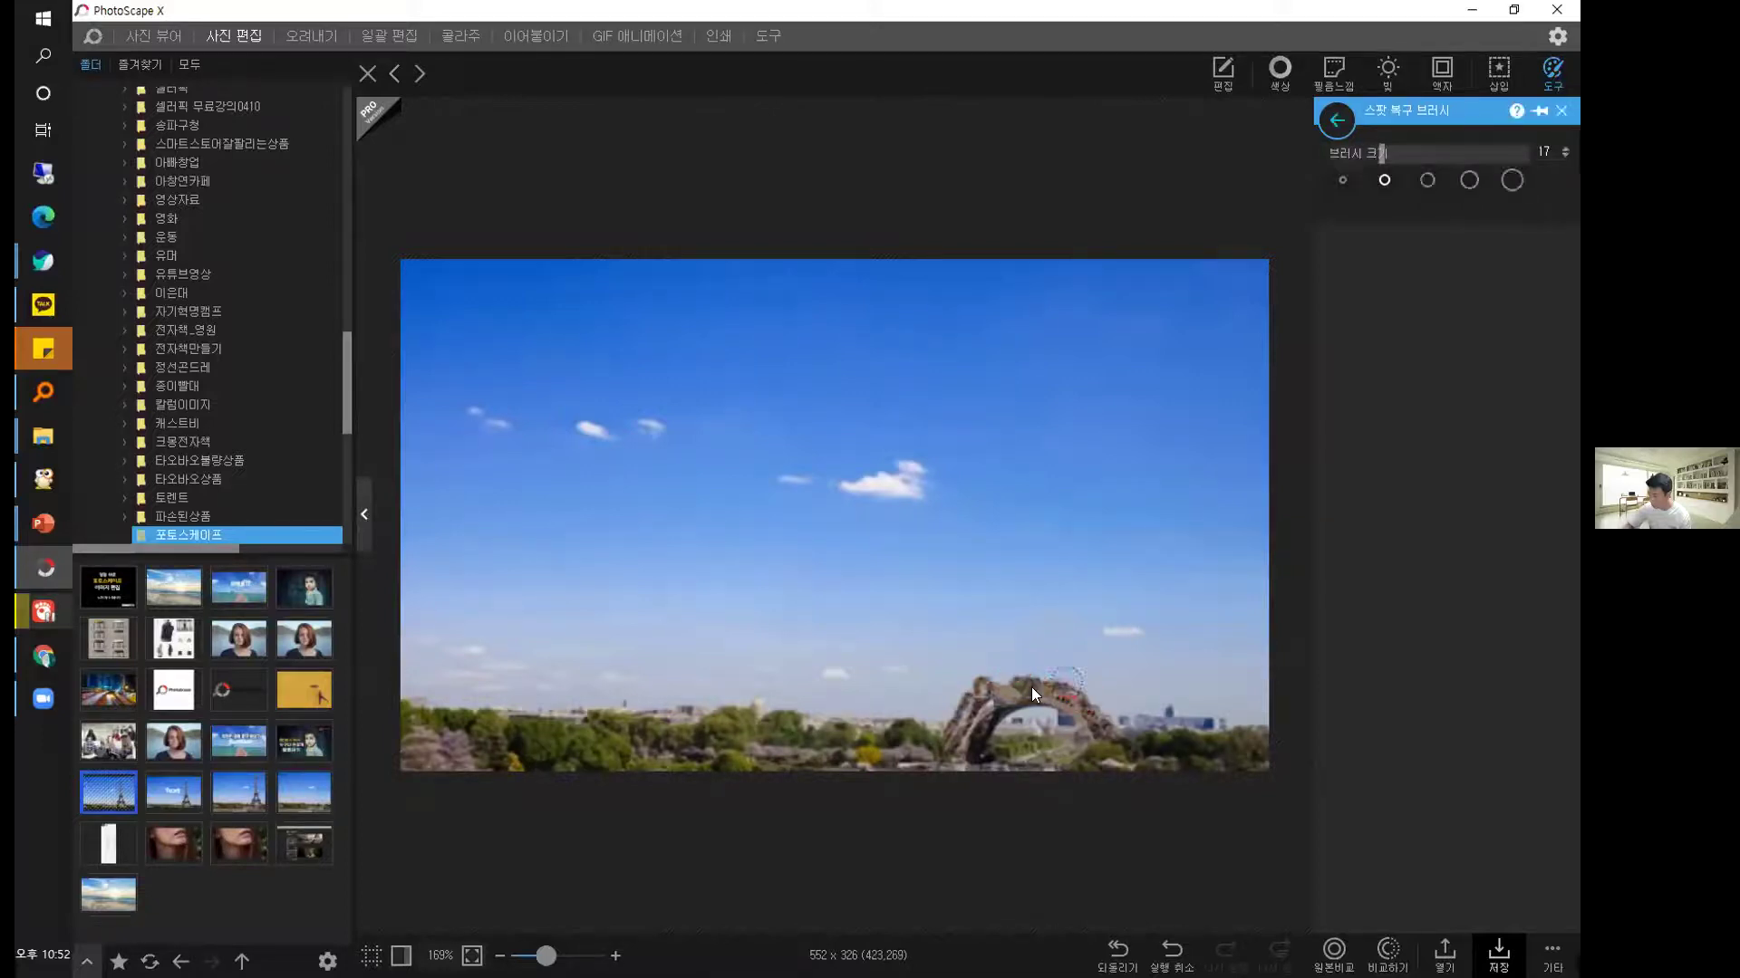
mouse_move(1019, 691)
left_mouse_down()
mouse_move(983, 703)
mouse_move(1037, 701)
left_mouse_up()
left_click(982, 699)
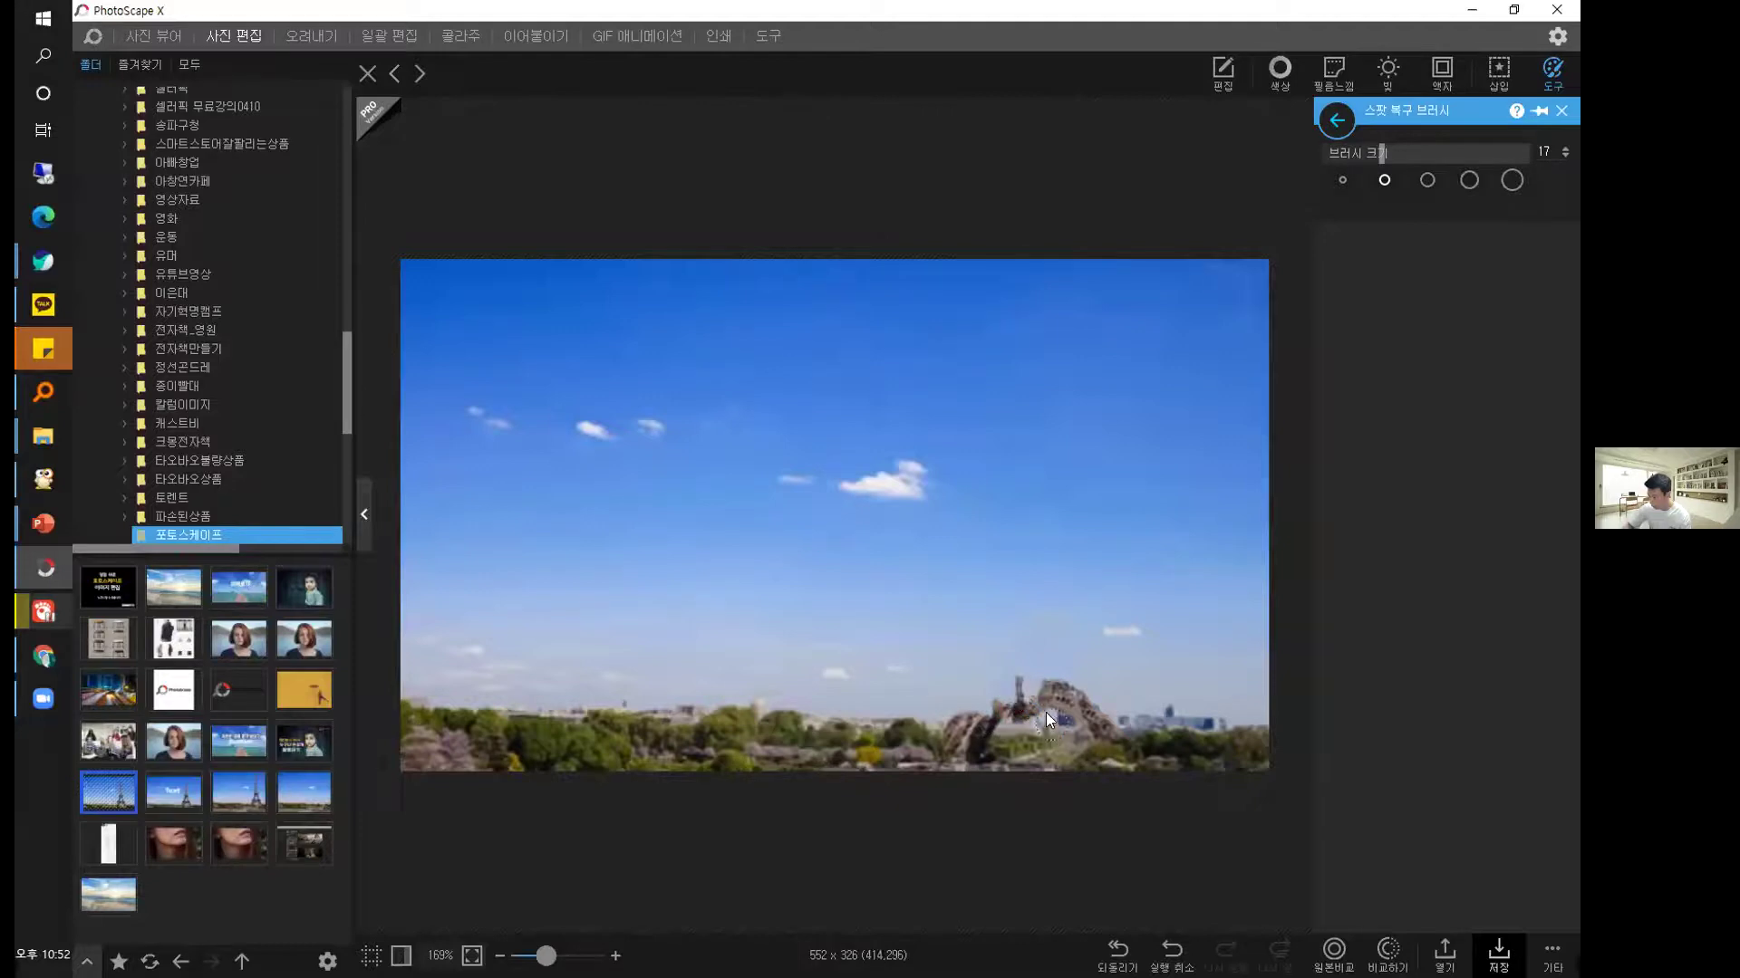
left_click(1065, 700)
left_click(1026, 688)
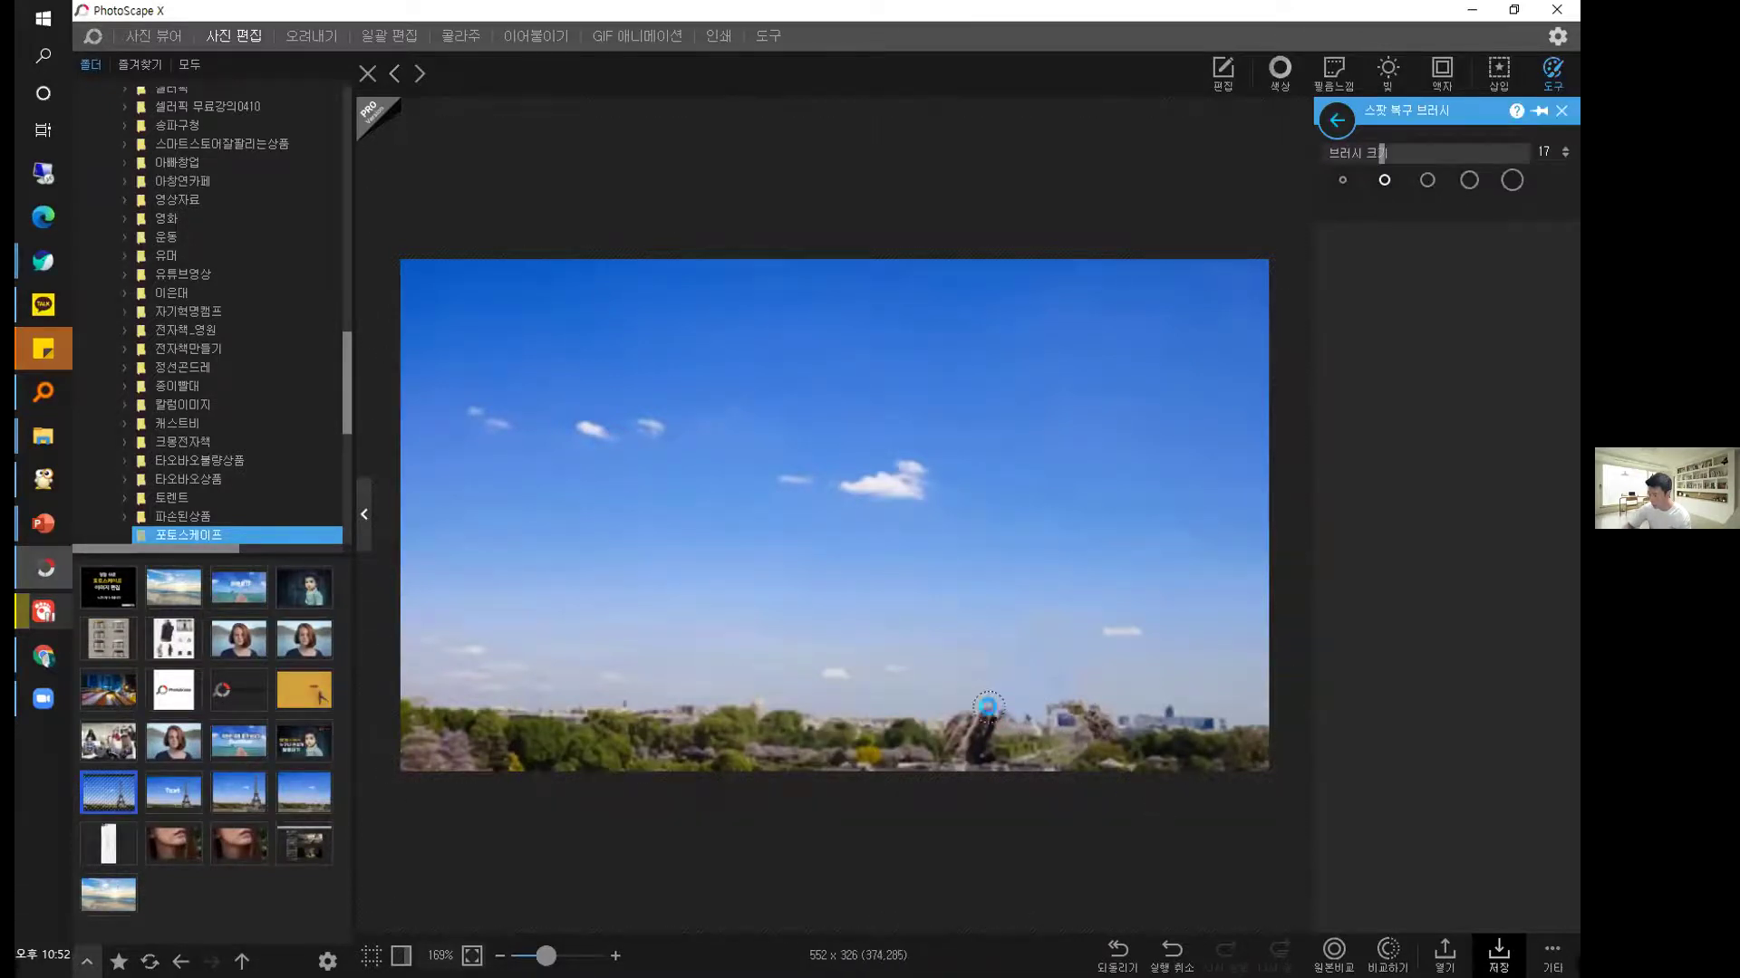
Heal the remaining fragments of the tower's right leg along the skyline.
left_click(1092, 711)
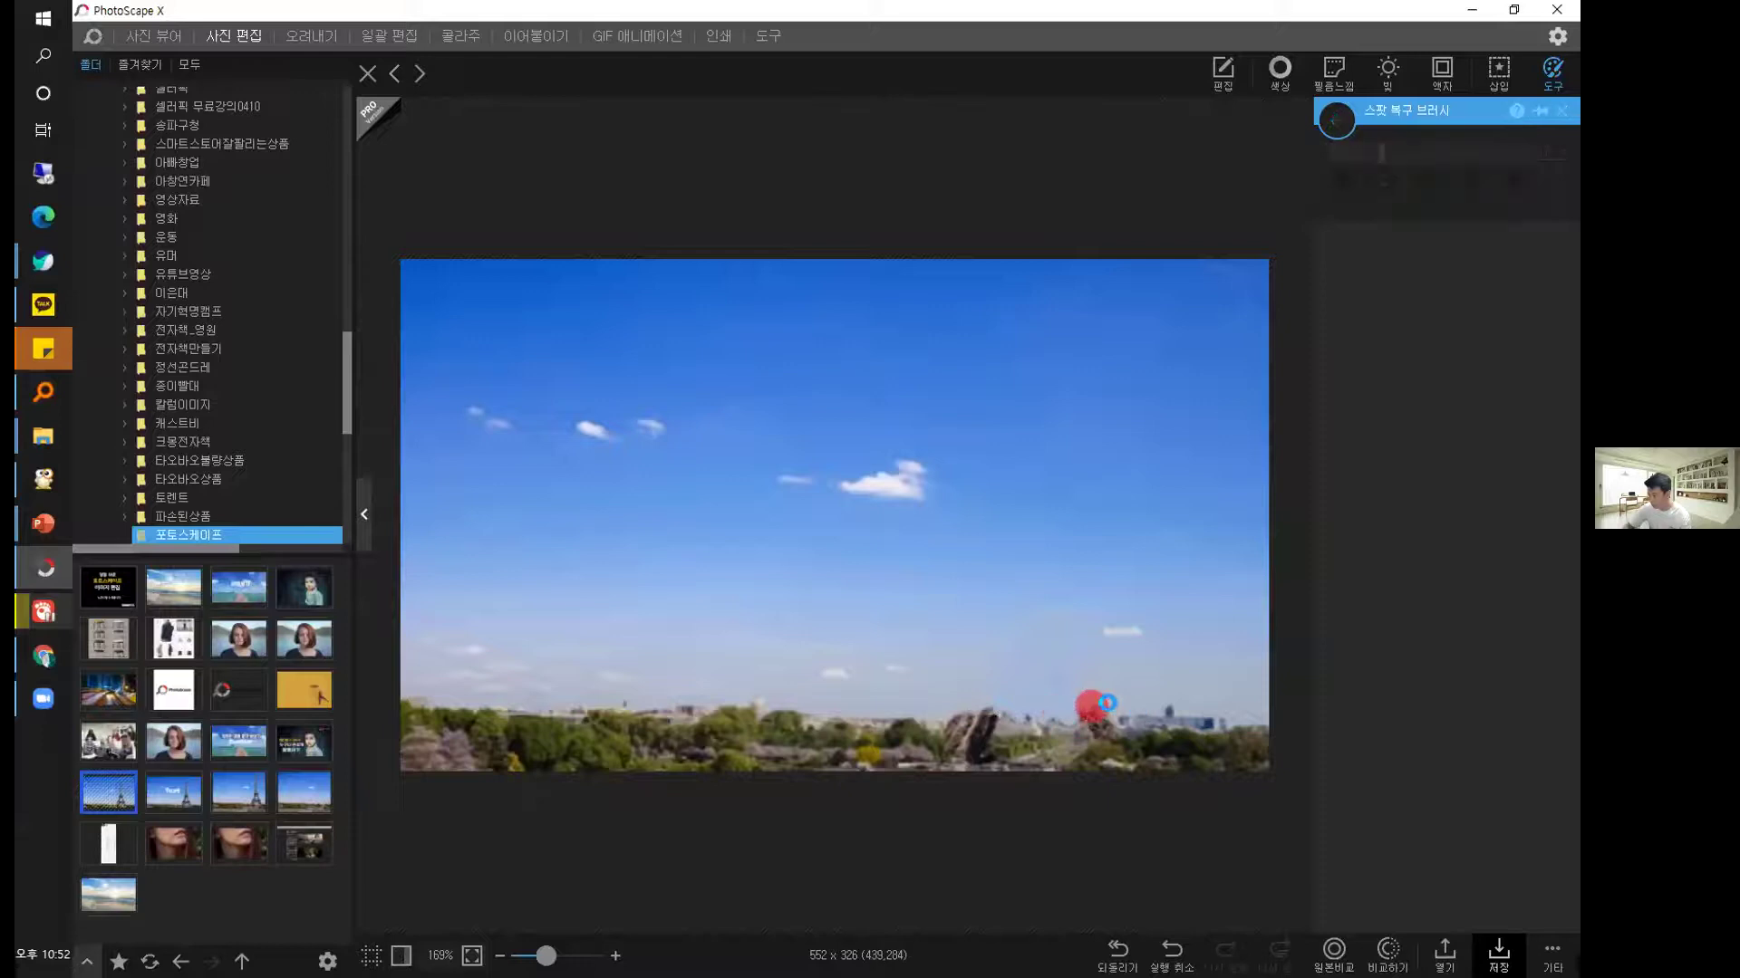
left_click(1050, 706)
left_click(1067, 671)
left_click(1033, 707)
left_click(1070, 705)
left_click(1086, 709)
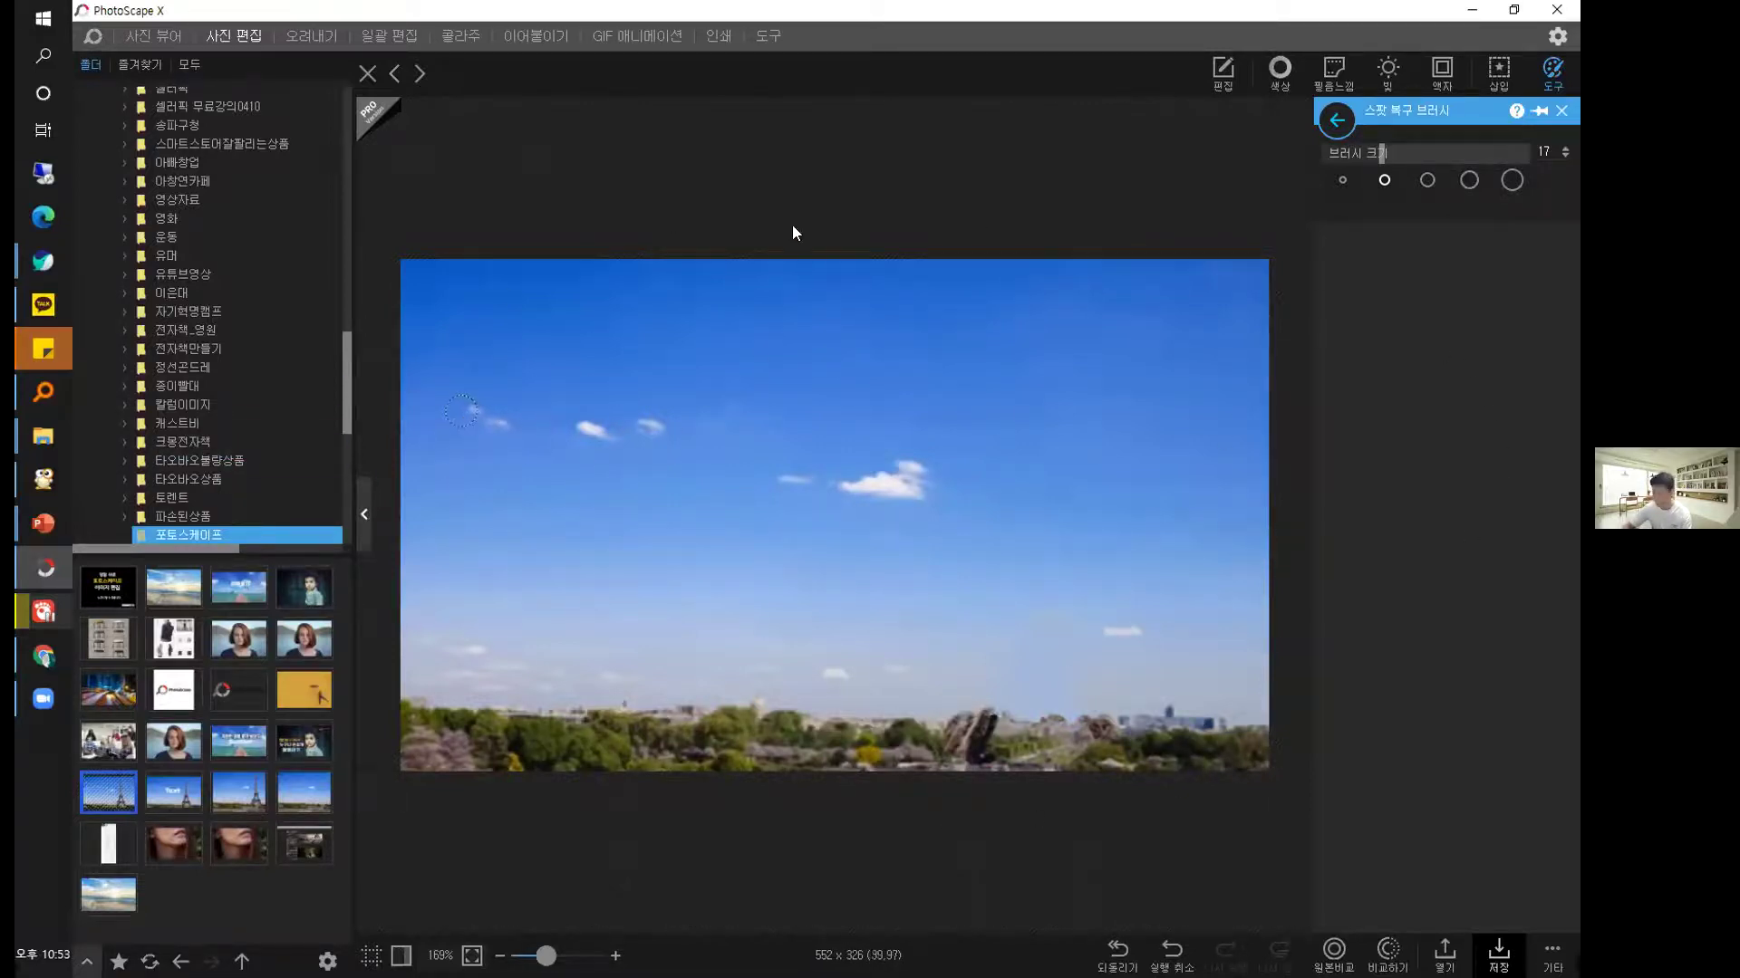
Leave the spot healing brush and revert the Eiffel Tower photo to its original state.
left_click(1560, 65)
left_click(1560, 65)
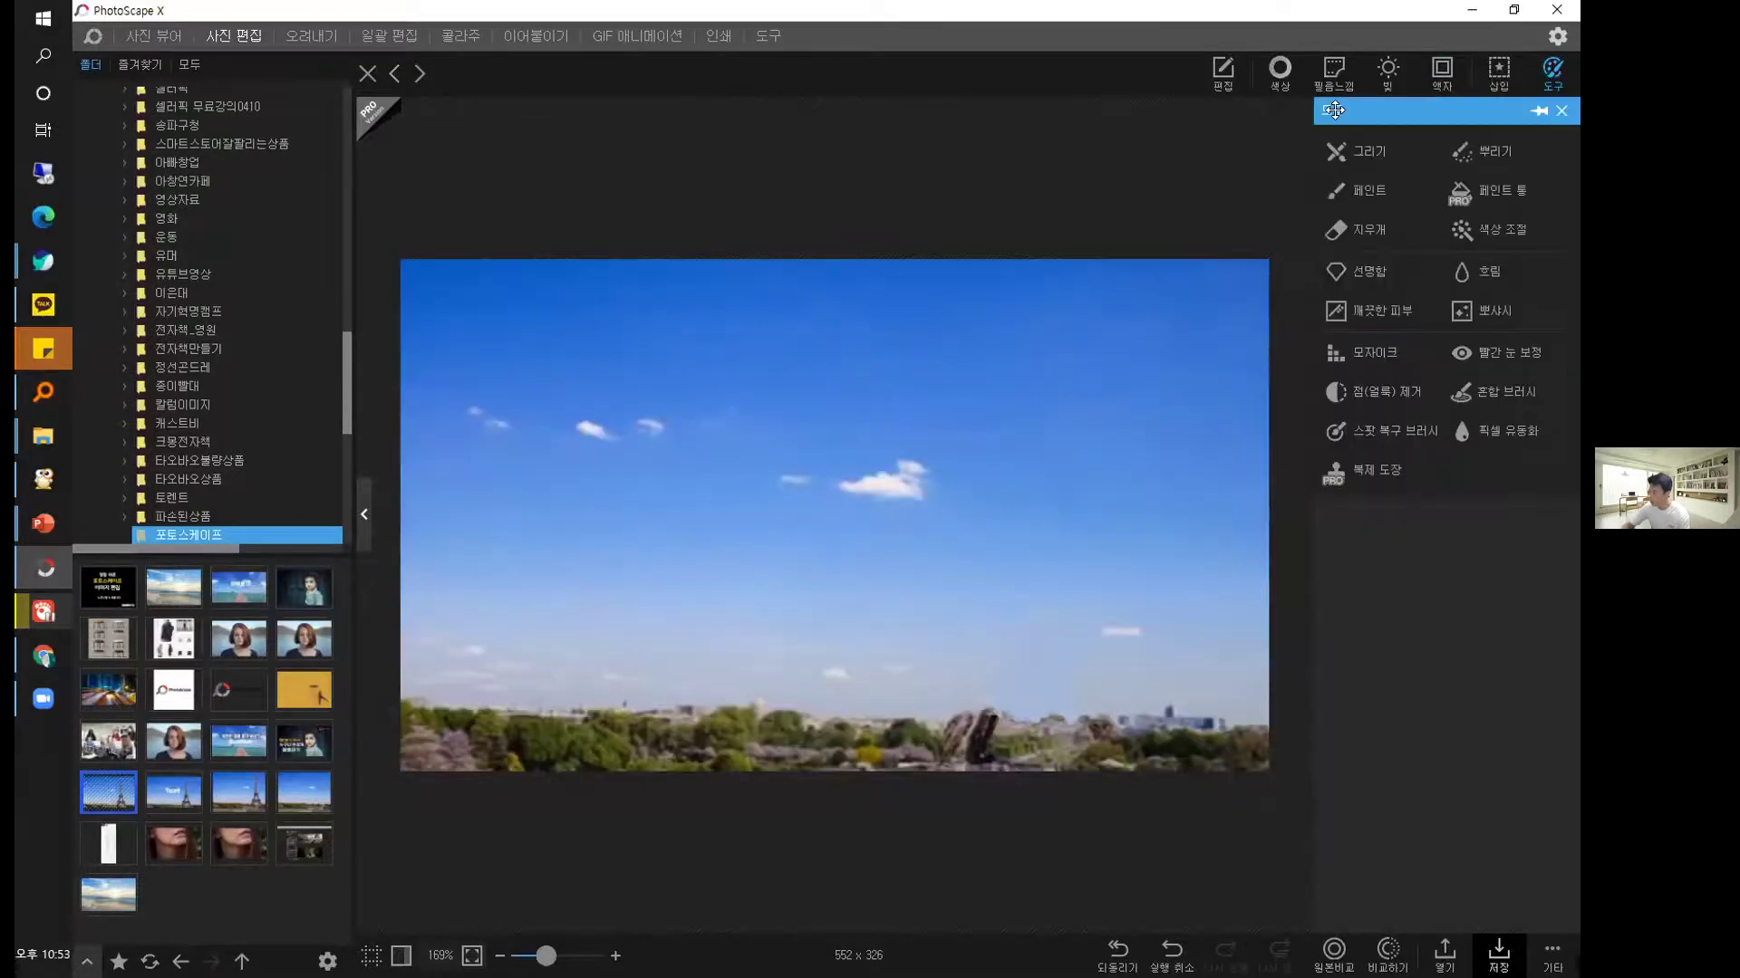
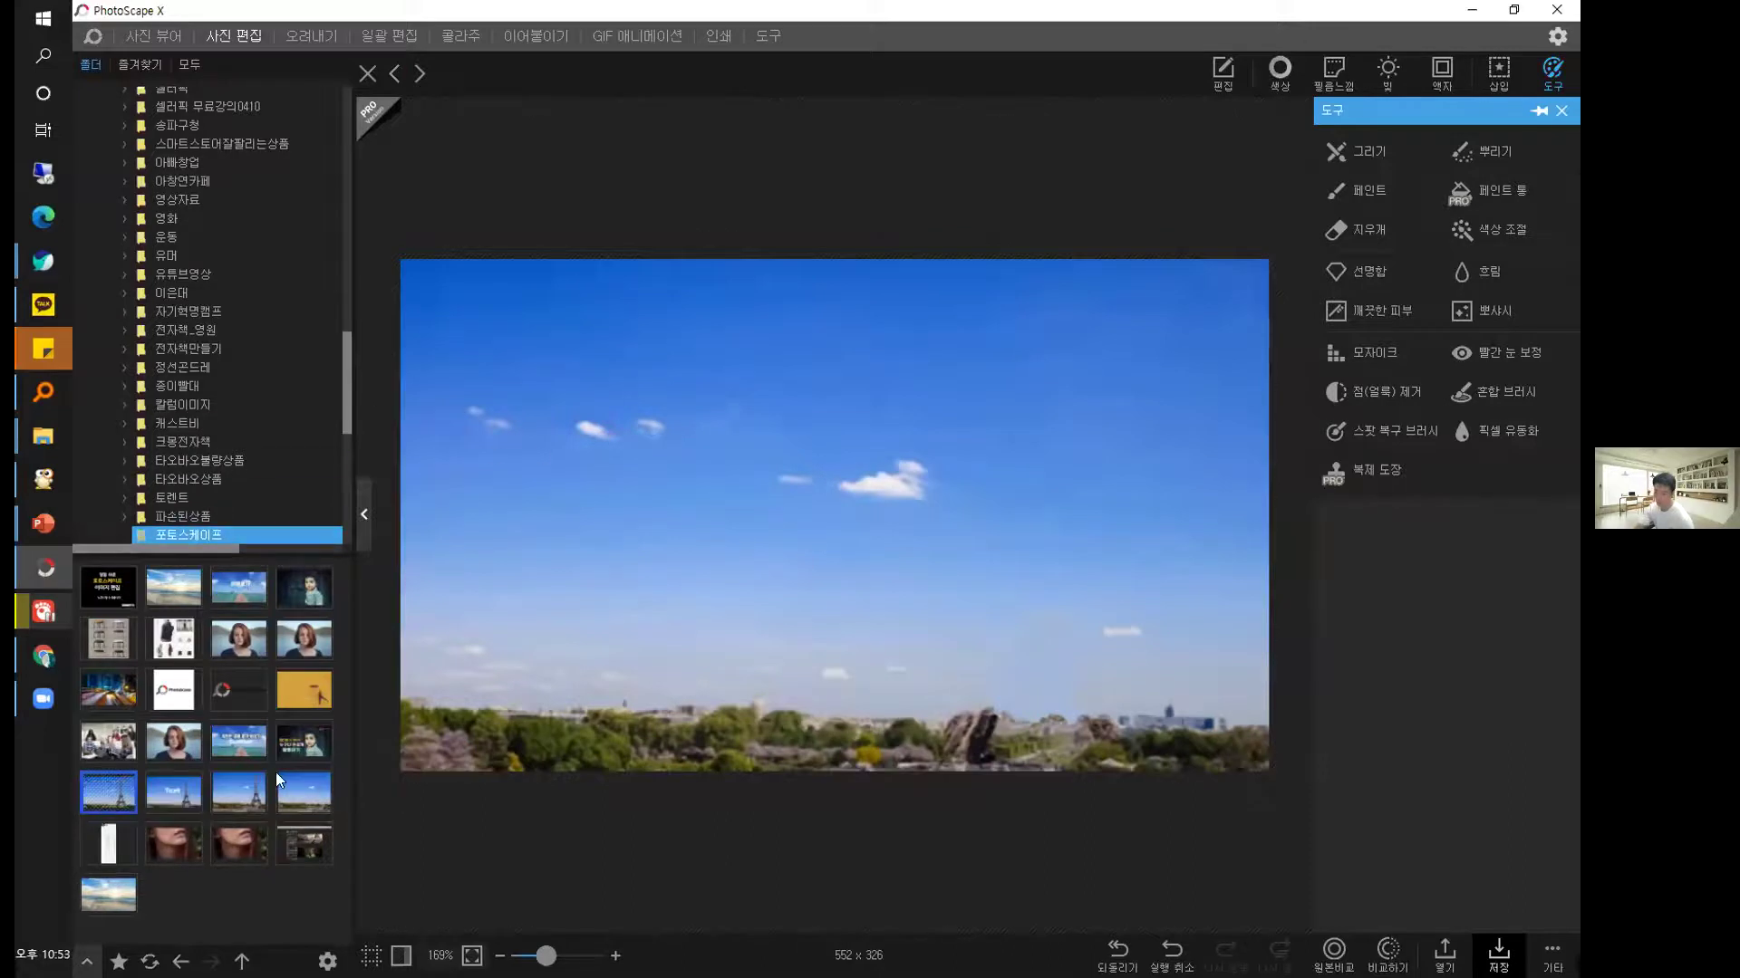
left_click_drag(186, 802, 968, 487)
key("Return")
left_click(1117, 951)
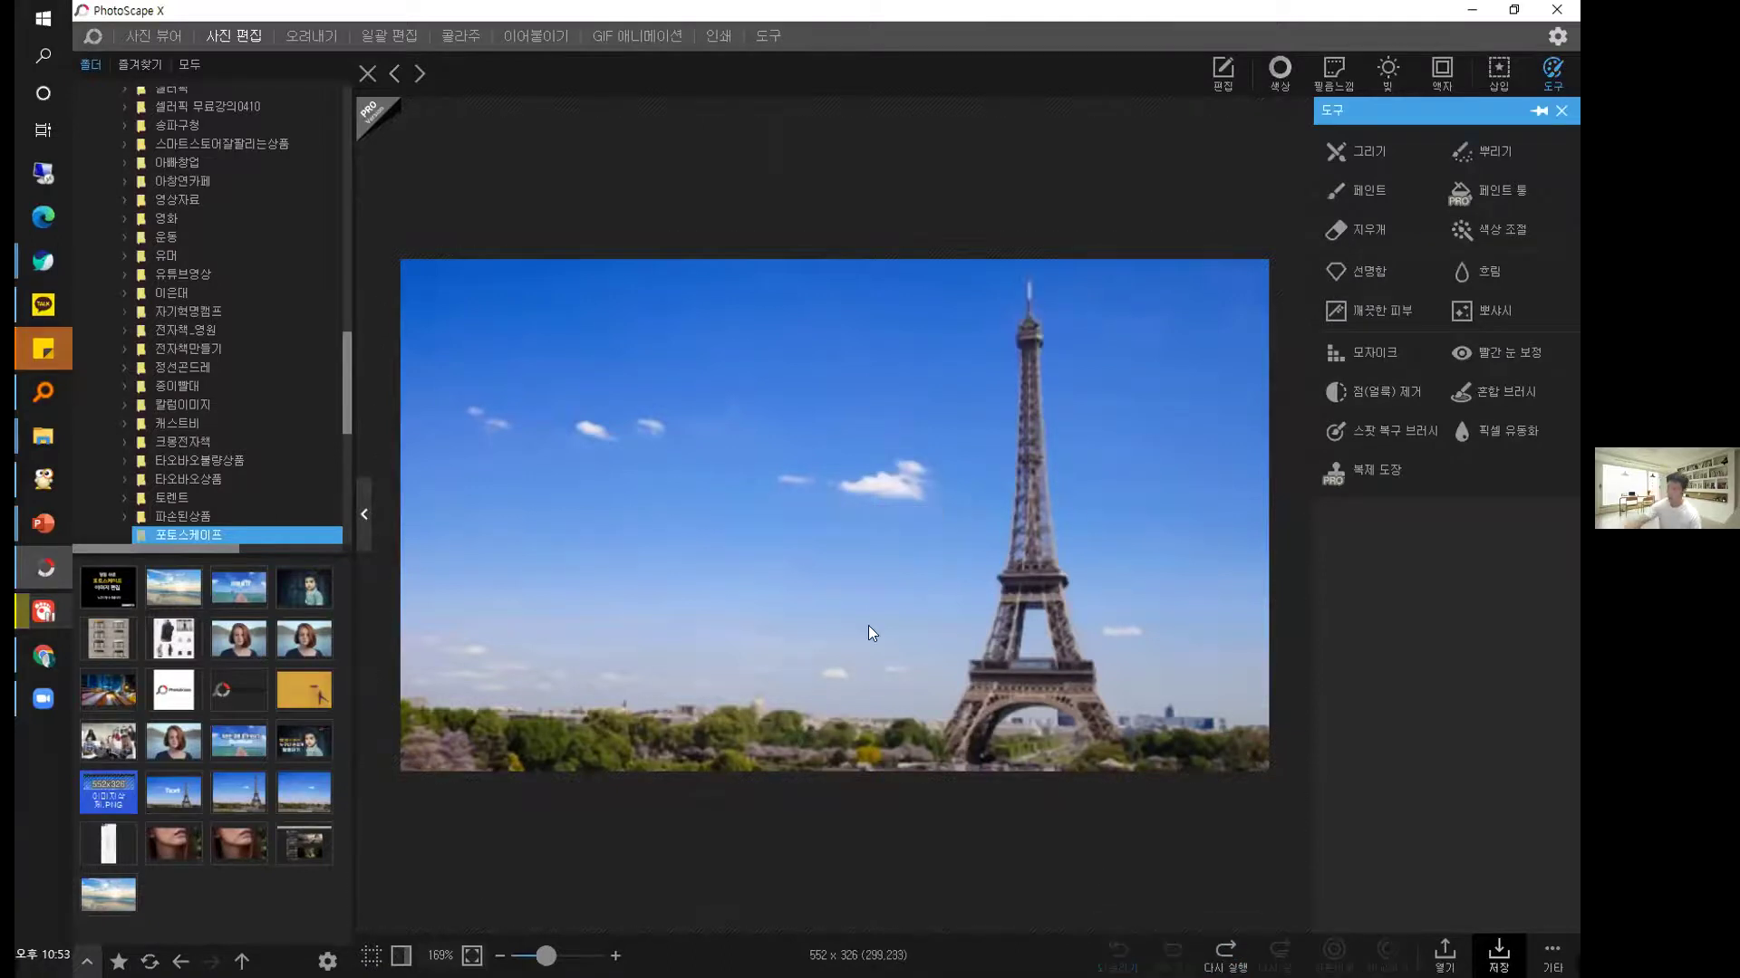
Switch to the slideshow and advance through the image resolution title to the slide showing the save dialog.
left_click(1517, 9)
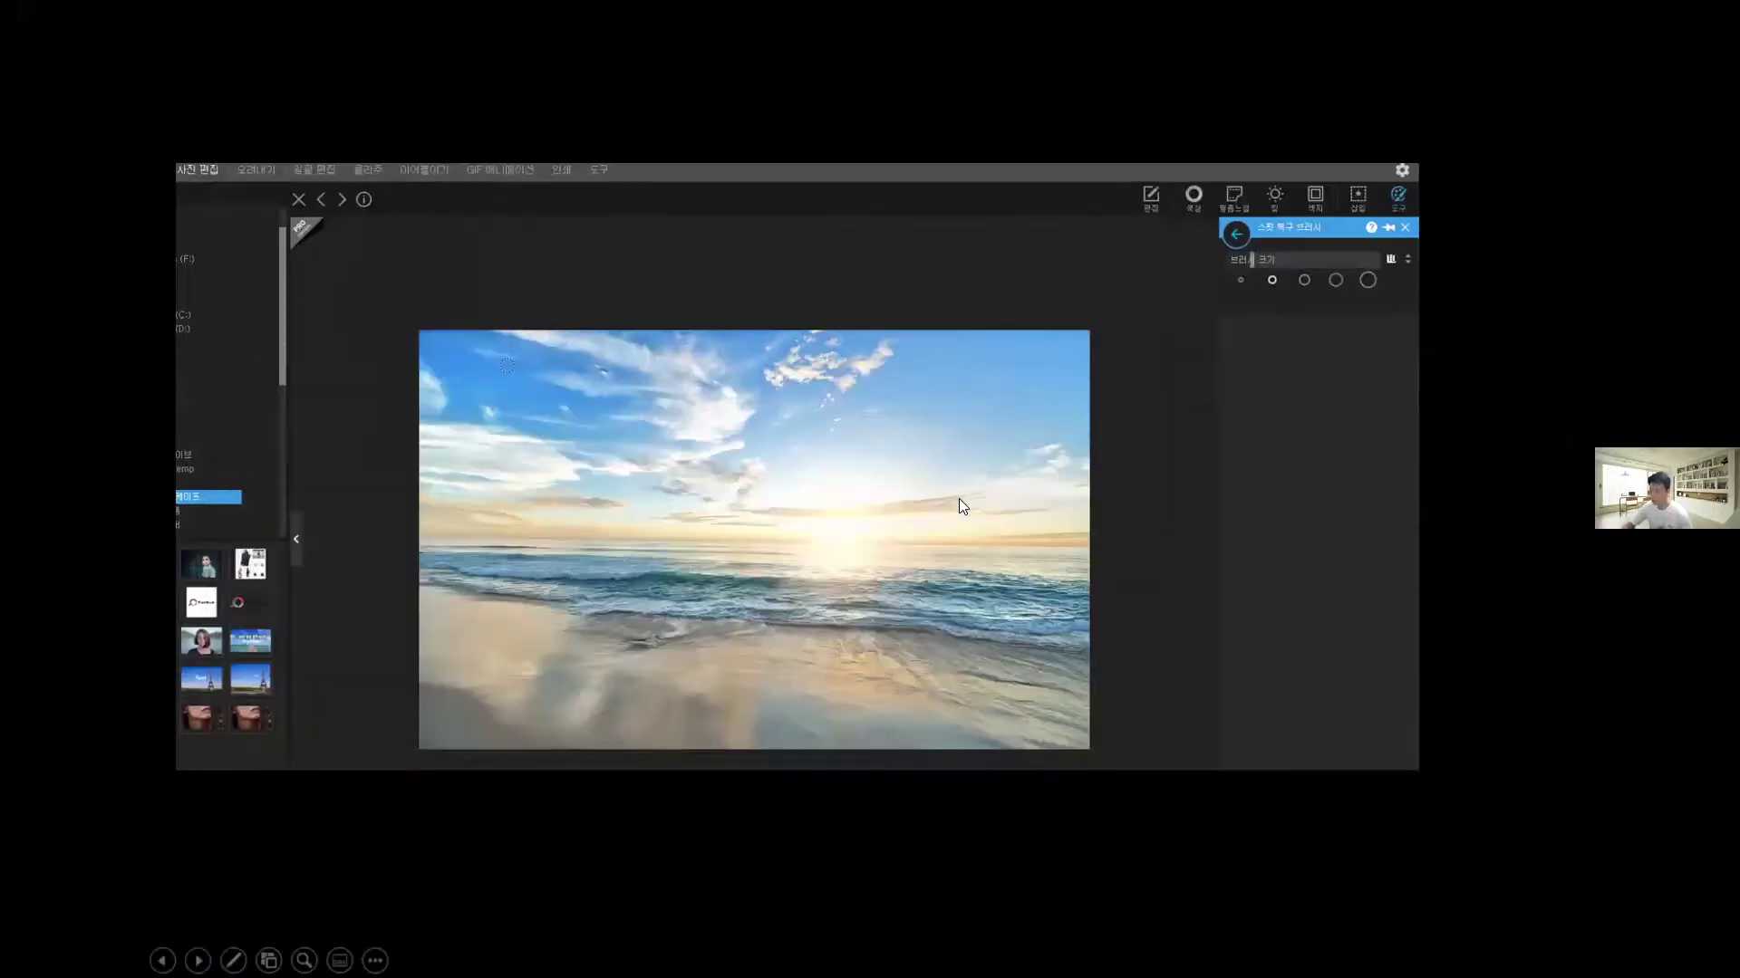
key("Right")
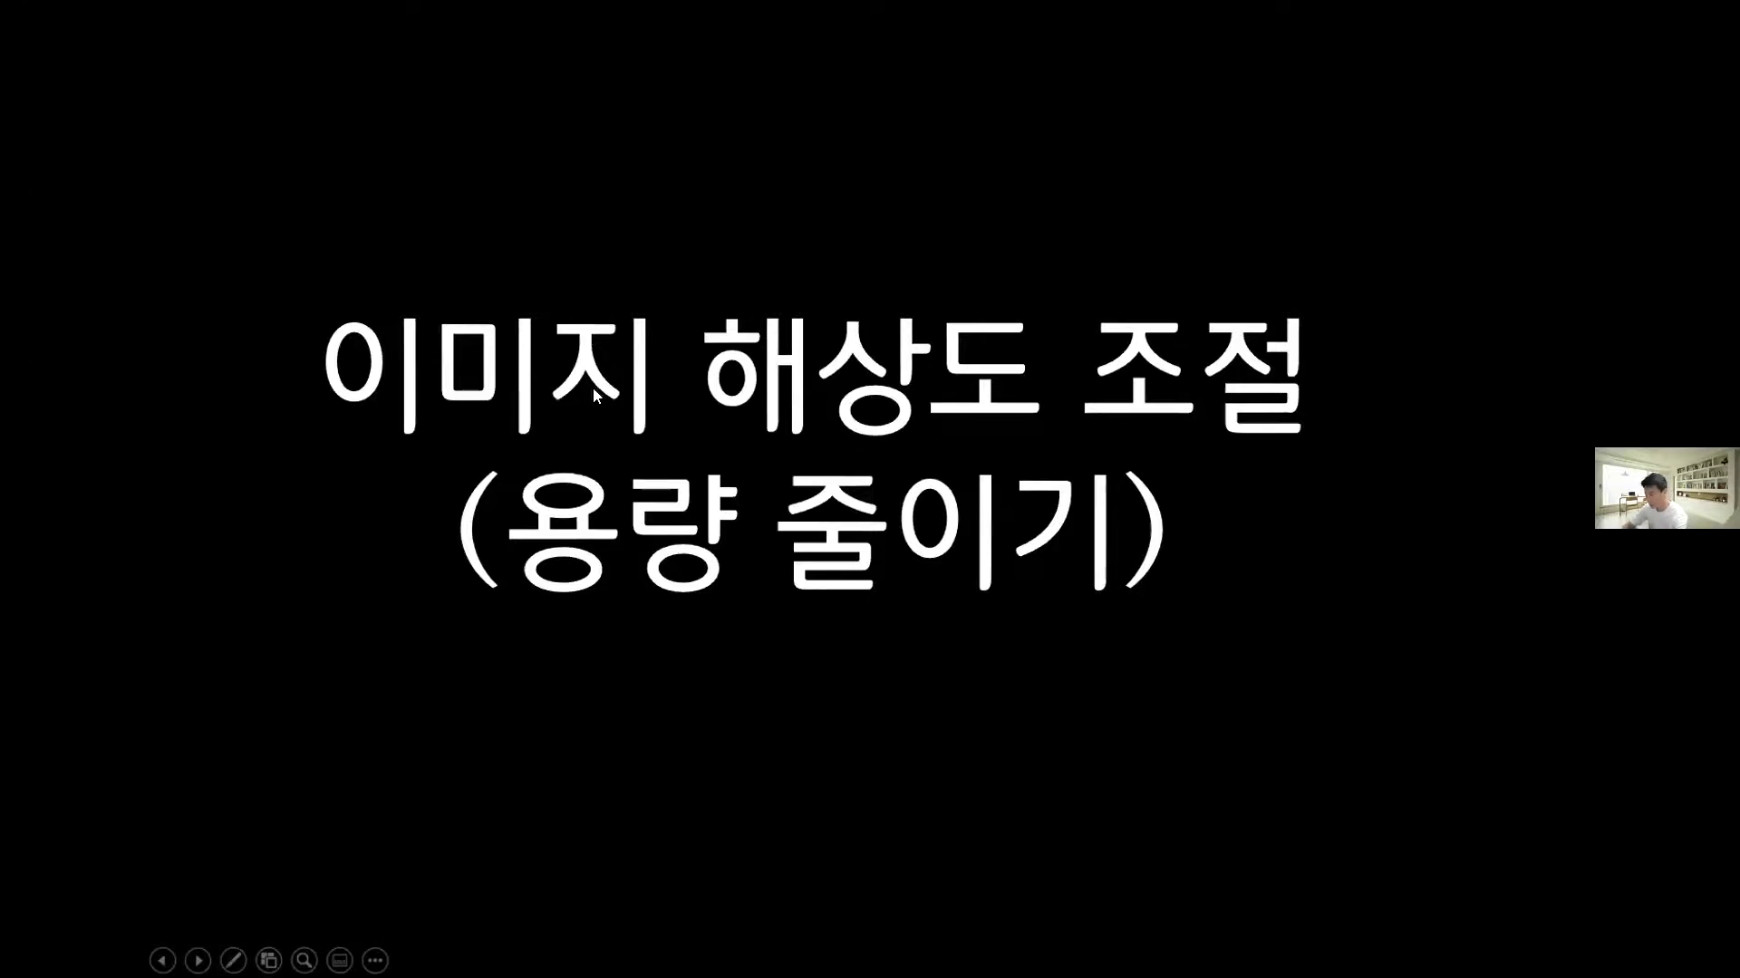
left_click(712, 393)
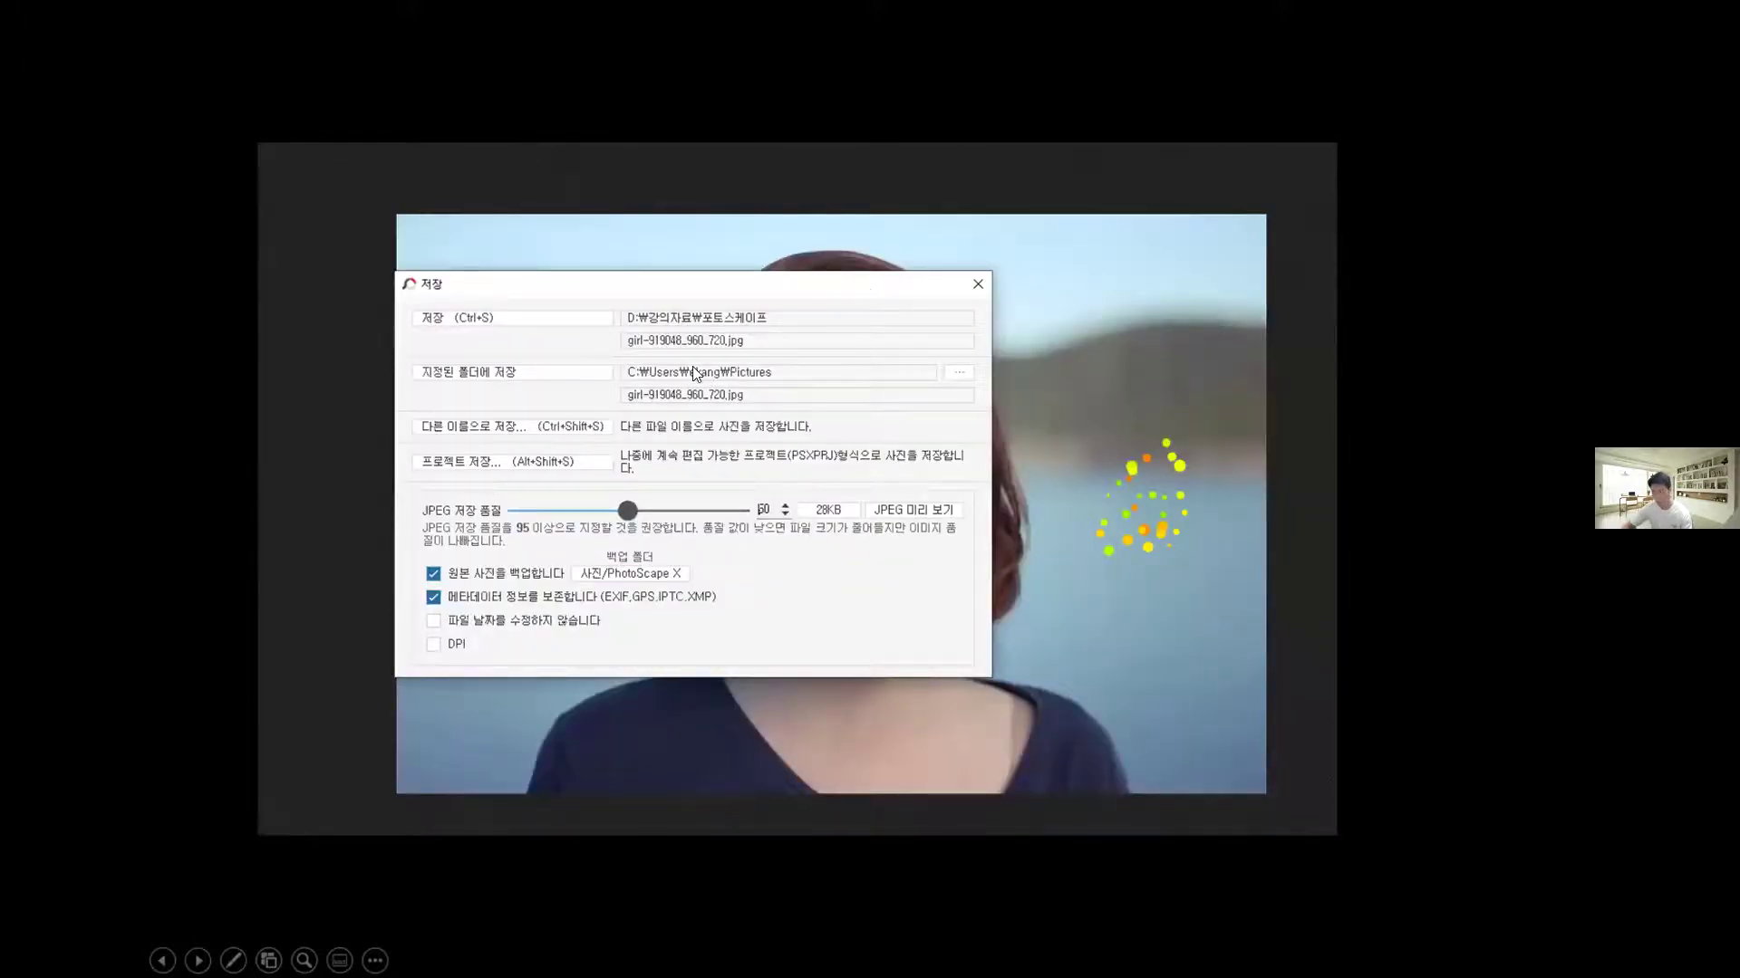
Switch back to PhotoScape X, maximize its window and open child-817373_1920.jpg for editing.
key("alt+Tab")
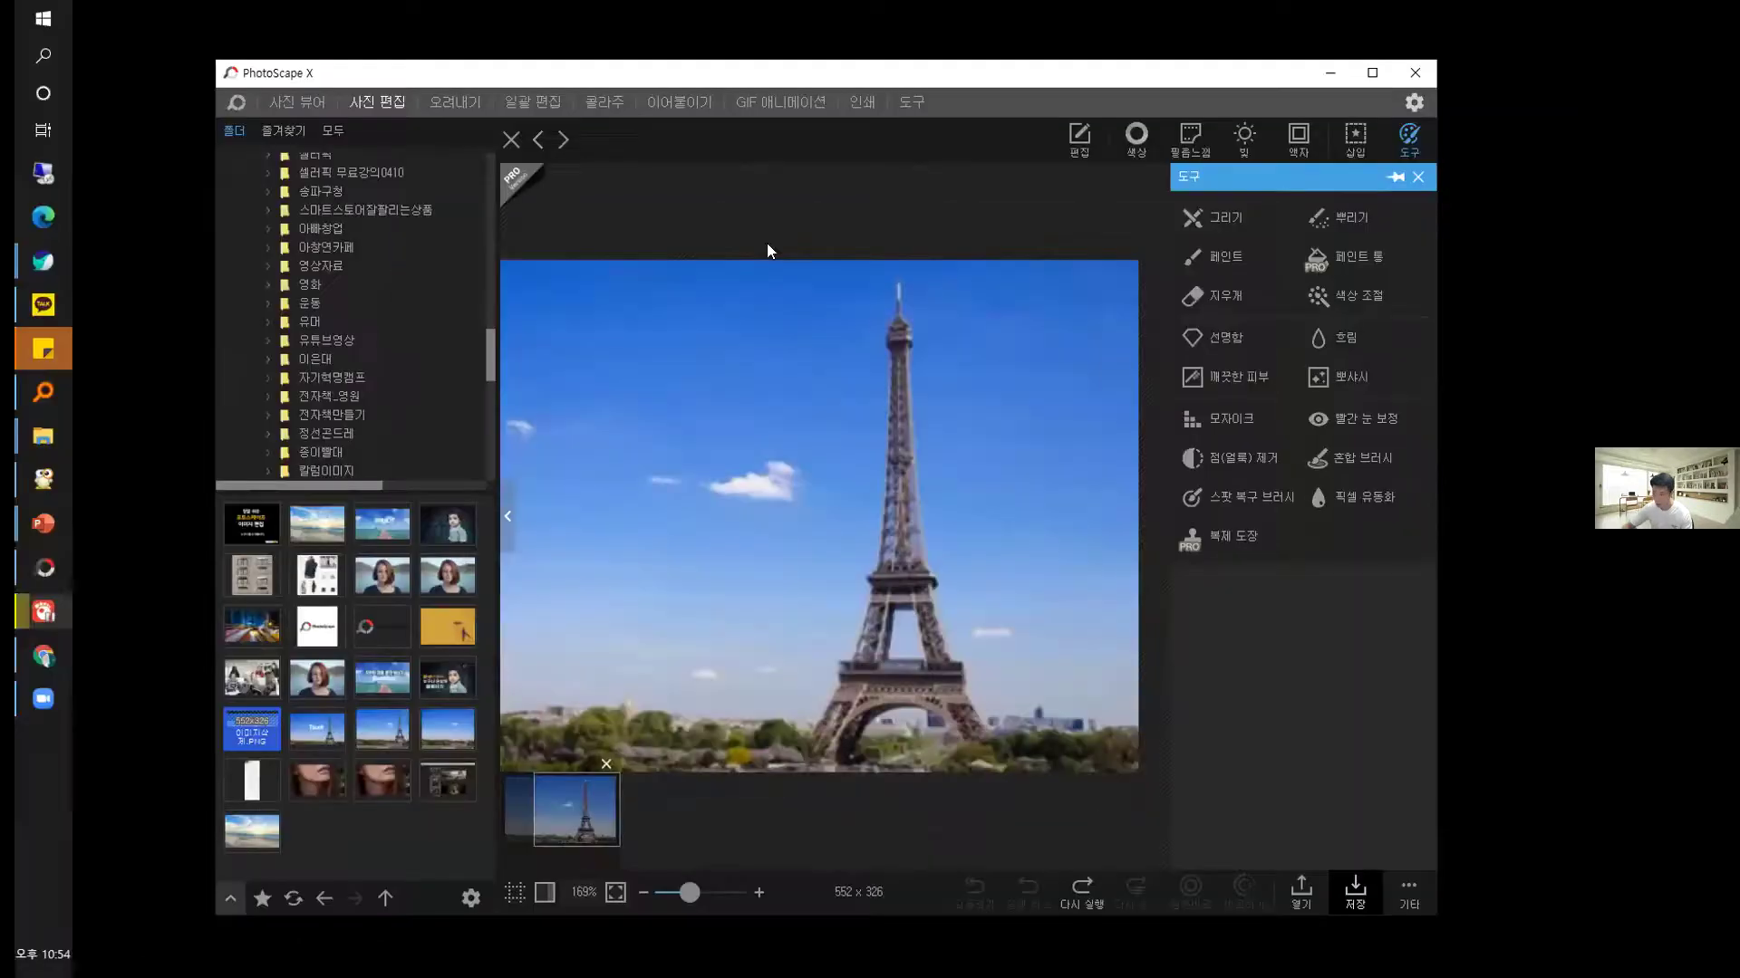
key("super+Up")
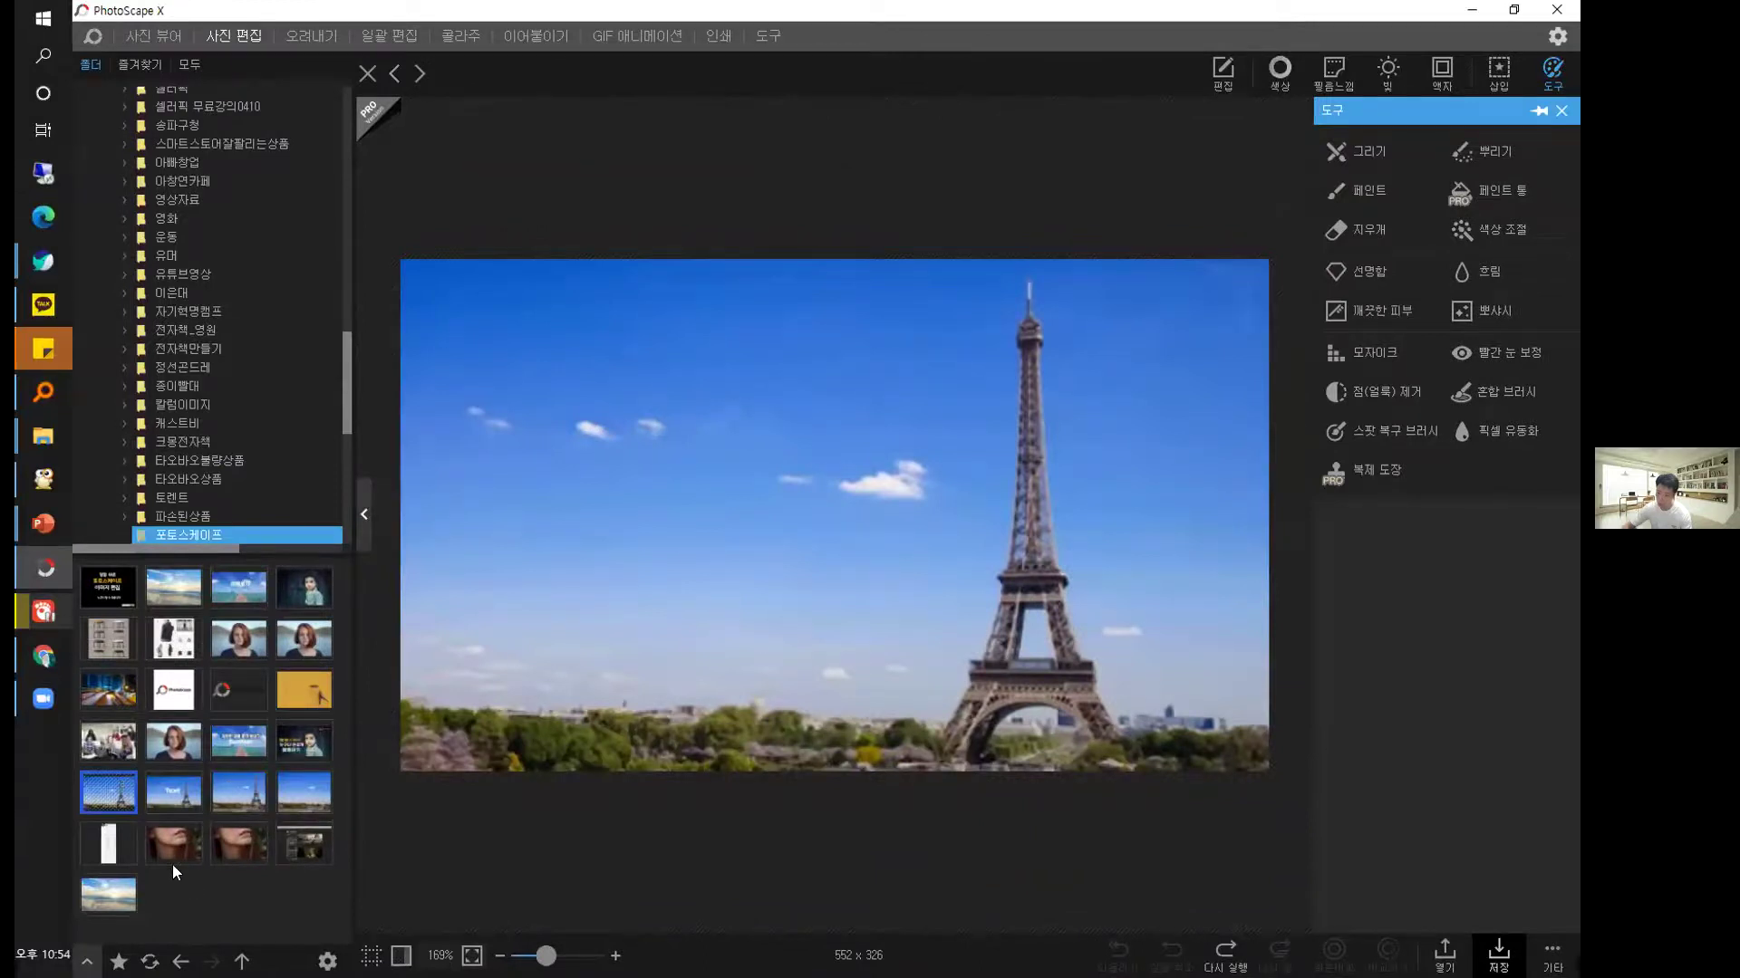
left_click(304, 591)
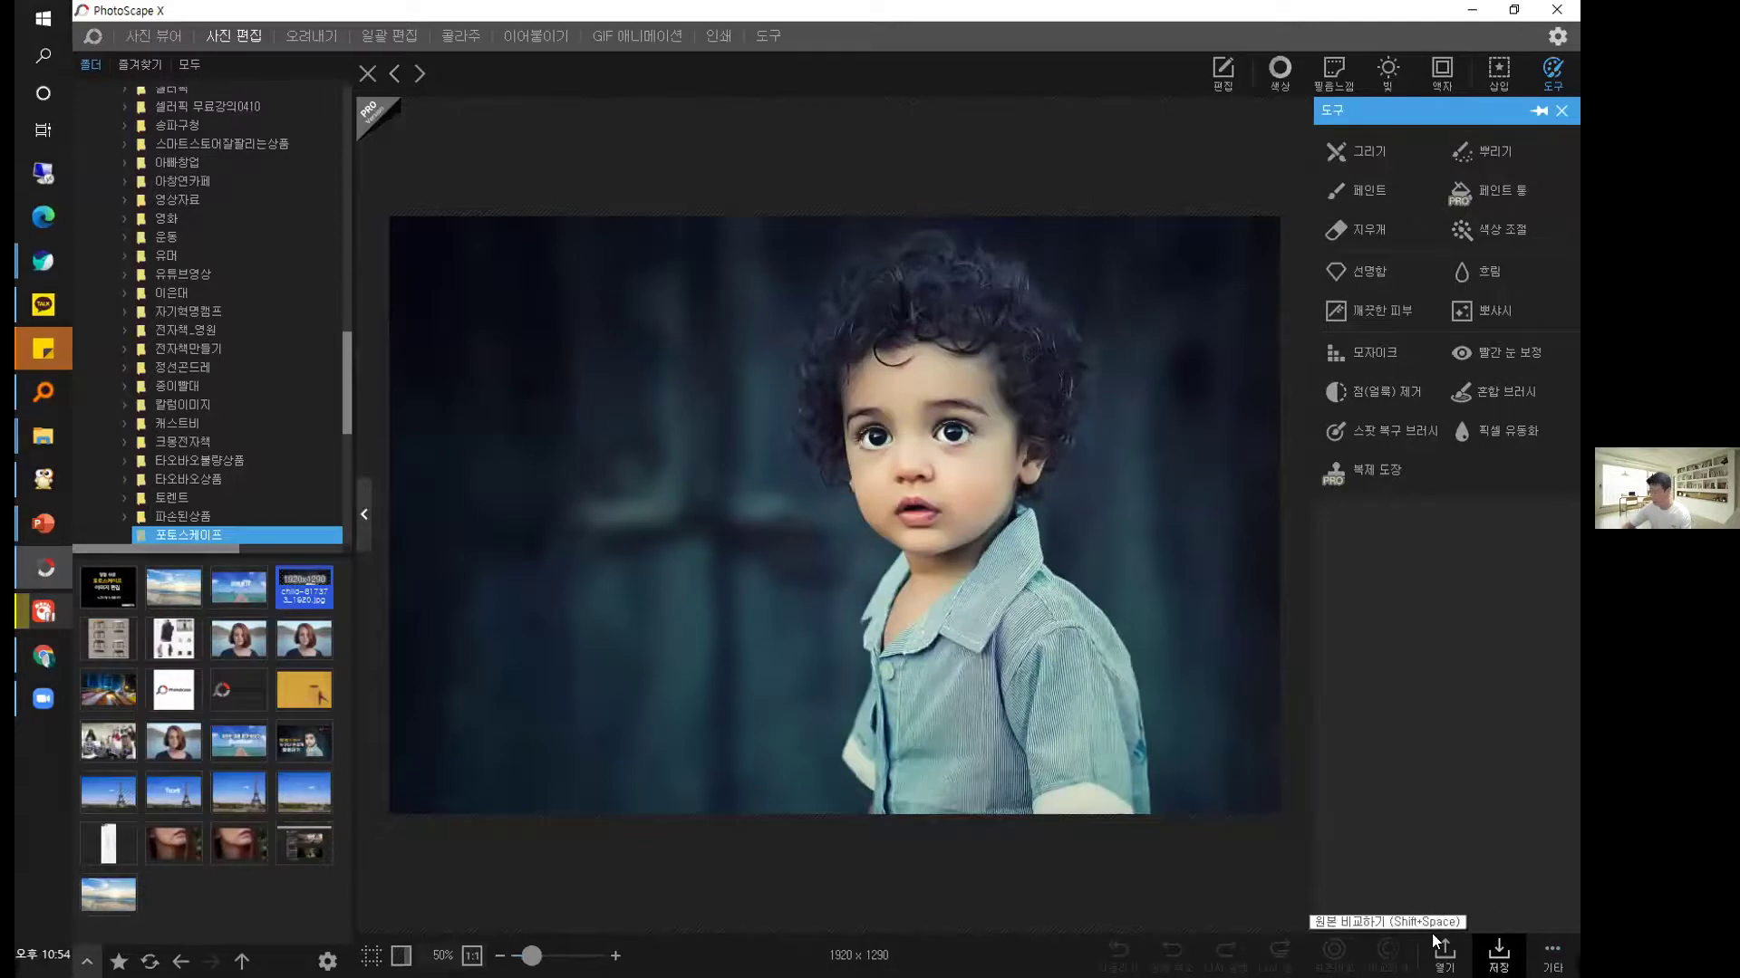
Open the save options for the child photo and lower the JPEG quality to 26.
left_click(1498, 952)
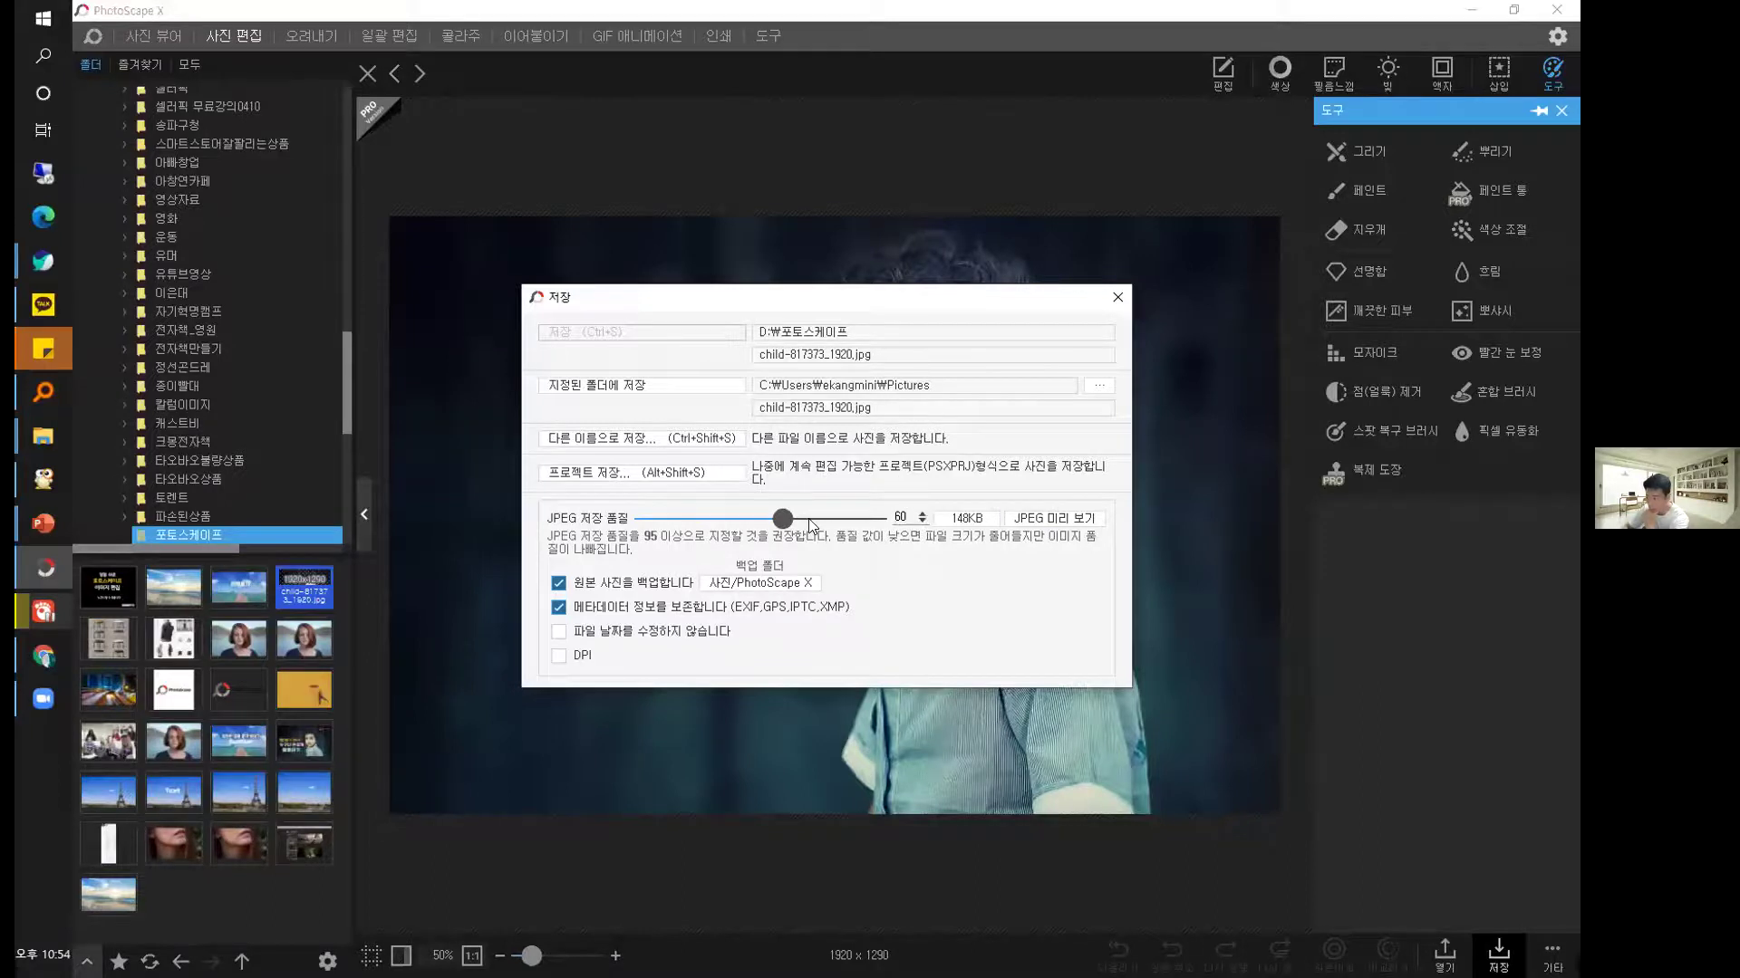
left_click_drag(783, 519, 696, 518)
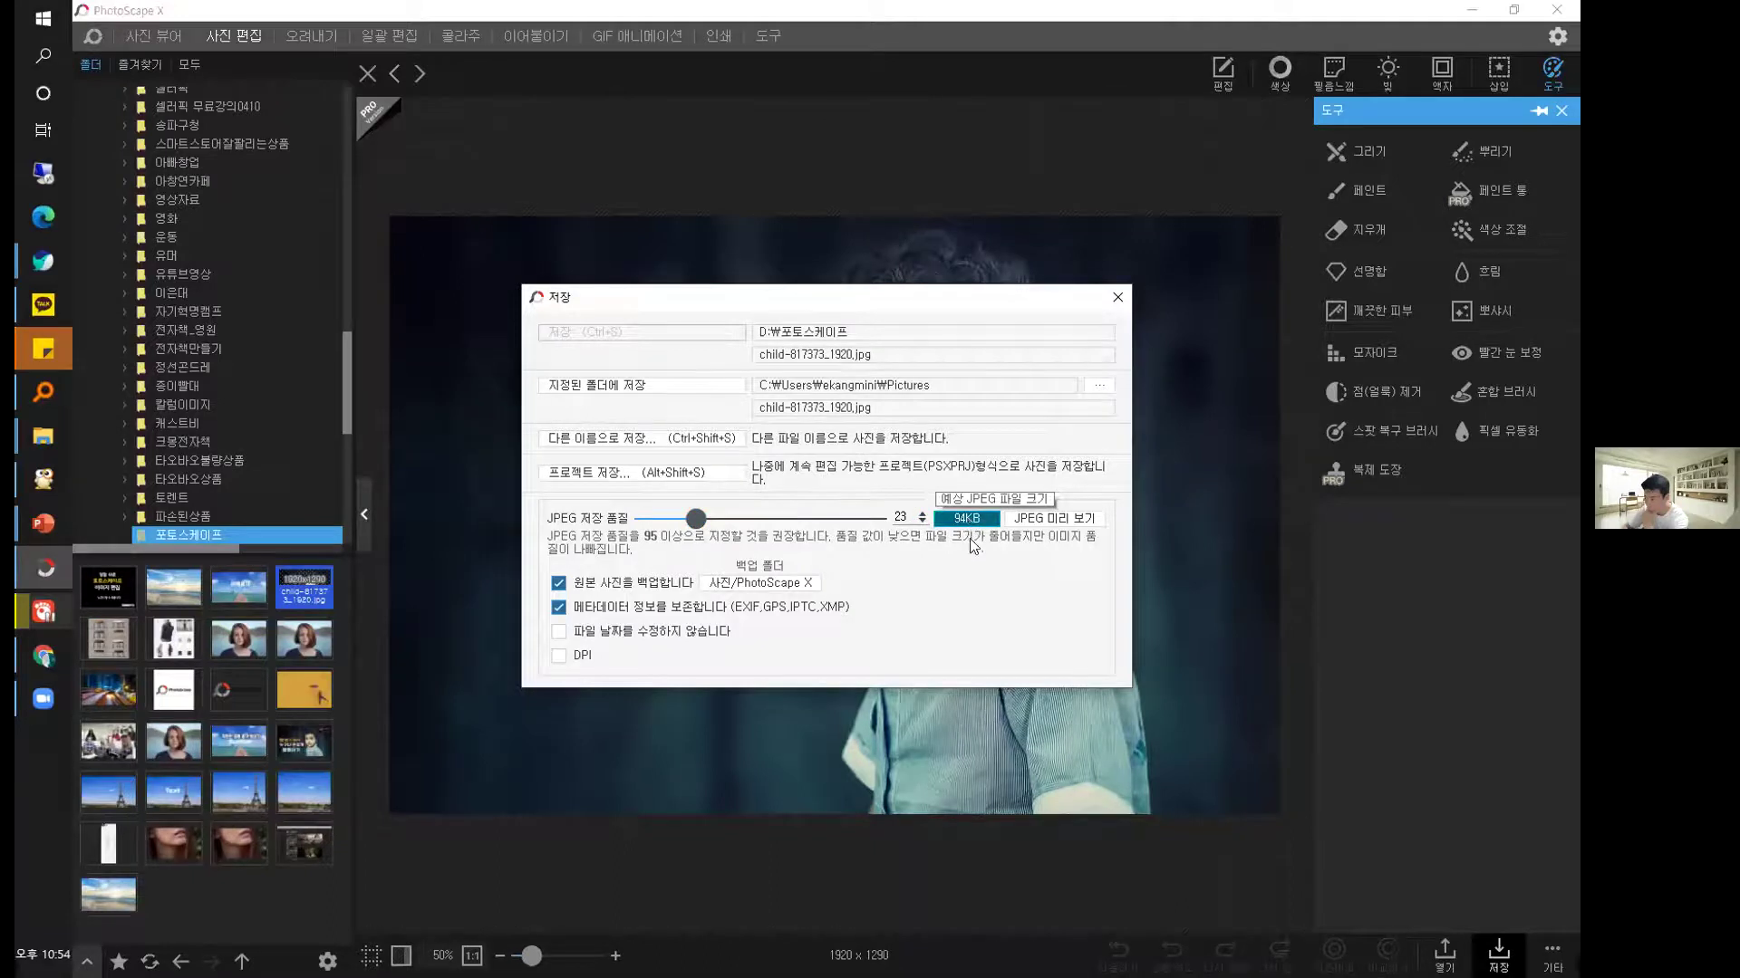
left_click_drag(689, 518, 710, 518)
left_click_drag(710, 519, 702, 521)
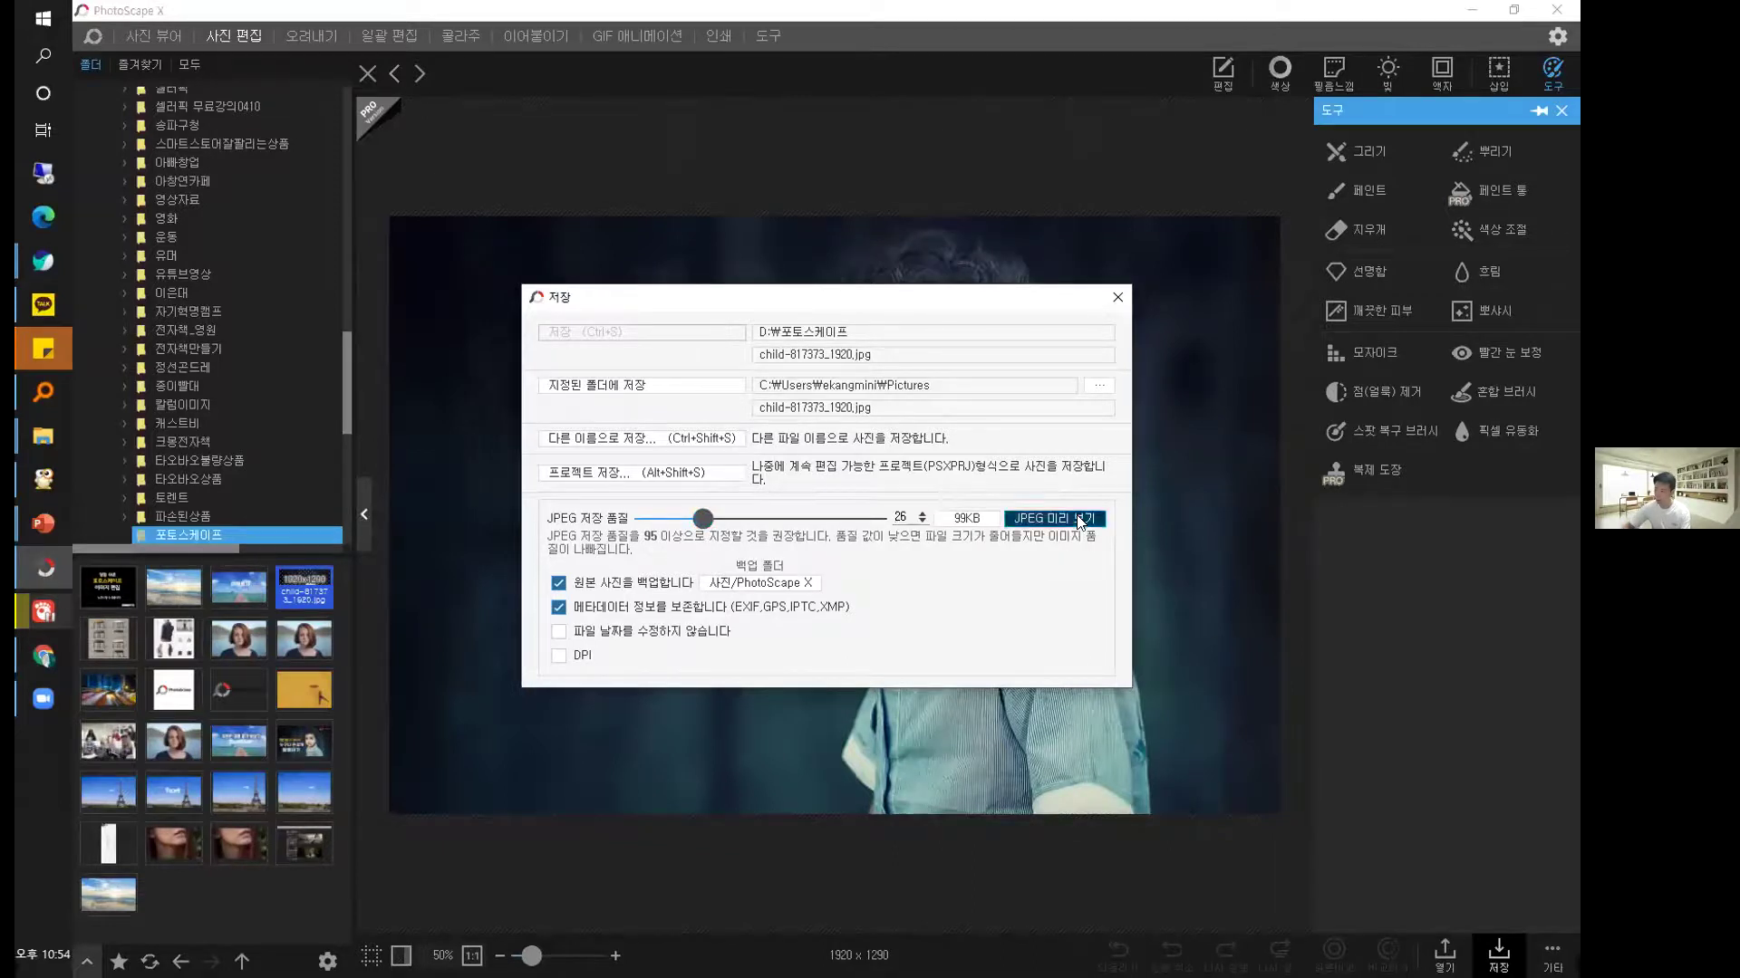
Compare the child photo with its compressed version in the JPEG preview, then leave the save options without saving.
left_click(1062, 516)
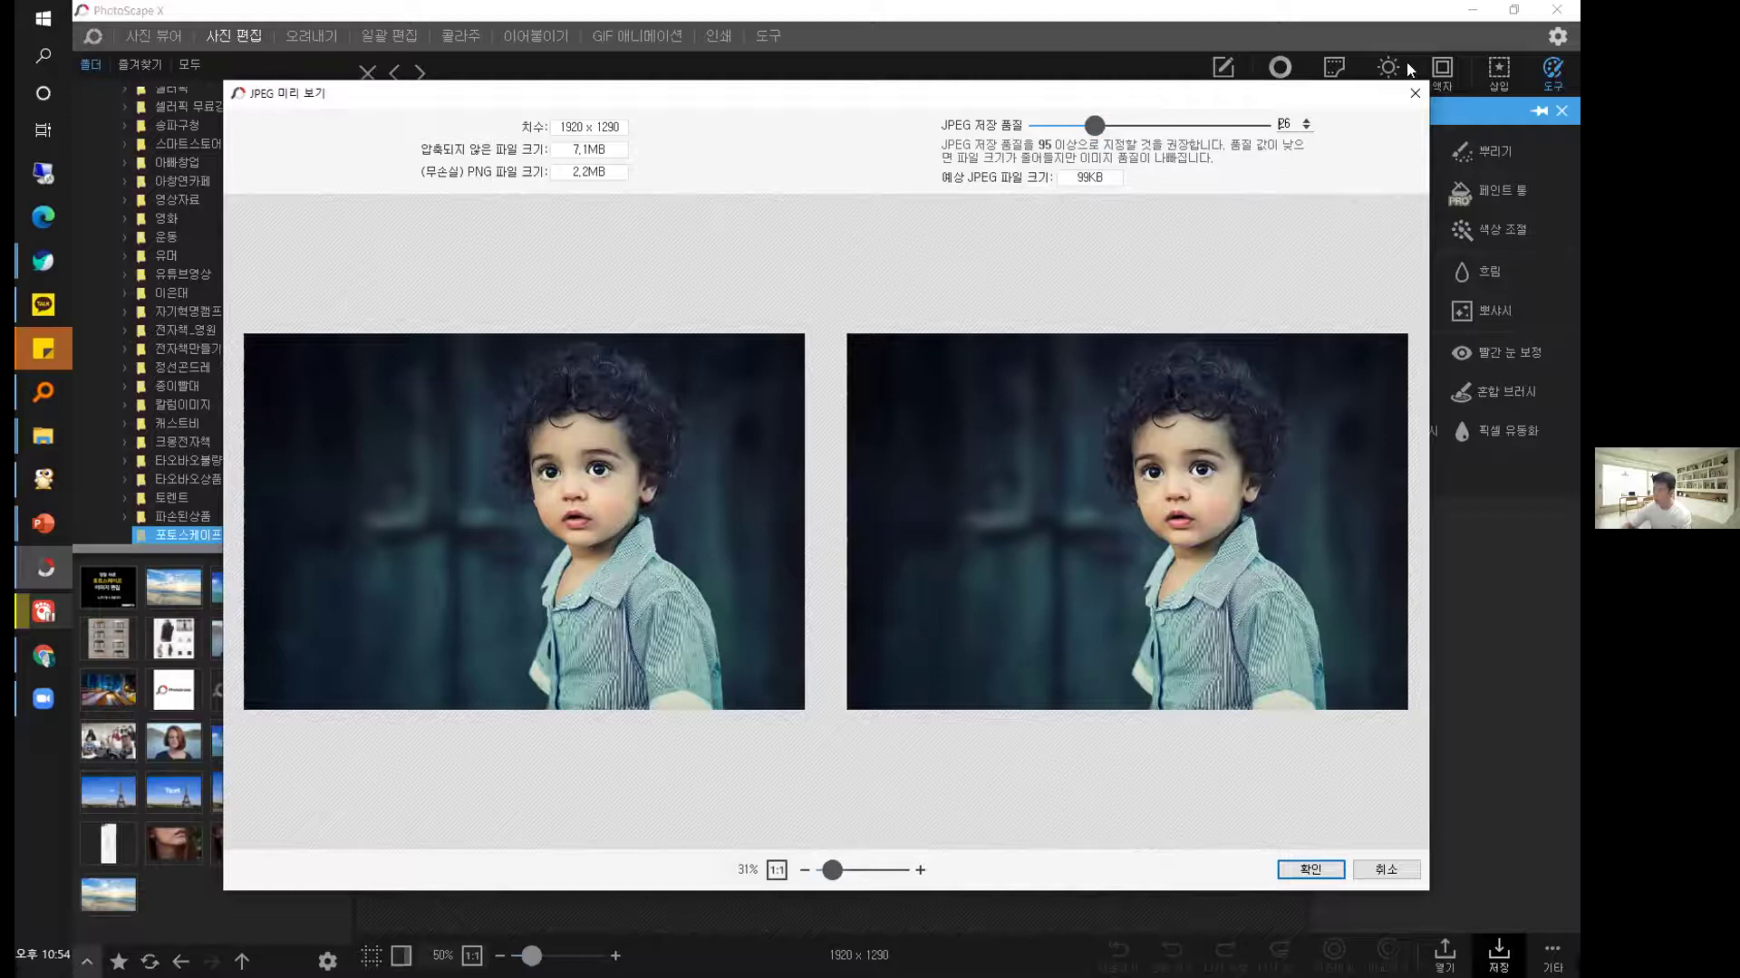
left_click(1415, 90)
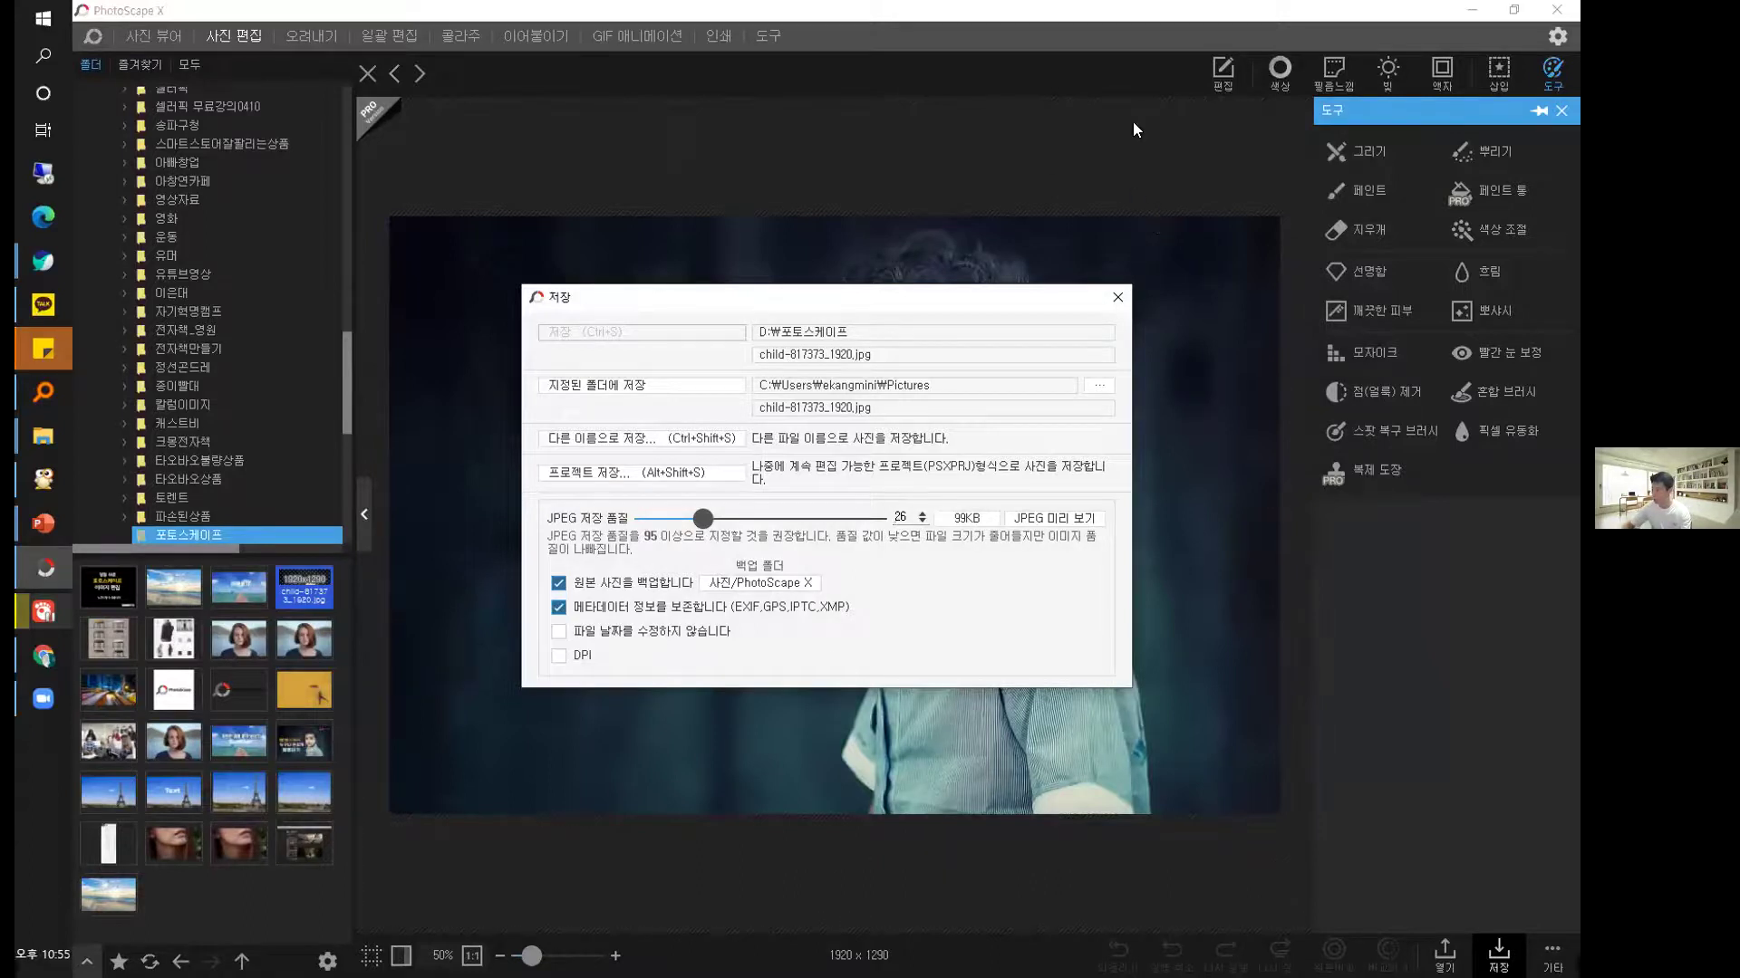
left_click(1106, 302)
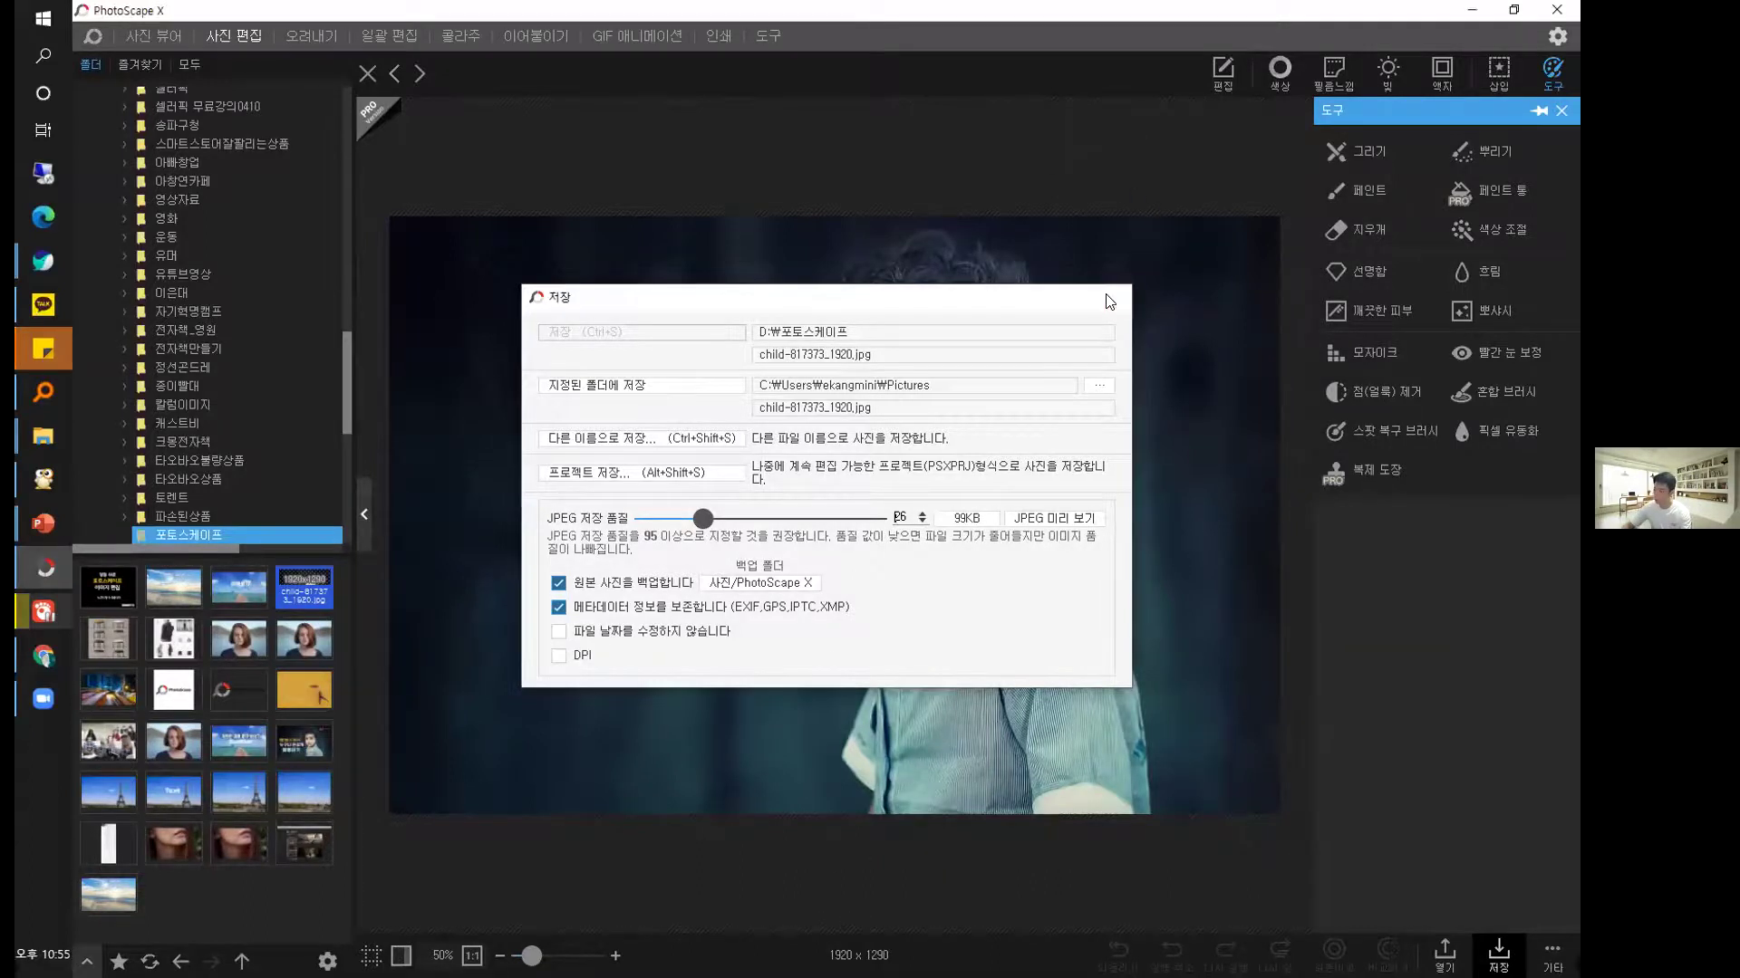
Return to the slideshow and advance through the 이미지 일괄편집 (batch image editing) slides.
key("super+Down")
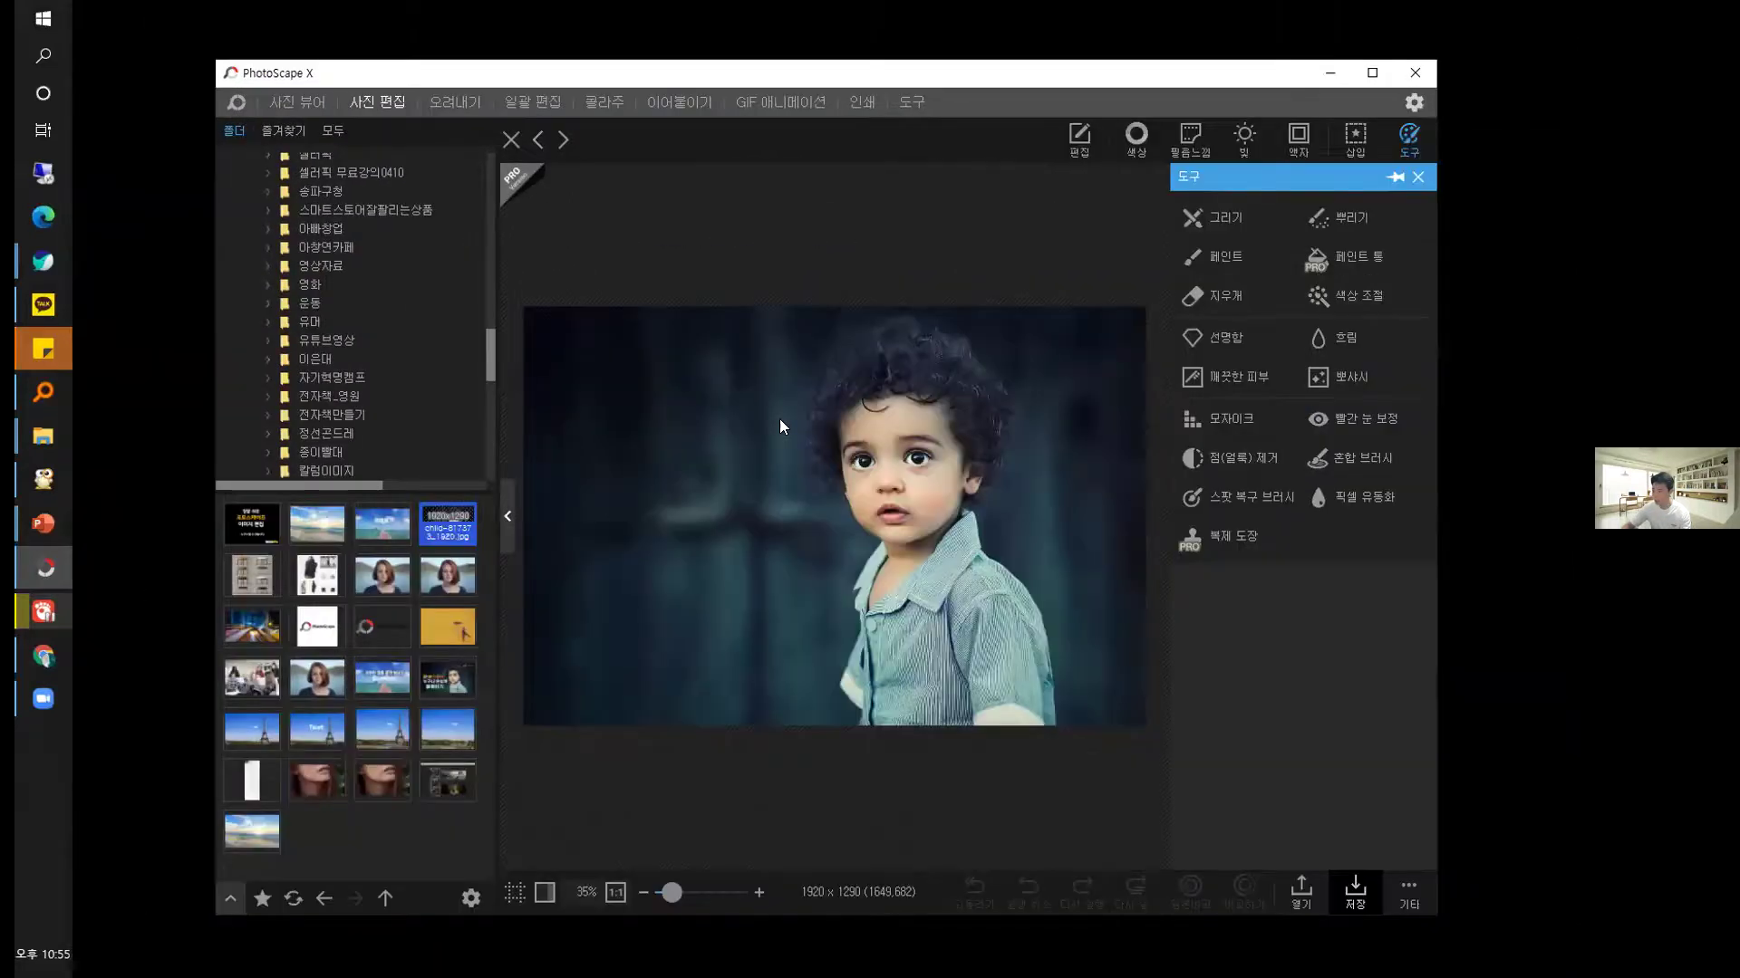
key("alt+Tab")
left_click(784, 422)
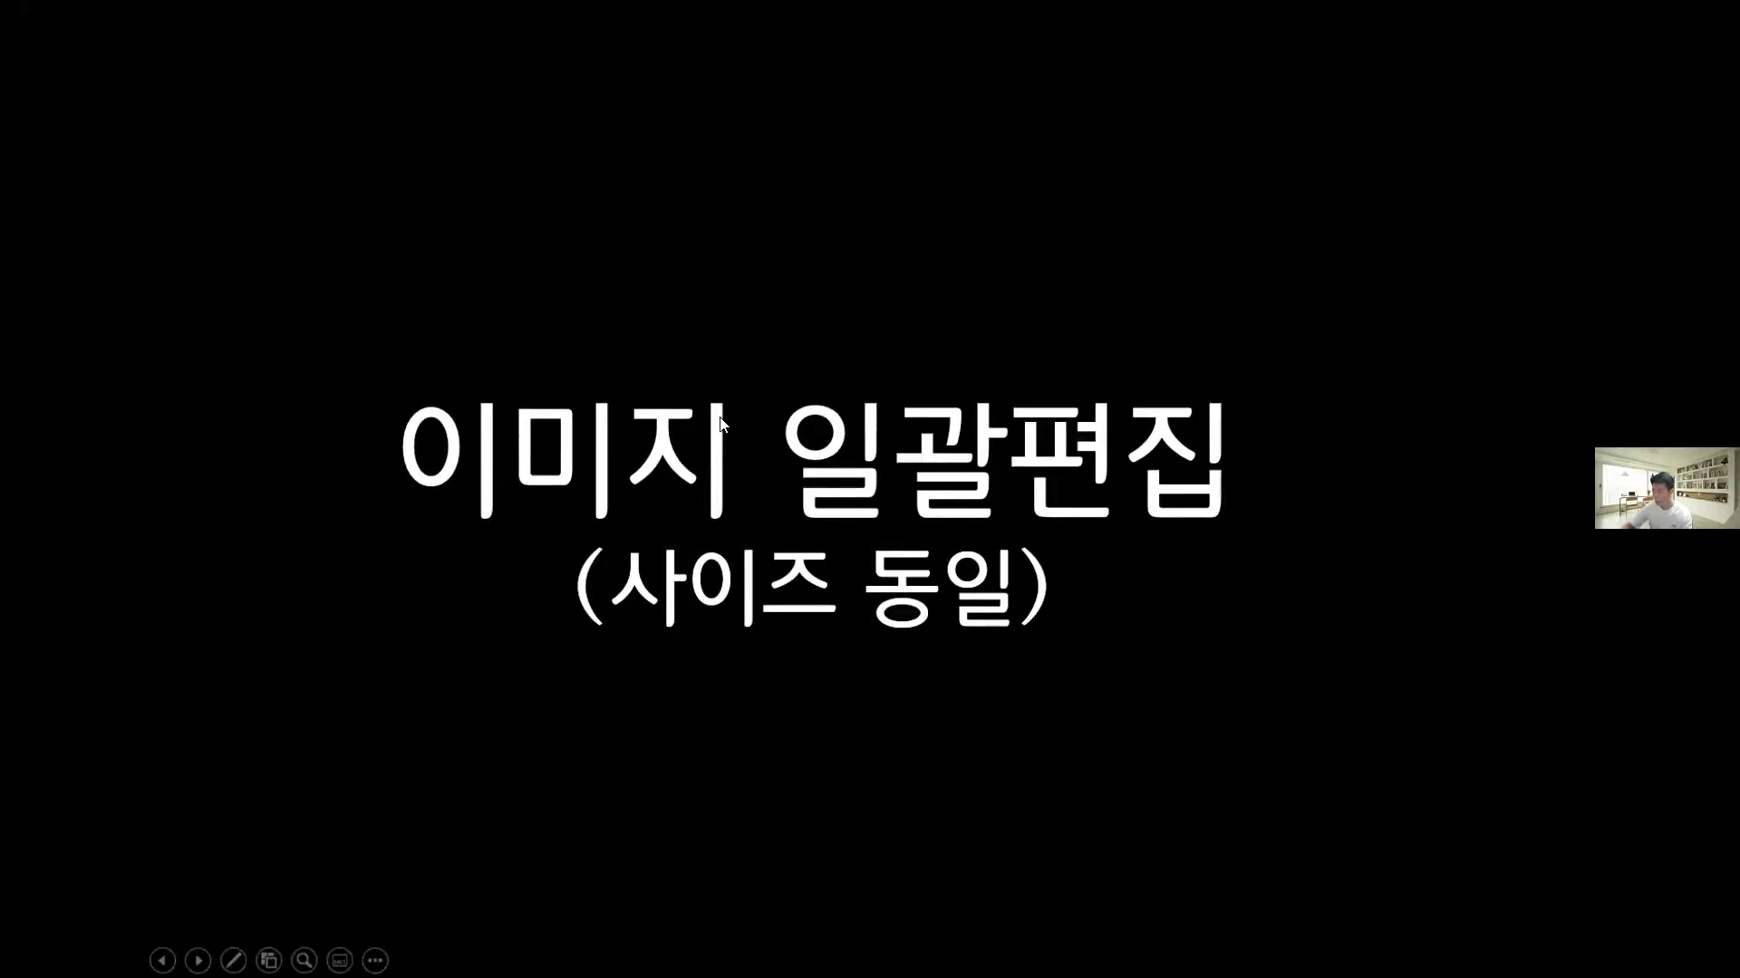
key("Right")
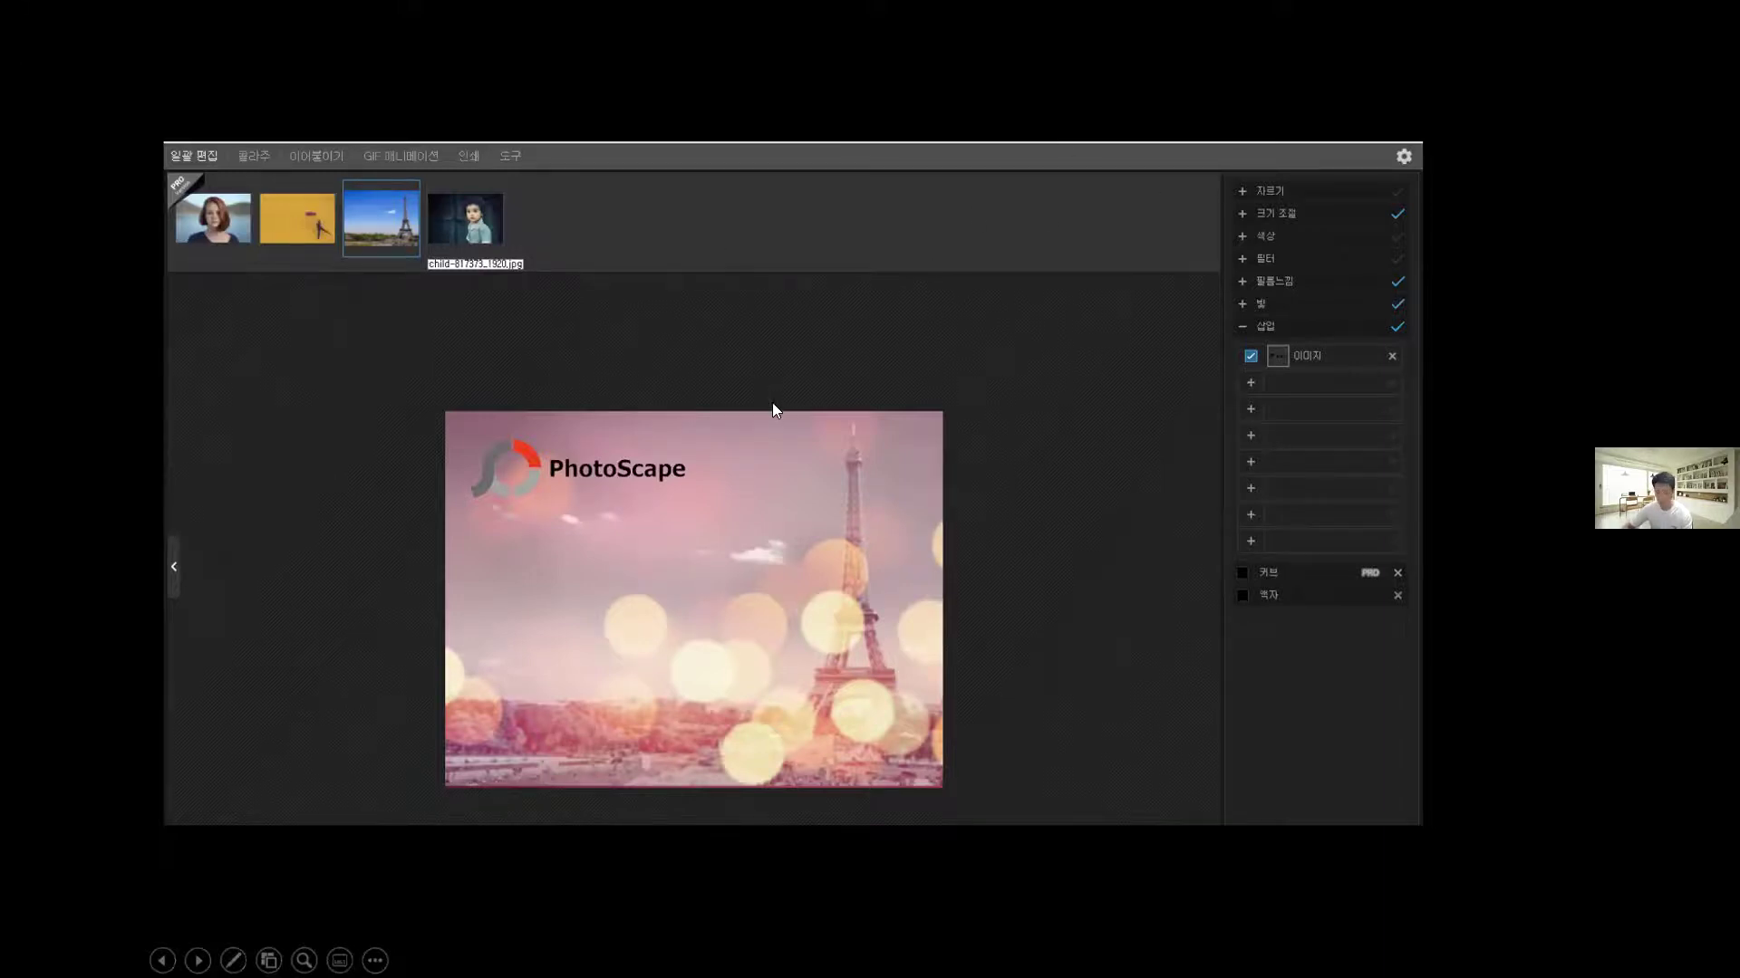
key("Right")
key("Right")
Switch to PhotoScape X, maximize it and add the girl-919048_960_720.jpg portrait to 일괄 편집 (batch editing).
key("alt+Tab")
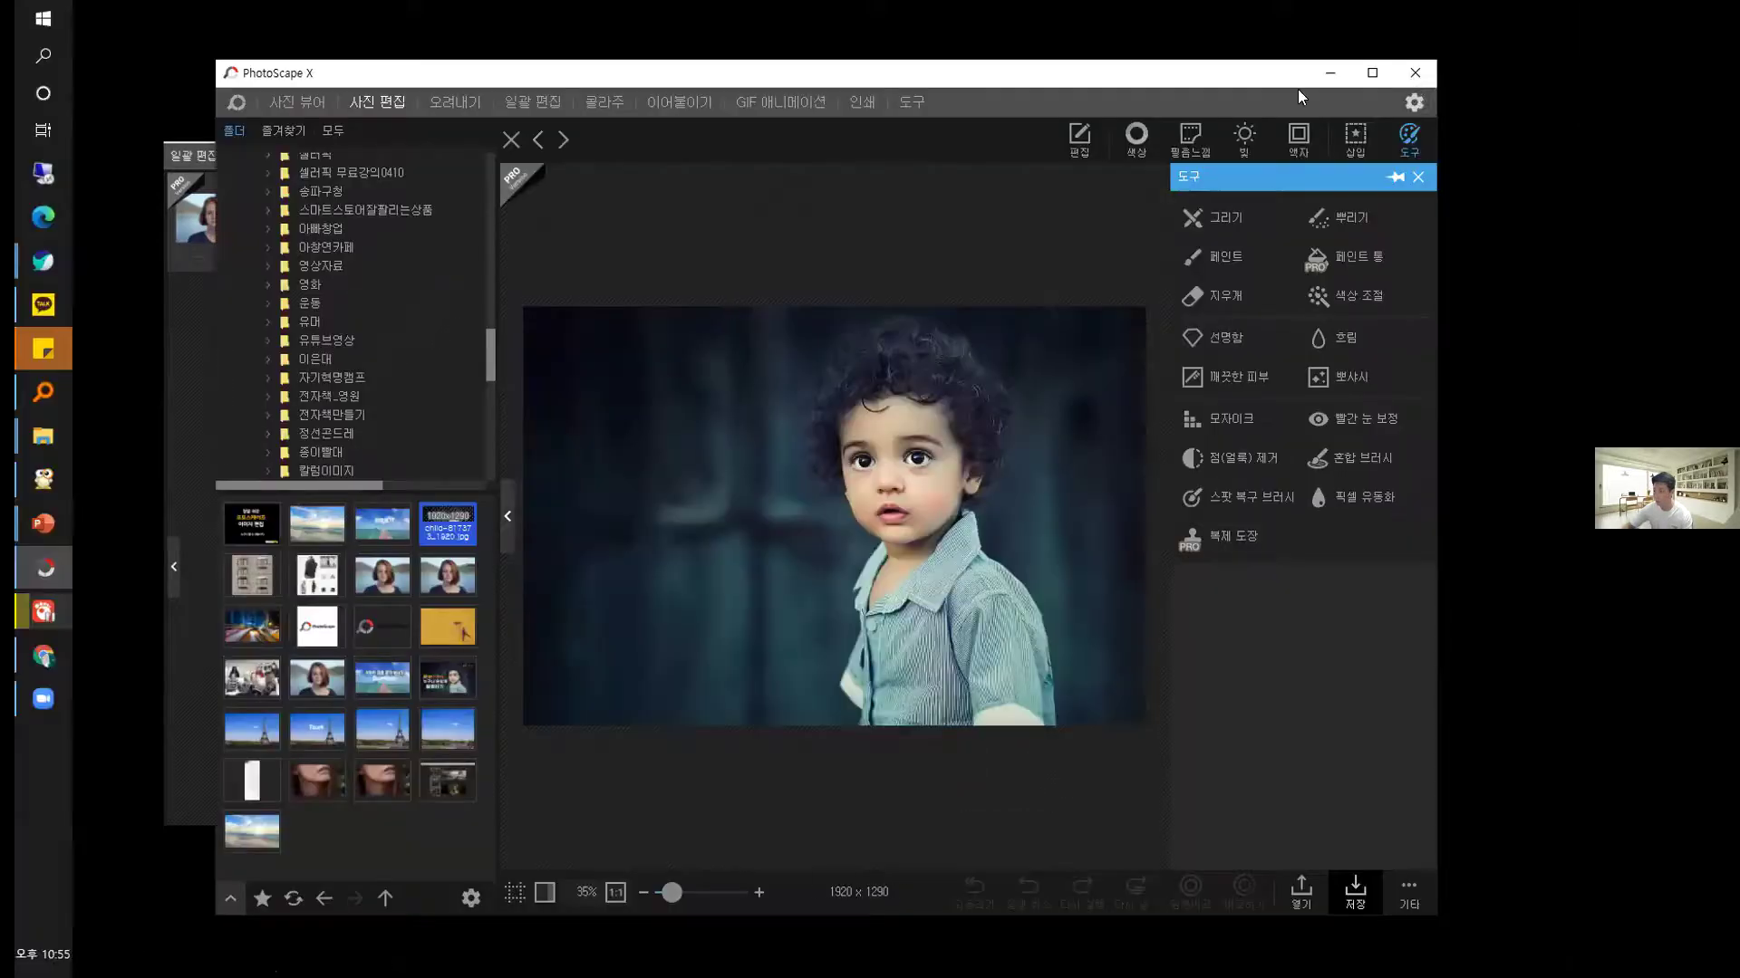
left_click(1372, 73)
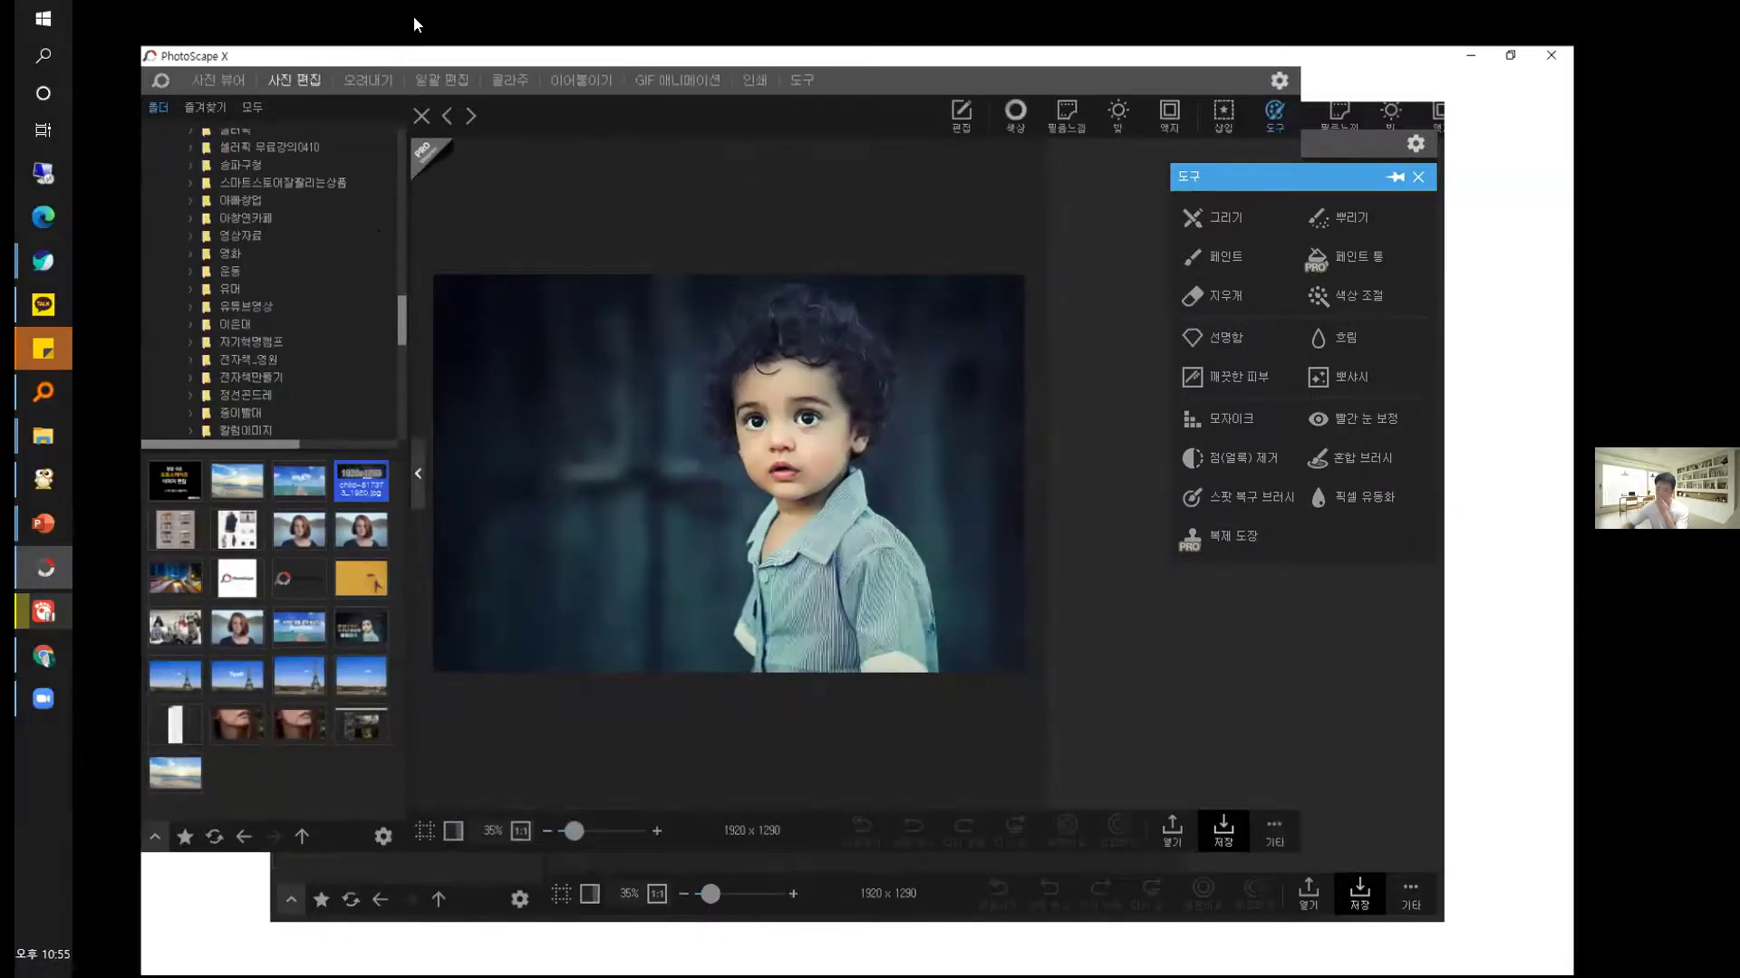
left_click(389, 35)
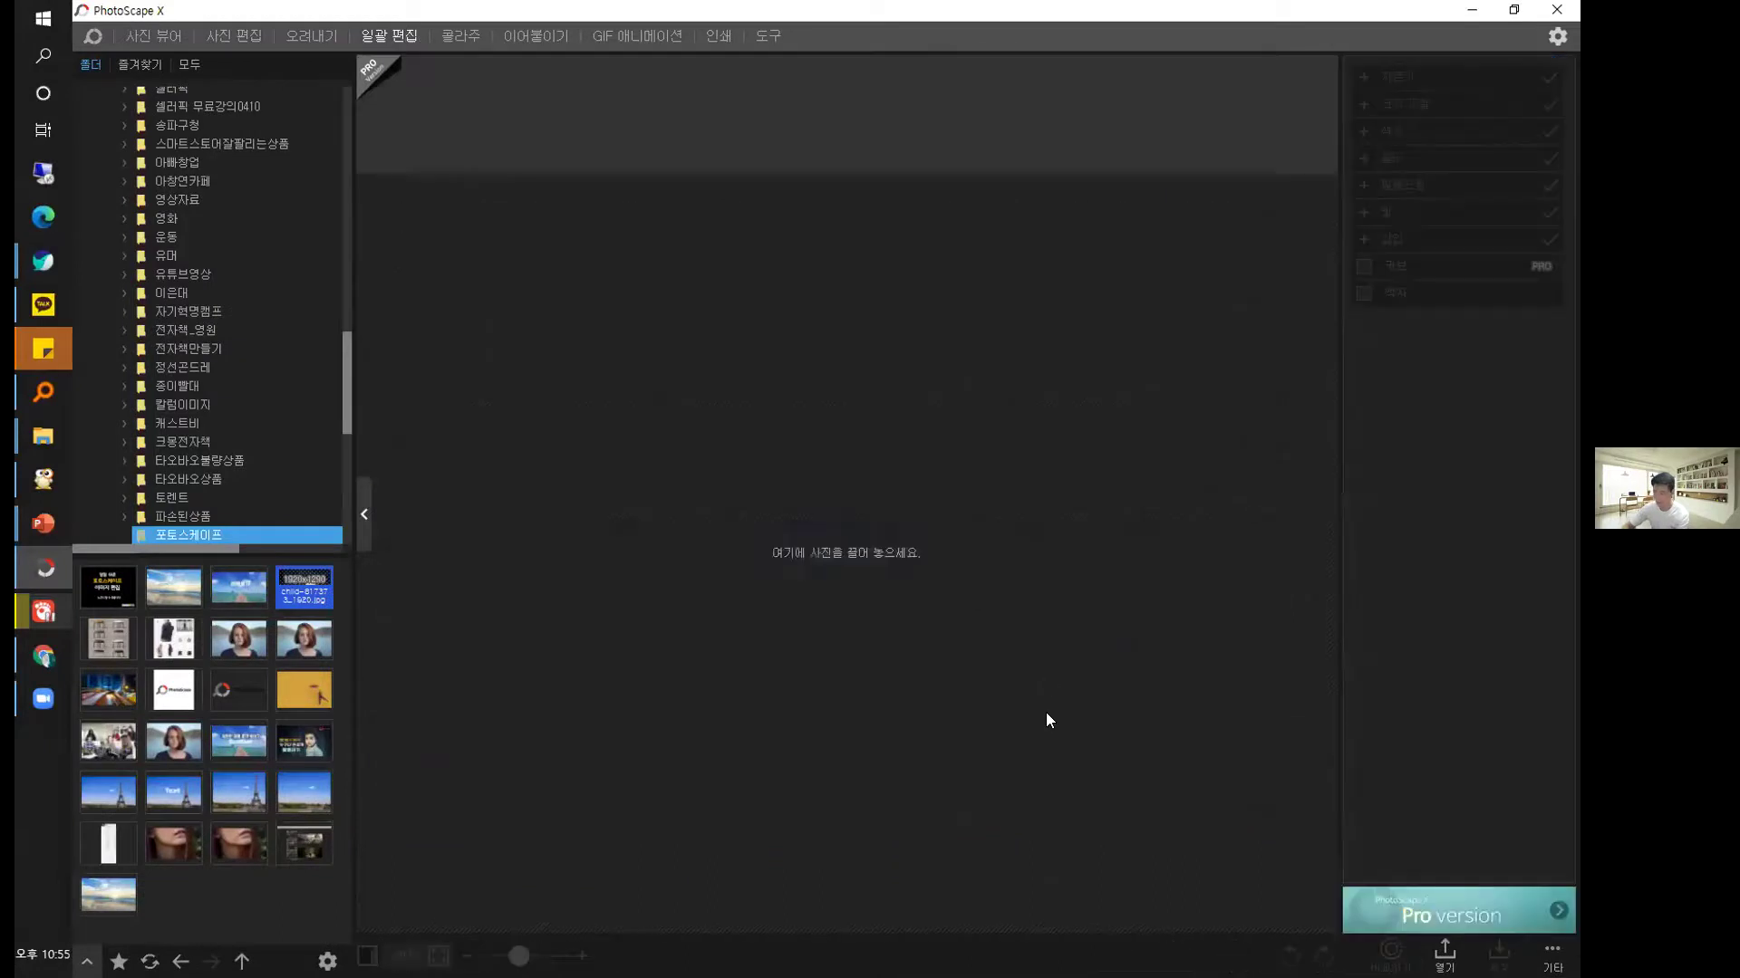
left_click_drag(238, 642, 632, 433)
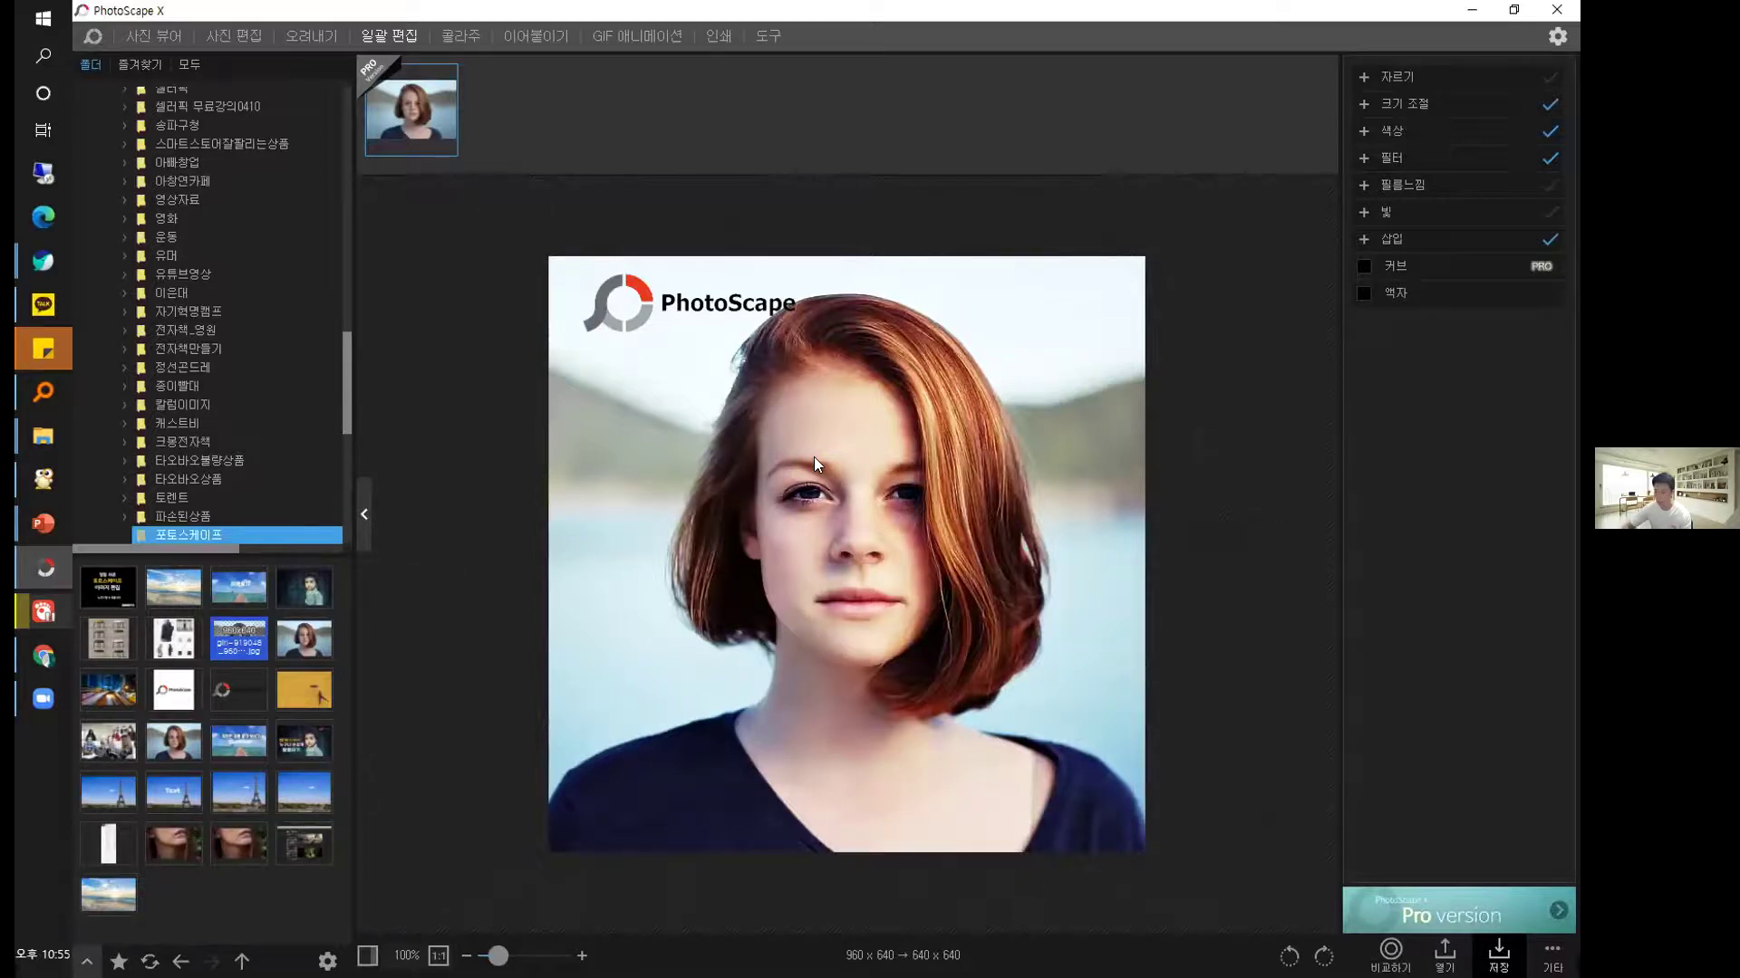
Replace the batch's first portrait with girl-919048_1920.jpg and add another copy of the woman's portrait from the folder.
left_click_drag(311, 637, 716, 548)
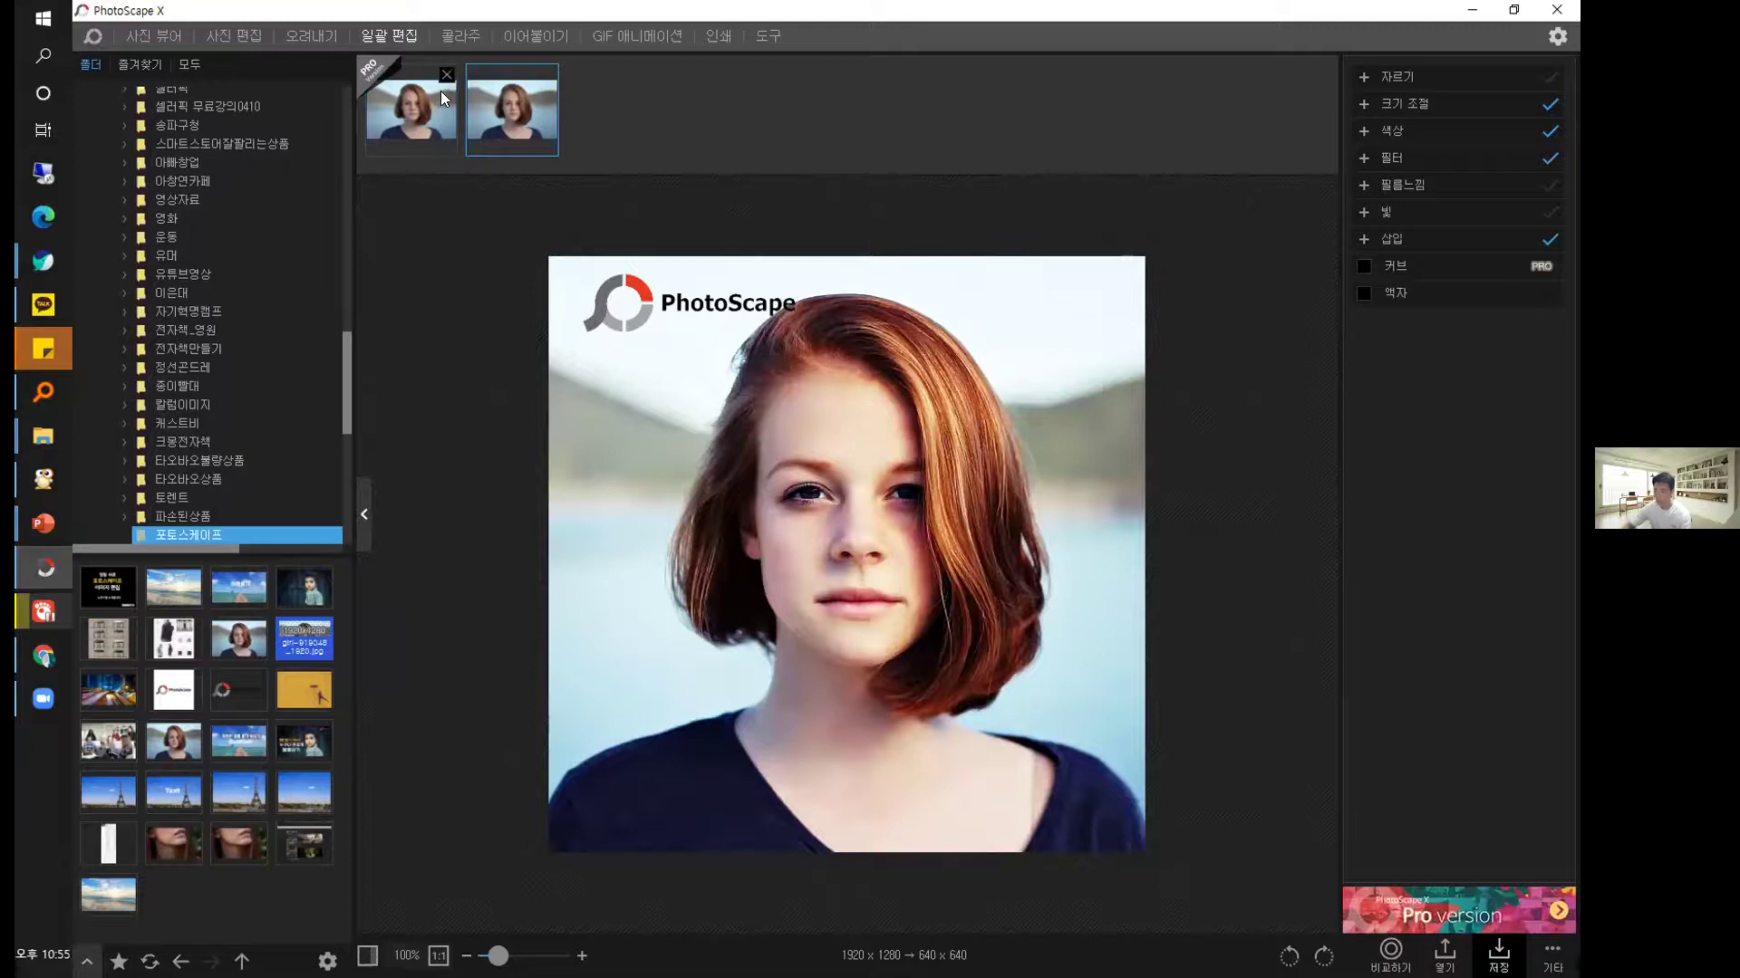
left_click(447, 74)
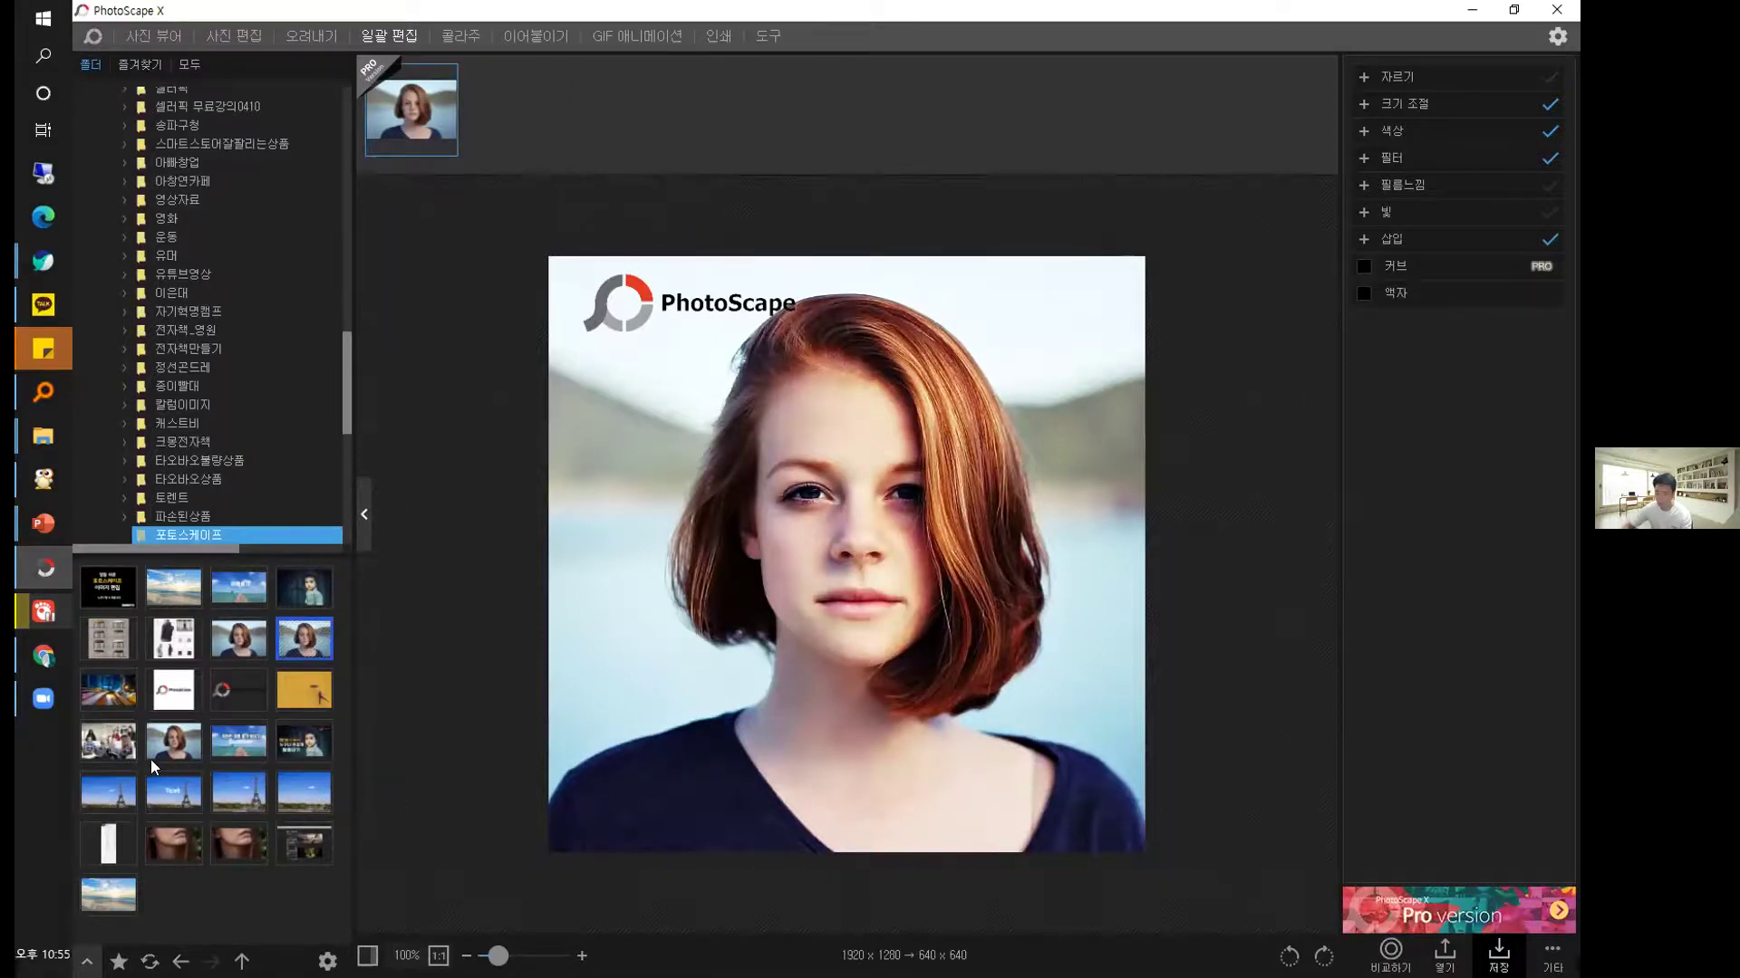
left_click_drag(174, 742, 820, 487)
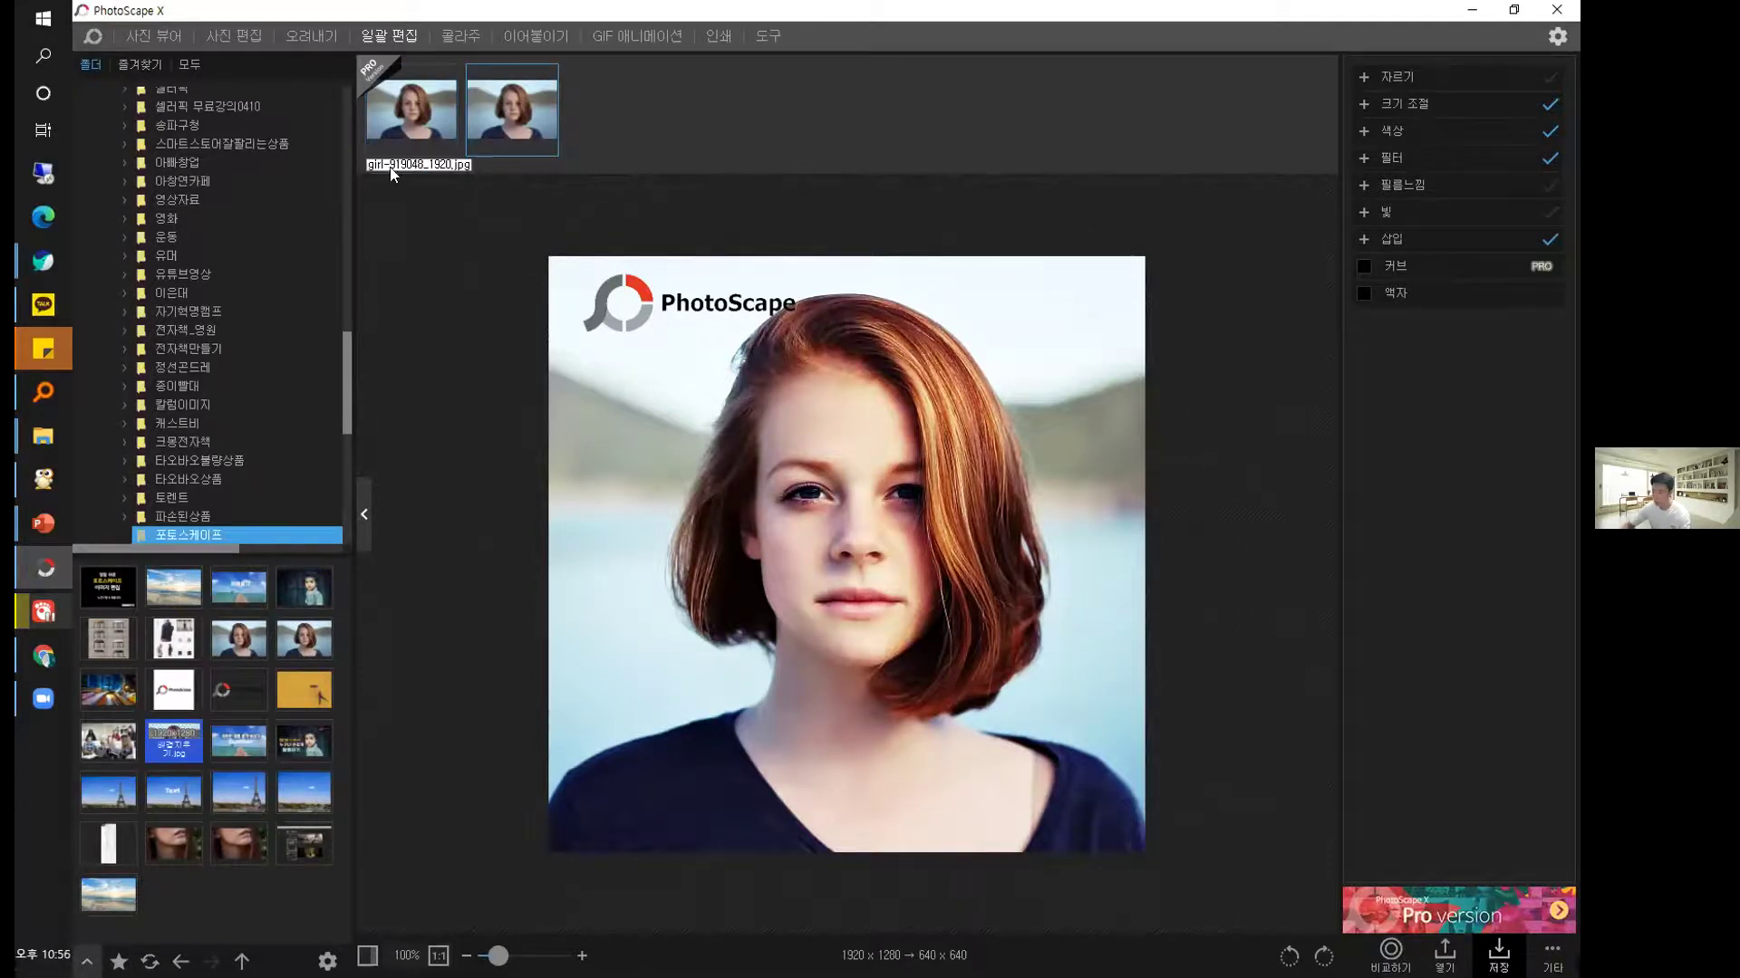
Add the Eiffel Tower photo, the Paris skyline photo and both chin close-ups from the folder to the batch.
left_click_drag(239, 791, 853, 504)
left_click(647, 300)
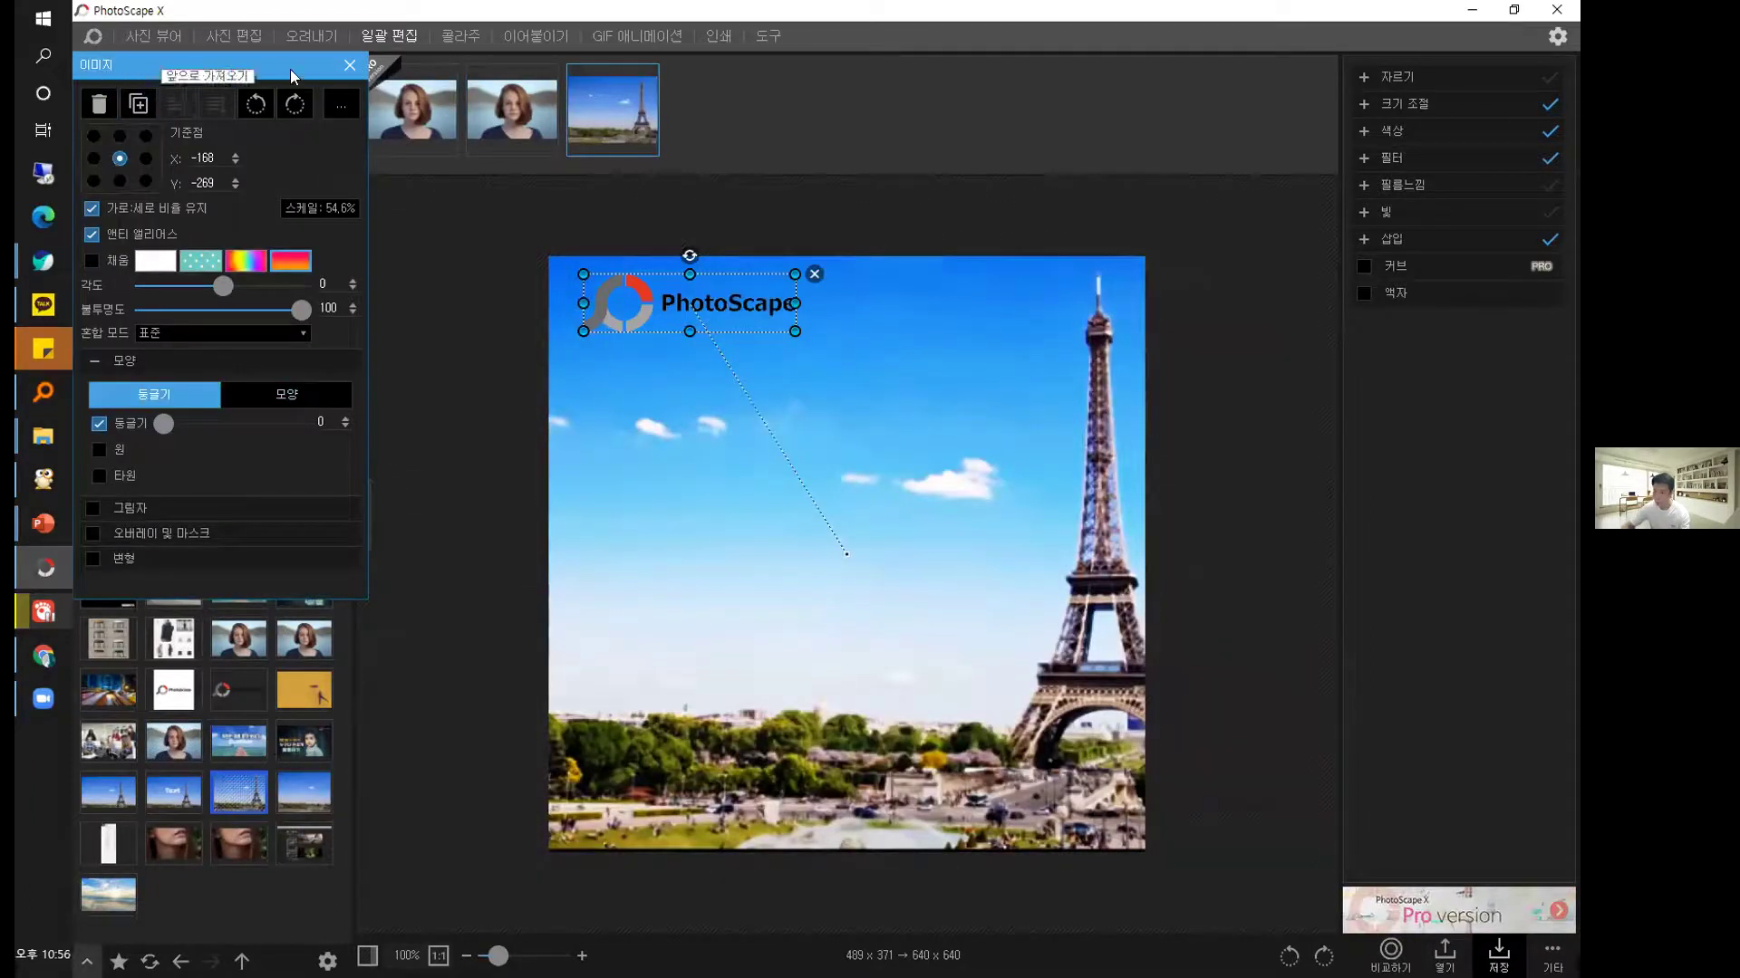
left_click(350, 63)
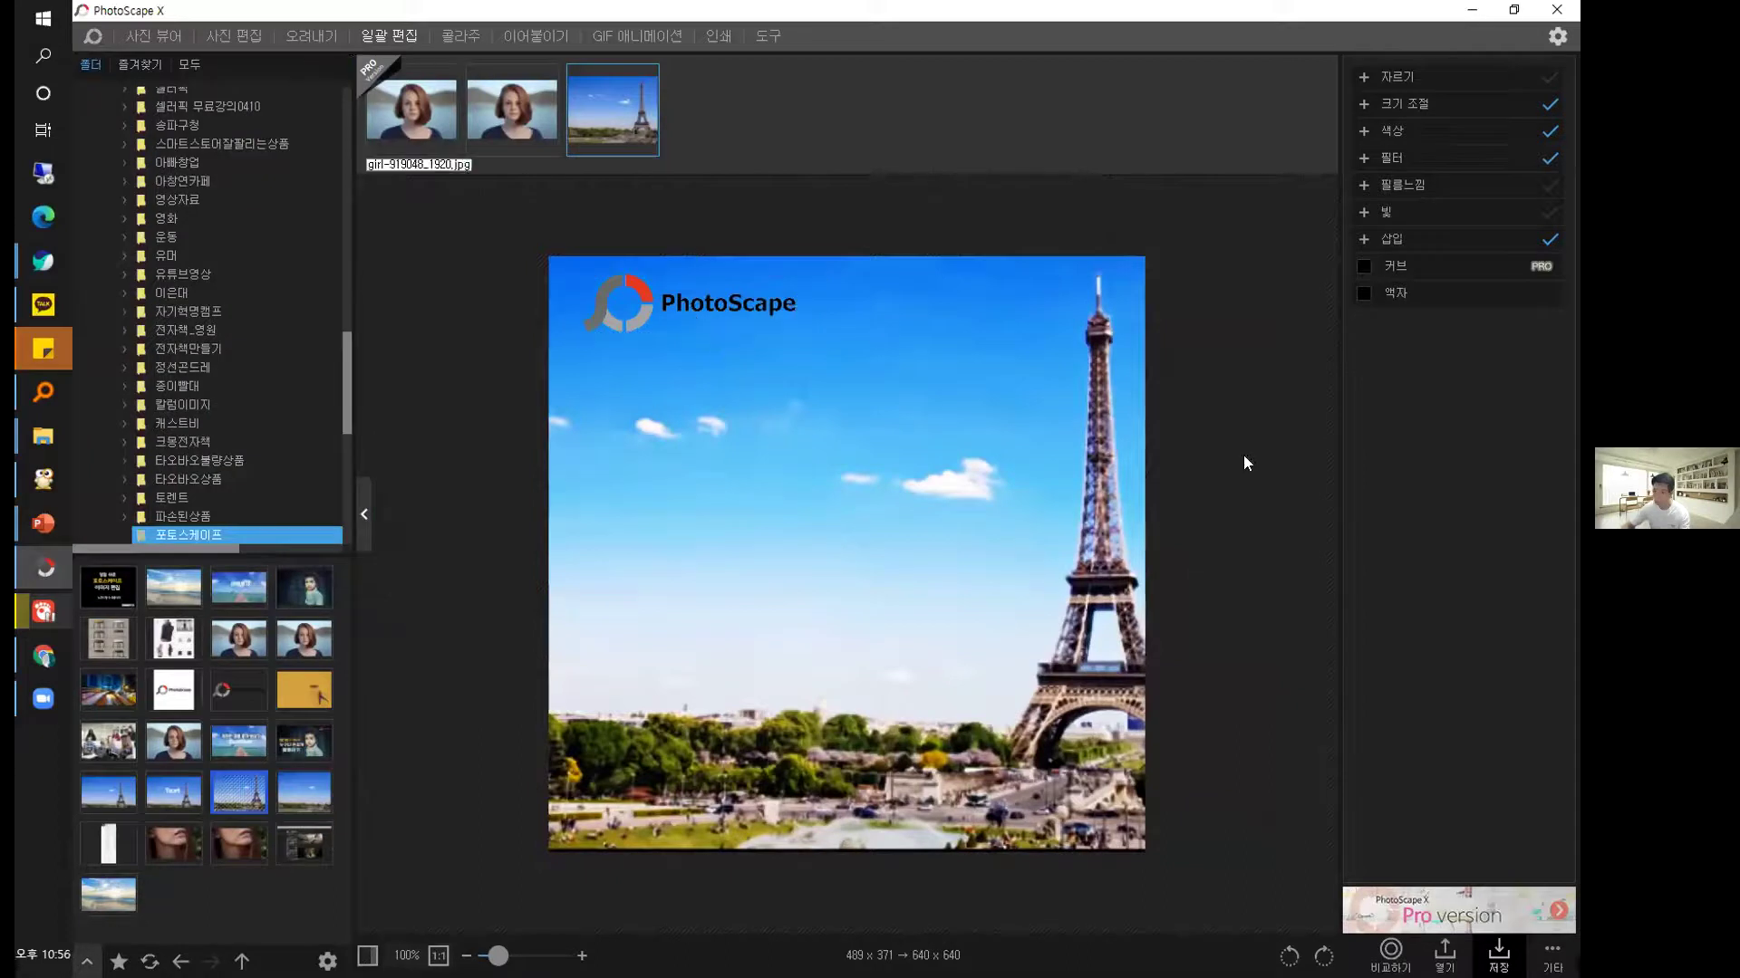
left_click(1448, 76)
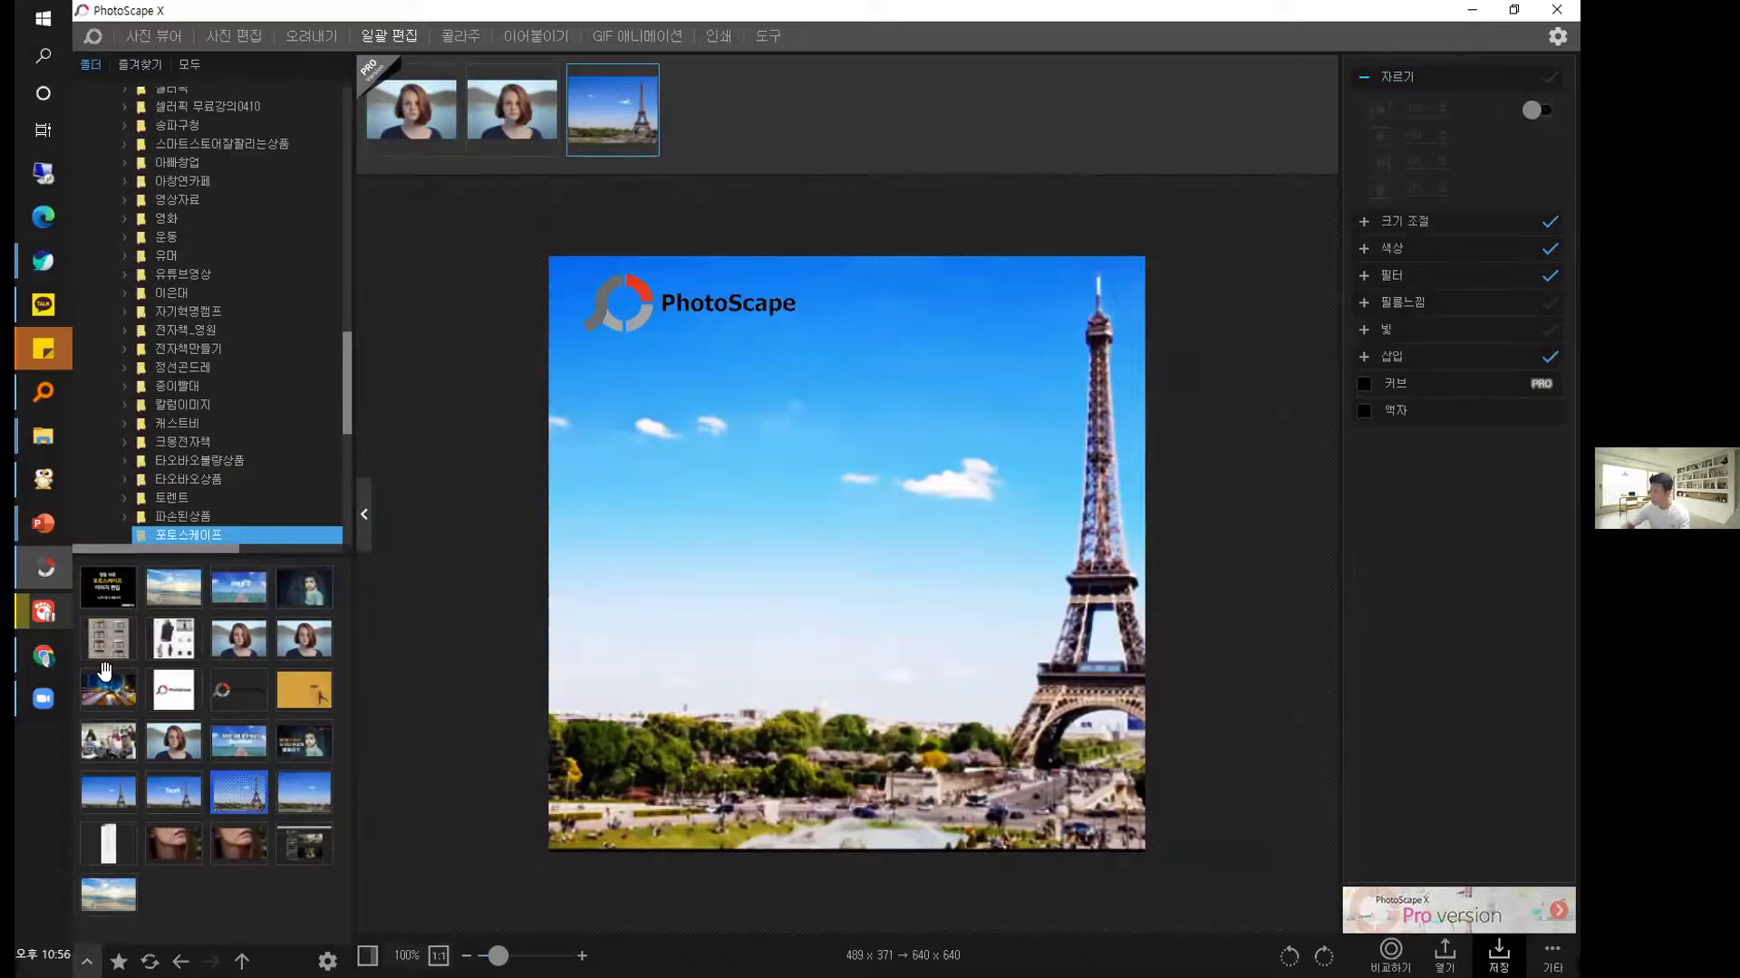
left_click_drag(280, 790, 696, 528)
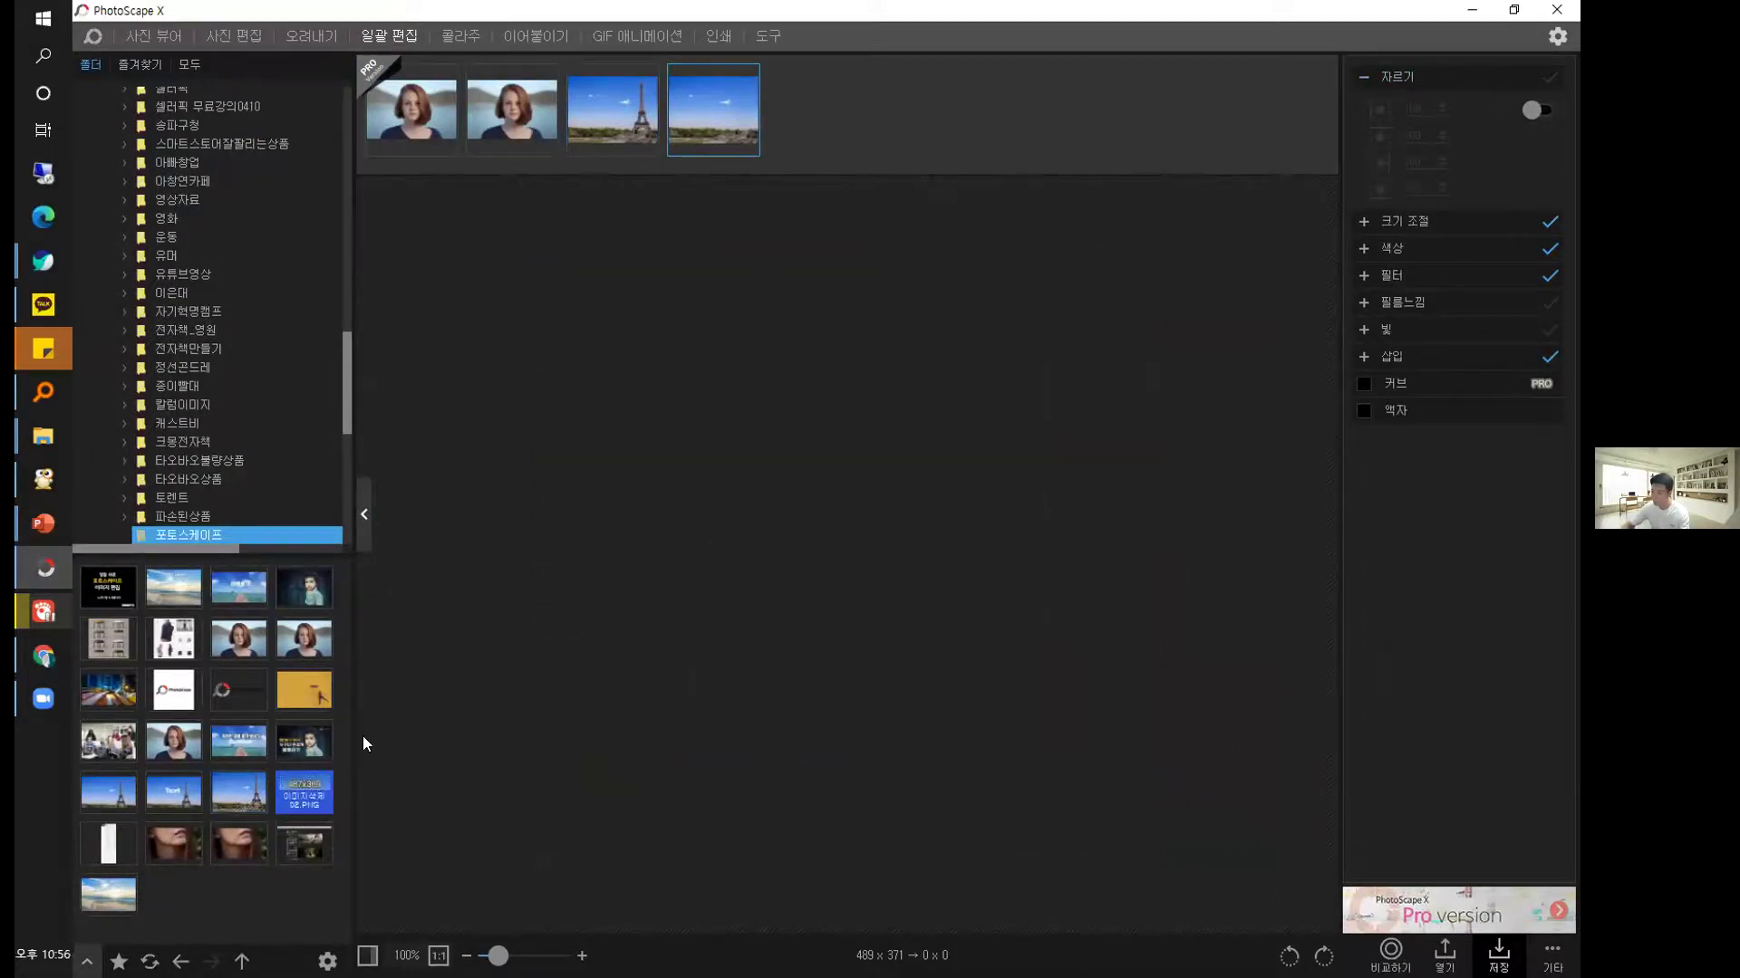
left_click(239, 843)
left_click_drag(792, 573, 792, 573)
left_click_drag(159, 847, 814, 471)
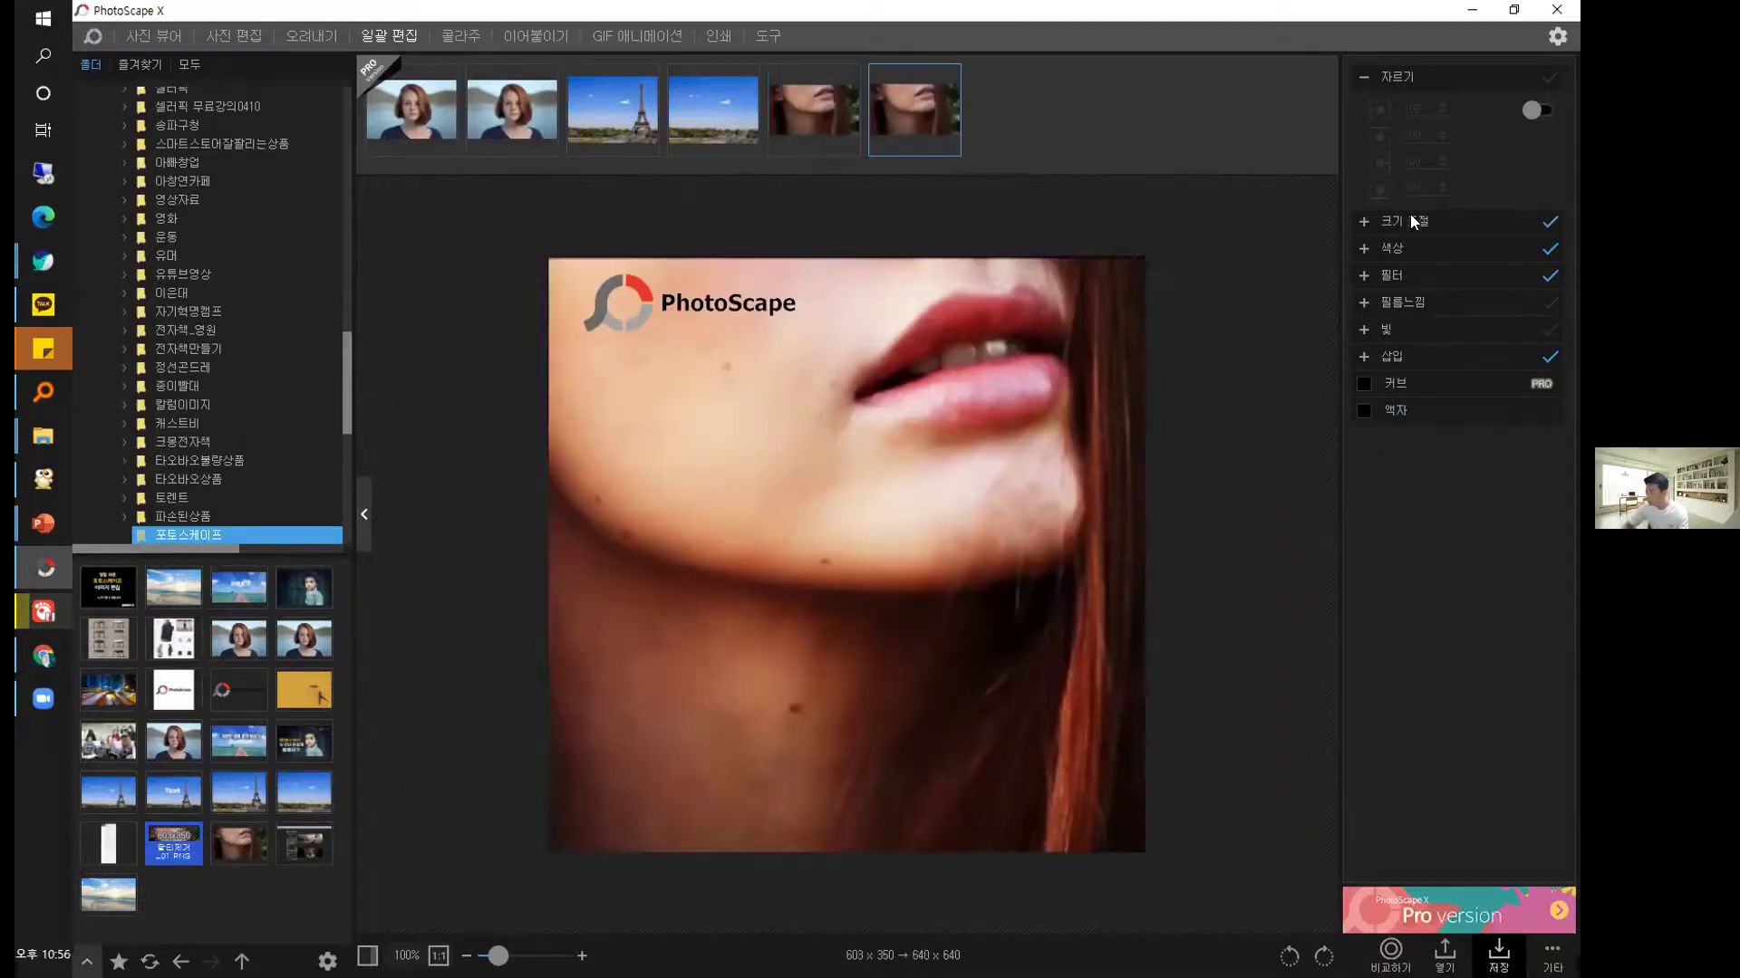
Set the batch's 크기 조절 (resize) to 원본 크기 (original size) and preview the logo placement across the photos.
left_click(1389, 225)
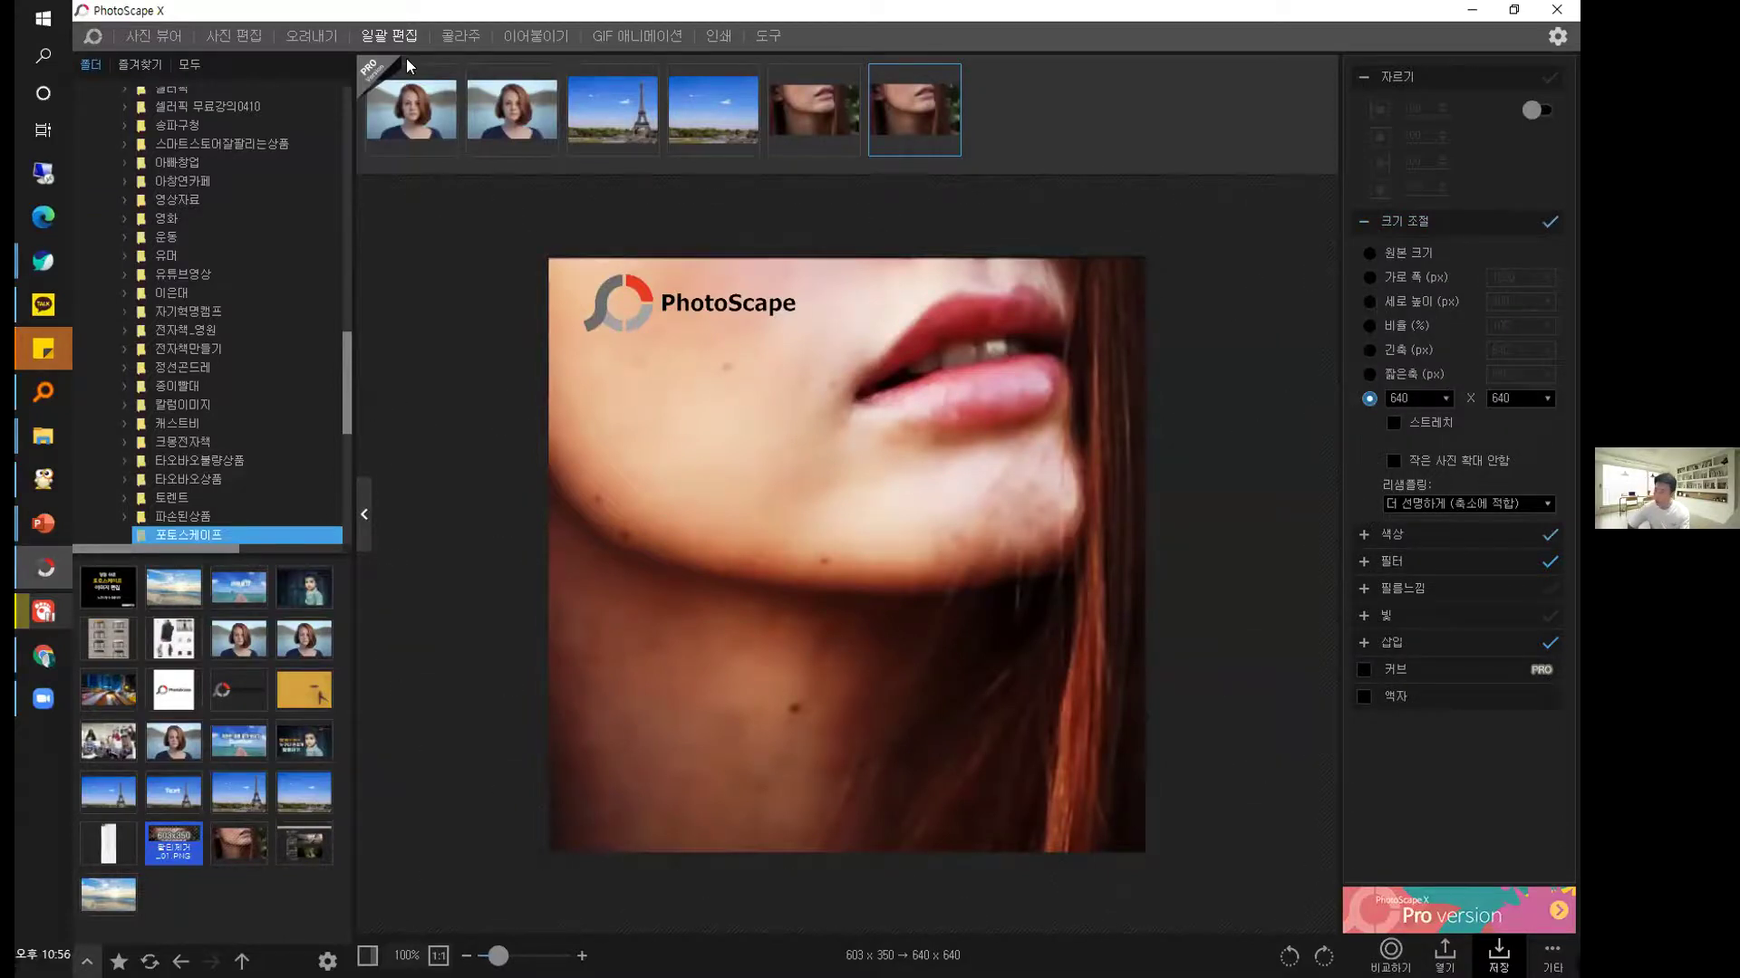
left_click(1370, 253)
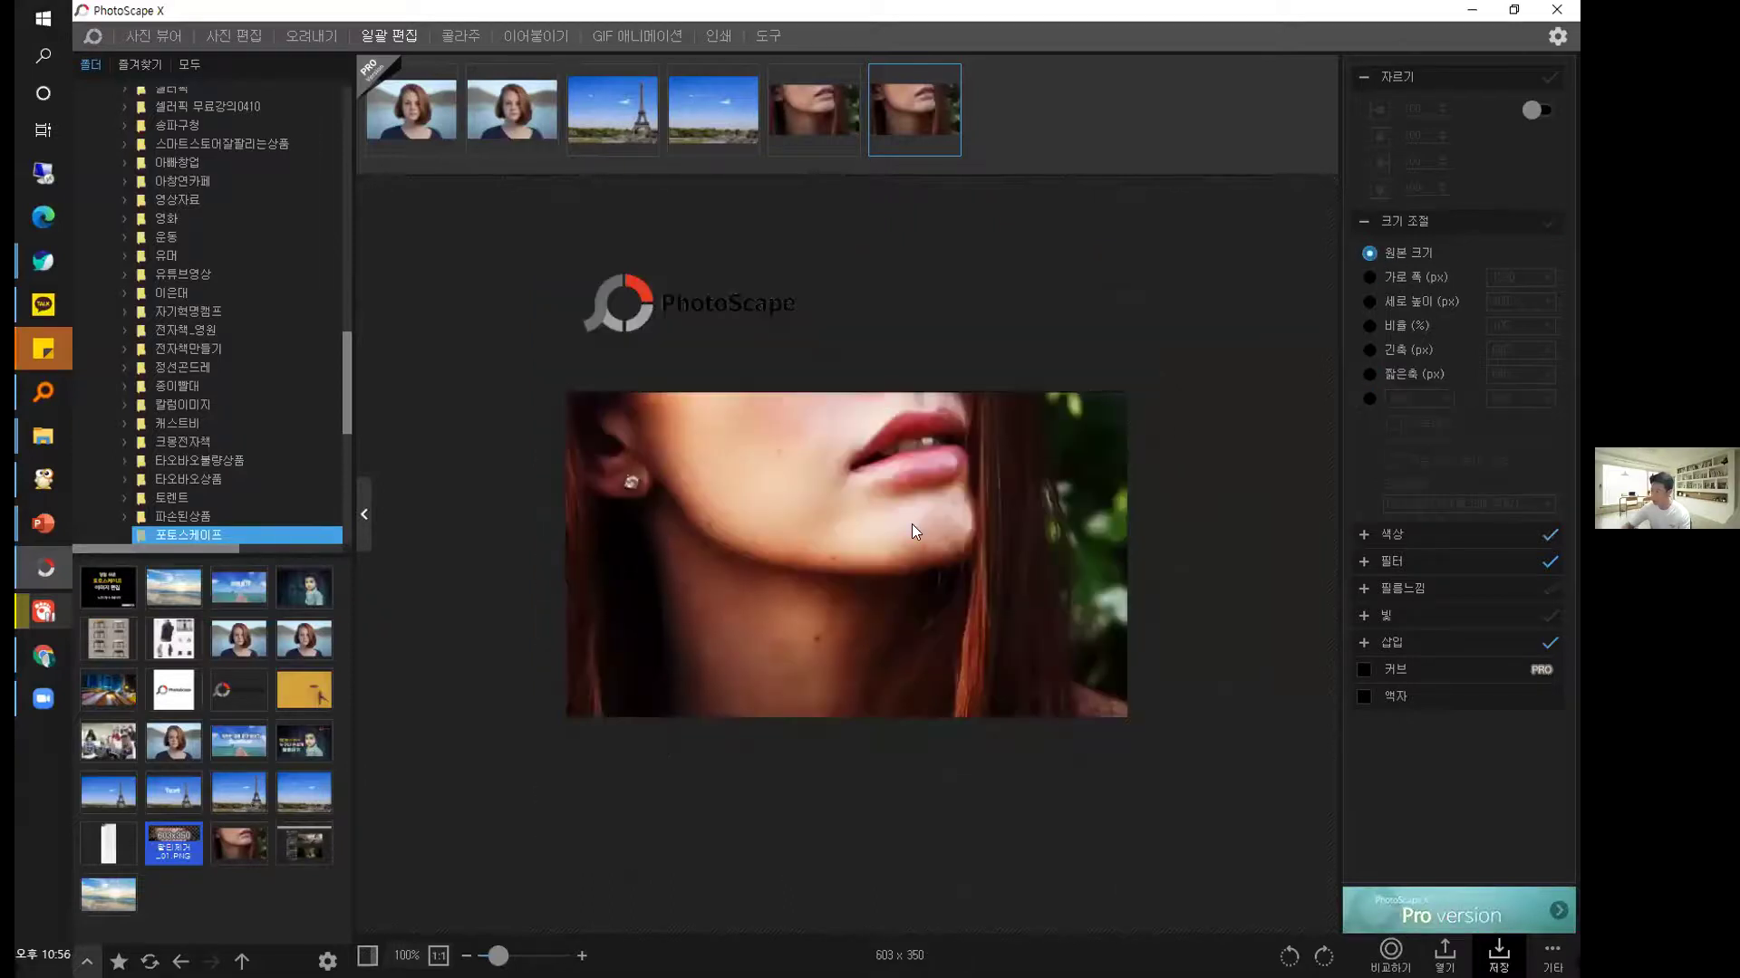
left_click(412, 107)
left_click(542, 110)
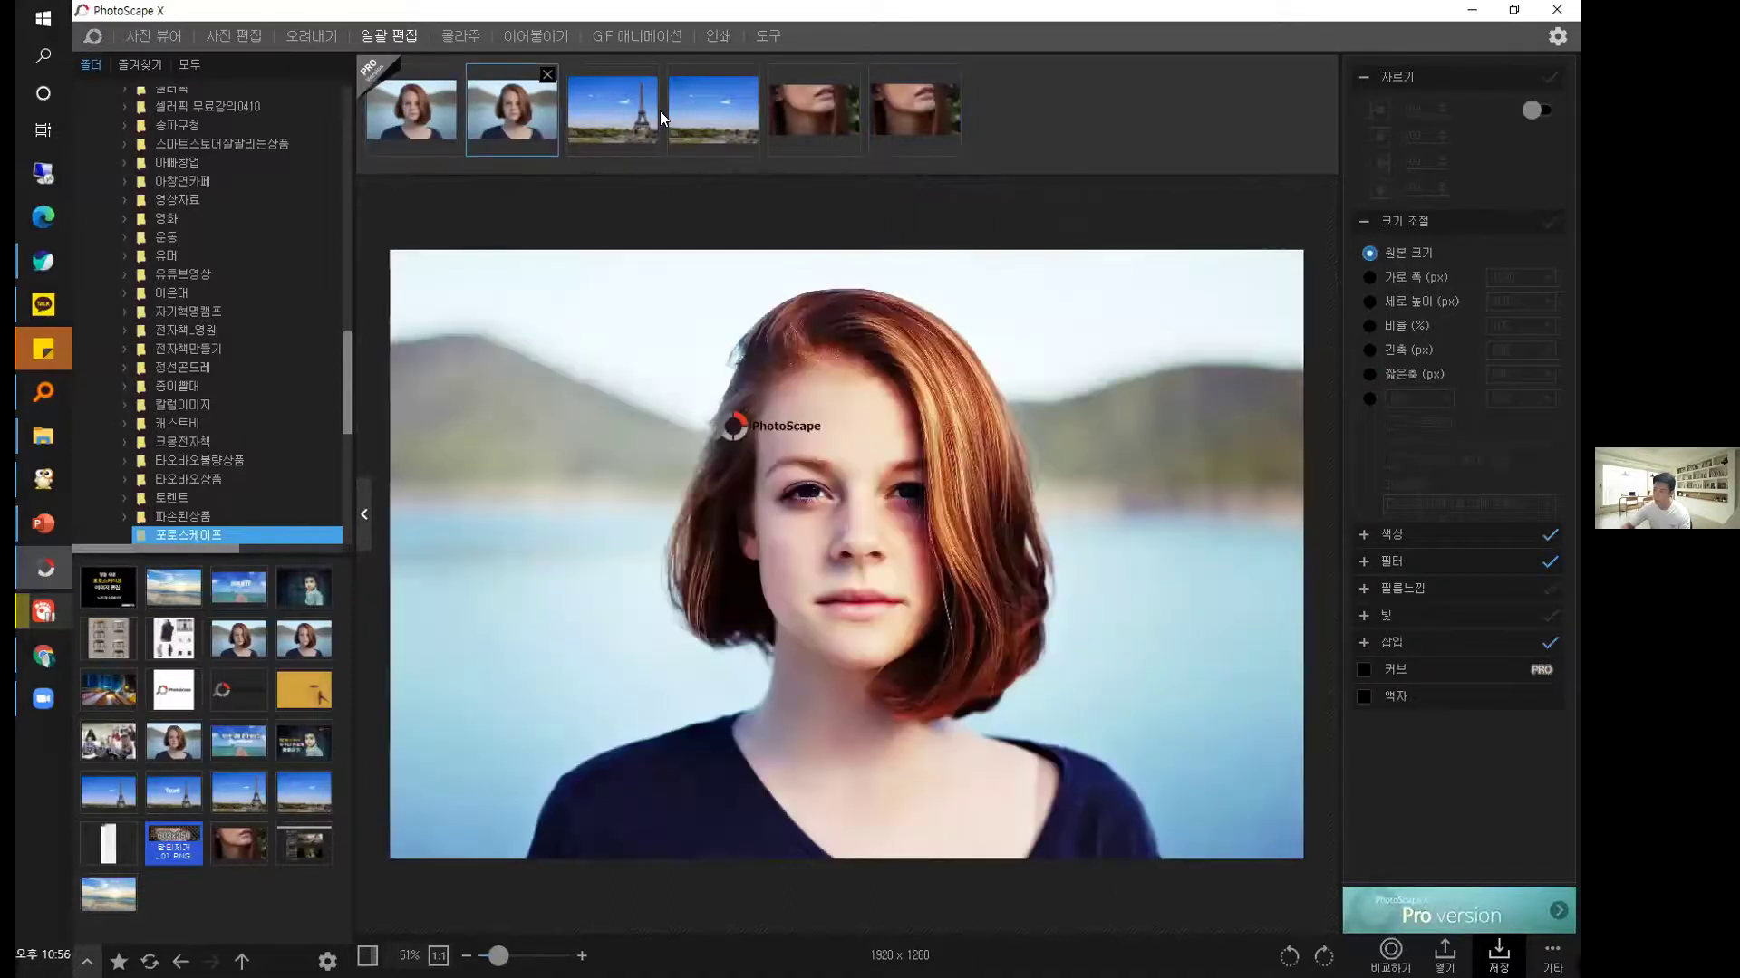
left_click(598, 111)
left_click(712, 107)
left_click(820, 122)
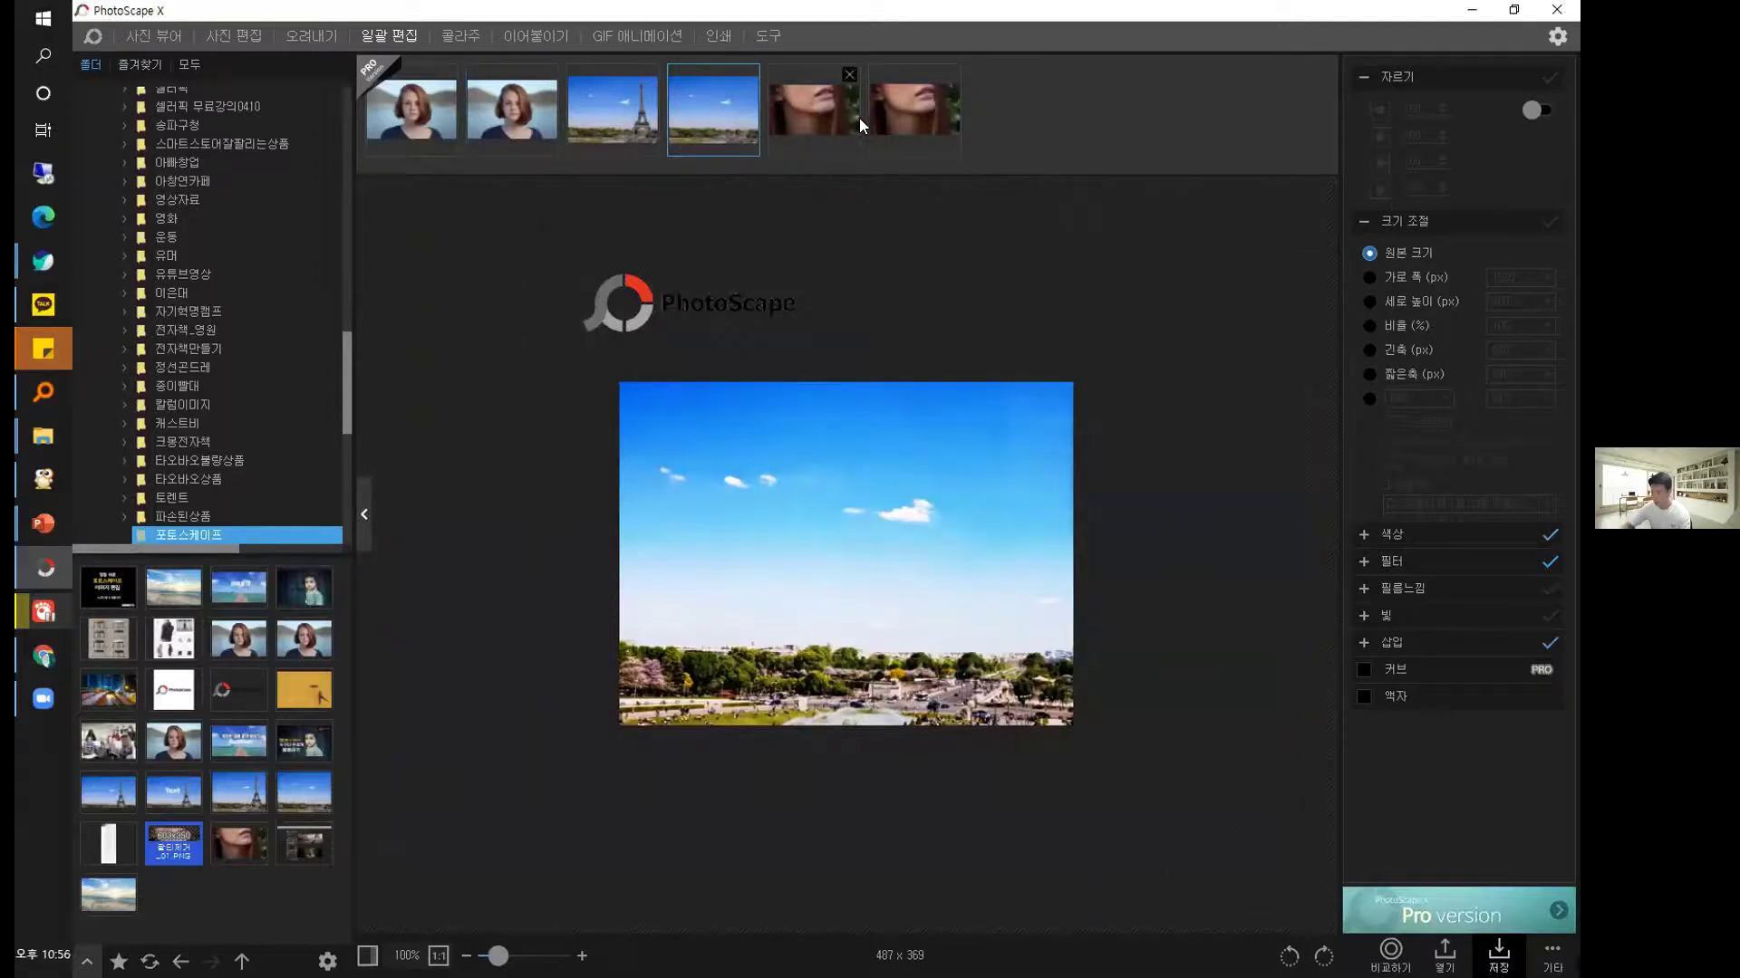
left_click(932, 112)
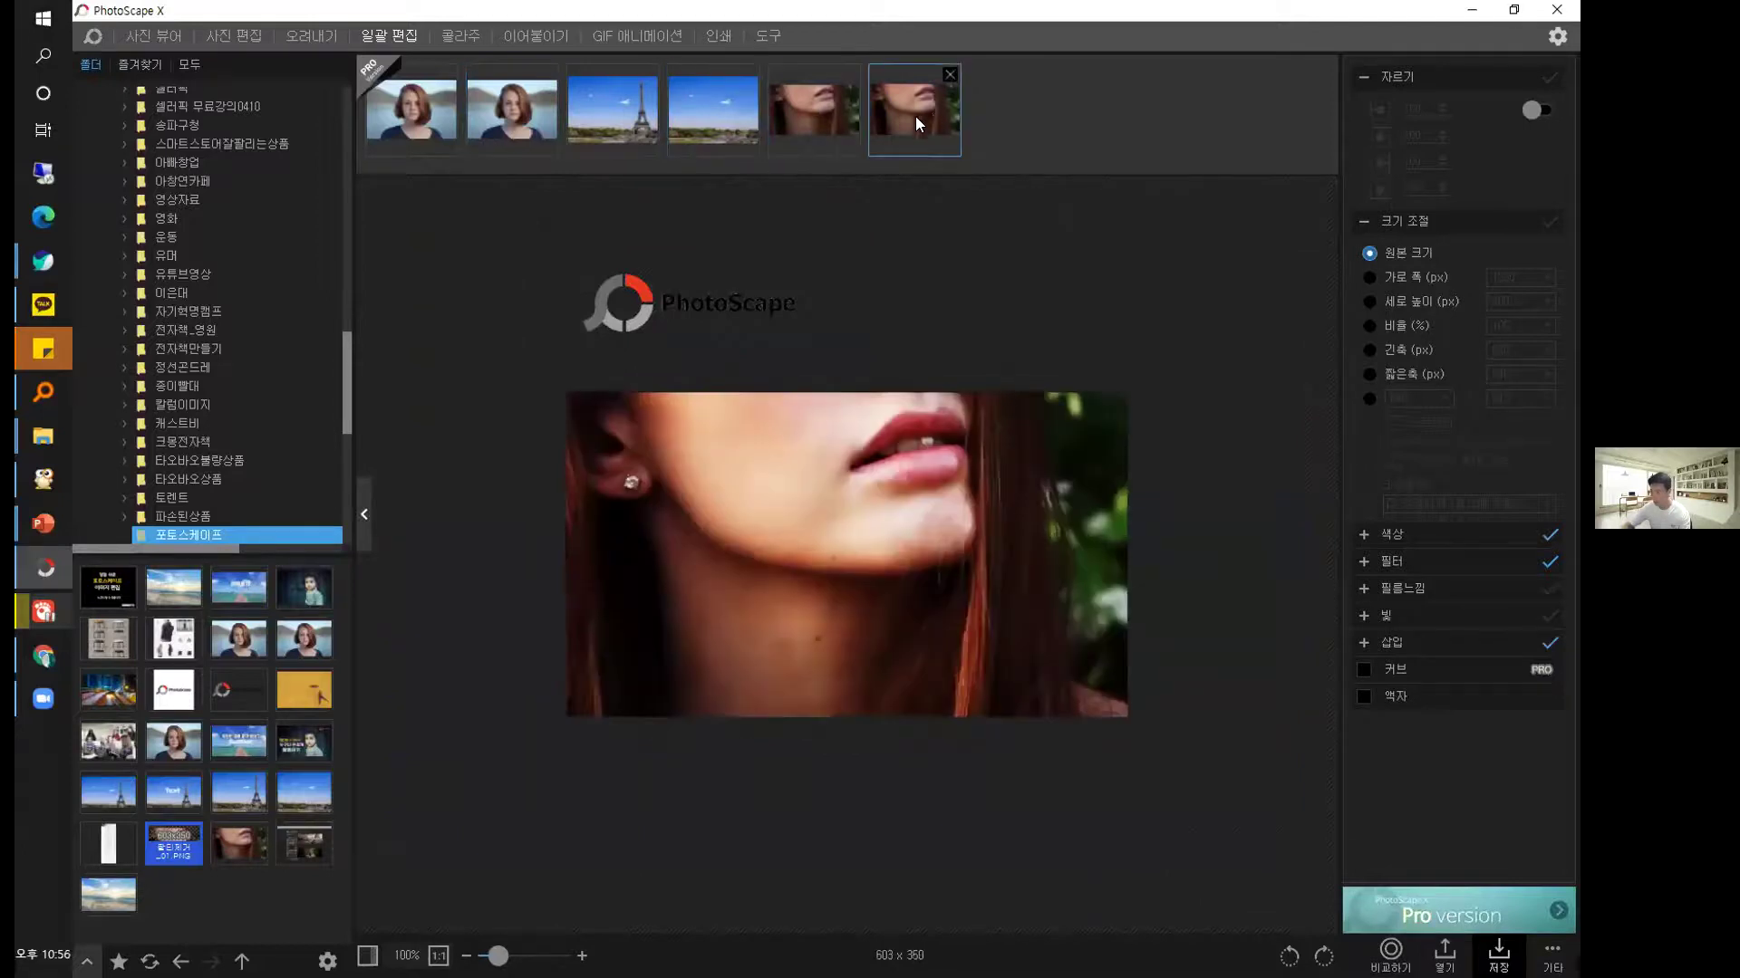
Delete the inserted PhotoScape logo from the batch and check the two portraits without it.
left_click(703, 301)
left_click(399, 112)
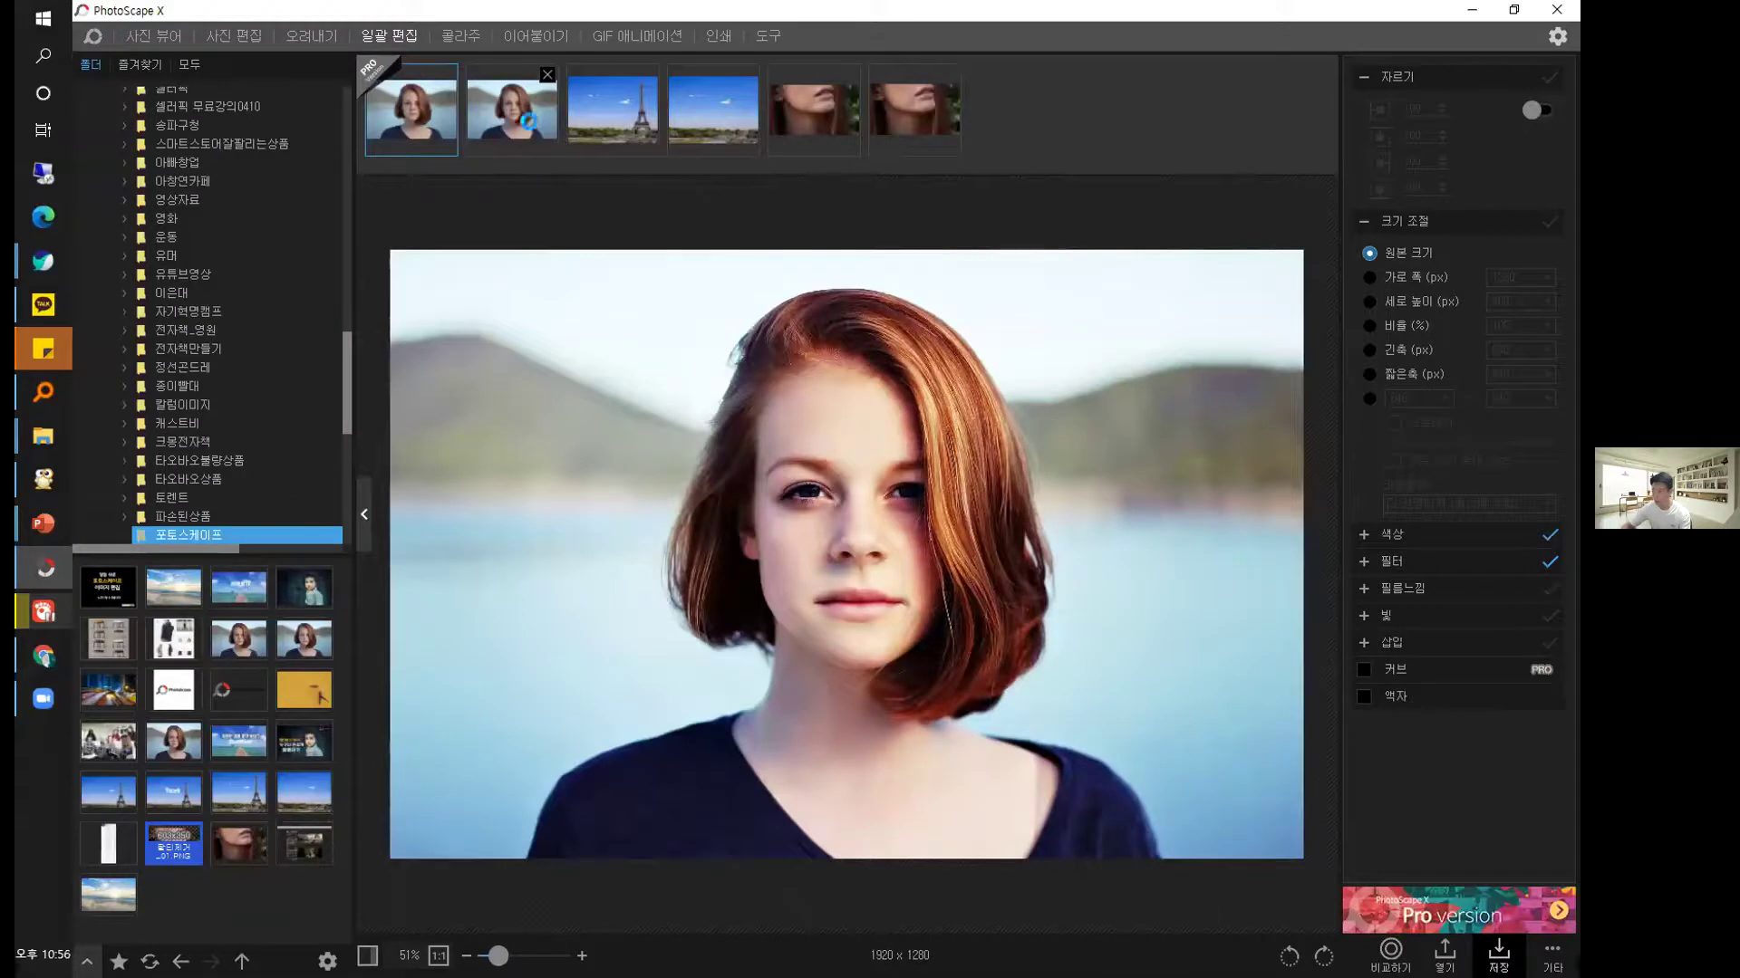
left_click(508, 135)
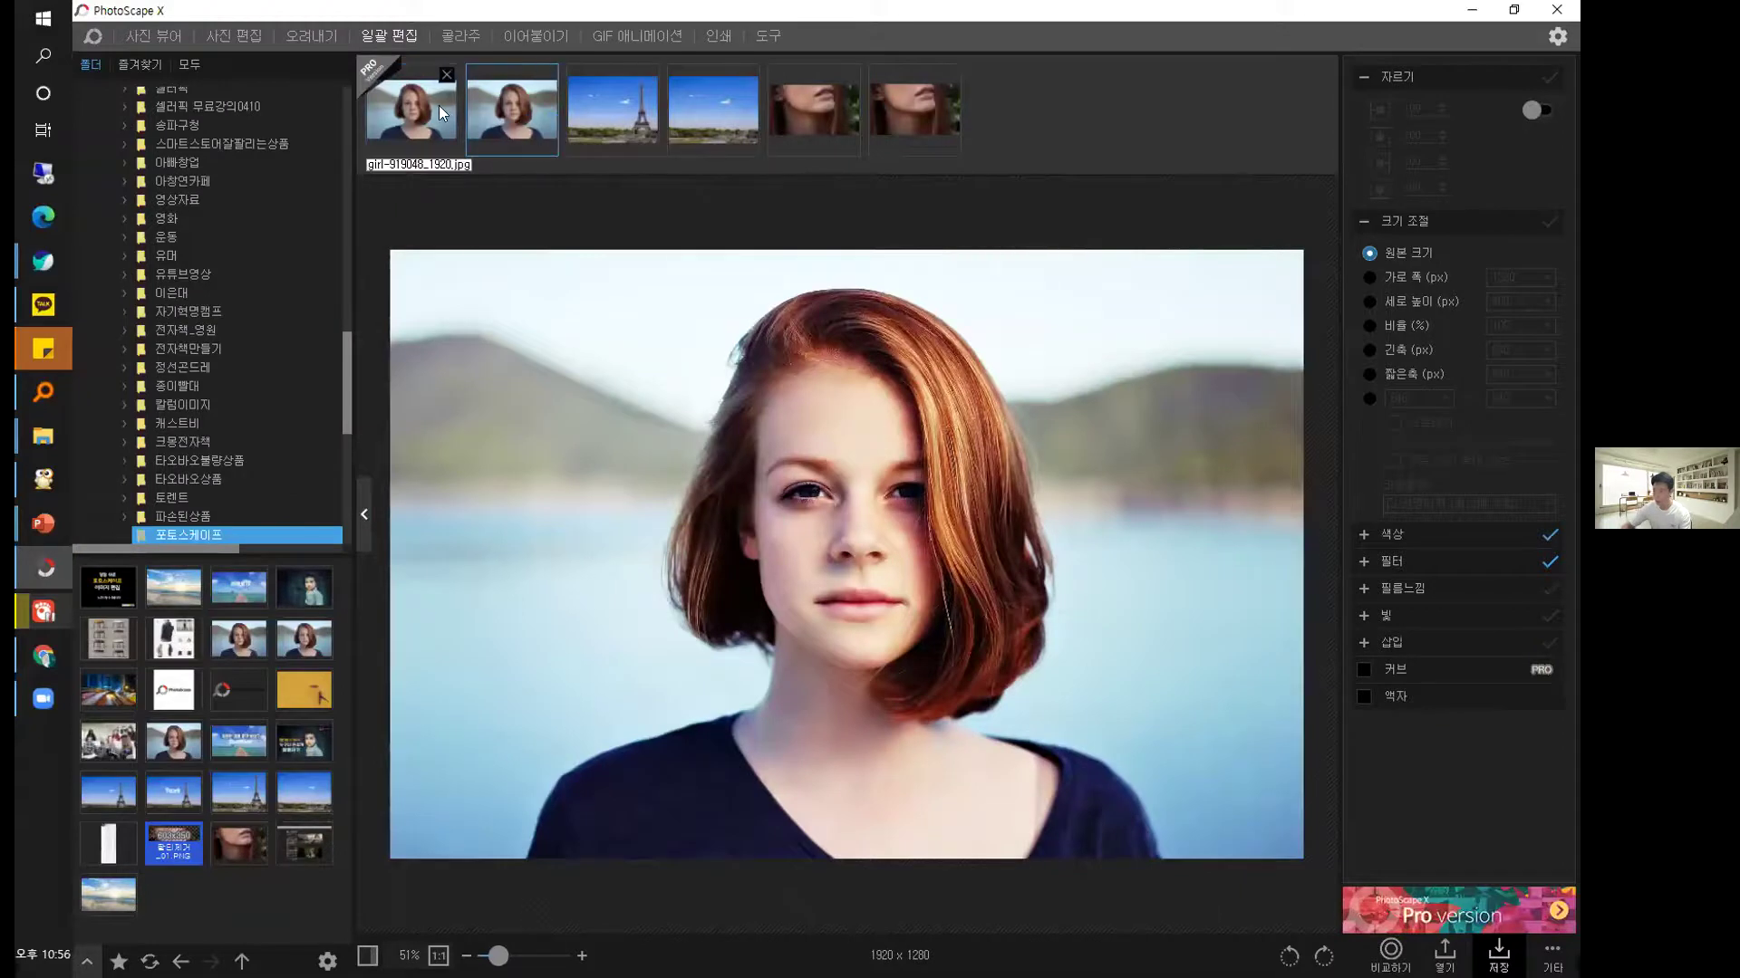
Remove the Eiffel Tower photo, one of the woman's portraits and the last chin close-up from the batch, and preview the remaining photos.
left_click(440, 79)
left_click(643, 99)
left_click(645, 77)
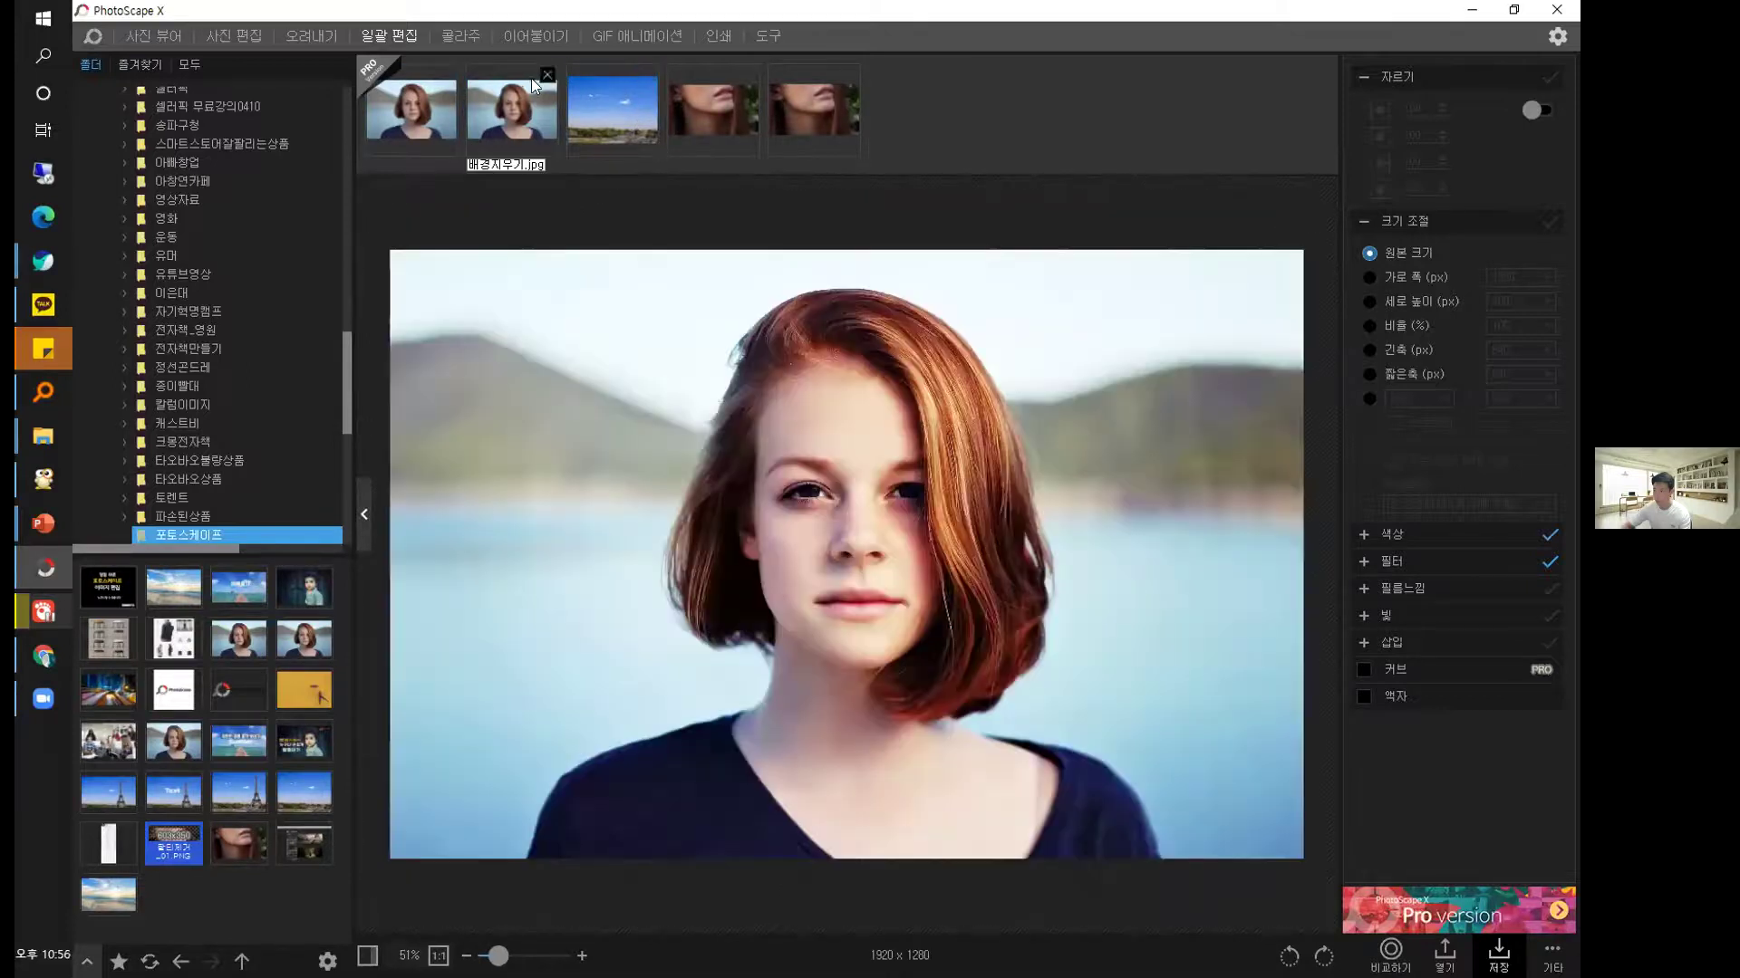
left_click(547, 75)
left_click(702, 116)
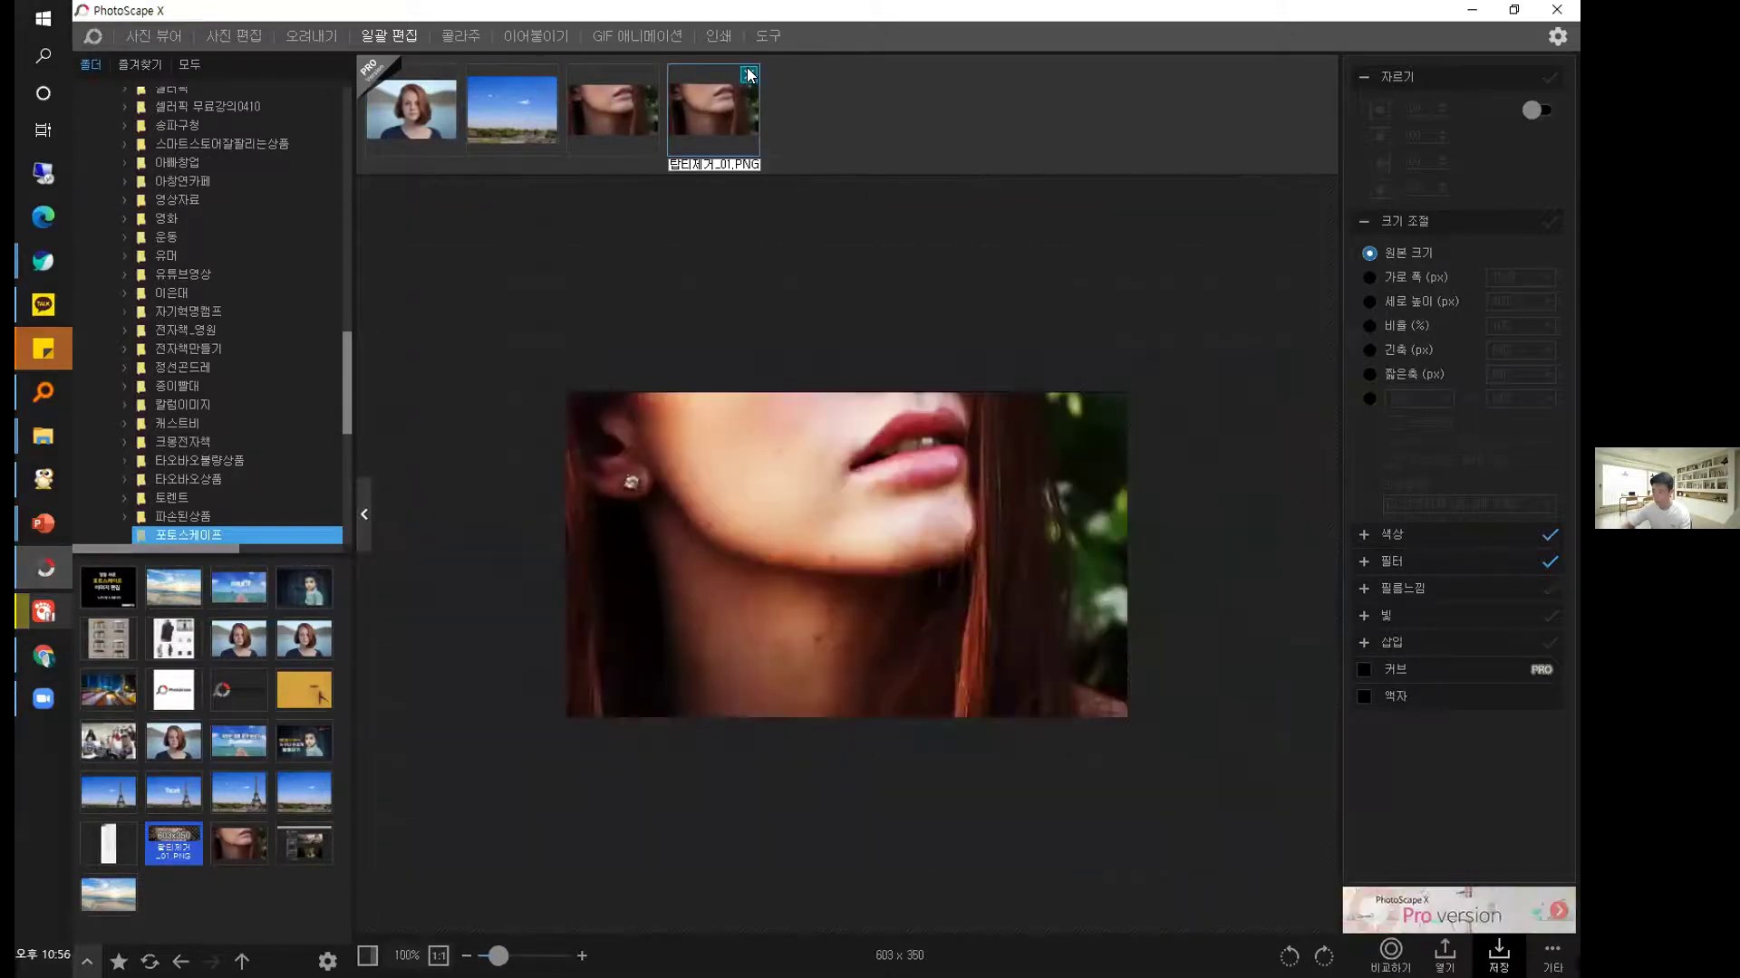
left_click(748, 75)
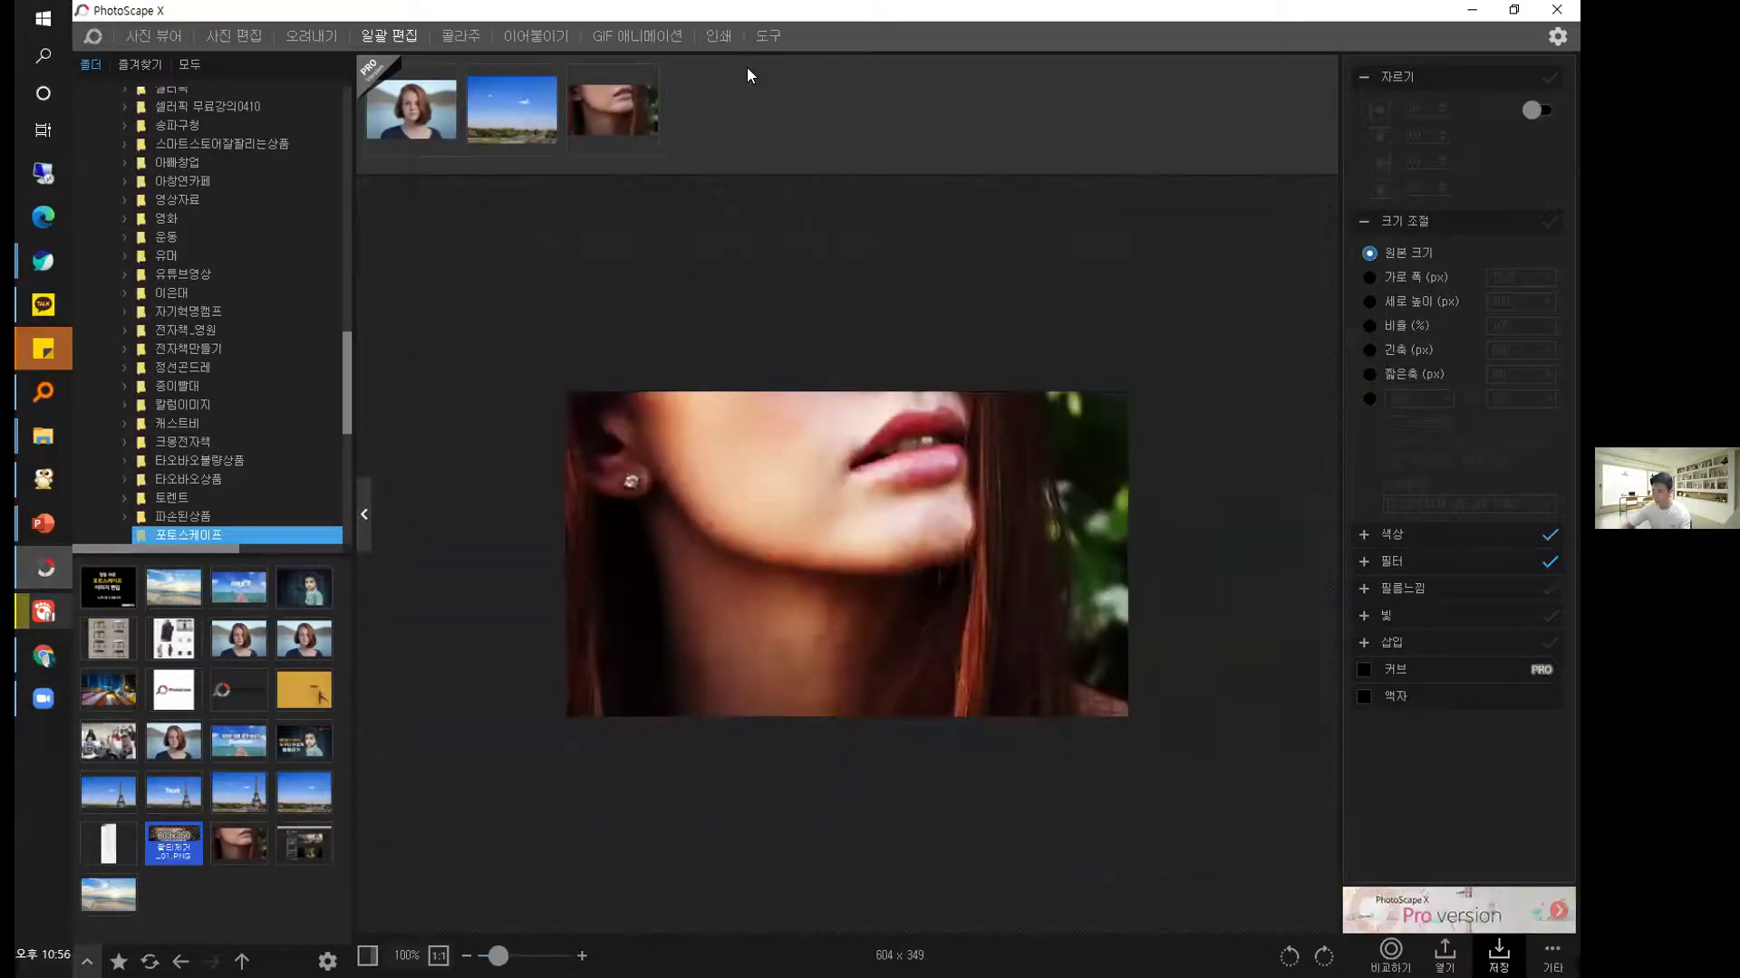
left_click(484, 103)
left_click(623, 105)
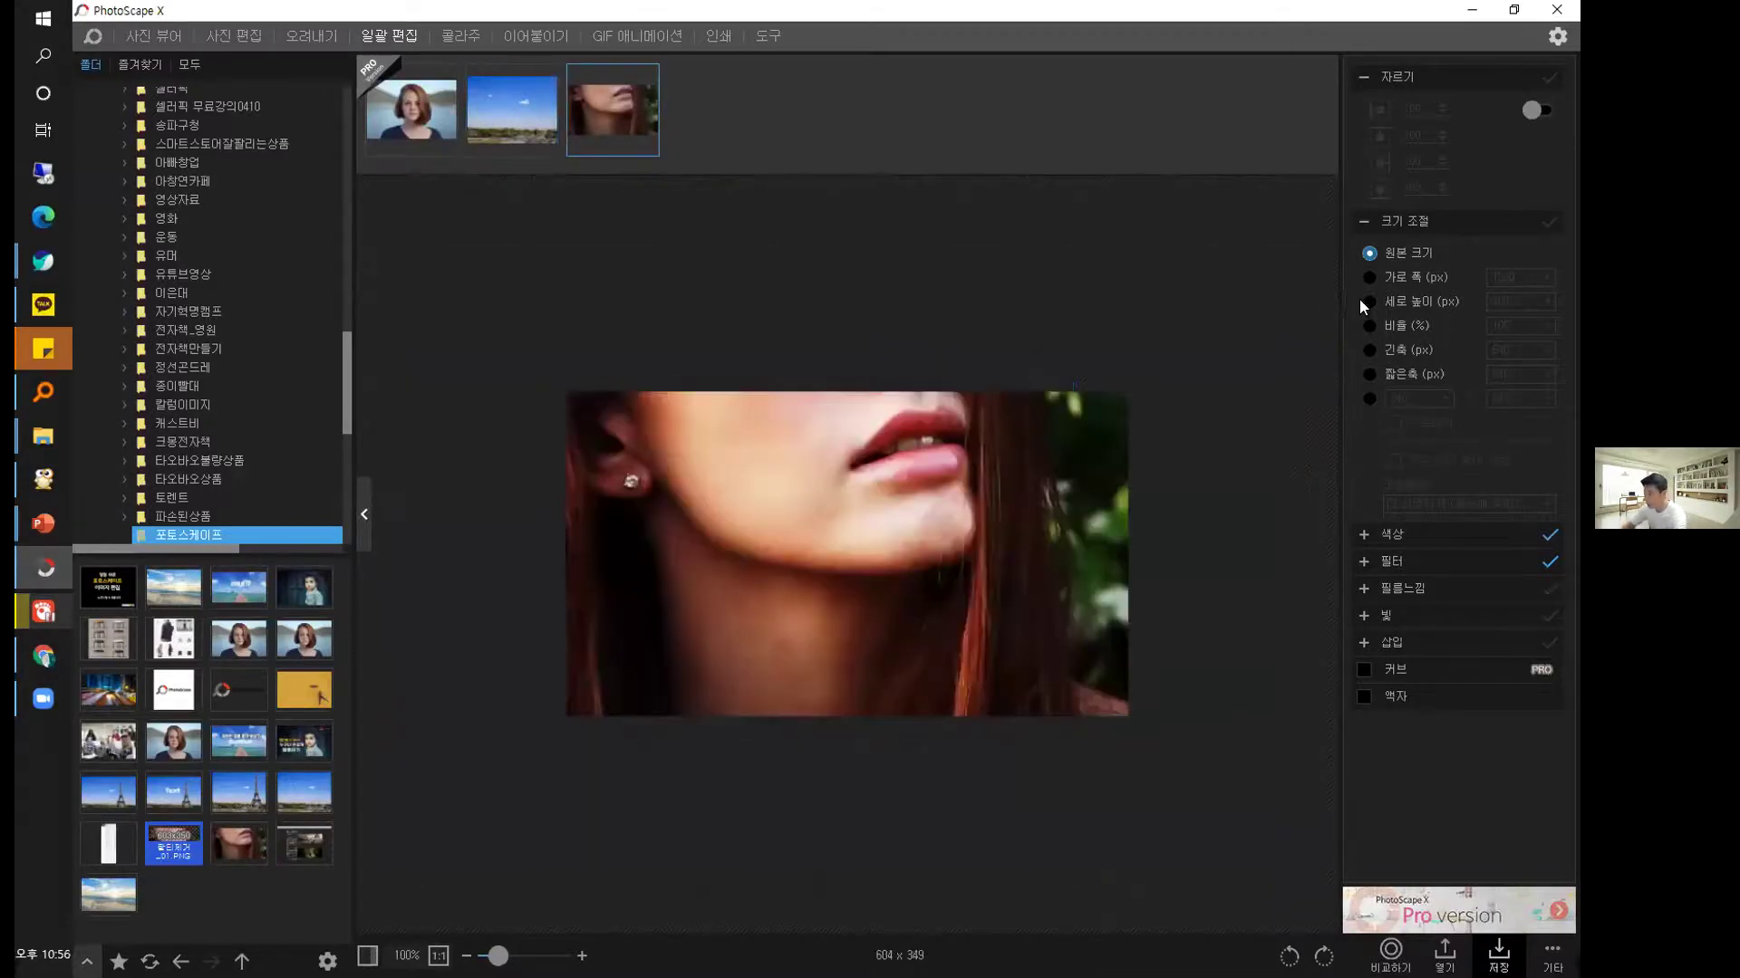
Resize all batch photos to 640 x 640 and preview the portrait, skyline and chin close-up.
left_click(1370, 399)
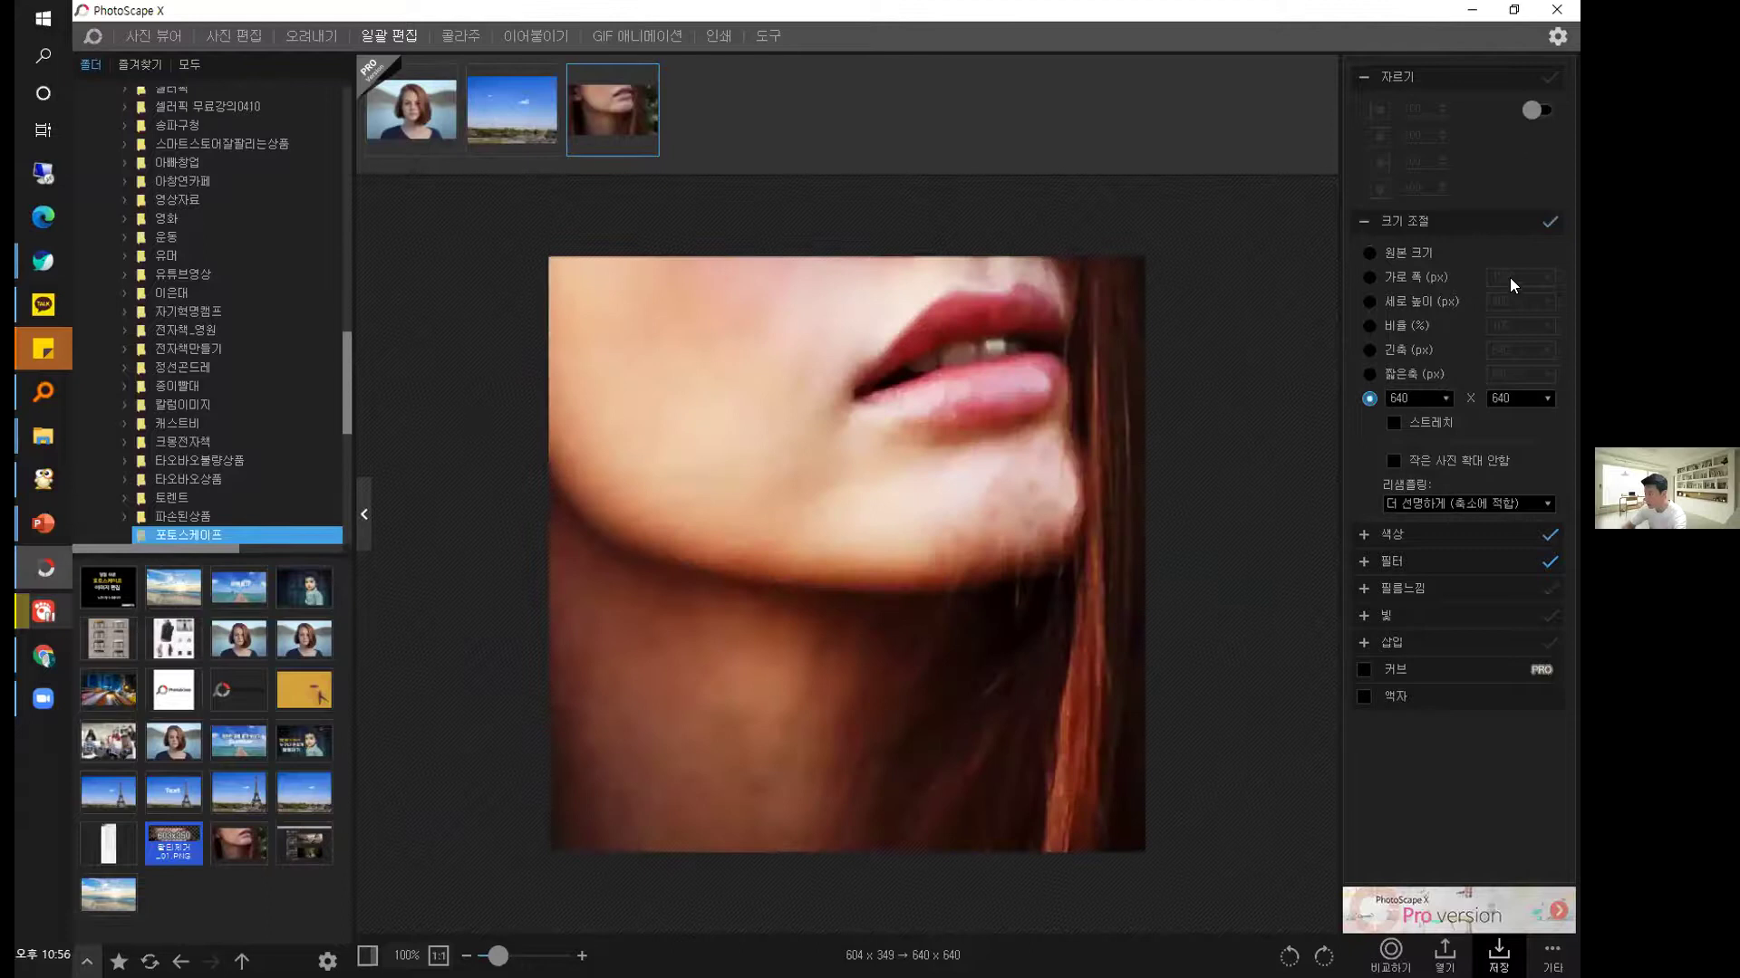
left_click(529, 120)
left_click(413, 119)
left_click(507, 134)
left_click(610, 131)
left_click(487, 129)
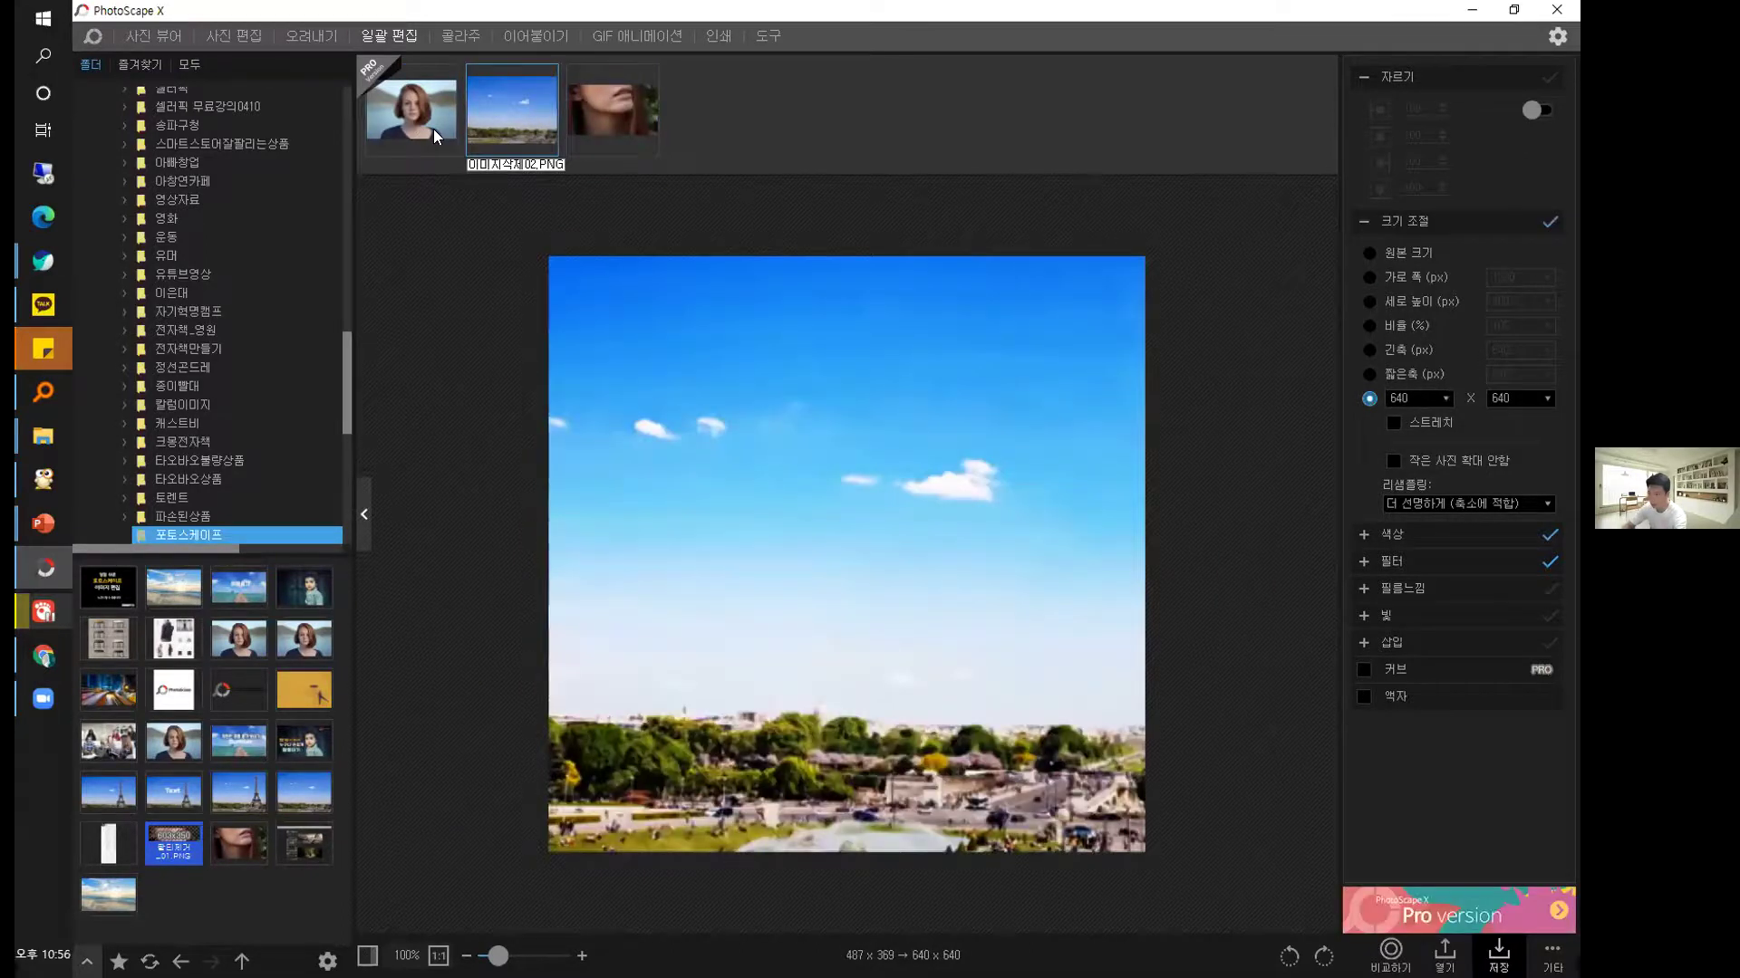
left_click(422, 126)
left_click(490, 120)
Compare the skyline, chin close-up and portrait with the 스트레치 (stretch) option on and off, leaving it off.
left_click(1393, 424)
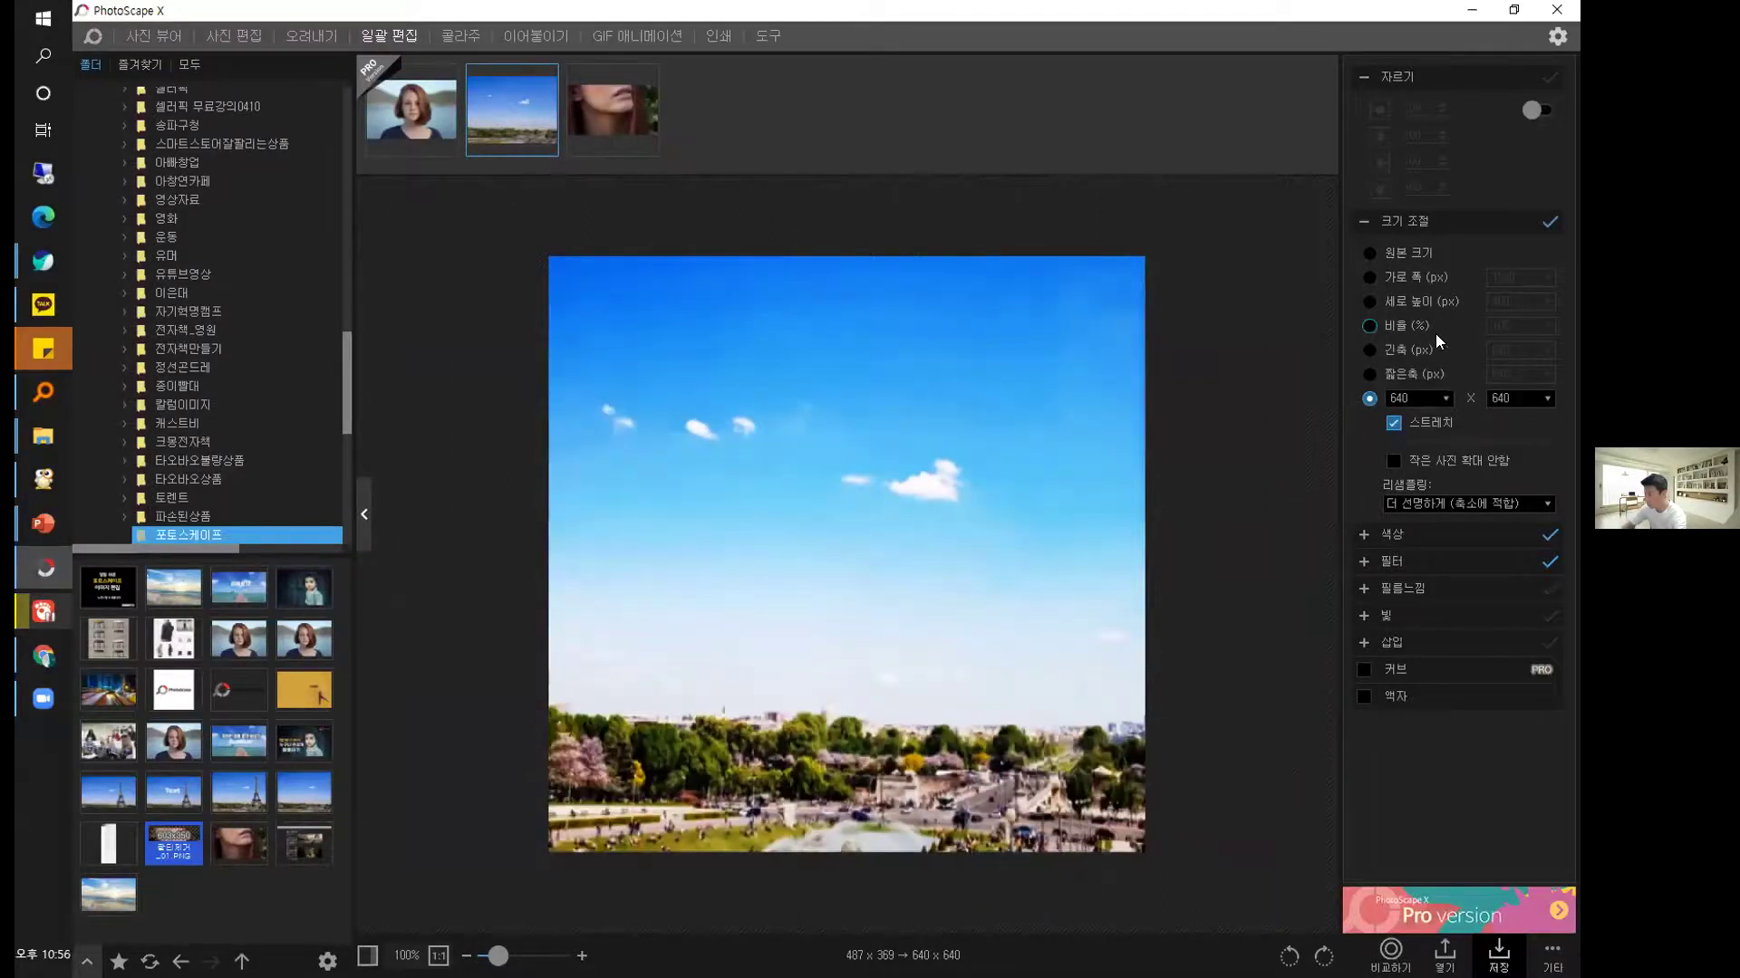
left_click(1393, 424)
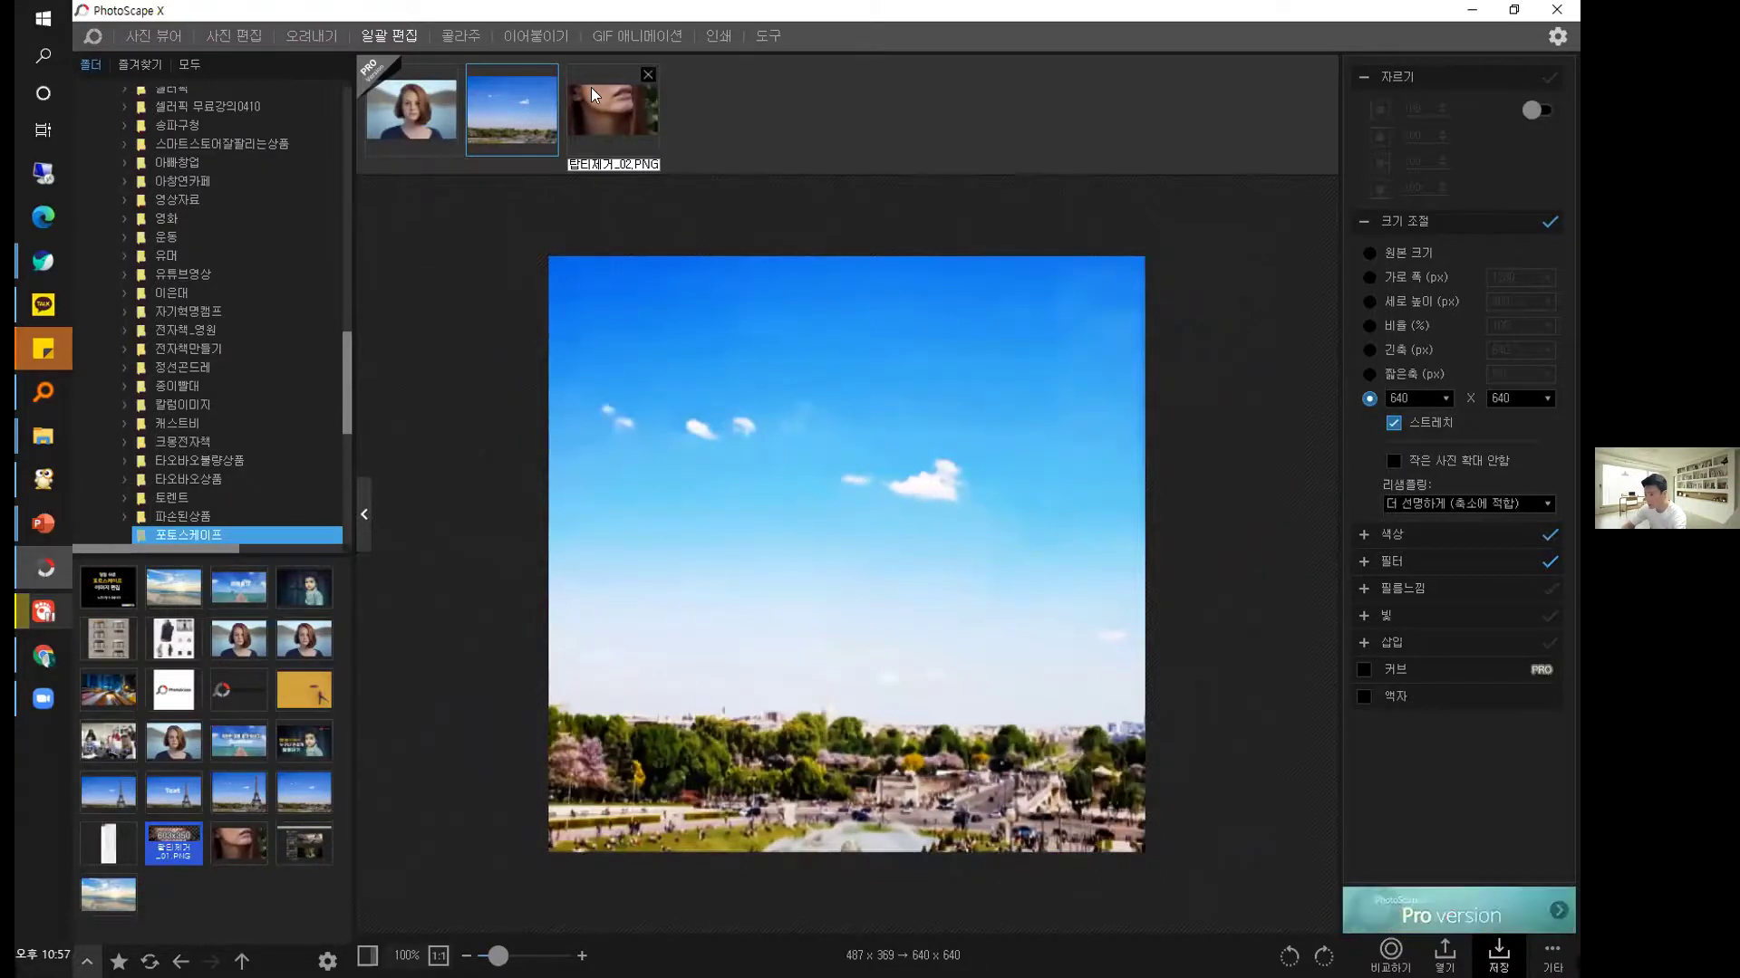
left_click(590, 87)
left_click(1395, 423)
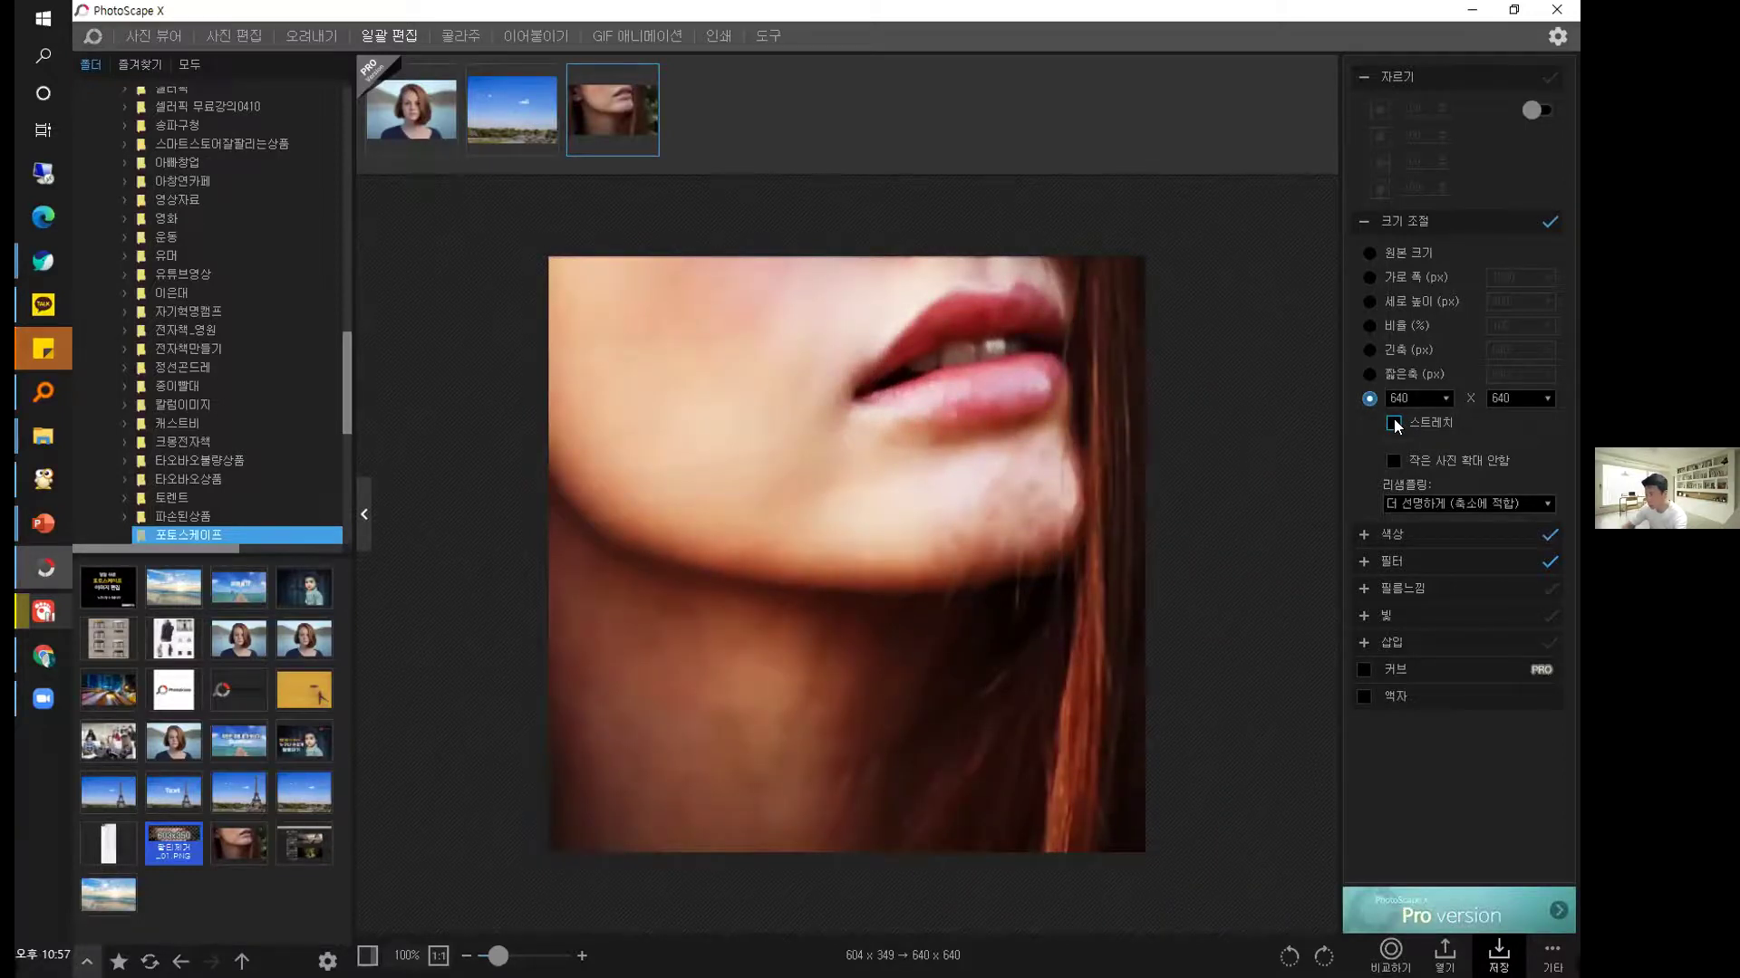
left_click(1393, 422)
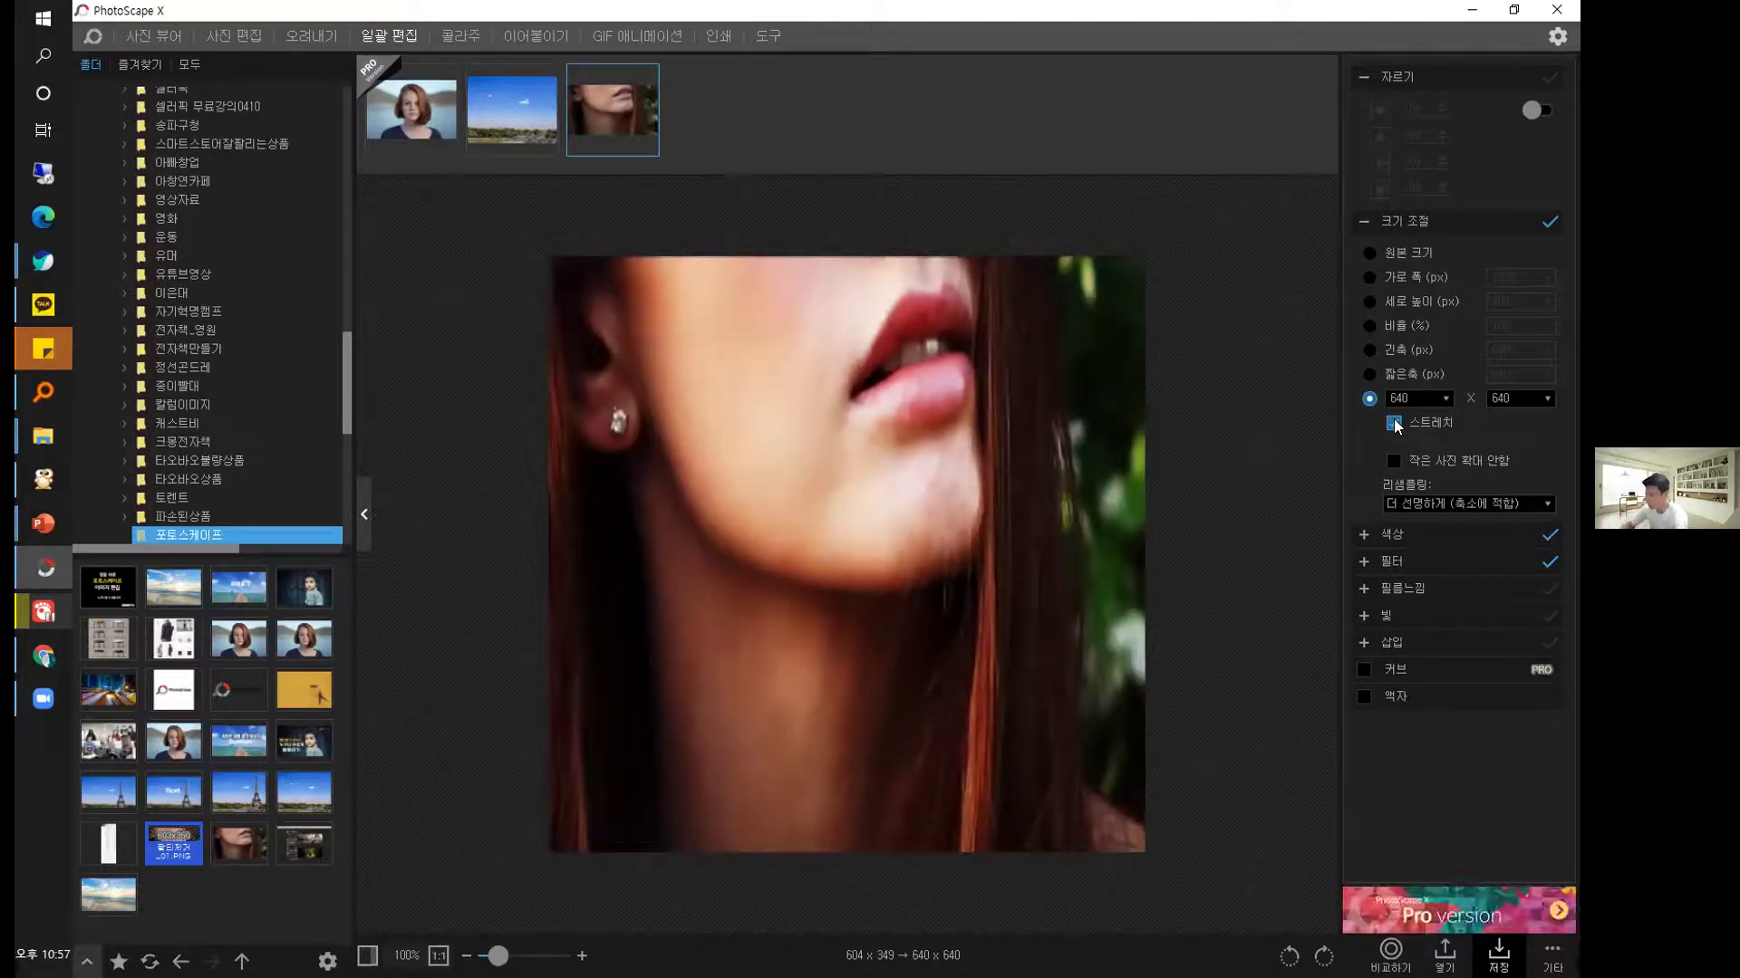
left_click(1394, 421)
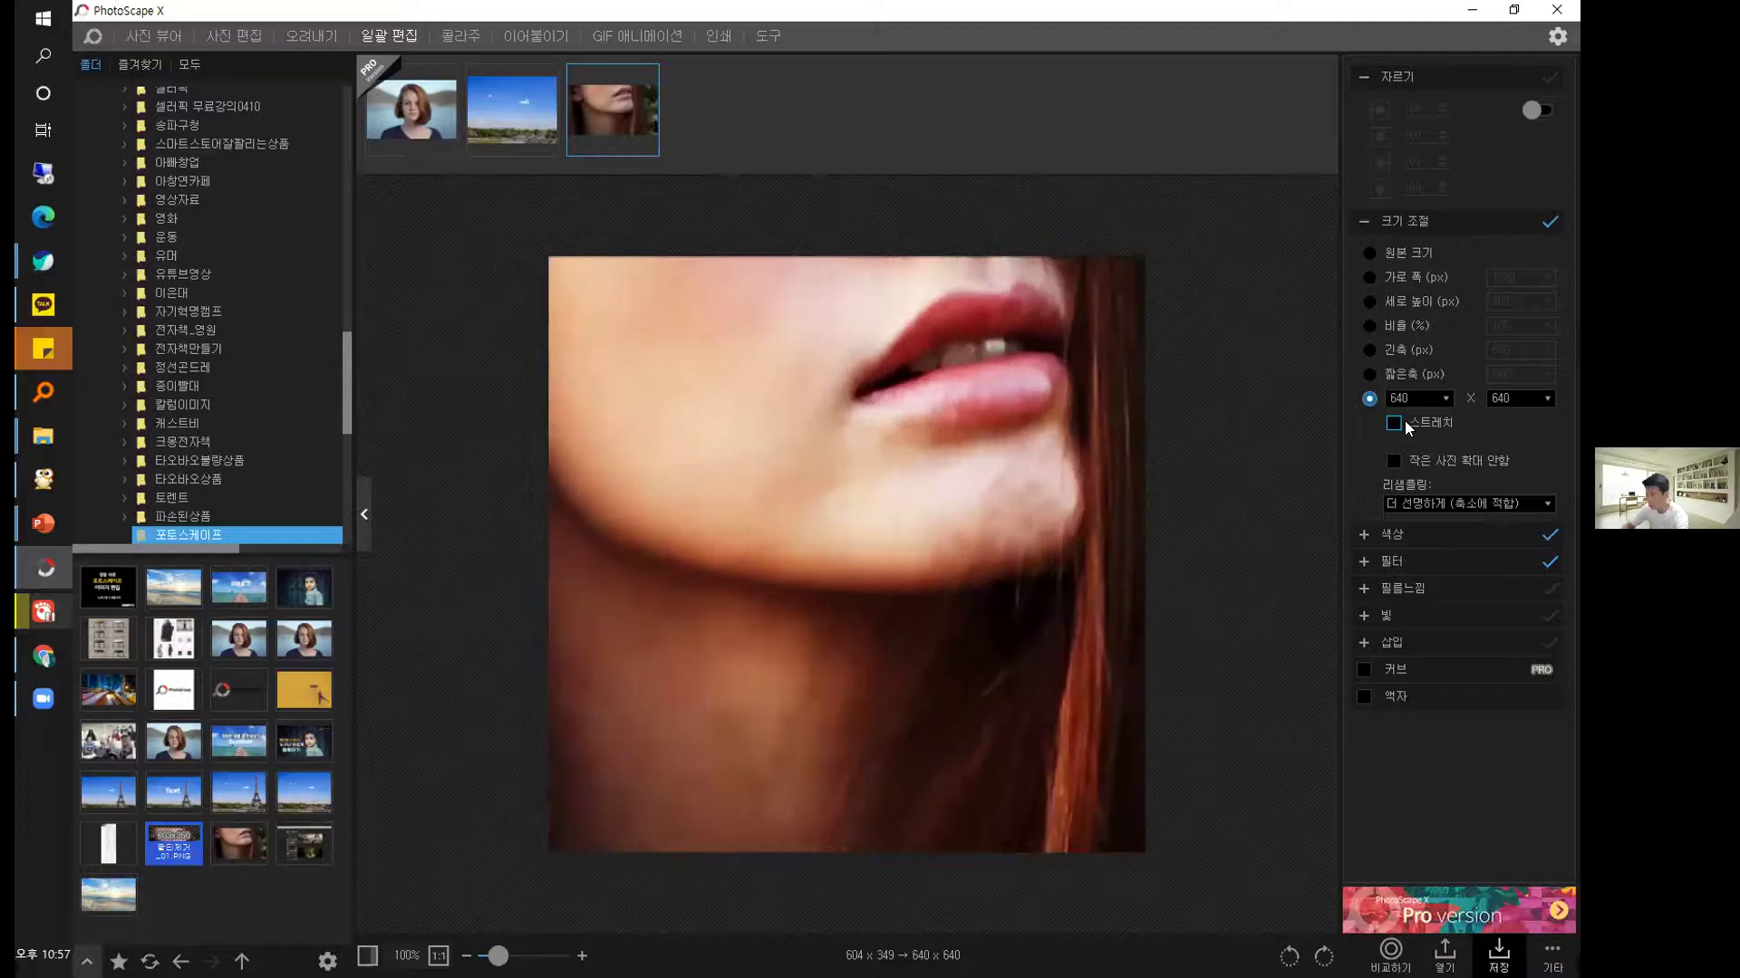
left_click(422, 114)
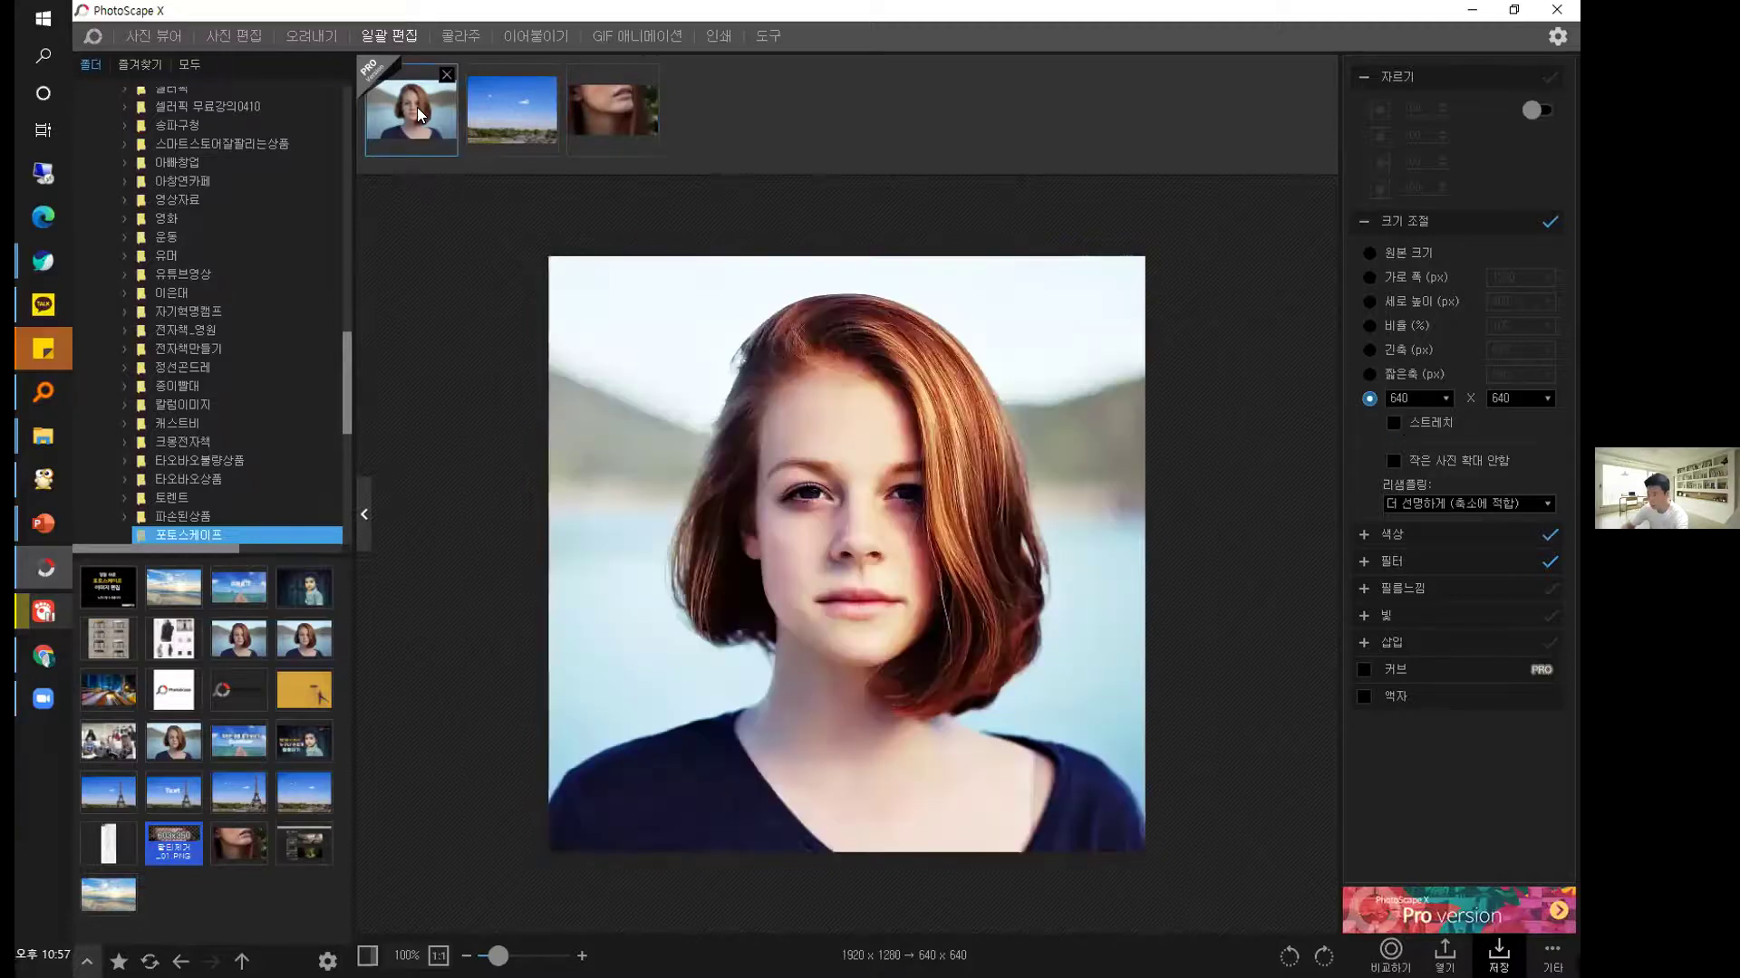
left_click(1392, 422)
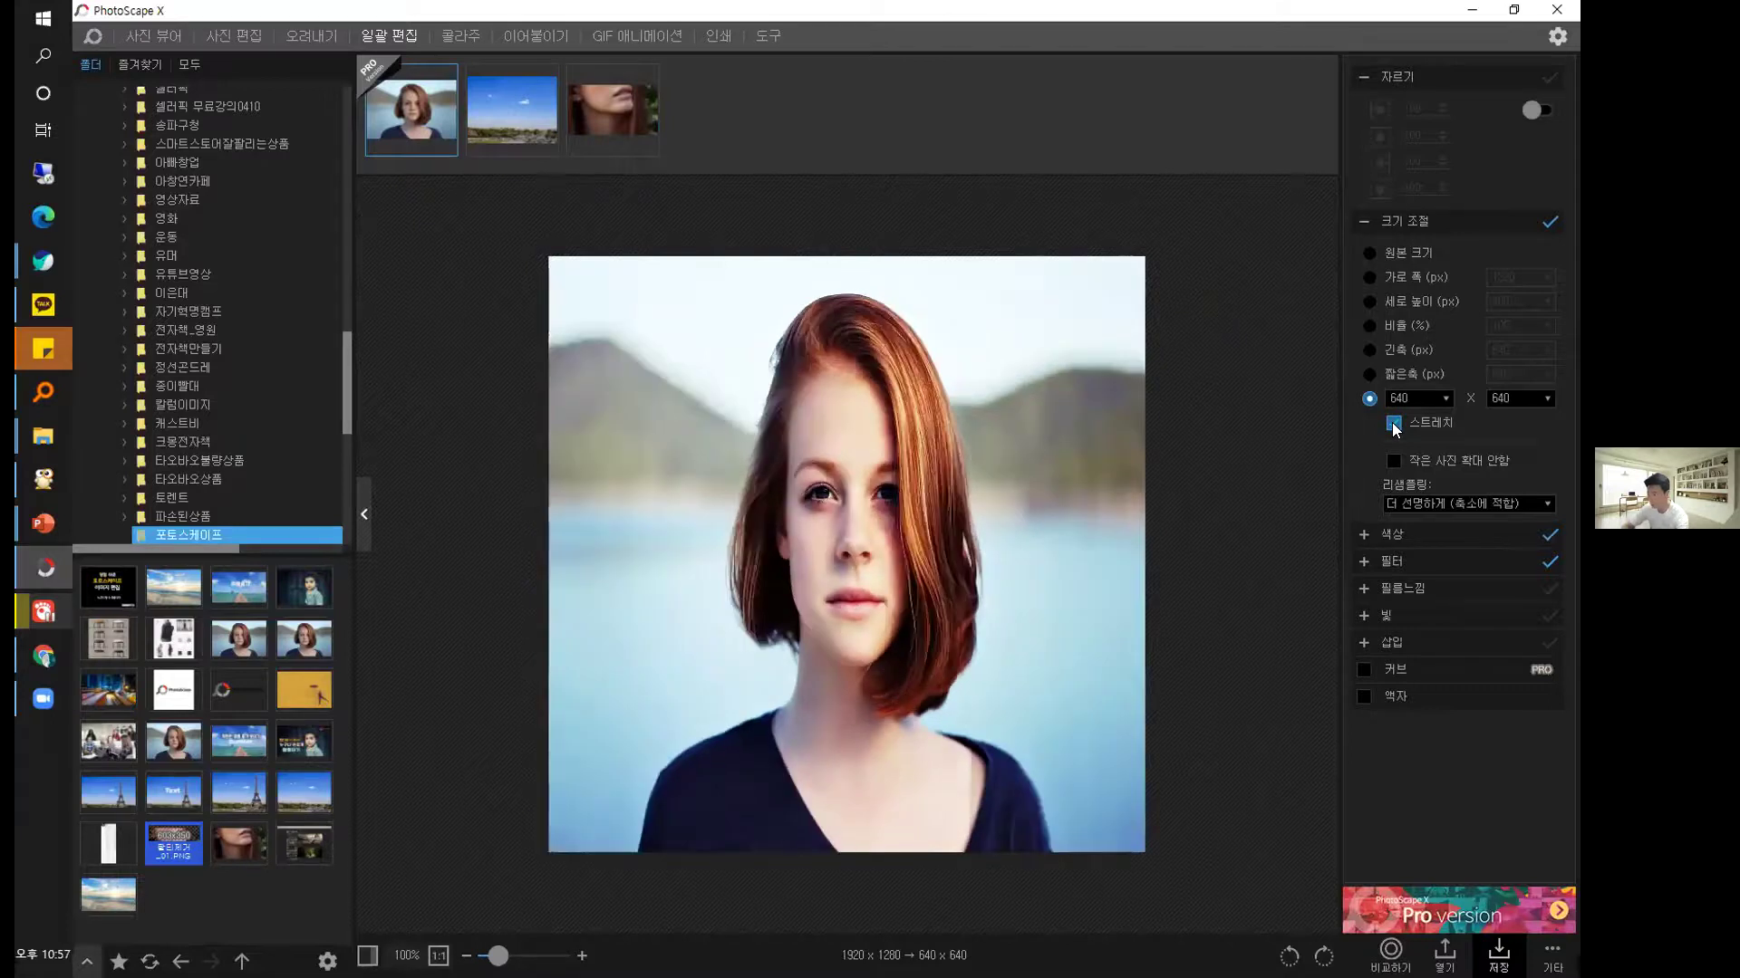
left_click(1391, 422)
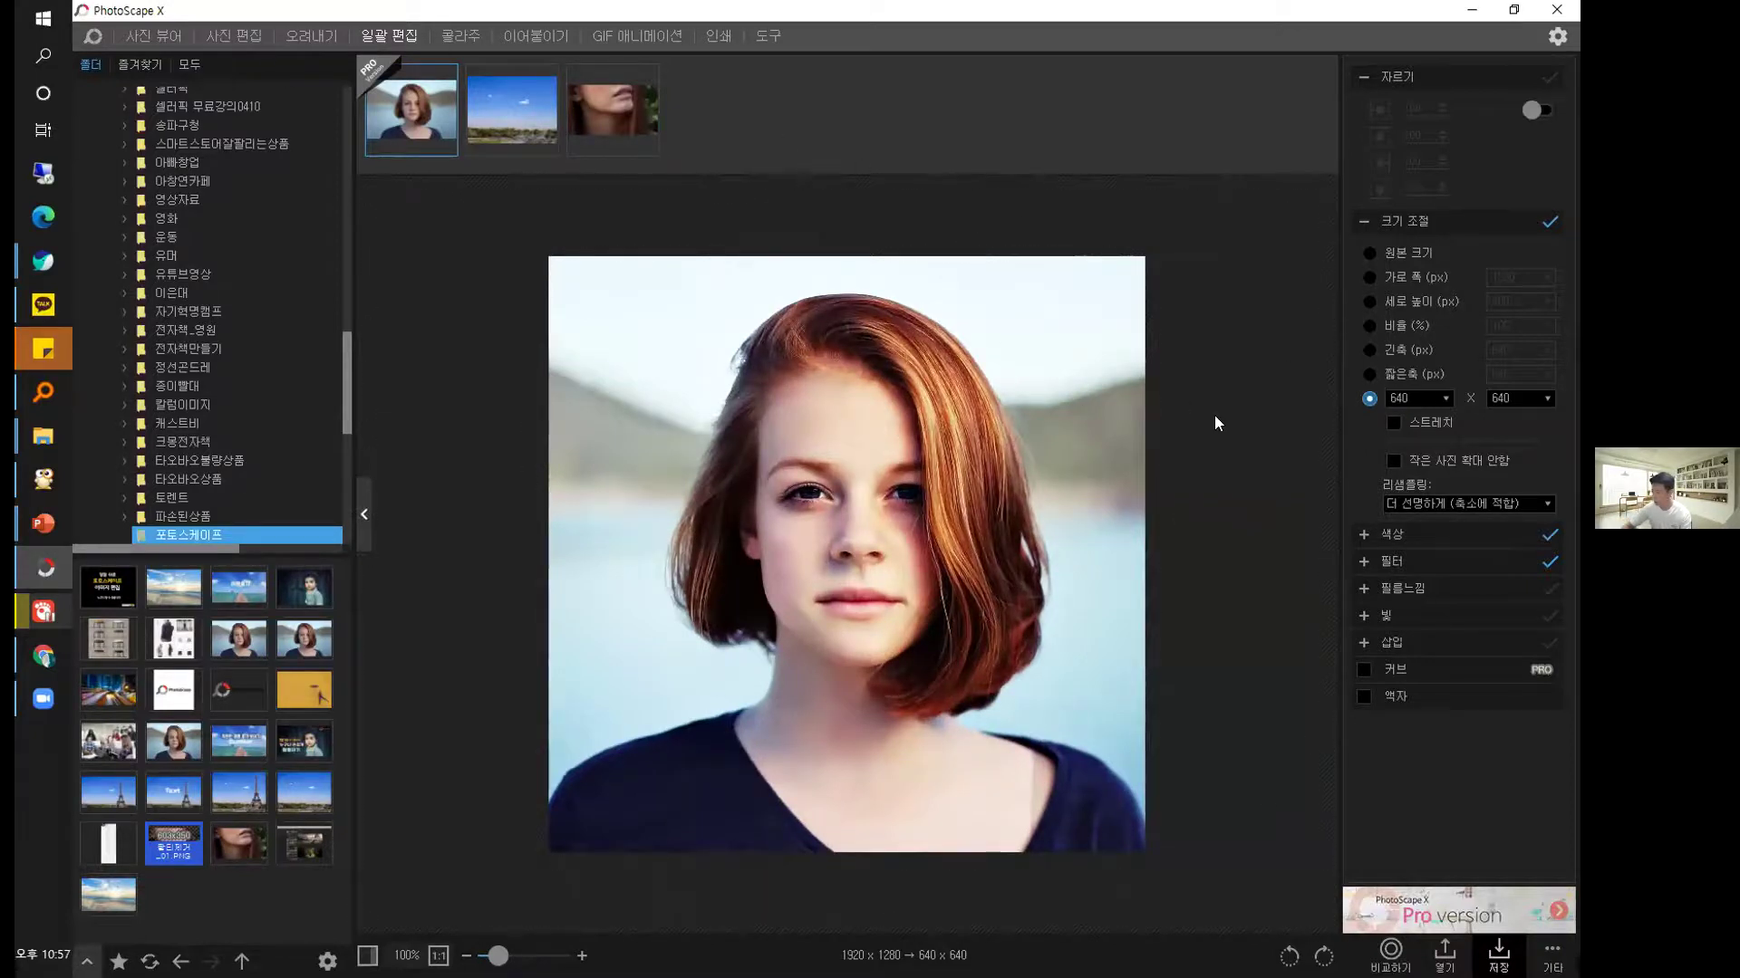
Set the batch's 밝게 (brighten) value to 62, check it on the other photos and review the remaining color adjustments.
left_click(1431, 531)
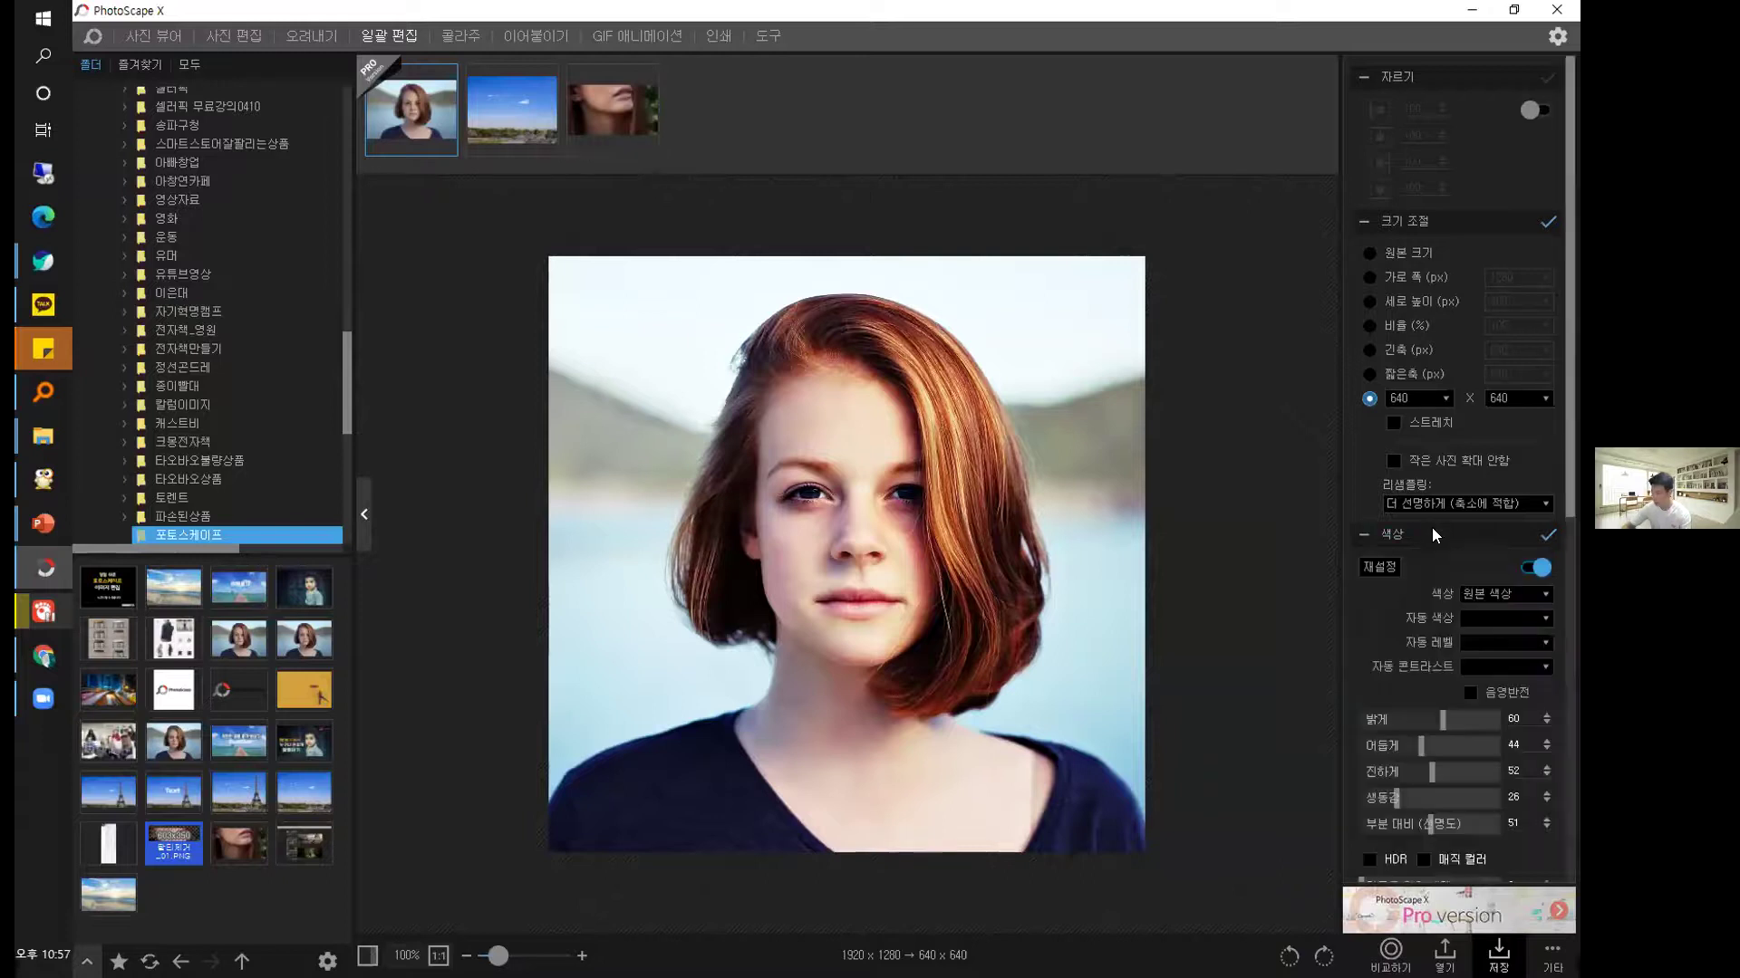
left_click_drag(1439, 682, 1392, 680)
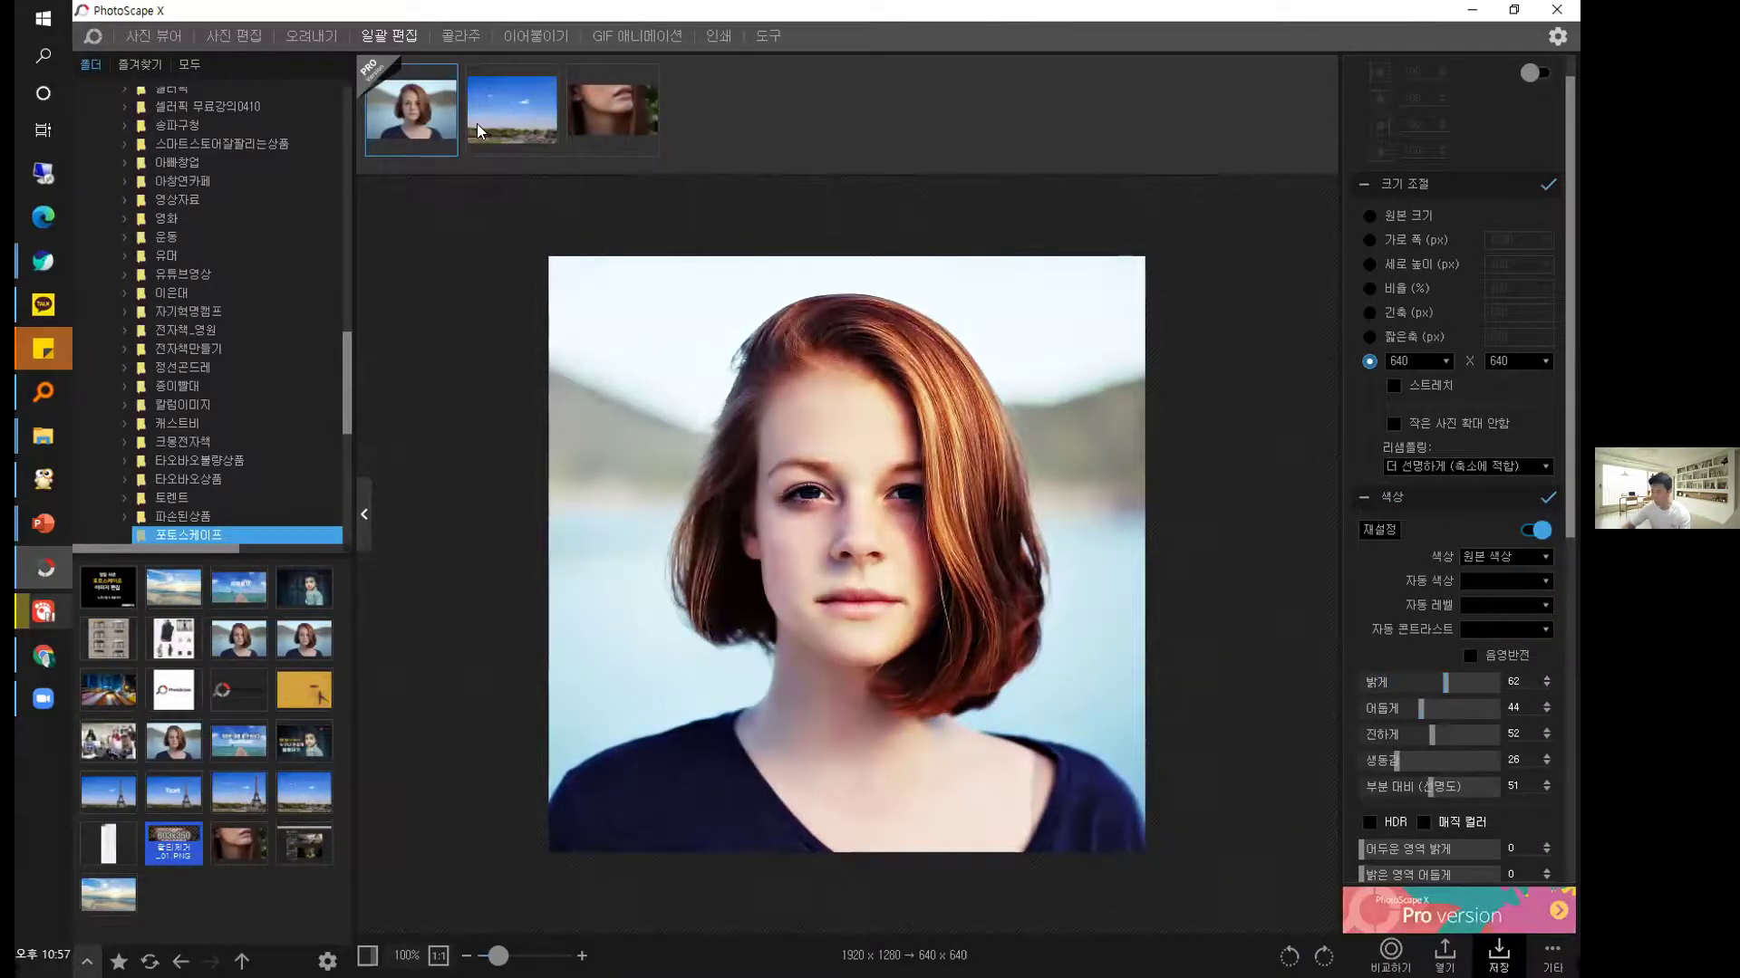
left_click(476, 123)
left_click(617, 136)
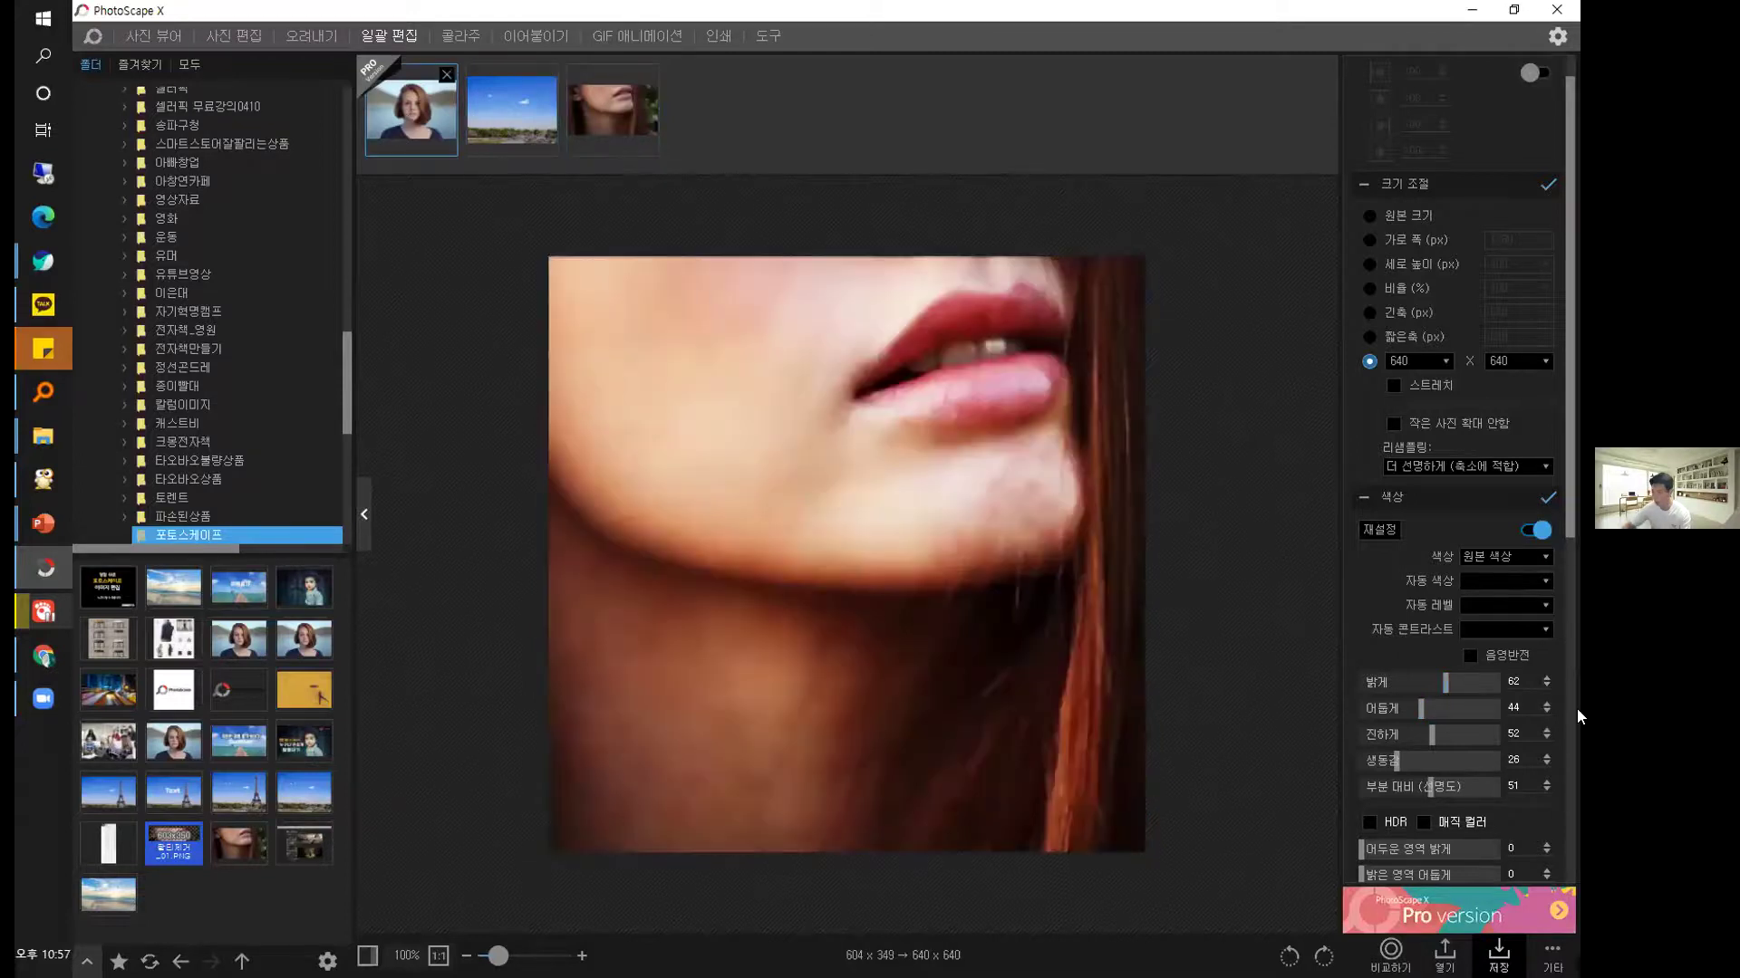
scroll(1392, 743, "down", 3)
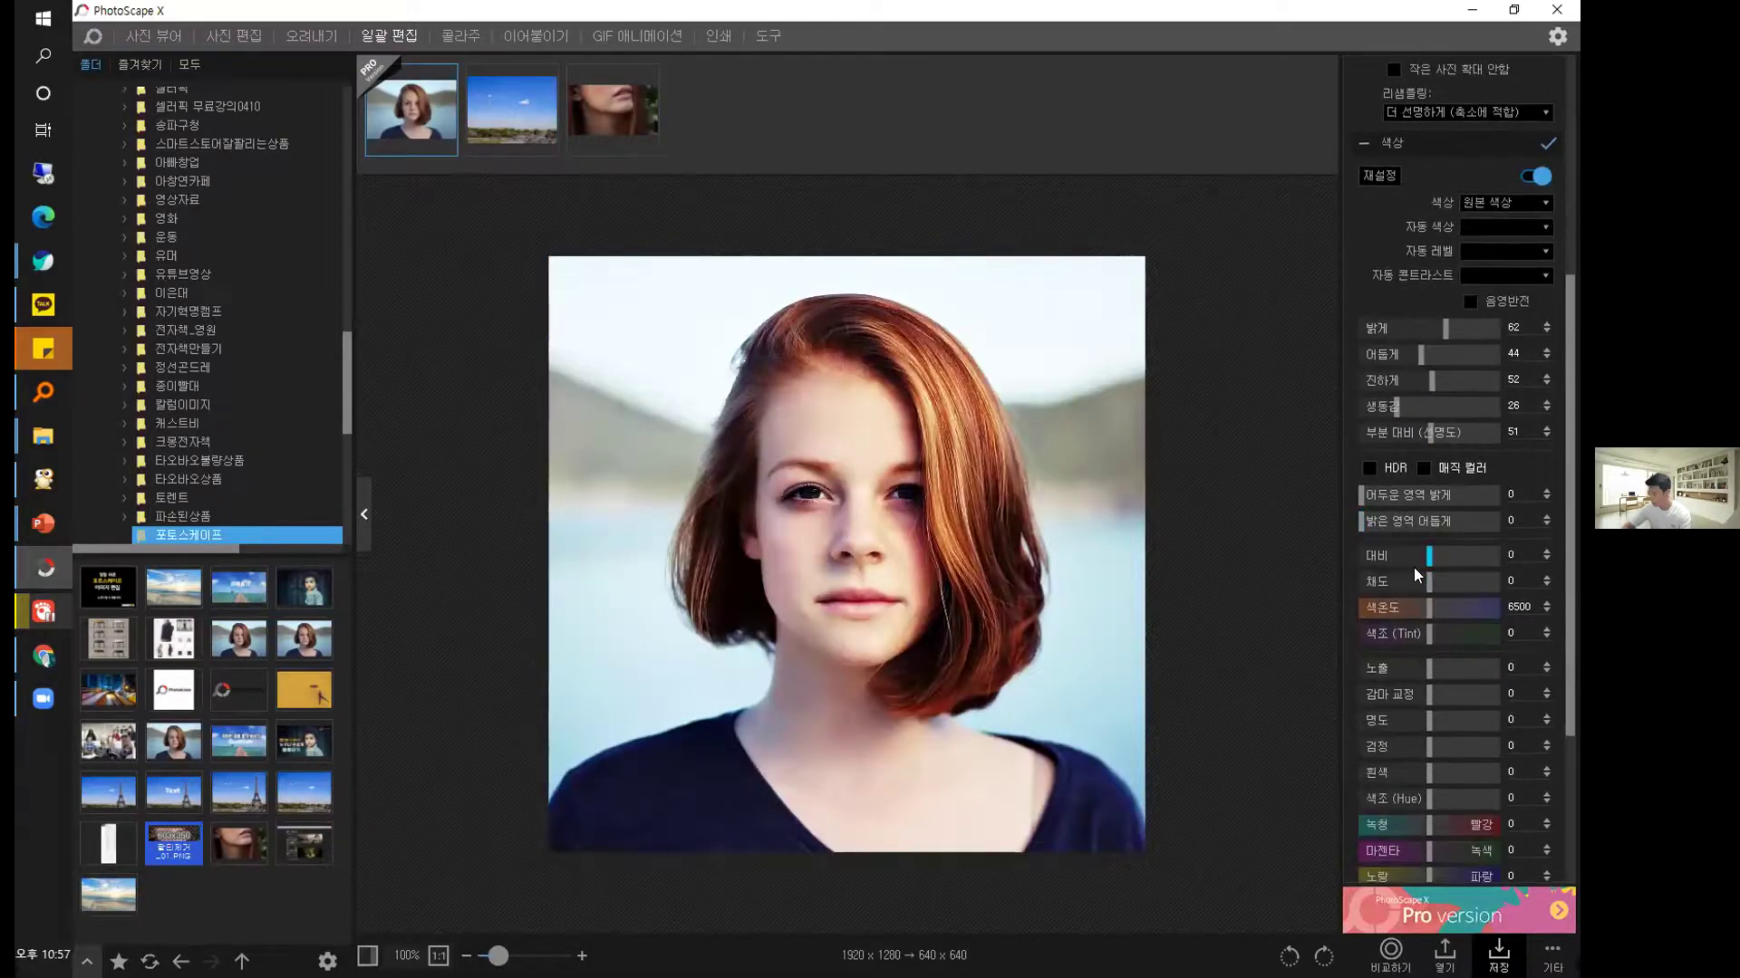
scroll(1415, 562, "down", 1)
scroll(1422, 564, "down", 1)
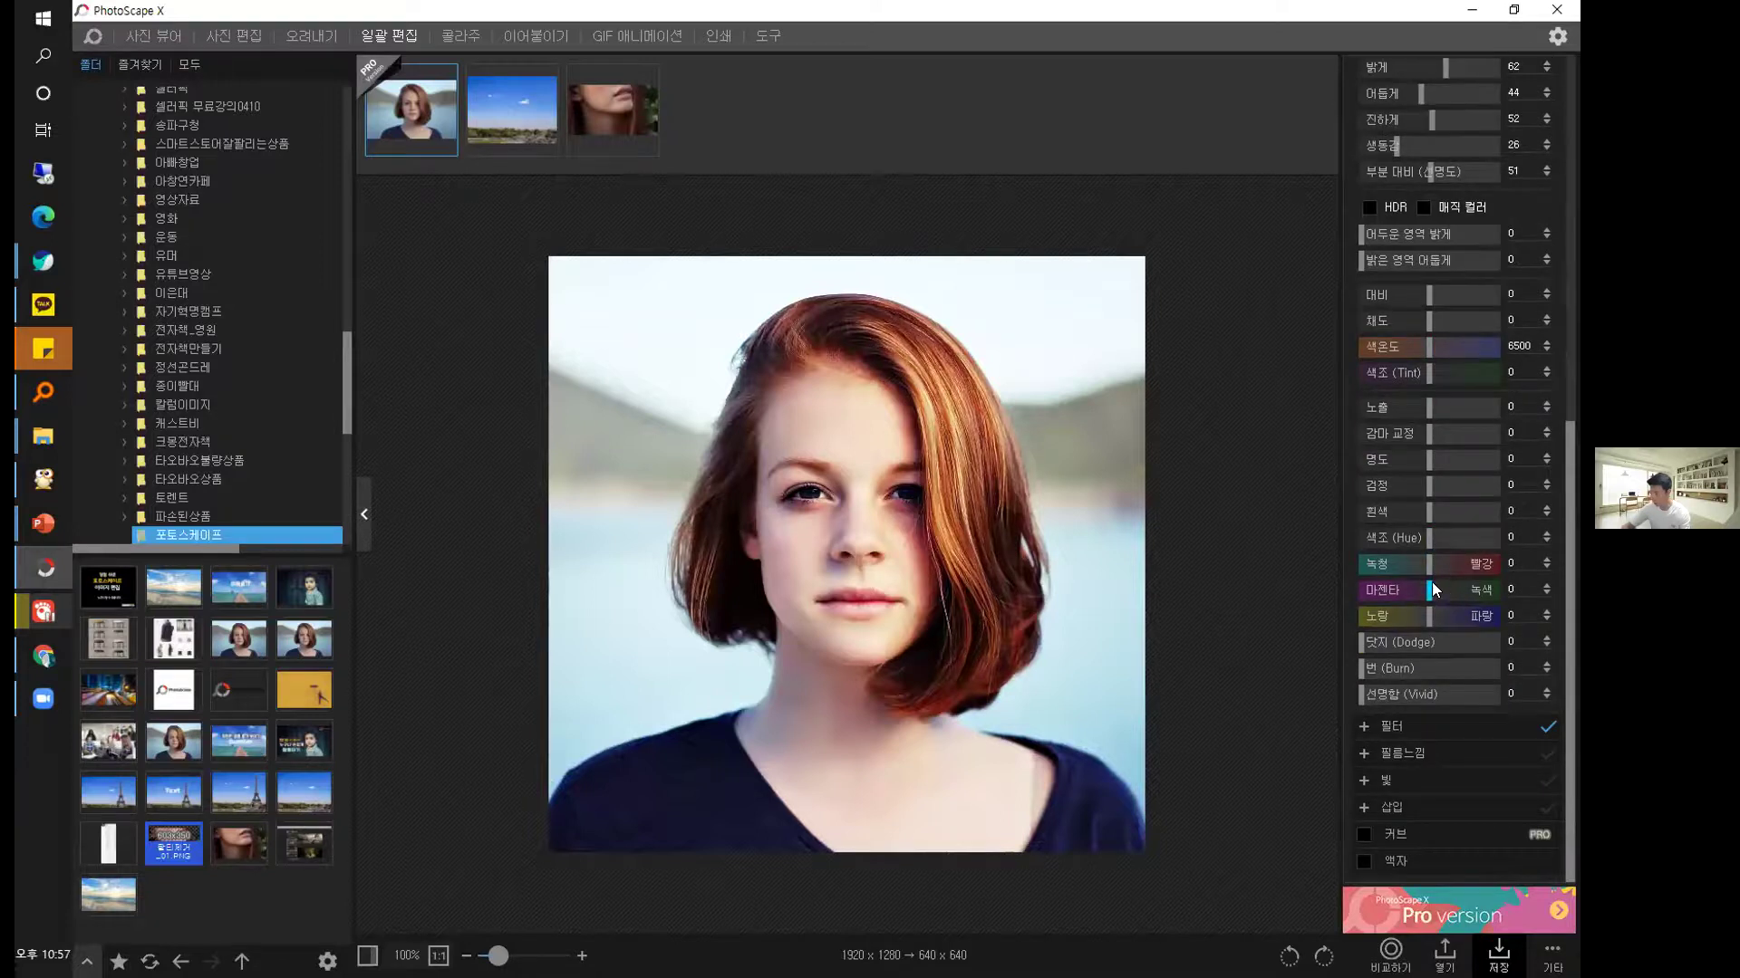
scroll(1431, 589, "up", 1)
Save the batch to the current folder with prefix batch_00 and JPEG quality 95, close the completion dialog and restore the window size.
left_click(1498, 949)
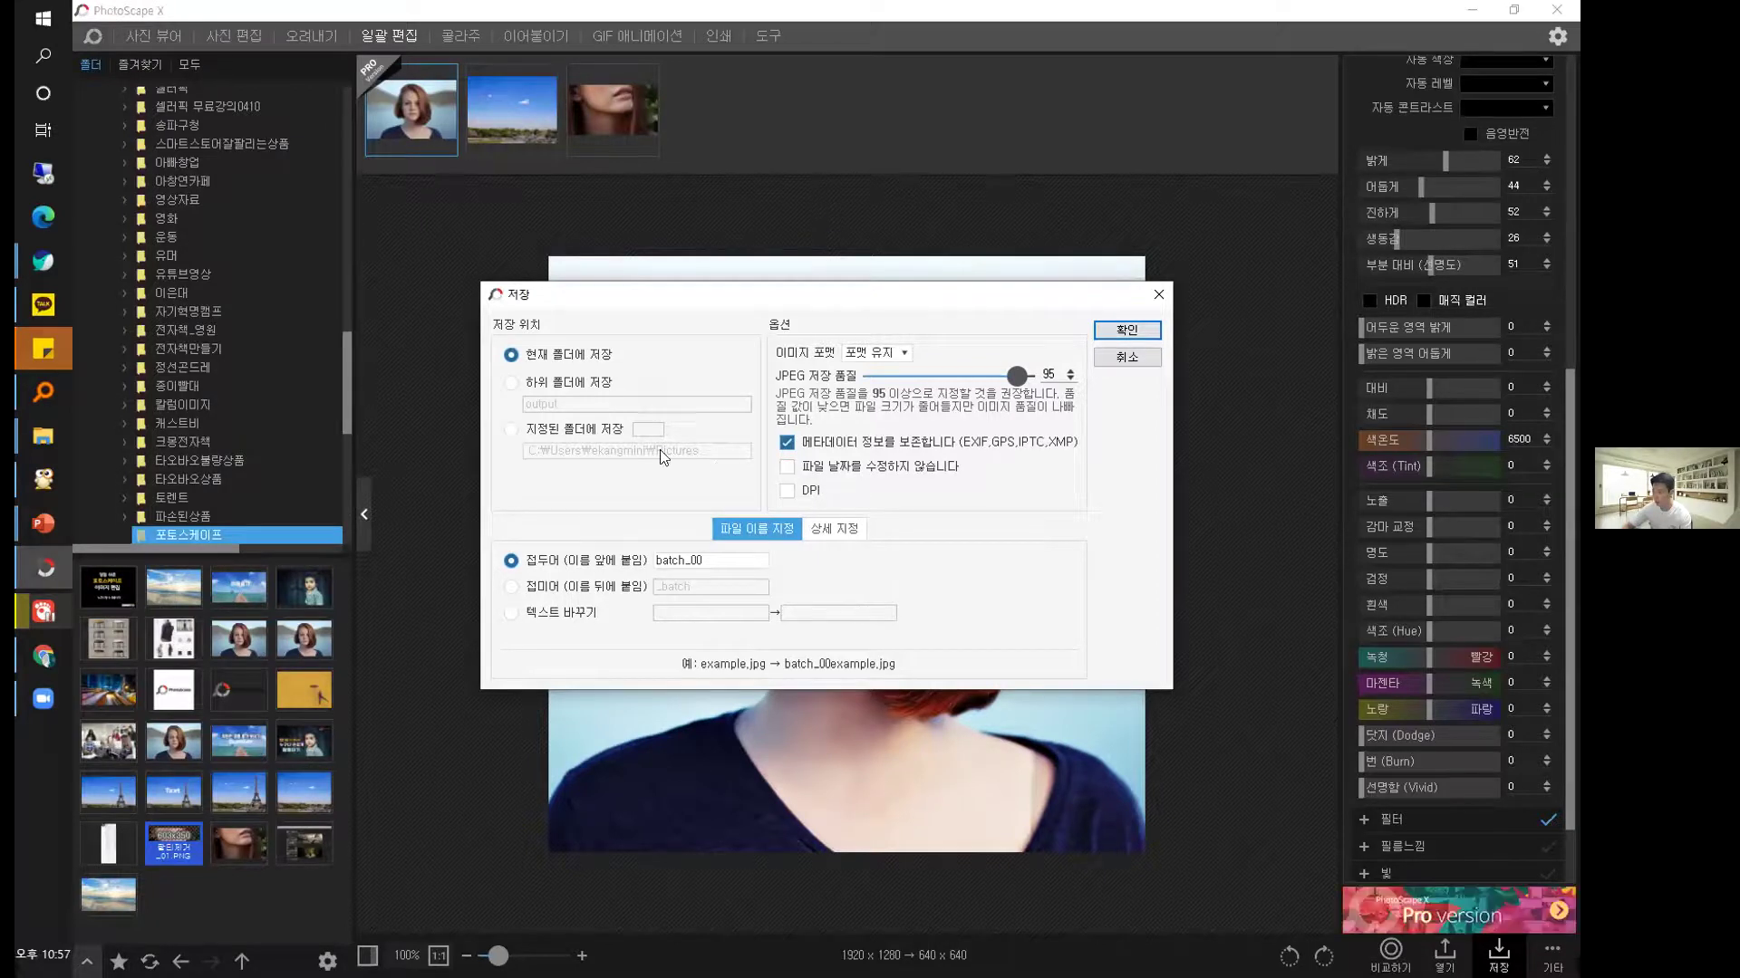
left_click(1126, 330)
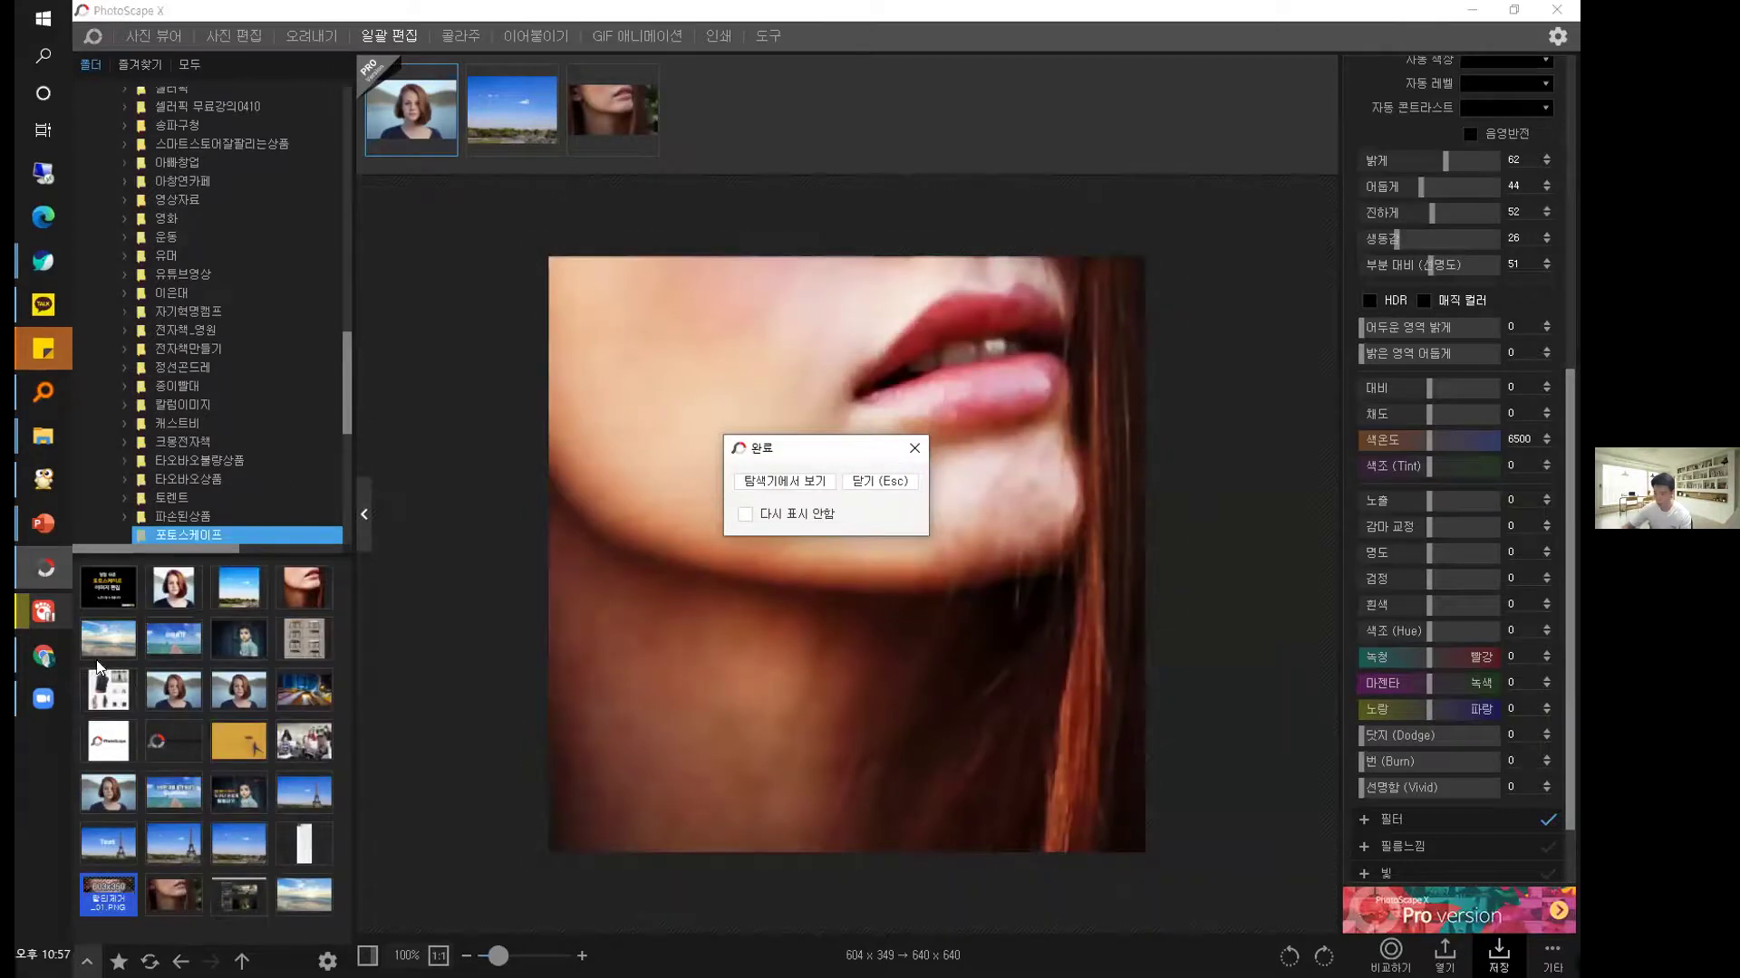
left_click(914, 447)
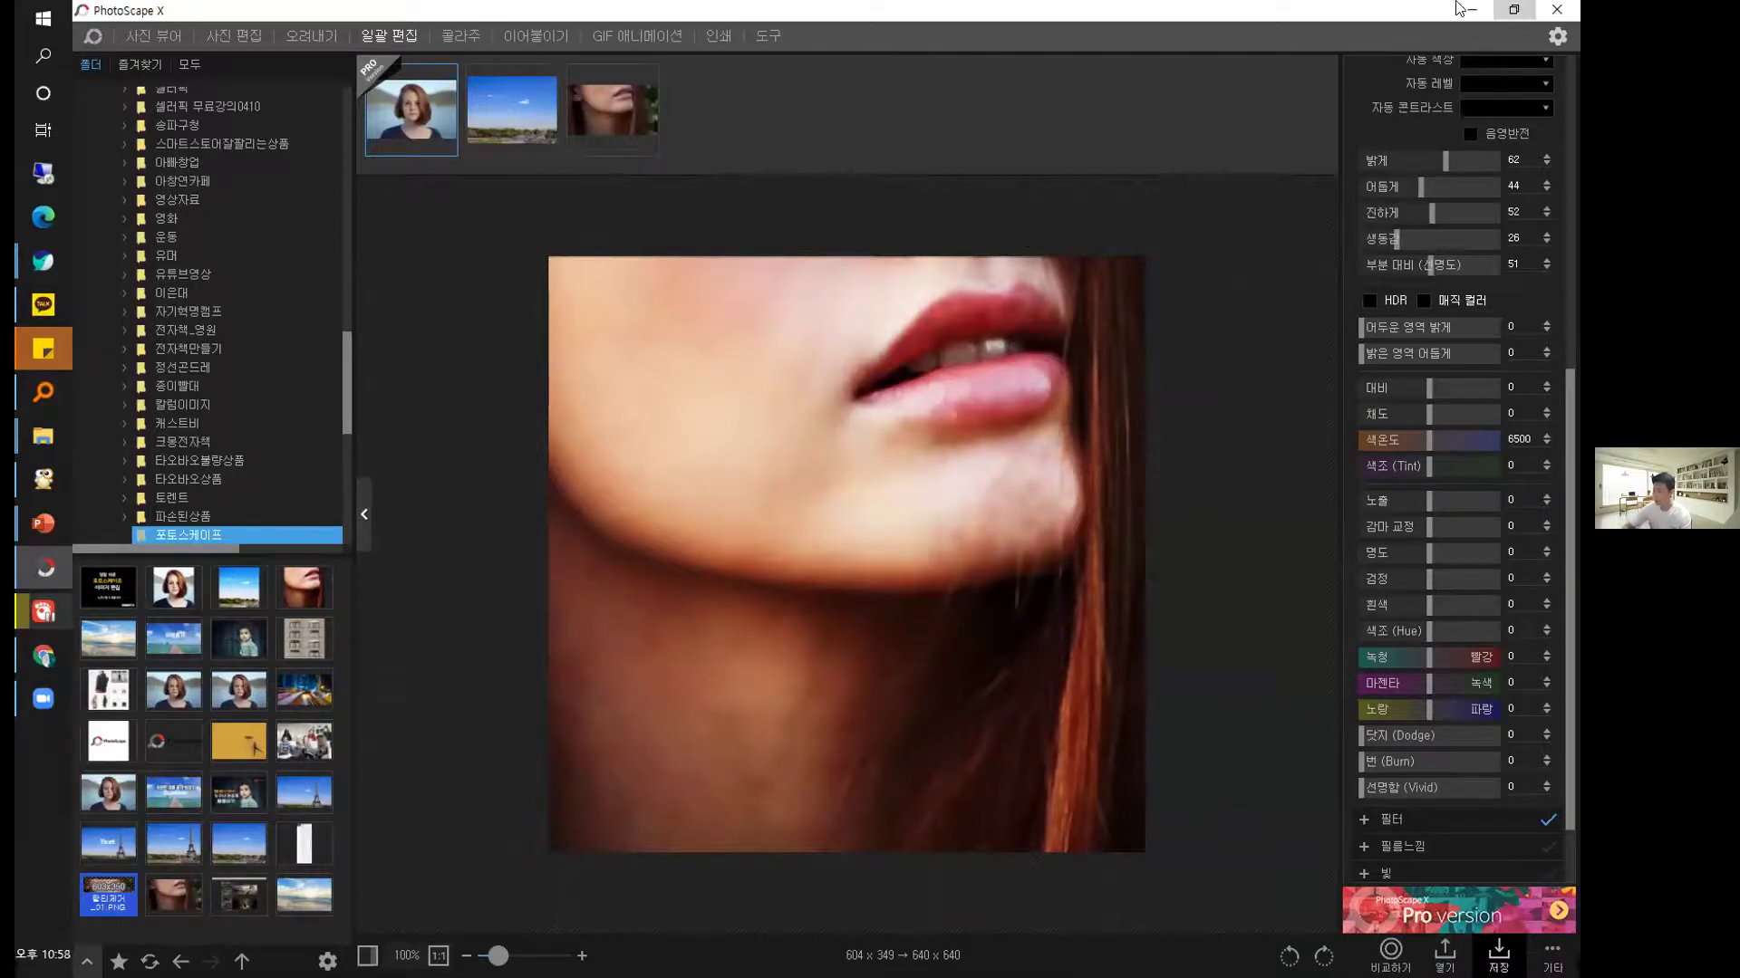
left_click(1513, 10)
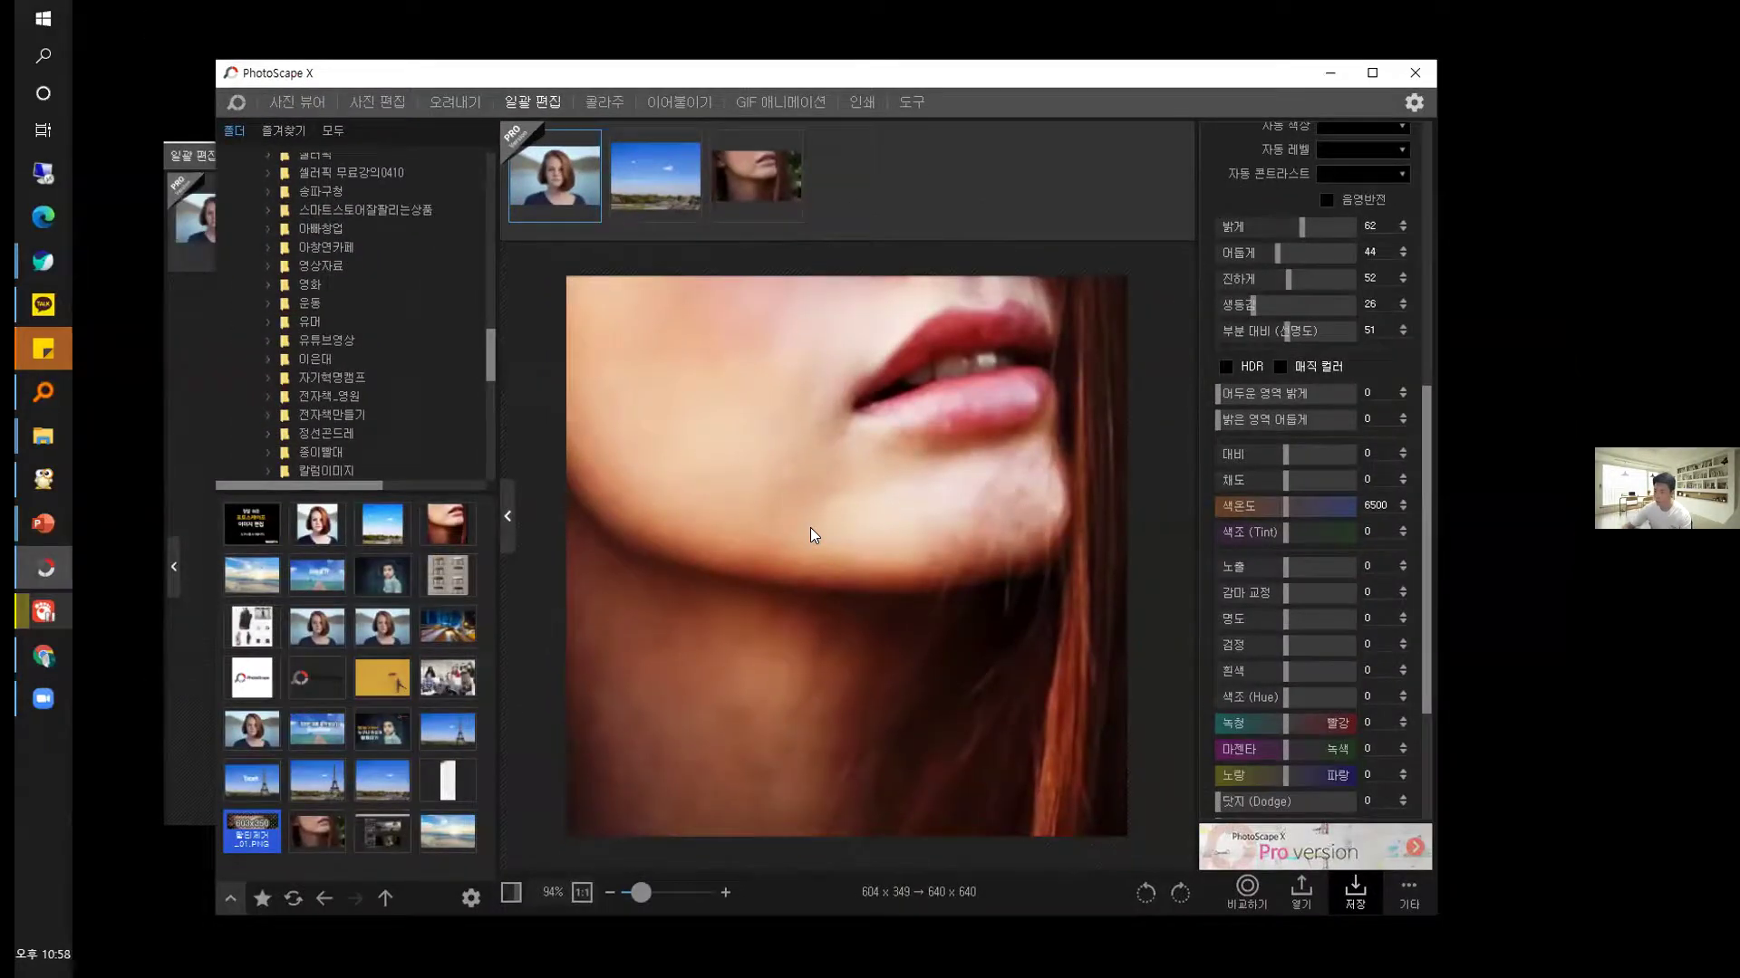
Switch to the presentation, advance through the 움직이는 gif slides and return to PhotoScape X.
key("alt+Tab")
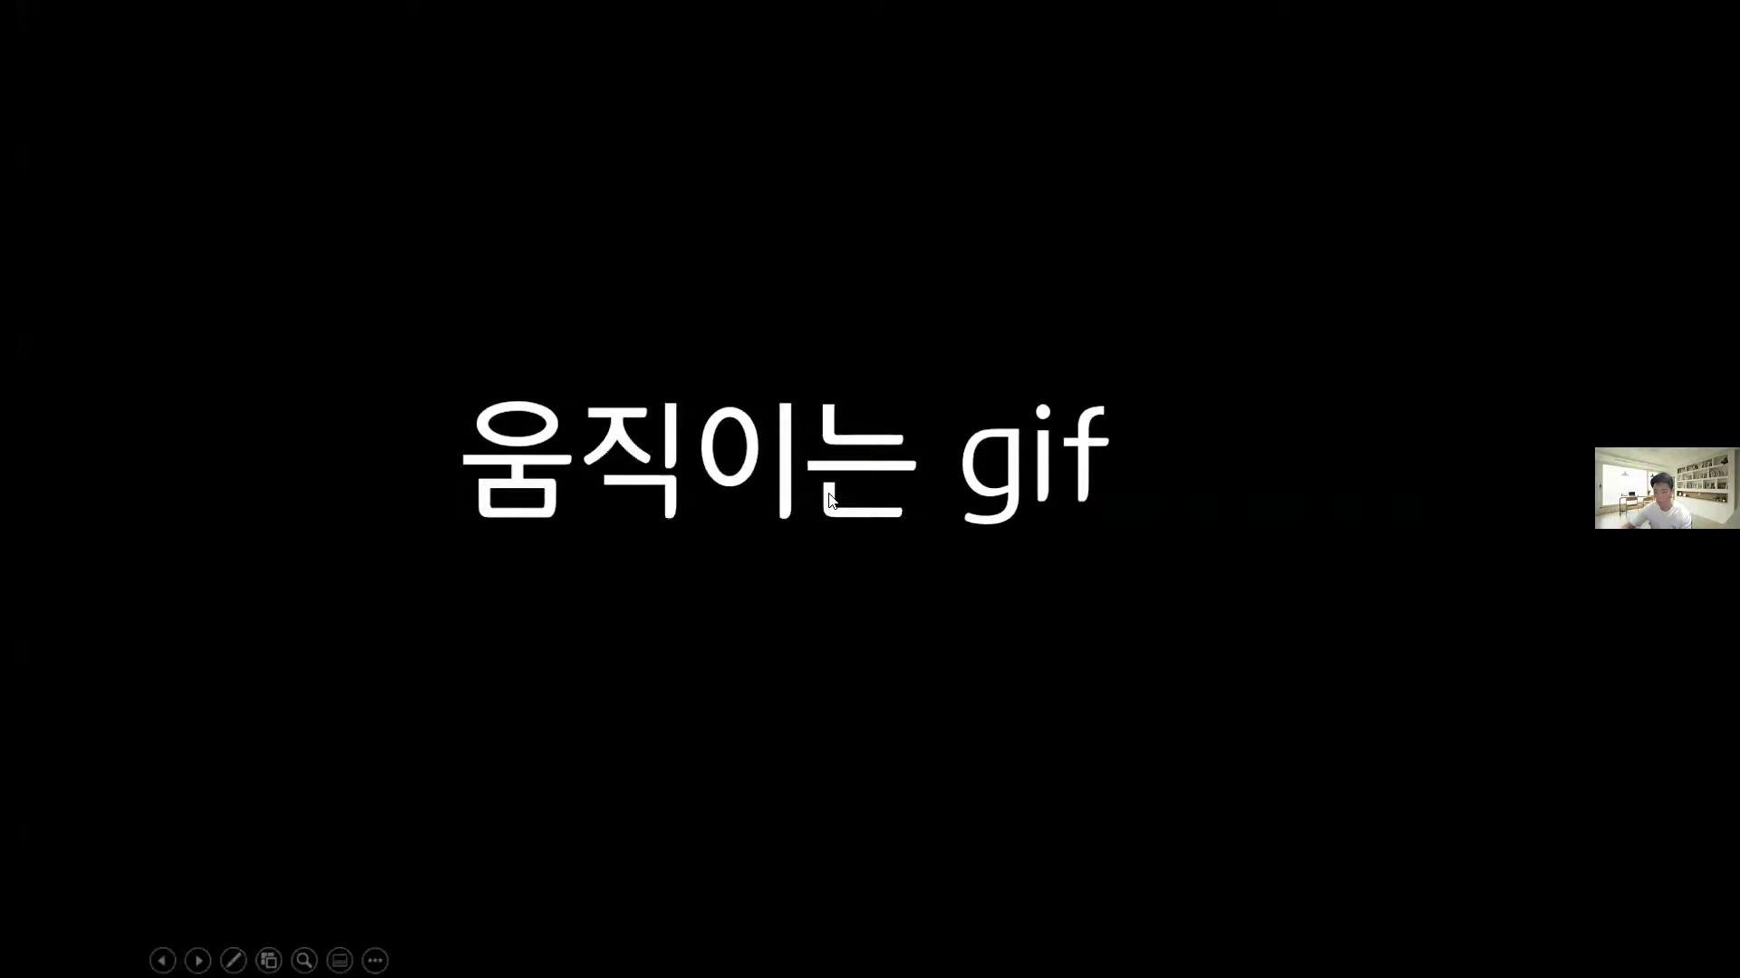
left_click(775, 438)
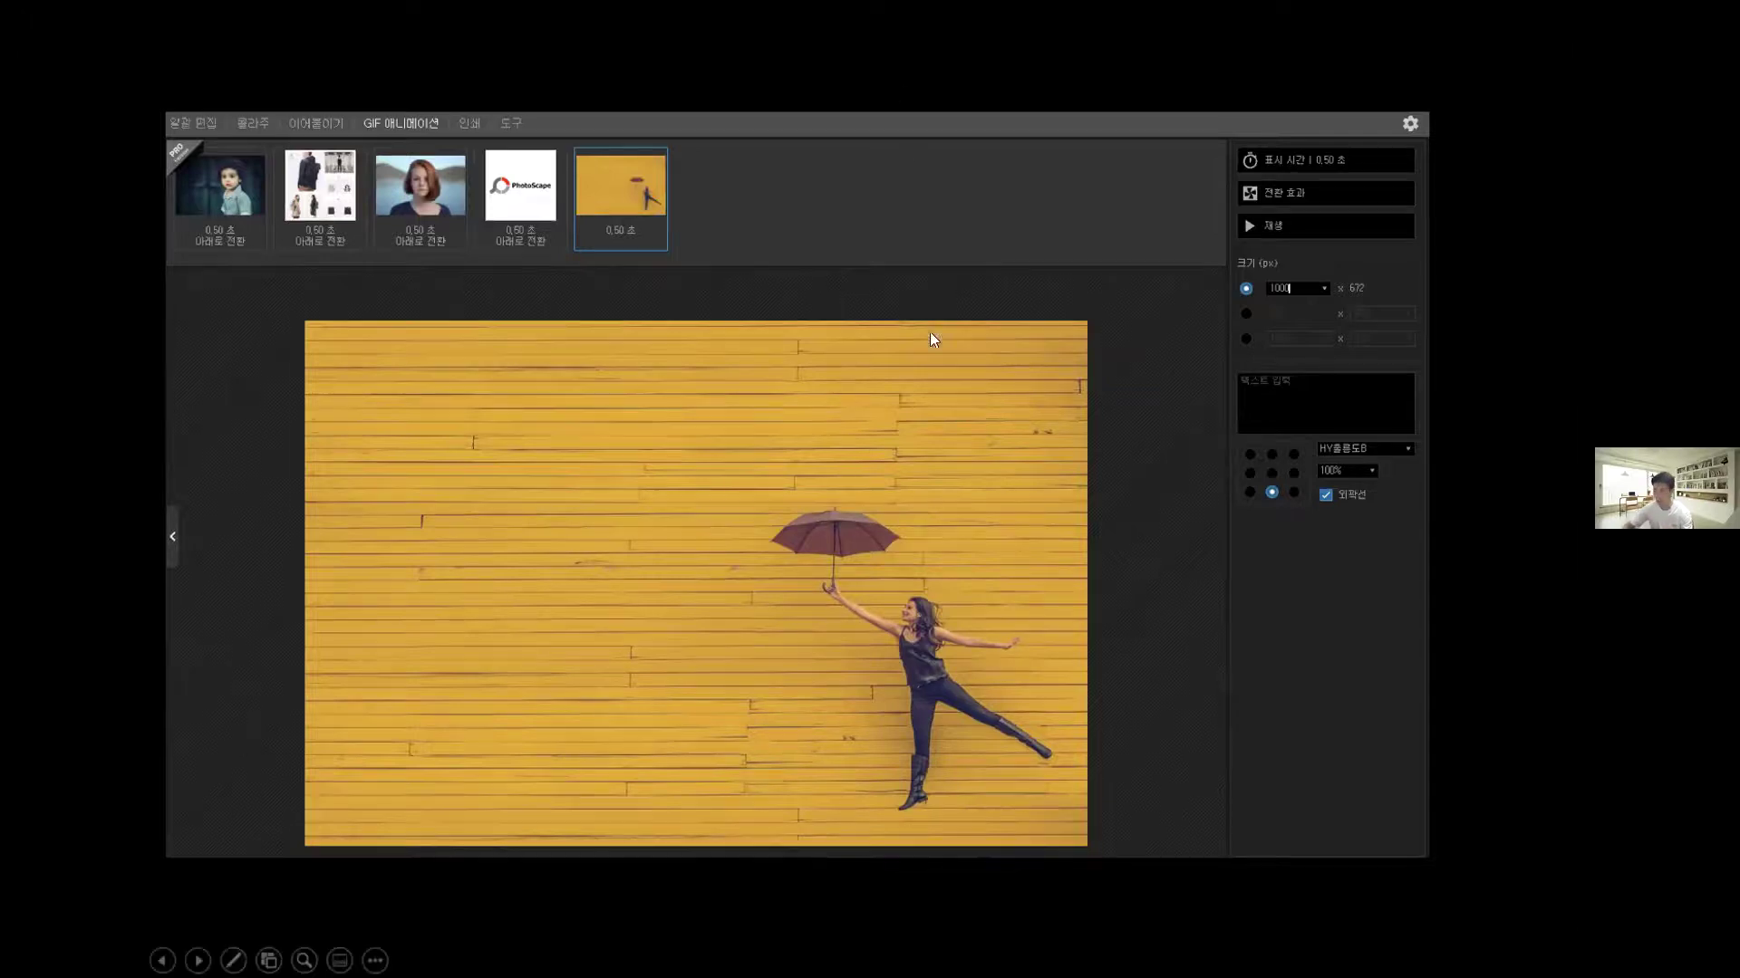
key("alt+Tab")
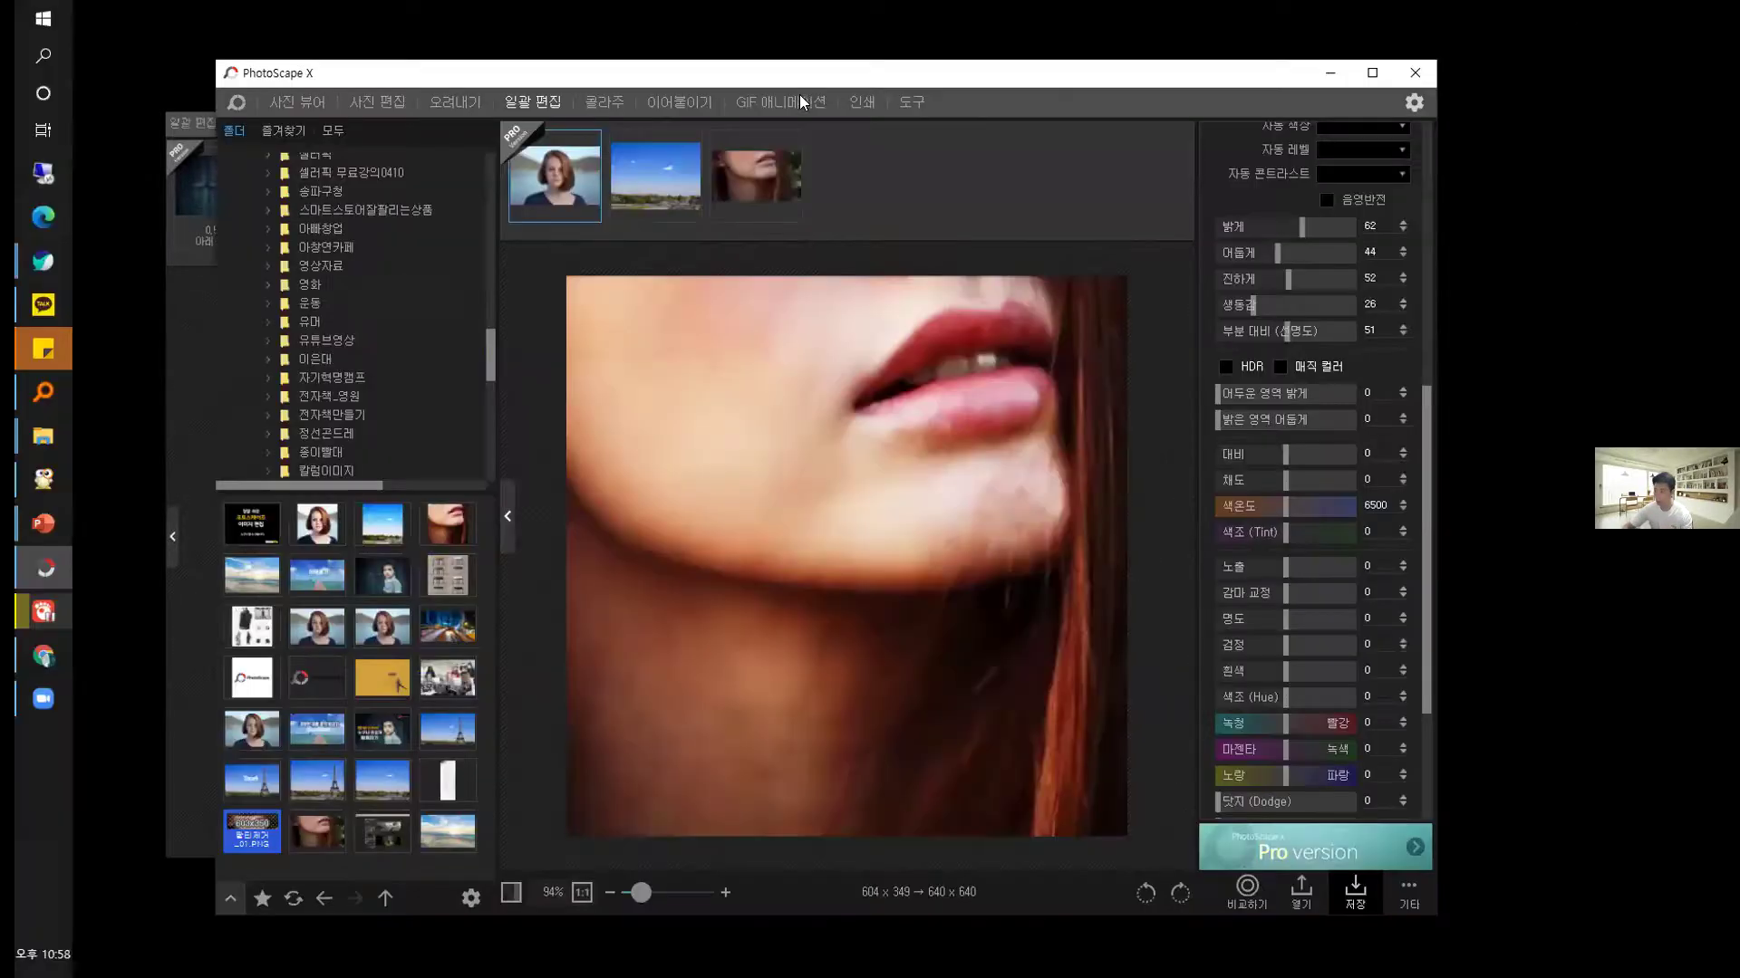
Maximize the window, remove all three photos from the batch list and switch to GIF animation editing.
left_click(1350, 78)
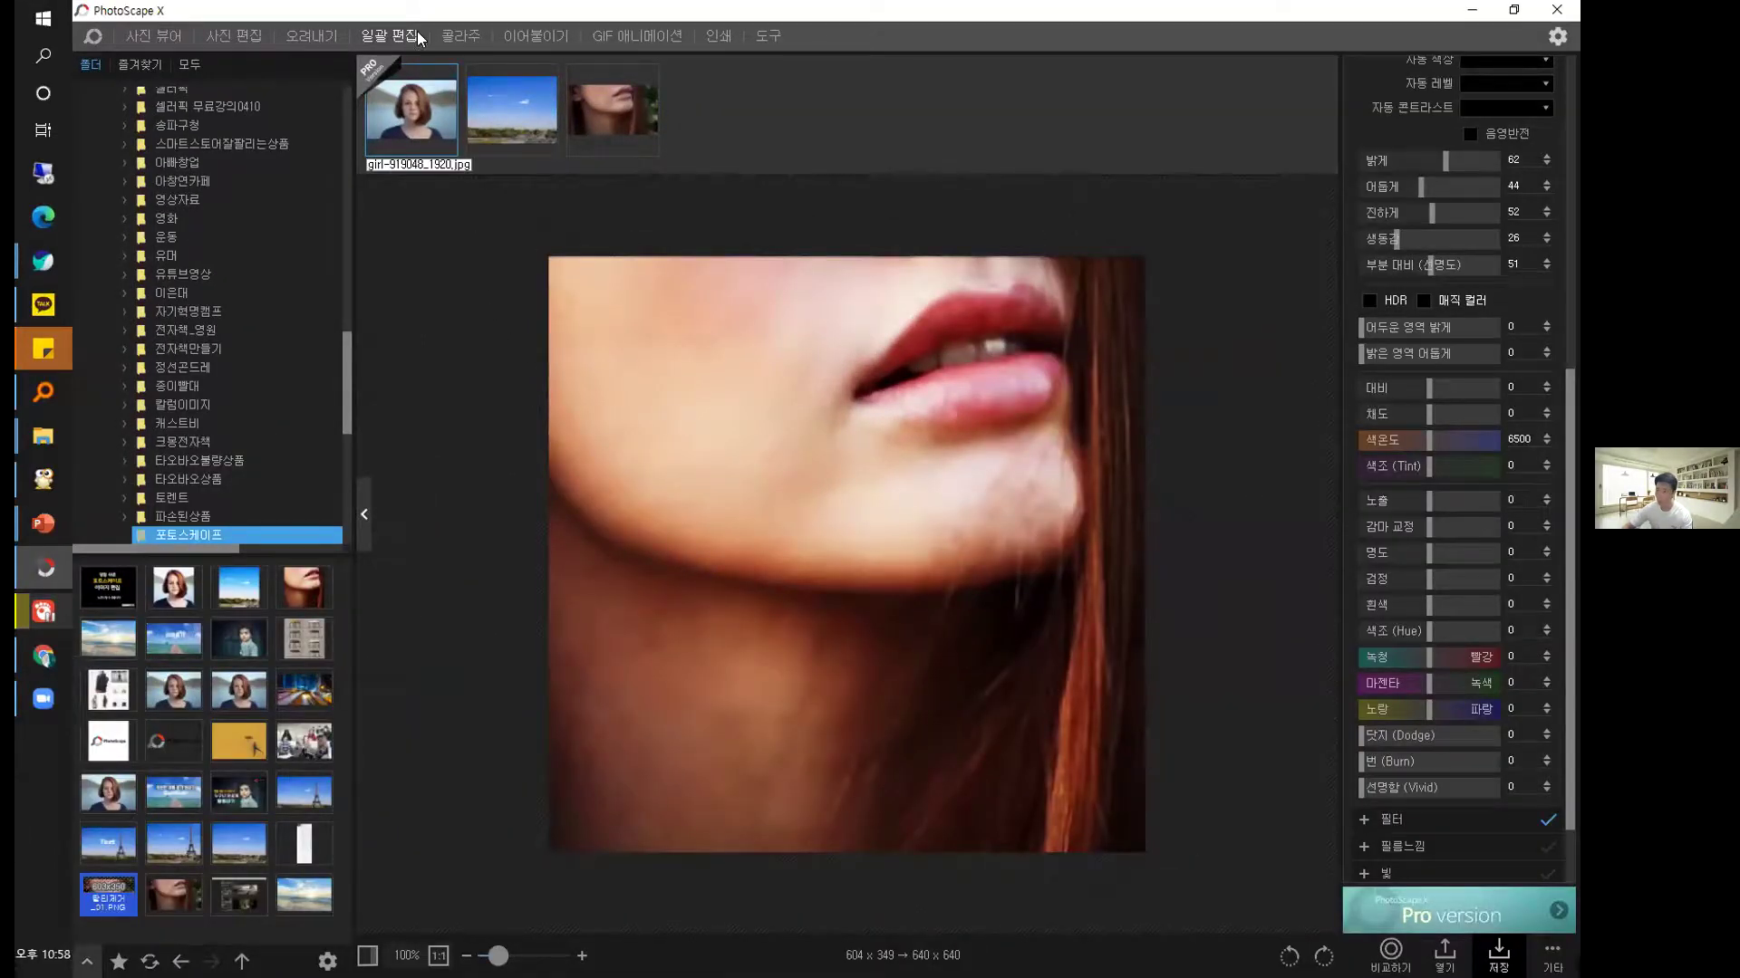
left_click(446, 77)
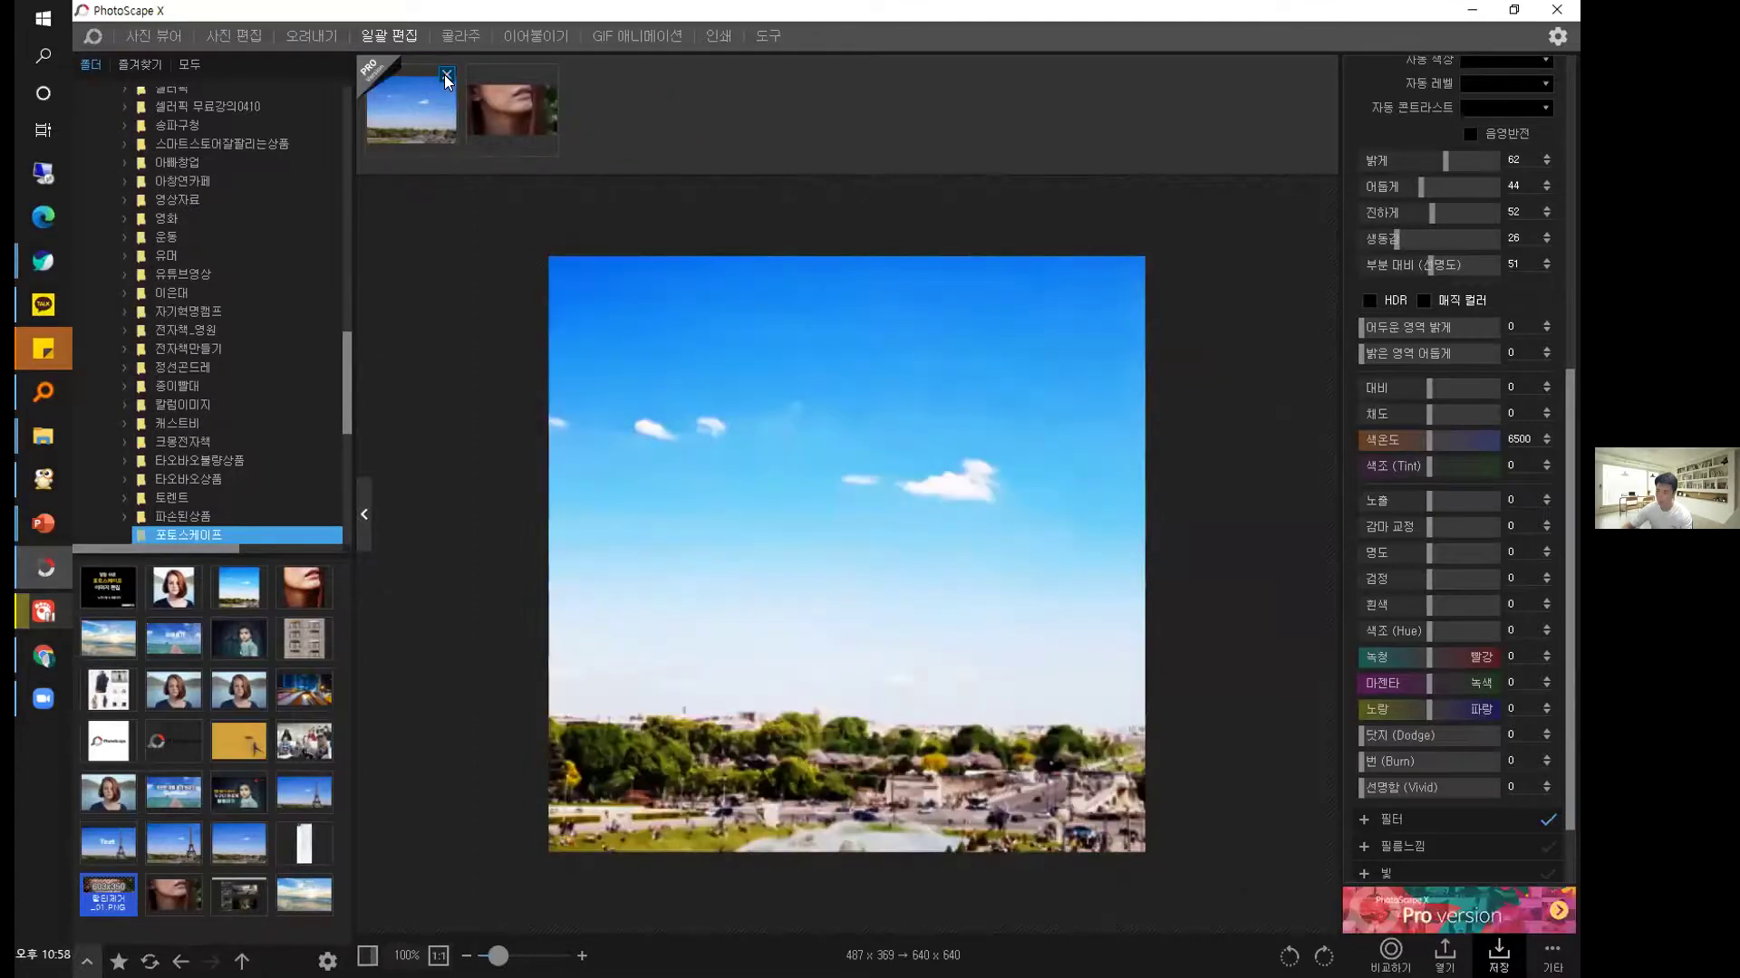
left_click(445, 76)
left_click(445, 76)
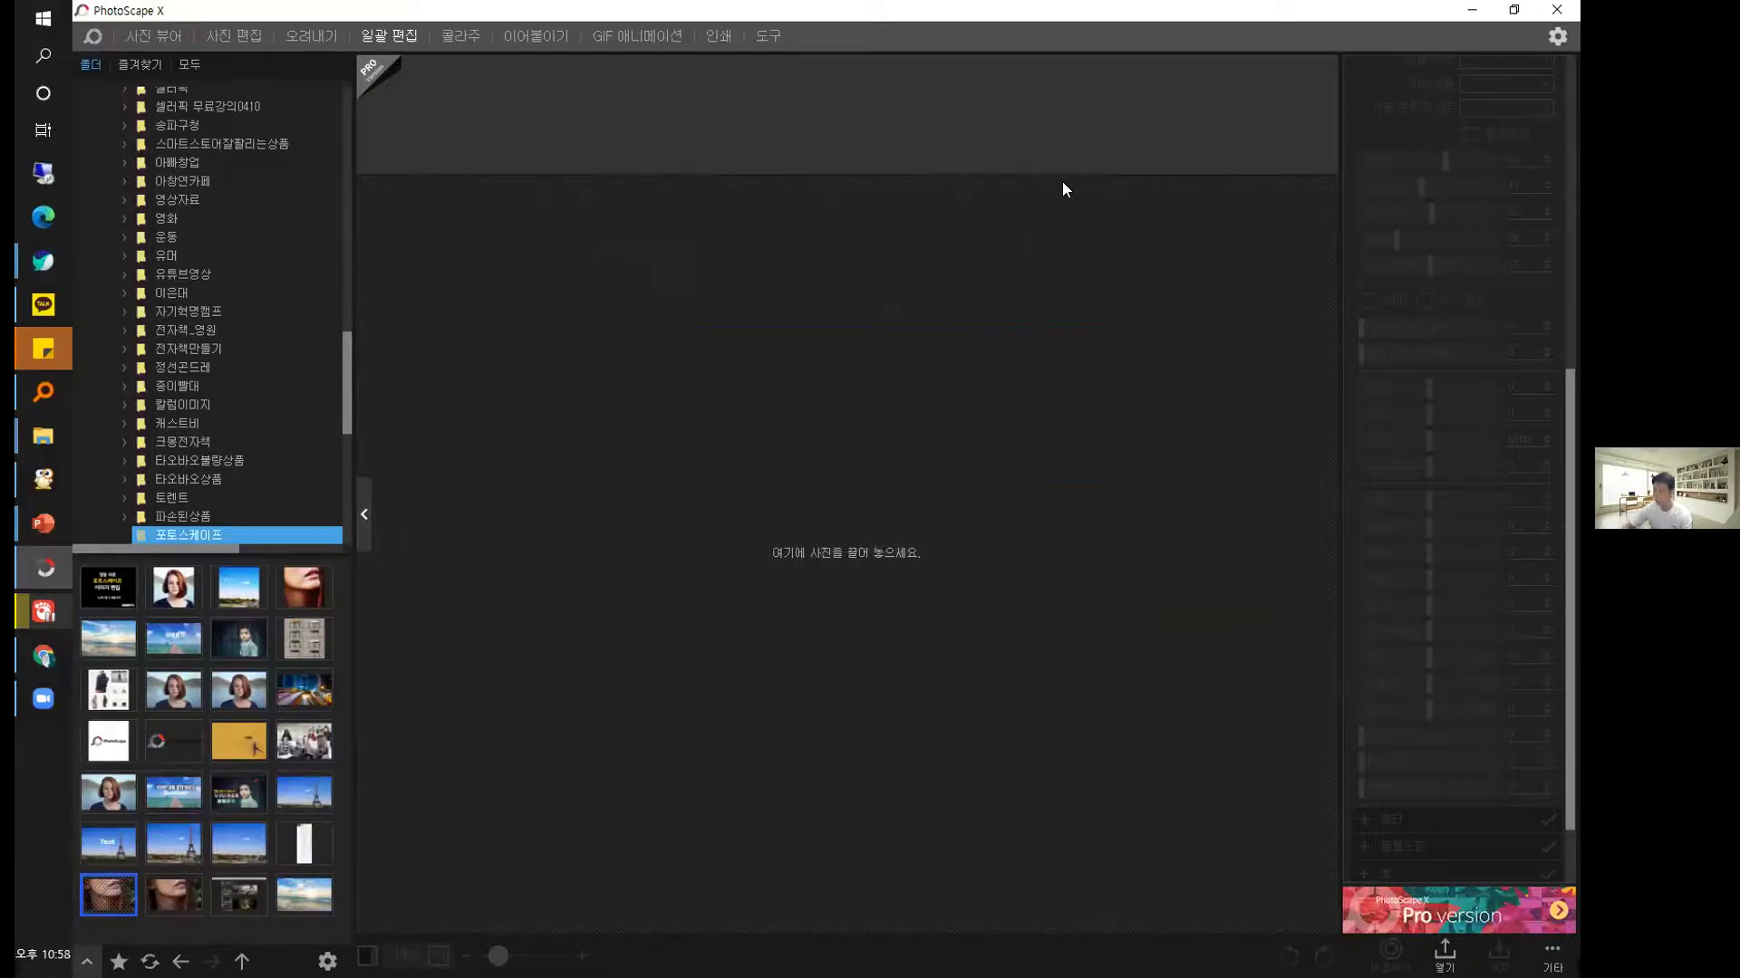
left_click(43, 523)
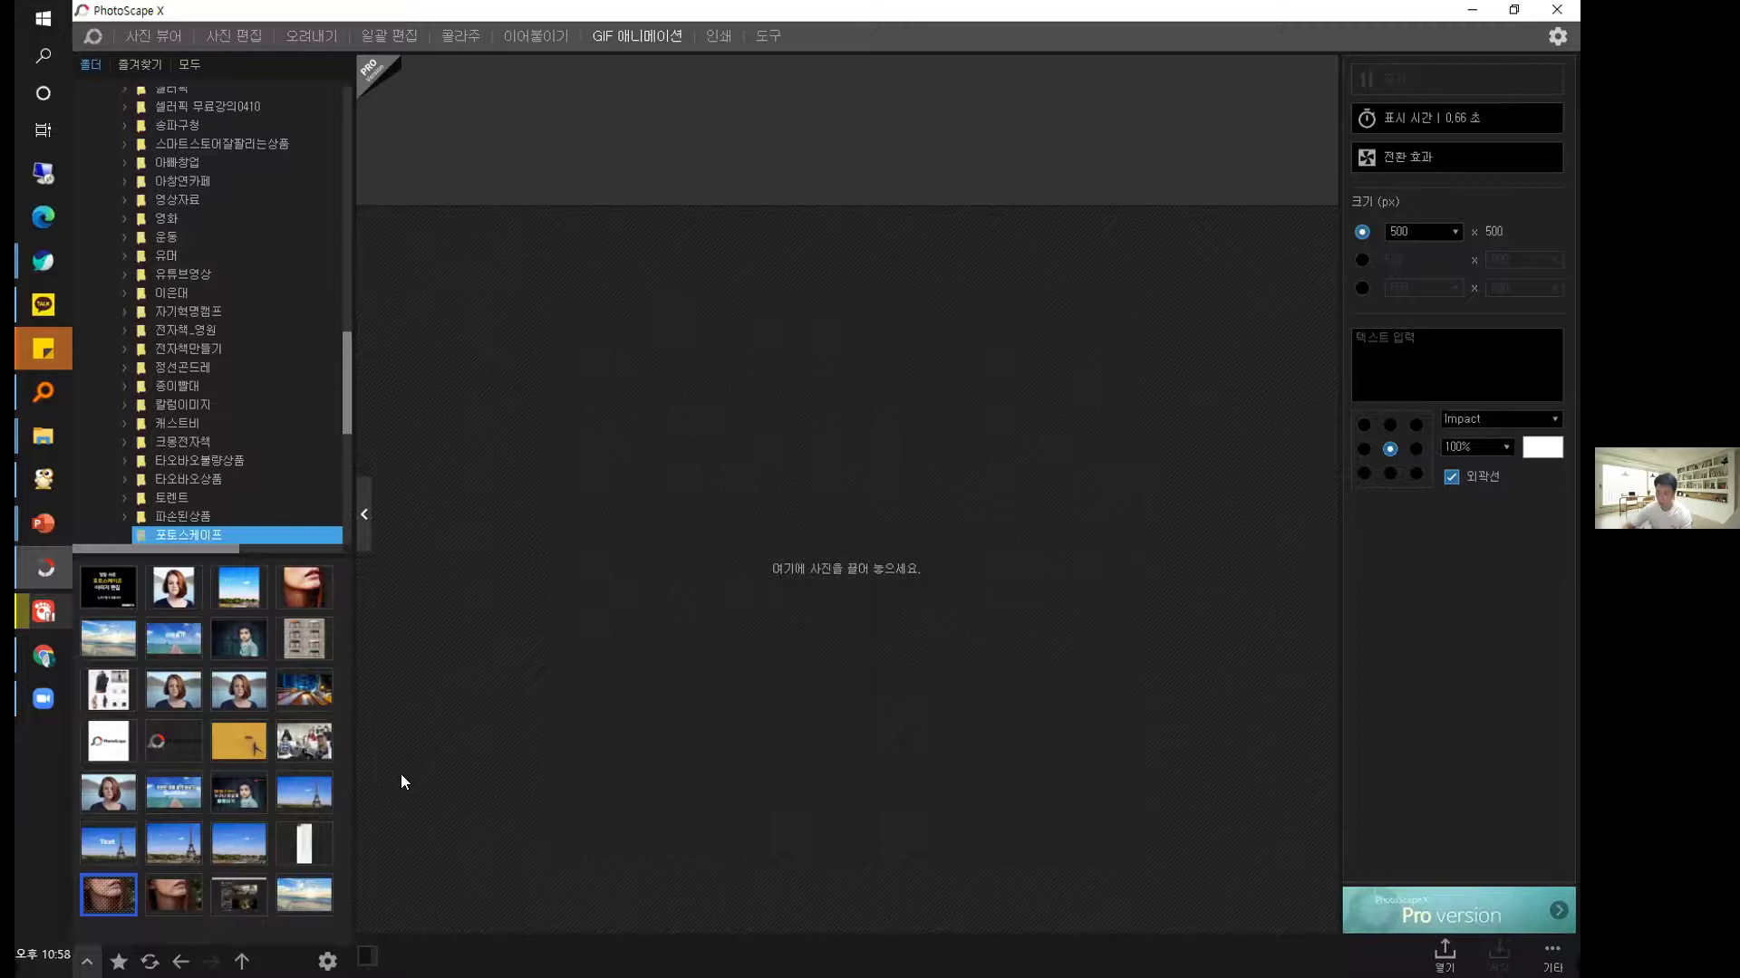
Add the night city, skyline, chin close-up, portrait and beach photos as frames of the GIF animation.
left_click_drag(307, 693, 527, 301)
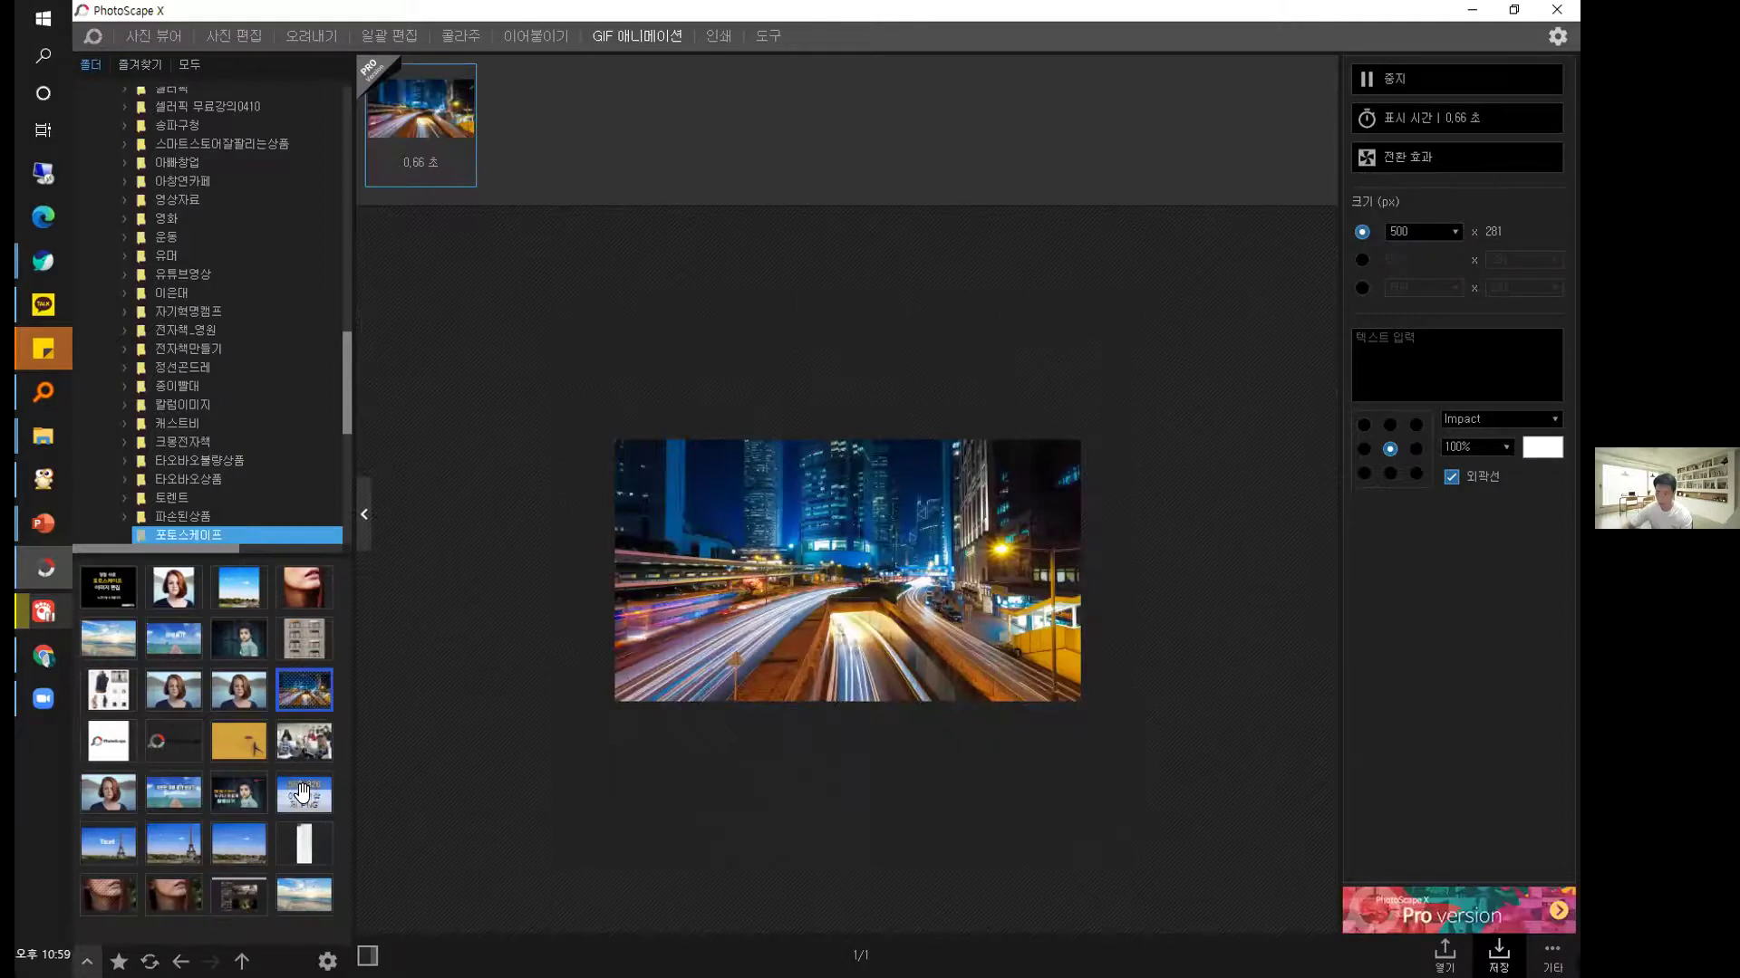
left_click_drag(238, 844, 516, 69)
left_click_drag(91, 883, 682, 109)
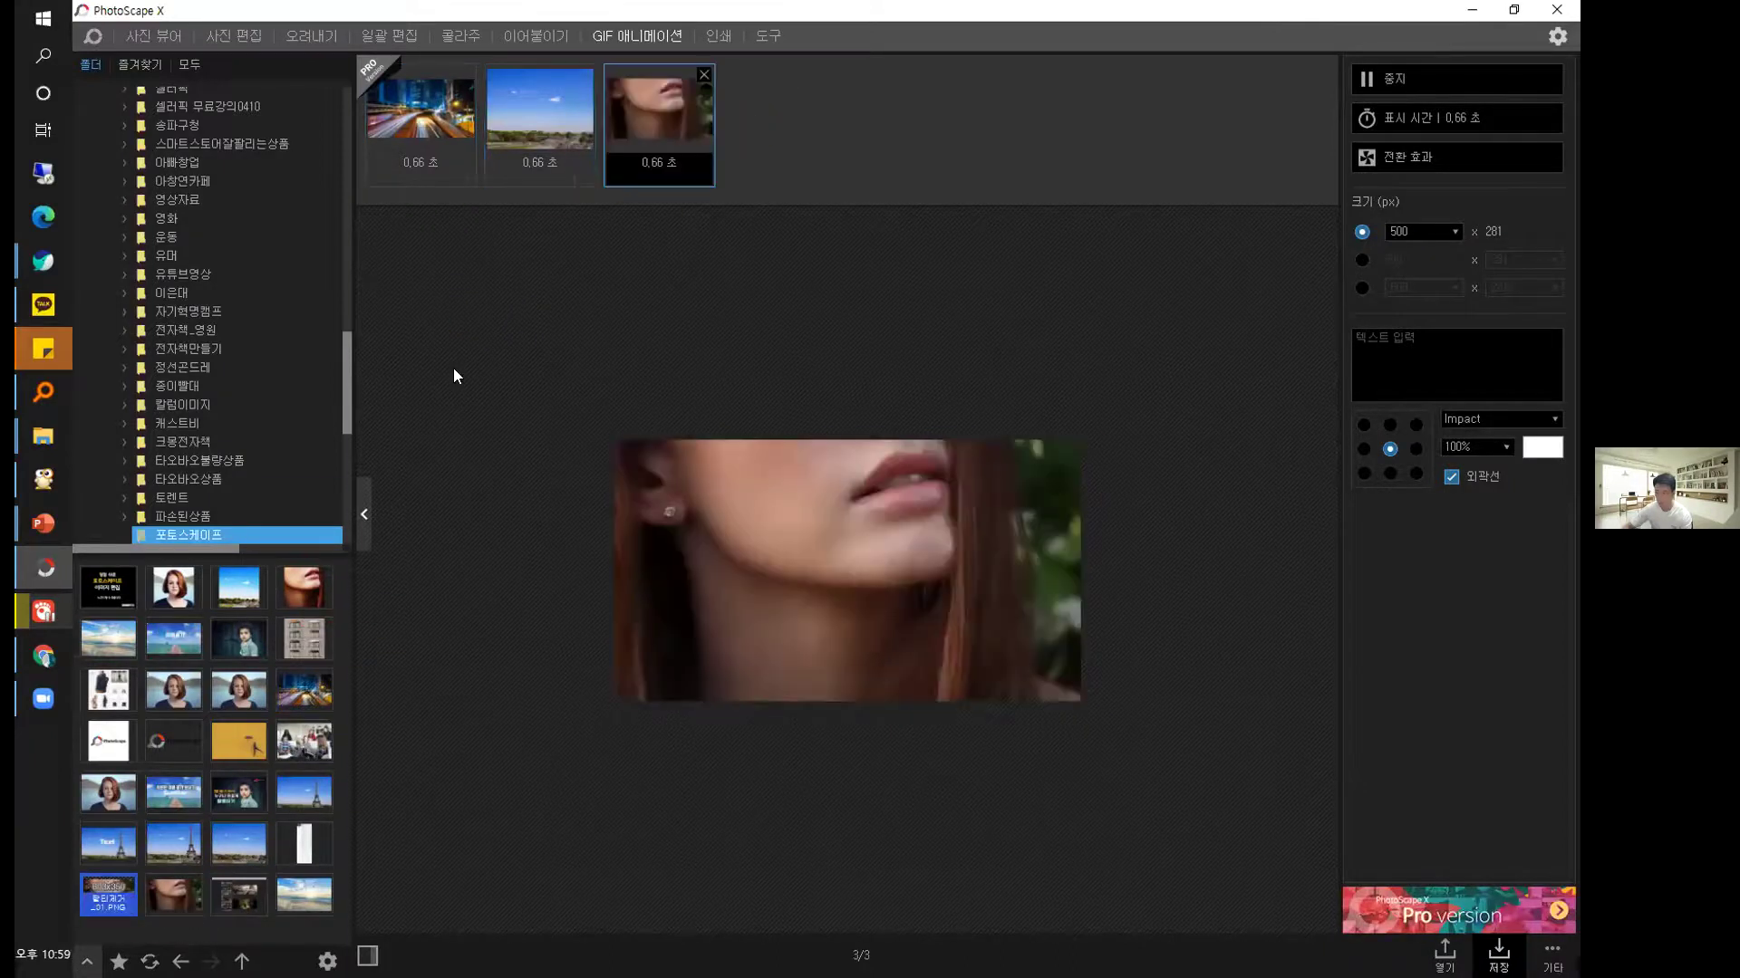
left_click_drag(170, 694, 719, 152)
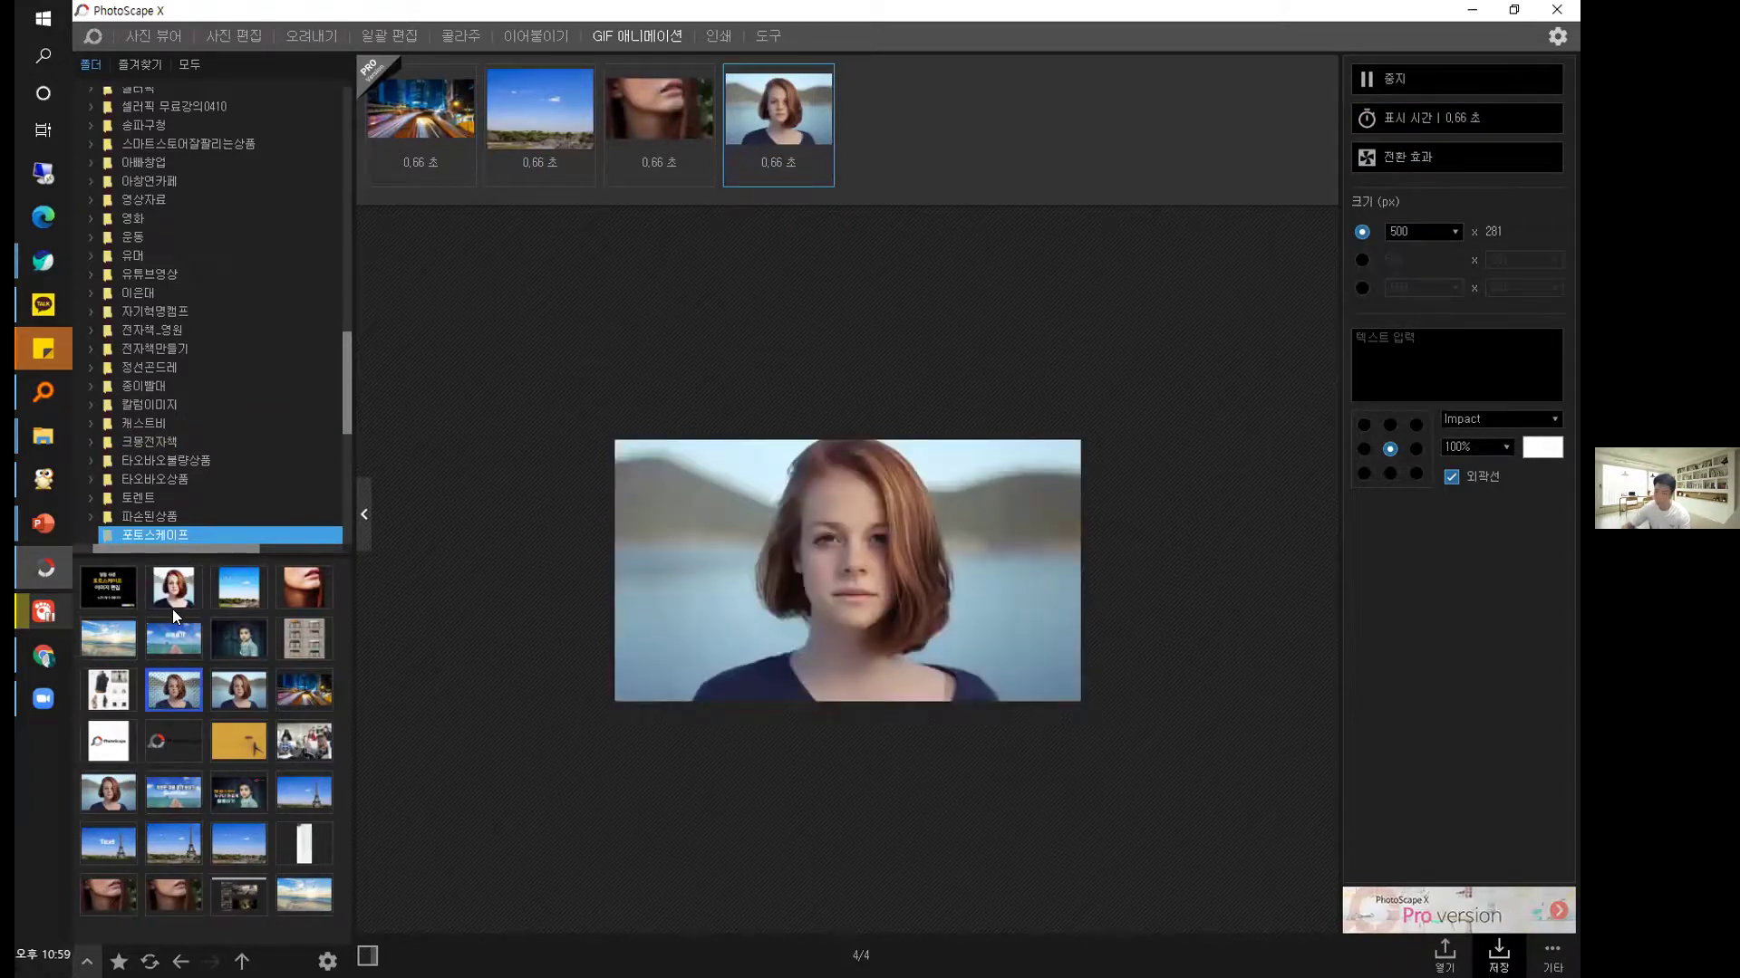
left_click_drag(163, 593, 944, 188)
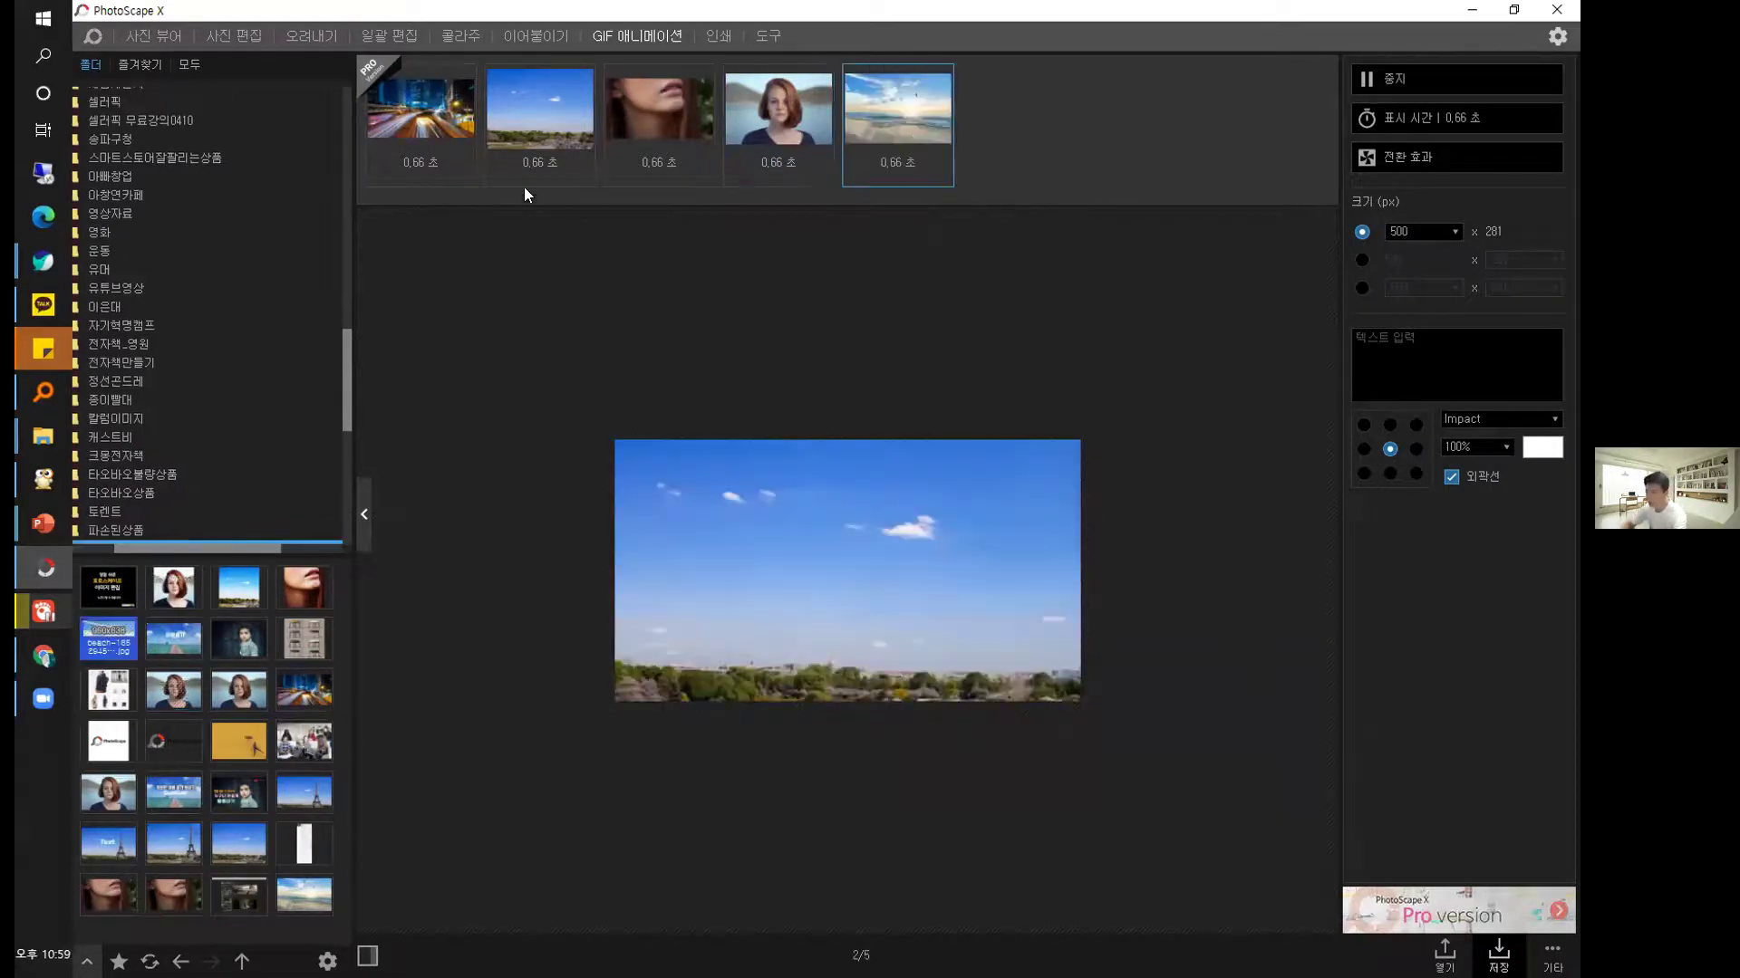
Stop the preview, set the display time of all frames to 1.00 seconds and play the animation.
mouse_move(410, 156)
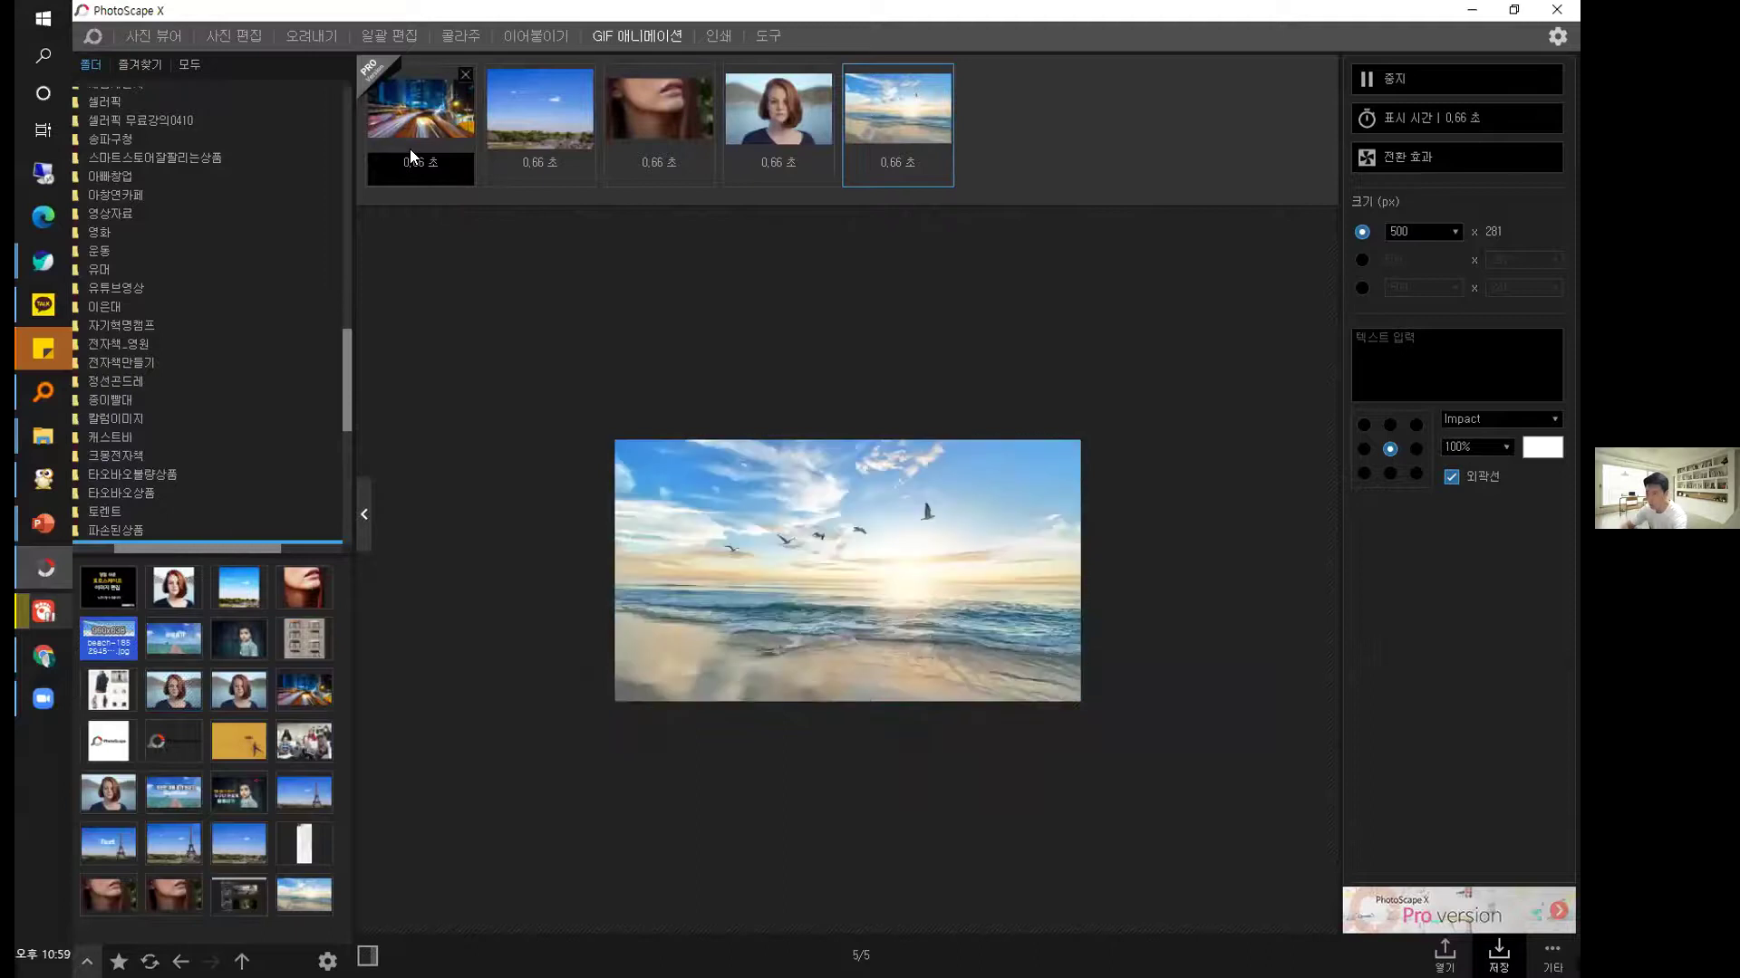
left_click(1386, 87)
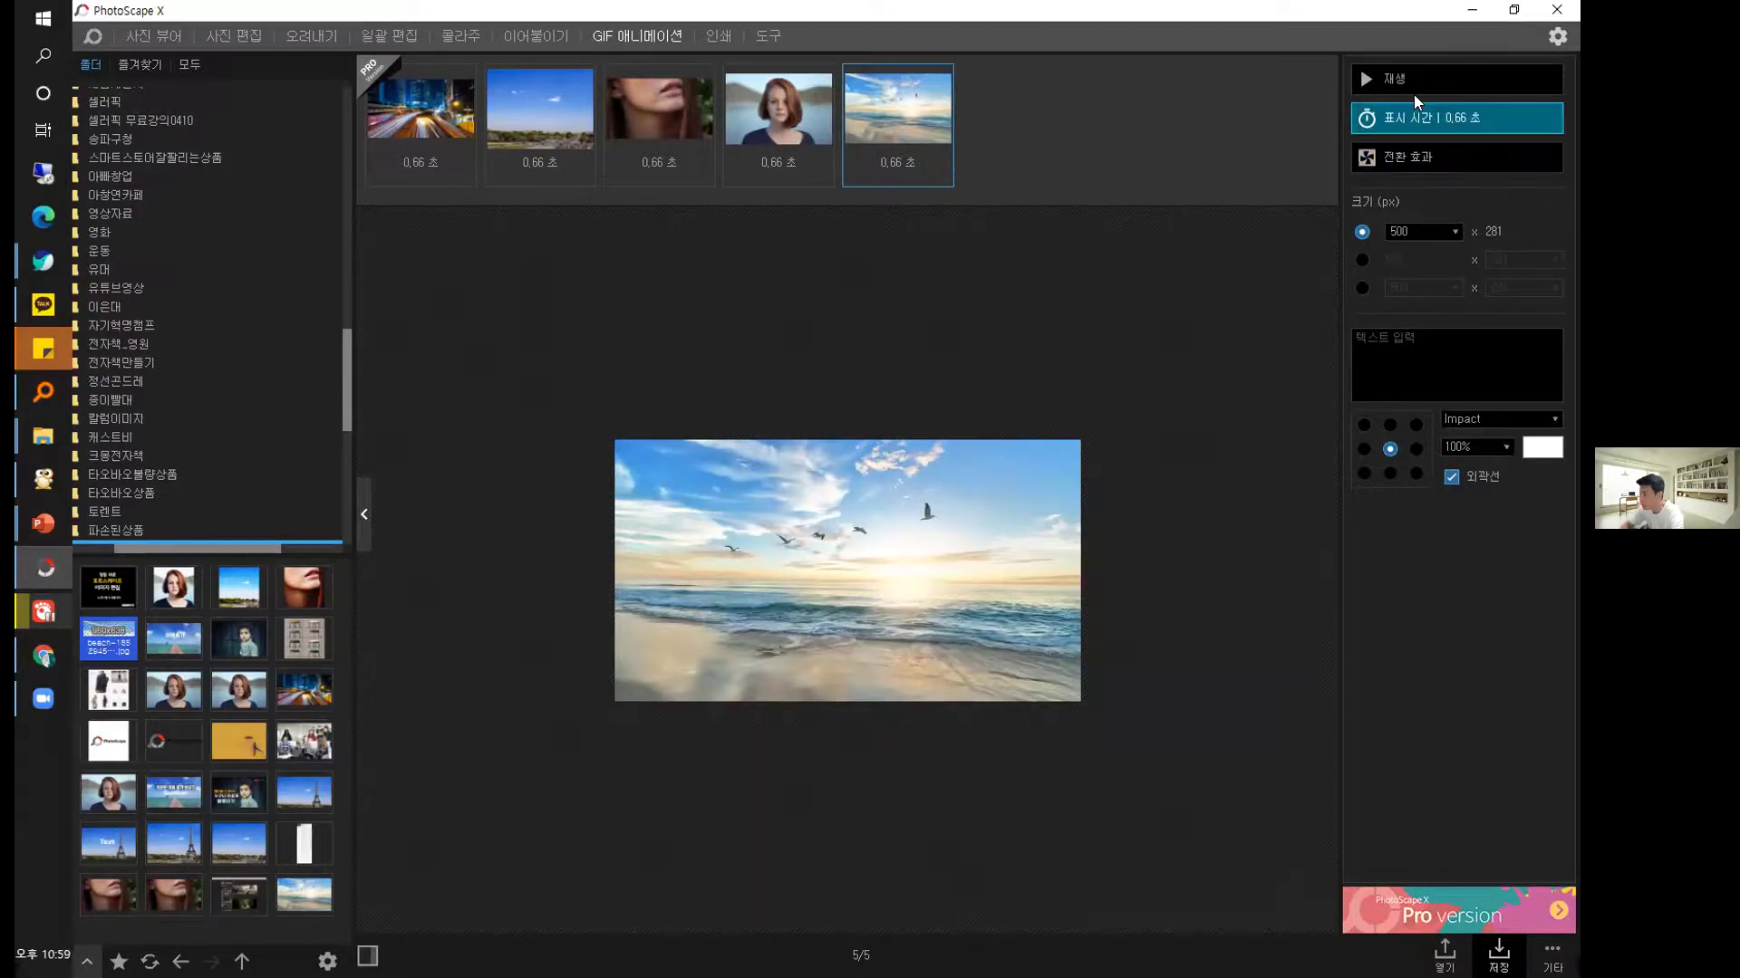
left_click(1440, 120)
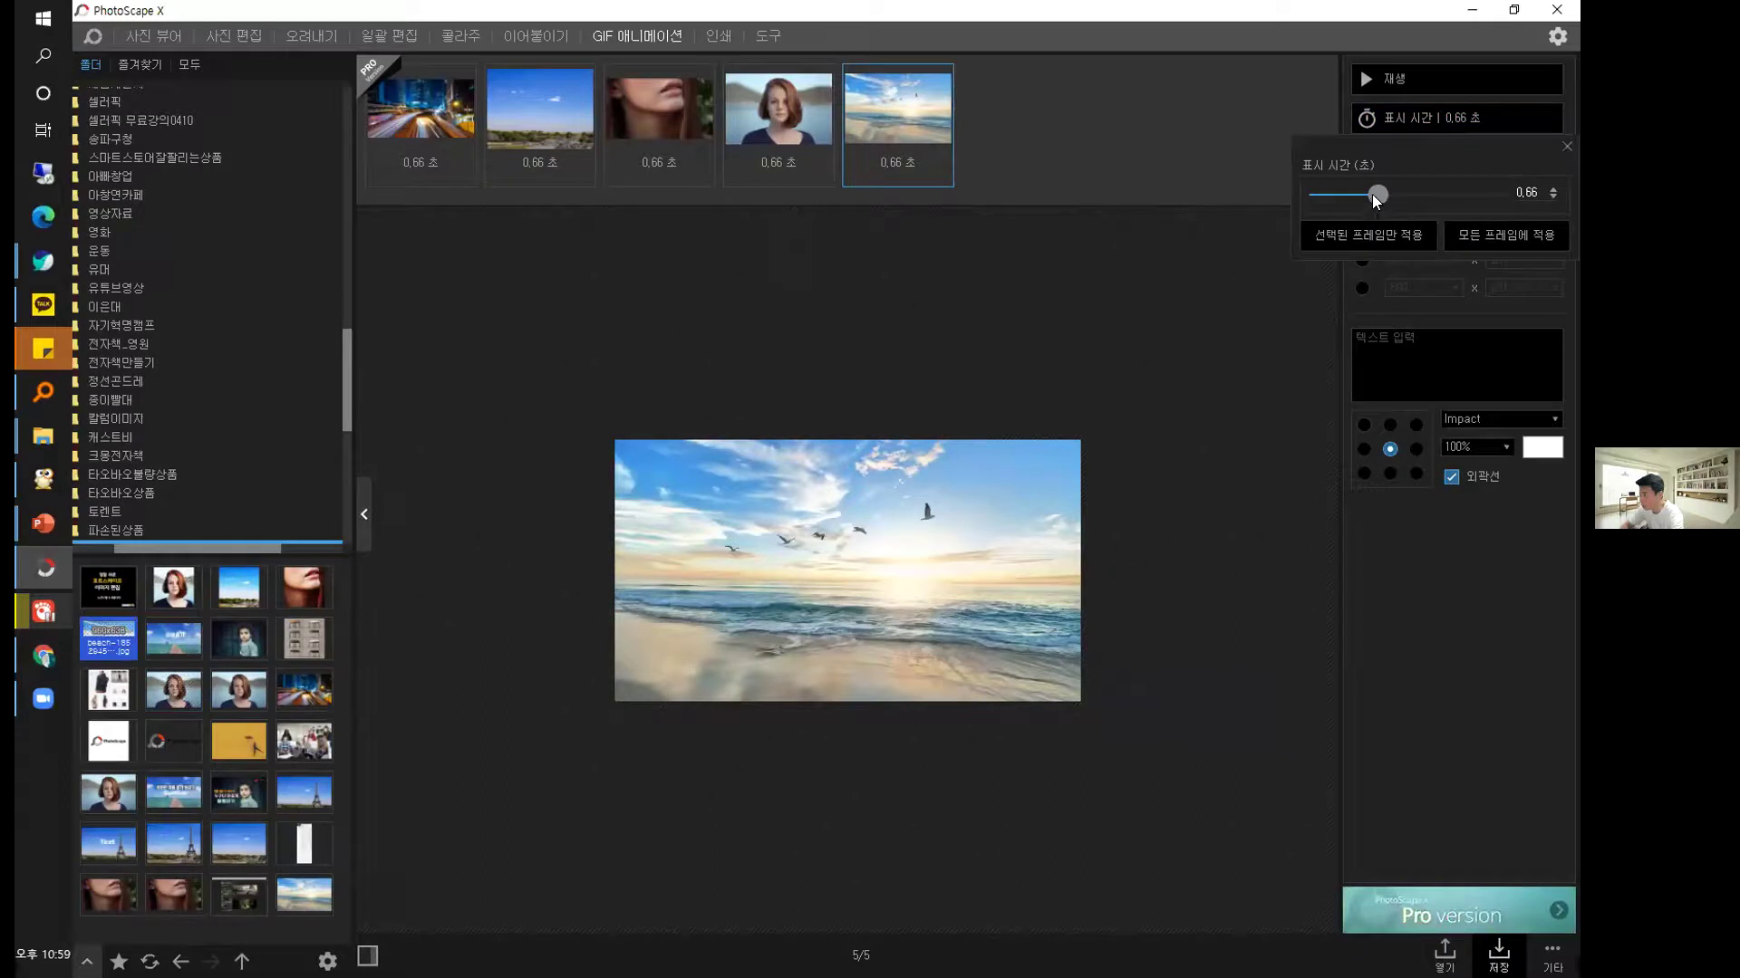
left_click_drag(1403, 198, 1417, 196)
left_click(1482, 232)
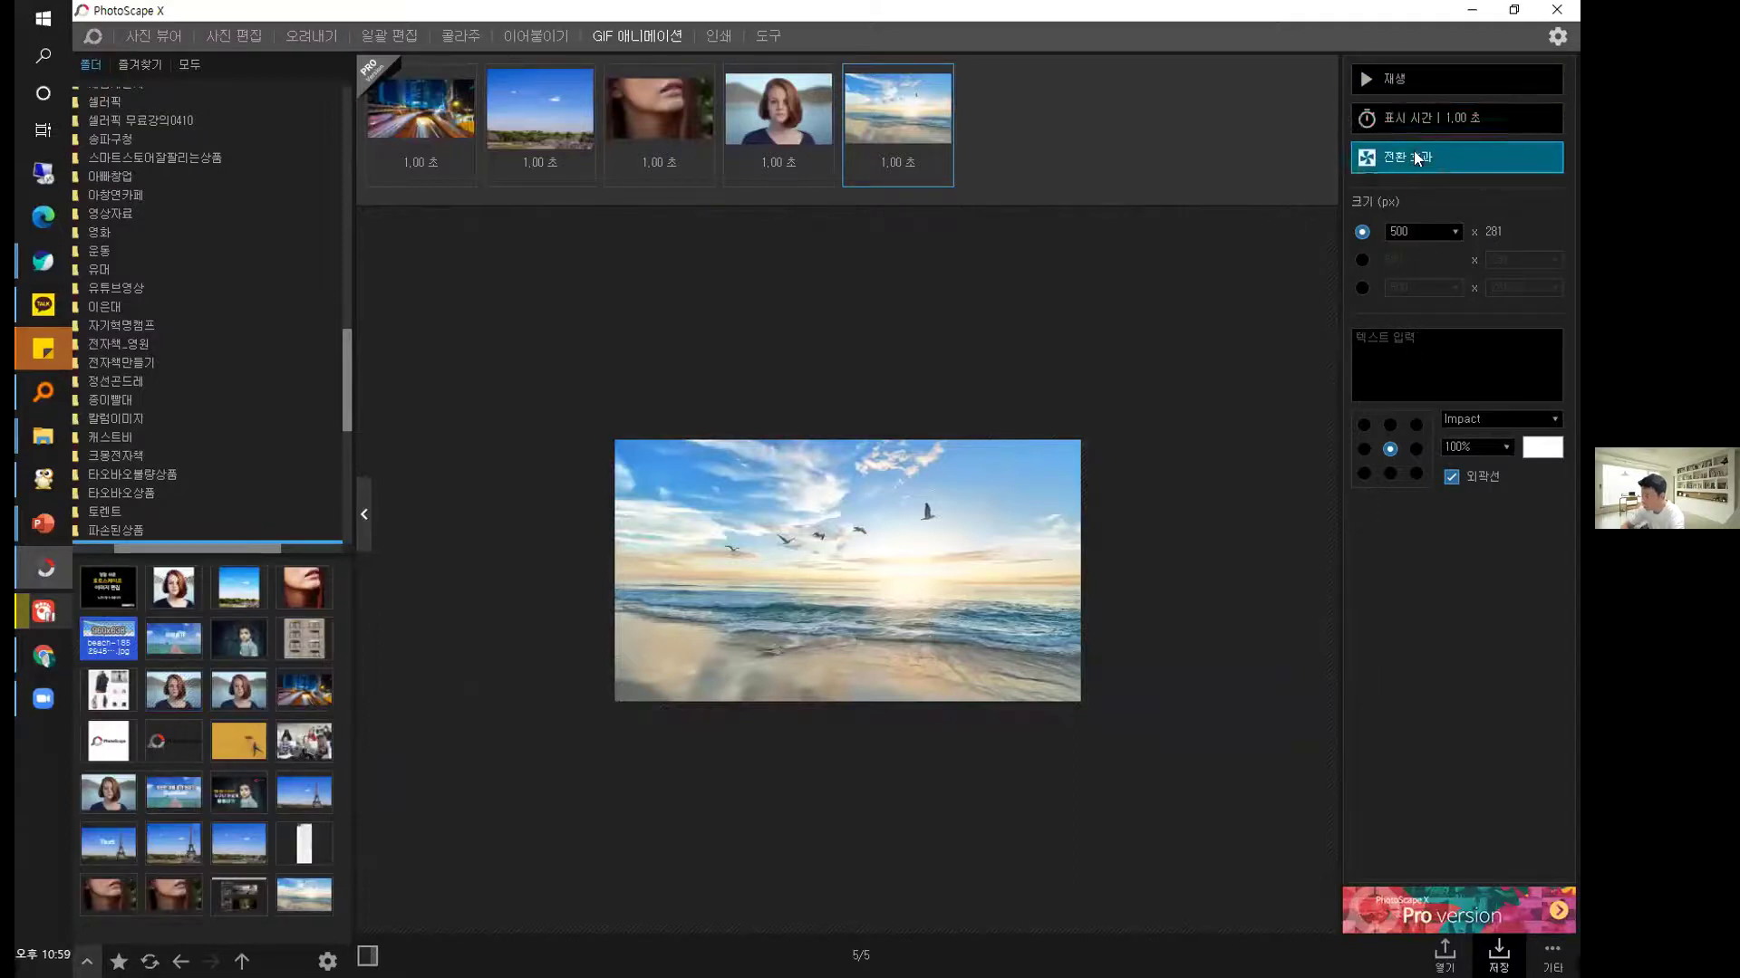
left_click(1415, 80)
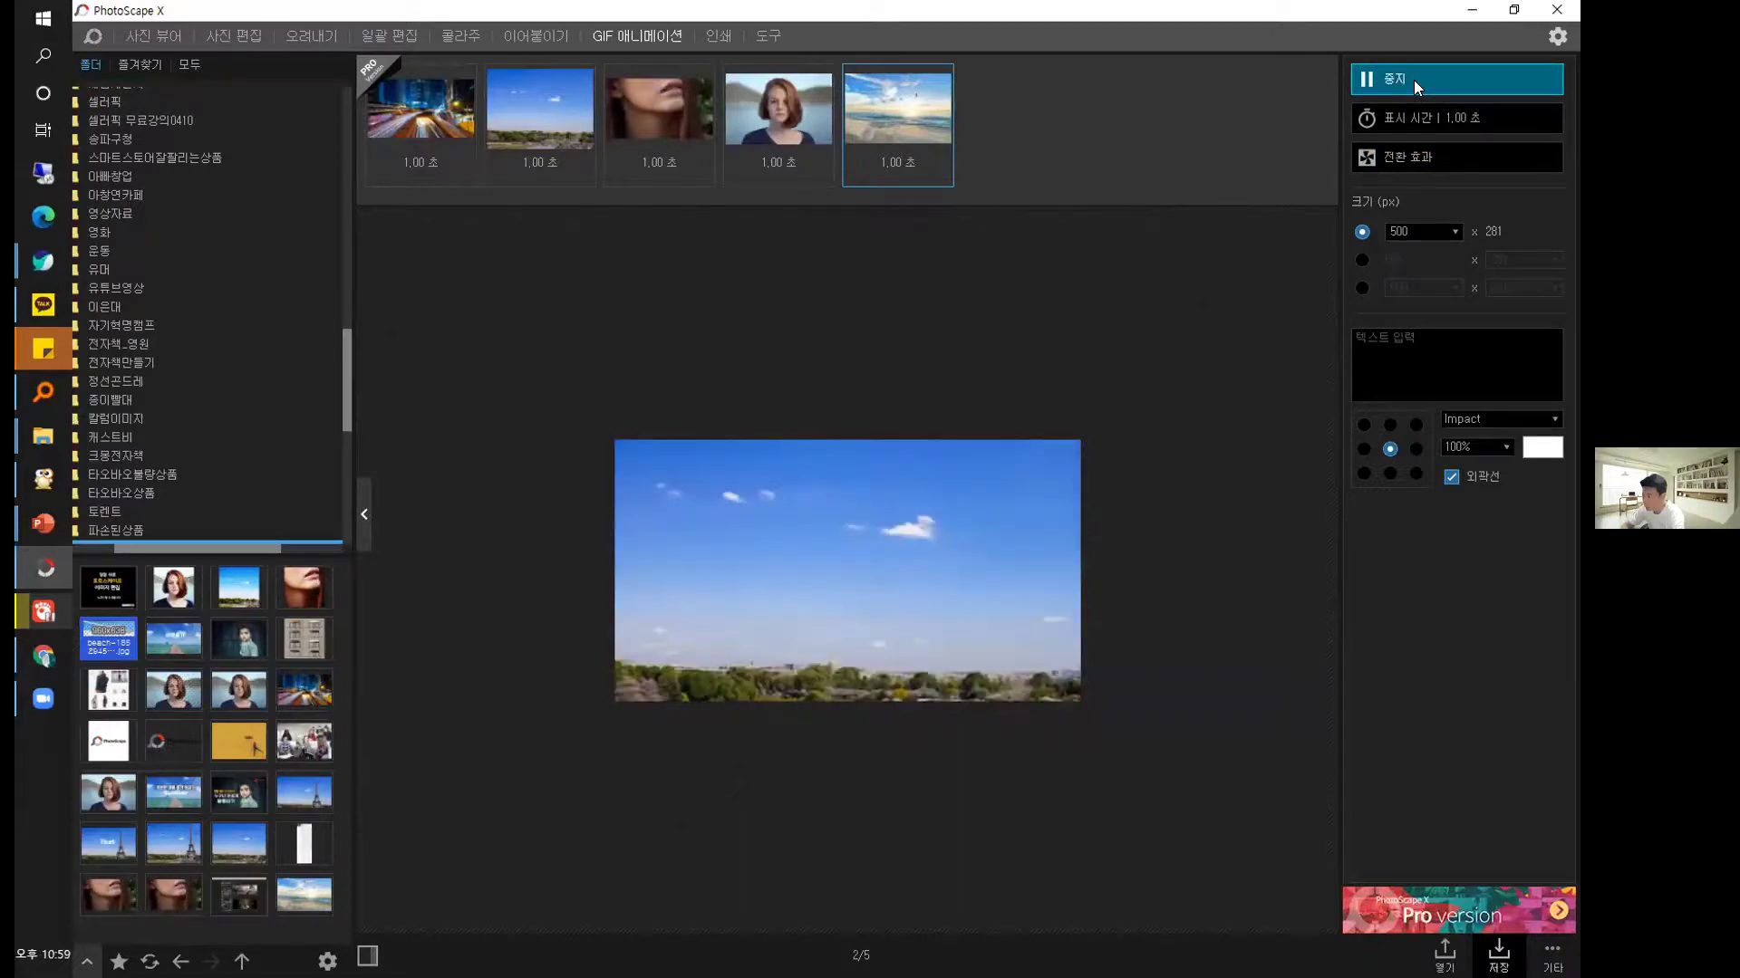
Apply the 위로 전환 (upward) transition effect to all frames with the animation playing.
left_click(1410, 157)
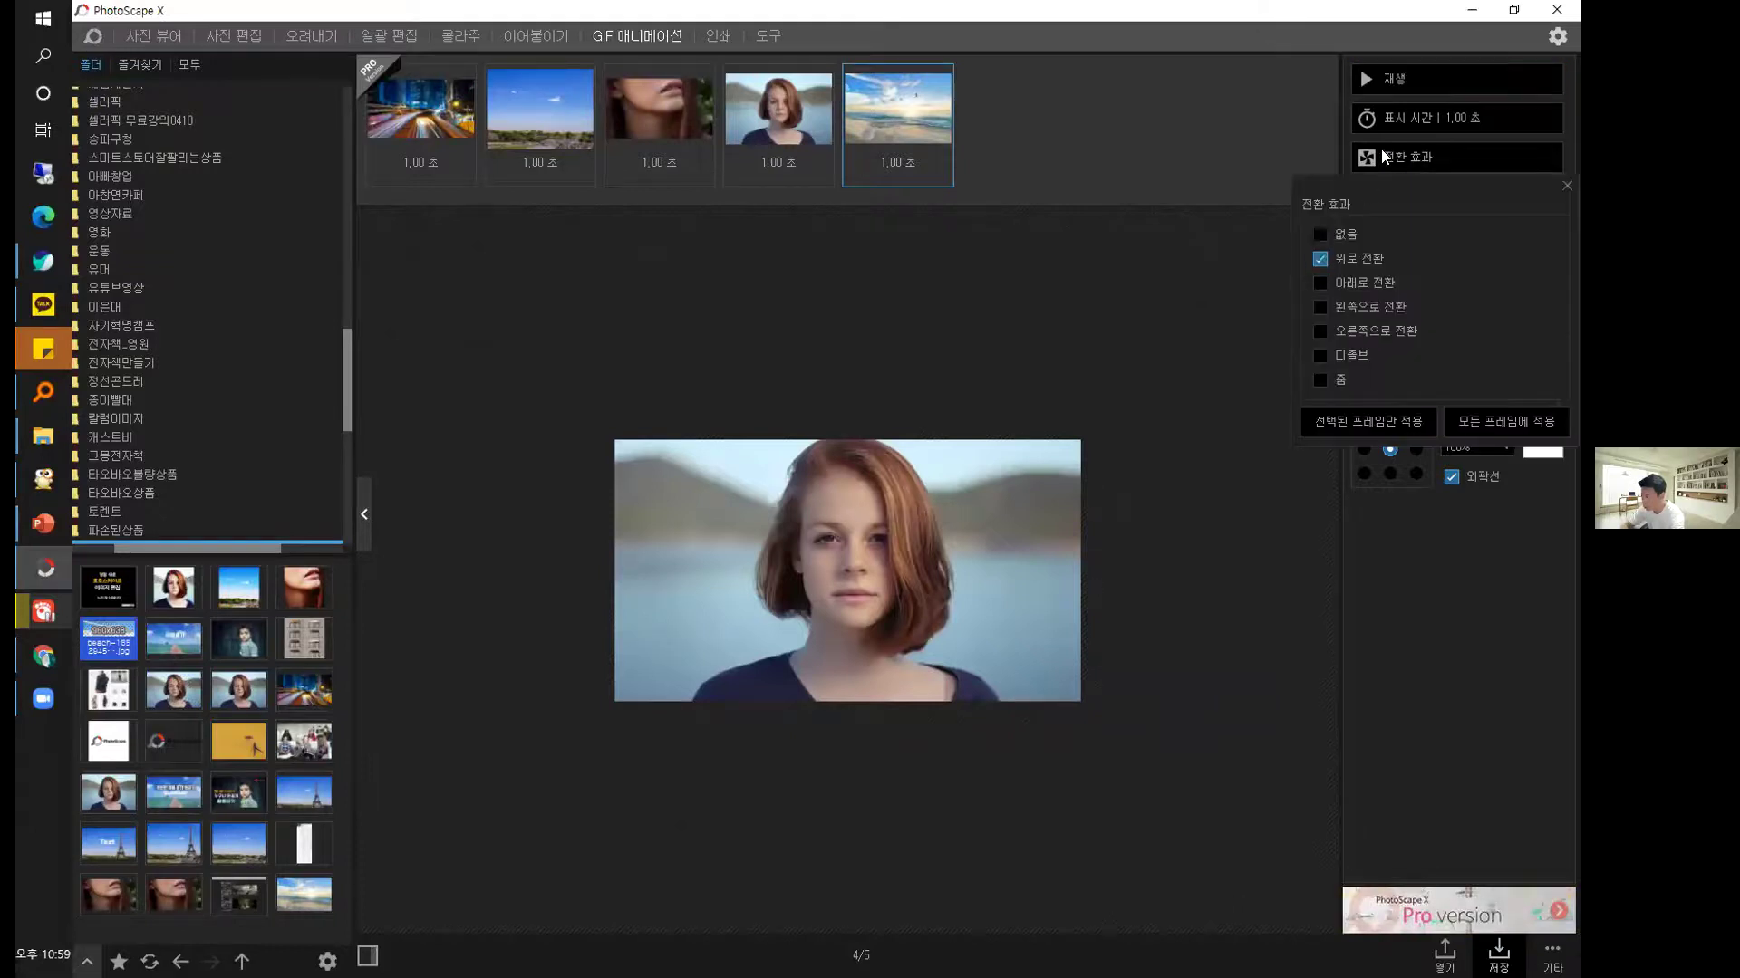
left_click(1410, 84)
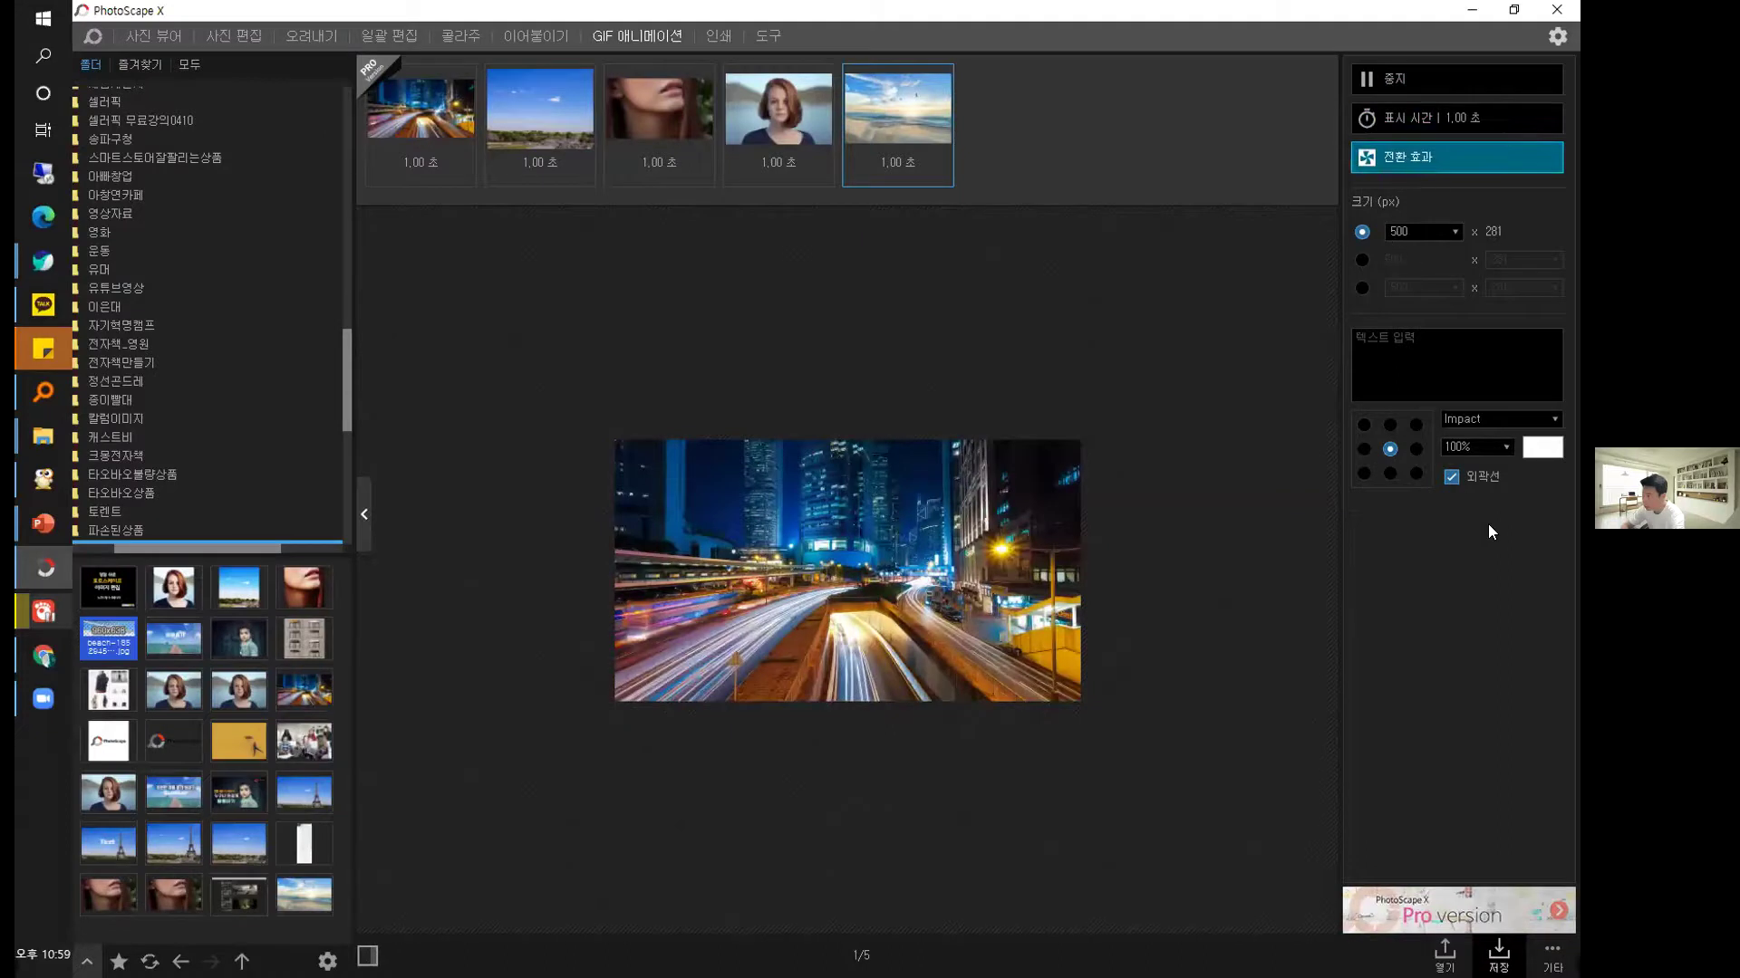
left_click(1418, 156)
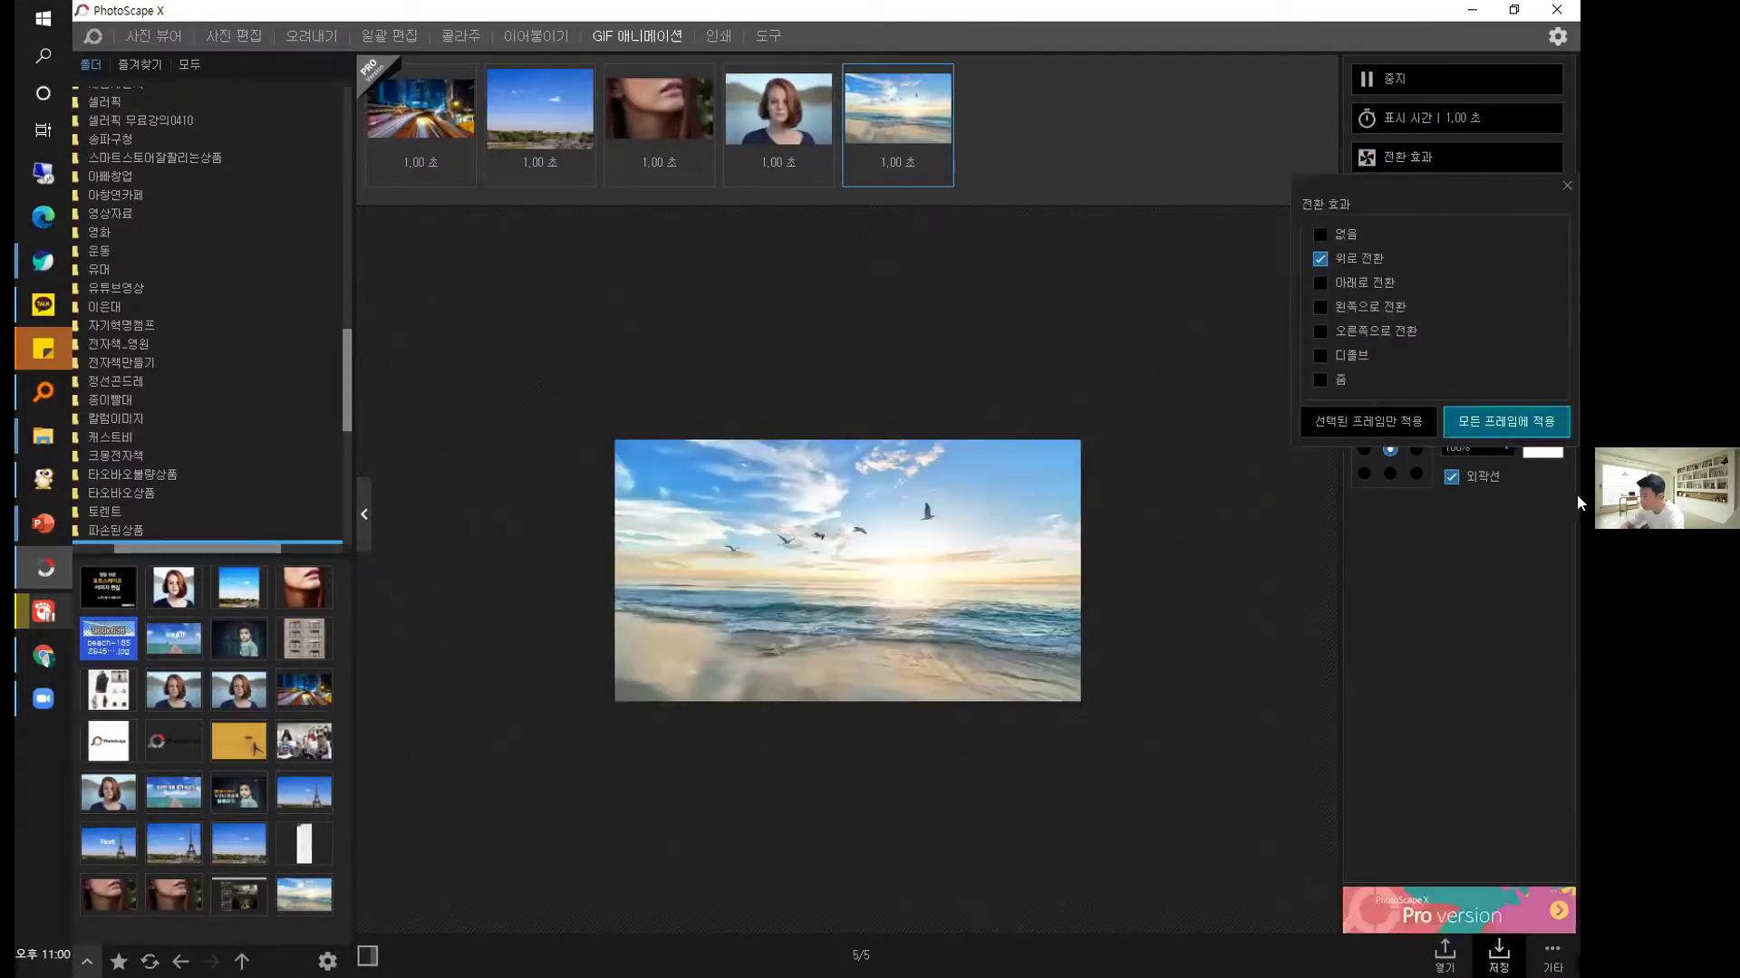
left_click(1517, 427)
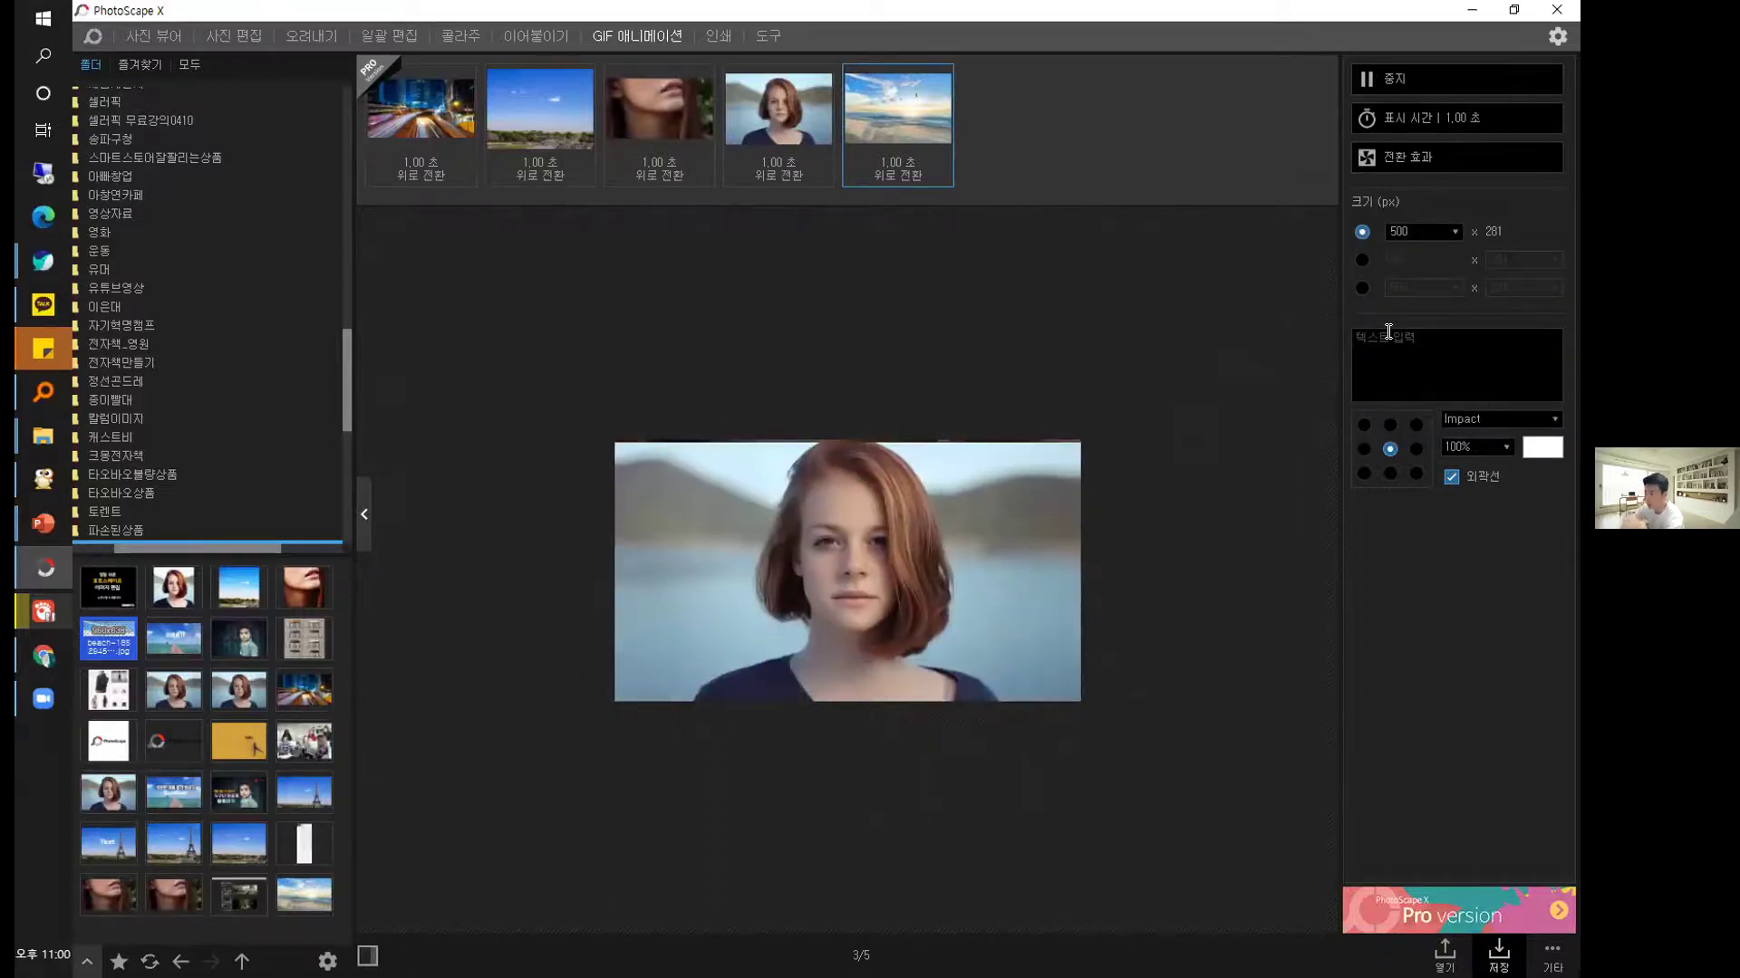
Set the display time of all animation frames to 0.10 seconds.
left_click(1437, 125)
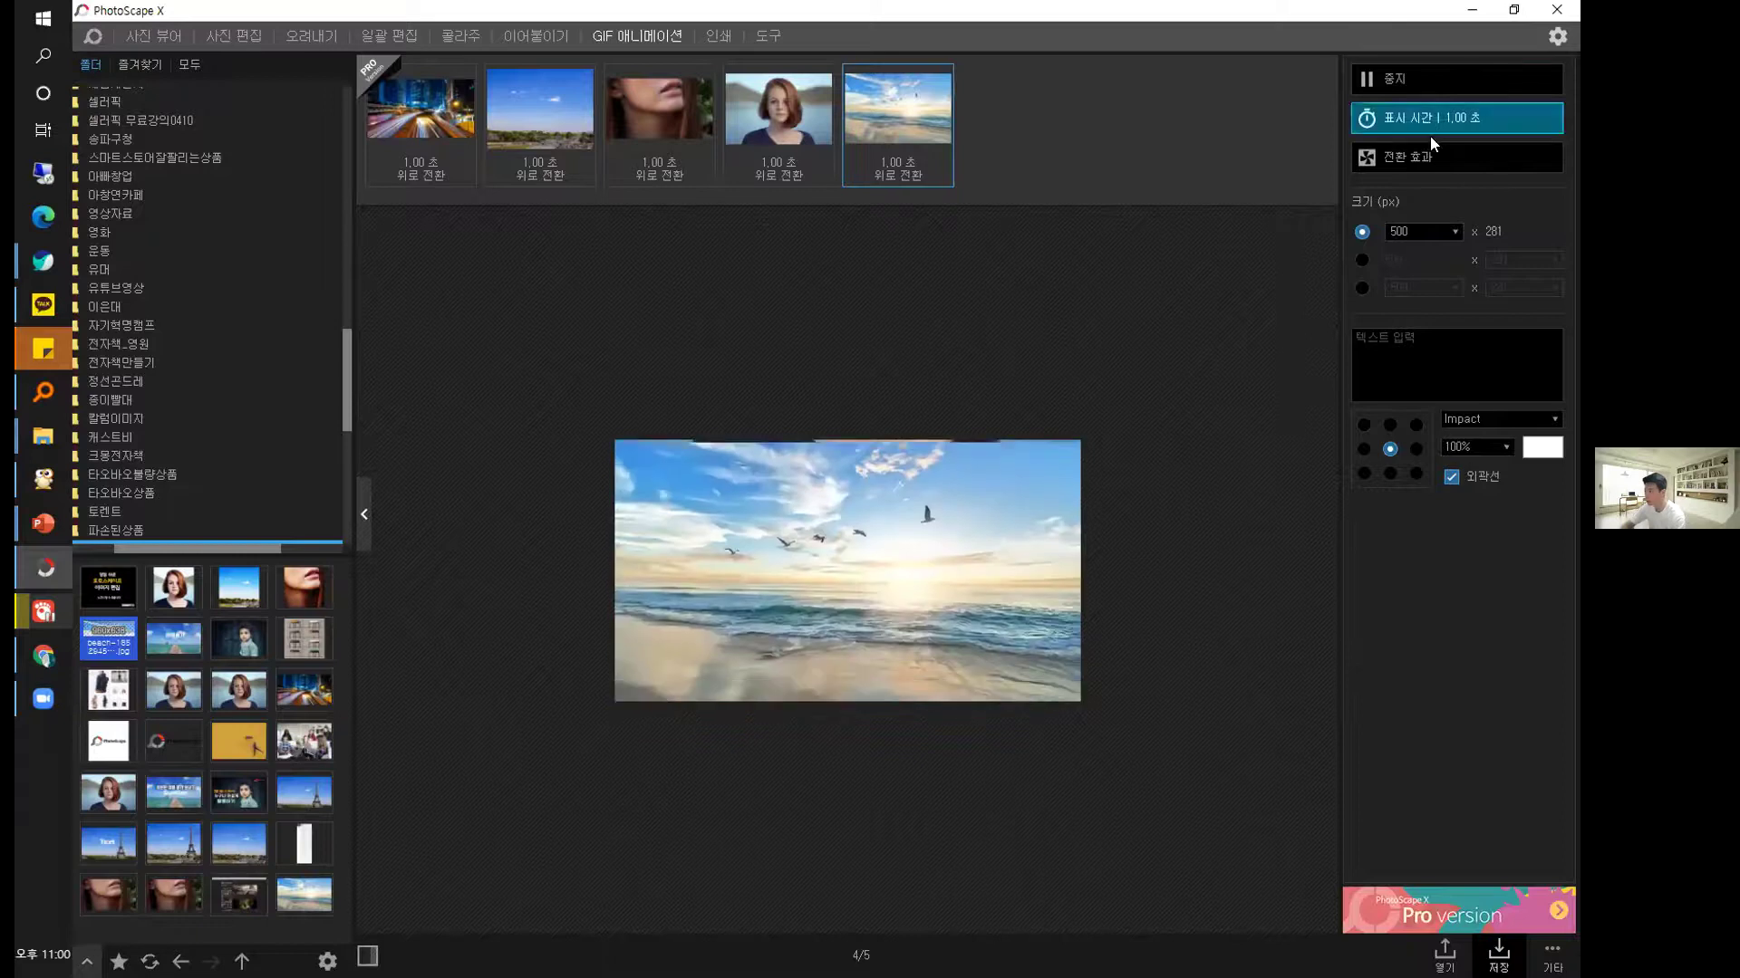
left_click(1323, 192)
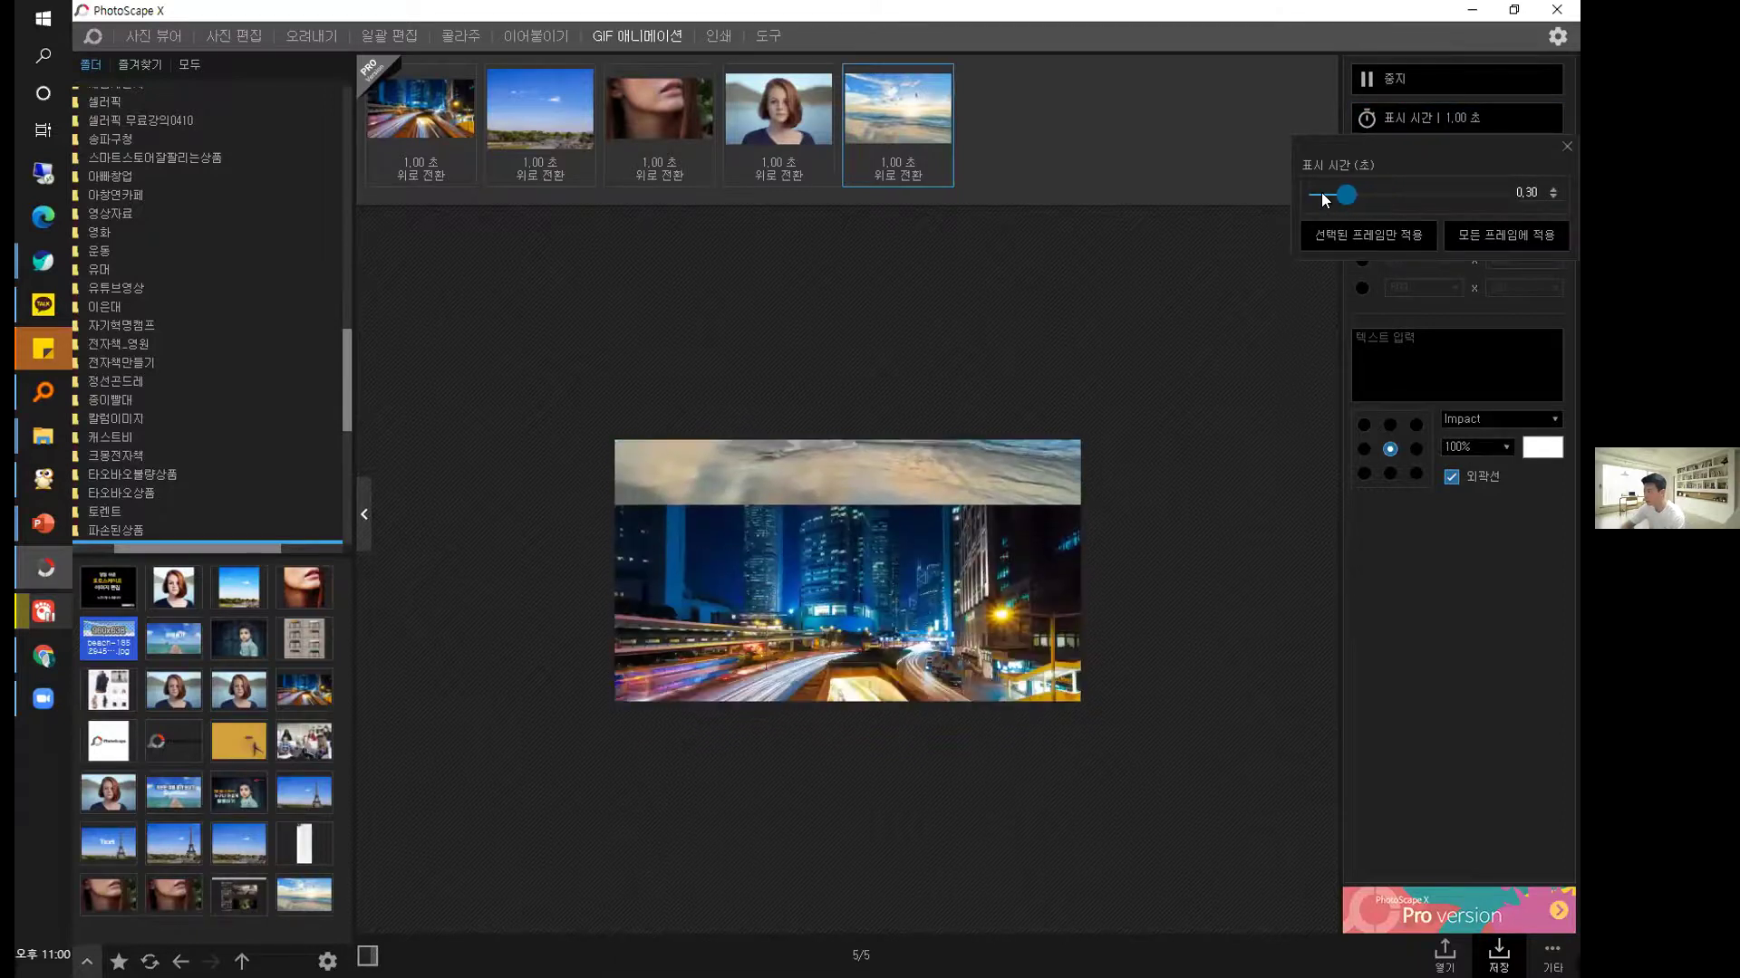
left_click(1533, 237)
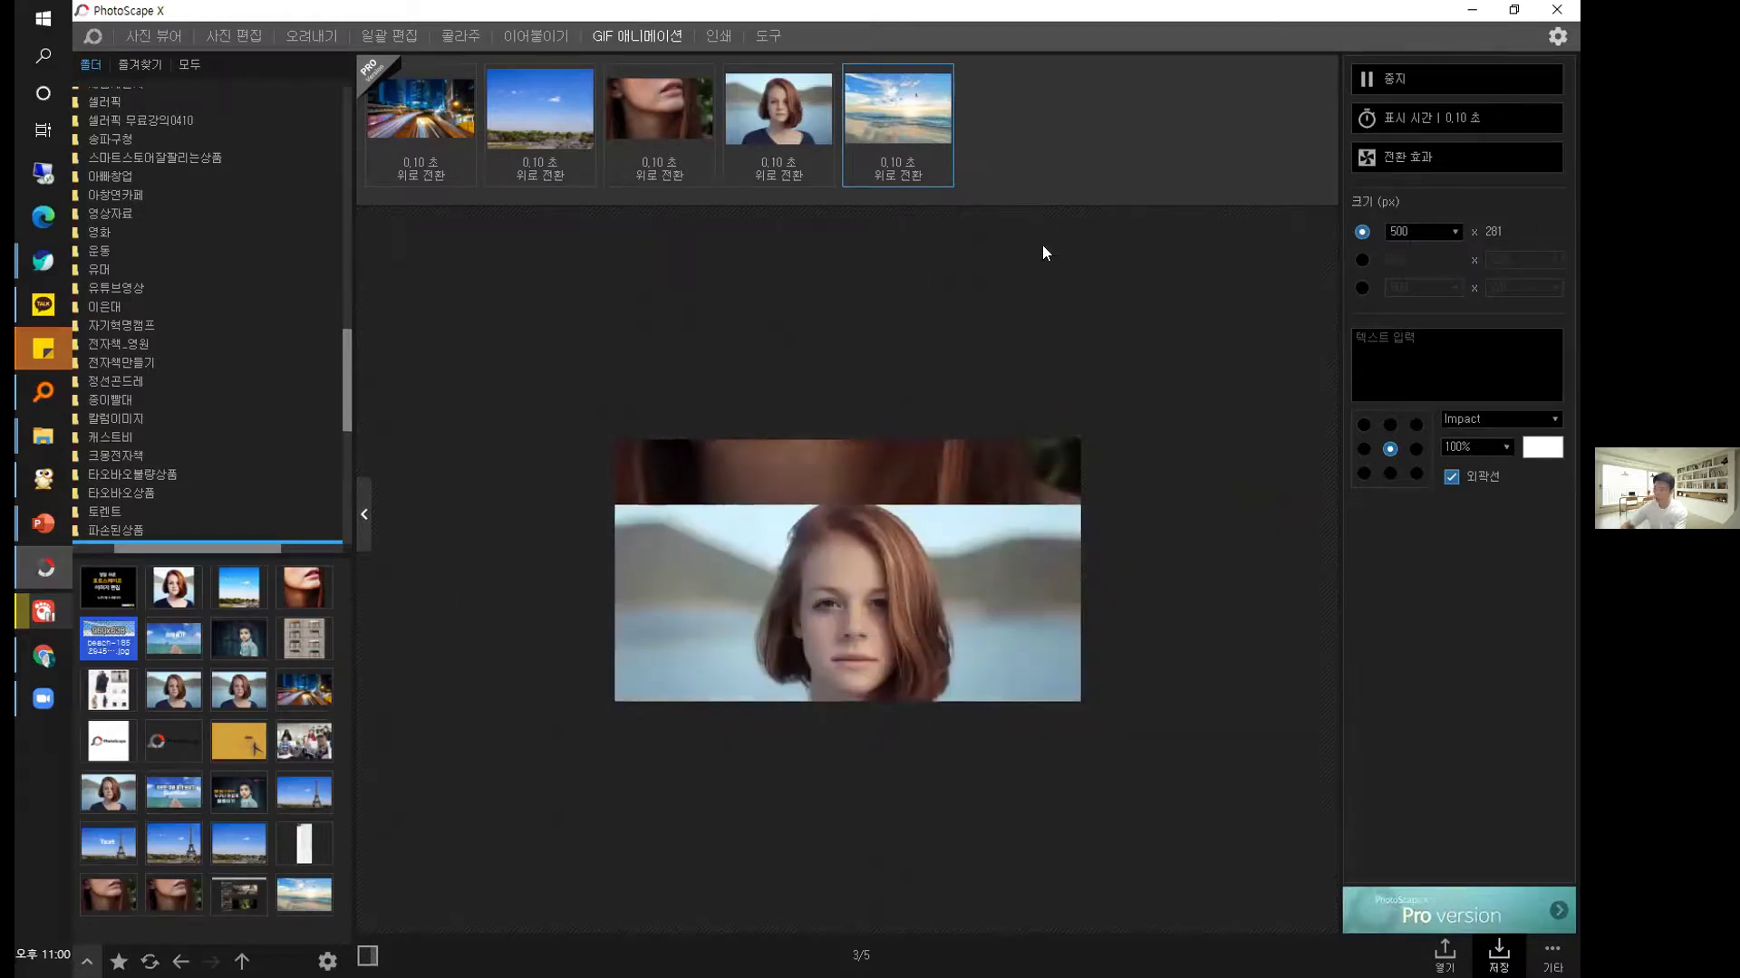
Apply the 디졸브 (dissolve) transition effect to all animation frames.
left_click(1423, 156)
left_click(1319, 284)
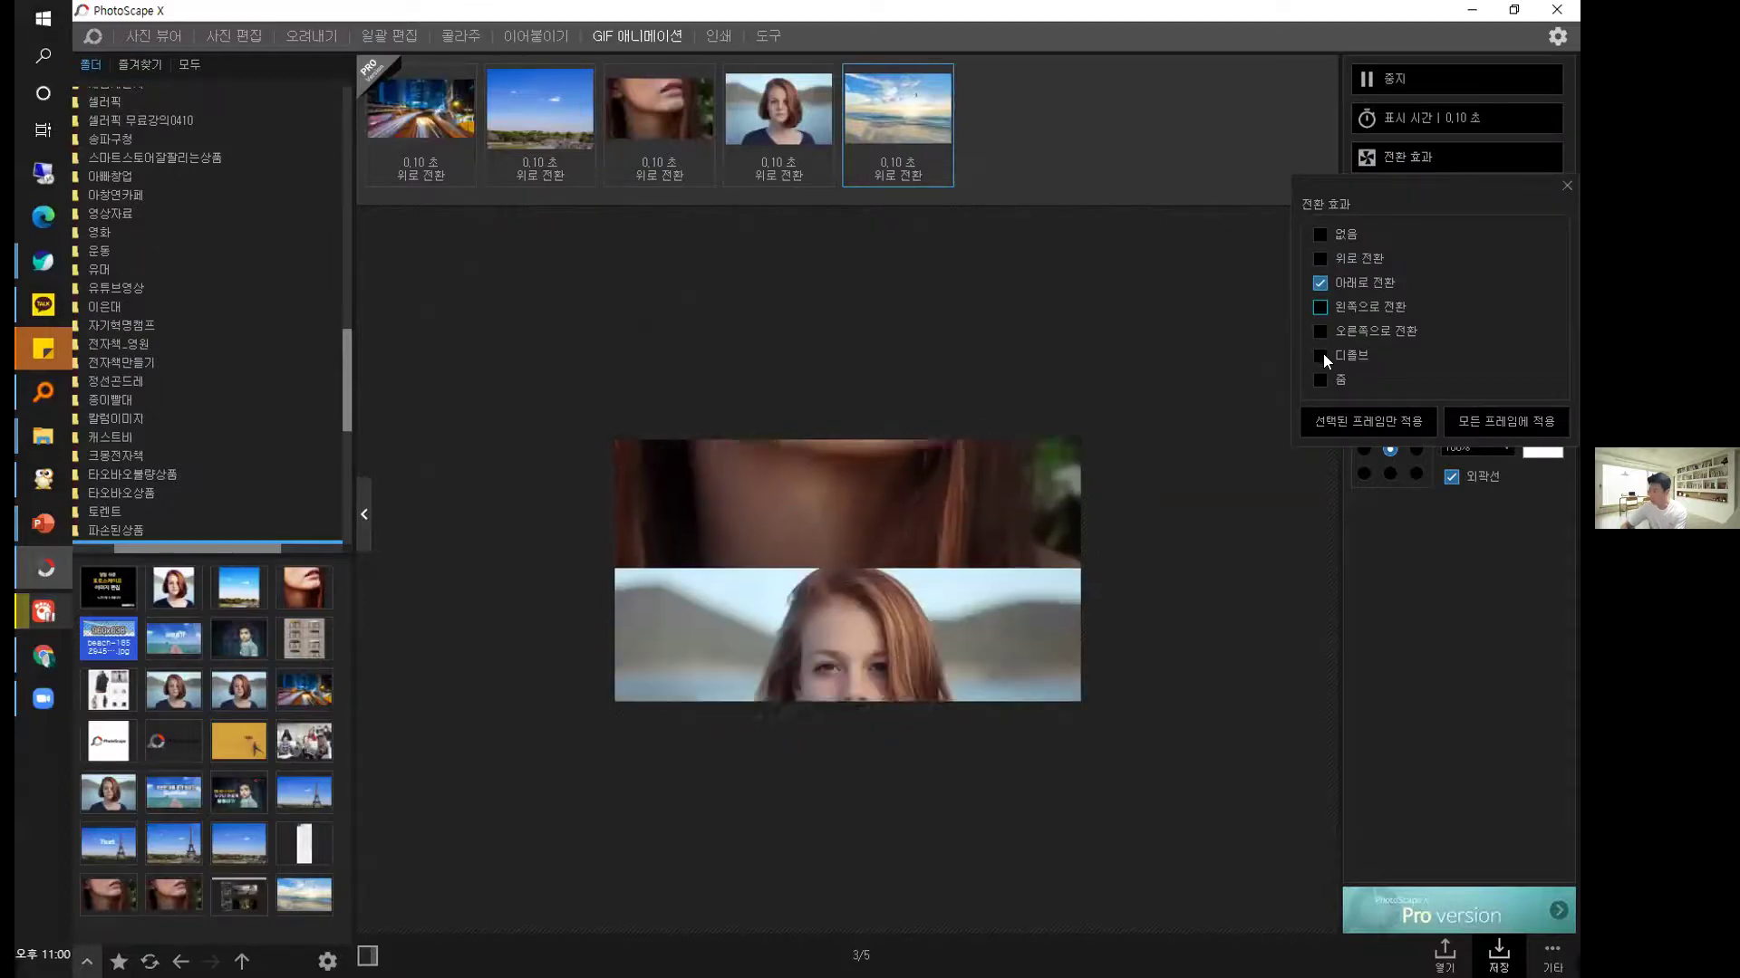
left_click(1320, 357)
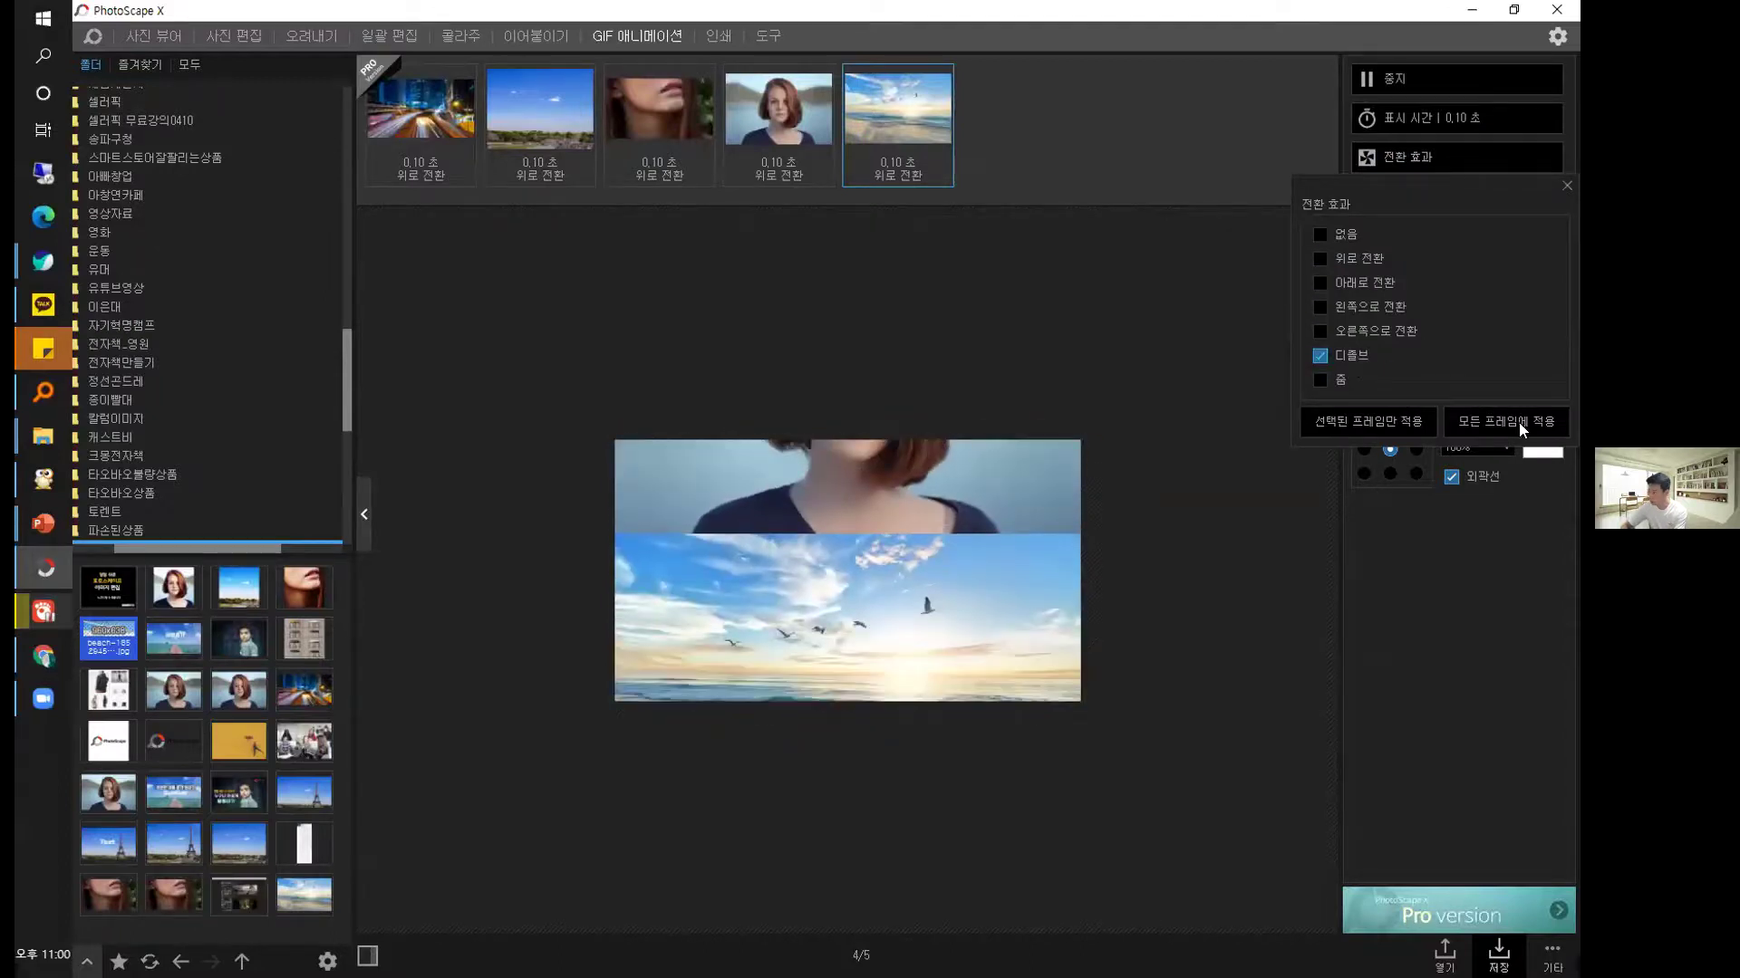
left_click(1518, 422)
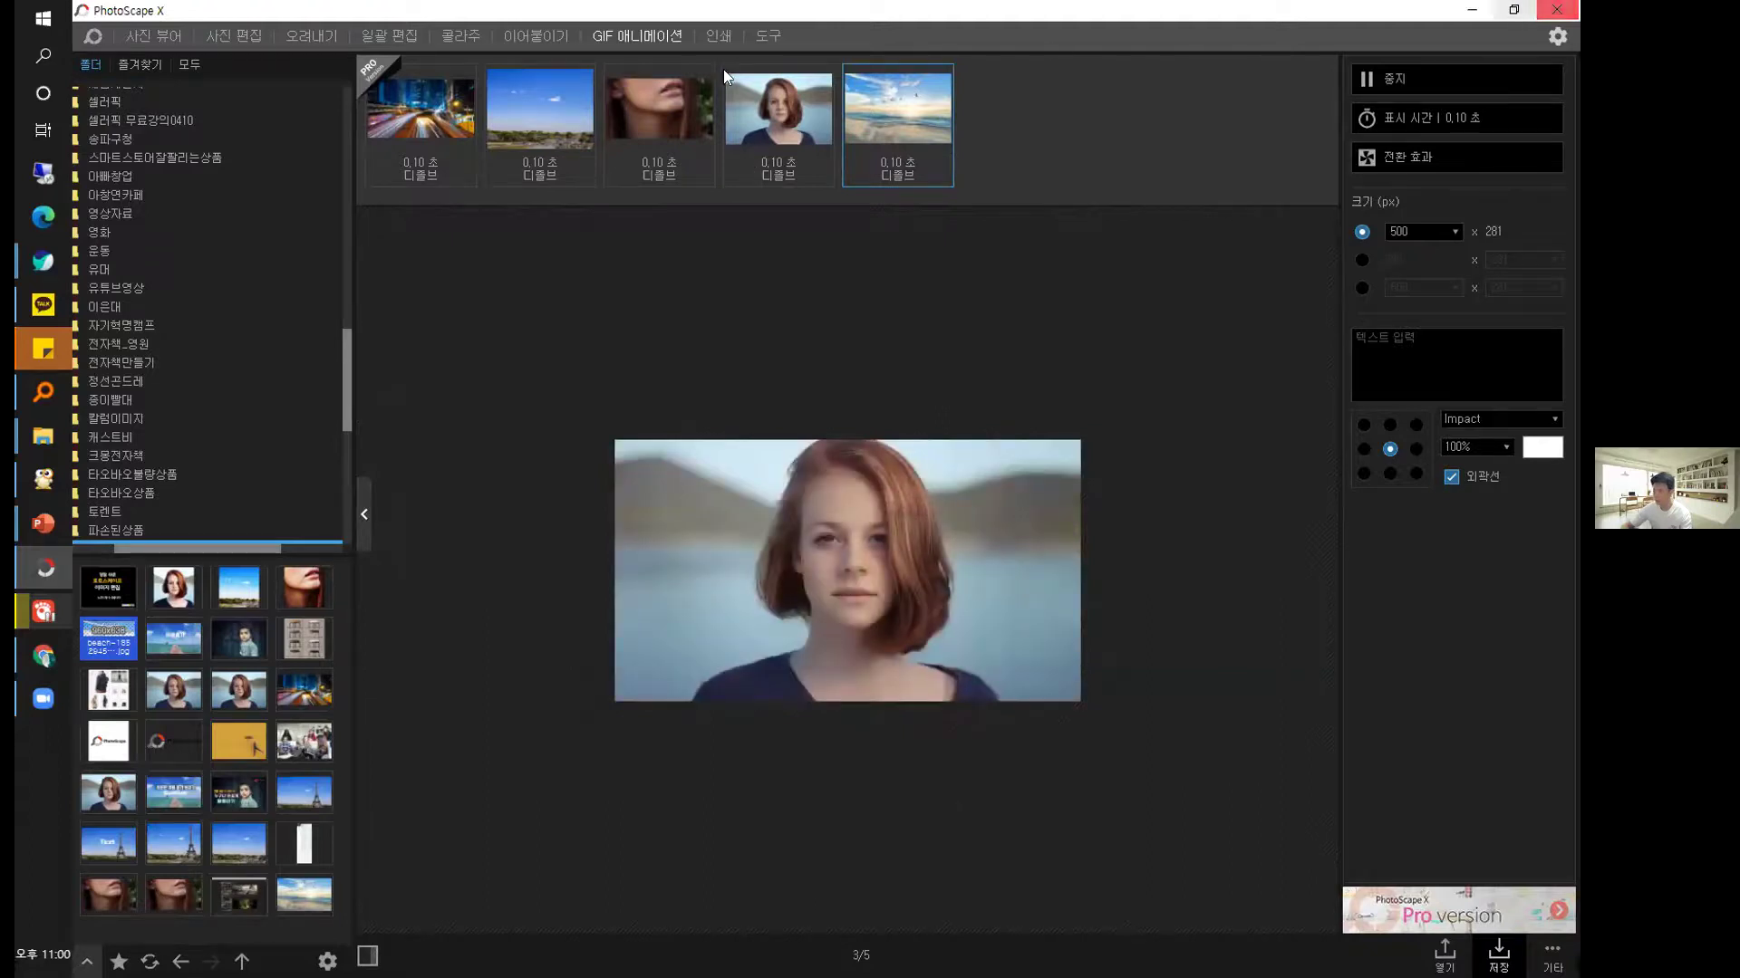
Check the 상세페이지 만들기 (콜라주) slide in the presentation and open the collage editor in a maximized PhotoScape X window.
key("super+Down")
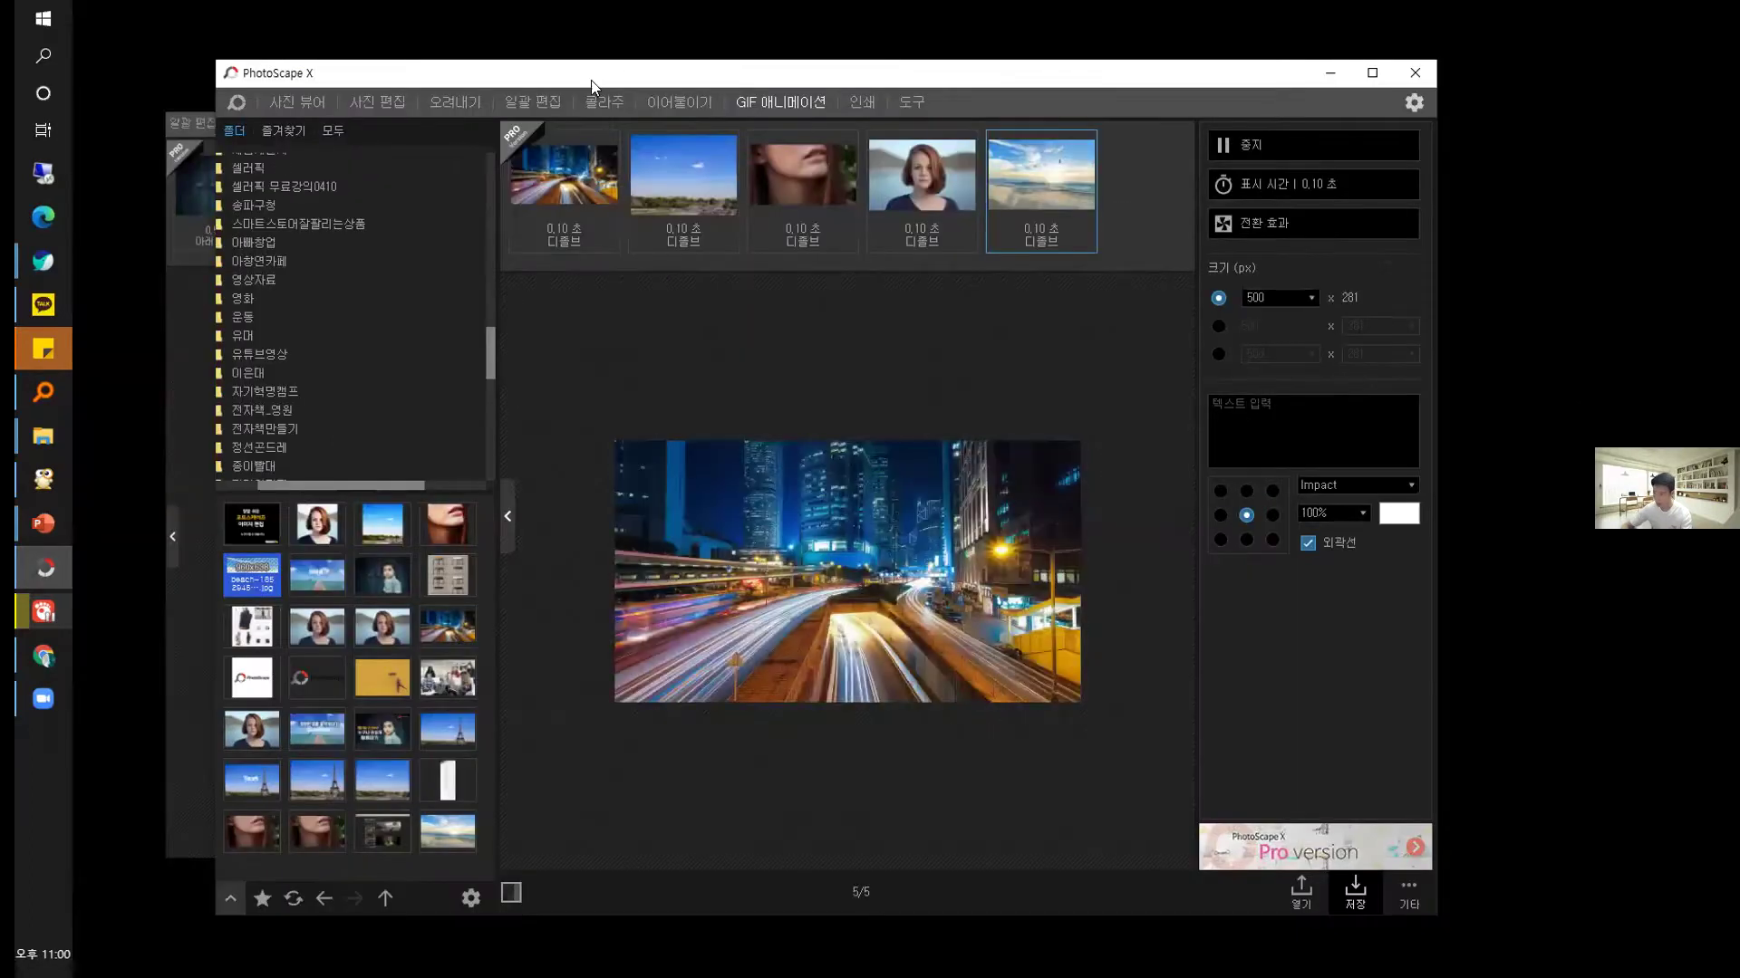
key("alt+Tab")
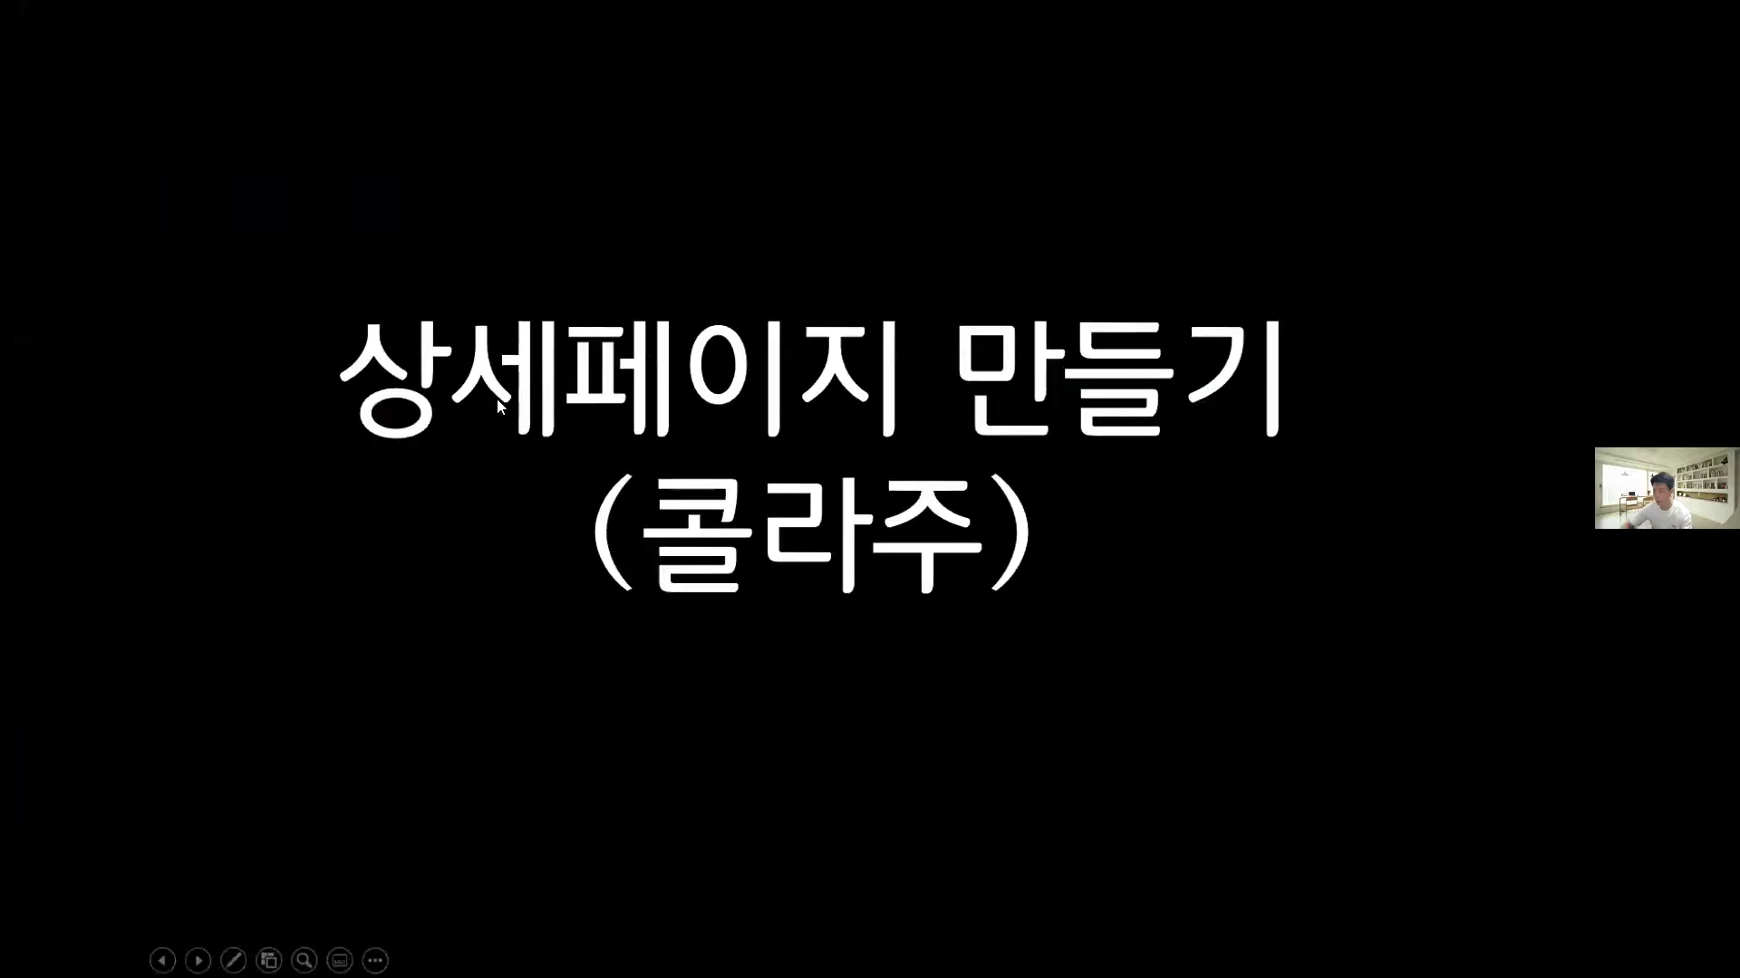
key("alt+Tab")
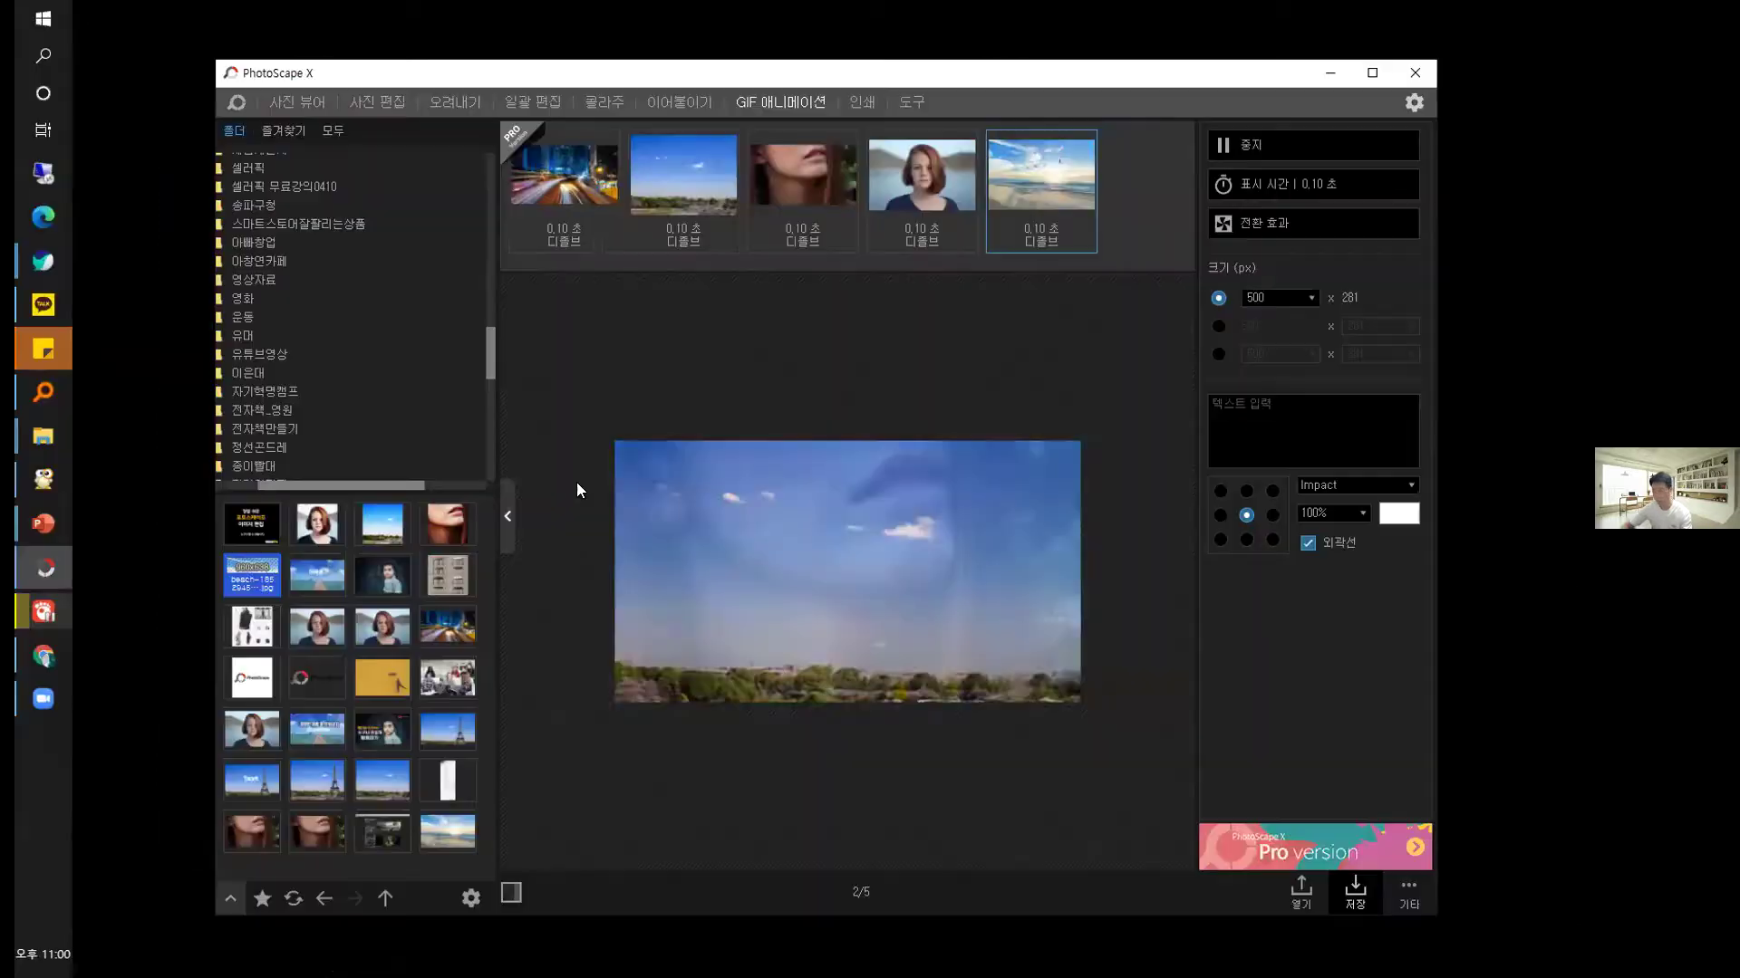
left_click(598, 100)
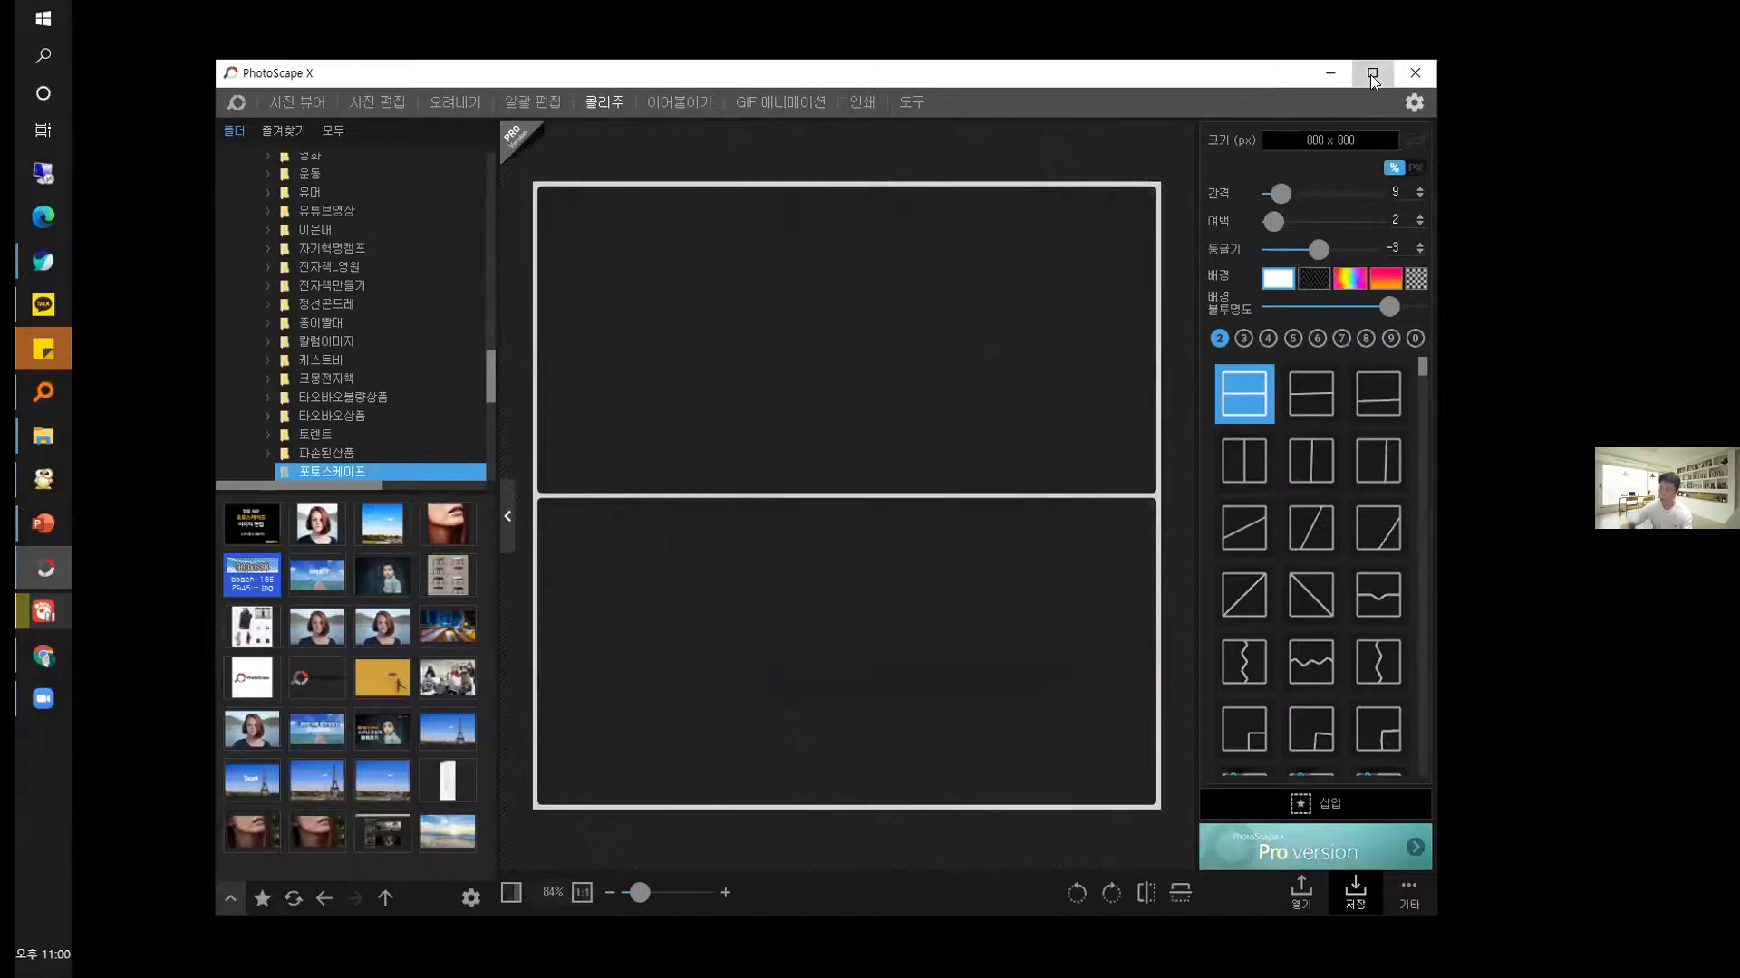
left_click(1371, 75)
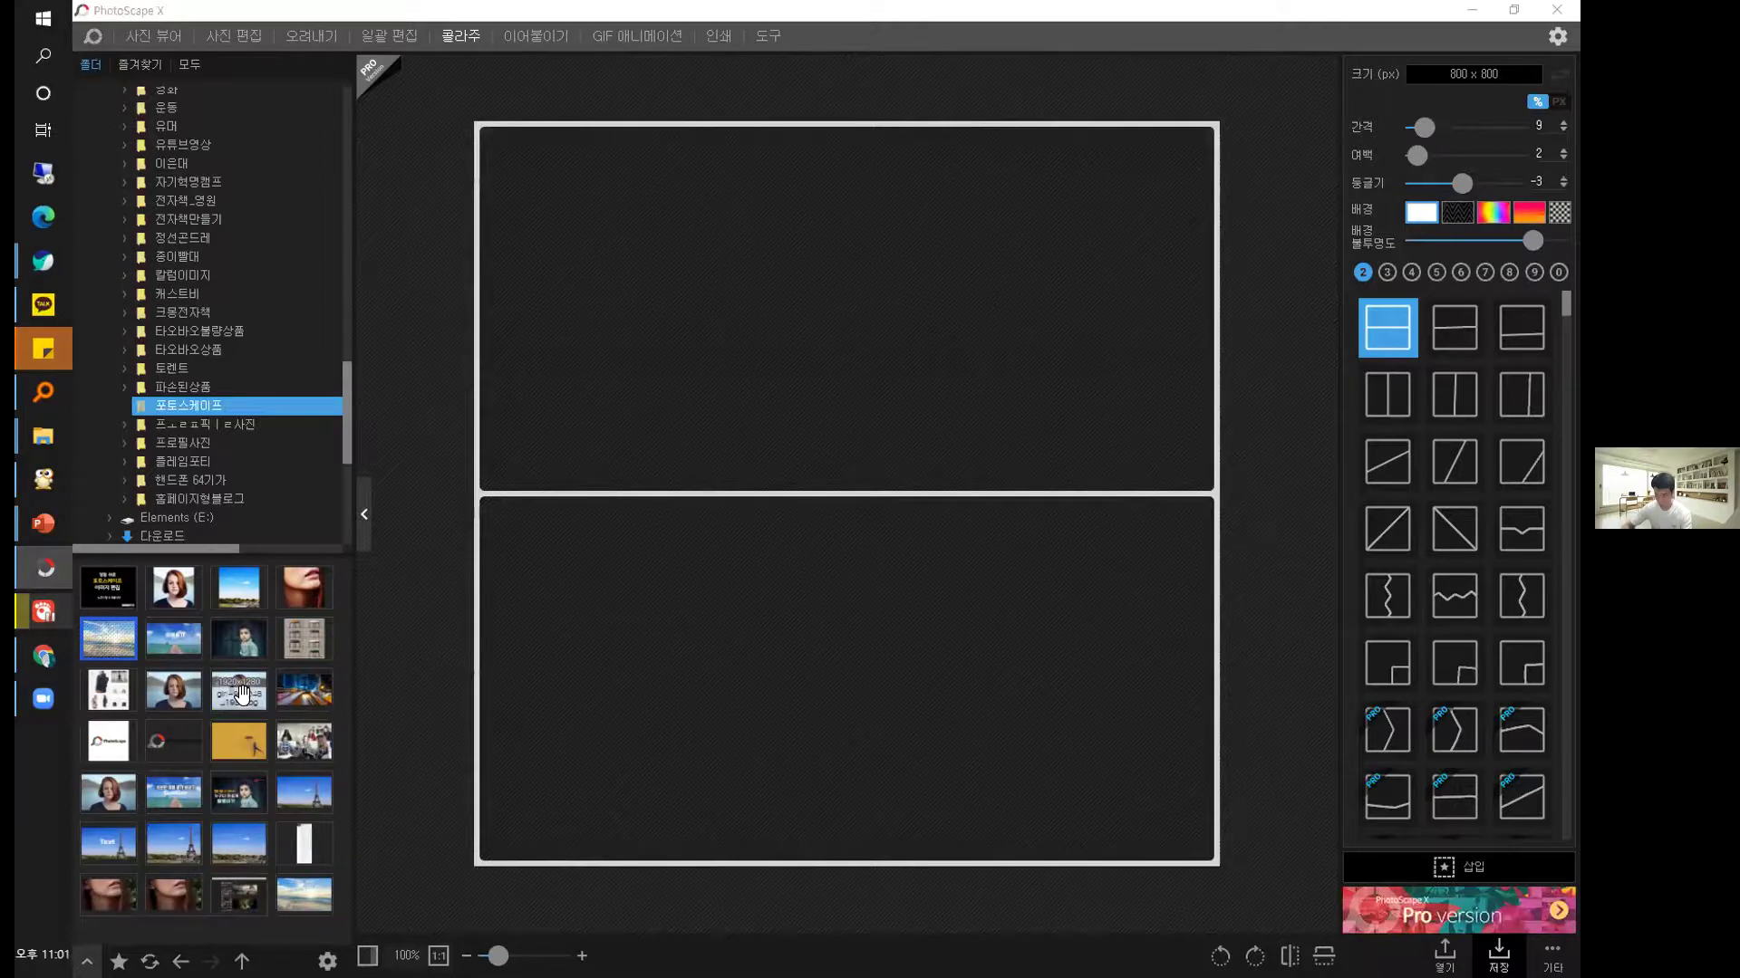
left_click_drag(241, 694, 641, 324)
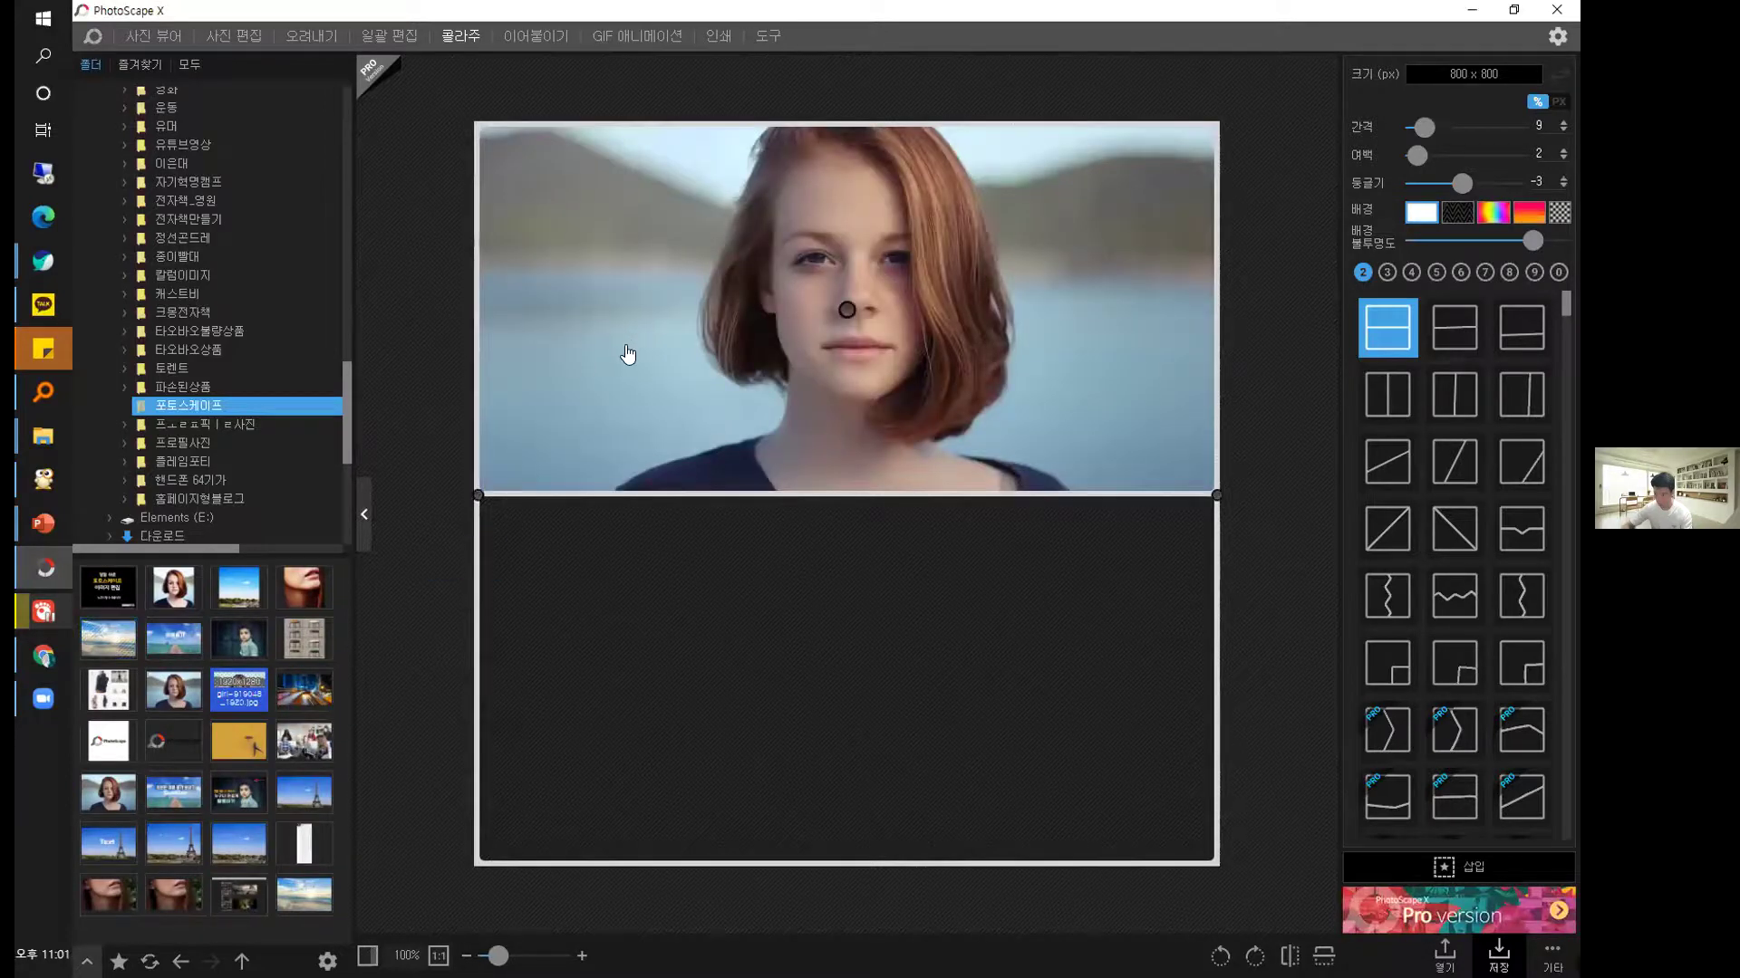
left_click(796, 372)
left_click(980, 568)
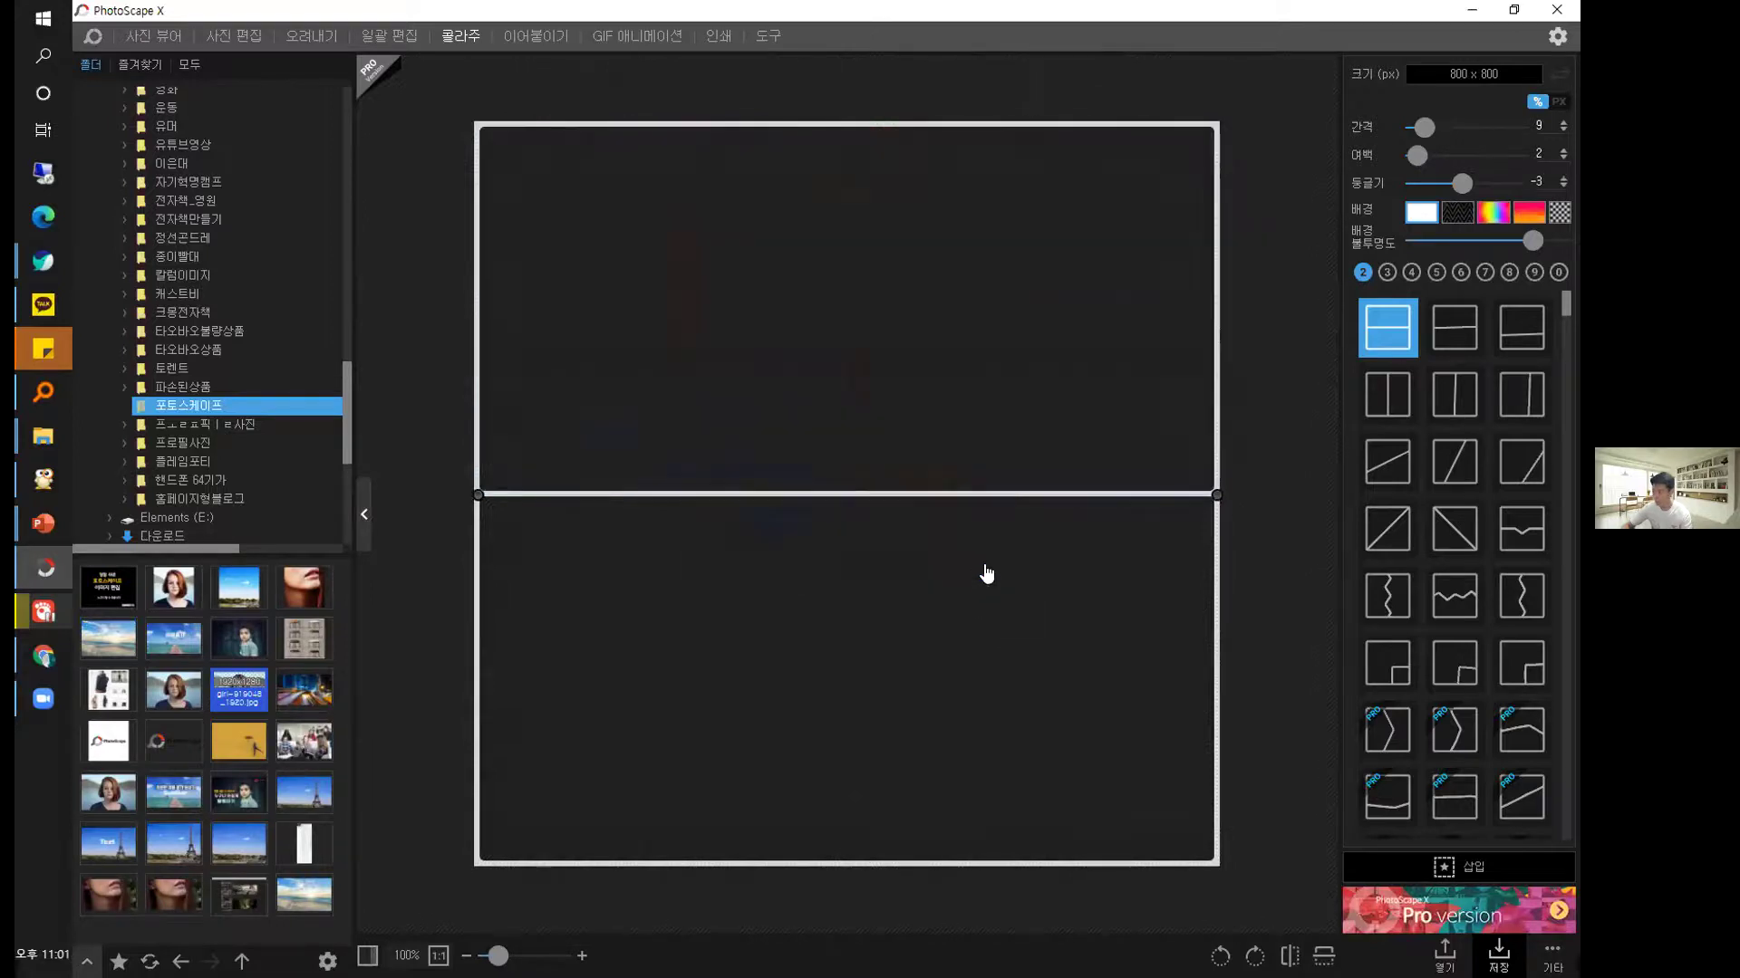
Fill the upper collage cell with the Eiffel Tower photo and the lower with the tower-free skyline, repositioning both within their cells.
left_click_drag(170, 844, 670, 412)
left_click_drag(232, 855, 690, 573)
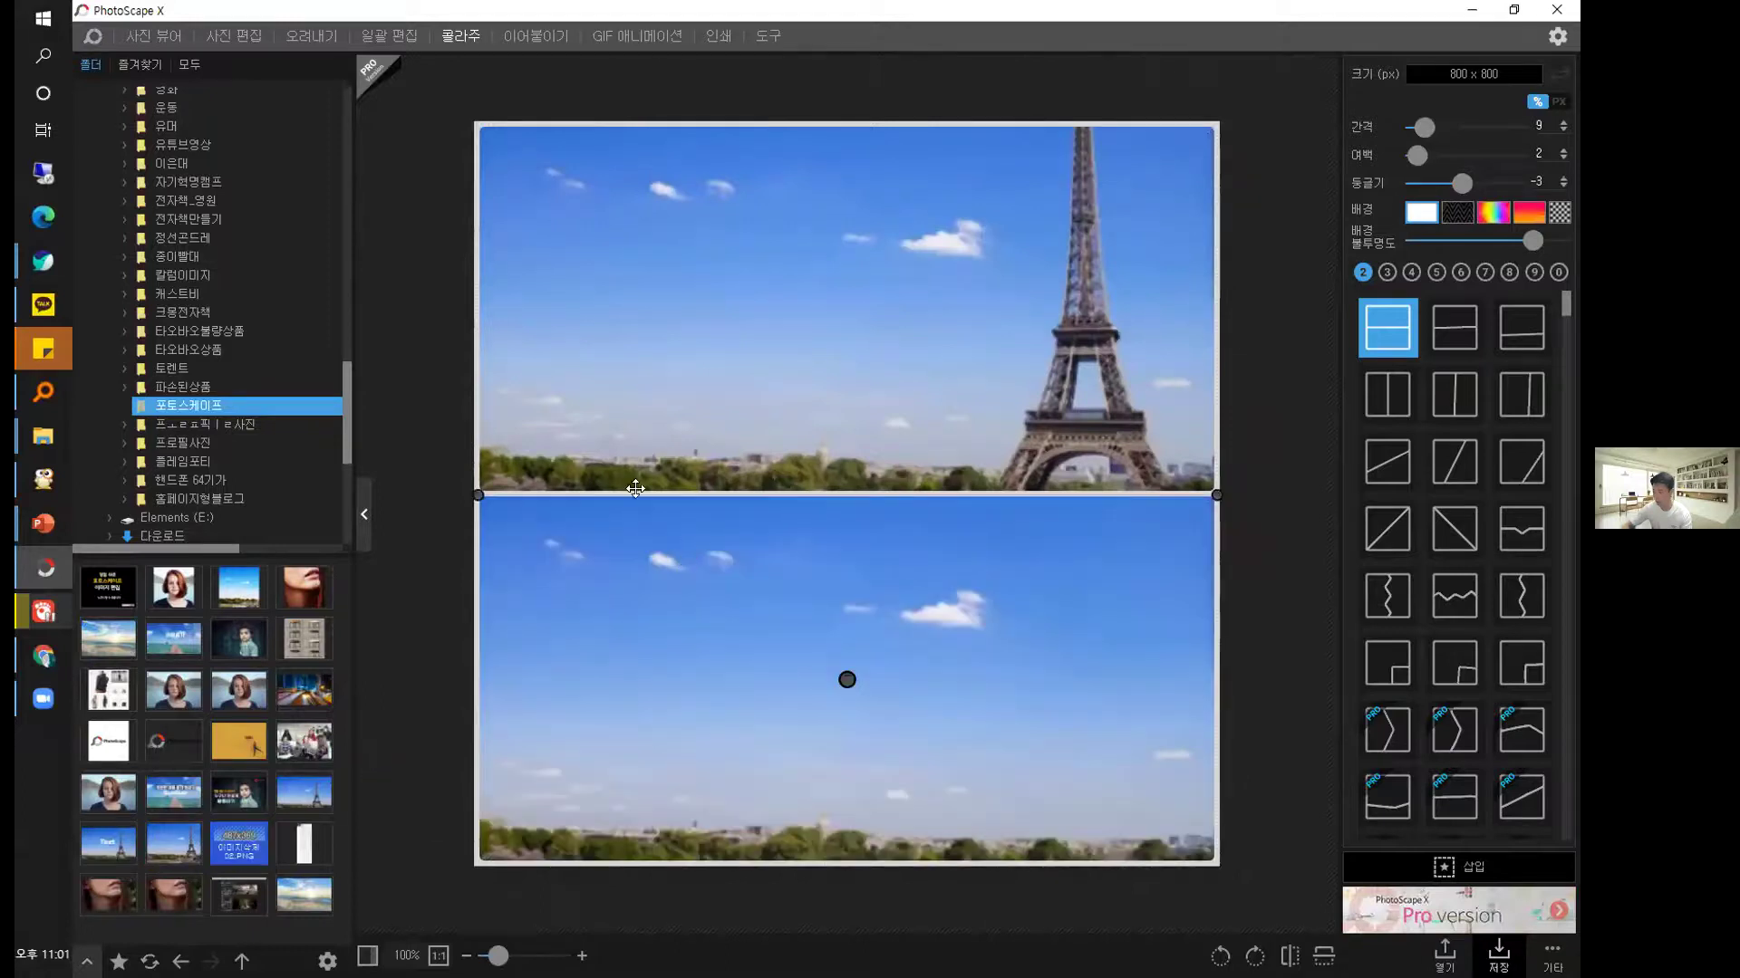
left_click_drag(1118, 757, 1095, 745)
left_click_drag(826, 264, 1025, 803)
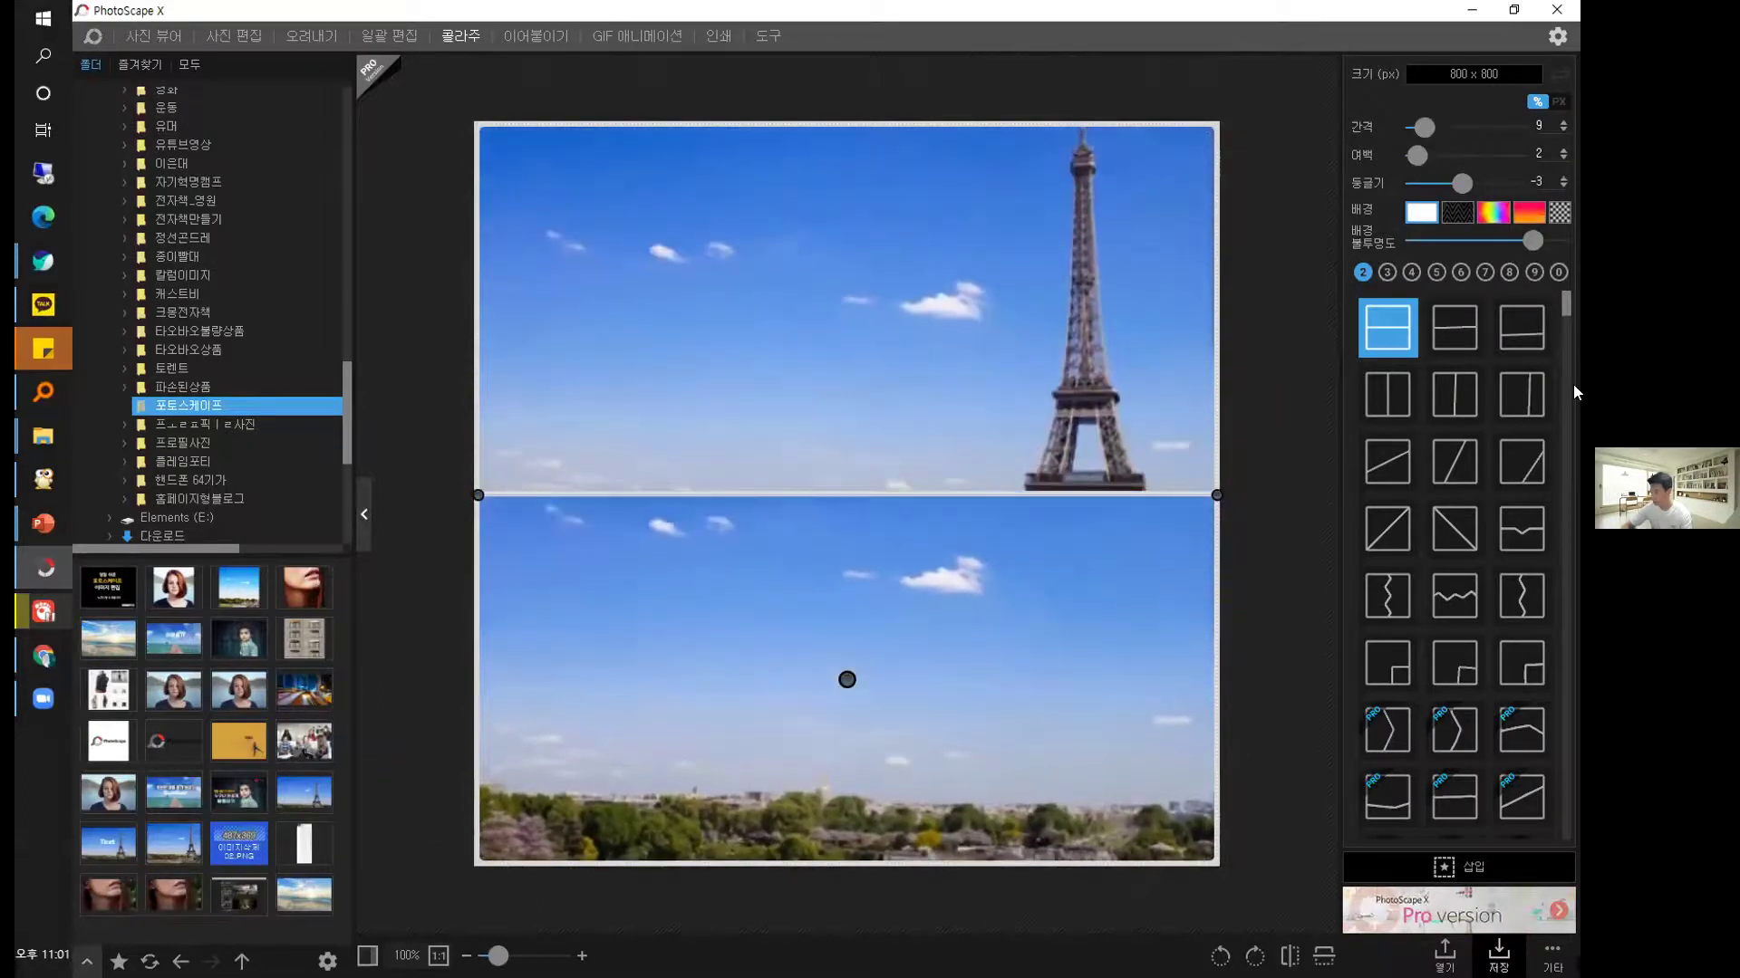
Change the collage to three stacked horizontal cells and fill the empty lowest cell with a close-up face photo.
left_click(1386, 274)
left_click(1383, 348)
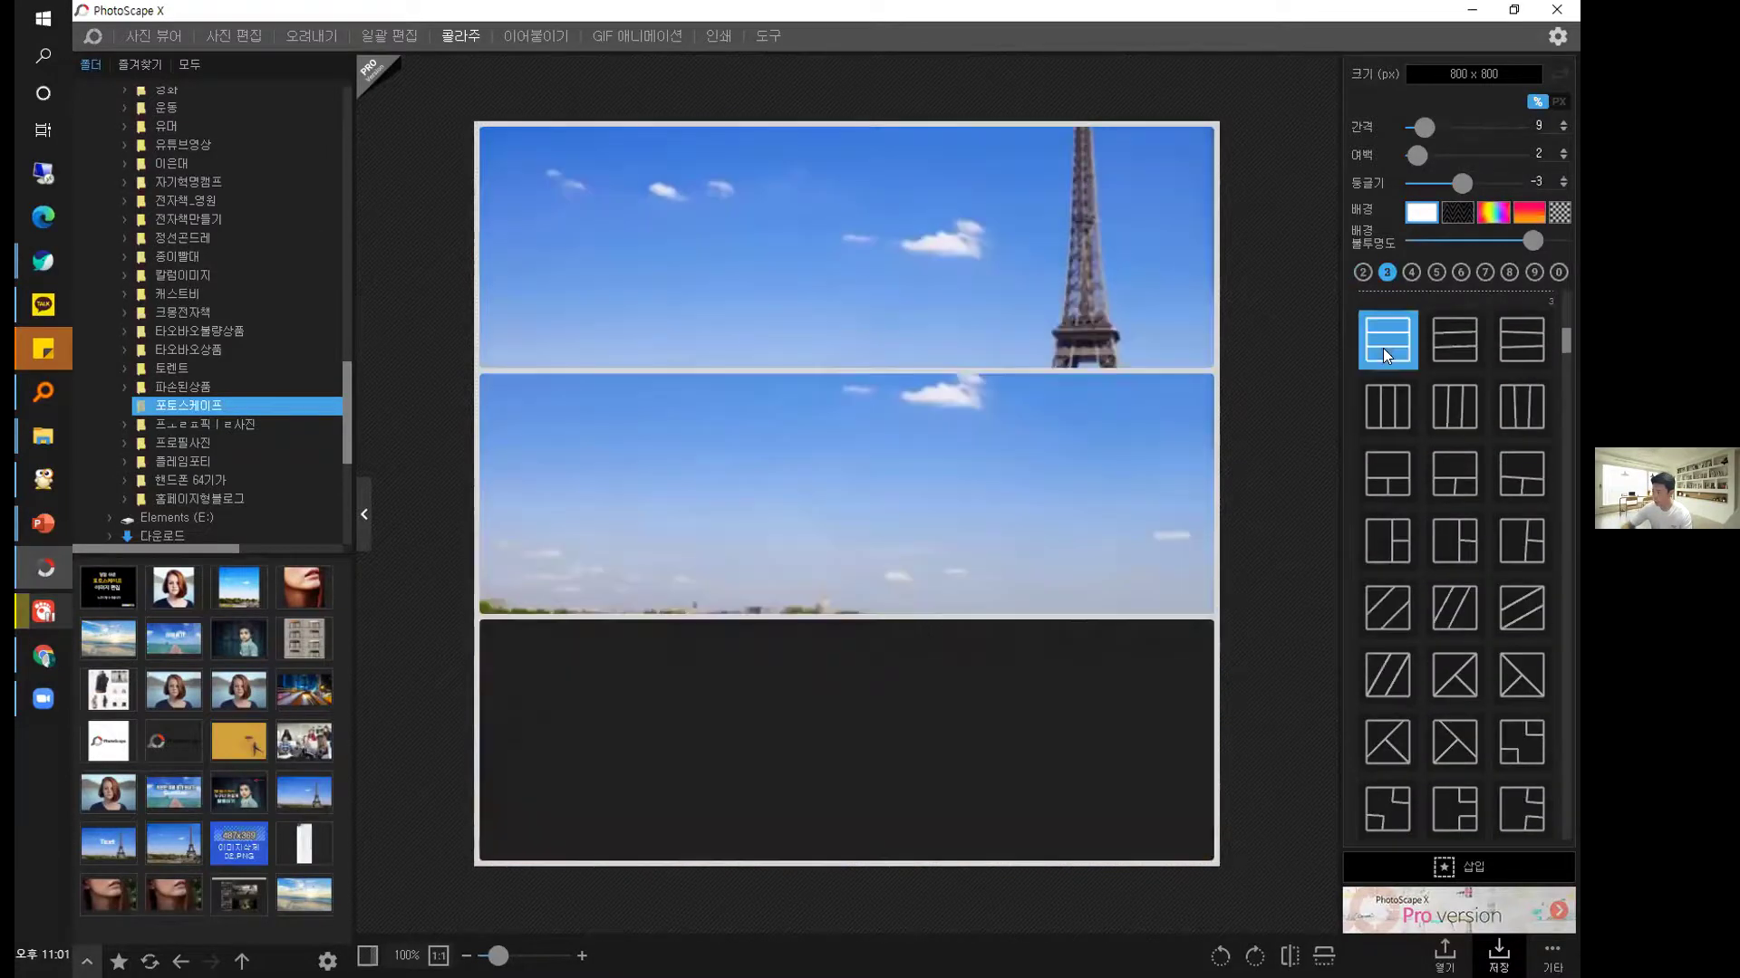
left_click_drag(109, 896, 720, 725)
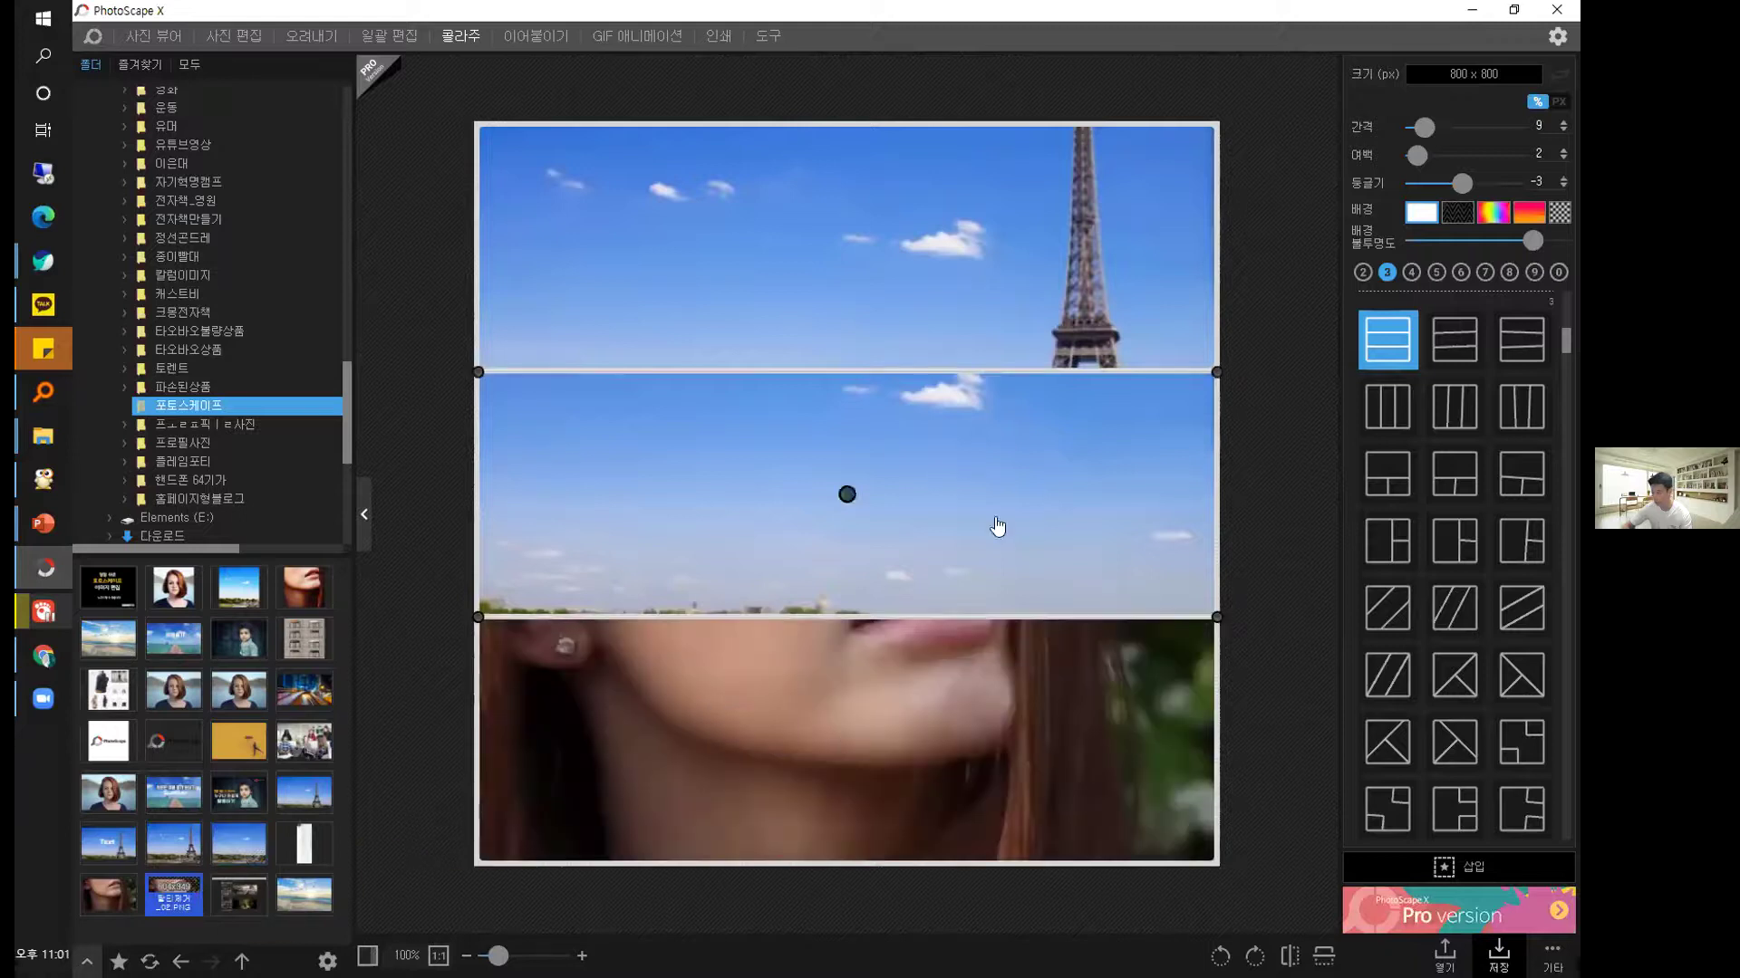
Try slanted three-cell layouts, ending with one tall cell beside two stacked ones, and rotate the face photo within its cell.
left_click(1455, 464)
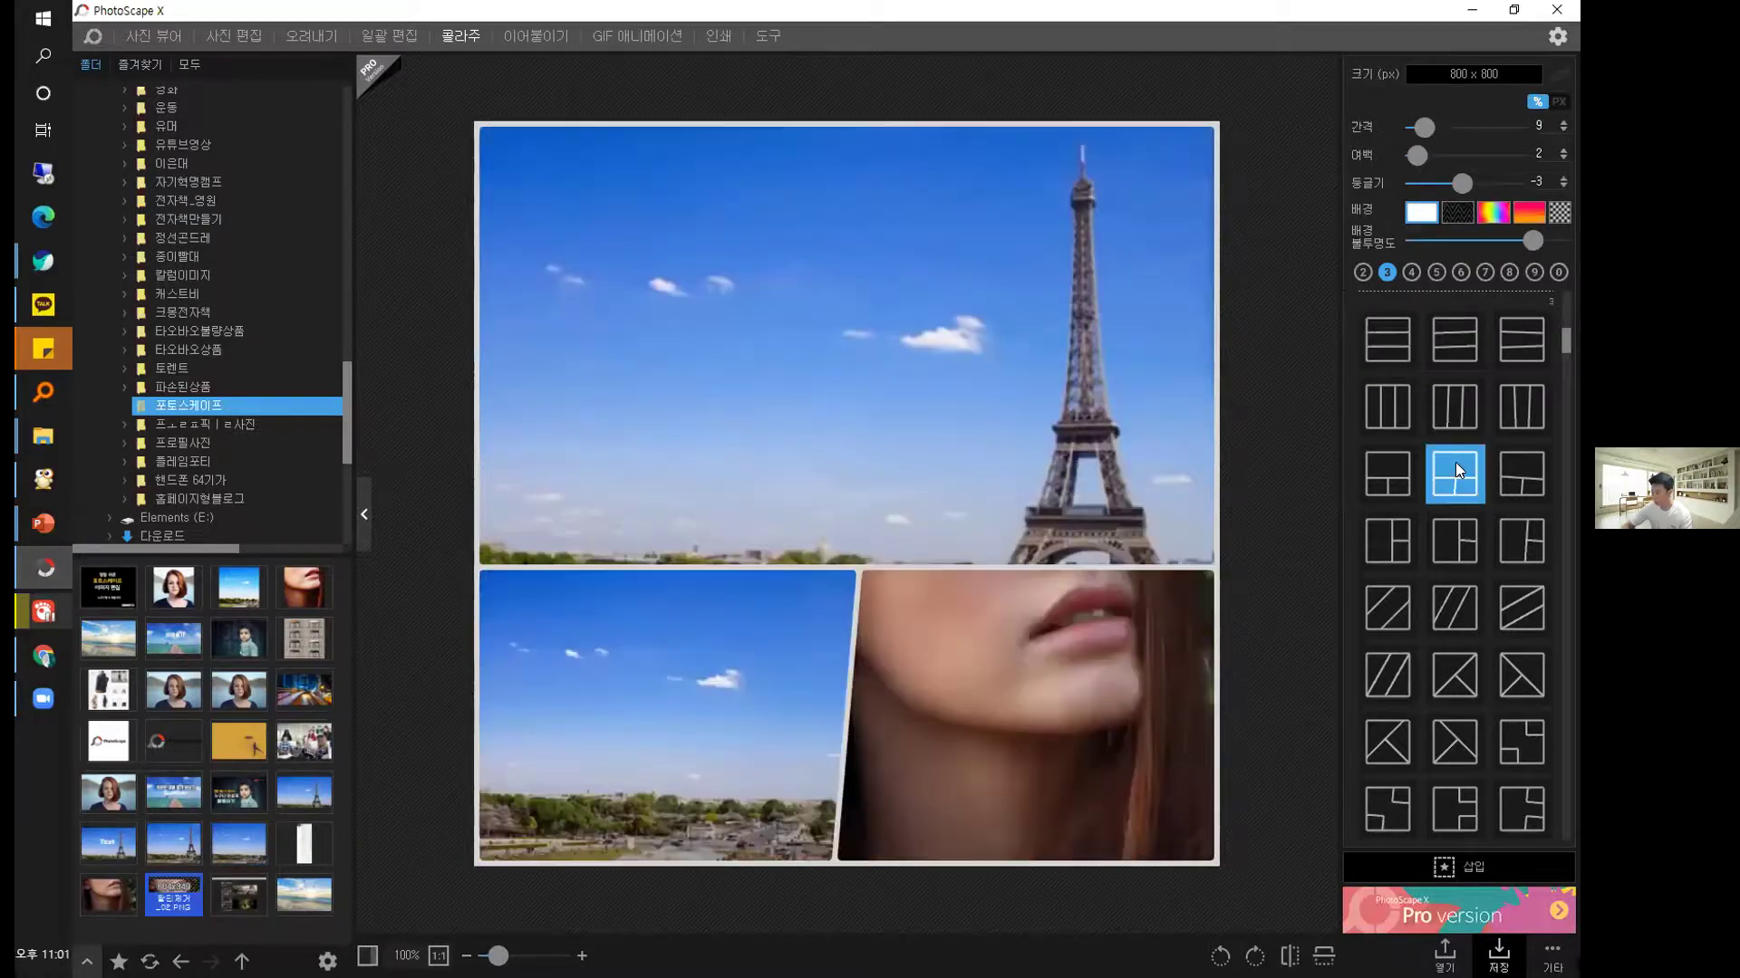
left_click(1468, 540)
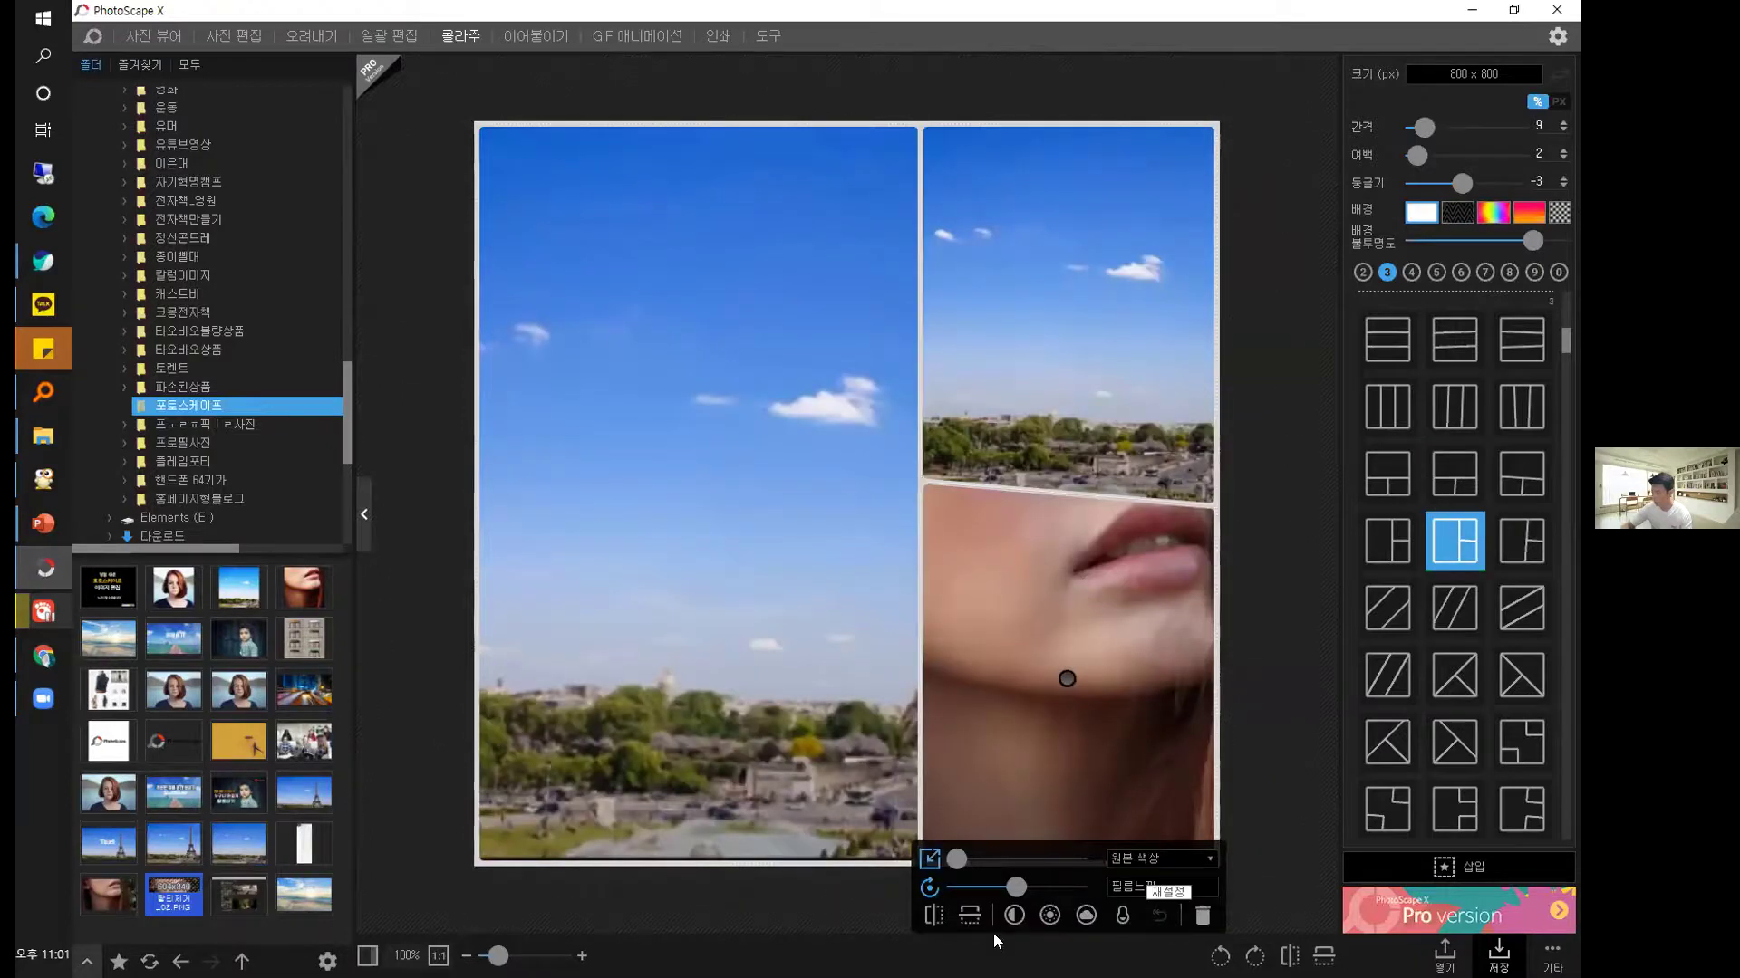
left_click_drag(955, 885, 994, 888)
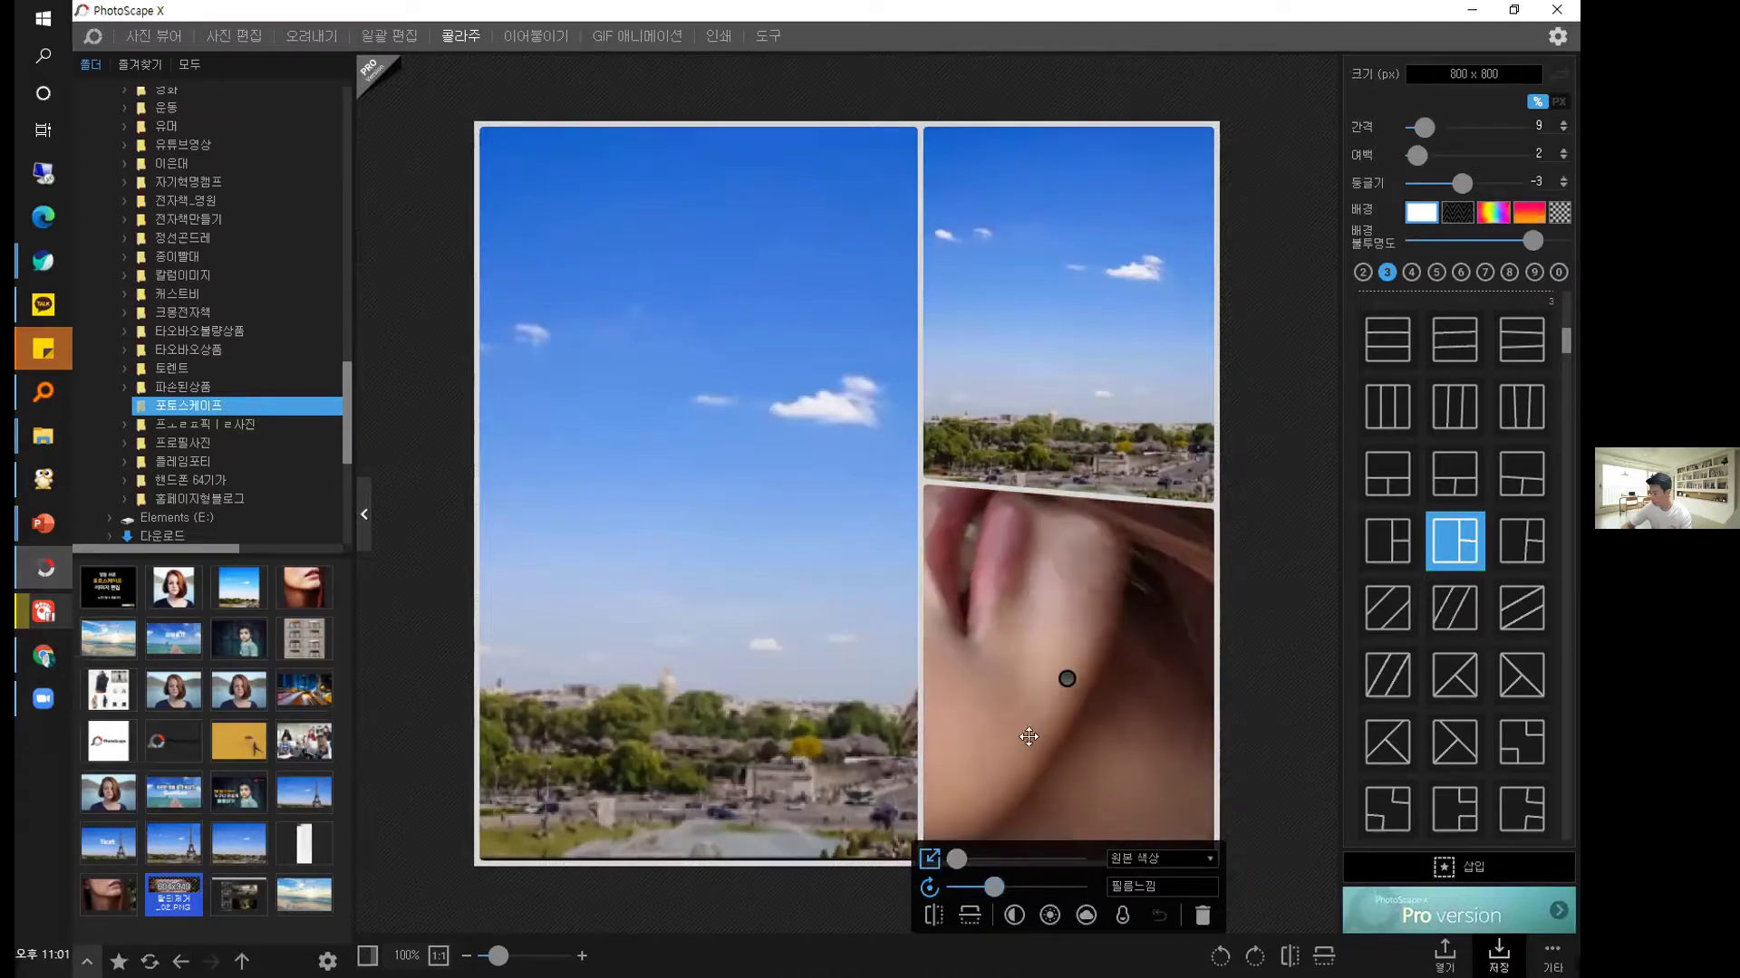
Try further three-photo layouts, including diagonal divisions, and settle on a large cell with slanted insets in two opposite corners.
left_click(1526, 614)
left_click(1456, 722)
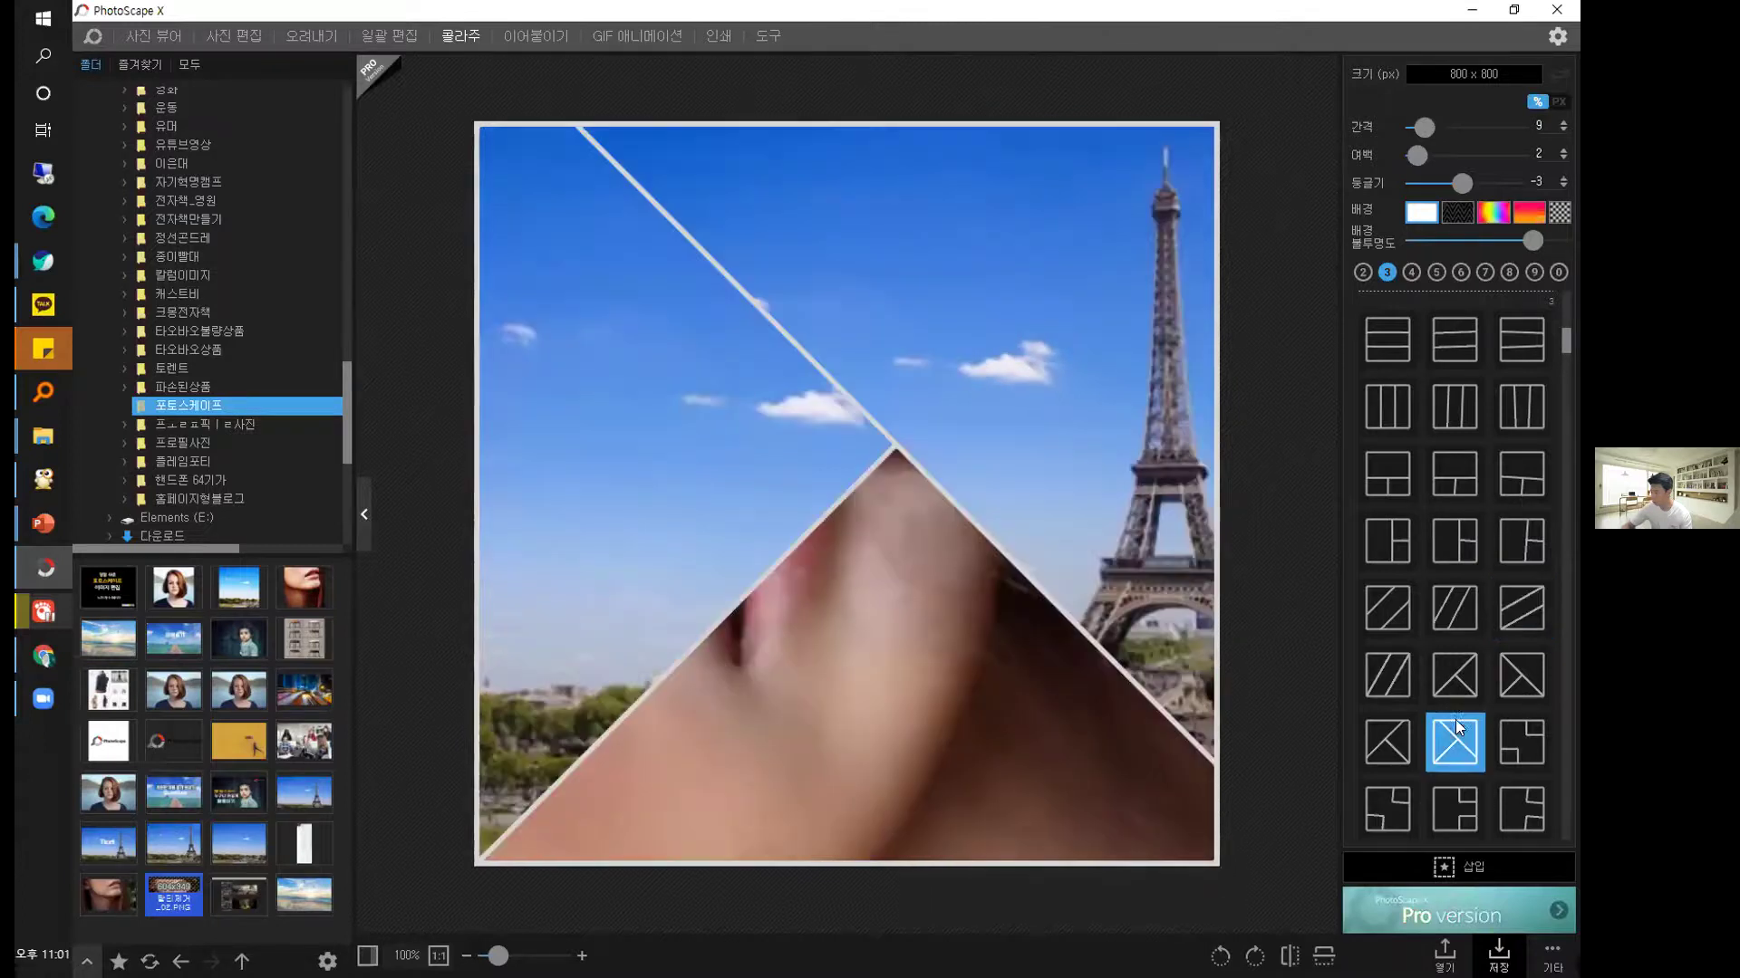
scroll(1398, 384, "down", 3)
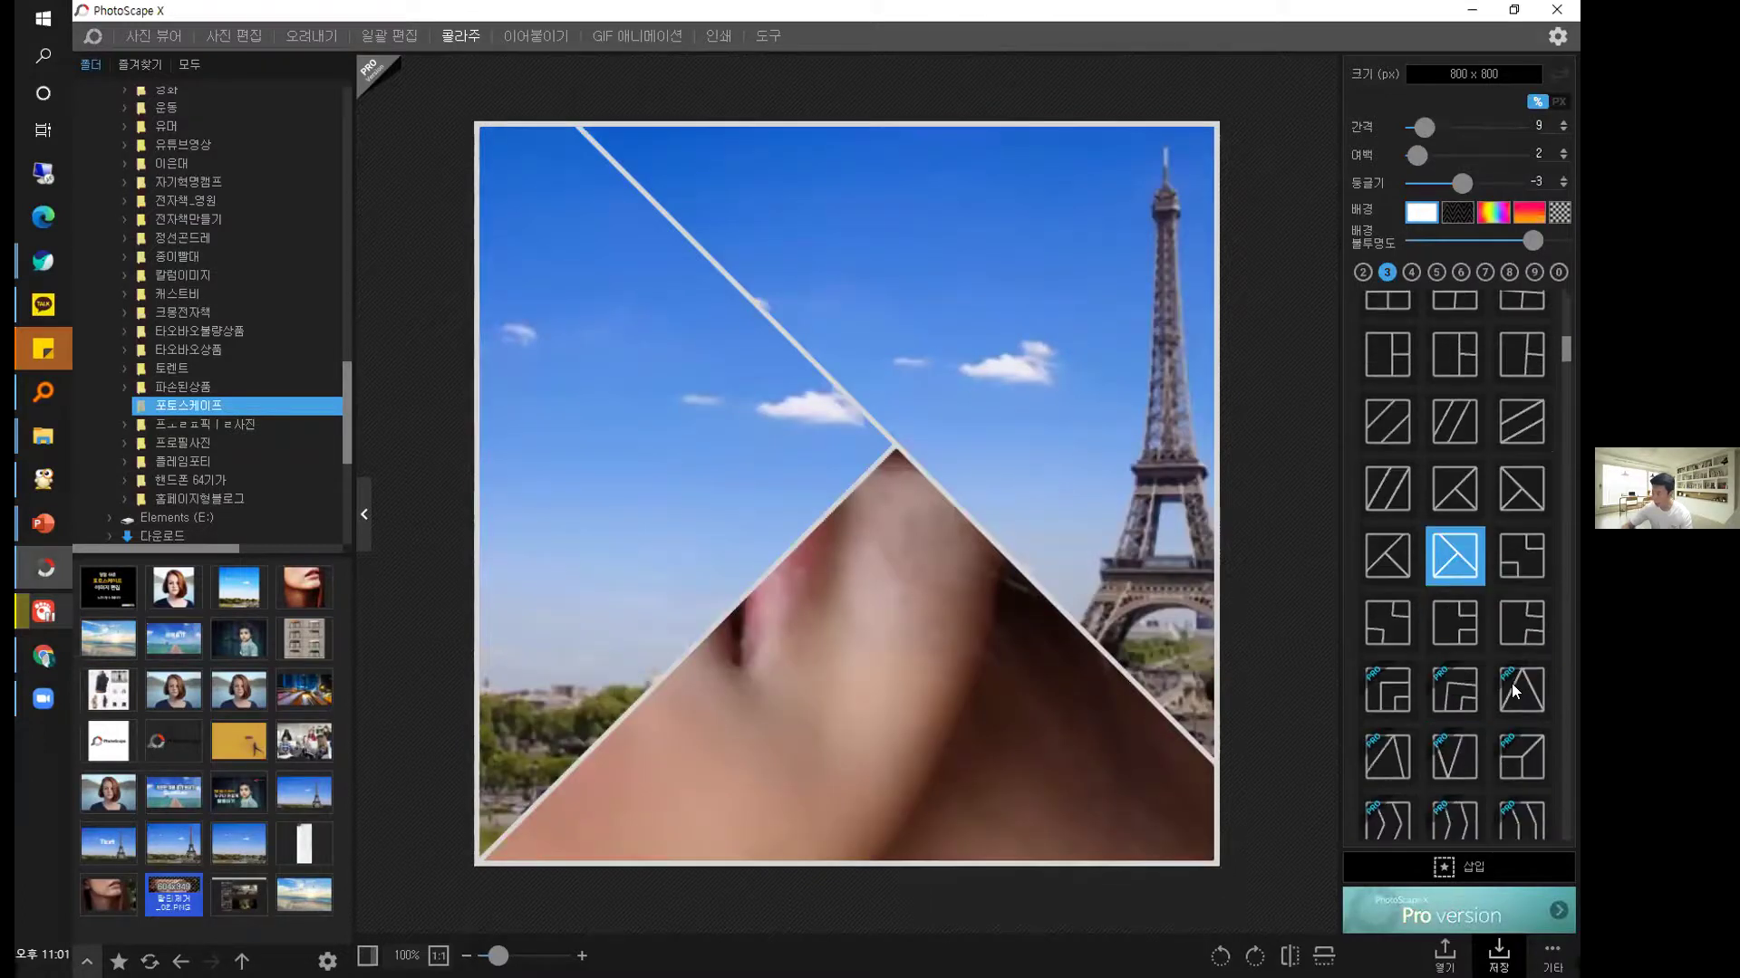
left_click(1509, 624)
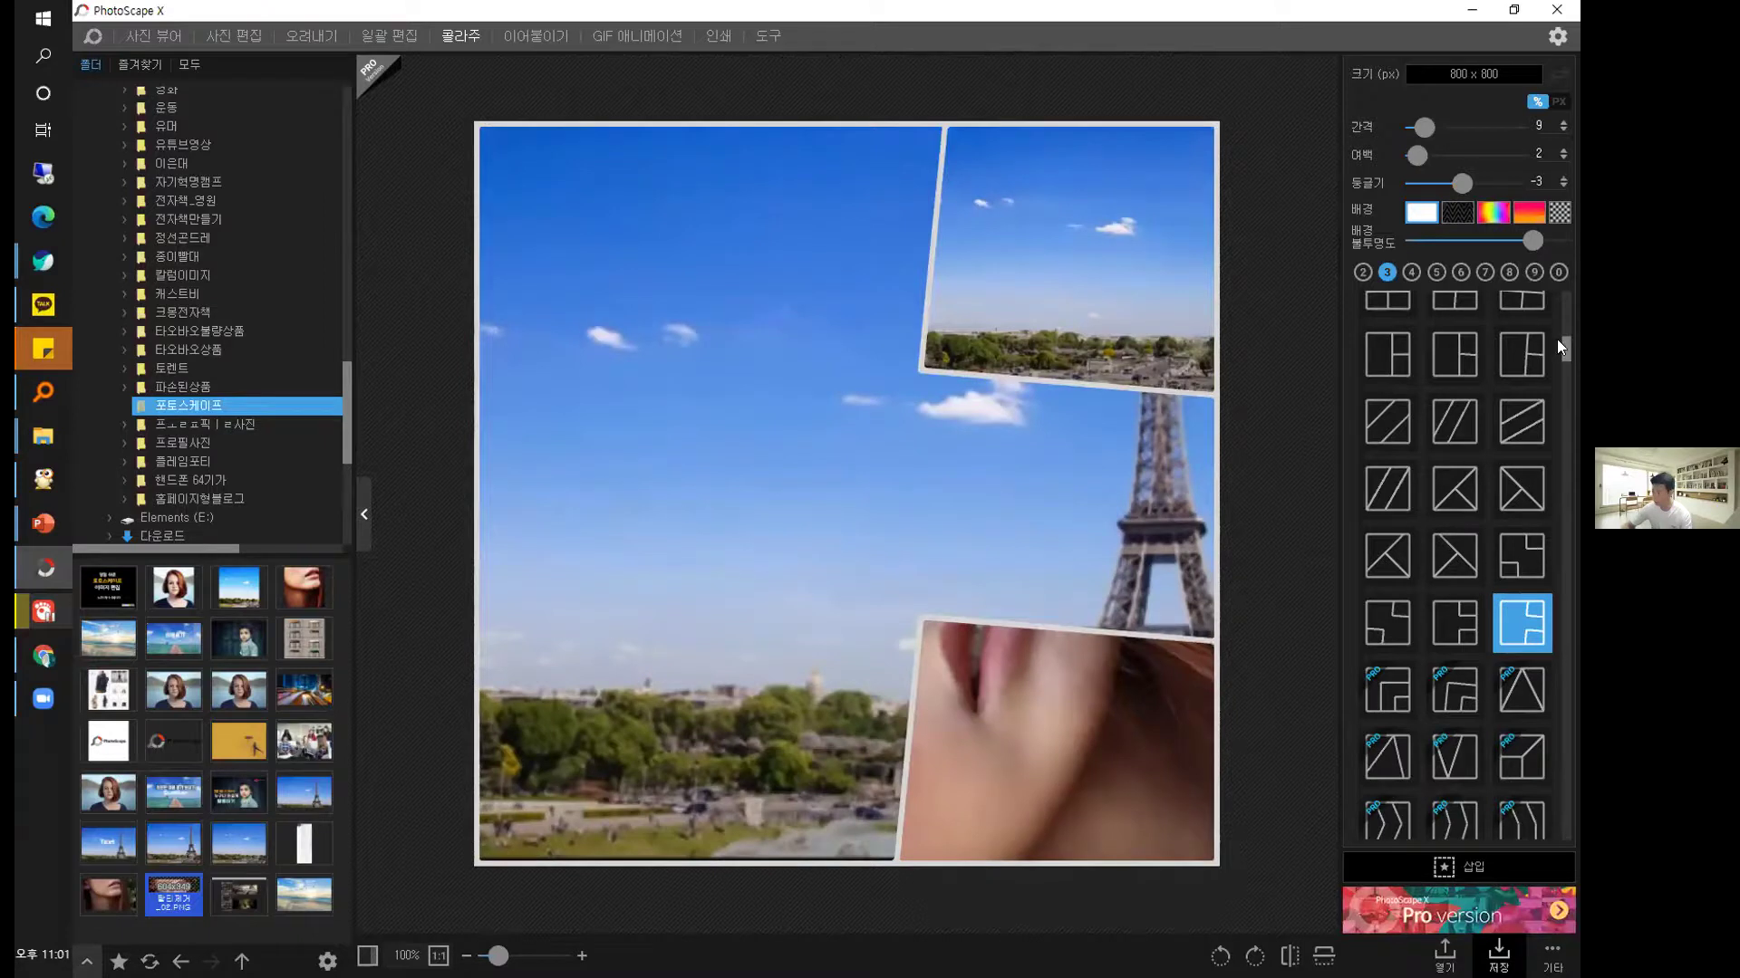
left_click(1369, 620)
Try several four-photo layouts and apply the one with three slanted columns and a middle column split into two cells.
left_click(1411, 272)
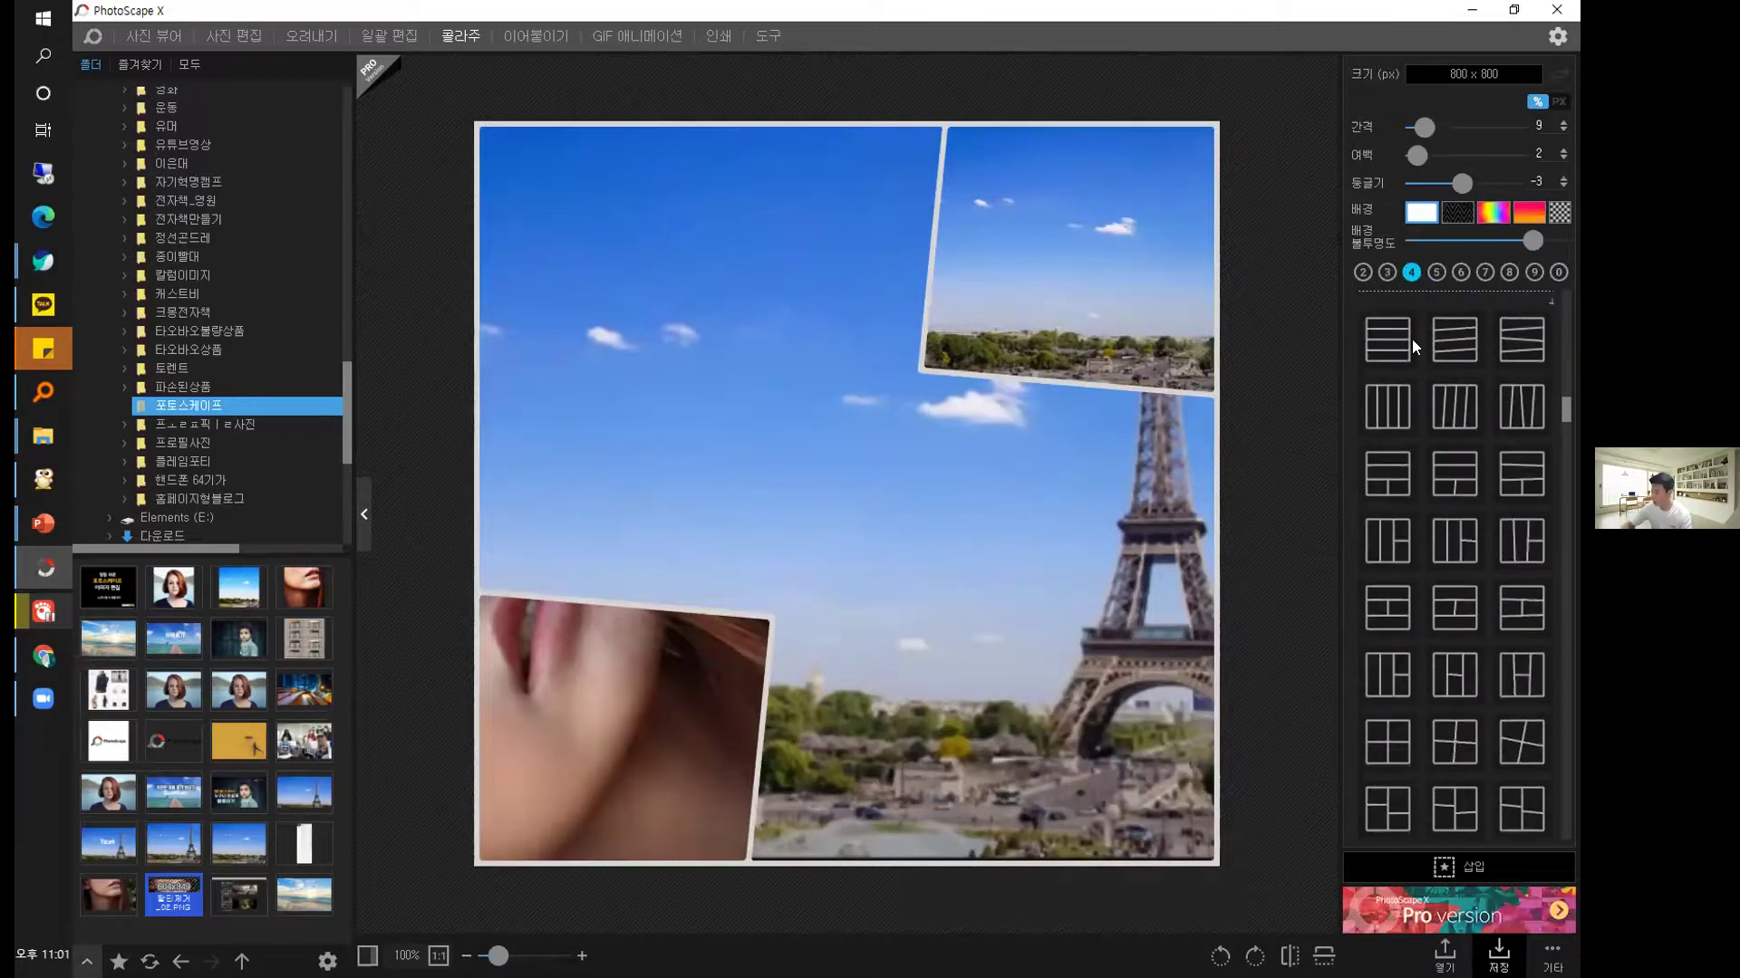
left_click(1443, 483)
left_click(1459, 610)
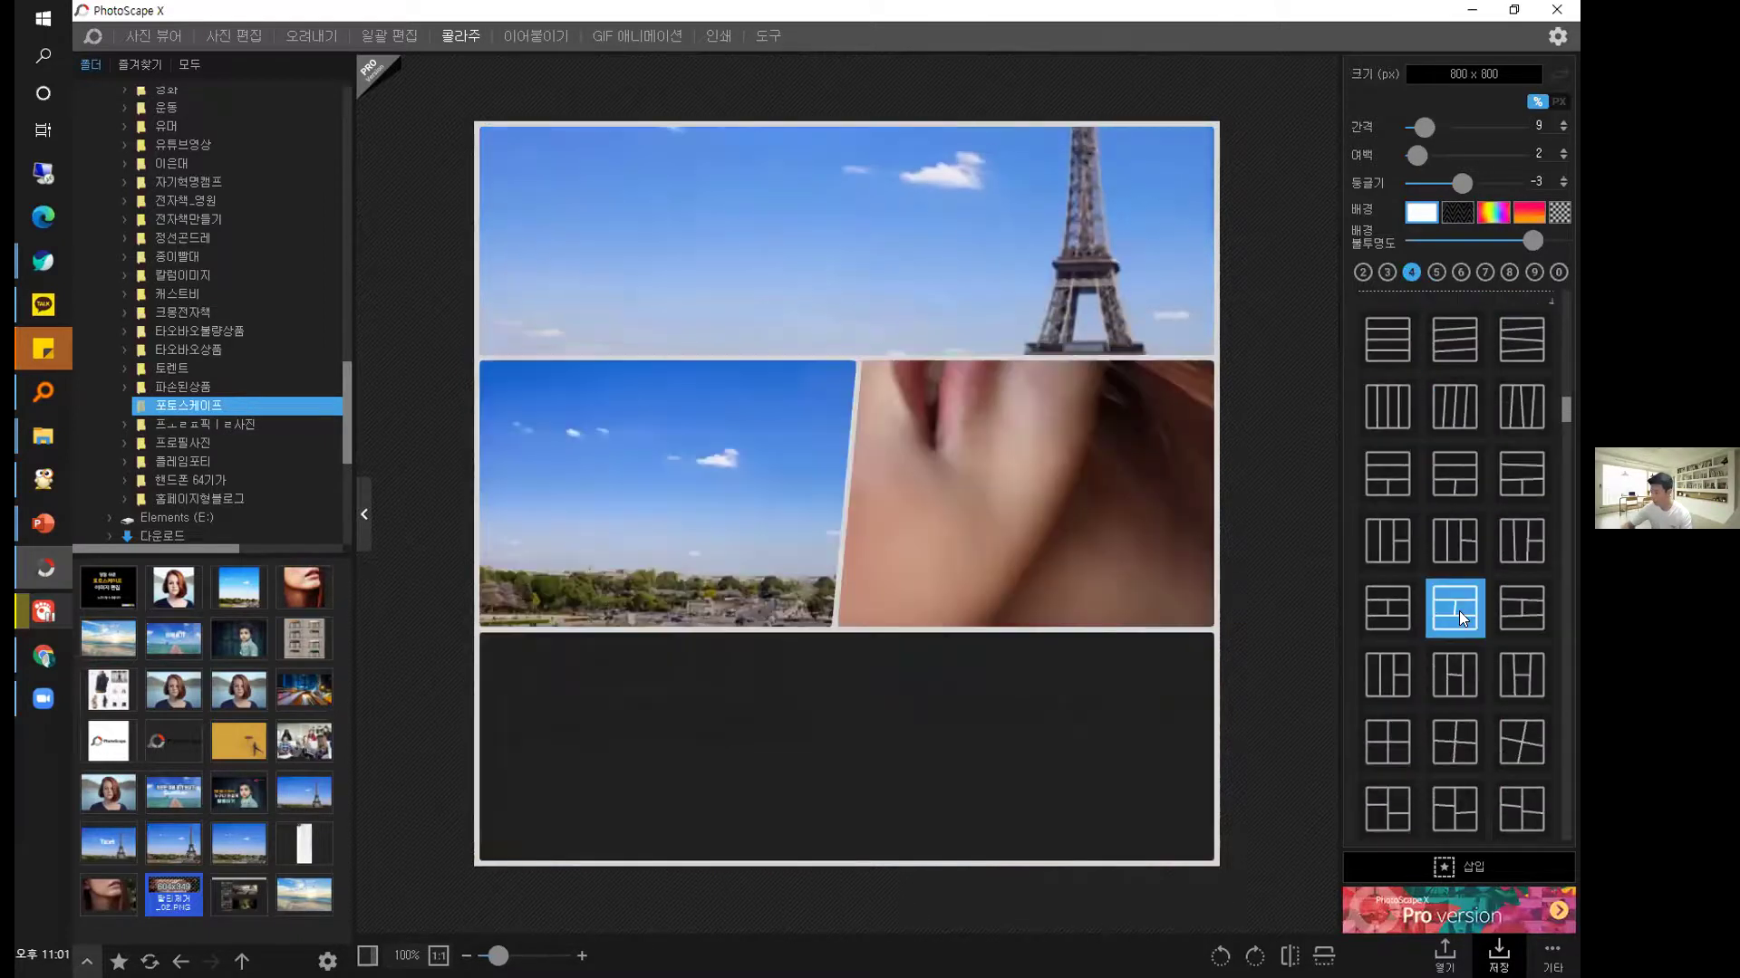
left_click(1445, 663)
left_click(1518, 660)
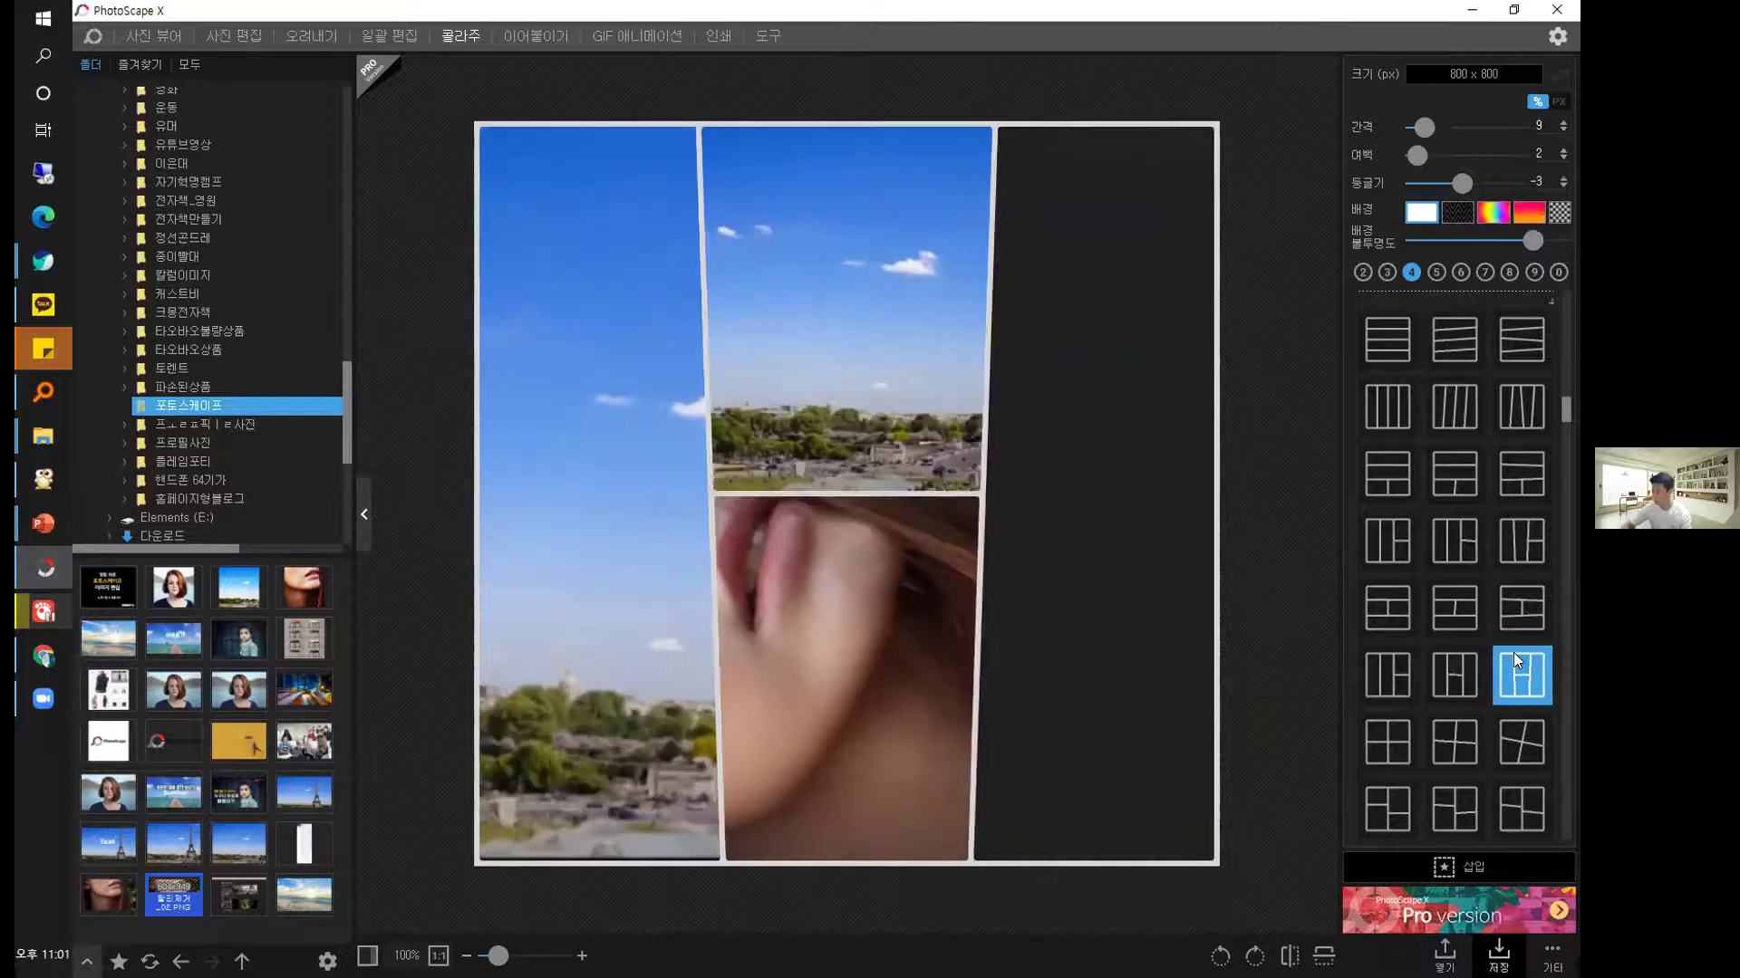
Fill the four collage cells with the night city, red-haired woman, curly-haired child and sunset beach photos.
left_click_drag(240, 693, 841, 286)
left_click(305, 638)
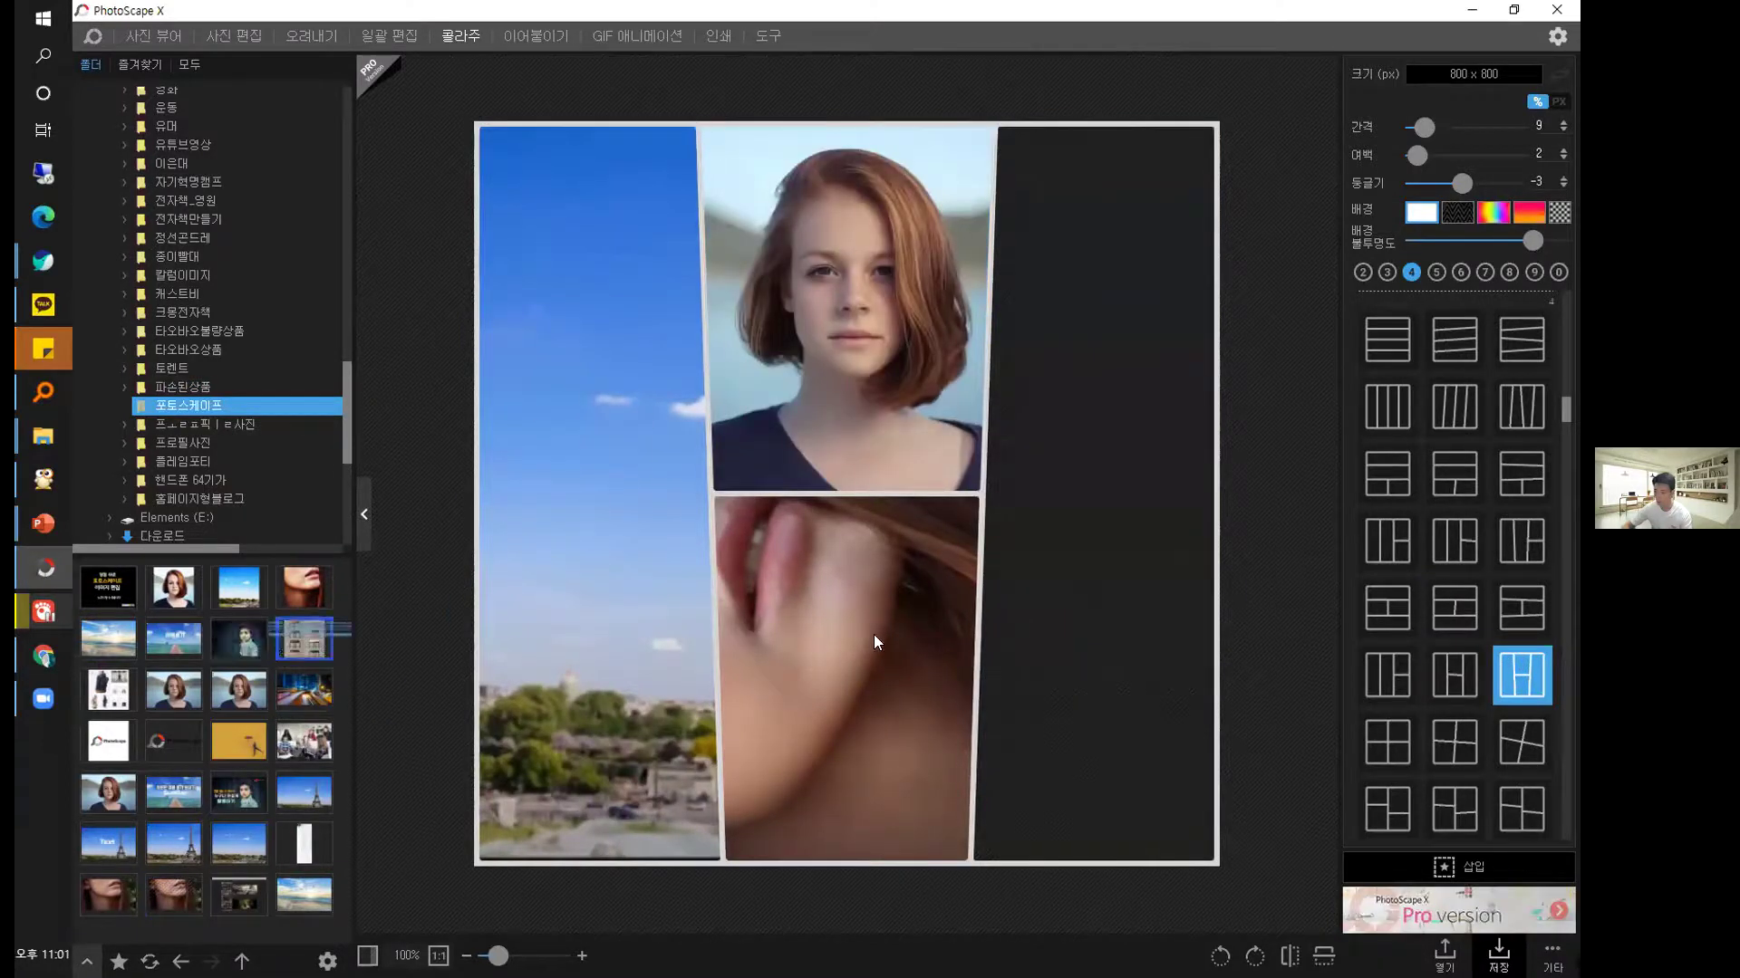
left_click_drag(239, 638, 852, 699)
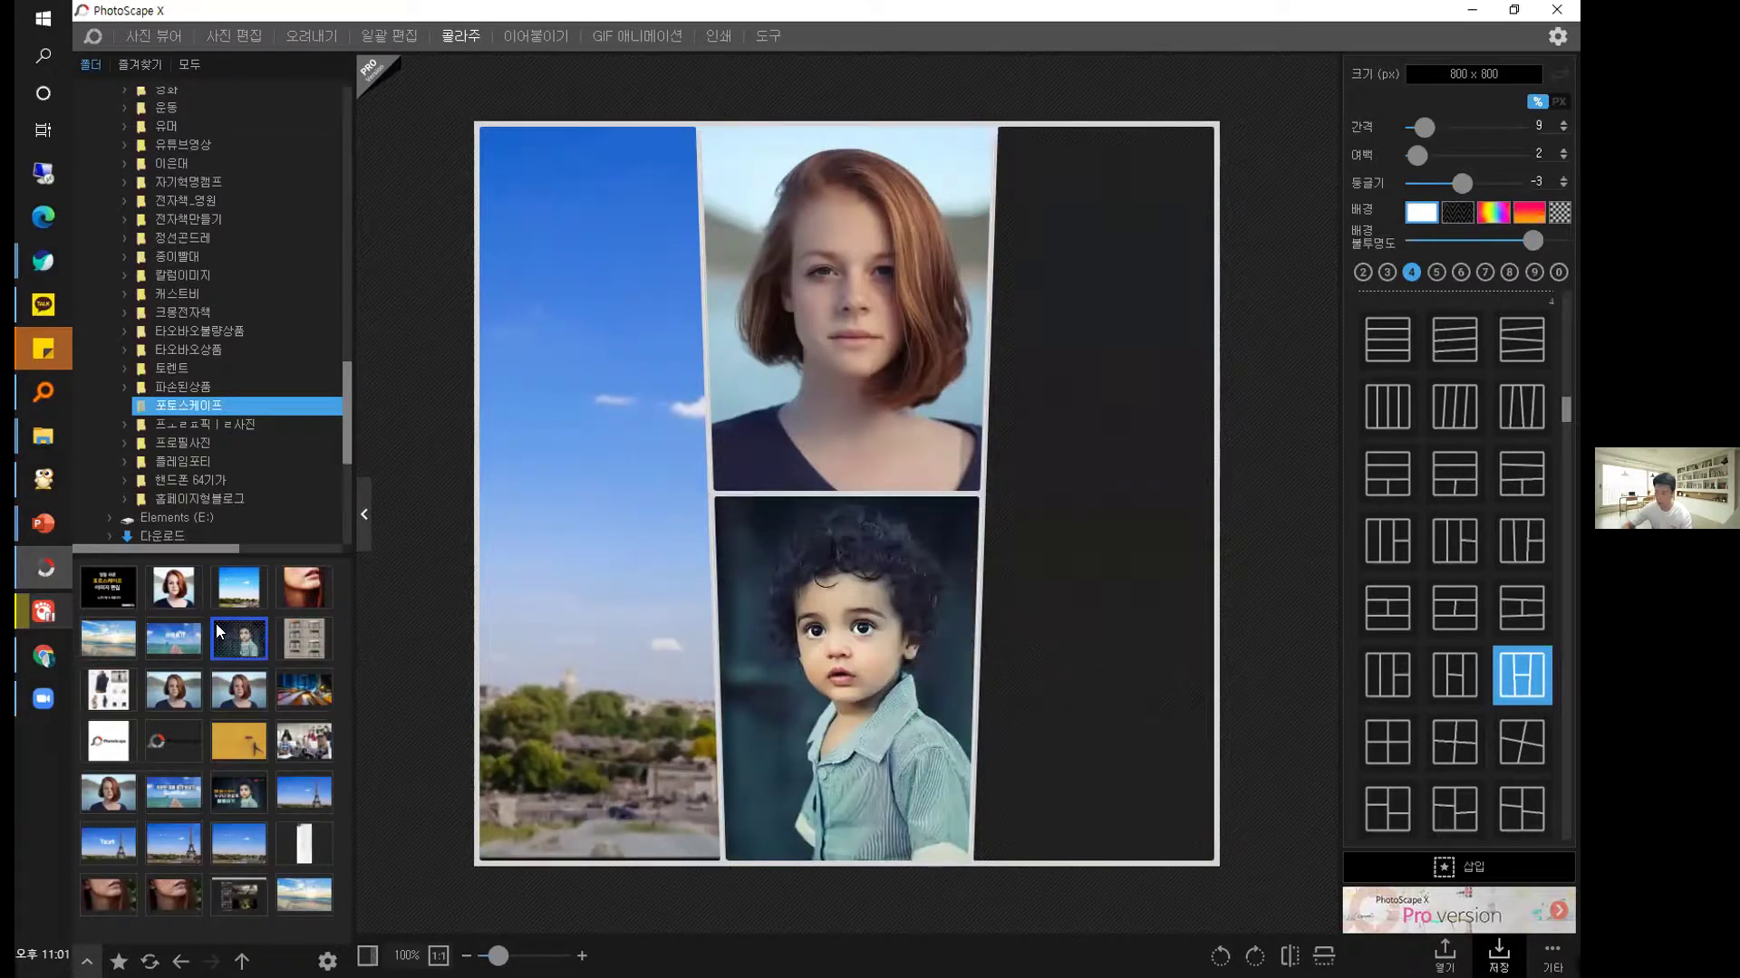
left_click_drag(308, 694, 537, 471)
left_click_drag(621, 646, 595, 623)
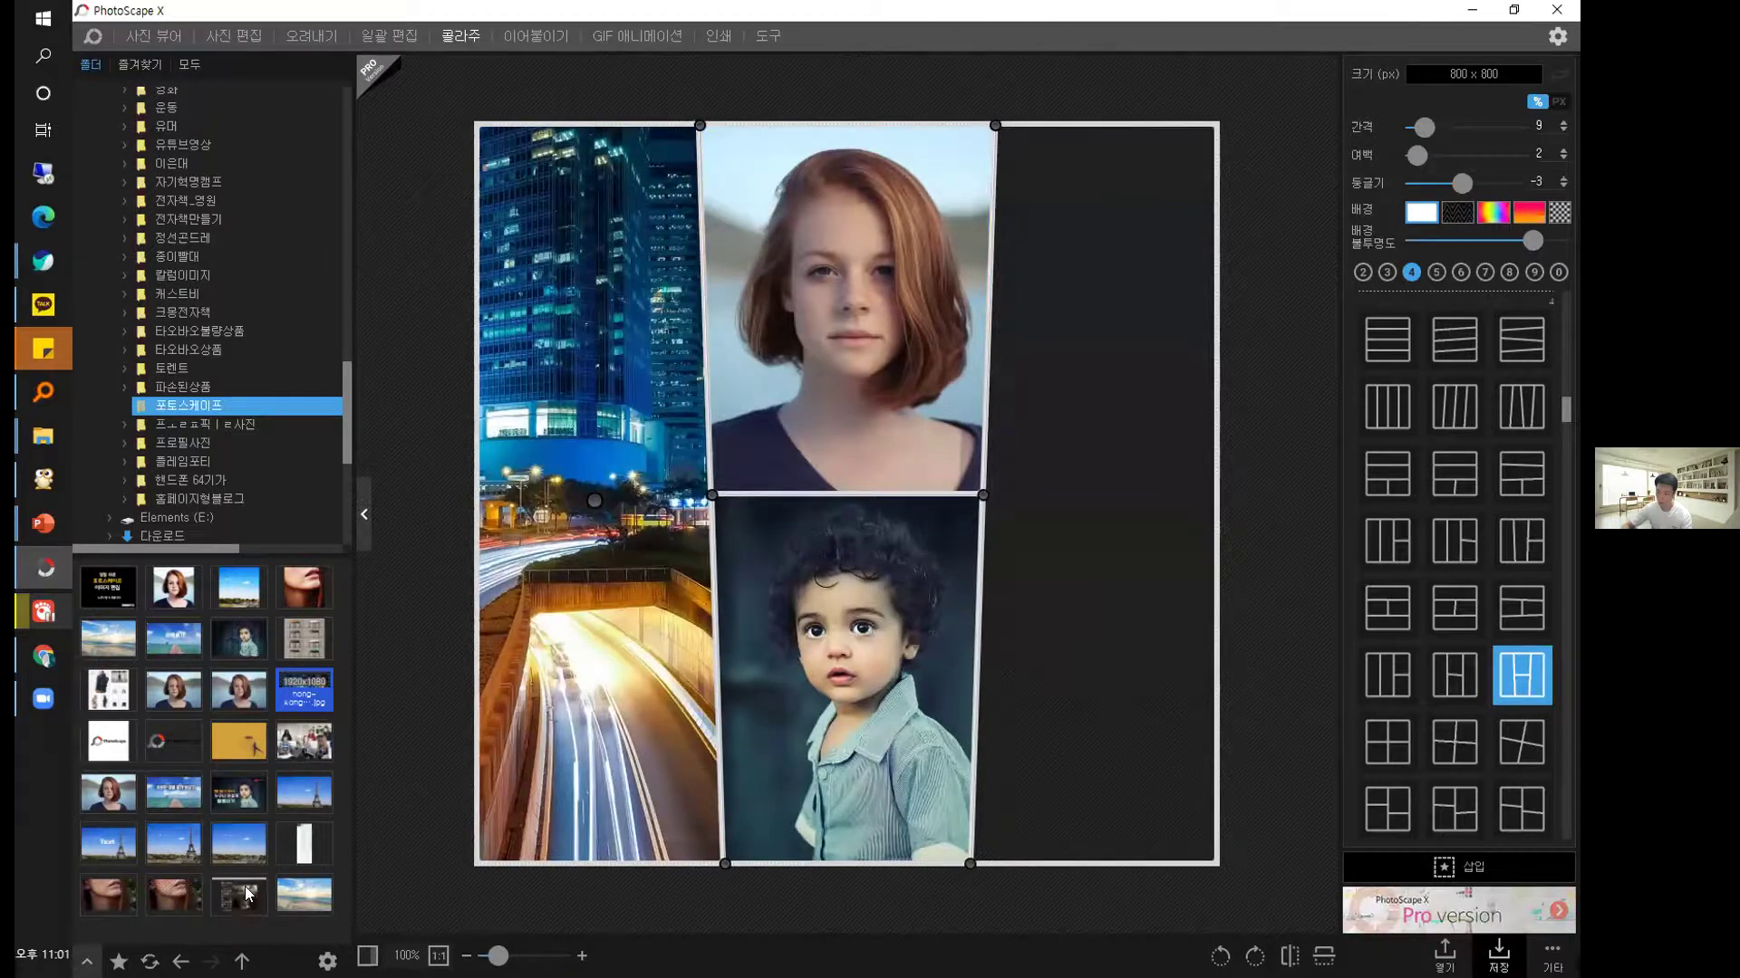
left_click_drag(109, 638, 1114, 600)
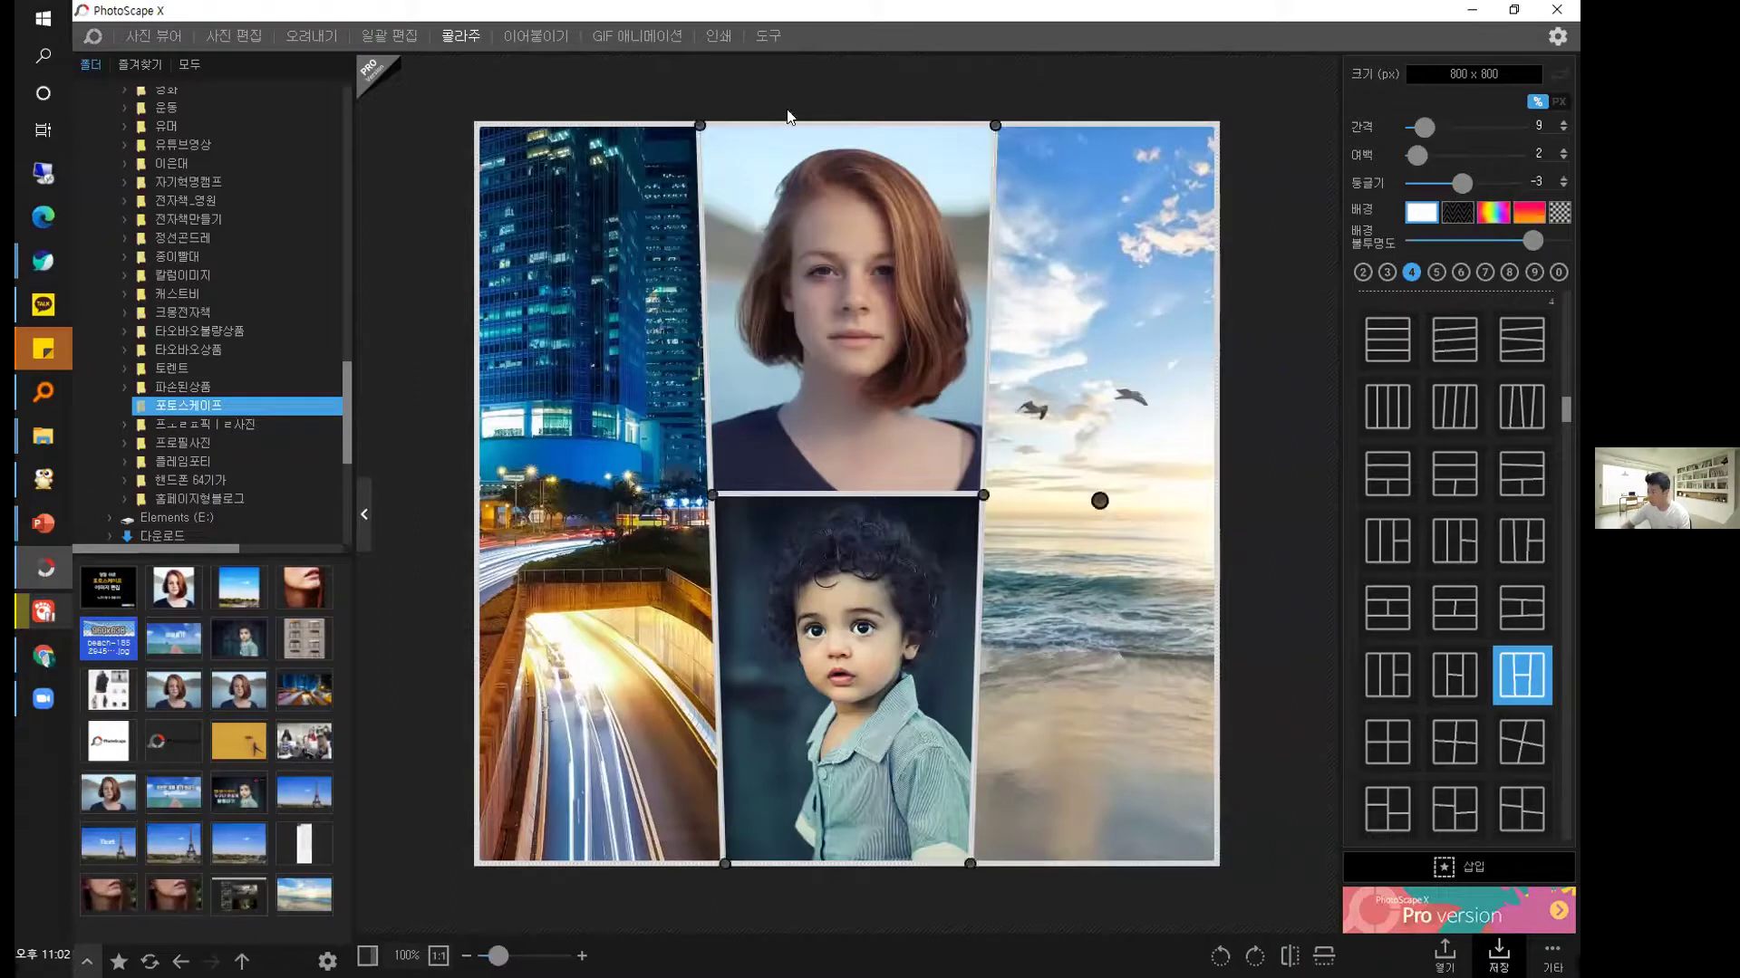
Try the collage background at minimum and maximum opacity and in several colours, keeping white with opacity slightly below the maximum.
left_click_drag(1531, 241, 1414, 243)
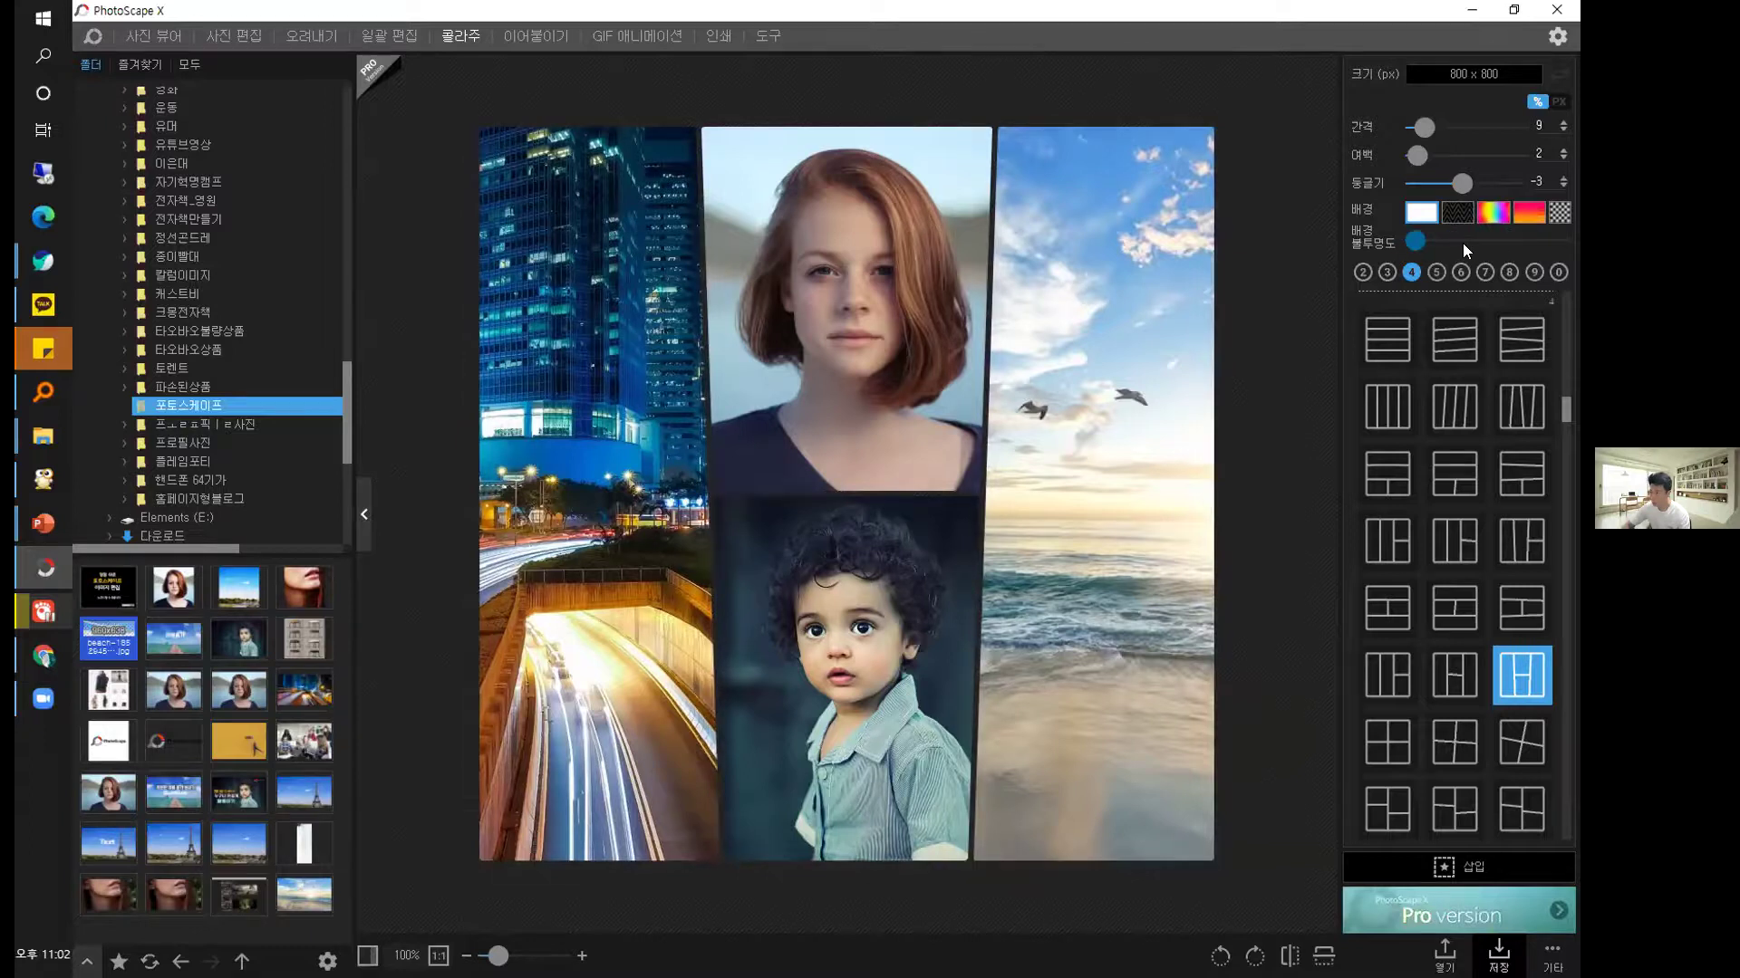
left_click(1570, 241)
left_click(1421, 212)
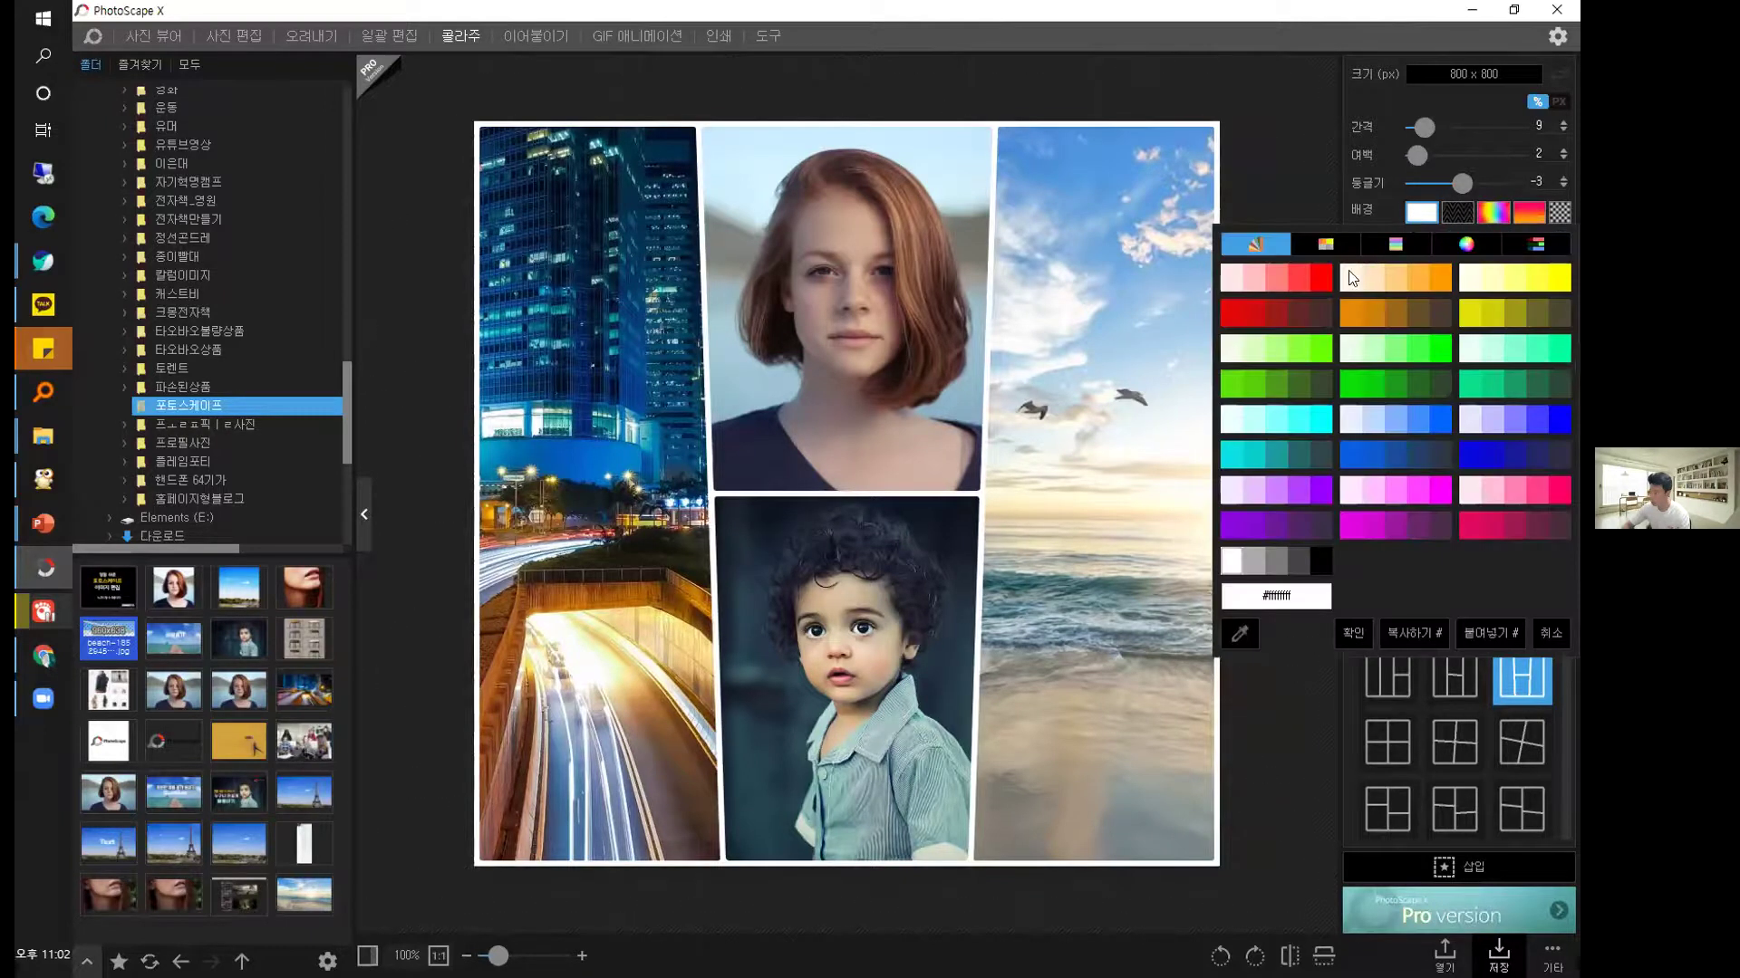
left_click(1296, 279)
left_click(1251, 470)
left_click(1470, 313)
left_click(1232, 561)
left_click(1352, 632)
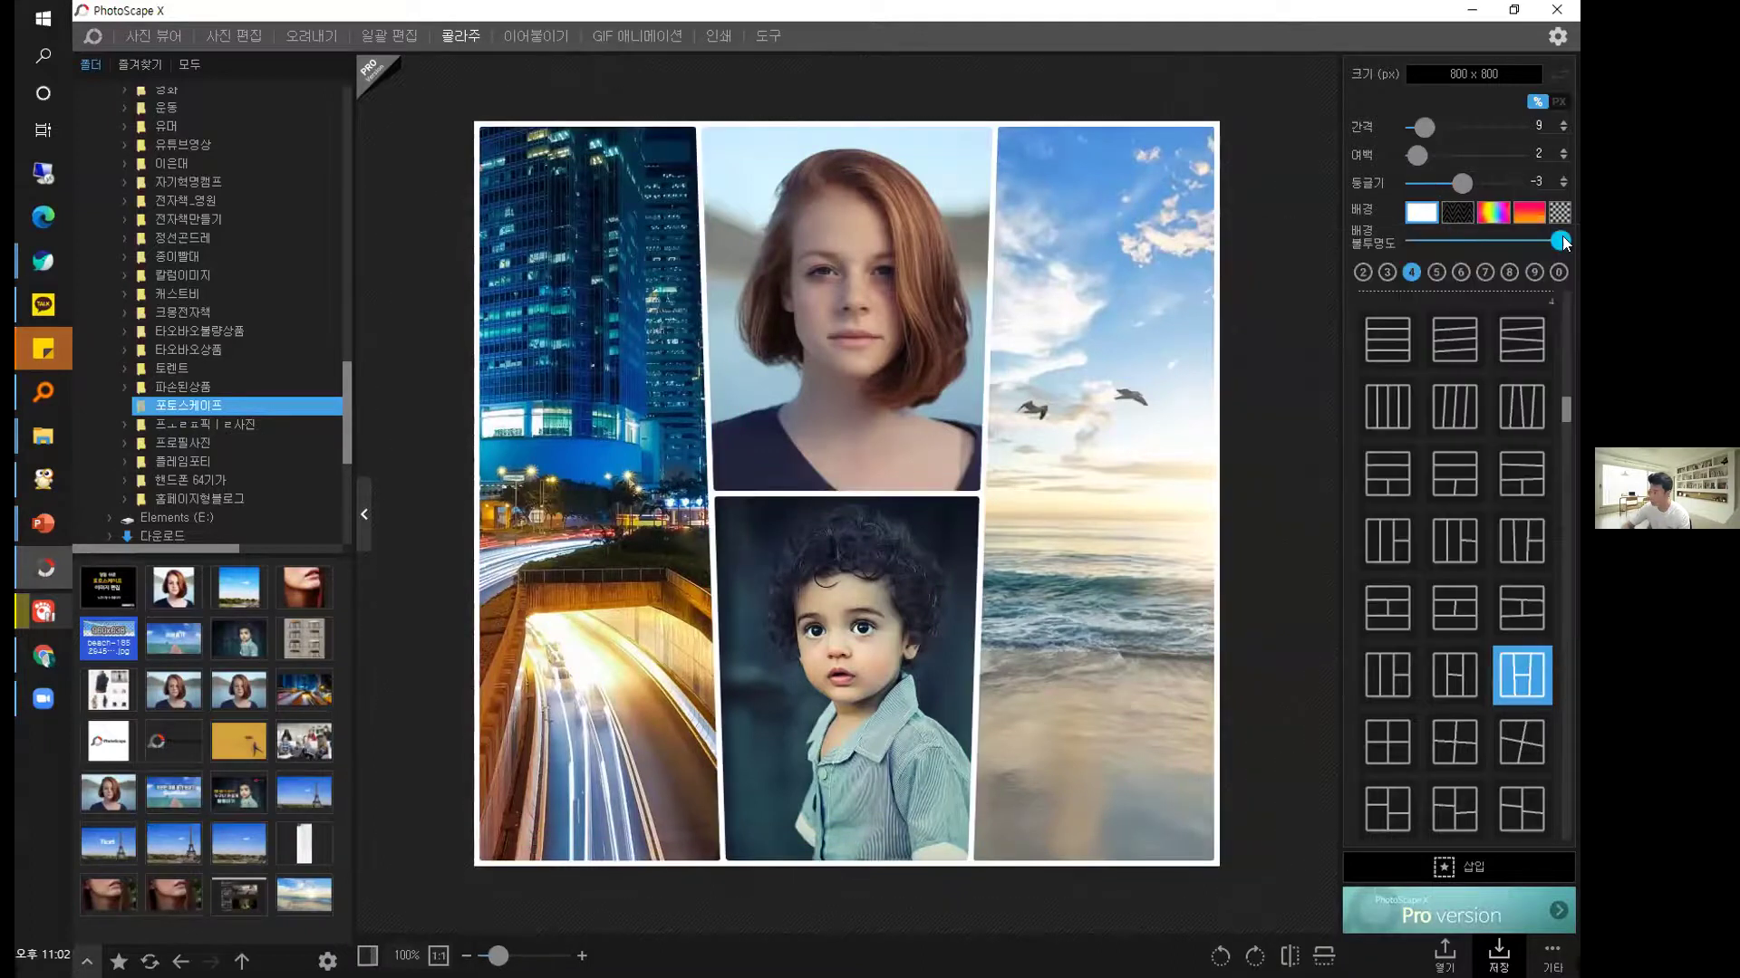
left_click_drag(1562, 241, 1455, 241)
left_click(1531, 241)
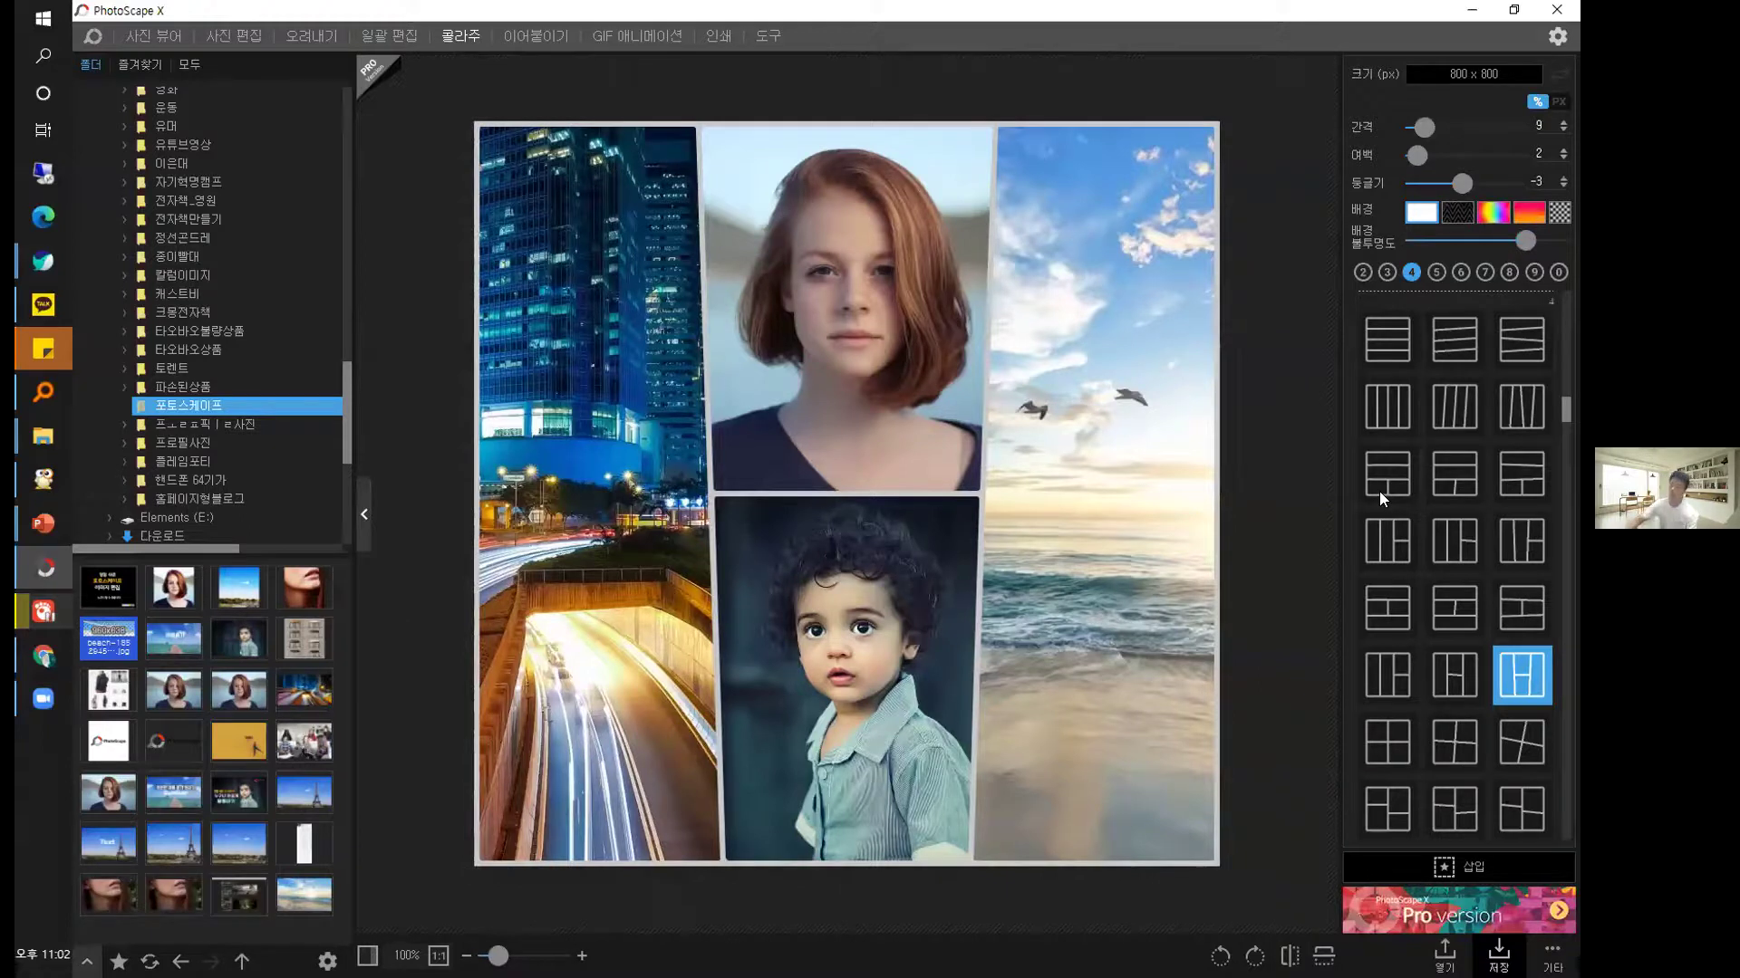
Try a slanted two-by-two collage layout, look at the nine-photo layouts and apply the first ten-photo layout.
left_click(1443, 730)
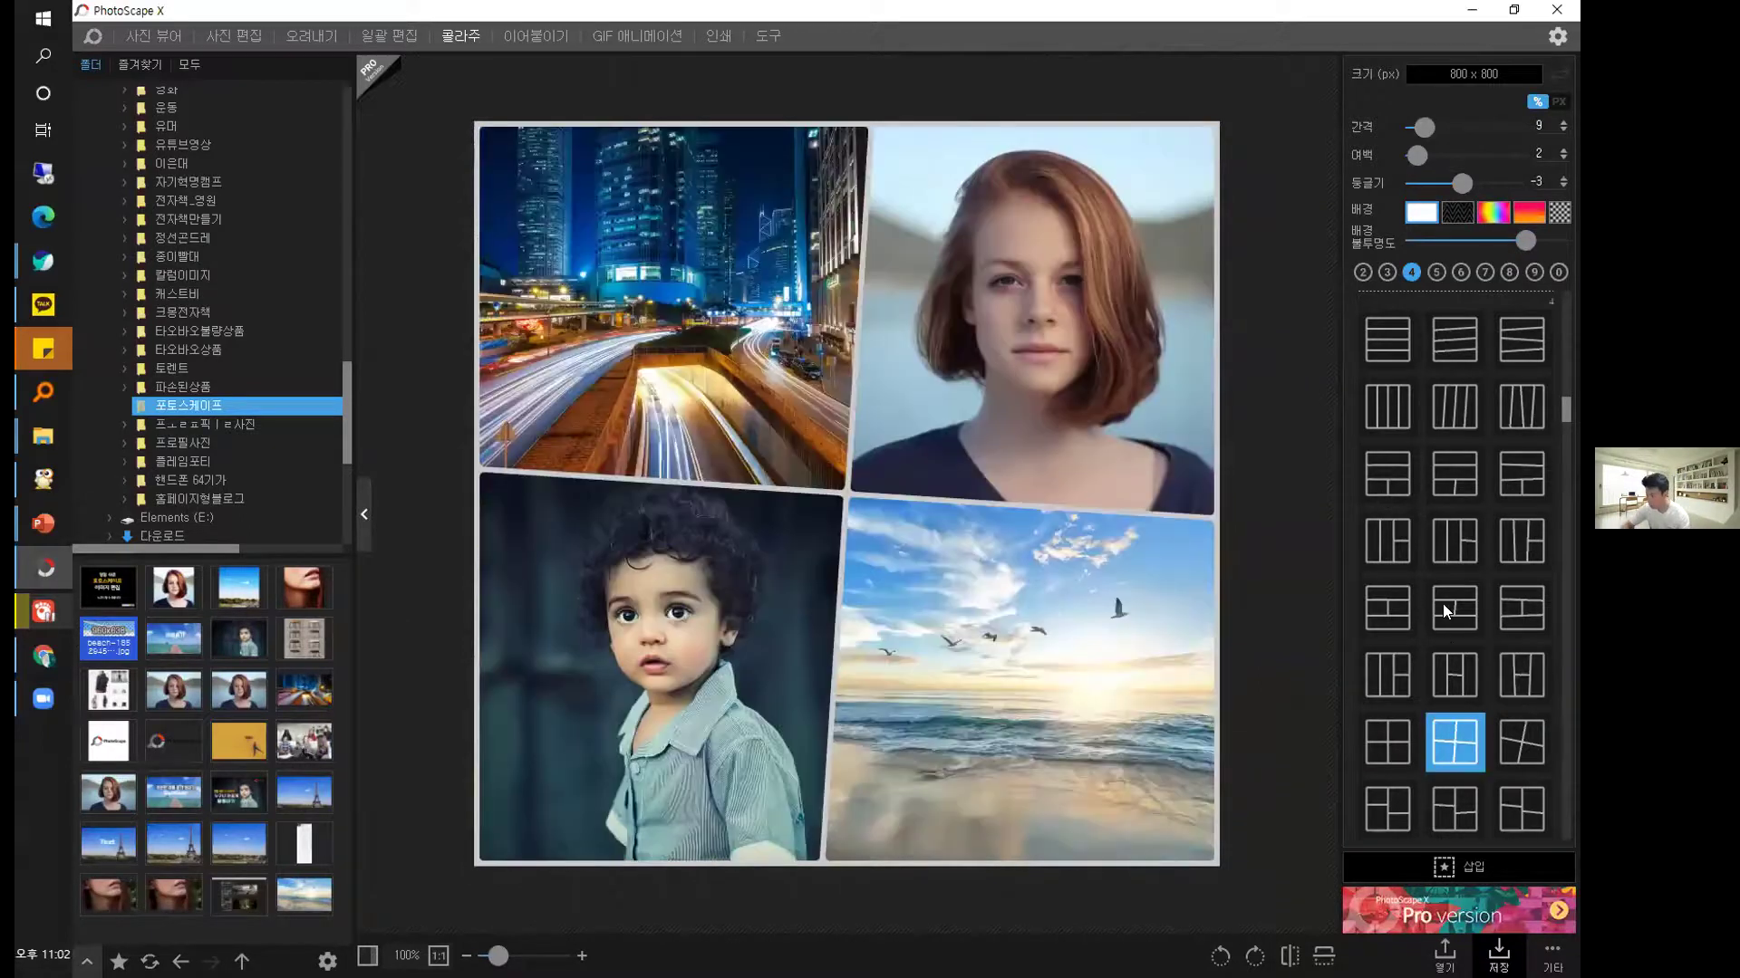
left_click(1533, 273)
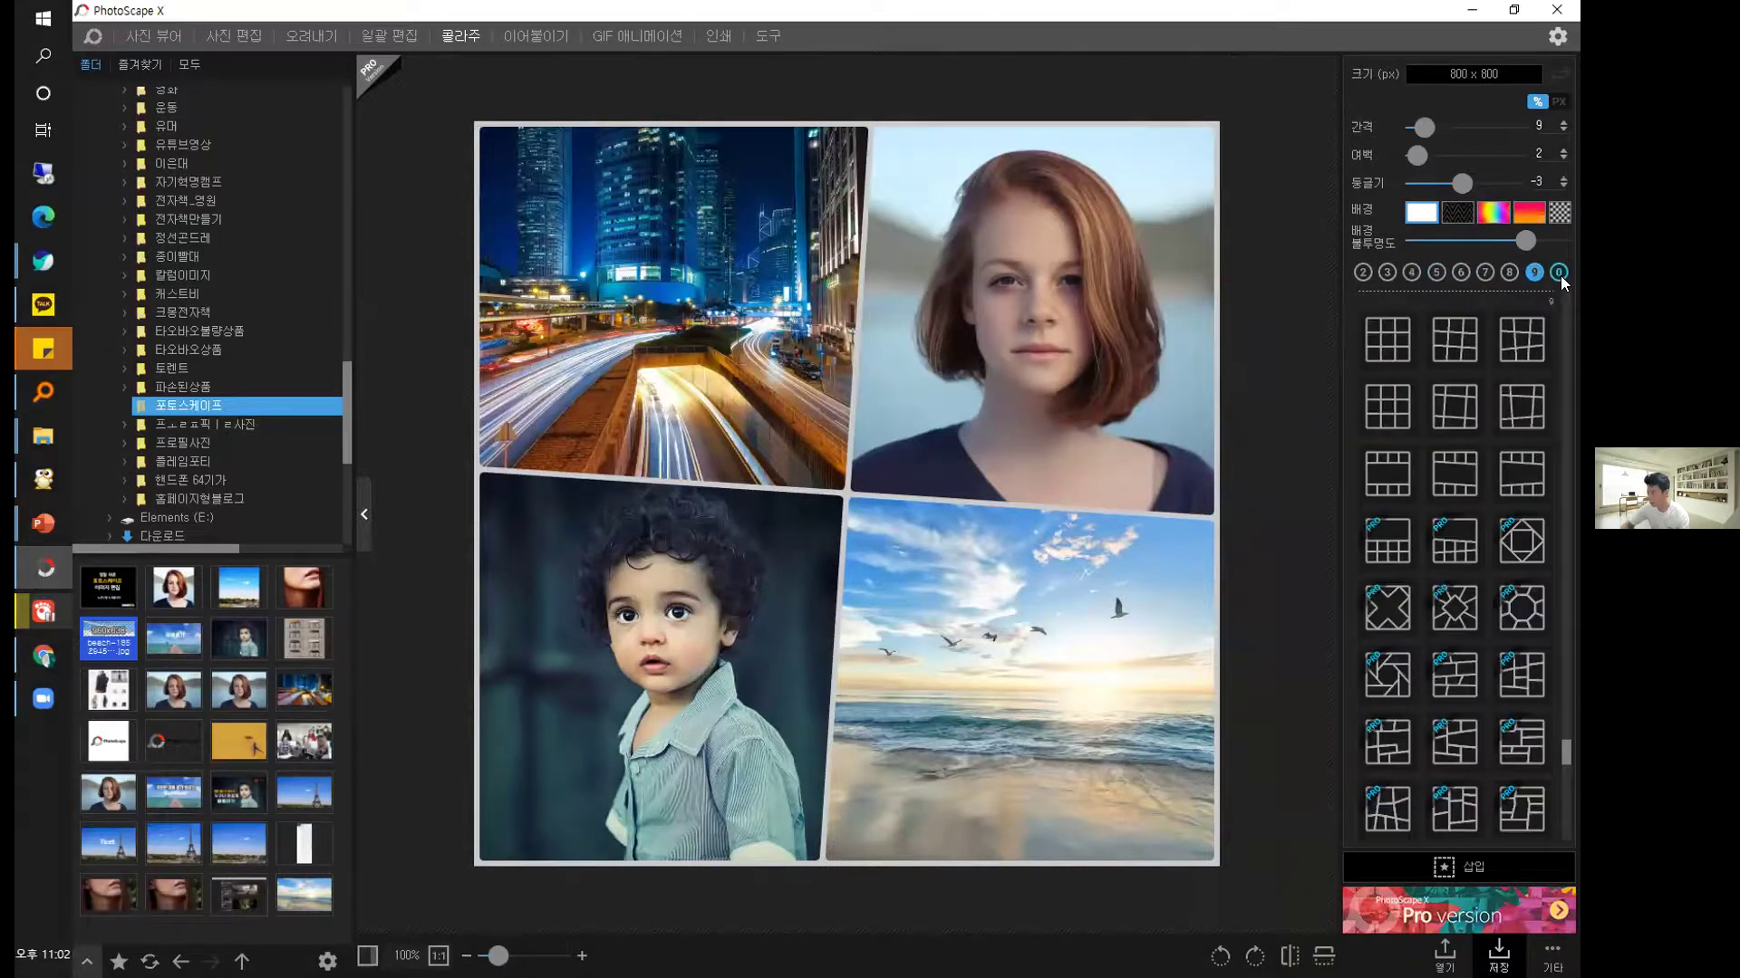
left_click(1558, 273)
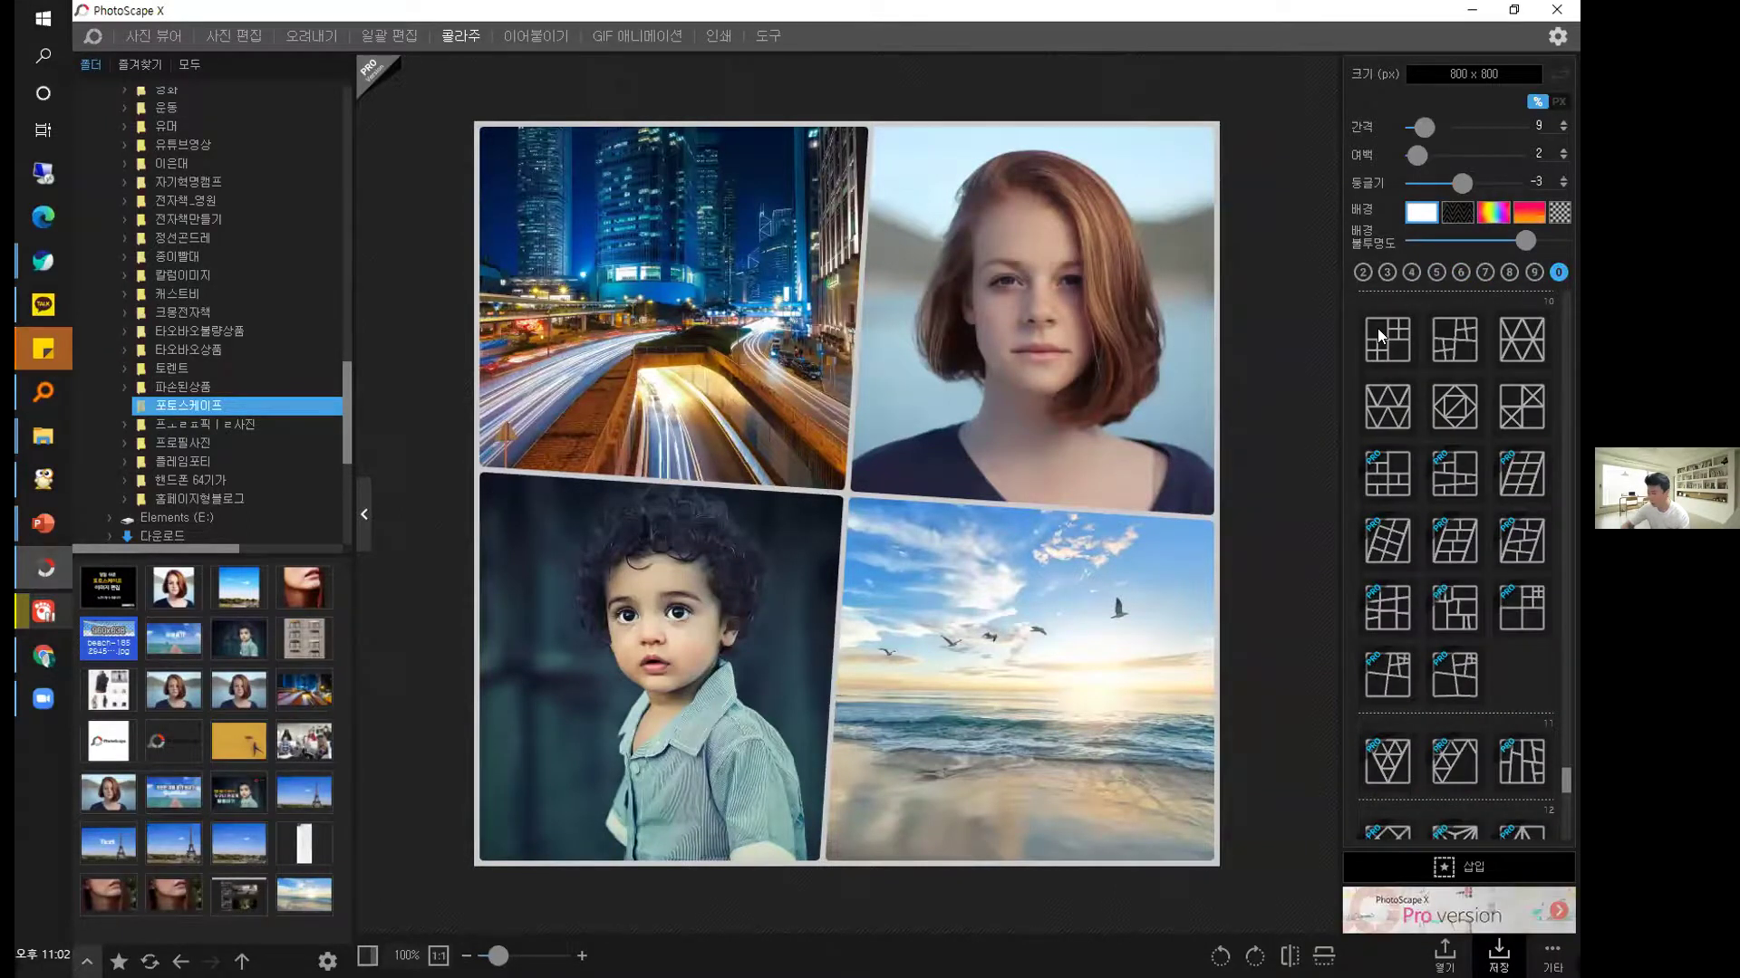
left_click(1377, 328)
Fill the ten-photo collage's empty cells with the yellow wall, Eiffel Tower, dark screenshot, 여름휴가, face close-up and beach photos.
left_click_drag(248, 731, 1029, 683)
left_click_drag(320, 818, 552, 770)
left_click_drag(239, 895, 736, 717)
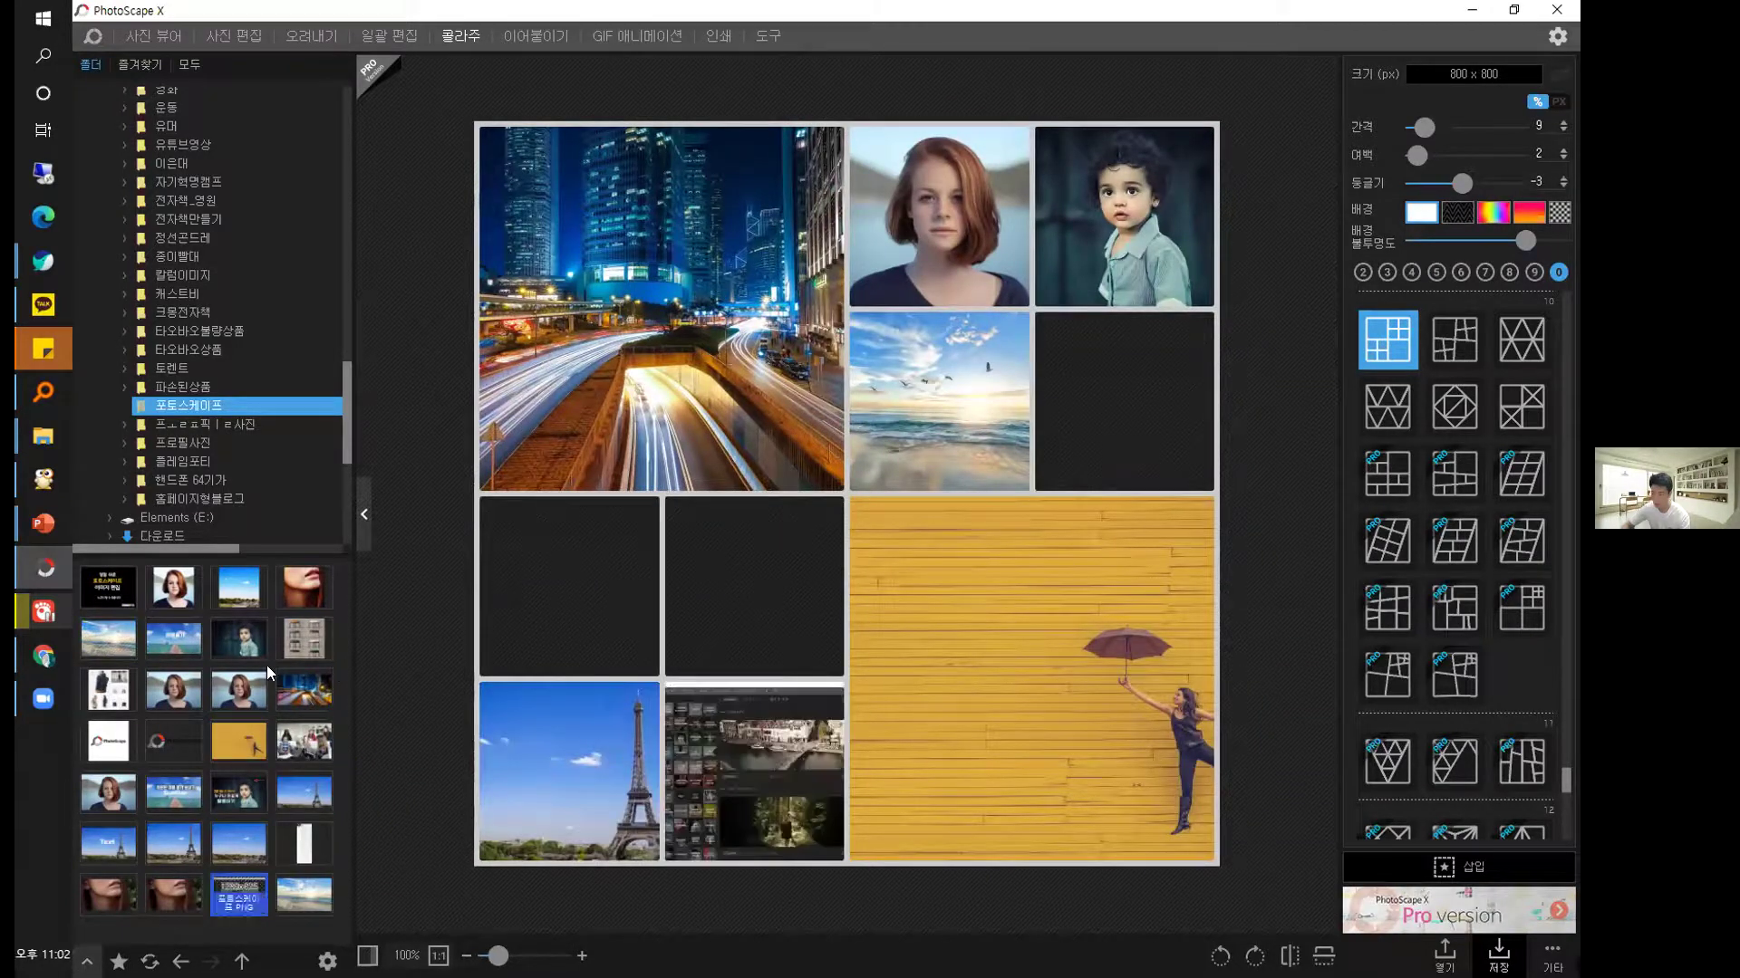
left_click_drag(194, 654, 563, 582)
mouse_move(306, 587)
left_mouse_down()
mouse_move(658, 574)
mouse_move(317, 583)
left_mouse_up()
double_click(316, 582)
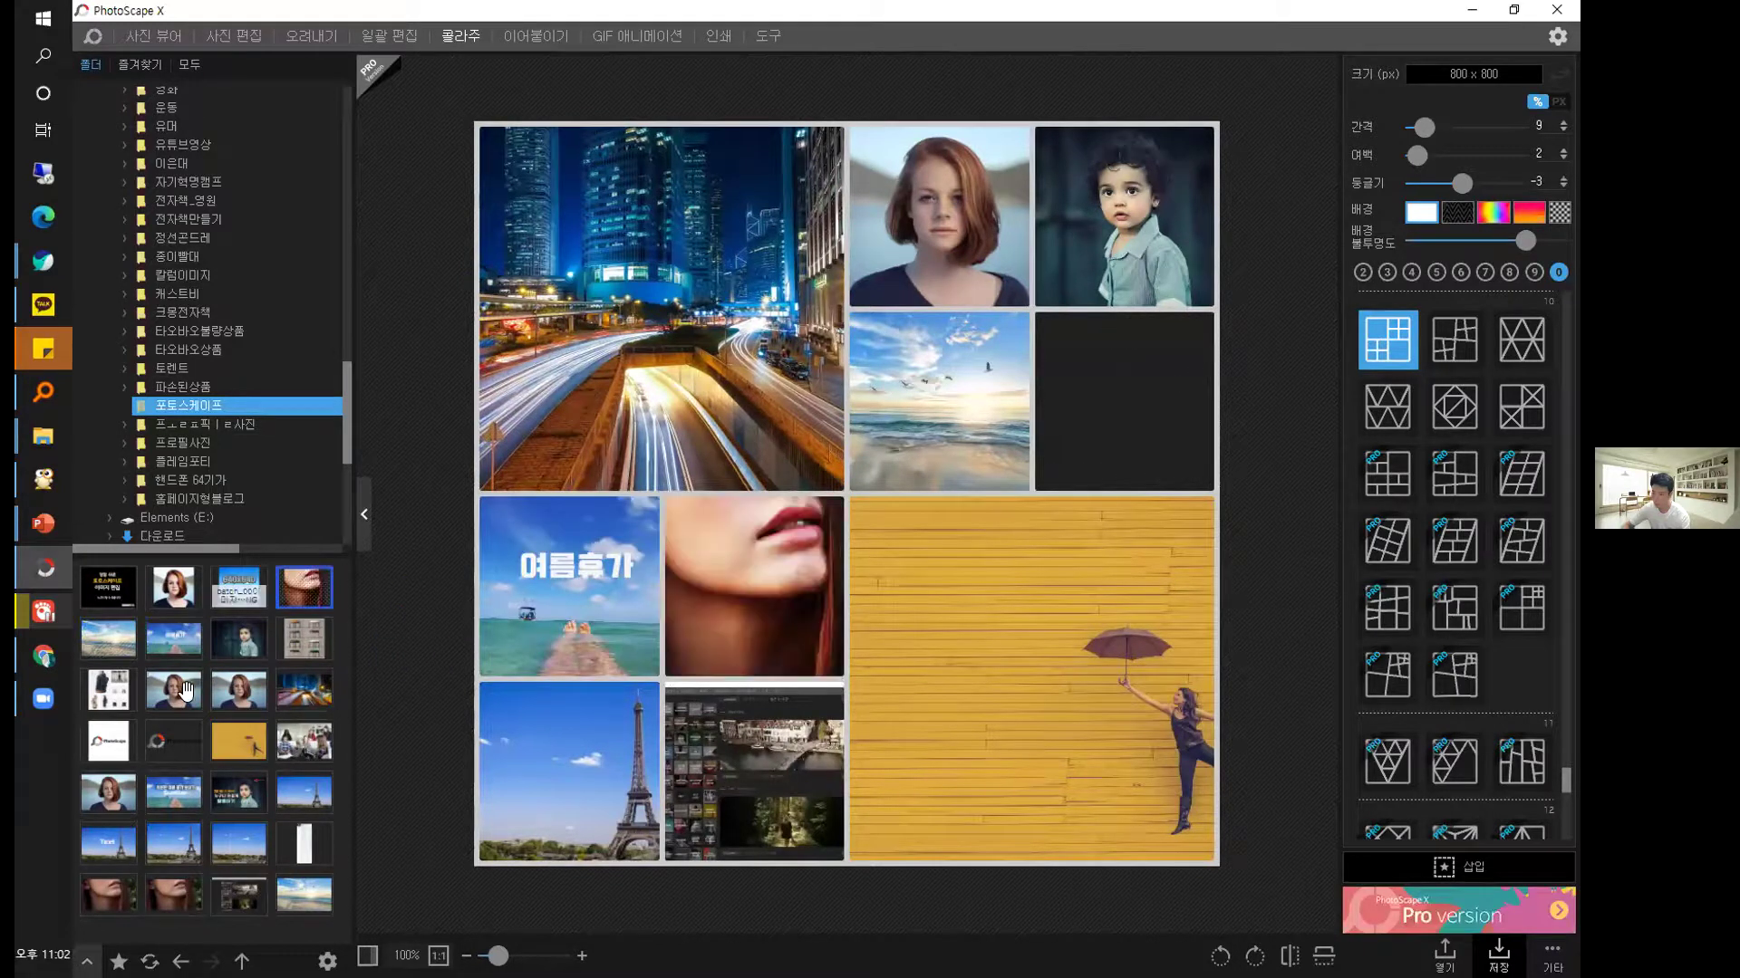
left_click_drag(296, 900, 1138, 478)
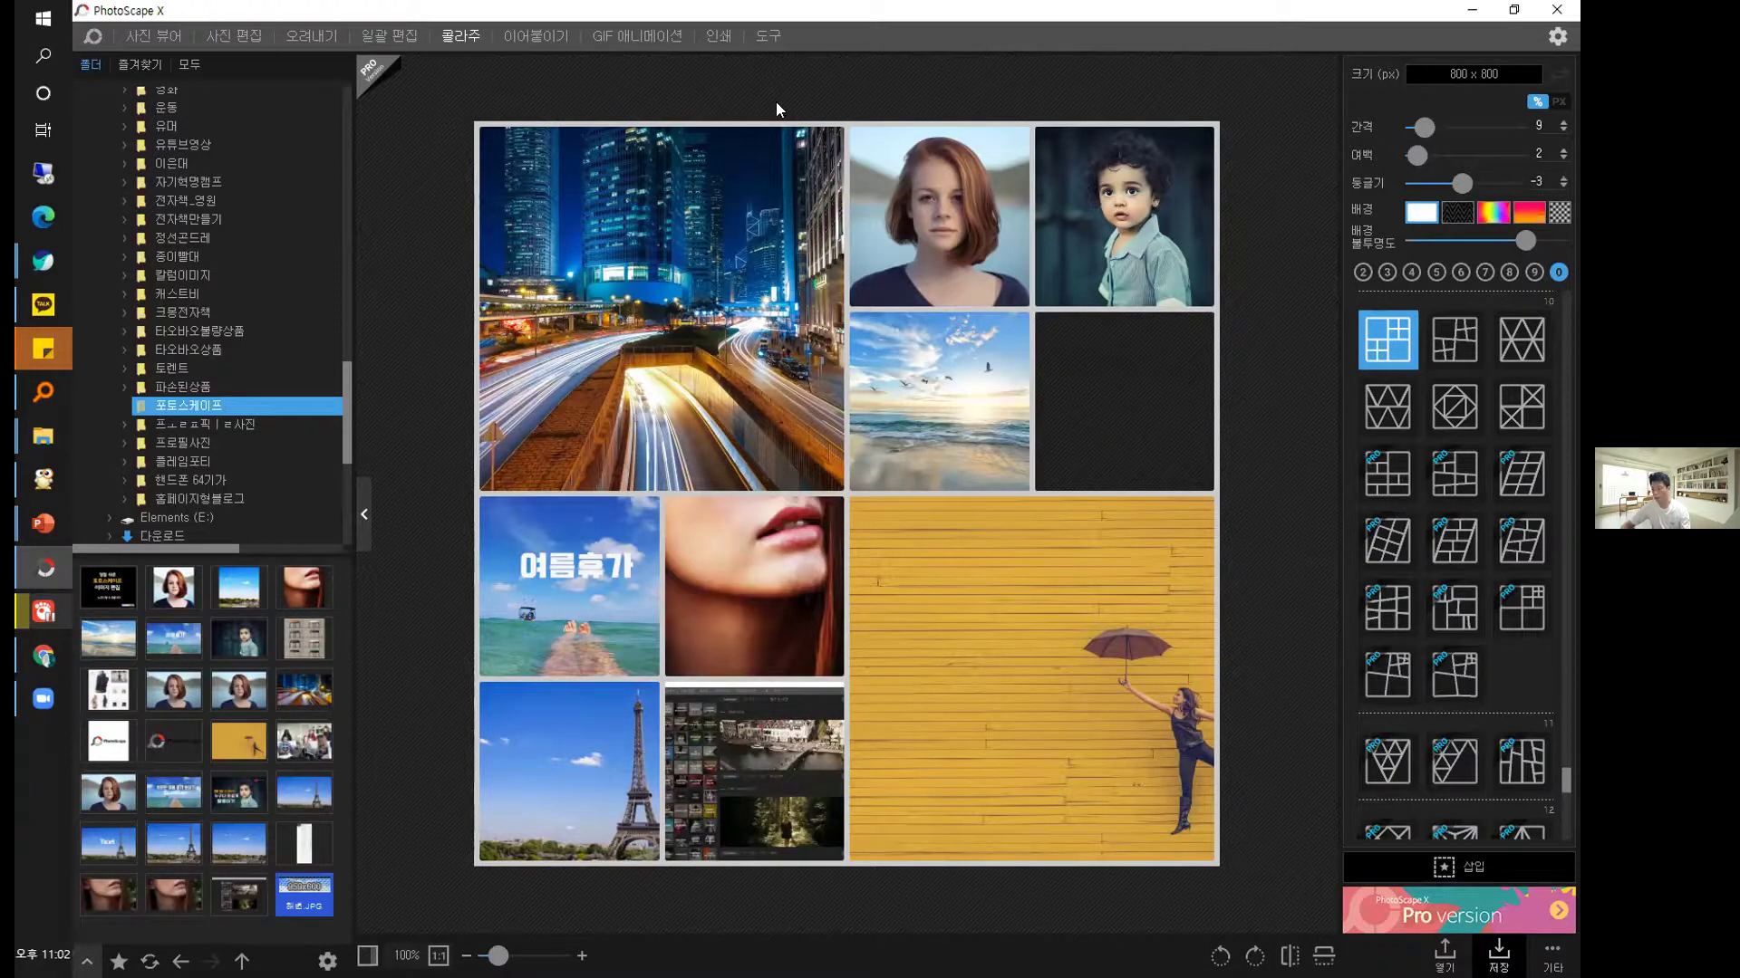
left_click_drag(854, 426, 1054, 428)
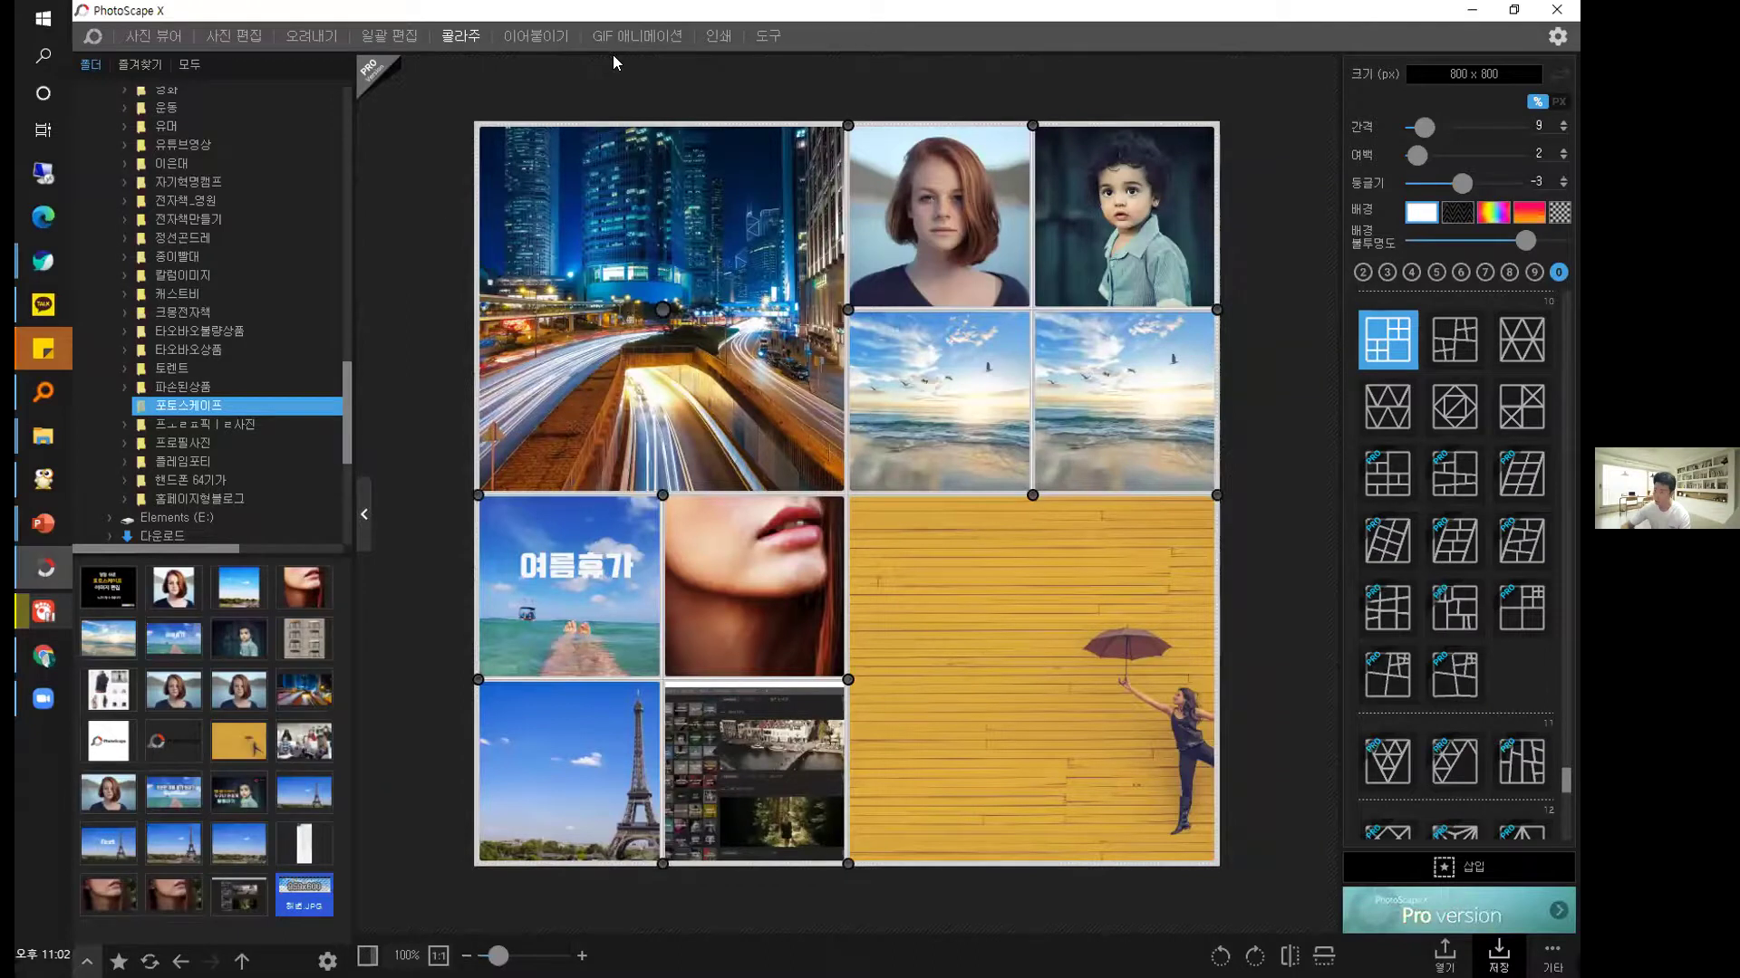
Open the 이어붙이기 (combine) editor and add two red-haired woman photos, the yellow wall photo and the captioned child photo to the grid.
left_click(538, 38)
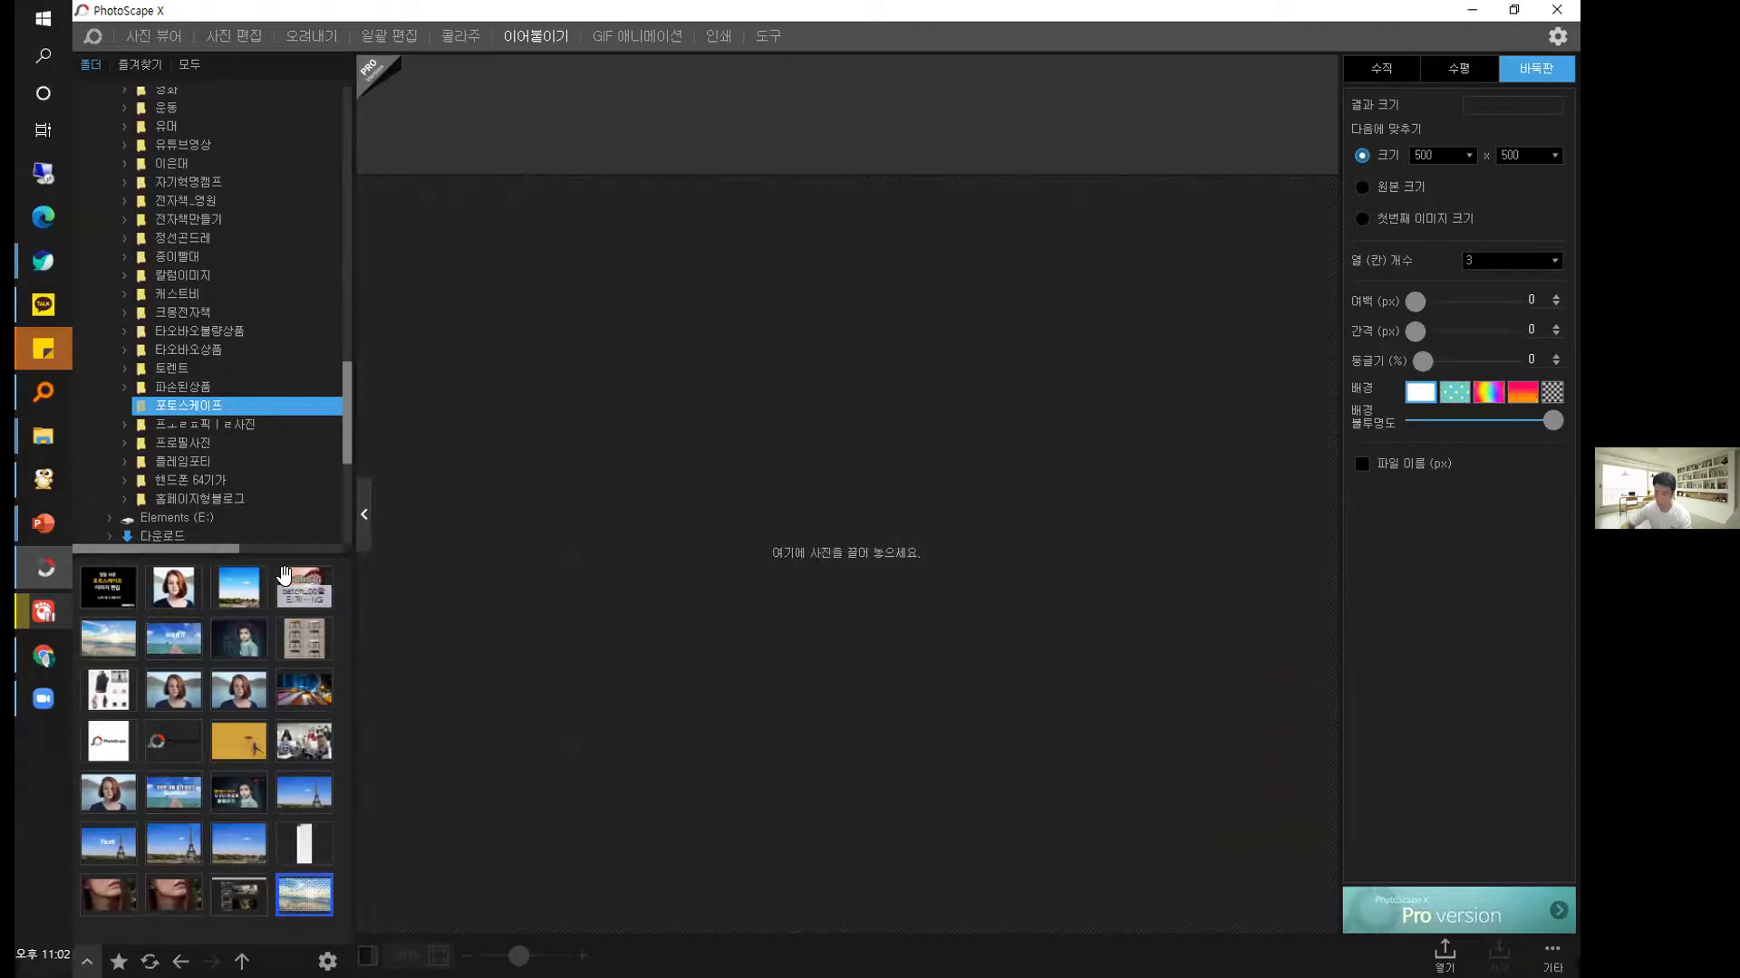
left_click_drag(220, 689, 567, 504)
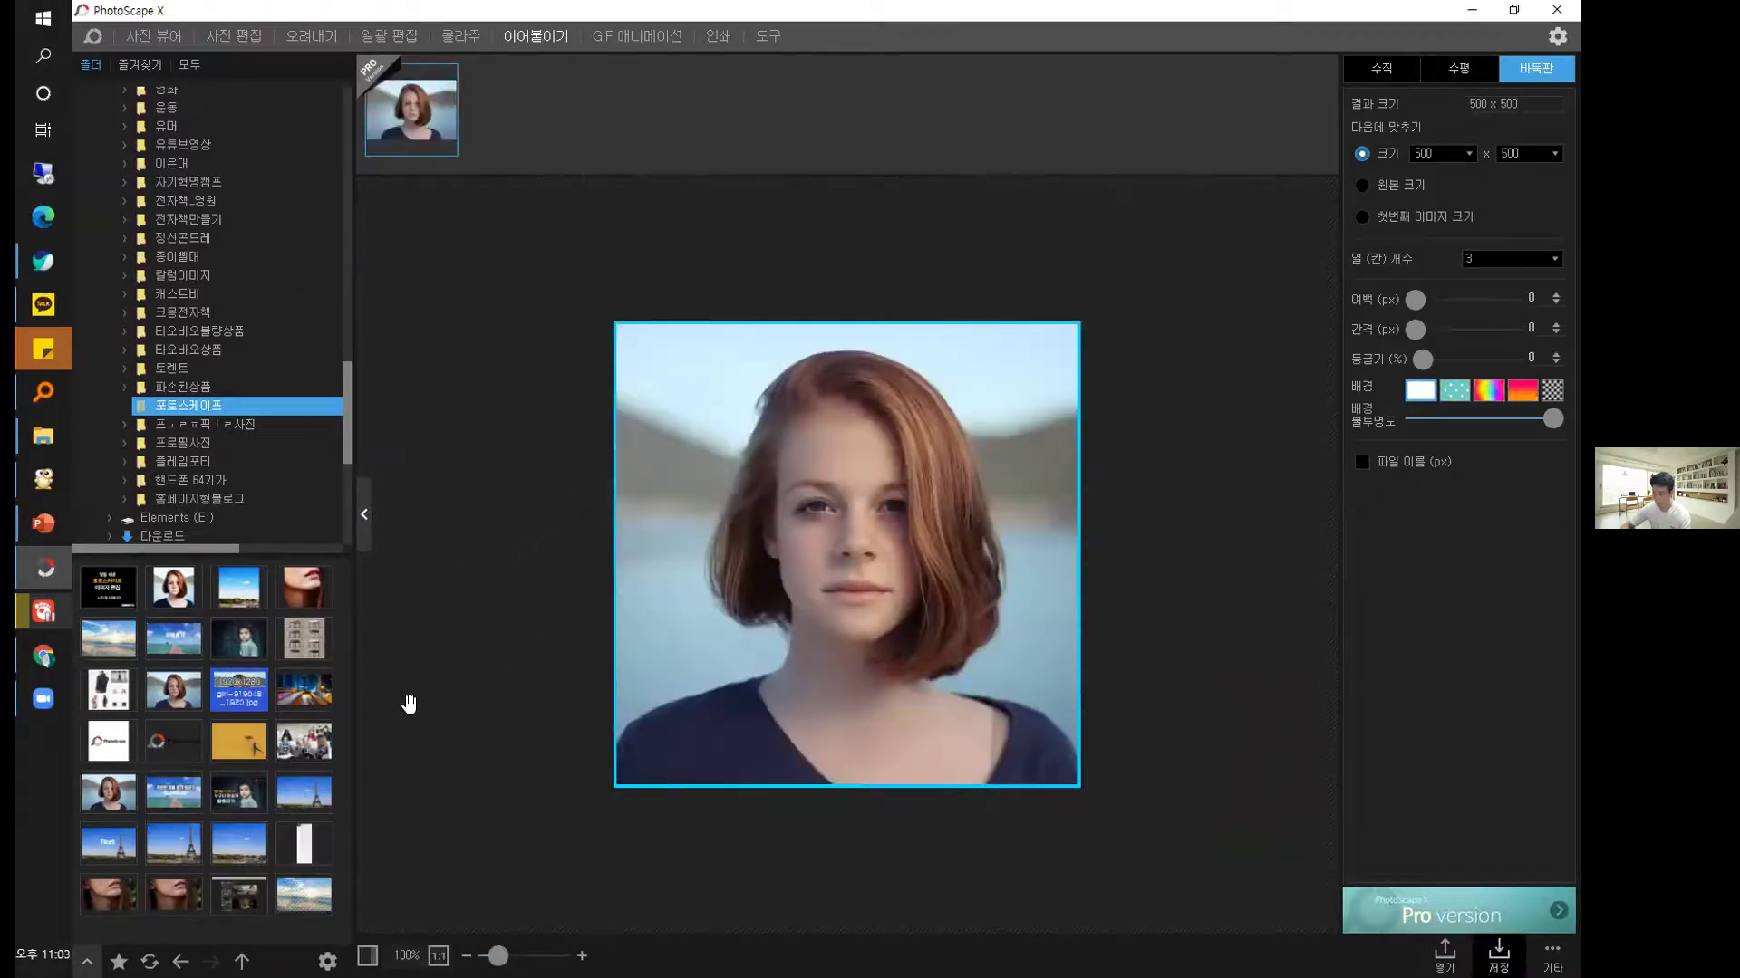
left_click_drag(208, 698, 1008, 642)
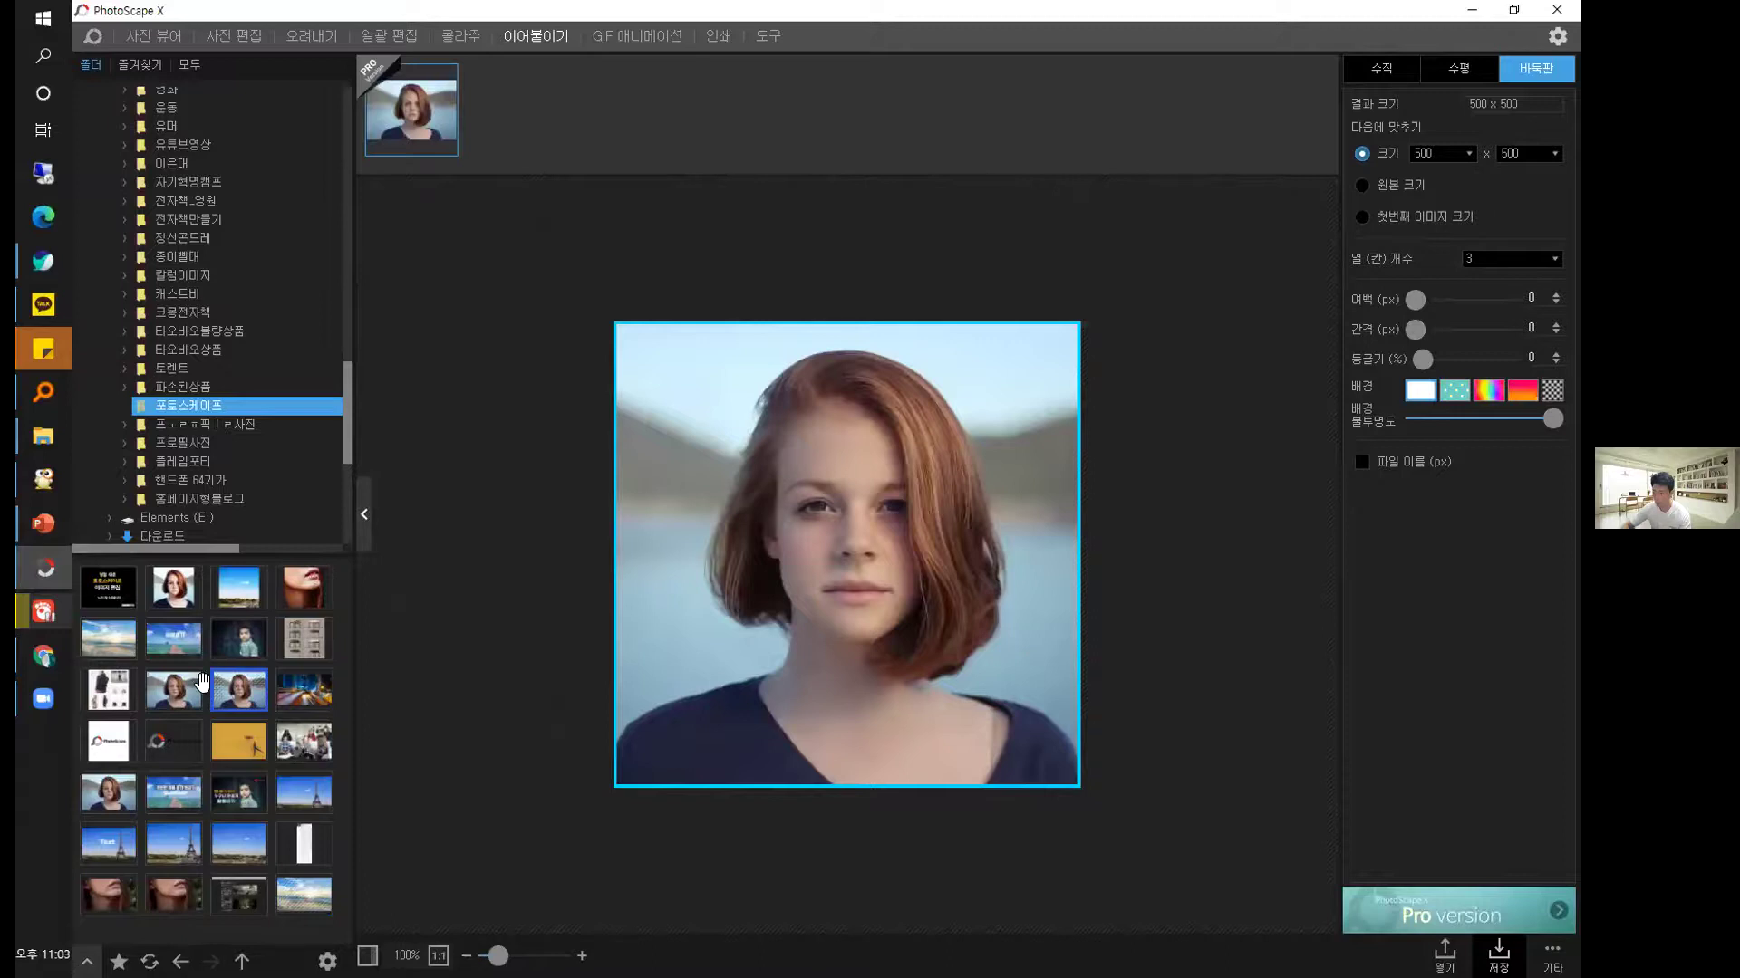
left_click_drag(201, 682, 686, 738)
left_click_drag(240, 738, 1128, 643)
left_click_drag(241, 802, 1306, 564)
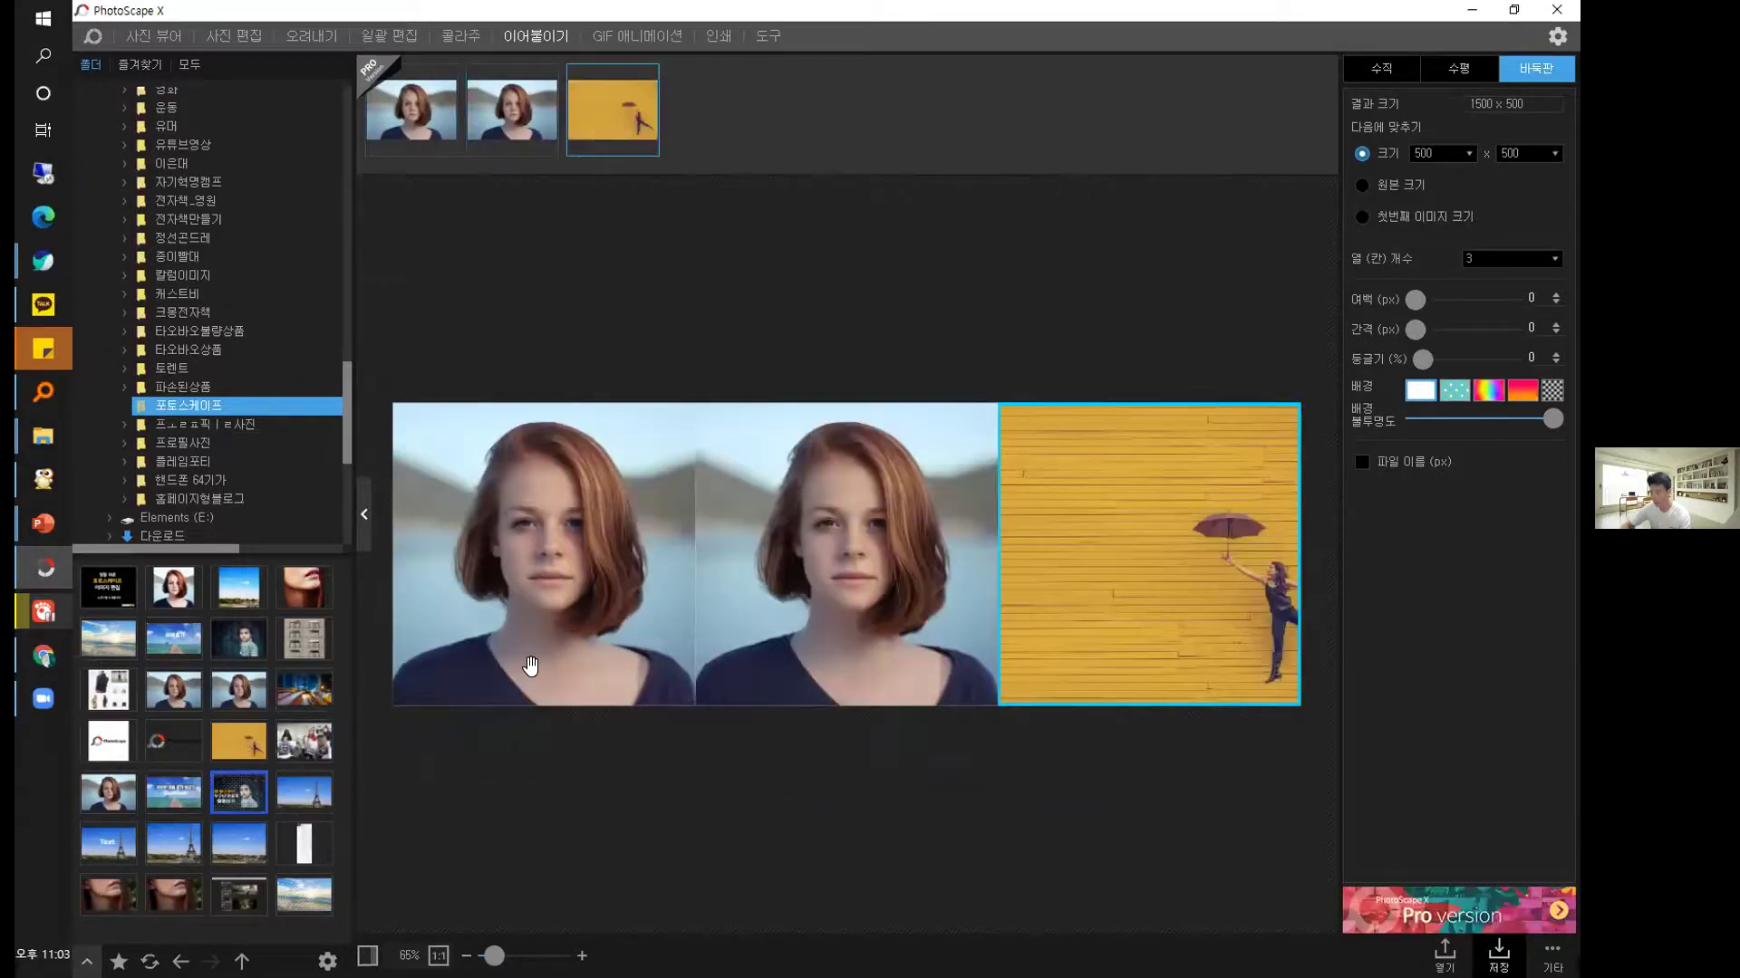
left_click_drag(530, 666, 532, 666)
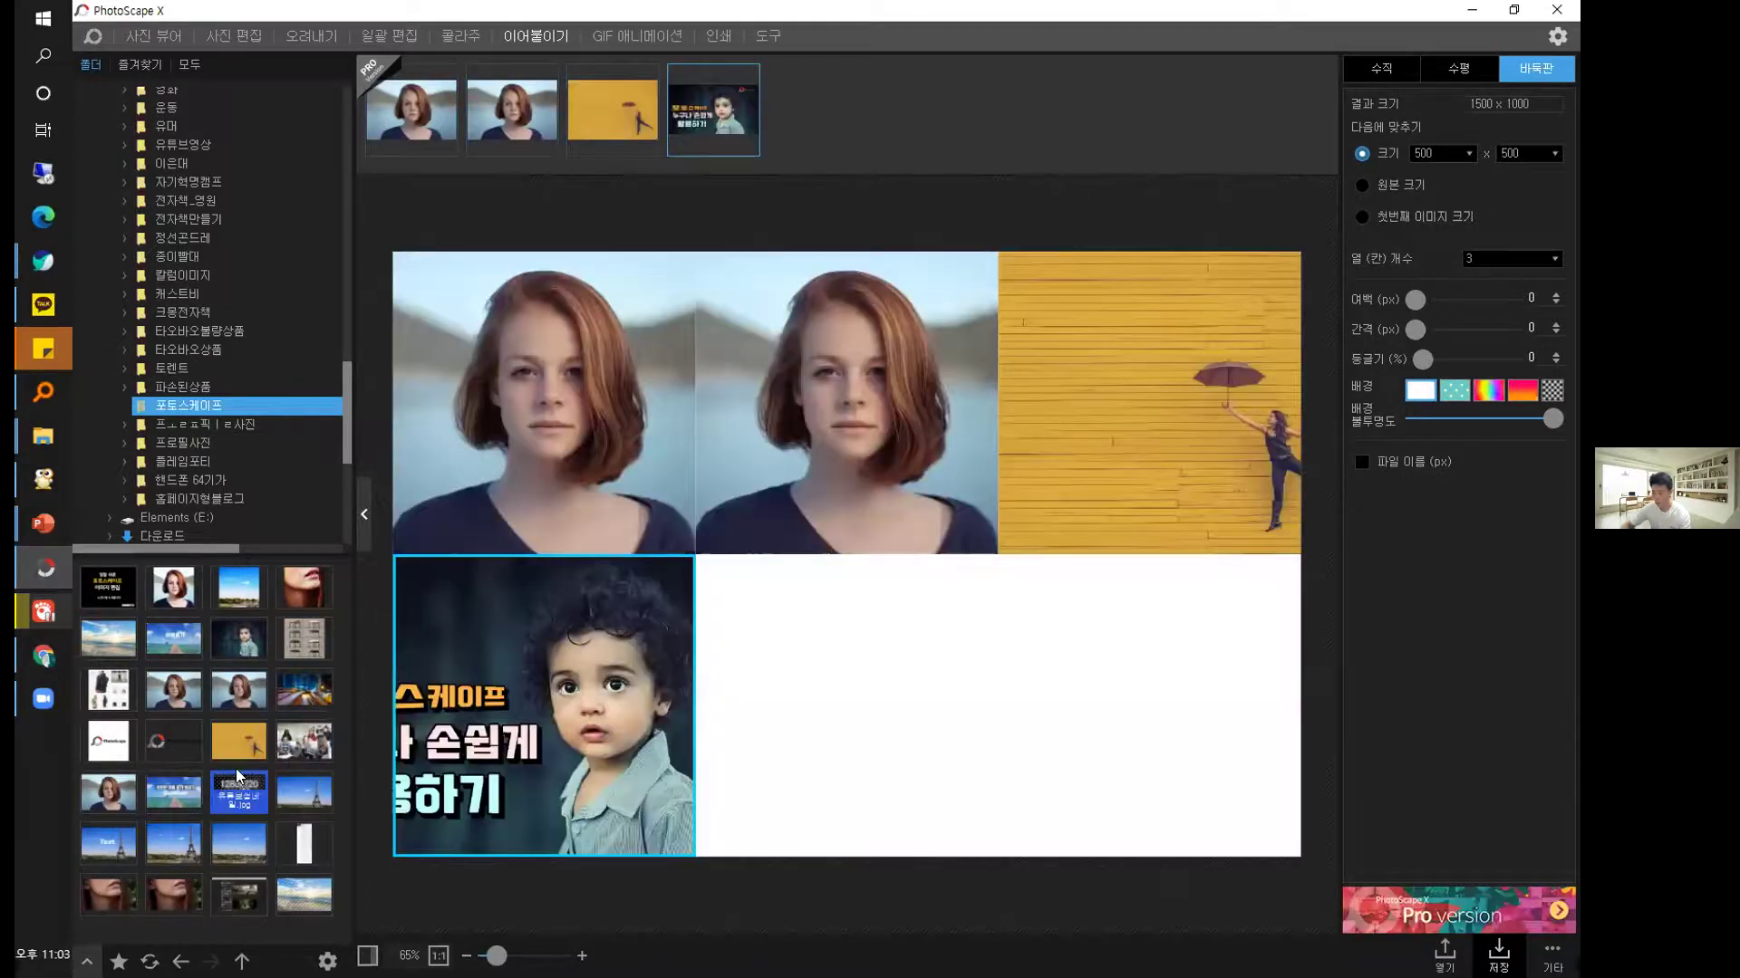
Set the grid's column count to 10, and try the horizontal (수평) arrangement before joining the photos vertically (수직).
left_click(1547, 260)
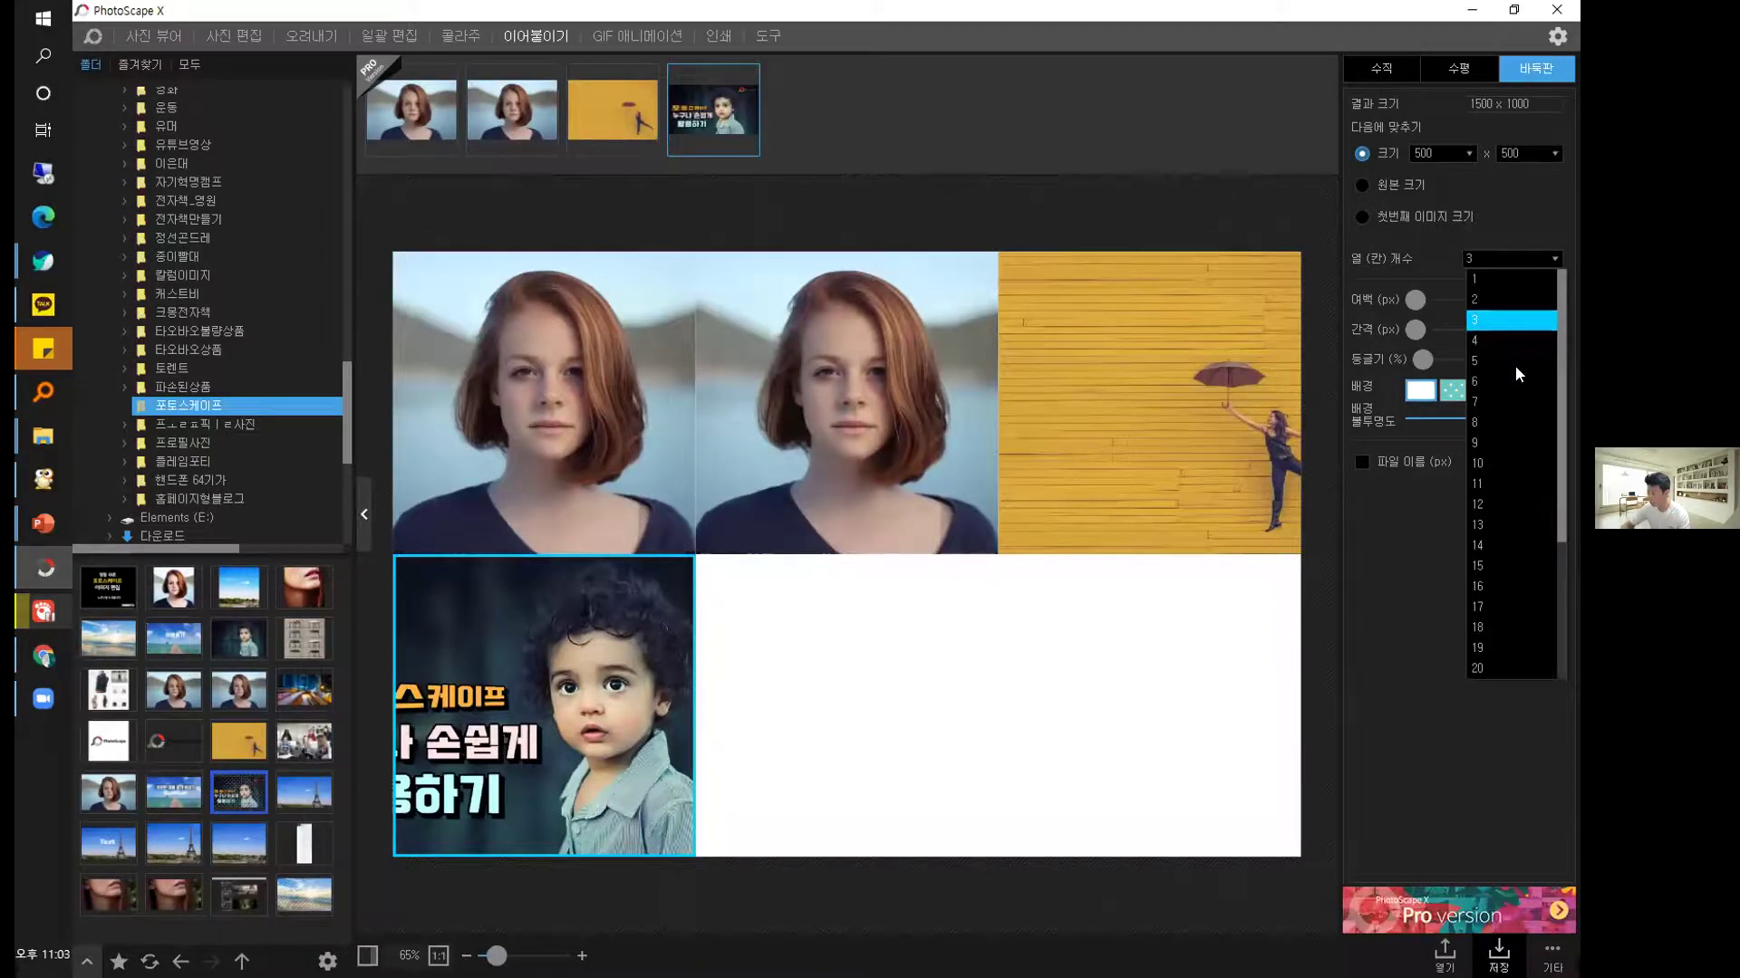
left_click(1492, 462)
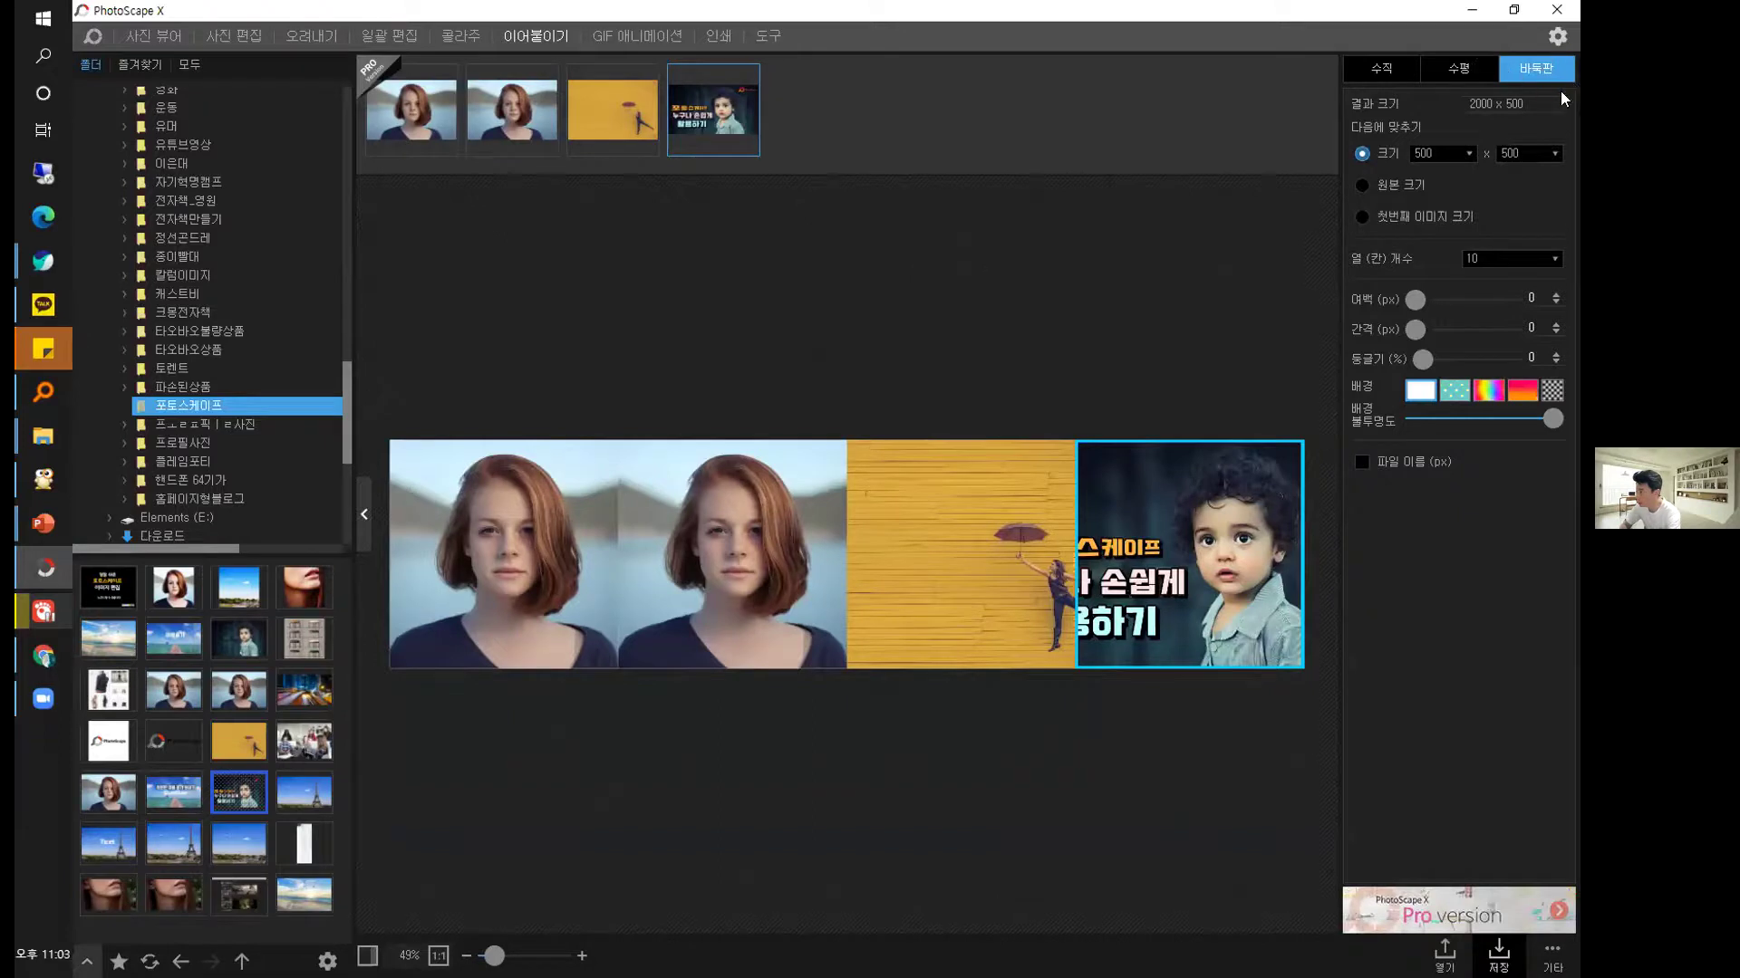
left_click(1445, 67)
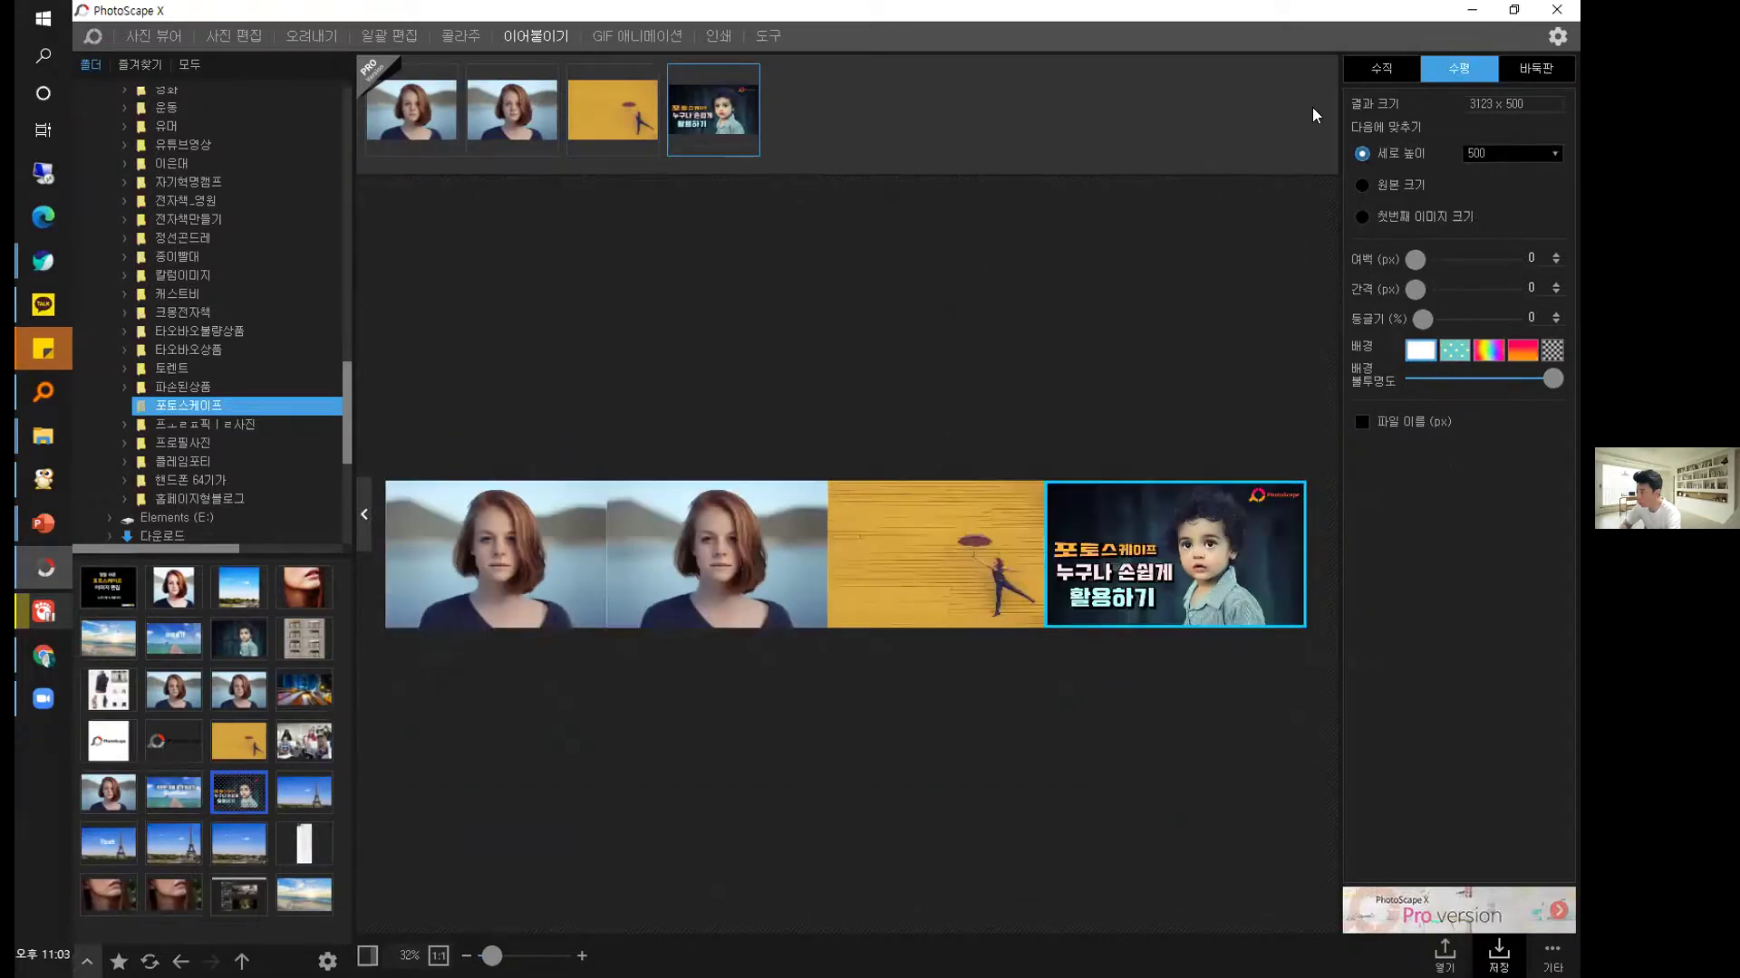
left_click(1370, 67)
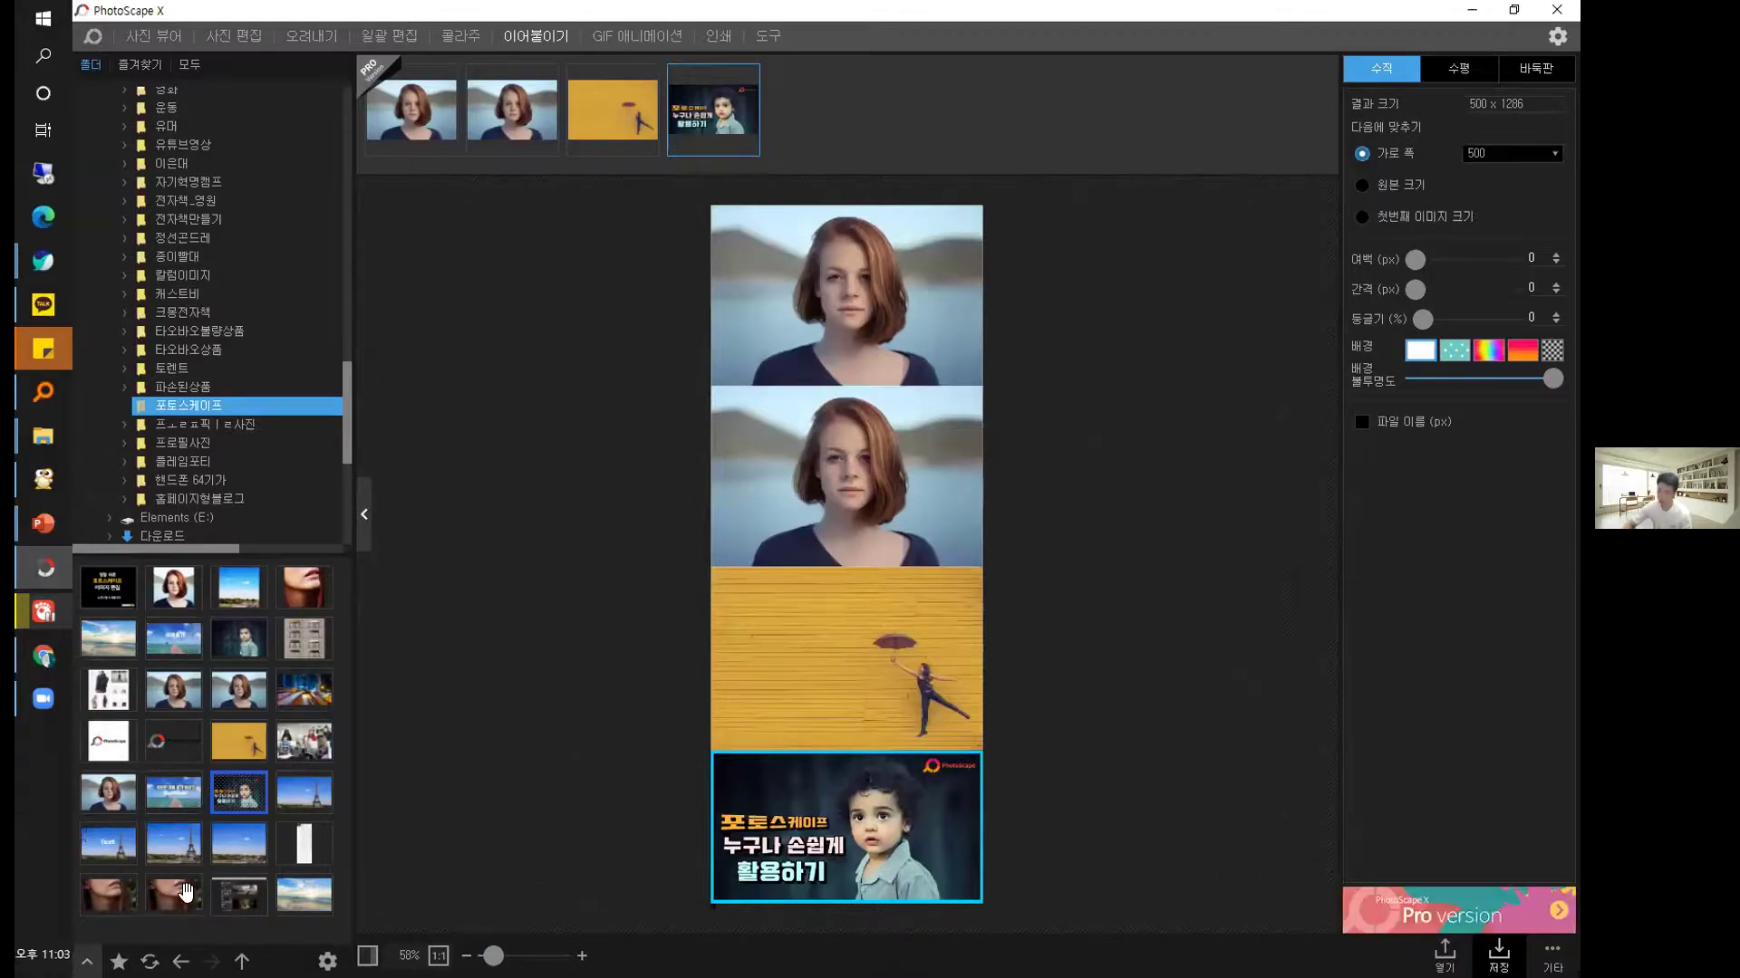
Add the Eiffel Tower photo and the group meeting photo to the combined image, and join all photos horizontally (수평).
left_click_drag(165, 831, 915, 784)
left_click_drag(328, 759, 792, 587)
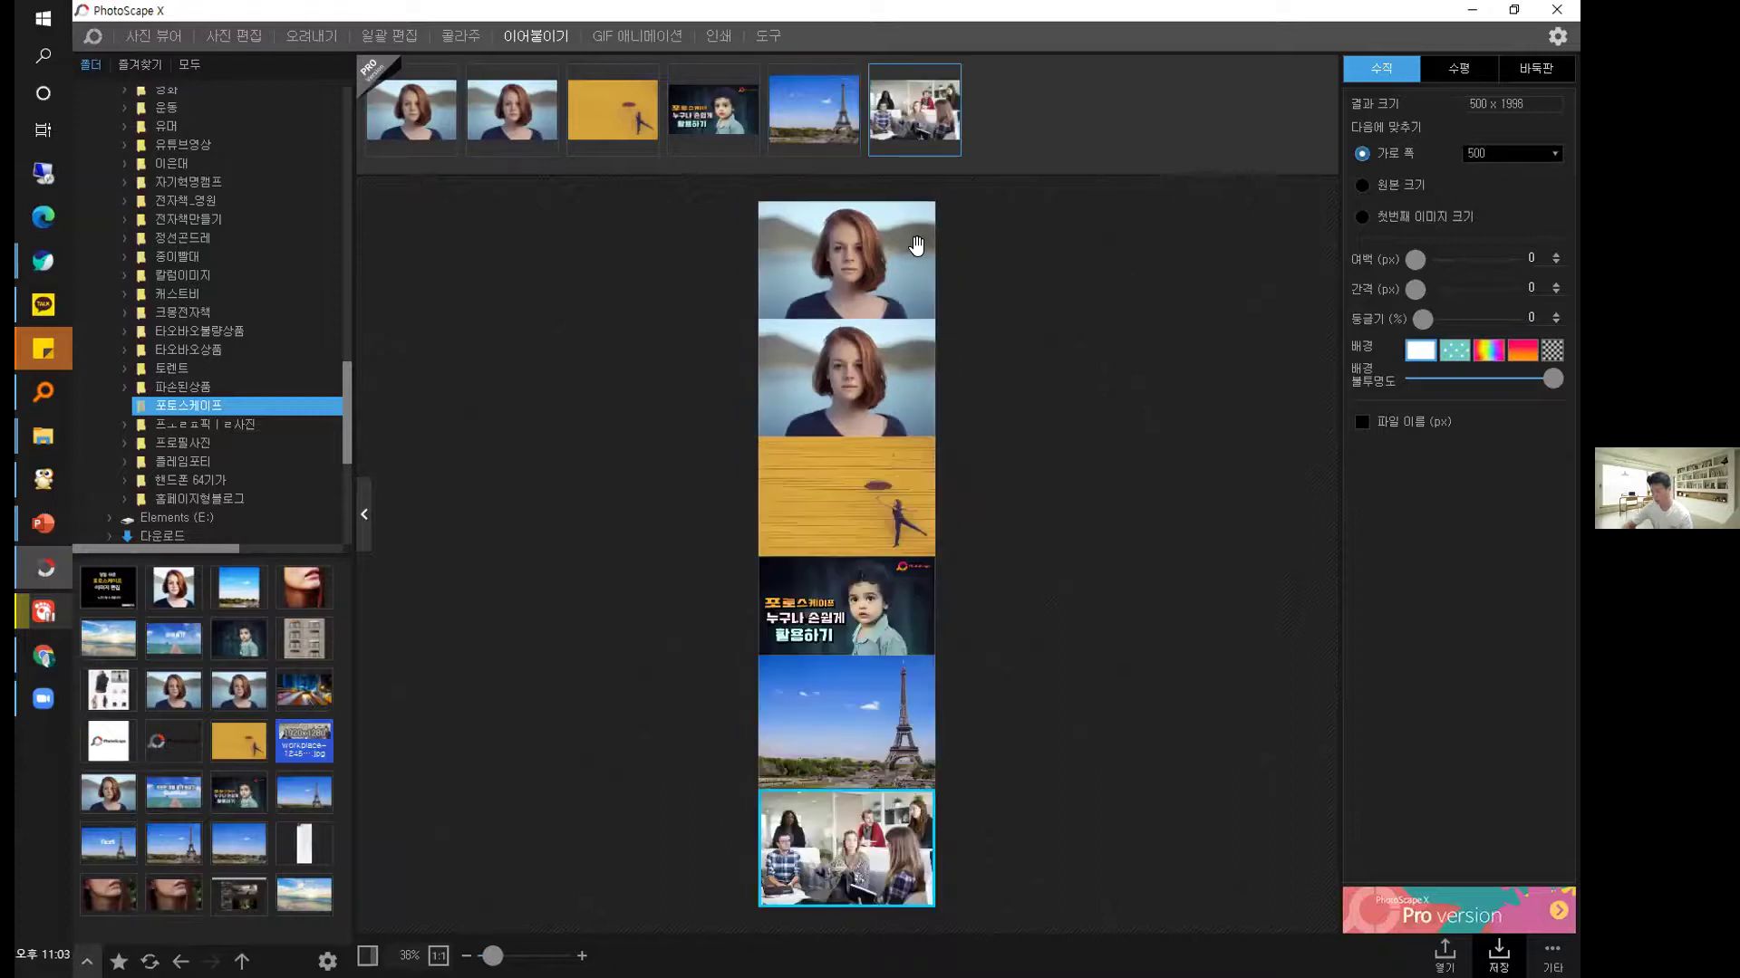
left_click(1458, 68)
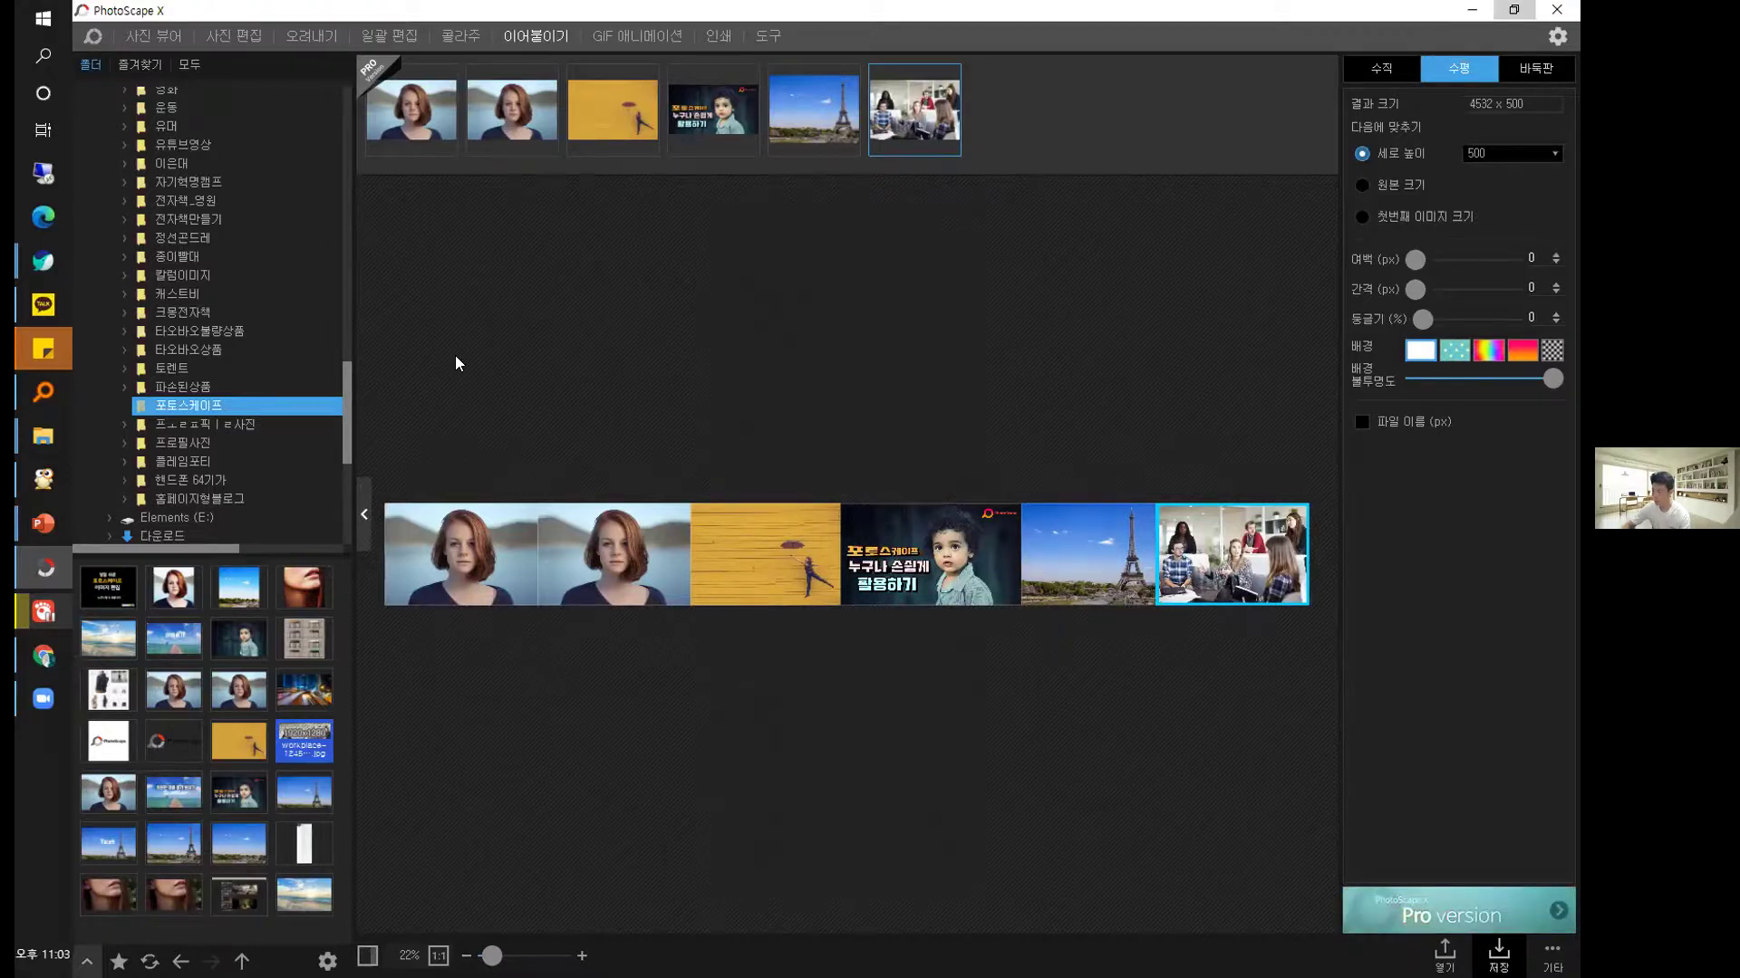
key("alt+Tab")
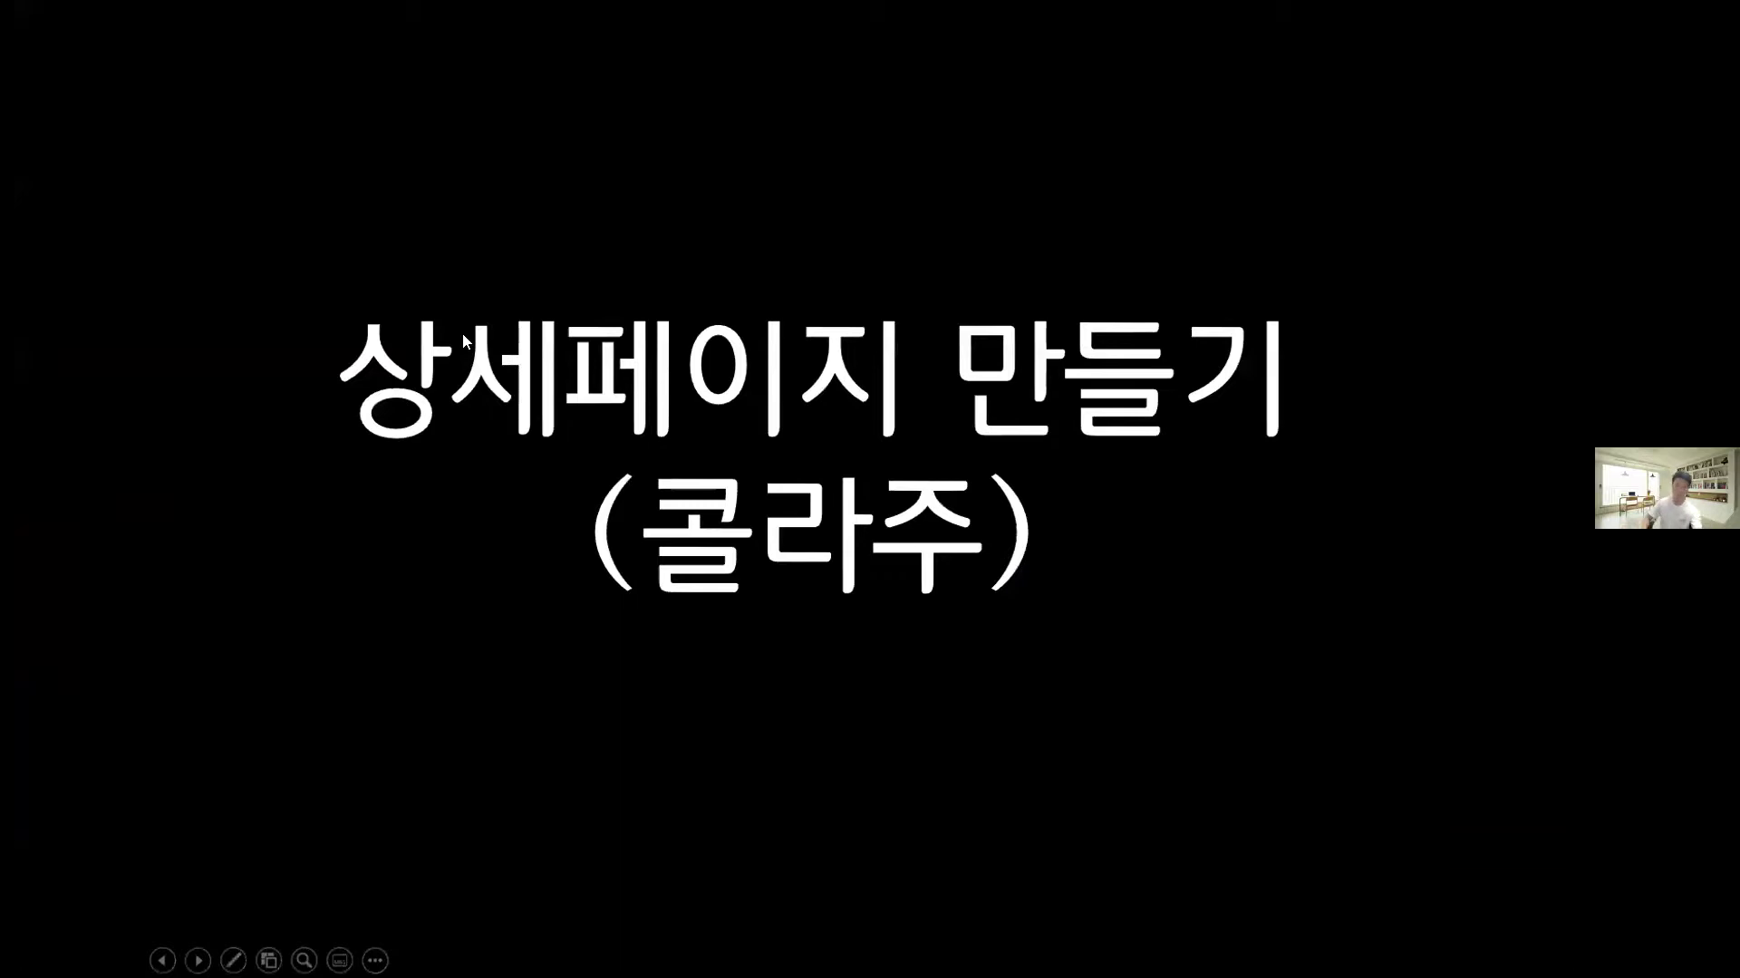
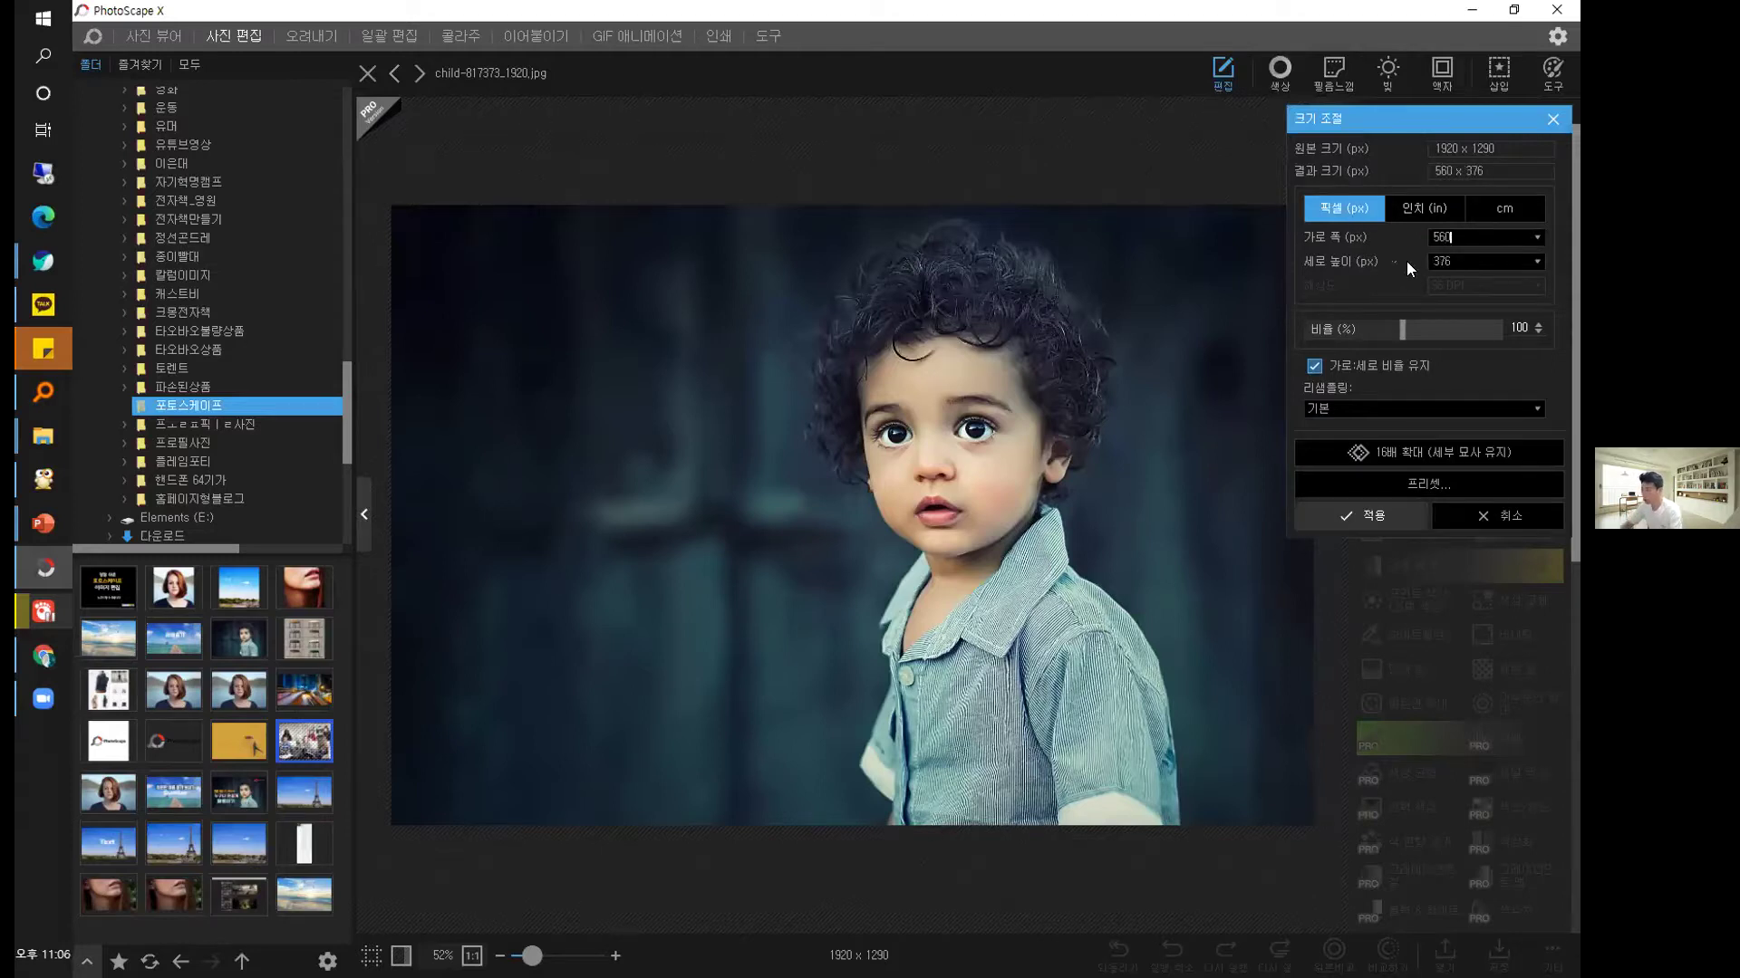
Try resizing the child photo with its aspect ratio kept, entering a width of 500 px and then a height of 500 px.
type("500")
key("Tab")
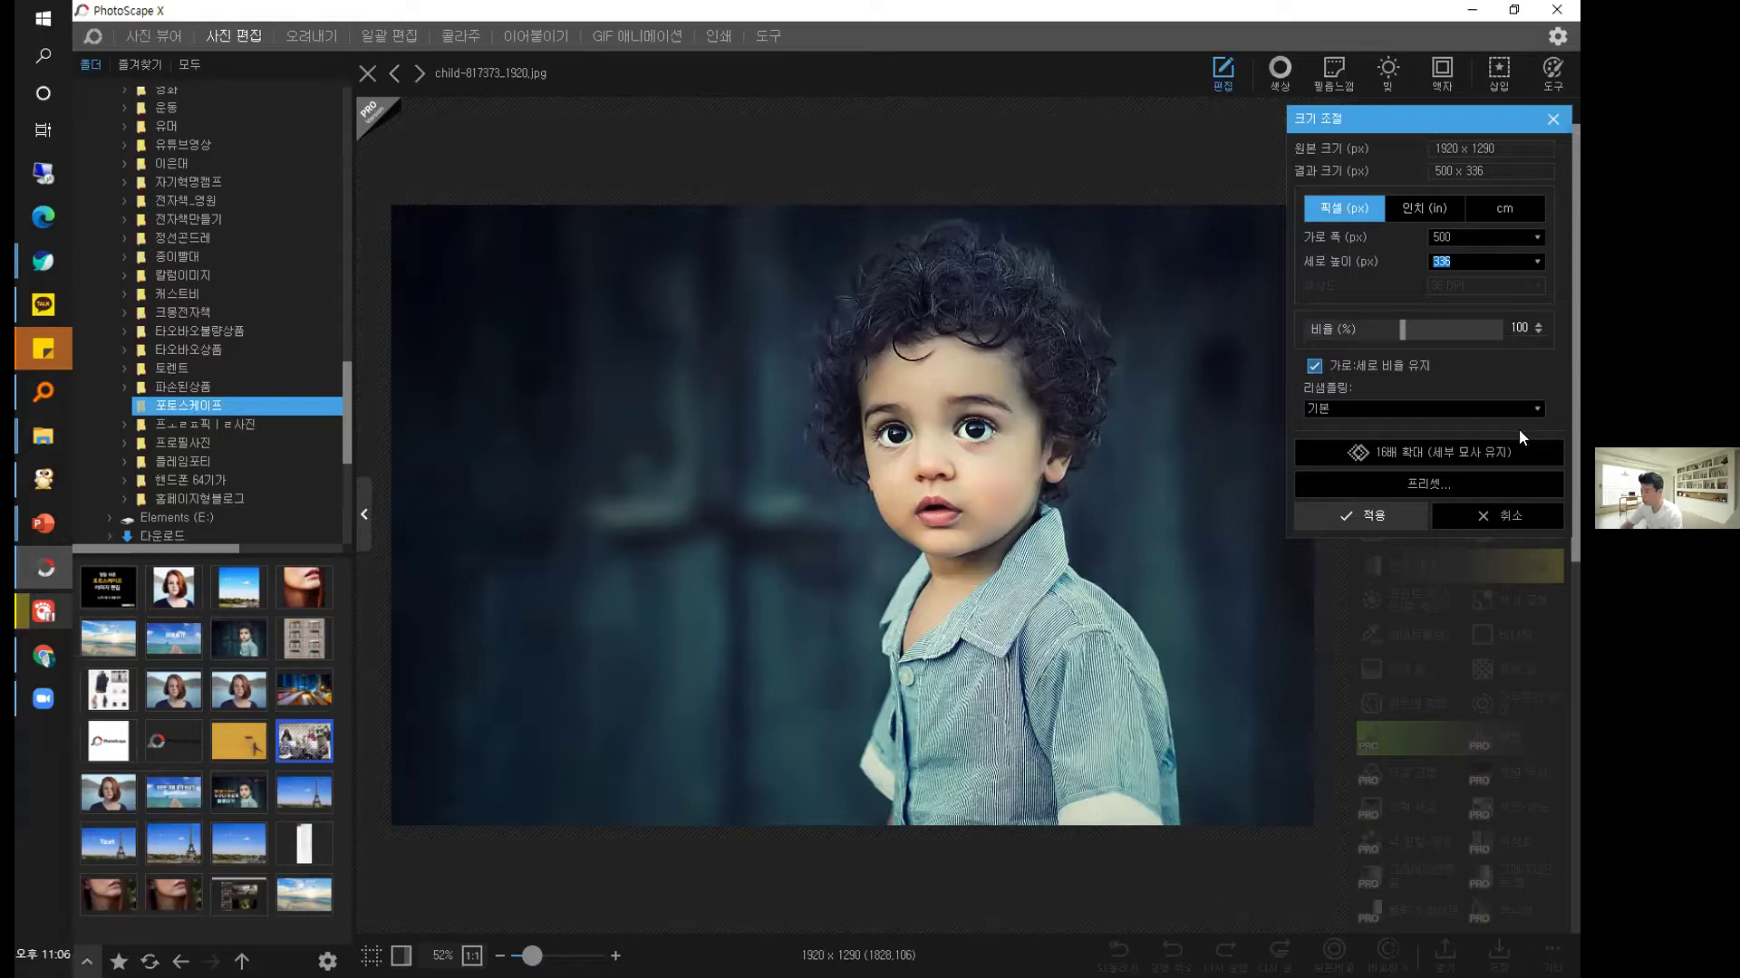
type("500")
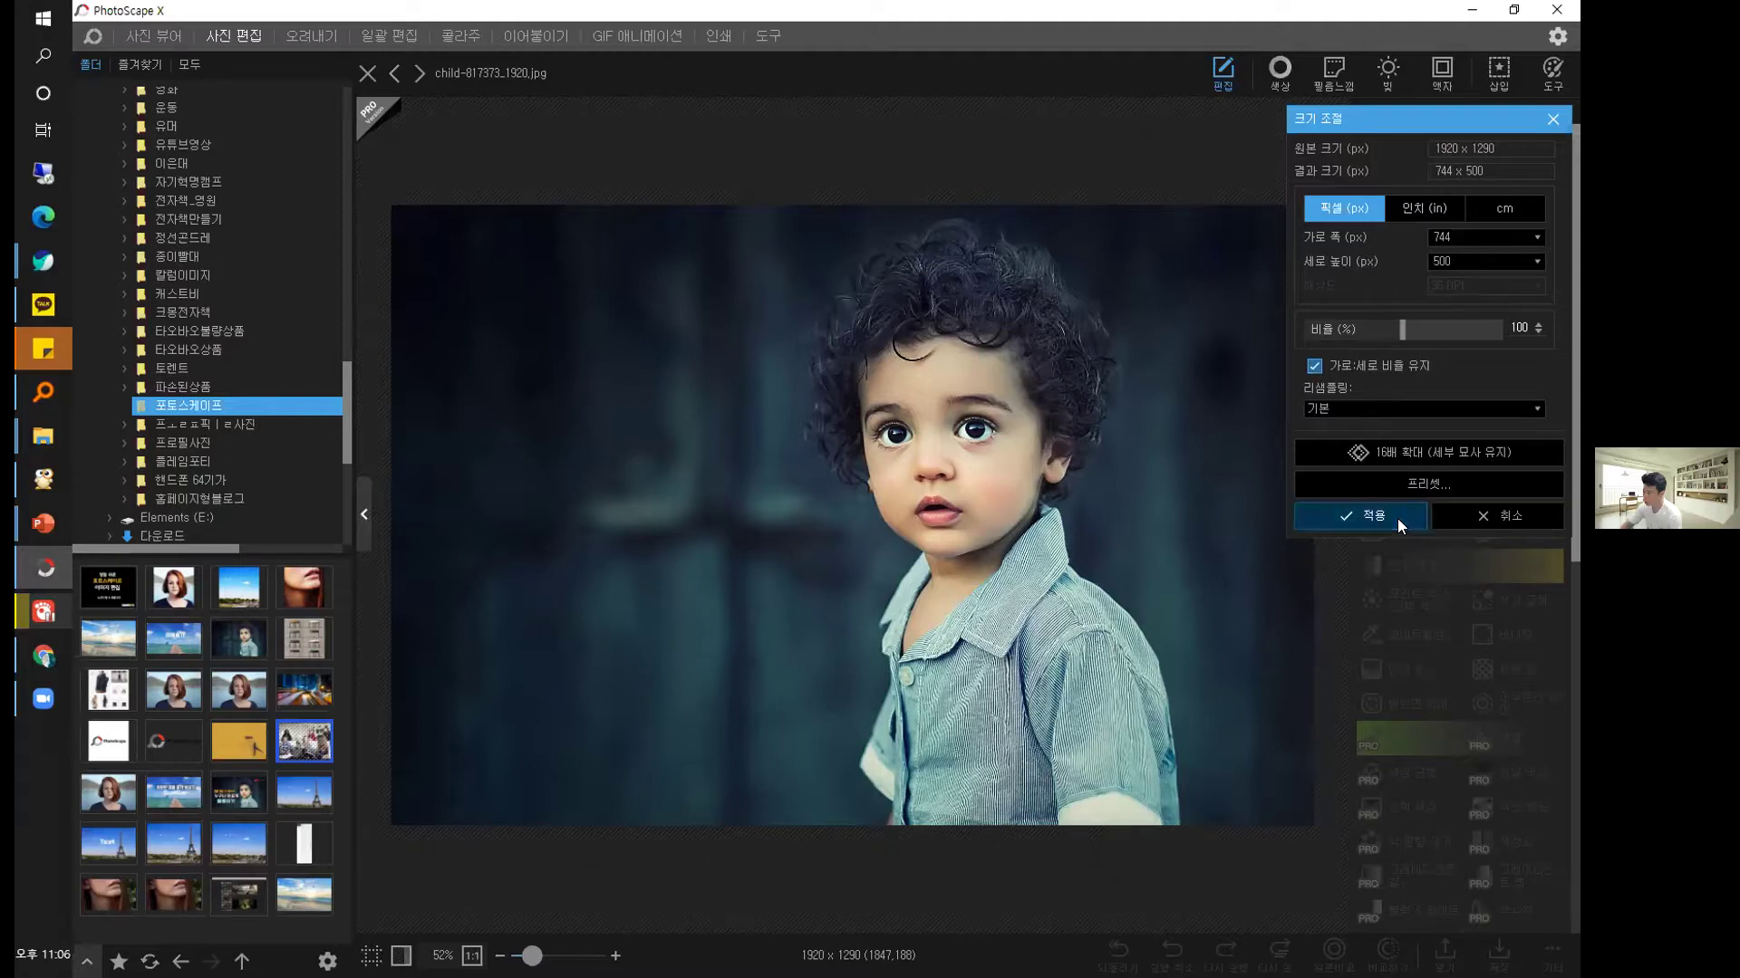
key("Return")
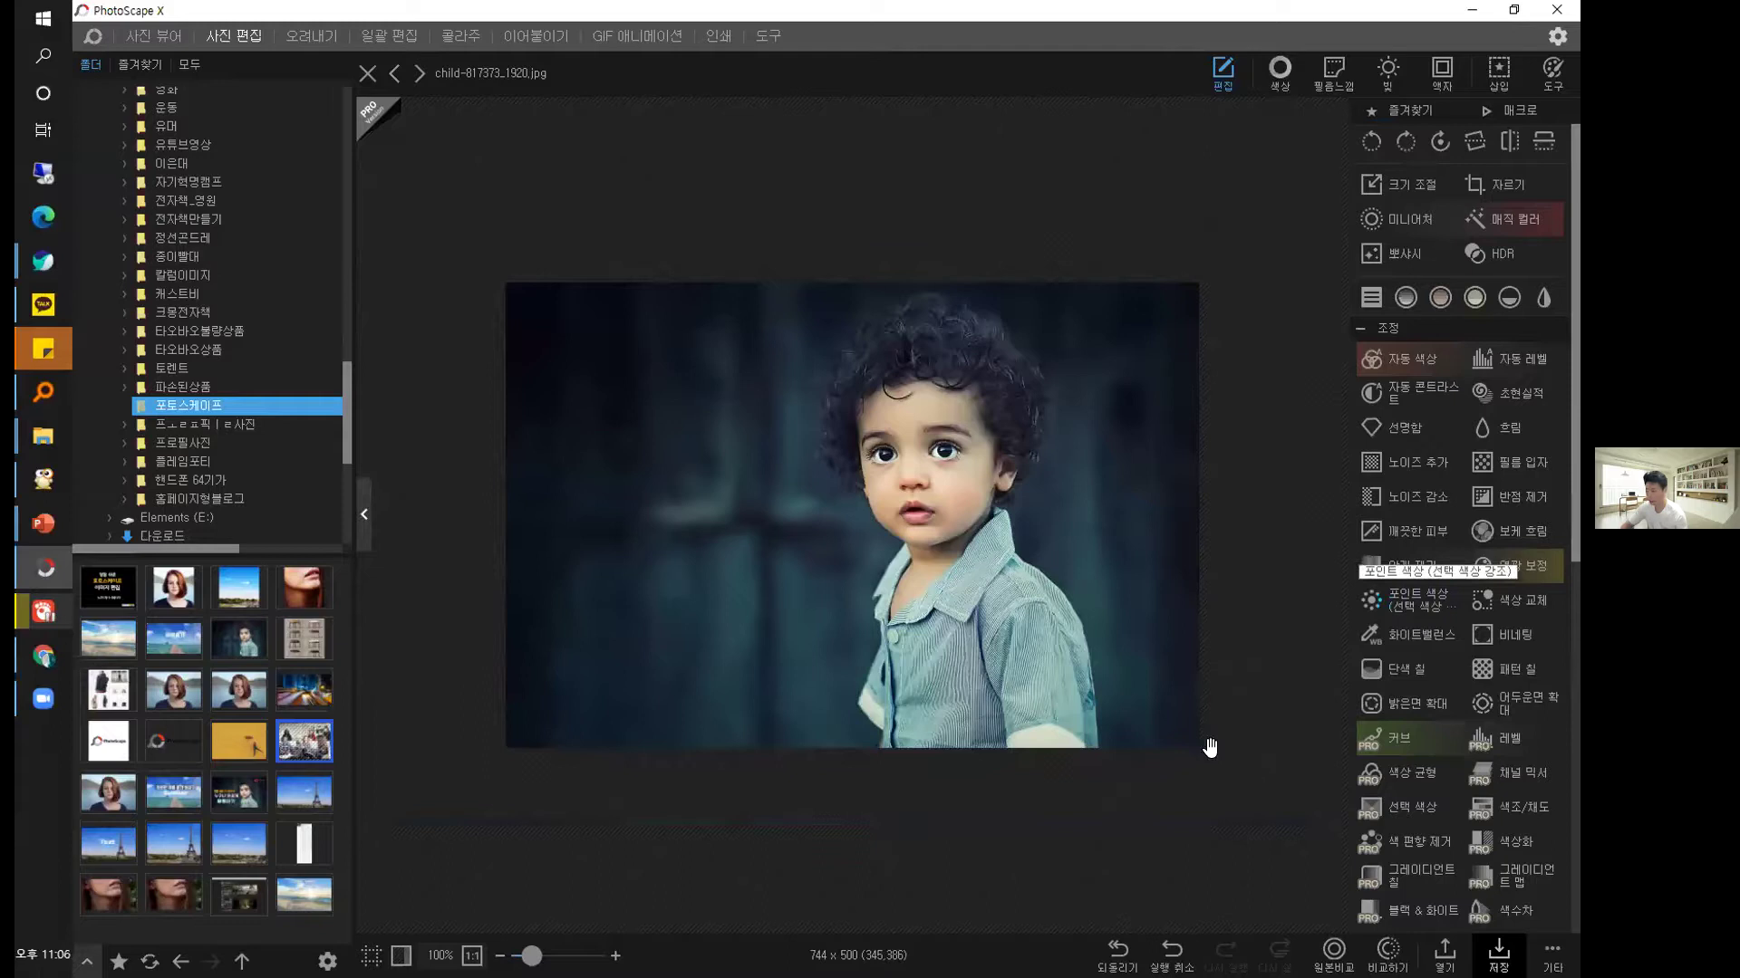
Try resizing the child photo to 500 x 500 px without keeping the aspect ratio, and undo that resize.
left_click(1406, 185)
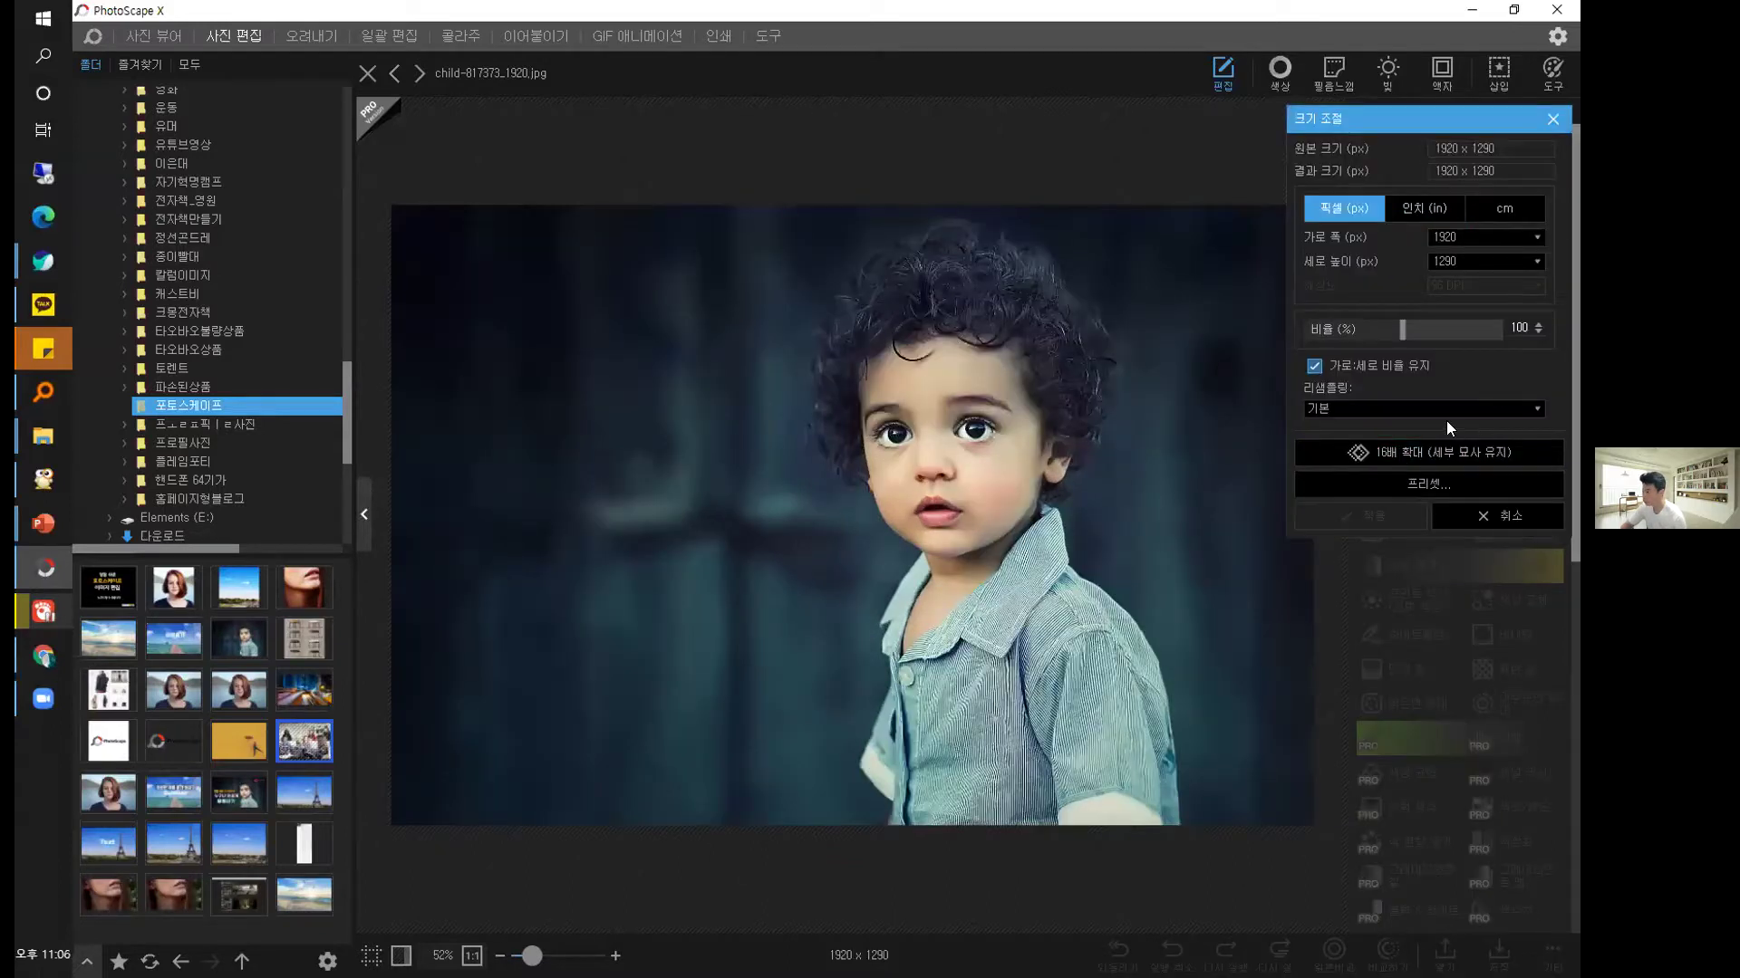
left_click(1313, 367)
left_click_drag(1475, 233, 1343, 232)
type("500")
left_click_drag(1473, 264, 1310, 260)
type("500")
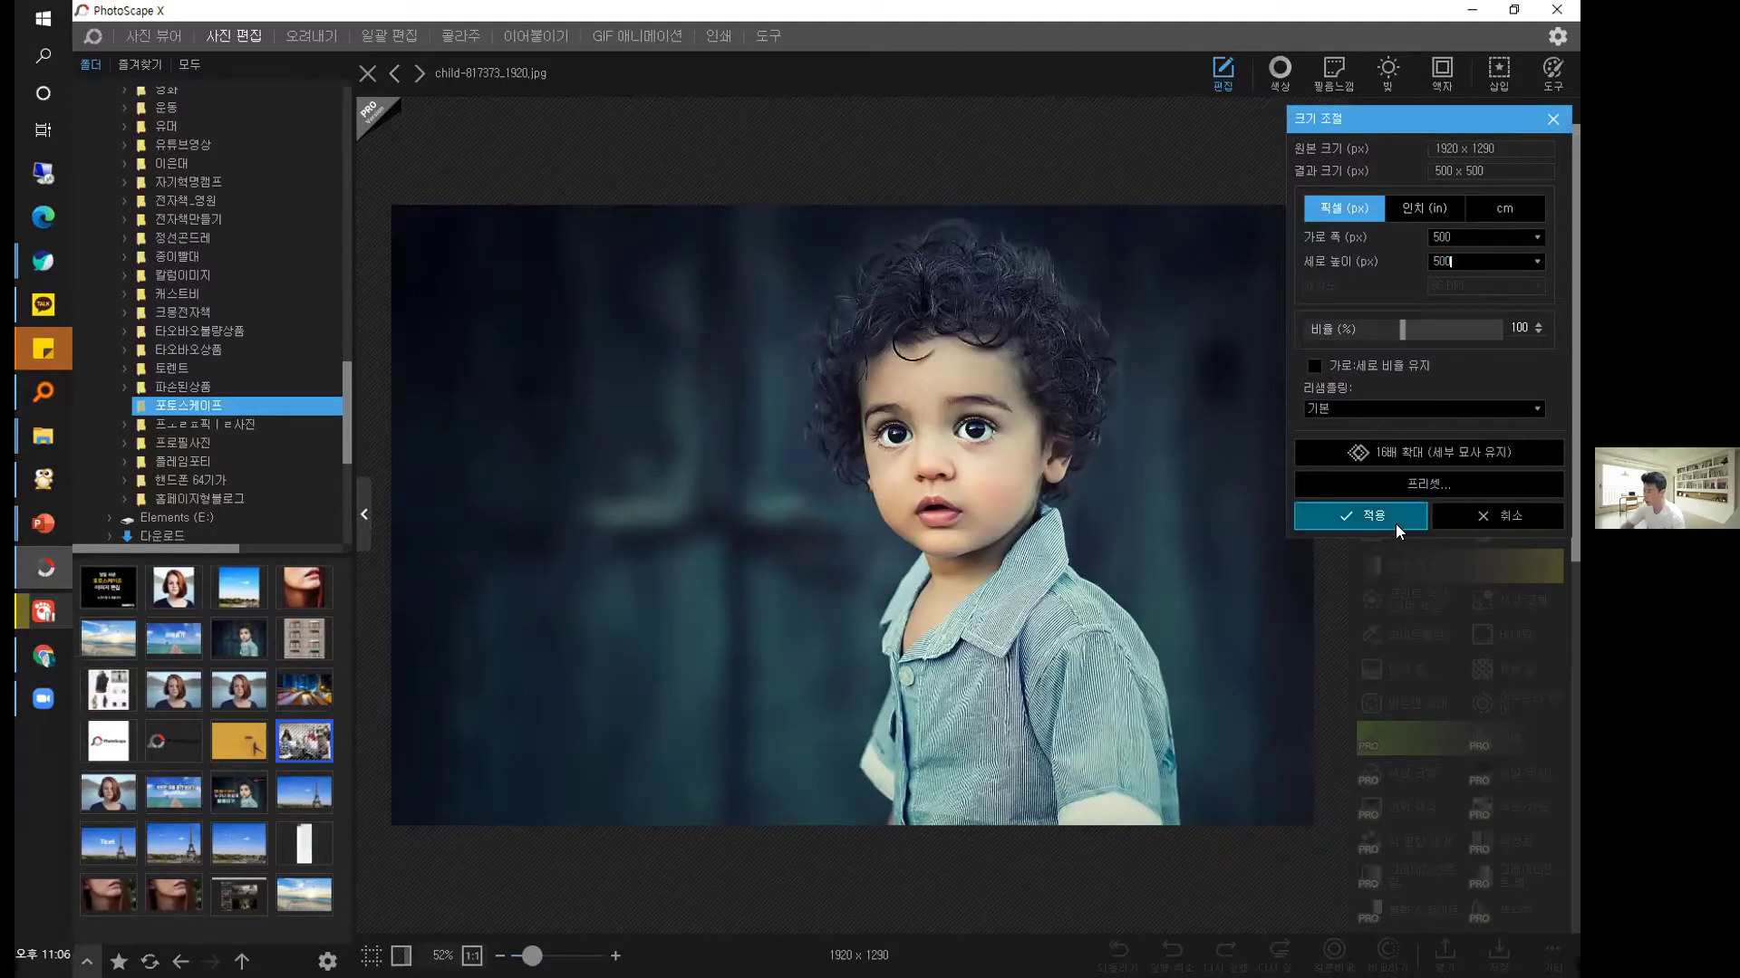
key("Return")
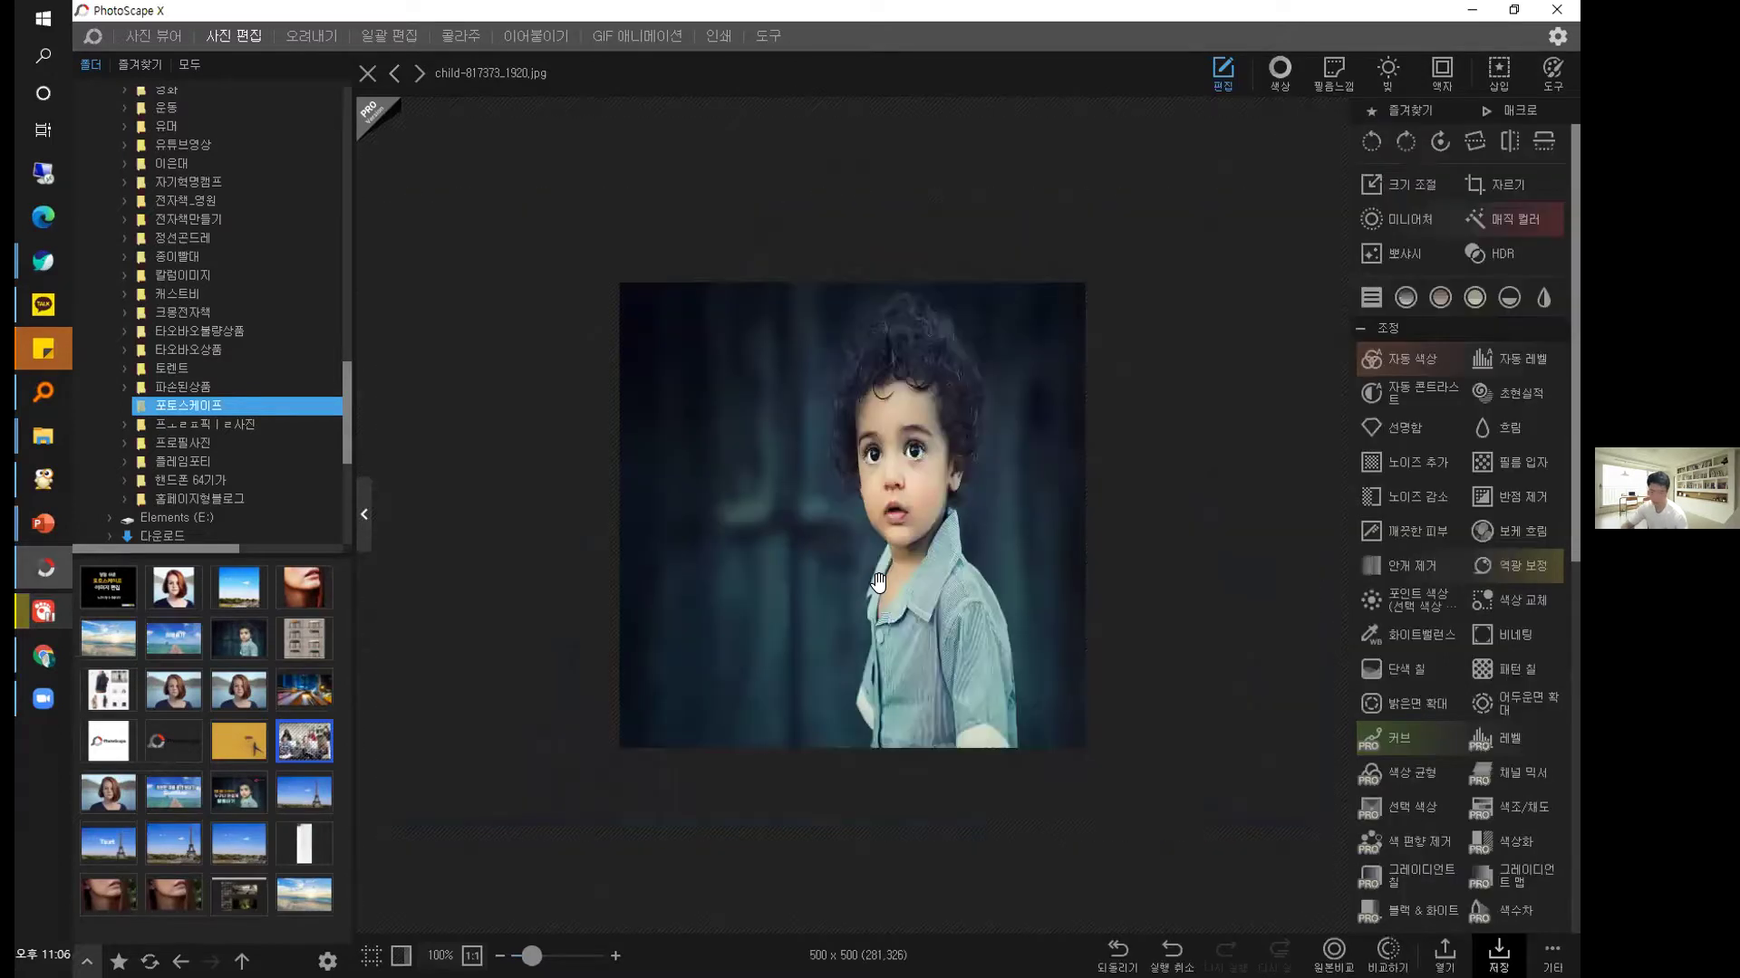
key("ctrl+z")
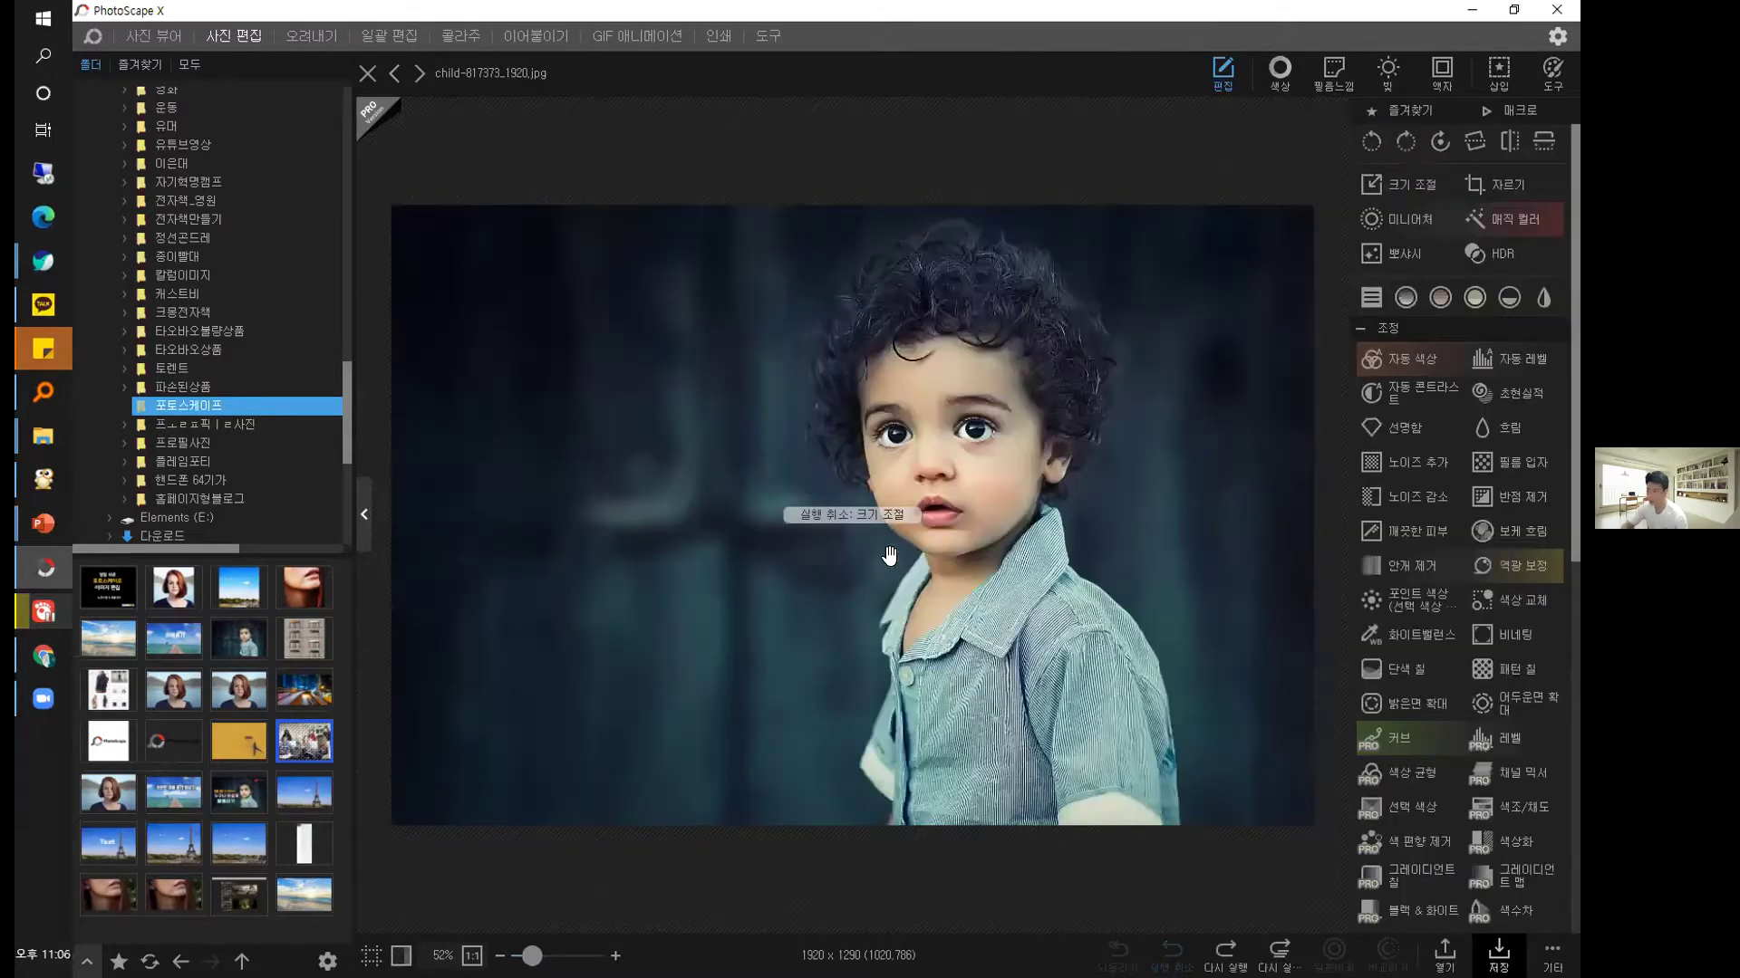
Resize the child photo to a height of 500 px while keeping its width-to-height ratio.
left_click(1395, 187)
left_click(1314, 365)
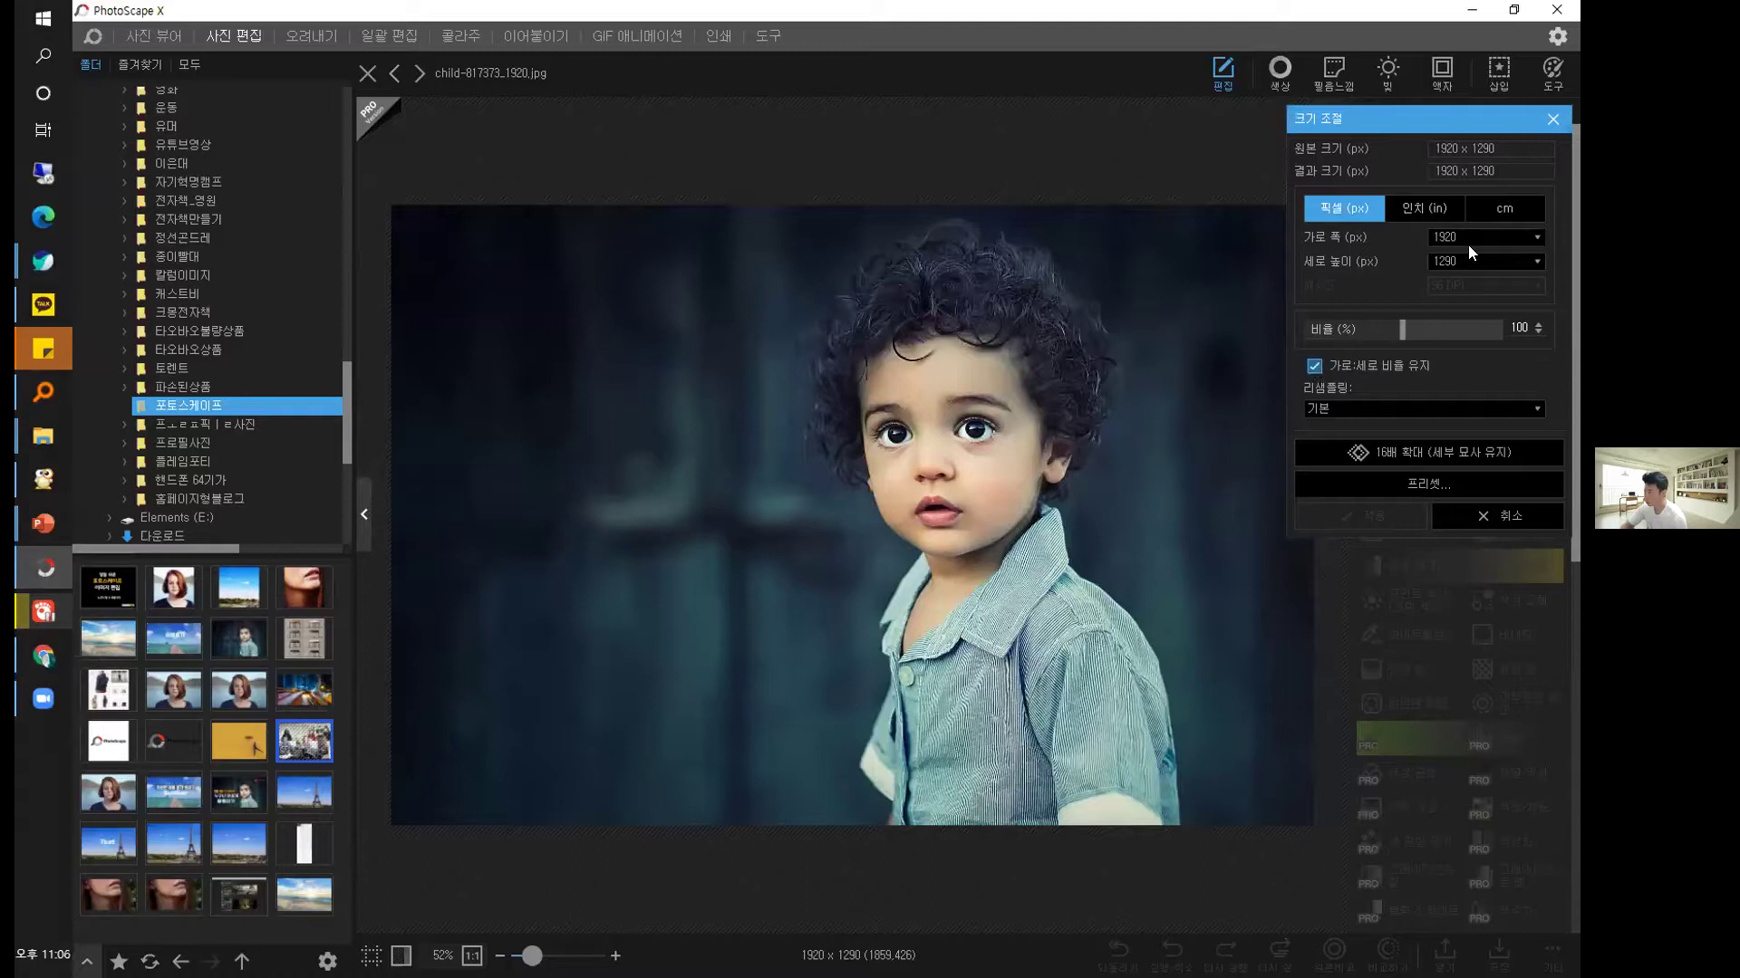
double_click(1480, 257)
type("500")
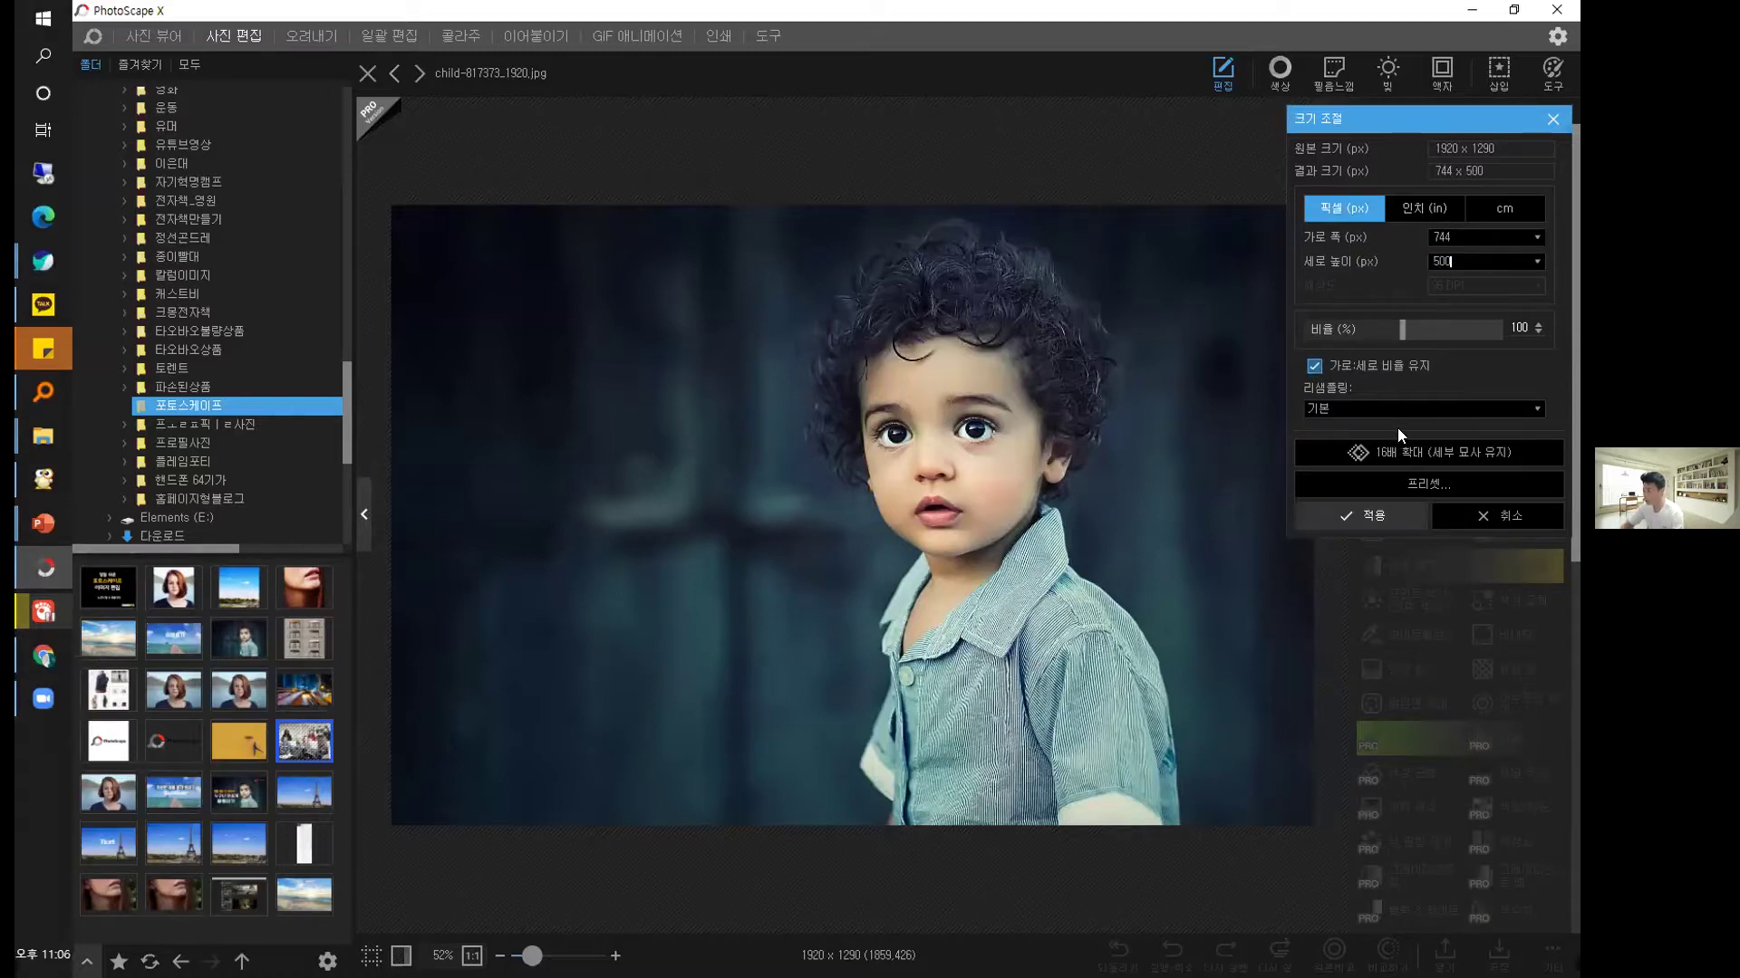
left_click(1386, 519)
Crop the child photo to a custom size of 500 x 500 px, with the crop area positioned around the child.
left_click(1522, 179)
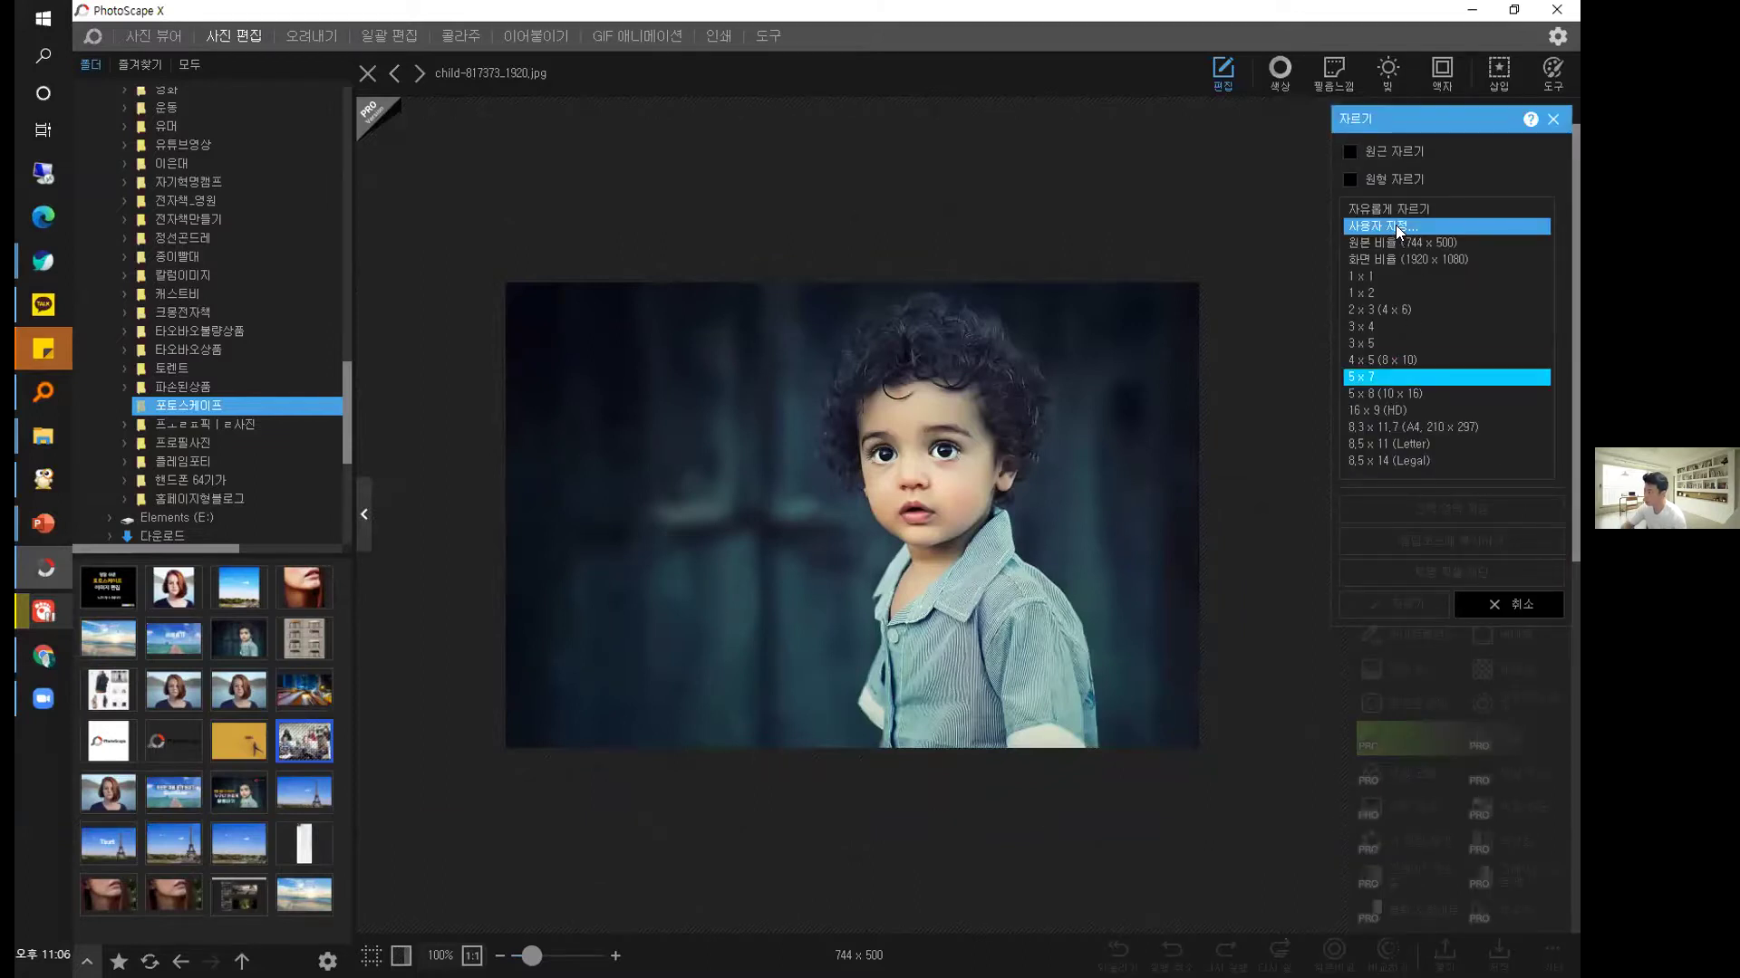
left_click(1395, 226)
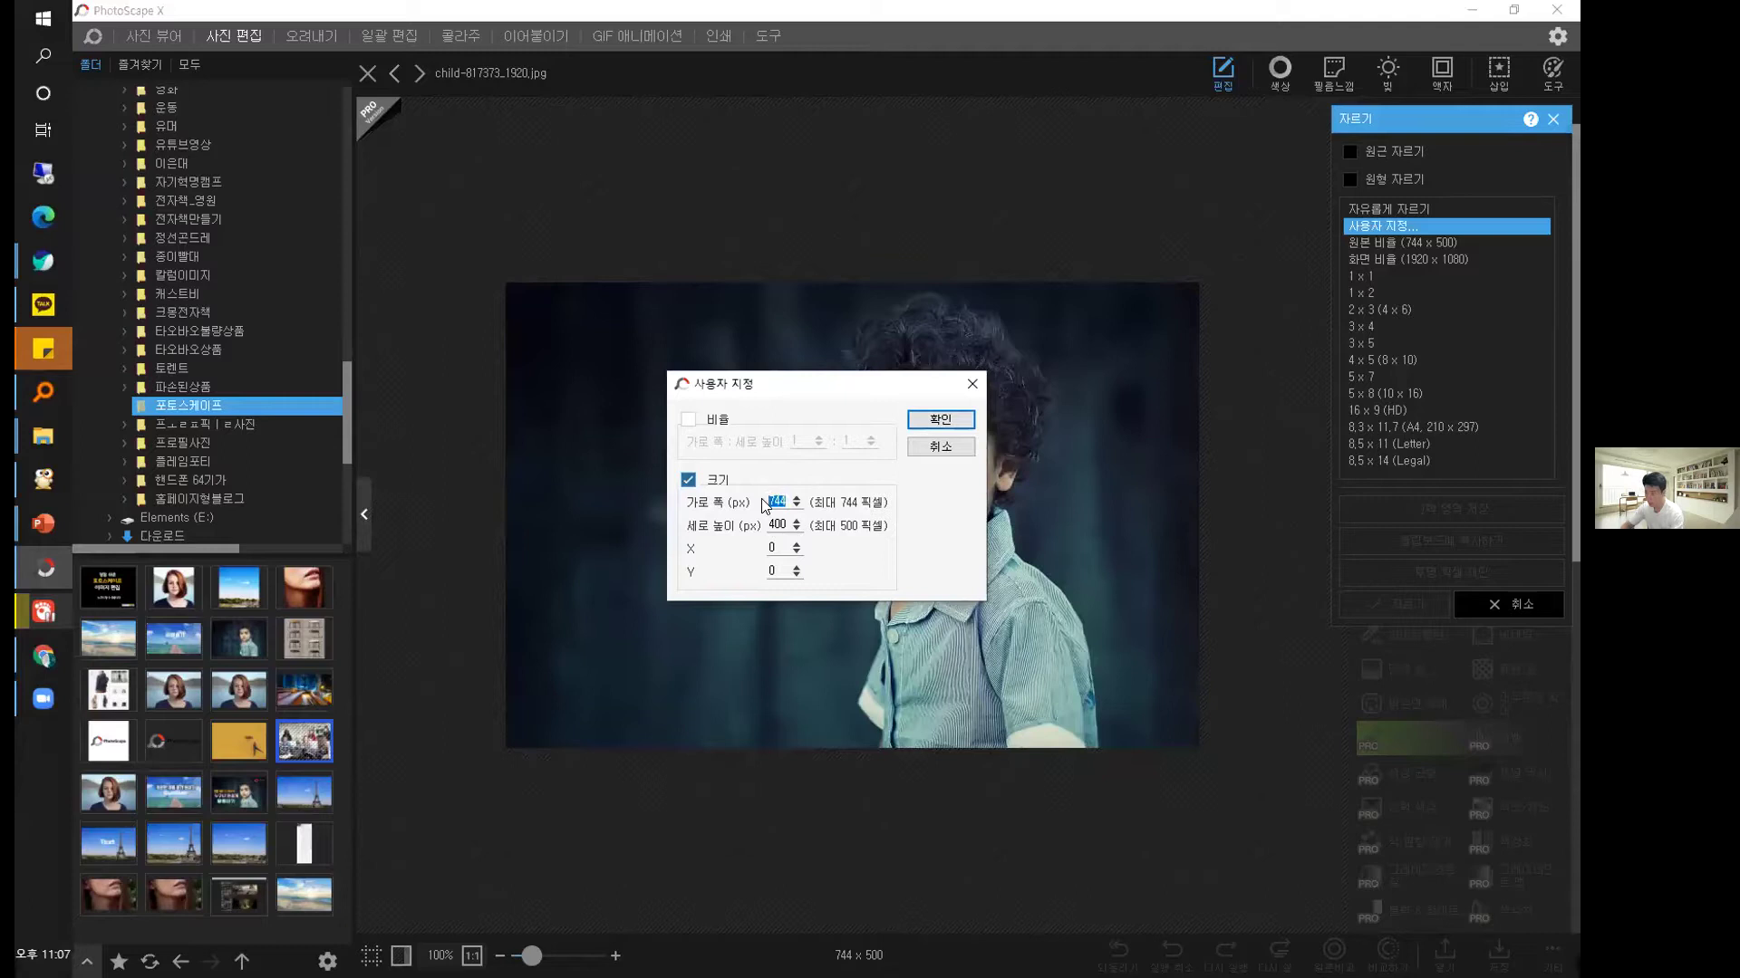
type("0")
double_click(778, 526)
type("500")
left_click(942, 416)
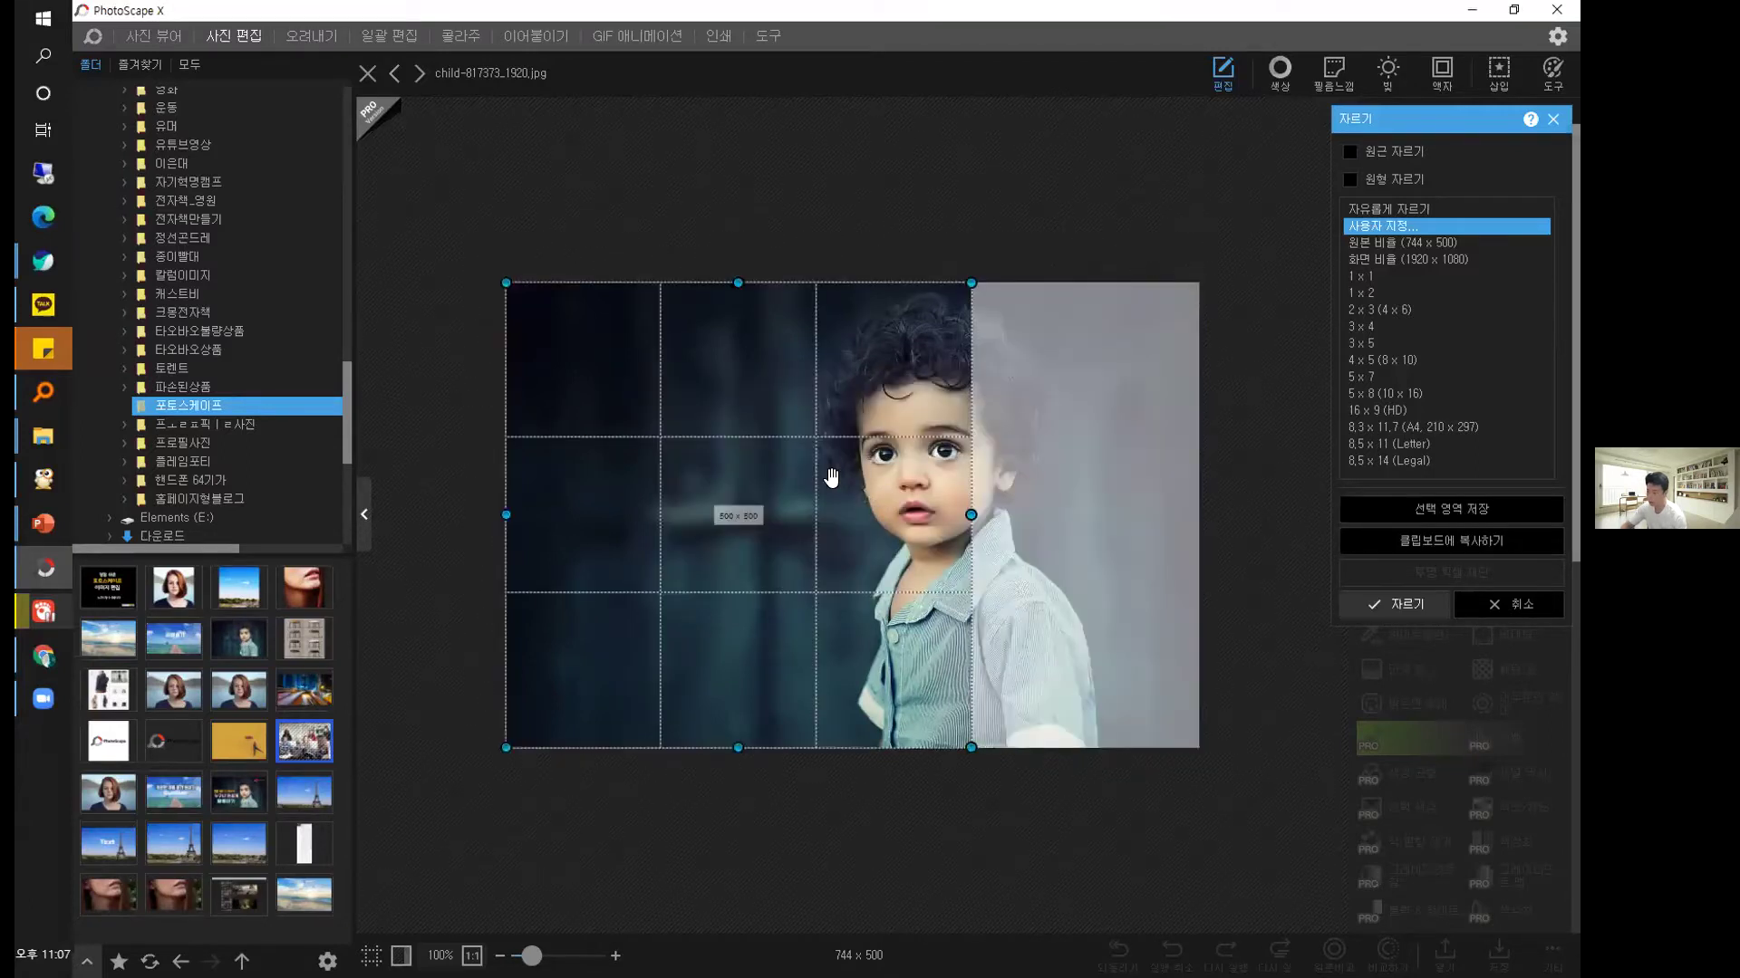
left_click_drag(731, 466, 916, 453)
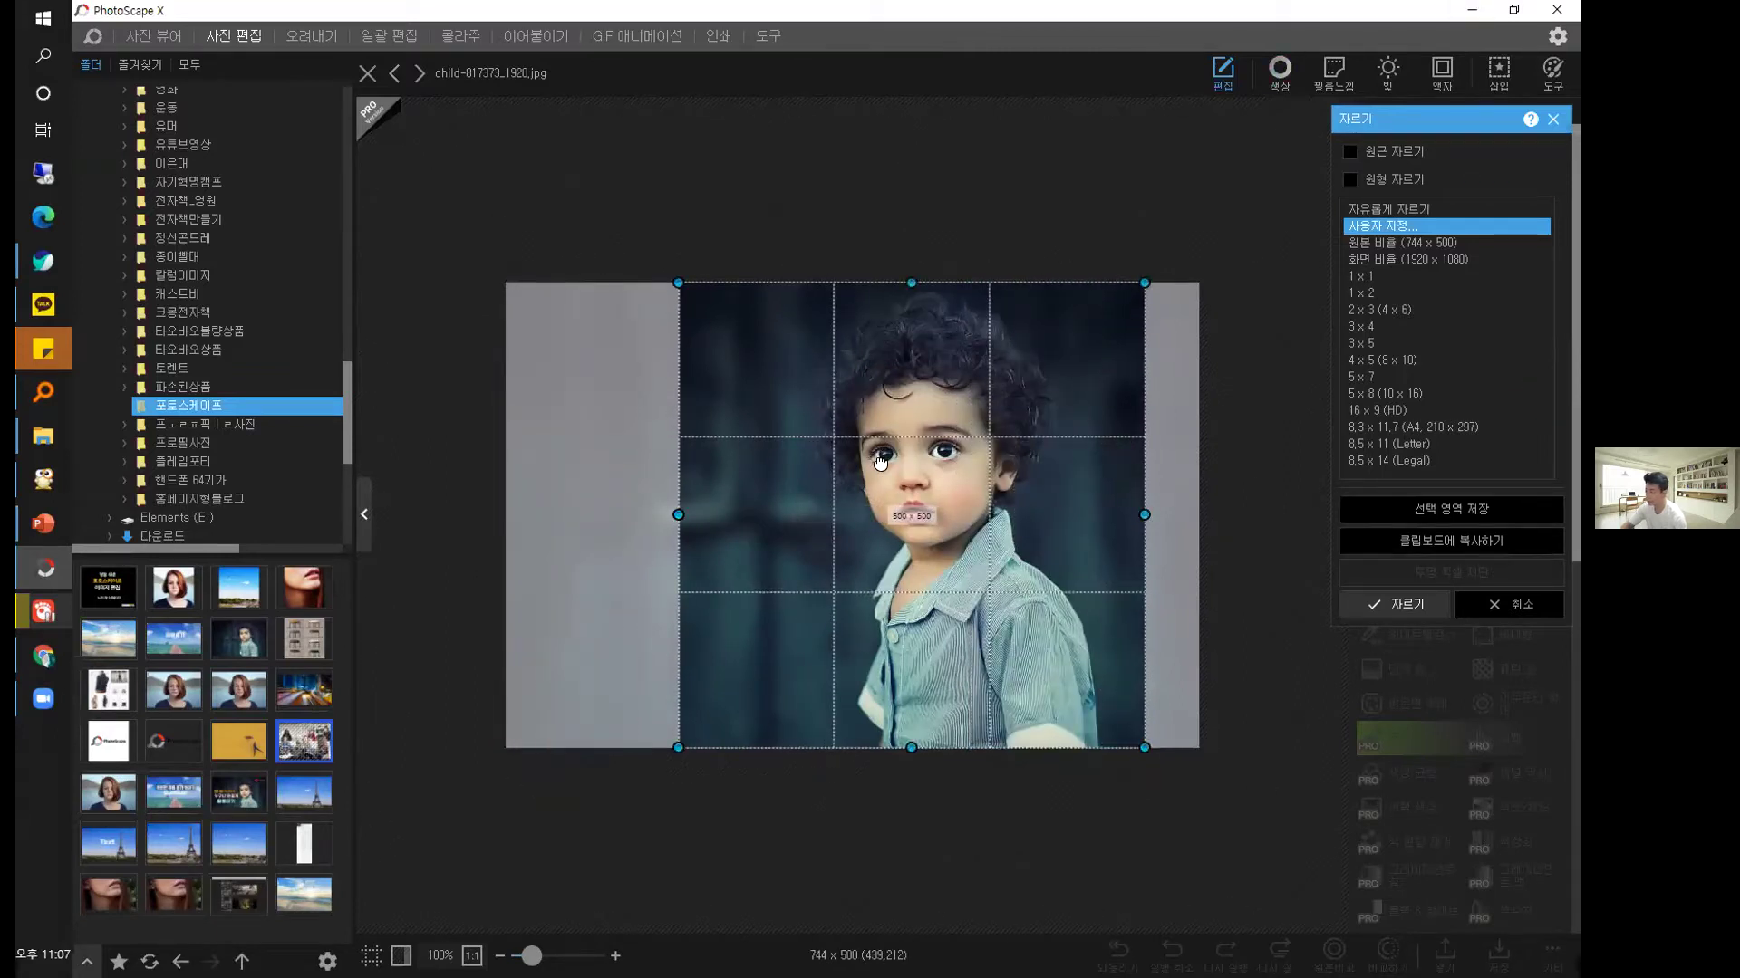
left_click(892, 602)
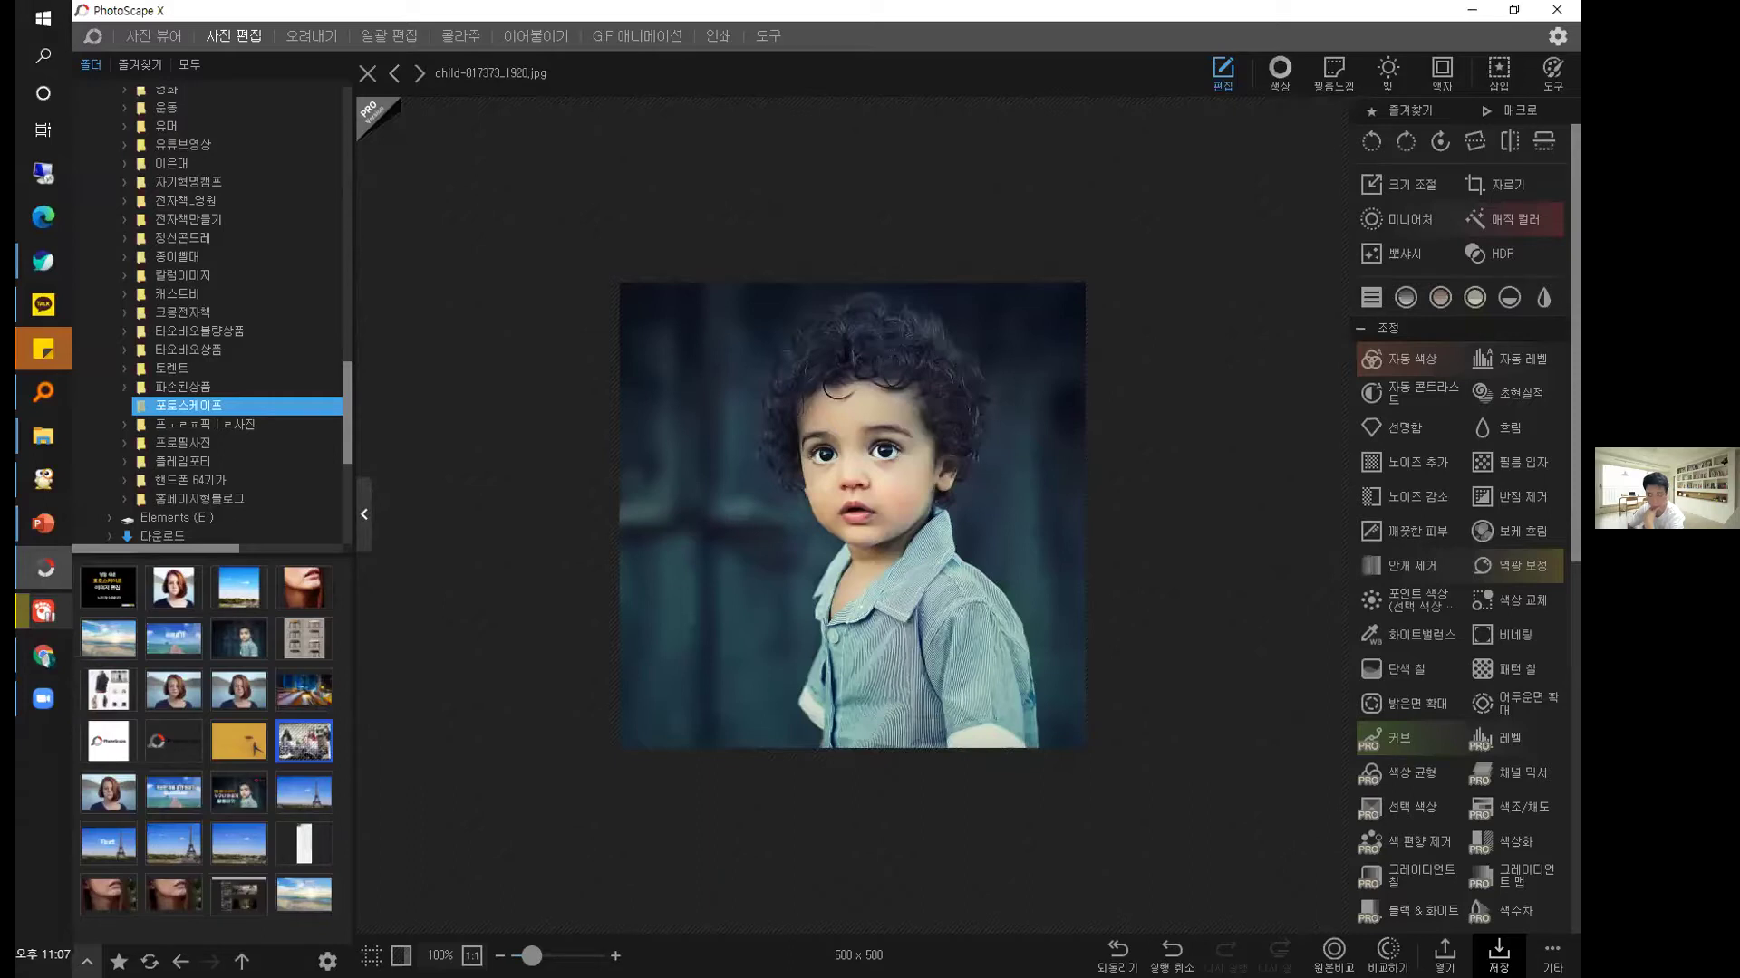
Switch to the remove.bg page in the maximized browser and submit the child photo for background removal.
key("alt+Tab")
key("alt+Tab")
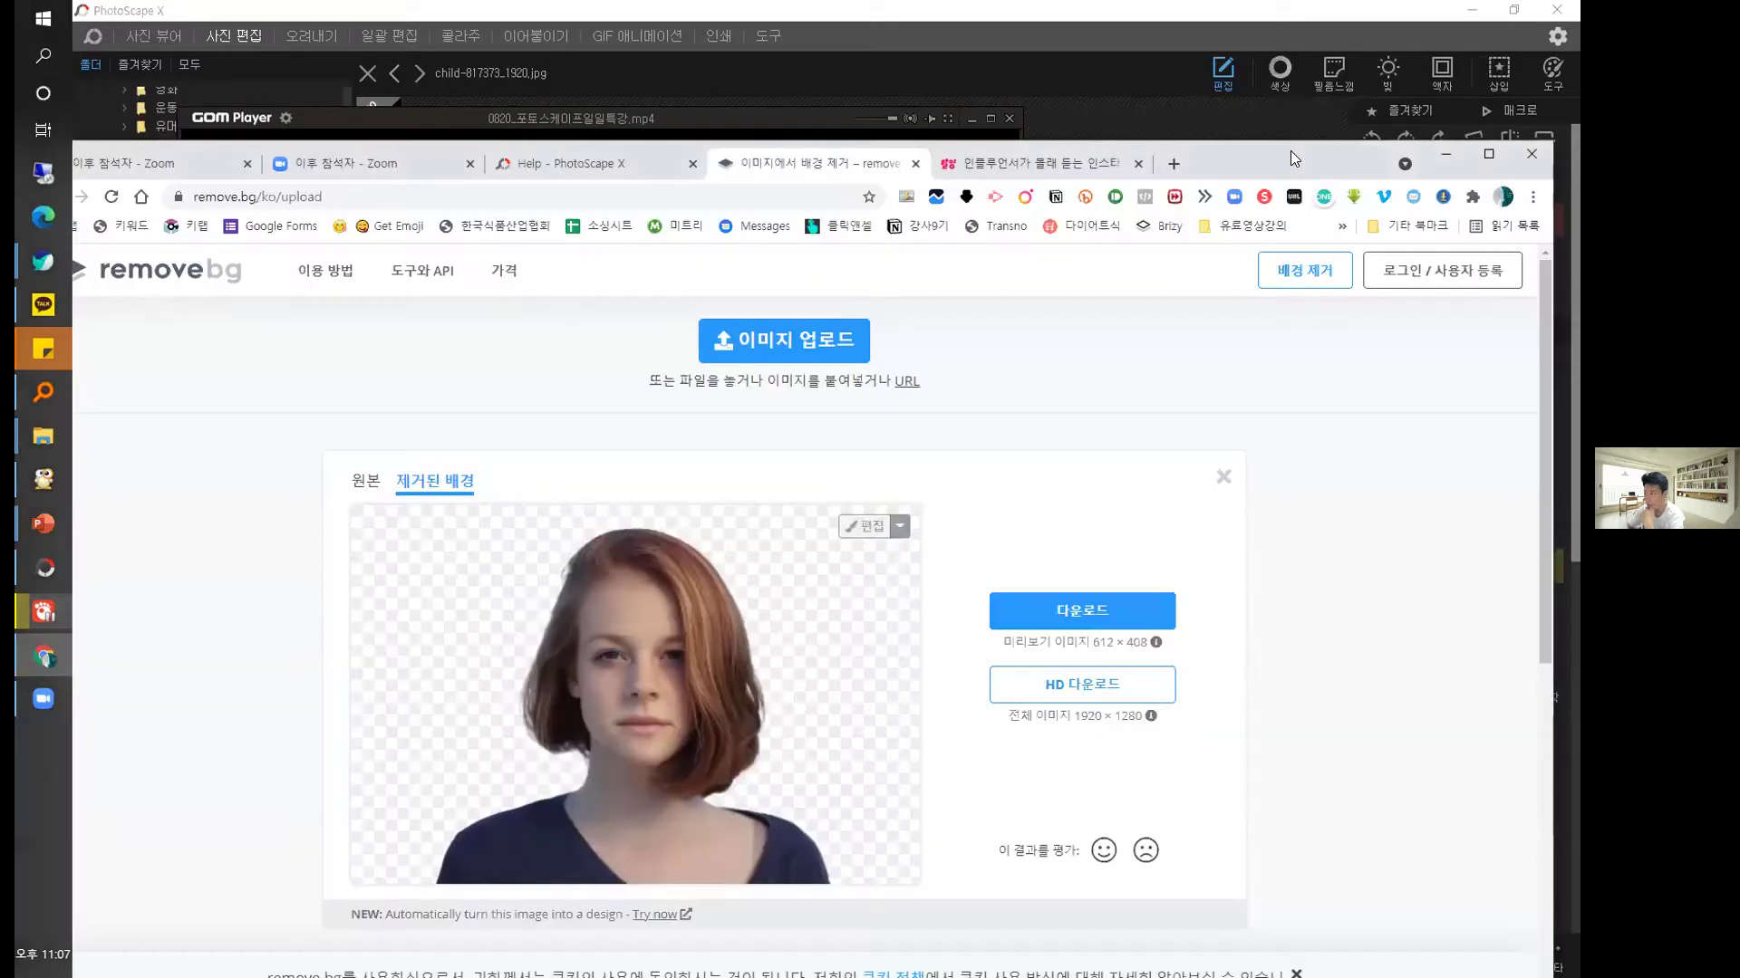
left_click_drag(1283, 163, 1274, 47)
double_click(1274, 47)
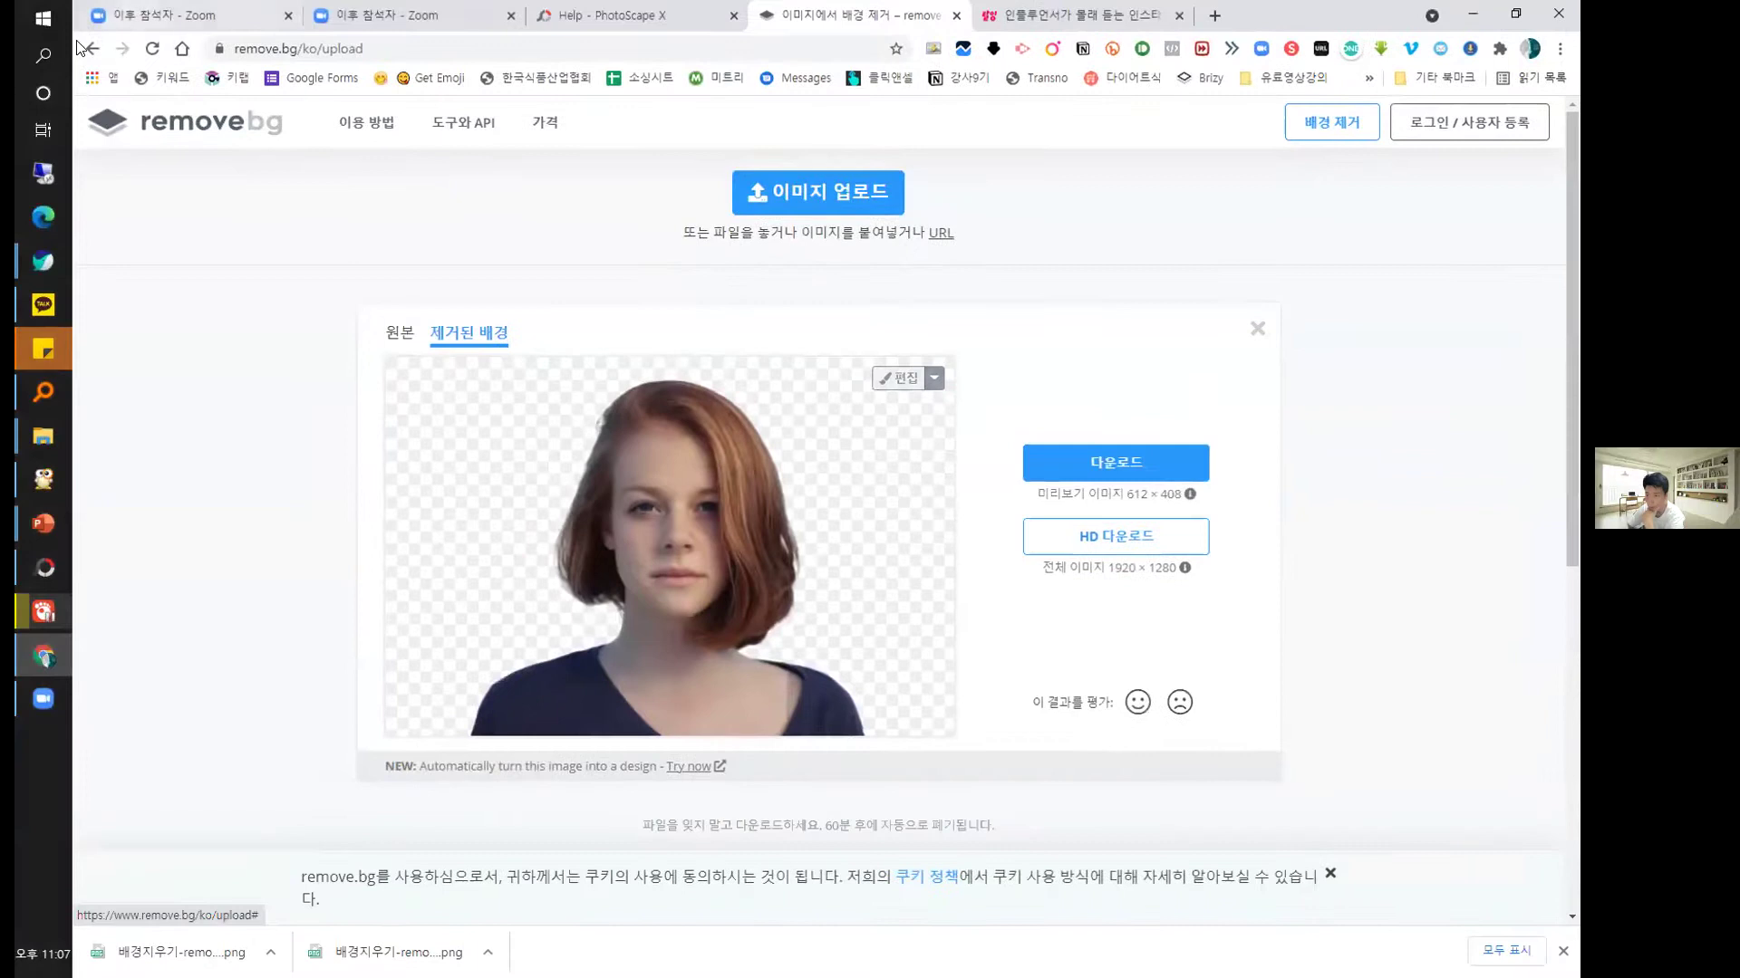
left_click(83, 48)
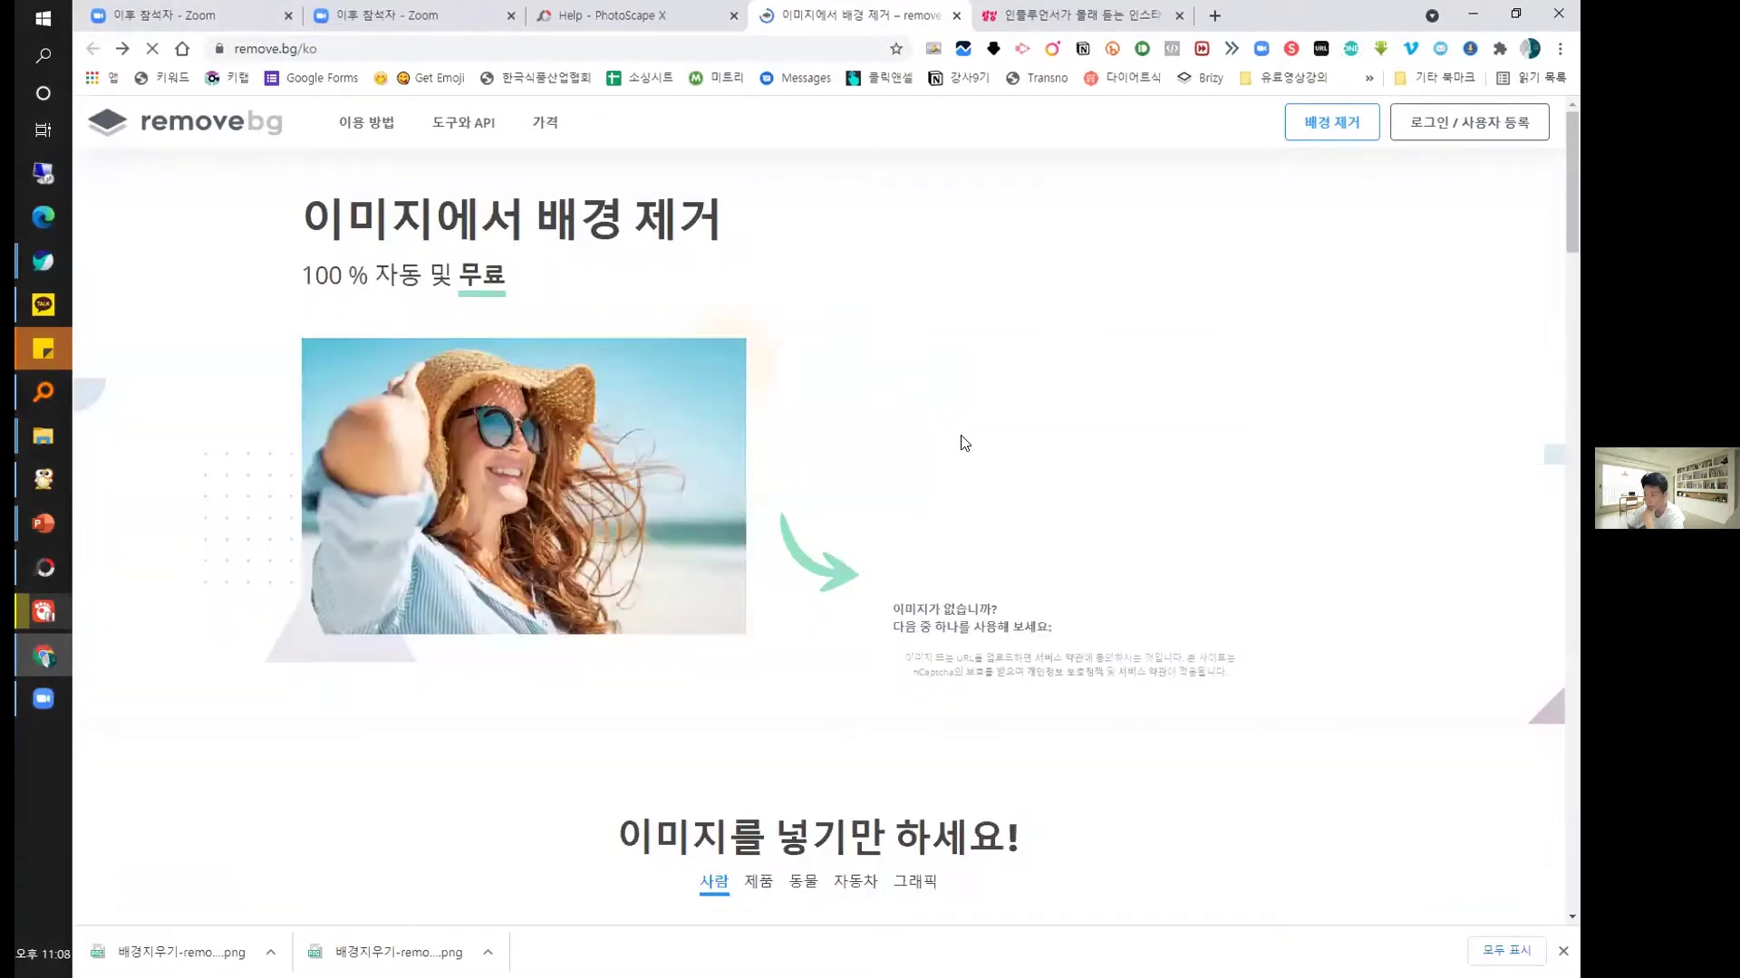
key("alt+Right")
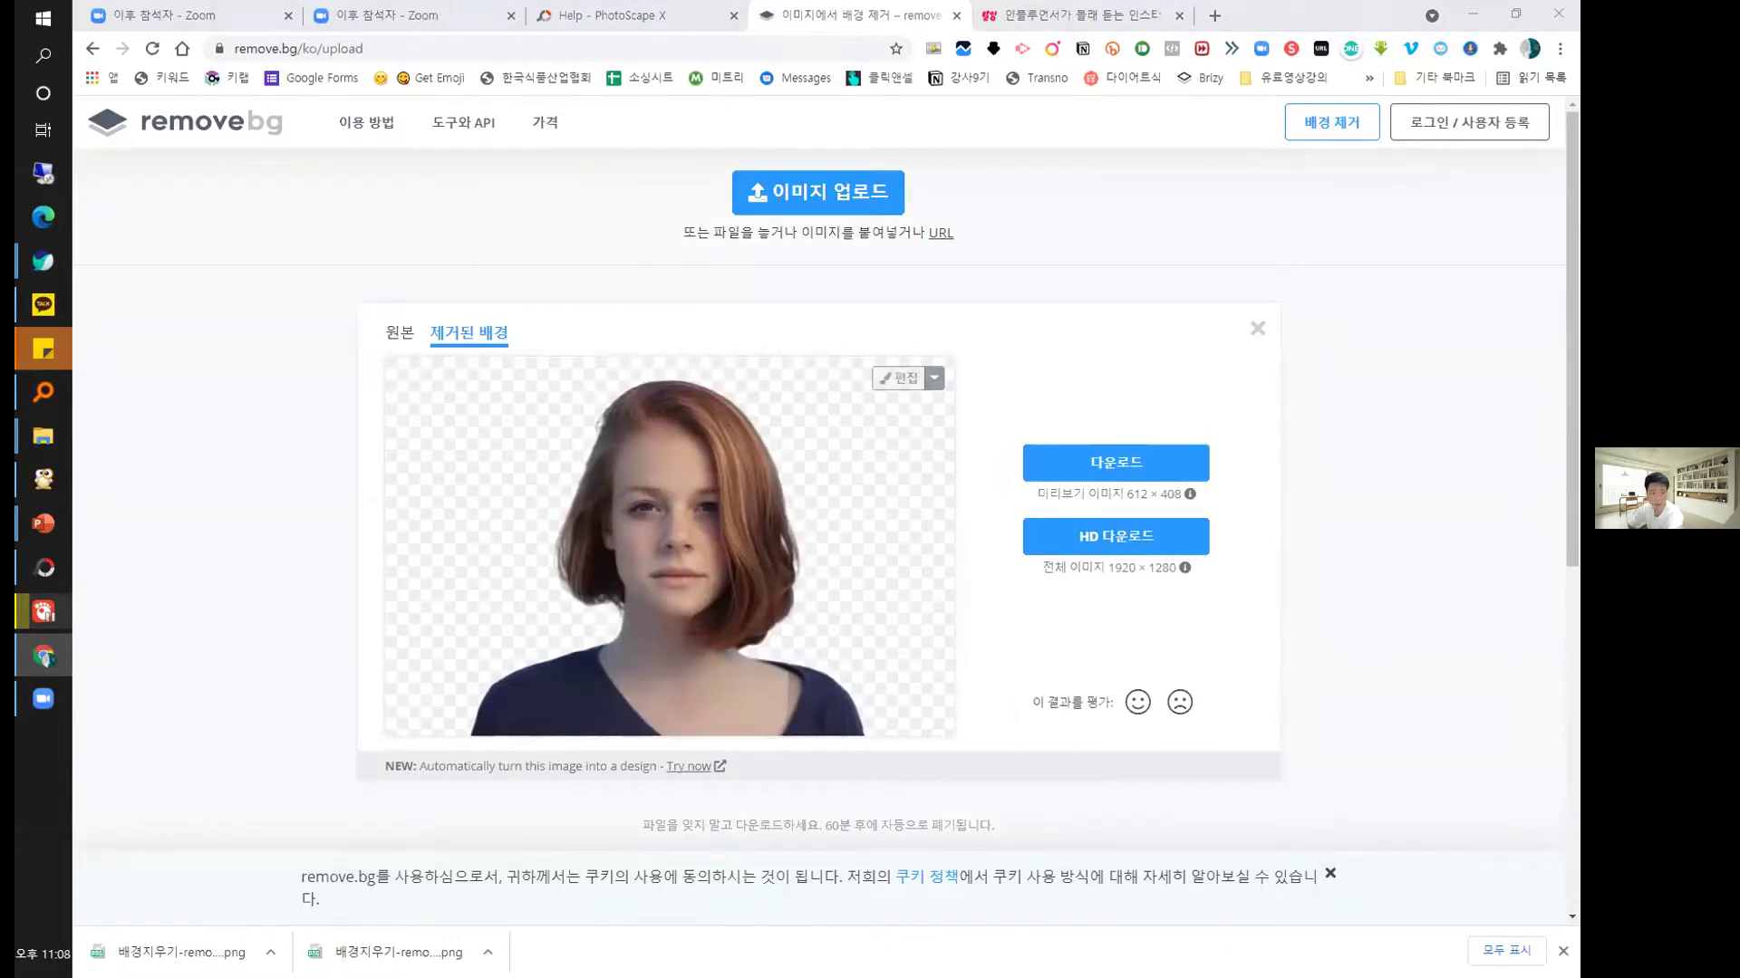
key("ctrl+v")
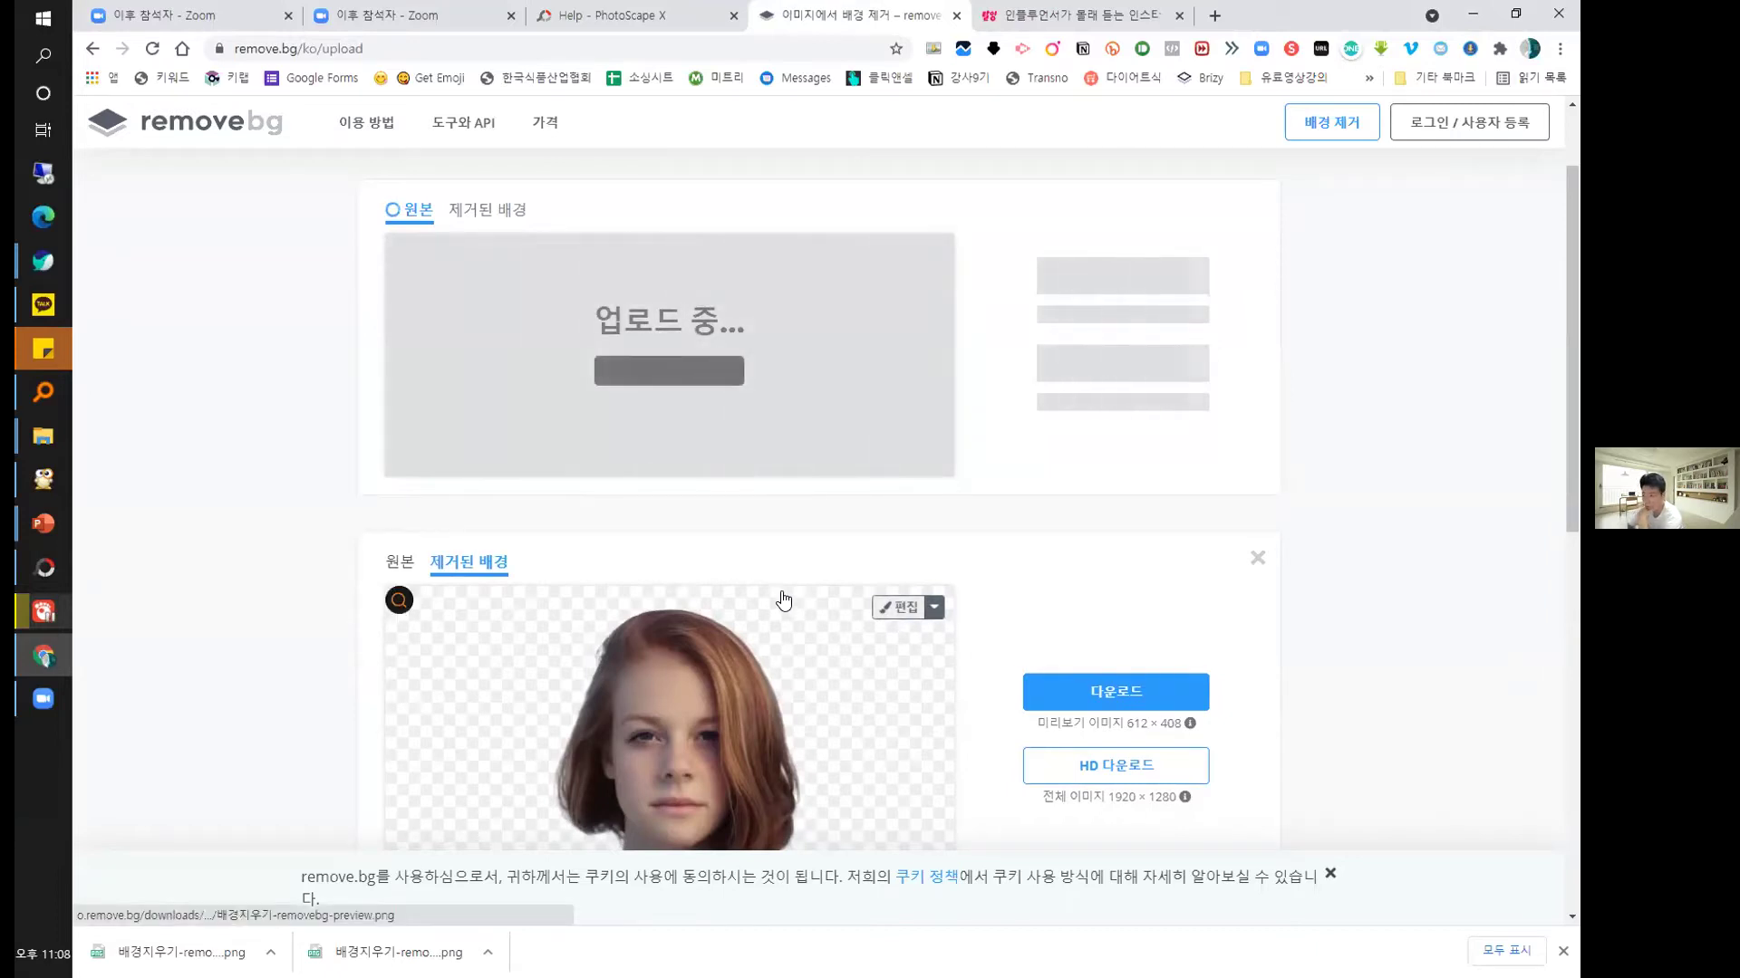
scroll(777, 598, "up", 2)
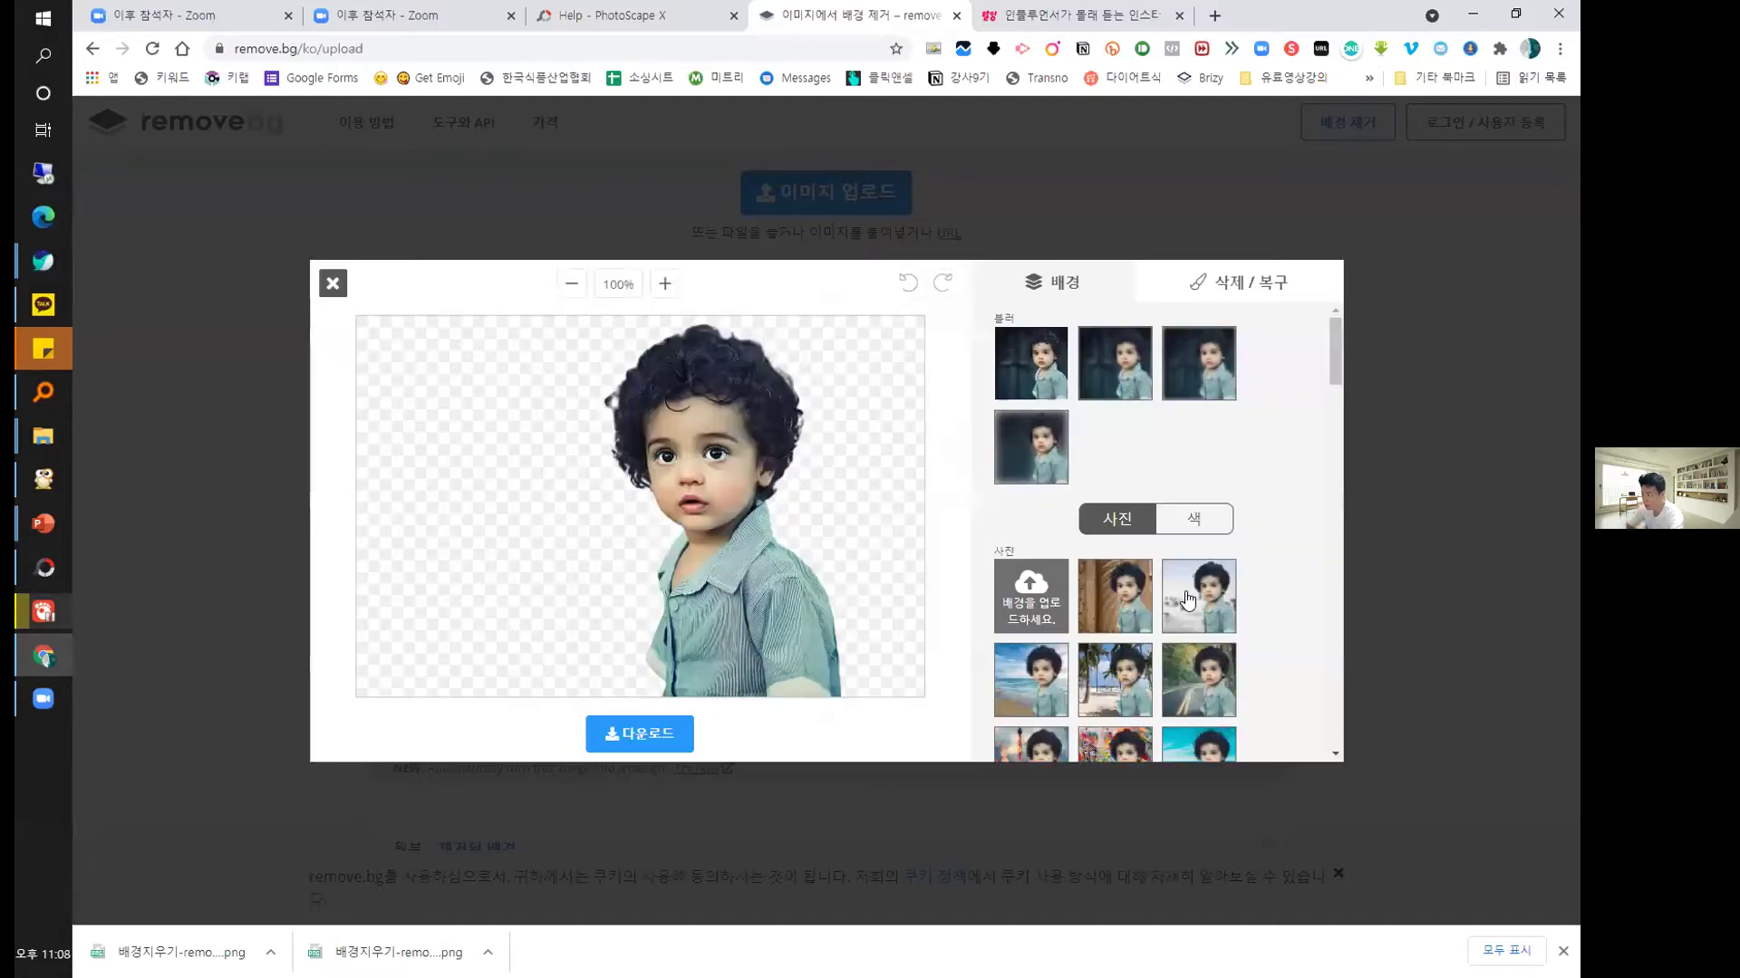
Try the colourful paint background and an uploaded beach photo behind the cut-out child, and apply the red brick wall background.
scroll(1198, 600, "down", 1)
scroll(1197, 600, "down", 1)
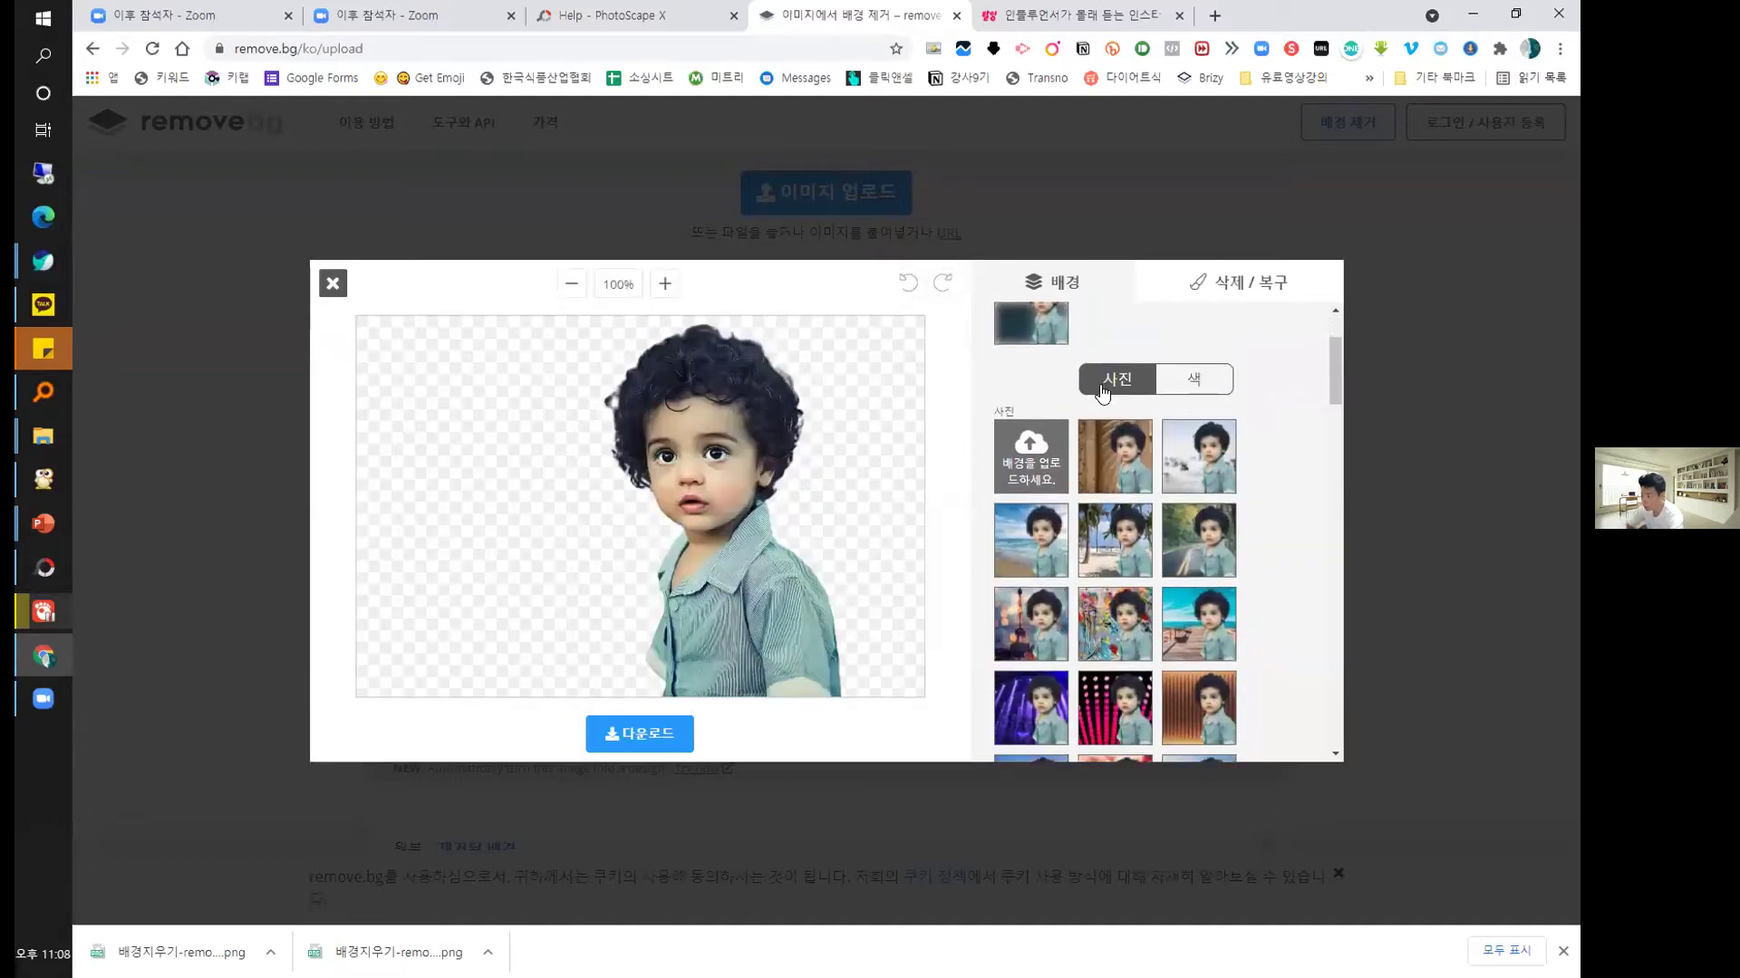
scroll(1098, 389, "down", 1)
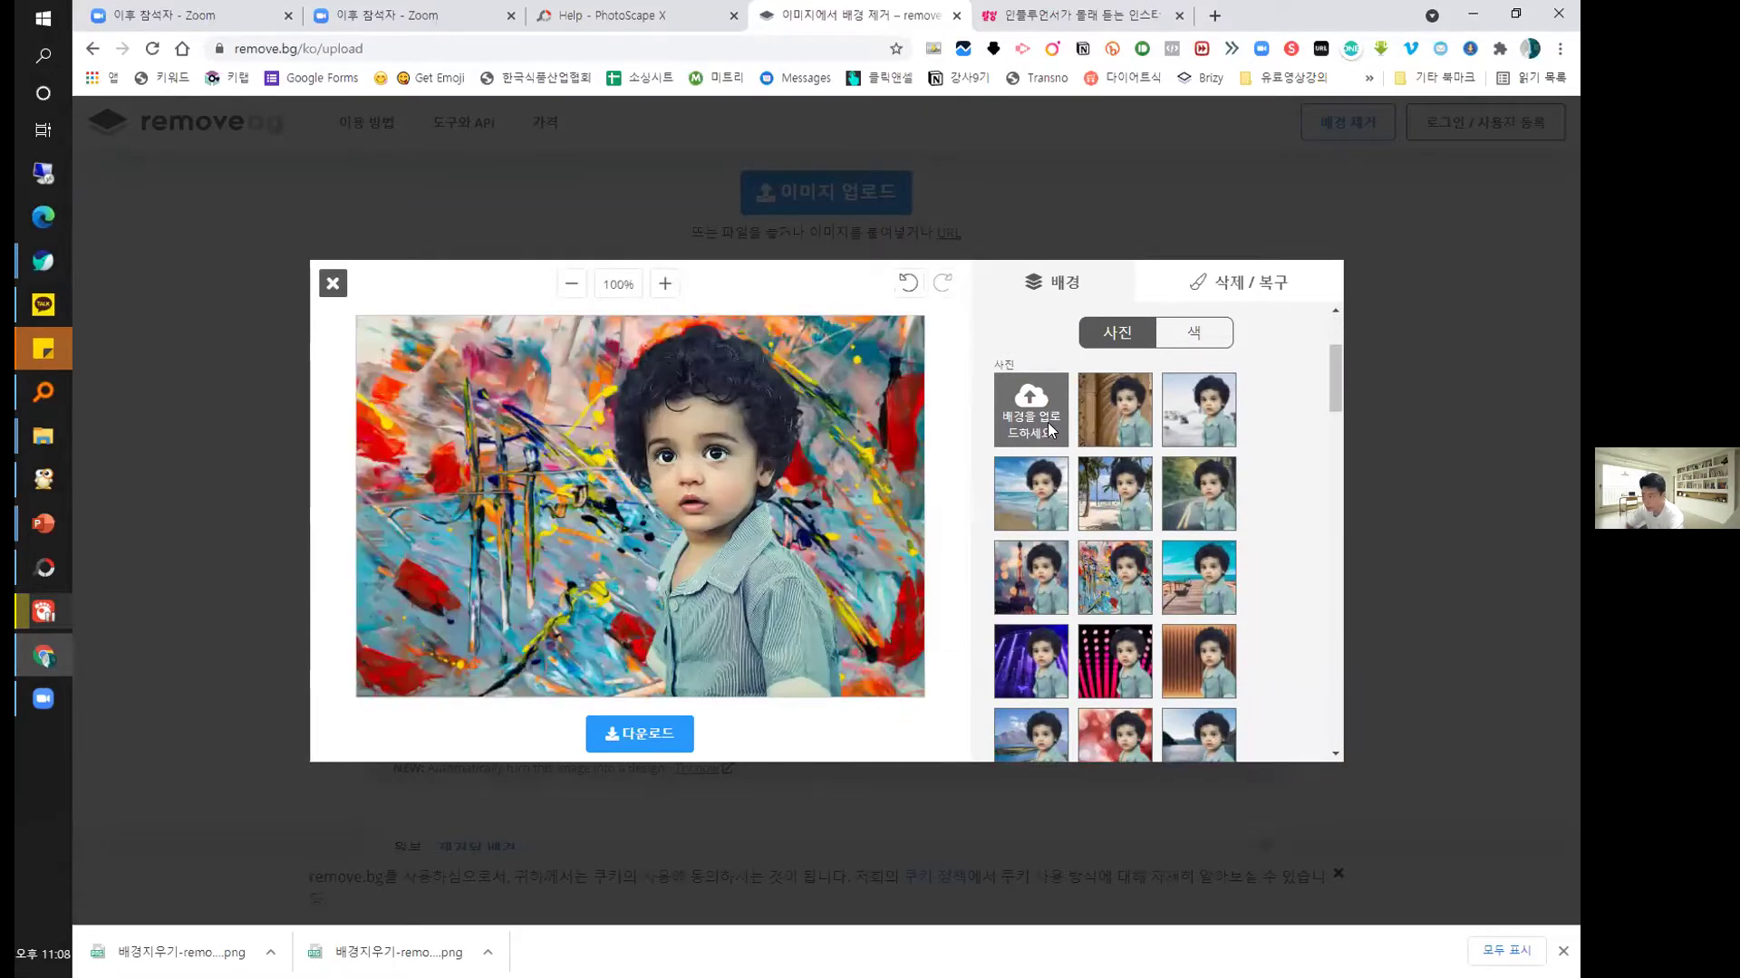
left_click(996, 425)
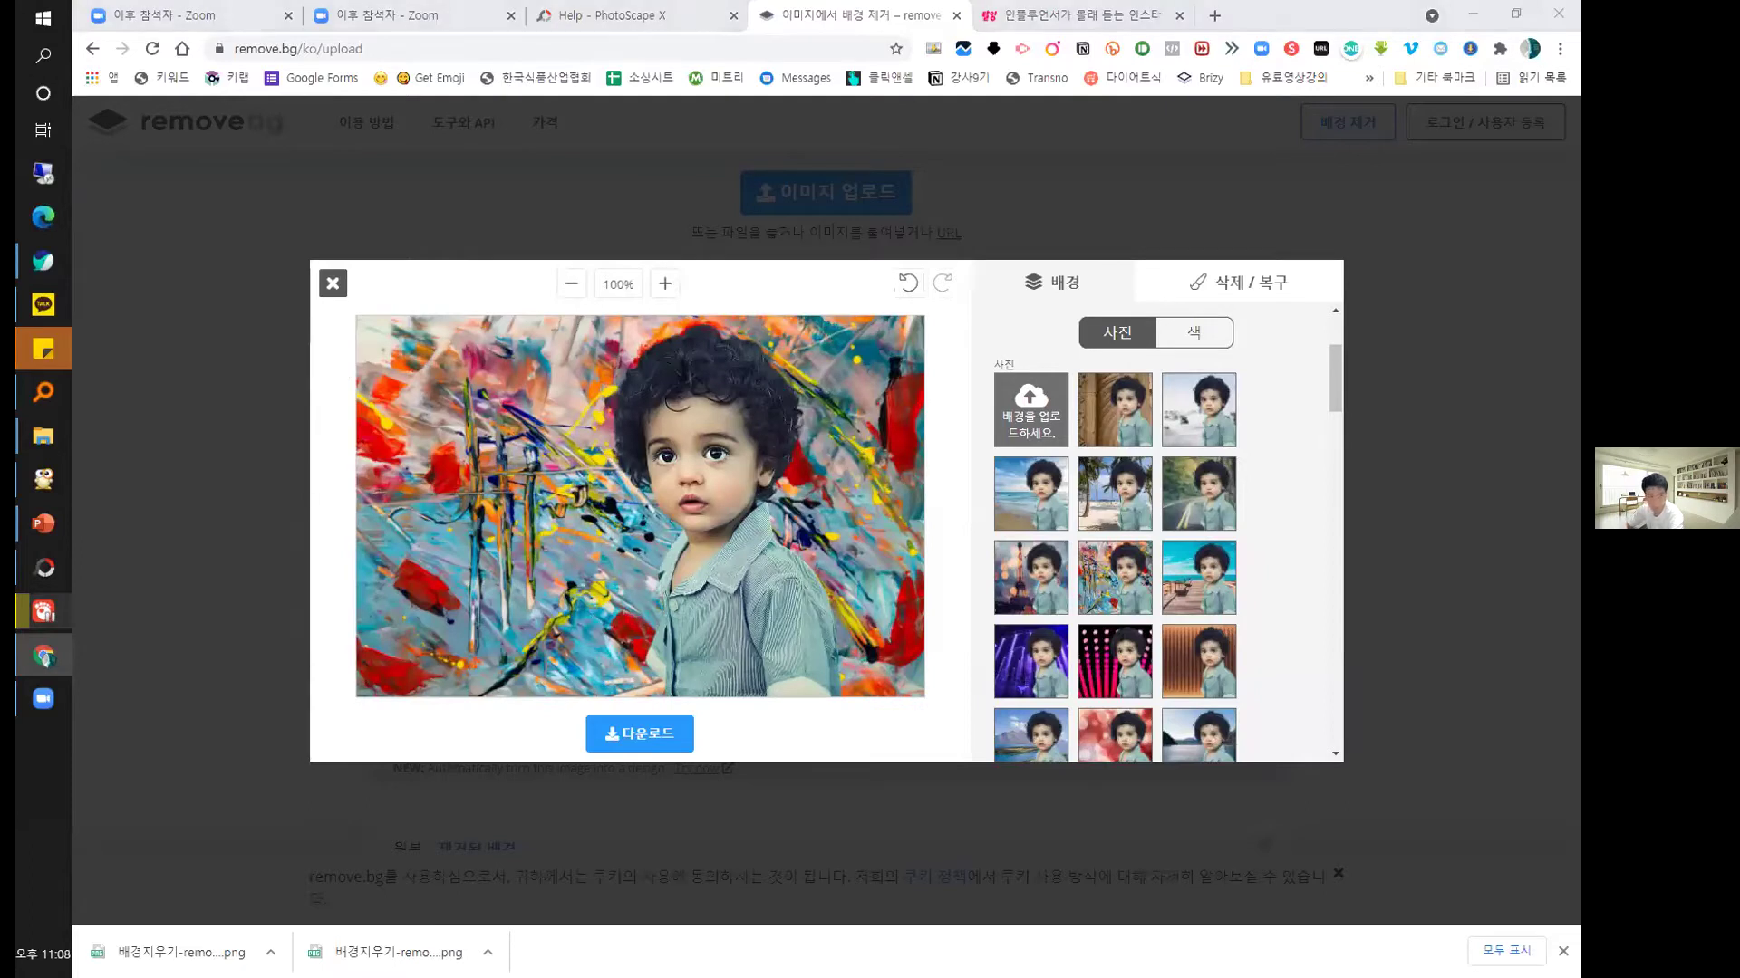
key("Return")
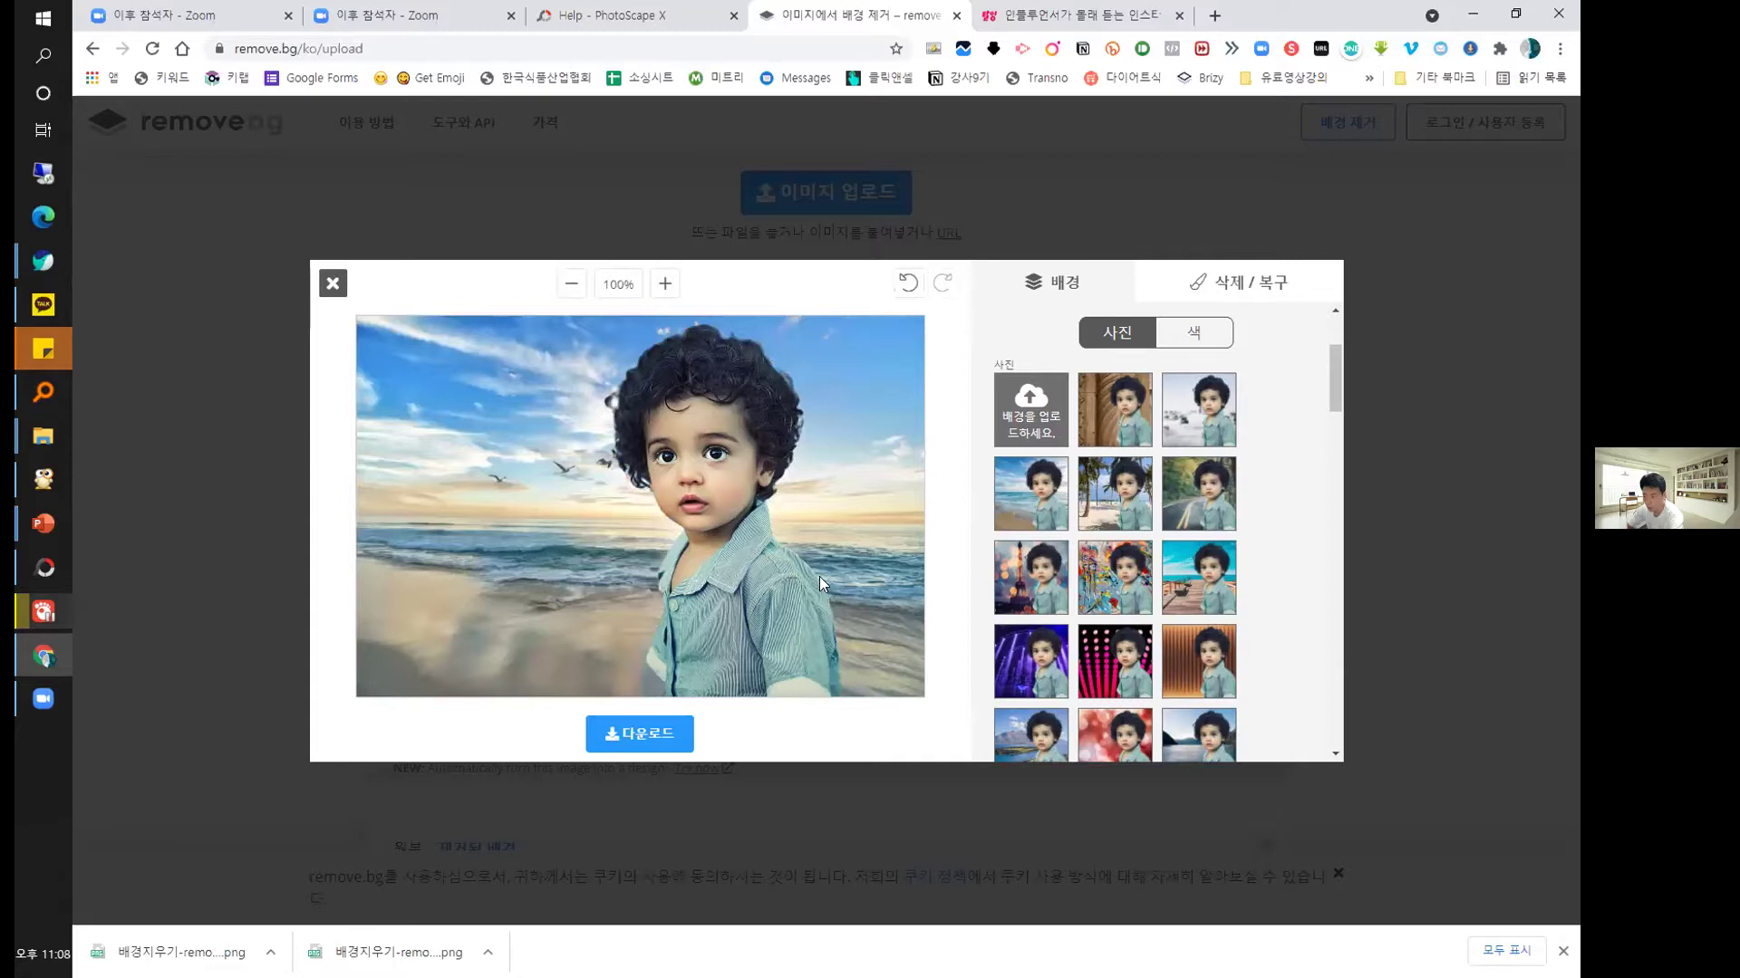
scroll(1131, 446, "down", 5)
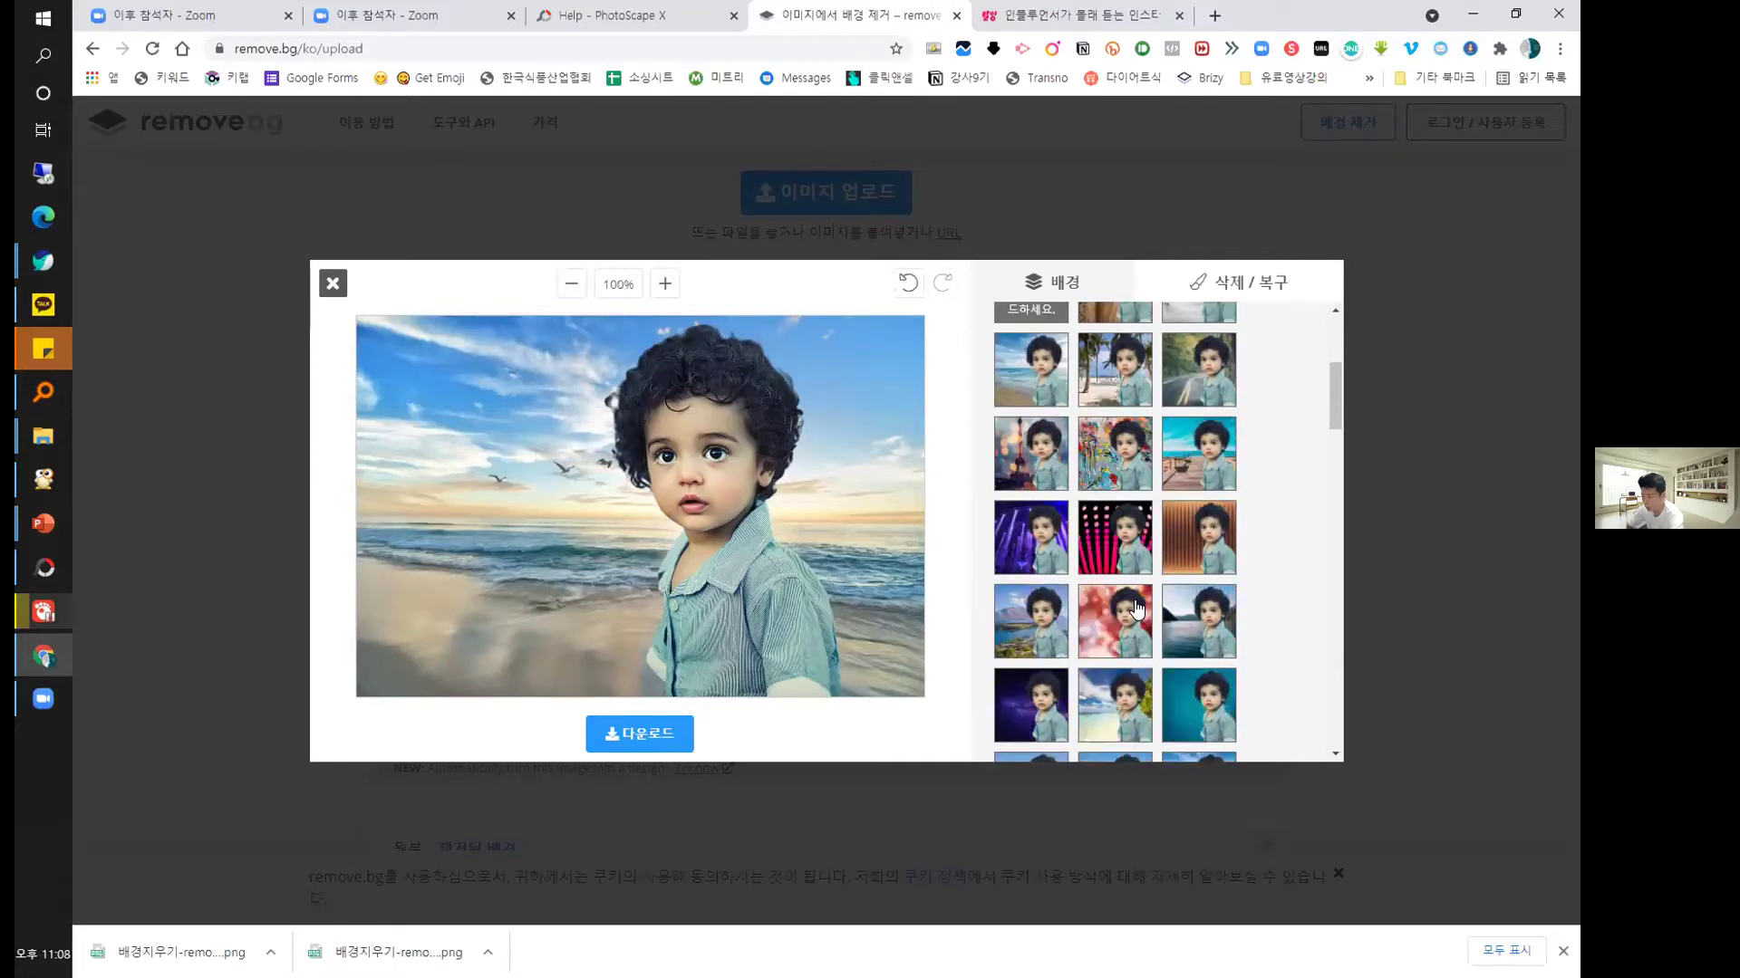
scroll(1040, 451, "down", 5)
left_click(1041, 450)
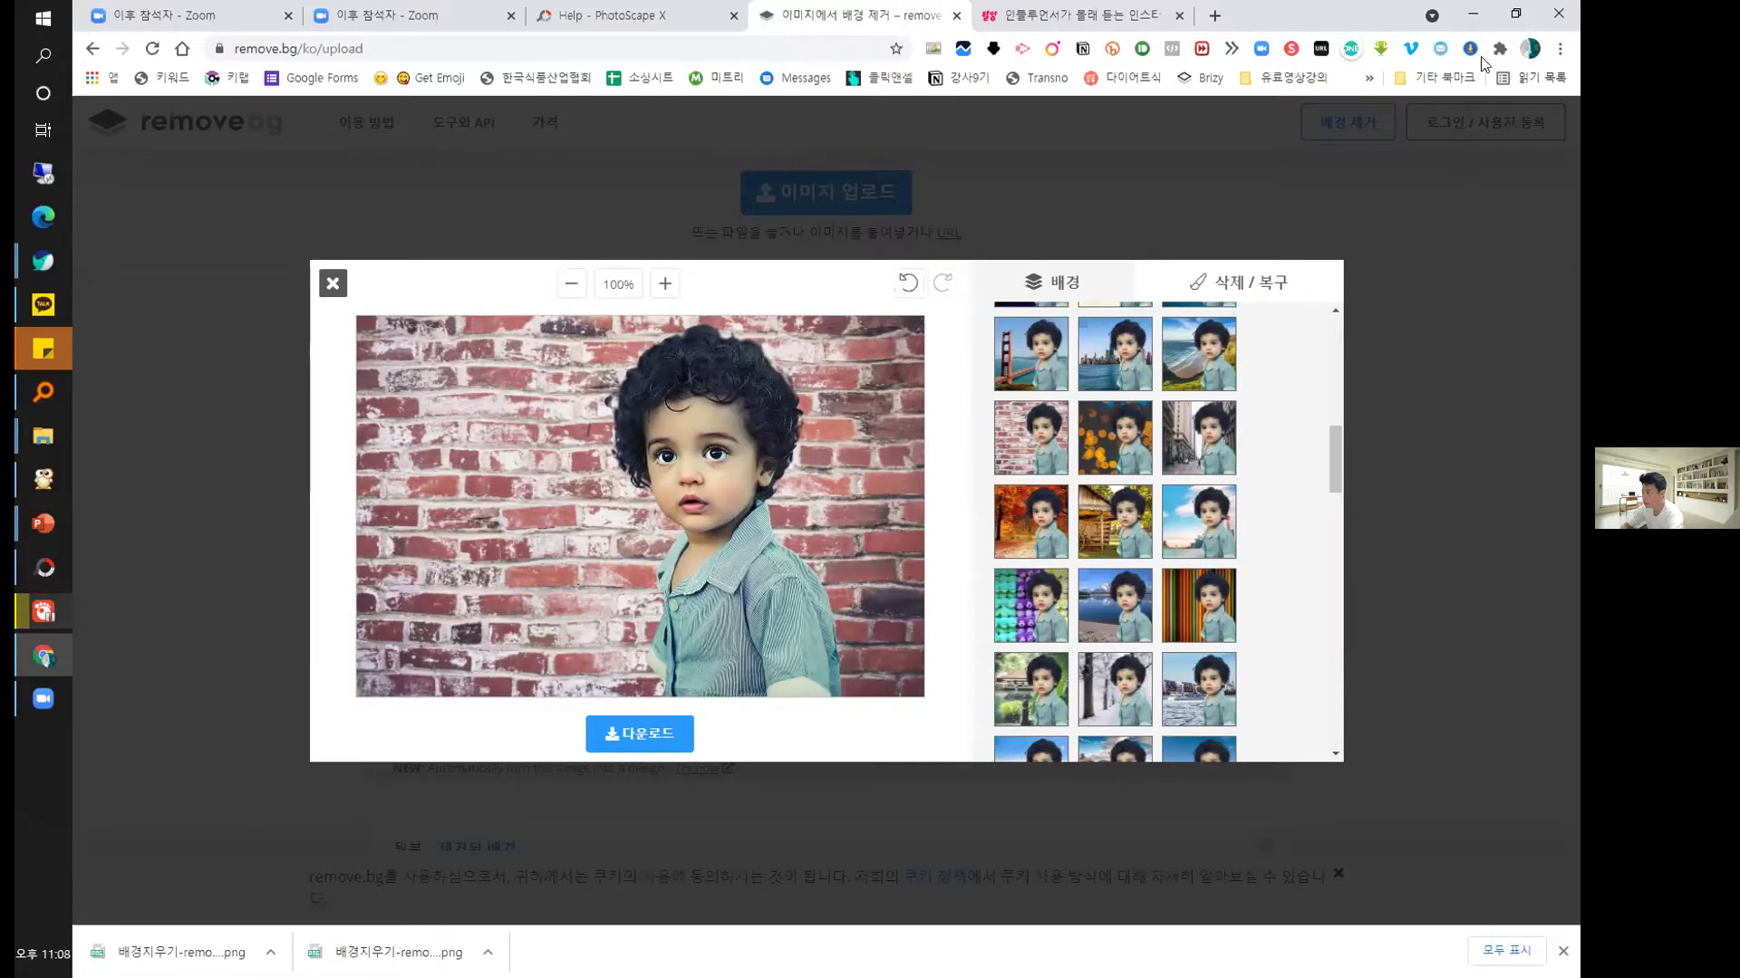
Return to PhotoScape X and undo the square crop of the child photo.
left_click(1474, 12)
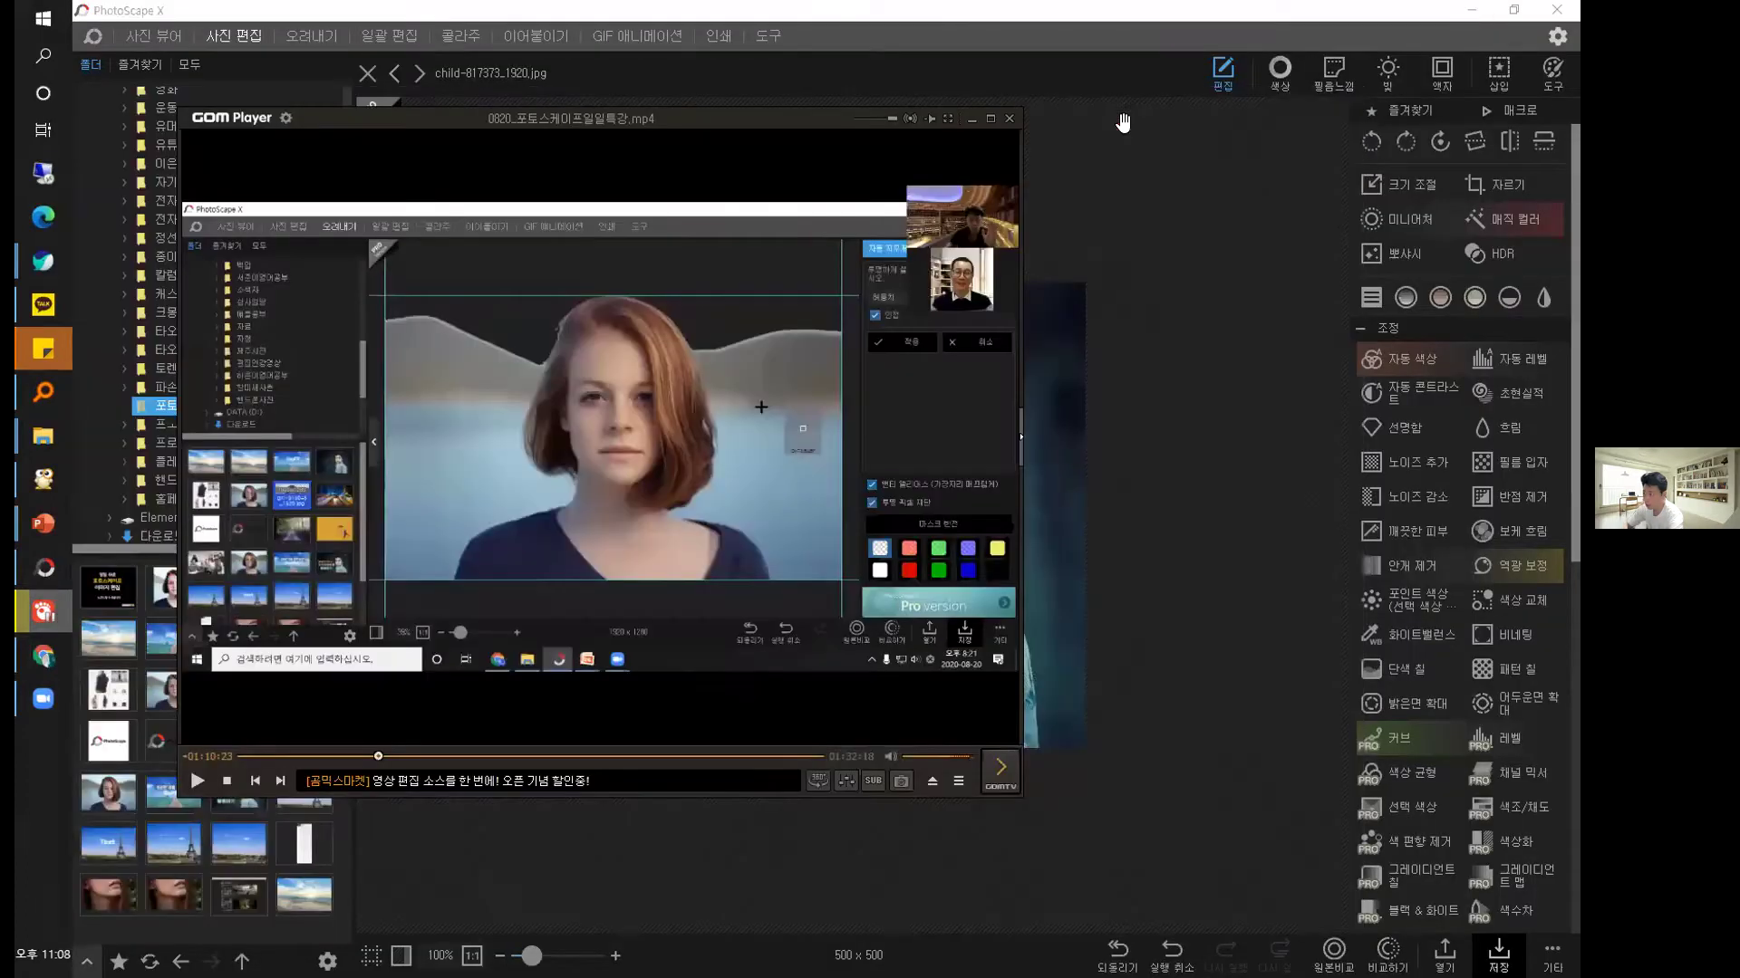
left_click(1122, 123)
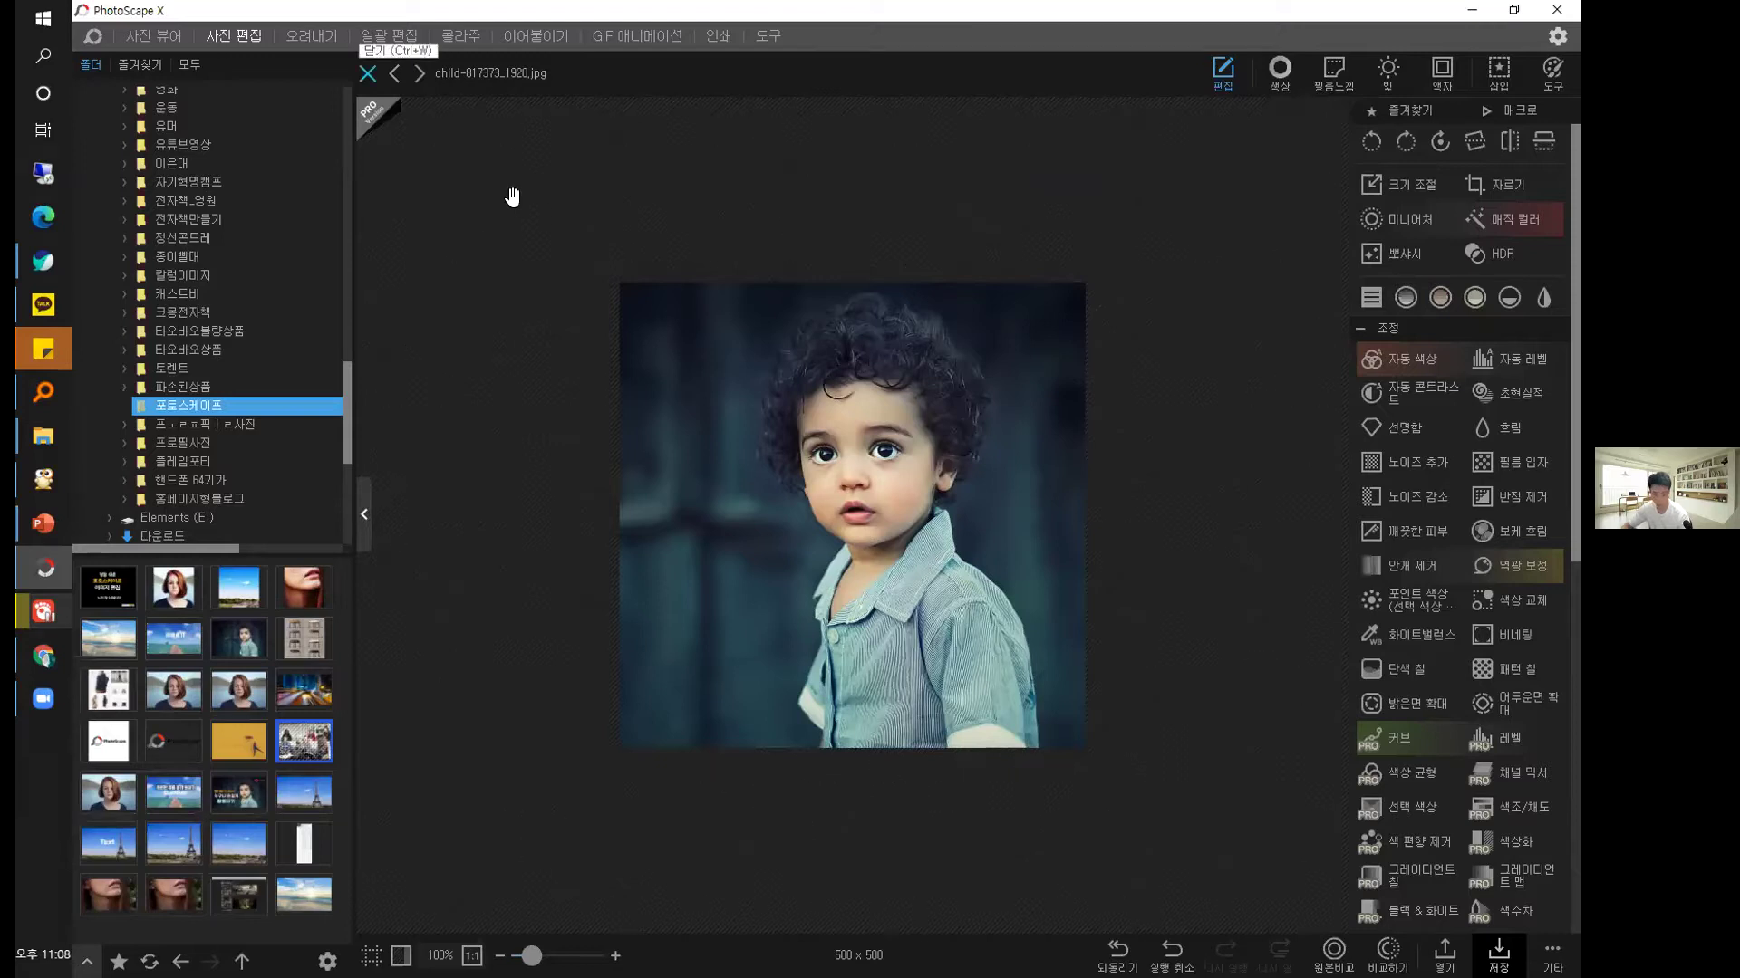
key("ctrl+z")
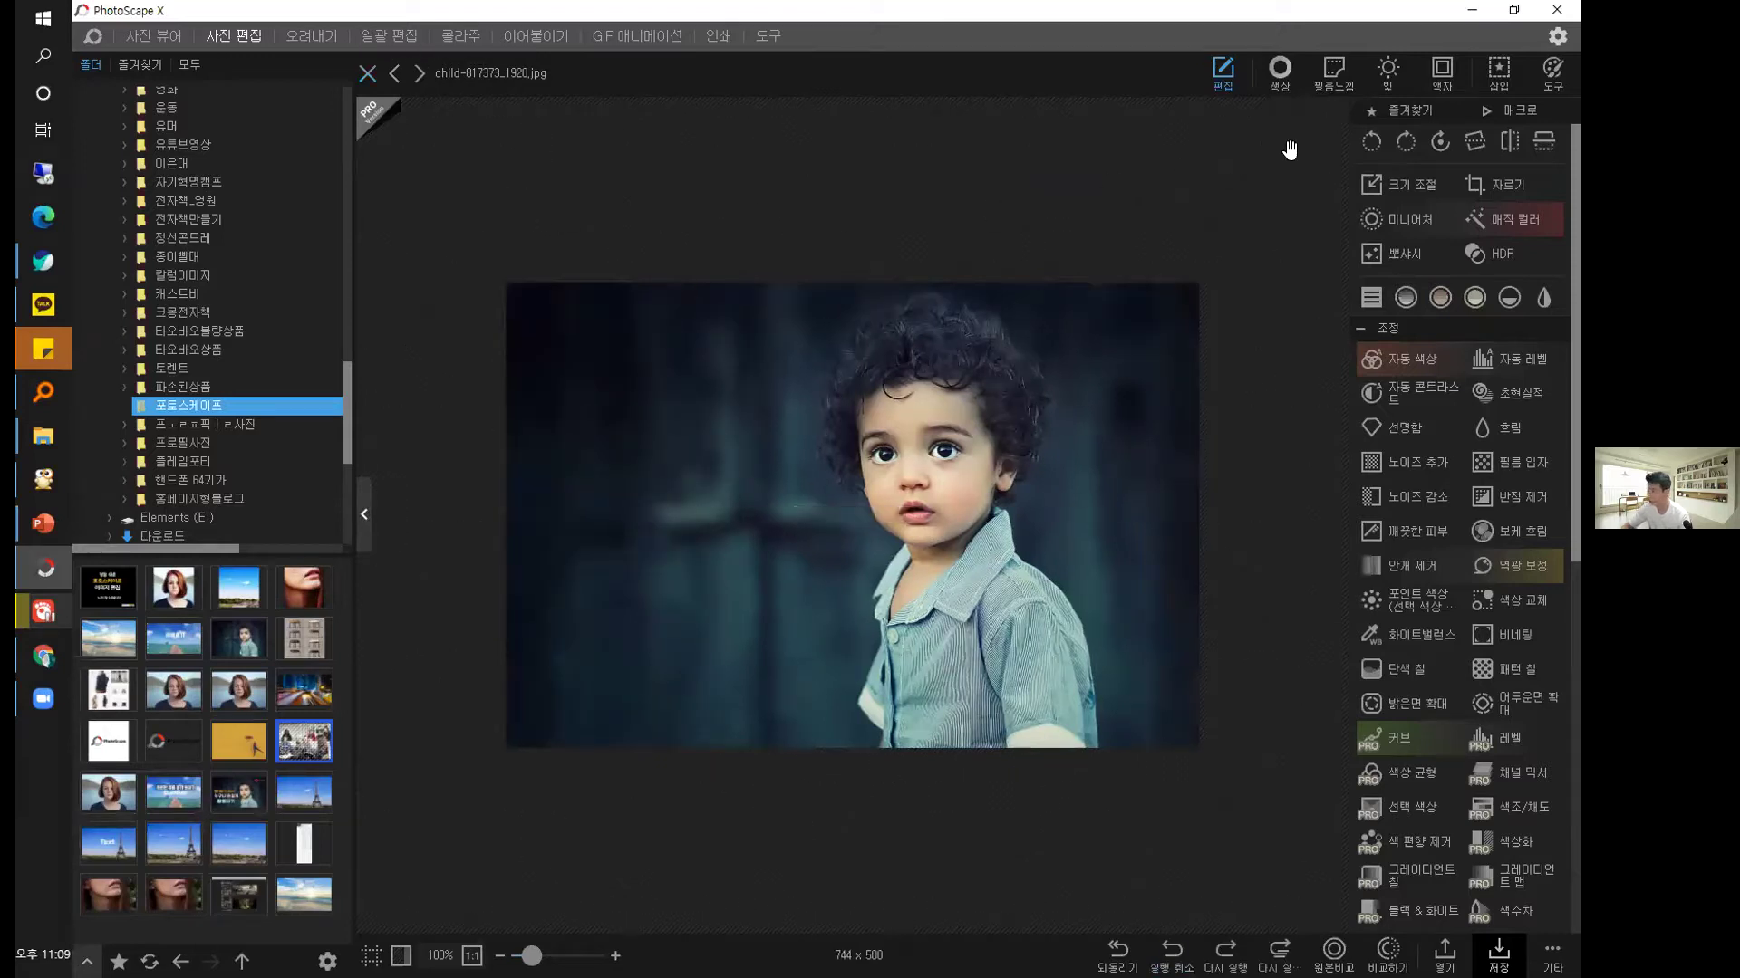
Look at the colour adjustments (색상) and the tools (도구) for the child photo, and return to the edit functions (편집).
left_click(1278, 74)
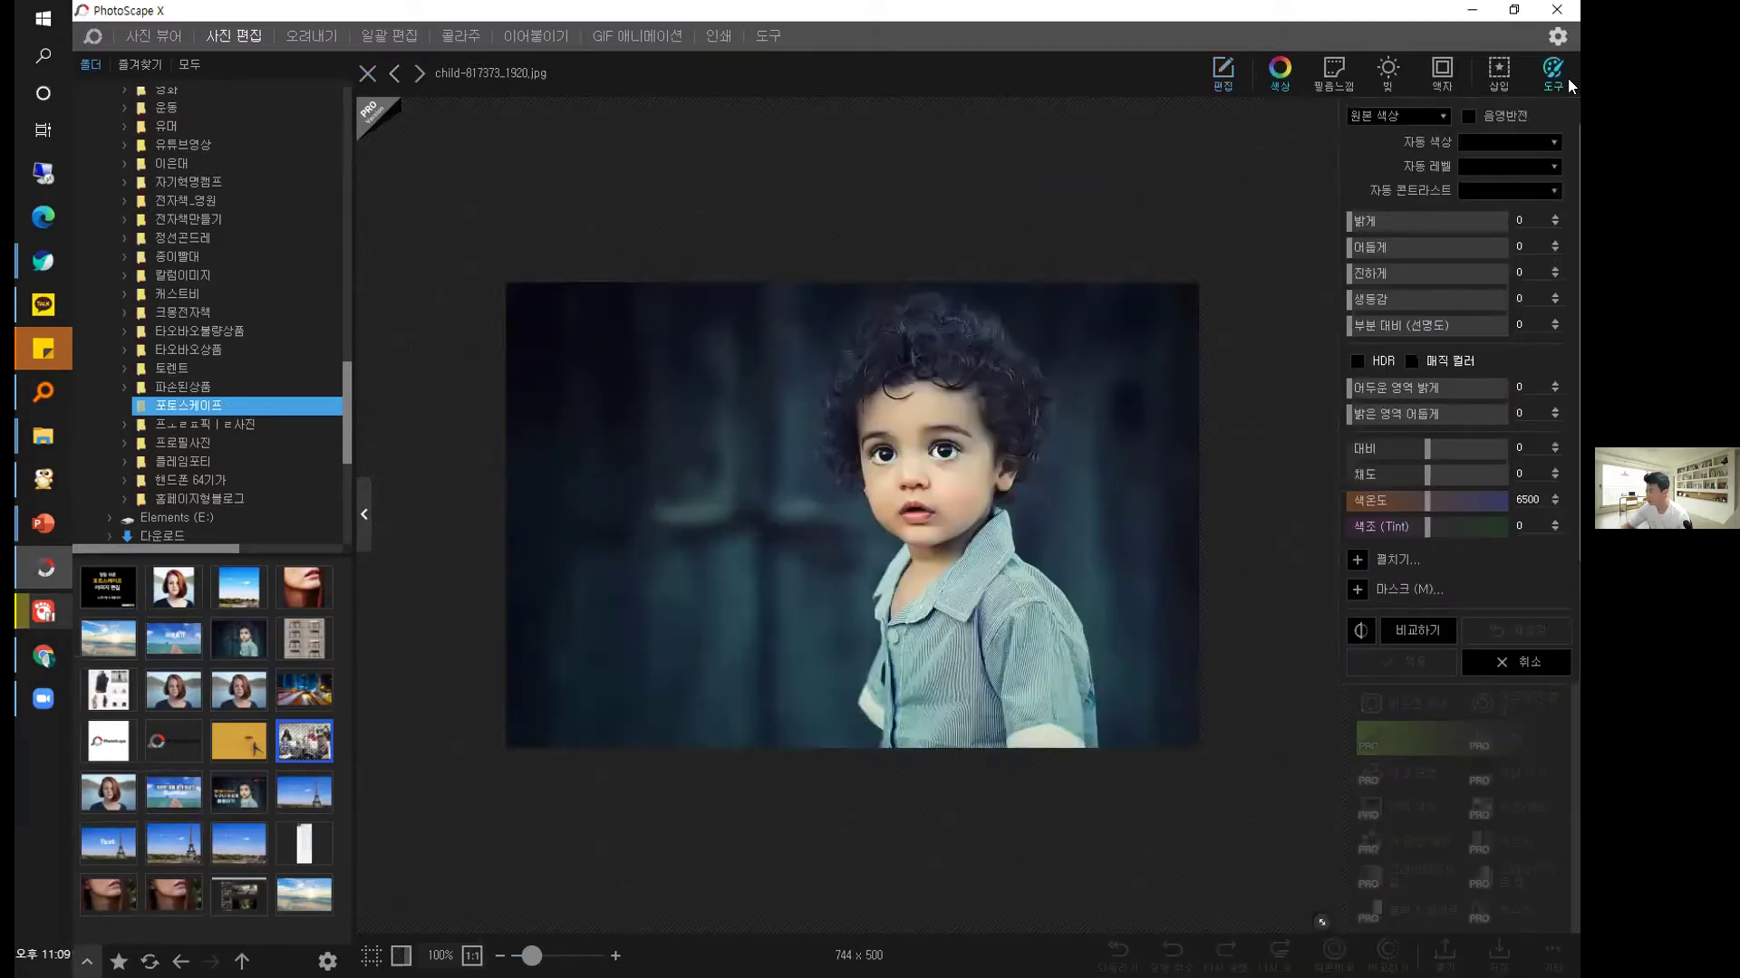
left_click(1557, 87)
left_click(1230, 74)
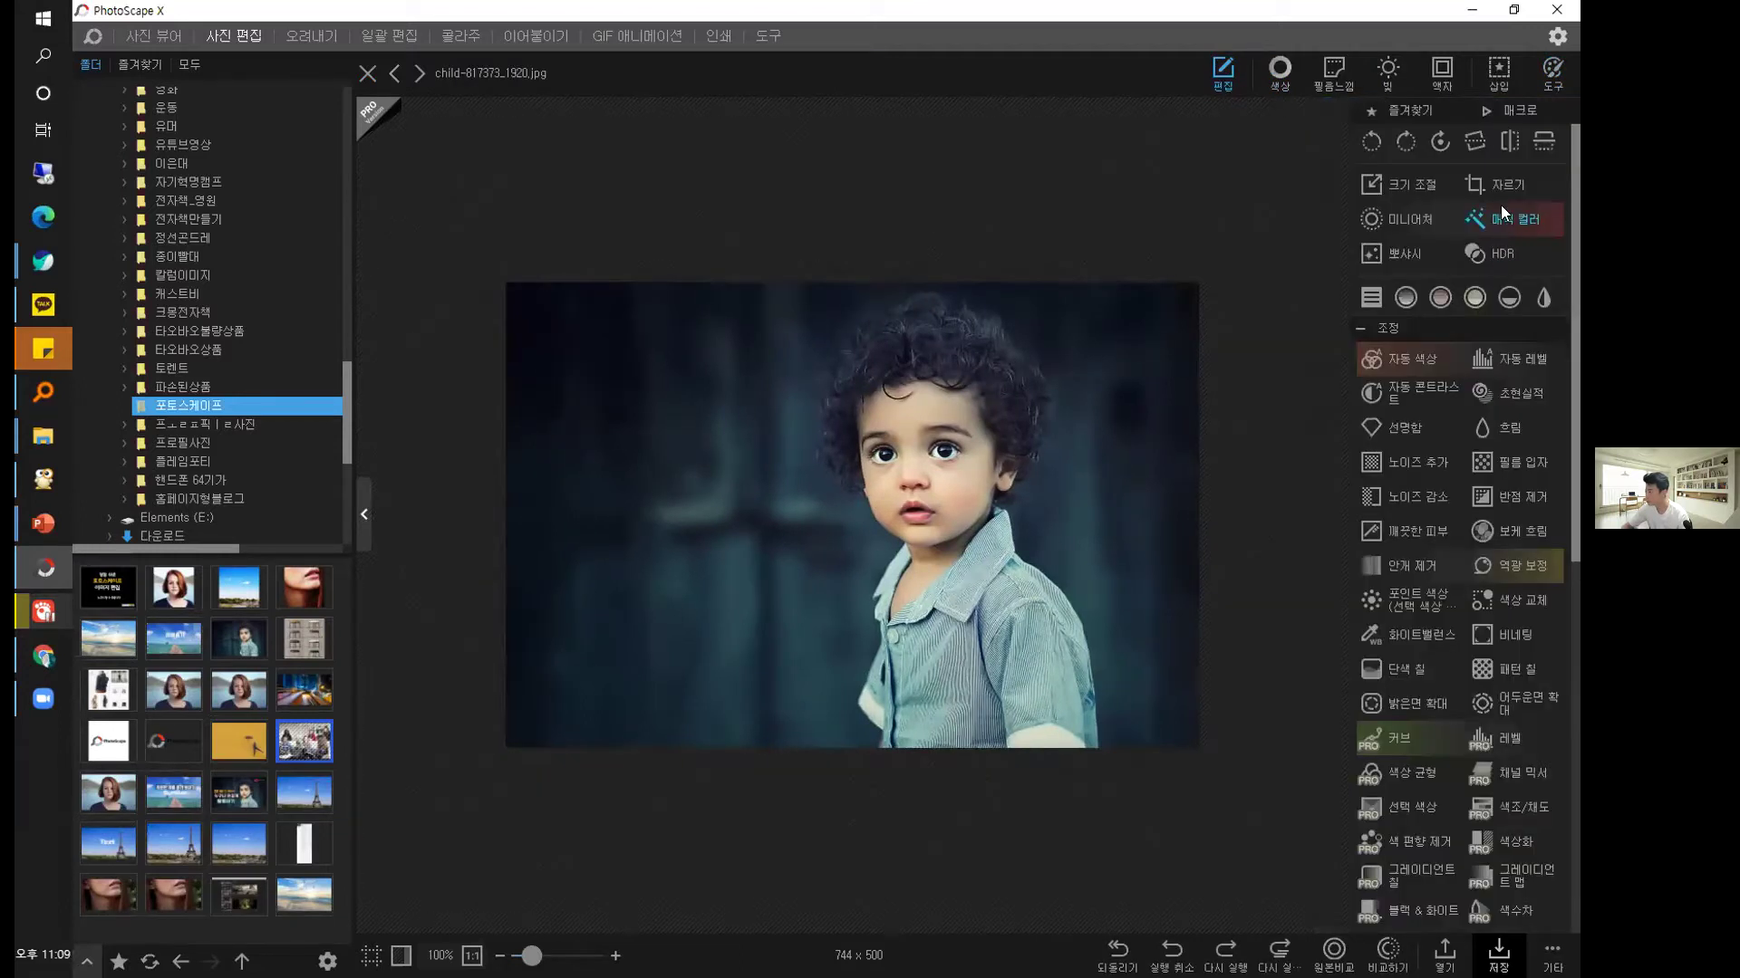
Insert the PhotoScape logo image file over the child photo.
left_click(1493, 69)
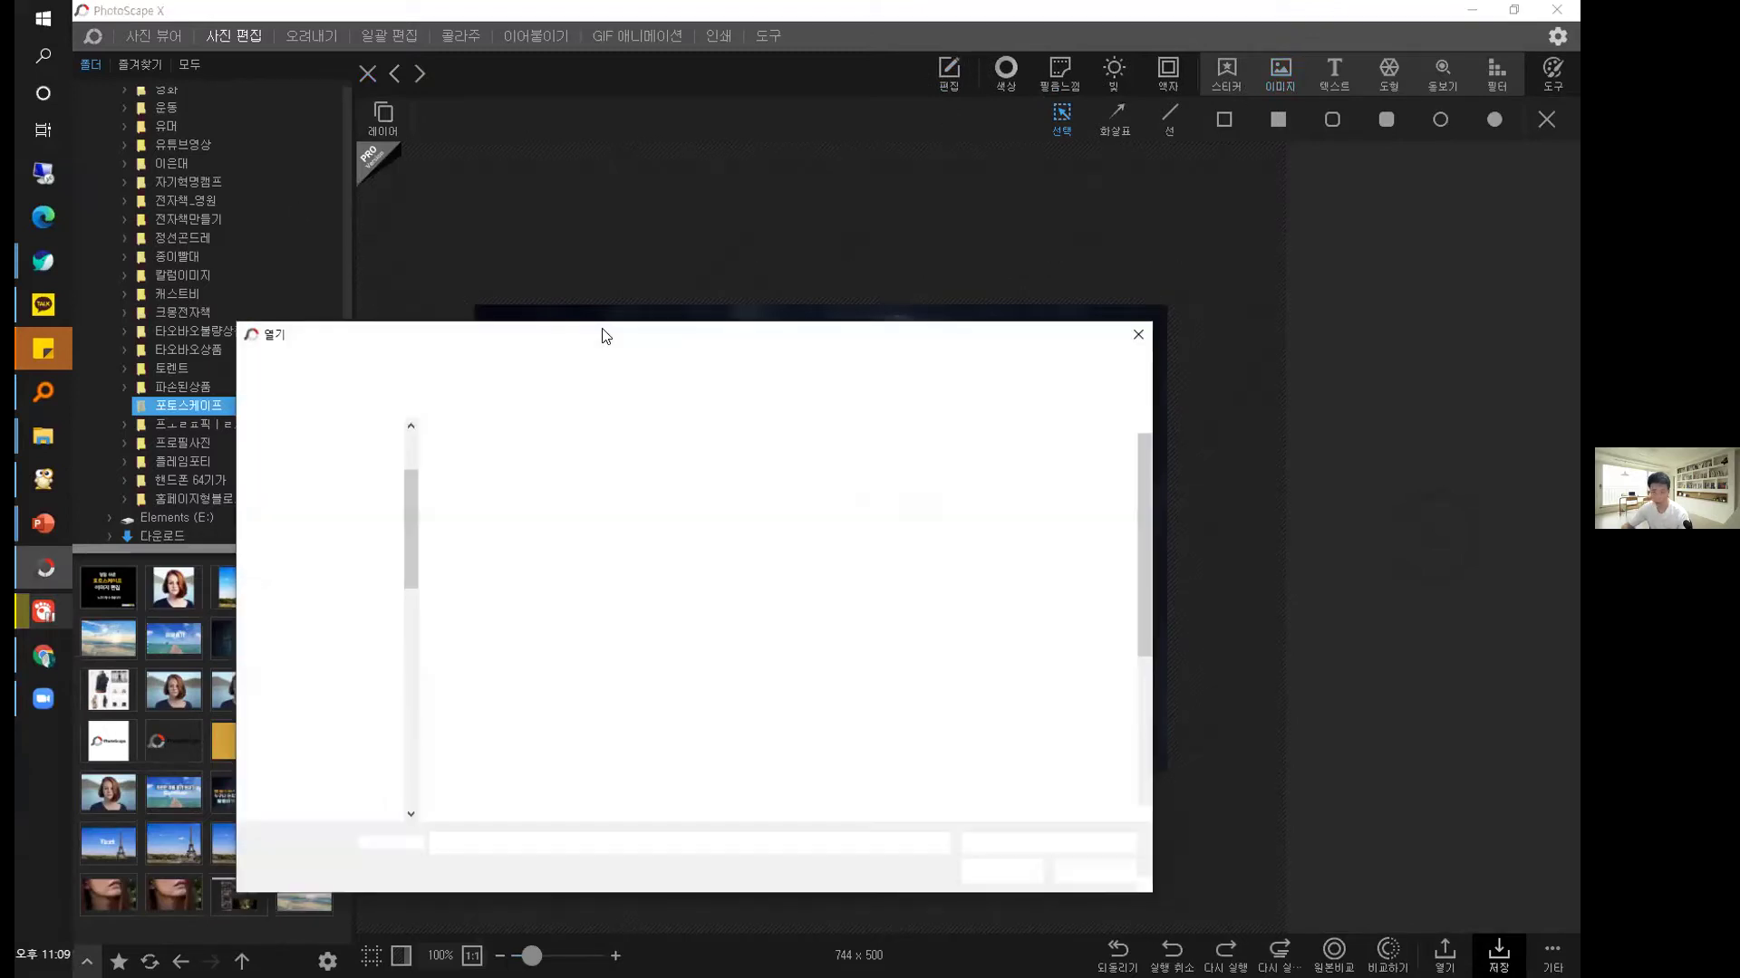
left_click(797, 716)
left_click(1124, 831)
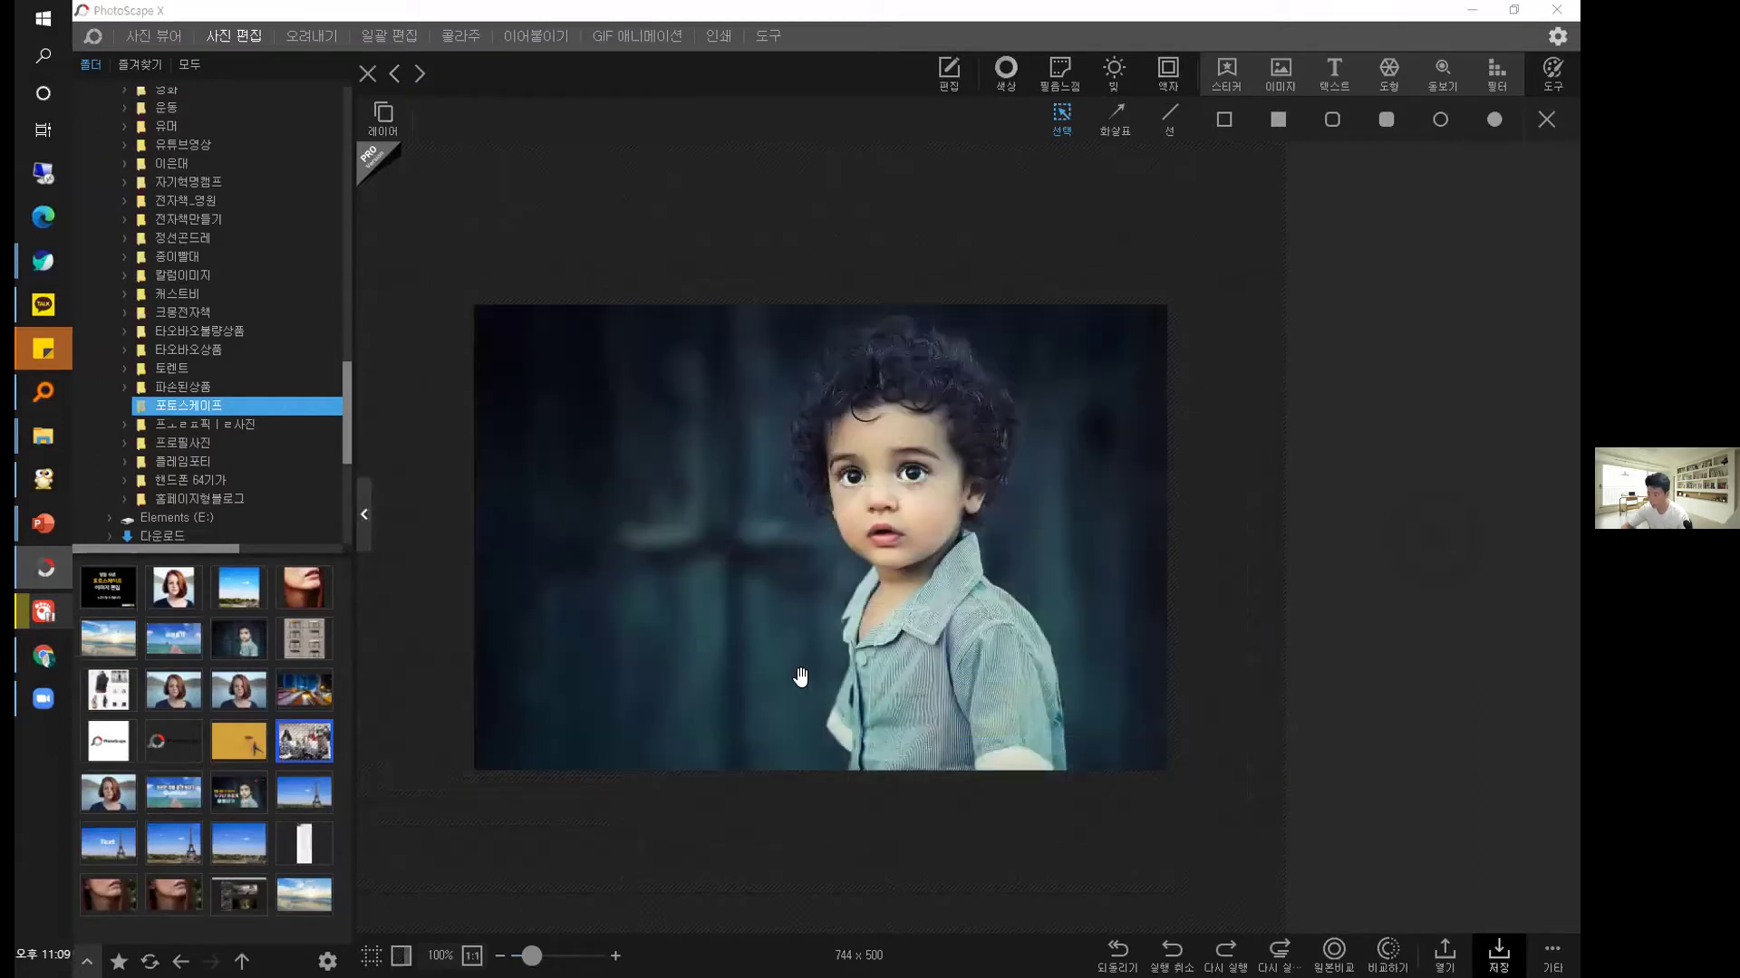
Scale the inserted PhotoScape logo to about 42% and place it on the dark background beside the child.
left_click_drag(917, 594, 1021, 508)
left_click_drag(906, 634, 993, 630)
left_click(1104, 535)
left_click(1123, 627)
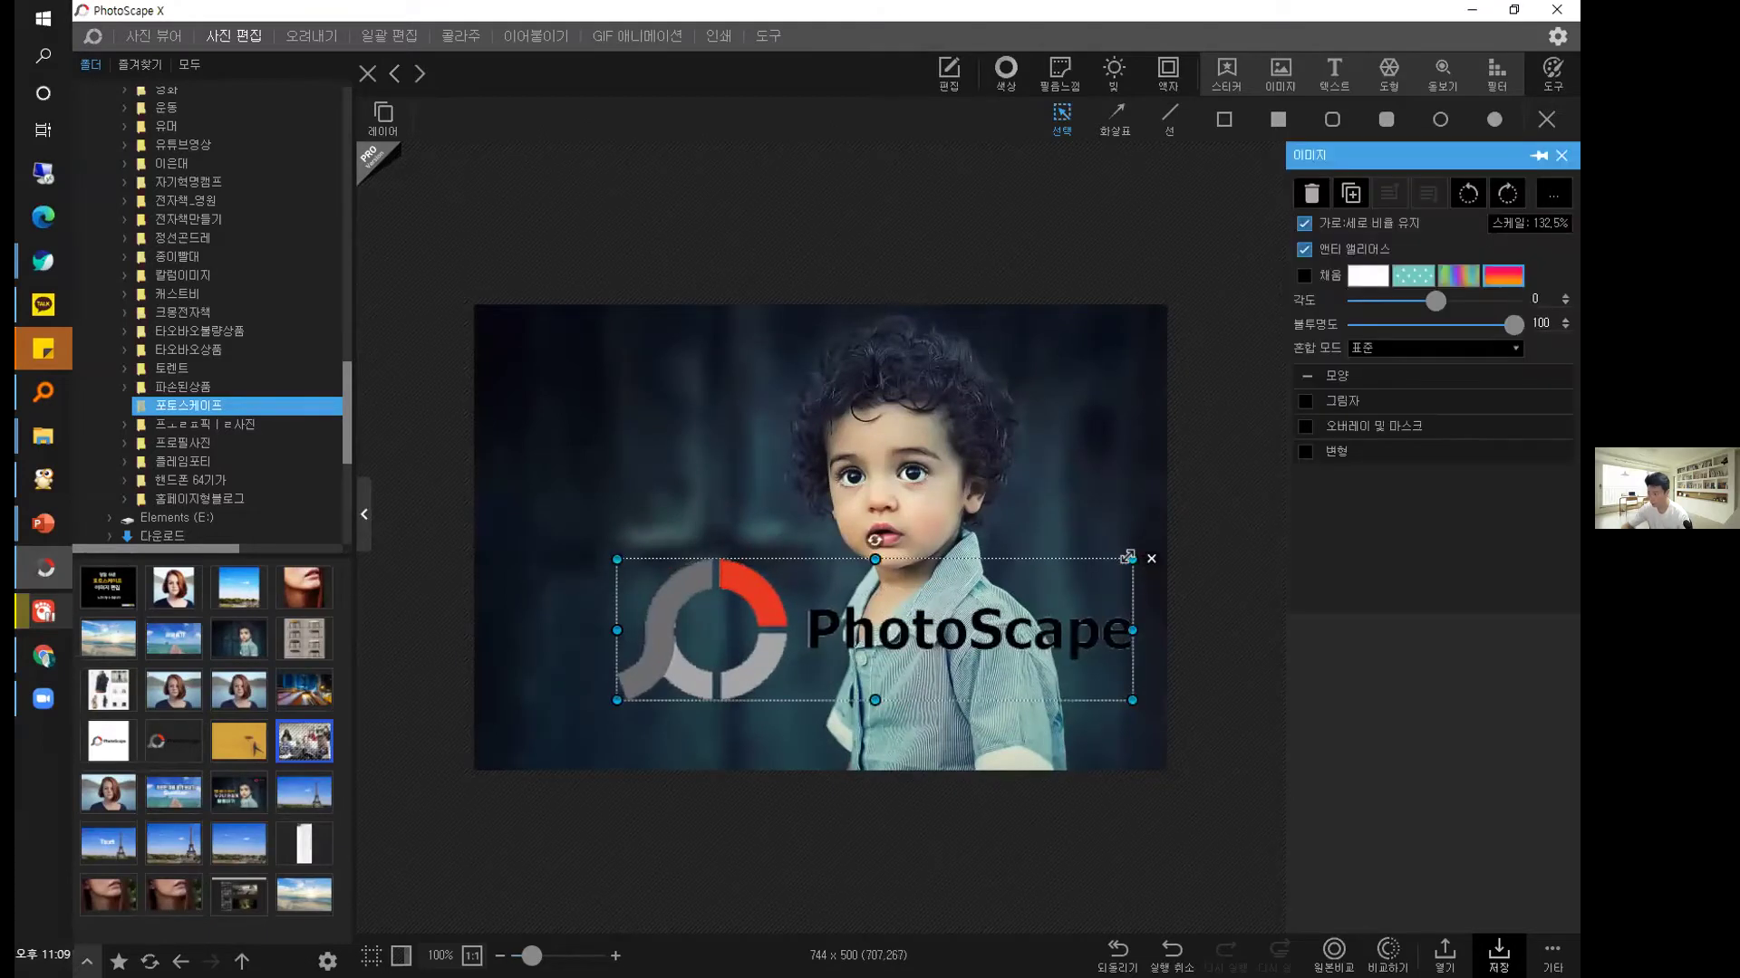
left_click_drag(1137, 556, 821, 645)
scroll(738, 682, "down", 2)
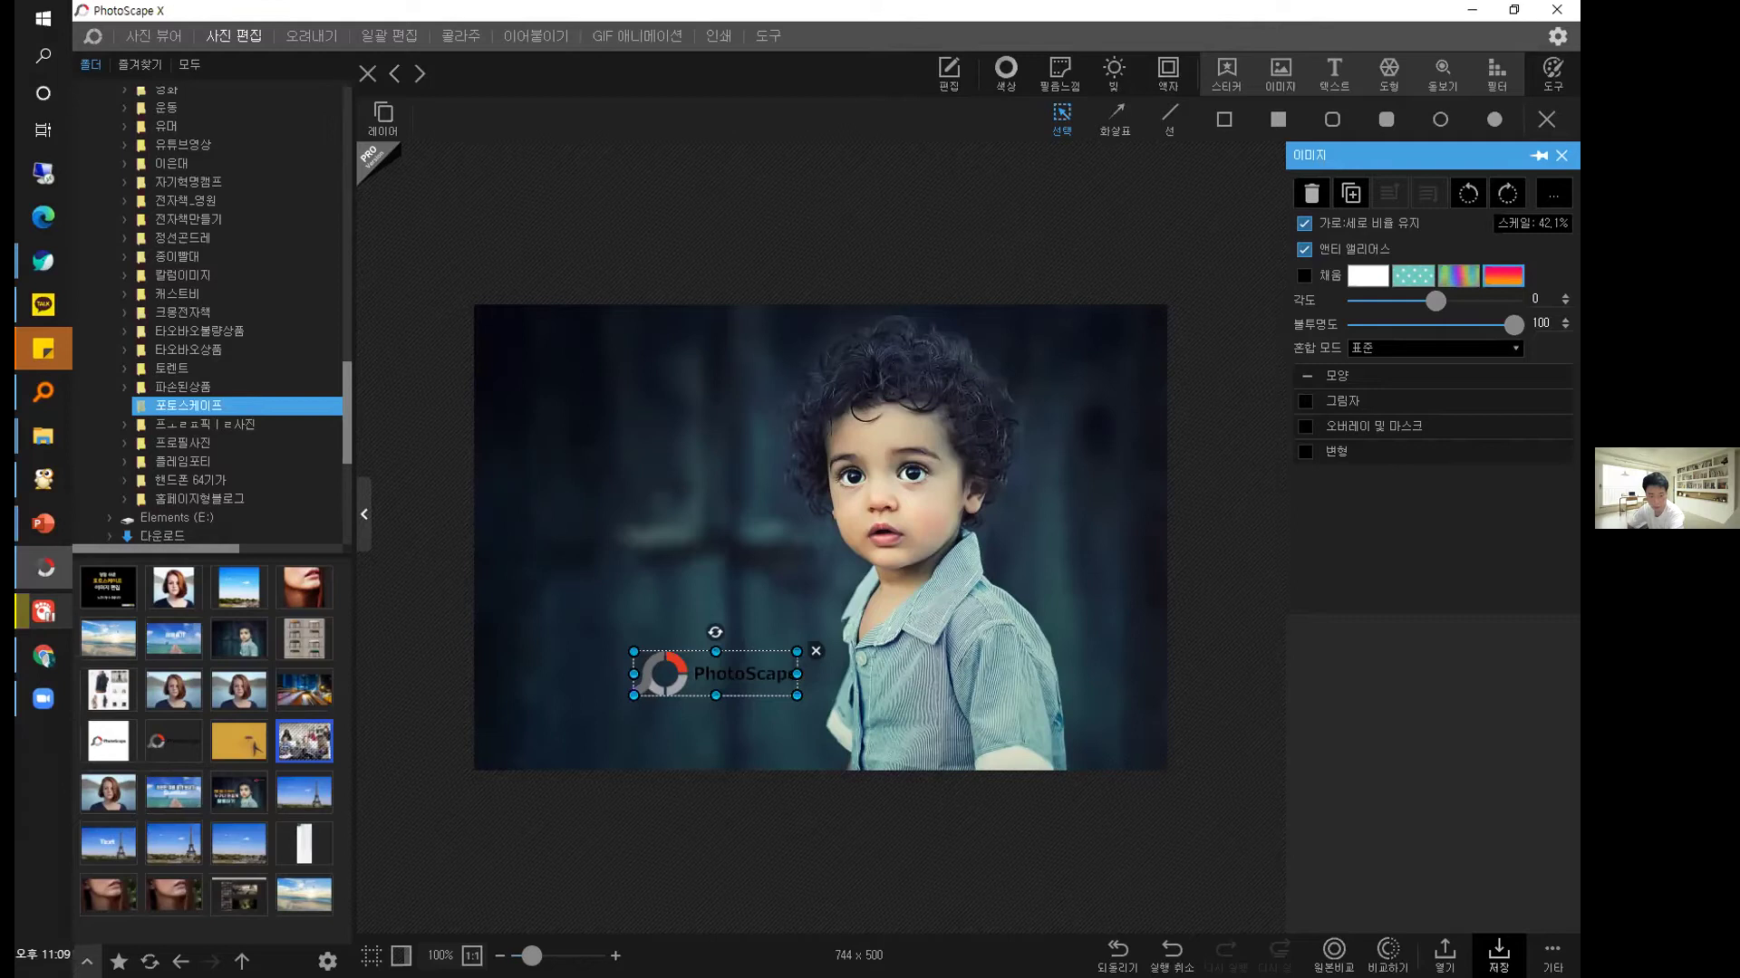
Switch to the web browser, search Naver for 눈누폰트 and open the Noonnu free Korean font site in a maximized window.
key("alt+Tab")
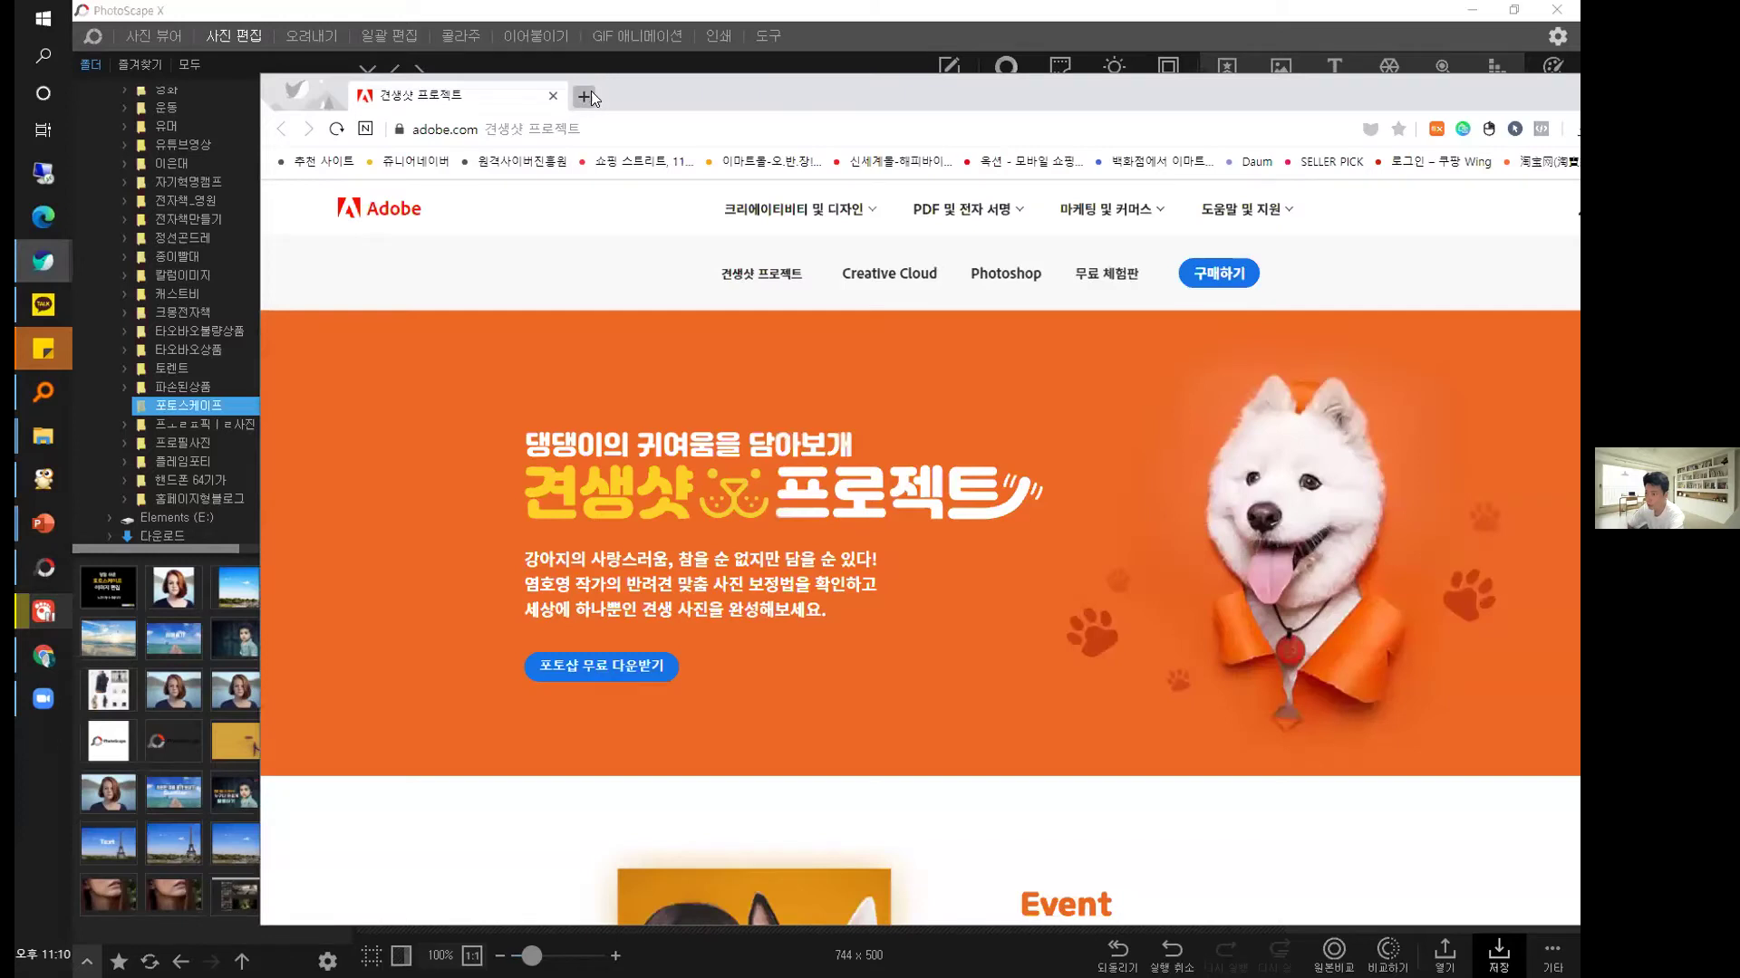
left_click(591, 91)
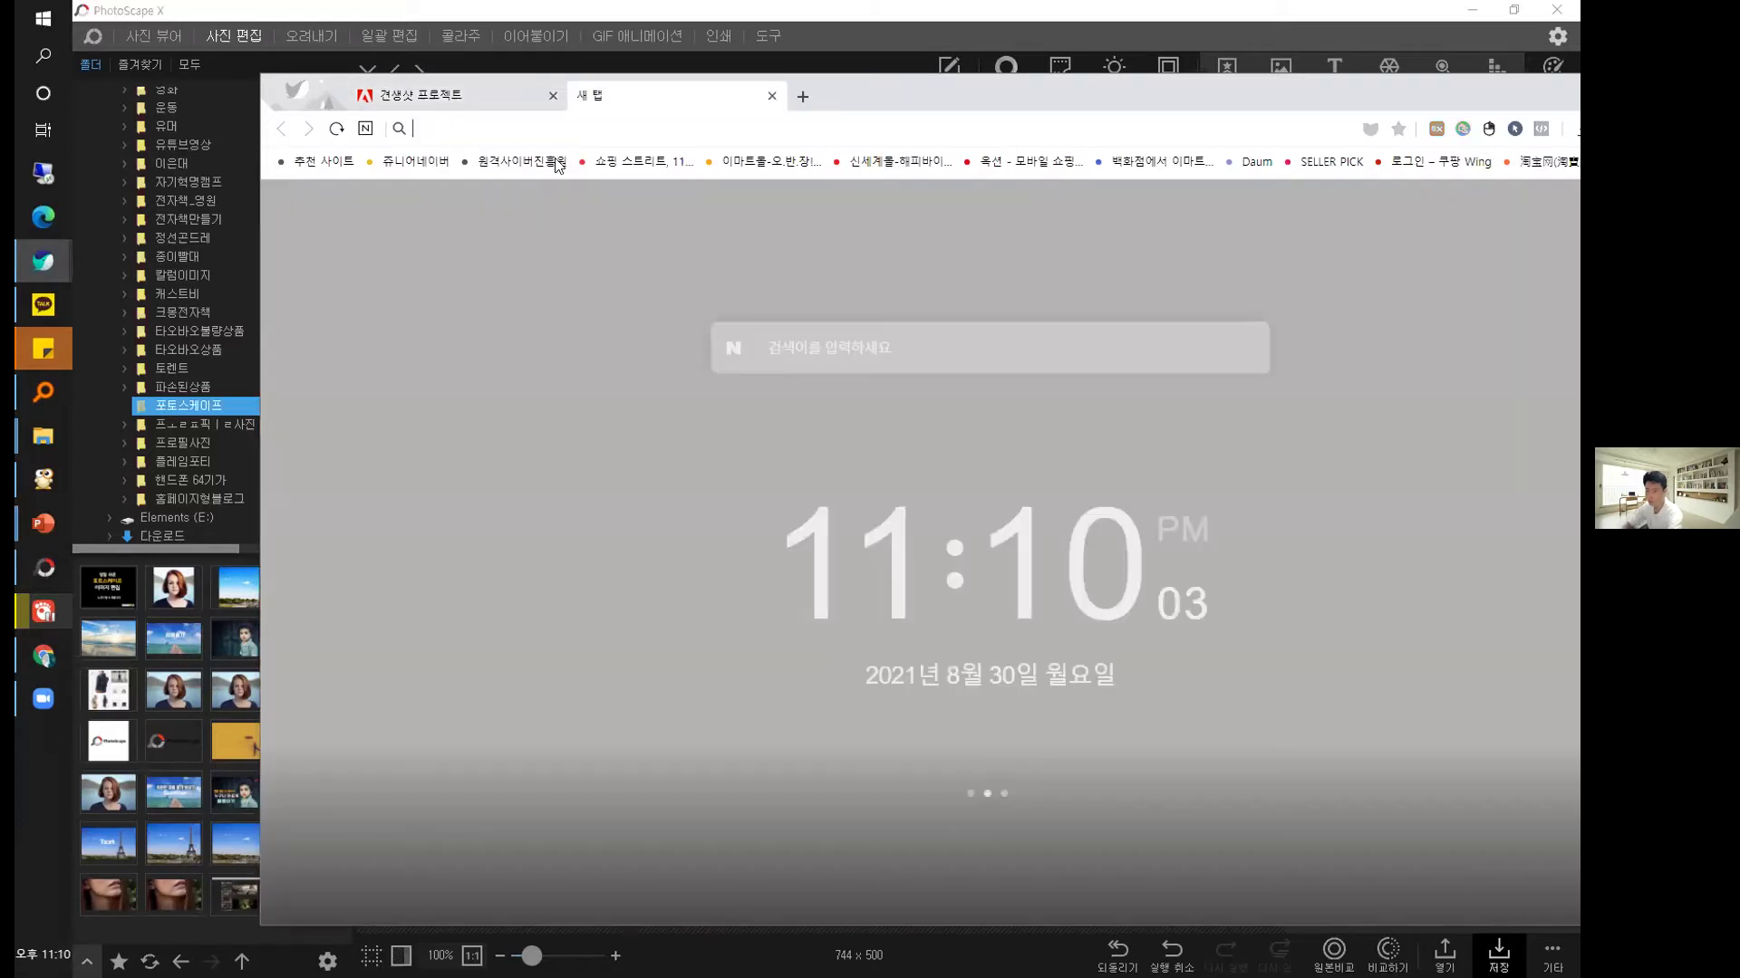
left_click(670, 324)
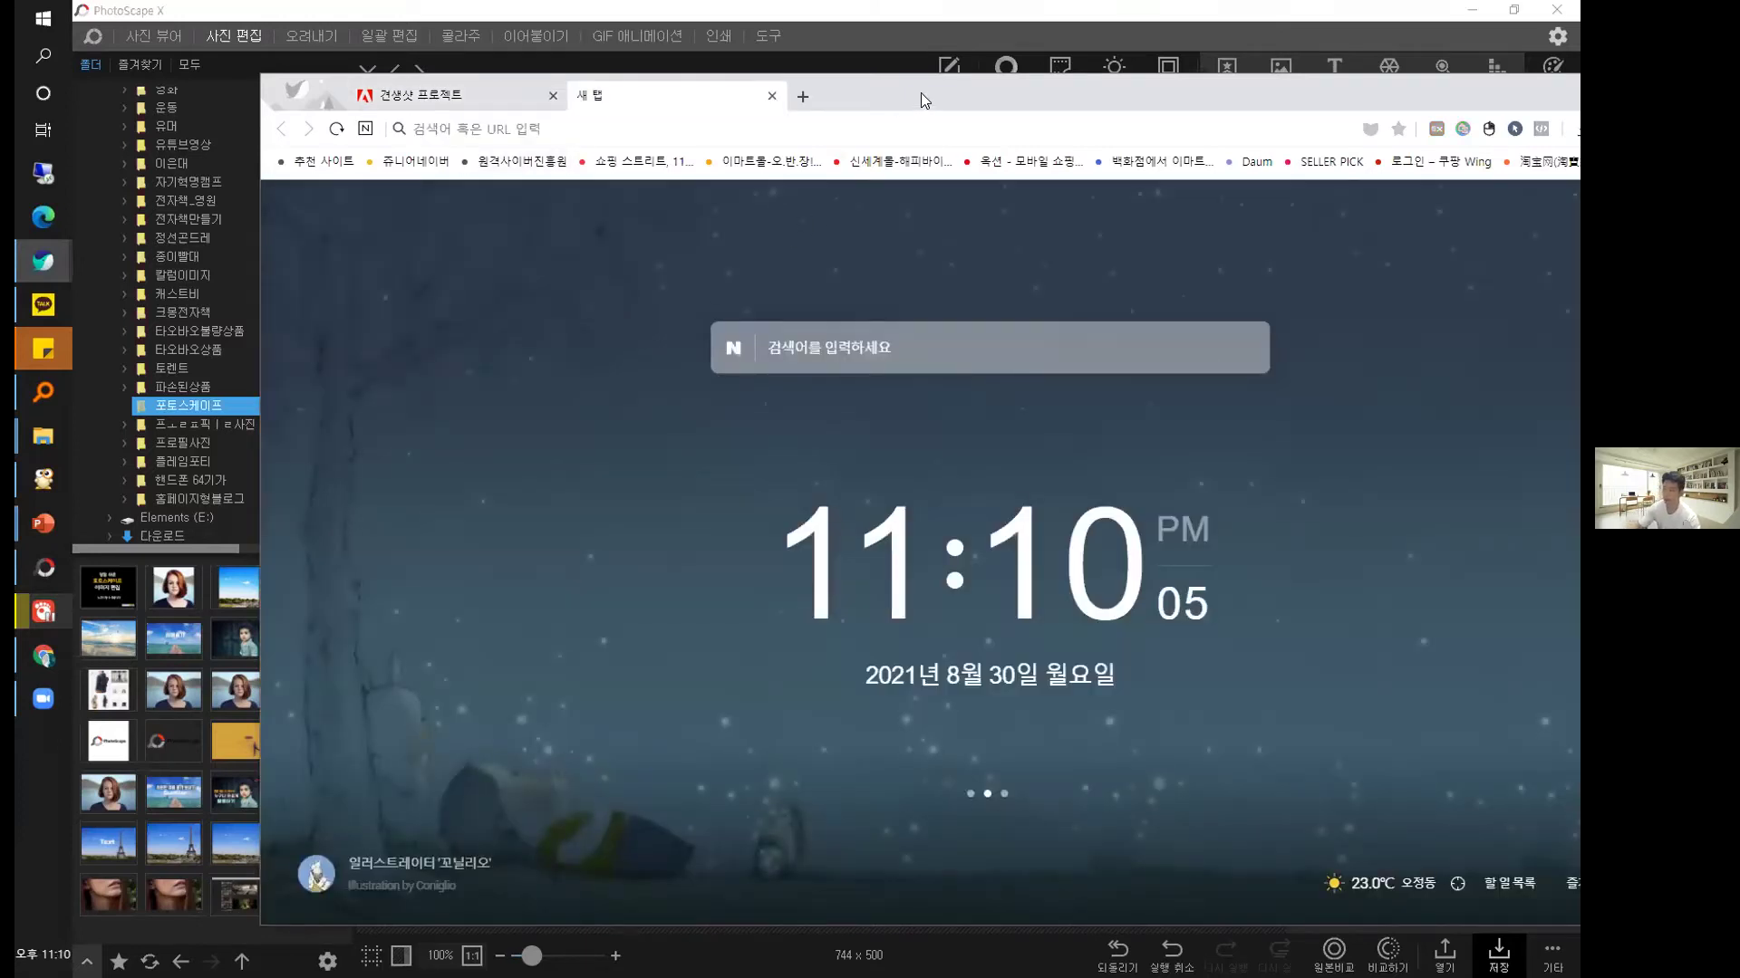
left_click(851, 301)
type("눠ㄴ누")
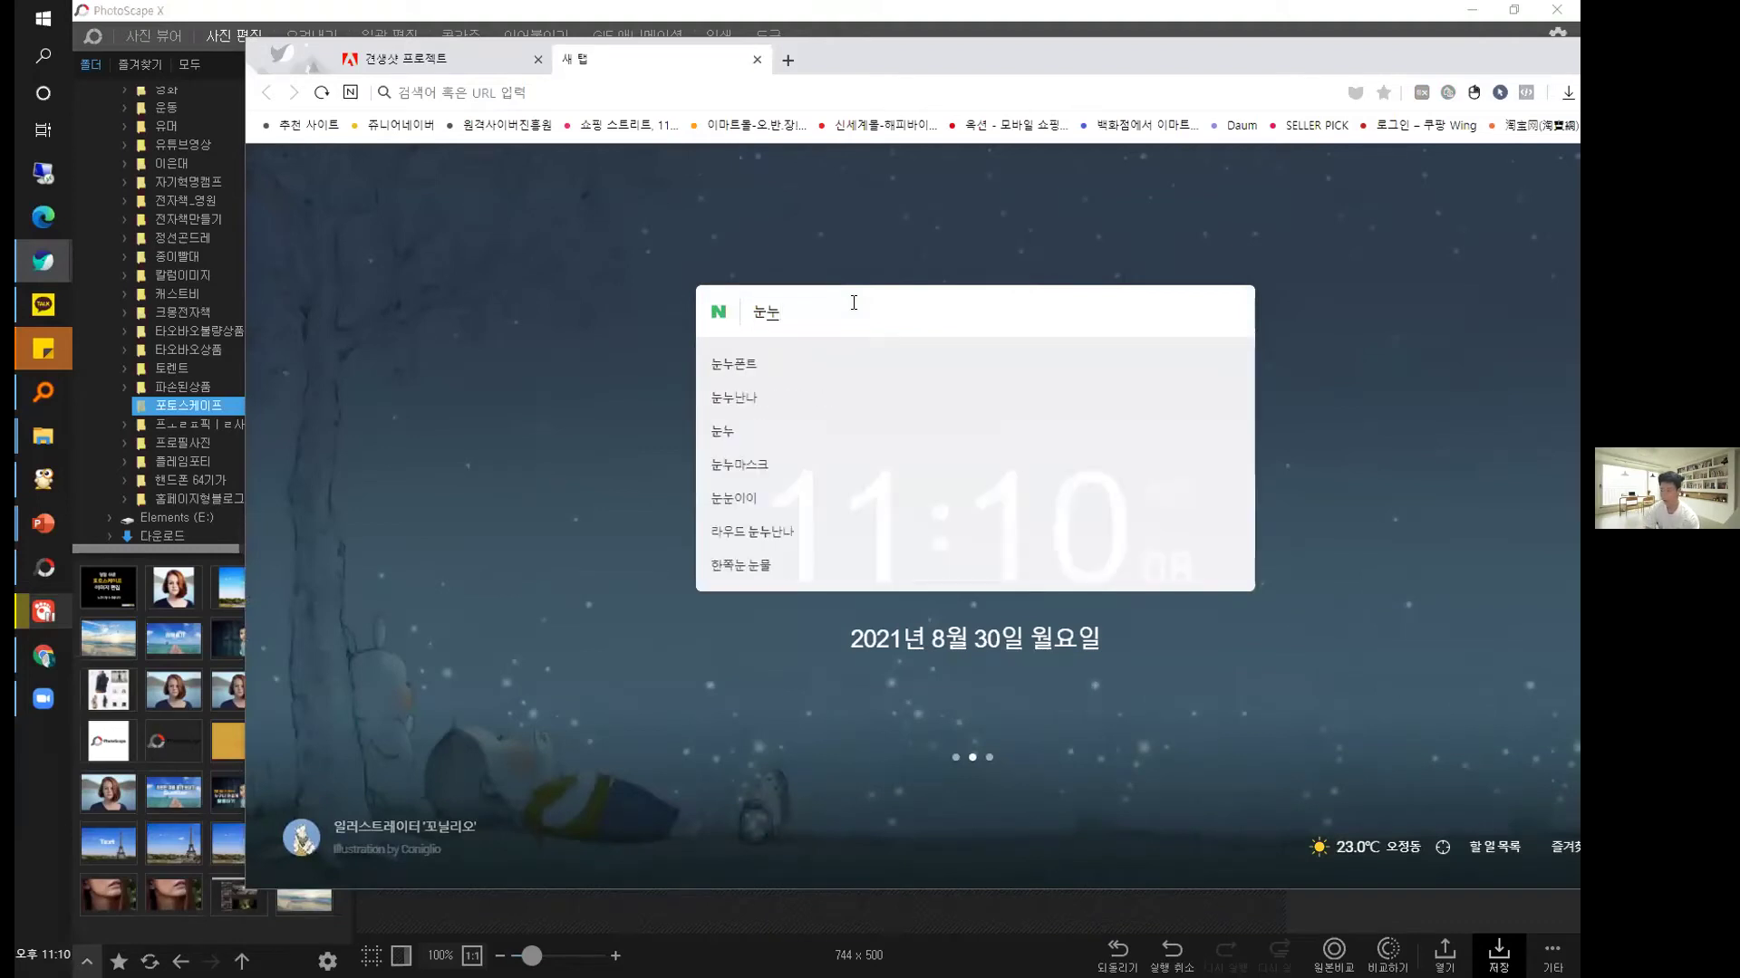
left_click(797, 366)
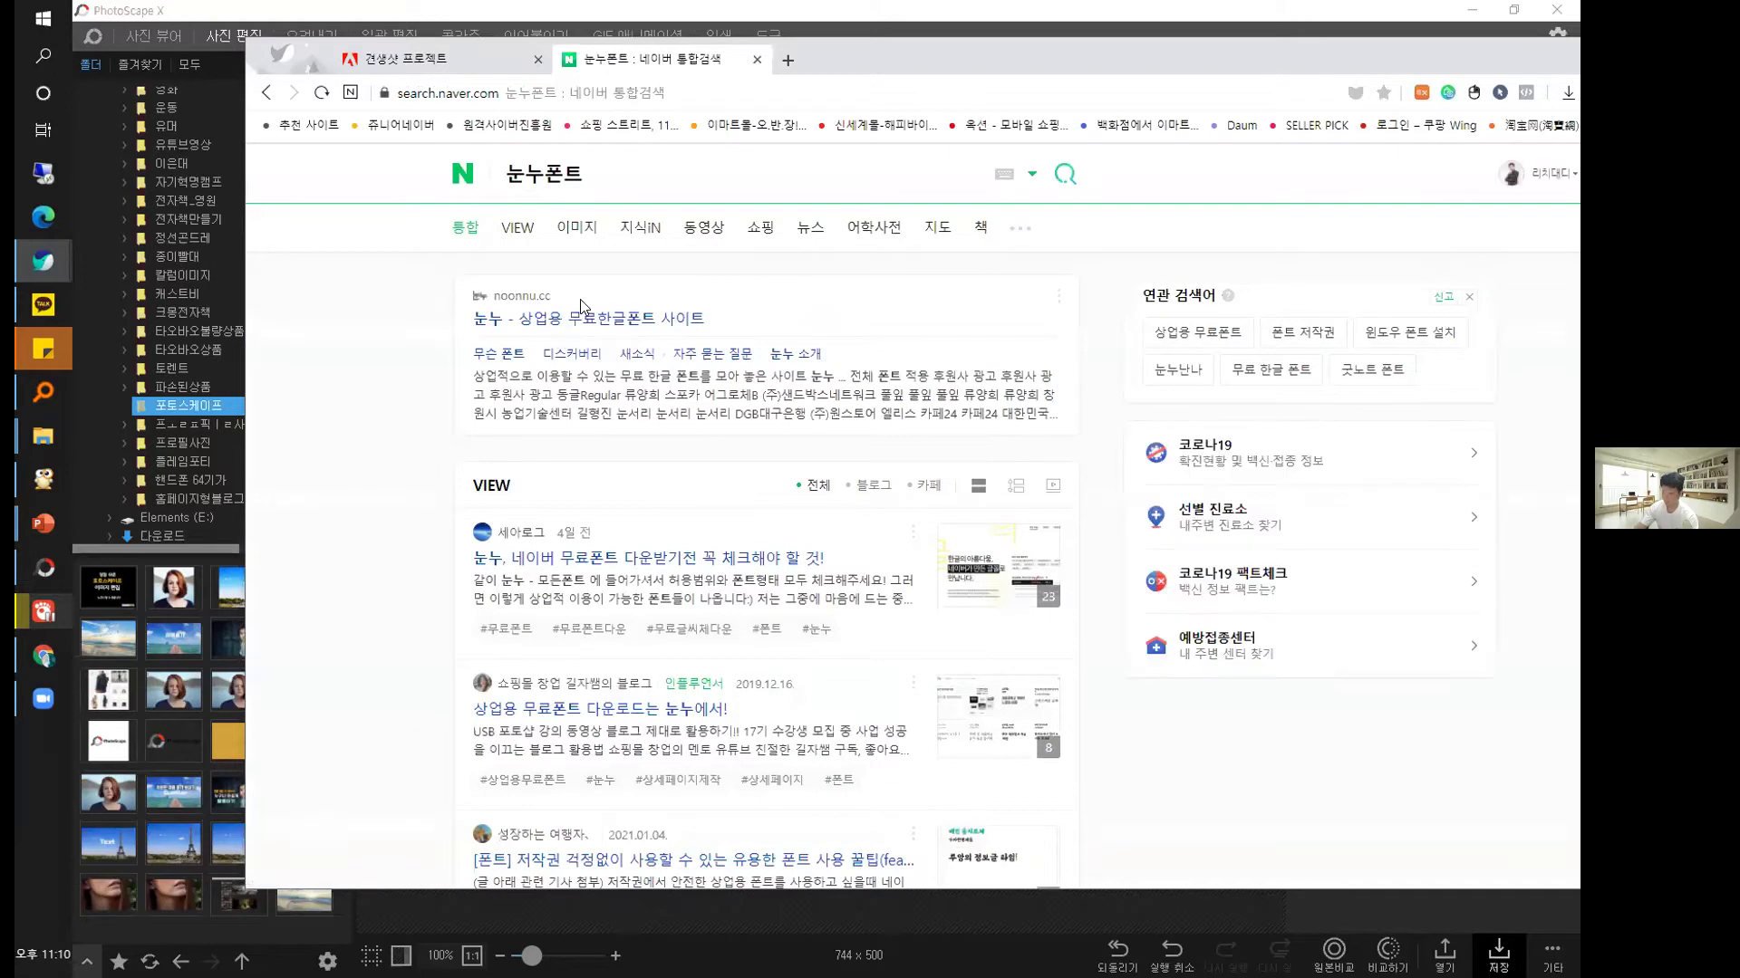
left_click(581, 304)
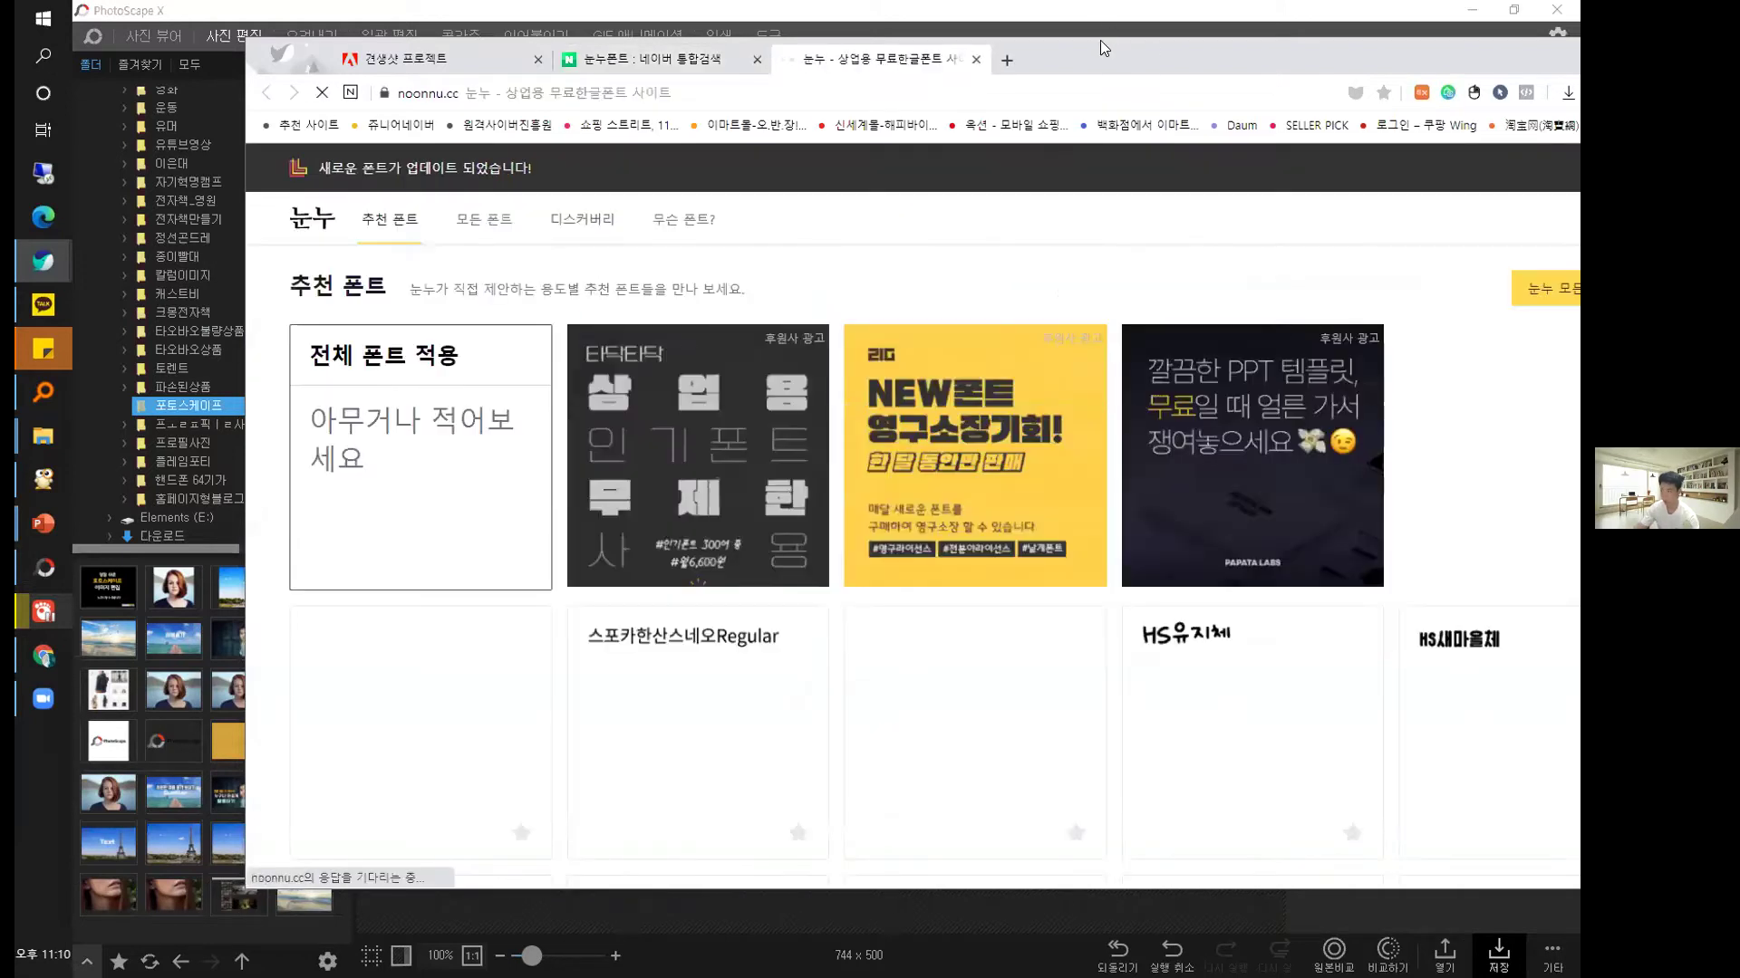
key("super+Up")
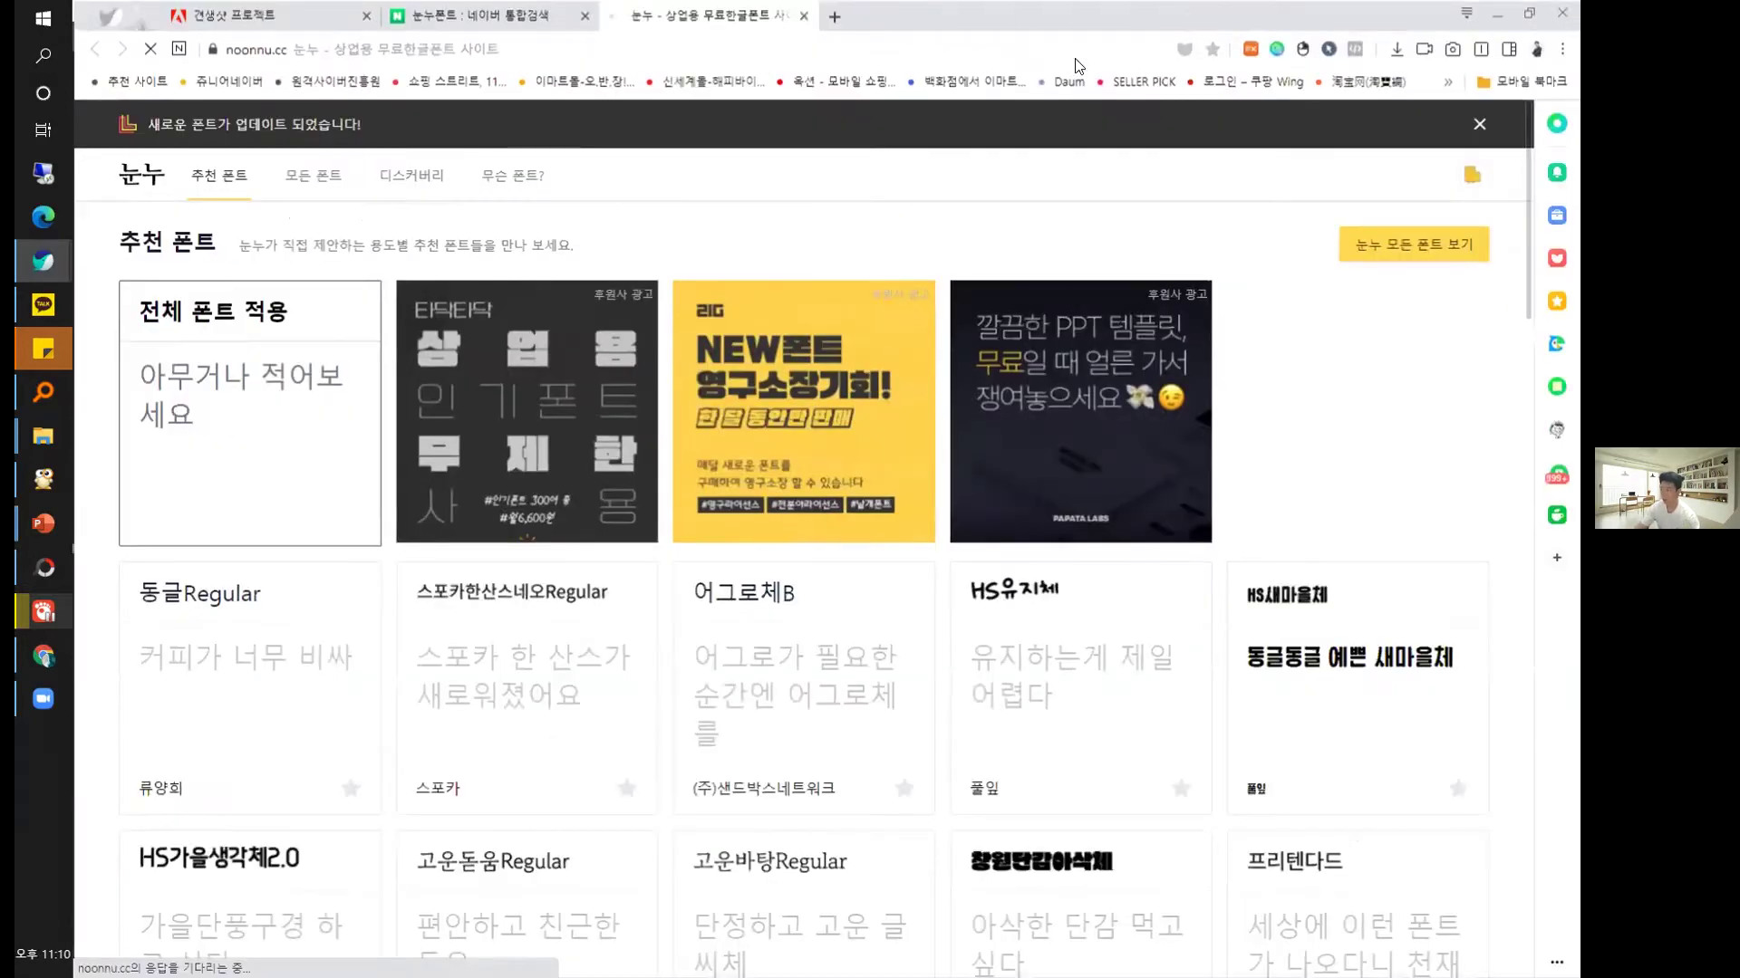
key("super+Down")
key("super+Up")
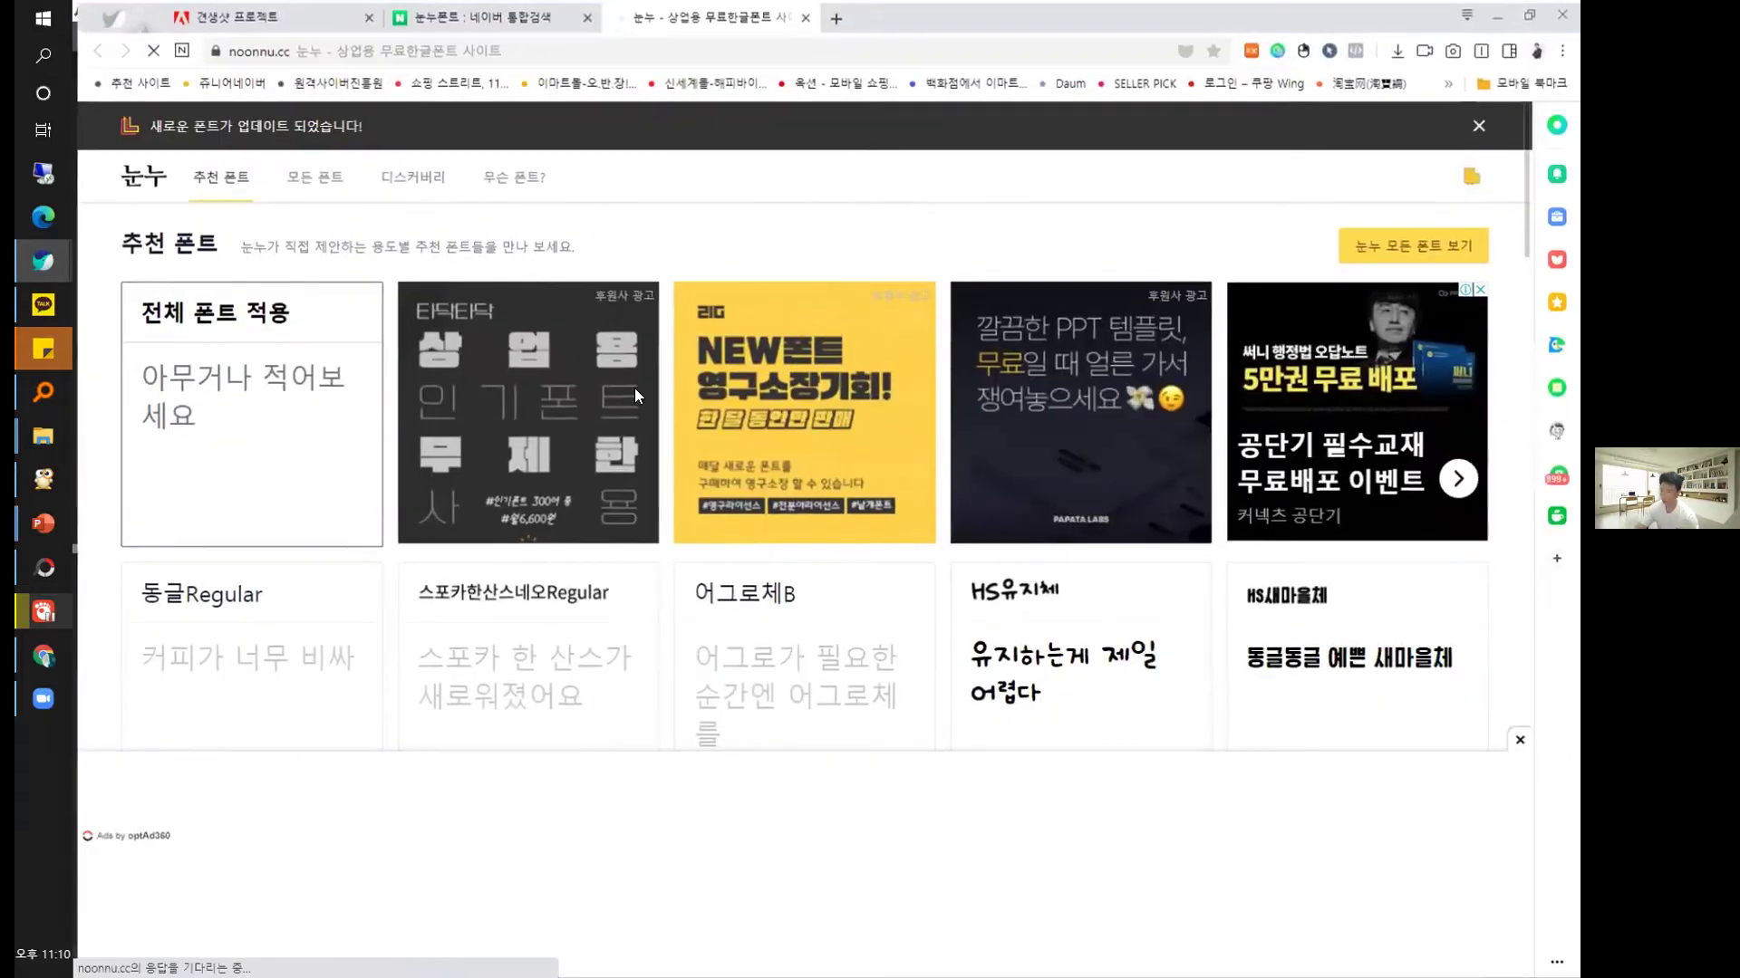
Look through the recommended free fonts (추천 폰트) on the Noonnu site.
scroll(635, 388, "down", 4)
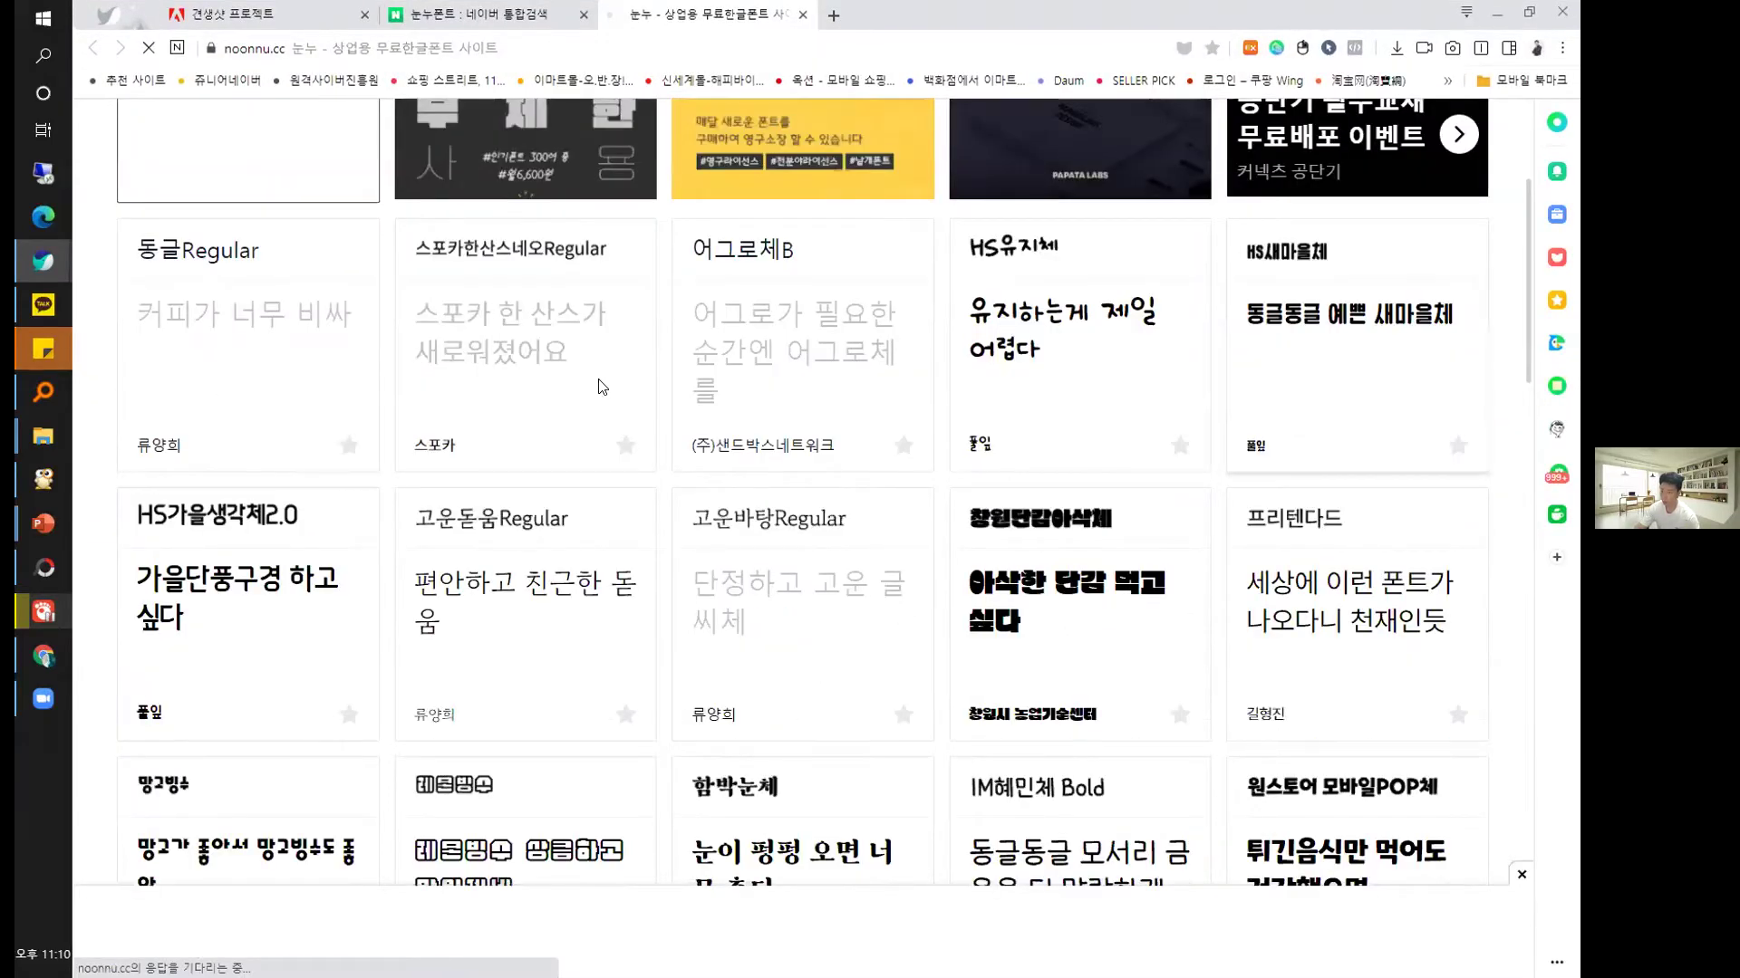
scroll(602, 387, "down", 10)
scroll(481, 419, "down", 8)
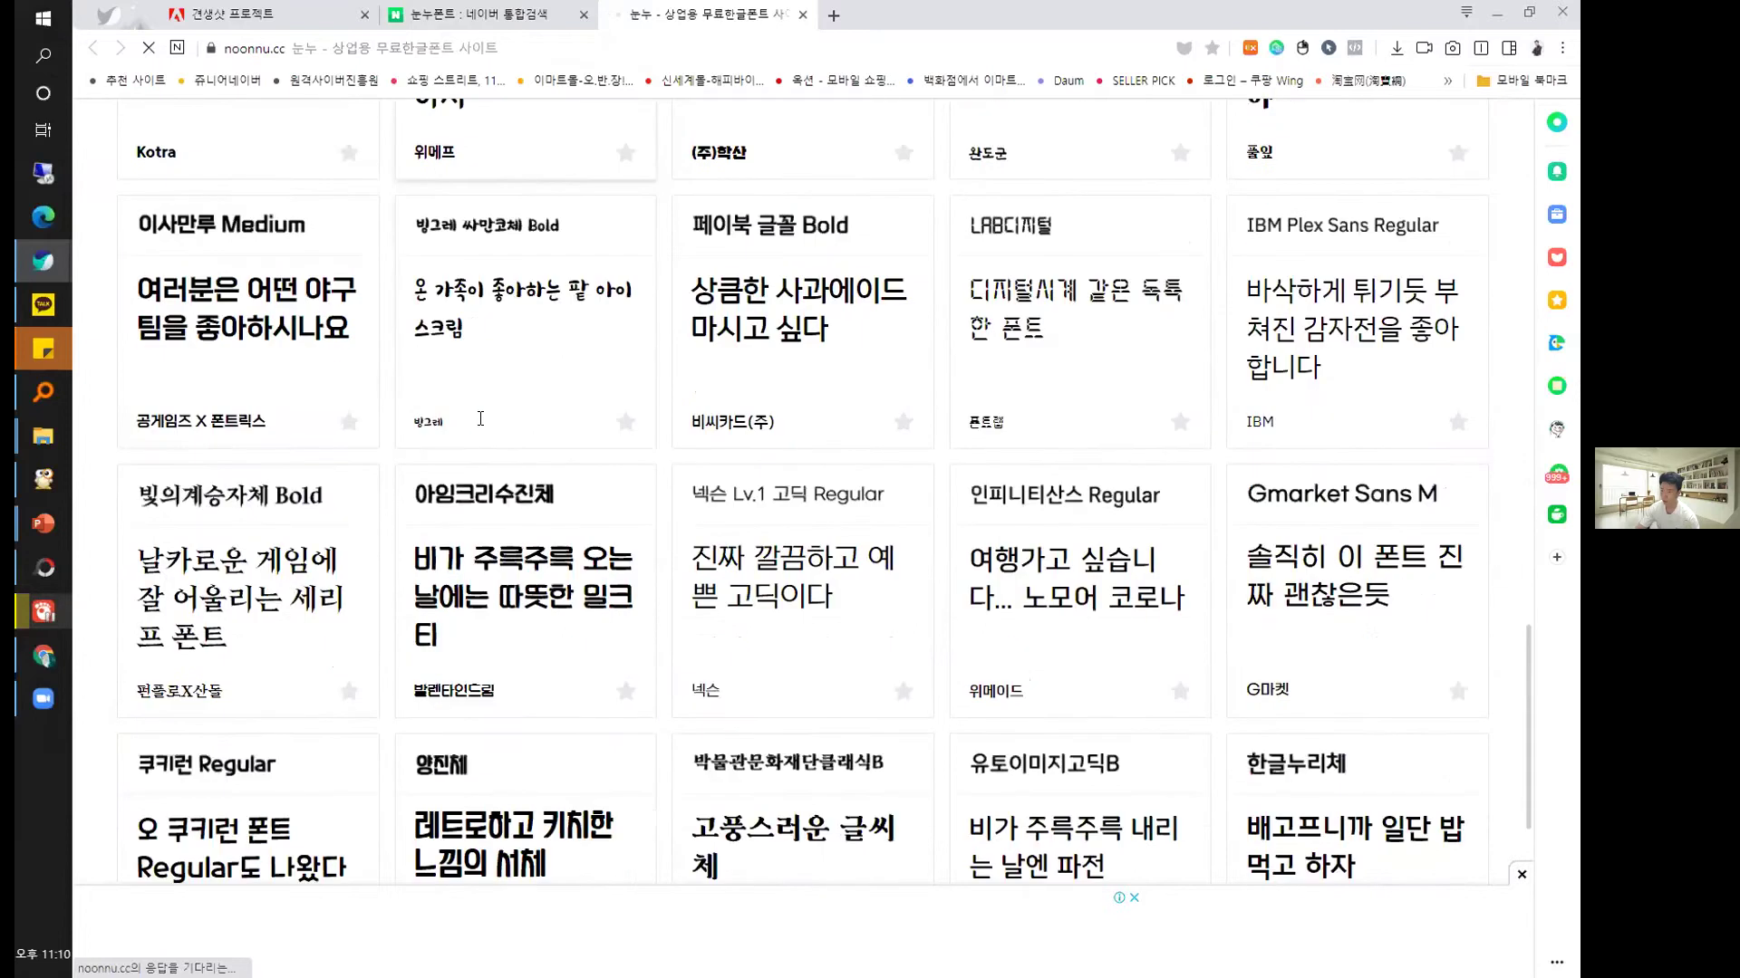
scroll(489, 419, "down", 6)
scroll(1490, 596, "up", 5)
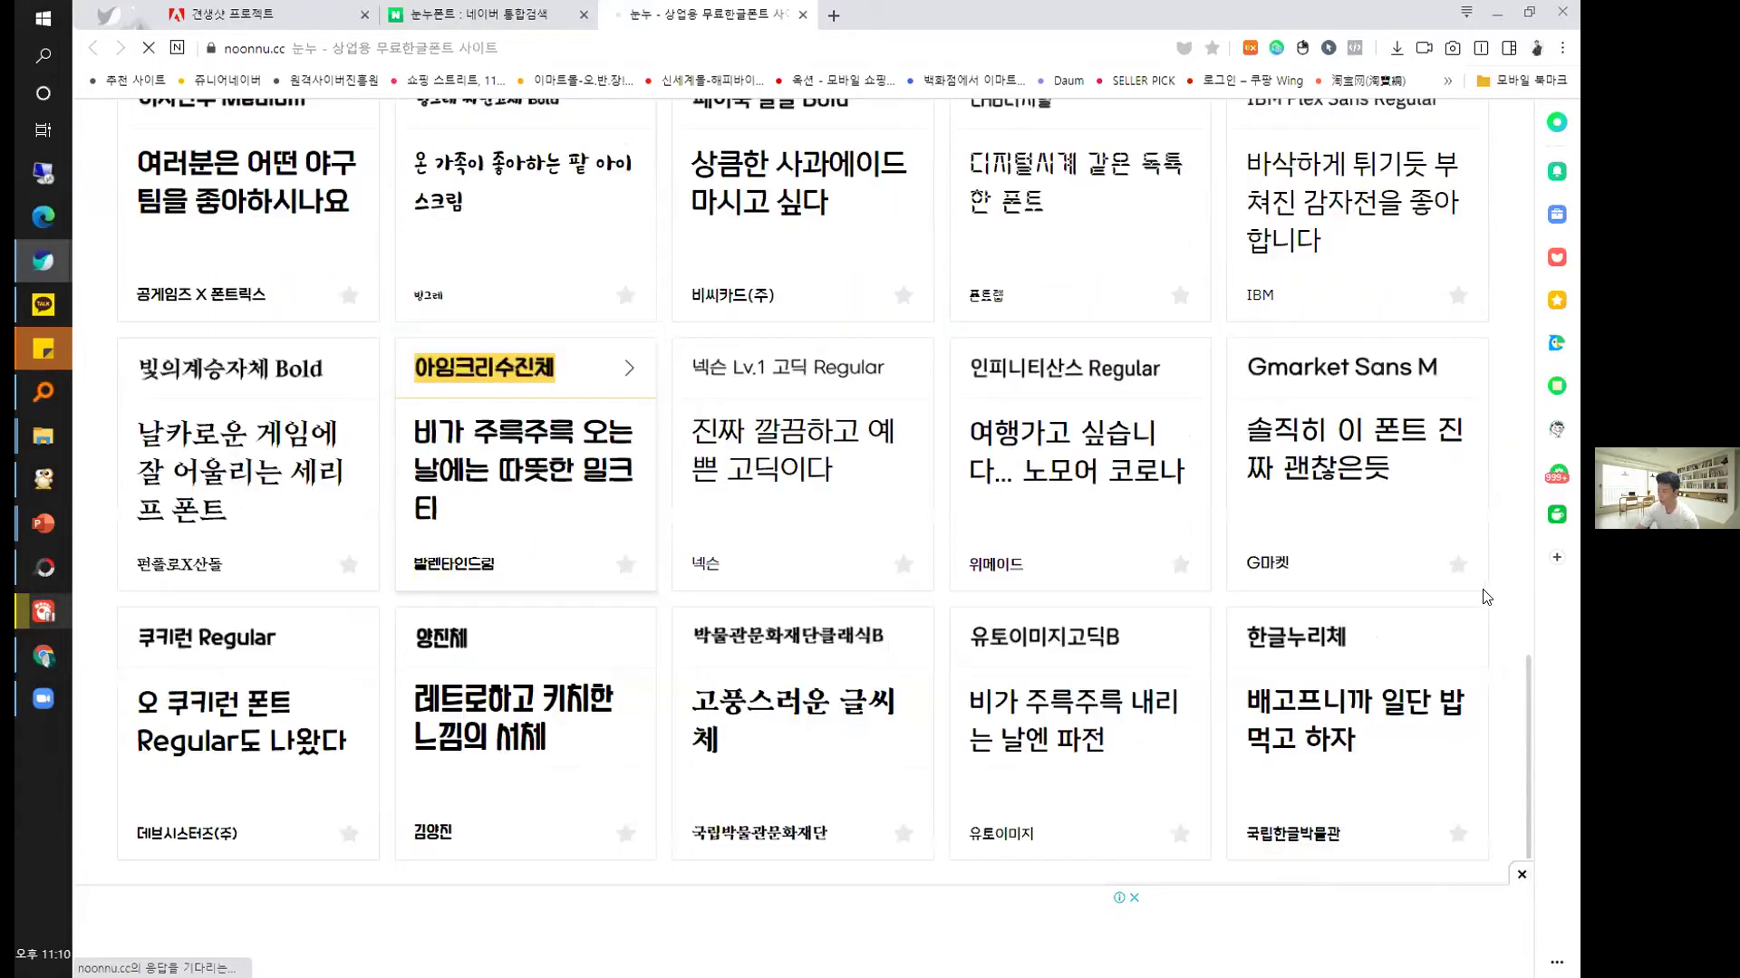
scroll(843, 624, "down", 3)
scroll(840, 619, "down", 2)
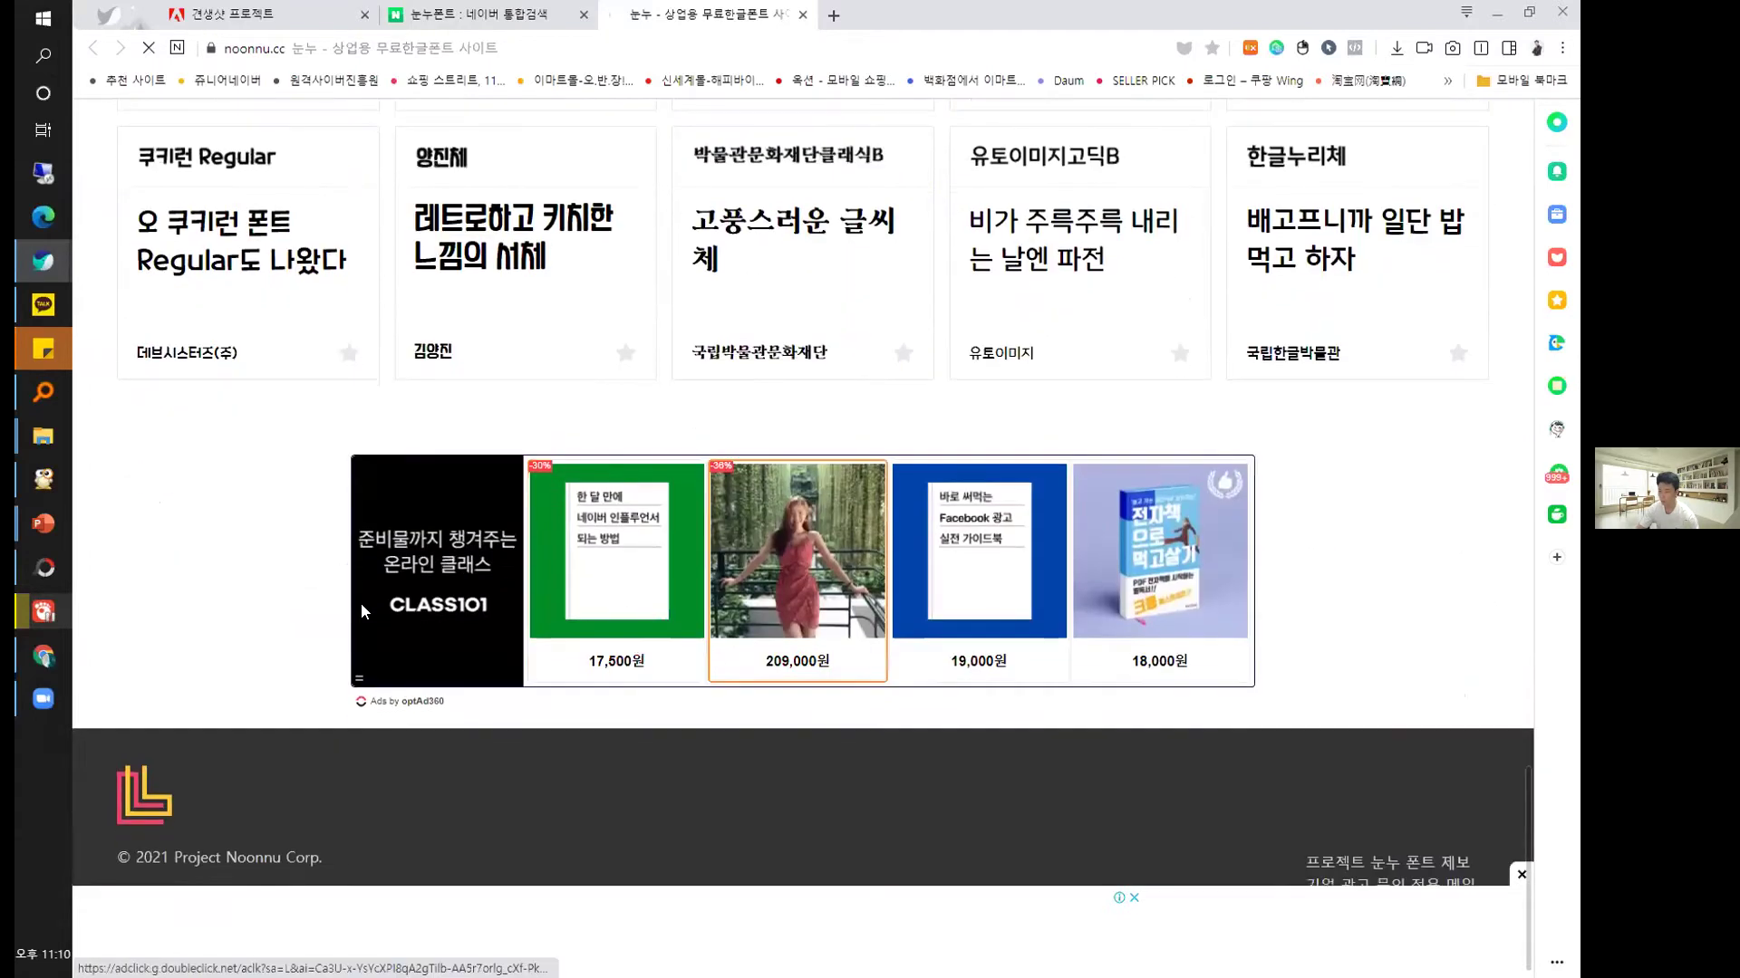
scroll(703, 611, "up", 4)
scroll(704, 616, "up", 2)
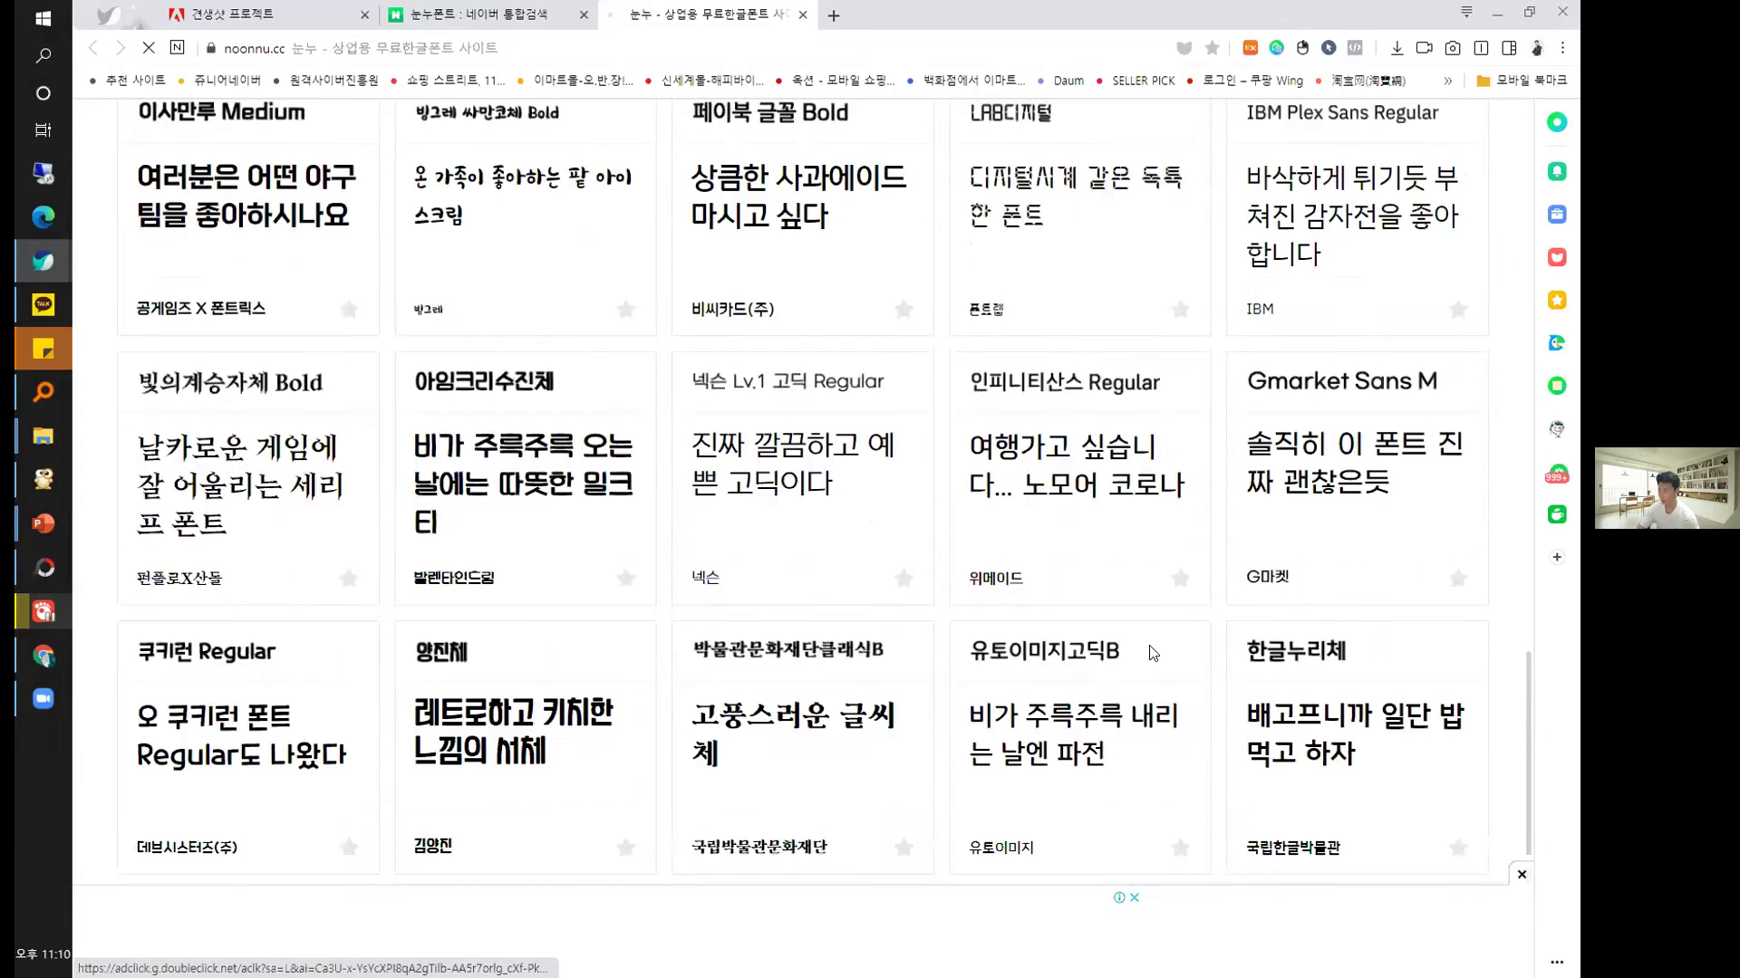
scroll(735, 547, "up", 5)
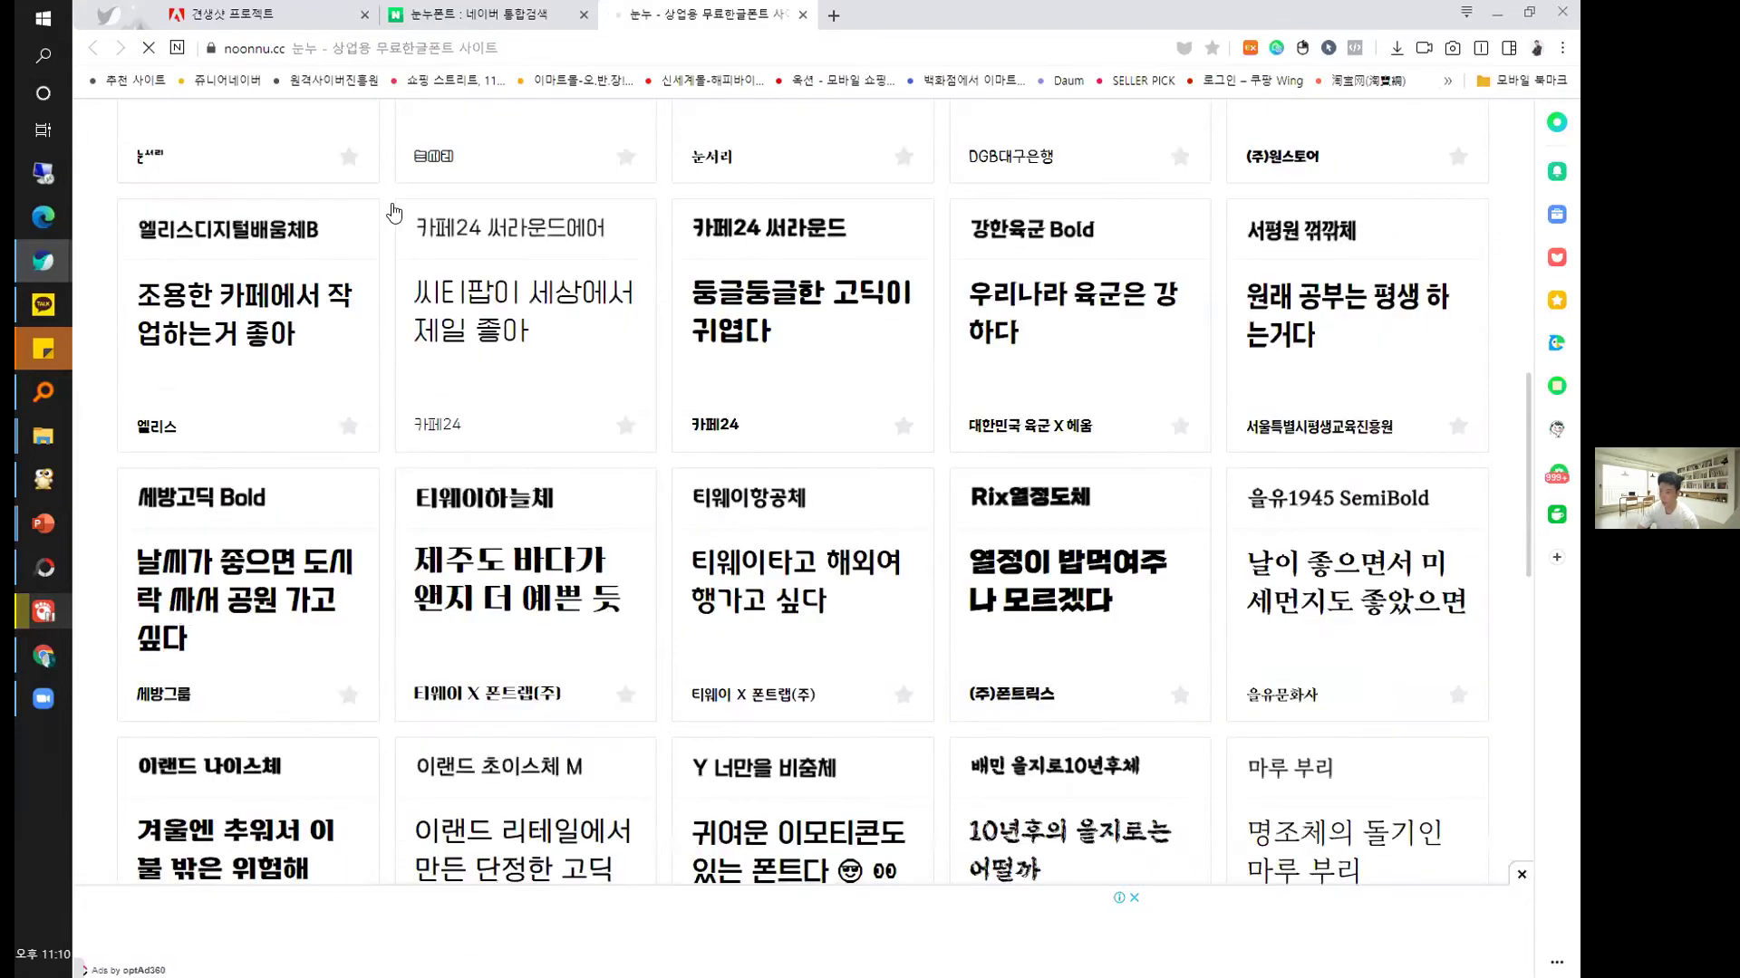
scroll(393, 214, "up", 10)
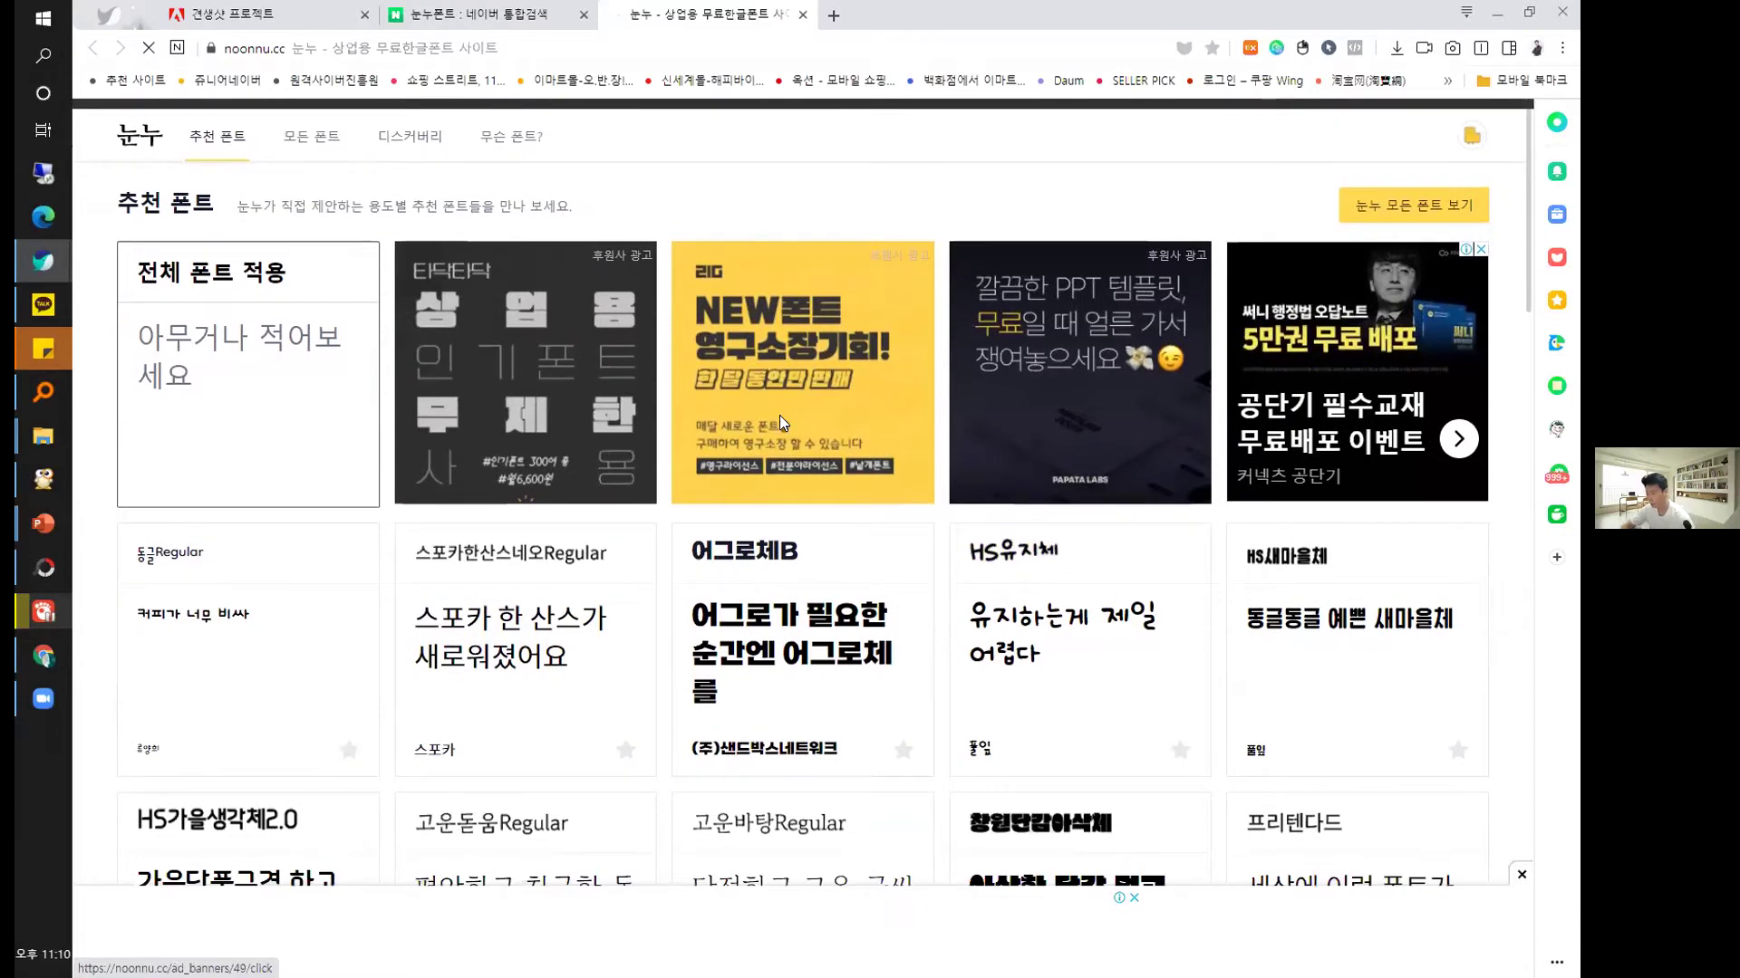
scroll(778, 415, "down", 3)
scroll(1175, 501, "down", 1)
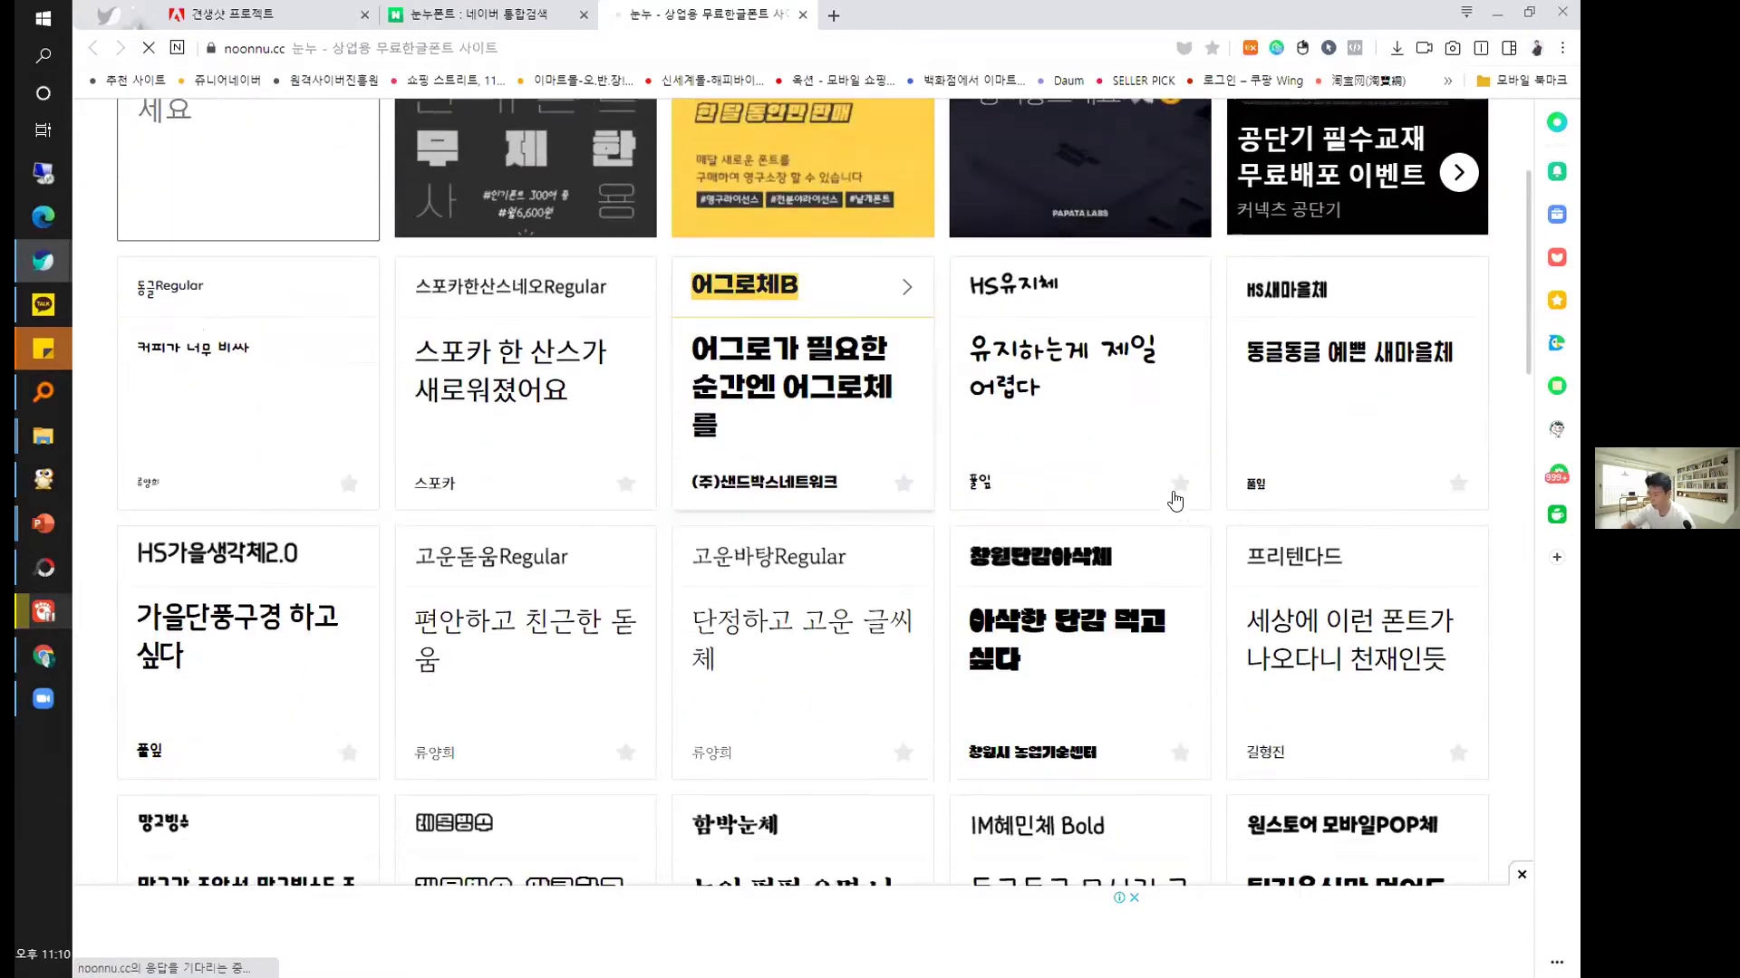
scroll(763, 346, "up", 4)
scroll(793, 334, "down", 3)
Open the advertised Grammarly site and its Chrome extension page, and return to the Noonnu tab.
left_click(798, 341)
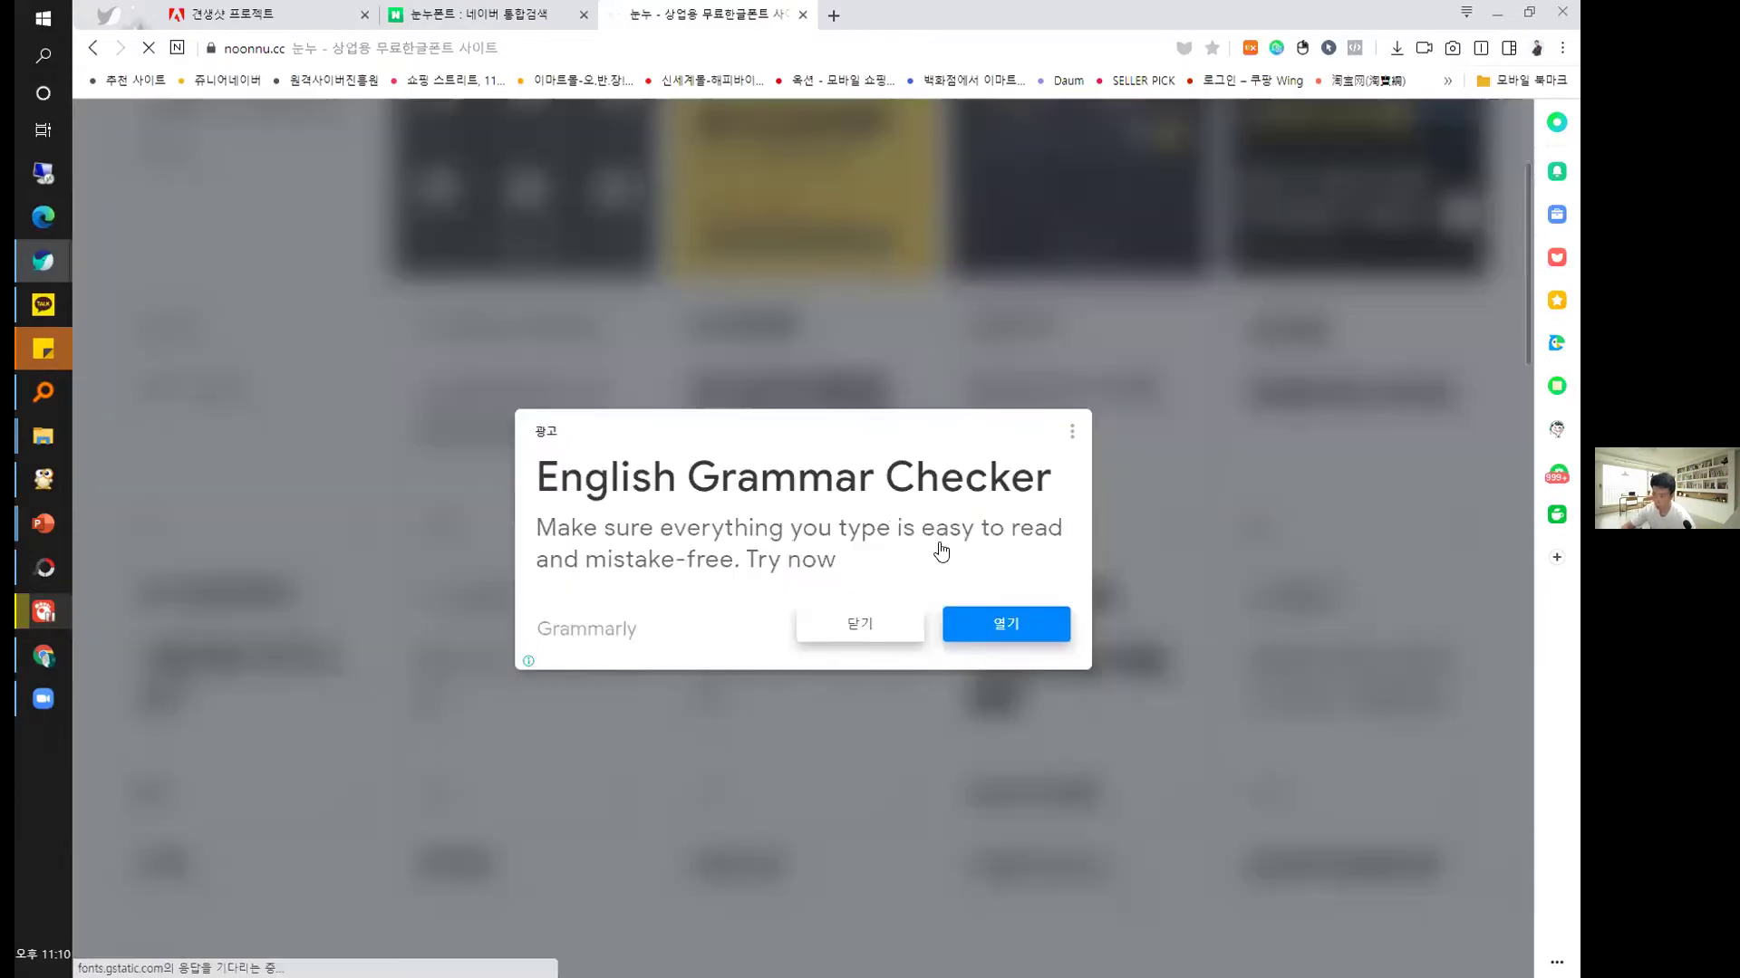
left_click(1007, 623)
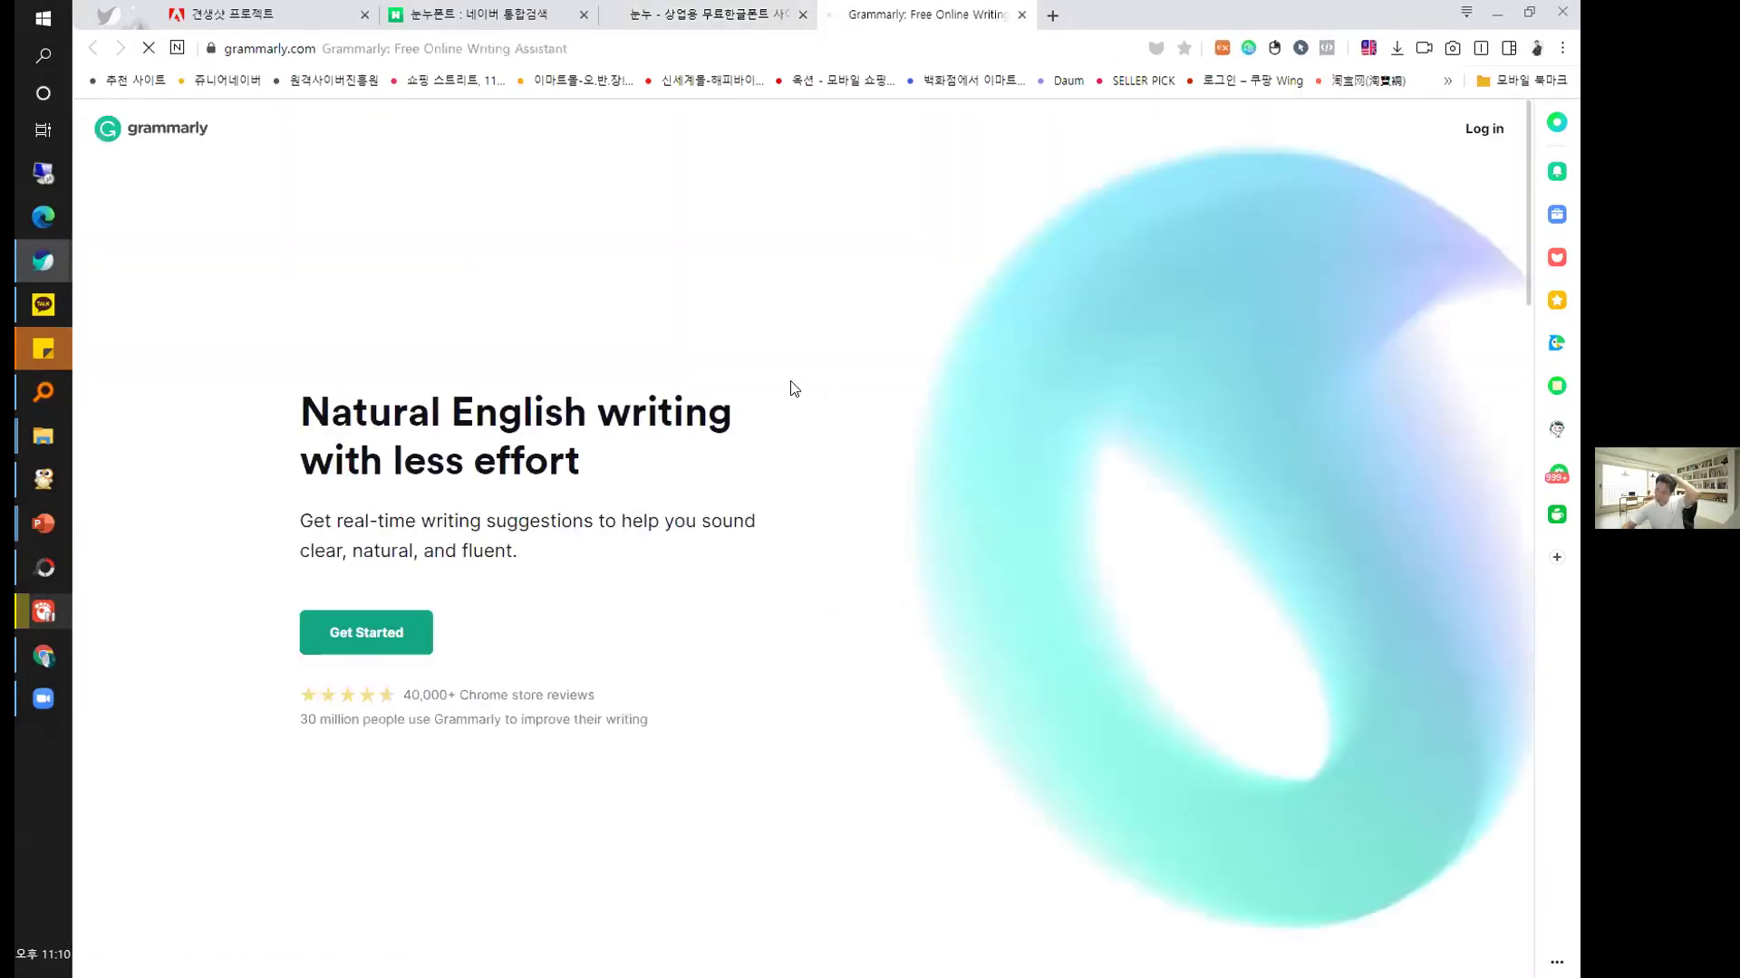
scroll(326, 404, "down", 2)
scroll(435, 508, "down", 4)
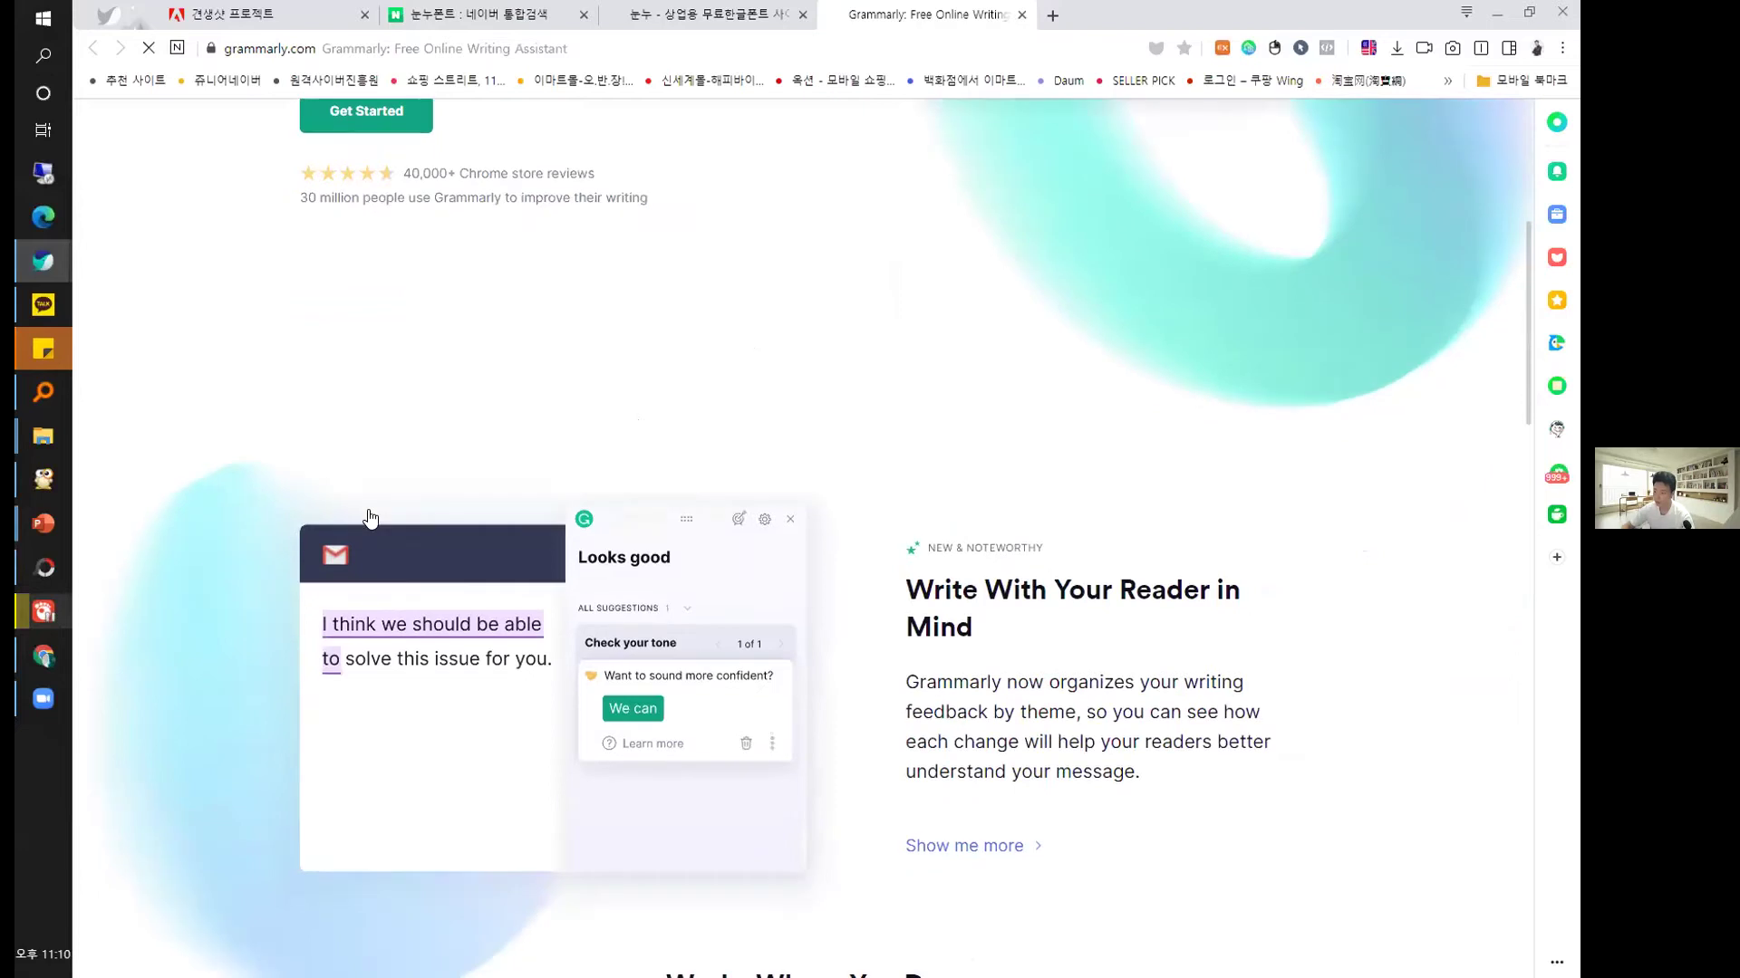
scroll(994, 232, "up", 6)
left_click(1258, 147)
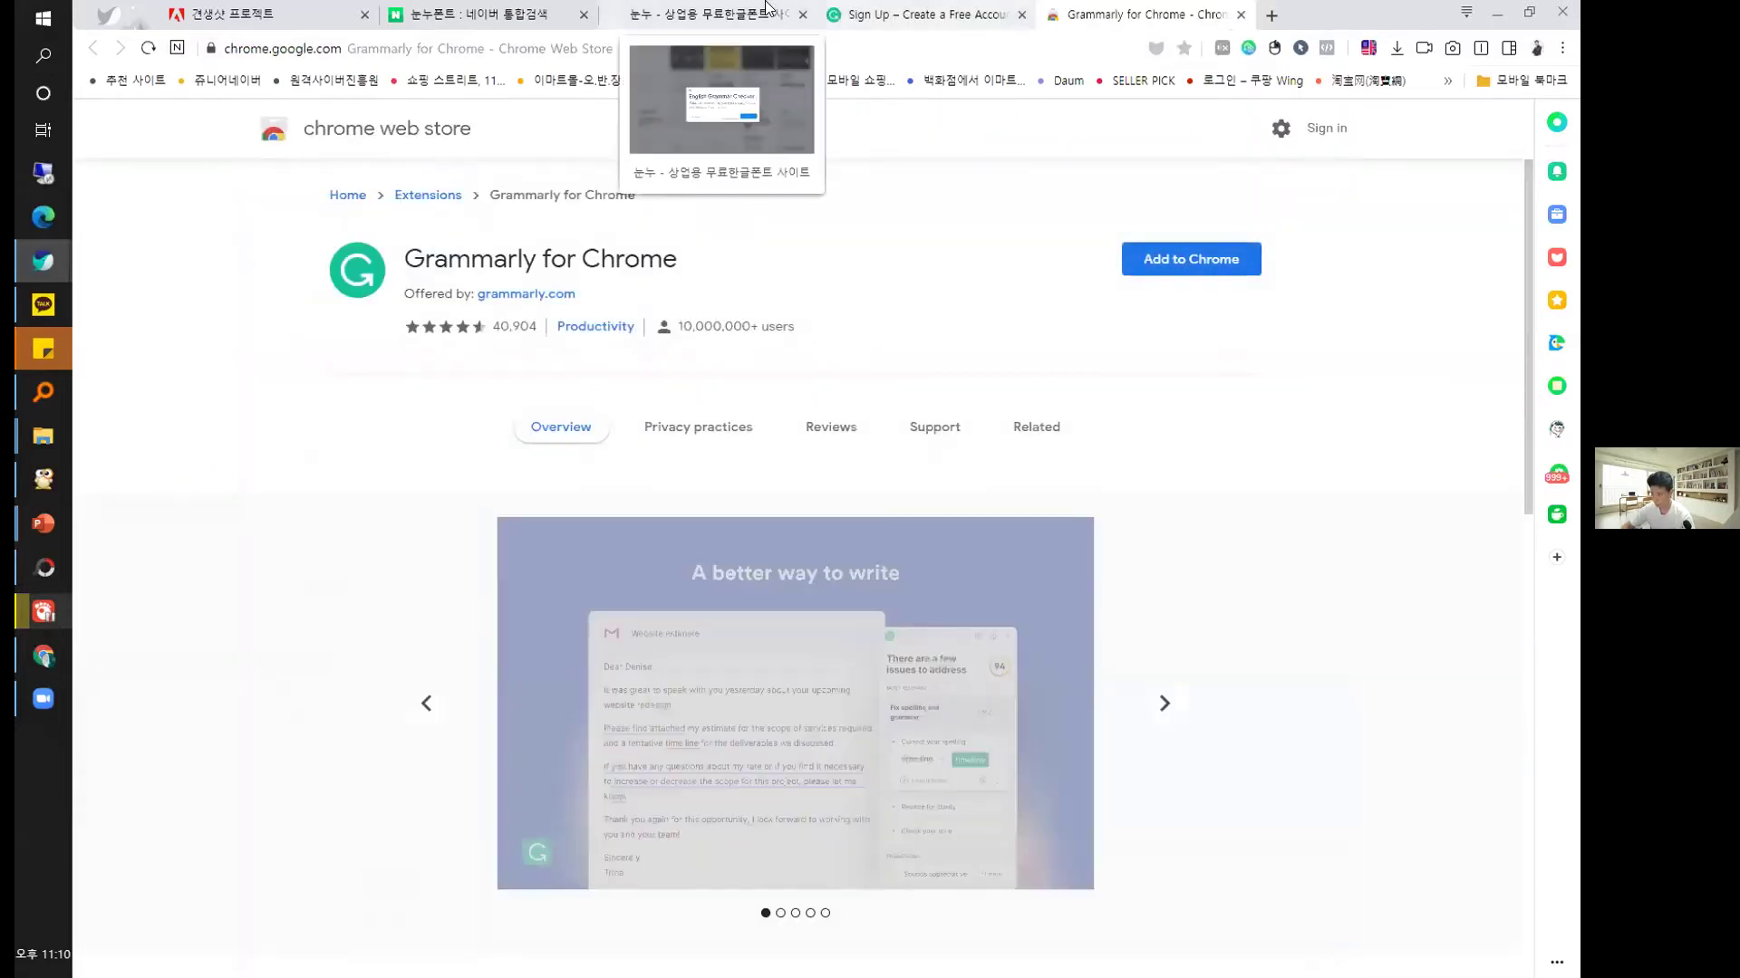
left_click(716, 14)
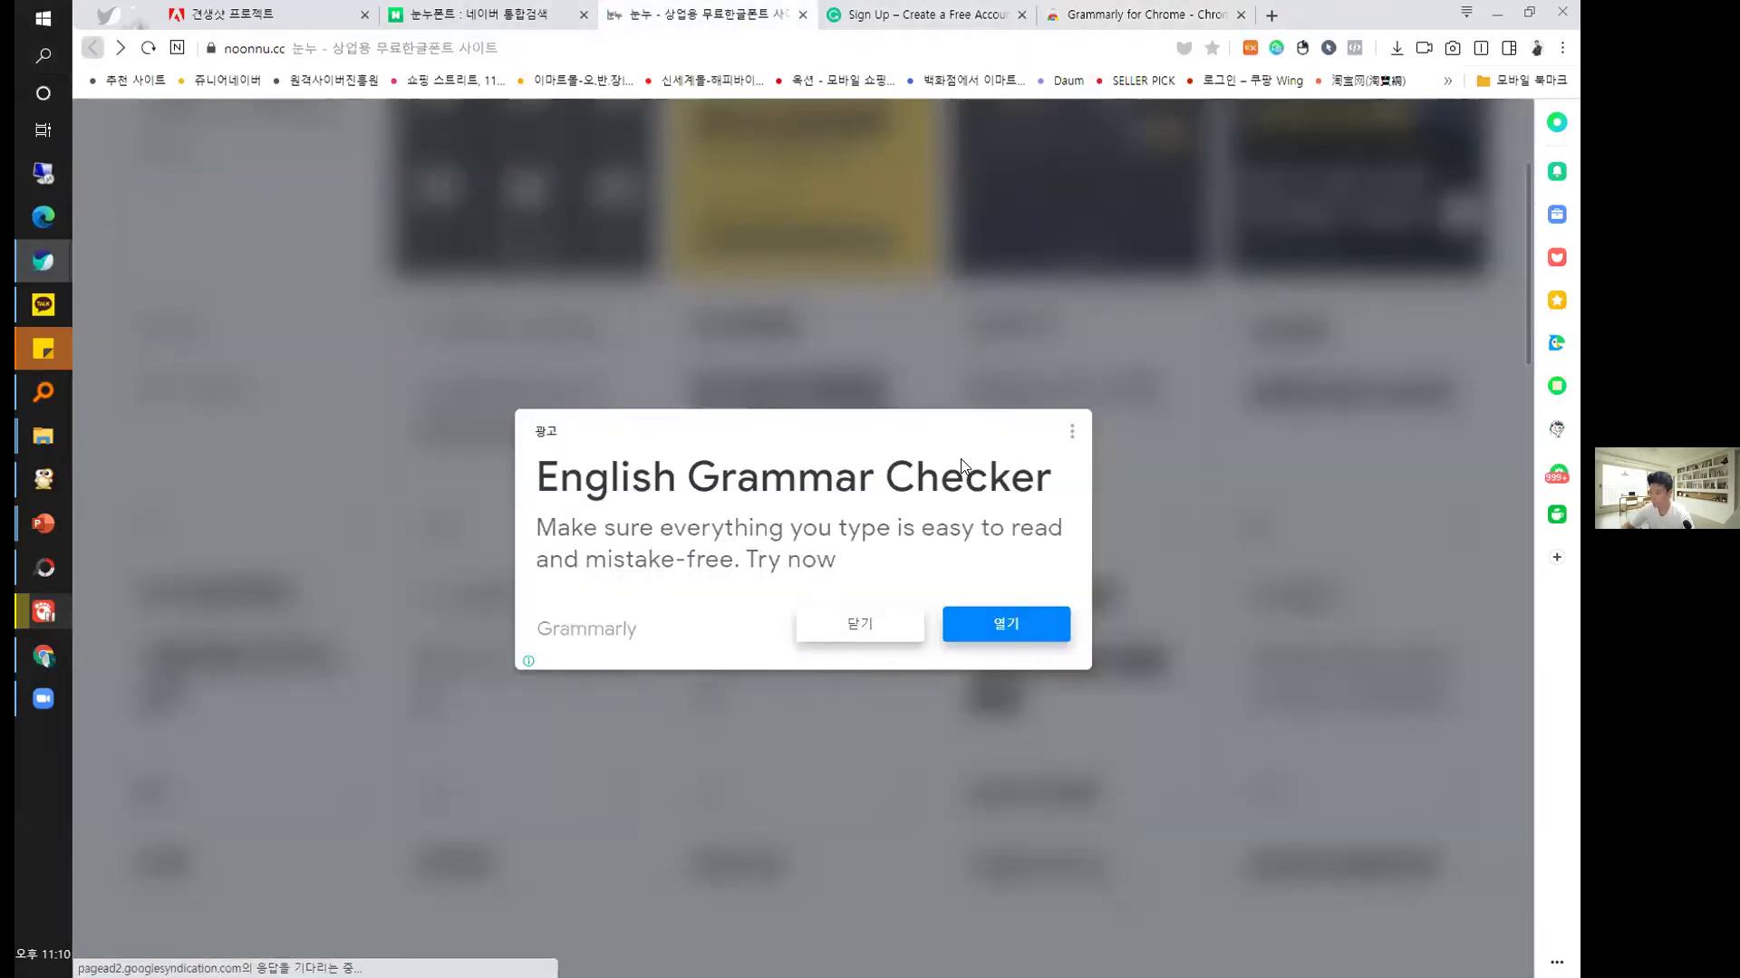
Open the 타닥타닥 font service from its Noonnu banner and look at its font purchase plans (폰트구매).
scroll(1067, 366, "up", 3)
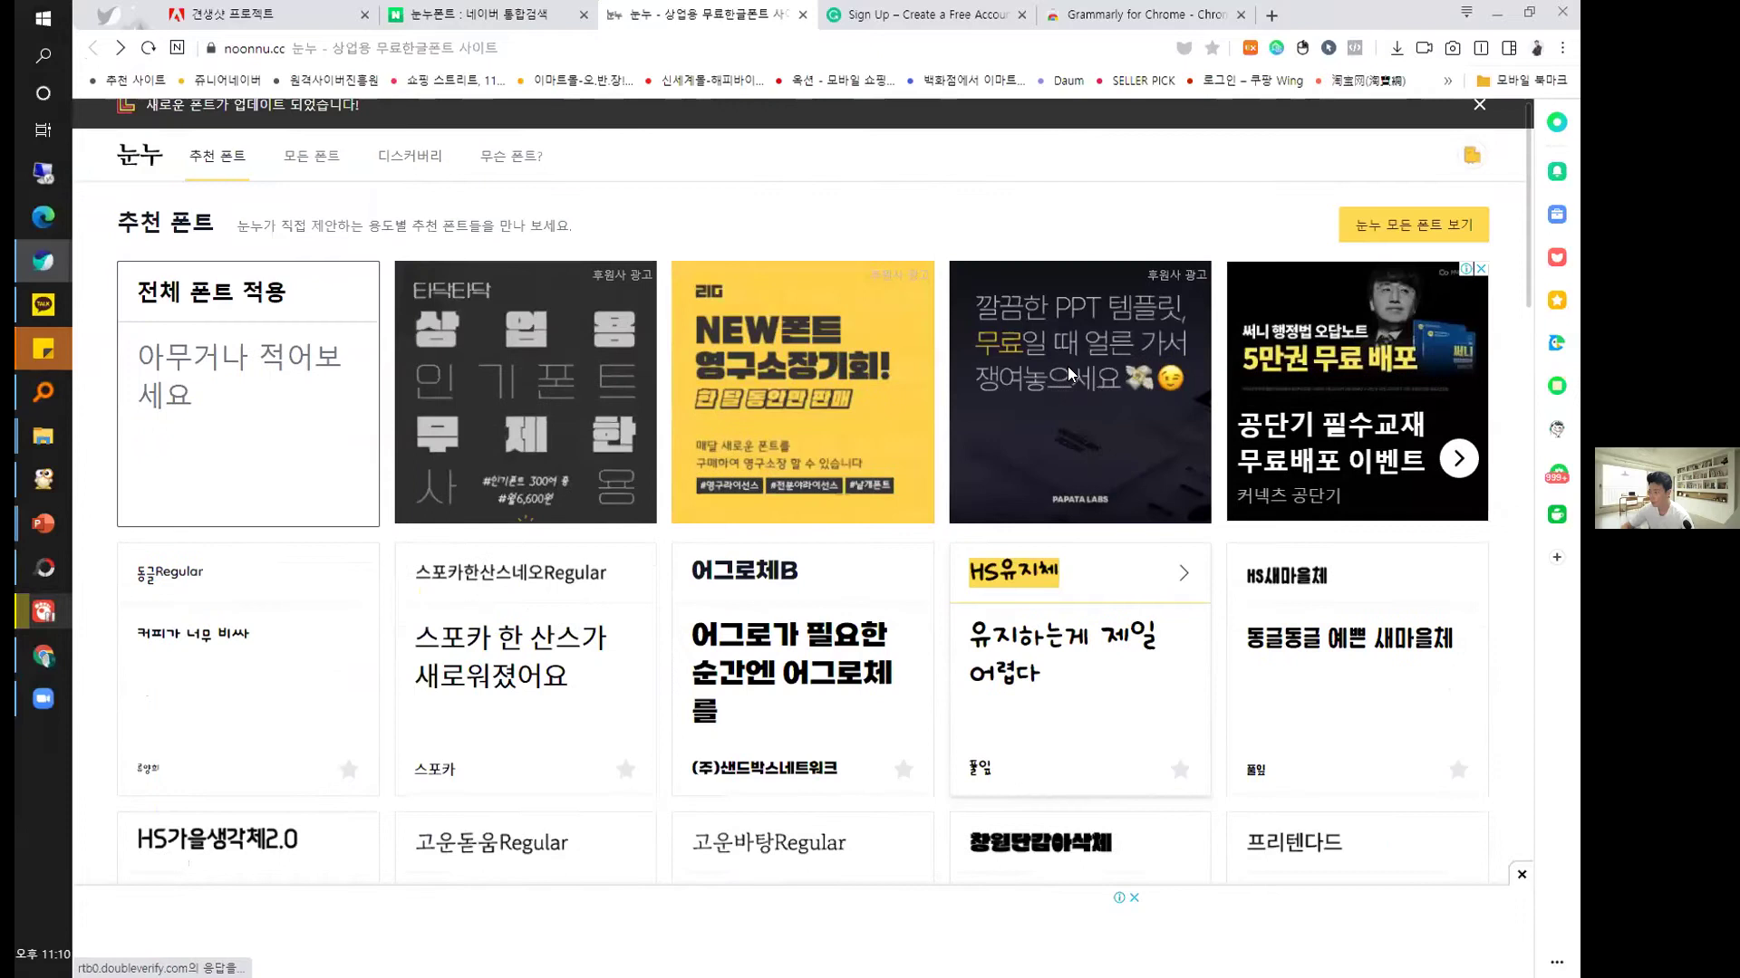
scroll(1178, 498, "down", 3)
scroll(1333, 621, "up", 3)
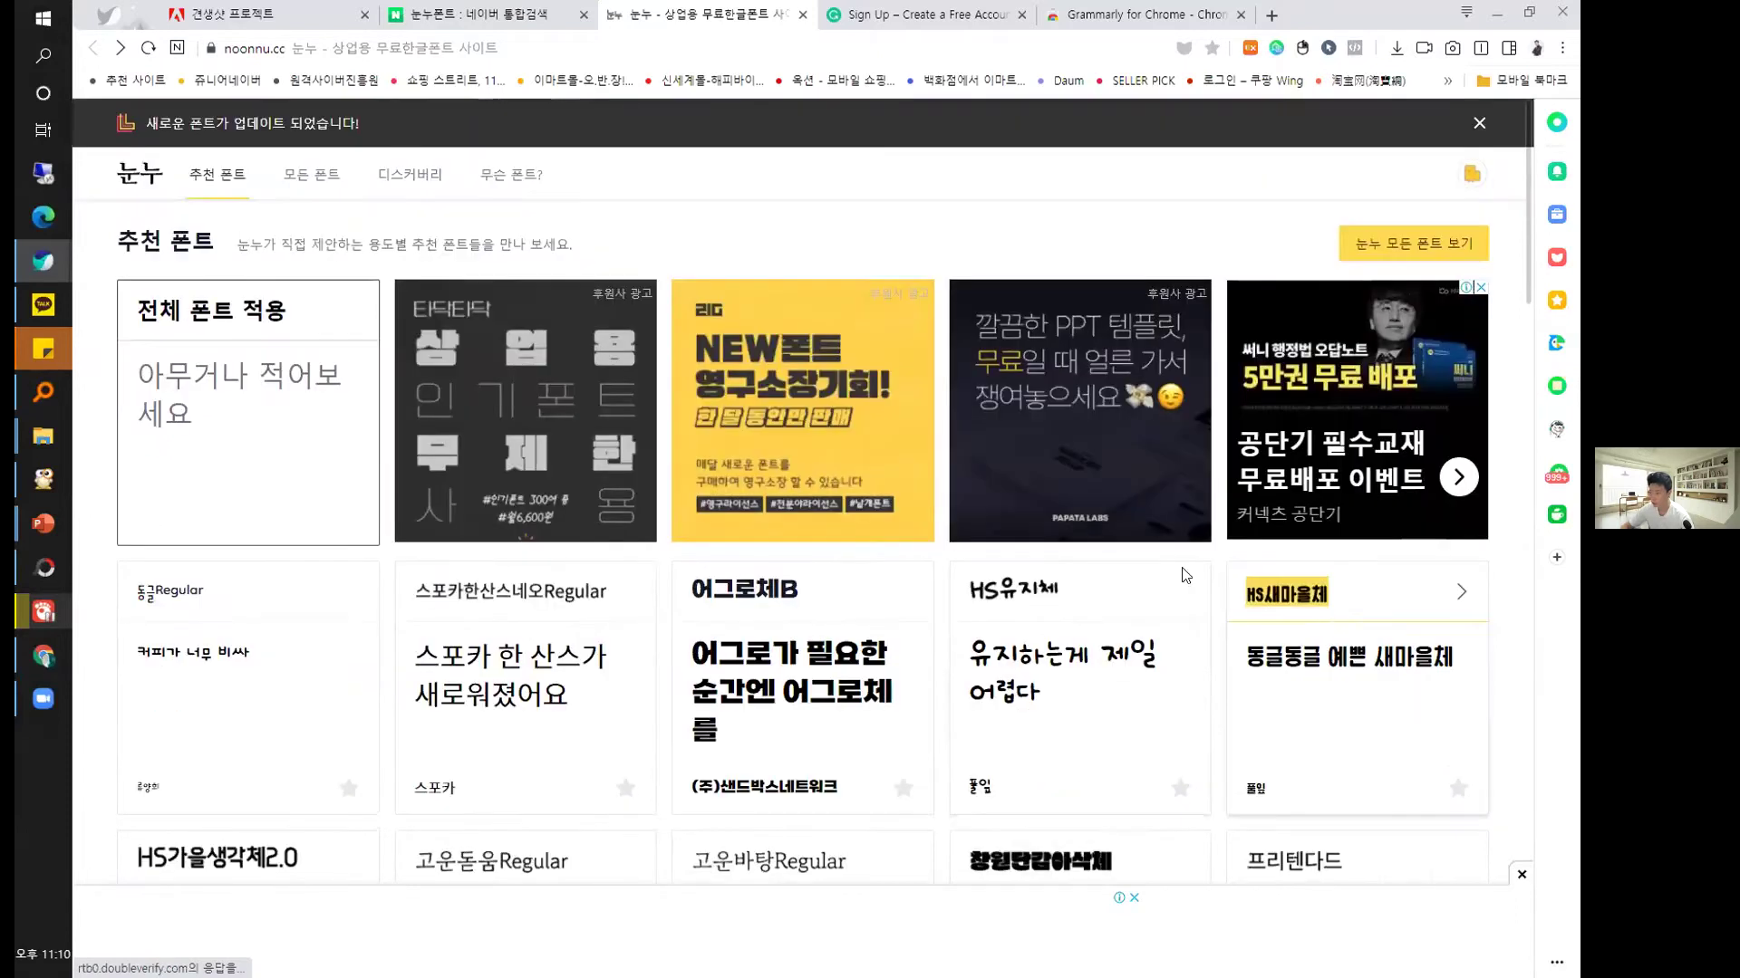
left_click(451, 408)
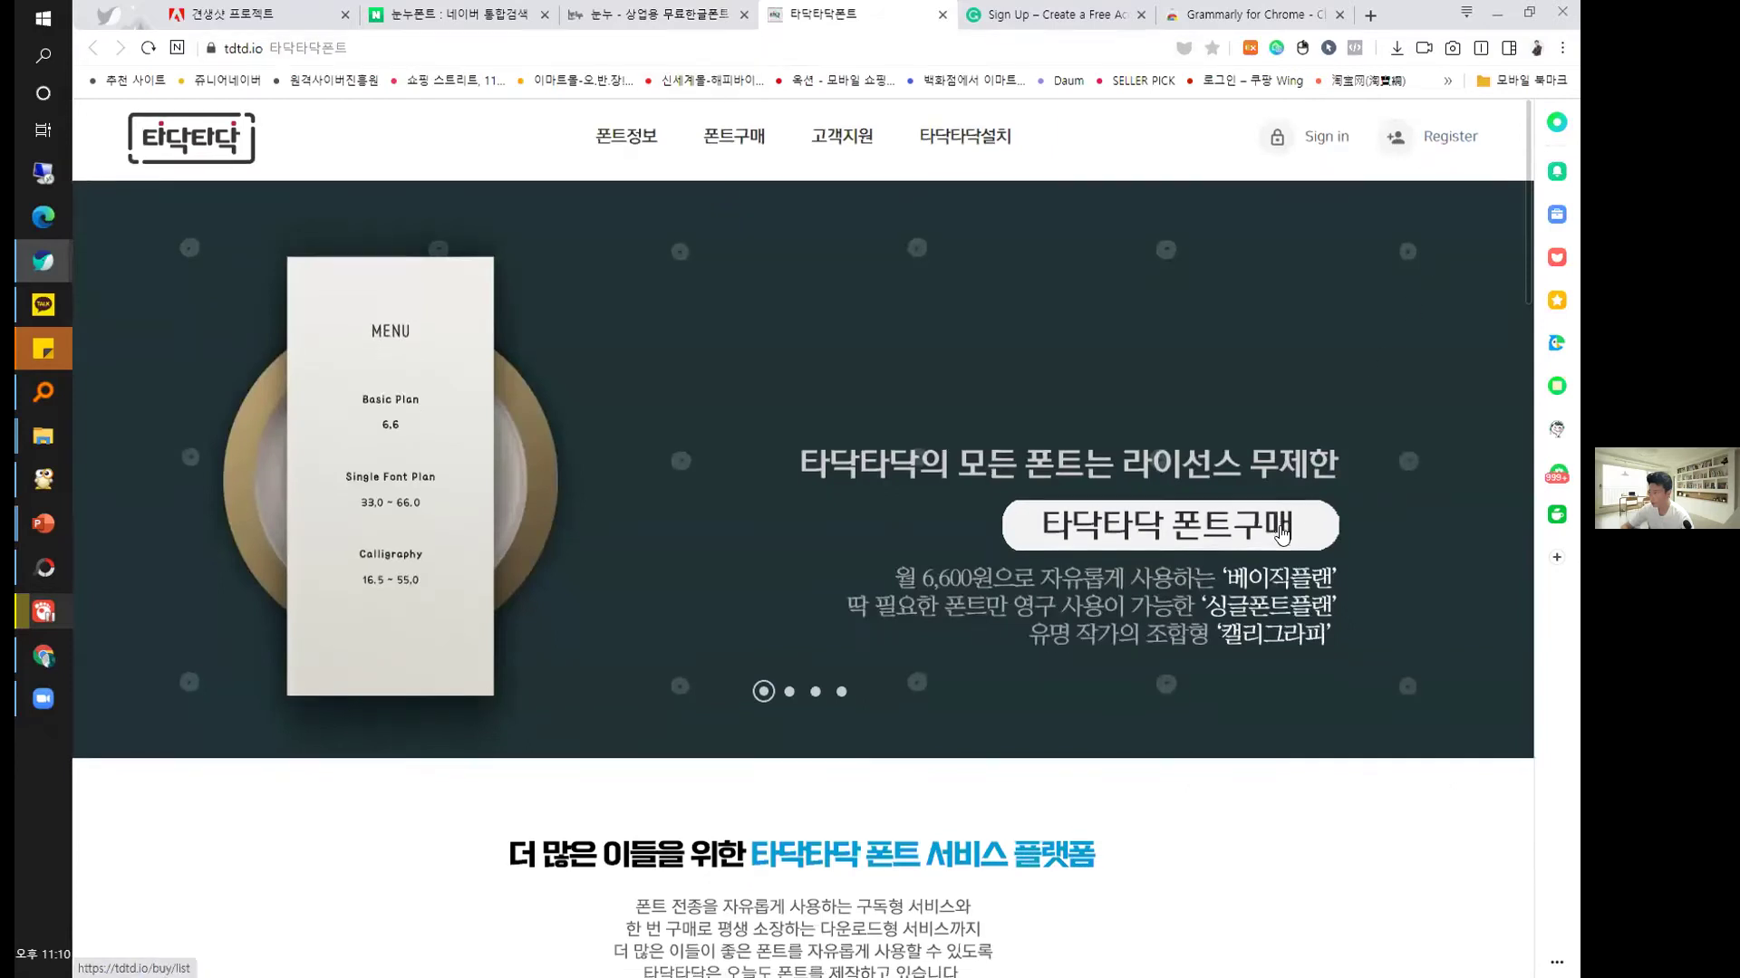
scroll(740, 378, "down", 3)
left_click(740, 379)
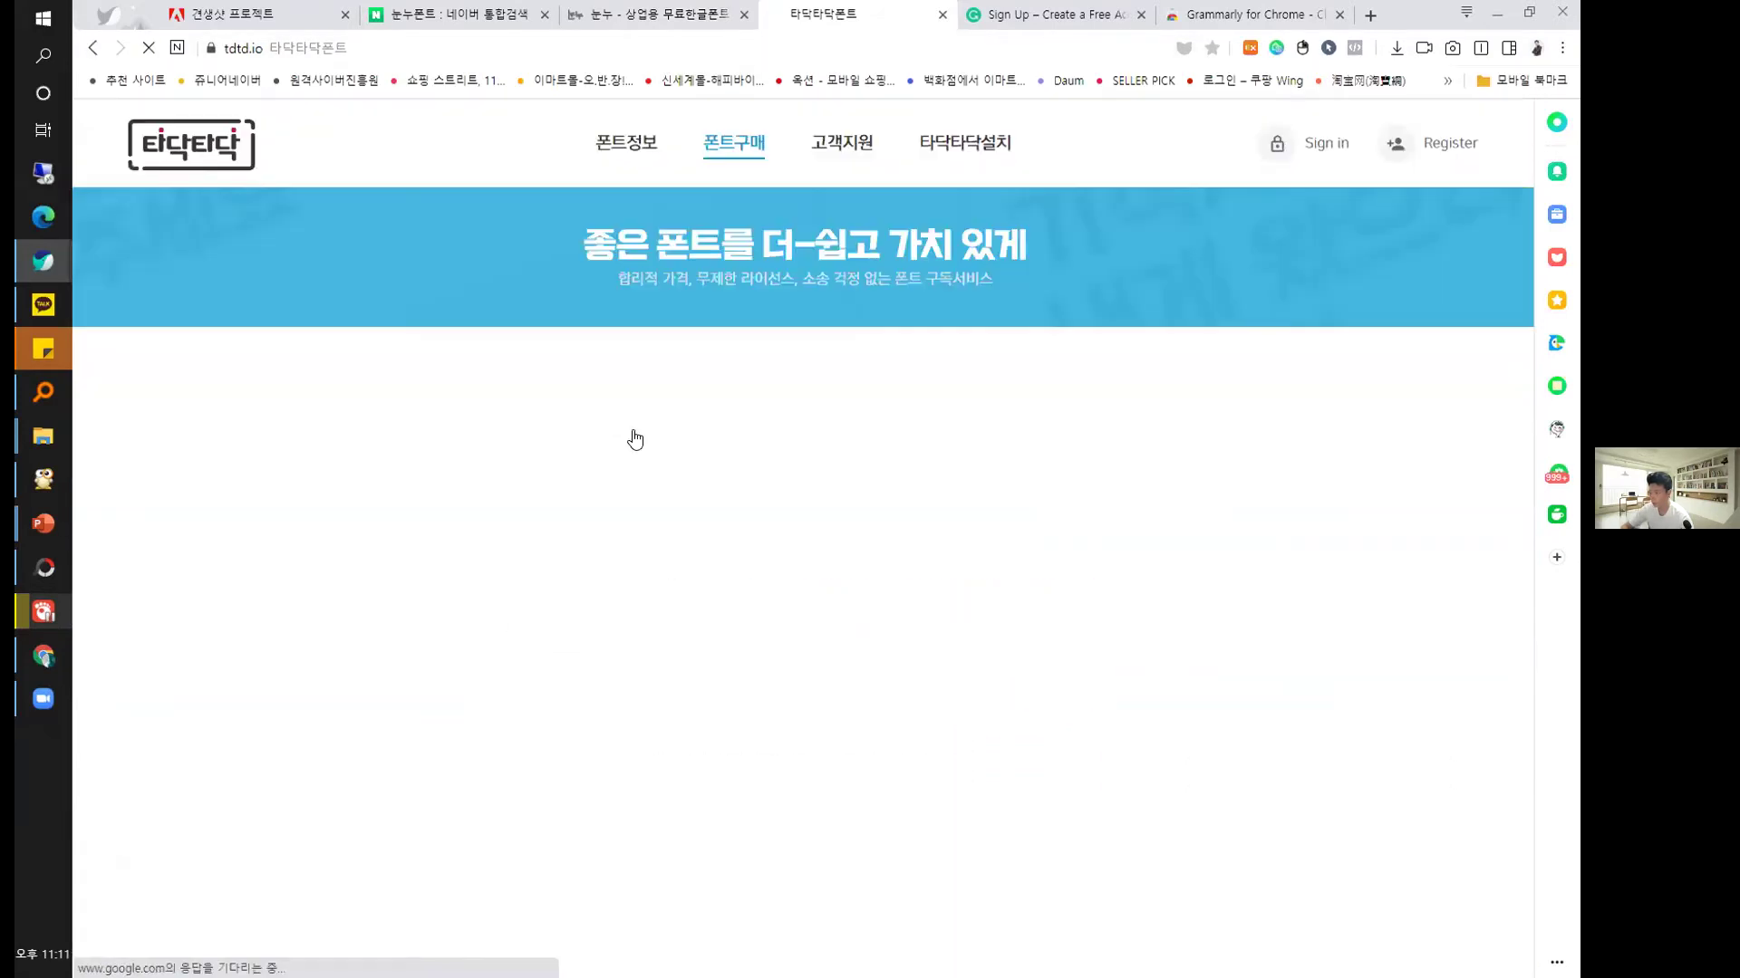
scroll(632, 439, "down", 6)
scroll(405, 486, "down", 5)
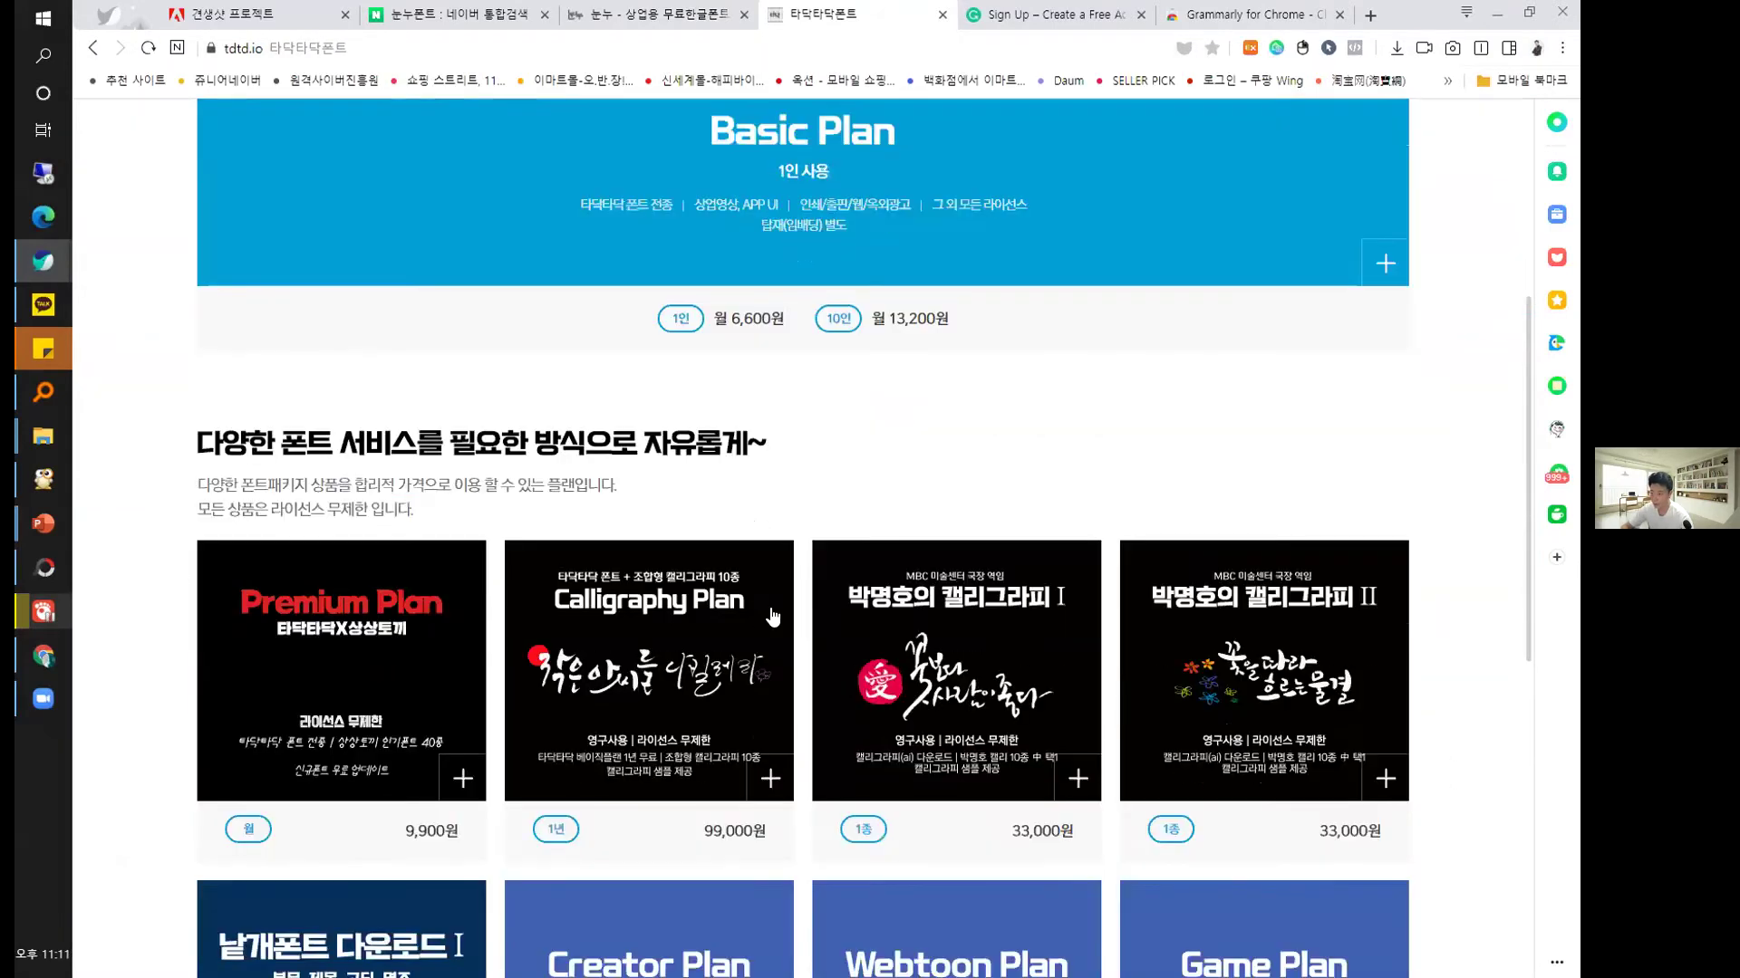
scroll(776, 575, "up", 9)
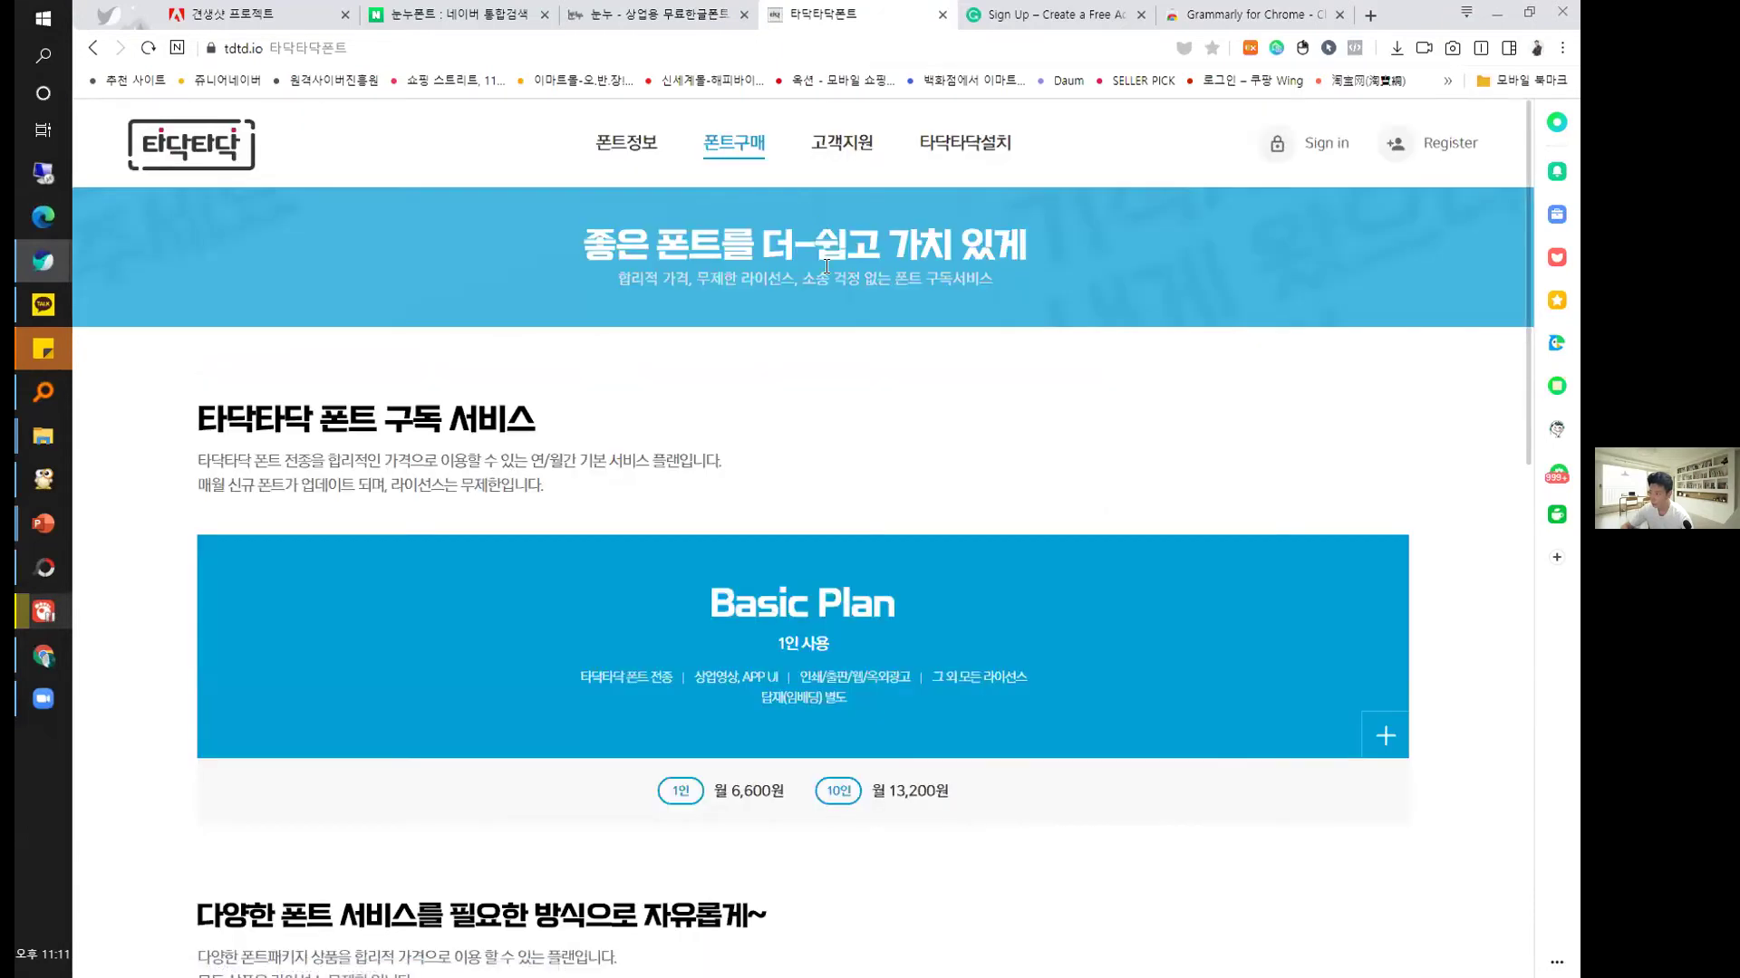
Open the 타닥타닥 font information (폰트정보) and look through its list of font samples.
left_click(607, 148)
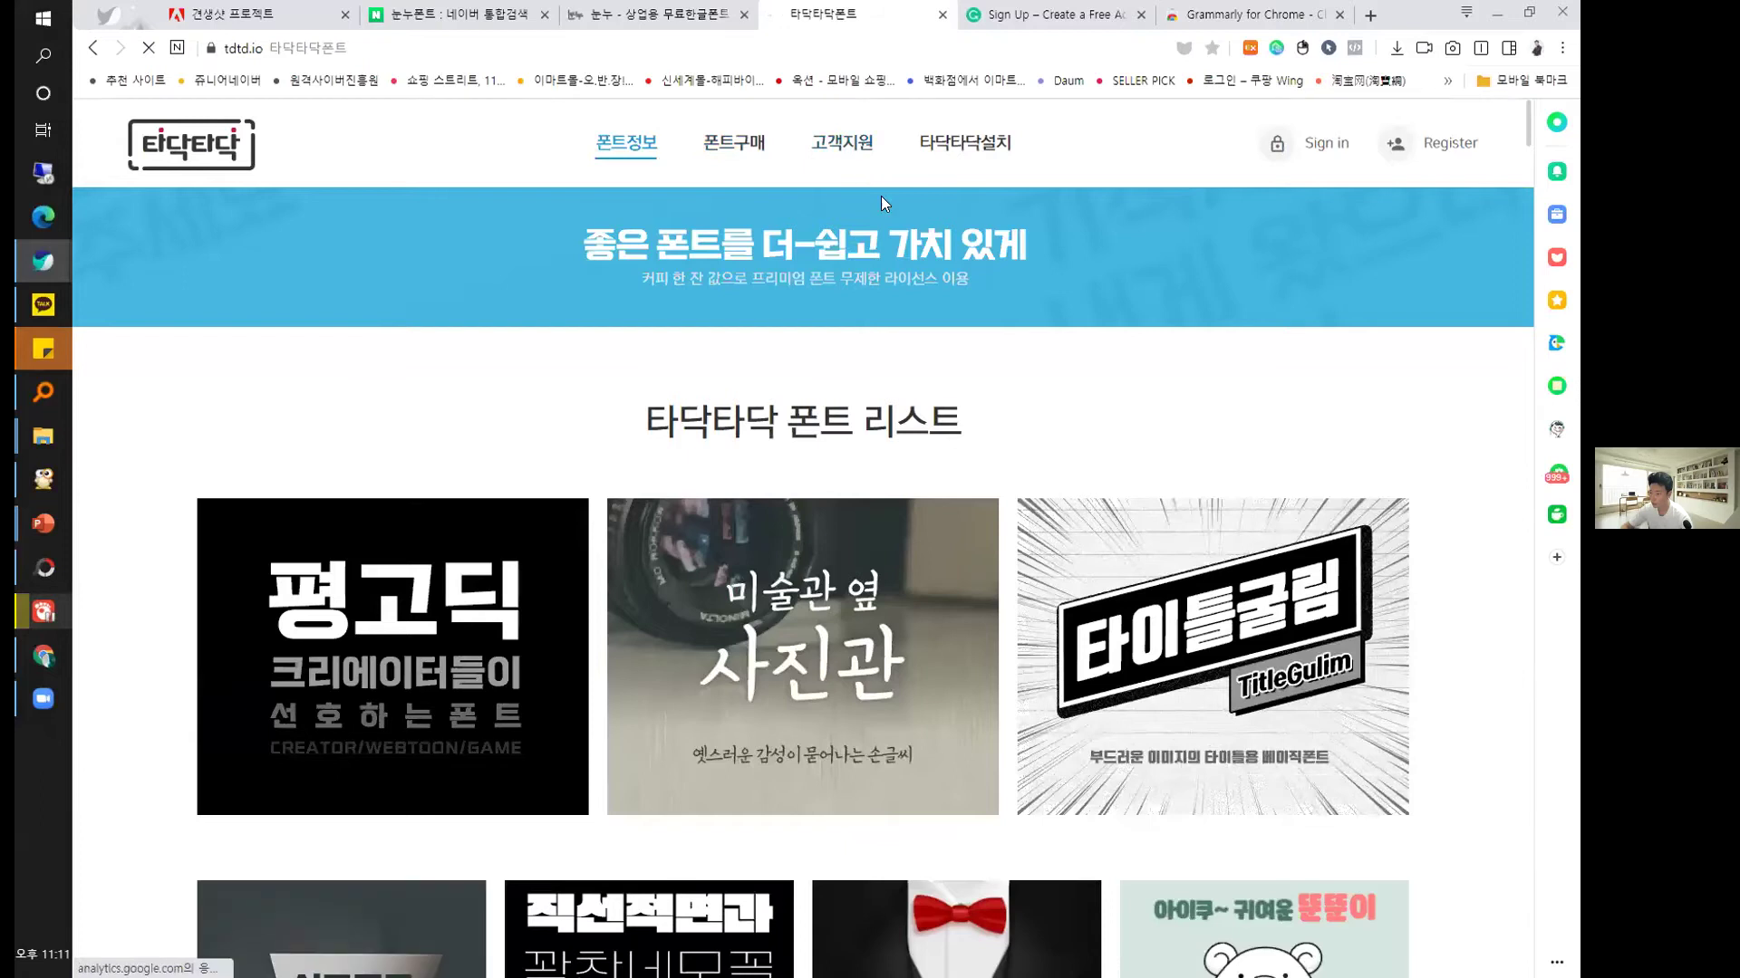
scroll(881, 195, "down", 3)
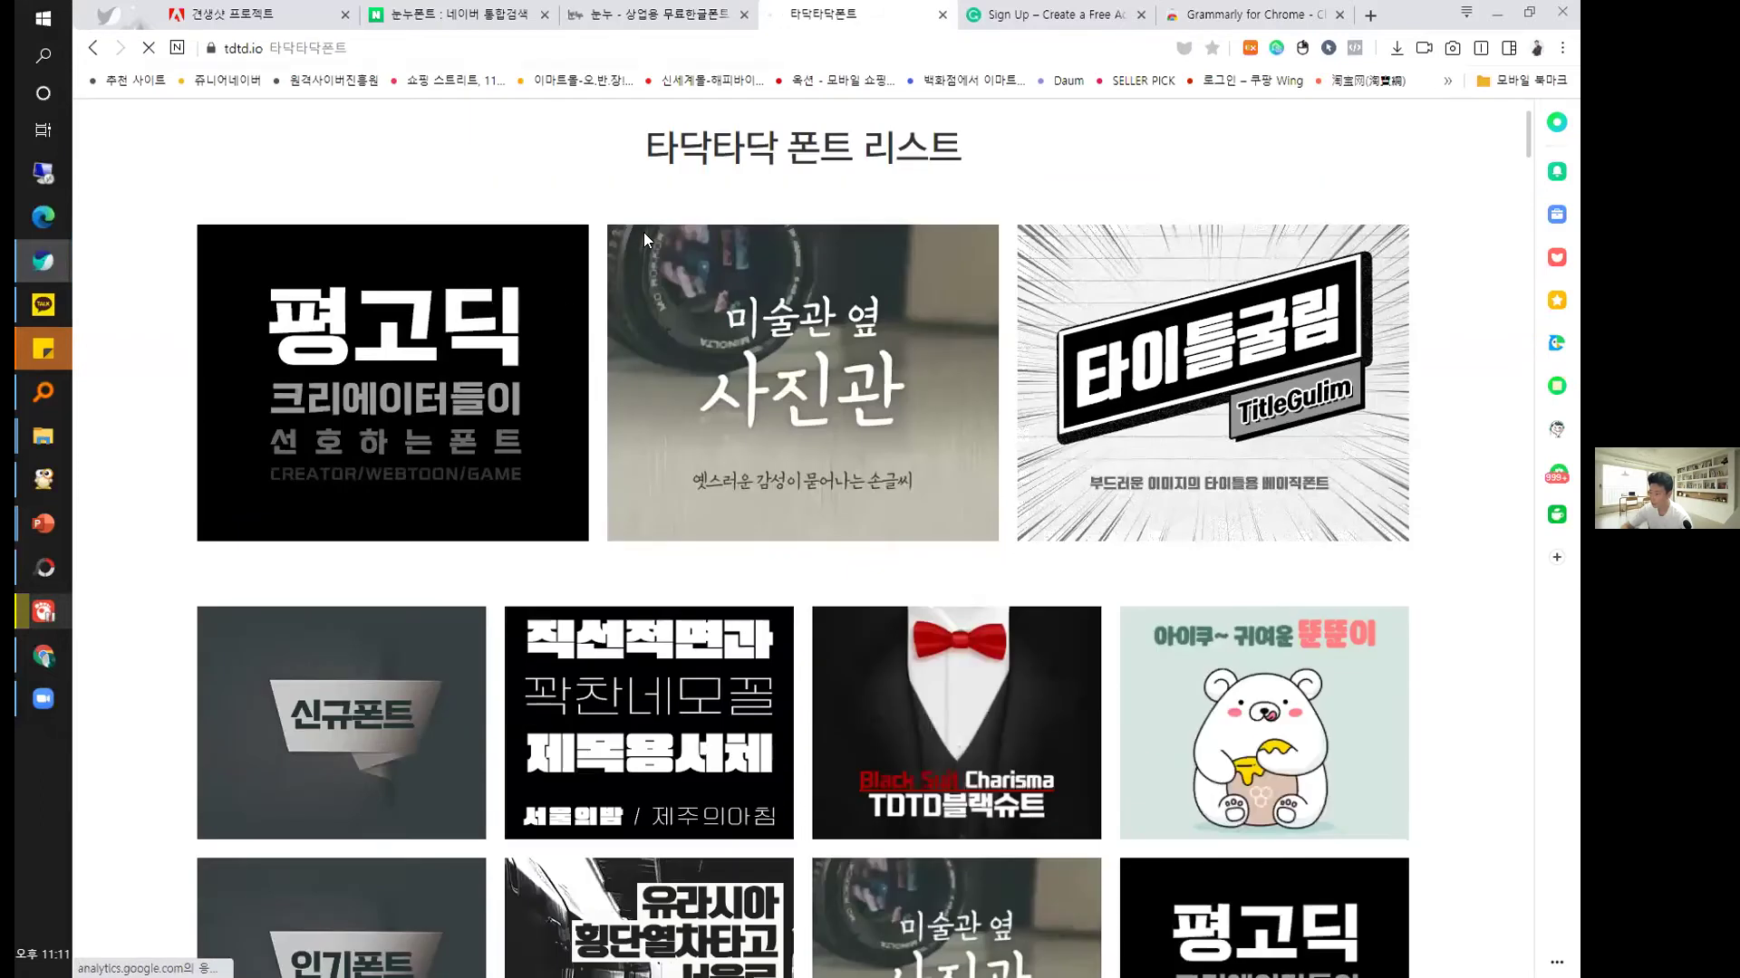
scroll(642, 382, "down", 2)
scroll(892, 458, "down", 5)
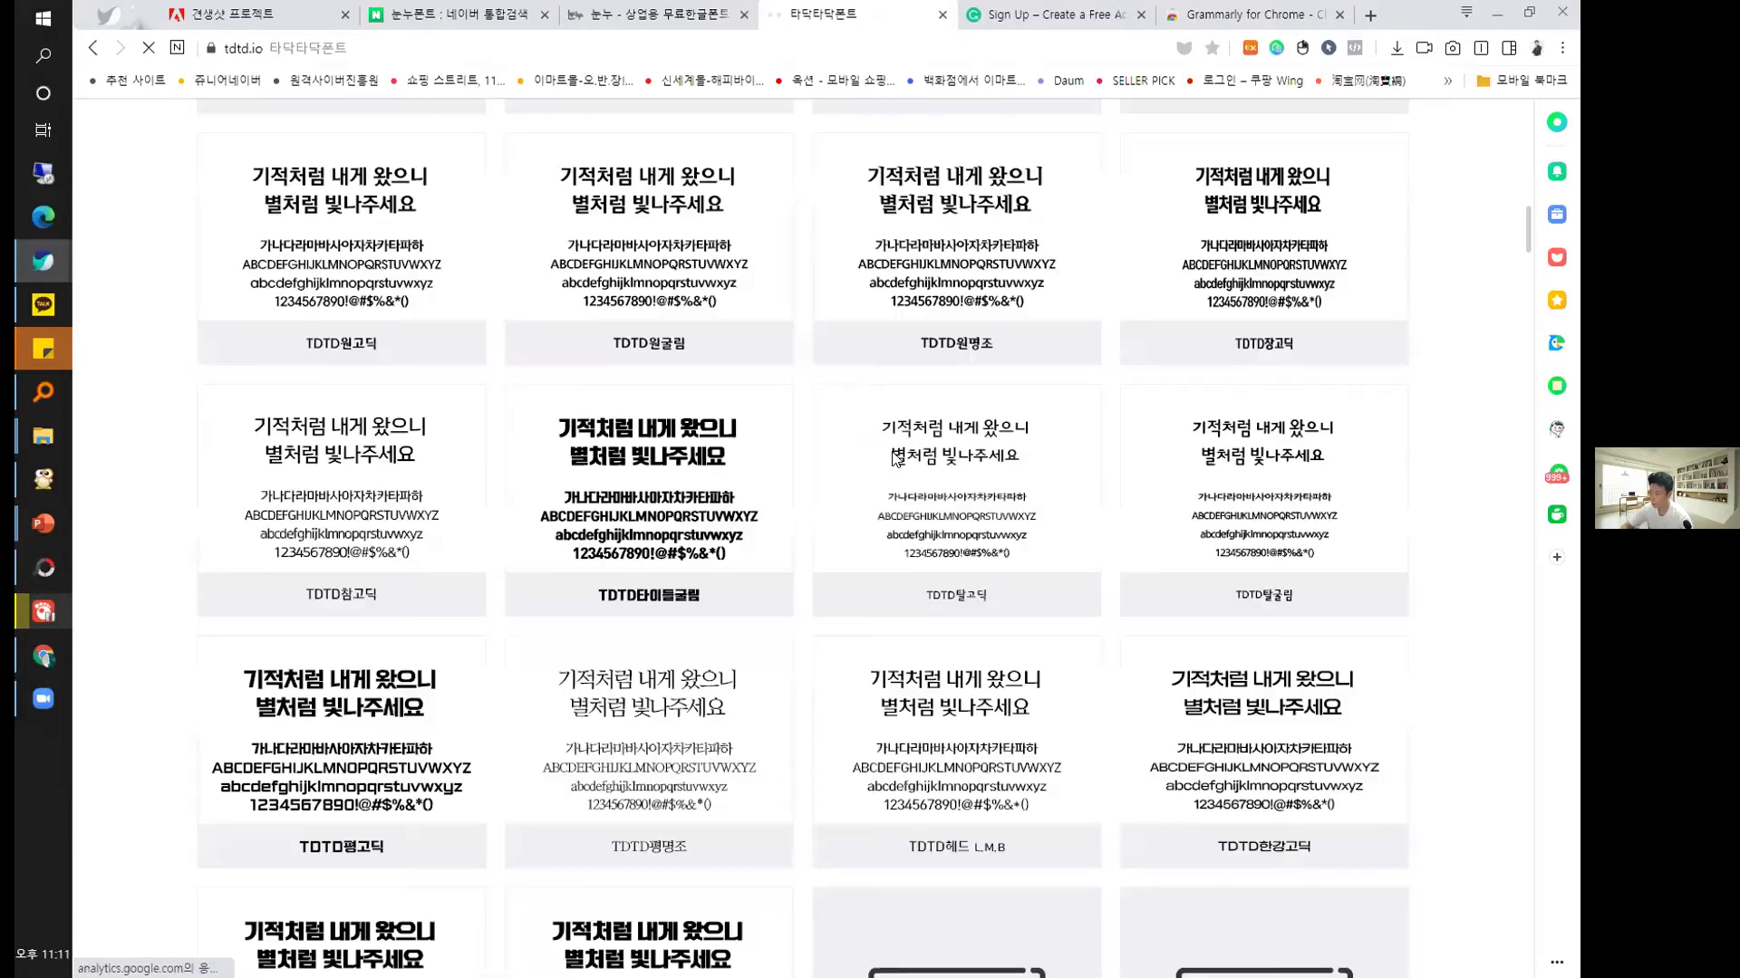
scroll(766, 358, "up", 10)
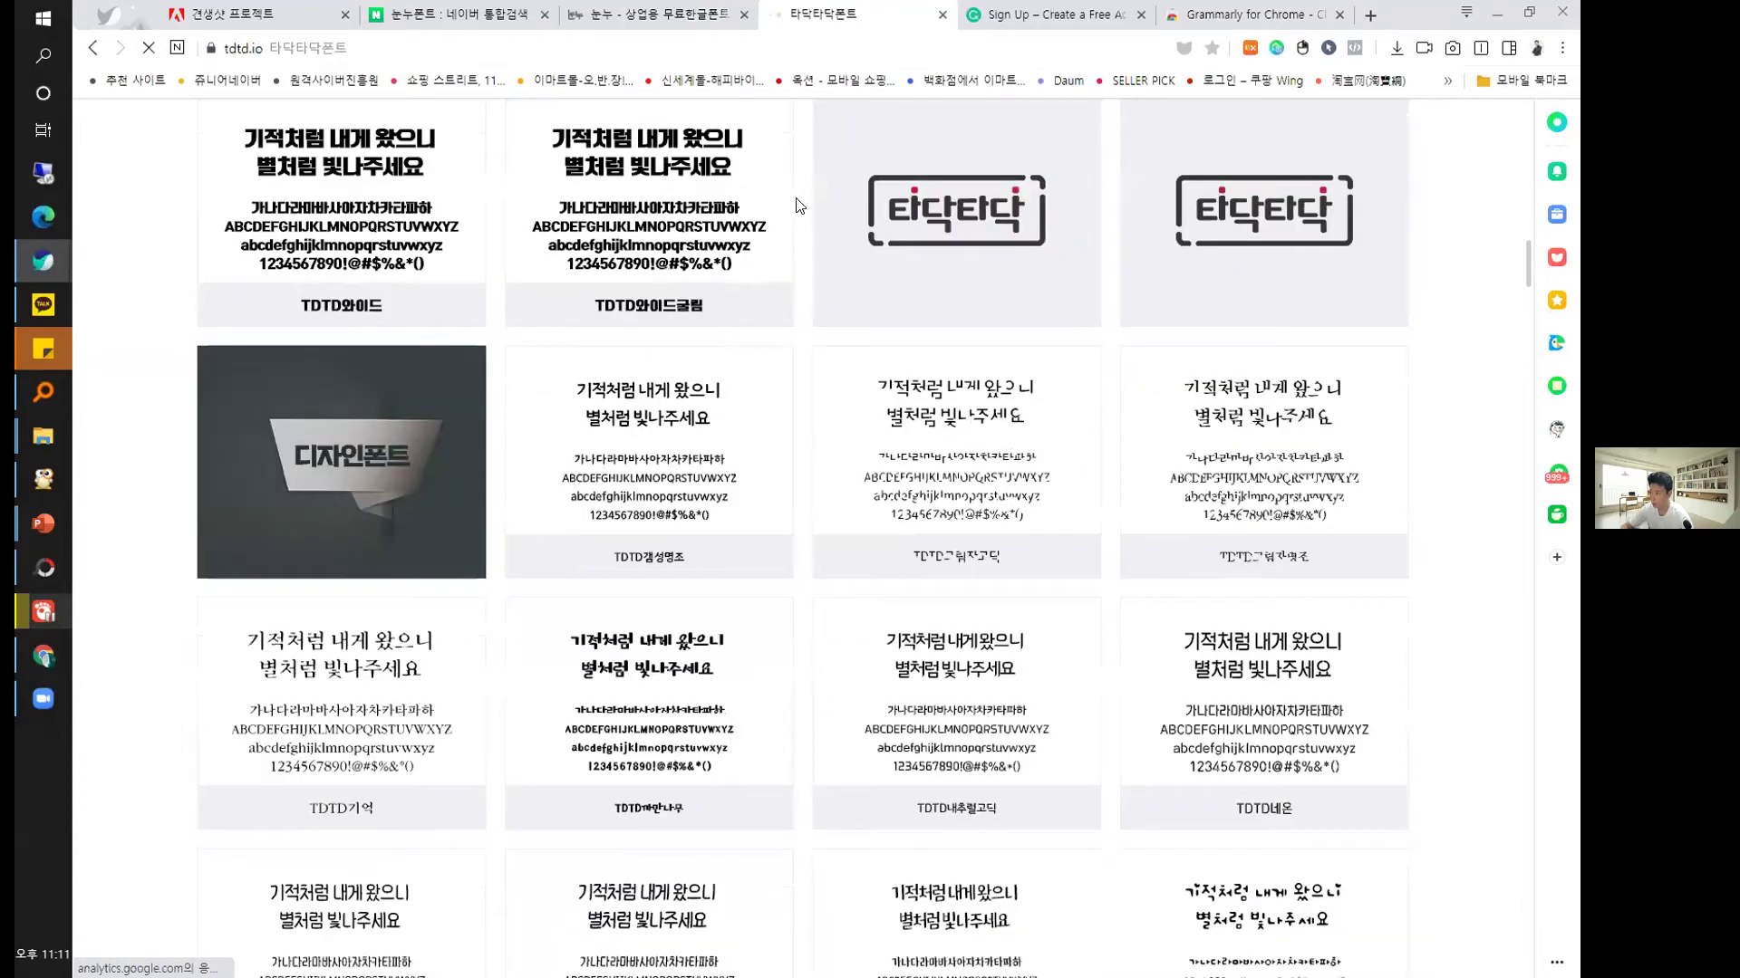
Finish looking through the 타닥타닥 font samples, return to the Noonnu tab and go forward to its simplified reader page.
scroll(797, 204, "down", 5)
key("Home")
left_click(669, 16)
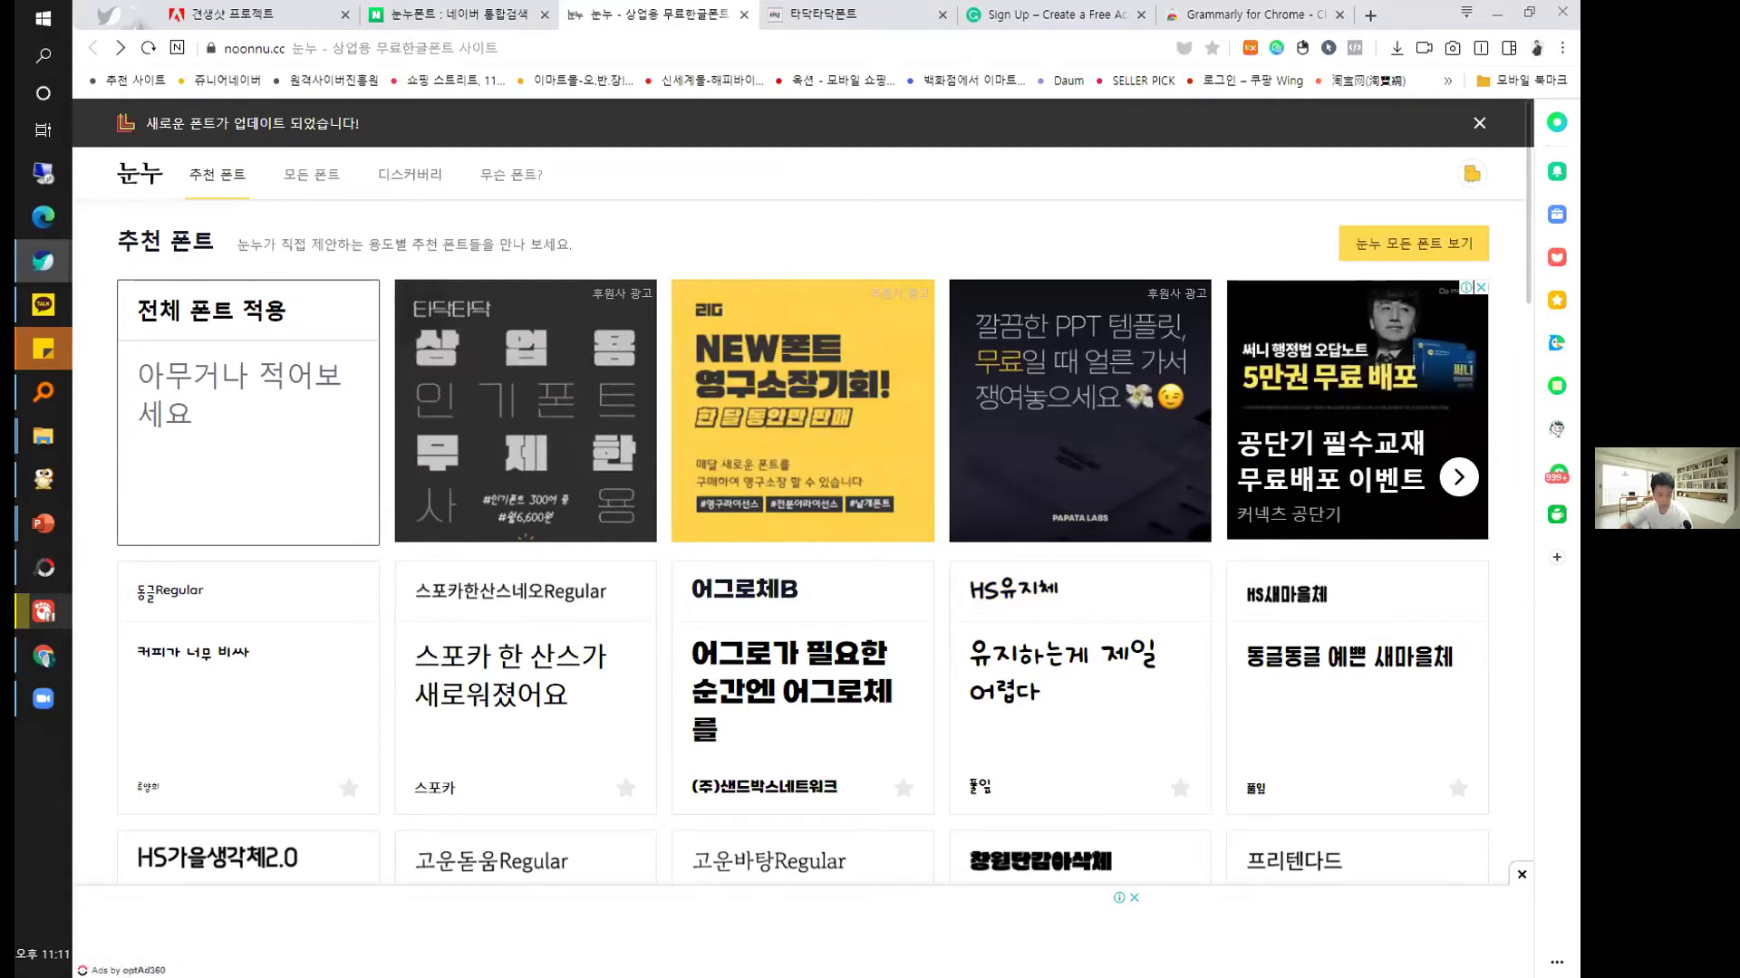
key("alt+Right")
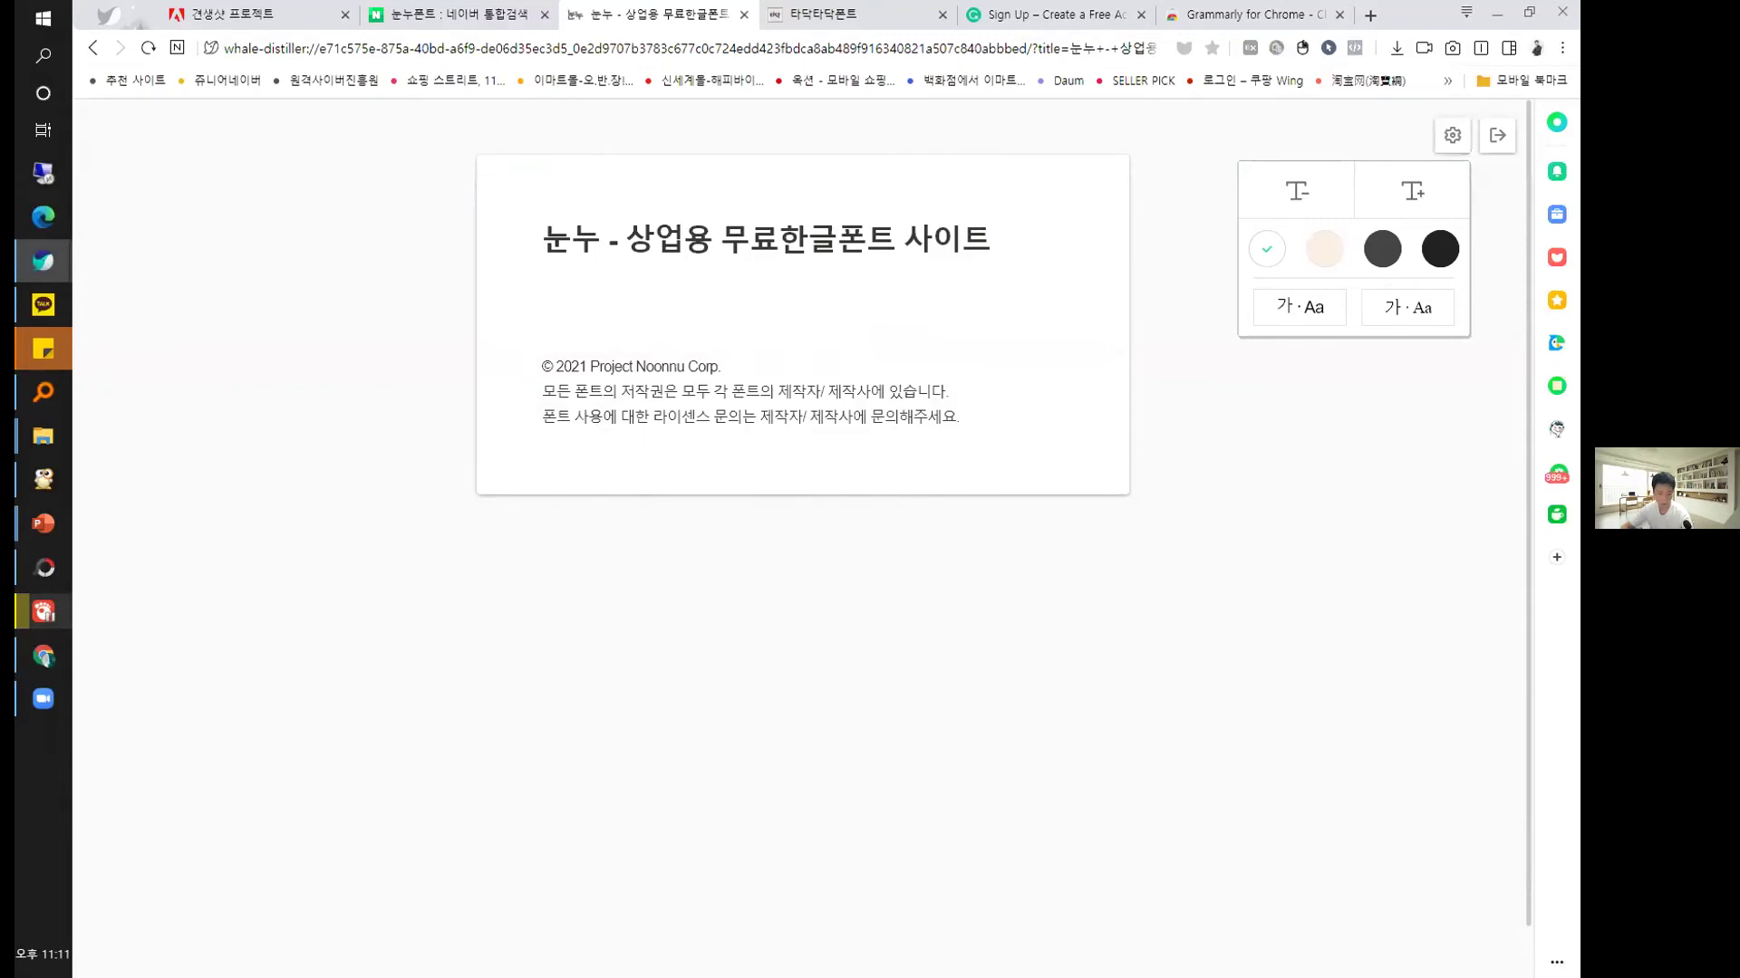
key("Escape")
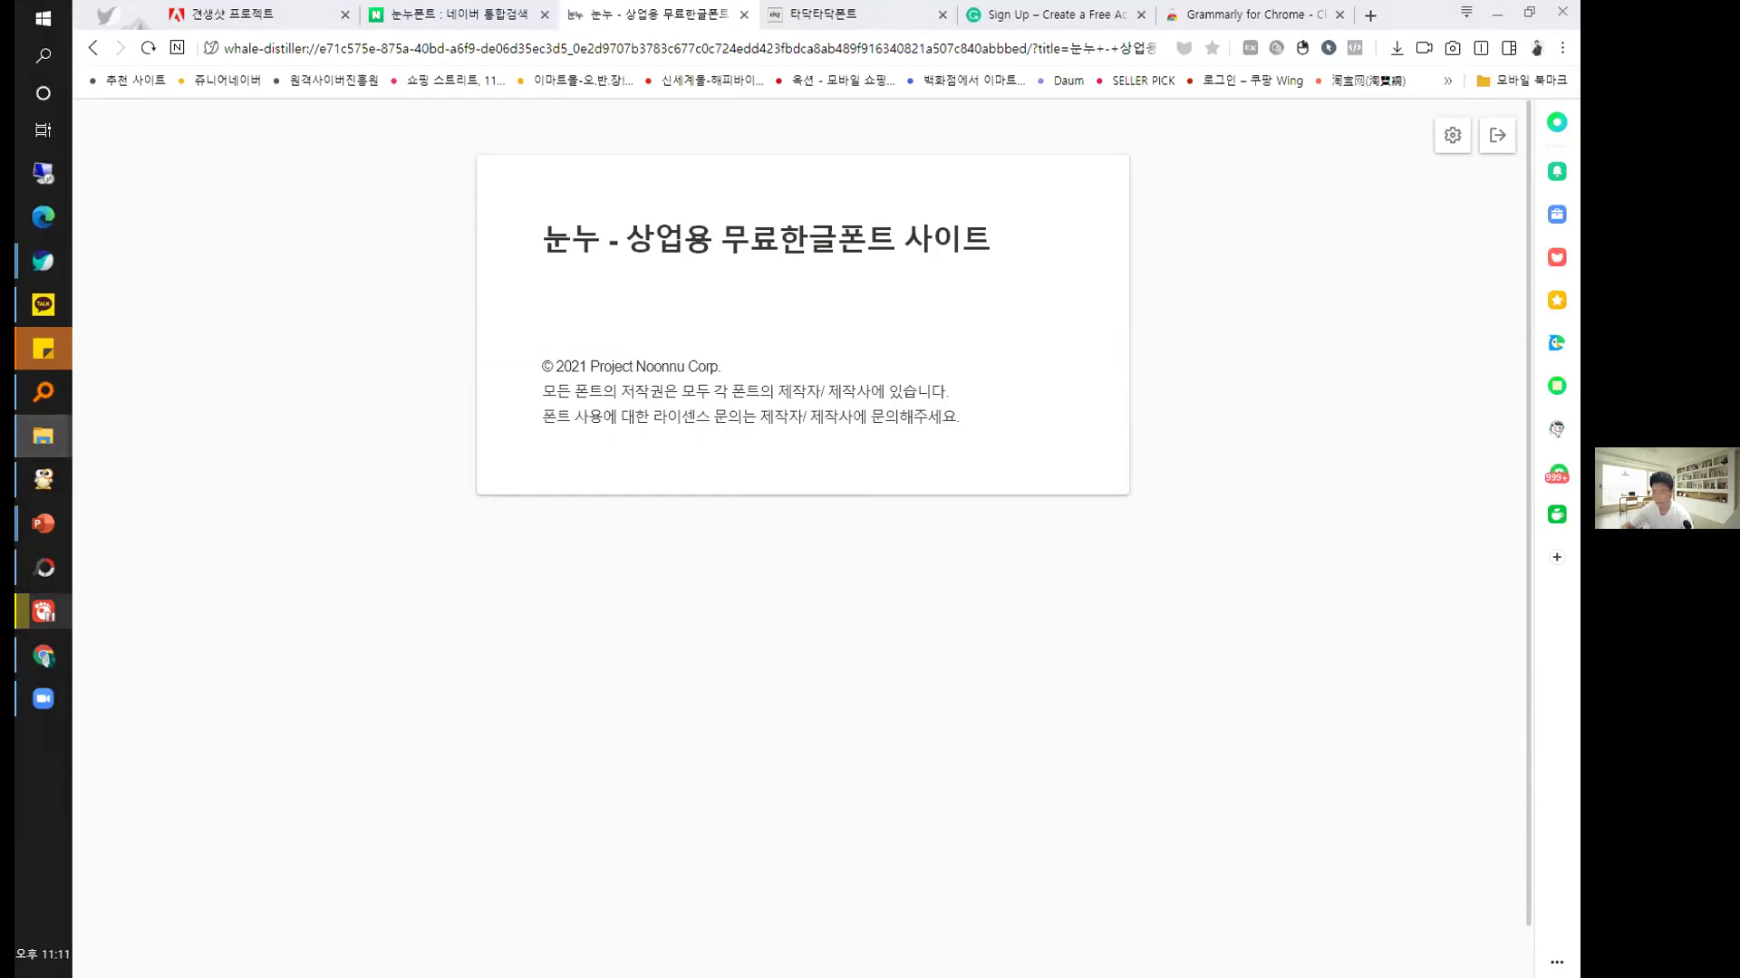
Switch to File Explorer and open the Fonts folder inside C:\Windows to view the installed fonts.
left_click(481, 410)
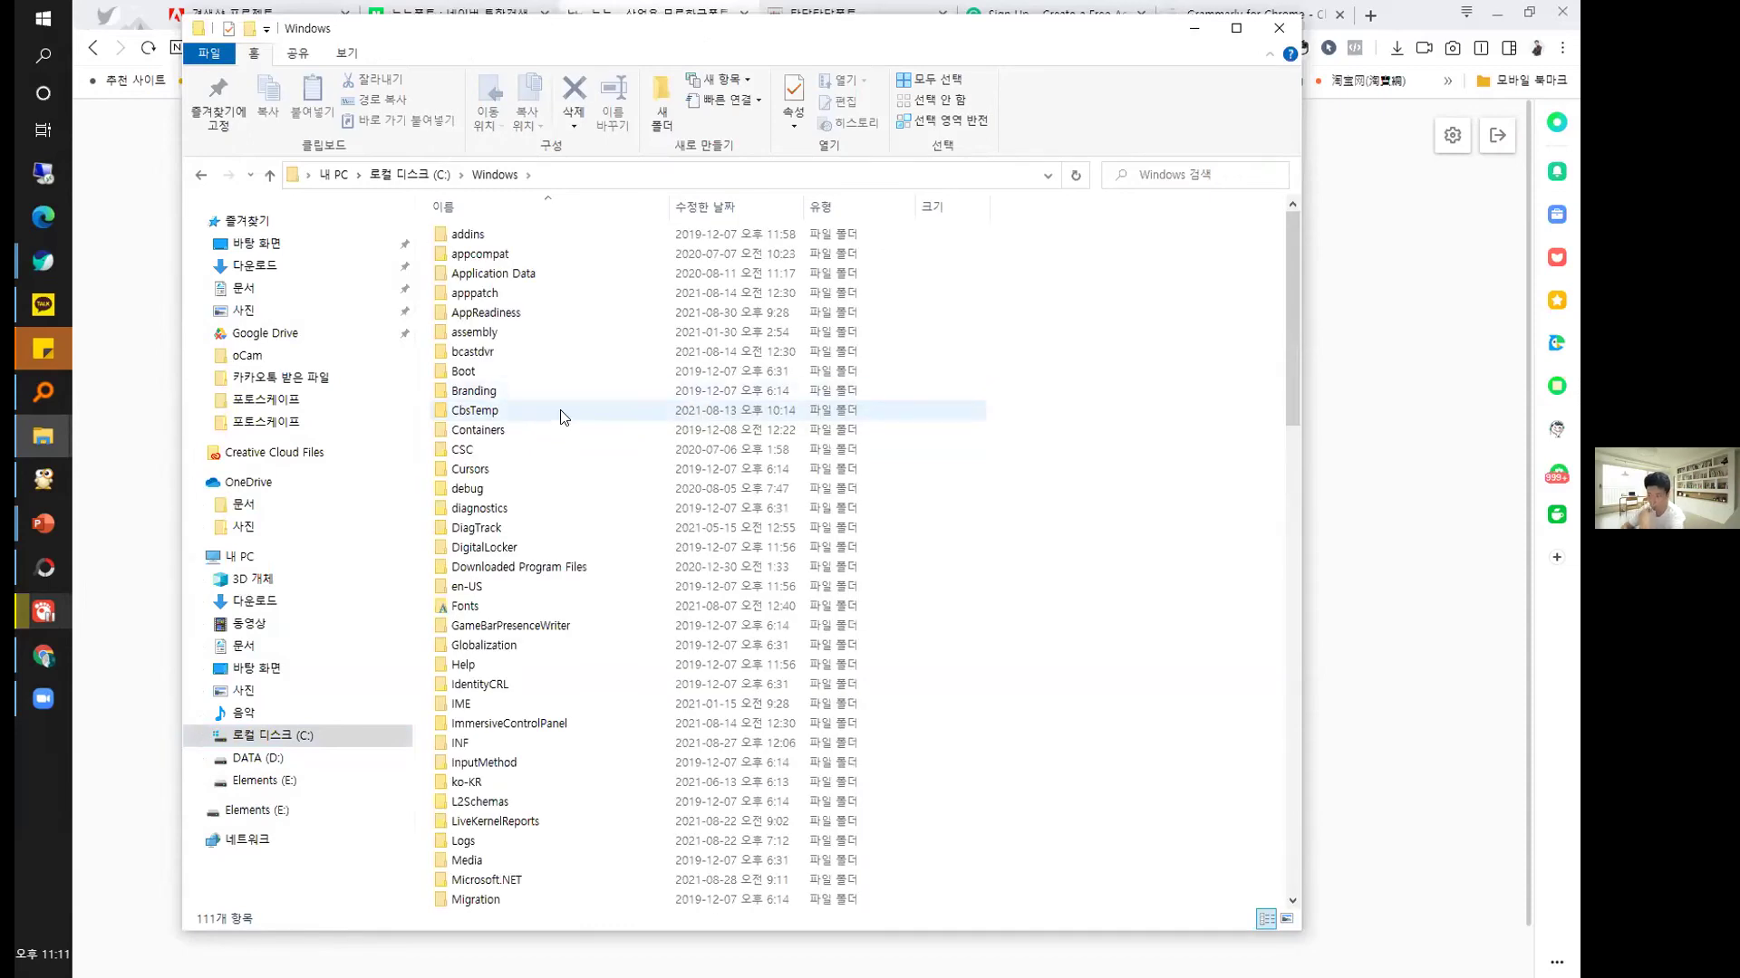
double_click(467, 606)
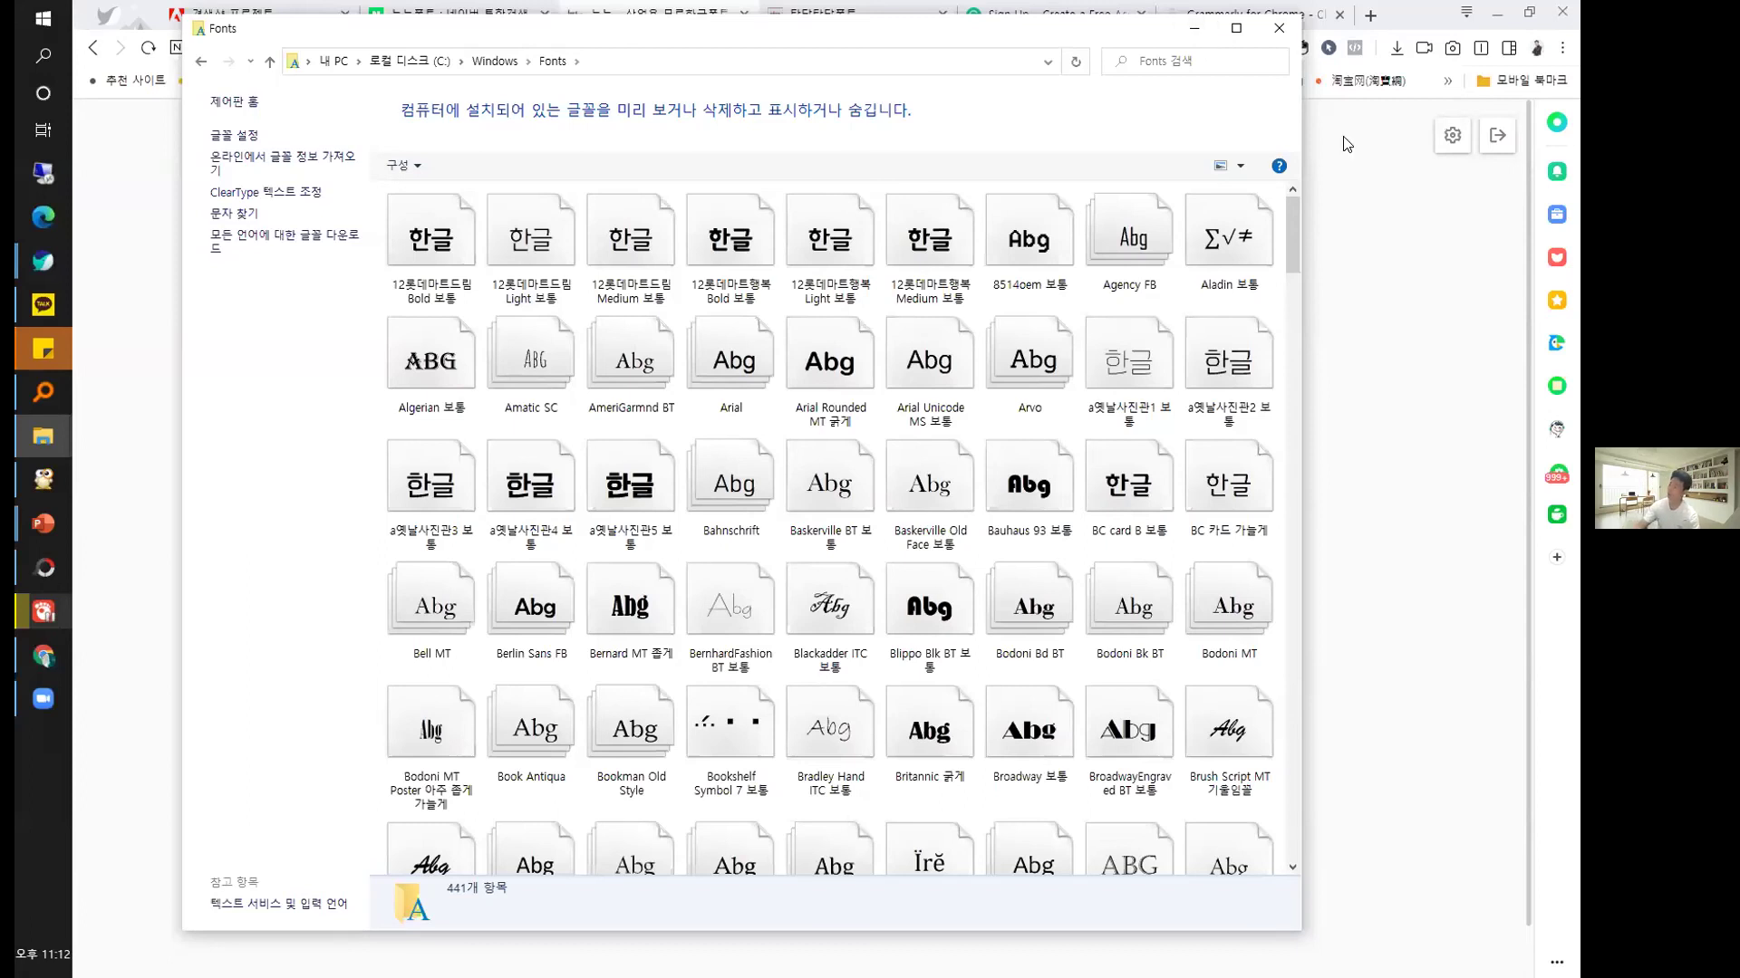
Take the browser window out of its maximized state and switch to PhotoScape X with the child photo open.
left_click(1373, 231)
left_click(1529, 11)
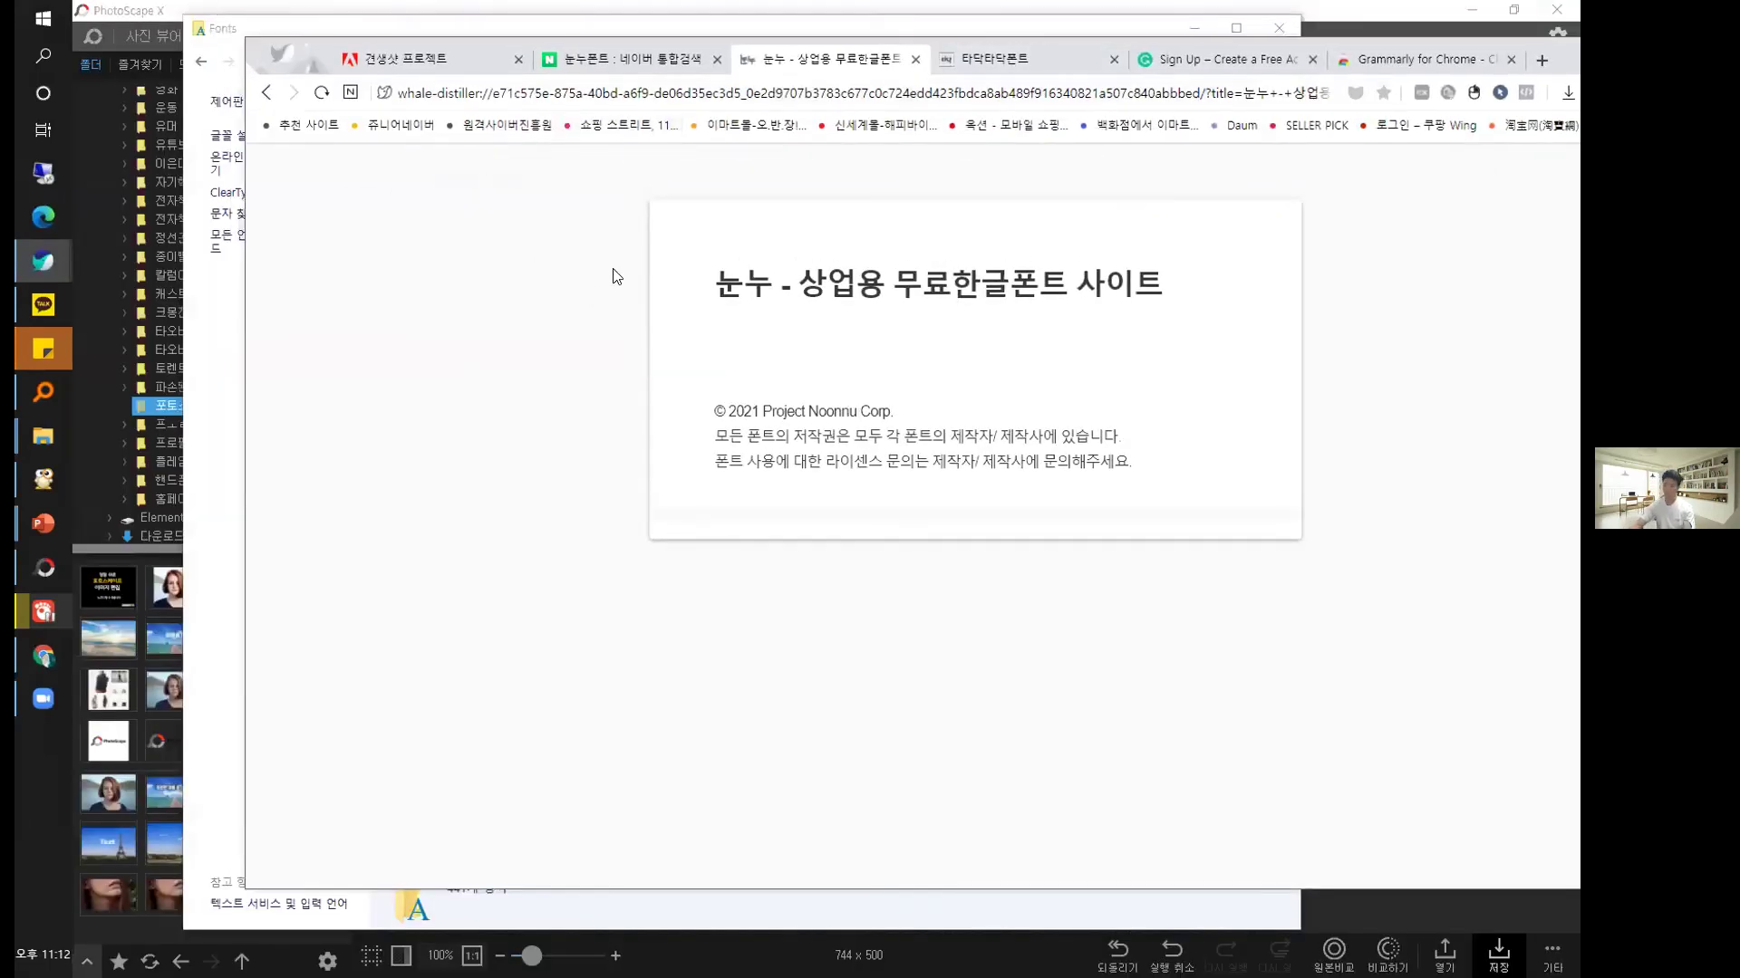
key("alt+Tab")
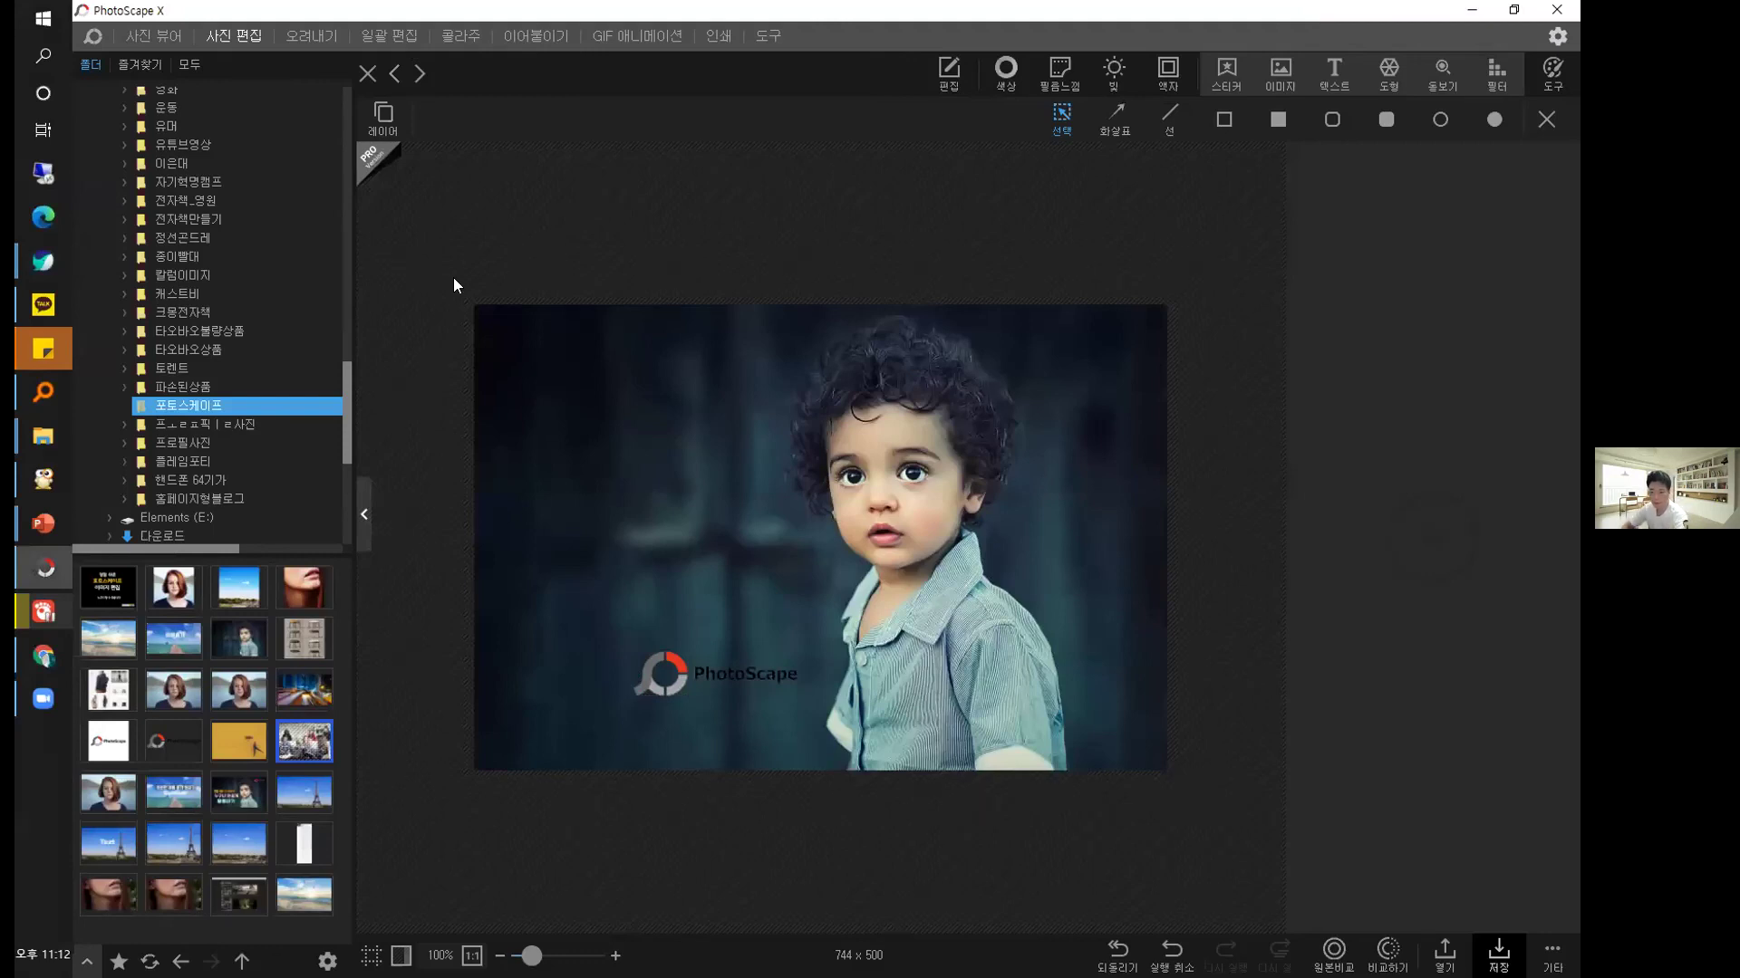